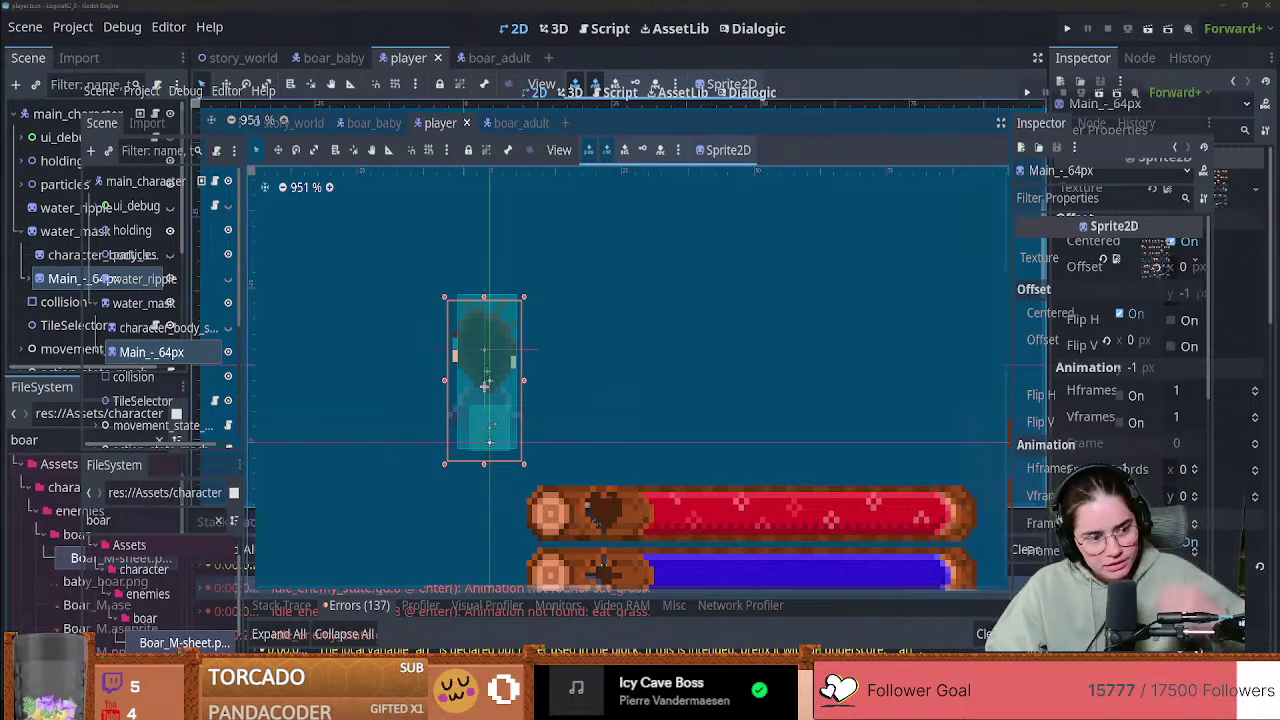
pyautogui.scroll(1, 410, 447)
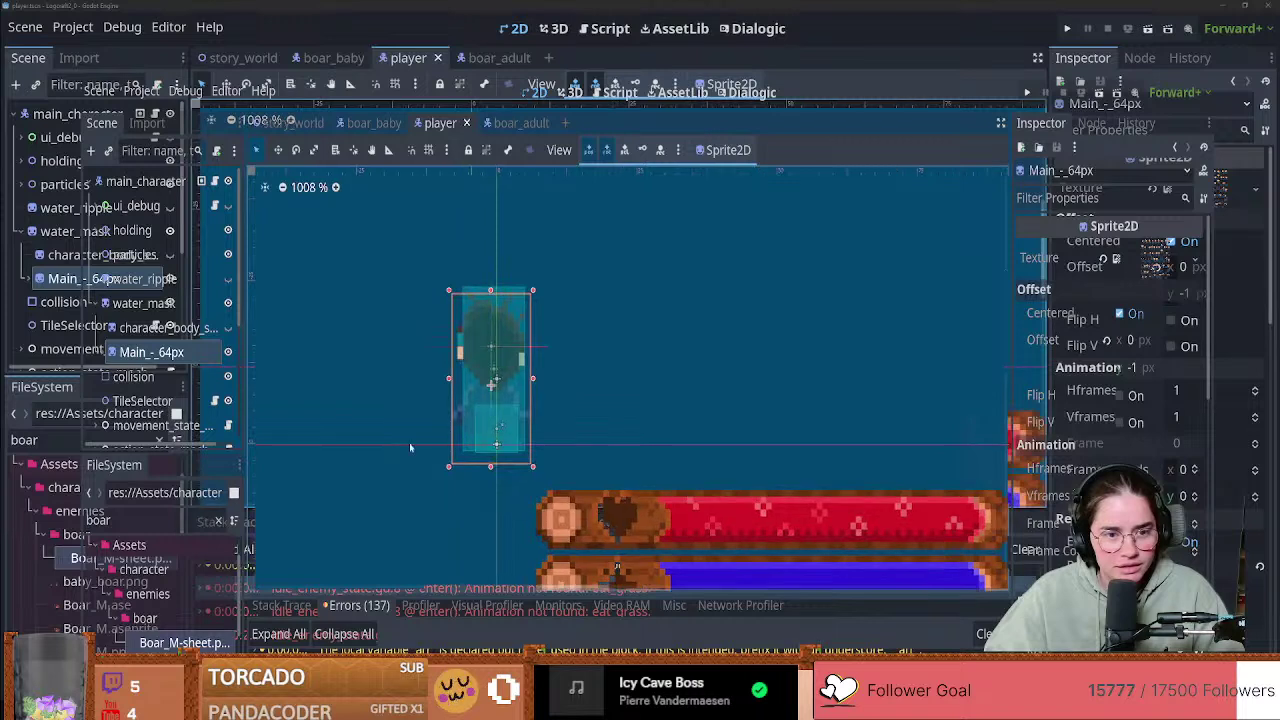
pyautogui.moveTo(410, 447); pyautogui.dragTo(464, 484, button='middle')
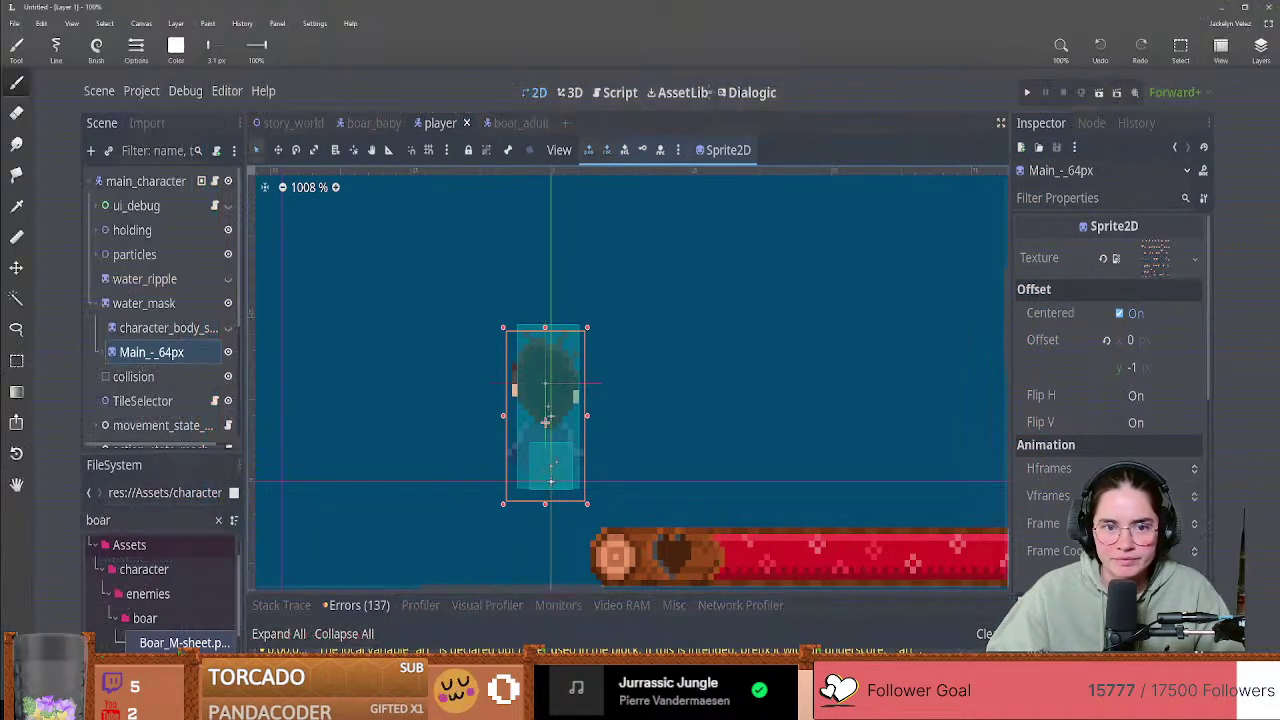
# Step: Switch to the drawing canvas and sketch a steep narrow curve beside a wide low hill, with a short stroke above the hill
pyautogui.moveTo(144, 398); pyautogui.dragTo(255, 352)
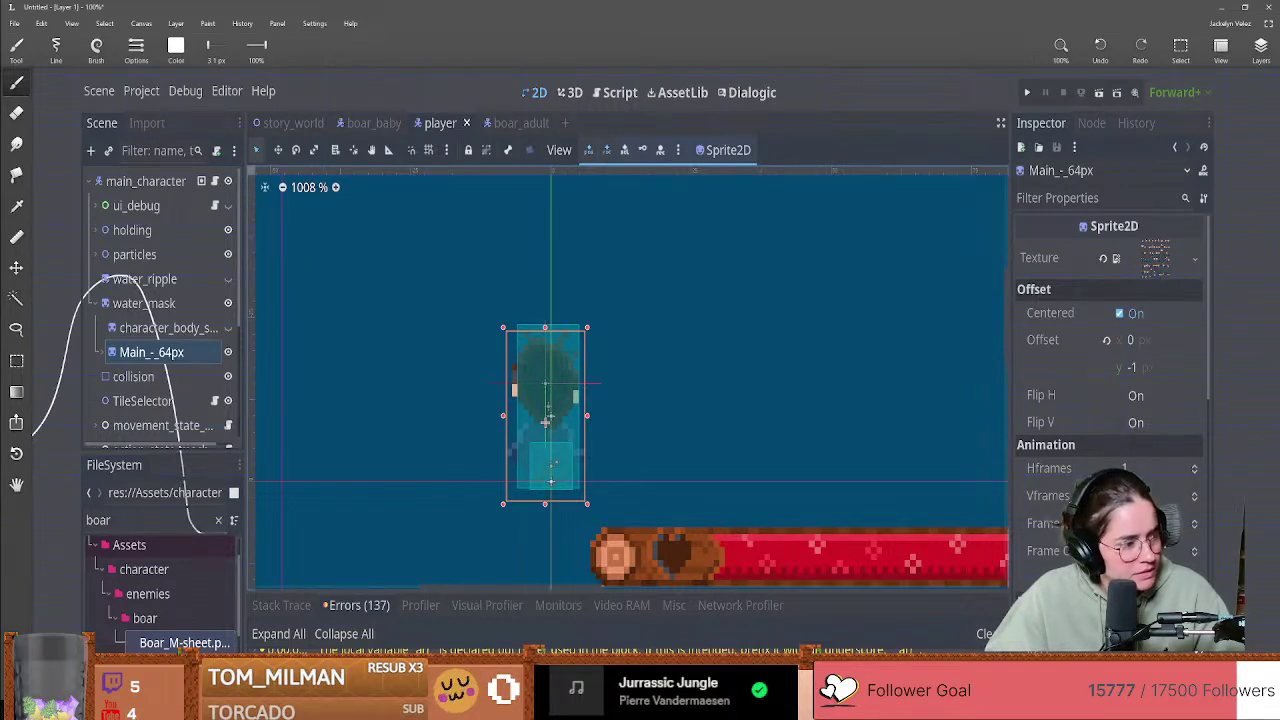
pyautogui.hotkey('alt', 'Tab')
pyautogui.hotkey('alt', 'Tab')
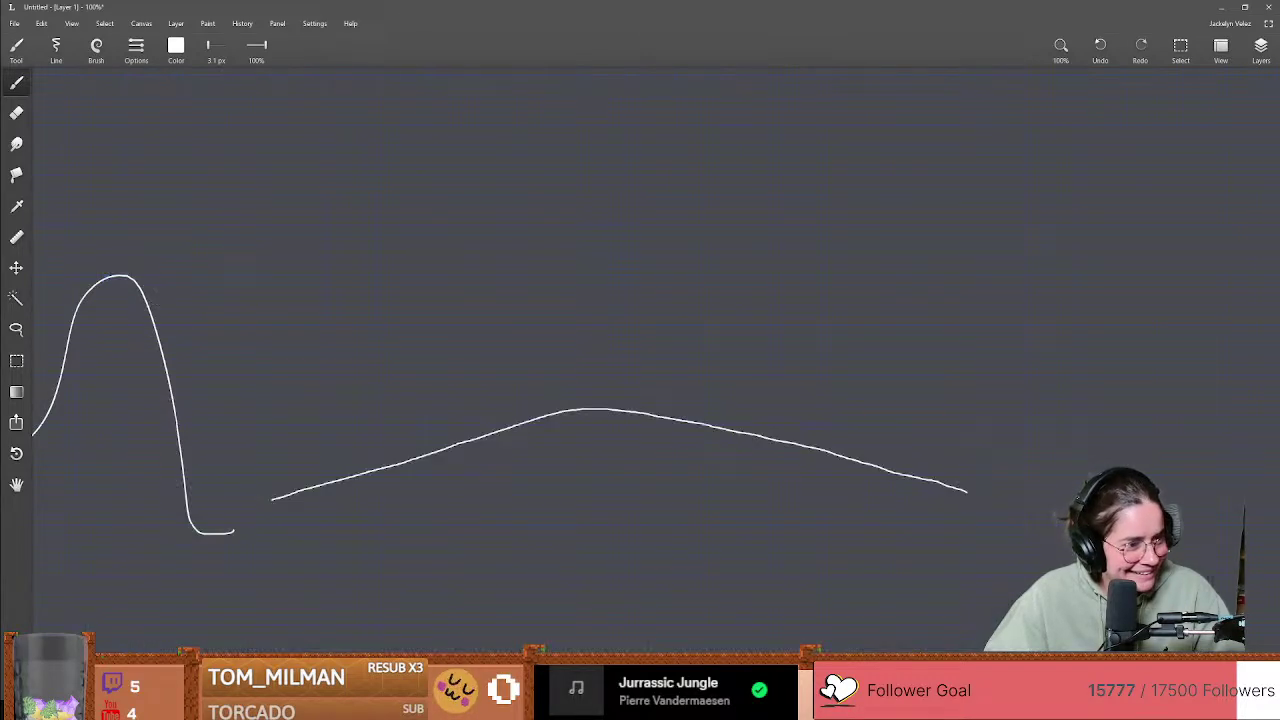
pyautogui.moveTo(294, 357); pyautogui.dragTo(417, 340)
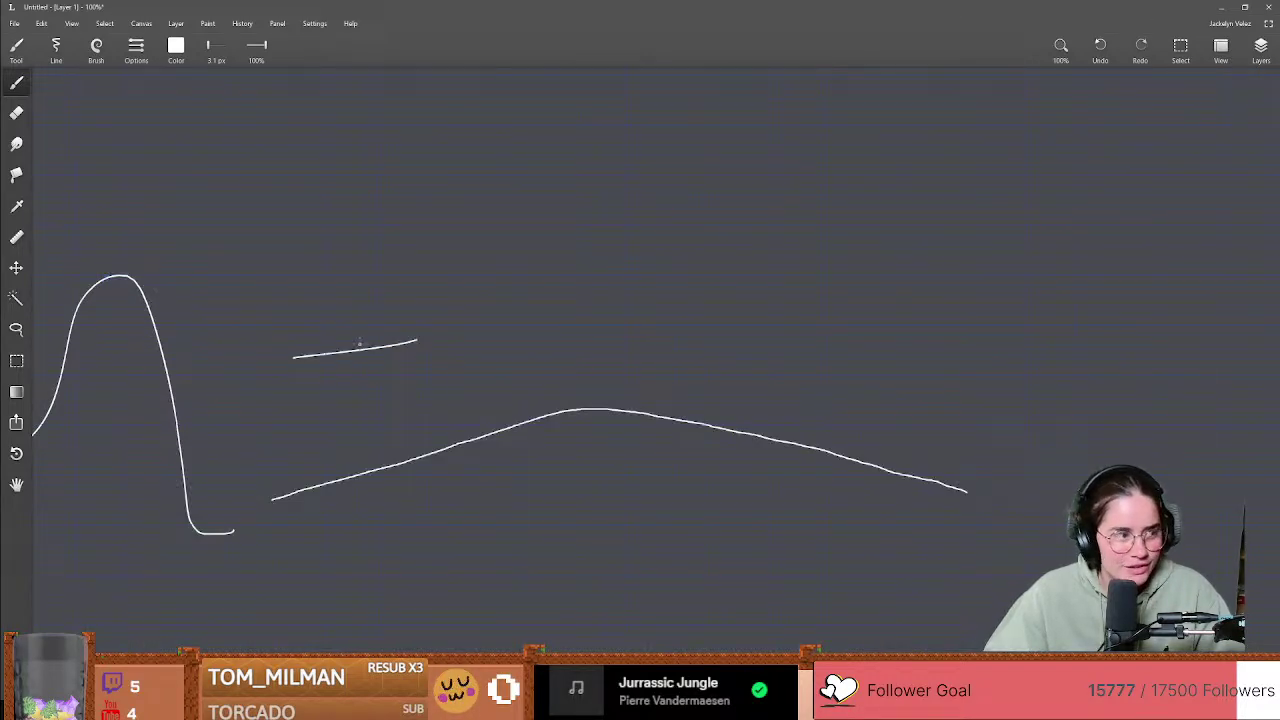
# Step: Retrace the steep narrow curve and the wide low hill with a second freehand stroke over each
pyautogui.moveTo(302, 339)
pyautogui.mouseDown(button='middle')
pyautogui.moveTo(431, 343)
pyautogui.moveTo(597, 237)
pyautogui.mouseUp(button='middle')
pyautogui.moveTo(258, 357)
pyautogui.mouseDown()
pyautogui.moveTo(300, 350)
pyautogui.moveTo(412, 190)
pyautogui.moveTo(495, 429)
pyautogui.mouseUp()
pyautogui.moveTo(526, 202); pyautogui.dragTo(380, 338, button='middle')
pyautogui.moveTo(420, 533)
pyautogui.mouseDown()
pyautogui.moveTo(732, 446)
pyautogui.moveTo(980, 490)
pyautogui.mouseUp()
pyautogui.moveTo(770, 410)
pyautogui.mouseDown(button='middle')
pyautogui.moveTo(390, 410)
pyautogui.moveTo(543, 446)
pyautogui.mouseUp(button='middle')
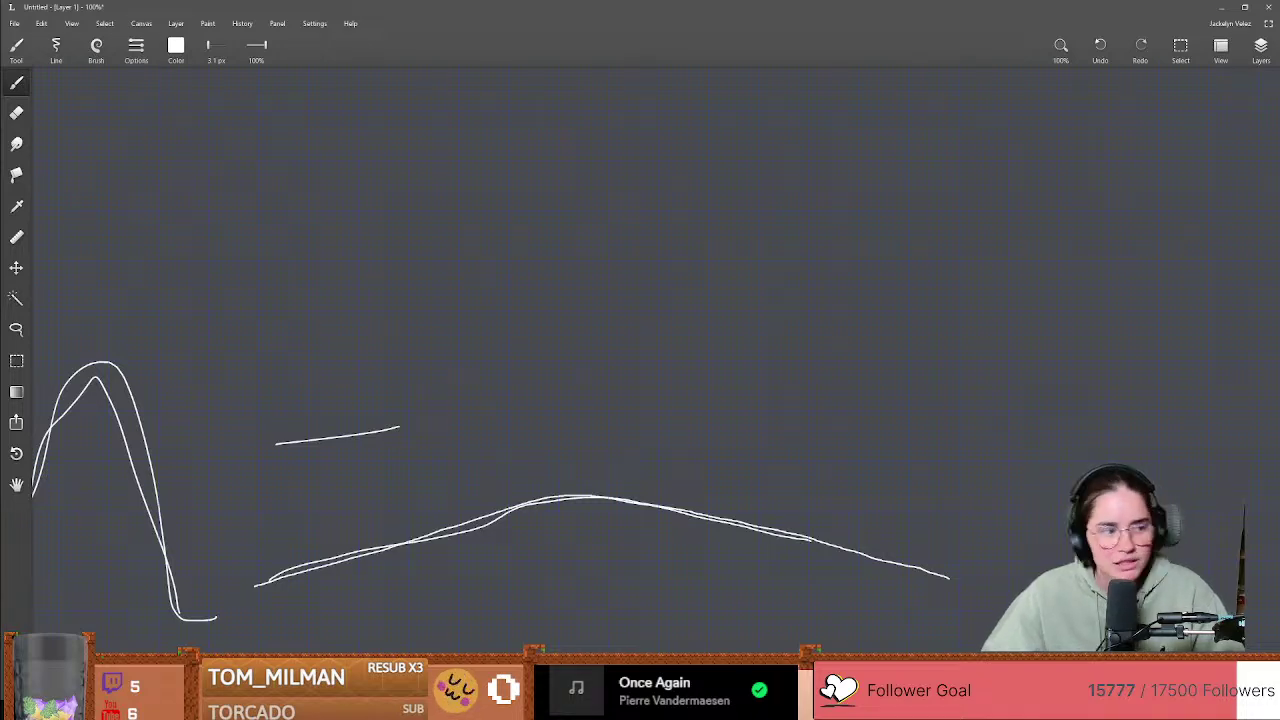
# Step: Draw a long continuous wave with four peaks in the empty area above the existing curves
pyautogui.moveTo(311, 221); pyautogui.dragTo(505, 265, button='middle')
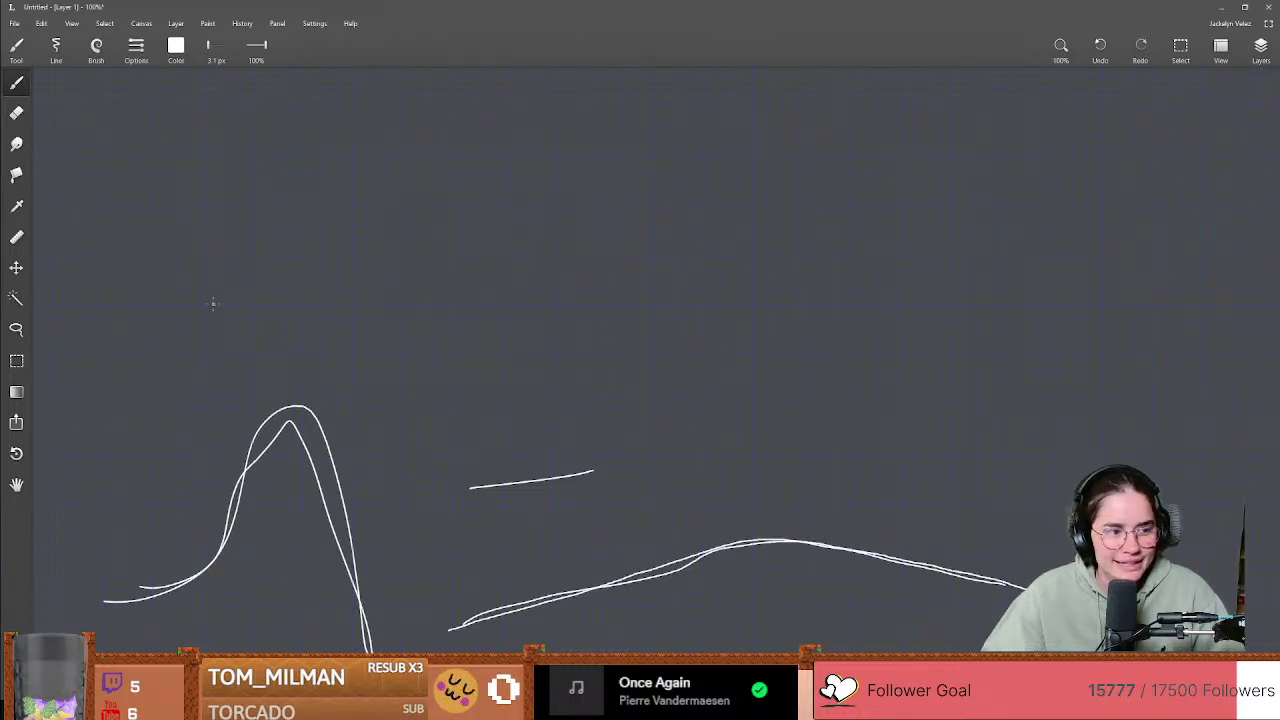
pyautogui.click(296, 288)
pyautogui.moveTo(289, 331)
pyautogui.mouseDown(button='middle')
pyautogui.moveTo(506, 377)
pyautogui.moveTo(558, 448)
pyautogui.mouseUp(button='middle')
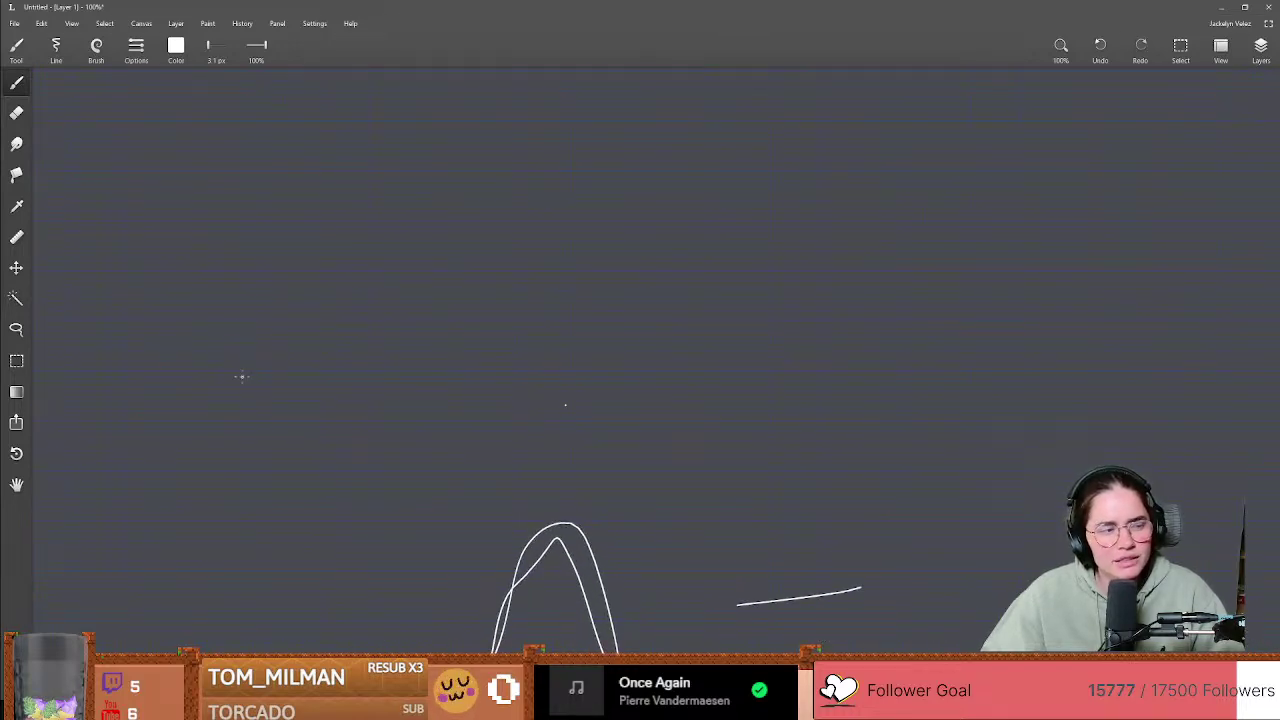
pyautogui.moveTo(242, 376)
pyautogui.mouseDown()
pyautogui.moveTo(491, 210)
pyautogui.moveTo(640, 265)
pyautogui.moveTo(765, 400)
pyautogui.moveTo(918, 318)
pyautogui.moveTo(920, 362)
pyautogui.mouseUp()
pyautogui.moveTo(723, 323)
pyautogui.mouseDown()
pyautogui.moveTo(703, 371)
pyautogui.moveTo(572, 423)
pyautogui.mouseUp()
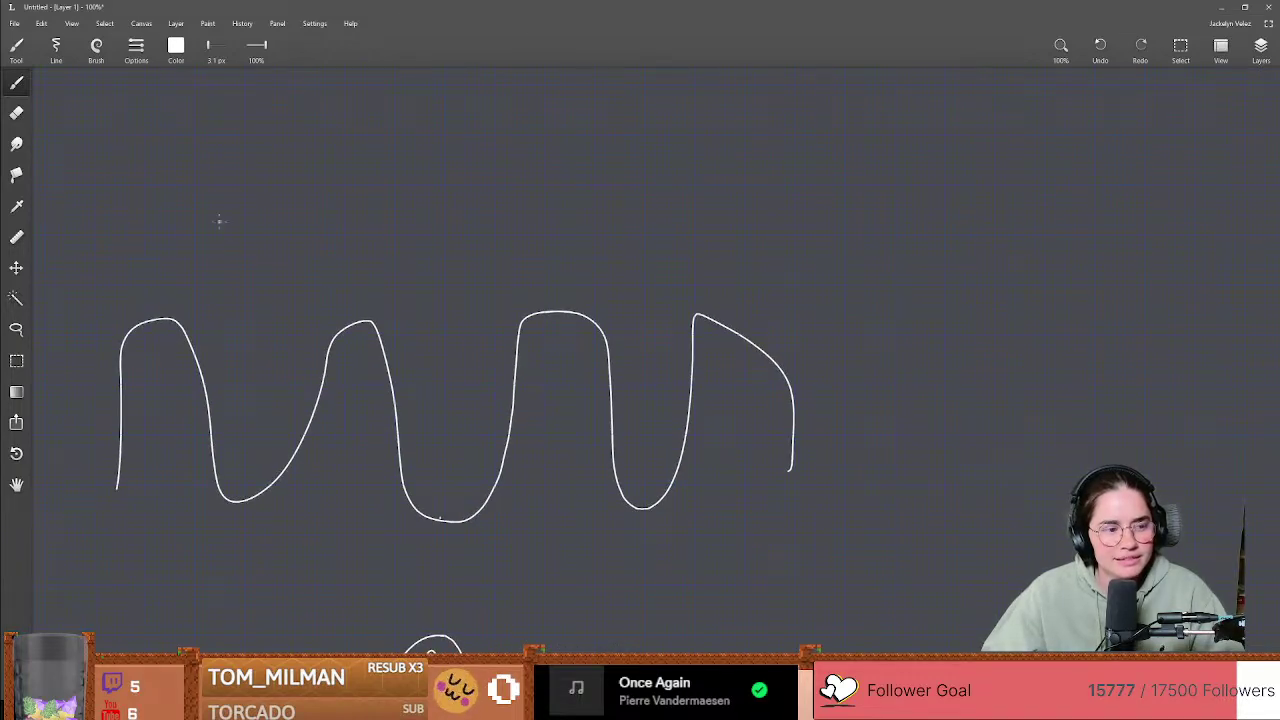
# Step: Draw a double-headed horizontal arrow spanning the wave and write "hrs" above it
pyautogui.moveTo(104, 204)
pyautogui.mouseDown()
pyautogui.moveTo(731, 189)
pyautogui.moveTo(645, 213)
pyautogui.moveTo(122, 193)
pyautogui.moveTo(128, 227)
pyautogui.mouseUp()
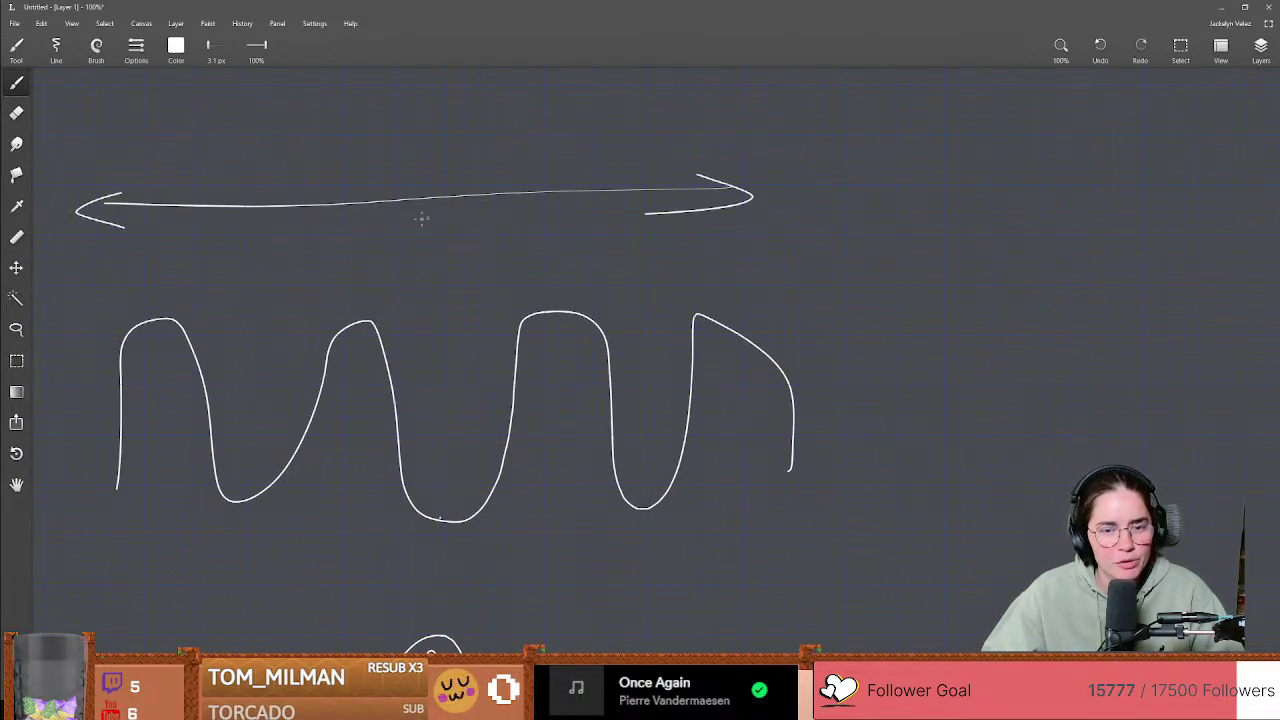
pyautogui.moveTo(392, 200); pyautogui.dragTo(443, 220)
pyautogui.moveTo(441, 125)
pyautogui.mouseDown()
pyautogui.moveTo(446, 177)
pyautogui.moveTo(477, 182)
pyautogui.mouseUp()
pyautogui.moveTo(486, 166)
pyautogui.mouseDown()
pyautogui.moveTo(489, 183)
pyautogui.moveTo(509, 164)
pyautogui.mouseUp()
pyautogui.moveTo(527, 157)
pyautogui.mouseDown()
pyautogui.moveTo(520, 182)
pyautogui.moveTo(501, 187)
pyautogui.mouseUp()
# Step: Mark four points along the wave's first troughs and second peak with small downward arrows
pyautogui.moveTo(468, 360); pyautogui.dragTo(457, 269)
pyautogui.moveTo(277, 318)
pyautogui.mouseDown()
pyautogui.moveTo(291, 377)
pyautogui.moveTo(300, 361)
pyautogui.mouseUp()
pyautogui.moveTo(358, 226); pyautogui.dragTo(361, 269)
pyautogui.moveTo(353, 256)
pyautogui.mouseDown()
pyautogui.moveTo(372, 243)
pyautogui.moveTo(452, 308)
pyautogui.mouseUp()
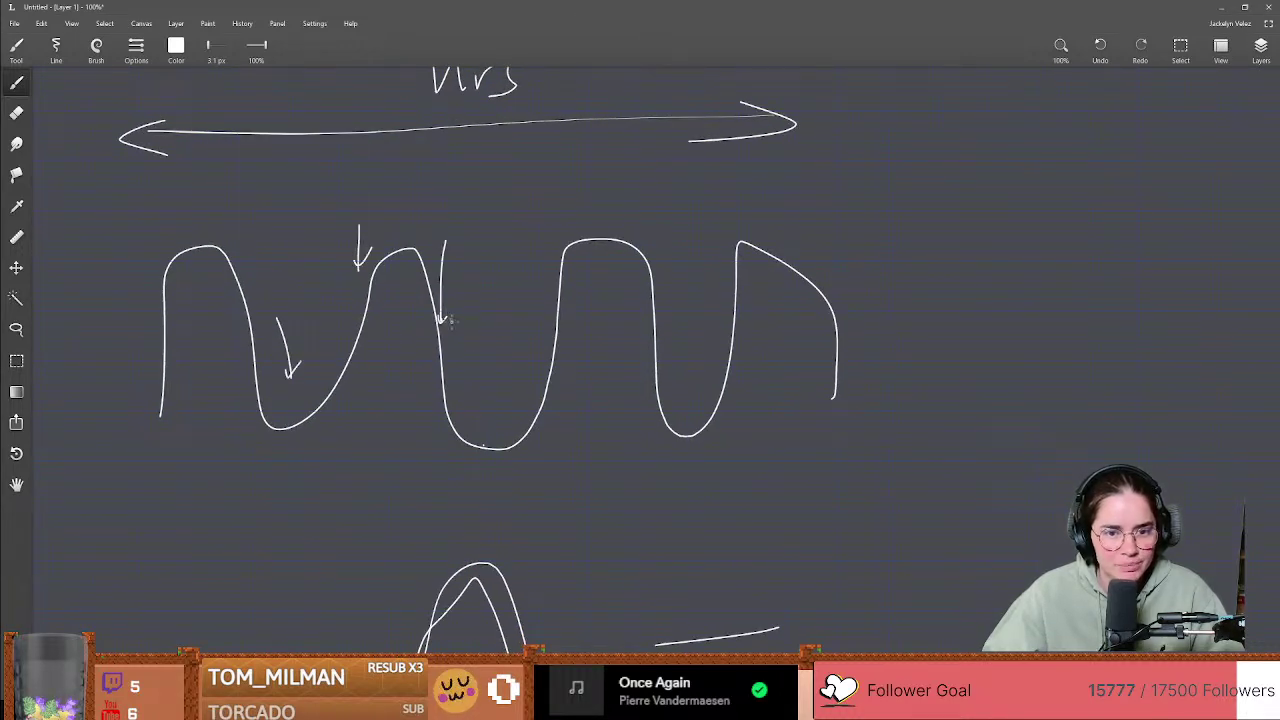
pyautogui.moveTo(495, 386); pyautogui.dragTo(496, 430)
pyautogui.moveTo(487, 420); pyautogui.dragTo(510, 421)
pyautogui.moveTo(520, 311)
pyautogui.mouseDown()
pyautogui.moveTo(602, 241)
pyautogui.moveTo(563, 289)
pyautogui.moveTo(574, 301)
pyautogui.mouseUp()
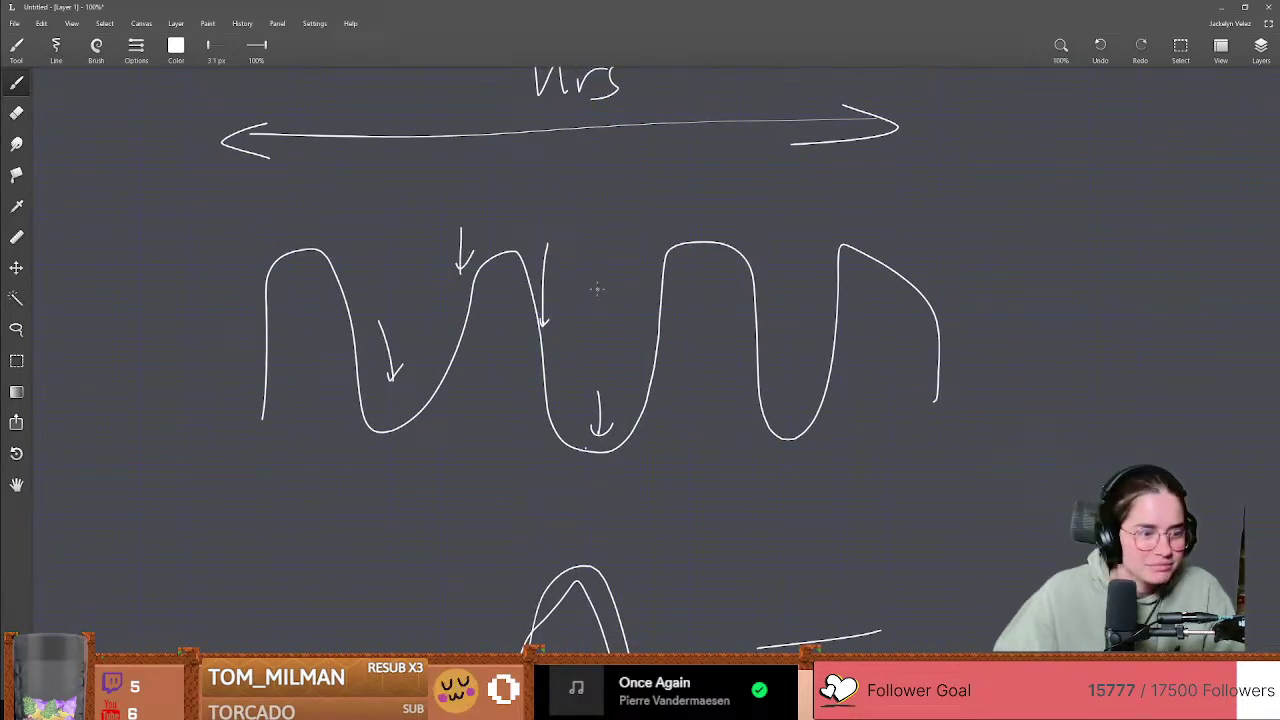
# Step: Sketch a sharp pointed peak with a wide, gentle hill below it in the empty area beside the wave
pyautogui.moveTo(490, 485); pyautogui.dragTo(442, 491, button='middle')
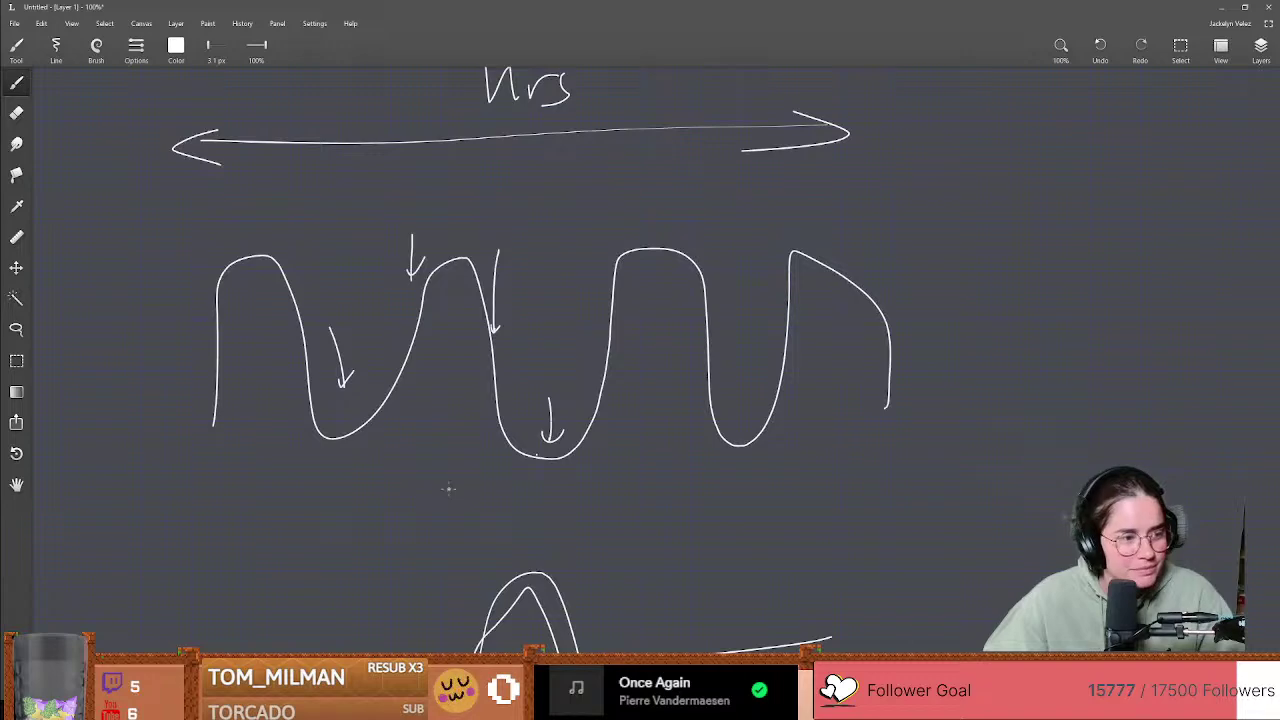
pyautogui.moveTo(513, 413); pyautogui.dragTo(537, 500)
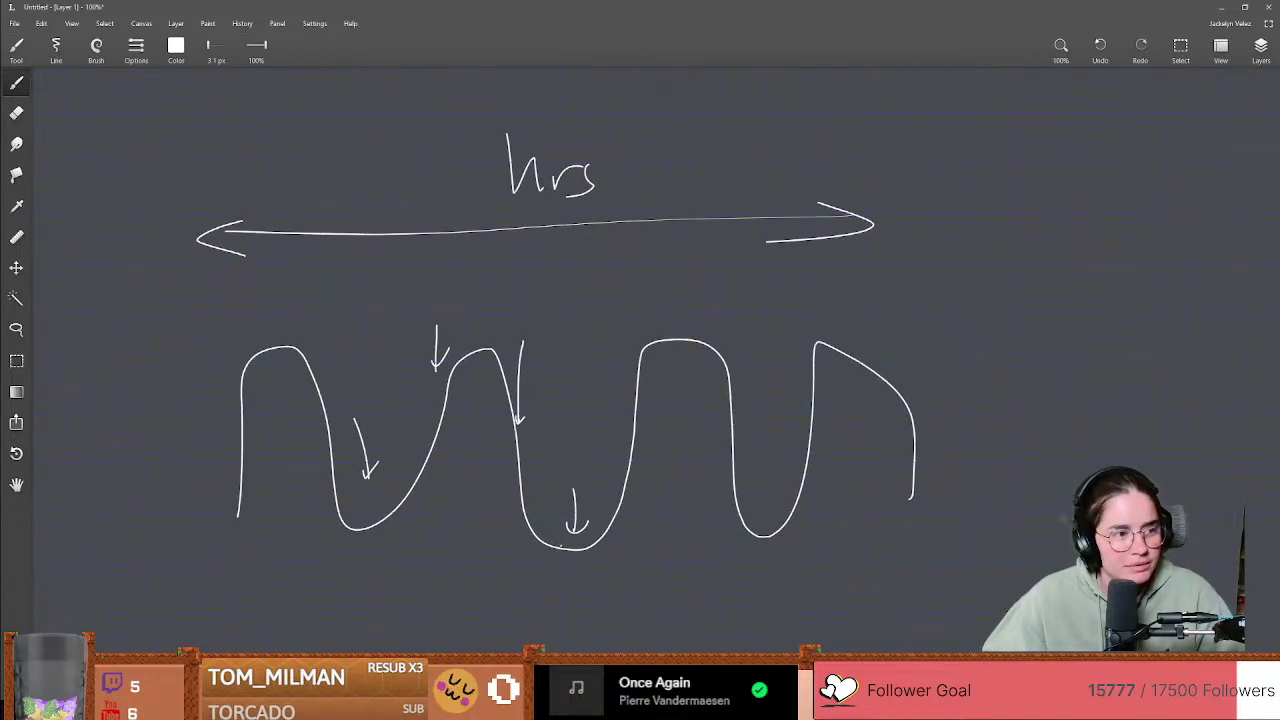
pyautogui.moveTo(87, 424); pyautogui.dragTo(257, 363)
pyautogui.moveTo(28, 429); pyautogui.dragTo(214, 414)
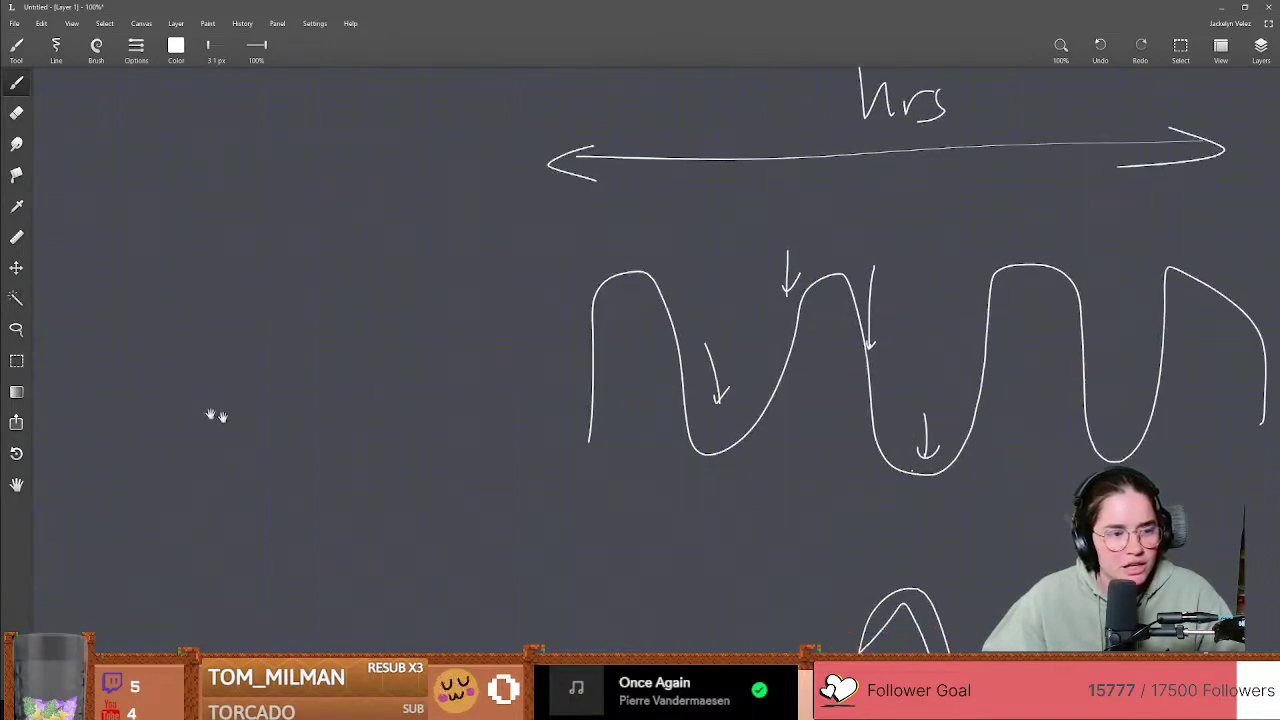
pyautogui.moveTo(66, 475); pyautogui.dragTo(196, 376)
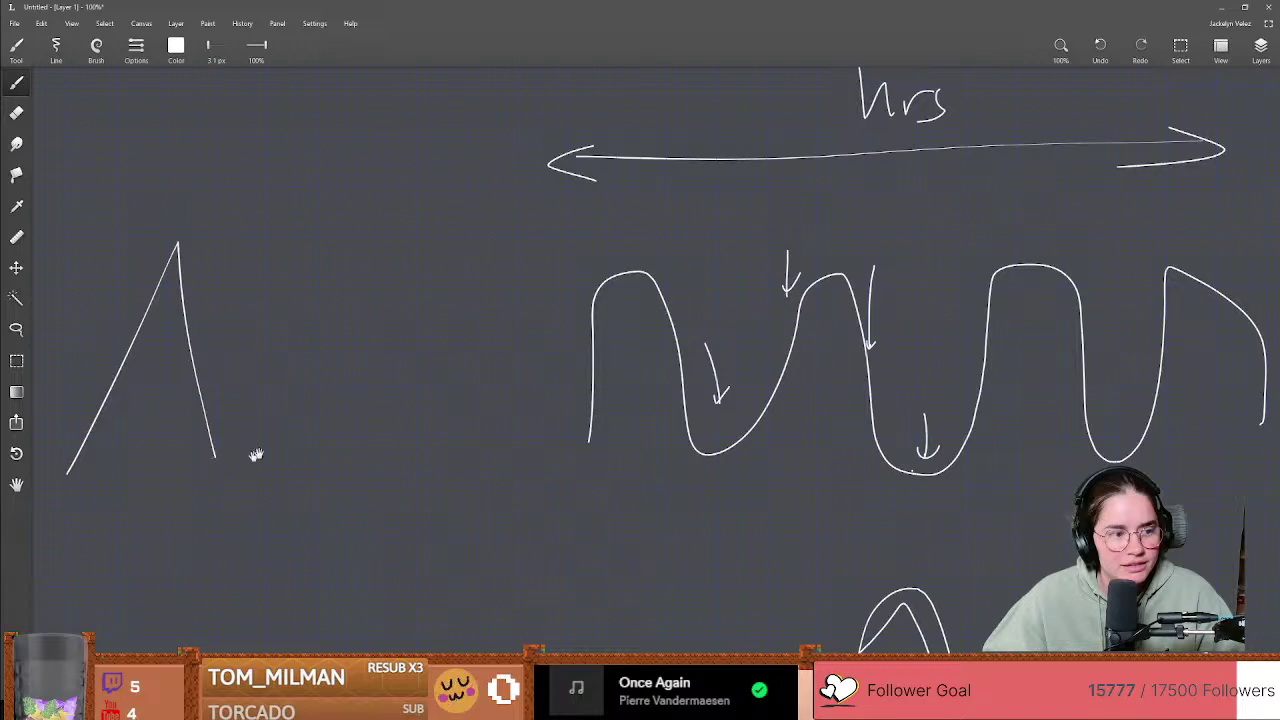
pyautogui.moveTo(254, 451); pyautogui.dragTo(332, 351)
pyautogui.moveTo(103, 517)
pyautogui.mouseDown()
pyautogui.moveTo(271, 434)
pyautogui.moveTo(348, 440)
pyautogui.moveTo(548, 505)
pyautogui.mouseUp()
# Step: Retrace the rising side of the gentle hill up to its crest
pyautogui.moveTo(468, 460); pyautogui.dragTo(460, 466, button='middle')
pyautogui.moveTo(218, 494); pyautogui.dragTo(326, 482, button='middle')
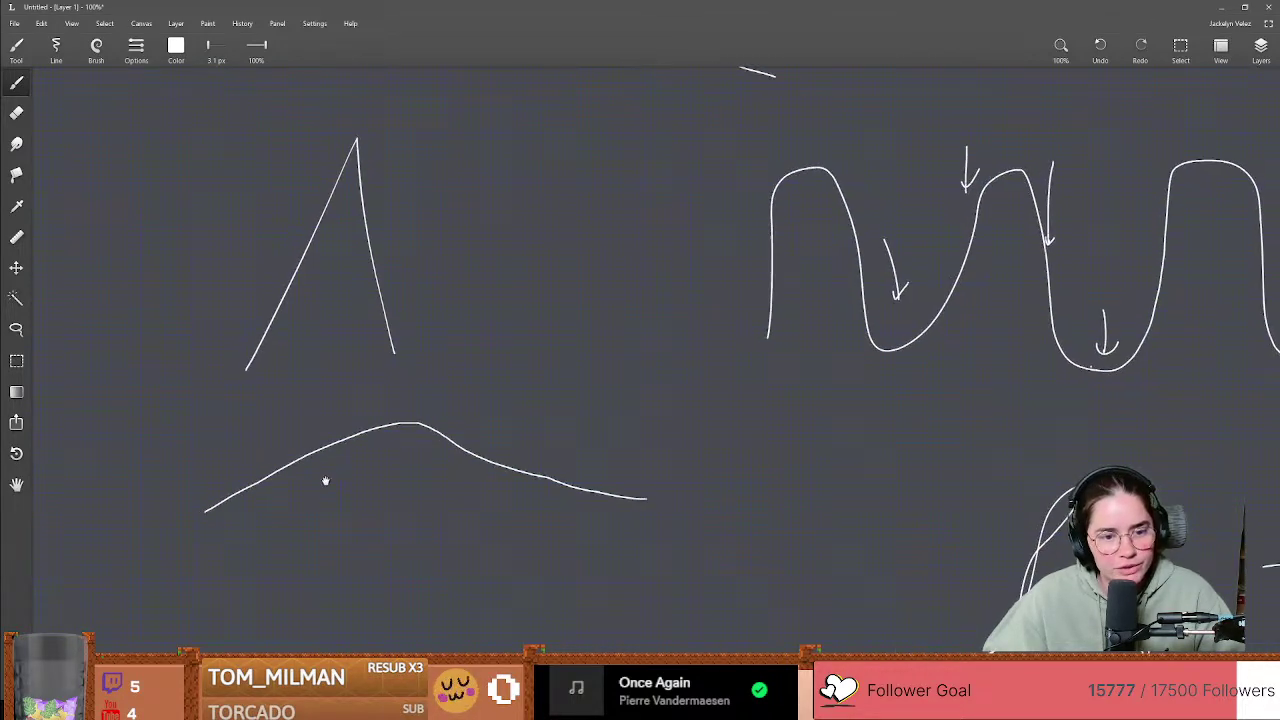
pyautogui.moveTo(231, 496)
pyautogui.mouseDown()
pyautogui.moveTo(327, 451)
pyautogui.moveTo(431, 426)
pyautogui.mouseUp()
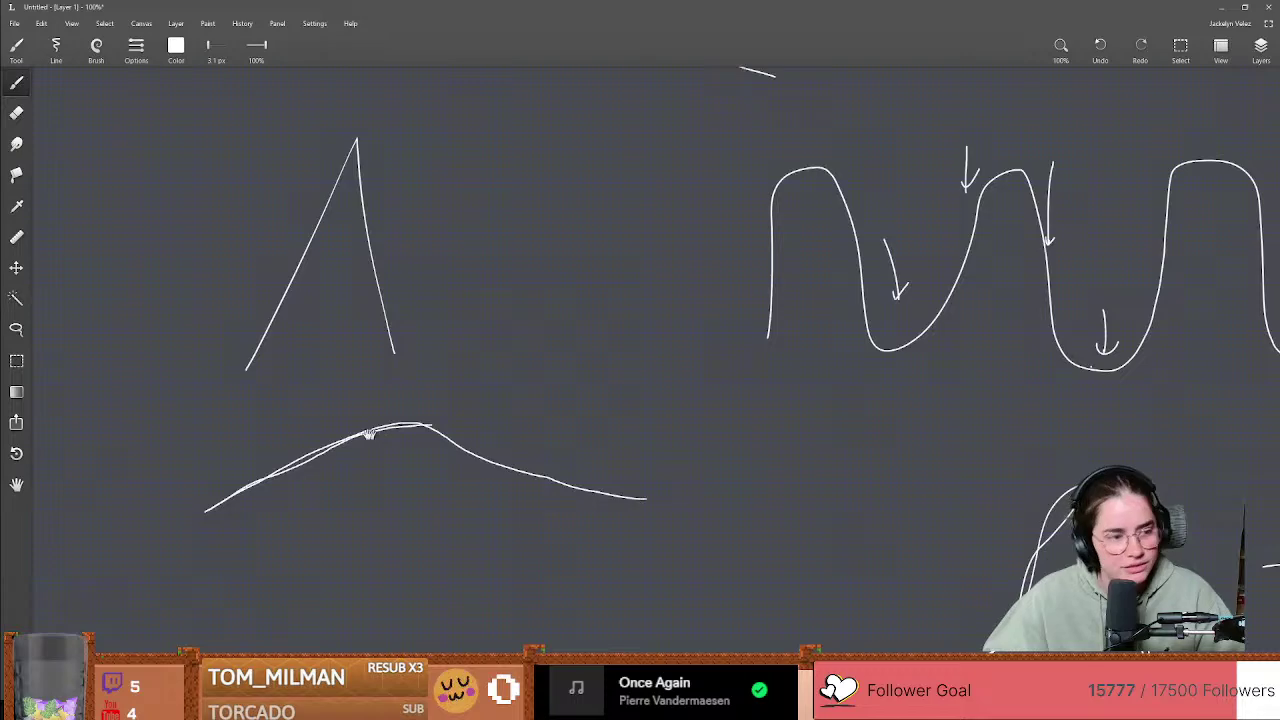
pyautogui.moveTo(285, 452); pyautogui.dragTo(223, 474, button='middle')
pyautogui.moveTo(308, 425); pyautogui.dragTo(305, 464, button='middle')
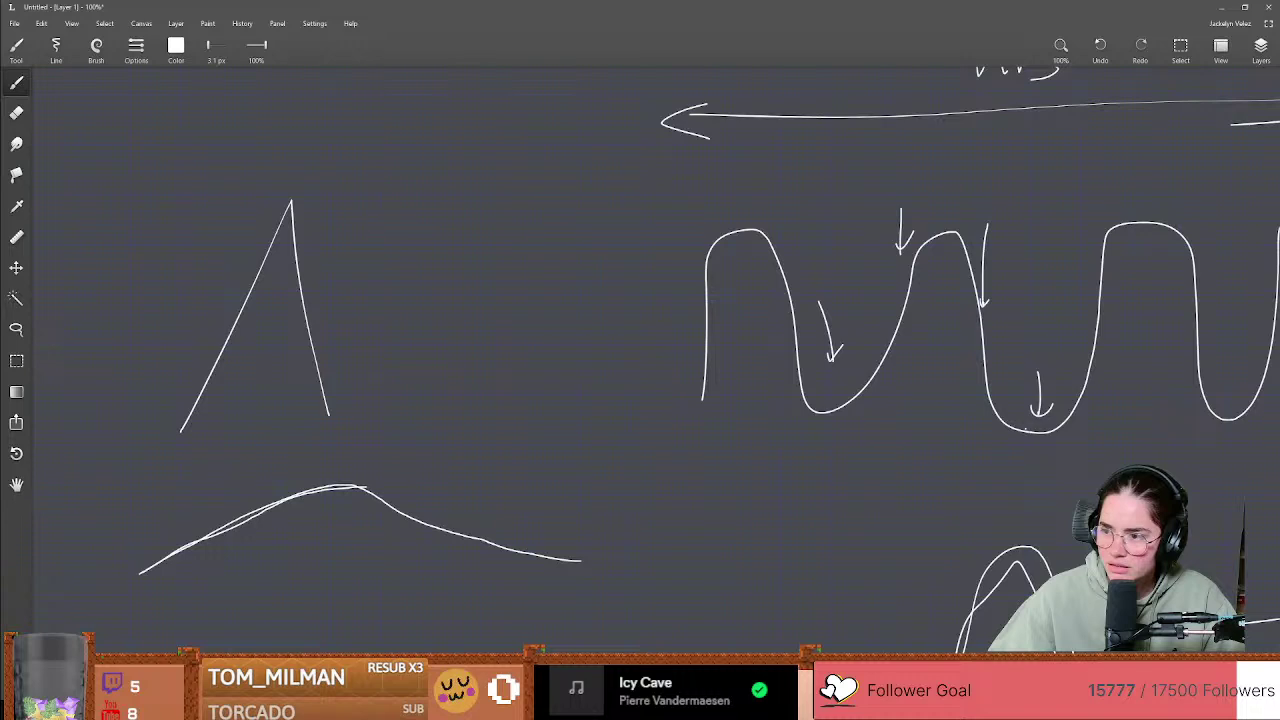
# Step: Switch to the browser, read the search result on how long jet lag lasts, highlighting its key passages, and return to the drawing
pyautogui.hotkey('alt', 'Tab')
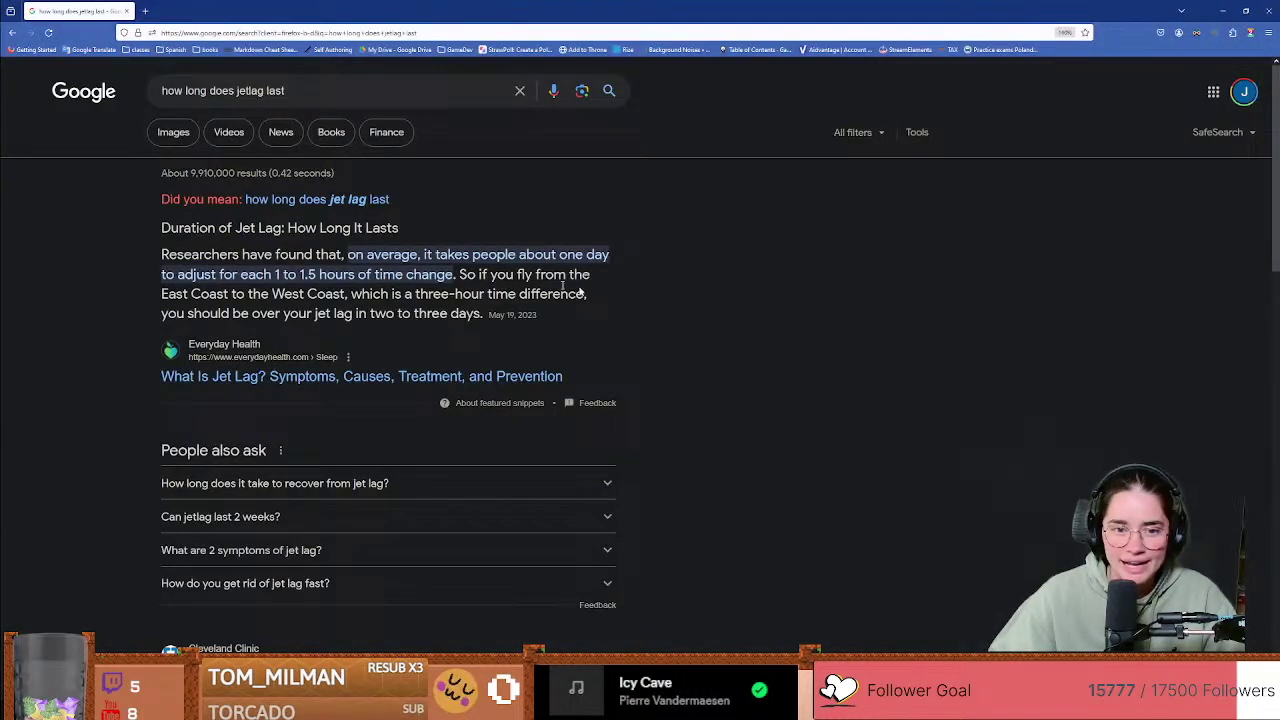
pyautogui.moveTo(308, 275); pyautogui.dragTo(462, 276)
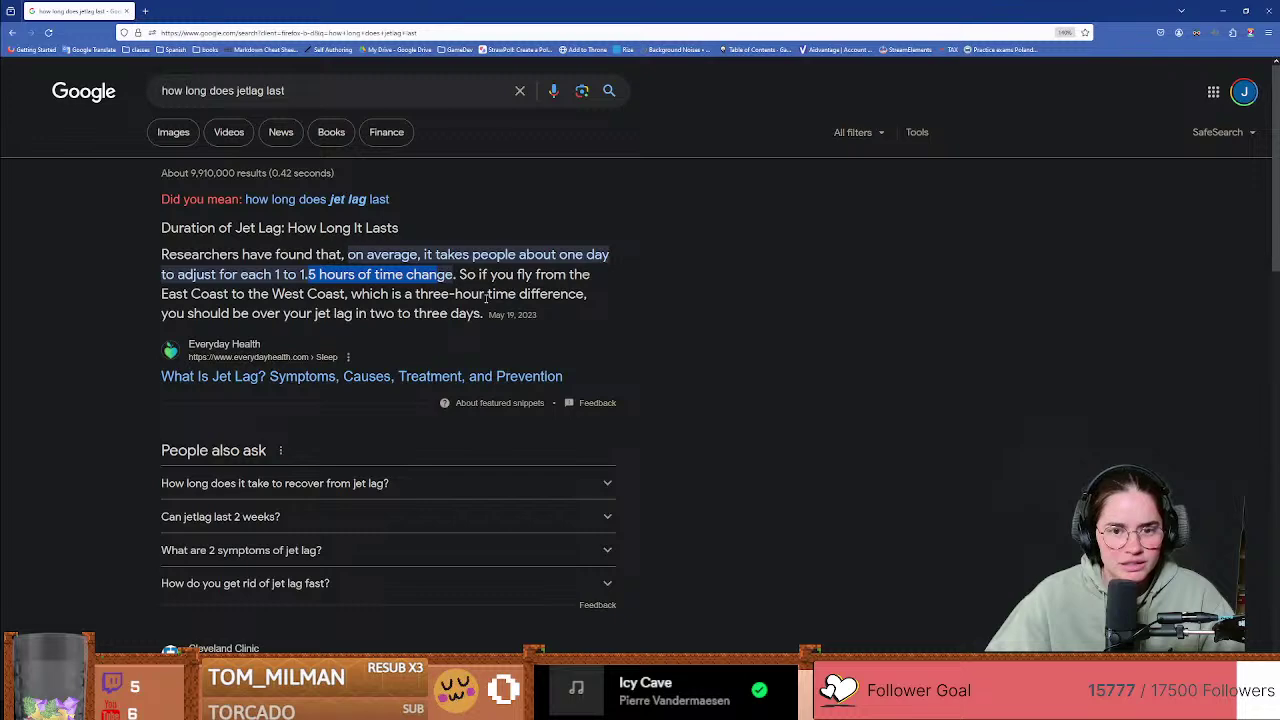
pyautogui.scroll(-1, 337, 377)
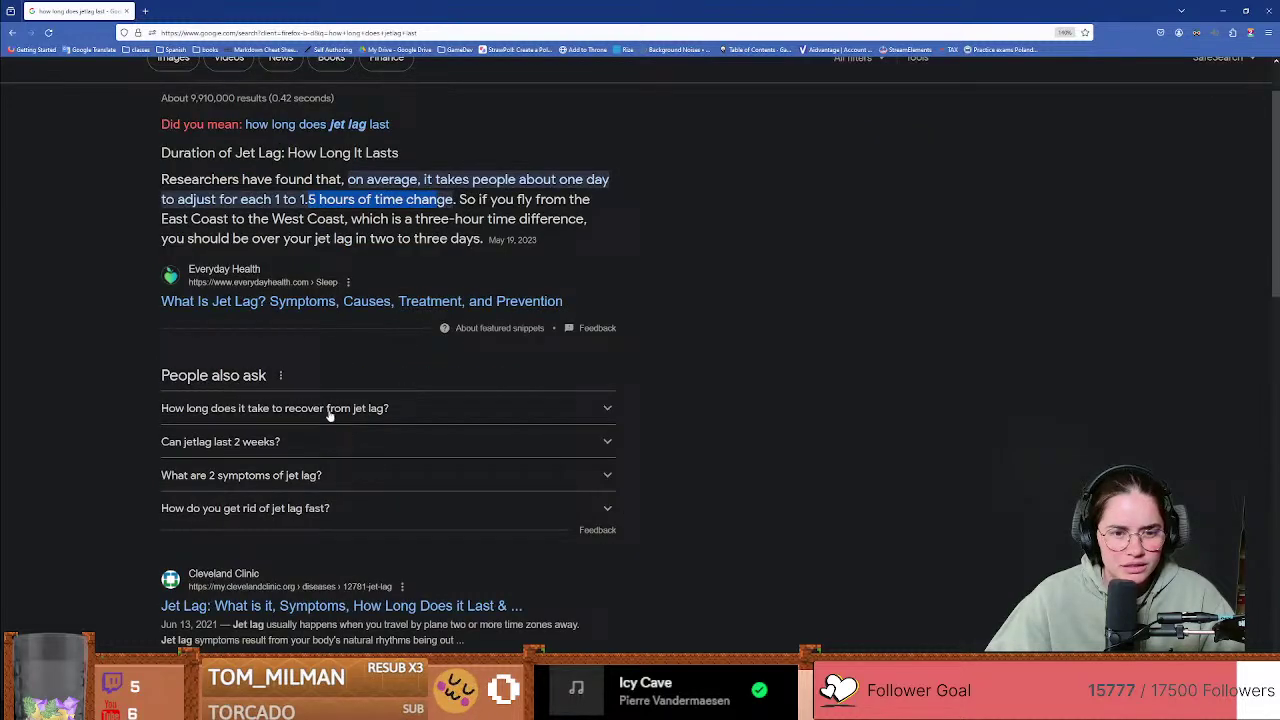
pyautogui.scroll(-1, 329, 420)
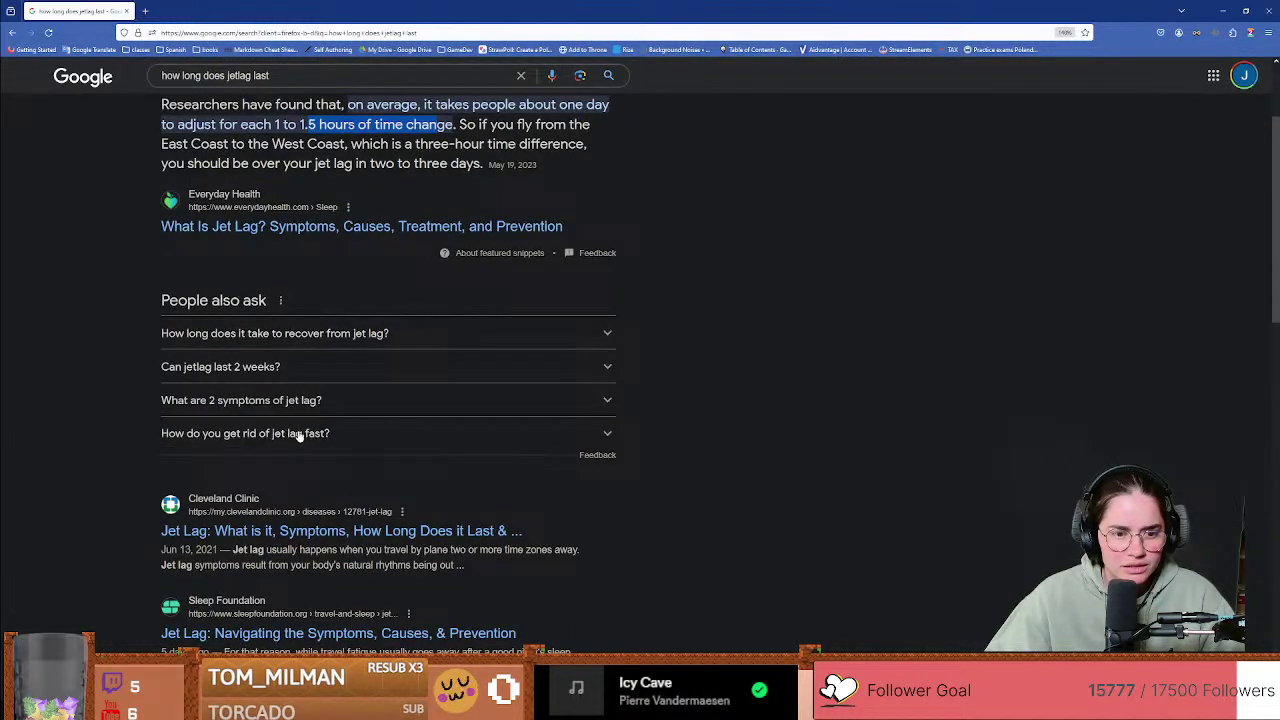
pyautogui.scroll(2, 306, 432)
pyautogui.moveTo(275, 277); pyautogui.dragTo(347, 275)
pyautogui.moveTo(440, 255); pyautogui.dragTo(410, 275)
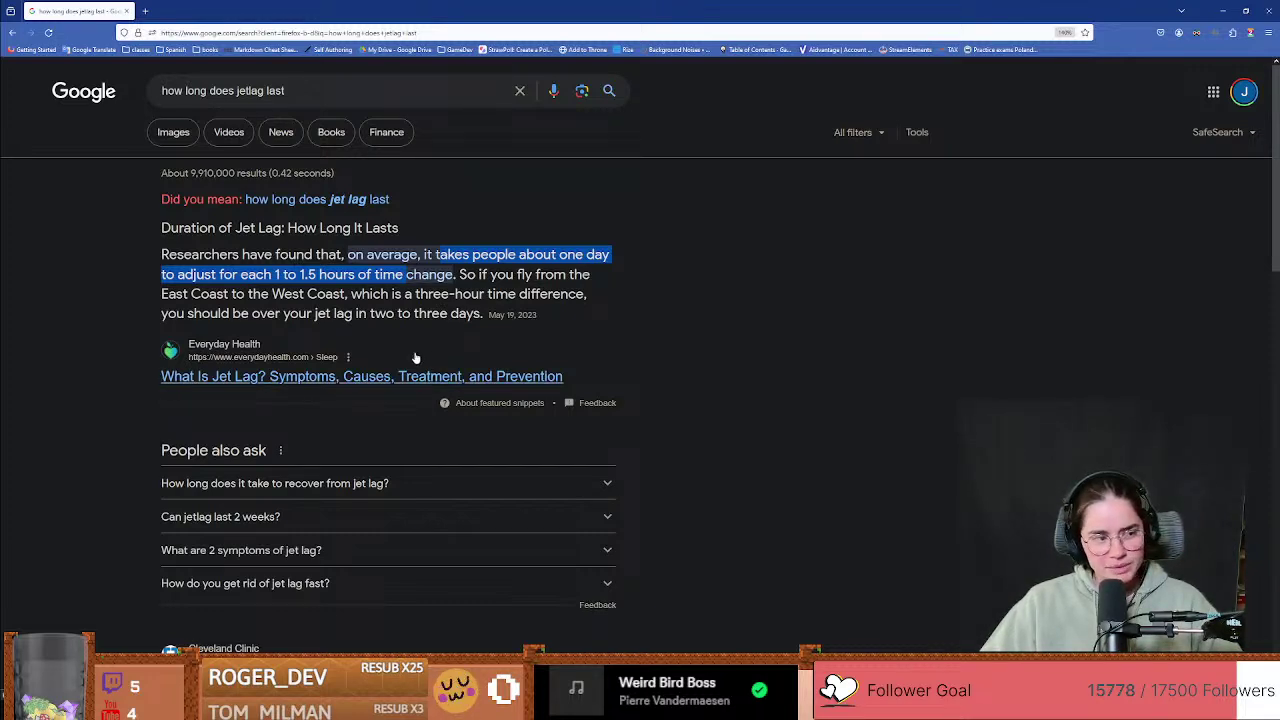
pyautogui.moveTo(468, 332); pyautogui.dragTo(160, 254)
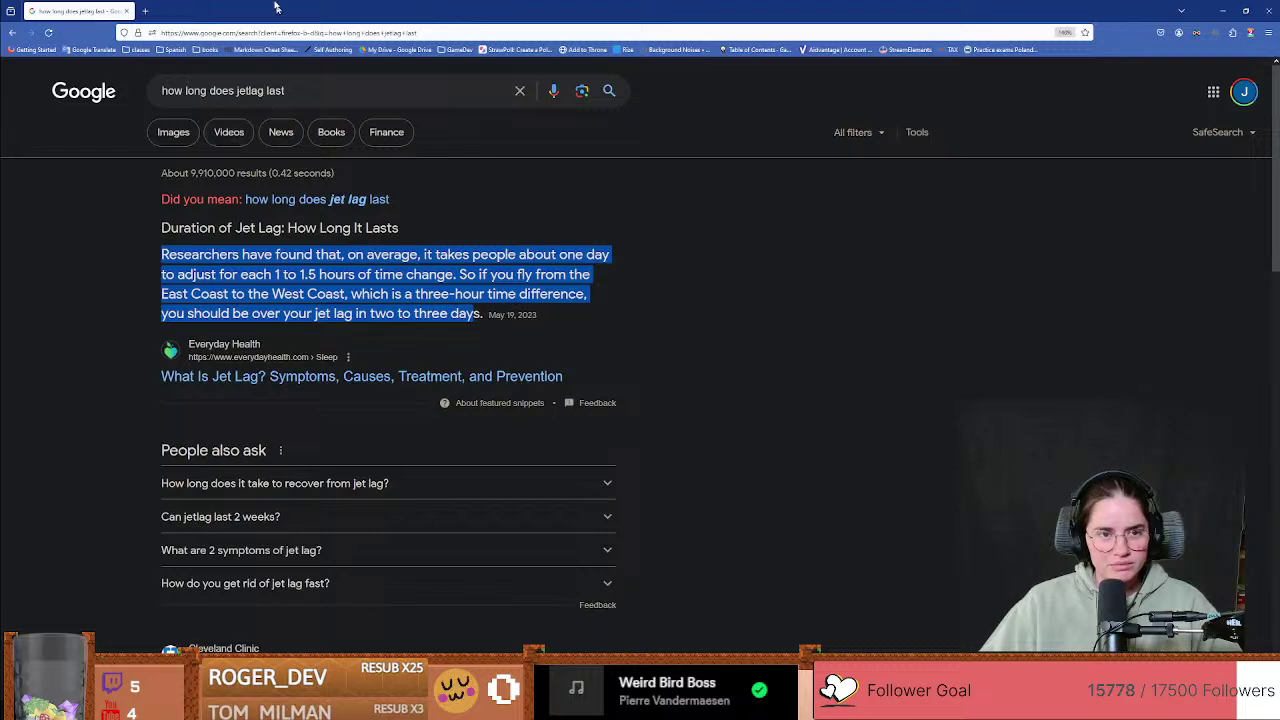
pyautogui.doubleClick(274, 5)
pyautogui.click(1043, 271)
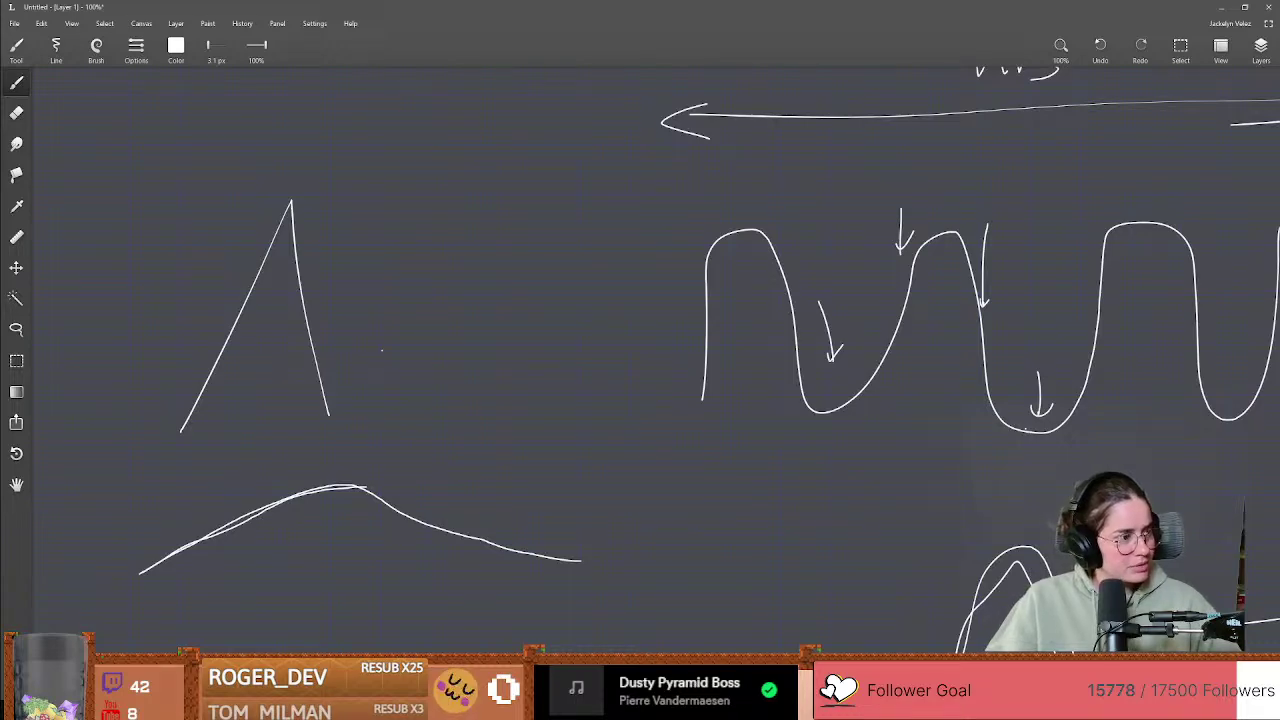
# Step: Switch to Discord and examine the latest bug-club post, enlarging its two photos and reading its message
pyautogui.hotkey('alt', 'Tab')
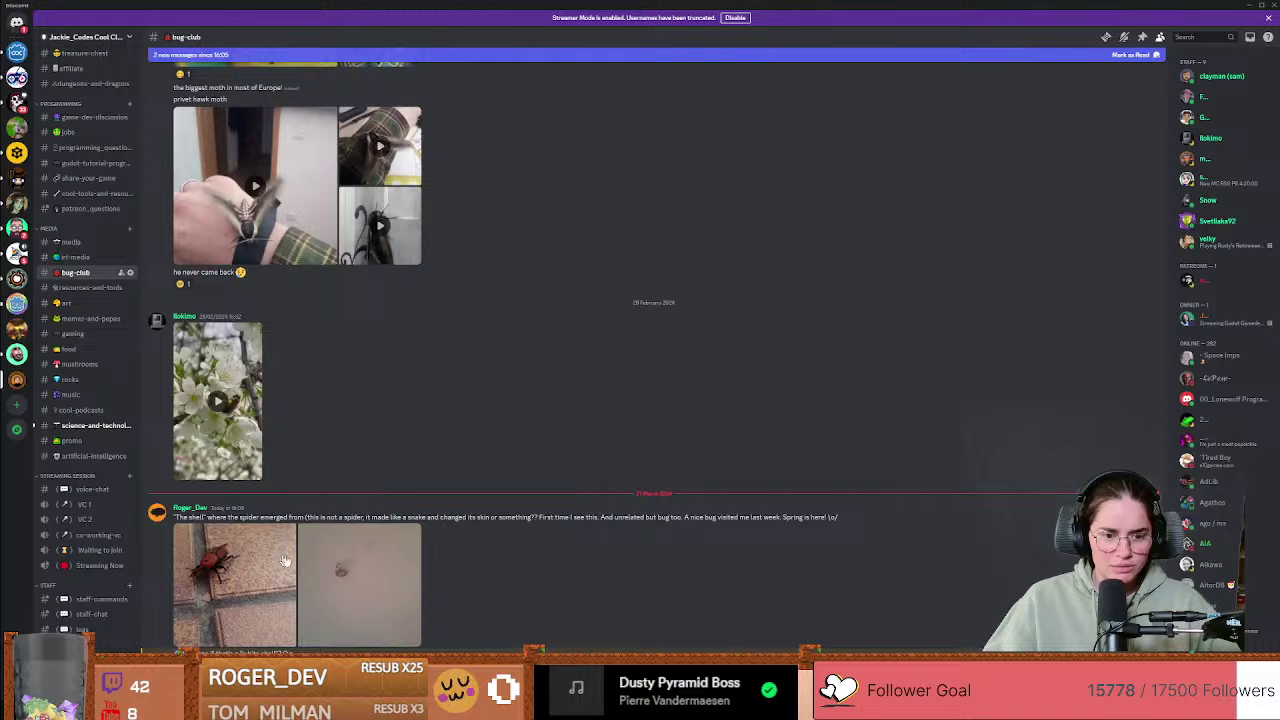
pyautogui.click(355, 578)
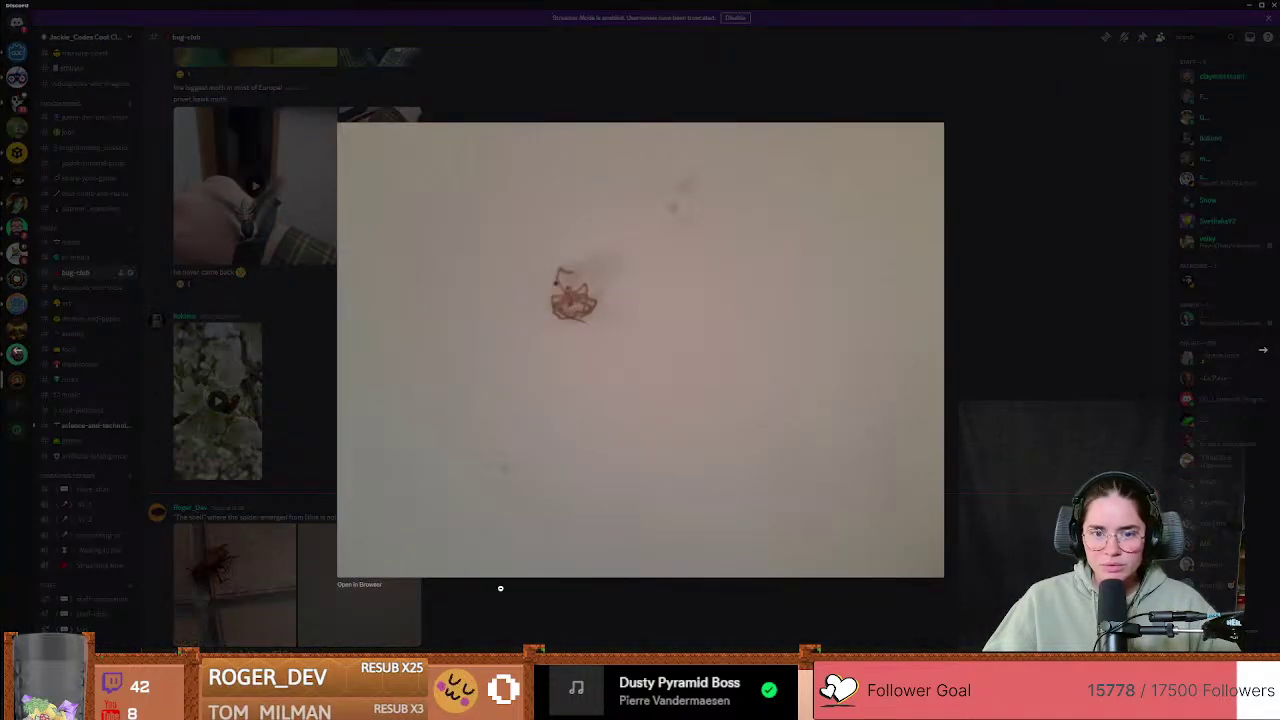
pyautogui.click(500, 588)
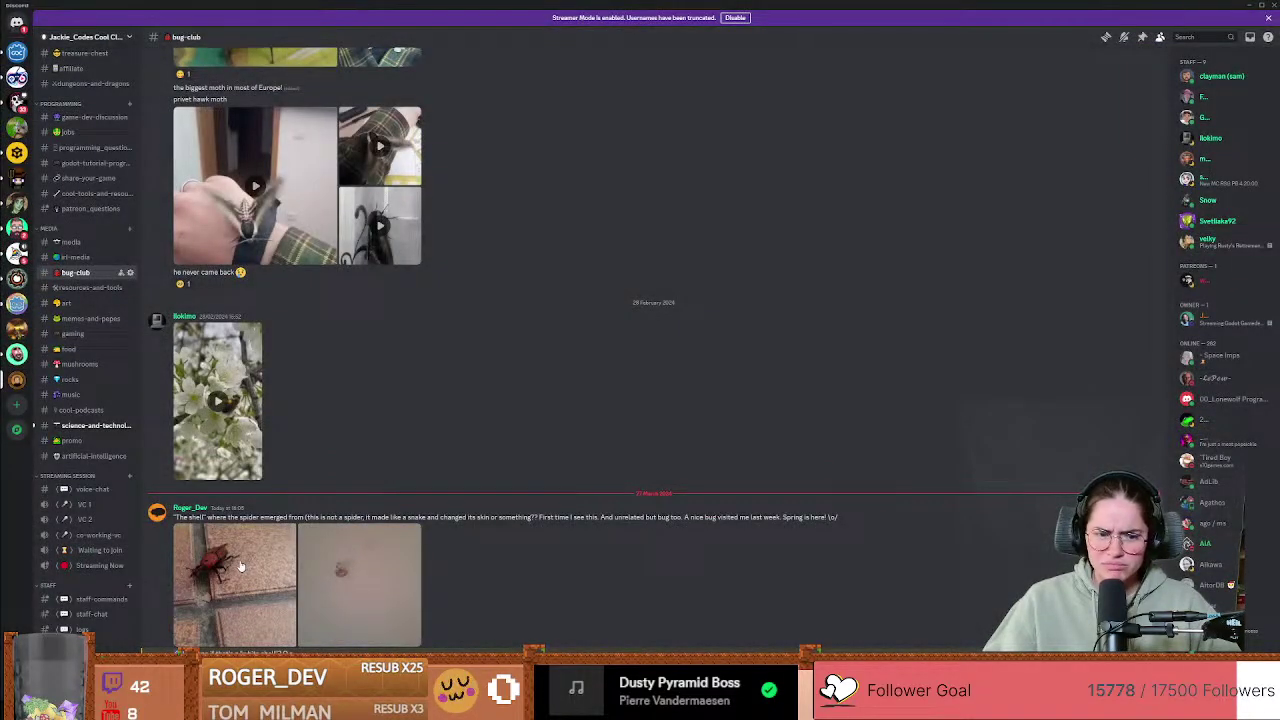
pyautogui.click(240, 566)
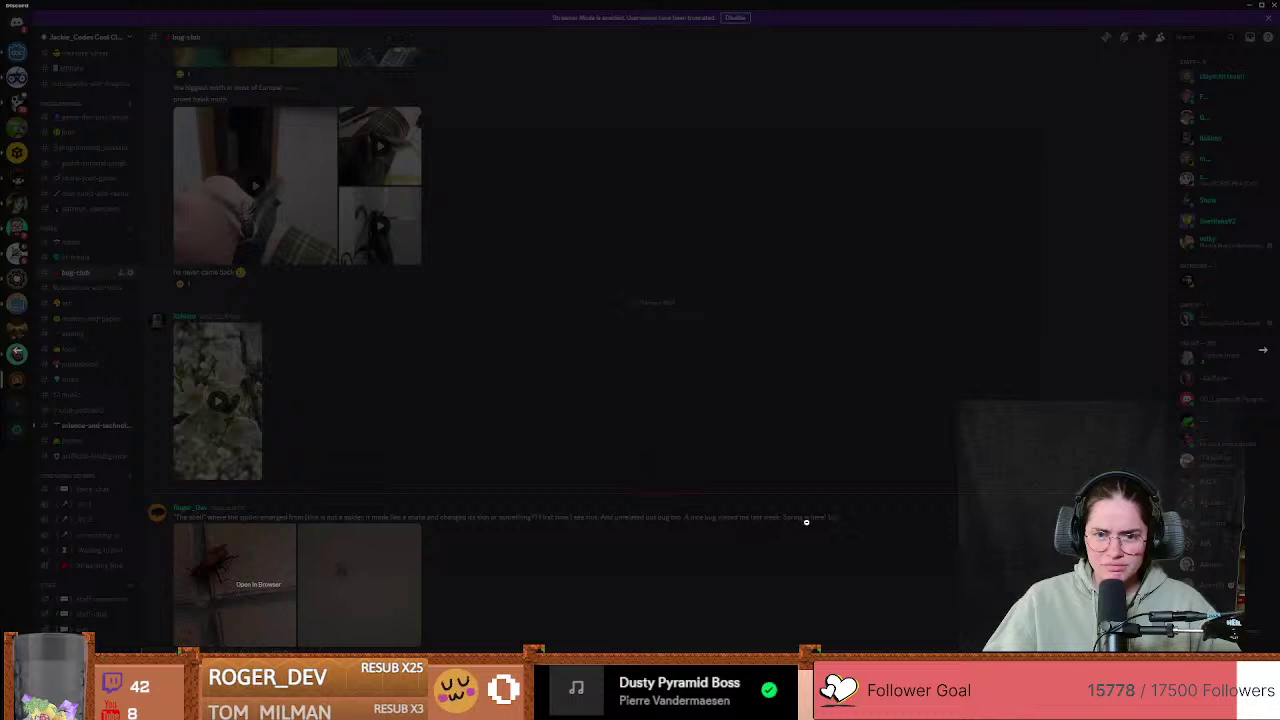
pyautogui.click(375, 586)
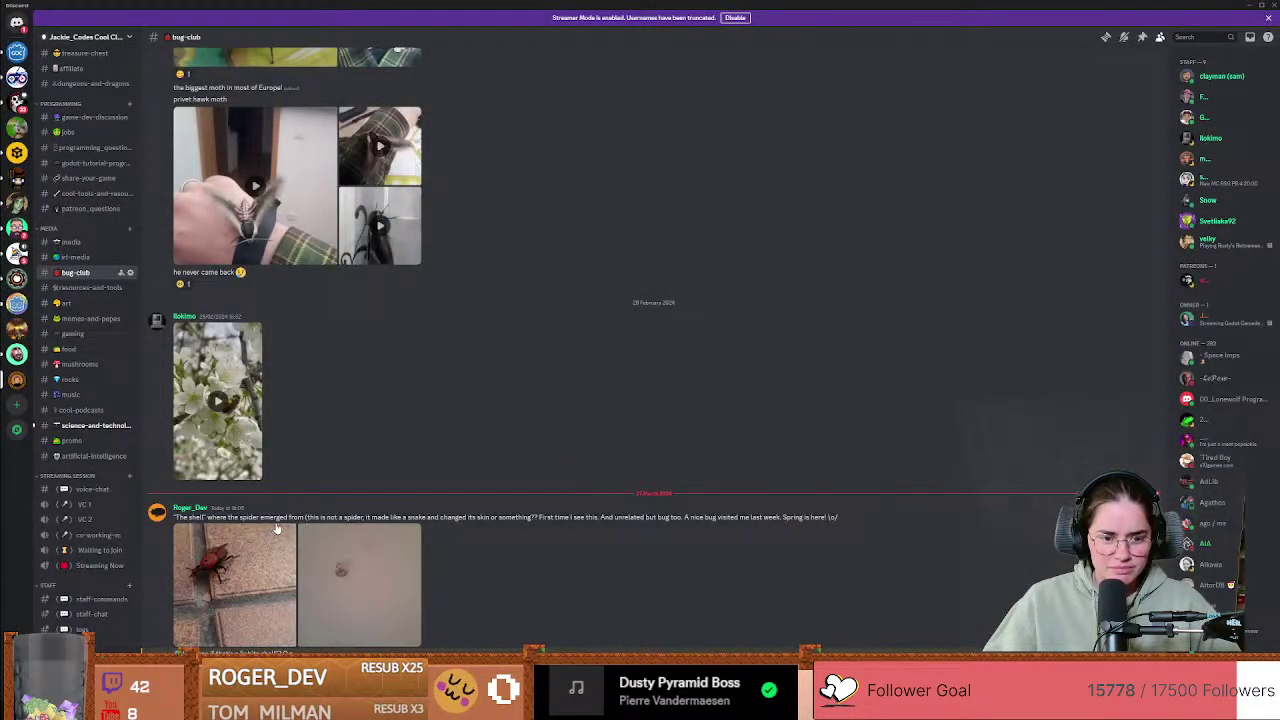
pyautogui.moveTo(309, 517); pyautogui.dragTo(831, 513)
pyautogui.click(395, 578)
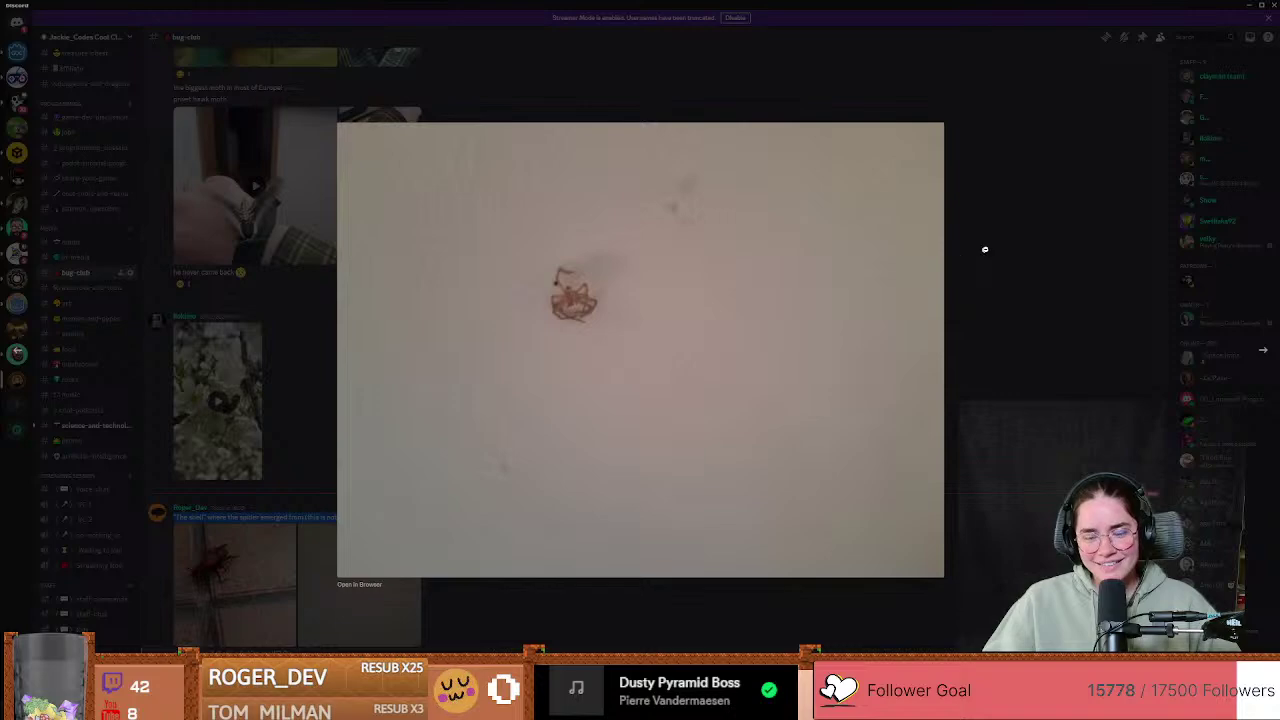
pyautogui.click(996, 246)
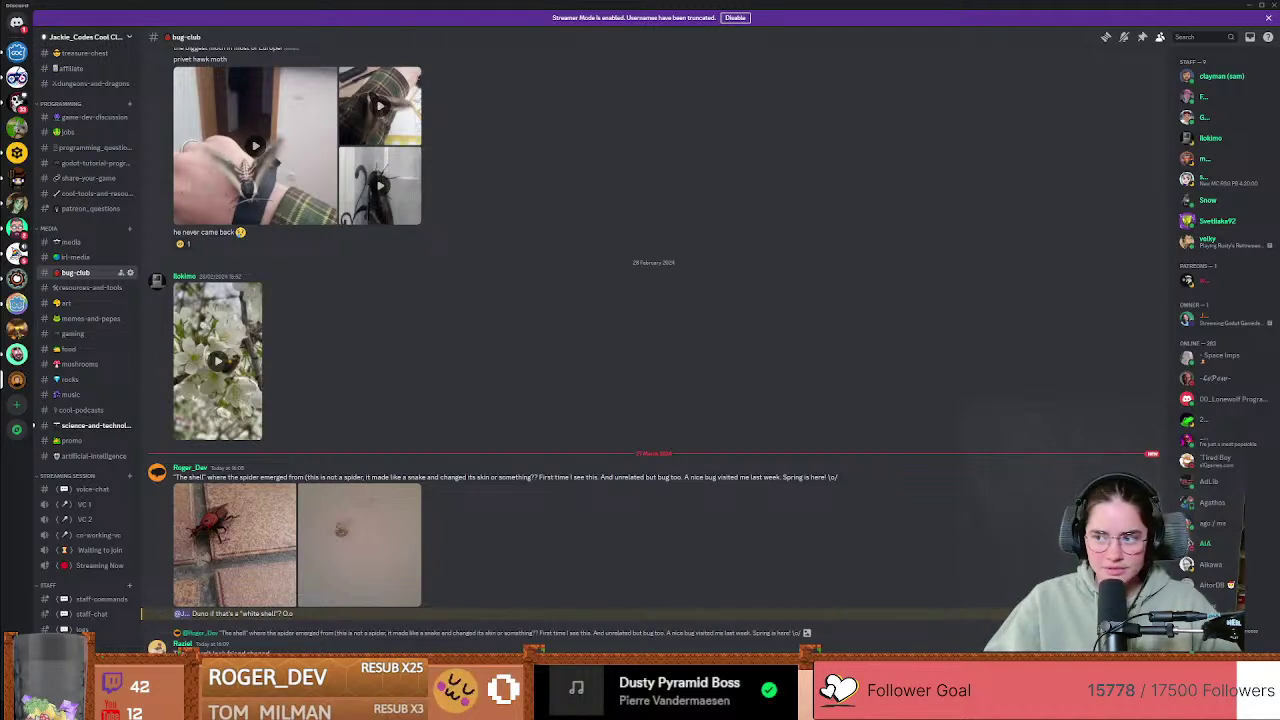
# Step: Move Discord out of the way, minimize the drawing window and return to the player scene in Godot
pyautogui.moveTo(360, 8); pyautogui.dragTo(1279, 300)
pyautogui.moveTo(586, 5); pyautogui.dragTo(980, 179)
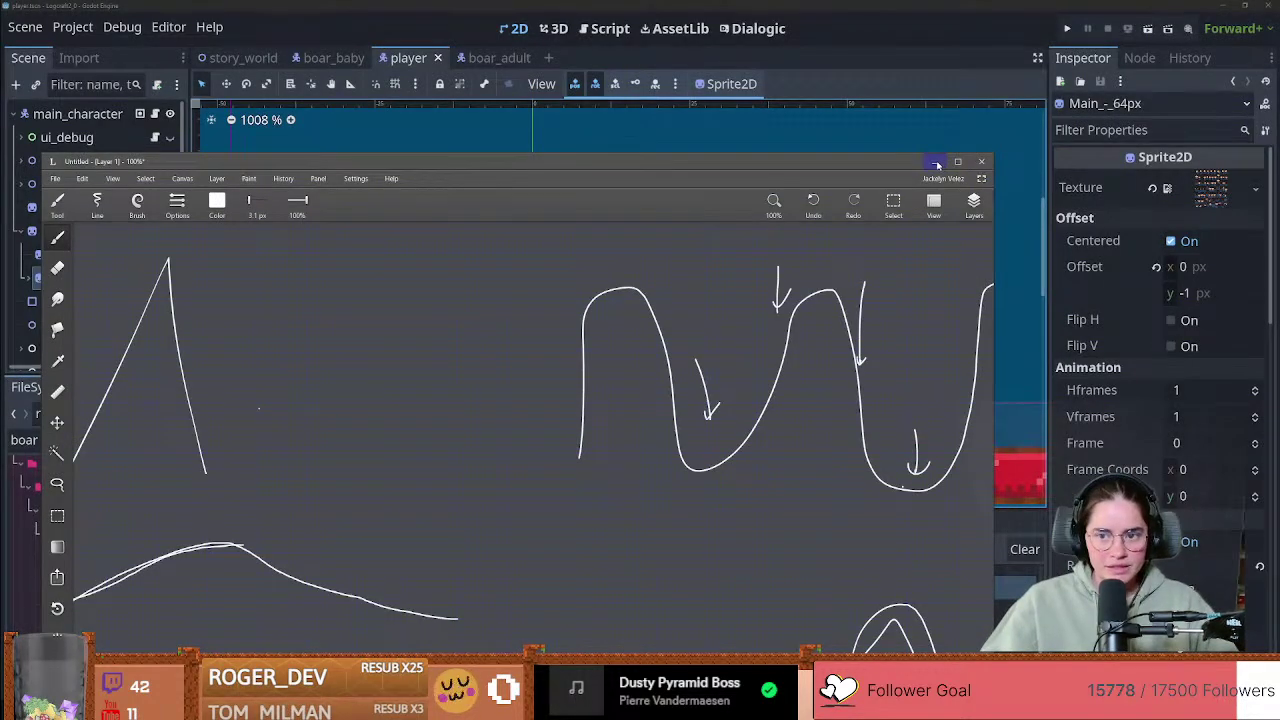
pyautogui.click(933, 161)
pyautogui.scroll(-2, 505, 180)
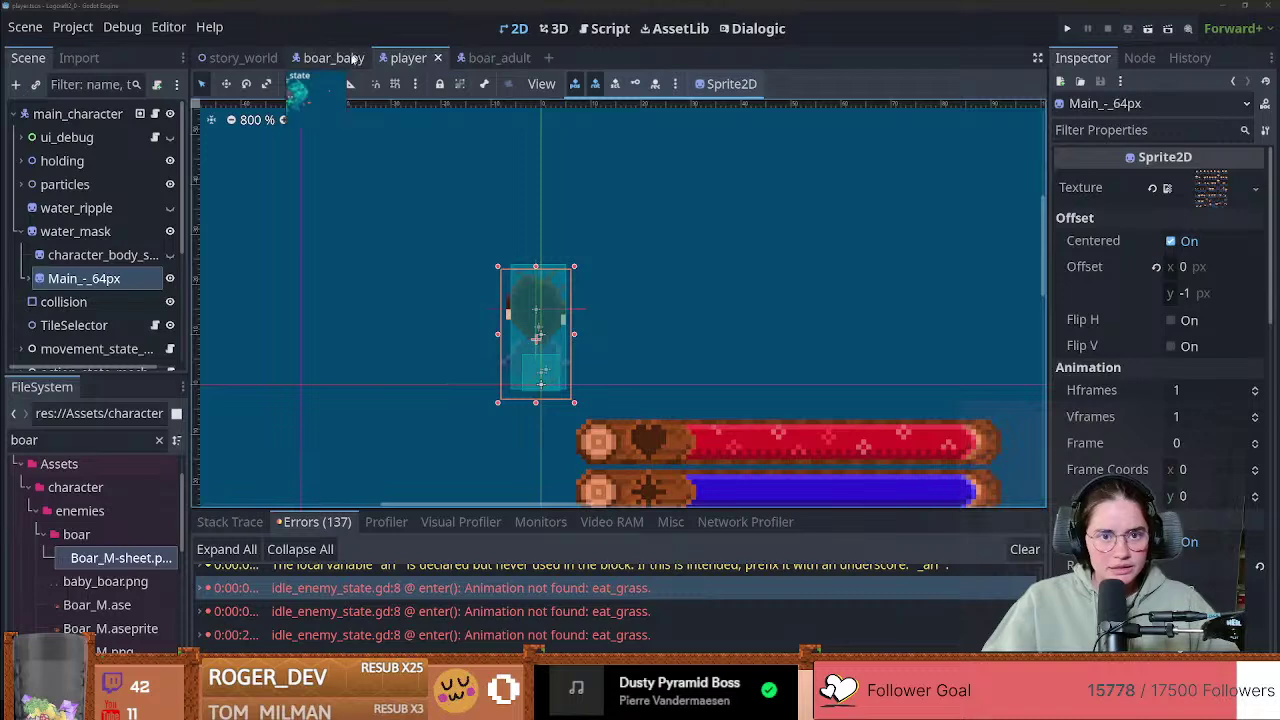
# Step: Open the boar_adult scene, collapse its StateMachine node and load the eat_grass animation in the AnimationPlayer
pyautogui.click(484, 57)
pyautogui.scroll(4, 515, 360)
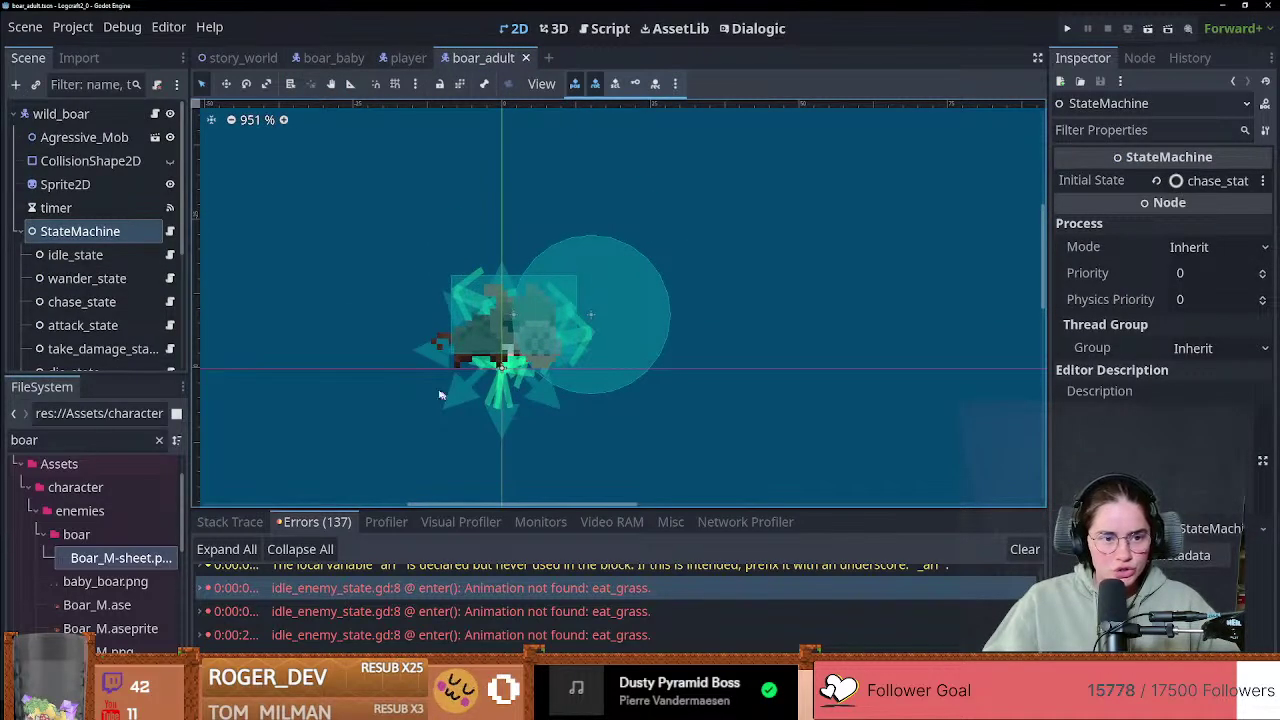
pyautogui.click(22, 231)
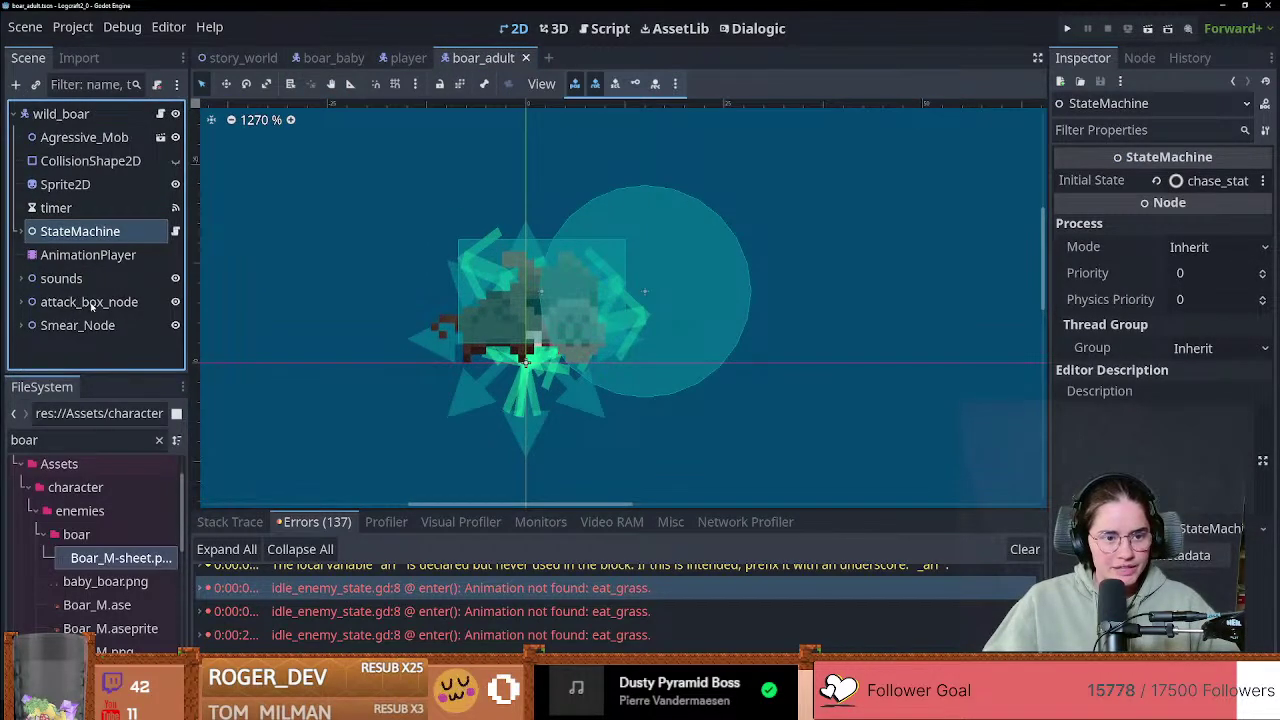
pyautogui.click(30, 256)
pyautogui.click(510, 527)
pyautogui.click(414, 428)
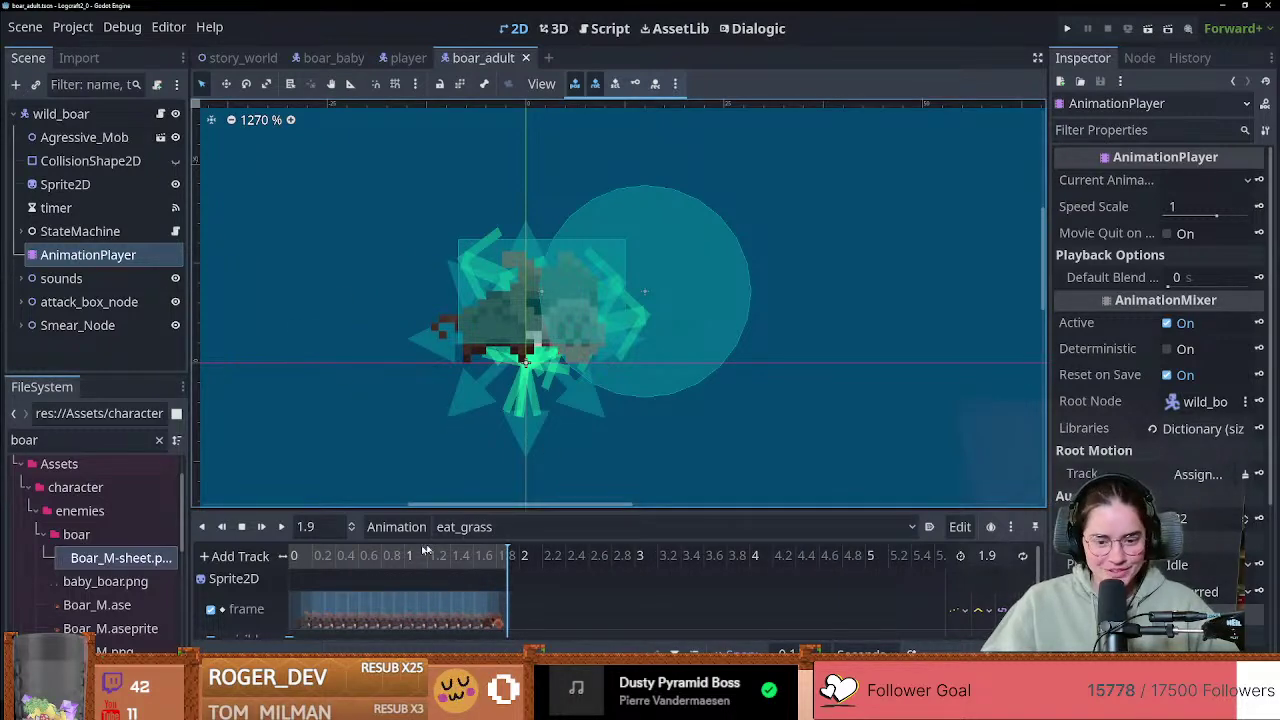
# Step: Scrub the eat_grass animation to 1.2 s, enlarge its timeline and keep eat_grass chosen from the animation list
pyautogui.moveTo(302, 553); pyautogui.dragTo(429, 565)
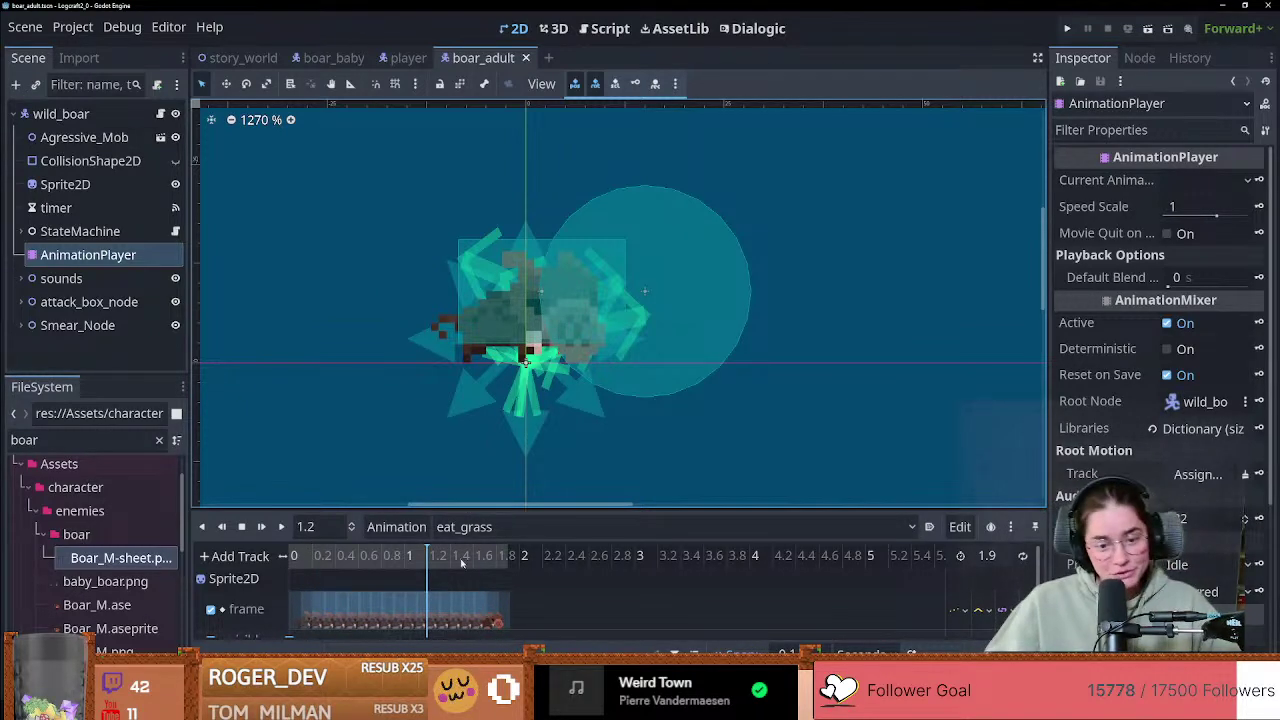
pyautogui.moveTo(465, 557); pyautogui.dragTo(428, 556)
pyautogui.keyDown('ctrl'); pyautogui.scroll(5, 735, 595); pyautogui.keyUp('ctrl')
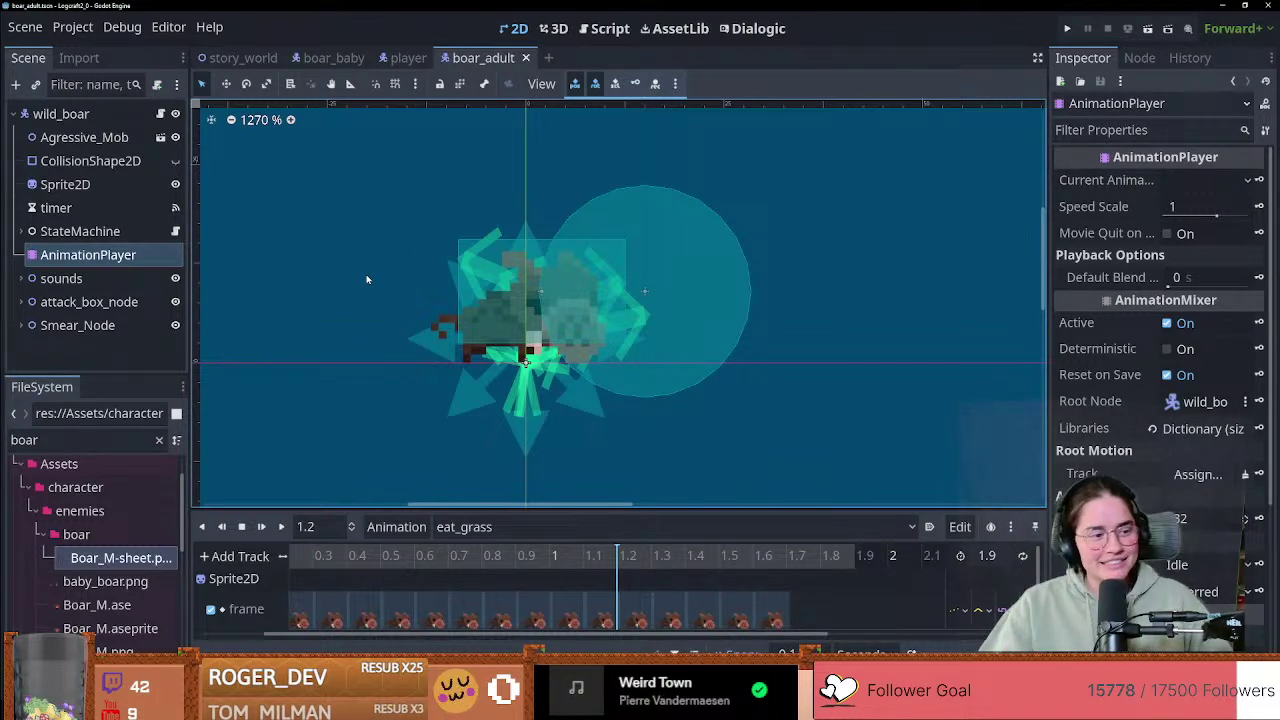
pyautogui.click(540, 526)
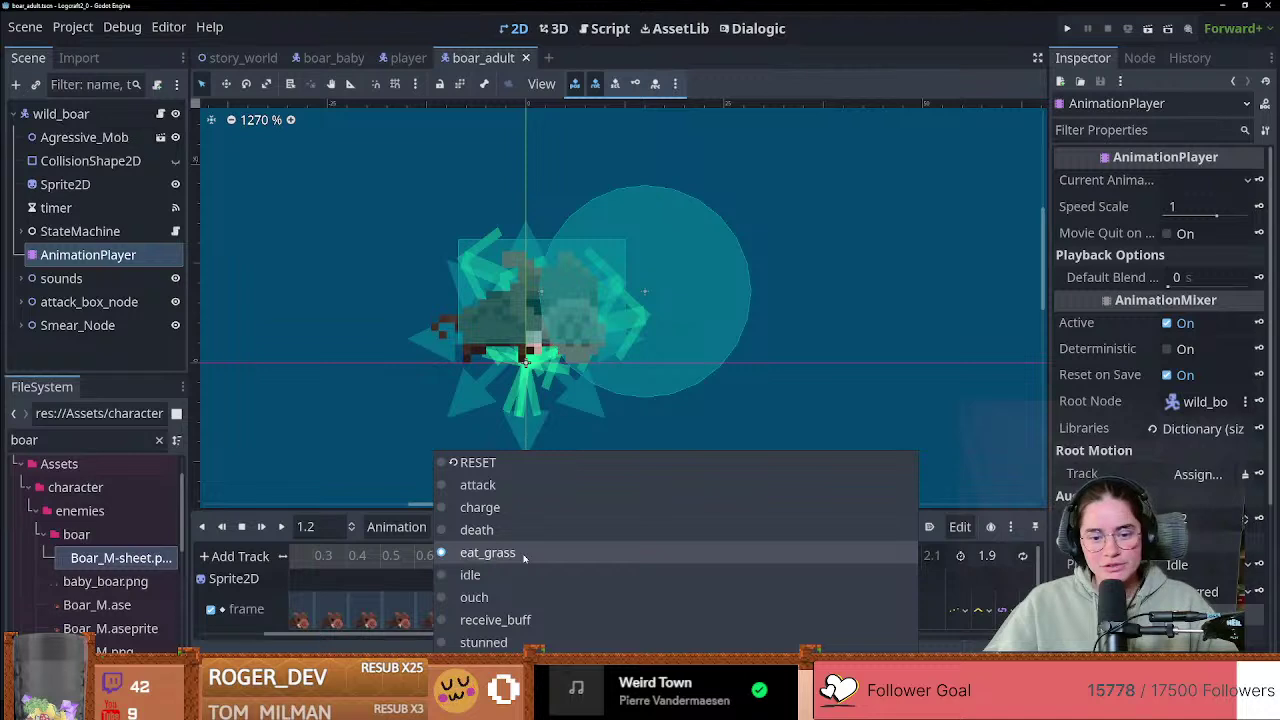
pyautogui.click(540, 551)
pyautogui.scroll(-1, 542, 459)
pyautogui.scroll(1, 542, 458)
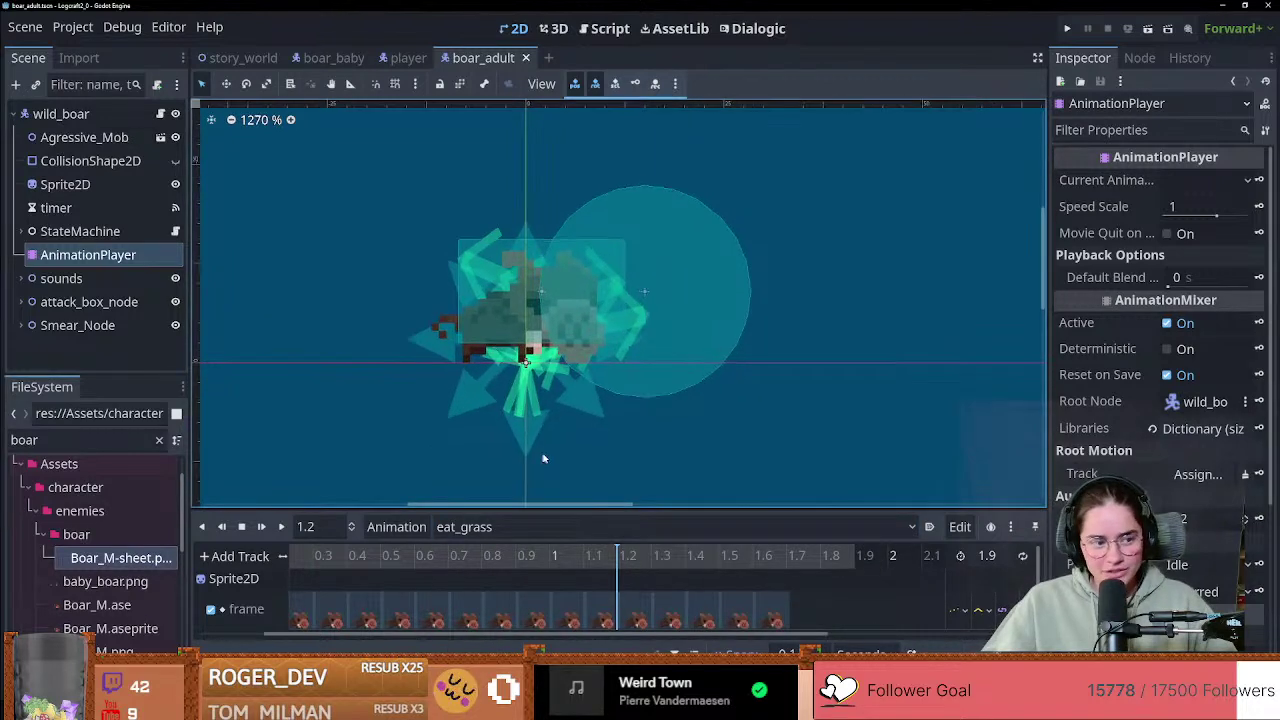
# Step: Inspect the boar sprite up close and play the eat_grass animation from its beginning
pyautogui.moveTo(551, 457); pyautogui.dragTo(573, 466, button='middle')
pyautogui.scroll(1, 430, 426)
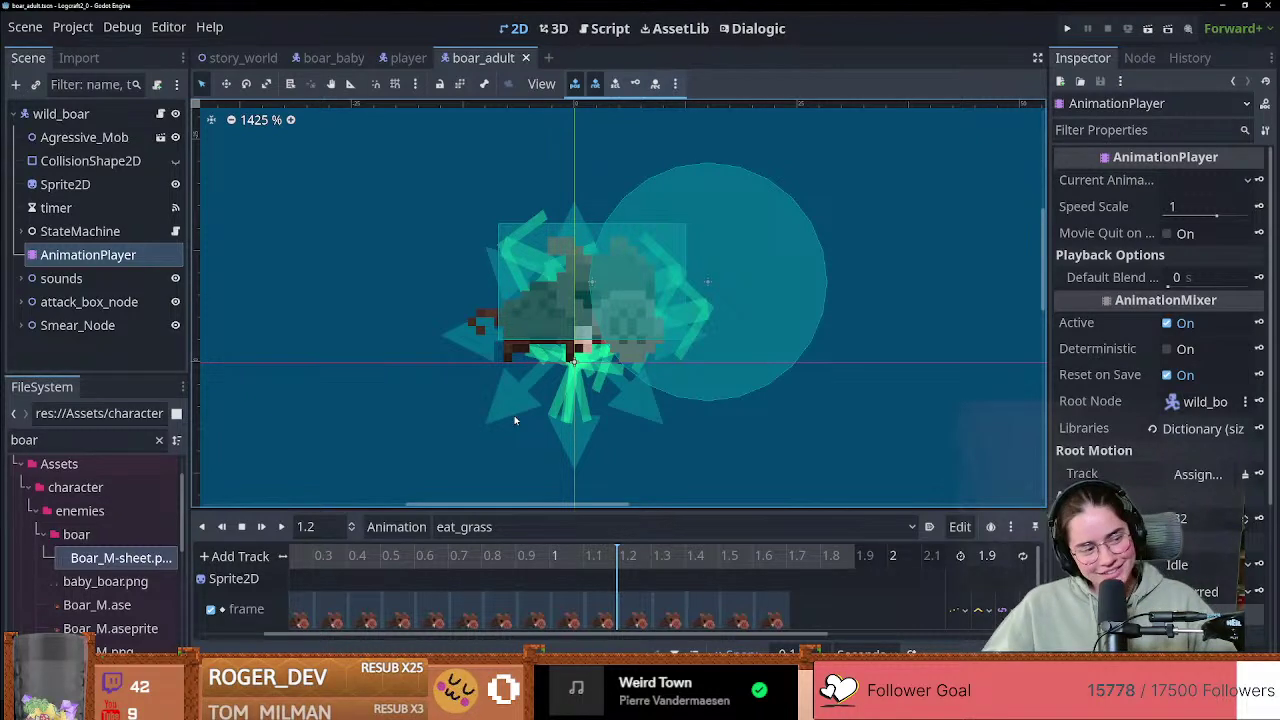
pyautogui.scroll(1, 506, 431)
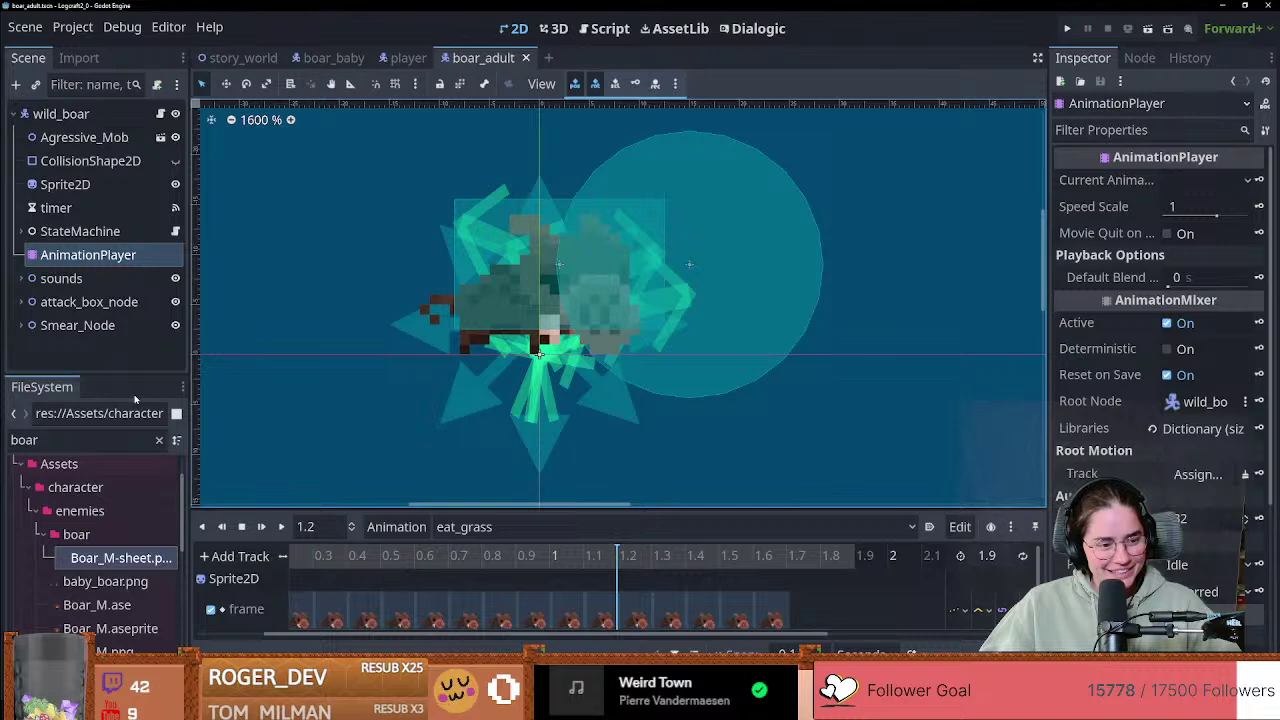
pyautogui.scroll(5, 426, 410)
pyautogui.moveTo(430, 410); pyautogui.dragTo(286, 489, button='middle')
pyautogui.scroll(-2, 318, 470)
pyautogui.scroll(1, 305, 480)
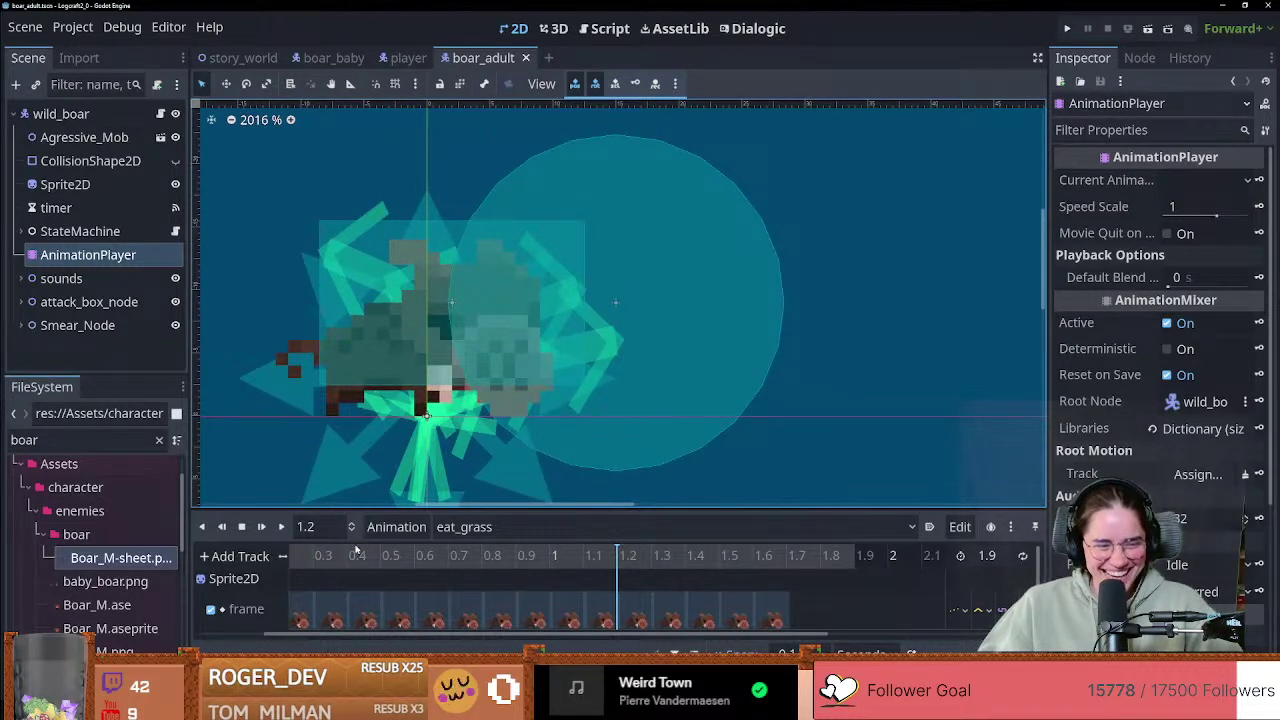
pyautogui.moveTo(332, 553); pyautogui.dragTo(242, 555)
pyautogui.click(282, 528)
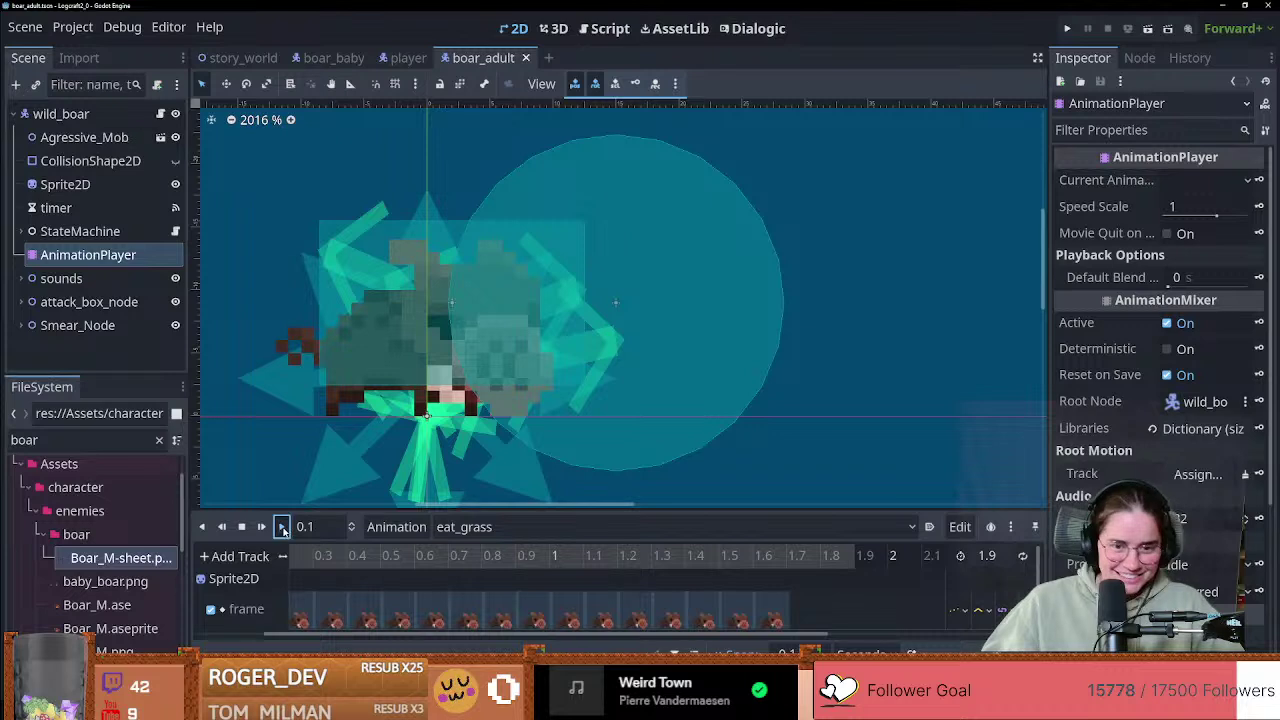
pyautogui.click(282, 527)
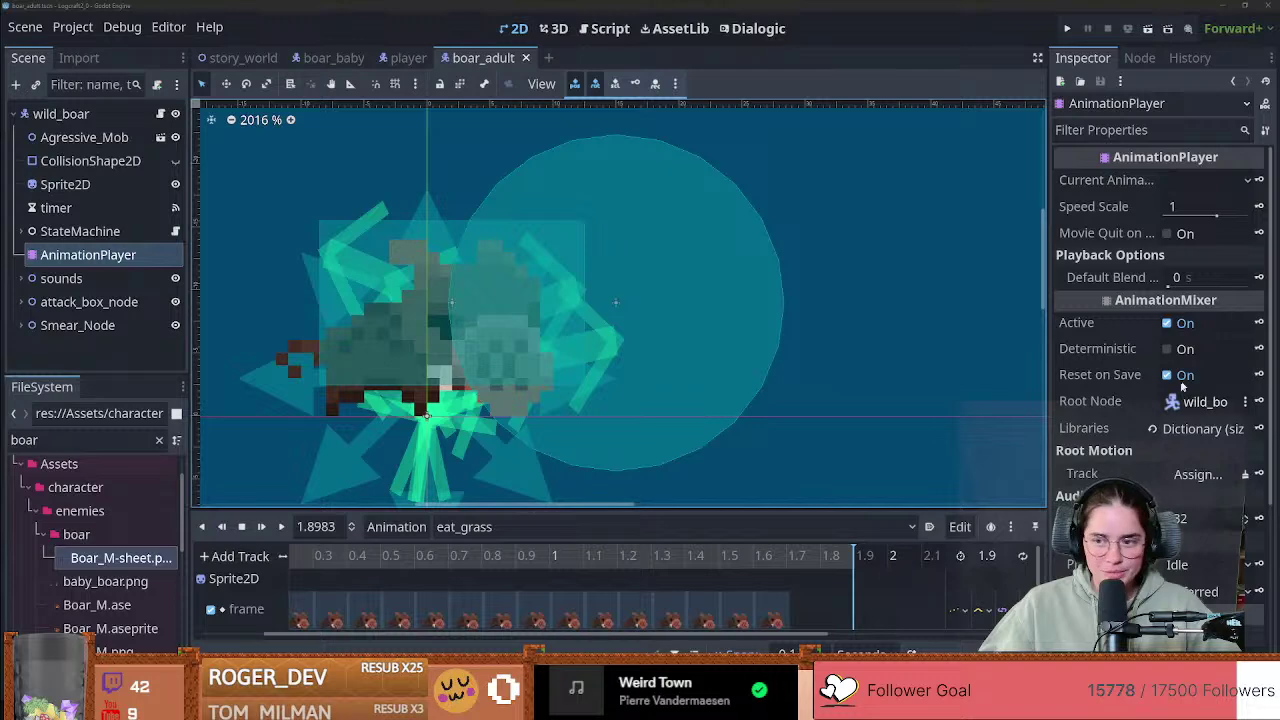
# Step: Bring Discord into view, read through the recent posts in the -degen channel, and return to Godot
pyautogui.moveTo(1279, 82); pyautogui.dragTo(318, 4)
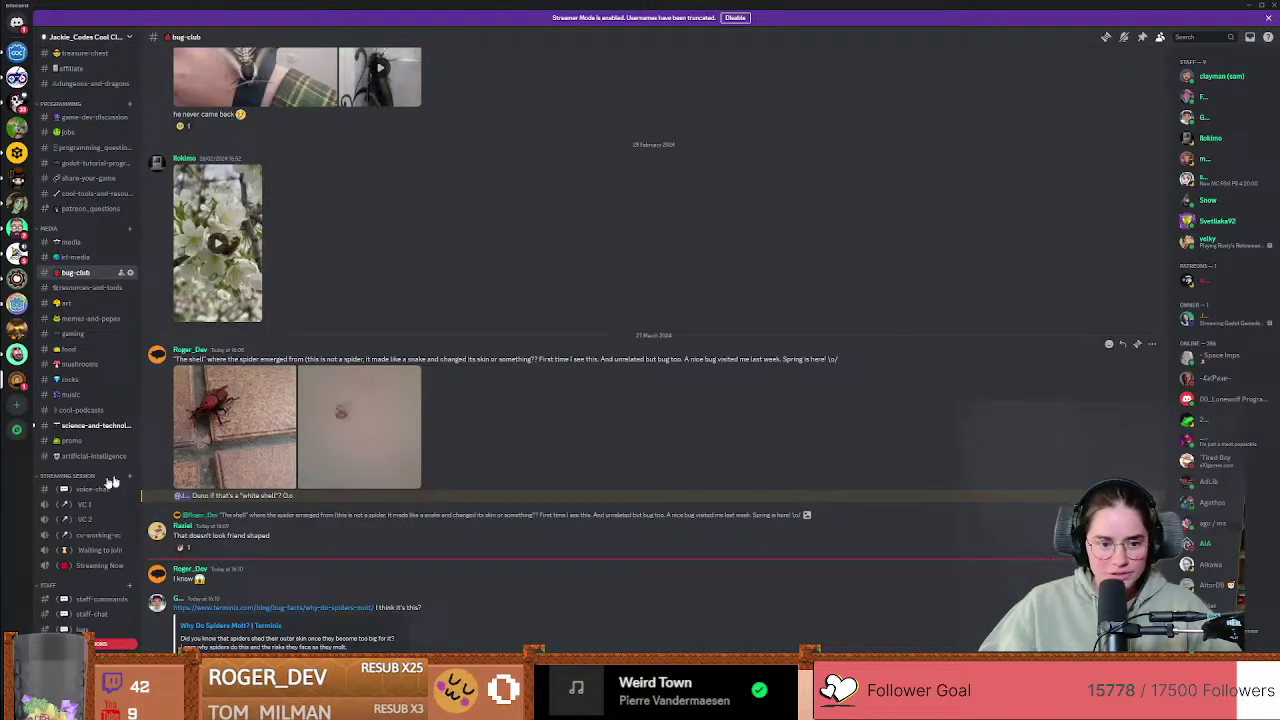
pyautogui.scroll(-2, 111, 483)
pyautogui.click(65, 607)
pyautogui.scroll(-3, 268, 545)
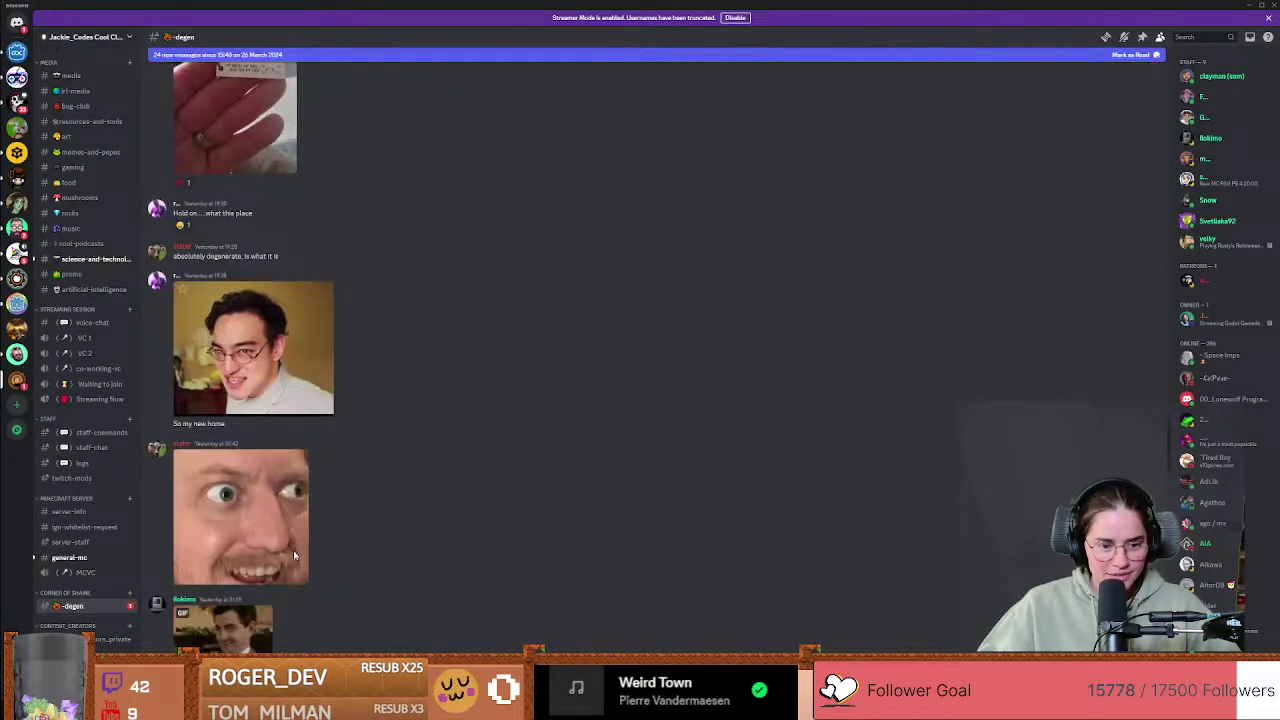
pyautogui.scroll(-15, 313, 555)
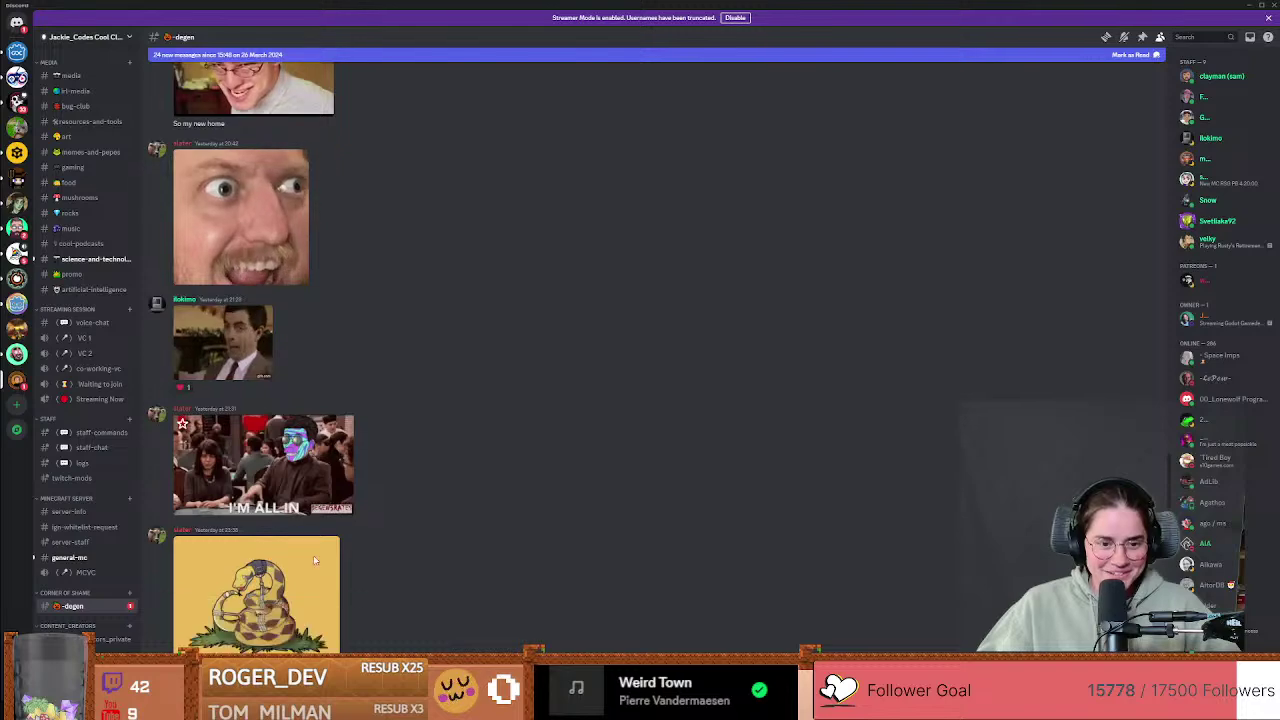
pyautogui.scroll(-2, 313, 560)
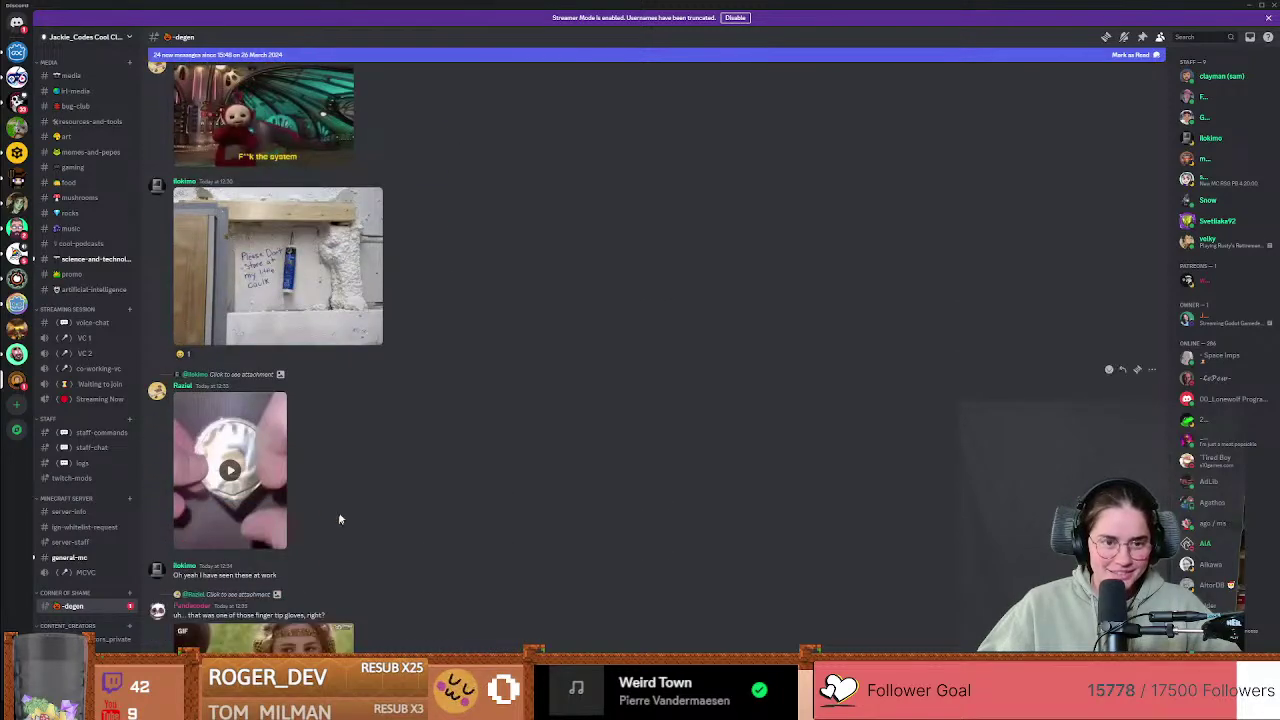
pyautogui.moveTo(757, 6); pyautogui.dragTo(1279, 172)
pyautogui.press('super+Down')
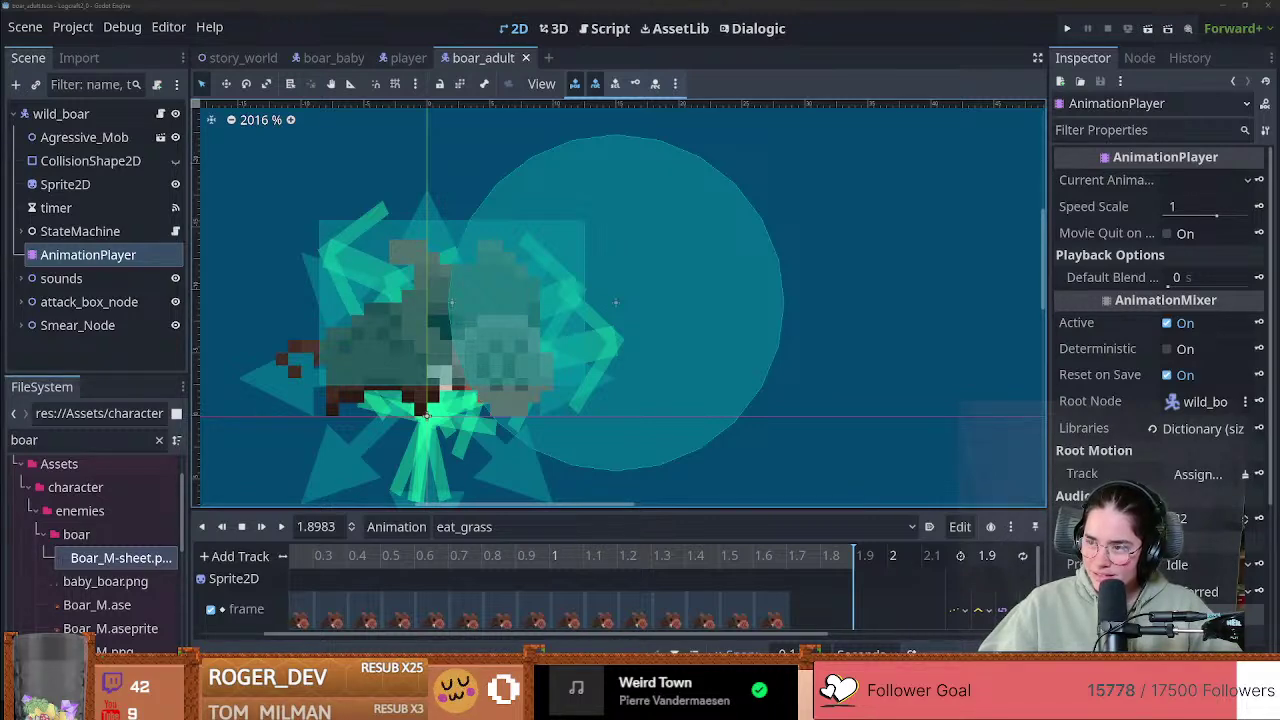
# Step: Switch to Discord, close the enlarged chat screenshot and open the linked Twitch recording about breaking multiplayer systems with Unity
pyautogui.hotkey('alt', 'Tab')
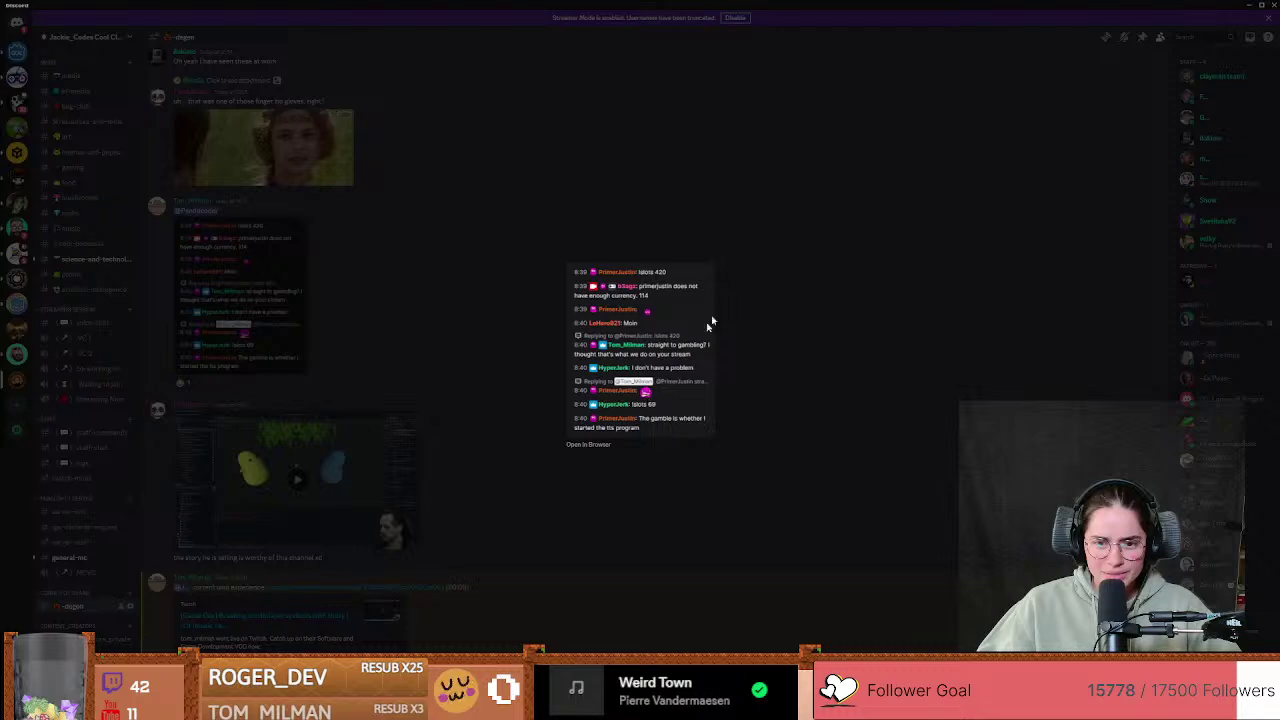
pyautogui.click(767, 317)
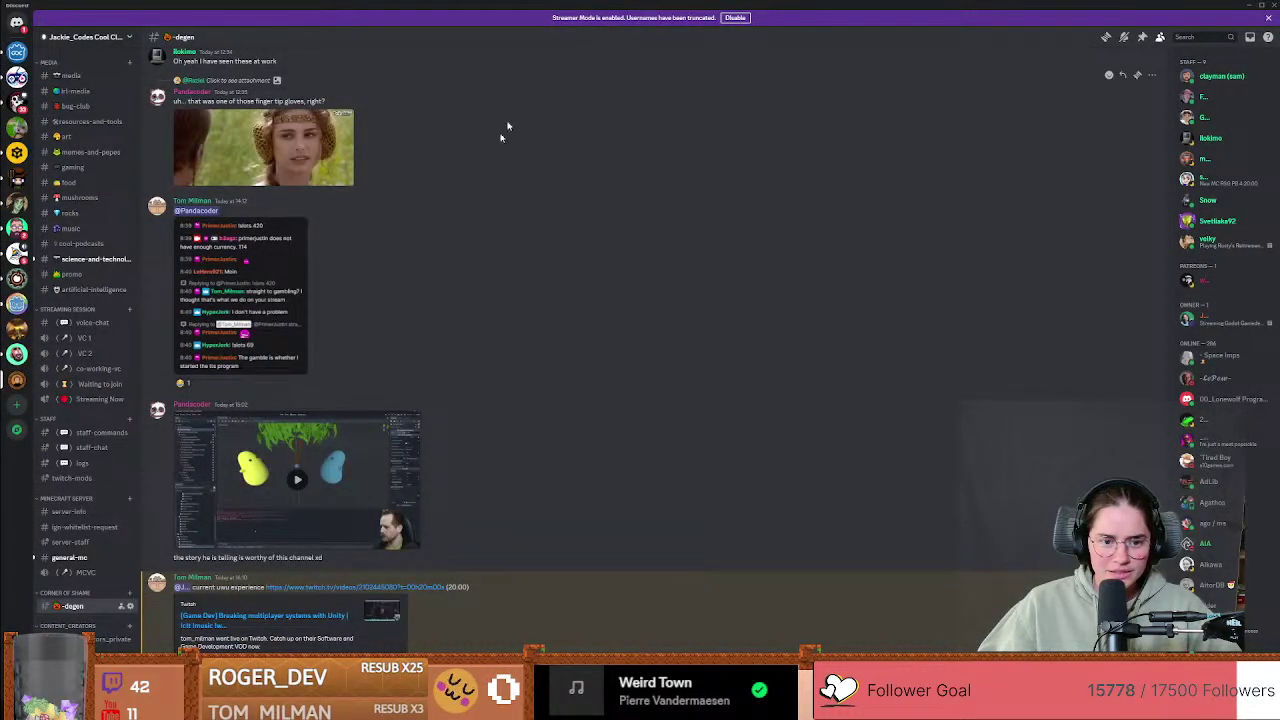
pyautogui.click(275, 619)
pyautogui.click(716, 397)
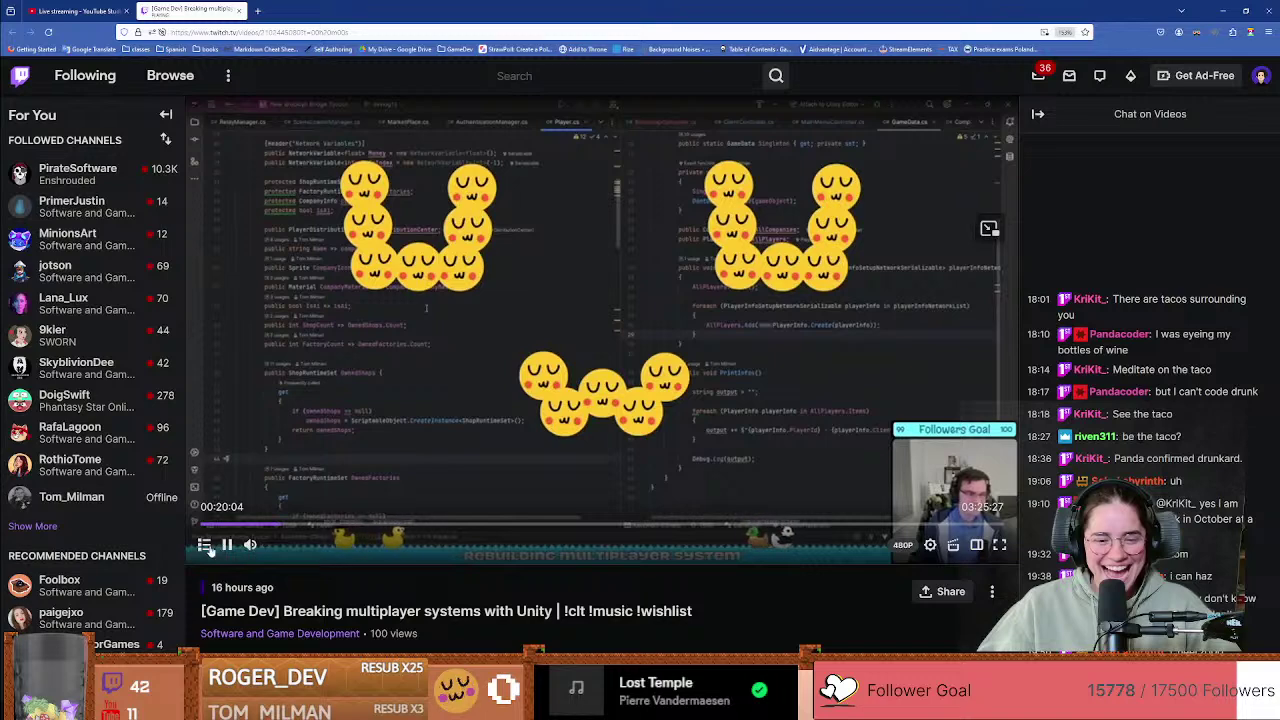
# Step: Lower the Twitch recording's volume while watching it, and mute the sound
pyautogui.click(281, 546)
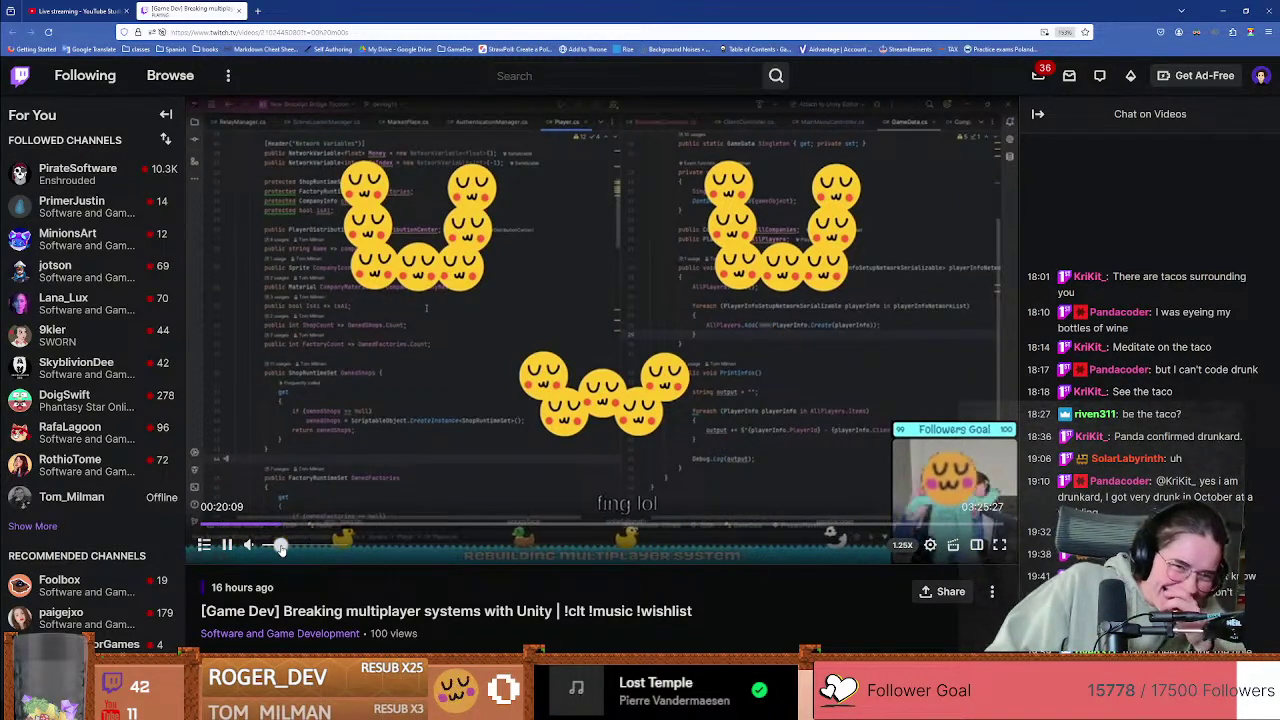
pyautogui.moveTo(281, 546)
pyautogui.mouseDown()
pyautogui.moveTo(308, 548)
pyautogui.moveTo(277, 561)
pyautogui.mouseUp()
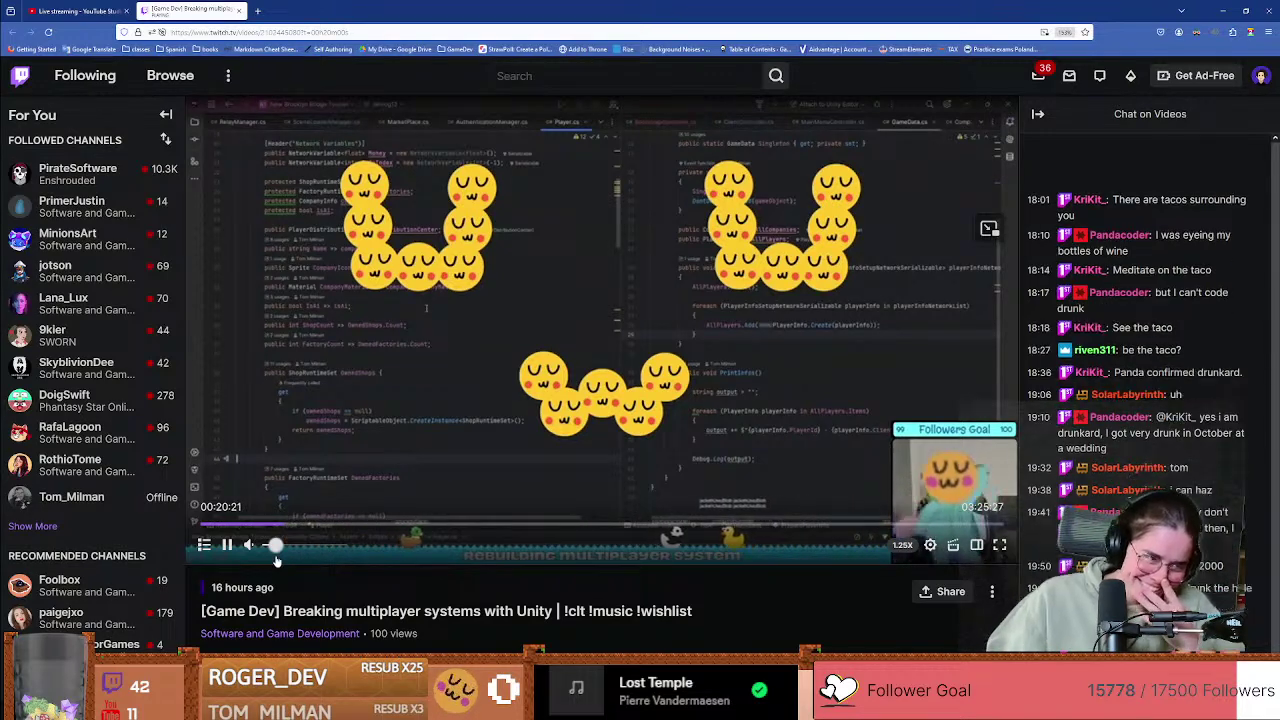
pyautogui.moveTo(277, 561); pyautogui.dragTo(274, 565)
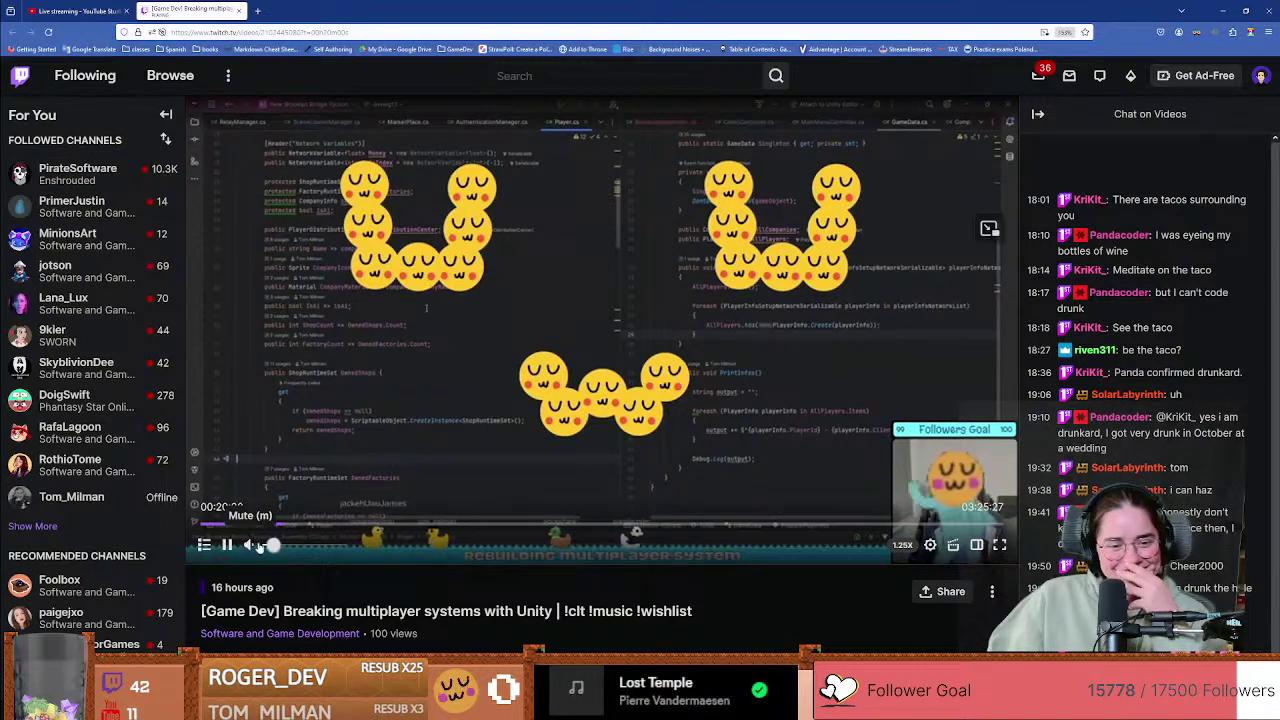
pyautogui.click(249, 545)
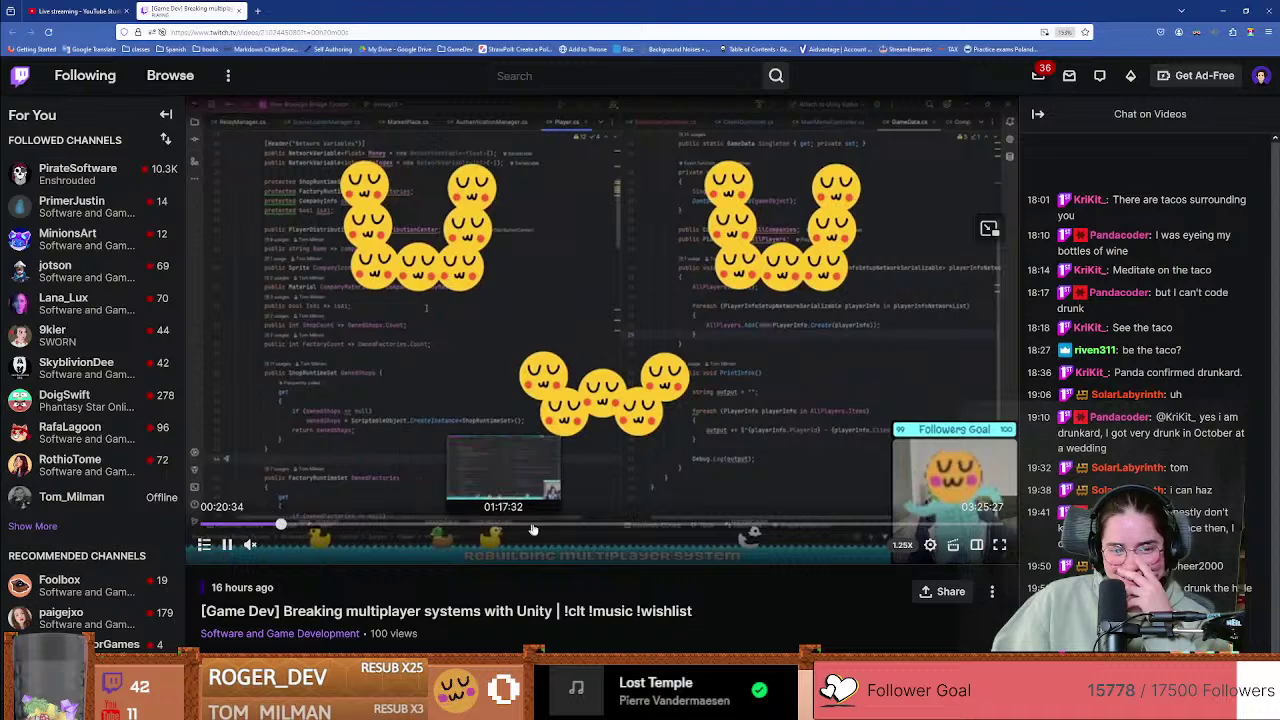
# Step: Skip ahead in the recording to about 00:40:20, and return to Godot by way of Discord, moving its window aside
pyautogui.click(305, 523)
pyautogui.click(352, 523)
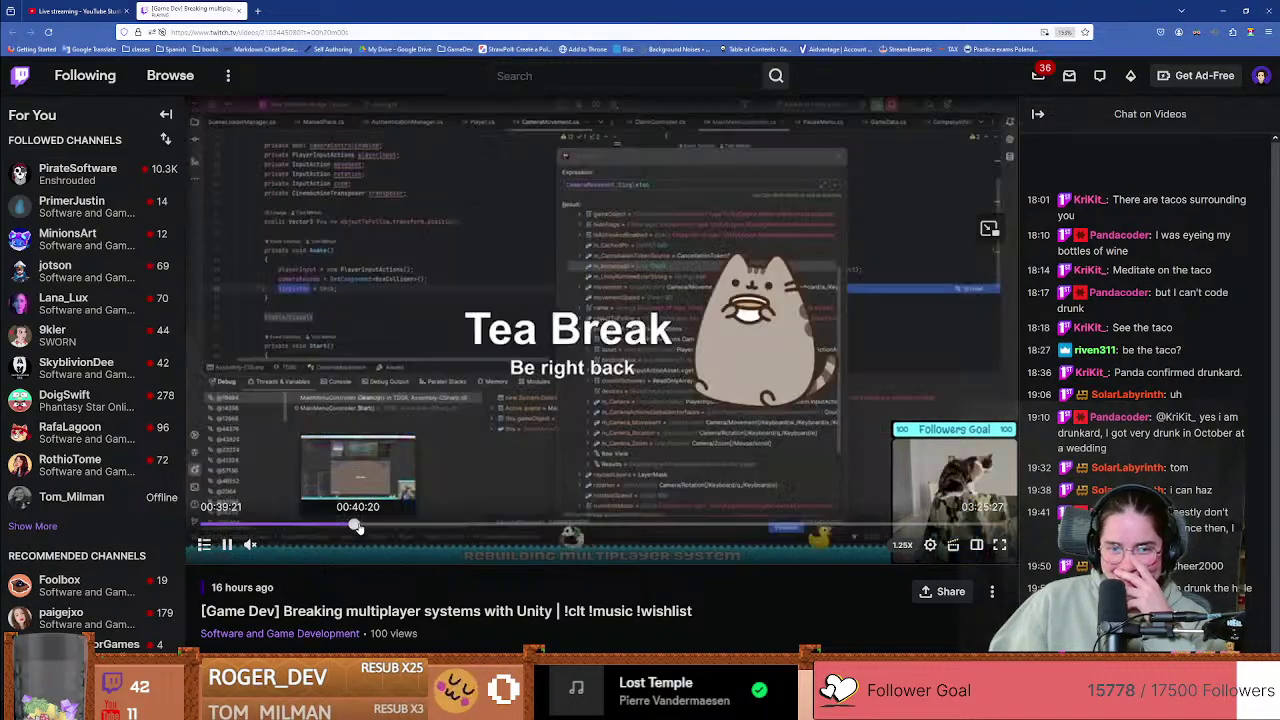
pyautogui.hotkey('alt', 'Tab')
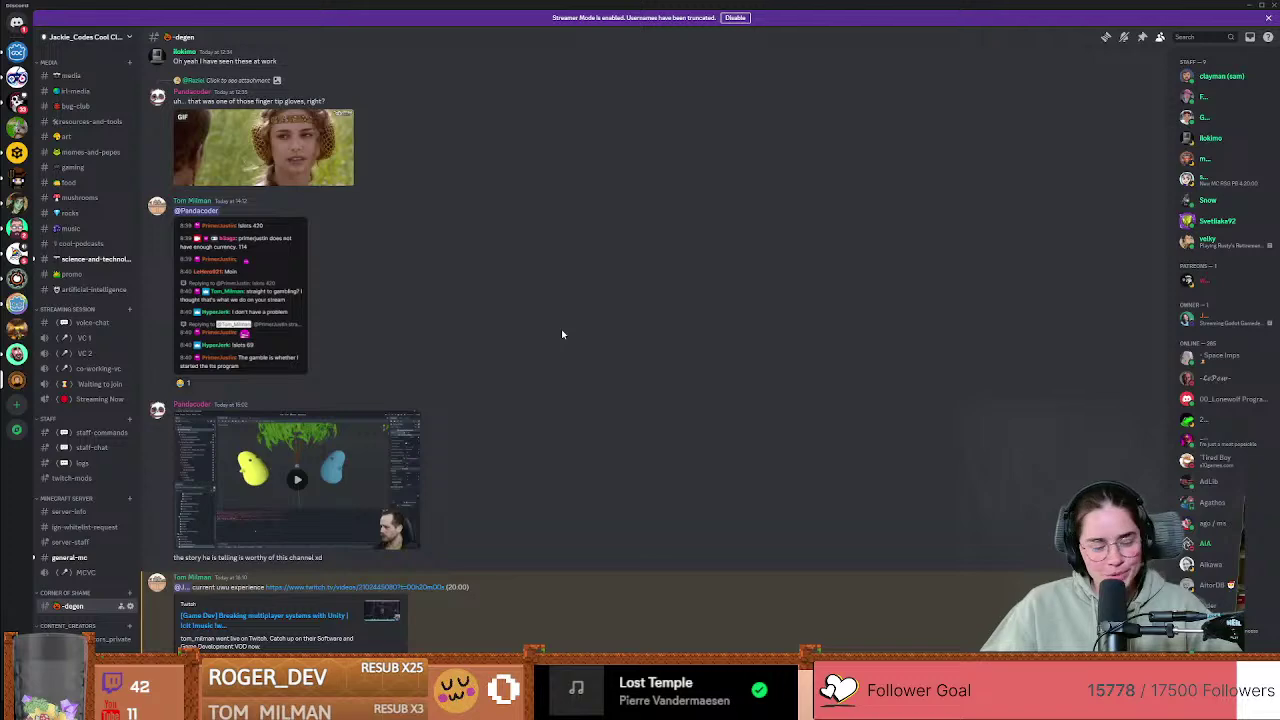
pyautogui.moveTo(520, 6); pyautogui.dragTo(1279, 312)
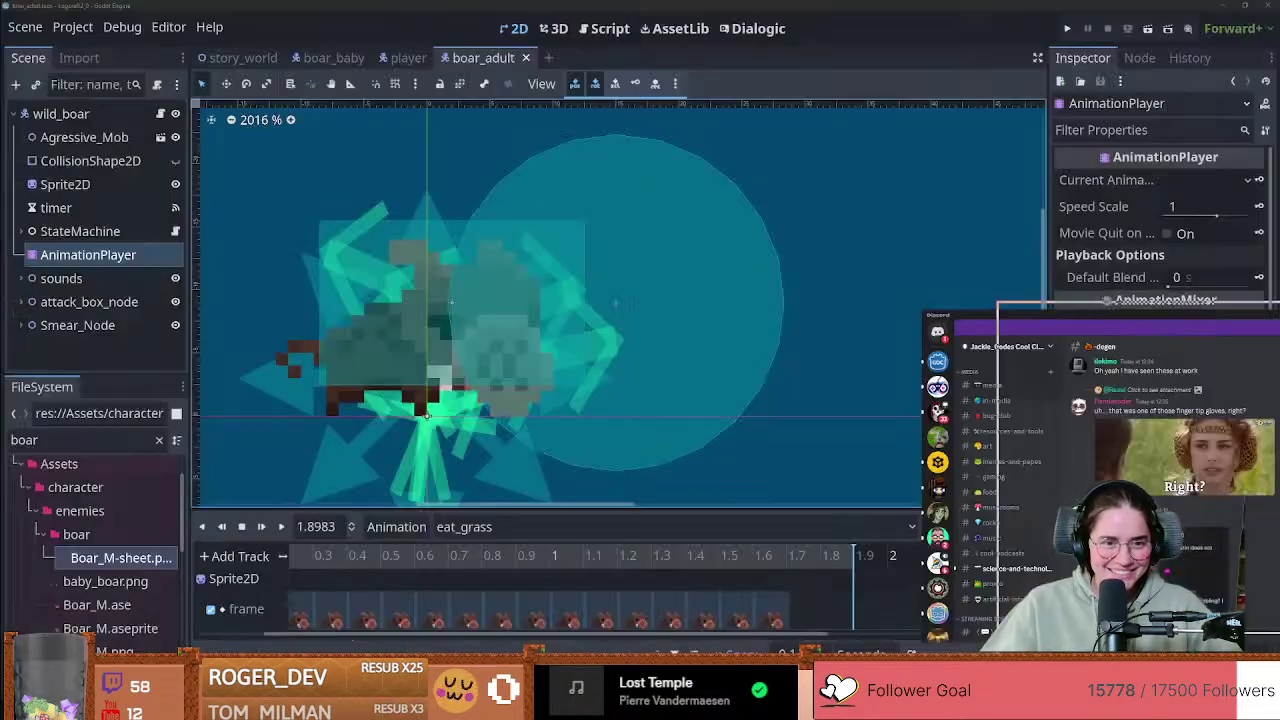
# Step: Select the circular CollisionShape2D under Enemy_hit_Box and examine it around the boar sprite
pyautogui.click(763, 268)
pyautogui.scroll(4, 545, 404)
pyautogui.moveTo(540, 404); pyautogui.dragTo(706, 414, button='middle')
pyautogui.scroll(-4, 760, 412)
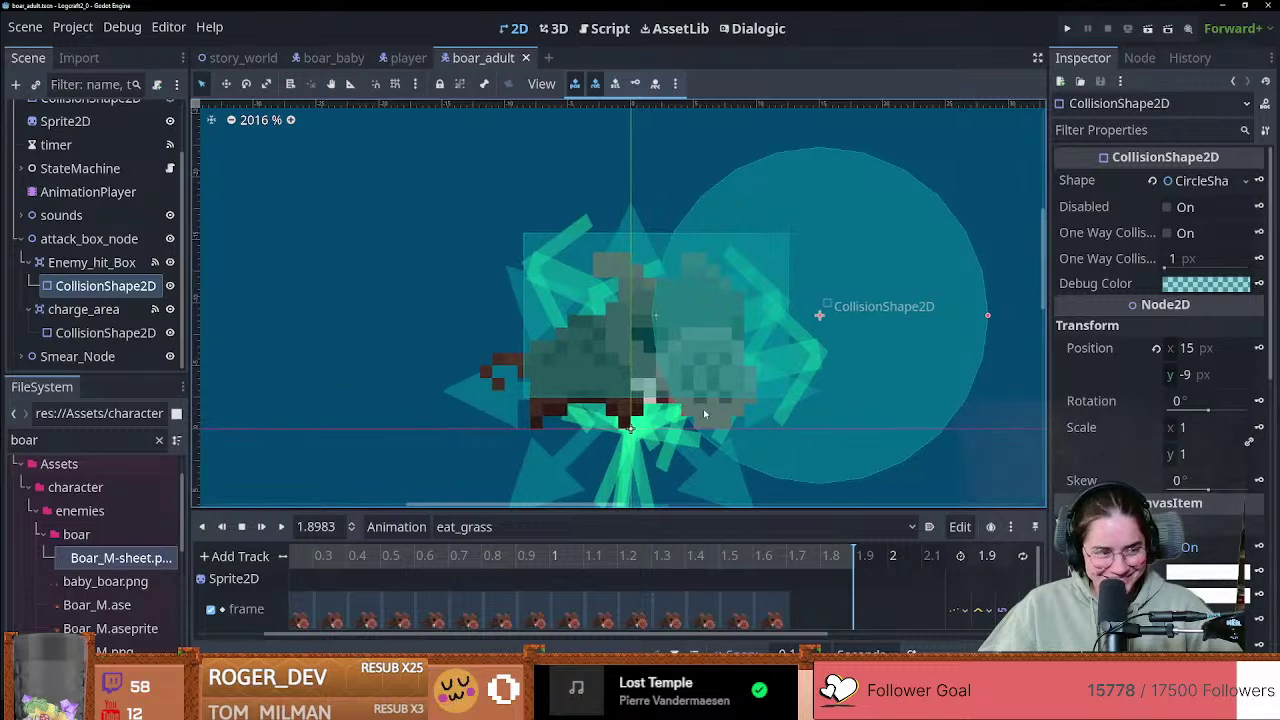
pyautogui.scroll(-1, 706, 414)
pyautogui.moveTo(629, 407); pyautogui.dragTo(589, 423, button='middle')
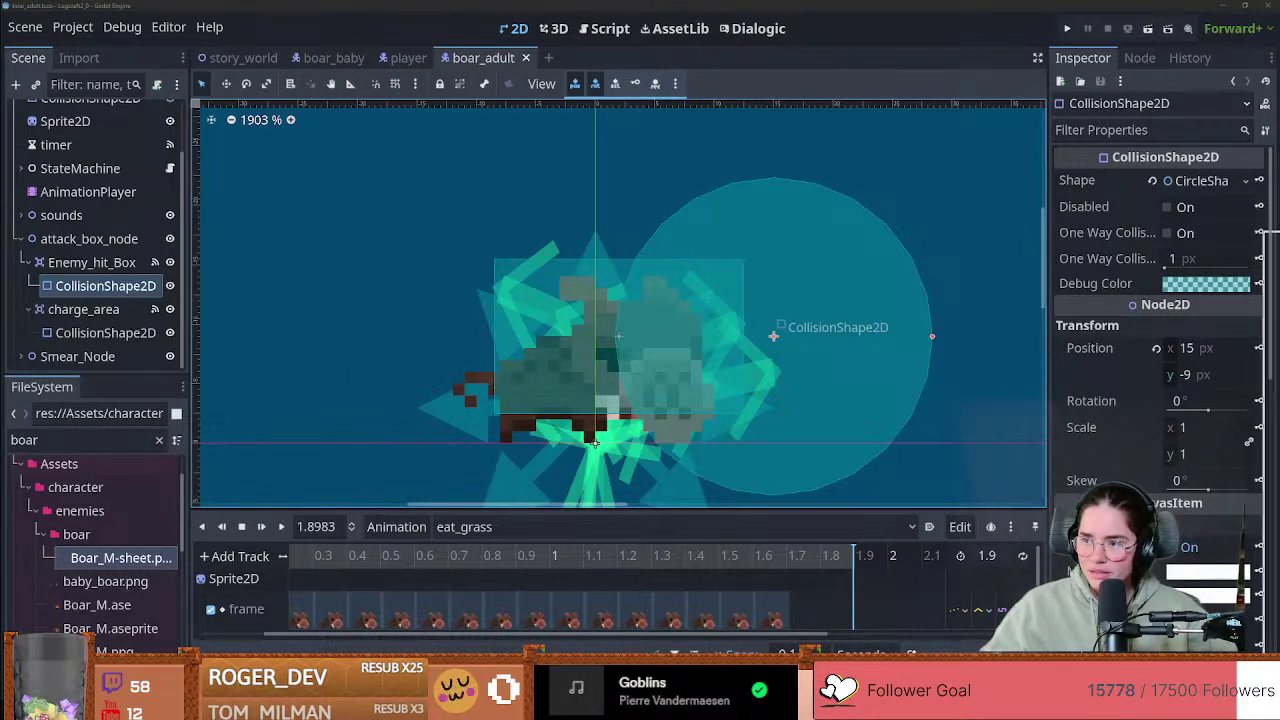
# Step: Switch to Steam, launch Pixel Composer Demo from the library and maximize its window
pyautogui.hotkey('alt', 'Tab')
pyautogui.click(96, 23)
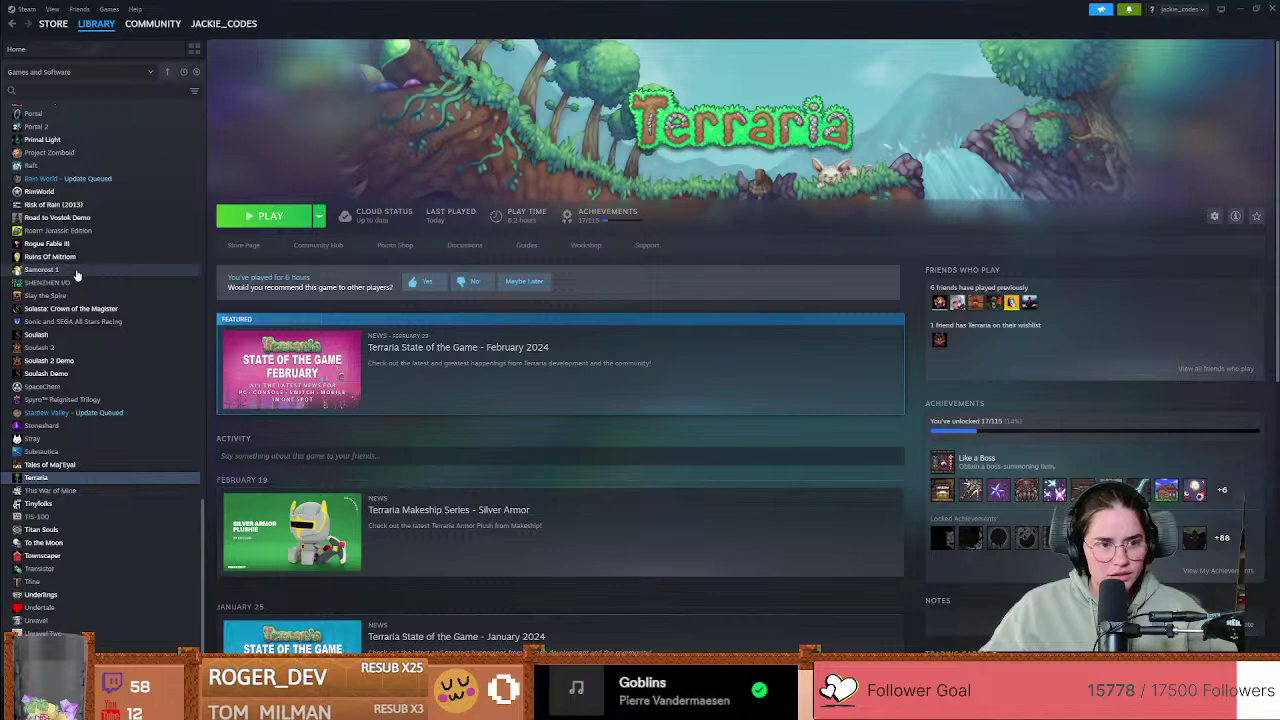
pyautogui.scroll(2, 76, 274)
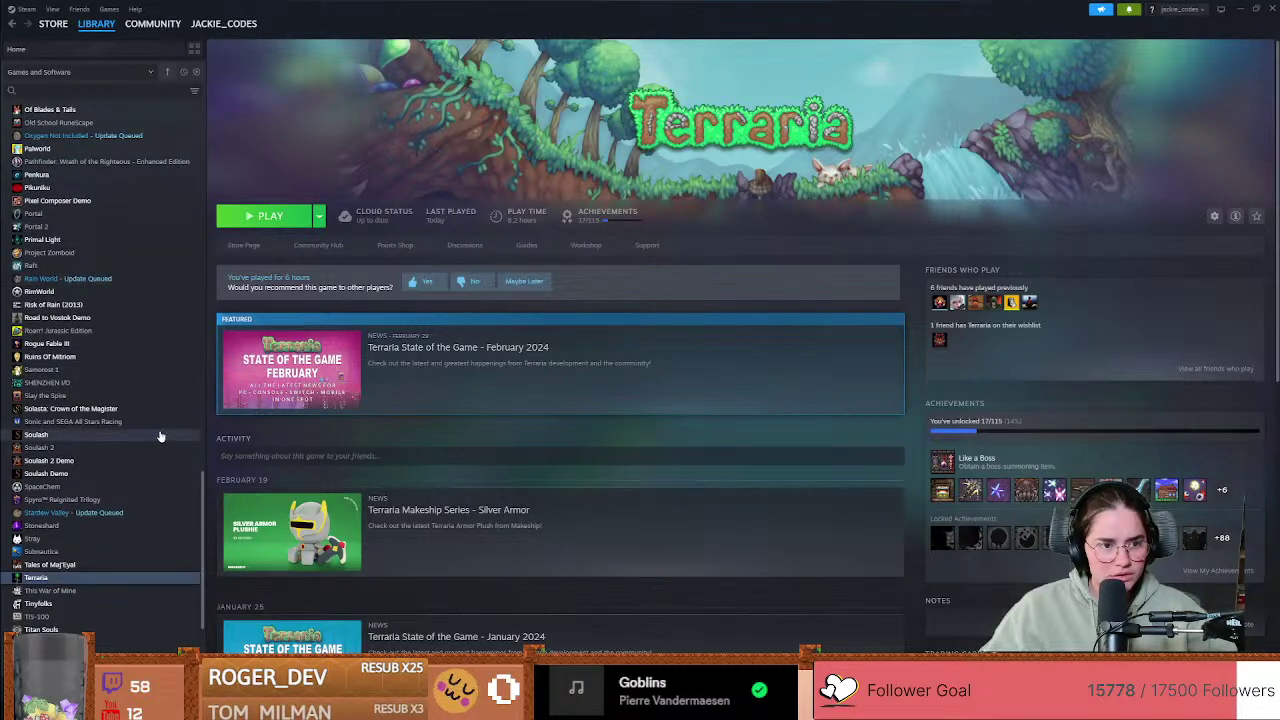
pyautogui.scroll(3, 90, 421)
pyautogui.scroll(3, 68, 401)
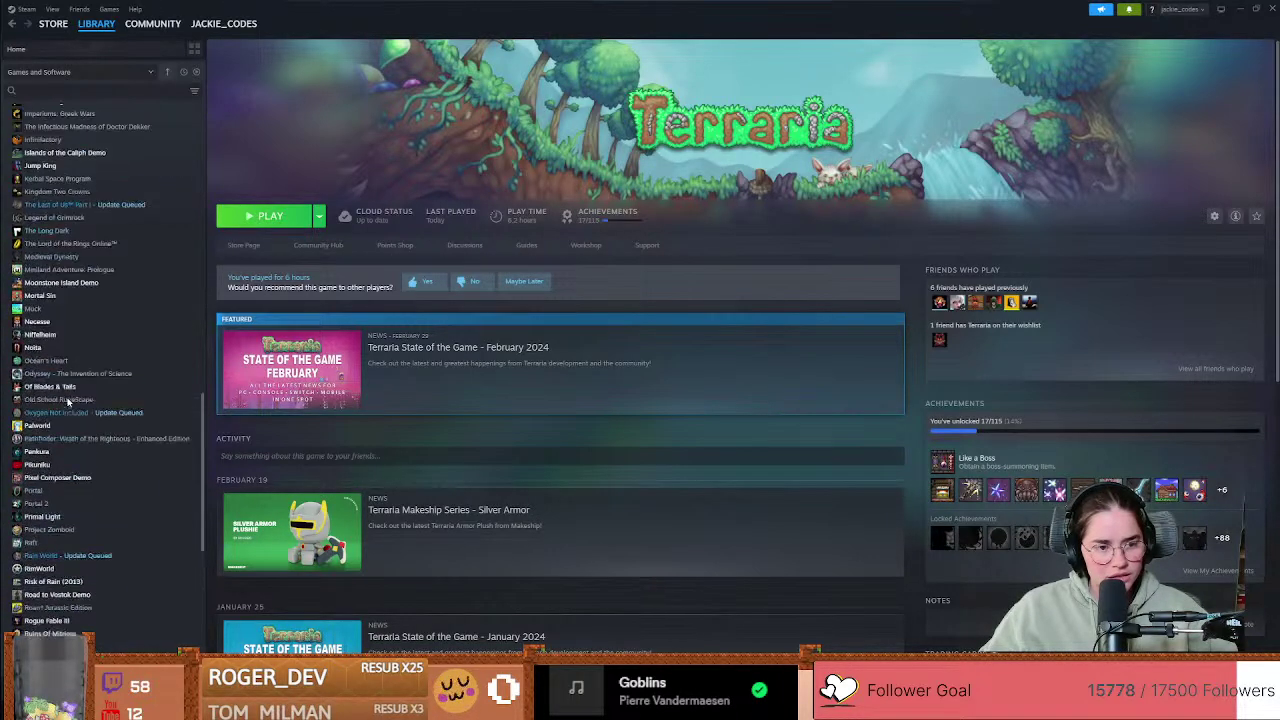
pyautogui.scroll(1, 68, 401)
pyautogui.click(58, 500)
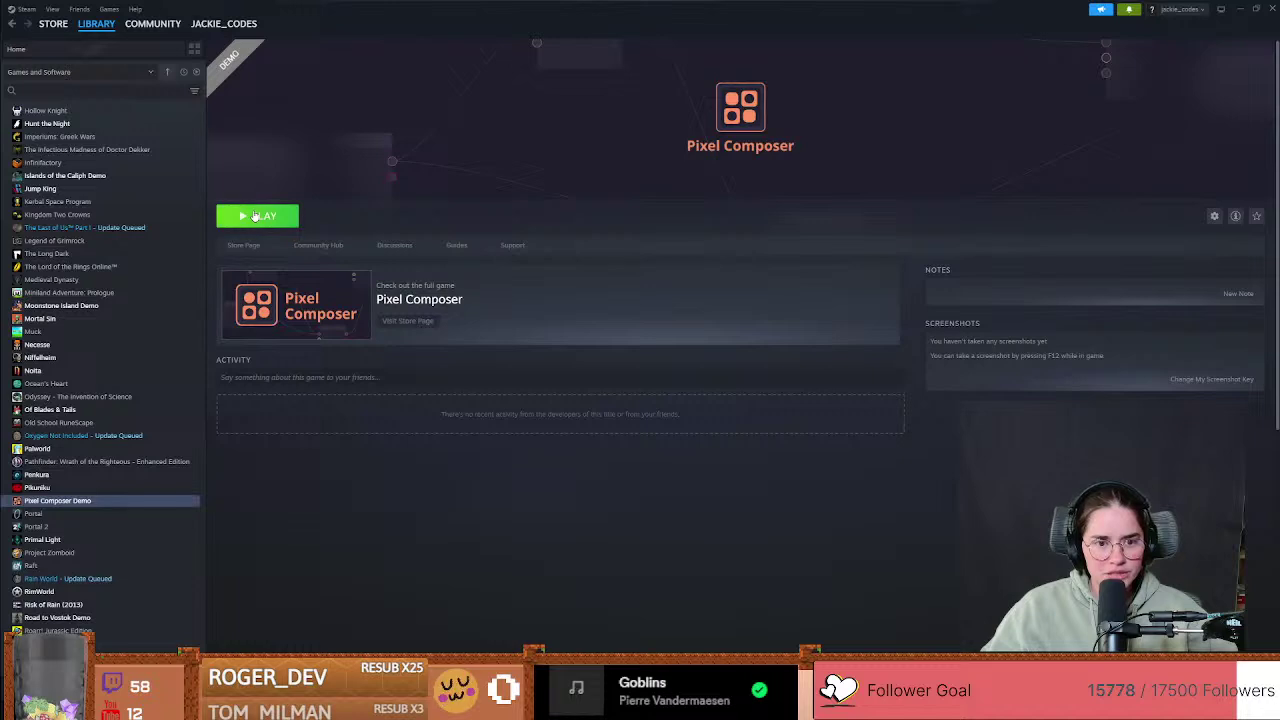
pyautogui.click(255, 216)
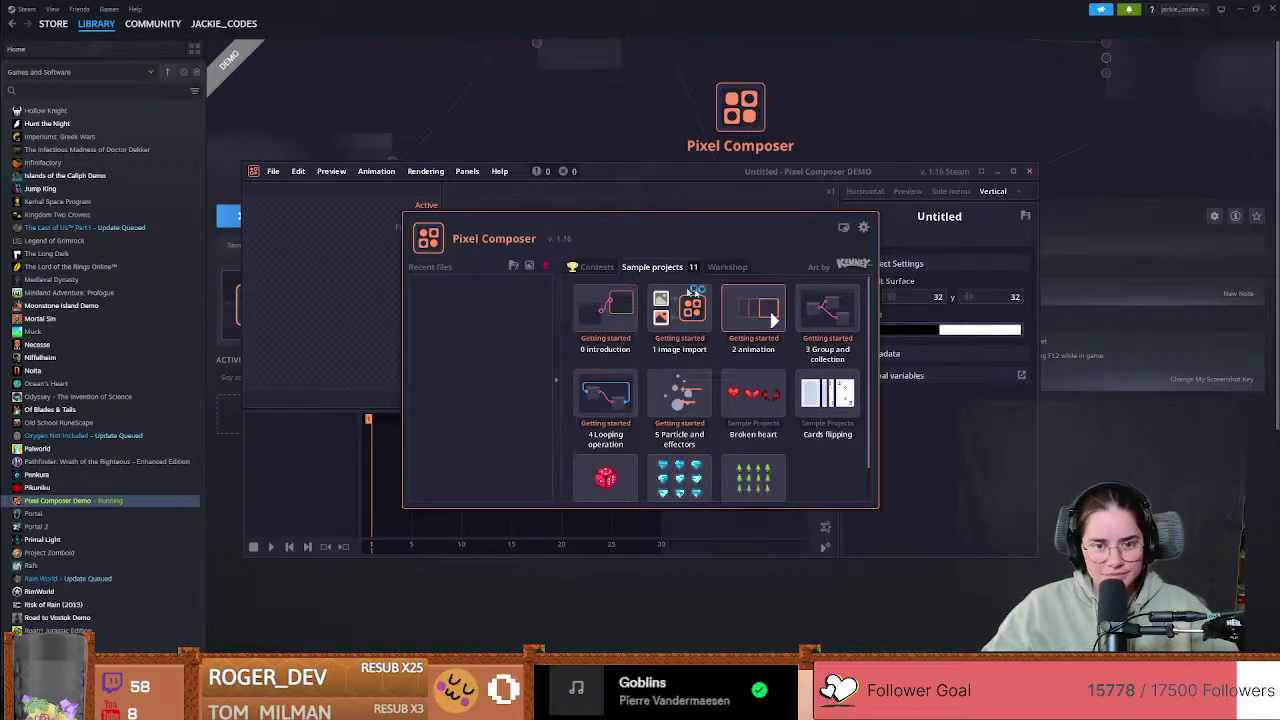
pyautogui.click(1013, 172)
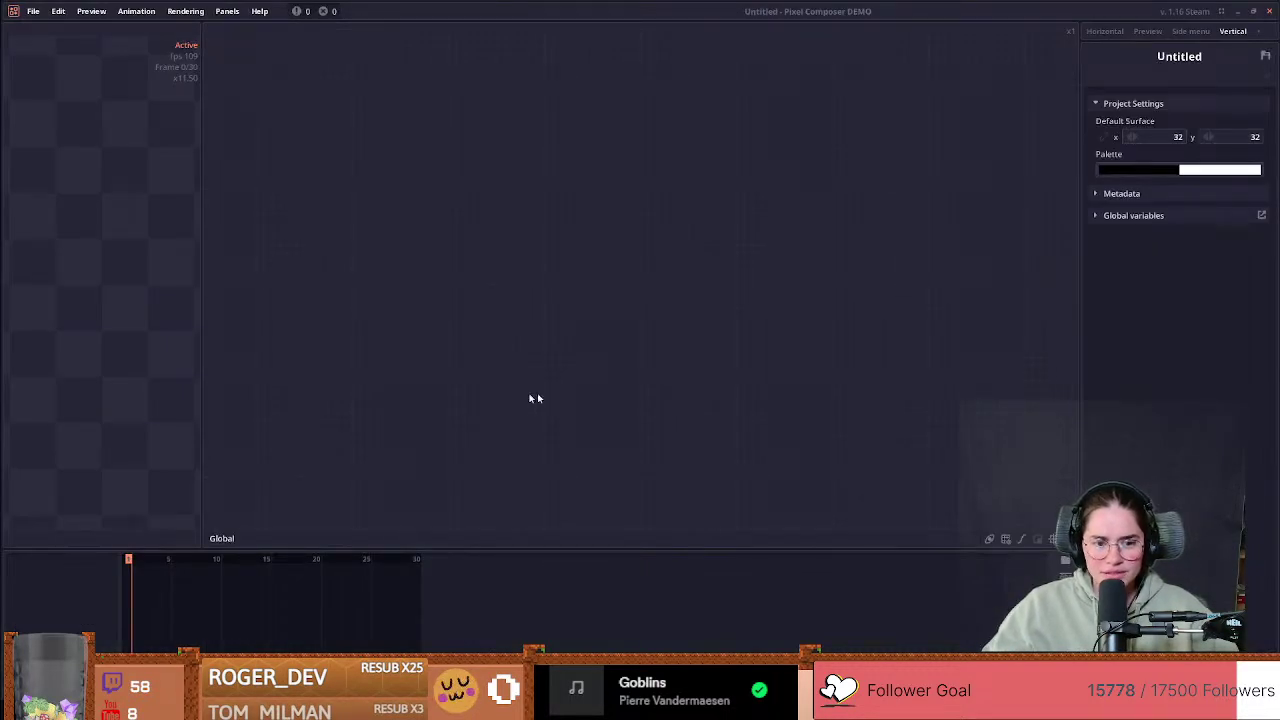
pyautogui.press('super+Tab')
pyautogui.click(549, 180)
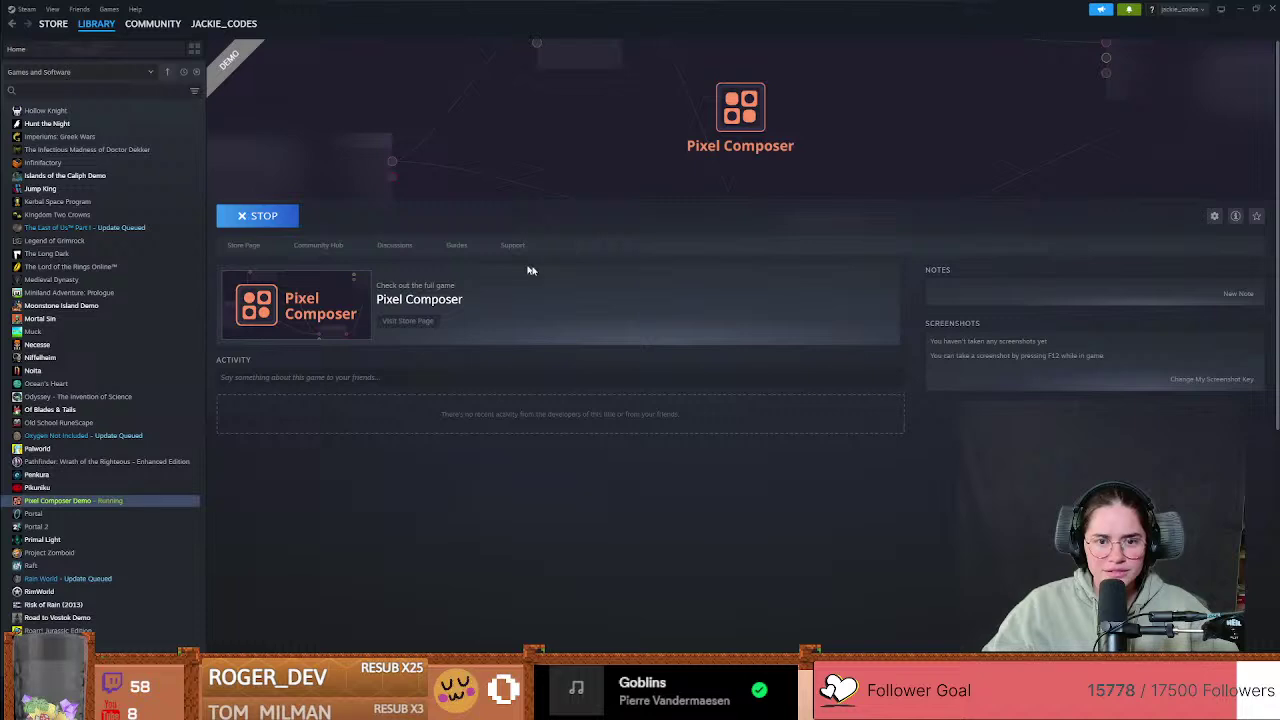
pyautogui.hotkey('alt', 'Tab')
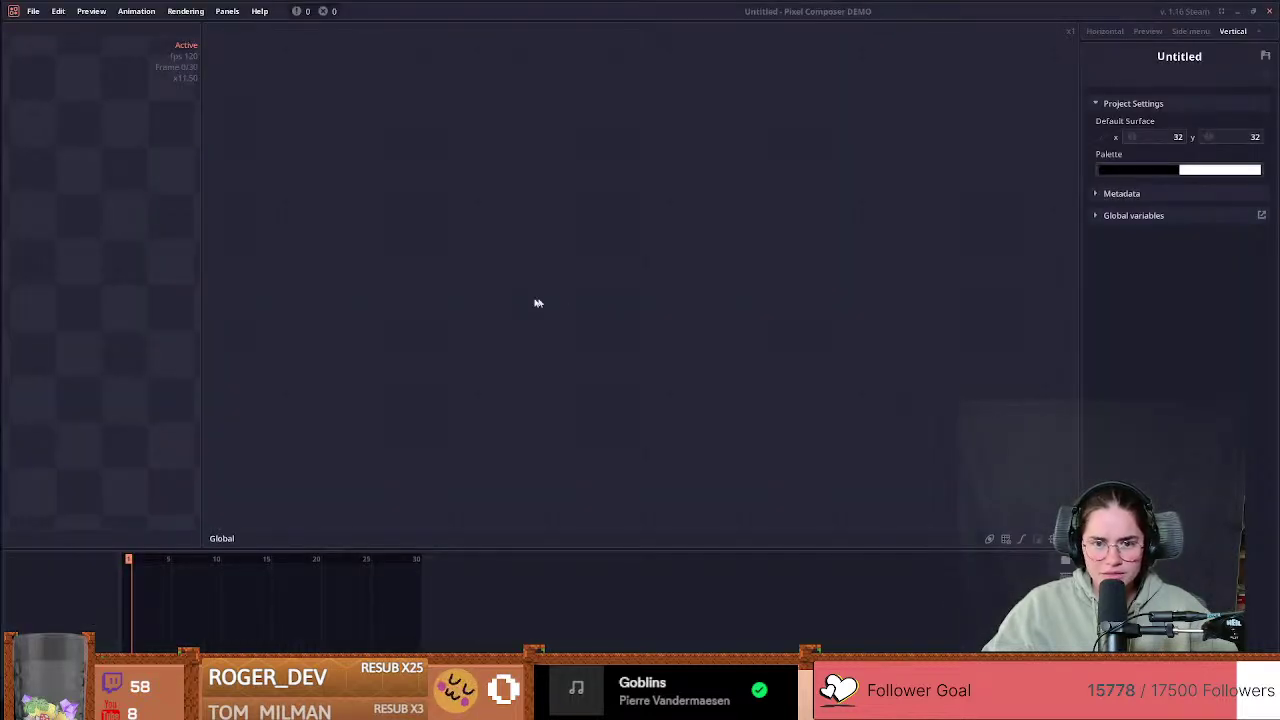
pyautogui.click(407, 357)
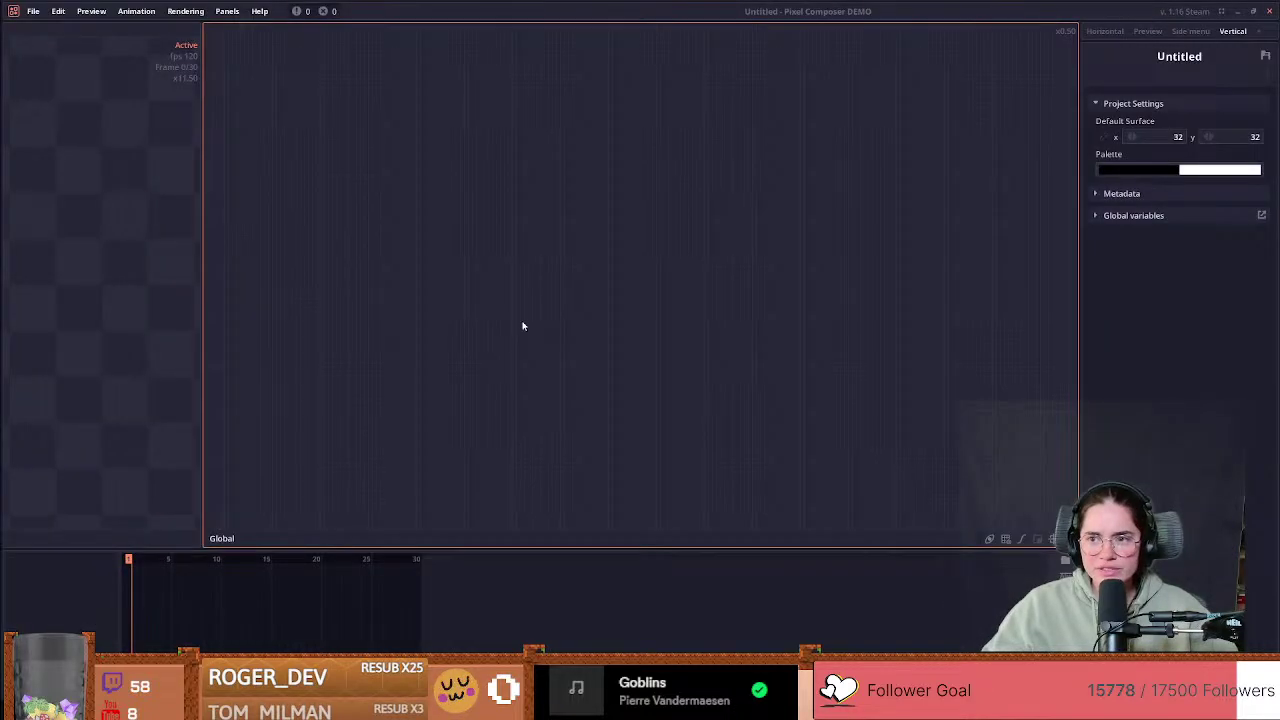
pyautogui.click(33, 11)
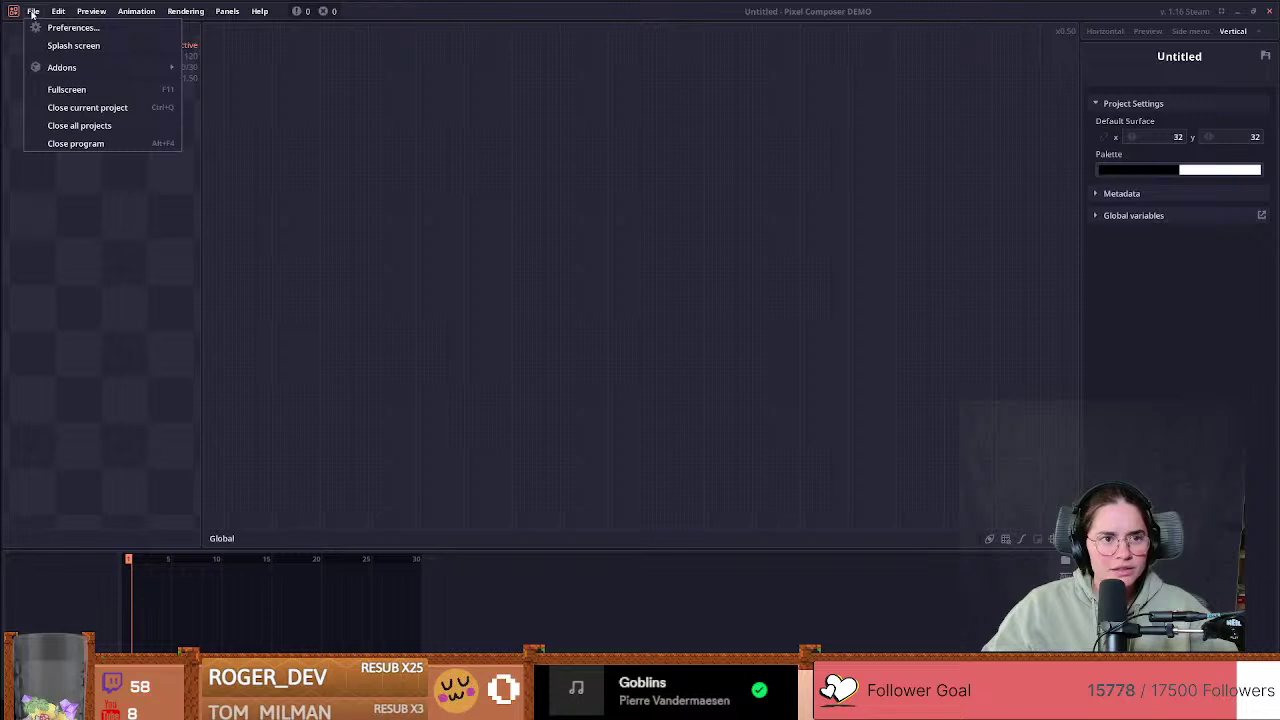
pyautogui.click(444, 152)
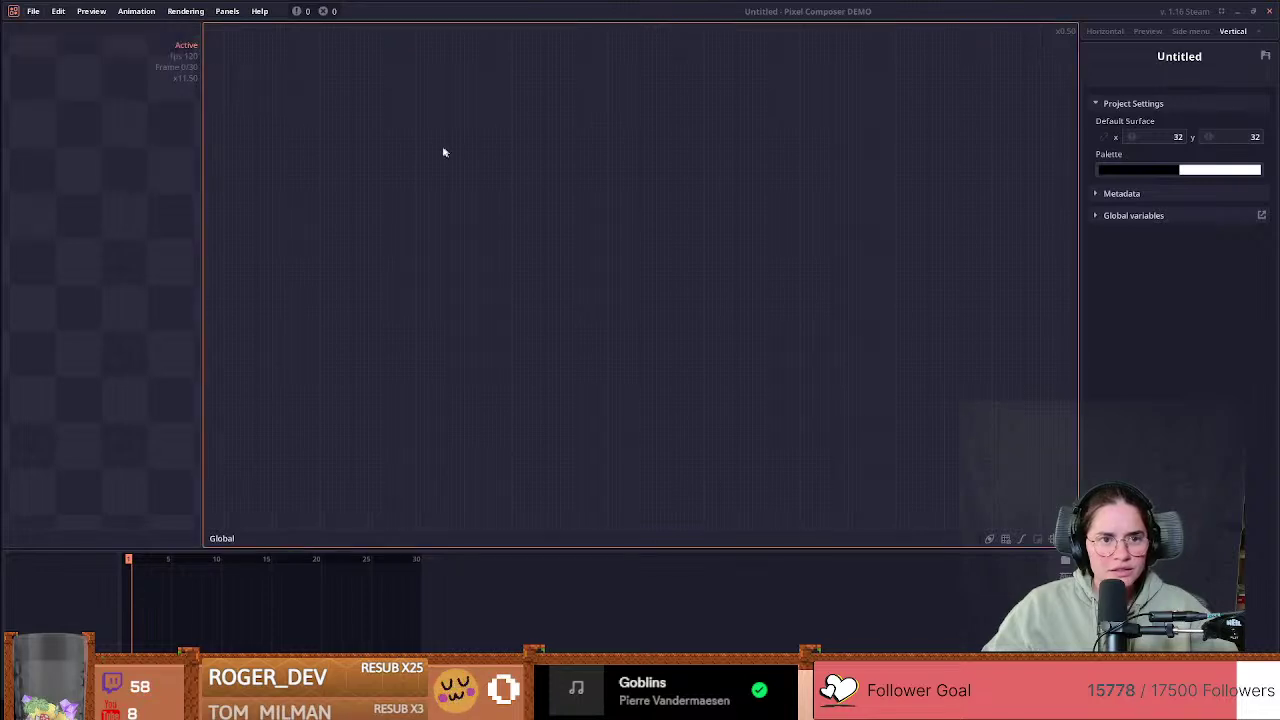
pyautogui.click(34, 10)
pyautogui.click(366, 140)
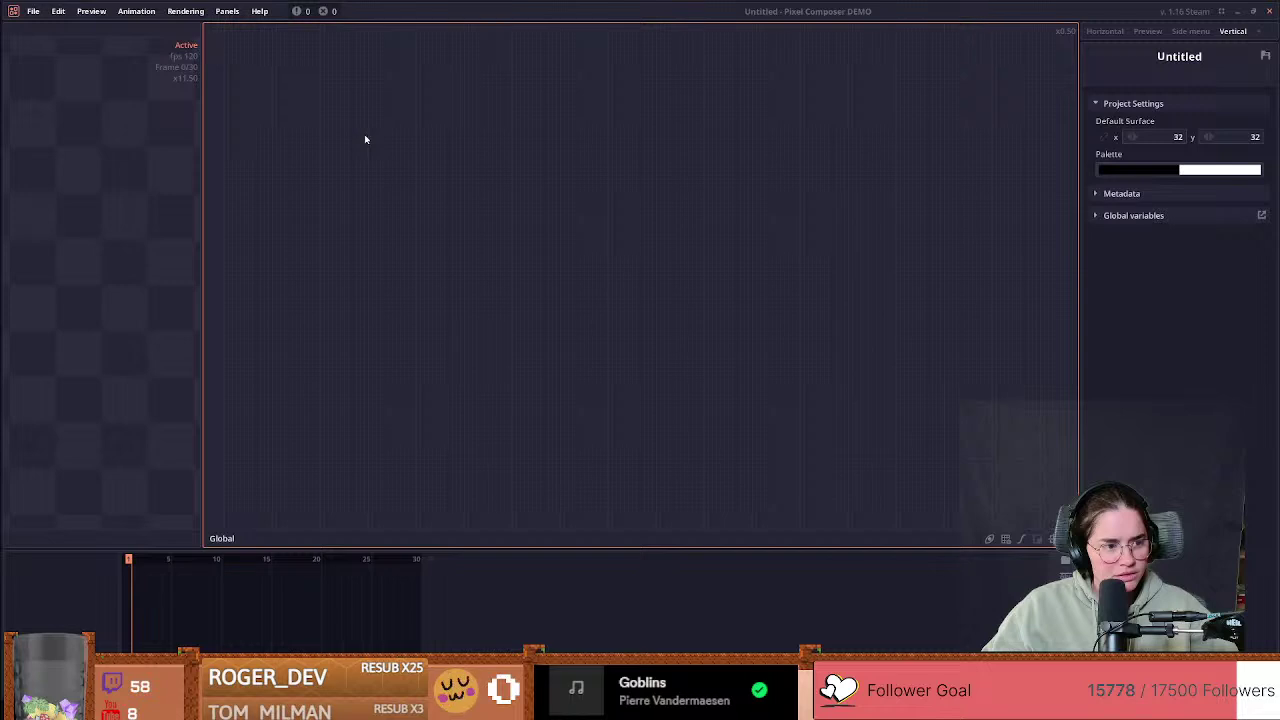
pyautogui.click(150, 12)
pyautogui.moveTo(91, 12)
pyautogui.click(645, 158)
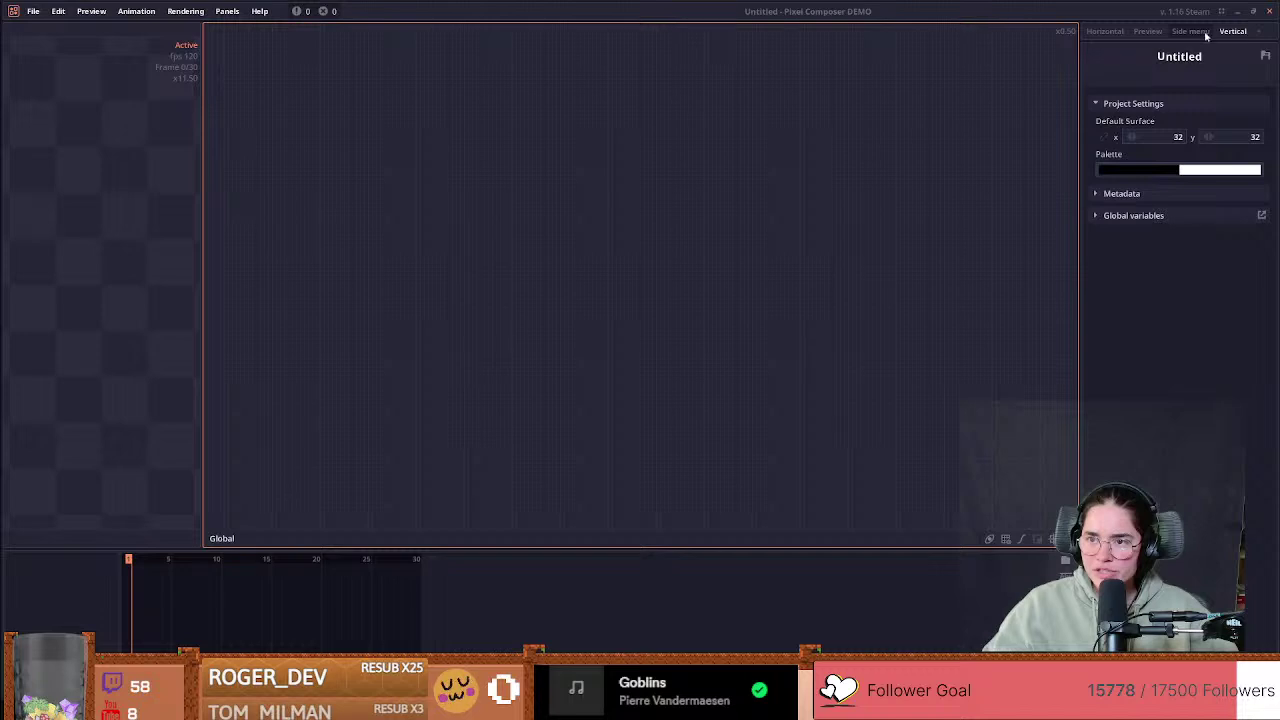
# Step: Add an Image node that loads Uwu.png from the Desktop's Twitch folder, and move the node up in the graph
pyautogui.rightClick(315, 441)
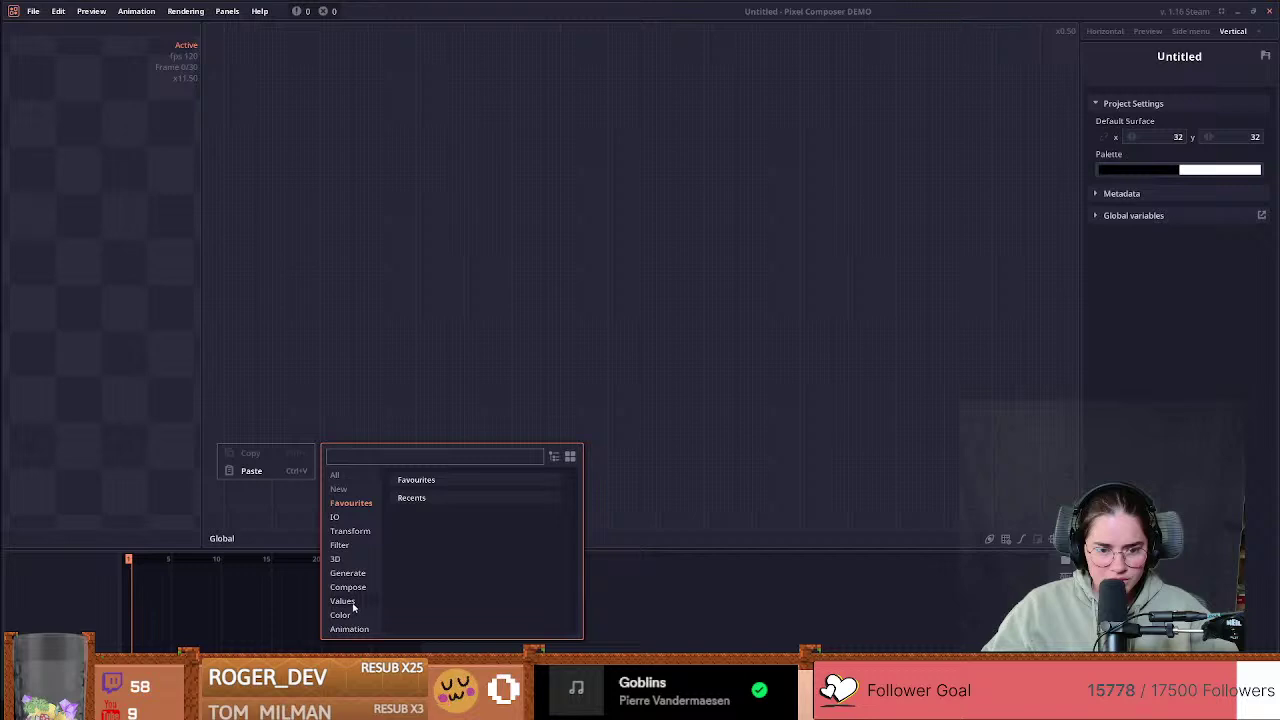
pyautogui.click(350, 477)
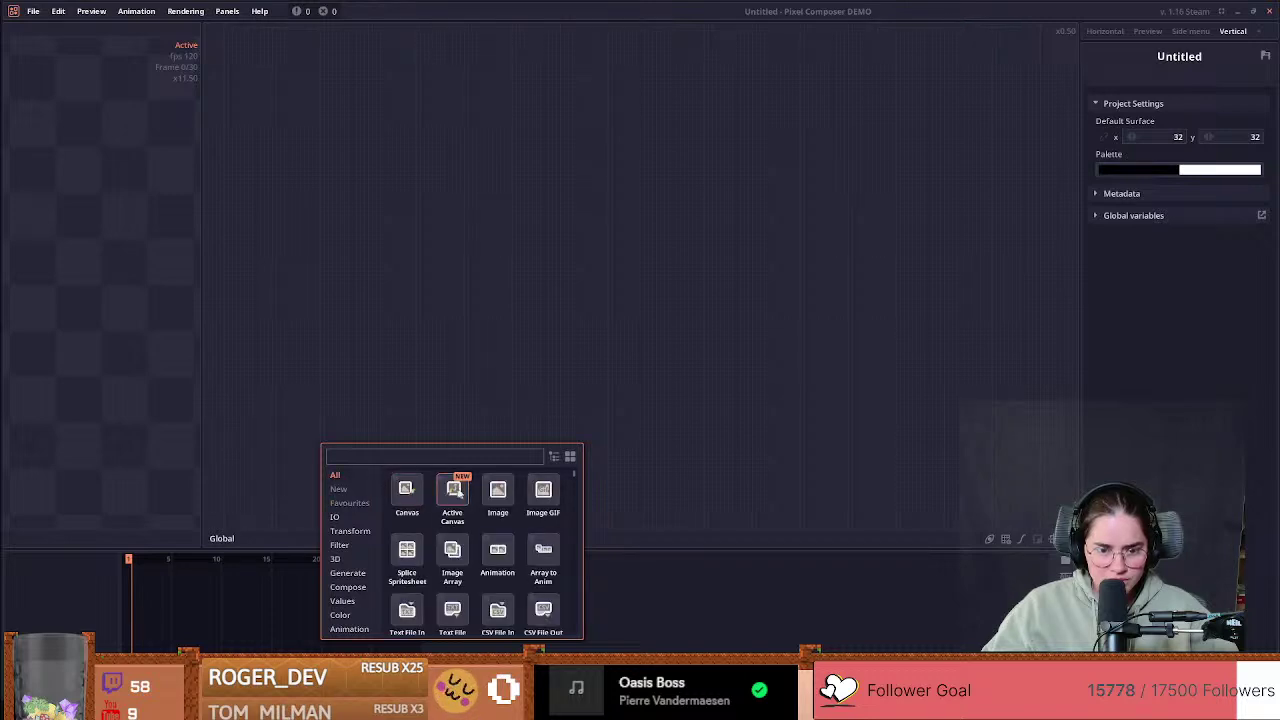
pyautogui.click(498, 490)
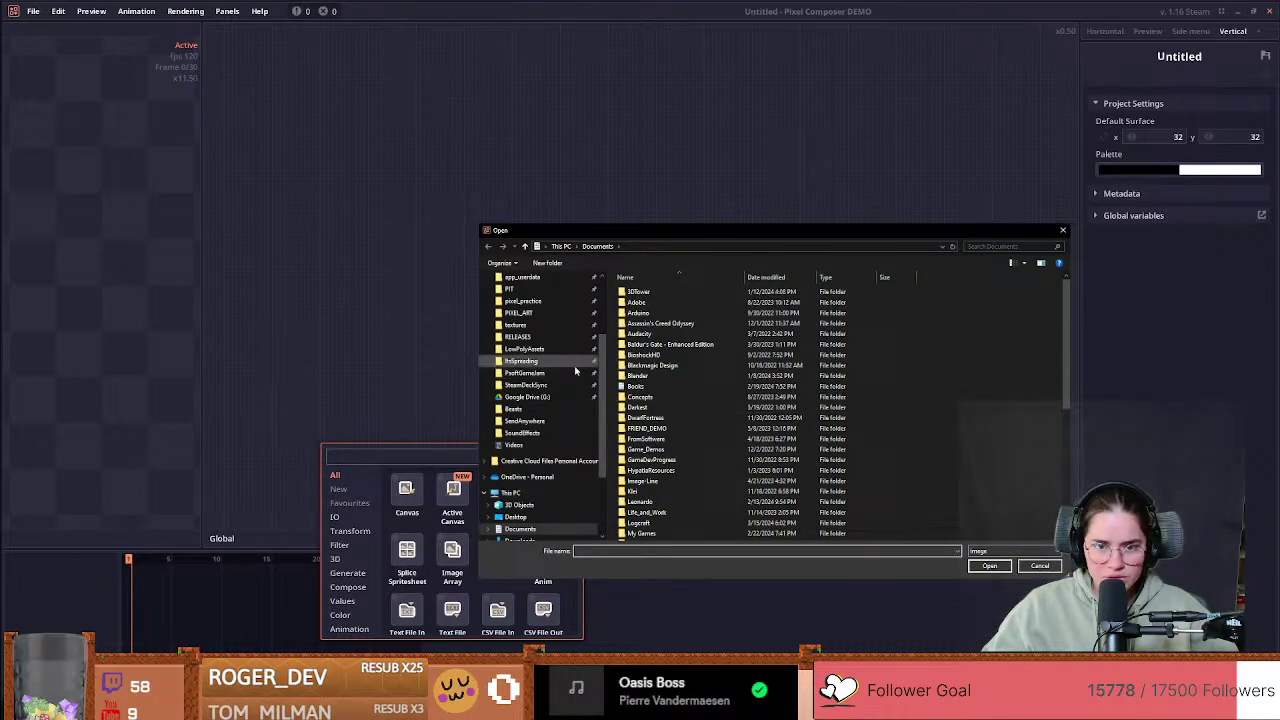
pyautogui.scroll(3, 527, 364)
pyautogui.click(515, 297)
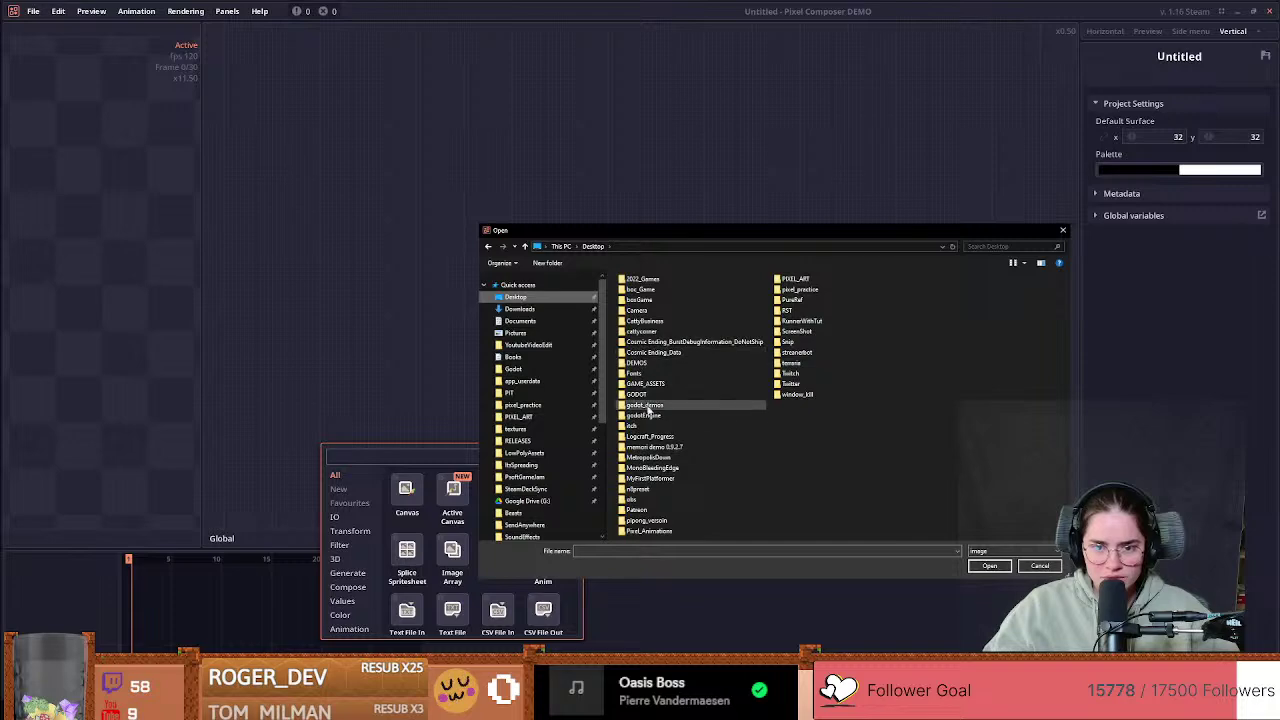
pyautogui.doubleClick(790, 373)
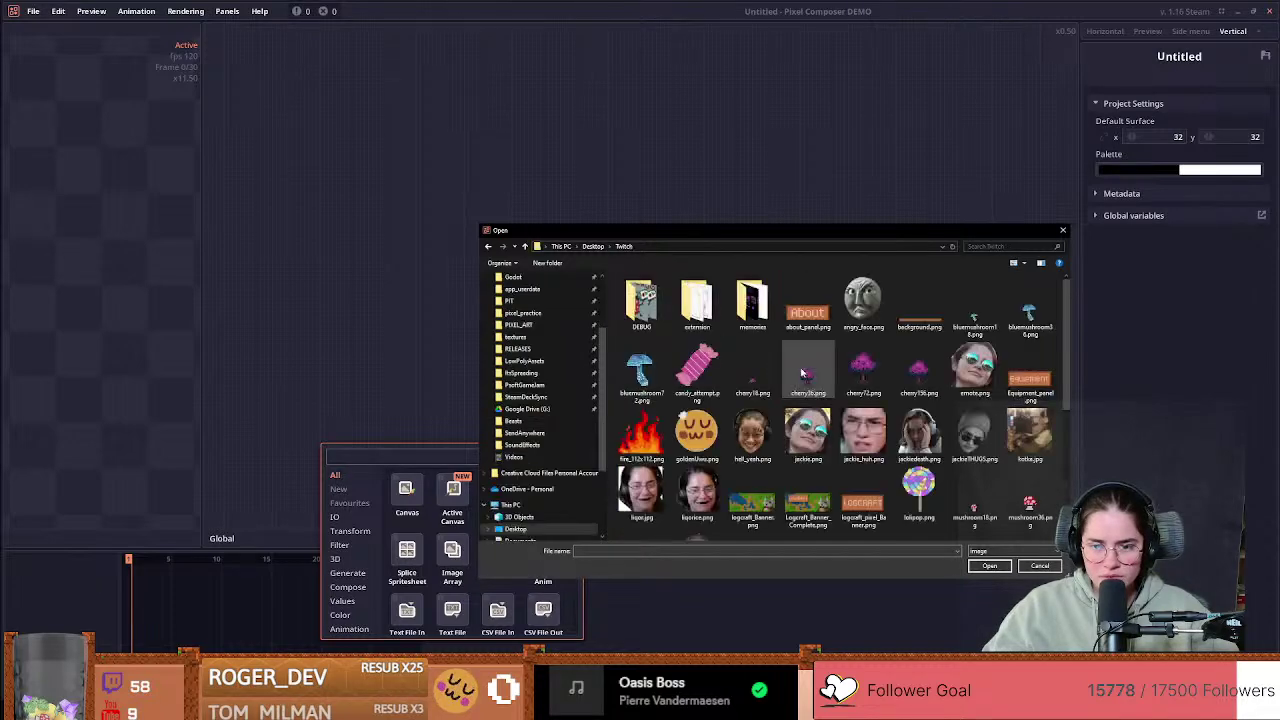
pyautogui.scroll(-3, 780, 415)
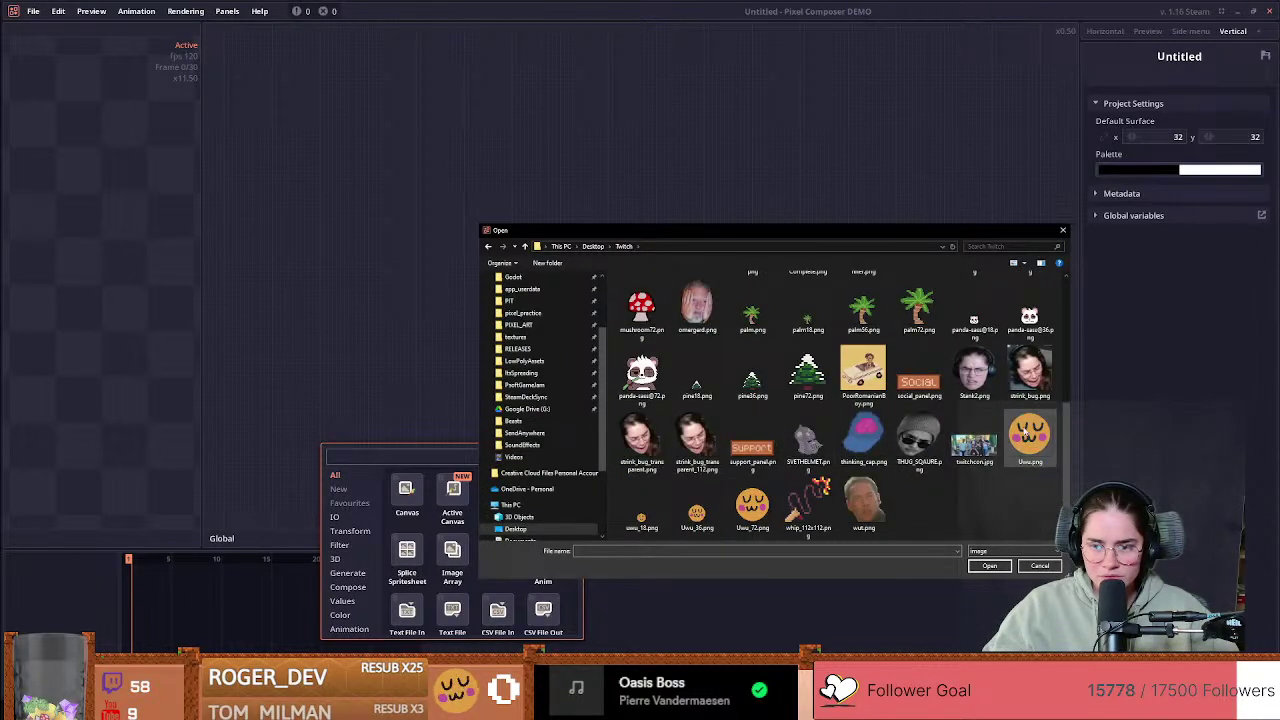
pyautogui.click(1024, 430)
pyautogui.click(989, 566)
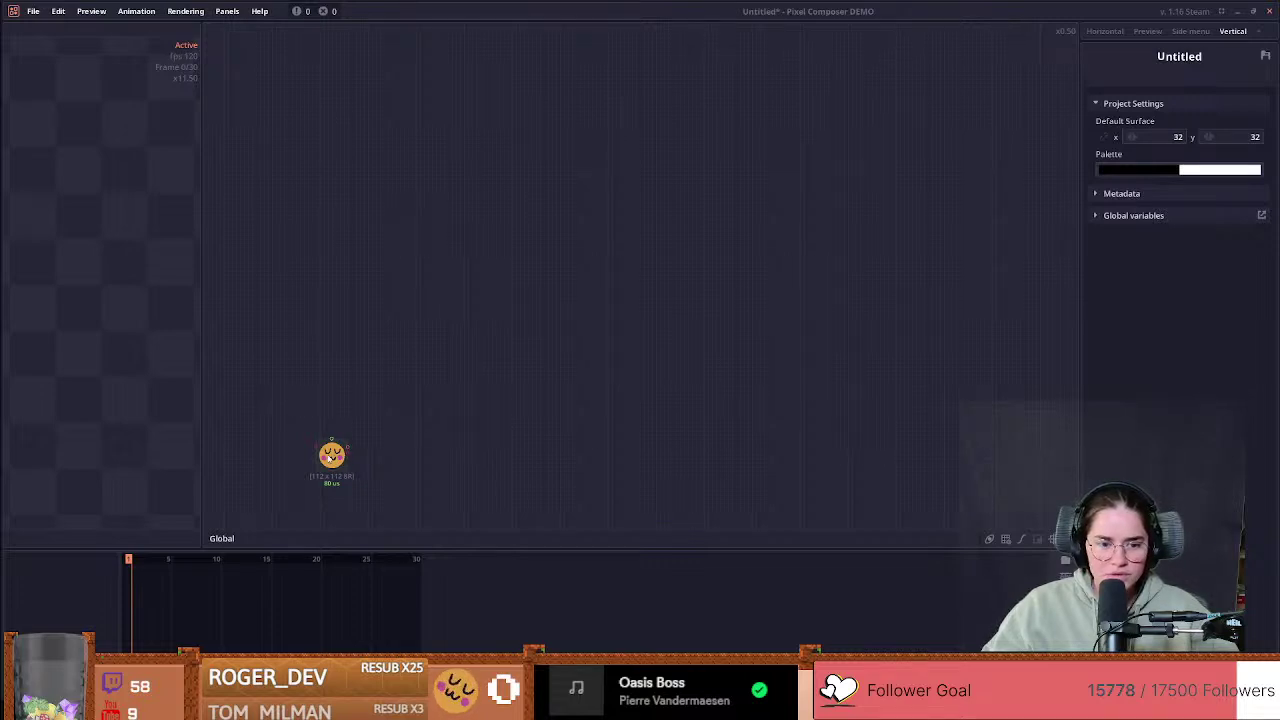
pyautogui.moveTo(329, 457); pyautogui.dragTo(347, 326)
pyautogui.moveTo(407, 393); pyautogui.dragTo(528, 451, button='middle')
pyautogui.scroll(3, 455, 400)
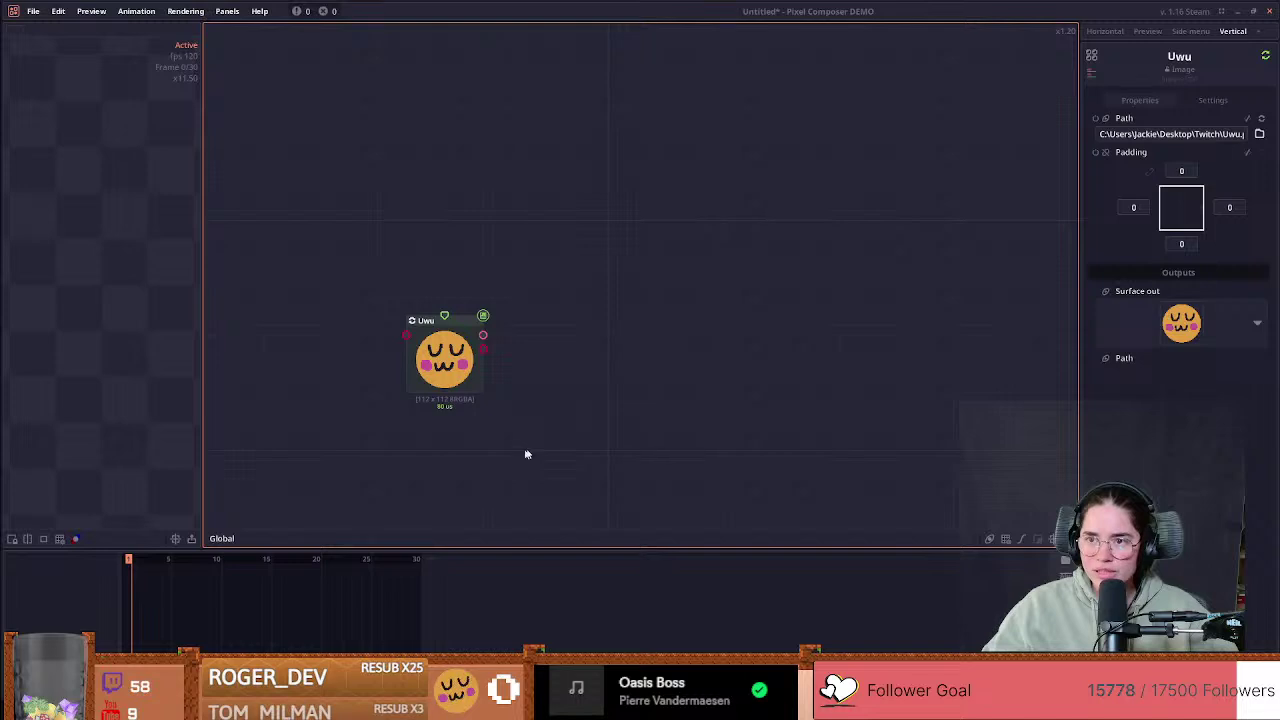
pyautogui.moveTo(483, 335); pyautogui.dragTo(638, 268)
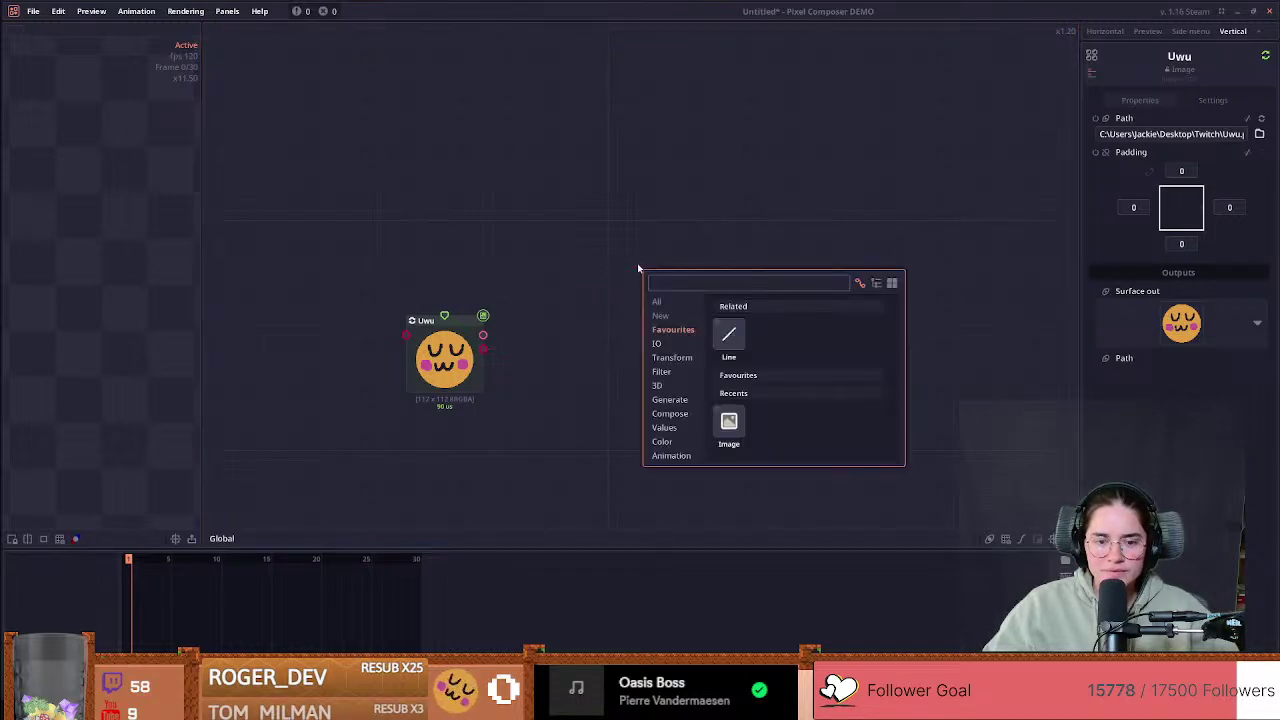
pyautogui.rightClick(606, 315)
pyautogui.click(562, 301)
# Step: Widen the preview area to about half the workspace and reposition the Uwu node near the graph's left side
pyautogui.scroll(-4, 481, 368)
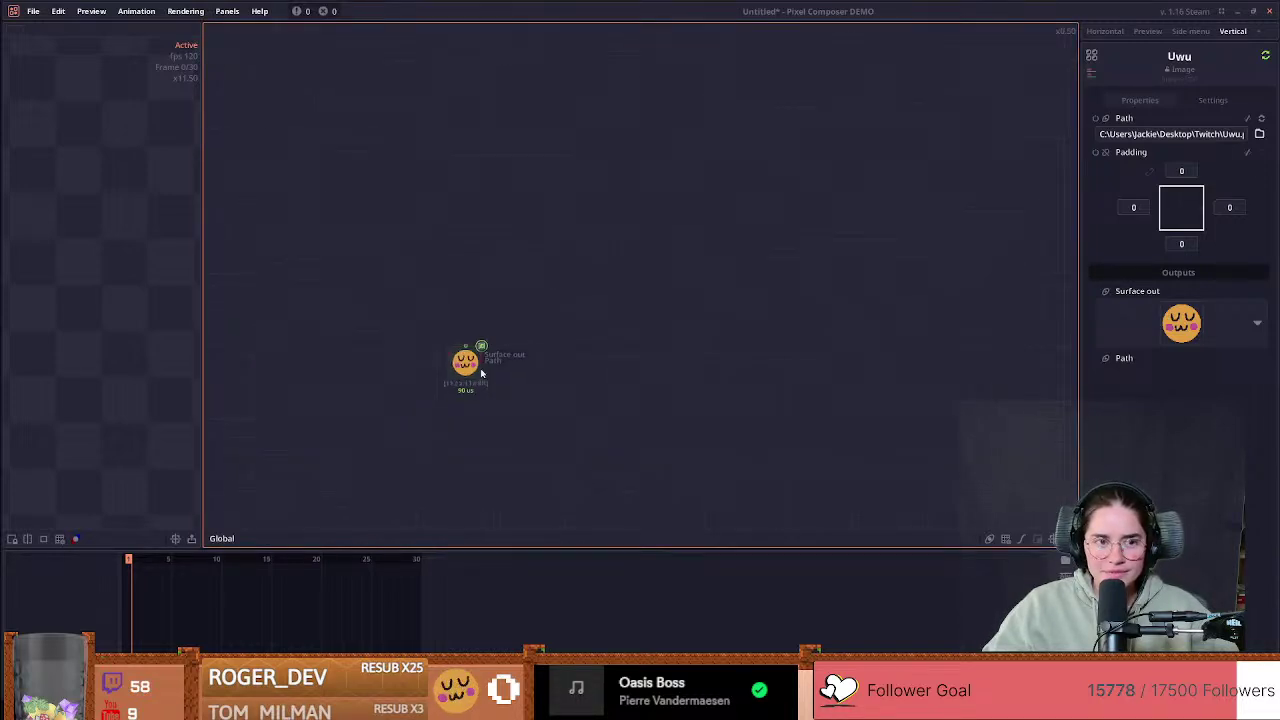
pyautogui.scroll(2, 481, 373)
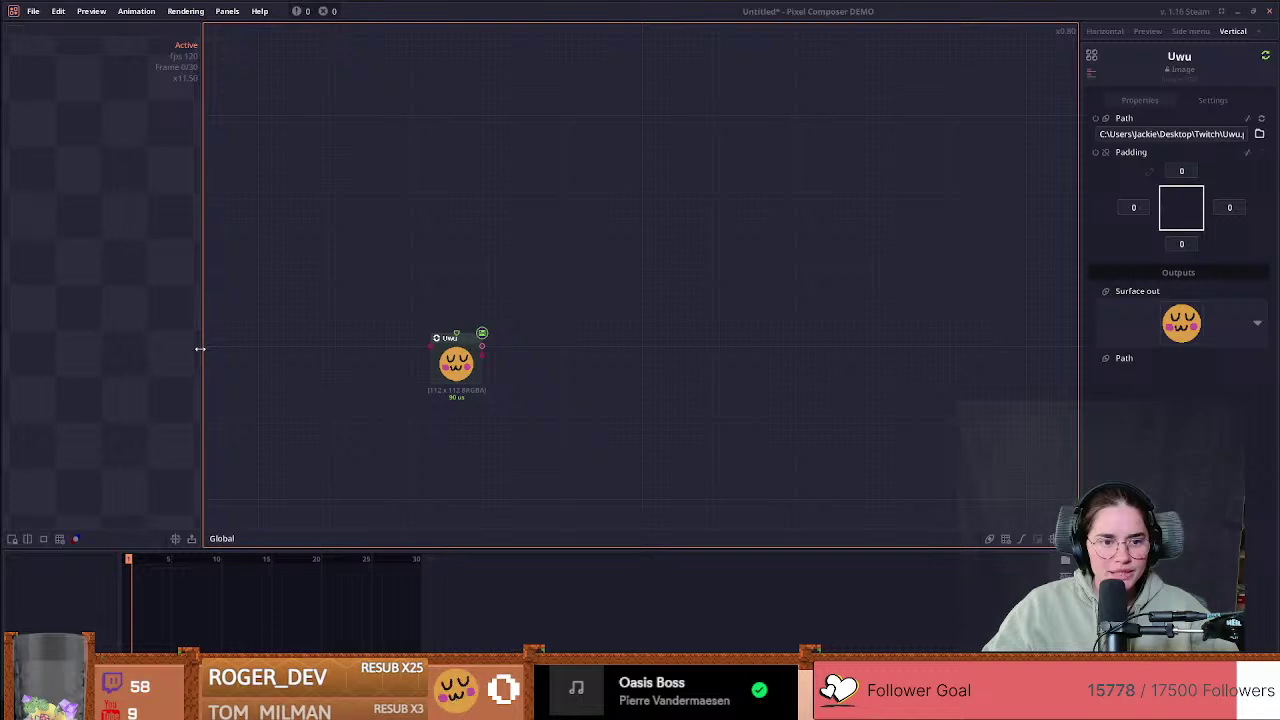
pyautogui.moveTo(200, 349); pyautogui.dragTo(604, 350)
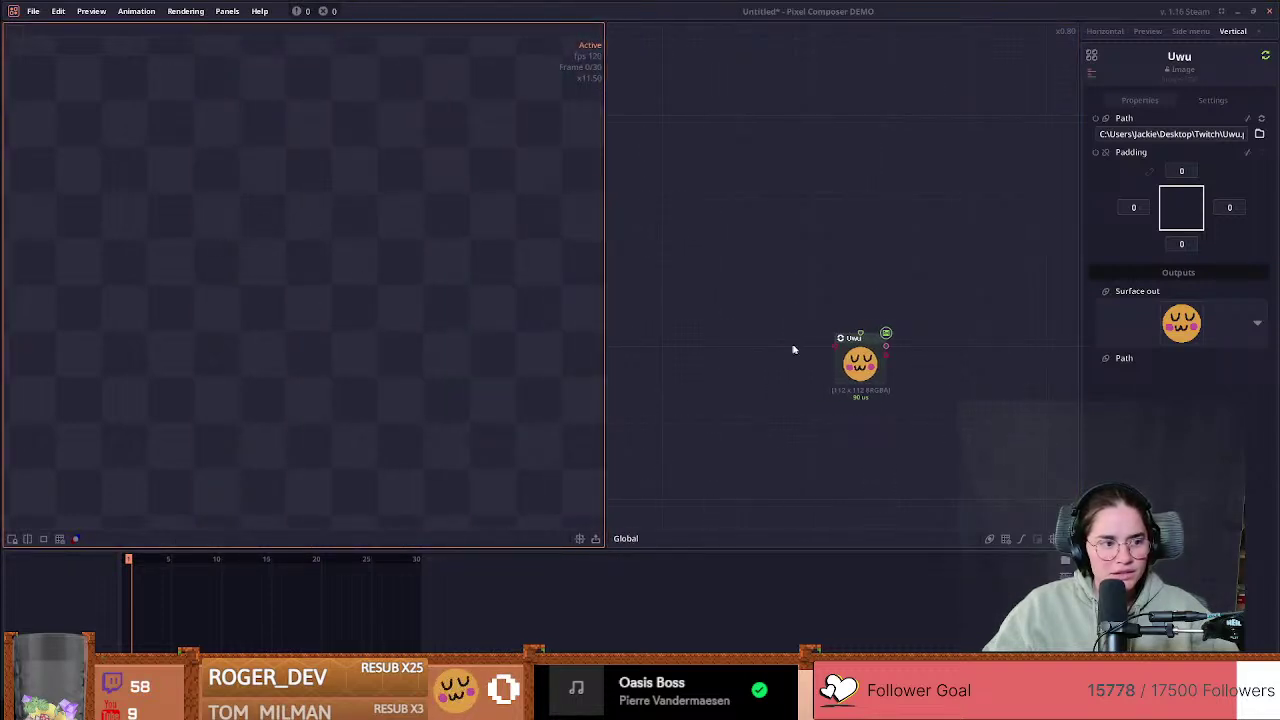
pyautogui.moveTo(889, 337); pyautogui.dragTo(784, 357)
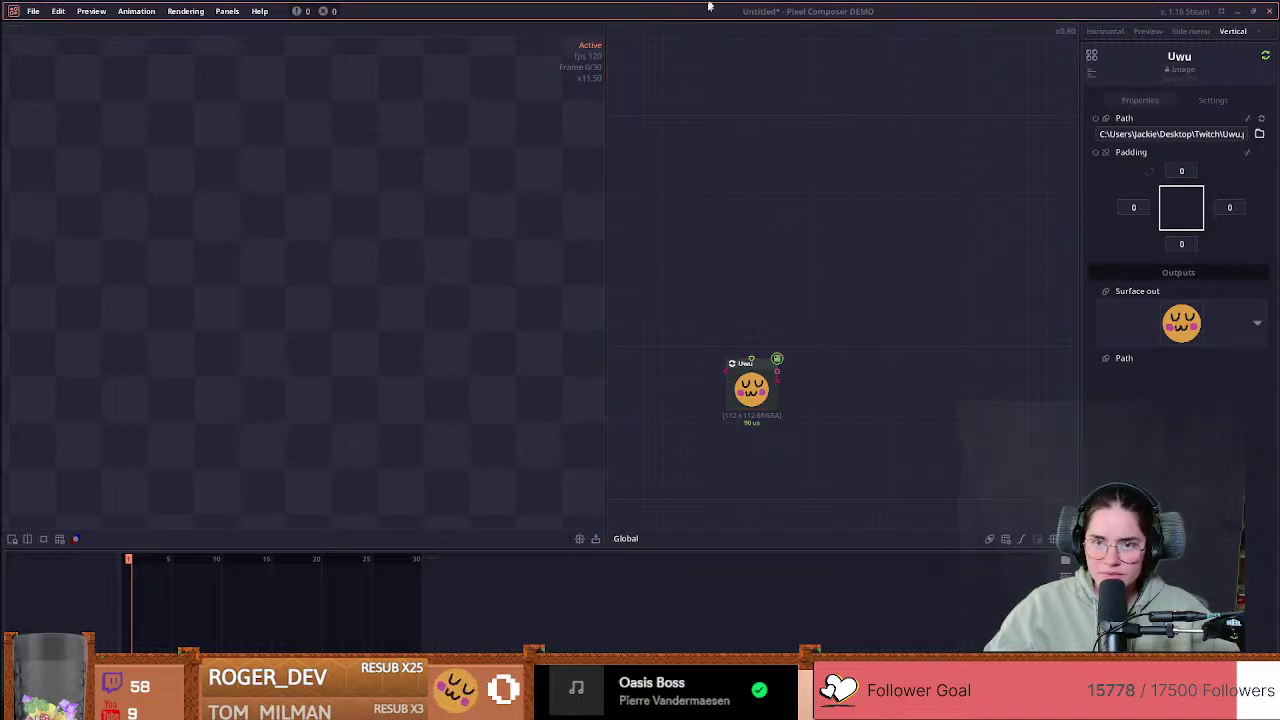
# Step: Minimize Pixel Composer to open its Steam store page, and switch to Godot to select the rectangular CollisionShape2D under charge_area
pyautogui.click(1238, 12)
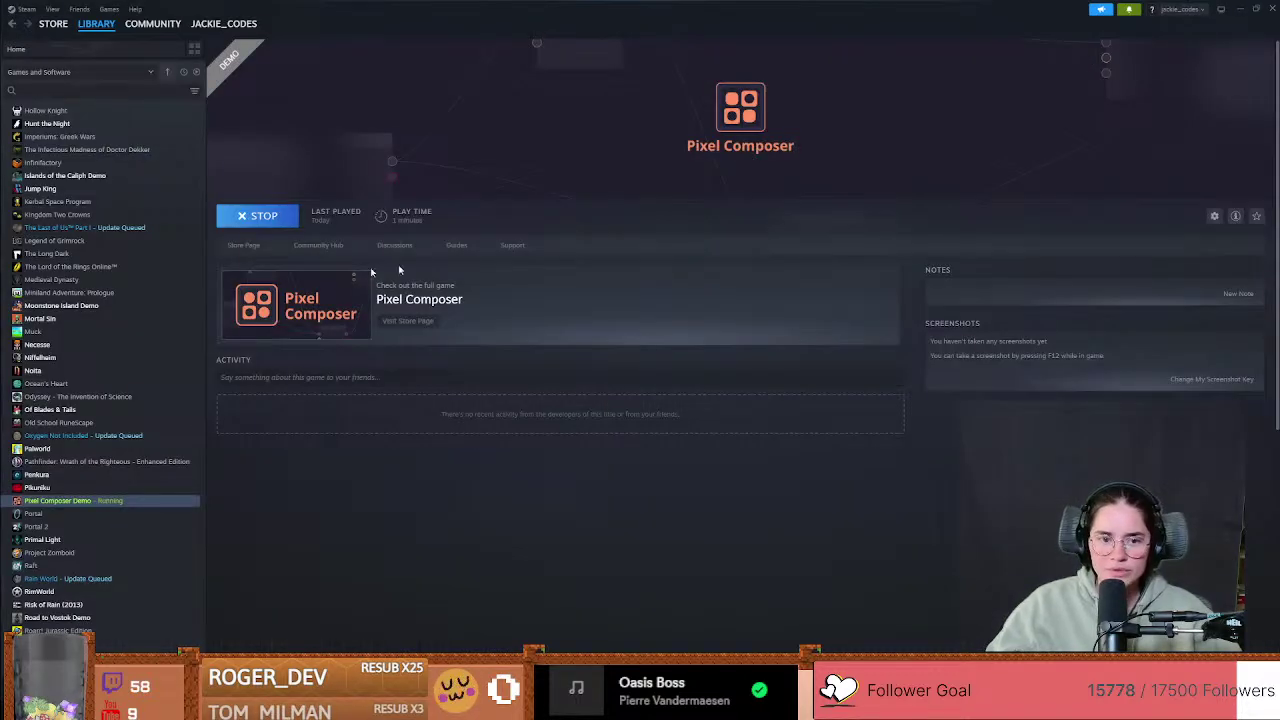
pyautogui.click(253, 255)
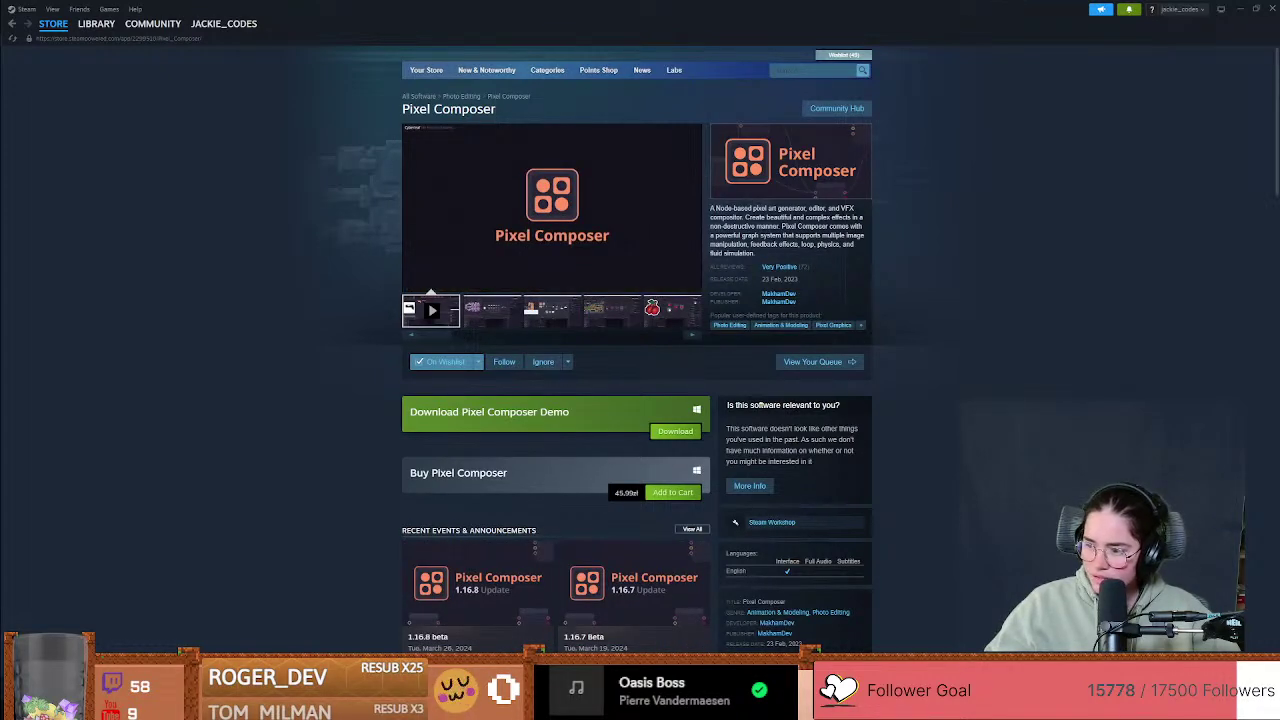
pyautogui.hotkey('alt', 'Tab')
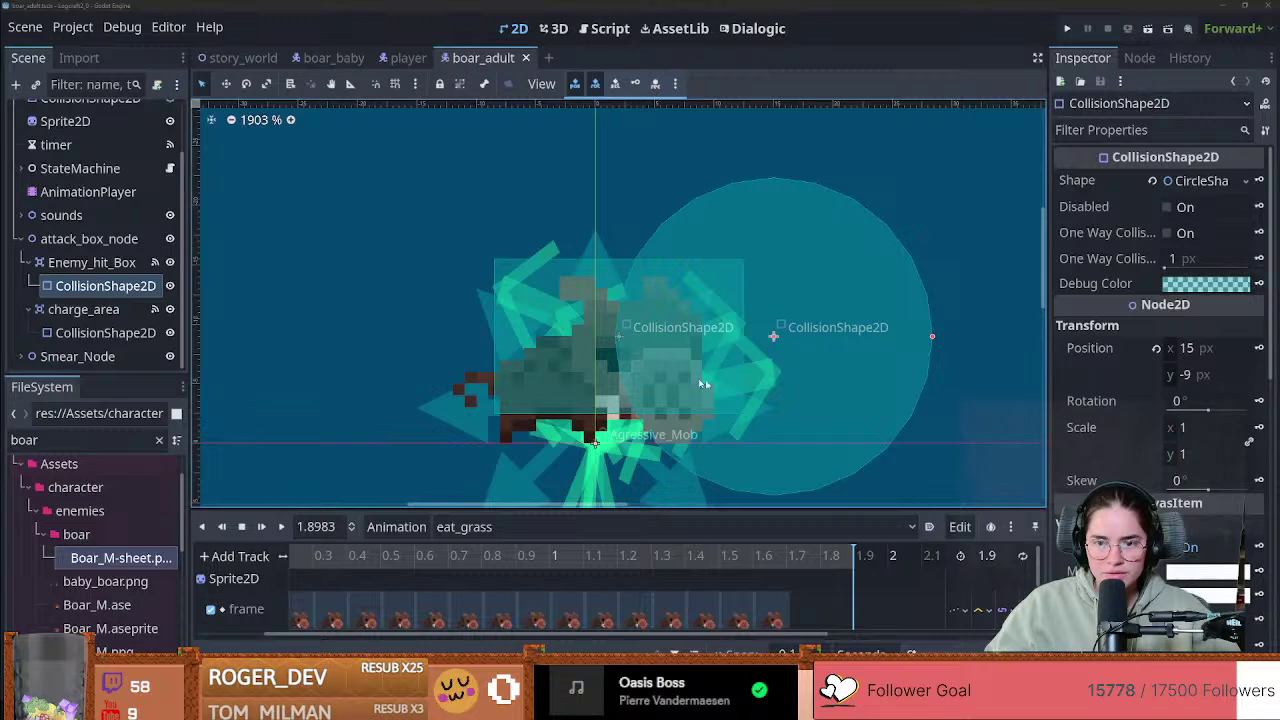
pyautogui.click(703, 383)
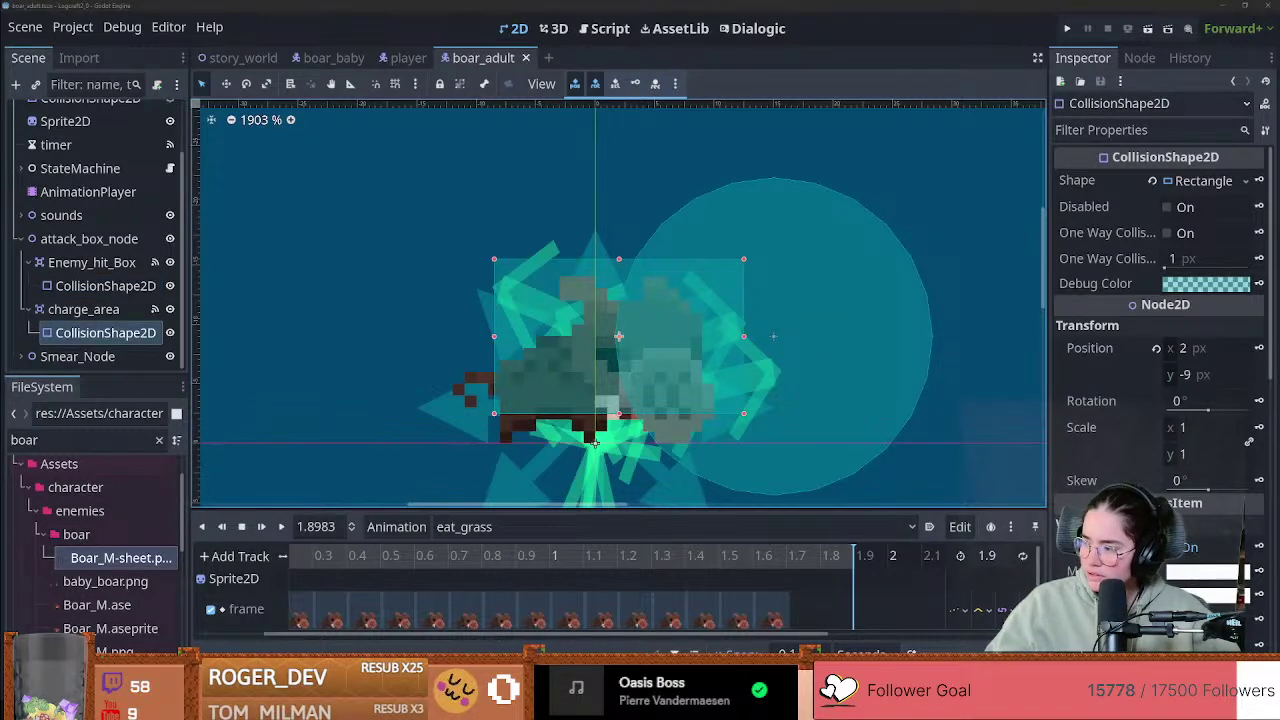
# Step: Watch the Pixel Composer trailer on its Steam store page, switching between Steam and Godot
pyautogui.hotkey('alt', 'Tab')
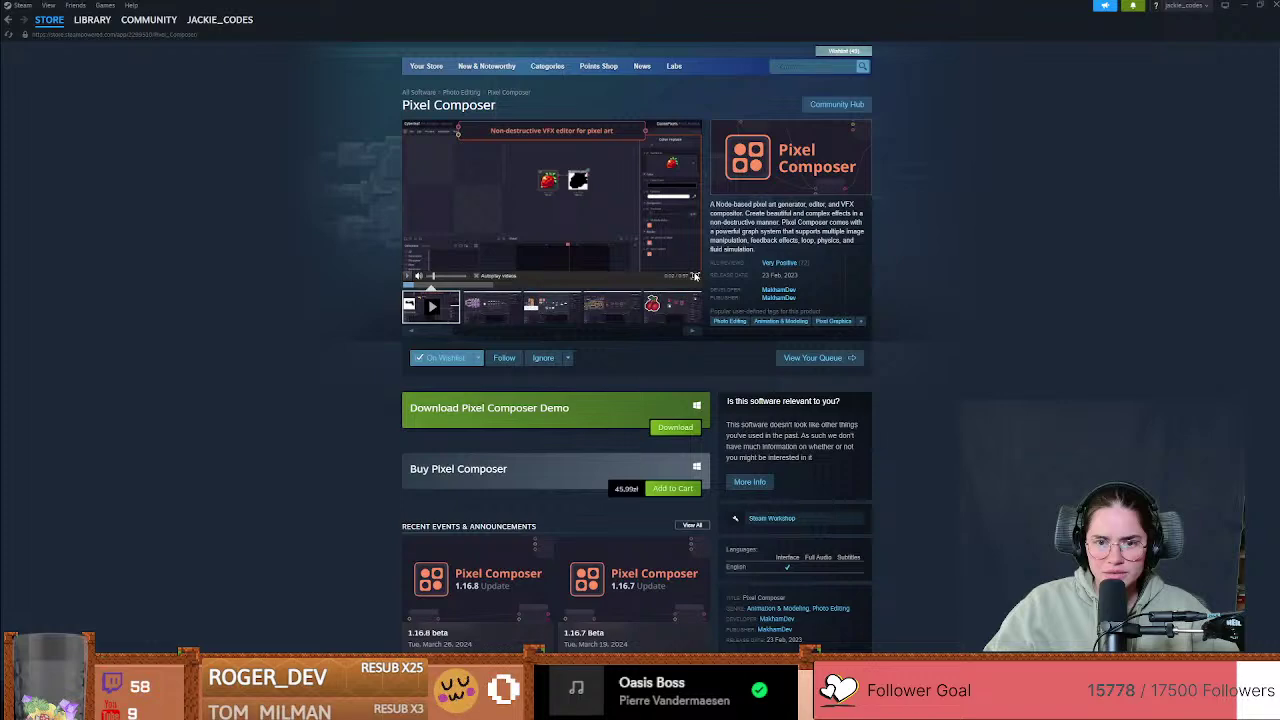
pyautogui.hotkey('alt', 'Tab')
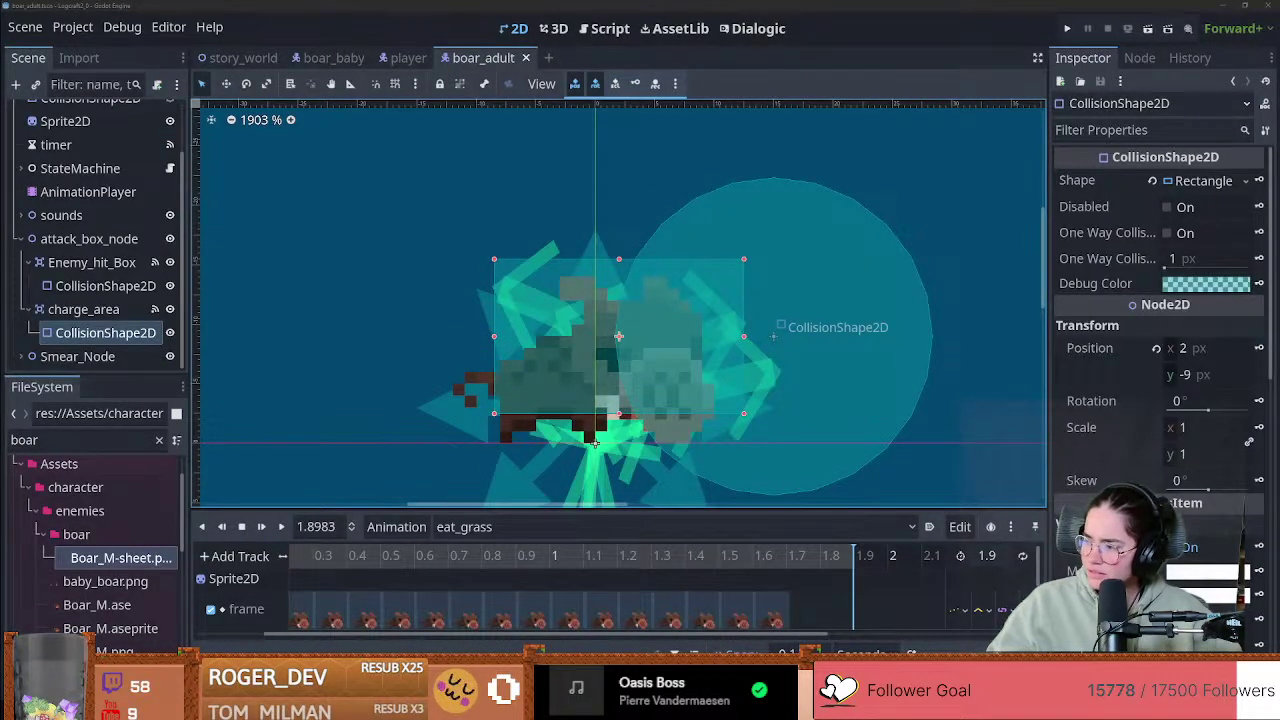
pyautogui.hotkey('alt', 'Tab')
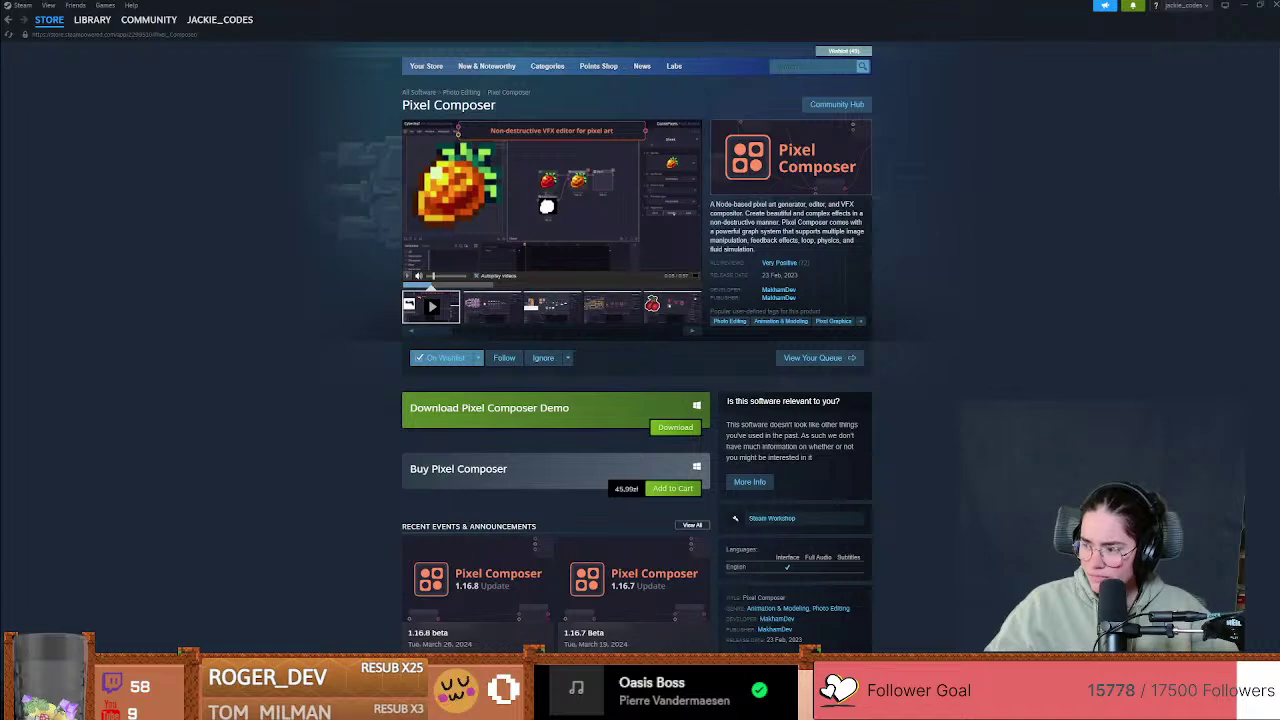
pyautogui.press('super+Tab')
pyautogui.press('Escape')
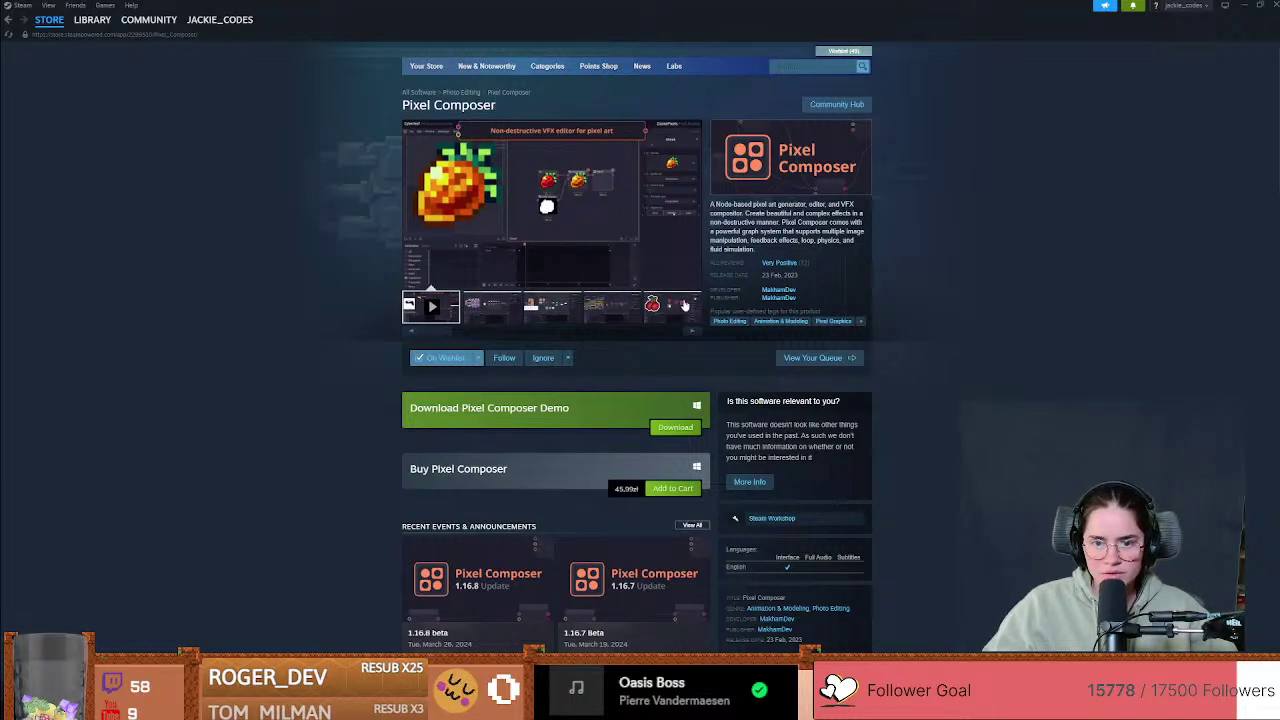
pyautogui.hotkey('alt', 'Tab')
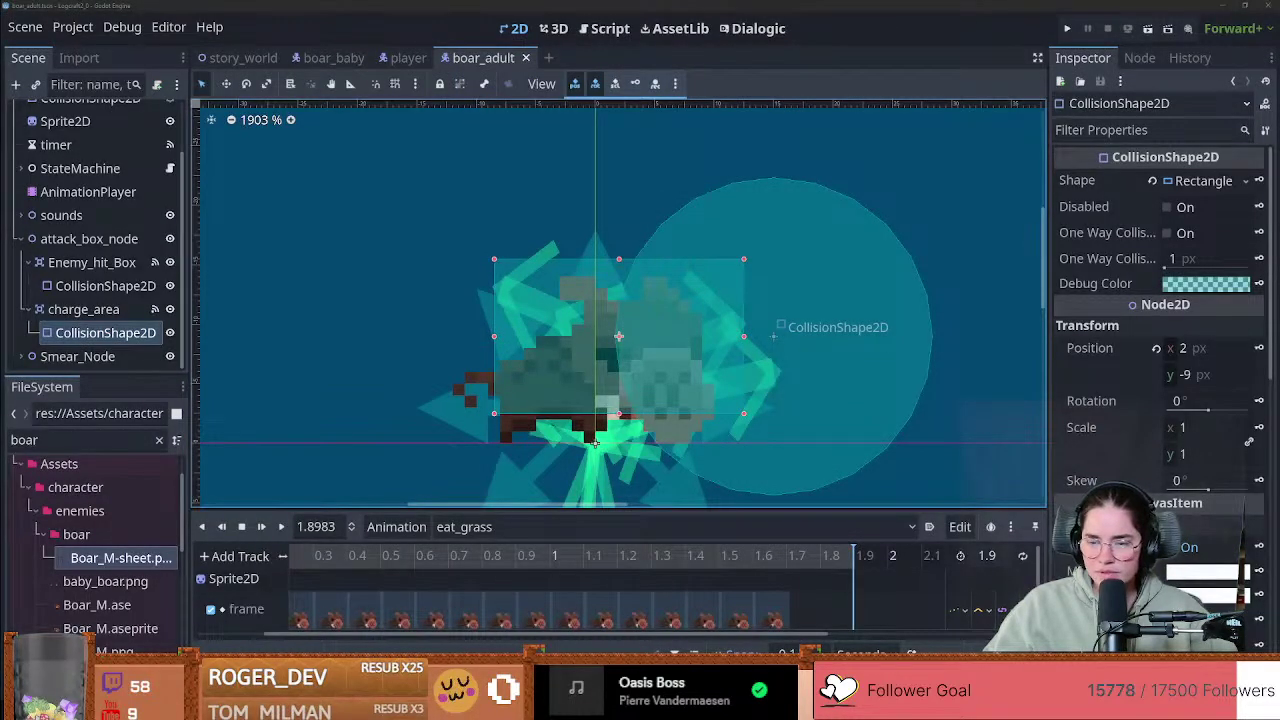
pyautogui.hotkey('alt', 'Tab')
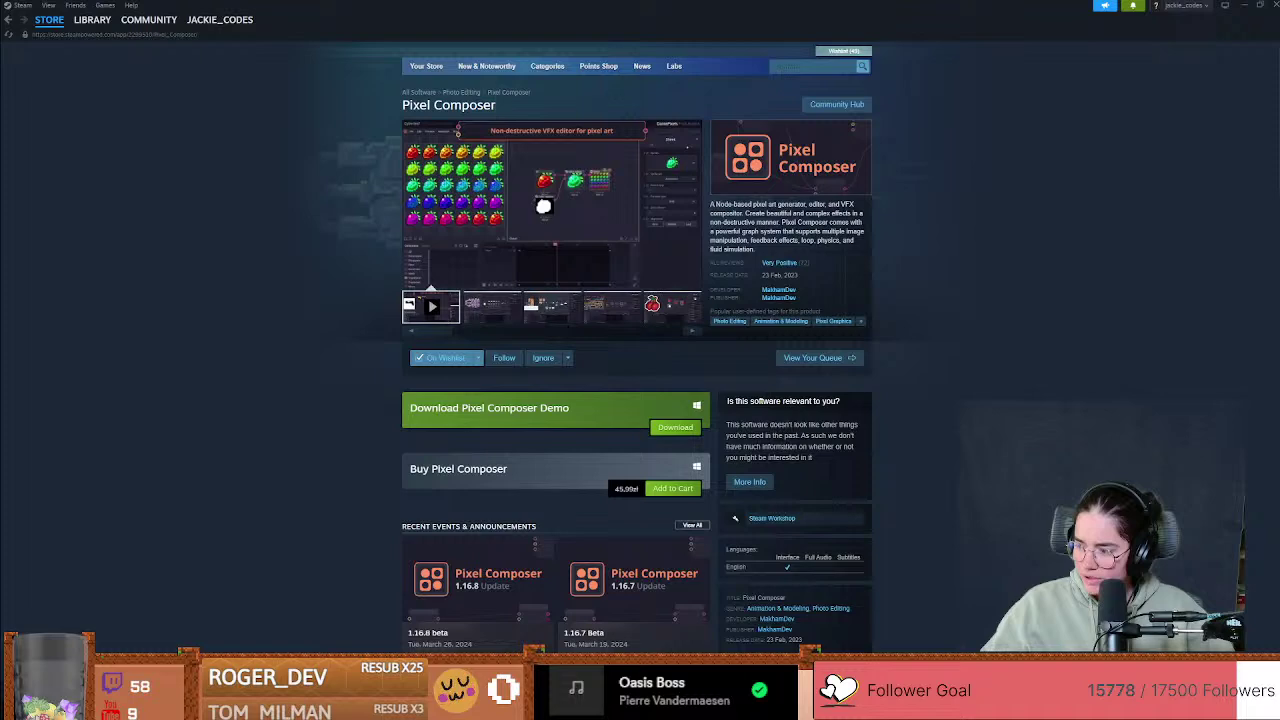
pyautogui.hotkey('alt', 'Tab')
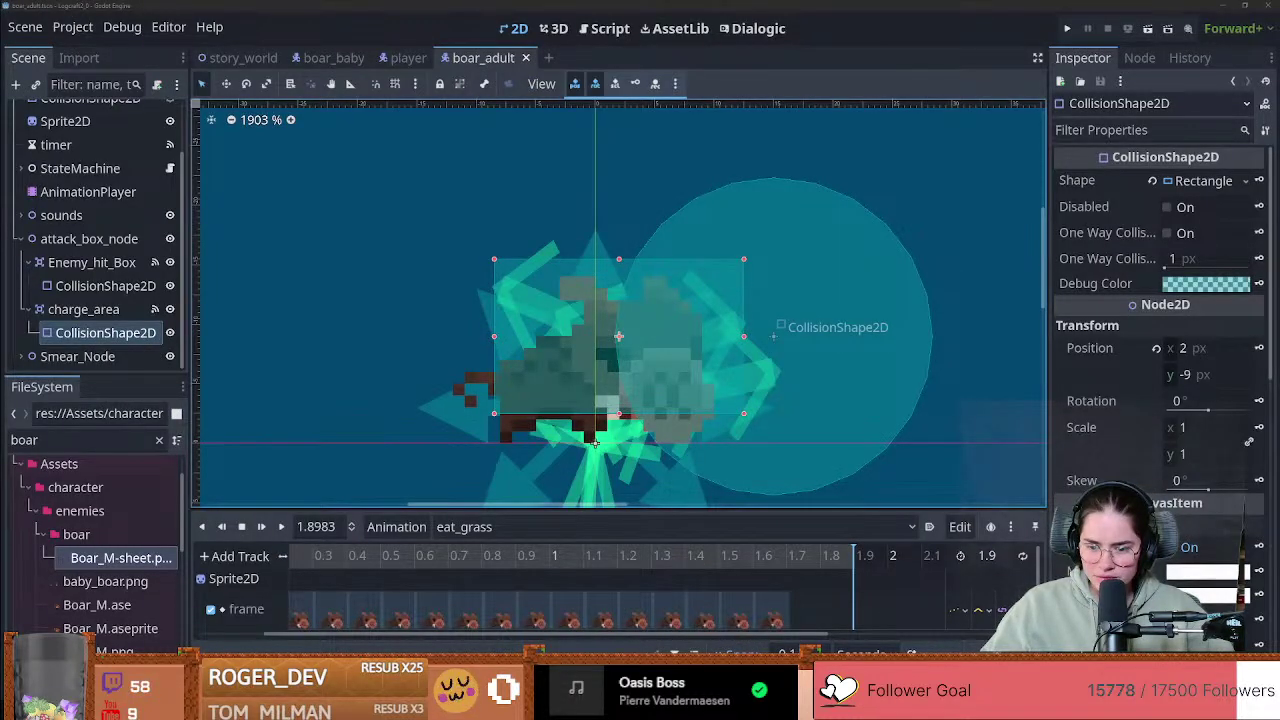
pyautogui.press('super')
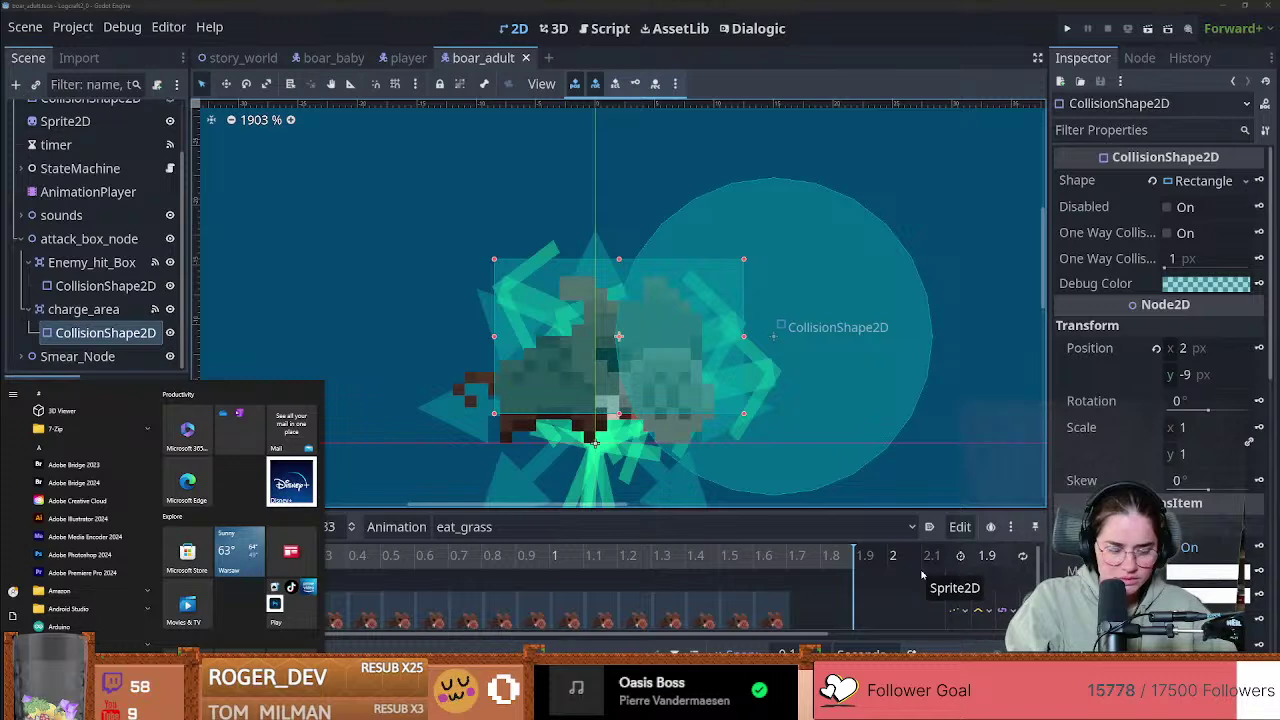
pyautogui.write('bo')
pyautogui.press('Escape')
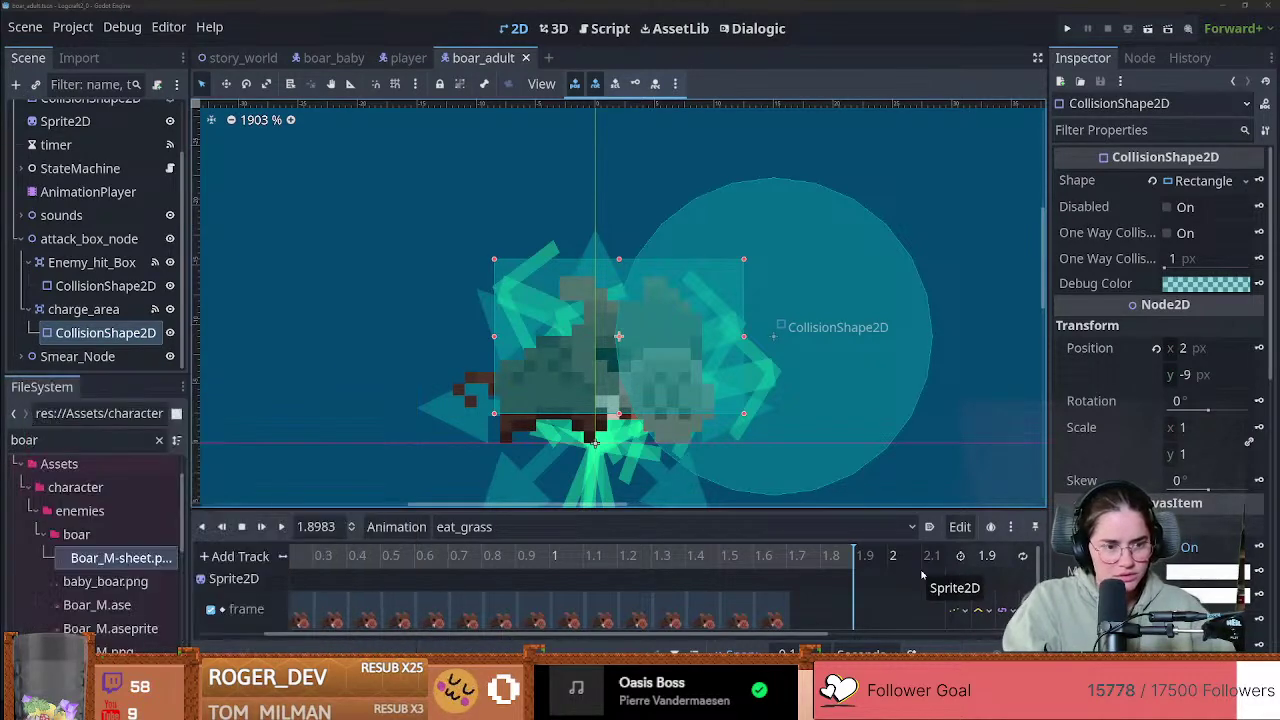
# Step: Bring up the Steam window, restore it down from full size and return to Godot
pyautogui.moveTo(1279, 297); pyautogui.dragTo(494, 14)
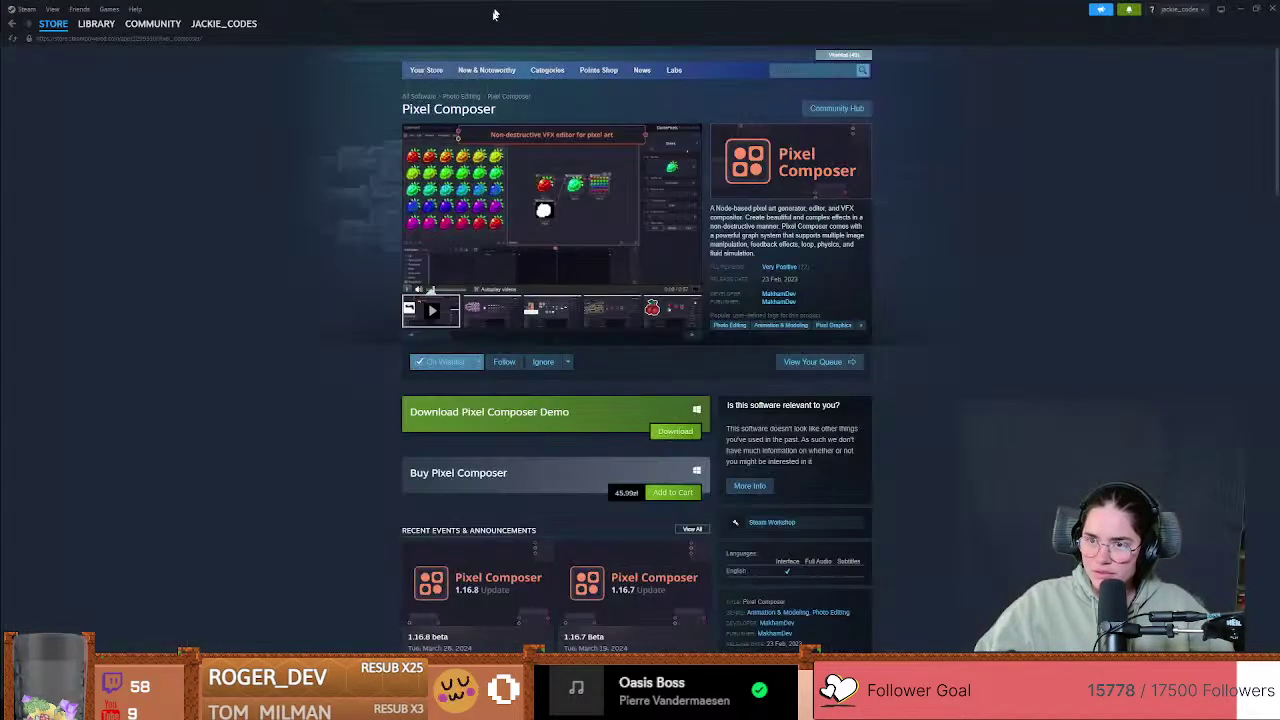
pyautogui.click(1258, 12)
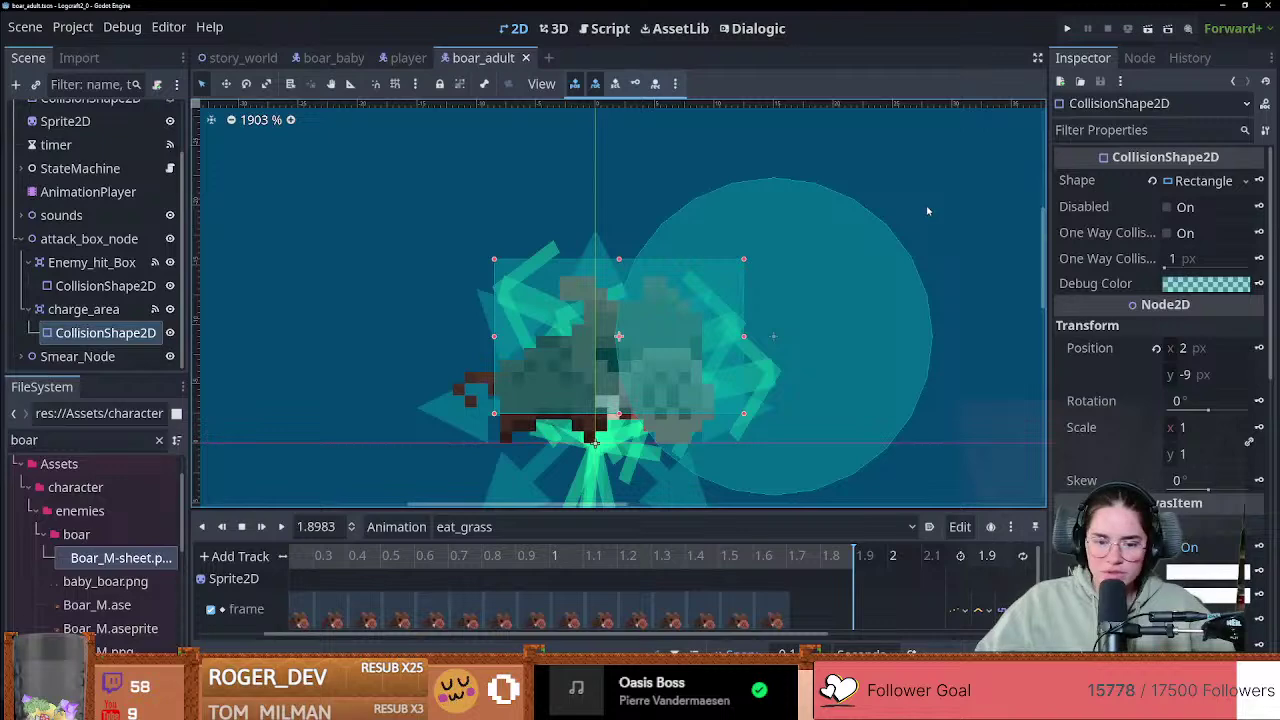
# Step: Switch to Steam and watch the Pixel Composer trailer in full screen, exiting full screen at the end
pyautogui.hotkey('alt', 'Tab')
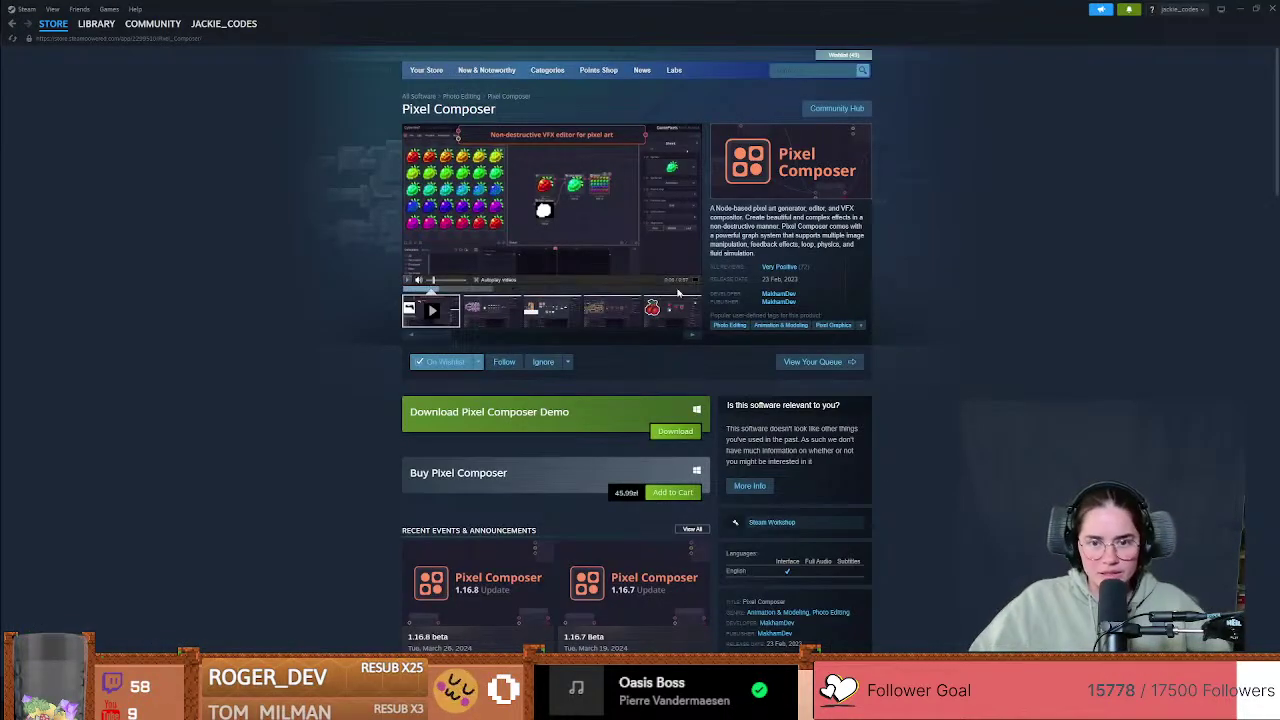
pyautogui.hotkey('alt', 'Tab')
pyautogui.hotkey('alt', 'Tab')
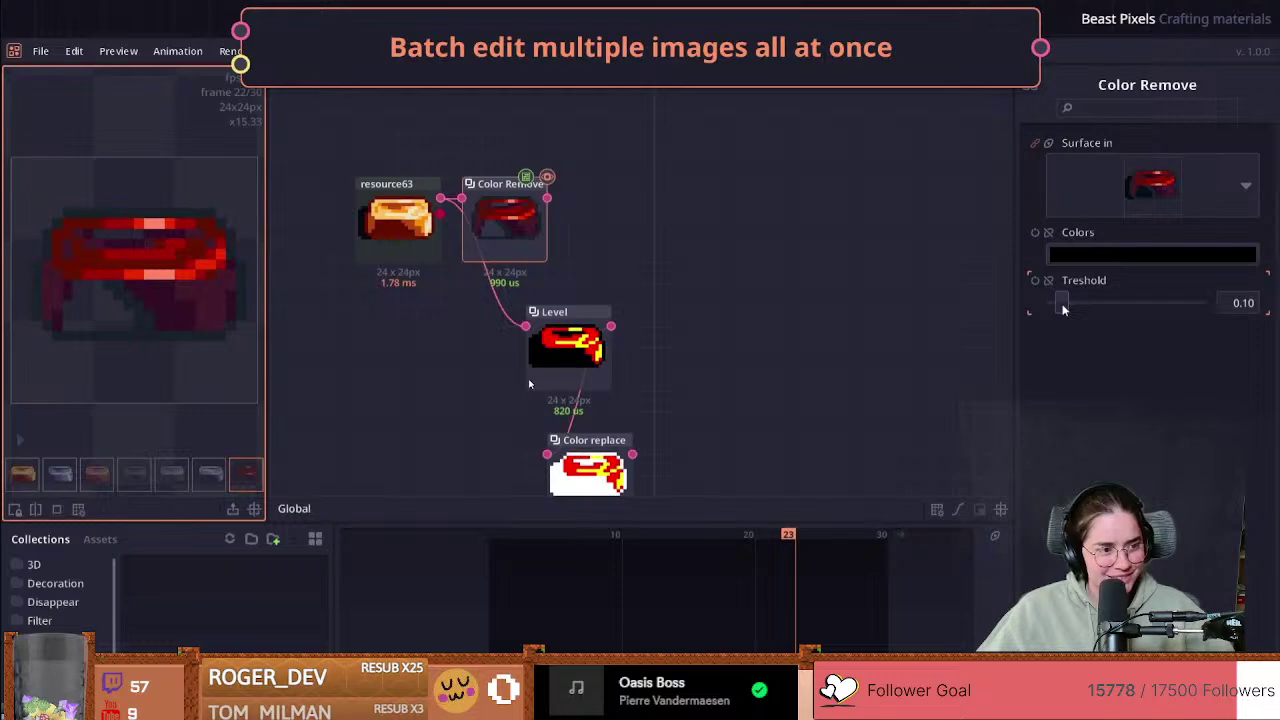
pyautogui.moveTo(1063, 309); pyautogui.dragTo(1051, 300)
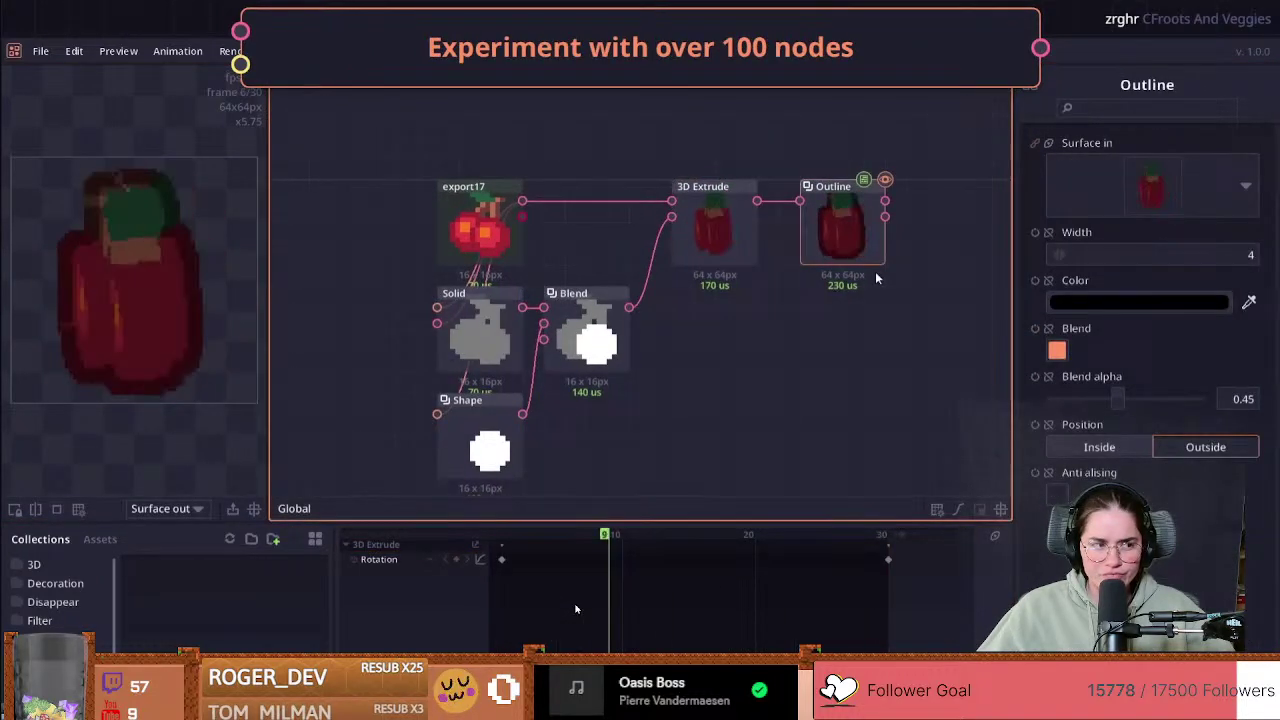
pyautogui.press('Escape')
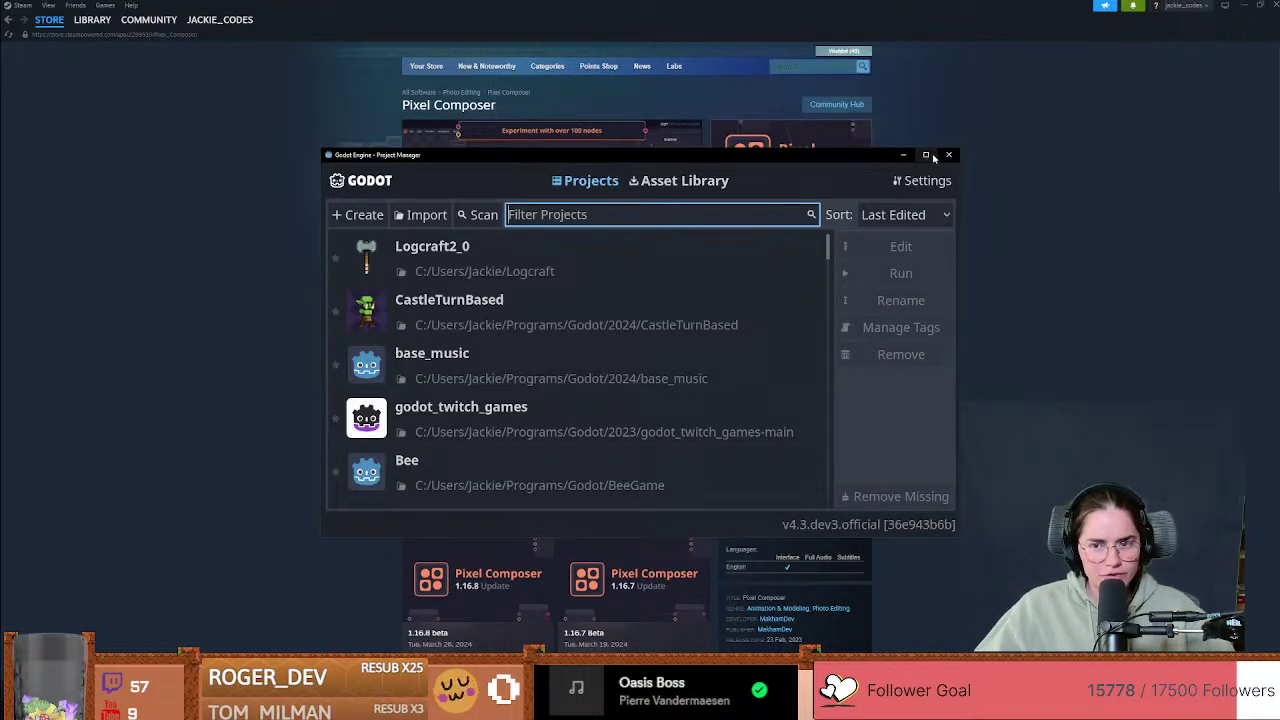
# Step: Show Streamer.bot's actions list, and open the godot_twitch_games project in Godot to run its Jackie_Codes_Game scene
pyautogui.click(928, 156)
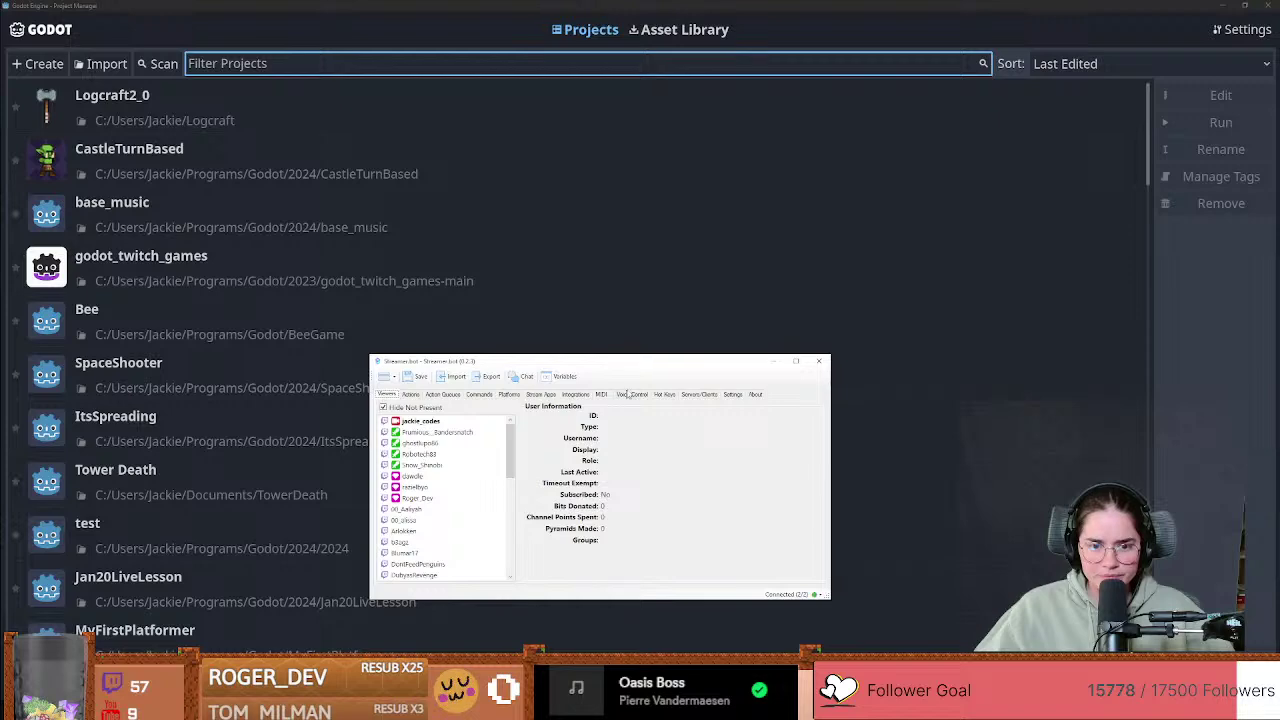
pyautogui.click(410, 394)
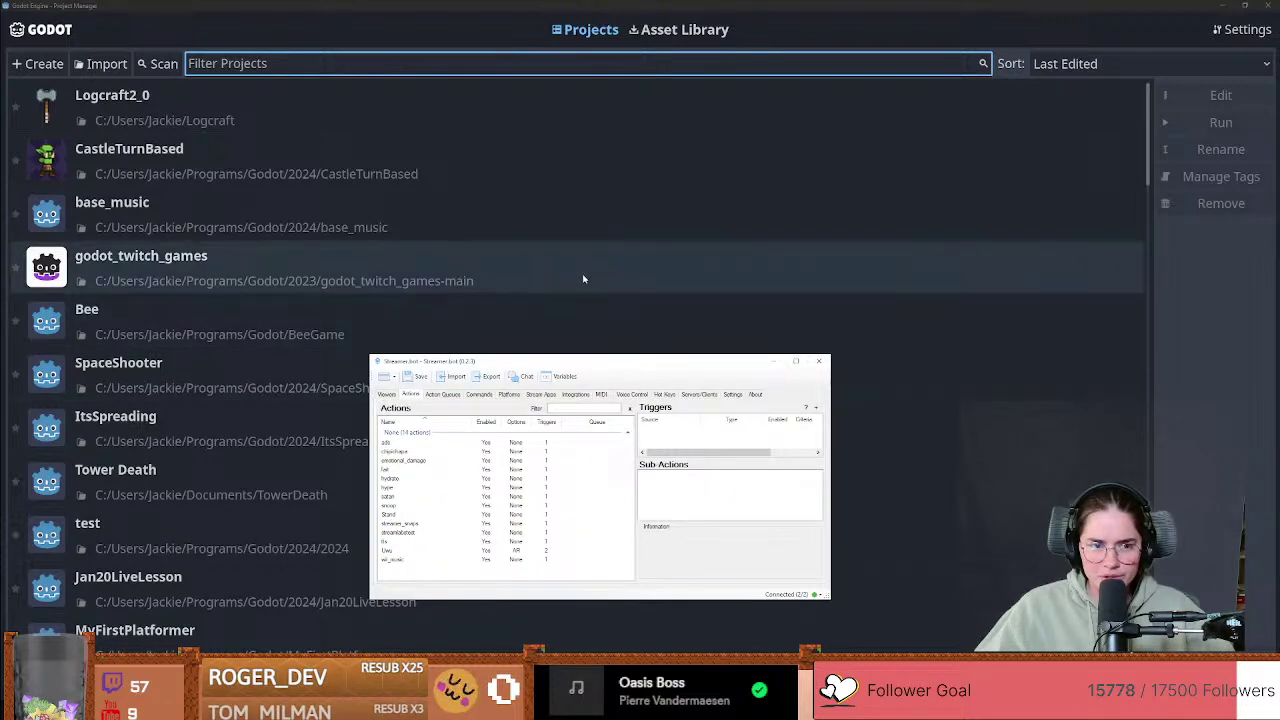
pyautogui.click(228, 165)
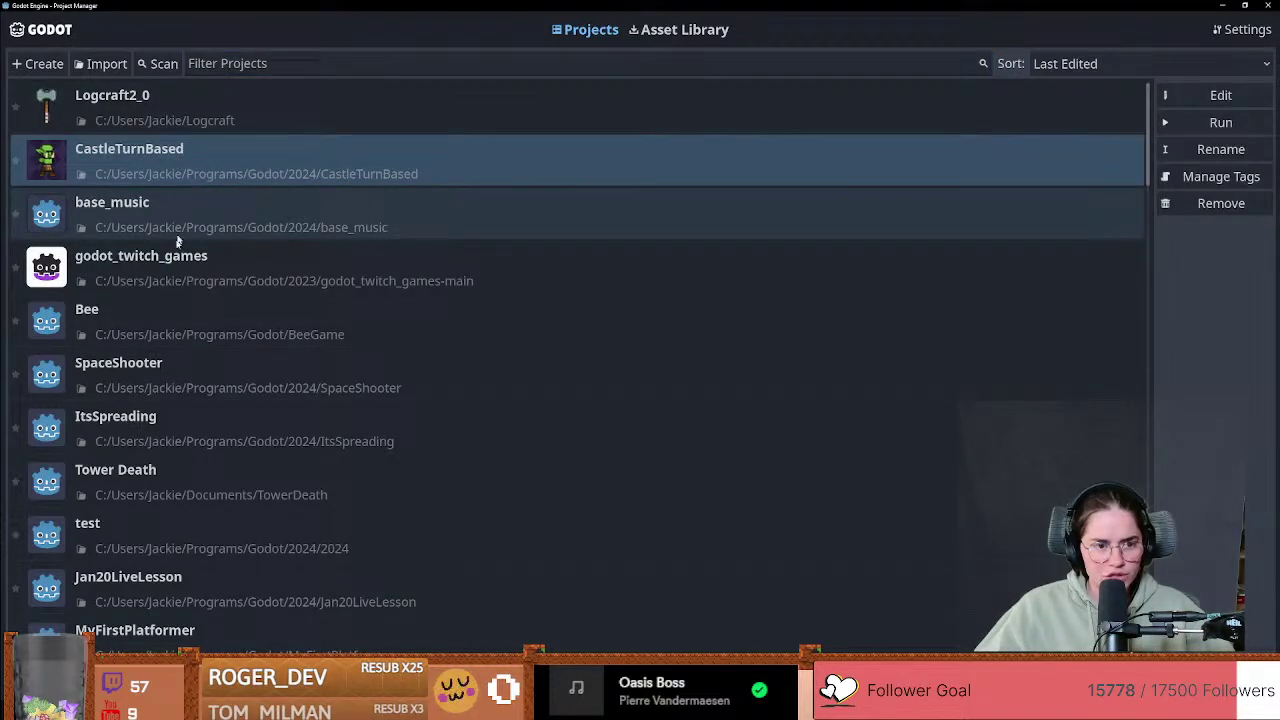
pyautogui.doubleClick(177, 240)
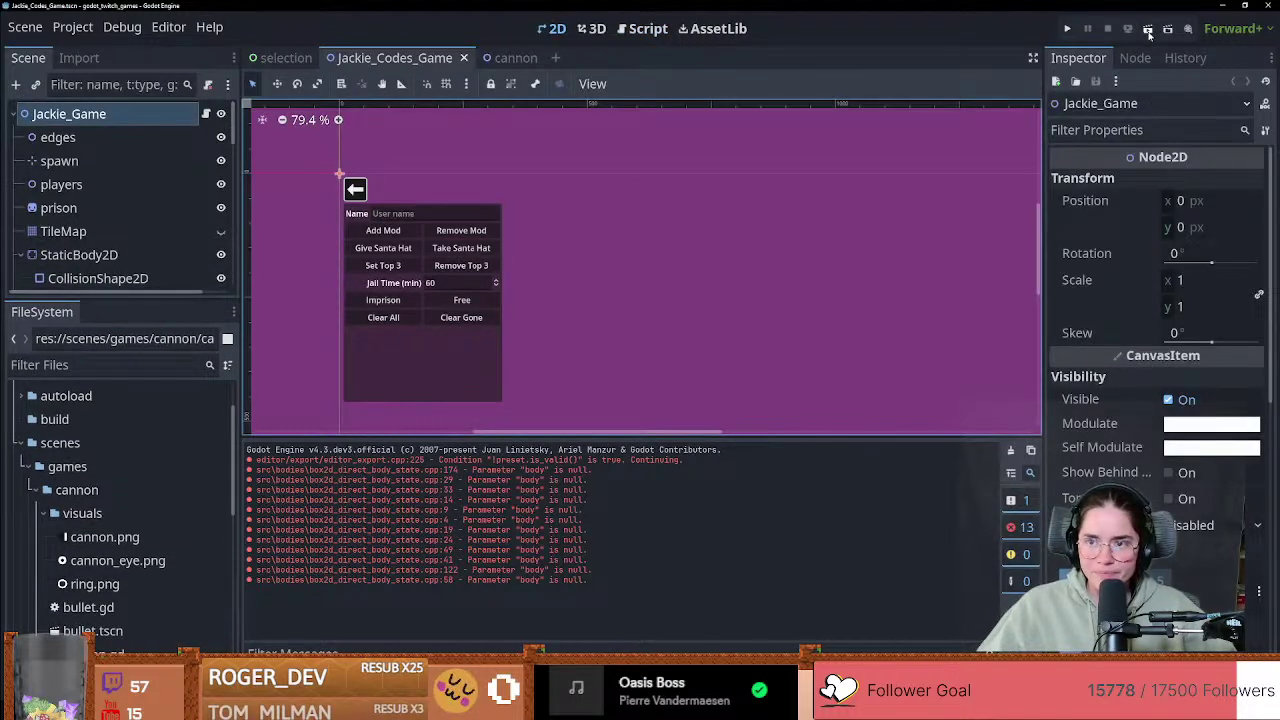
pyautogui.click(1148, 30)
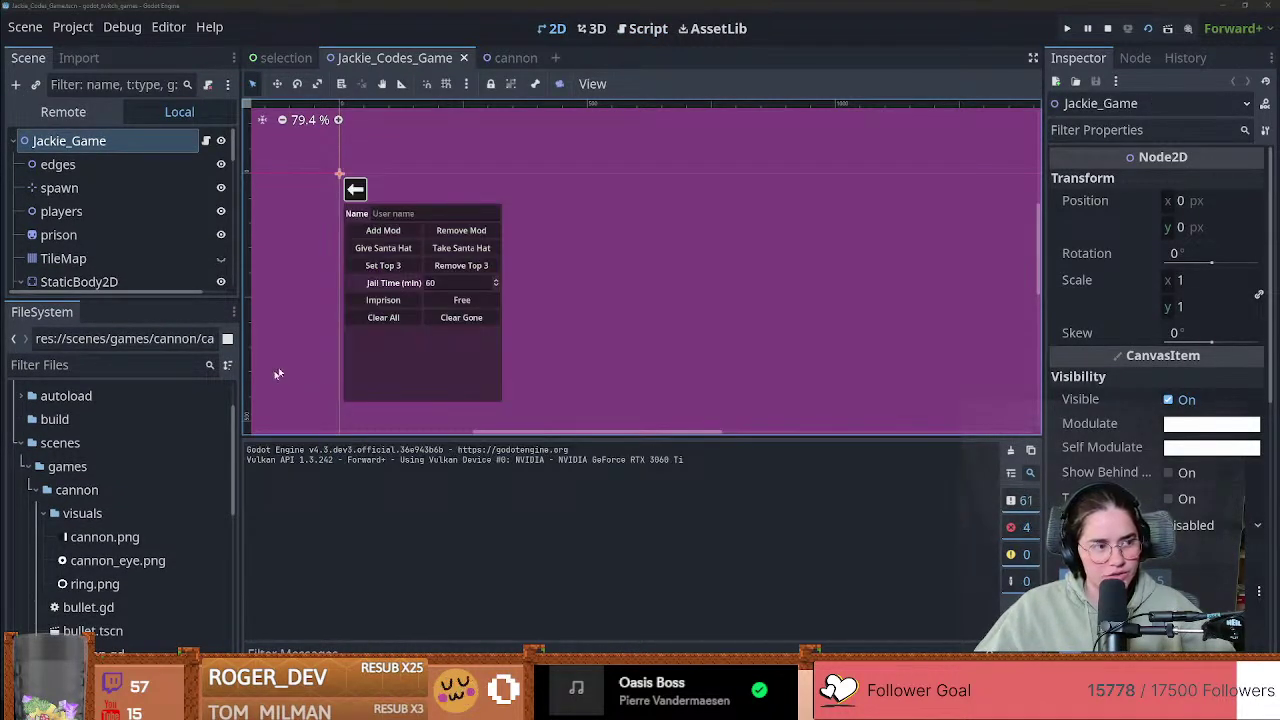
# Step: Look over the open windows while the scene runs, switching between the godot_twitch_games editor and Streamer.bot
pyautogui.press('super+Tab')
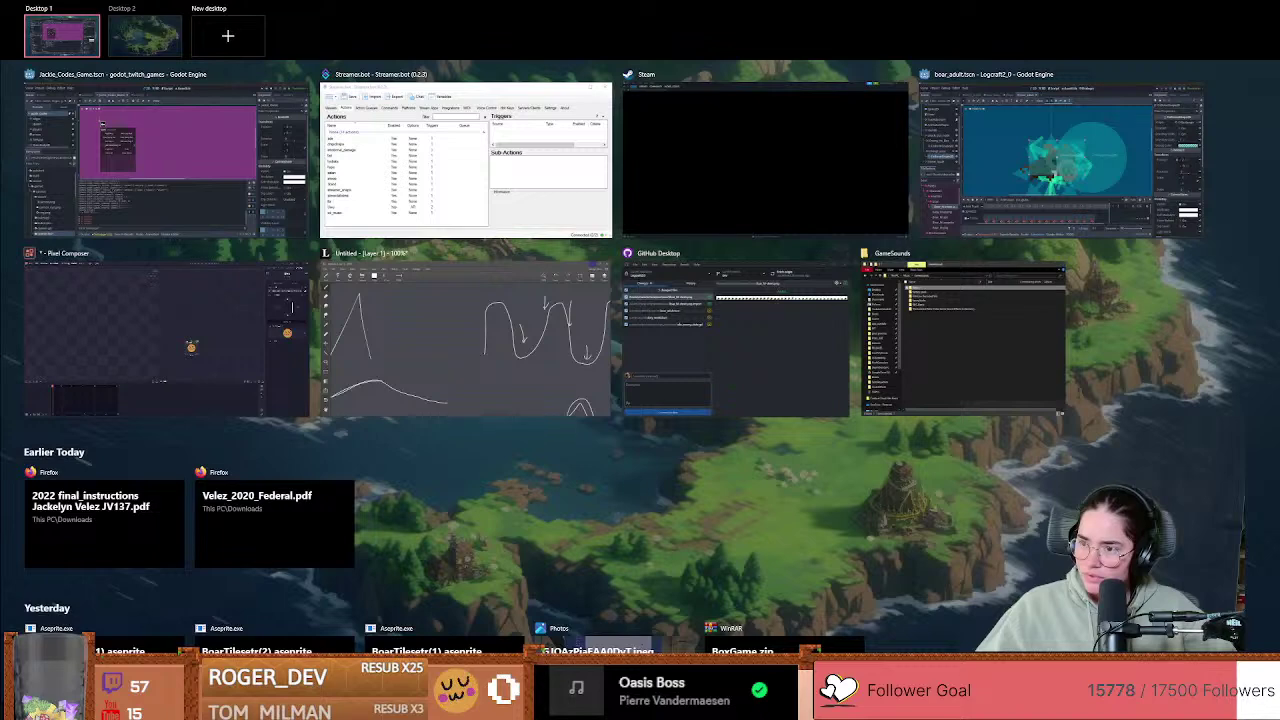
pyautogui.press('Escape')
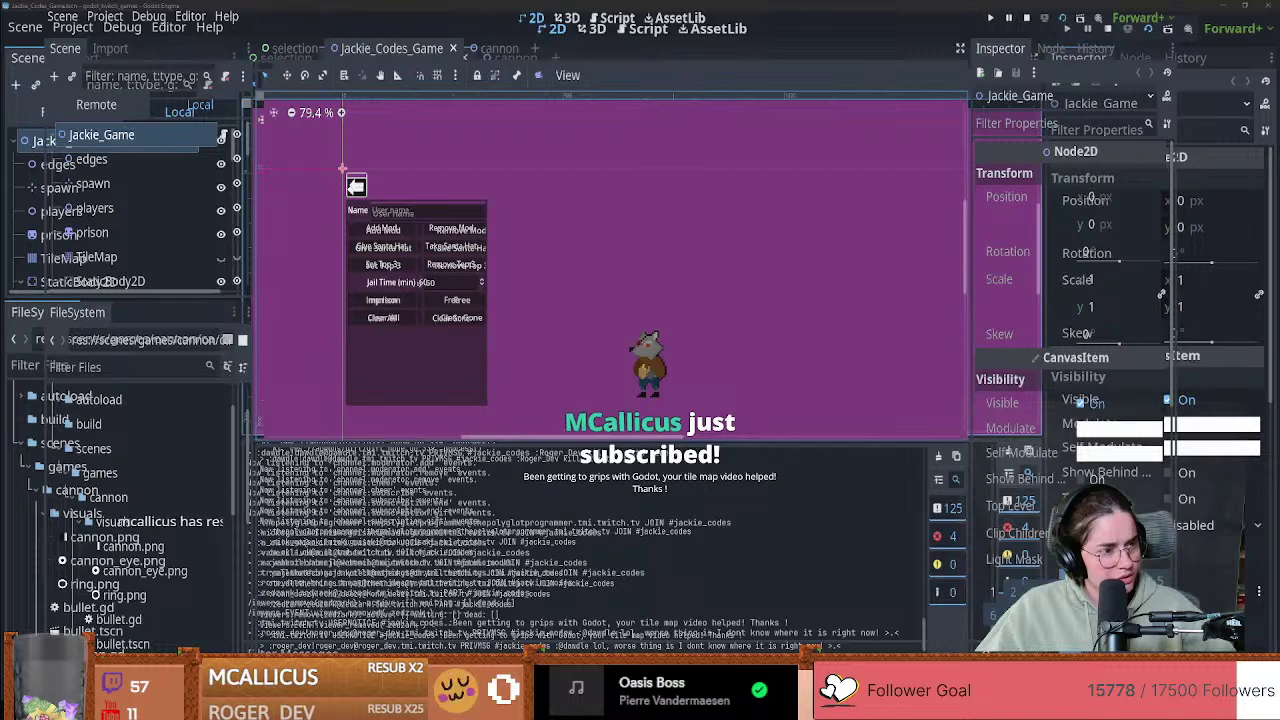
pyautogui.hotkey('alt', 'Tab')
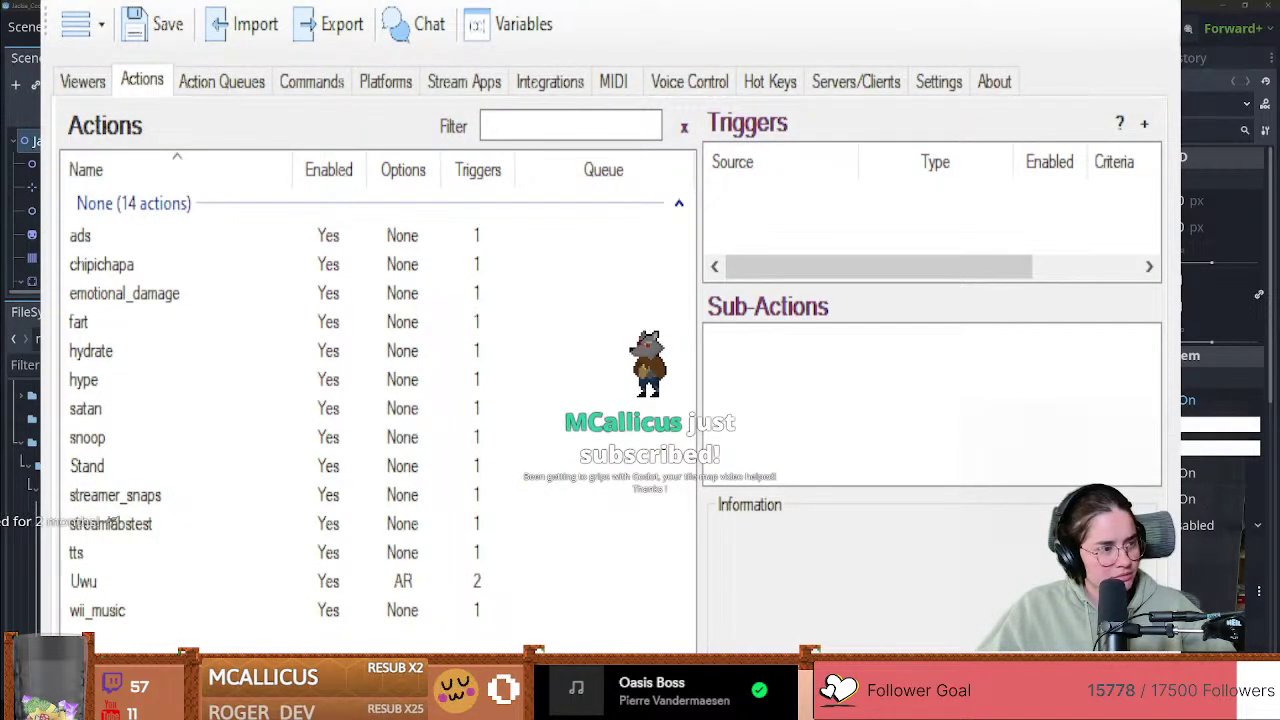
pyautogui.hotkey('alt', 'Tab')
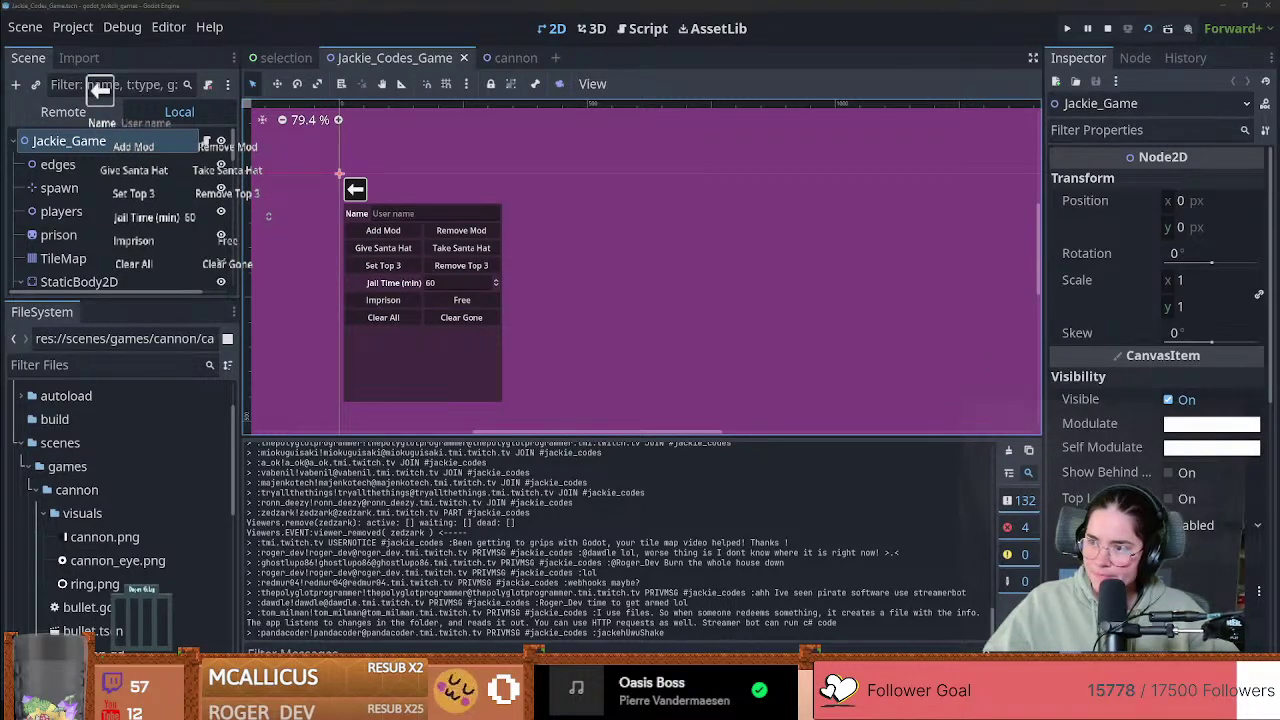
pyautogui.press('super+Tab')
pyautogui.press('super+Tab')
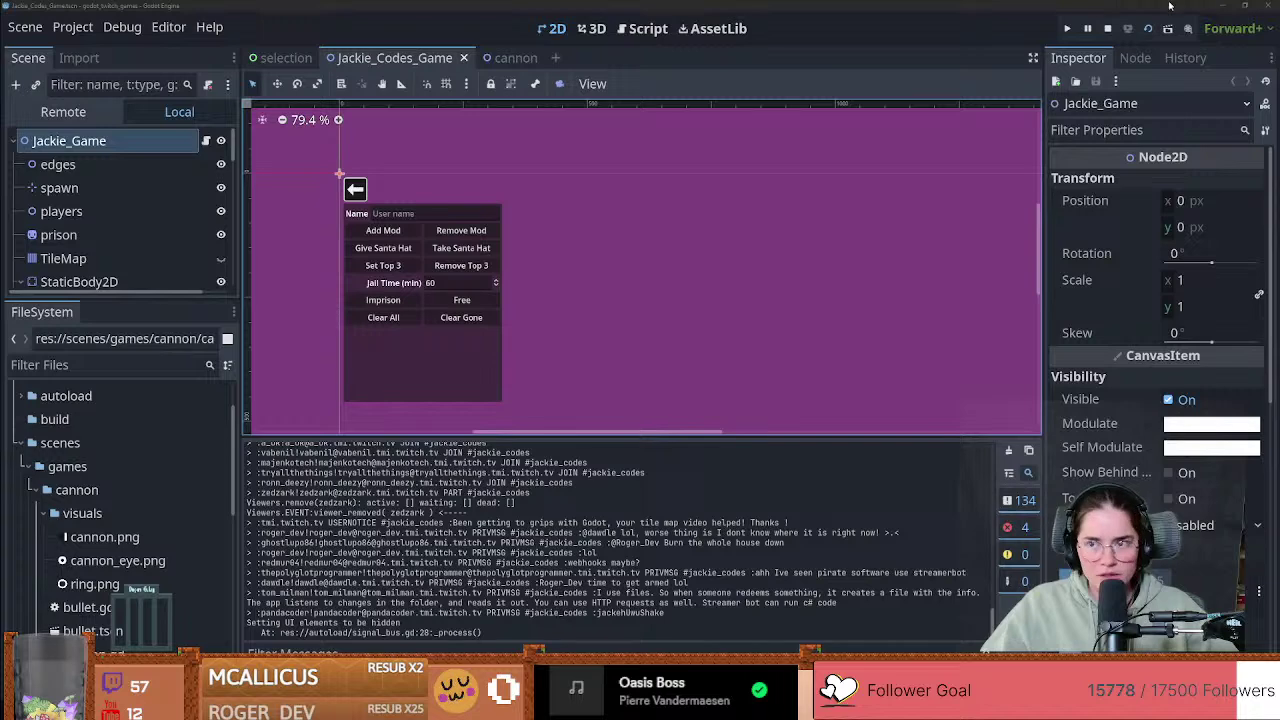
# Step: Minimize the godot_twitch_games editor and Steam, and place the Streamer.bot window at reduced size over the boar_adult scene
pyautogui.click(1222, 5)
pyautogui.click(726, 453)
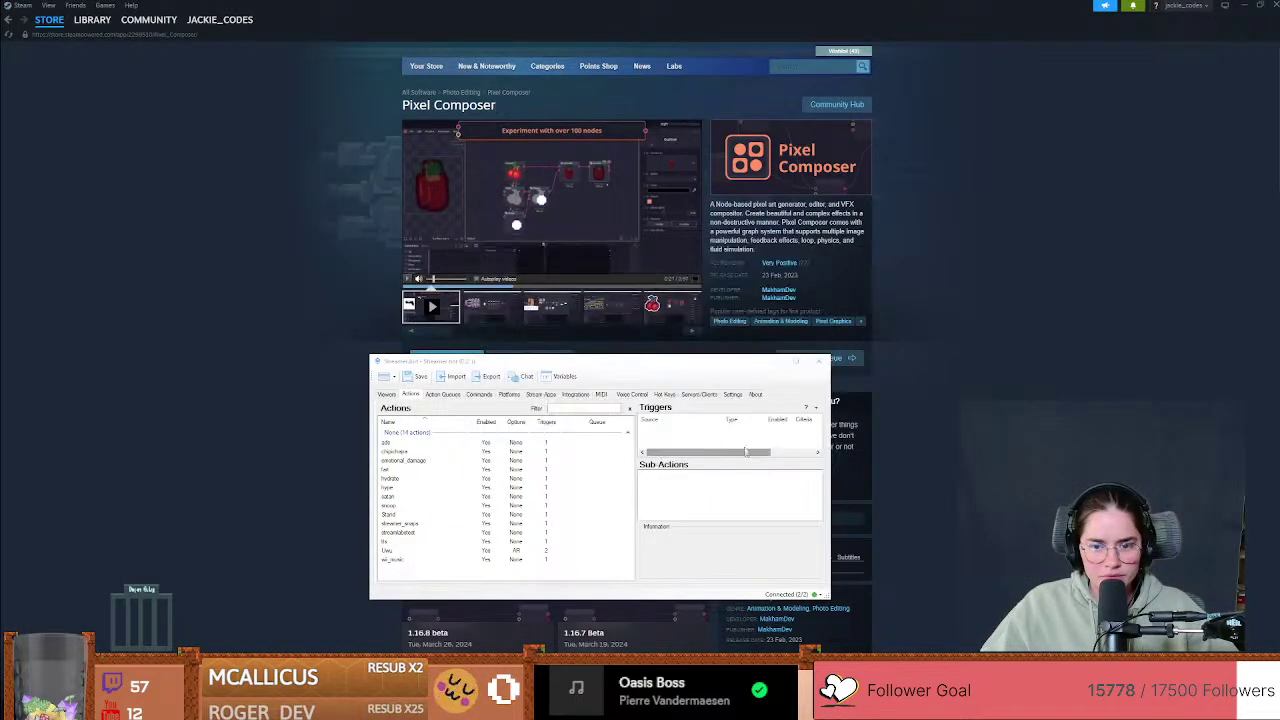
pyautogui.click(951, 334)
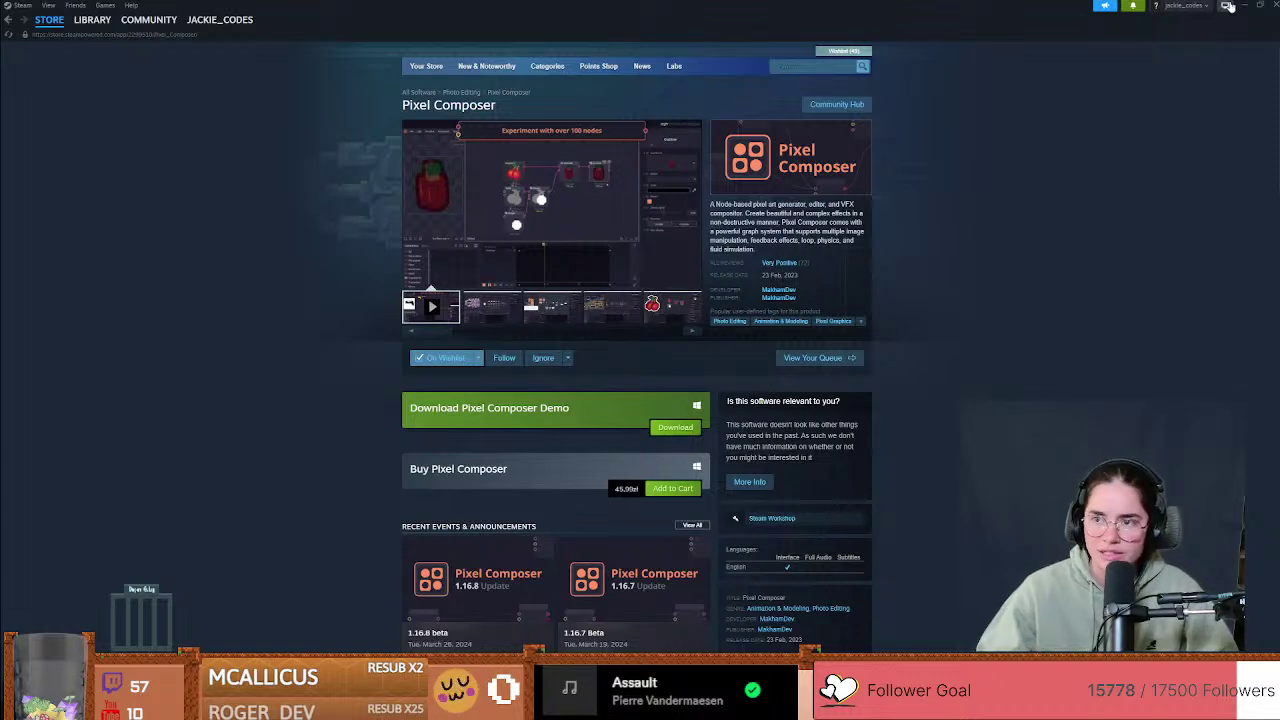
pyautogui.click(1238, 8)
pyautogui.click(796, 361)
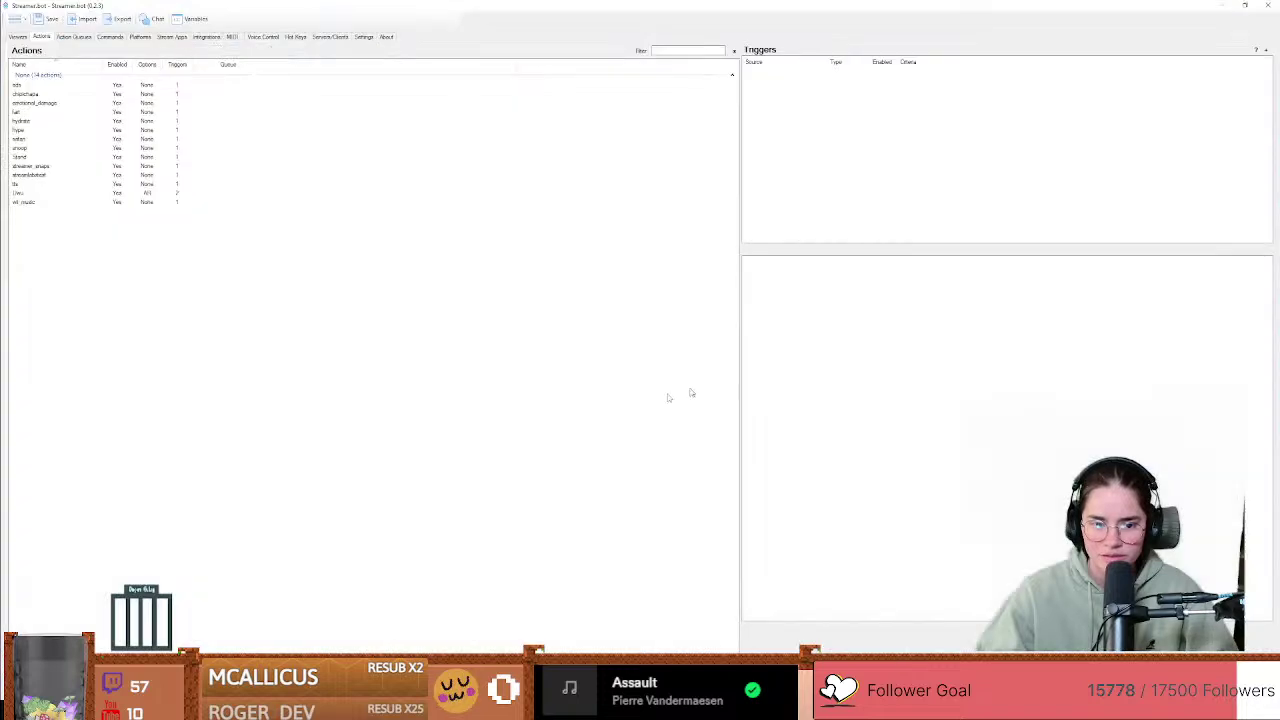
pyautogui.moveTo(614, 6); pyautogui.dragTo(524, 146)
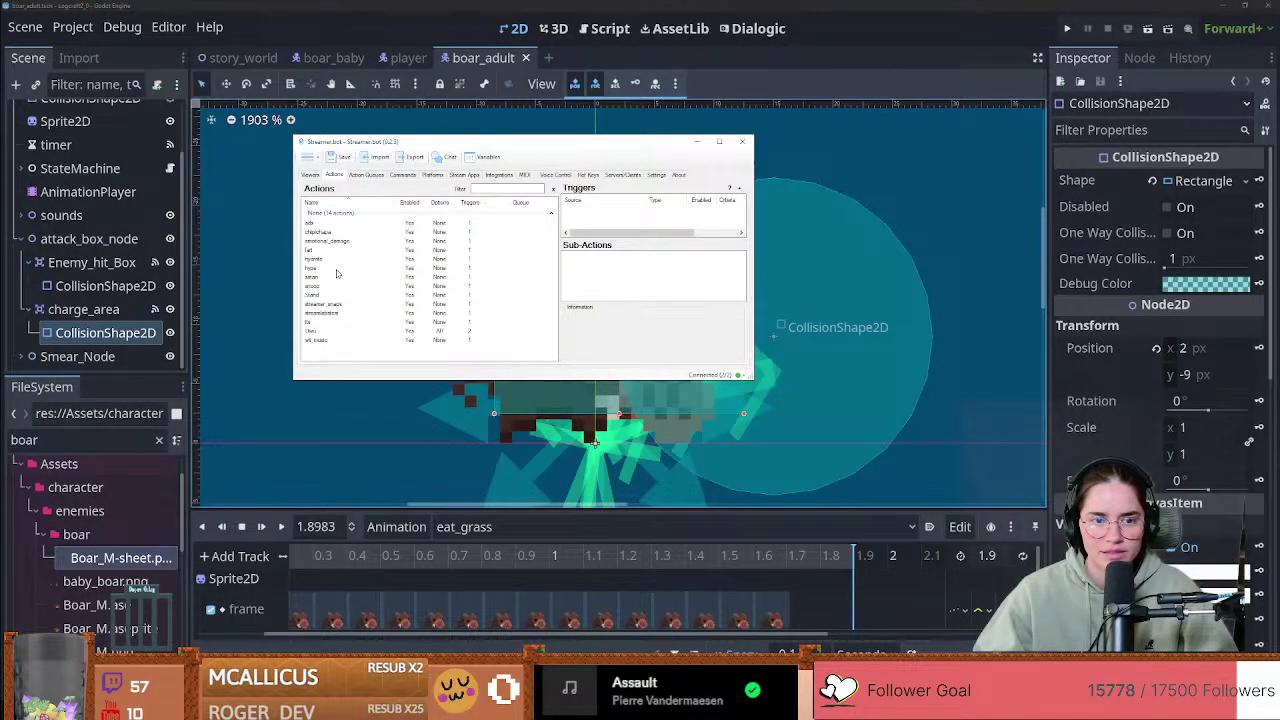
# Step: Select the Uwu action in Streamer.bot and examine the sub-action types it offers, including the Core, OBS and Integrations categories
pyautogui.click(318, 330)
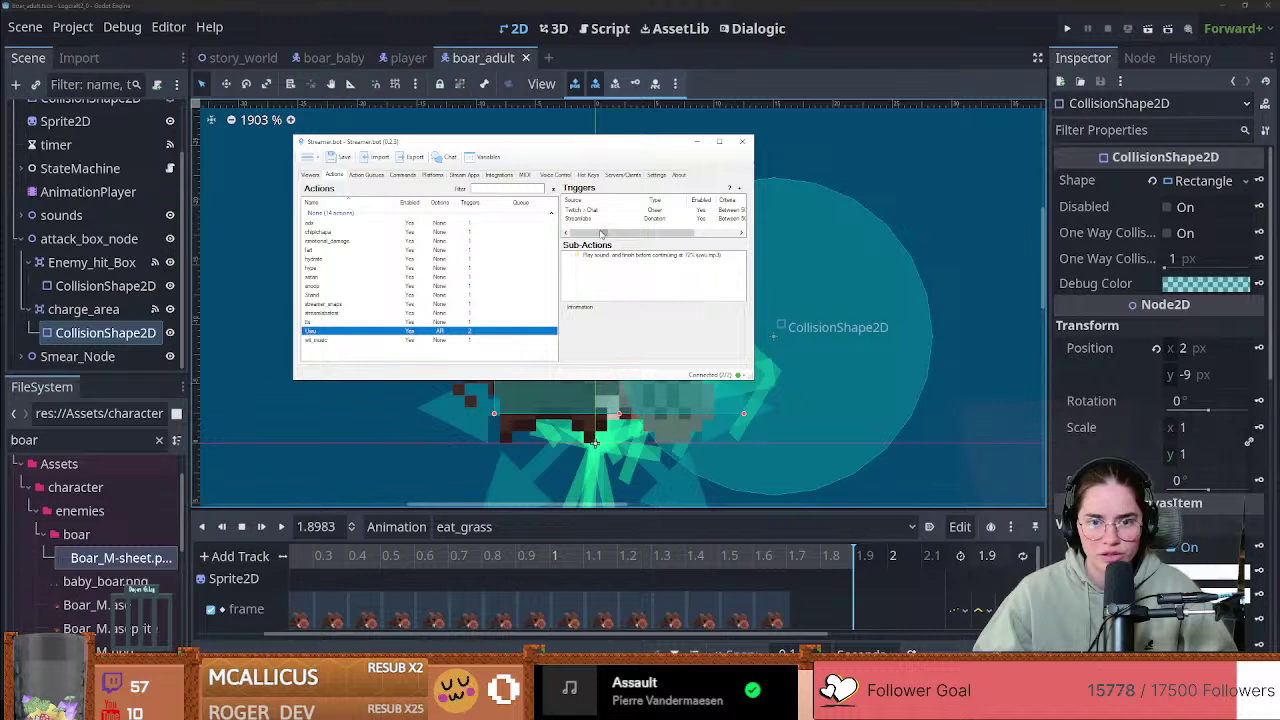
pyautogui.rightClick(614, 265)
pyautogui.moveTo(638, 304)
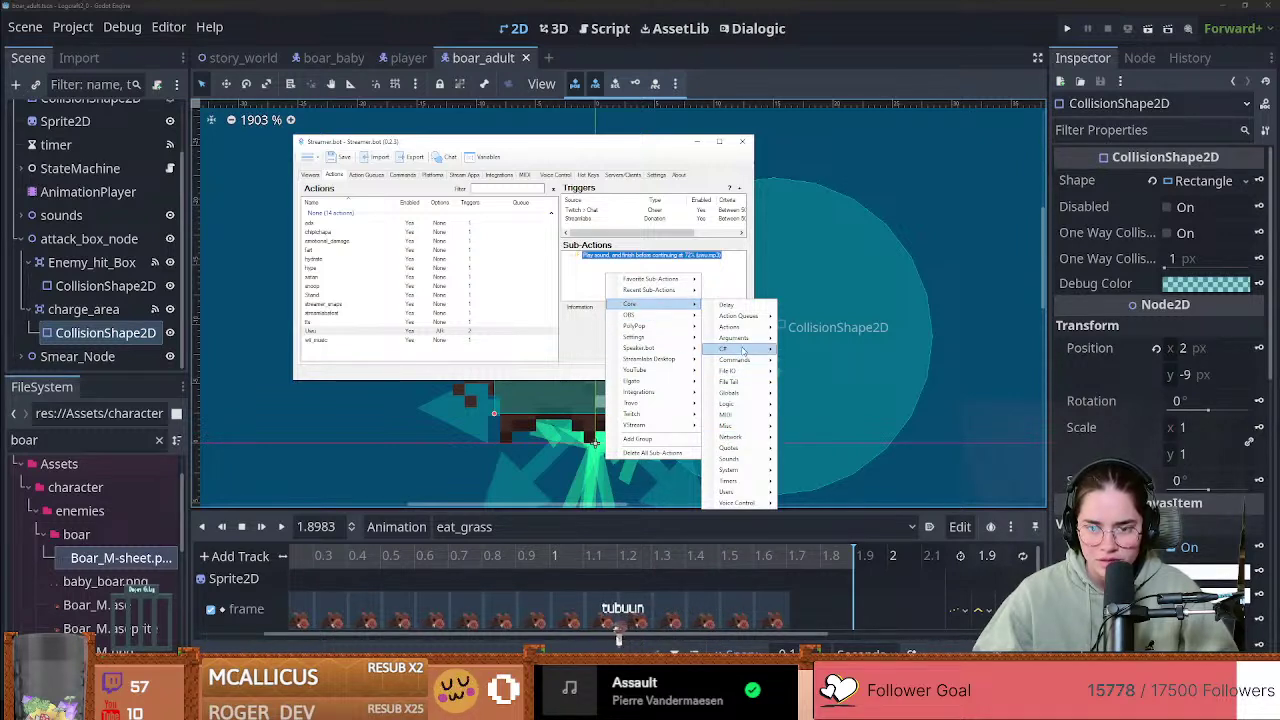
pyautogui.moveTo(743, 350)
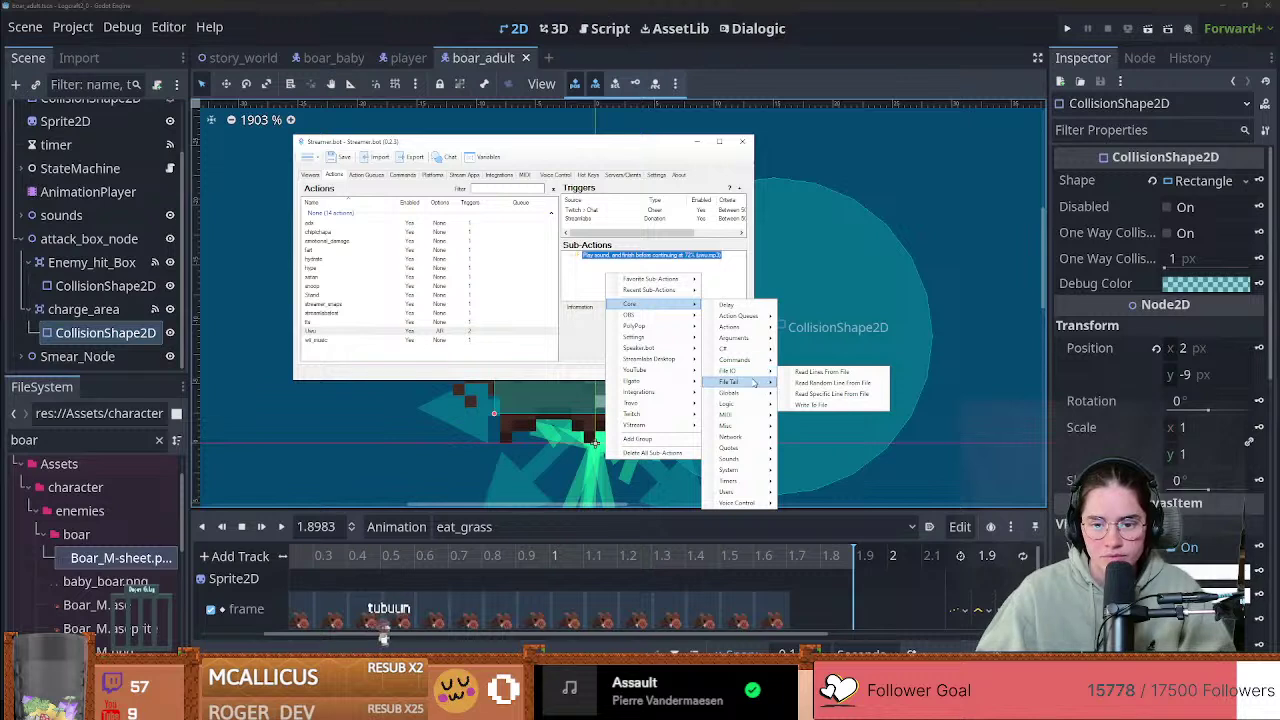
pyautogui.moveTo(748, 393)
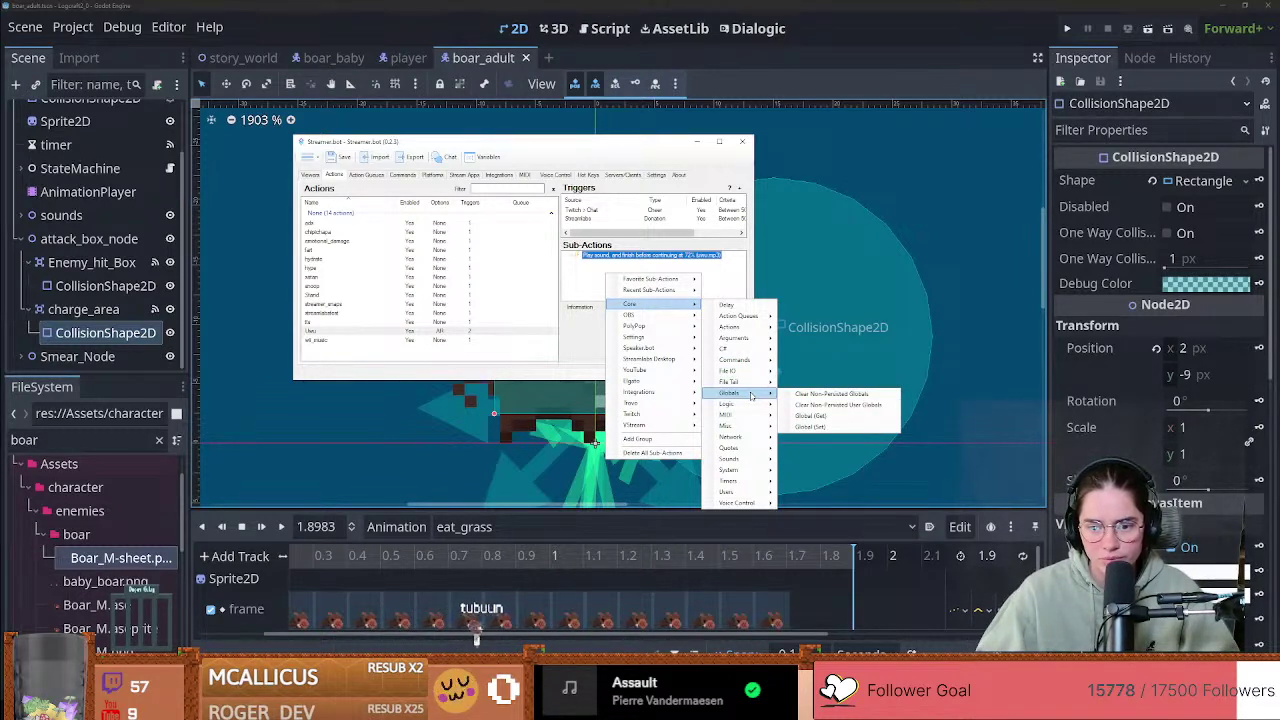
pyautogui.moveTo(755, 441)
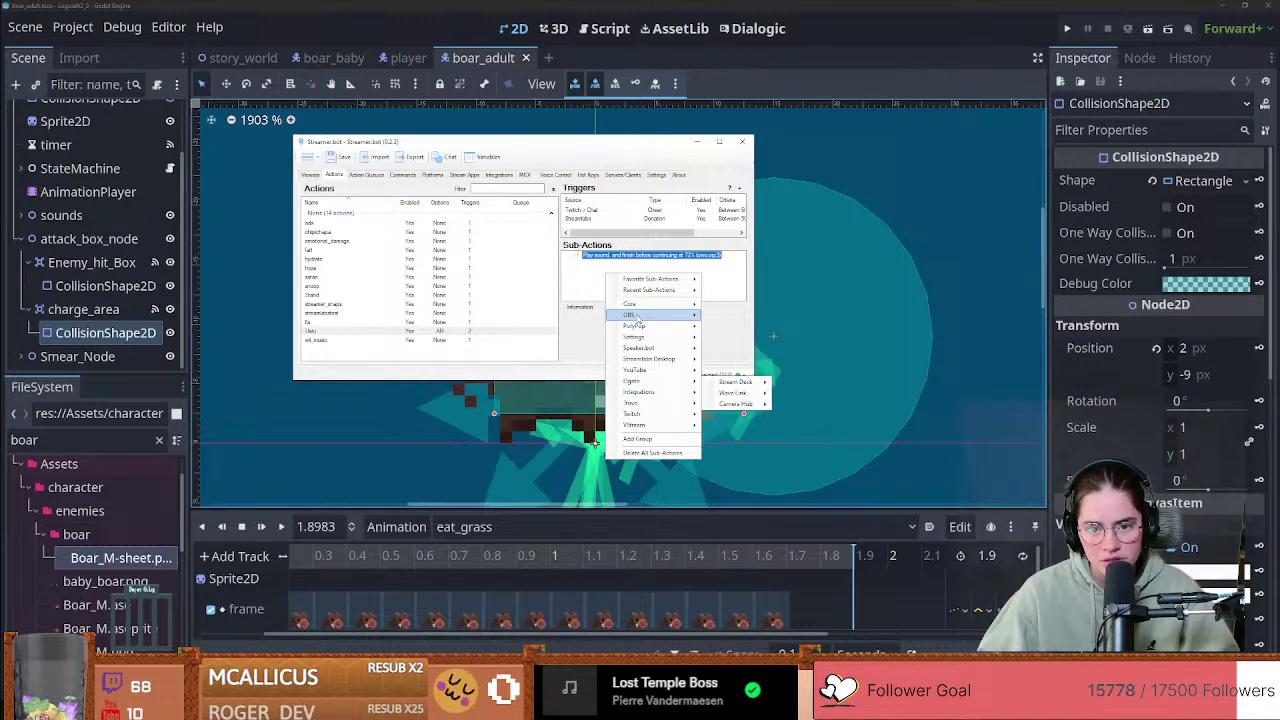
pyautogui.moveTo(631, 307)
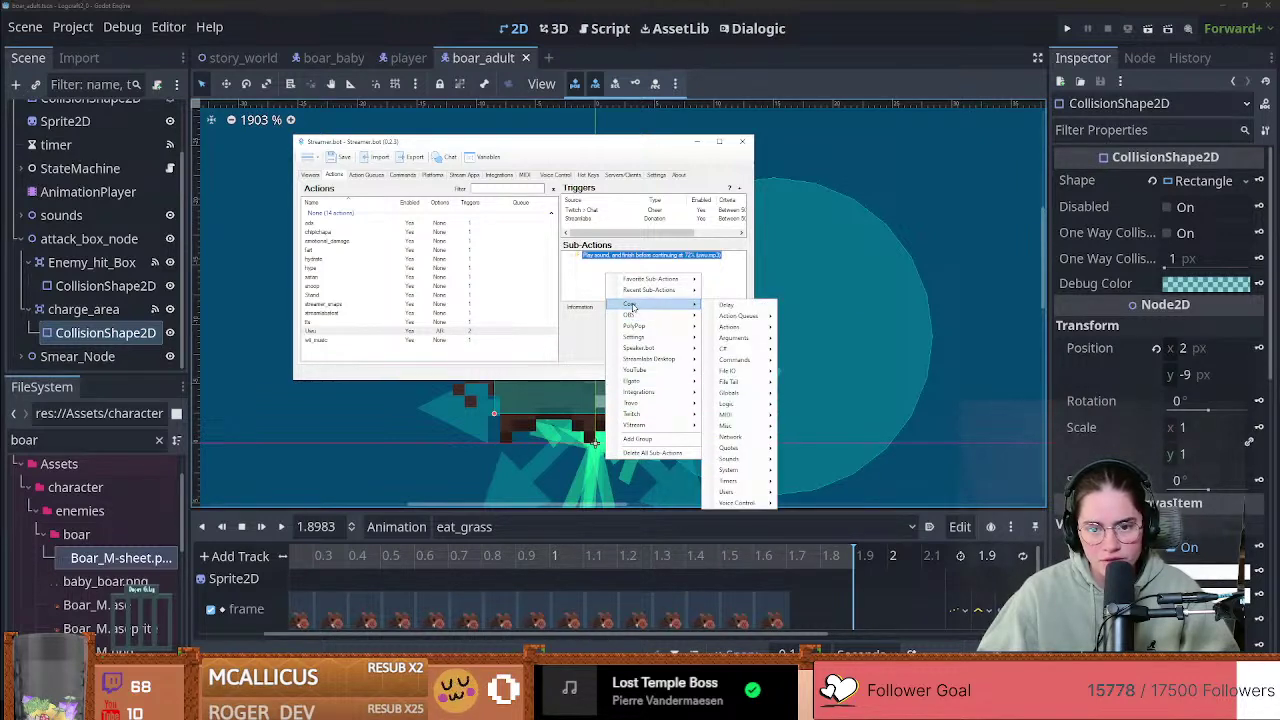
pyautogui.moveTo(653, 395)
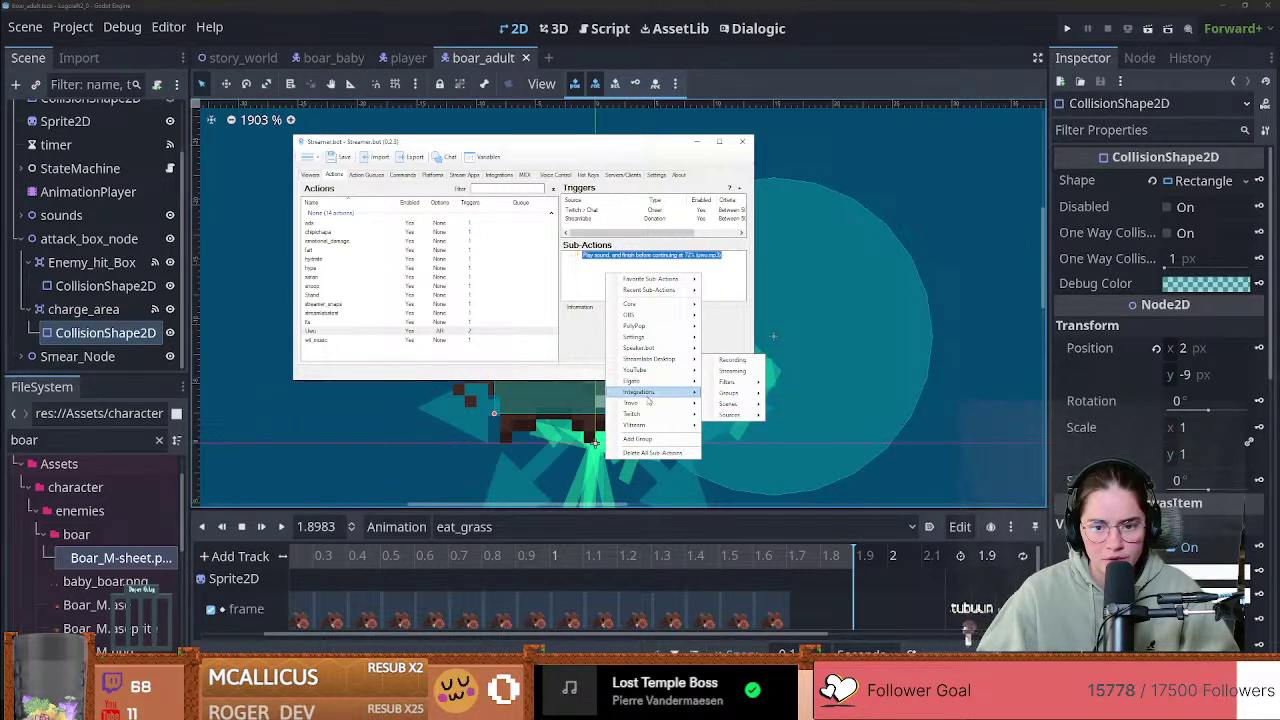
pyautogui.moveTo(655, 347)
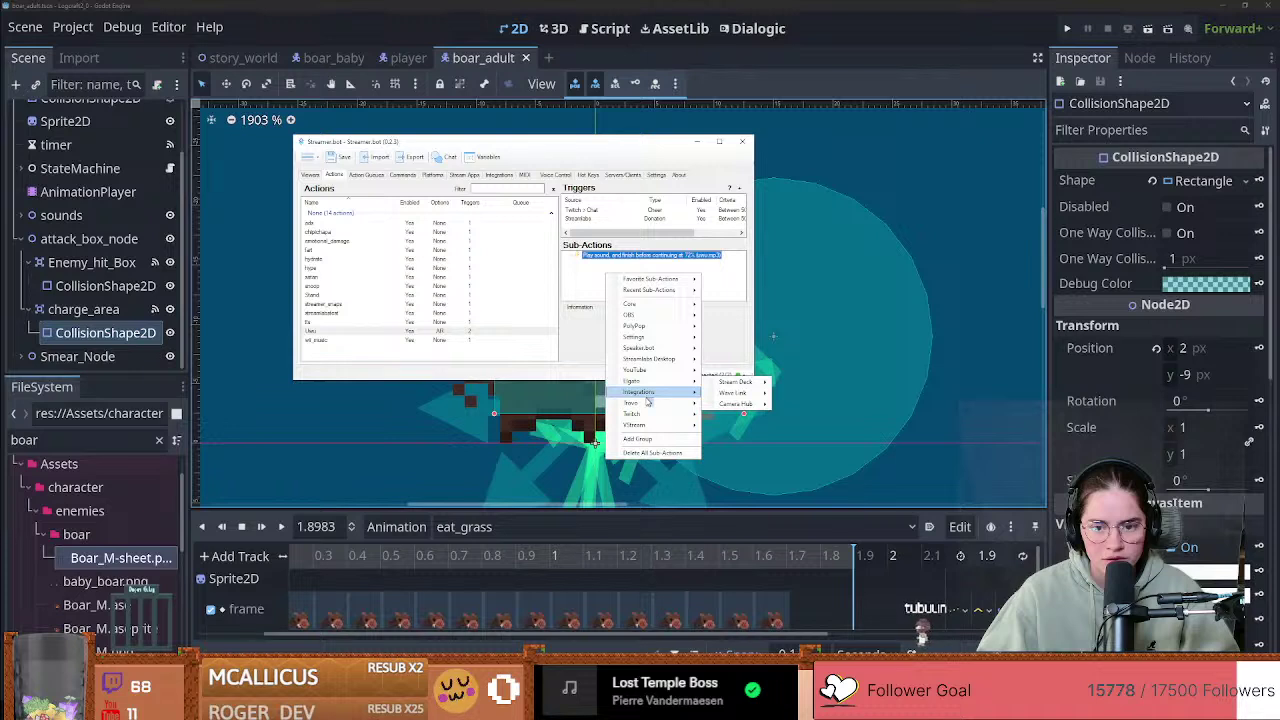
pyautogui.moveTo(689, 317)
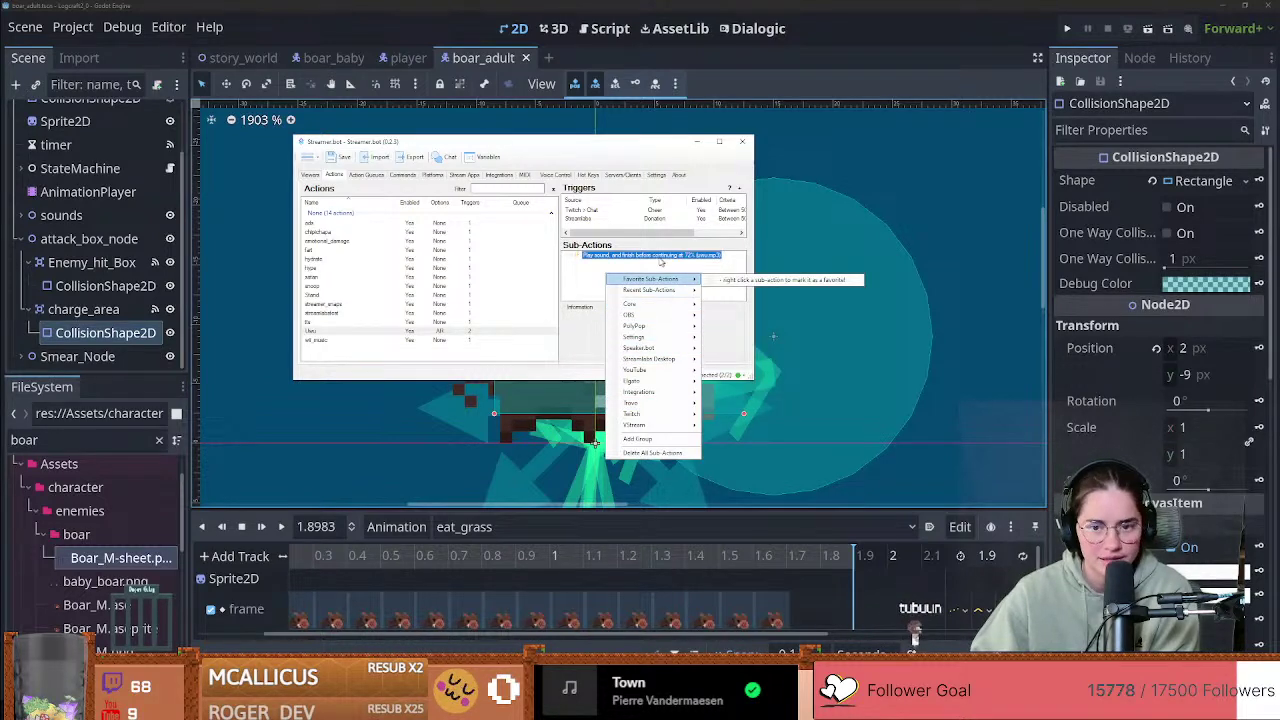
pyautogui.click(589, 269)
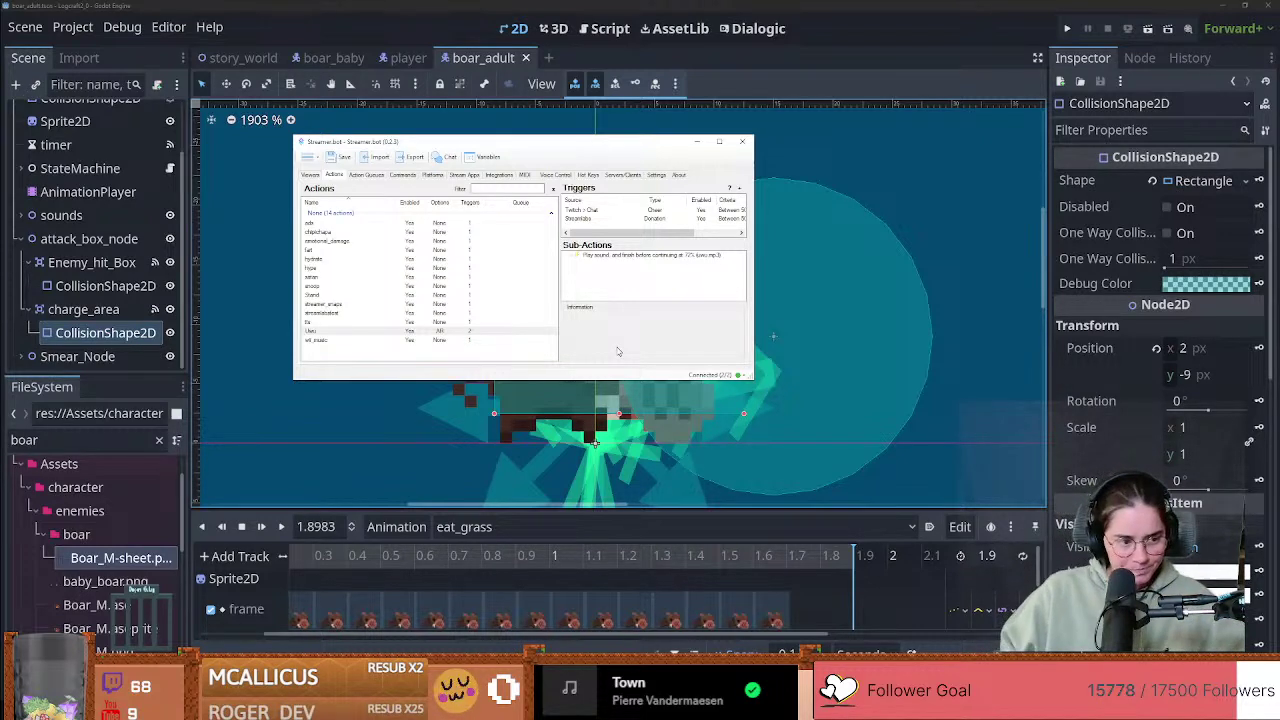
# Step: Minimize Streamer.bot and collapse the attack_box_node branch in the boar_adult scene tree
pyautogui.click(698, 141)
pyautogui.scroll(-3, 448, 356)
pyautogui.scroll(1, 446, 363)
pyautogui.moveTo(446, 363); pyautogui.dragTo(517, 404, button='middle')
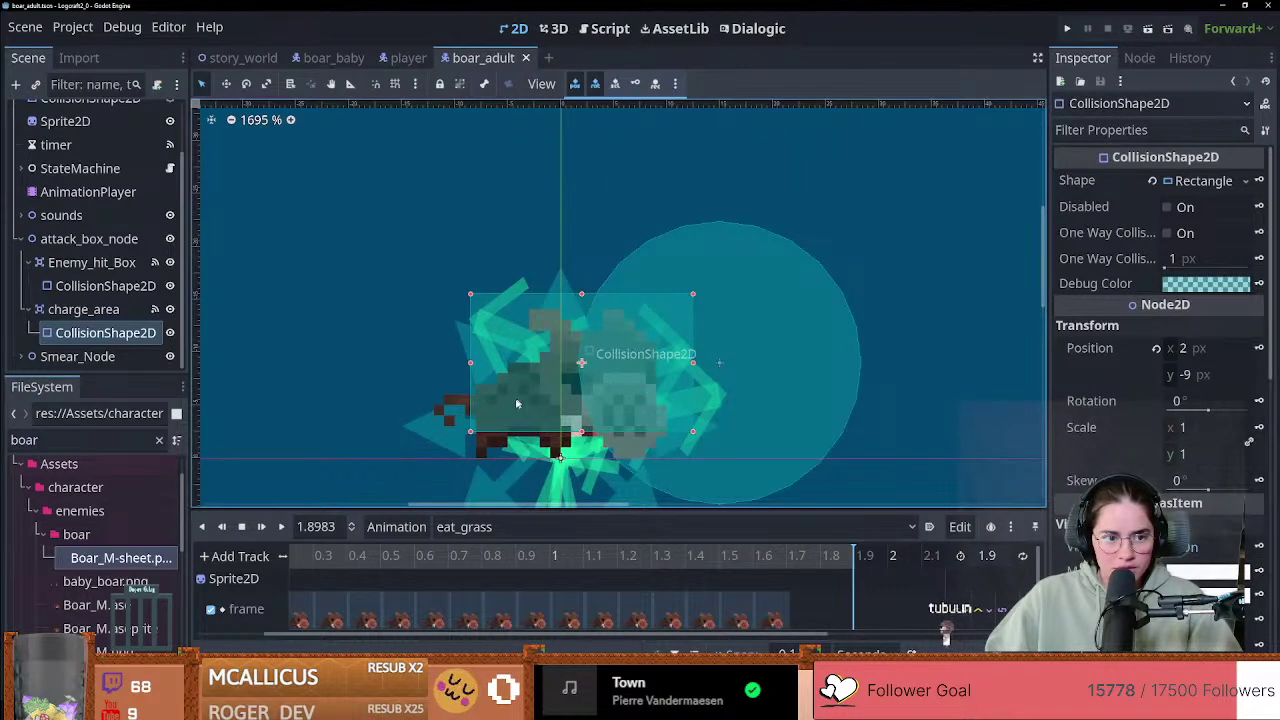
pyautogui.scroll(-5, 517, 403)
pyautogui.click(17, 241)
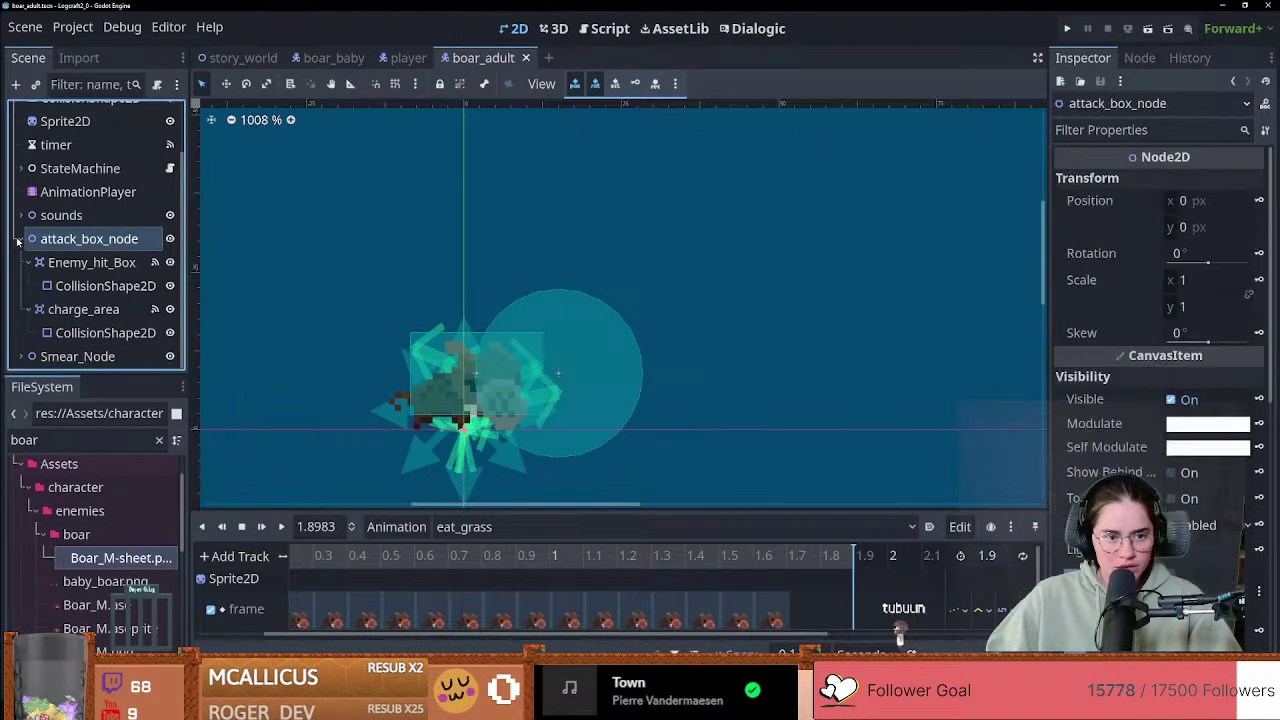
pyautogui.click(17, 241)
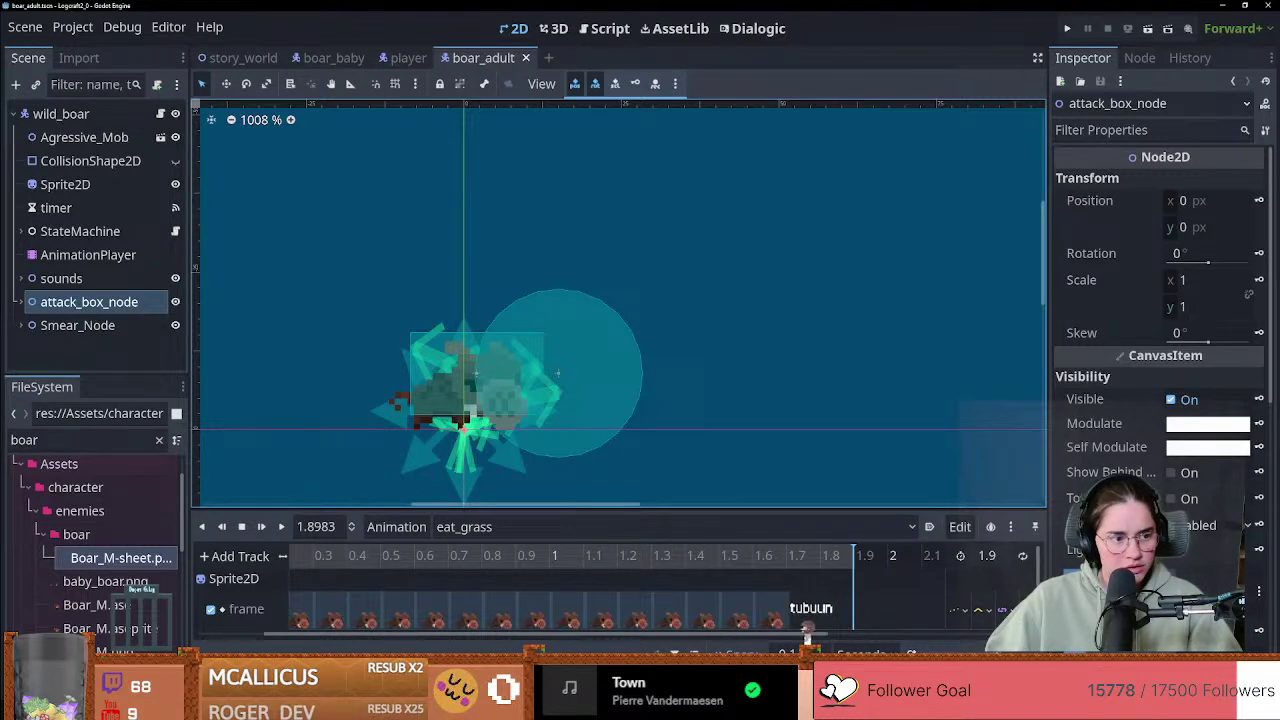
# Step: Open the boar_baby scene, select its AnimationPlayer and look through the list of existing animations
pyautogui.click(407, 57)
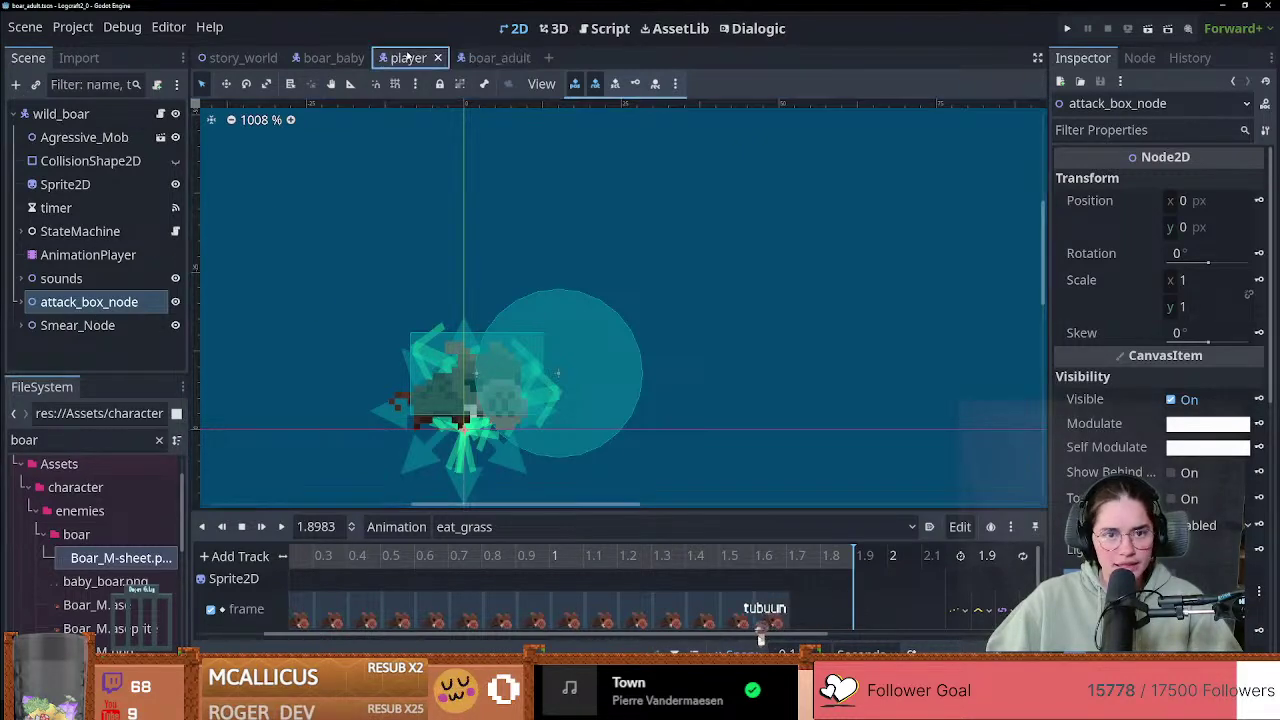
pyautogui.click(334, 57)
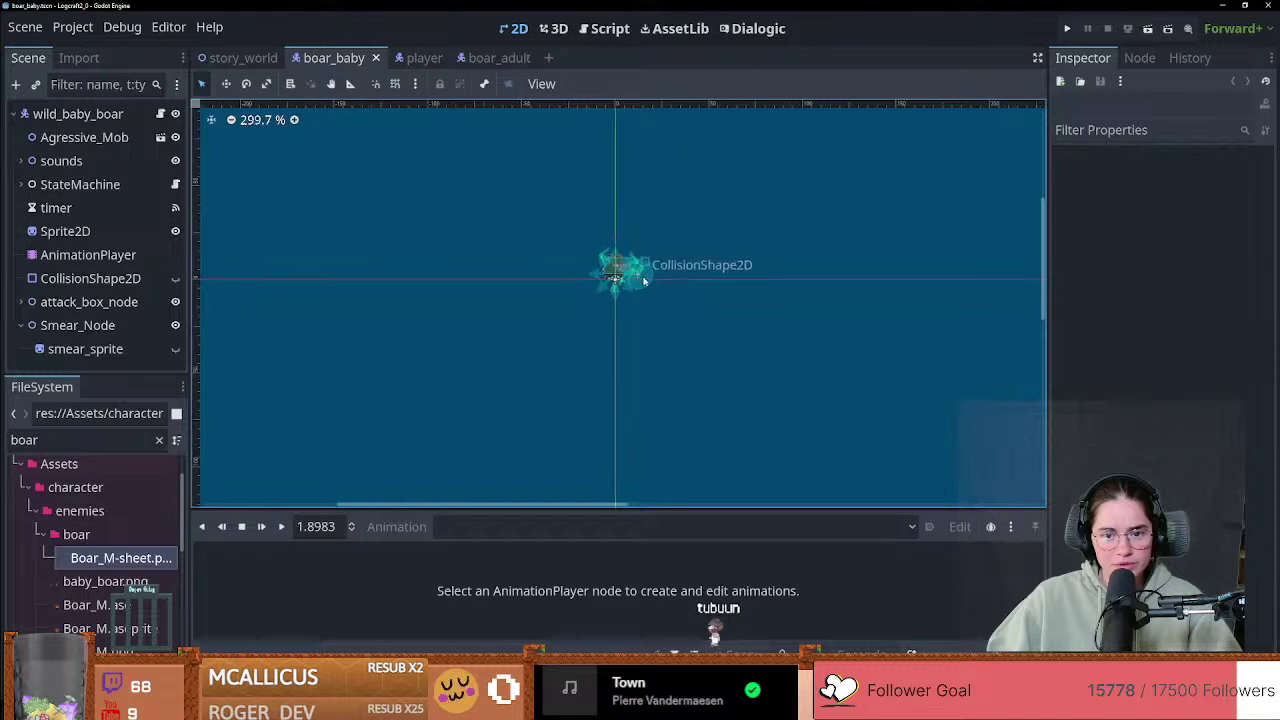
pyautogui.scroll(6, 644, 280)
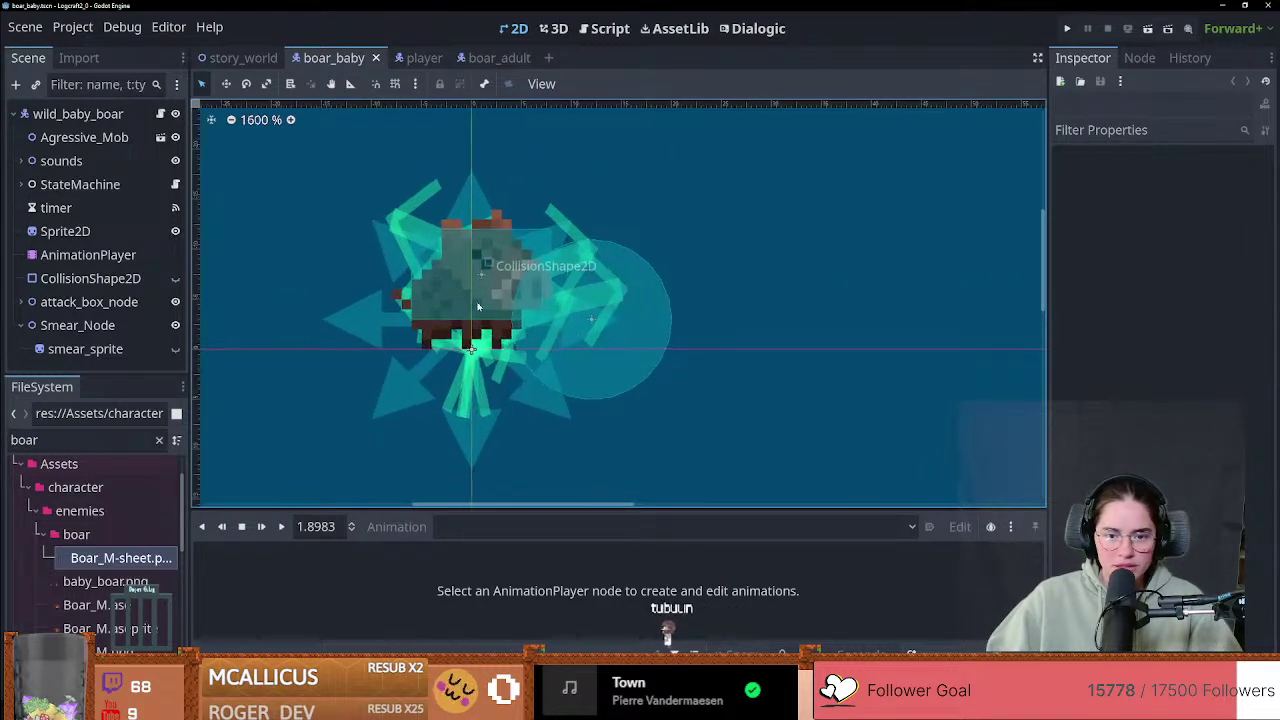
pyautogui.moveTo(478, 306); pyautogui.dragTo(563, 306, button='middle')
pyautogui.click(120, 255)
pyautogui.click(505, 530)
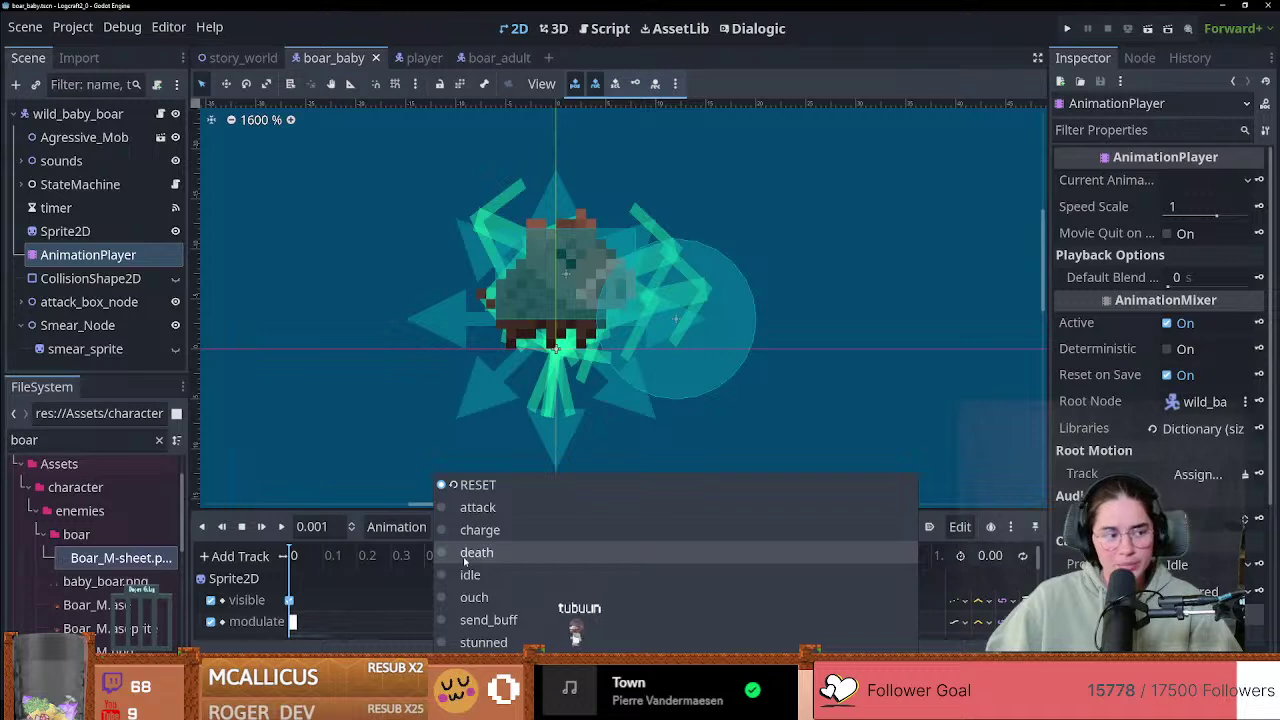
# Step: Create a new animation named eat_grass in boar_baby and set its length to 0.1 seconds
pyautogui.click(395, 530)
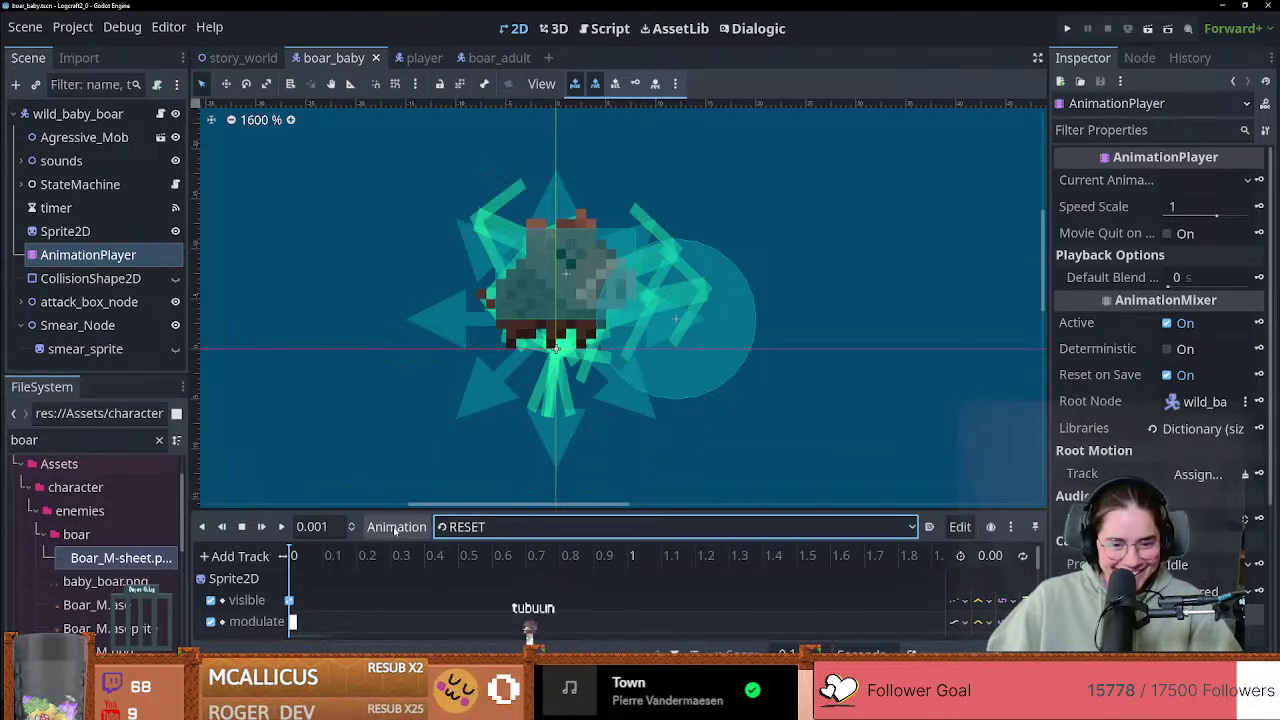
pyautogui.click(395, 530)
pyautogui.click(411, 532)
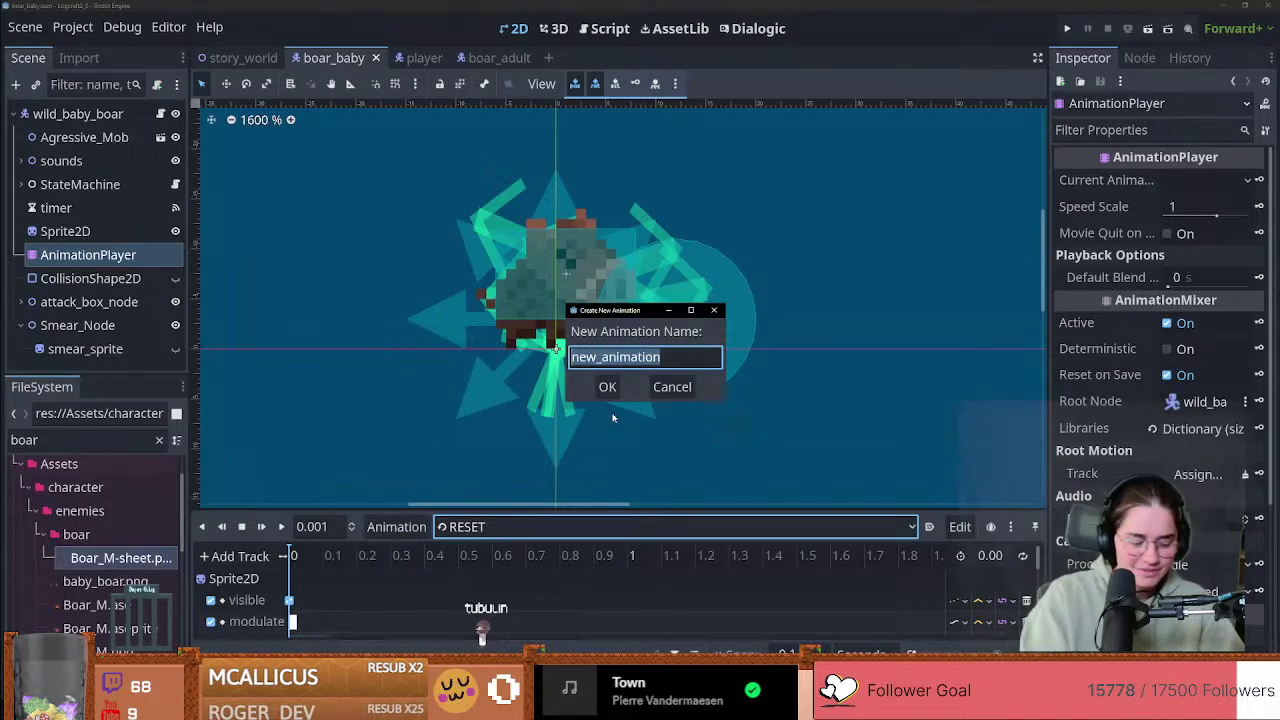
pyautogui.write('eat_grass')
pyautogui.press('Return')
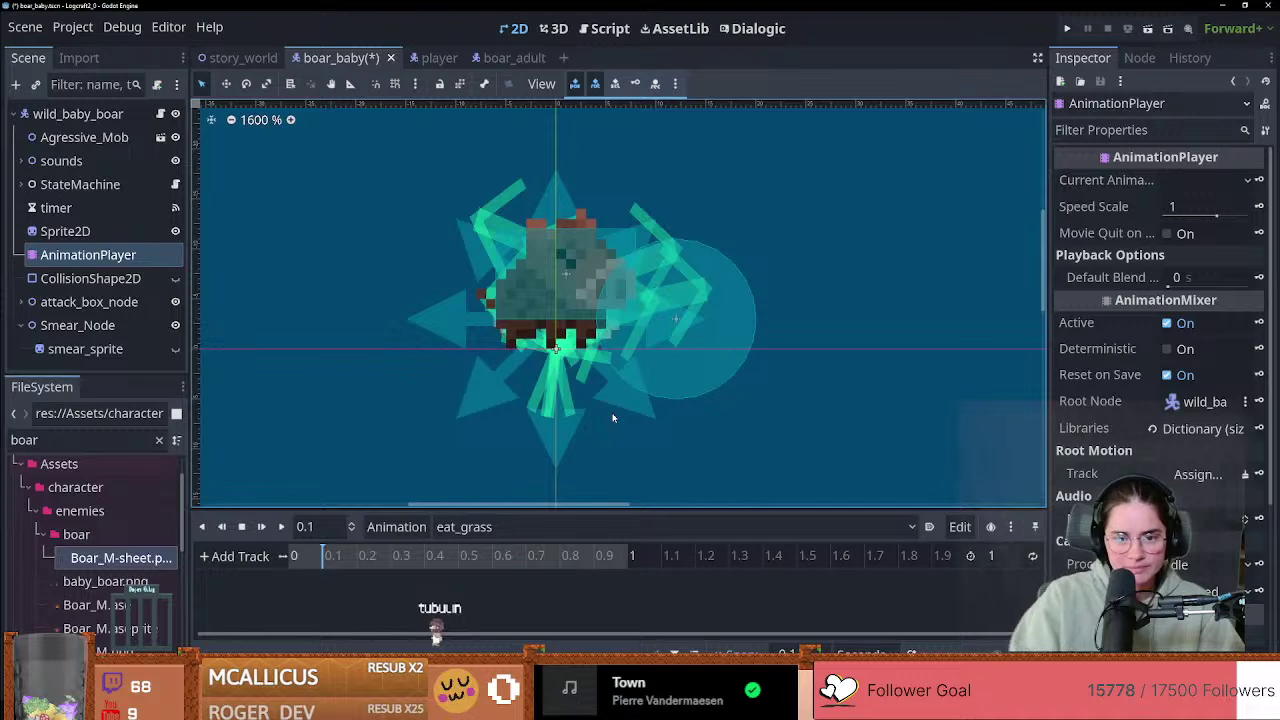
pyautogui.click(992, 556)
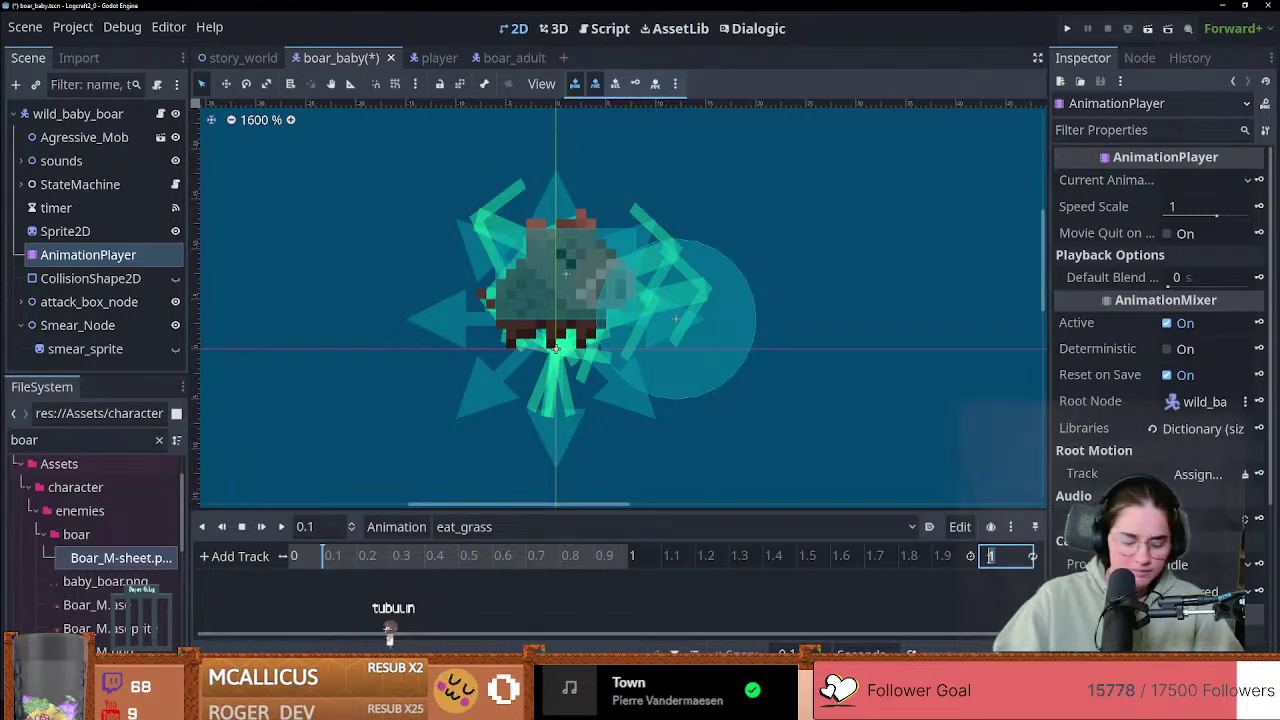
pyautogui.write('0.1')
pyautogui.press('Return')
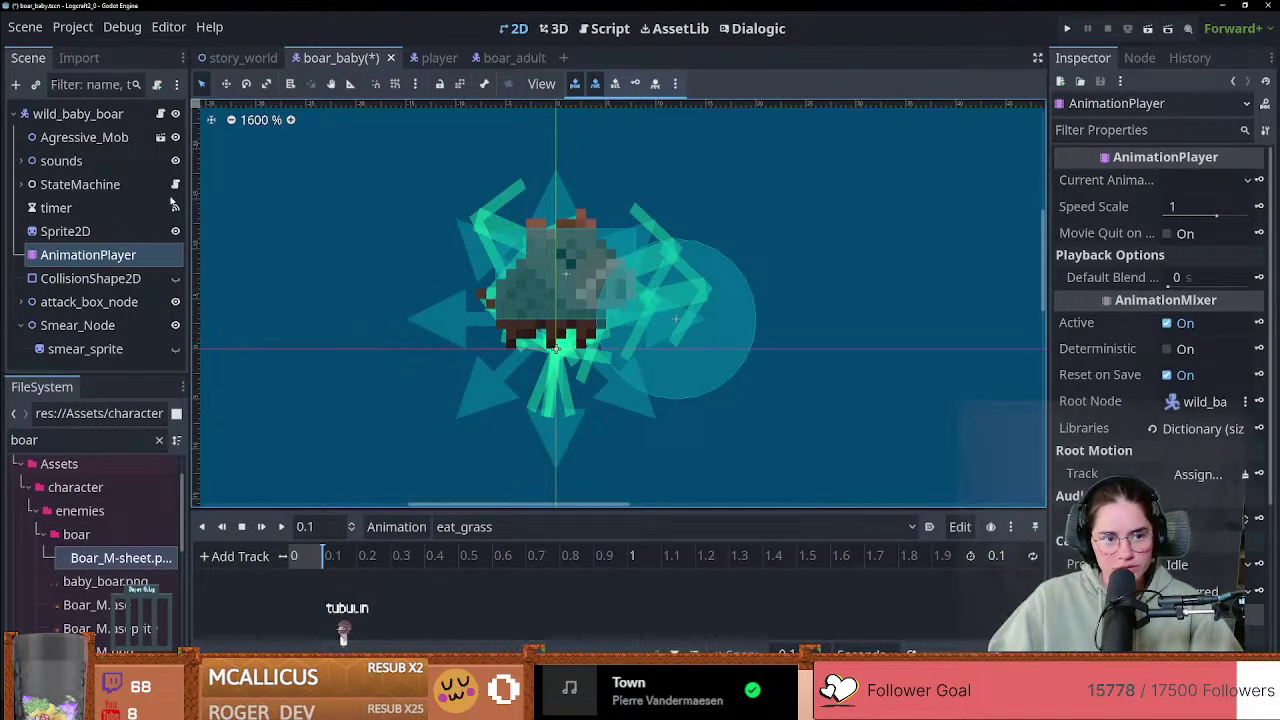
# Step: Try adding a Call Method track for wander_state to eat_grass, and look through the methods offered for its key
pyautogui.click(21, 186)
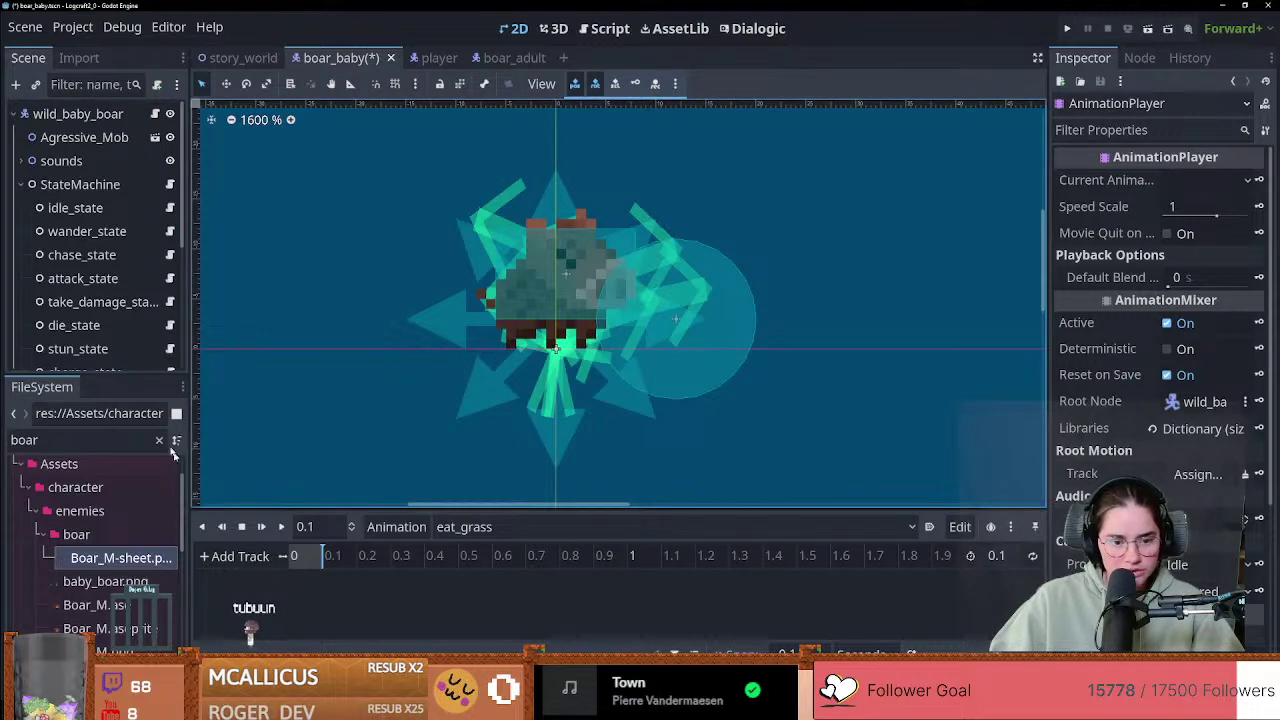
pyautogui.click(245, 557)
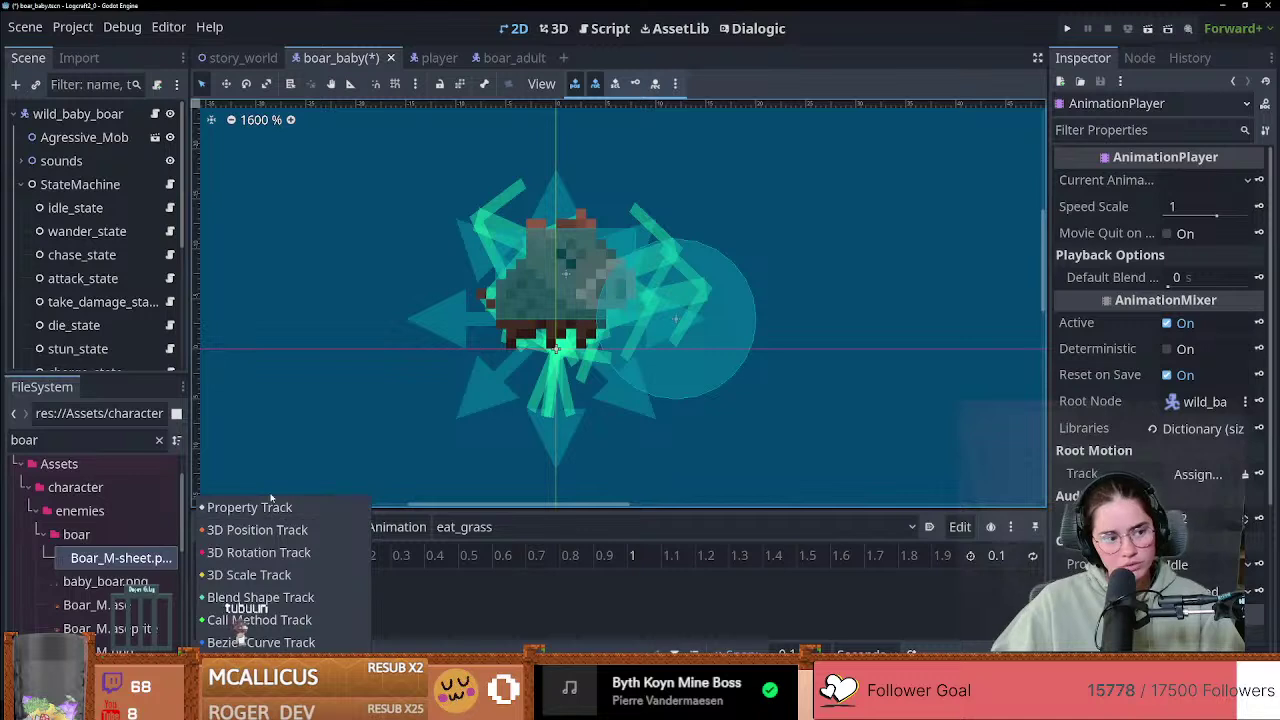
pyautogui.click(290, 620)
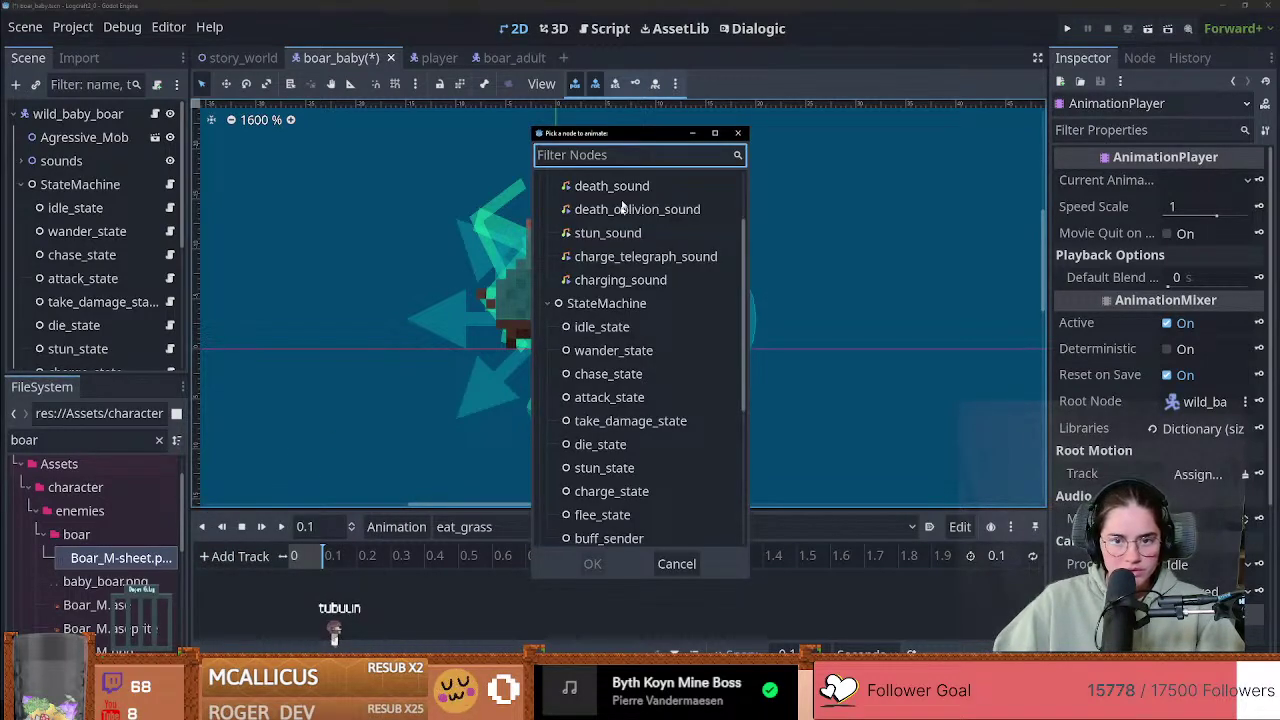
pyautogui.scroll(-1, 610, 420)
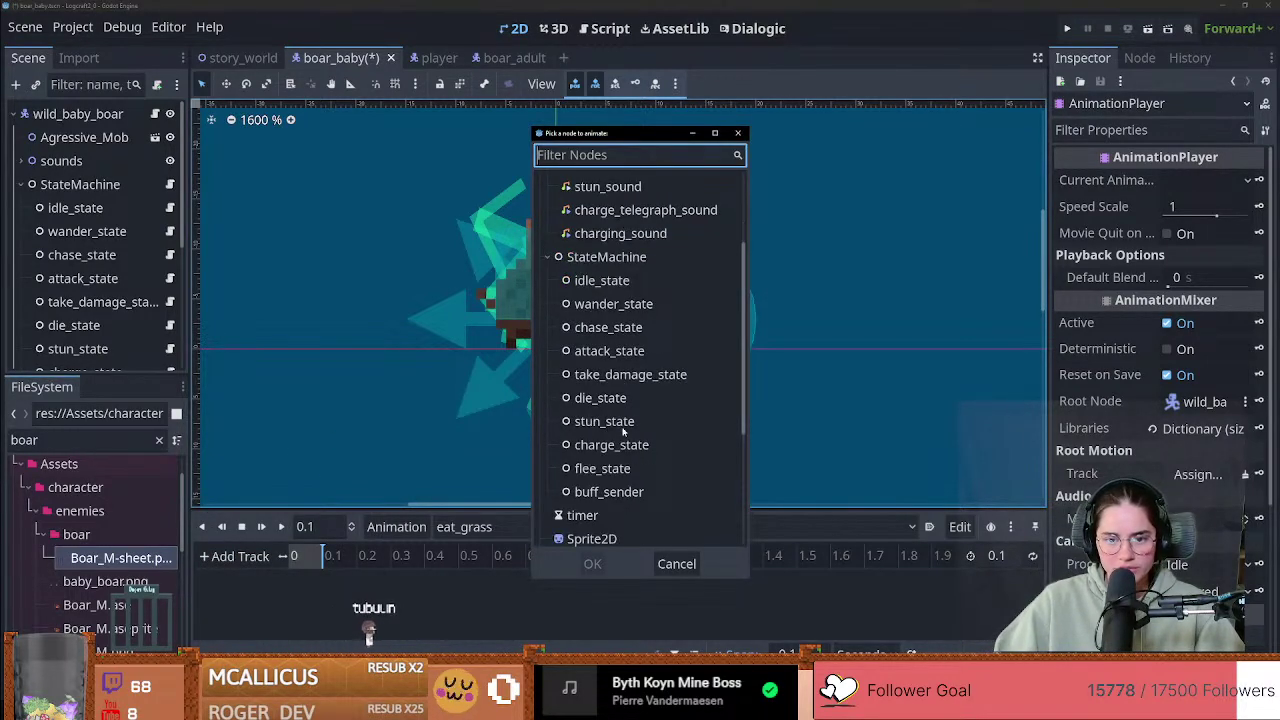
pyautogui.doubleClick(613, 306)
pyautogui.rightClick(321, 601)
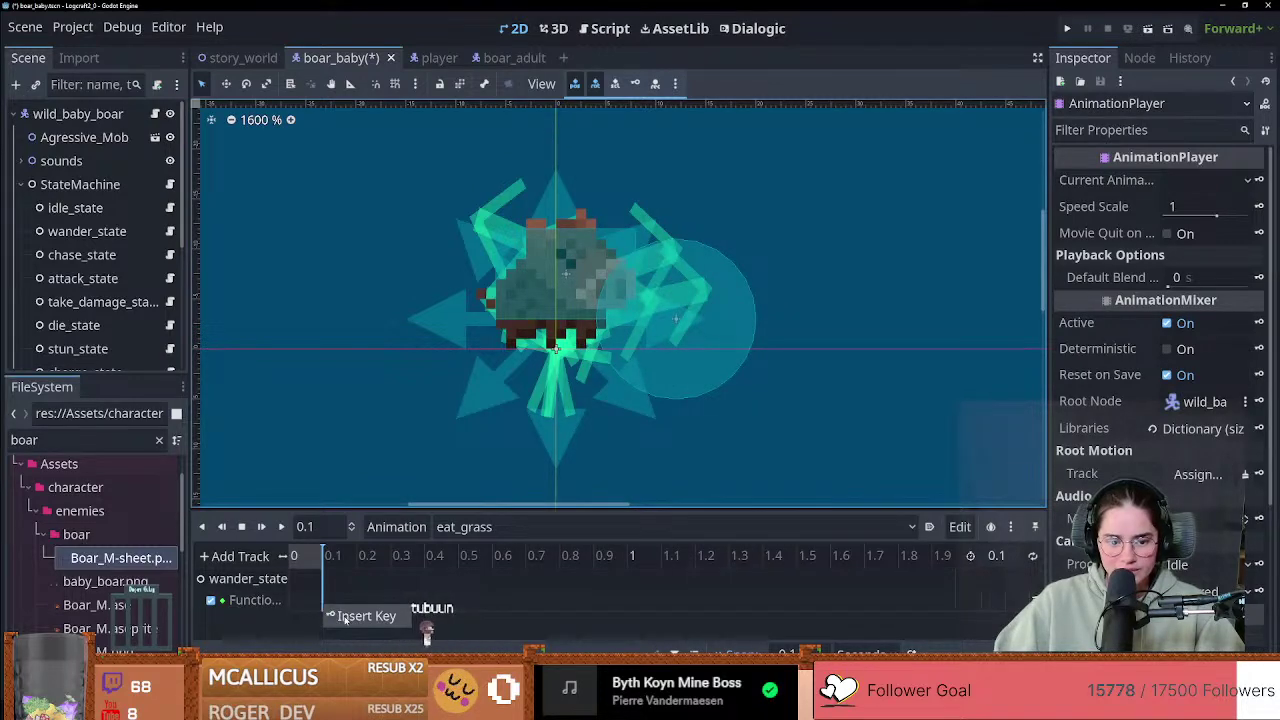
pyautogui.click(355, 613)
pyautogui.scroll(-2, 366, 400)
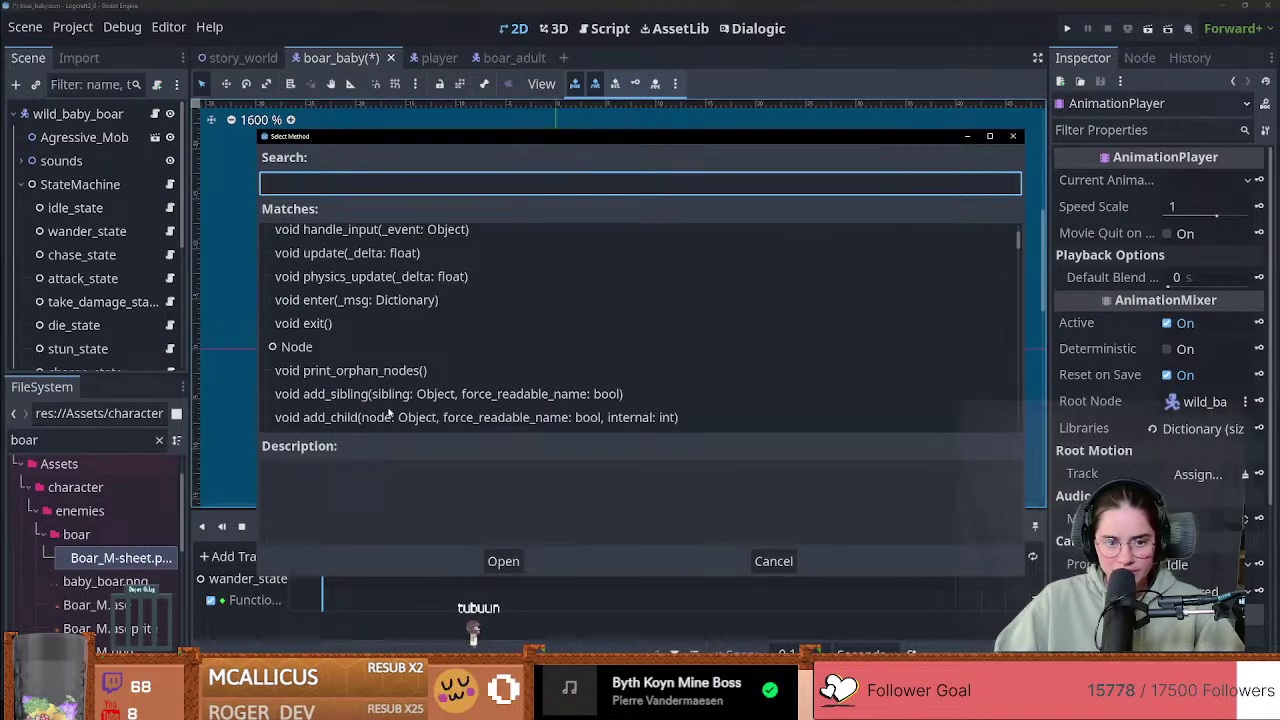
pyautogui.scroll(1, 385, 379)
pyautogui.scroll(1, 385, 379)
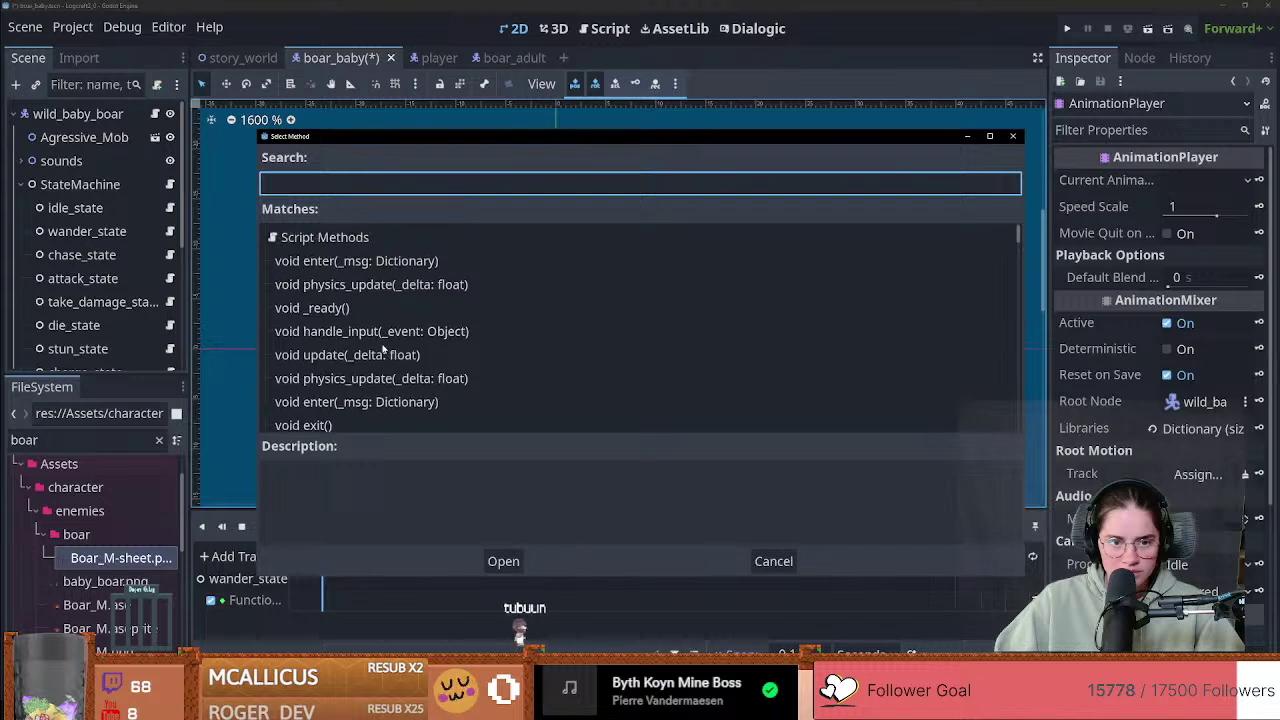
pyautogui.click(773, 561)
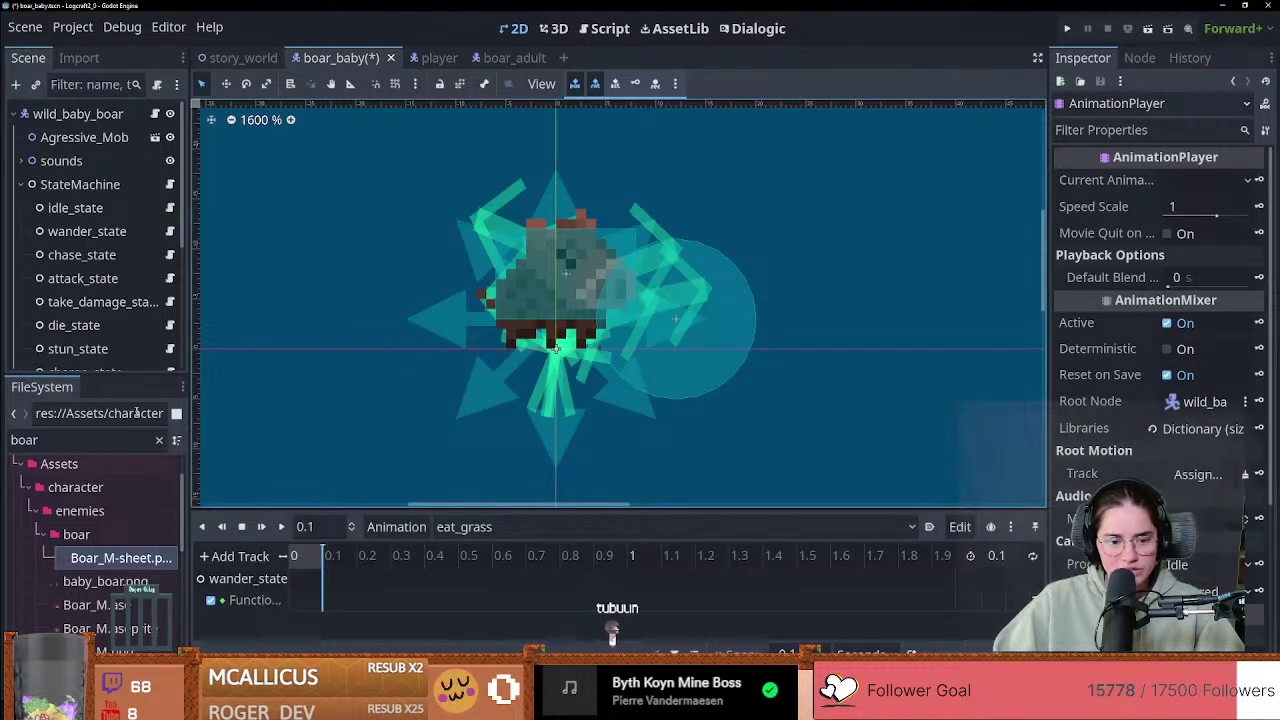
# Step: Add a Call Method track for idle_state to eat_grass with a key at 0.1 seconds calling to_idle_animation()
pyautogui.click(262, 557)
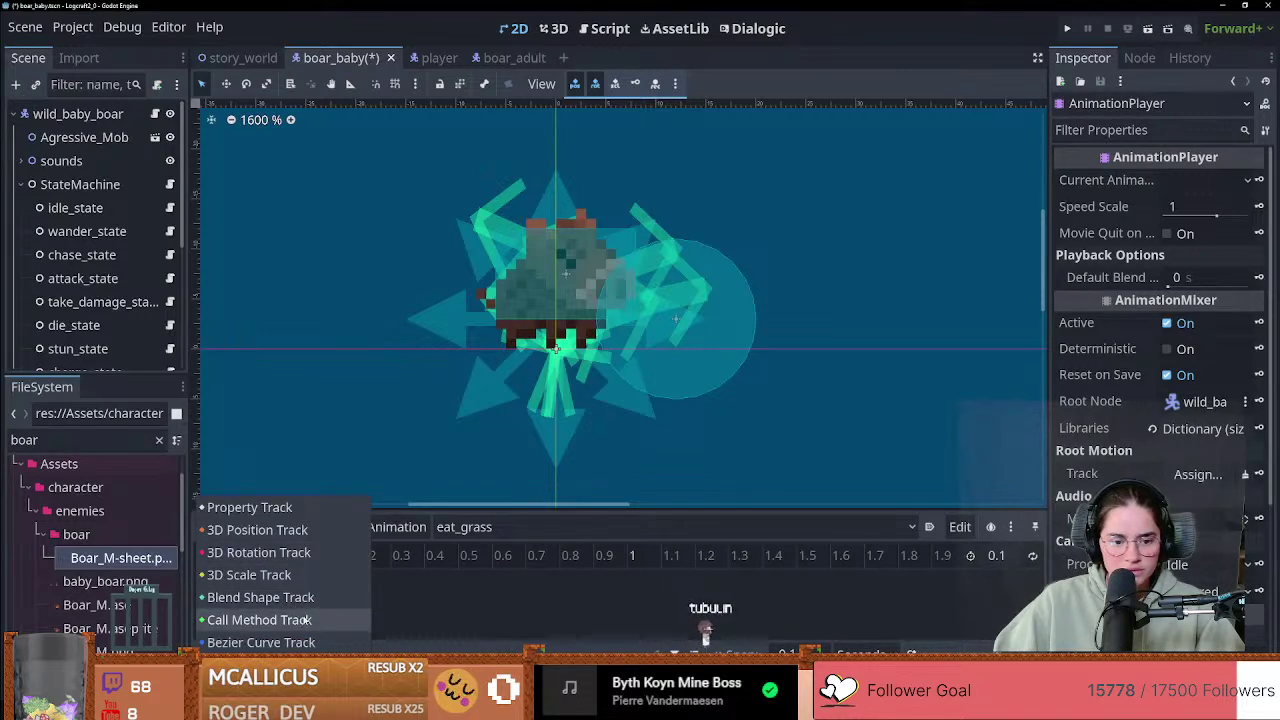
pyautogui.click(255, 620)
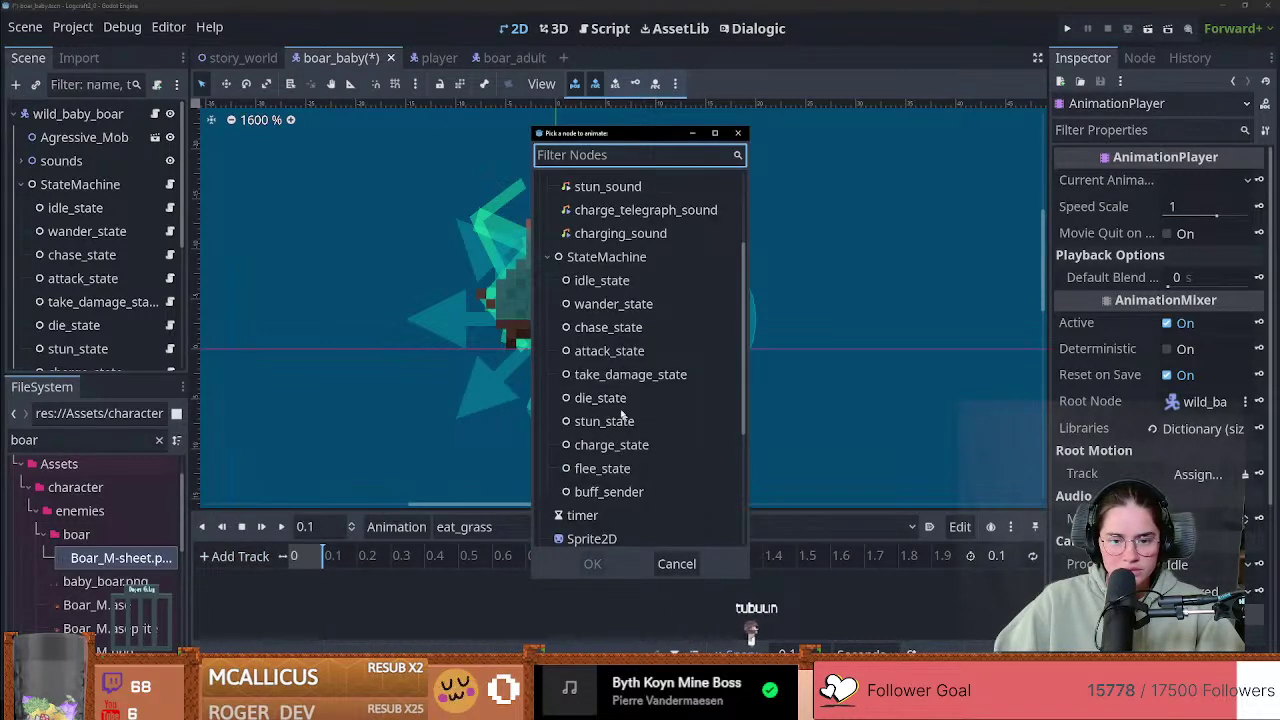
pyautogui.doubleClick(601, 280)
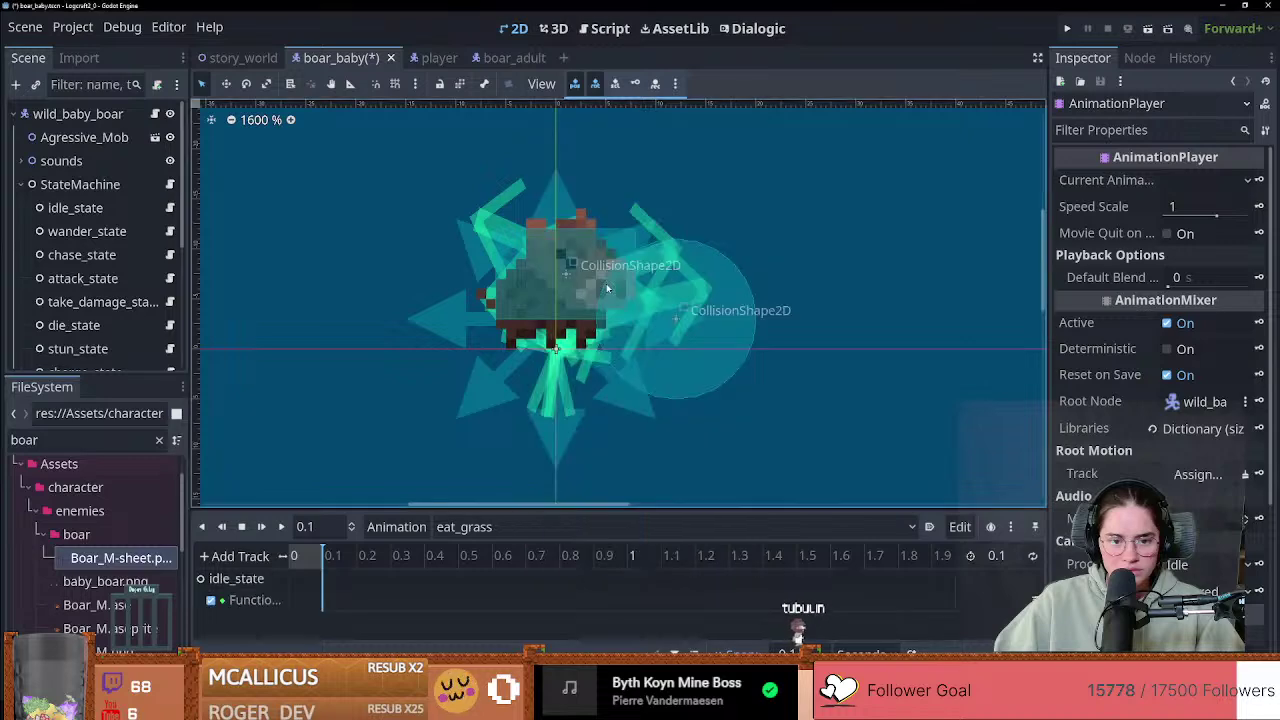
pyautogui.rightClick(363, 611)
pyautogui.click(385, 621)
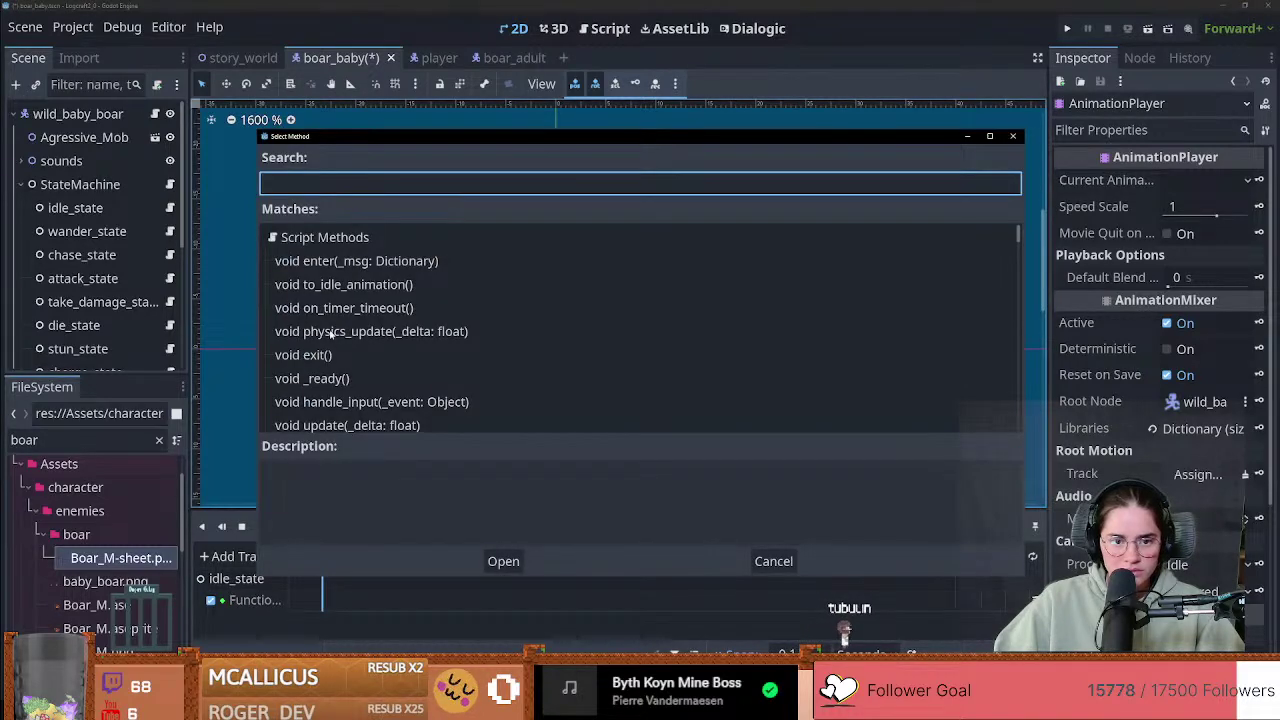
pyautogui.scroll(-1, 340, 380)
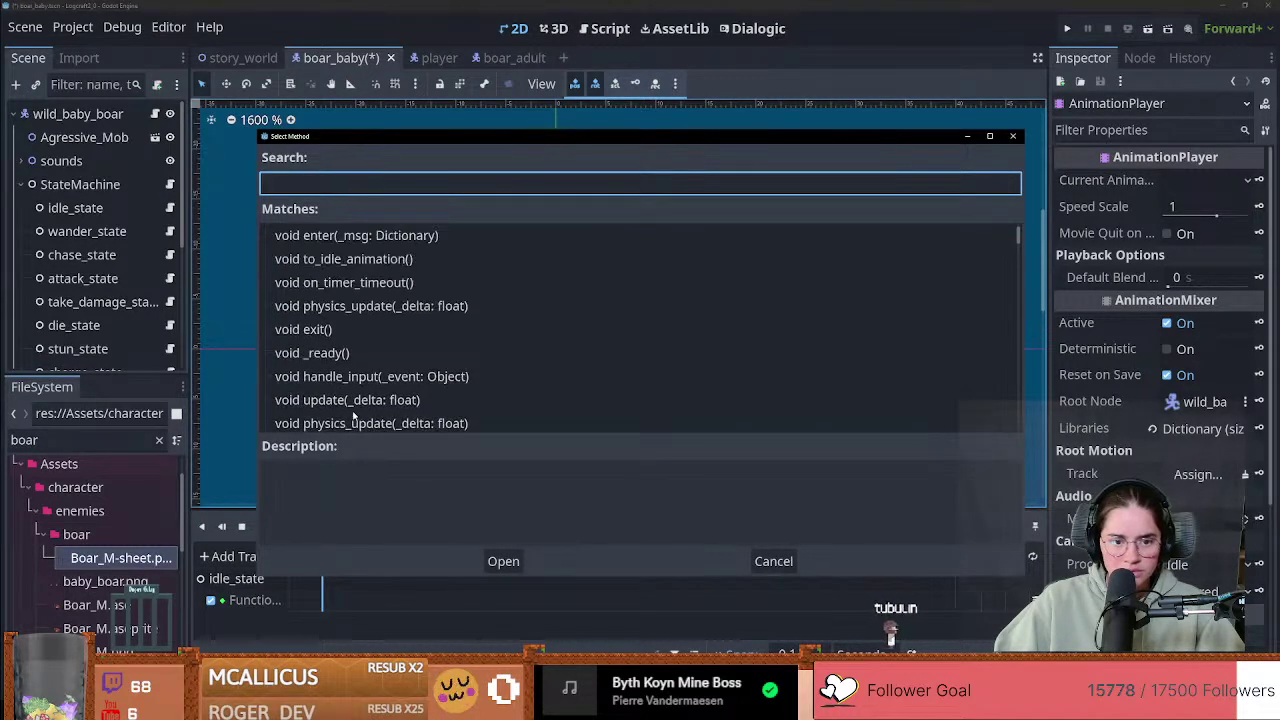
pyautogui.scroll(1, 353, 415)
pyautogui.doubleClick(365, 284)
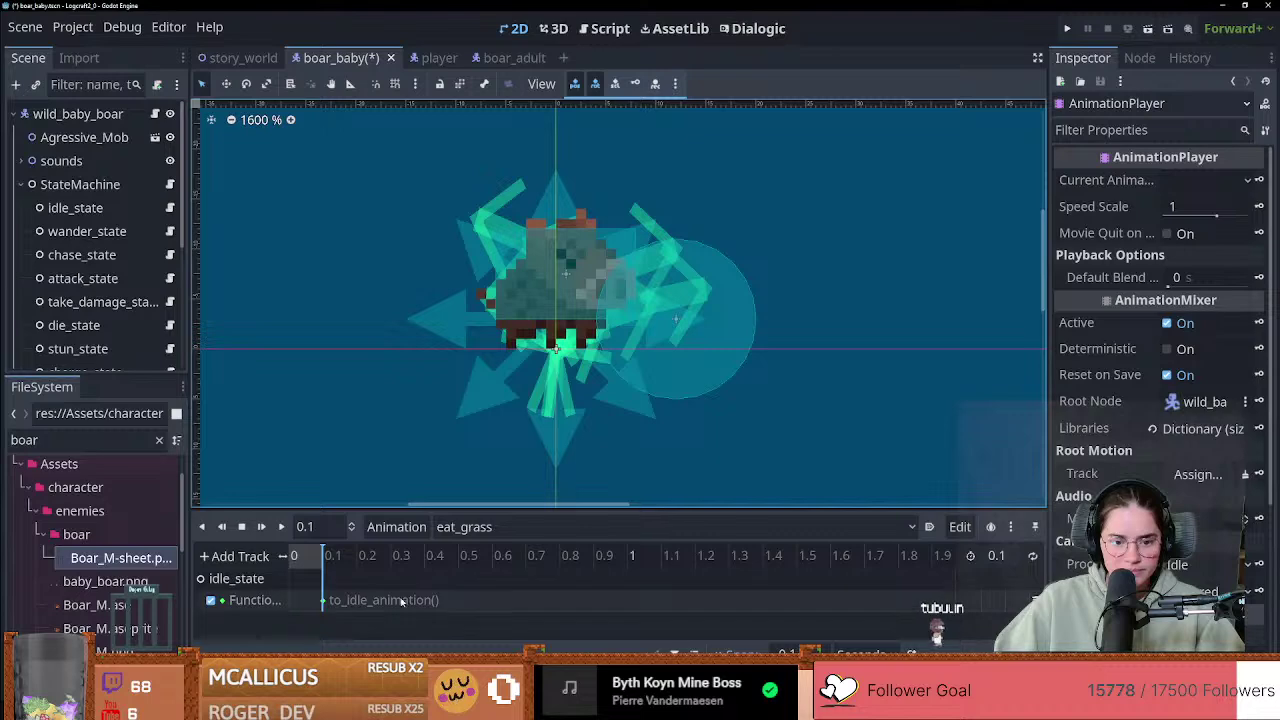
# Step: Run the project with the boar_baby changes saved, and clear the debugger's error list
pyautogui.press('F5')
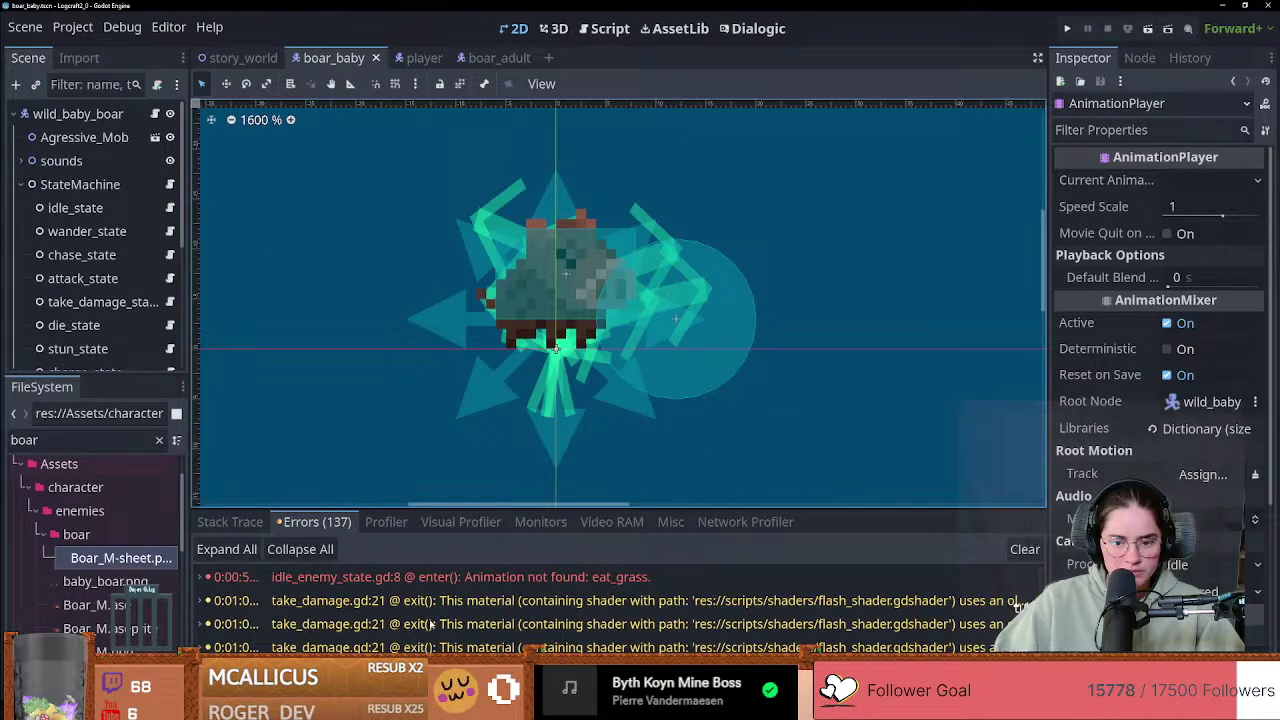
pyautogui.click(1025, 548)
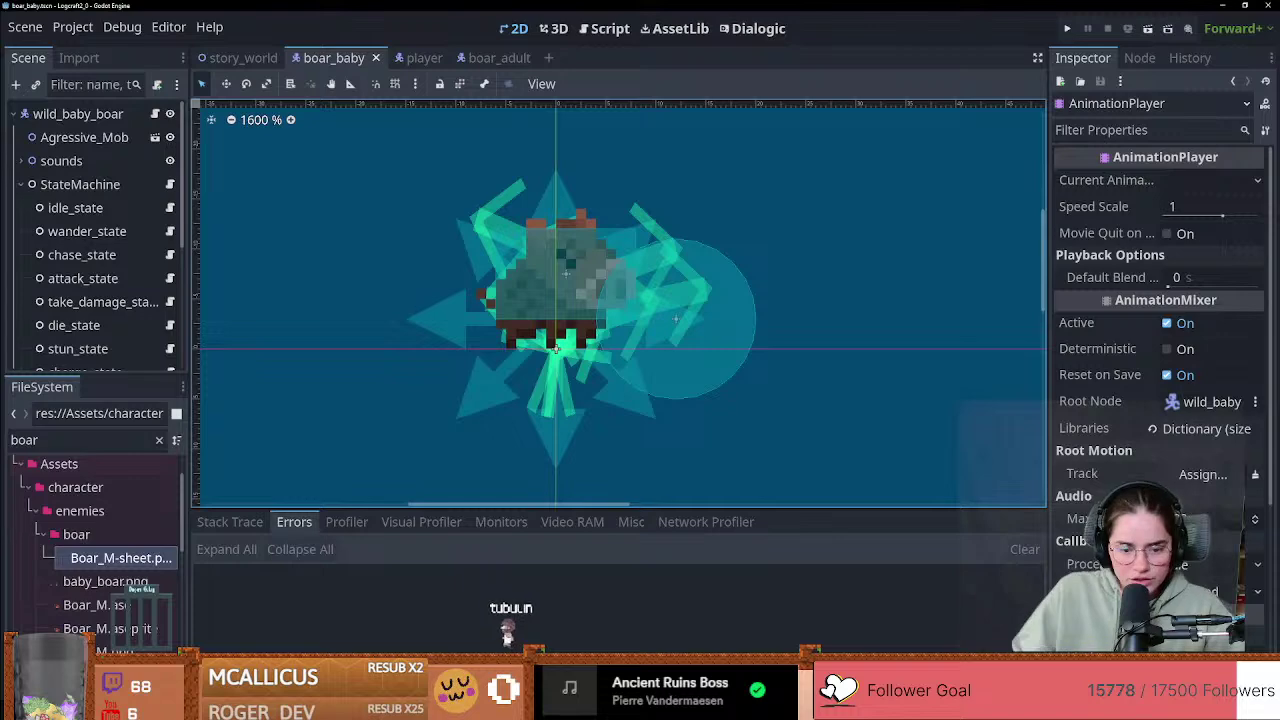
# Step: Switch to the drawing app, sketch a tall oval between the peak and the wave, undo a second oval, and minimize the window
pyautogui.hotkey('alt', 'Tab')
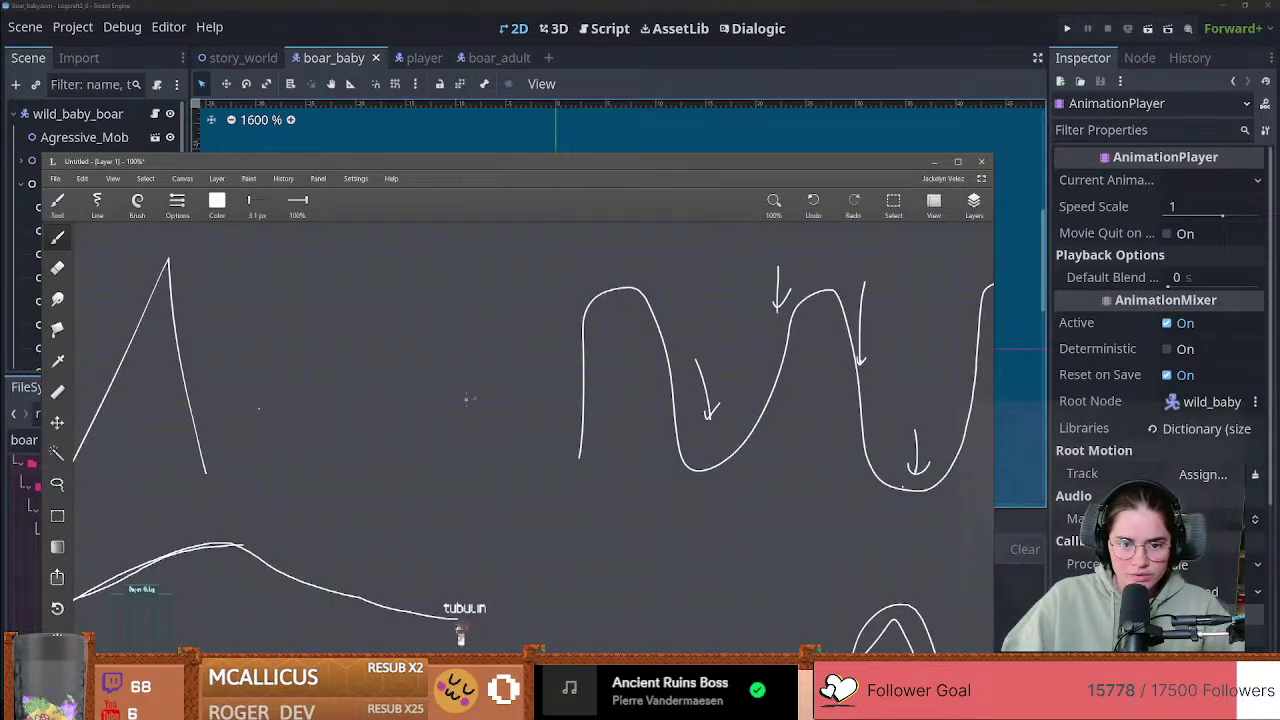
pyautogui.moveTo(405, 398)
pyautogui.mouseDown()
pyautogui.moveTo(408, 326)
pyautogui.moveTo(460, 354)
pyautogui.moveTo(415, 415)
pyautogui.moveTo(404, 378)
pyautogui.mouseUp()
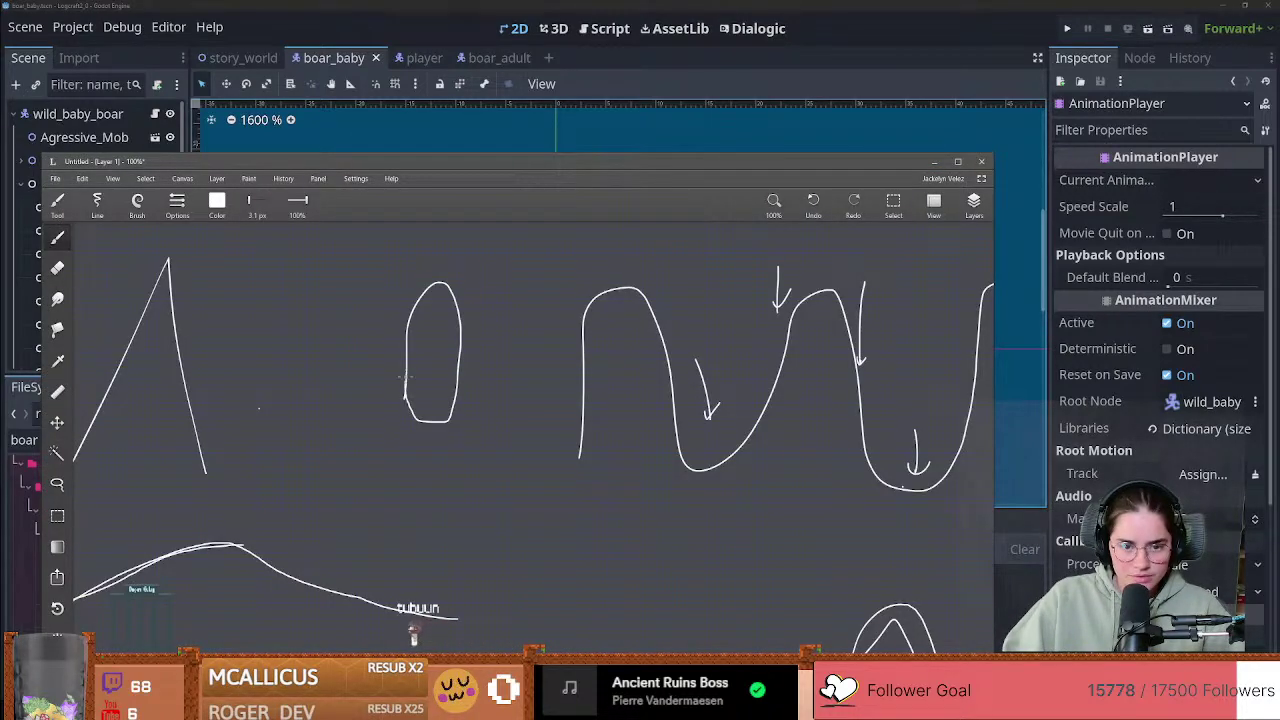
pyautogui.moveTo(328, 269); pyautogui.dragTo(408, 349, button='middle')
pyautogui.moveTo(480, 379); pyautogui.dragTo(514, 411, button='middle')
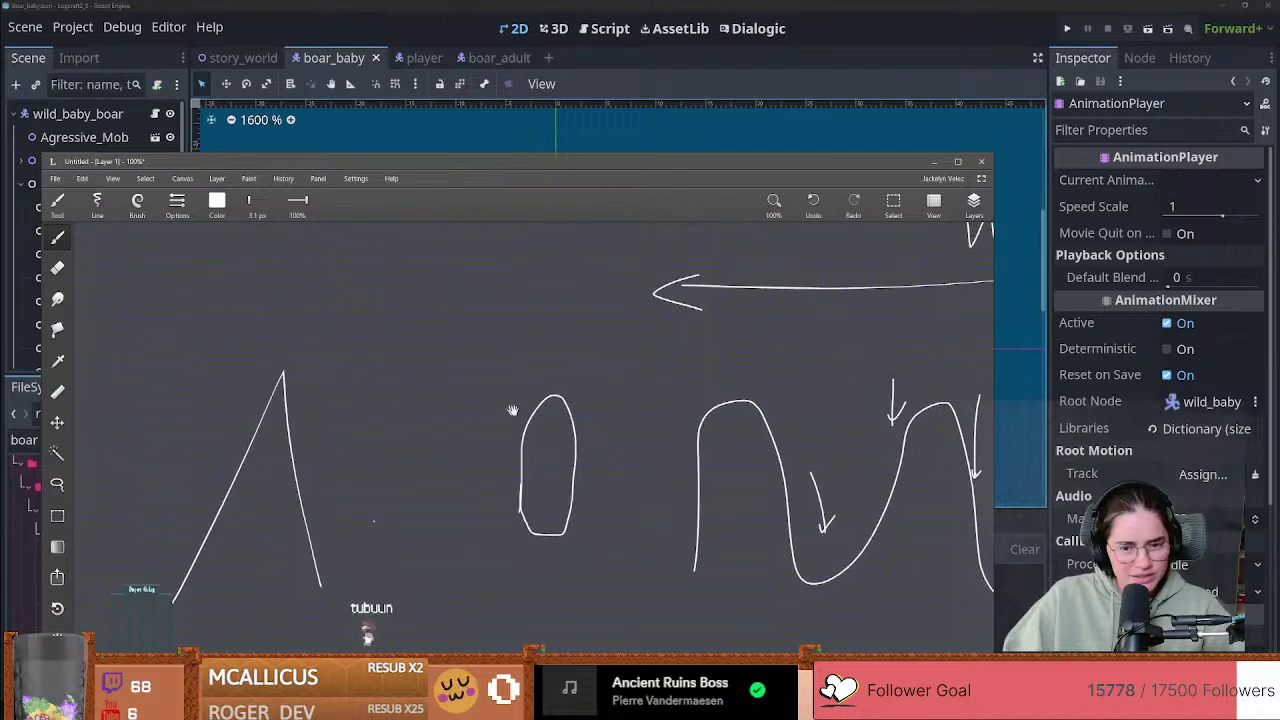
pyautogui.moveTo(448, 341)
pyautogui.mouseDown()
pyautogui.moveTo(379, 360)
pyautogui.moveTo(459, 316)
pyautogui.mouseUp()
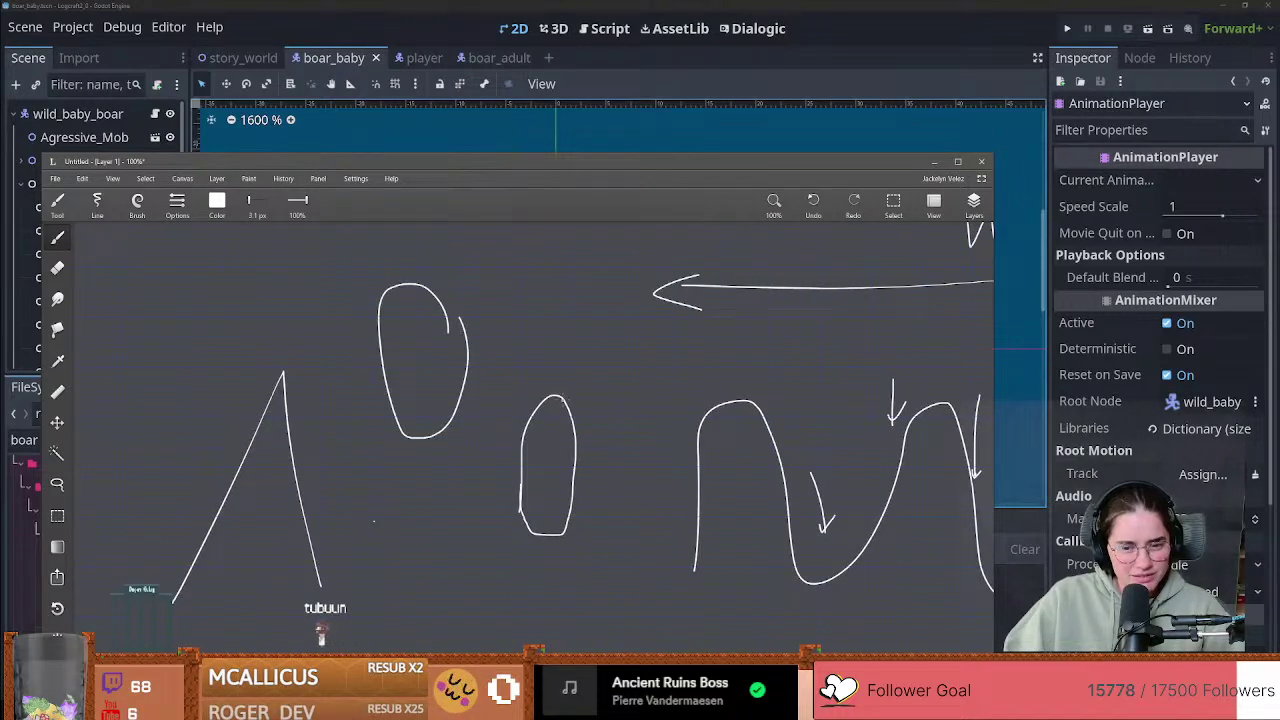
pyautogui.hotkey('ctrl', 'z')
pyautogui.click(933, 162)
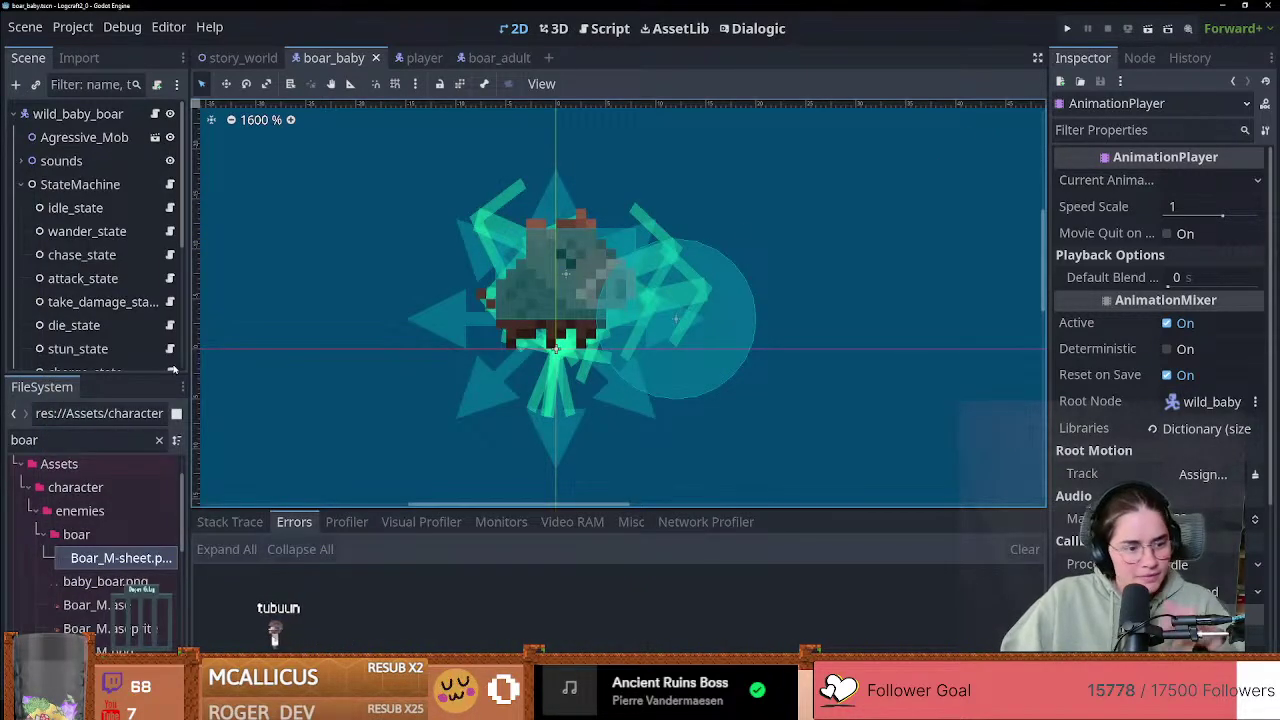
# Step: Enlarge the scene tree area of boar_baby and select the StateMachine node
pyautogui.scroll(-1, 556, 348)
pyautogui.keyDown('alt'); pyautogui.rightClick(555, 350); pyautogui.keyUp('alt')
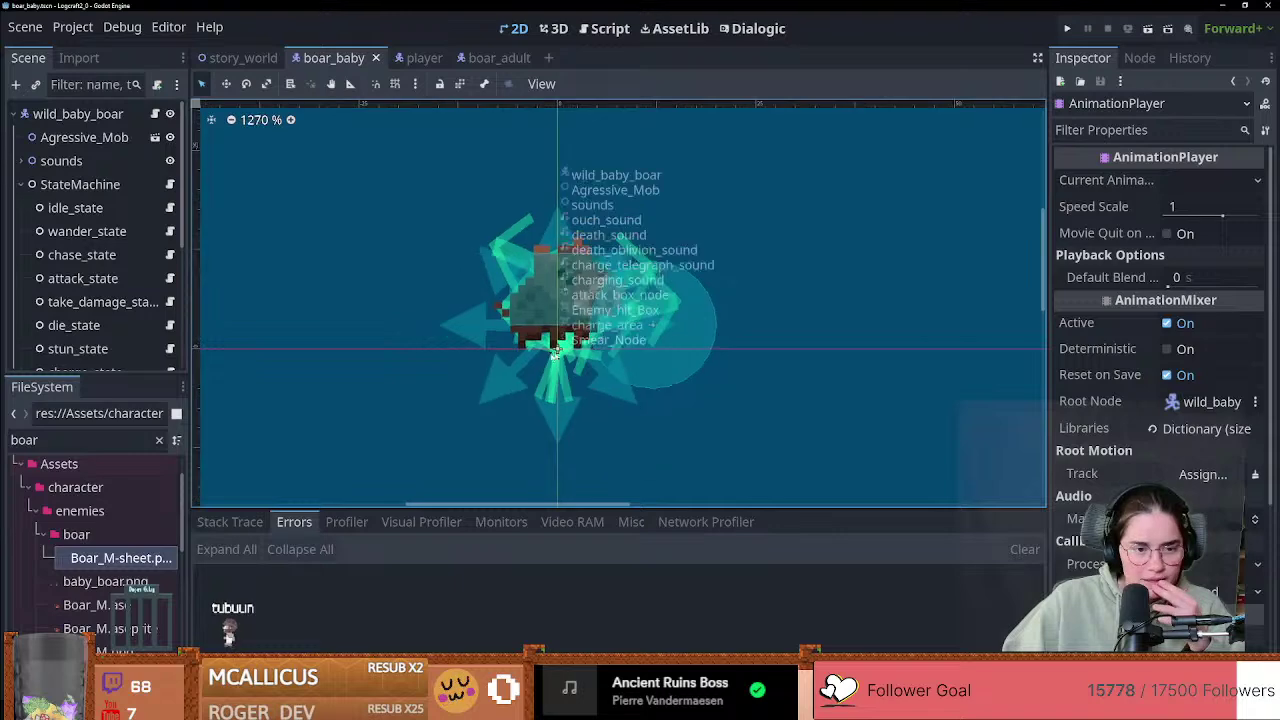
pyautogui.scroll(-1, 556, 349)
pyautogui.moveTo(66, 373); pyautogui.dragTo(66, 443)
pyautogui.click(28, 186)
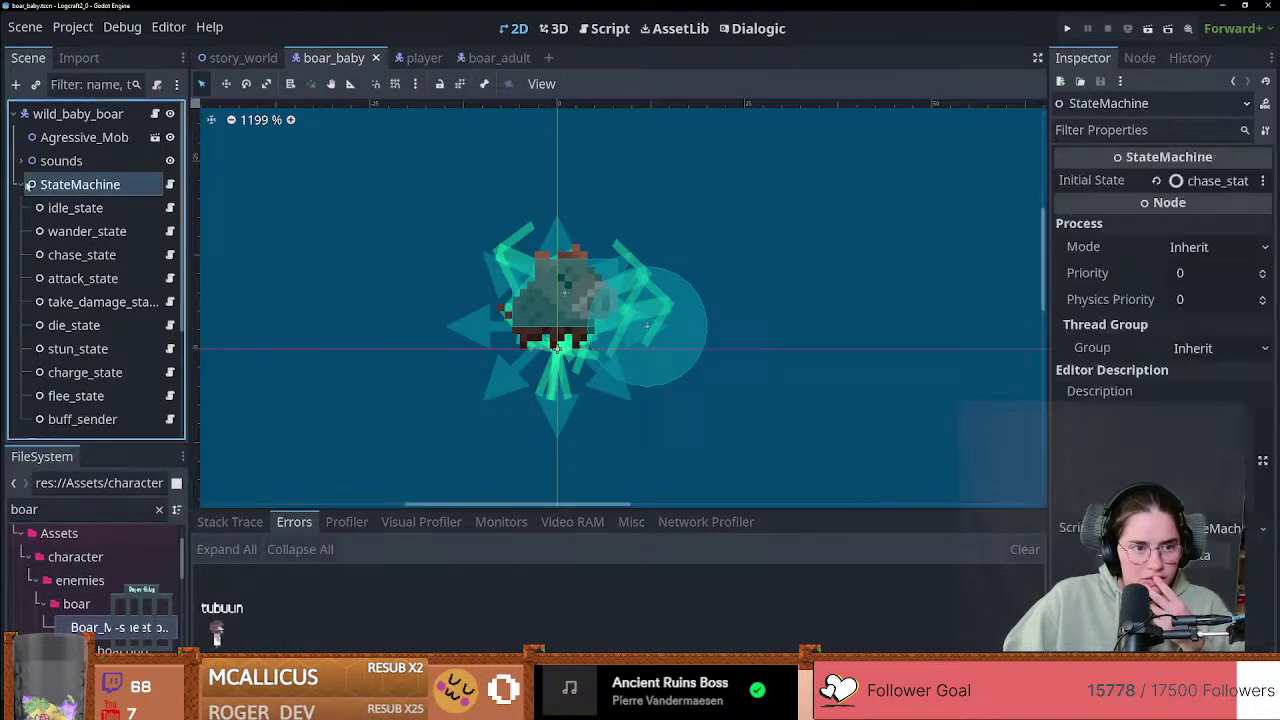
# Step: Return to the boar_adult scene and look over the boar and its collision shapes in the viewport
pyautogui.click(486, 57)
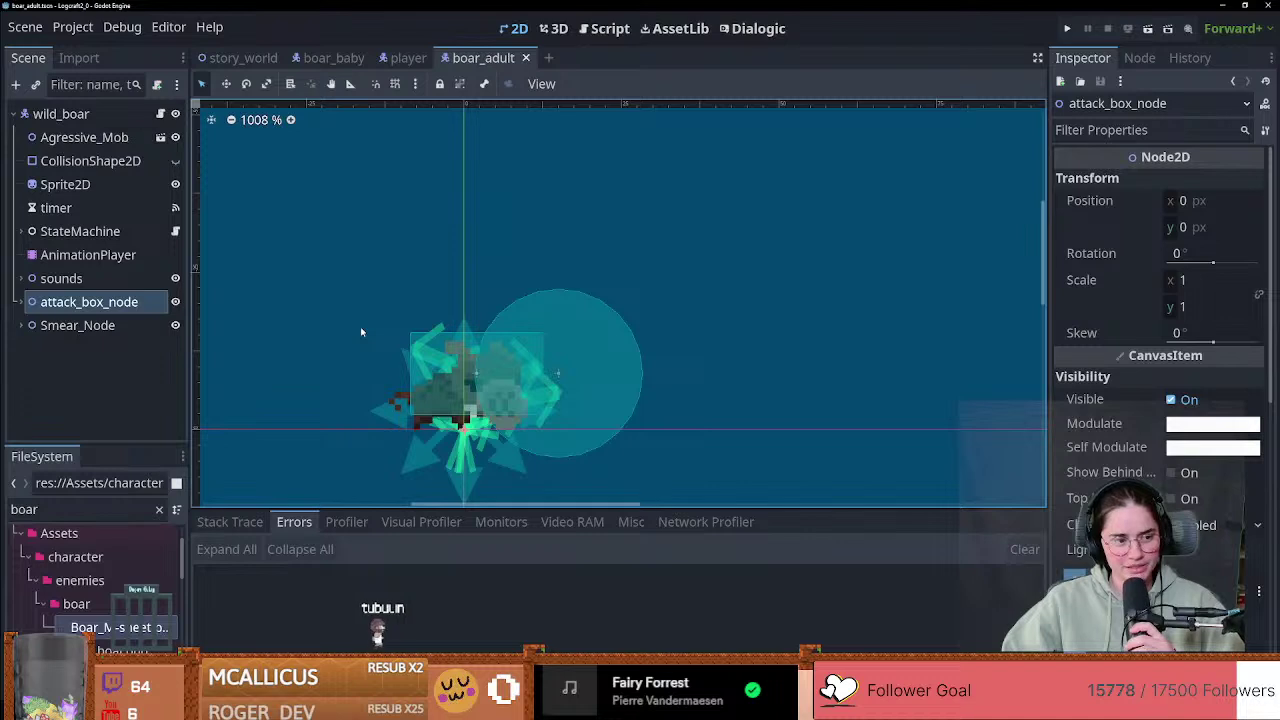
pyautogui.scroll(-6, 512, 344)
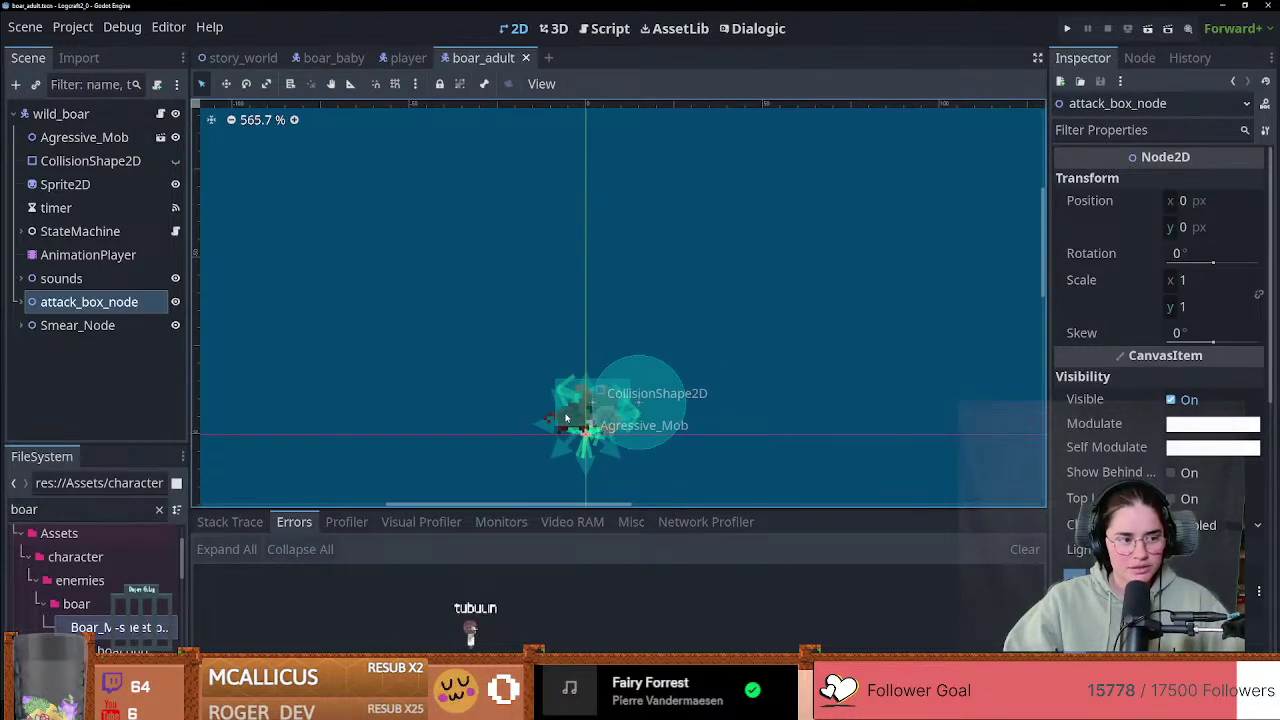
pyautogui.scroll(-1, 563, 415)
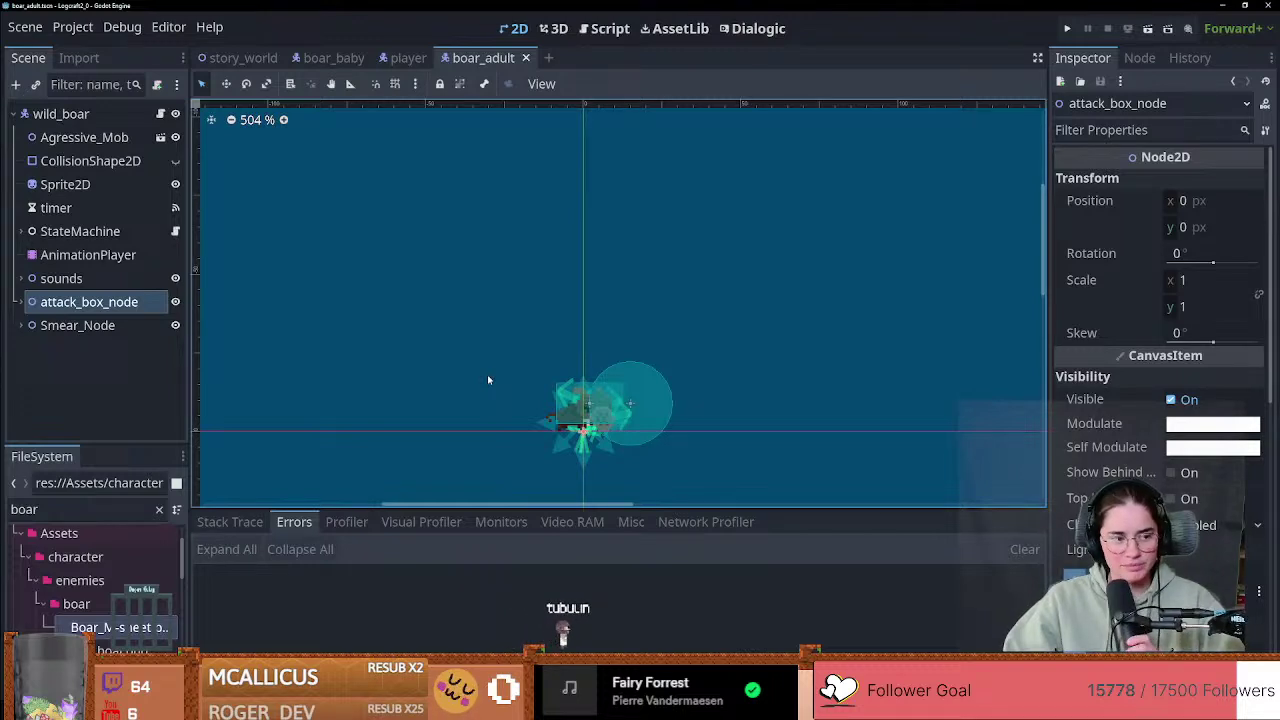
# Step: Return to the boar_baby scene and collapse the StateMachine node's child states in the scene tree
pyautogui.click(334, 57)
pyautogui.scroll(-8, 409, 288)
pyautogui.scroll(6, 463, 341)
pyautogui.scroll(3, 463, 341)
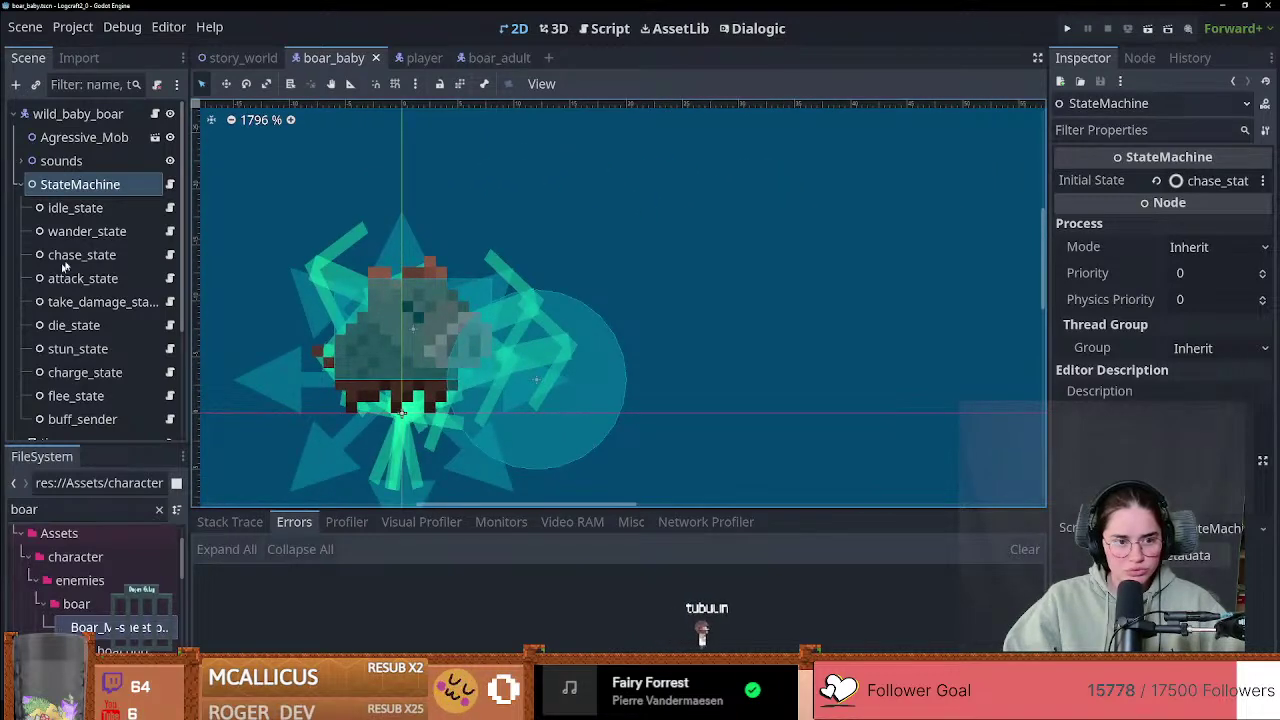
pyautogui.click(23, 185)
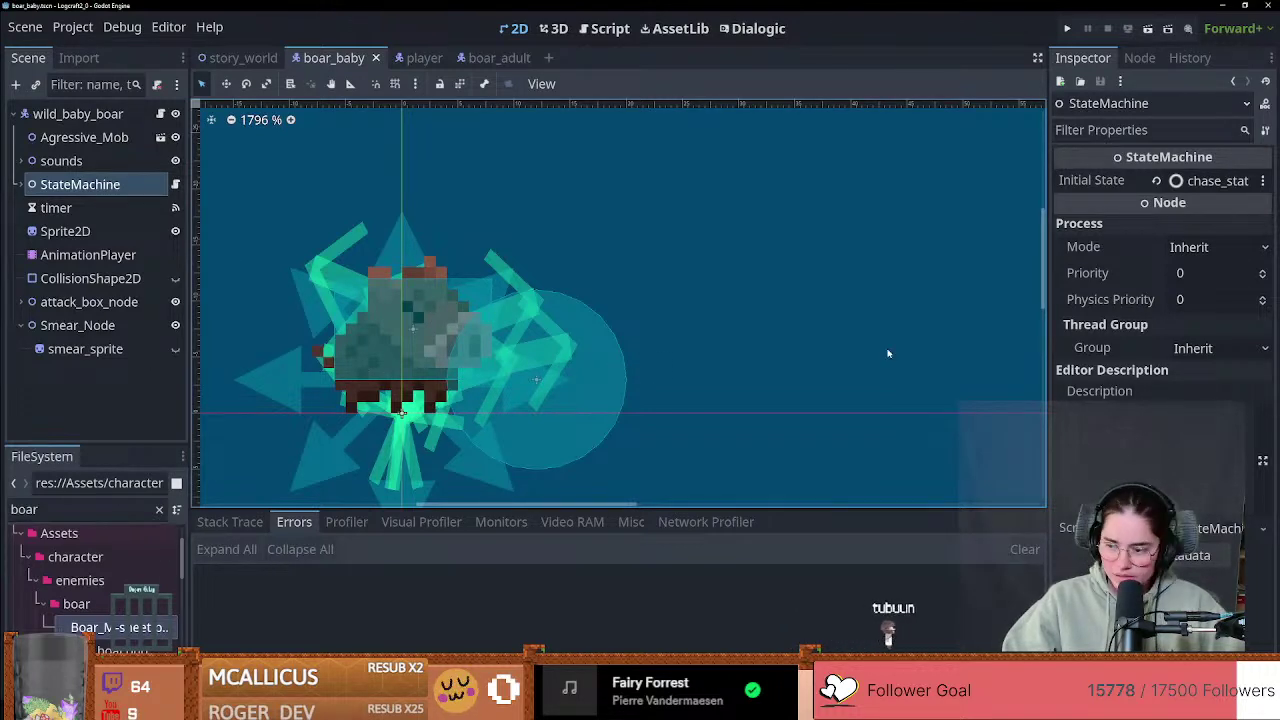
pyautogui.scroll(-4, 520, 440)
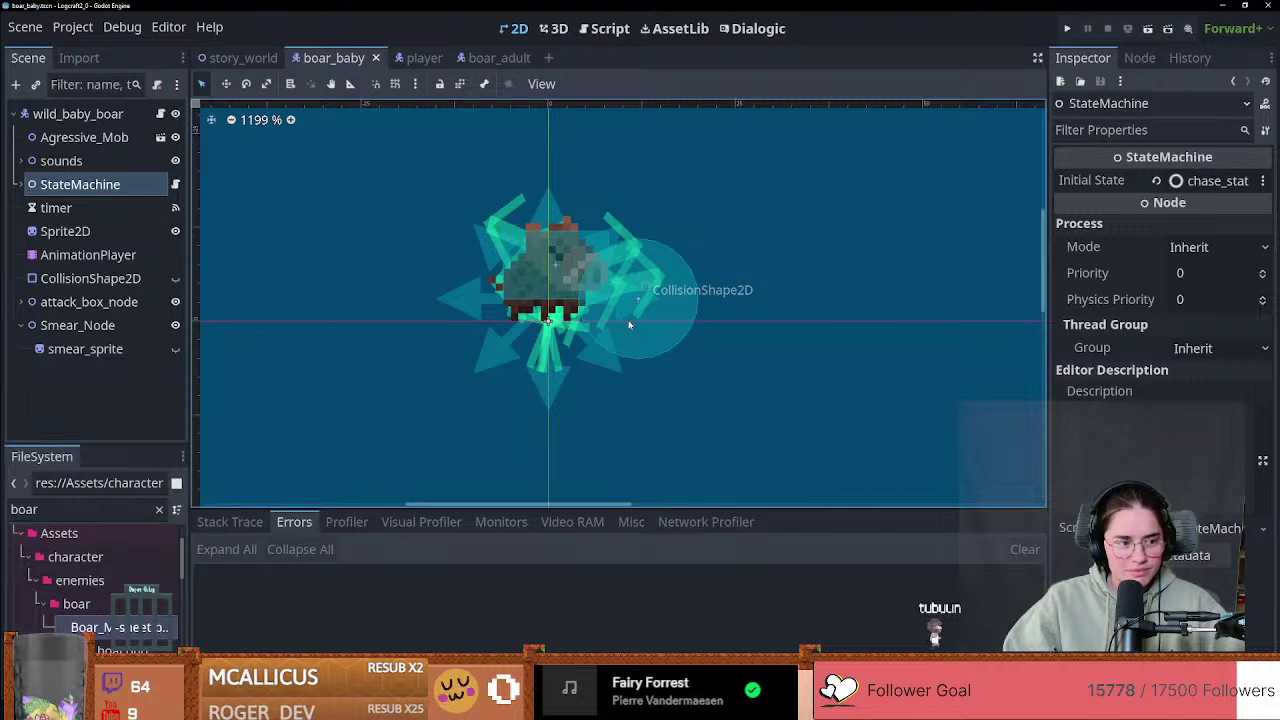
pyautogui.scroll(6, 566, 376)
pyautogui.scroll(-4, 637, 360)
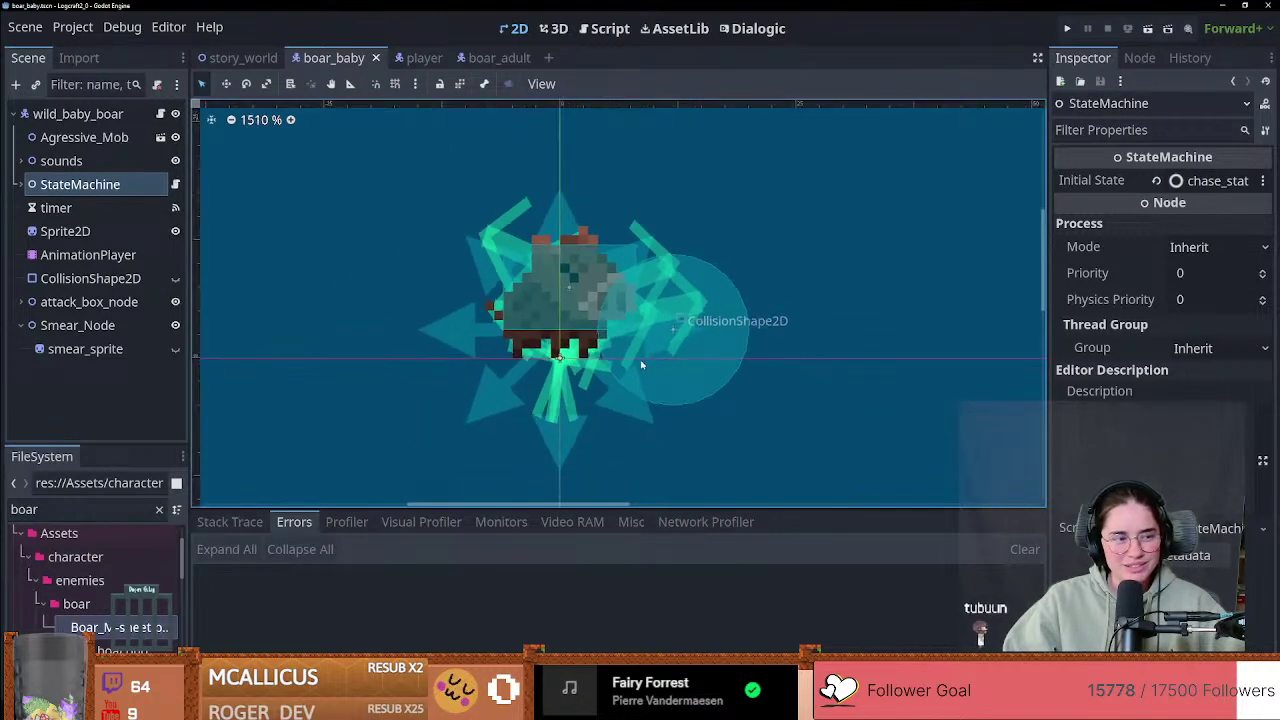
pyautogui.scroll(2, 643, 366)
pyautogui.moveTo(632, 372); pyautogui.dragTo(617, 383, button='middle')
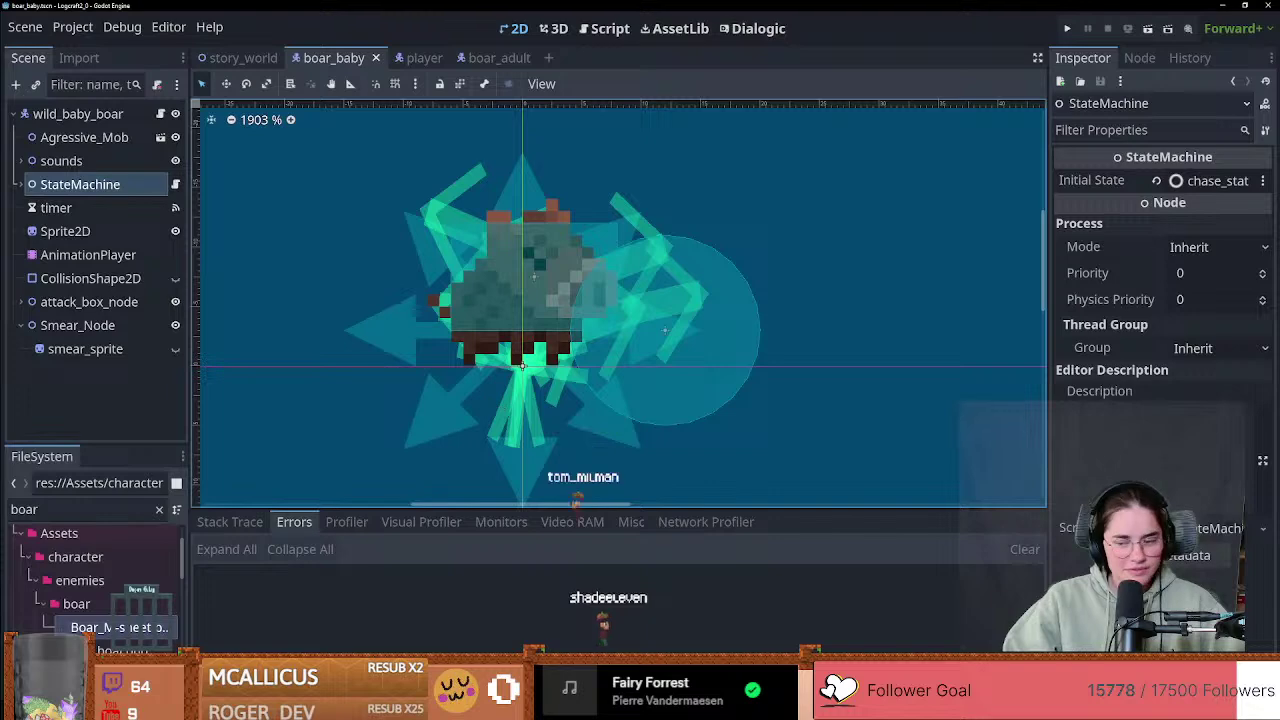
# Step: Switch to the godot_twitch_games moderation controls and imprison the viewer already entered, with a jail time of 60 minutes
pyautogui.press('super+Tab')
pyautogui.press('super+Tab')
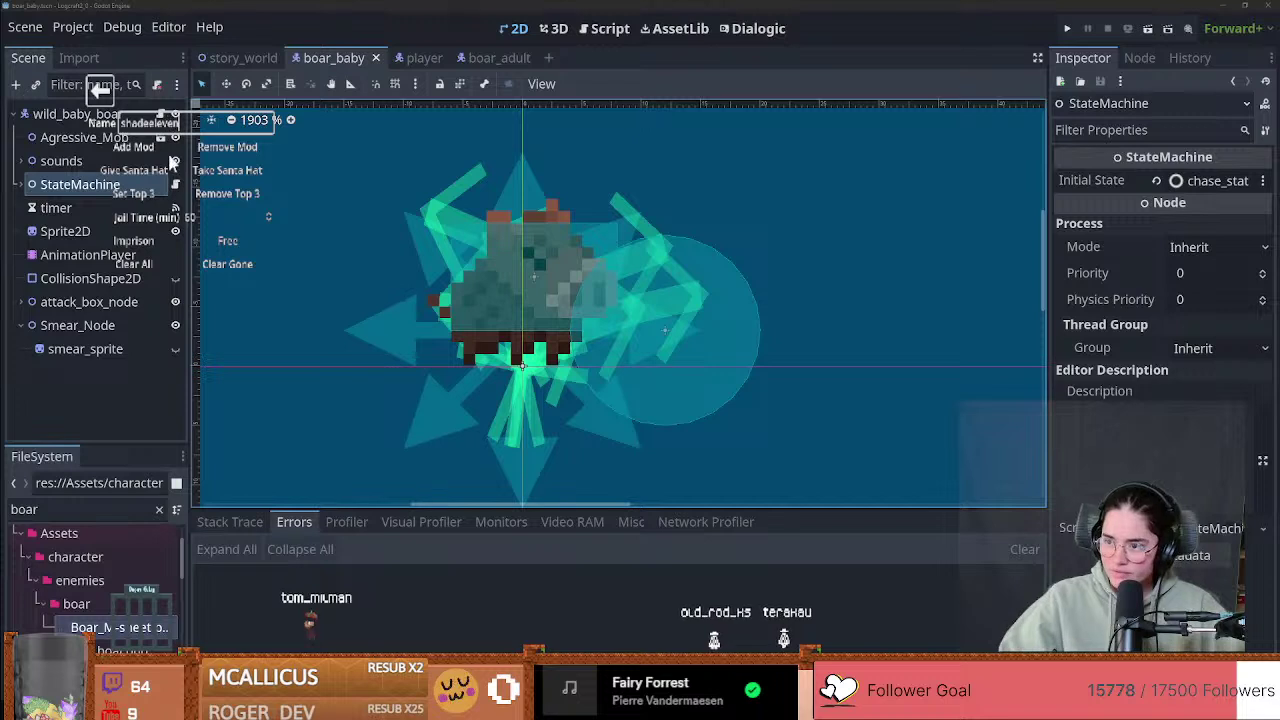
pyautogui.click(150, 247)
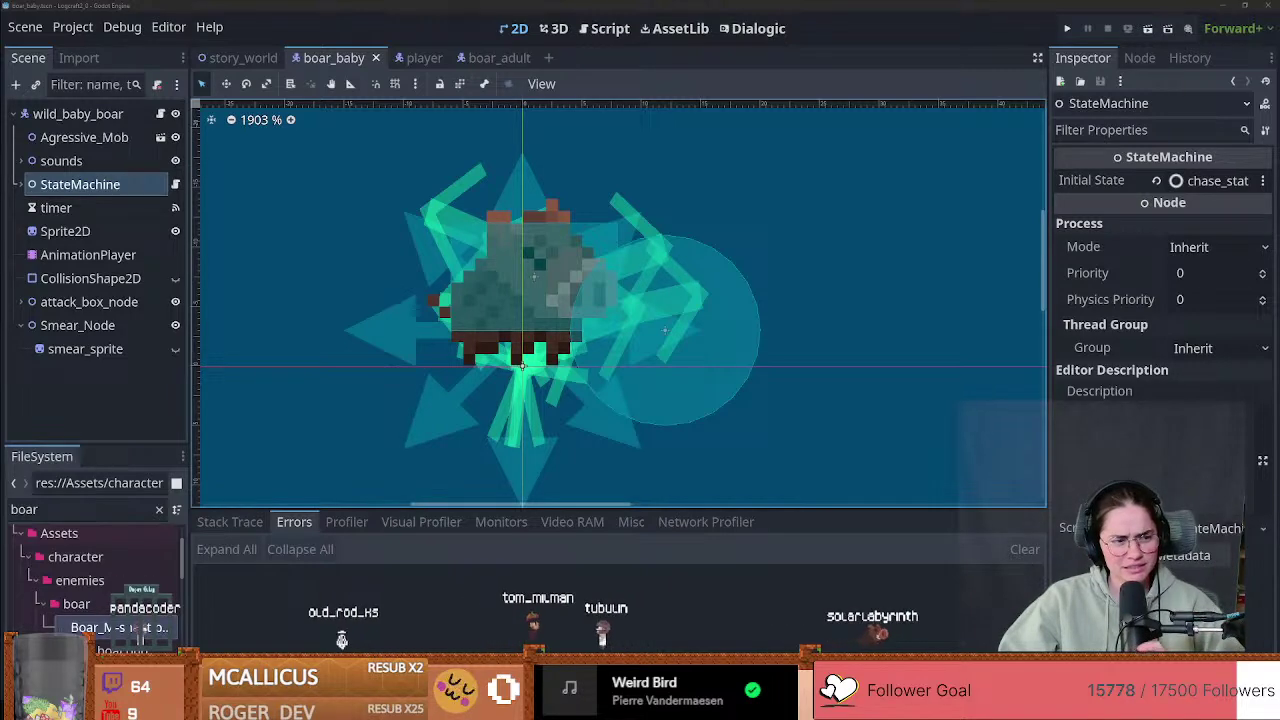
pyautogui.scroll(1, 474, 406)
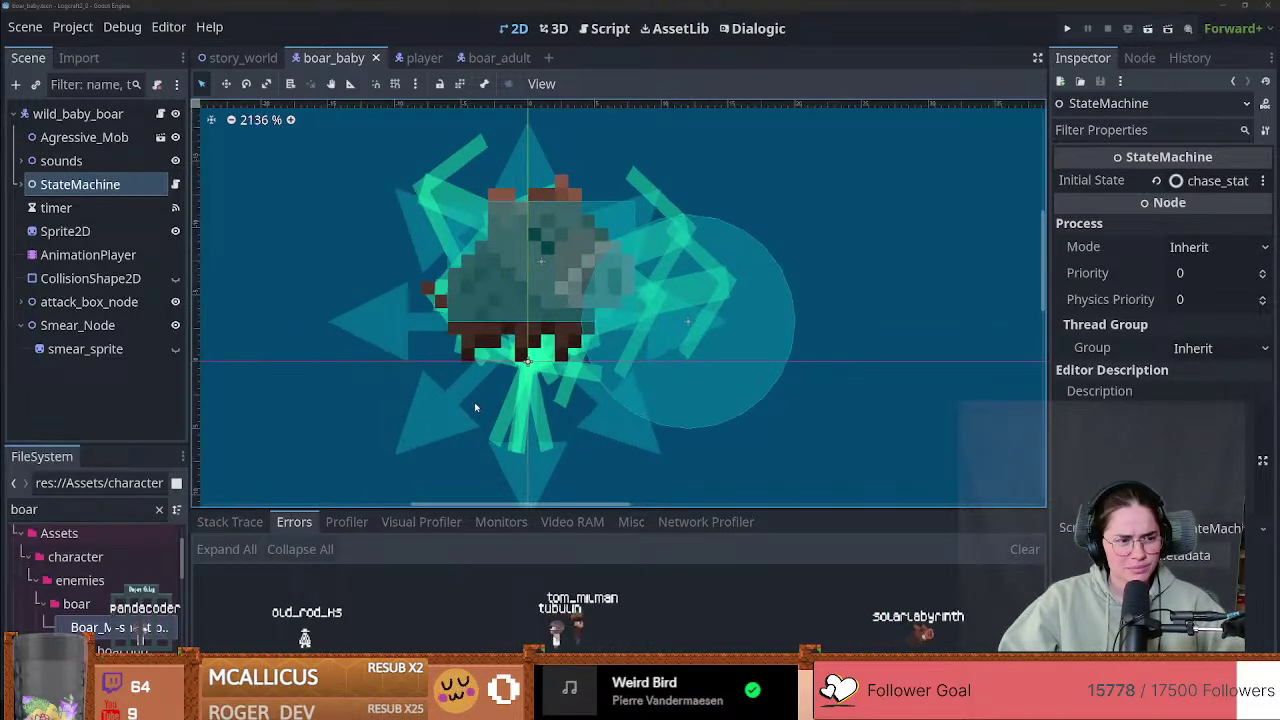
pyautogui.scroll(-3, 514, 400)
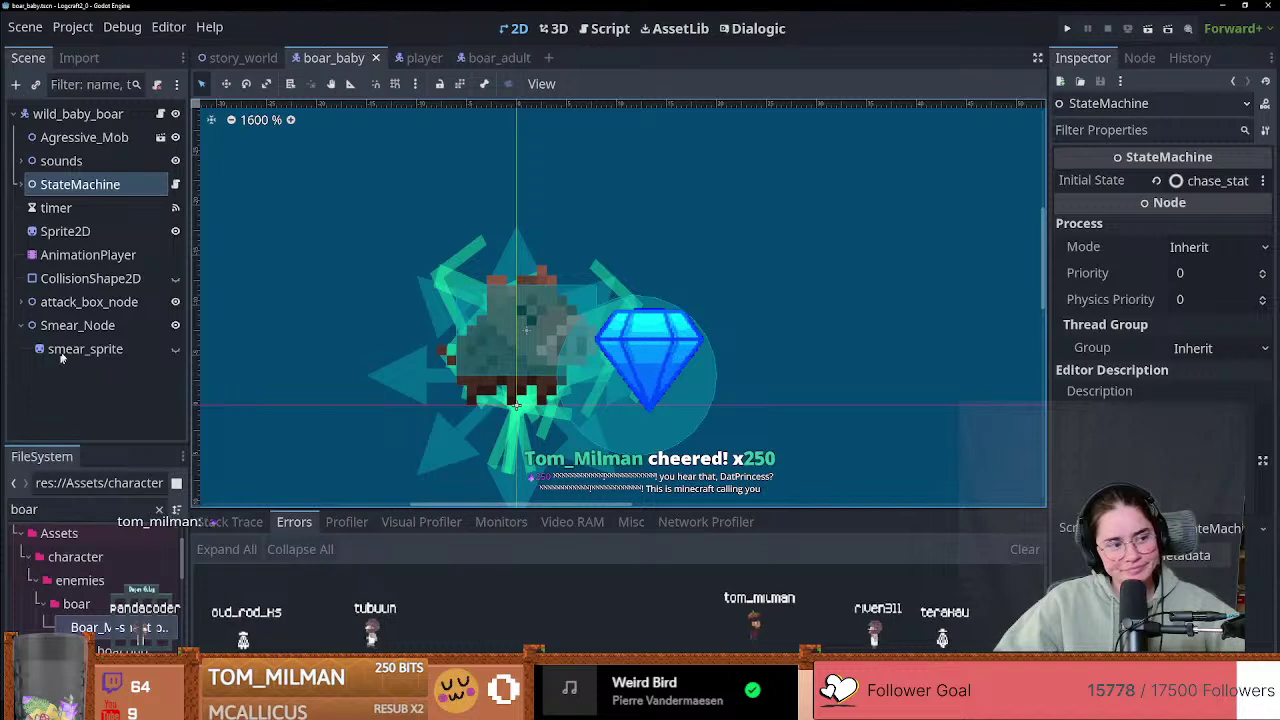
pyautogui.scroll(-2, 466, 415)
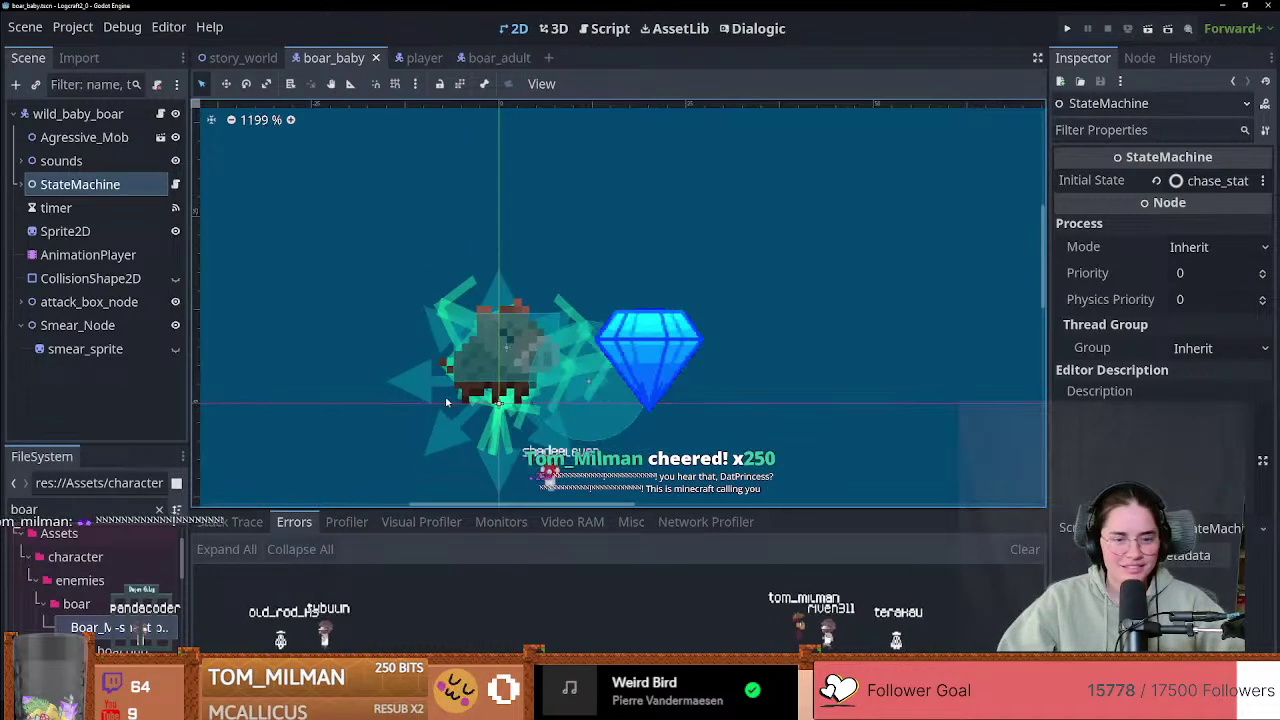
pyautogui.scroll(1, 466, 415)
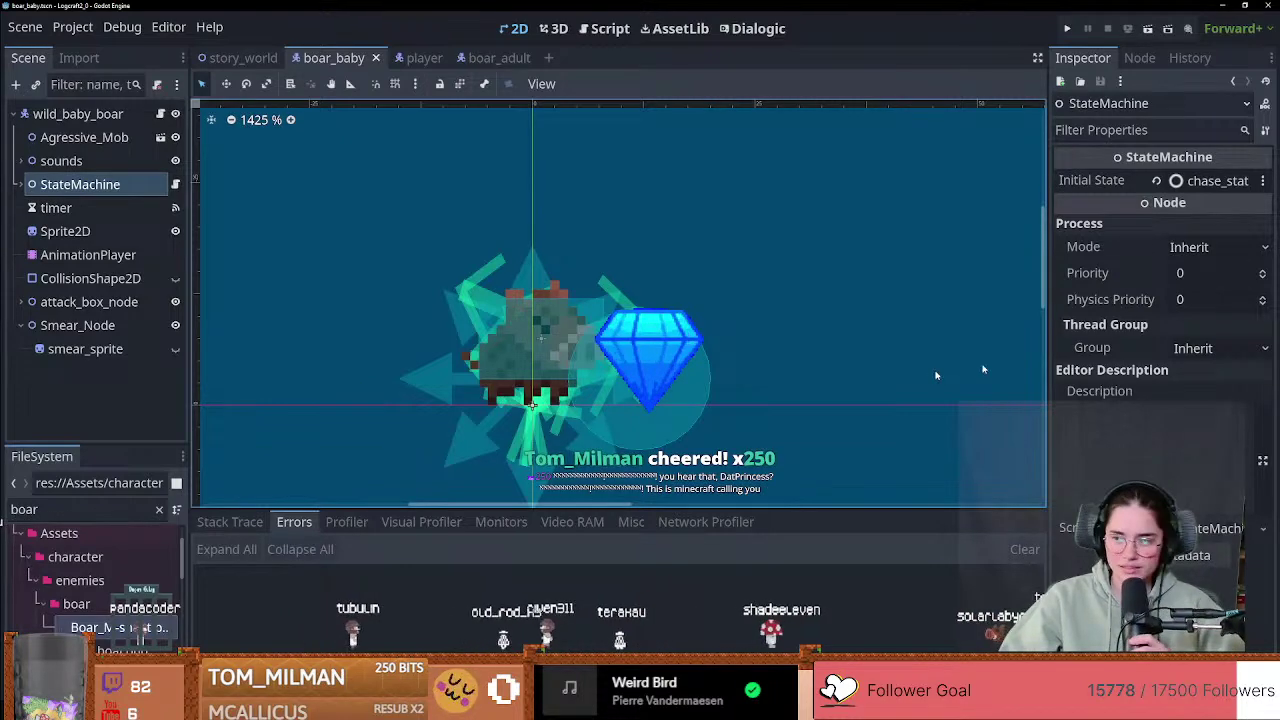
# Step: Bring up the godot_twitch_games window, move it higher over the editor and open its viewer moderation controls
pyautogui.click(320, 371)
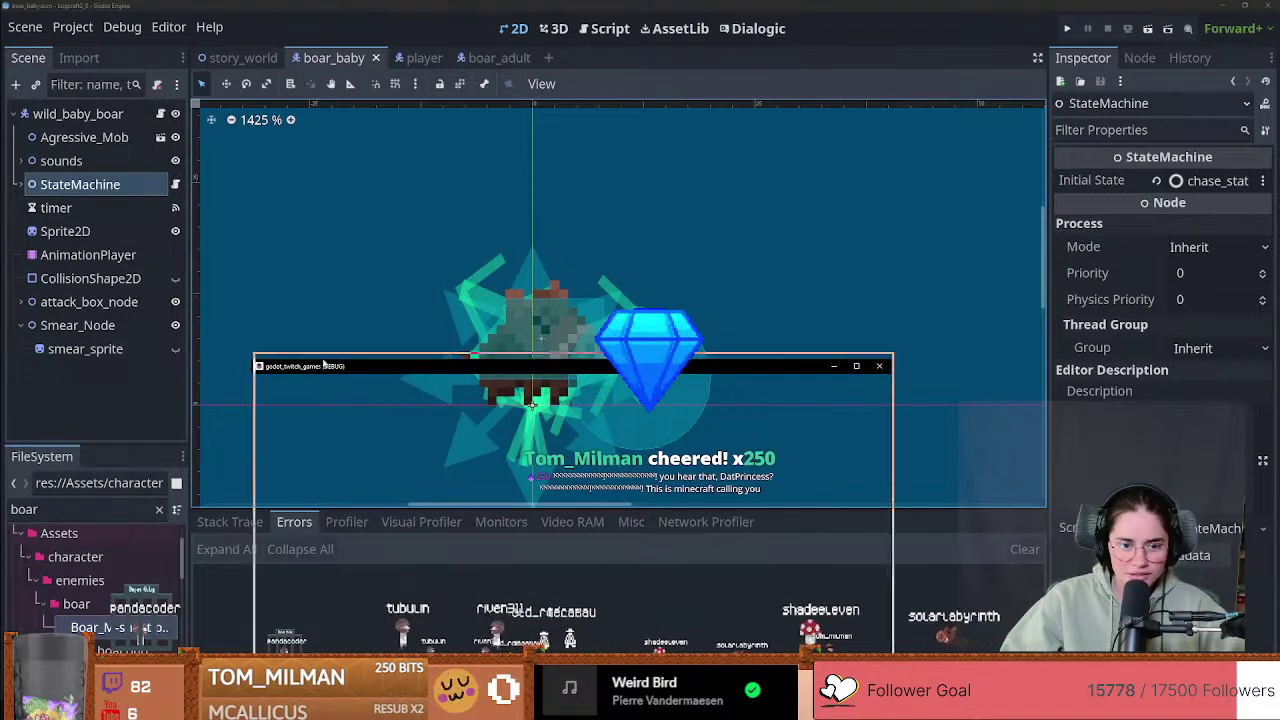
pyautogui.moveTo(323, 363); pyautogui.dragTo(323, 261)
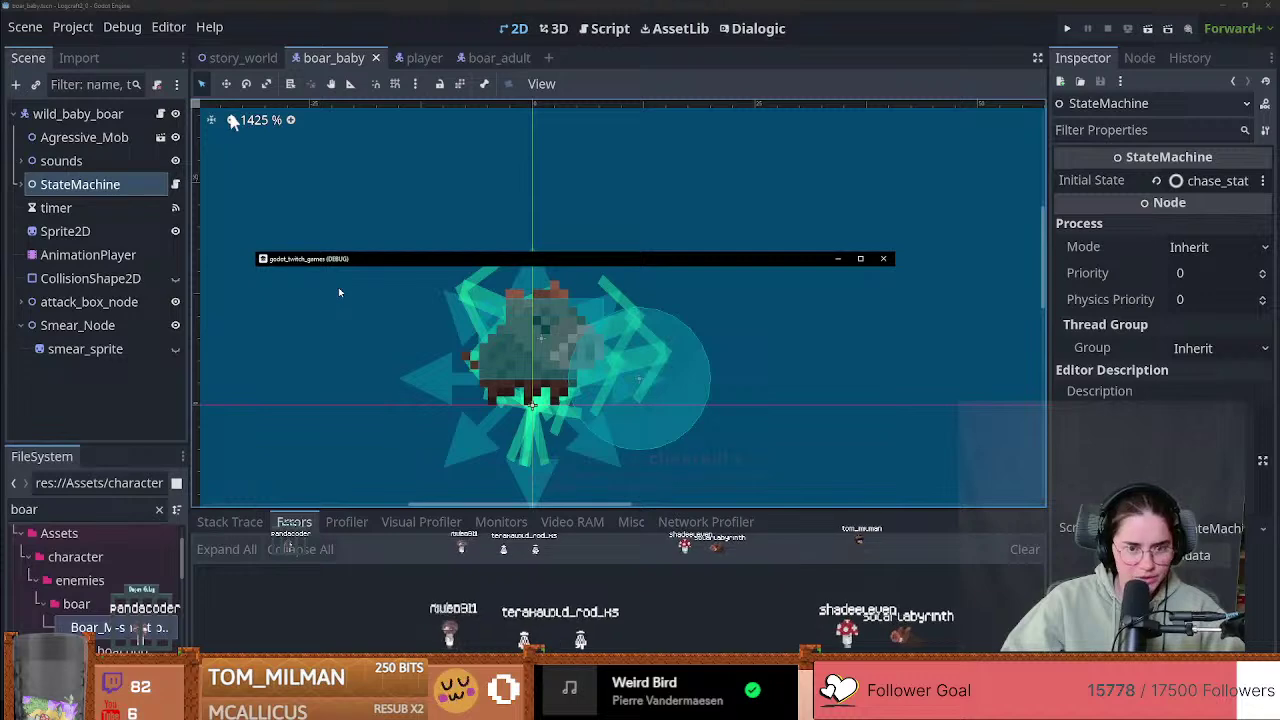
pyautogui.click(338, 287)
pyautogui.click(320, 293)
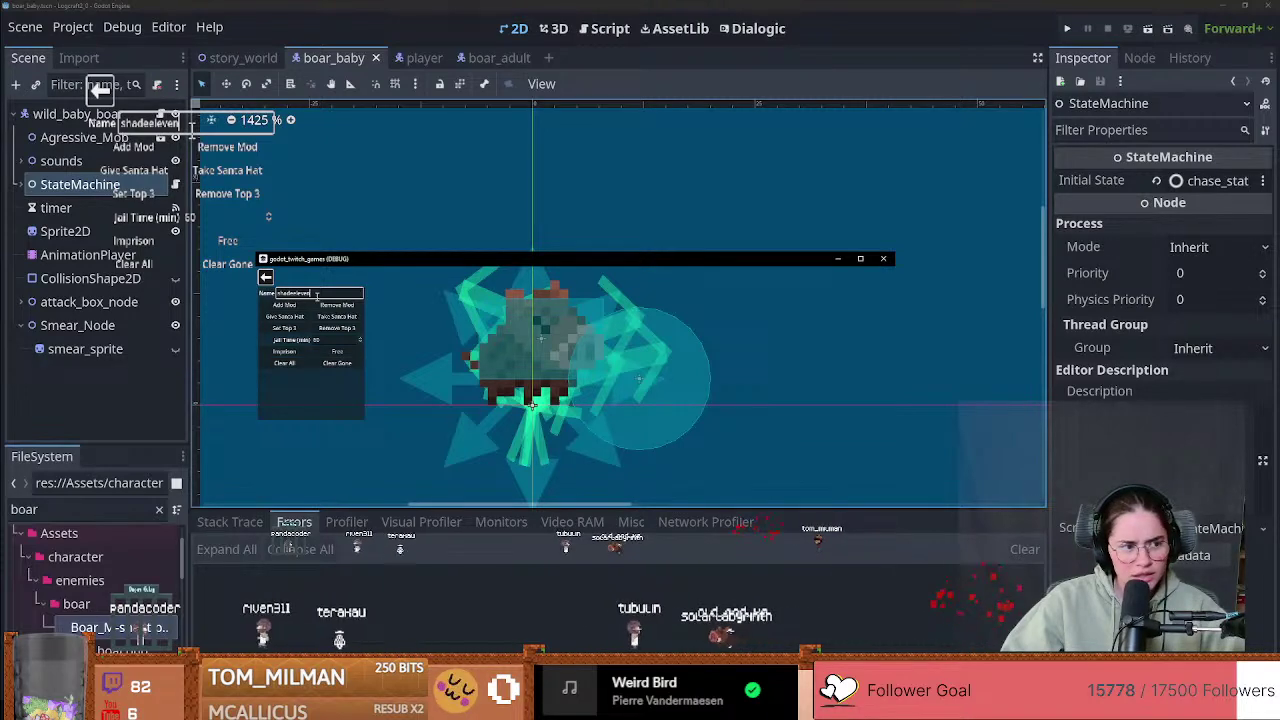
# Step: Re-enter the viewer's username in the name field and imprison that viewer with a jail time of 60 minutes
pyautogui.moveTo(317, 296); pyautogui.dragTo(278, 293)
pyautogui.write('shade')
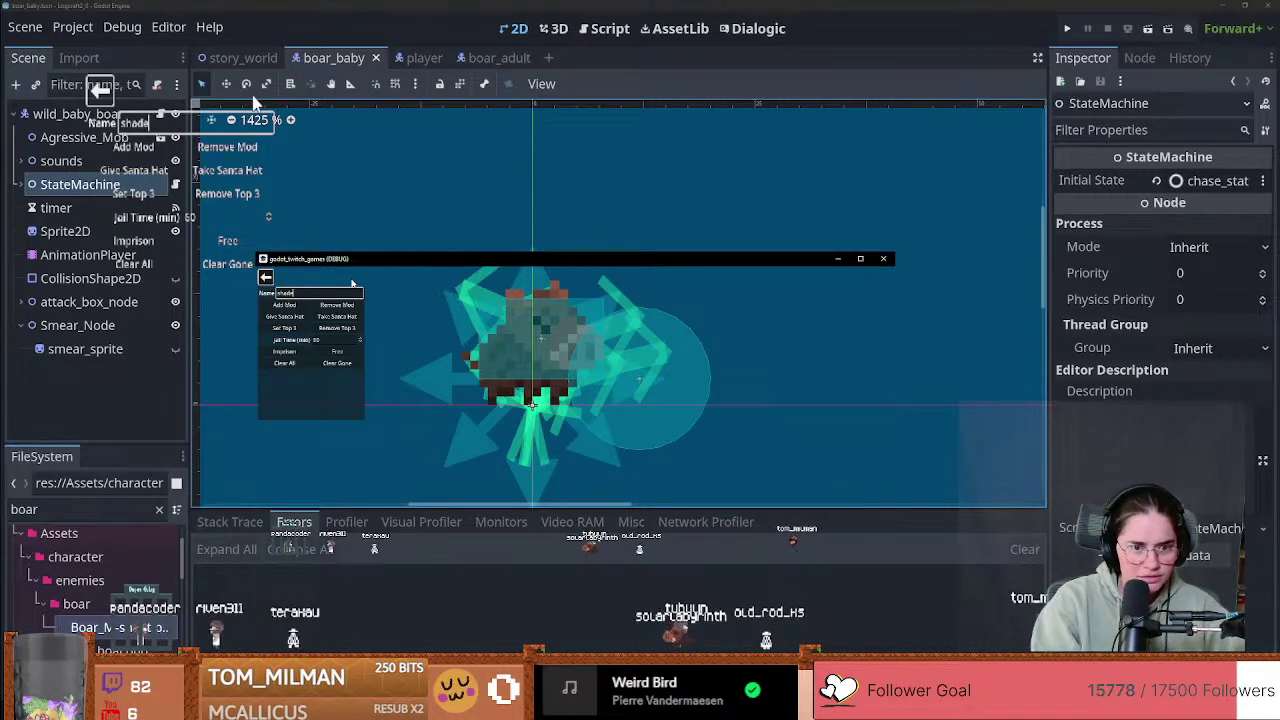
pyautogui.write('el')
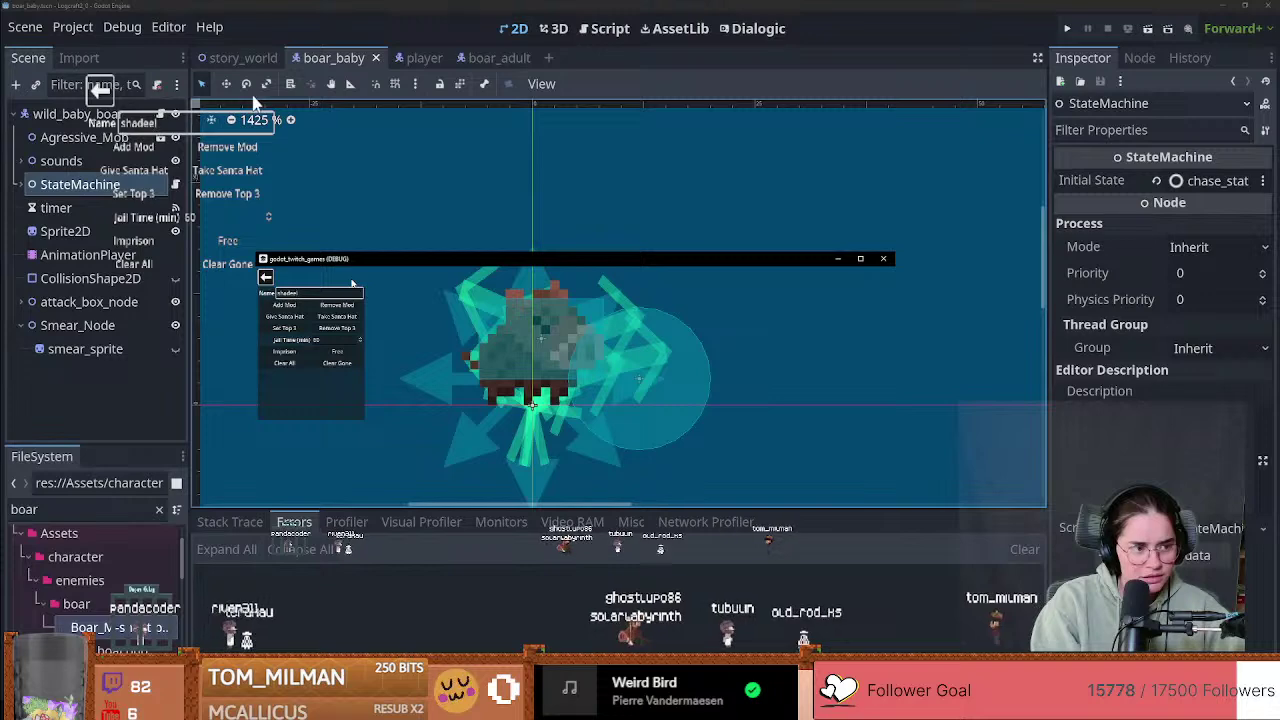
pyautogui.press('BackSpace')
pyautogui.press('BackSpace')
pyautogui.write('leven')
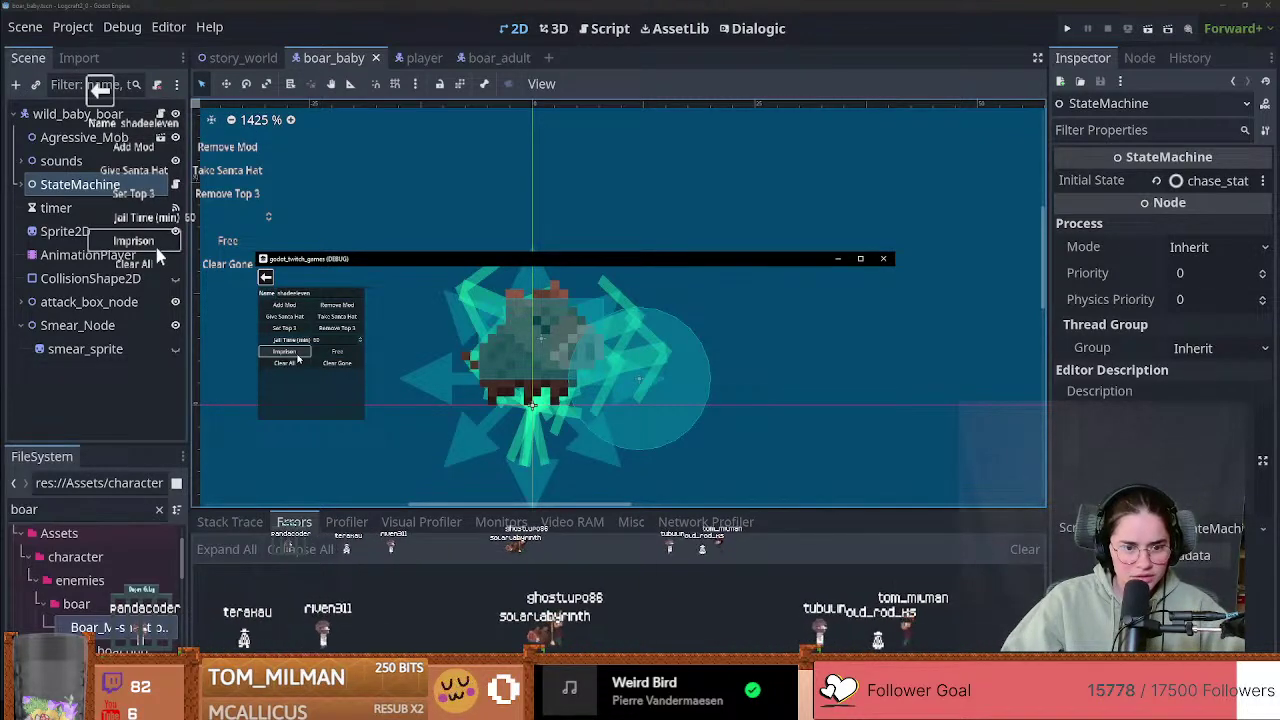
pyautogui.click(296, 355)
pyautogui.click(296, 355)
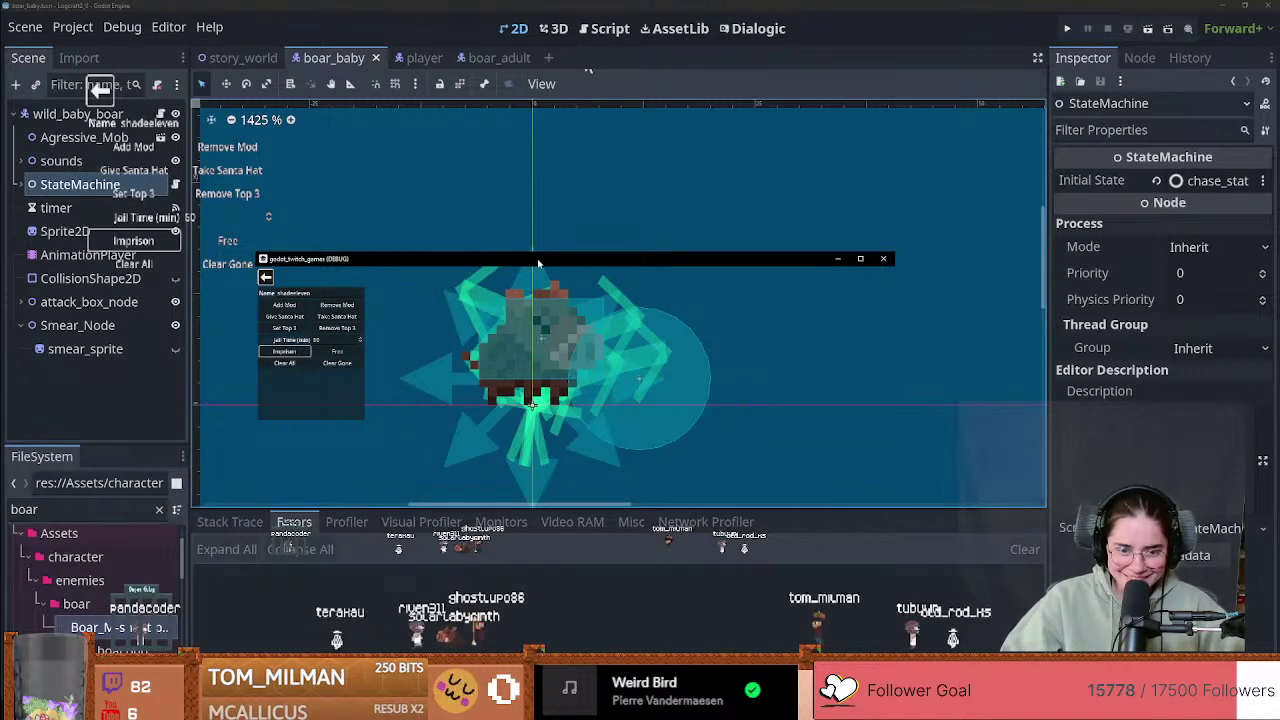
# Step: Move the godot_twitch_games window aside and back, edit the jail time and imprison the same viewer again
pyautogui.moveTo(542, 261); pyautogui.dragTo(0, 261)
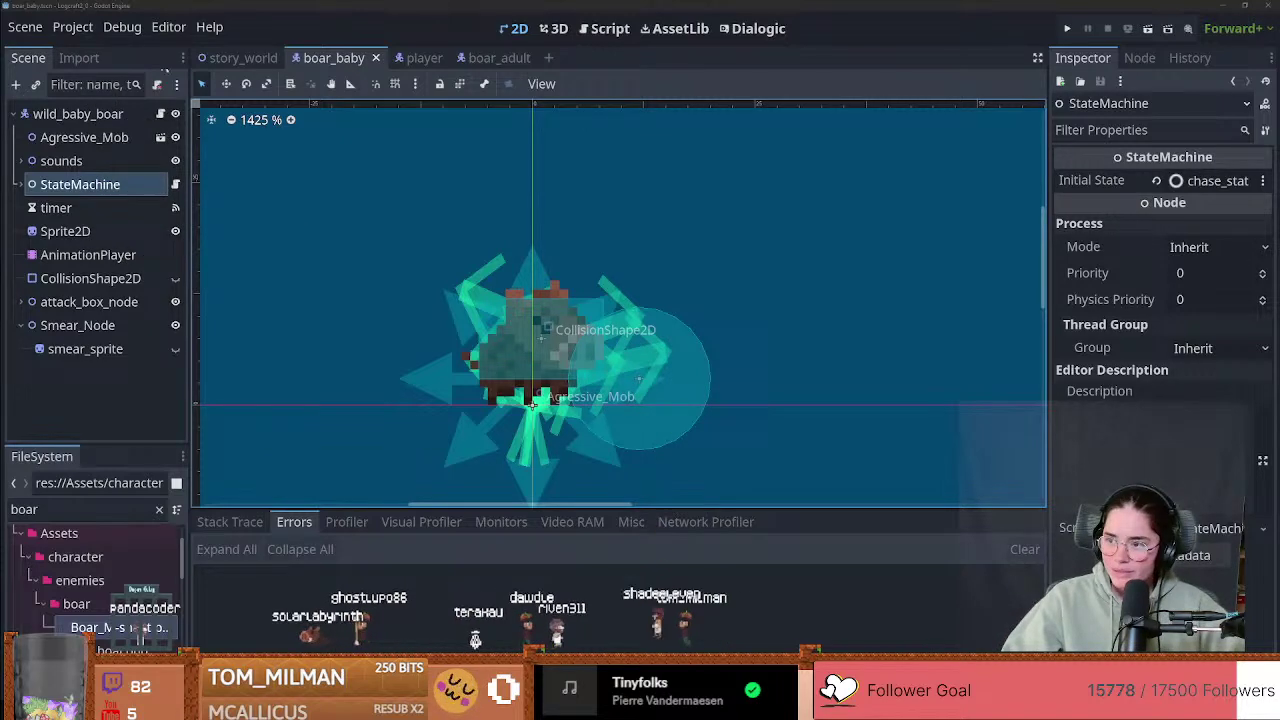
pyautogui.moveTo(0, 263); pyautogui.dragTo(433, 263)
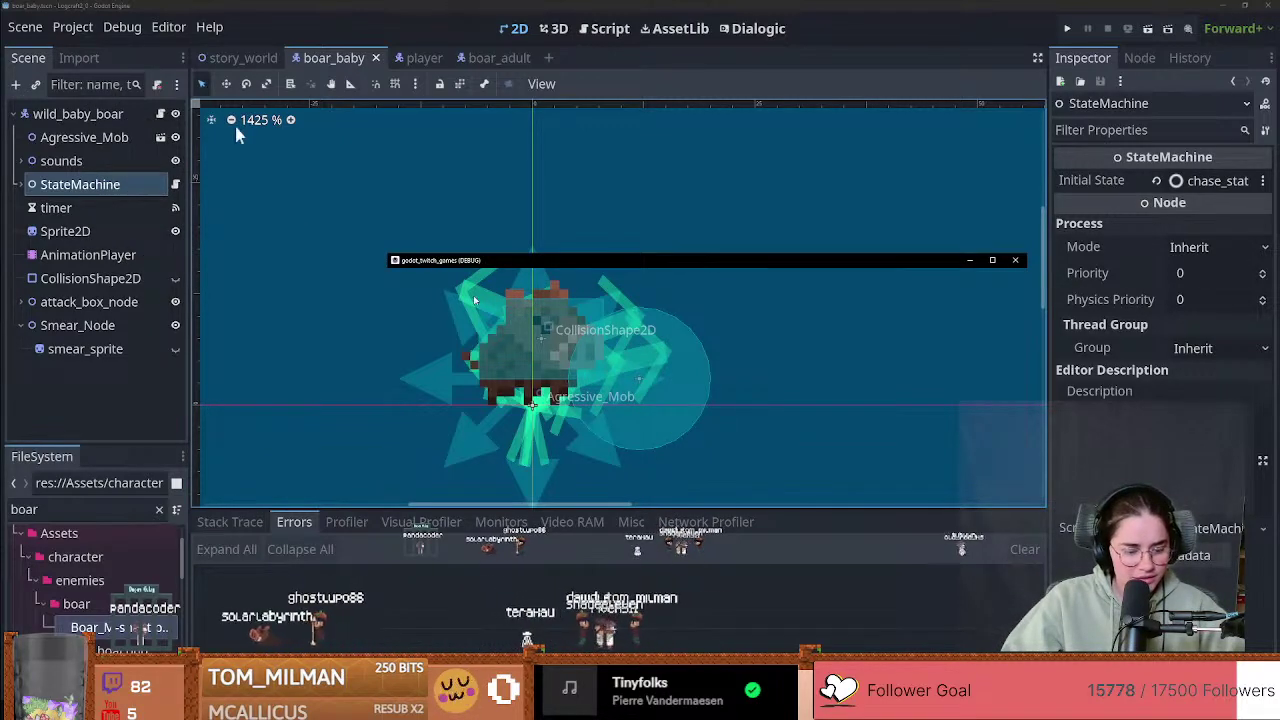
pyautogui.click(481, 341)
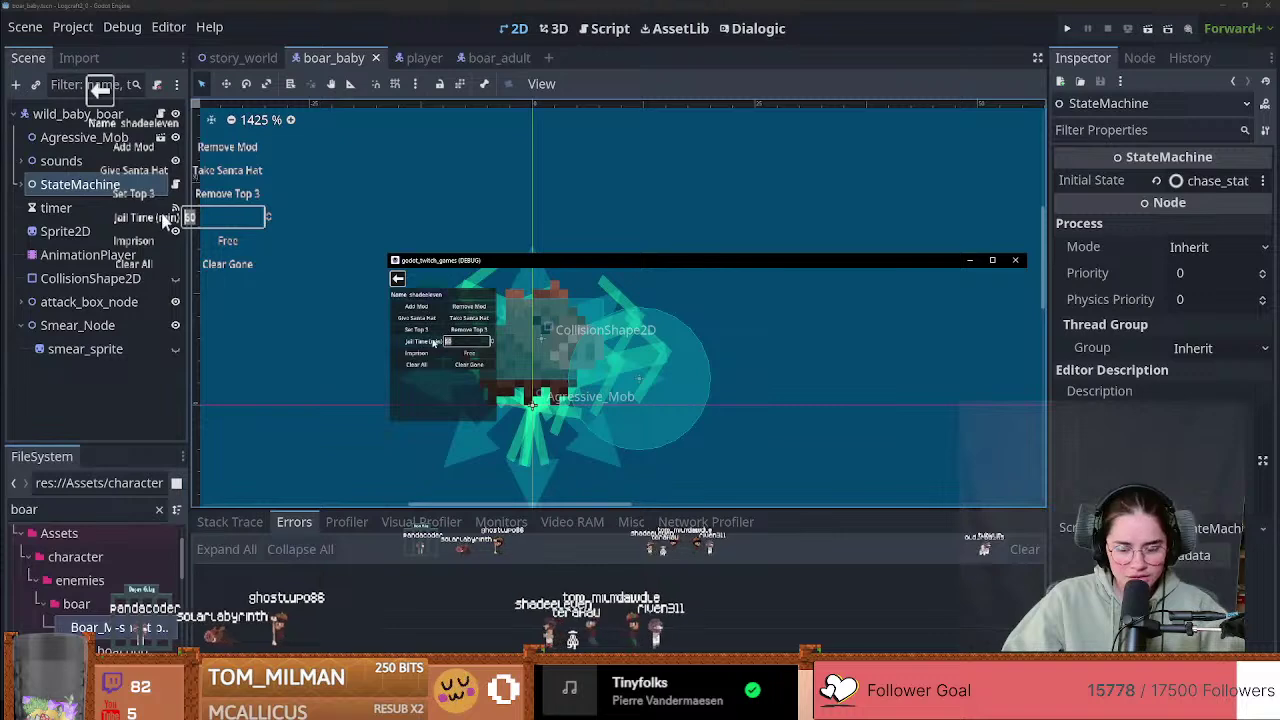
pyautogui.click(416, 354)
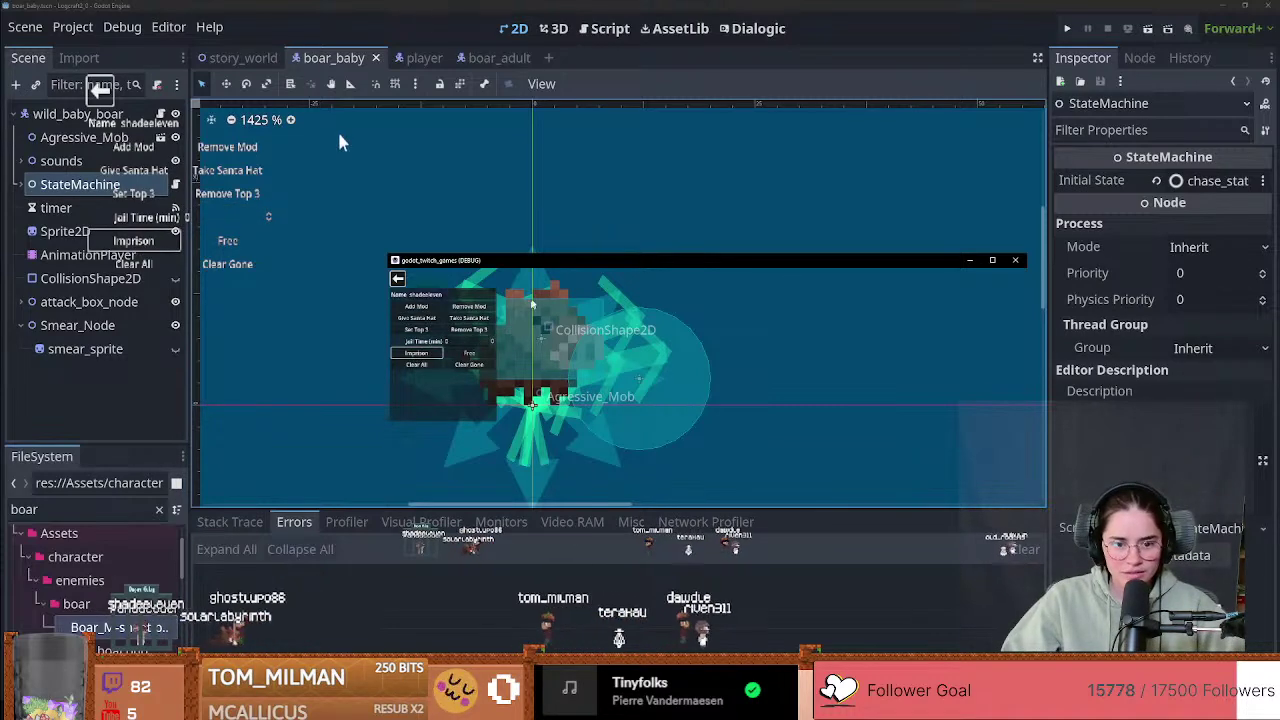
# Step: Enter another viewer's username in the name field, close the moderation controls and switch back to the Godot editor
pyautogui.click(238, 98)
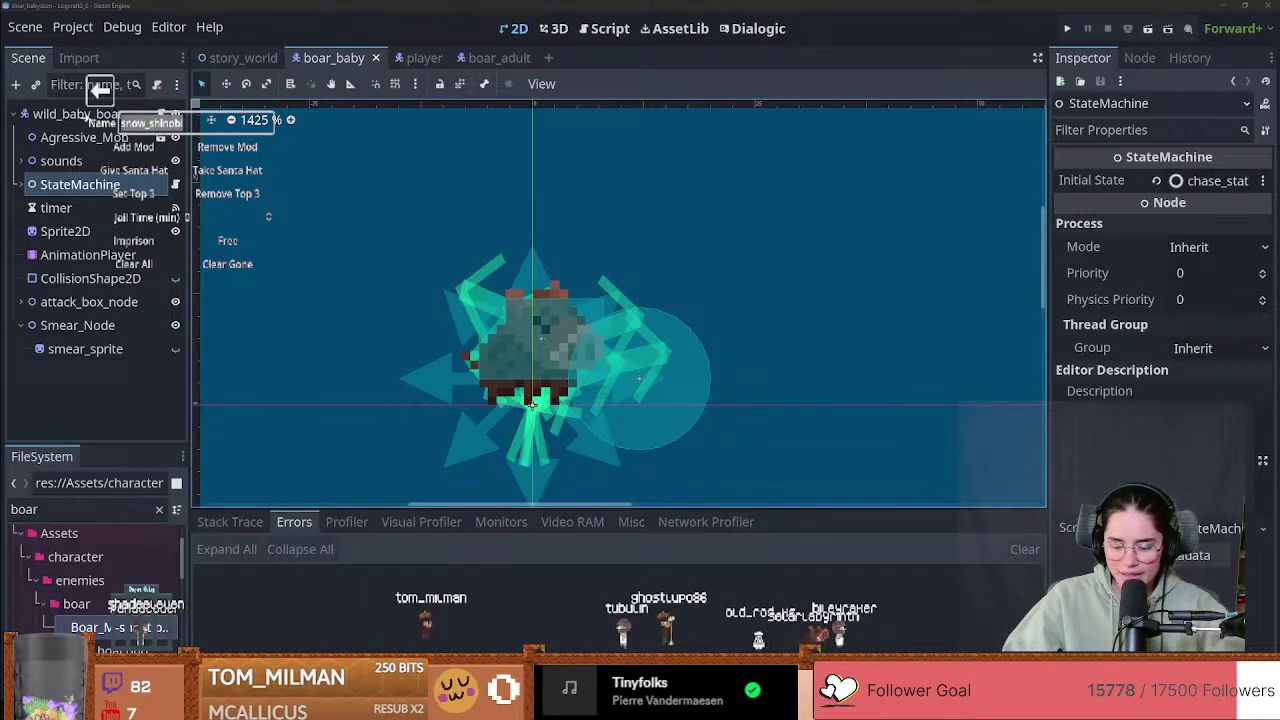
pyautogui.click(100, 90)
pyautogui.click(803, 334)
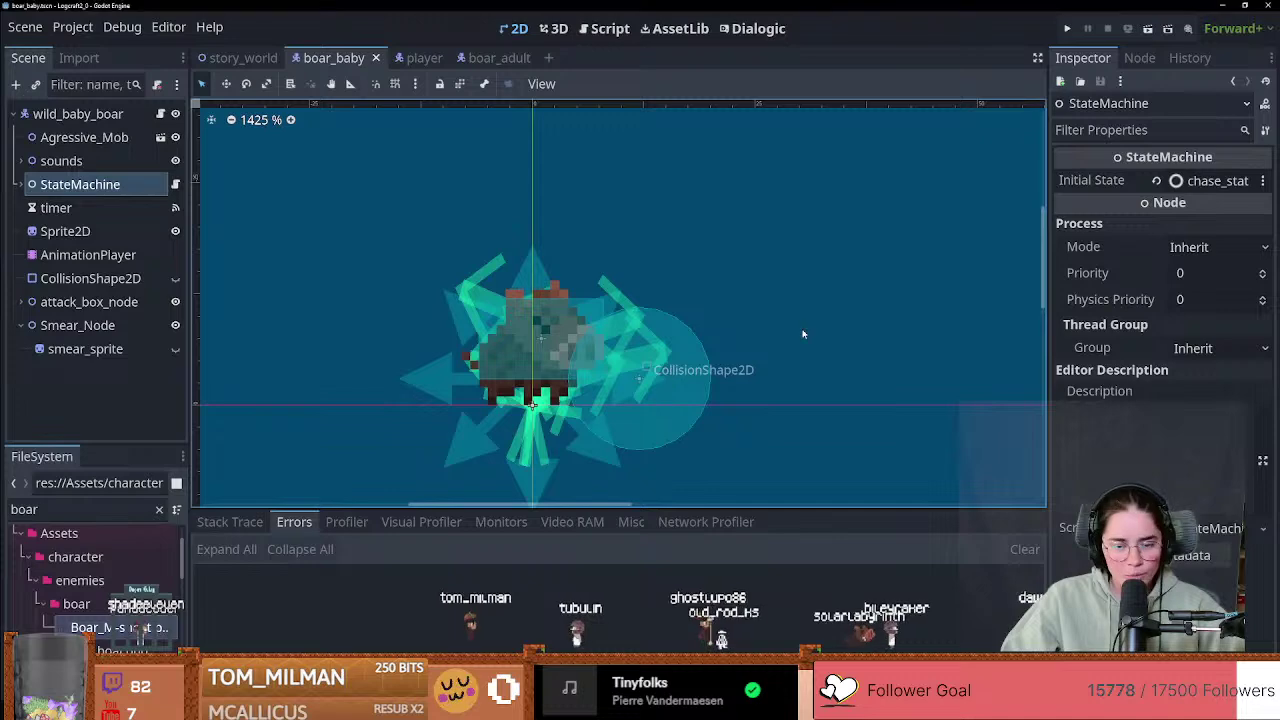
# Step: Look over the baby boar's sprite and collision shapes in the viewport
pyautogui.scroll(2, 720, 420)
pyautogui.moveTo(609, 428); pyautogui.dragTo(583, 435, button='middle')
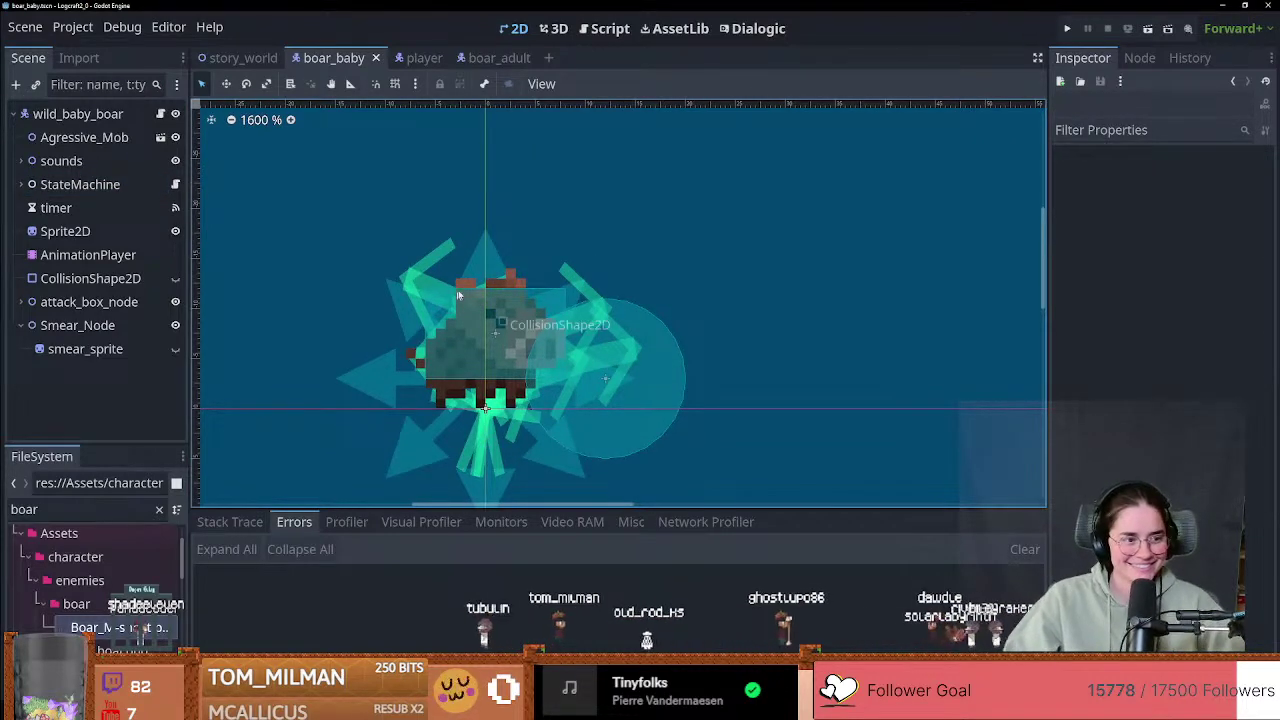
pyautogui.scroll(4, 454, 327)
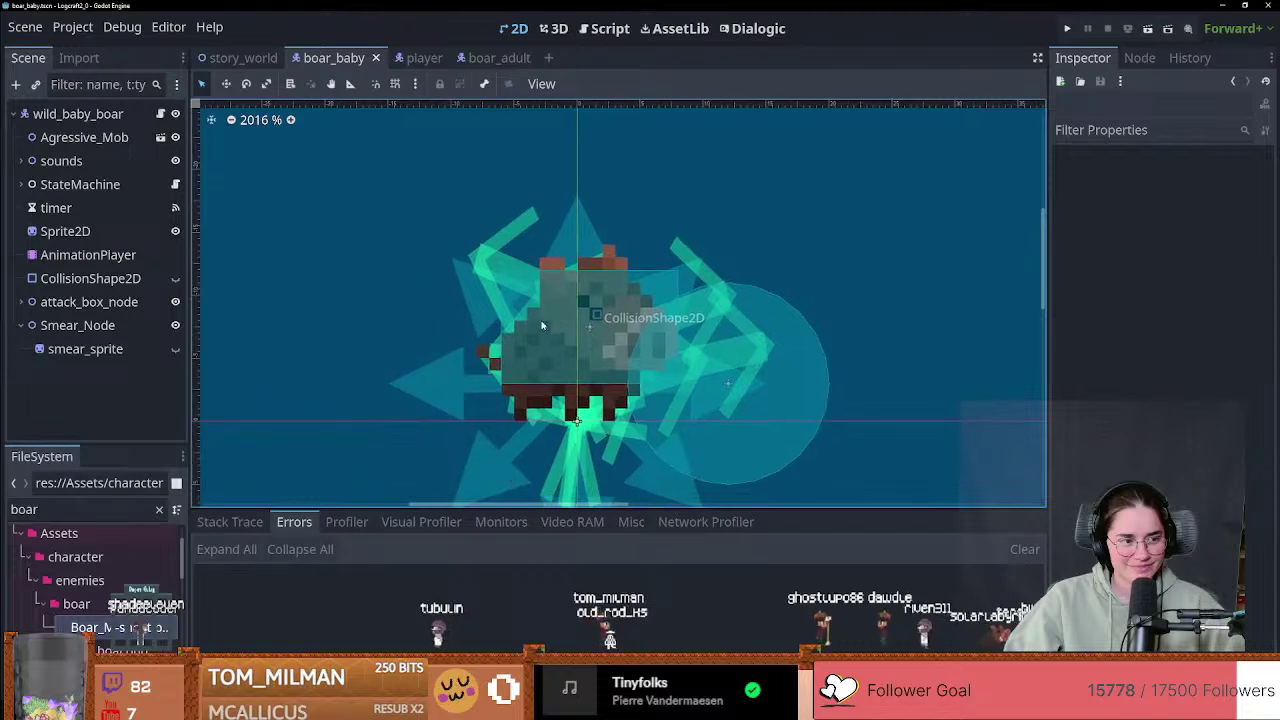
pyautogui.scroll(-7, 420, 320)
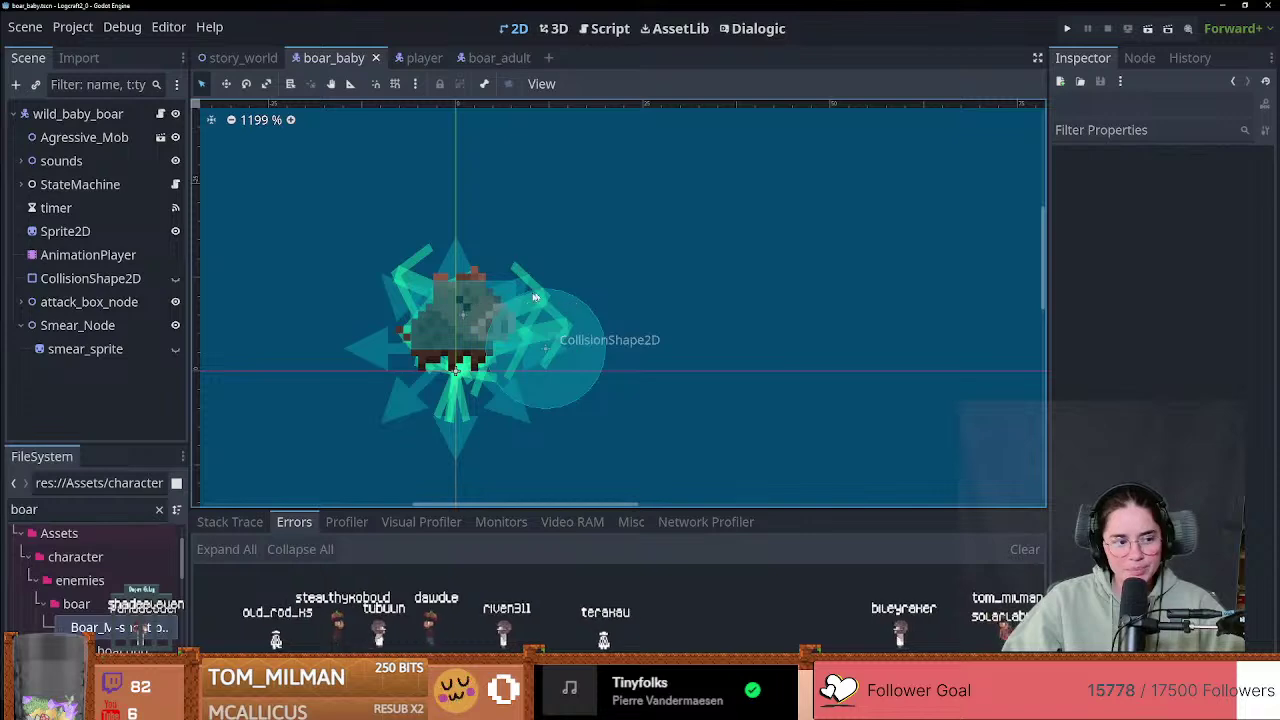
pyautogui.scroll(4, 456, 371)
pyautogui.moveTo(456, 371); pyautogui.dragTo(518, 426, button='middle')
pyautogui.scroll(-4, 534, 356)
pyautogui.scroll(-4, 392, 408)
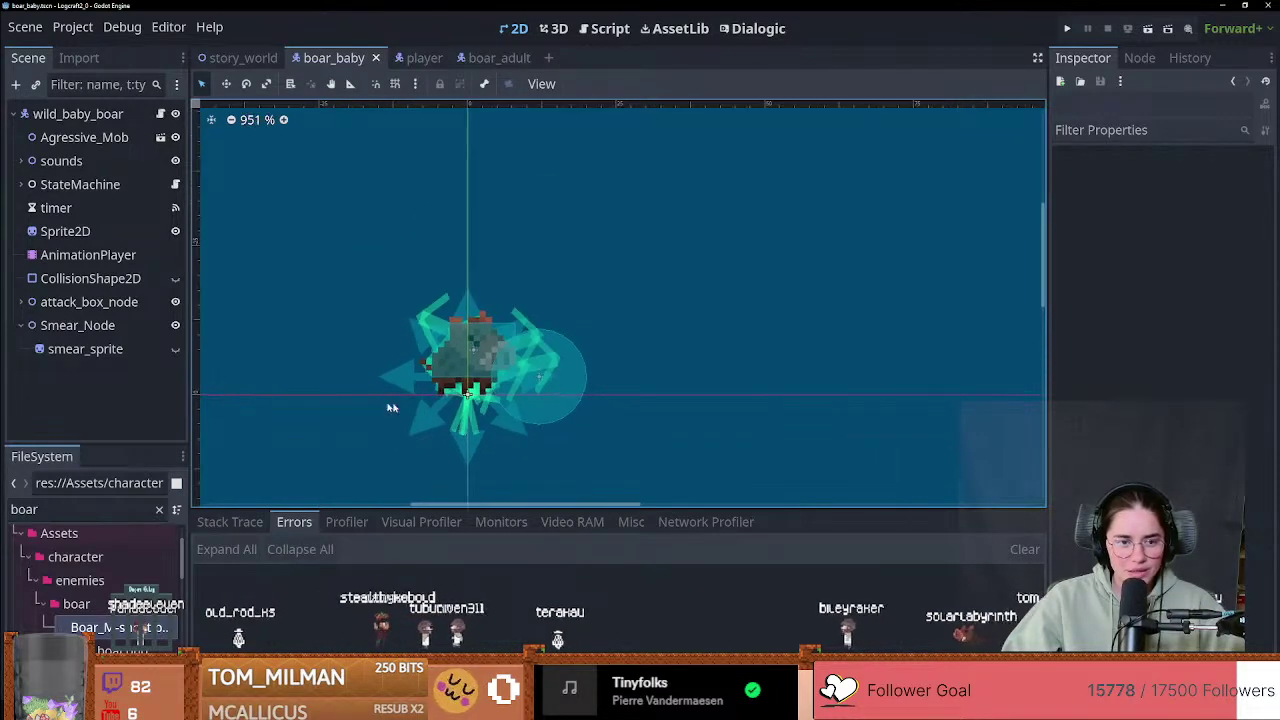
# Step: Enlarge the scene tree area of boar_baby, collapse Smear_Node and select the wild_baby_boar root node
pyautogui.moveTo(98, 442); pyautogui.dragTo(97, 505)
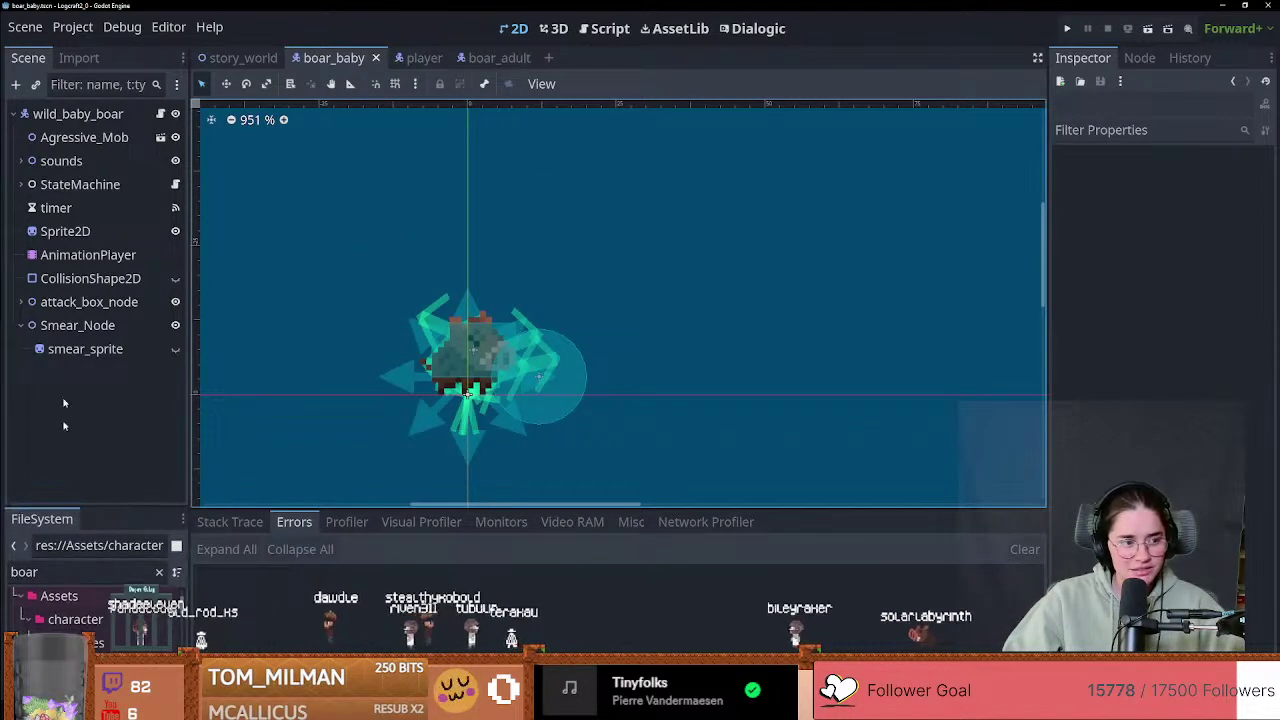
pyautogui.click(21, 326)
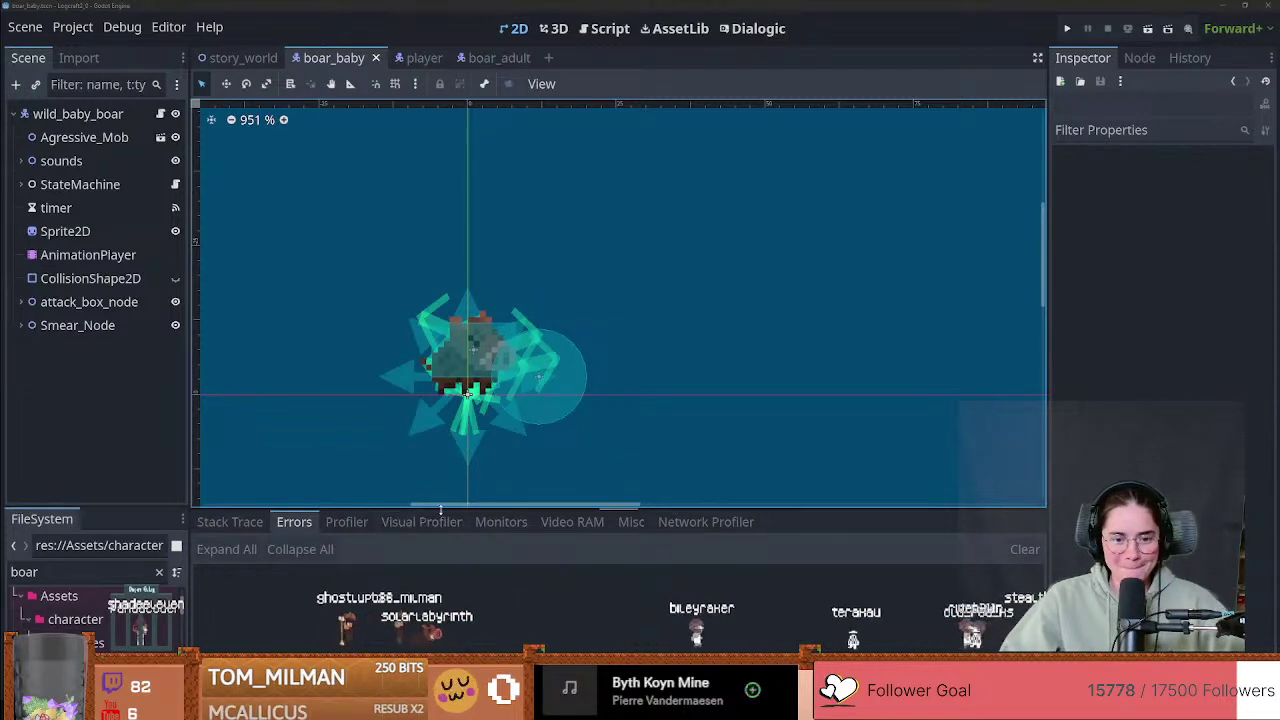
pyautogui.click(77, 113)
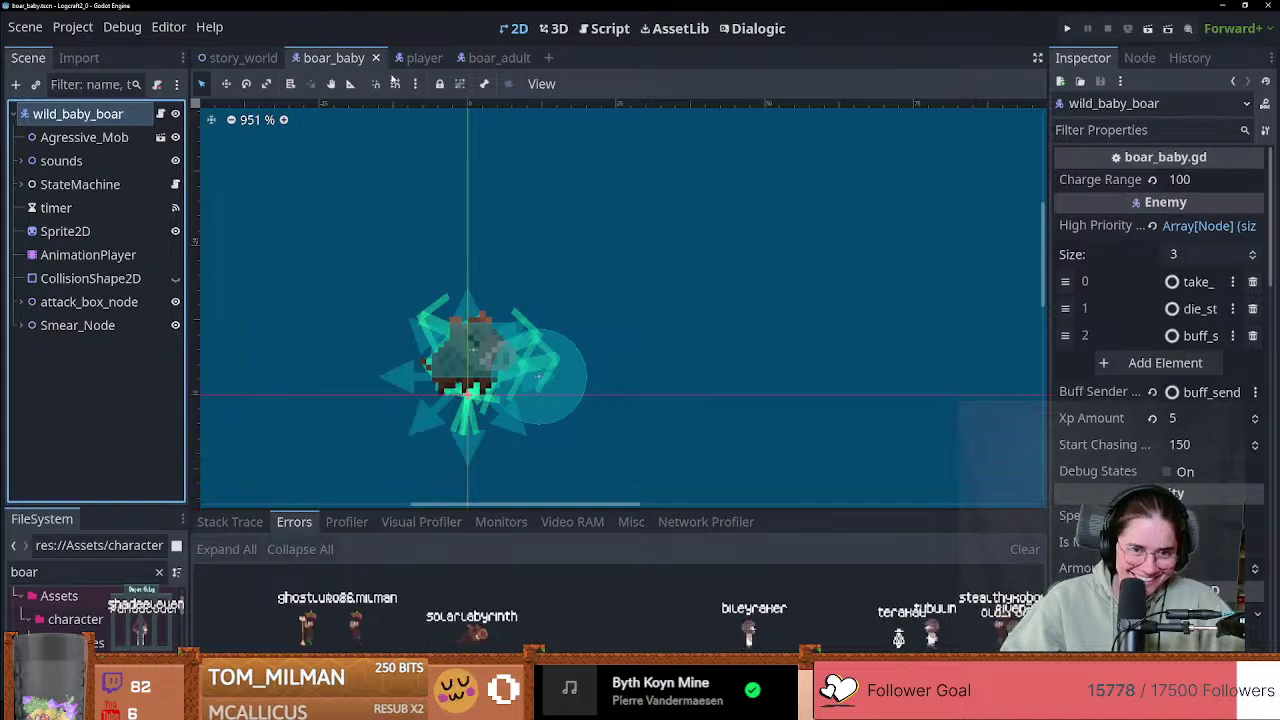
# Step: Switch to the player scene, collapse the water_mask node and enlarge the scene tree area in width and height
pyautogui.click(417, 57)
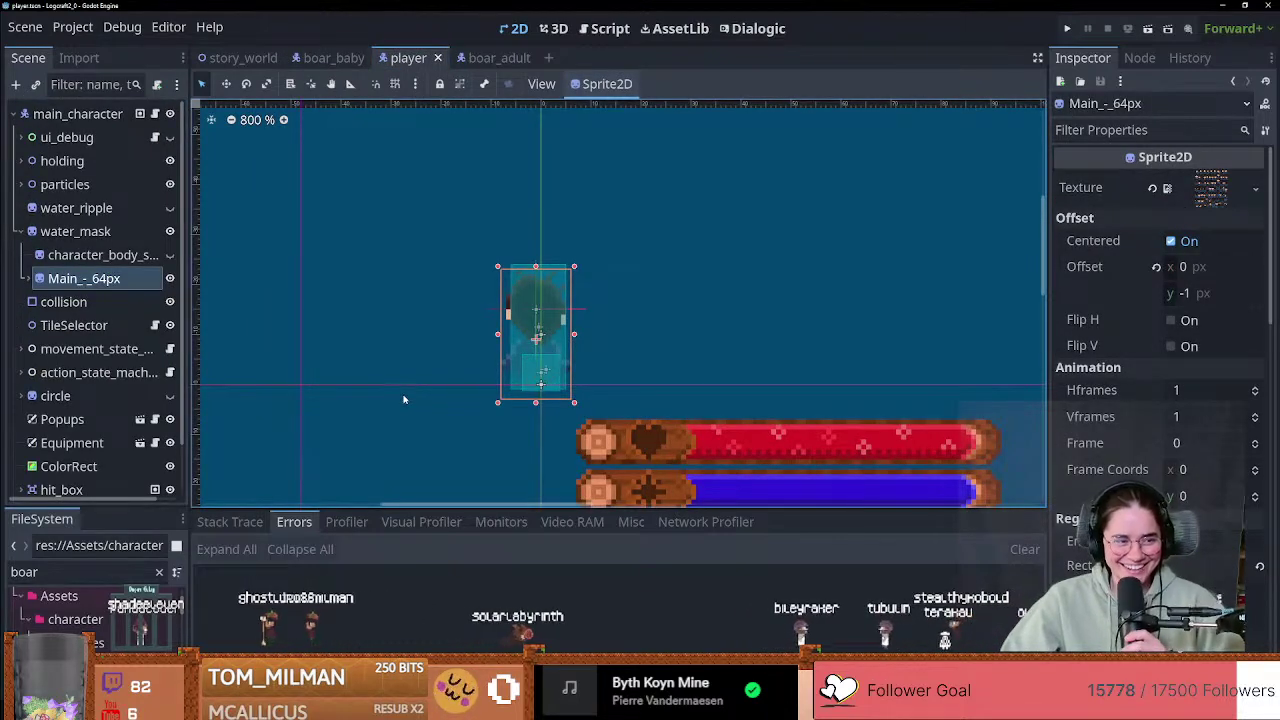
pyautogui.click(20, 231)
pyautogui.scroll(-1, 40, 345)
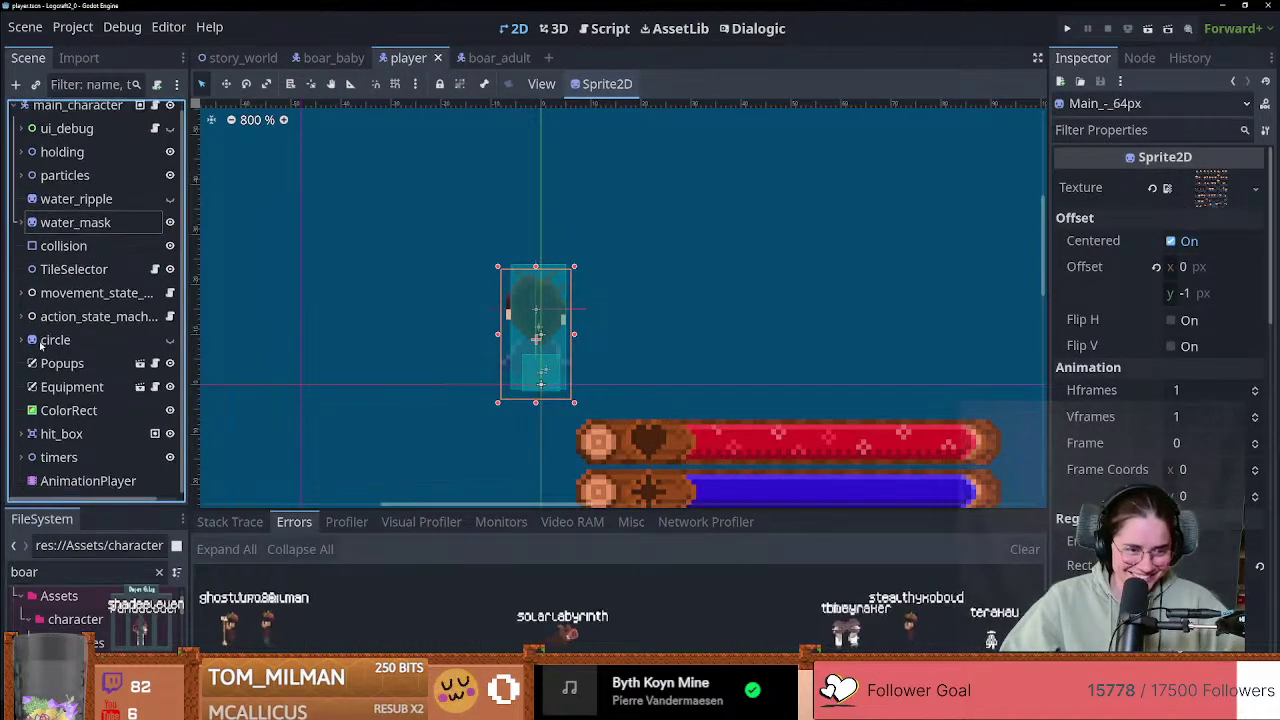
pyautogui.scroll(1, 45, 348)
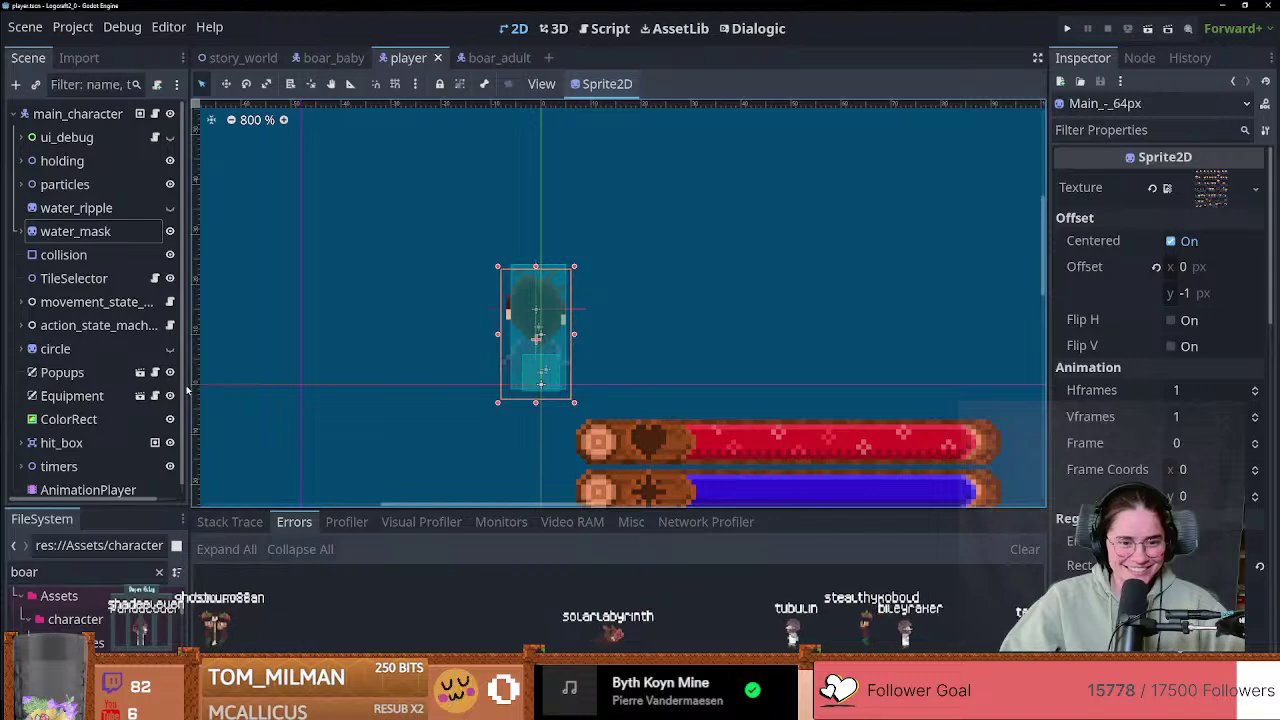
pyautogui.moveTo(186, 390); pyautogui.dragTo(258, 390)
pyautogui.moveTo(200, 509); pyautogui.dragTo(200, 603)
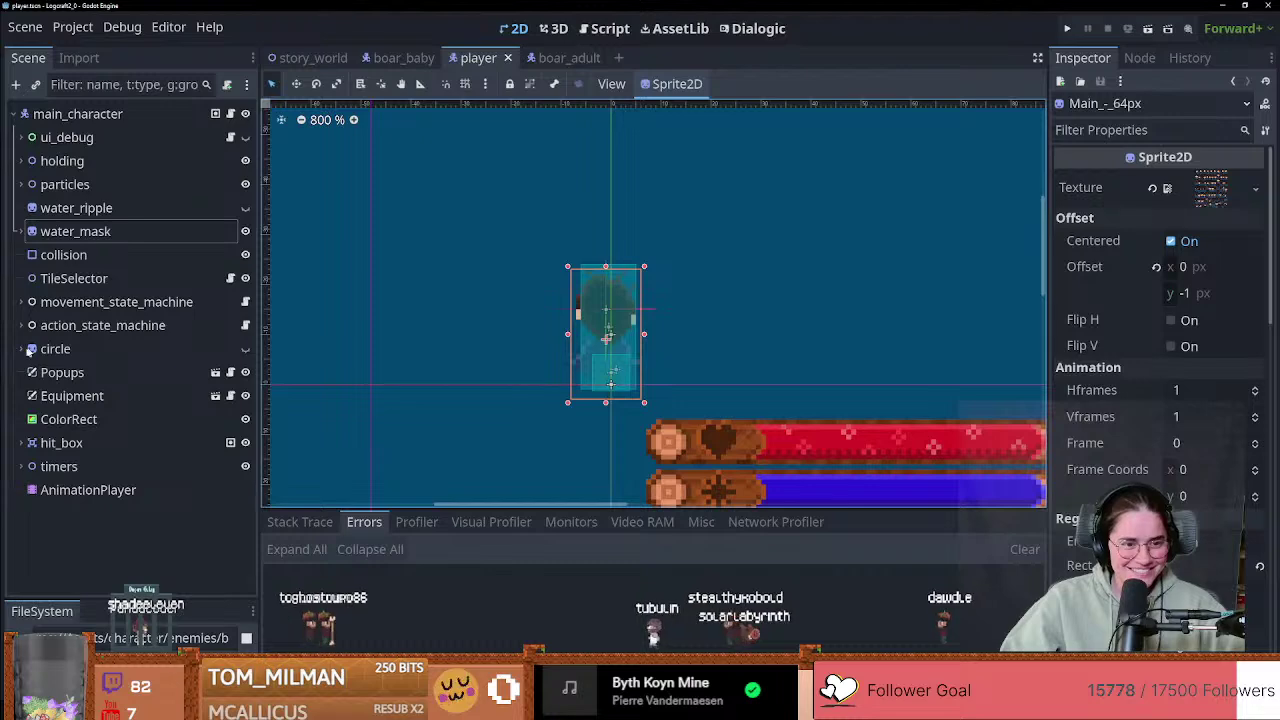
# Step: Select the player scene's AnimationPlayer, choose the idle_left animation, play it and stop playback
pyautogui.click(88, 490)
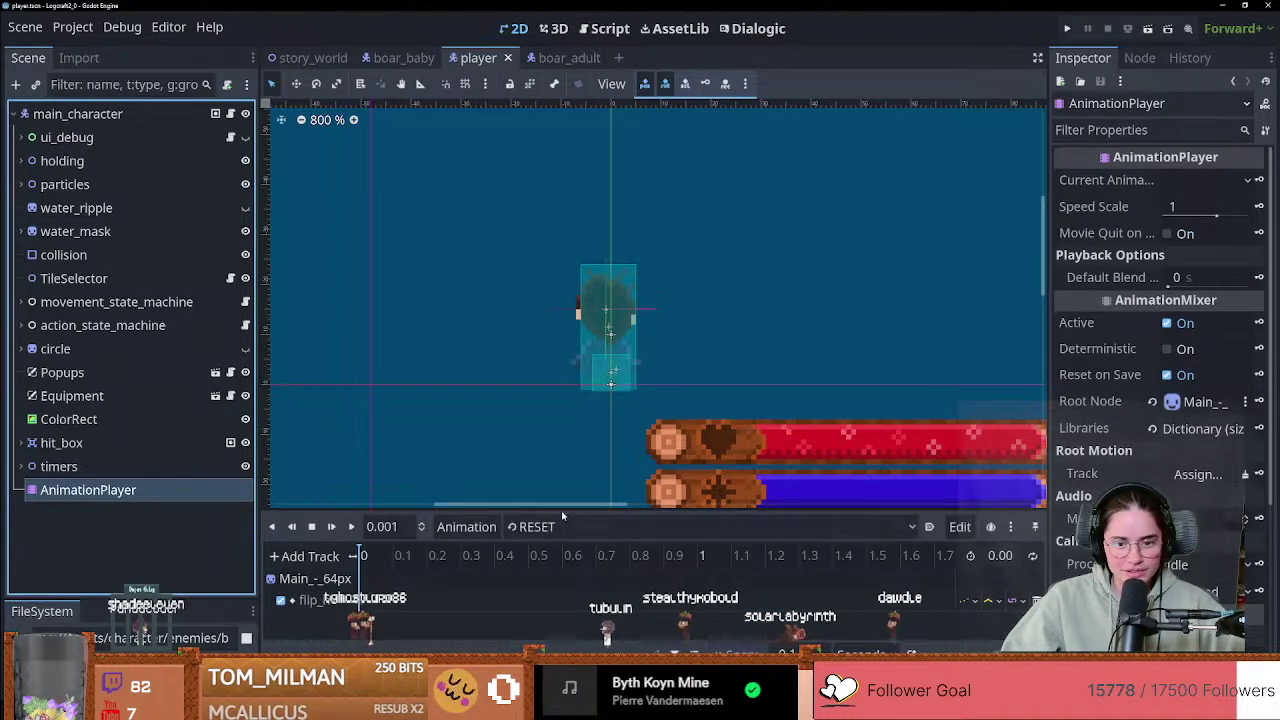
pyautogui.scroll(3, 591, 457)
pyautogui.click(536, 526)
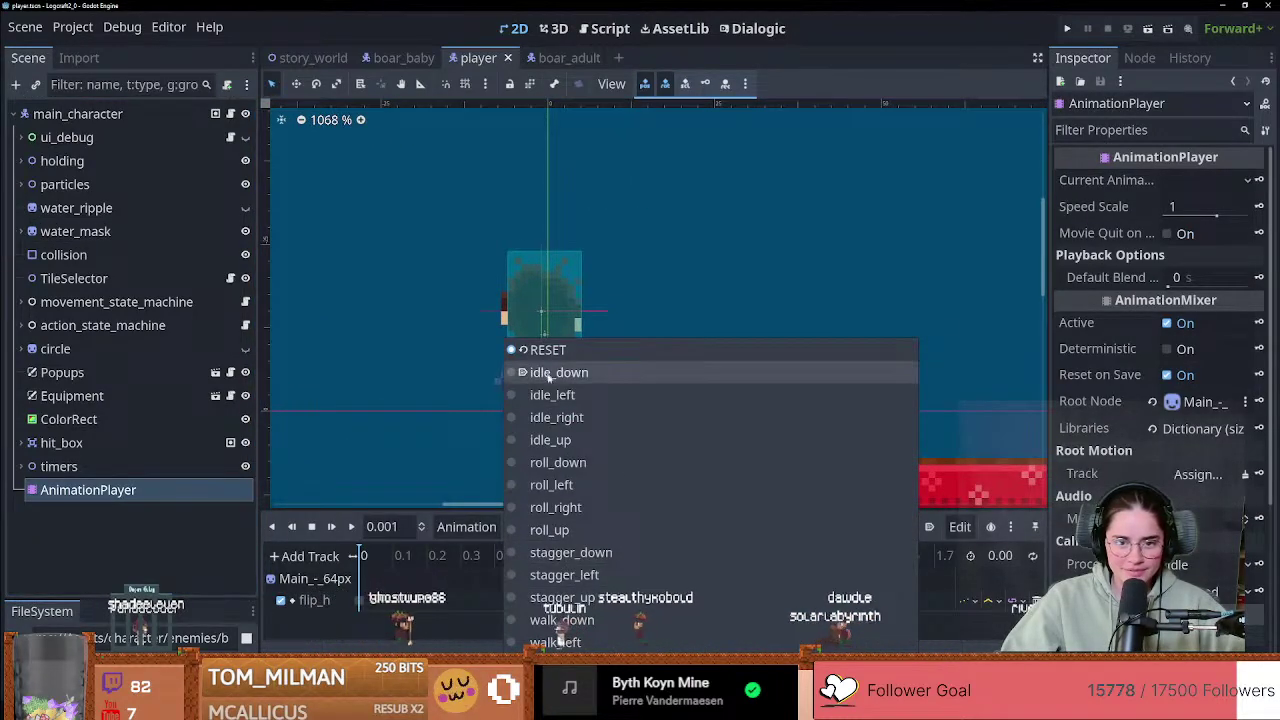
pyautogui.click(552, 395)
pyautogui.click(351, 526)
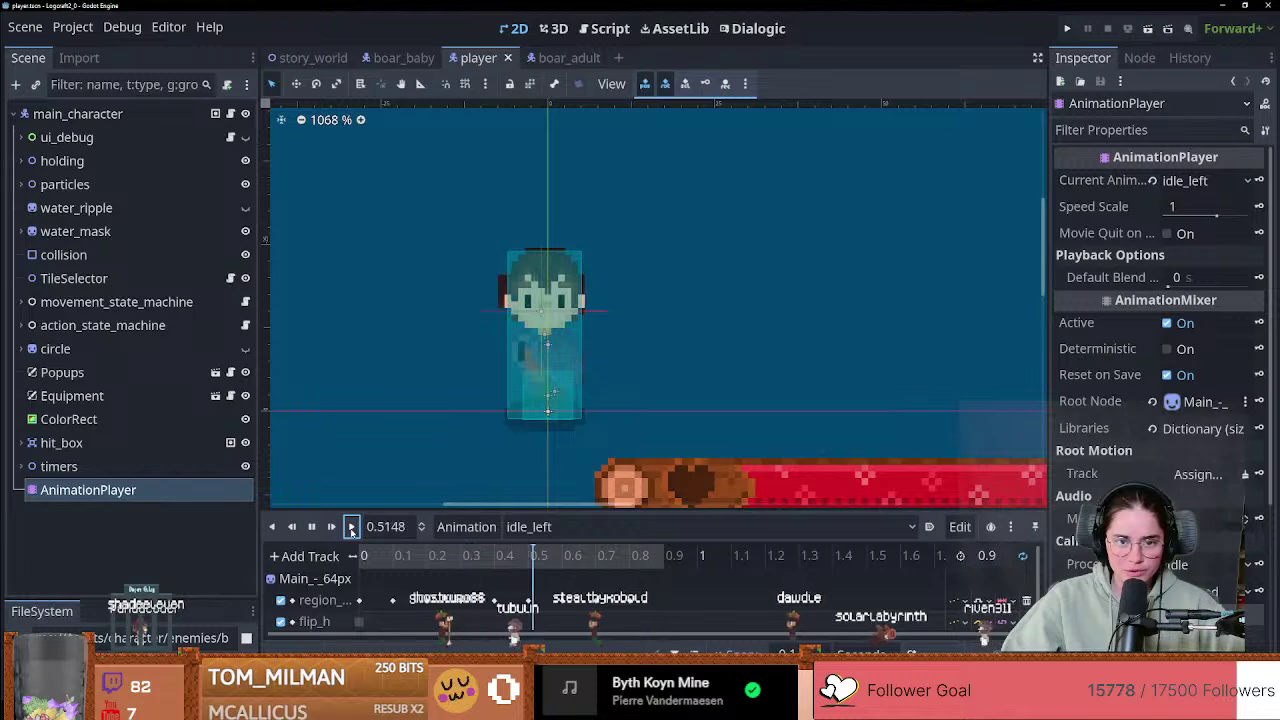
pyautogui.click(311, 526)
# Step: Preview the player's idle_down animation and examine the sprite closely in the viewport
pyautogui.click(536, 526)
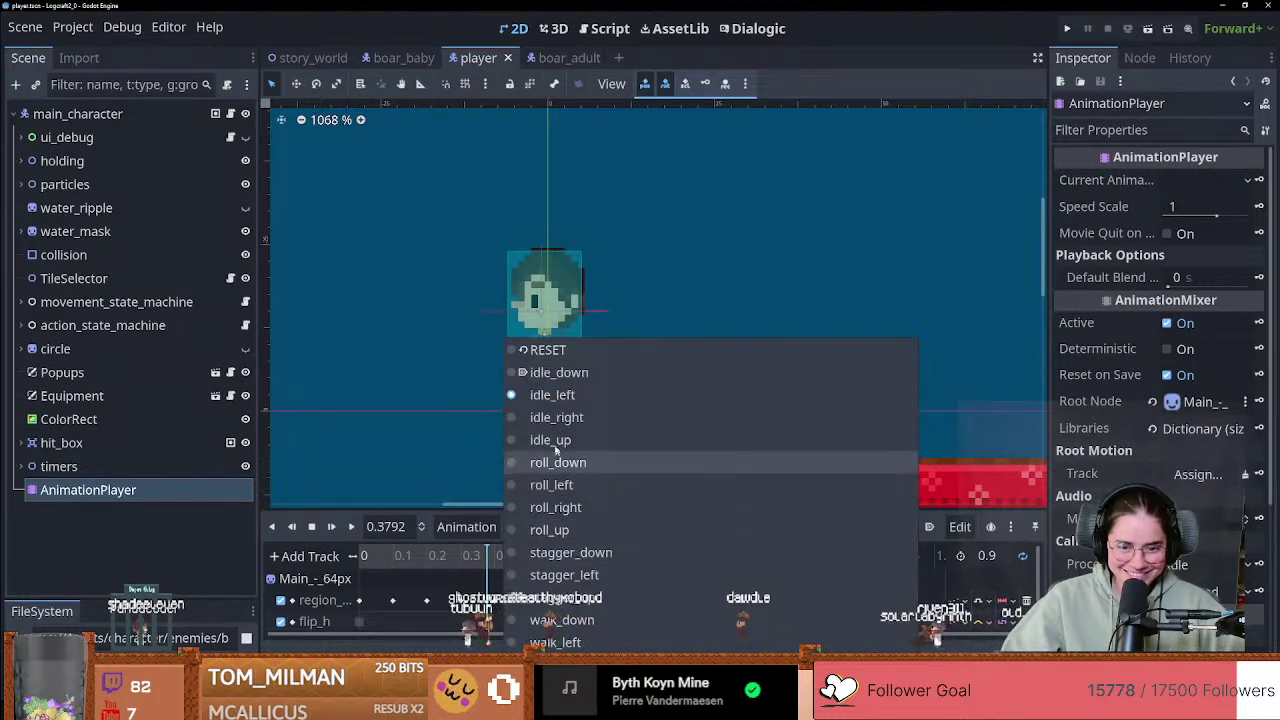
pyautogui.click(545, 372)
pyautogui.click(331, 526)
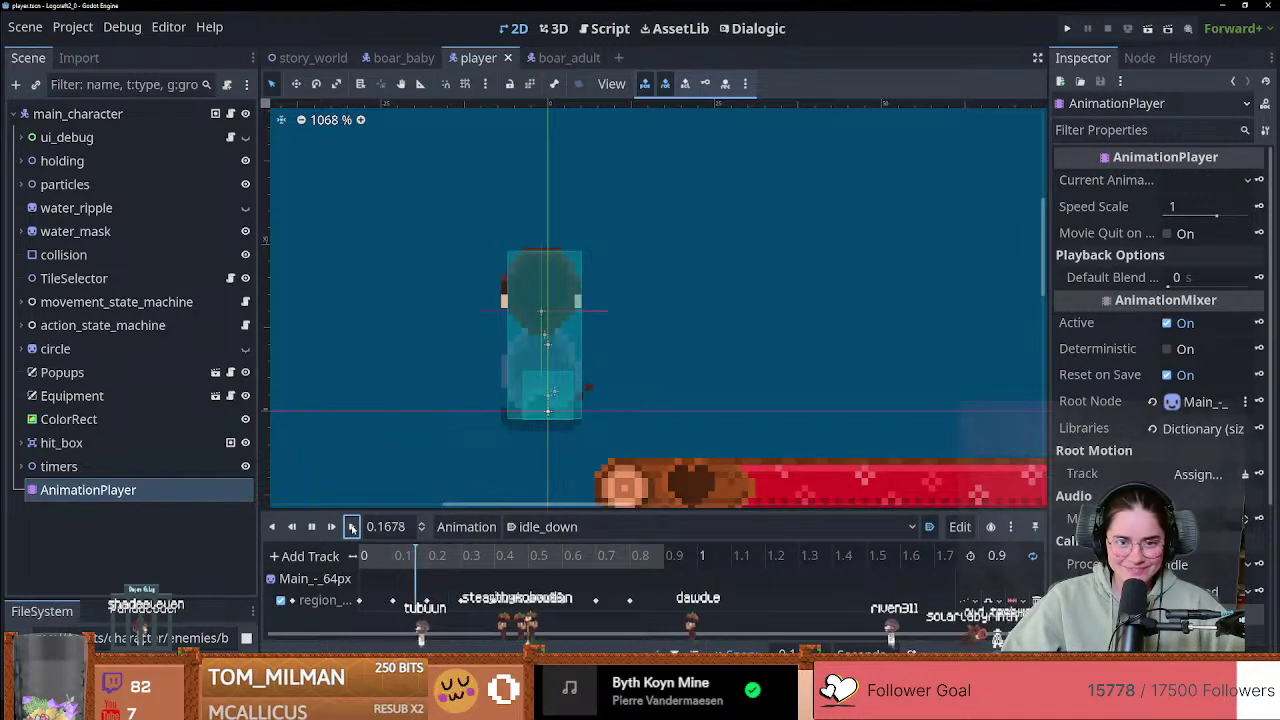
pyautogui.scroll(1, 693, 377)
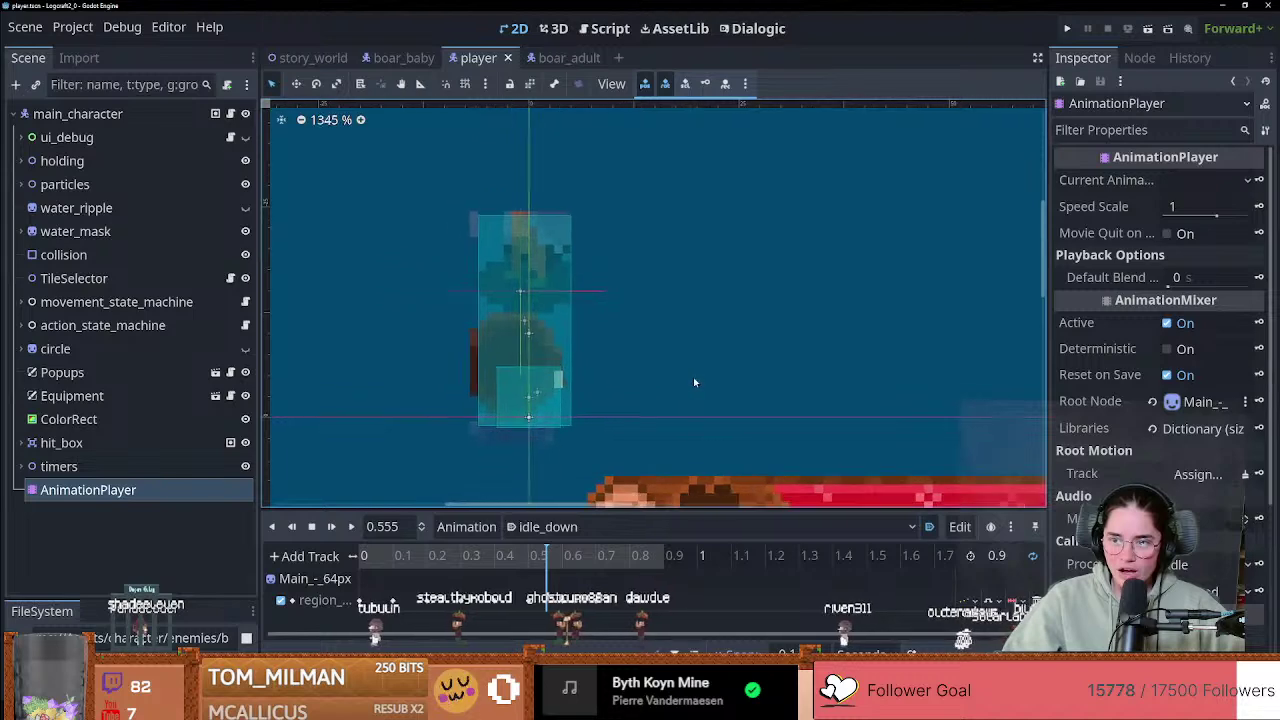
pyautogui.scroll(-3, 540, 417)
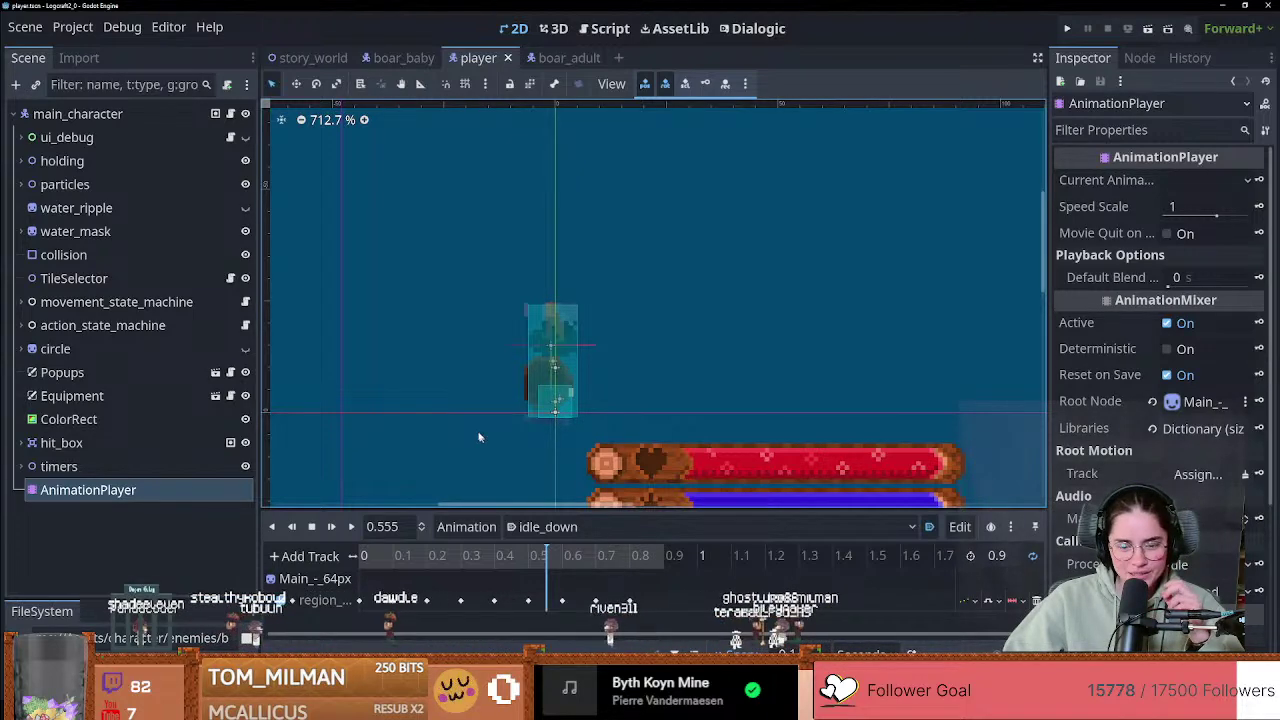
pyautogui.scroll(2, 521, 441)
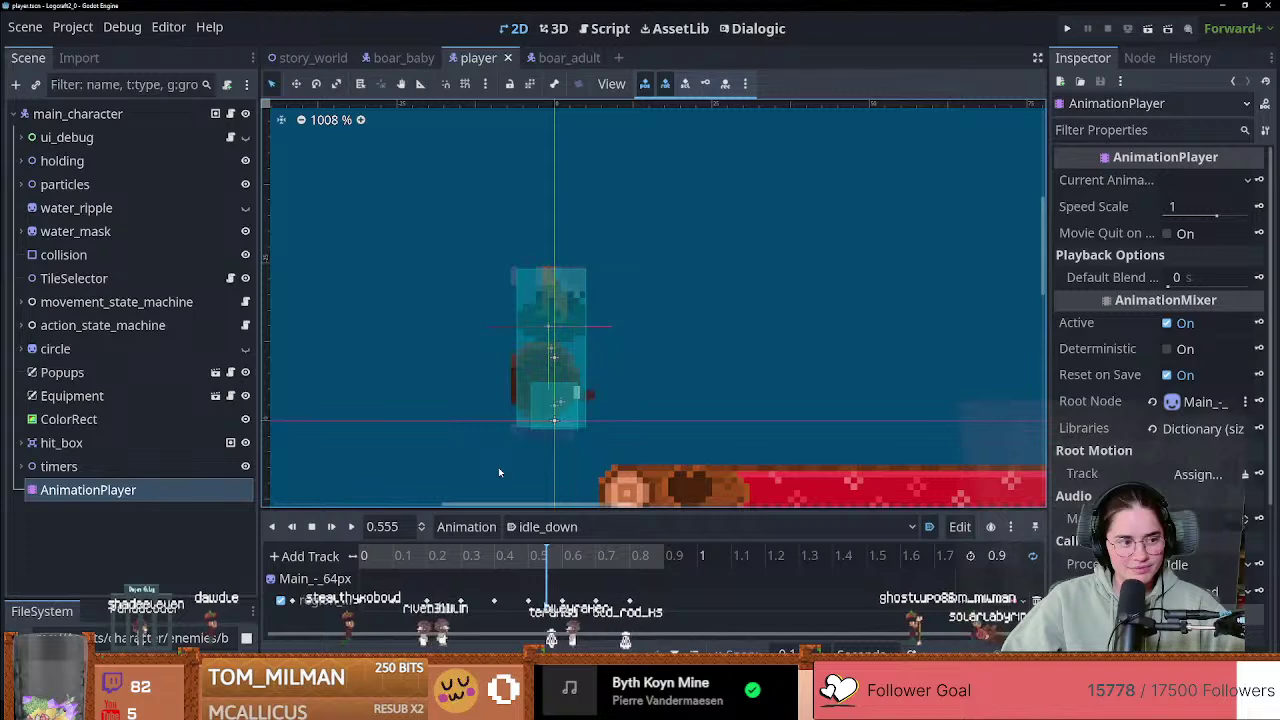
pyautogui.scroll(1, 519, 475)
pyautogui.scroll(1, 575, 380)
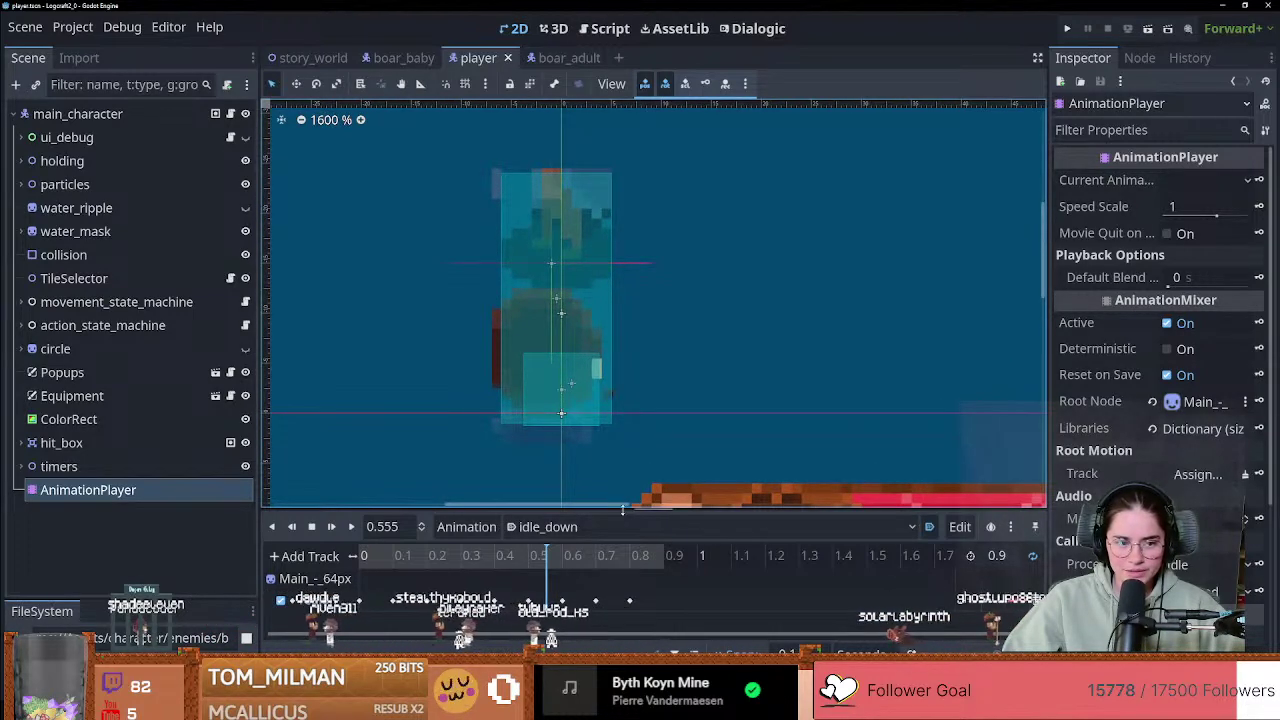
# Step: Enlarge the animation timeline area and check the frames of the idle_down animation with the sprite's feet in view
pyautogui.moveTo(620, 513); pyautogui.dragTo(622, 431)
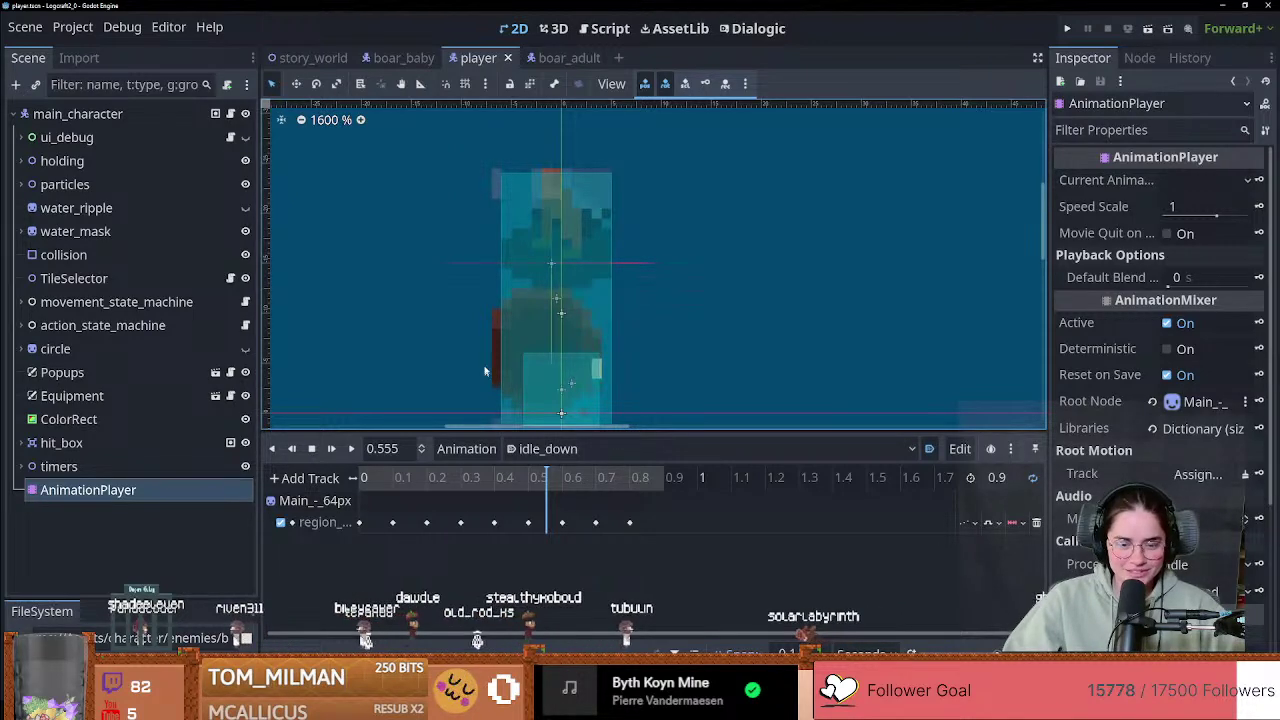
pyautogui.moveTo(486, 371); pyautogui.dragTo(517, 271, button='middle')
pyautogui.click(591, 475)
pyautogui.click(570, 451)
pyautogui.click(558, 372)
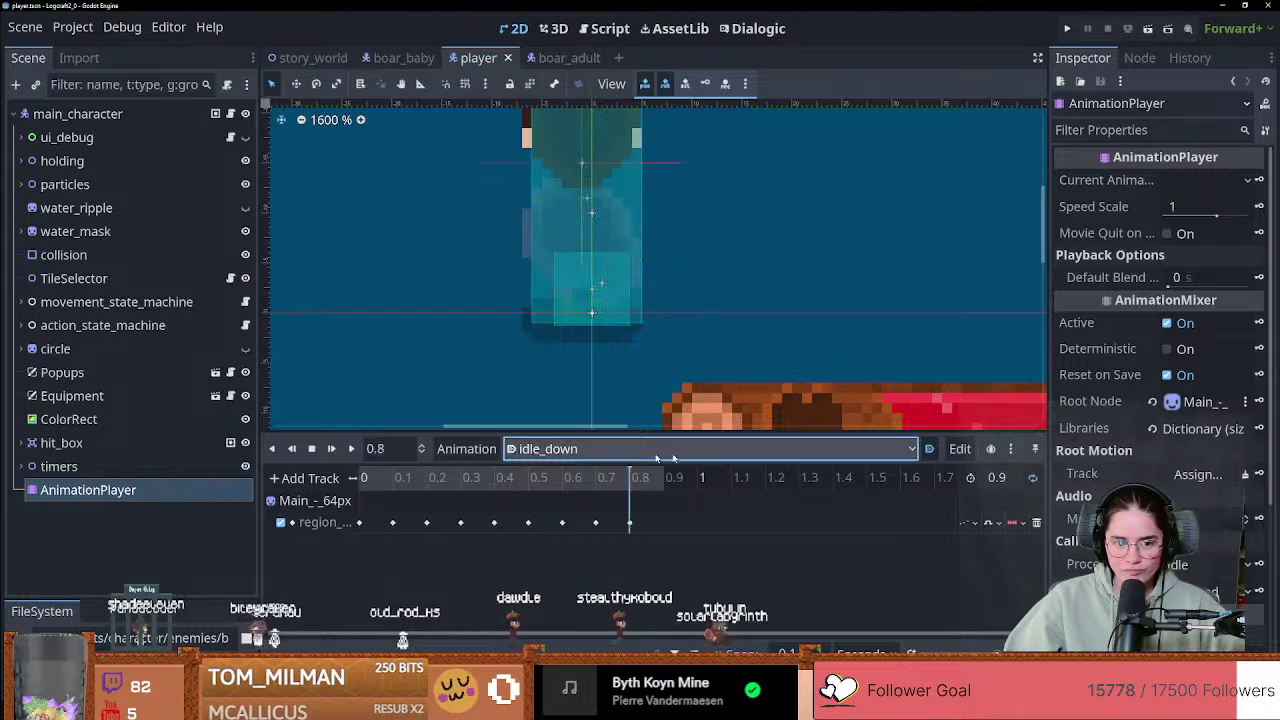
# Step: Look through the player's idle_left, idle_right, roll_up and stagger_down animations one after another
pyautogui.click(570, 448)
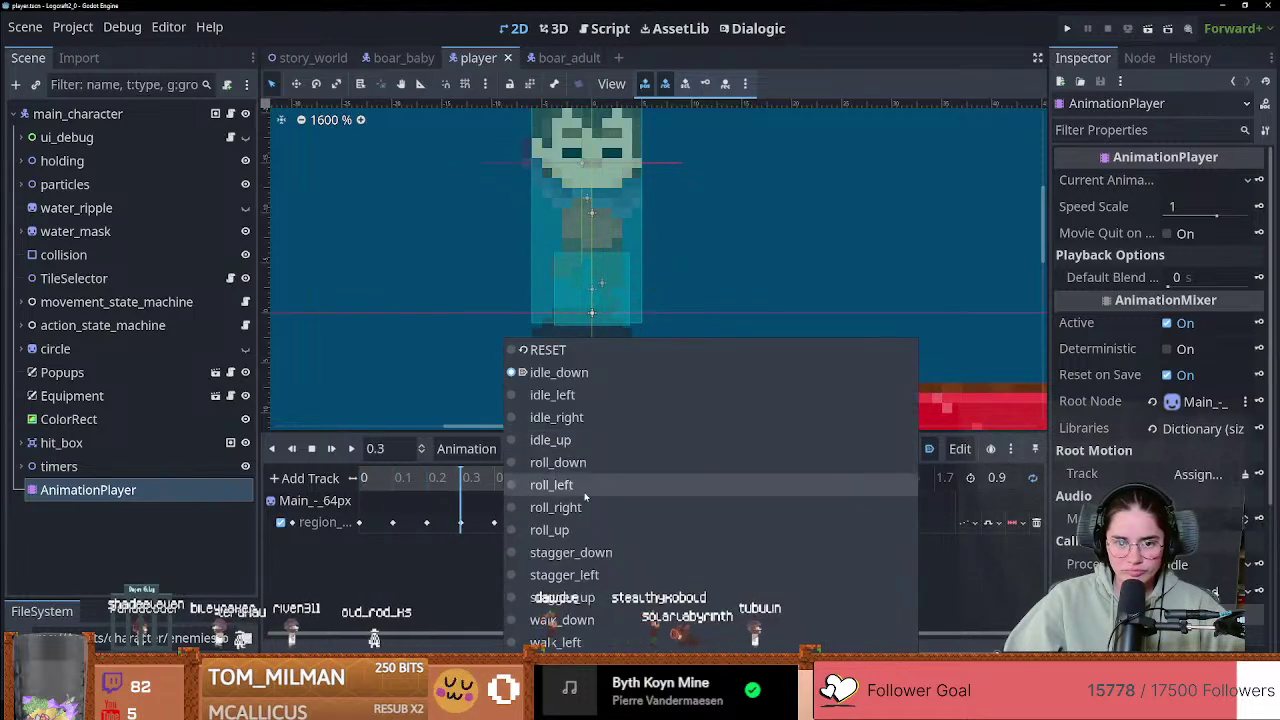
pyautogui.click(553, 395)
pyautogui.click(555, 446)
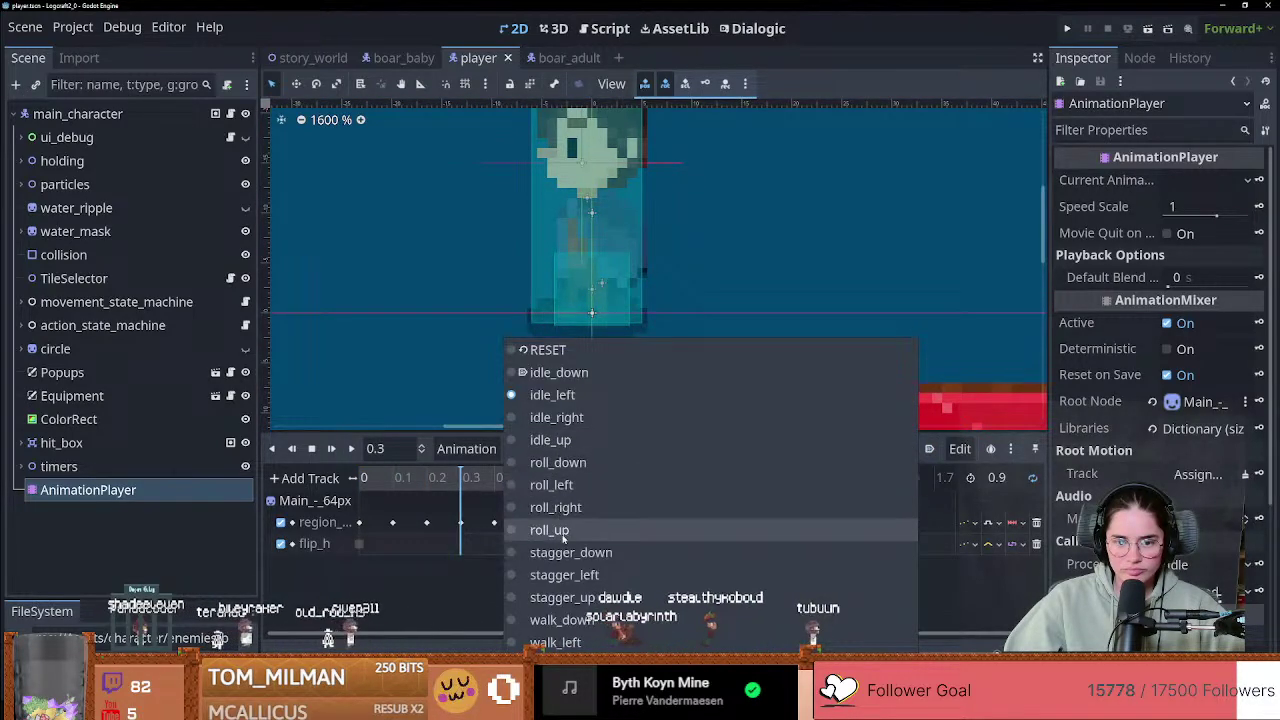
pyautogui.click(558, 415)
pyautogui.click(557, 448)
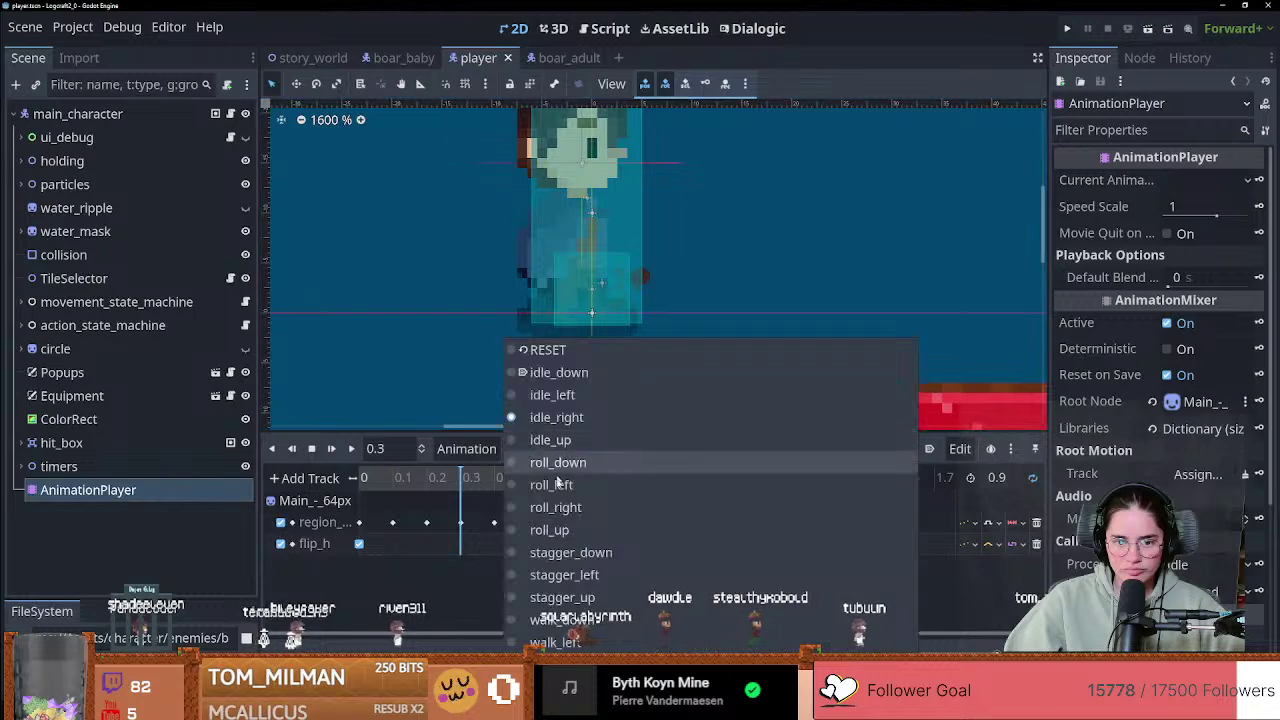
pyautogui.click(549, 530)
pyautogui.click(562, 448)
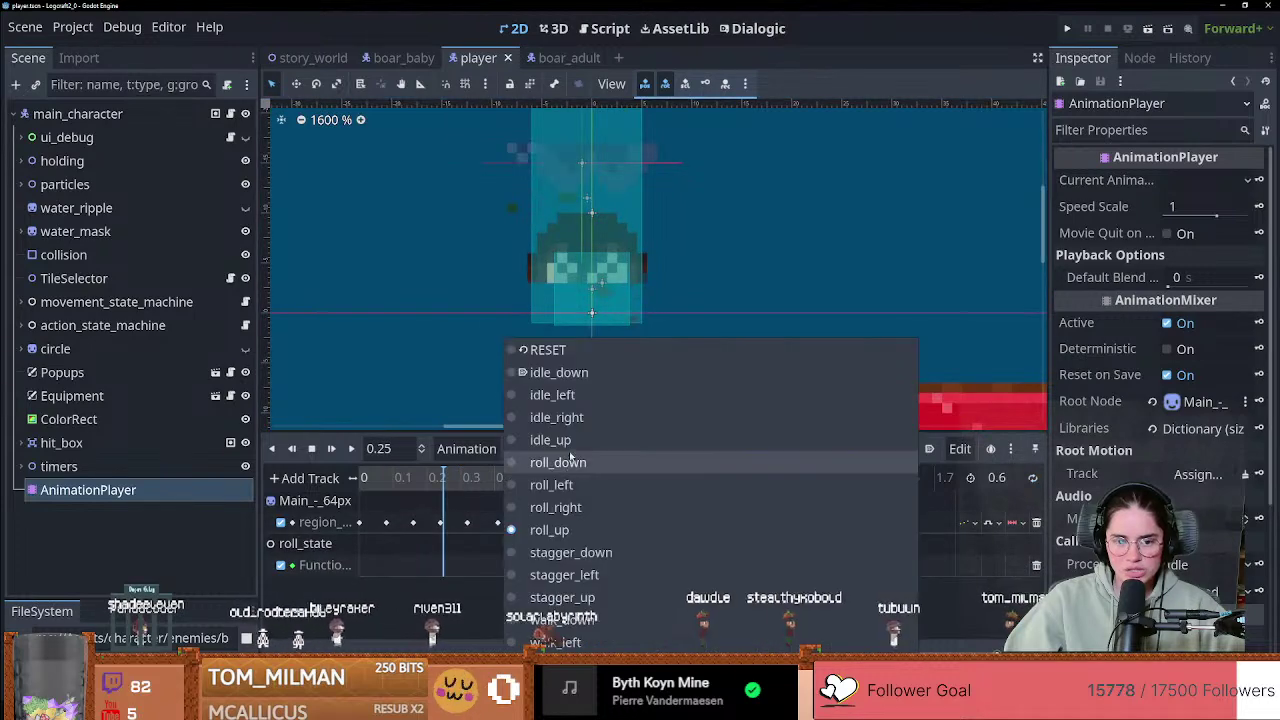
pyautogui.click(568, 552)
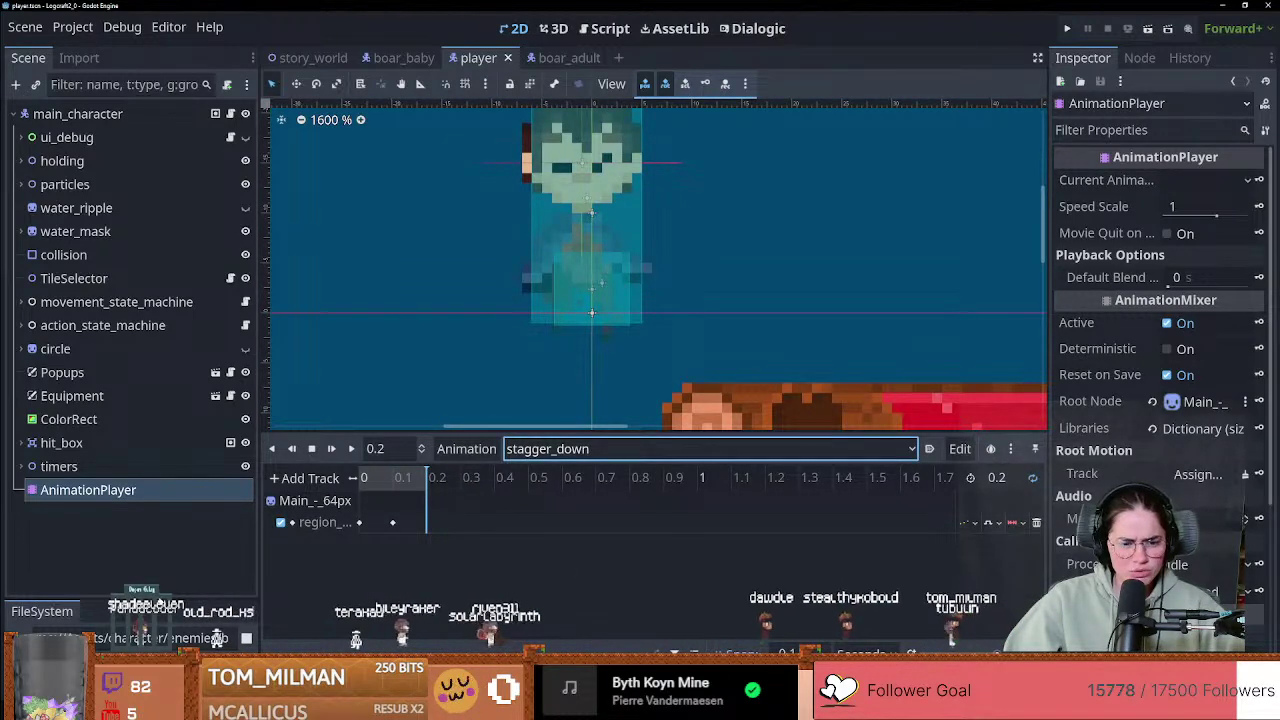
# Step: Enlarge the project file browser, collapse the Assets and scenes folders and clear the boar file filter
pyautogui.moveTo(167, 597); pyautogui.dragTo(167, 240)
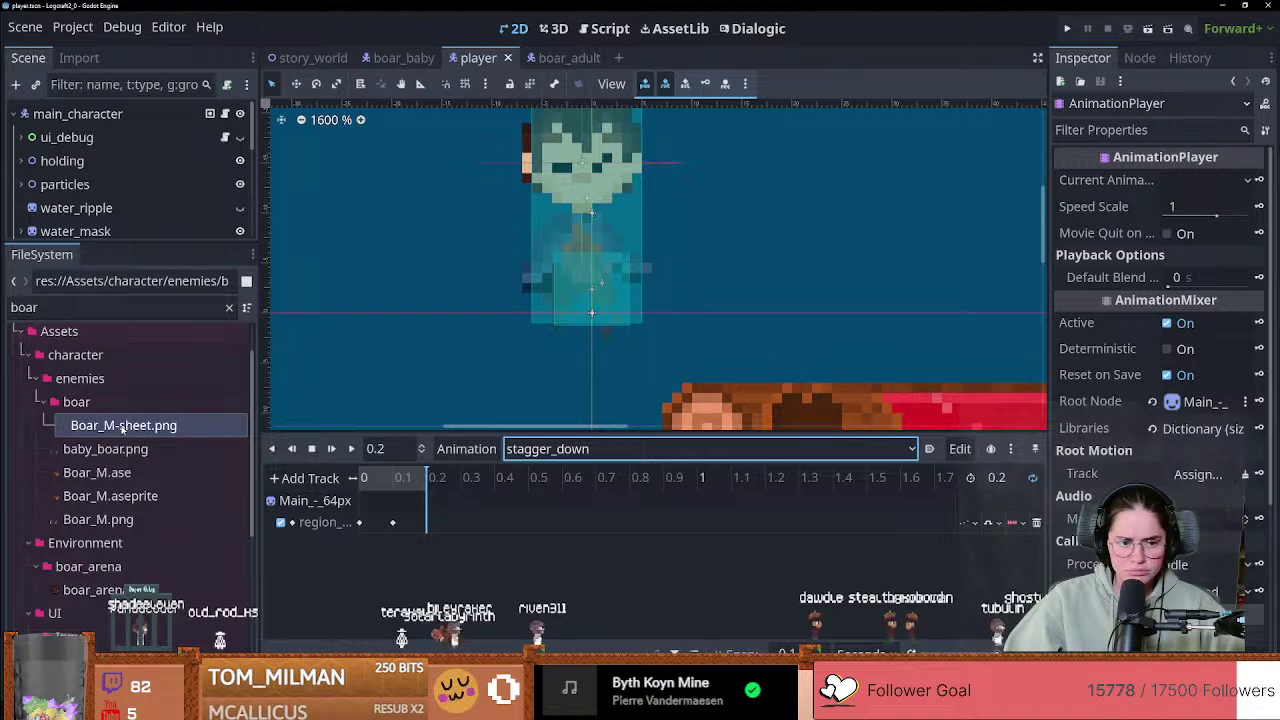
pyautogui.click(123, 428)
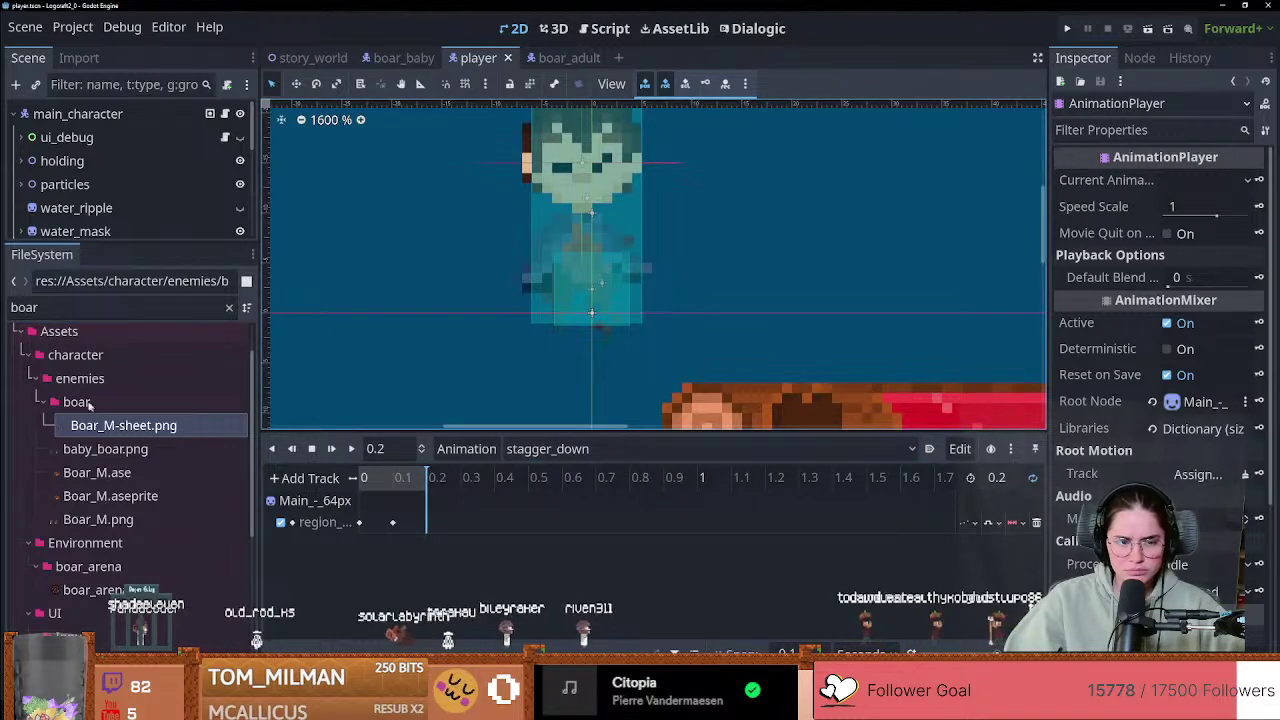
pyautogui.click(26, 357)
pyautogui.click(26, 357)
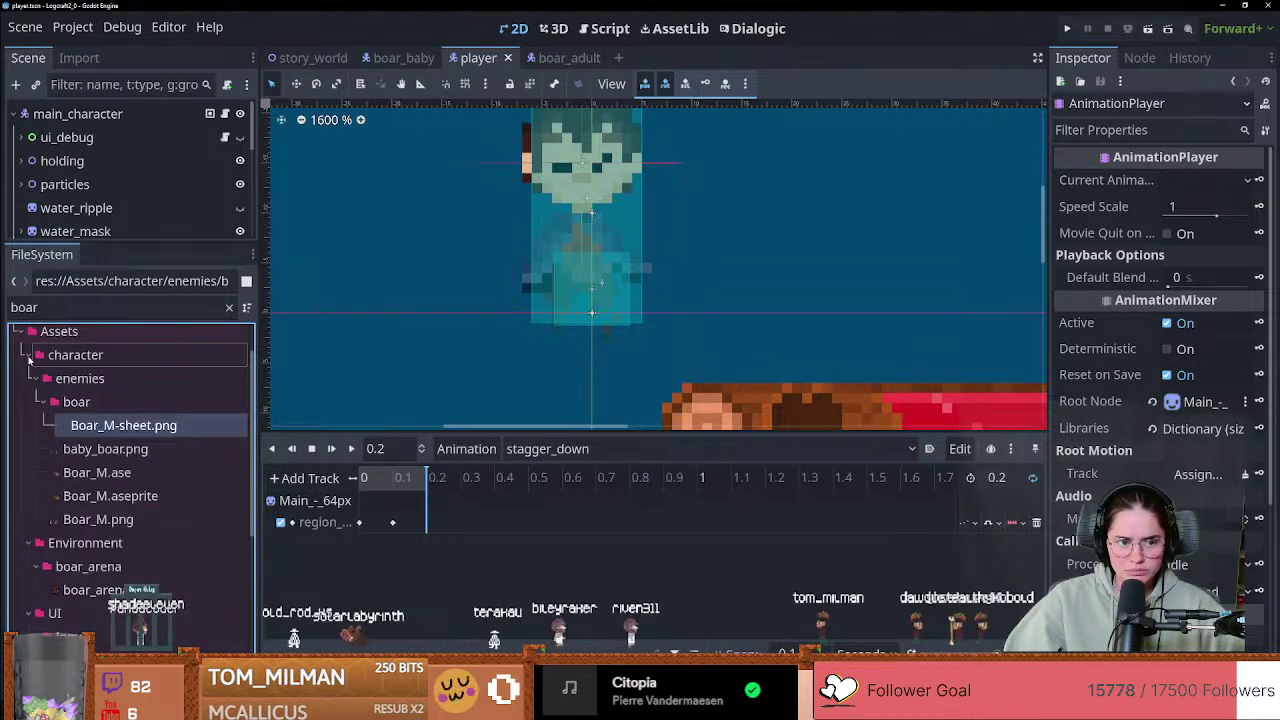
pyautogui.click(19, 332)
pyautogui.click(21, 370)
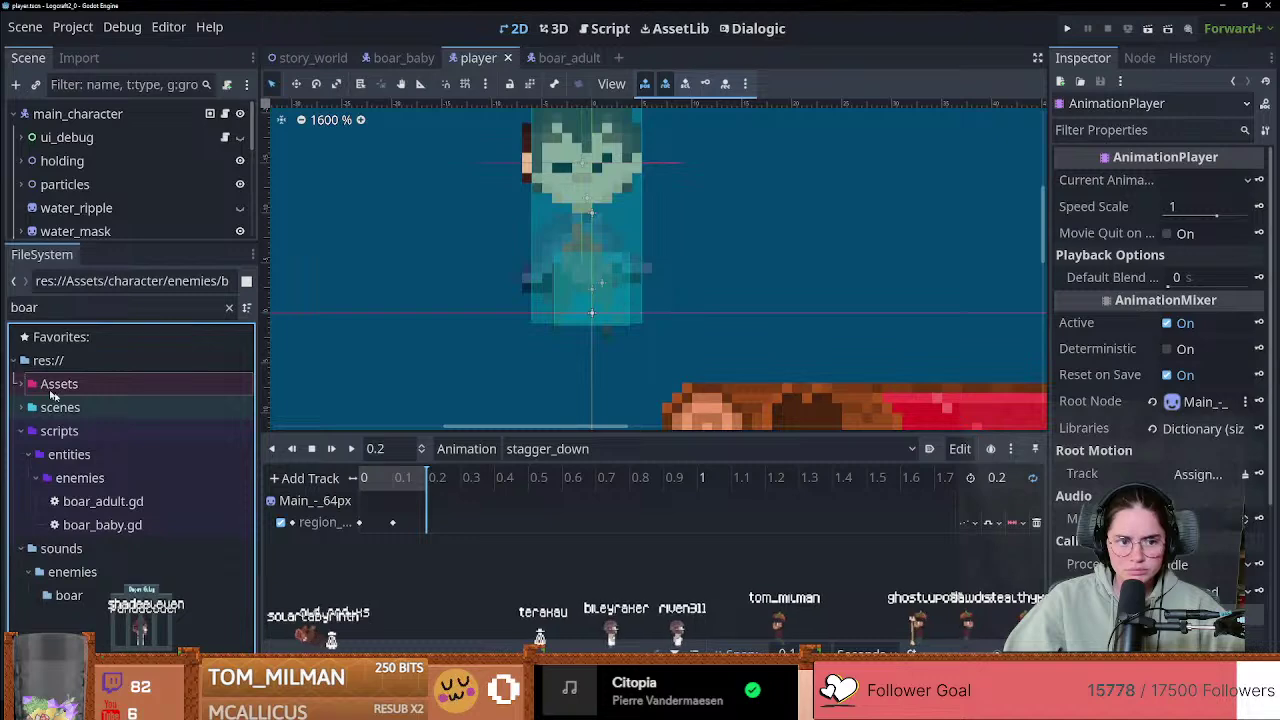
pyautogui.click(229, 307)
# Step: Collapse the enemies folder under Assets/character and select Main_-_64px.ase in the main_char folder
pyautogui.scroll(1, 82, 434)
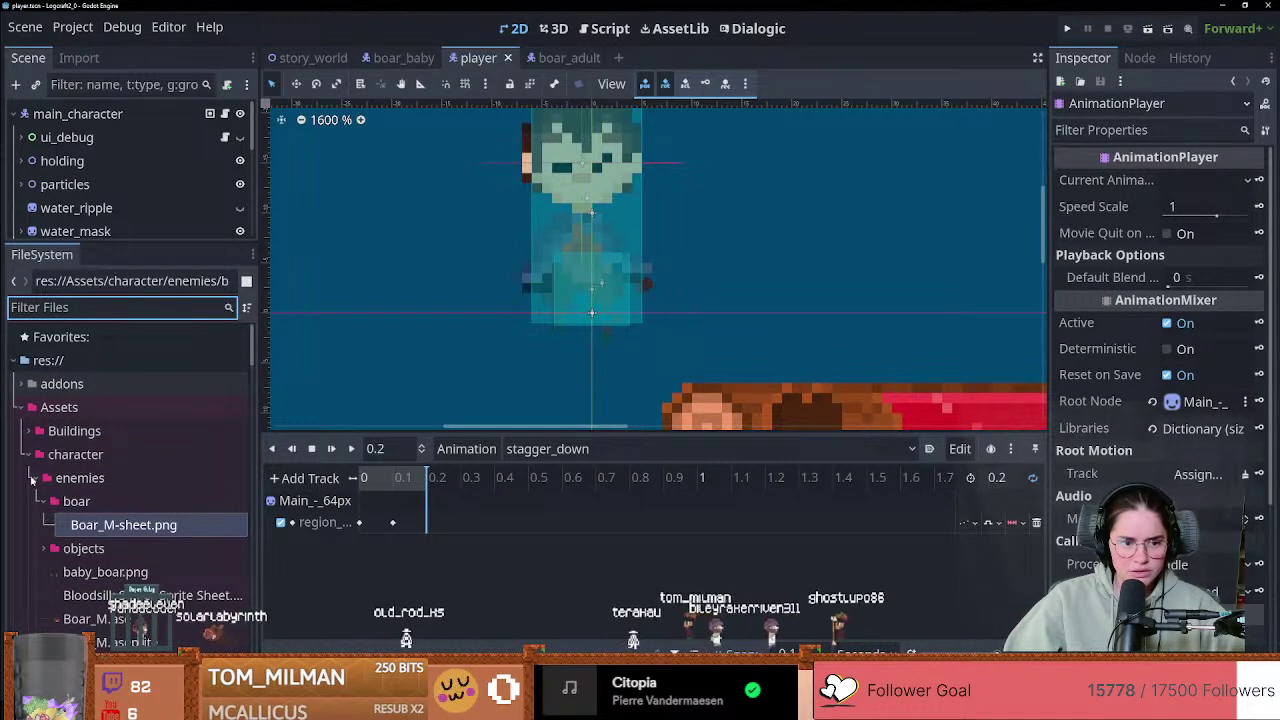
pyautogui.click(34, 479)
pyautogui.click(35, 501)
pyautogui.scroll(-3, 80, 470)
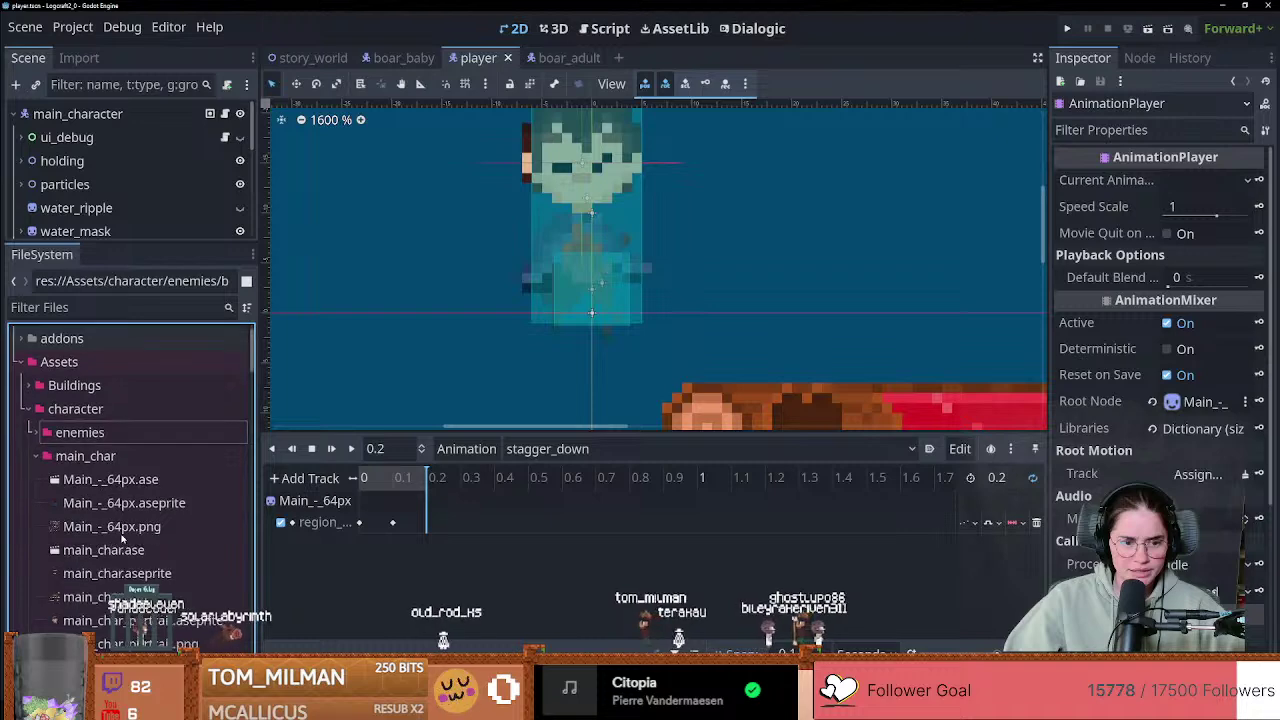
pyautogui.click(155, 433)
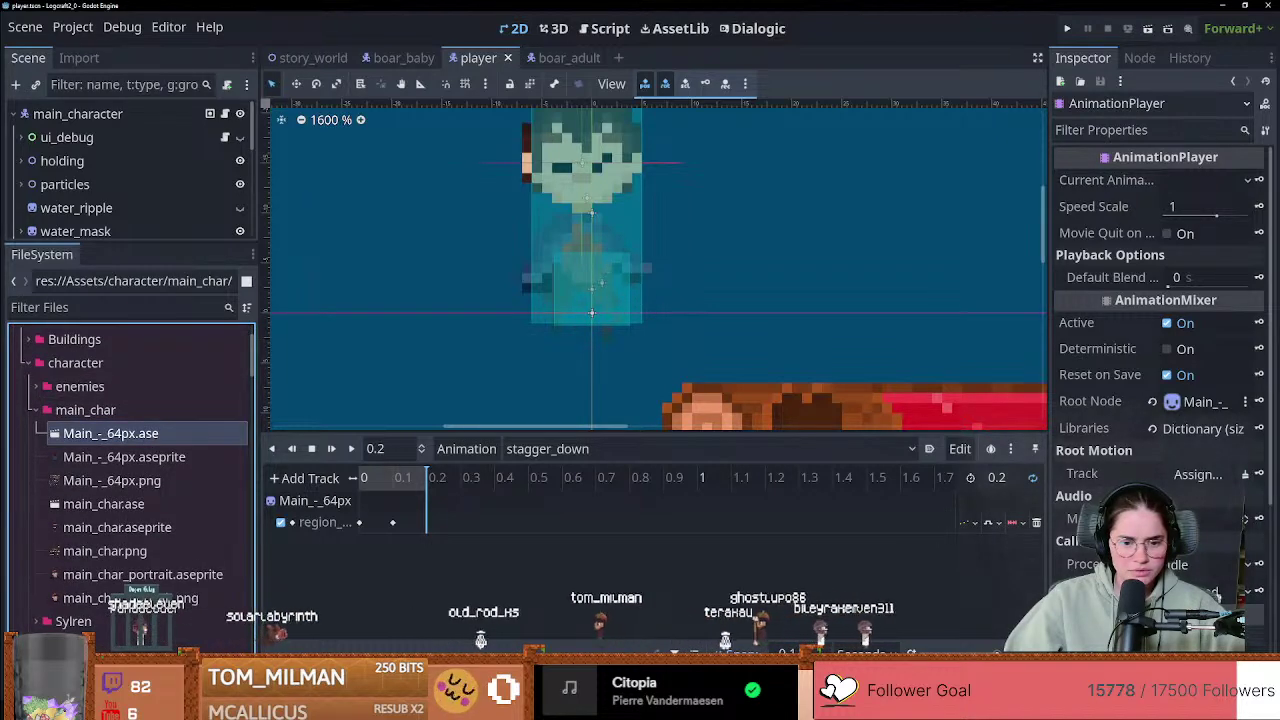
# Step: Switch to GitHub Desktop, commit the changed files to dev with the summary "boar_ok", push to origin and return to Godot
pyautogui.hotkey('alt', 'Tab')
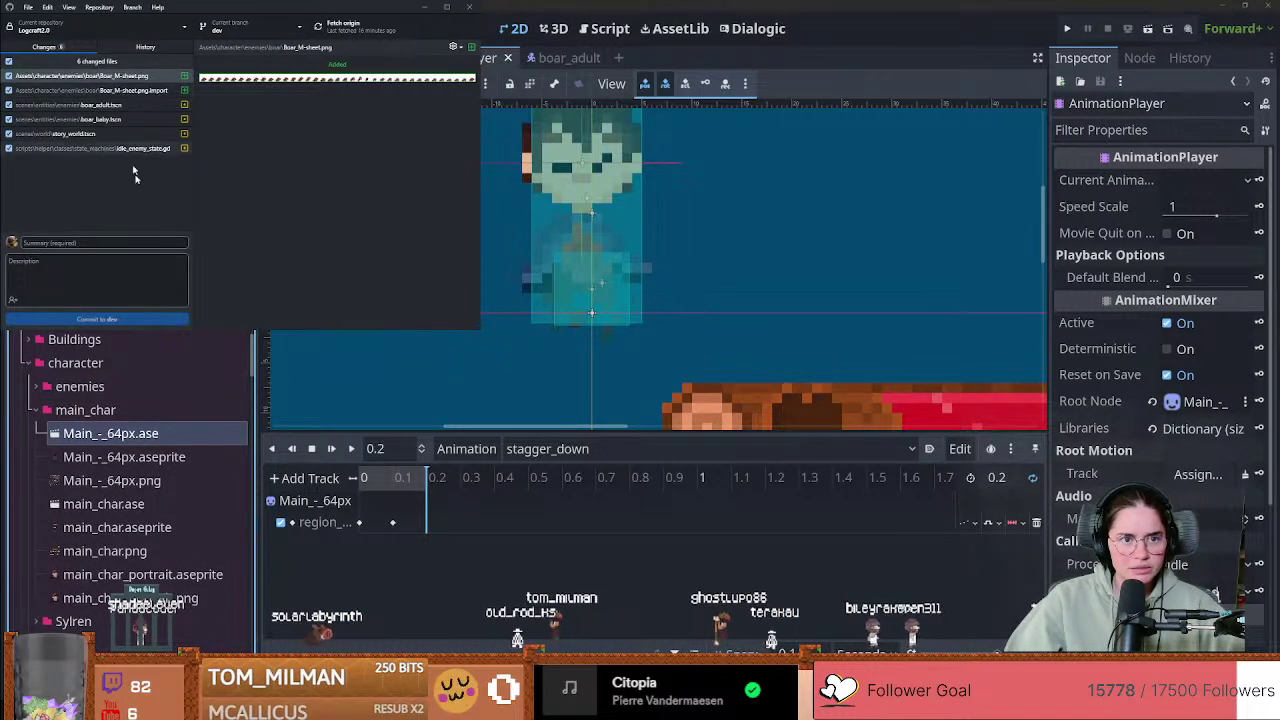
pyautogui.write('boa')
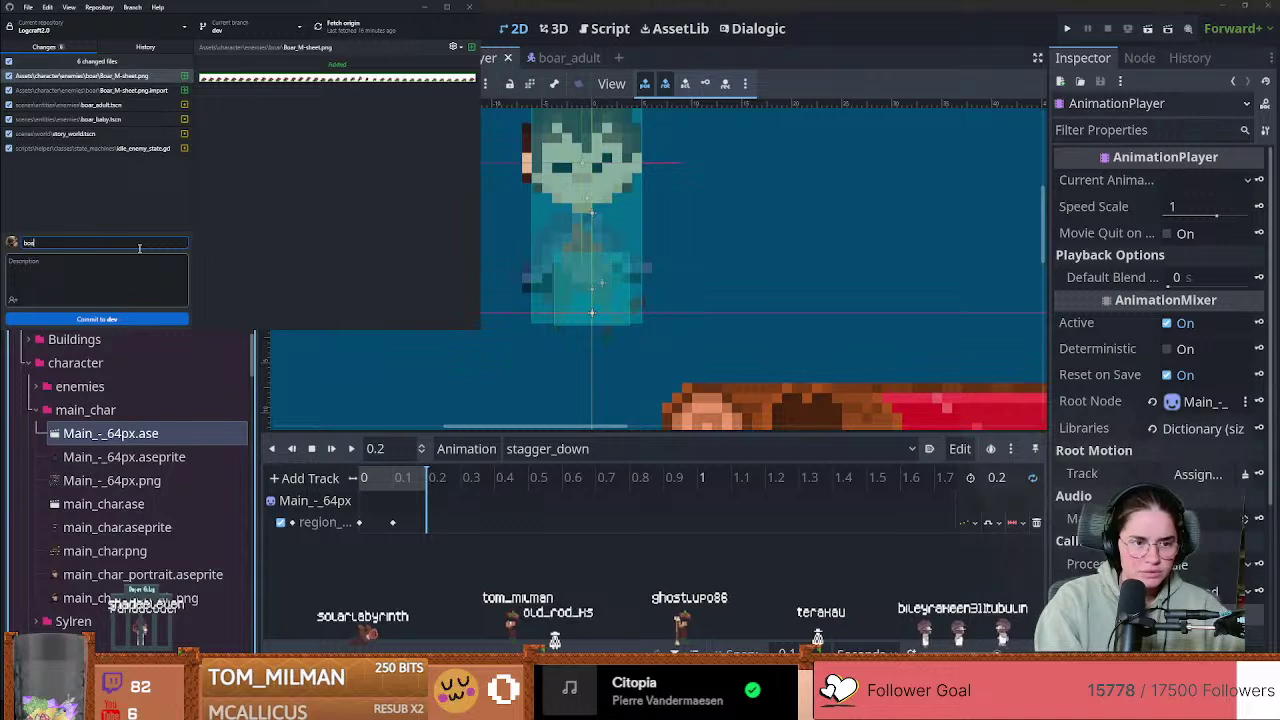
pyautogui.write('r_ok')
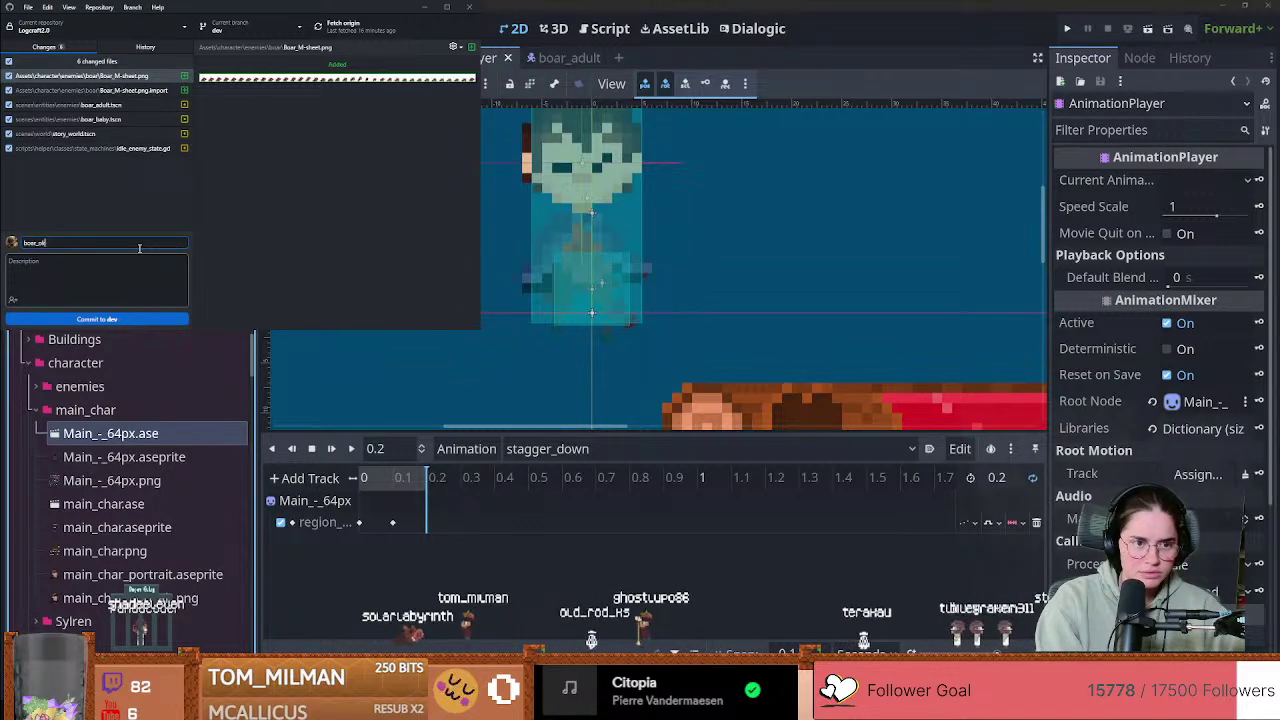
pyautogui.click(111, 319)
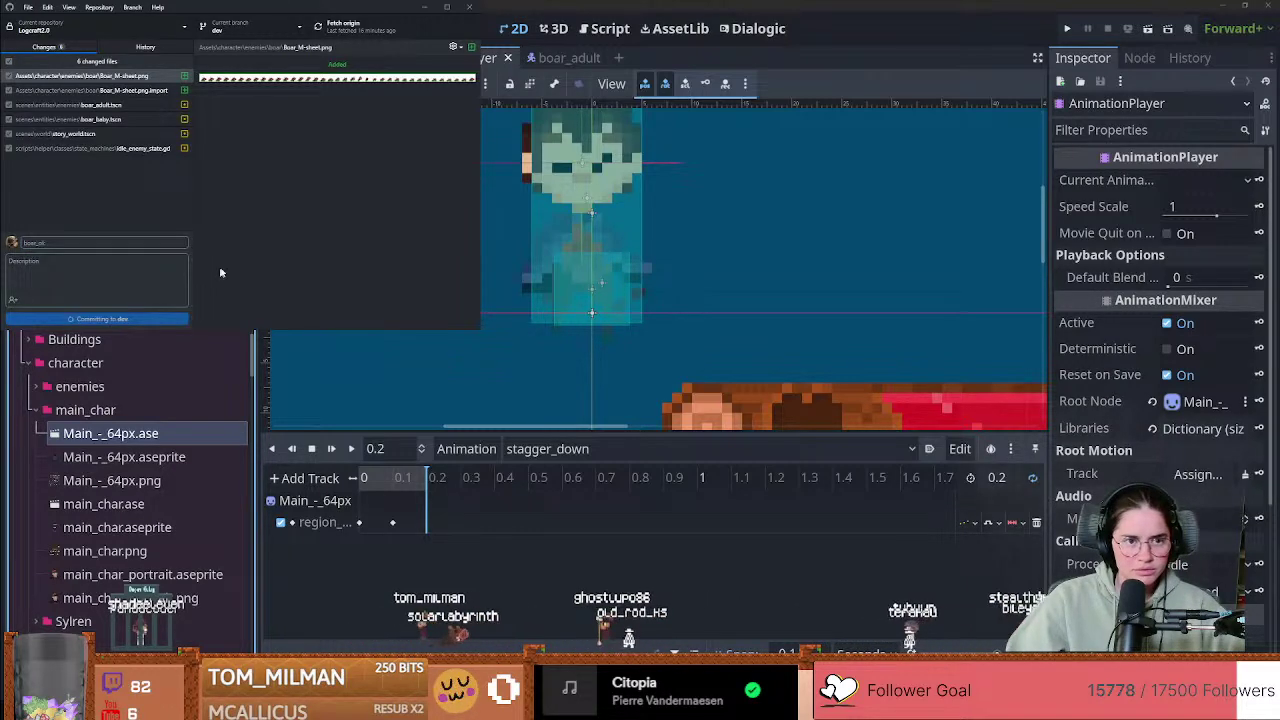
pyautogui.click(360, 25)
pyautogui.click(425, 8)
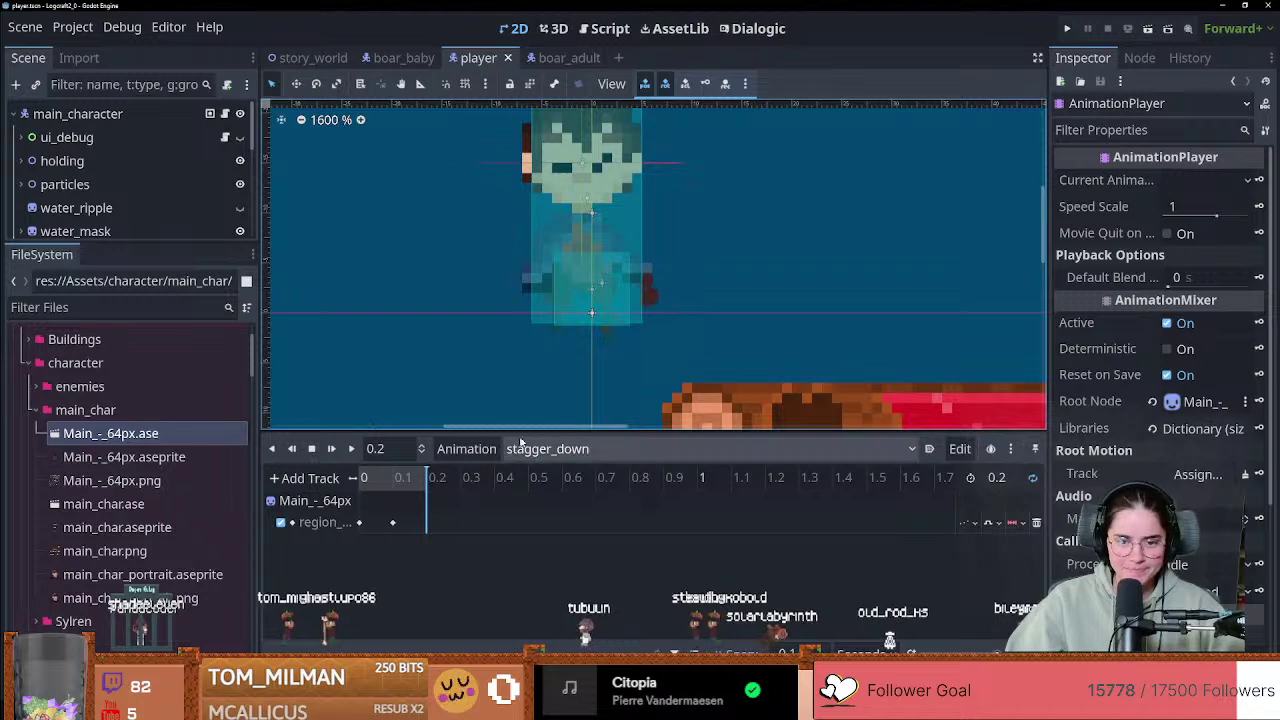
# Step: Create a new inherited scene from Main_-_64px.ase, inspect its root sprite and close the scene unsaved
pyautogui.rightClick(120, 442)
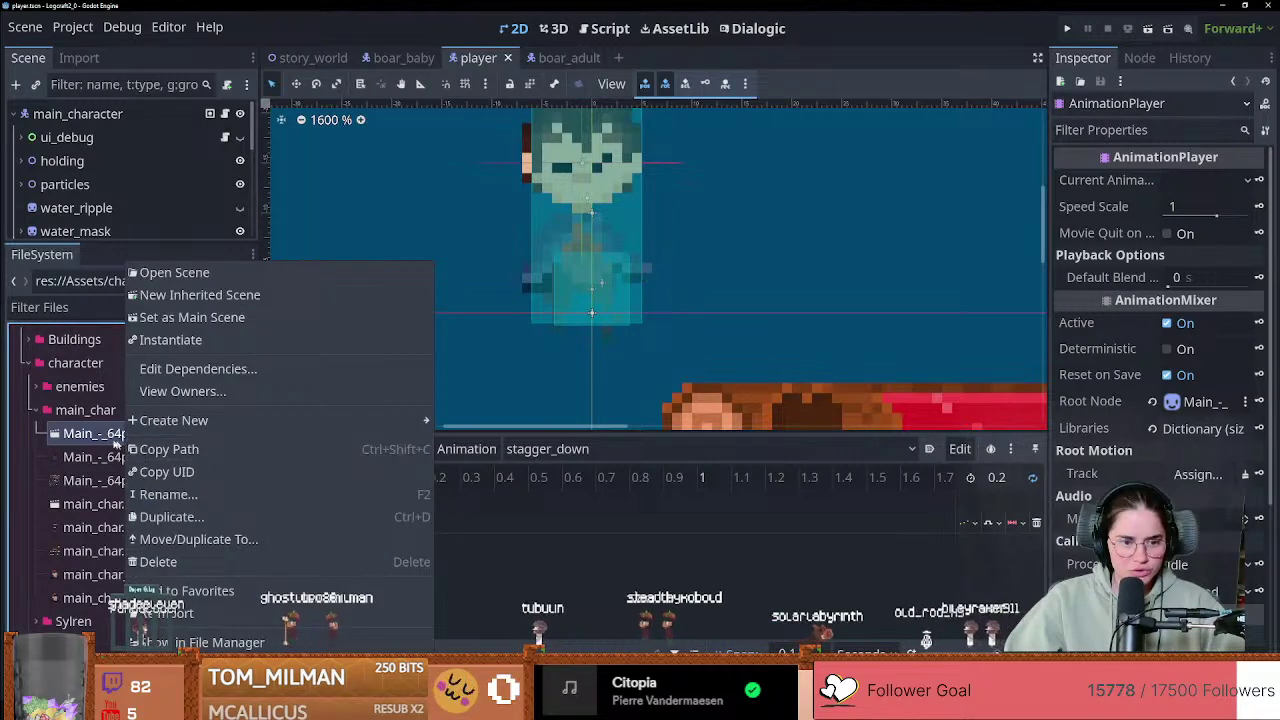
pyautogui.click(180, 295)
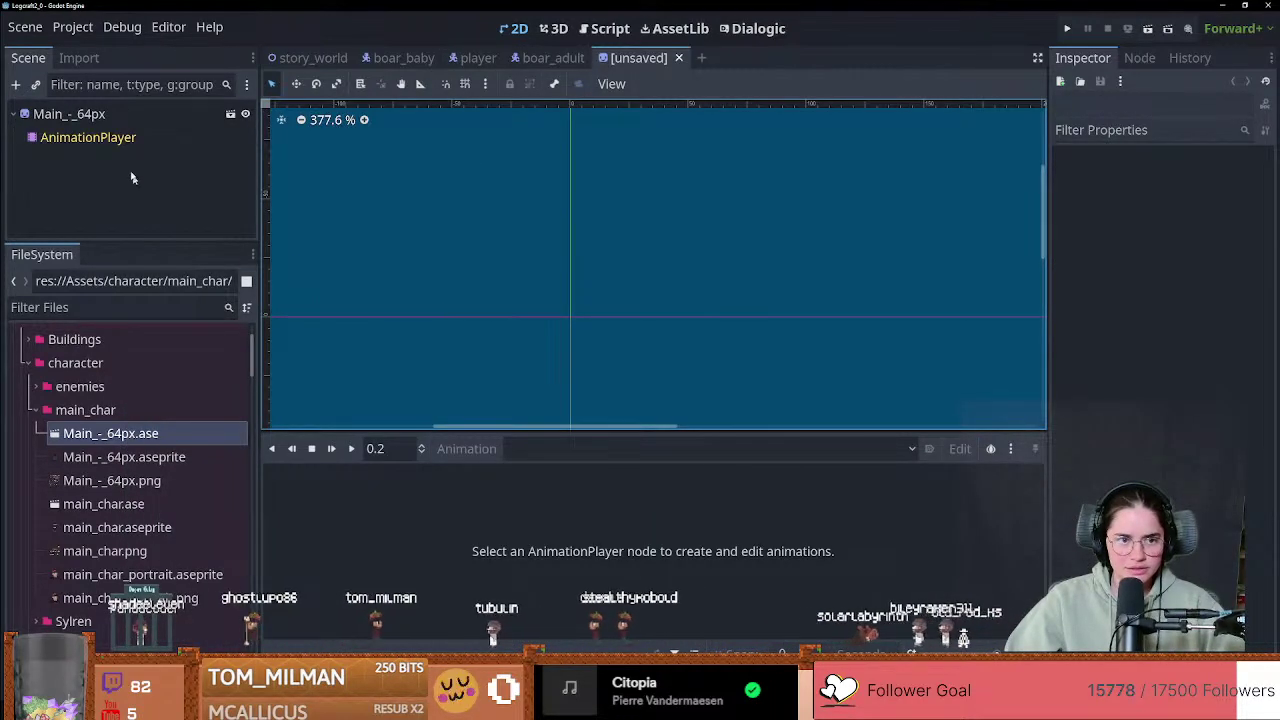
pyautogui.click(68, 113)
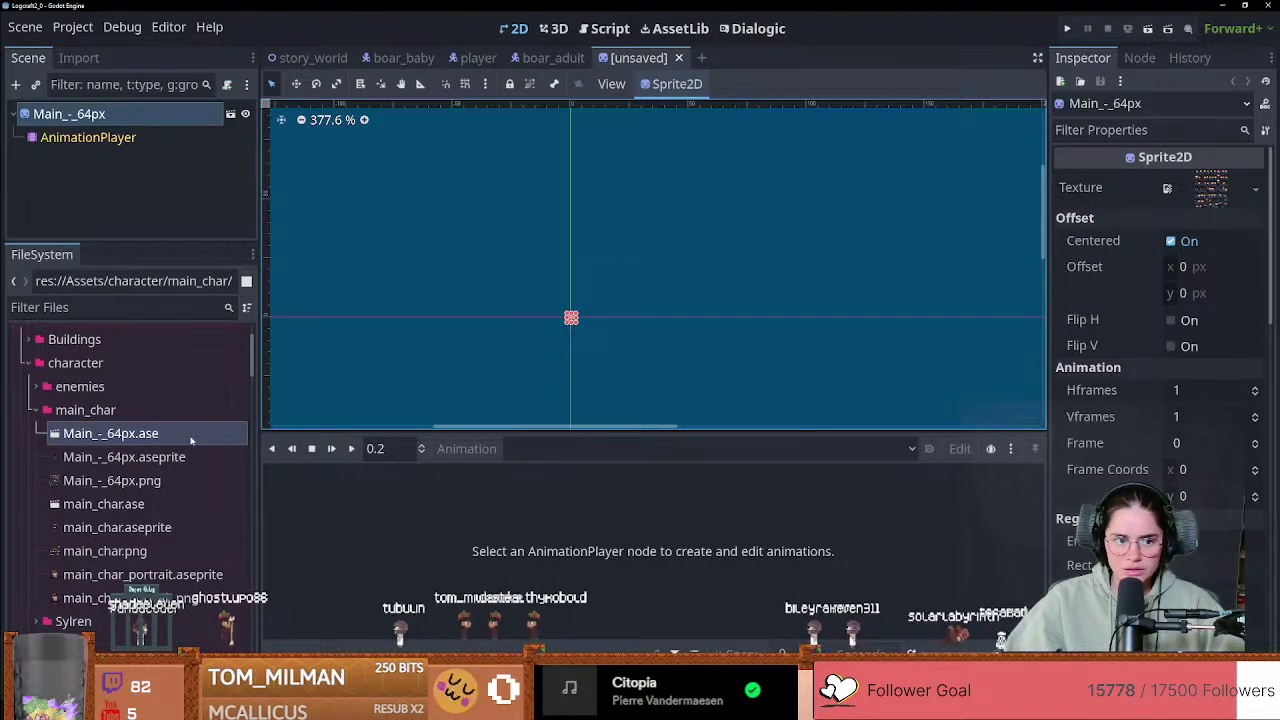
pyautogui.click(679, 57)
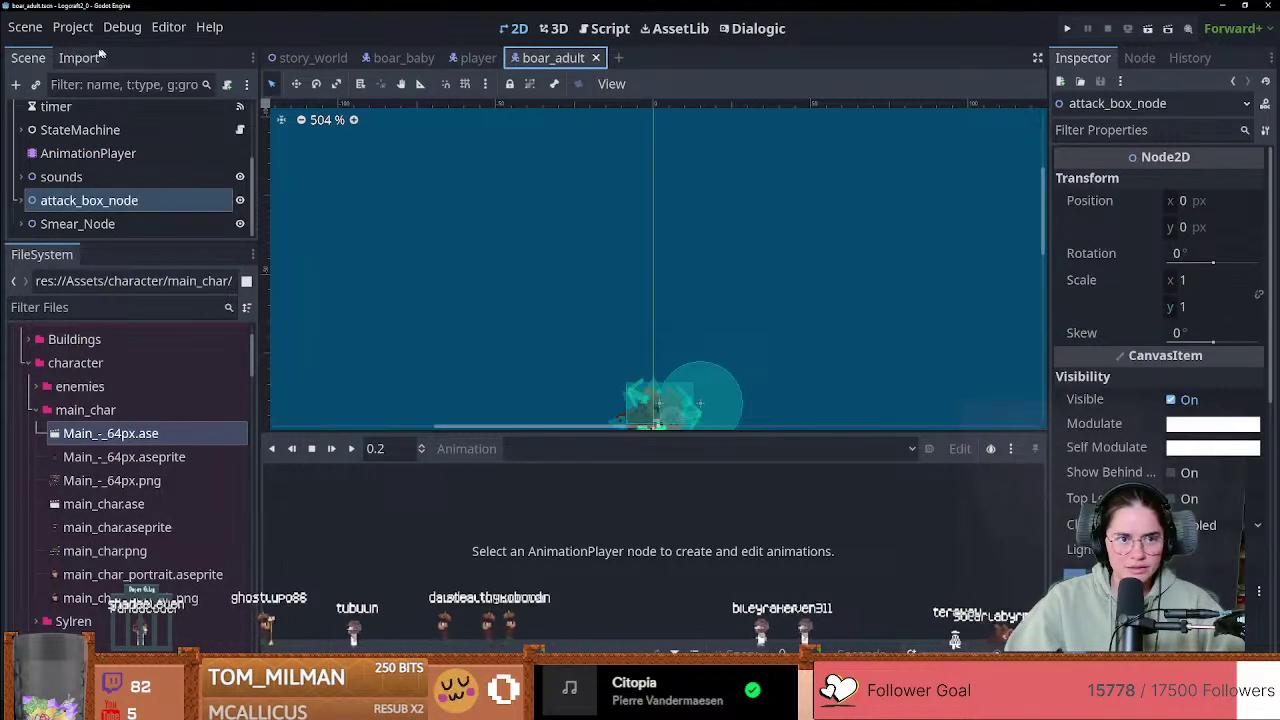
# Step: Reimport Main_-_64px.ase as a Sprite2D with AnimationPlayer and create a new inherited scene from it
pyautogui.click(95, 57)
pyautogui.click(131, 226)
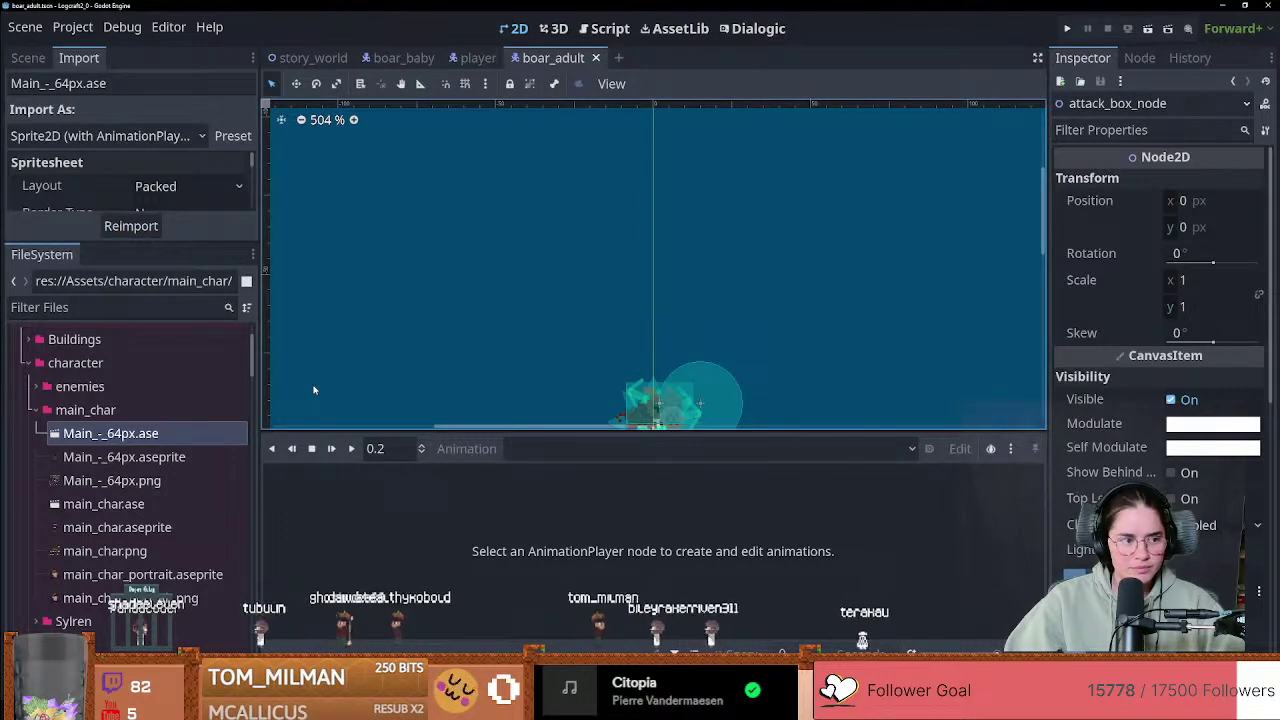
pyautogui.rightClick(152, 436)
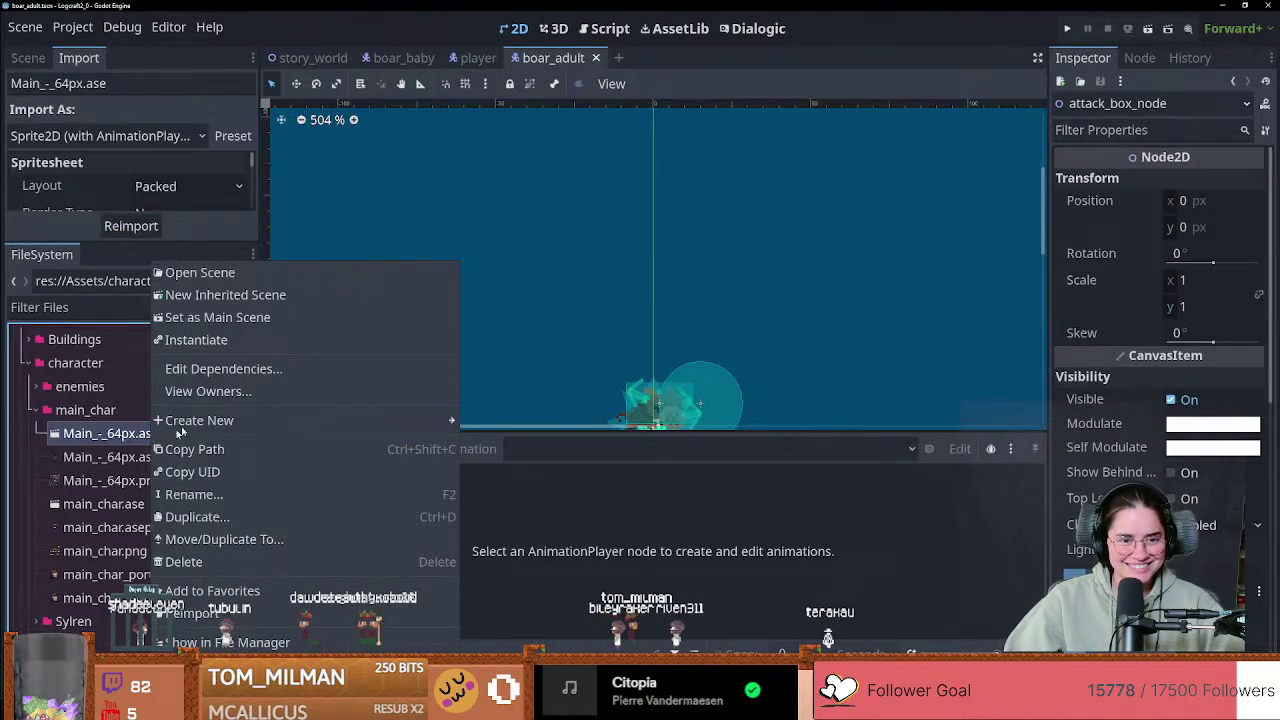
pyautogui.click(220, 295)
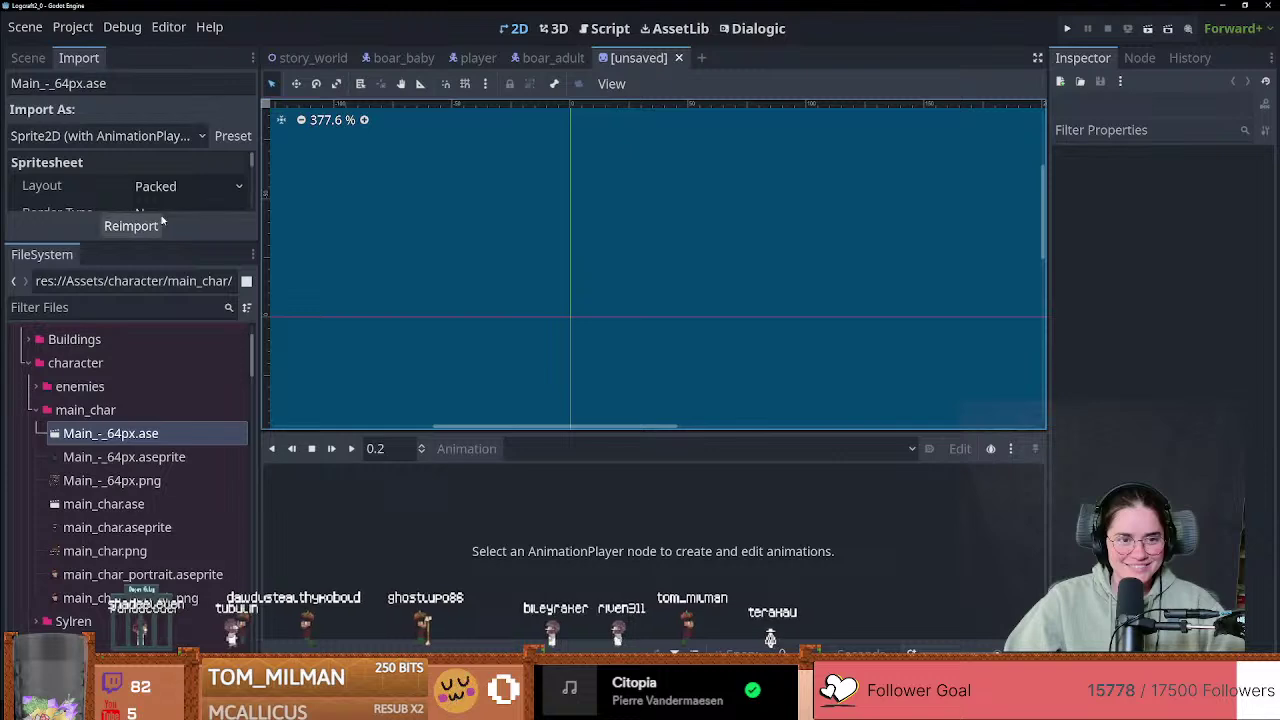
# Step: Reimport Main_-_64px.ase once more as Sprite2D (with AnimationPlayer), create a second inherited scene from it and show its node tree
pyautogui.click(28, 57)
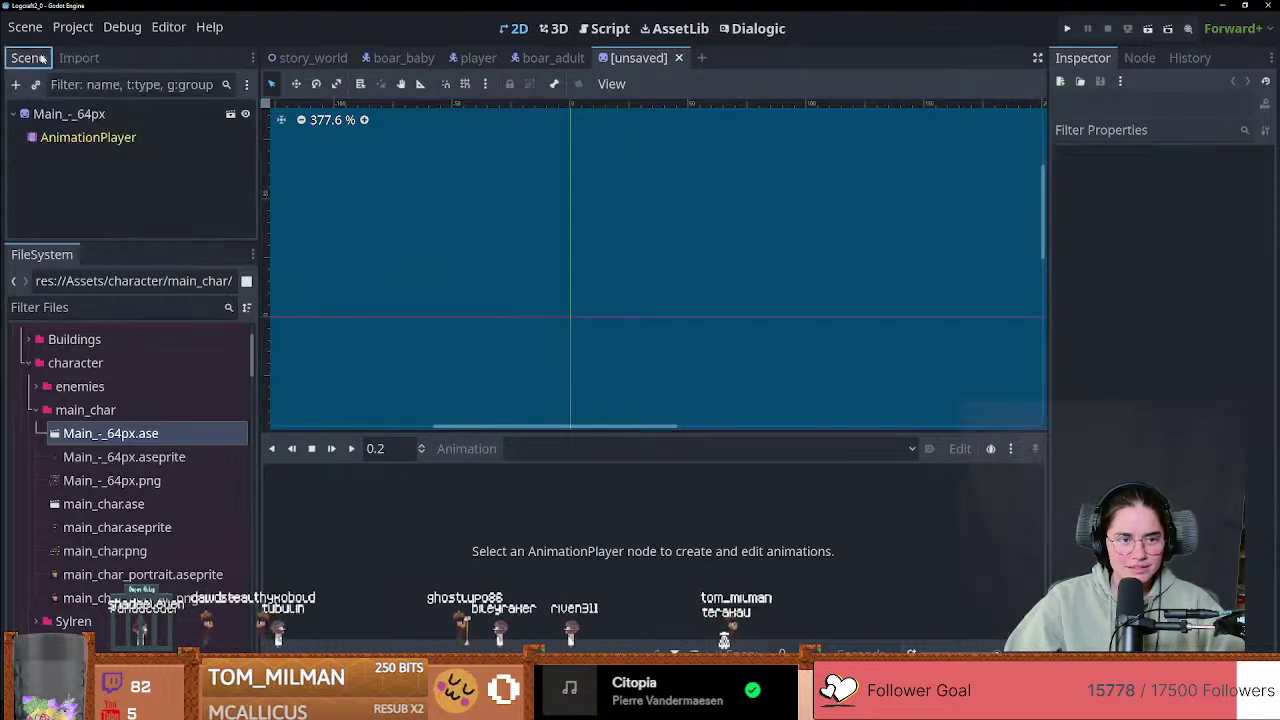
pyautogui.click(78, 57)
pyautogui.click(117, 136)
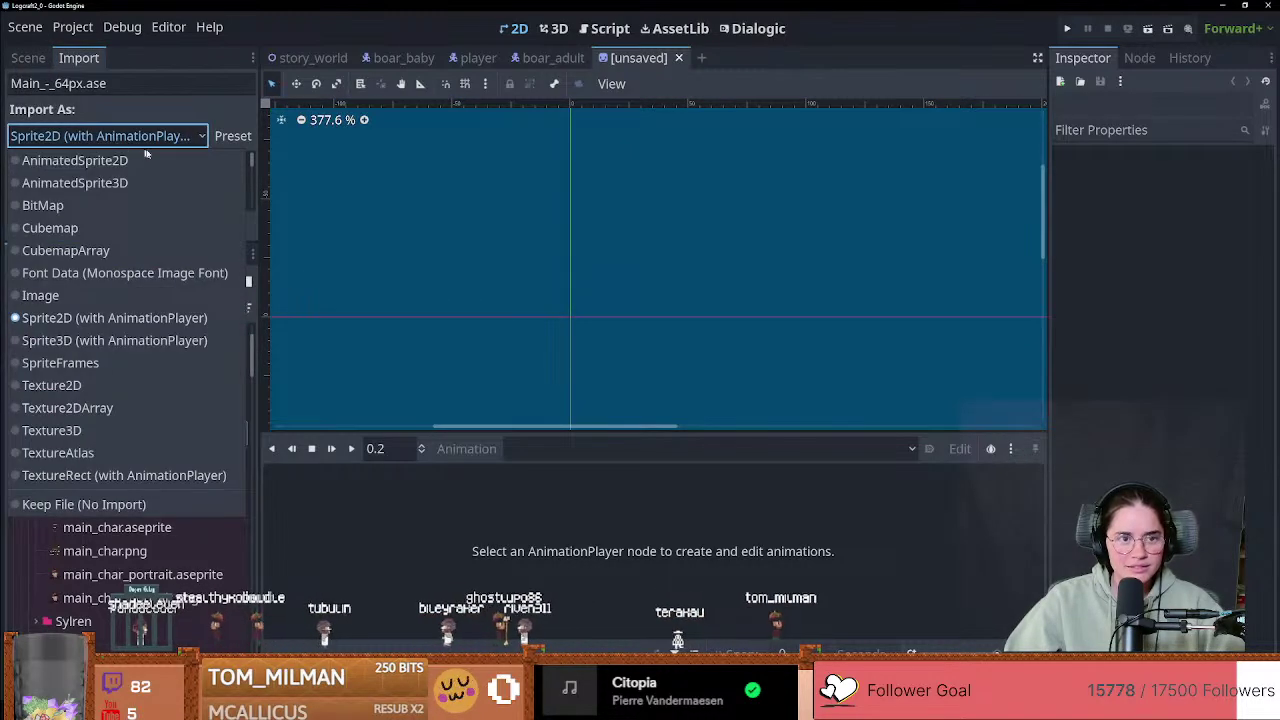
pyautogui.click(100, 317)
pyautogui.click(131, 226)
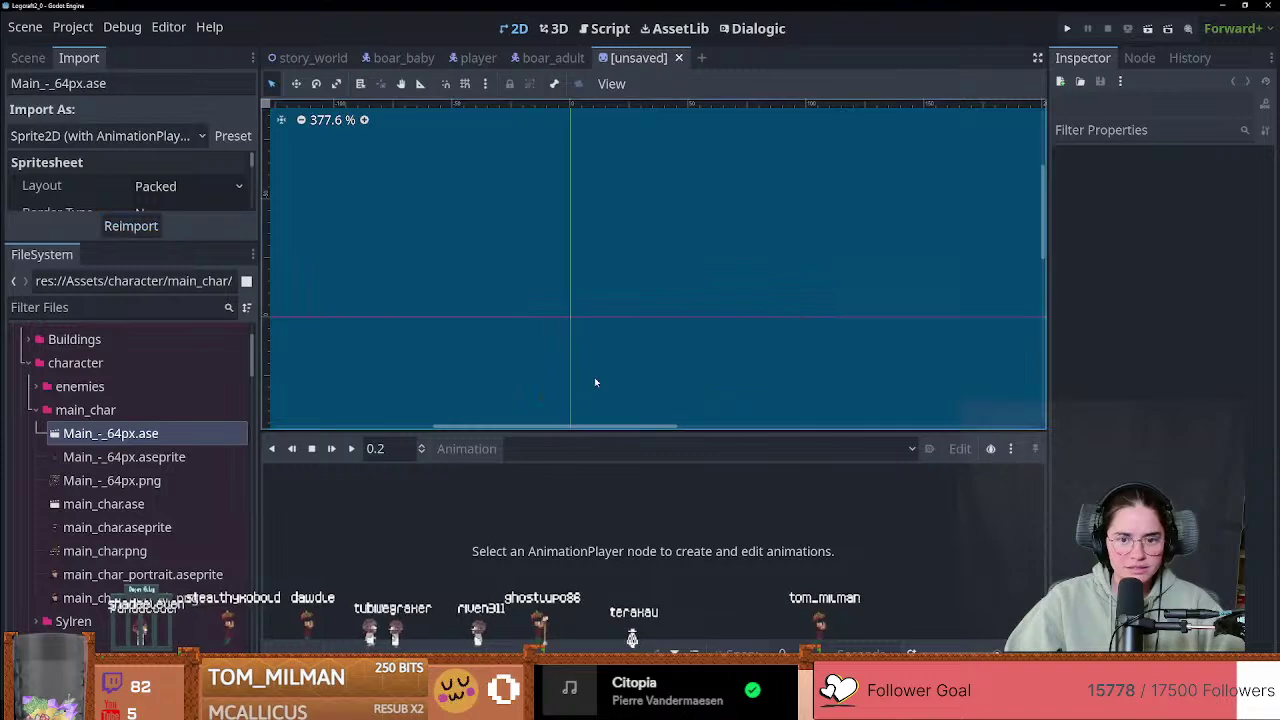
pyautogui.rightClick(140, 437)
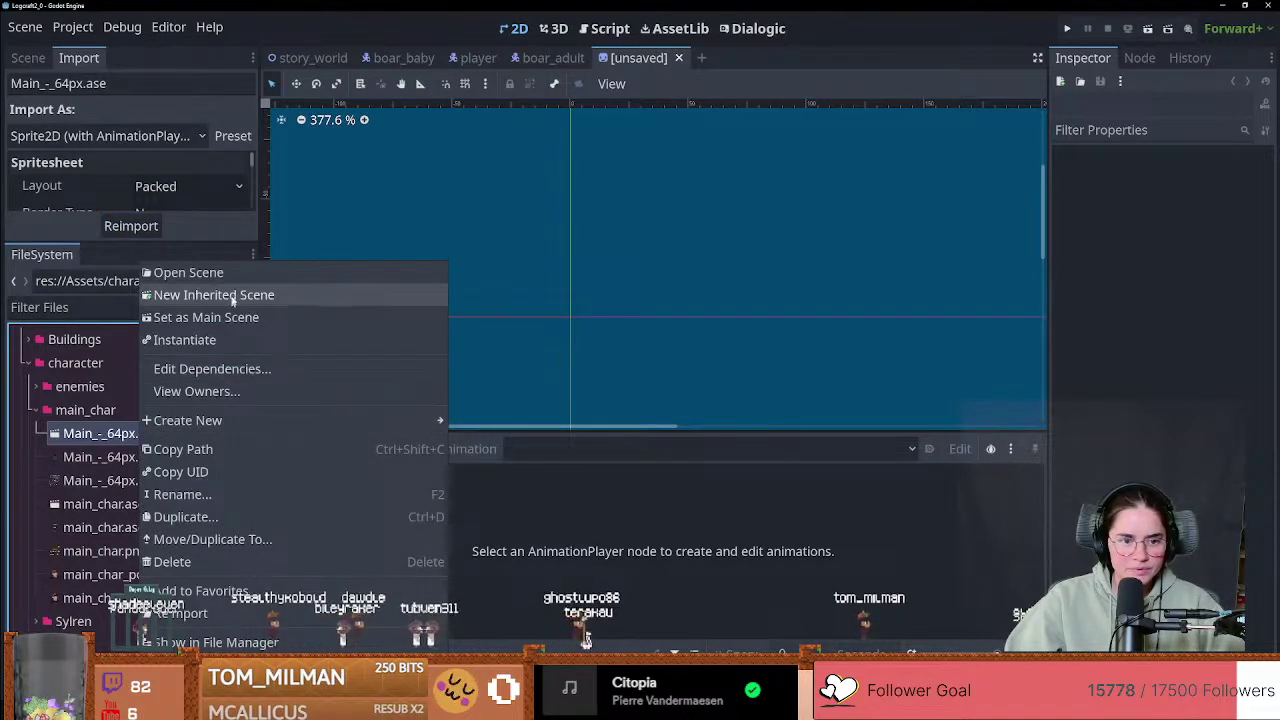
pyautogui.click(165, 295)
pyautogui.click(28, 57)
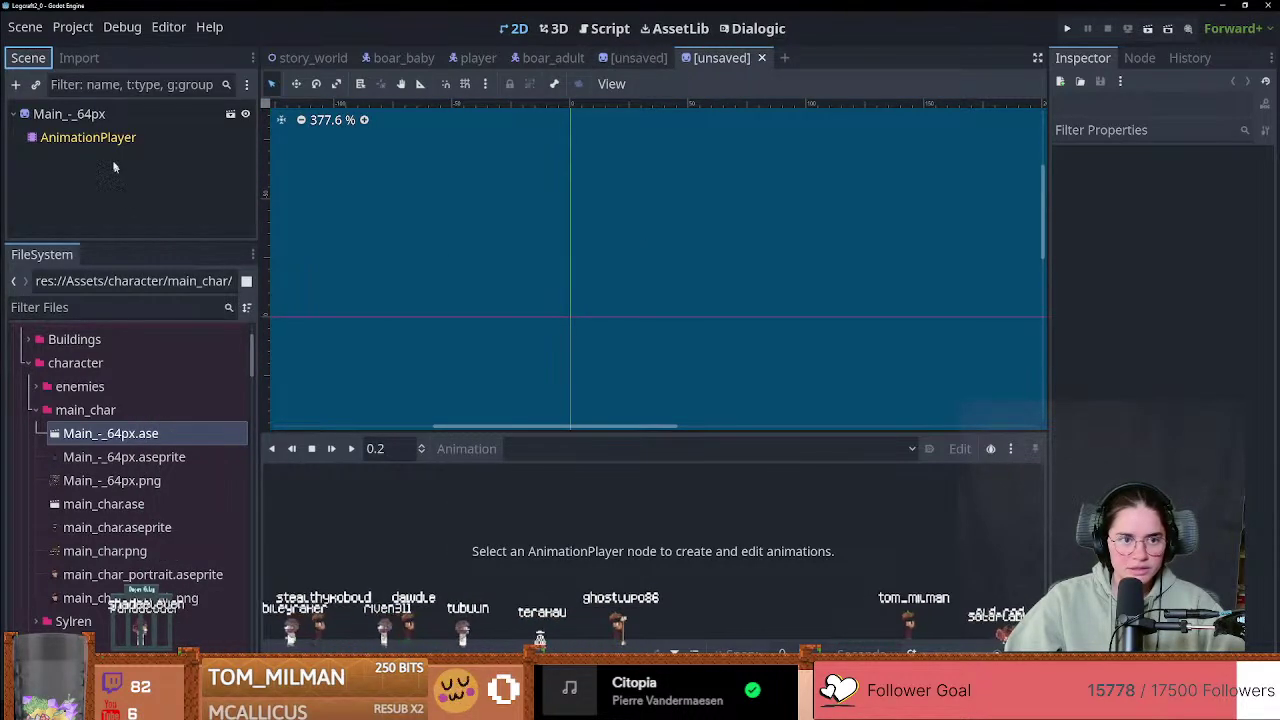
# Step: Copy all properties of the new inherited scene's root sprite Main_-_64px
pyautogui.click(70, 113)
pyautogui.click(1257, 183)
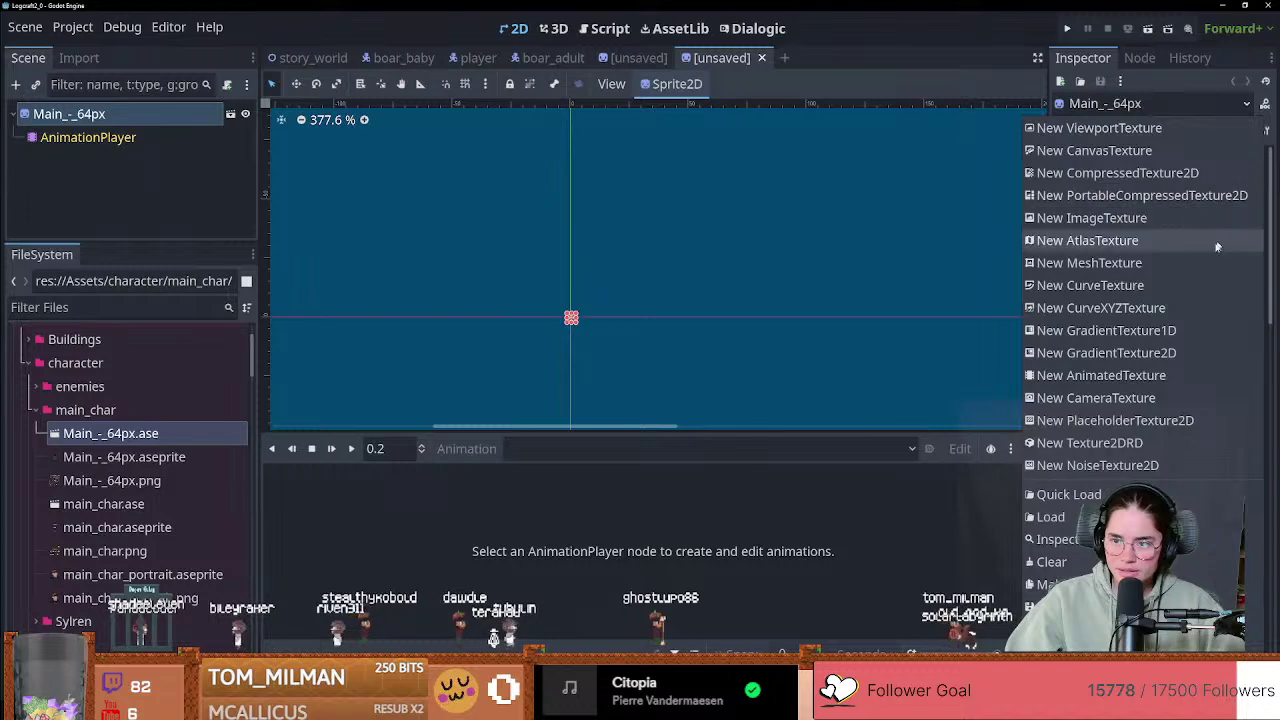
pyautogui.click(955, 340)
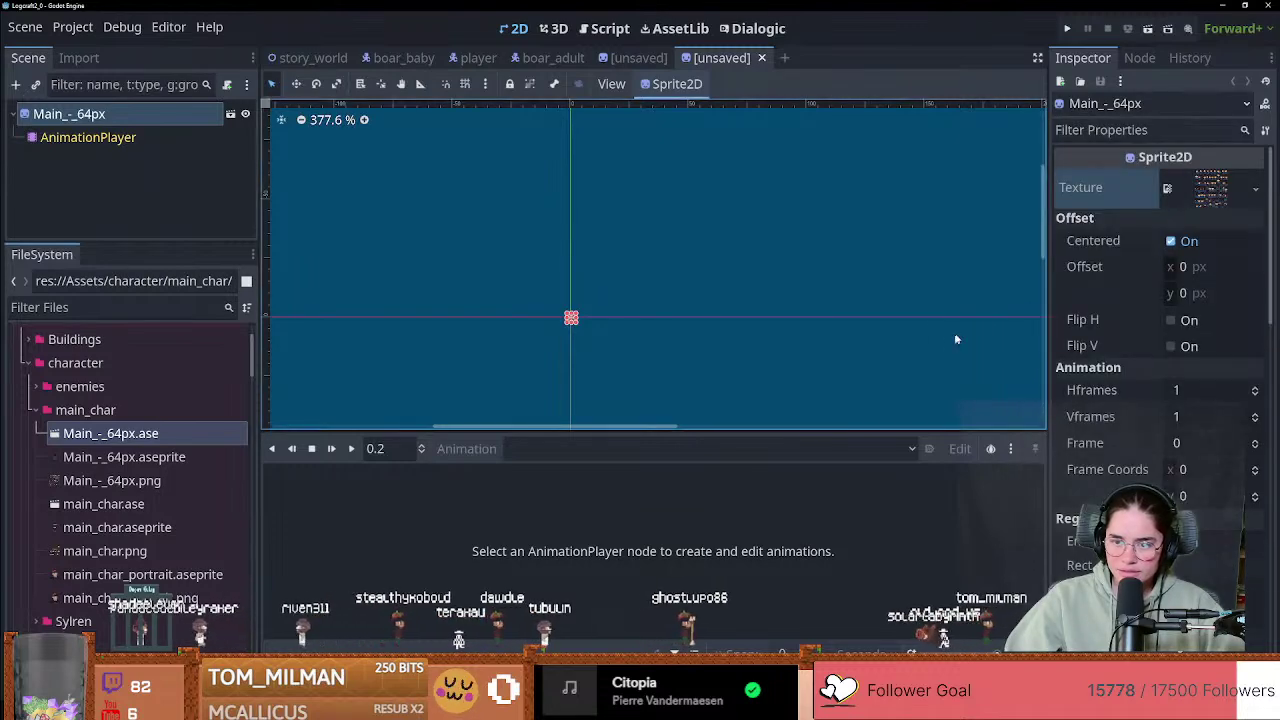
pyautogui.click(1265, 130)
pyautogui.click(1140, 317)
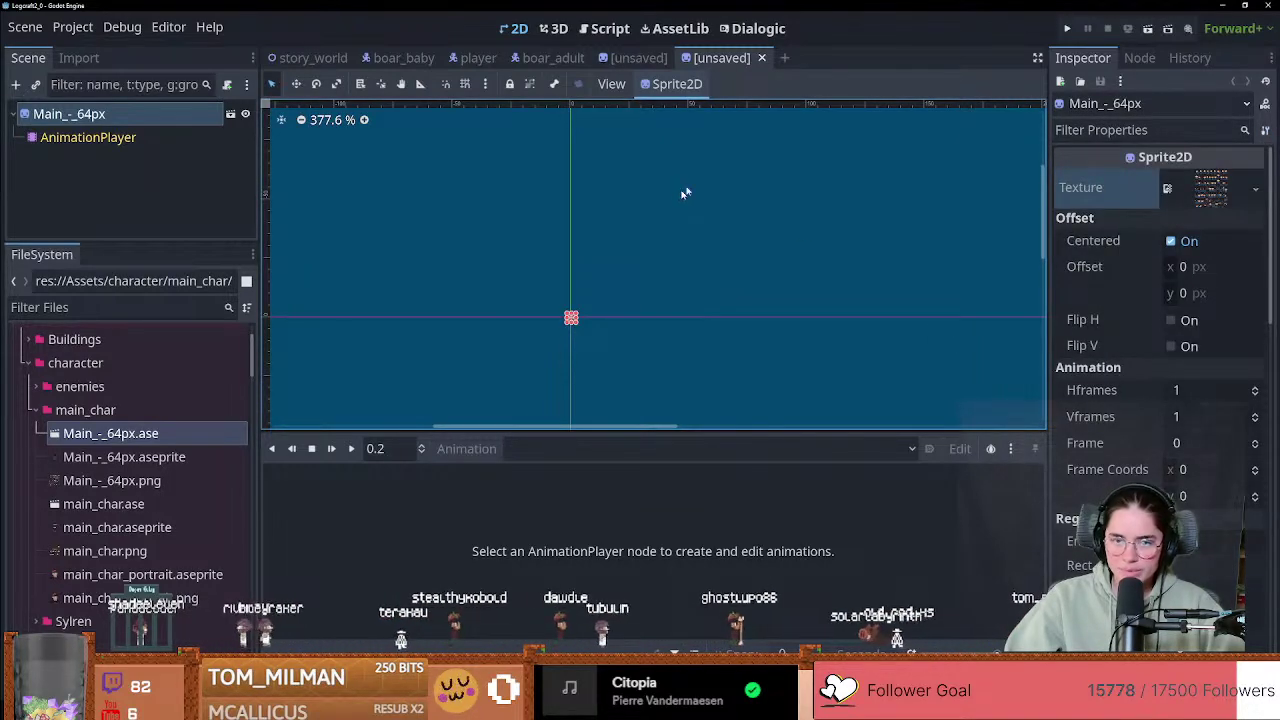
# Step: In the player scene, paste the copied properties onto the Main_-_64px sprite under water_mask
pyautogui.click(476, 58)
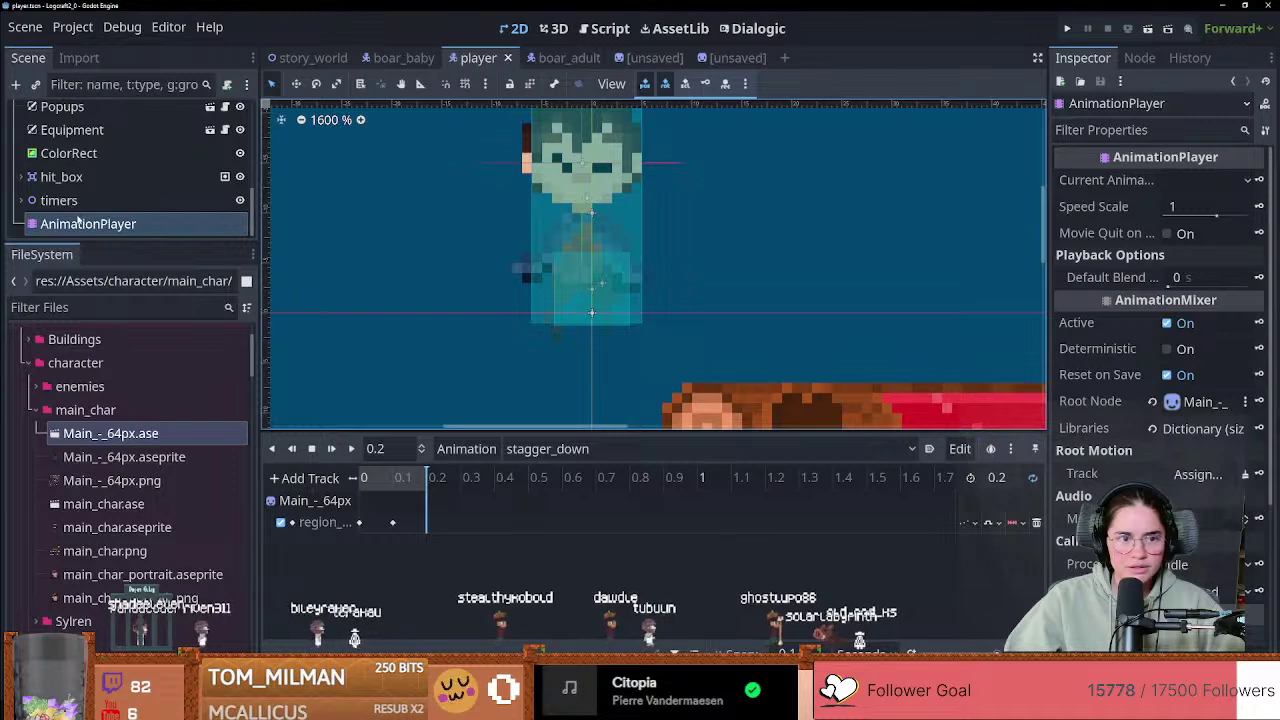
pyautogui.scroll(5, 80, 195)
pyautogui.scroll(2, 44, 190)
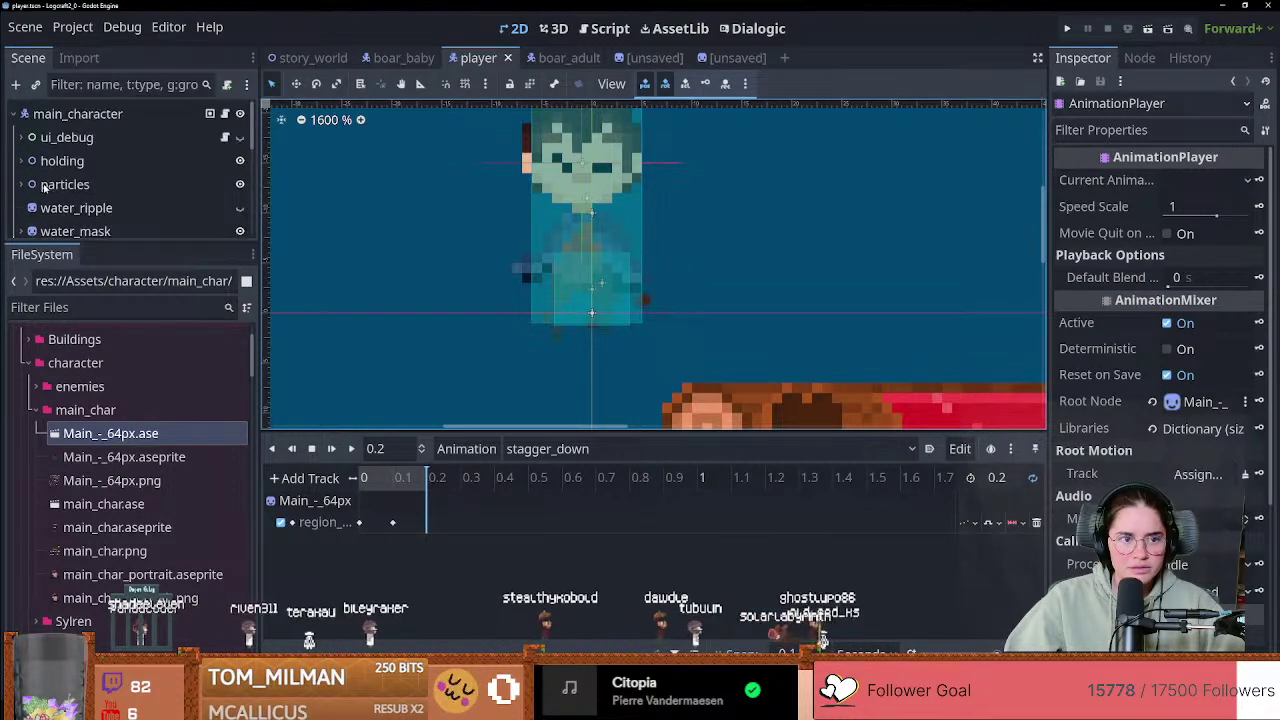
pyautogui.scroll(-2, 44, 181)
pyautogui.click(22, 182)
pyautogui.scroll(-1, 80, 195)
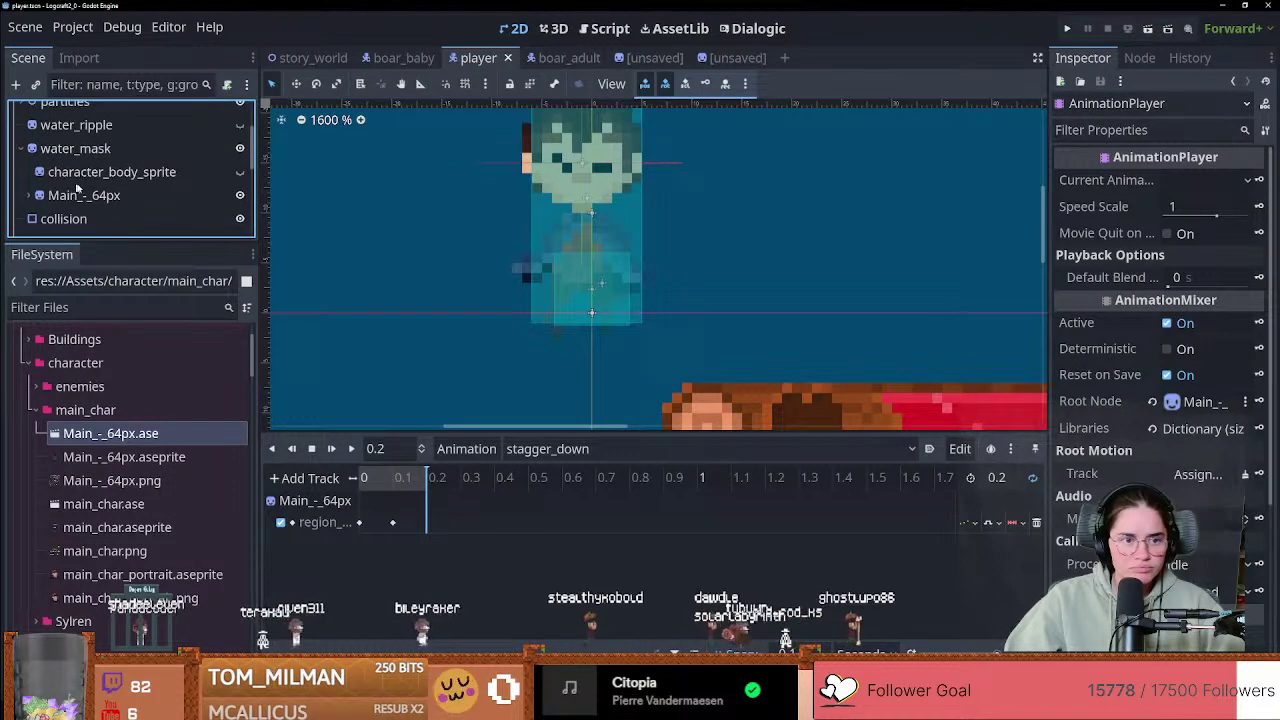
pyautogui.click(126, 199)
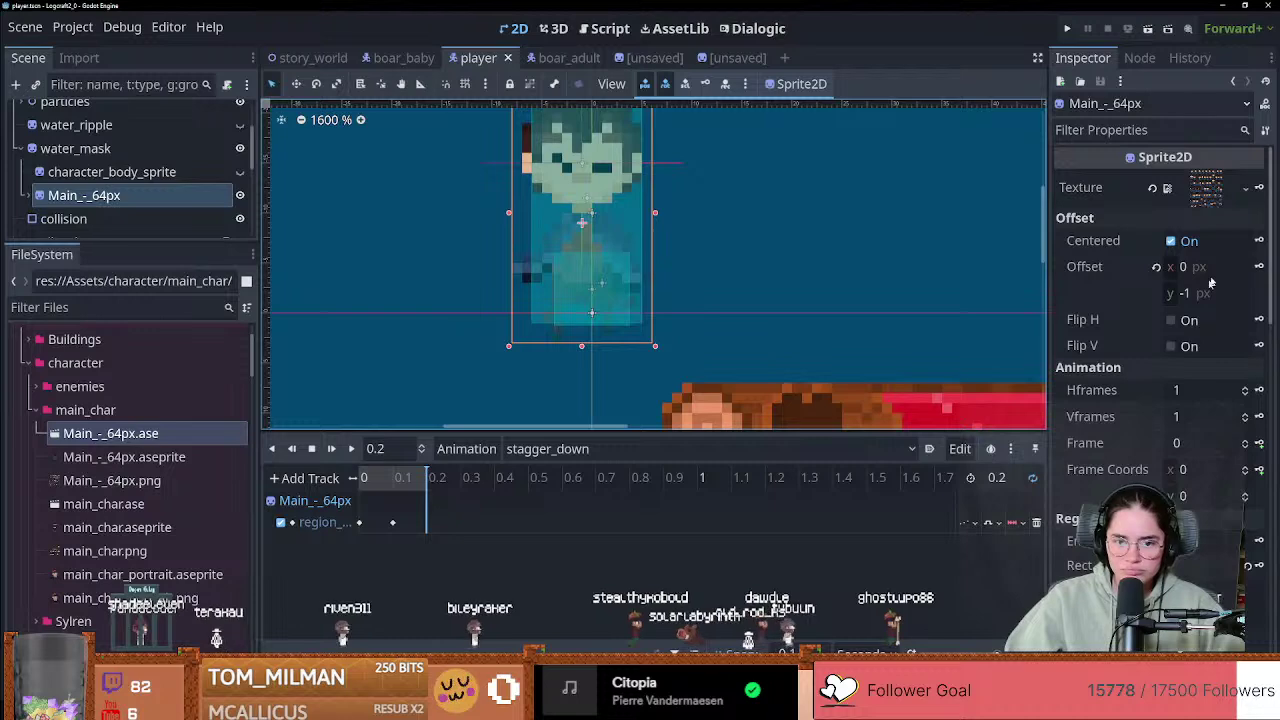
pyautogui.click(1265, 130)
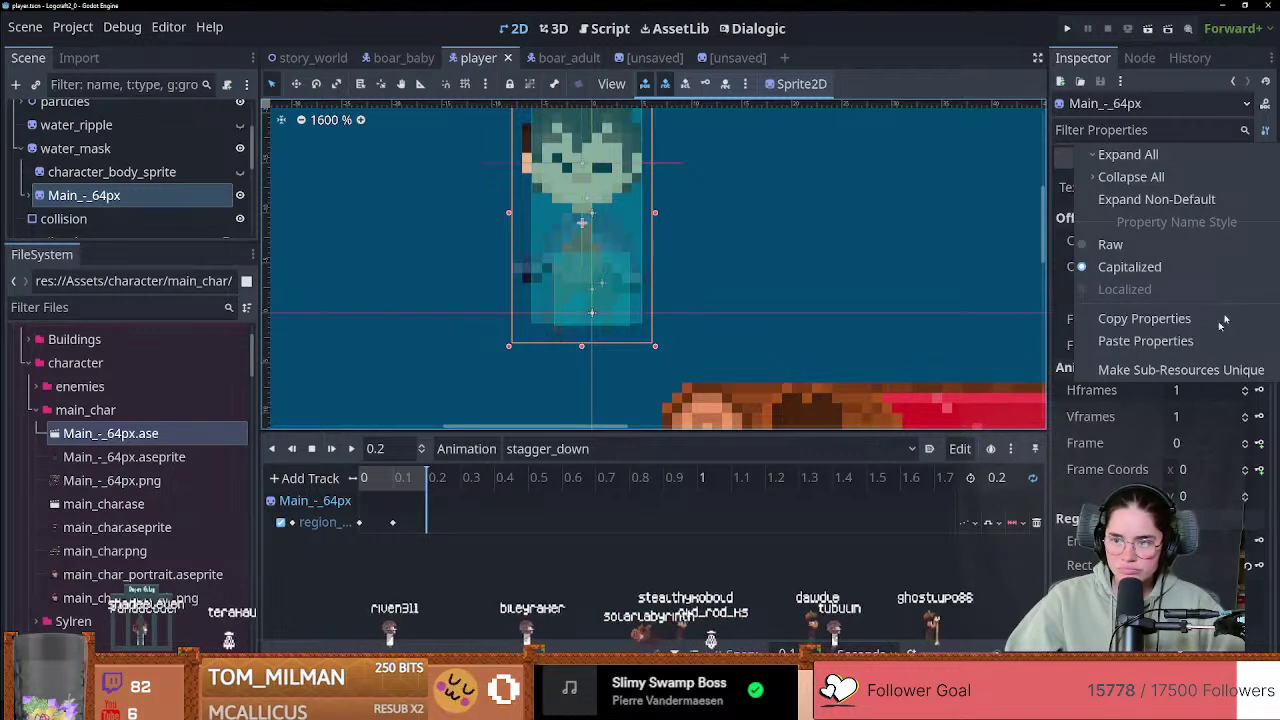
pyautogui.click(1137, 340)
pyautogui.scroll(1, 664, 330)
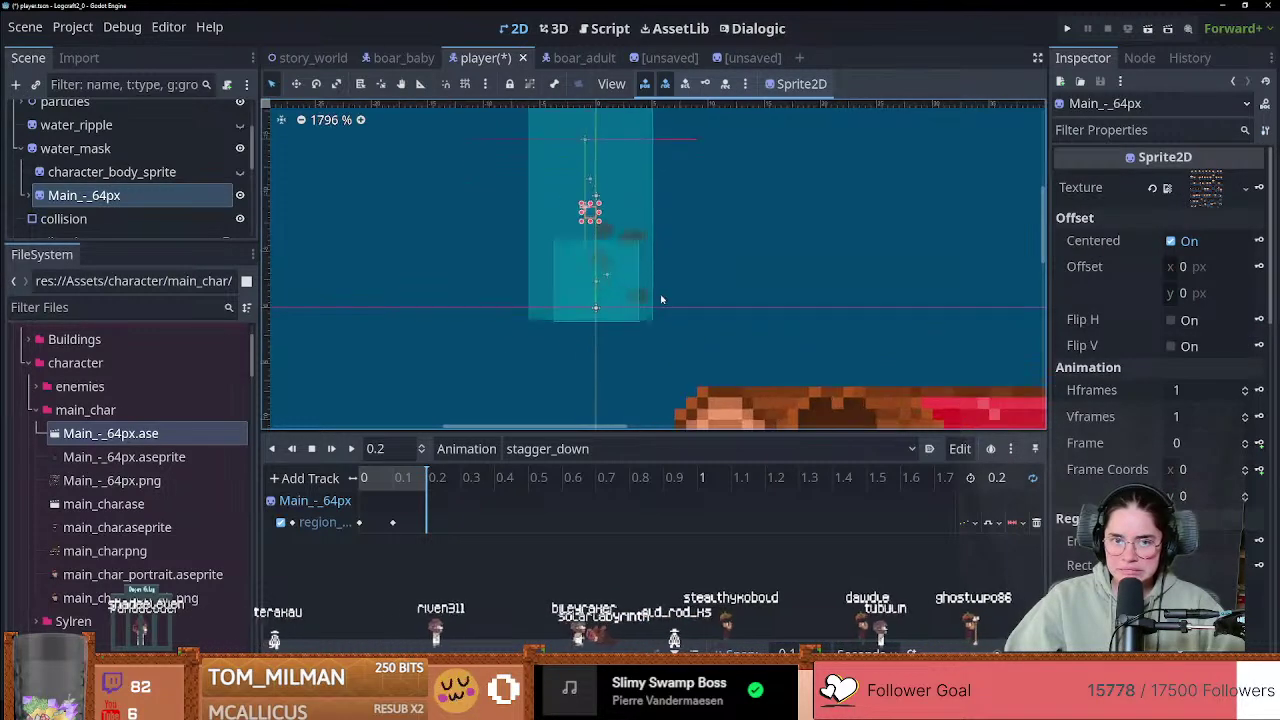
# Step: Check the stagger_down frame at 0.1 s, and play the player's idle_left animation before stopping it
pyautogui.scroll(2, 600, 352)
pyautogui.click(400, 478)
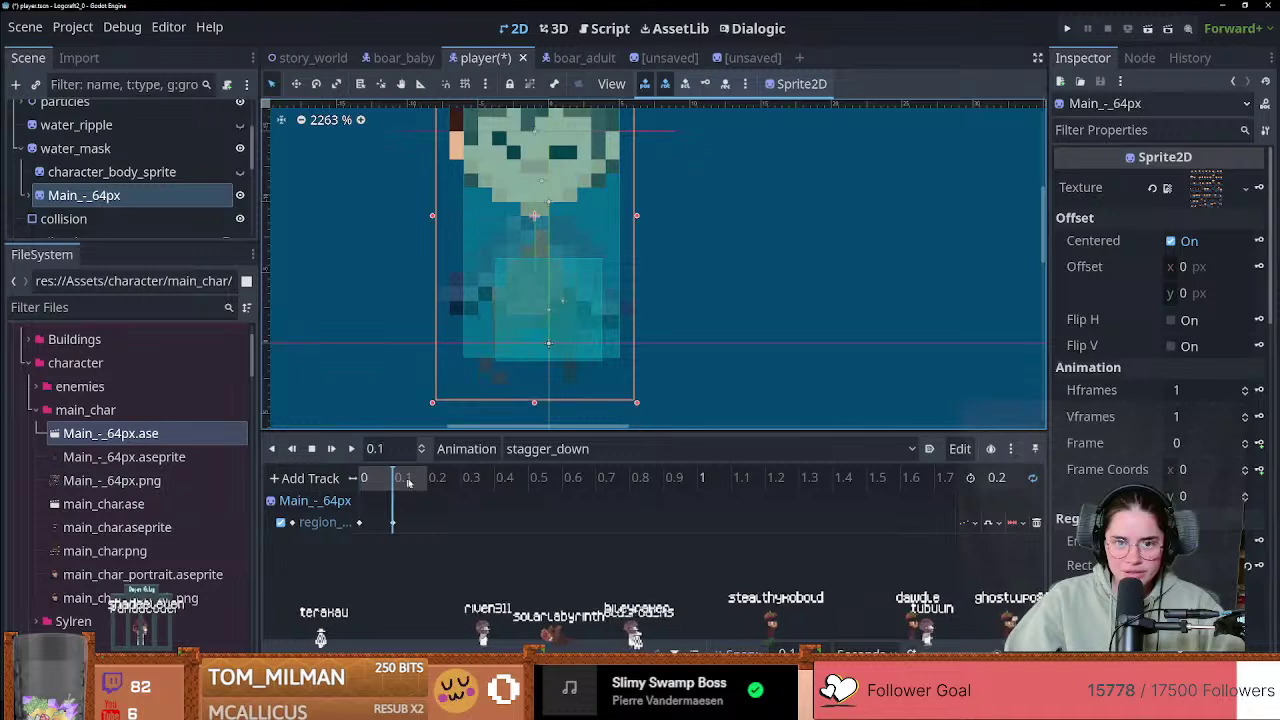
pyautogui.click(585, 449)
pyautogui.click(552, 395)
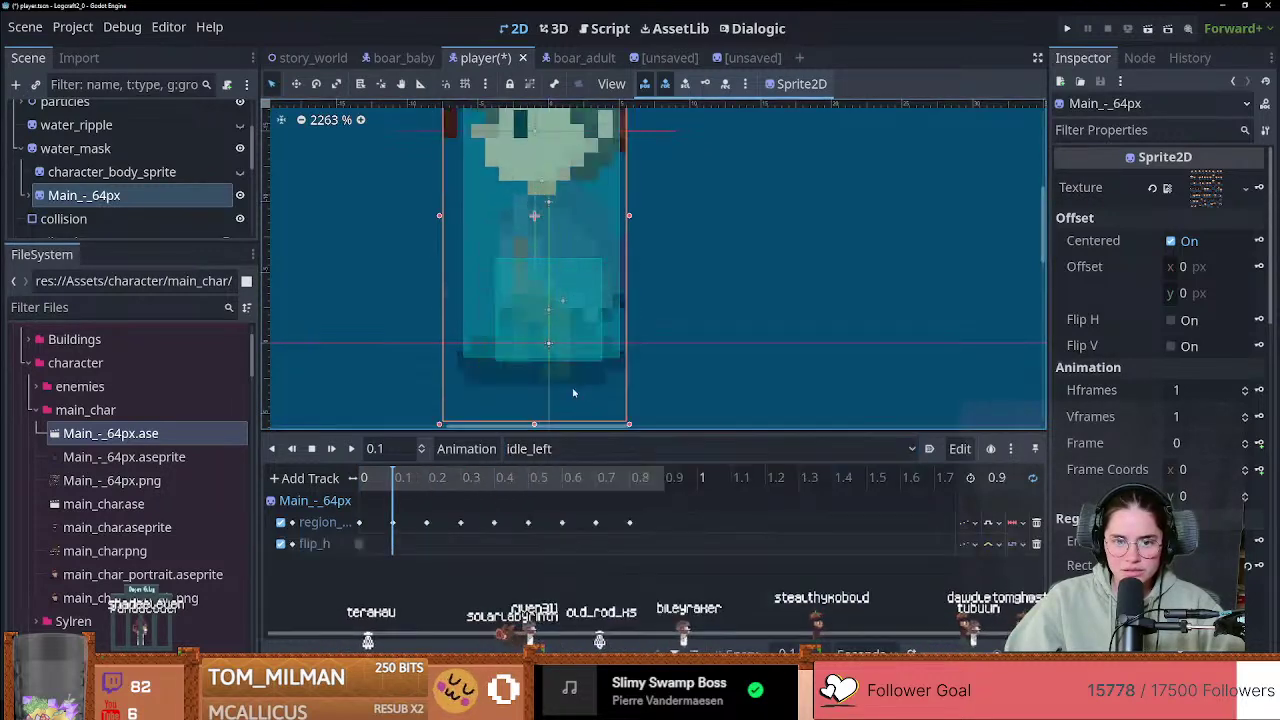
pyautogui.click(349, 449)
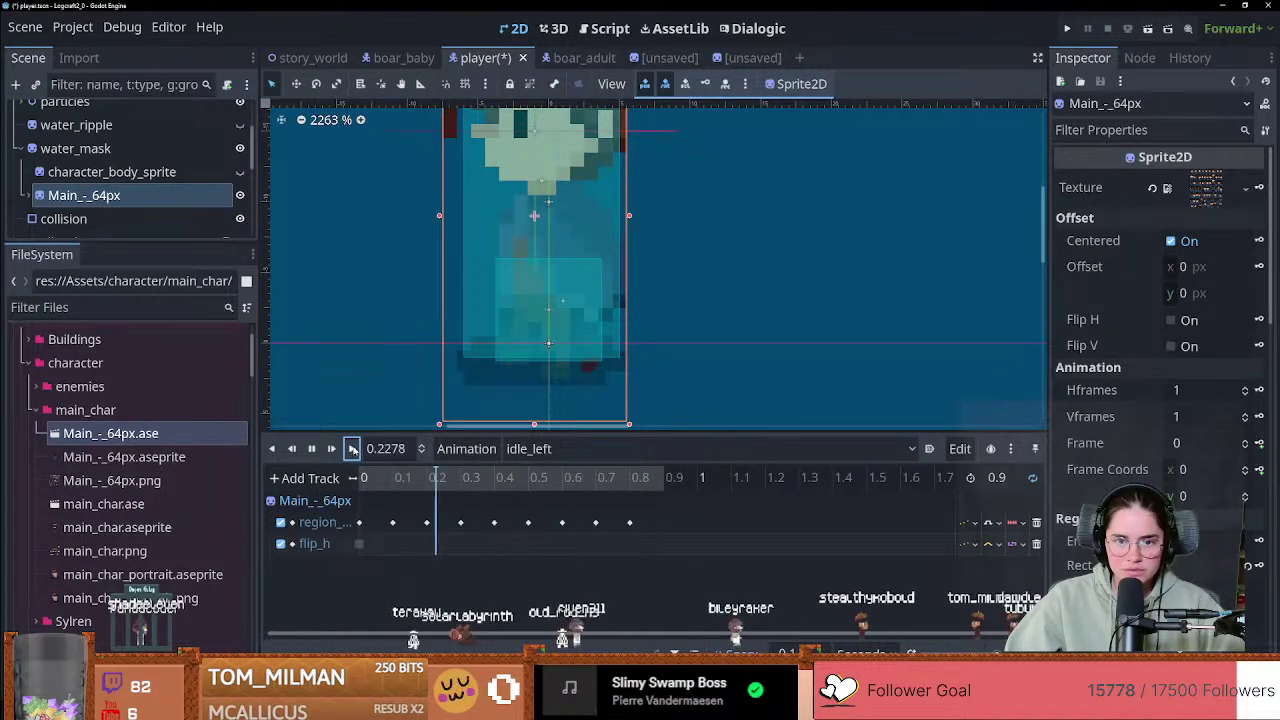
pyautogui.scroll(-6, 368, 355)
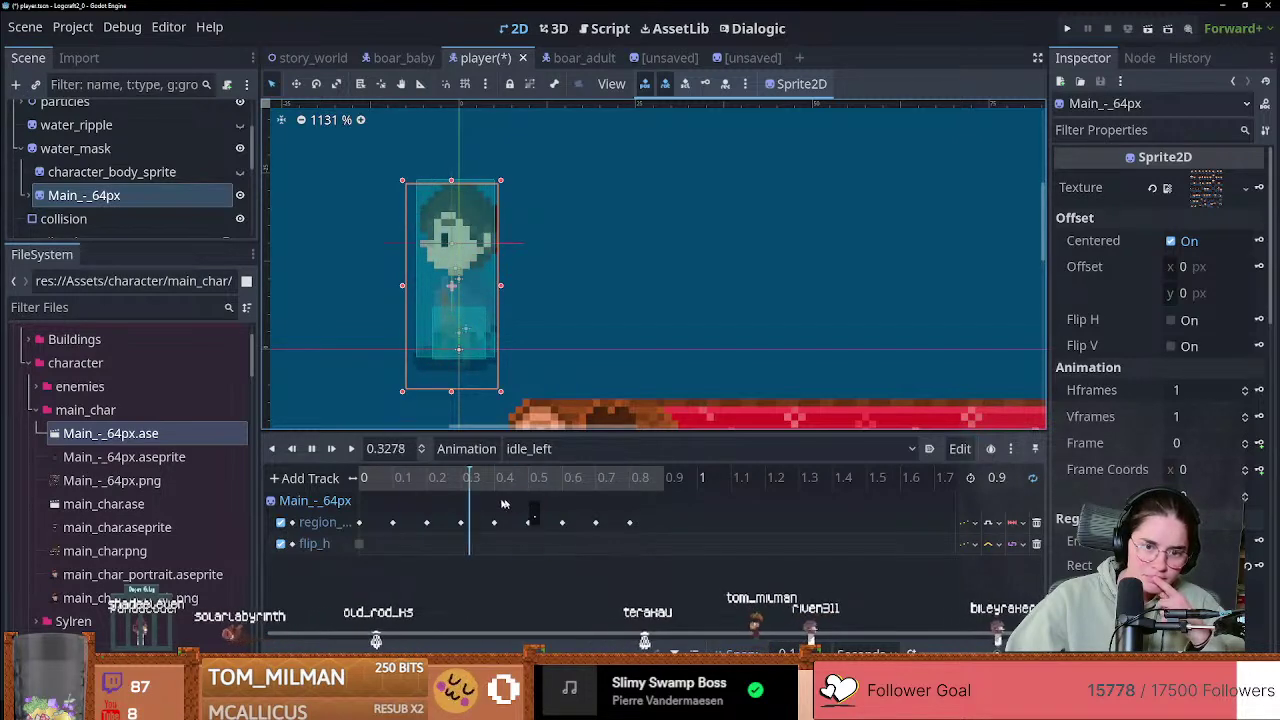
pyautogui.click(311, 448)
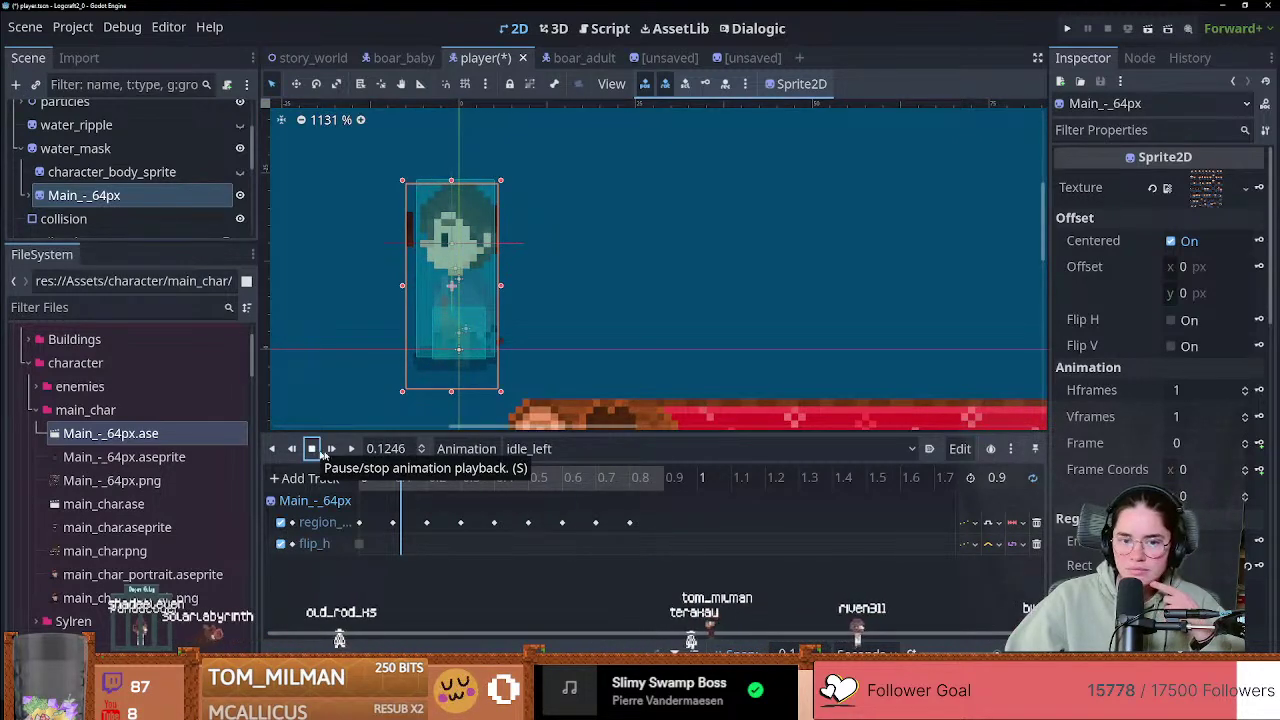
# Step: Play the stagger_down and idle_down animations in turn, stop playback and return idle_down to its first frame
pyautogui.click(530, 449)
pyautogui.click(525, 551)
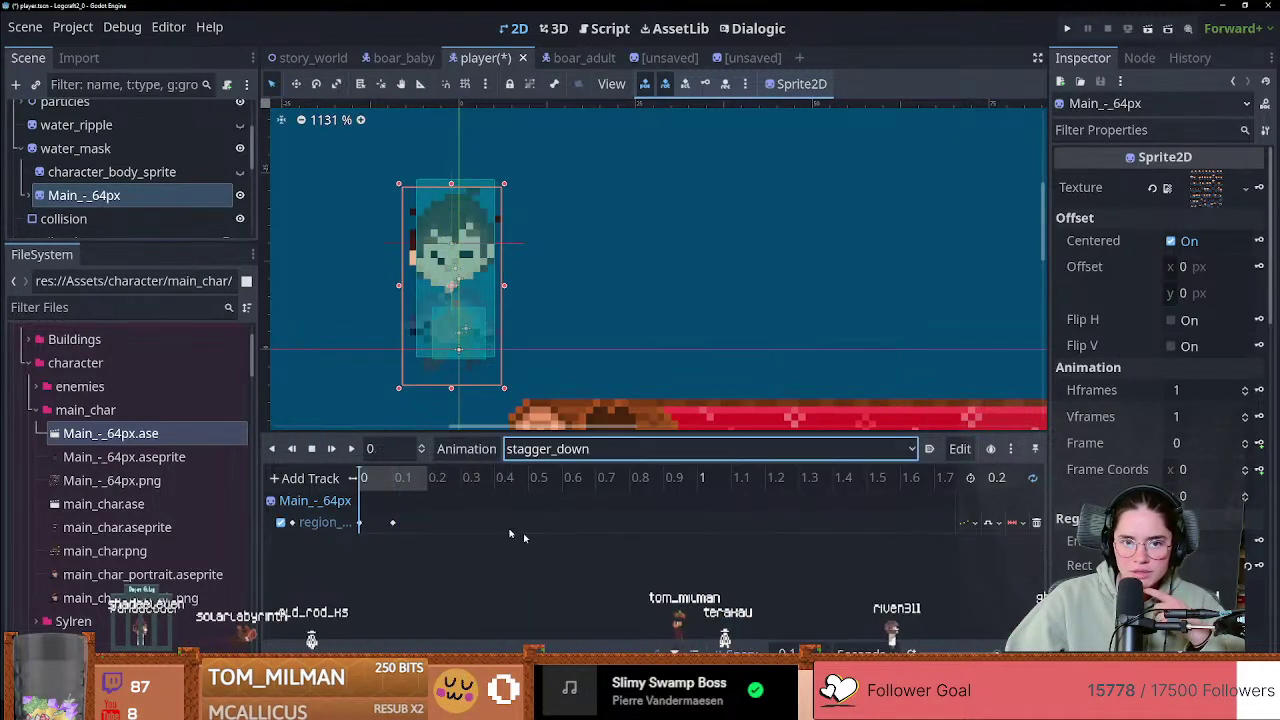
pyautogui.click(350, 450)
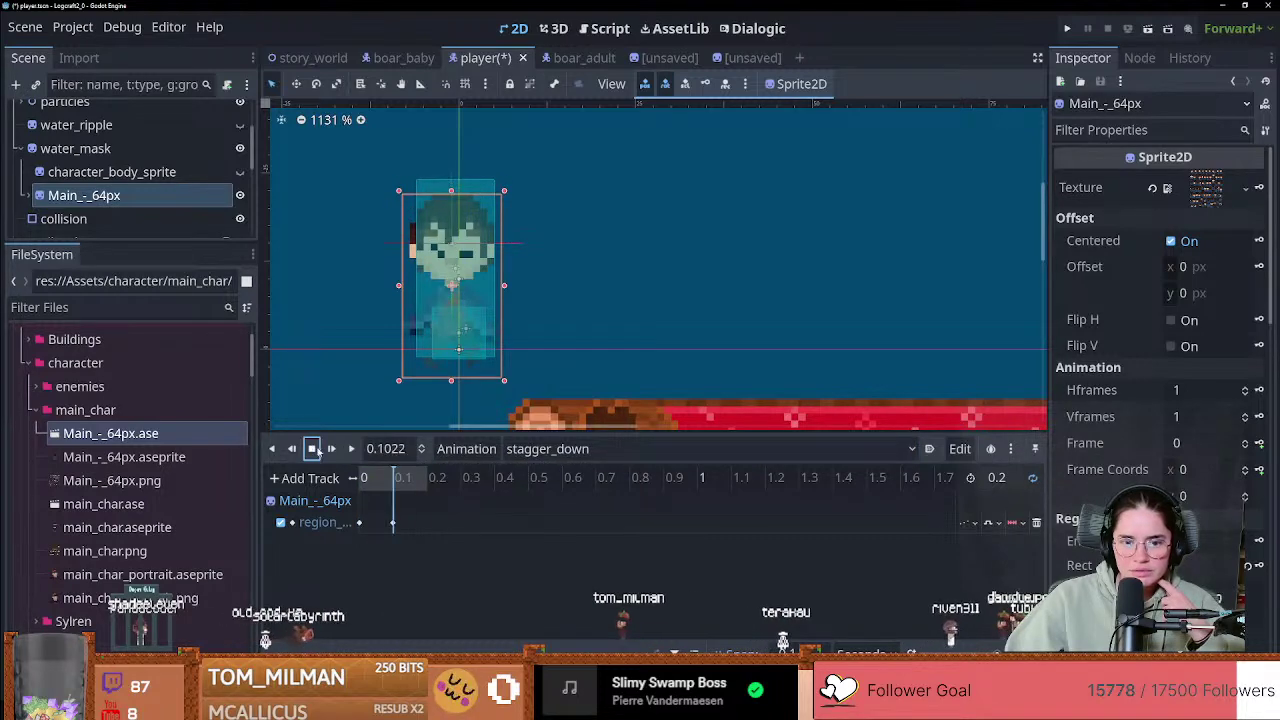
pyautogui.click(610, 449)
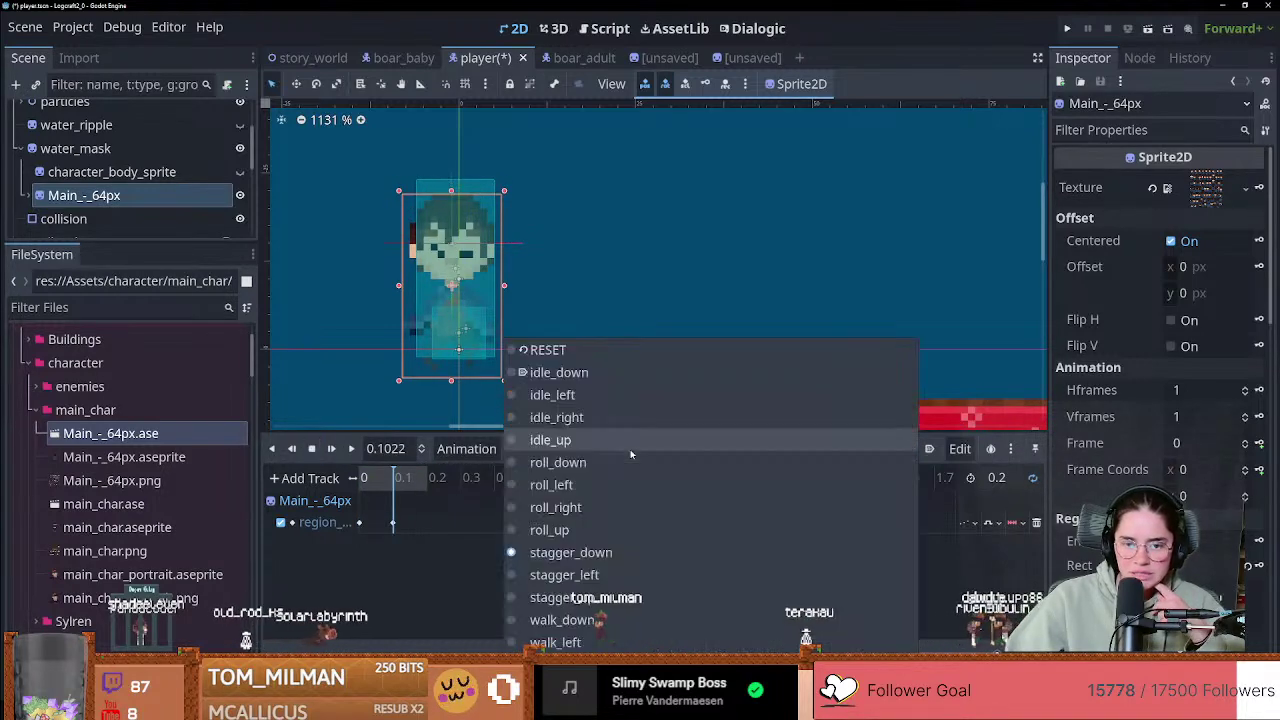
pyautogui.click(555, 373)
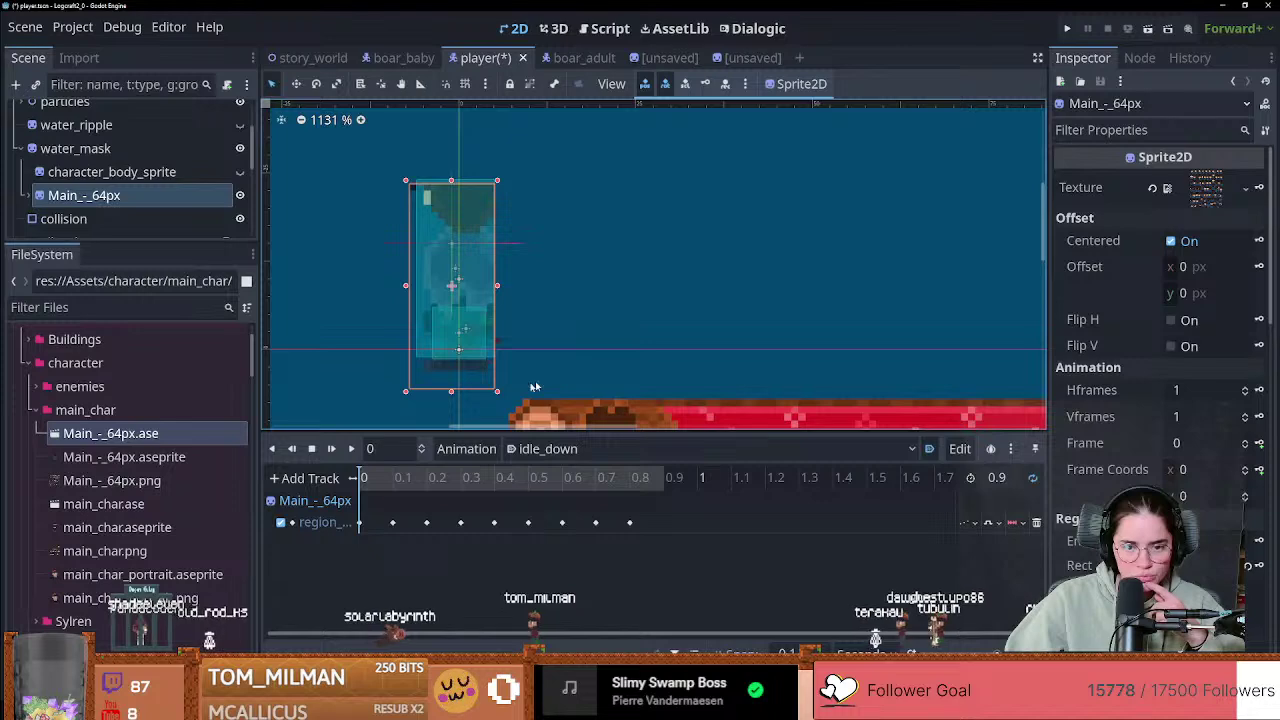
pyautogui.click(352, 450)
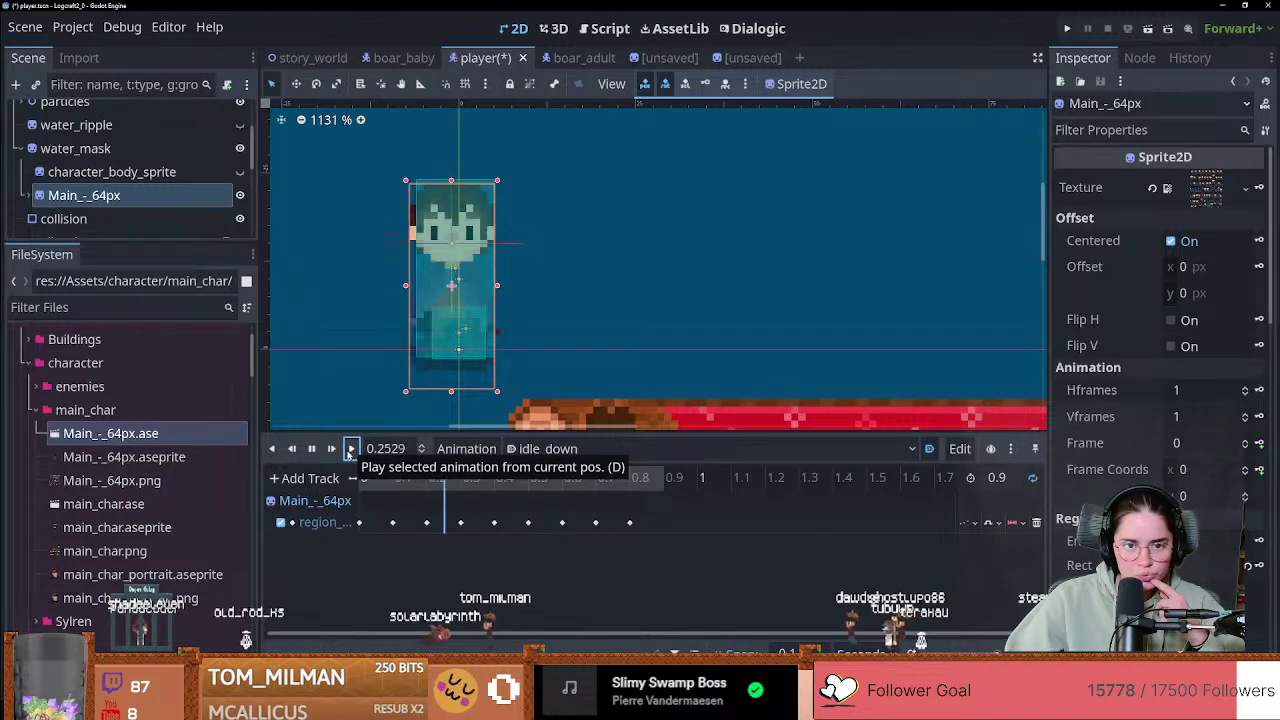
pyautogui.click(313, 450)
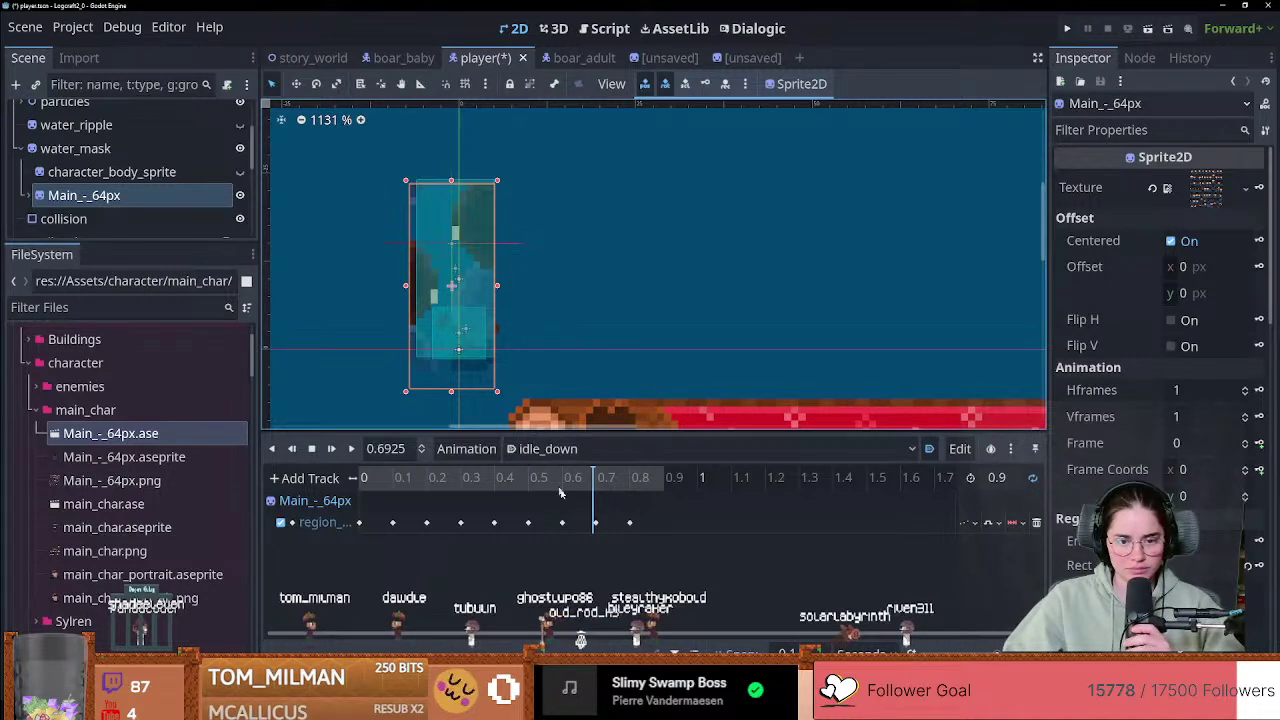
pyautogui.moveTo(553, 485); pyautogui.dragTo(372, 478)
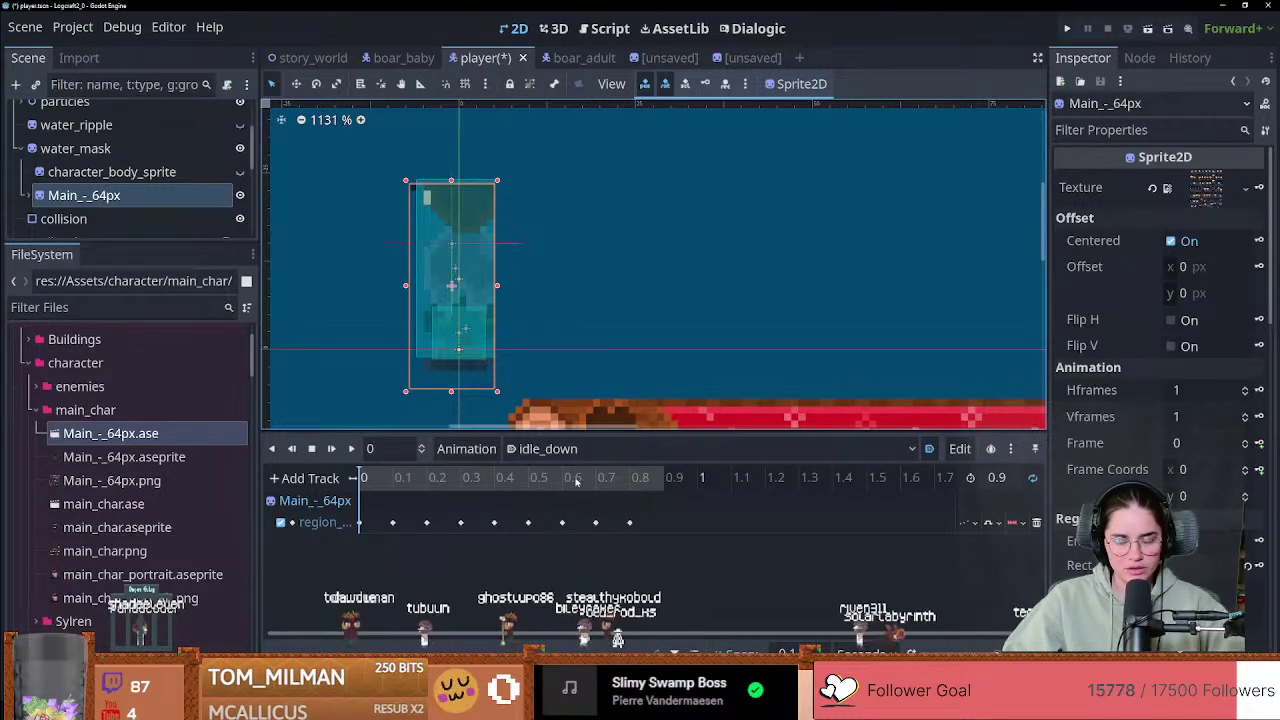
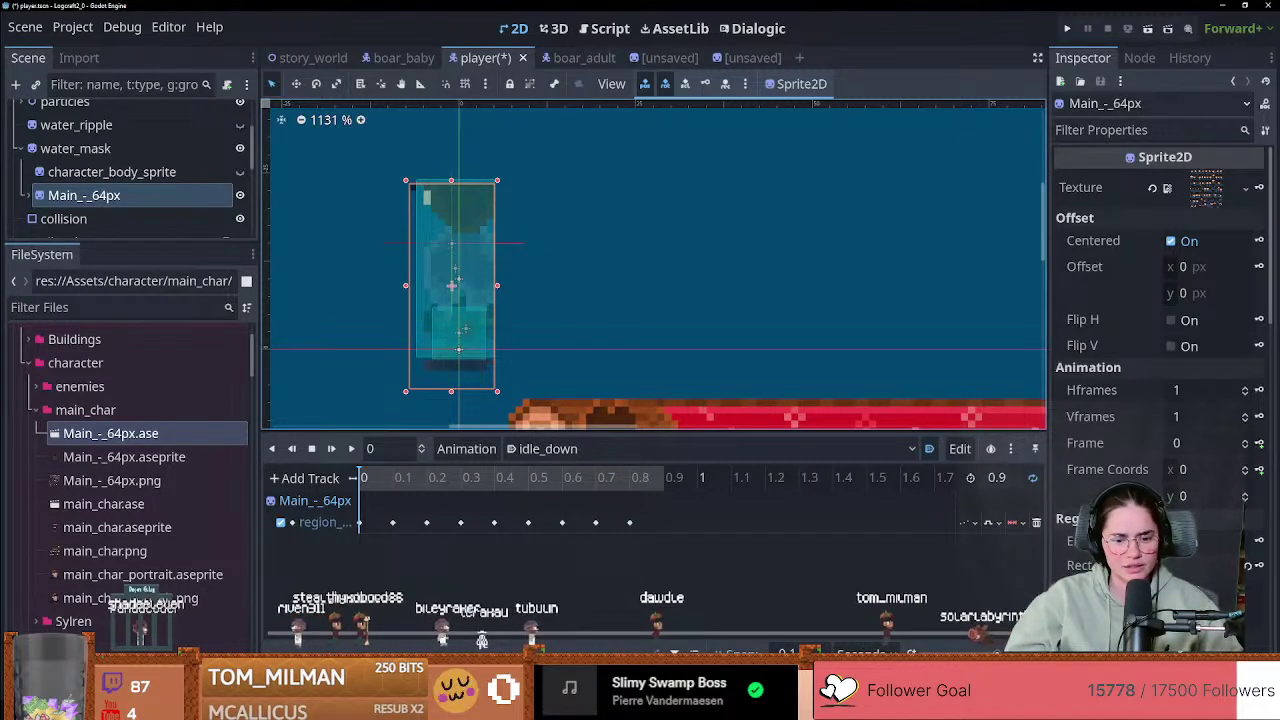
# Step: Switch to the sketching app, handwrite short labels with lines and an arrow above the existing drawings, and return to Godot
pyautogui.hotkey('alt', 'Tab')
pyautogui.moveTo(397, 320); pyautogui.dragTo(466, 408, button='middle')
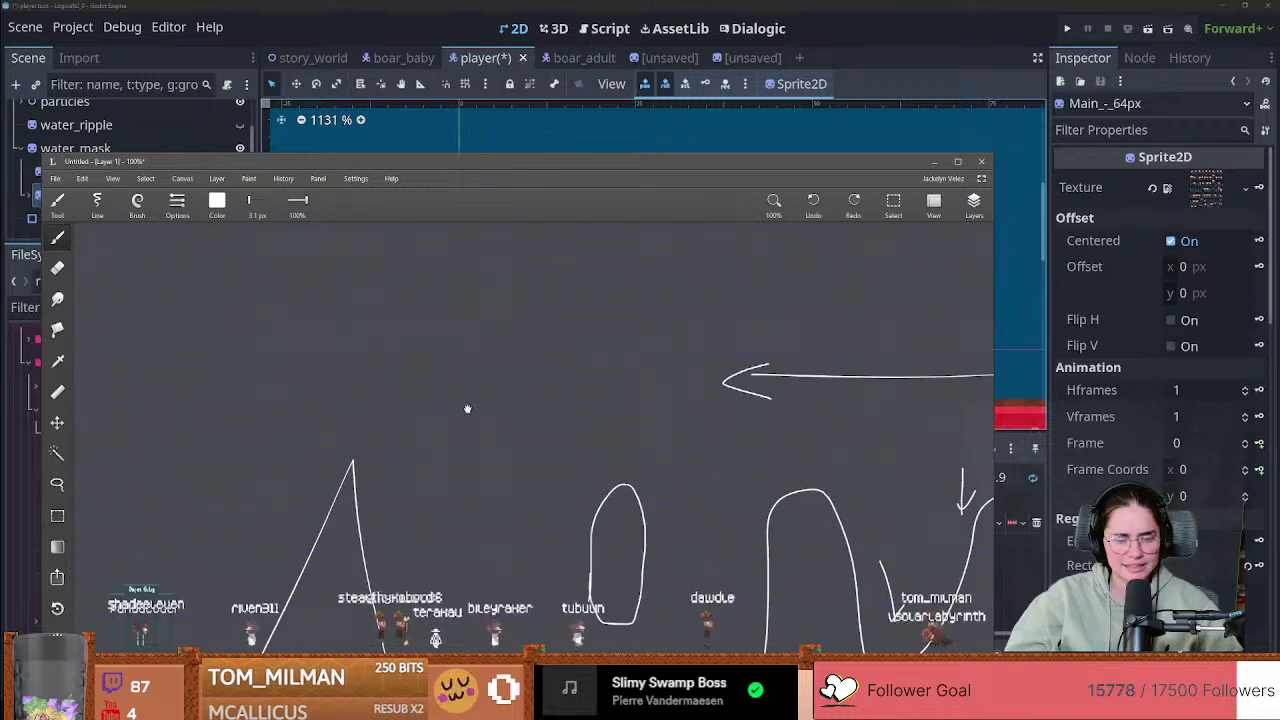
pyautogui.moveTo(456, 297)
pyautogui.mouseDown()
pyautogui.moveTo(451, 306)
pyautogui.moveTo(477, 306)
pyautogui.moveTo(441, 323)
pyautogui.moveTo(466, 330)
pyautogui.moveTo(459, 342)
pyautogui.moveTo(528, 313)
pyautogui.mouseUp()
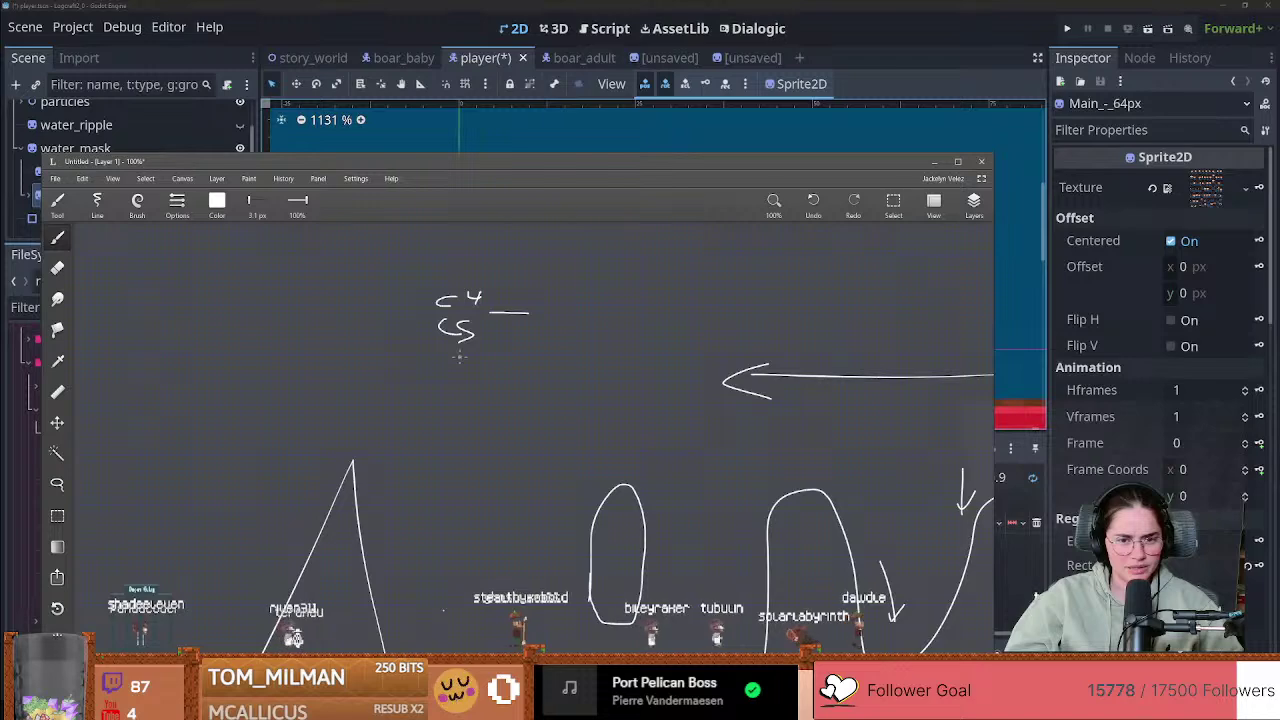
pyautogui.moveTo(449, 362)
pyautogui.mouseDown()
pyautogui.moveTo(437, 371)
pyautogui.moveTo(488, 353)
pyautogui.mouseUp()
pyautogui.moveTo(481, 310); pyautogui.dragTo(491, 346, button='middle')
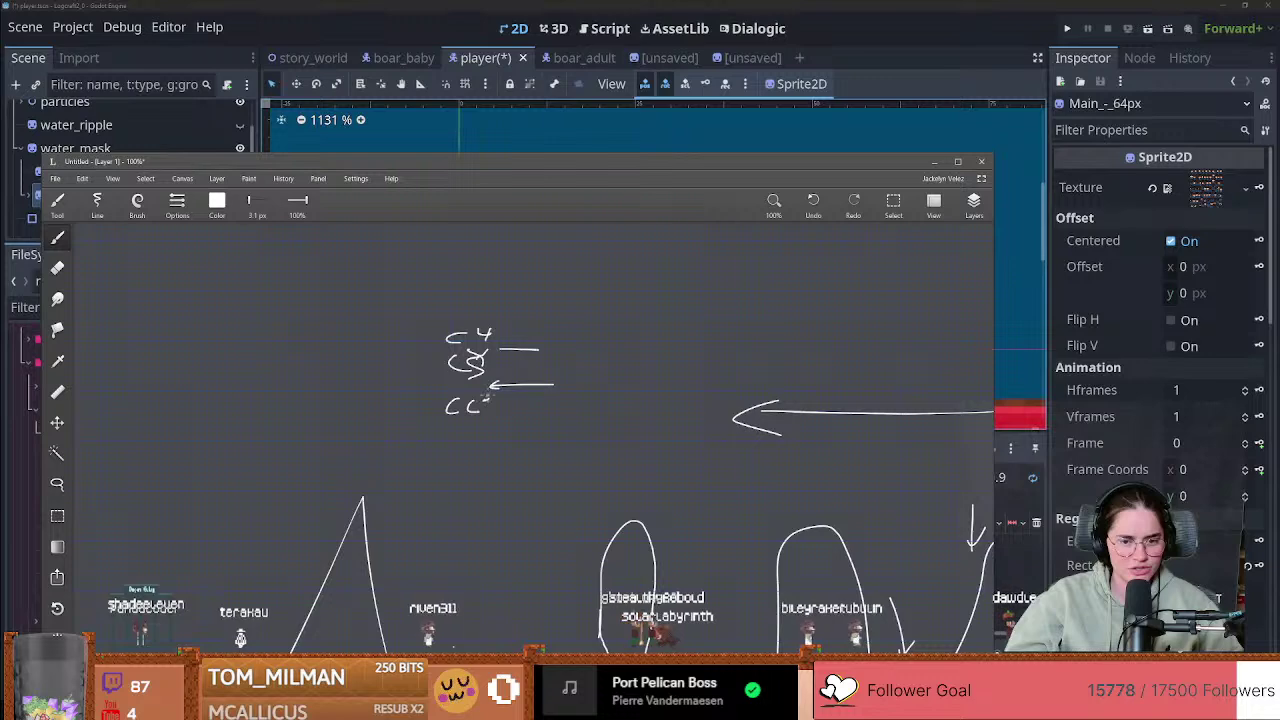
pyautogui.click(934, 161)
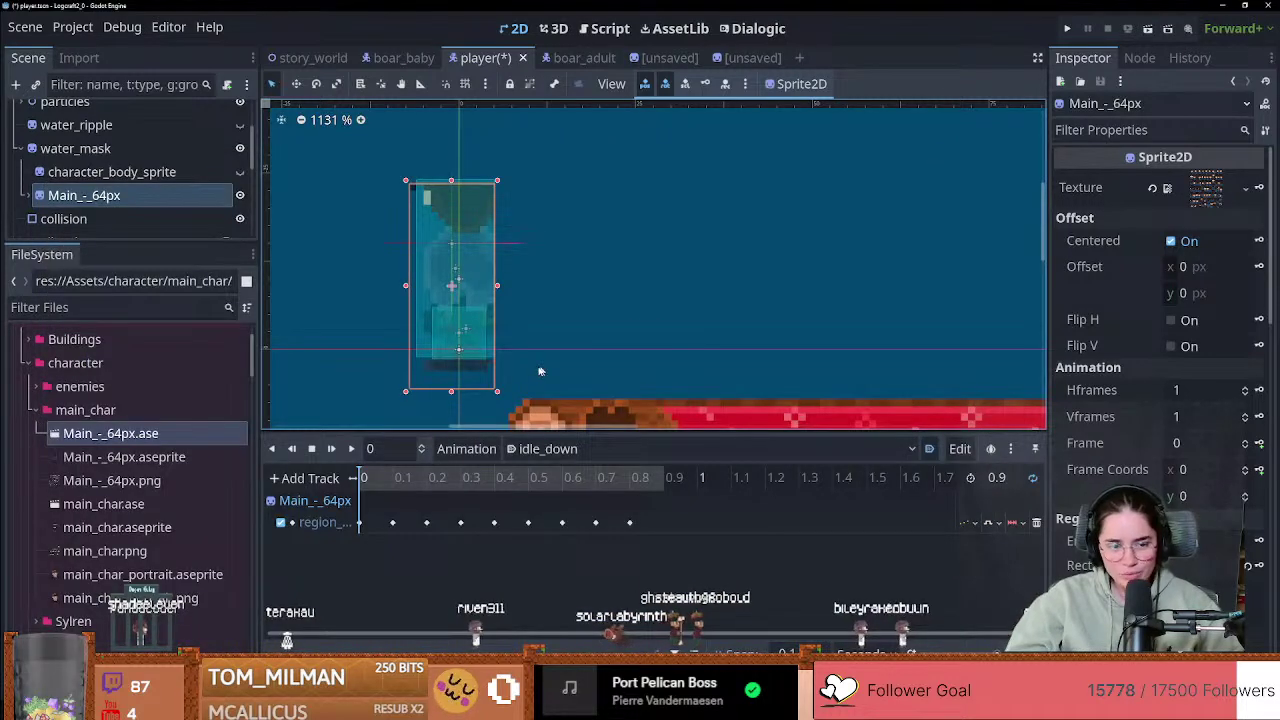
# Step: Enlarge the 2D viewport by shrinking the animation area, and extend the scene tree's height to show more player nodes
pyautogui.scroll(2, 560, 370)
pyautogui.scroll(-1, 589, 369)
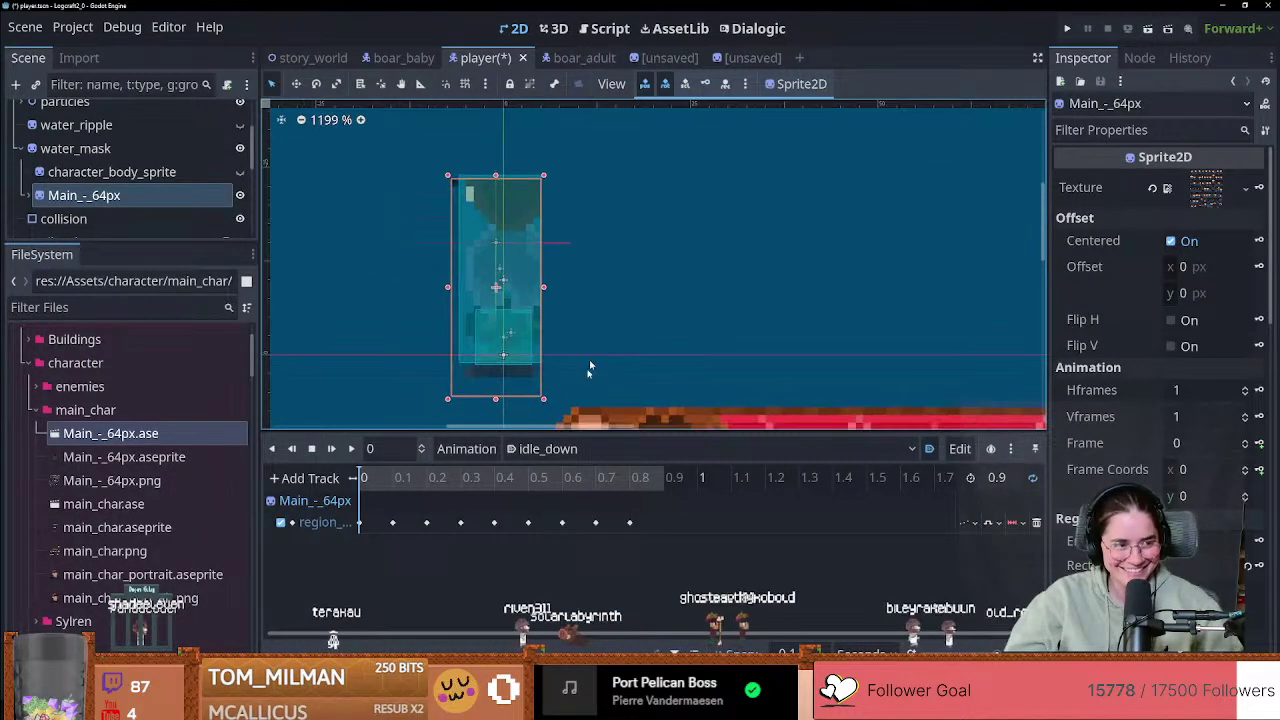
pyautogui.moveTo(621, 440); pyautogui.dragTo(620, 516)
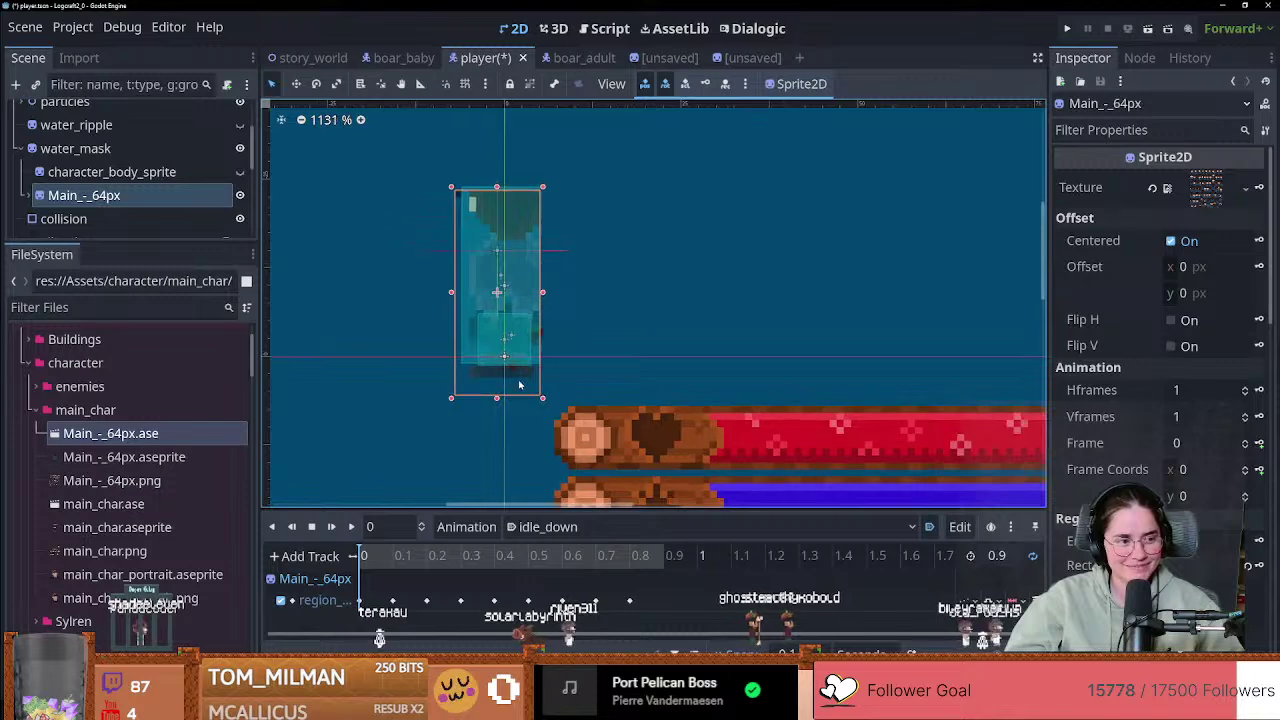
pyautogui.scroll(4, 519, 385)
pyautogui.moveTo(519, 385); pyautogui.dragTo(497, 414, button='middle')
pyautogui.scroll(-4, 511, 397)
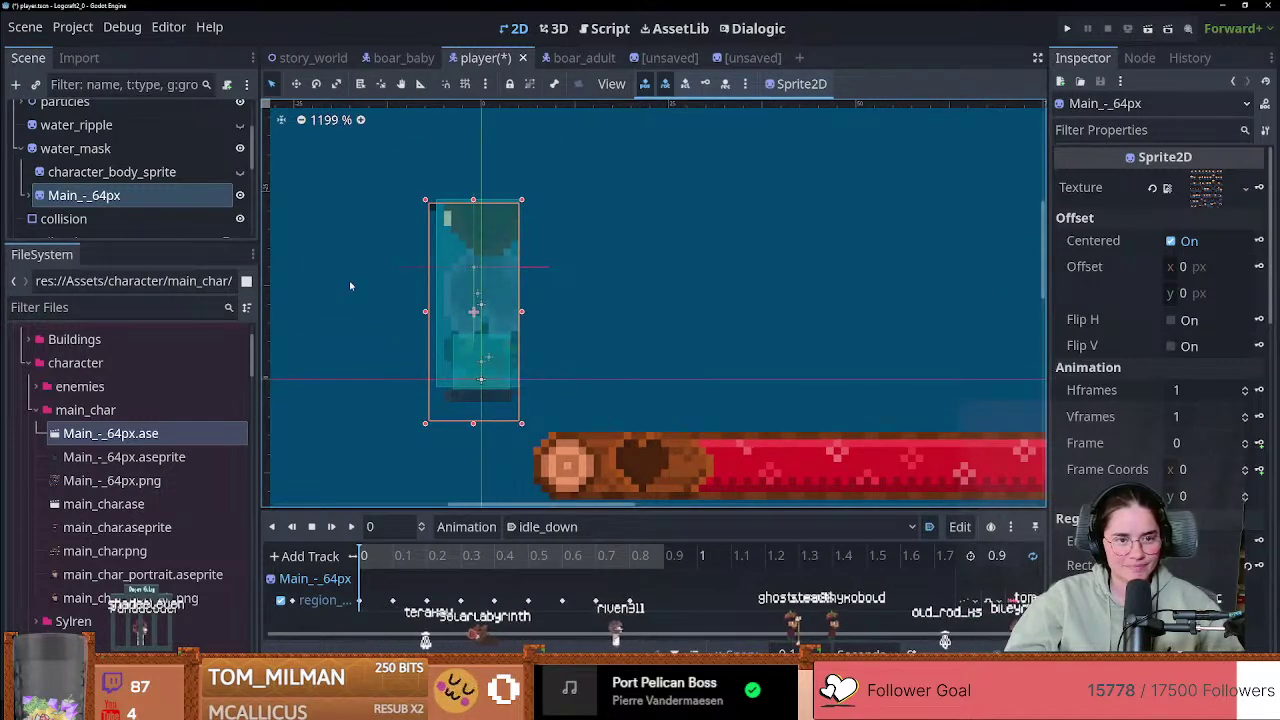
pyautogui.moveTo(170, 242); pyautogui.dragTo(170, 364)
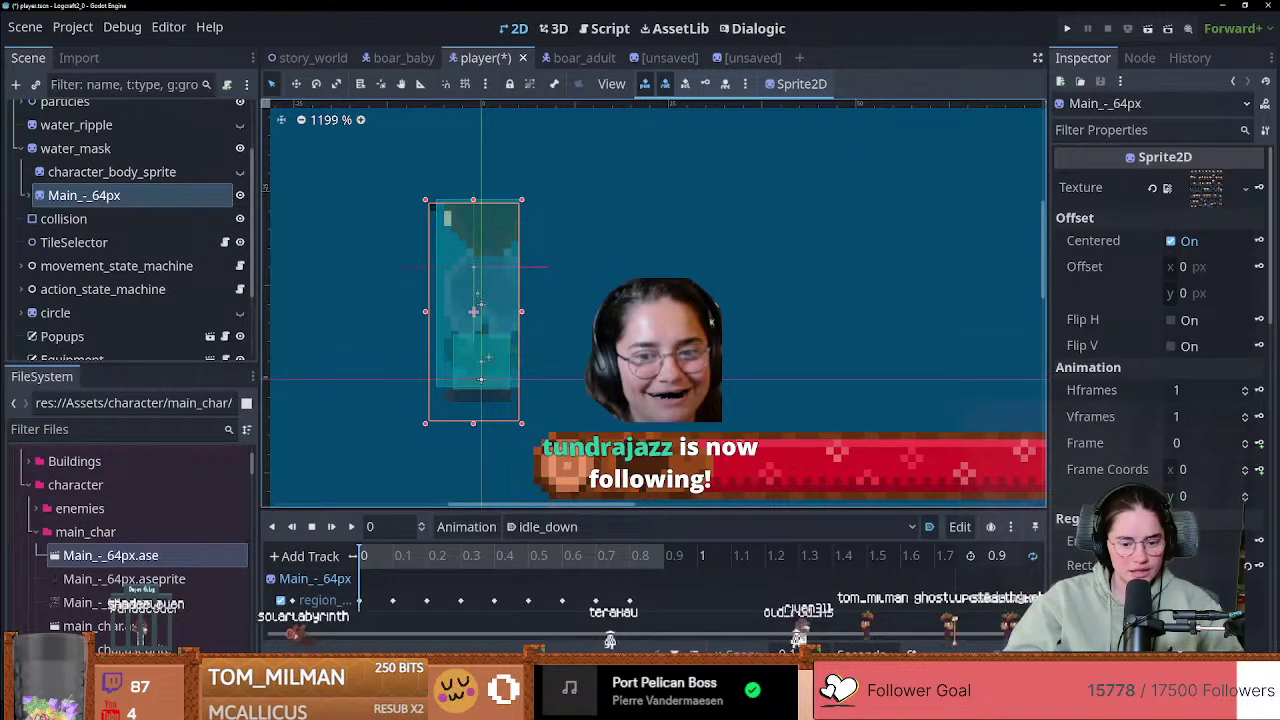
# Step: Switch to the sketching app, bring the handwritten labels into view, and undo the latest strokes
pyautogui.hotkey('alt', 'Tab')
pyautogui.moveTo(455, 345); pyautogui.dragTo(595, 354, button='middle')
pyautogui.moveTo(391, 268)
pyautogui.mouseDown()
pyautogui.moveTo(374, 275)
pyautogui.moveTo(411, 273)
pyautogui.moveTo(384, 267)
pyautogui.moveTo(377, 291)
pyautogui.mouseUp()
pyautogui.hotkey('ctrl', 'z')
pyautogui.hotkey('ctrl', 'z')
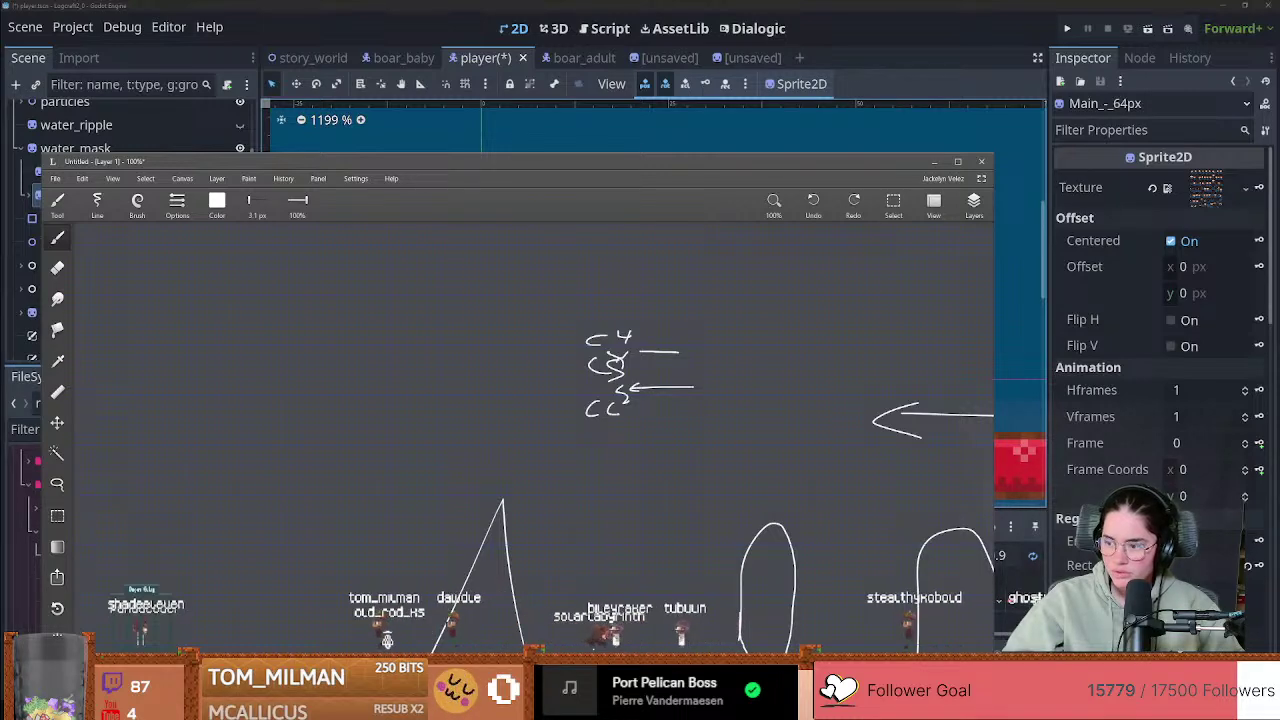
# Step: Open the Snipping Tool, start a new snip, and return to the sketching canvas
pyautogui.press('super')
pyautogui.write('sn')
pyautogui.press('Return')
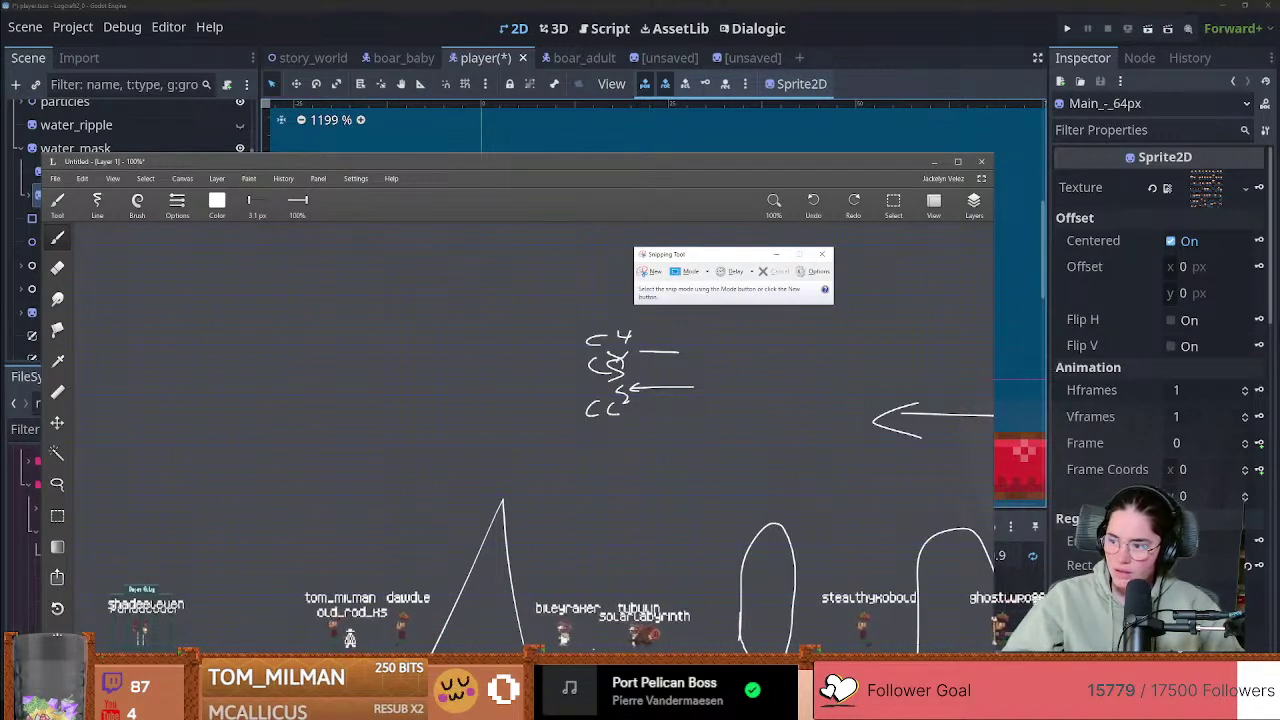
pyautogui.click(654, 272)
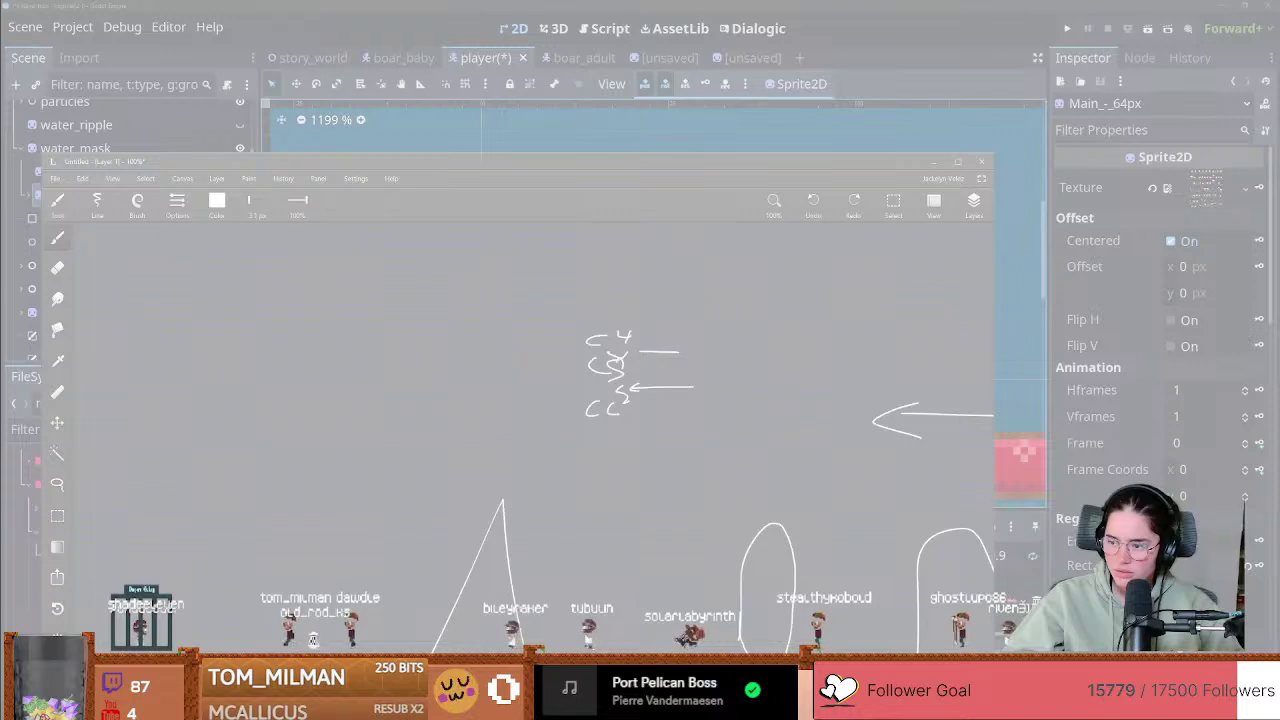
pyautogui.press('Escape')
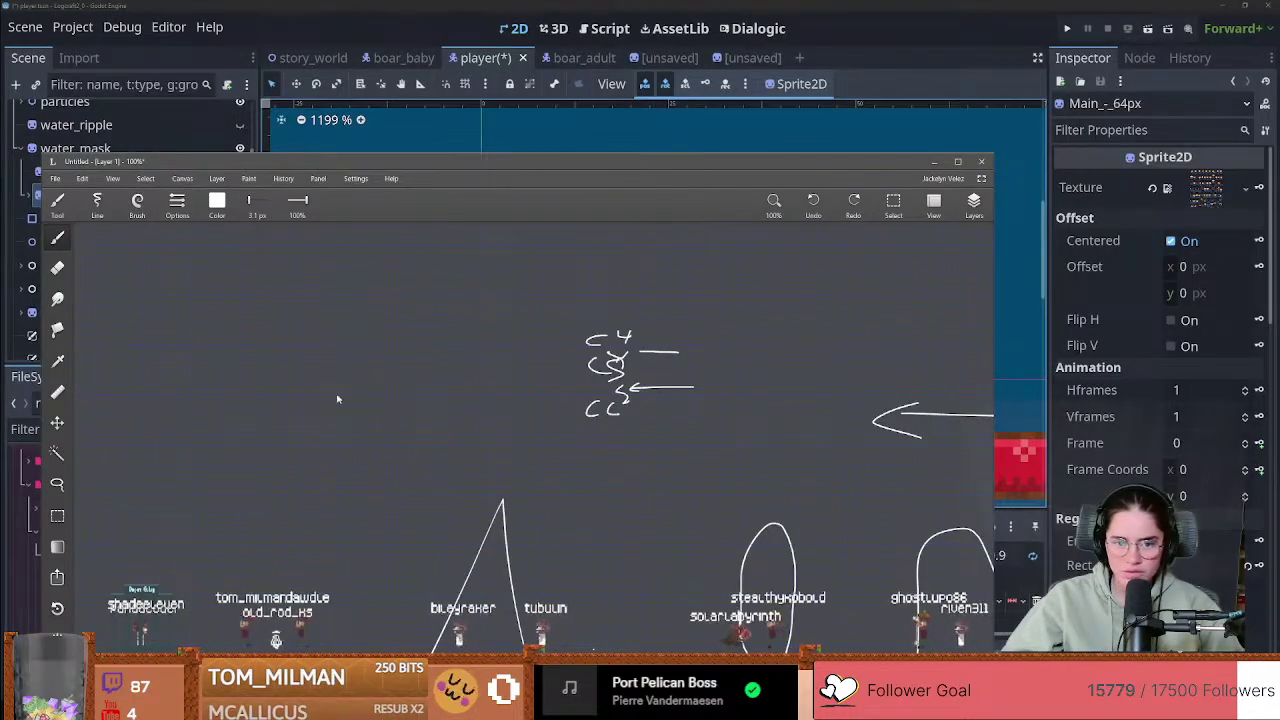
# Step: Paste the spine picture from the clipboard, reposition and scale it beside the handwritten labels, and commit its placement
pyautogui.hotkey('ctrl', 'v')
pyautogui.moveTo(500, 403); pyautogui.dragTo(219, 396)
pyautogui.moveTo(381, 335); pyautogui.dragTo(654, 192)
pyautogui.moveTo(480, 335); pyautogui.dragTo(373, 377)
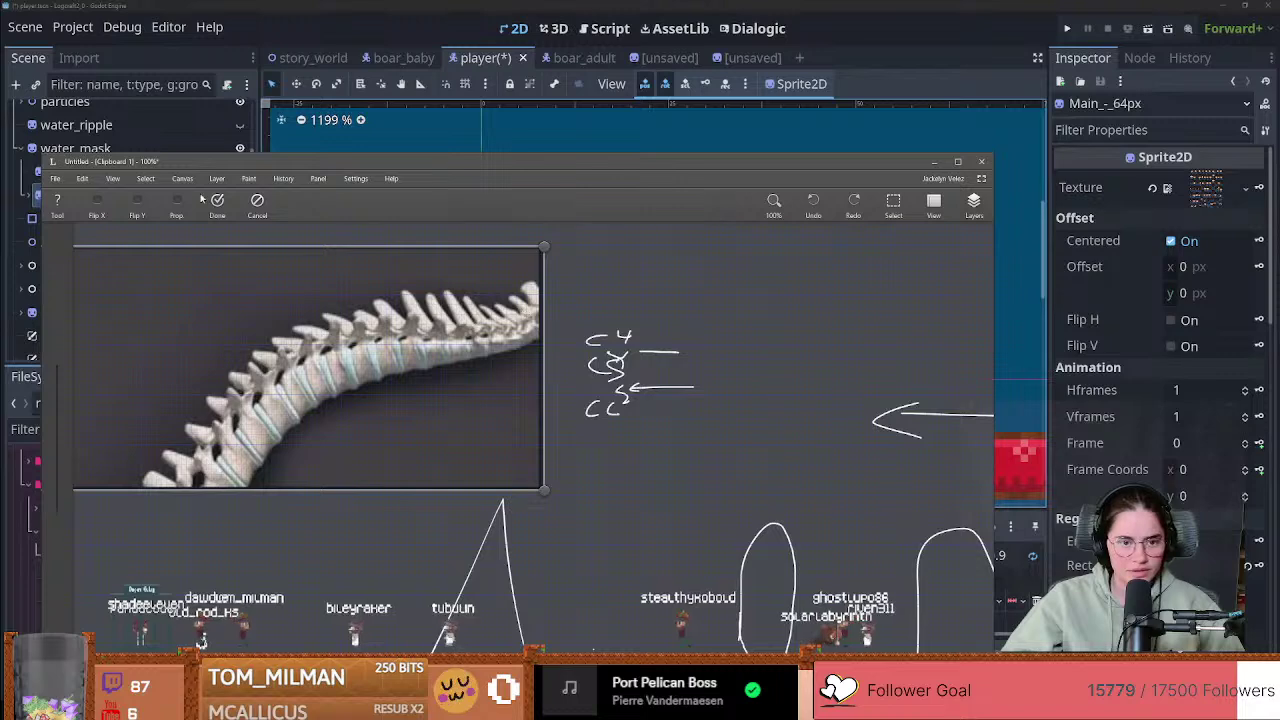
pyautogui.click(217, 201)
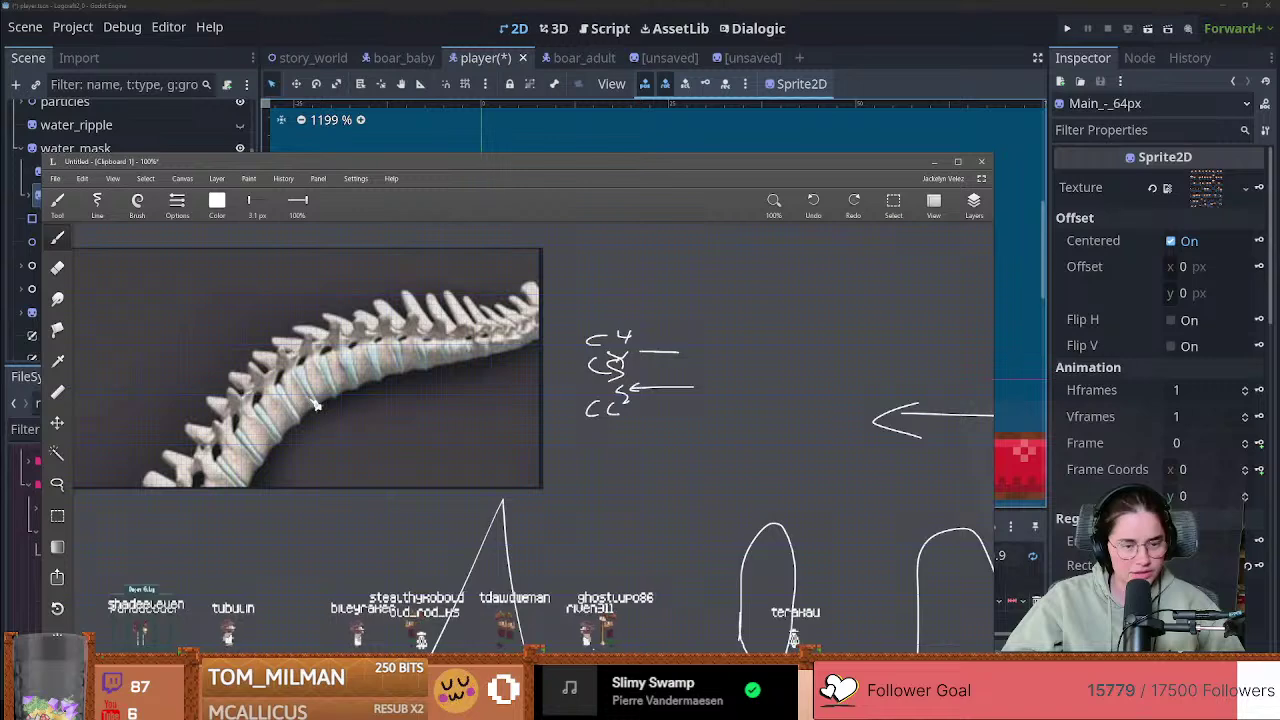
# Step: Look over the spine picture on the canvas and move the sketching window away from the Godot editor
pyautogui.moveTo(315, 405)
pyautogui.mouseDown(button='middle')
pyautogui.moveTo(367, 398)
pyautogui.moveTo(437, 442)
pyautogui.mouseUp(button='middle')
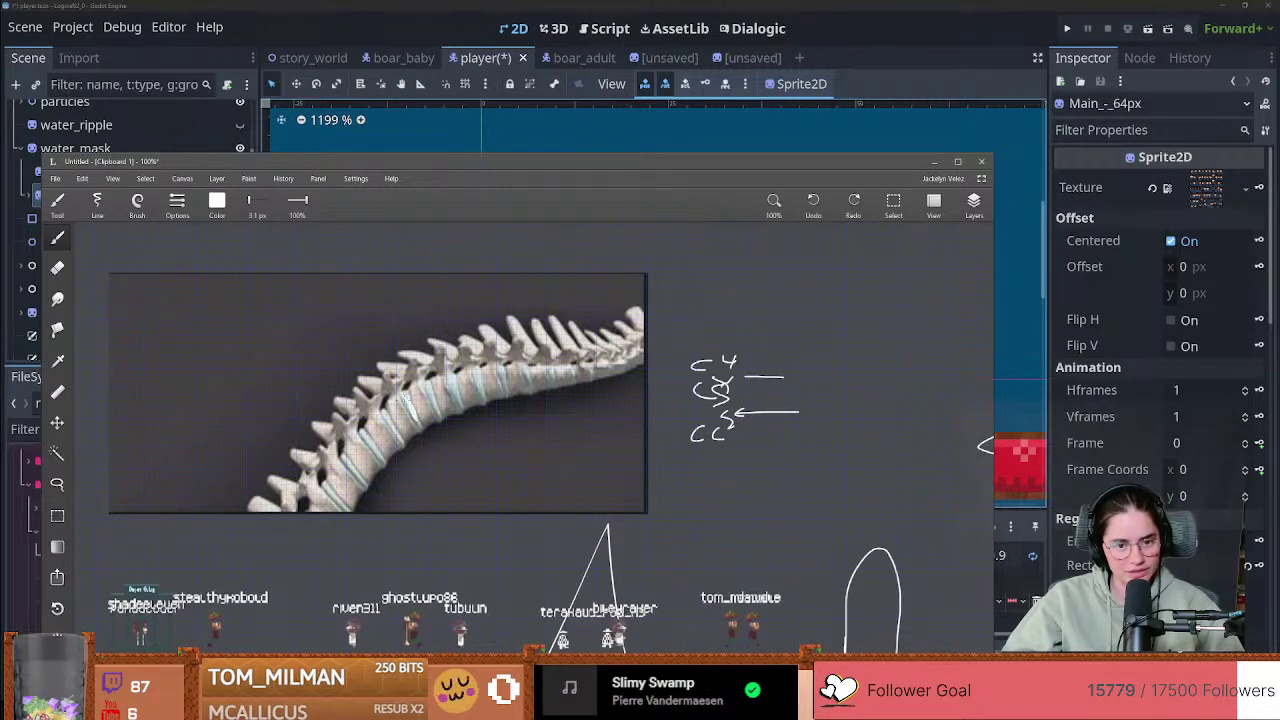
pyautogui.moveTo(489, 424); pyautogui.dragTo(490, 411, button='middle')
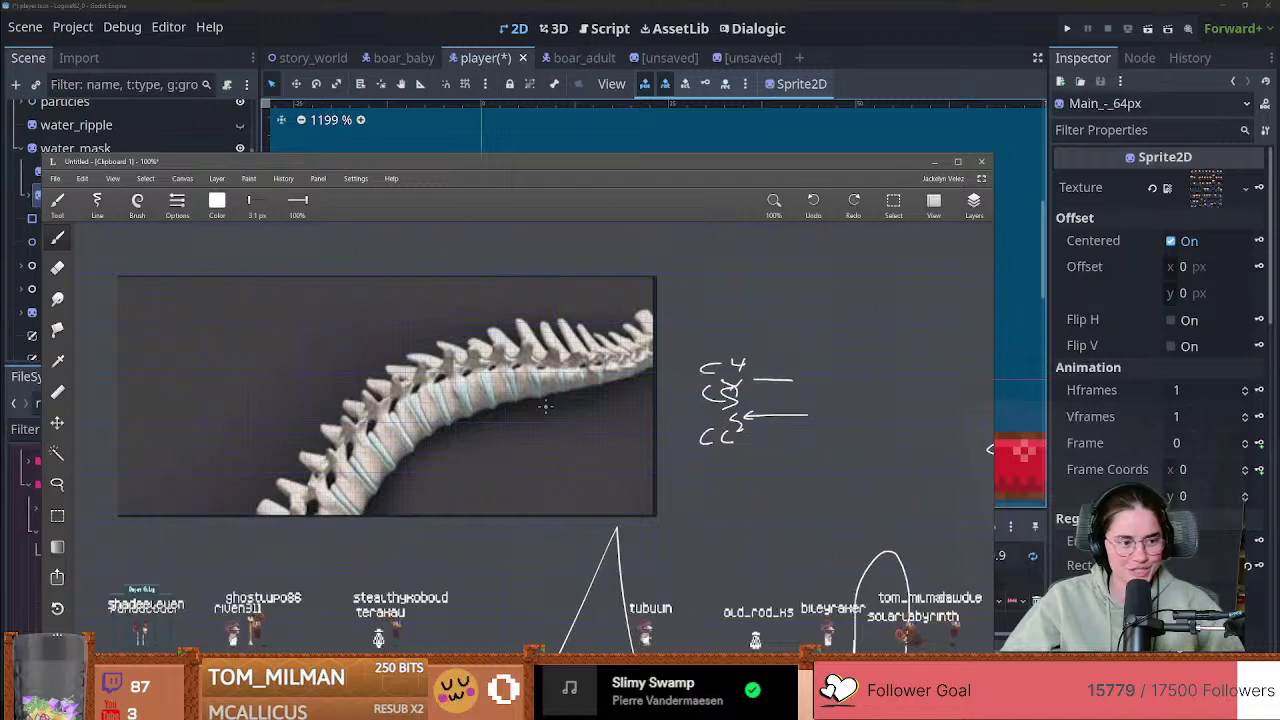
pyautogui.moveTo(578, 383); pyautogui.dragTo(520, 388, button='middle')
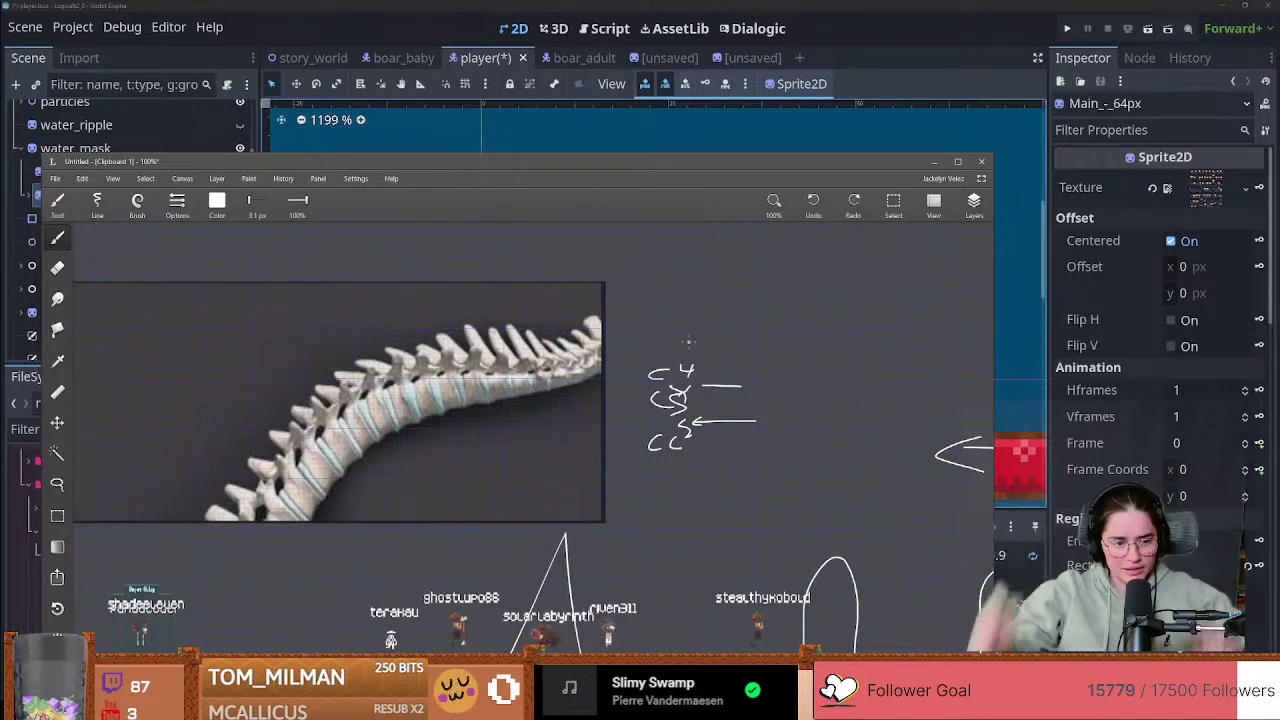
pyautogui.moveTo(840, 164); pyautogui.dragTo(1279, 164)
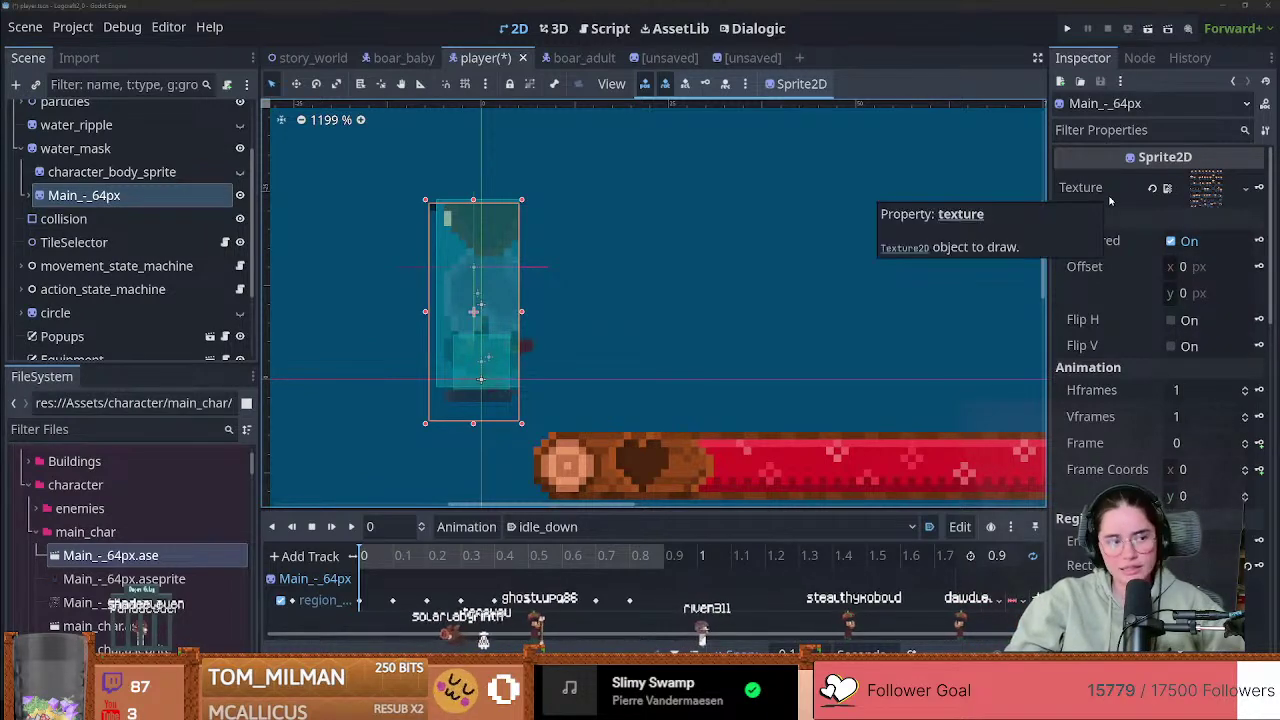
# Step: Examine how the Main_-_64px sprite lines up with the player's overlapping shapes in the 2D viewport
pyautogui.scroll(1, 470, 282)
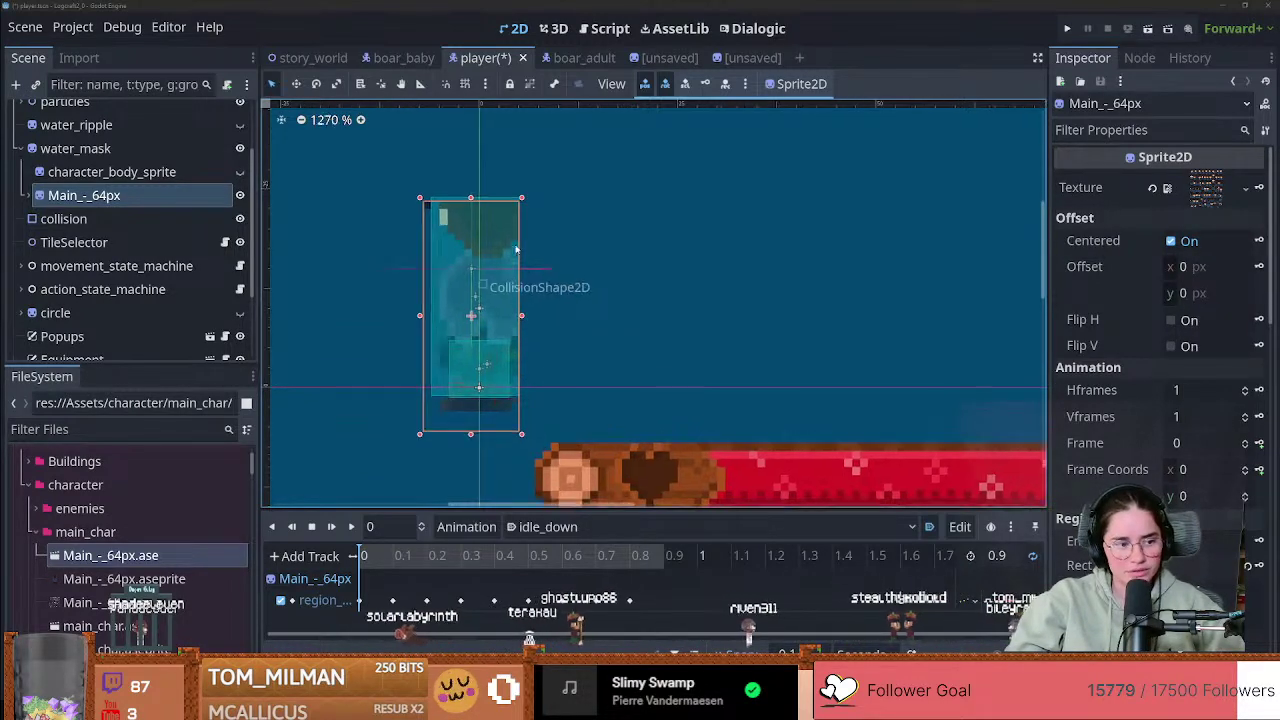
pyautogui.scroll(-1, 554, 300)
pyautogui.moveTo(603, 297); pyautogui.dragTo(702, 283, button='middle')
pyautogui.scroll(4, 662, 299)
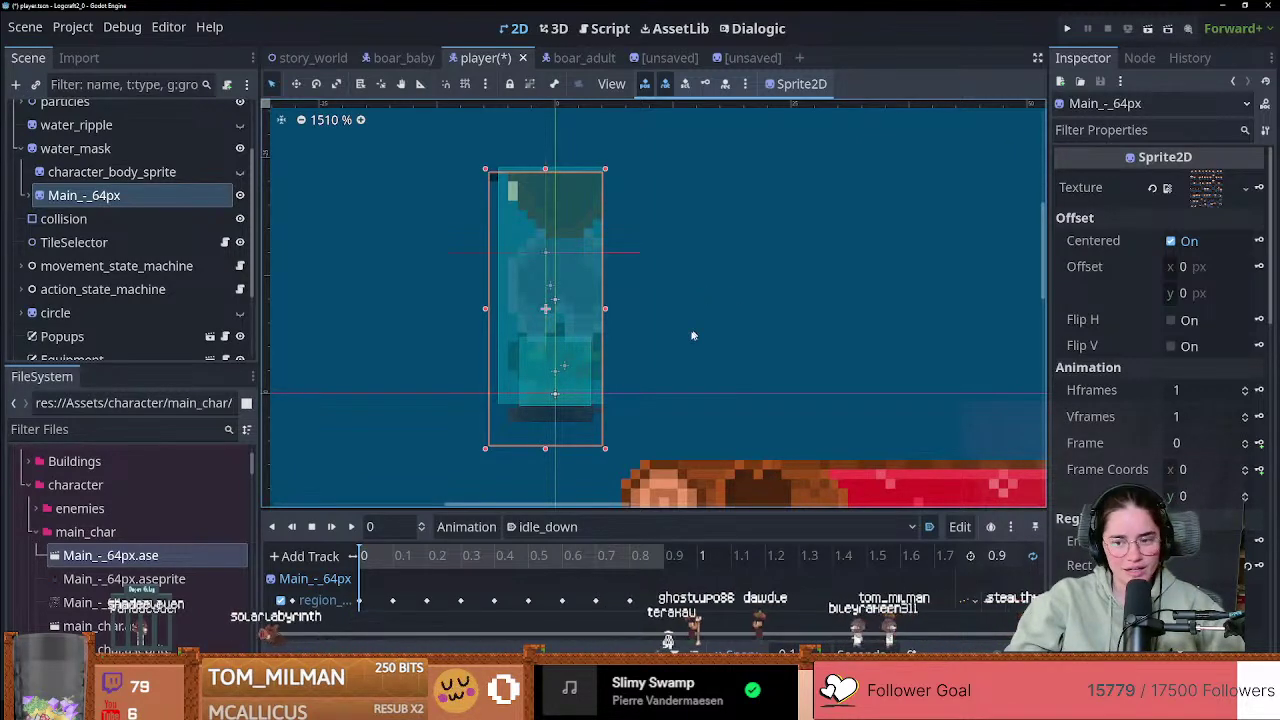
pyautogui.scroll(-2, 700, 339)
pyautogui.scroll(4, 703, 365)
pyautogui.moveTo(609, 432); pyautogui.dragTo(630, 464, button='middle')
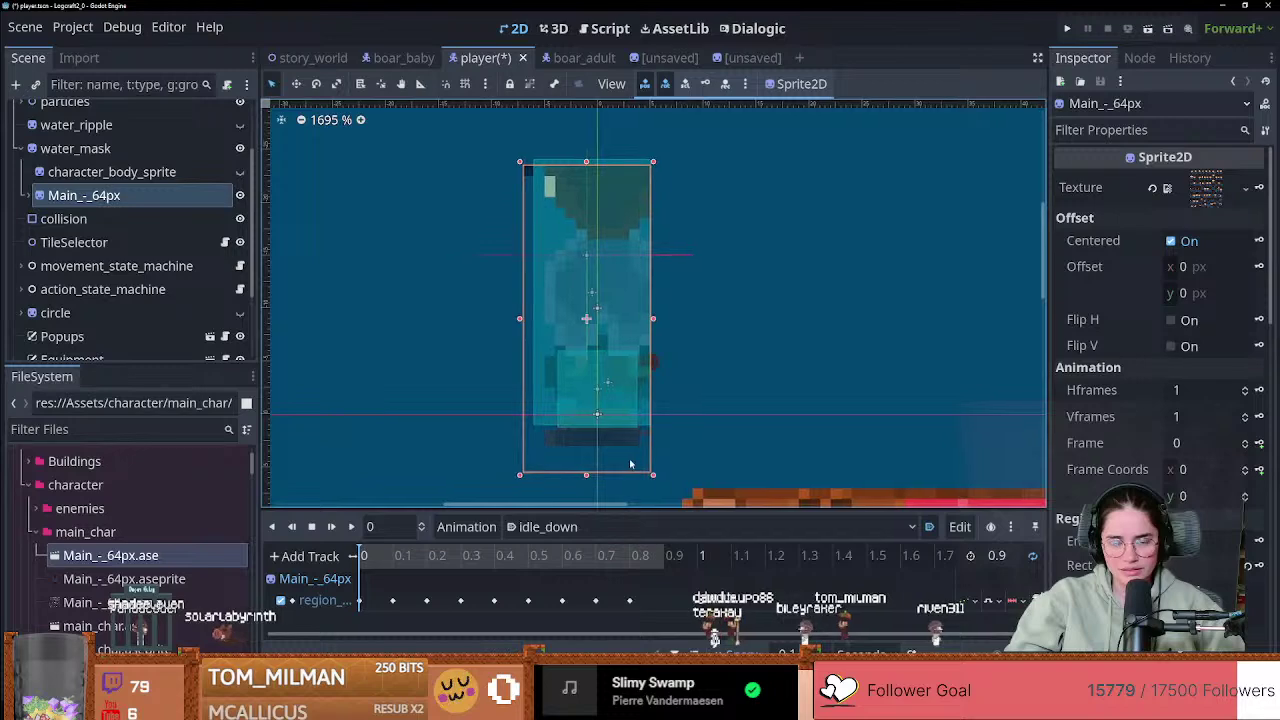
pyautogui.scroll(-1, 630, 460)
pyautogui.scroll(1, 721, 439)
pyautogui.moveTo(707, 445); pyautogui.dragTo(670, 460, button='middle')
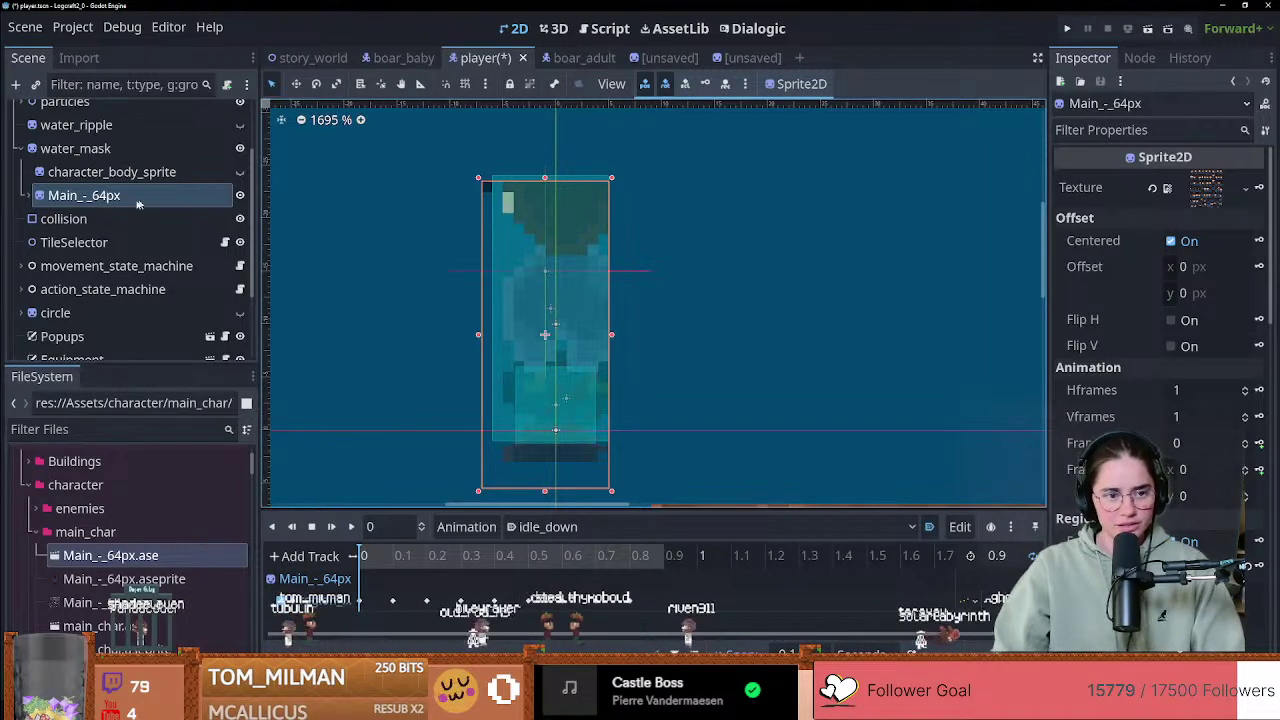
# Step: Collapse the water_mask node and extend the scene tree's height to show the nodes from main_character to hit_box
pyautogui.click(19, 148)
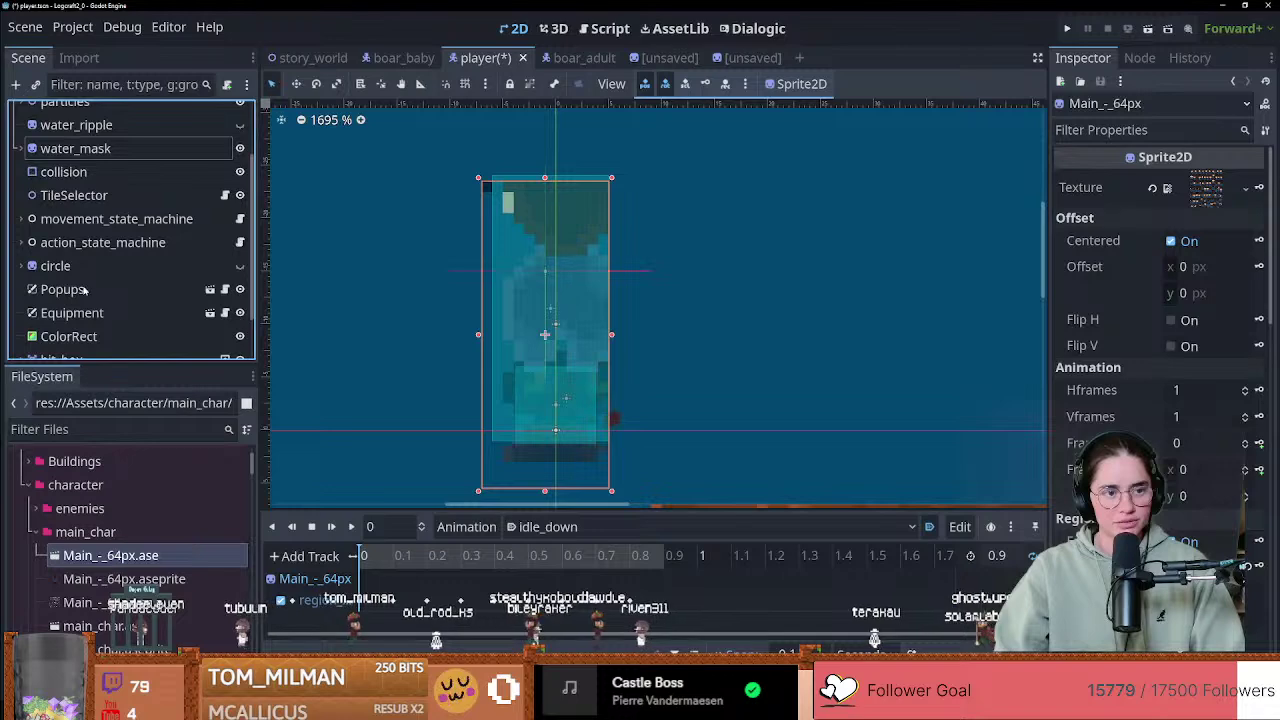
pyautogui.scroll(2, 106, 354)
pyautogui.moveTo(121, 364); pyautogui.dragTo(126, 457)
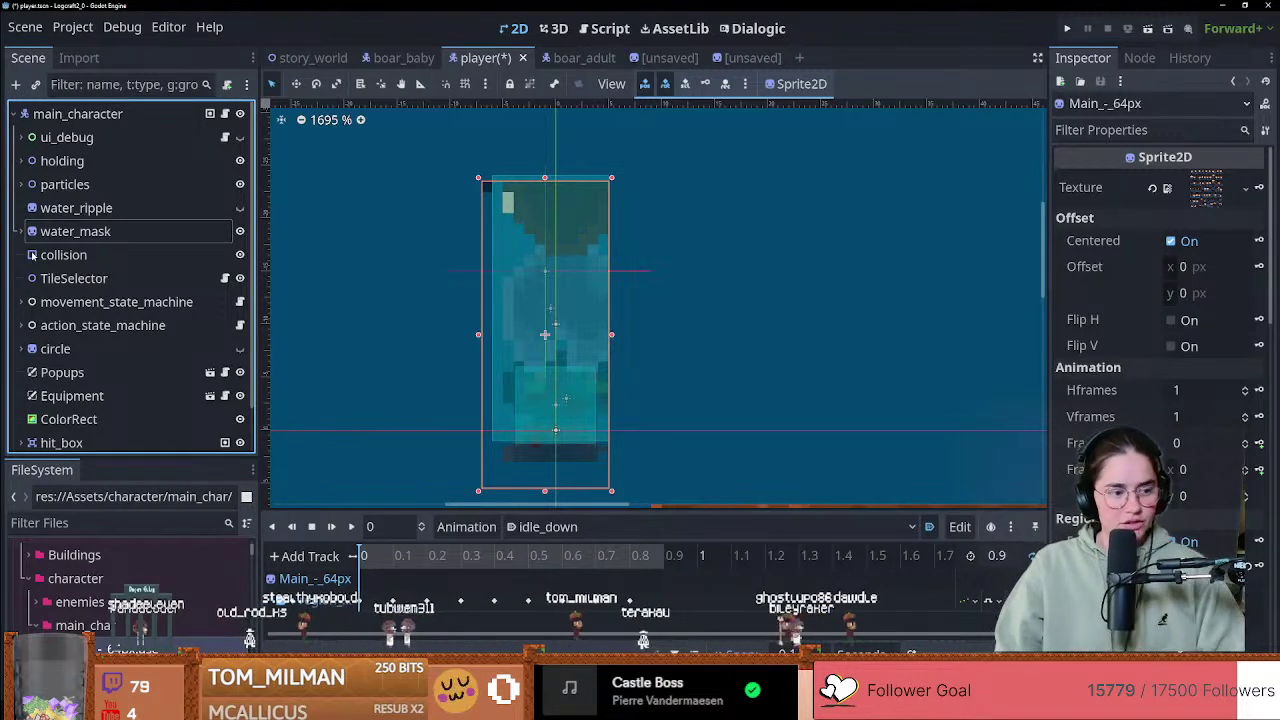
pyautogui.scroll(3, 415, 394)
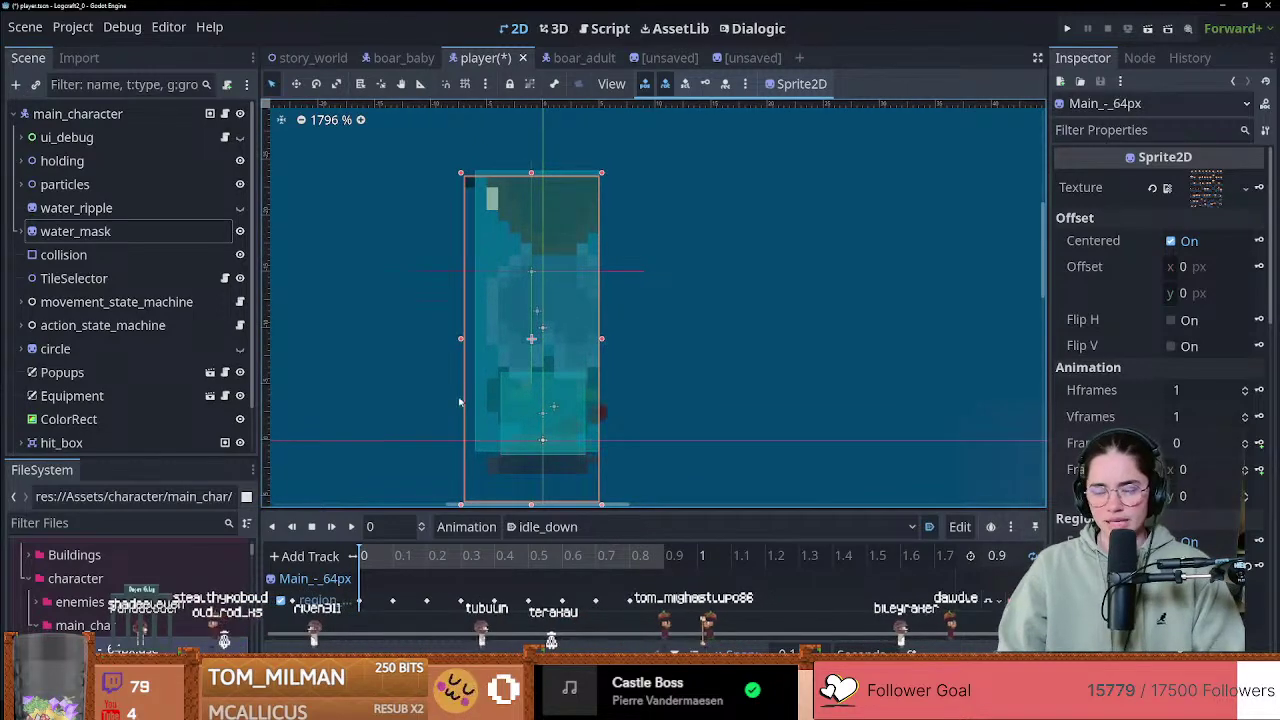
pyautogui.scroll(2, 434, 409)
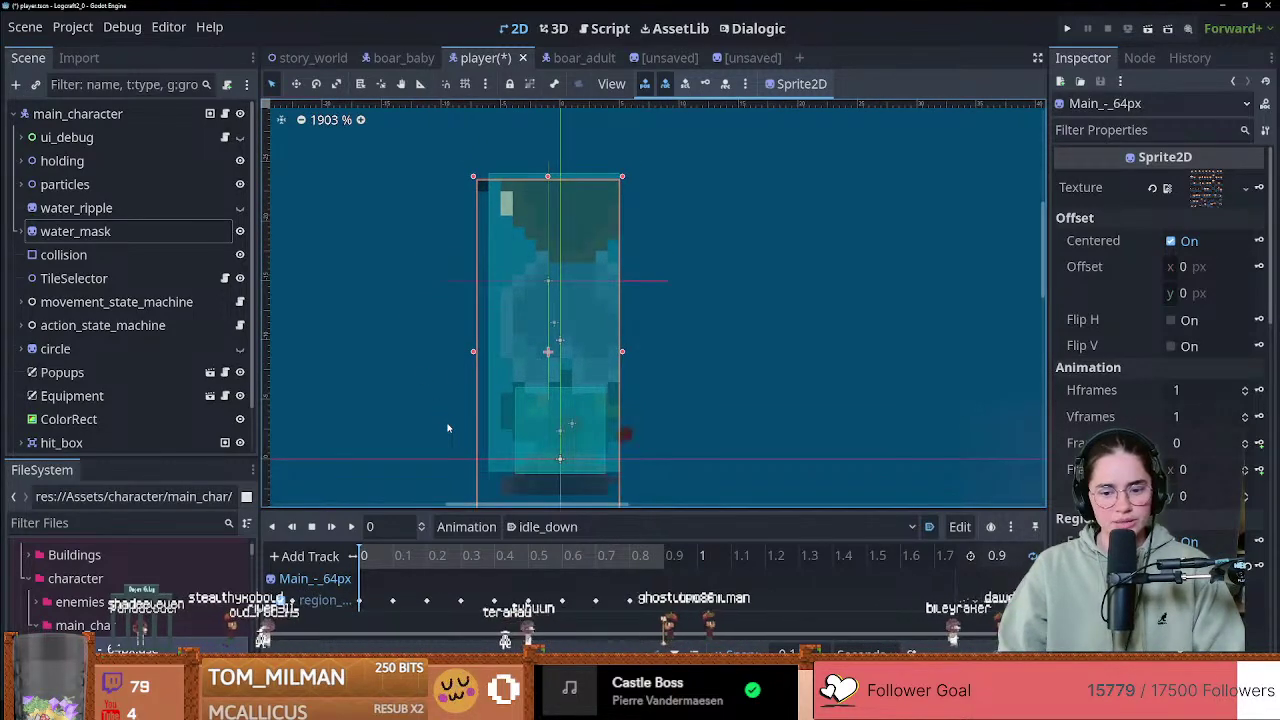
pyautogui.moveTo(447, 428); pyautogui.dragTo(438, 428, button='middle')
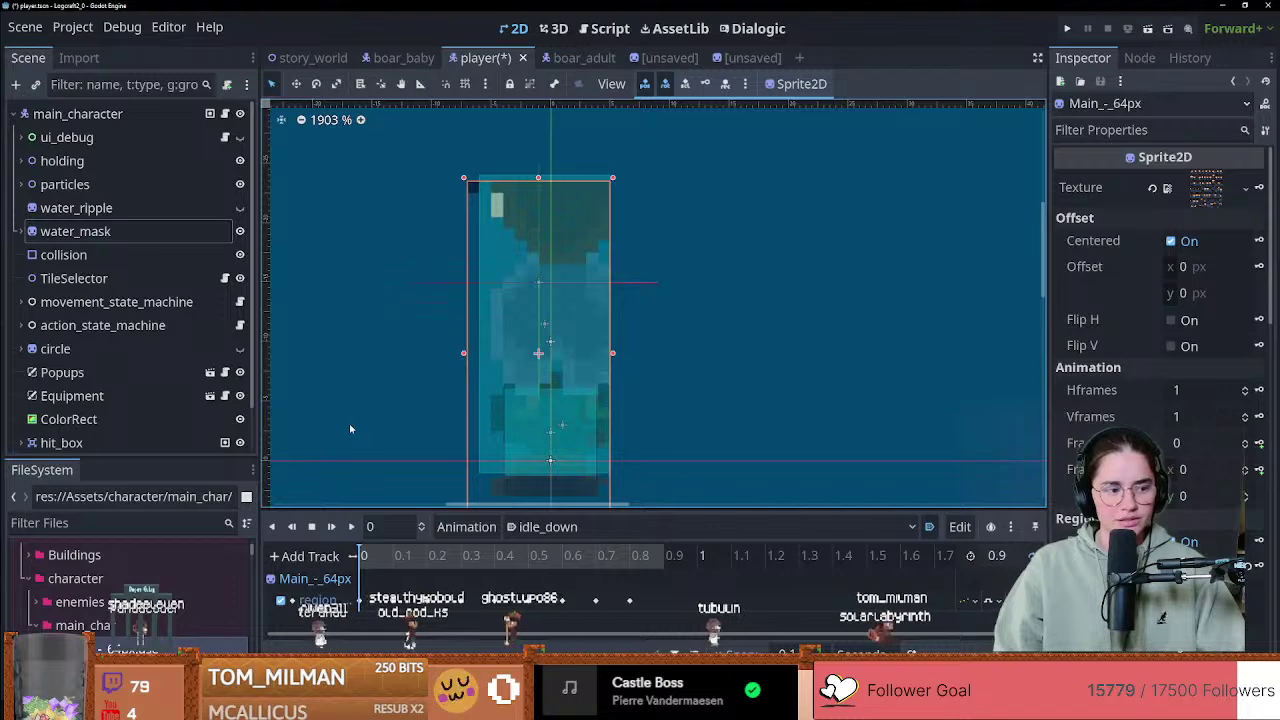
pyautogui.scroll(1, 434, 403)
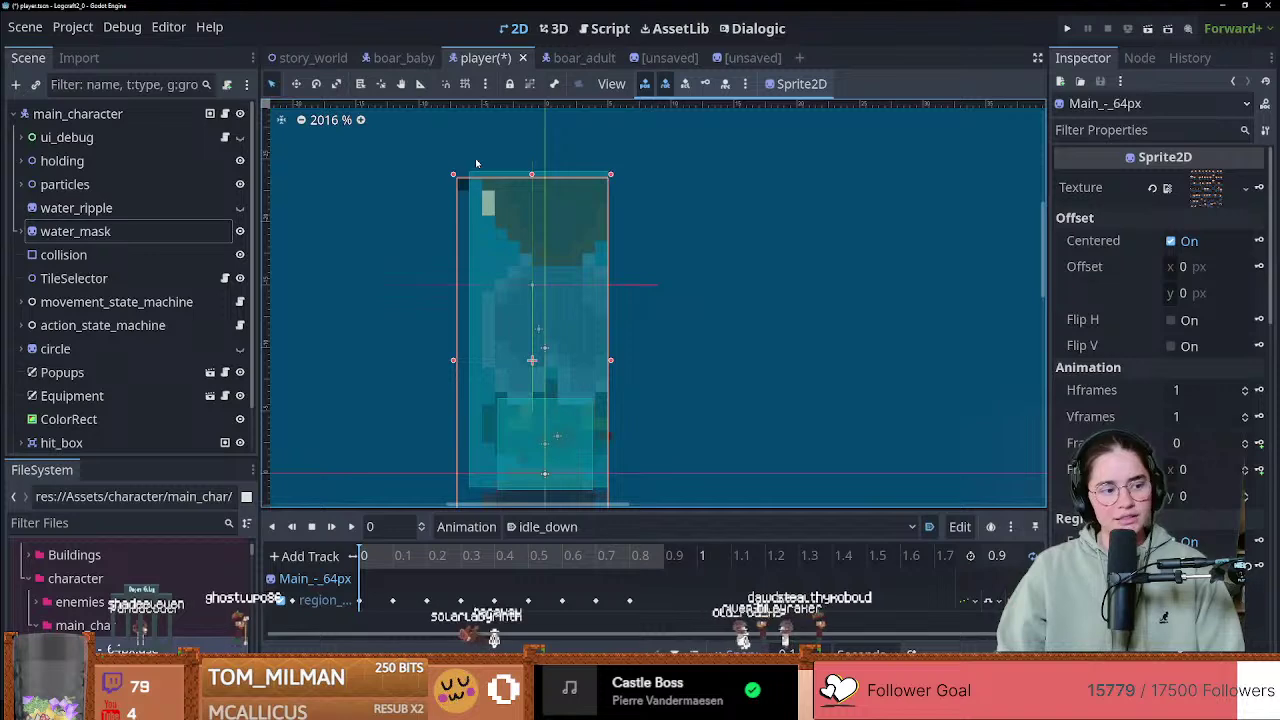
pyautogui.scroll(3, 443, 198)
pyautogui.scroll(-2, 415, 204)
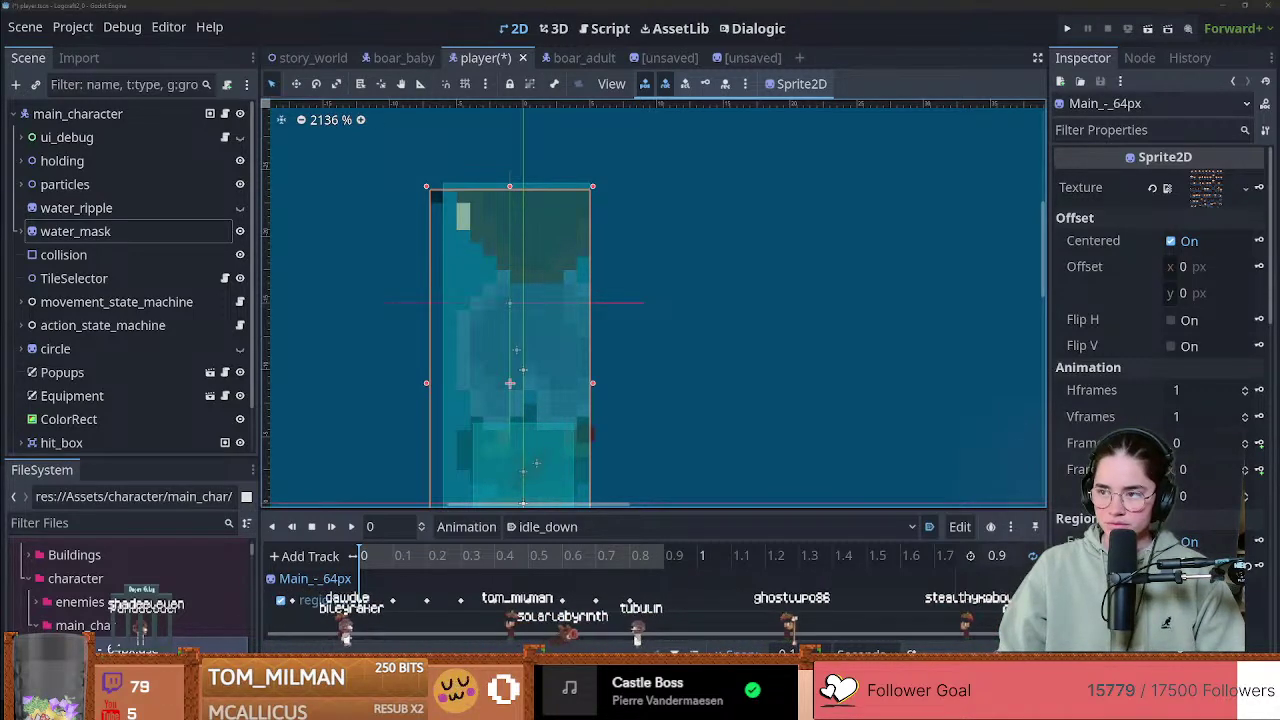
# Step: Switch to Discord, view the particle picture in the media channel enlarged, and return to Godot
pyautogui.hotkey('alt', 'Tab')
pyautogui.click(322, 560)
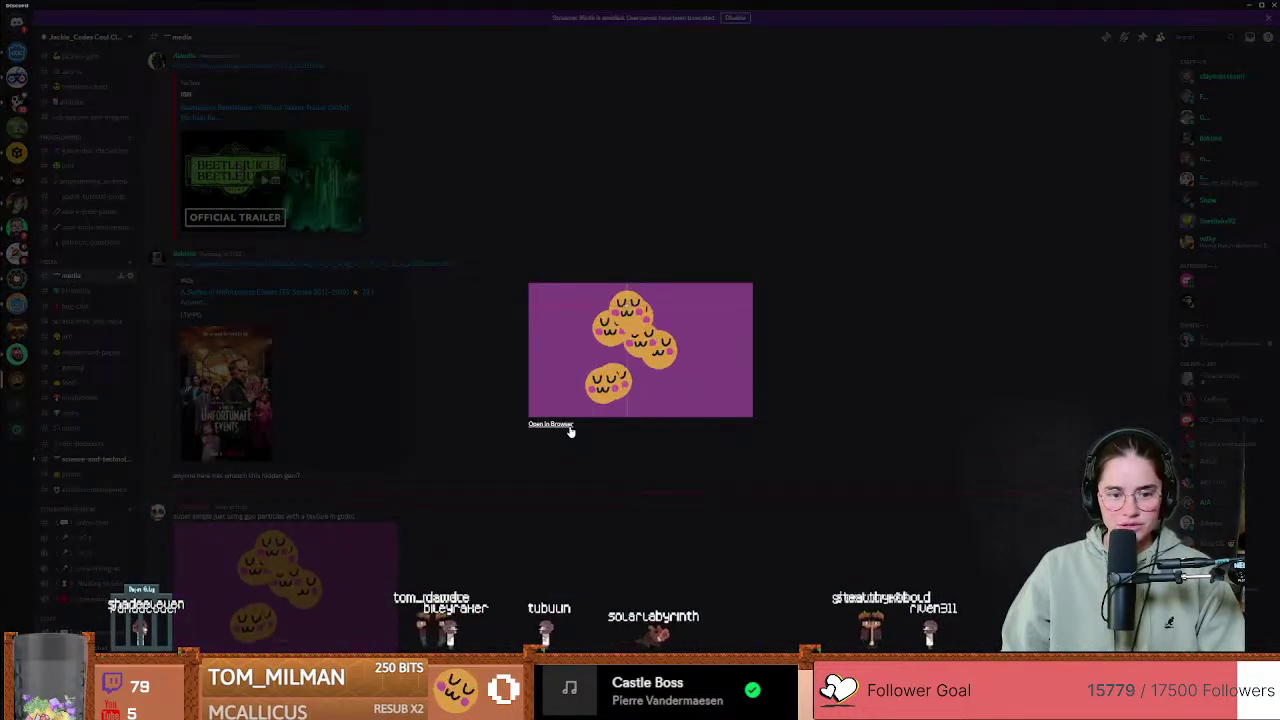
pyautogui.click(555, 460)
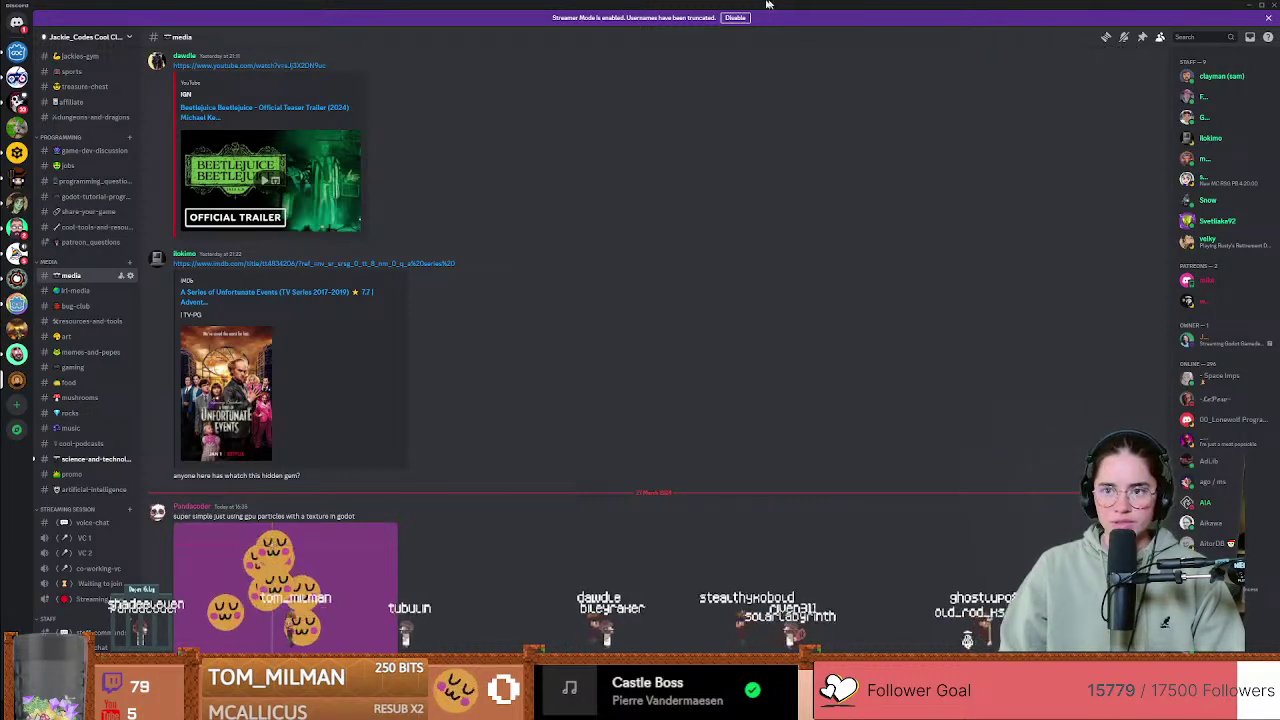
pyautogui.hotkey('alt', 'Tab')
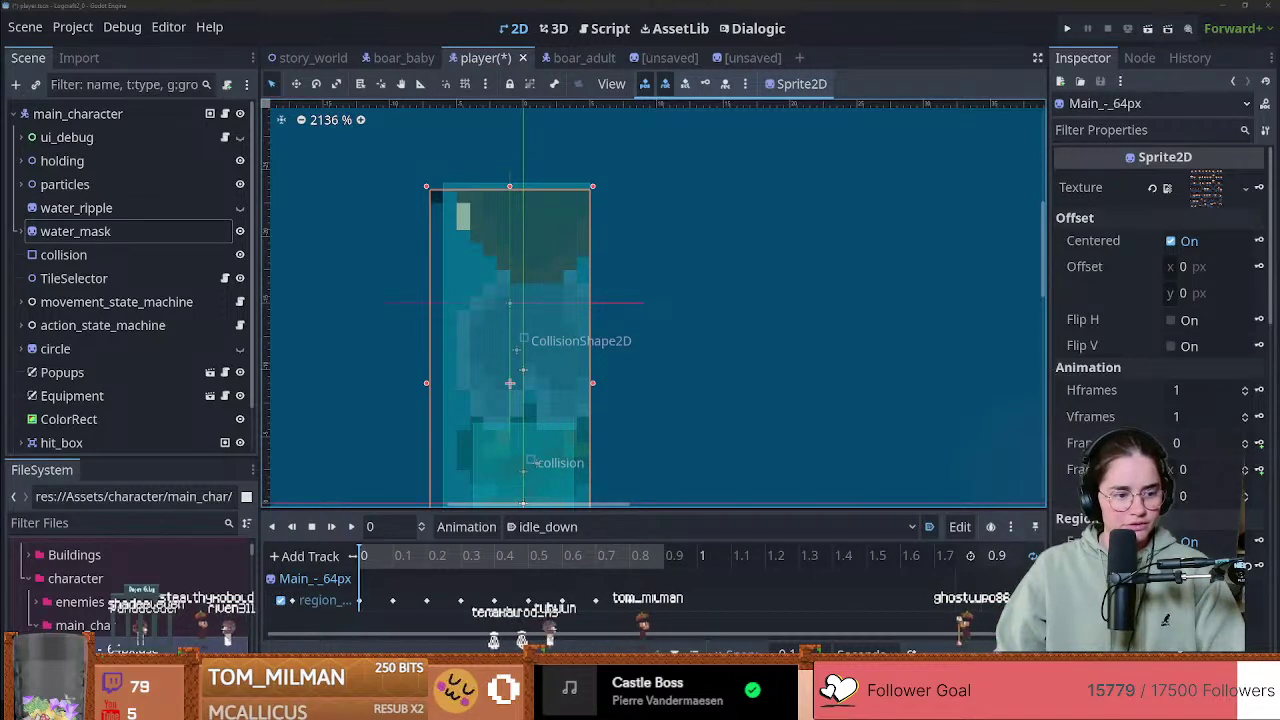
# Step: Scrub the idle_down animation to 0.5 s and enlarge the animation area
pyautogui.scroll(1, 541, 285)
pyautogui.scroll(-1, 541, 280)
pyautogui.moveTo(541, 280); pyautogui.dragTo(620, 140, button='middle')
pyautogui.click(501, 557)
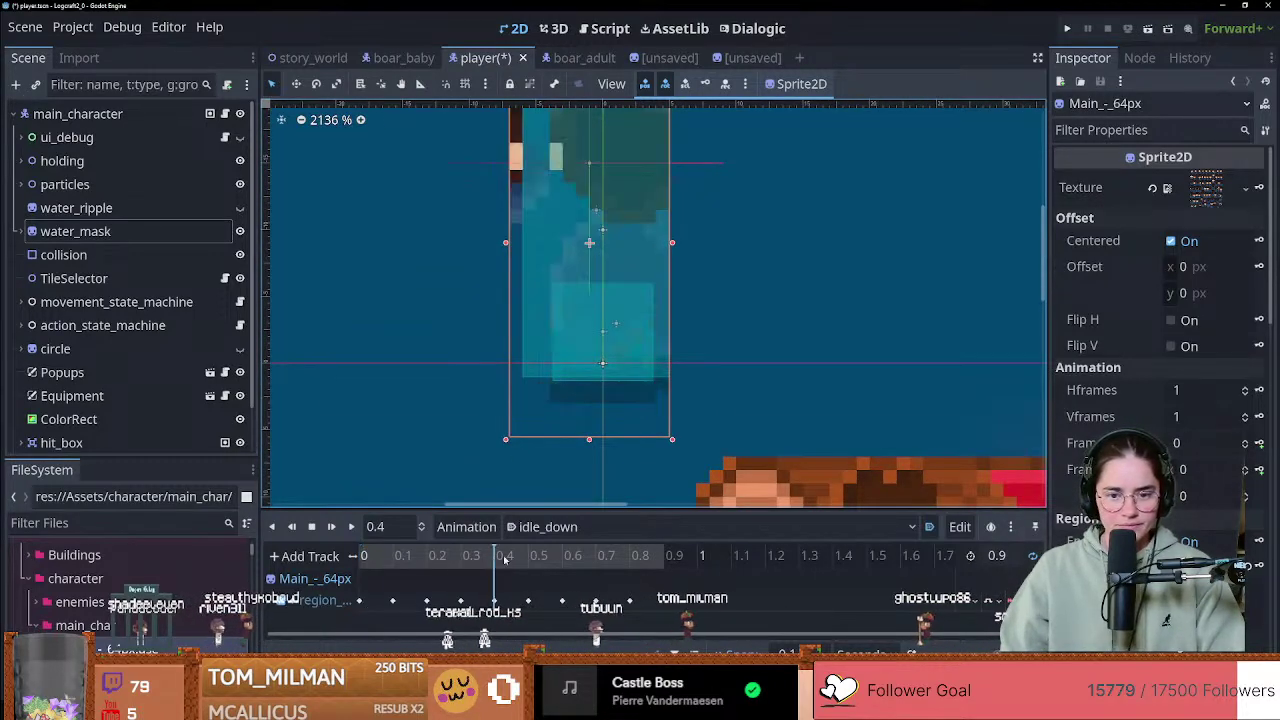
pyautogui.moveTo(504, 558); pyautogui.dragTo(527, 422)
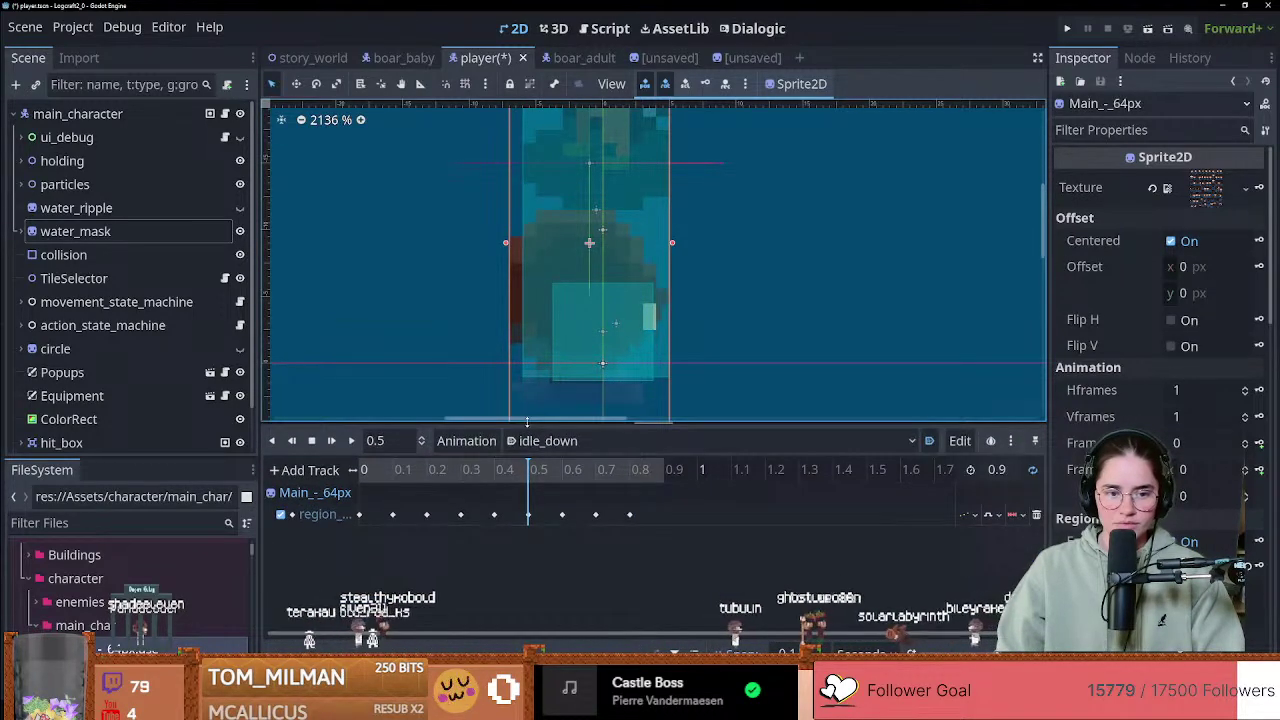
# Step: Expand the water_mask node and open the texture preview of the Main_-_64px sprite
pyautogui.click(22, 231)
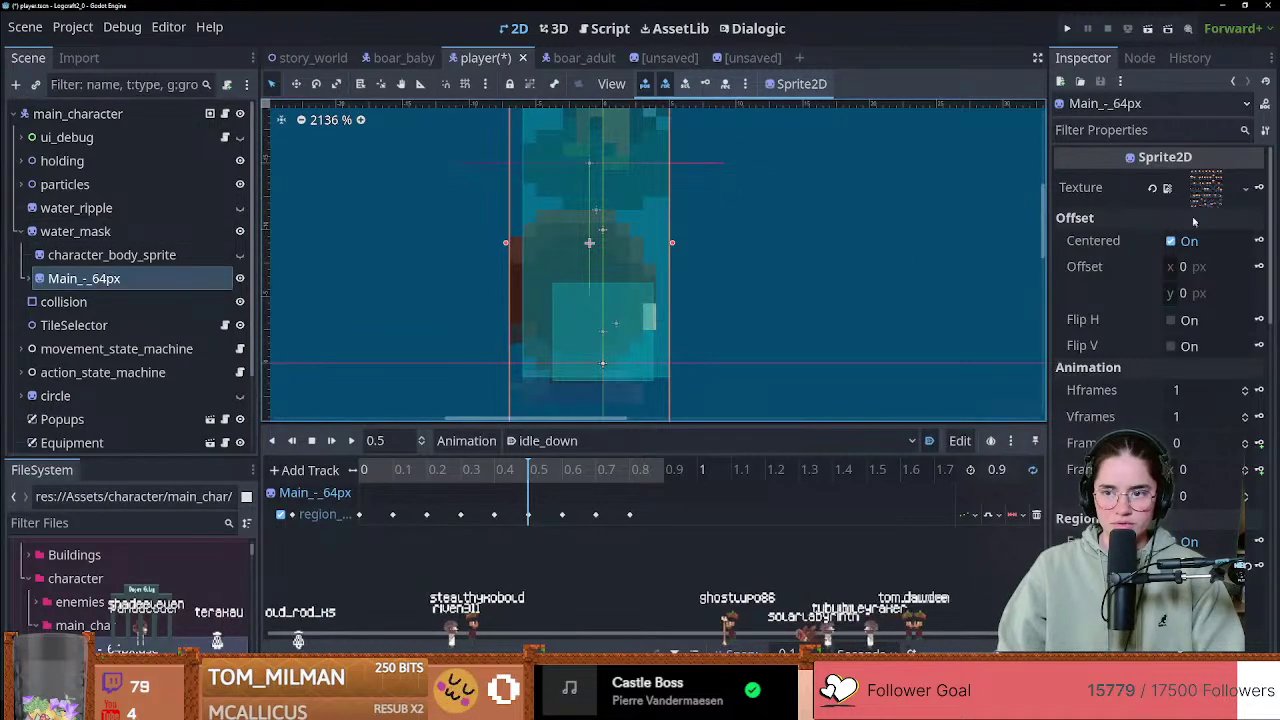
pyautogui.click(1206, 188)
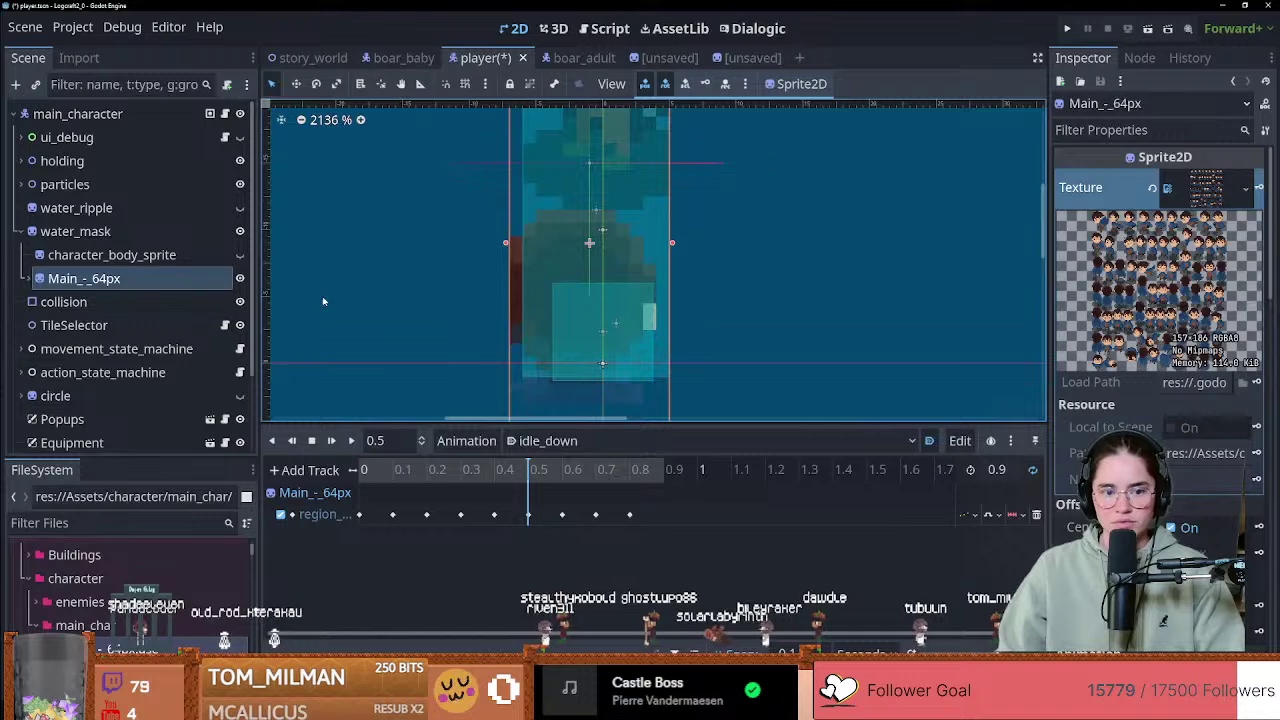
# Step: Check the sprite in the roll_up, roll_down, idle_up and idle_right animations, and return to idle_down
pyautogui.click(578, 440)
pyautogui.click(550, 530)
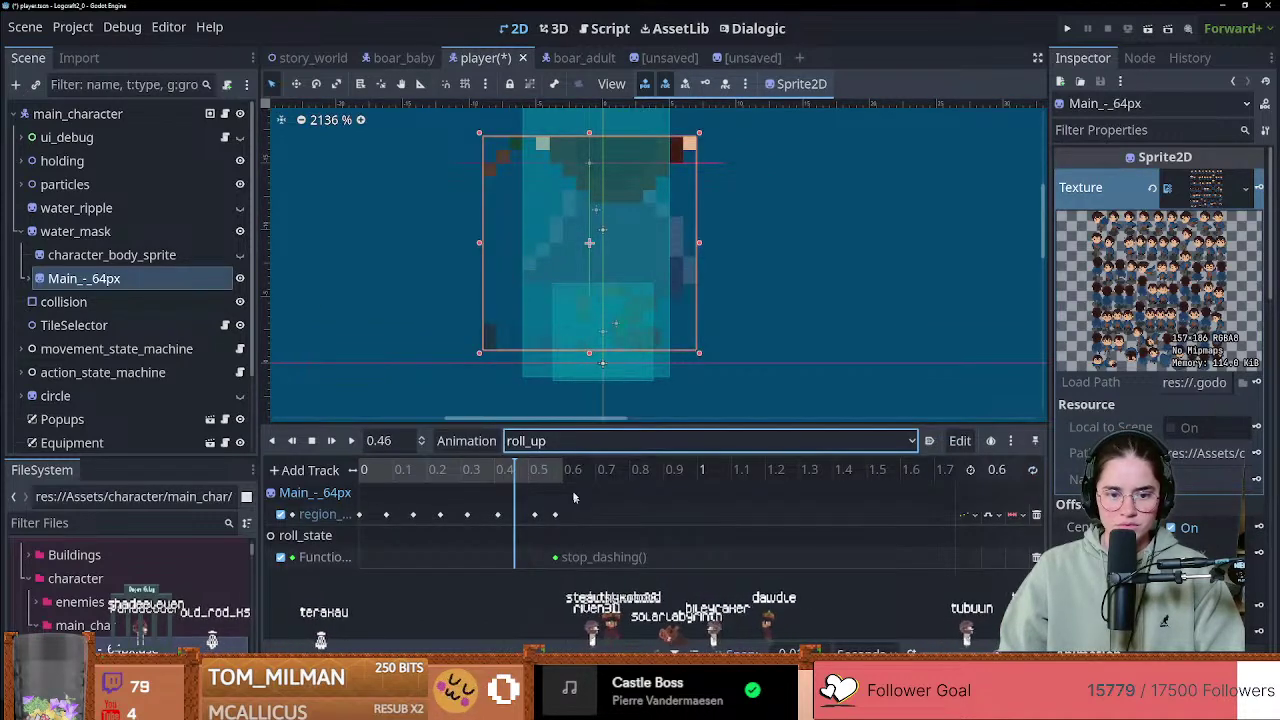
pyautogui.click(564, 441)
pyautogui.click(558, 462)
pyautogui.click(562, 441)
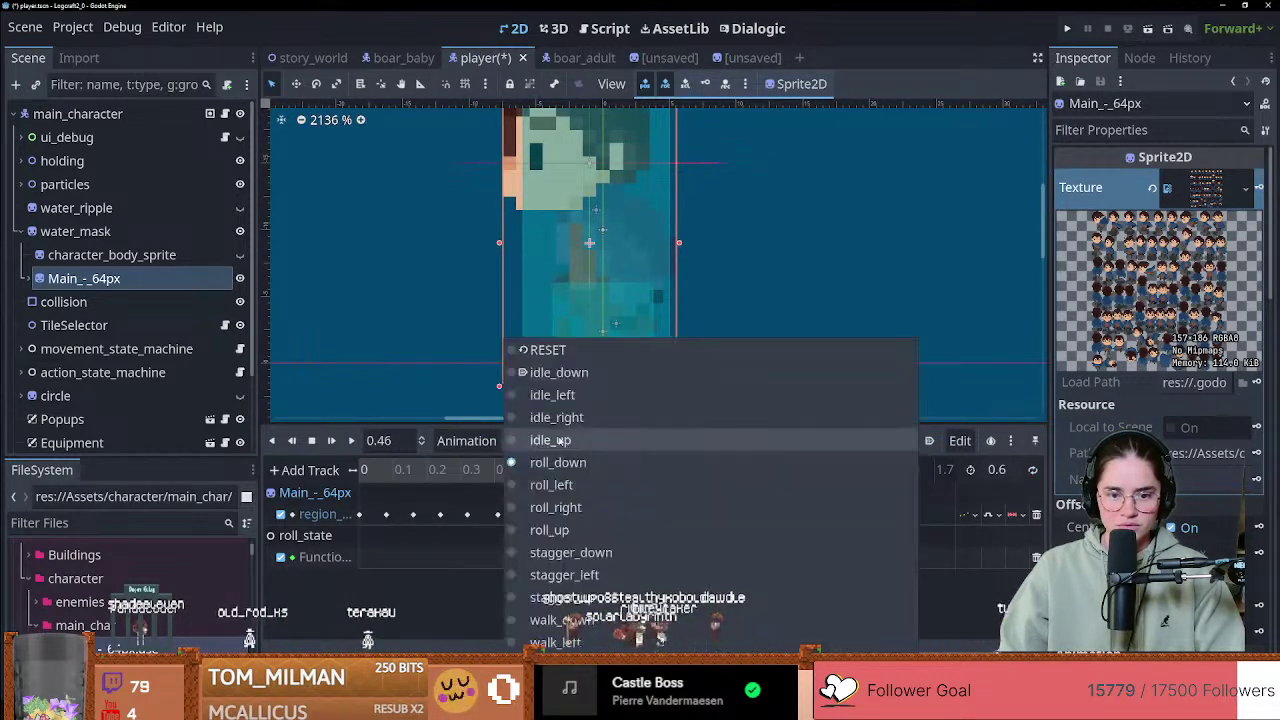
pyautogui.click(558, 462)
pyautogui.click(565, 441)
pyautogui.click(552, 440)
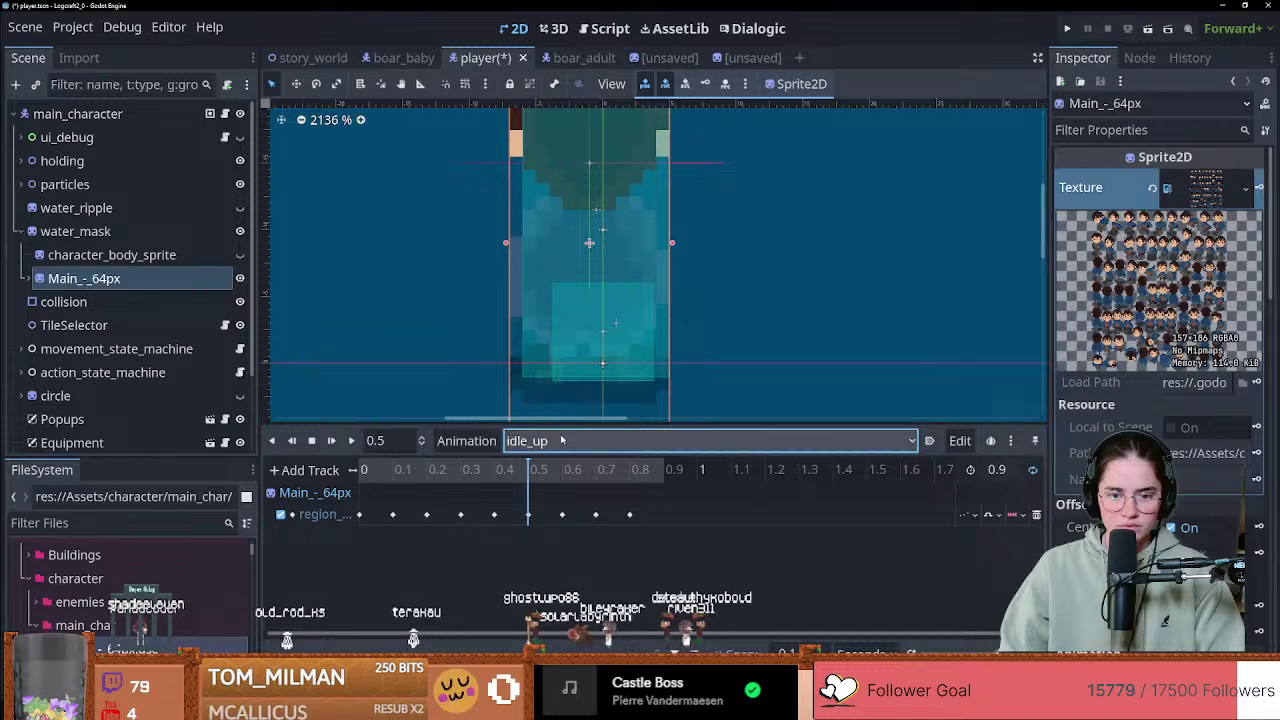
pyautogui.click(570, 441)
pyautogui.click(556, 417)
pyautogui.click(556, 441)
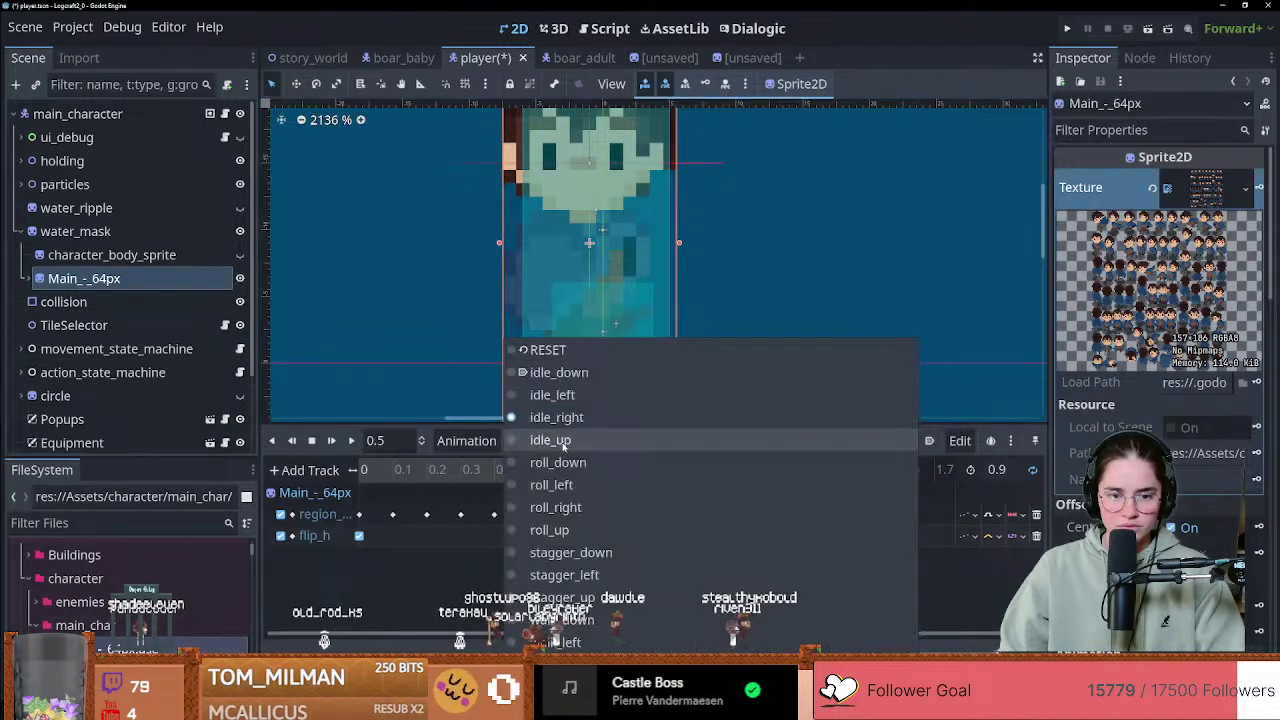
pyautogui.click(553, 376)
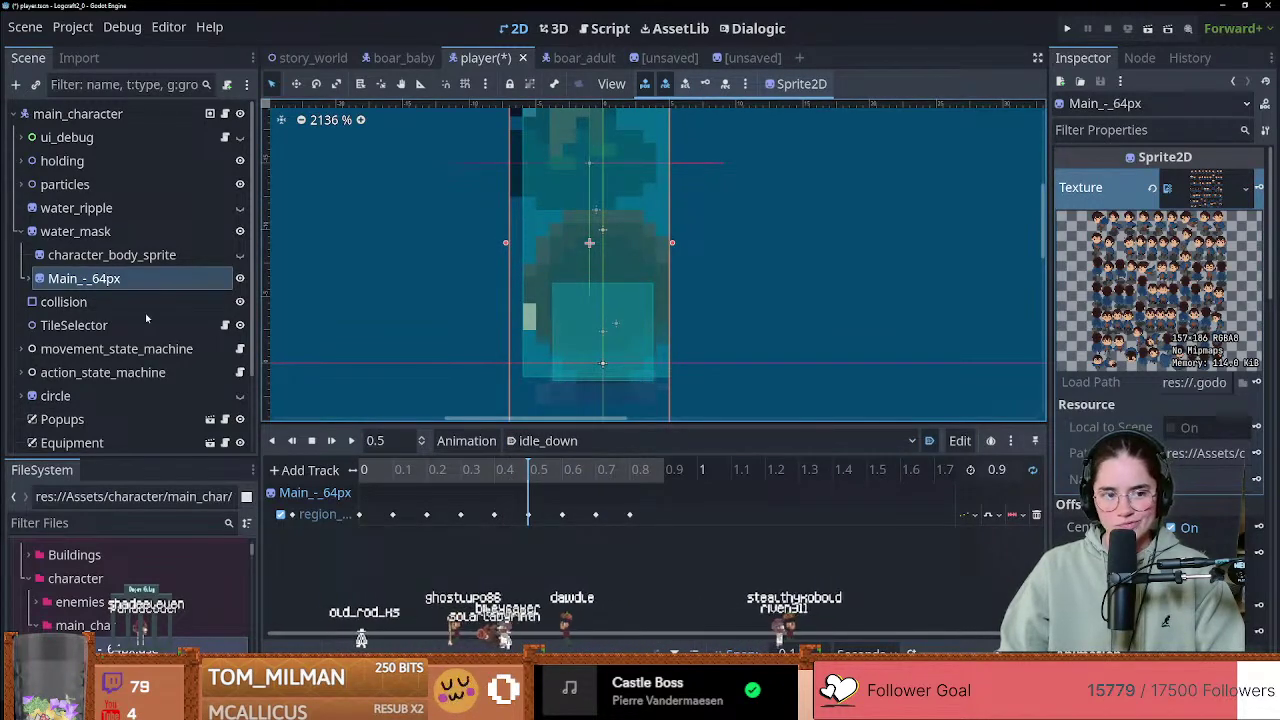
# Step: Save the player scene and select the character_body_sprite node under water_mask
pyautogui.hotkey('ctrl', 's')
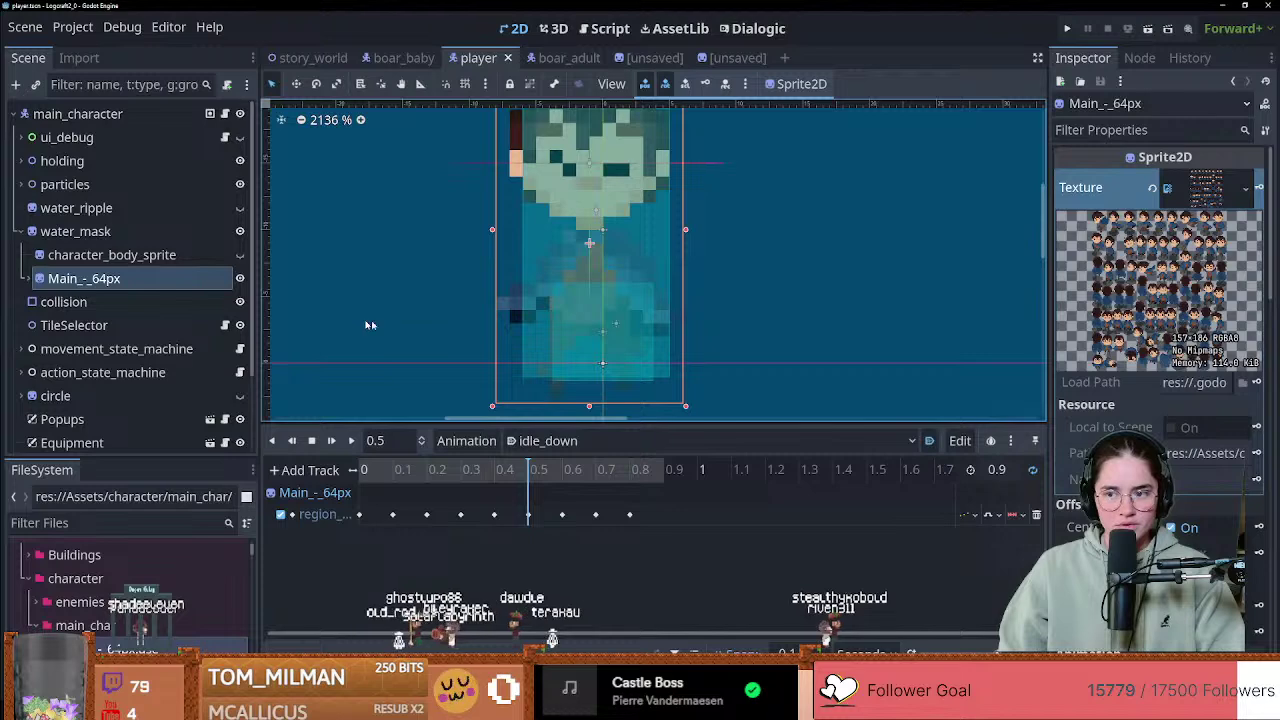
pyautogui.click(134, 258)
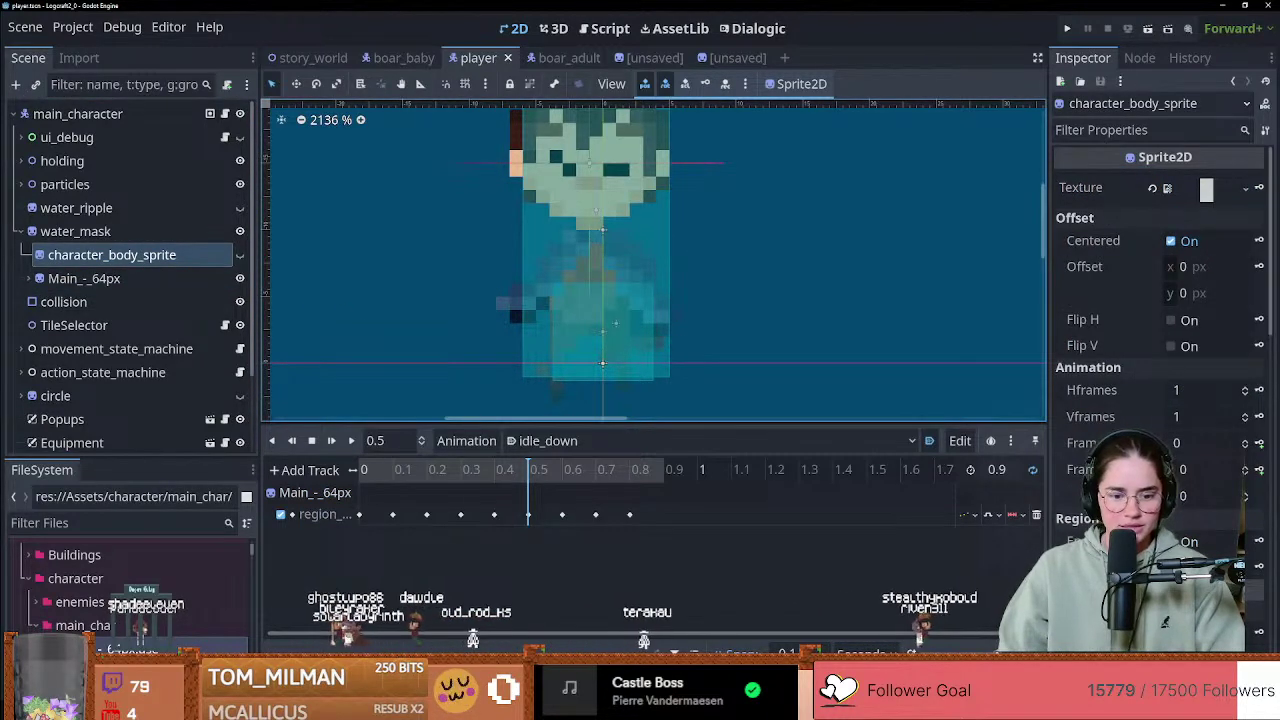
# Step: Switch to GitHub Desktop and look at the Main_-_64px.ase change in the player stagger animation commit of the history
pyautogui.hotkey('alt', 'Tab')
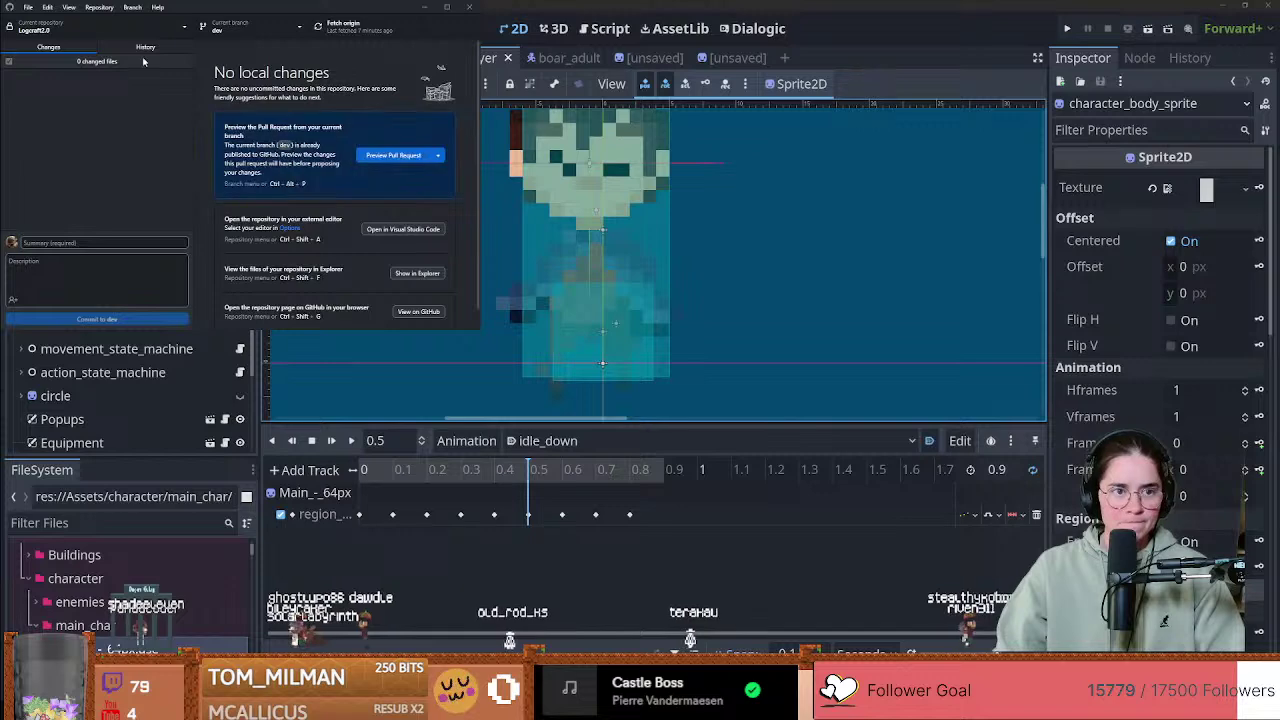
pyautogui.click(145, 48)
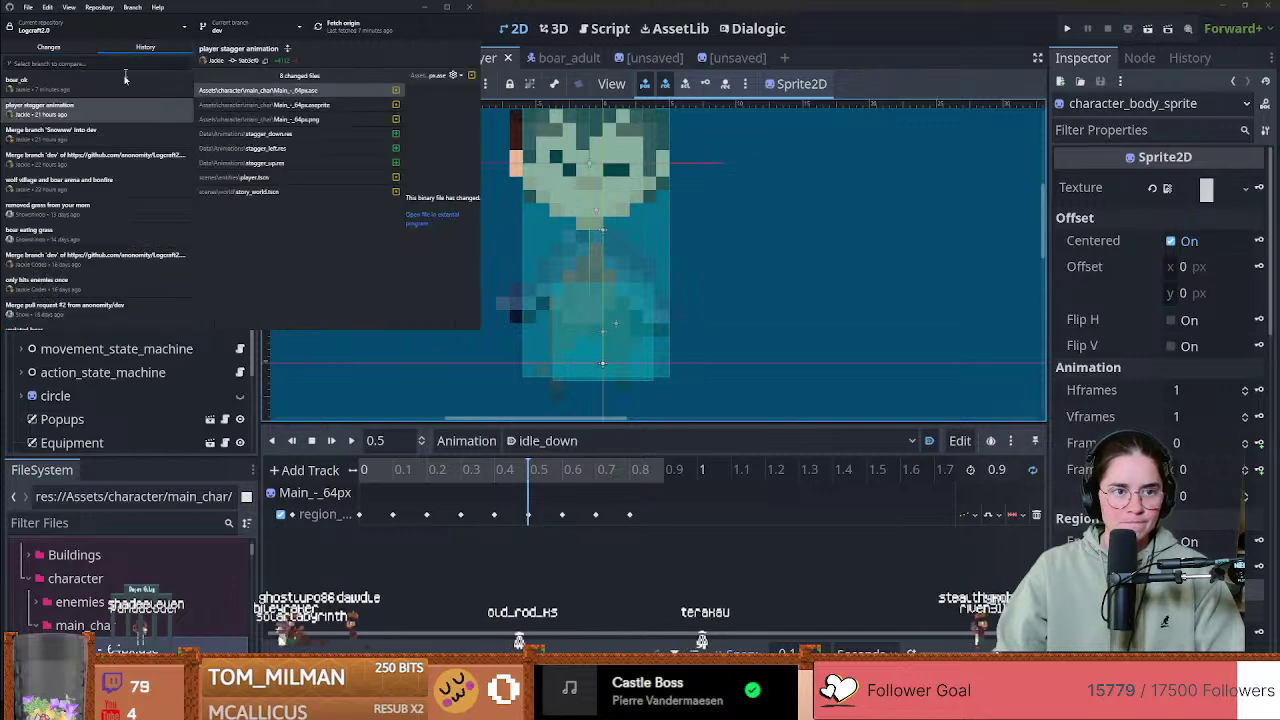
pyautogui.click(82, 107)
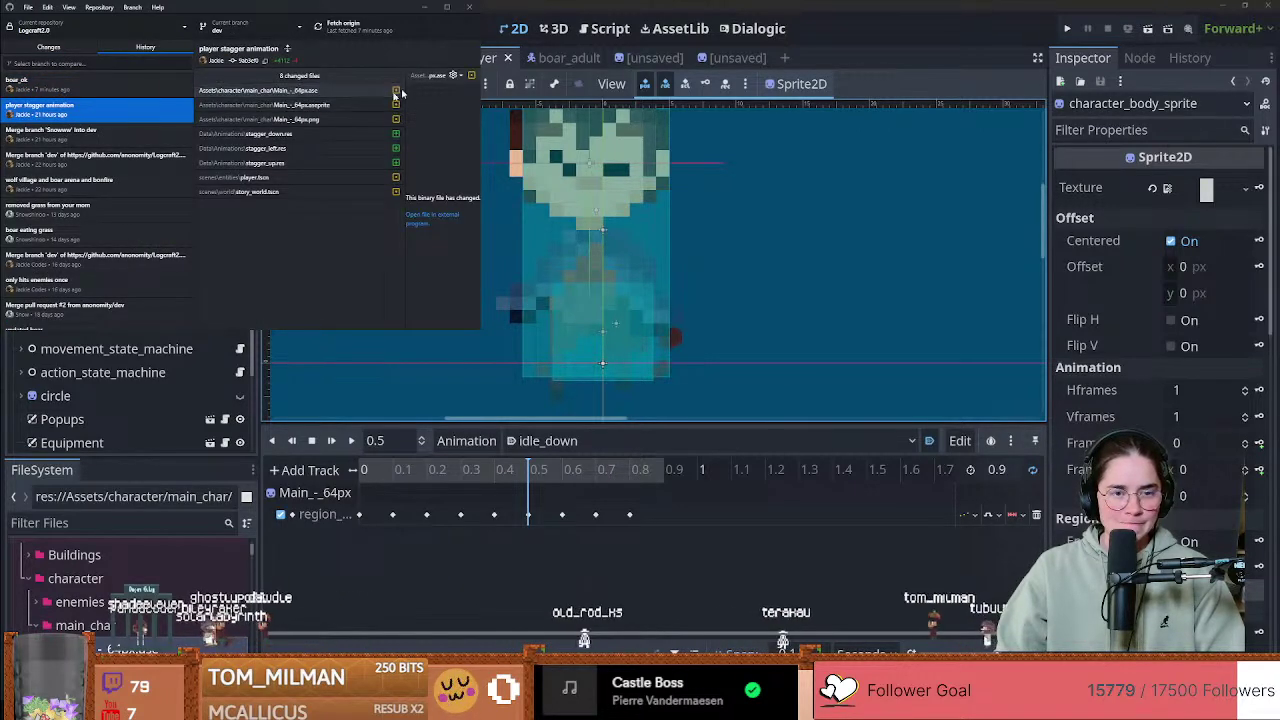
pyautogui.click(399, 91)
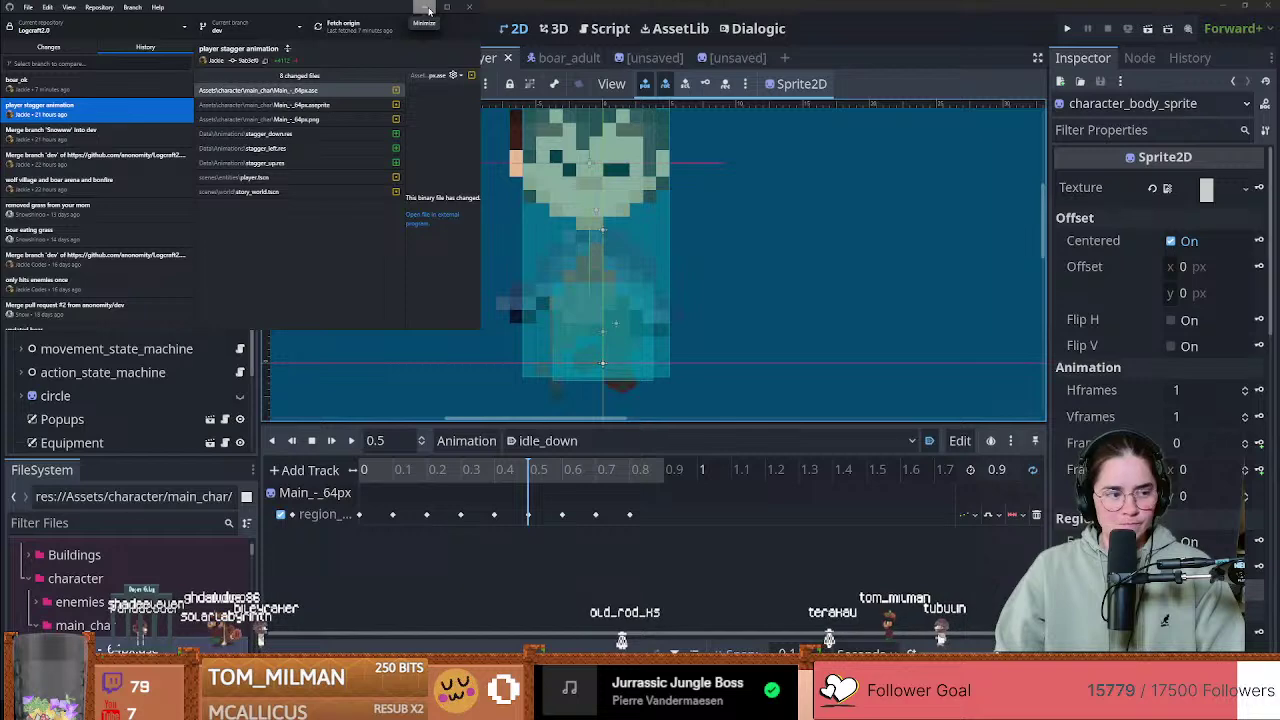
pyautogui.click(680, 335)
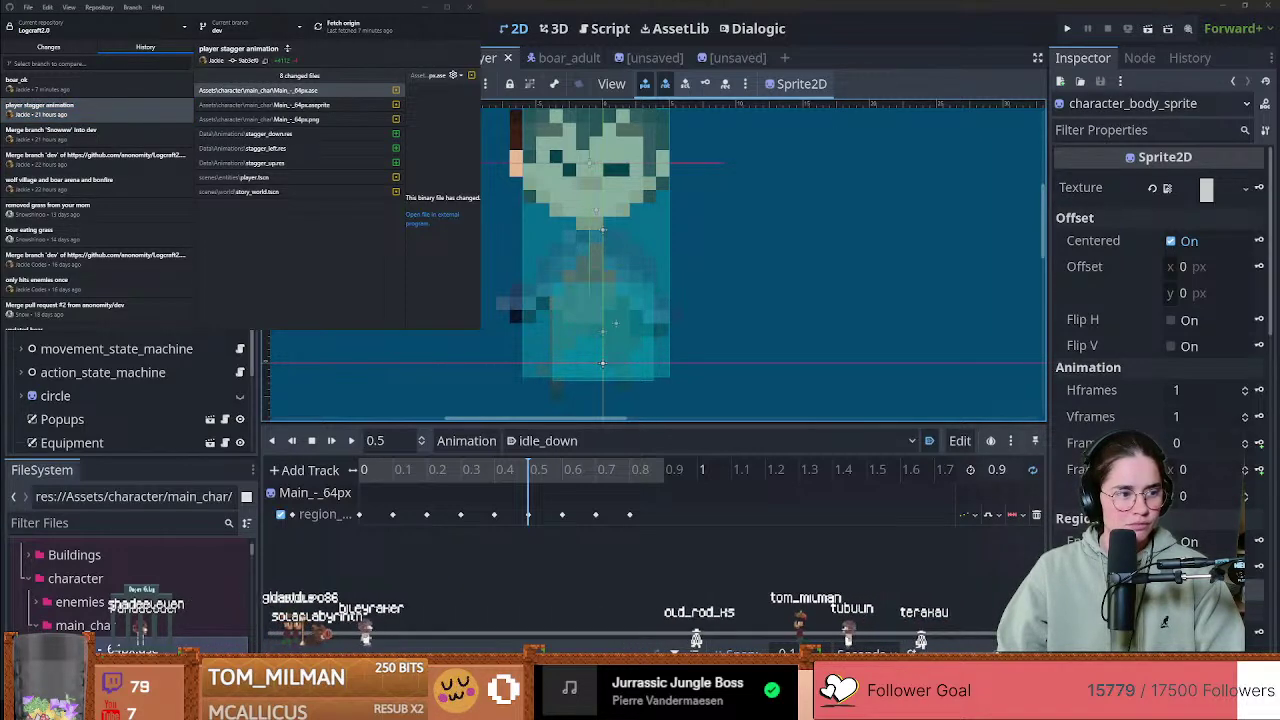
pyautogui.hotkey('alt', 'Tab')
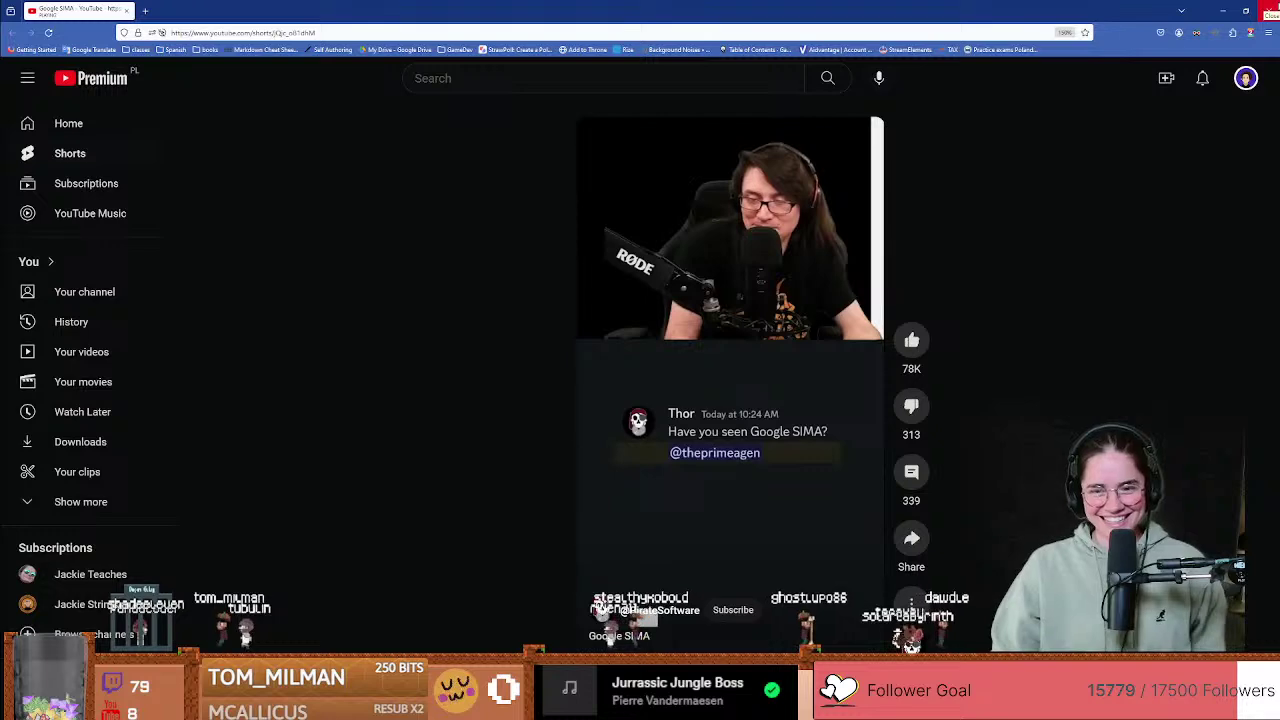
pyautogui.click(1268, 10)
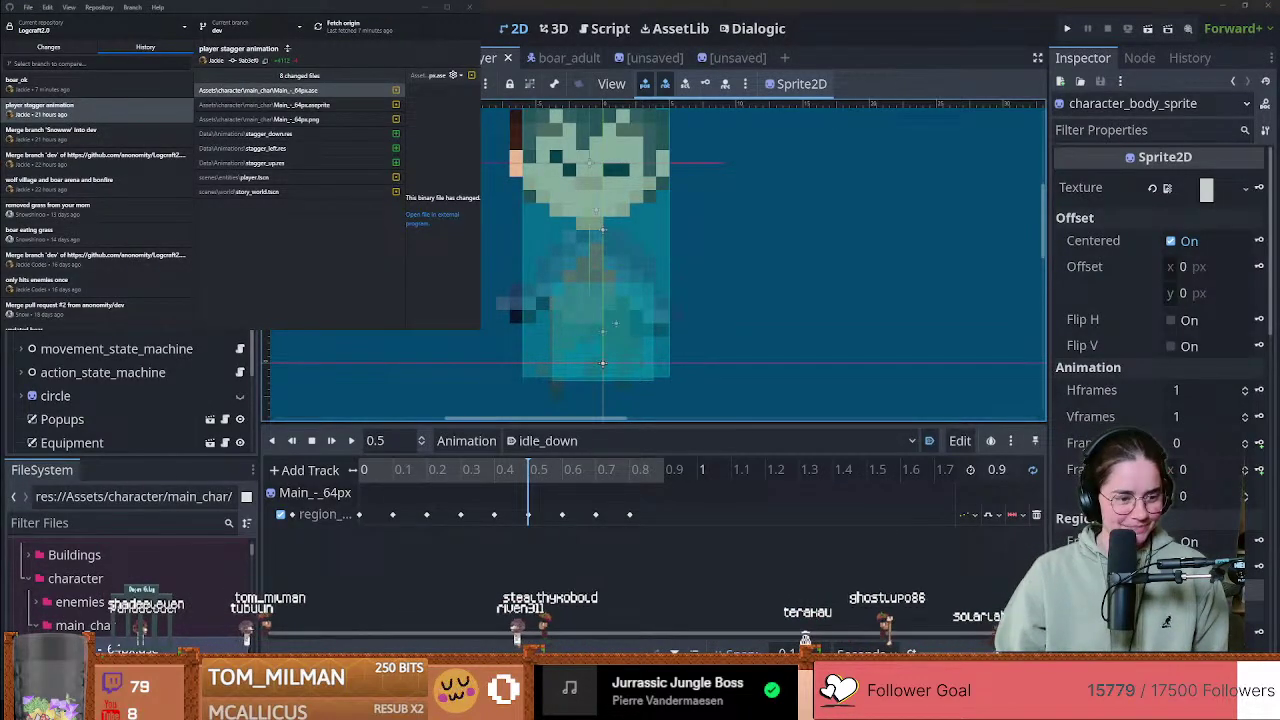
# Step: Select the water_mask sprite in the player scene's viewport and collapse its children in the scene tree
pyautogui.scroll(1, 627, 290)
pyautogui.scroll(-2, 627, 290)
pyautogui.click(720, 297)
pyautogui.moveTo(566, 286); pyautogui.dragTo(504, 403, button='middle')
pyautogui.scroll(-3, 560, 322)
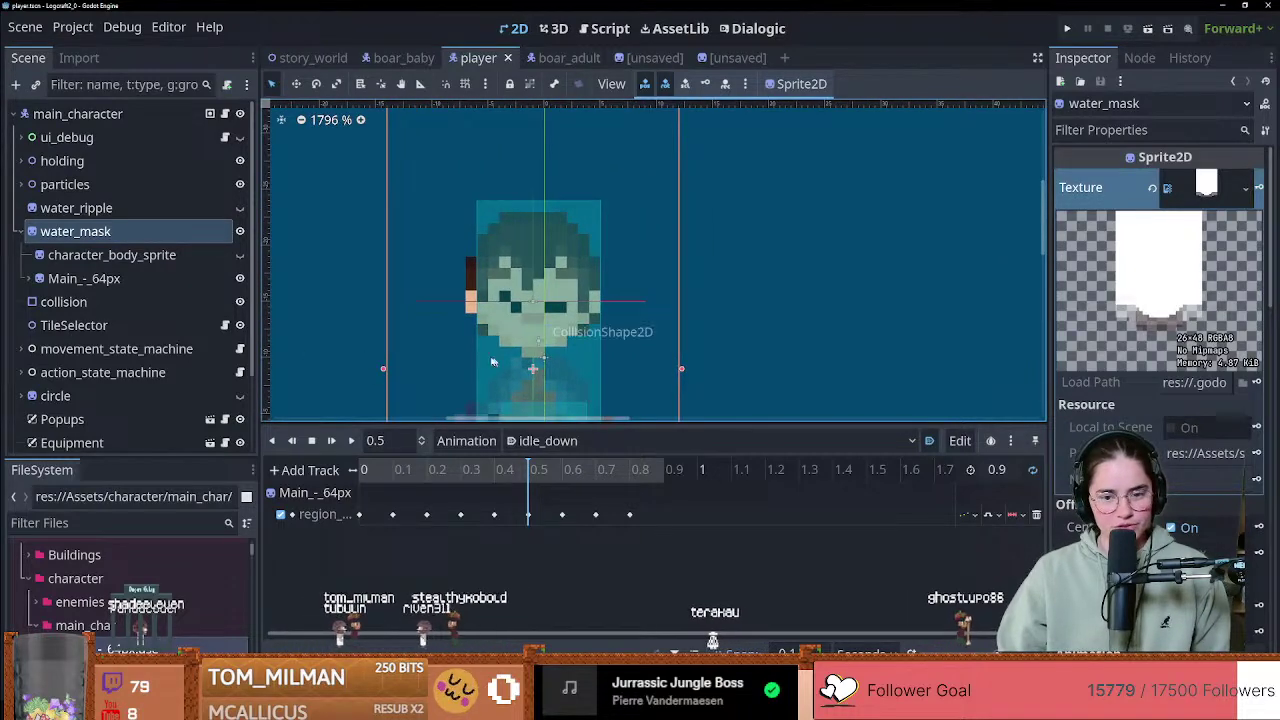
pyautogui.scroll(2, 543, 177)
pyautogui.moveTo(483, 352); pyautogui.dragTo(484, 272, button='middle')
pyautogui.scroll(-4, 533, 194)
pyautogui.scroll(-1, 157, 233)
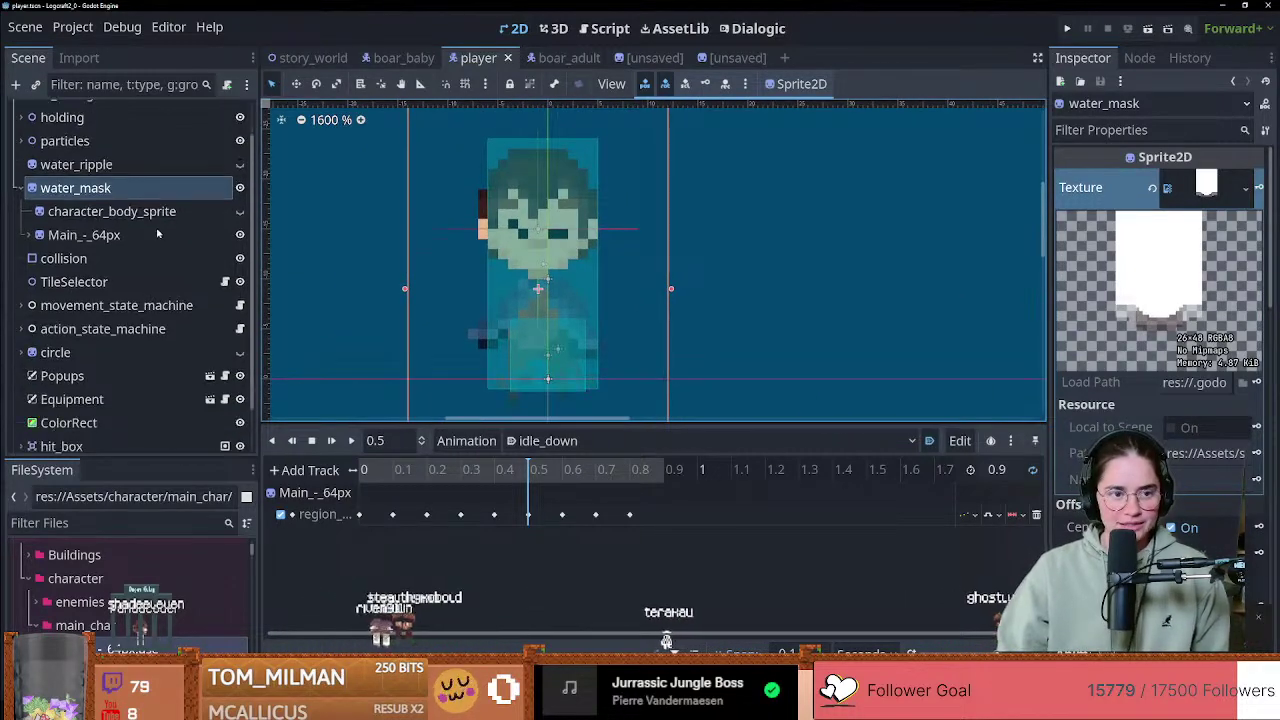
pyautogui.click(21, 188)
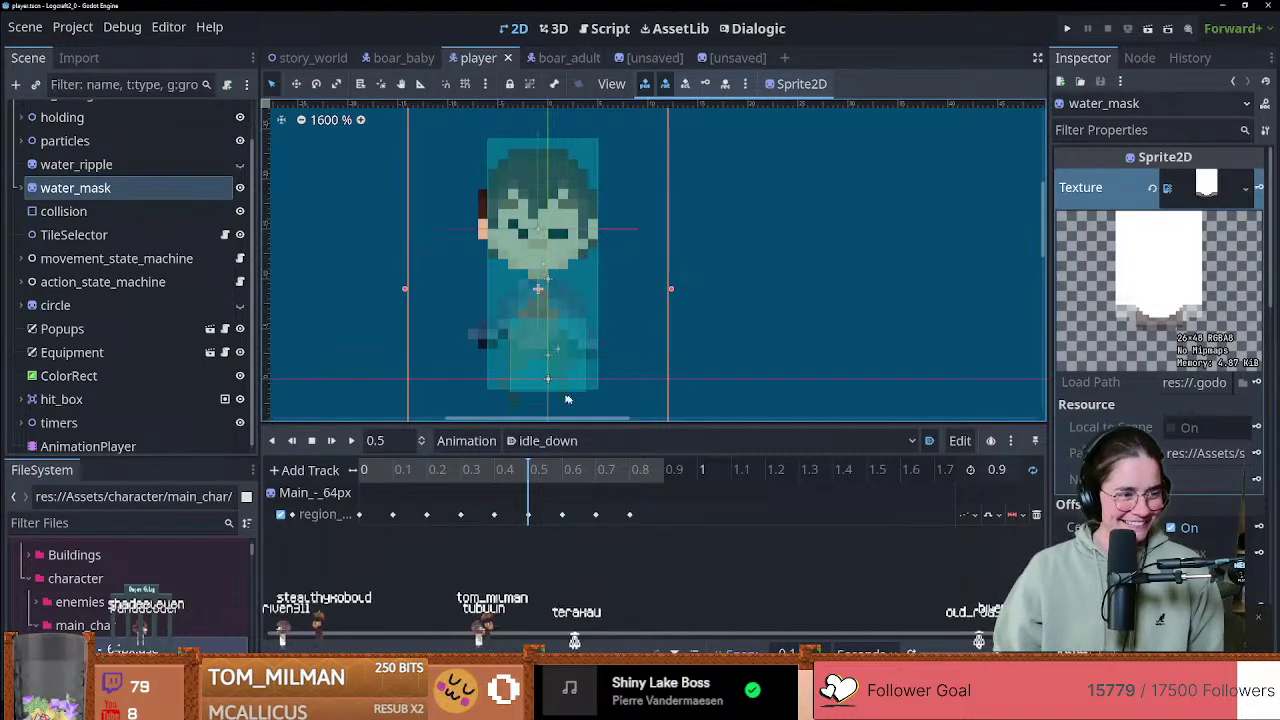
# Step: Check the sprite in the idle_left, idle_right and idle_up animations, and scrub idle_up to 0 s
pyautogui.scroll(-1, 533, 348)
pyautogui.scroll(-1, 624, 354)
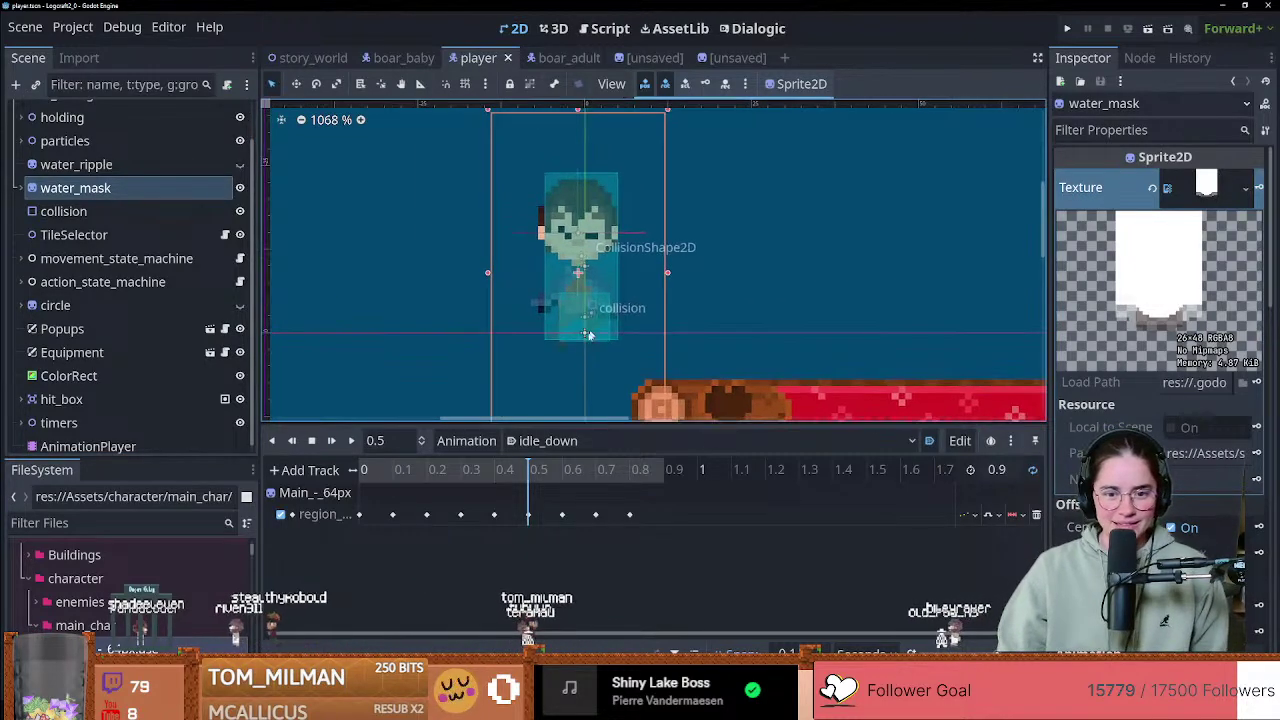
pyautogui.click(548, 440)
pyautogui.click(552, 395)
pyautogui.click(556, 440)
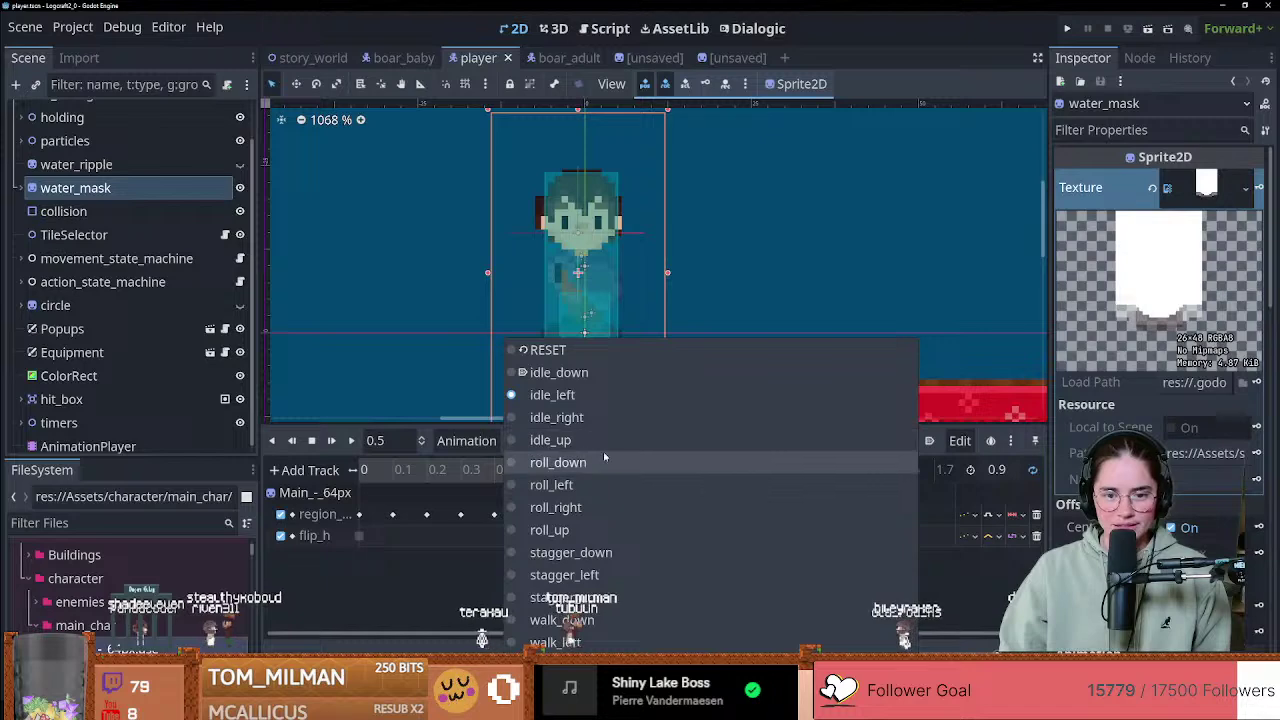
pyautogui.click(570, 417)
pyautogui.click(585, 442)
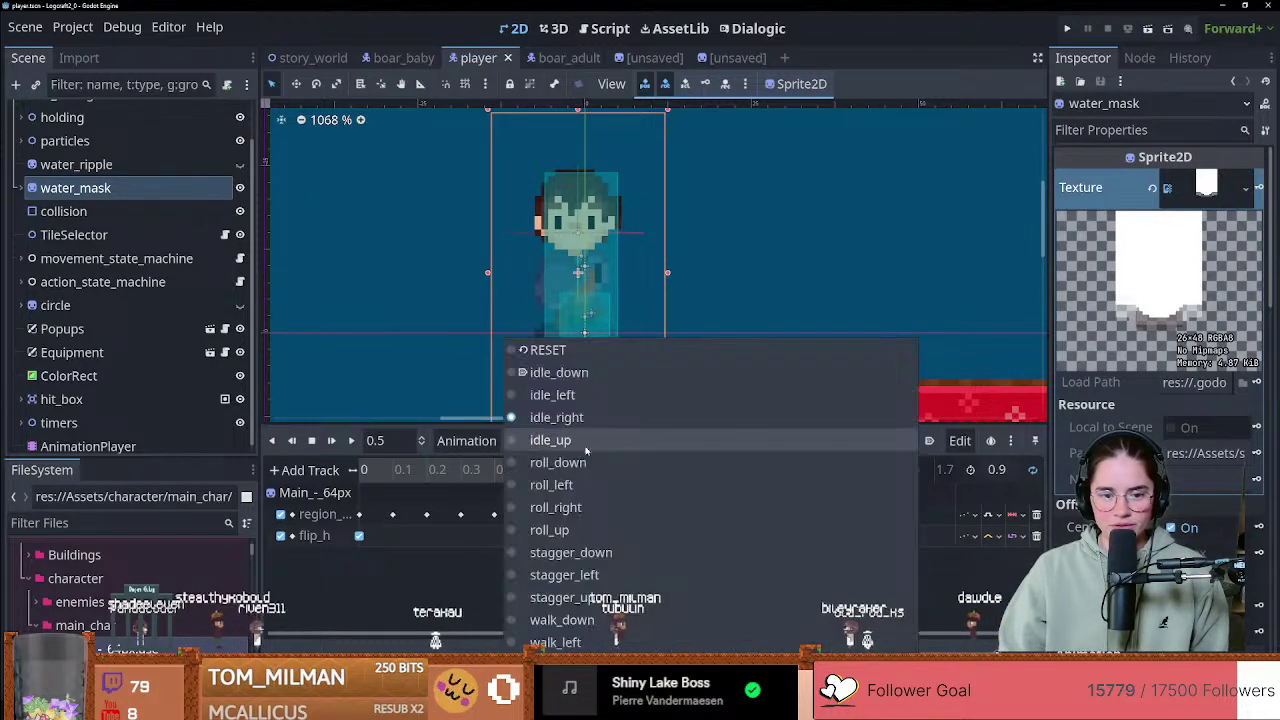
pyautogui.click(560, 441)
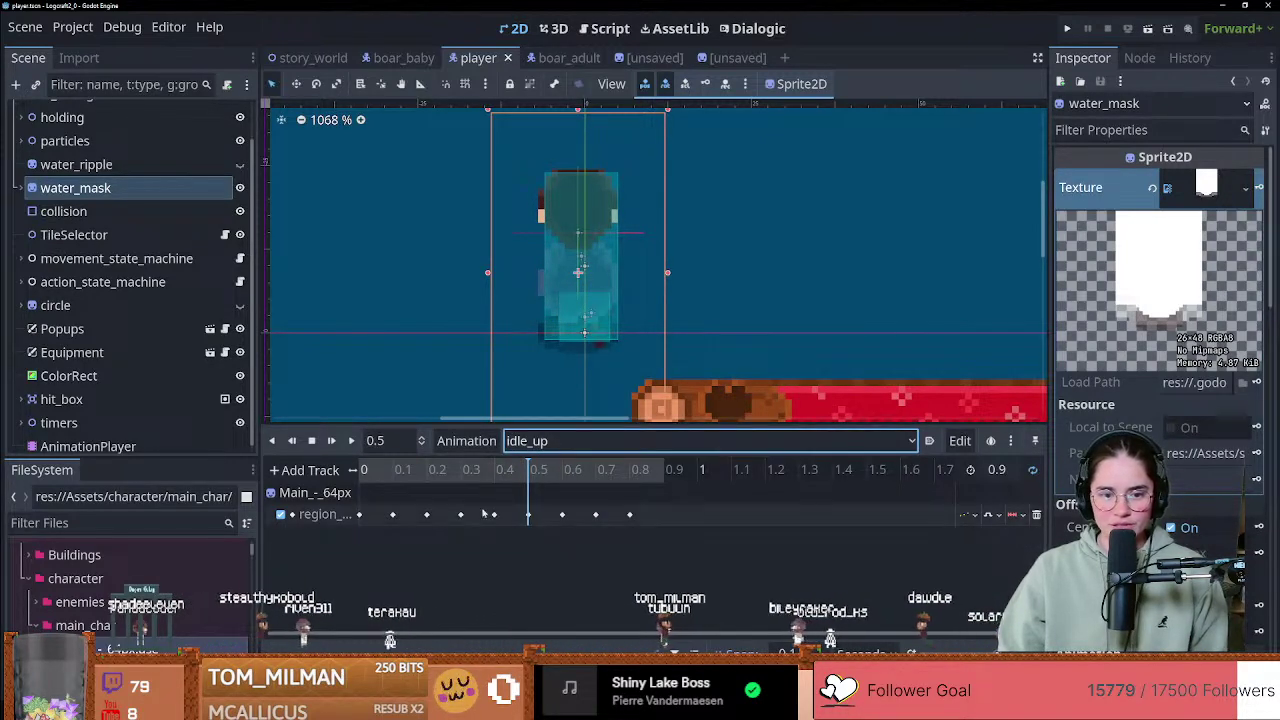
pyautogui.moveTo(385, 471); pyautogui.dragTo(352, 470)
# Step: Switch to GitHub Desktop, maximize its window and view the changed files of the boar_ok commit
pyautogui.hotkey('alt', 'Tab')
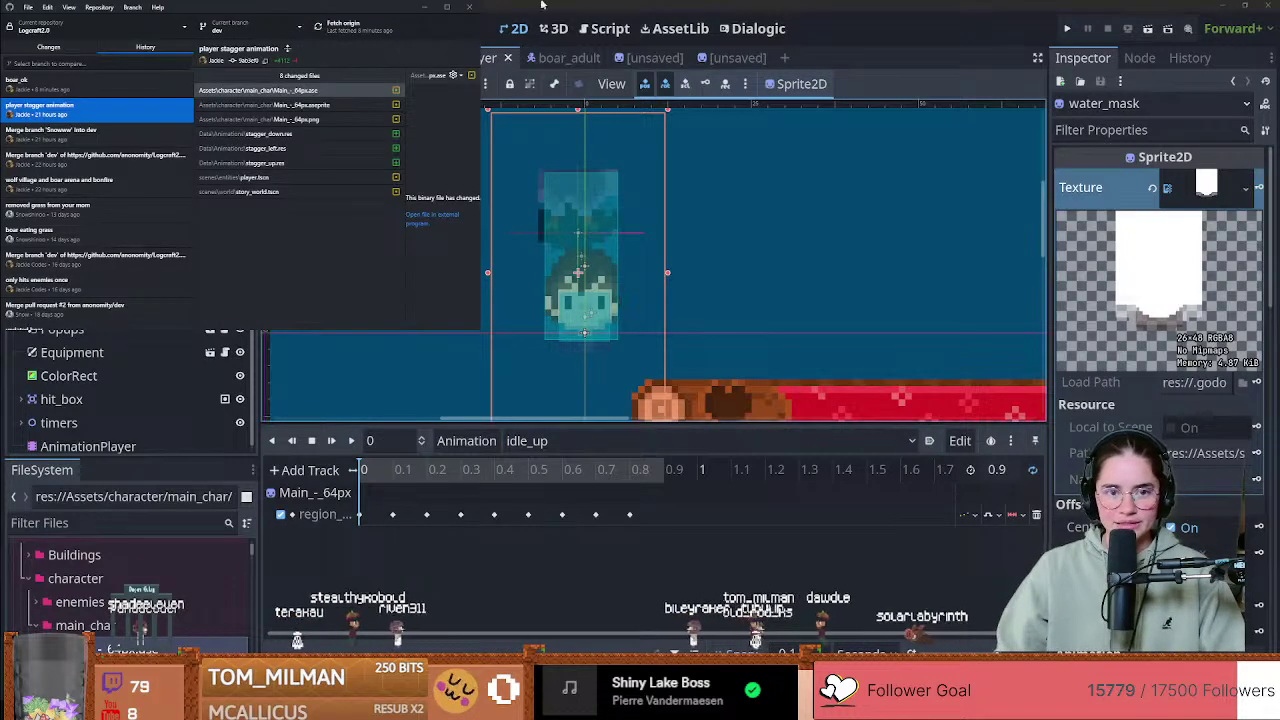
pyautogui.click(447, 7)
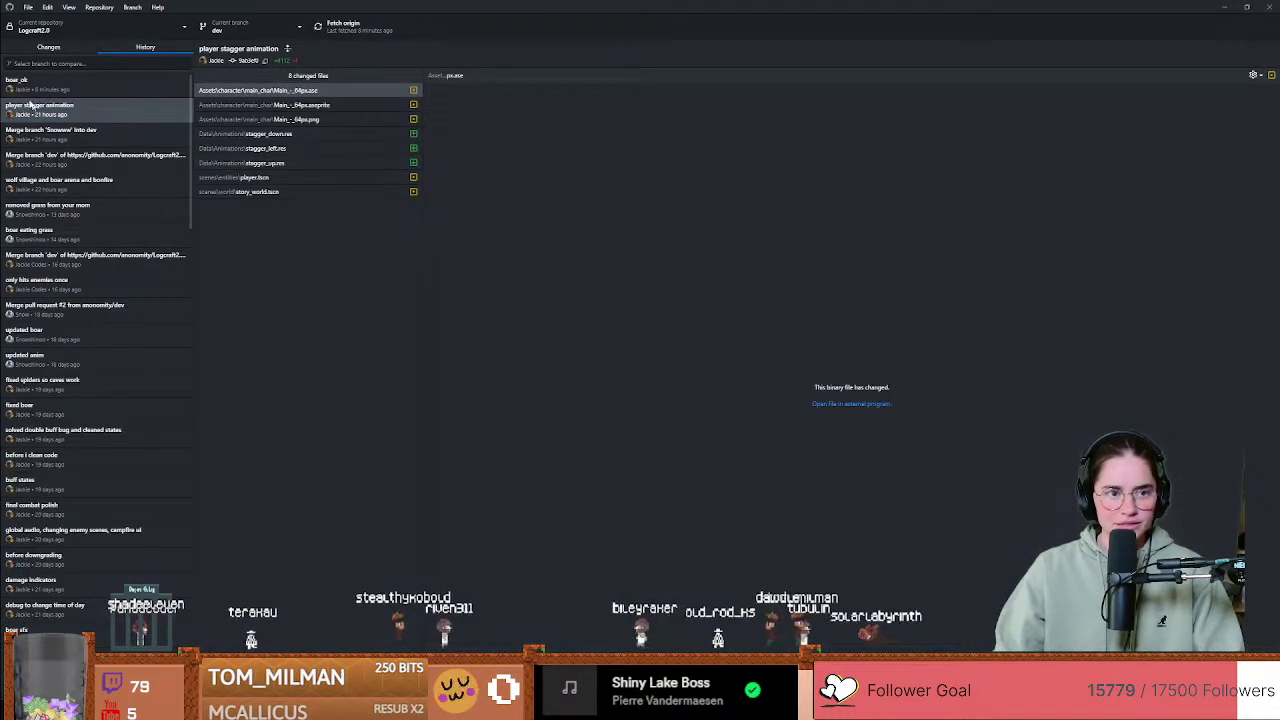
pyautogui.click(58, 90)
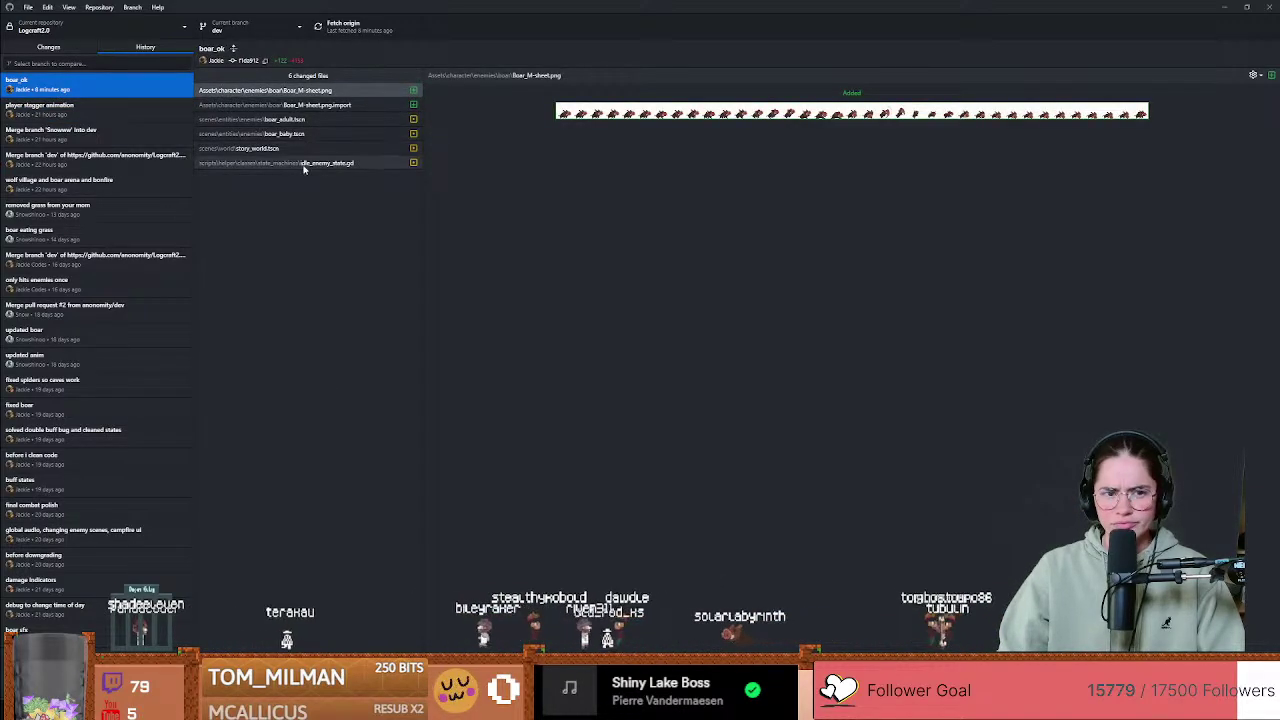
pyautogui.click(160, 105)
pyautogui.rightClick(138, 118)
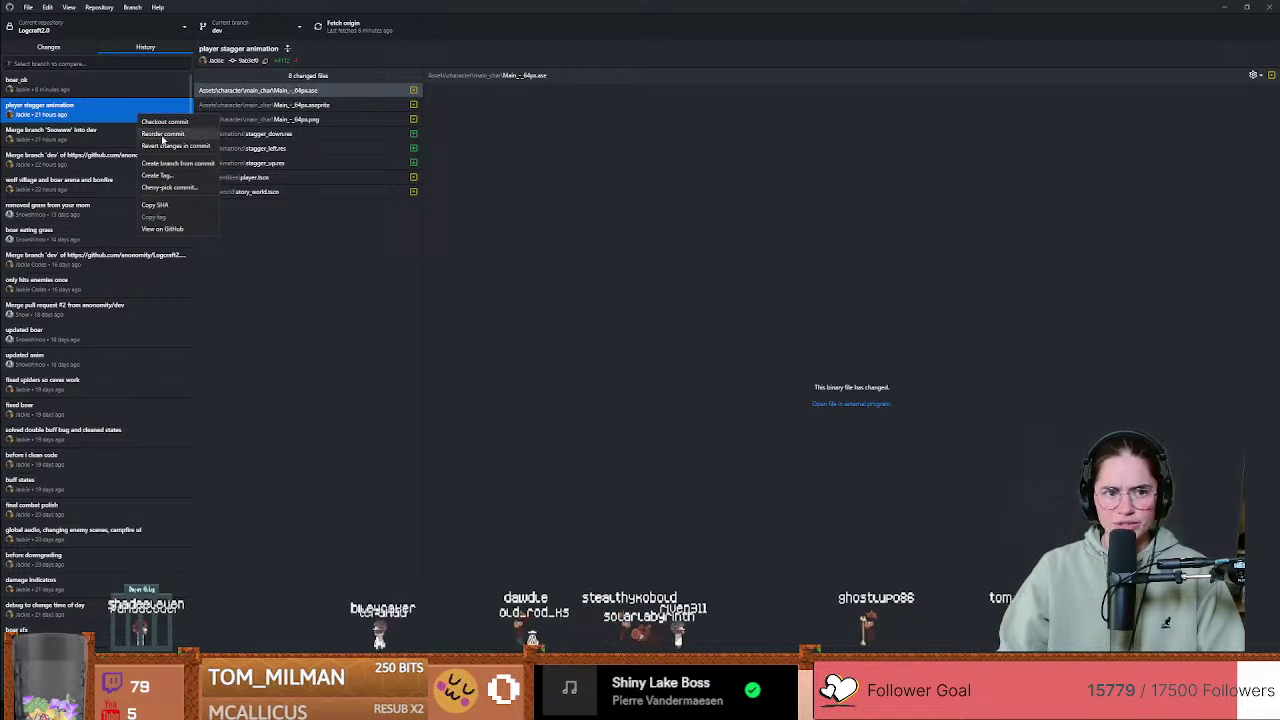
pyautogui.click(163, 133)
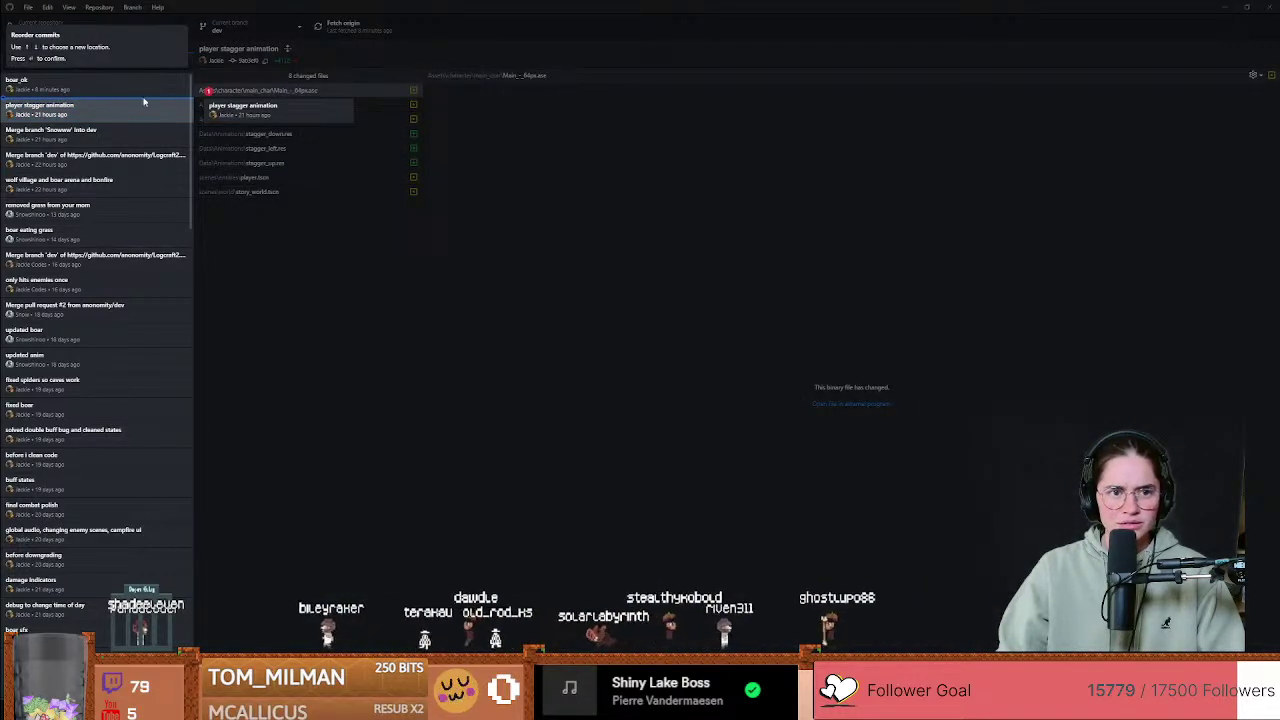
pyautogui.press('Escape')
# Step: Reorder the player stagger animation commit to sit above the boar_ok commit in the dev branch history
pyautogui.rightClick(119, 116)
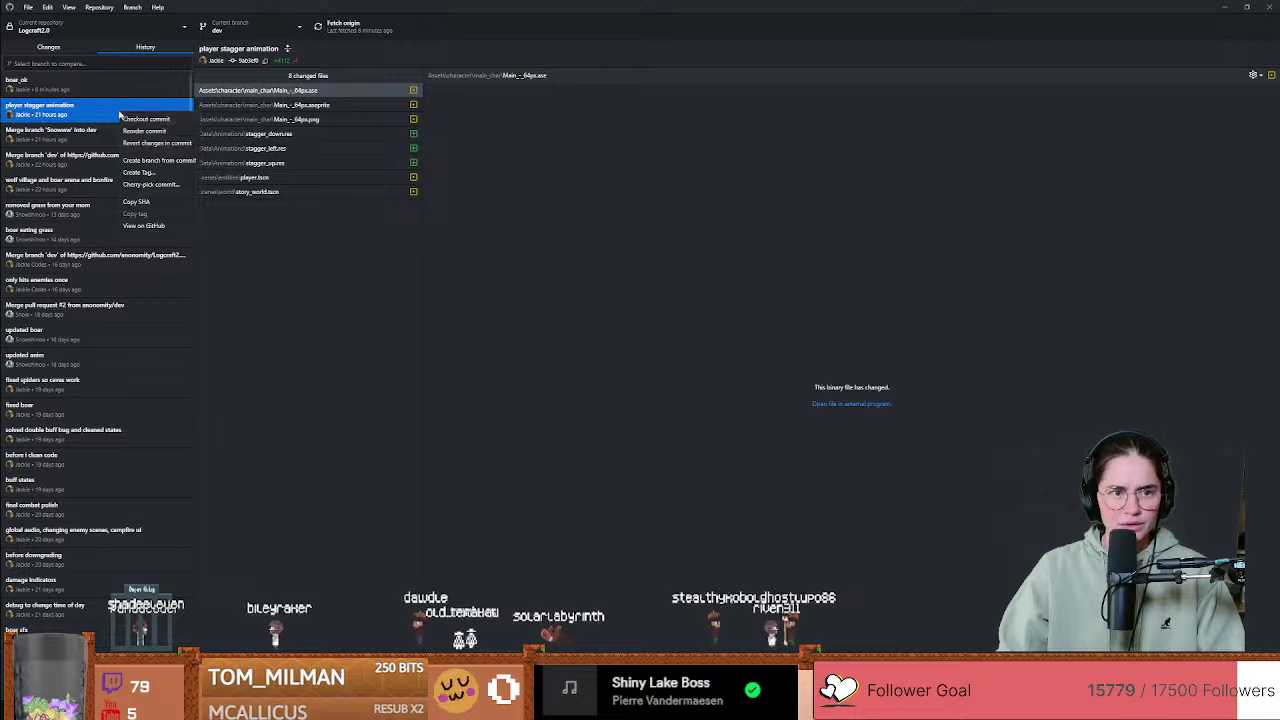
pyautogui.click(150, 130)
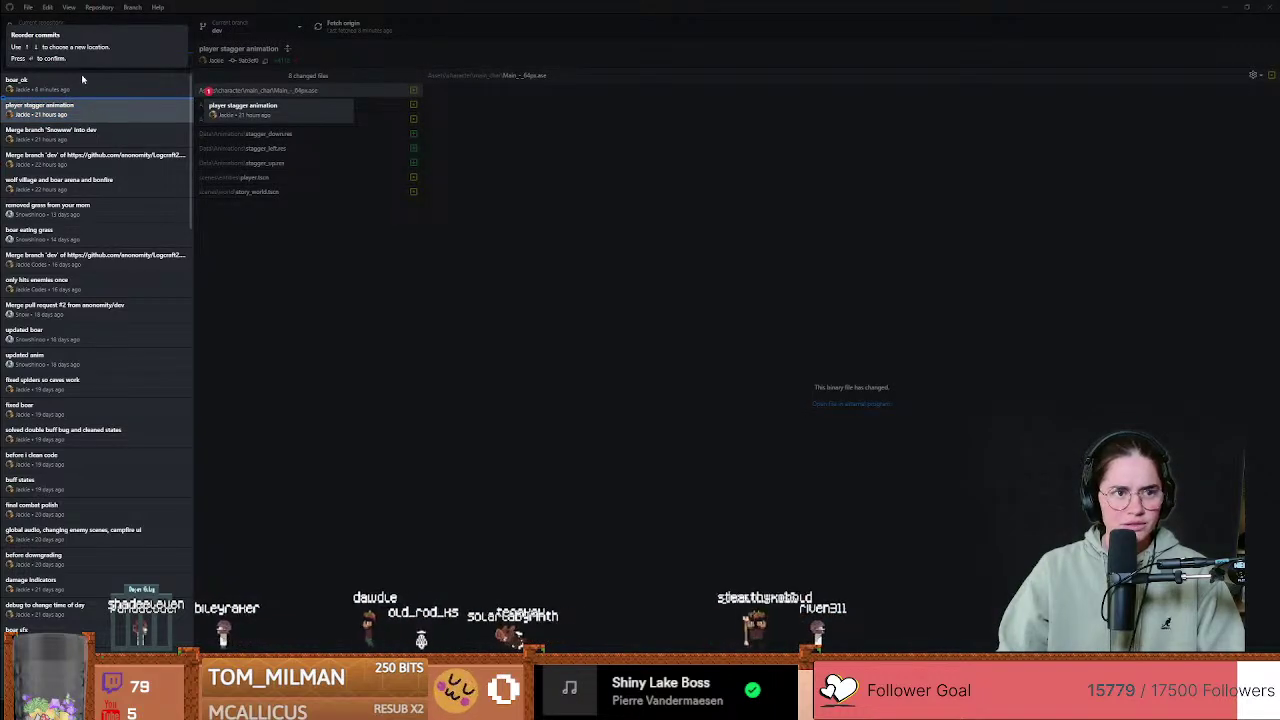
pyautogui.press('Up')
pyautogui.press('Return')
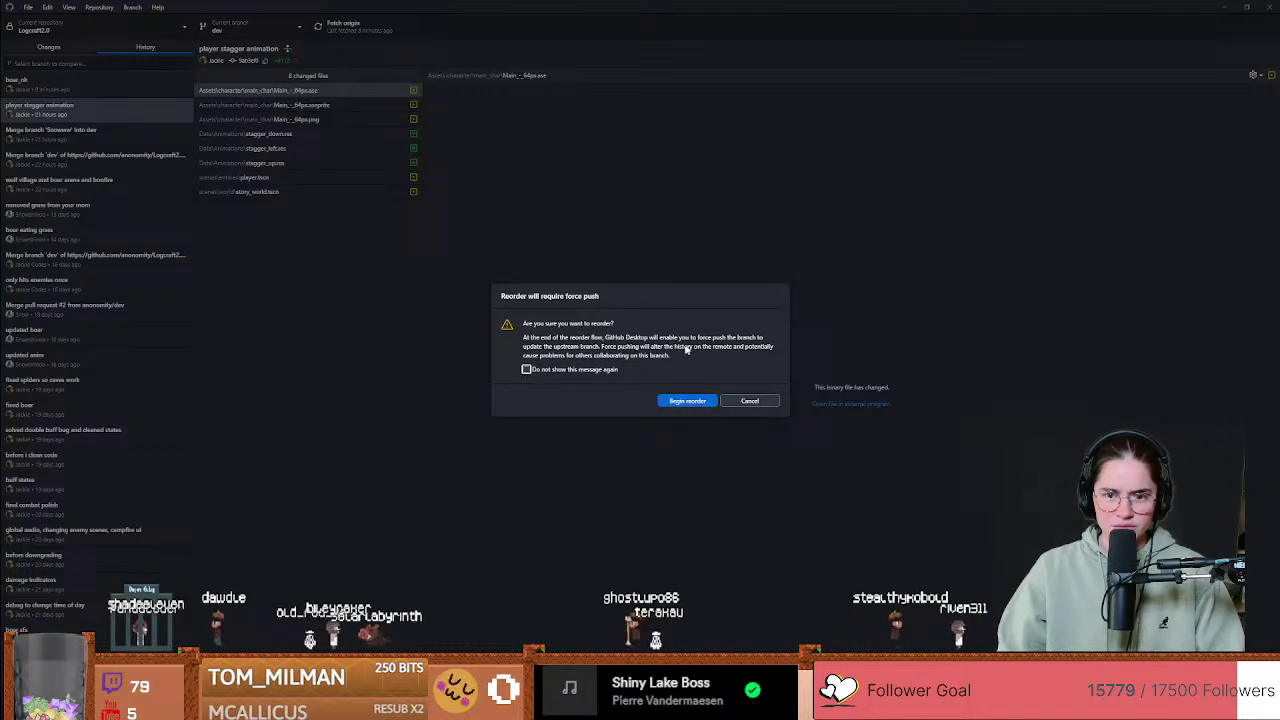
# Step: Confirm reordering the commits so "player stagger animation" sits above "boar_ok", and undo the "player stagger animation" commit
pyautogui.click(687, 401)
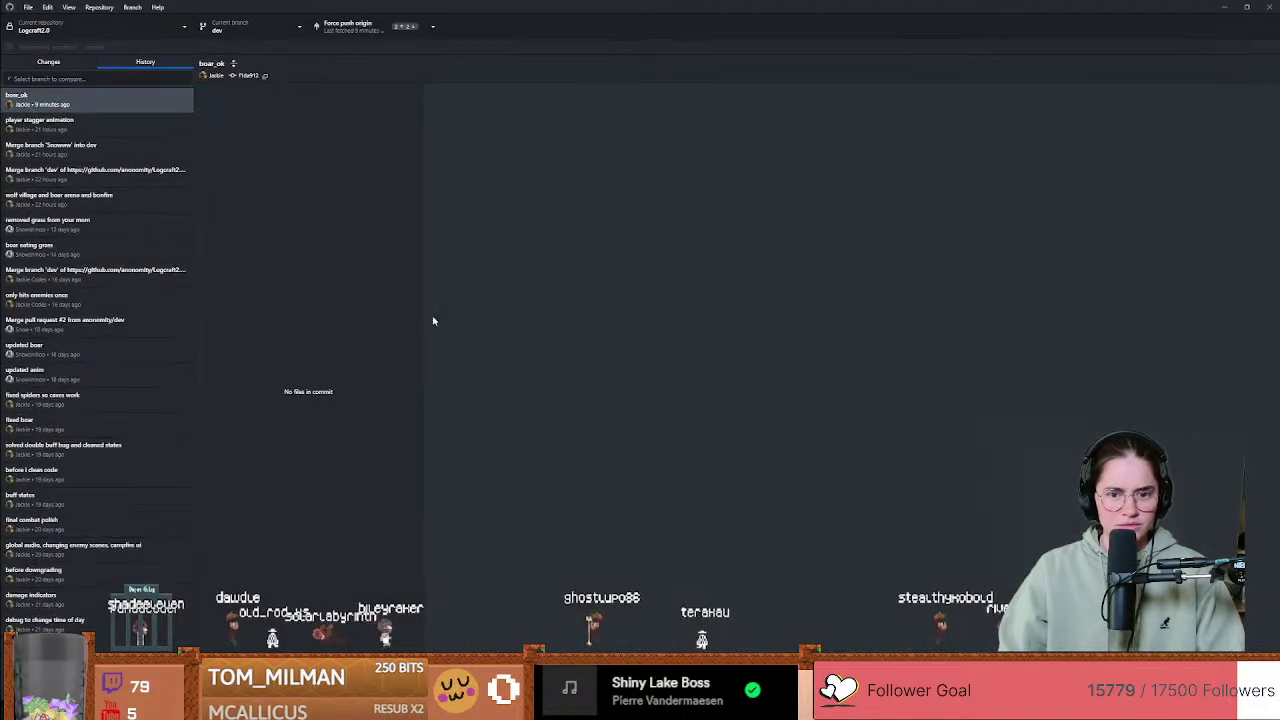
pyautogui.click(108, 121)
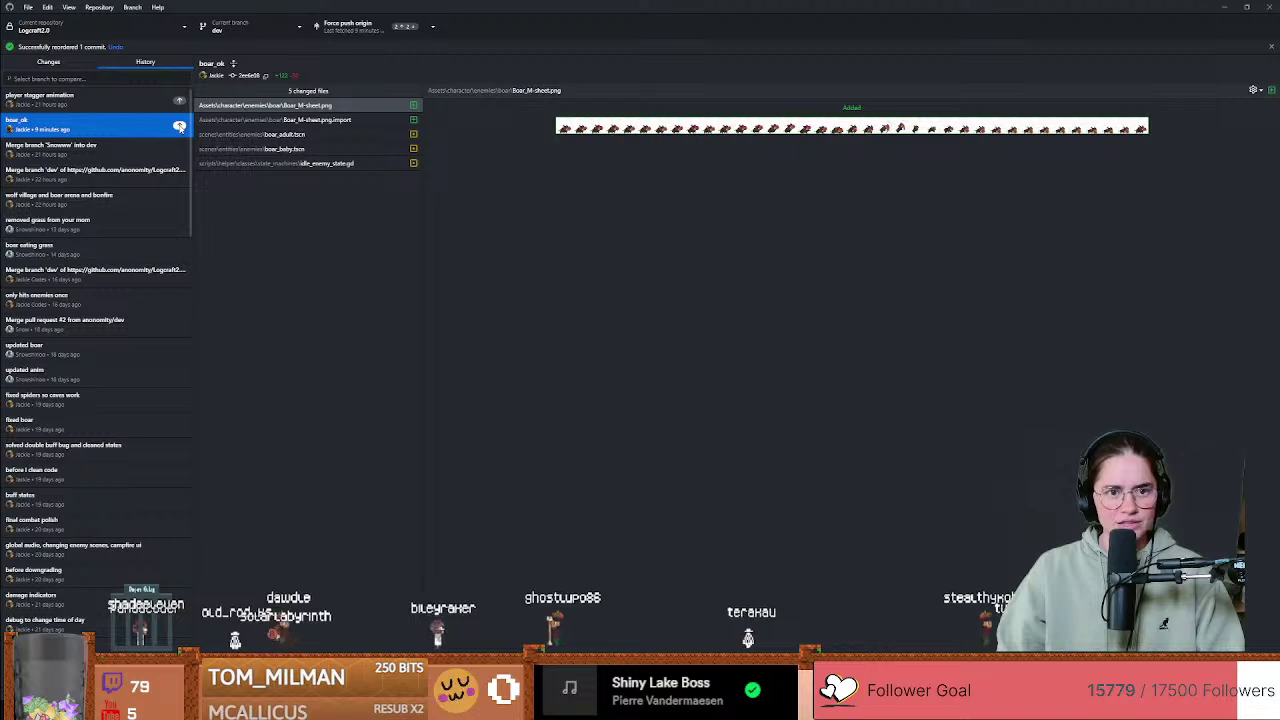
pyautogui.rightClick(94, 100)
pyautogui.click(125, 121)
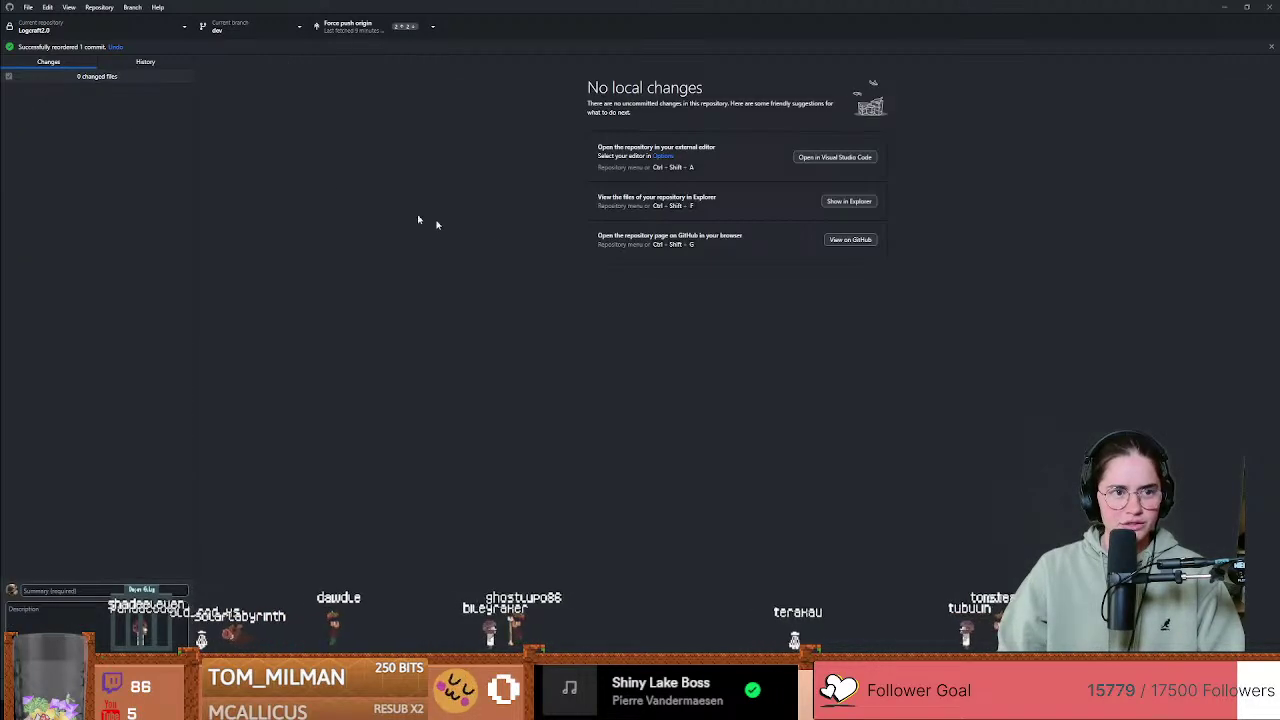
# Step: Select the changed files of the undone player stagger animation commit and stash all changes on the dev branch
pyautogui.click(121, 92)
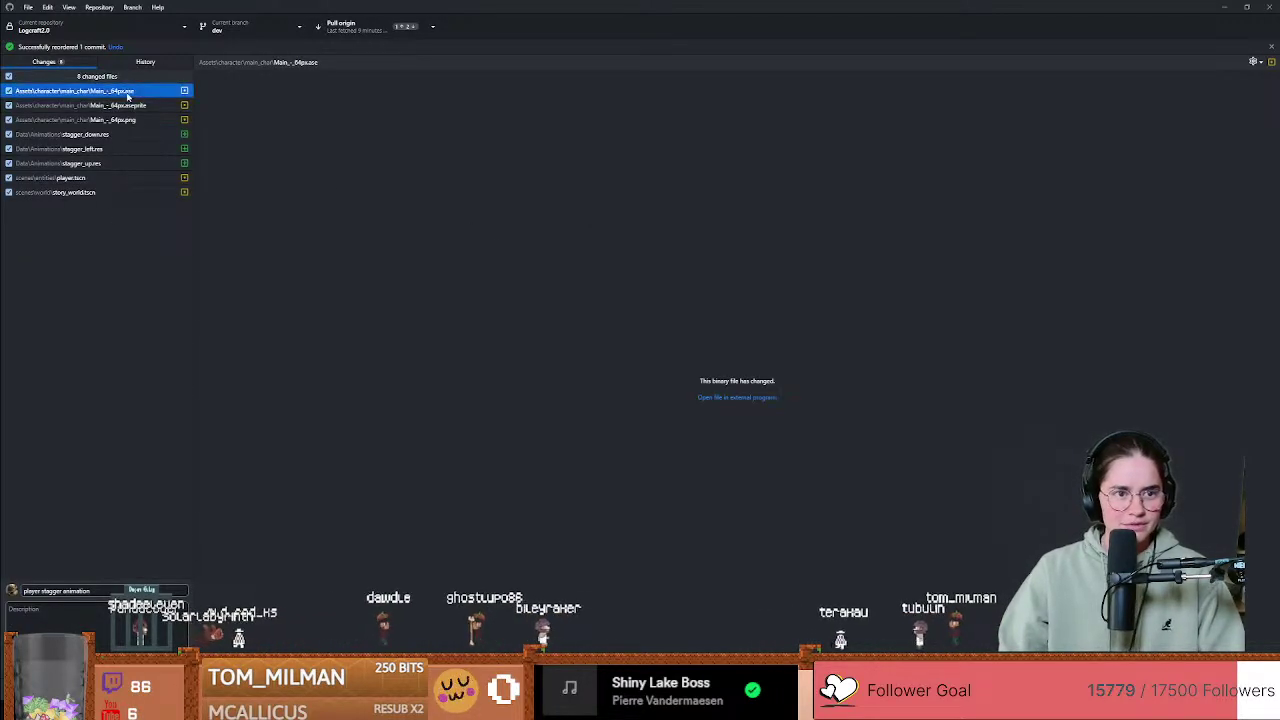
pyautogui.keyDown('shift'); pyautogui.click(143, 106); pyautogui.keyUp('shift')
pyautogui.keyDown('shift'); pyautogui.click(142, 119); pyautogui.keyUp('shift')
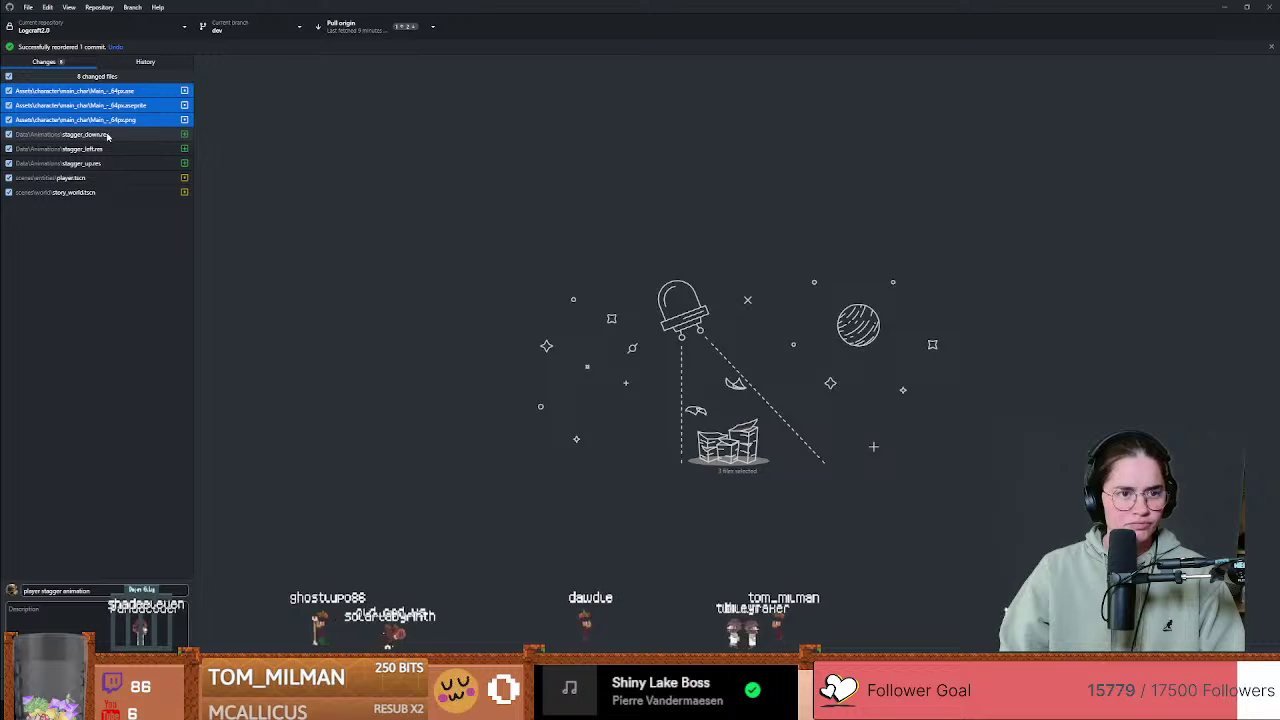
pyautogui.keyDown('shift'); pyautogui.click(107, 135); pyautogui.keyUp('shift')
pyautogui.keyDown('shift'); pyautogui.click(104, 149); pyautogui.keyUp('shift')
pyautogui.keyDown('shift'); pyautogui.click(99, 164); pyautogui.keyUp('shift')
pyautogui.keyDown('shift'); pyautogui.click(93, 178); pyautogui.keyUp('shift')
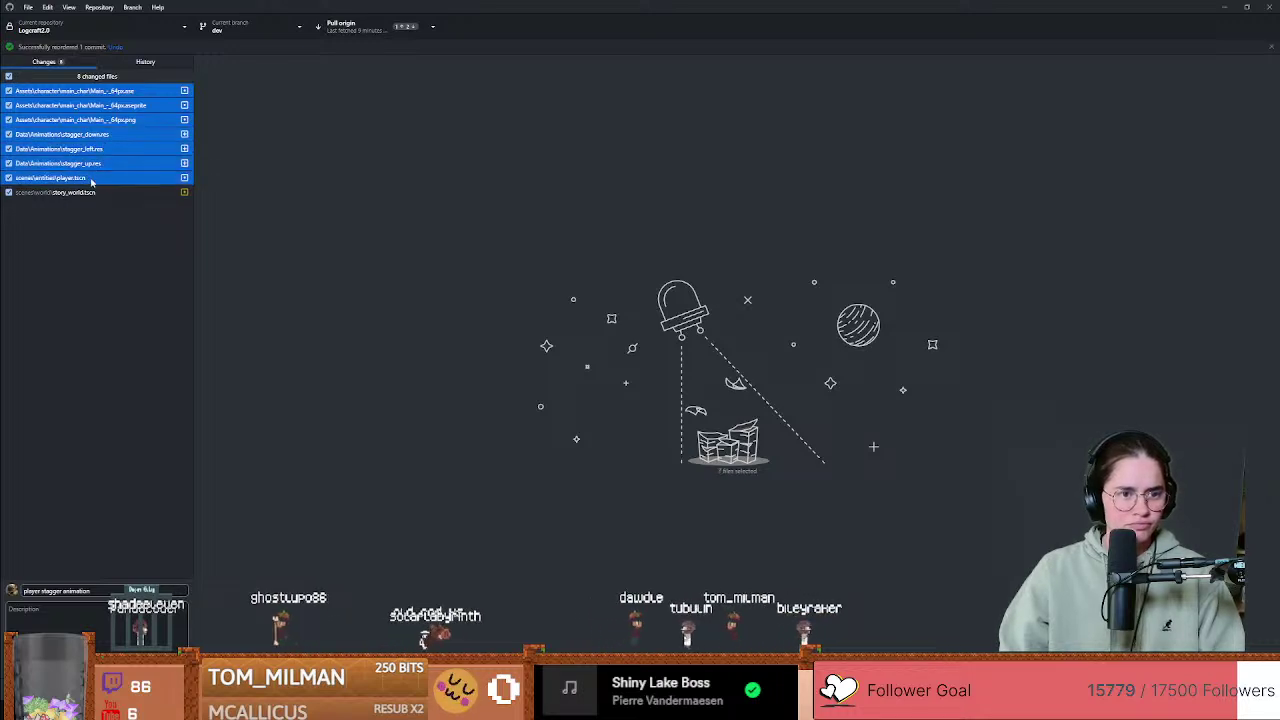
pyautogui.keyDown('shift'); pyautogui.click(93, 178); pyautogui.keyUp('shift')
pyautogui.rightClick(111, 67)
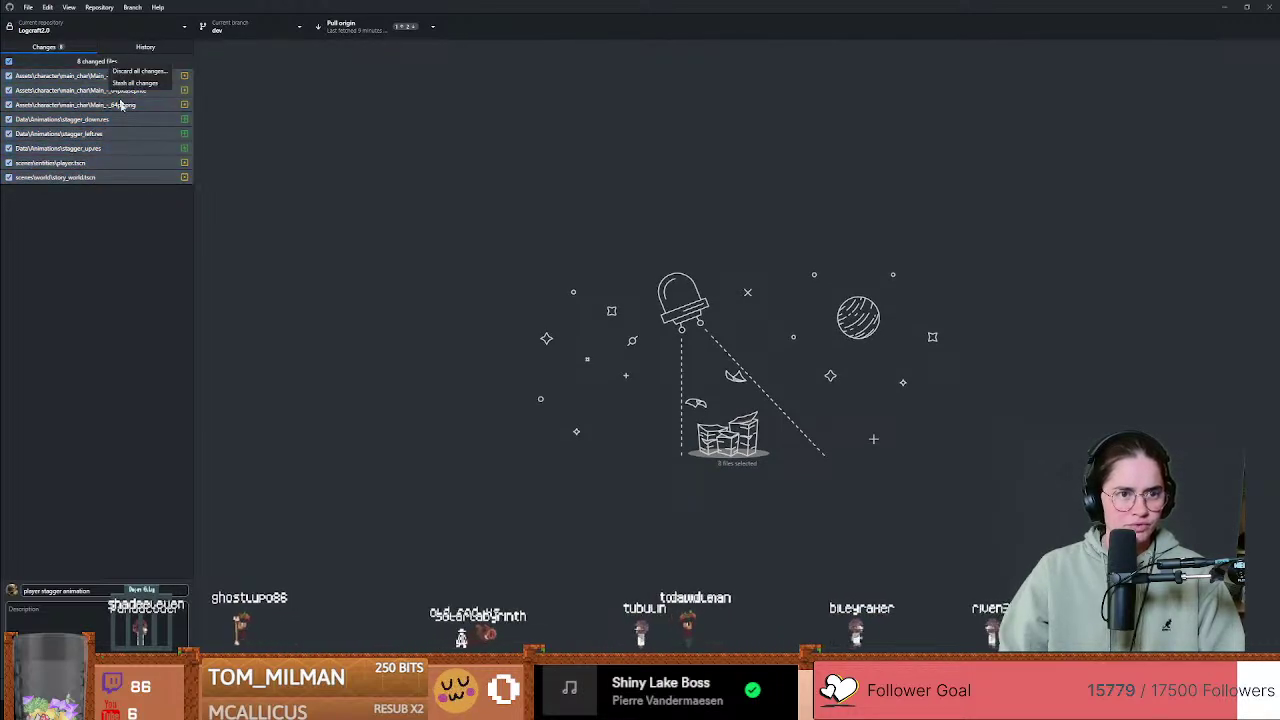
pyautogui.click(133, 83)
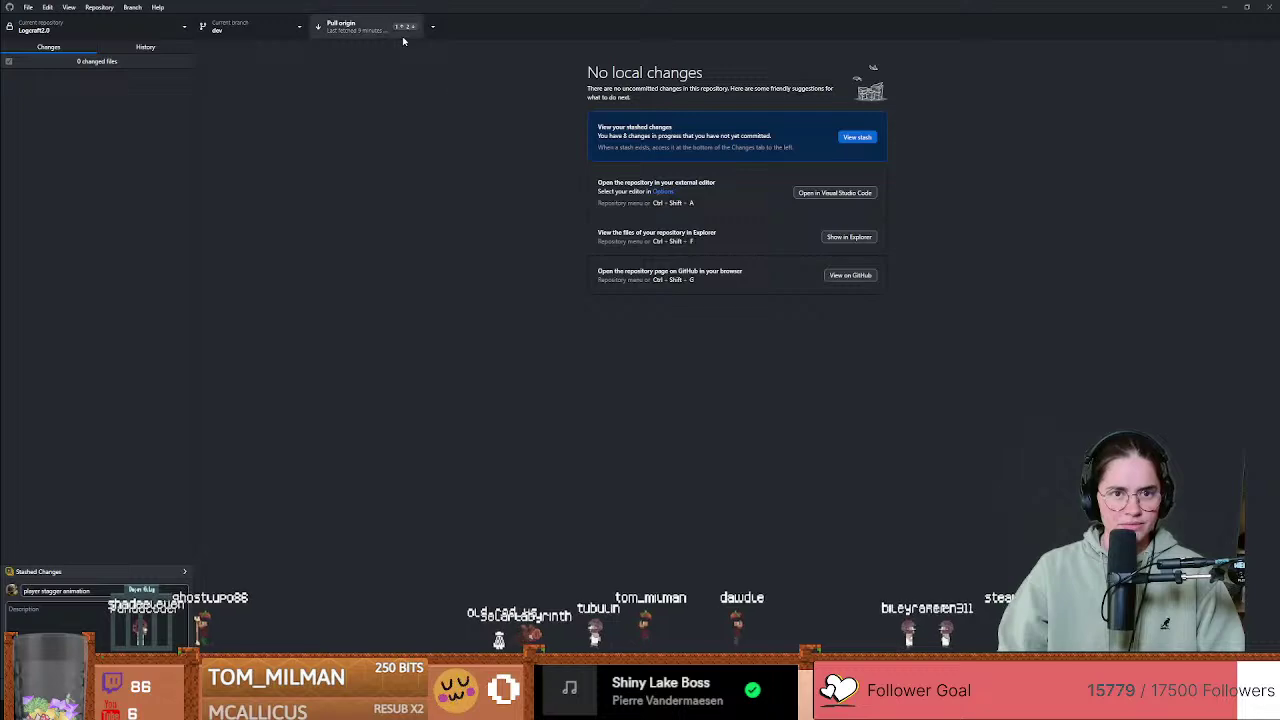
# Step: Switch to Godot Engine and reload the files that are newer on disk
pyautogui.click(1246, 7)
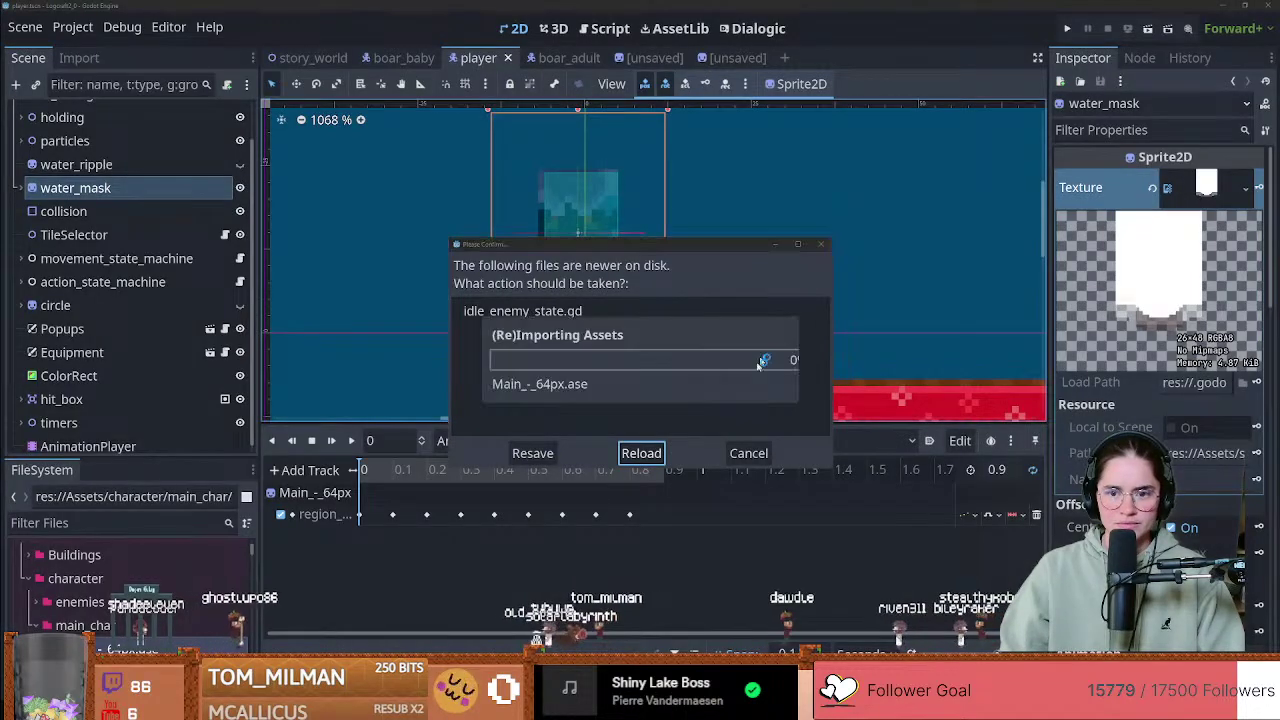
pyautogui.click(641, 453)
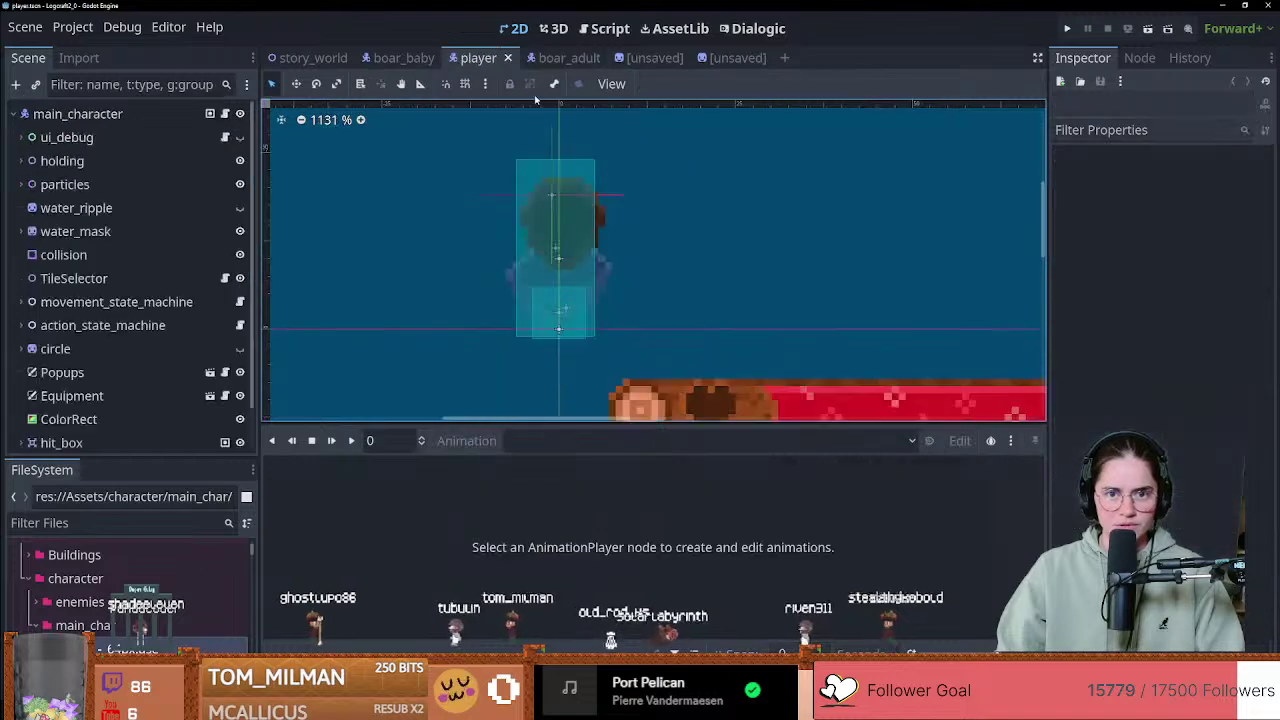
# Step: Open the boar_adult scene and preview the eat_grass animation of its AnimationPlayer
pyautogui.click(571, 61)
pyautogui.click(90, 254)
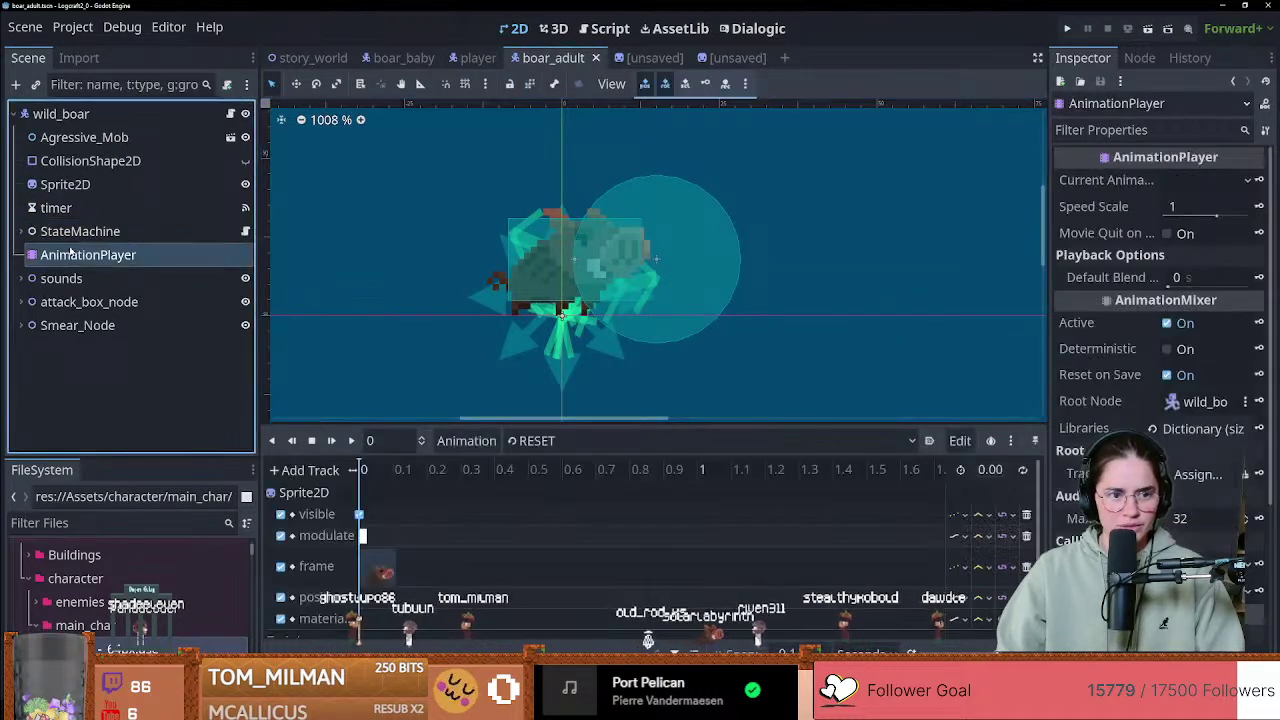
pyautogui.click(560, 440)
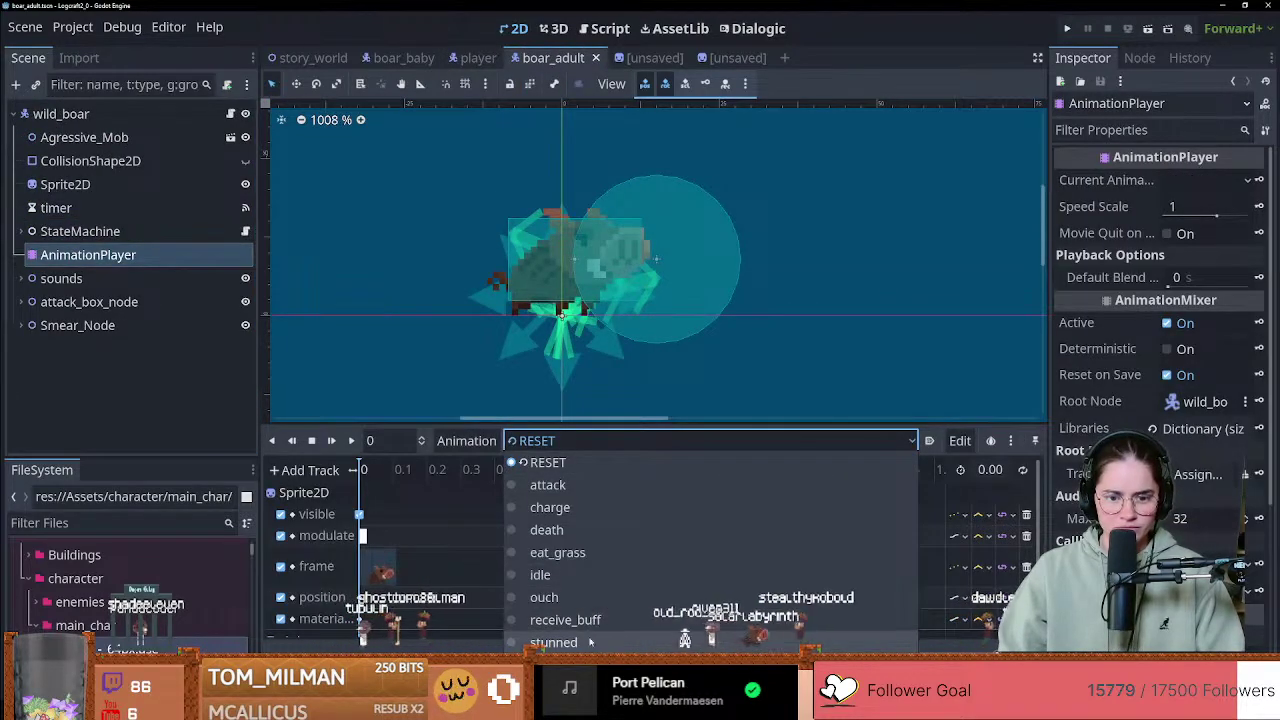
pyautogui.click(557, 552)
pyautogui.hotkey('shift', 'd')
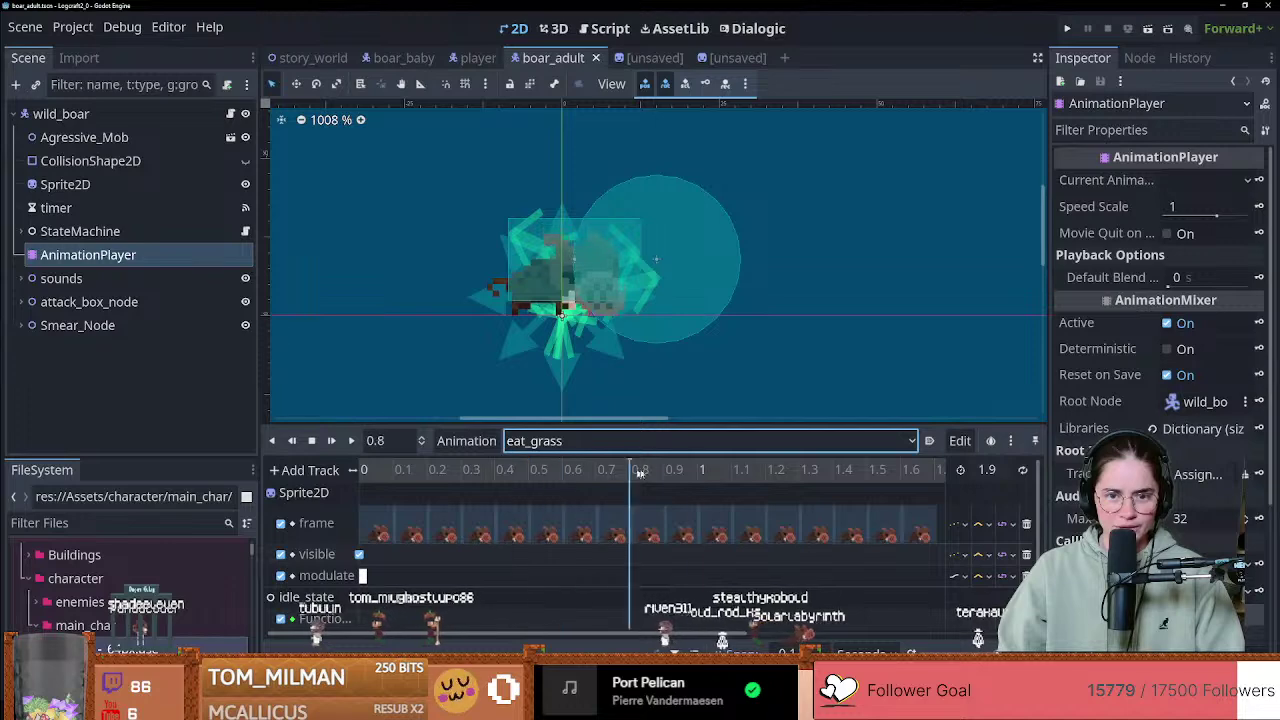
# Step: Open the player scene, scrub through the roll_up animation of its AnimationPlayer and save the scene
pyautogui.click(472, 58)
pyautogui.scroll(-2, 66, 334)
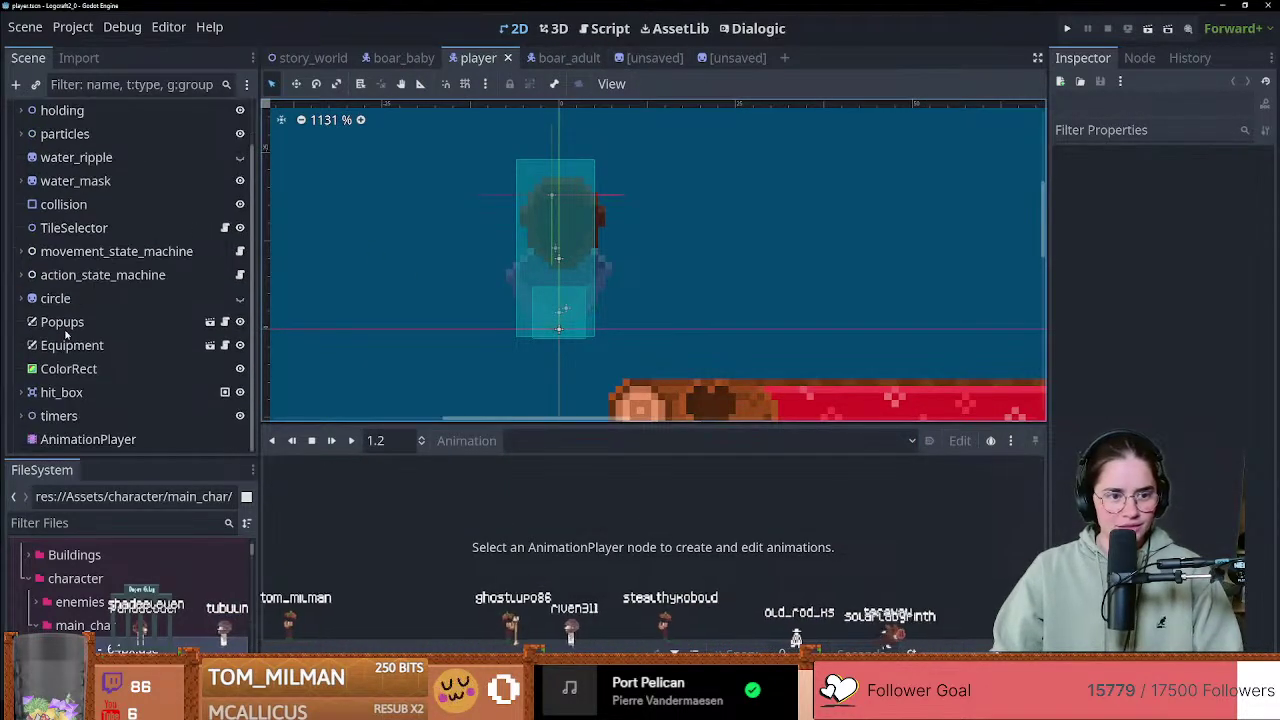
pyautogui.click(88, 439)
pyautogui.click(600, 440)
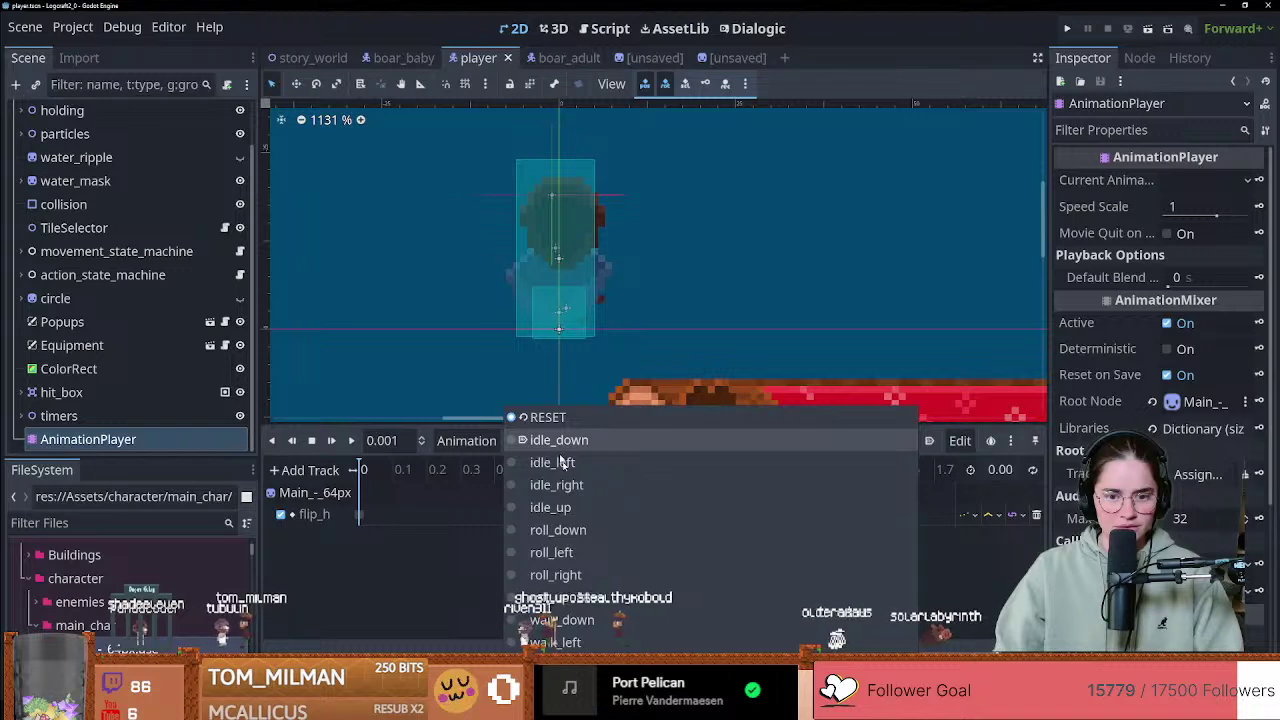
pyautogui.click(560, 597)
pyautogui.moveTo(493, 477)
pyautogui.mouseDown()
pyautogui.moveTo(452, 478)
pyautogui.moveTo(506, 480)
pyautogui.mouseUp()
pyautogui.hotkey('ctrl', 's')
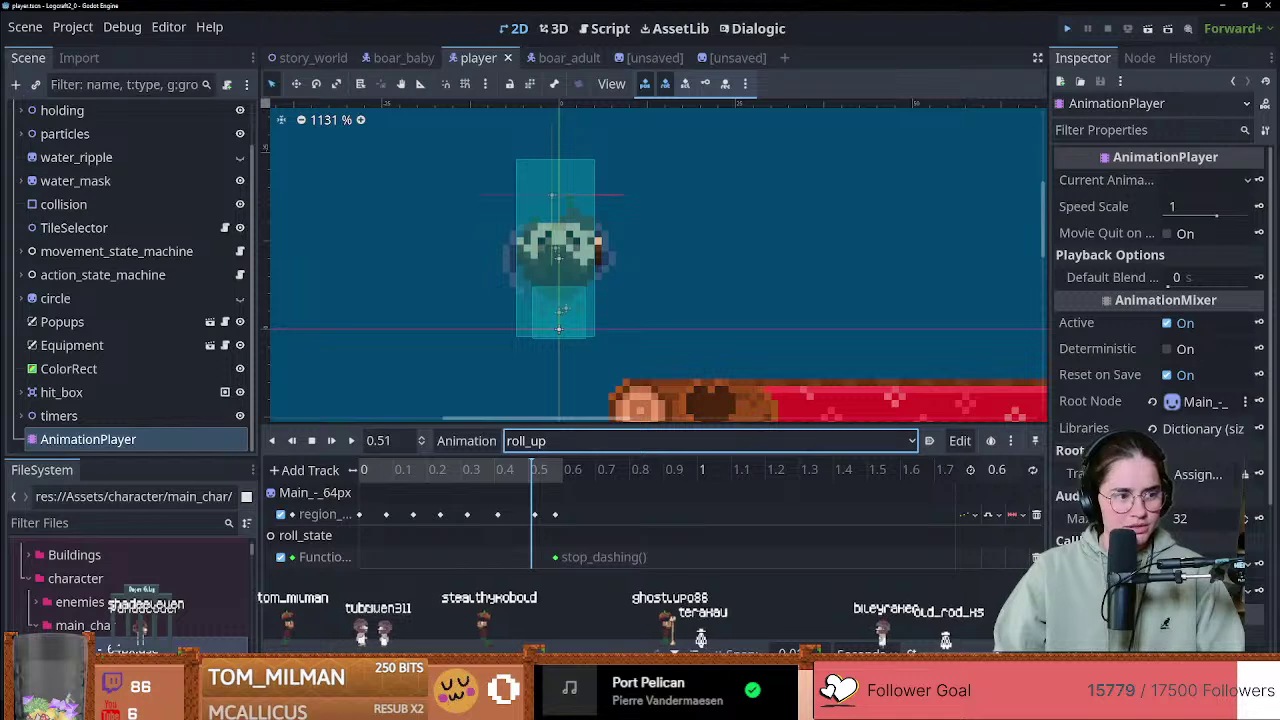
# Step: Run the project and start playing from the Logcraft main menu
pyautogui.press('F5')
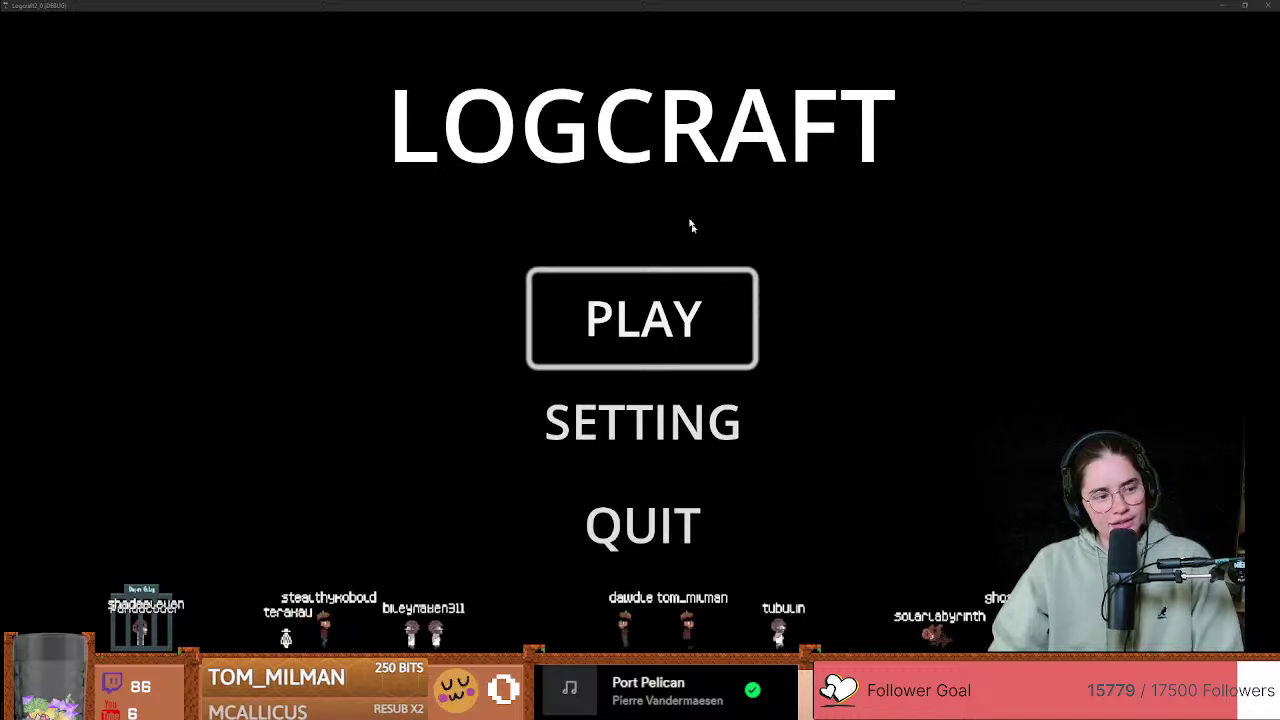
pyautogui.click(685, 330)
pyautogui.click(532, 574)
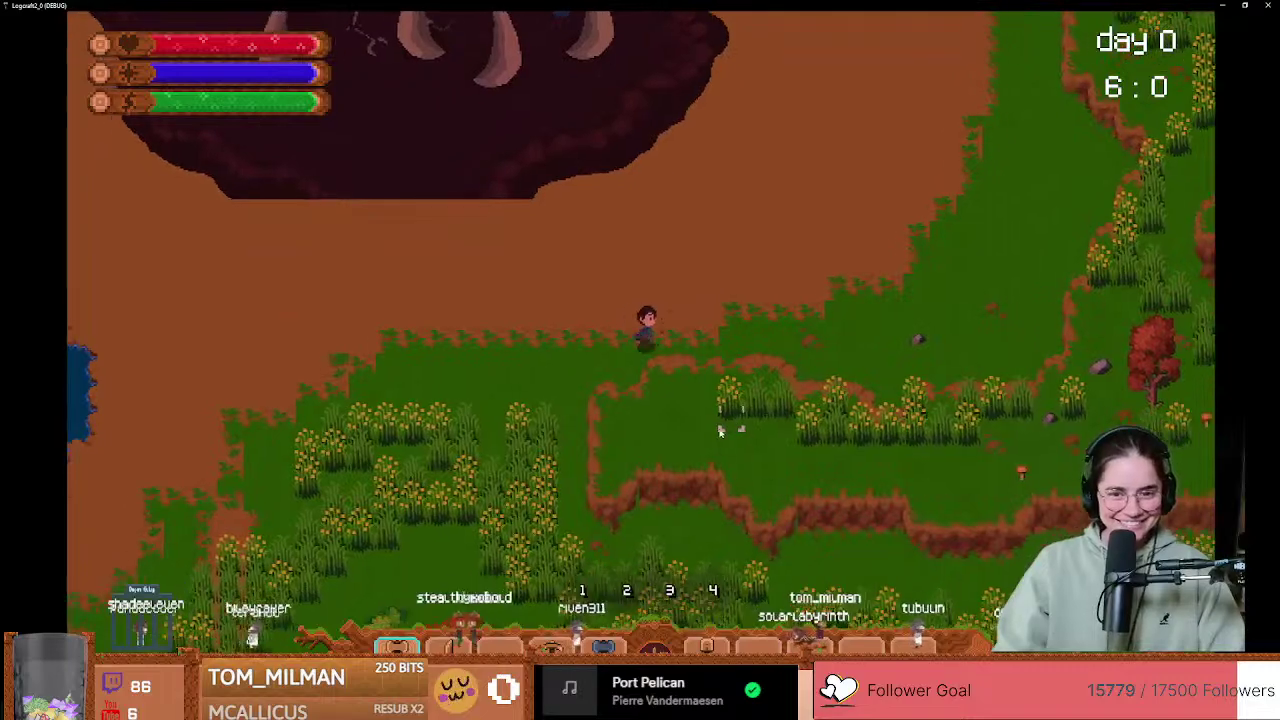
# Step: Playtest the world by walking the player south past the lake and through the flowery forest
pyautogui.press('s')
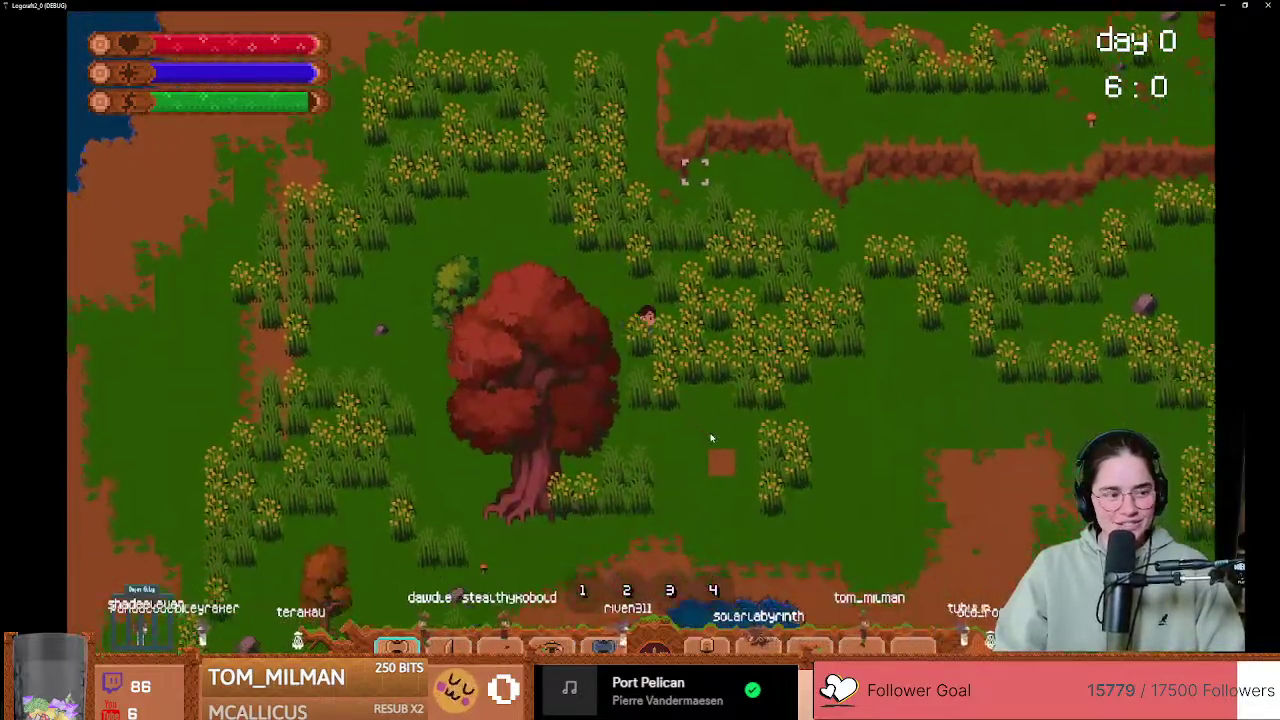
pyautogui.press('s')
pyautogui.press('d')
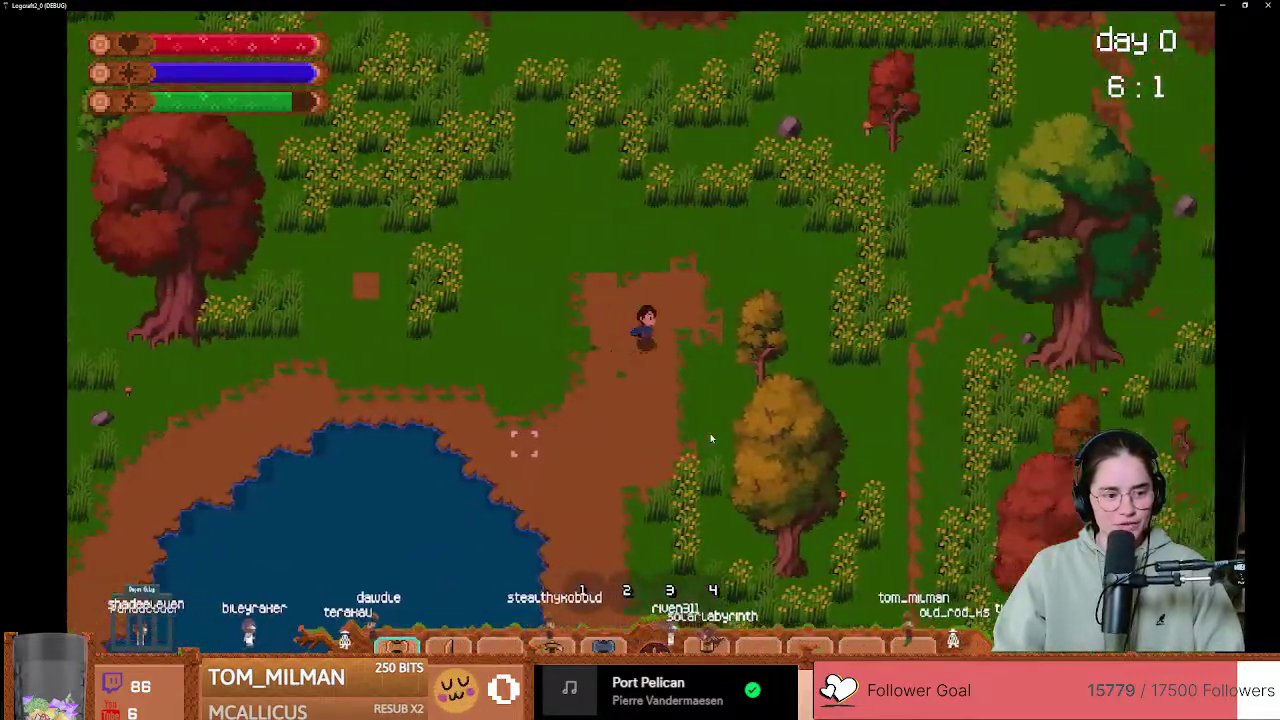
pyautogui.press('d')
pyautogui.press('s')
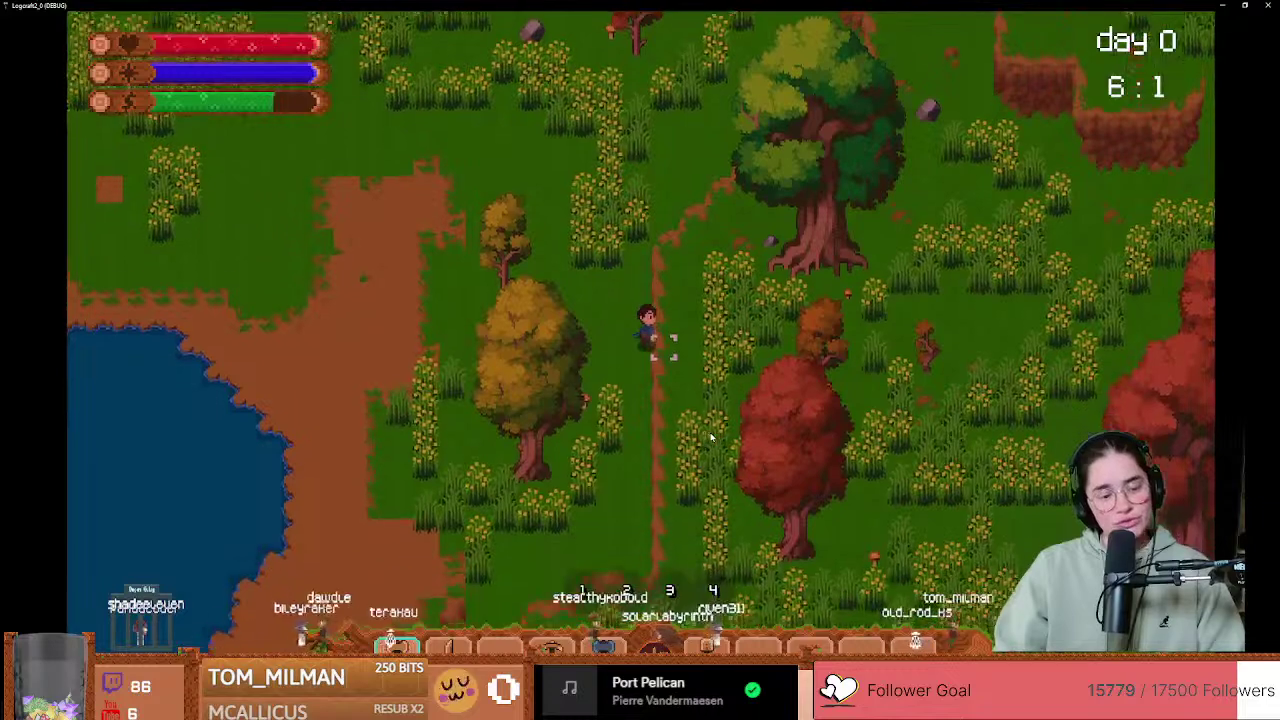
pyautogui.press('s')
pyautogui.press('a')
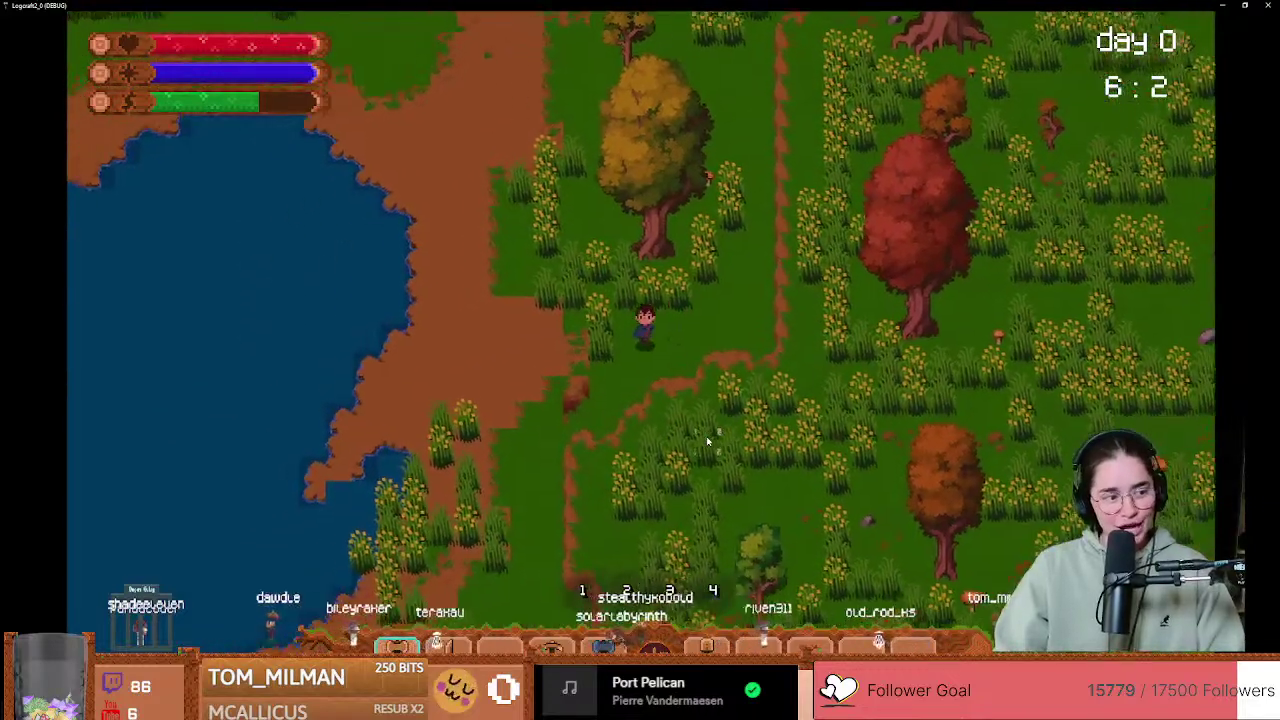
pyautogui.press('a')
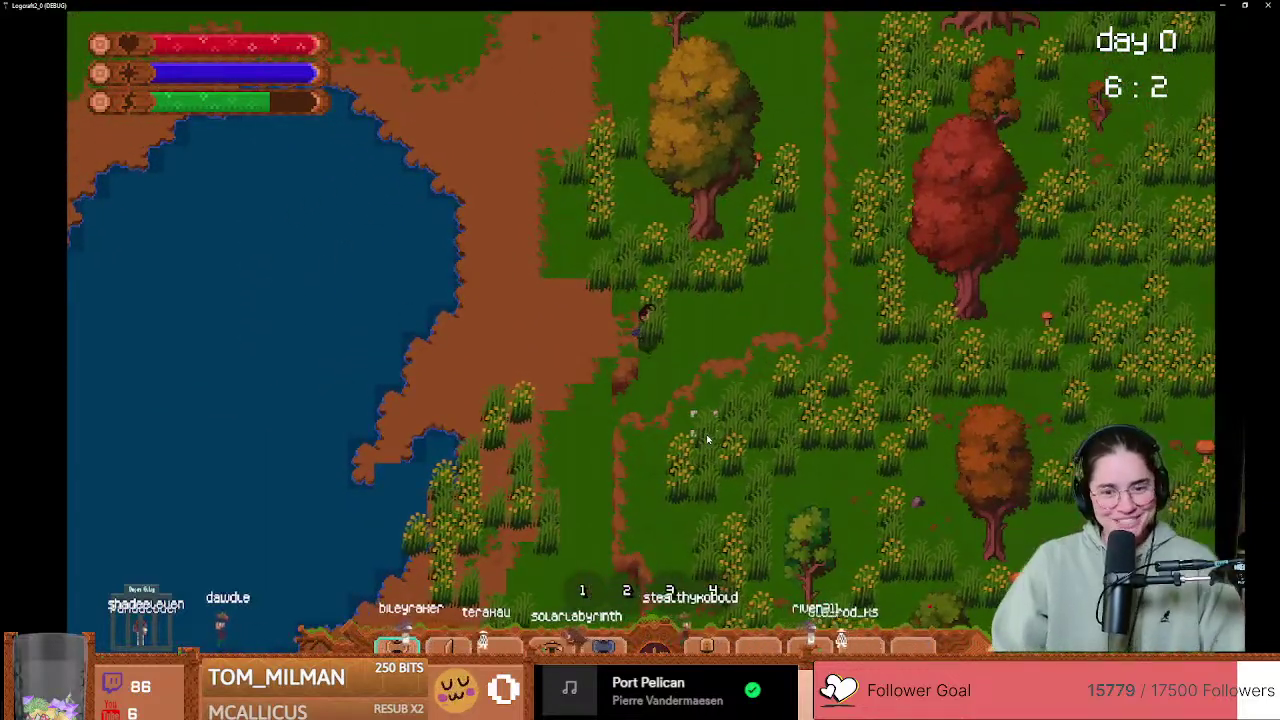
pyautogui.press('s')
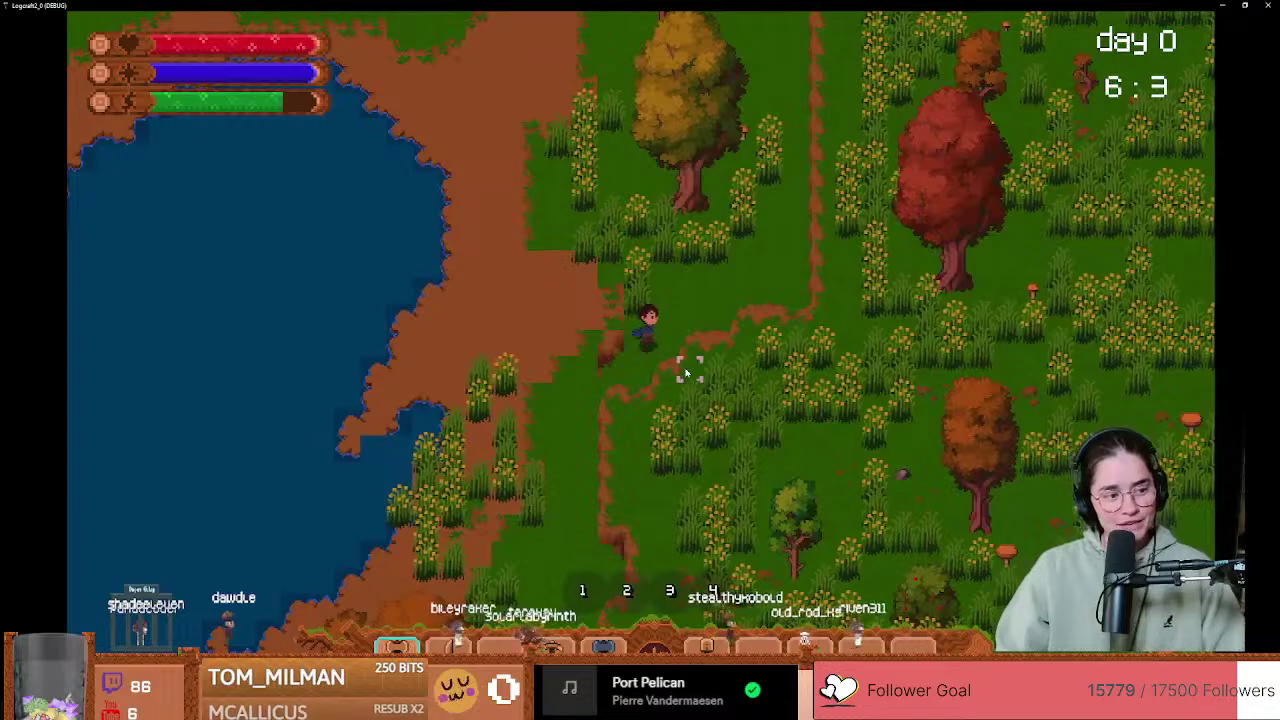
pyautogui.press('w')
pyautogui.press('a')
pyautogui.press('s')
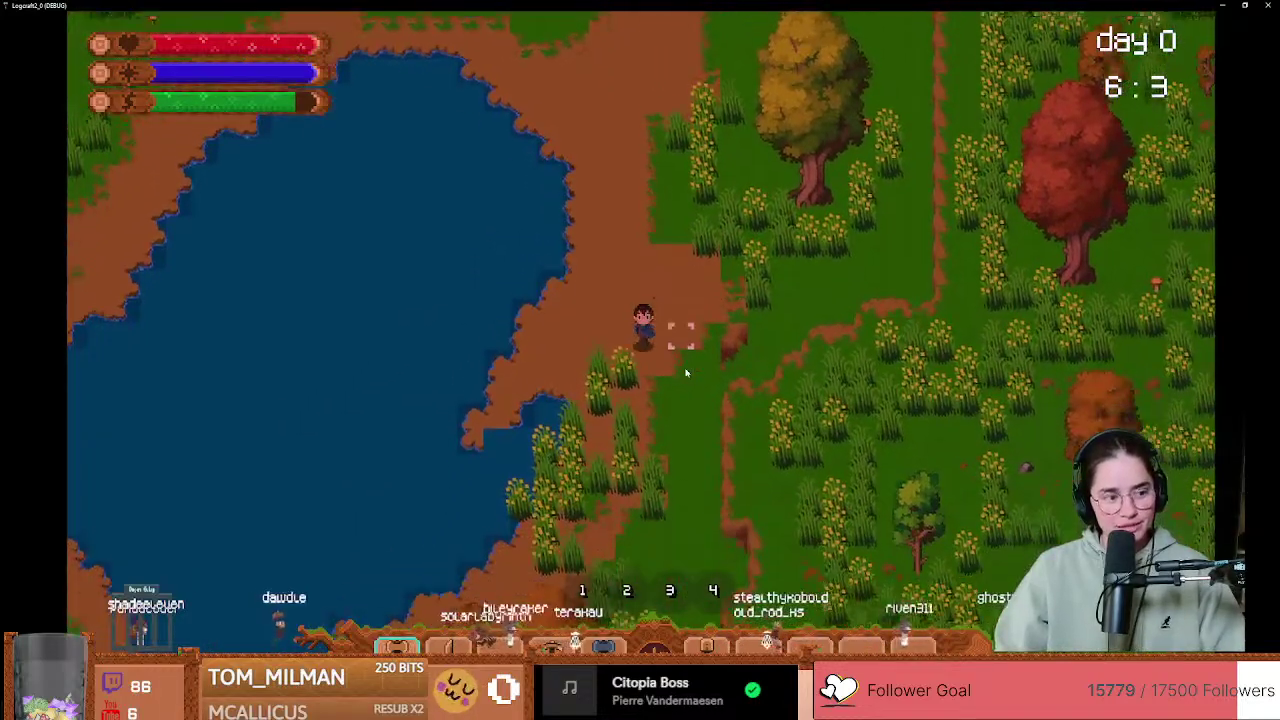
pyautogui.press('s')
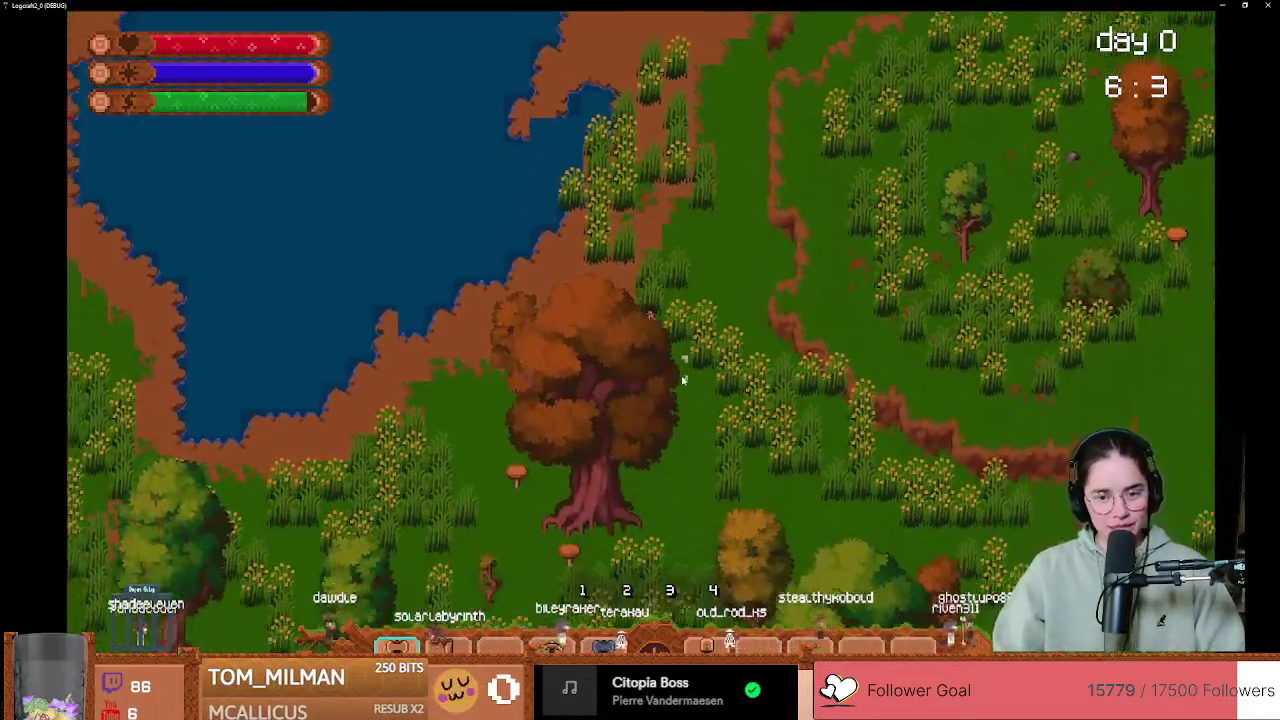
pyautogui.press('s')
pyautogui.press('d')
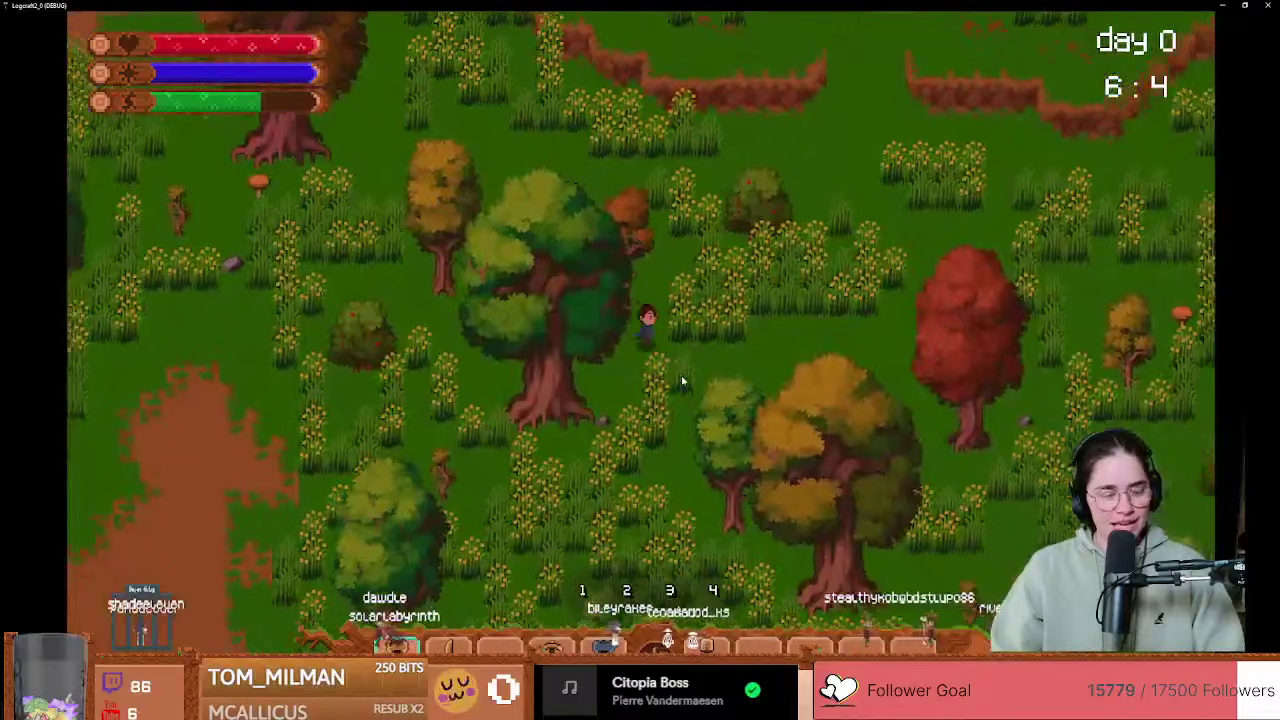
pyautogui.press('s')
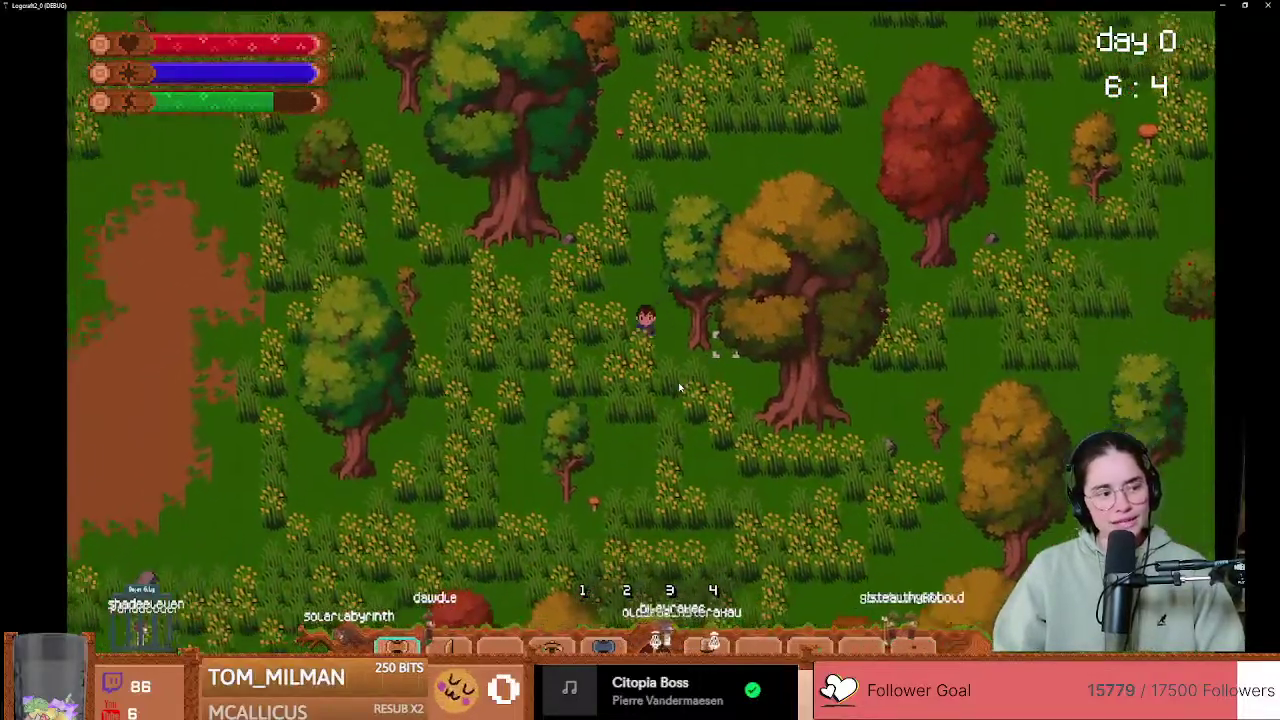
pyautogui.press('s')
pyautogui.press('a')
# Step: Equip the sword from hotbar slot 2 and walk the player southwest out of the forest onto the dirt shore
pyautogui.press('2')
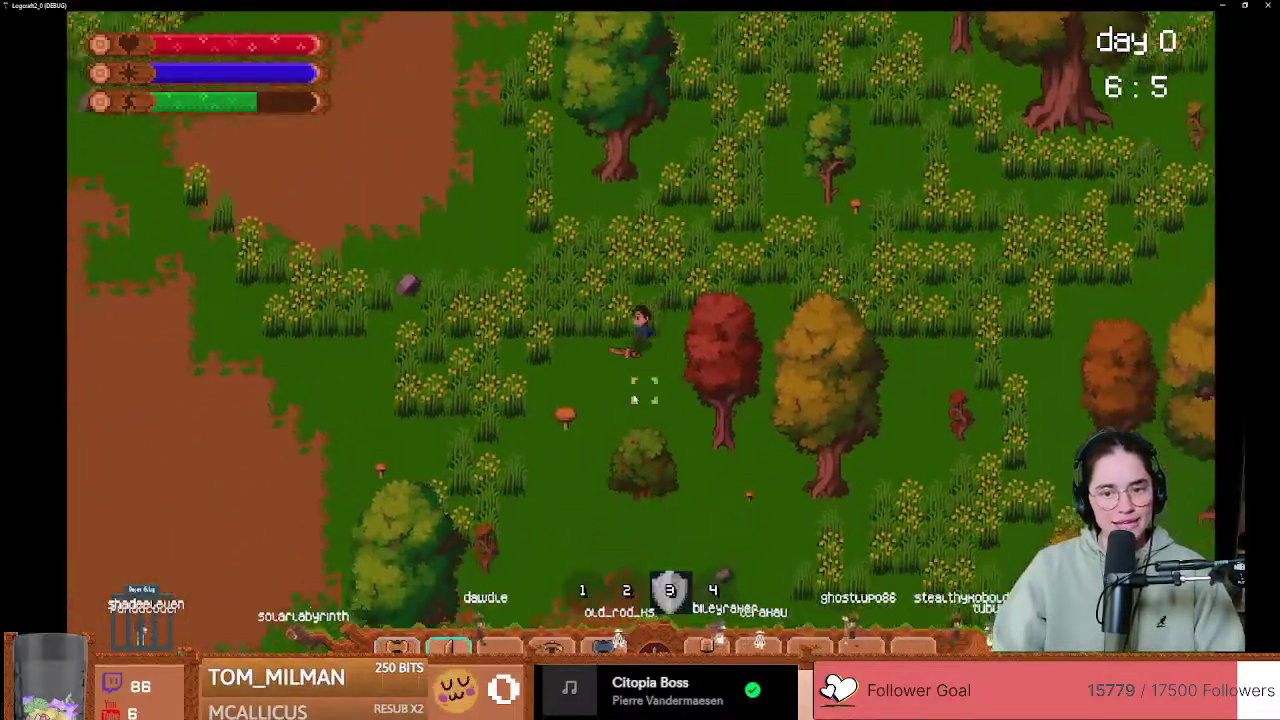
pyautogui.press('s')
pyautogui.press('a')
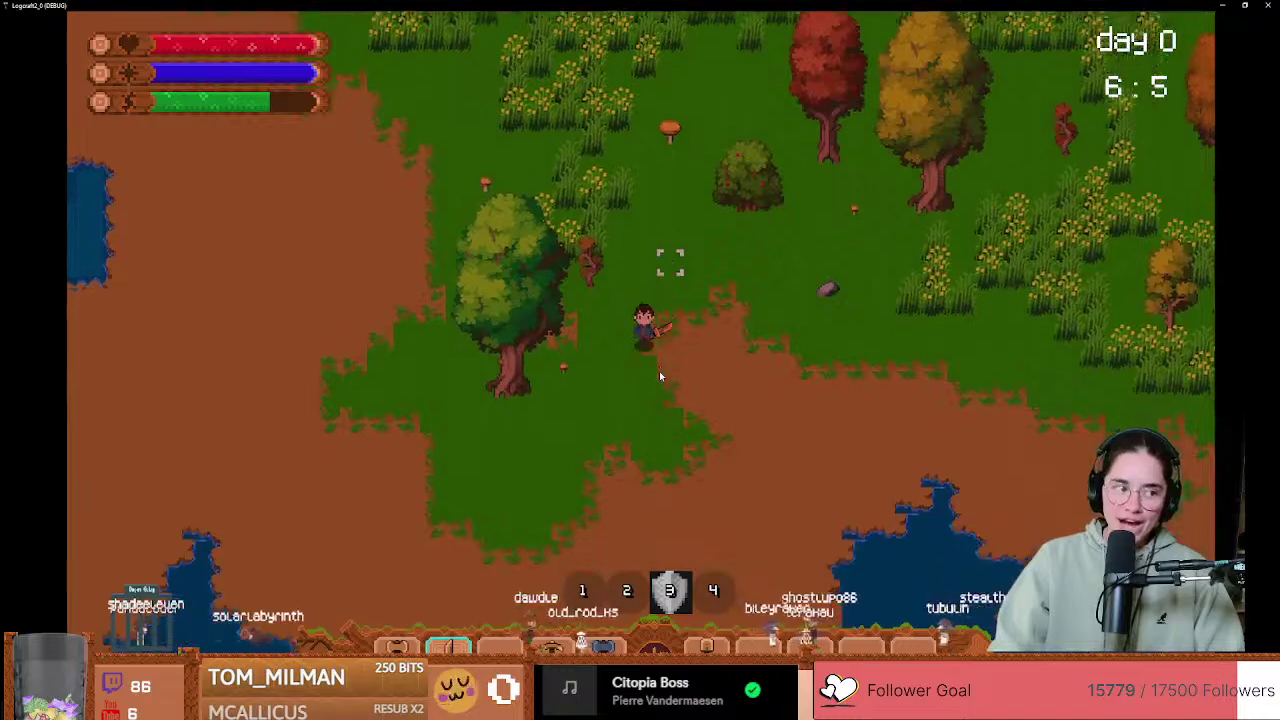
pyautogui.press('s')
pyautogui.press('d')
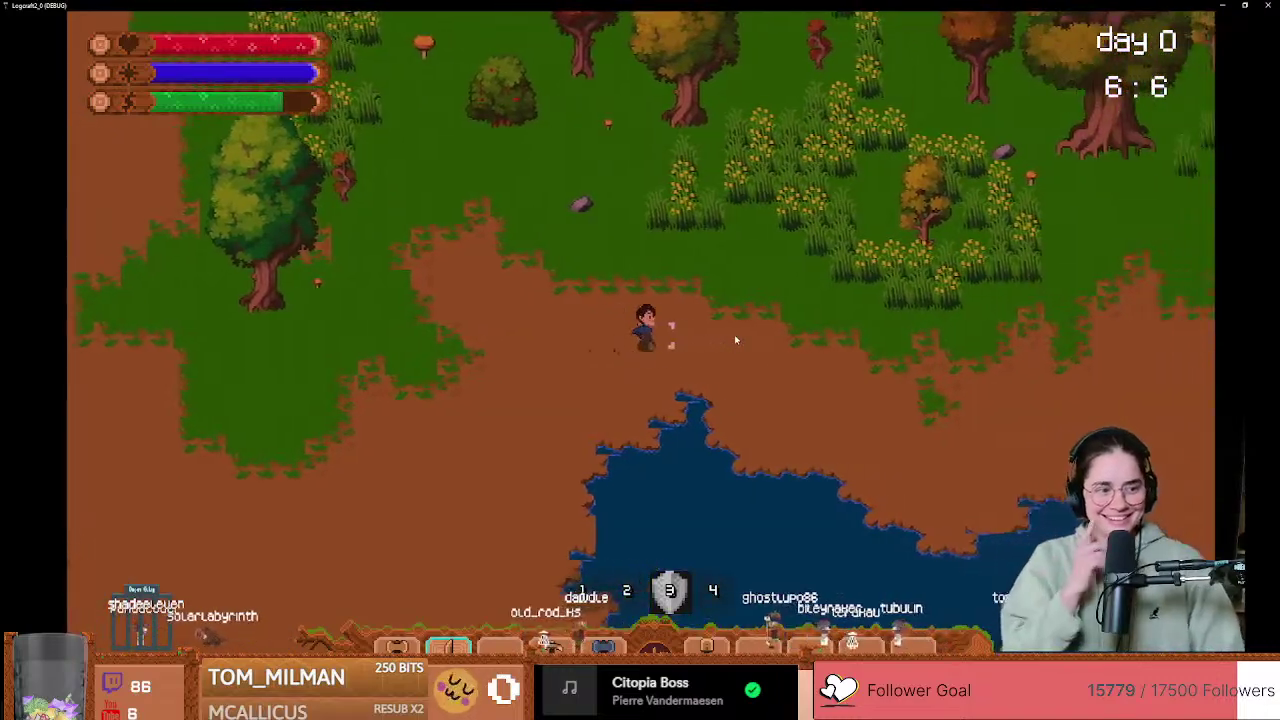
# Step: Walk the player east along the lake shore and northeast past the large orange tree
pyautogui.press('d')
pyautogui.press('w')
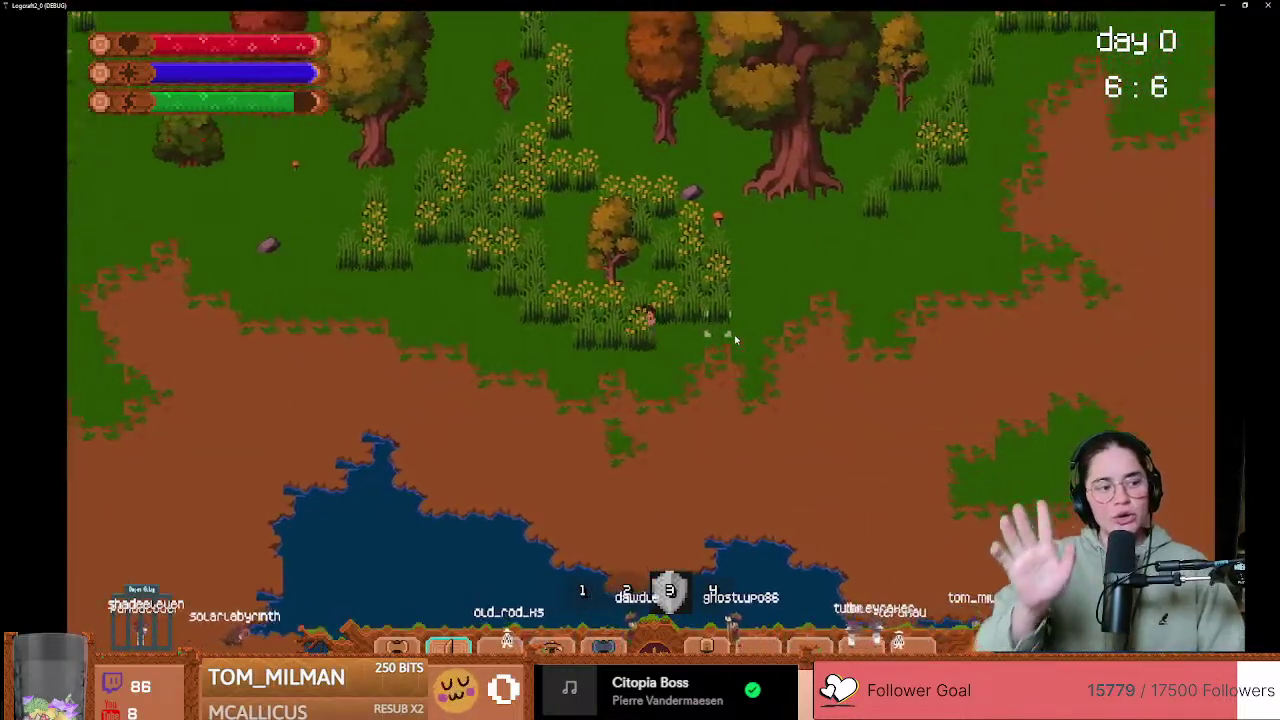
pyautogui.press('d')
pyautogui.press('w')
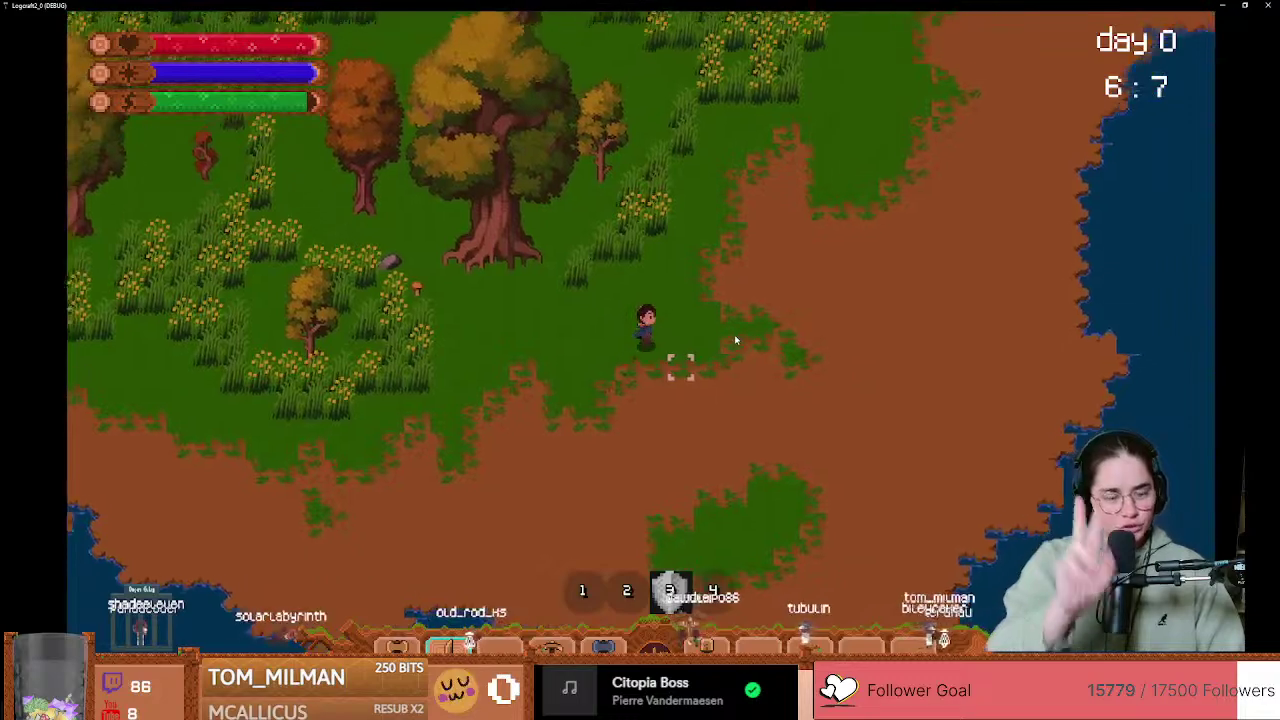
pyautogui.press('d')
pyautogui.press('w')
pyautogui.press('w')
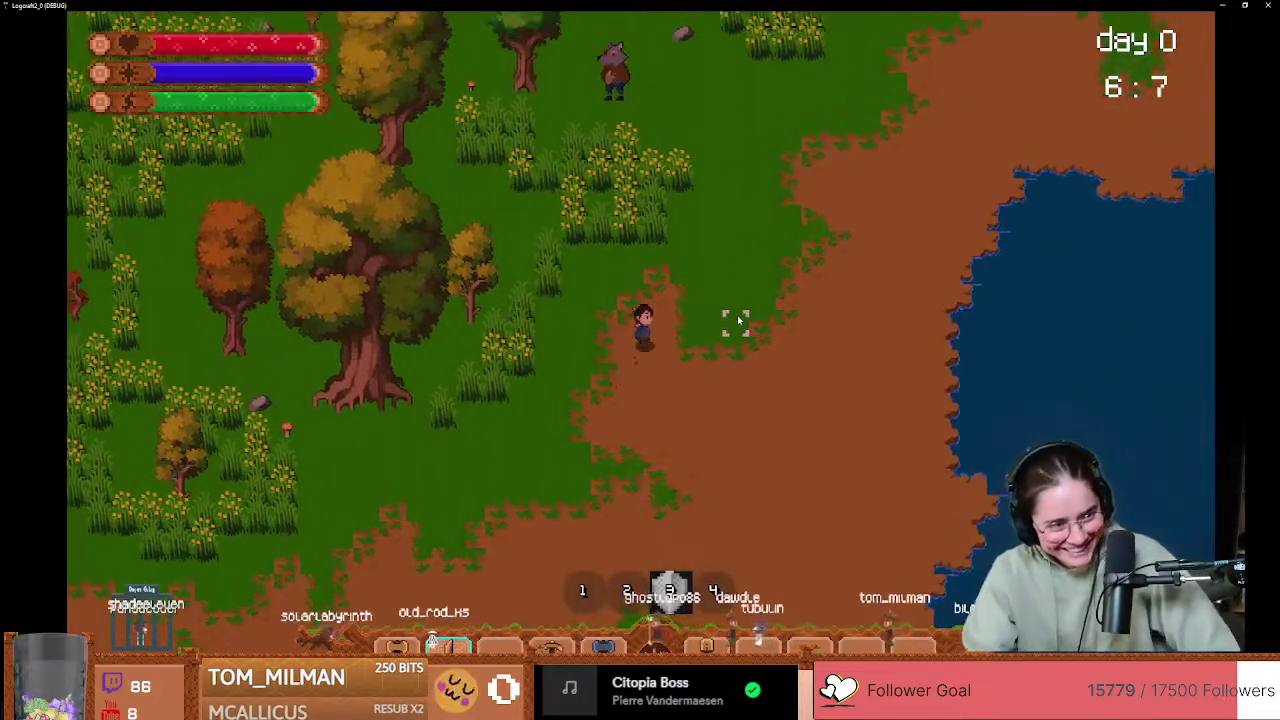
# Step: Walk the player north past the wolf character to the flowering grass near the campfire
pyautogui.press('w')
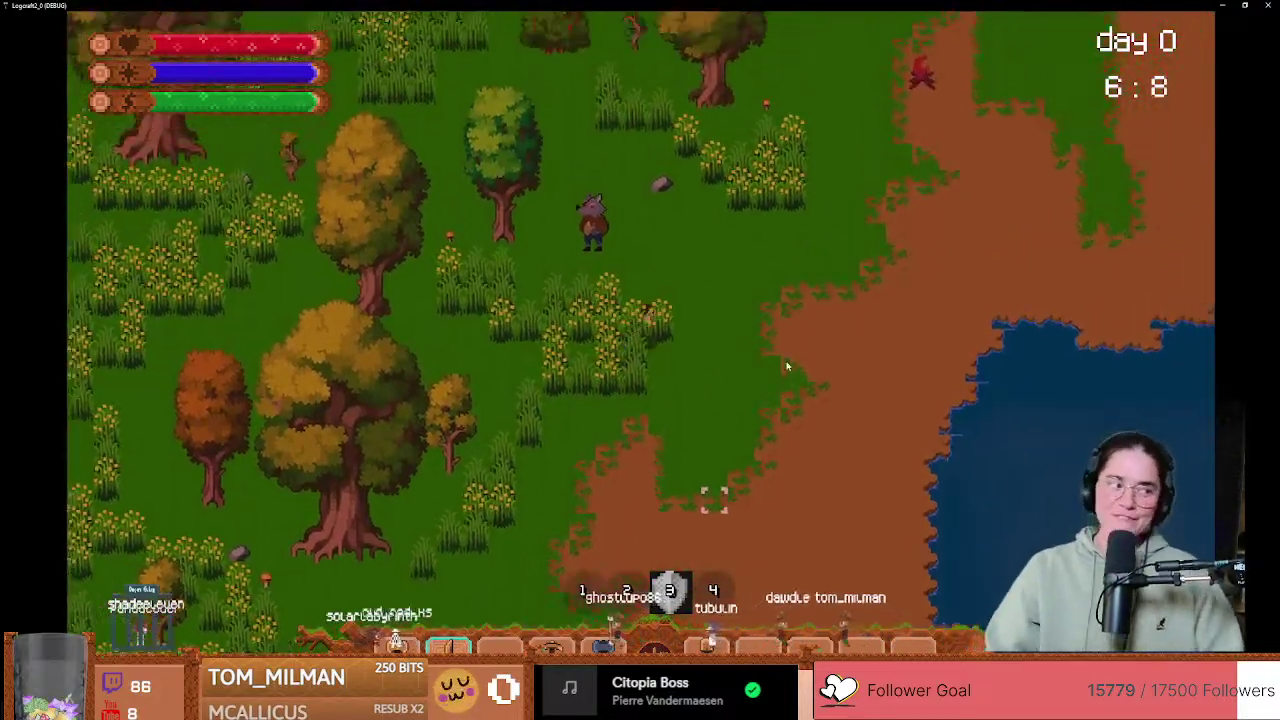
pyautogui.press('w')
pyautogui.press('d')
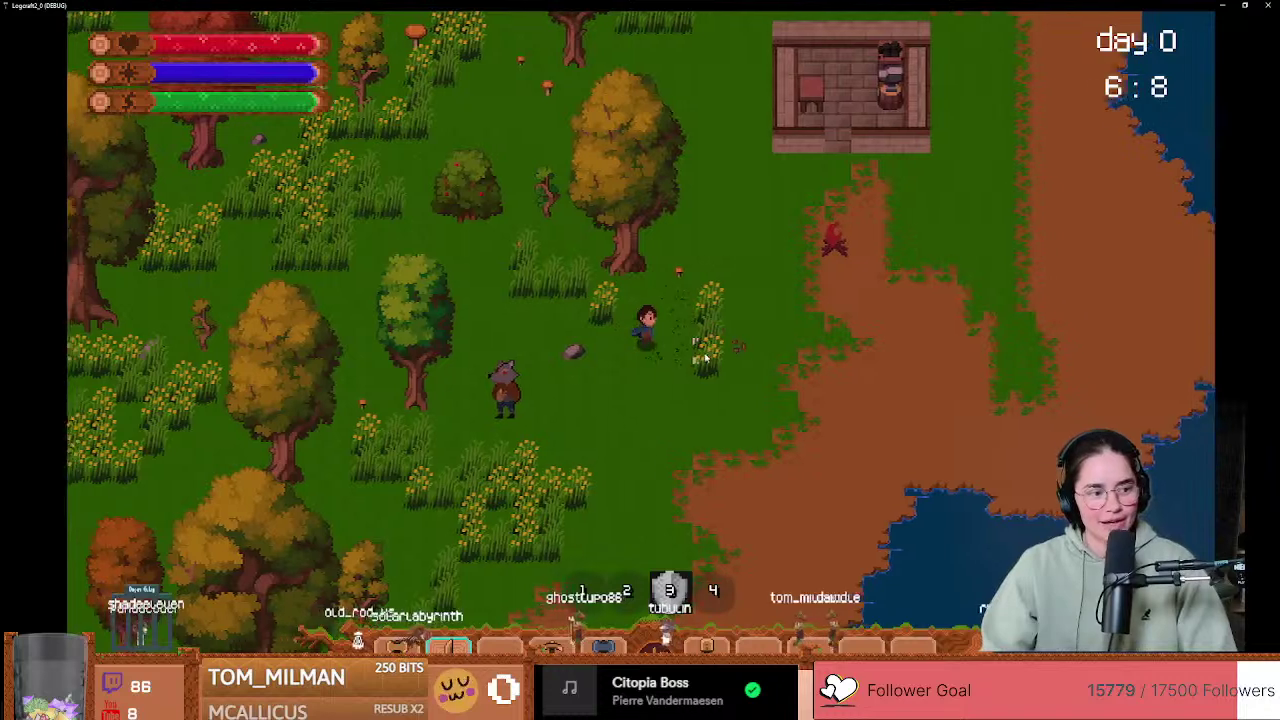
pyautogui.press('s')
pyautogui.press('d')
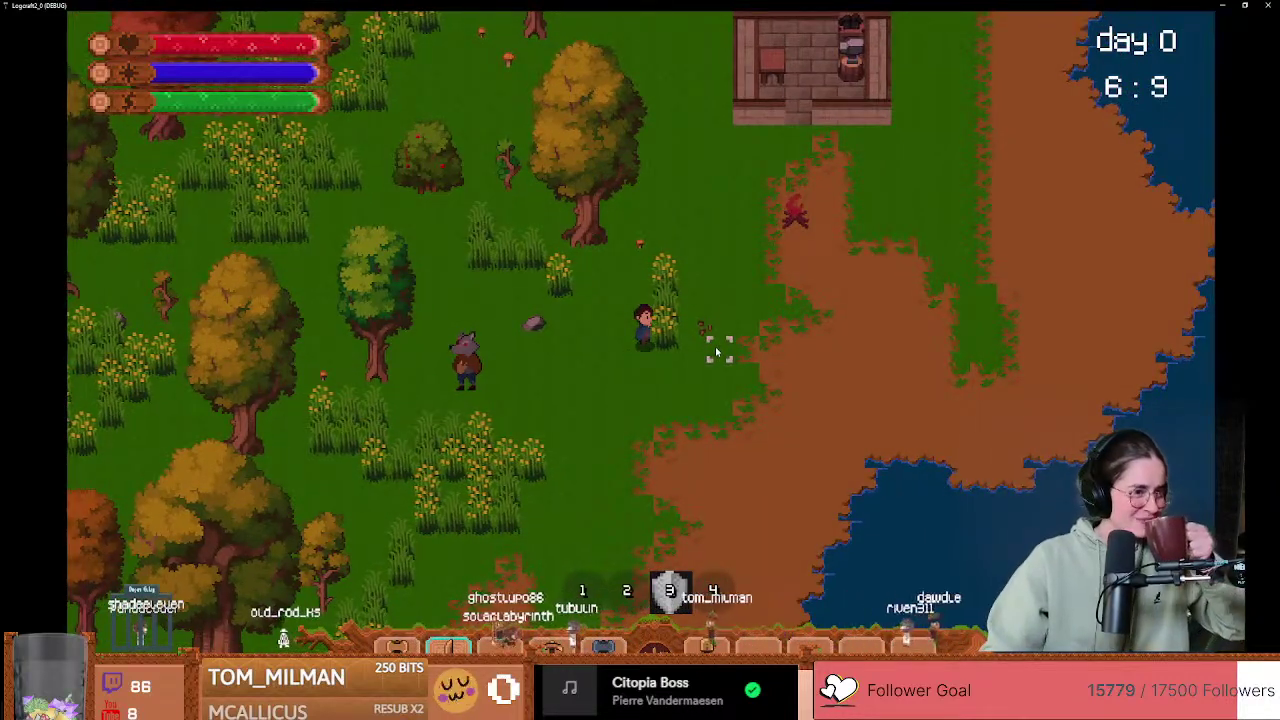
# Step: Slash the tall flowering grass beside the player near the campfire and head back toward the grass patch in the west
pyautogui.click(715, 347)
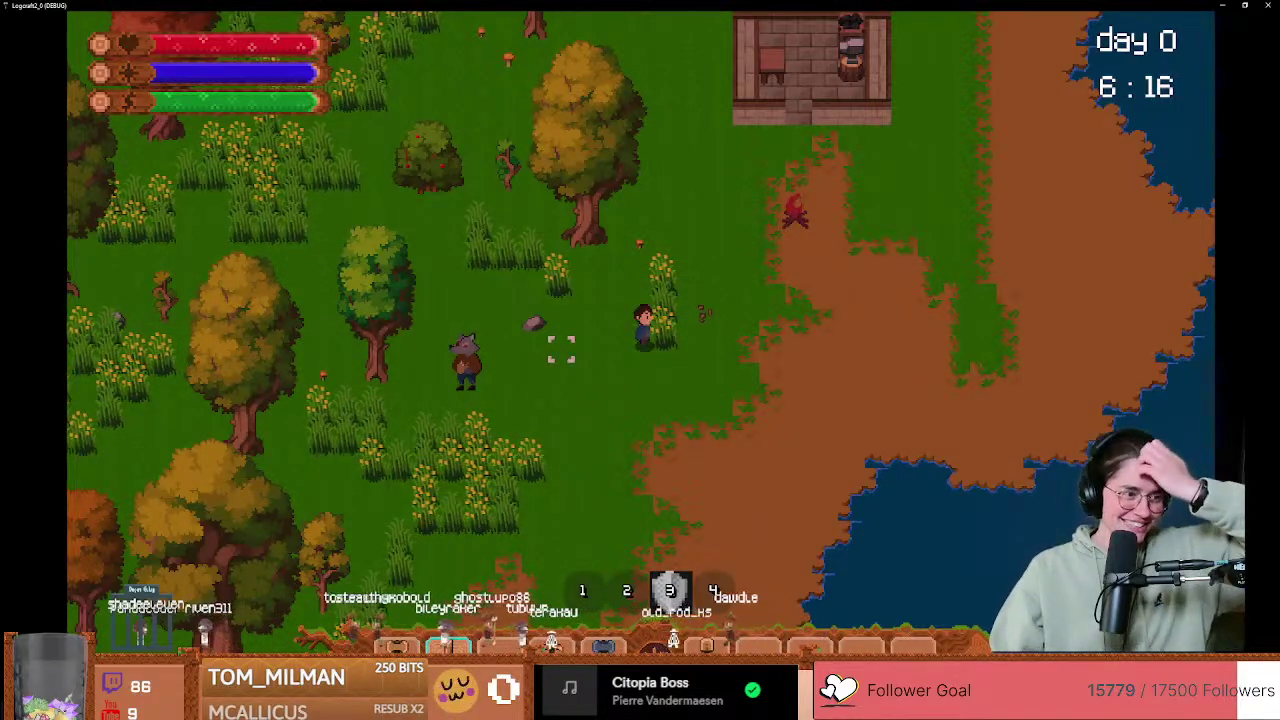
pyautogui.click(643, 347)
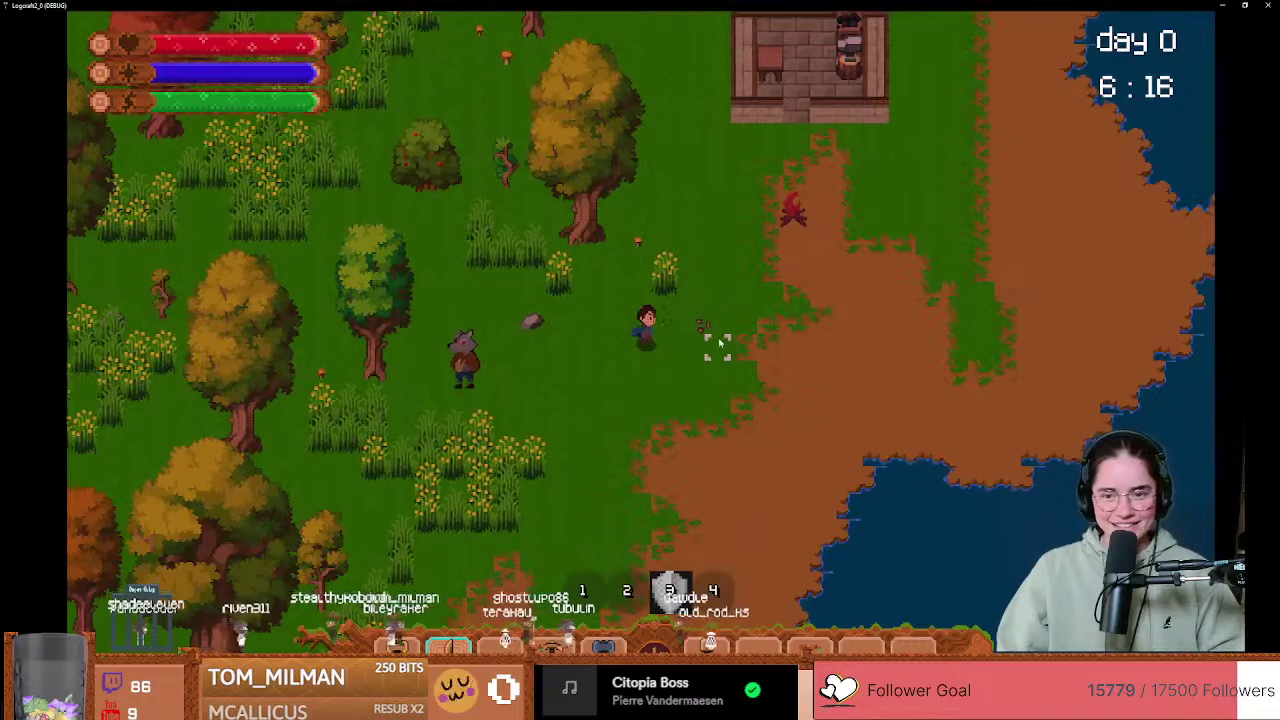
pyautogui.press('w')
pyautogui.press('d')
pyautogui.press('a')
pyautogui.press('a')
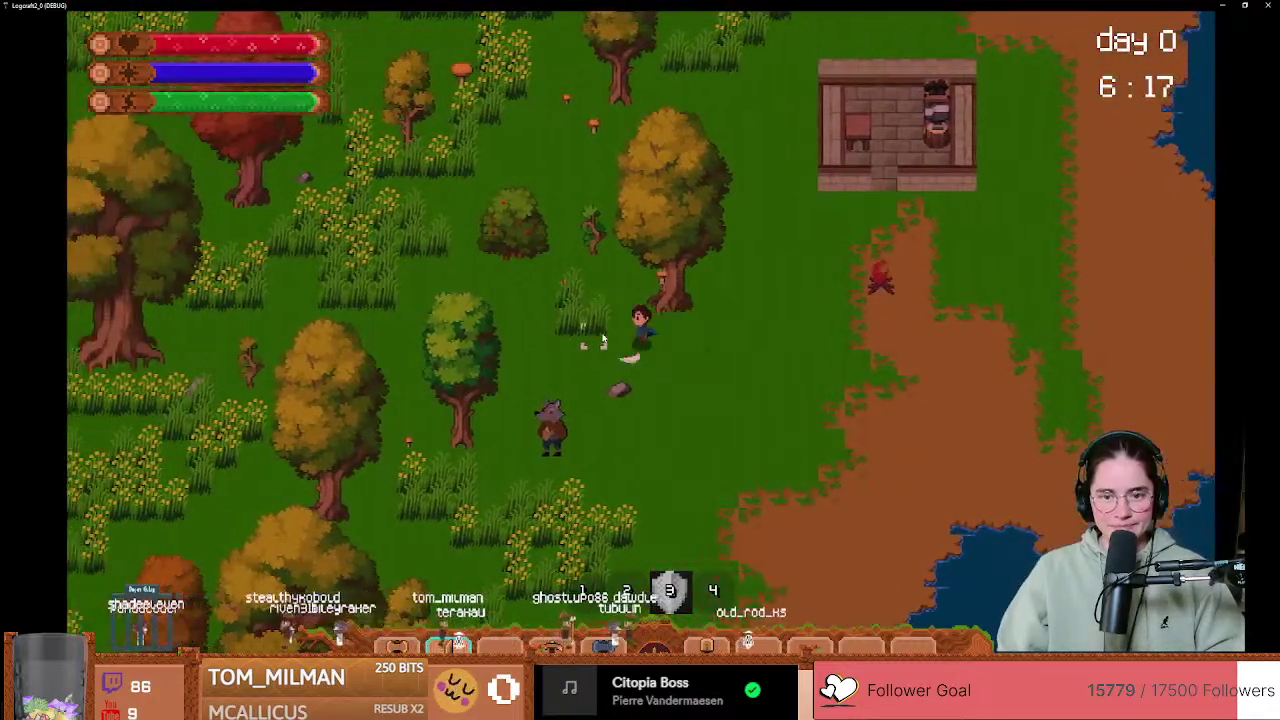
# Step: Walk the player west into the forest and swing the sword at the tall grass below the large orange tree
pyautogui.press('w')
pyautogui.press('a')
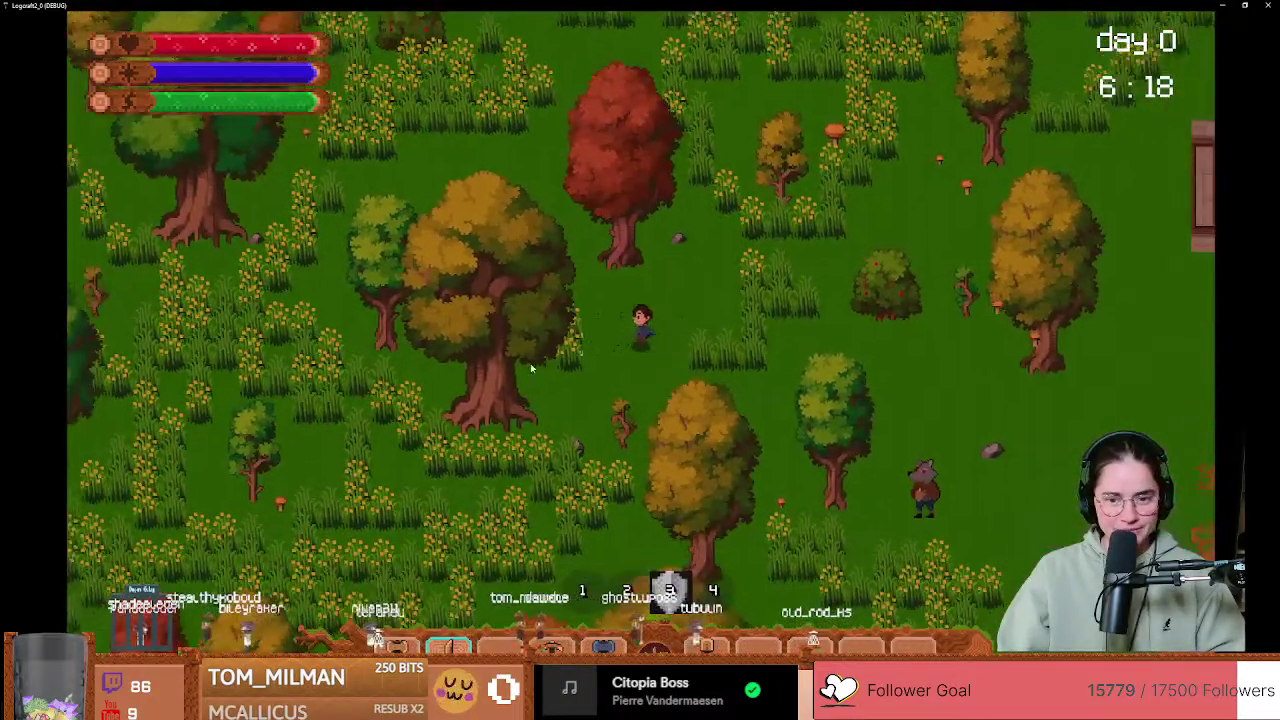
pyautogui.press('a')
pyautogui.press('s')
pyautogui.click(594, 398)
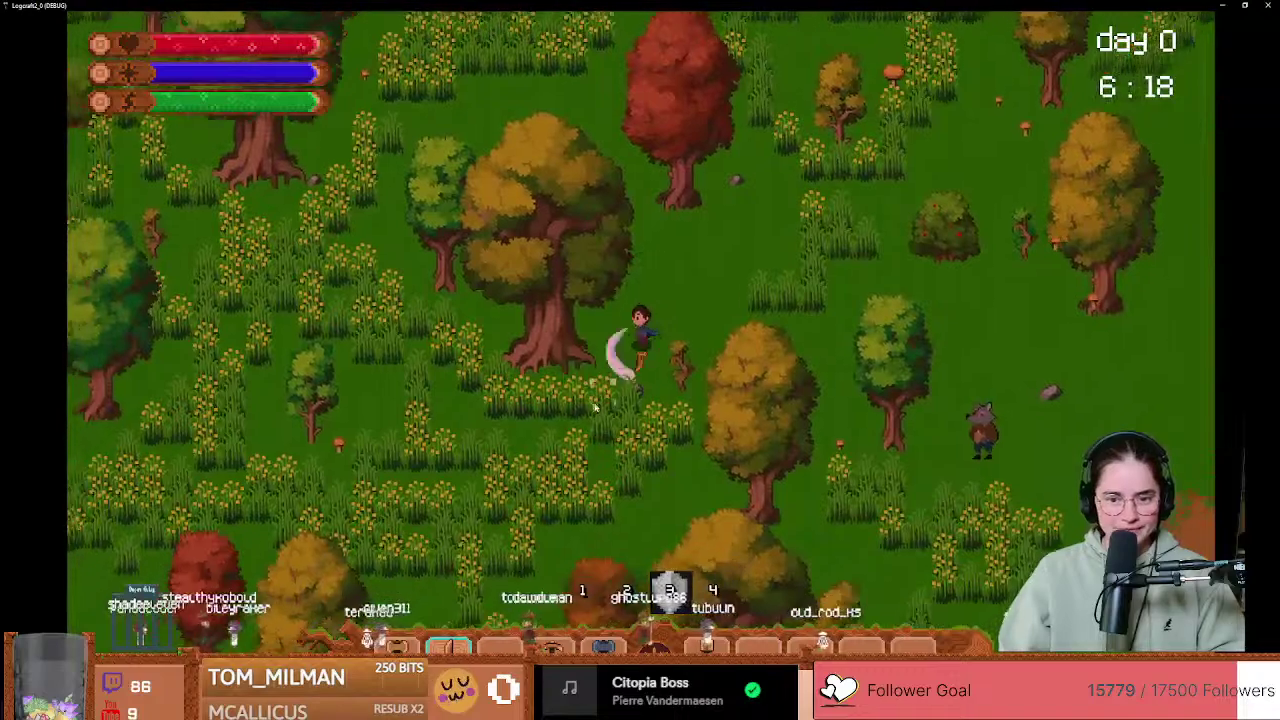
pyautogui.click(623, 405)
# Step: Mine the rock beside the large orange tree with the pickaxe
pyautogui.press('w')
pyautogui.press('a')
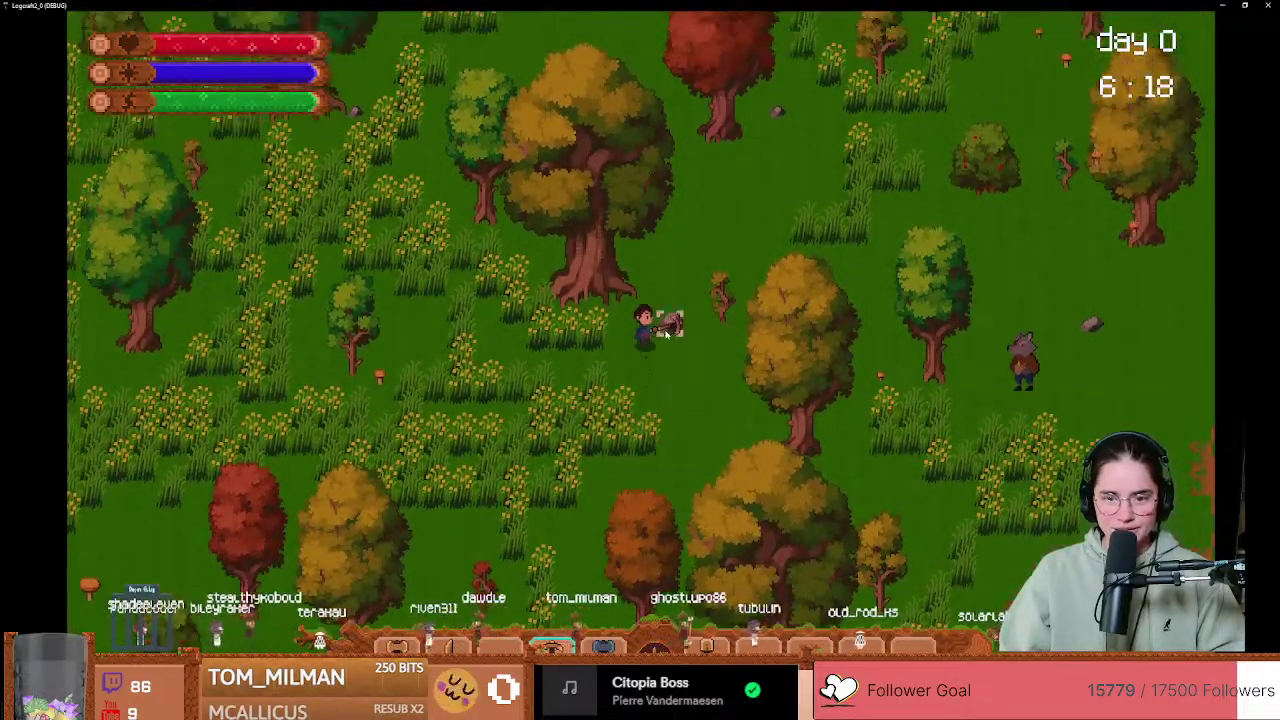
pyautogui.press('s')
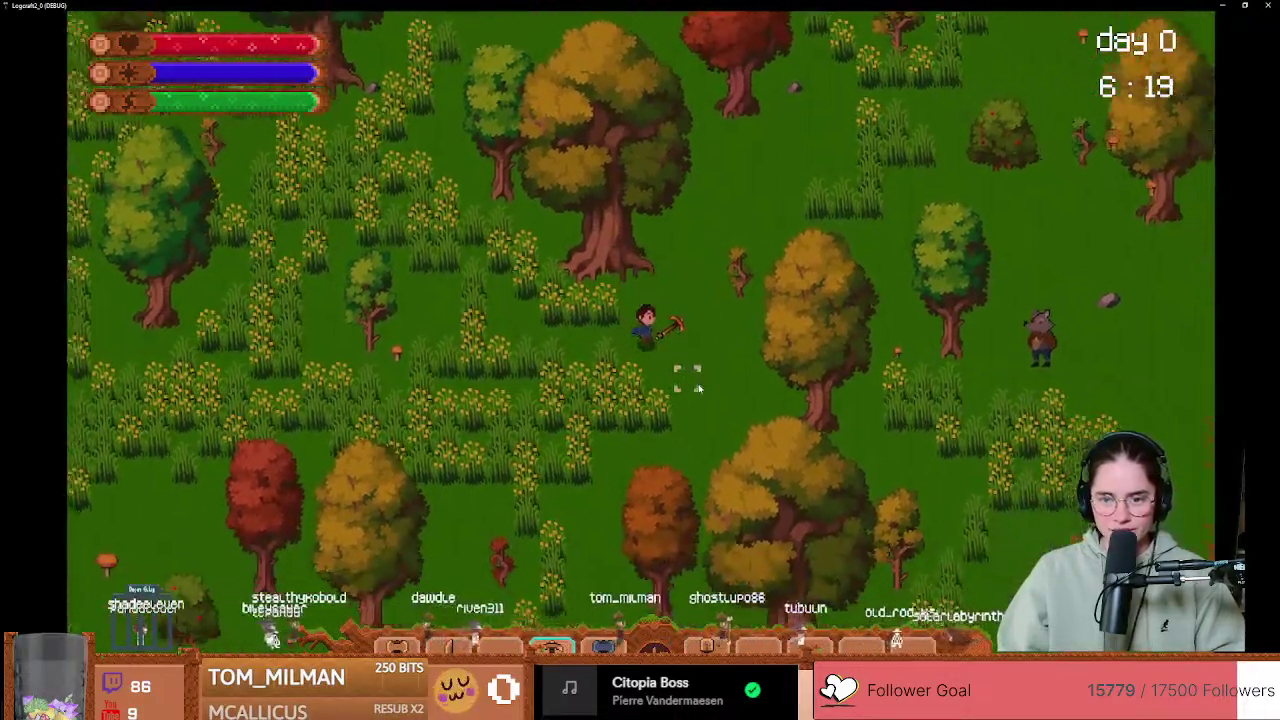
# Step: Fell the small orange tree south of the clearing with the axe and move around its remains
pyautogui.press('s')
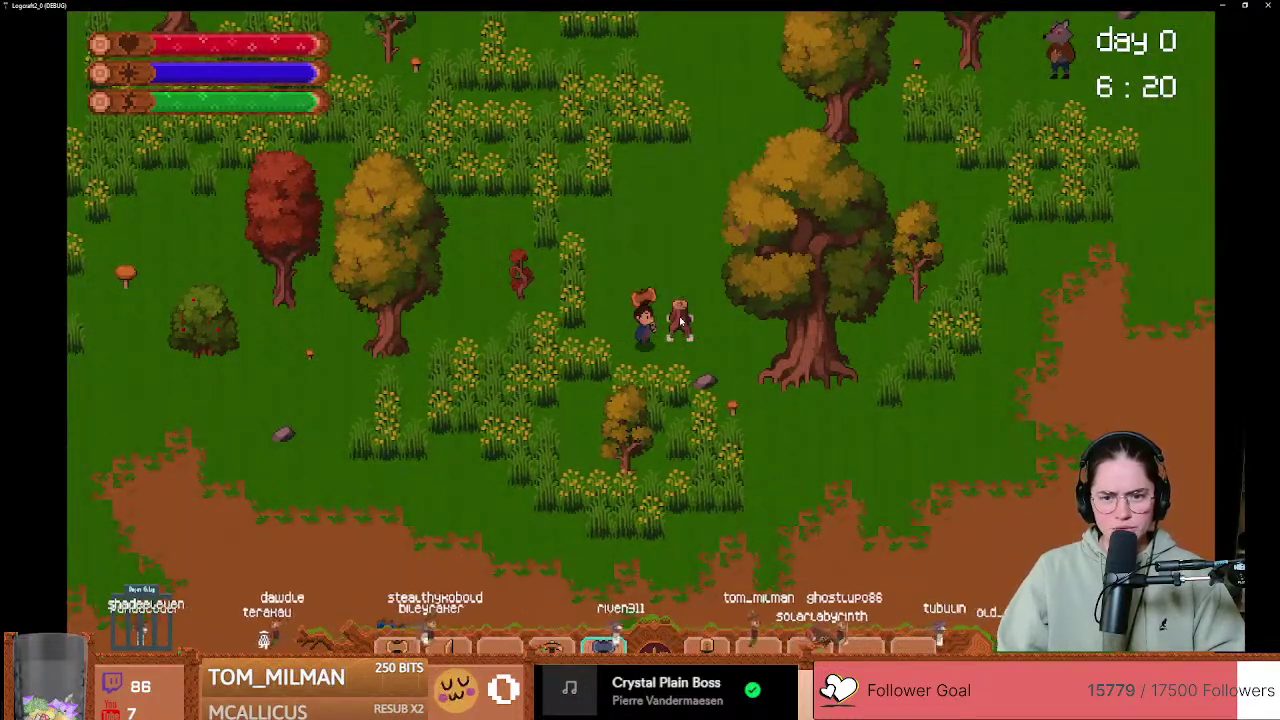
pyautogui.press('w')
pyautogui.press('a')
pyautogui.press('d')
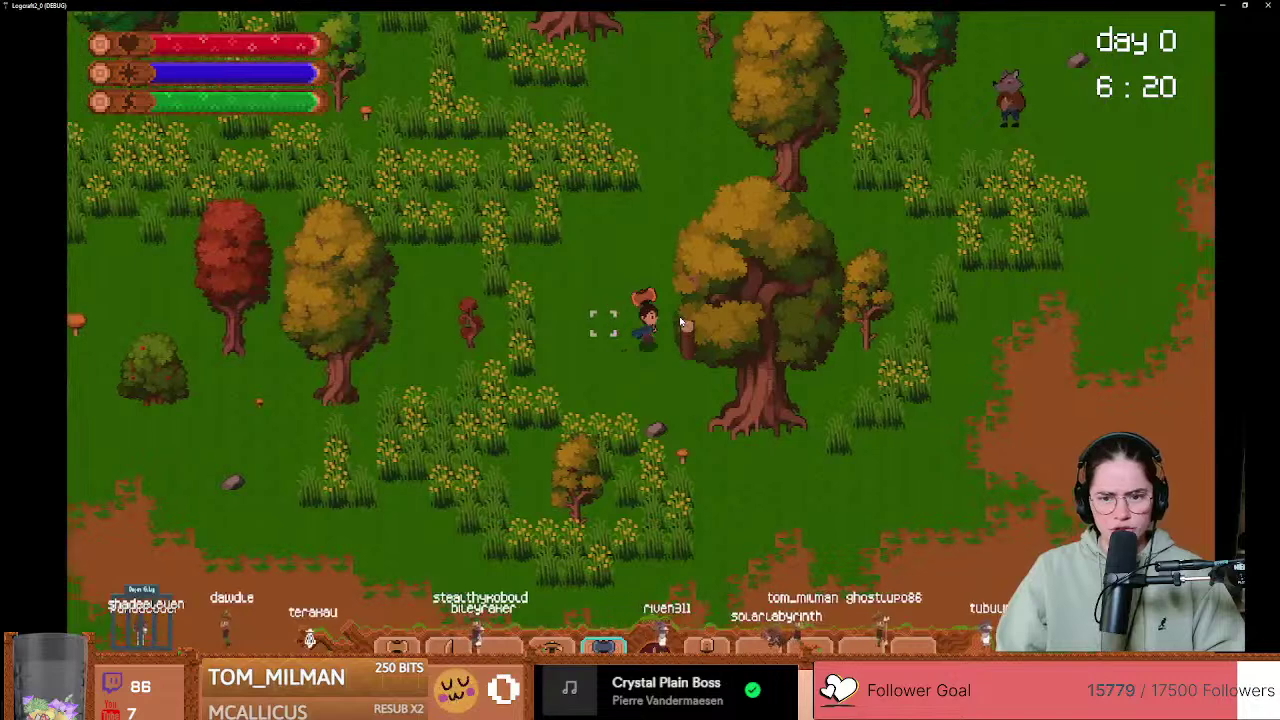
# Step: Walk the player south to the forest edge and check the items in the inventory
pyautogui.press('s')
pyautogui.press('s')
pyautogui.press('i')
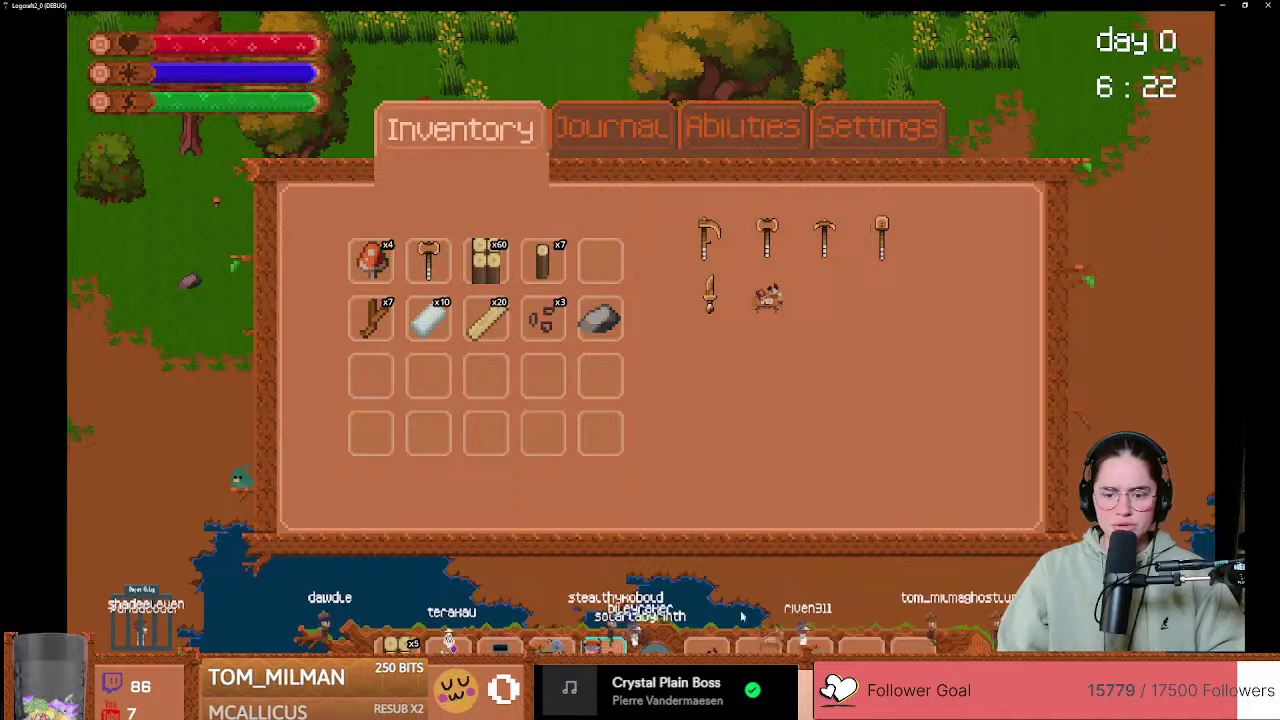
pyautogui.press('i')
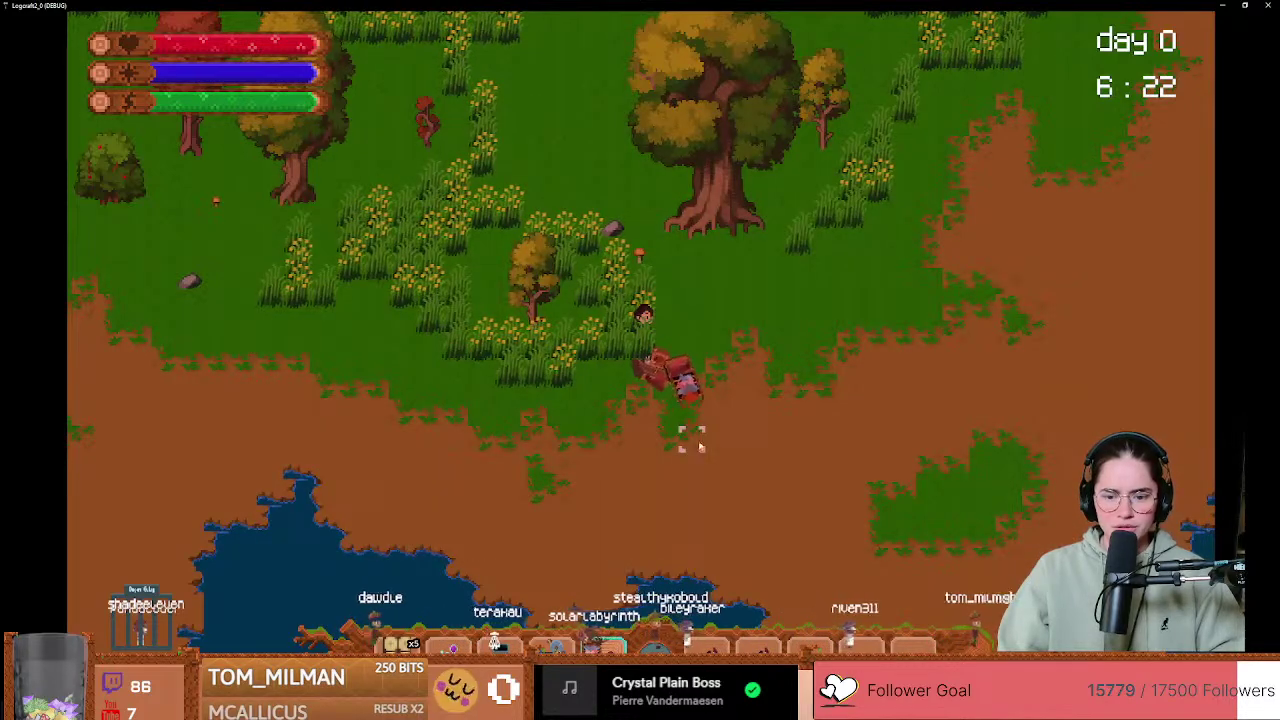
# Step: Place the potion brewing table on the grass above the lake, open its crafting screen and close it again
pyautogui.press('d')
pyautogui.press('s')
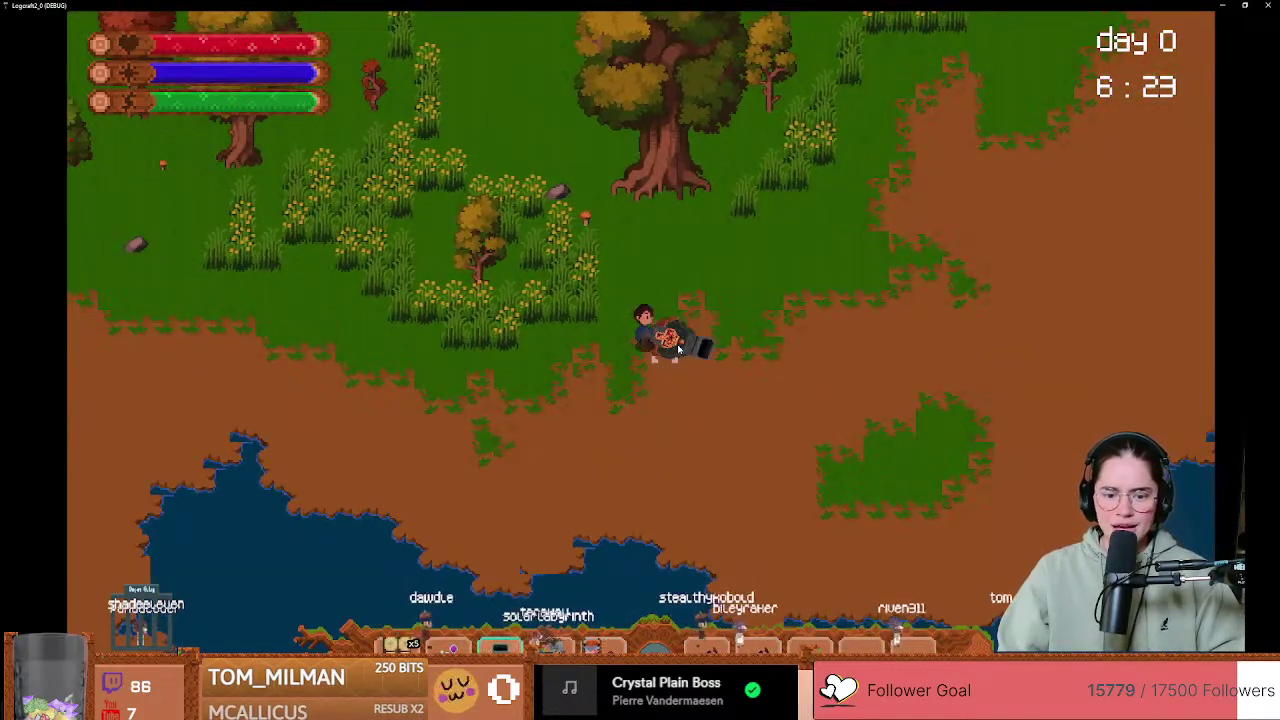
pyautogui.press('2')
pyautogui.click(690, 275)
pyautogui.press('w')
pyautogui.press('d')
pyautogui.press('e')
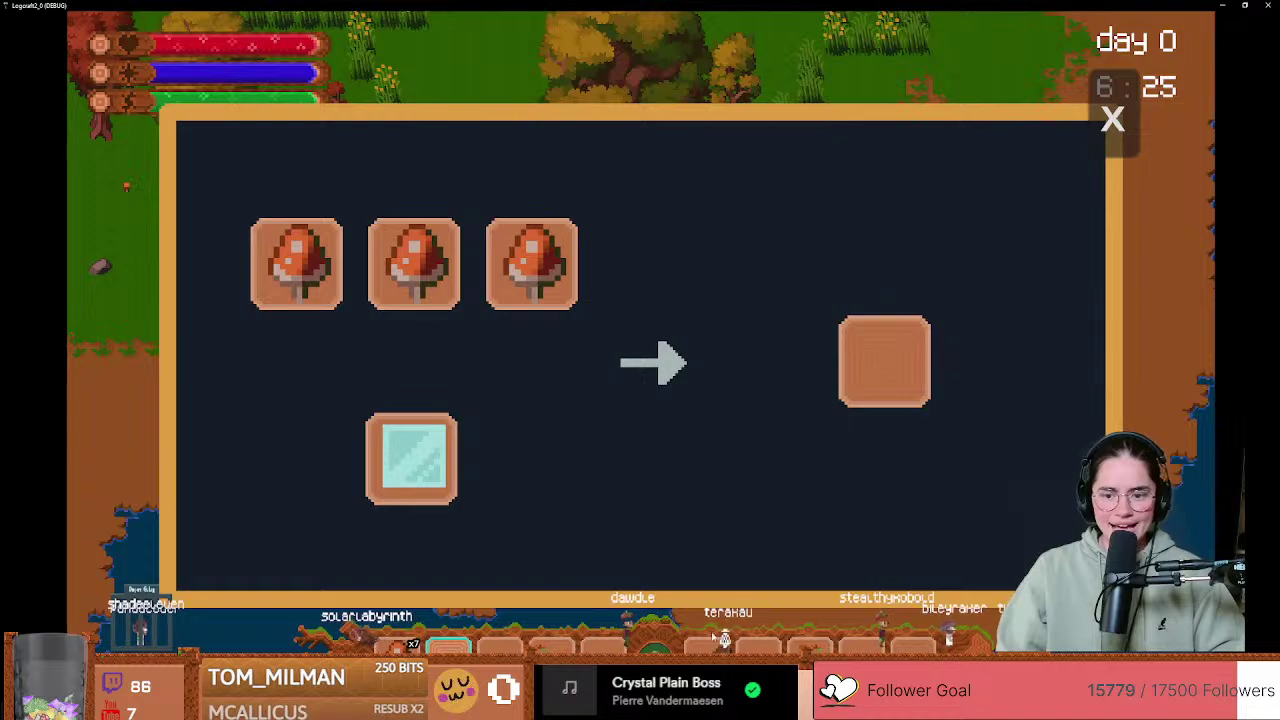
pyautogui.press('e')
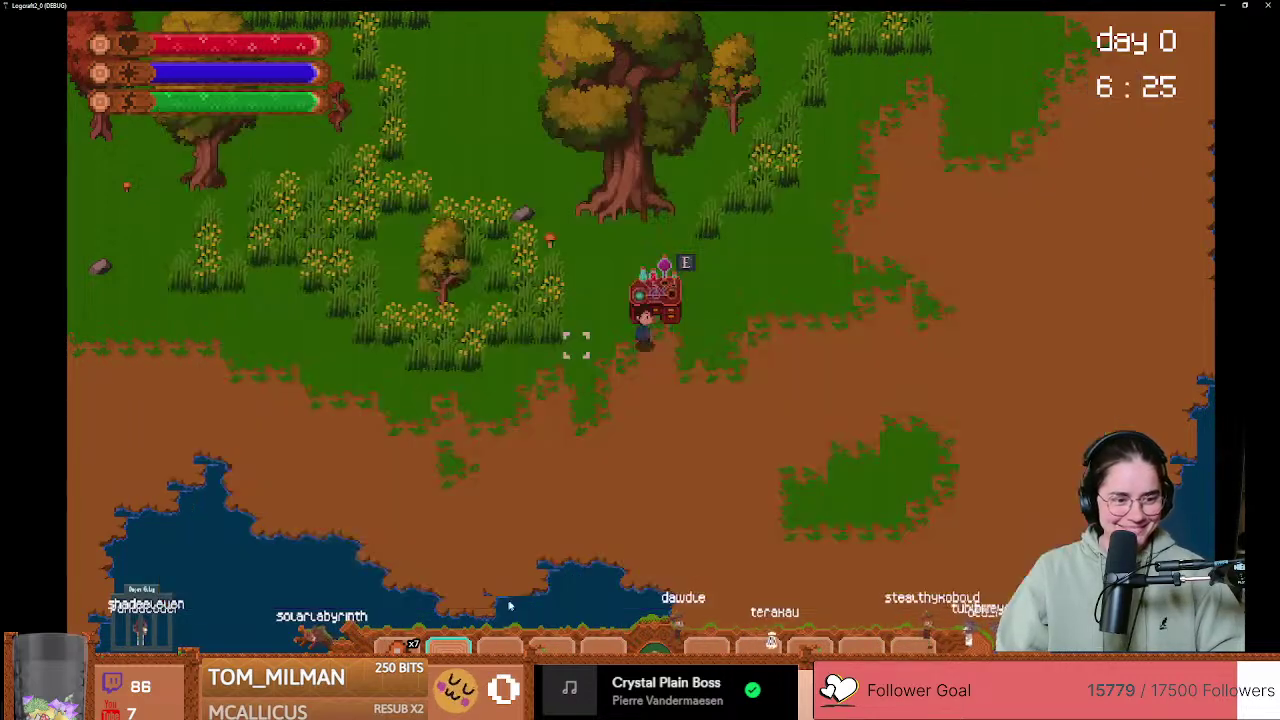
# Step: Walk the player west from the brewing table and back east past it, returning to the tool hotbar
pyautogui.press('w')
pyautogui.press('a')
pyautogui.press('3')
pyautogui.press('s')
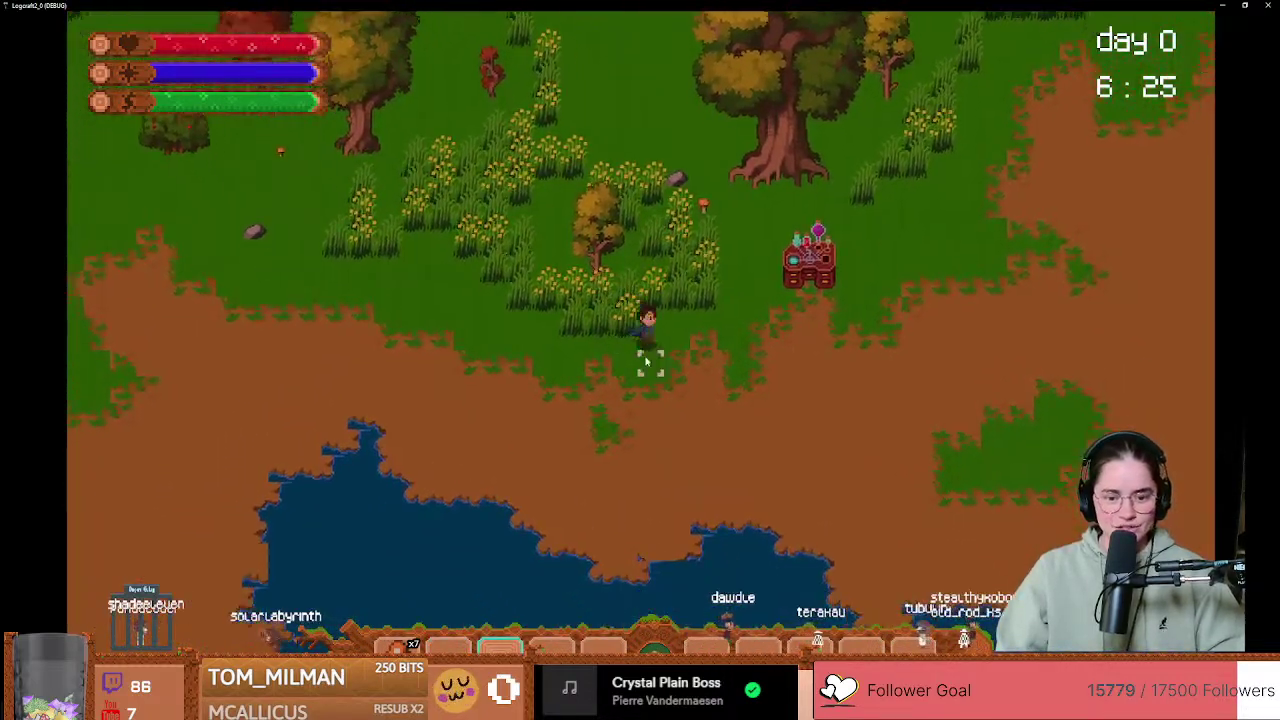
pyautogui.press('d')
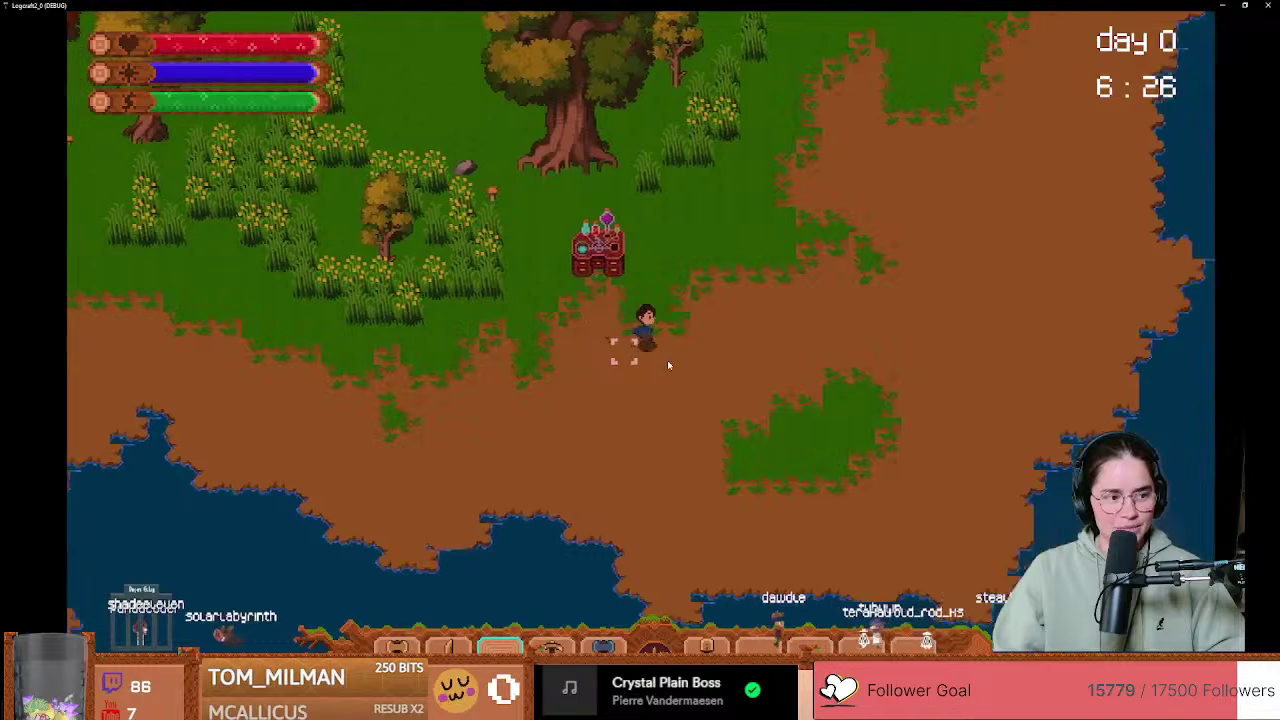
# Step: Walk the player northeast along the lake shore toward the wolf character
pyautogui.press('w')
pyautogui.press('w')
pyautogui.press('d')
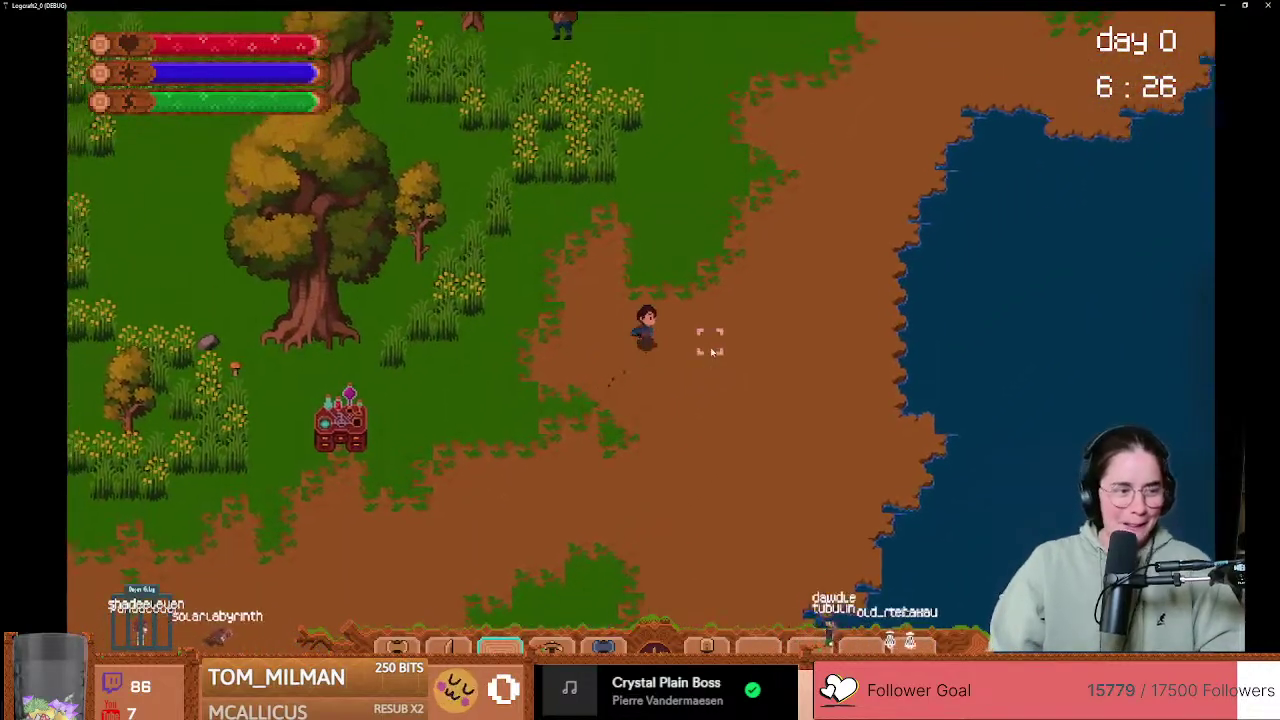
pyautogui.press('w')
pyautogui.press('d')
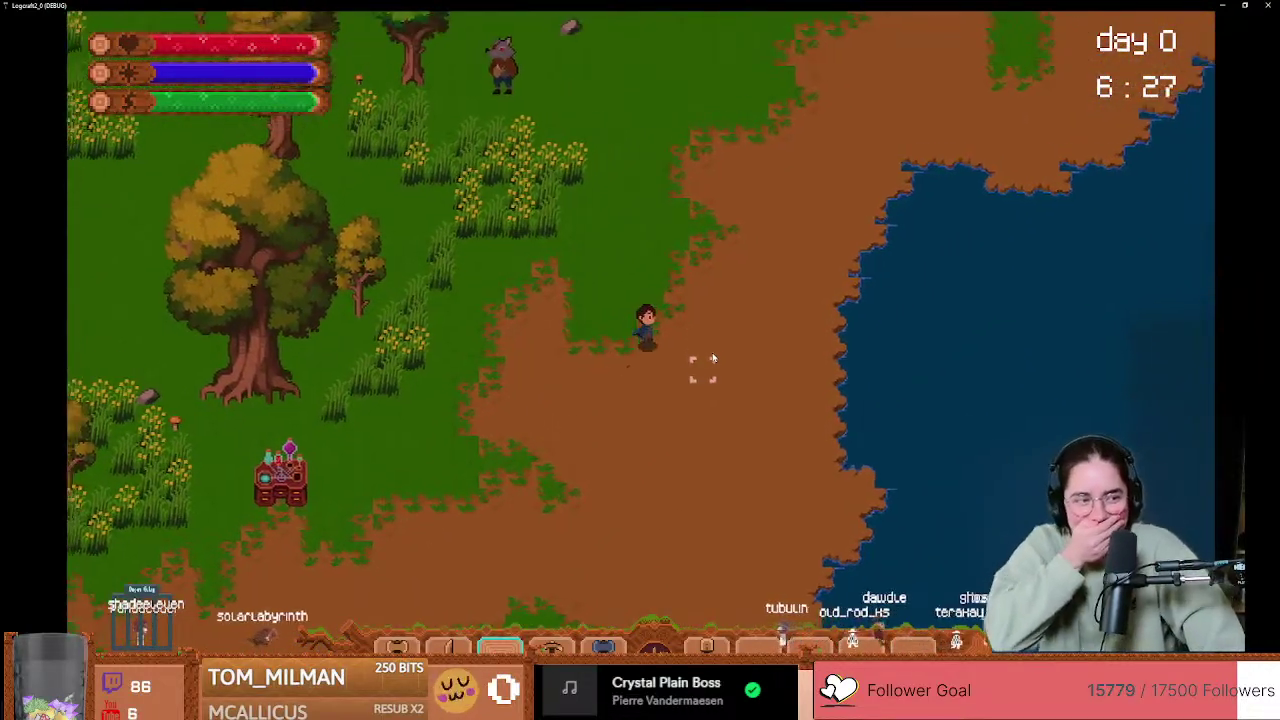
pyautogui.press('w')
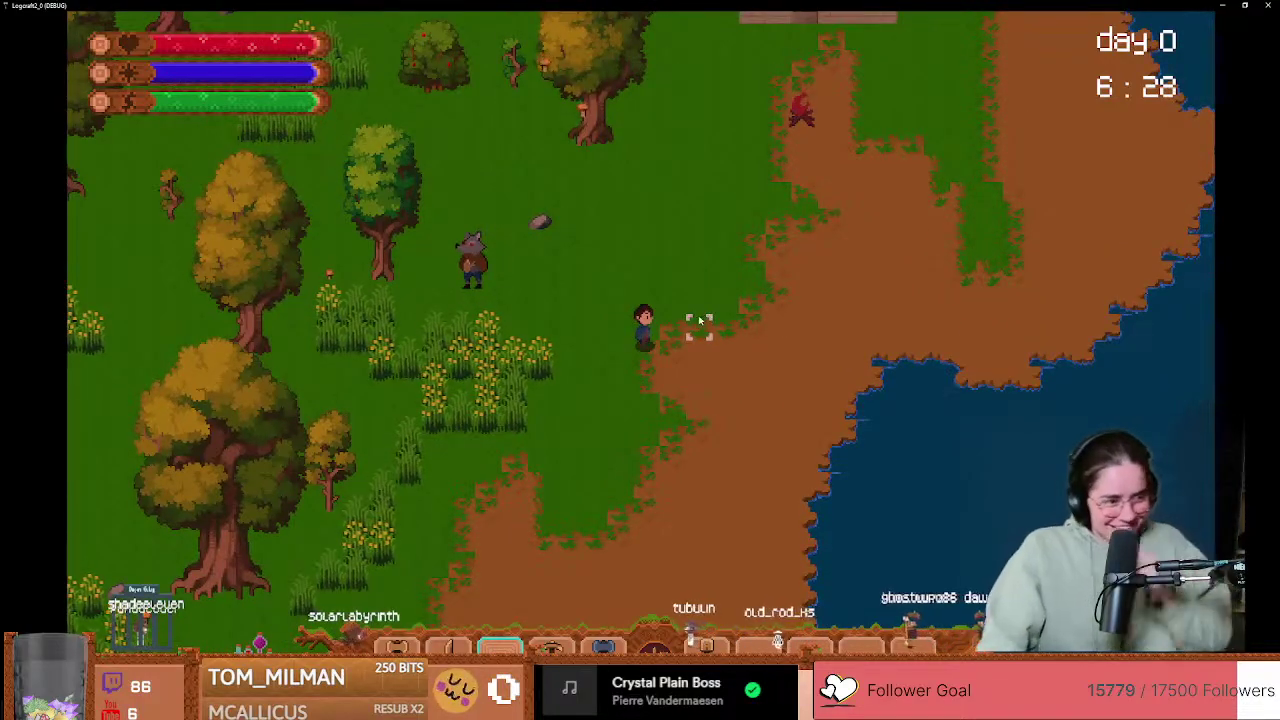
# Step: Approach the wolf character Sylren to trigger the dialogue, then leave the conversation and walk north
pyautogui.press('a')
pyautogui.press('w')
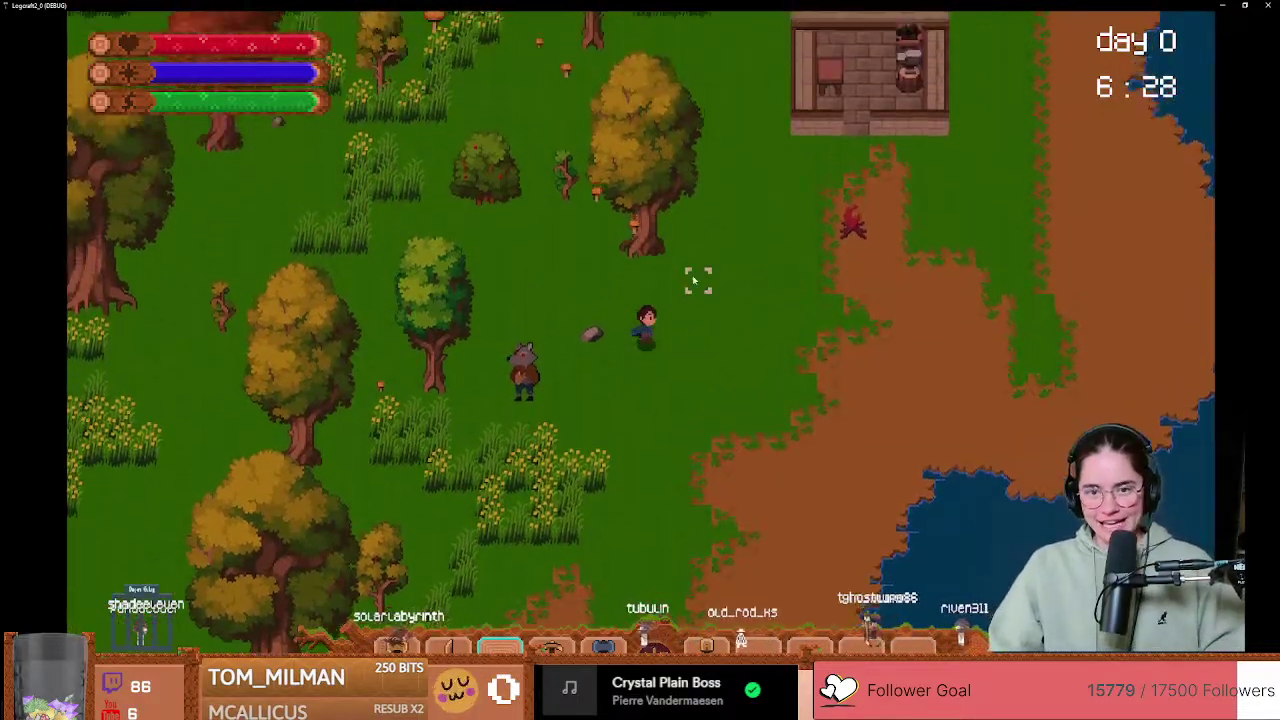
pyautogui.press('a')
pyautogui.press('s')
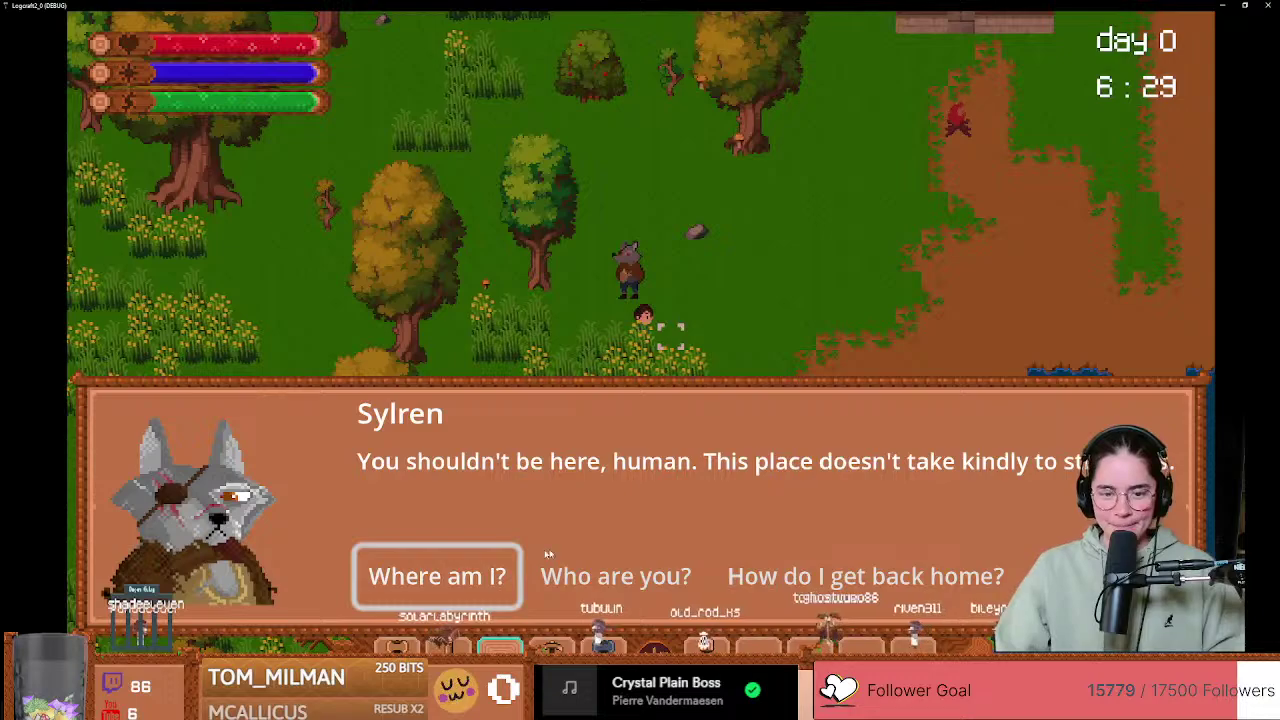
pyautogui.press('a')
pyautogui.press('w')
pyautogui.press('d')
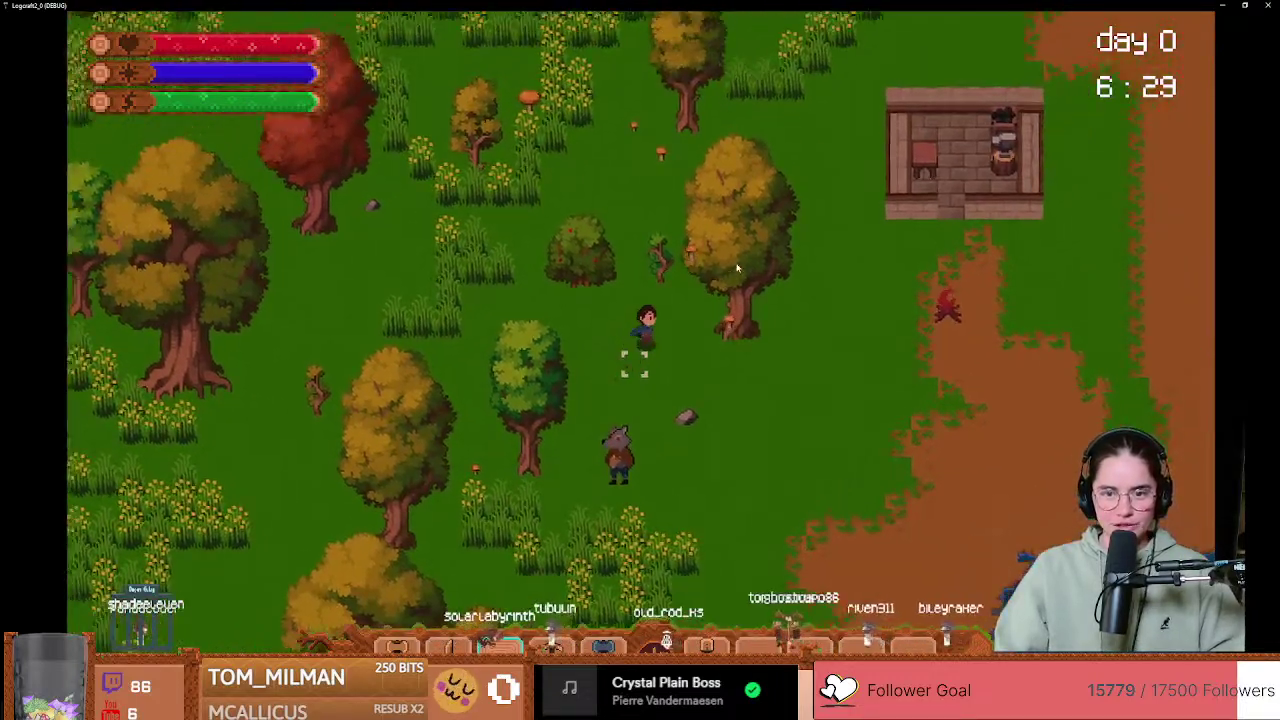
# Step: Walk the player to the berry bush and on northeast to the stone hut
pyautogui.press('a')
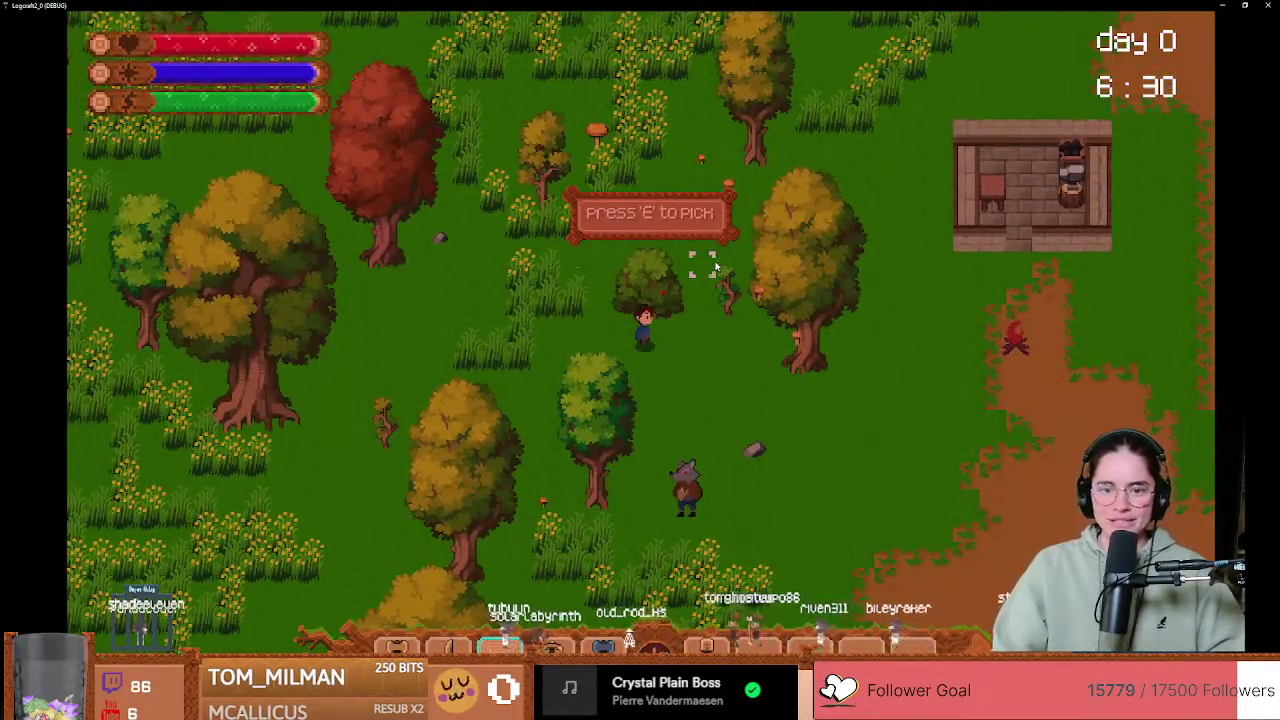
pyautogui.press('w')
pyautogui.press('d')
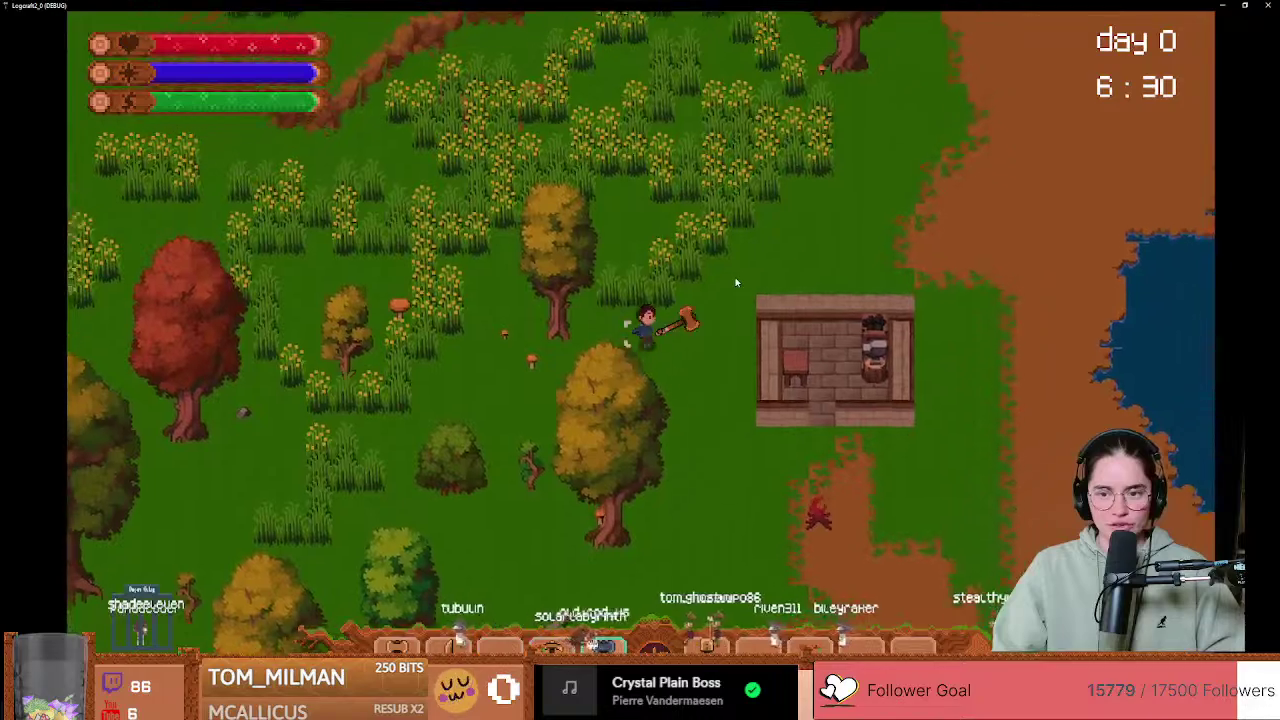
# Step: Swing the axe at the tall grass north of the hut and move west below the cliff edge
pyautogui.press('w')
pyautogui.click(668, 272)
pyautogui.press('a')
pyautogui.click(671, 280)
pyautogui.press('s')
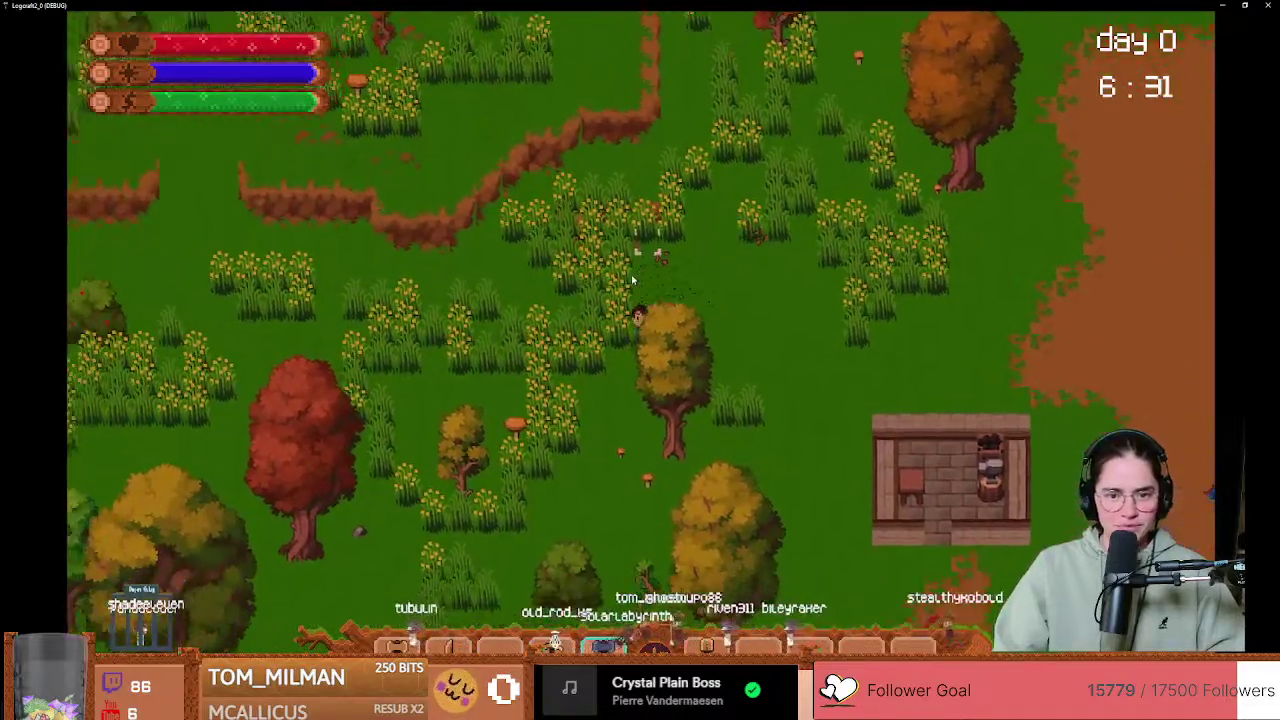
pyautogui.press('a')
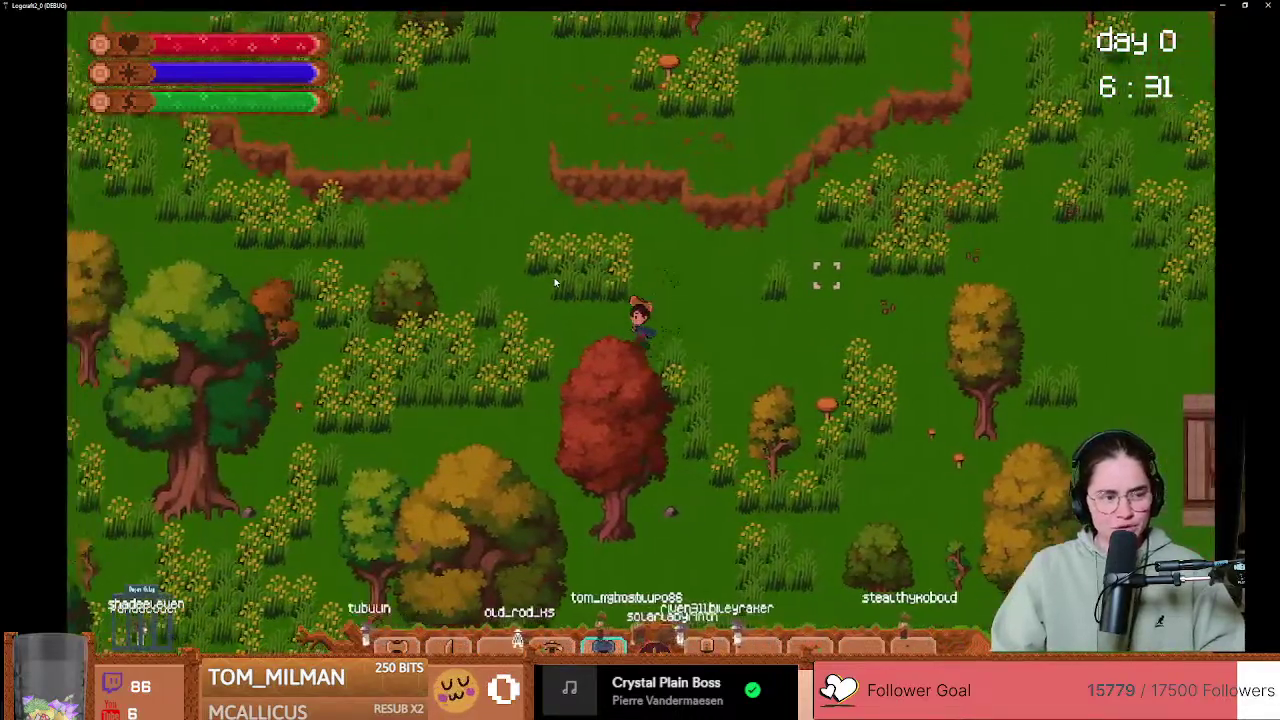
# Step: Walk the player north through the gaps in the cliffs and into the cave entrance
pyautogui.press('w')
pyautogui.press('w')
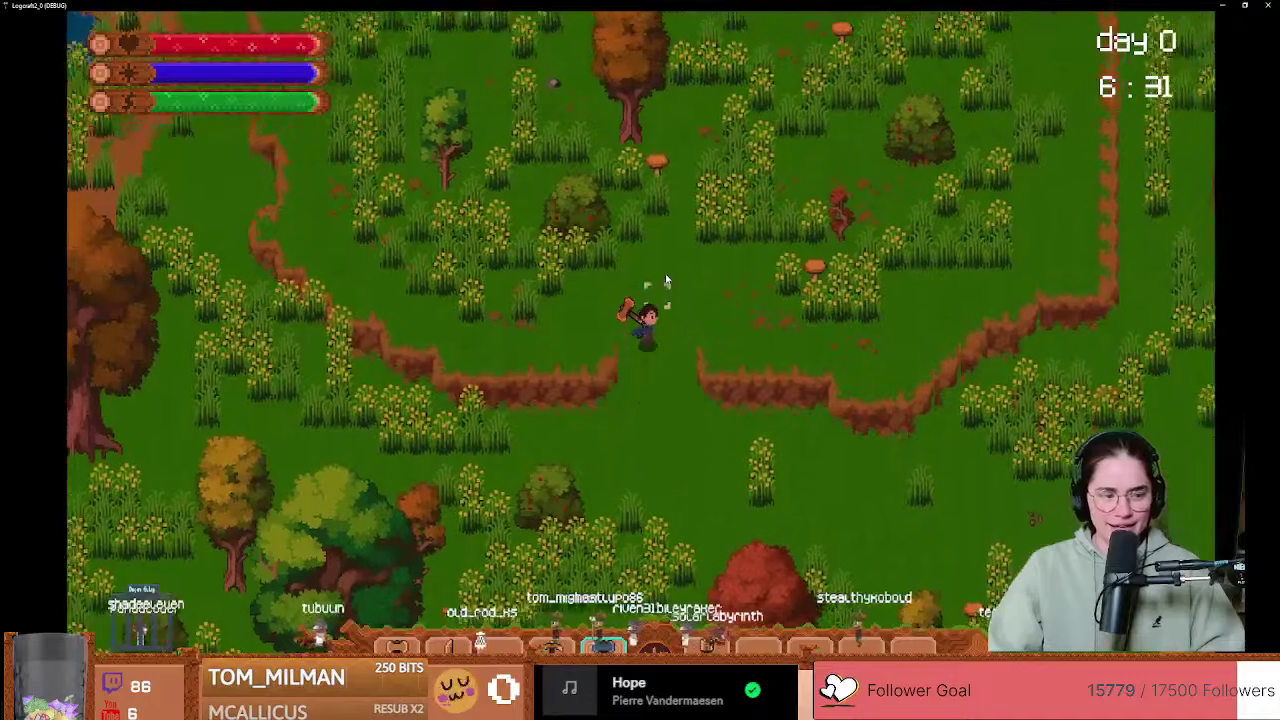
pyautogui.press('w')
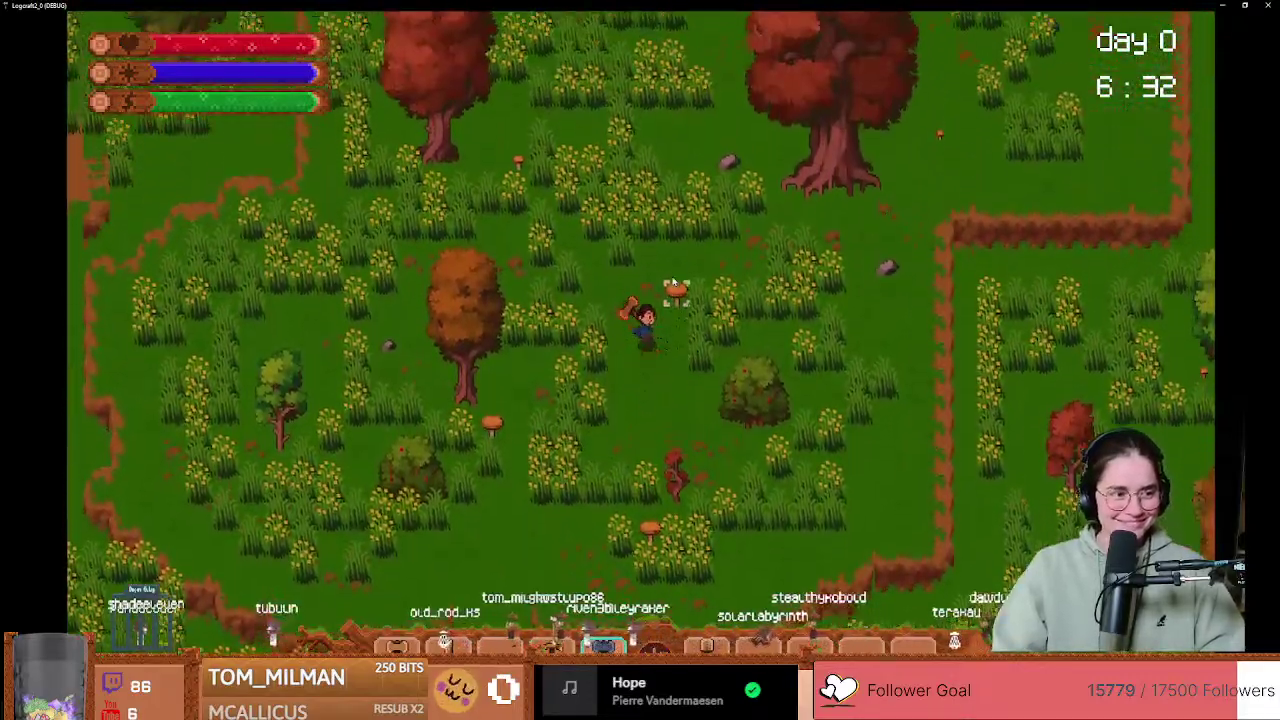
pyautogui.press('w')
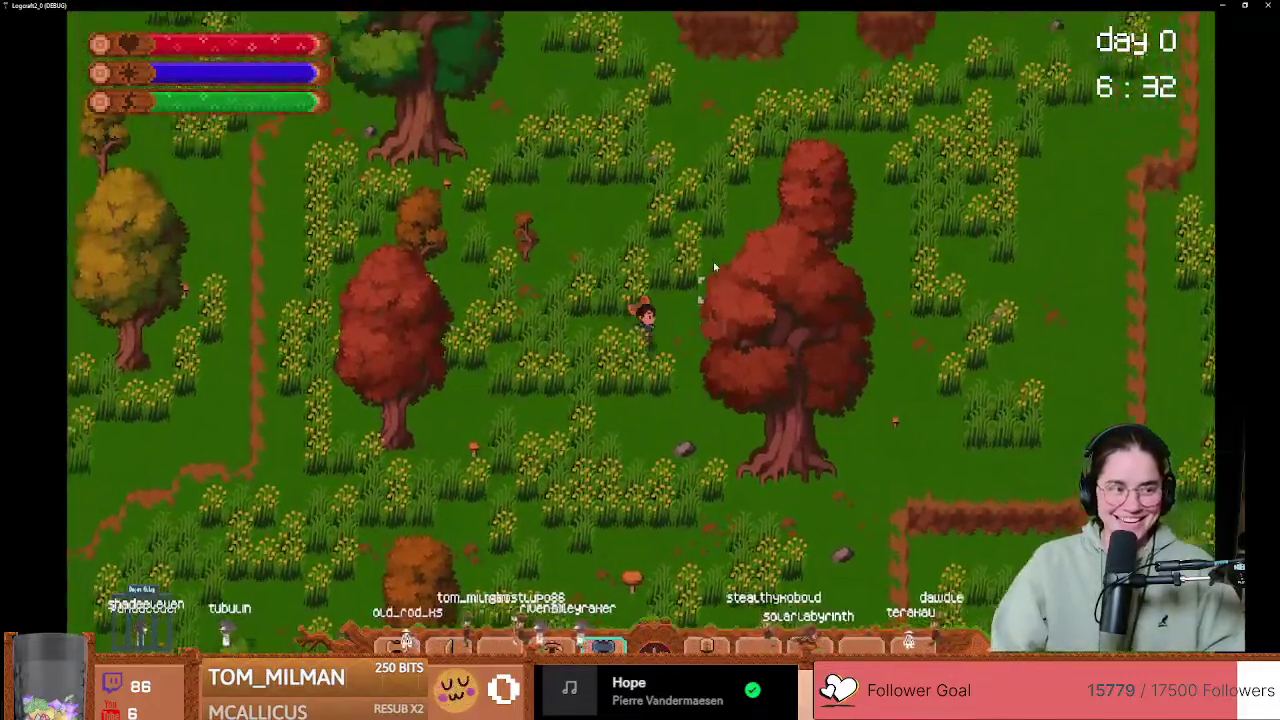
pyautogui.press('w')
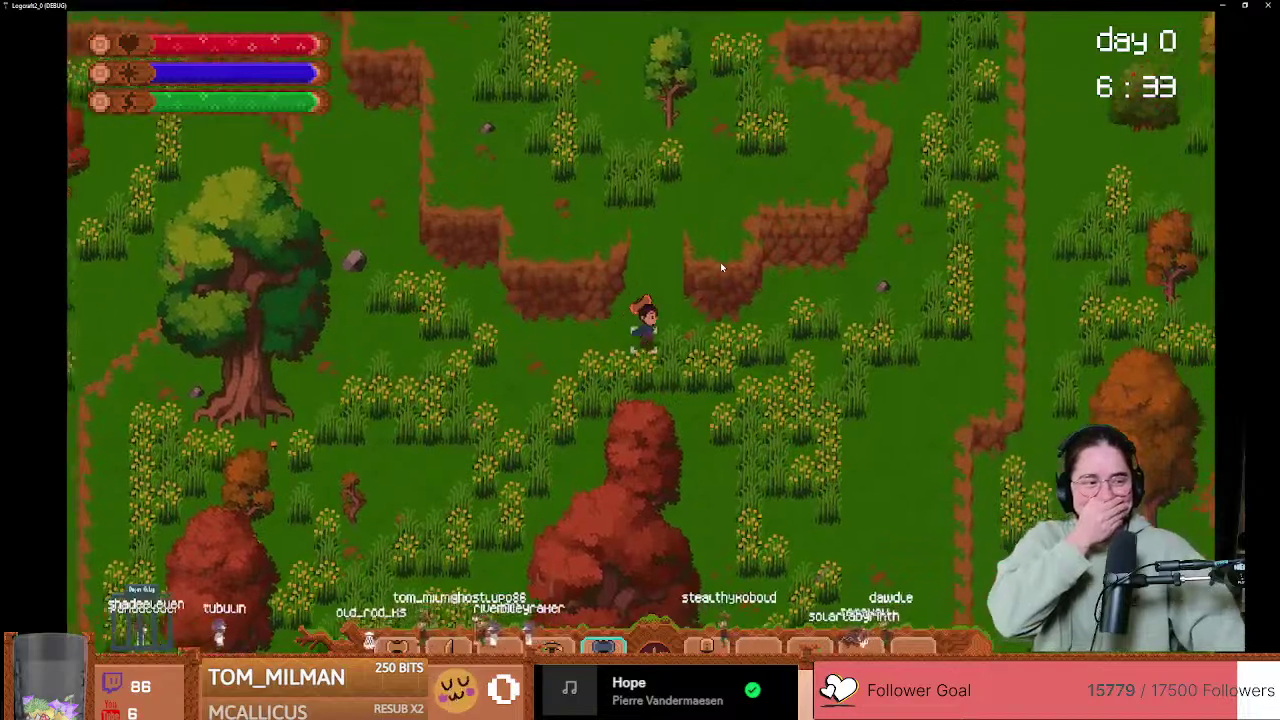
pyautogui.press('w')
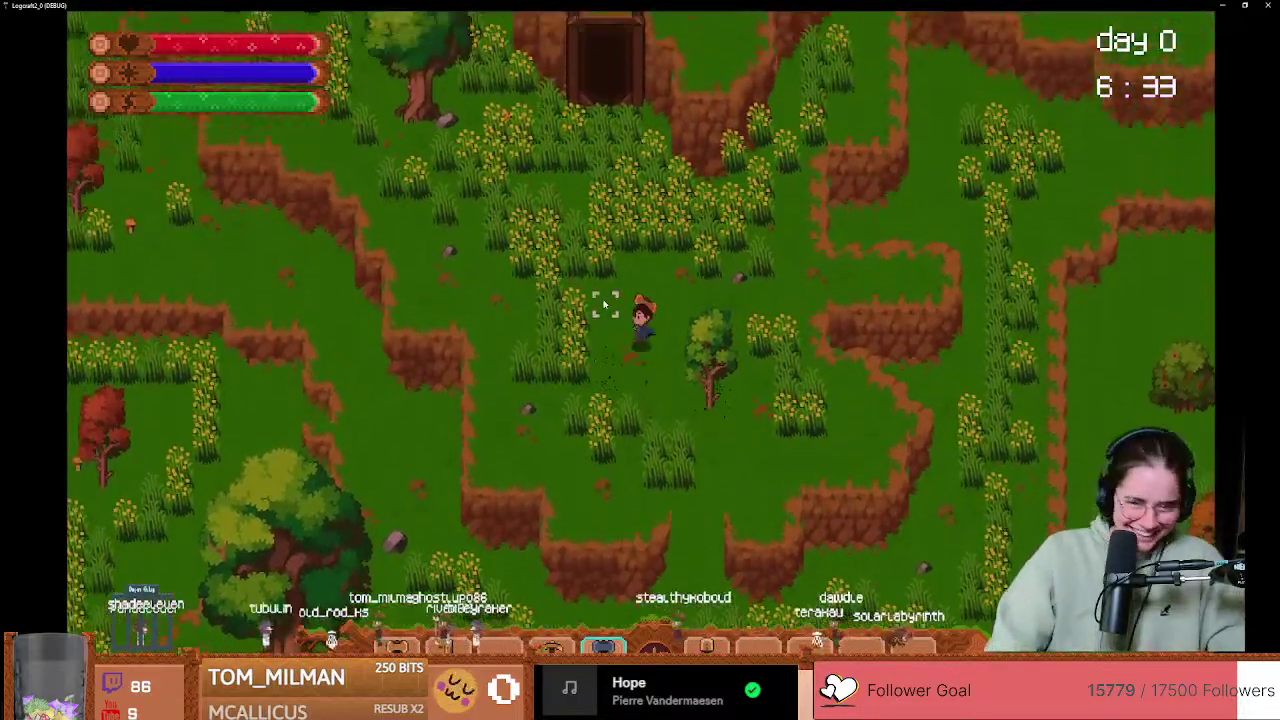
pyautogui.press('w')
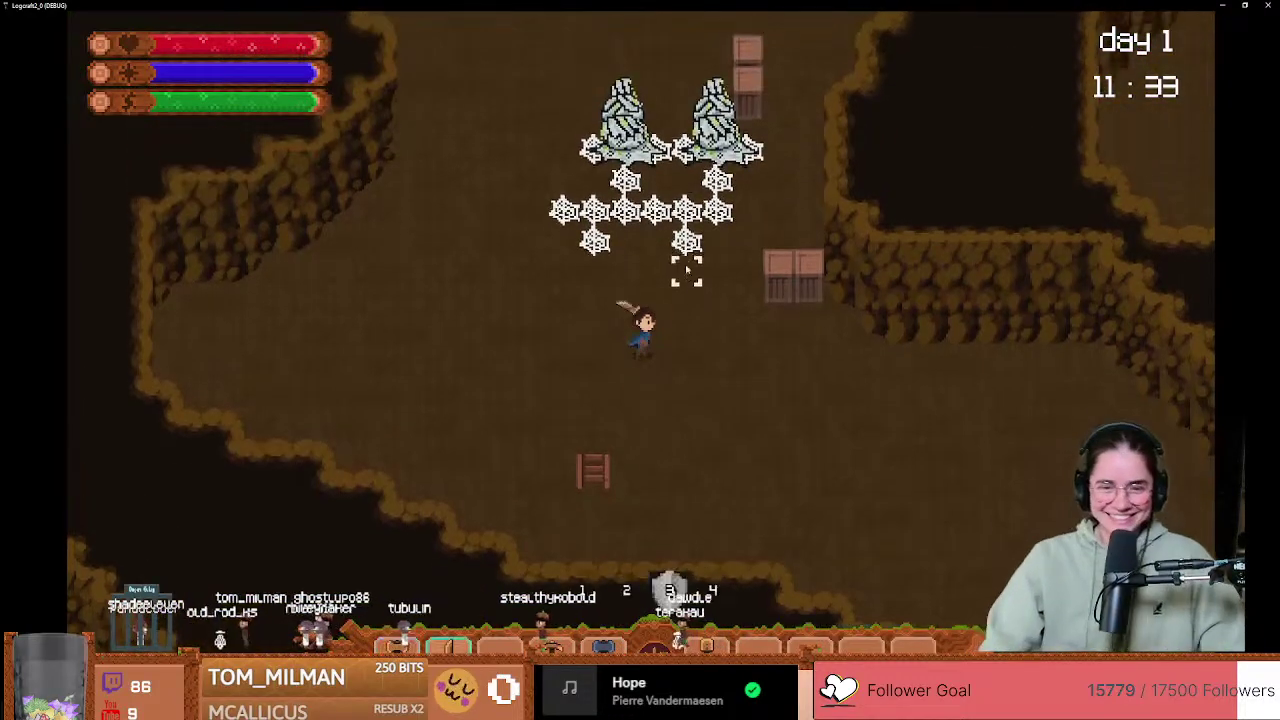
# Step: Approach the two cocoons in the cave and slash the spider webs in front of them with the sword
pyautogui.press('a')
pyautogui.press('w')
pyautogui.click(714, 300)
pyautogui.press('d')
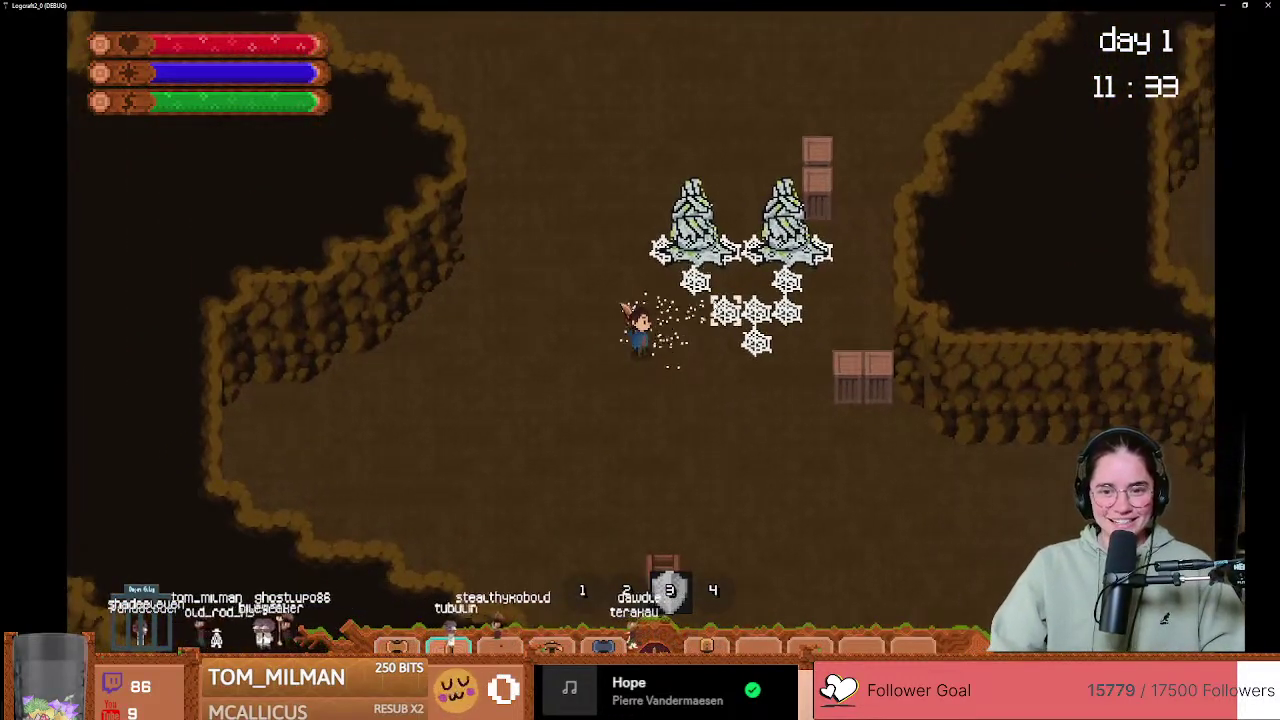
pyautogui.press('w')
pyautogui.press('d')
pyautogui.click(700, 306)
pyautogui.press('s')
pyautogui.click(690, 305)
pyautogui.click(681, 308)
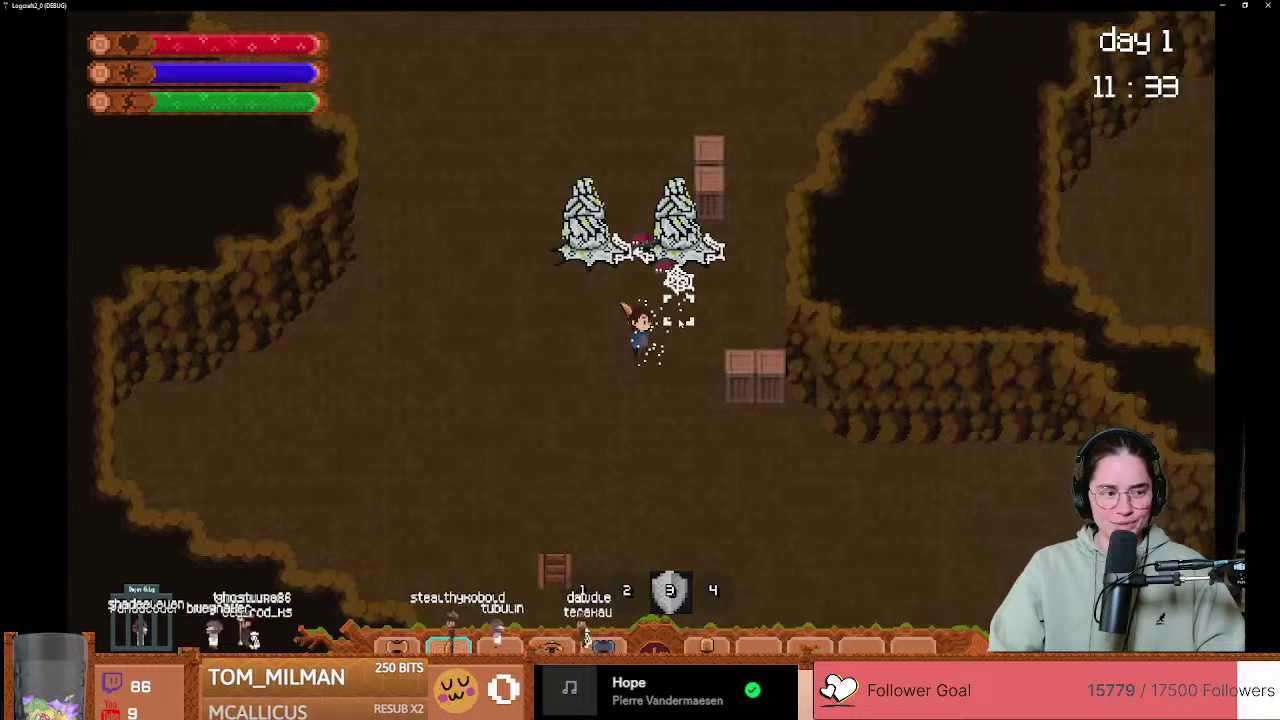
# Step: Retreat southwest from the cocoons, strike the chasing spiders with the sword, and circle southeast past the ladder
pyautogui.press('a')
pyautogui.press('s')
pyautogui.press('a')
pyautogui.press('s')
pyautogui.press('d')
pyautogui.click(654, 316)
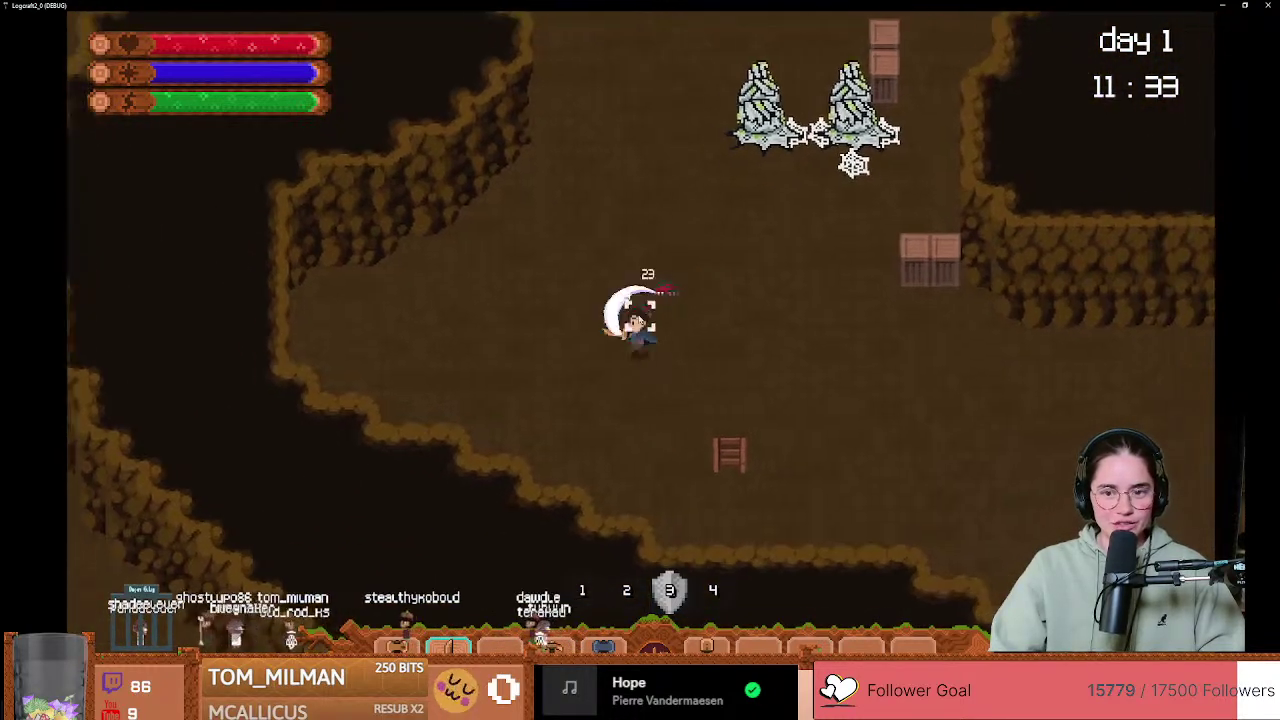
pyautogui.press('d')
pyautogui.press('a')
pyautogui.click(626, 318)
pyautogui.press('s')
pyautogui.press('d')
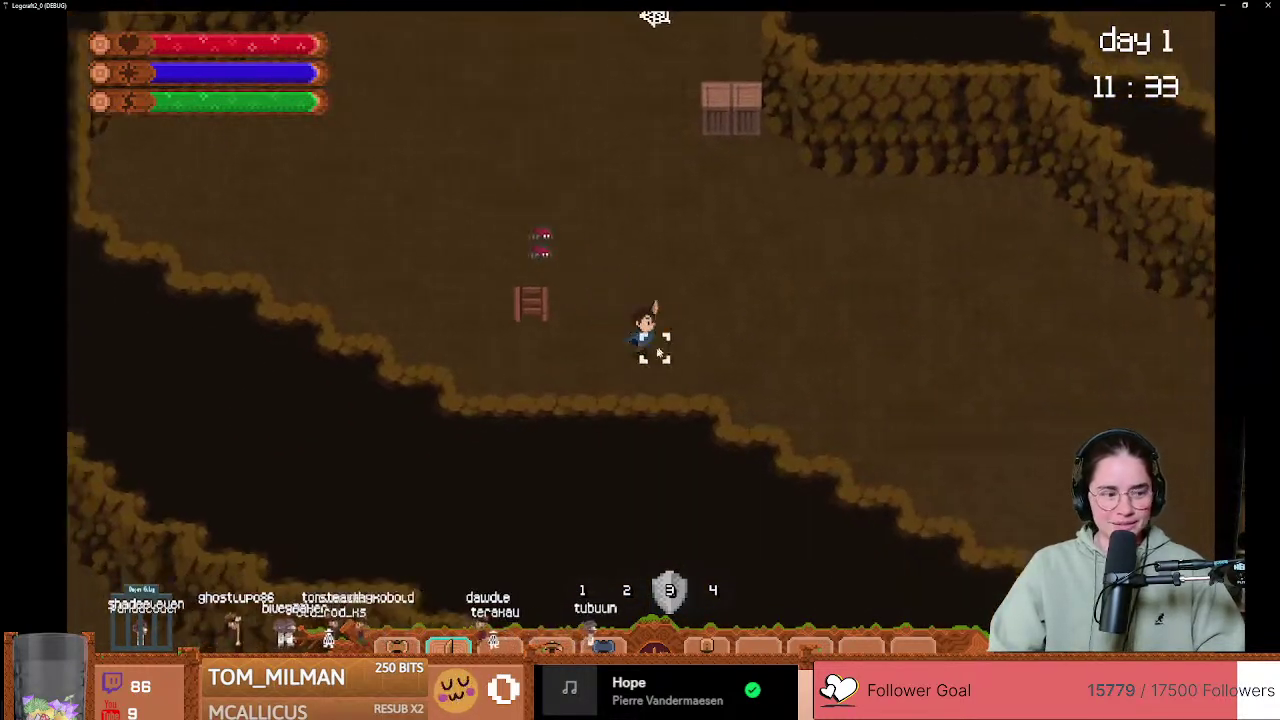
# Step: Lead the spiders southeast along the cave ledge and turn back to slash at them
pyautogui.press('a')
pyautogui.press('s')
pyautogui.click(626, 357)
pyautogui.press('d')
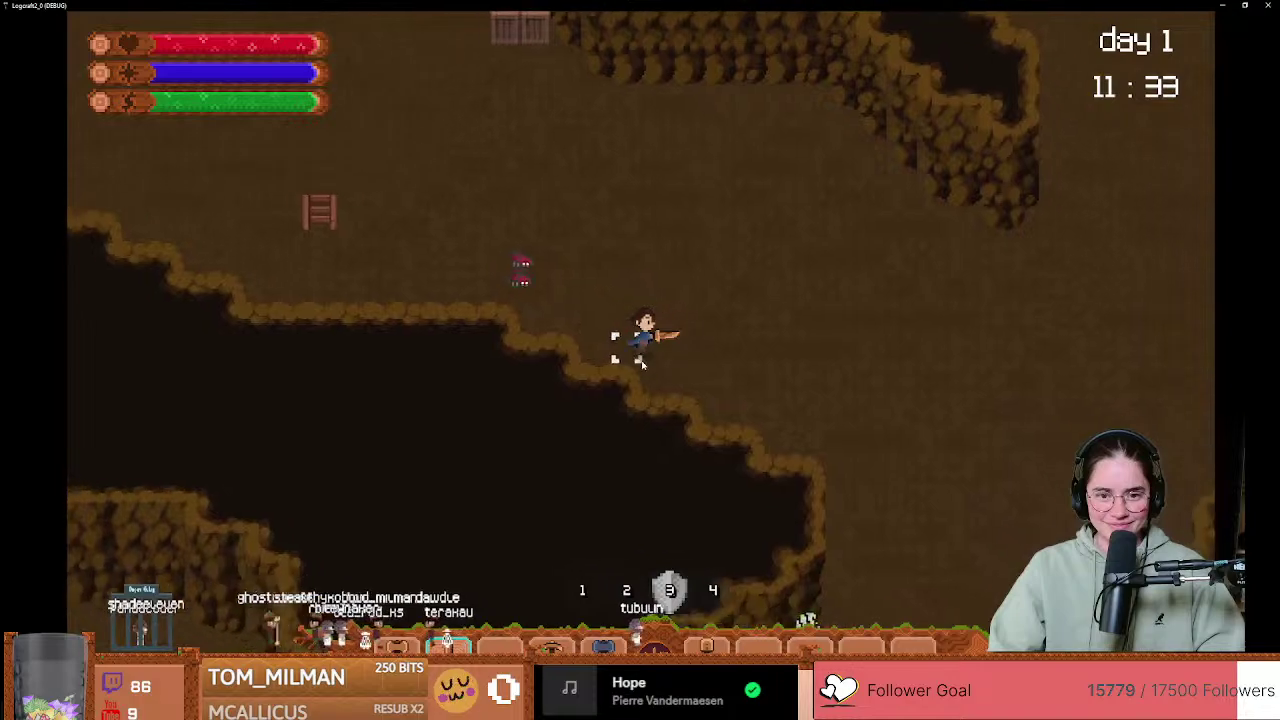
pyautogui.press('w')
pyautogui.press('a')
pyautogui.click(602, 357)
pyautogui.press('s')
pyautogui.press('d')
pyautogui.press('w')
pyautogui.click(606, 350)
pyautogui.press('a')
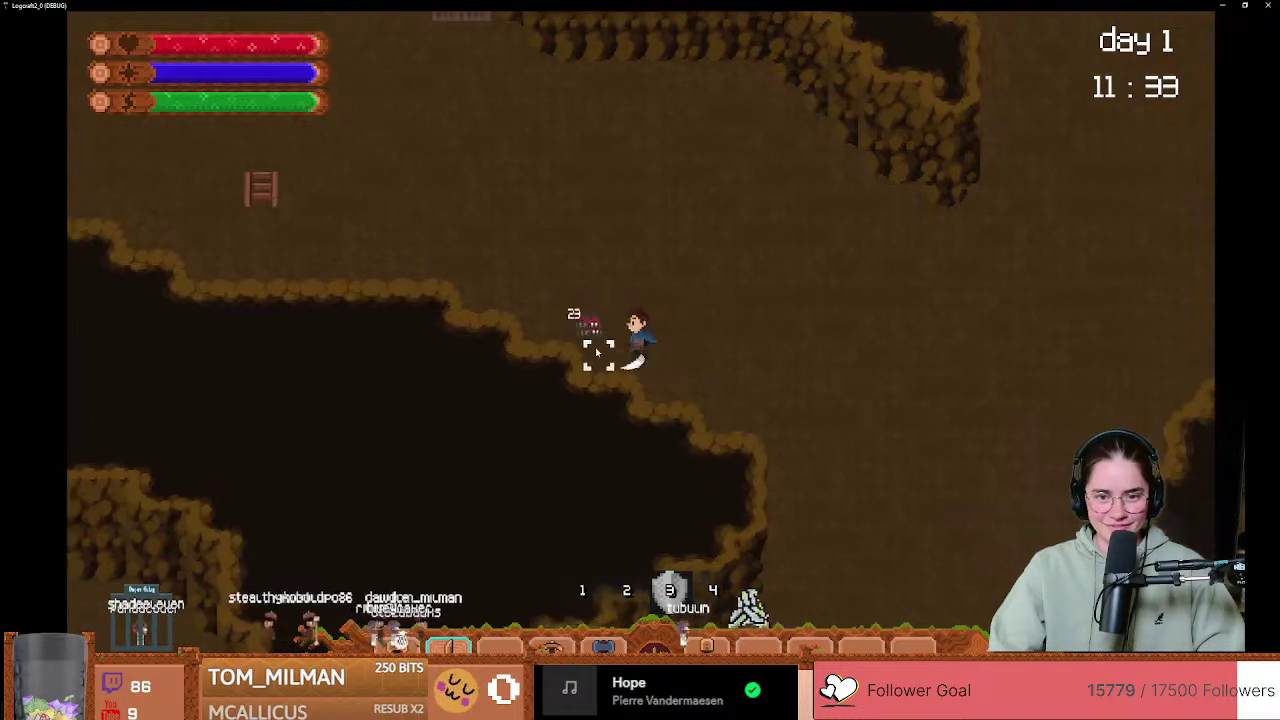
# Step: Circle around the remaining spider back past the ladder and swing the sword at it
pyautogui.press('d')
pyautogui.press('w')
pyautogui.press('a')
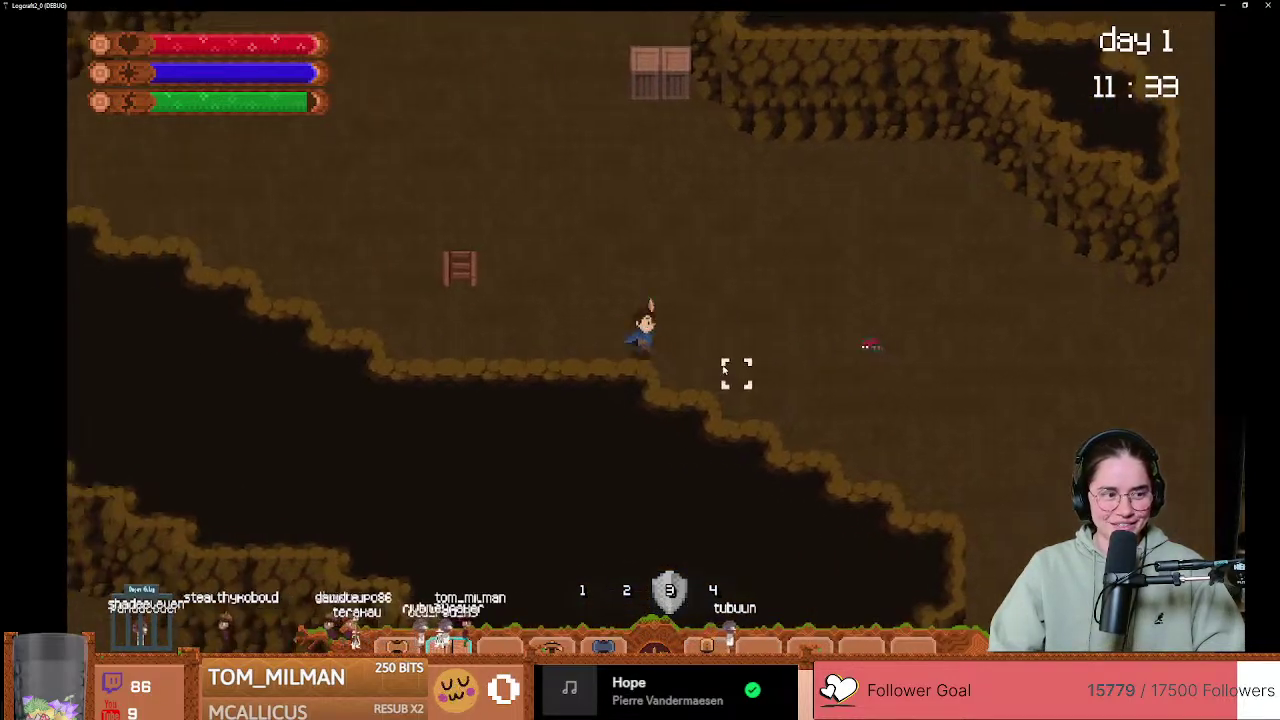
pyautogui.press('w')
pyautogui.press('w')
pyautogui.press('a')
pyautogui.press('s')
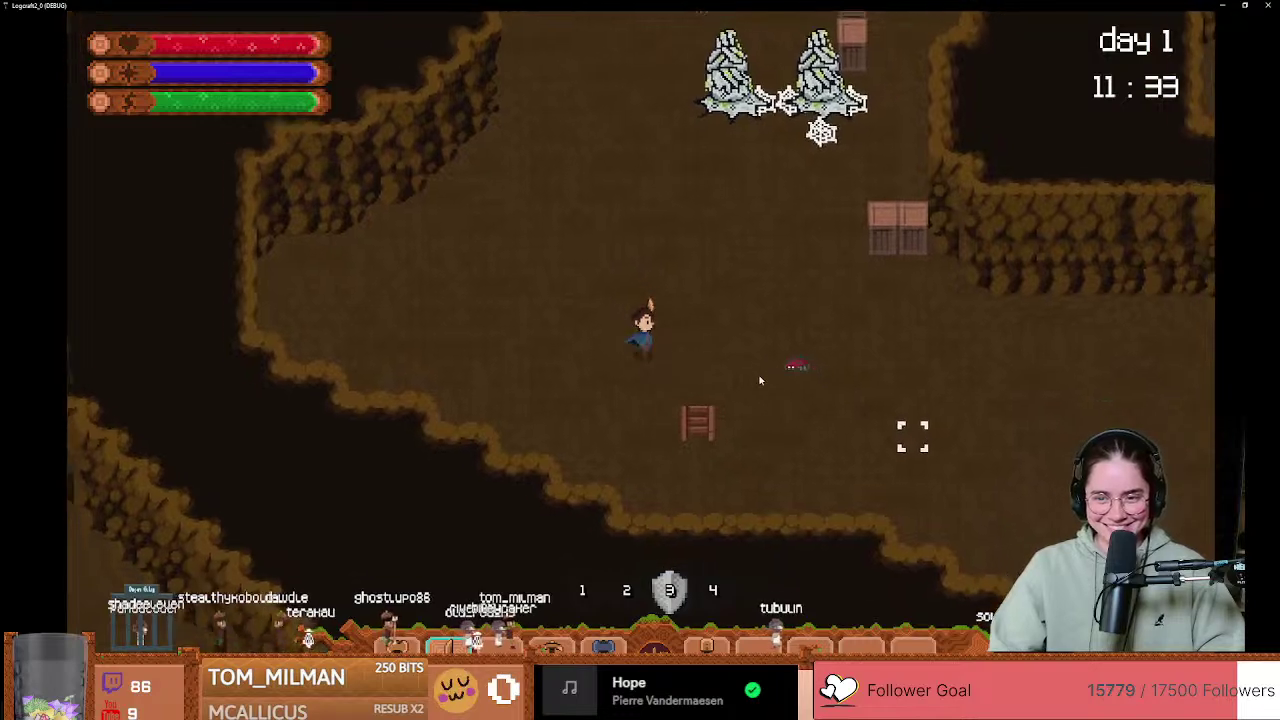
pyautogui.press('d')
pyautogui.press('a')
pyautogui.click(612, 345)
pyautogui.press('d')
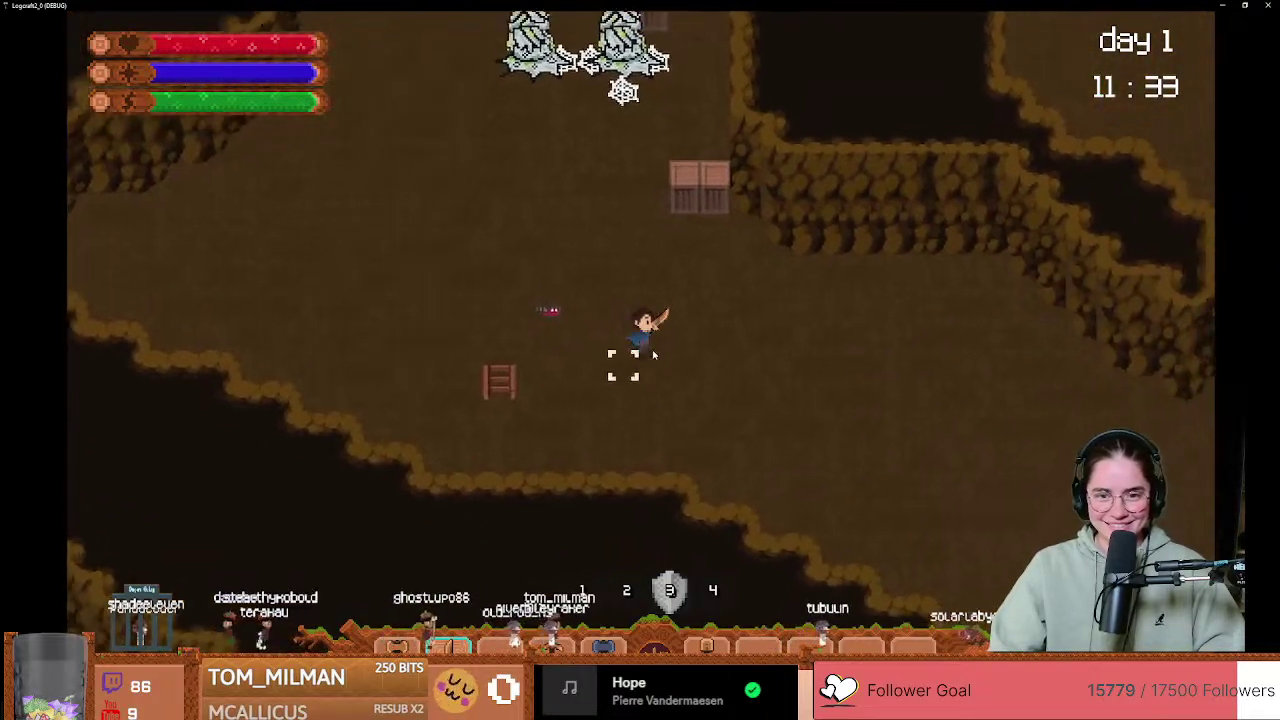
# Step: Return north to the cocoons and cut the remaining web in front of them
pyautogui.press('w')
pyautogui.press('w')
pyautogui.click(681, 327)
pyautogui.press('a')
pyautogui.click(670, 315)
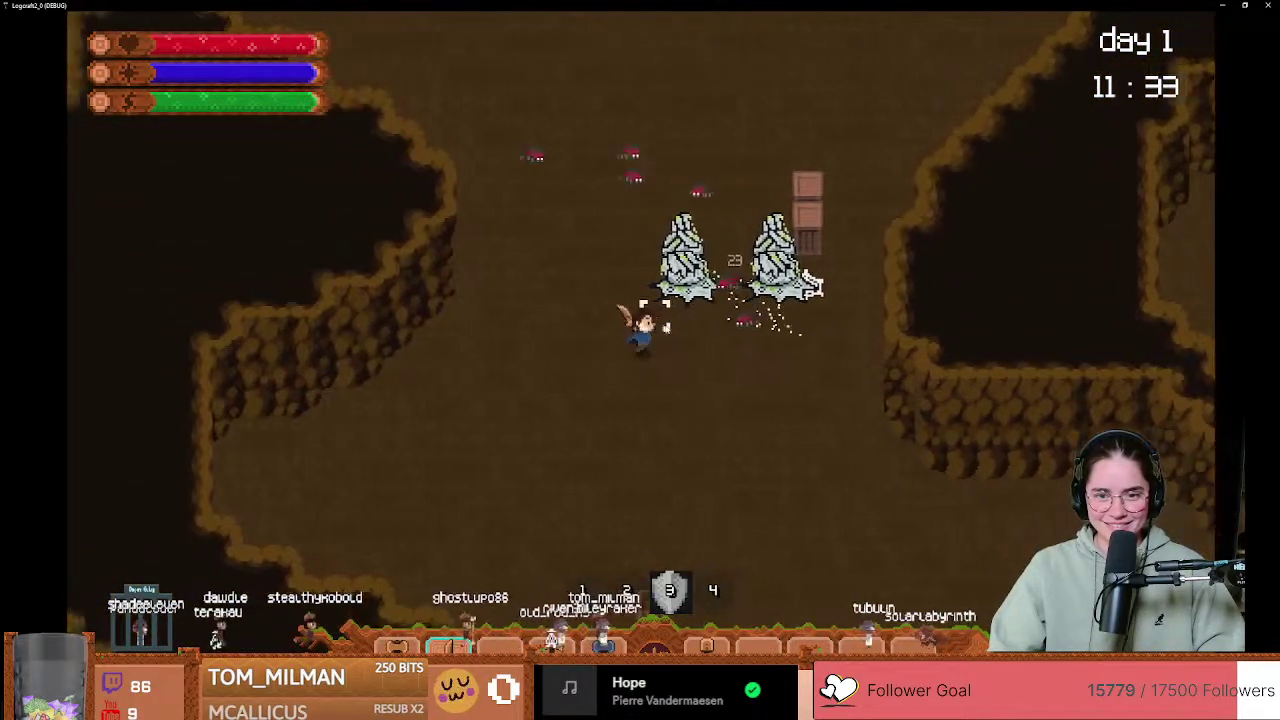
# Step: Draw the new group of spiders around the cave and escape through the exit ladder
pyautogui.press('w')
pyautogui.press('a')
pyautogui.press('s')
pyautogui.press('d')
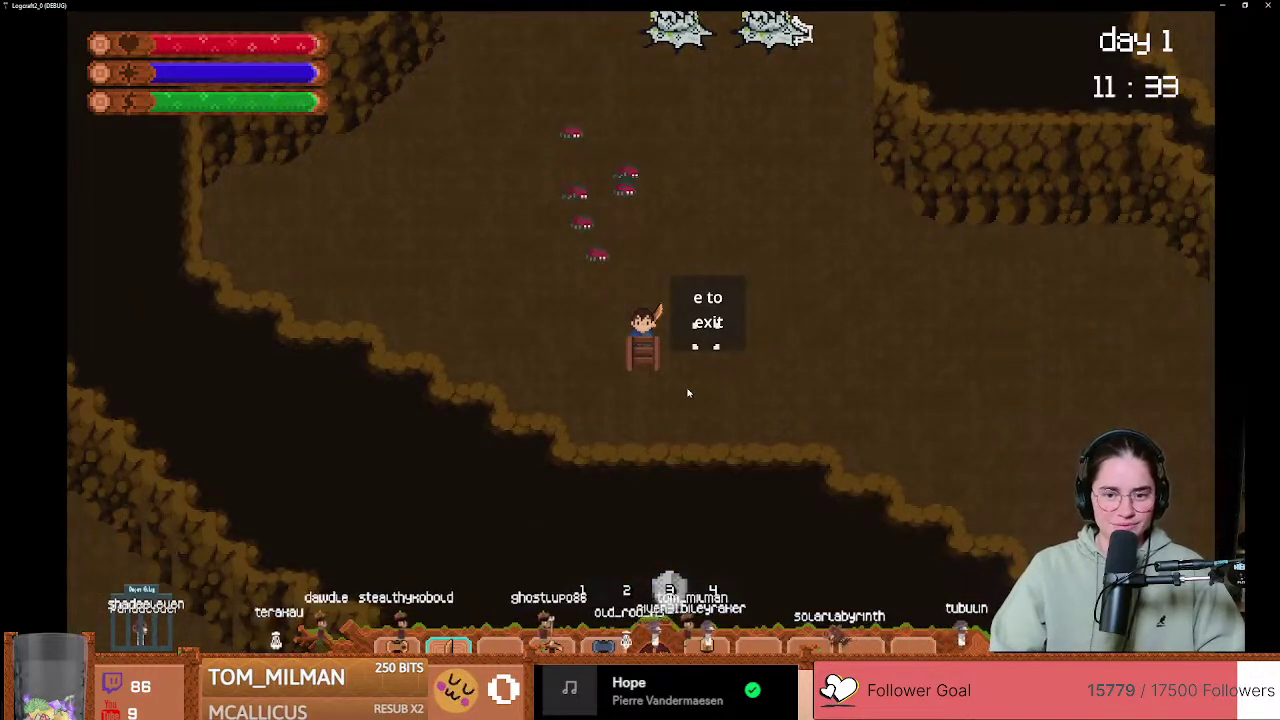
pyautogui.press('e')
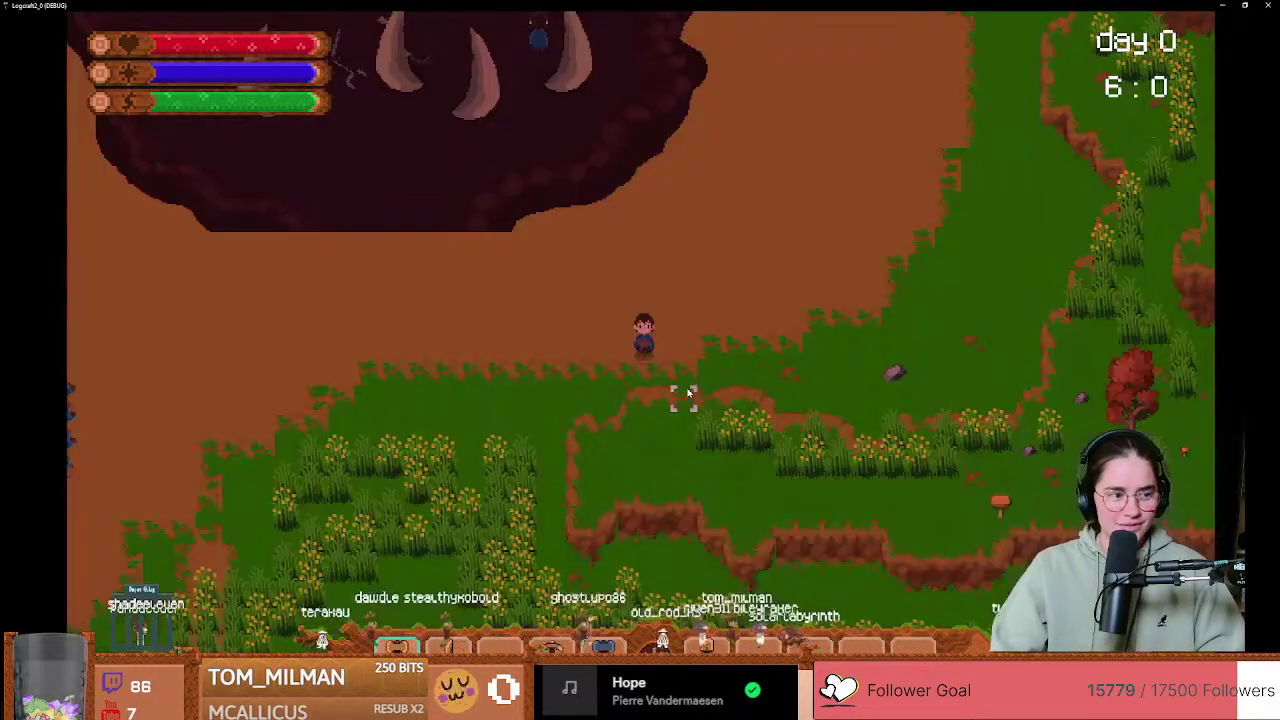
# Step: Walk the player south through the flowering grass and past the large red tree to the lake
pyautogui.press('s')
pyautogui.press('a')
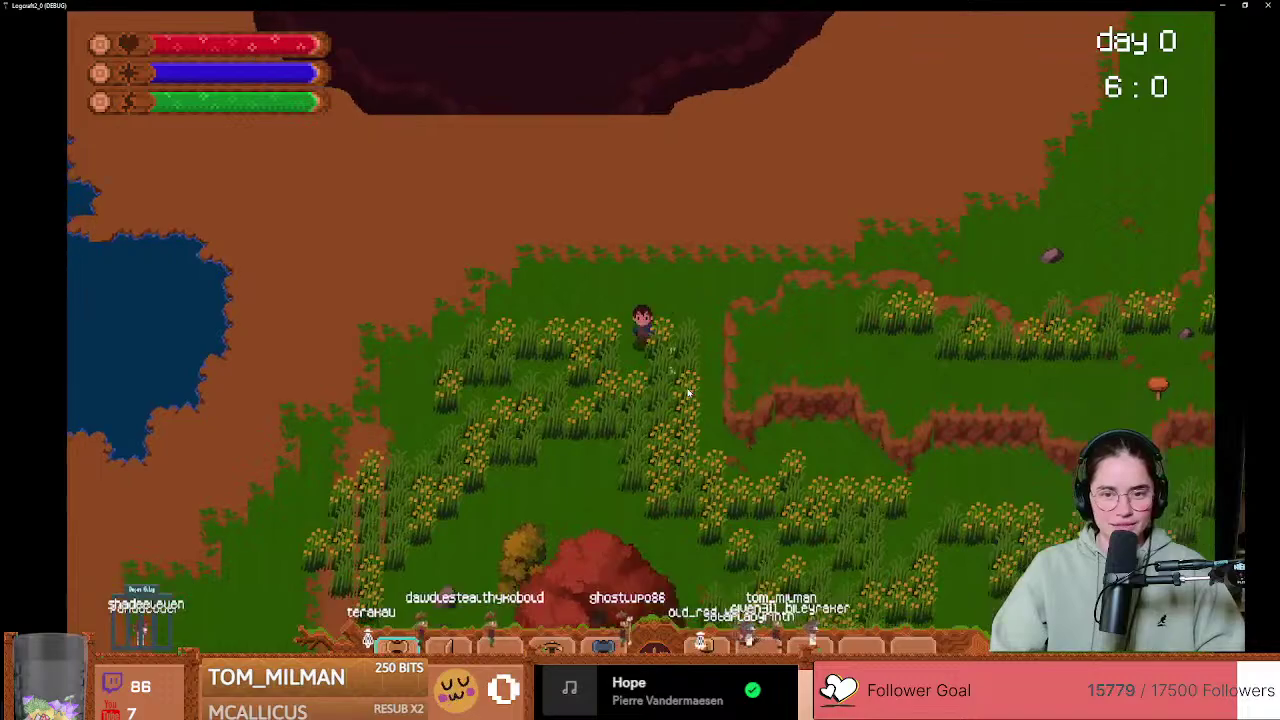
pyautogui.press('s')
pyautogui.press('d')
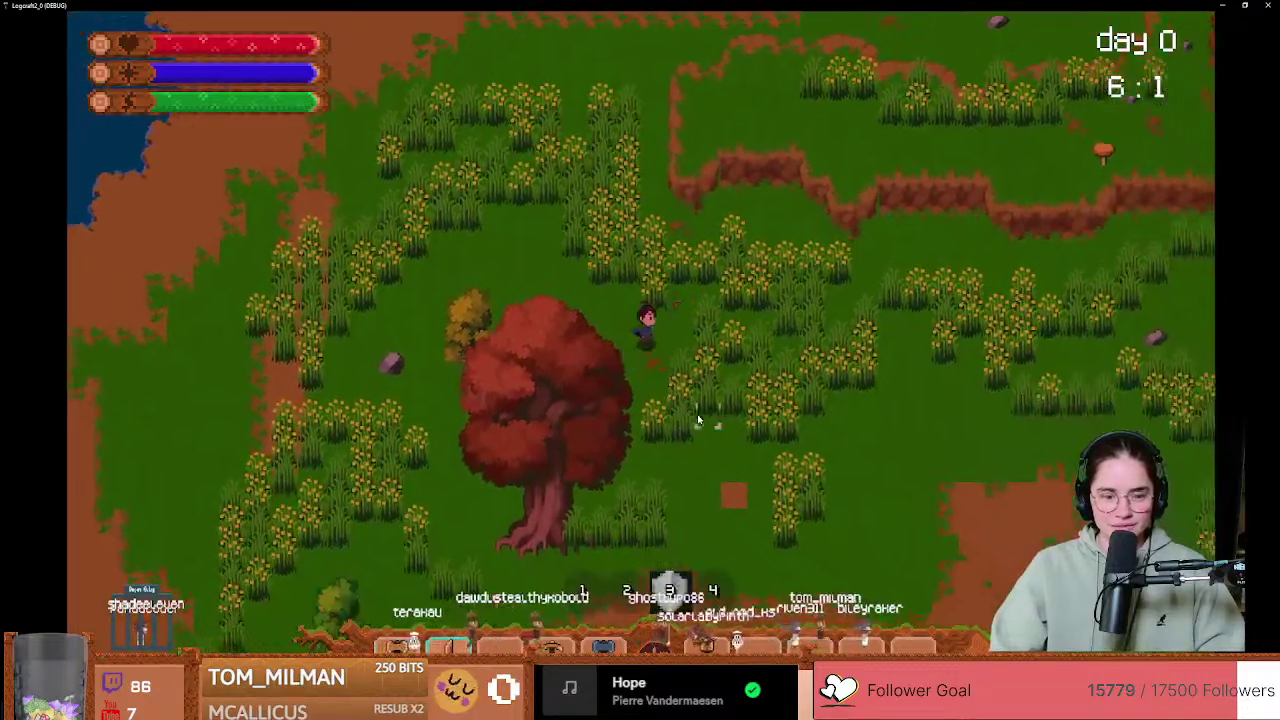
pyautogui.press('s')
pyautogui.press('a')
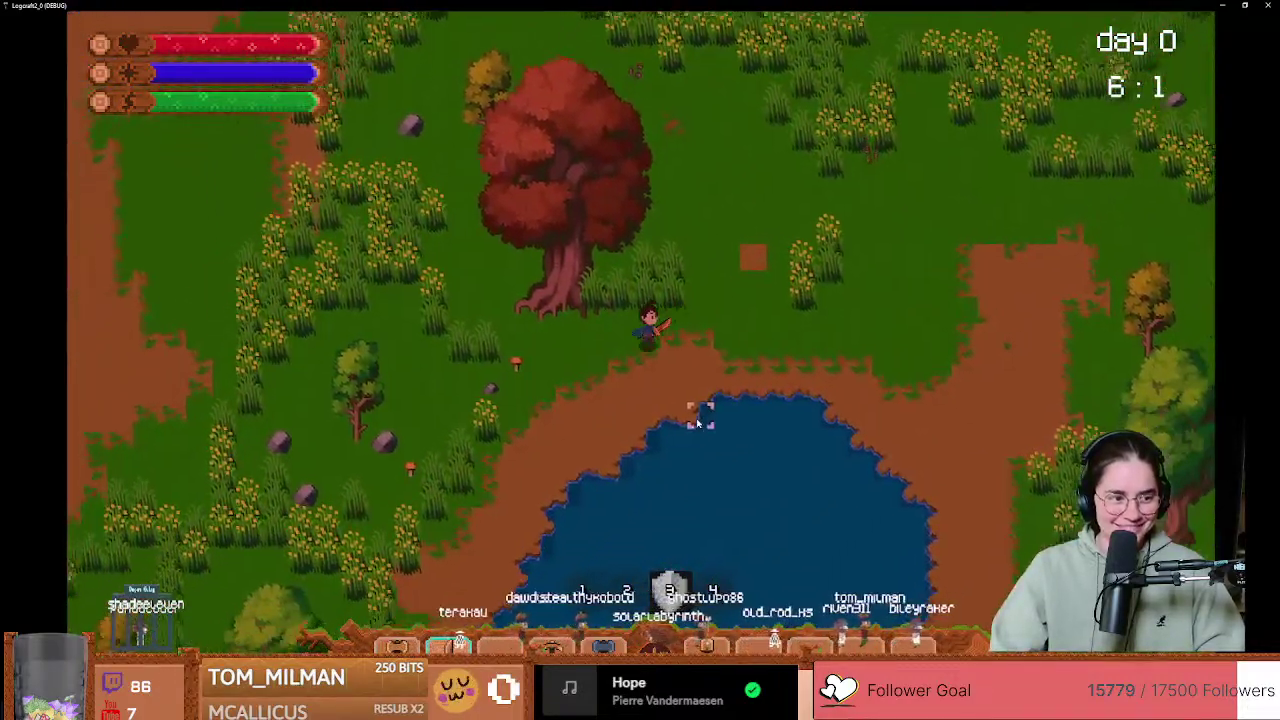
# Step: Run southwest along the lake shore, swim across the water, and come ashore on the southeast bank
pyautogui.press('s')
pyautogui.press('a')
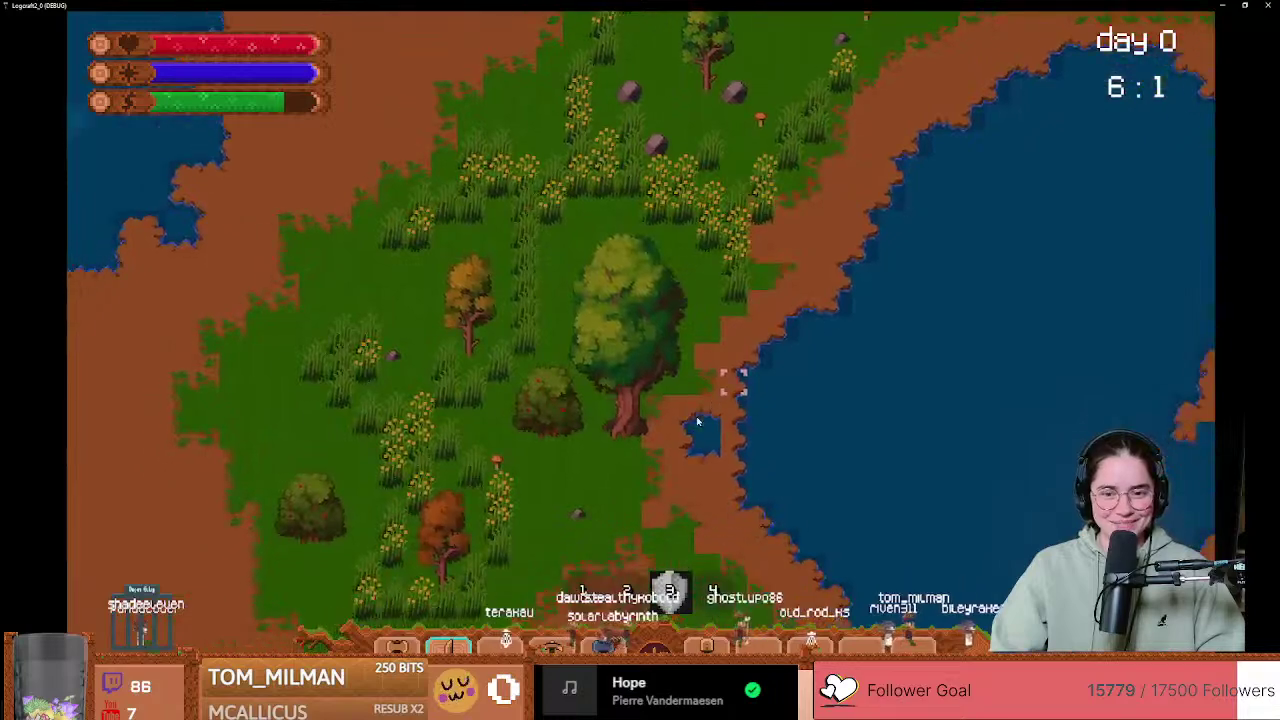
pyautogui.press('d')
pyautogui.press('d')
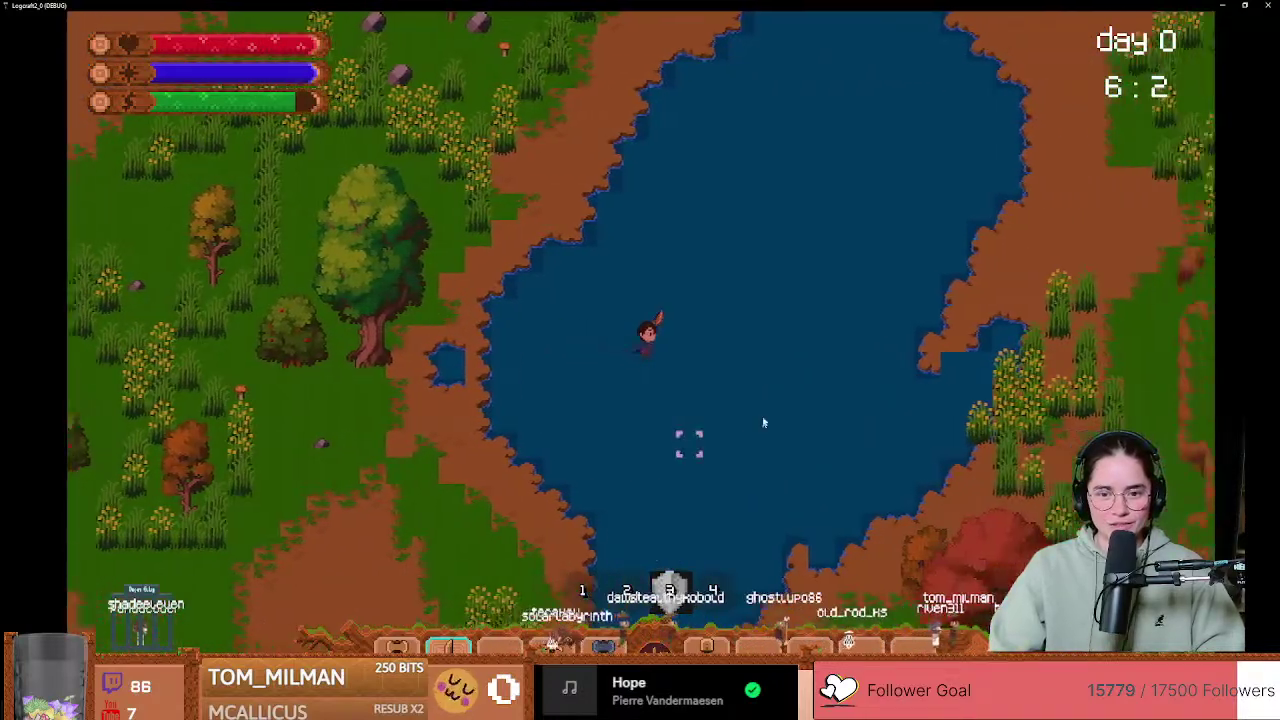
pyautogui.press('s')
pyautogui.press('s')
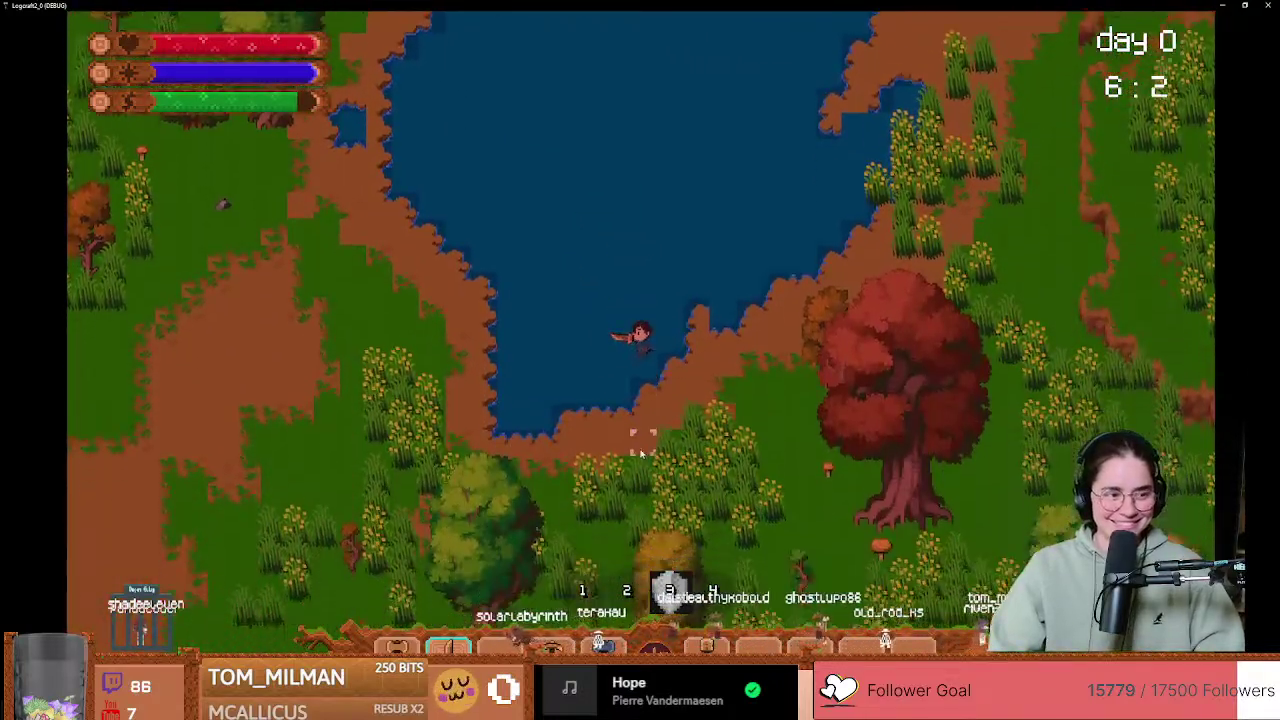
pyautogui.press('d')
pyautogui.press('d')
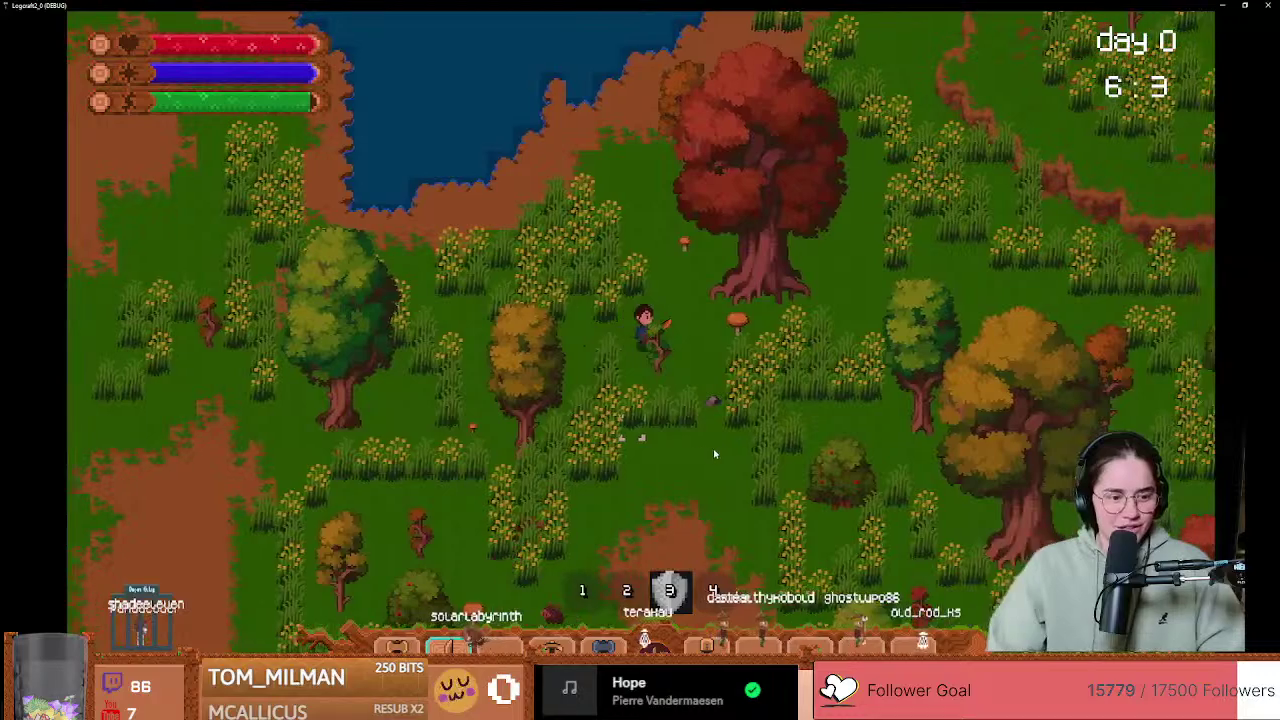
# Step: Walk the player south past the boars and on west across the dirt toward the large water area
pyautogui.press('s')
pyautogui.press('a')
pyautogui.press('s')
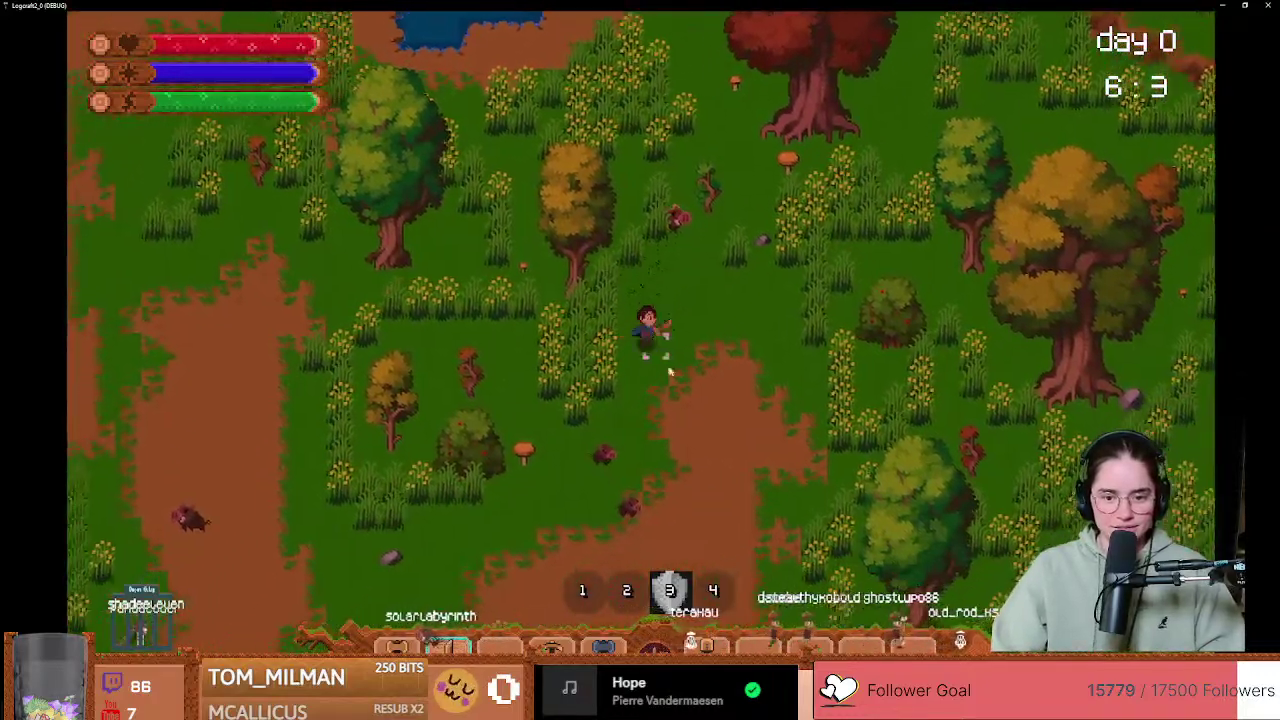
pyautogui.press('s')
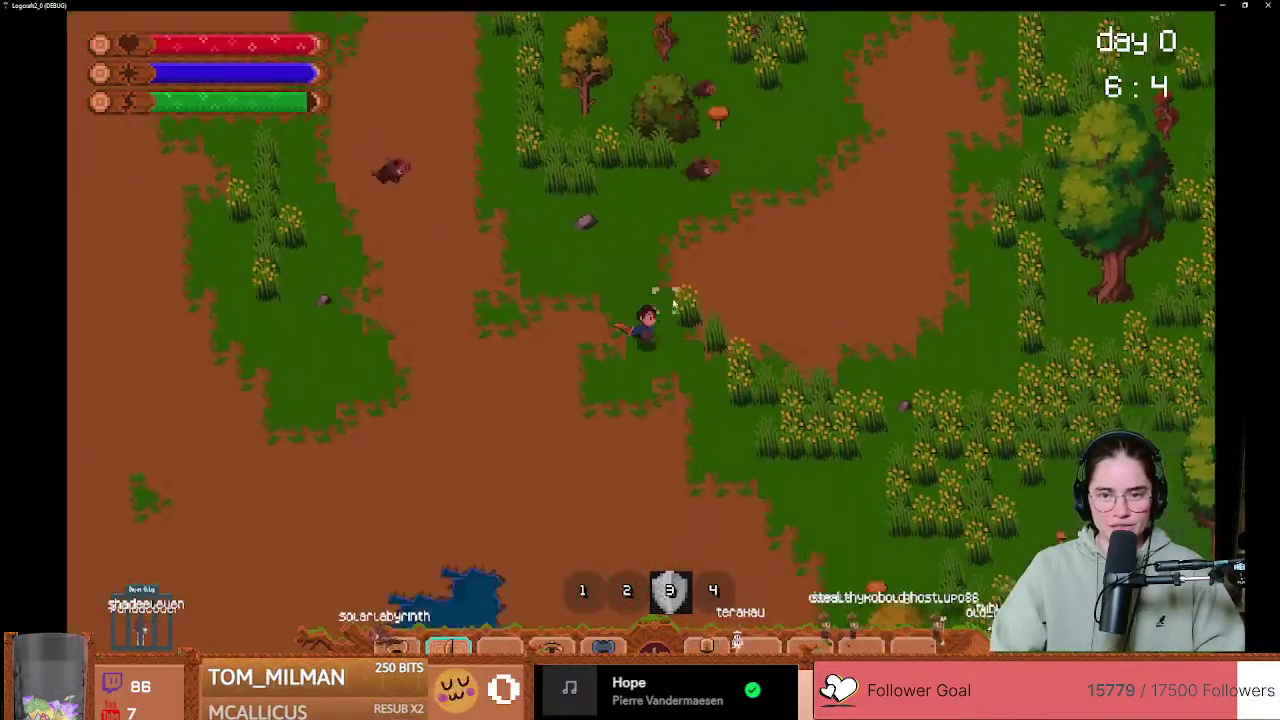
pyautogui.press('a')
pyautogui.press('s')
pyautogui.press('a')
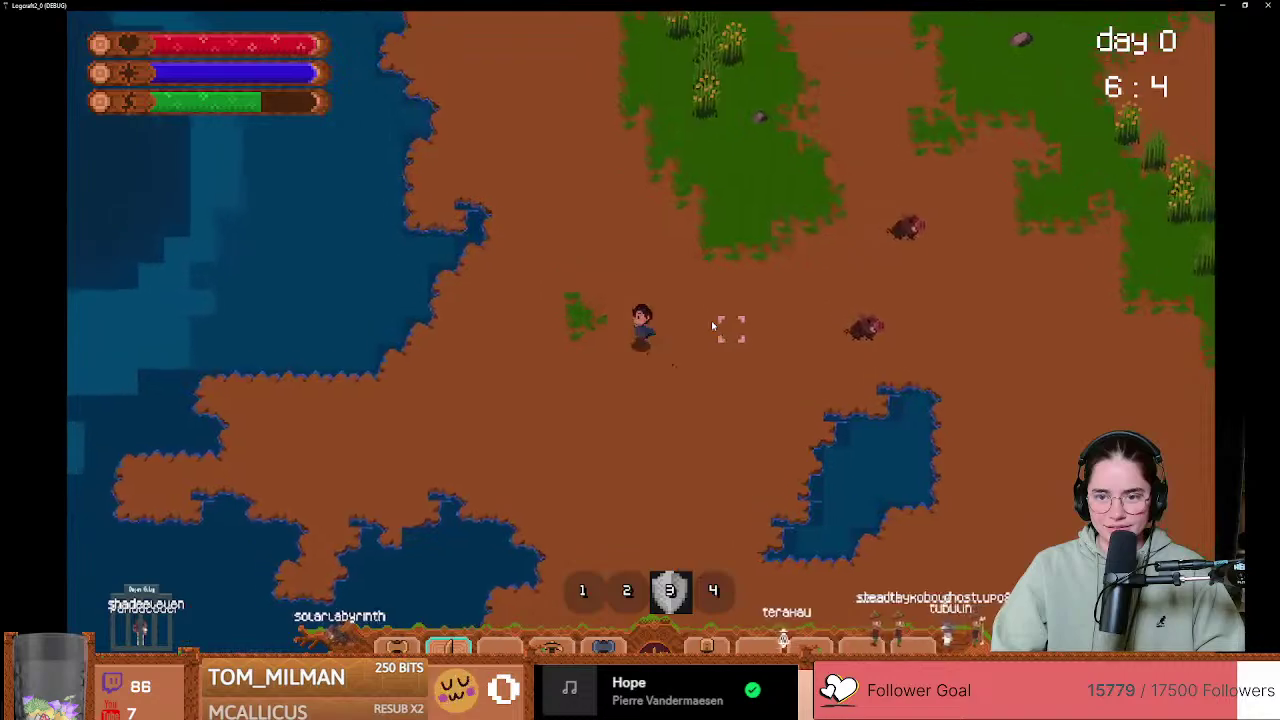
# Step: Run north up the dirt path and east past the trees to the grassy clearing
pyautogui.press('w')
pyautogui.press('w')
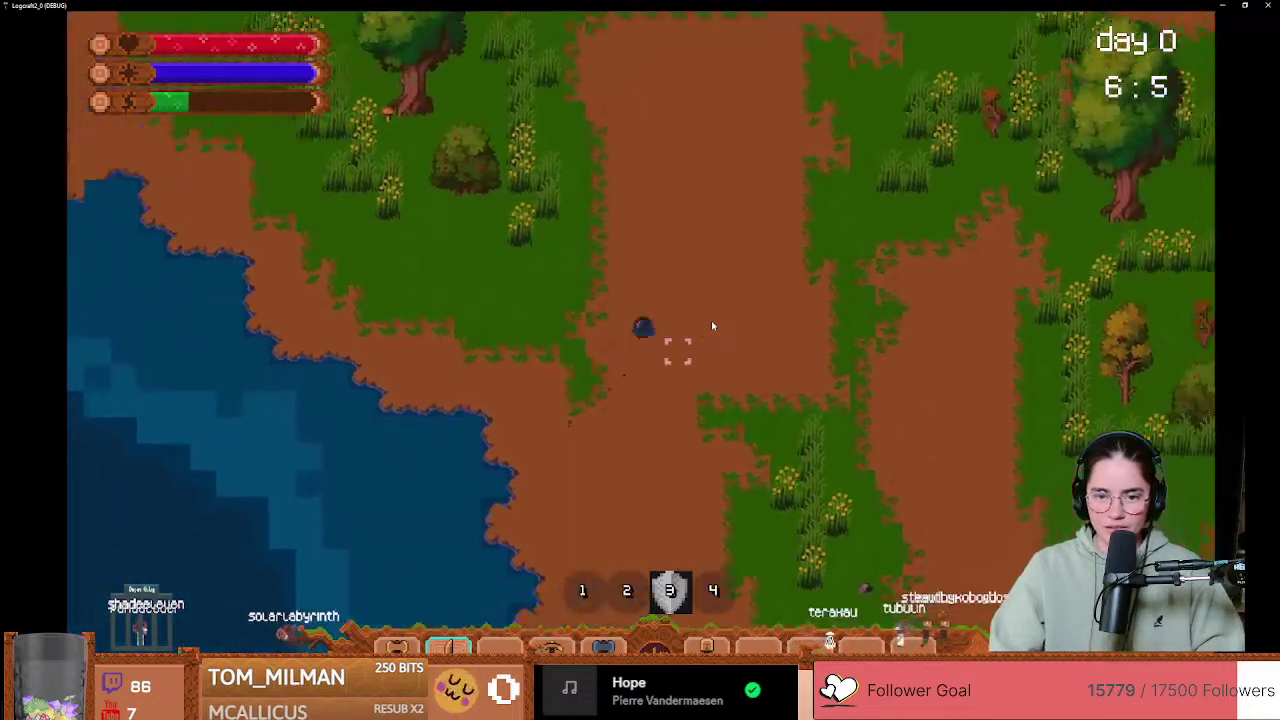
pyautogui.press('d')
pyautogui.press('d')
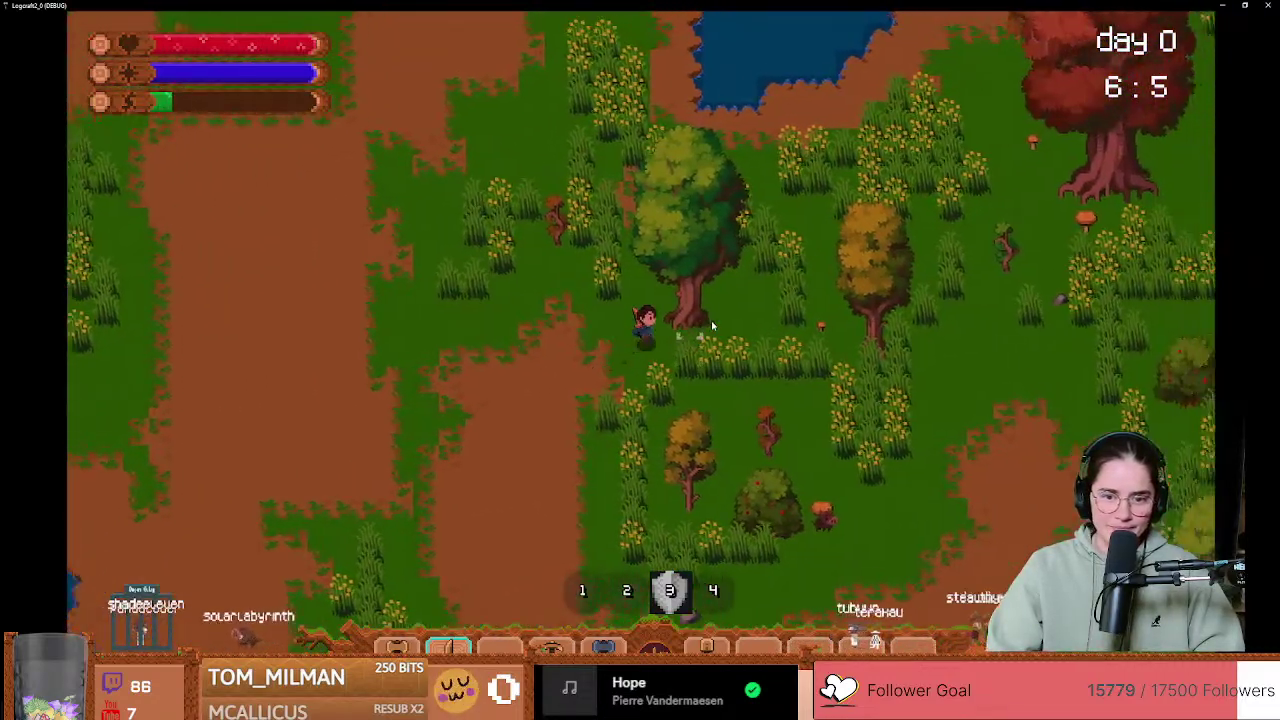
pyautogui.press('d')
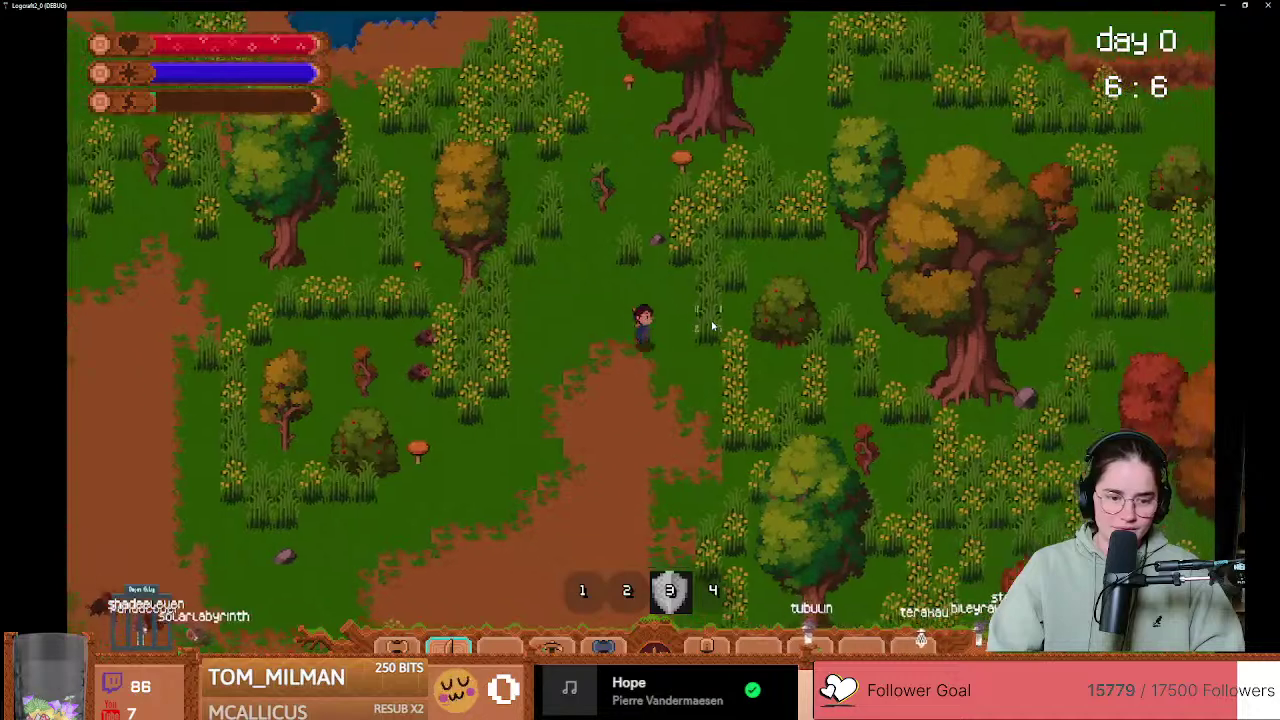
# Step: Move the player south and back around the dirt patch to test how the nearby boar follows and attacks
pyautogui.press('s')
pyautogui.press('s')
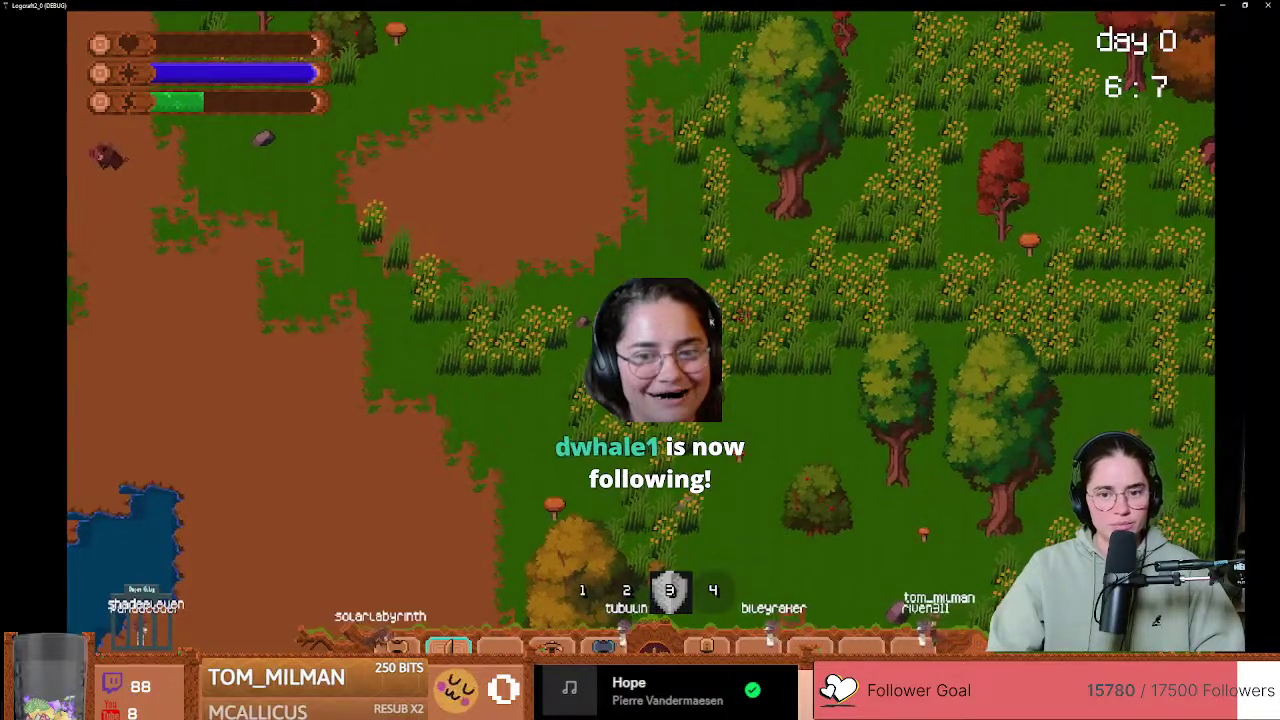
pyautogui.press('w')
pyautogui.press('a')
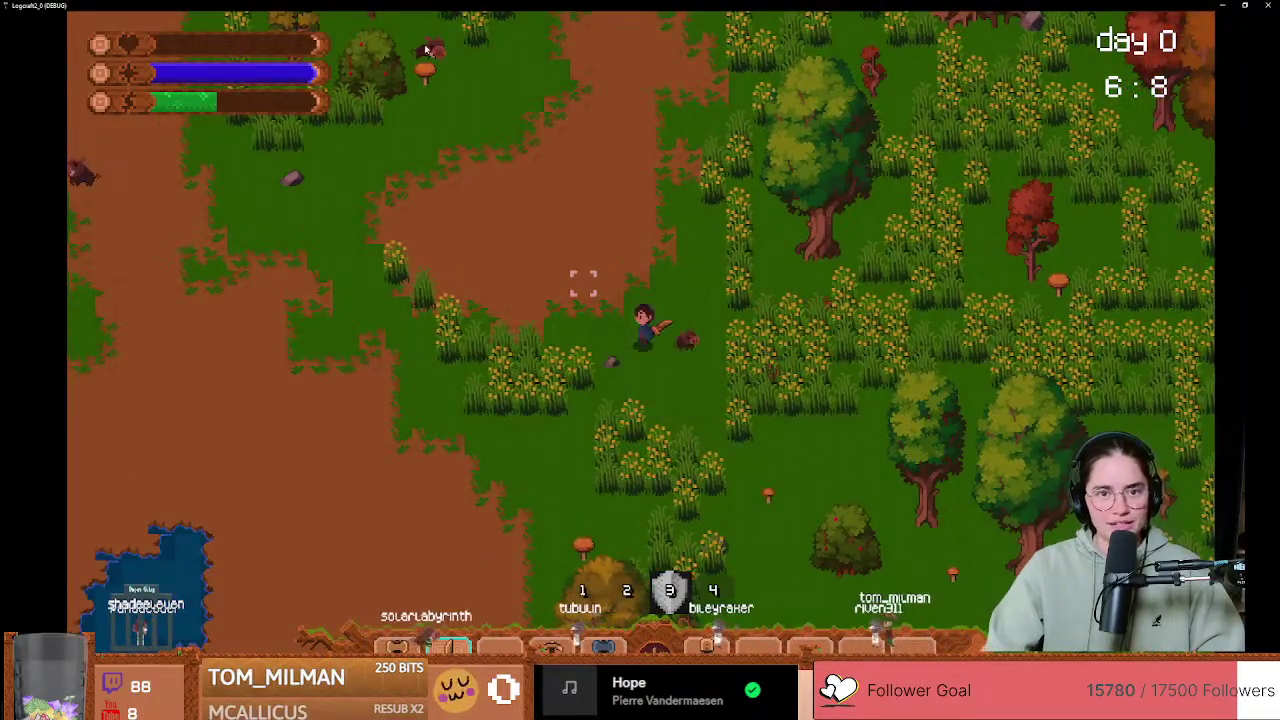
pyautogui.press('w')
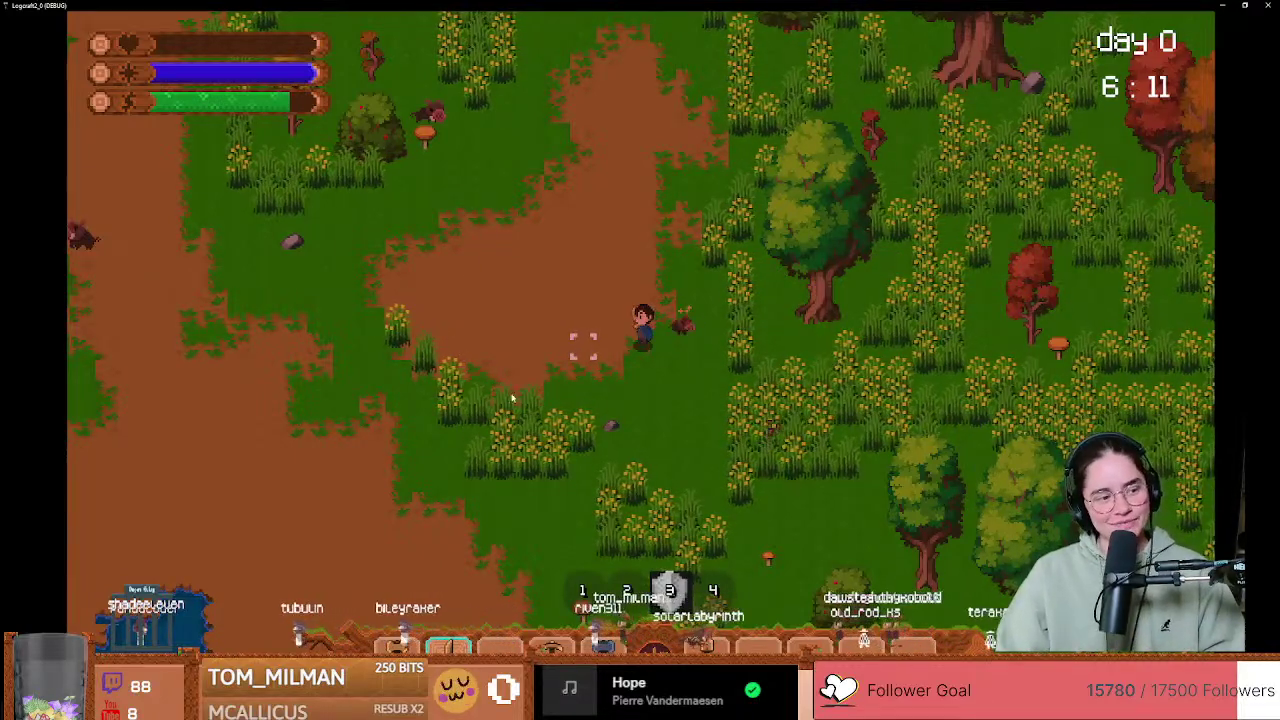
pyautogui.press('a')
pyautogui.press('s')
pyautogui.press('a')
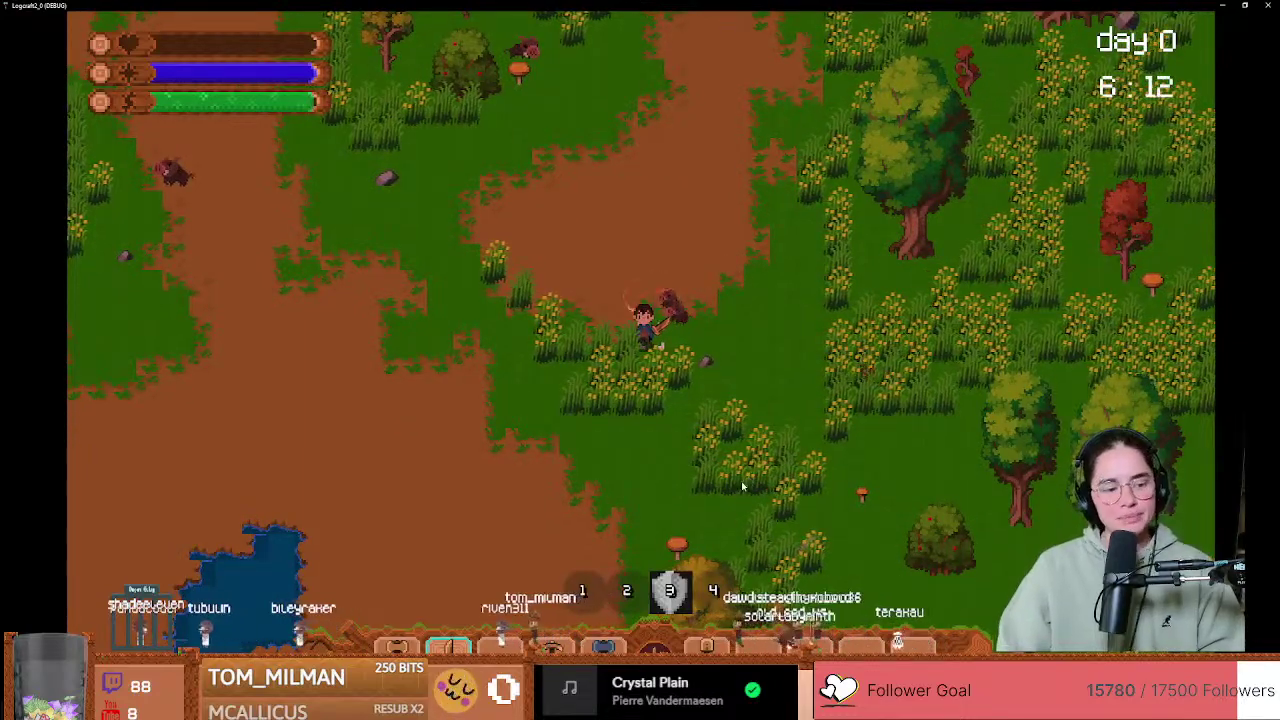
# Step: Move the player around the grassy edge south of the dirt patch while swinging the sword at the grass
pyautogui.press('a')
pyautogui.press('s')
pyautogui.click(683, 355)
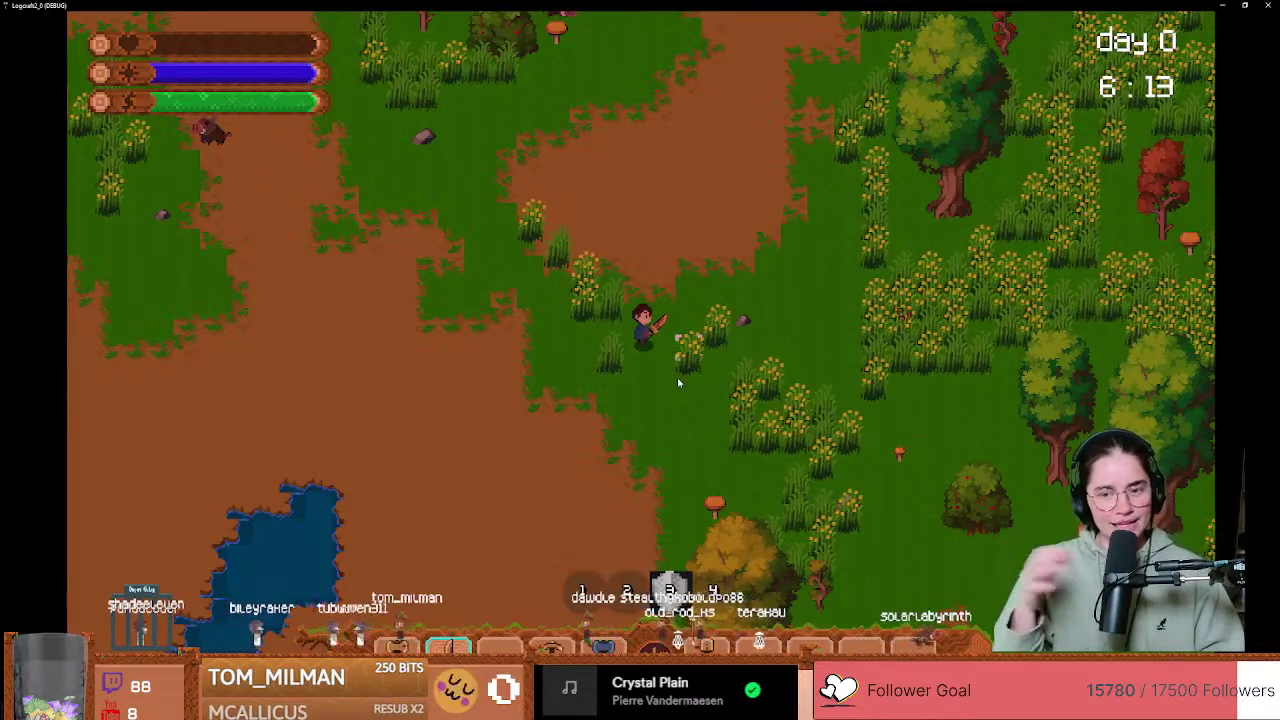
pyautogui.press('w')
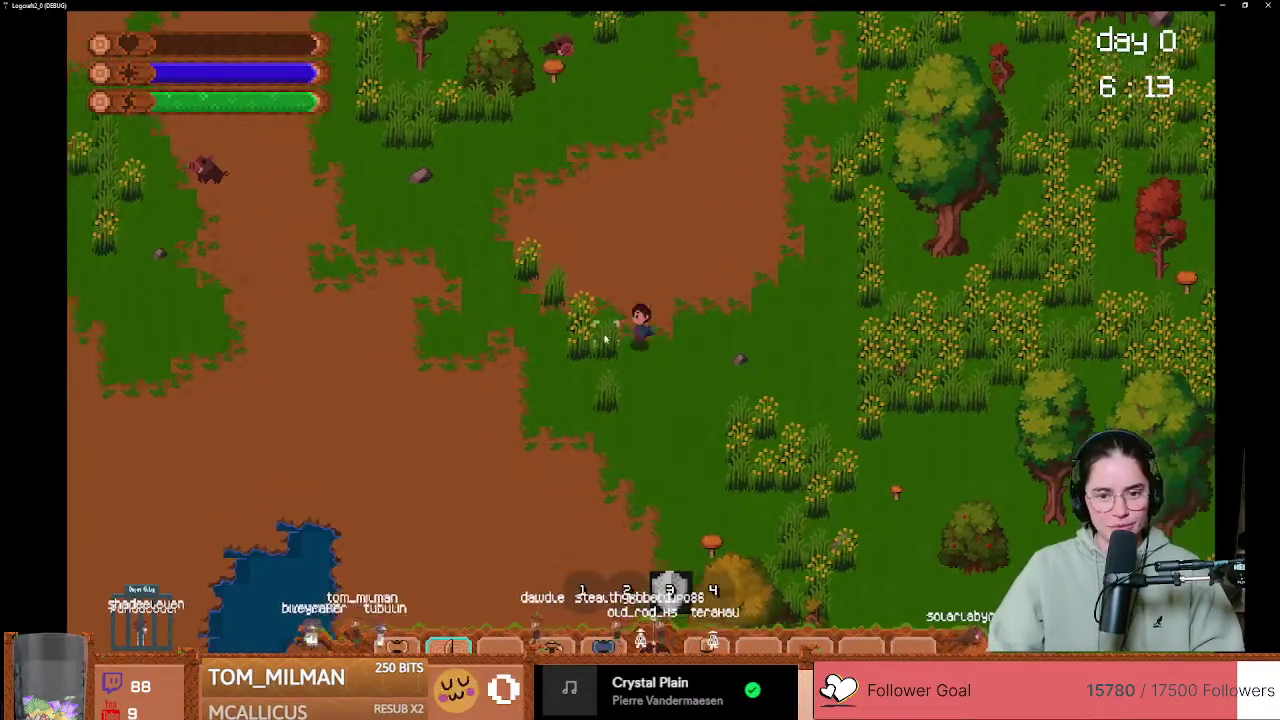
pyautogui.press('w')
pyautogui.press('a')
pyautogui.click(666, 367)
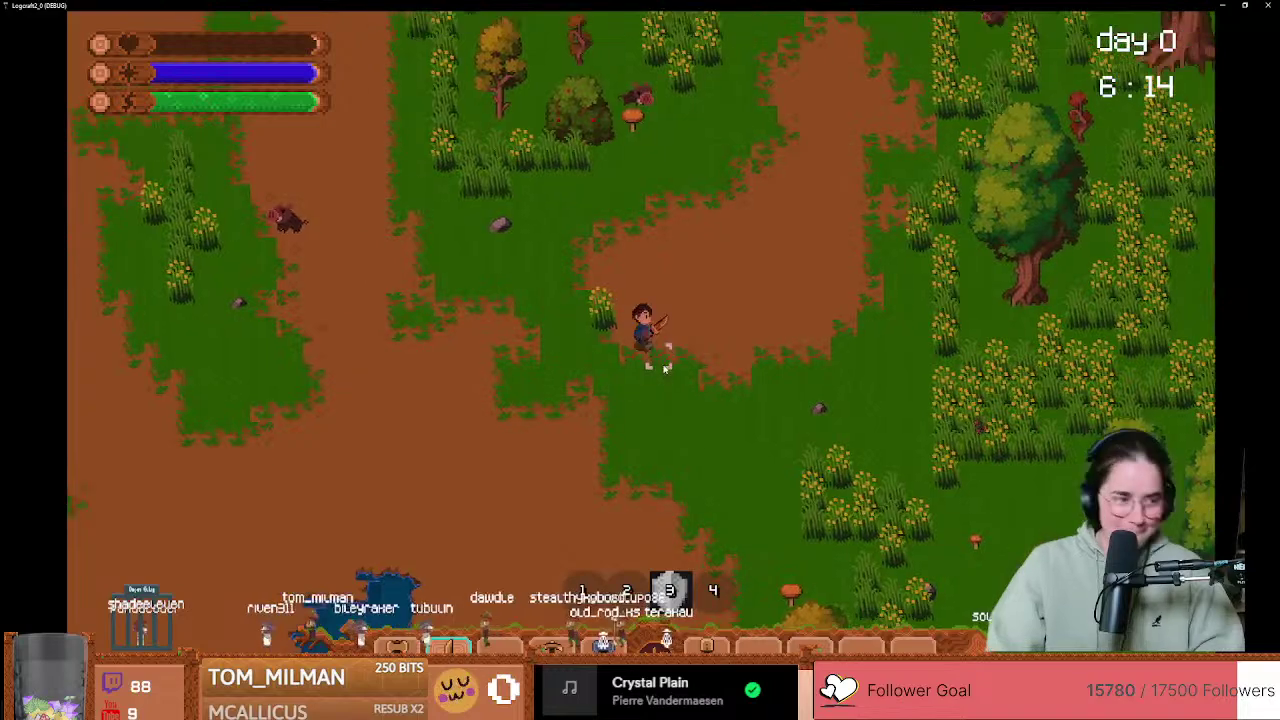
pyautogui.press('s')
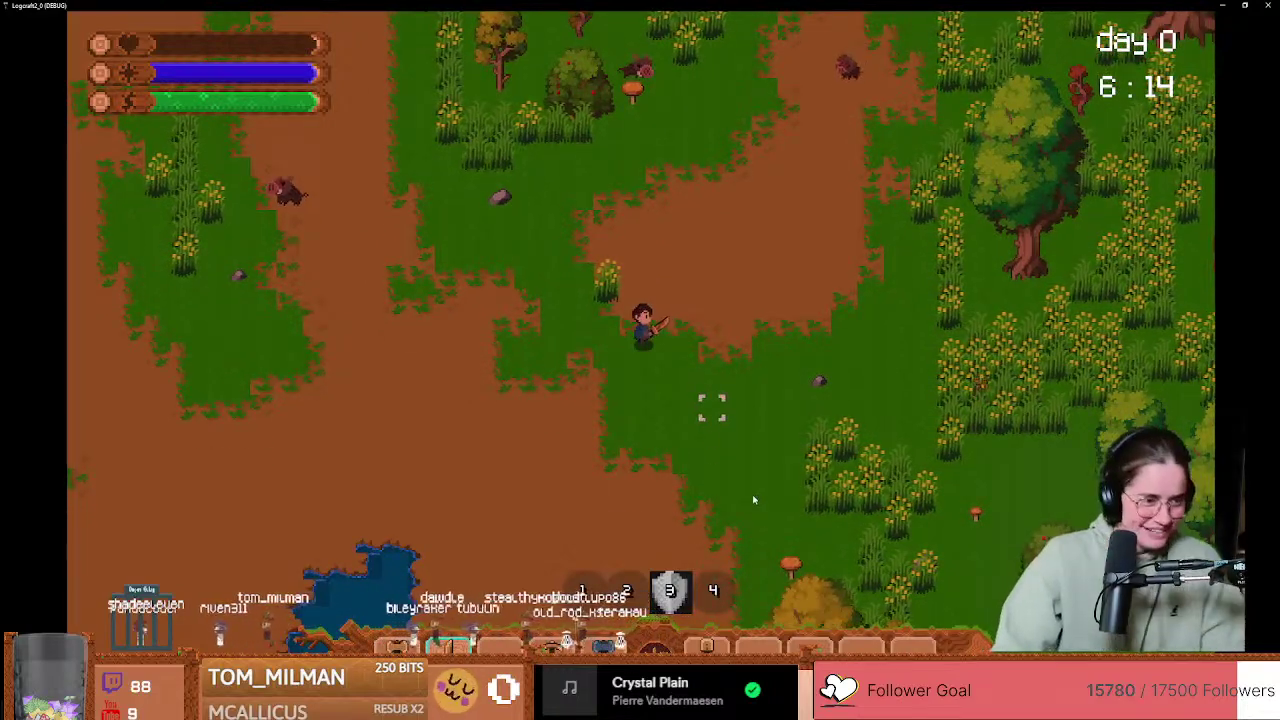
# Step: Stop the game and open the idle_enemy_state.gd line behind an "Animation not found: eat_grass" debugger error
pyautogui.moveTo(900, 5); pyautogui.dragTo(828, 246)
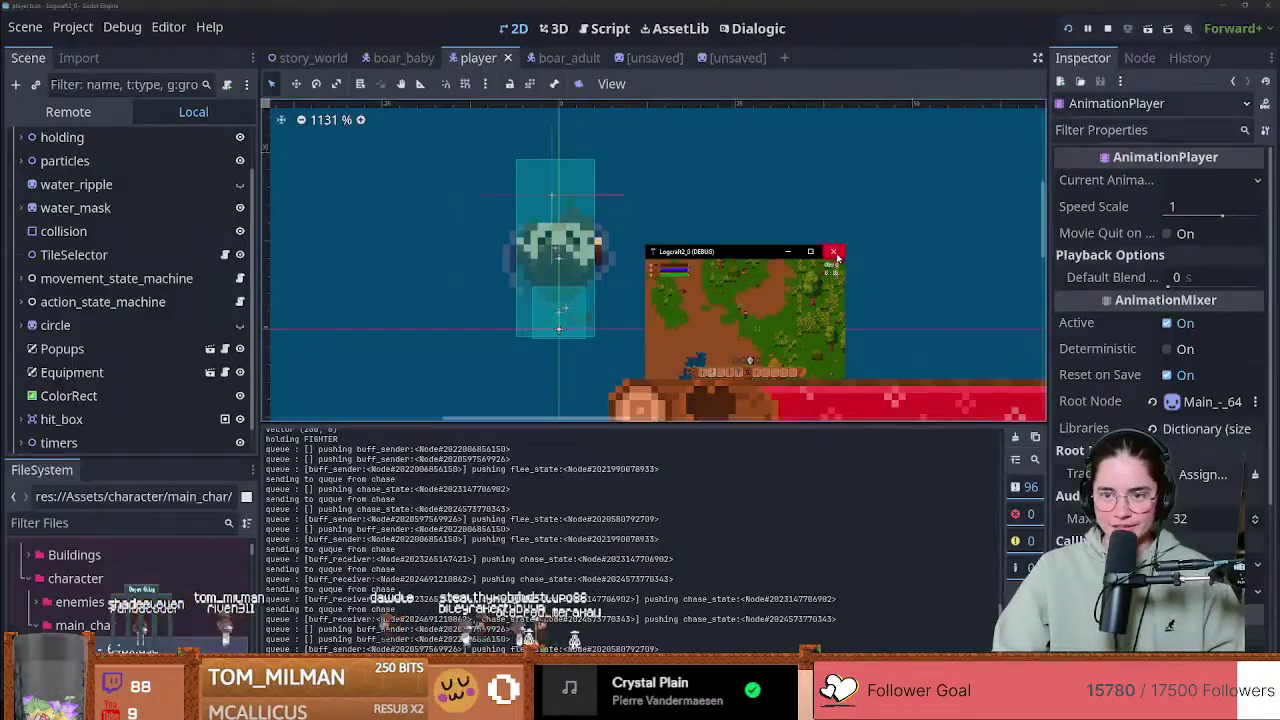
pyautogui.press('F8')
pyautogui.click(372, 700)
pyautogui.click(385, 436)
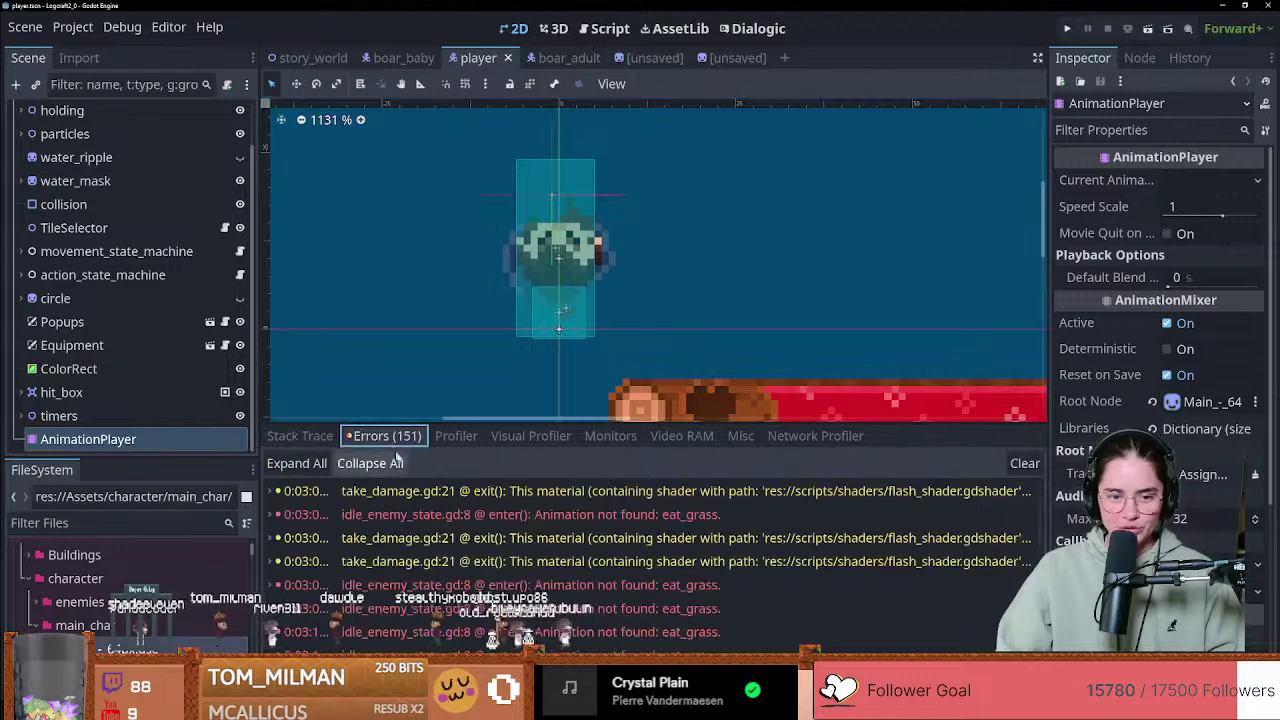
pyautogui.scroll(-2, 480, 530)
pyautogui.click(565, 525)
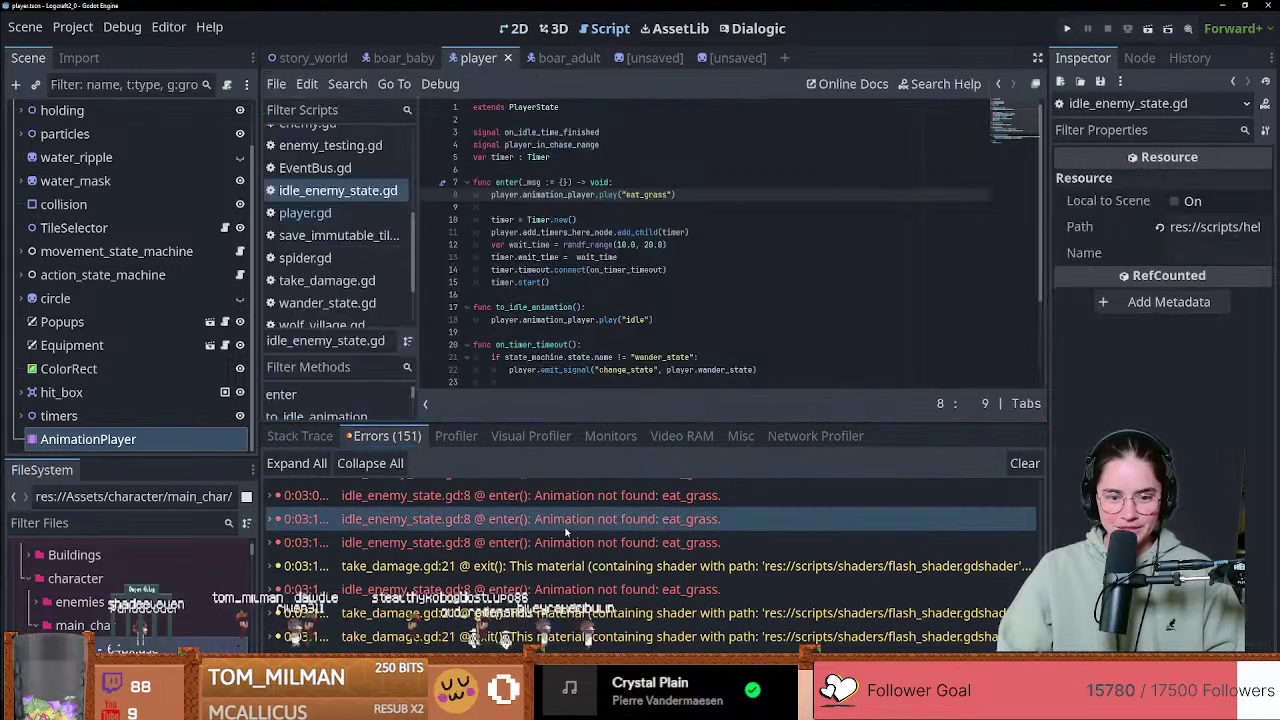
pyautogui.click(578, 219)
# Step: Show the eat_grass animation in boar_baby's AnimationPlayer and return to the debugger's error list
pyautogui.click(438, 58)
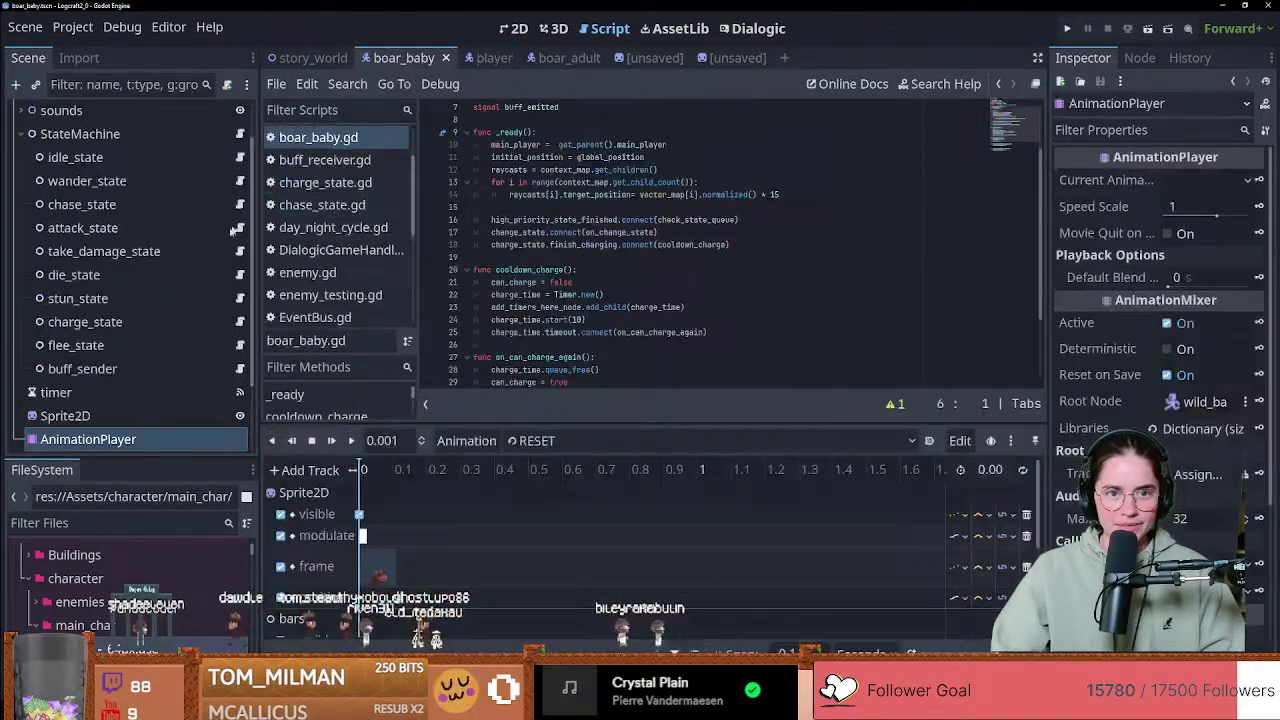
pyautogui.click(528, 440)
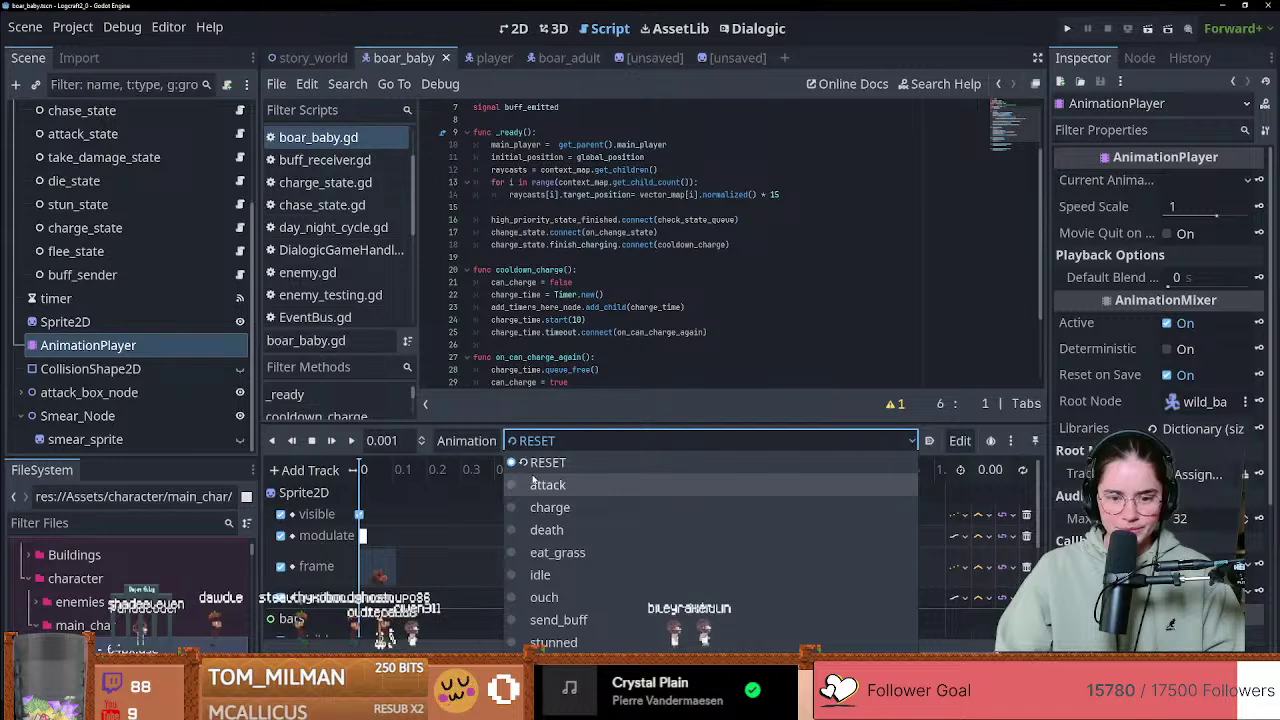
pyautogui.click(557, 552)
pyautogui.click(386, 680)
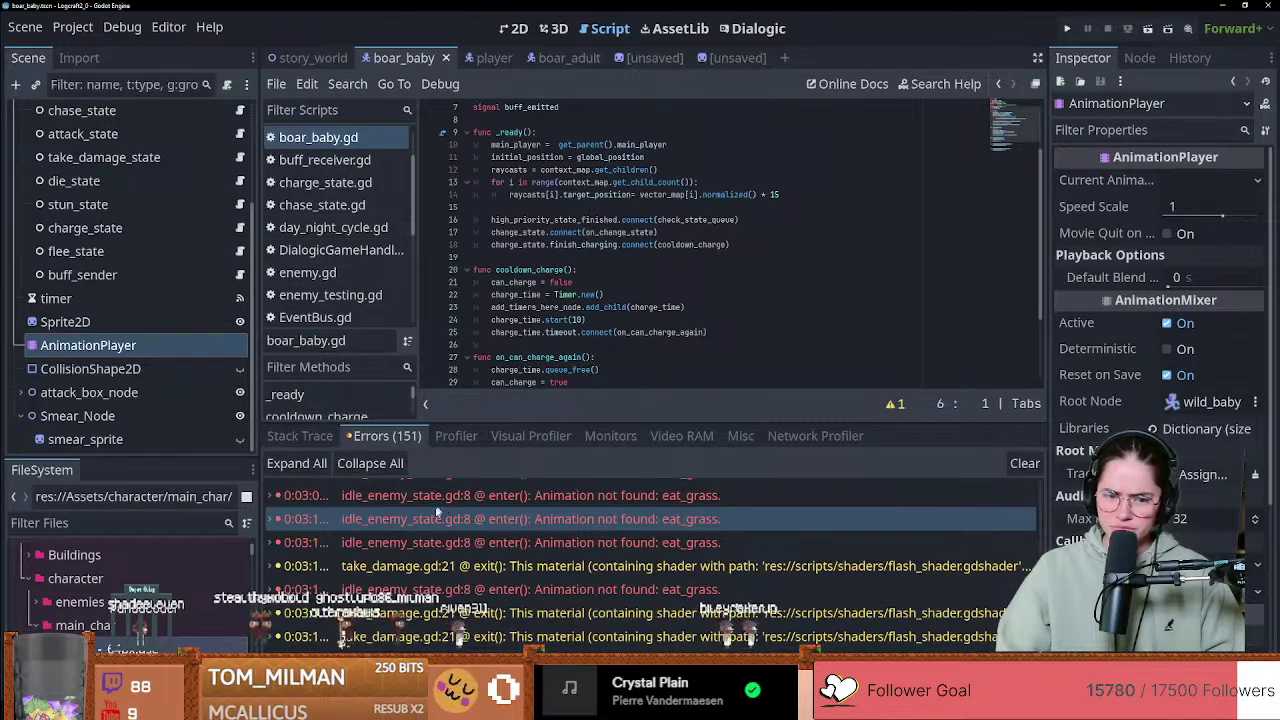
pyautogui.moveTo(521, 529)
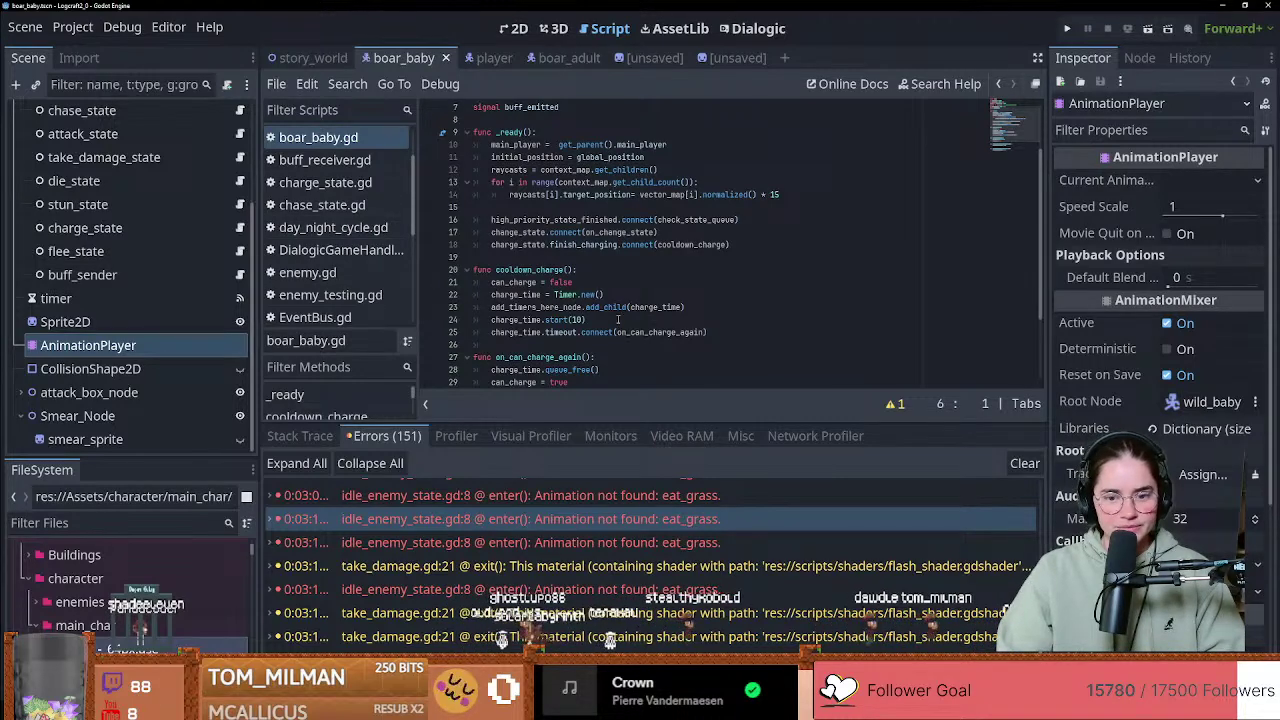
# Step: Compare the eat_grass name in idle_enemy_state.gd's enter function with the animation in the boar_baby scene
pyautogui.doubleClick(570, 518)
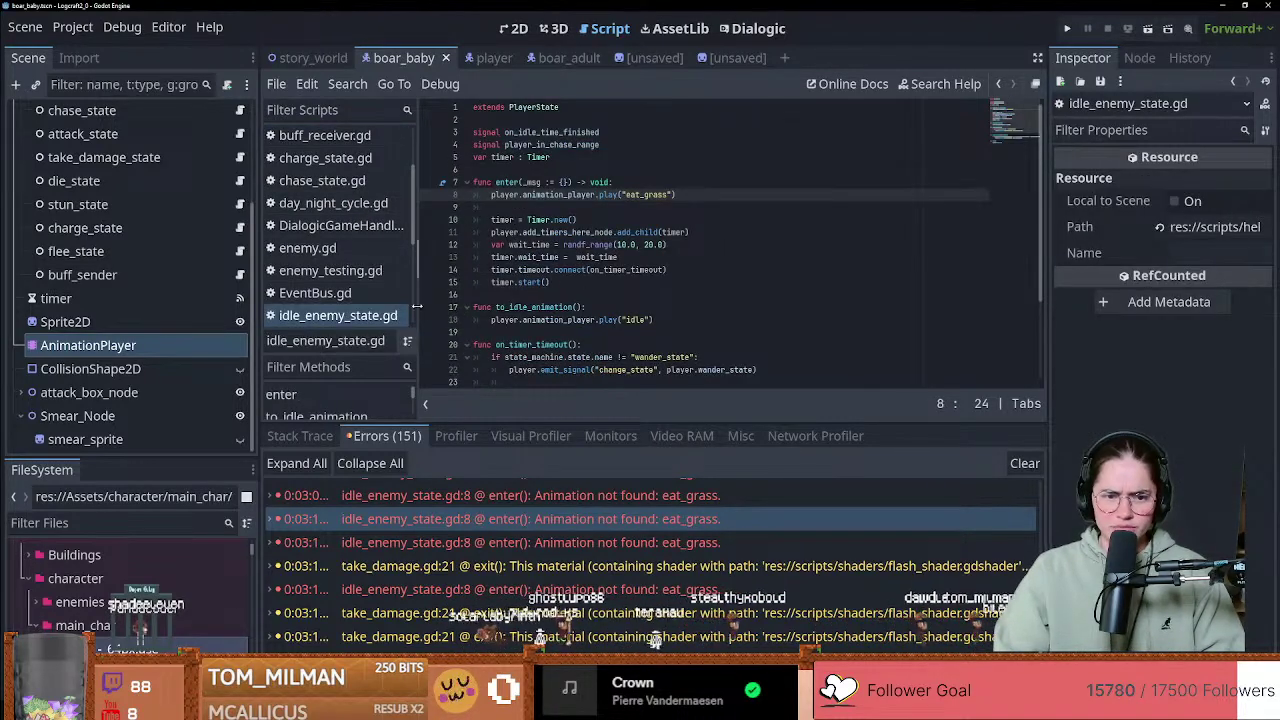
pyautogui.doubleClick(645, 194)
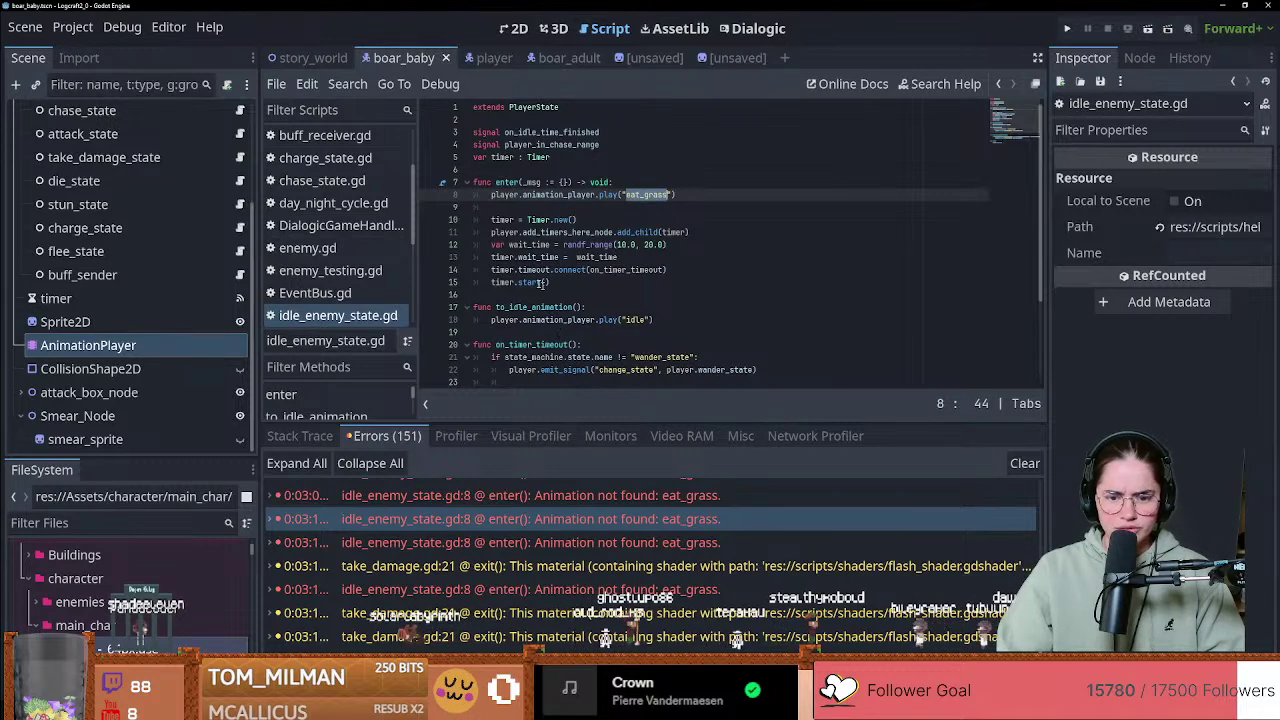
pyautogui.click(547, 61)
pyautogui.click(398, 60)
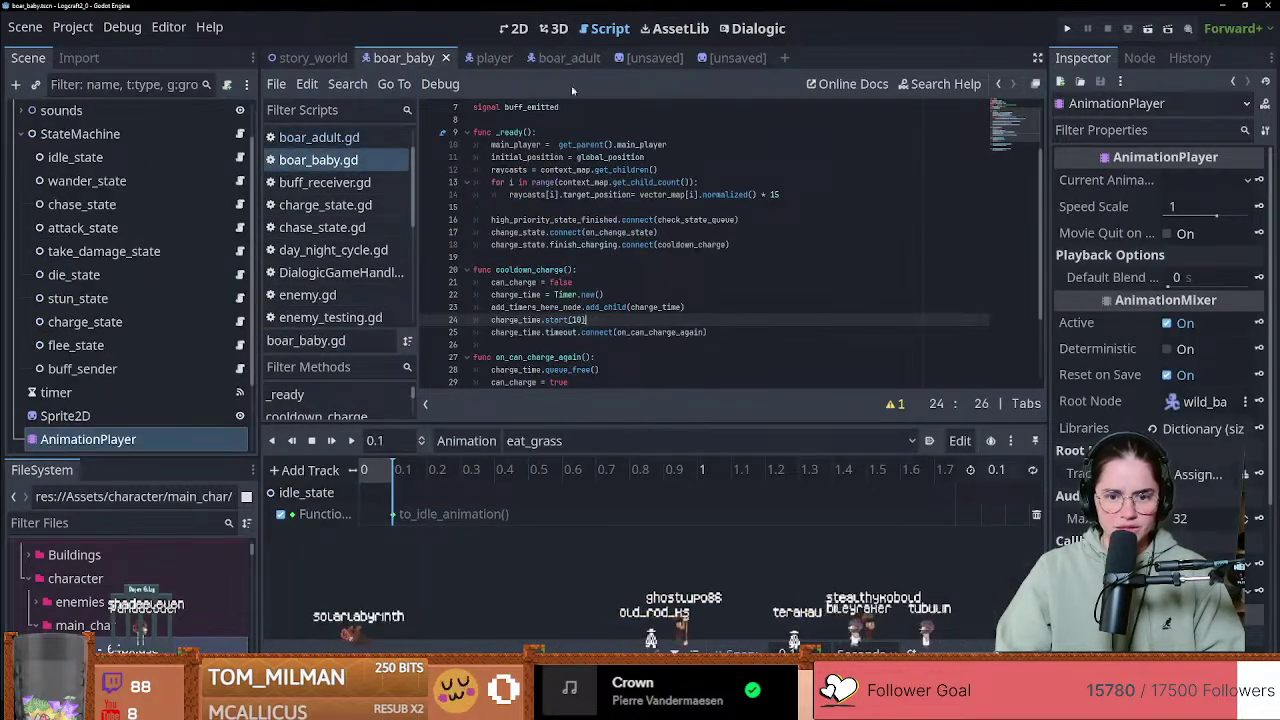
pyautogui.click(120, 441)
pyautogui.click(117, 417)
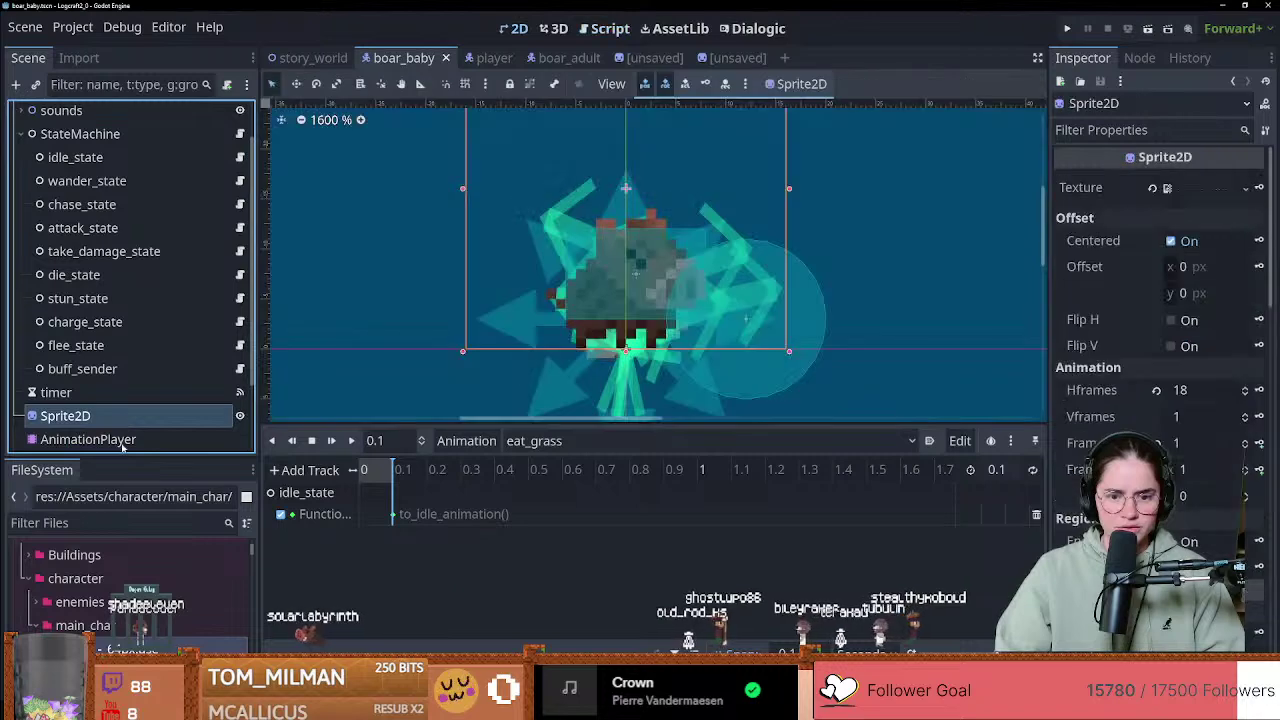
pyautogui.click(120, 441)
# Step: Open the boar_adult scene and check its AnimationPlayer for the eat_grass animation
pyautogui.click(566, 59)
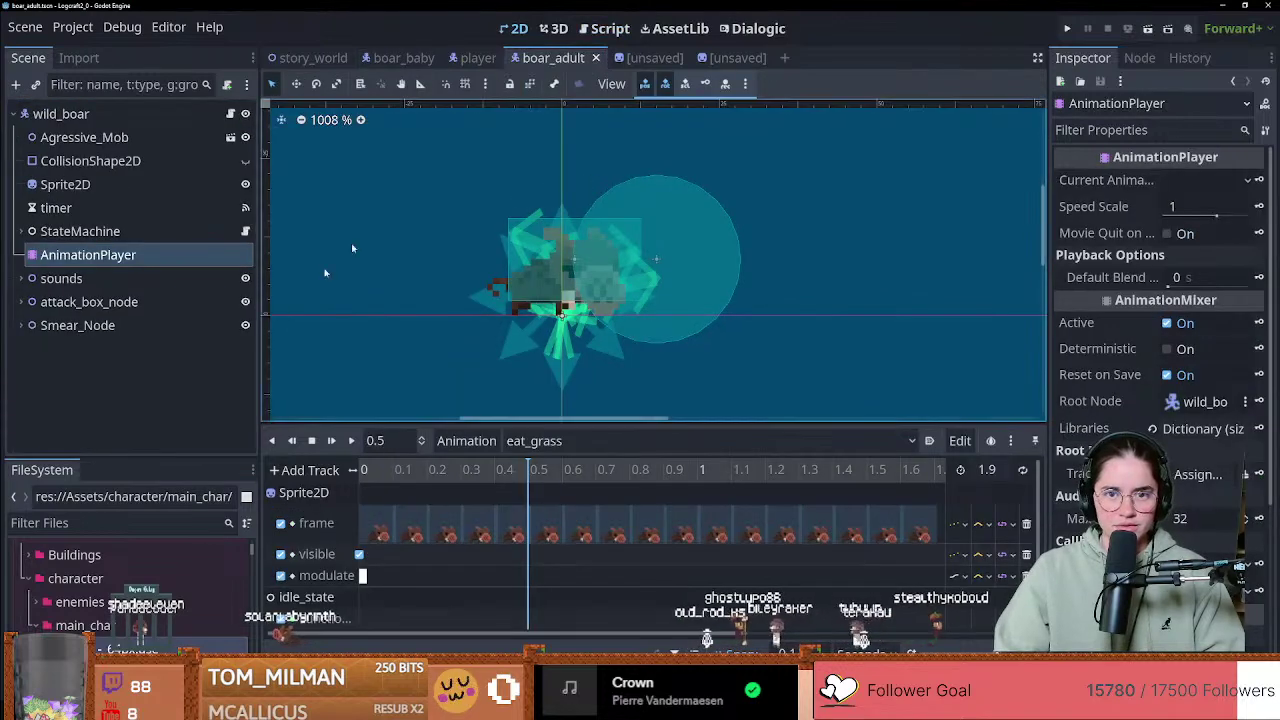
pyautogui.click(548, 441)
pyautogui.click(466, 343)
# Step: Expand an eat_grass error to examine its stack trace alongside the idle_enemy_state.gd code
pyautogui.click(385, 678)
pyautogui.doubleClick(434, 503)
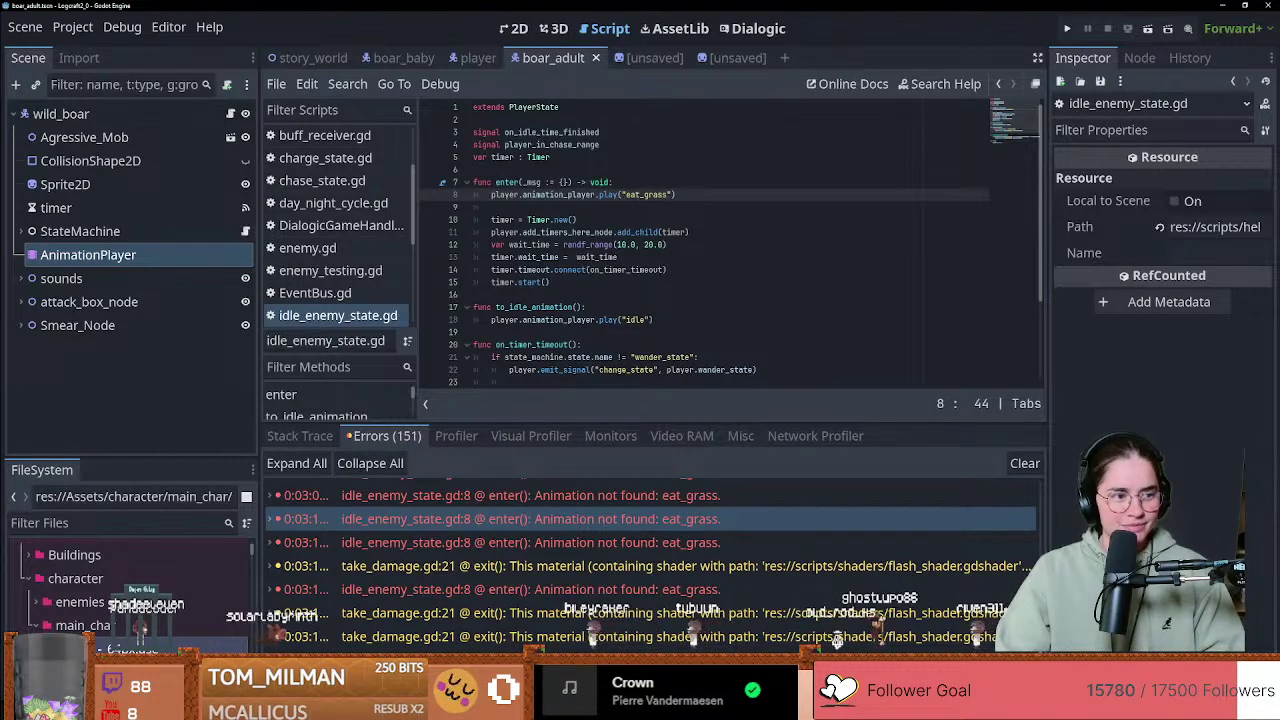
pyautogui.doubleClick(660, 519)
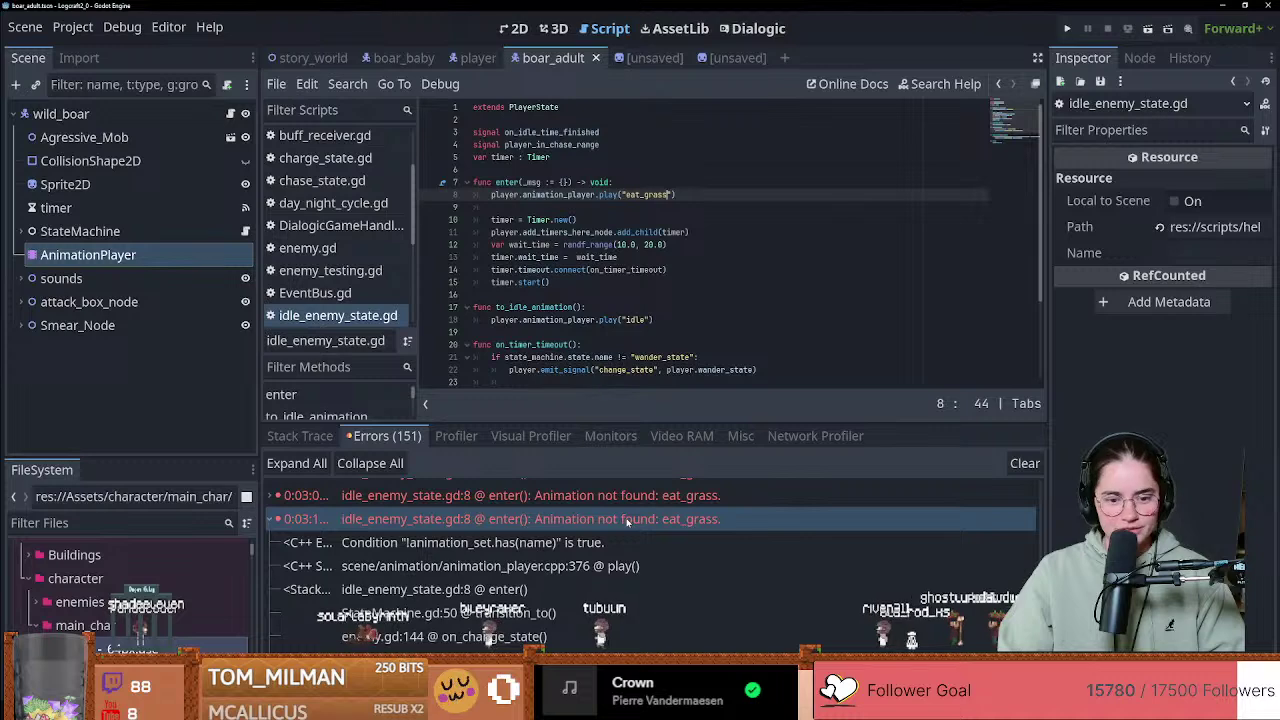
pyautogui.scroll(-1, 540, 580)
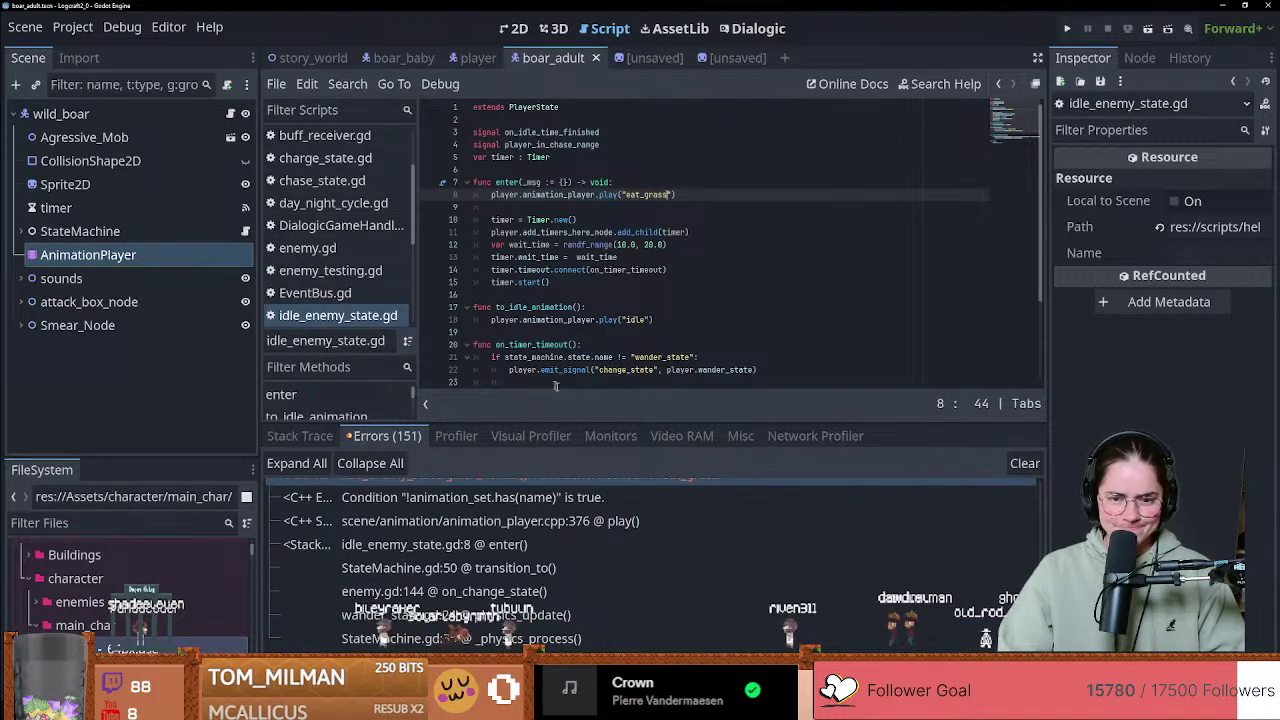
pyautogui.click(574, 321)
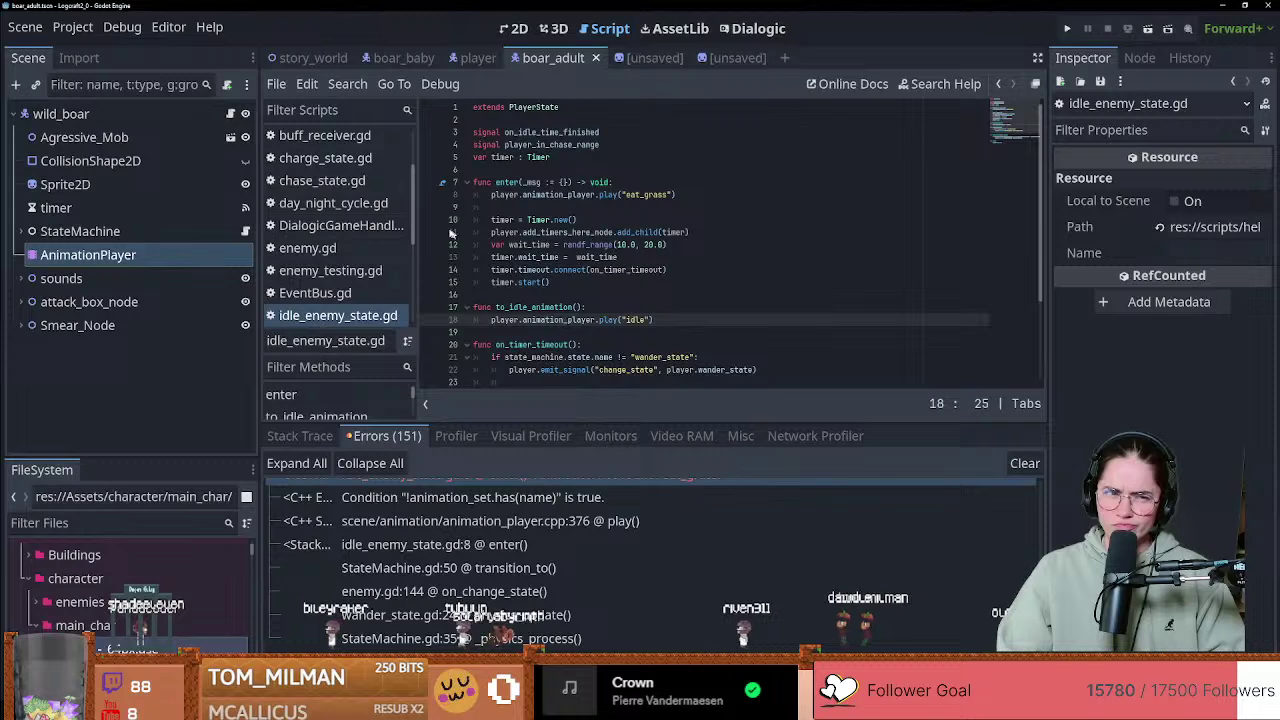
# Step: Recheck boar_adult's eat_grass animation in its AnimationPlayer and close the two unsaved scenes
pyautogui.click(88, 254)
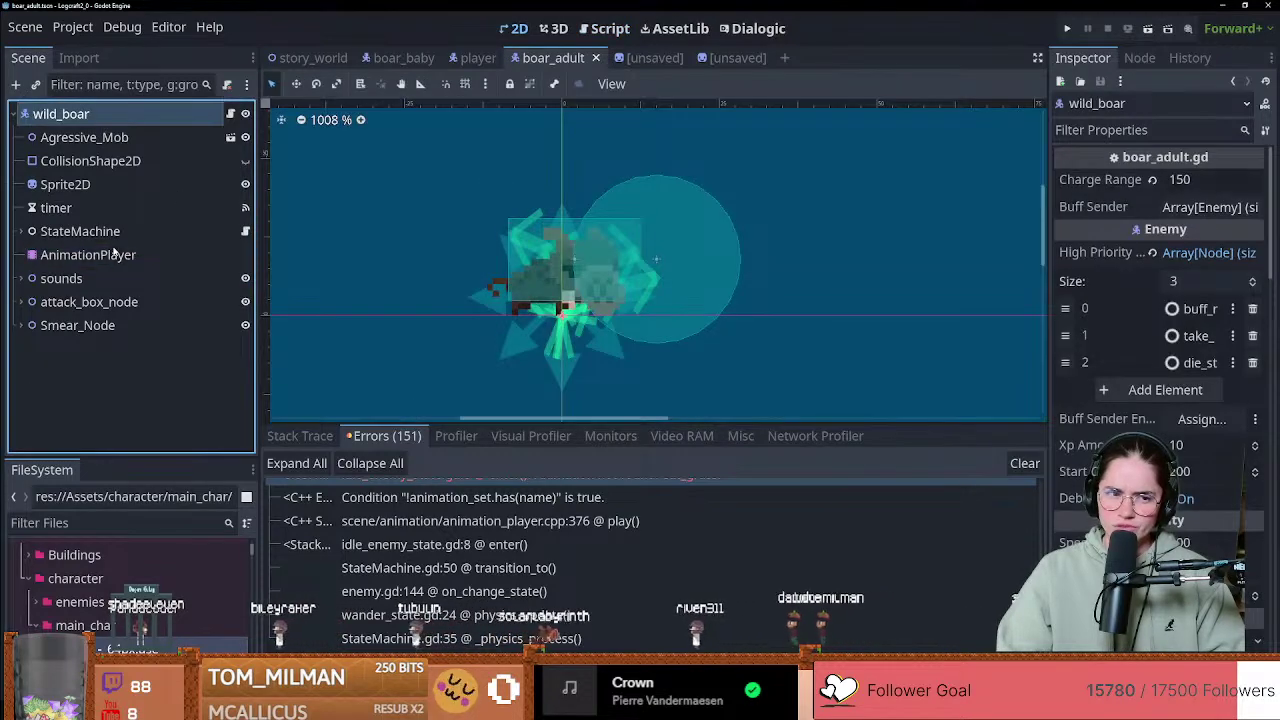
pyautogui.click(532, 439)
pyautogui.click(517, 314)
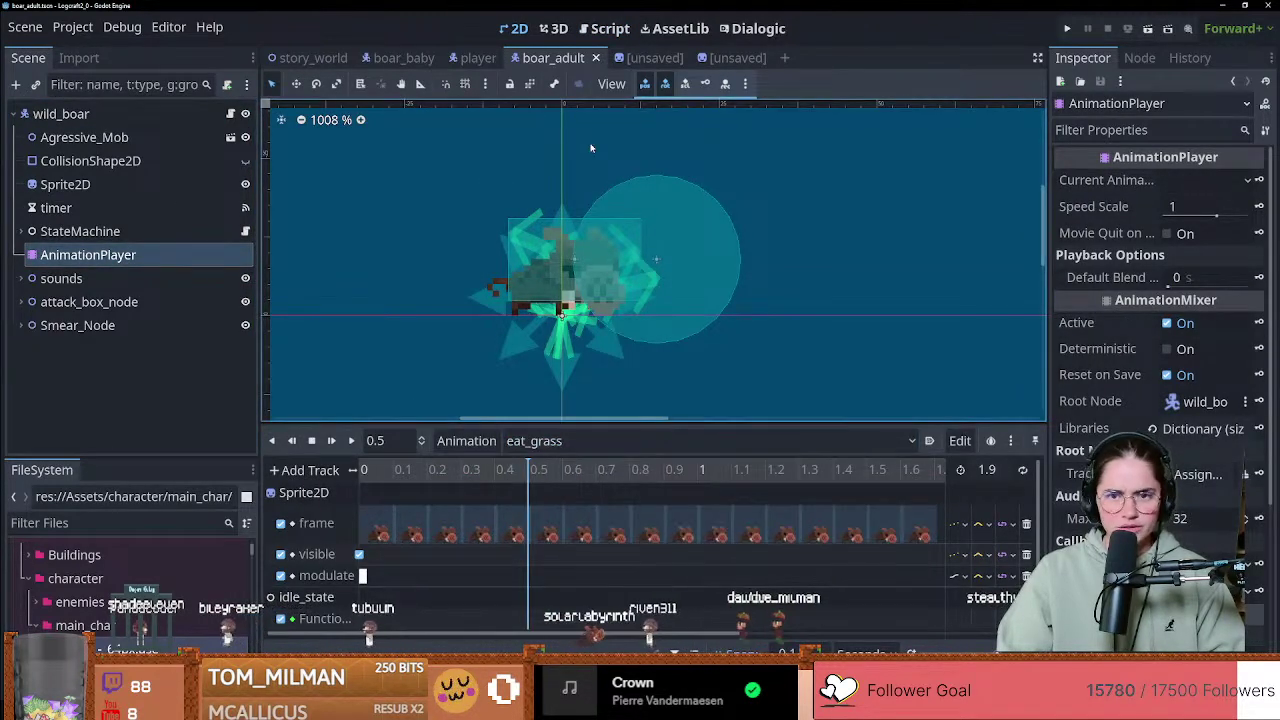
pyautogui.click(678, 58)
pyautogui.click(678, 58)
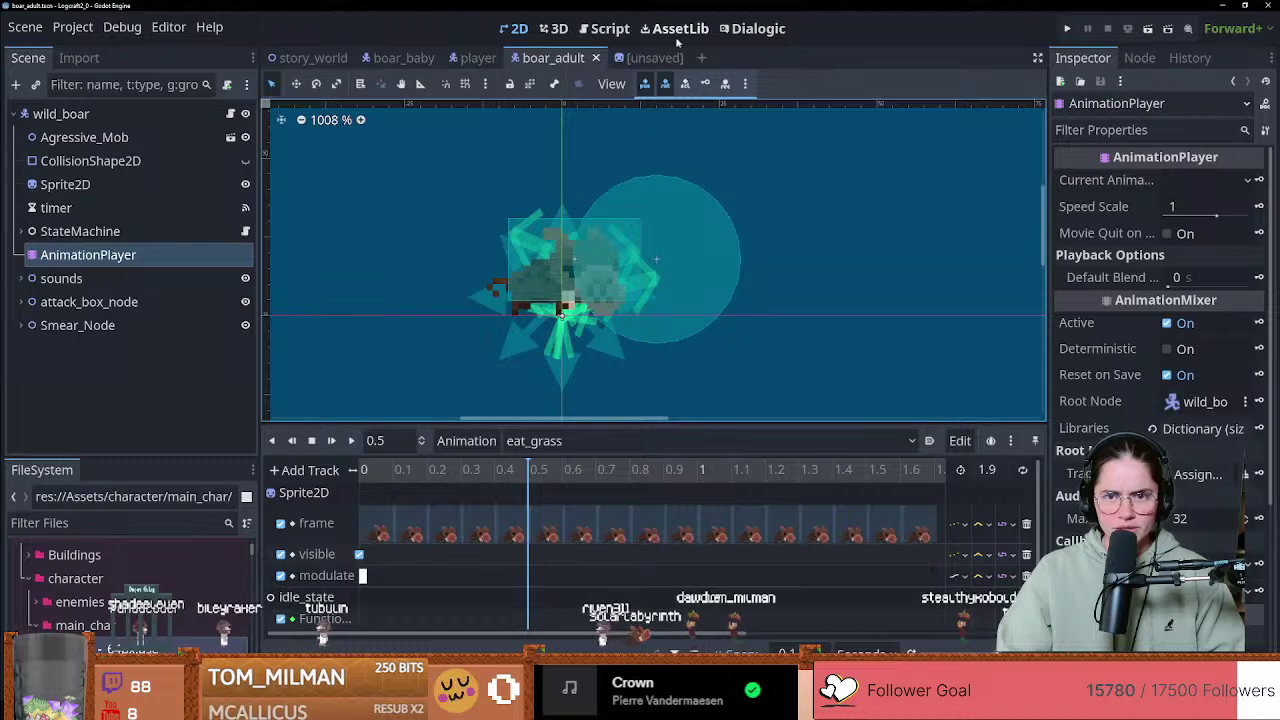
pyautogui.click(678, 58)
pyautogui.click(678, 58)
# Step: Switch to the player scene and enlarge the FileSystem area to show the main_char files
pyautogui.click(478, 58)
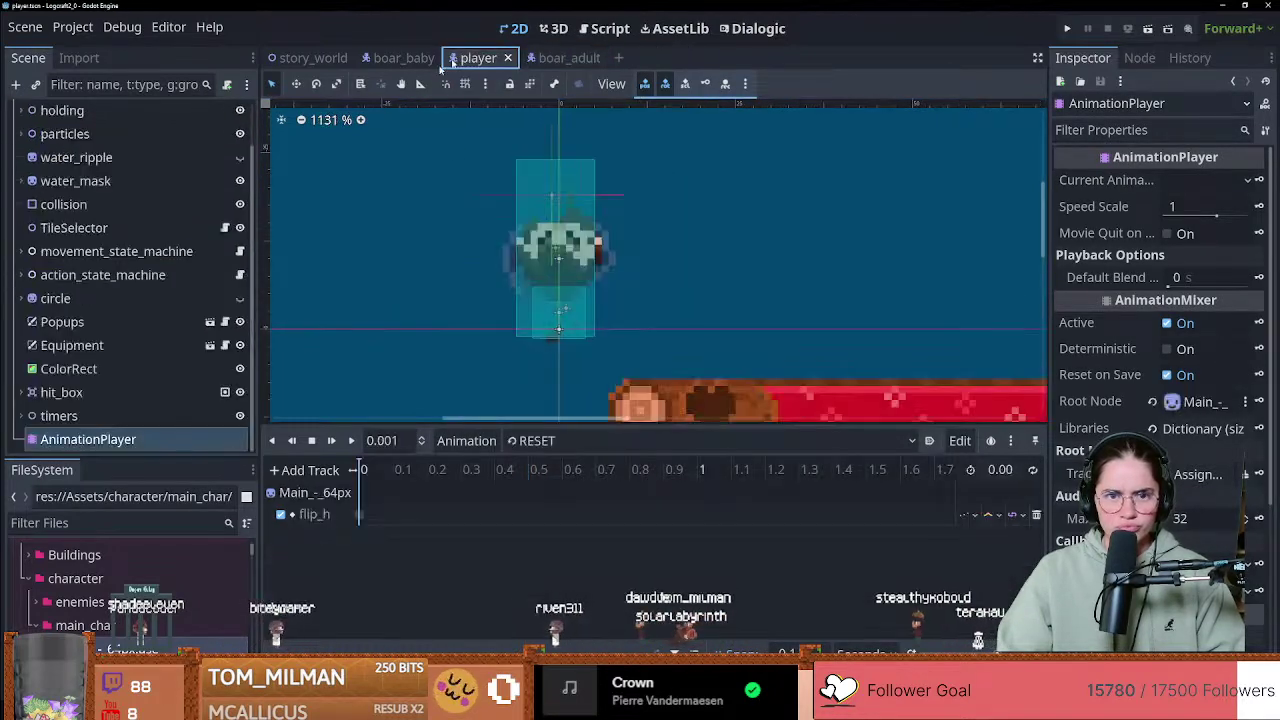
pyautogui.scroll(2, 90, 335)
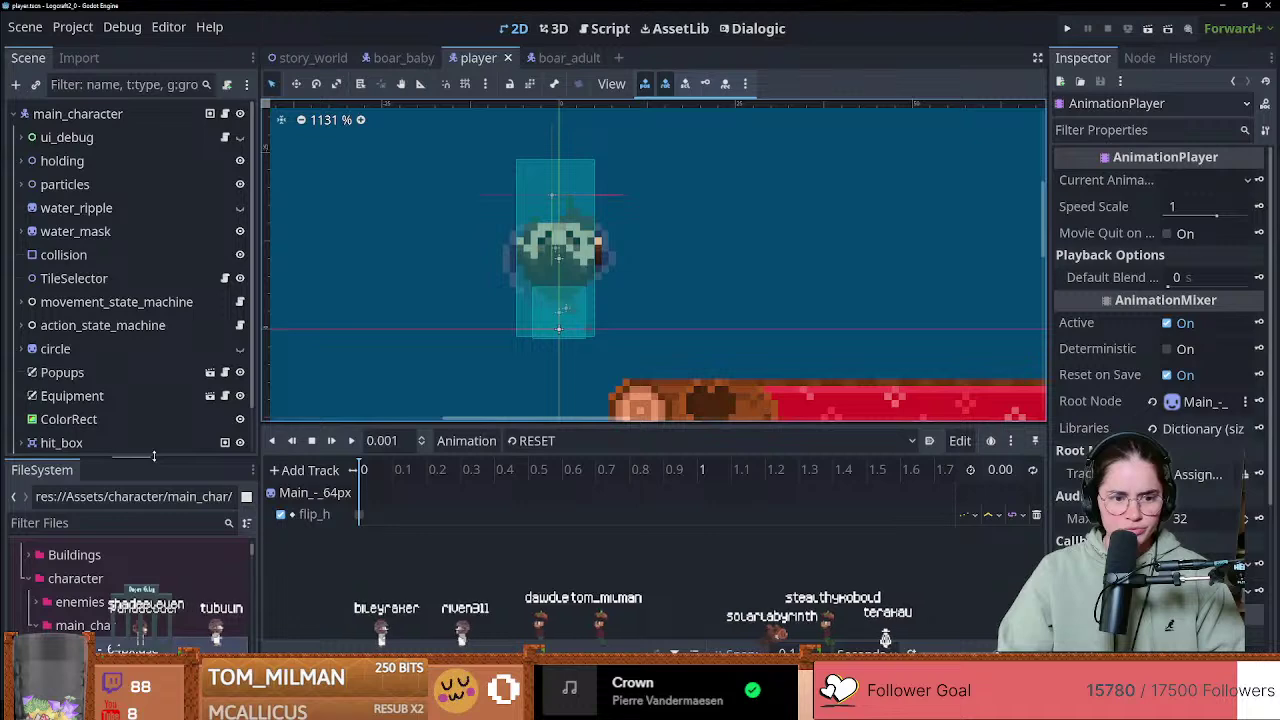
pyautogui.moveTo(153, 456); pyautogui.dragTo(153, 268)
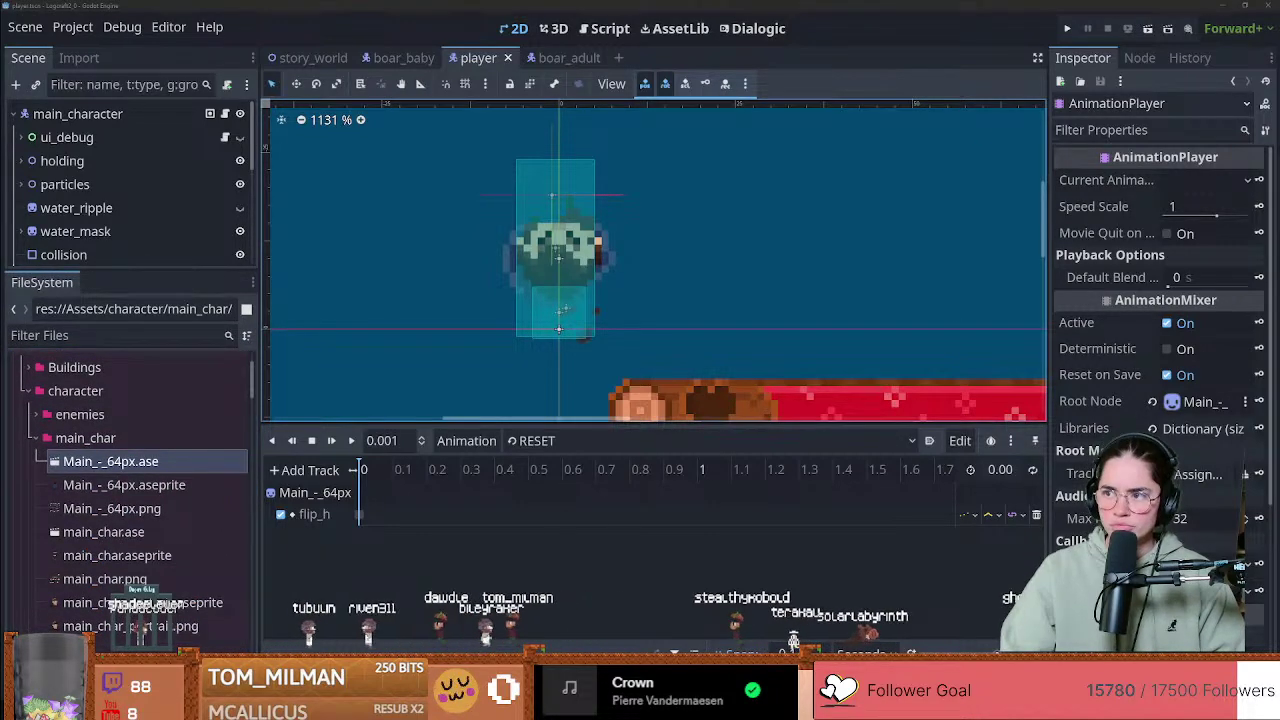
# Step: Bring up Aseprite with Boar_M.png and put away the browser window showing the Twitch clip
pyautogui.moveTo(1279, 5); pyautogui.dragTo(380, 5)
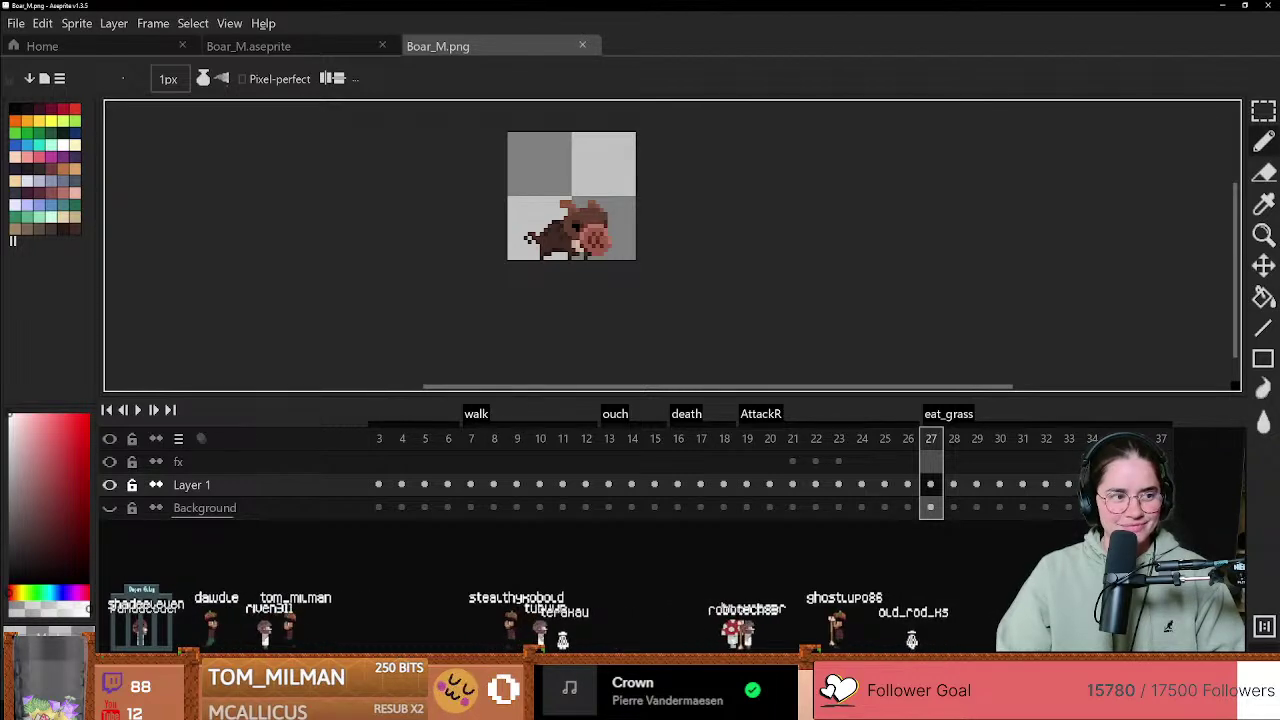
pyautogui.hotkey('alt', 'Tab')
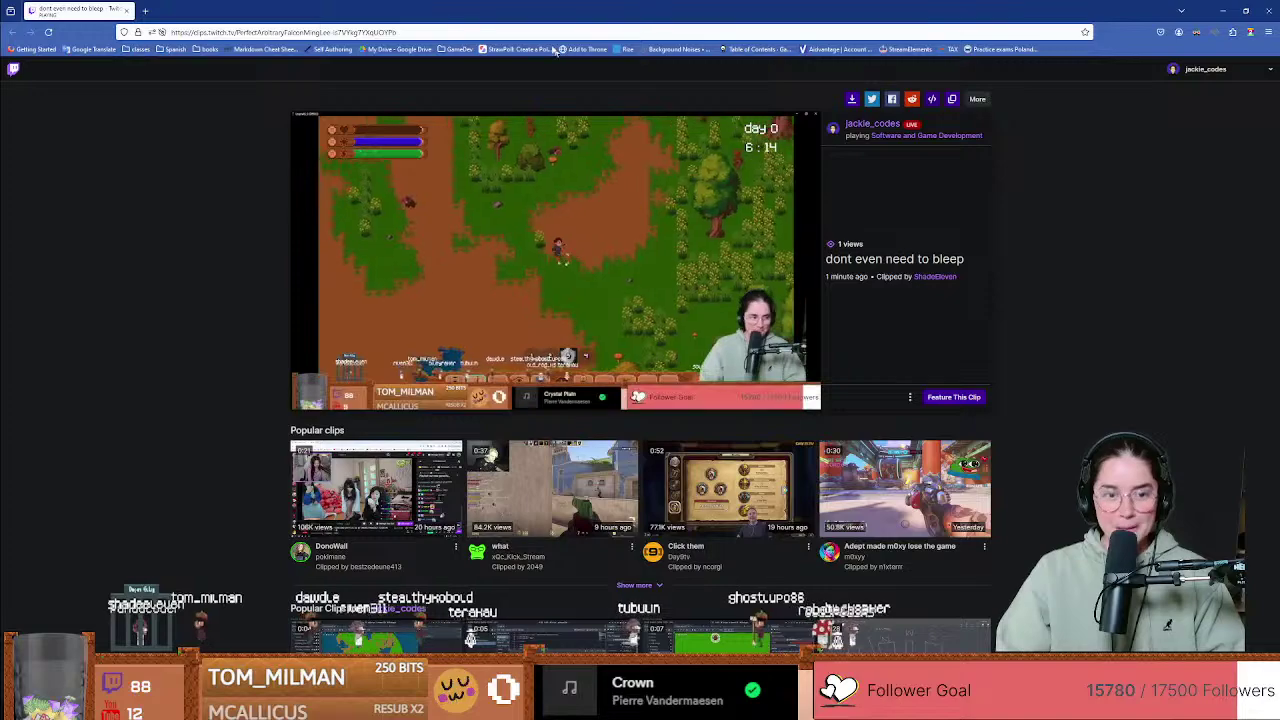
pyautogui.moveTo(520, 11); pyautogui.dragTo(506, 249)
pyautogui.click(899, 241)
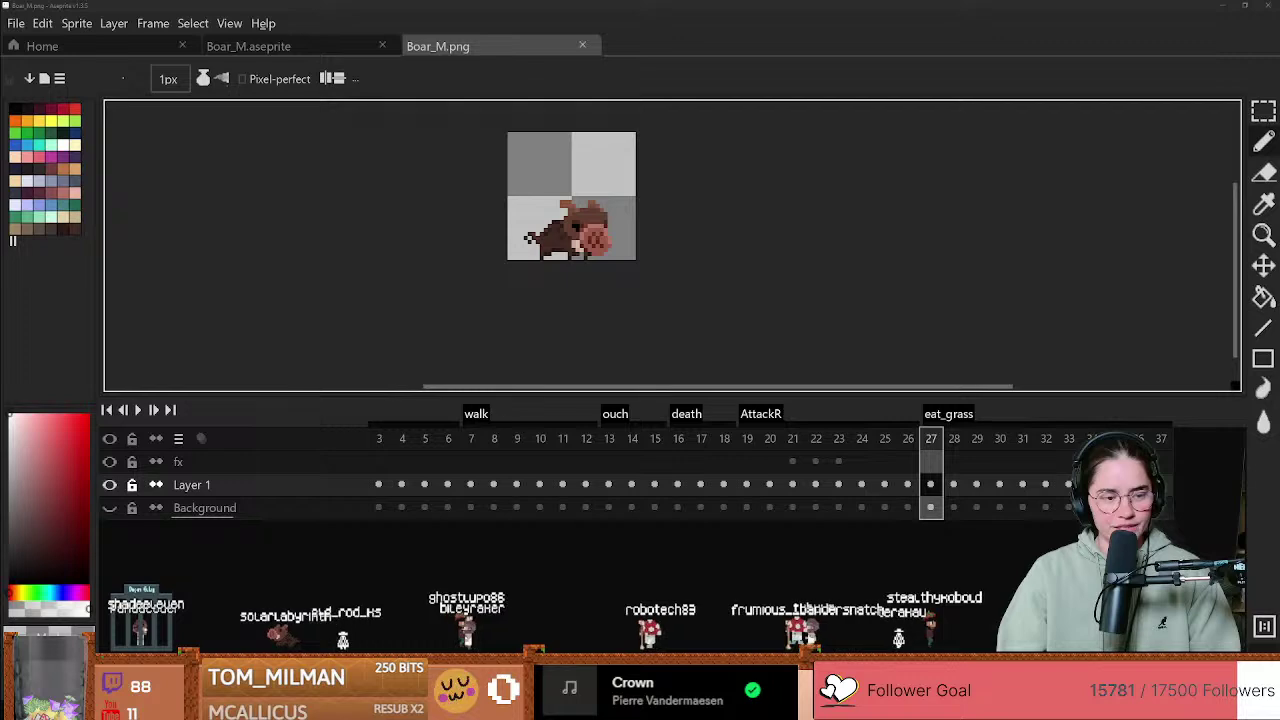
# Step: Zoom in on the boar sprite in Boar_M.png and view frames 14 and 5
pyautogui.click(397, 266)
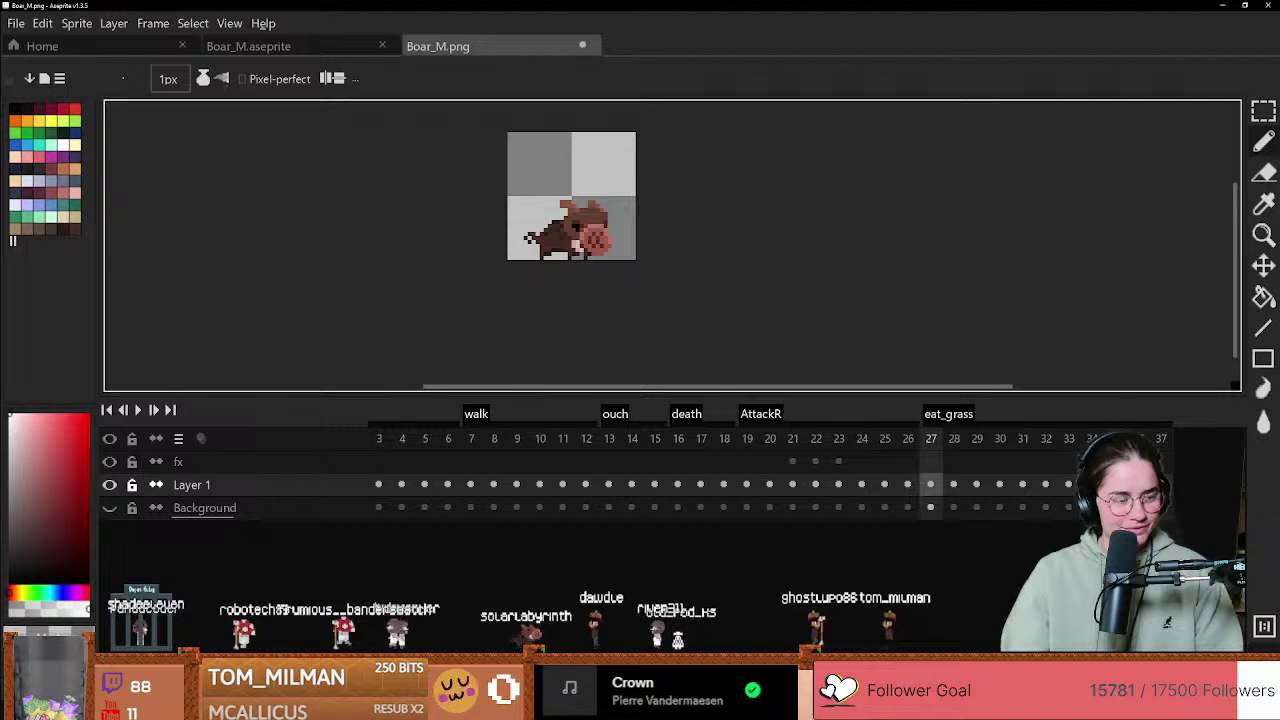
pyautogui.scroll(-2, 446, 220)
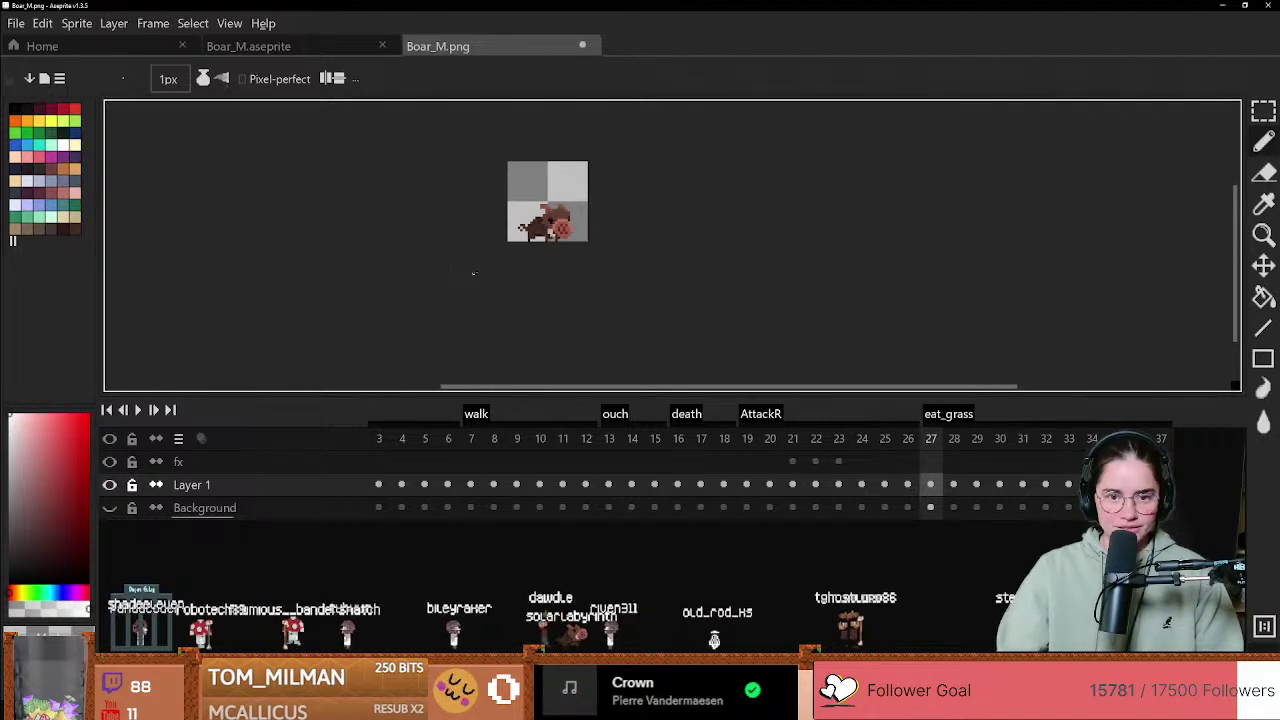
pyautogui.scroll(5, 440, 324)
pyautogui.click(632, 438)
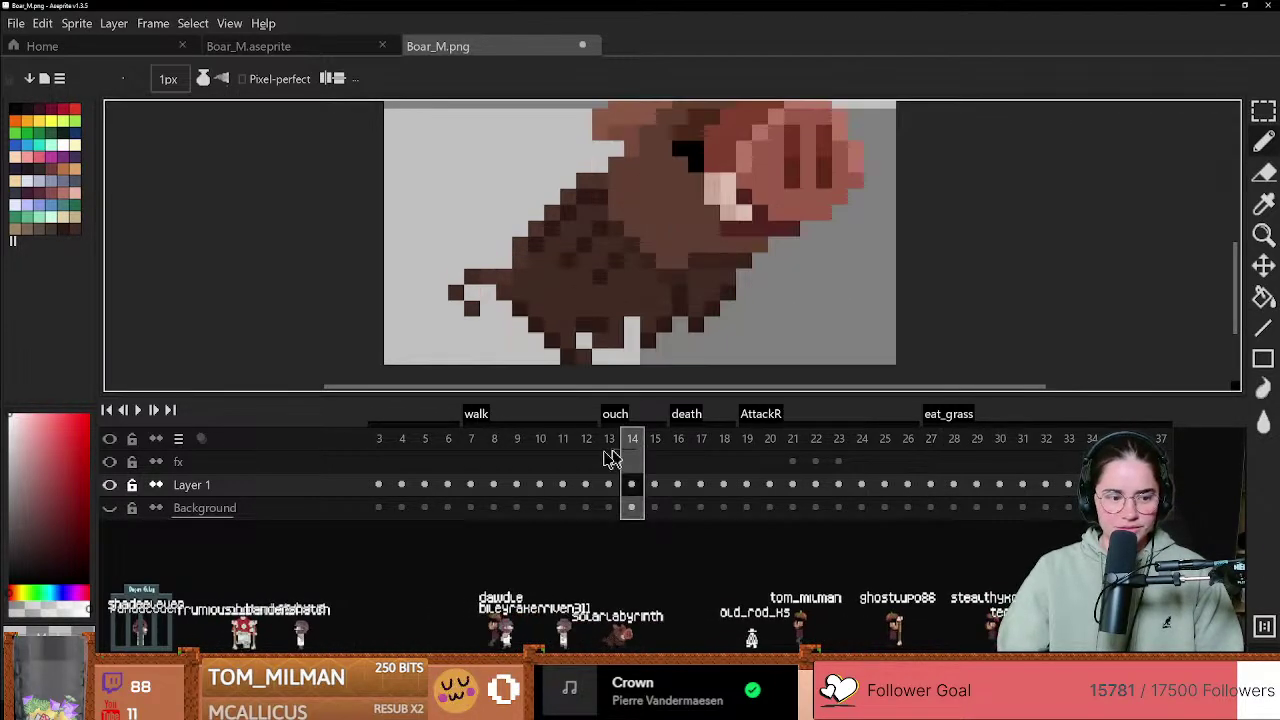
pyautogui.click(425, 440)
# Step: Restore Aseprite to a smaller window, look at the player scene in Godot, and bring Aseprite back in front
pyautogui.doubleClick(519, 4)
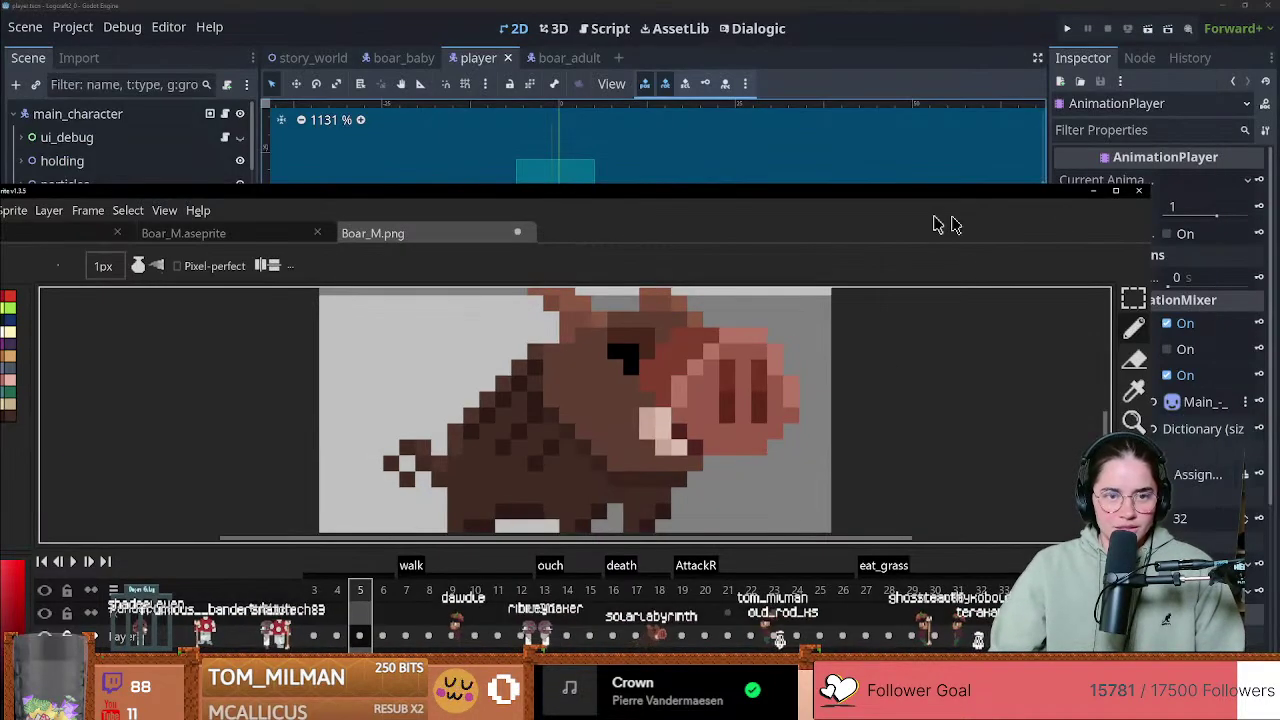
pyautogui.click(1091, 191)
pyautogui.scroll(1, 521, 281)
pyautogui.moveTo(522, 282); pyautogui.dragTo(505, 300, button='middle')
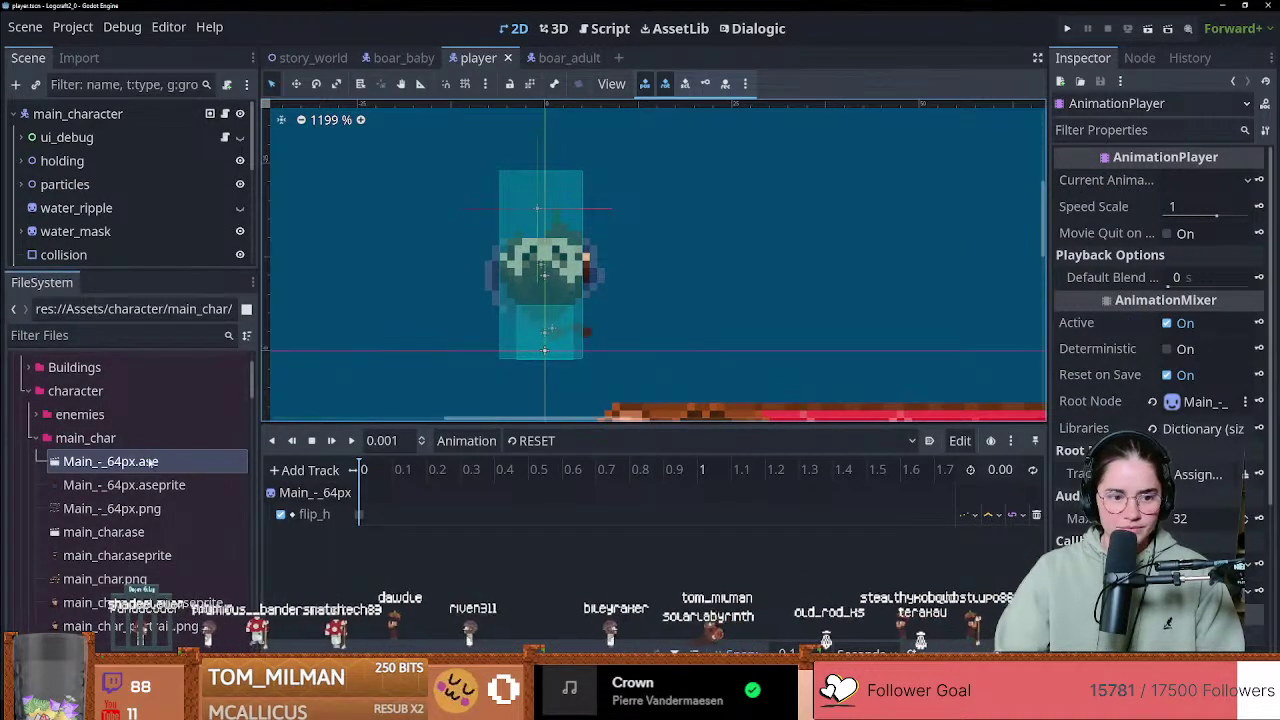
pyautogui.hotkey('alt', 'Tab')
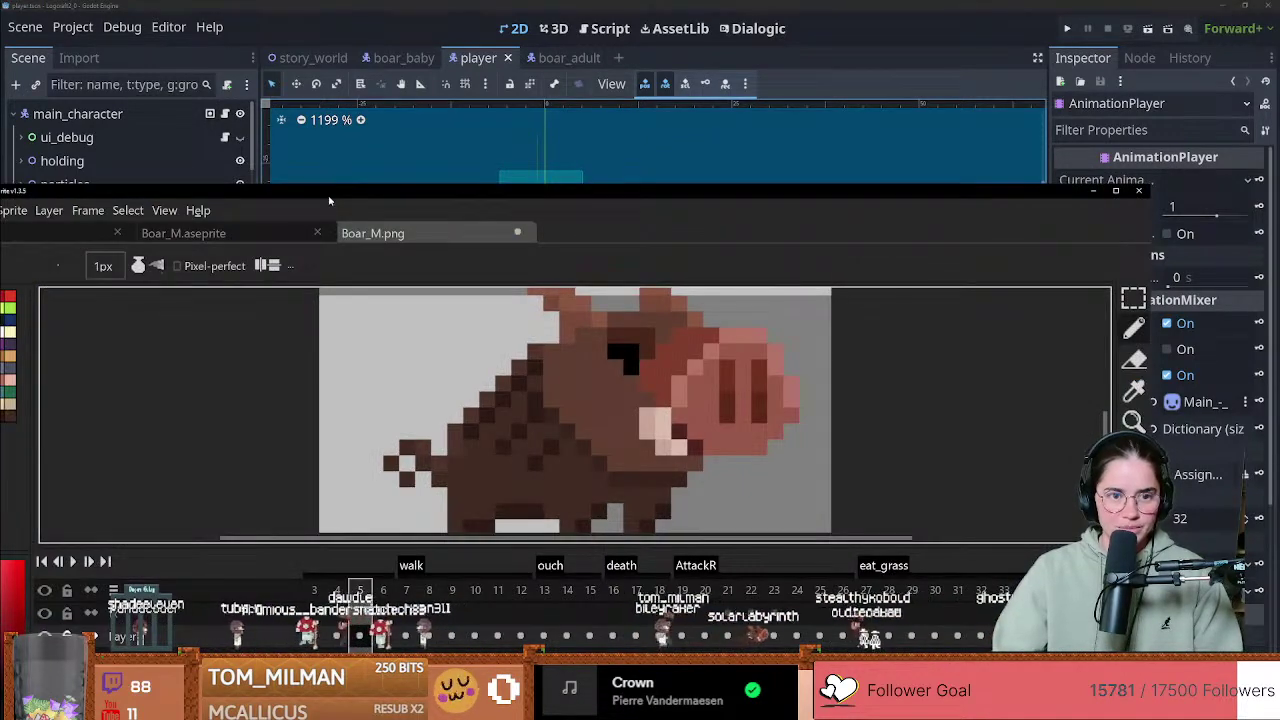
# Step: Maximize Aseprite, open Main_-_64px.ase from the main_char folder, and look through its animation tags
pyautogui.doubleClick(329, 200)
pyautogui.click(15, 21)
pyautogui.click(40, 72)
pyautogui.click(335, 54)
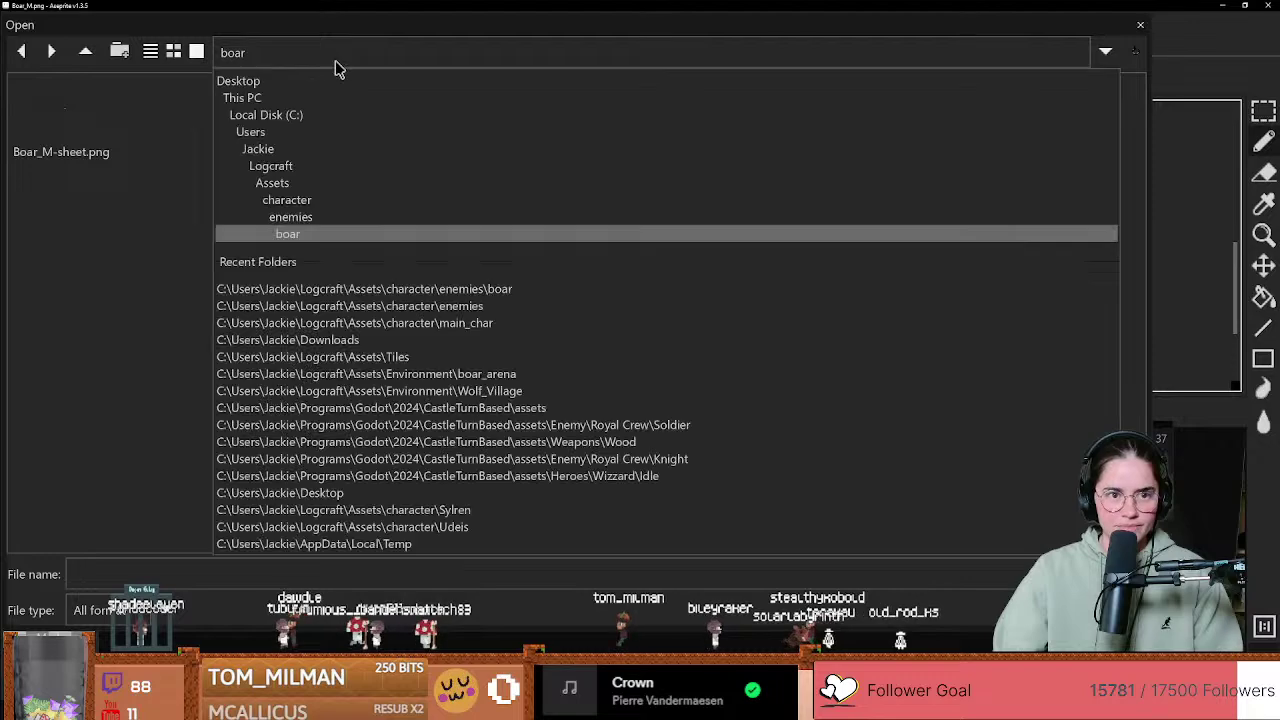
pyautogui.click(287, 200)
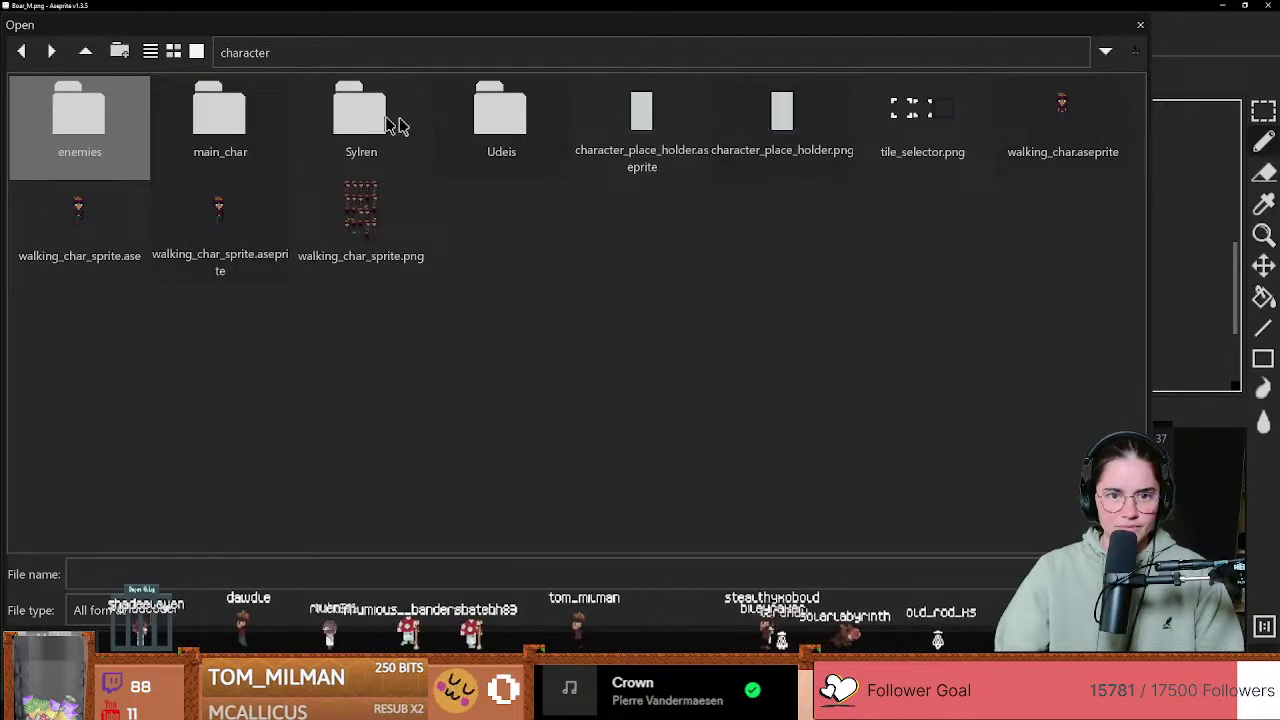
pyautogui.doubleClick(237, 122)
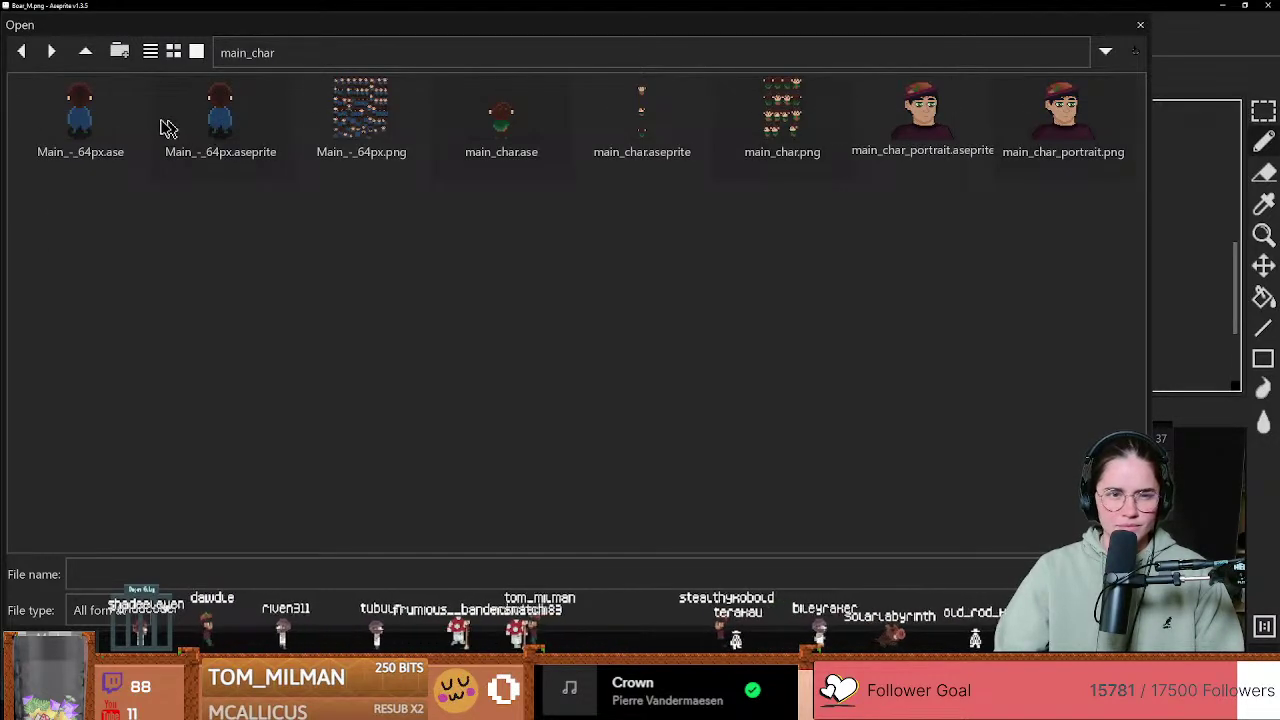
pyautogui.doubleClick(112, 122)
pyautogui.scroll(-5, 689, 482)
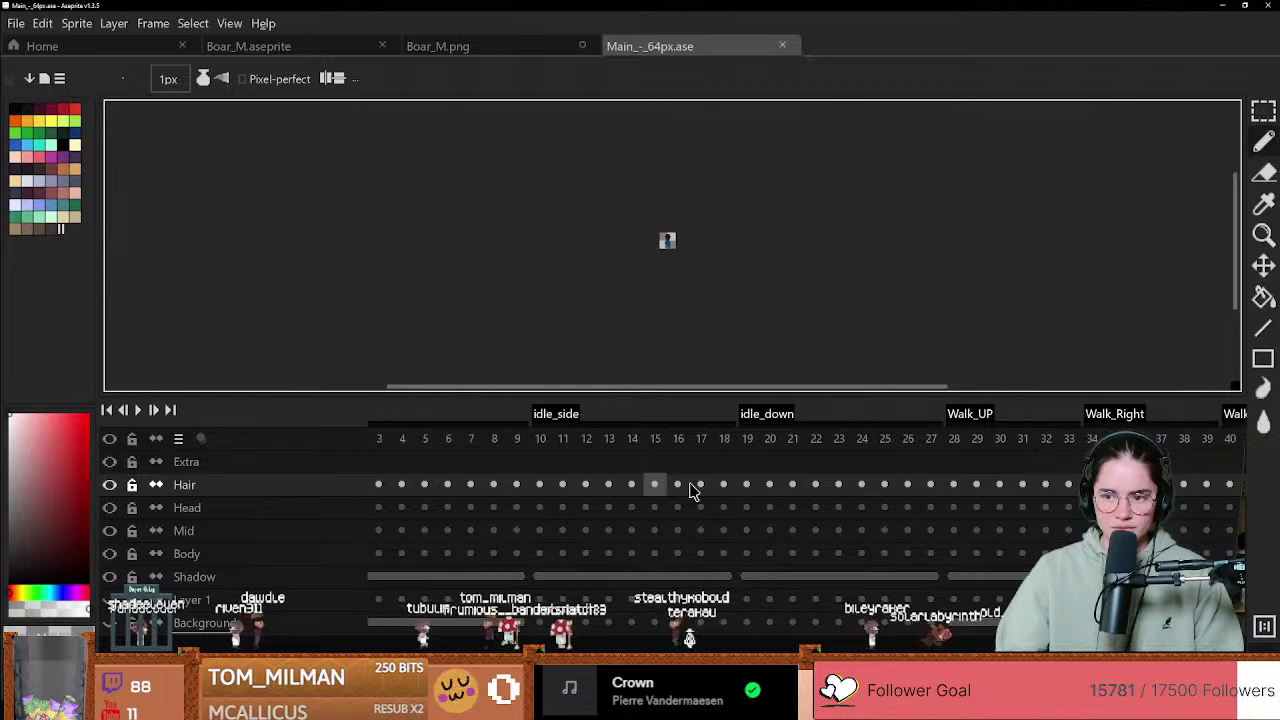
pyautogui.scroll(-10, 690, 490)
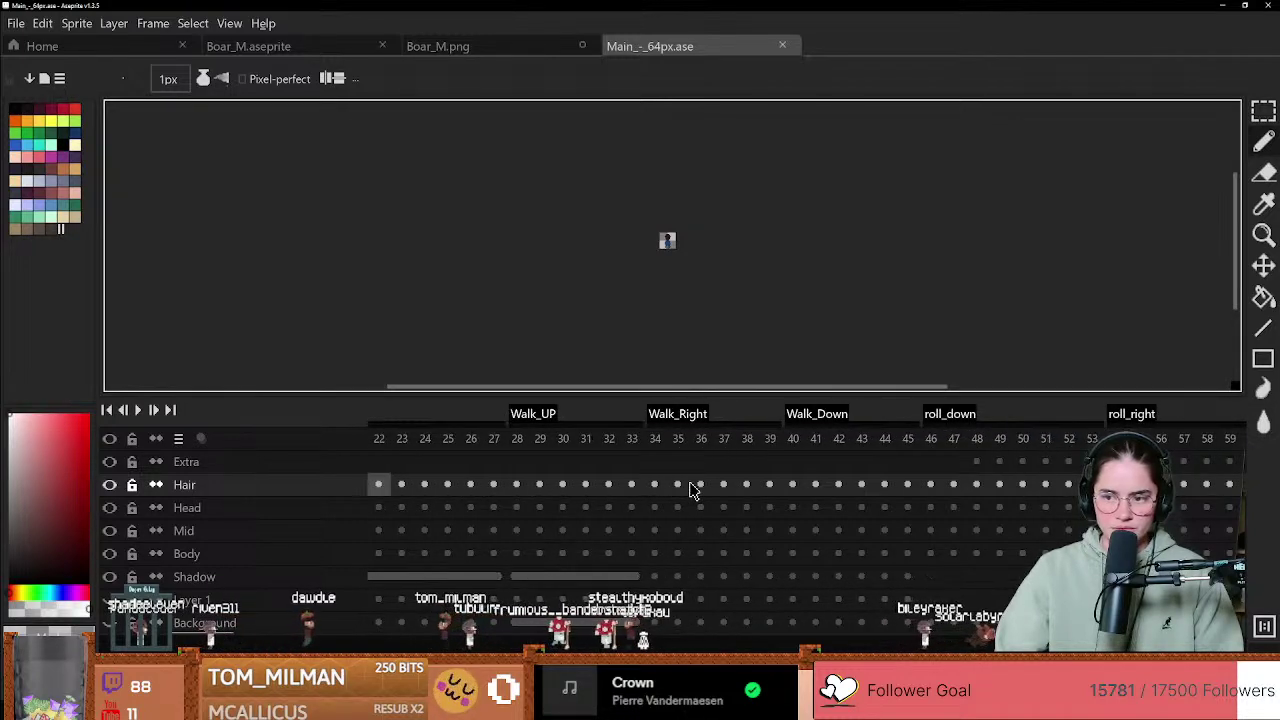
pyautogui.scroll(-2, 690, 490)
pyautogui.moveTo(670, 641); pyautogui.dragTo(524, 641)
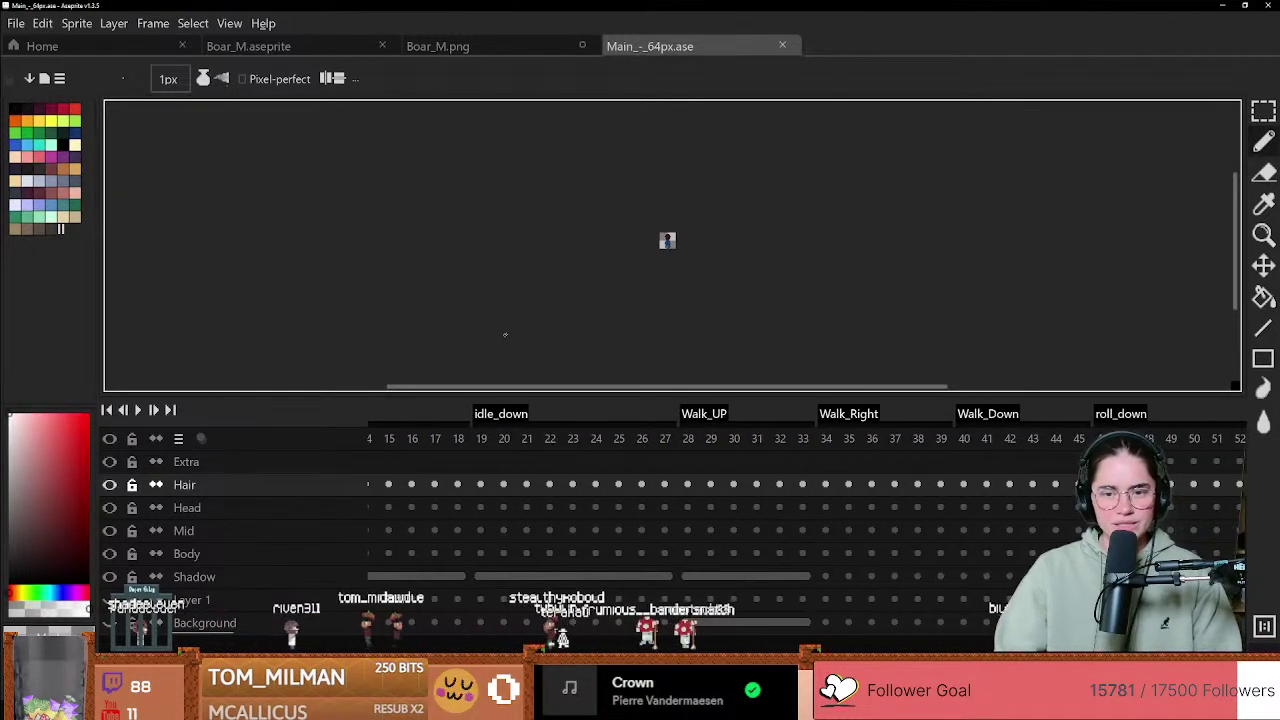
pyautogui.click(15, 23)
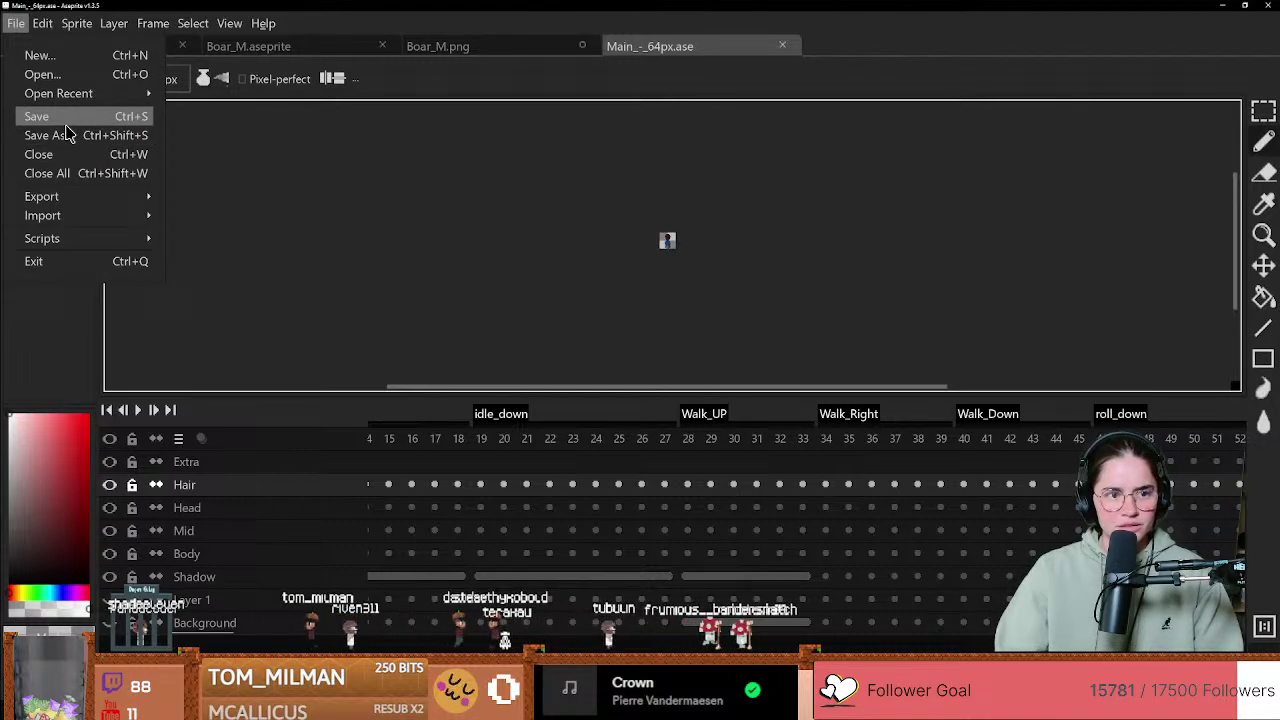
pyautogui.click(300, 149)
pyautogui.click(16, 23)
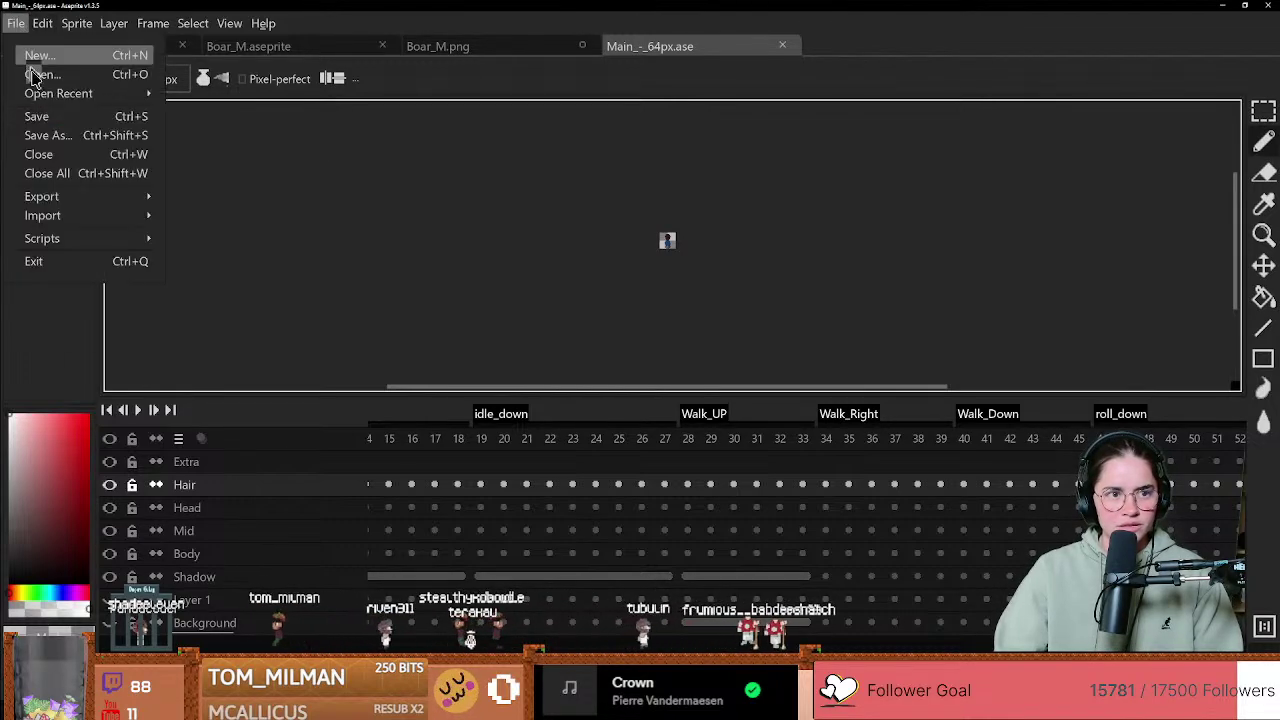
pyautogui.click(77, 135)
pyautogui.click(256, 60)
pyautogui.click(313, 216)
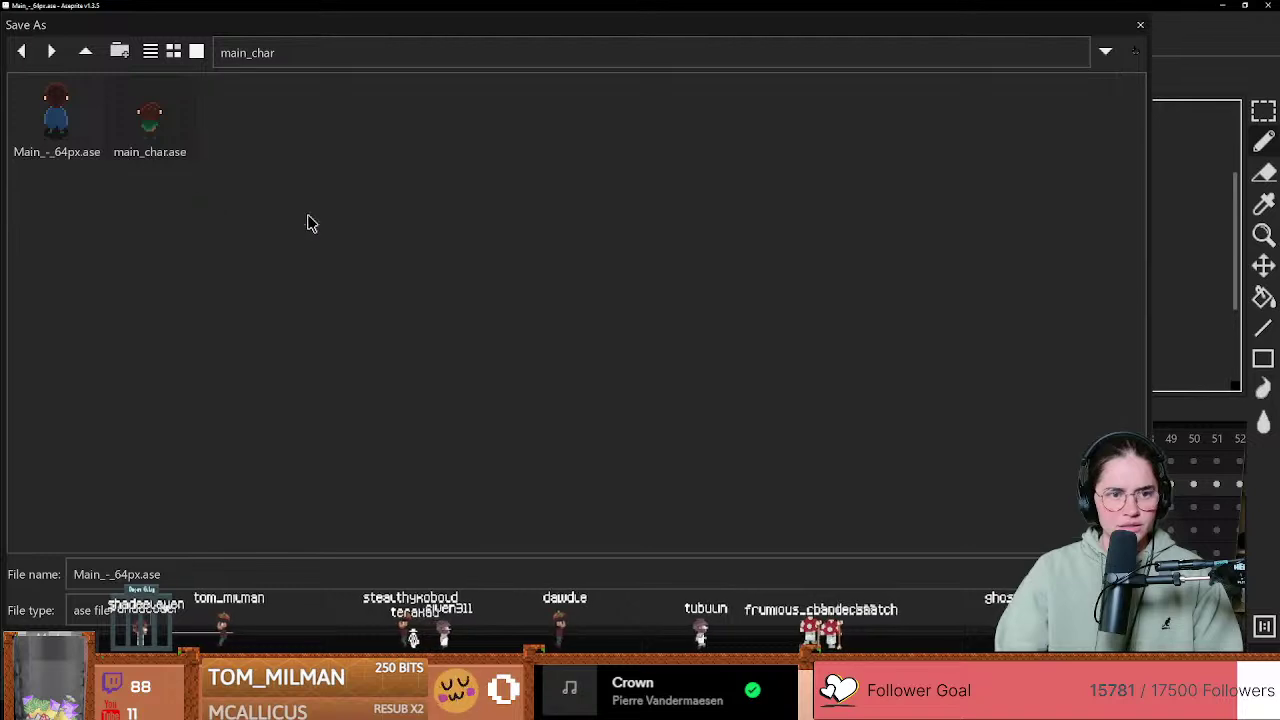
pyautogui.click(21, 51)
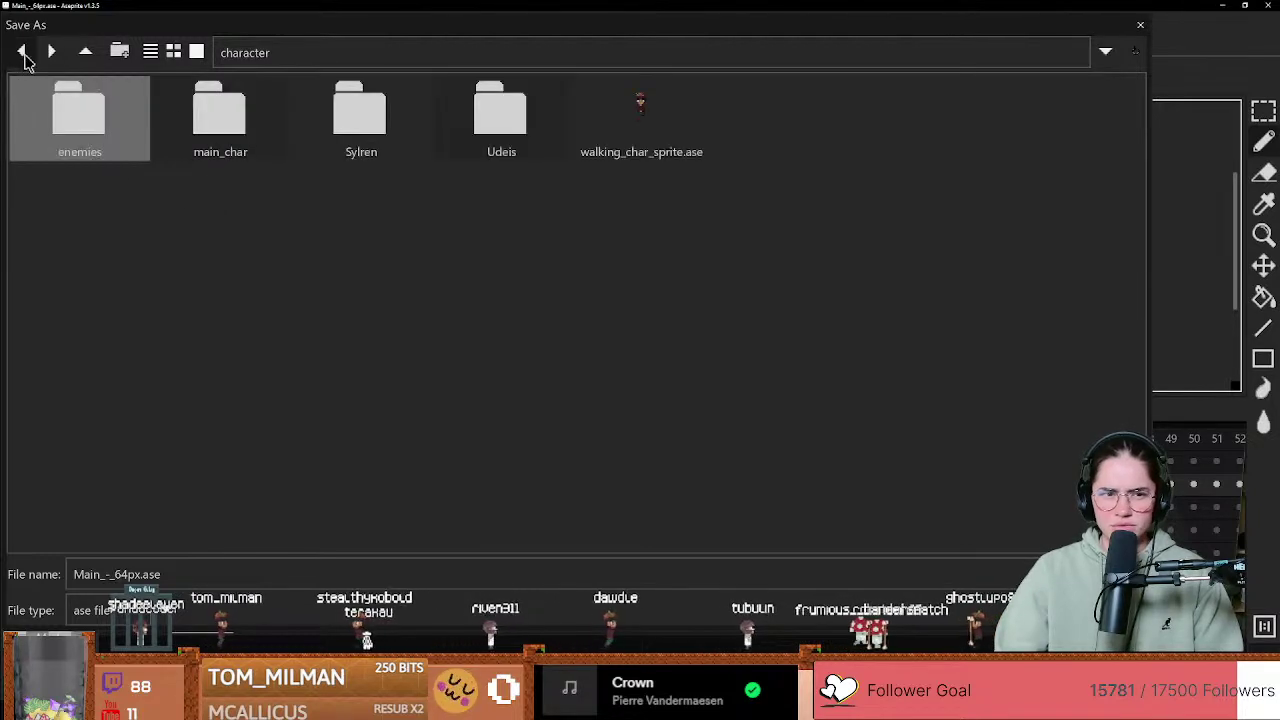
pyautogui.click(1139, 26)
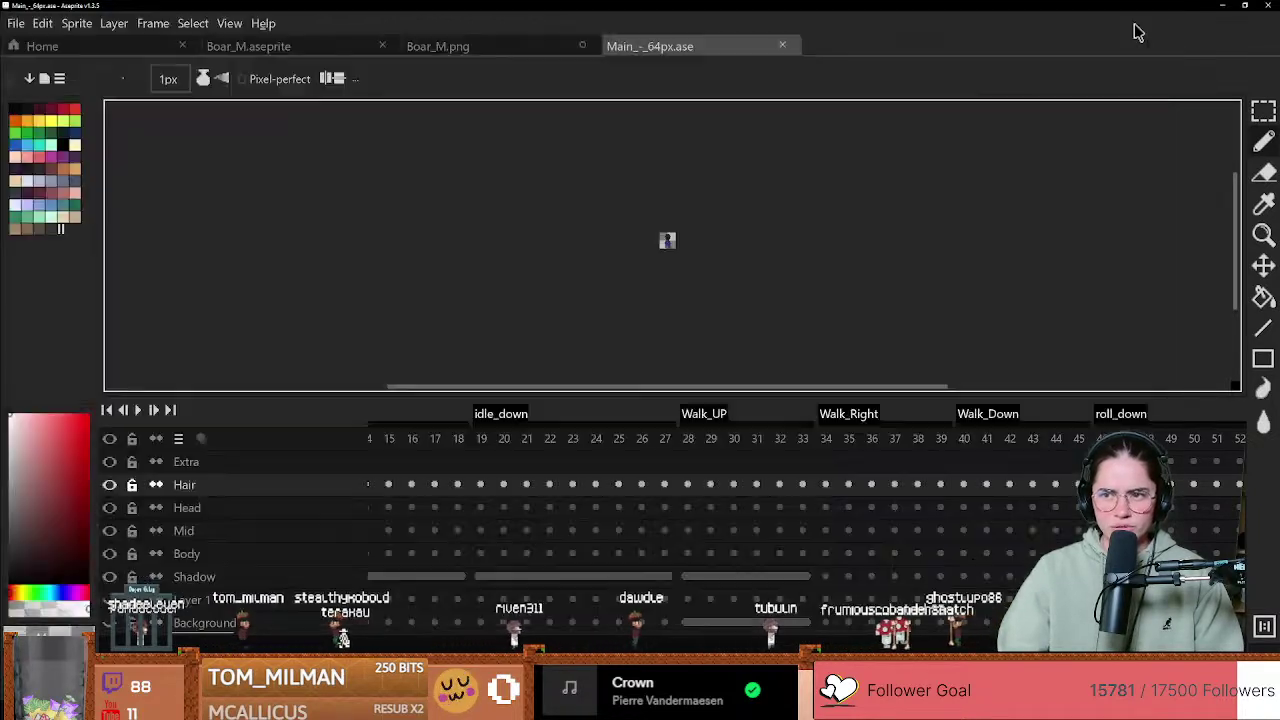
# Step: Open Main_-_64px.aseprite and look through its animation tags from idle_up to roll_up
pyautogui.click(16, 23)
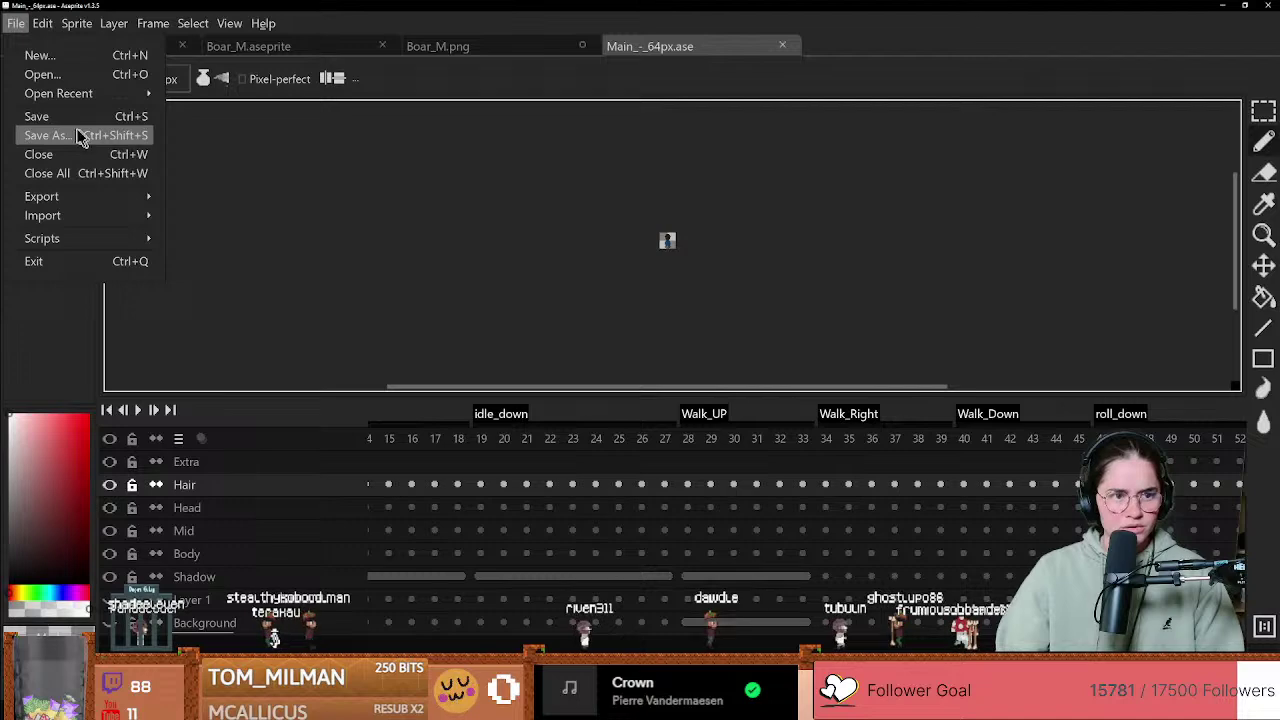
pyautogui.click(62, 78)
pyautogui.doubleClick(266, 120)
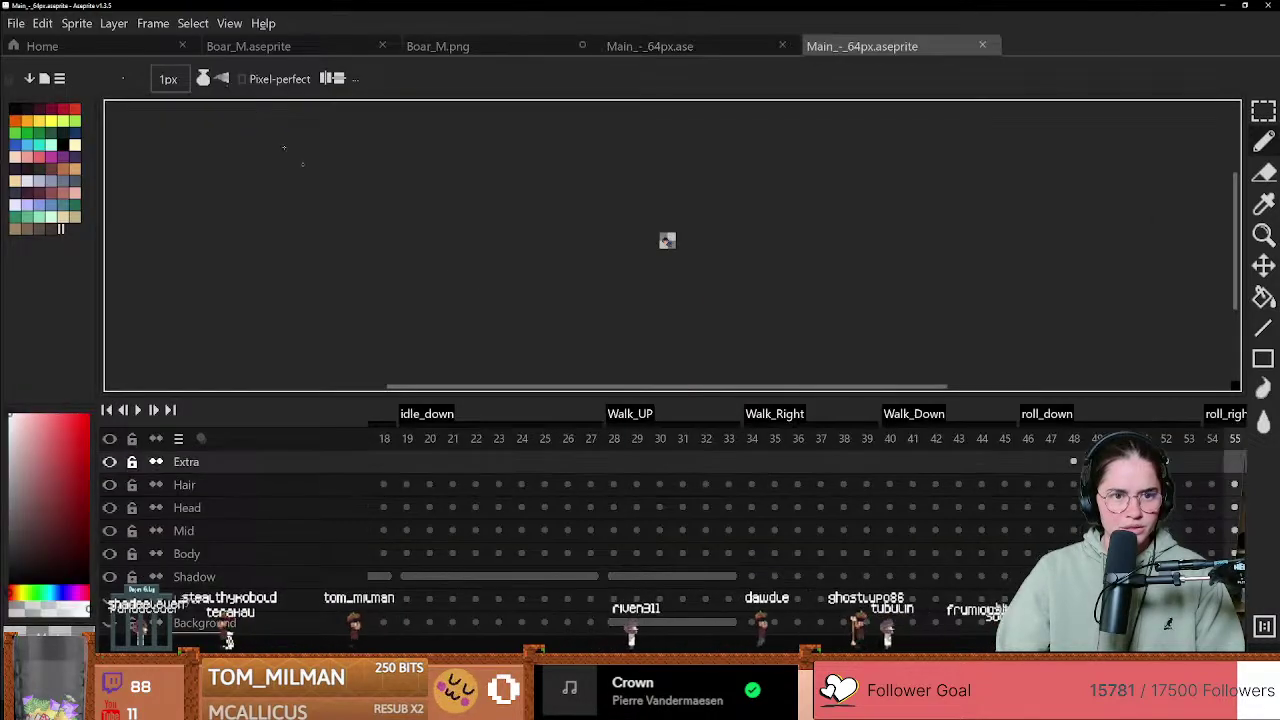
pyautogui.scroll(1, 679, 298)
pyautogui.moveTo(680, 310); pyautogui.dragTo(560, 337, button='middle')
pyautogui.hscroll(5, 680, 520)
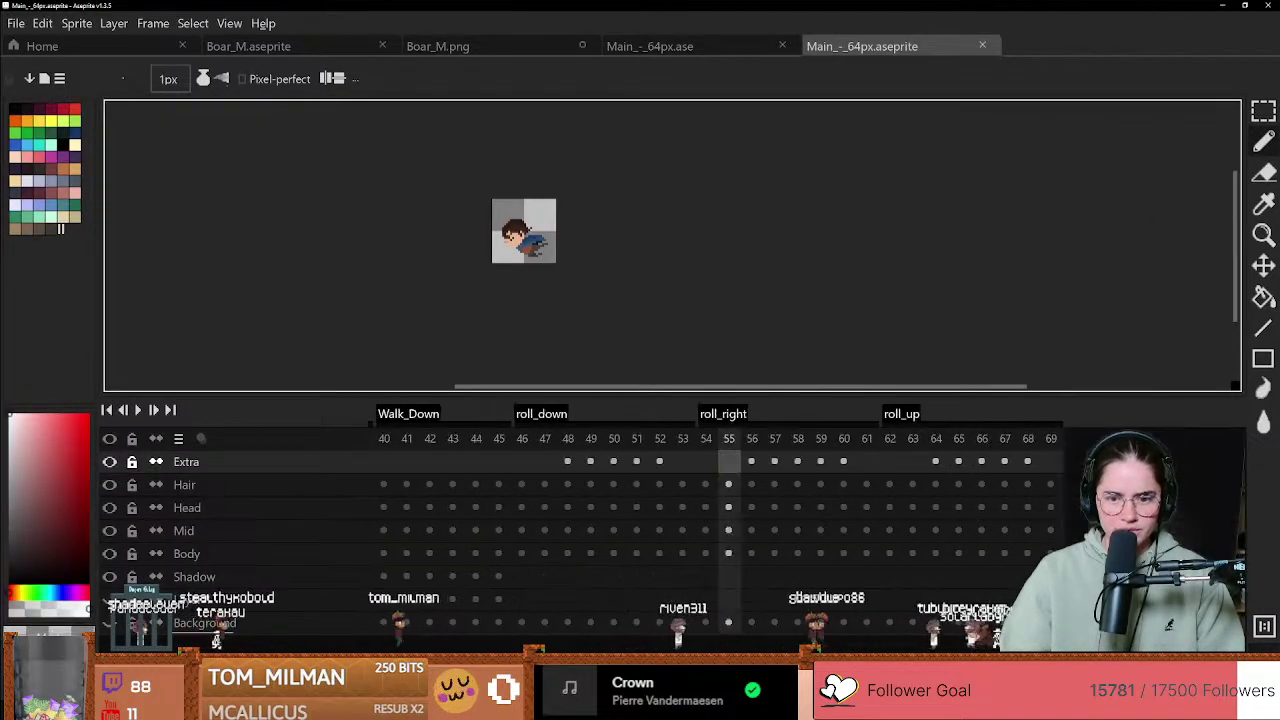
pyautogui.hscroll(-15, 594, 606)
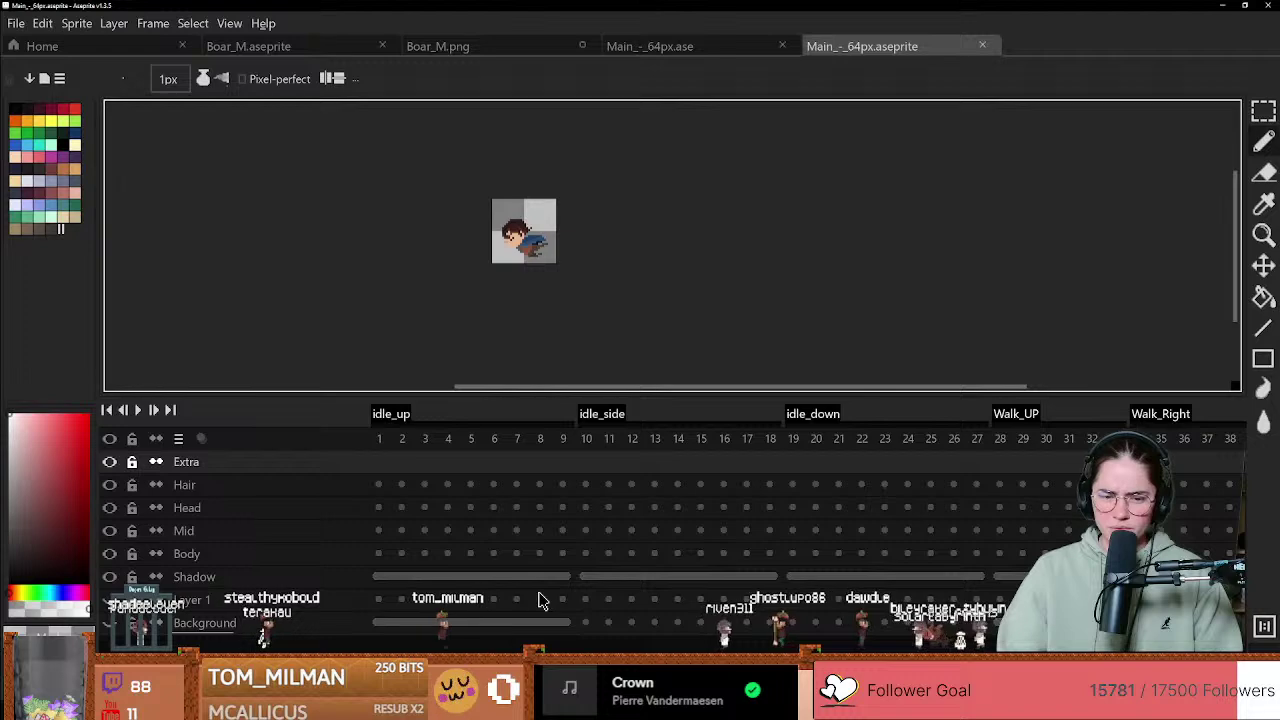
pyautogui.hscroll(9, 893, 645)
pyautogui.hscroll(5, 893, 645)
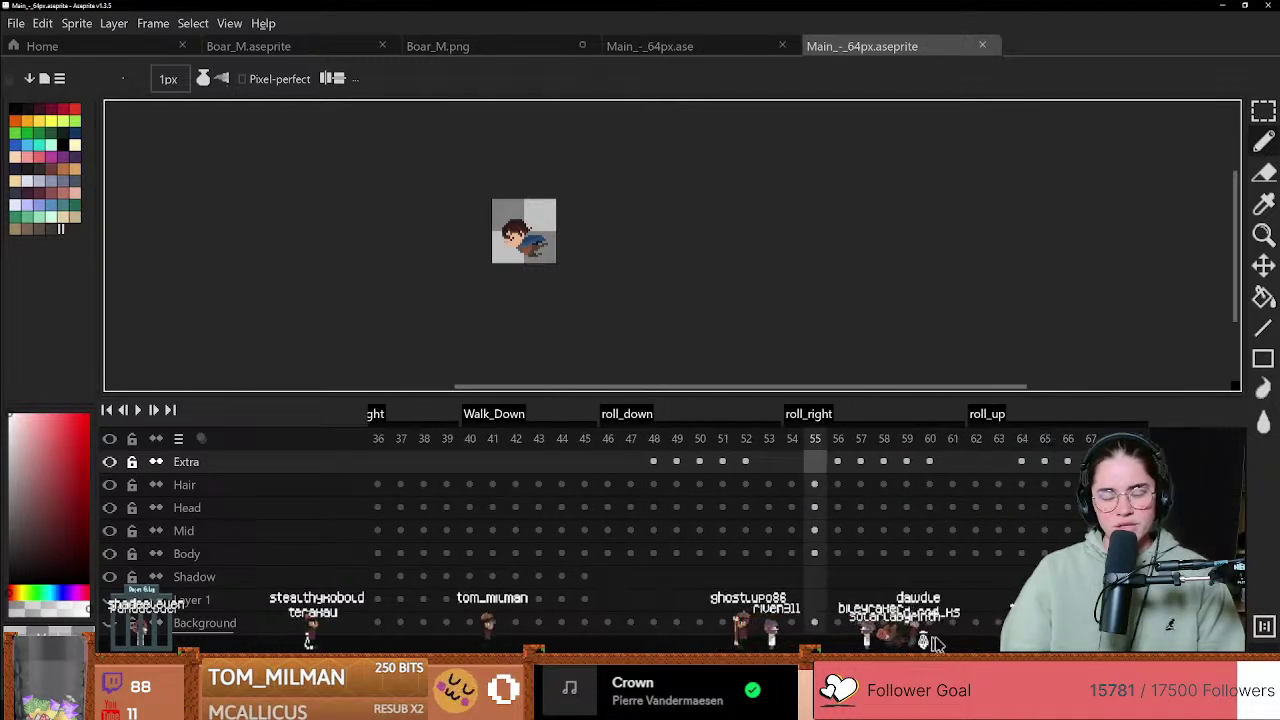
# Step: Switch to GitHub Desktop and view the stashed changes, selecting the Main_-_64px.aseprite entry
pyautogui.hotkey('alt', 'Tab')
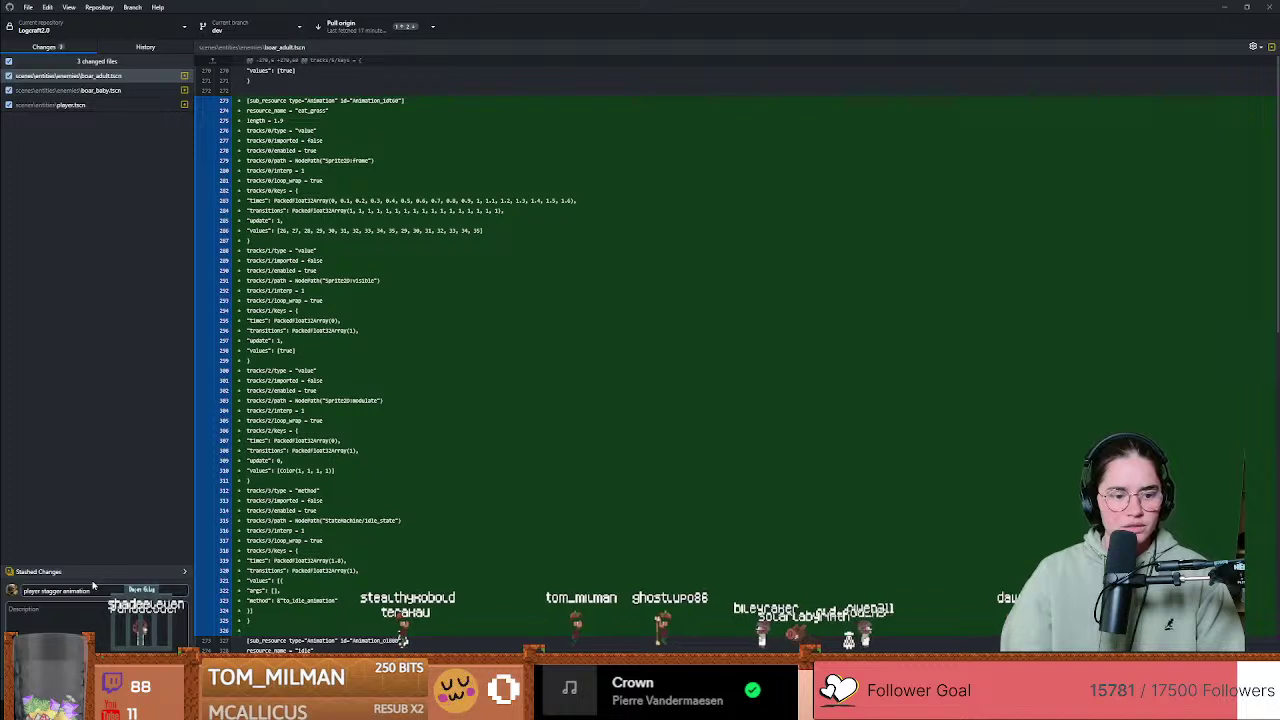
pyautogui.click(40, 571)
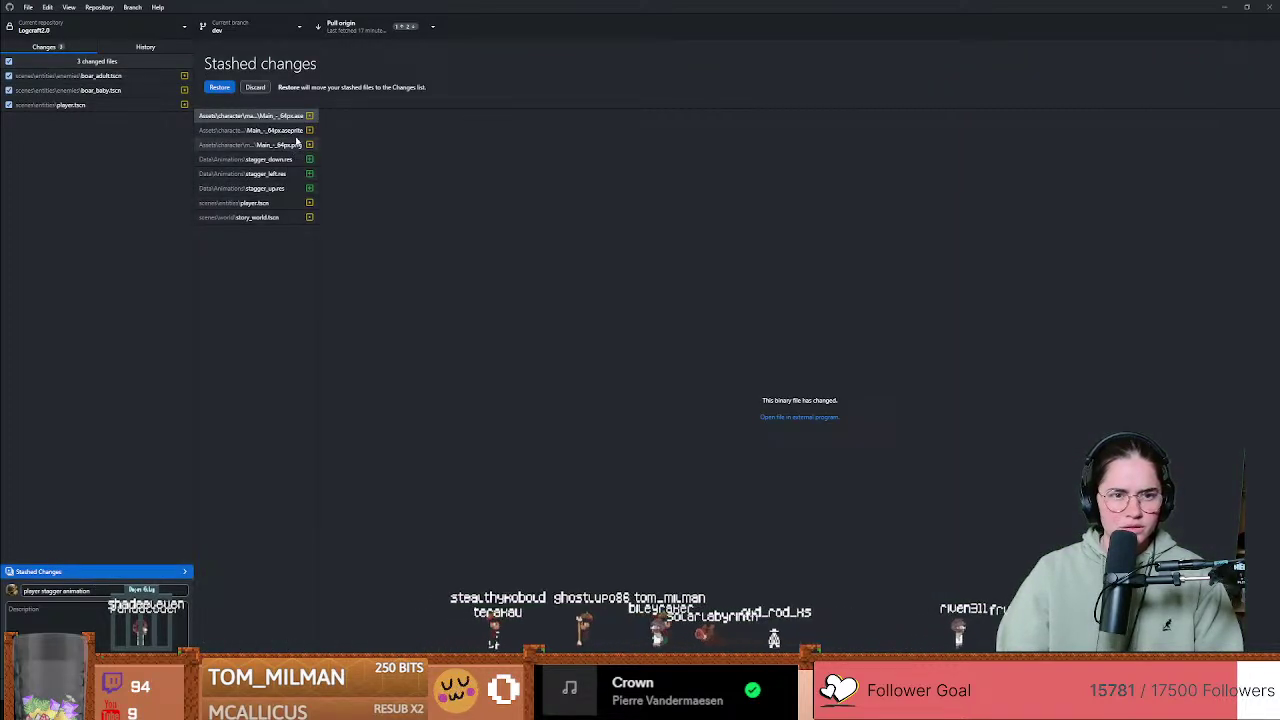
pyautogui.click(297, 131)
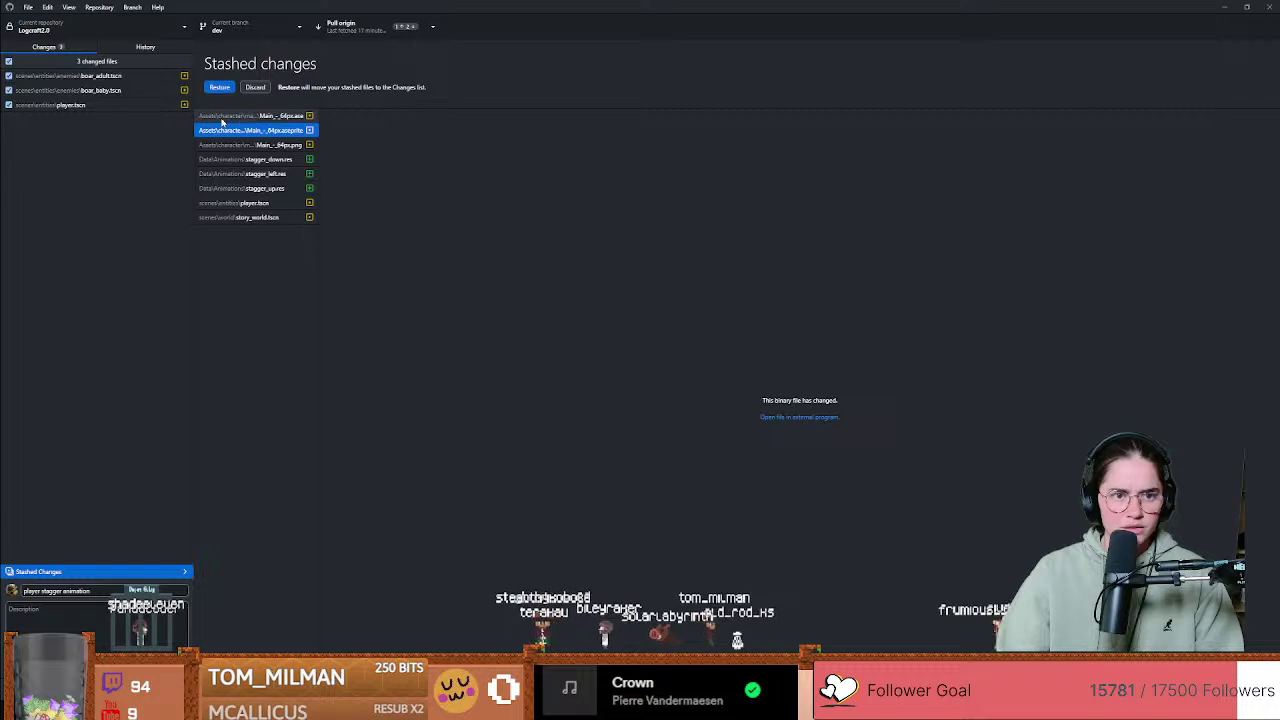
# Step: Review the uncommitted differences in boar_adult.tscn, boar_baby.tscn and player.tscn
pyautogui.click(106, 90)
pyautogui.click(105, 75)
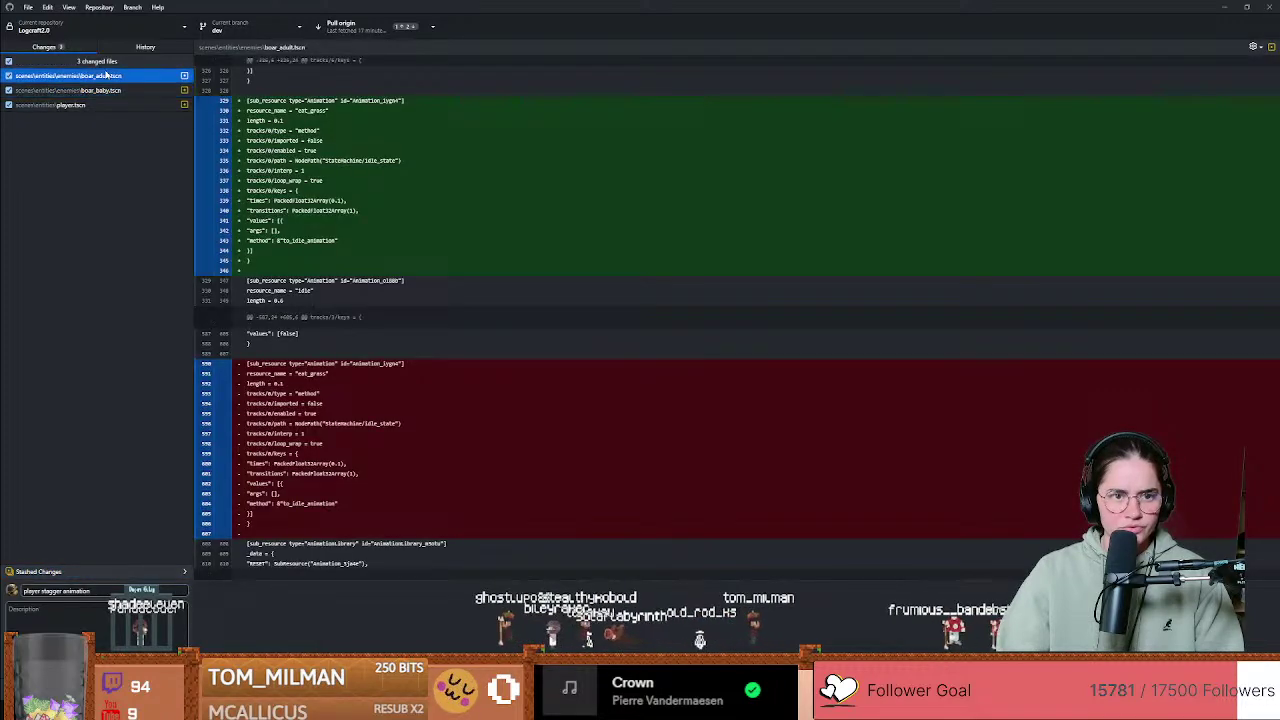
pyautogui.click(107, 90)
pyautogui.click(86, 106)
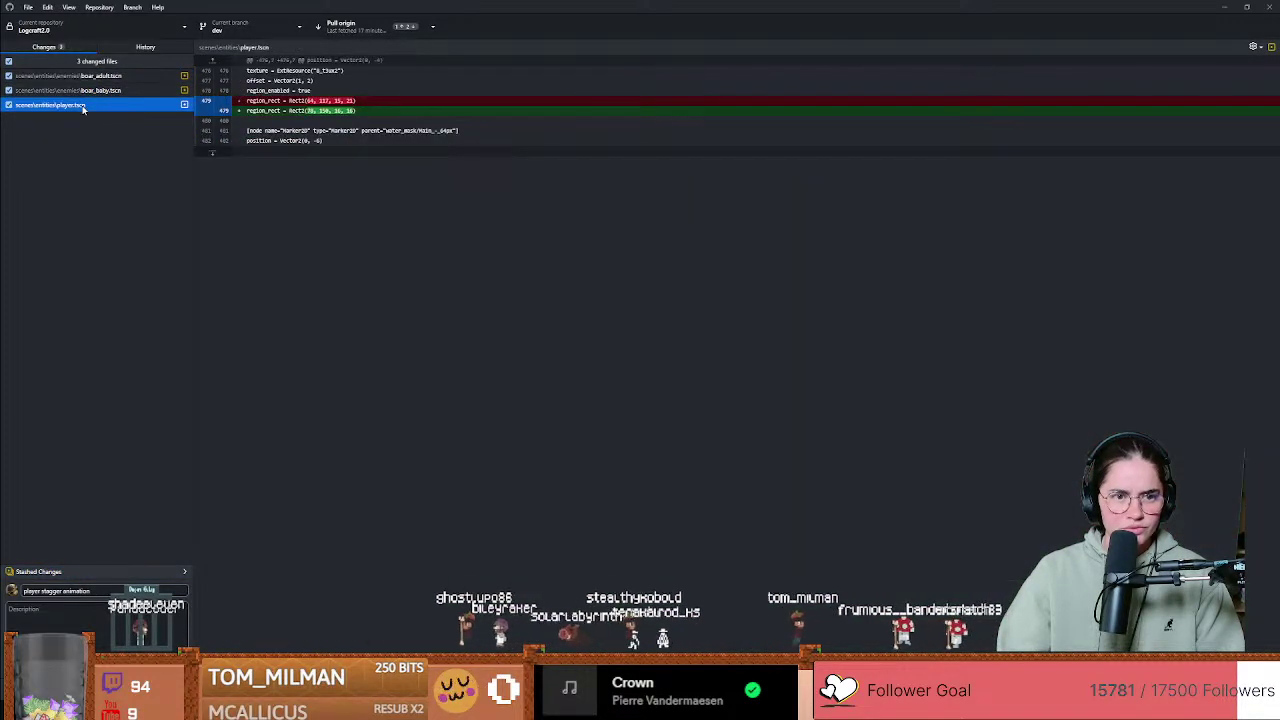
pyautogui.click(88, 93)
pyautogui.click(91, 80)
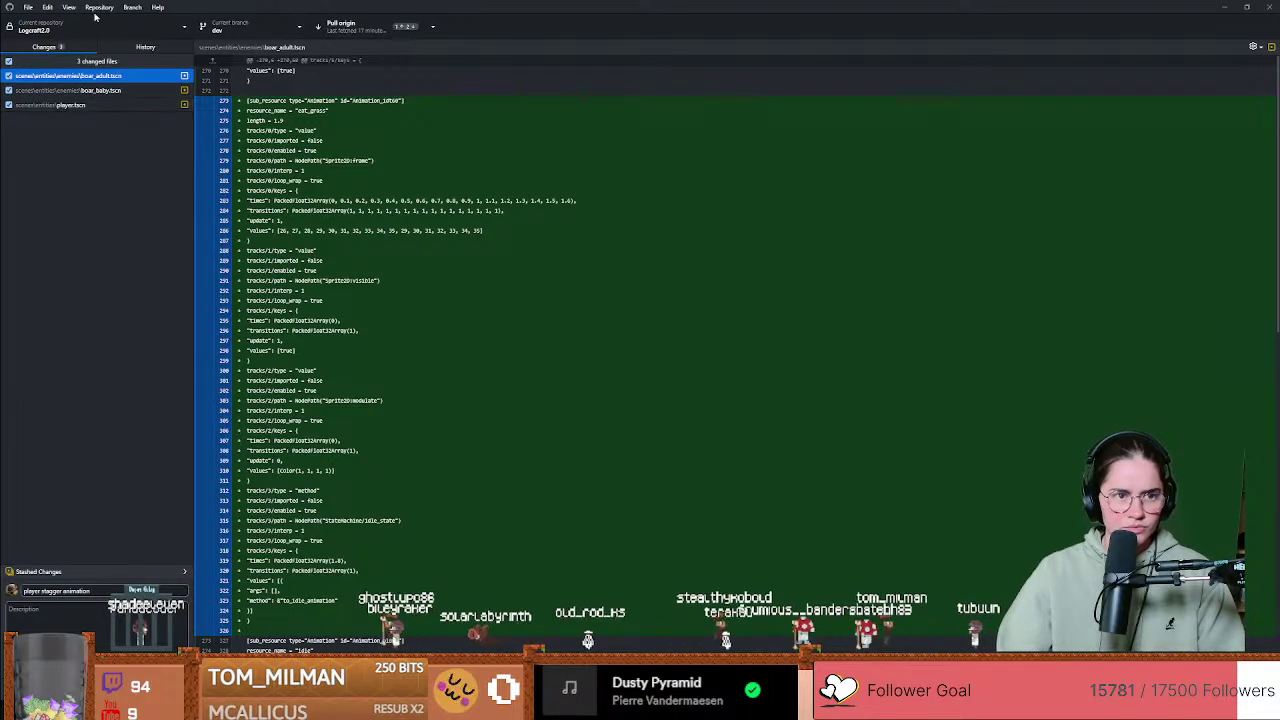
# Step: Commit all the changed scene files to the dev branch with the summary "boar changes"
pyautogui.click(67, 62)
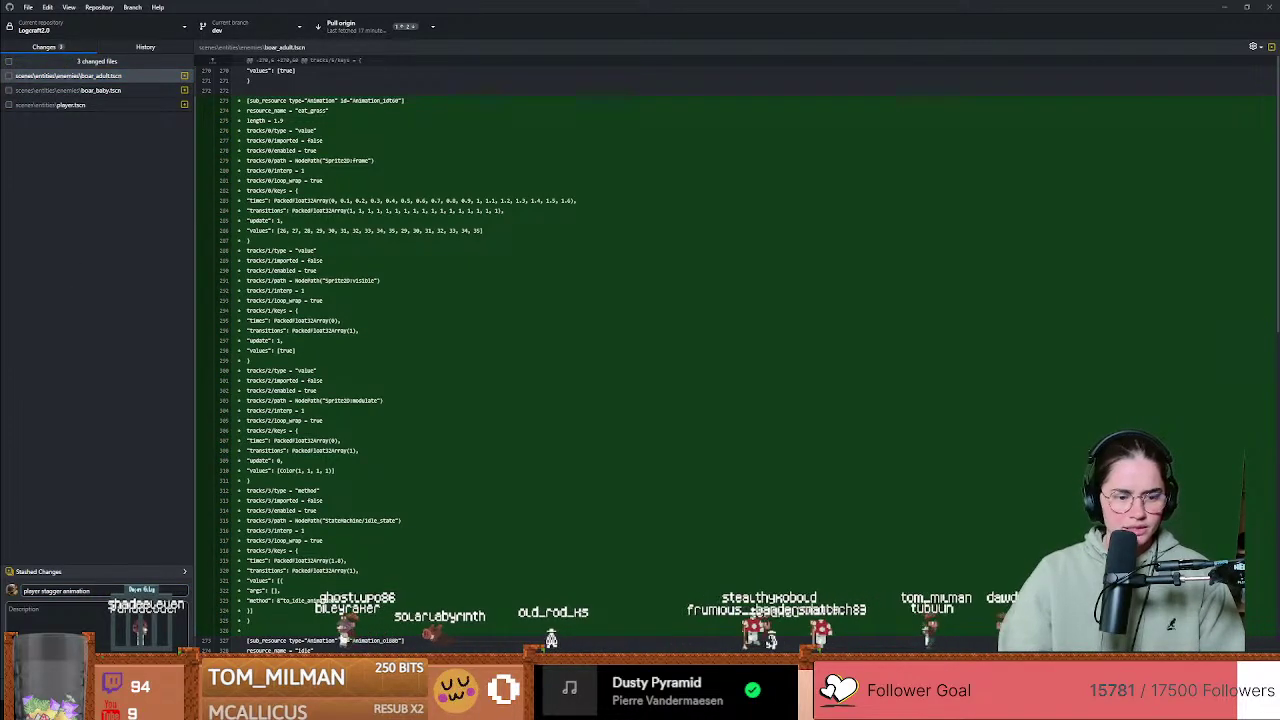
pyautogui.click(8, 61)
pyautogui.tripleClick(130, 590)
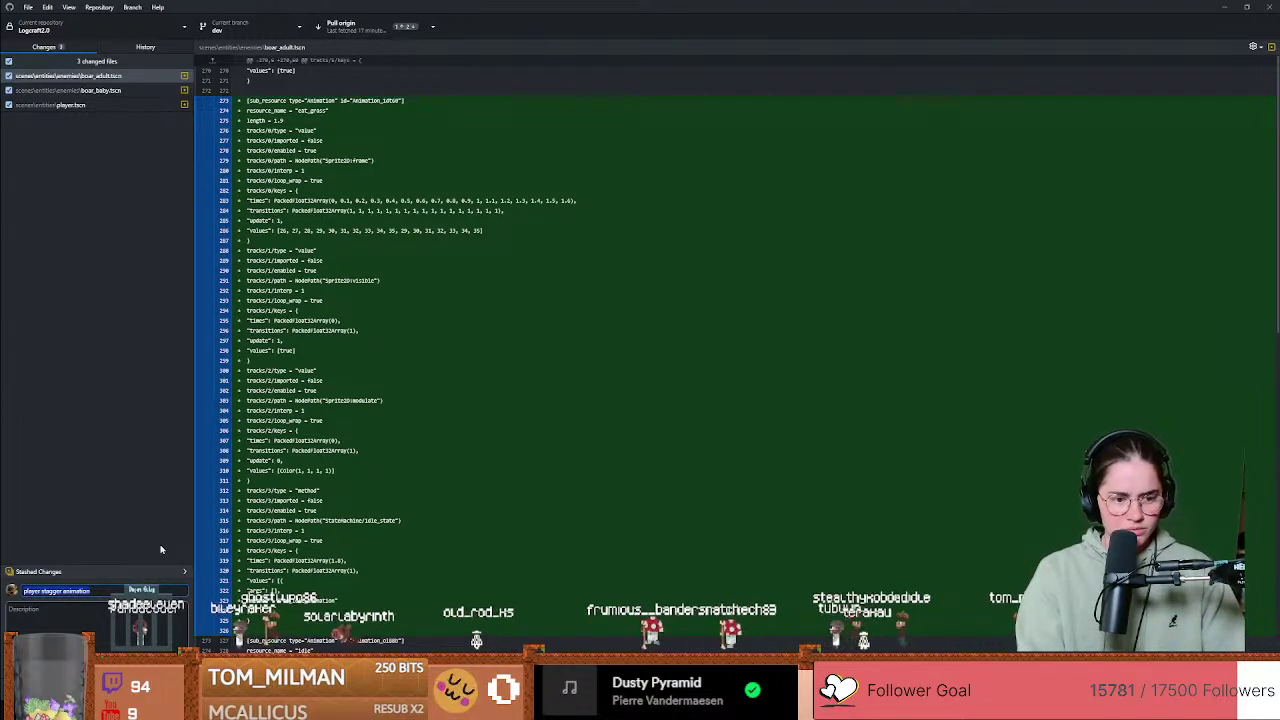
pyautogui.write('boar')
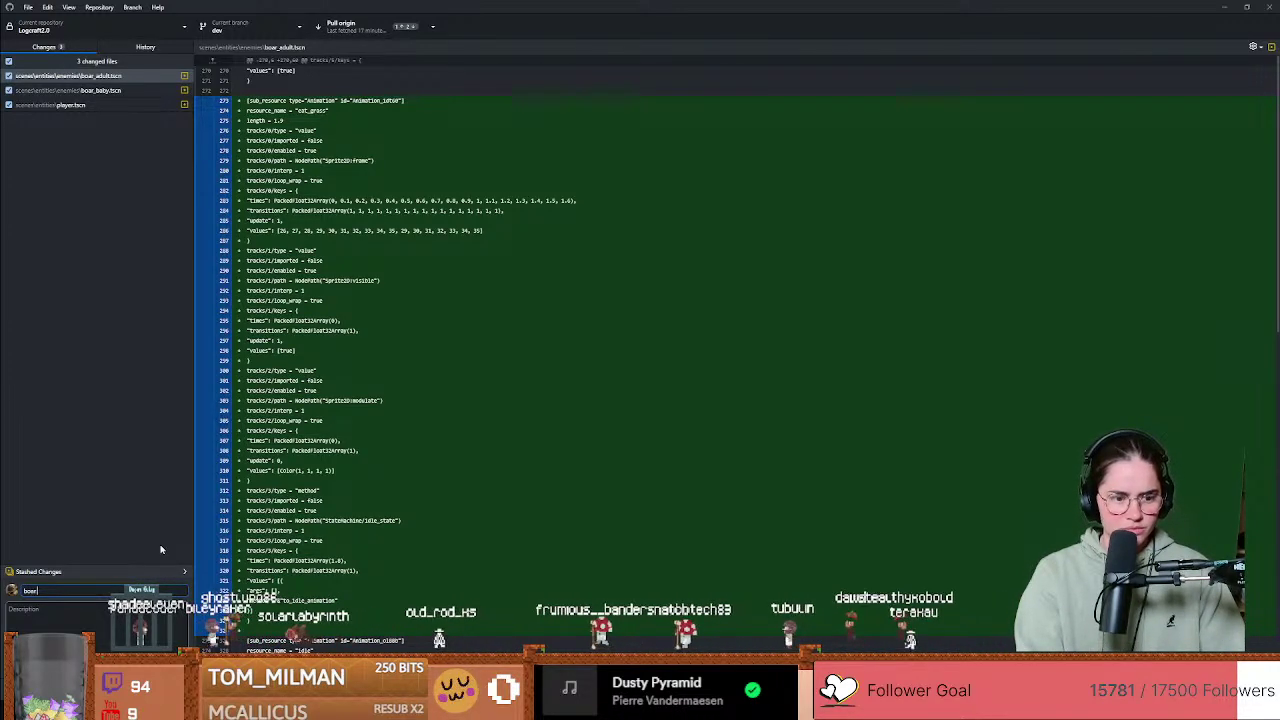
pyautogui.write(' changes')
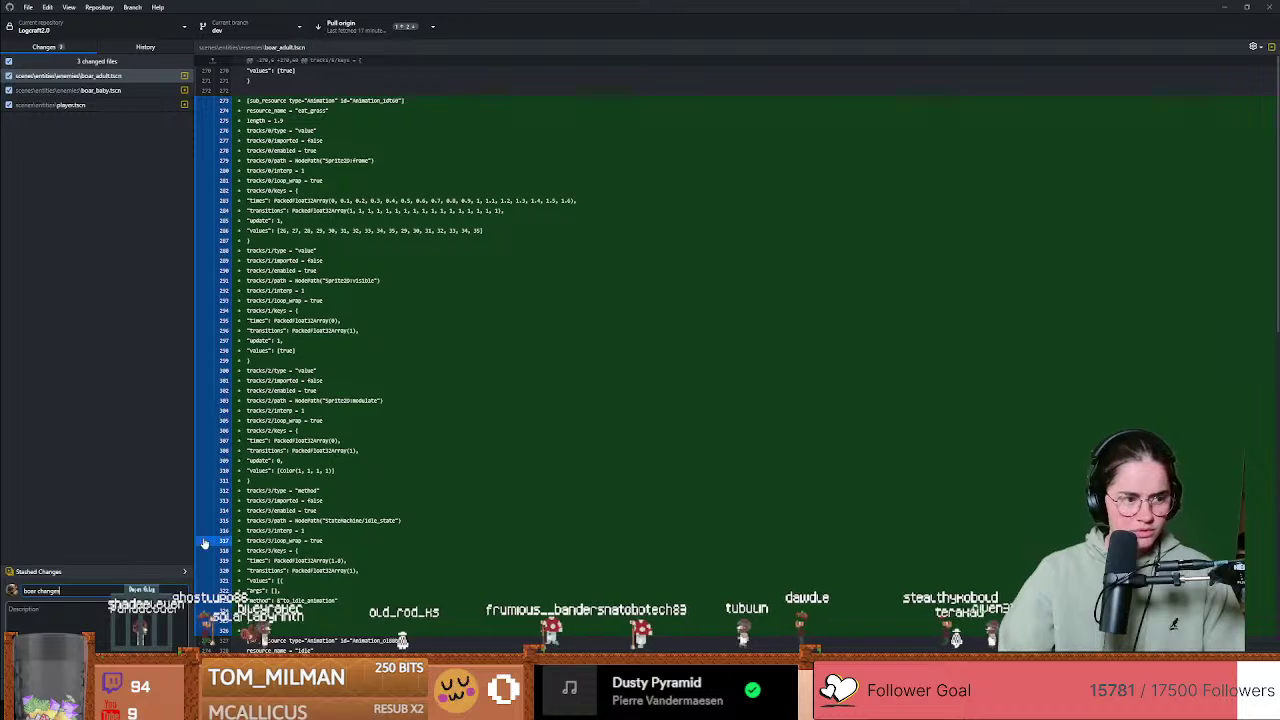
pyautogui.hotkey('ctrl', 'Return')
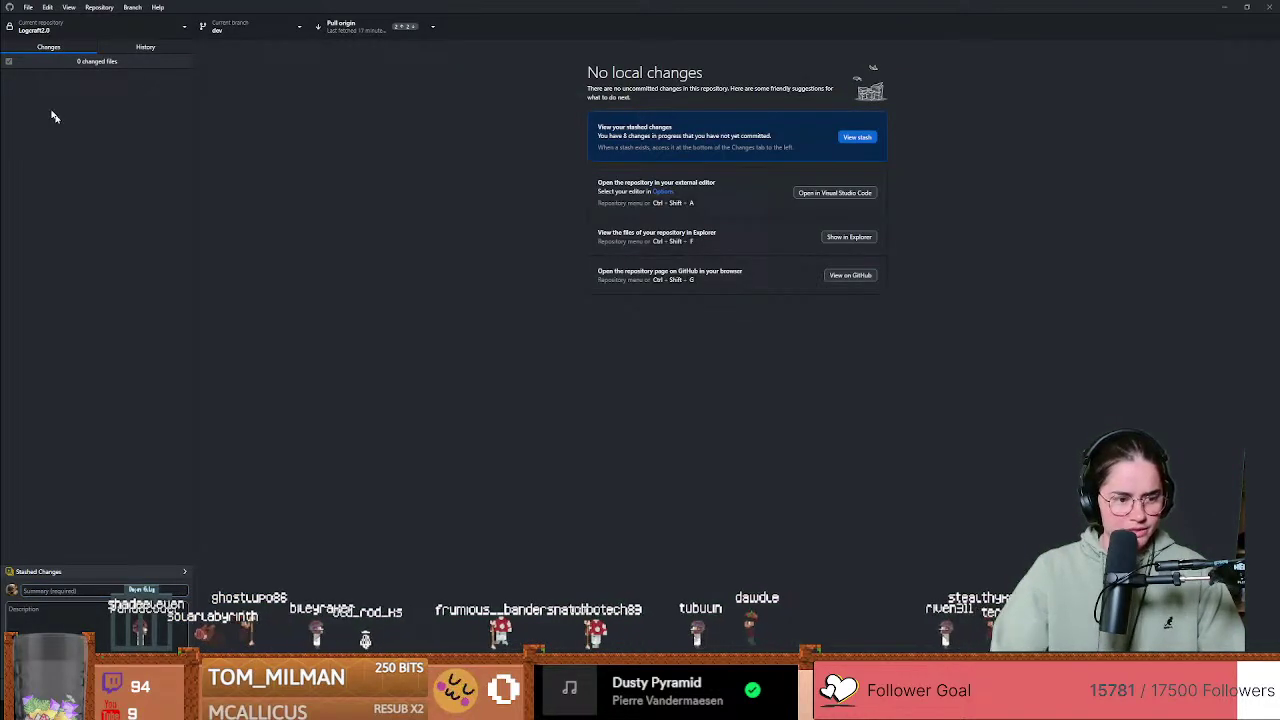
# Step: Restore the stashed stagger animation files to the working changes
pyautogui.click(145, 47)
pyautogui.click(48, 47)
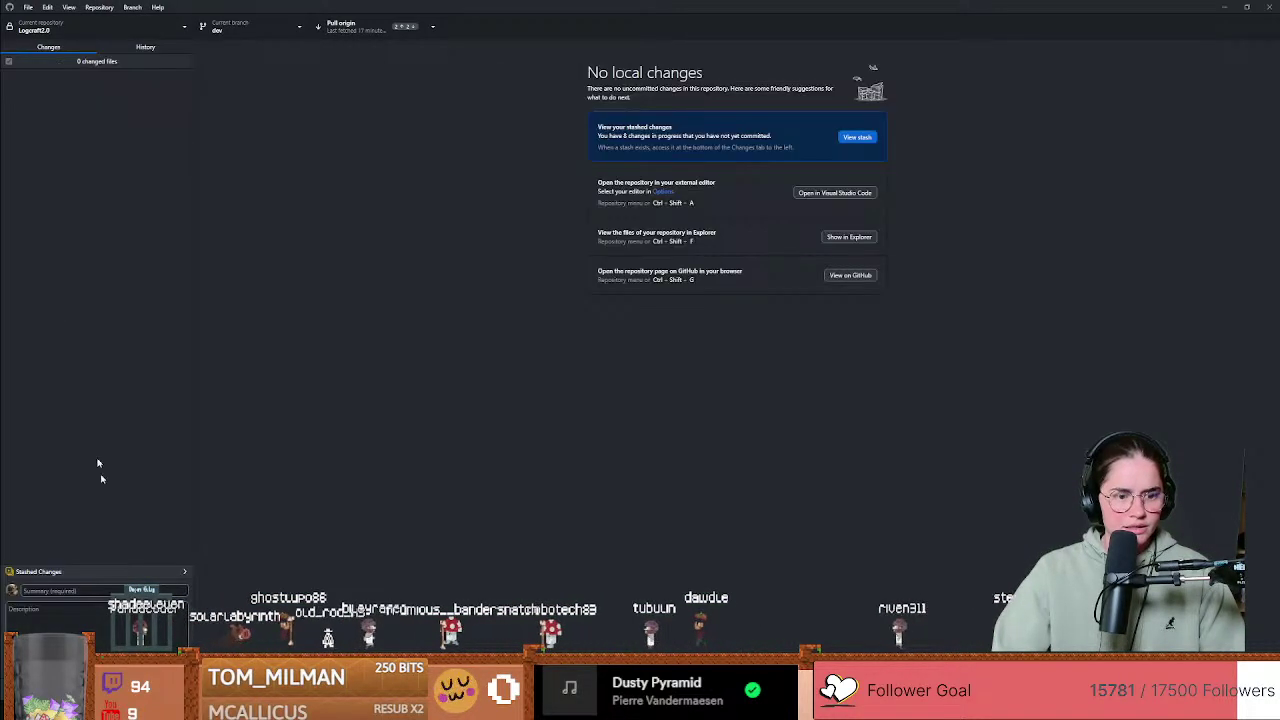
pyautogui.click(96, 571)
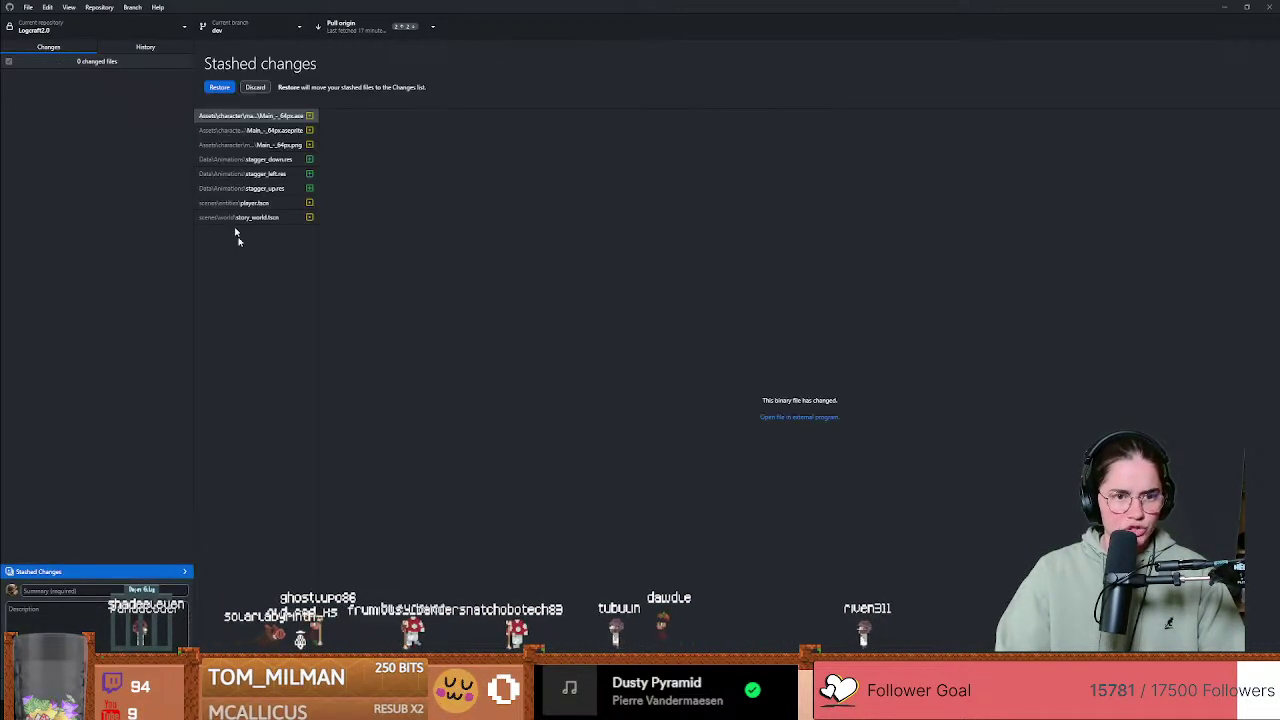
pyautogui.click(215, 89)
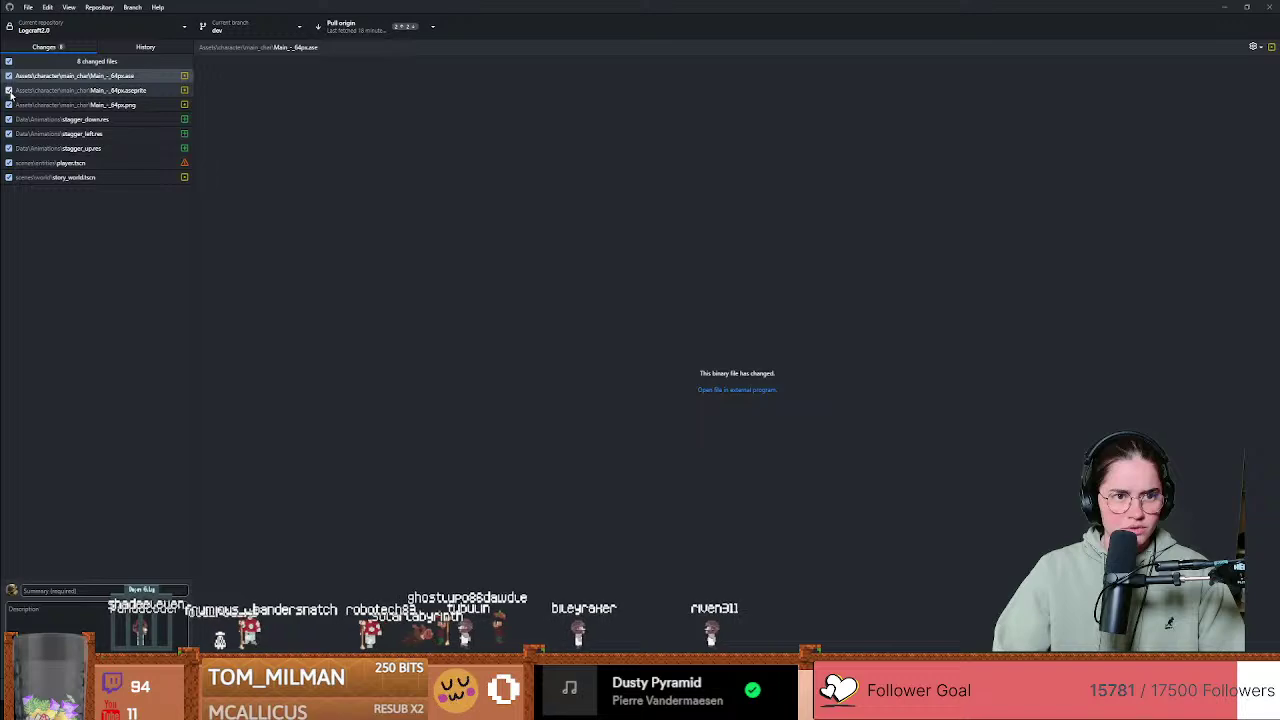
# Step: Commit only Main_-_64px.aseprite to the dev branch with the summary "stagger animation", excluding all other changed files
pyautogui.click(11, 81)
pyautogui.click(11, 105)
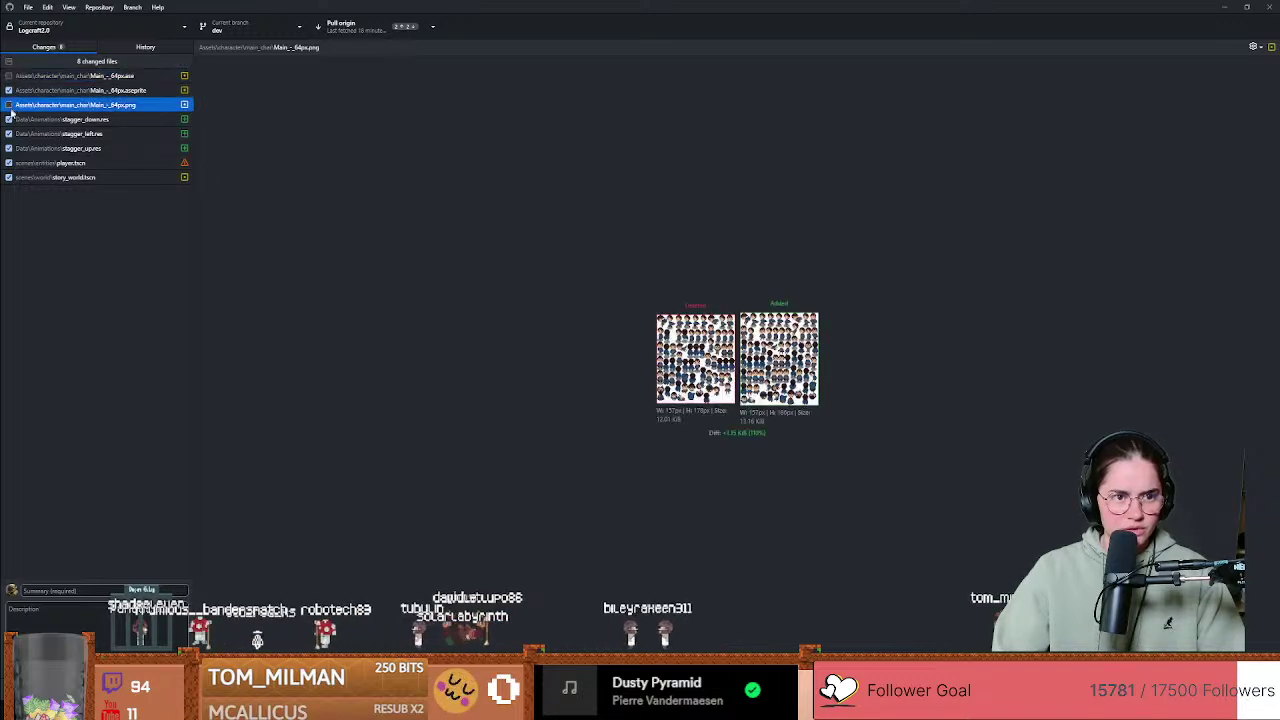
pyautogui.click(11, 119)
pyautogui.click(8, 133)
pyautogui.click(8, 148)
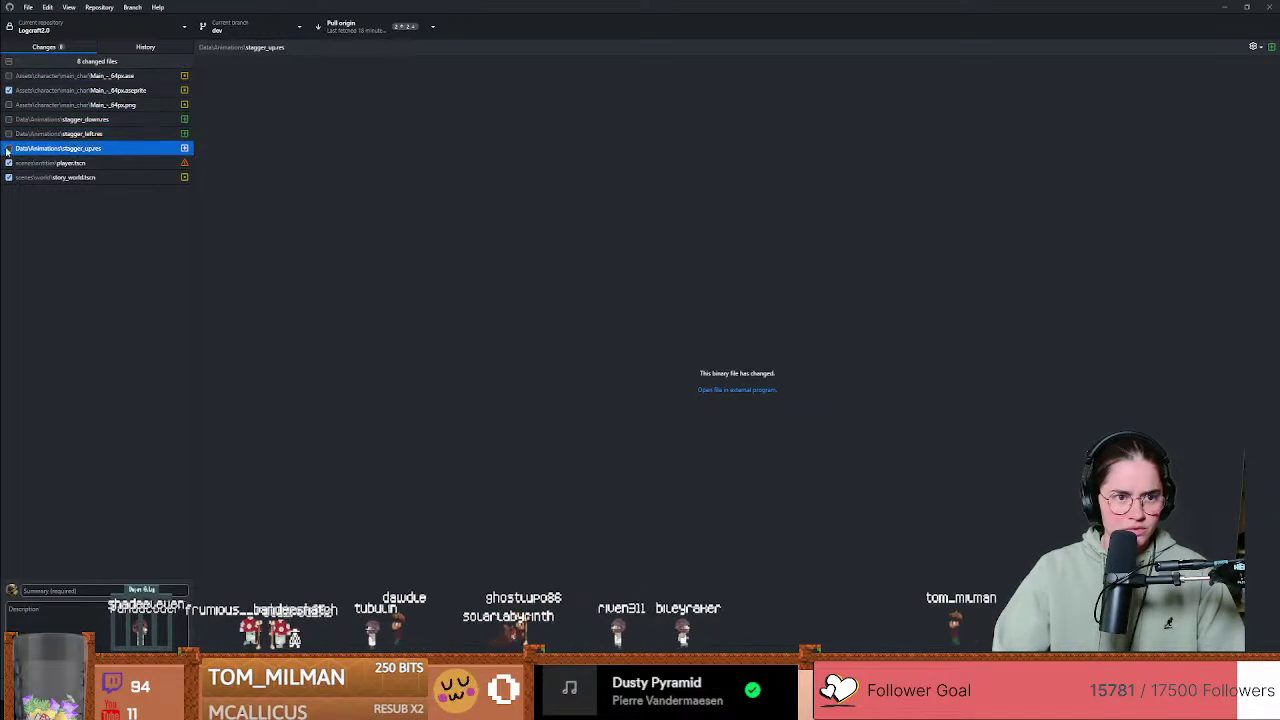
pyautogui.click(7, 162)
pyautogui.click(6, 177)
pyautogui.click(8, 163)
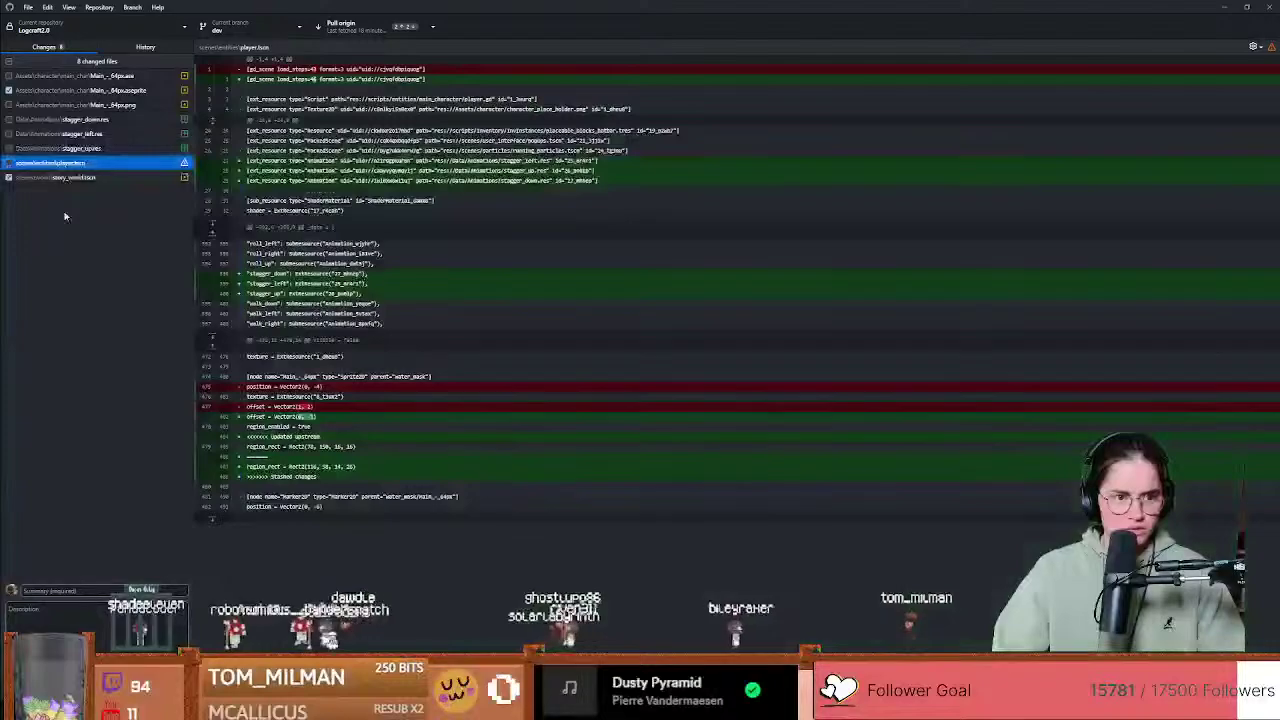
pyautogui.click(8, 177)
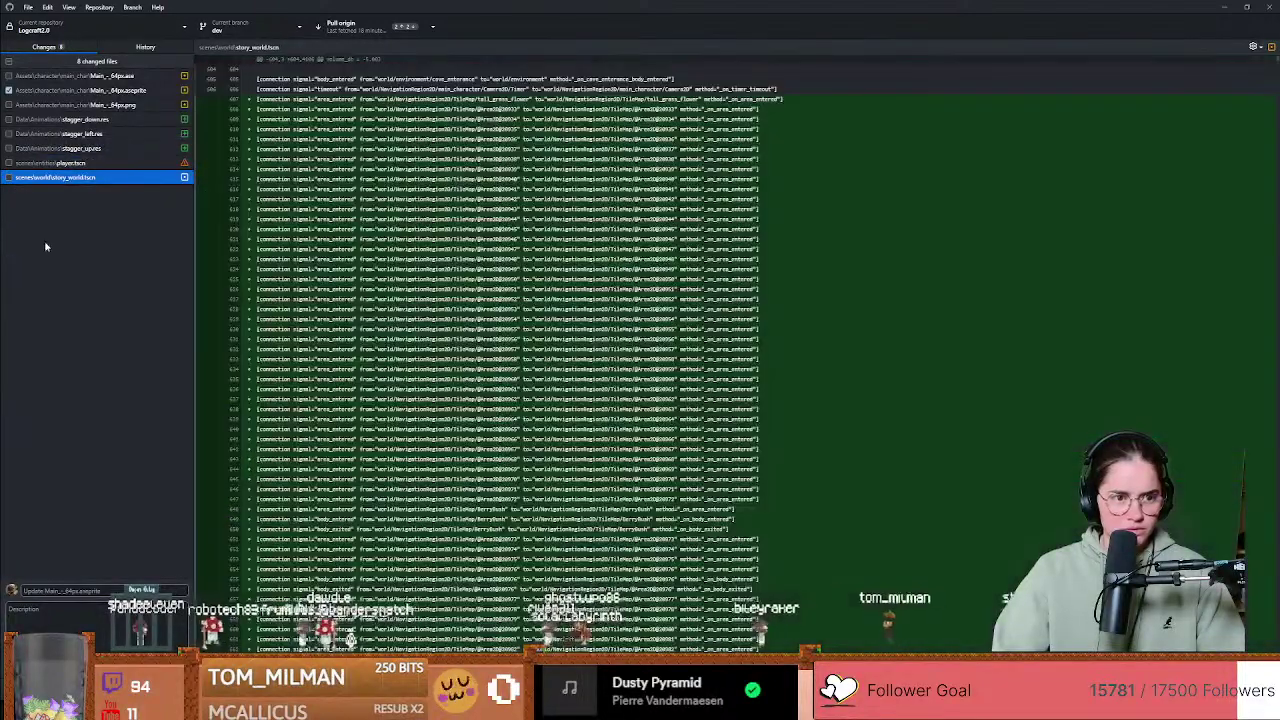
pyautogui.click(90, 591)
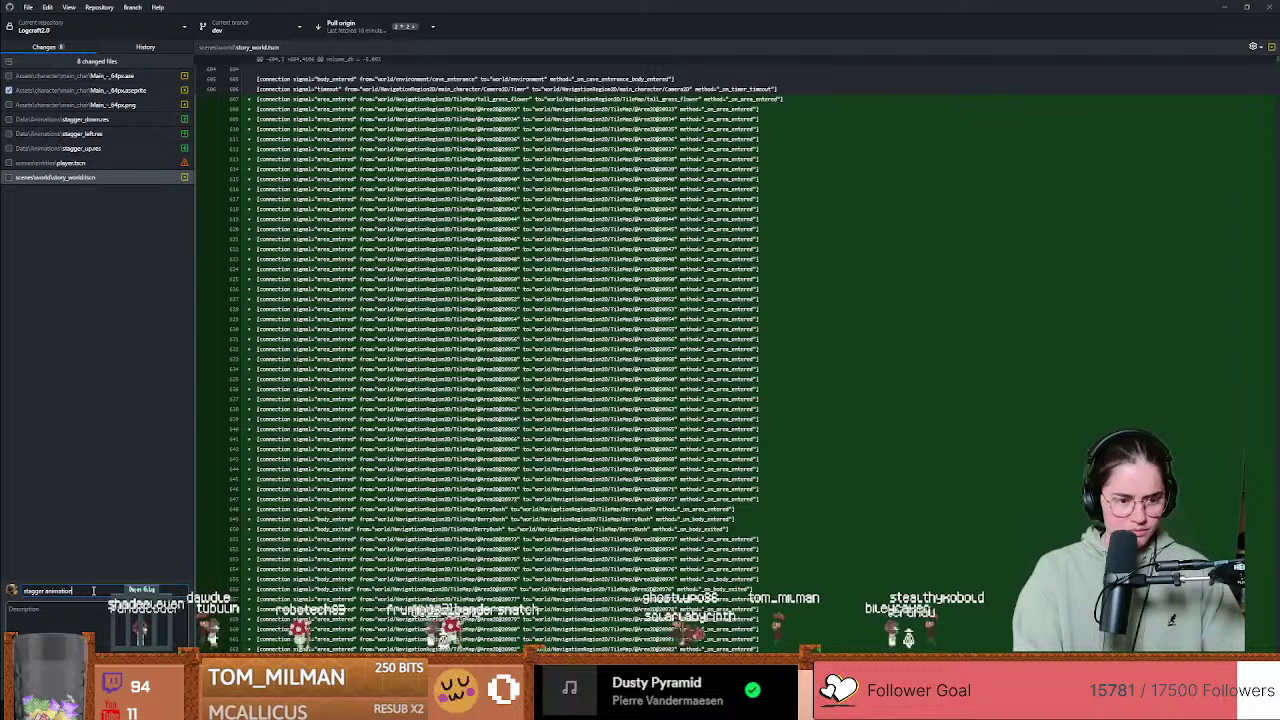
pyautogui.hotkey('ctrl', 'Return')
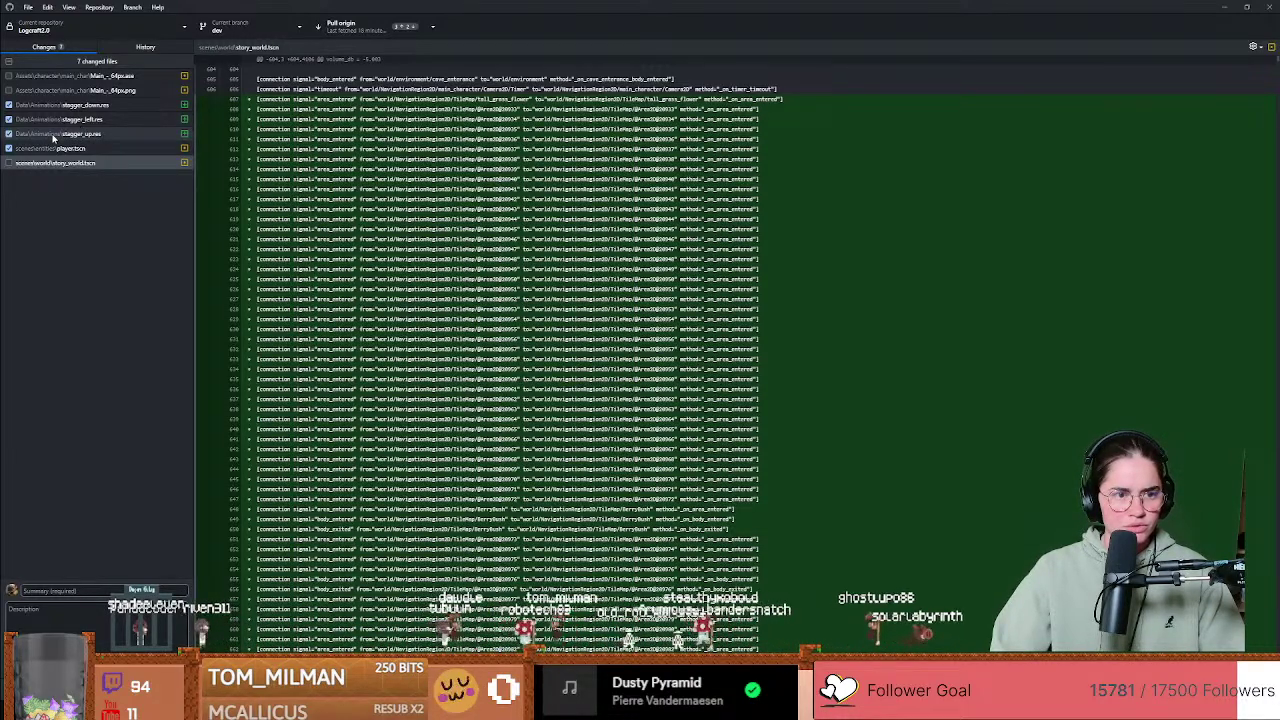
# Step: Exclude player.tscn, stagger_up.res and stagger_left.res from the next commit
pyautogui.click(20, 134)
pyautogui.click(8, 148)
pyautogui.click(8, 134)
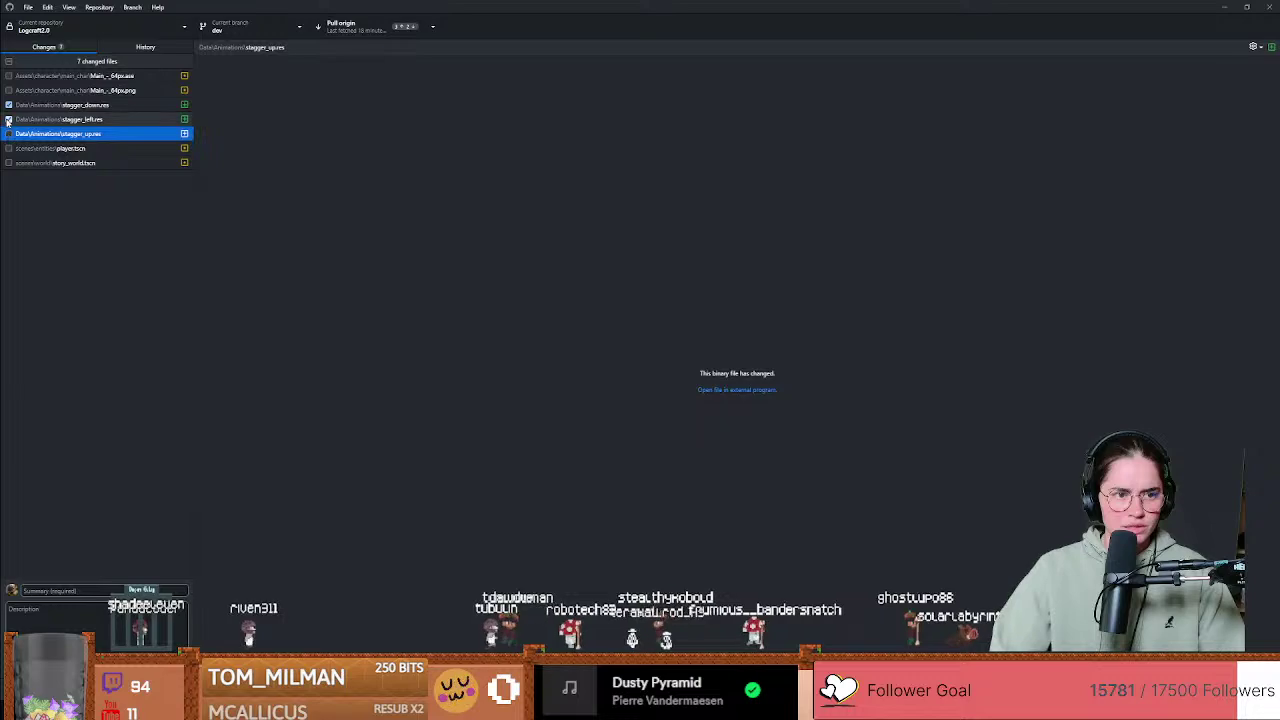
pyautogui.press('Up')
pyautogui.press('Up')
# Step: Check the "stagger animation" commit in the history and discard all remaining local changes
pyautogui.click(145, 47)
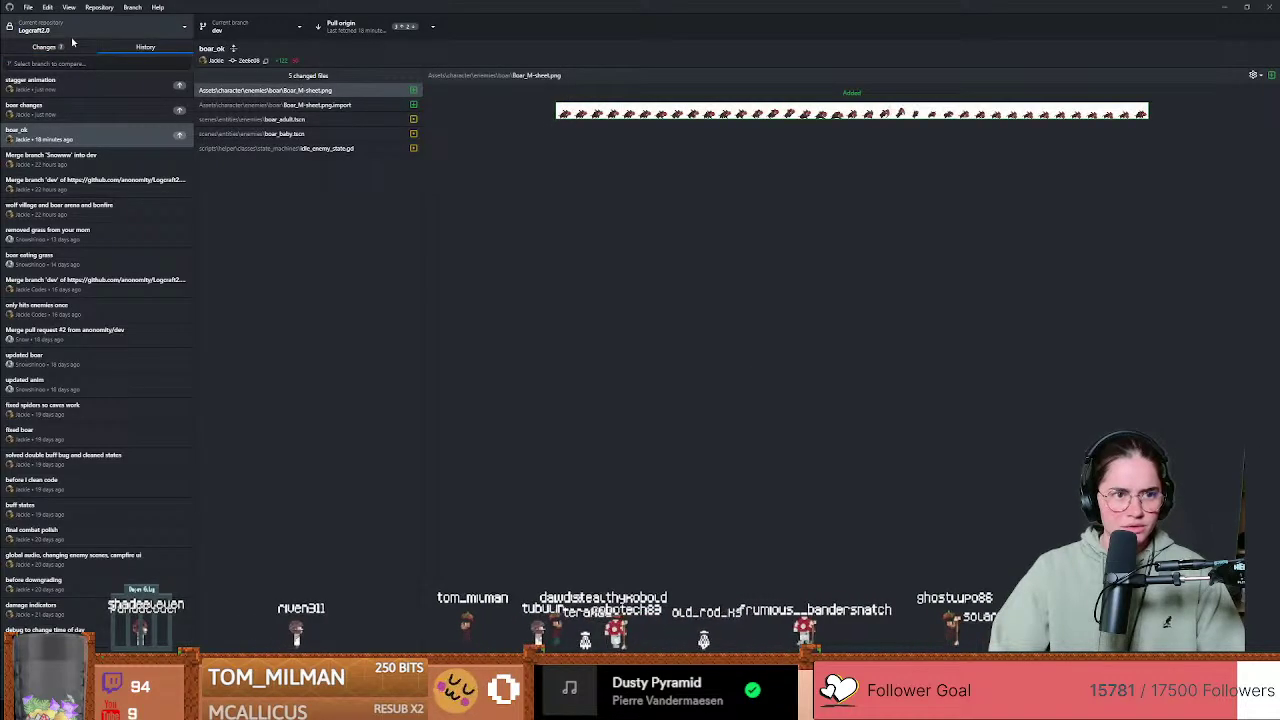
pyautogui.click(85, 88)
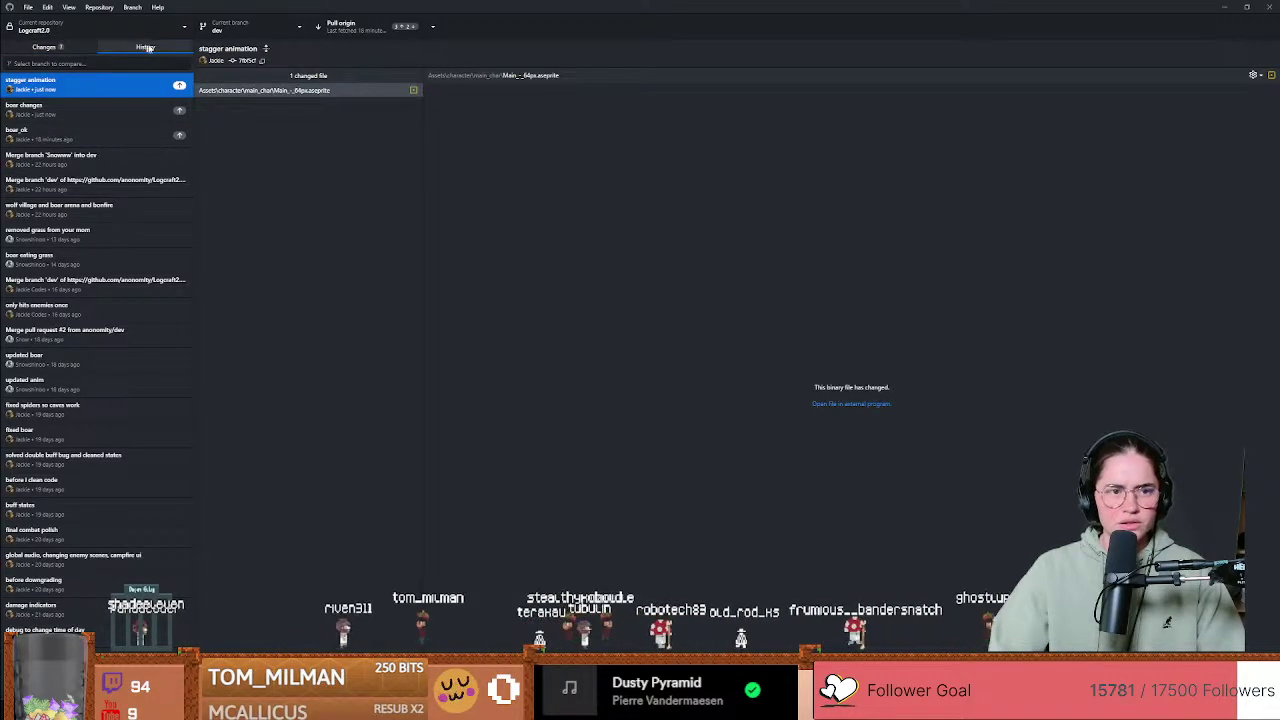
pyautogui.click(44, 47)
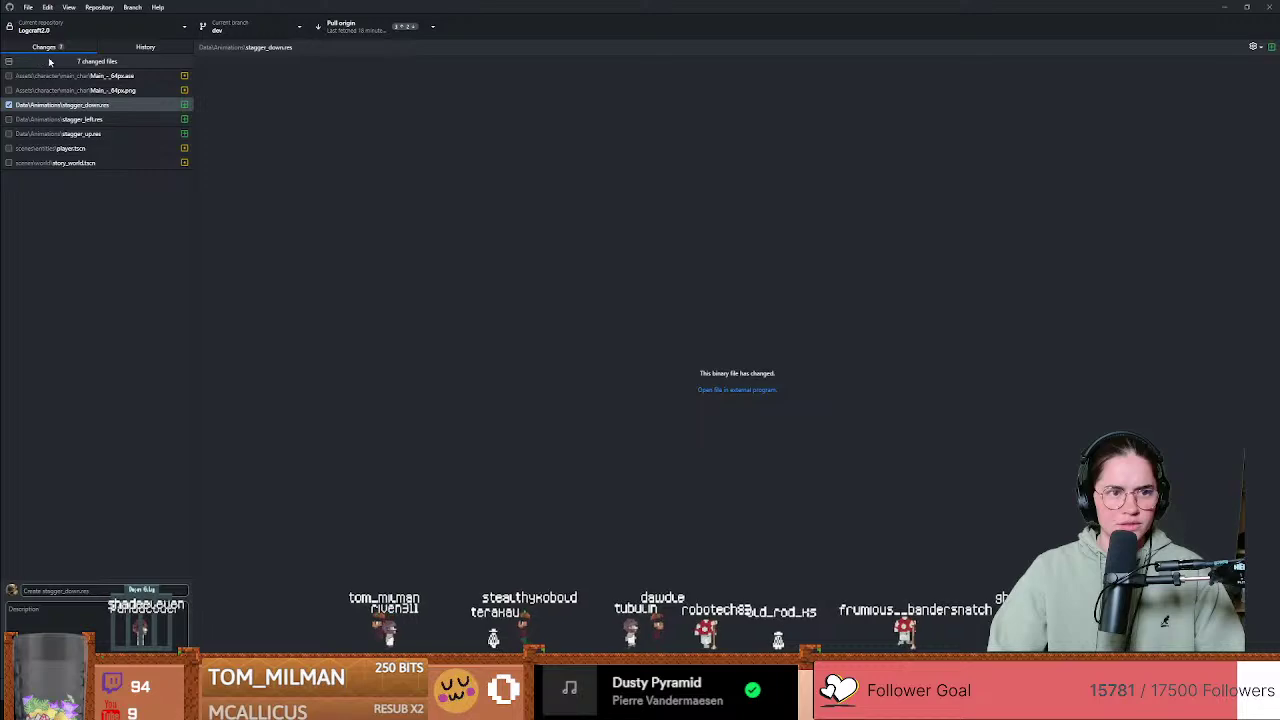
pyautogui.click(53, 65)
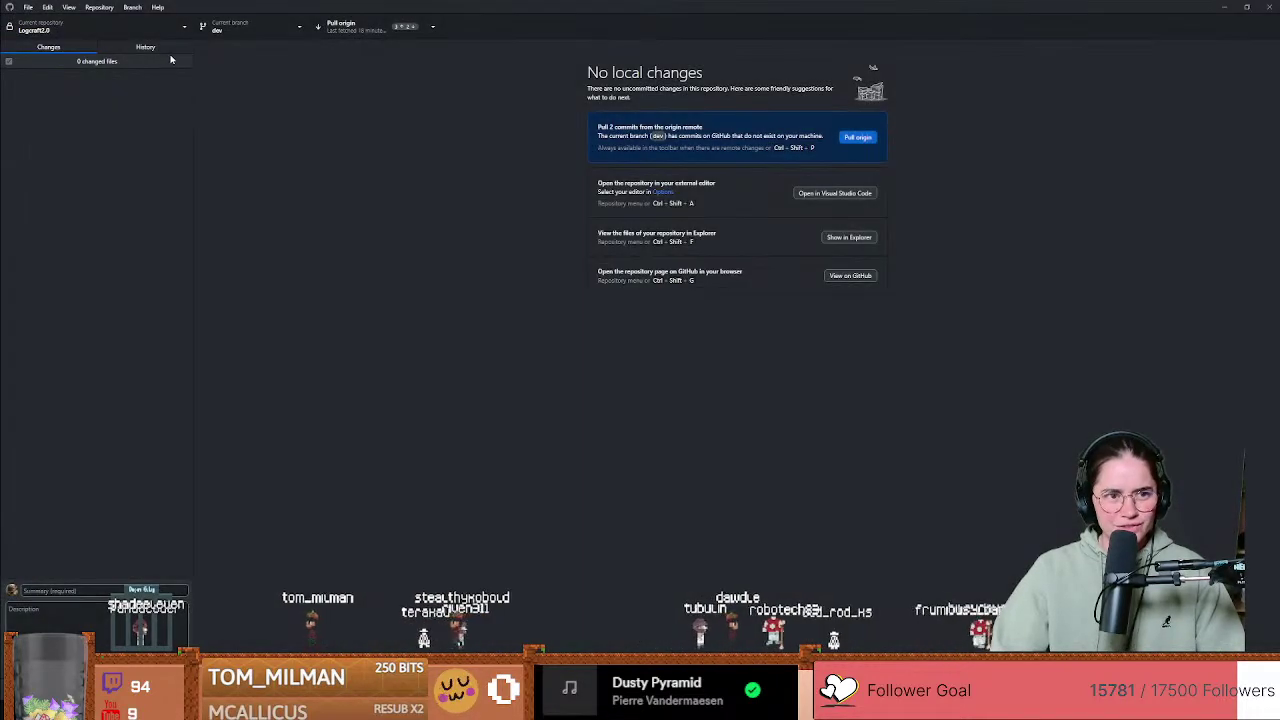
pyautogui.click(145, 47)
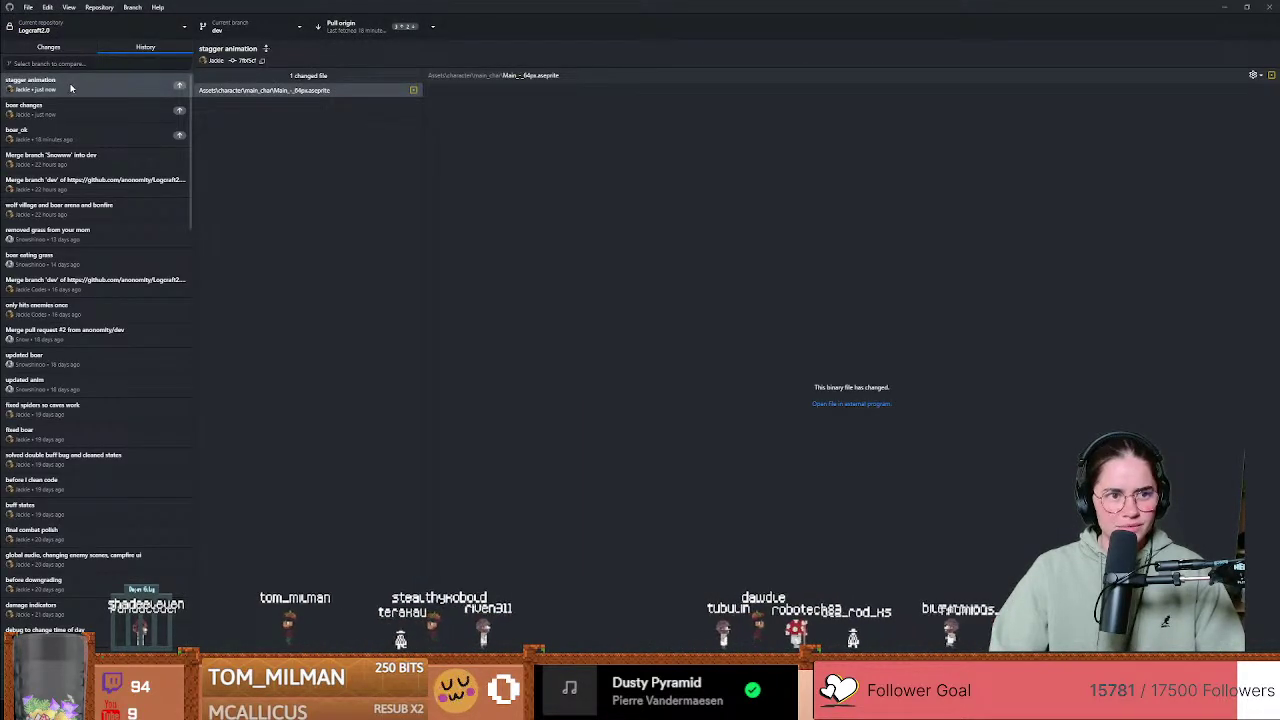
pyautogui.click(48, 47)
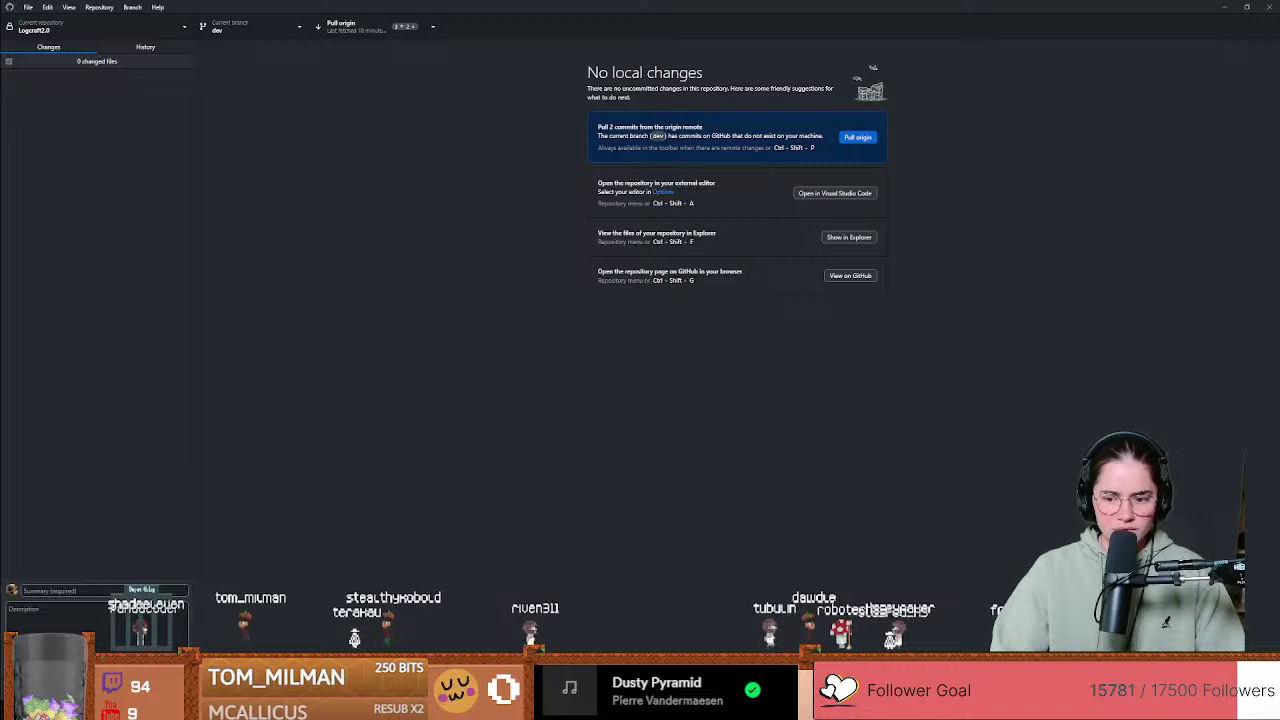
# Step: Switch to Aseprite, close both open Main_-_64px sprites, and reopen Main_-_64px.aseprite from disk
pyautogui.hotkey('alt', 'Tab')
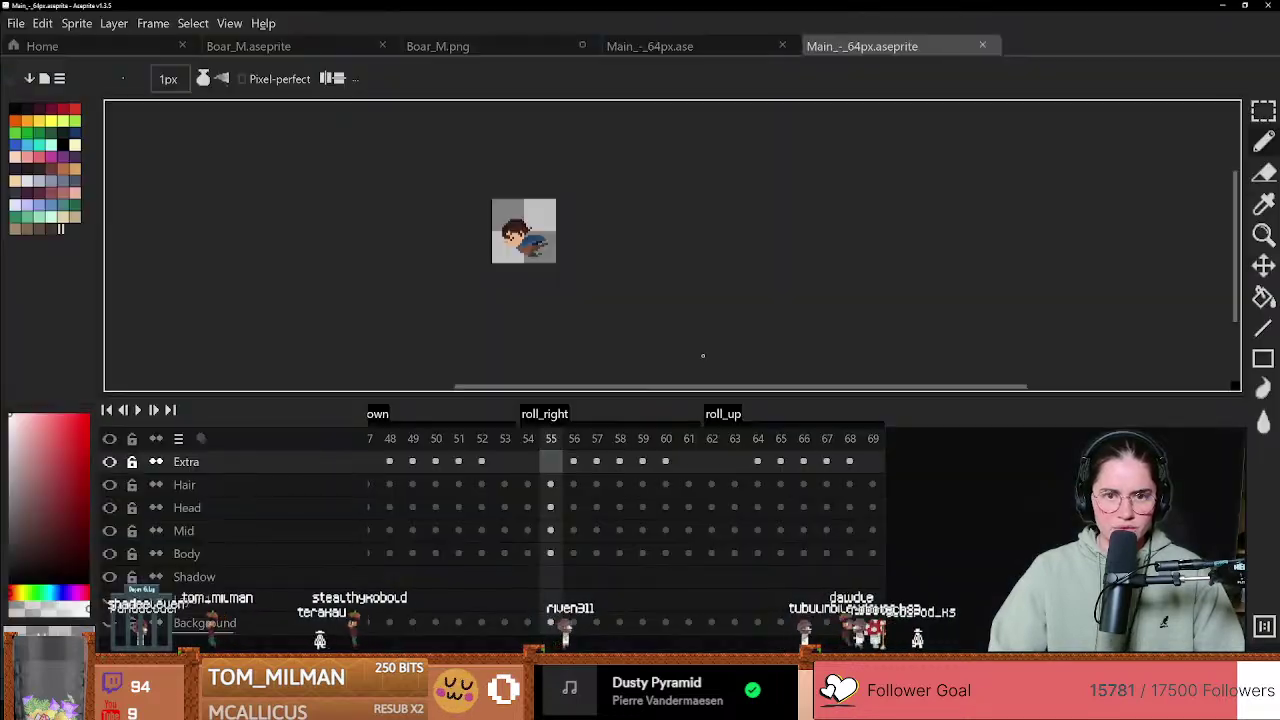
pyautogui.click(983, 47)
pyautogui.click(781, 47)
pyautogui.click(16, 23)
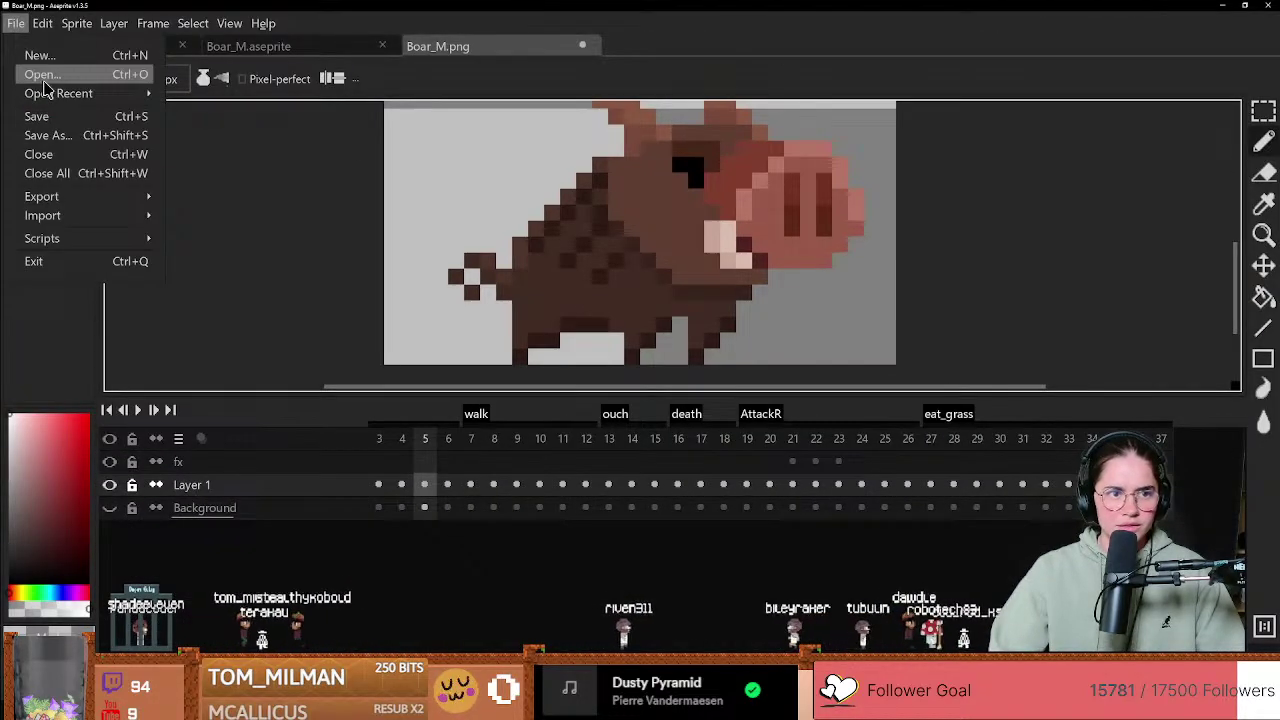
pyautogui.click(44, 76)
pyautogui.doubleClick(243, 120)
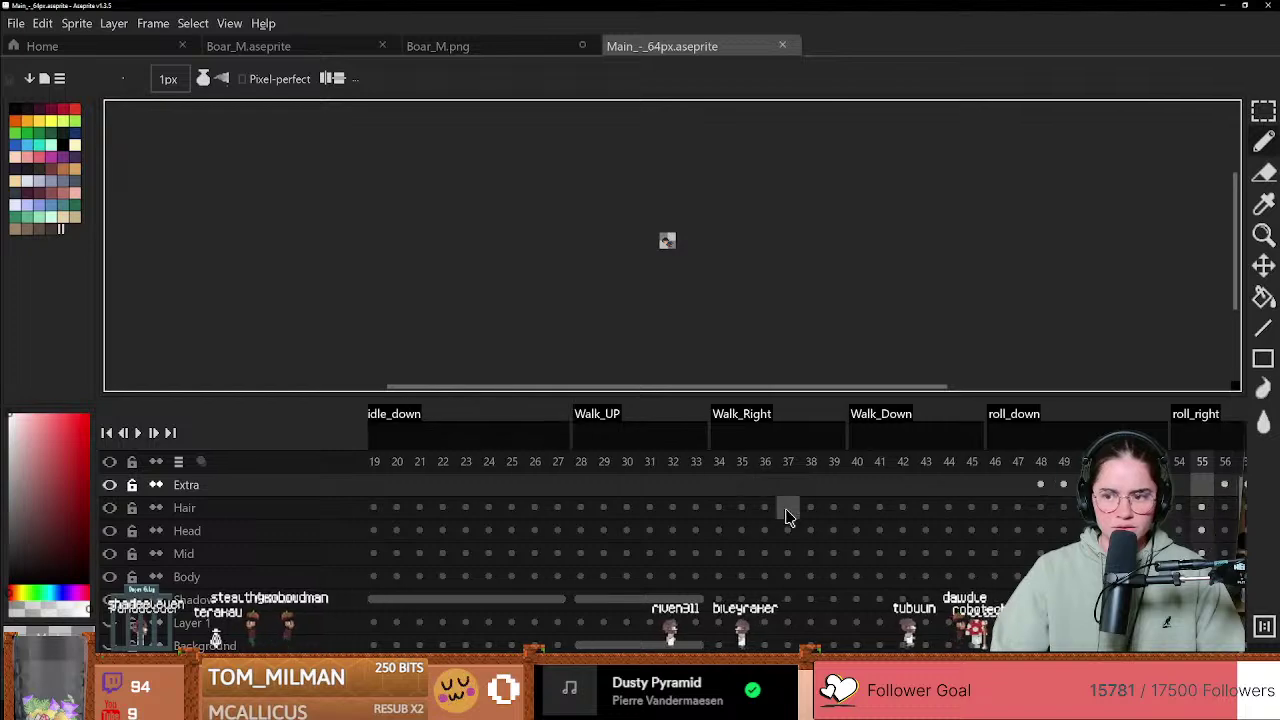
# Step: Examine the stagger tags at the end of the timeline and the character's pose in frame 71 of stagger_down
pyautogui.hscroll(2, 786, 516)
pyautogui.hscroll(12, 785, 515)
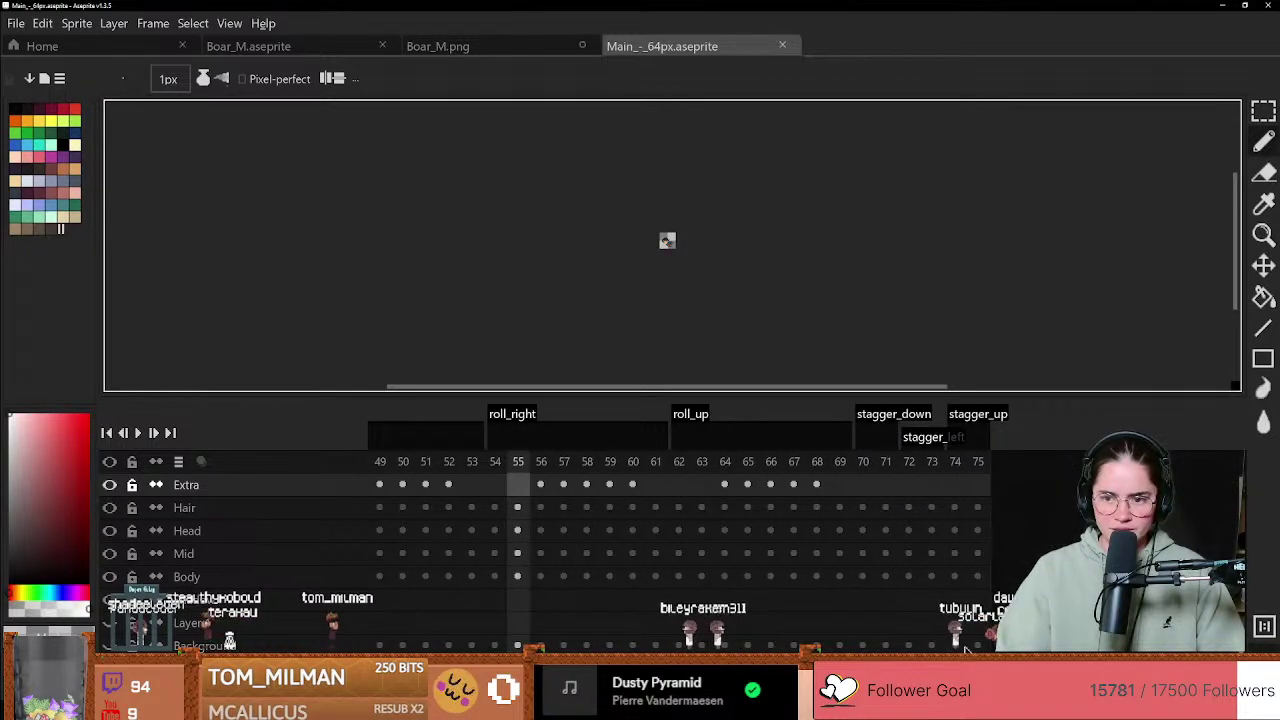
pyautogui.click(886, 484)
pyautogui.scroll(2, 665, 248)
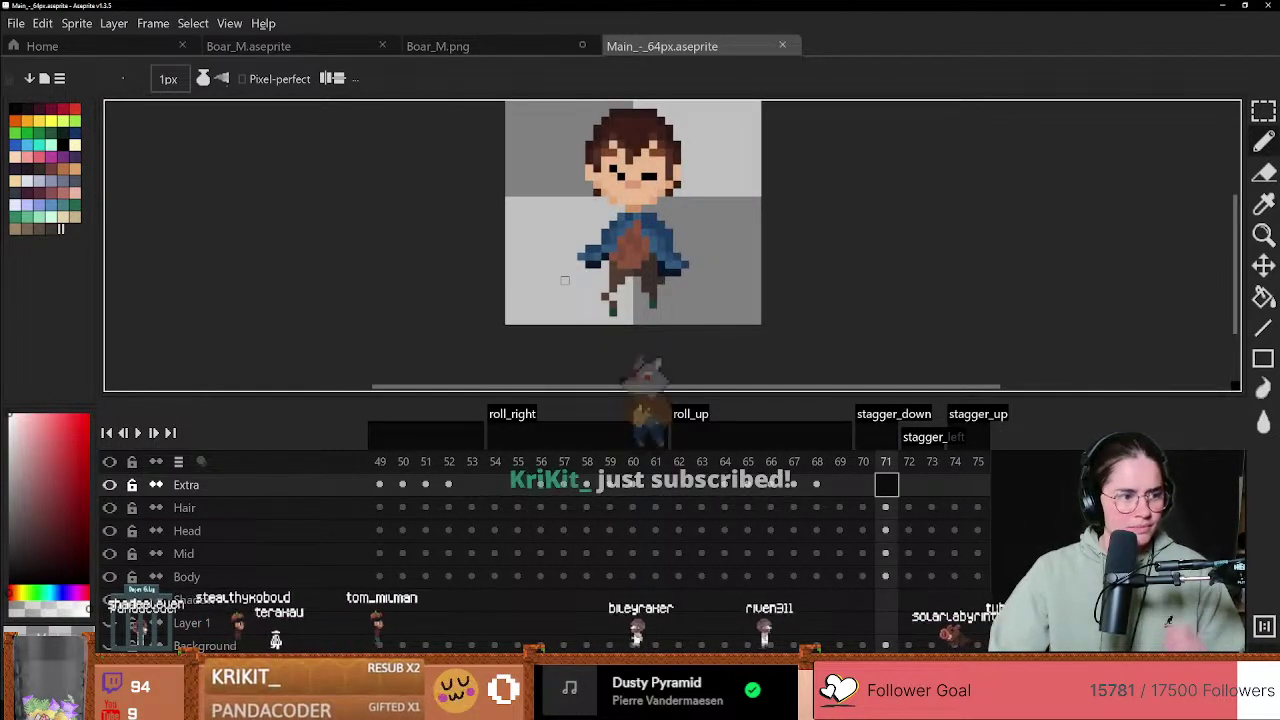
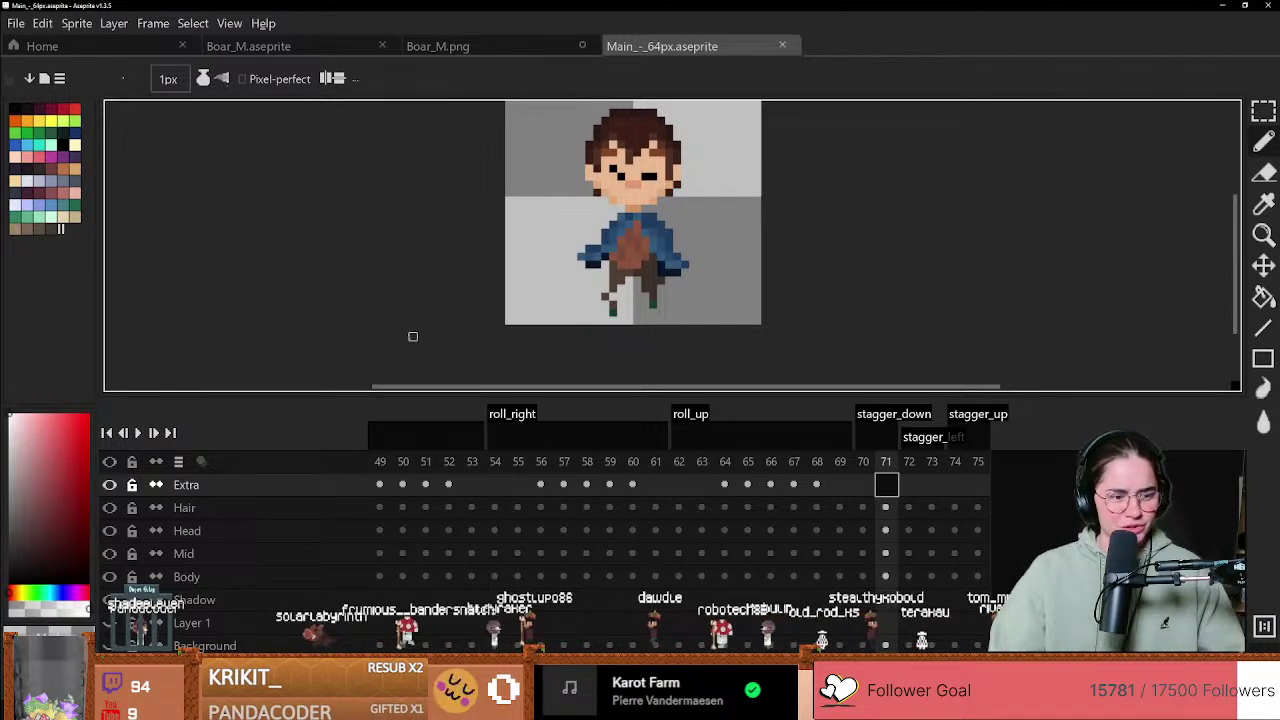
pyautogui.scroll(2, 570, 304)
pyautogui.scroll(-5, 505, 343)
pyautogui.scroll(2, 519, 319)
pyautogui.moveTo(503, 314)
pyautogui.mouseDown(button='middle')
pyautogui.moveTo(454, 342)
pyautogui.moveTo(486, 351)
pyautogui.moveTo(502, 338)
pyautogui.mouseUp(button='middle')
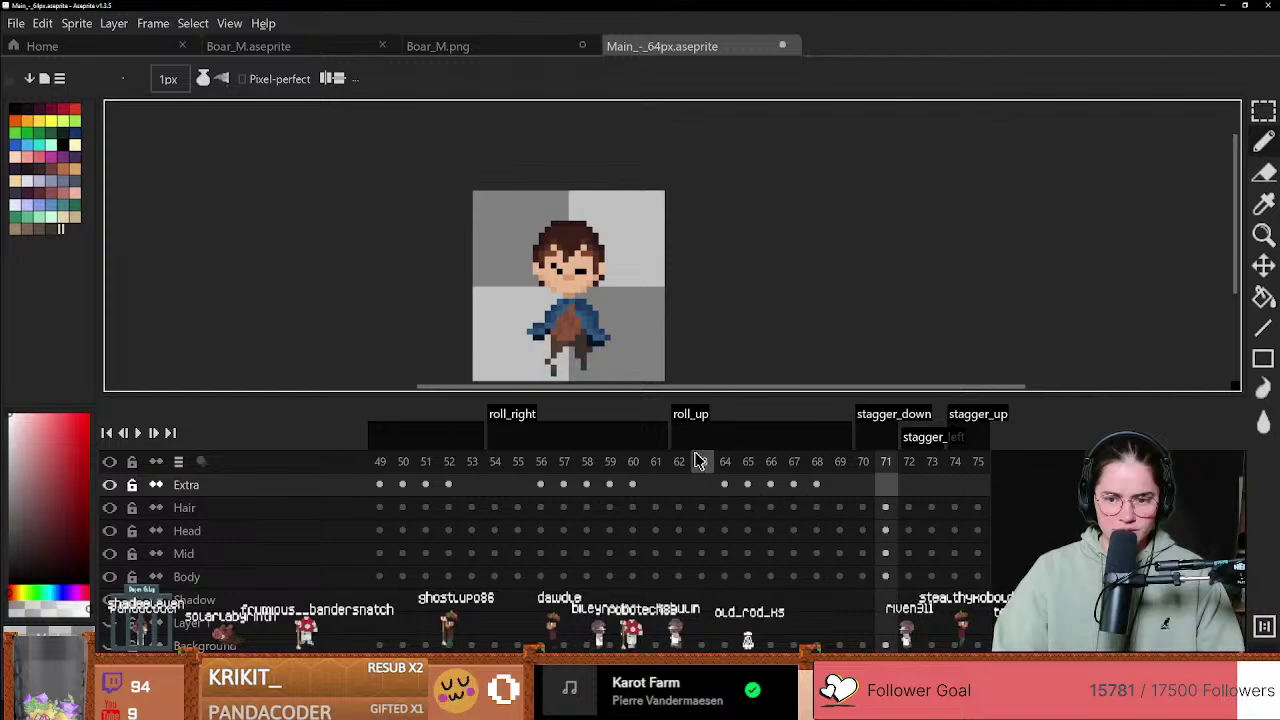
# Step: Save the sprite, and save it again in ase format as Main_-_64px.ase, overwriting the existing file
pyautogui.hotkey('ctrl', 's')
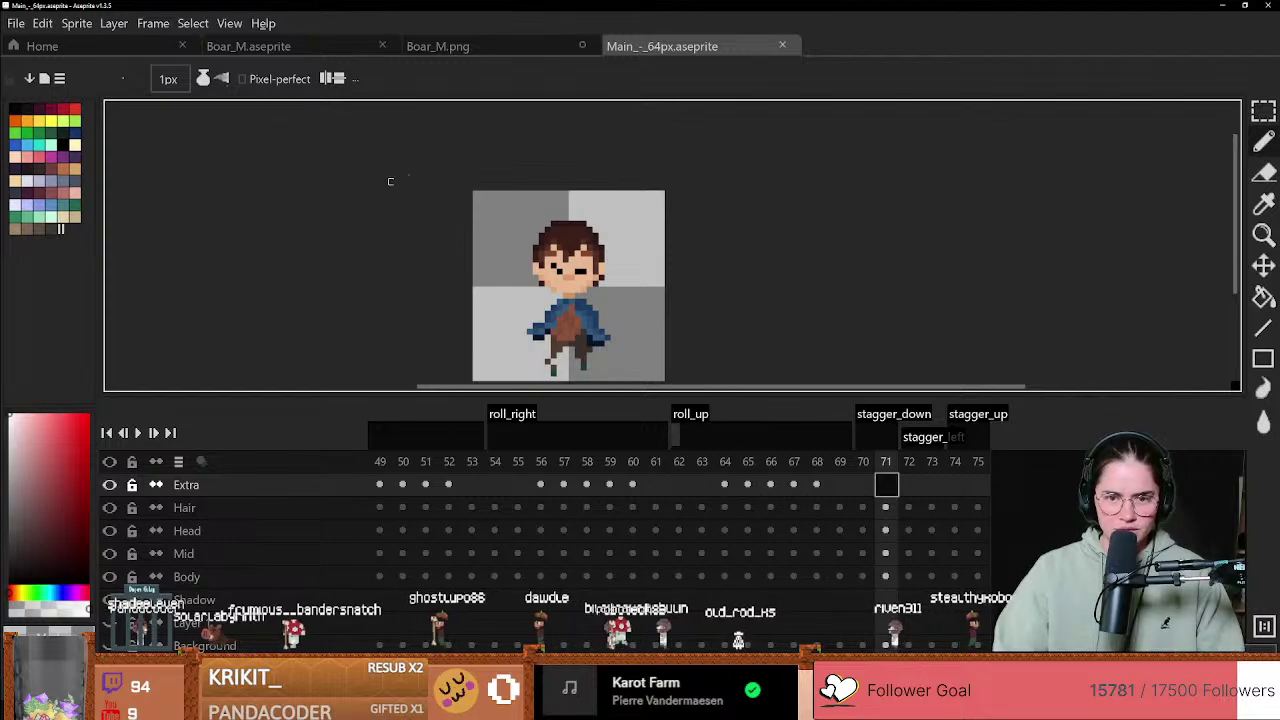
pyautogui.click(20, 24)
pyautogui.click(51, 131)
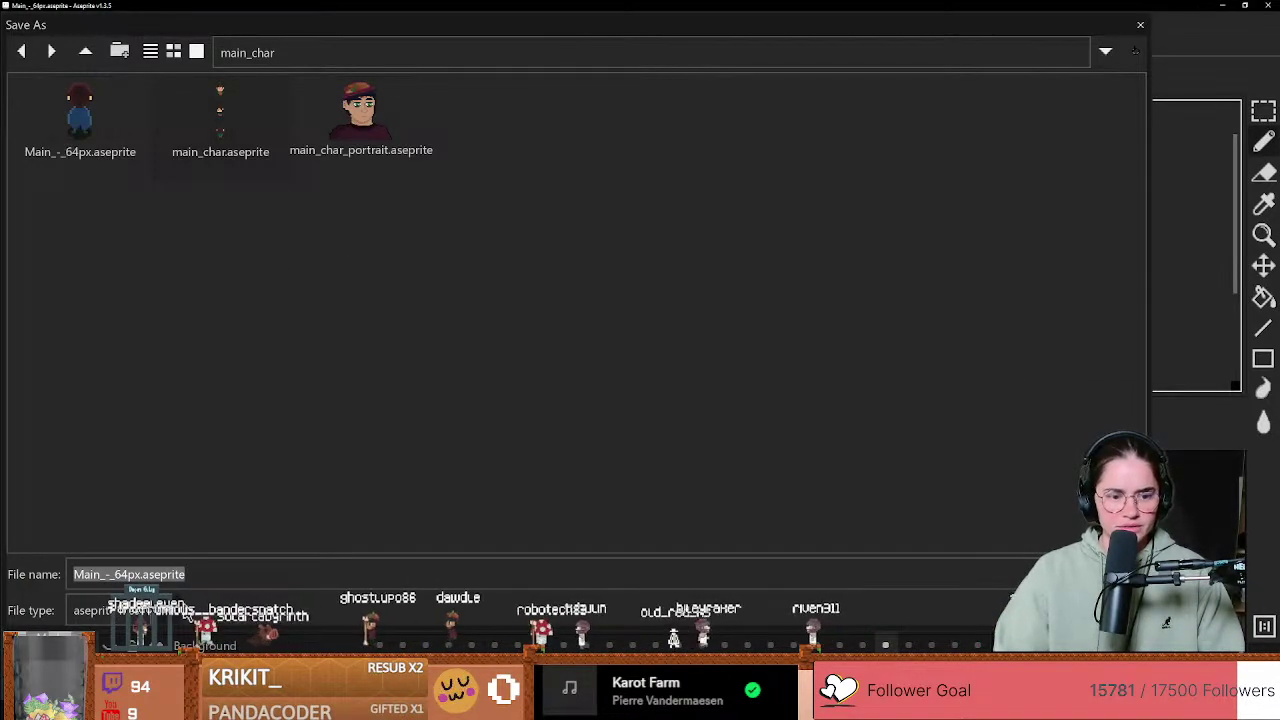
pyautogui.click(150, 608)
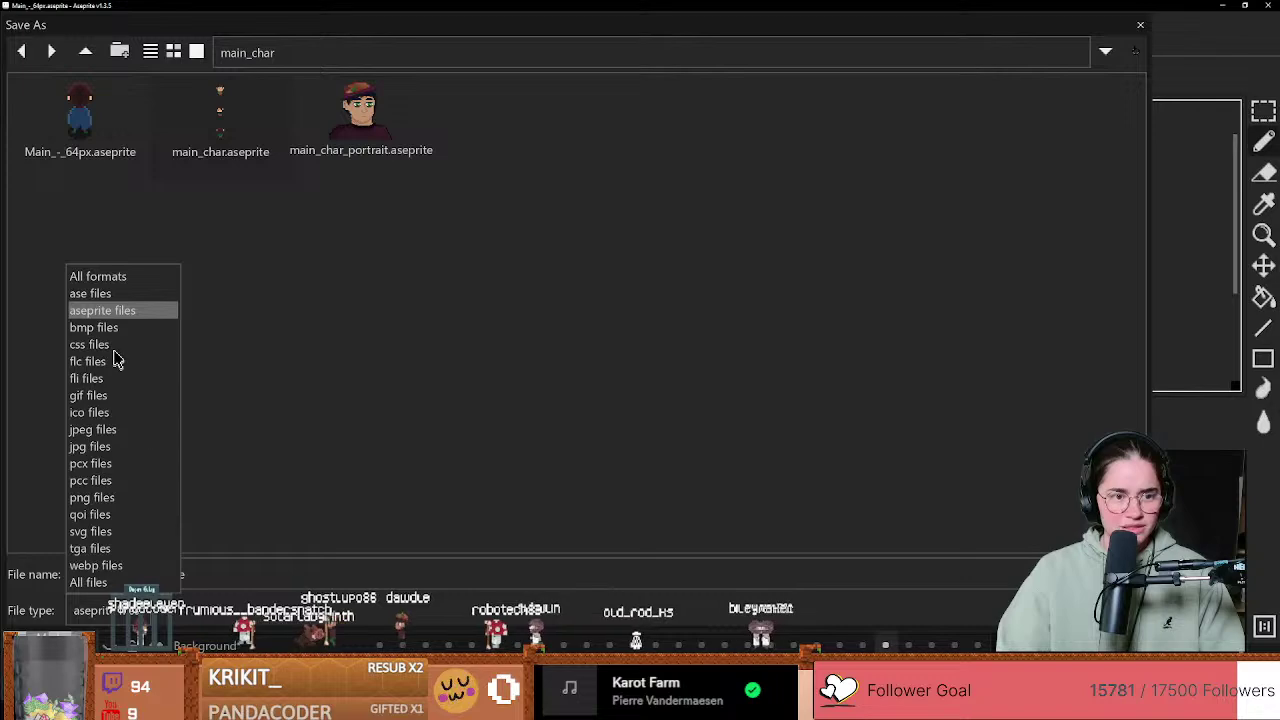
pyautogui.click(98, 295)
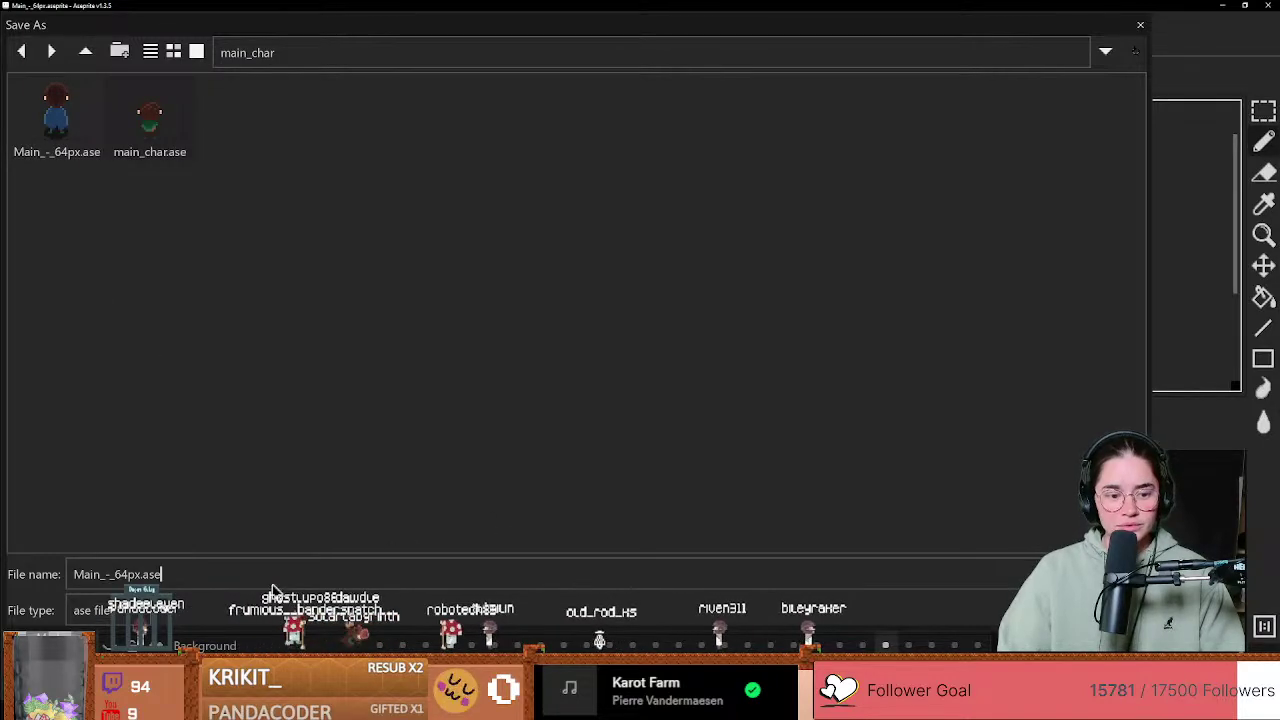
pyautogui.click(1015, 583)
pyautogui.click(578, 392)
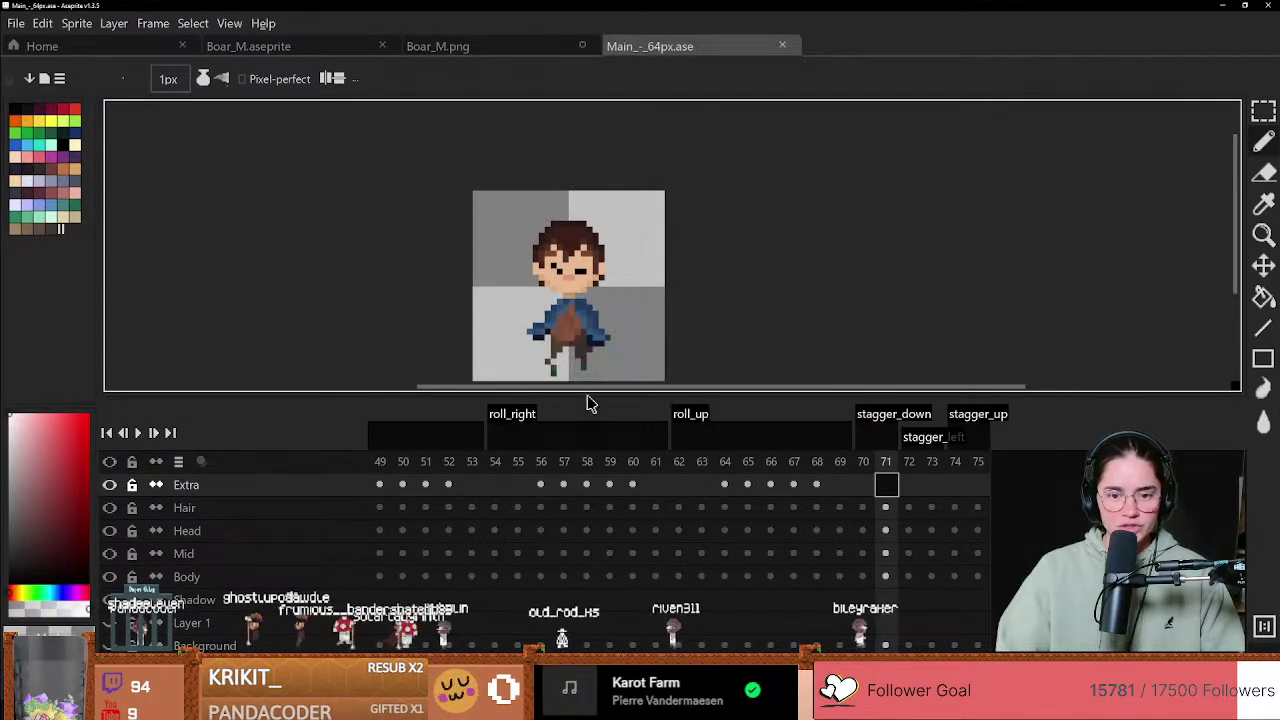
# Step: Switch to Godot and reload story_world.tscn and player.tscn from disk
pyautogui.click(1220, 5)
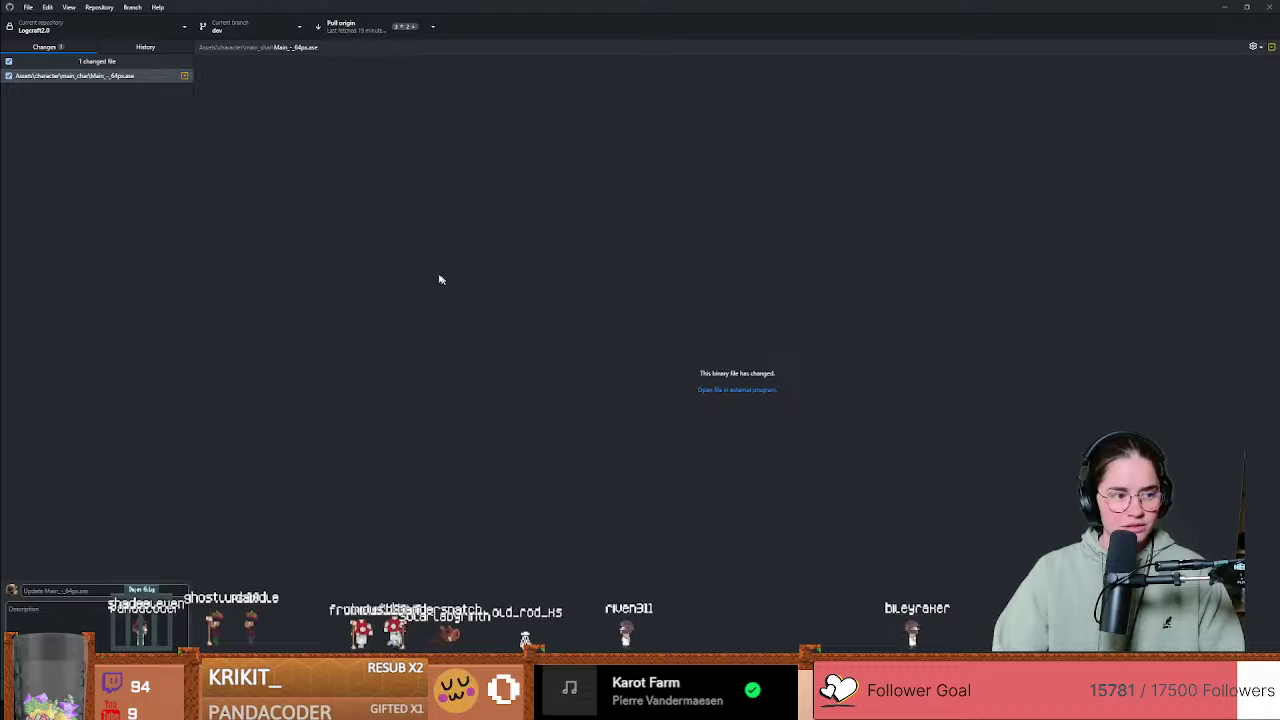
pyautogui.click(1212, 7)
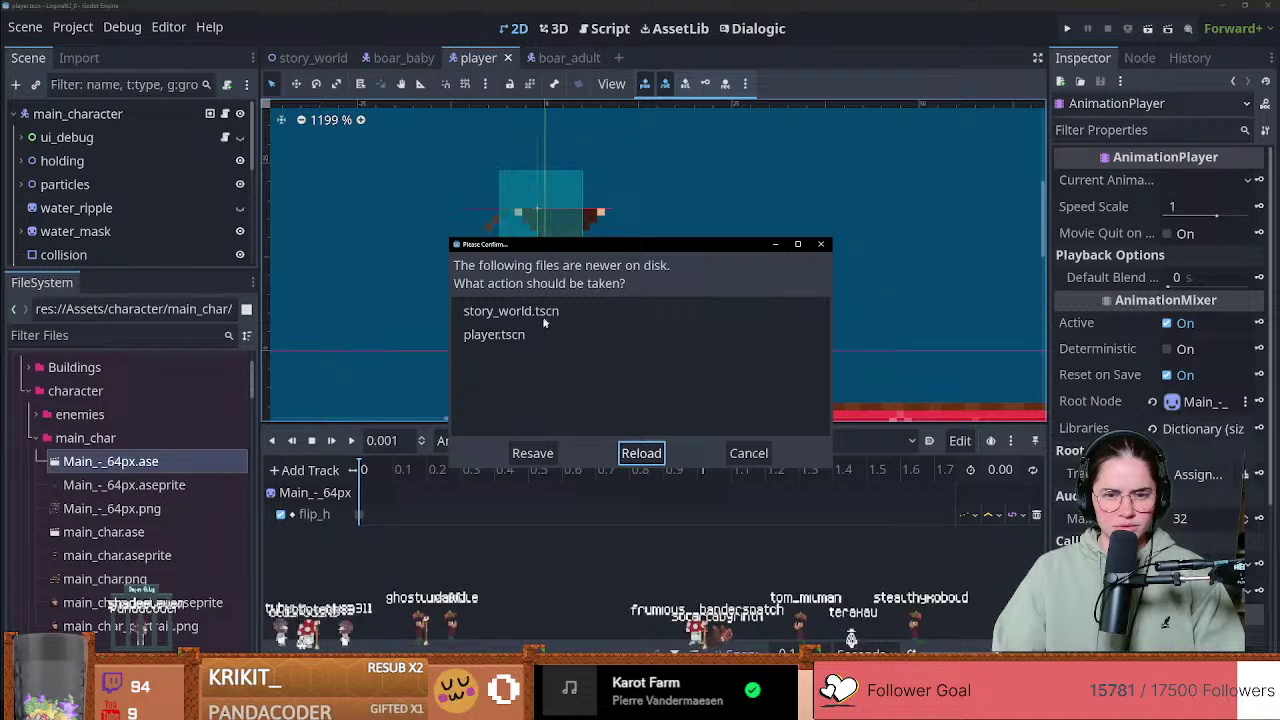
pyautogui.click(626, 447)
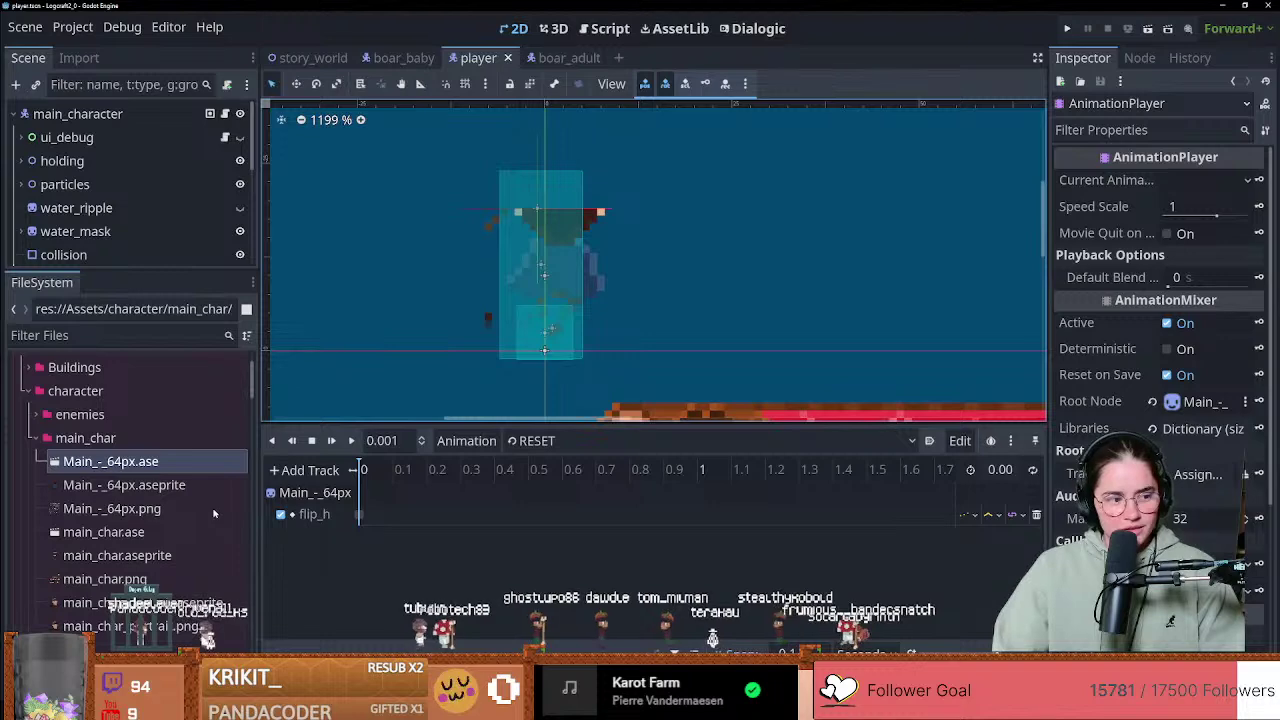
# Step: Reimport Main_-_64px.ase from the main_char folder with its current import settings
pyautogui.scroll(-5, 507, 365)
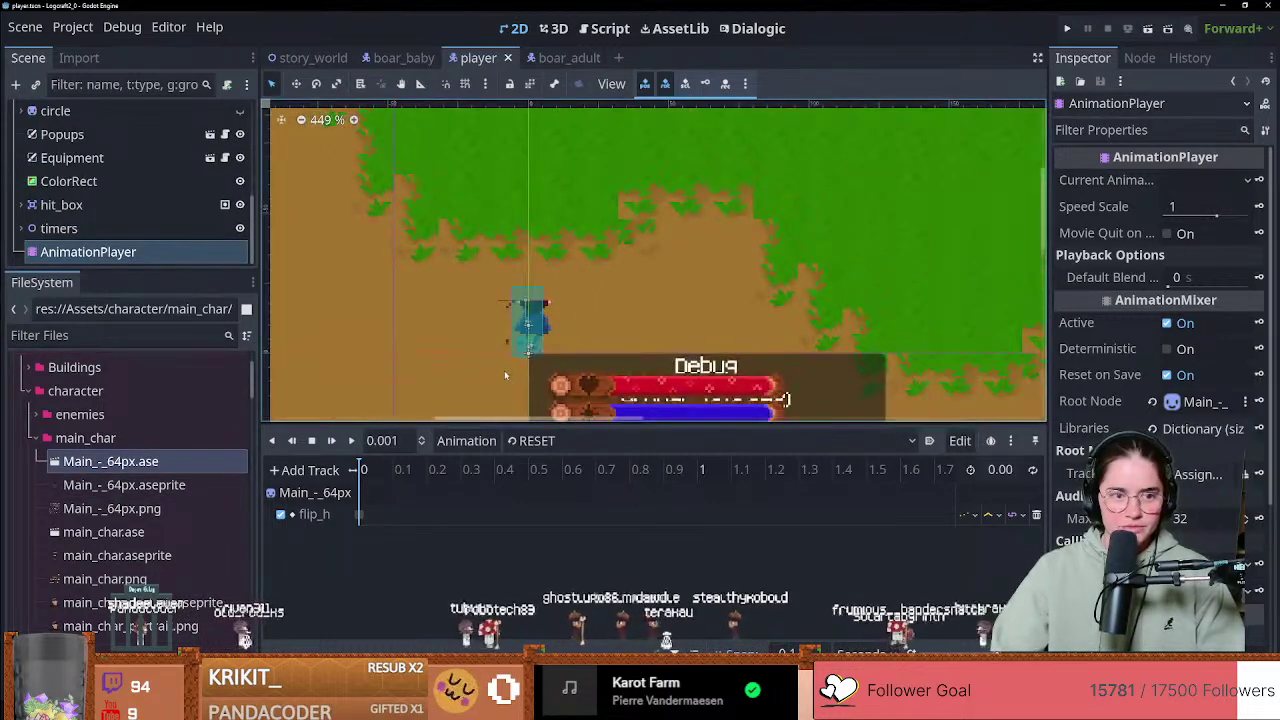
pyautogui.scroll(-2, 504, 370)
pyautogui.click(569, 57)
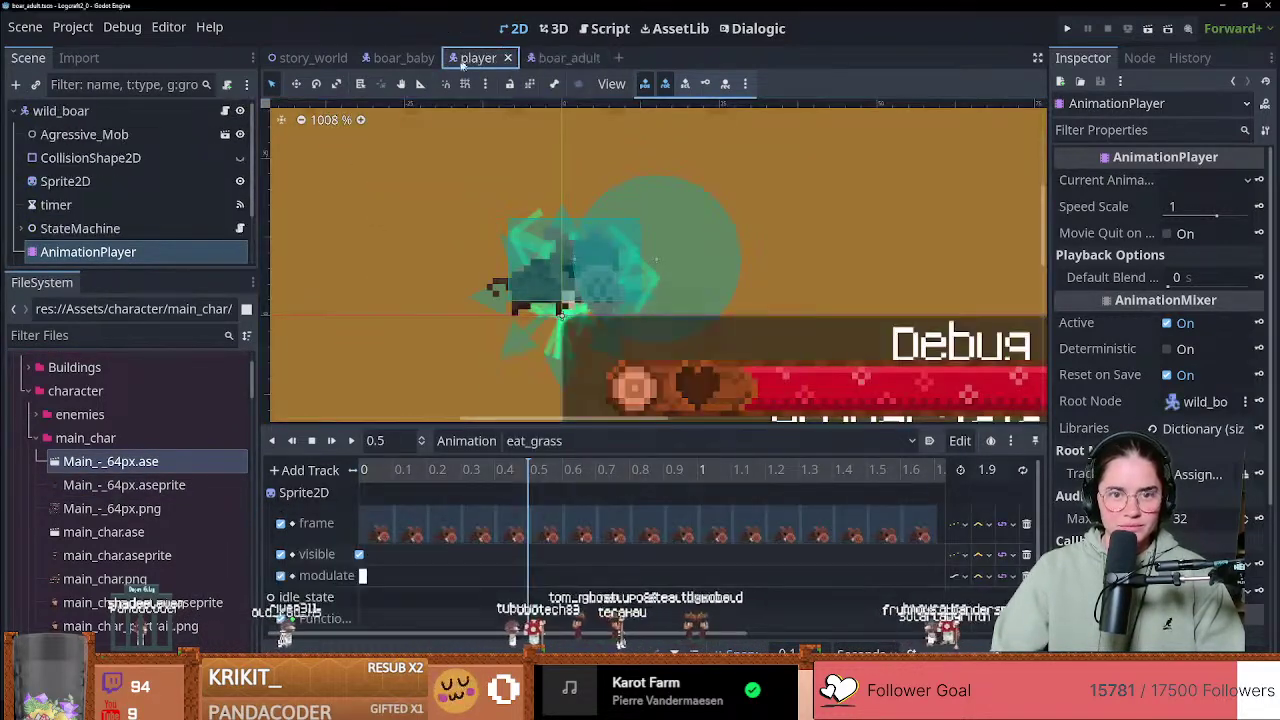
pyautogui.click(158, 461)
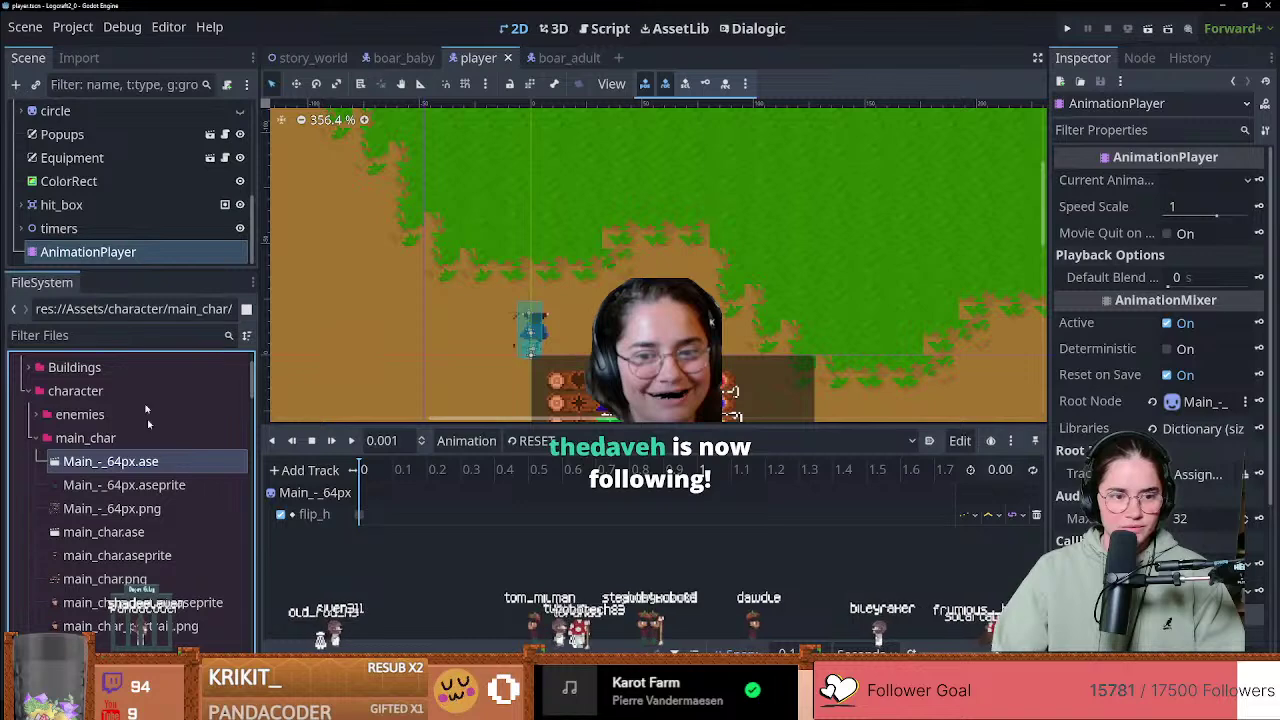
pyautogui.click(80, 59)
pyautogui.click(131, 254)
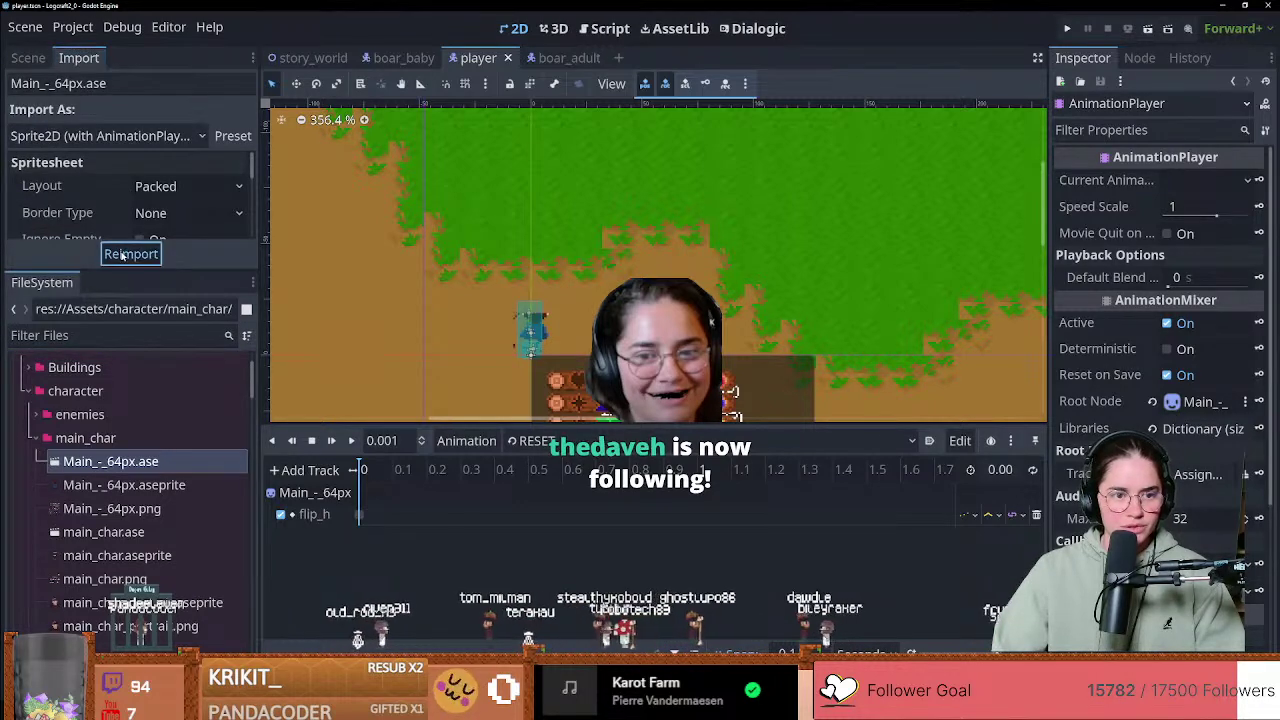
# Step: Create a new inherited scene from Main_-_64px.ase
pyautogui.doubleClick(150, 461)
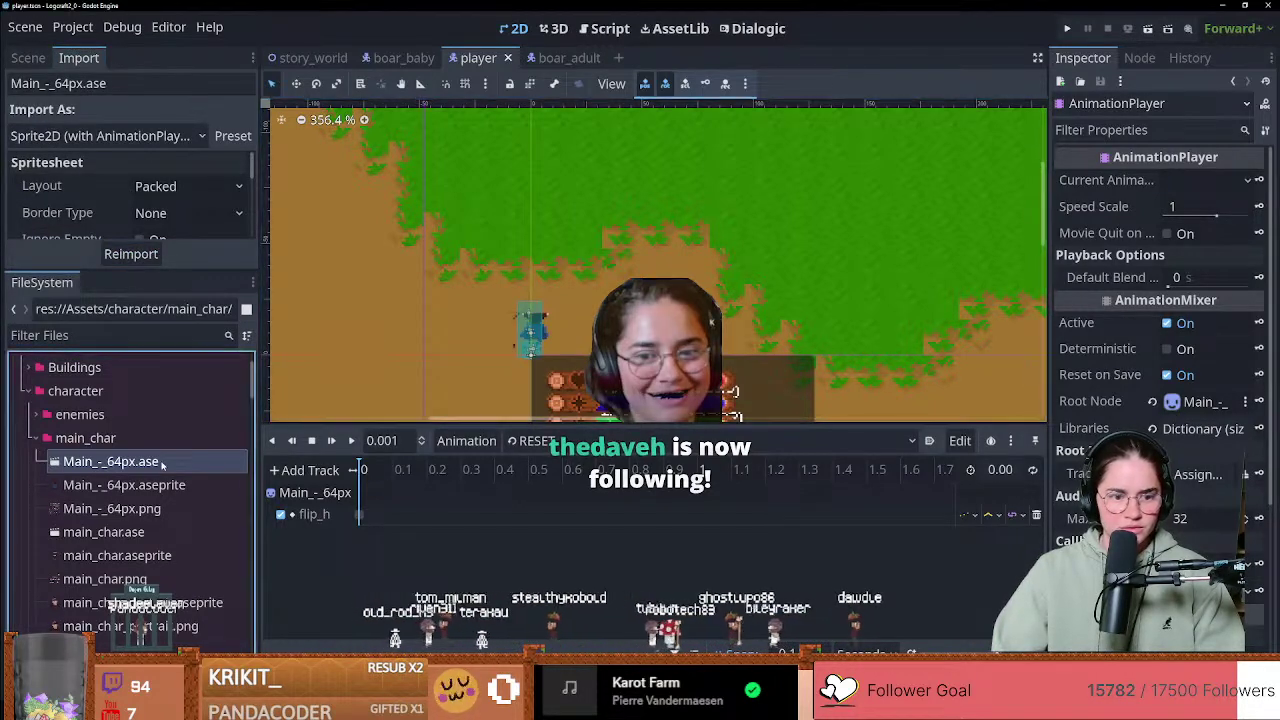
pyautogui.click(786, 382)
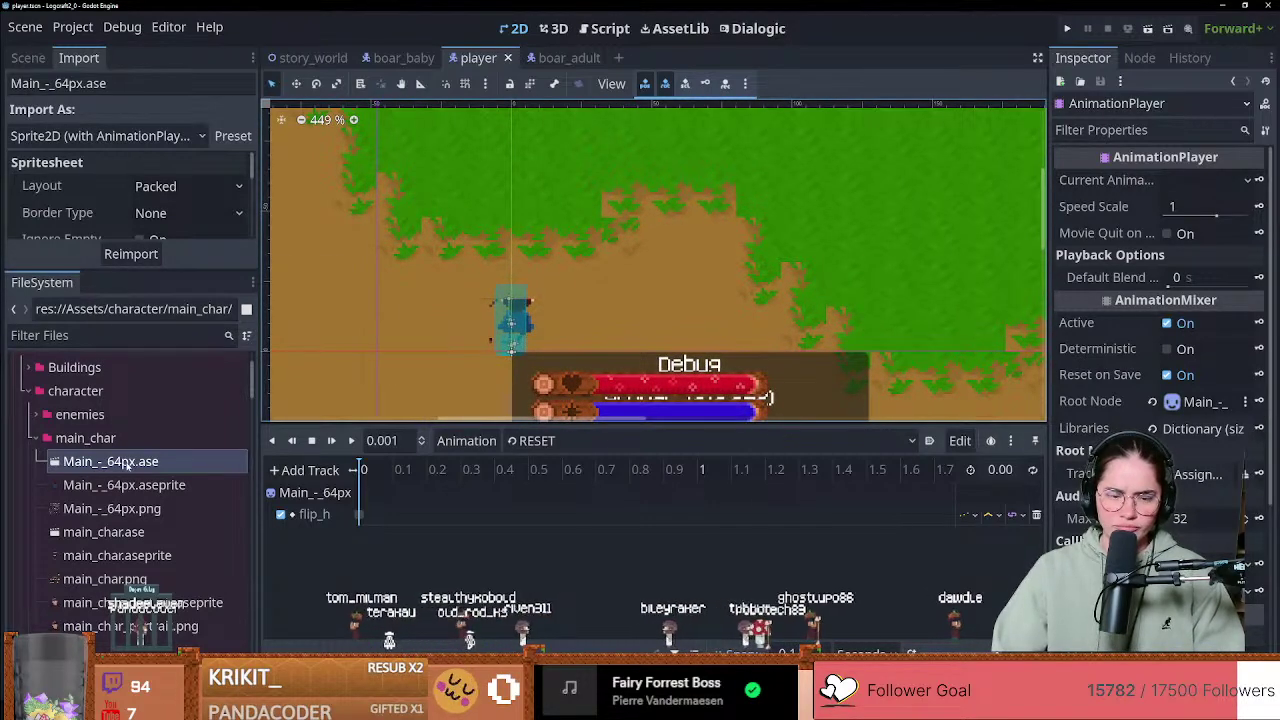
pyautogui.rightClick(132, 461)
pyautogui.click(170, 294)
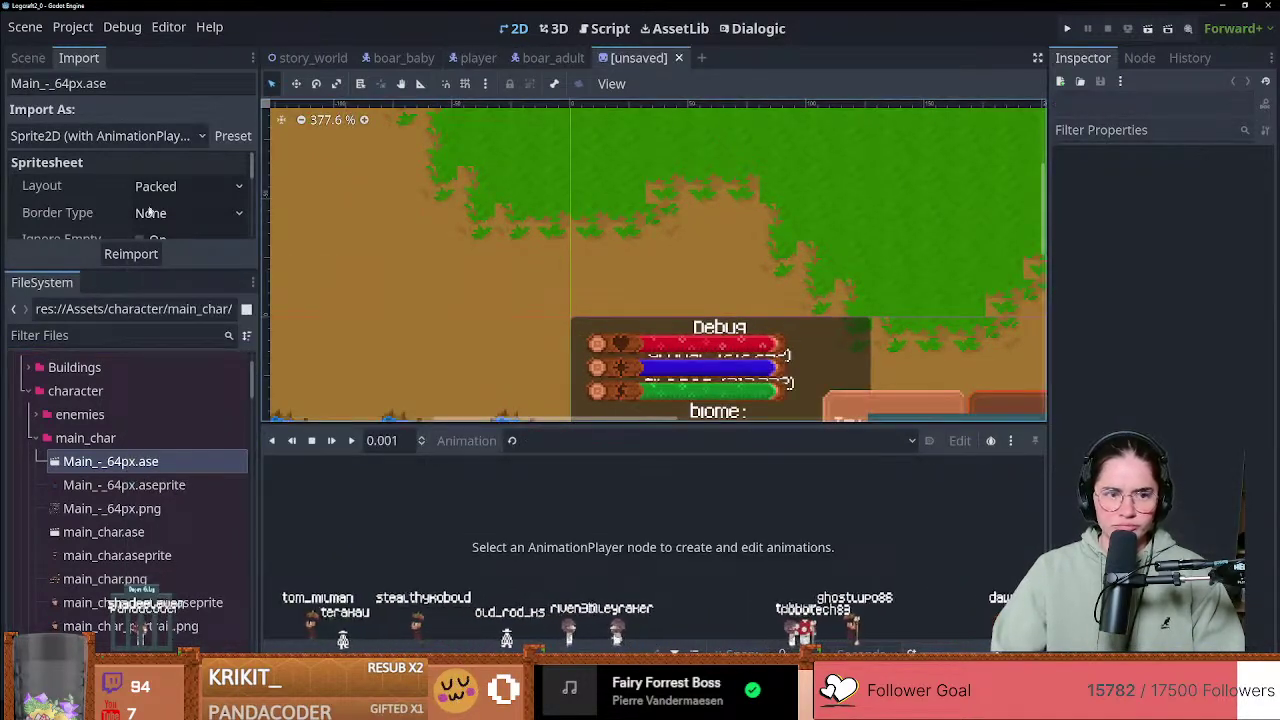
# Step: Preview the Walk_Right, roll_up and stagger_left animations with the AnimationPlayer of the unsaved Main_-_64px scene
pyautogui.moveTo(70, 268); pyautogui.dragTo(70, 392)
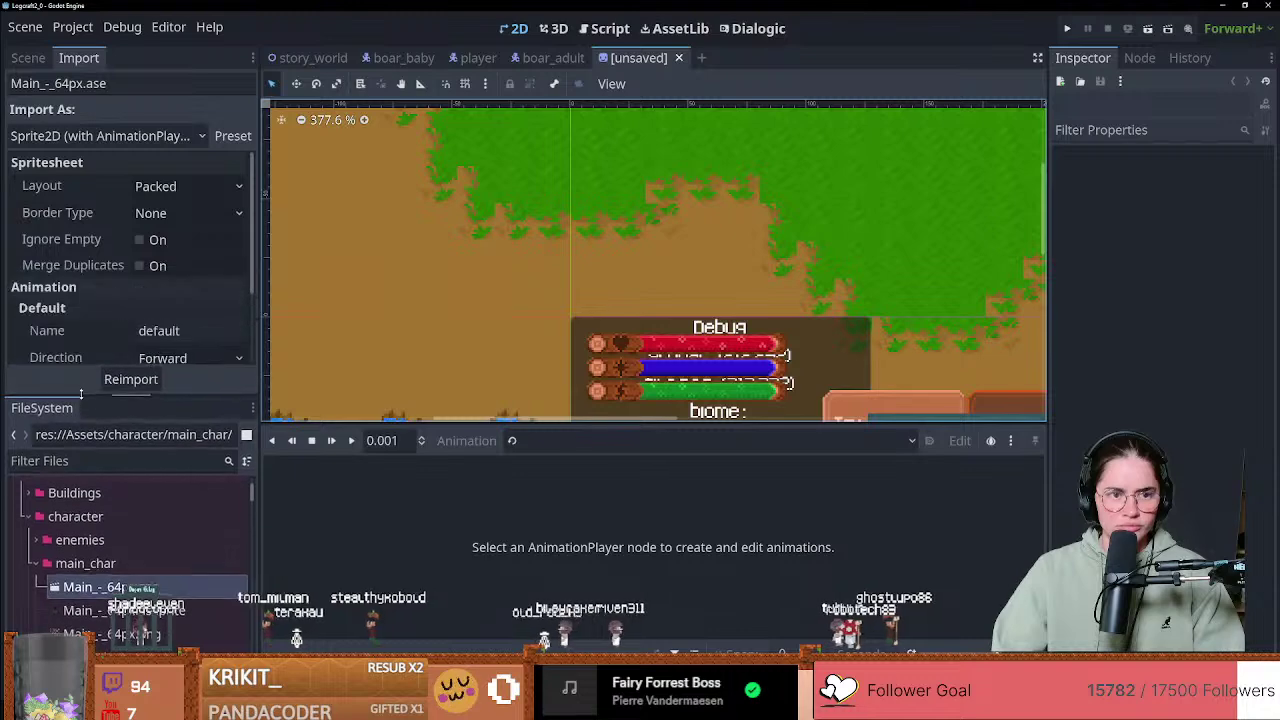
pyautogui.click(28, 57)
pyautogui.click(86, 137)
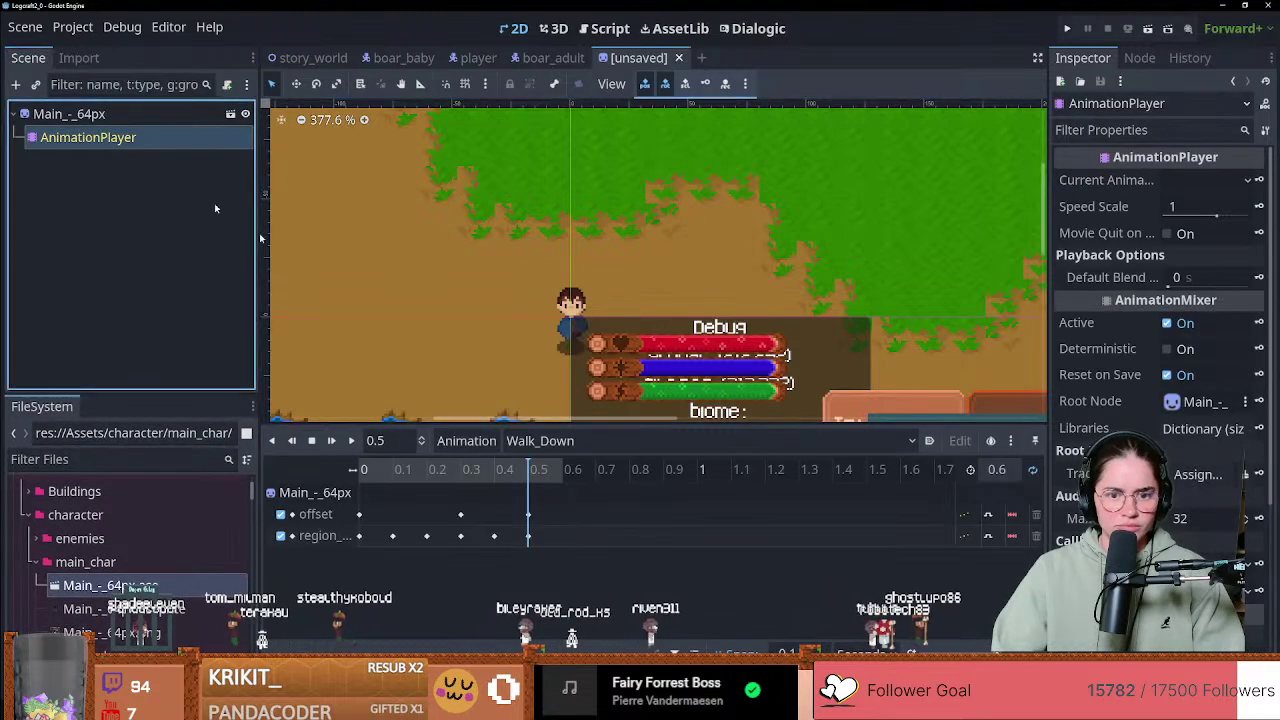
pyautogui.click(540, 441)
pyautogui.click(525, 461)
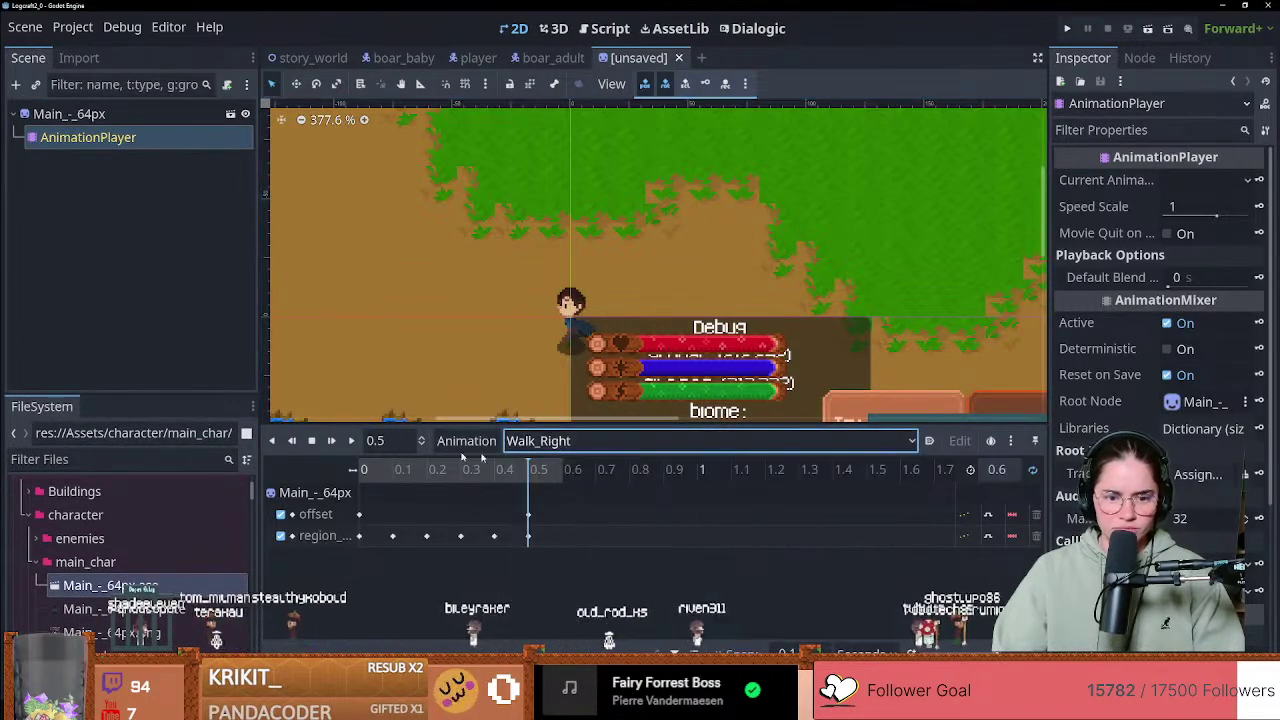
pyautogui.click(351, 441)
pyautogui.click(610, 440)
pyautogui.click(537, 620)
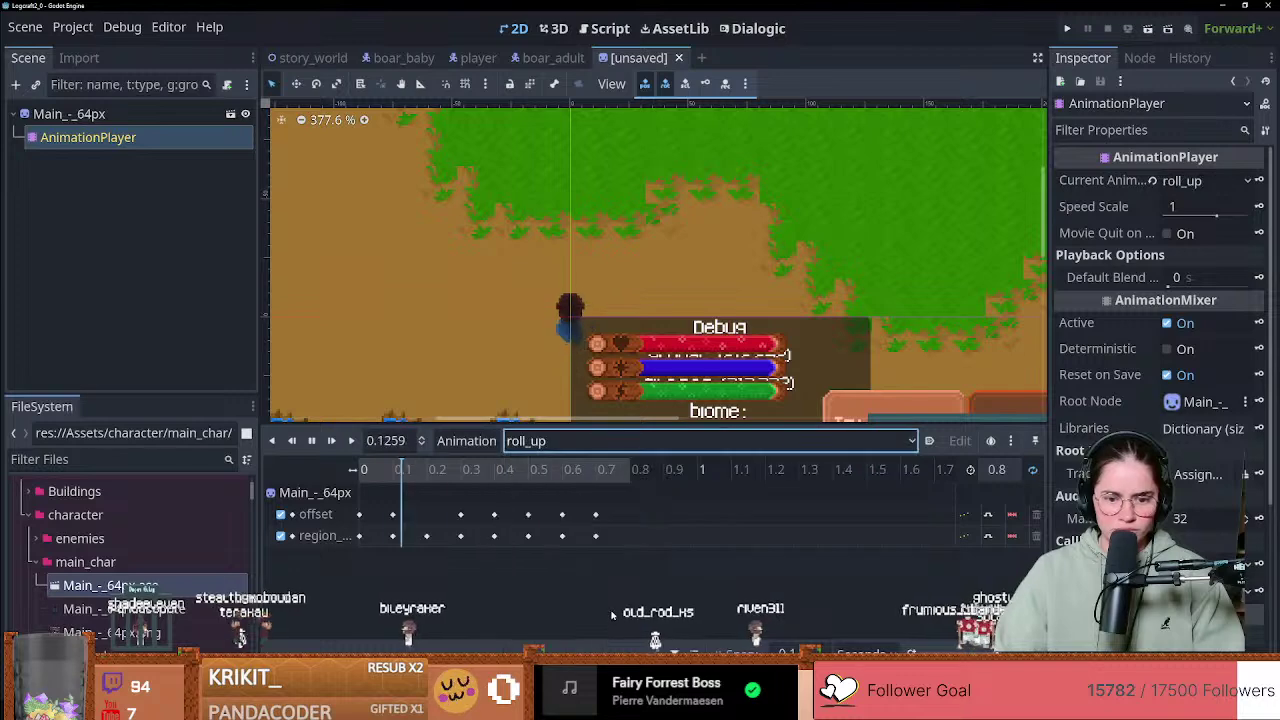
pyautogui.click(560, 441)
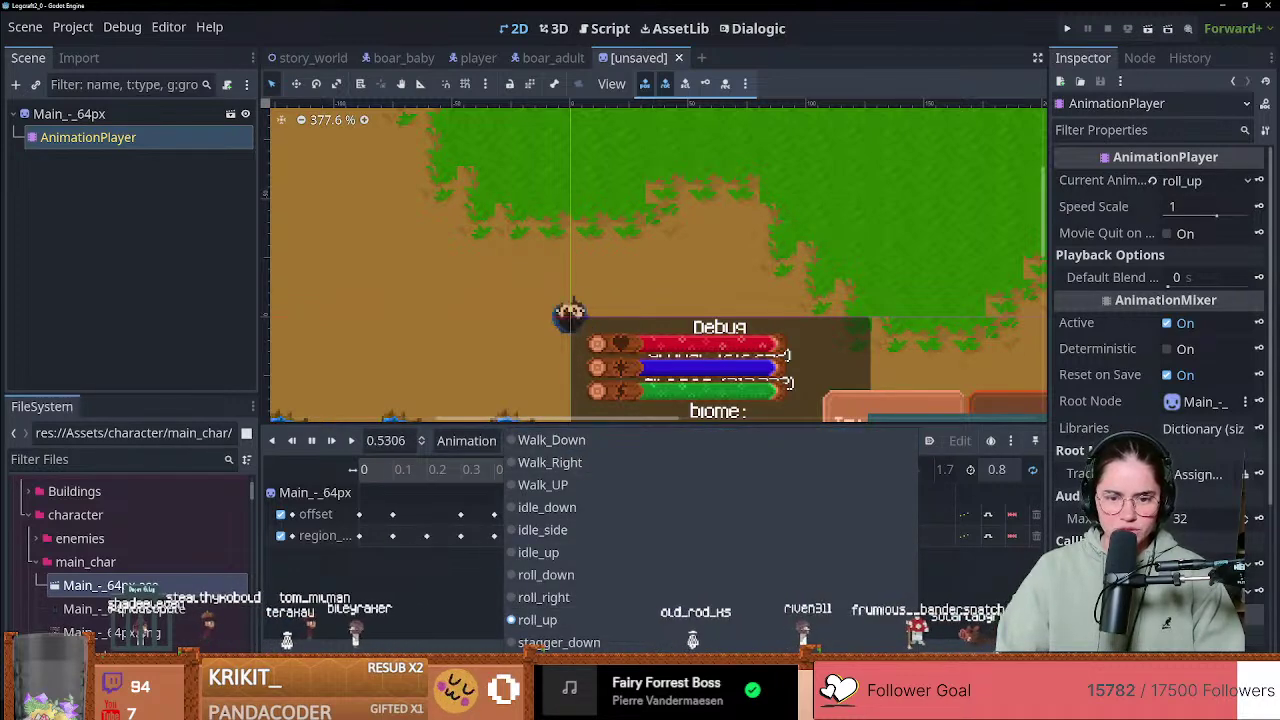
pyautogui.scroll(-1, 565, 600)
pyautogui.click(579, 640)
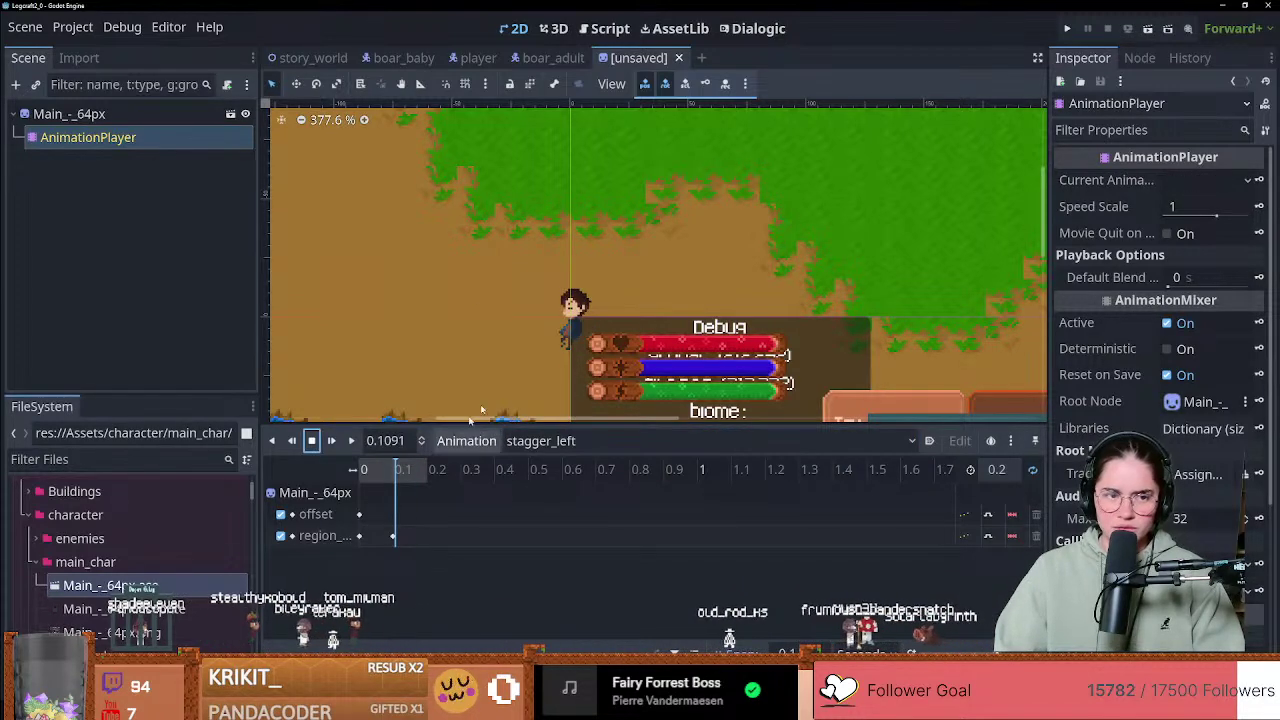
# Step: Copy the texture of the root Main_-_64px sprite in the unsaved inherited scene
pyautogui.click(97, 113)
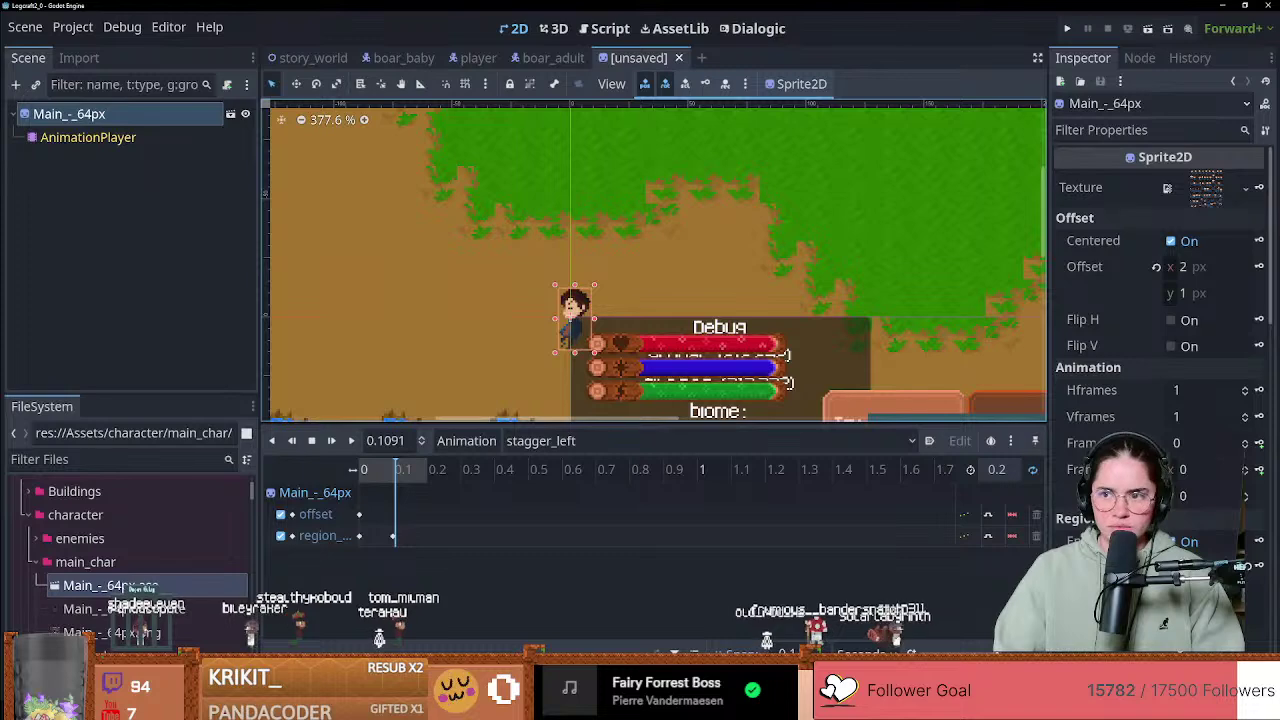
pyautogui.click(1265, 131)
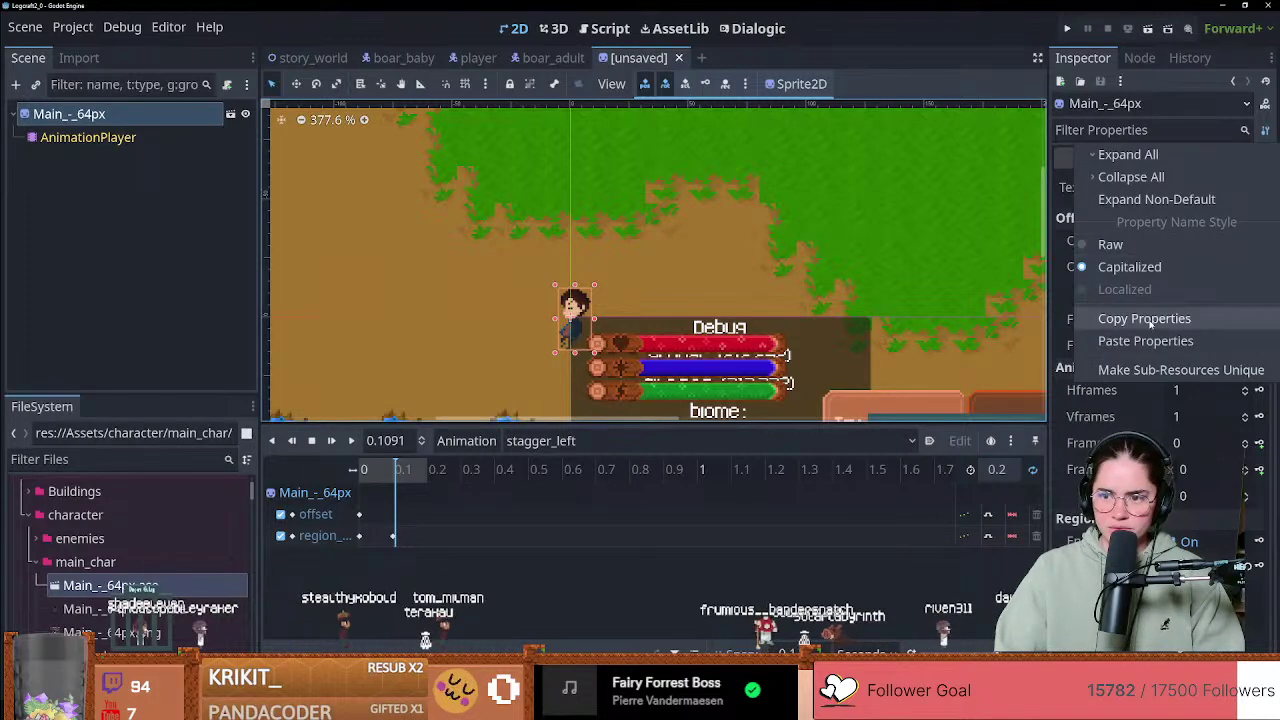
pyautogui.click(1070, 193)
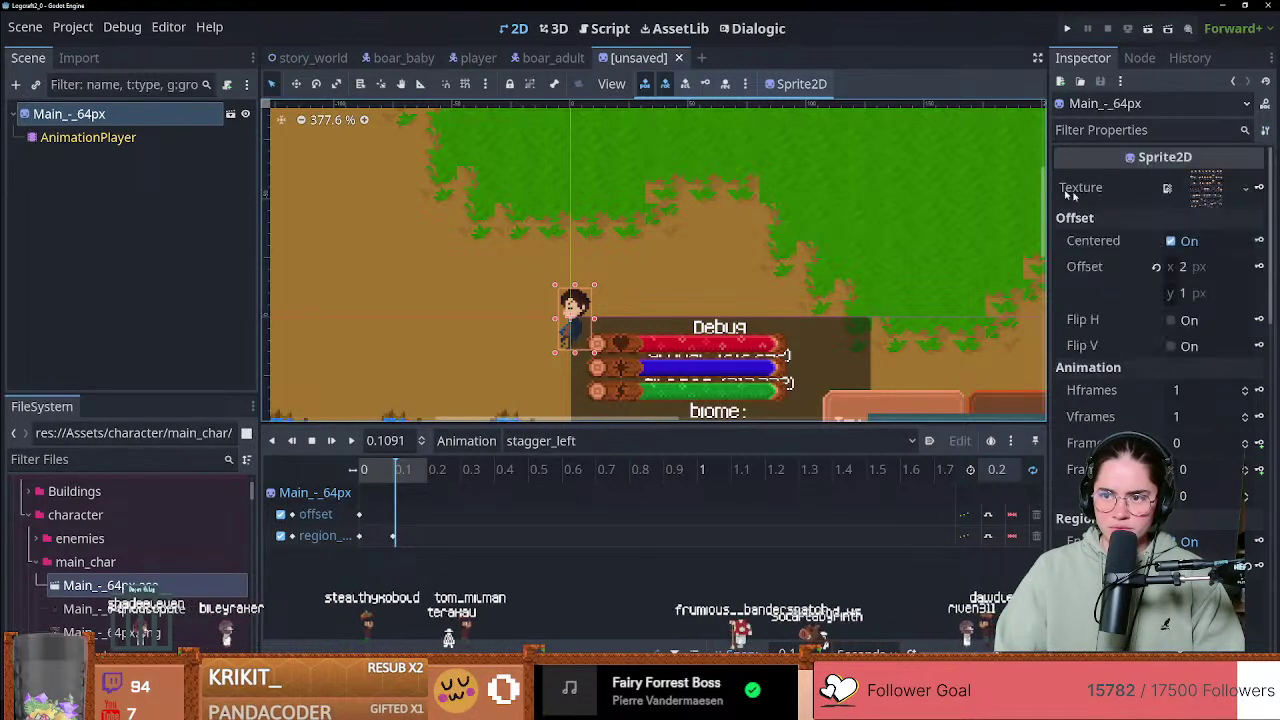
pyautogui.click(1245, 188)
pyautogui.click(540, 183)
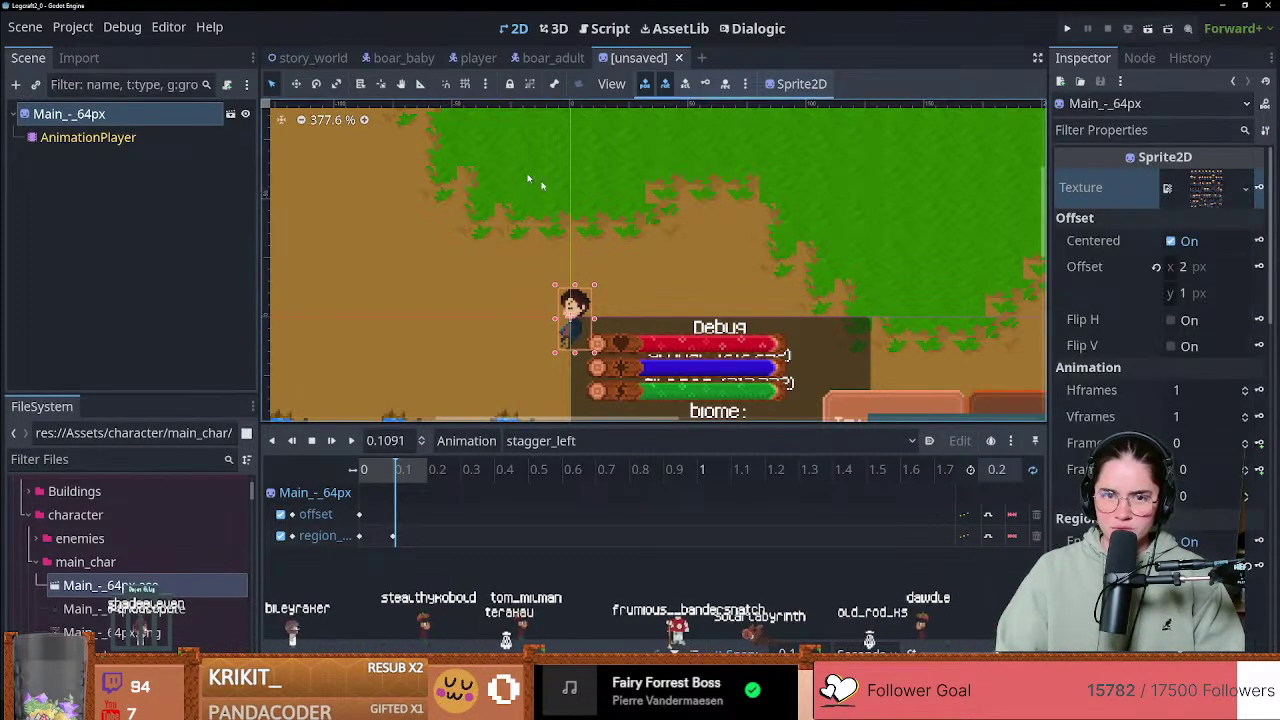
# Step: Apply the copied texture to the Main_-_64px sprite under water_mask in the player scene
pyautogui.click(478, 57)
pyautogui.scroll(4, 118, 228)
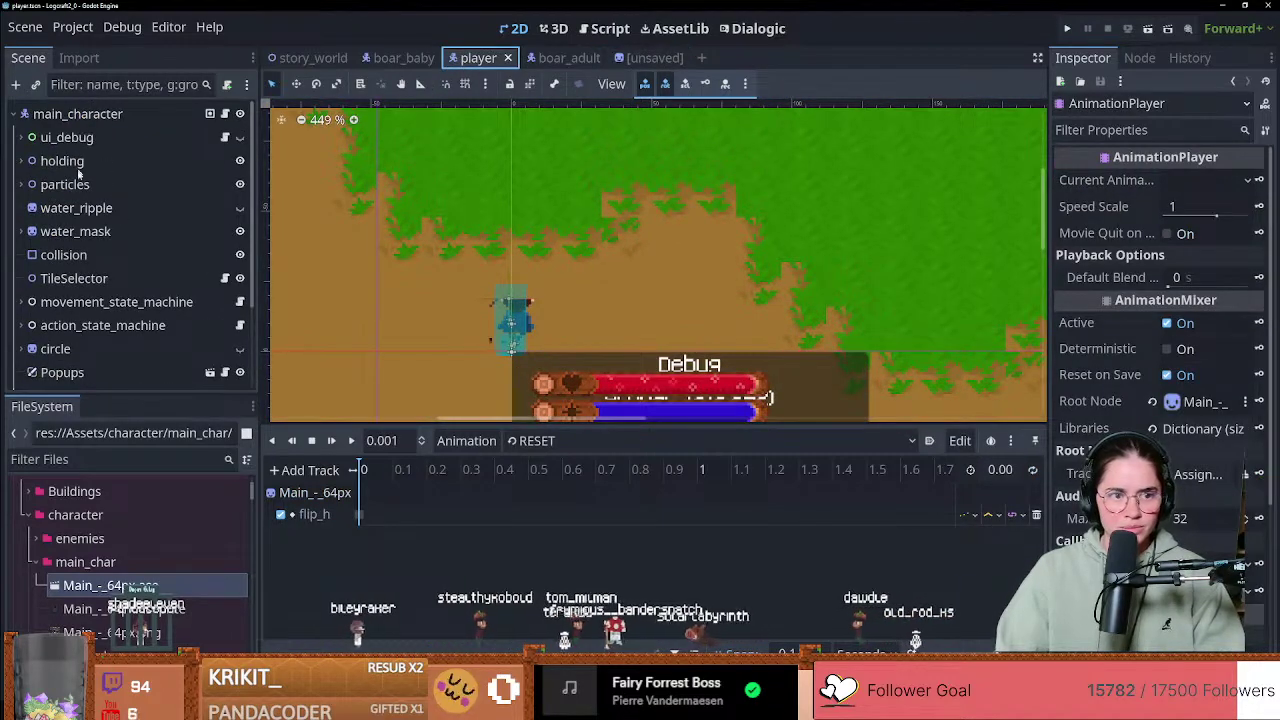
pyautogui.click(20, 231)
pyautogui.click(84, 277)
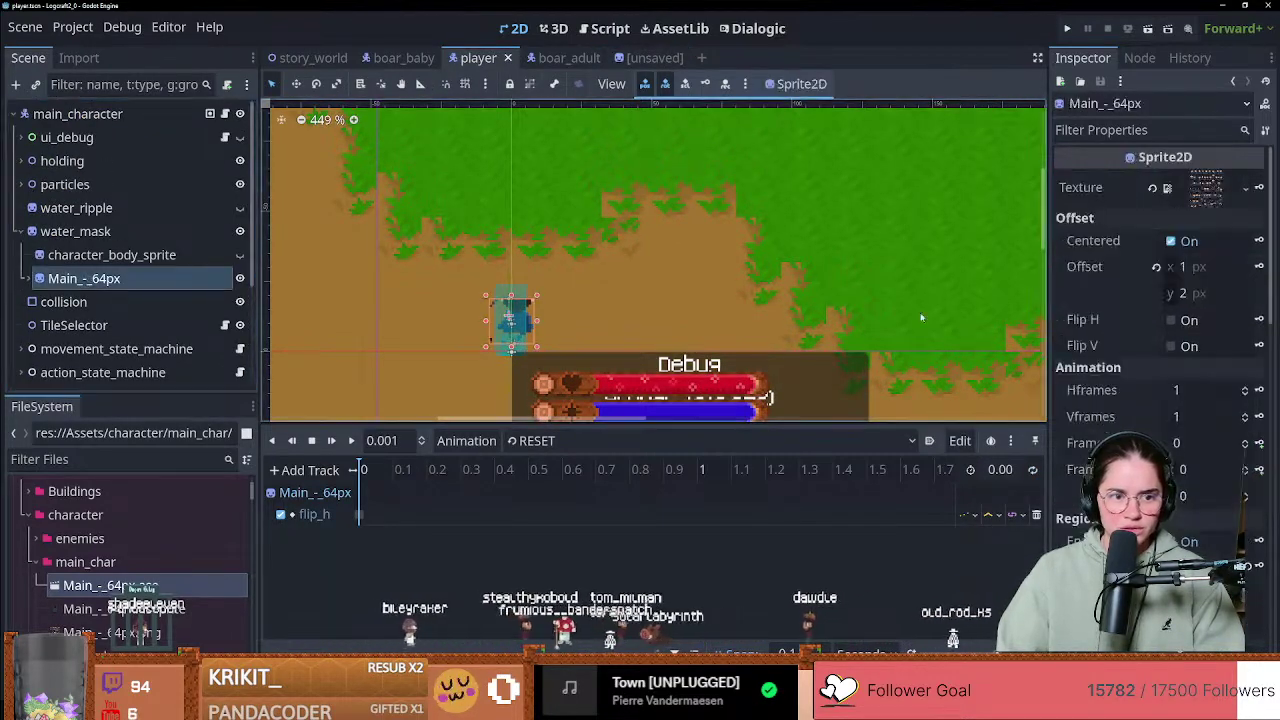
pyautogui.click(1243, 171)
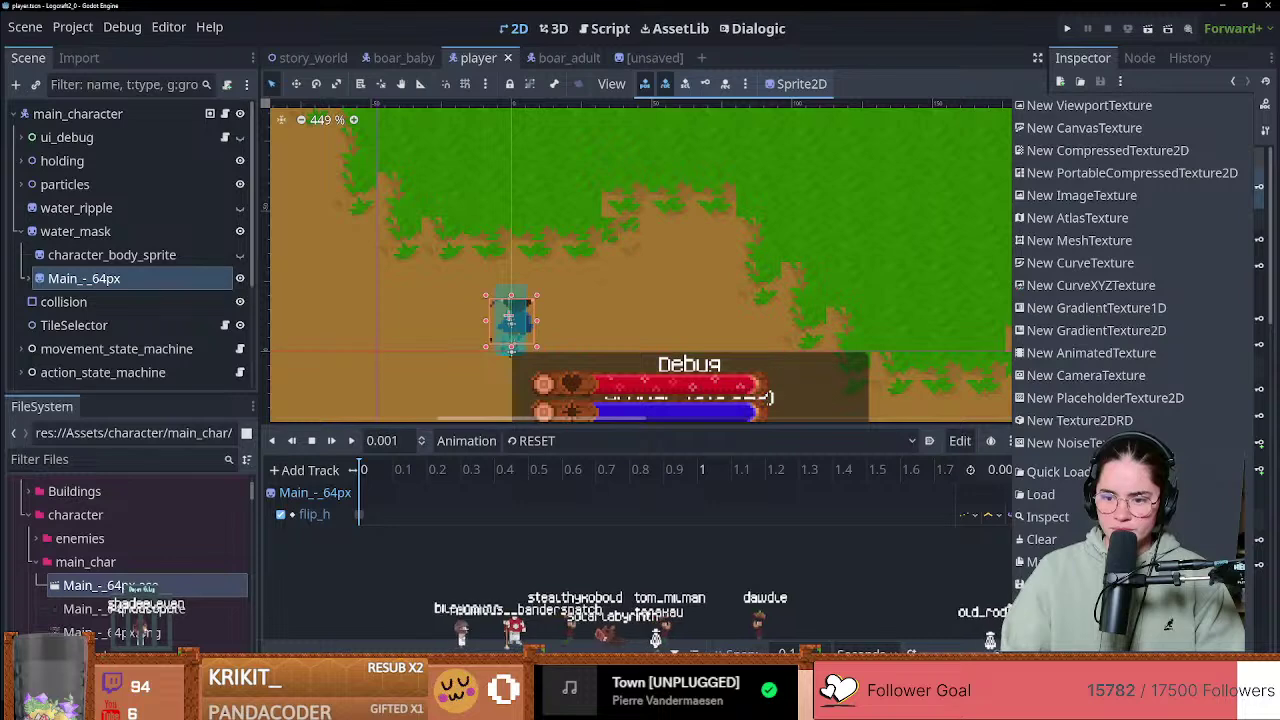
pyautogui.click(1100, 561)
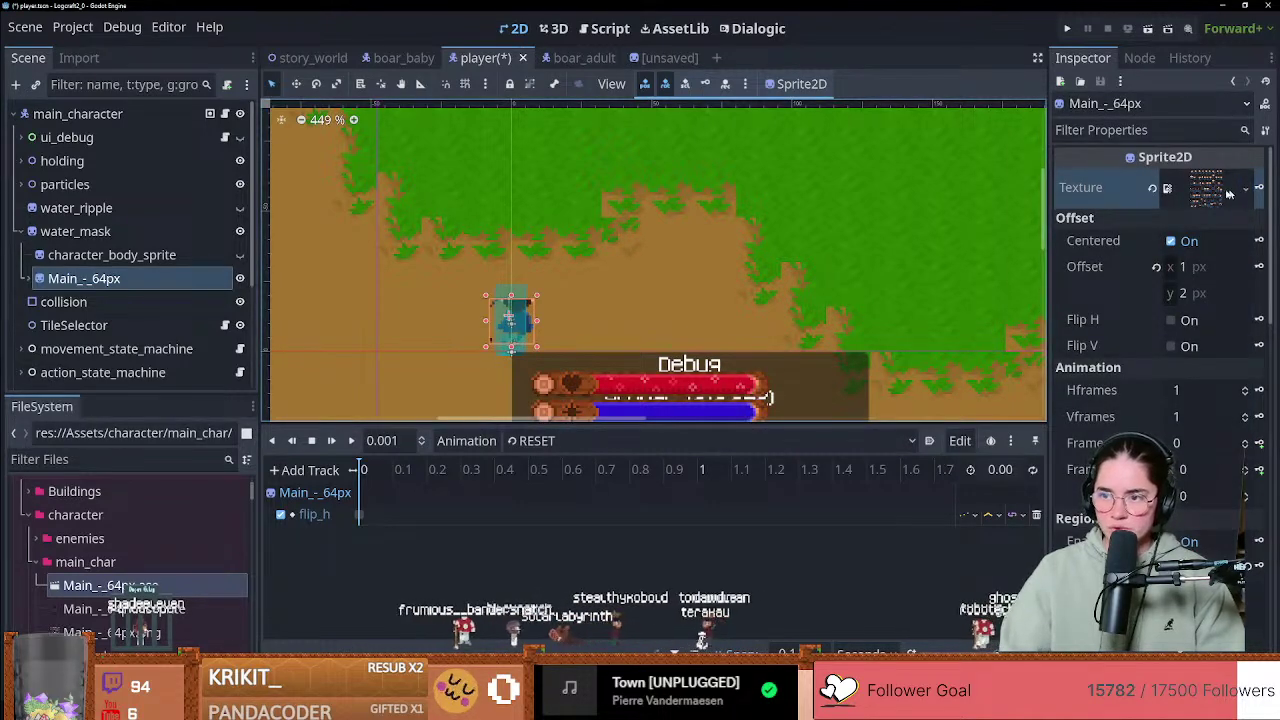
# Step: Inspect the first region key of the idle_left animation in the player scene
pyautogui.scroll(1, 638, 240)
pyautogui.click(550, 440)
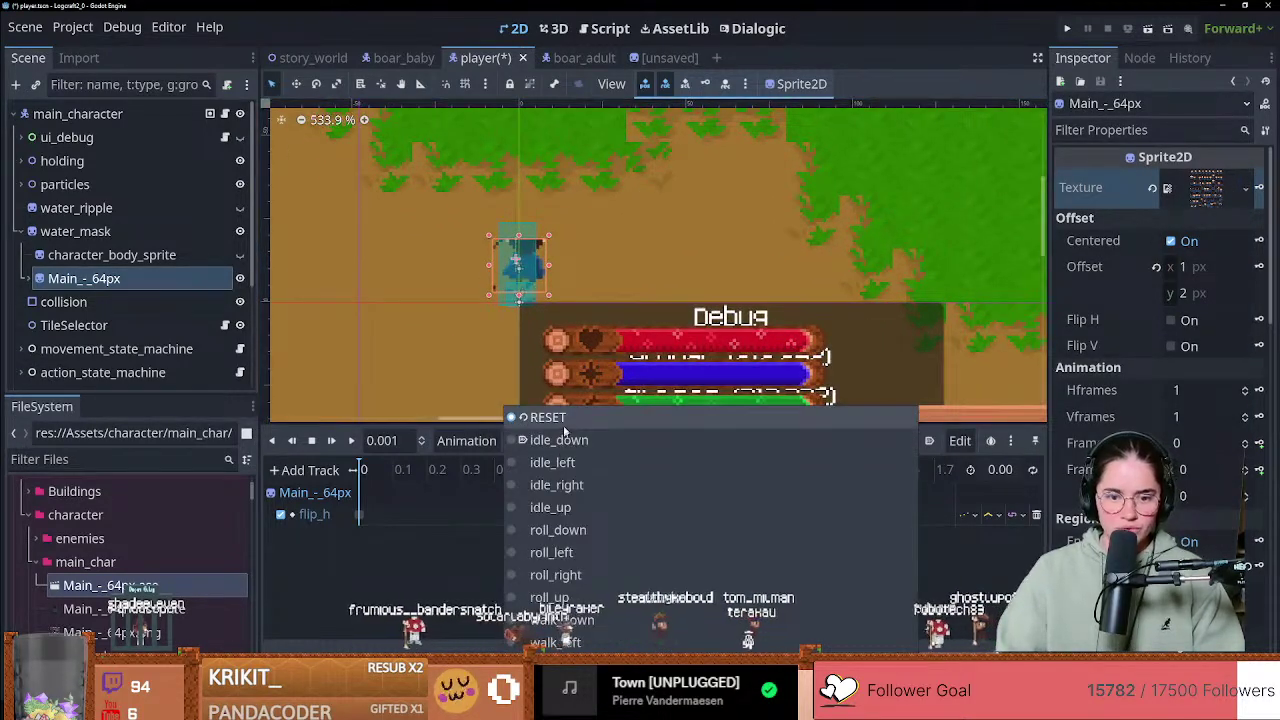
pyautogui.click(553, 462)
pyautogui.click(359, 515)
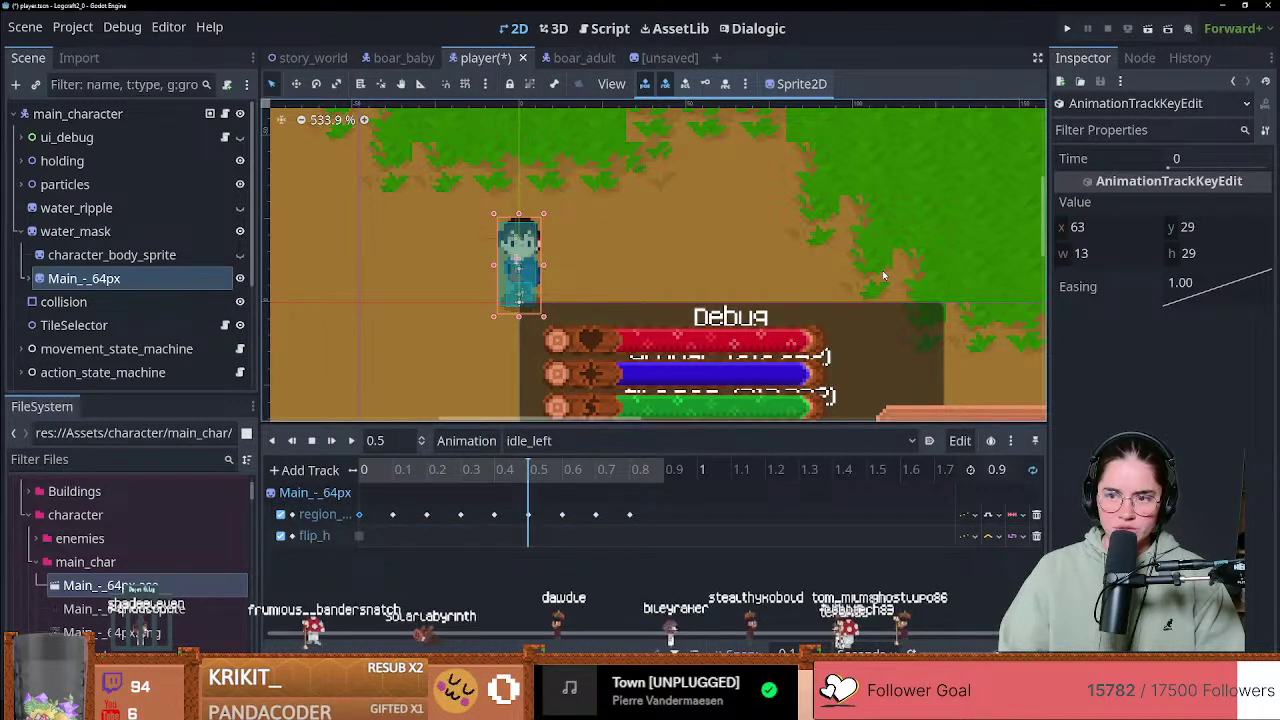
# Step: Inspect the first region key of Walk_Down in the unsaved Main_-_64px scene, and close that scene without saving
pyautogui.click(664, 57)
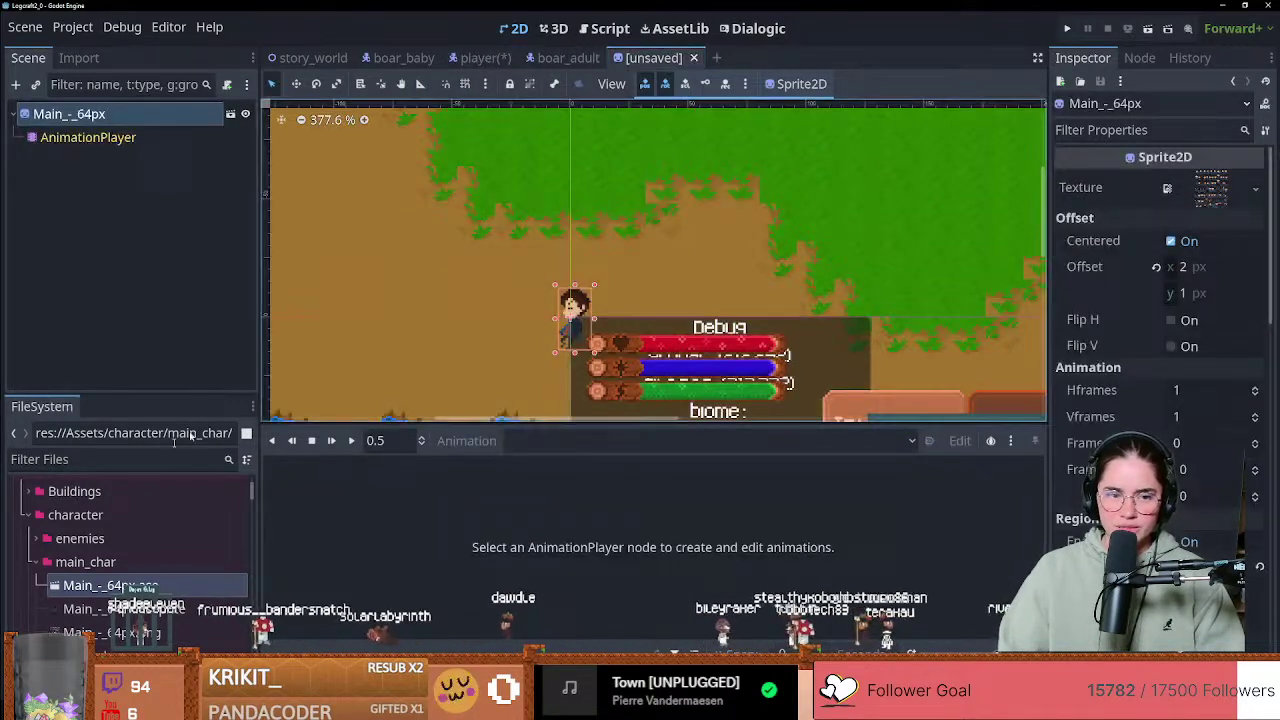
pyautogui.click(105, 140)
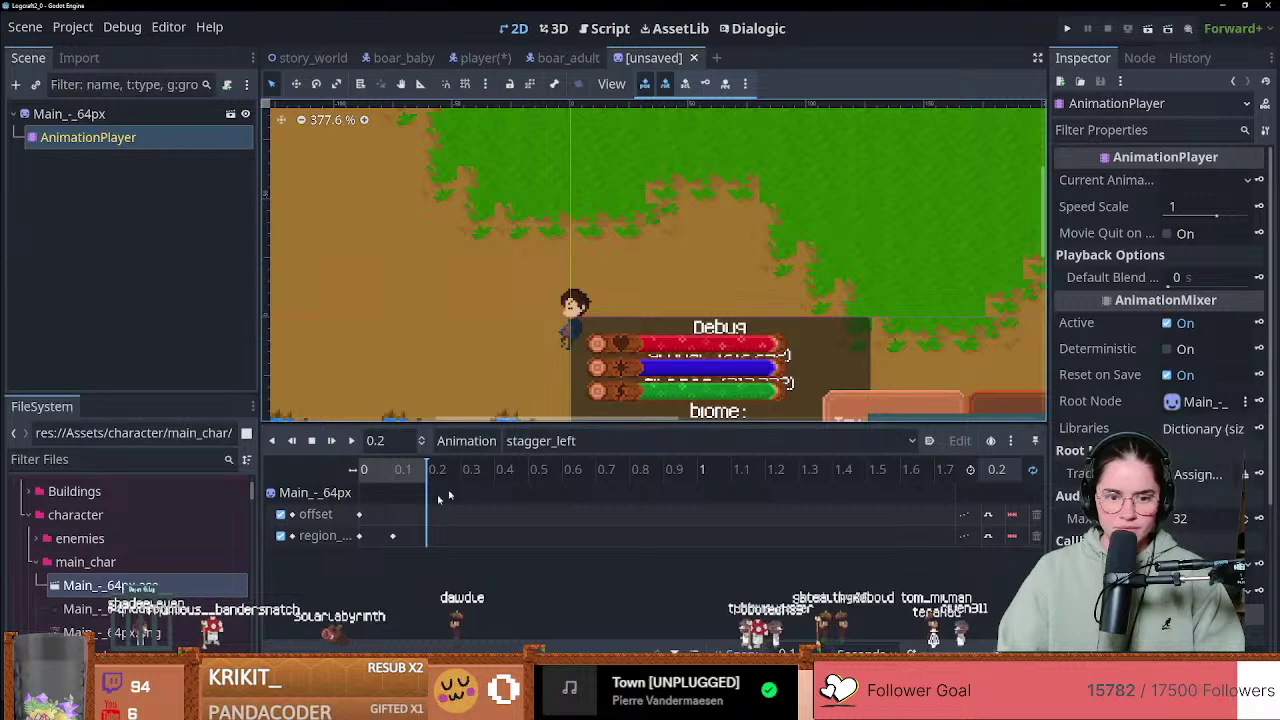
pyautogui.click(545, 440)
pyautogui.click(545, 440)
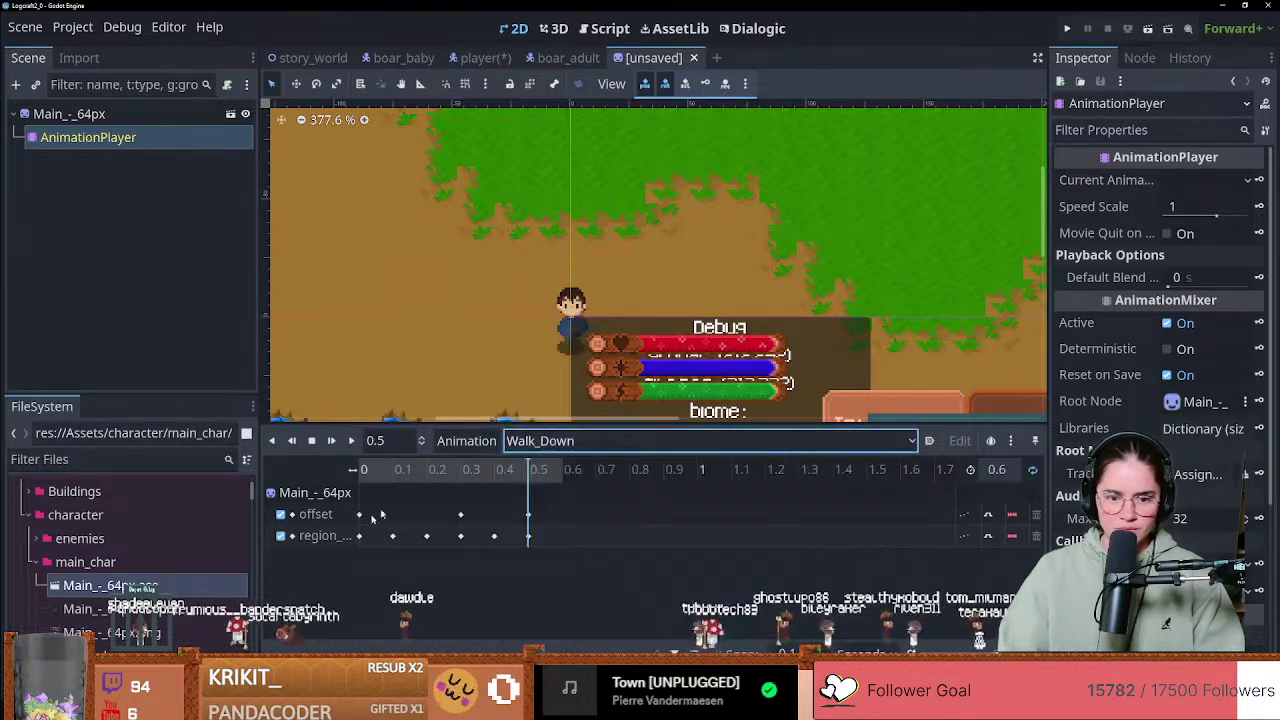
pyautogui.click(360, 537)
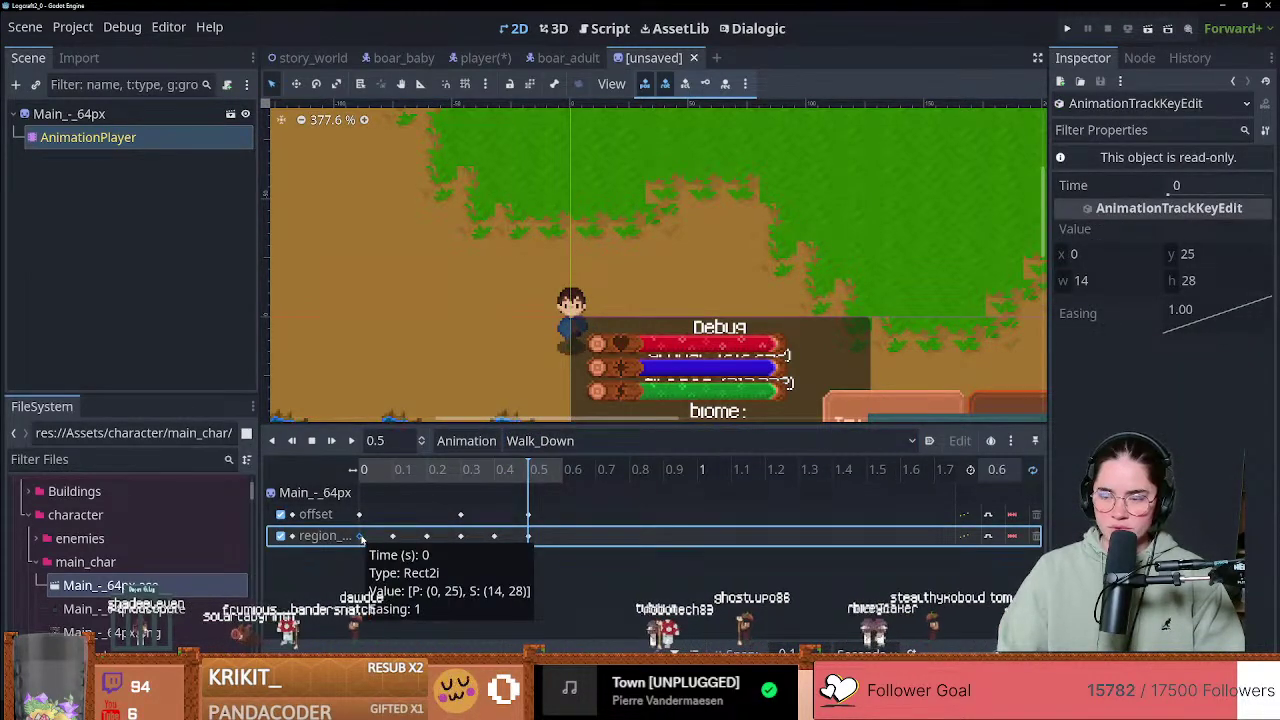
pyautogui.scroll(2, 507, 356)
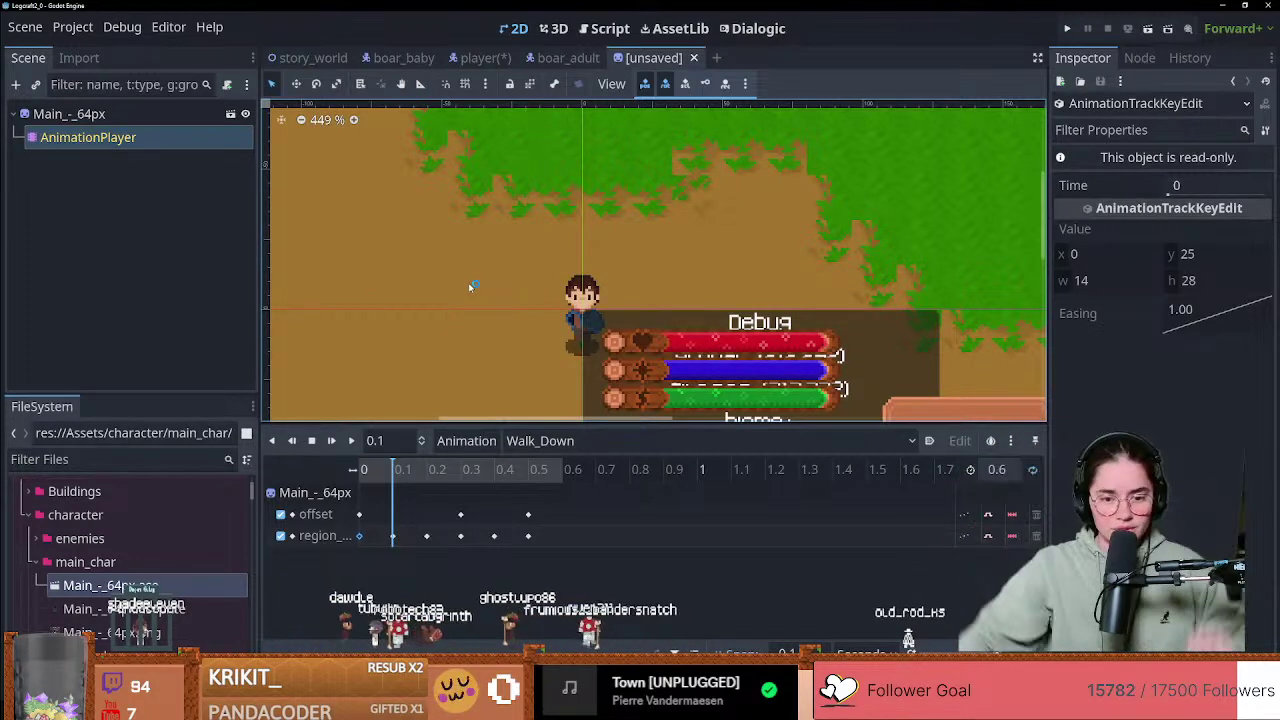
pyautogui.moveTo(500, 234); pyautogui.dragTo(521, 145, button='middle')
pyautogui.moveTo(508, 176); pyautogui.dragTo(477, 221, button='middle')
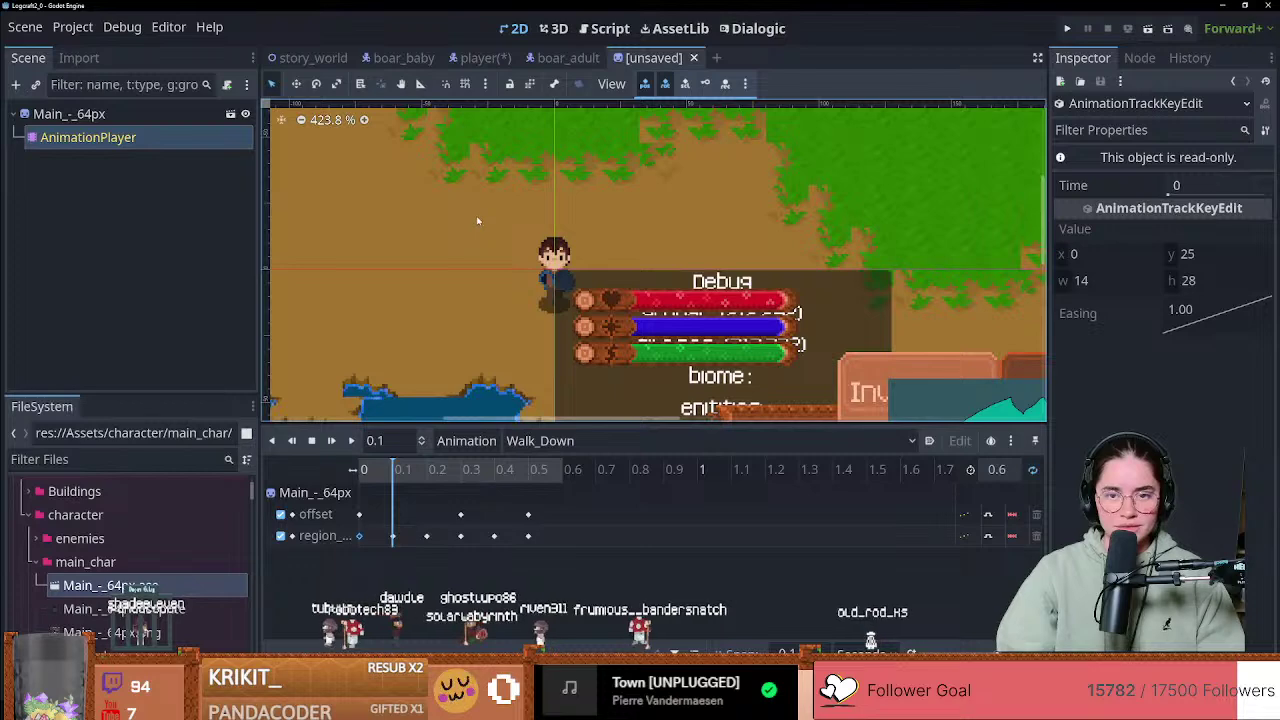
pyautogui.click(693, 57)
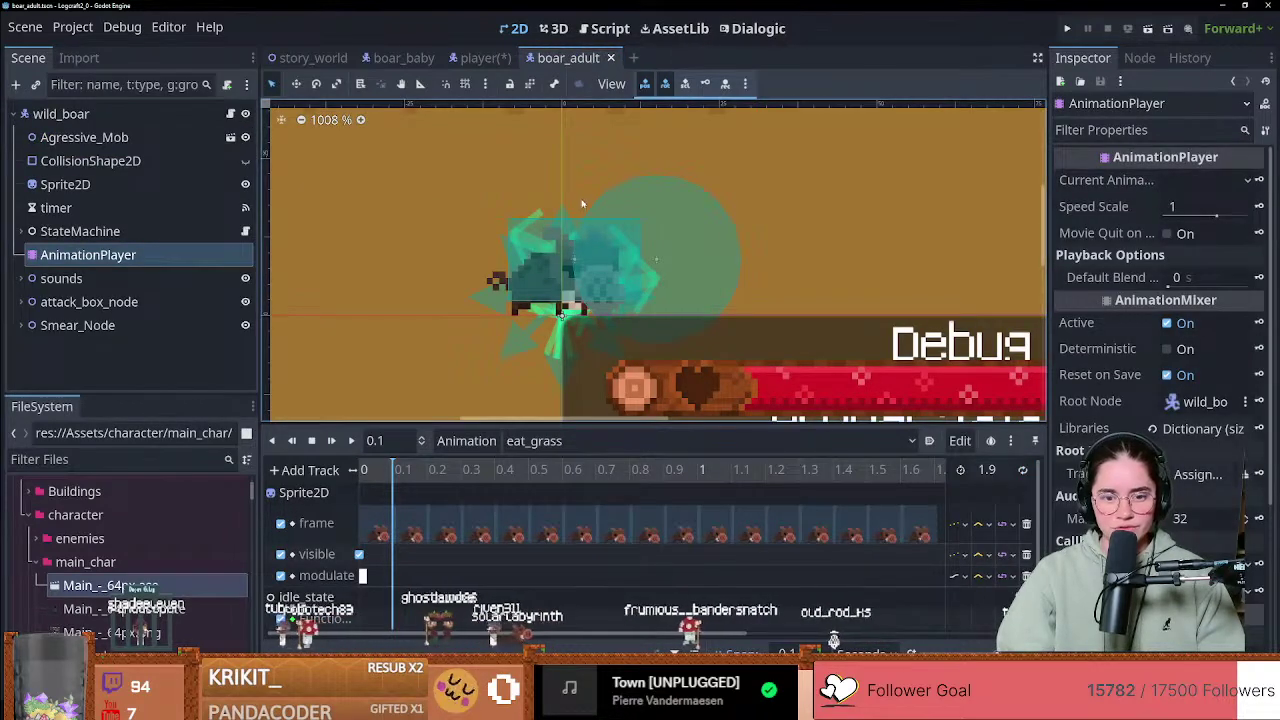
# Step: Switch to GitHub Desktop, review the changed Main_-_64px.ase and Main_-_64px.png, and try to discard both changes
pyautogui.hotkey('alt', 'Tab')
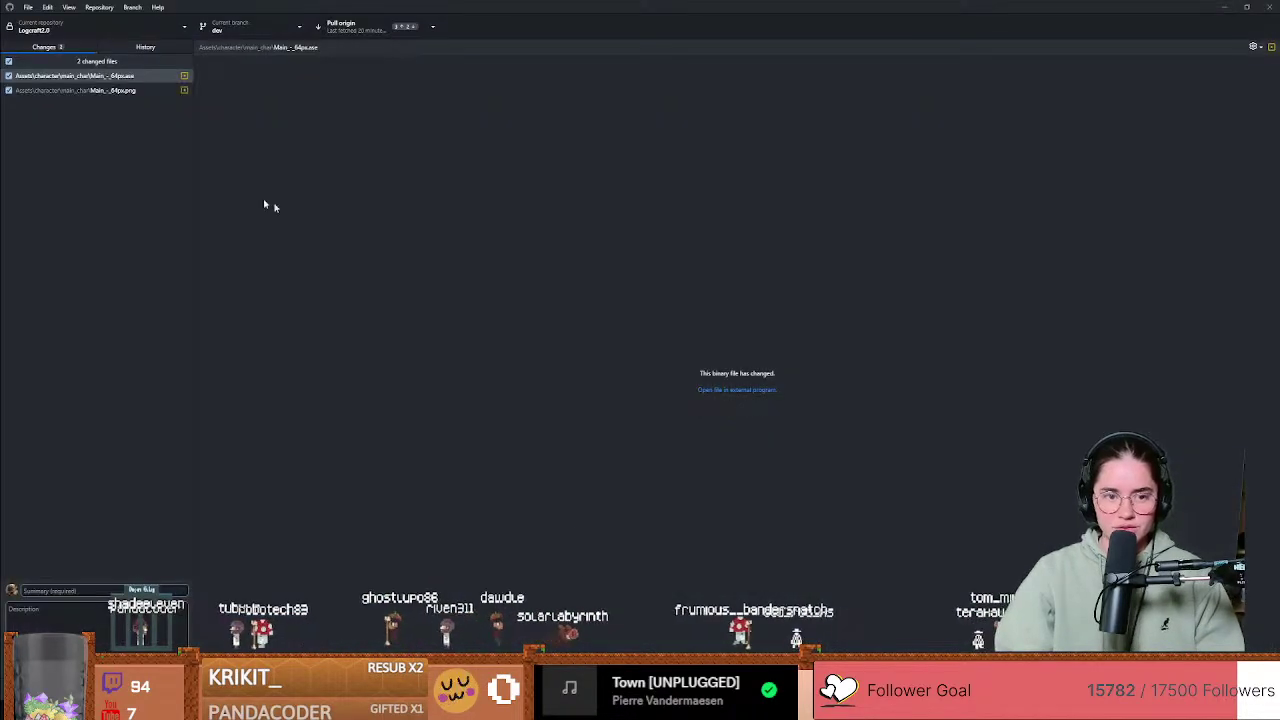
pyautogui.click(105, 90)
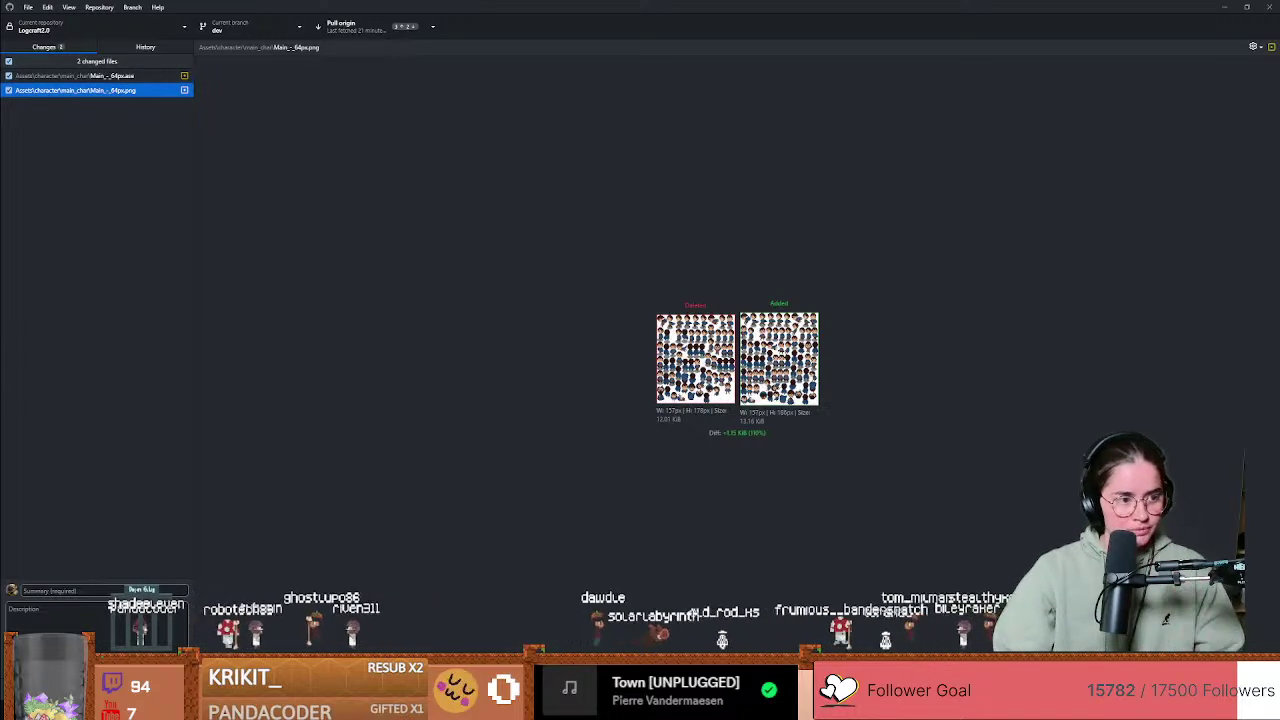
pyautogui.click(122, 76)
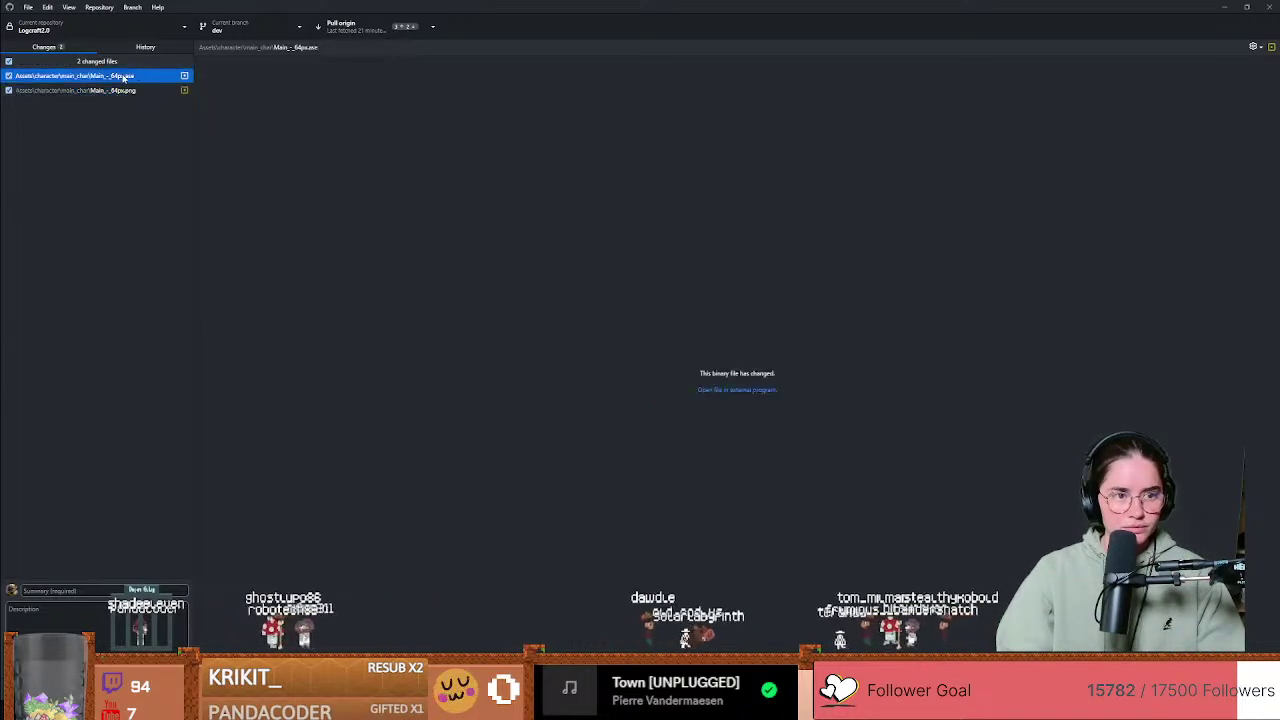
pyautogui.click(122, 89)
pyautogui.click(120, 76)
pyautogui.hotkey('ctrl', 'shift', 'BackSpace')
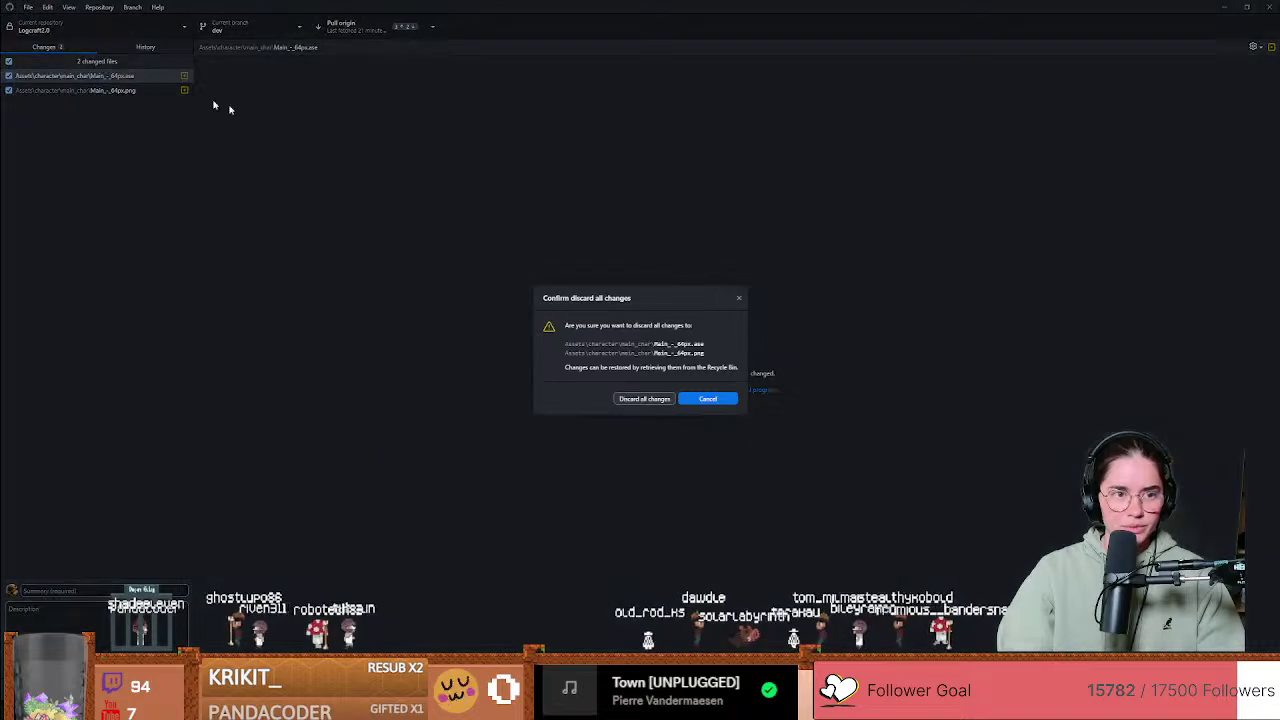
pyautogui.click(643, 399)
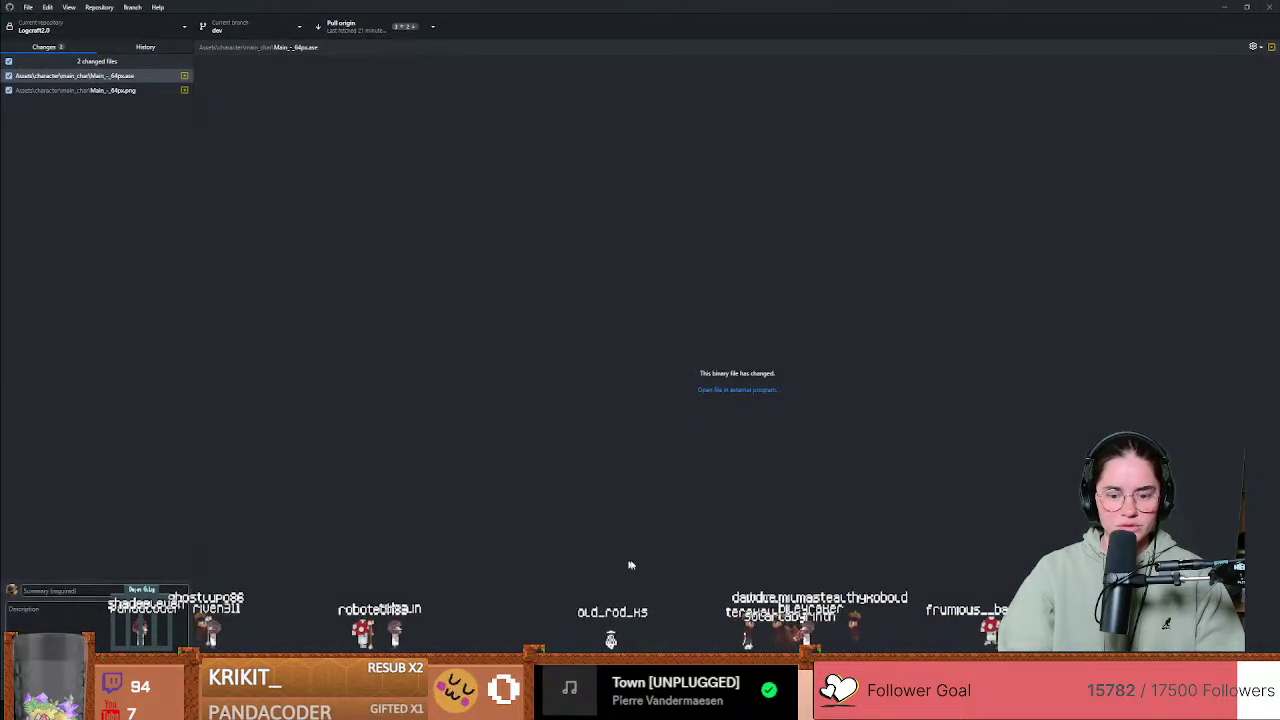
# Step: Switch to Aseprite, open Main_-_64px.aseprite from main_char, and check its timeline for the stagger tags
pyautogui.hotkey('alt', 'Tab')
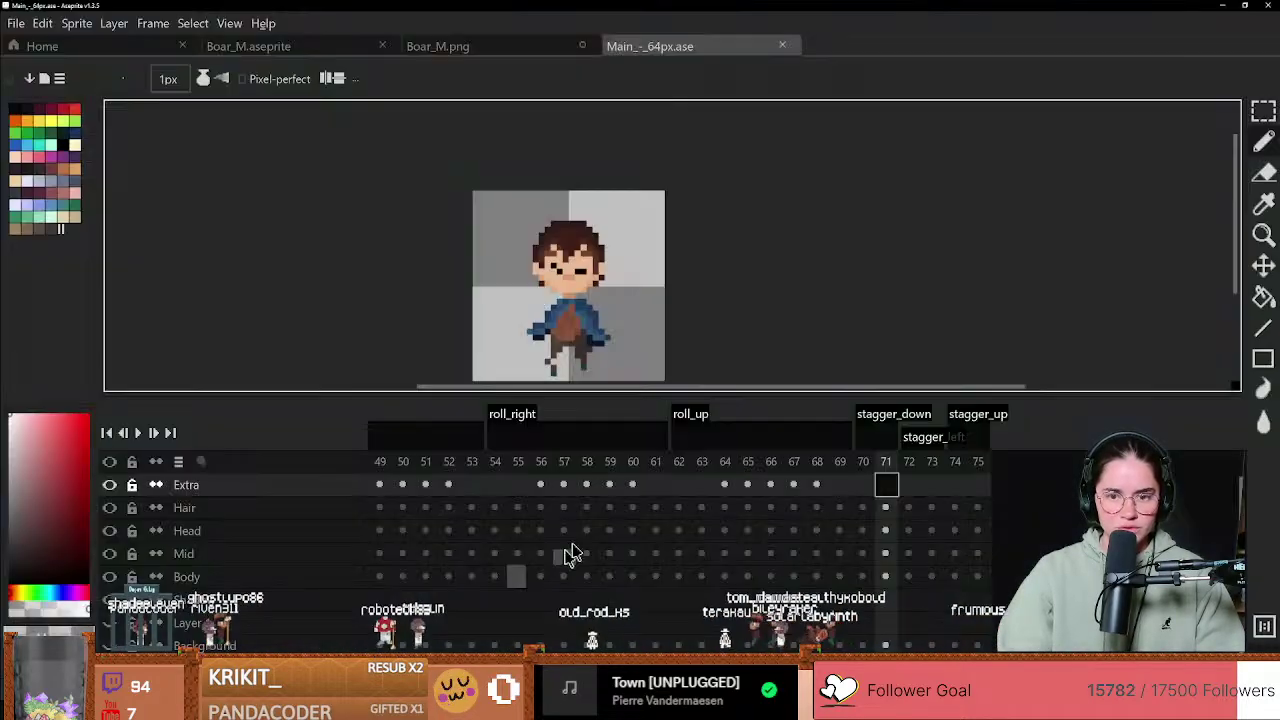
pyautogui.click(470, 50)
pyautogui.click(650, 50)
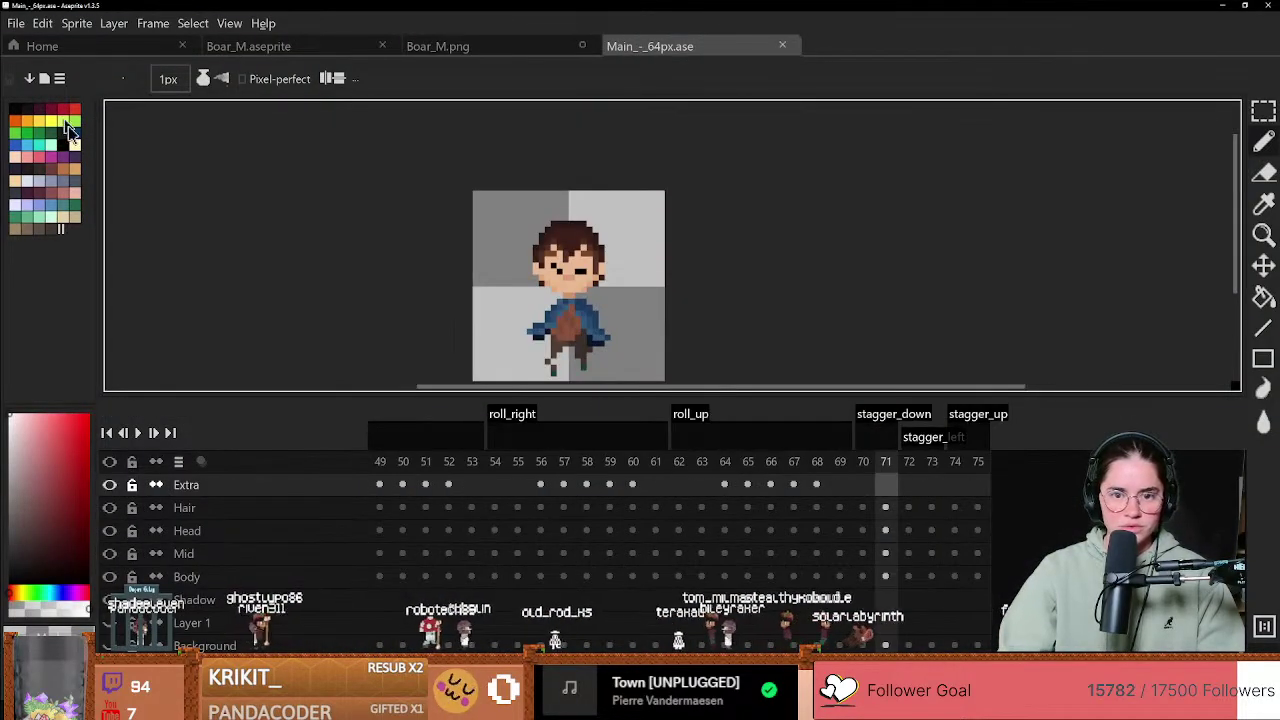
pyautogui.click(16, 23)
pyautogui.click(40, 72)
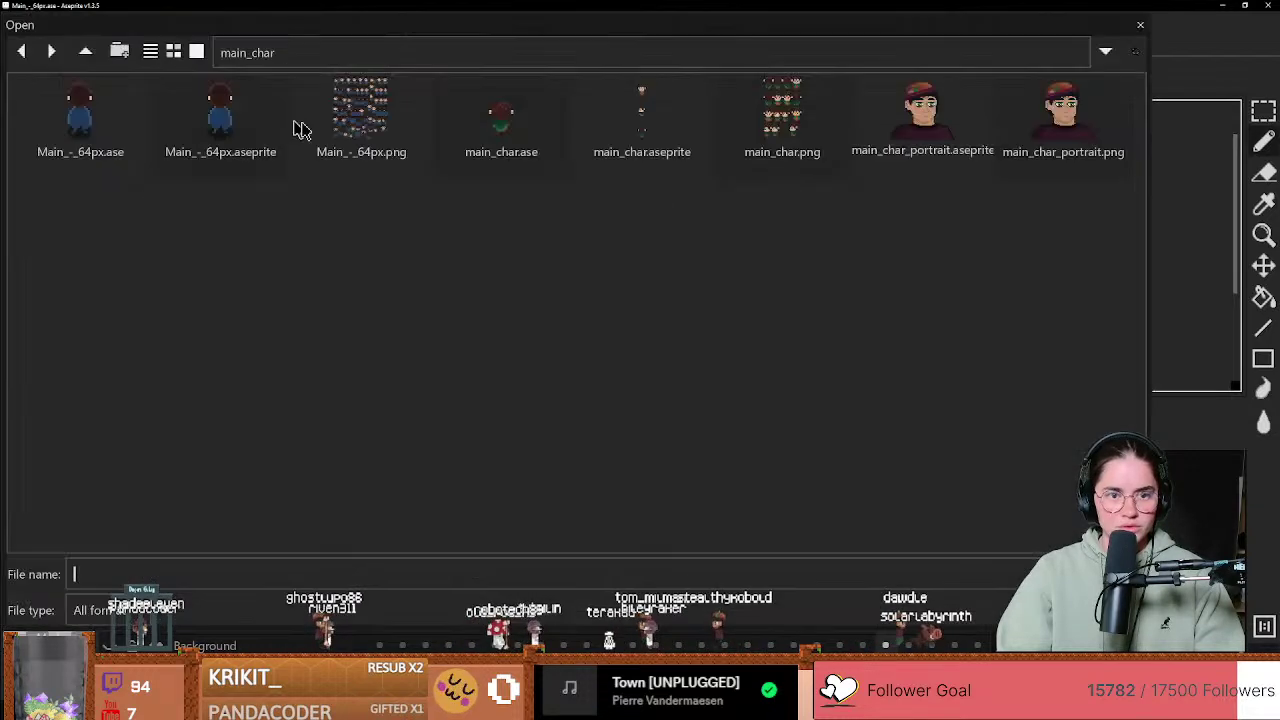
pyautogui.doubleClick(255, 135)
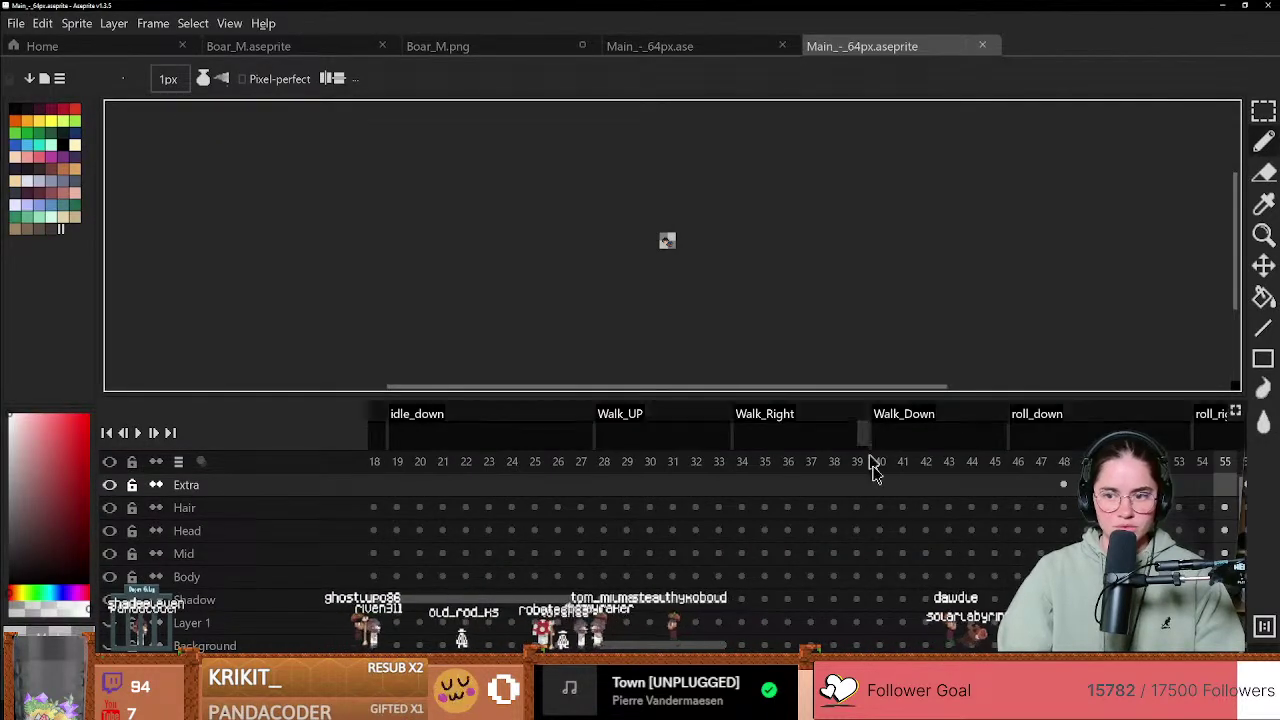
pyautogui.hscroll(13, 966, 470)
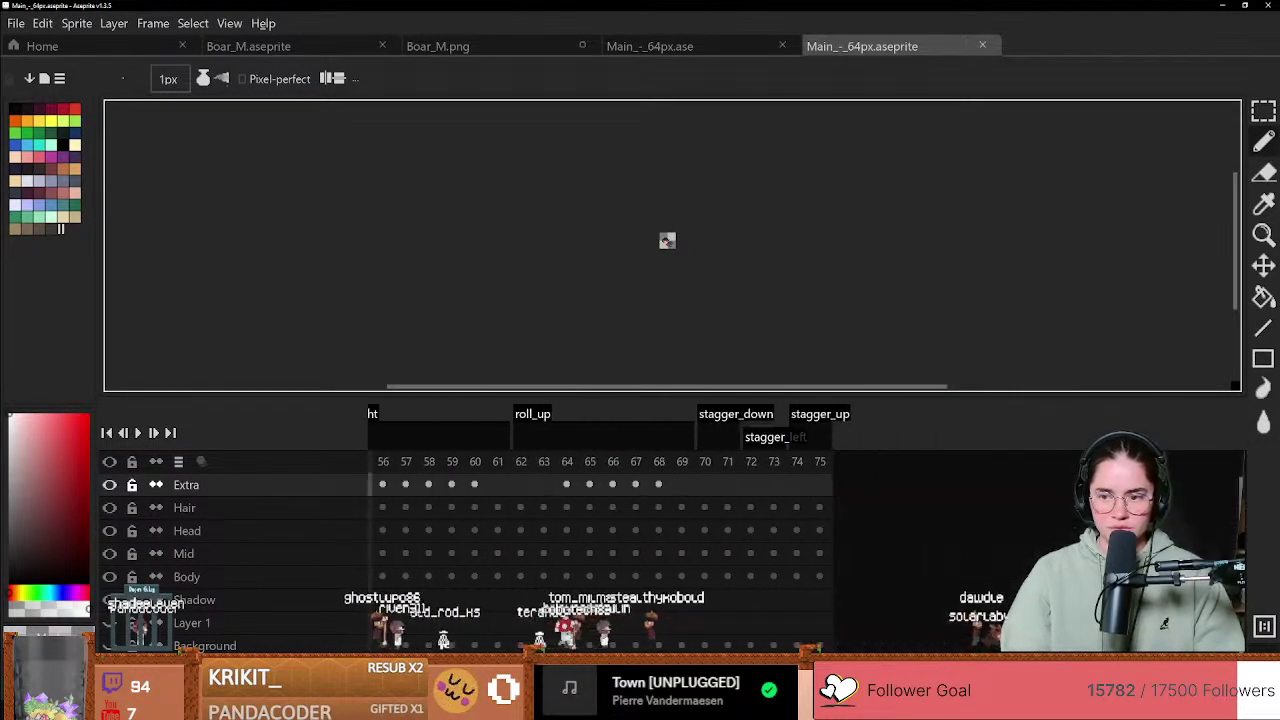
# Step: Return to GitHub Desktop and discard all changes to Main_-_64px.ase and Main_-_64px.png
pyautogui.click(1219, 5)
pyautogui.click(118, 72)
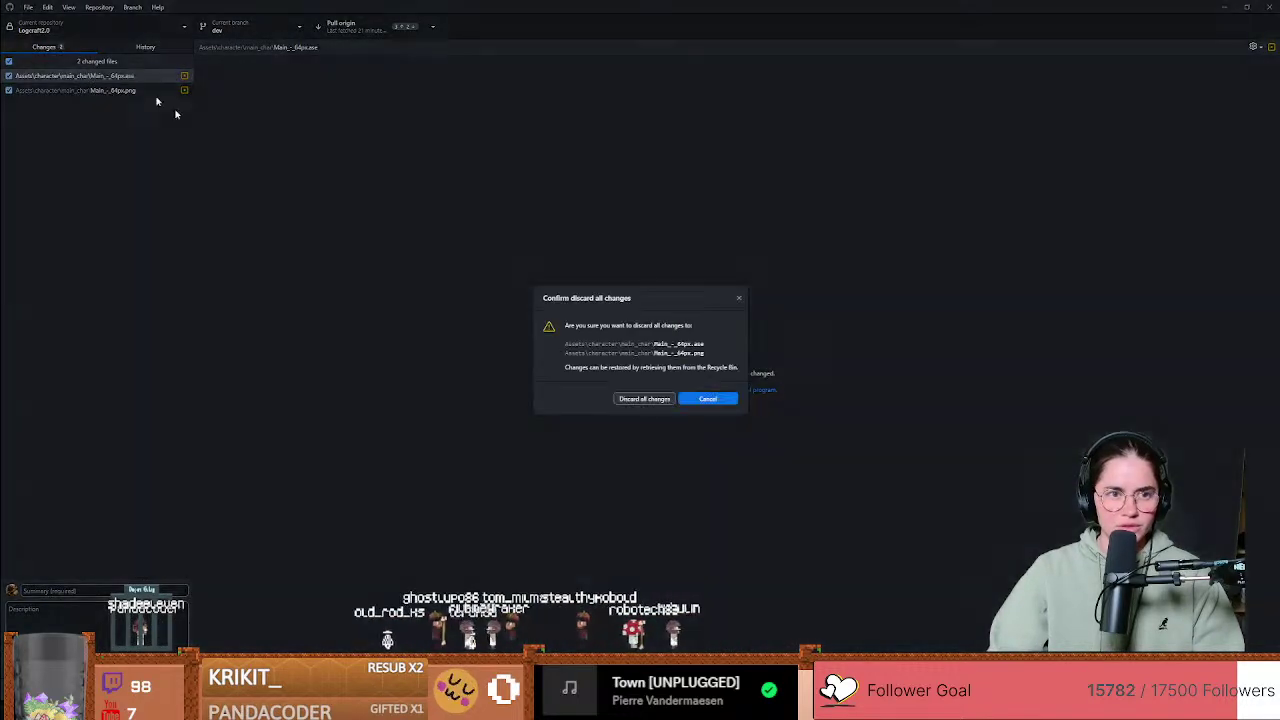
pyautogui.click(645, 400)
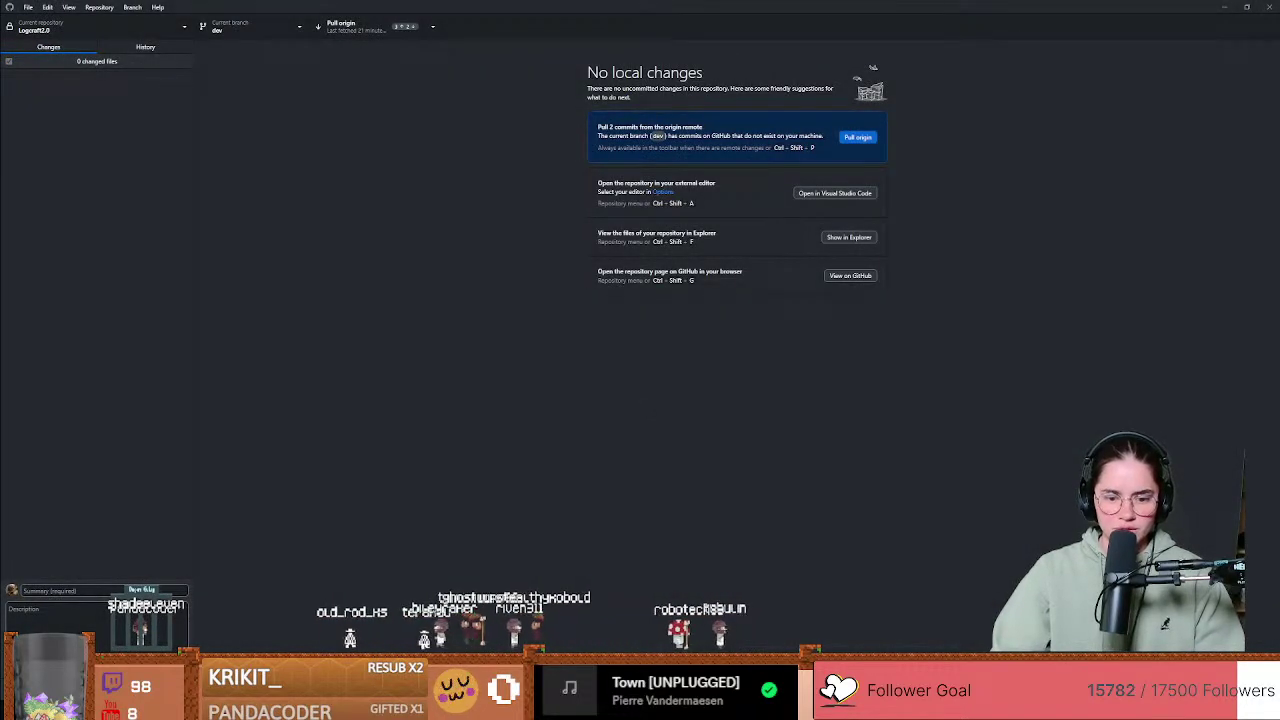
# Step: Switch to Aseprite and save the sprite as Main_-_64px.aseprite in main_char, overwriting the existing file
pyautogui.hotkey('alt', 'Tab')
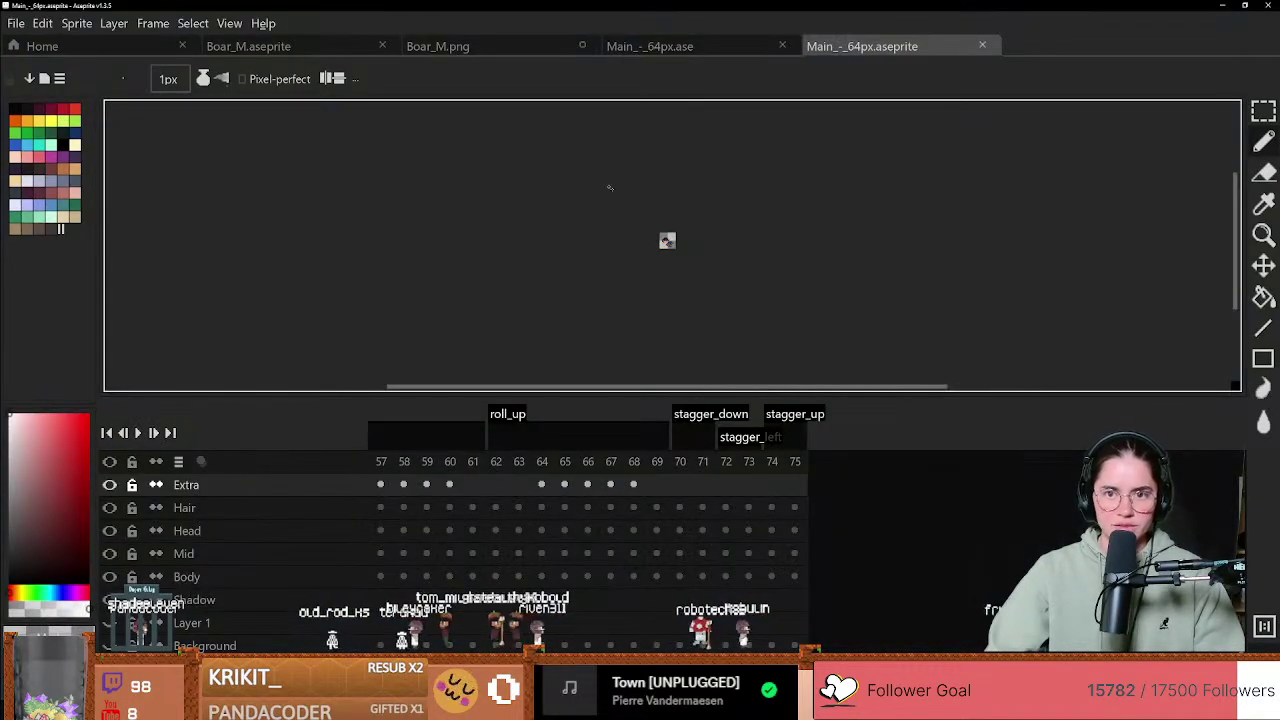
pyautogui.click(16, 23)
pyautogui.click(35, 131)
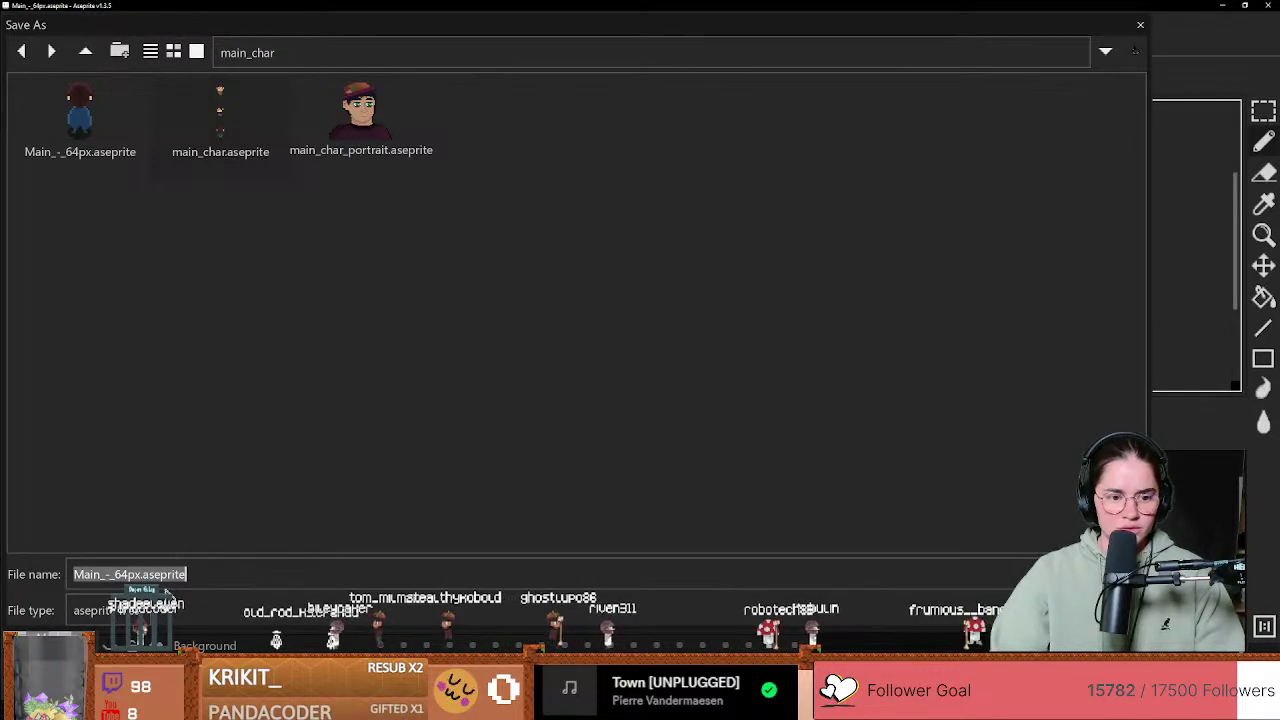
pyautogui.press('Return')
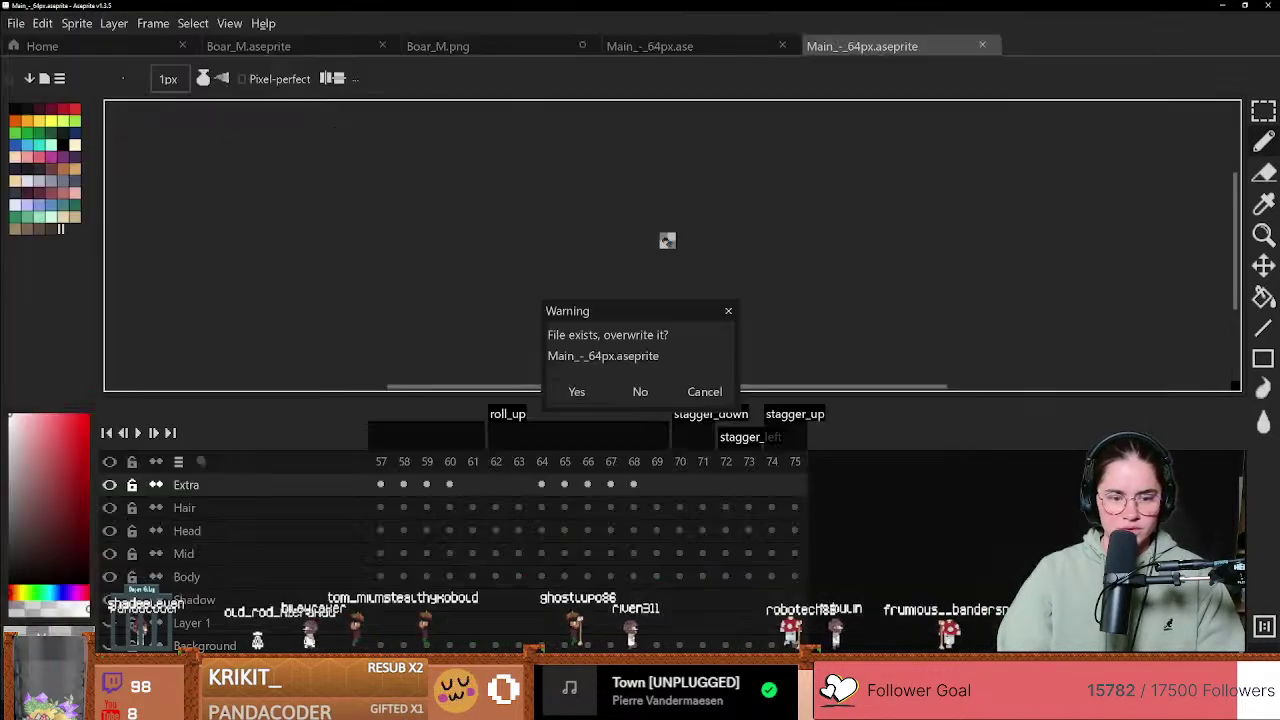
pyautogui.click(578, 393)
pyautogui.click(1221, 5)
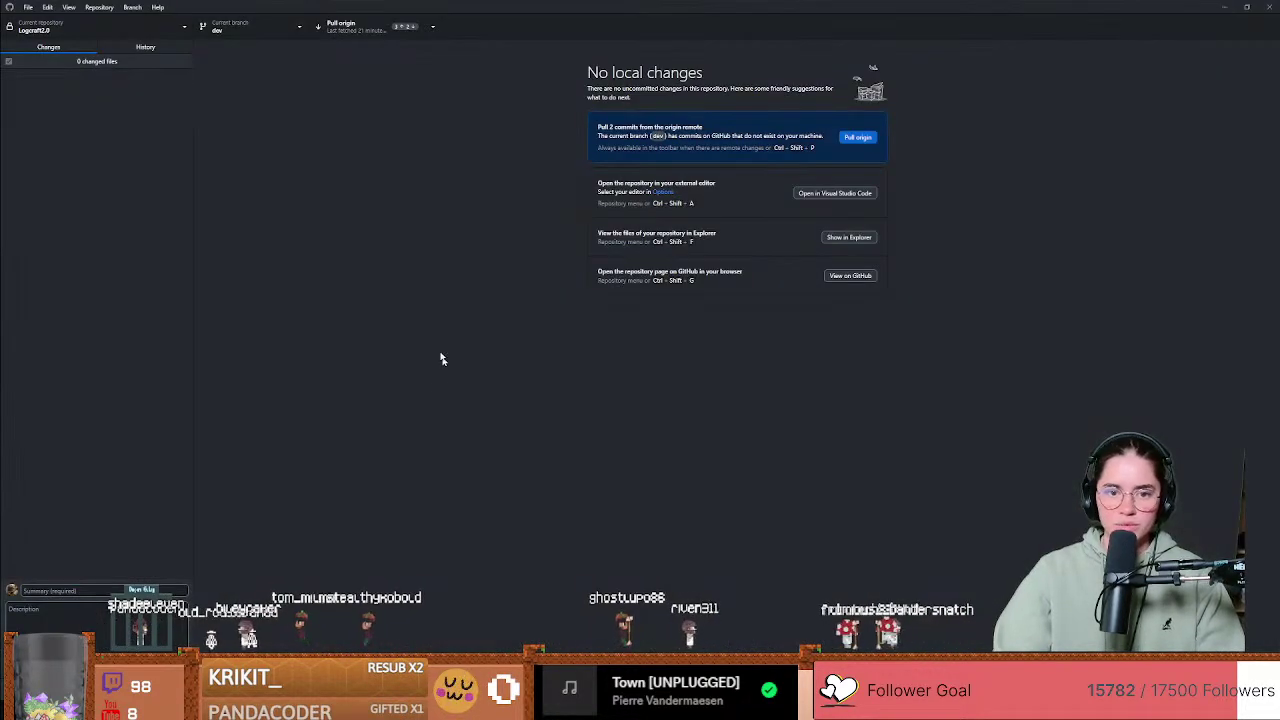
# Step: Switch to Godot and open the player scene around the Main_-_64px sprite
pyautogui.click(1224, 8)
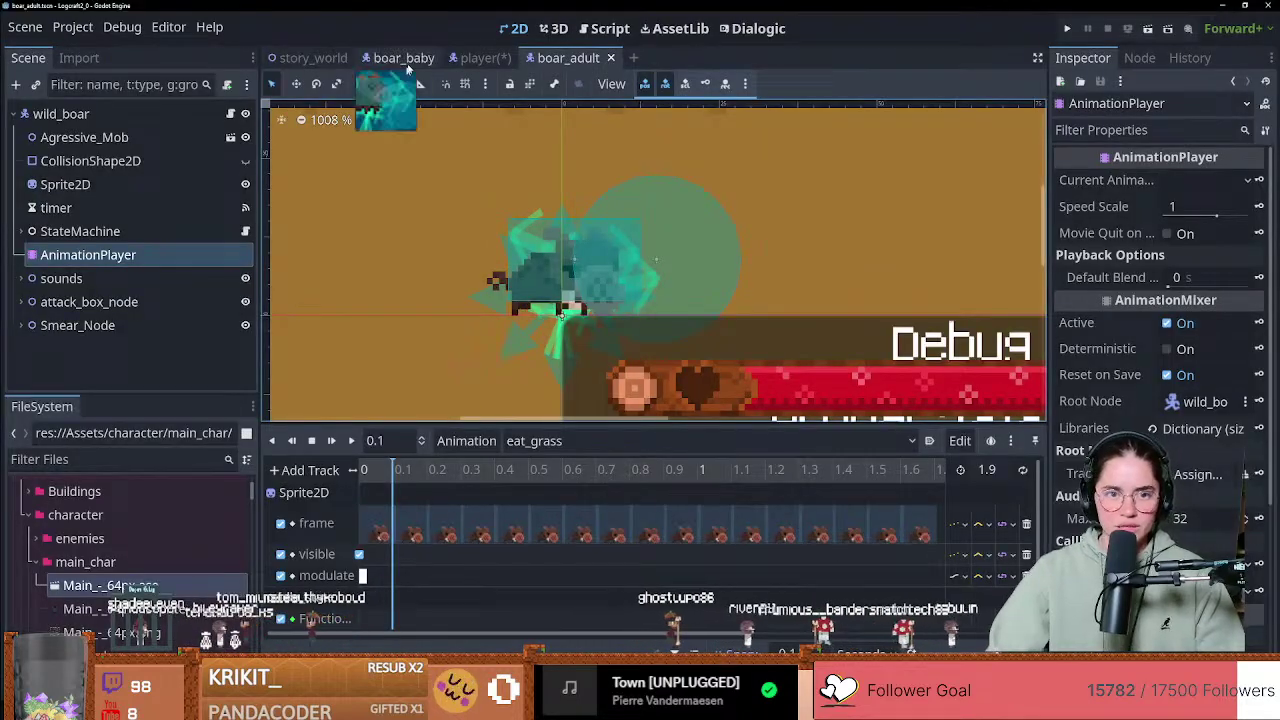
pyautogui.click(480, 57)
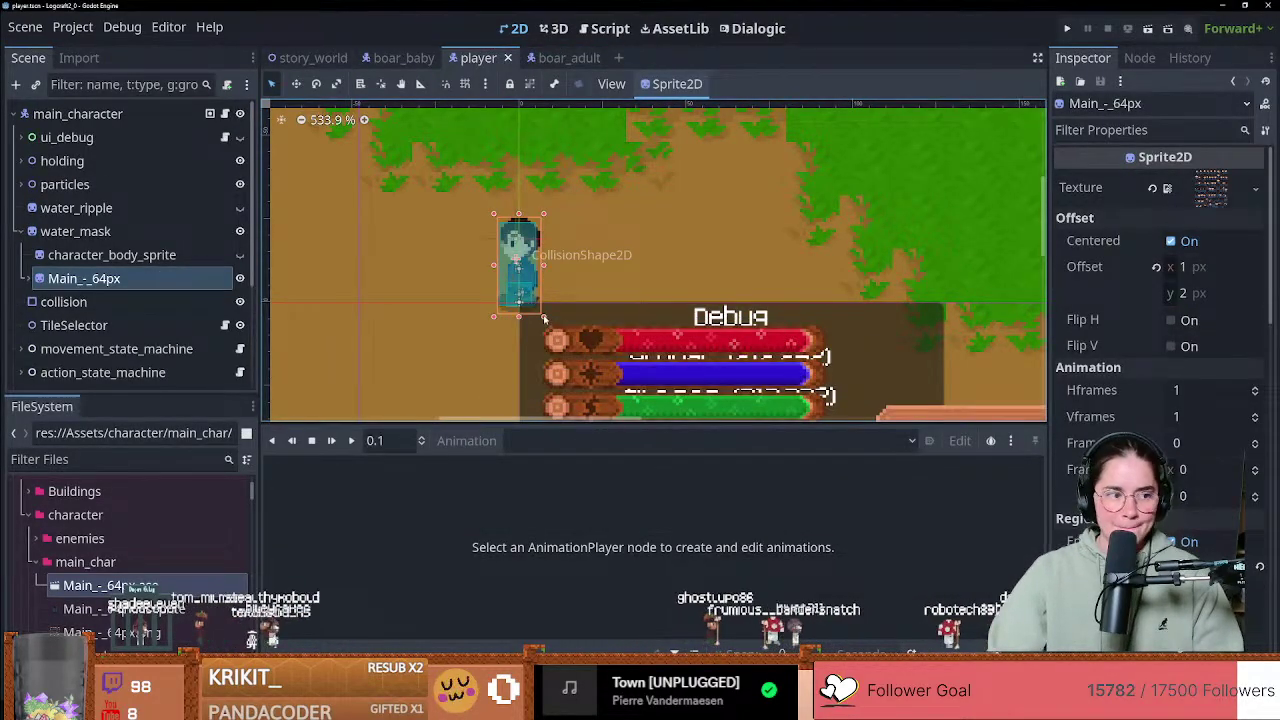
pyautogui.moveTo(542, 318); pyautogui.dragTo(514, 312, button='middle')
pyautogui.scroll(-2, 498, 352)
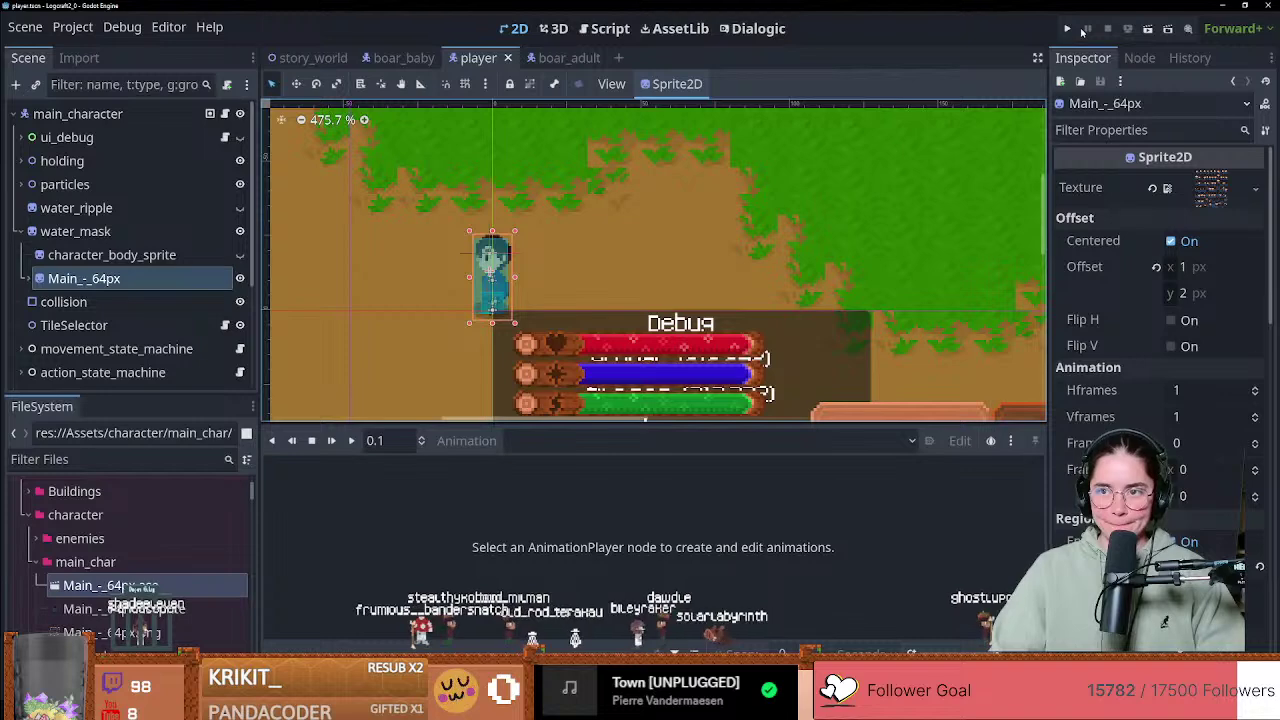
# Step: Run the Logcraft project and start playing a world from the game's main menu
pyautogui.press('F5')
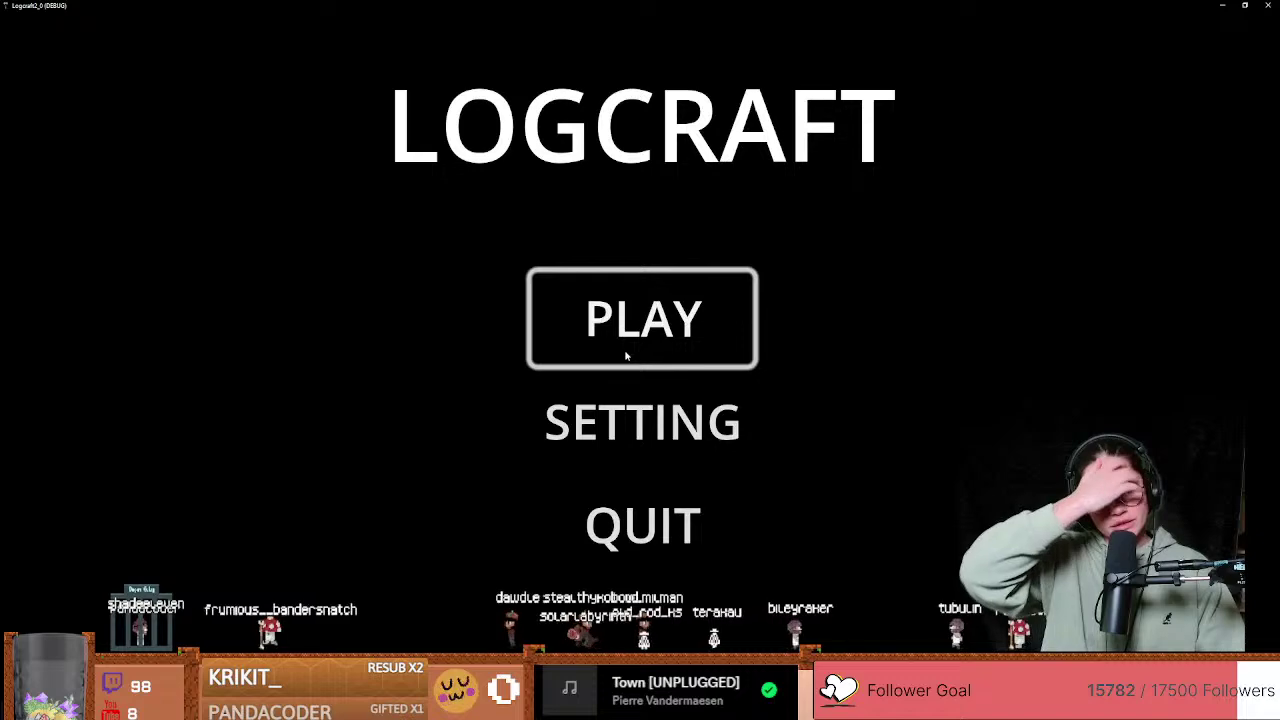
pyautogui.click(626, 355)
pyautogui.click(570, 588)
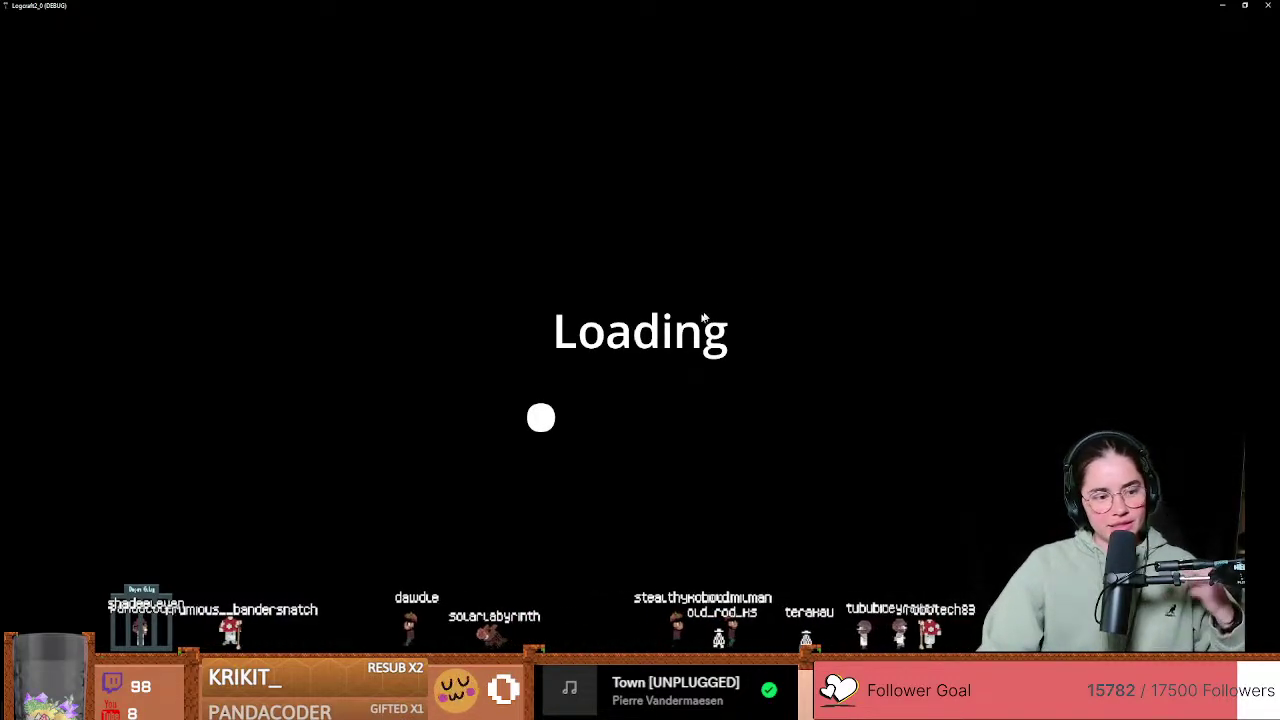
# Step: Playtest the character with slot 3 selected, walking south from the start past the lake and through the forest, and attack once
pyautogui.press('w')
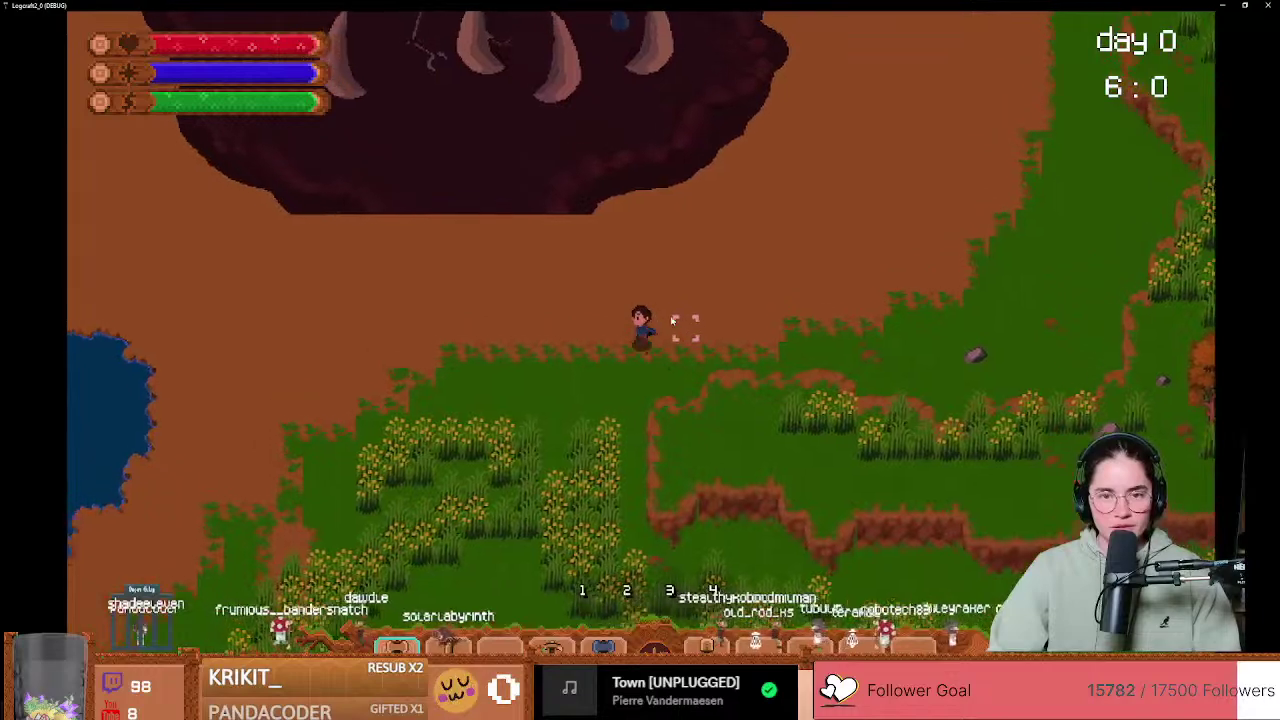
pyautogui.press('s')
pyautogui.press('3')
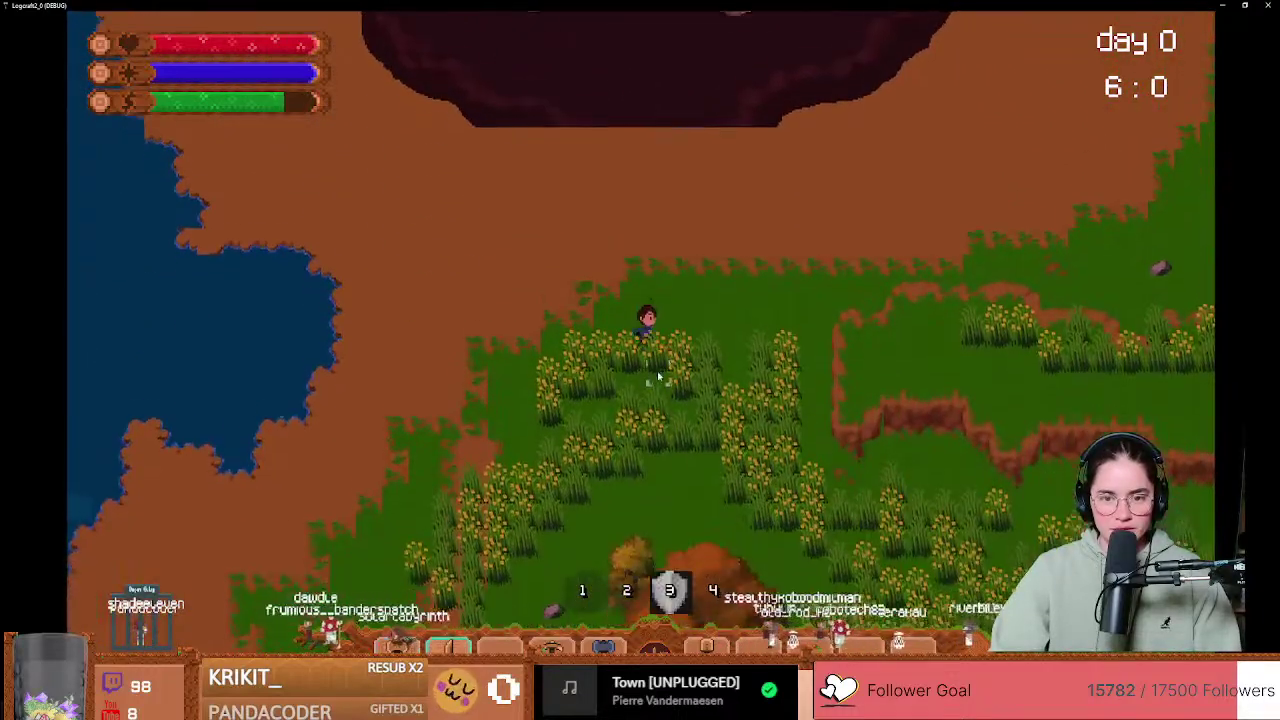
pyautogui.press('a')
pyautogui.press('s')
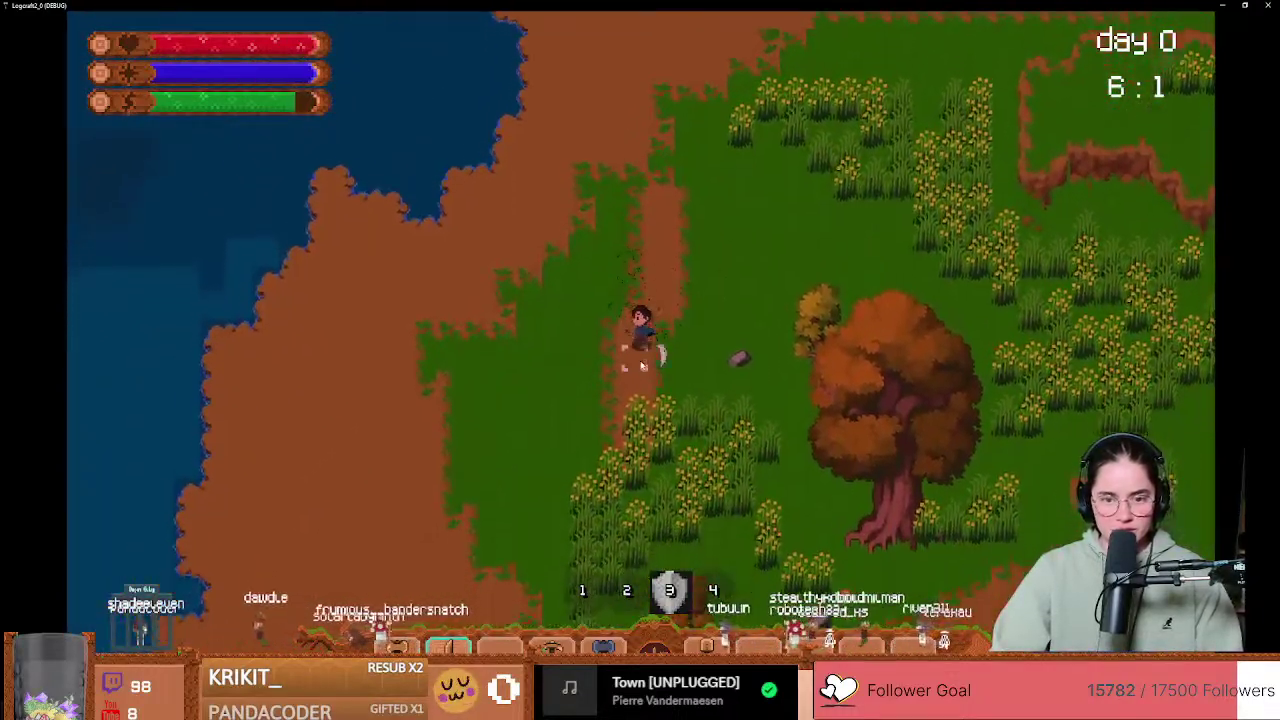
pyautogui.press('s')
pyautogui.press('d')
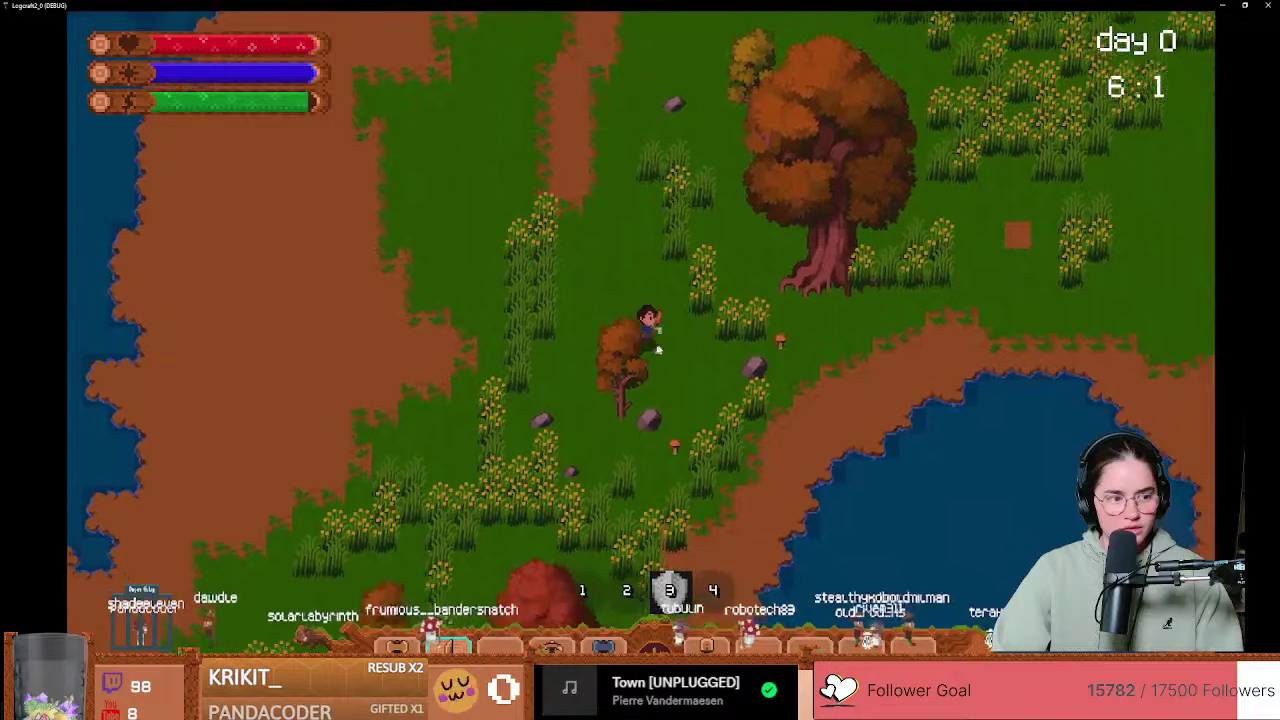
pyautogui.press('s')
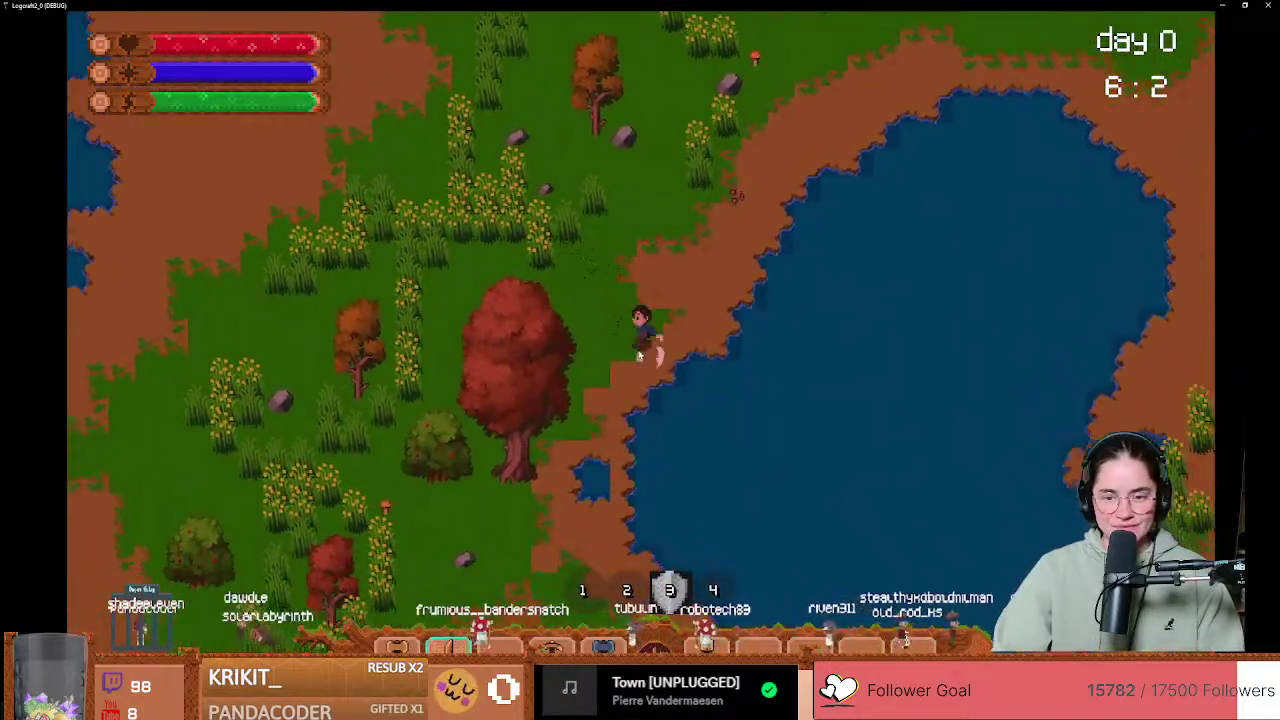
pyautogui.press('s')
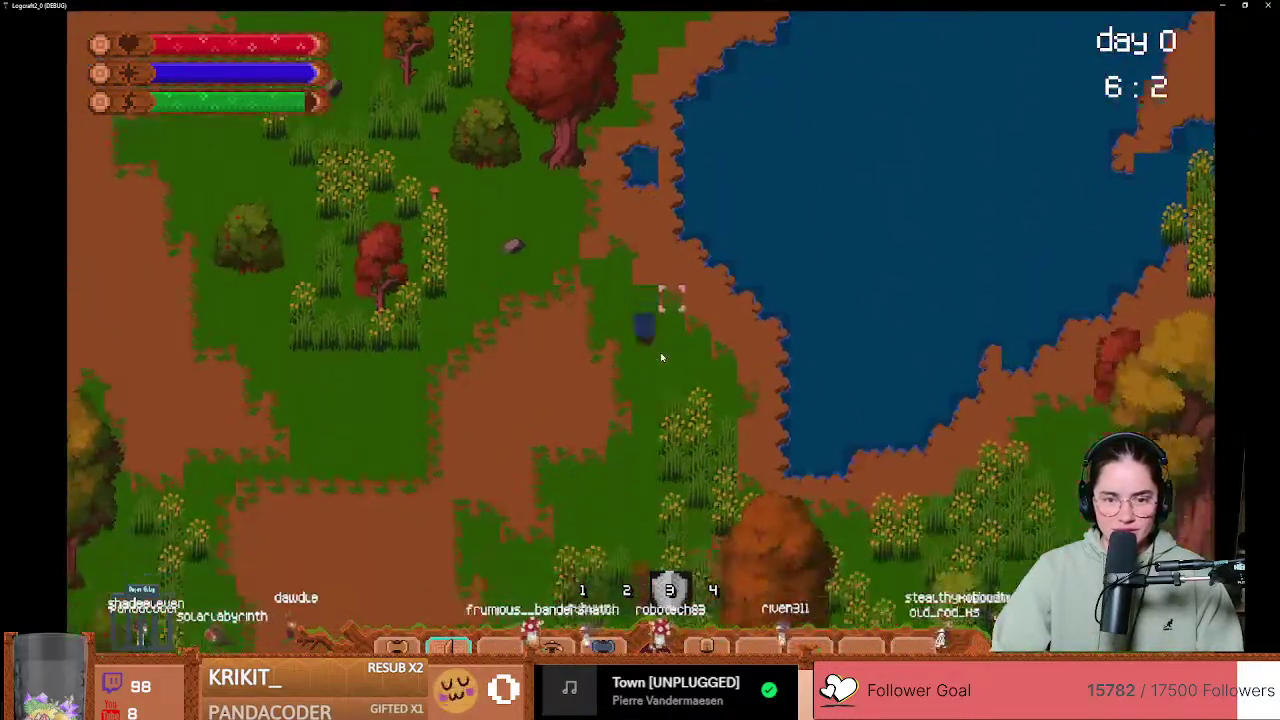
pyautogui.press('d')
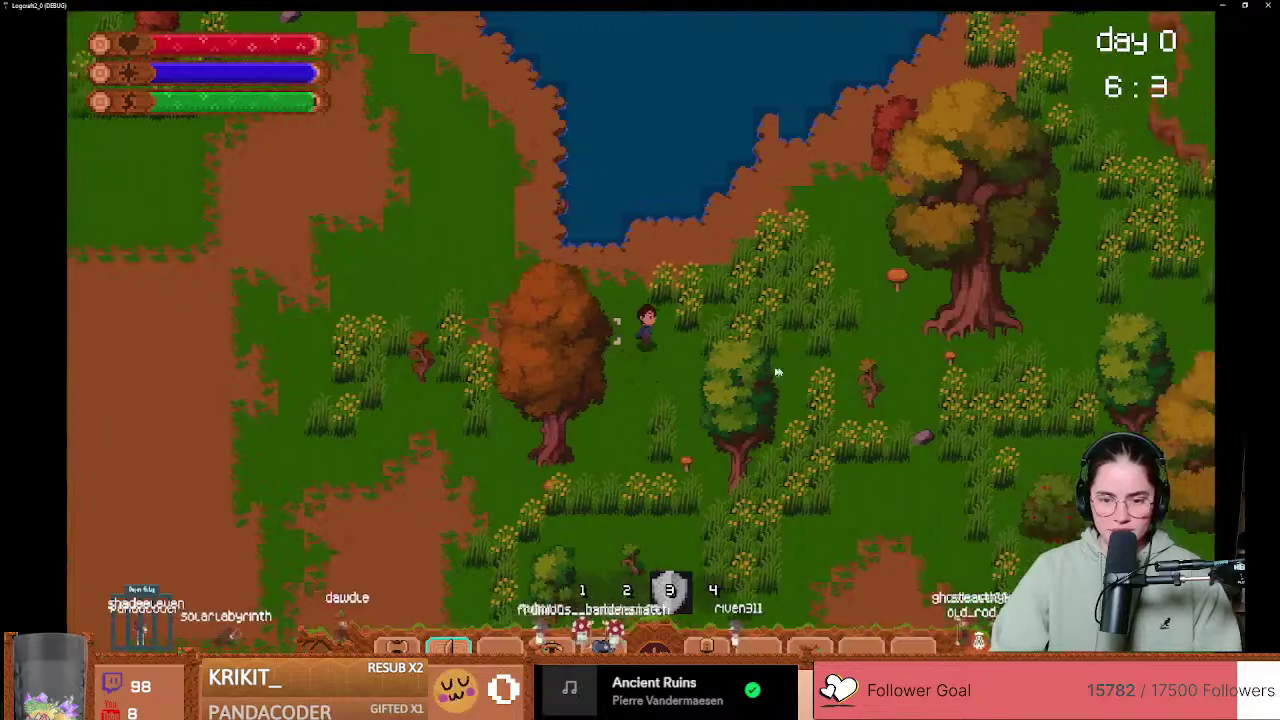
pyautogui.press('d')
pyautogui.press('s')
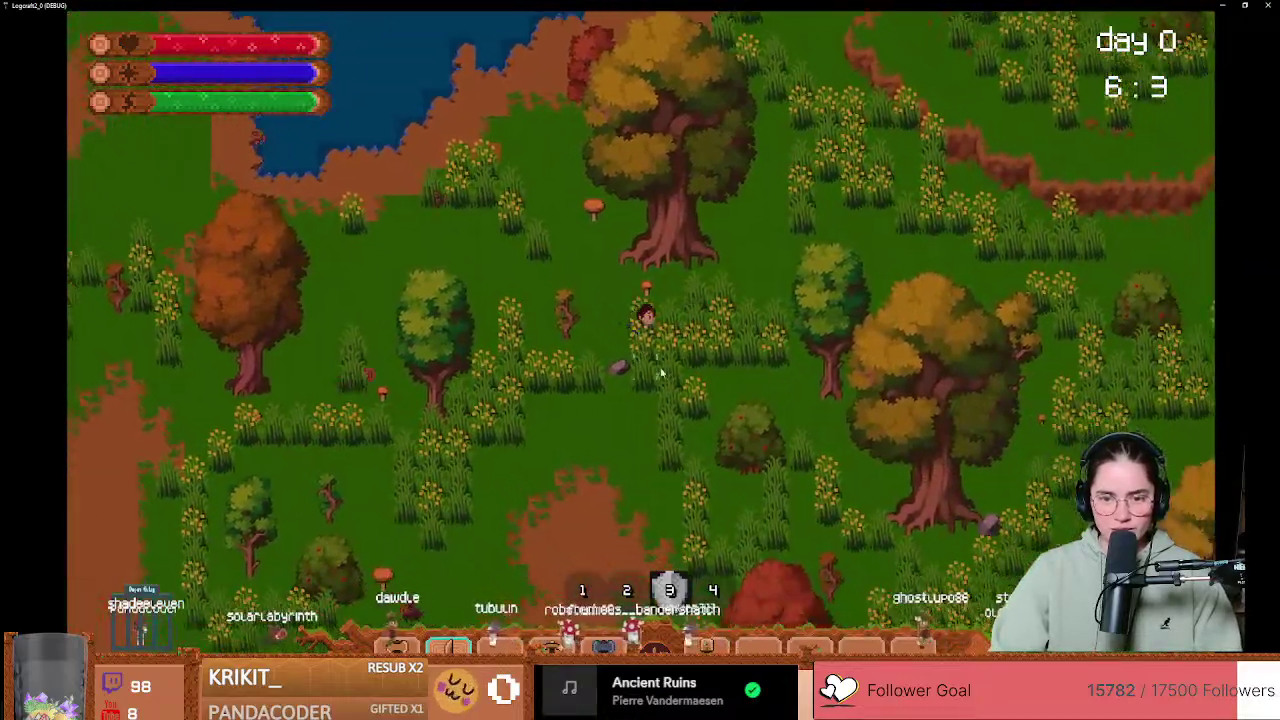
pyautogui.press('s')
pyautogui.press('d')
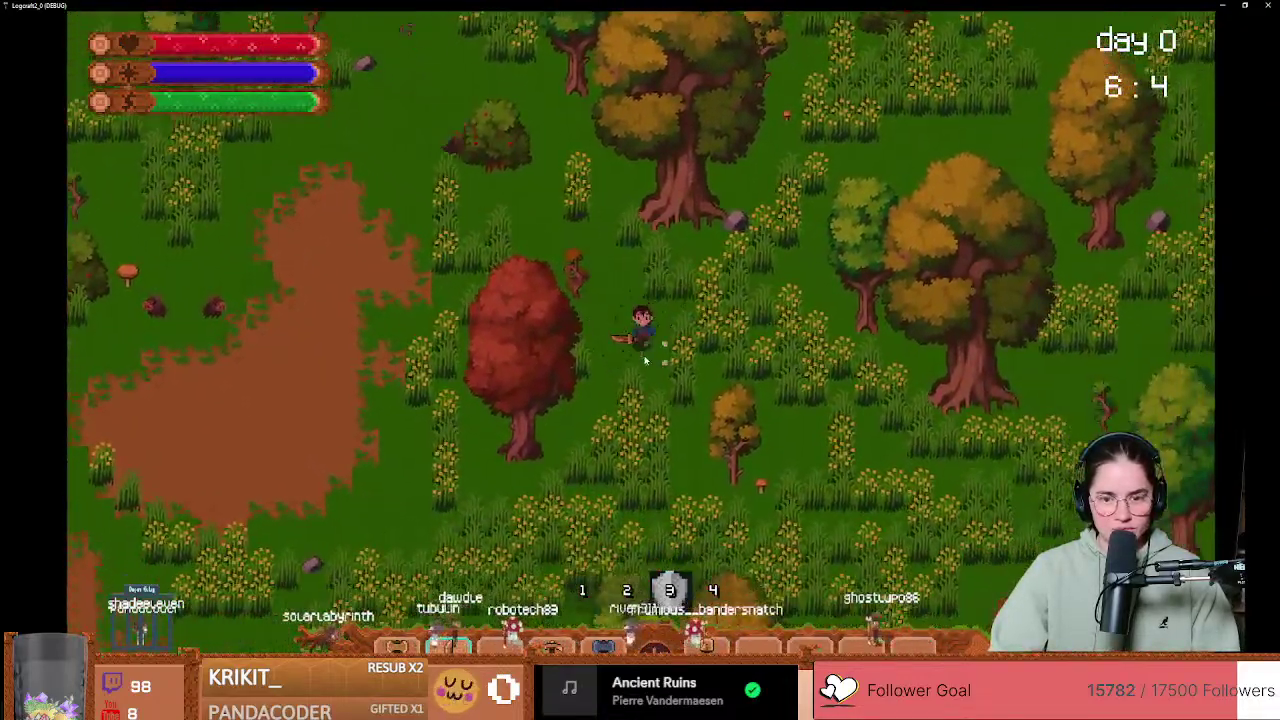
pyautogui.click(645, 360)
pyautogui.press('s')
pyautogui.press('a')
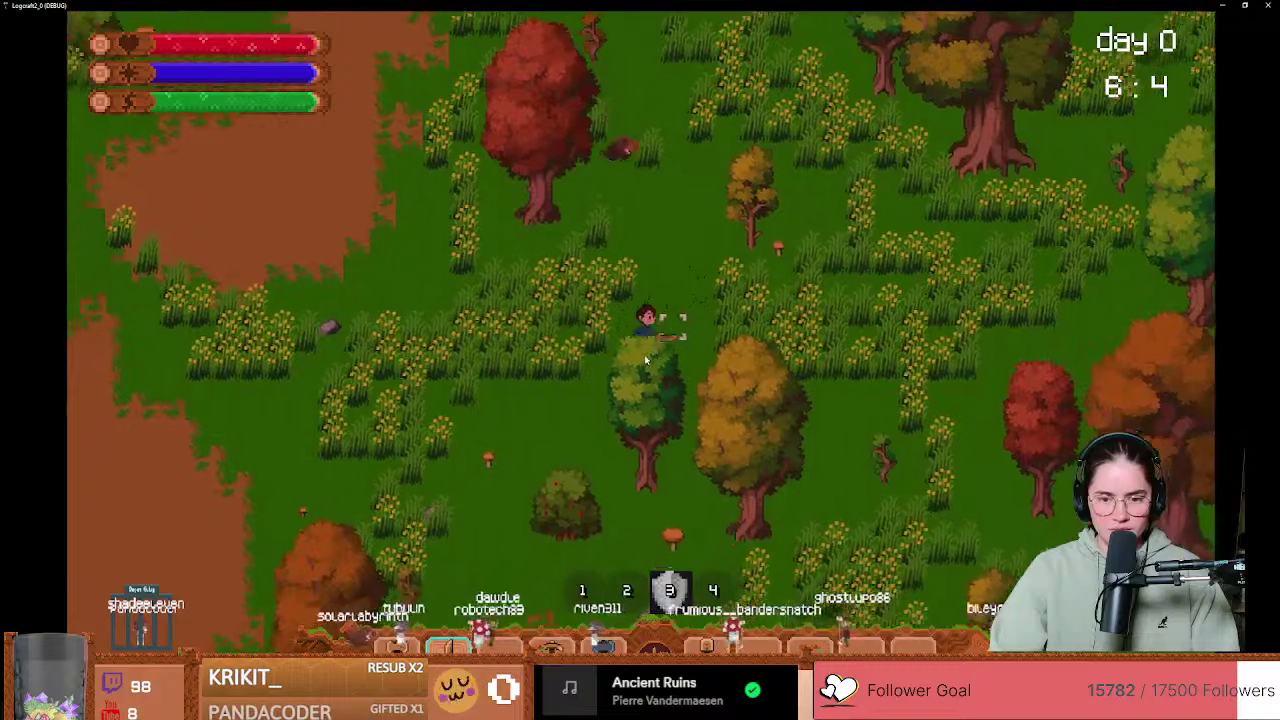
pyautogui.press('a')
pyautogui.press('s')
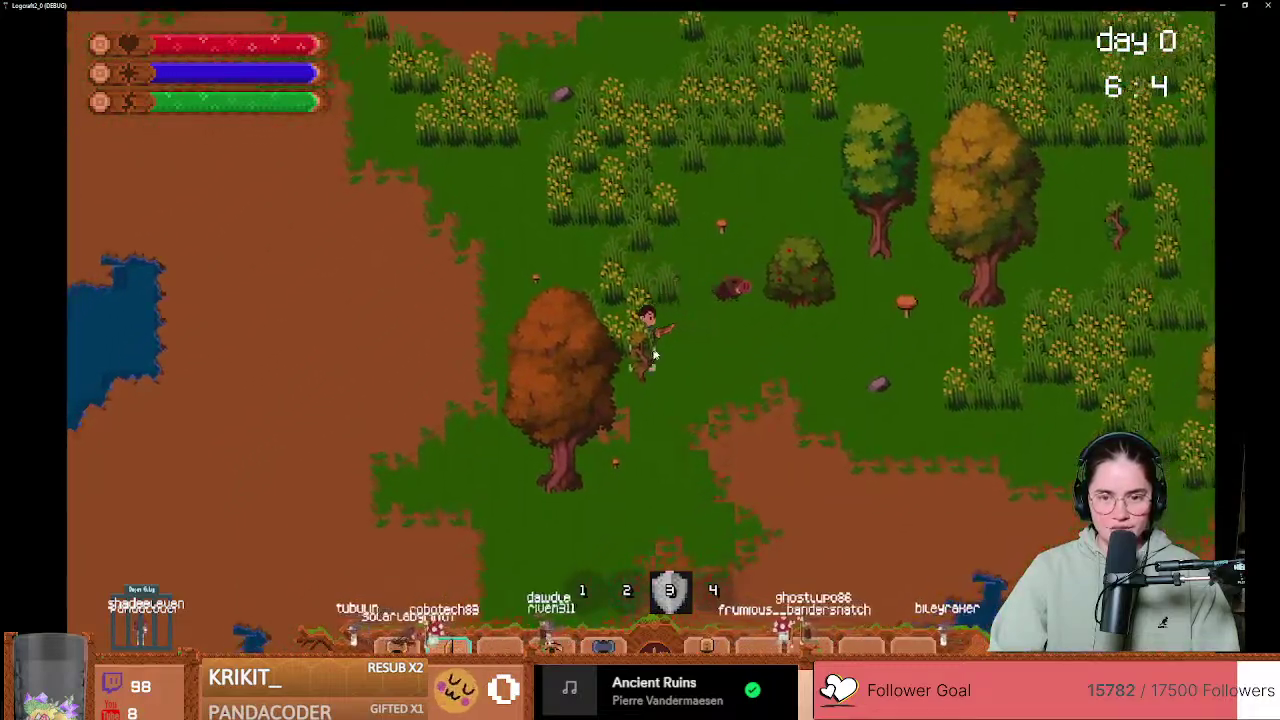
pyautogui.press('s')
pyautogui.press('d')
pyautogui.press('a')
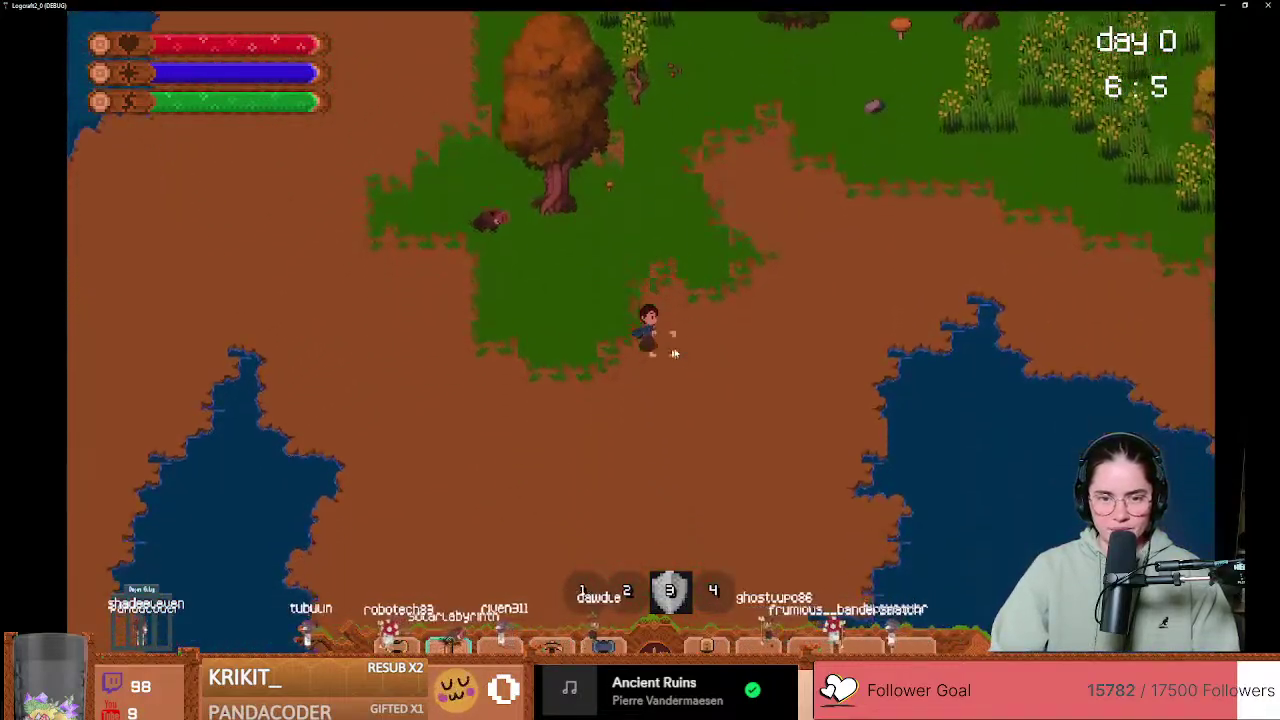
# Step: Shrink the running game to a small window over the Godot editor and stop the debug session
pyautogui.moveTo(660, 5); pyautogui.dragTo(603, 253)
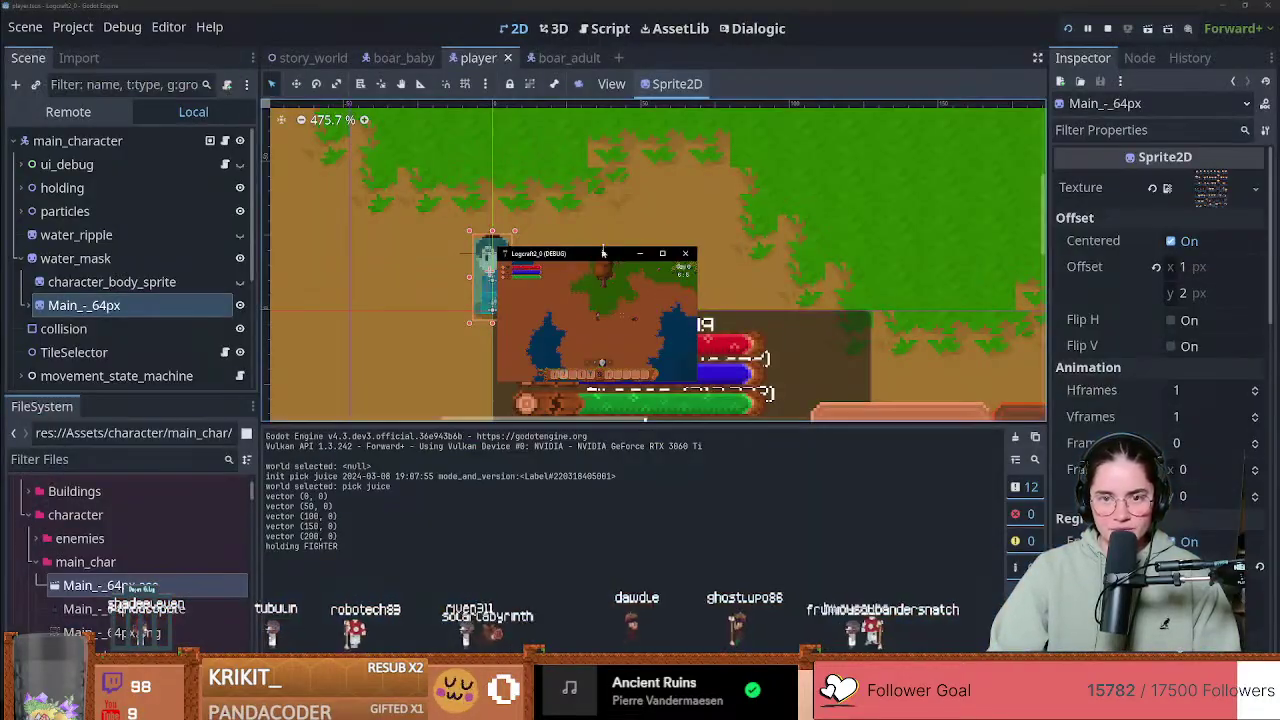
pyautogui.click(662, 254)
pyautogui.moveTo(653, 5); pyautogui.dragTo(535, 310)
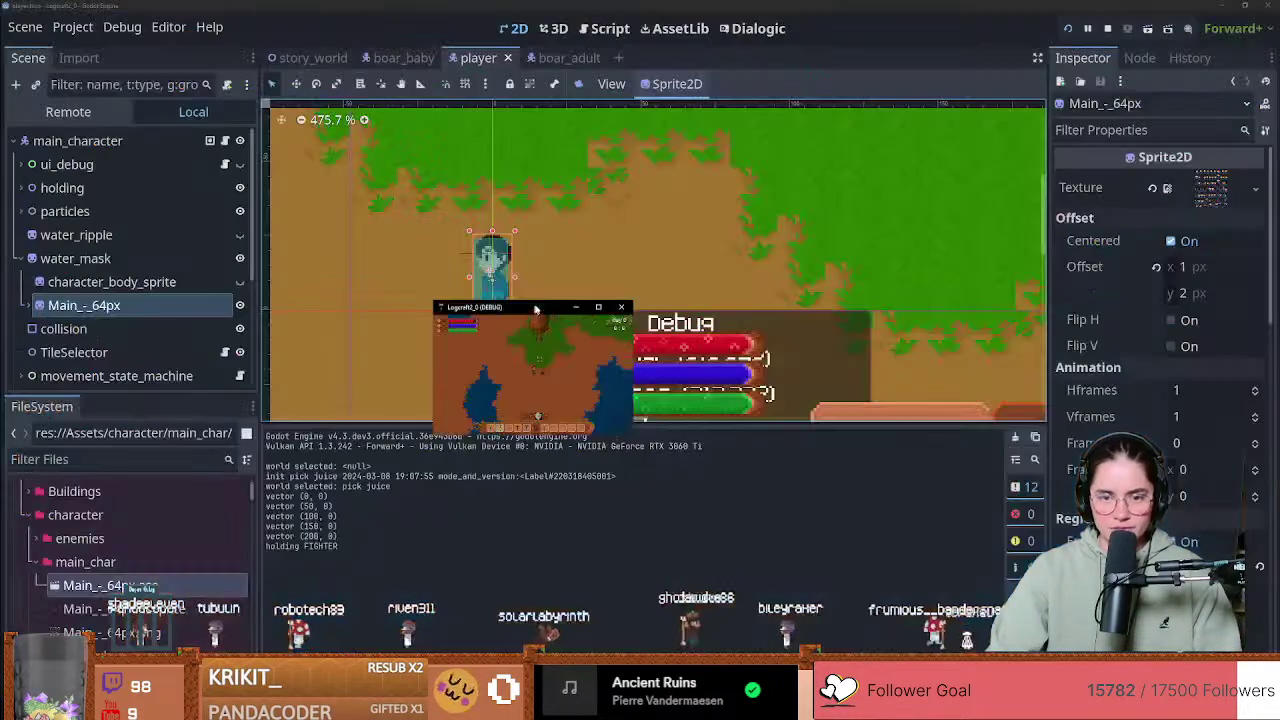
pyautogui.press('F8')
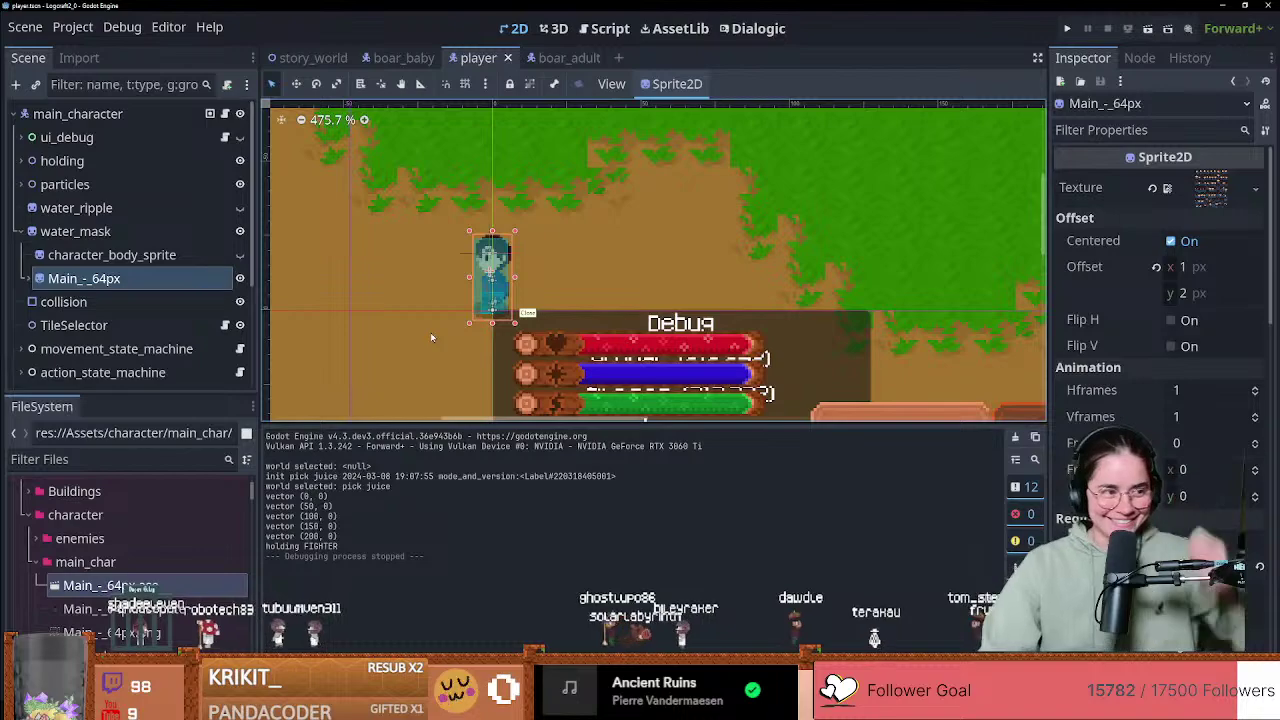
# Step: Examine the small wooden house below the stone portal from the player scene, and collapse the water_mask node
pyautogui.scroll(-12, 465, 345)
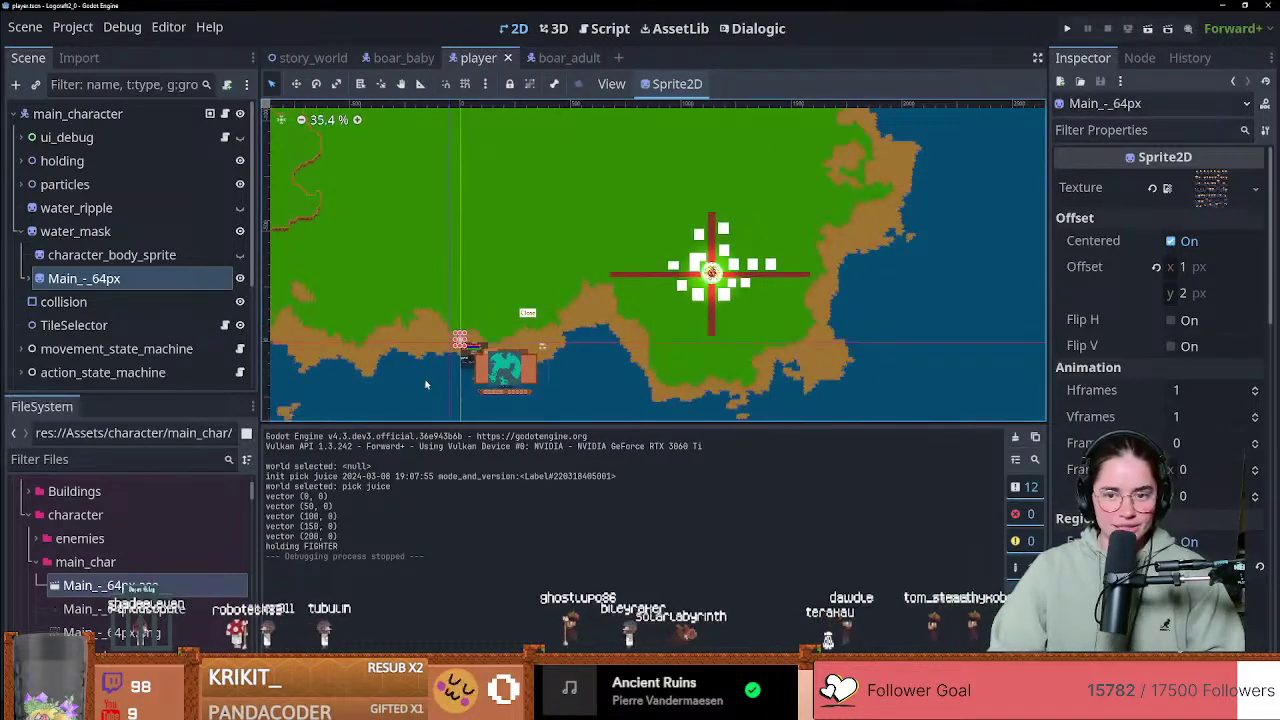
pyautogui.moveTo(523, 334); pyautogui.dragTo(737, 186, button='middle')
pyautogui.moveTo(518, 375); pyautogui.dragTo(766, 120, button='middle')
pyautogui.scroll(7, 765, 415)
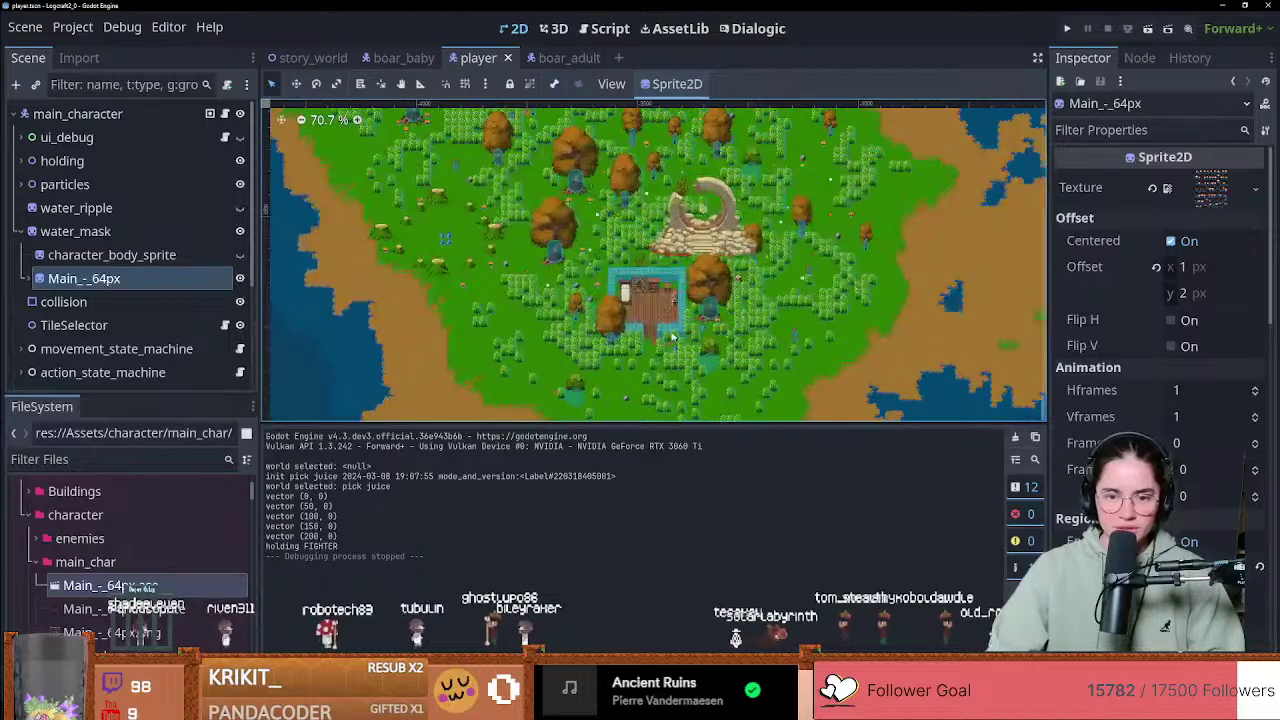
pyautogui.moveTo(676, 343); pyautogui.dragTo(644, 360, button='middle')
pyautogui.scroll(2, 622, 409)
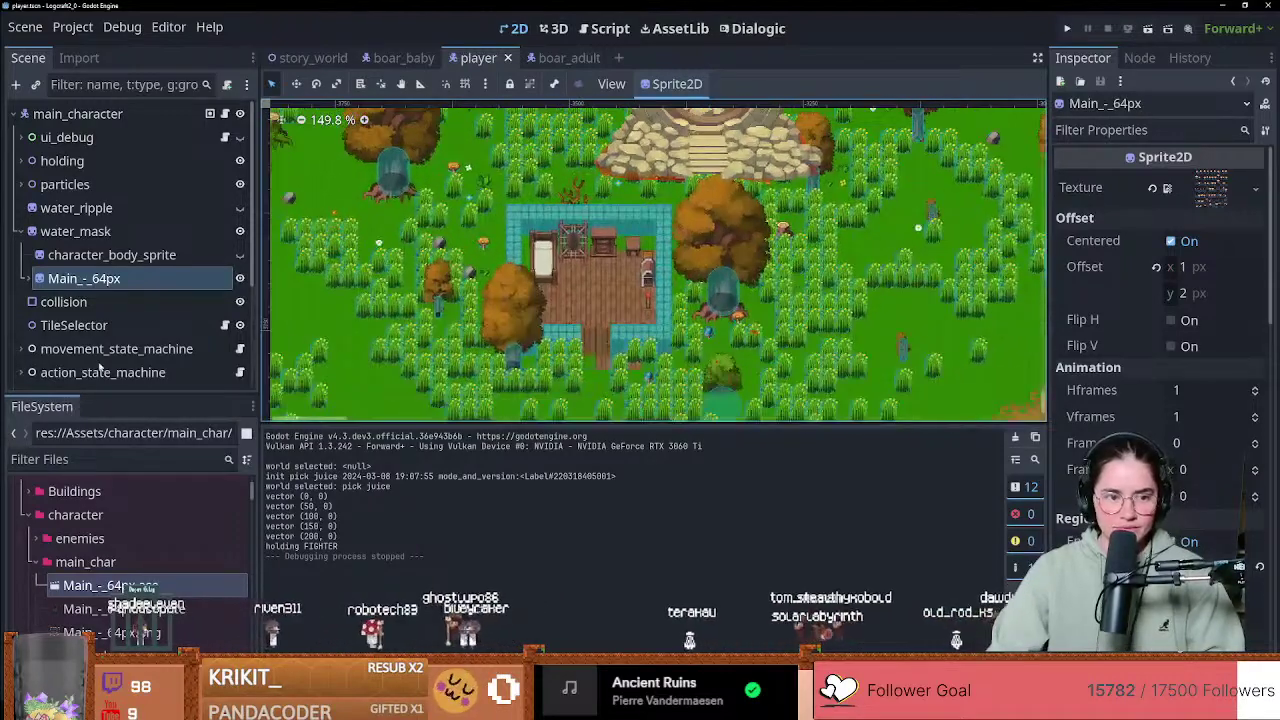
pyautogui.click(18, 231)
pyautogui.scroll(-2, 120, 220)
pyautogui.scroll(2, 130, 150)
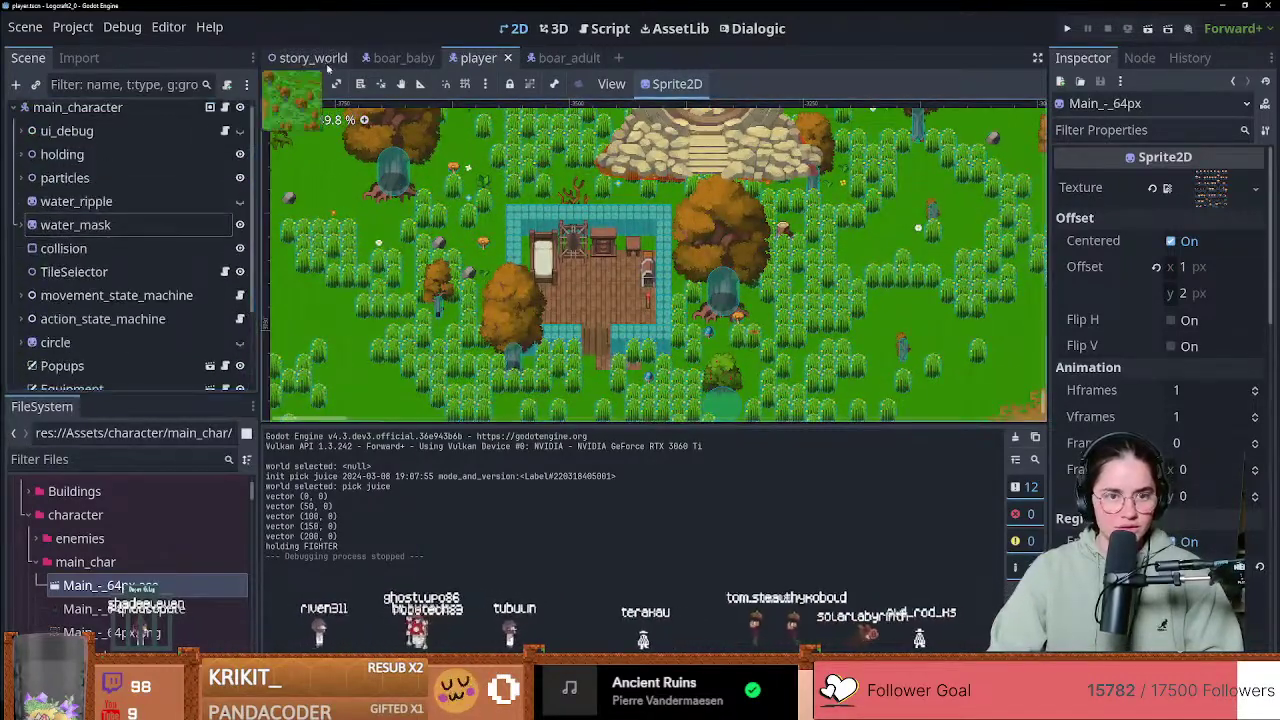
# Step: Open the story_world scene and examine the map around the stone portal and the small wooden house
pyautogui.click(298, 58)
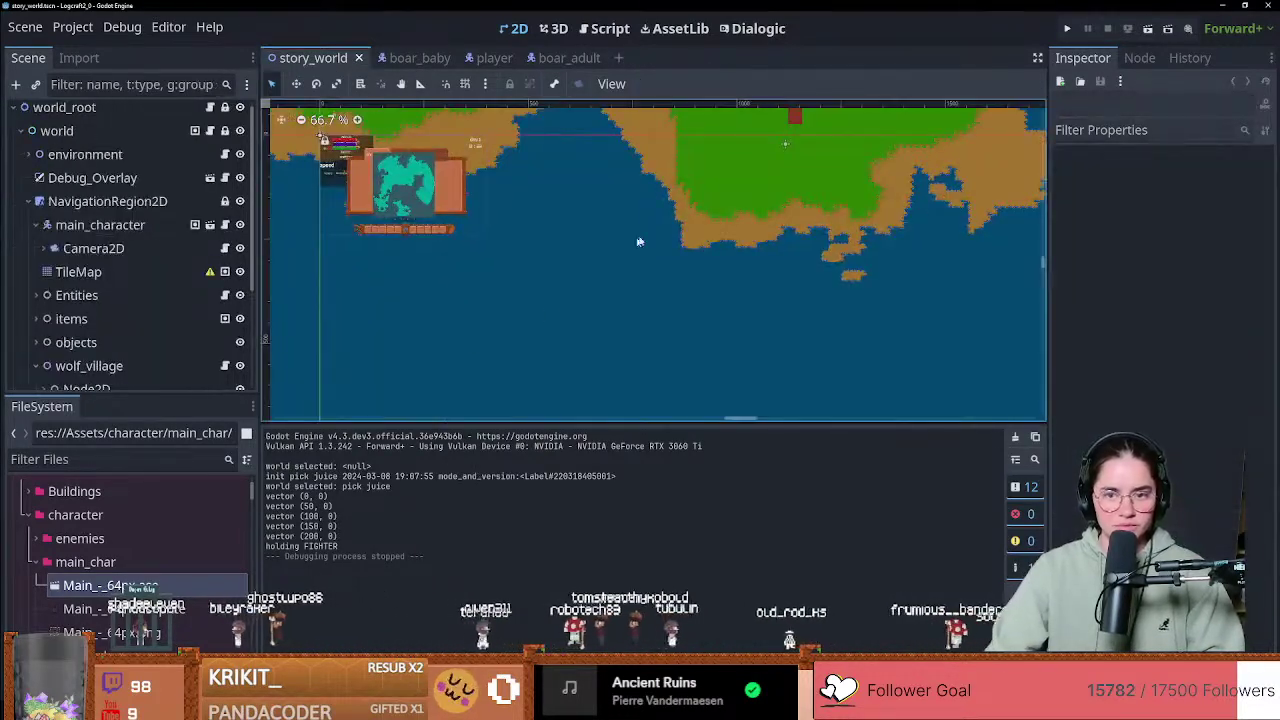
pyautogui.moveTo(640, 241); pyautogui.dragTo(502, 267, button='middle')
pyautogui.moveTo(435, 300); pyautogui.dragTo(523, 137, button='middle')
pyautogui.scroll(3, 523, 137)
pyautogui.moveTo(450, 400); pyautogui.dragTo(608, 247, button='middle')
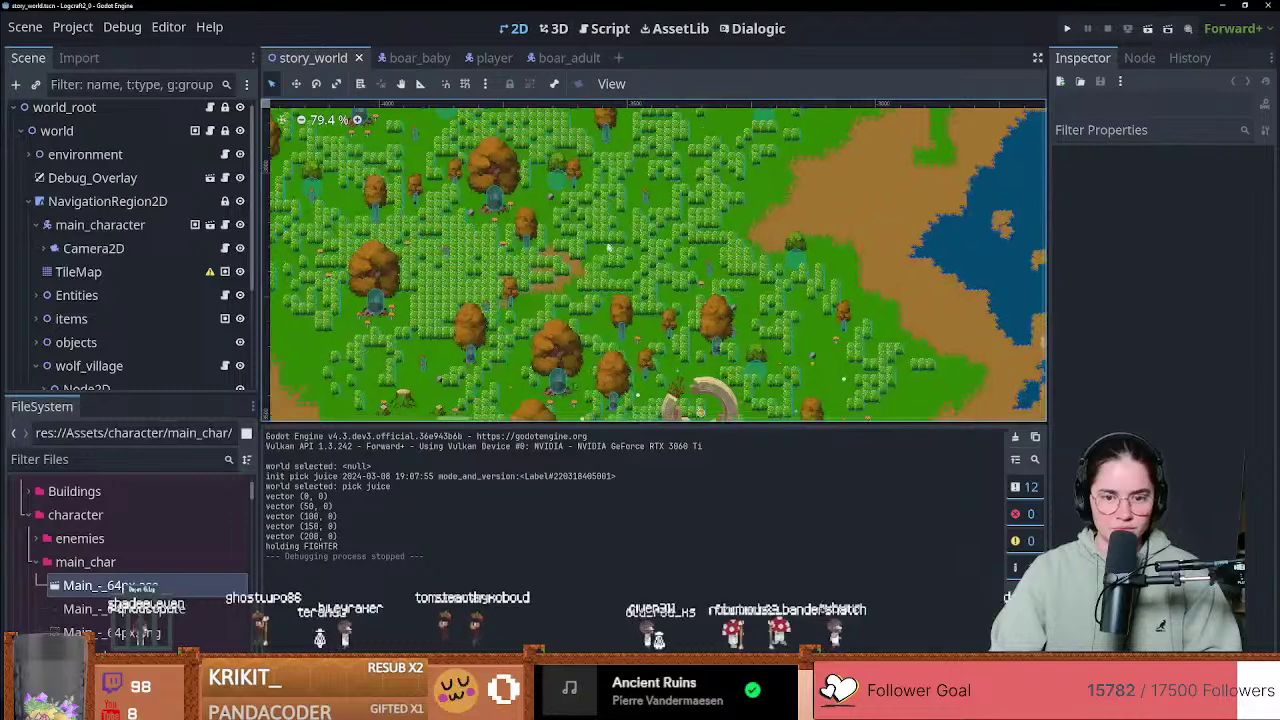
pyautogui.keyDown('ctrl'); pyautogui.scroll(-1, 608, 248); pyautogui.keyUp('ctrl')
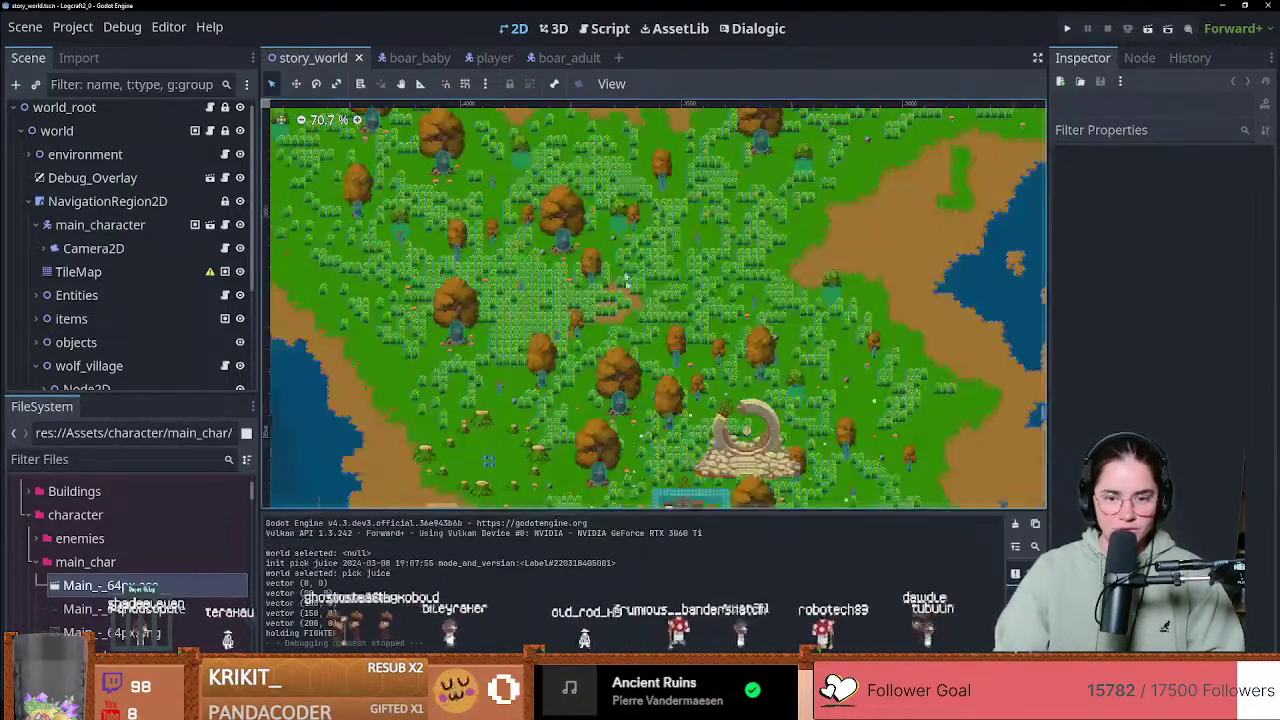
pyautogui.scroll(-4, 595, 355)
pyautogui.hscroll(4, 573, 365)
pyautogui.keyDown('ctrl'); pyautogui.scroll(6, 440, 240); pyautogui.keyUp('ctrl')
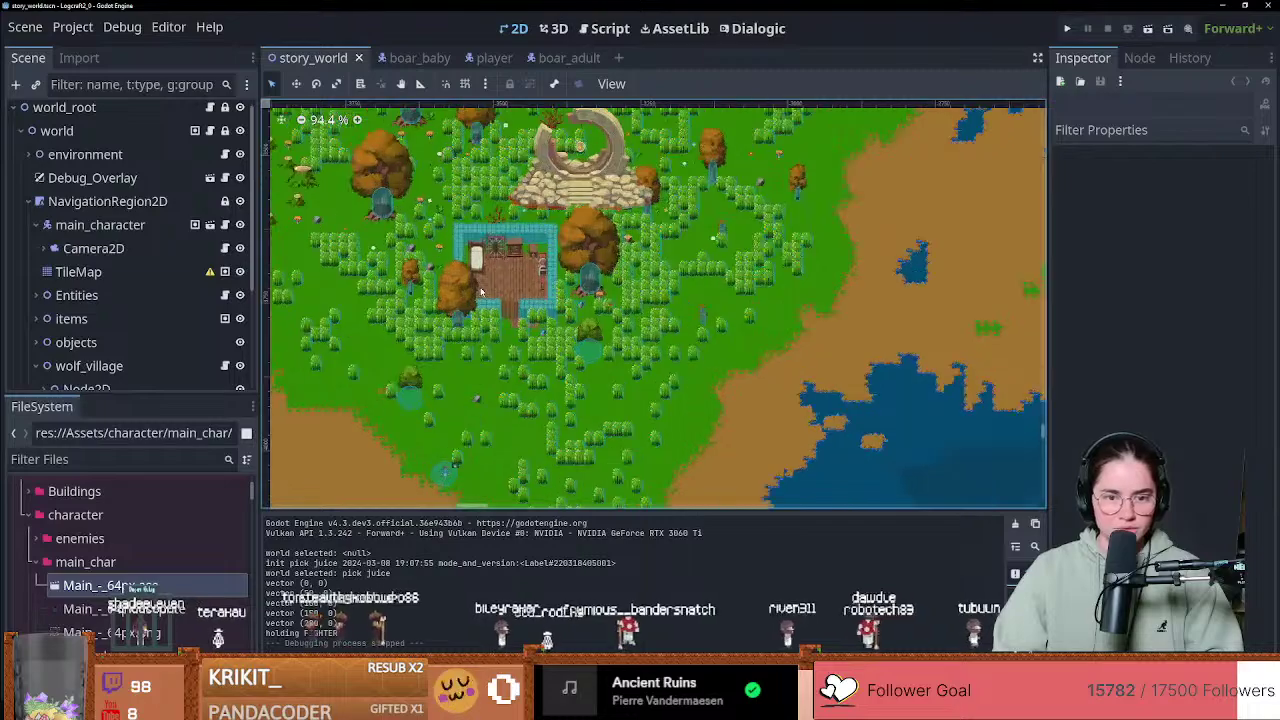
# Step: Select the TileMap node and make Floor Tiles the active layer for editing the house floor
pyautogui.click(157, 271)
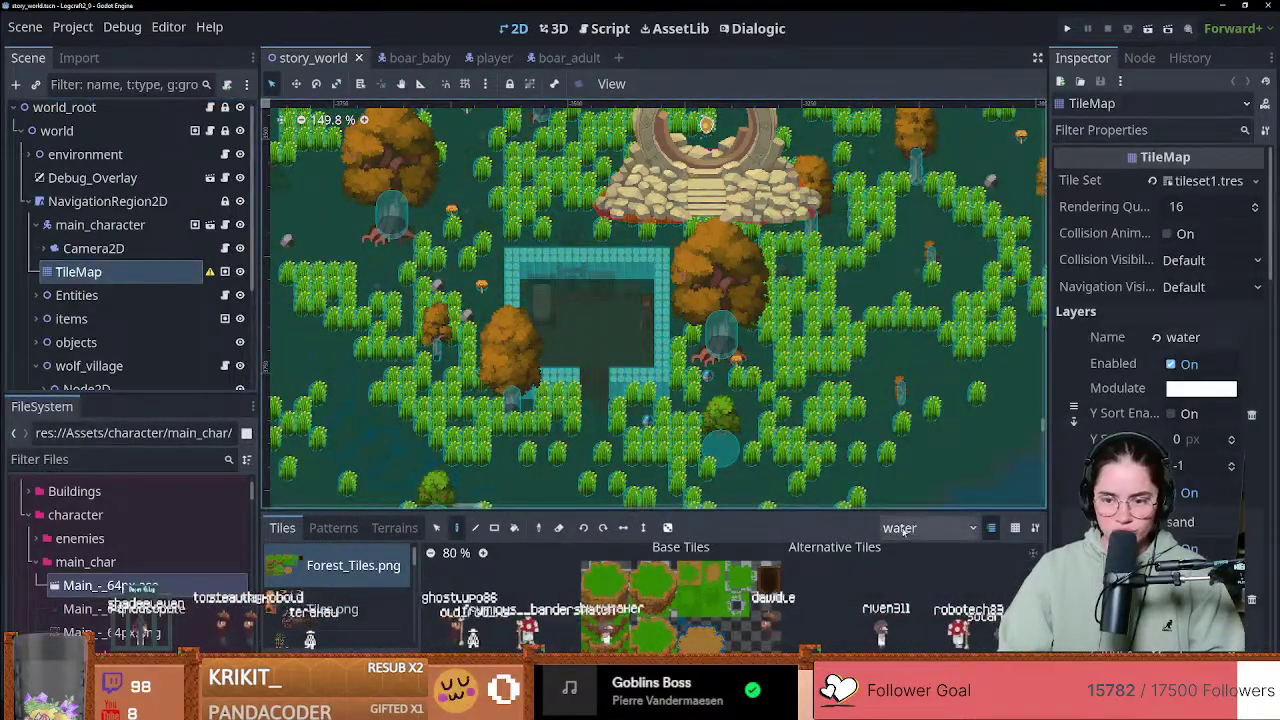
pyautogui.click(915, 527)
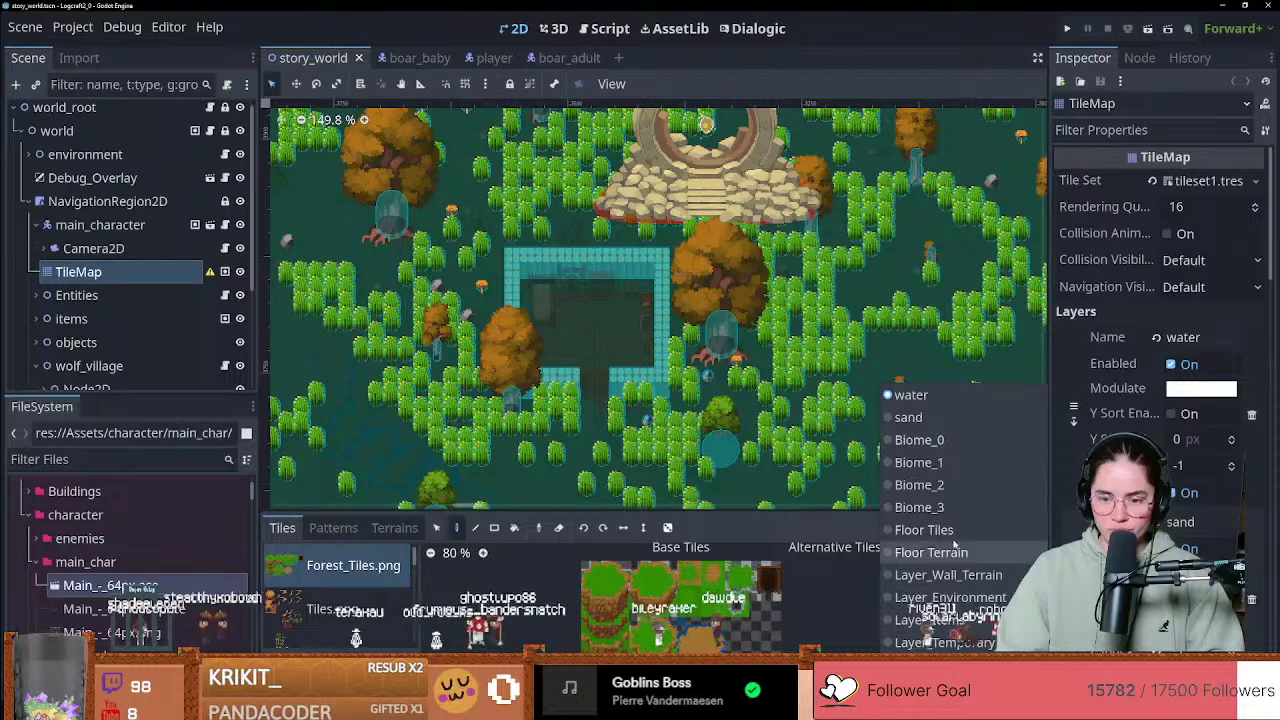
pyautogui.click(950, 537)
pyautogui.scroll(4, 512, 353)
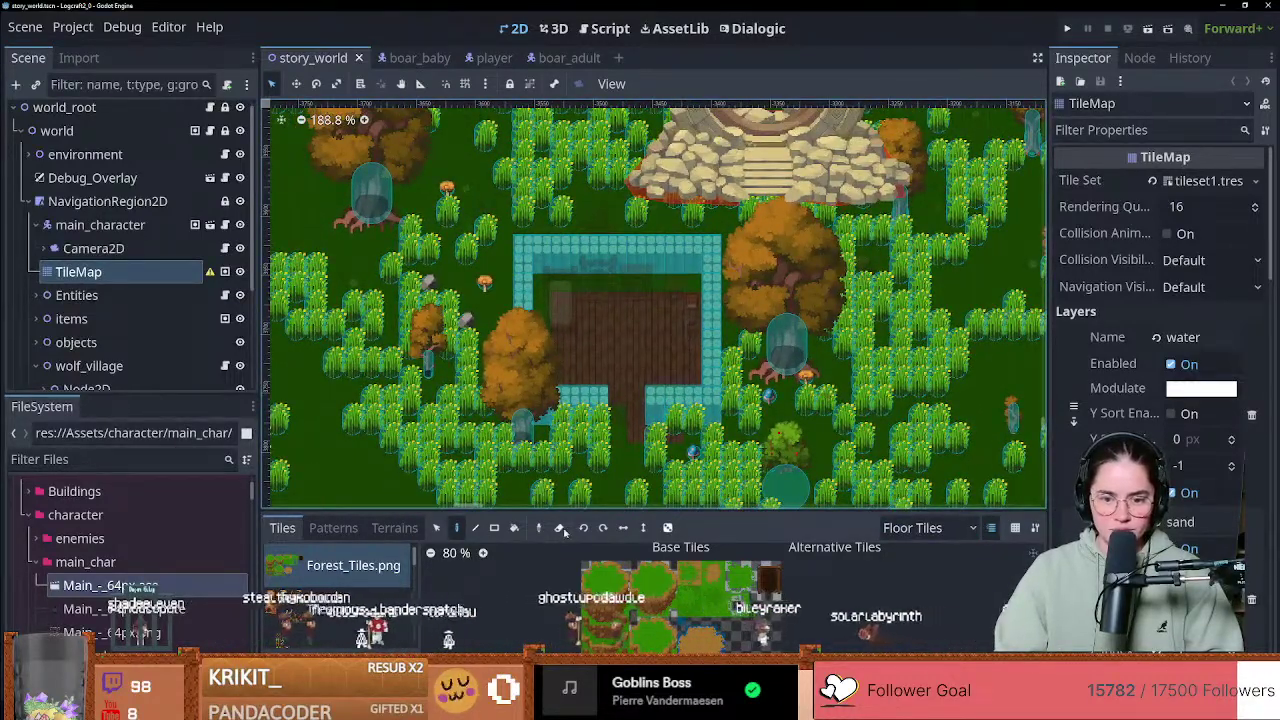
# Step: Switch to erasing tiles, try to remove the wooden house floor on the Floor Tiles layer, and check the Floor Terrain layer
pyautogui.click(562, 529)
pyautogui.click(628, 385)
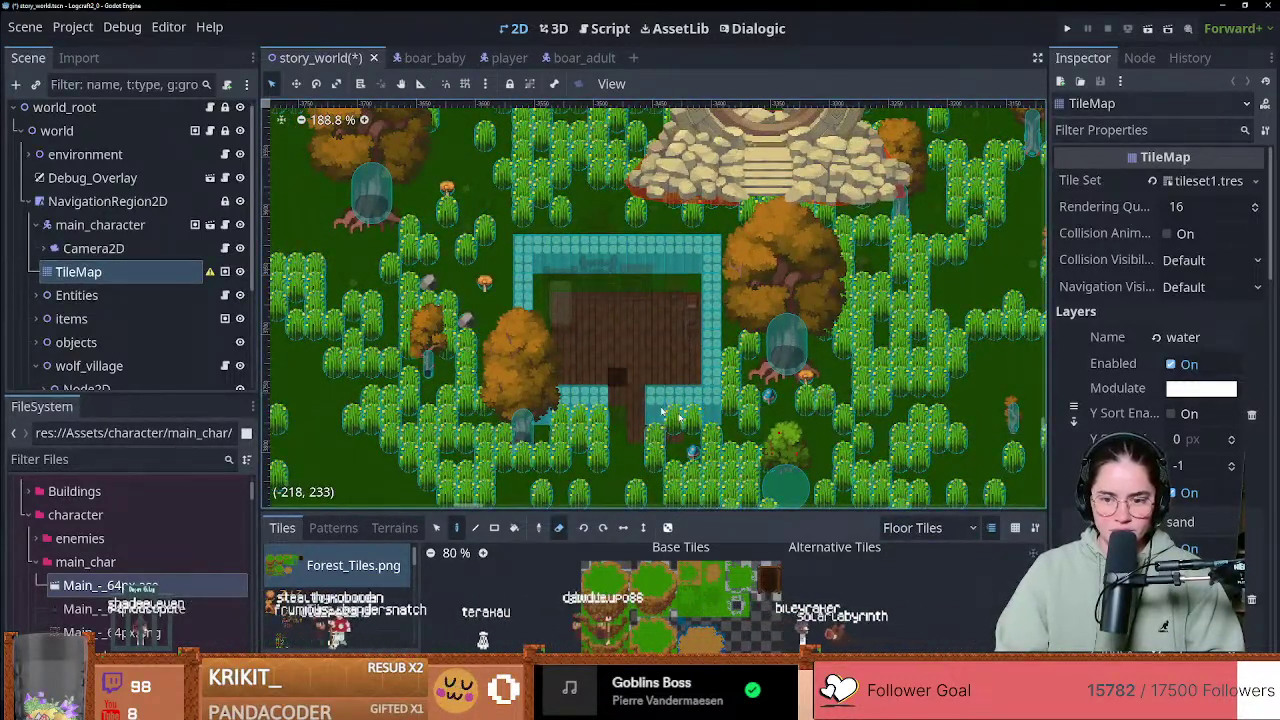
pyautogui.click(910, 528)
pyautogui.click(925, 551)
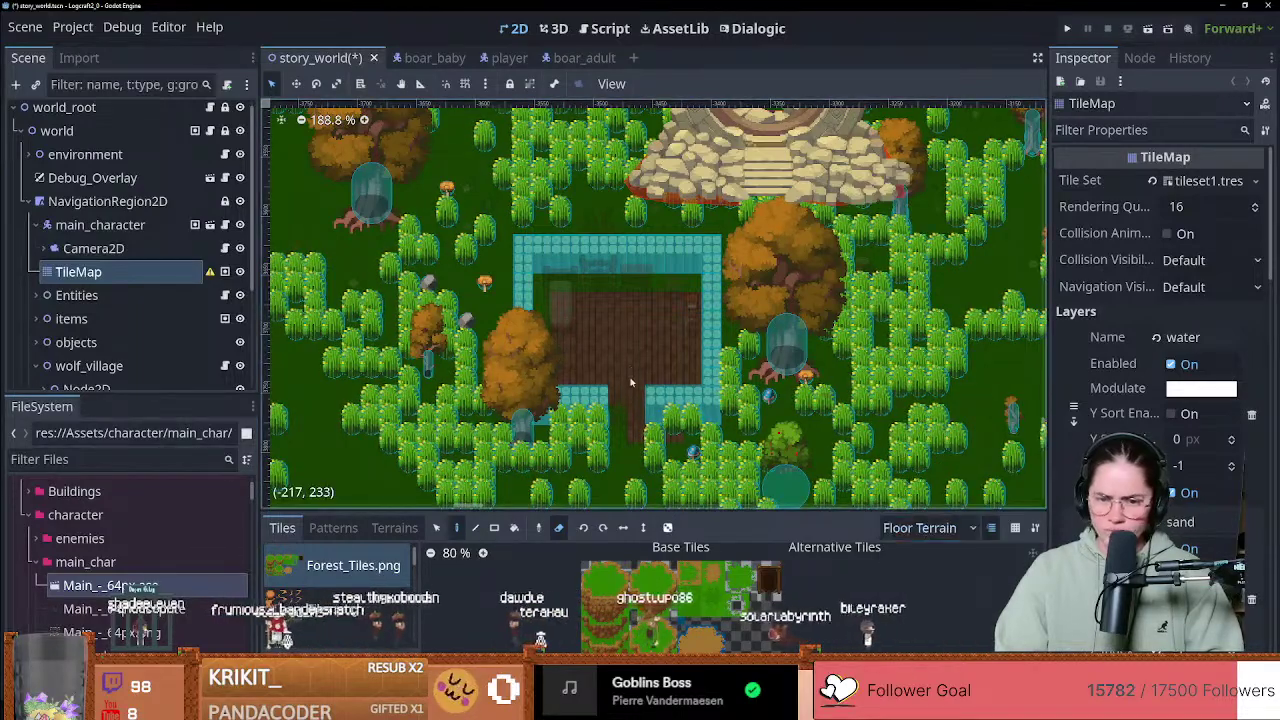
pyautogui.click(920, 528)
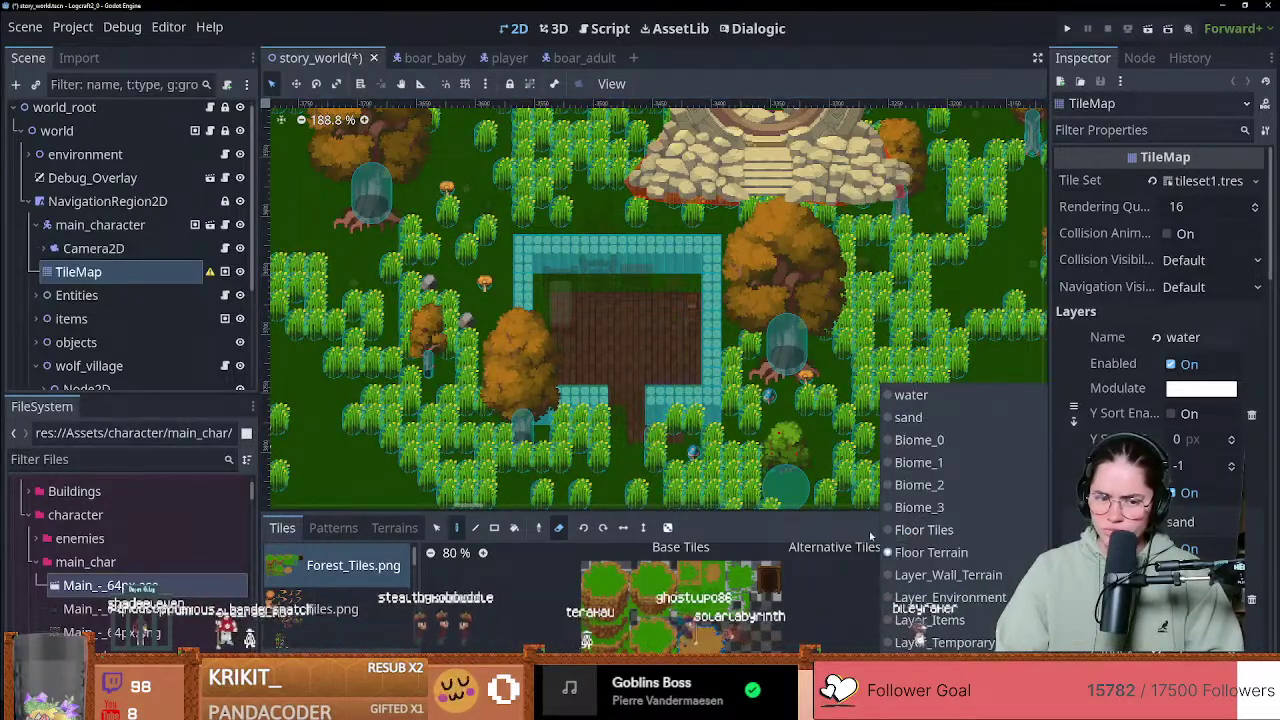
pyautogui.click(924, 530)
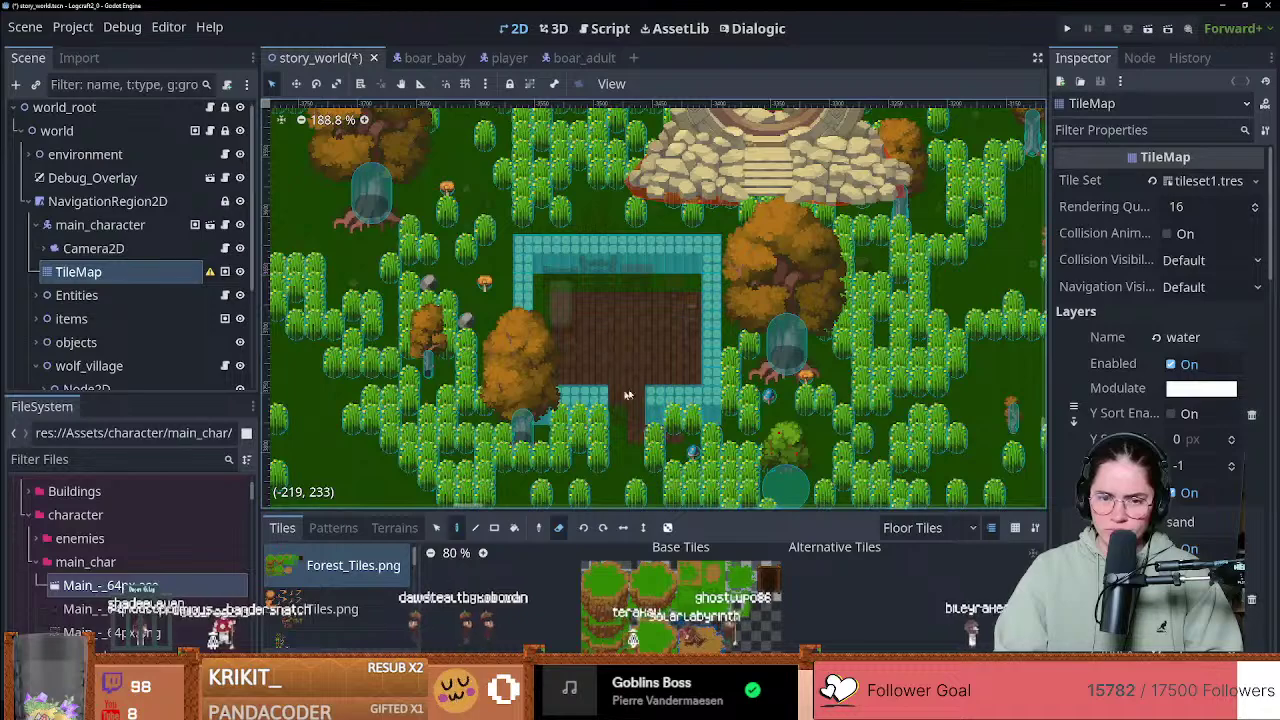
pyautogui.scroll(4, 620, 370)
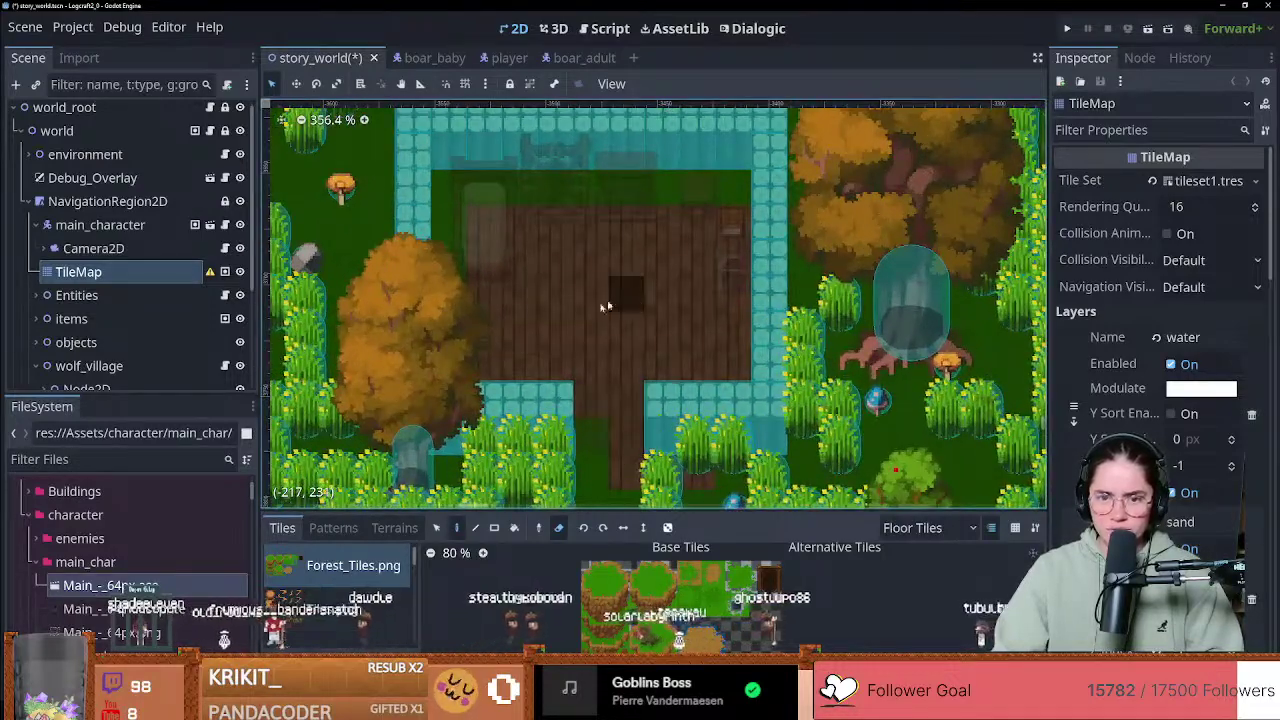
# Step: Erase the house's wooden plank floor, including the entrance path, from the Biome_2 layer
pyautogui.click(920, 528)
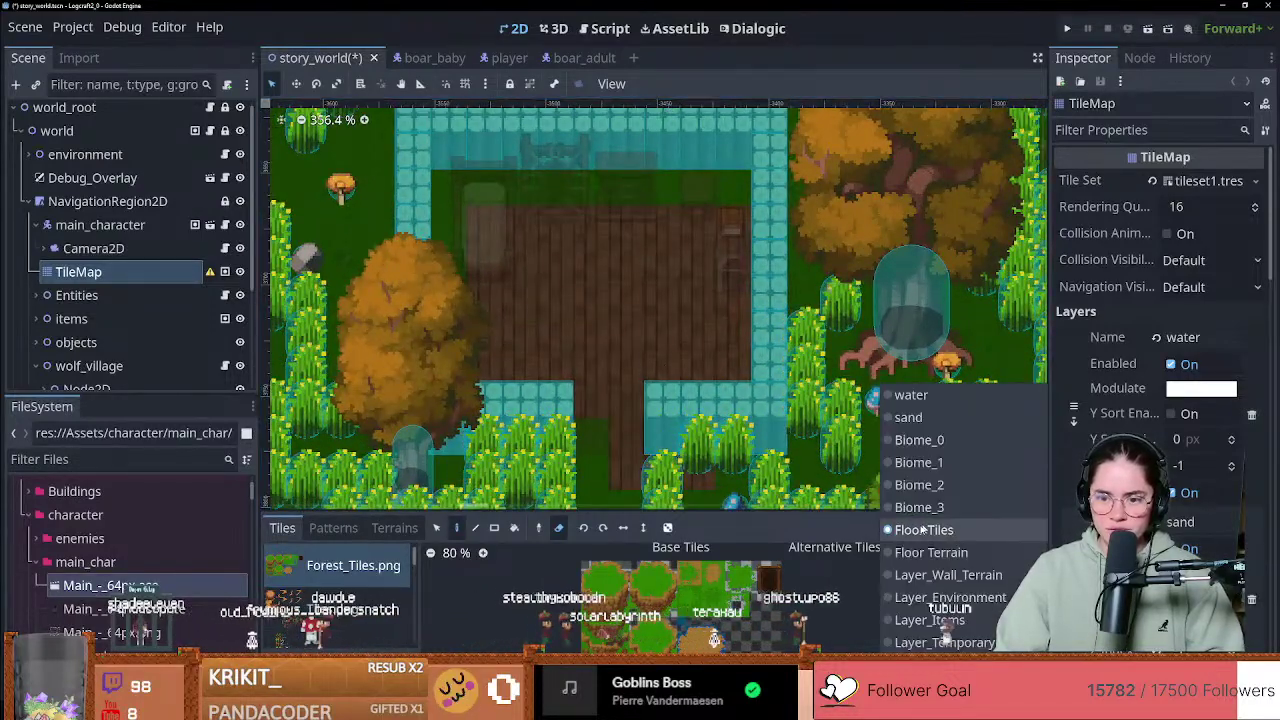
pyautogui.click(919, 462)
pyautogui.click(935, 530)
pyautogui.click(919, 485)
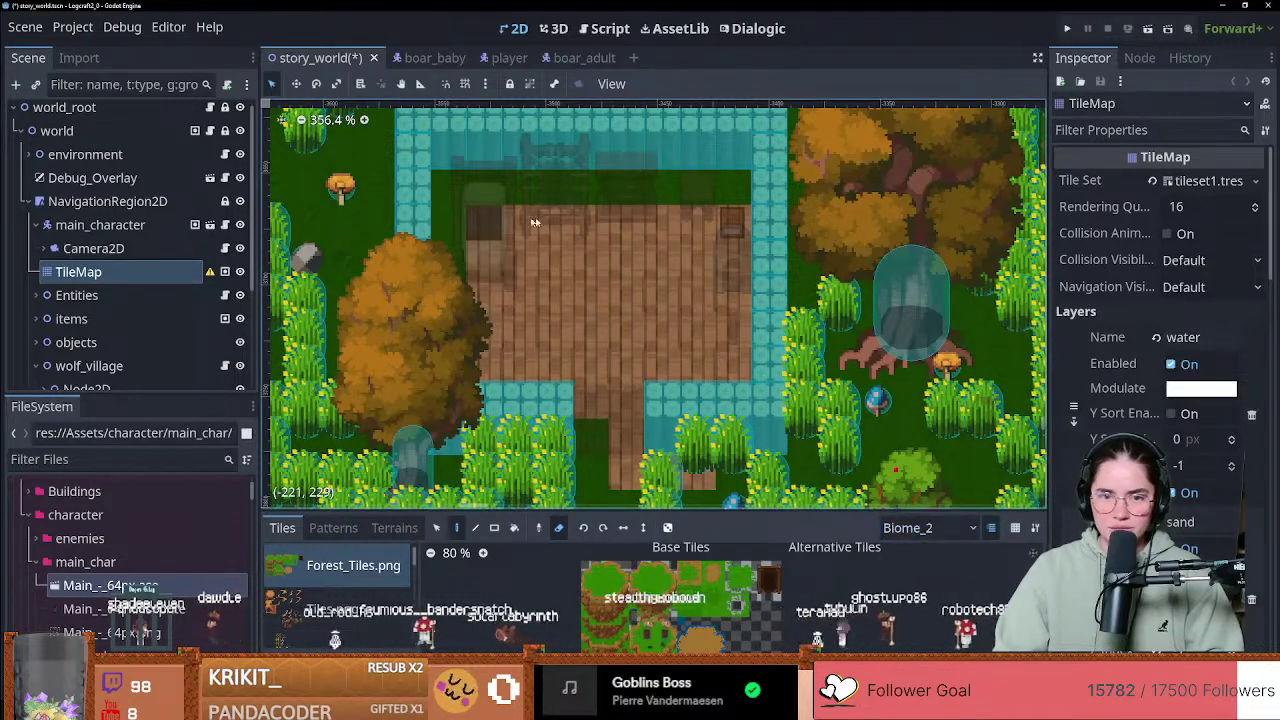
pyautogui.moveTo(533, 222)
pyautogui.mouseDown()
pyautogui.moveTo(734, 225)
pyautogui.moveTo(731, 408)
pyautogui.mouseUp()
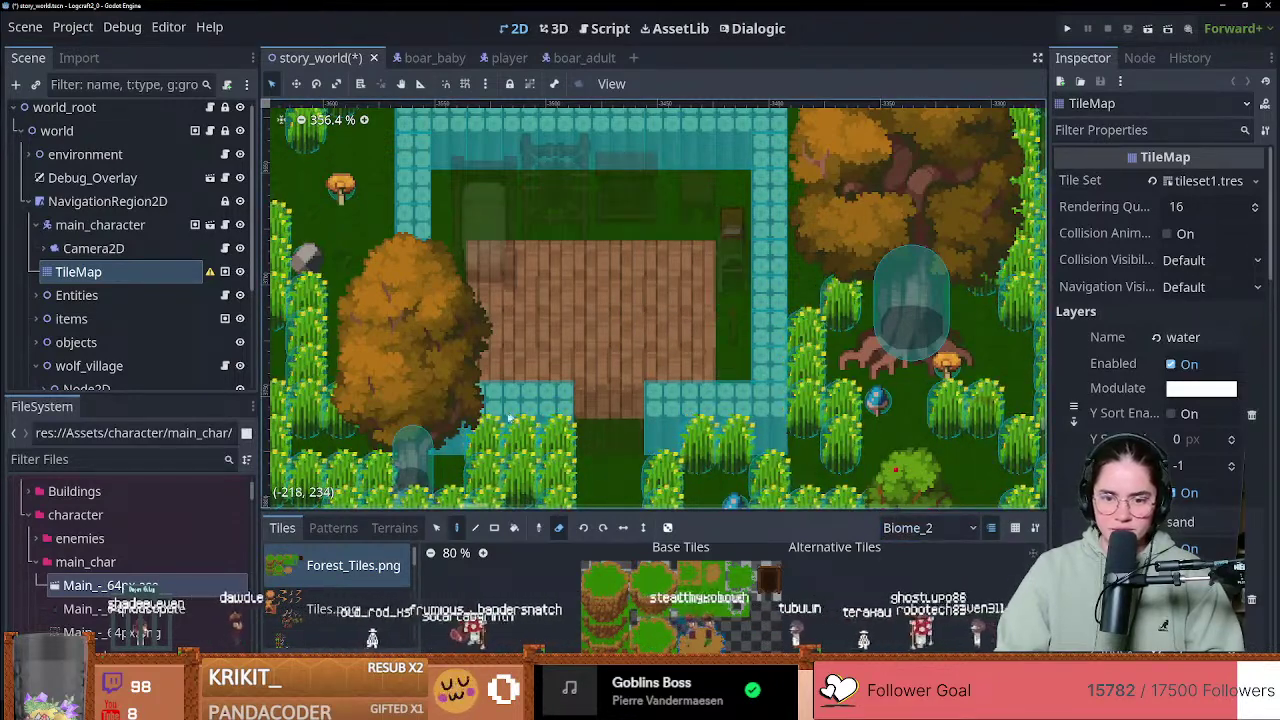
pyautogui.moveTo(510, 417)
pyautogui.mouseDown()
pyautogui.moveTo(690, 370)
pyautogui.moveTo(480, 290)
pyautogui.moveTo(700, 255)
pyautogui.moveTo(692, 342)
pyautogui.mouseUp()
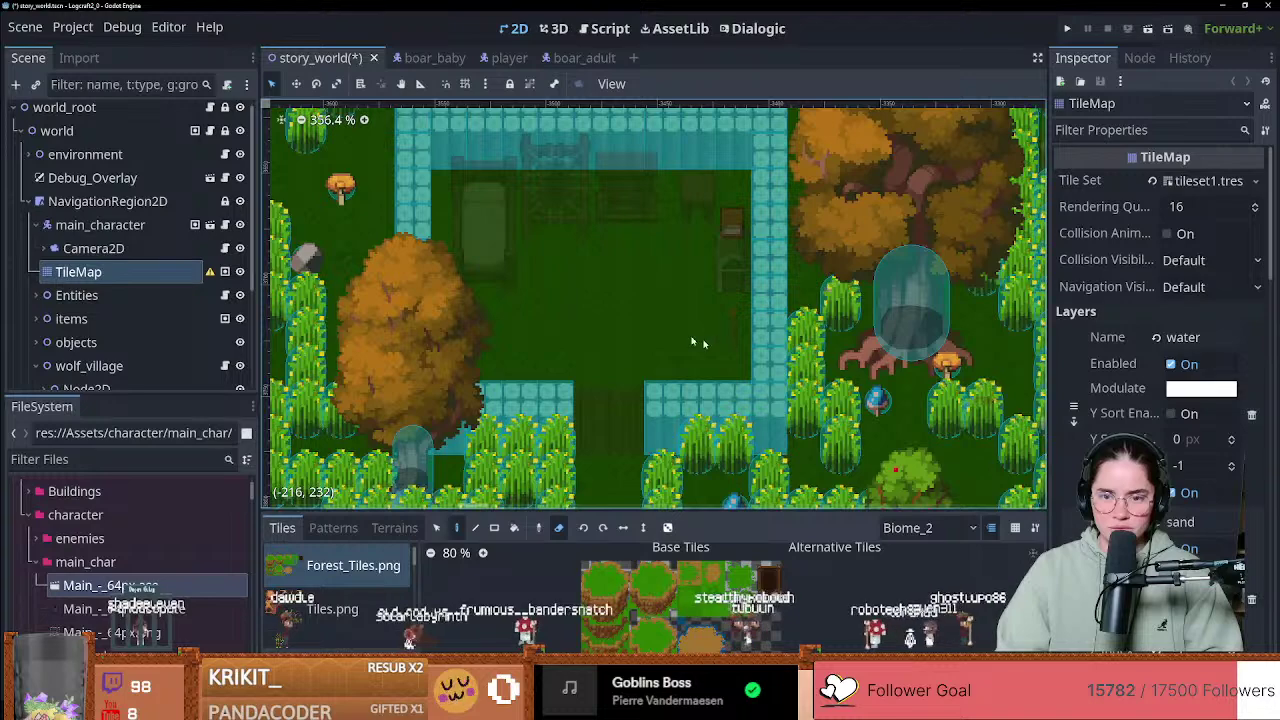
# Step: Erase the house's furniture, torch, door and surrounding walls from the Layer_Environment layer
pyautogui.click(930, 527)
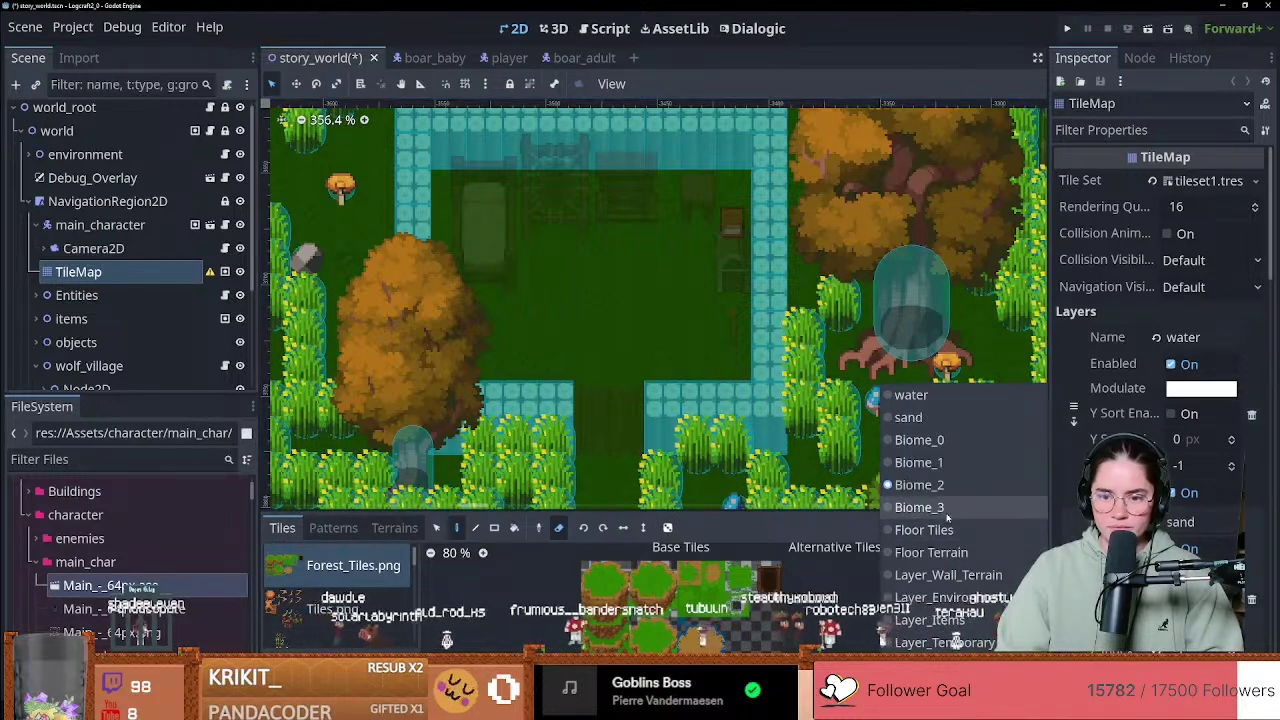
pyautogui.click(948, 597)
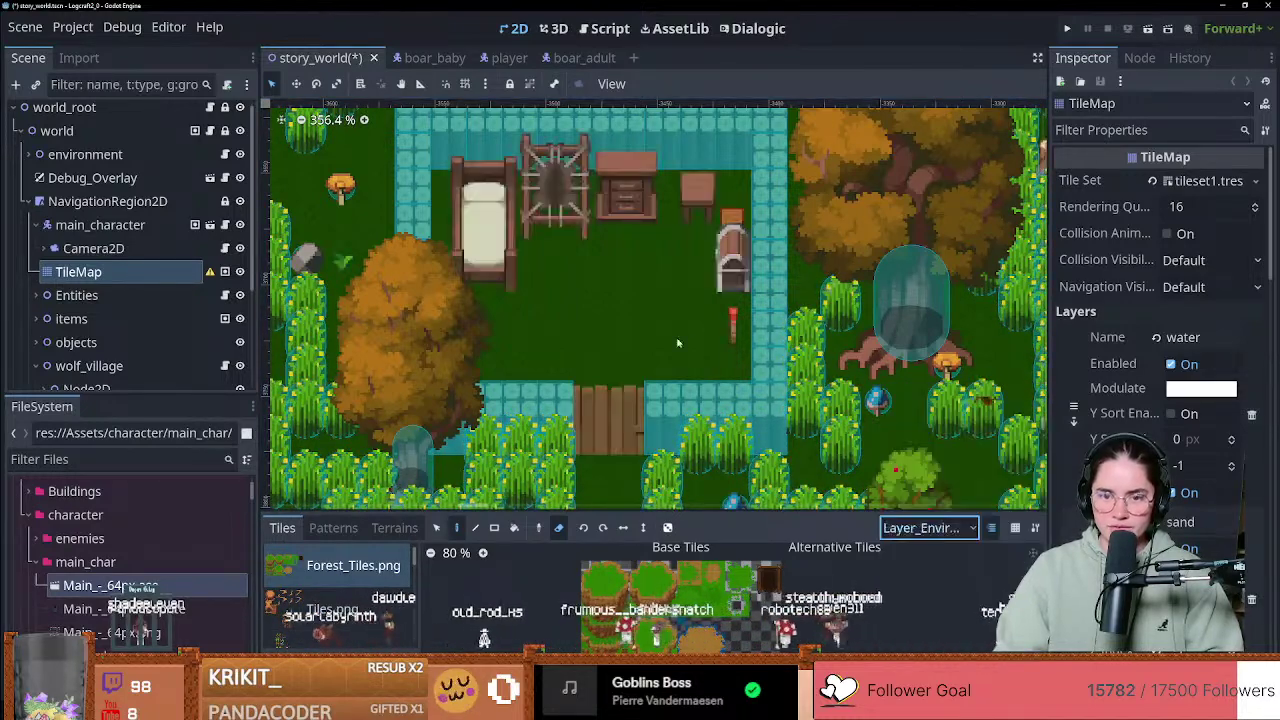
pyautogui.moveTo(477, 250)
pyautogui.mouseDown()
pyautogui.moveTo(500, 205)
pyautogui.moveTo(640, 190)
pyautogui.moveTo(728, 299)
pyautogui.mouseUp()
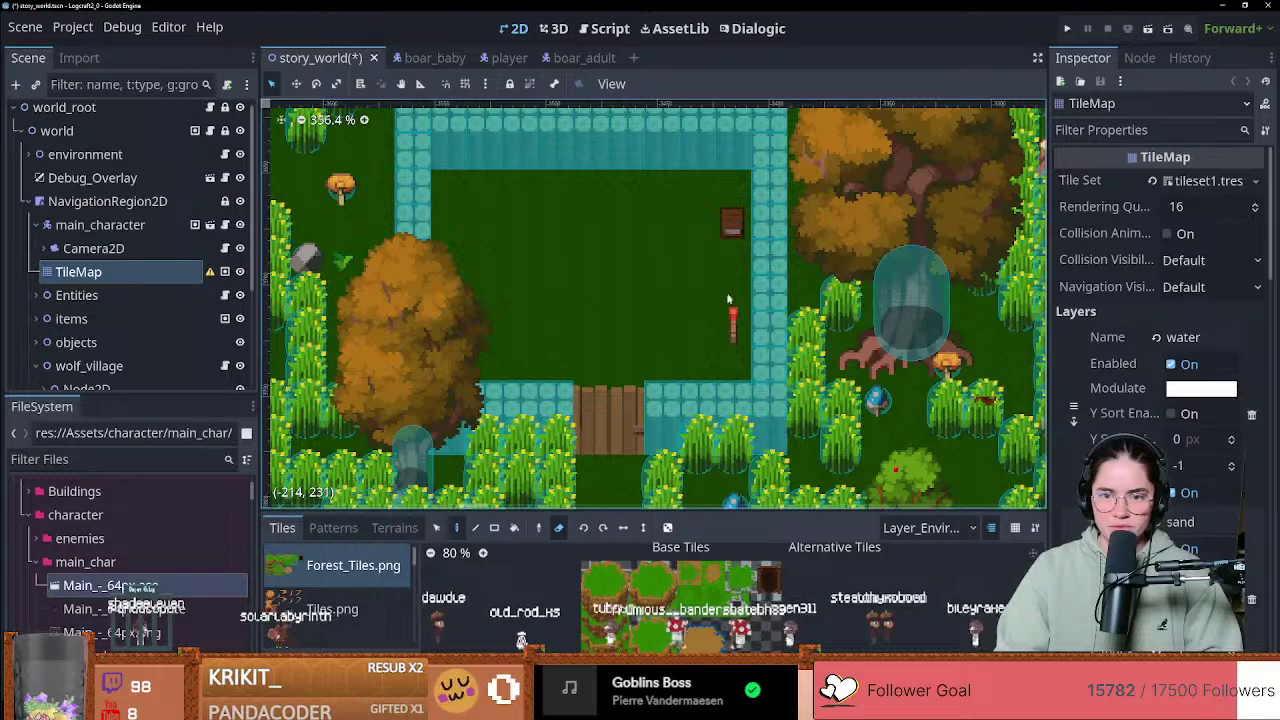
pyautogui.moveTo(645, 428)
pyautogui.mouseDown()
pyautogui.moveTo(560, 410)
pyautogui.moveTo(630, 400)
pyautogui.moveTo(750, 412)
pyautogui.mouseUp()
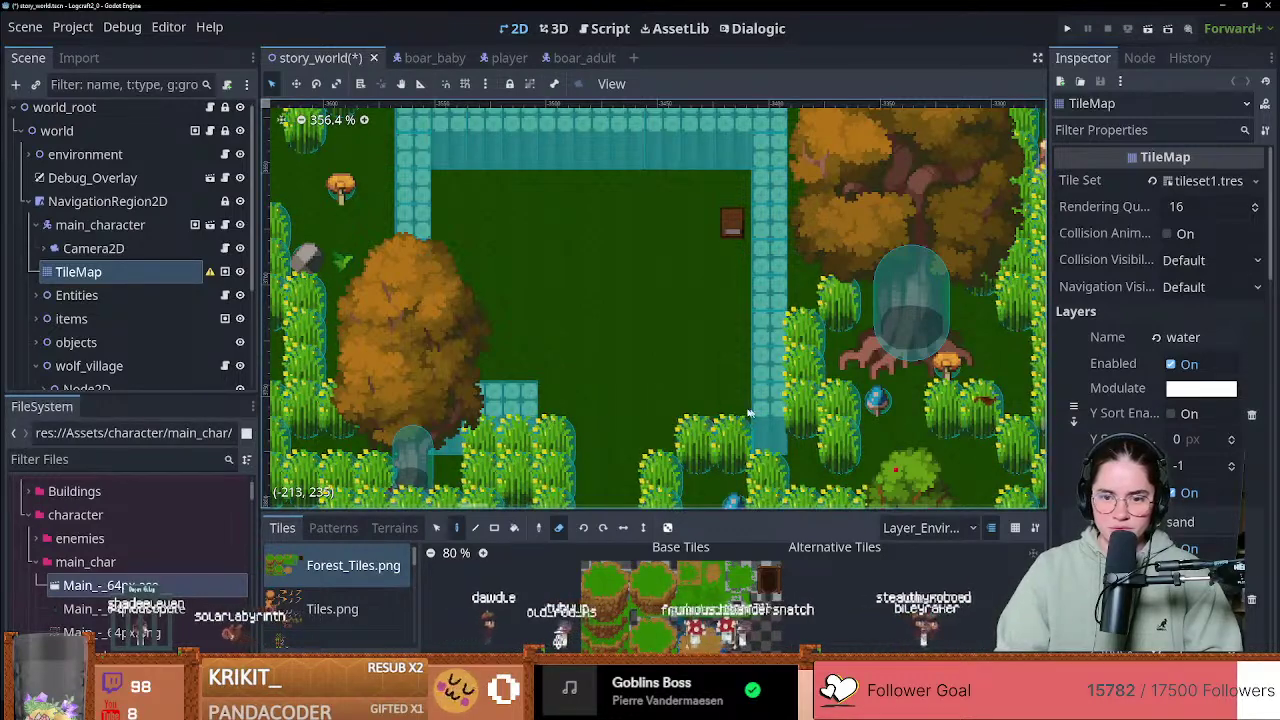
pyautogui.moveTo(750, 248)
pyautogui.mouseDown()
pyautogui.moveTo(770, 150)
pyautogui.moveTo(716, 138)
pyautogui.moveTo(404, 164)
pyautogui.moveTo(398, 340)
pyautogui.mouseUp()
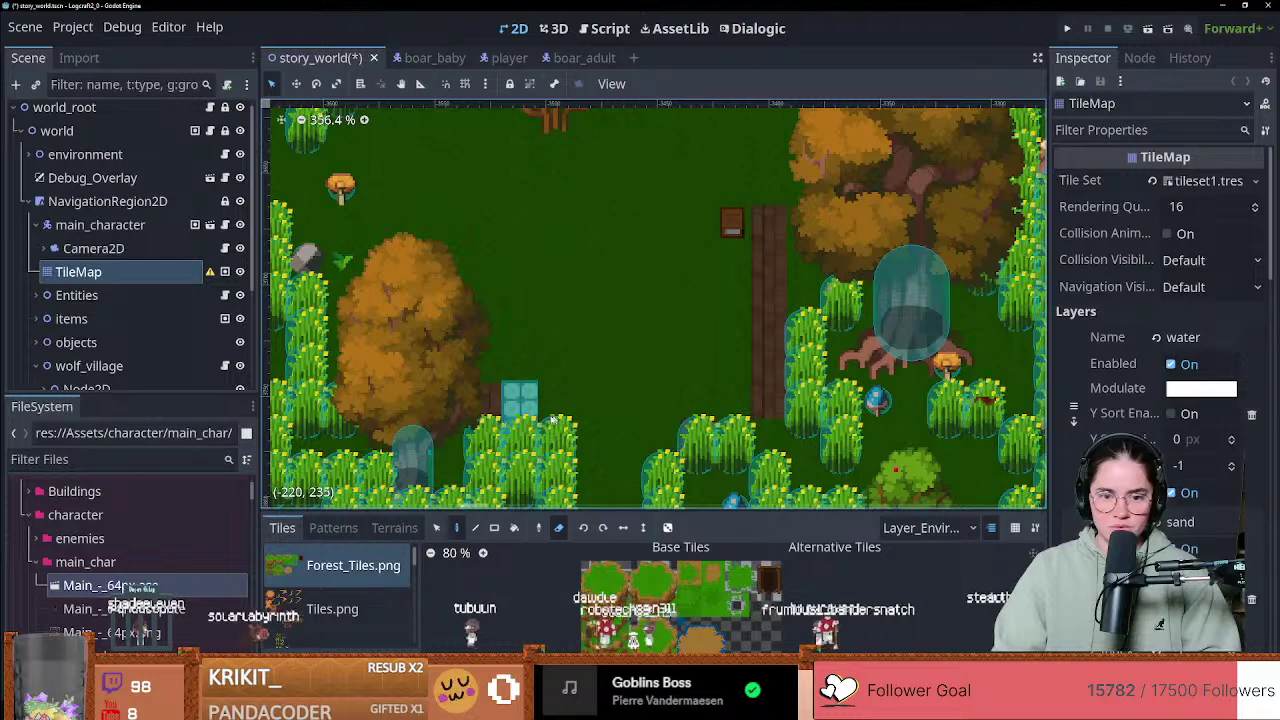
# Step: Check Layer_Items, Layer_Temporary, Layer_Wall_Terrain, Floor Terrain, Floor Tiles and Biome_3 for the remaining house planks and small brown object
pyautogui.click(925, 527)
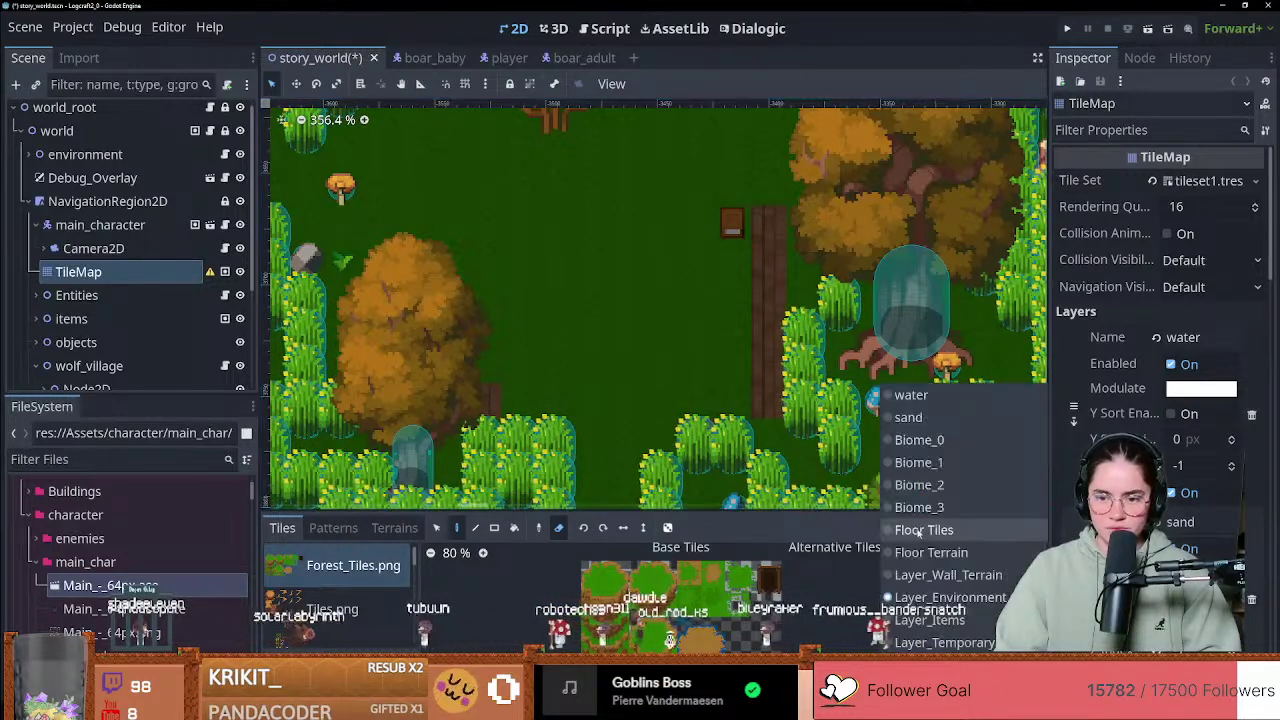
pyautogui.click(933, 617)
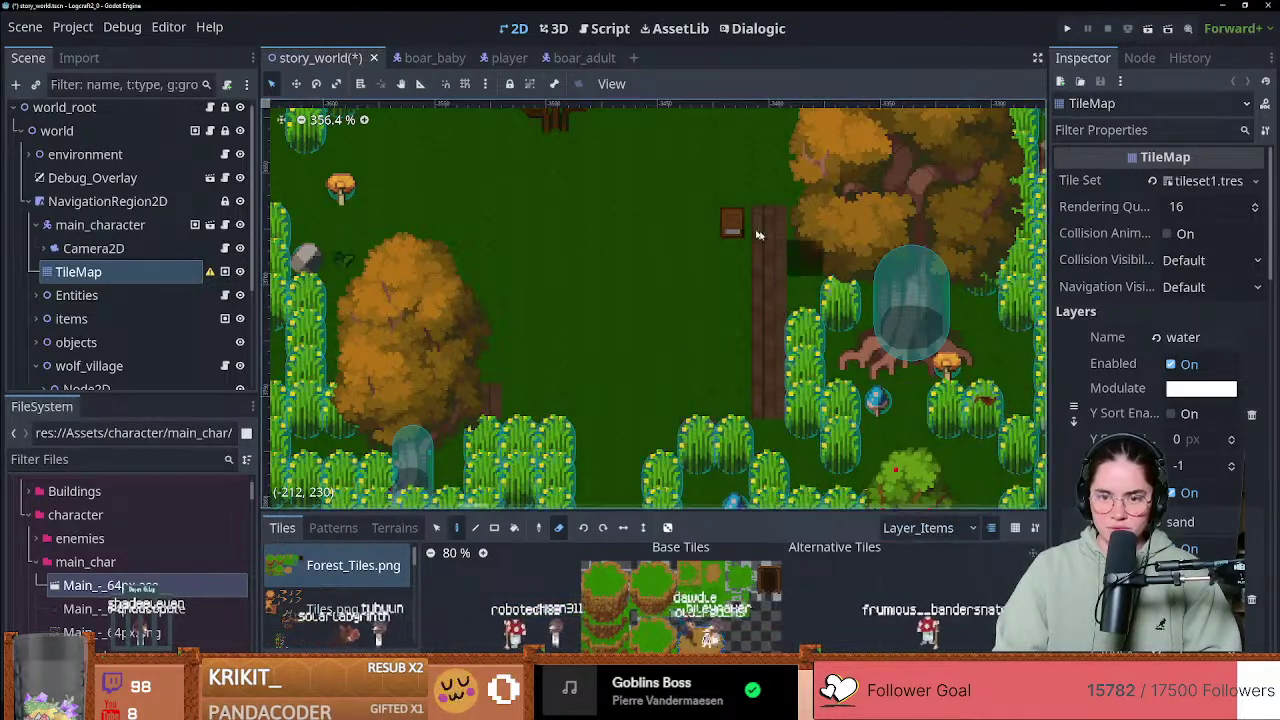
pyautogui.click(925, 527)
pyautogui.click(945, 643)
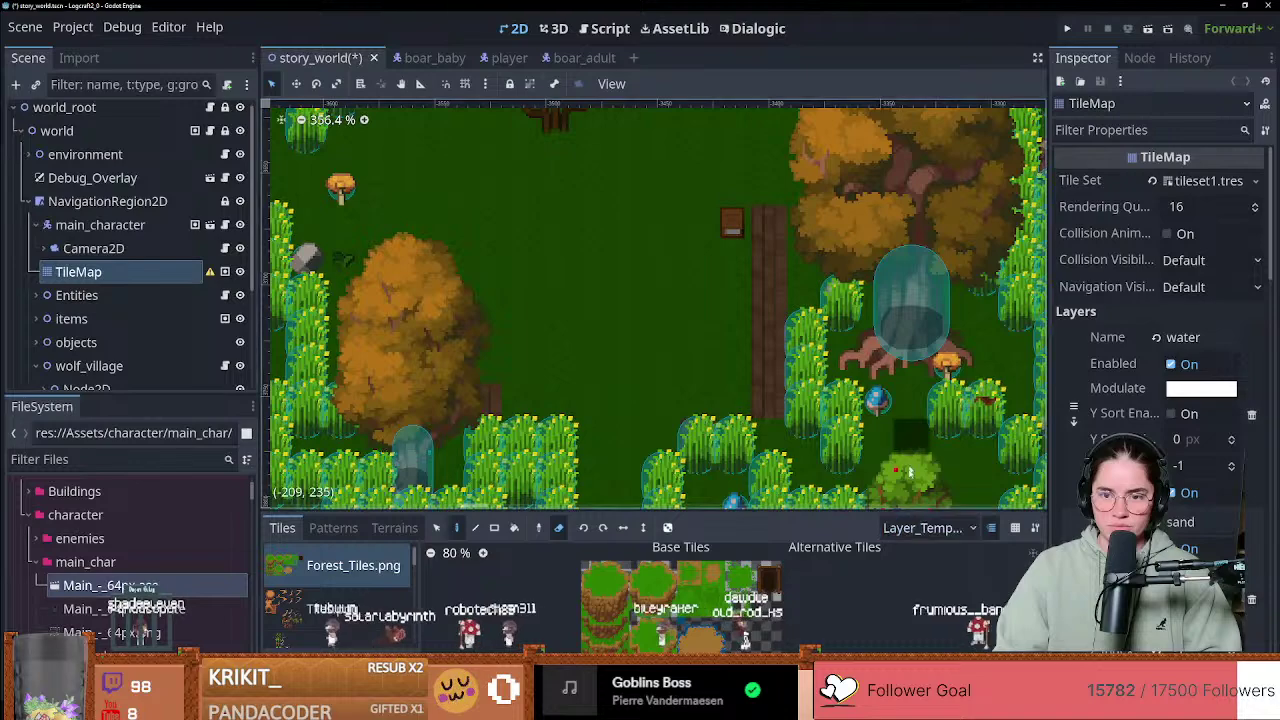
pyautogui.click(925, 527)
pyautogui.click(948, 575)
pyautogui.click(925, 527)
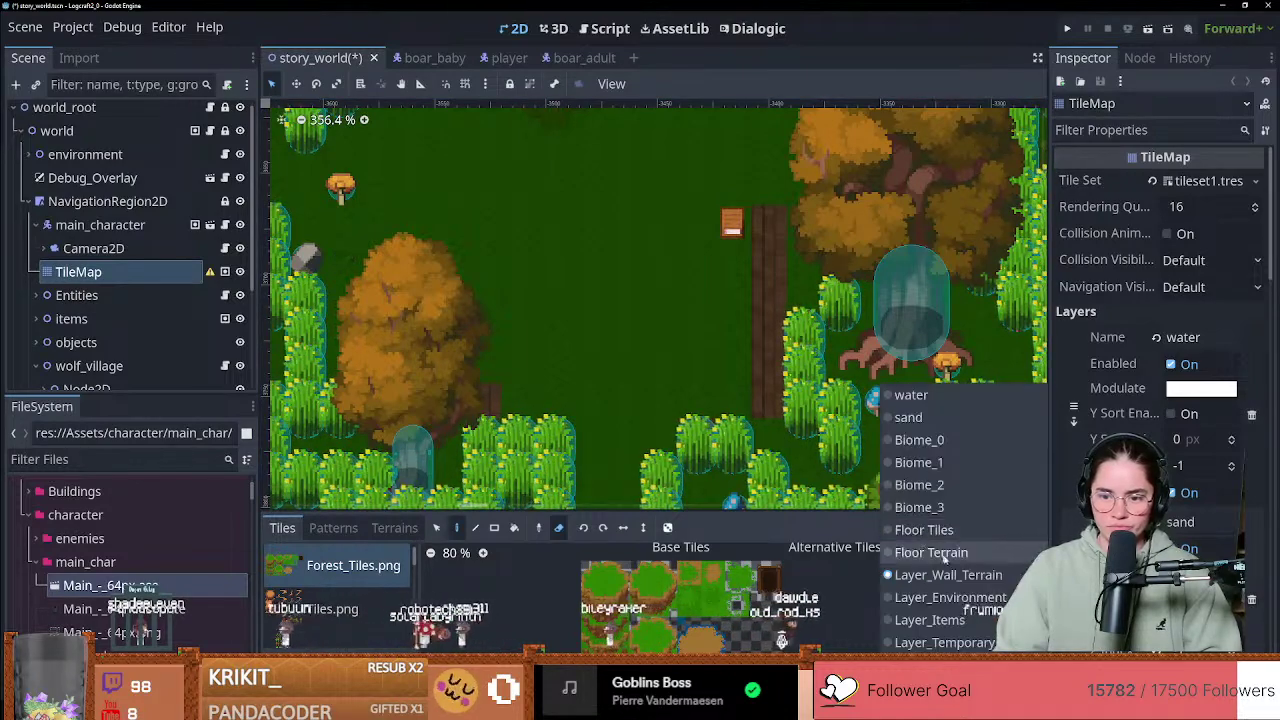
pyautogui.click(939, 554)
pyautogui.click(929, 533)
pyautogui.click(928, 526)
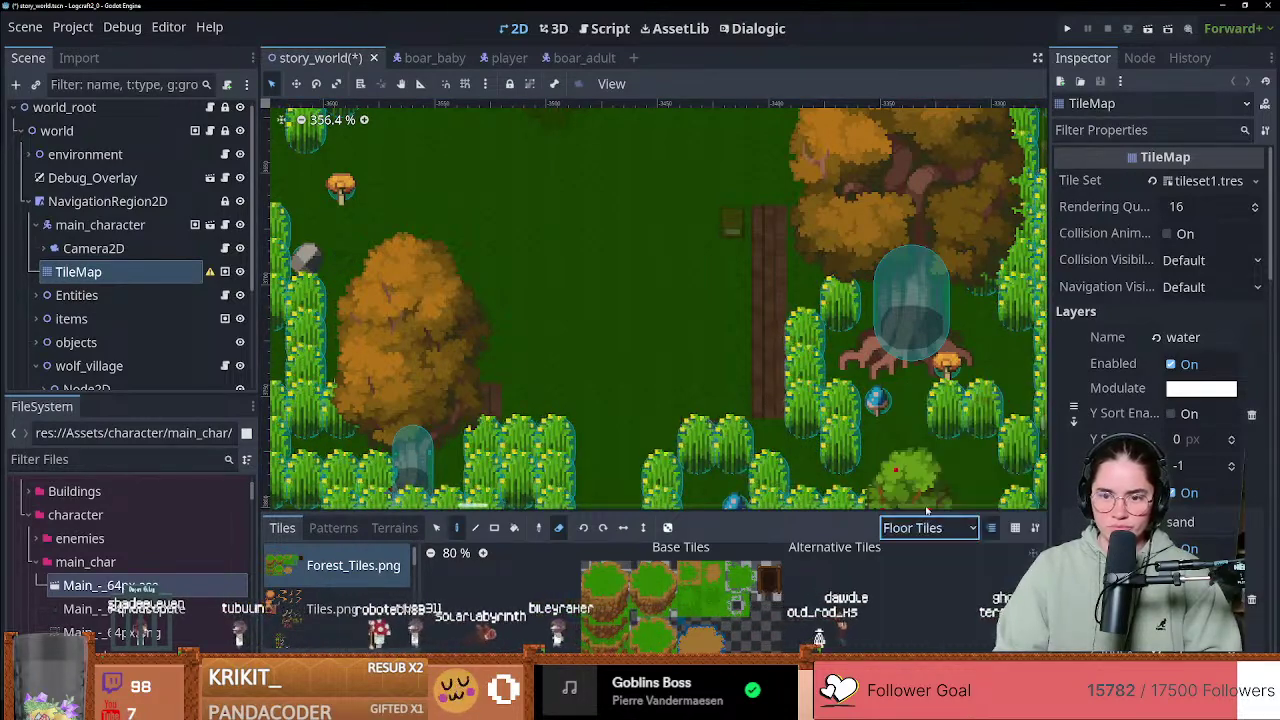
pyautogui.click(928, 527)
pyautogui.click(927, 526)
pyautogui.click(926, 527)
pyautogui.click(919, 507)
# Step: Erase the leftover plank strips from the former wall positions on the Biome_2 layer
pyautogui.click(926, 527)
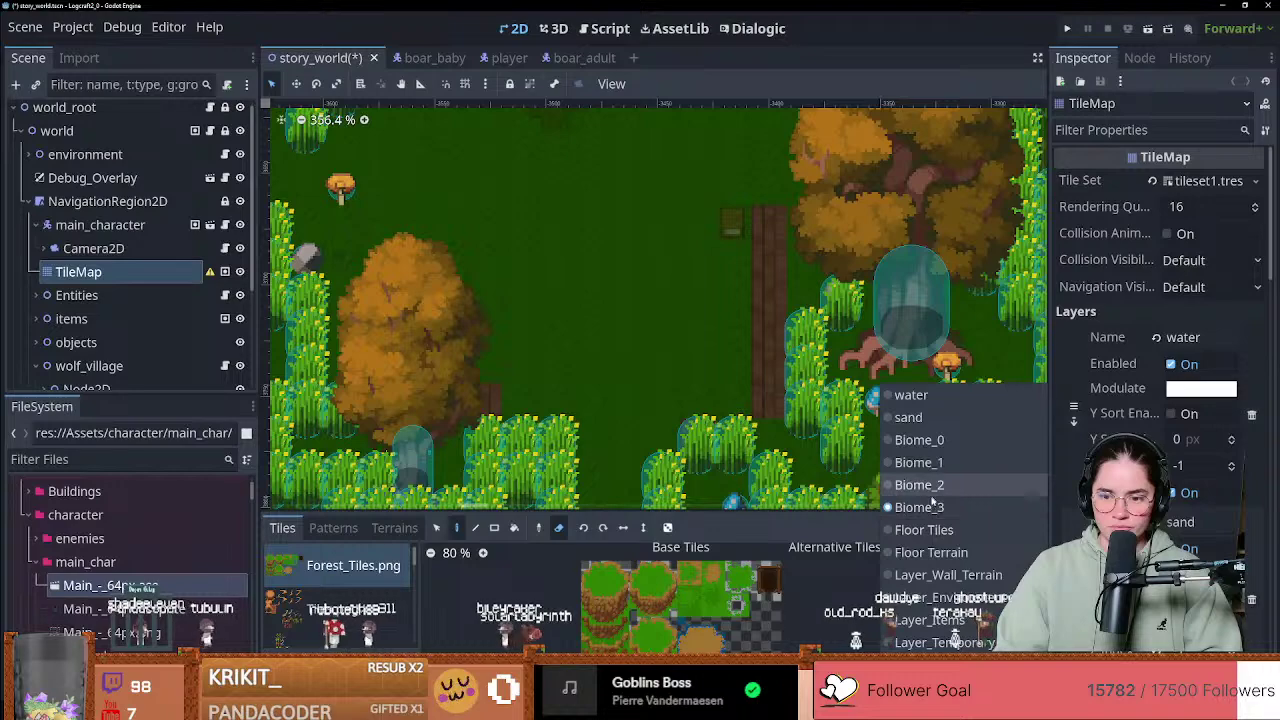
pyautogui.click(919, 507)
pyautogui.click(926, 527)
pyautogui.click(919, 485)
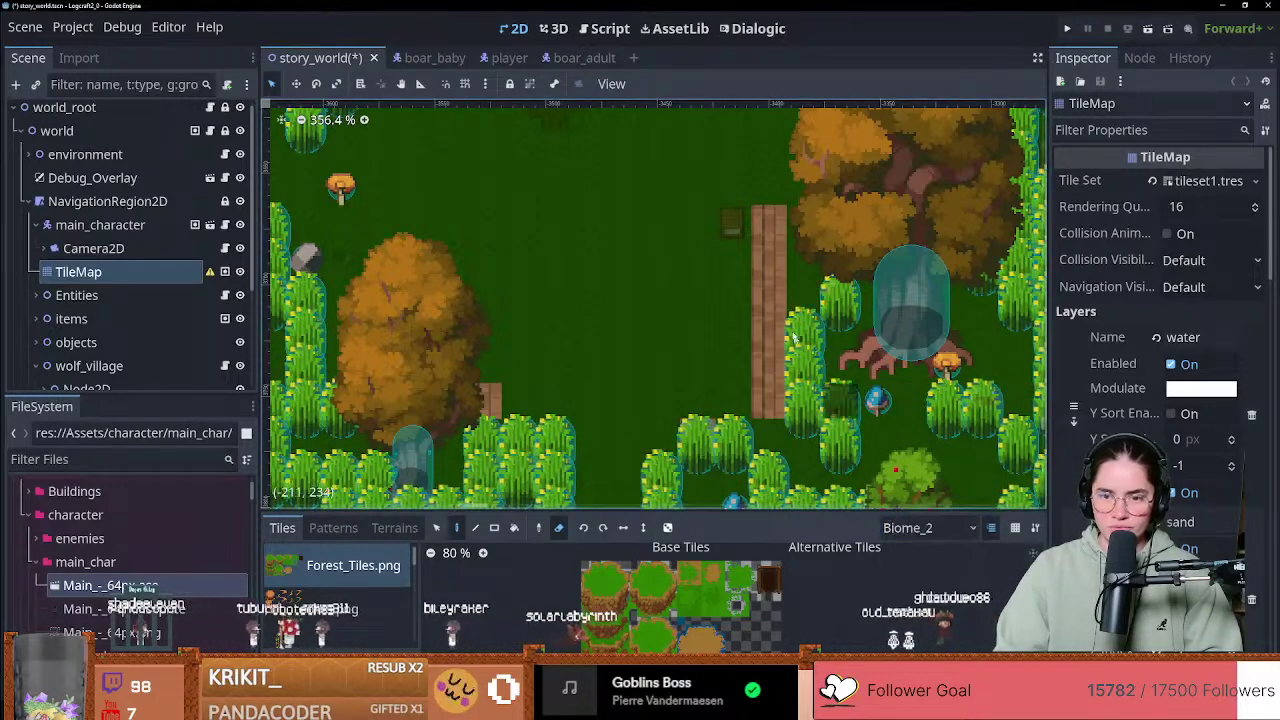
pyautogui.scroll(-5, 731, 371)
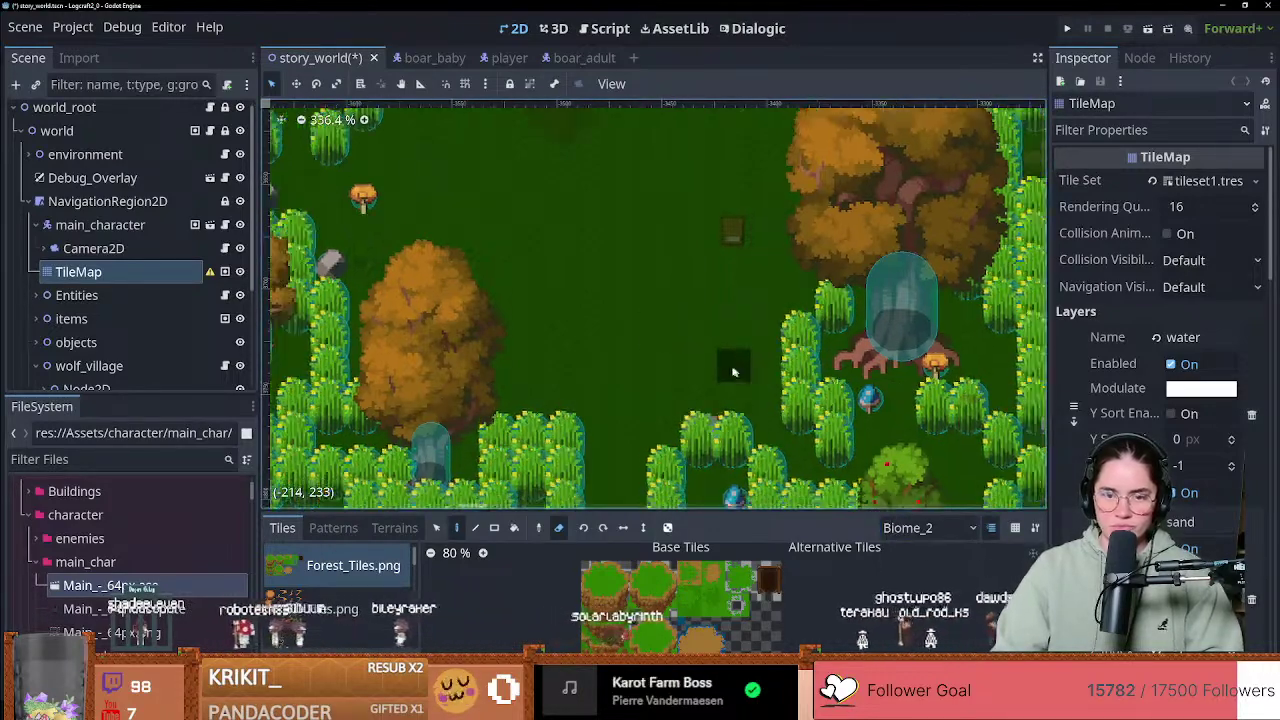
# Step: Examine the cleared house area with the selected-layer highlighting turned off, and restore the highlighting with Biome_2 active
pyautogui.moveTo(703, 337); pyautogui.dragTo(596, 411, button='middle')
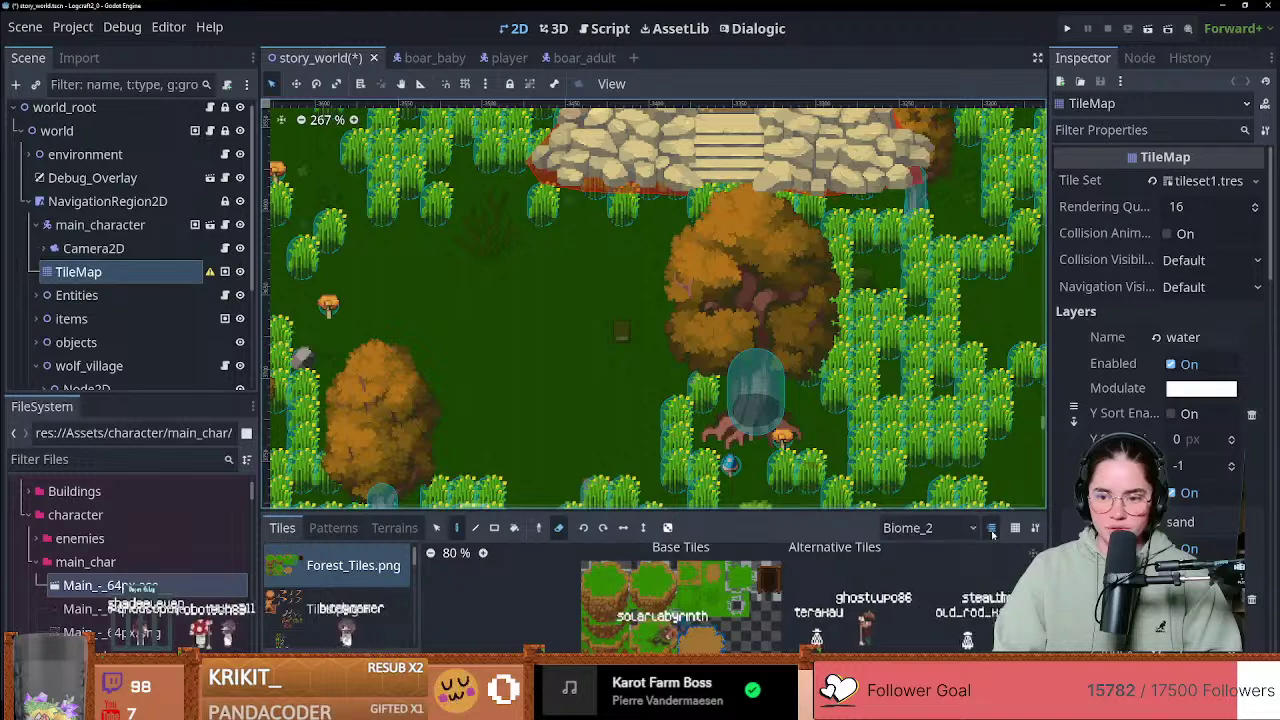
pyautogui.scroll(1, 619, 364)
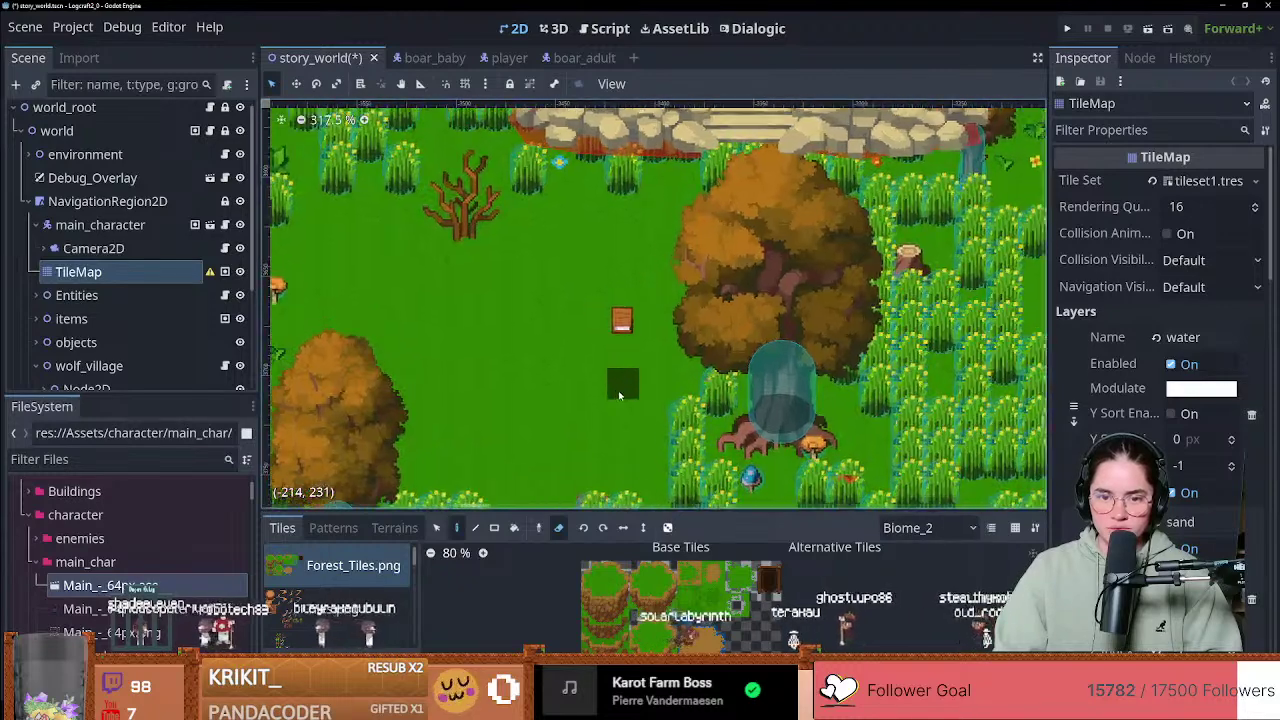
pyautogui.click(941, 532)
pyautogui.click(932, 484)
pyautogui.click(991, 530)
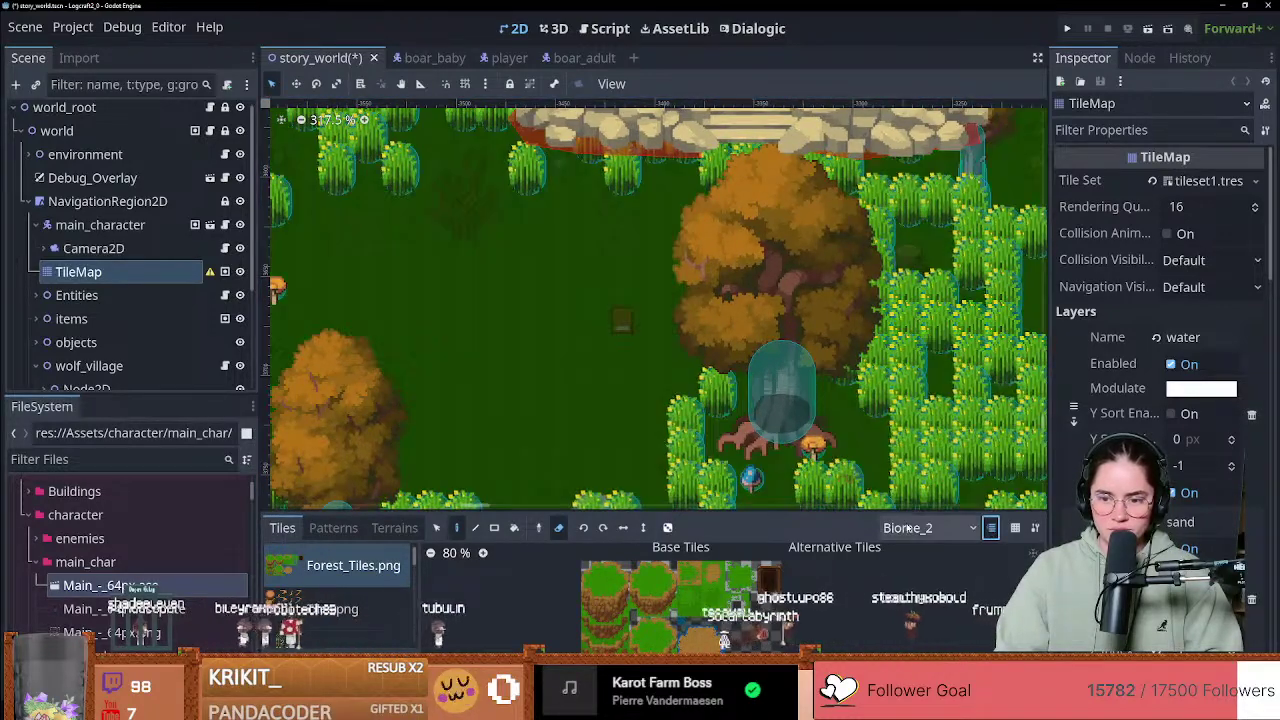
pyautogui.click(941, 529)
pyautogui.click(840, 466)
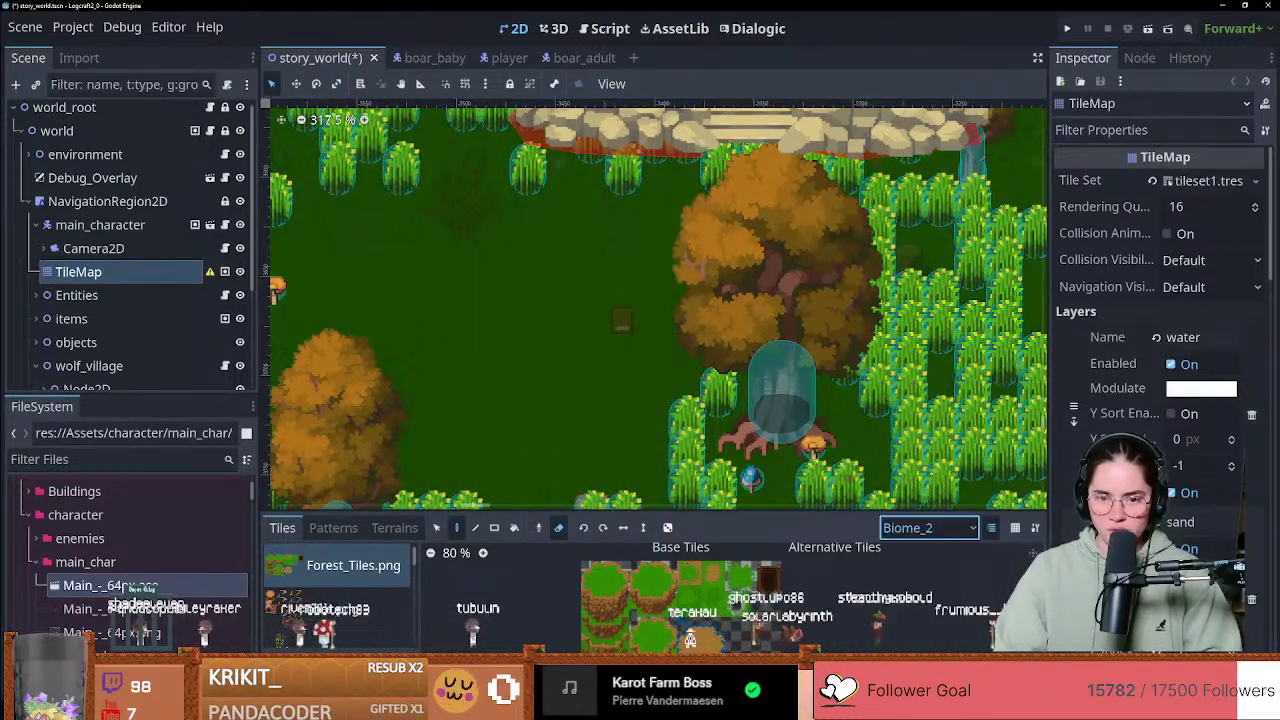
# Step: Check Layer_Environment and the neighbouring upper TileMap layers for the small brown object left in the clearing
pyautogui.click(932, 530)
pyautogui.click(930, 597)
pyautogui.click(929, 530)
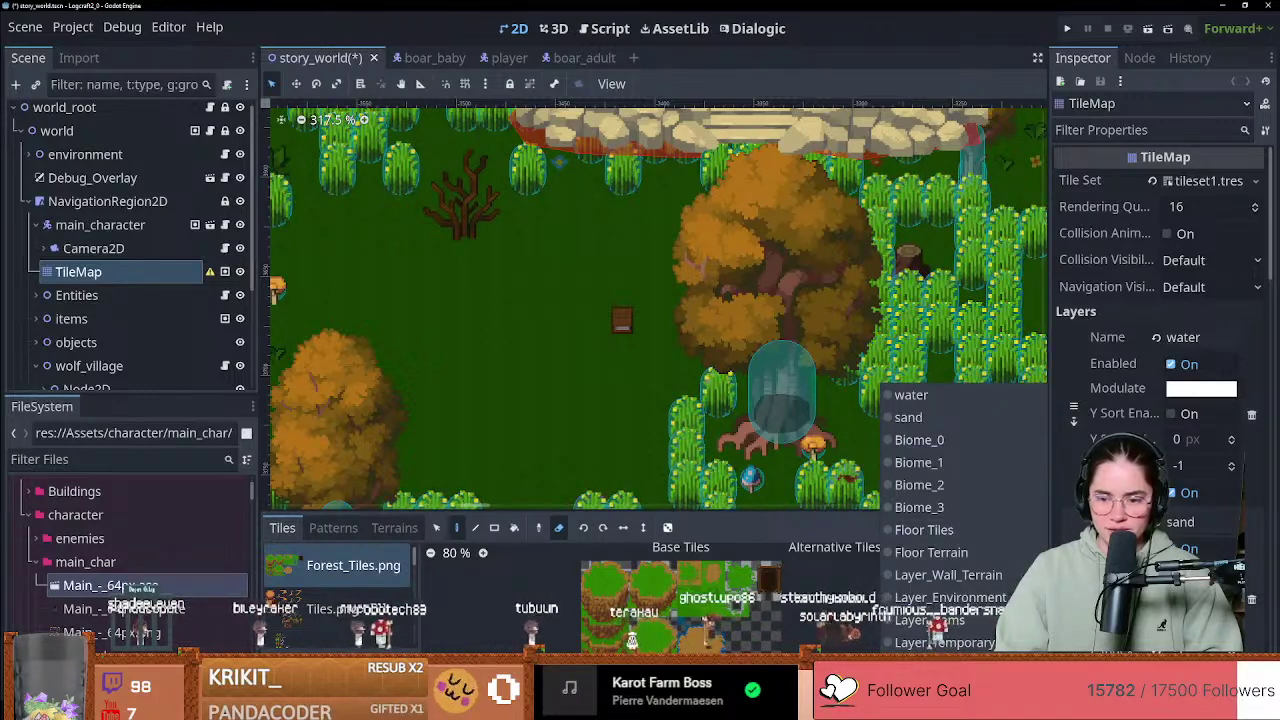
pyautogui.click(930, 597)
pyautogui.click(925, 530)
pyautogui.click(930, 597)
pyautogui.click(925, 530)
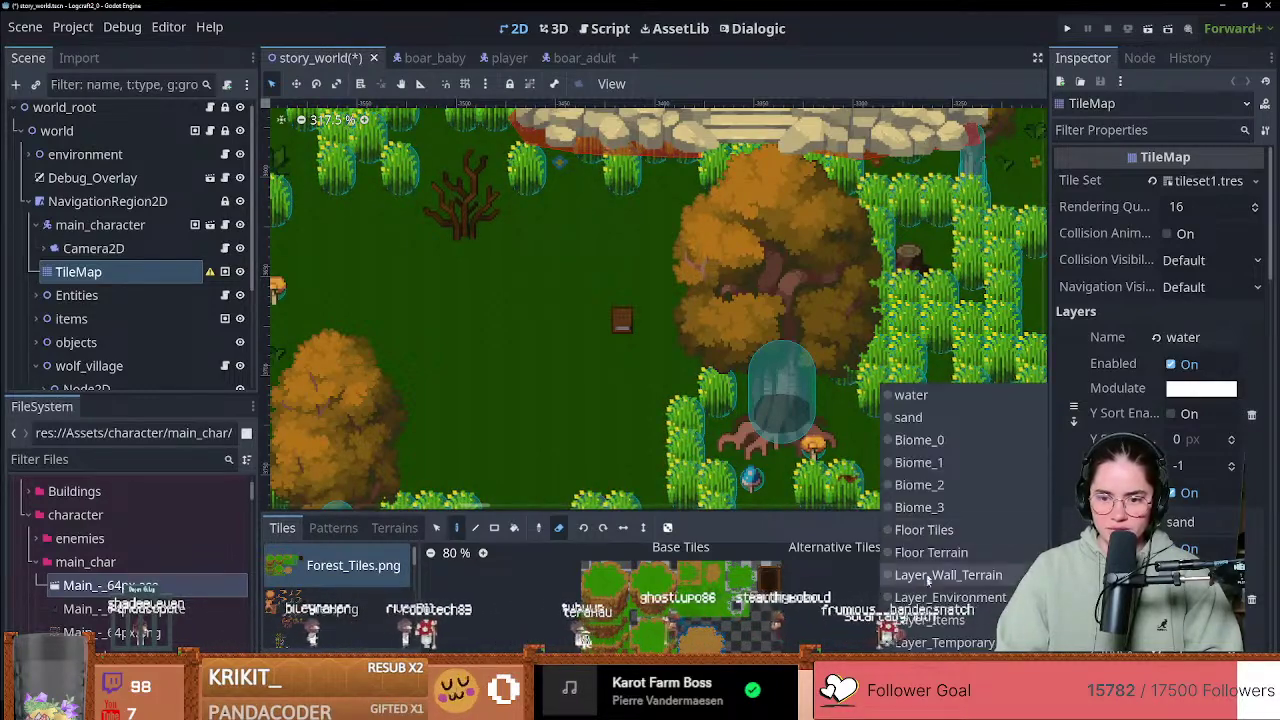
pyautogui.click(928, 640)
pyautogui.click(928, 530)
pyautogui.click(928, 597)
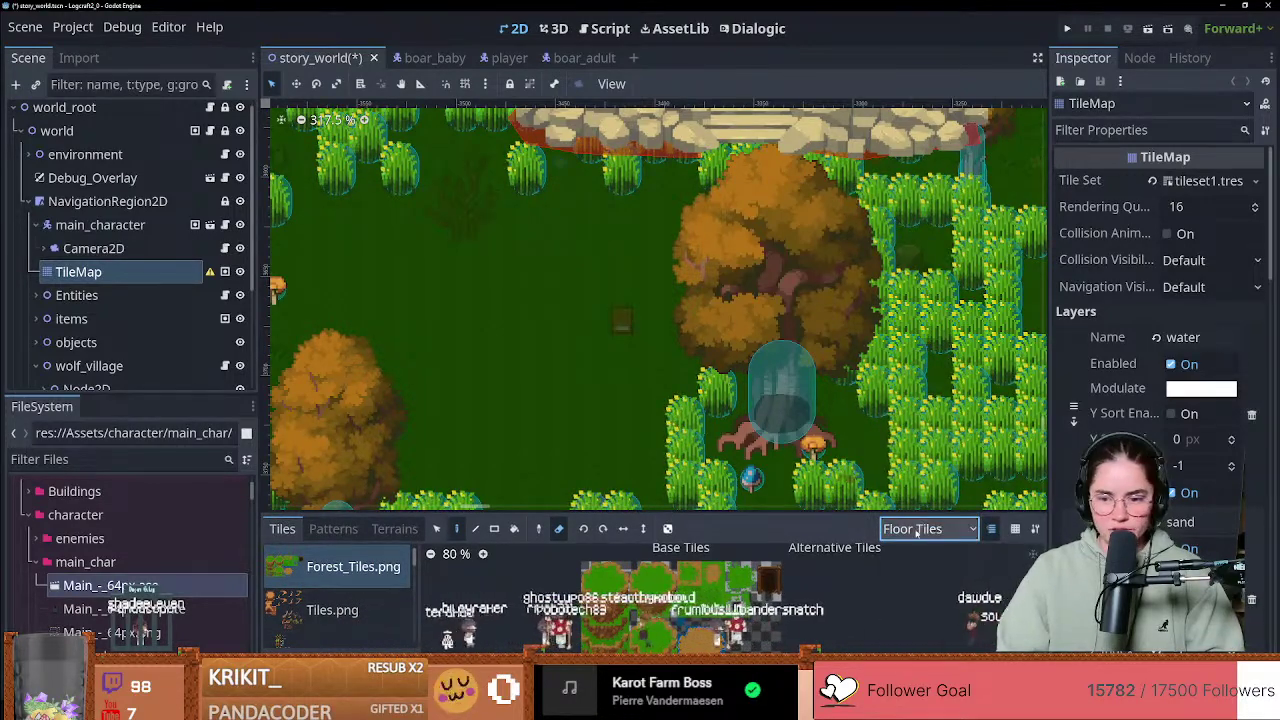
# Step: Check the Floor Tiles, Biome_3, sand, Biome_0 and Biome_2 layers for the small brown object left in the clearing
pyautogui.click(916, 530)
pyautogui.click(922, 524)
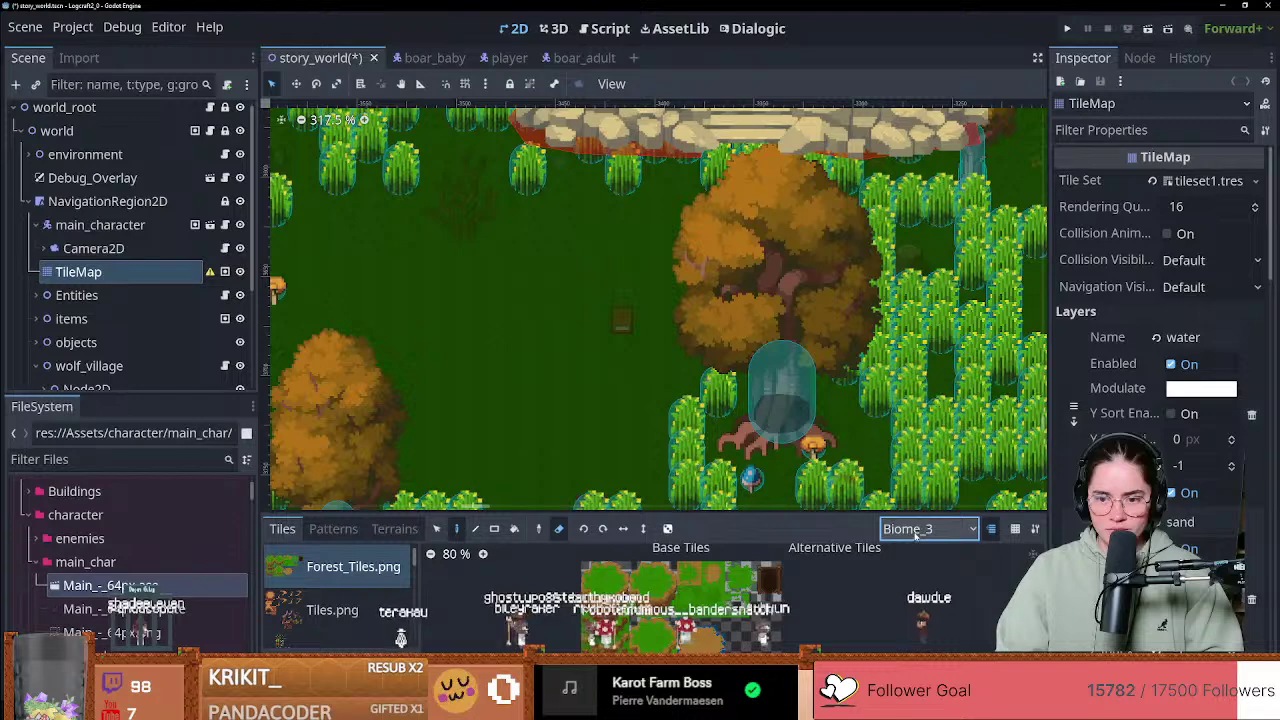
pyautogui.click(915, 530)
pyautogui.click(908, 417)
pyautogui.click(915, 530)
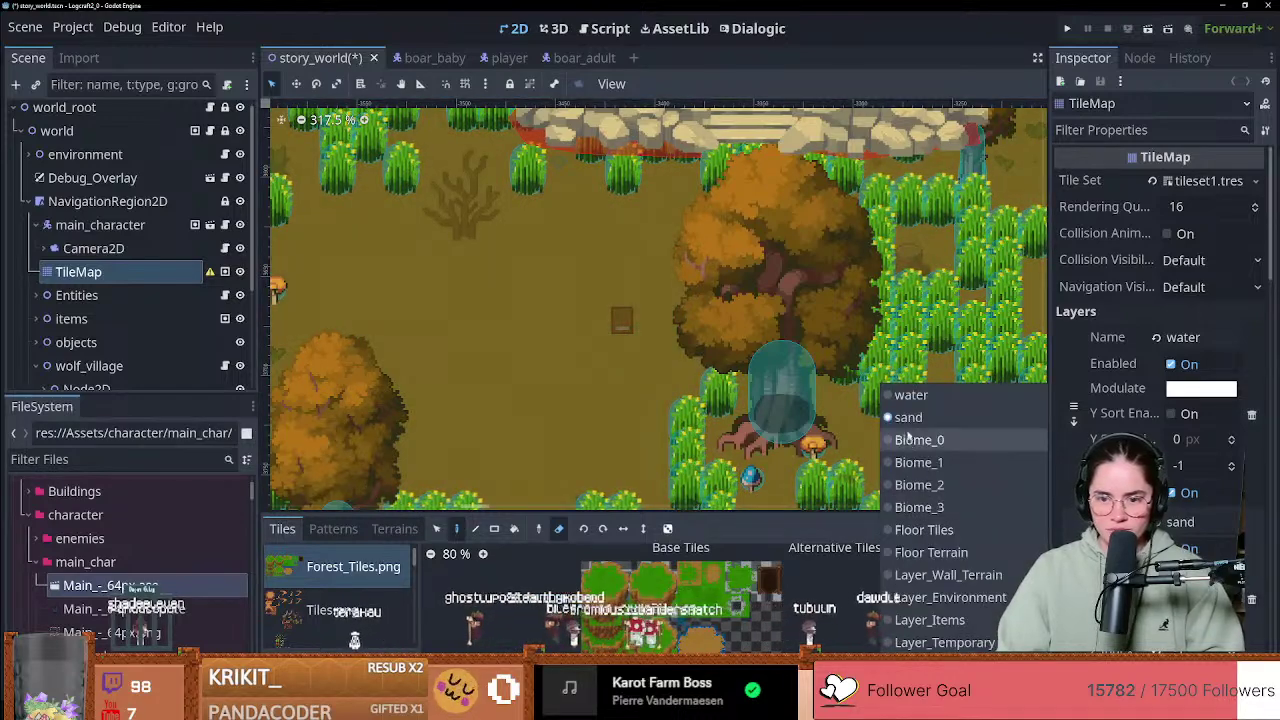
pyautogui.click(910, 439)
pyautogui.click(920, 529)
pyautogui.click(923, 464)
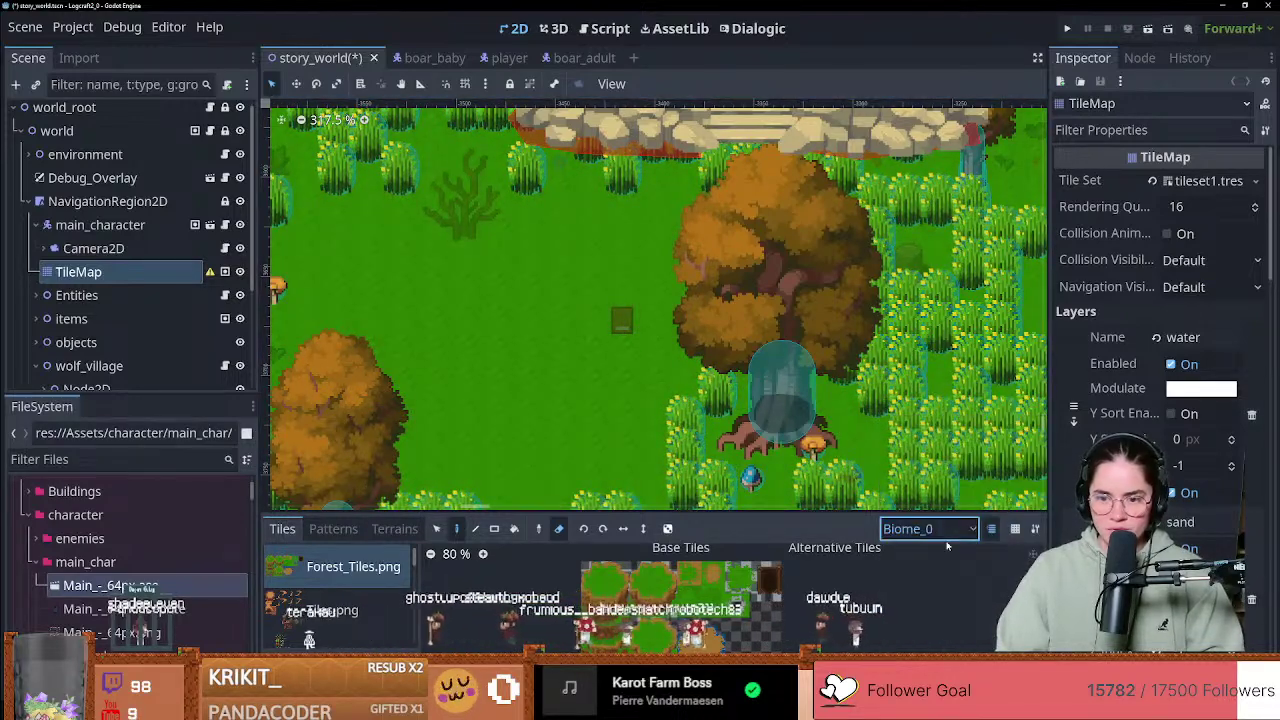
pyautogui.click(930, 530)
pyautogui.click(910, 484)
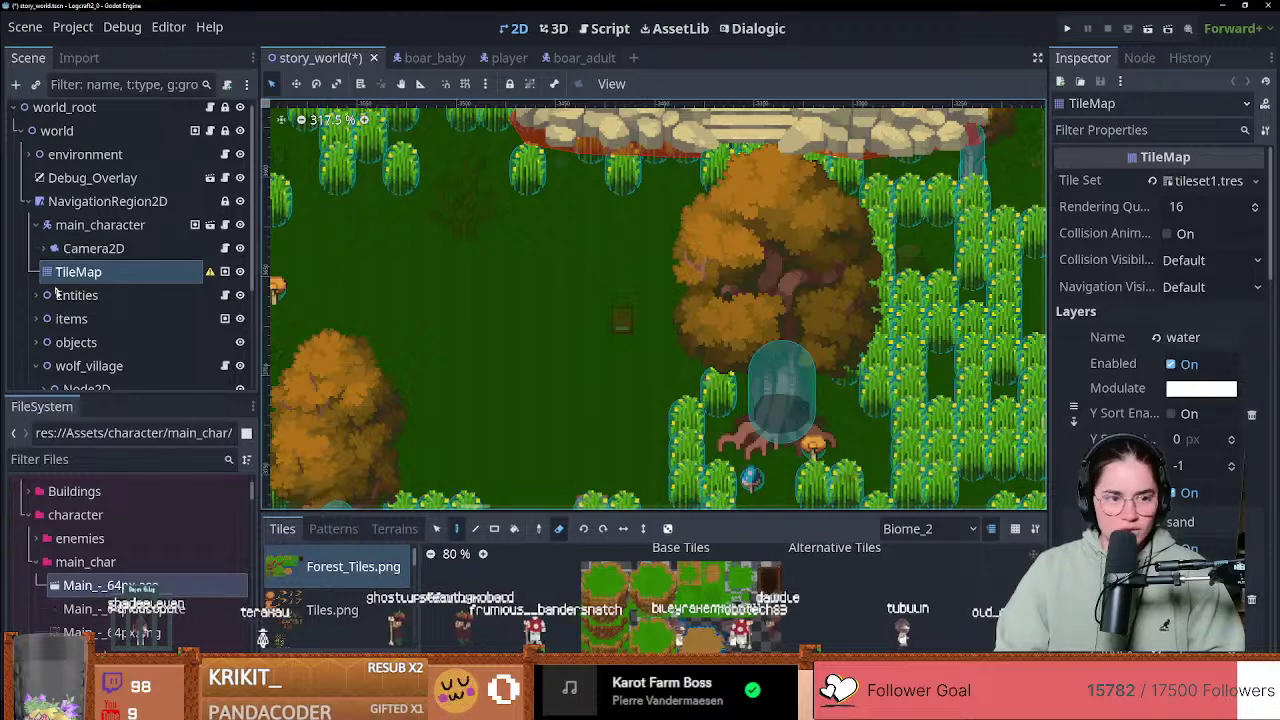
# Step: Select the wolf_village node and look through the objects node's children in the scene tree
pyautogui.scroll(-3, 65, 300)
pyautogui.click(45, 223)
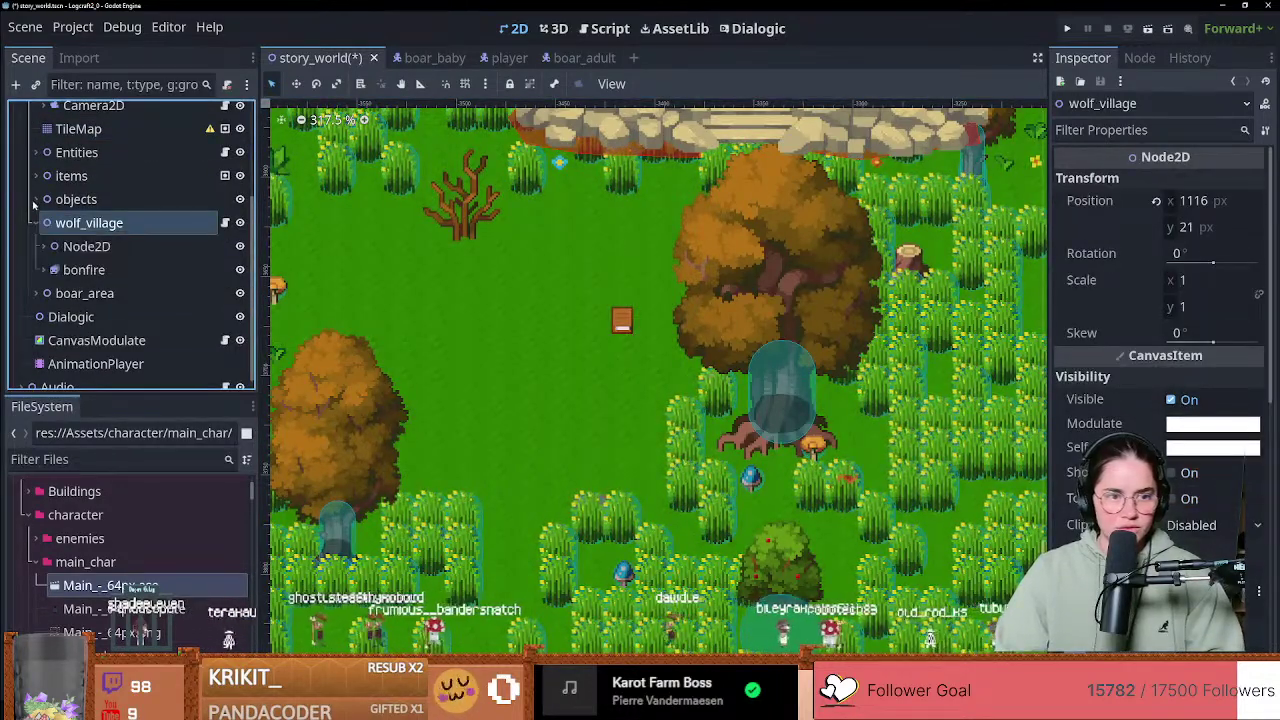
pyautogui.click(36, 200)
pyautogui.click(36, 200)
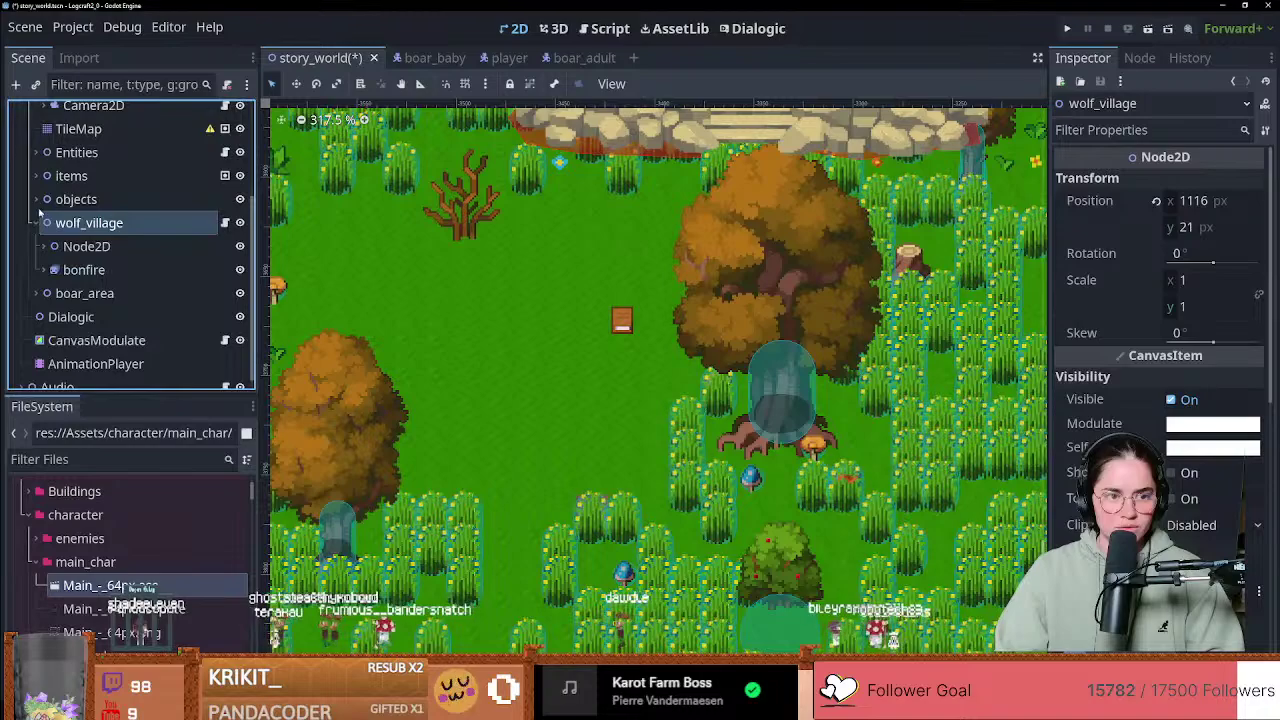
# Step: Expand the items node and examine its PickUpConfirmation child's properties against the small brown object in the clearing
pyautogui.click(36, 176)
pyautogui.click(76, 198)
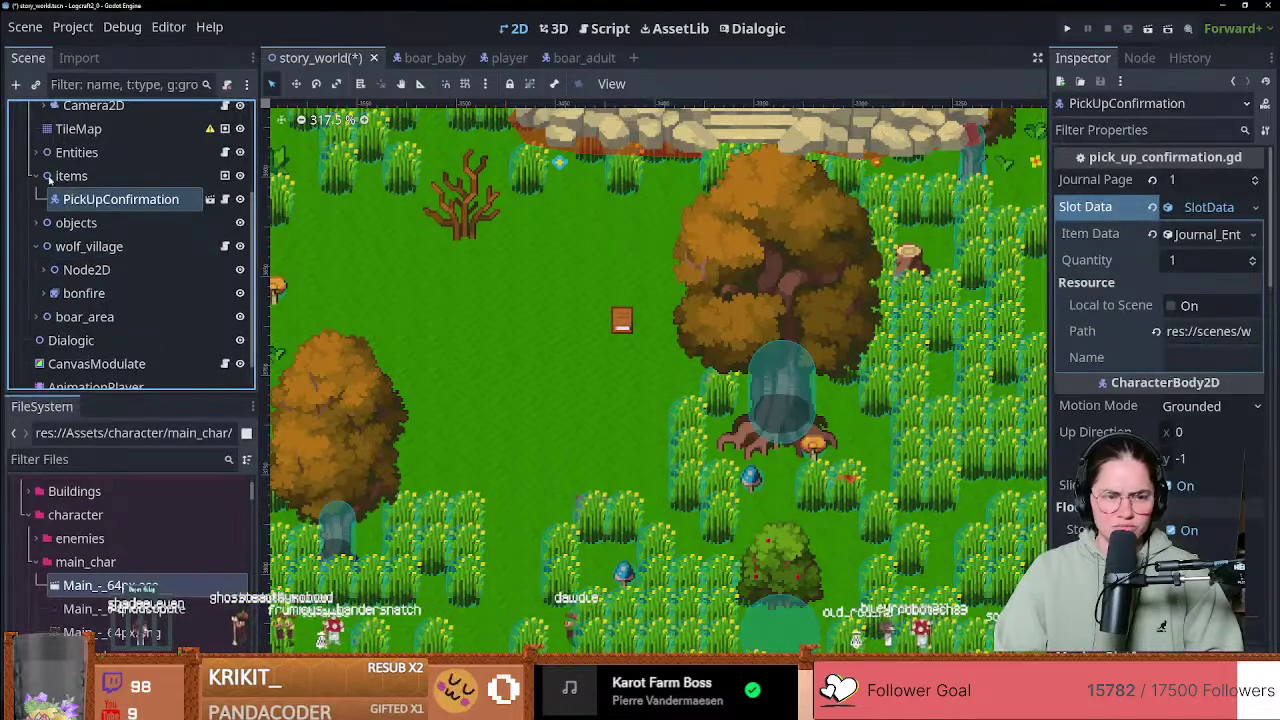
pyautogui.click(49, 178)
pyautogui.scroll(1, 48, 182)
pyautogui.rightClick(68, 236)
pyautogui.click(66, 250)
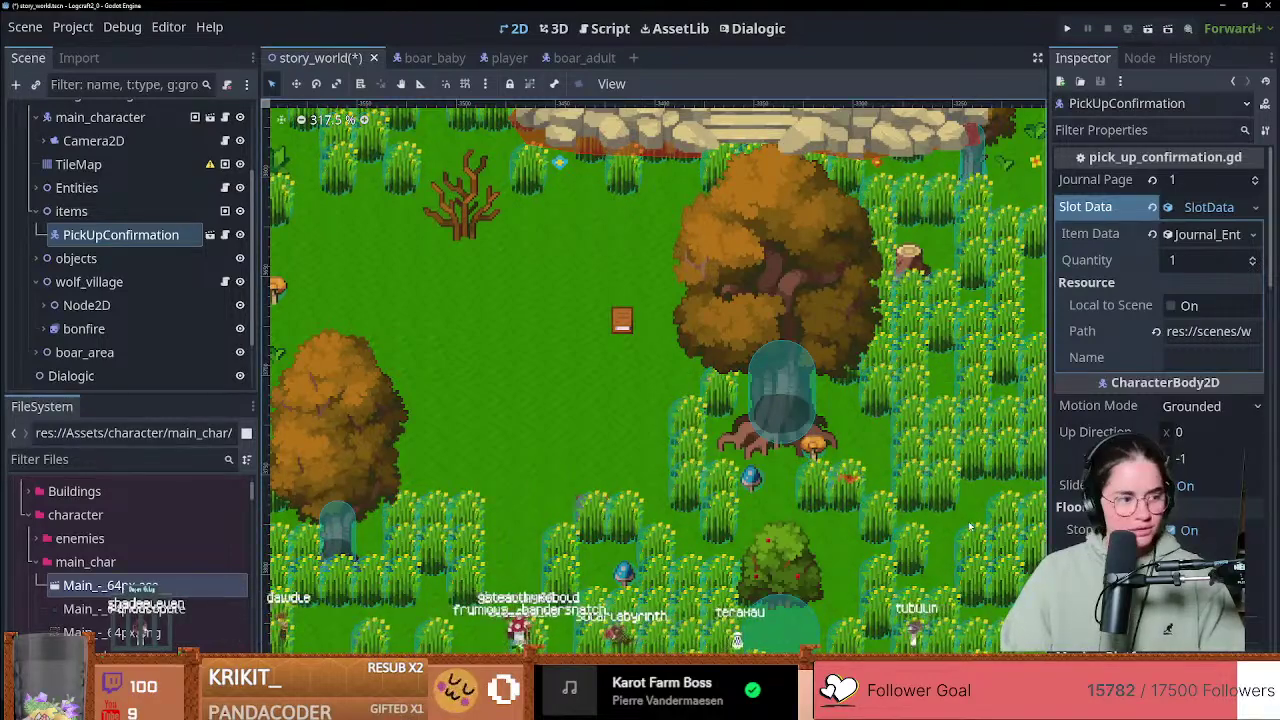
pyautogui.scroll(1, 439, 357)
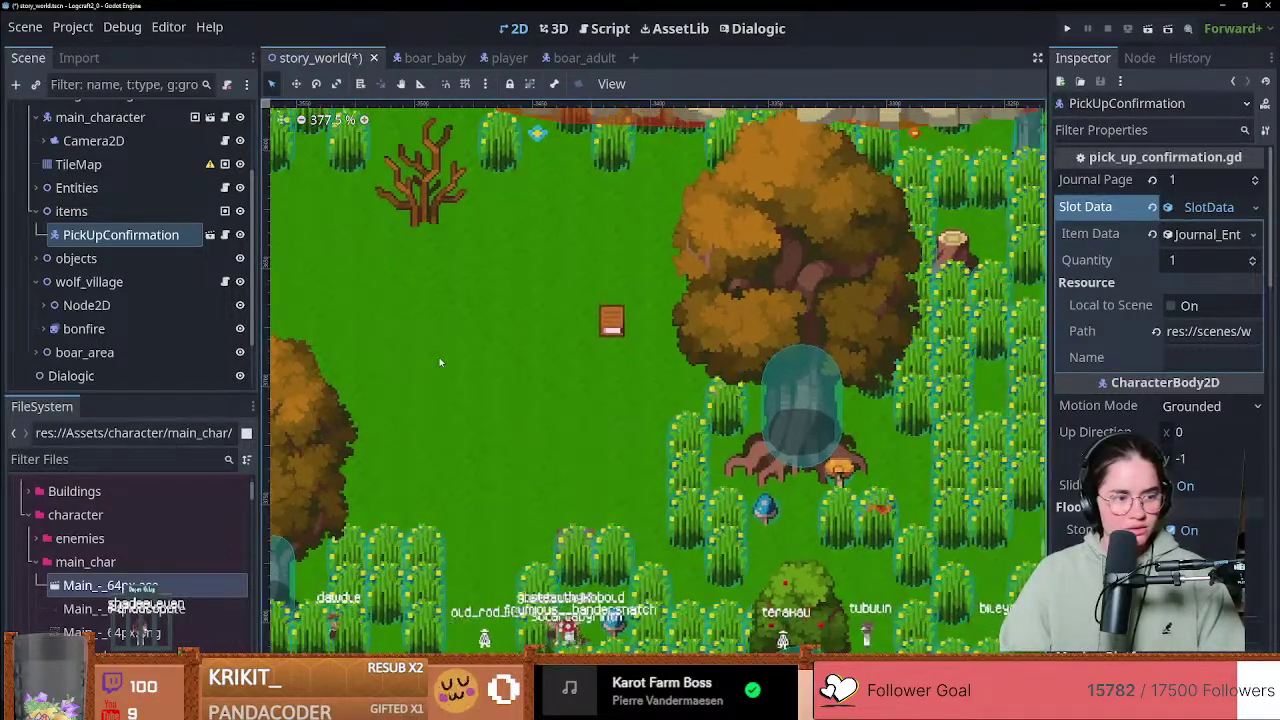
# Step: Check the TileMap's water, sand, Biome_0 and Biome_1 layers for the small brown object in the clearing
pyautogui.click(93, 164)
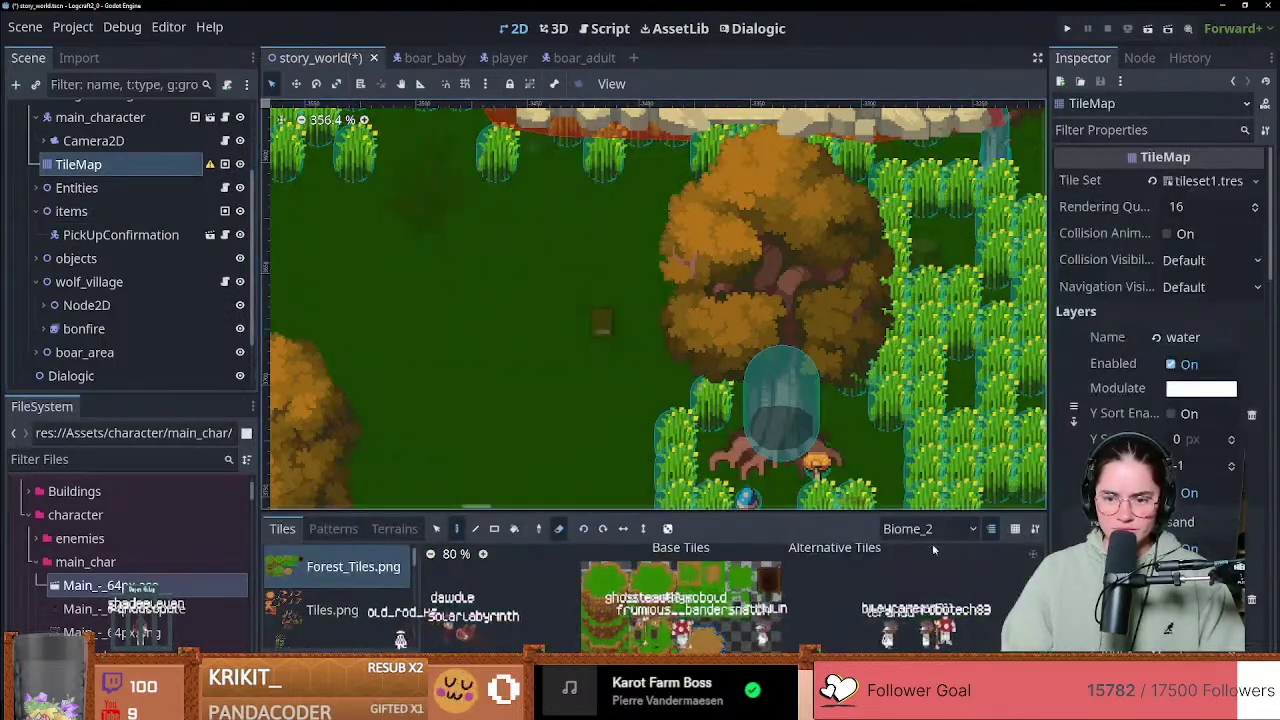
pyautogui.click(928, 533)
pyautogui.click(905, 394)
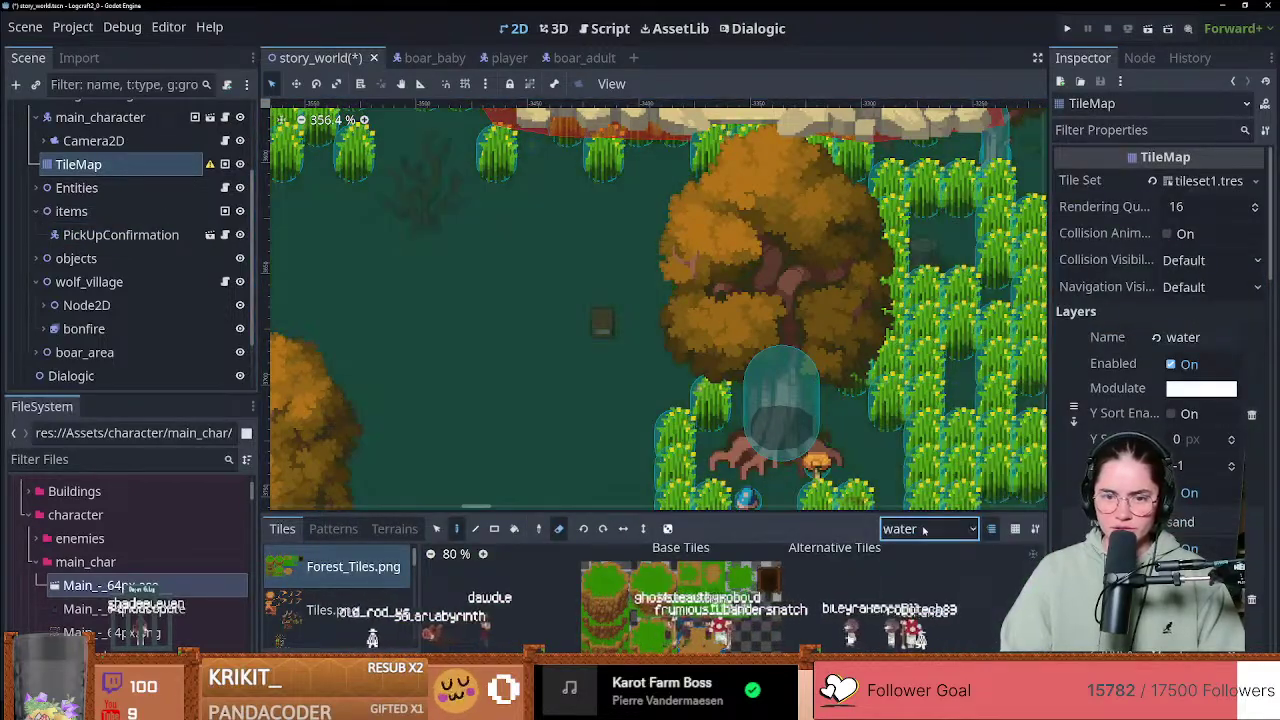
pyautogui.click(925, 529)
pyautogui.click(908, 417)
pyautogui.click(935, 530)
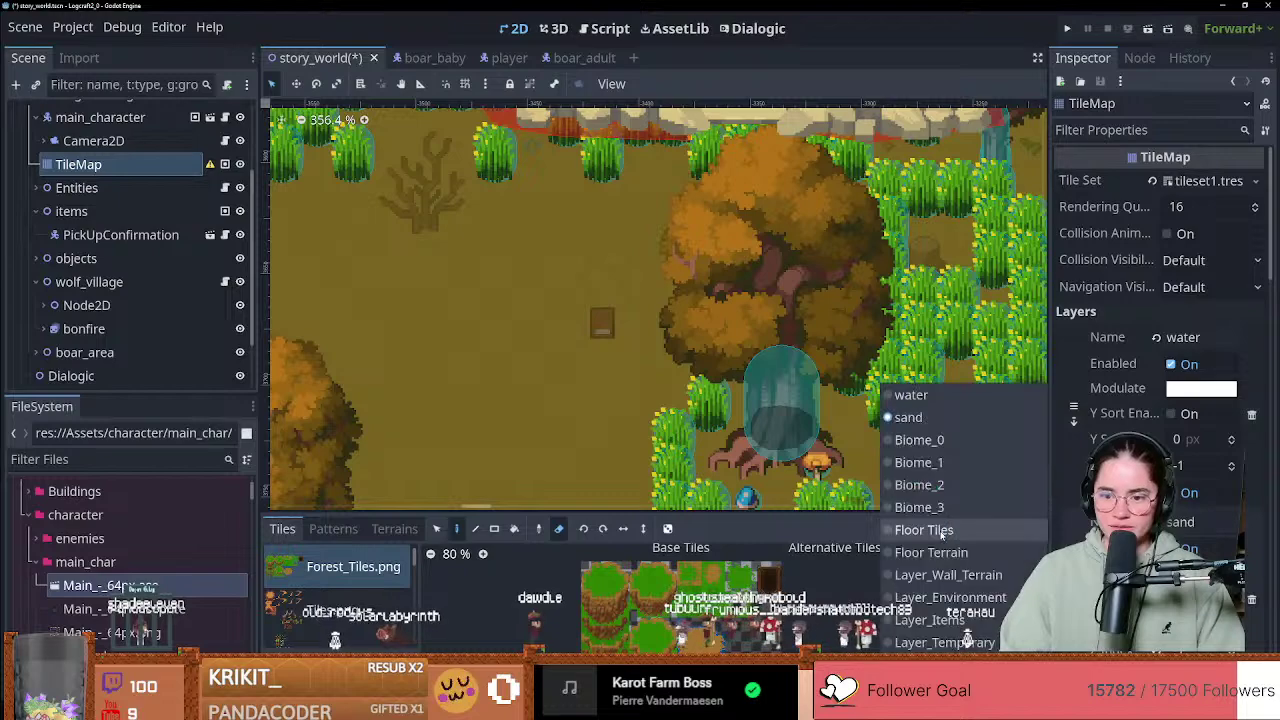
pyautogui.click(912, 440)
pyautogui.click(930, 529)
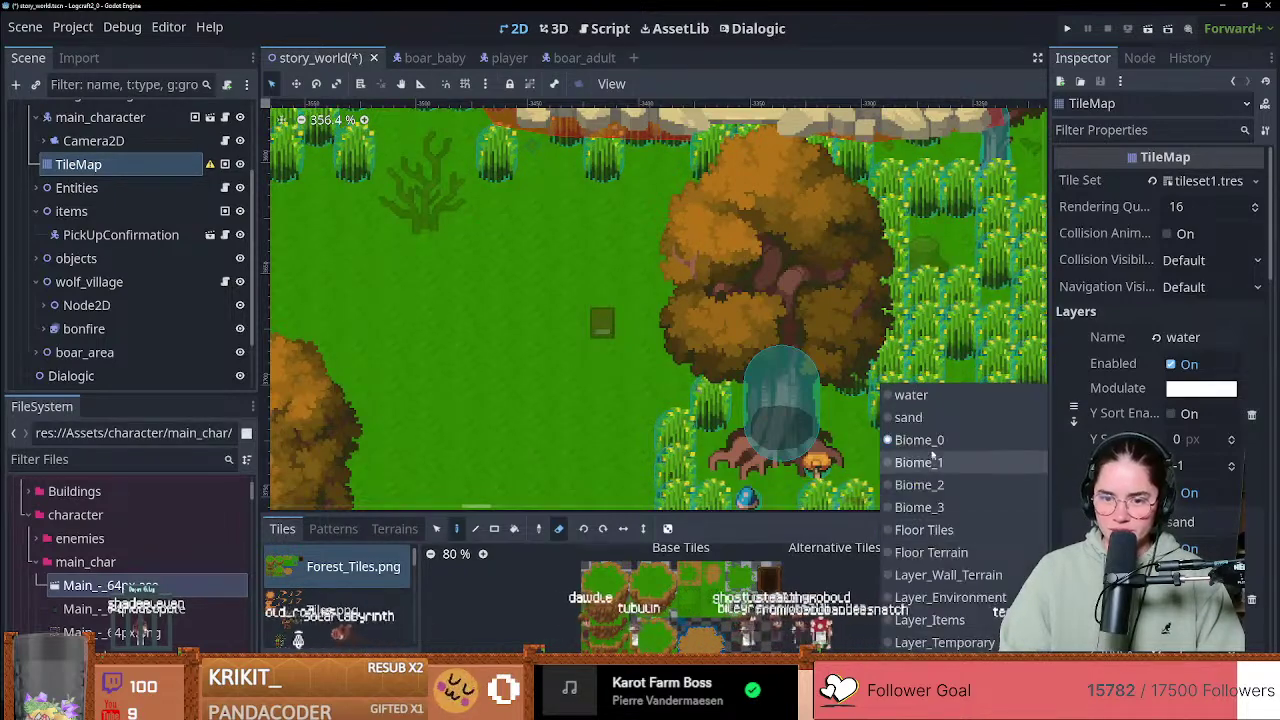
pyautogui.click(912, 462)
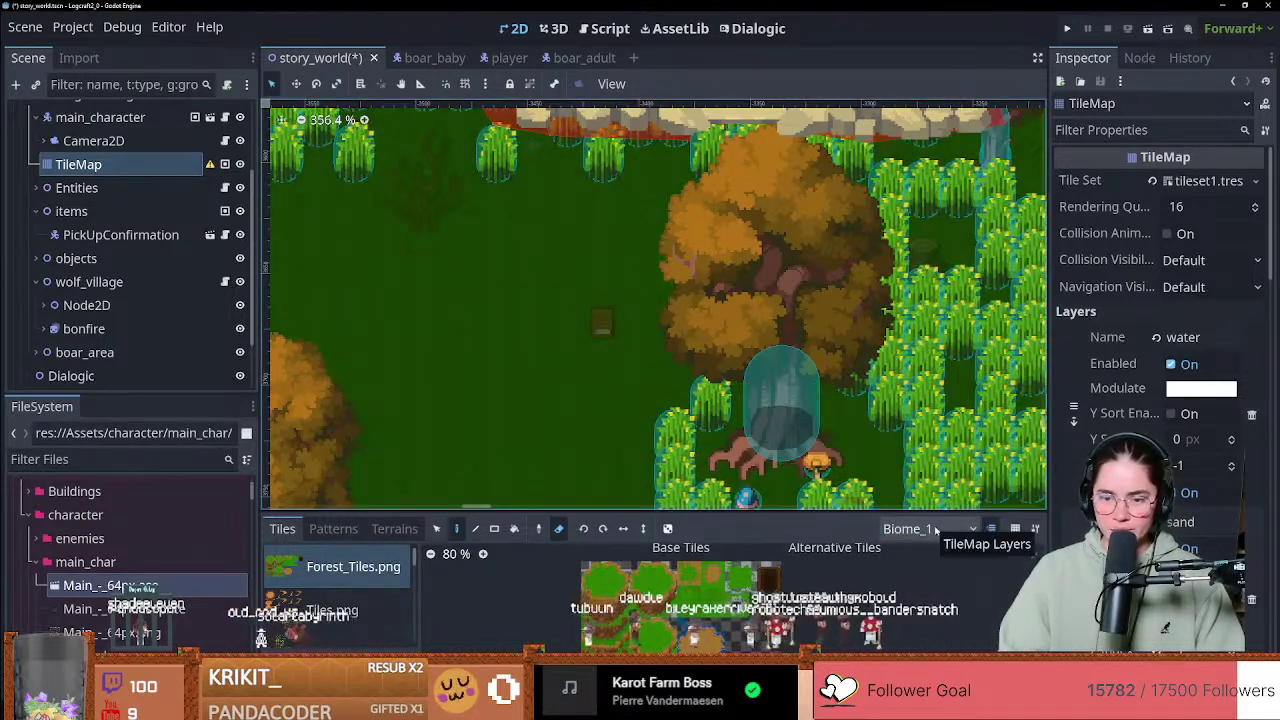
# Step: Check the Biome_2, Biome_3, Floor Tiles, Floor Terrain and Layer_Wall_Terrain layers for the small brown object
pyautogui.click(935, 530)
pyautogui.click(920, 486)
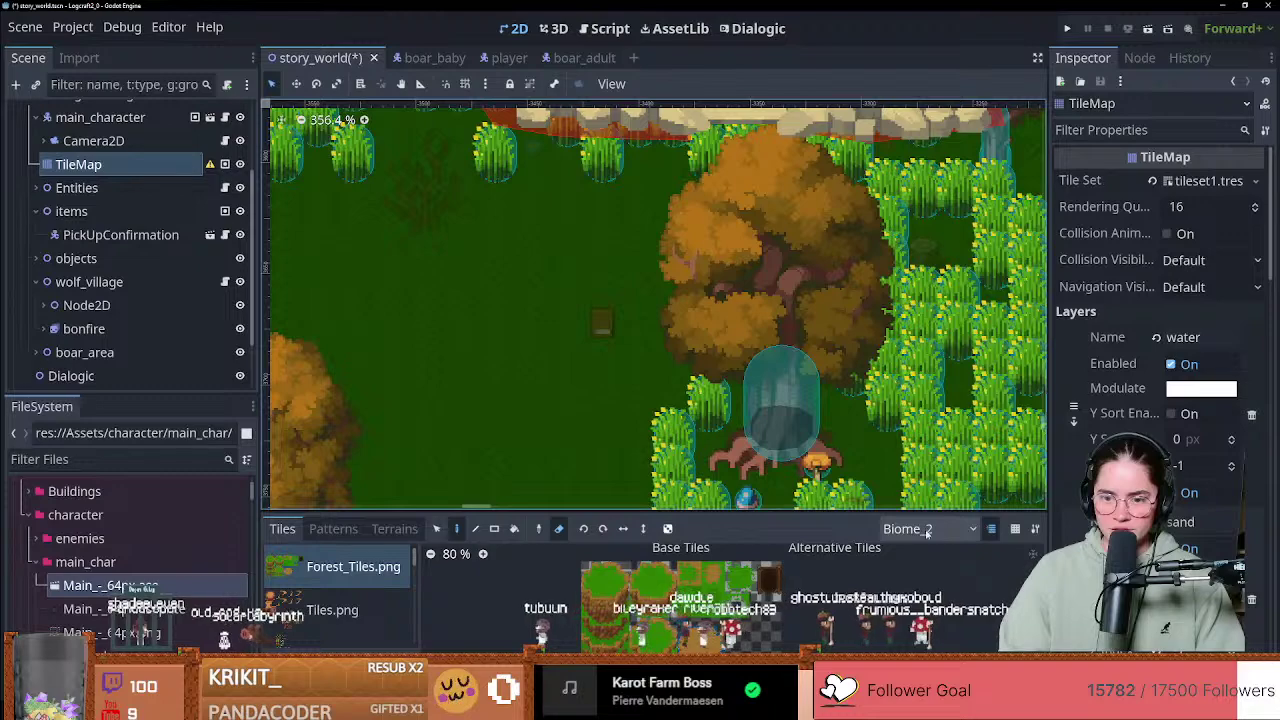
pyautogui.click(930, 529)
pyautogui.click(920, 508)
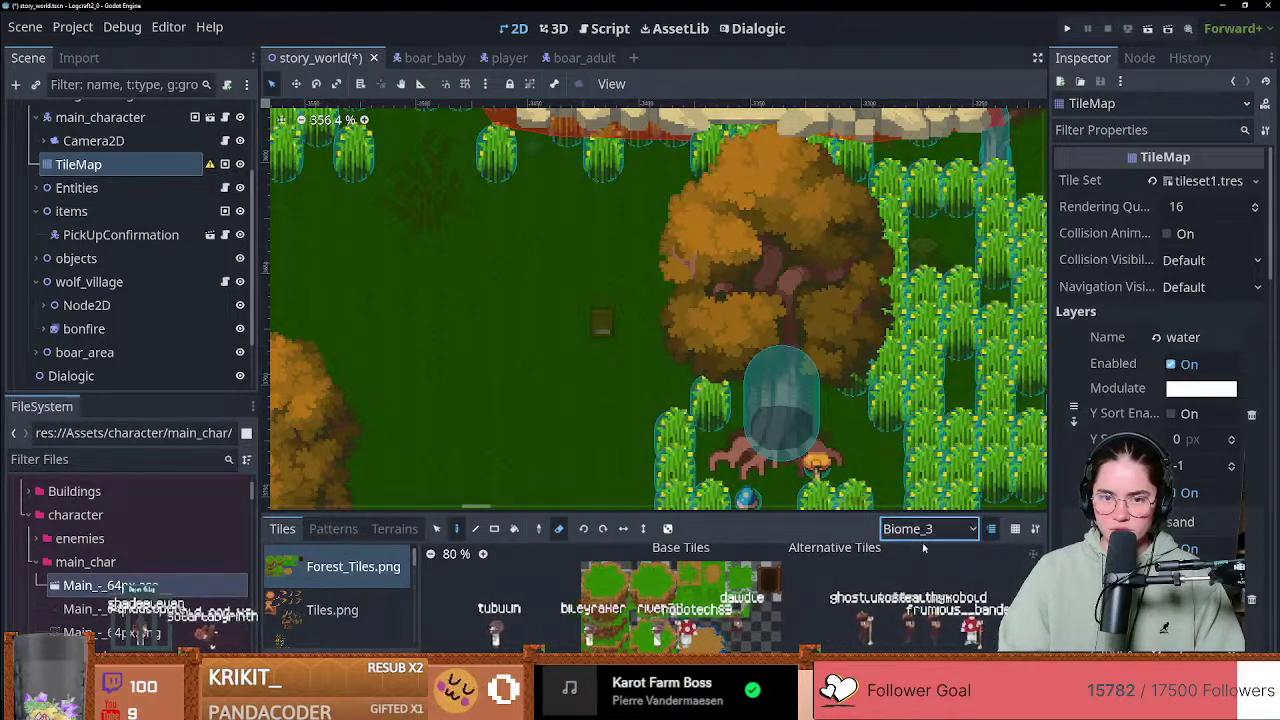
pyautogui.click(925, 529)
pyautogui.click(926, 531)
pyautogui.click(928, 531)
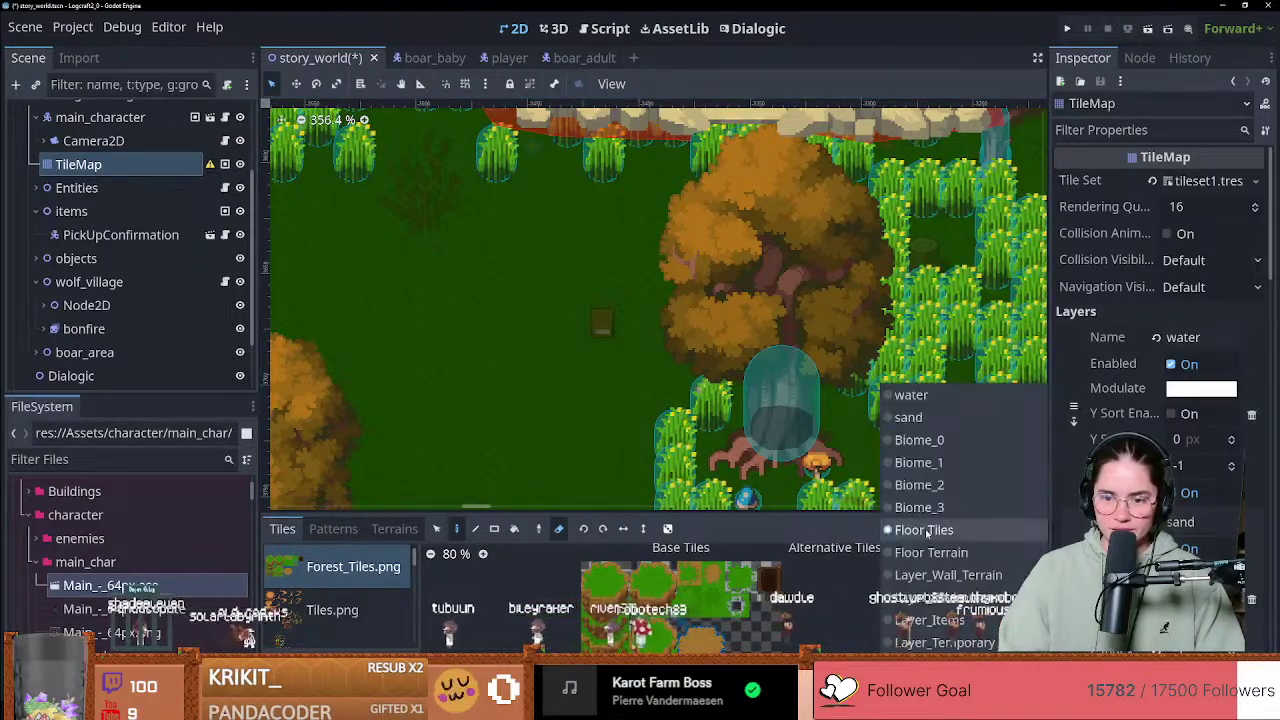
pyautogui.click(930, 545)
pyautogui.click(928, 529)
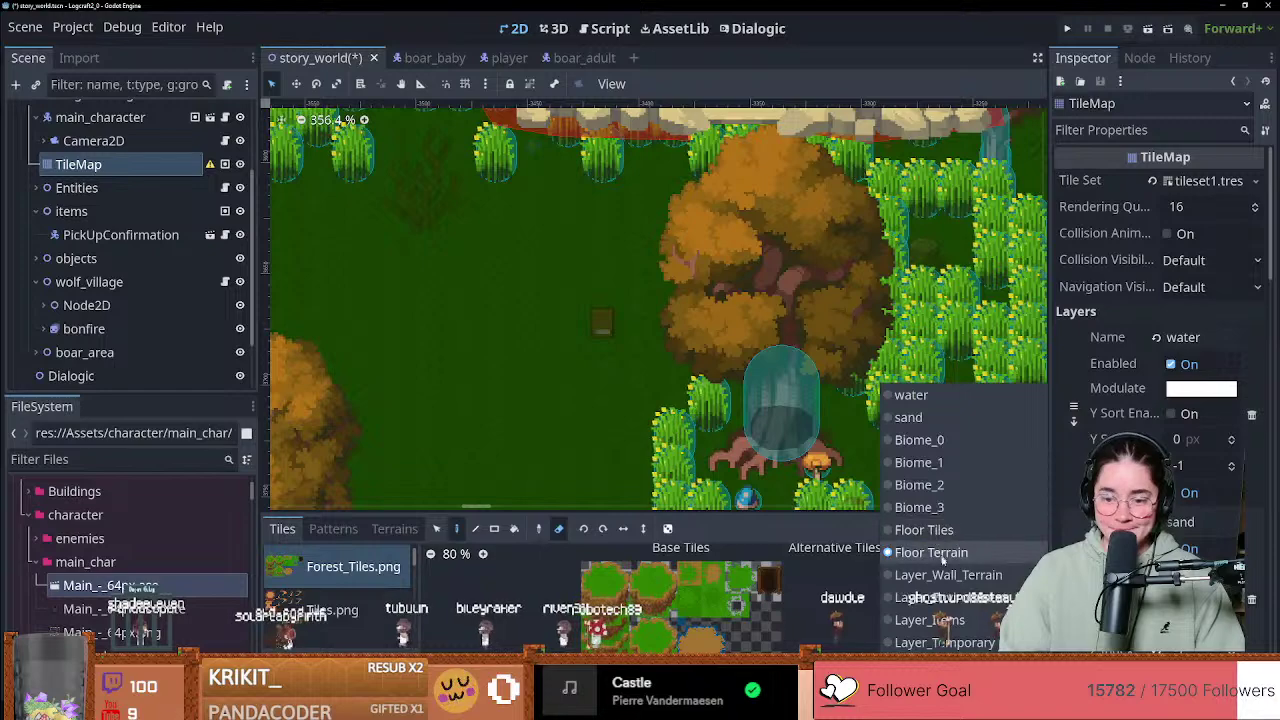
pyautogui.click(932, 572)
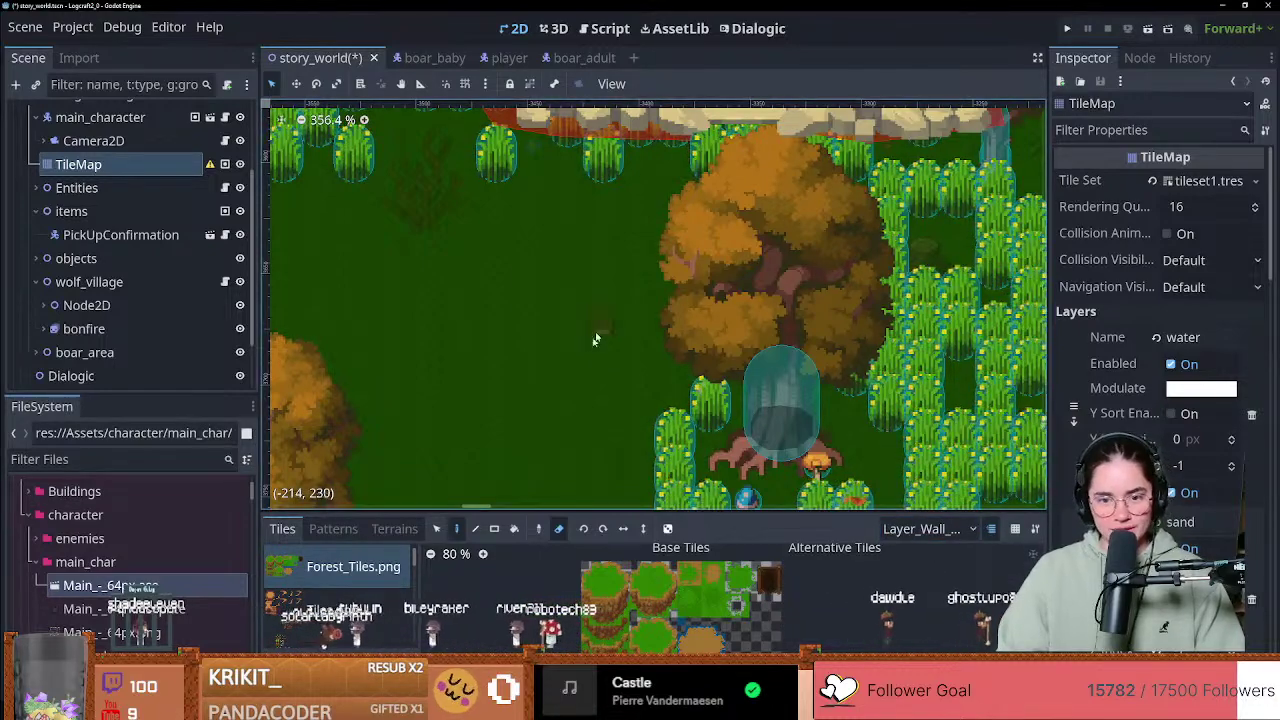
# Step: Compare Floor Terrain with Layer_Wall_Terrain again, and check Layer_Environment and Layer_Items for the small brown object
pyautogui.click(928, 529)
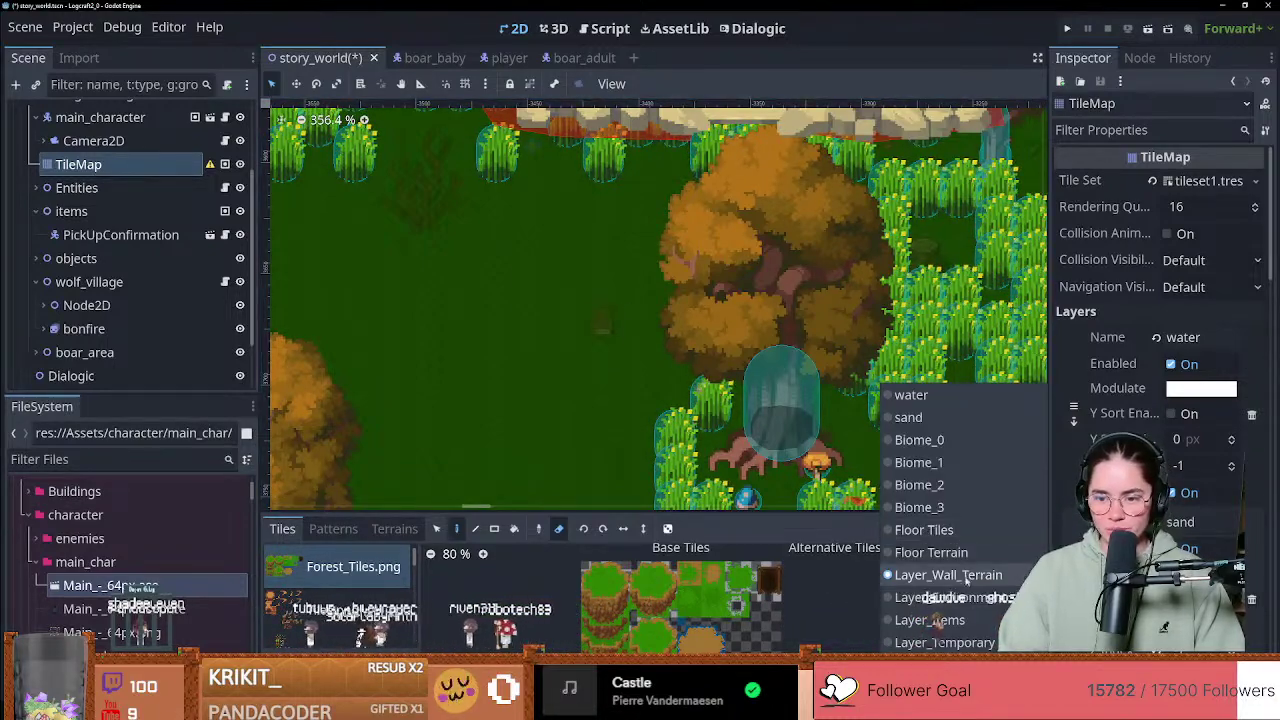
pyautogui.click(531, 369)
pyautogui.click(928, 529)
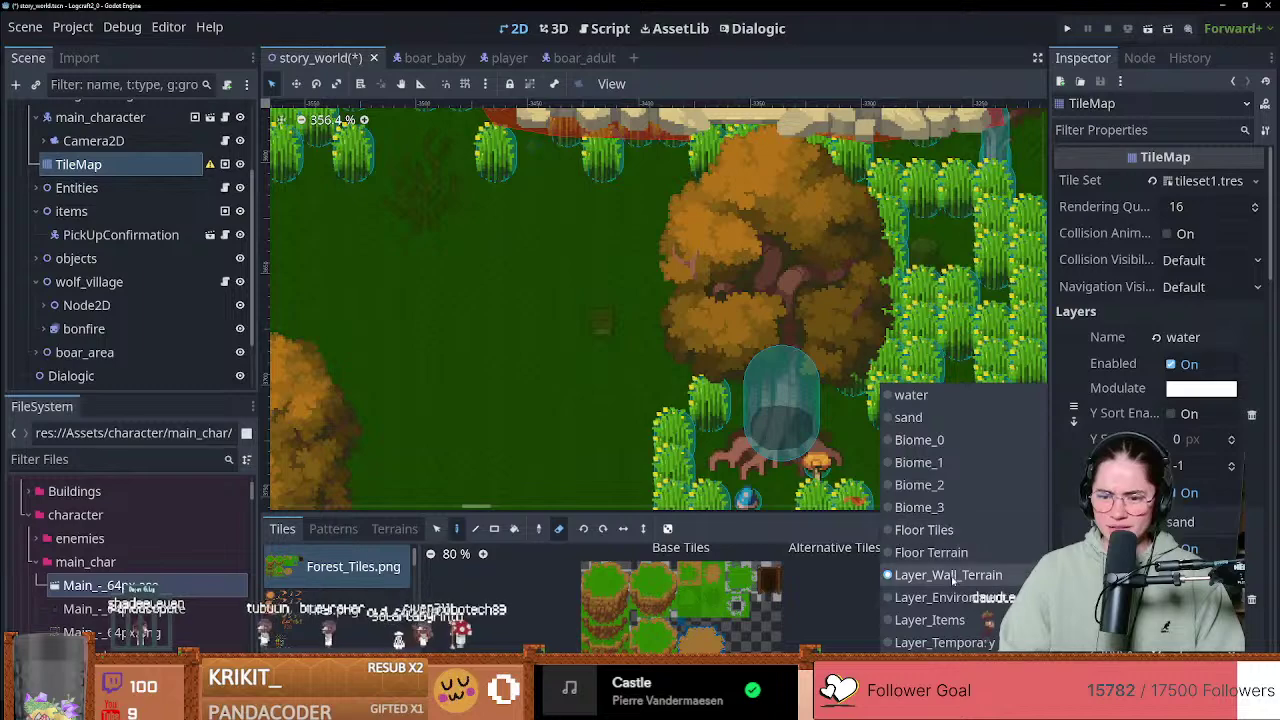
pyautogui.click(944, 553)
pyautogui.click(935, 529)
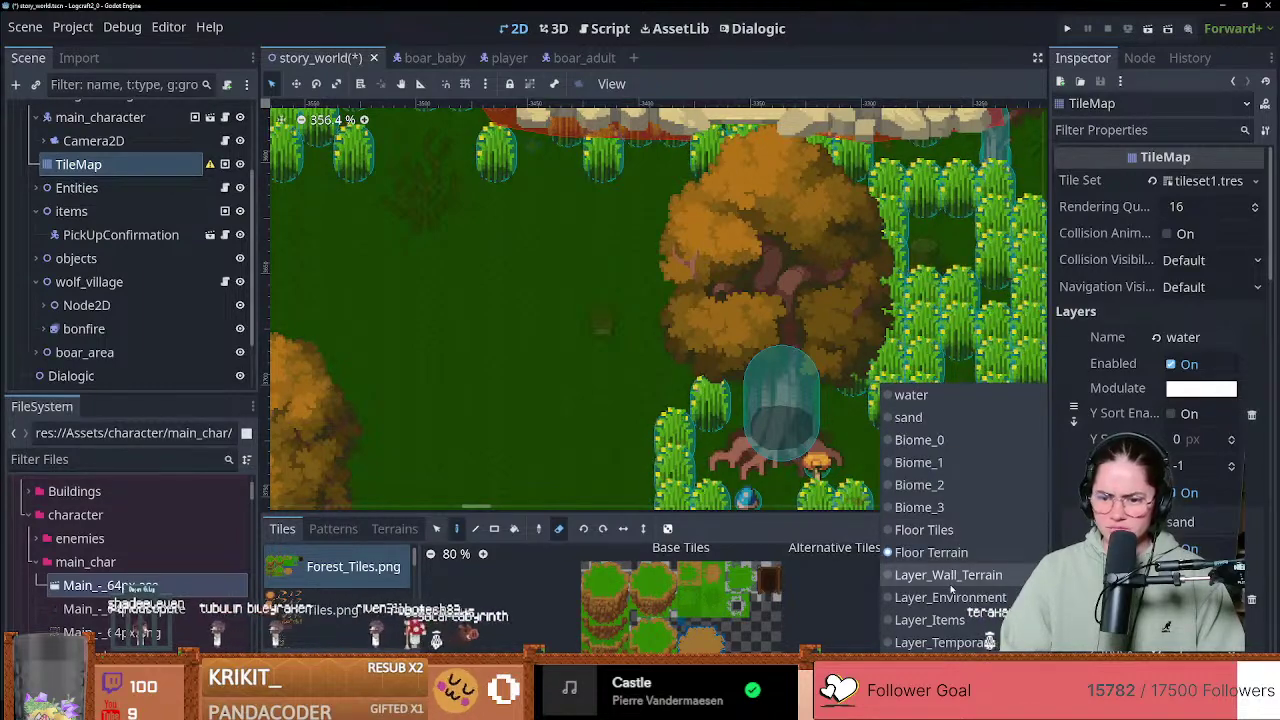
pyautogui.click(950, 575)
pyautogui.click(928, 529)
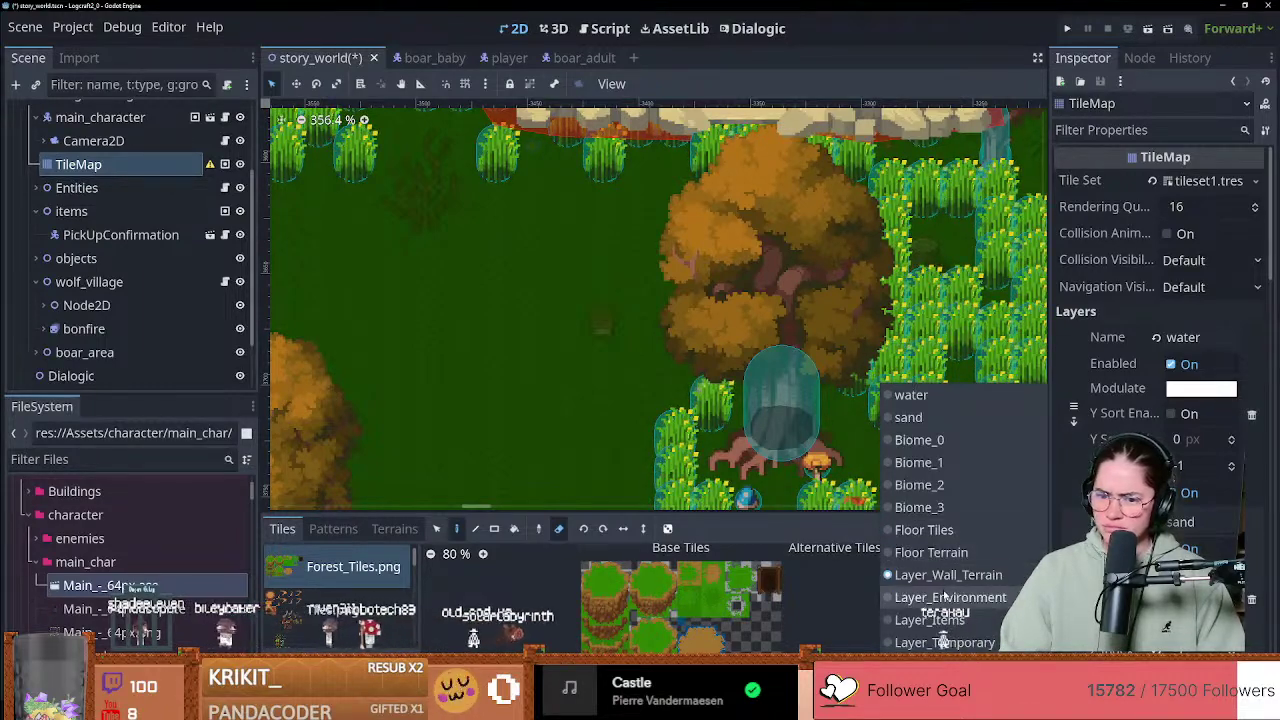
pyautogui.click(940, 596)
pyautogui.click(928, 529)
pyautogui.click(930, 619)
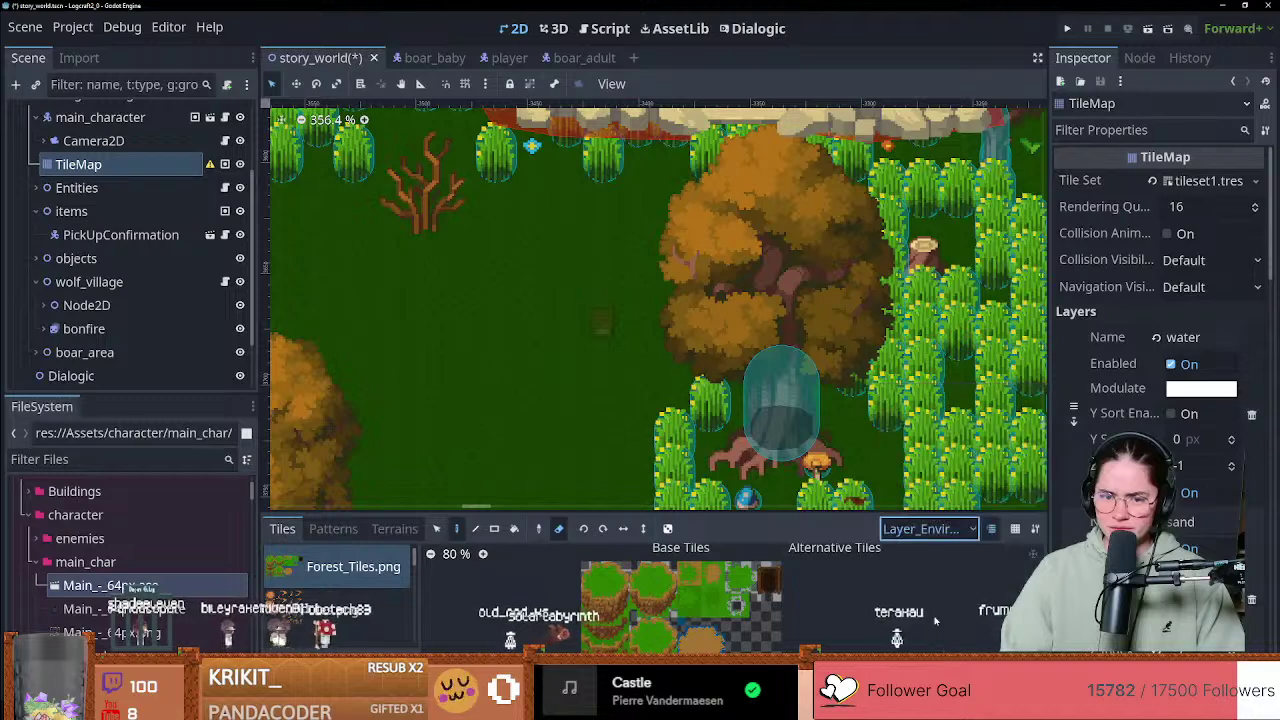
pyautogui.click(916, 530)
pyautogui.click(930, 619)
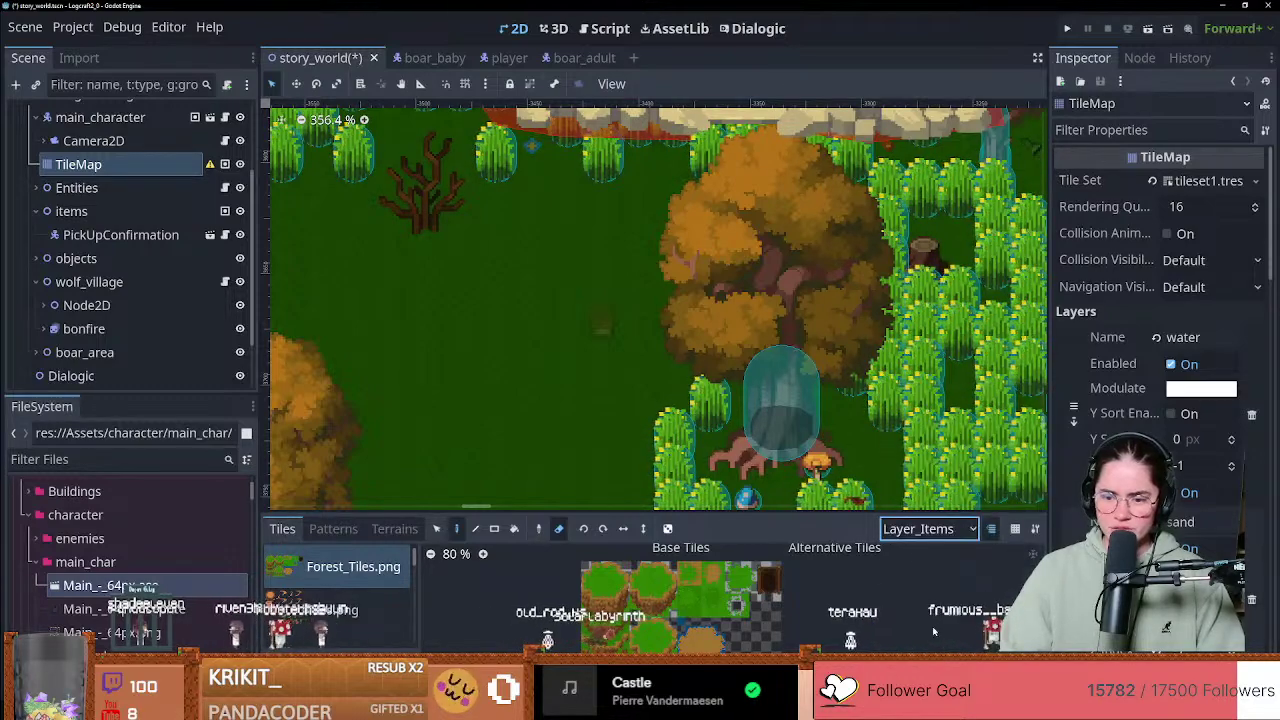
# Step: Erase the small brown object in the clearing from the Layer_Temporary layer and inspect the area around it
pyautogui.click(918, 534)
pyautogui.click(944, 642)
pyautogui.click(932, 530)
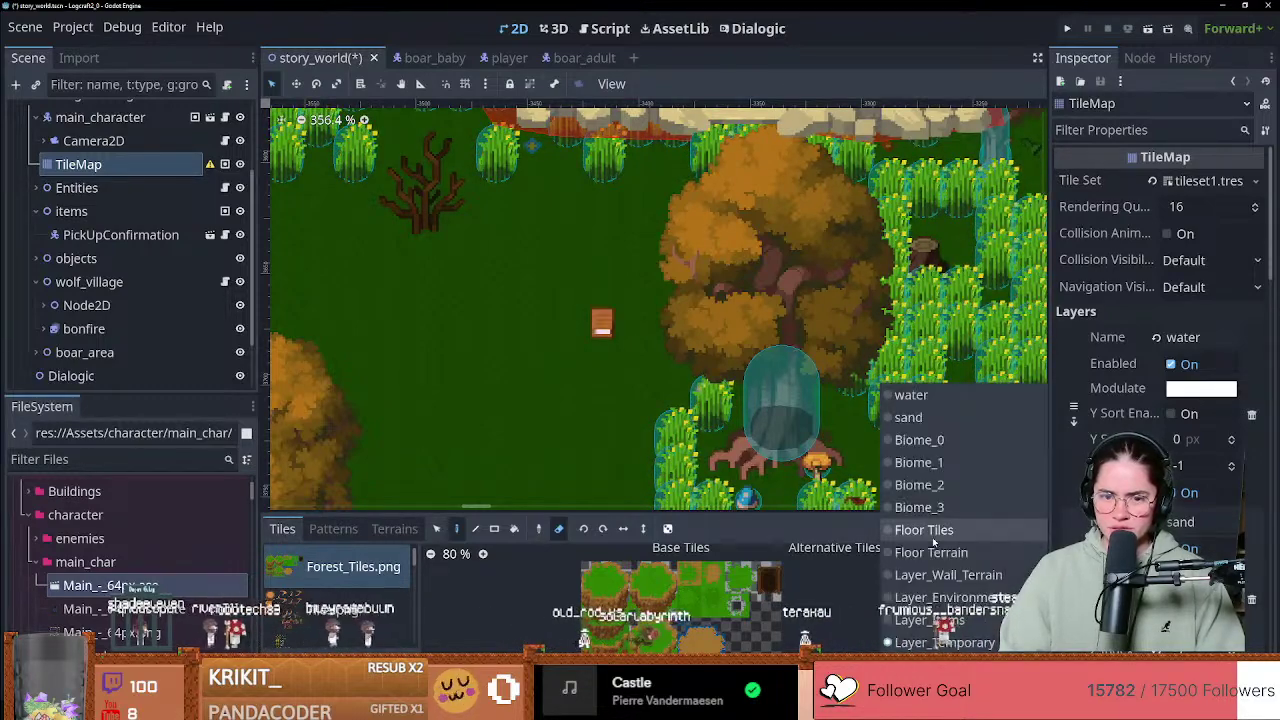
pyautogui.click(944, 642)
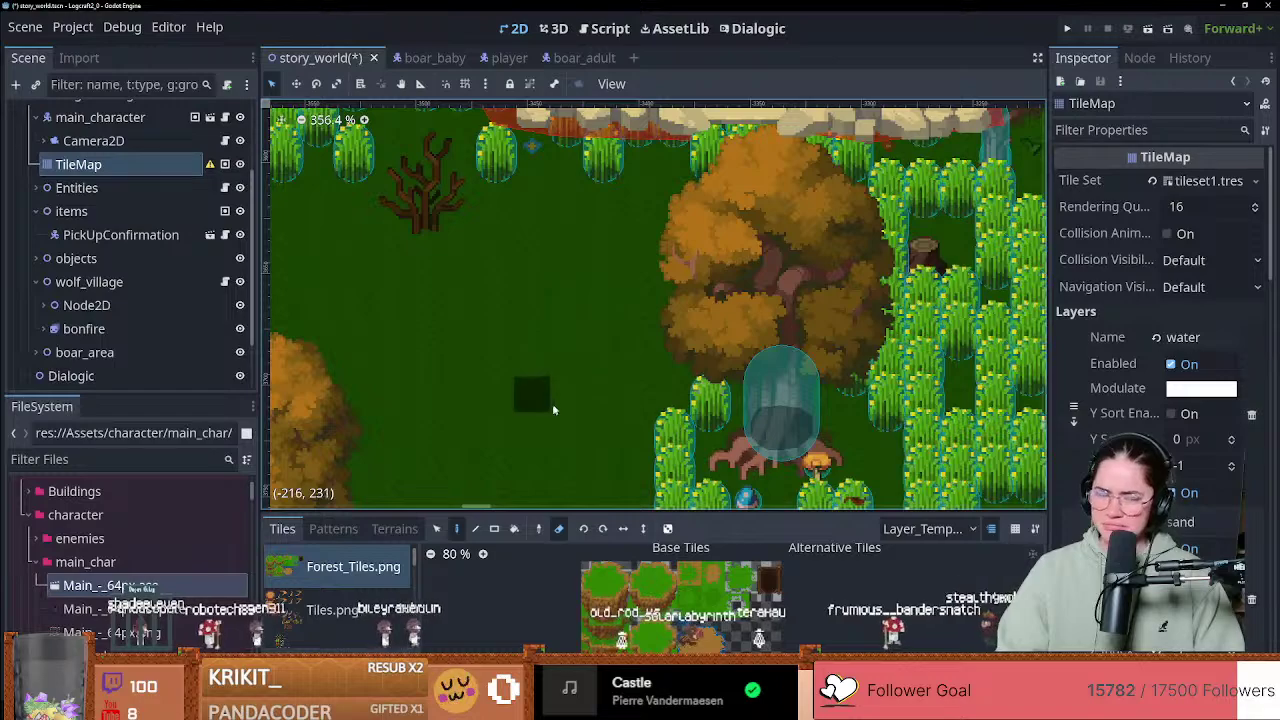
pyautogui.scroll(-2, 553, 399)
pyautogui.scroll(3, 556, 405)
pyautogui.moveTo(515, 420); pyautogui.dragTo(569, 374, button='middle')
pyautogui.scroll(-7, 597, 437)
# Step: Choose the tall_grass_w_flower scene tile from the Environment source and make Layer_Environment the active layer
pyautogui.click(655, 680)
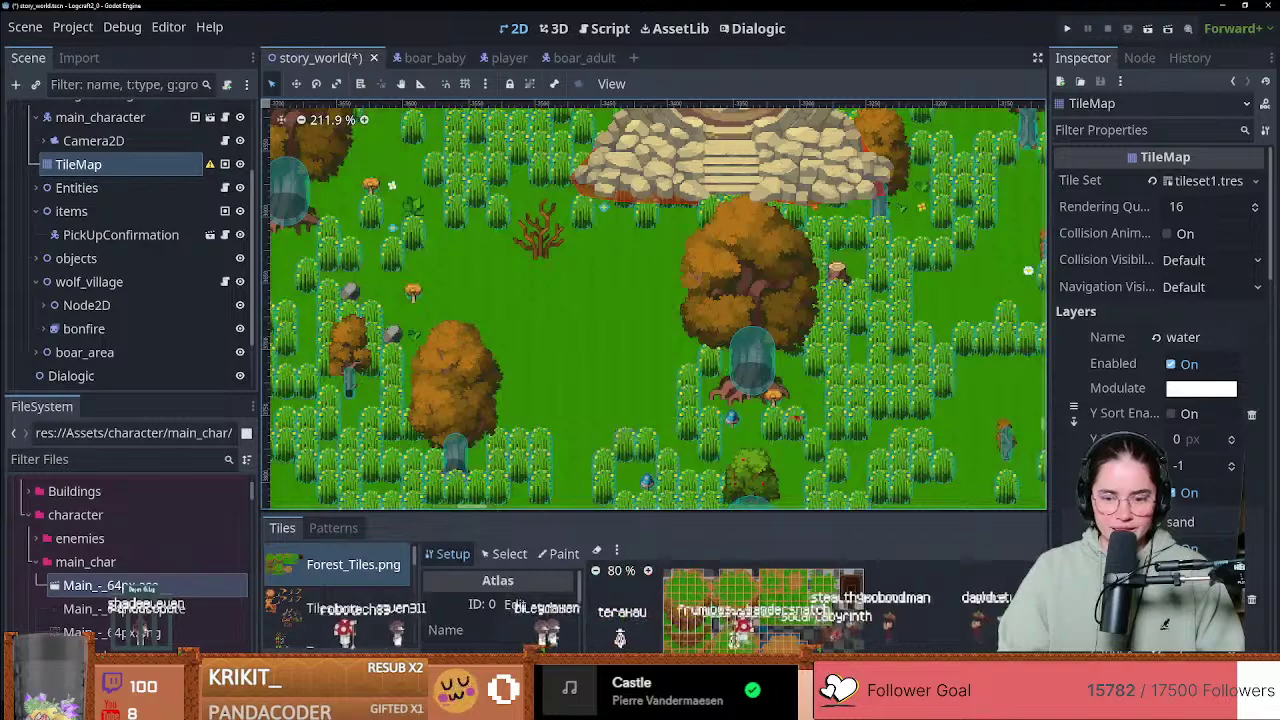
pyautogui.click(722, 680)
pyautogui.scroll(-5, 372, 585)
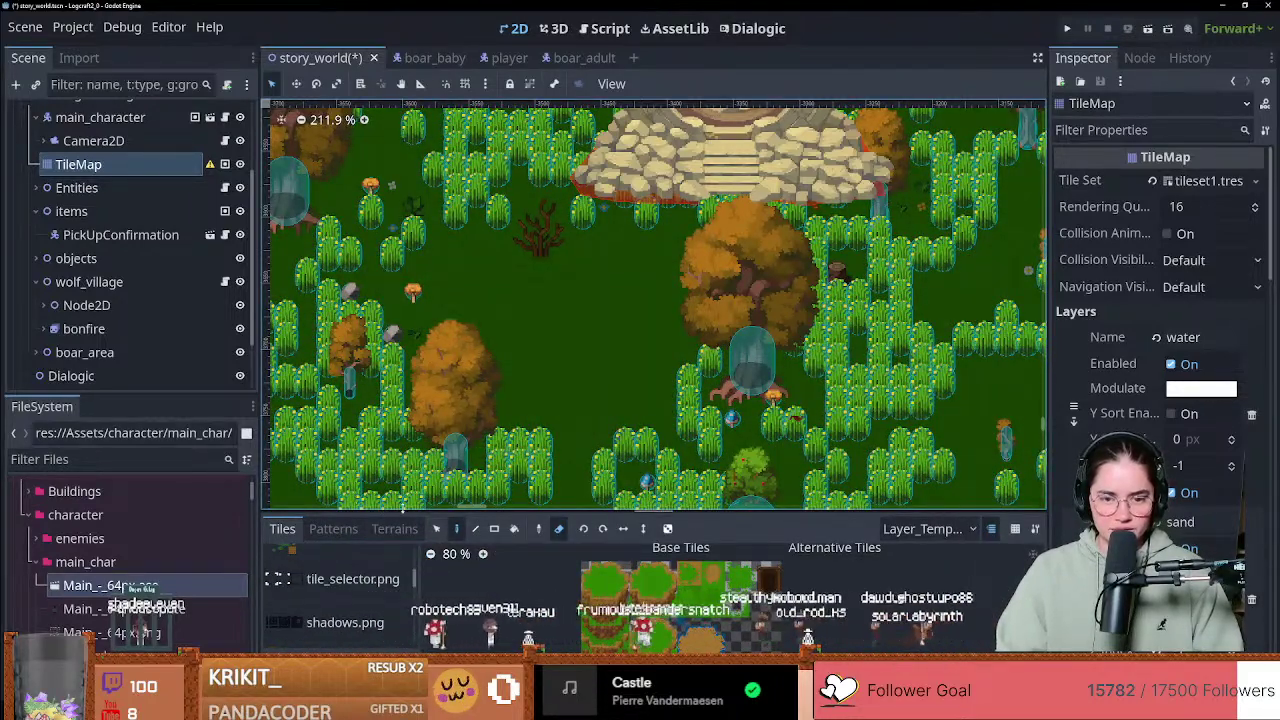
pyautogui.scroll(-8, 377, 596)
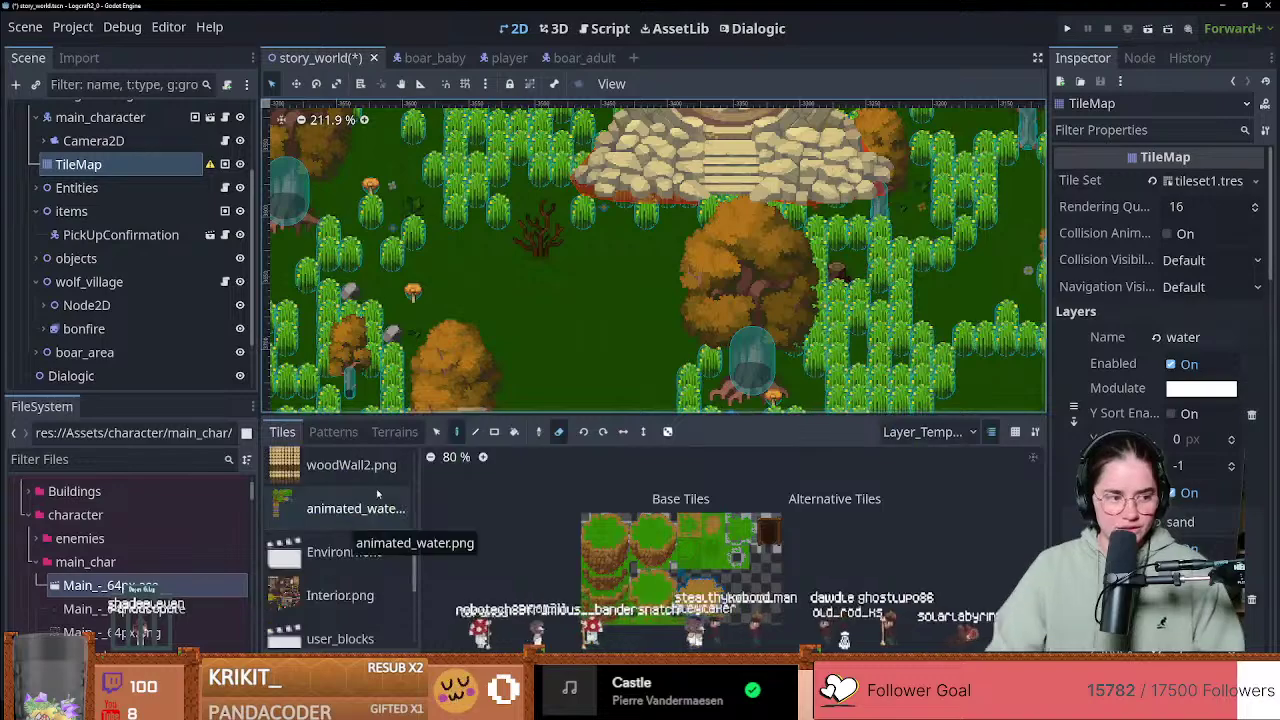
pyautogui.scroll(5, 366, 580)
pyautogui.click(343, 552)
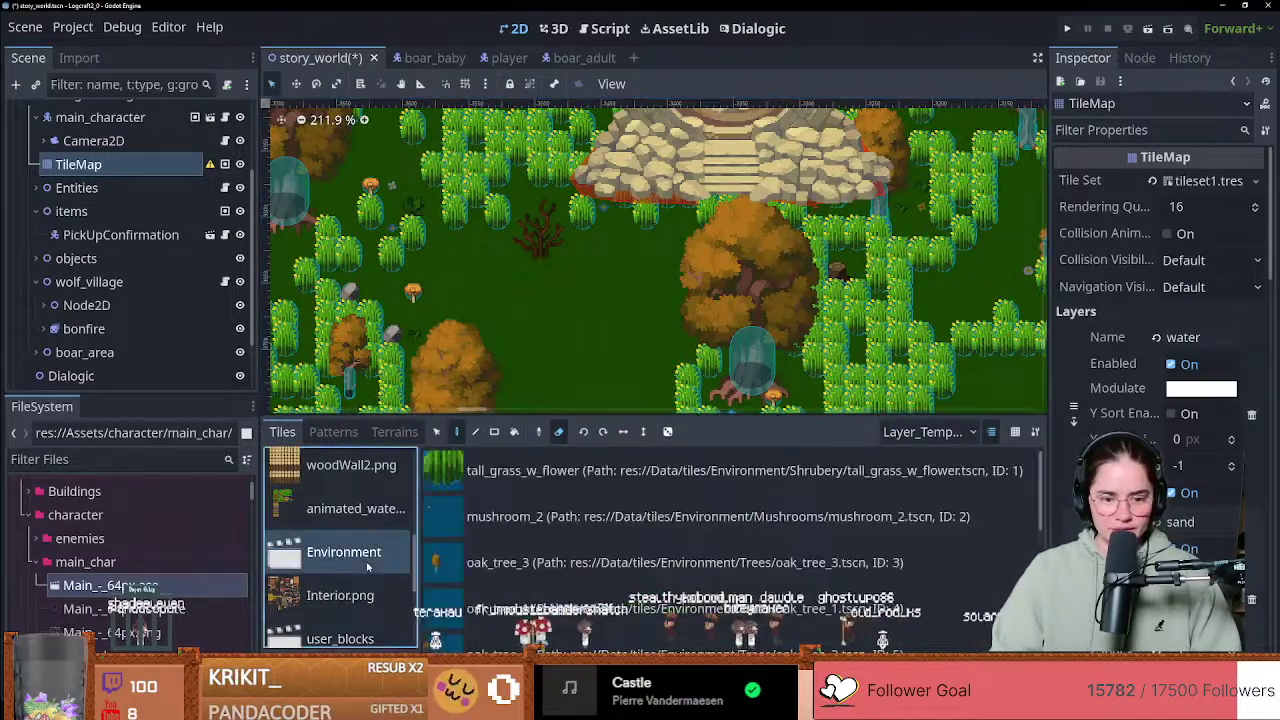
pyautogui.click(923, 432)
pyautogui.click(926, 595)
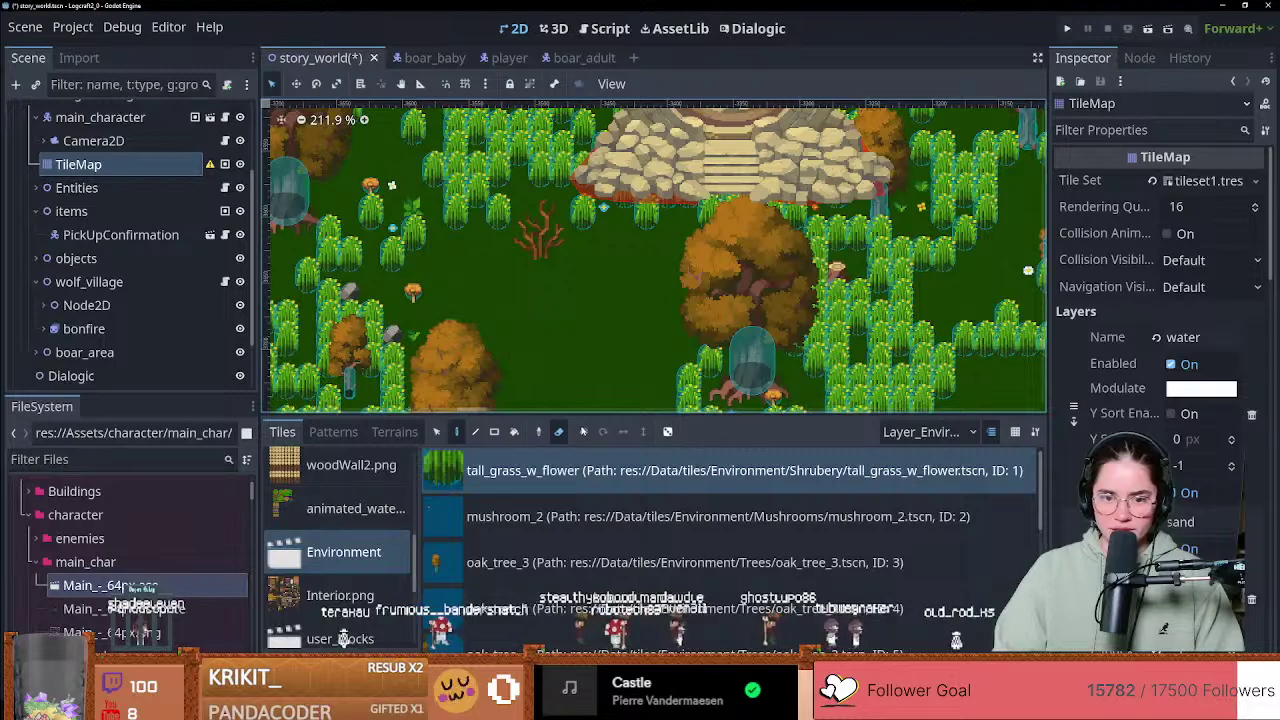
# Step: Turn off the eraser and paint scattered tall_grass_w_flower tiles across the clearing between the dead tree and the large oaks
pyautogui.click(559, 431)
pyautogui.moveTo(499, 270); pyautogui.dragTo(537, 356)
pyautogui.click(623, 312)
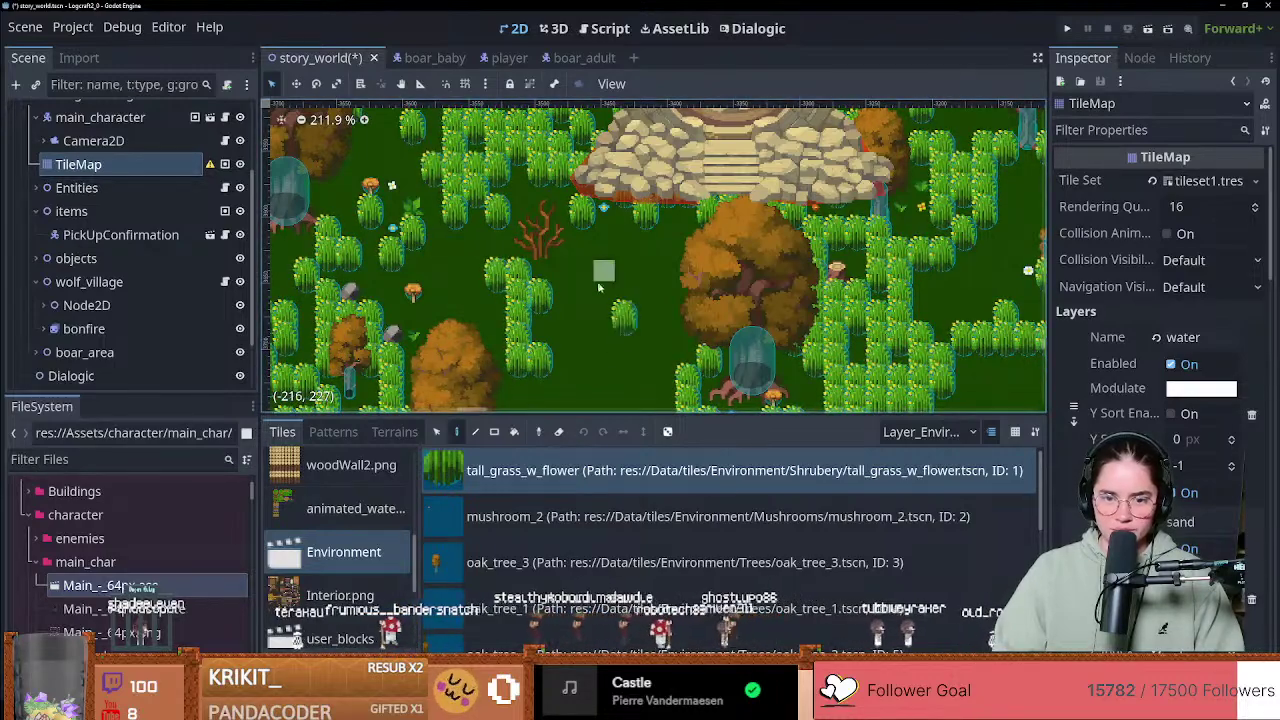
pyautogui.scroll(-3, 600, 265)
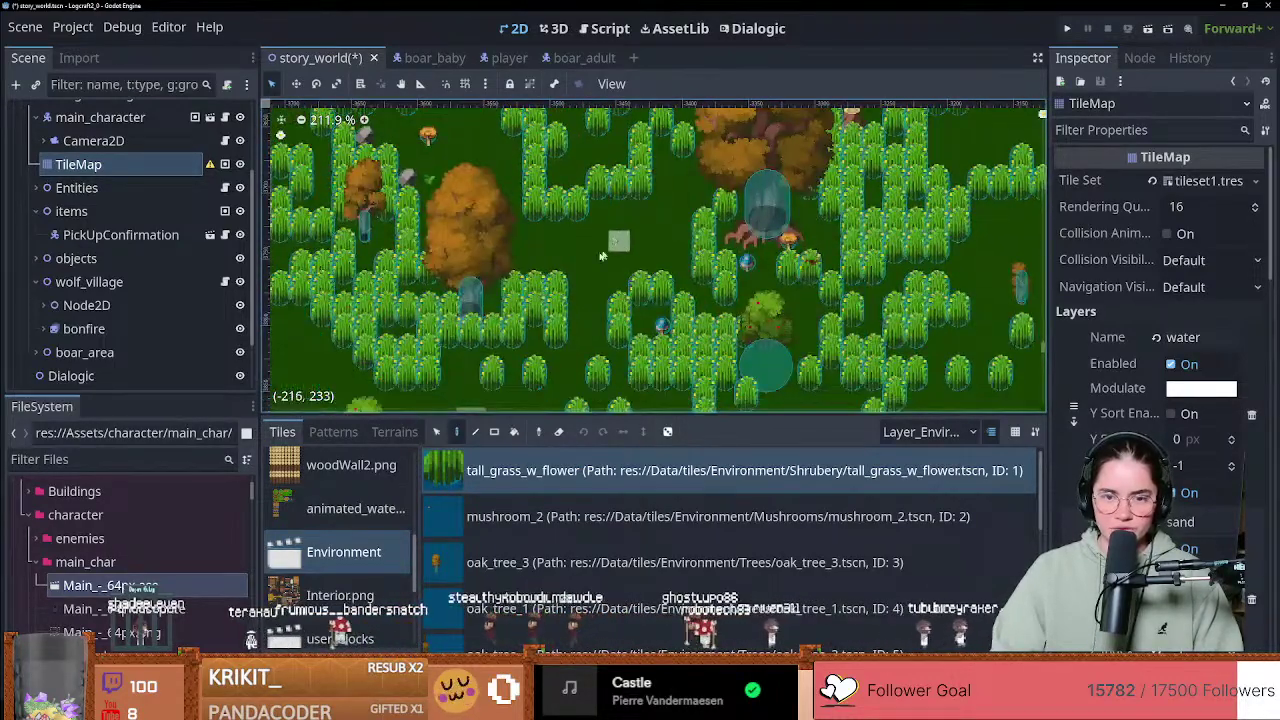
pyautogui.click(601, 257)
pyautogui.moveTo(643, 266); pyautogui.dragTo(700, 376, button='middle')
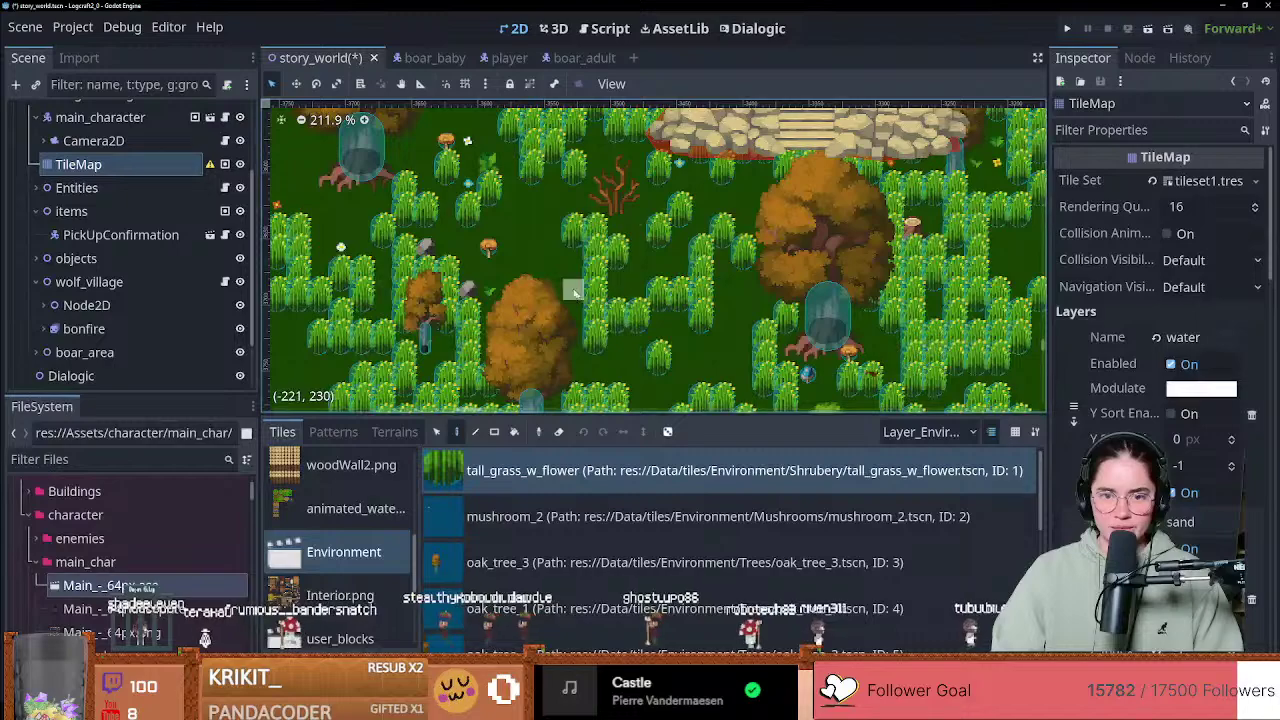
pyautogui.moveTo(723, 308); pyautogui.dragTo(564, 368, button='middle')
pyautogui.scroll(1, 564, 368)
pyautogui.scroll(-3, 565, 369)
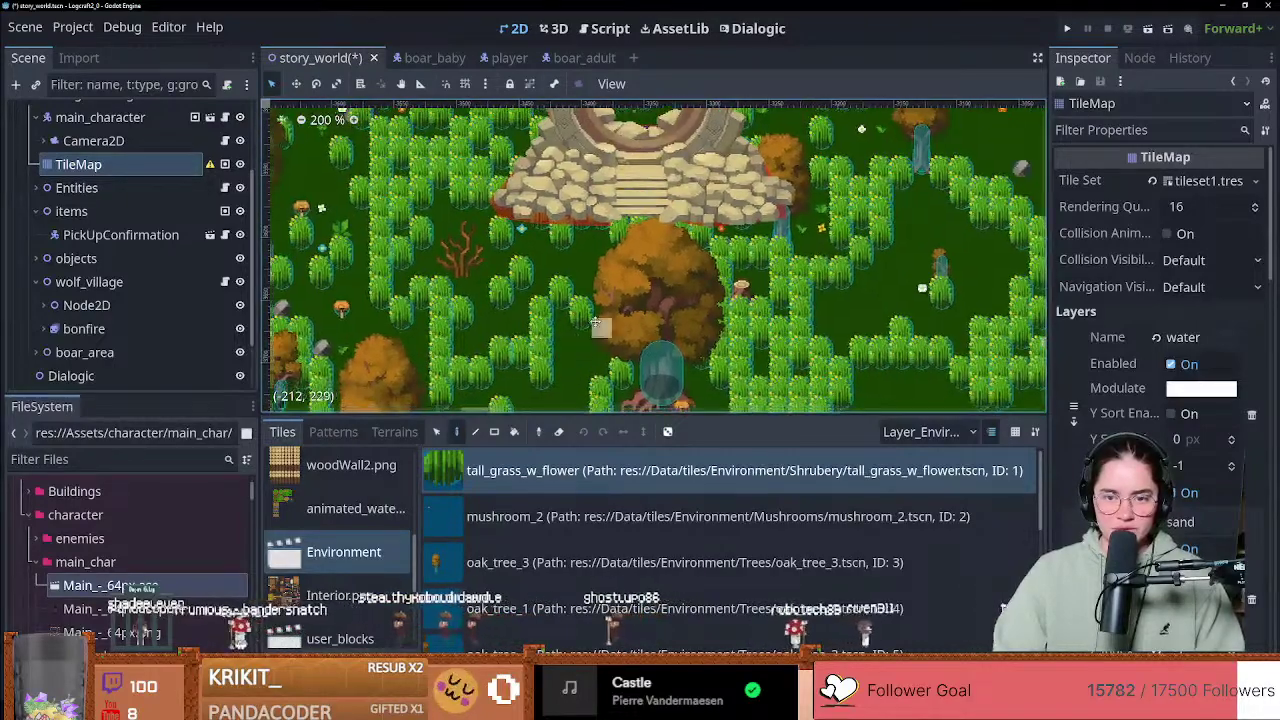
# Step: Save the story_world scene and collapse the NavigationRegion2D branch in the scene tree
pyautogui.hotkey('ctrl', 's')
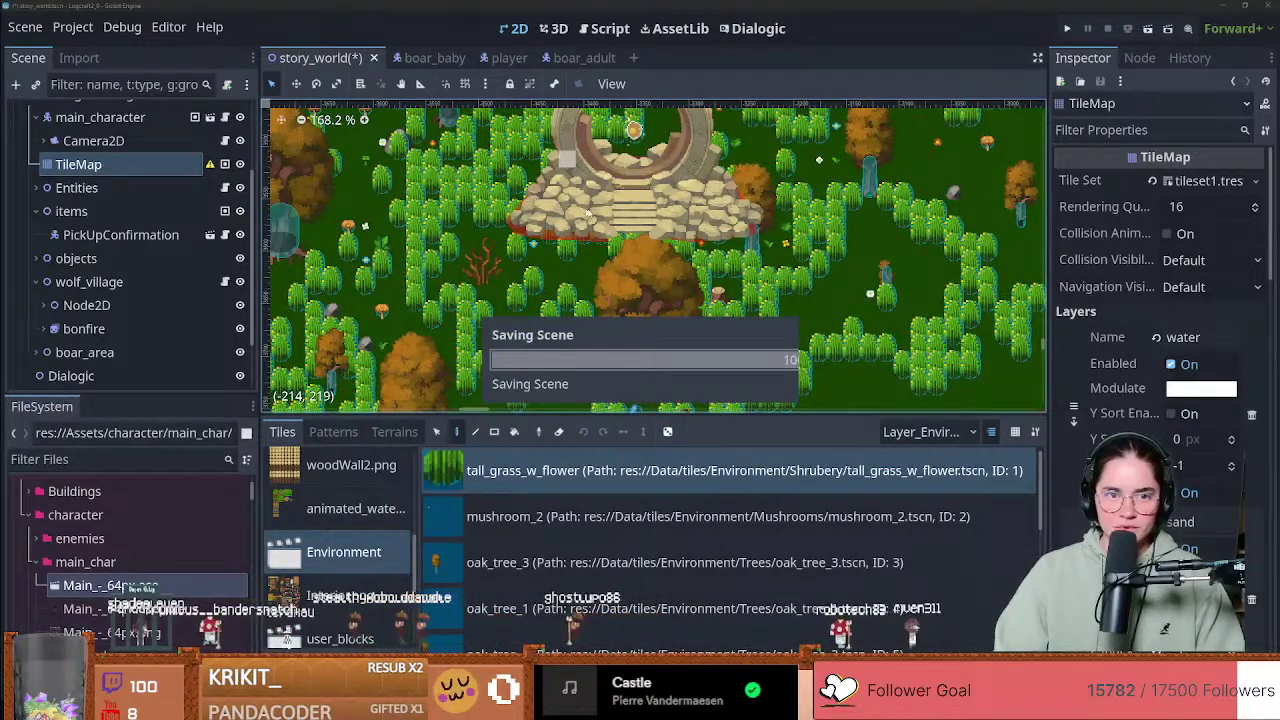
pyautogui.click(110, 170)
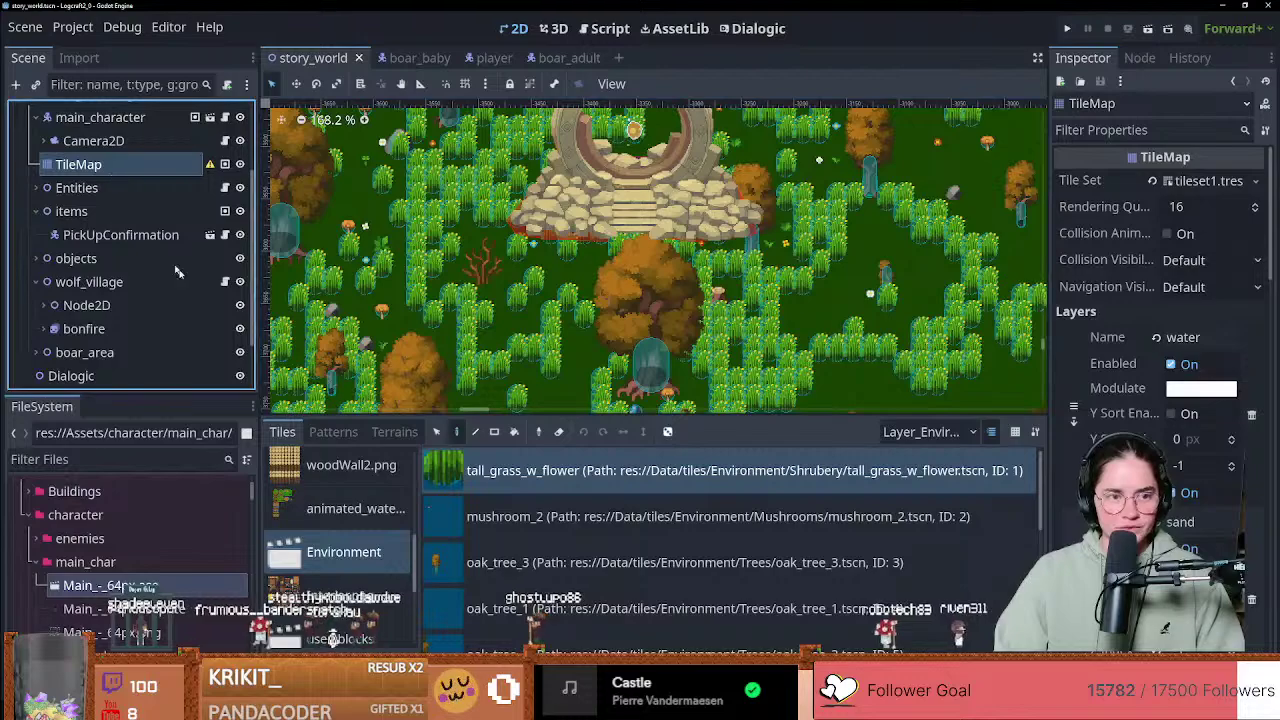
pyautogui.scroll(3, 177, 272)
pyautogui.click(29, 208)
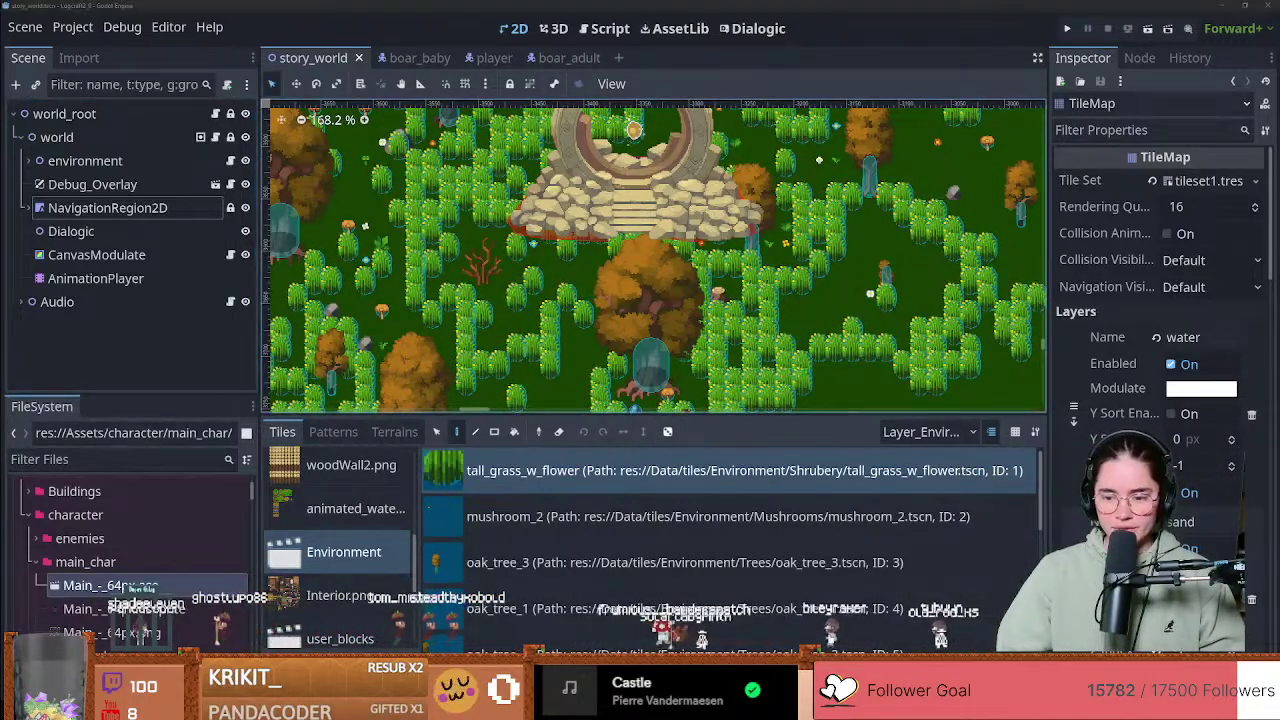
# Step: Select the NavigationRegion2D node to show its navigation polygon over the world map
pyautogui.scroll(-1, 632, 241)
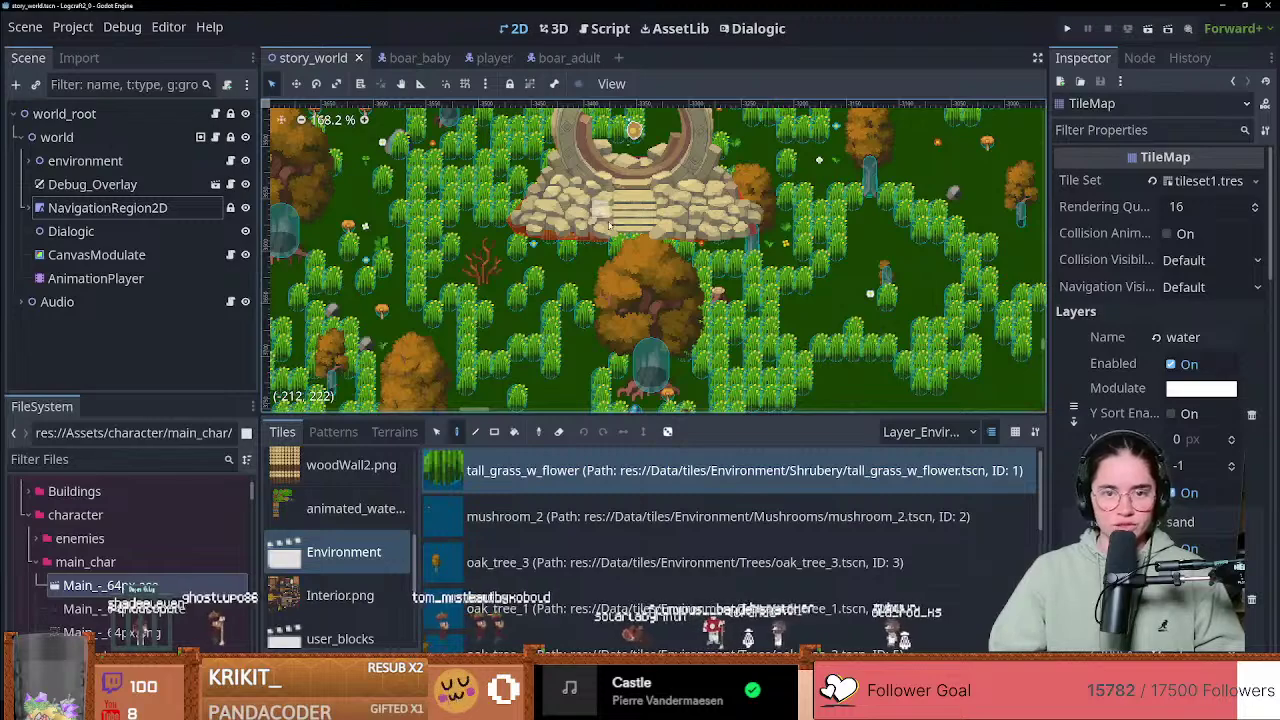
pyautogui.scroll(-6, 648, 241)
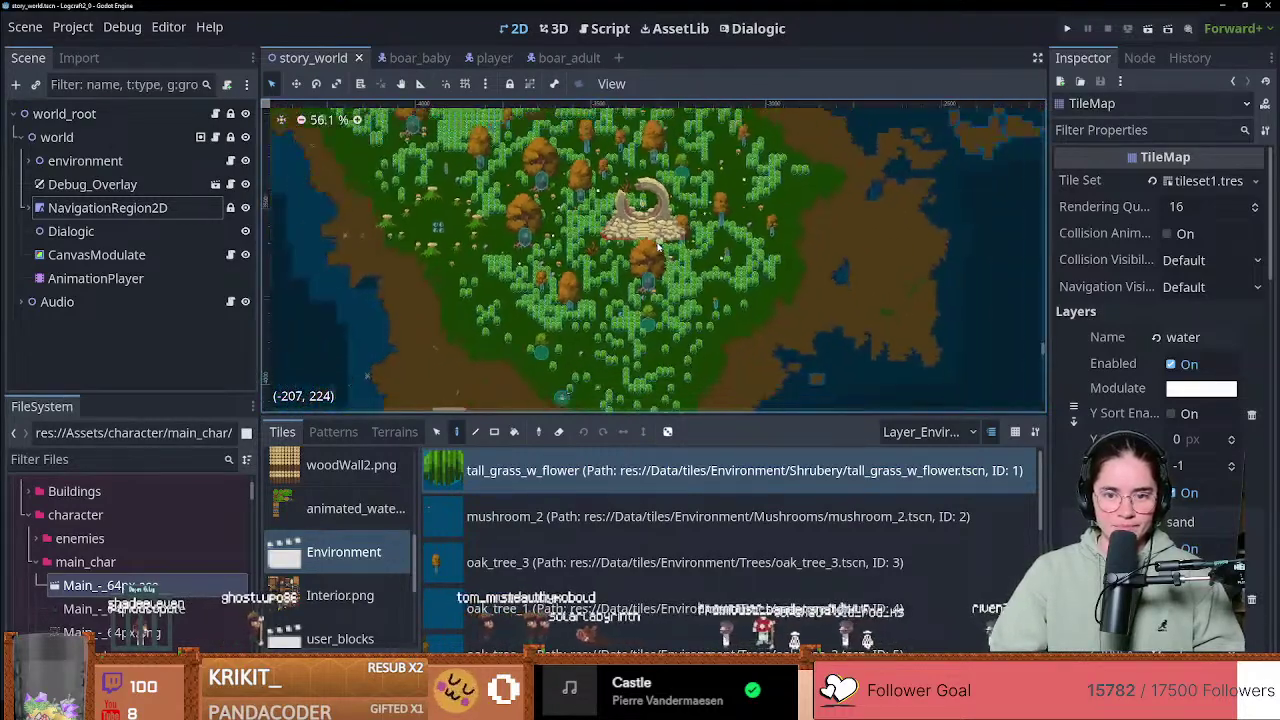
pyautogui.moveTo(695, 193); pyautogui.dragTo(570, 373, button='middle')
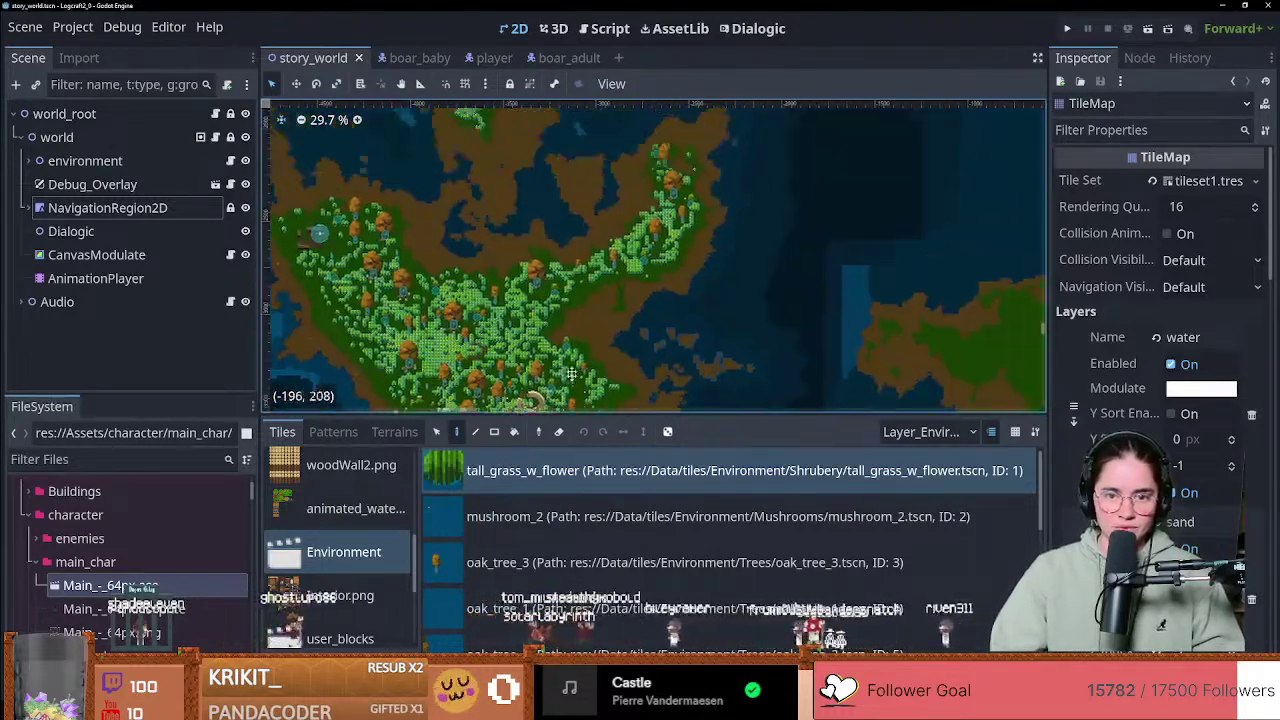
pyautogui.moveTo(598, 131); pyautogui.dragTo(540, 281, button='middle')
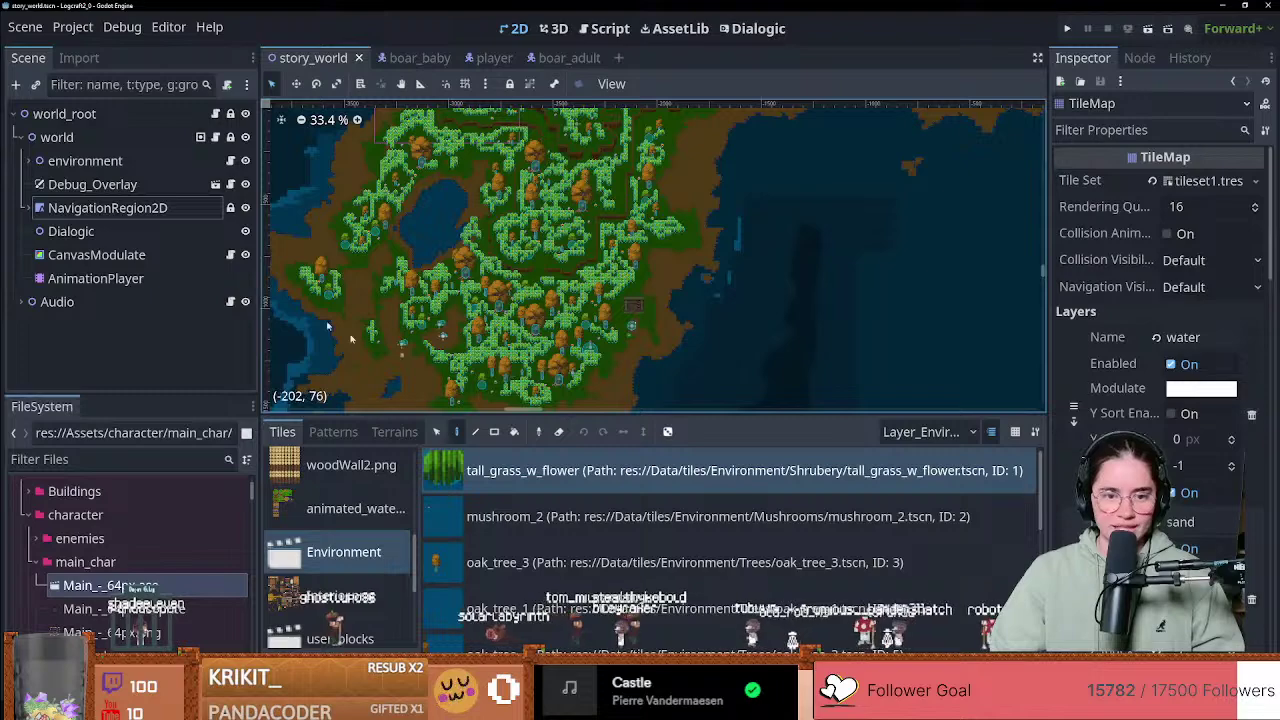
pyautogui.click(120, 210)
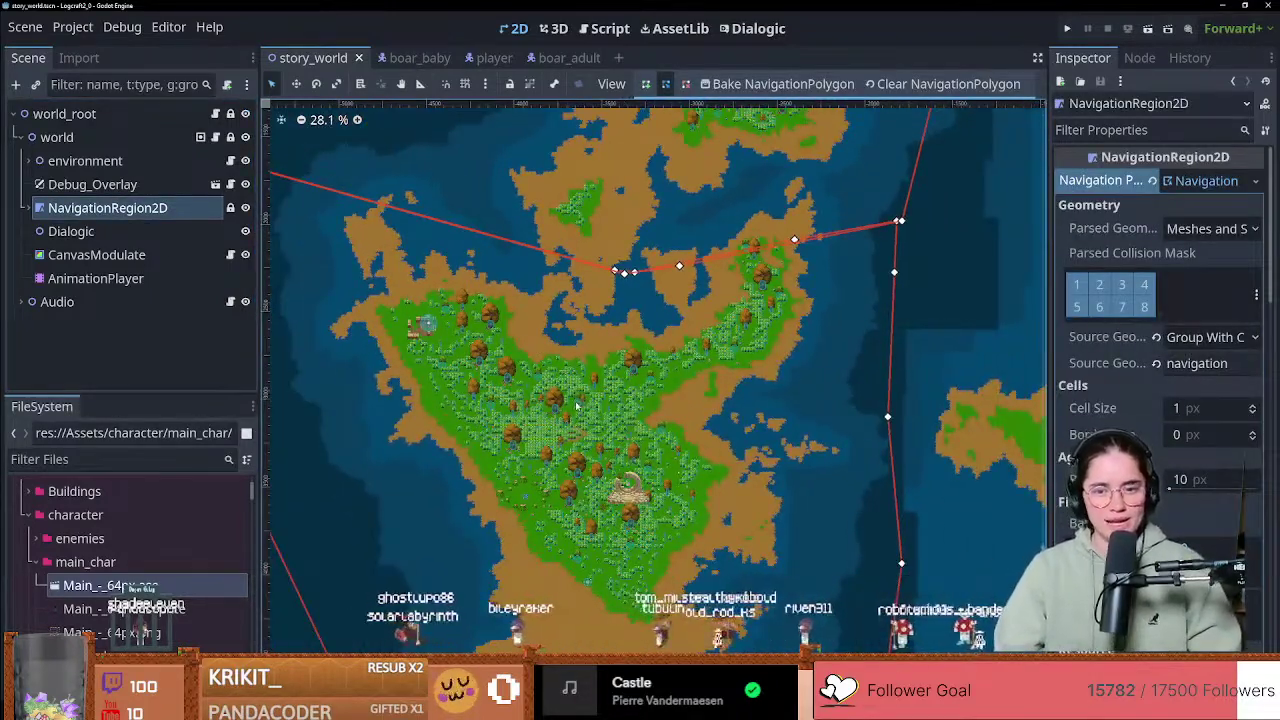
# Step: Examine the vegetation, trees and paths around the stone ring ruin on the southern island
pyautogui.scroll(-2, 540, 350)
pyautogui.scroll(3, 580, 370)
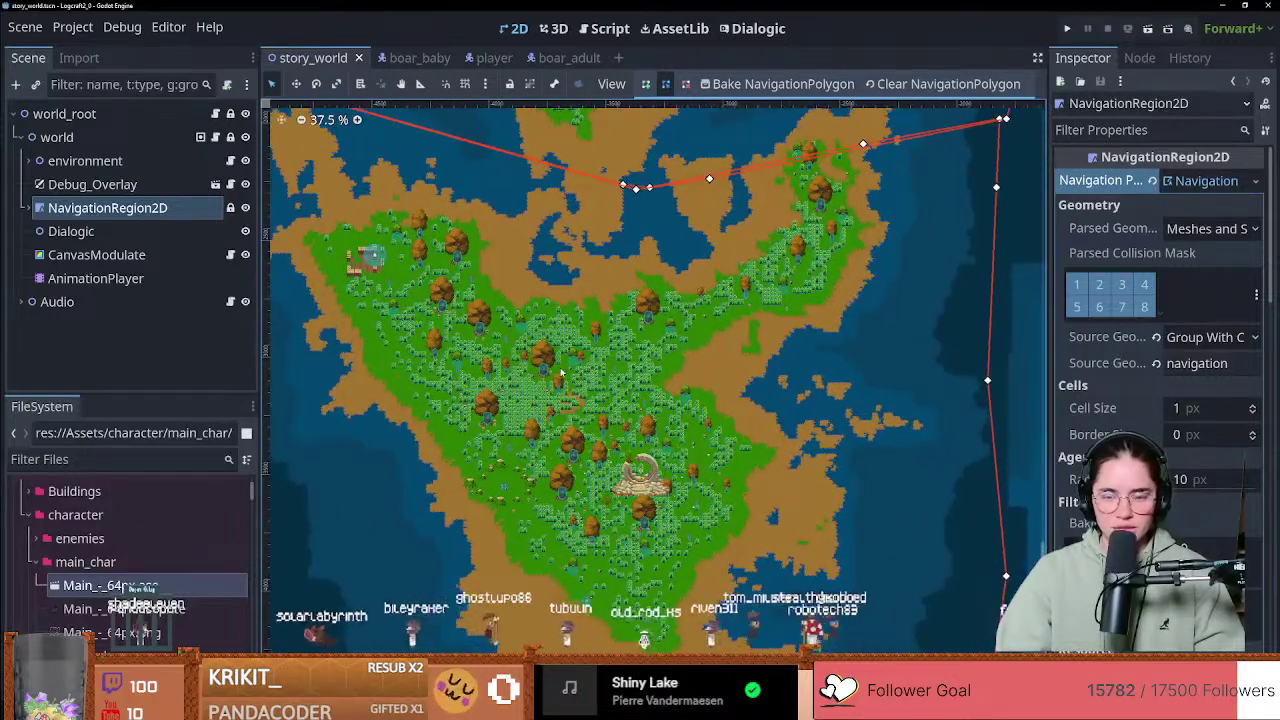
pyautogui.moveTo(596, 475); pyautogui.dragTo(598, 391, button='middle')
pyautogui.scroll(3, 648, 396)
pyautogui.scroll(-2, 598, 391)
pyautogui.scroll(-3, 598, 390)
pyautogui.scroll(2, 625, 440)
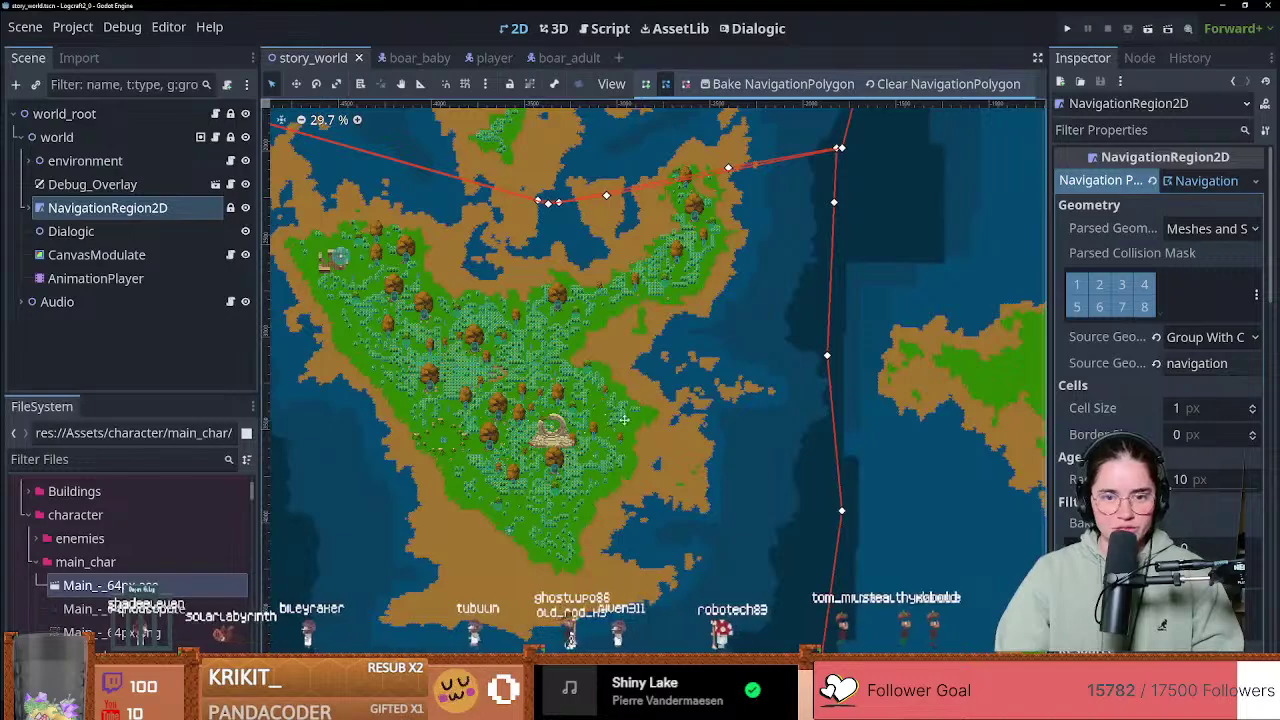
pyautogui.scroll(-3, 624, 442)
pyautogui.scroll(4, 604, 440)
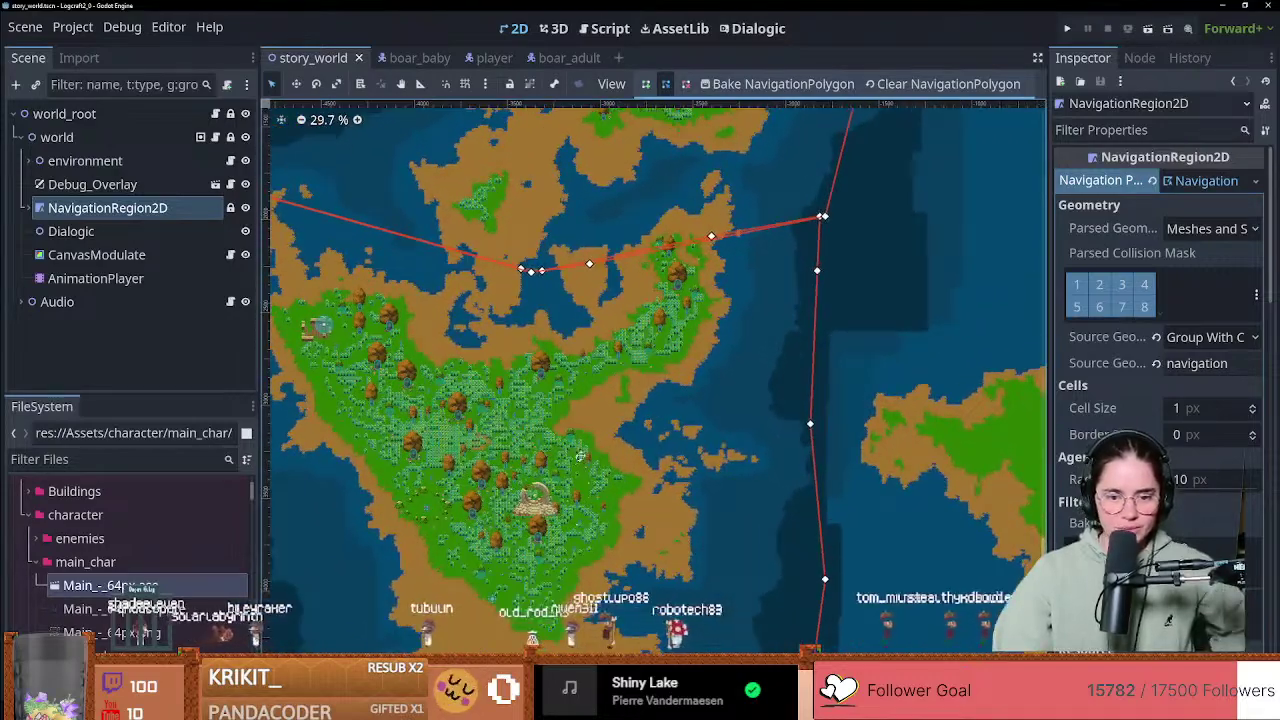
pyautogui.moveTo(547, 496); pyautogui.dragTo(651, 395, button='middle')
pyautogui.scroll(8, 641, 422)
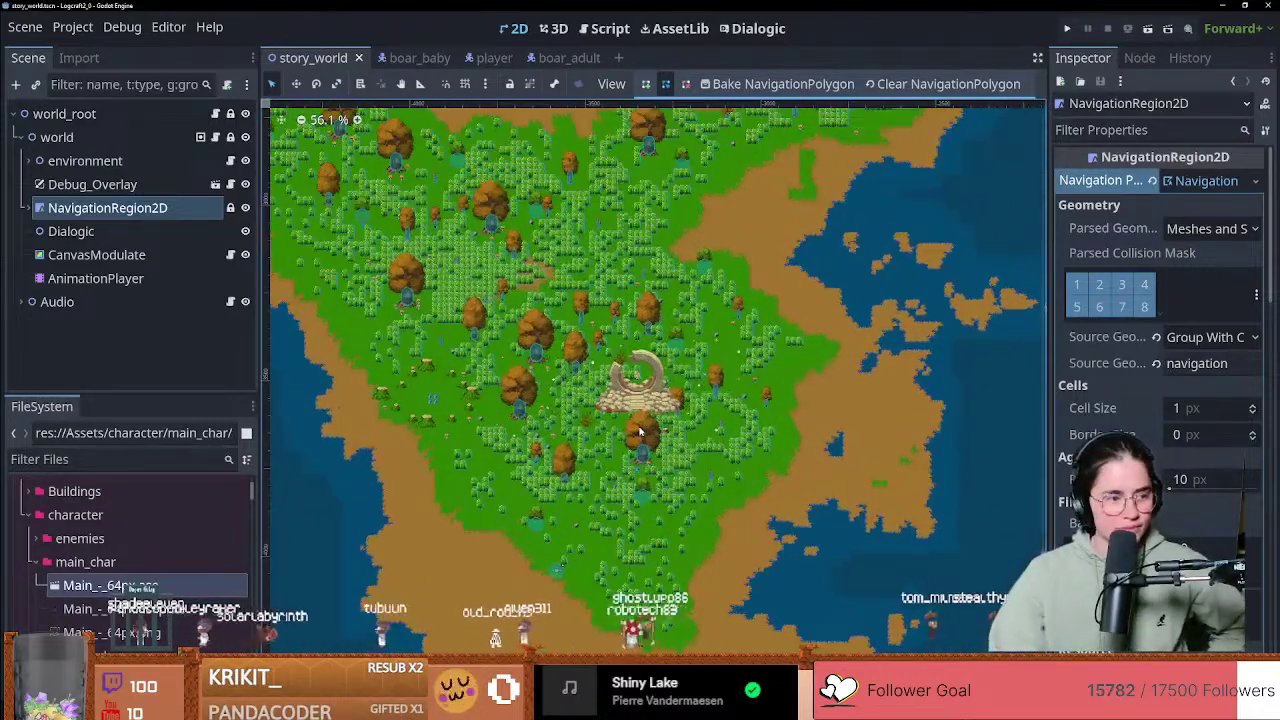
pyautogui.scroll(2, 641, 422)
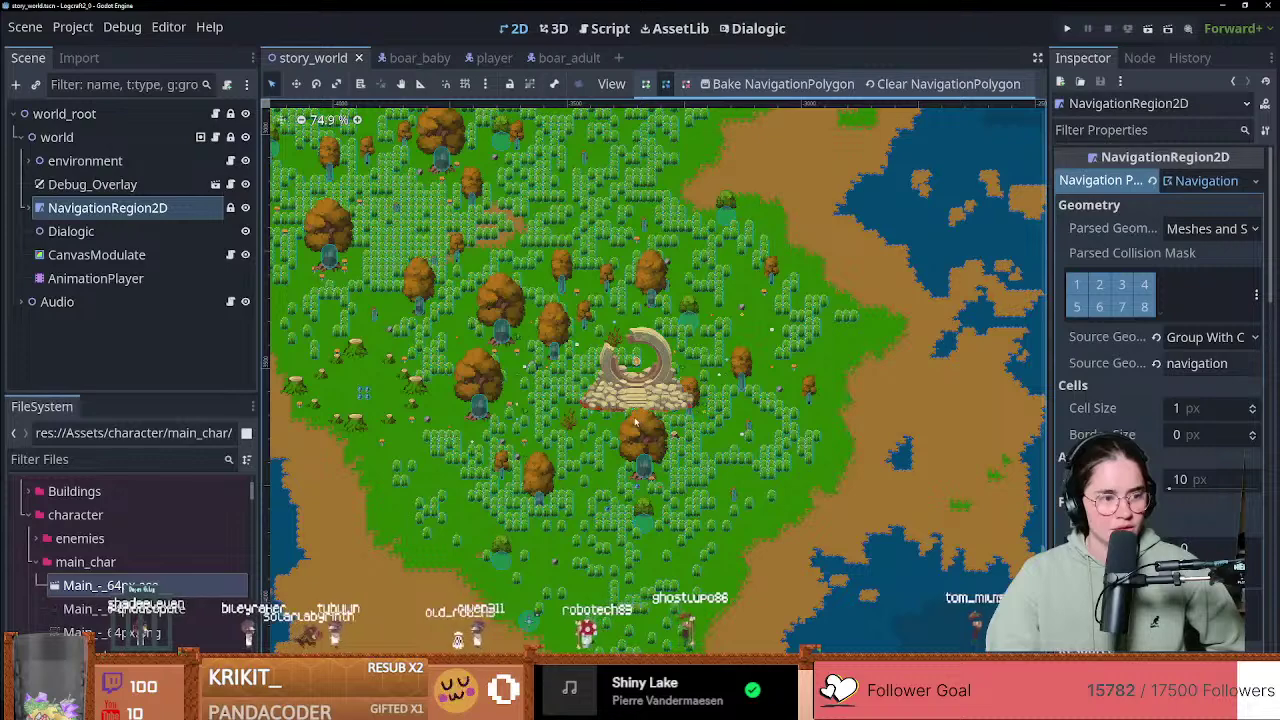
pyautogui.scroll(1, 637, 430)
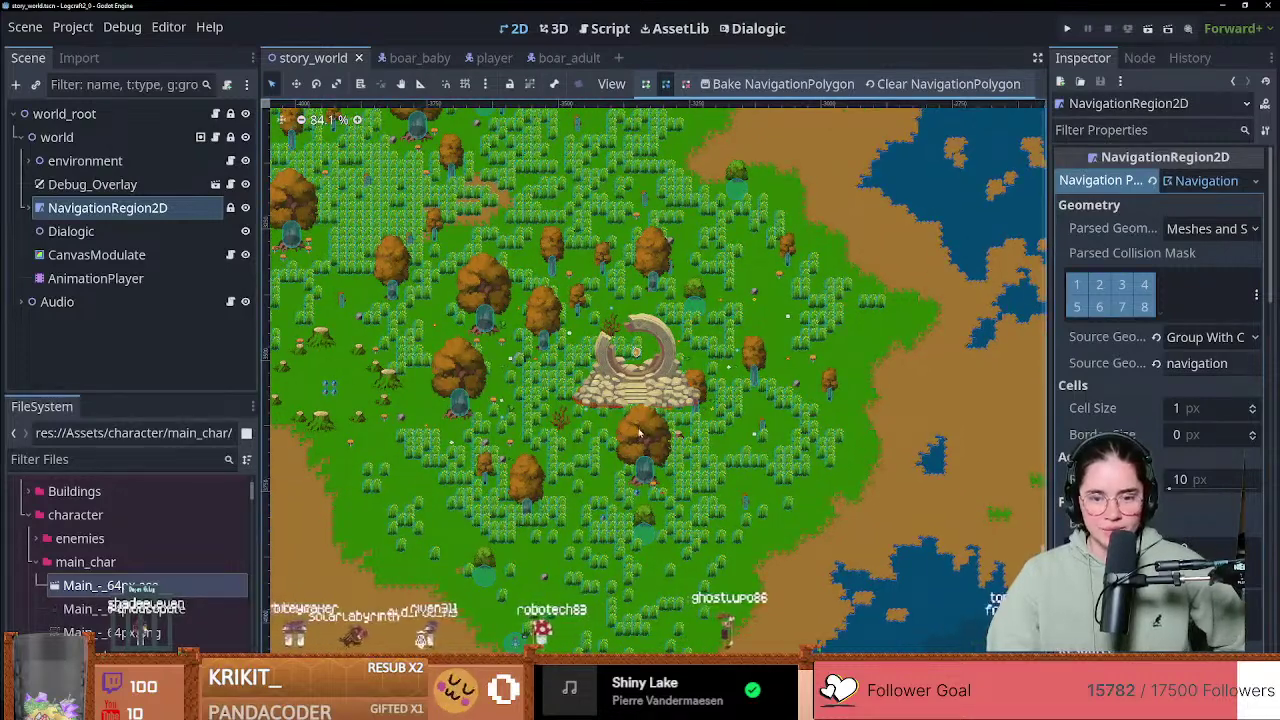
pyautogui.scroll(-3, 640, 432)
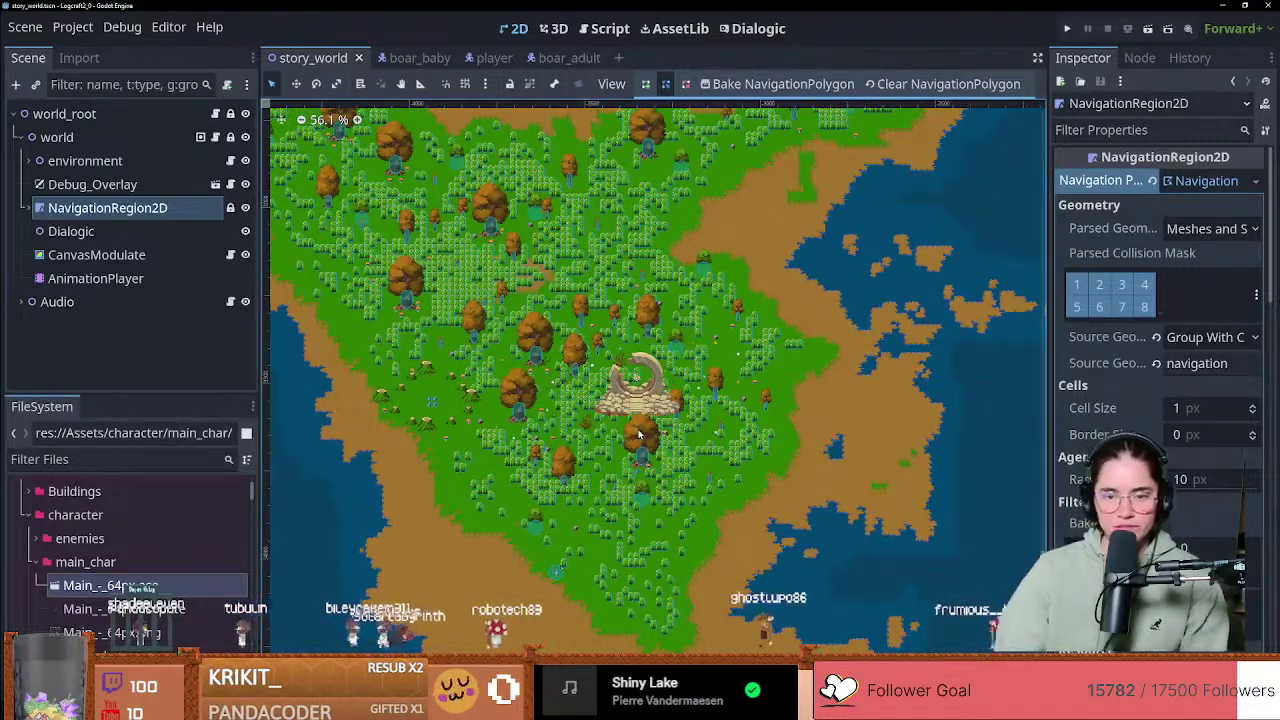
pyautogui.scroll(1, 637, 433)
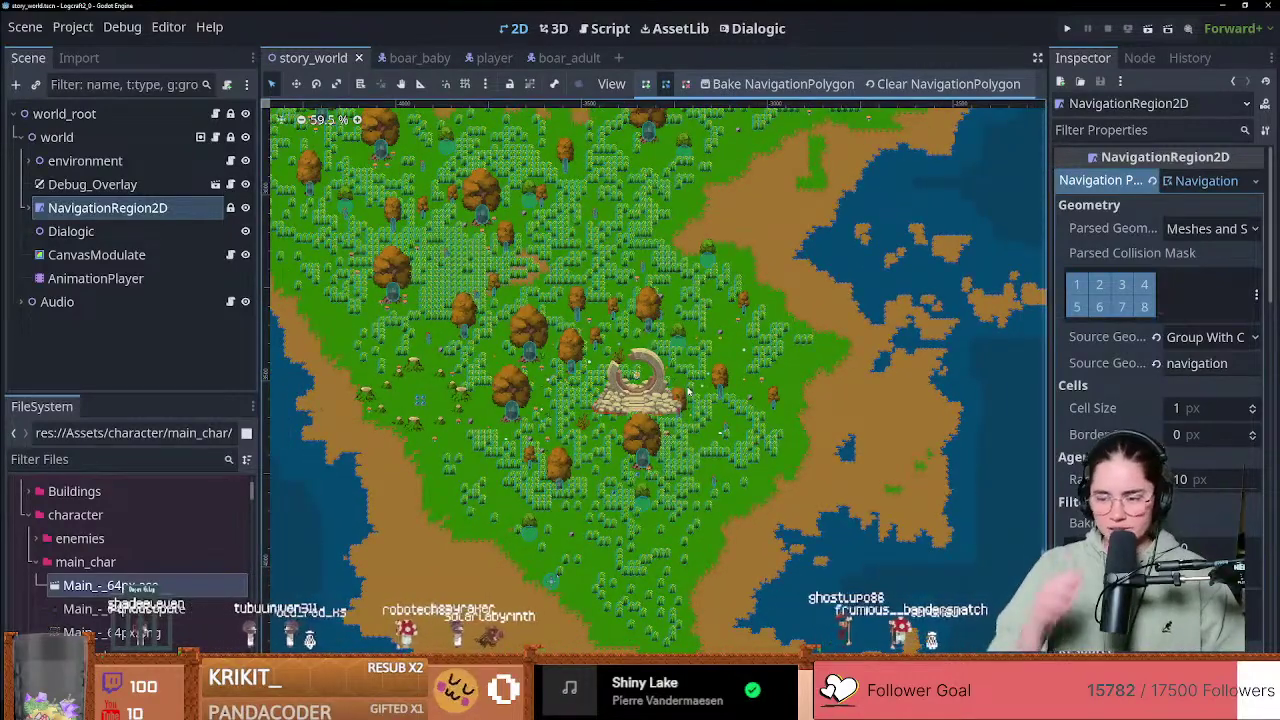
pyautogui.scroll(3, 664, 414)
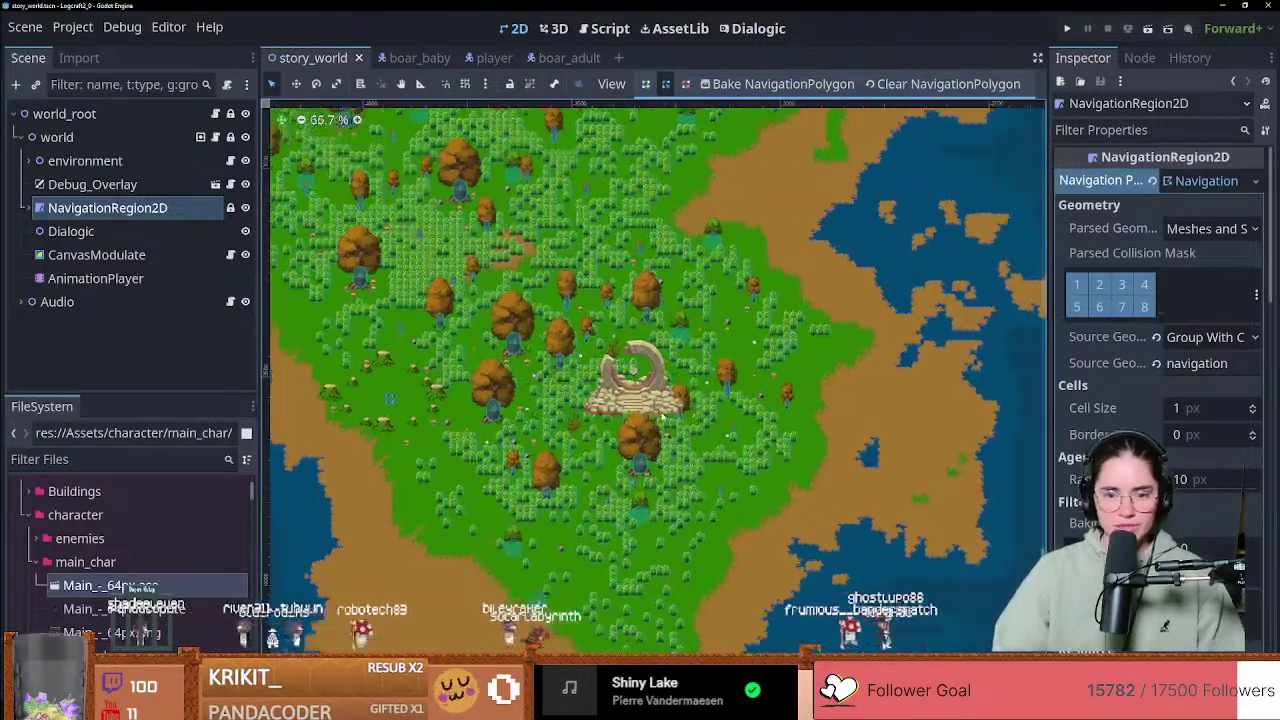
pyautogui.scroll(-3, 555, 405)
pyautogui.scroll(-5, 649, 346)
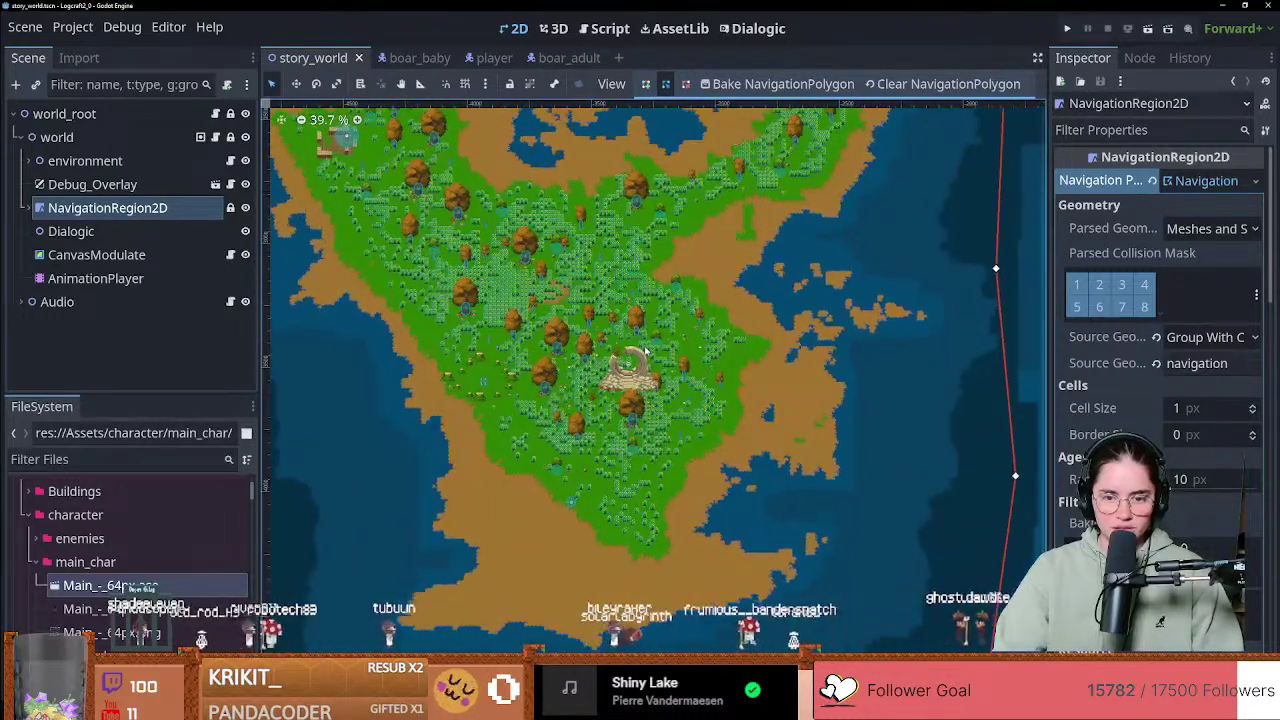
pyautogui.scroll(3, 645, 350)
pyautogui.scroll(1, 645, 350)
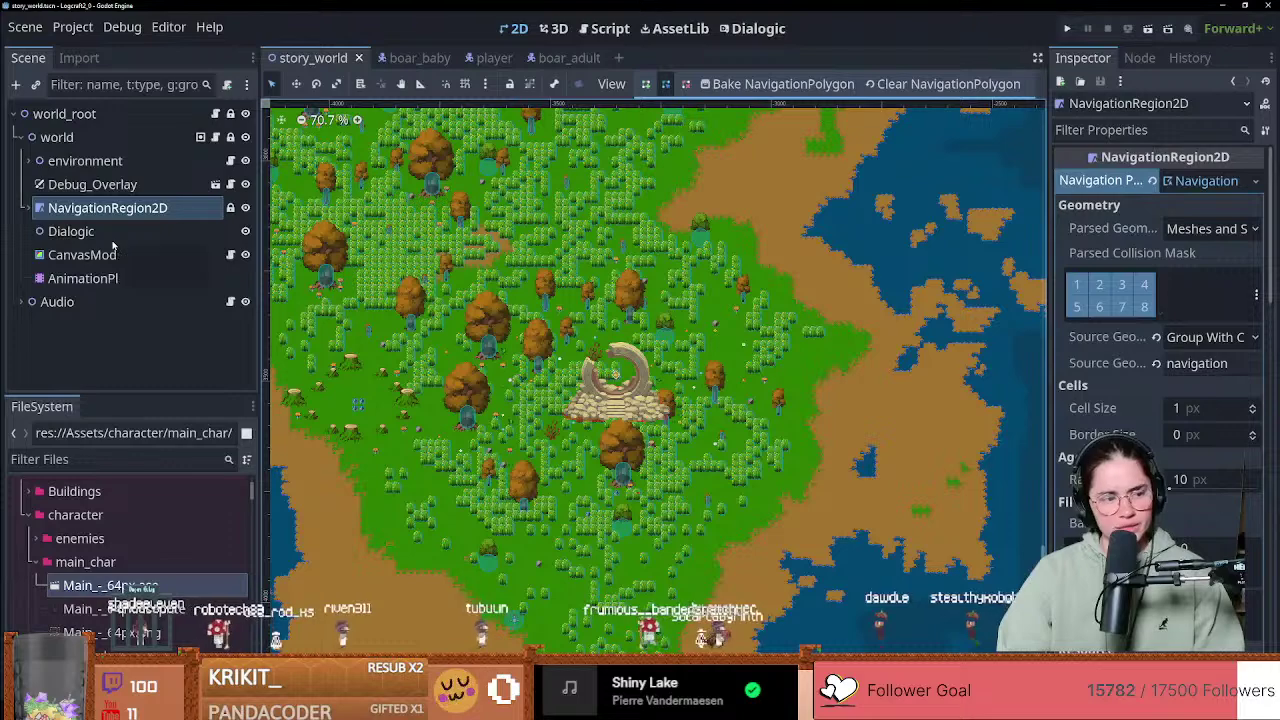
# Step: Review the whole world map, comparing the planted western areas and the navigation outline with the empty landmasses
pyautogui.scroll(-1, 320, 297)
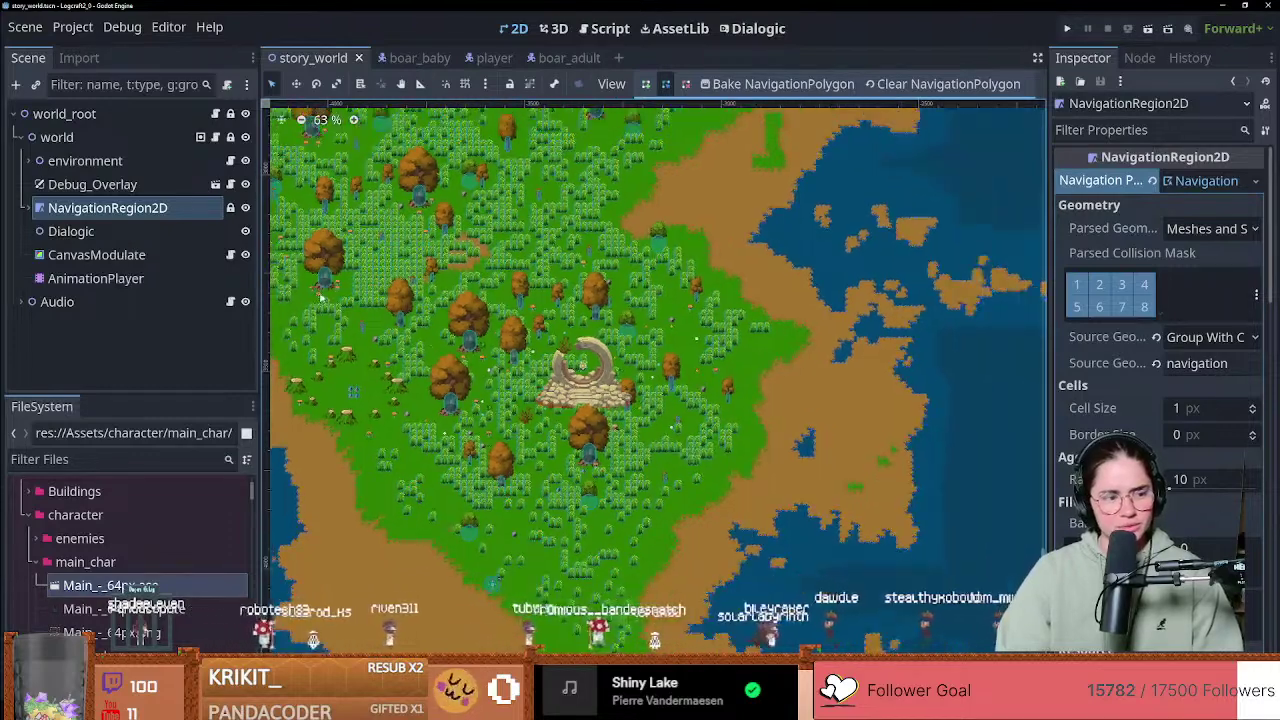
pyautogui.scroll(-8, 440, 336)
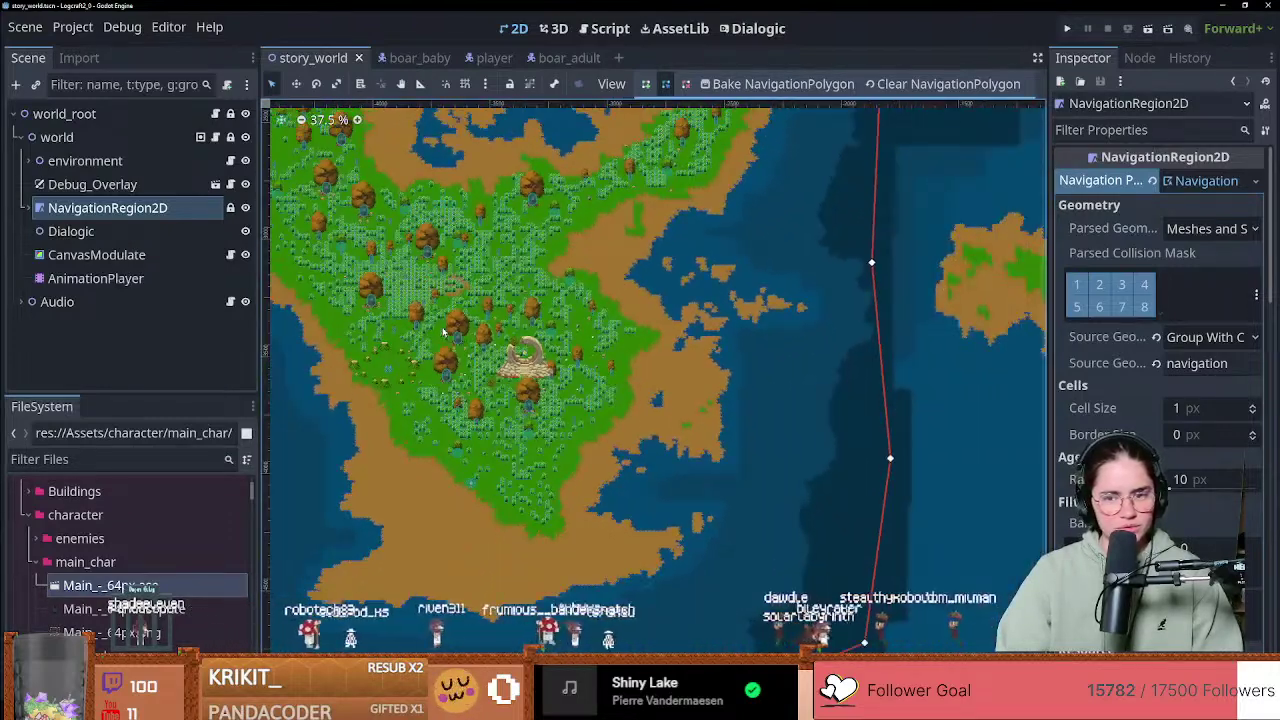
pyautogui.scroll(-6, 443, 327)
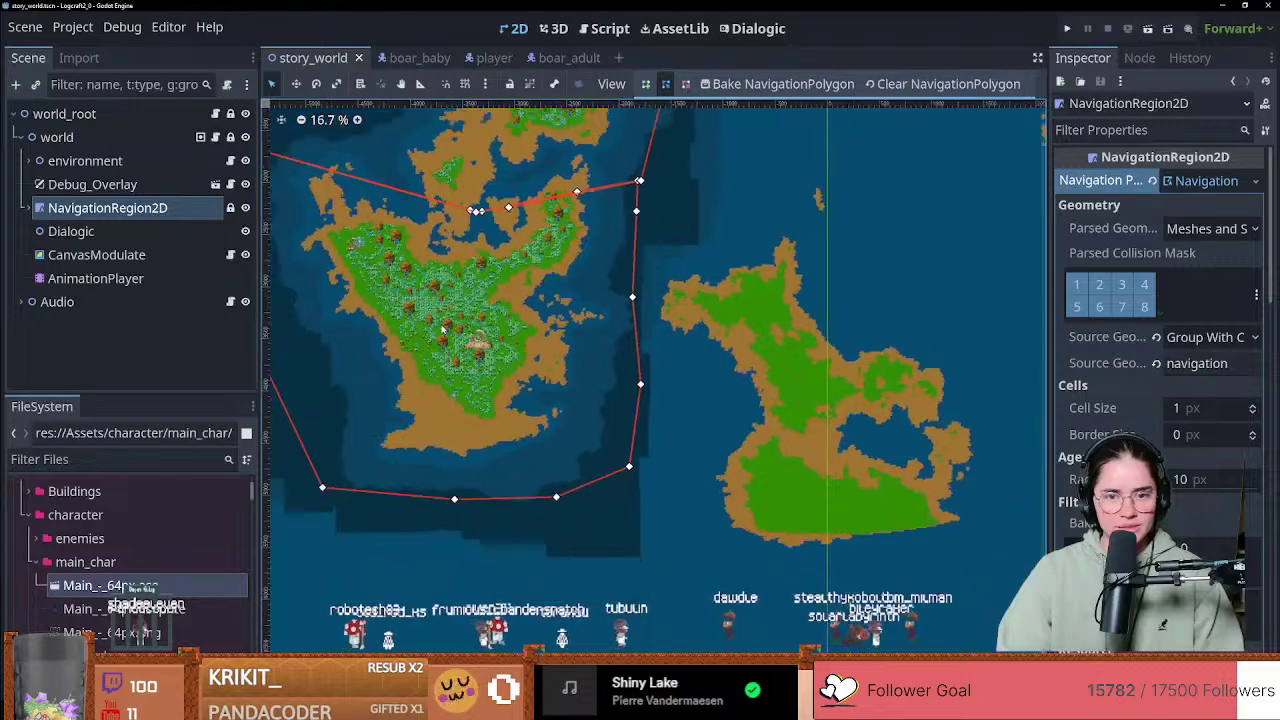
pyautogui.scroll(-5, 443, 326)
pyautogui.moveTo(530, 260); pyautogui.dragTo(458, 466, button='middle')
pyautogui.scroll(-1, 474, 407)
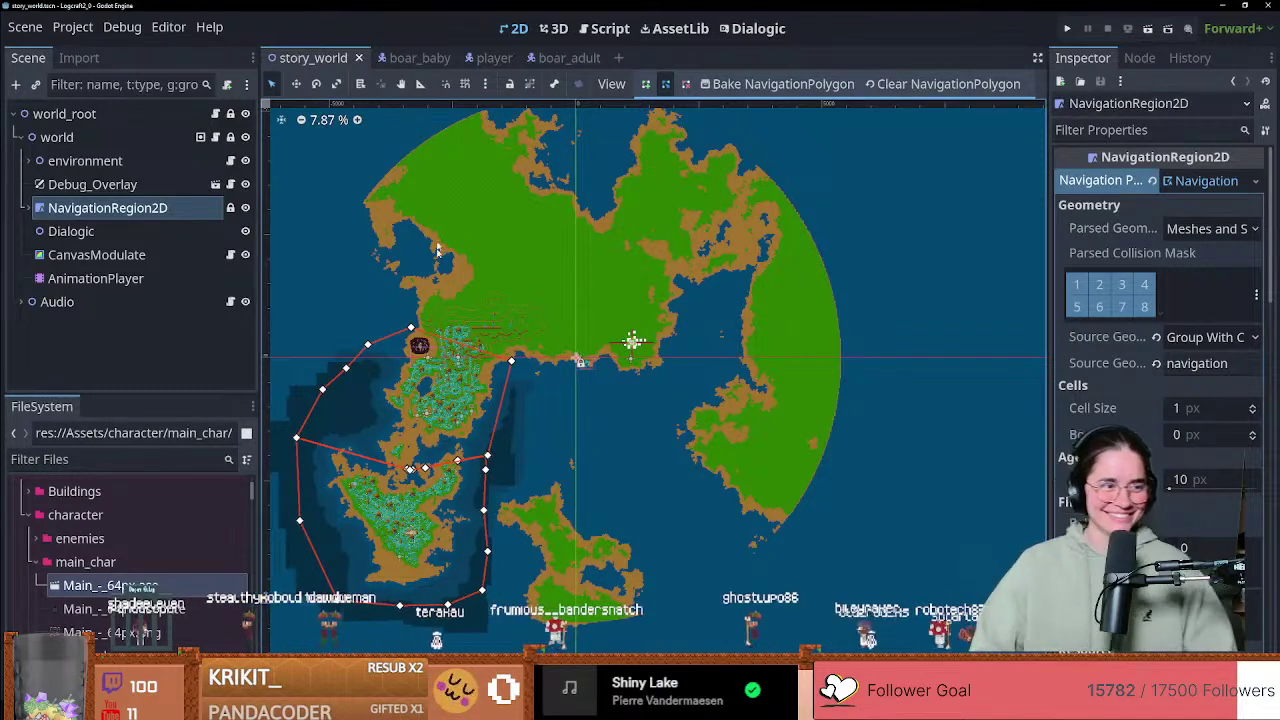
pyautogui.scroll(4, 450, 422)
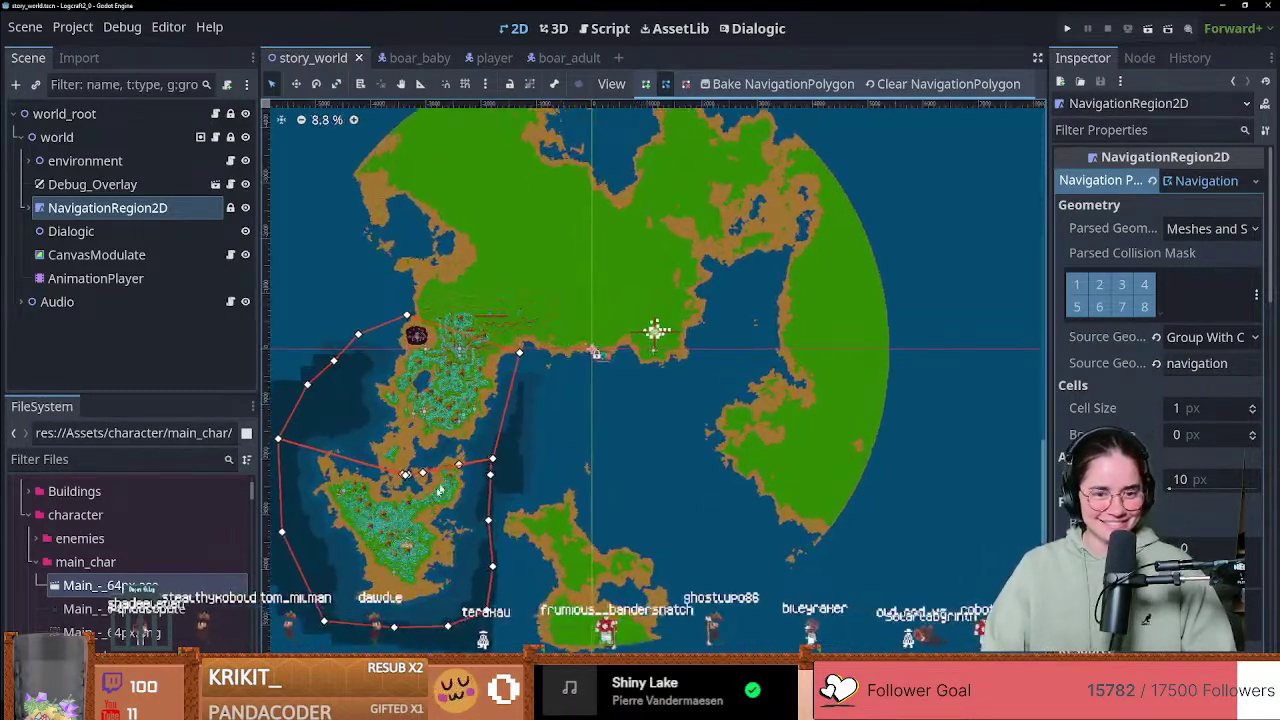
# Step: Inspect the southern island again, from its coastline and navigation boundary to the forest around the ruin
pyautogui.moveTo(405, 566); pyautogui.dragTo(657, 371, button='middle')
pyautogui.scroll(3, 542, 383)
pyautogui.scroll(4, 542, 383)
pyautogui.scroll(2, 649, 373)
pyautogui.scroll(2, 649, 373)
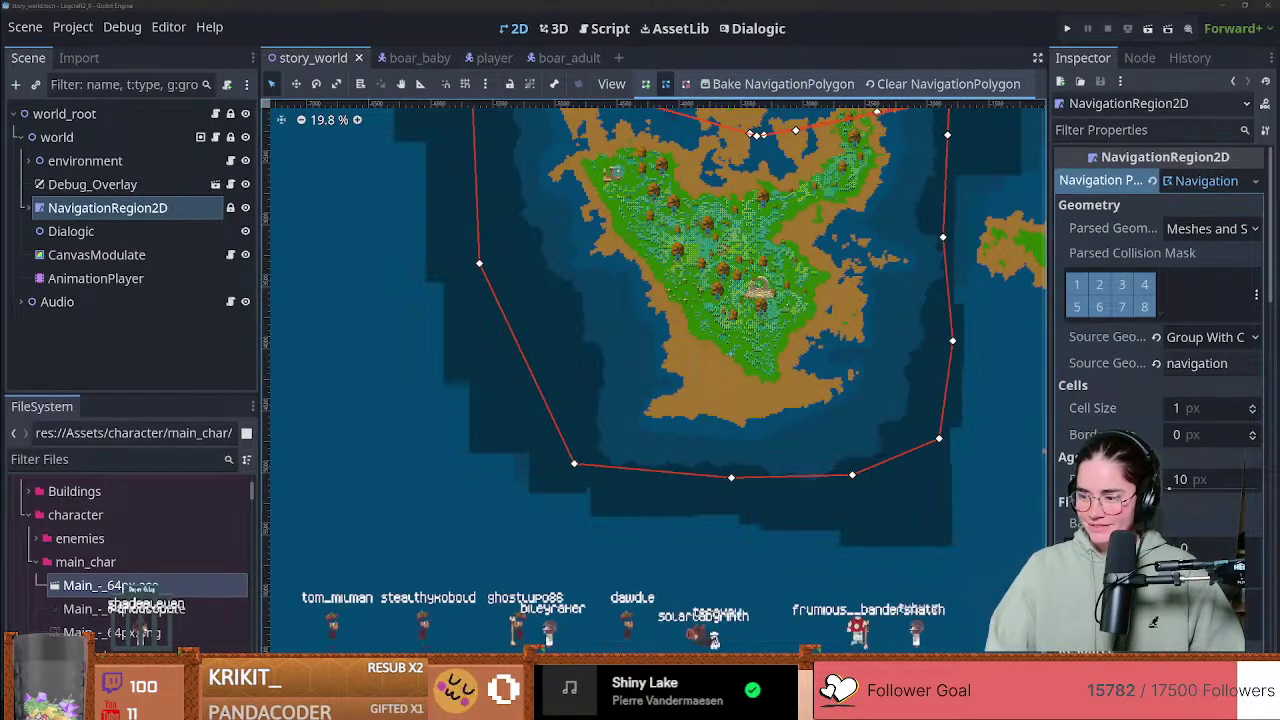
pyautogui.scroll(1, 858, 466)
pyautogui.scroll(1, 849, 367)
pyautogui.moveTo(838, 373); pyautogui.dragTo(672, 536, button='middle')
pyautogui.scroll(2, 607, 503)
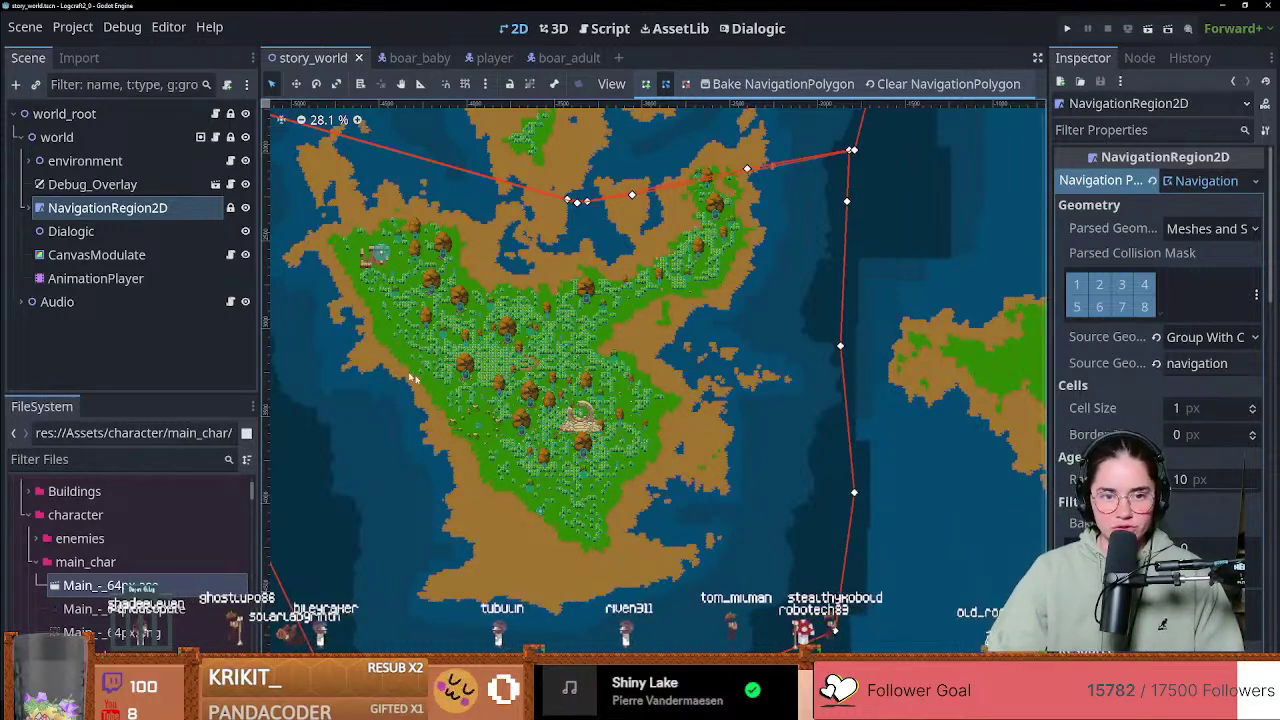
pyautogui.scroll(1, 406, 401)
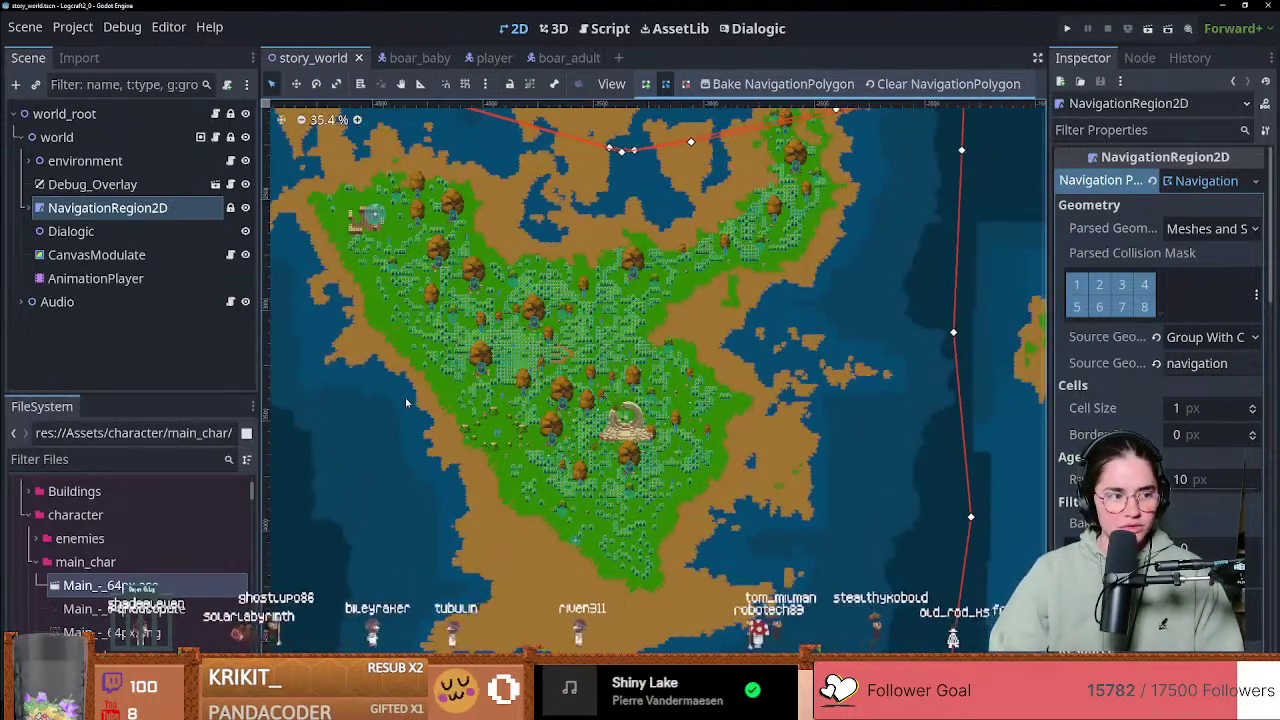
pyautogui.scroll(1, 406, 401)
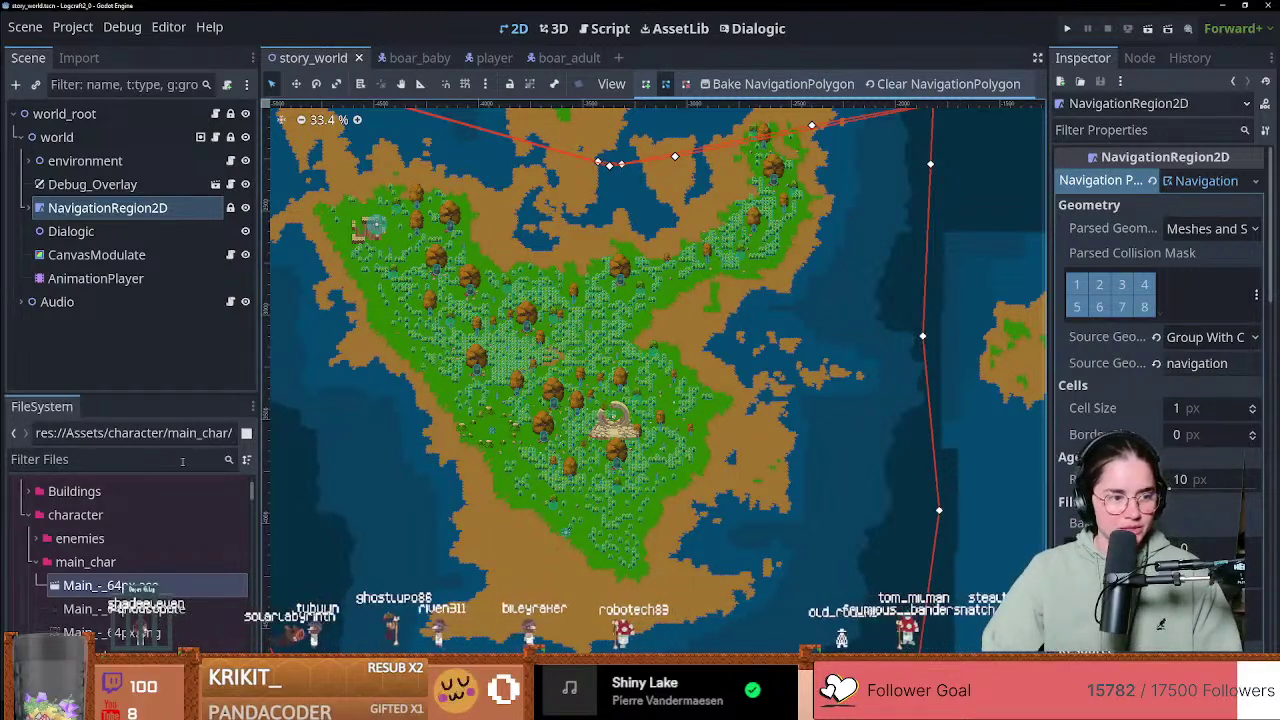
pyautogui.scroll(3, 365, 498)
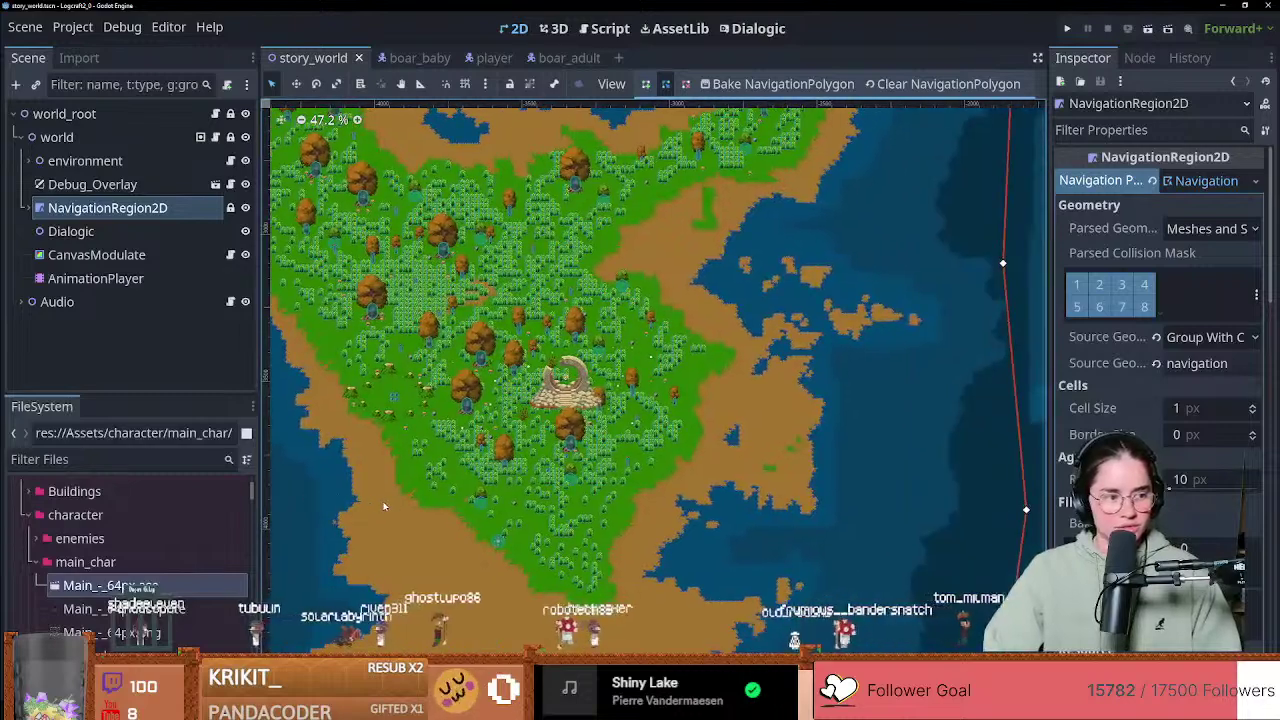
pyautogui.moveTo(394, 492)
pyautogui.mouseDown(button='middle')
pyautogui.moveTo(424, 479)
pyautogui.moveTo(374, 506)
pyautogui.mouseUp(button='middle')
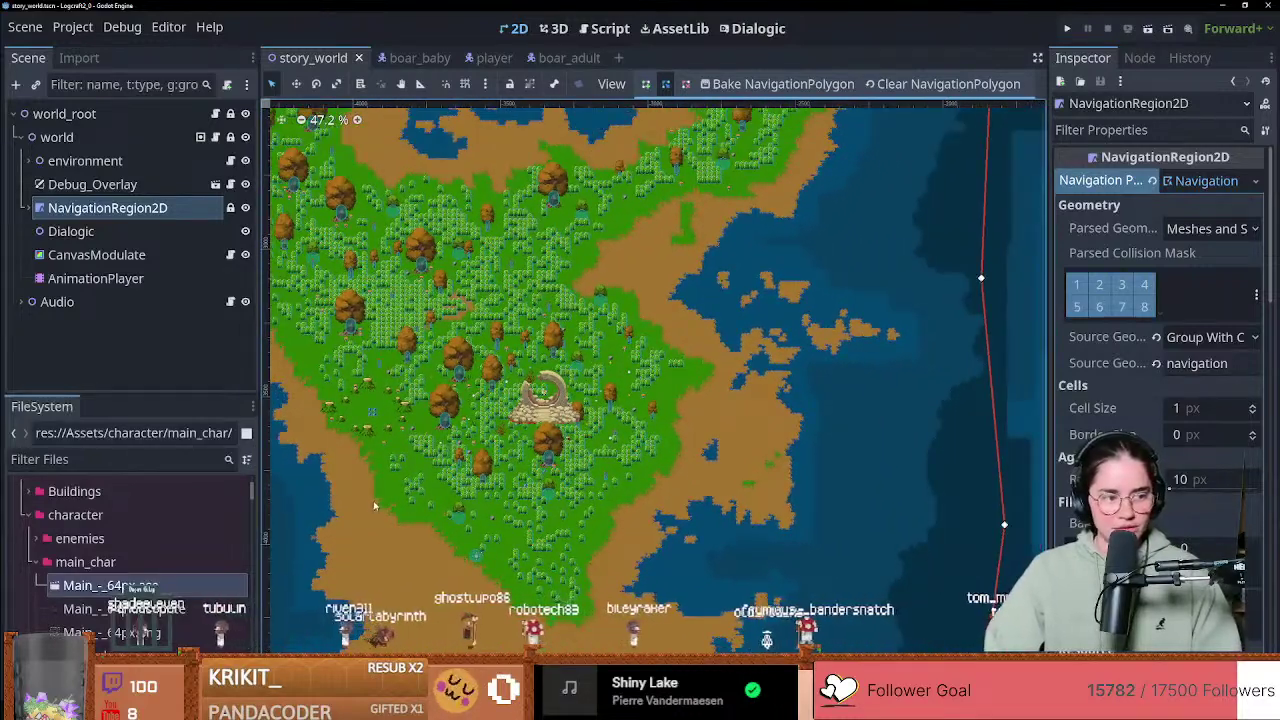
pyautogui.scroll(1, 372, 497)
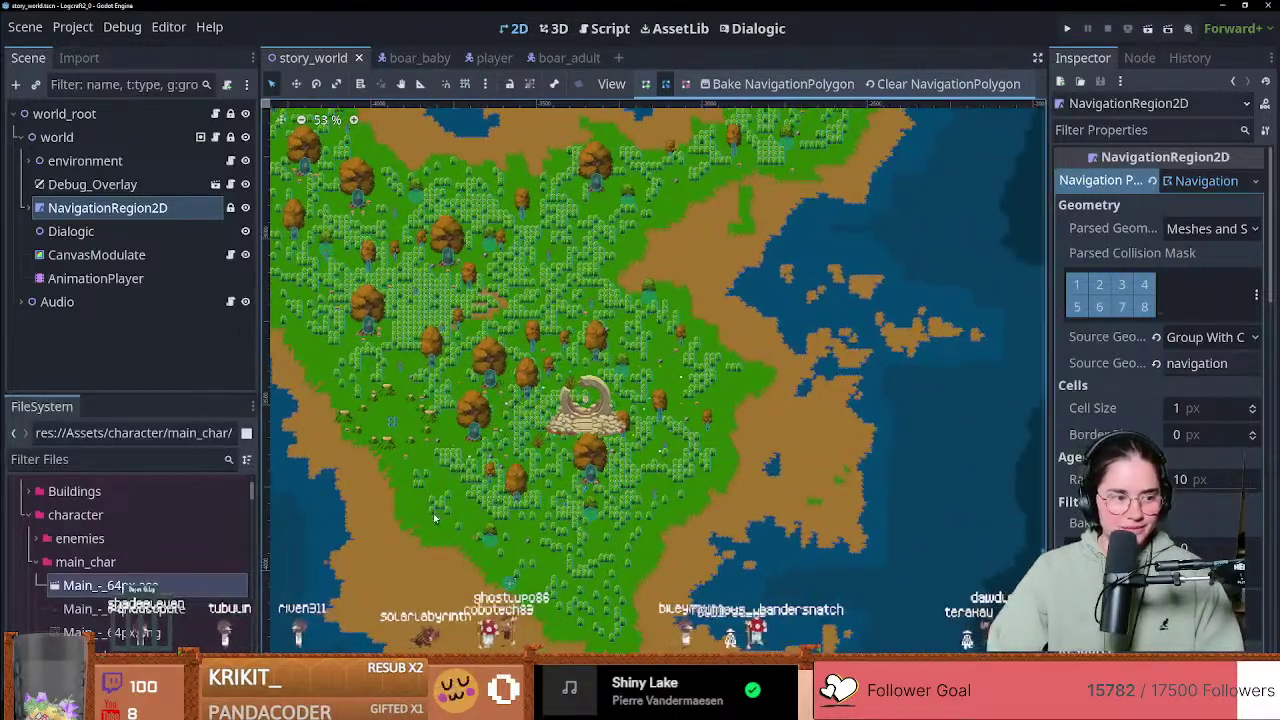
pyautogui.scroll(-1, 415, 520)
# Step: Narrow the Scene and FileSystem docks and give the file list more height
pyautogui.moveTo(190, 393); pyautogui.dragTo(190, 493)
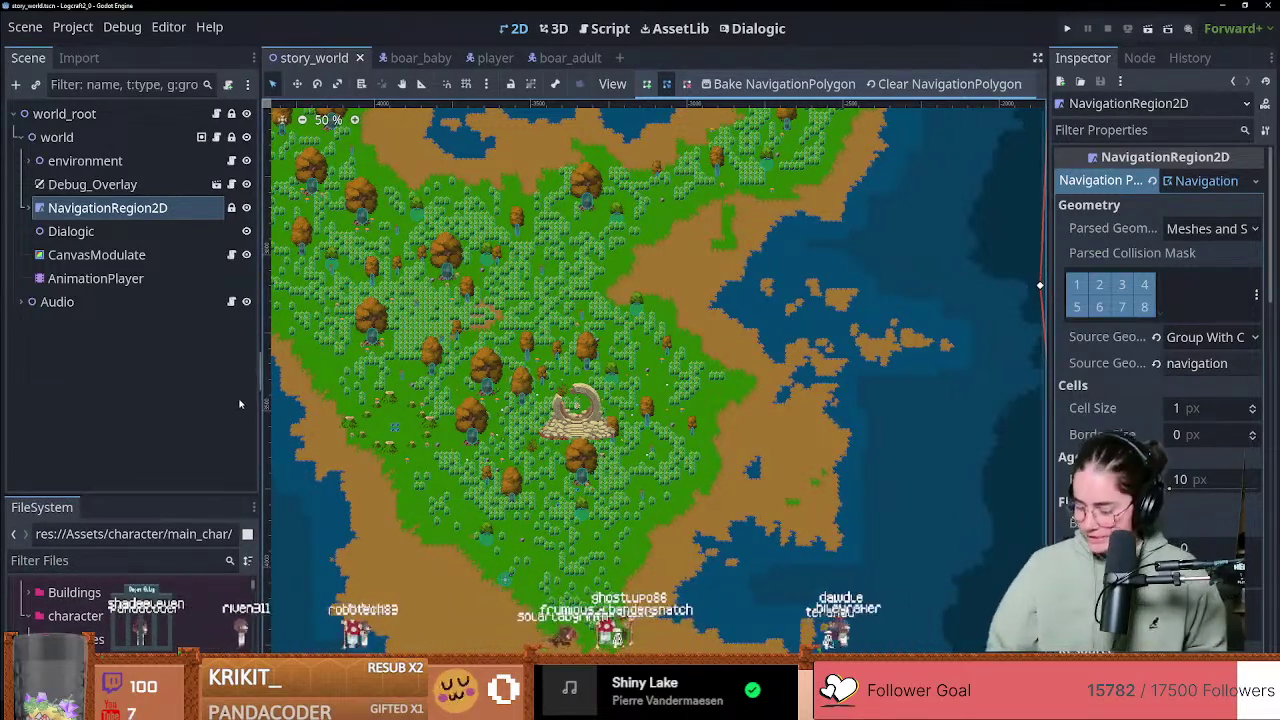
pyautogui.moveTo(262, 420); pyautogui.dragTo(240, 403)
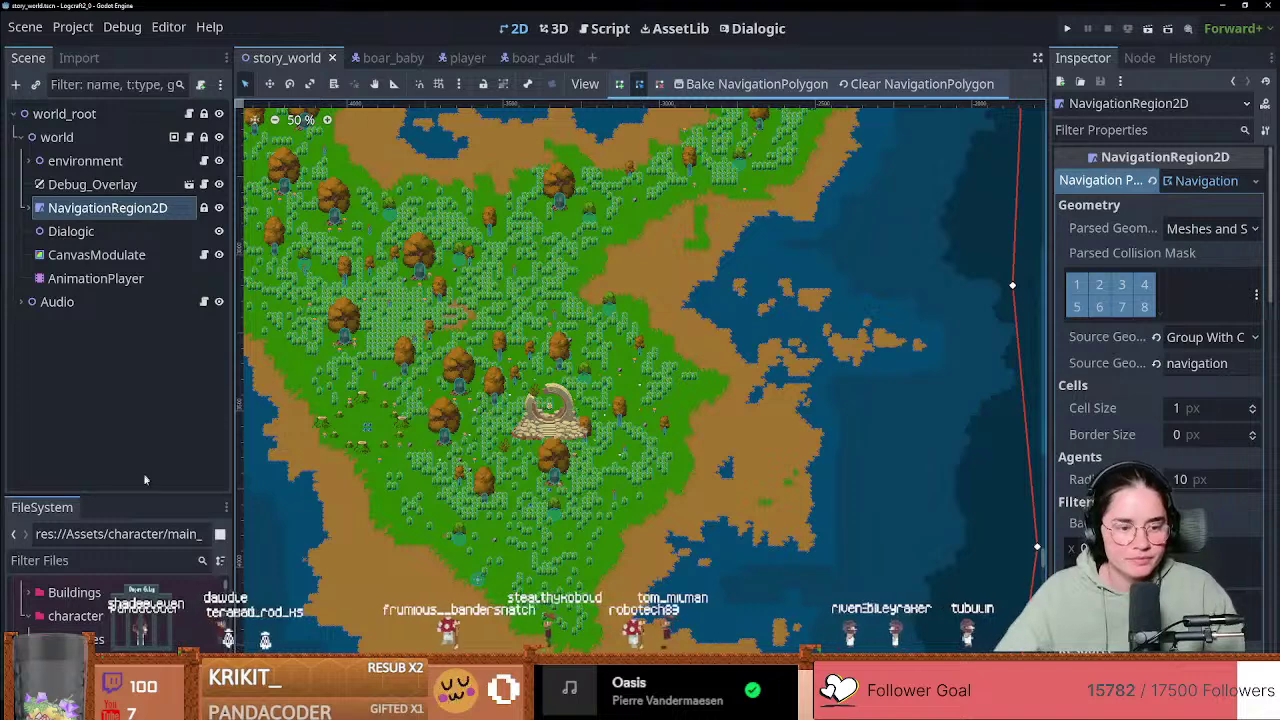
pyautogui.moveTo(144, 496); pyautogui.dragTo(125, 346)
# Step: Filter the project files by "game" and select game.tscn in the scenes/world folder
pyautogui.click(118, 407)
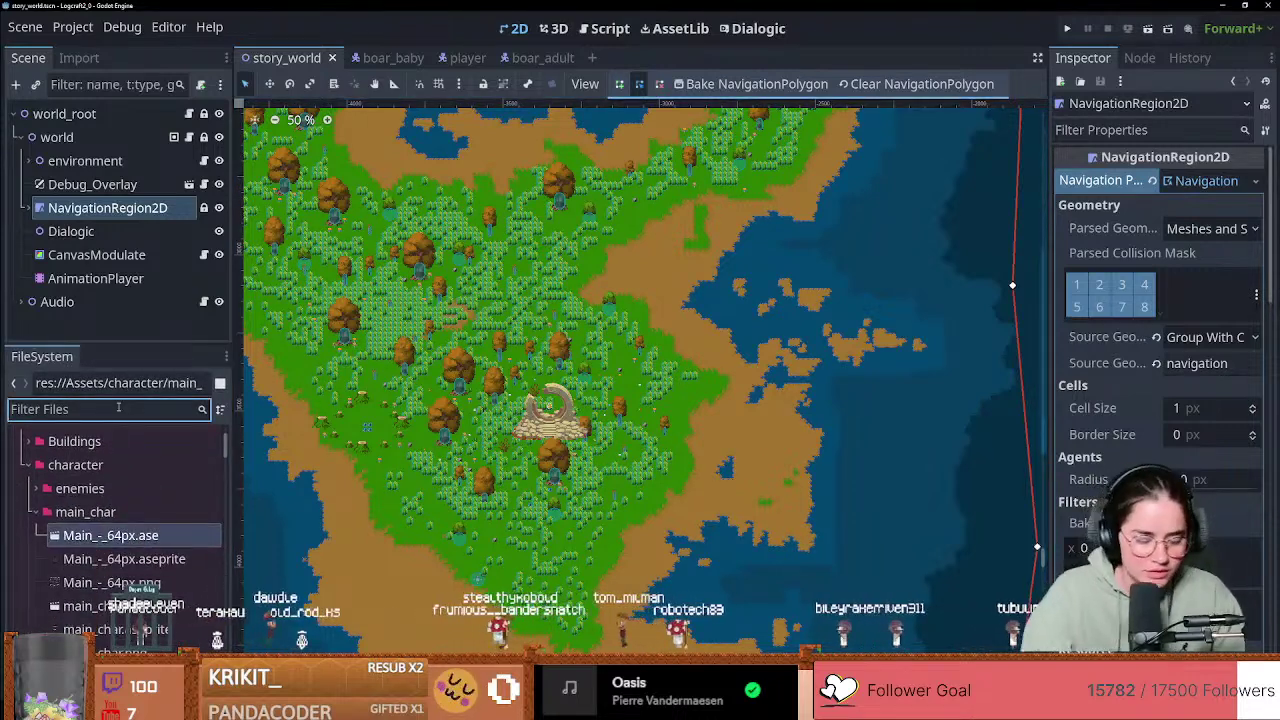
pyautogui.write('game')
pyautogui.click(103, 536)
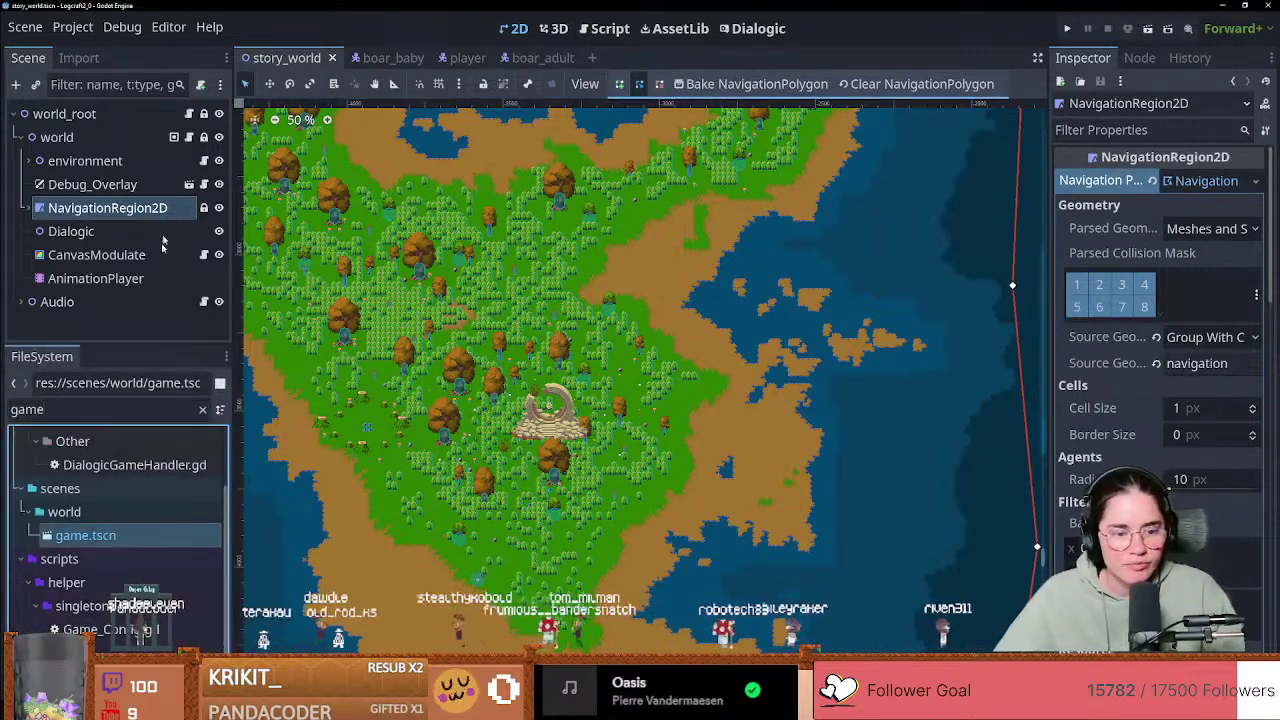
# Step: Open the game.tscn scene and select its main_menu node
pyautogui.press('Return')
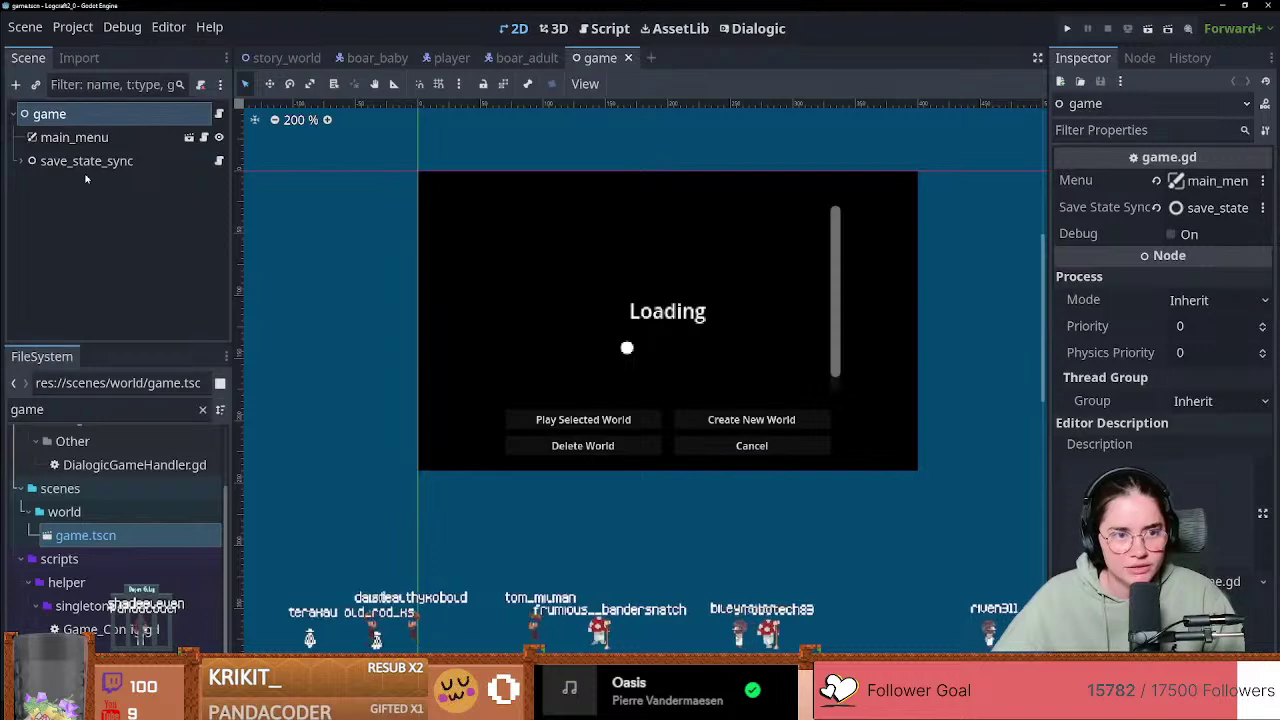
pyautogui.click(21, 164)
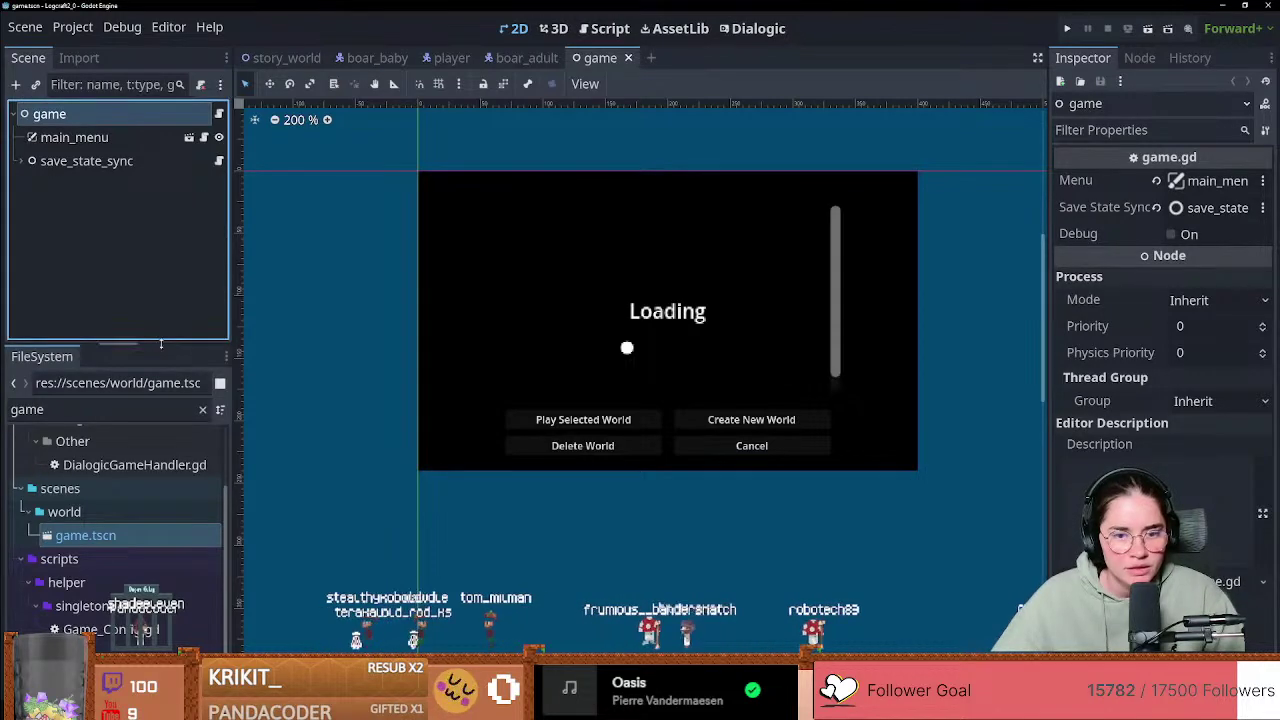
pyautogui.scroll(3, 573, 378)
pyautogui.moveTo(574, 379); pyautogui.dragTo(430, 471, button='middle')
pyautogui.click(72, 118)
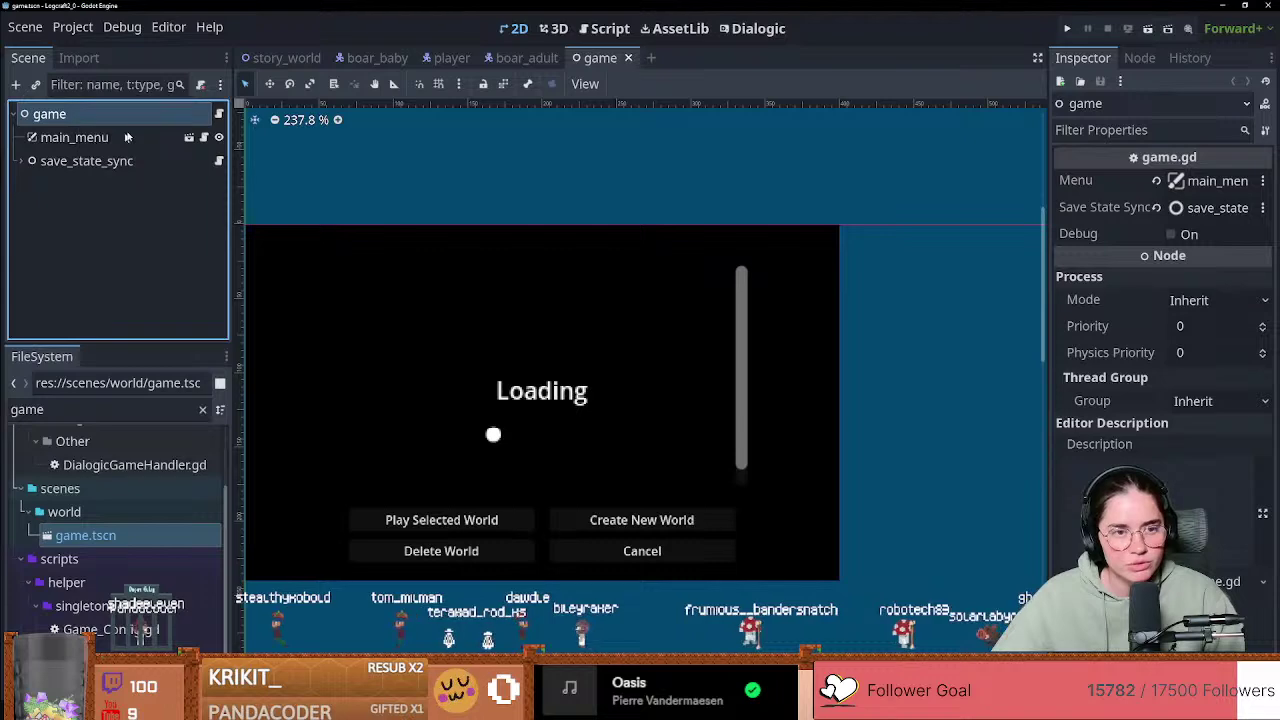
pyautogui.click(102, 138)
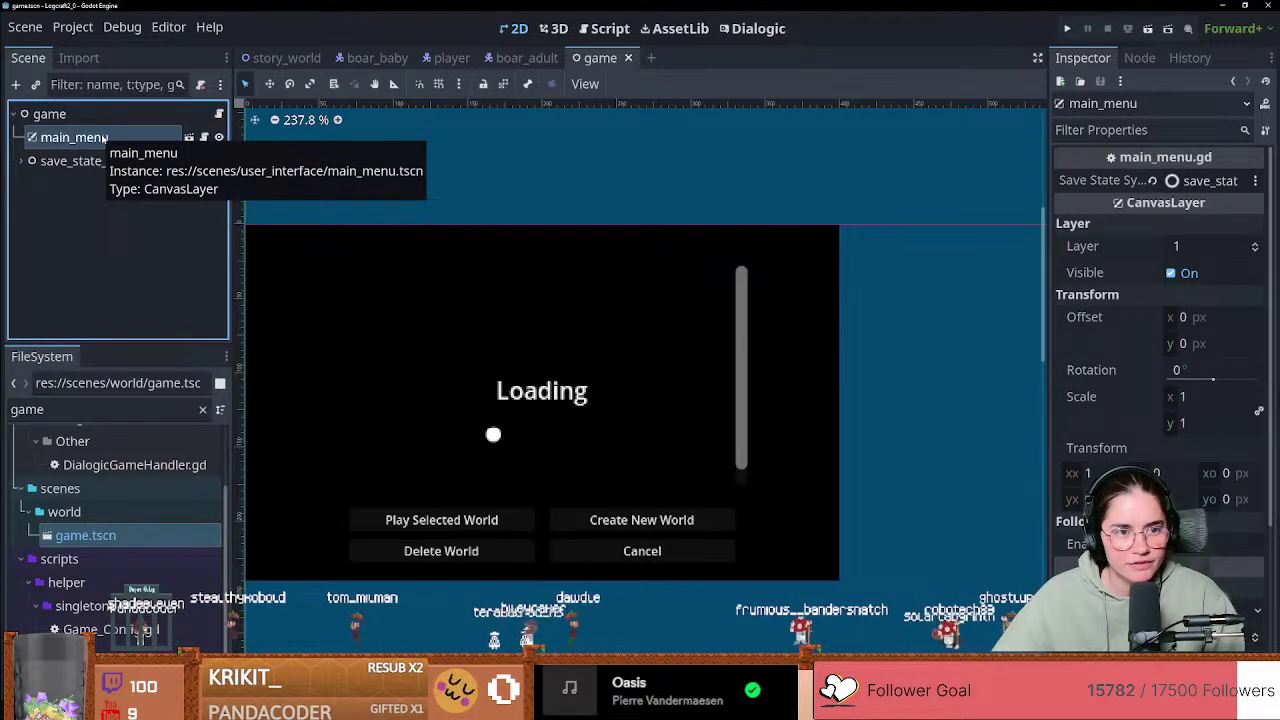
# Step: Examine the child nodes of save_state_sync and compare the properties of the game and main_menu nodes
pyautogui.click(24, 161)
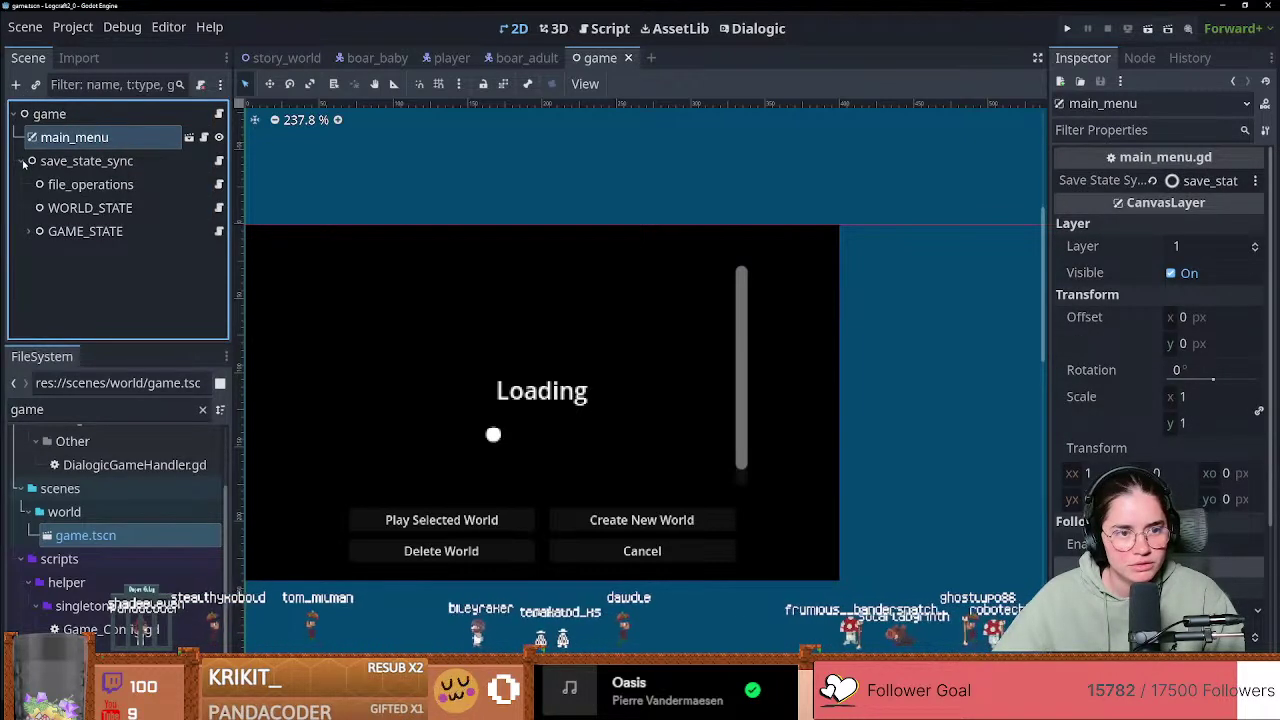
pyautogui.click(24, 161)
pyautogui.click(24, 161)
pyautogui.click(24, 161)
pyautogui.click(80, 118)
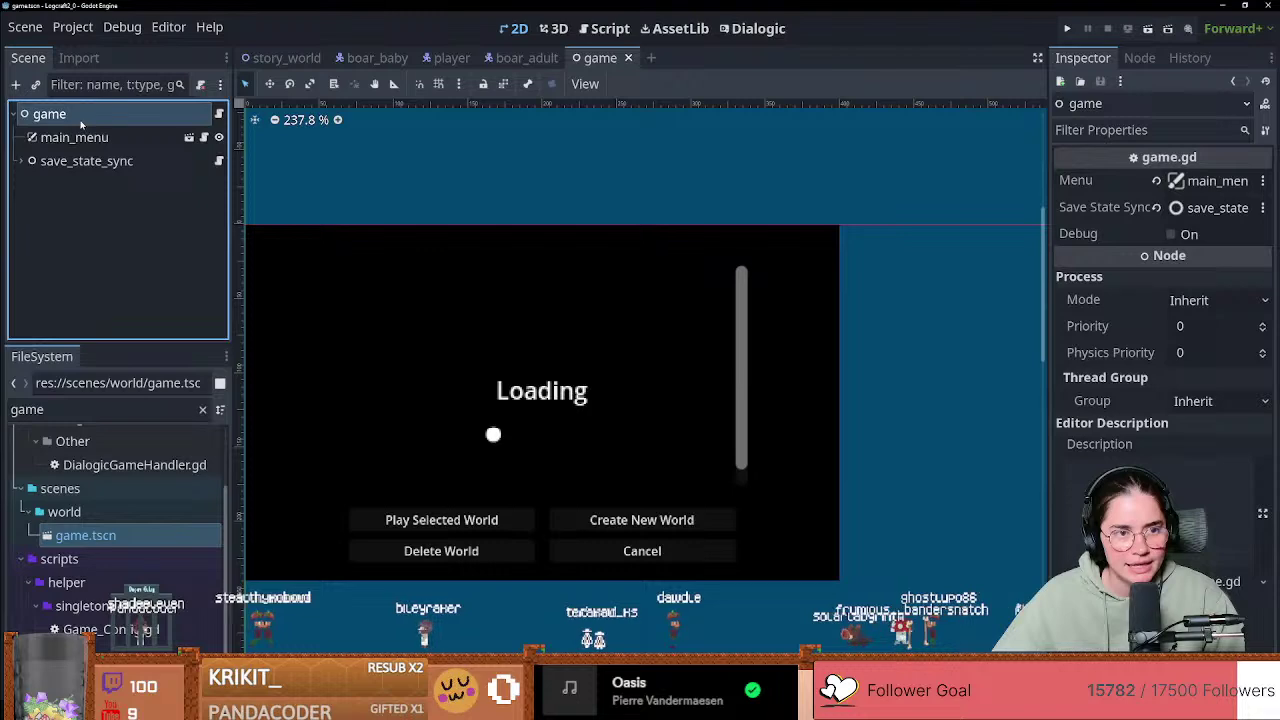
pyautogui.click(81, 135)
pyautogui.click(80, 117)
pyautogui.click(80, 136)
pyautogui.click(82, 121)
pyautogui.click(82, 131)
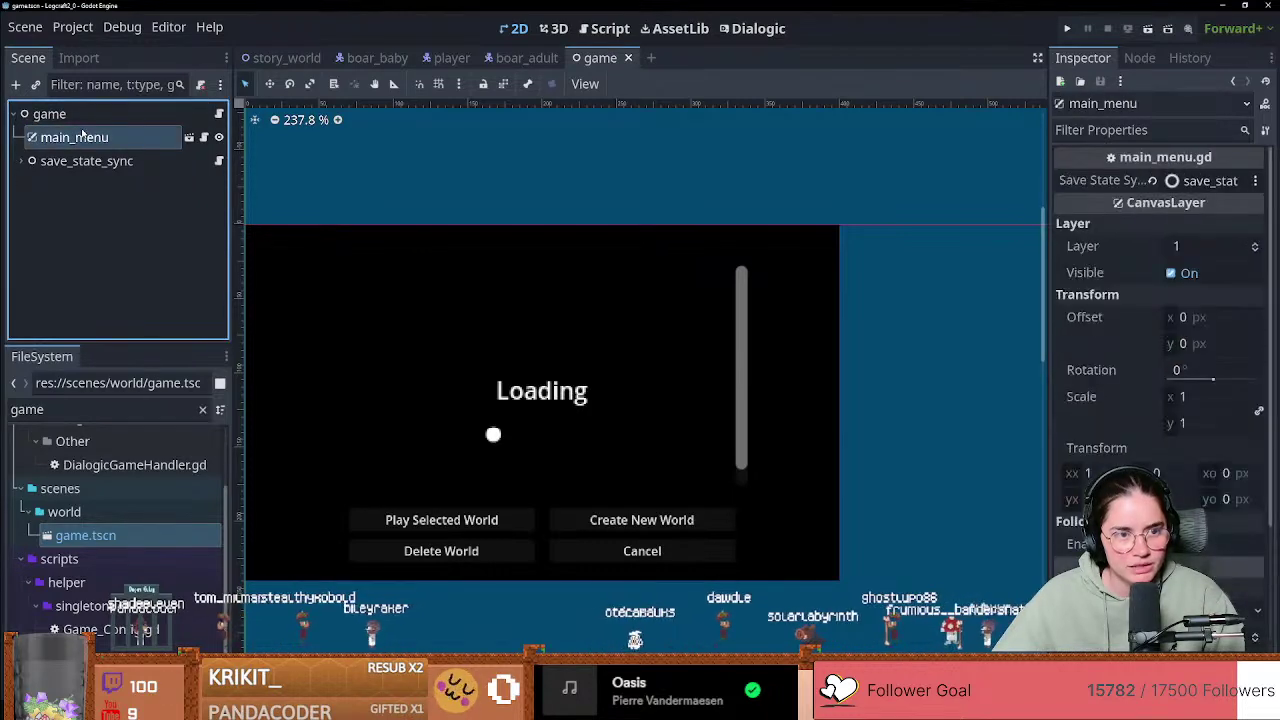
pyautogui.click(82, 116)
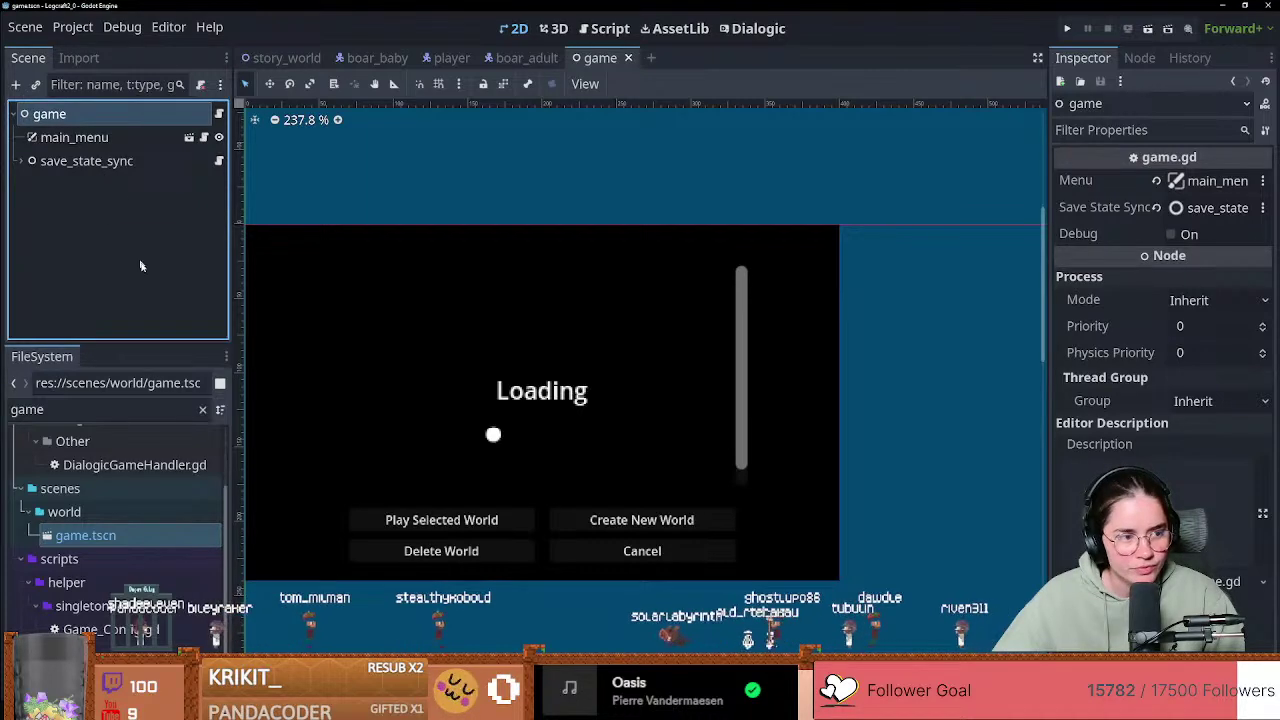
pyautogui.hotkey('alt', 'Tab')
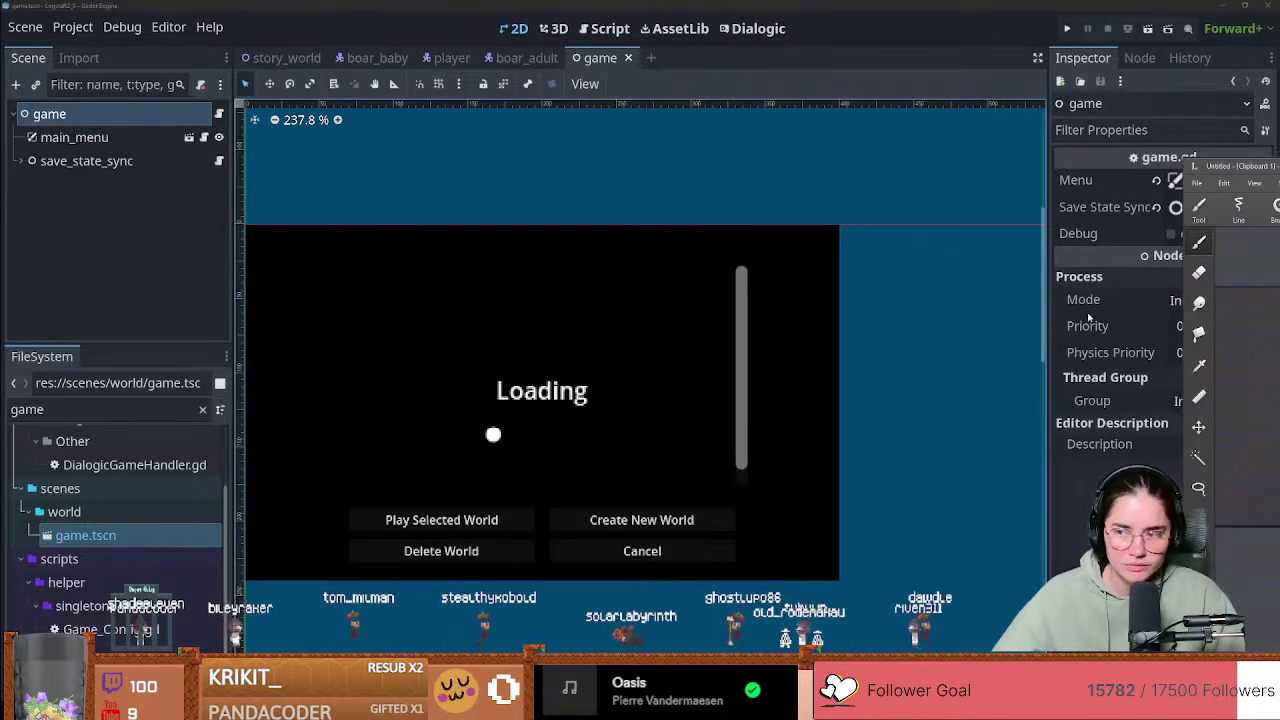
pyautogui.moveTo(1270, 166)
pyautogui.mouseDown()
pyautogui.moveTo(1275, 232)
pyautogui.moveTo(697, 2)
pyautogui.mouseUp()
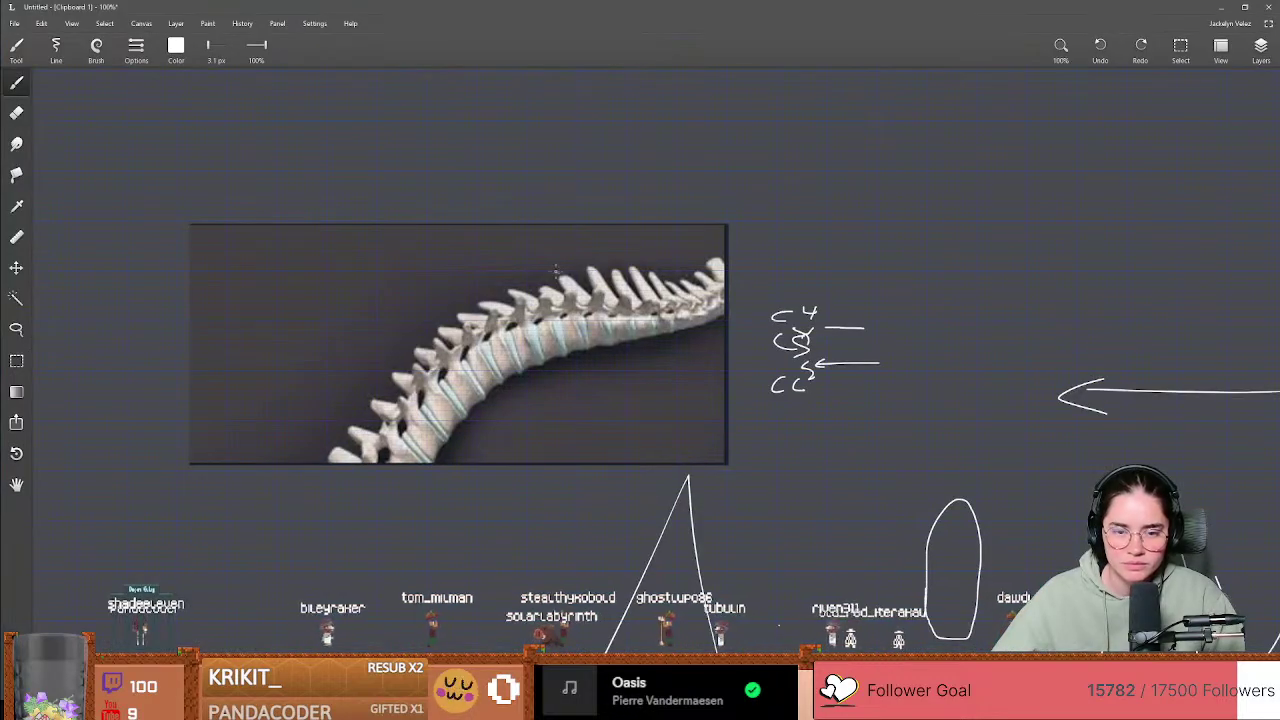
pyautogui.moveTo(401, 255); pyautogui.dragTo(629, 231, button='middle')
pyautogui.keyDown('ctrl'); pyautogui.moveTo(606, 220); pyautogui.dragTo(597, 369, button='middle'); pyautogui.keyUp('ctrl')
pyautogui.press('e')
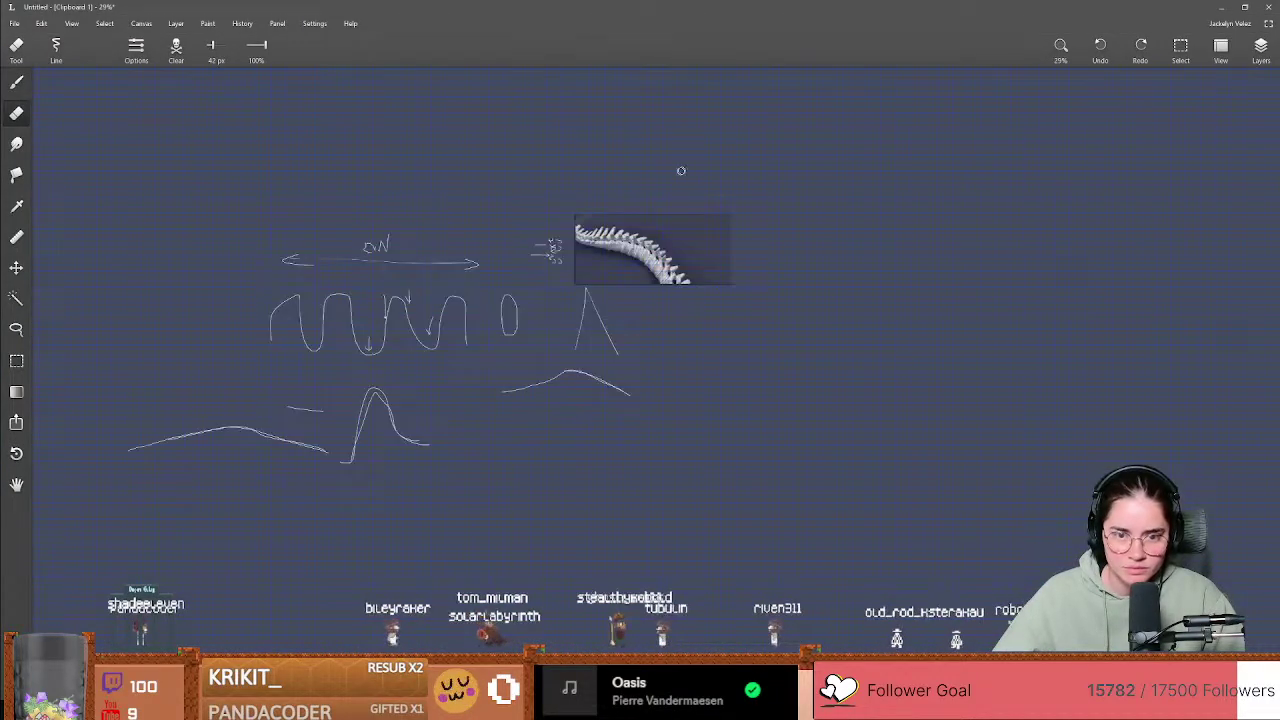
pyautogui.moveTo(830, 10)
pyautogui.mouseDown()
pyautogui.moveTo(966, 151)
pyautogui.moveTo(0, 160)
pyautogui.mouseUp()
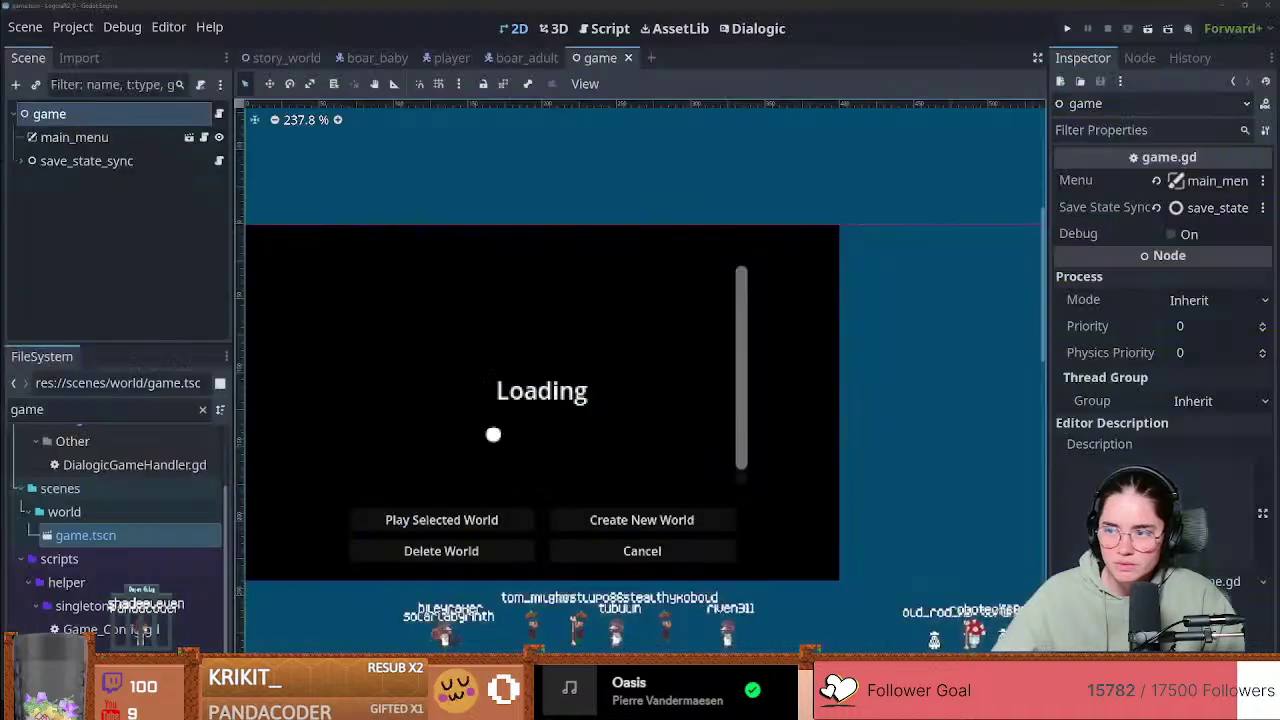
# Step: Open the script attached to the game node and read its world-entering and state-change functions
pyautogui.click(219, 113)
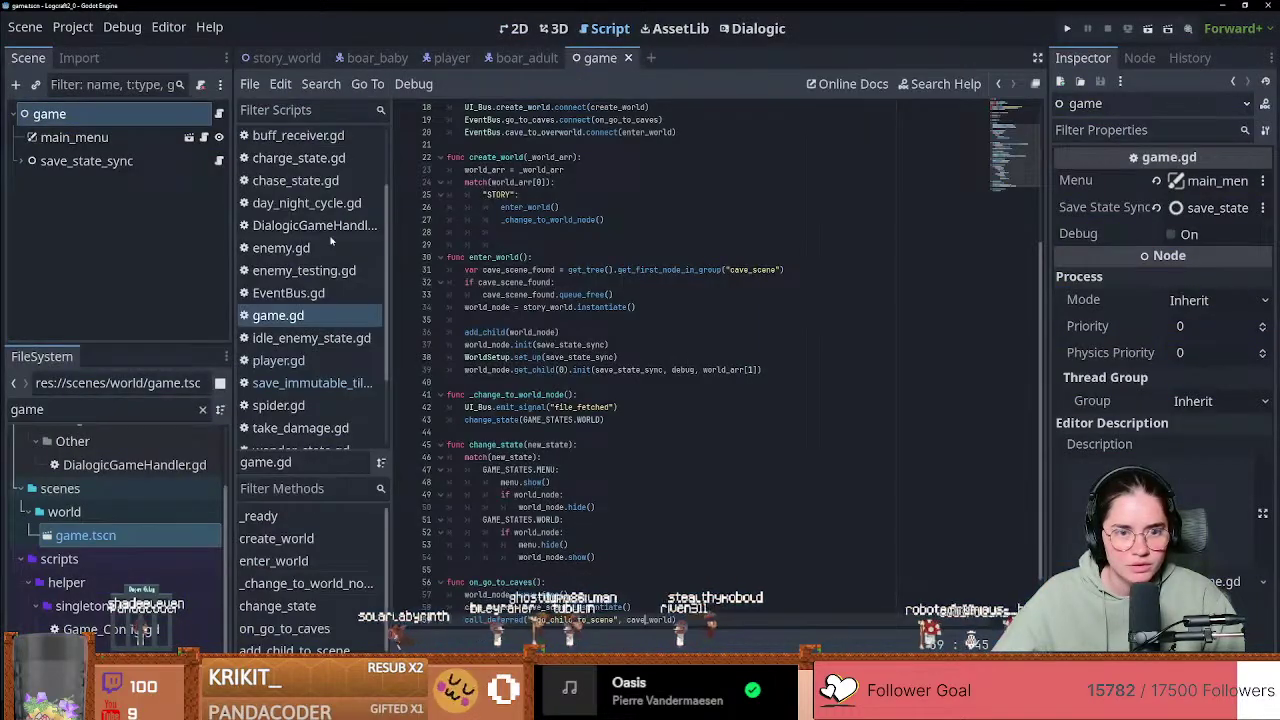
pyautogui.scroll(3, 587, 372)
pyautogui.scroll(-6, 587, 372)
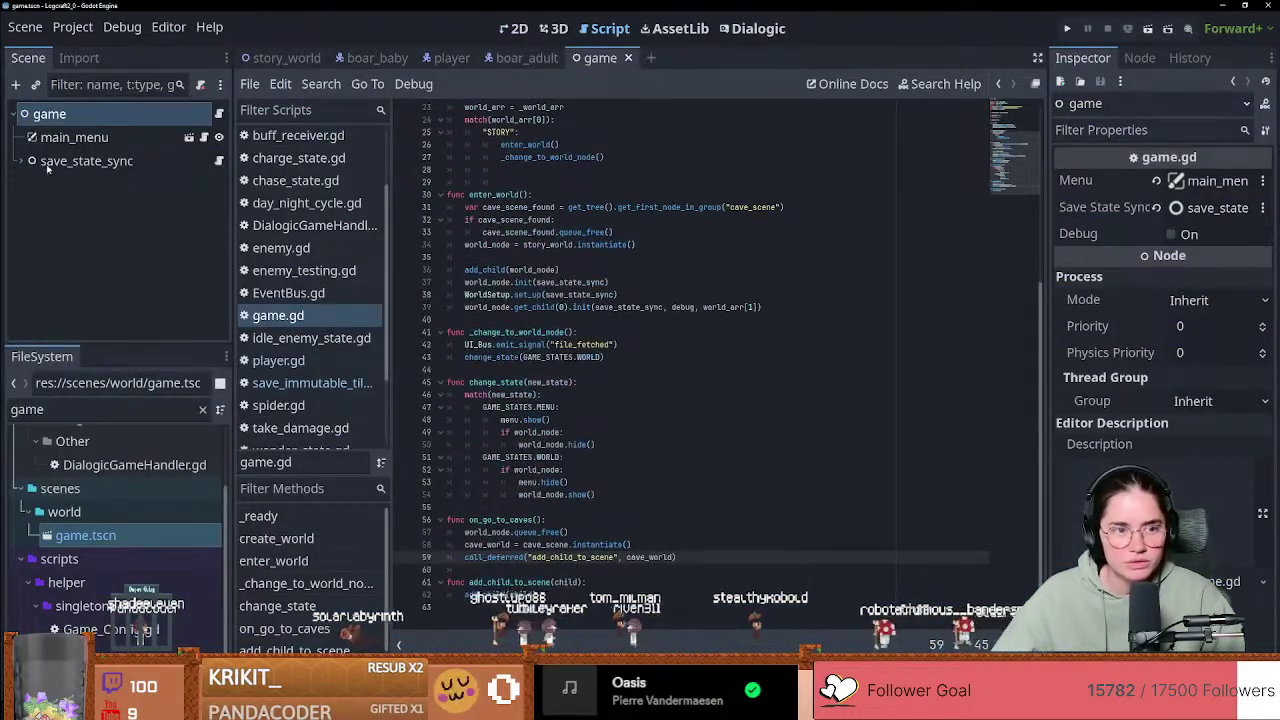
# Step: Open the script of the main_menu node and read its state handling and the _load_process function
pyautogui.click(24, 162)
pyautogui.click(204, 137)
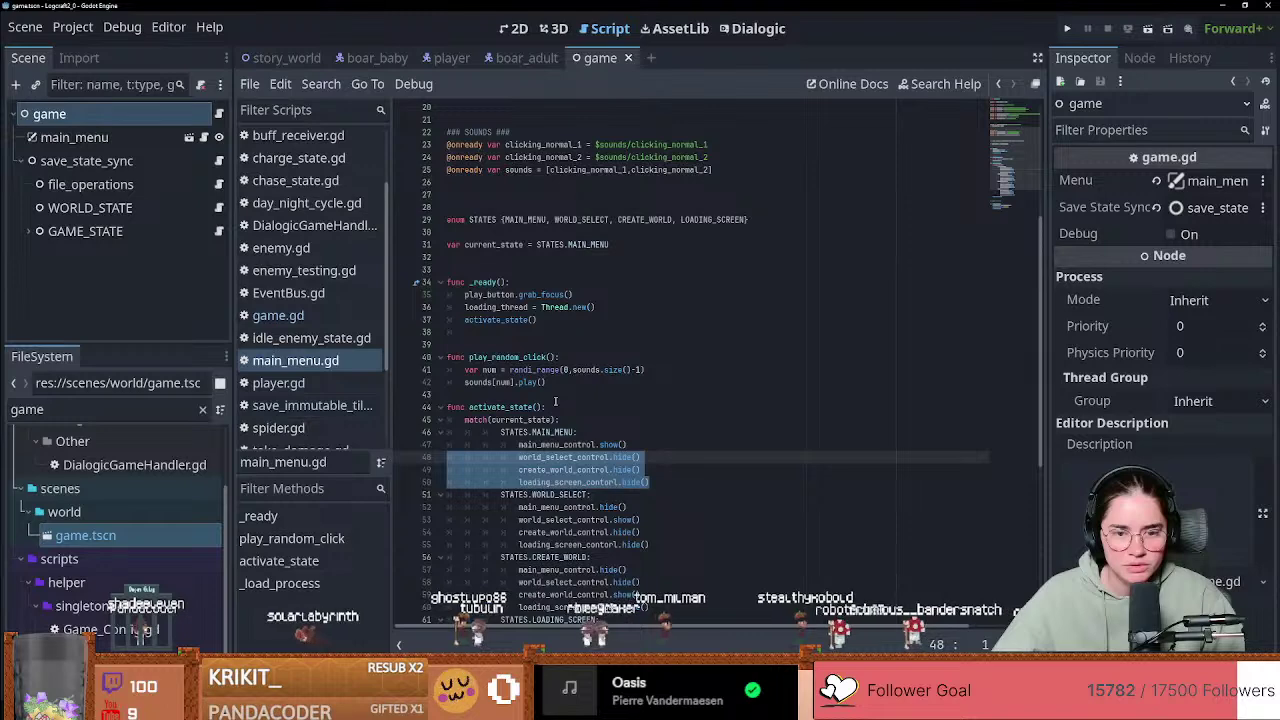
pyautogui.scroll(-3, 471, 313)
pyautogui.click(558, 319)
pyautogui.scroll(-7, 553, 337)
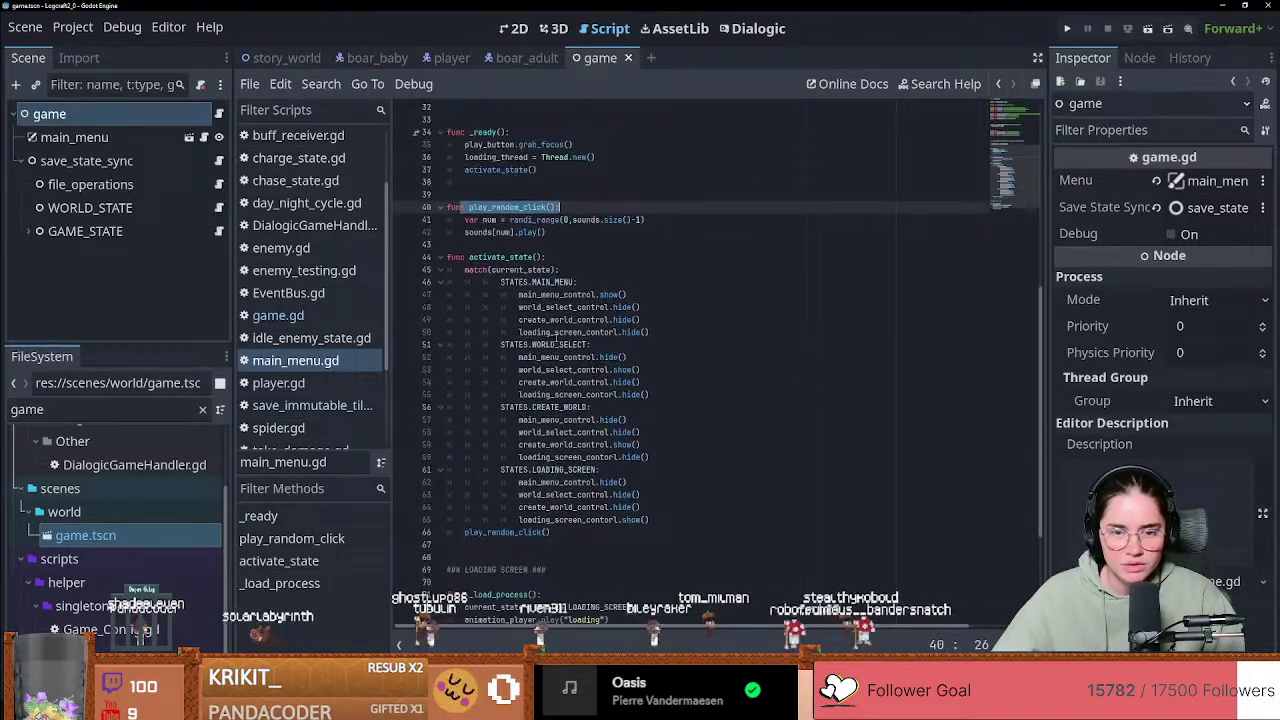
pyautogui.click(483, 384)
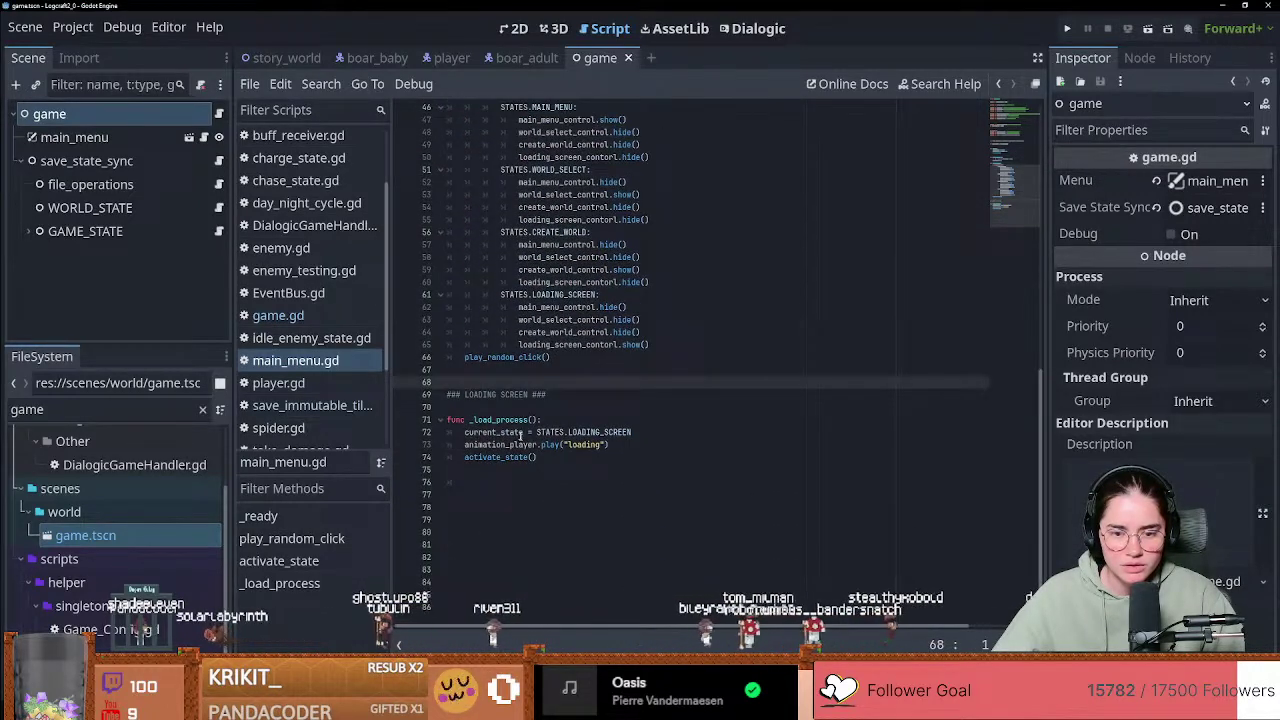
pyautogui.click(517, 433)
pyautogui.moveTo(466, 432); pyautogui.dragTo(612, 444)
pyautogui.click(616, 442)
pyautogui.scroll(7, 600, 435)
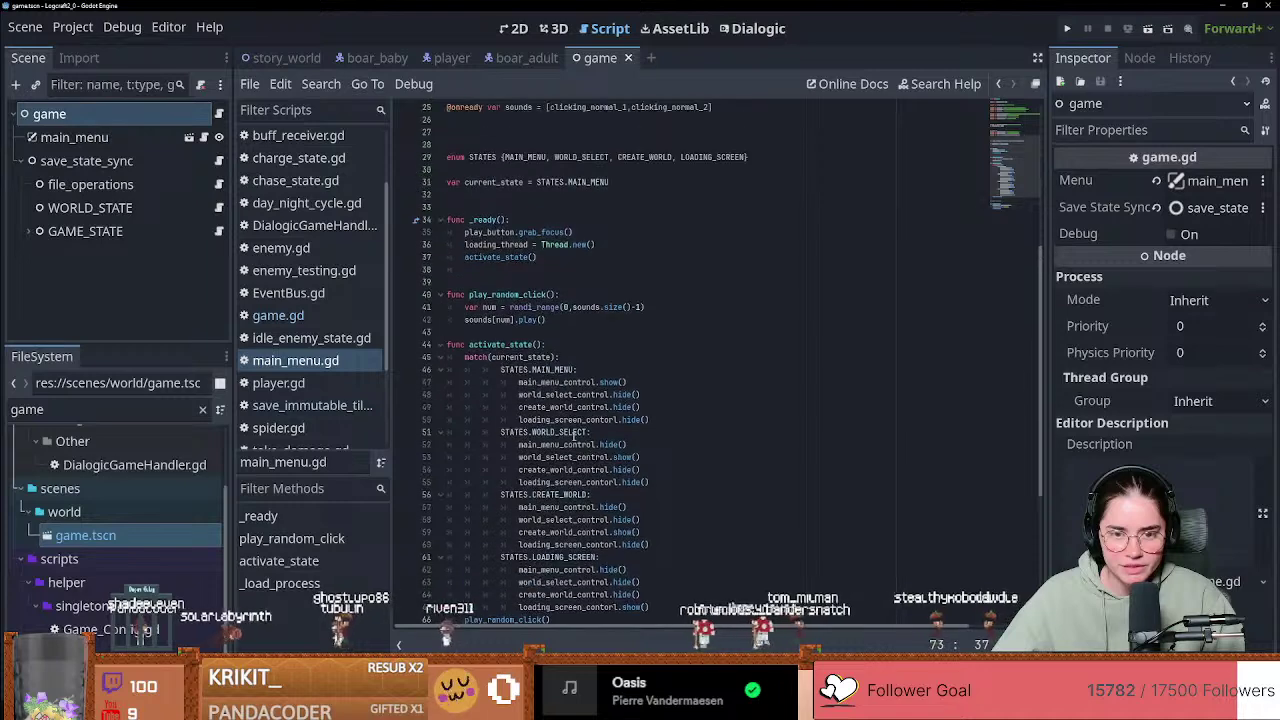
pyautogui.scroll(1, 575, 436)
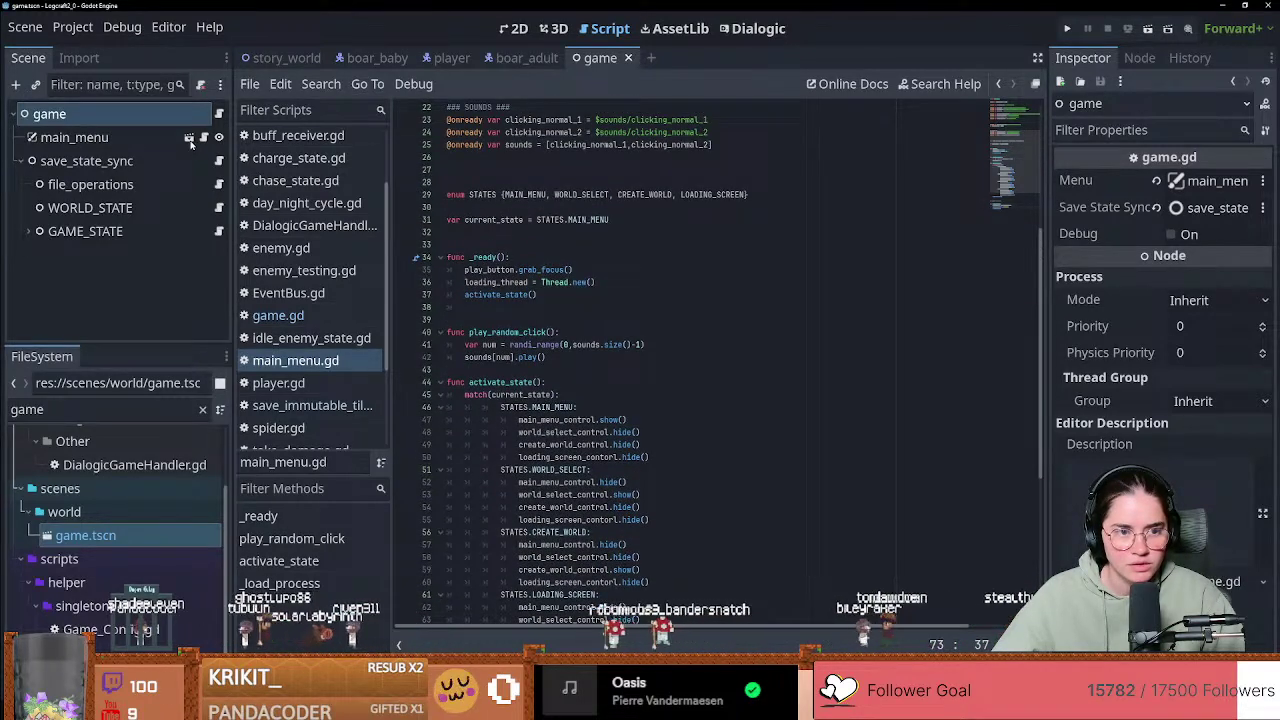
# Step: Open the instanced main_menu scene in the 2D view and select the loading_screen_contorl node
pyautogui.click(189, 138)
pyautogui.click(513, 28)
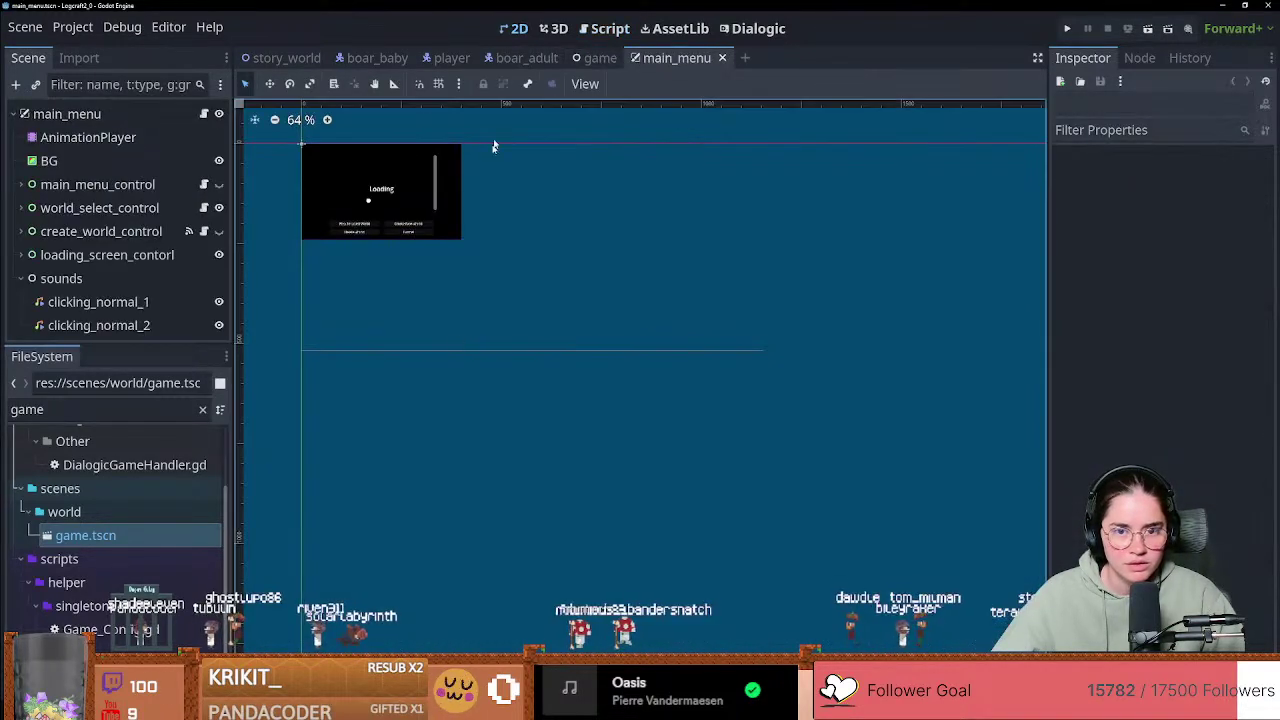
pyautogui.scroll(12, 376, 268)
pyautogui.click(392, 267)
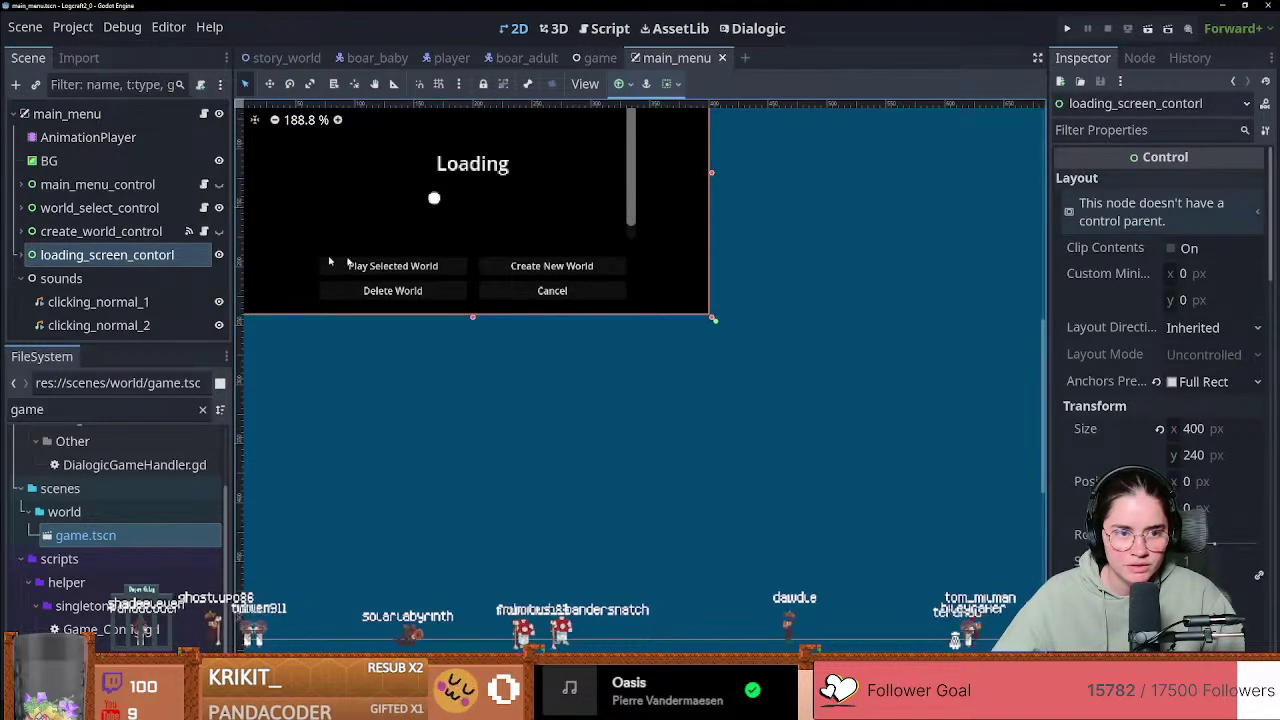
pyautogui.click(22, 208)
pyautogui.click(22, 208)
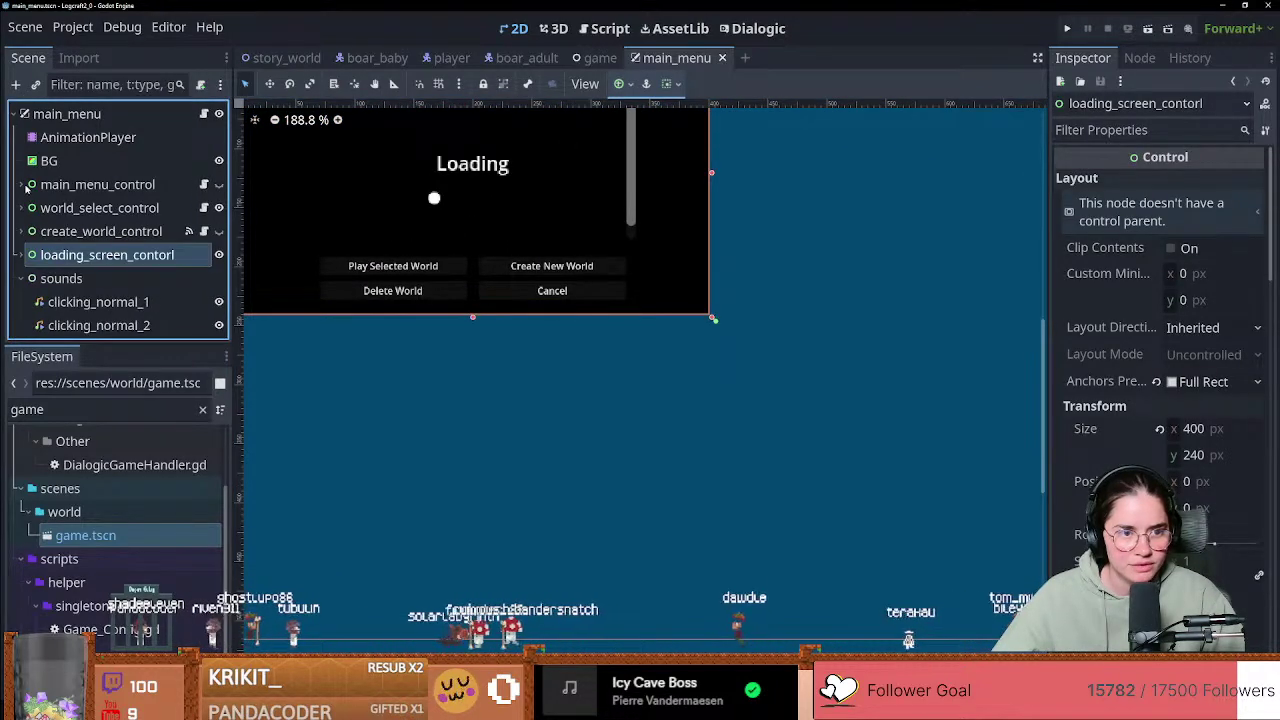
# Step: Show the signals of play_button inside main_menu_control and open the method connected to its pressed signal
pyautogui.click(22, 184)
pyautogui.click(89, 254)
pyautogui.click(1139, 57)
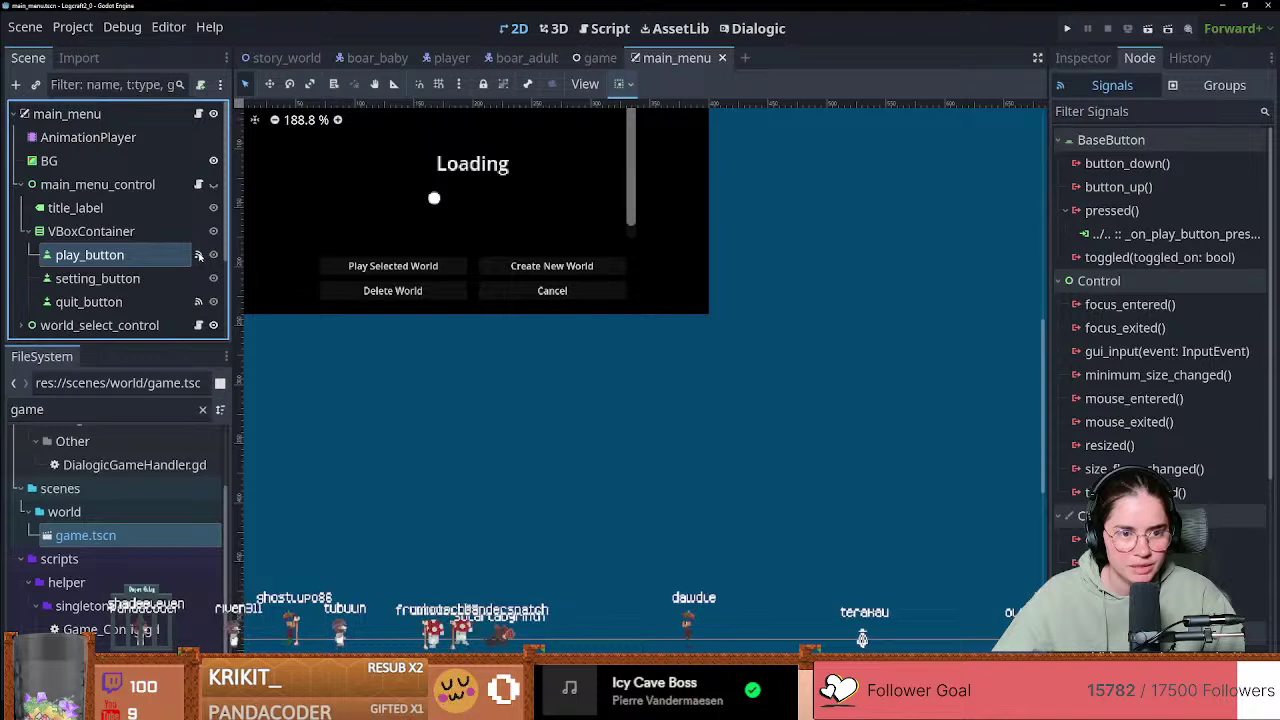
pyautogui.click(1155, 234)
pyautogui.doubleClick(1155, 234)
# Step: Read main_menu.gd again, from the activate_state function down to the loading screen section
pyautogui.scroll(-3, 548, 398)
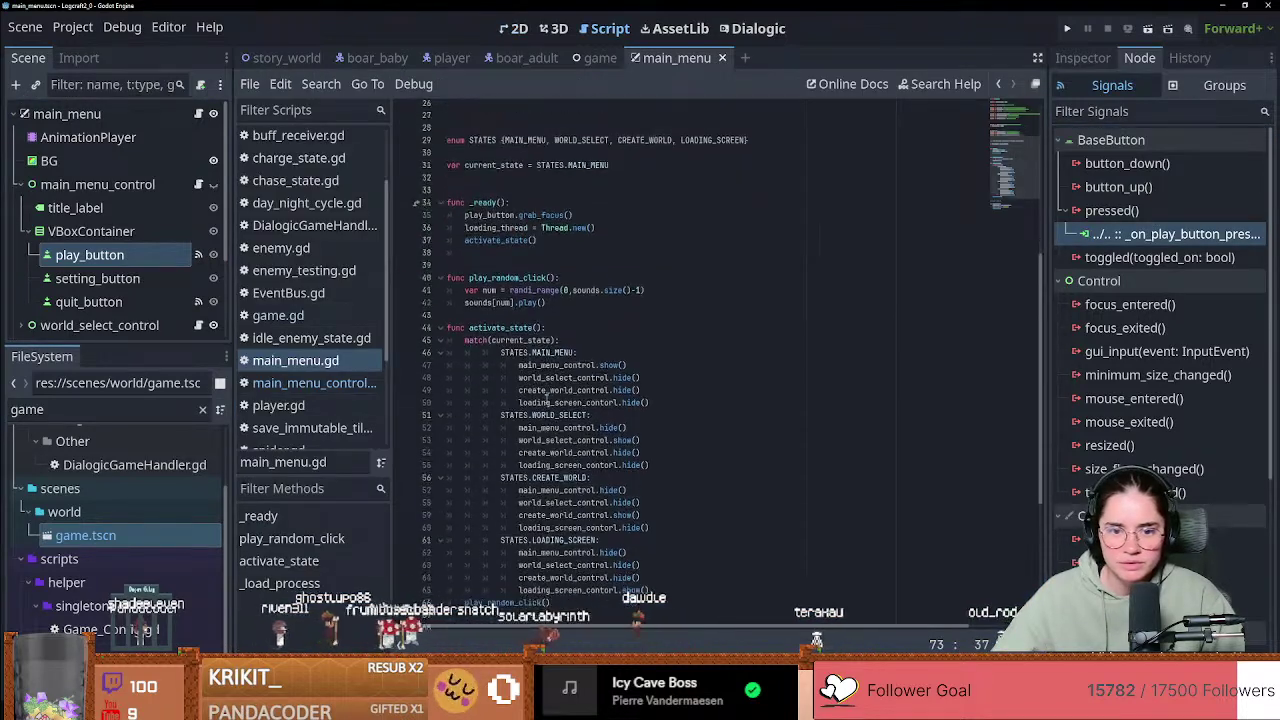
pyautogui.scroll(-2, 548, 398)
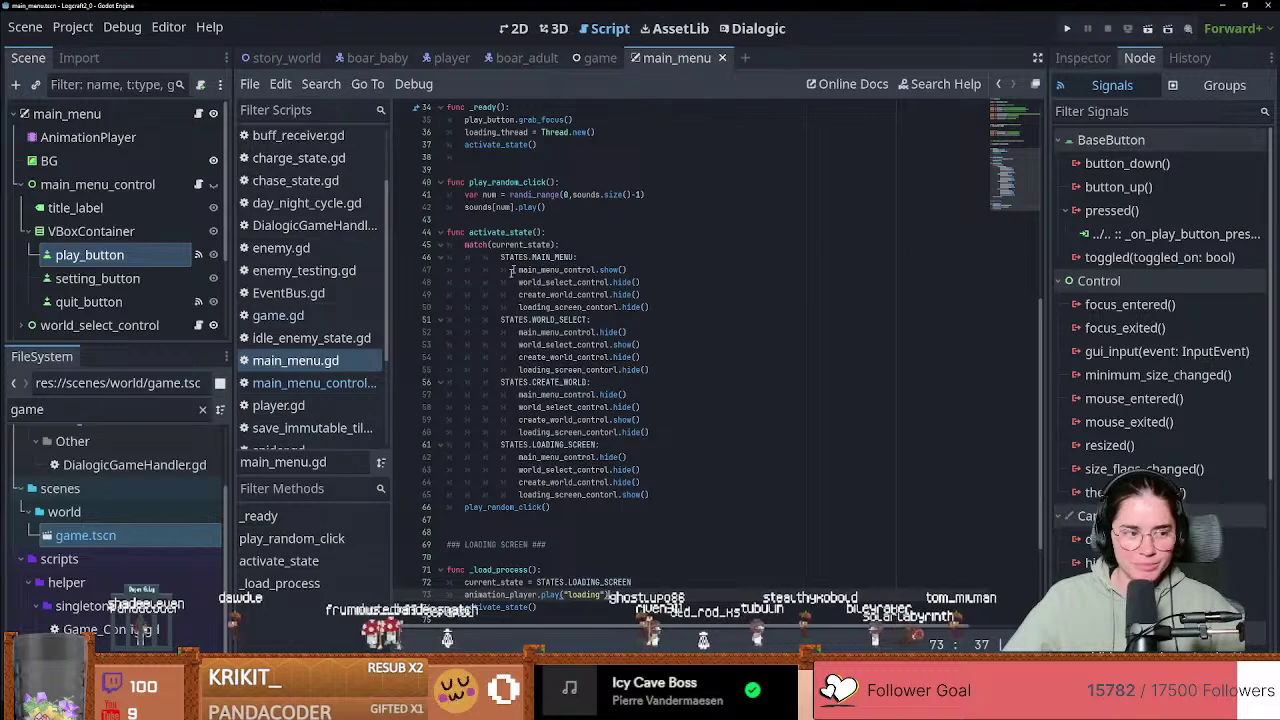
pyautogui.scroll(-4, 559, 399)
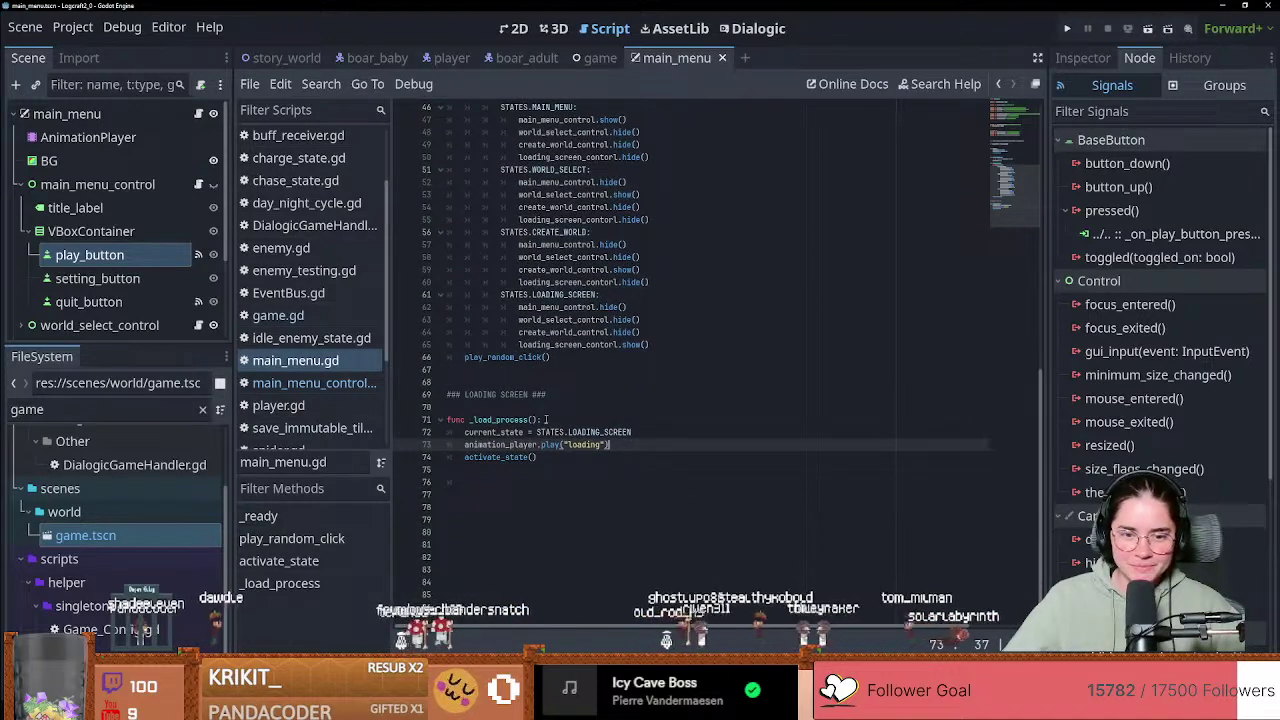
pyautogui.scroll(4, 545, 419)
# Step: Reopen the handler for play_button's pressed signal and examine its load_worlds call on world_select_control
pyautogui.click(198, 257)
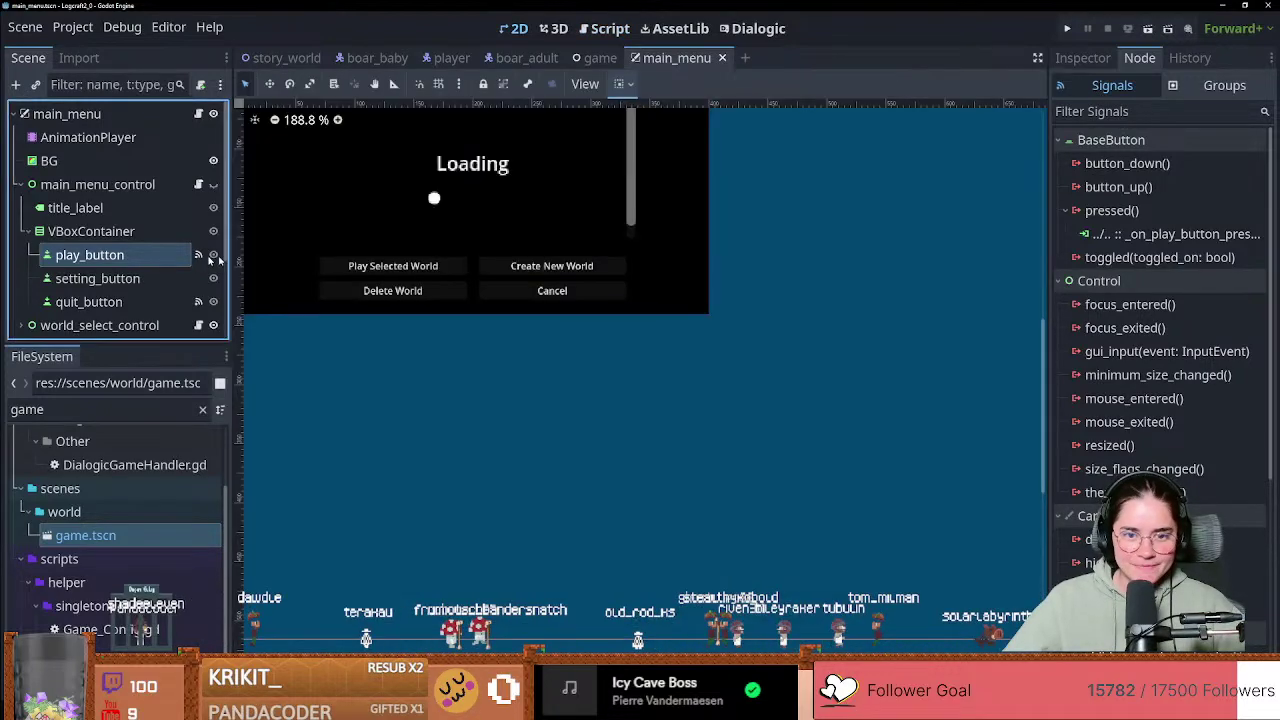
pyautogui.doubleClick(1166, 236)
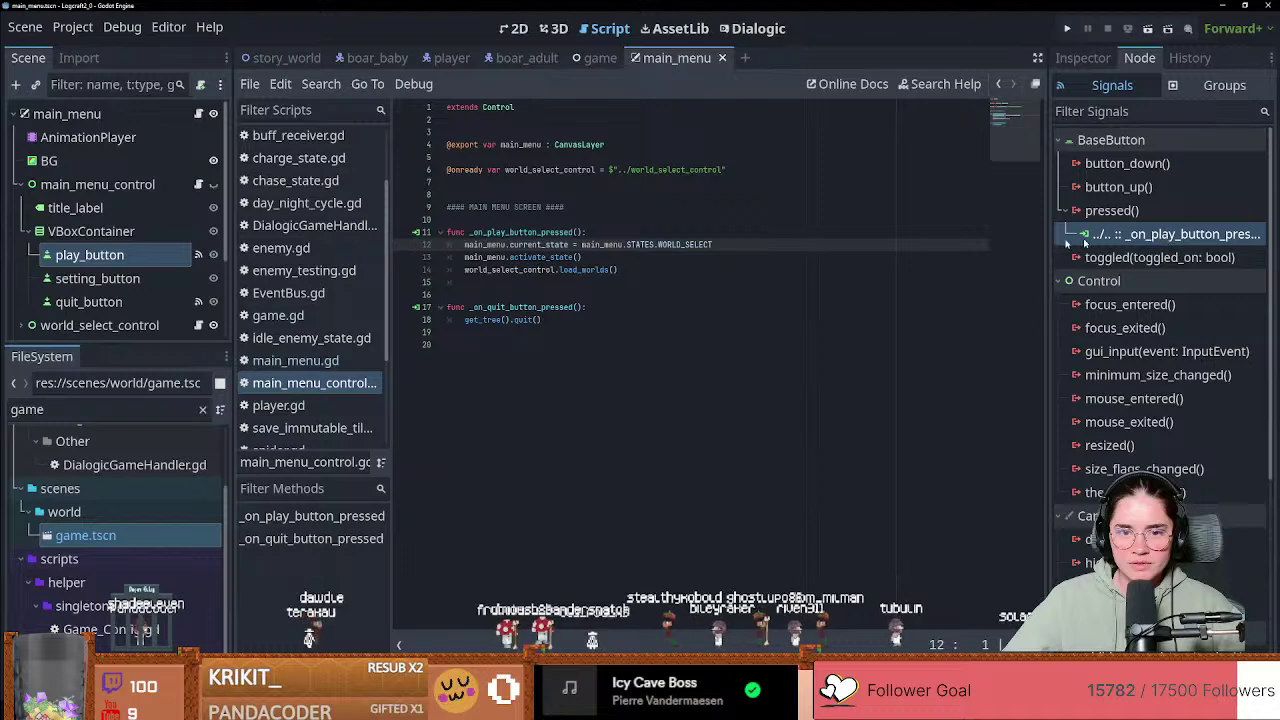
pyautogui.keyDown('ctrl'); pyautogui.scroll(2, 572, 292); pyautogui.keyUp('ctrl')
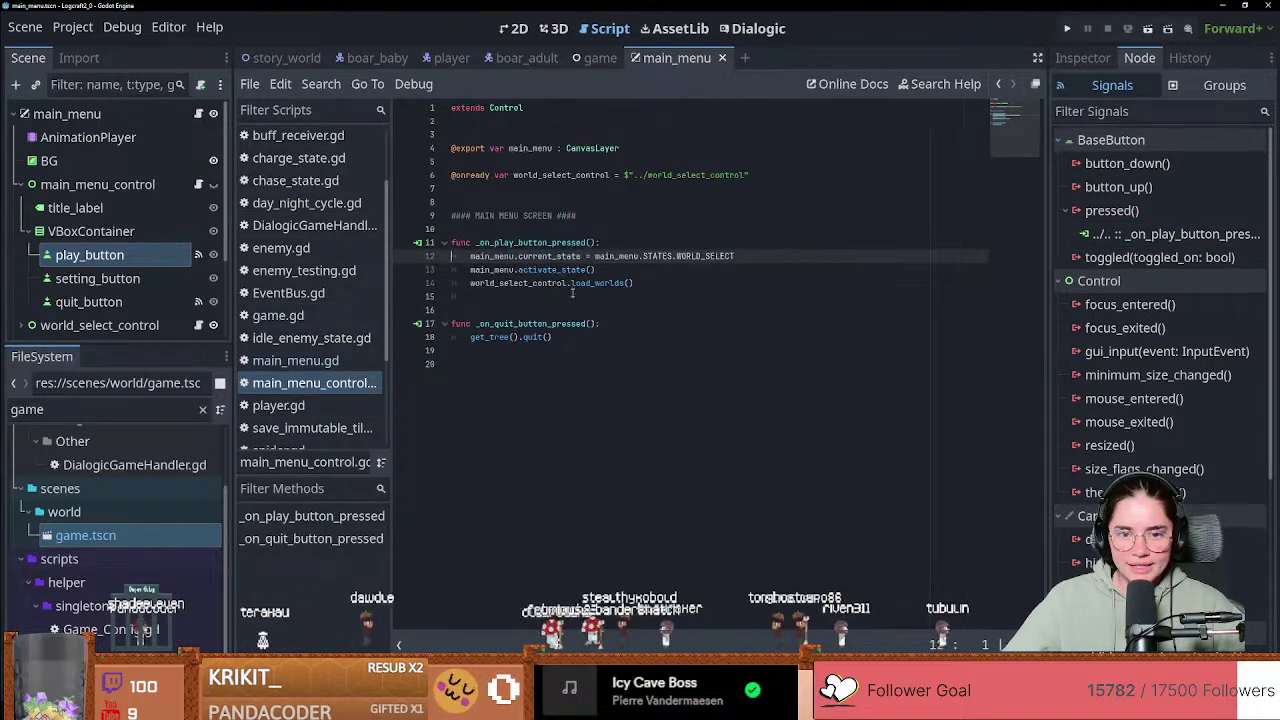
pyautogui.click(469, 284)
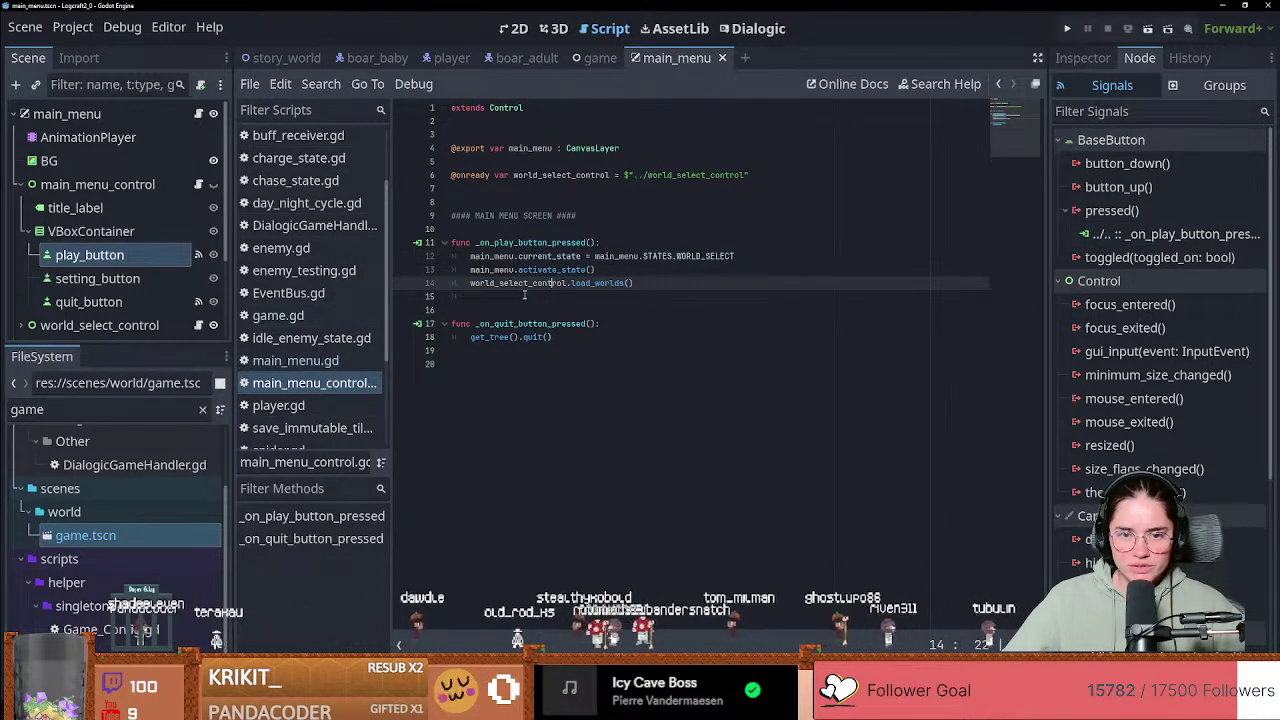
pyautogui.doubleClick(524, 283)
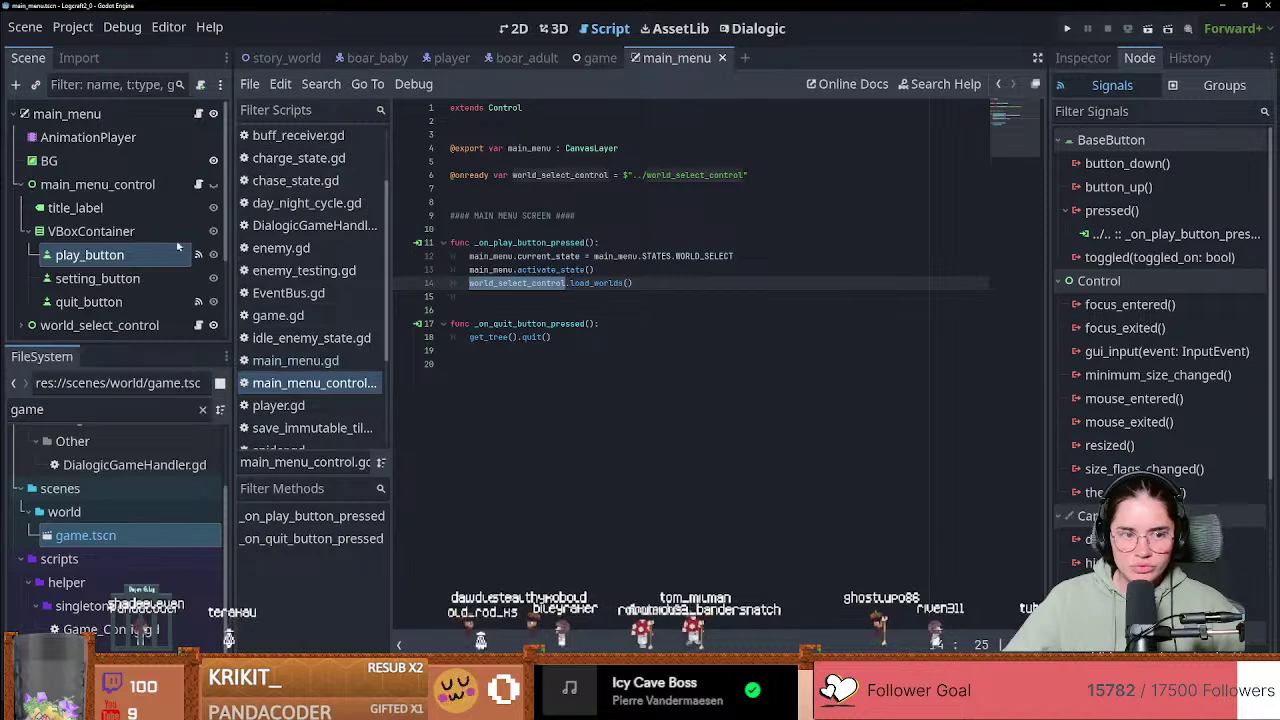
pyautogui.doubleClick(597, 283)
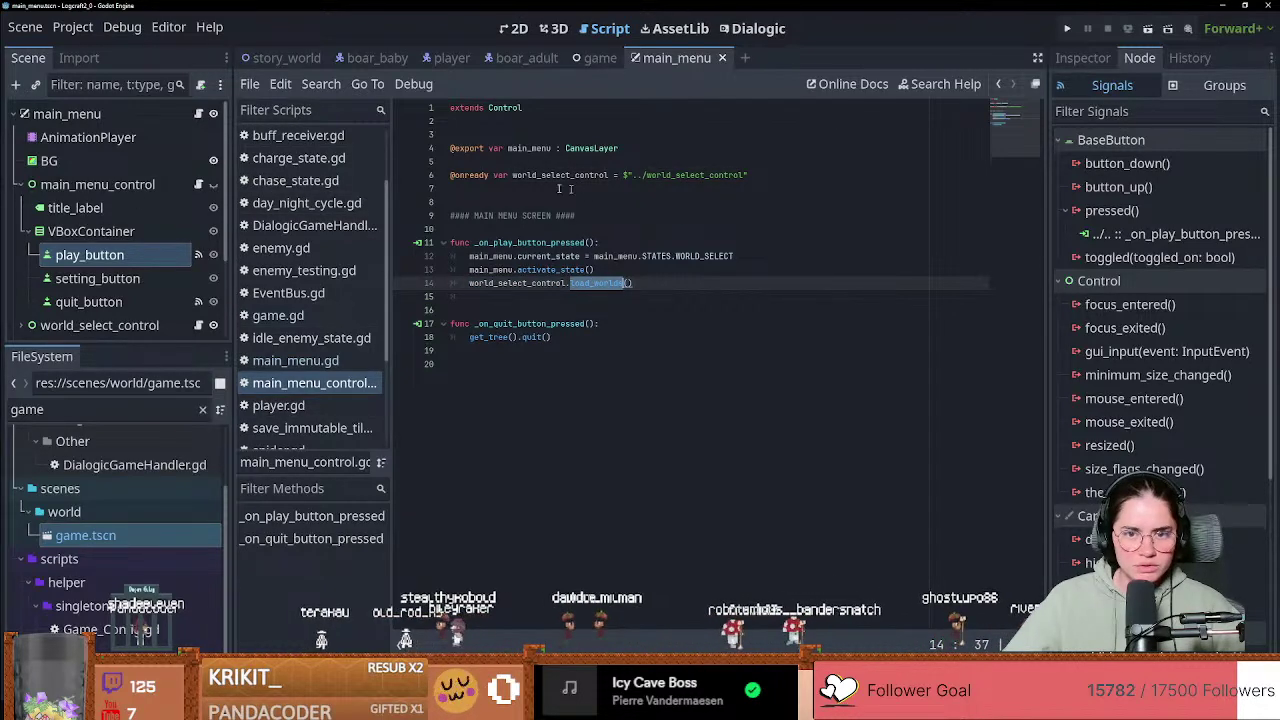
# Step: Expand the world_select_control node, open its script and read the world-loading functions
pyautogui.scroll(-3, 110, 252)
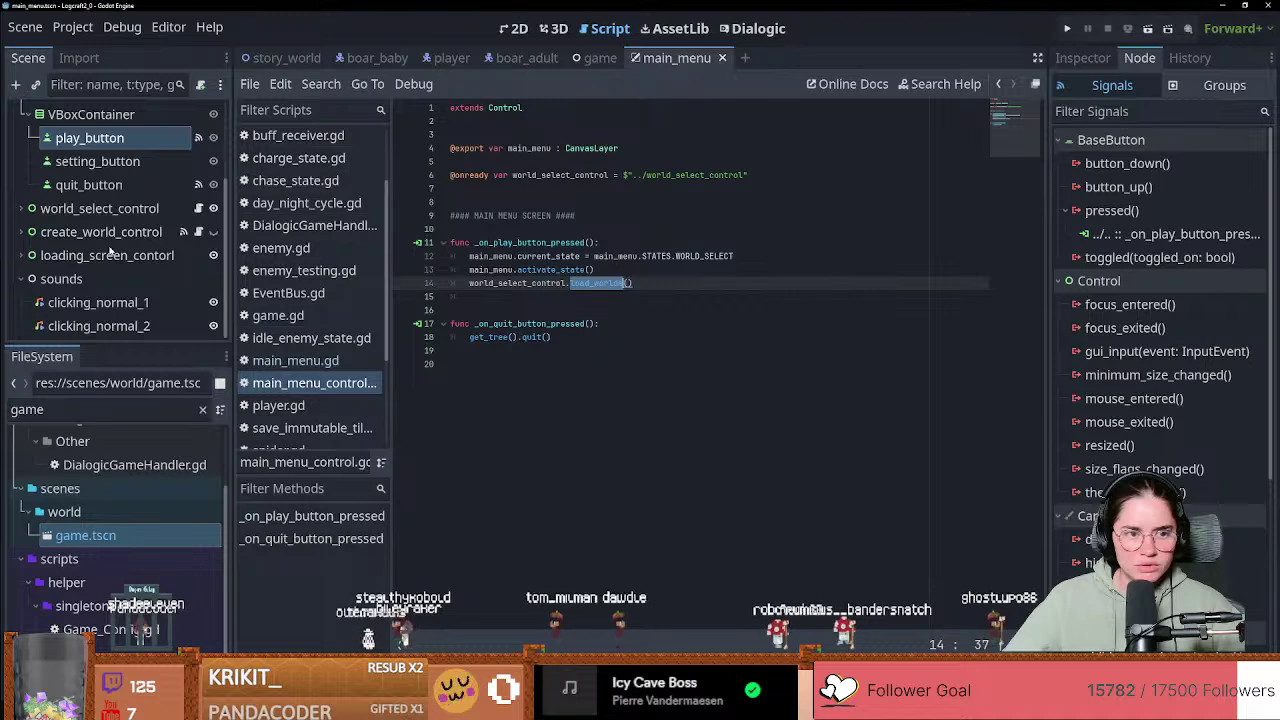
pyautogui.click(20, 208)
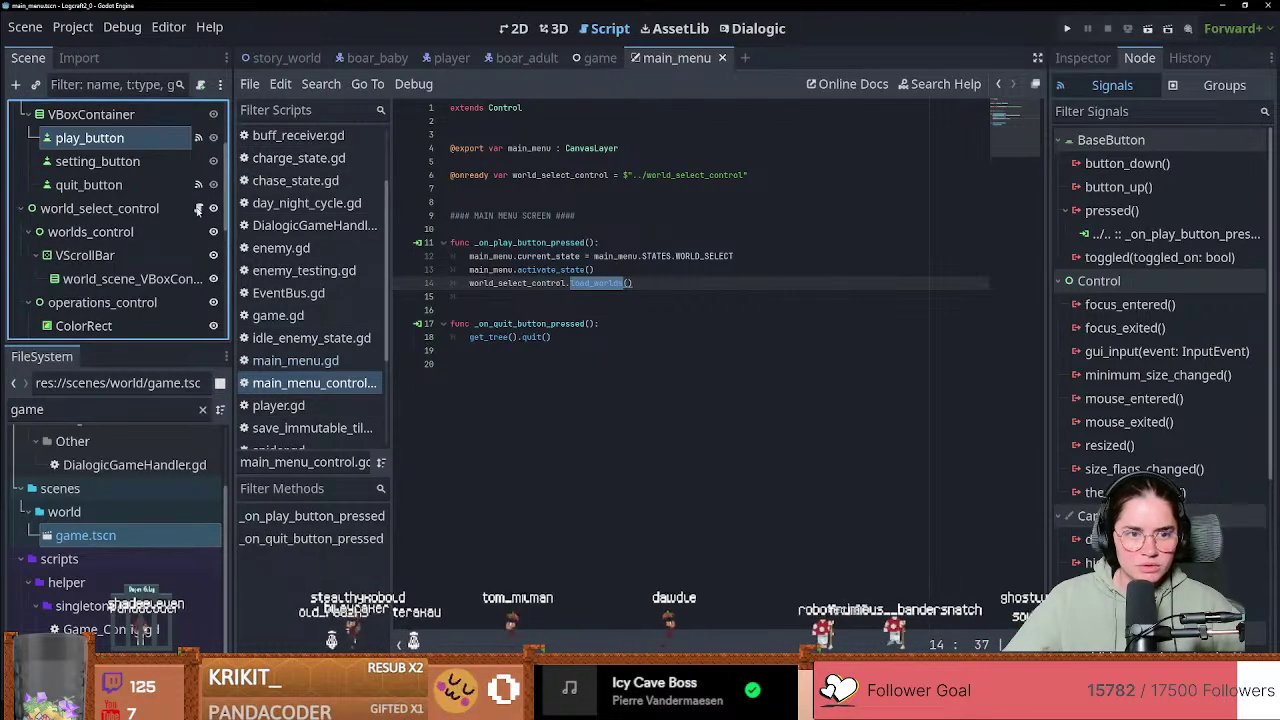
pyautogui.click(198, 208)
pyautogui.scroll(-6, 548, 380)
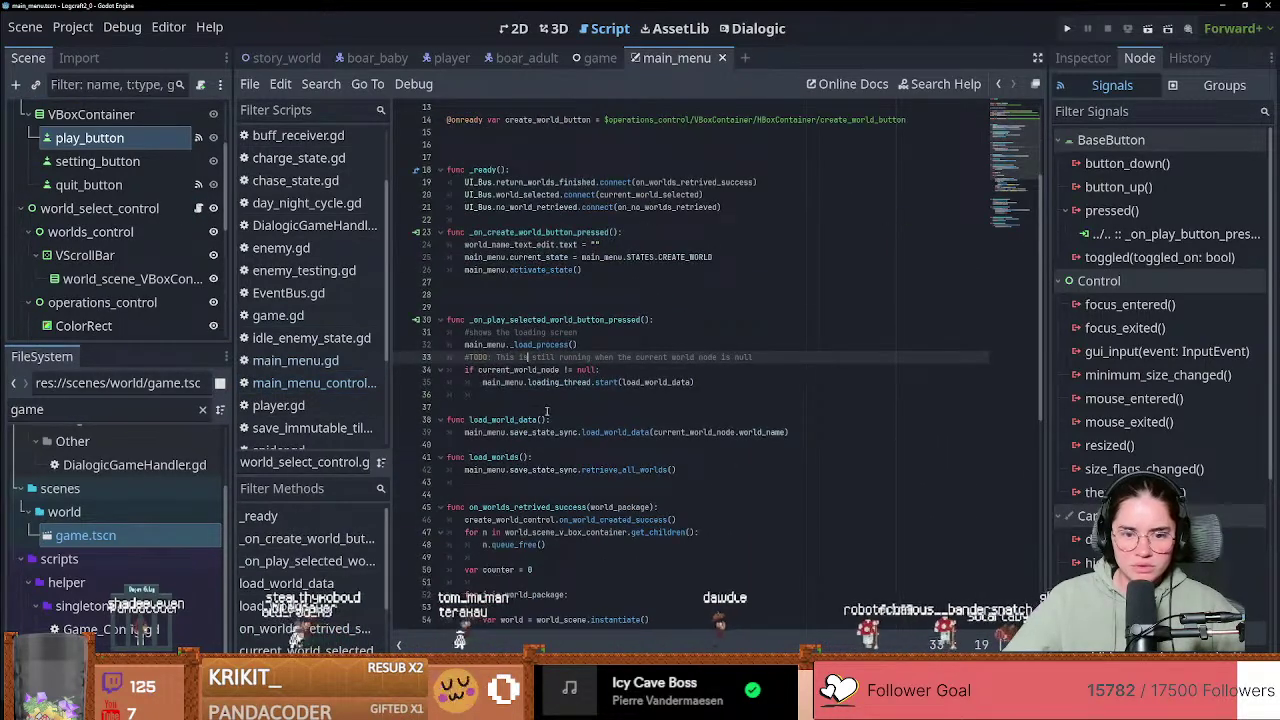
# Step: Examine the retrieve_all_worlds call in load_worlds, and open the script of save_state_sync in the game scene
pyautogui.moveTo(492, 344); pyautogui.dragTo(582, 397)
pyautogui.moveTo(464, 394); pyautogui.dragTo(678, 394)
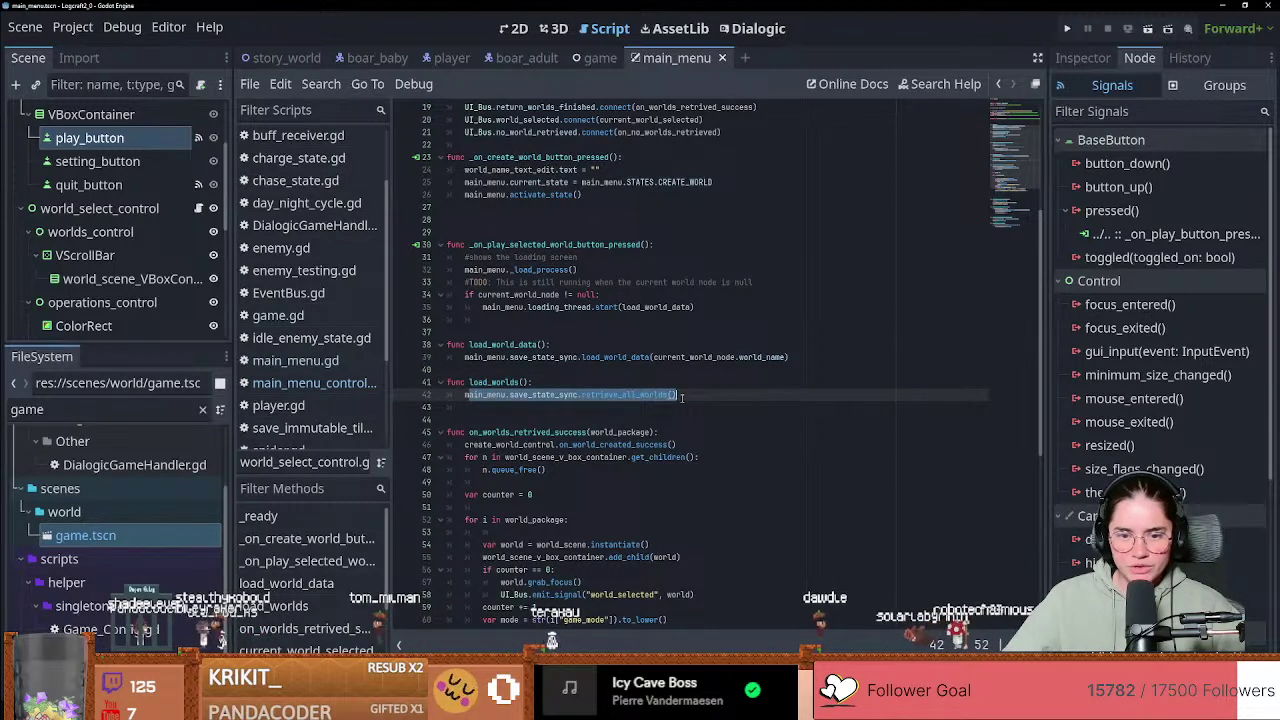
pyautogui.click(600, 58)
pyautogui.click(128, 162)
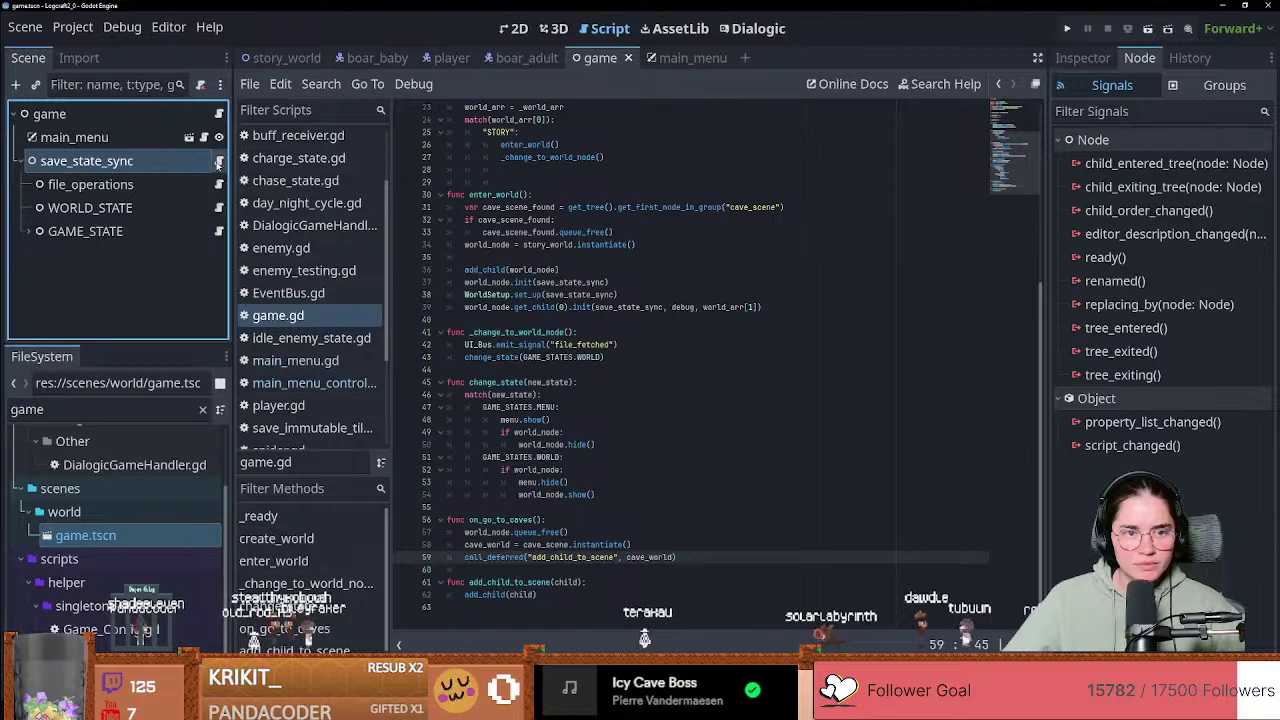
pyautogui.click(218, 160)
pyautogui.scroll(1, 547, 374)
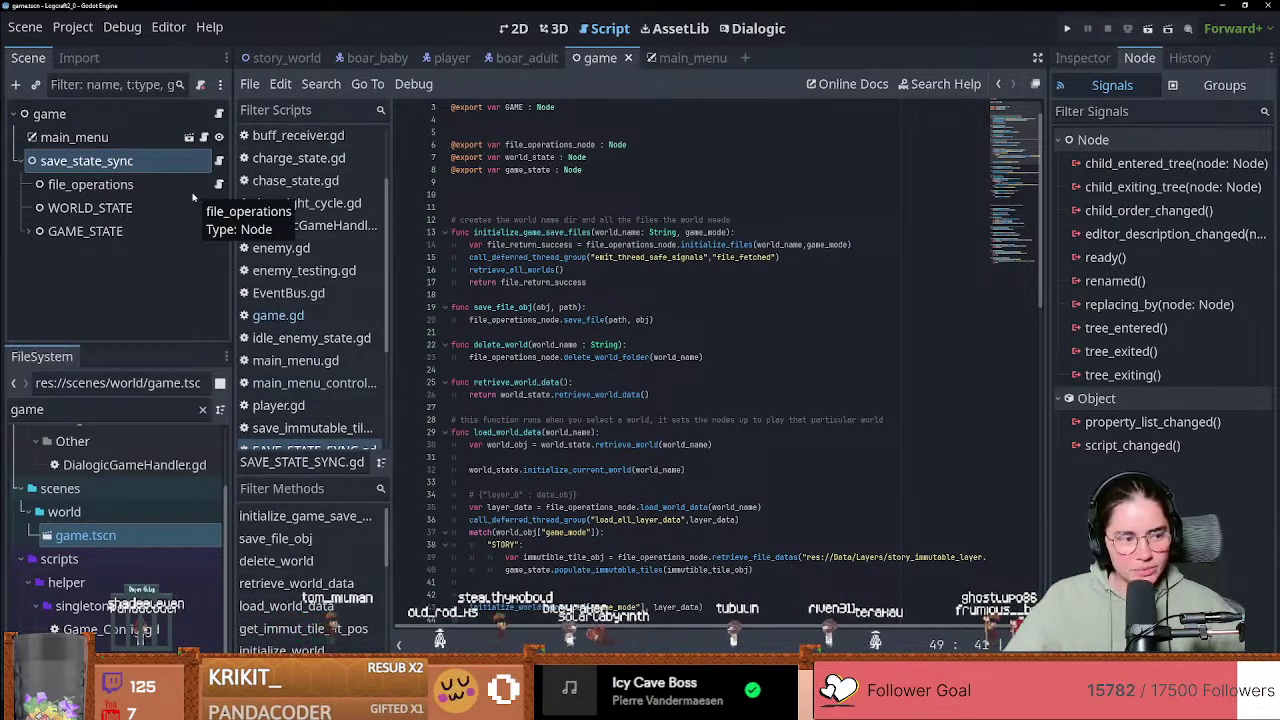
pyautogui.click(116, 184)
pyautogui.click(125, 164)
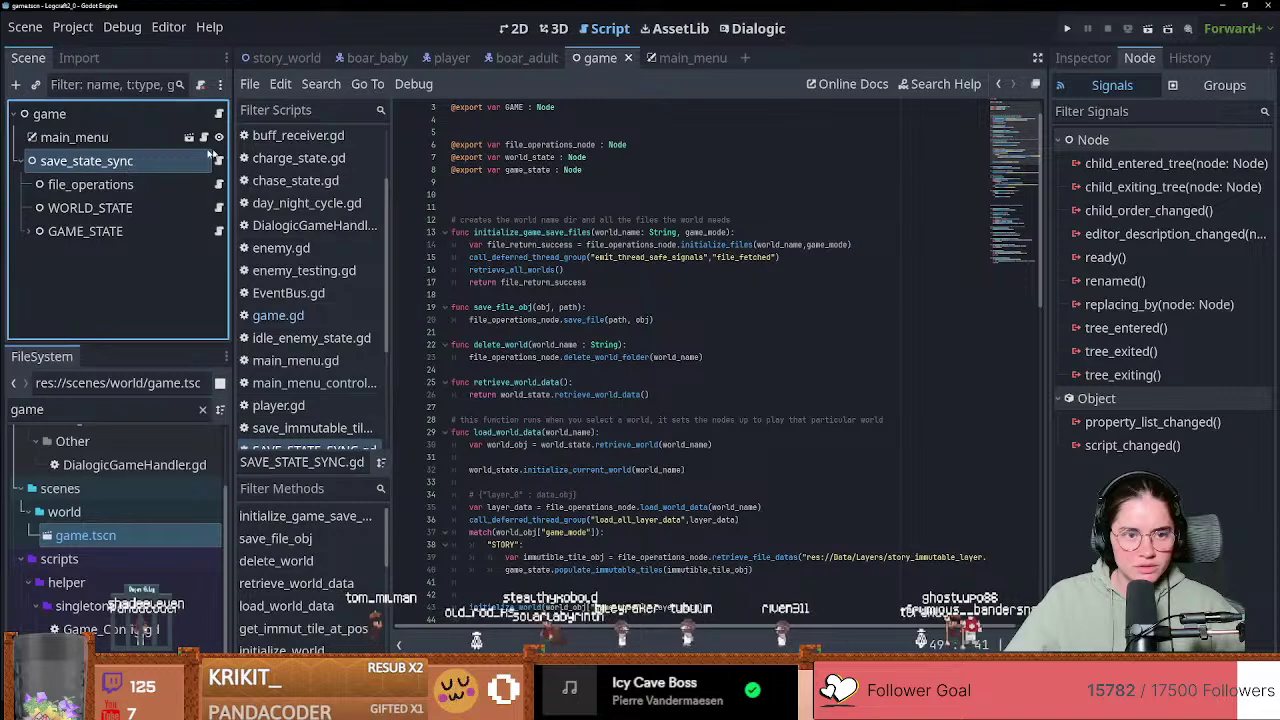
# Step: Skim SAVE_STATE_SYNC.gd from its exported variables down to retrieve_all_worlds and back
pyautogui.scroll(-9, 605, 485)
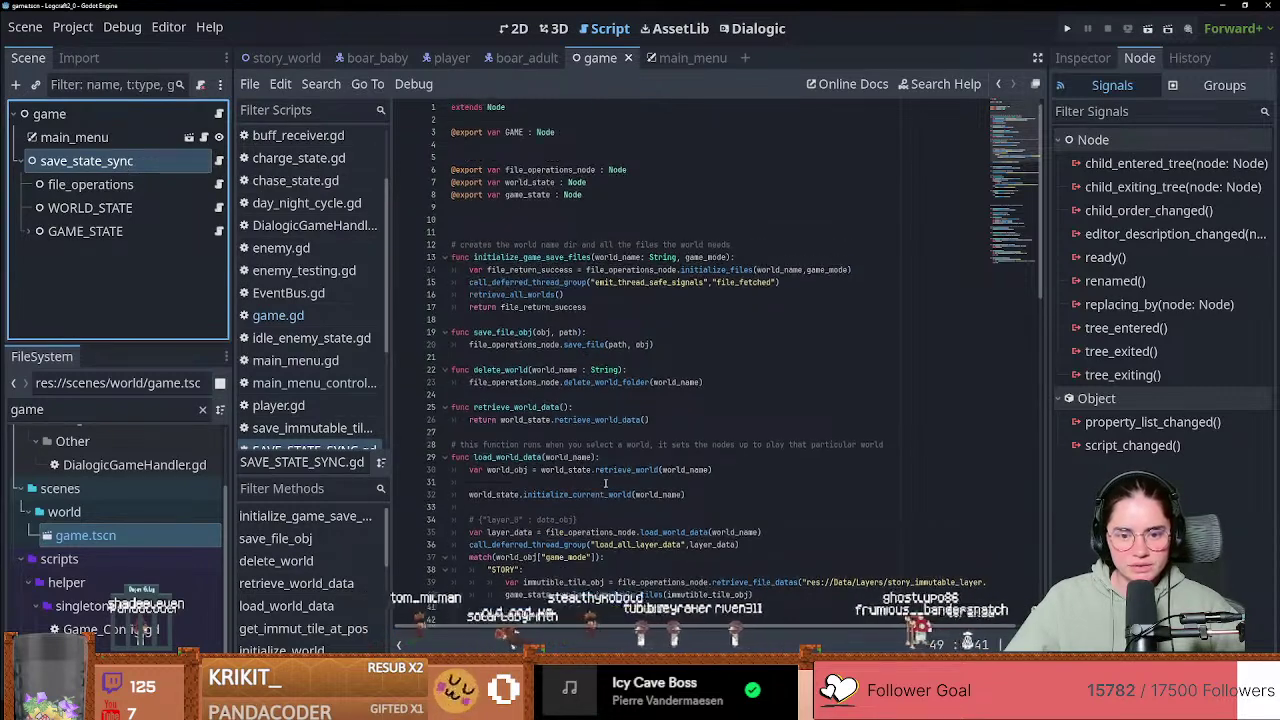
pyautogui.scroll(9, 605, 485)
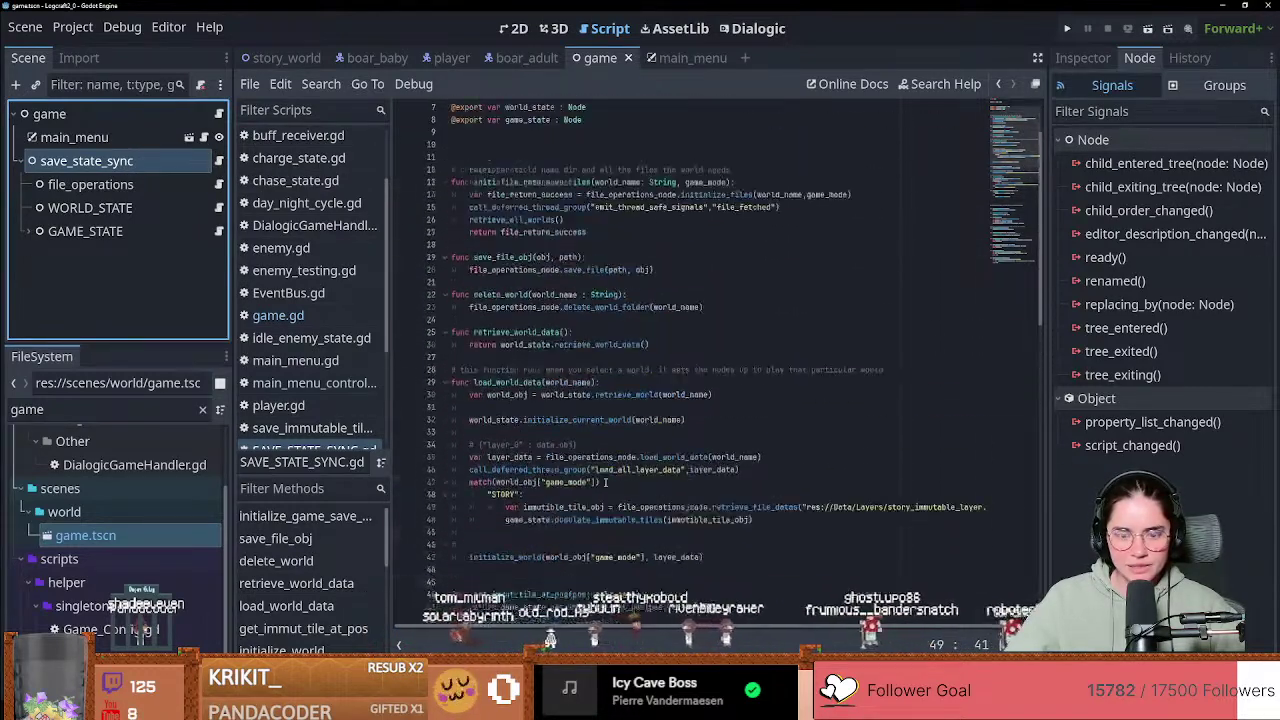
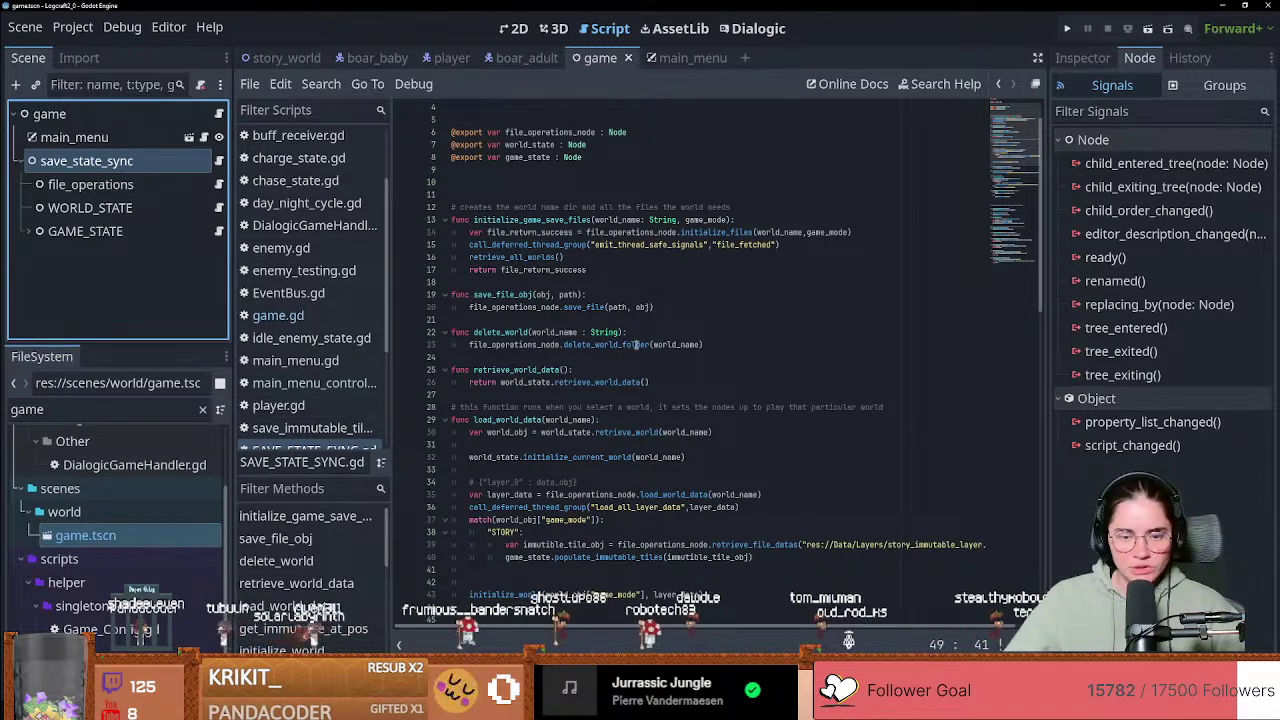
pyautogui.scroll(-6, 535, 390)
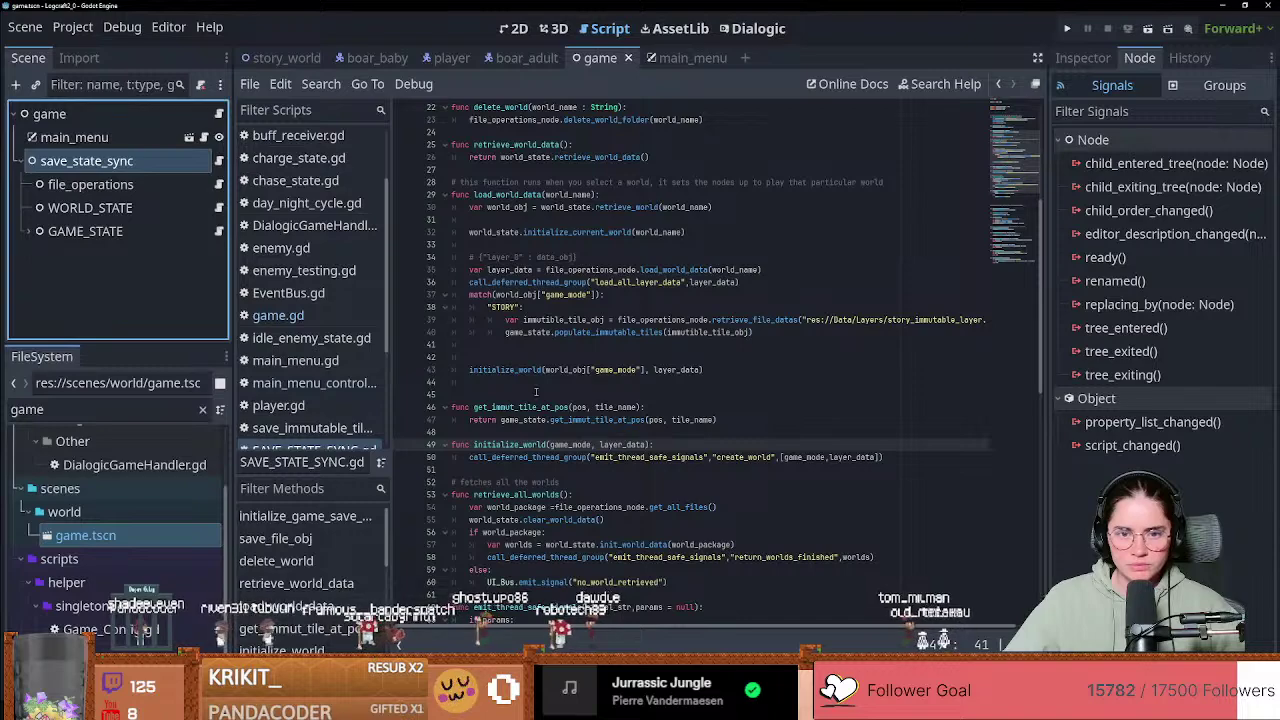
pyautogui.scroll(4, 535, 392)
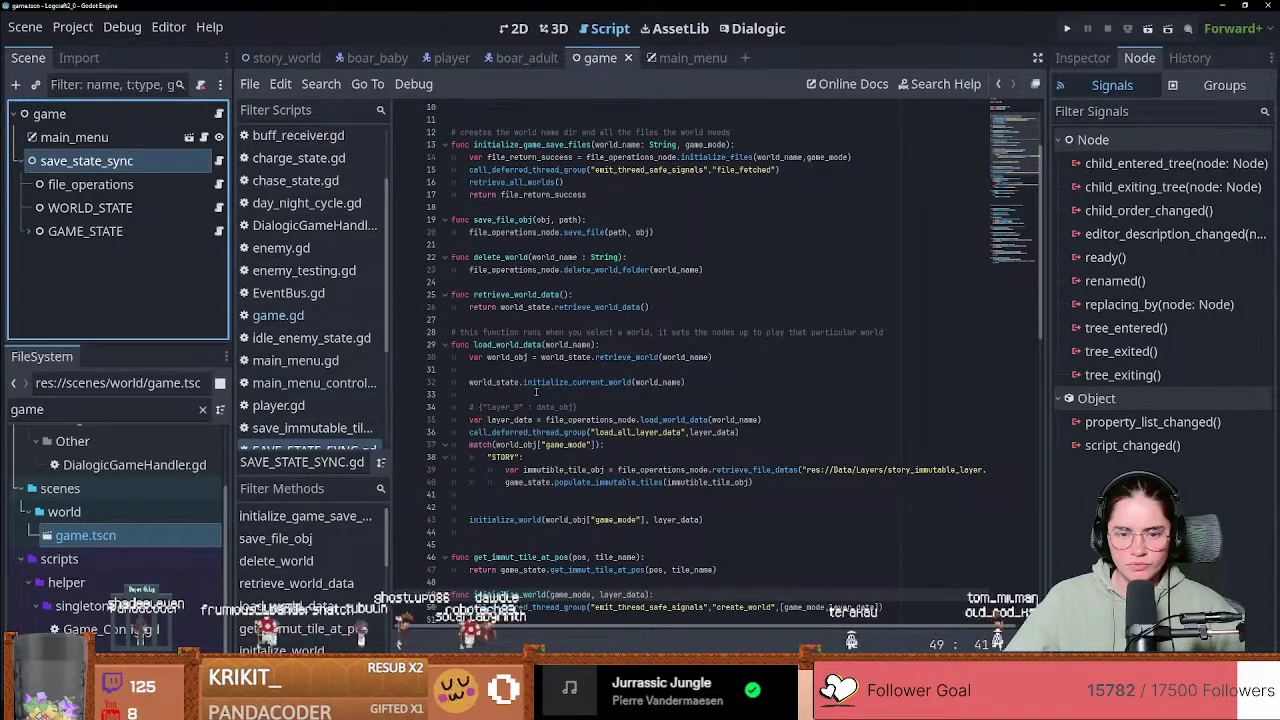
pyautogui.scroll(3, 536, 392)
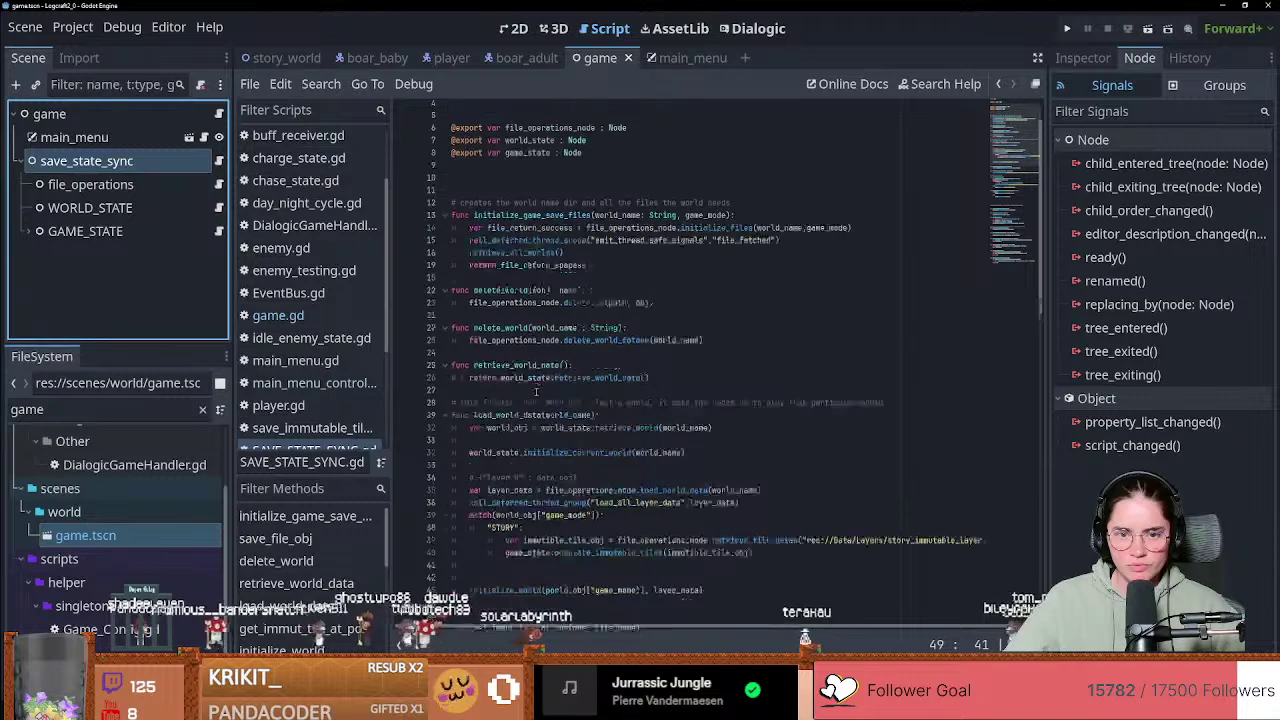
# Step: Read the functions of SAVE_STATE_SYNC.gd one by one, from initialize_game_save_files through load_world_data to get_immut_tile_at_pos
pyautogui.moveTo(474, 257); pyautogui.dragTo(720, 257)
pyautogui.doubleClick(515, 270)
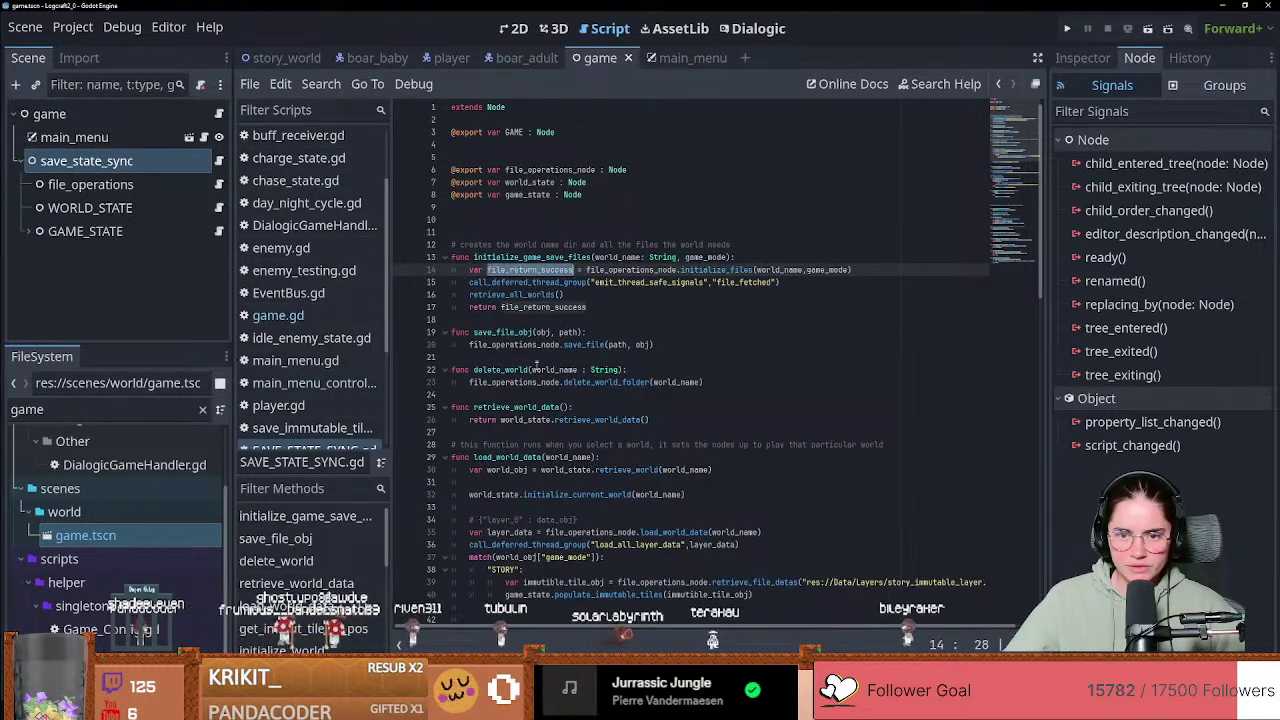
pyautogui.scroll(-1, 540, 369)
pyautogui.moveTo(475, 296); pyautogui.dragTo(576, 374)
pyautogui.scroll(-1, 577, 380)
pyautogui.moveTo(487, 382); pyautogui.dragTo(543, 383)
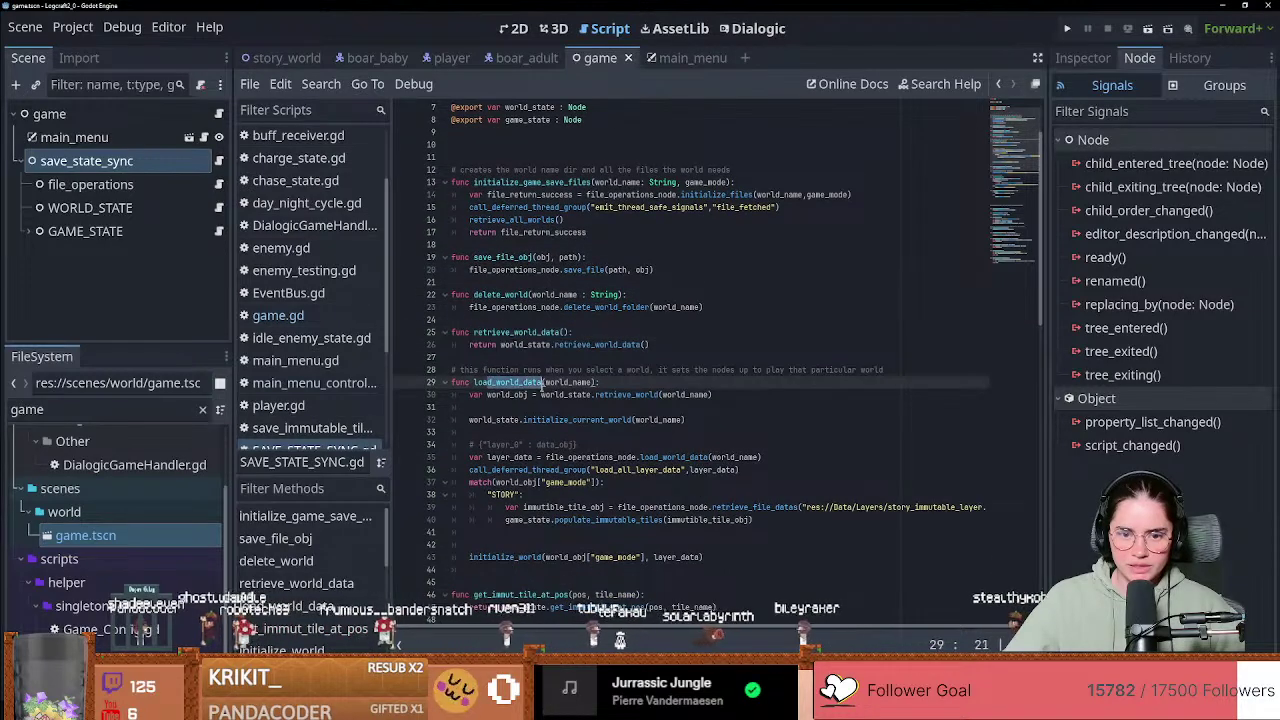
pyautogui.scroll(-5, 523, 396)
pyautogui.scroll(-2, 523, 397)
pyautogui.doubleClick(560, 333)
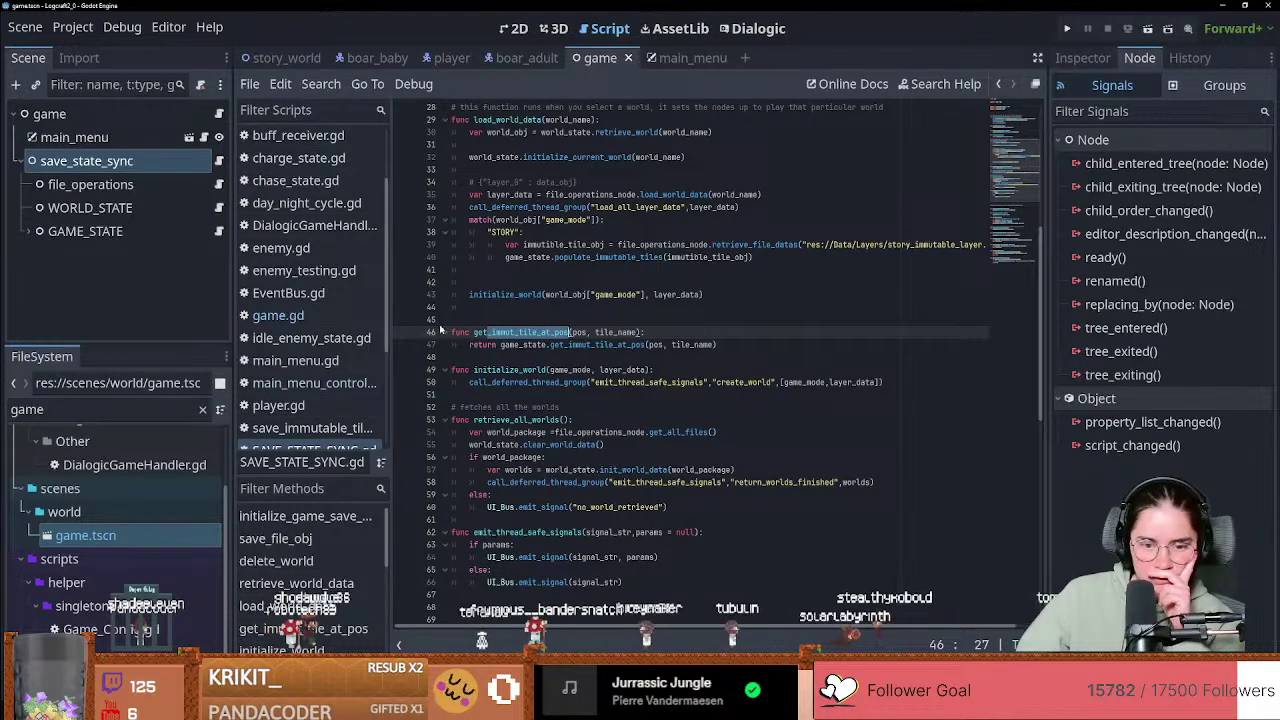
# Step: Reopen the handler for play_button's pressed signal in the main_menu scene and follow its load_worlds call to the definition
pyautogui.click(219, 160)
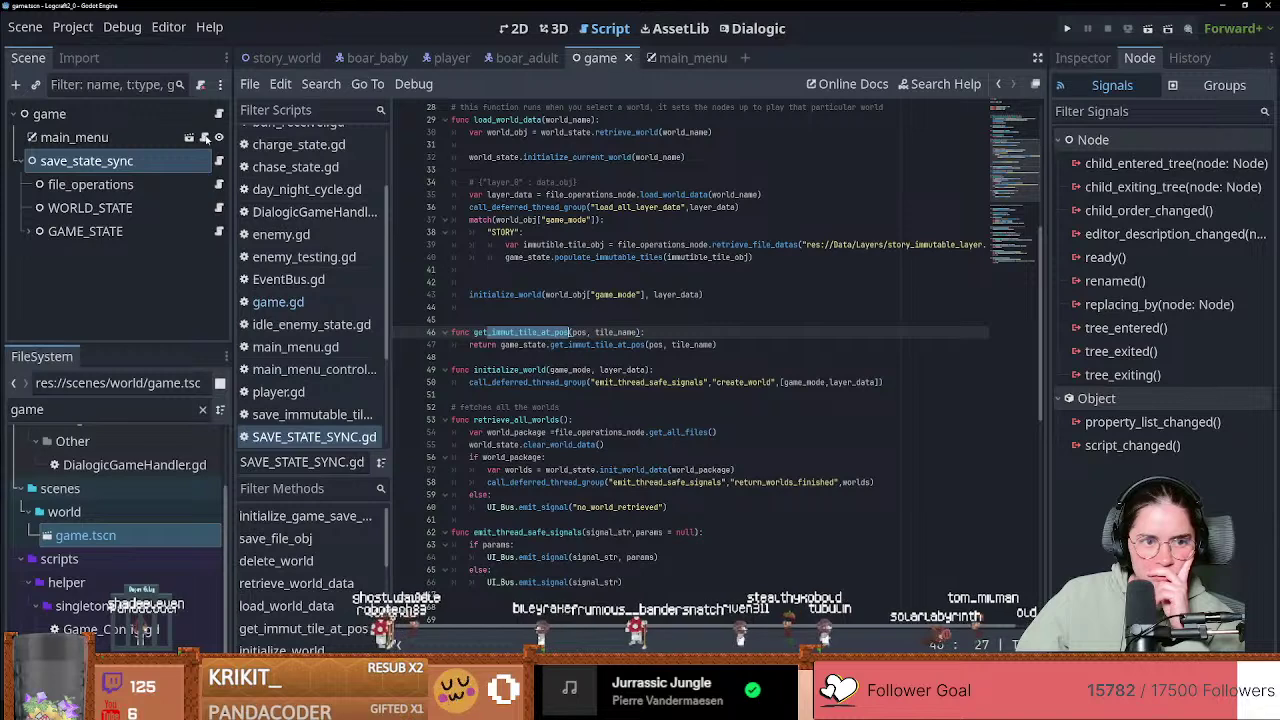
pyautogui.click(692, 58)
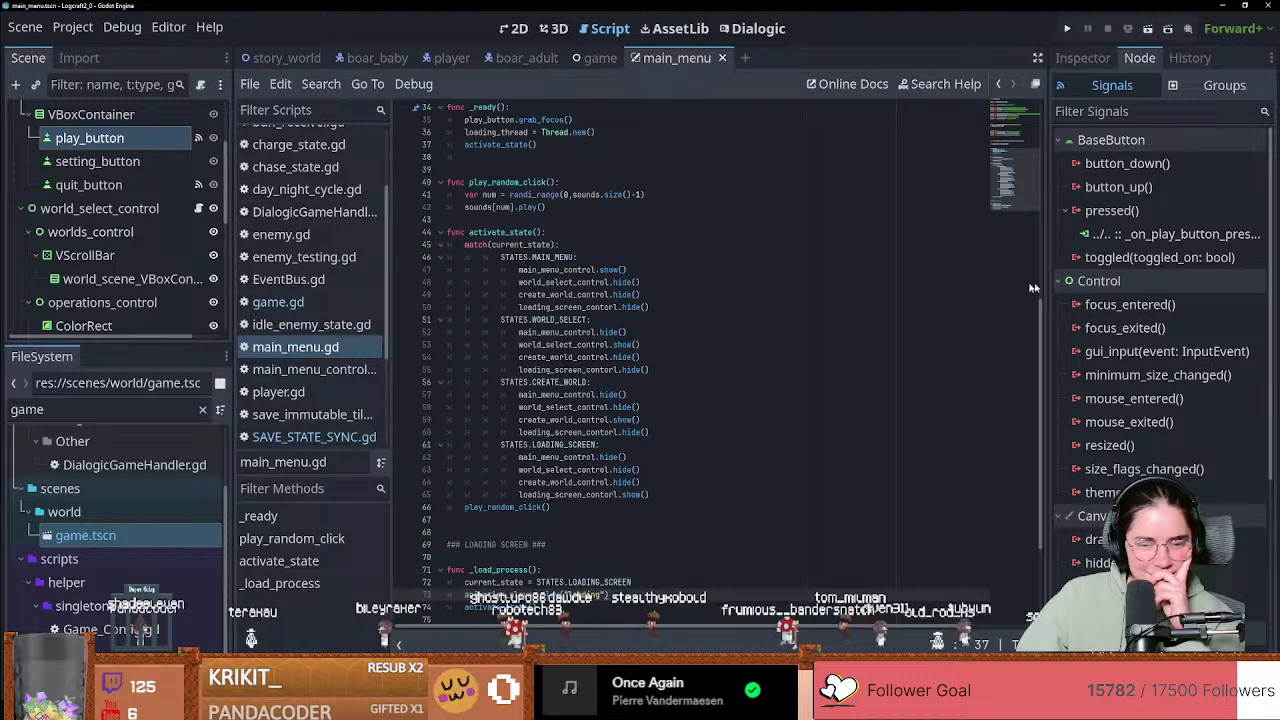
pyautogui.doubleClick(1137, 233)
pyautogui.click(566, 270)
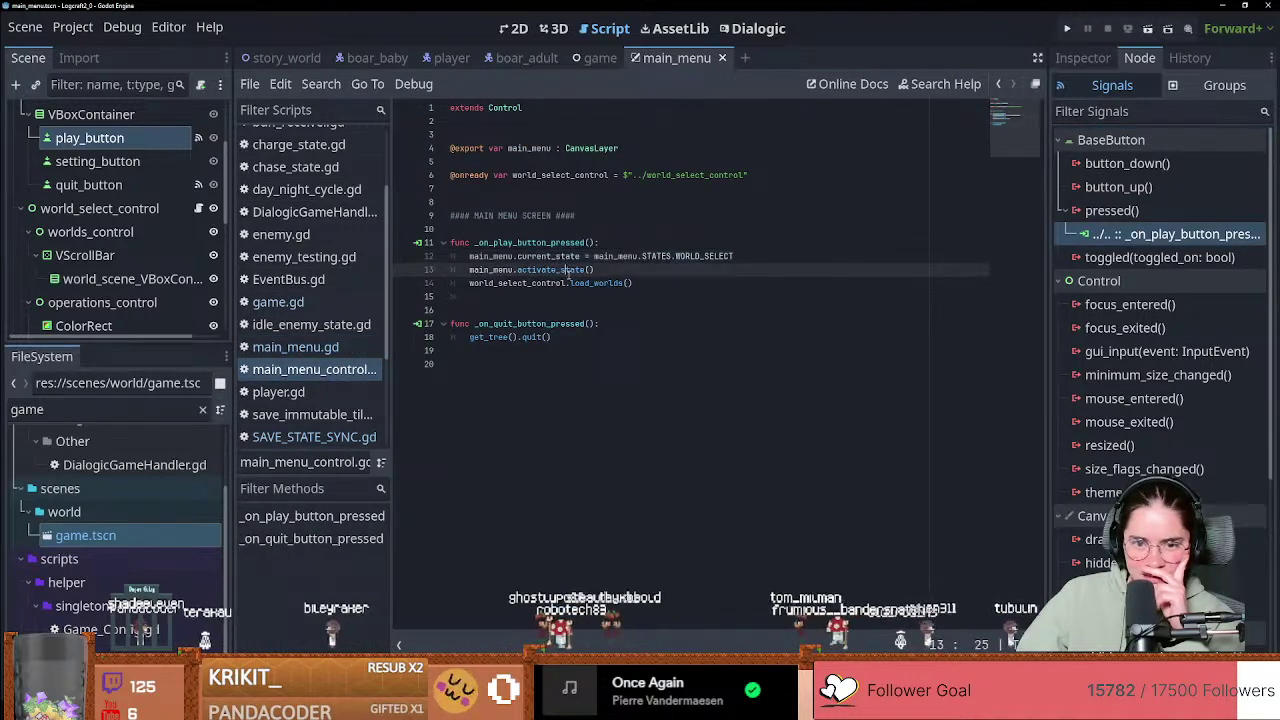
pyautogui.keyDown('ctrl'); pyautogui.click(594, 284); pyautogui.keyUp('ctrl')
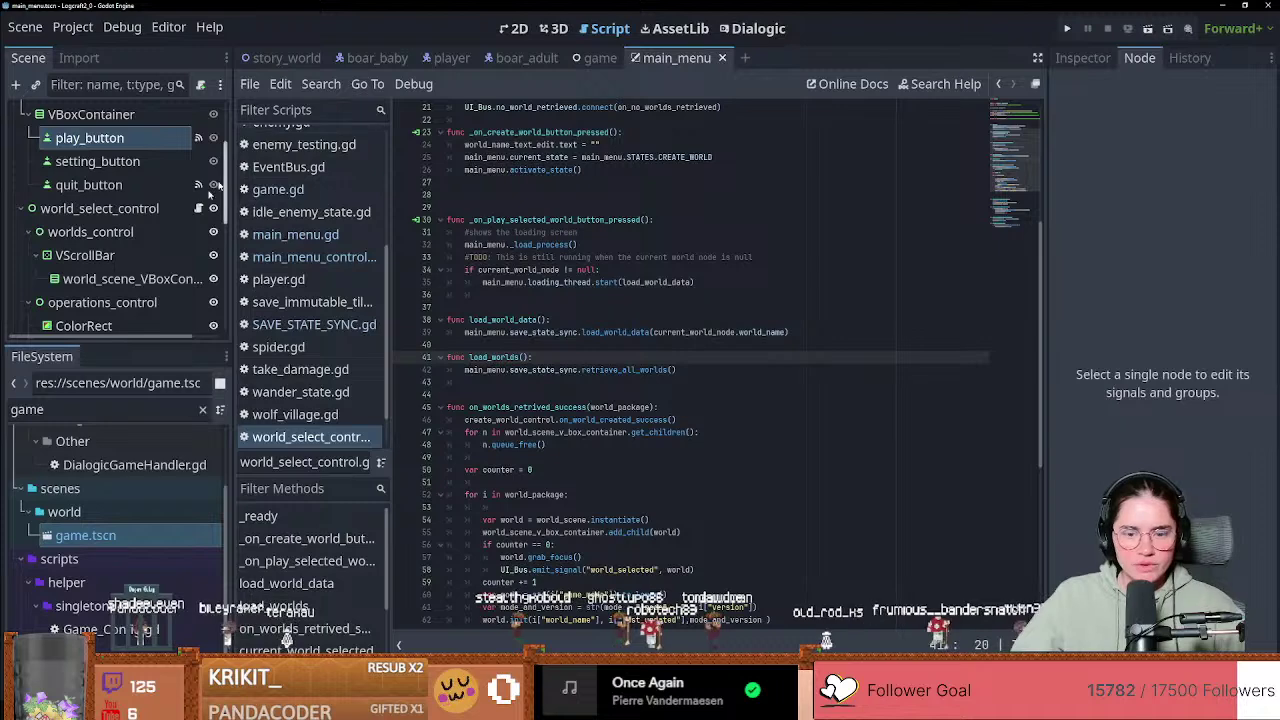
pyautogui.scroll(3, 213, 200)
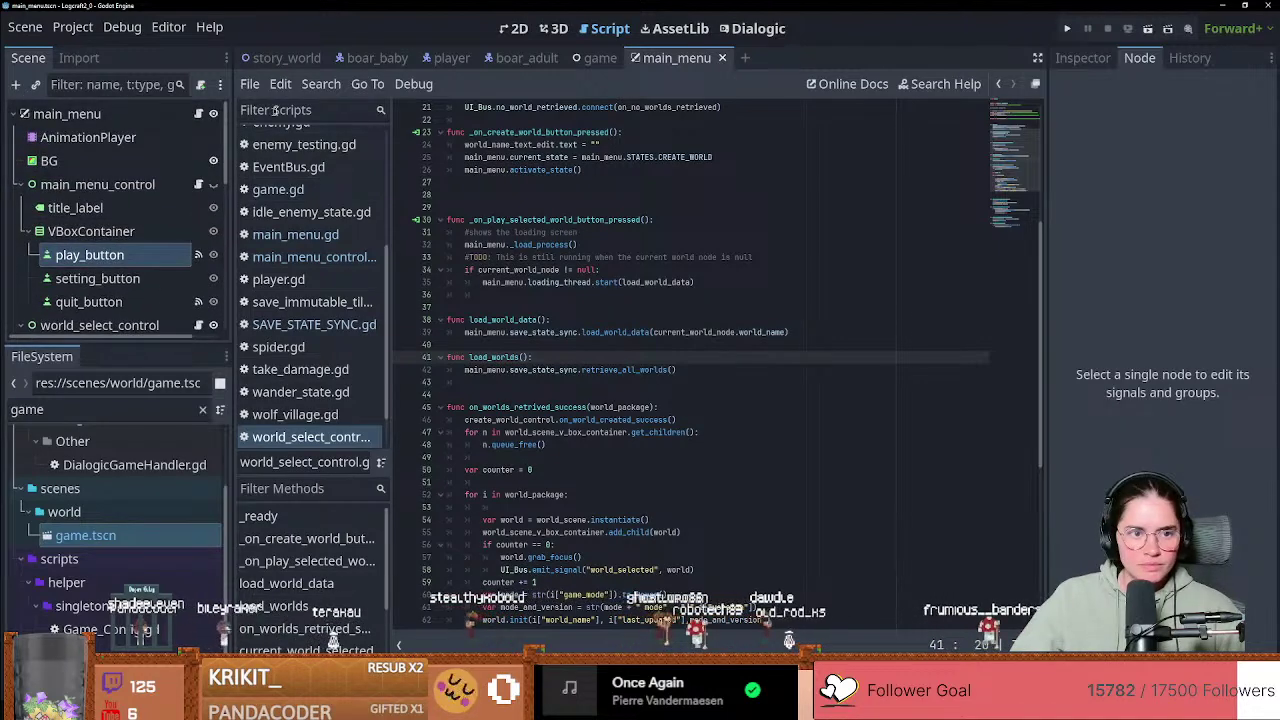
# Step: Return to the save_state_sync script in the game scene and examine retrieve_all_worlds and its world_package variable
pyautogui.click(600, 57)
pyautogui.click(219, 160)
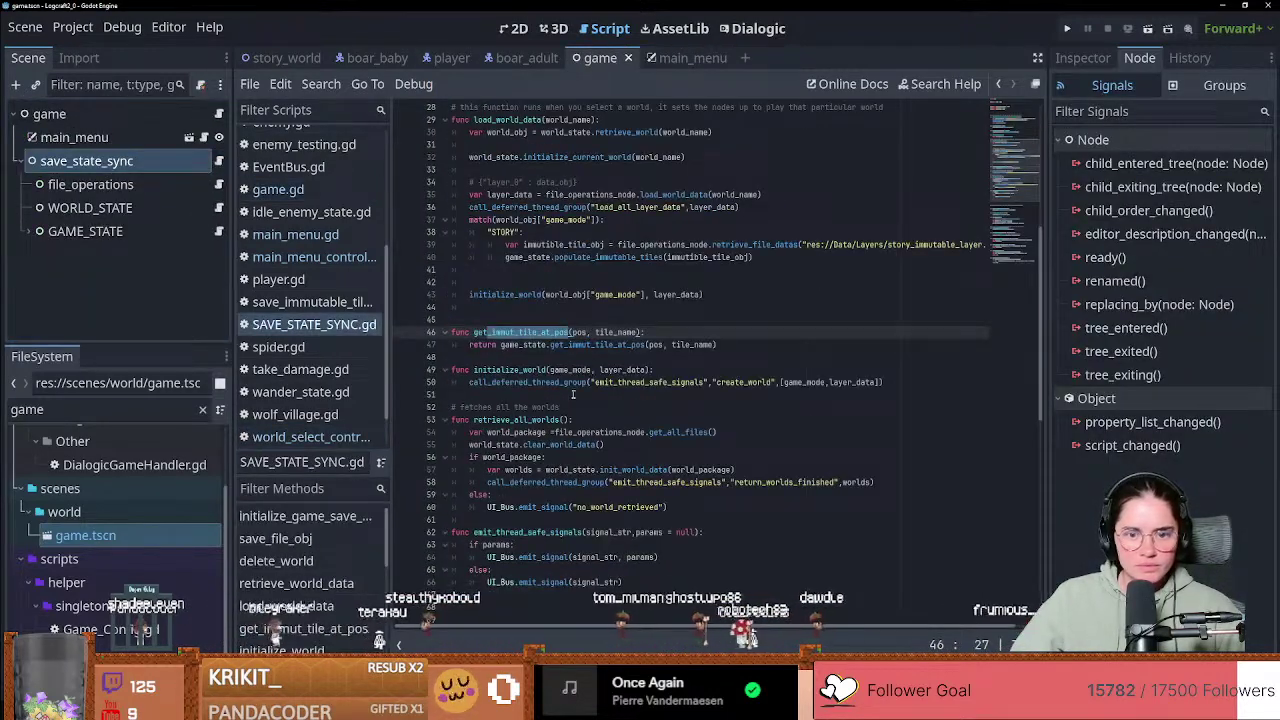
pyautogui.scroll(-2, 570, 418)
pyautogui.scroll(-1, 568, 419)
pyautogui.doubleClick(517, 344)
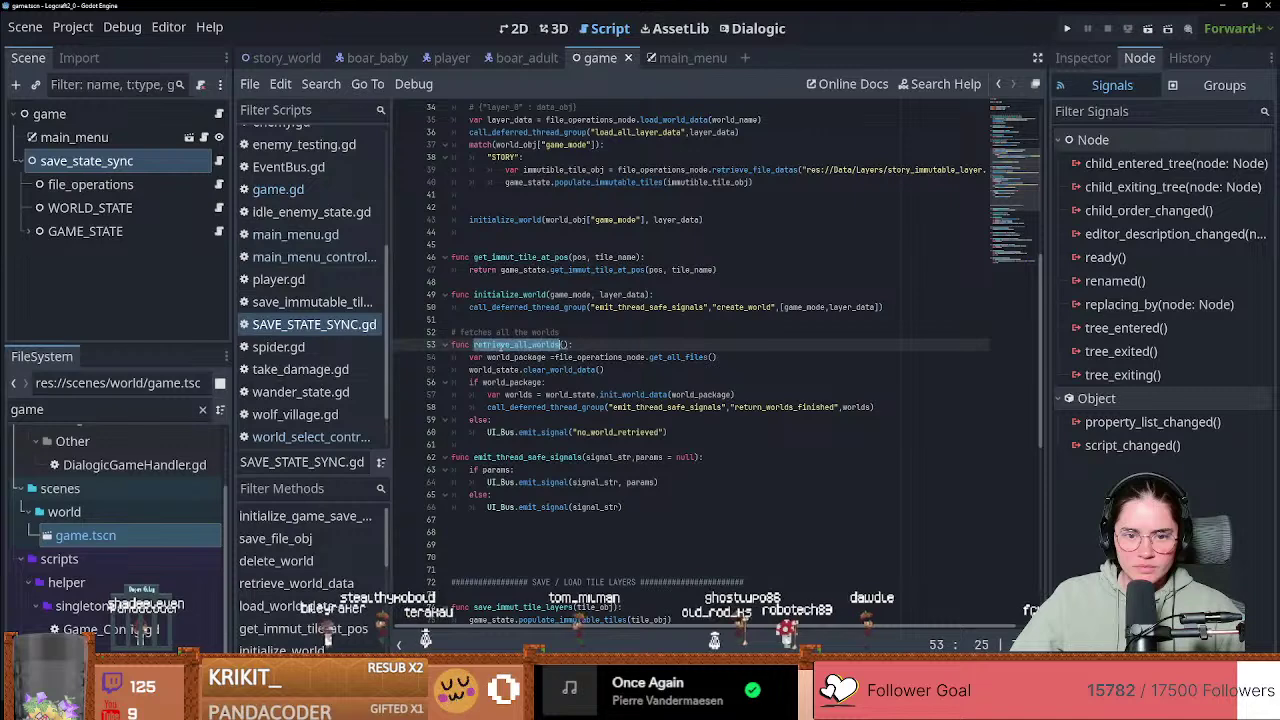
pyautogui.moveTo(488, 357); pyautogui.dragTo(549, 357)
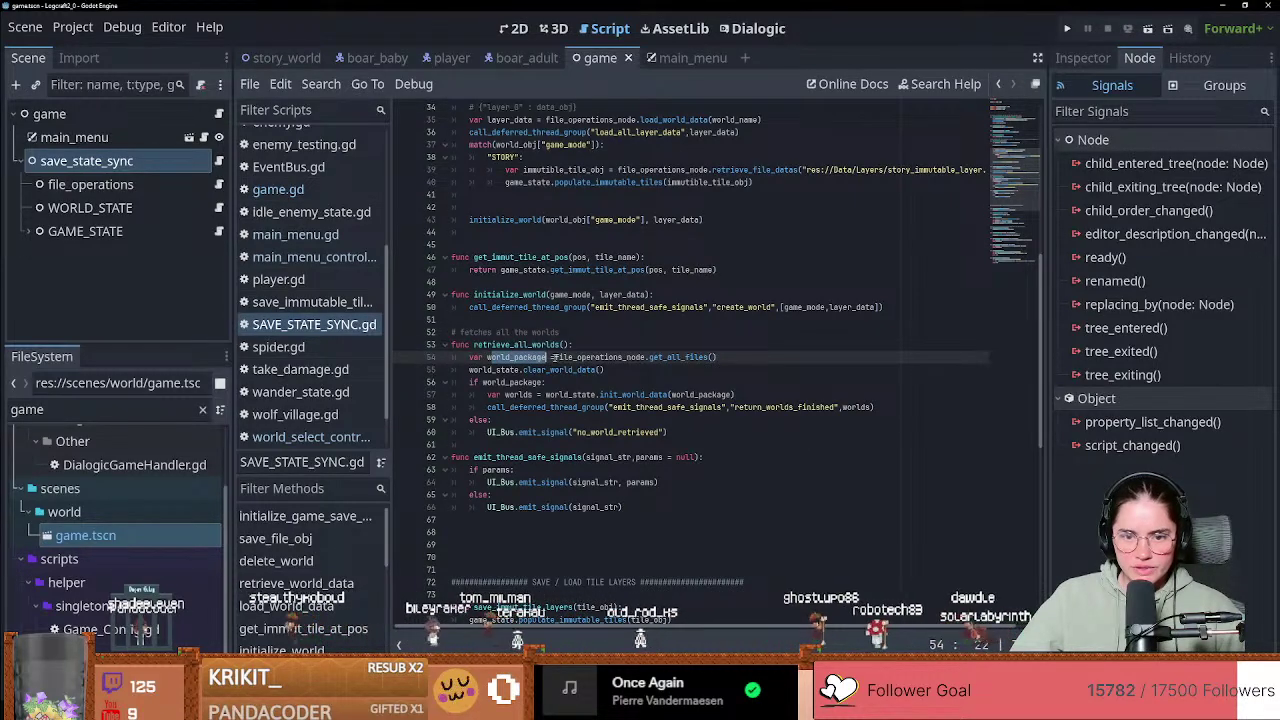
# Step: Add a space after the equals sign in the world_package assignment inside retrieve_all_worlds
pyautogui.click(551, 357)
pyautogui.write(':')
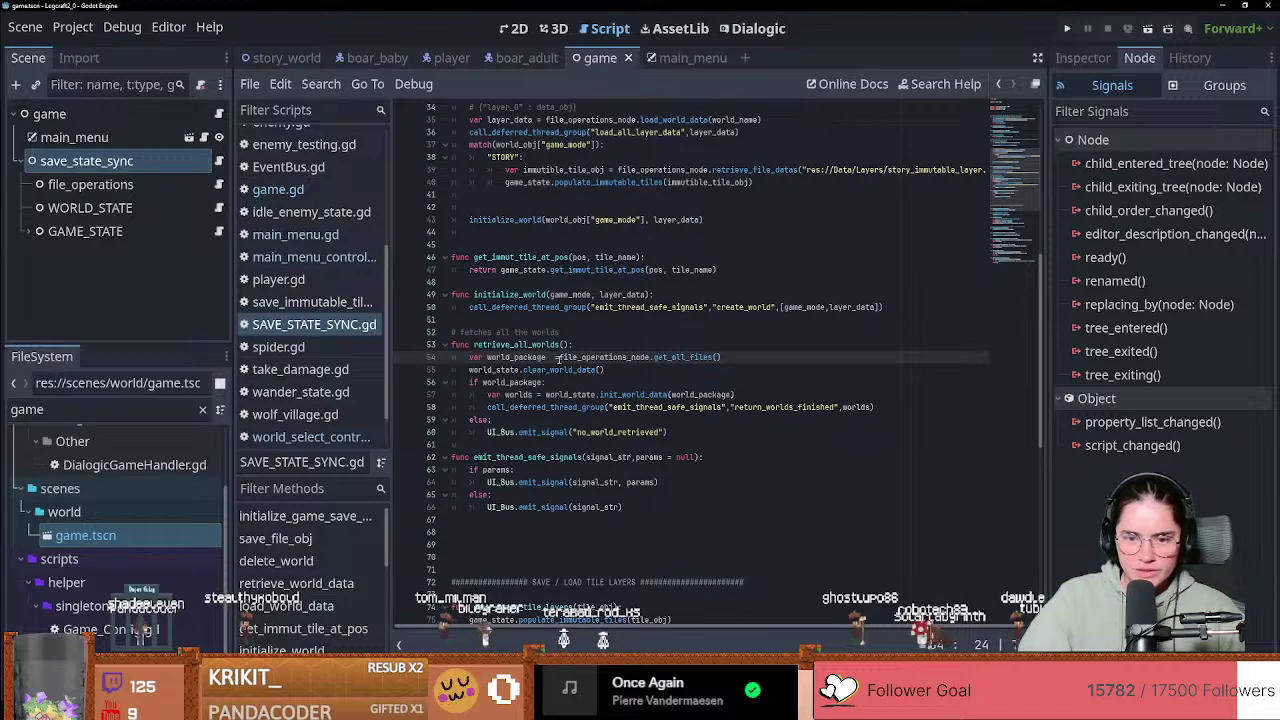
pyautogui.press('BackSpace')
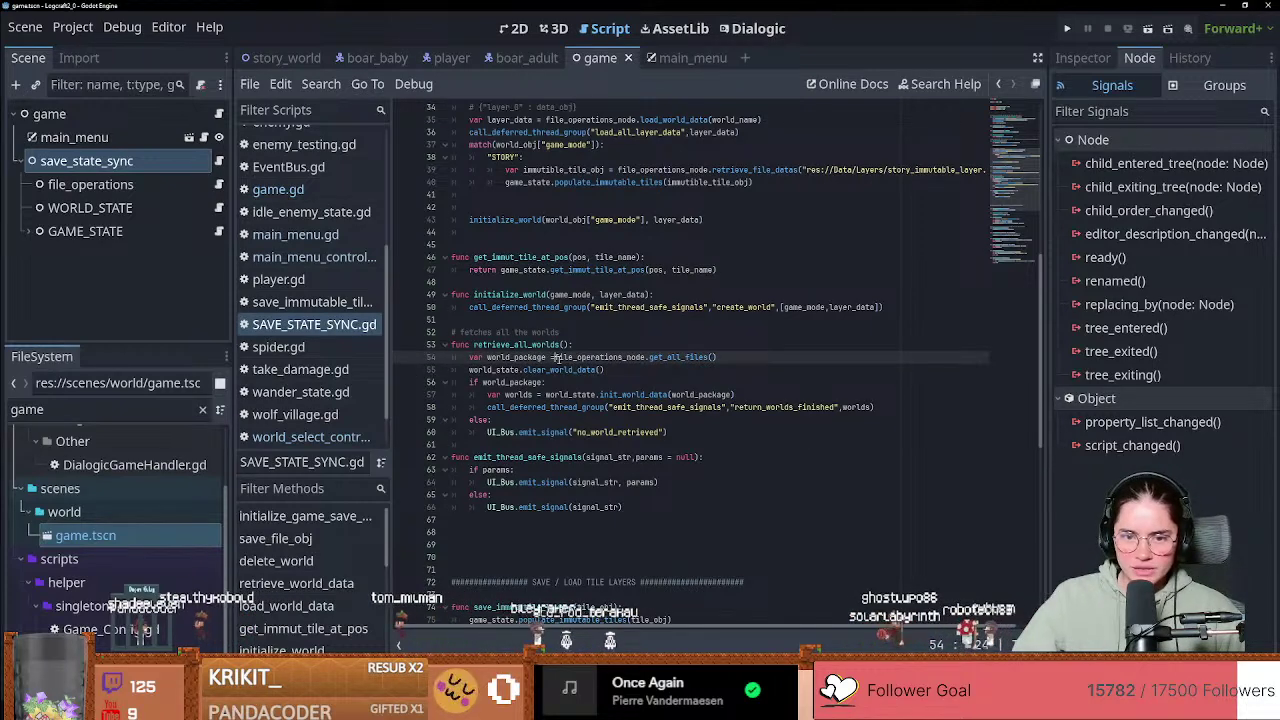
pyautogui.moveTo(736, 355); pyautogui.dragTo(450, 365)
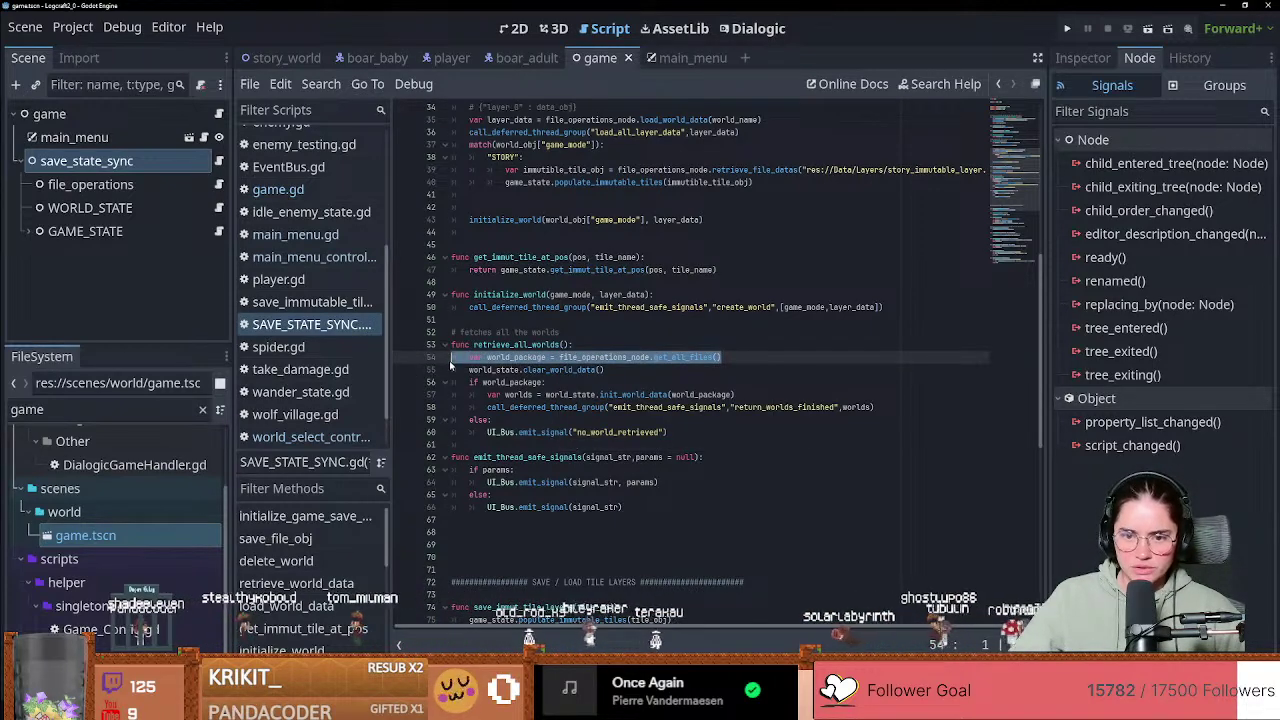
# Step: Open the file_operations script and examine the folder check and directory lookup at the start of get_all_files
pyautogui.click(221, 185)
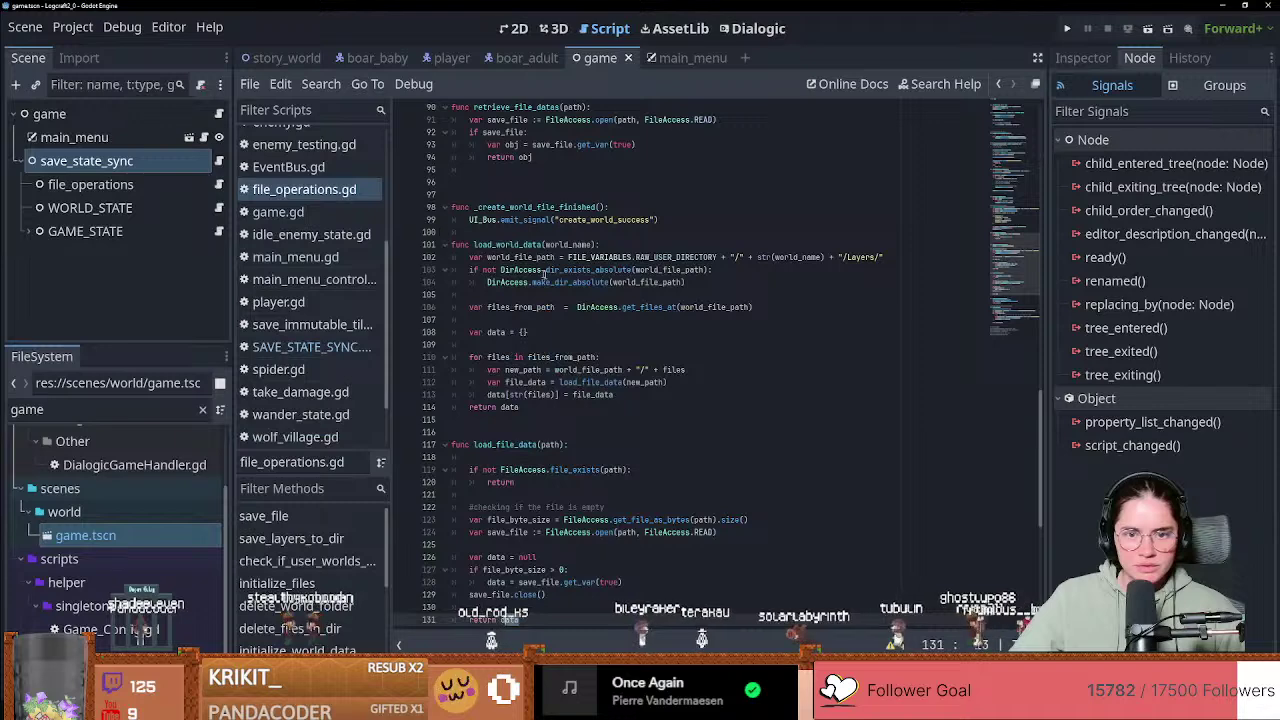
pyautogui.scroll(-5, 529, 347)
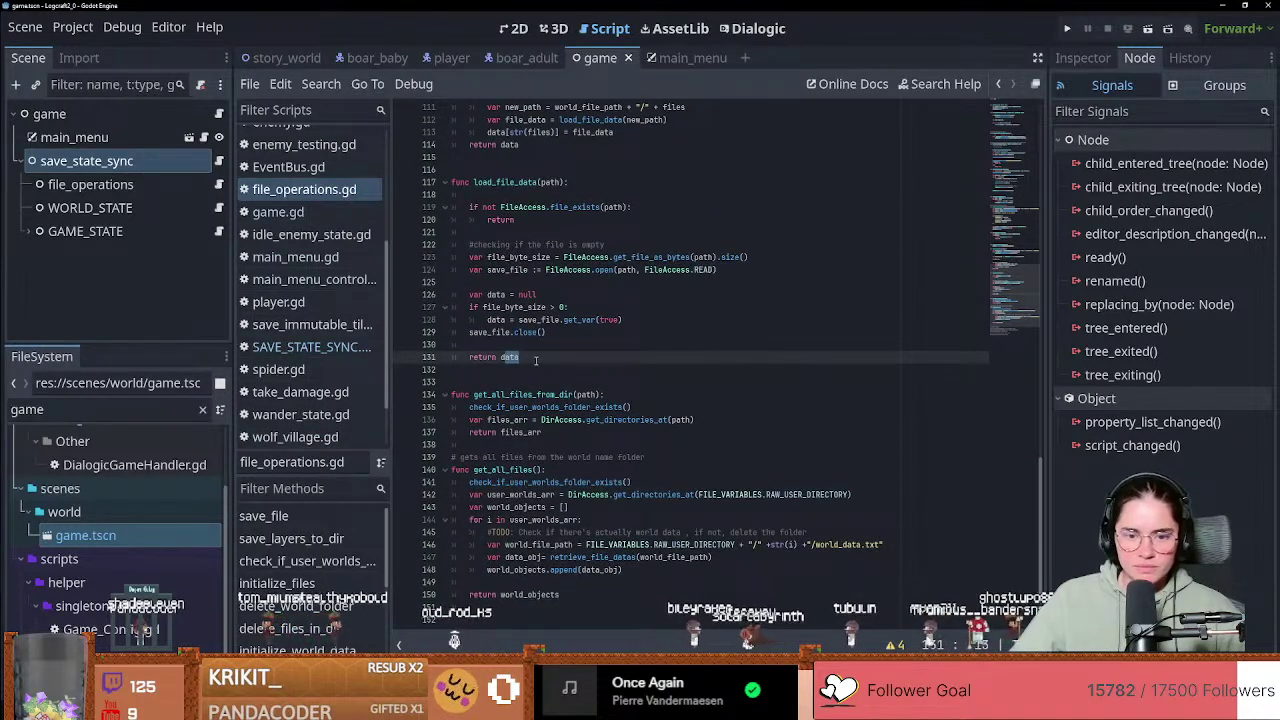
pyautogui.click(495, 474)
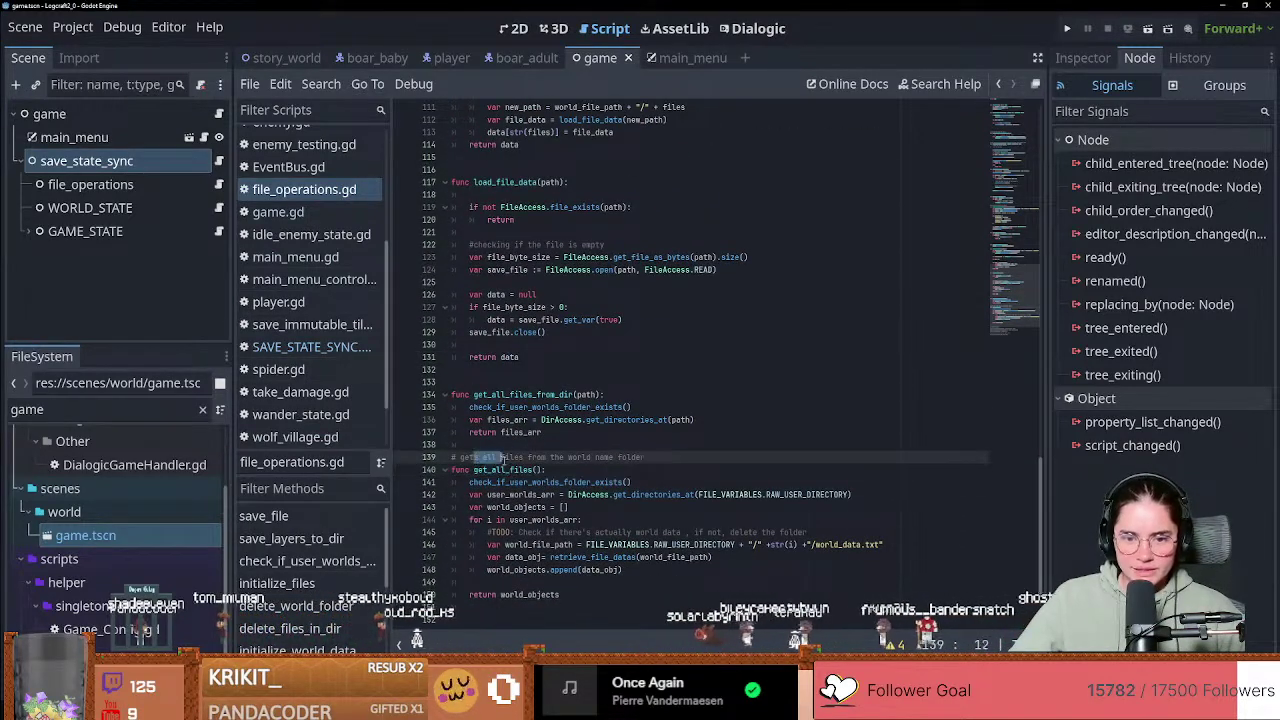
pyautogui.moveTo(473, 457); pyautogui.dragTo(647, 459)
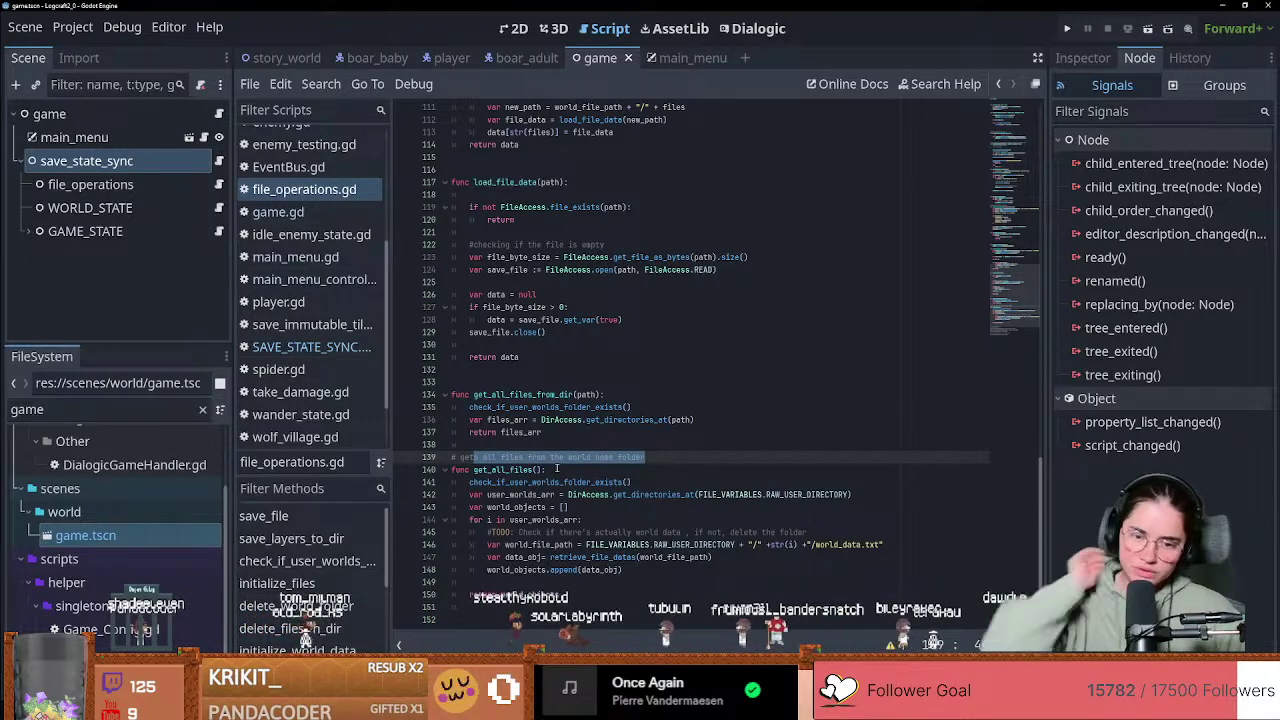
pyautogui.moveTo(471, 481); pyautogui.dragTo(627, 483)
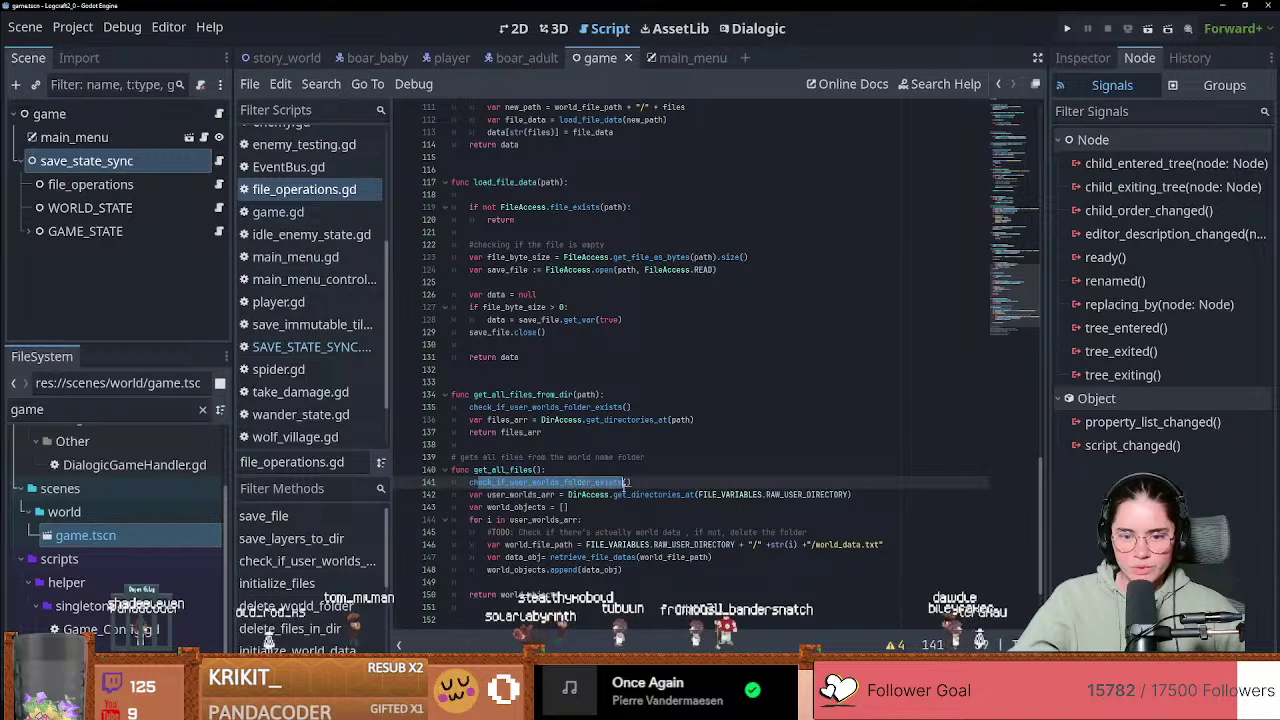
pyautogui.moveTo(487, 495); pyautogui.dragTo(694, 498)
pyautogui.click(524, 495)
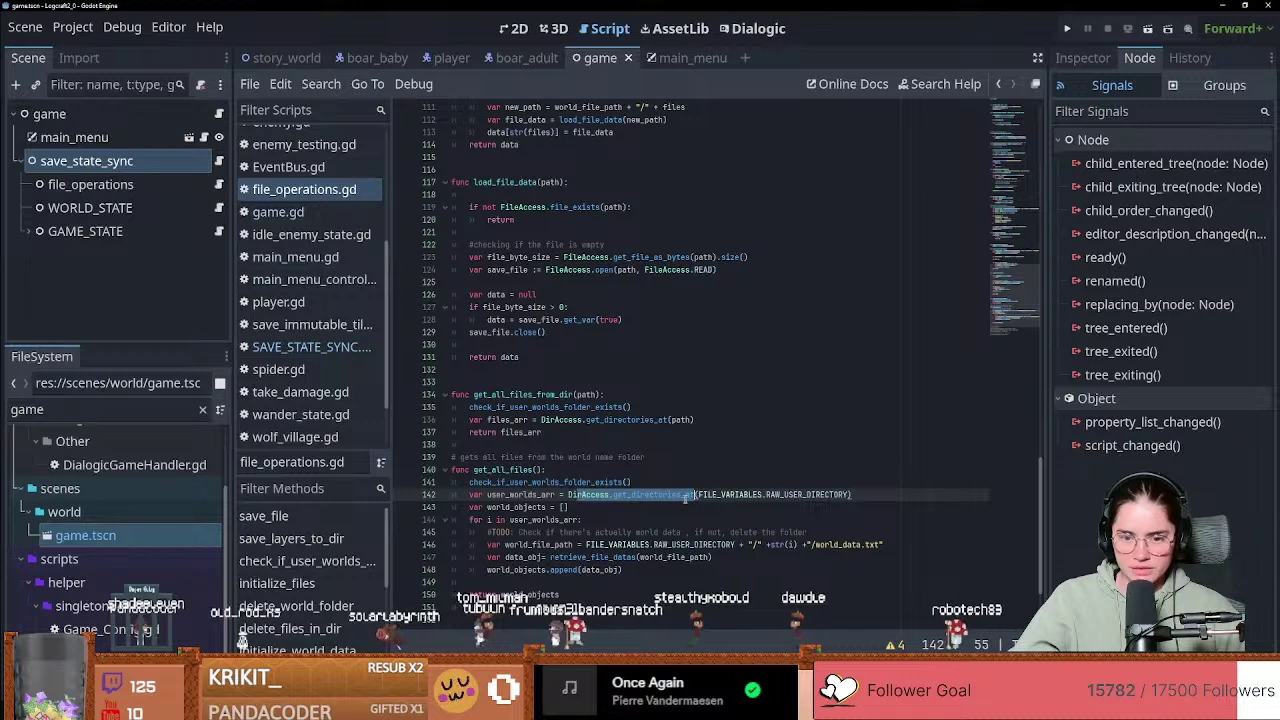
# Step: Examine the user_worlds_arr loop in get_all_files, including its TODO comment and how world_file_path is built
pyautogui.click(488, 519)
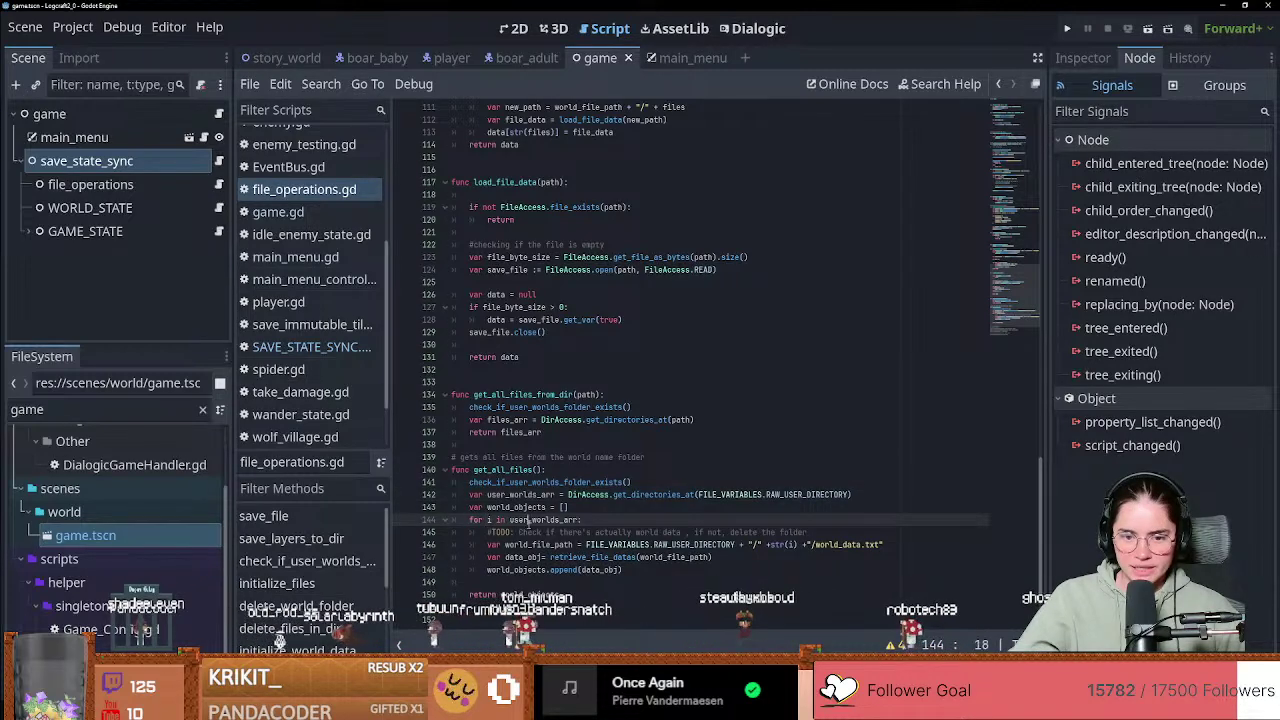
pyautogui.doubleClick(527, 521)
pyautogui.scroll(-1, 607, 505)
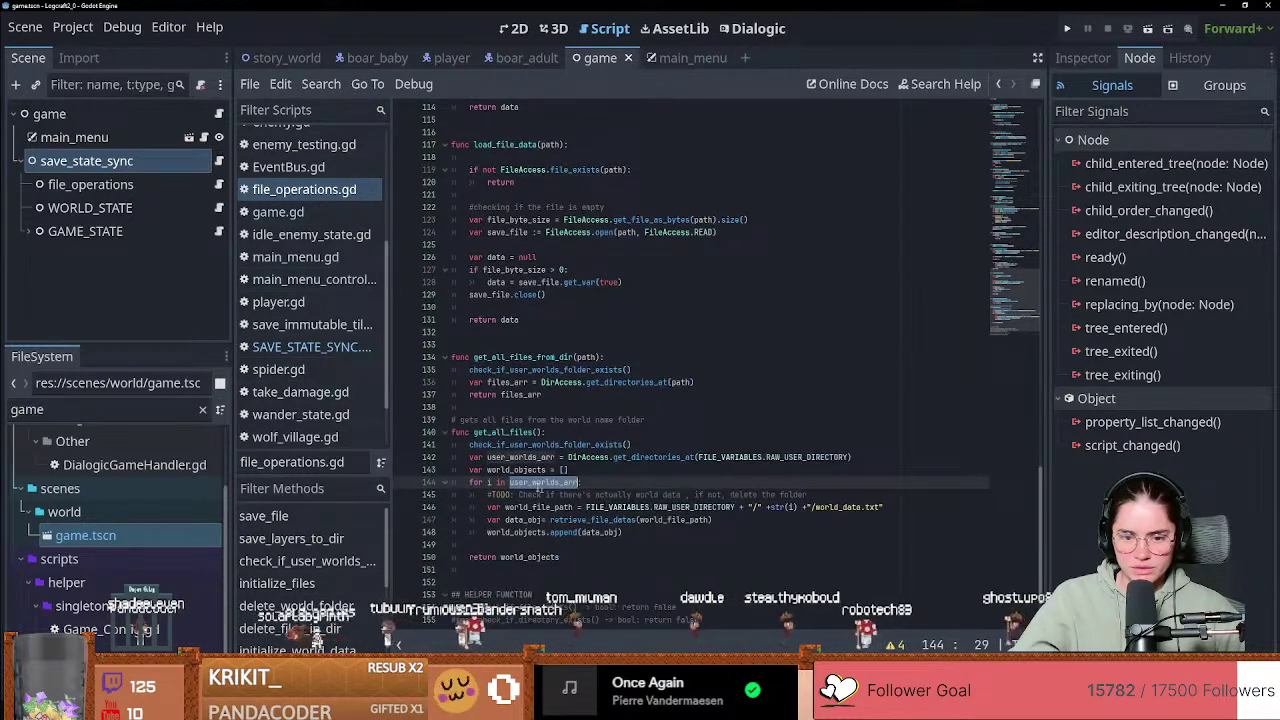
pyautogui.moveTo(519, 495); pyautogui.dragTo(673, 497)
pyautogui.click(704, 496)
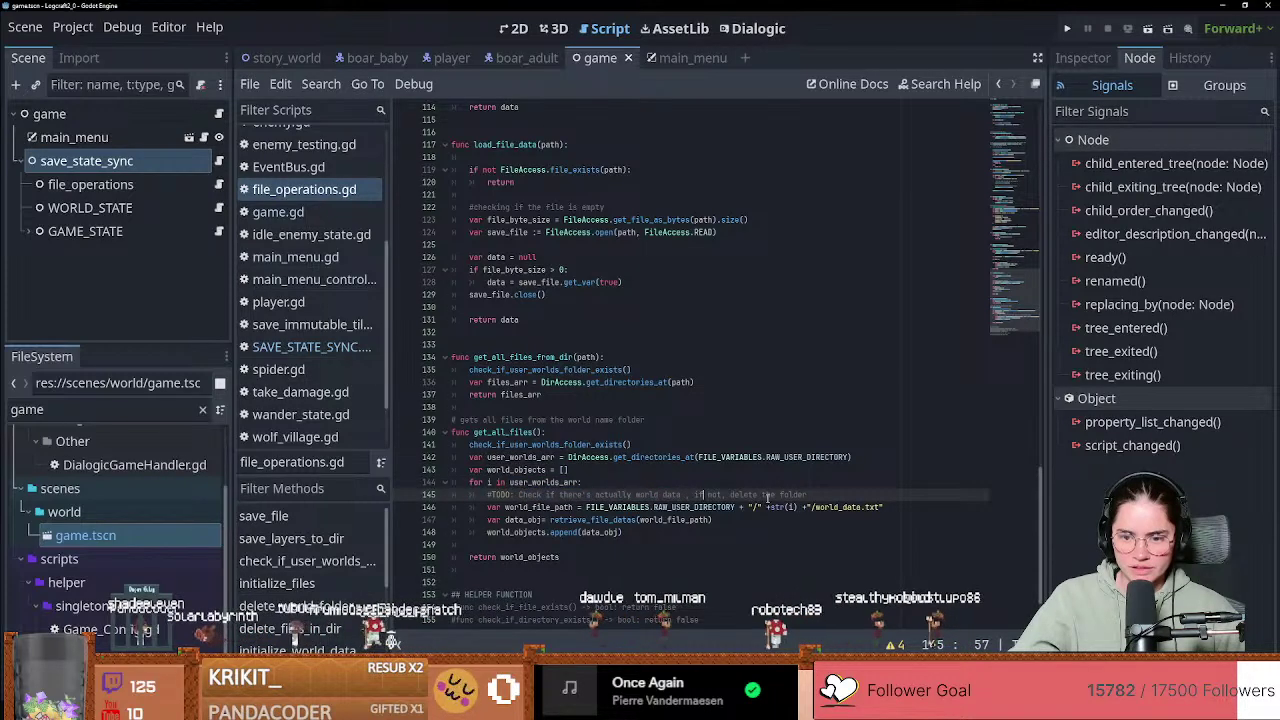
pyautogui.moveTo(504, 508); pyautogui.dragTo(574, 507)
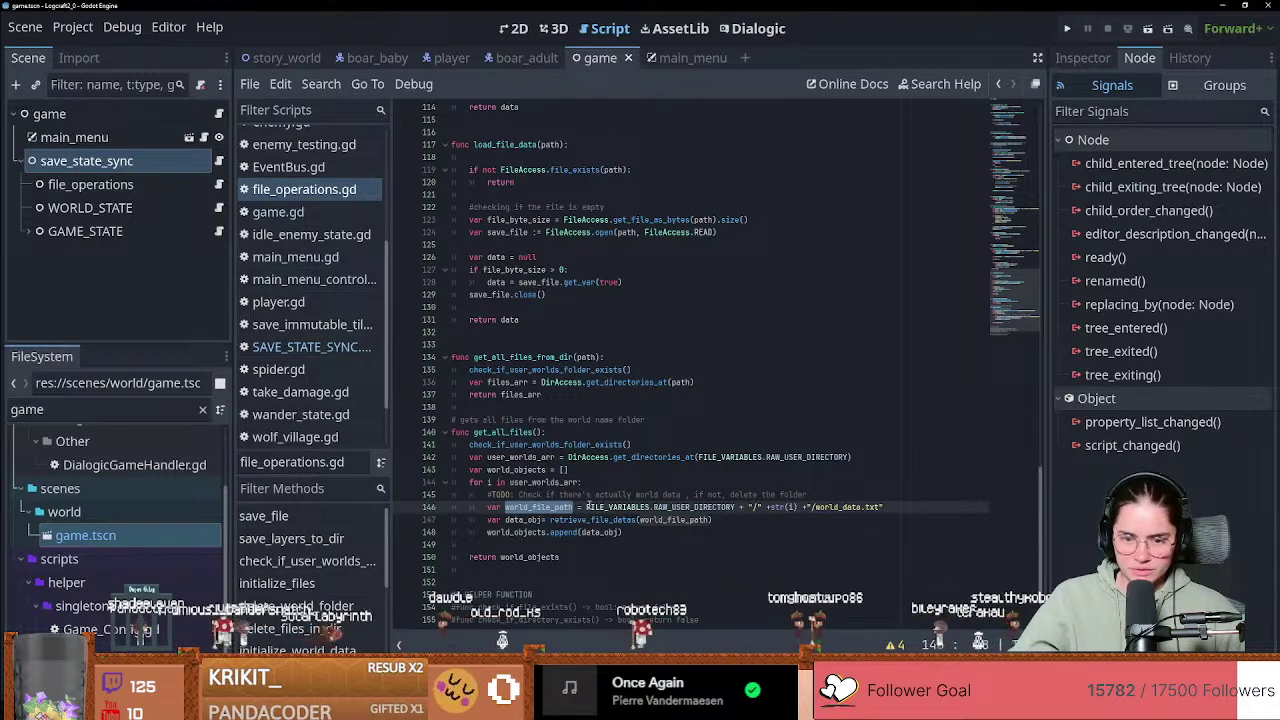
pyautogui.moveTo(587, 507); pyautogui.dragTo(710, 507)
pyautogui.moveTo(816, 507); pyautogui.dragTo(882, 507)
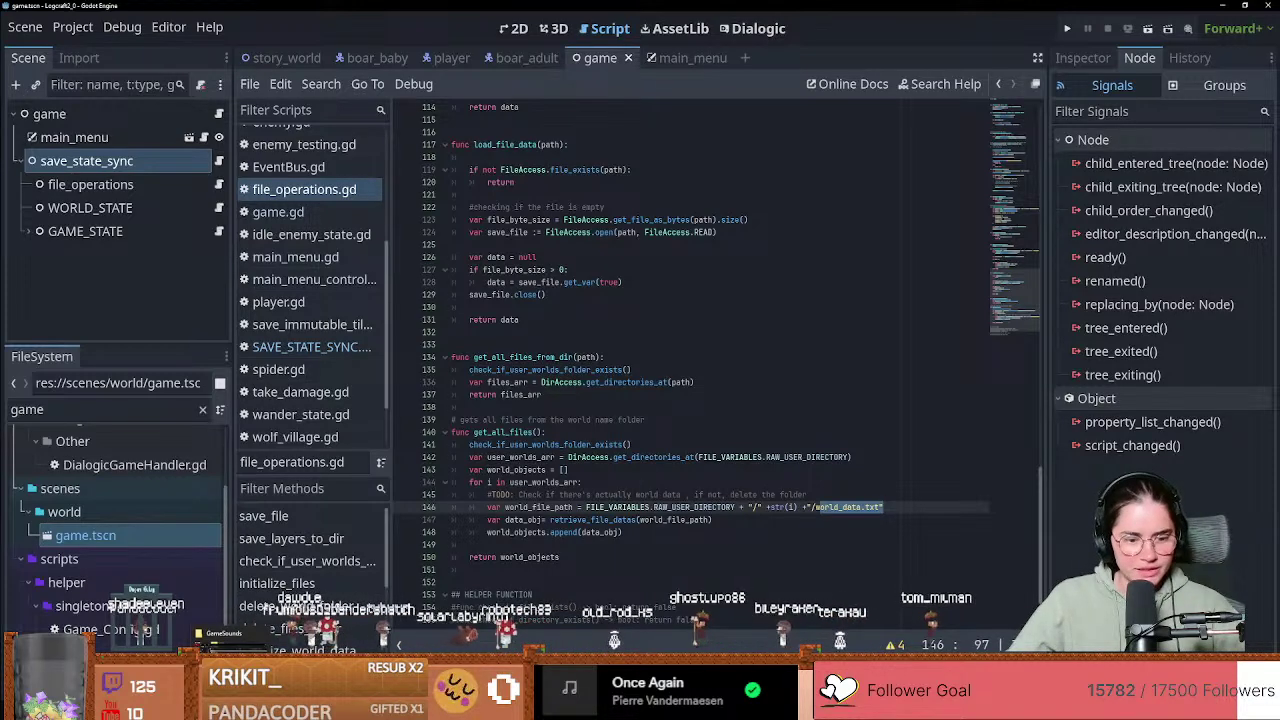
# Step: Switch to File Explorer and look through the Godot app_userdata folder for the Logcraft2_0 project's data
pyautogui.click(232, 640)
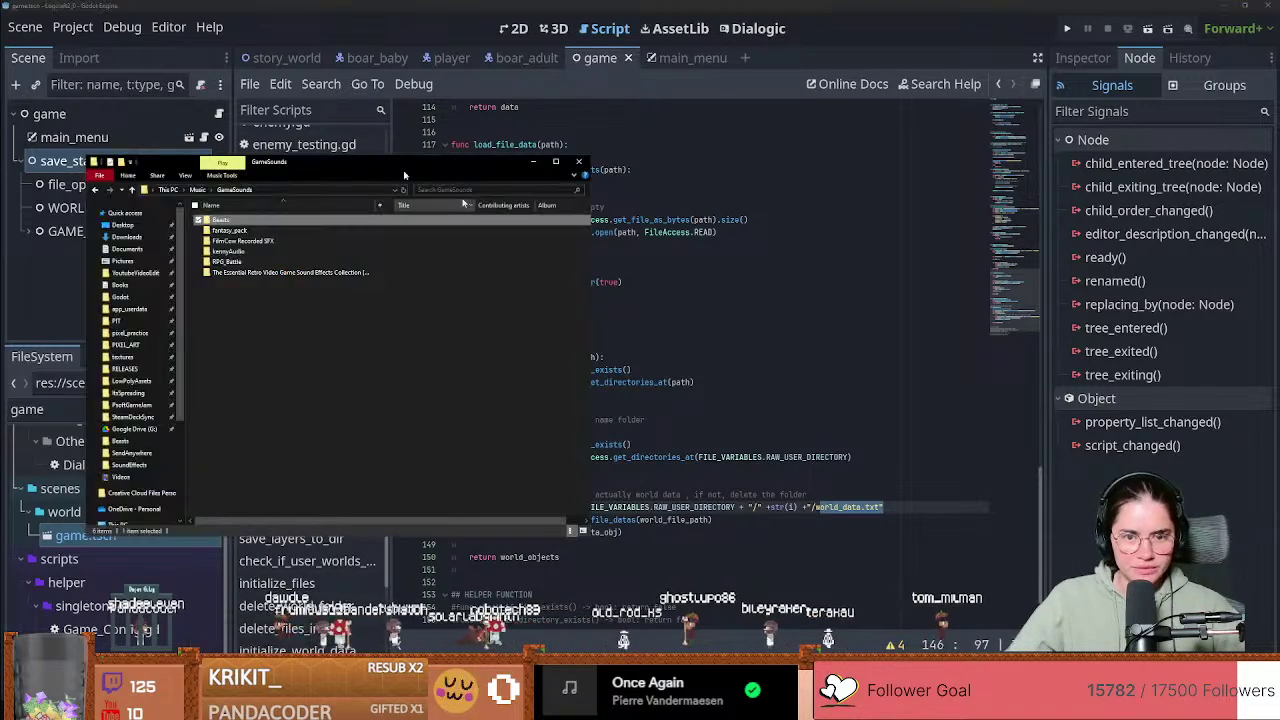
pyautogui.click(135, 249)
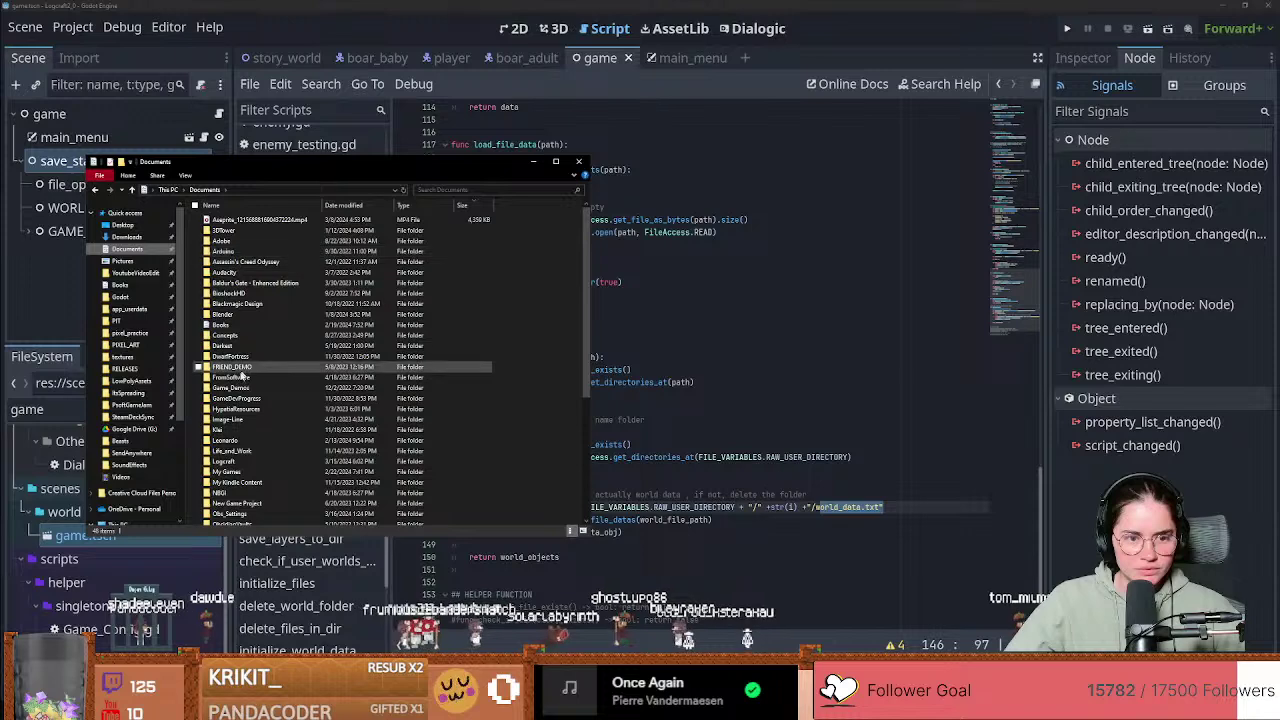
pyautogui.click(129, 309)
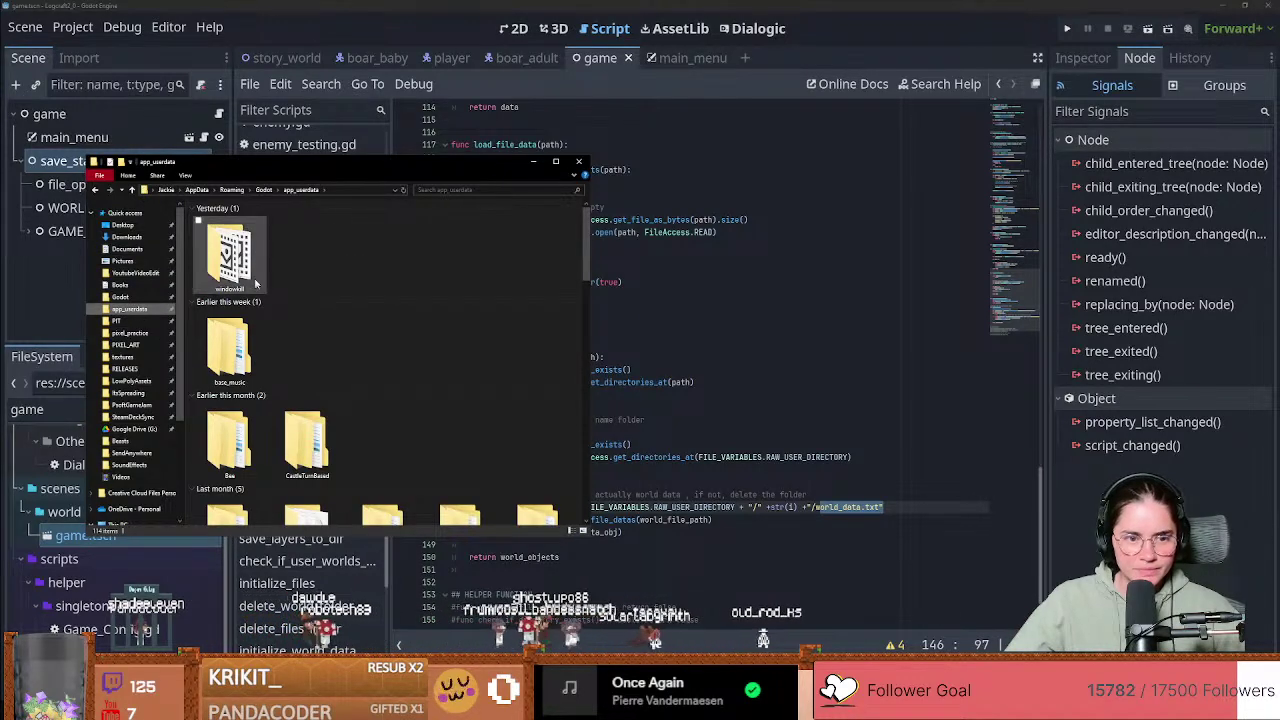
pyautogui.scroll(-1, 286, 281)
pyautogui.scroll(1, 287, 282)
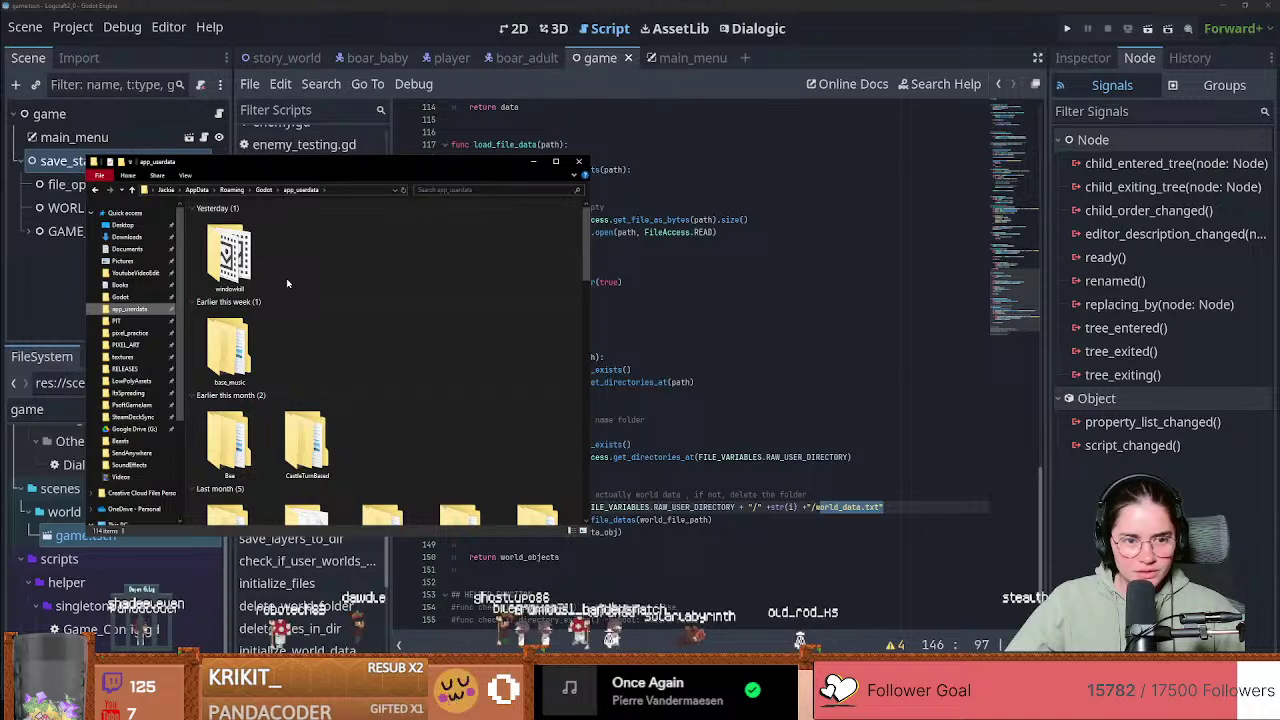
pyautogui.scroll(-3, 300, 313)
pyautogui.scroll(3, 304, 315)
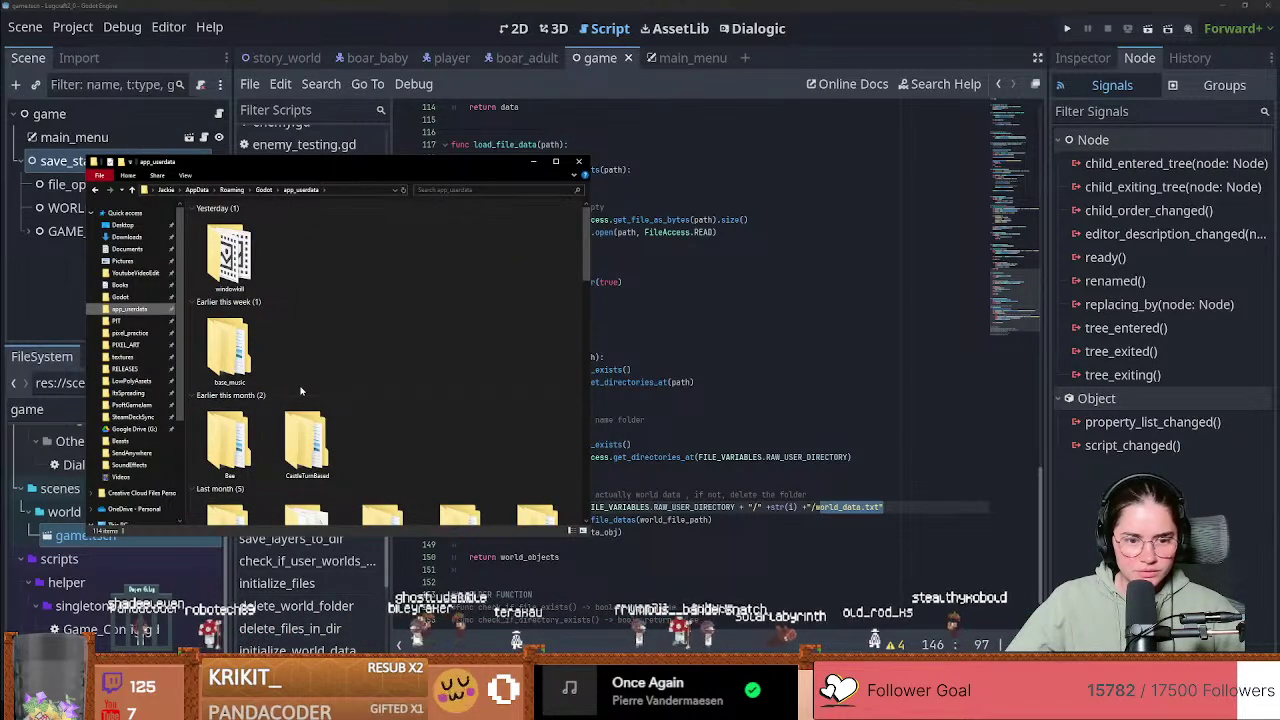
pyautogui.scroll(-3, 310, 391)
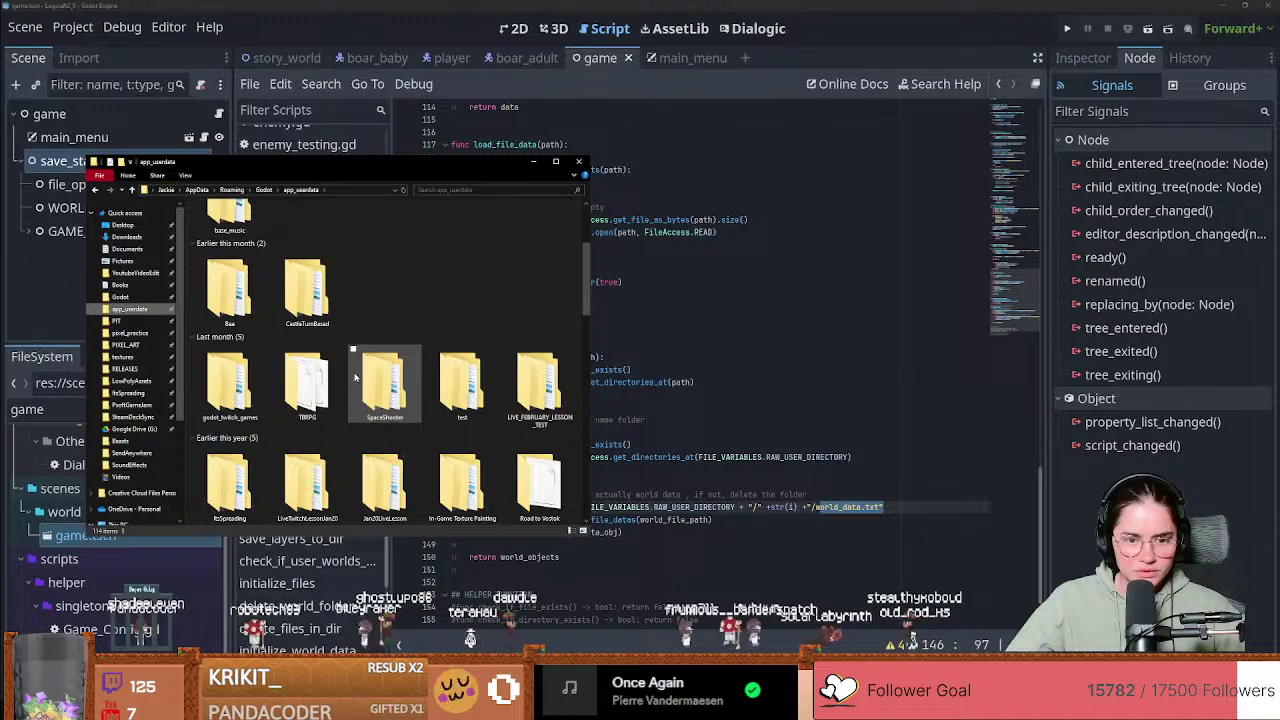
pyautogui.click(555, 161)
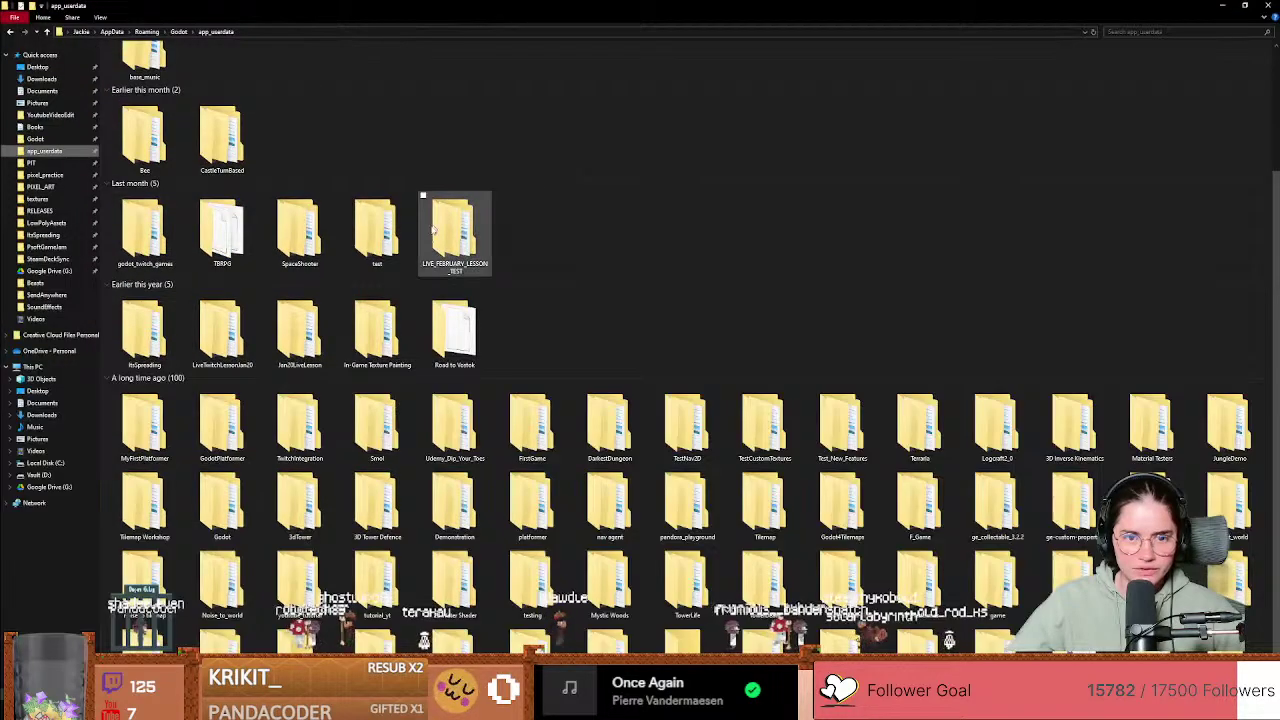
pyautogui.scroll(2, 434, 290)
pyautogui.scroll(-3, 437, 299)
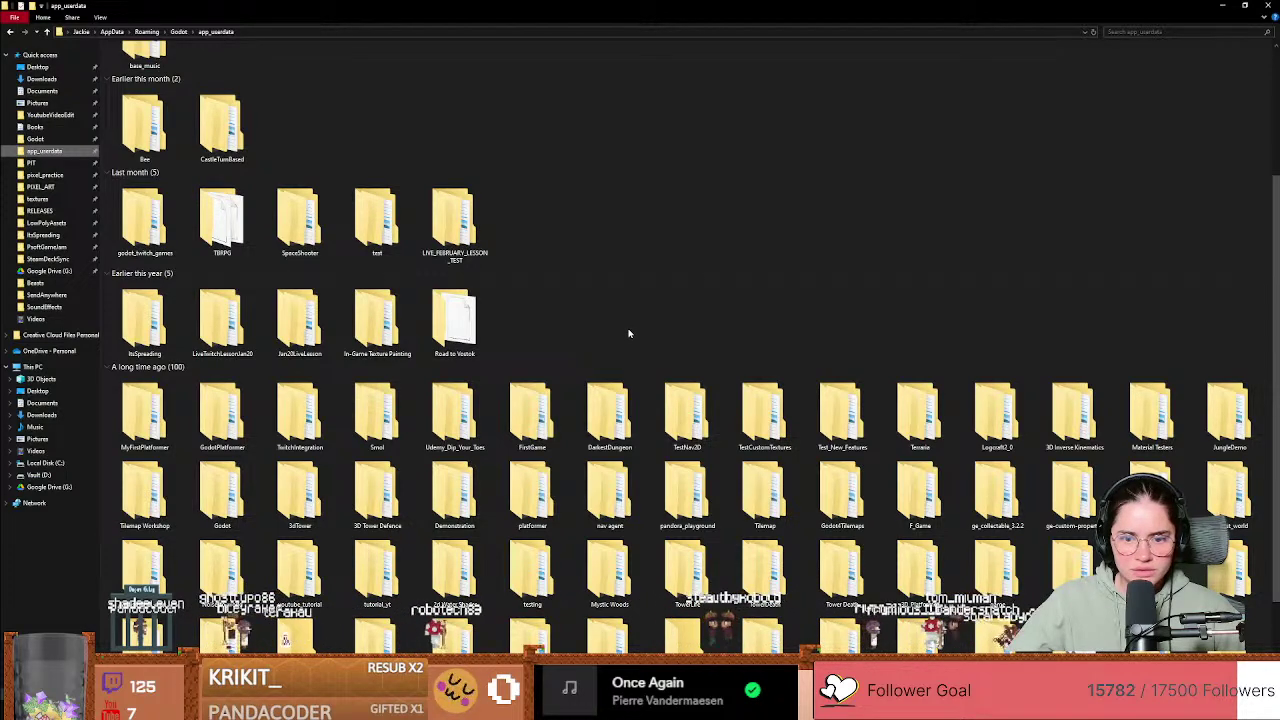
# Step: Open world_data.txt from the pick juice world folder inside Logcraft2_0's UserWorlds folder
pyautogui.doubleClick(996, 412)
pyautogui.doubleClick(137, 93)
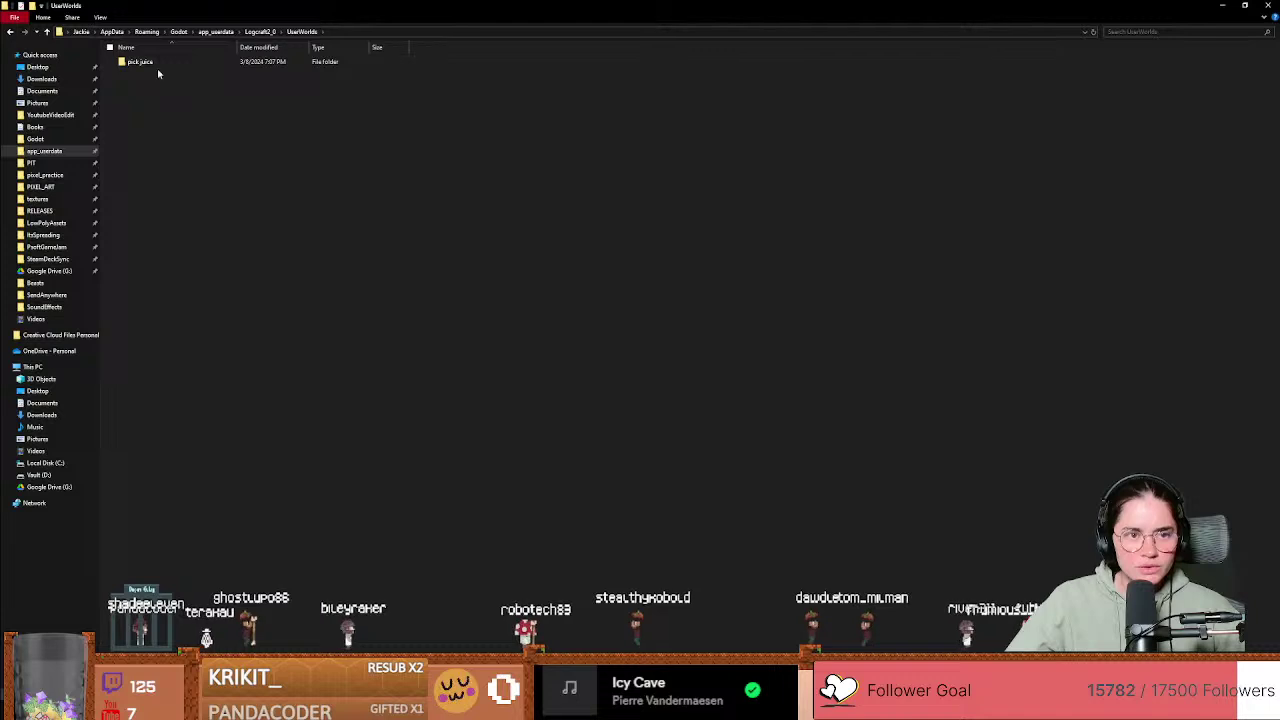
pyautogui.doubleClick(157, 62)
pyautogui.doubleClick(146, 82)
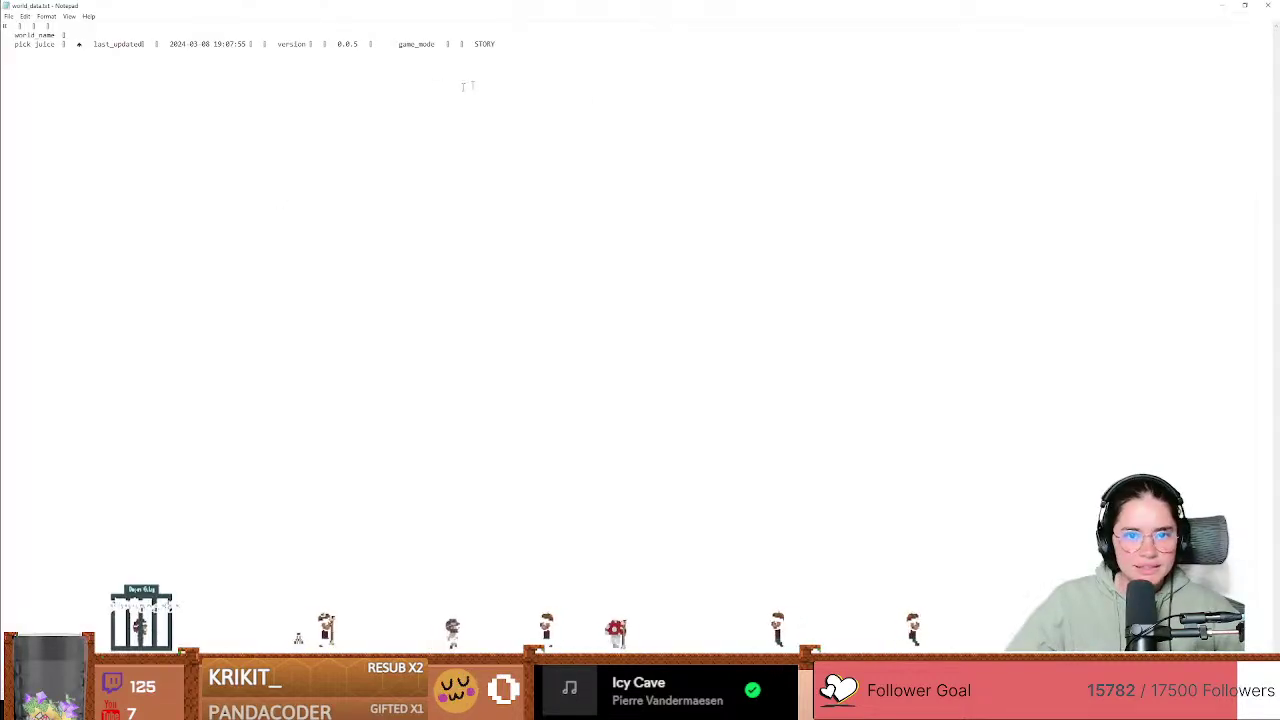
# Step: Examine the world_name and last_updated entries in world_data.txt
pyautogui.hotkey('ctrl', 'a')
pyautogui.click(416, 110)
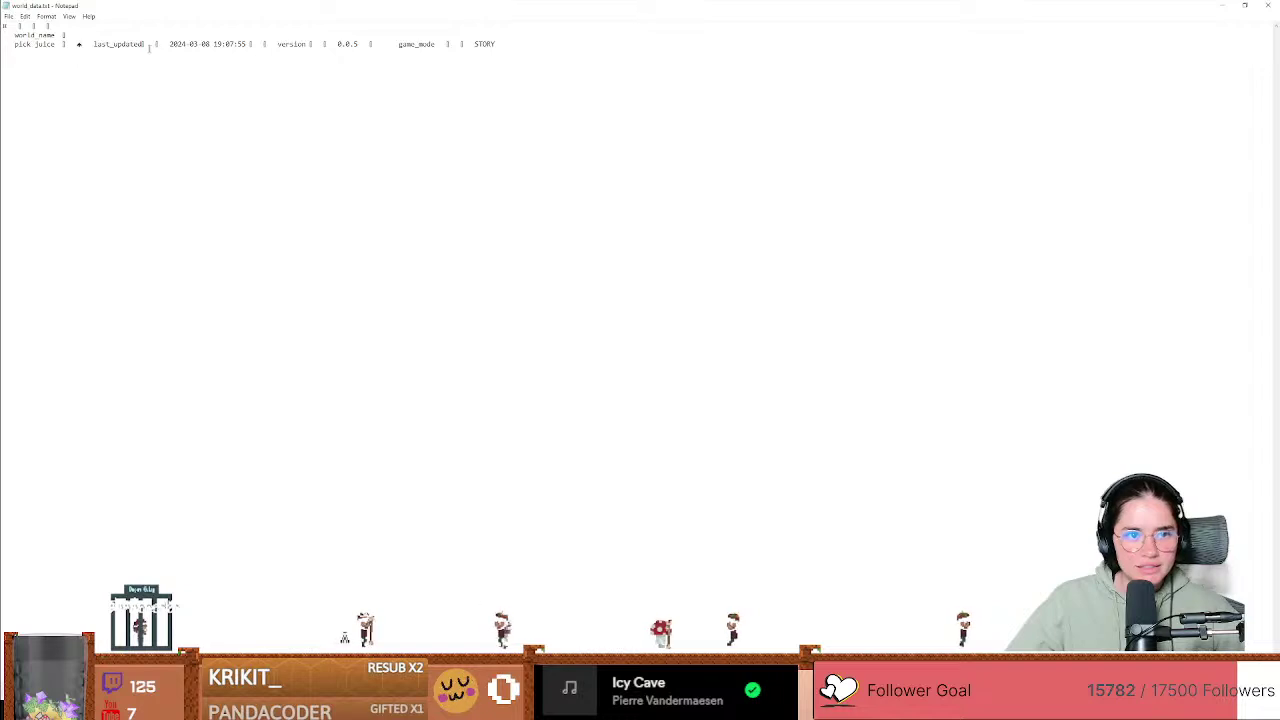
pyautogui.moveTo(121, 44); pyautogui.dragTo(209, 44)
pyautogui.click(209, 44)
pyautogui.moveTo(83, 44); pyautogui.dragTo(247, 44)
pyautogui.click(35, 44)
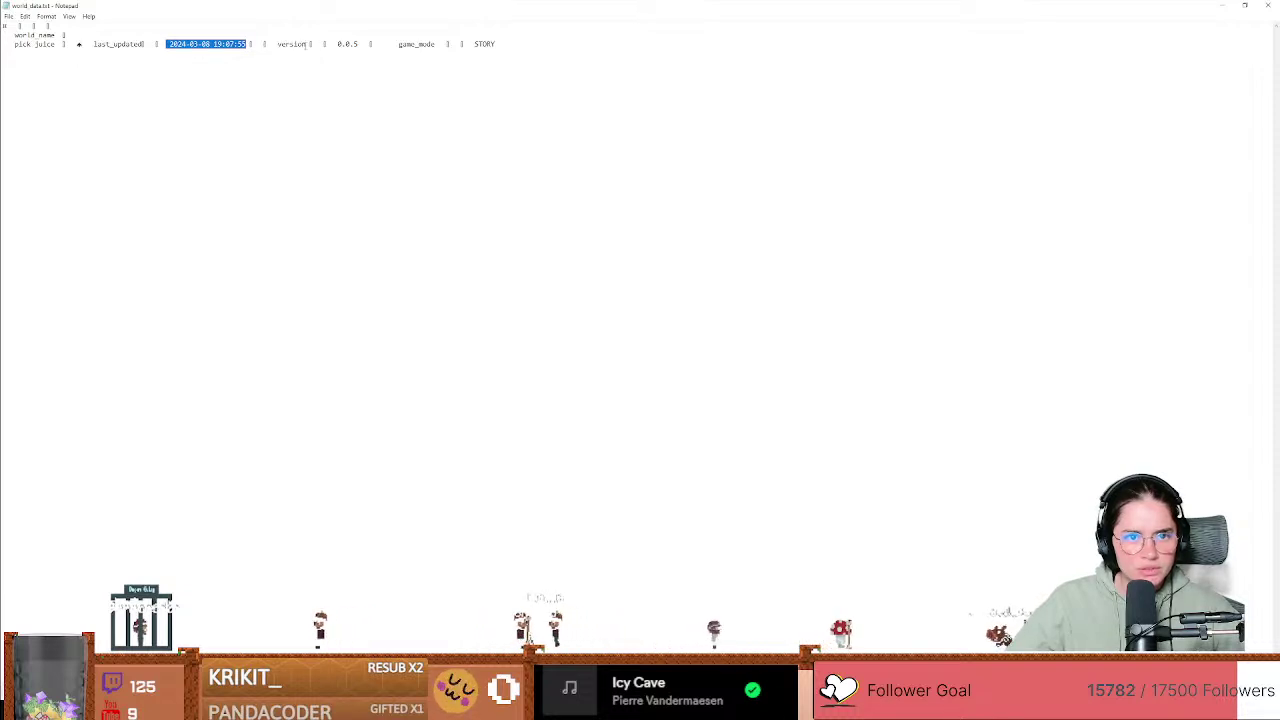
# Step: Examine the version entry and its value in world_data.txt
pyautogui.moveTo(286, 44); pyautogui.dragTo(358, 44)
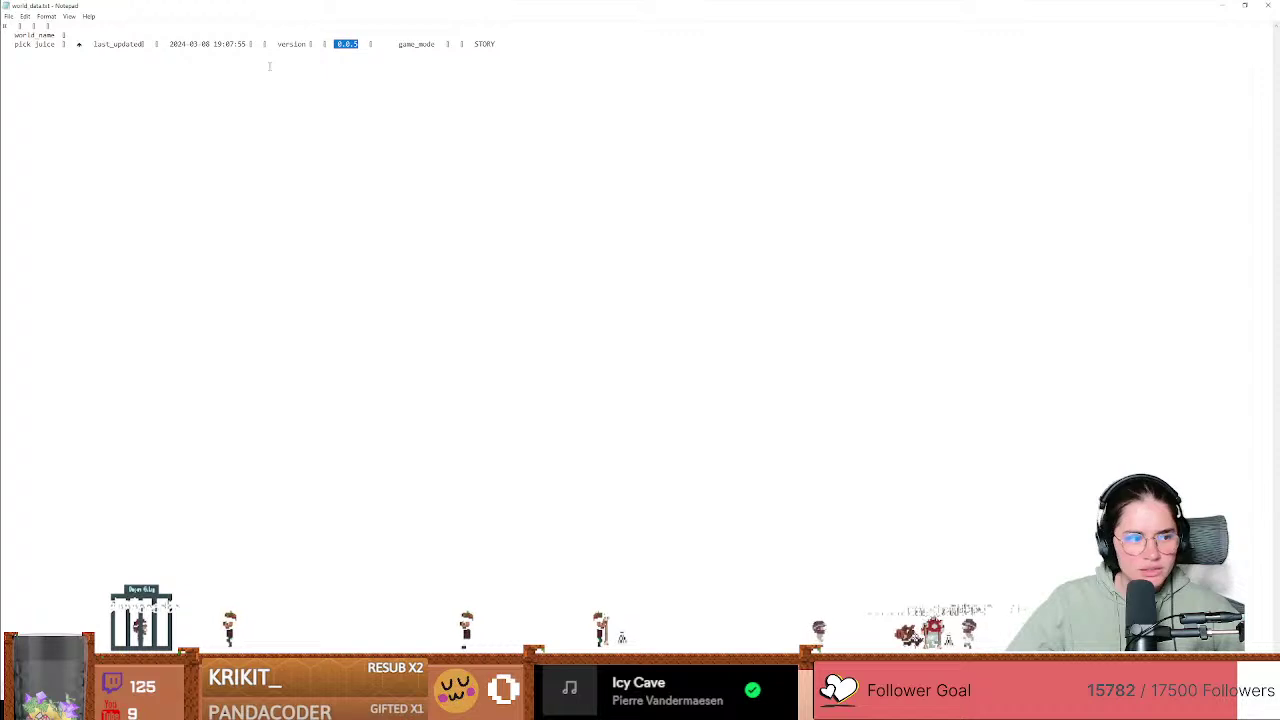
pyautogui.click(338, 45)
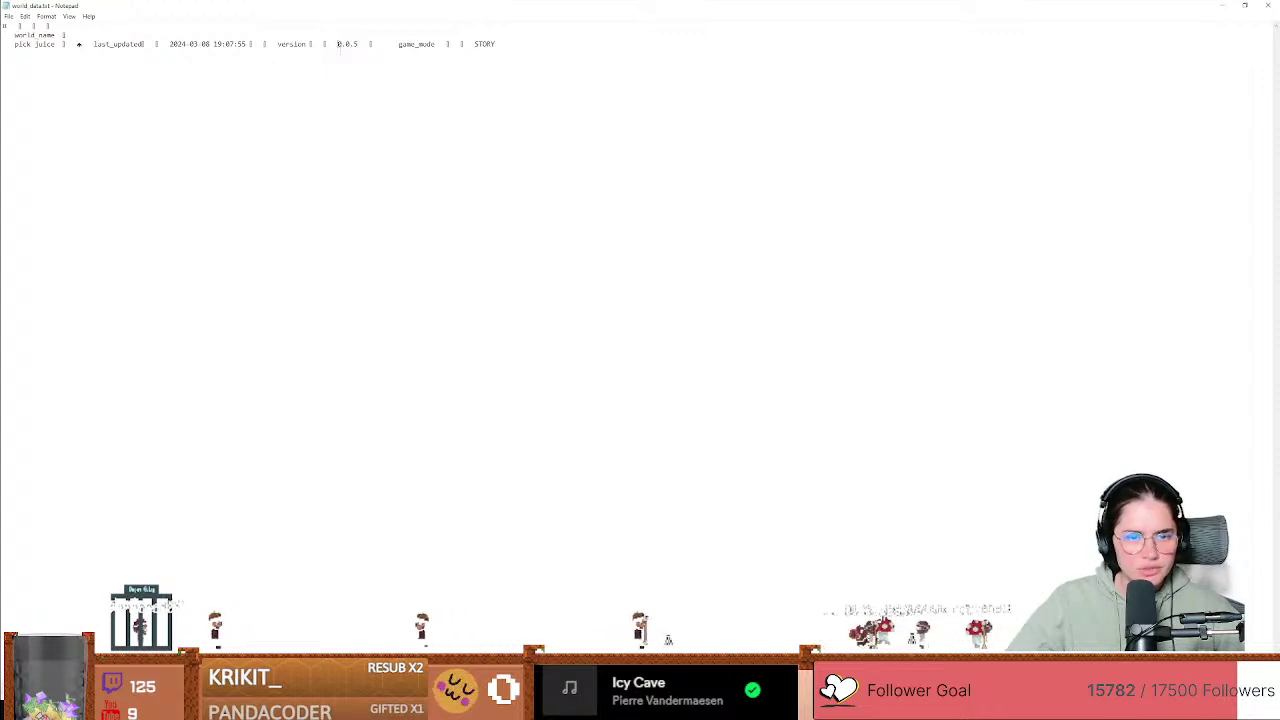
pyautogui.moveTo(338, 45); pyautogui.dragTo(358, 46)
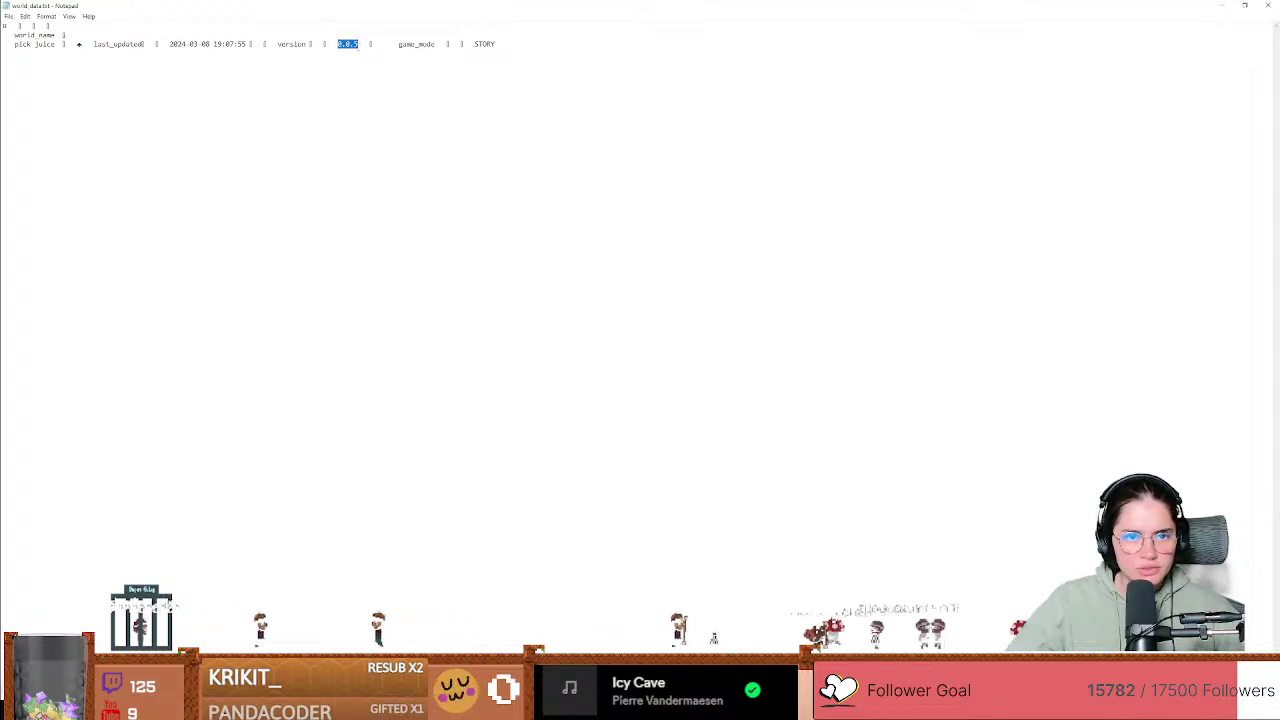
pyautogui.click(337, 44)
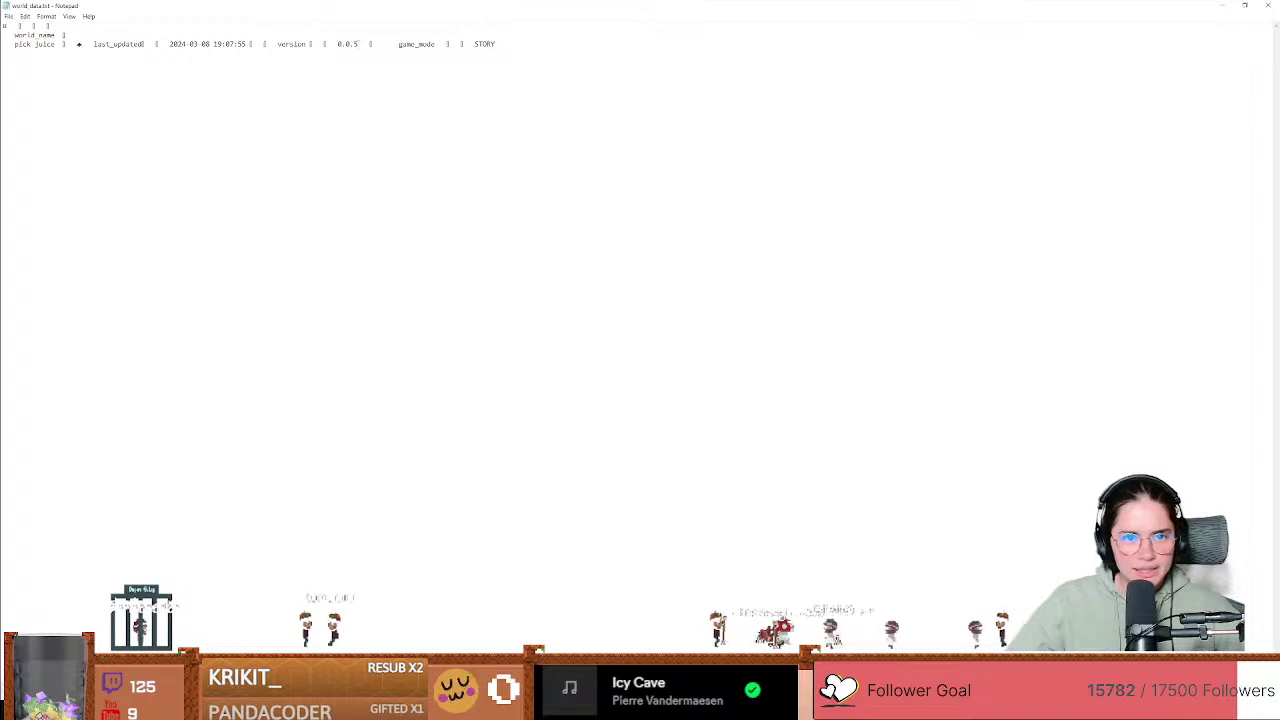
pyautogui.moveTo(337, 44)
pyautogui.mouseDown()
pyautogui.moveTo(371, 44)
pyautogui.moveTo(360, 44)
pyautogui.mouseUp()
pyautogui.click(338, 44)
pyautogui.click(361, 45)
pyautogui.click(466, 60)
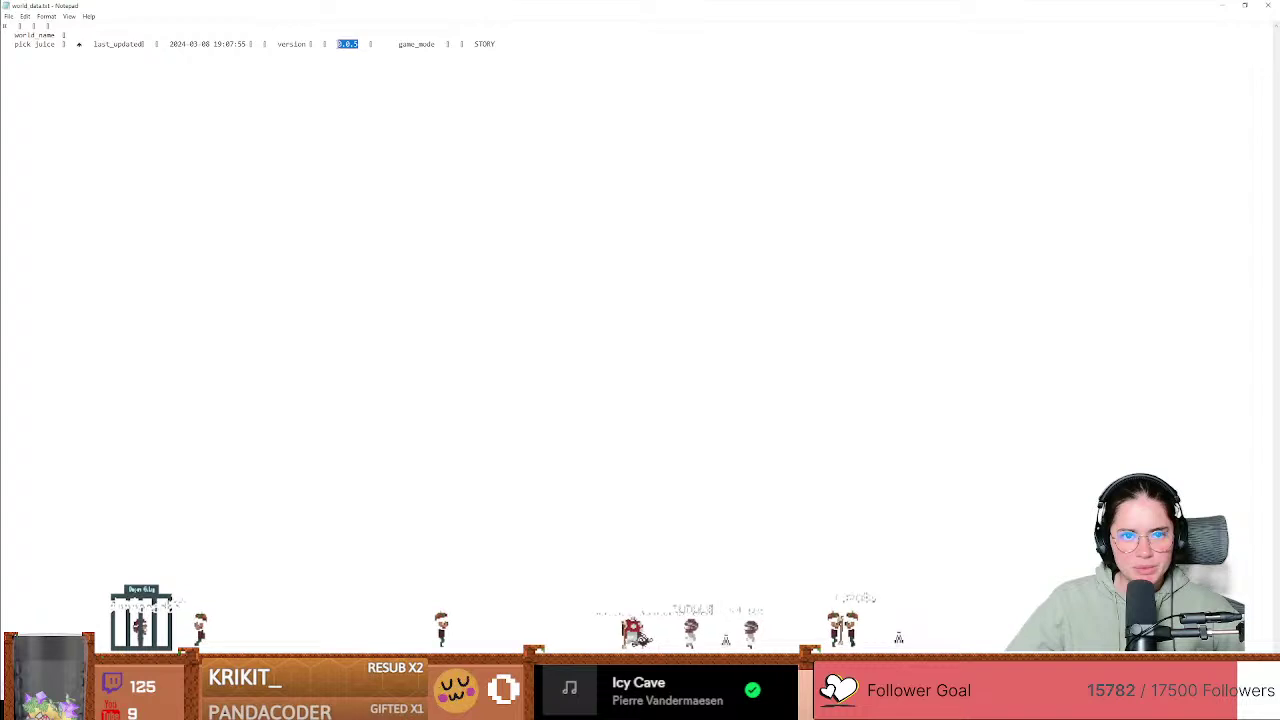
# Step: Examine the game_mode entry, then close world_data.txt and go back to the UserWorlds folder
pyautogui.doubleClick(418, 44)
pyautogui.doubleClick(485, 44)
pyautogui.moveTo(424, 6); pyautogui.dragTo(397, 180)
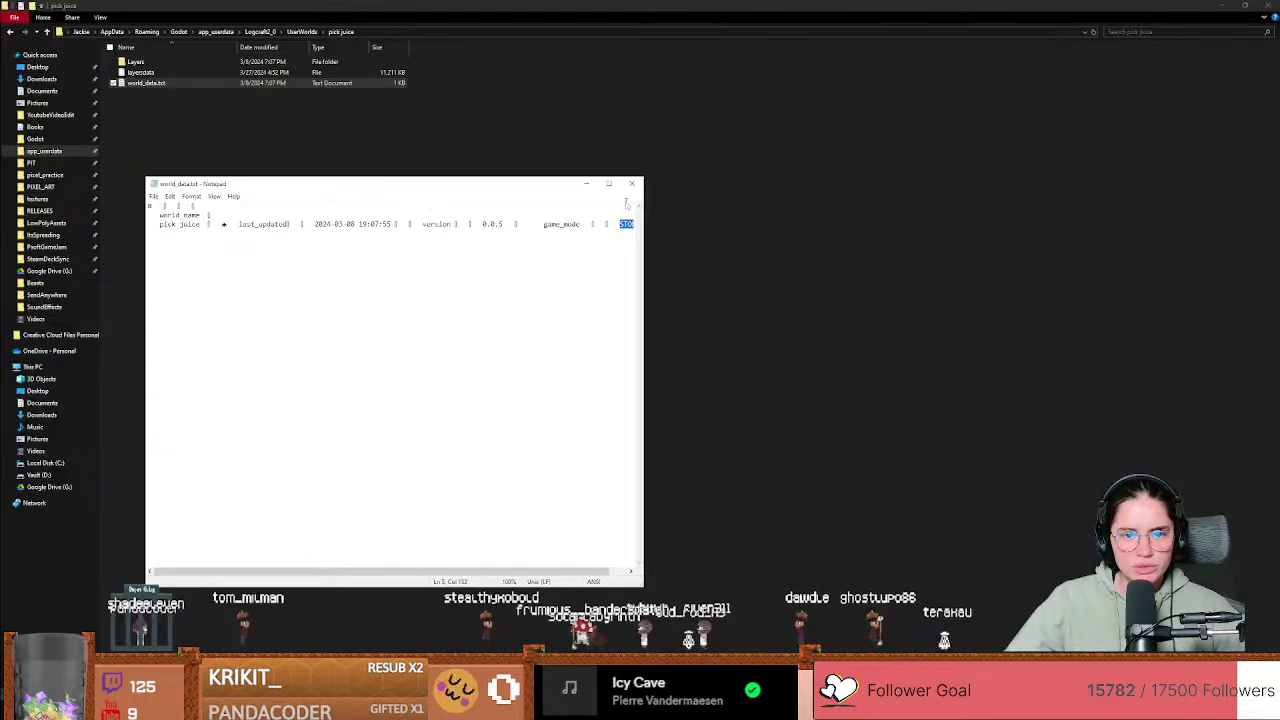
pyautogui.click(634, 183)
pyautogui.click(302, 32)
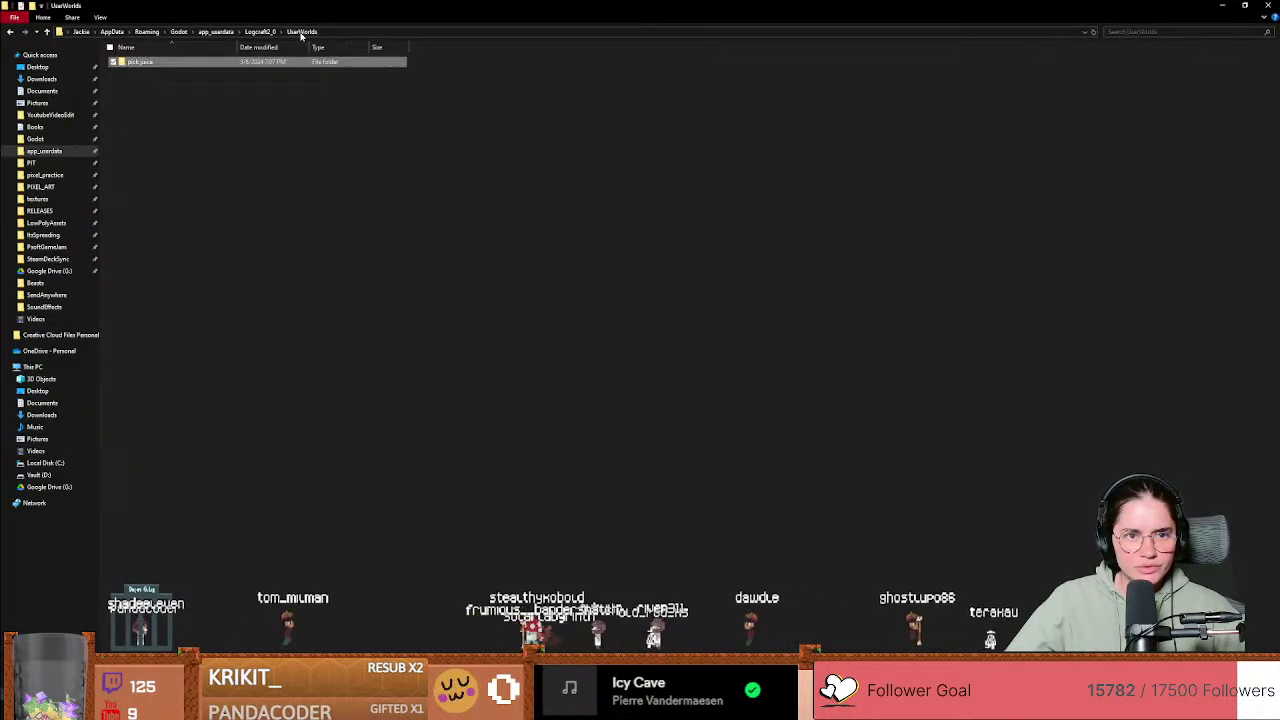
# Step: Browse to the windowkill folder in app_userdata and try to open its save.res file
pyautogui.press('super+Down')
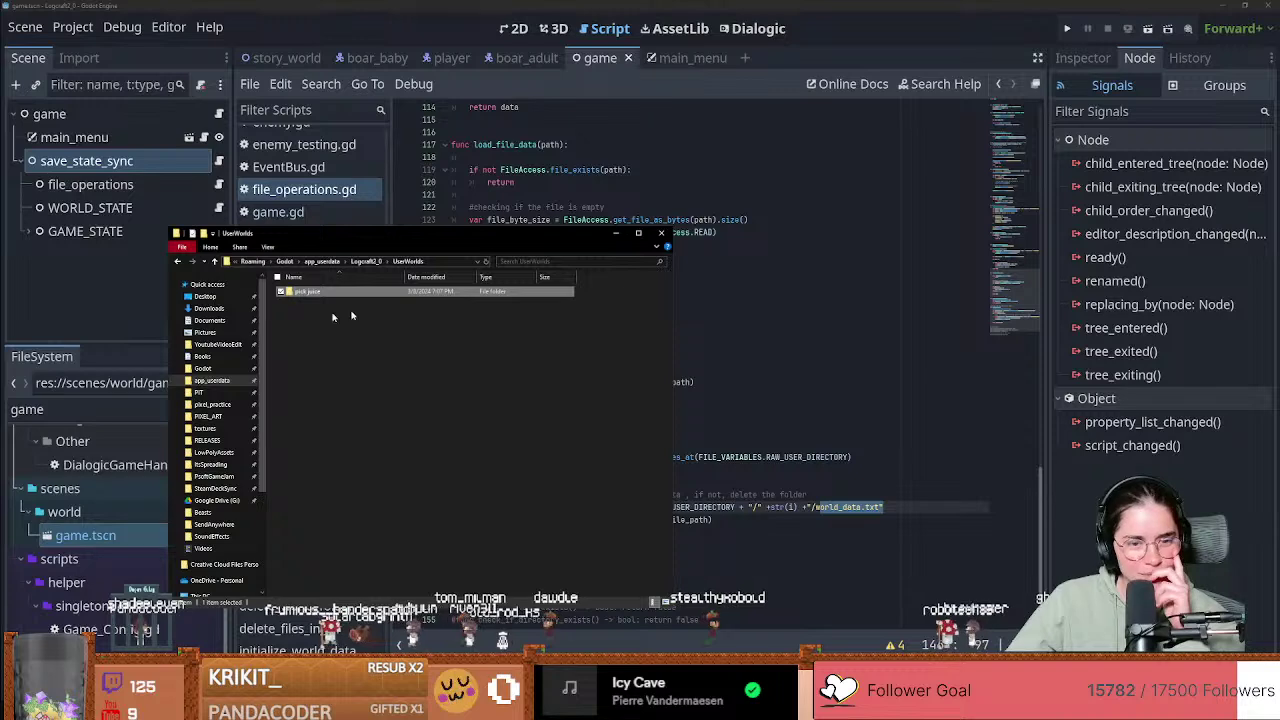
pyautogui.click(366, 261)
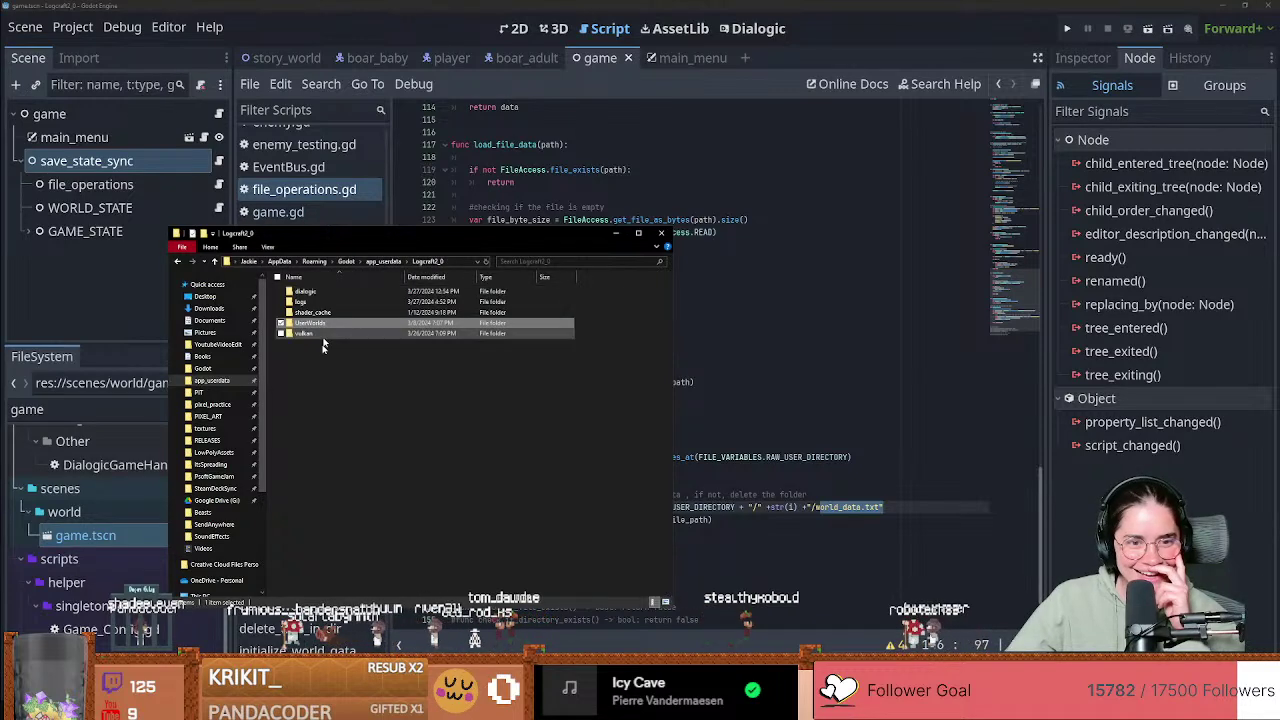
pyautogui.click(383, 261)
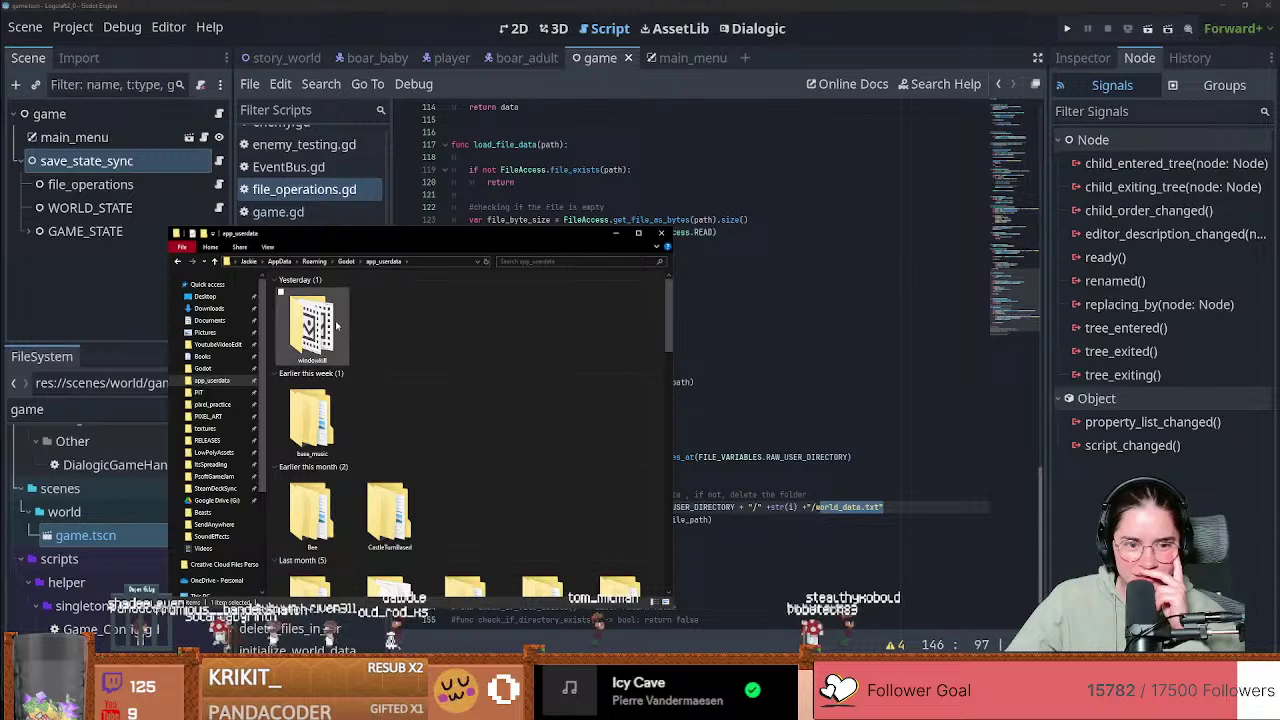
pyautogui.doubleClick(335, 325)
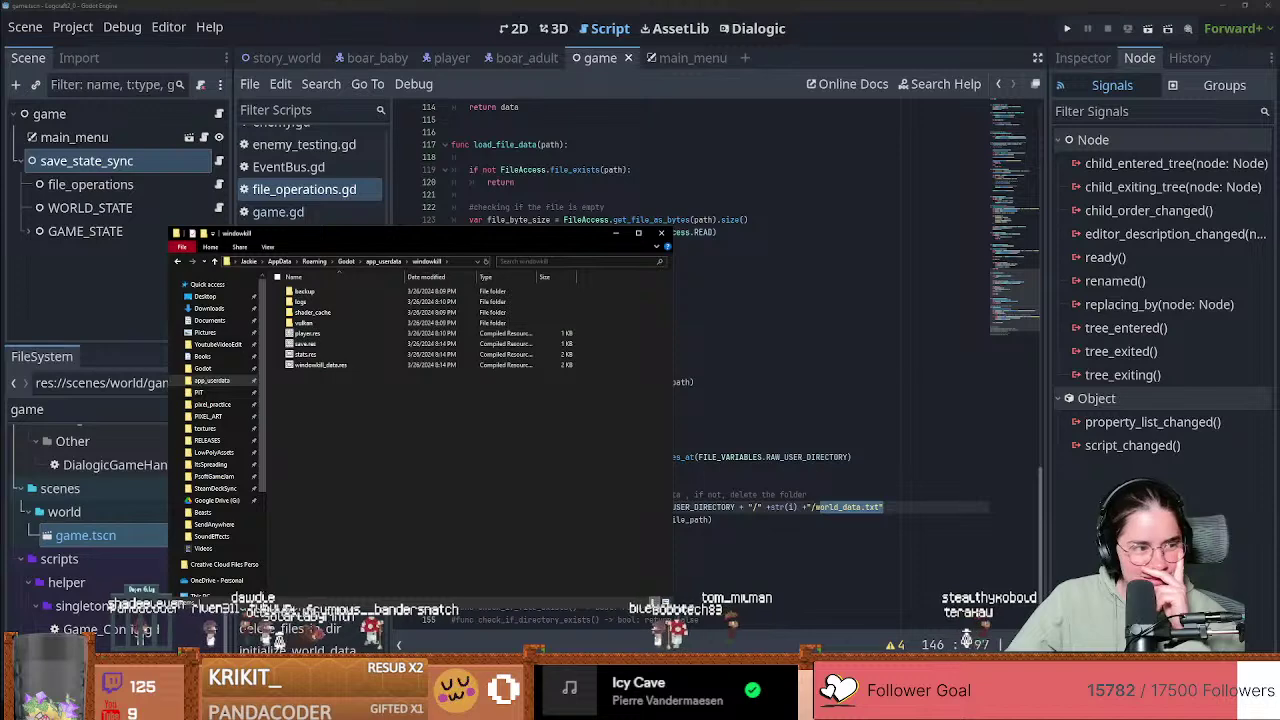
pyautogui.doubleClick(327, 347)
pyautogui.press('Escape')
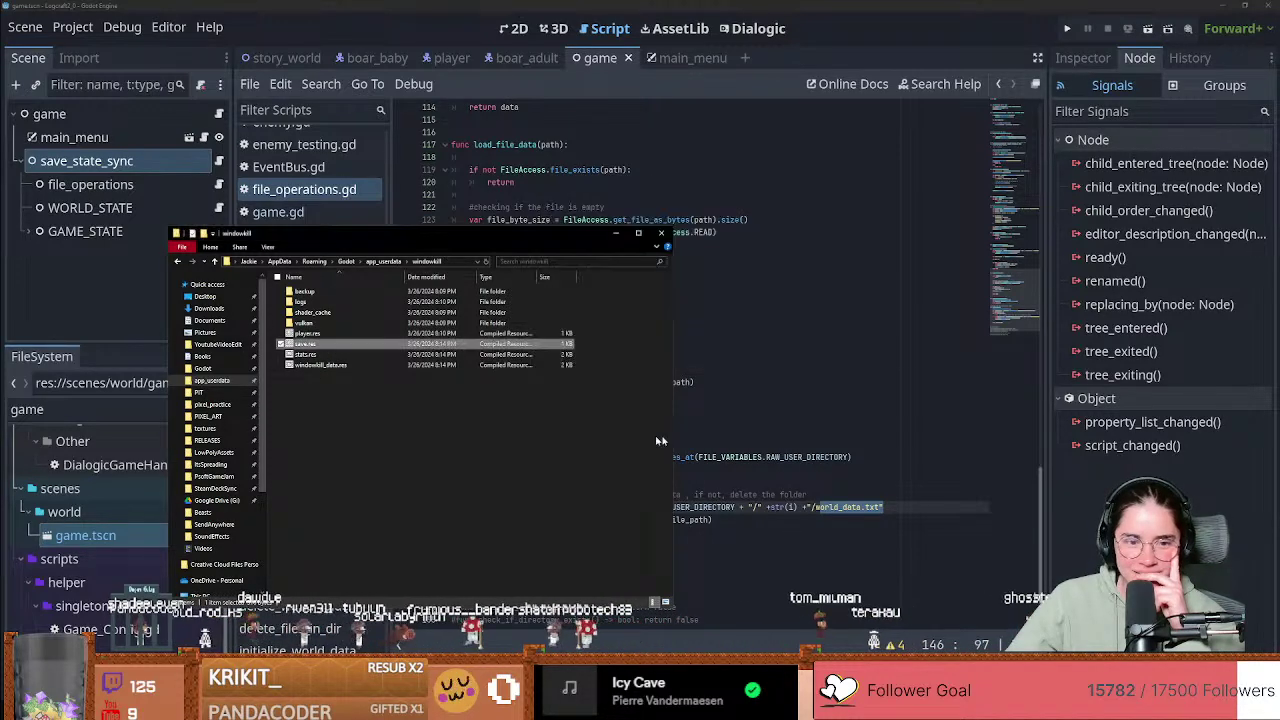
# Step: Go back to the app_userdata folder and close File Explorer to return to the file_operations script
pyautogui.moveTo(476, 239); pyautogui.dragTo(493, 286)
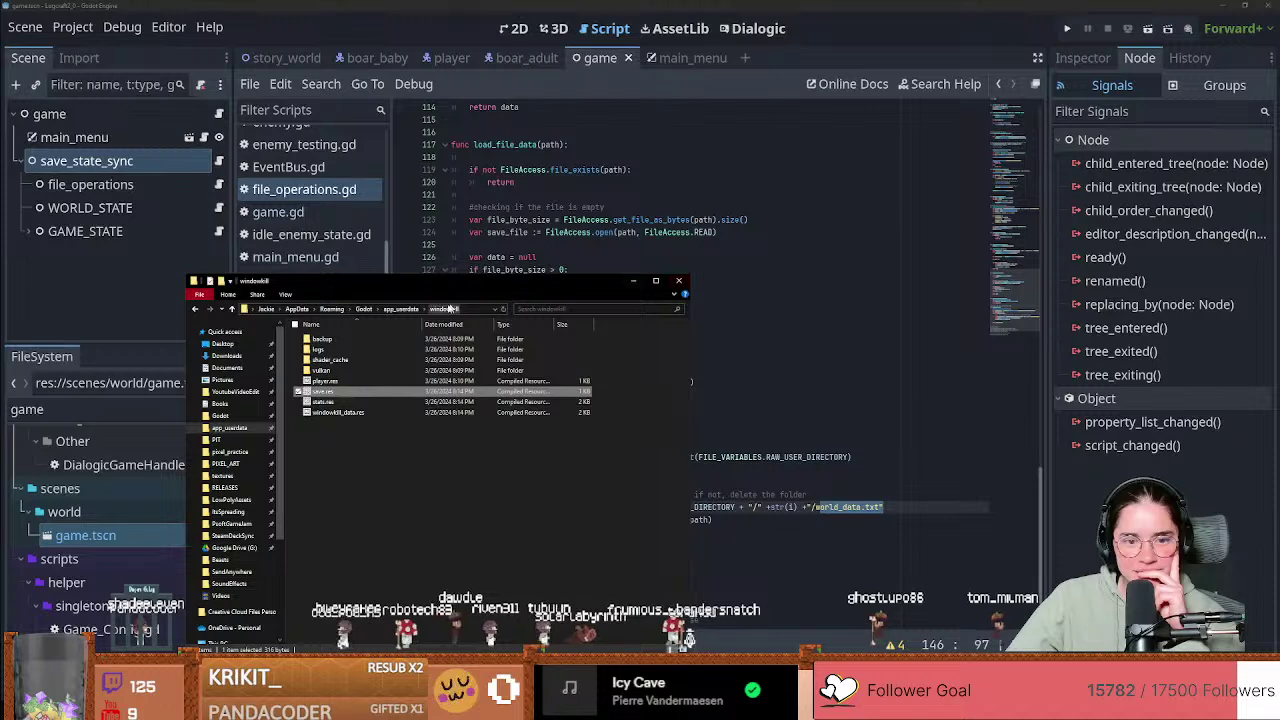
pyautogui.click(405, 310)
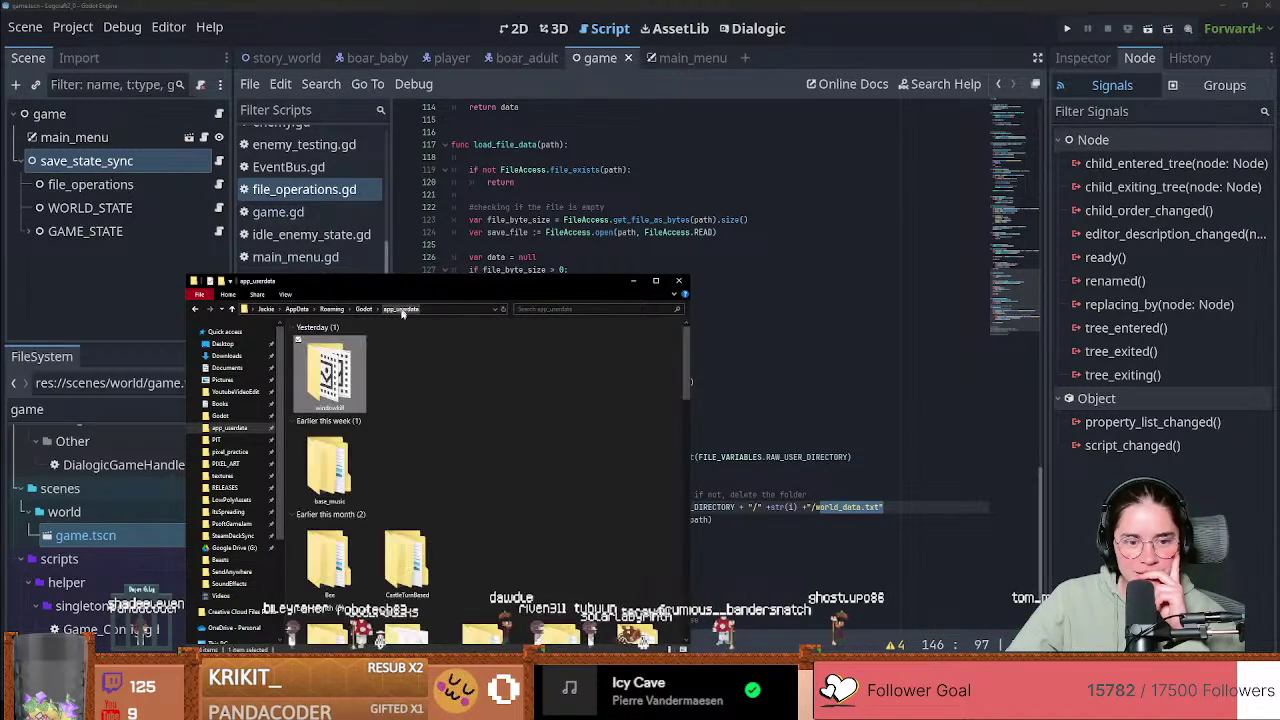
pyautogui.click(678, 281)
pyautogui.scroll(4, 603, 456)
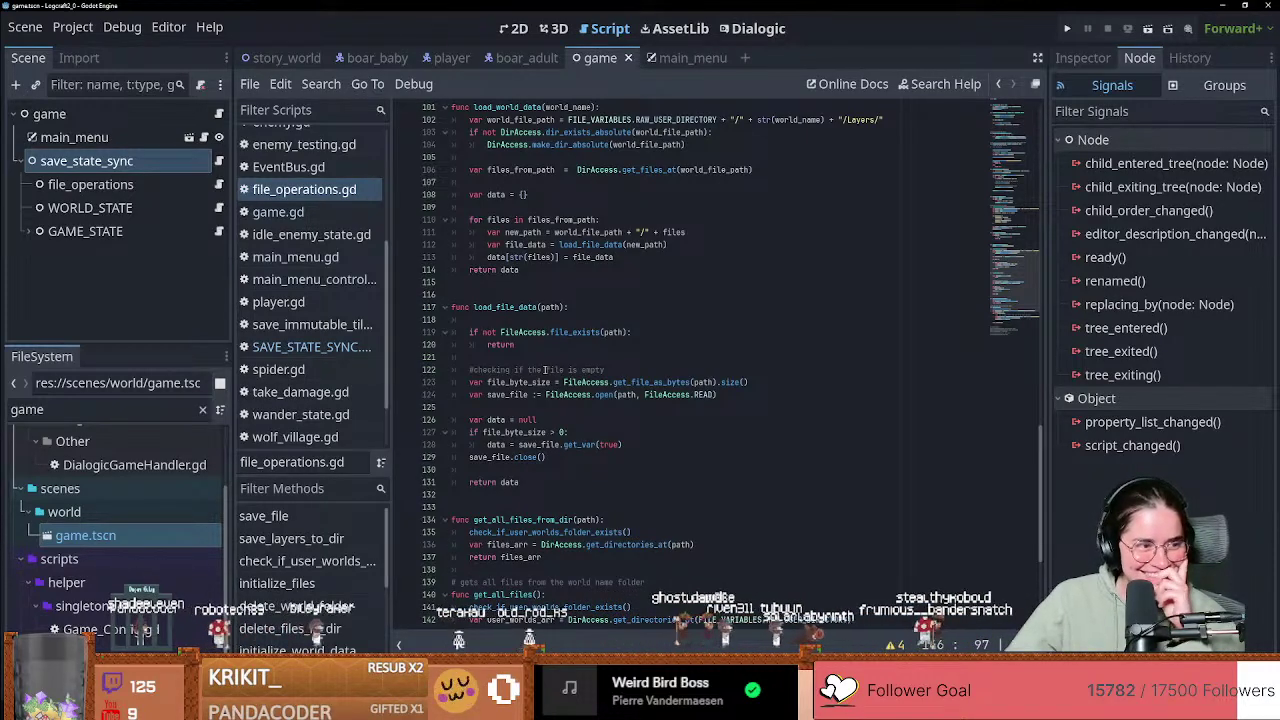
pyautogui.scroll(-1, 545, 370)
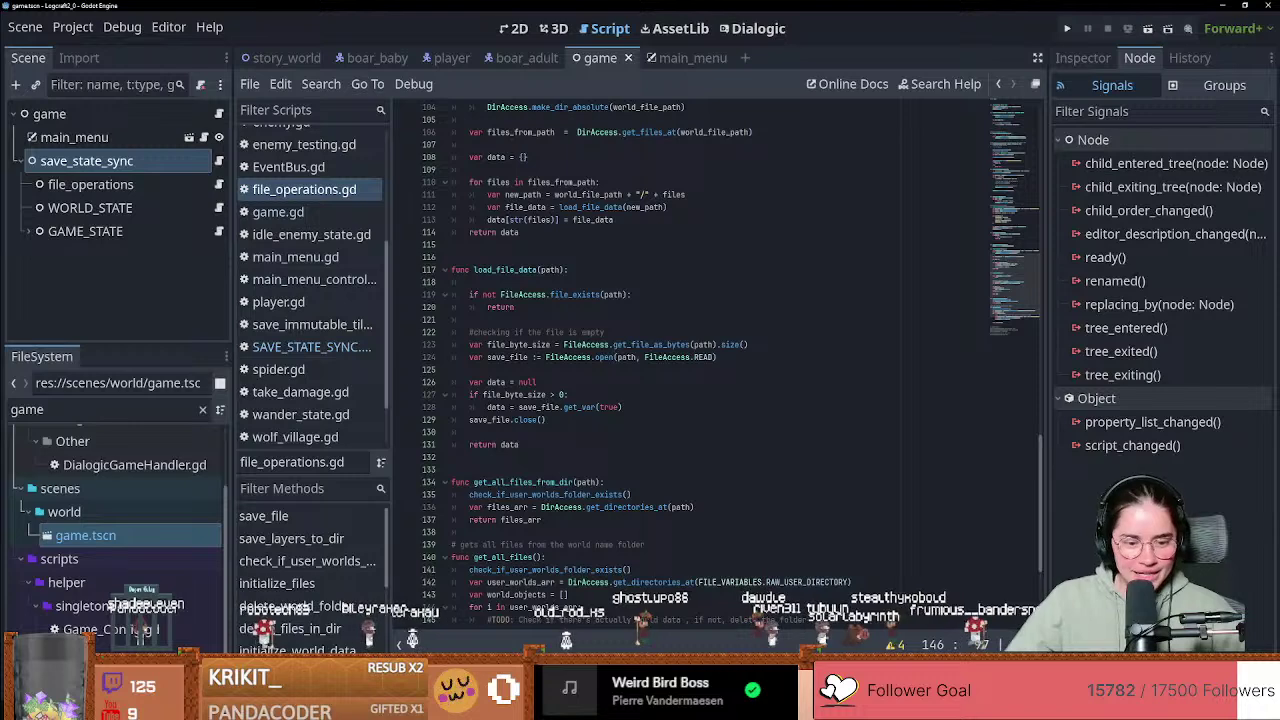
pyautogui.press('super+e')
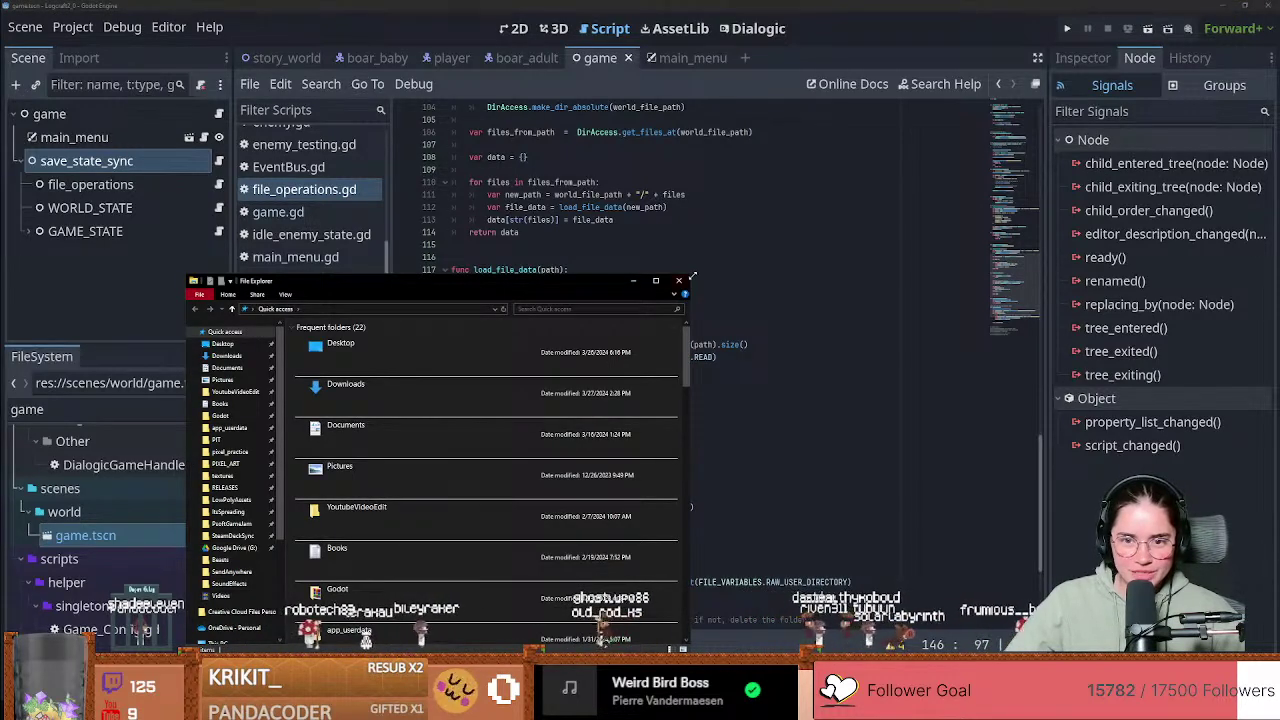
pyautogui.click(679, 281)
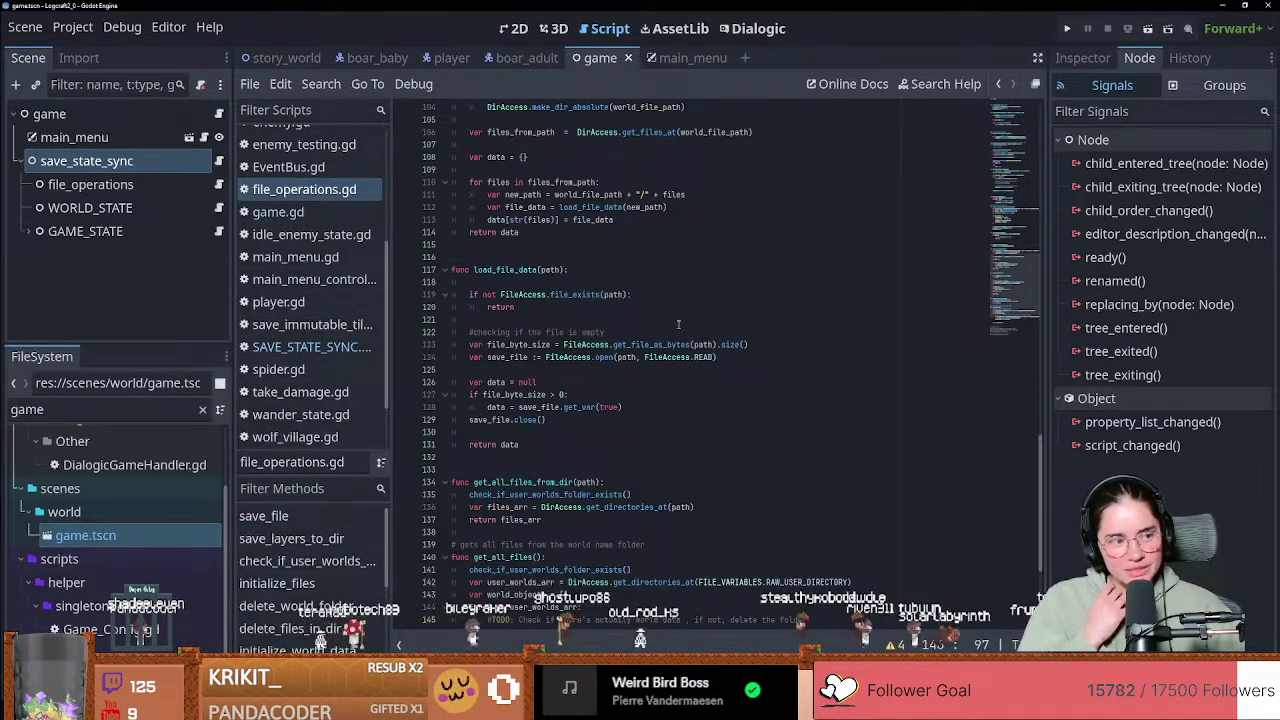
# Step: Examine load_world_data in file_operations.gd, tracing how world_file_path is built and how its Layers directory is checked and created
pyautogui.scroll(1, 508, 505)
pyautogui.scroll(3, 508, 505)
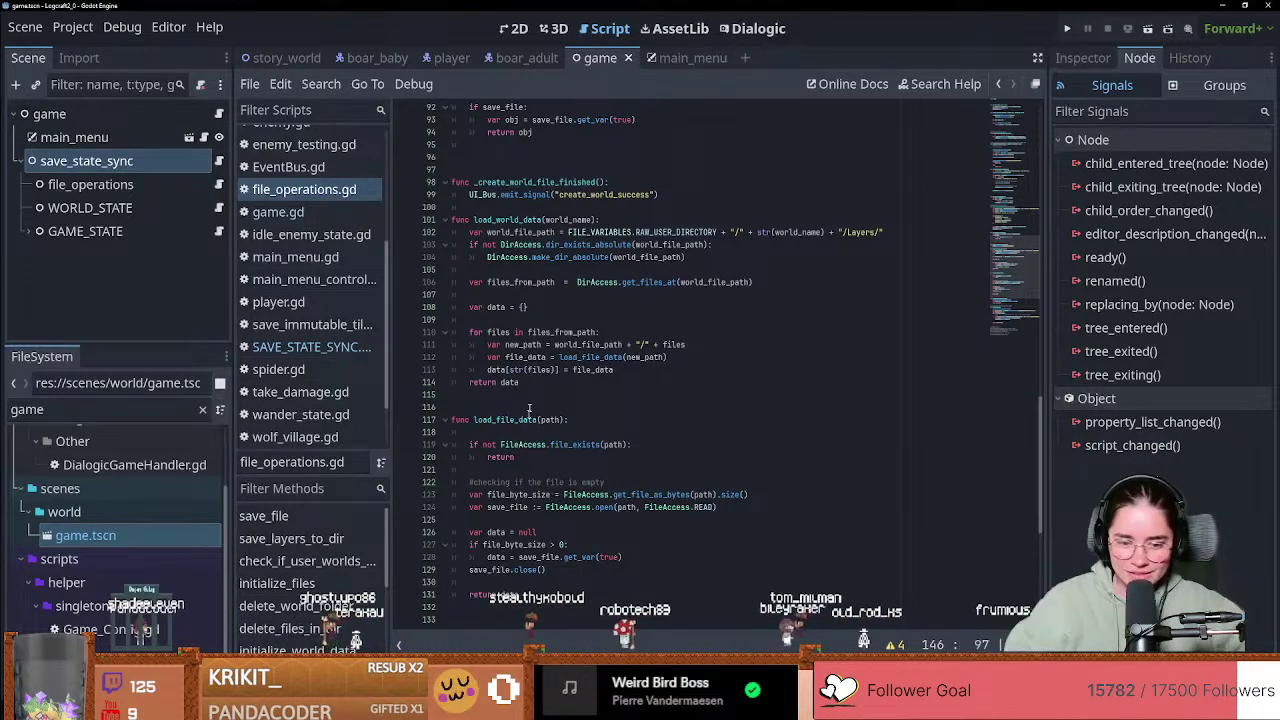
pyautogui.click(654, 400)
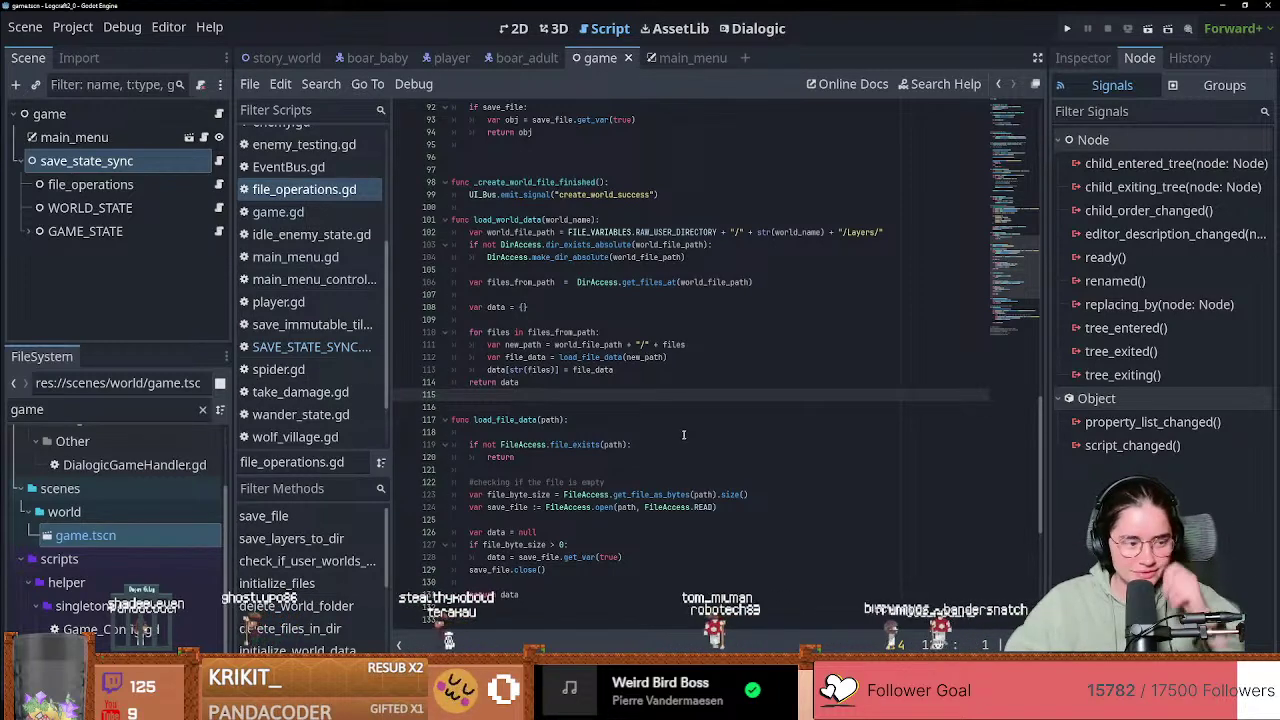
pyautogui.scroll(4, 556, 400)
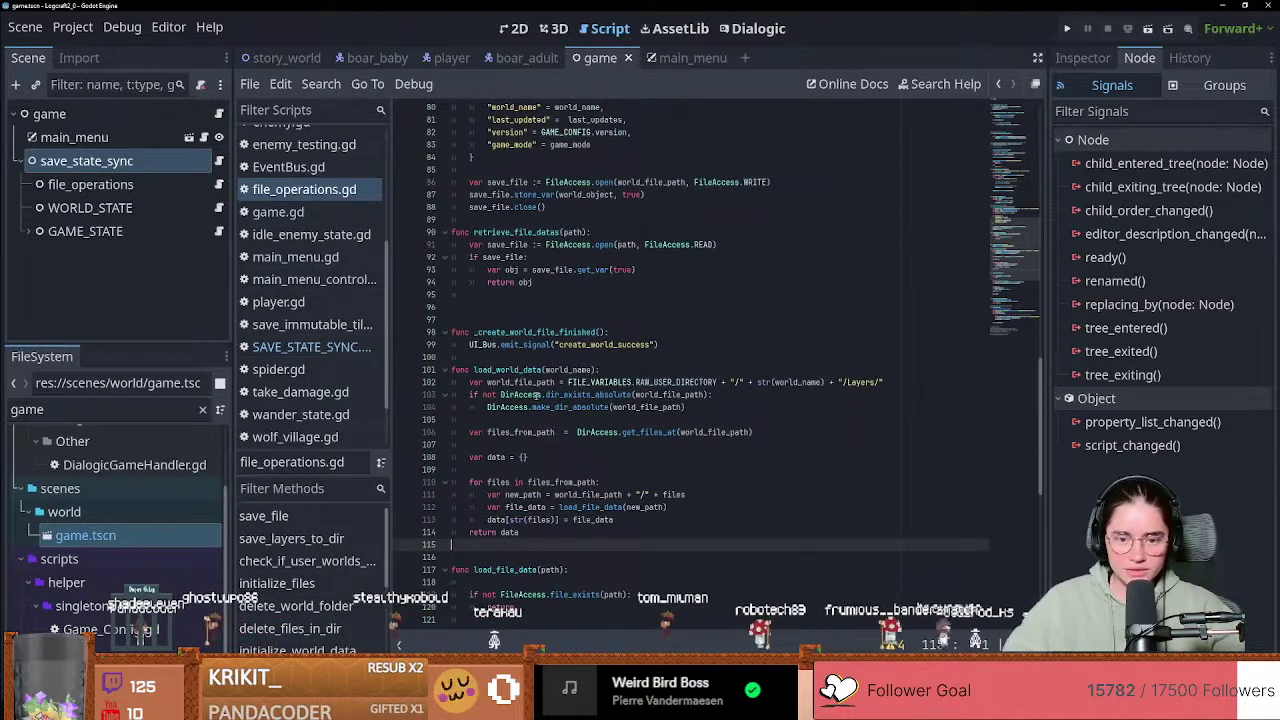
pyautogui.doubleClick(510, 370)
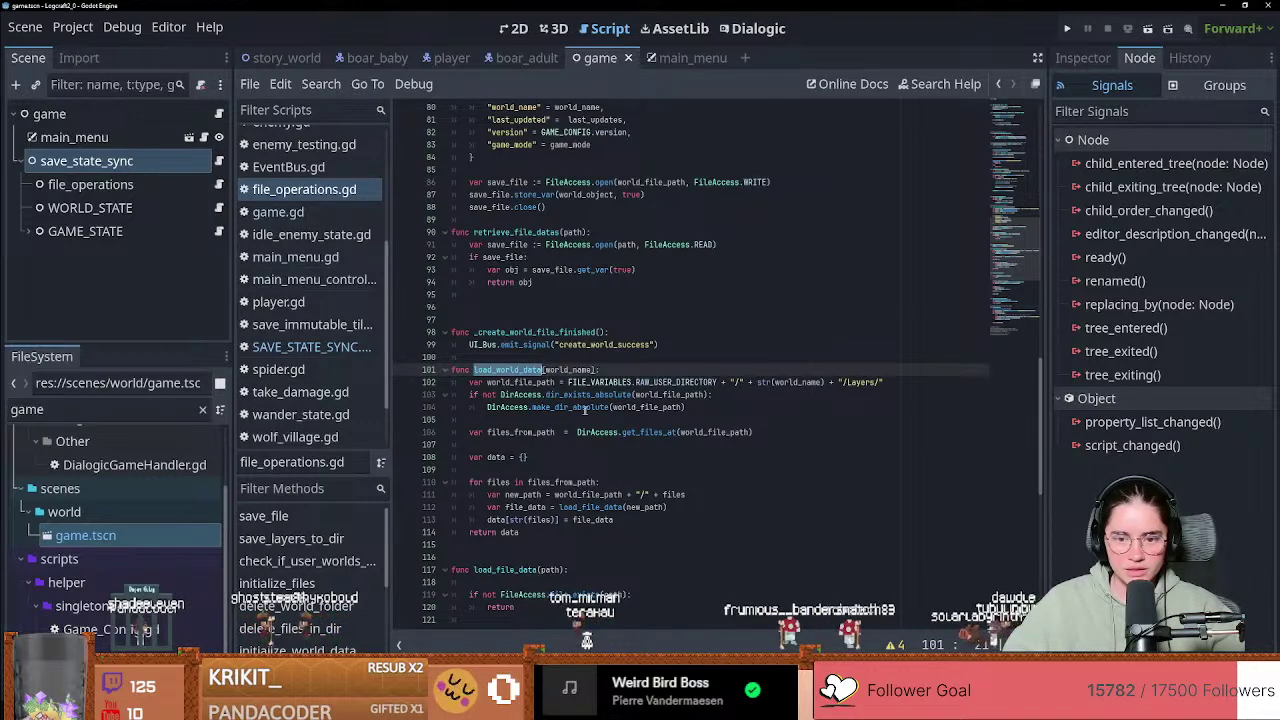
pyautogui.moveTo(487, 382); pyautogui.dragTo(520, 383)
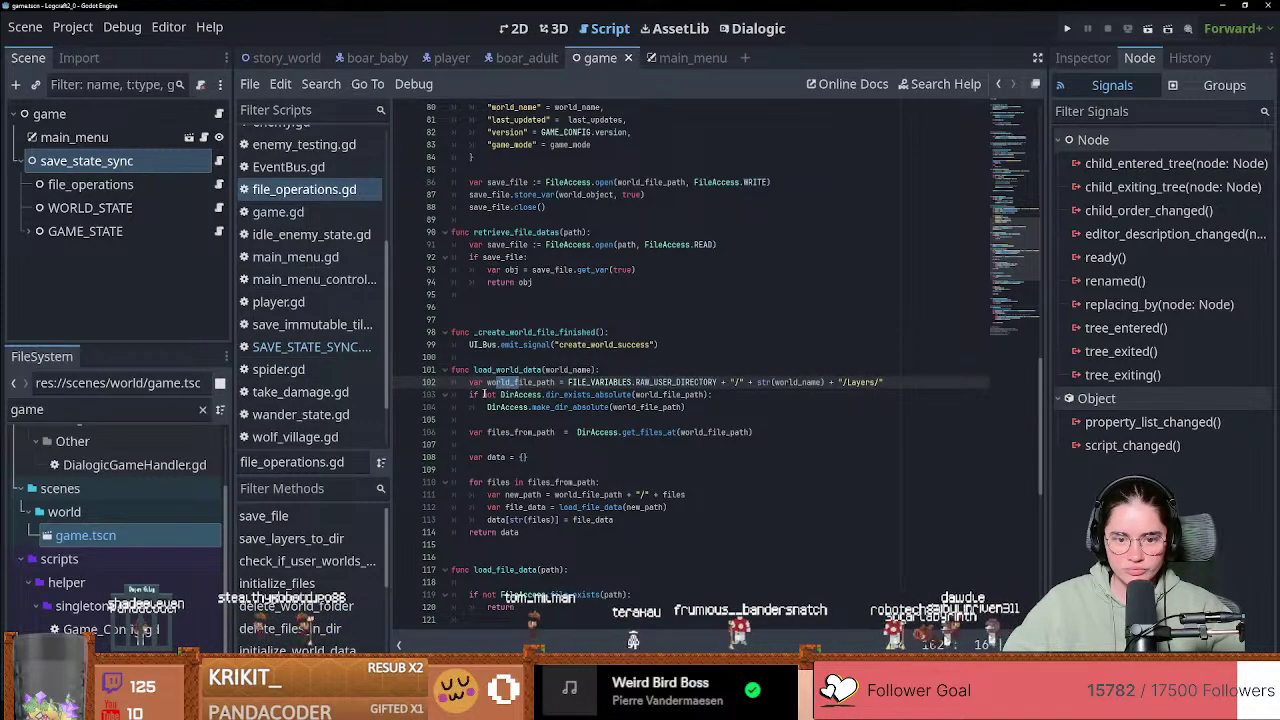
pyautogui.click(483, 394)
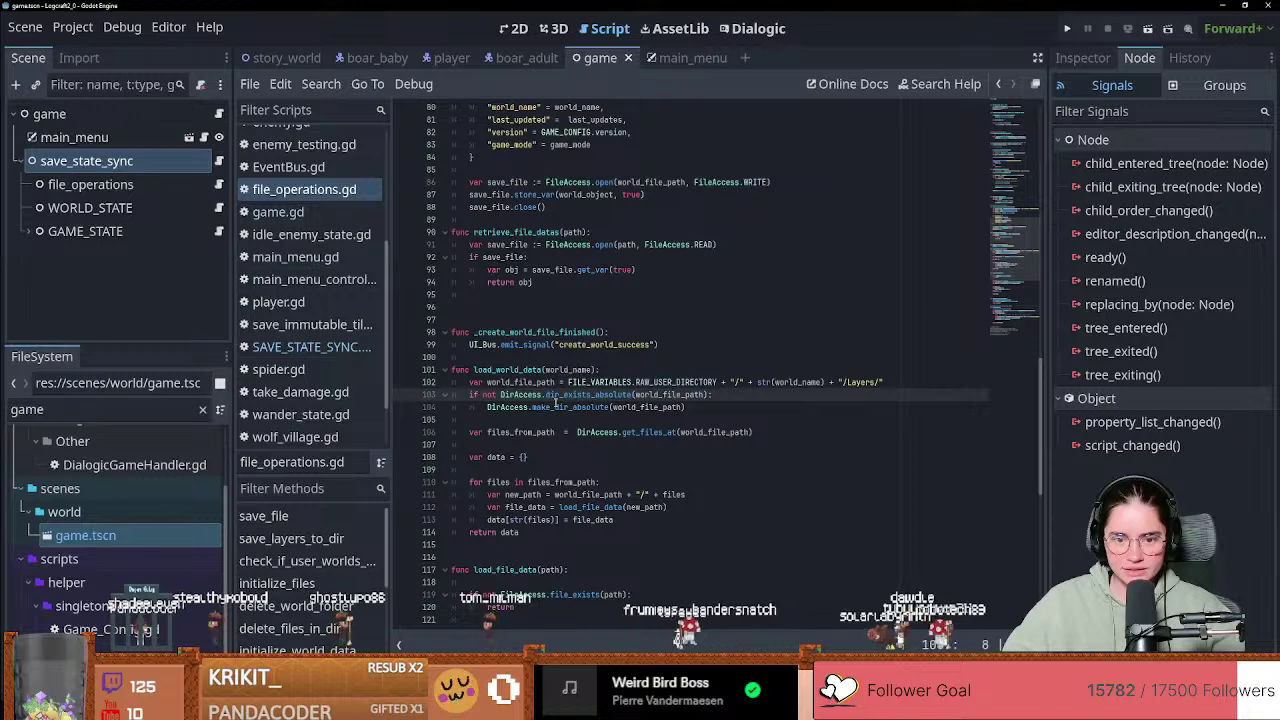
pyautogui.click(537, 395)
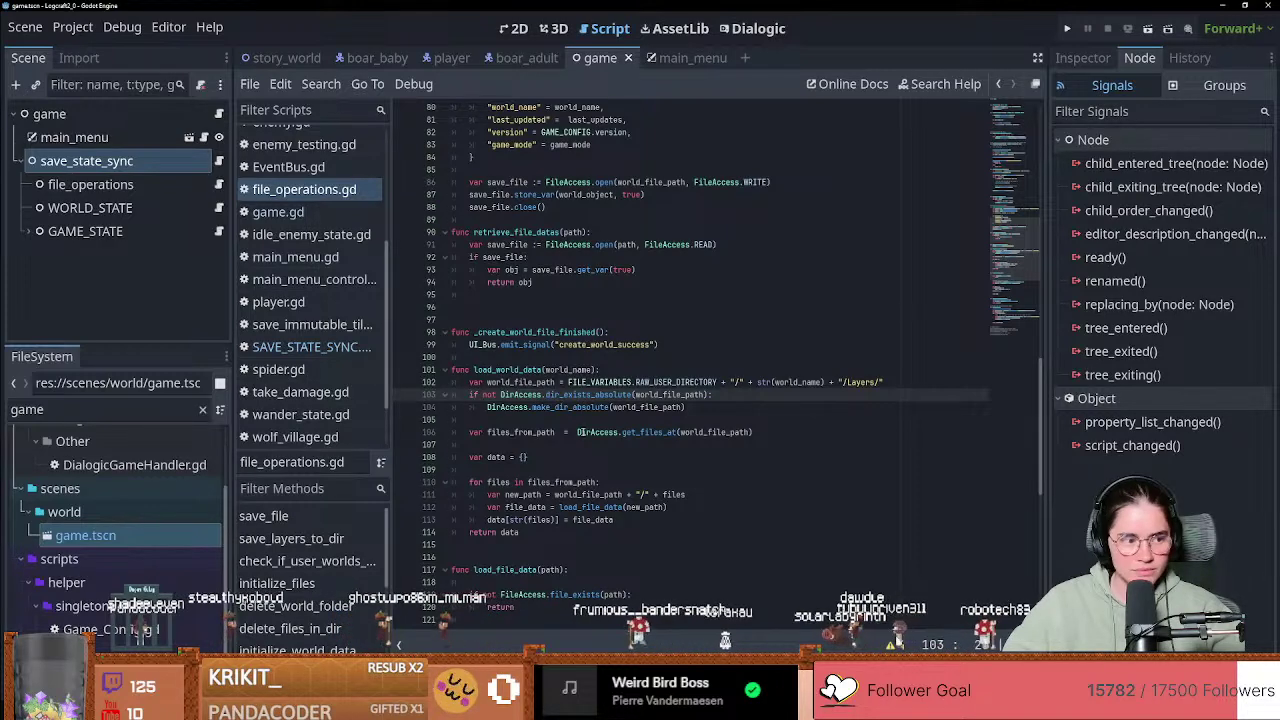
pyautogui.moveTo(488, 382); pyautogui.dragTo(889, 382)
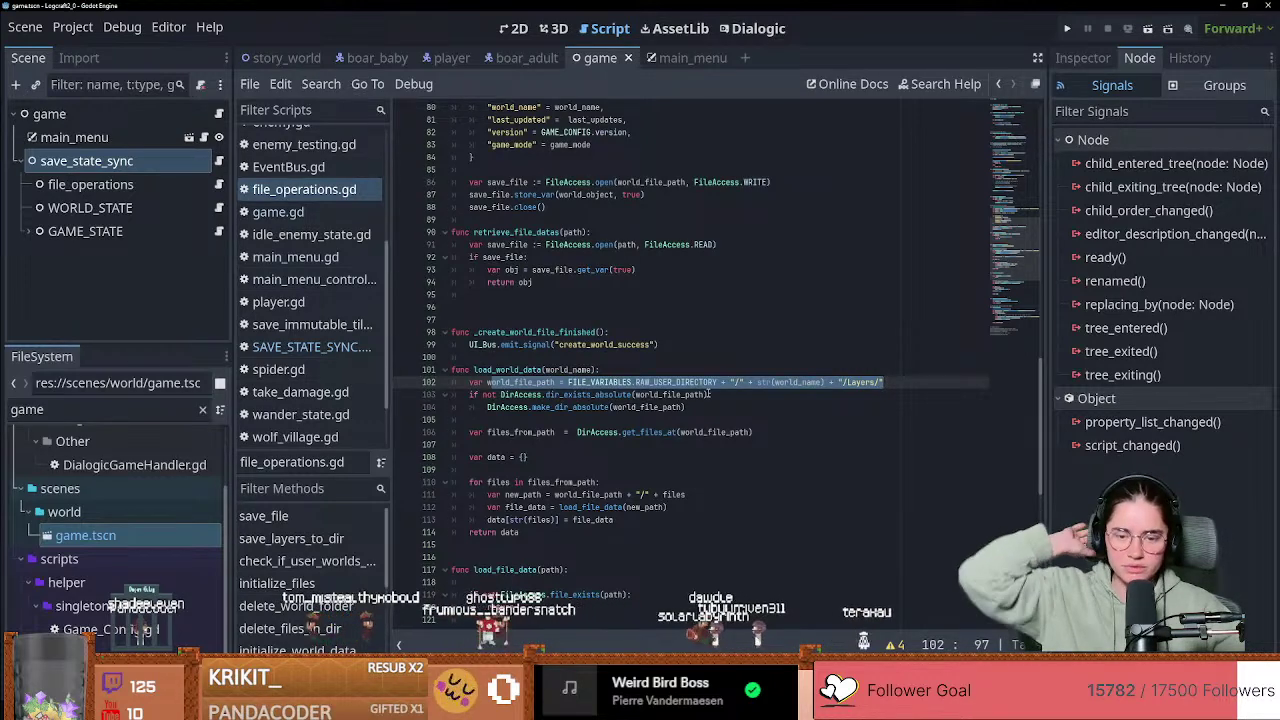
pyautogui.click(588, 417)
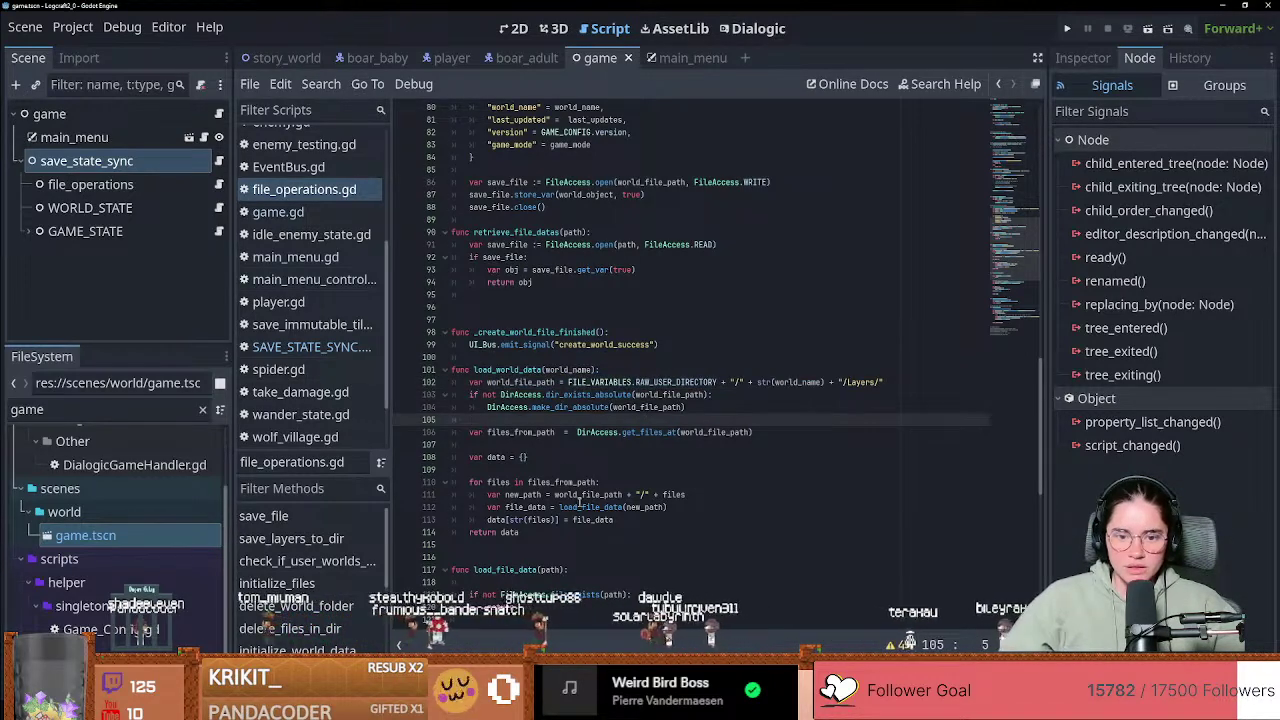
# Step: Examine how get_all_files loops over user_worlds_arr and builds each world_file_path to world_data.txt
pyautogui.scroll(-8, 579, 500)
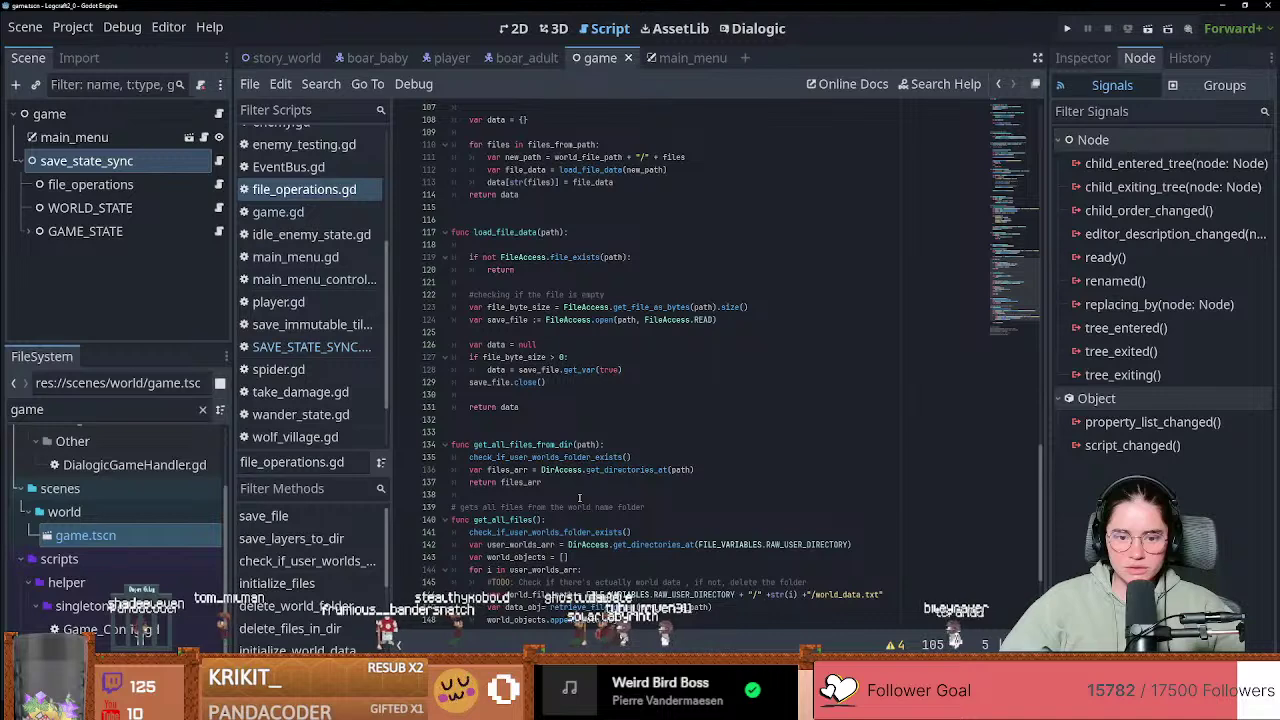
pyautogui.scroll(-4, 579, 497)
pyautogui.click(488, 370)
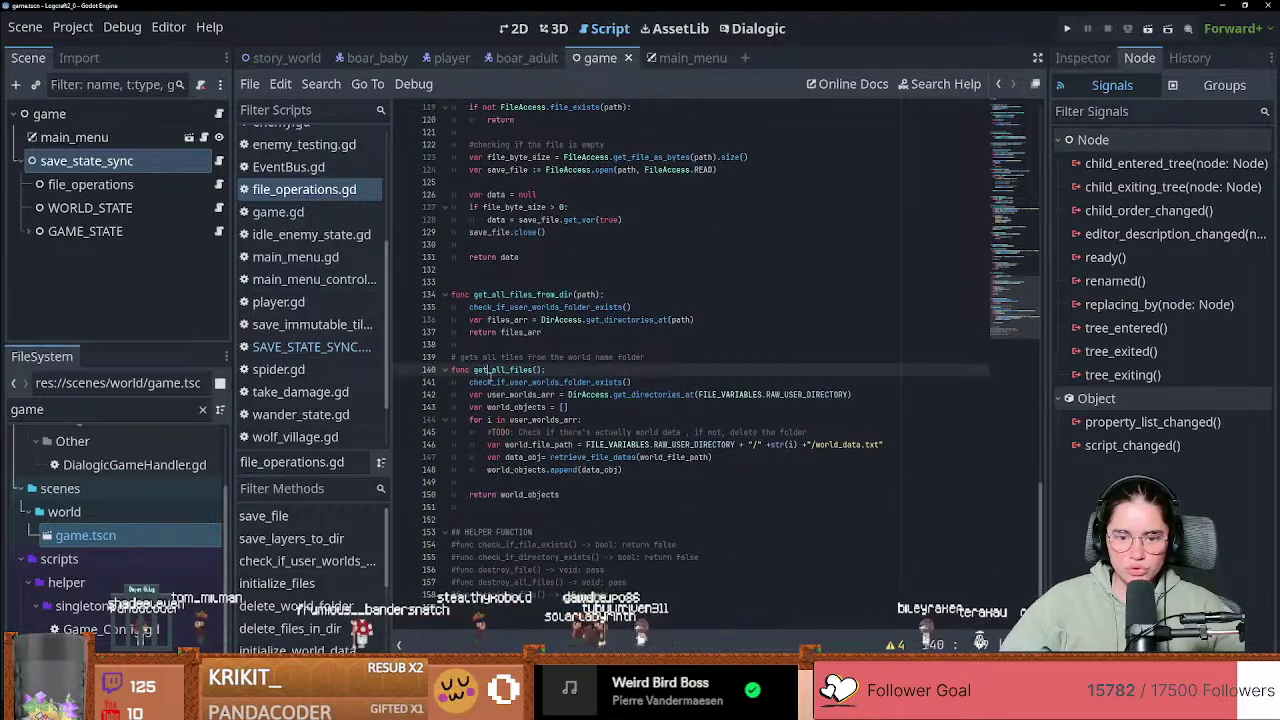
pyautogui.doubleClick(508, 421)
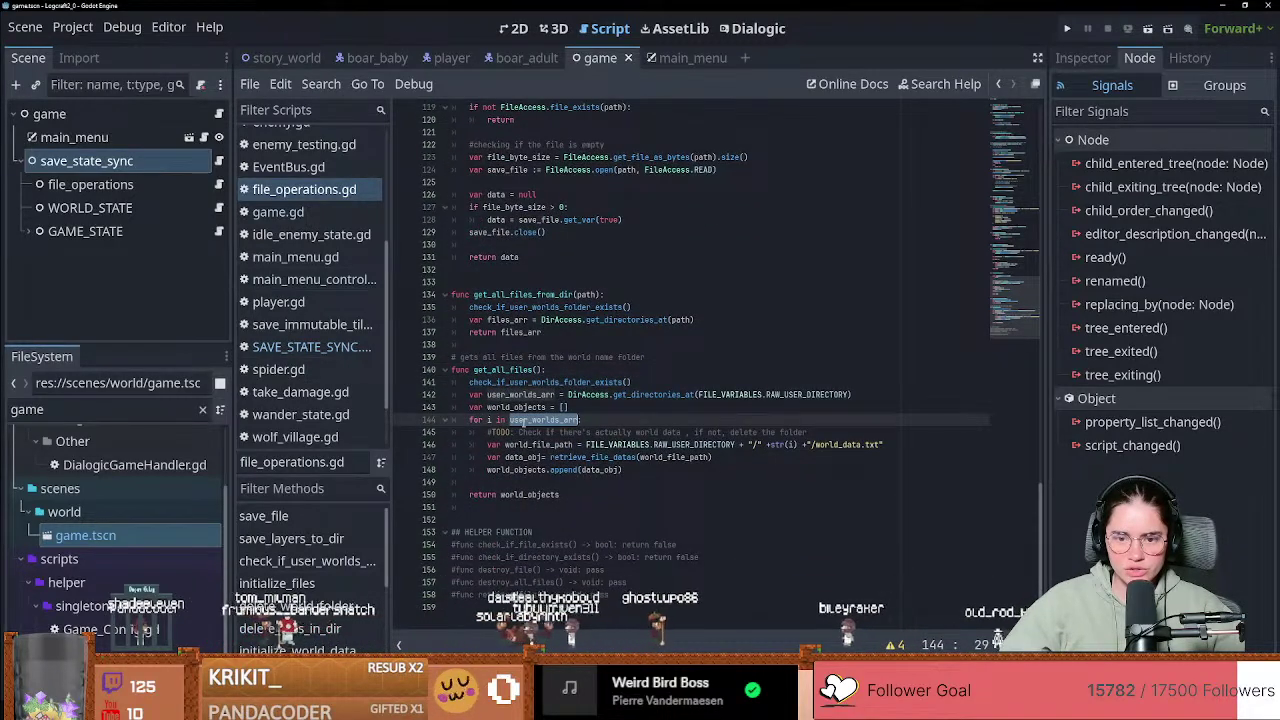
pyautogui.click(520, 421)
pyautogui.doubleClick(492, 446)
pyautogui.doubleClick(545, 448)
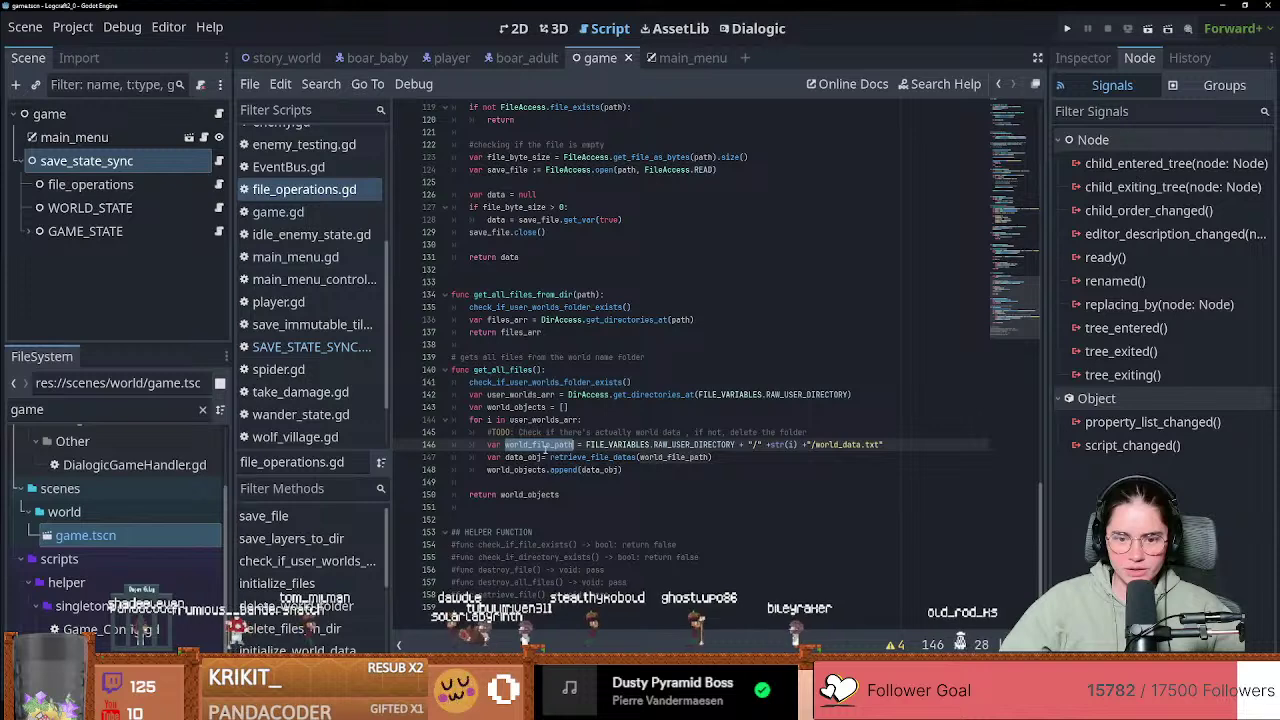
pyautogui.click(587, 444)
pyautogui.hotkey('shift', 'End')
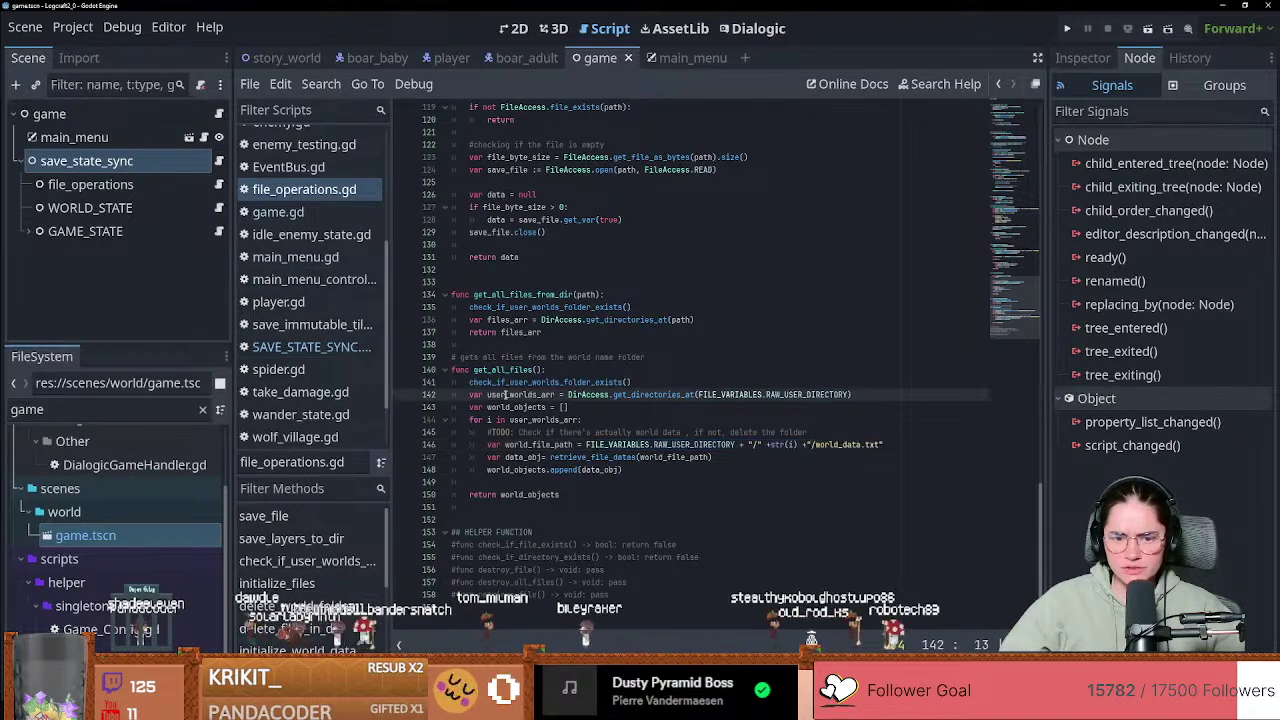
# Step: Trace user_worlds_arr and world_file_path into the data_obj assignment, then go to the definition of retrieve_file_datas
pyautogui.doubleClick(490, 394)
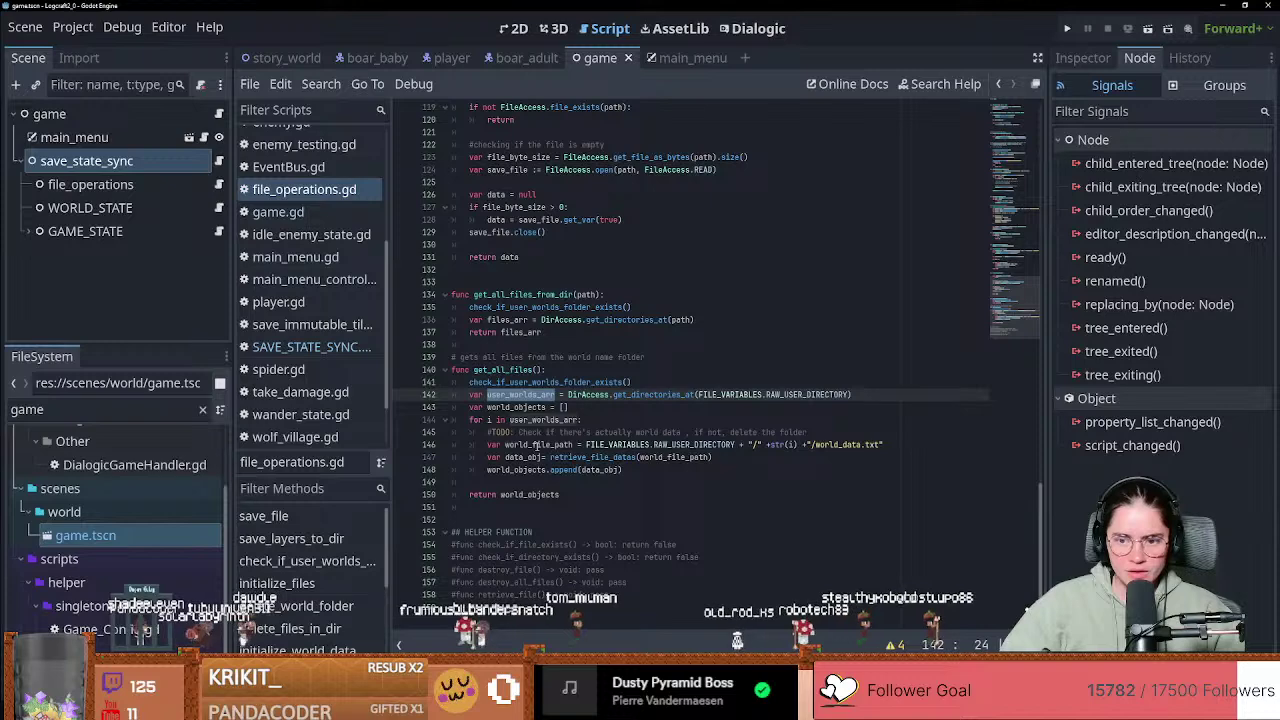
pyautogui.click(536, 446)
pyautogui.moveTo(900, 444); pyautogui.dragTo(541, 446)
pyautogui.doubleClick(543, 446)
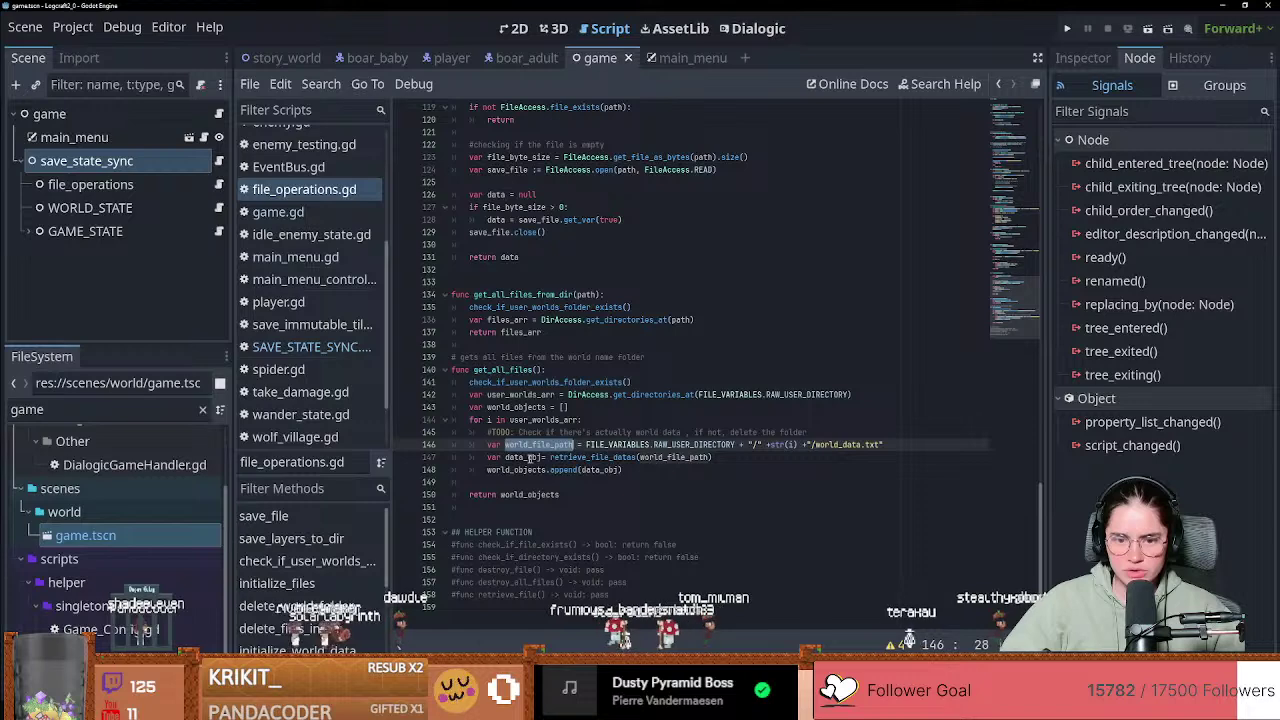
pyautogui.moveTo(505, 457); pyautogui.dragTo(614, 457)
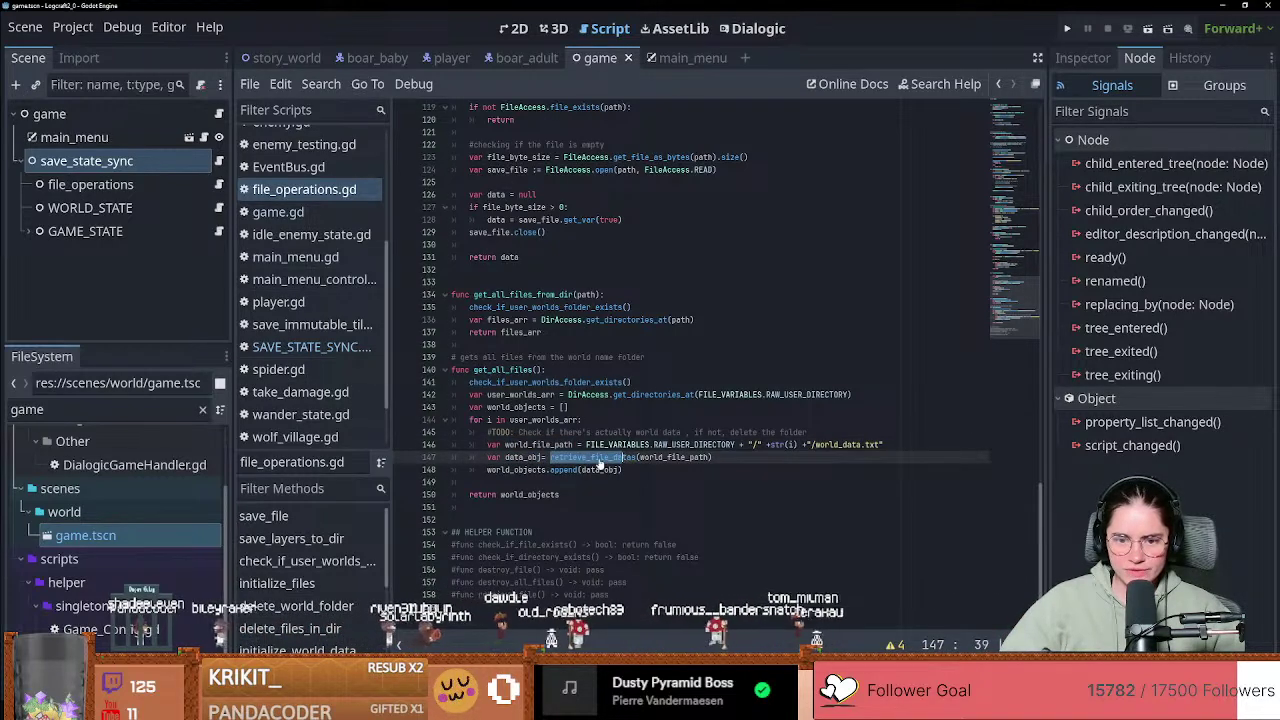
pyautogui.keyDown('ctrl'); pyautogui.click(598, 458); pyautogui.keyUp('ctrl')
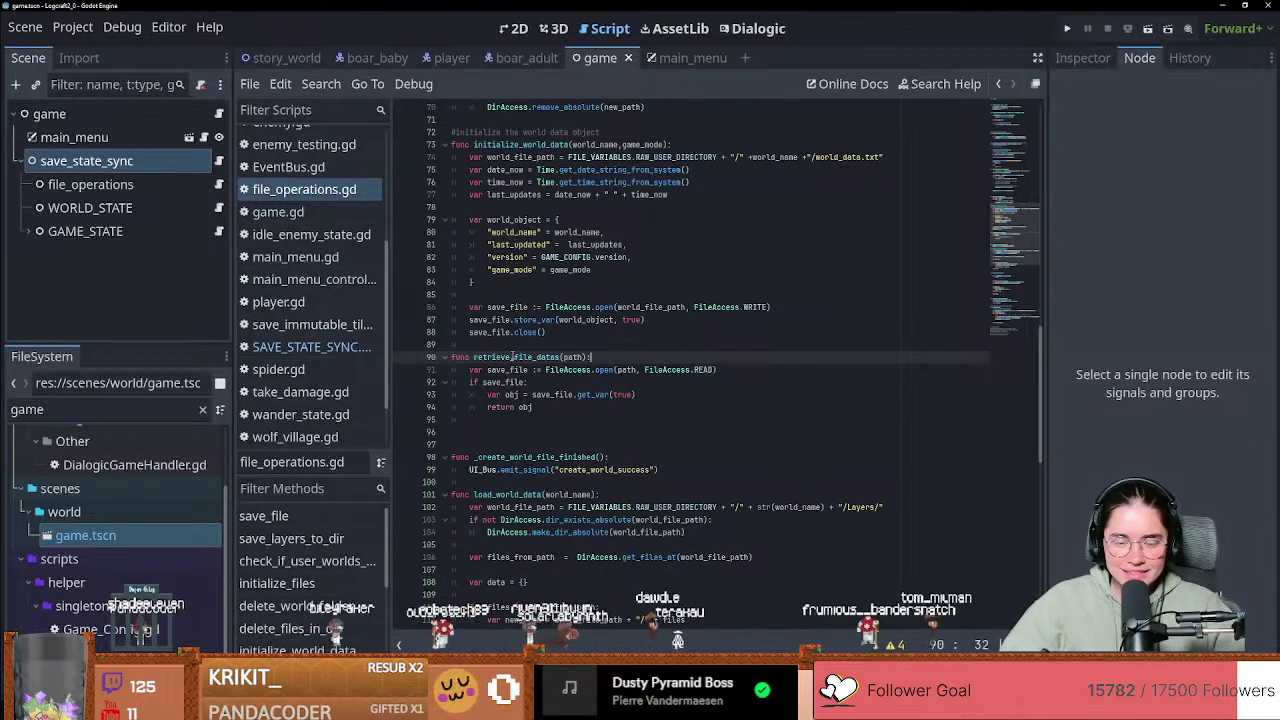
# Step: Examine retrieve_file_datas, following save_file from the FileAccess.open call through the if check and get_var to the returned obj
pyautogui.click(479, 370)
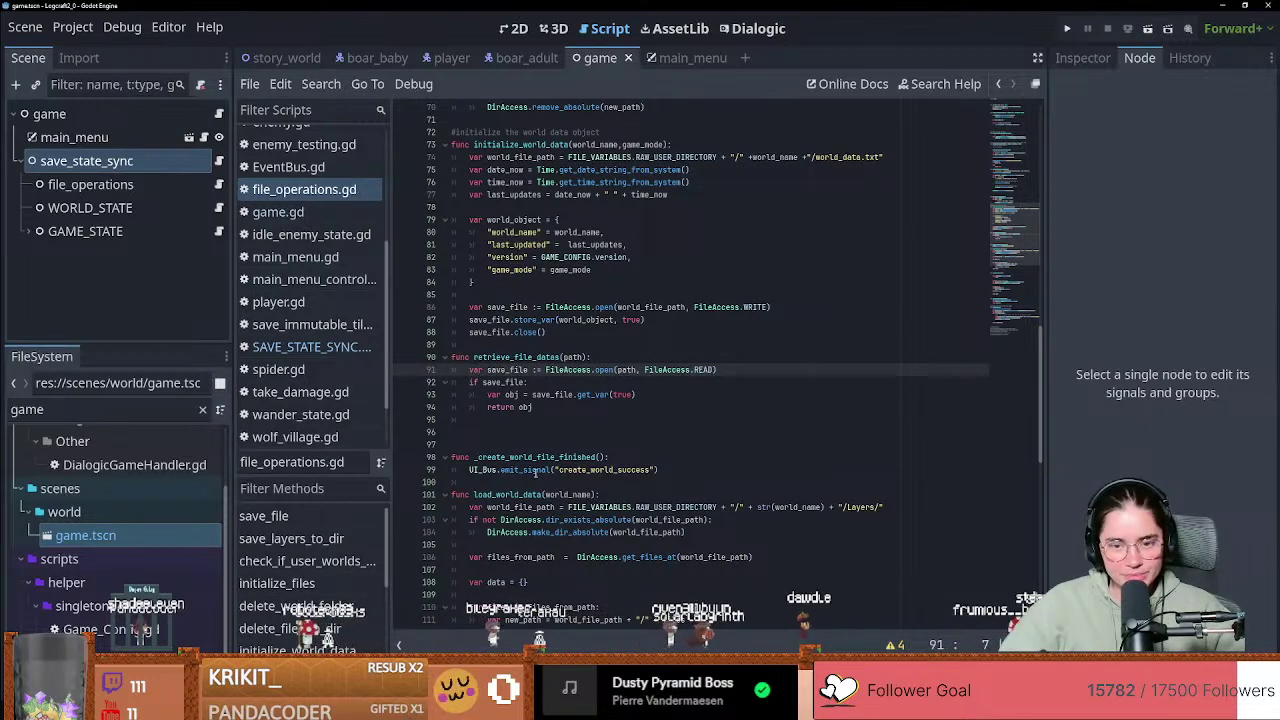
pyautogui.scroll(3, 527, 457)
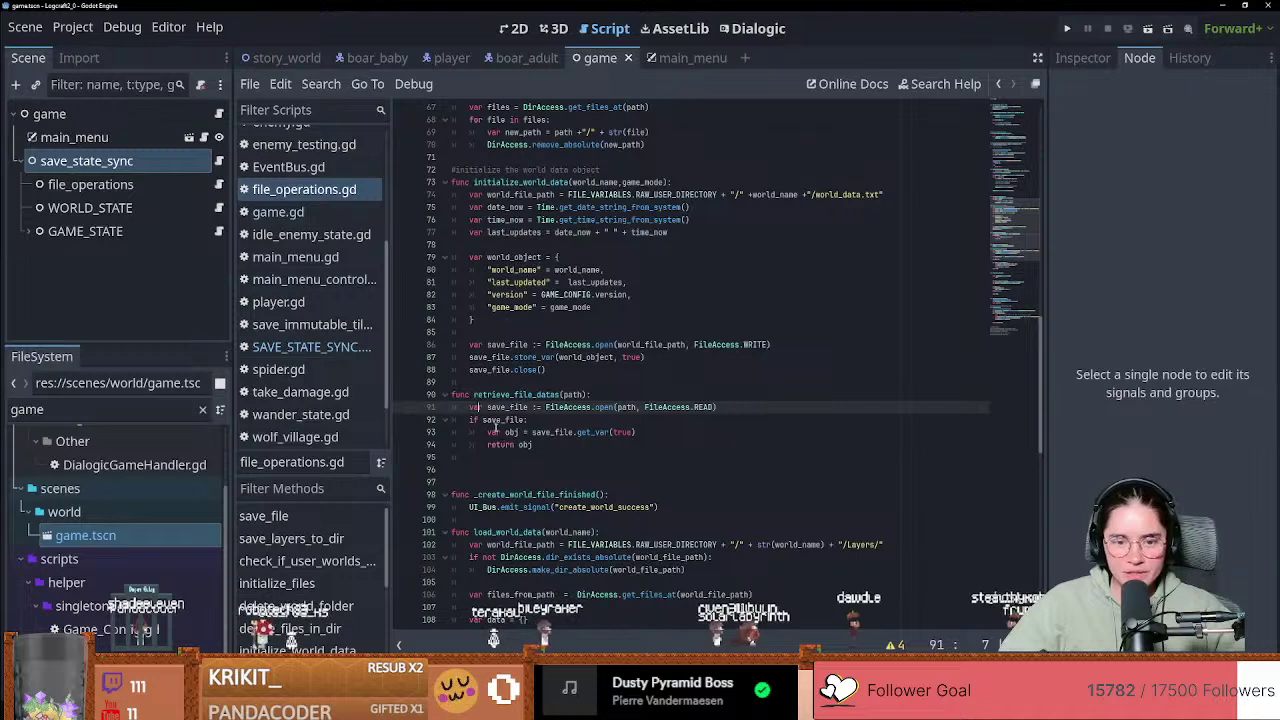
pyautogui.moveTo(490, 407); pyautogui.dragTo(717, 408)
pyautogui.click(469, 419)
pyautogui.click(507, 420)
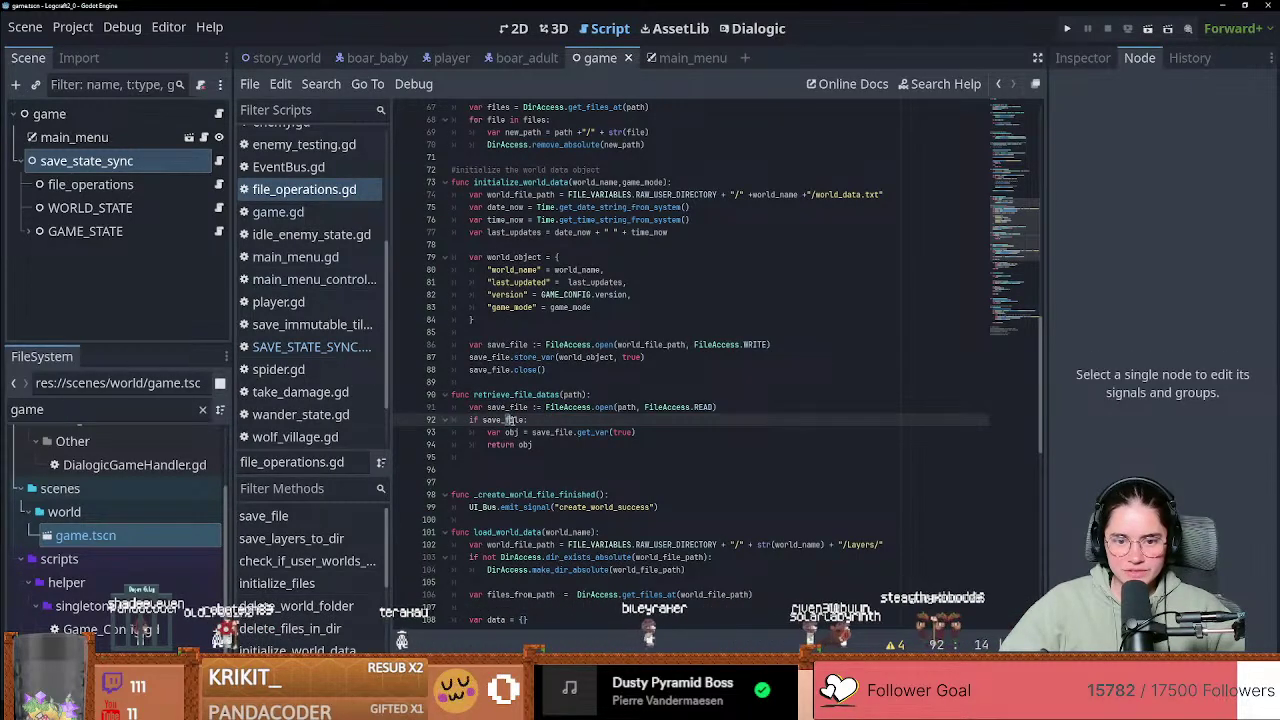
pyautogui.doubleClick(510, 420)
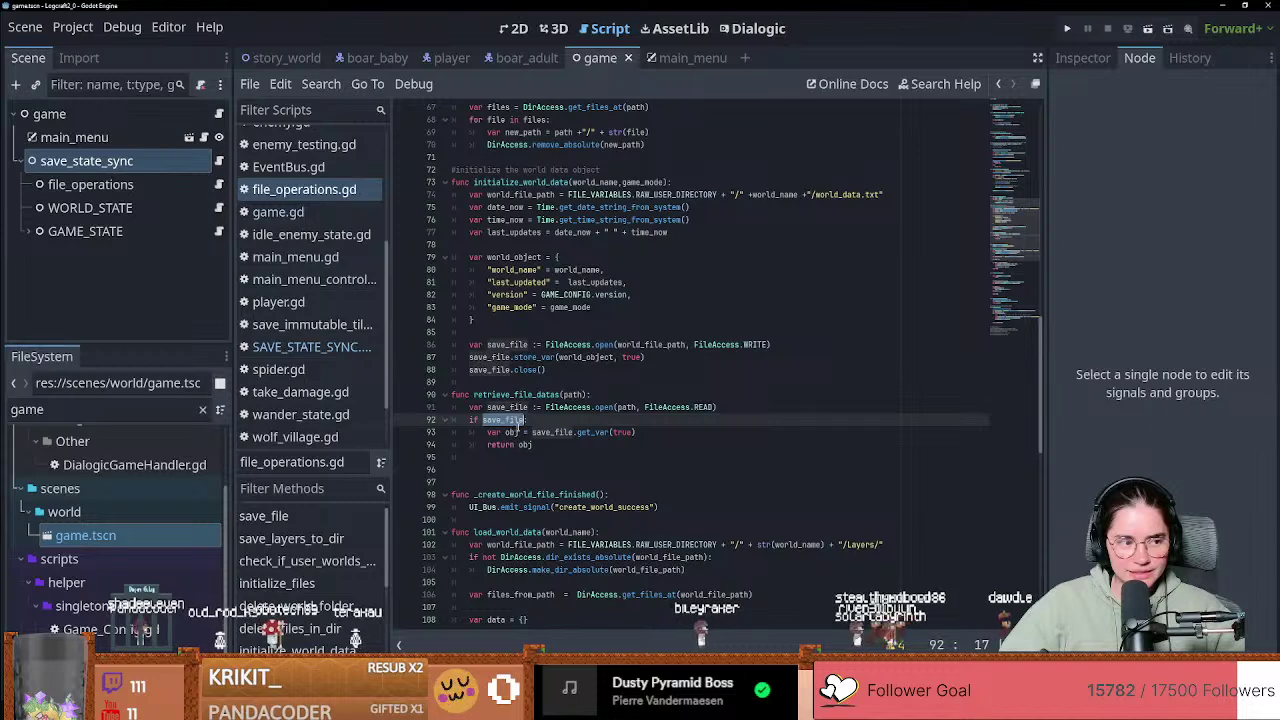
pyautogui.doubleClick(511, 432)
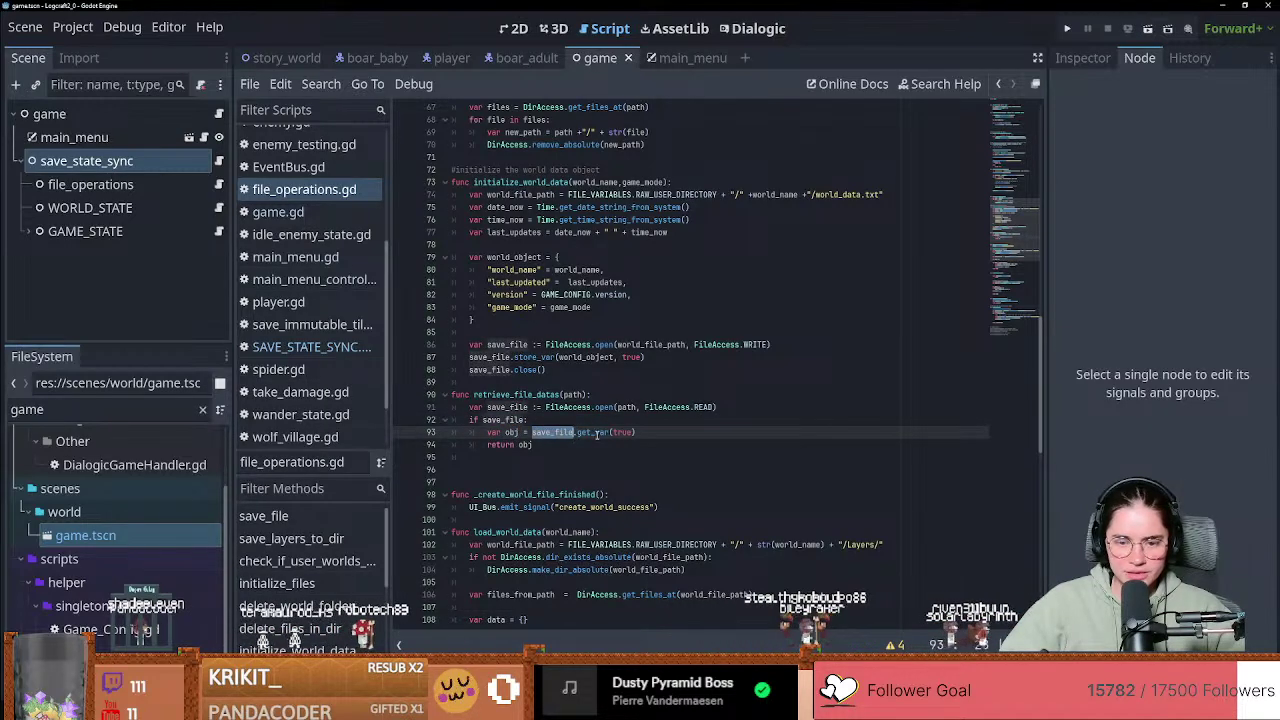
pyautogui.moveTo(672, 433); pyautogui.dragTo(644, 437)
pyautogui.click(524, 432)
pyautogui.scroll(-1, 524, 494)
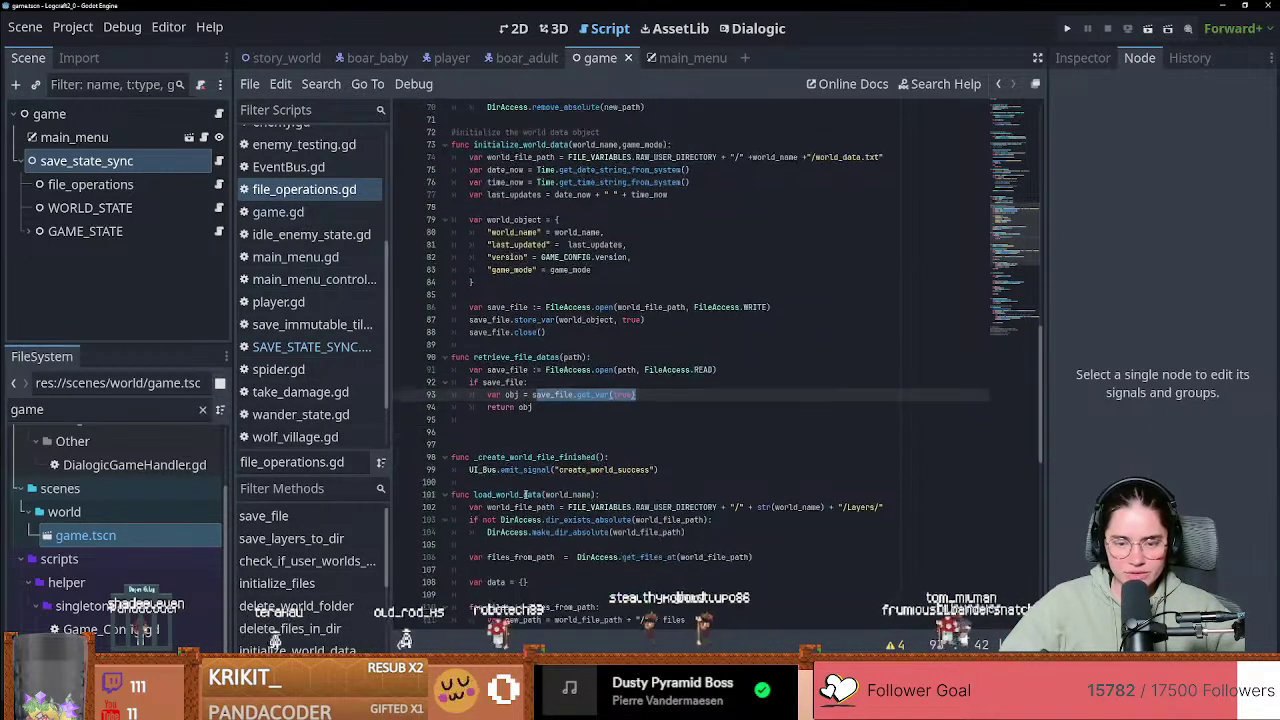
pyautogui.click(542, 407)
pyautogui.scroll(1, 535, 464)
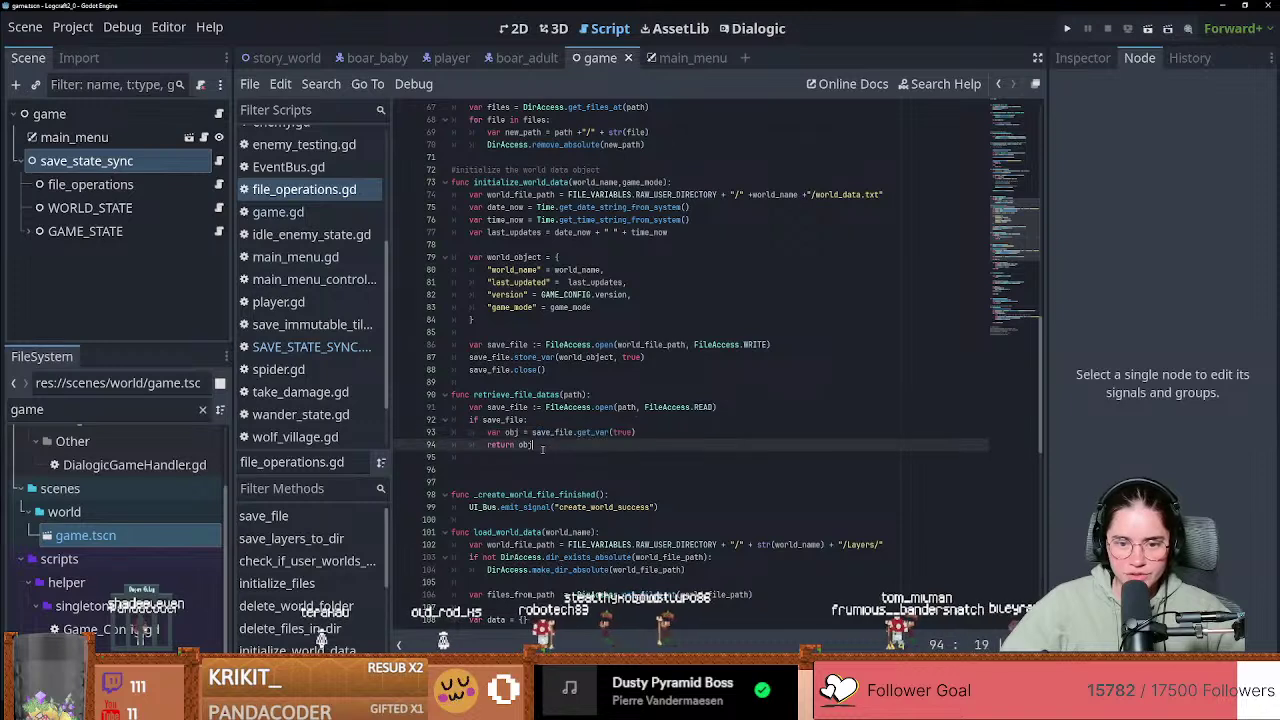
# Step: Examine how get_all_files appends data_obj to world_objects and returns the array
pyautogui.scroll(-15, 500, 433)
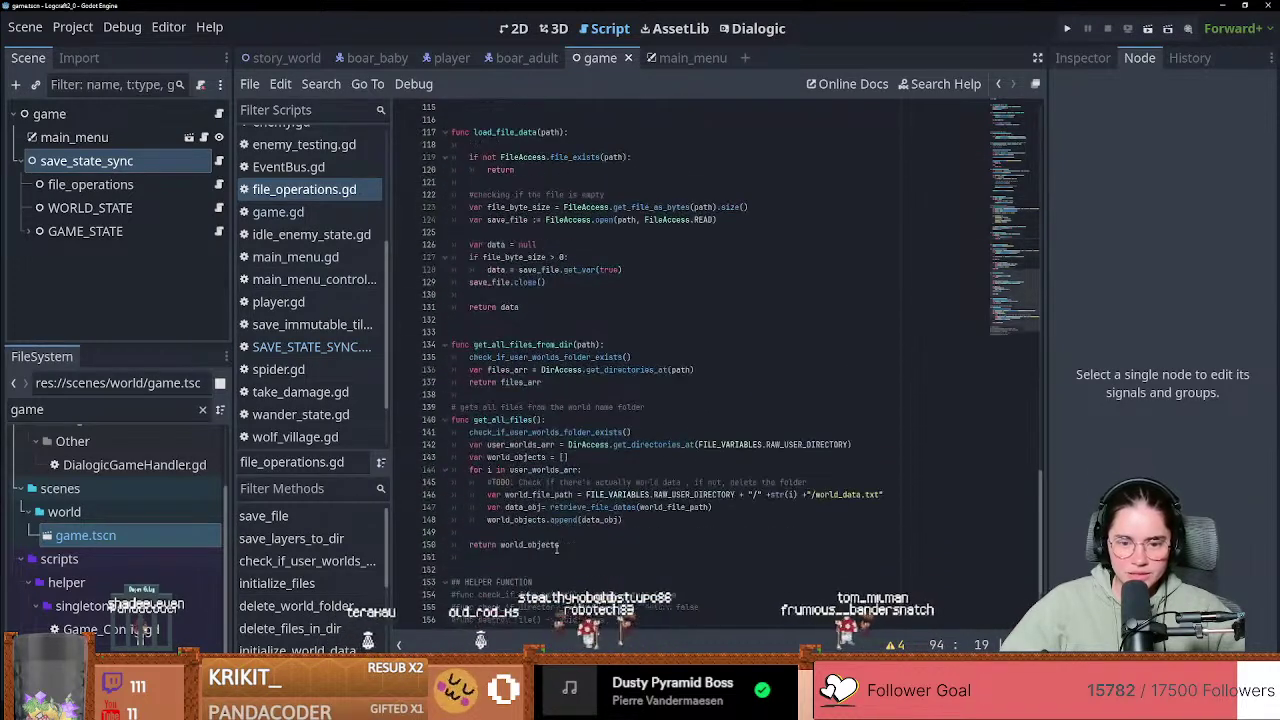
pyautogui.doubleClick(515, 520)
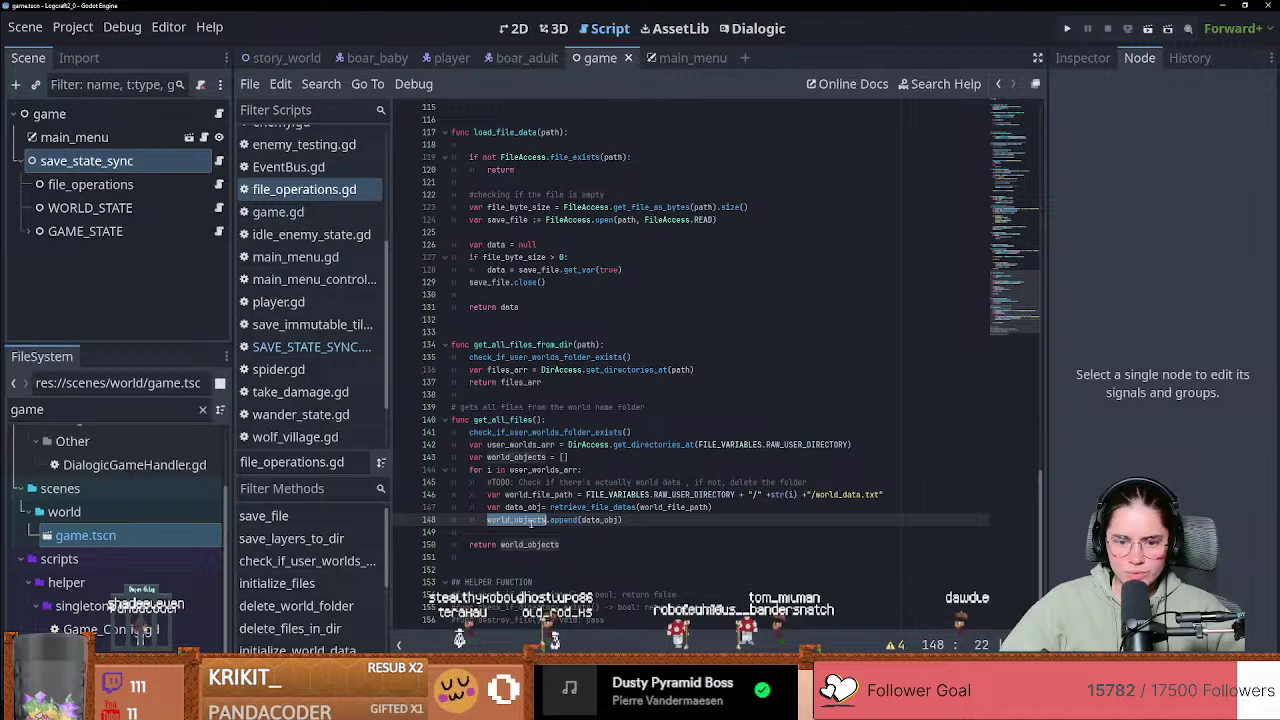
pyautogui.doubleClick(563, 521)
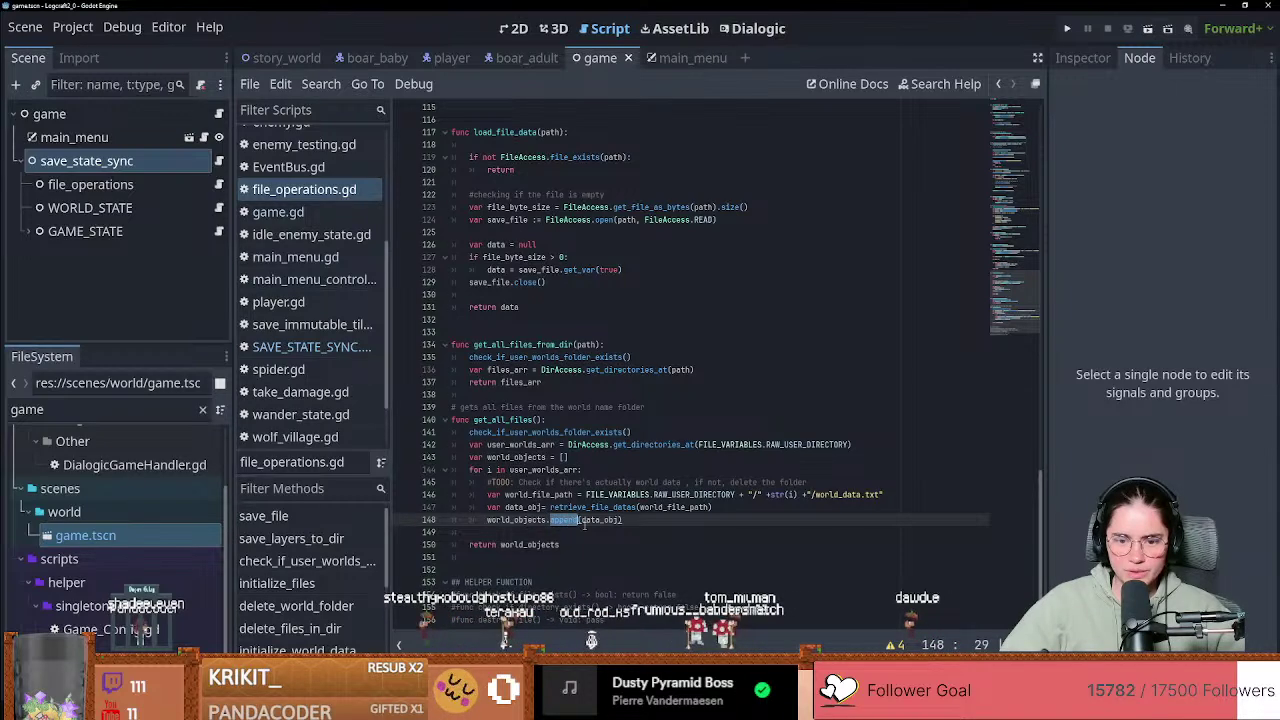
pyautogui.doubleClick(503, 544)
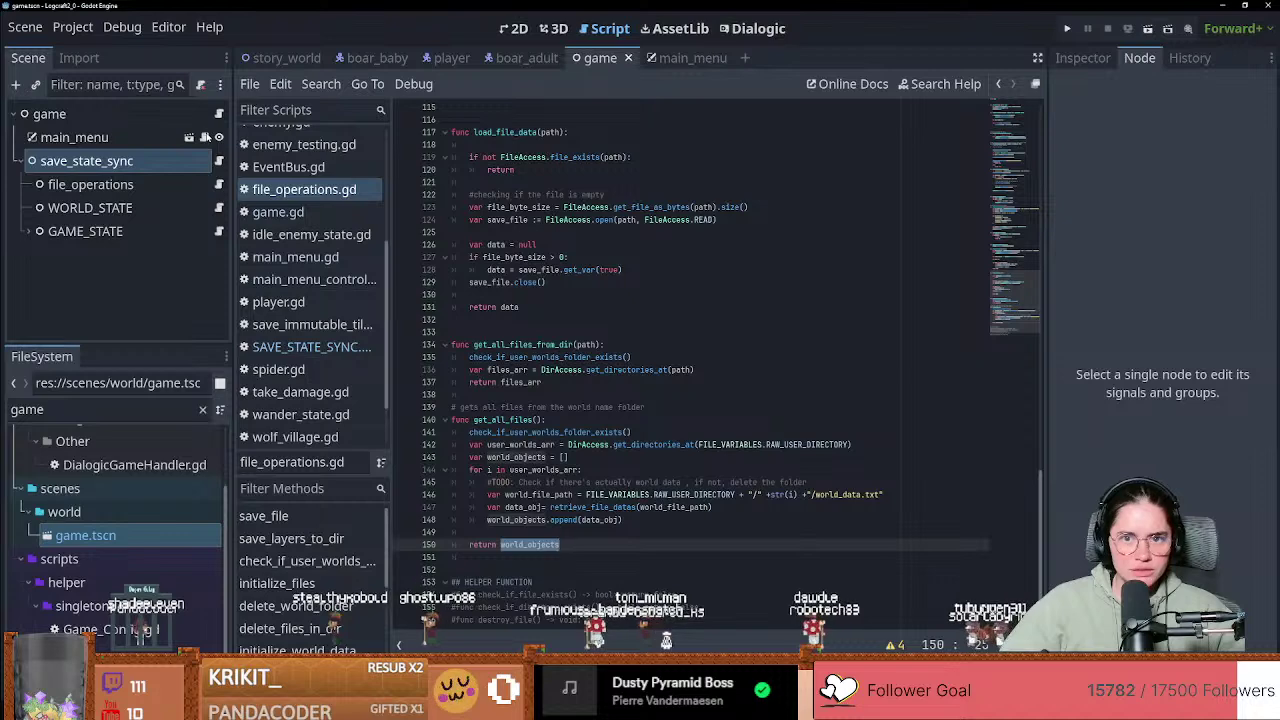
# Step: In the main_menu scene, open the play_button's pressed signal handler and follow its call to the load_worlds definition
pyautogui.click(685, 58)
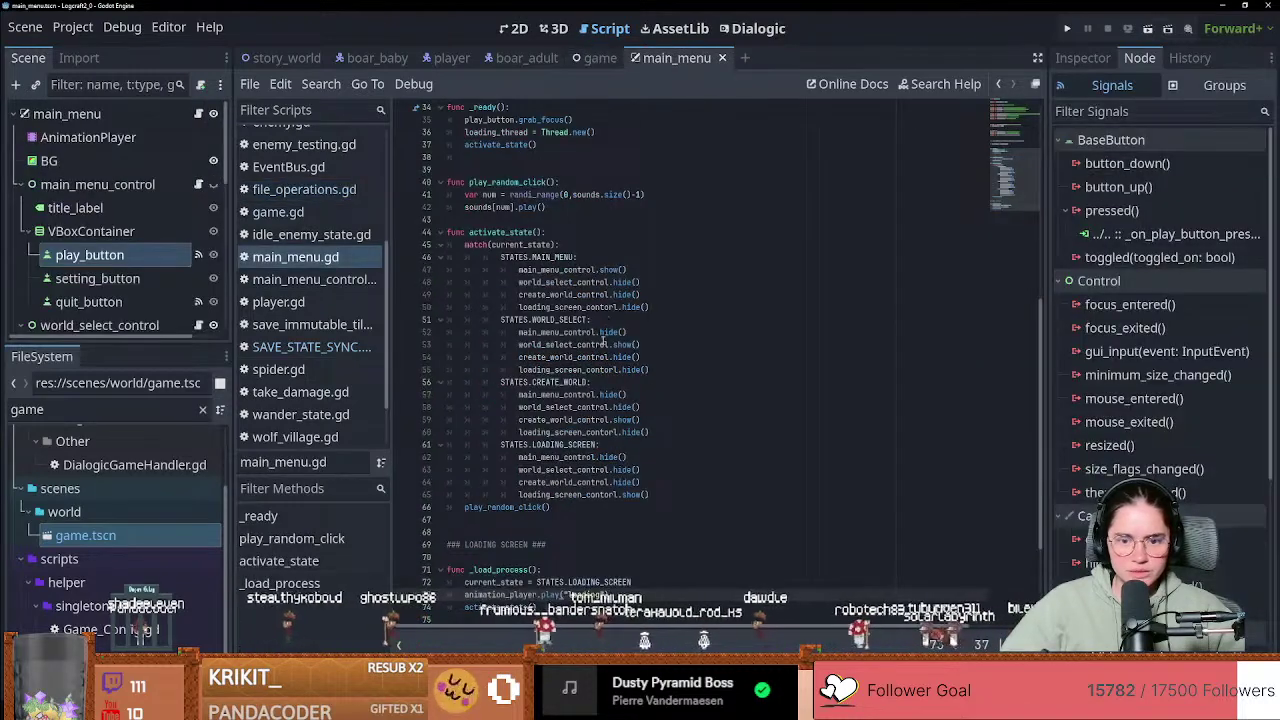
pyautogui.click(199, 255)
pyautogui.doubleClick(1114, 236)
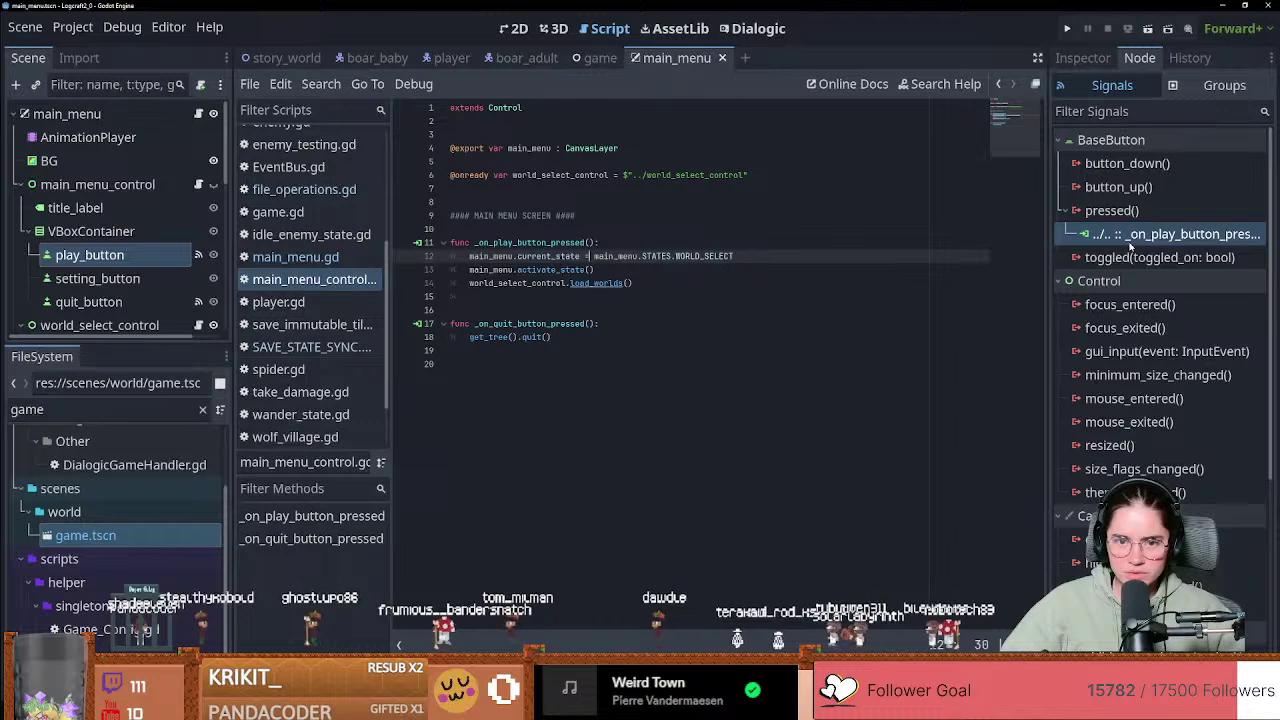
pyautogui.keyDown('ctrl'); pyautogui.click(598, 284); pyautogui.keyUp('ctrl')
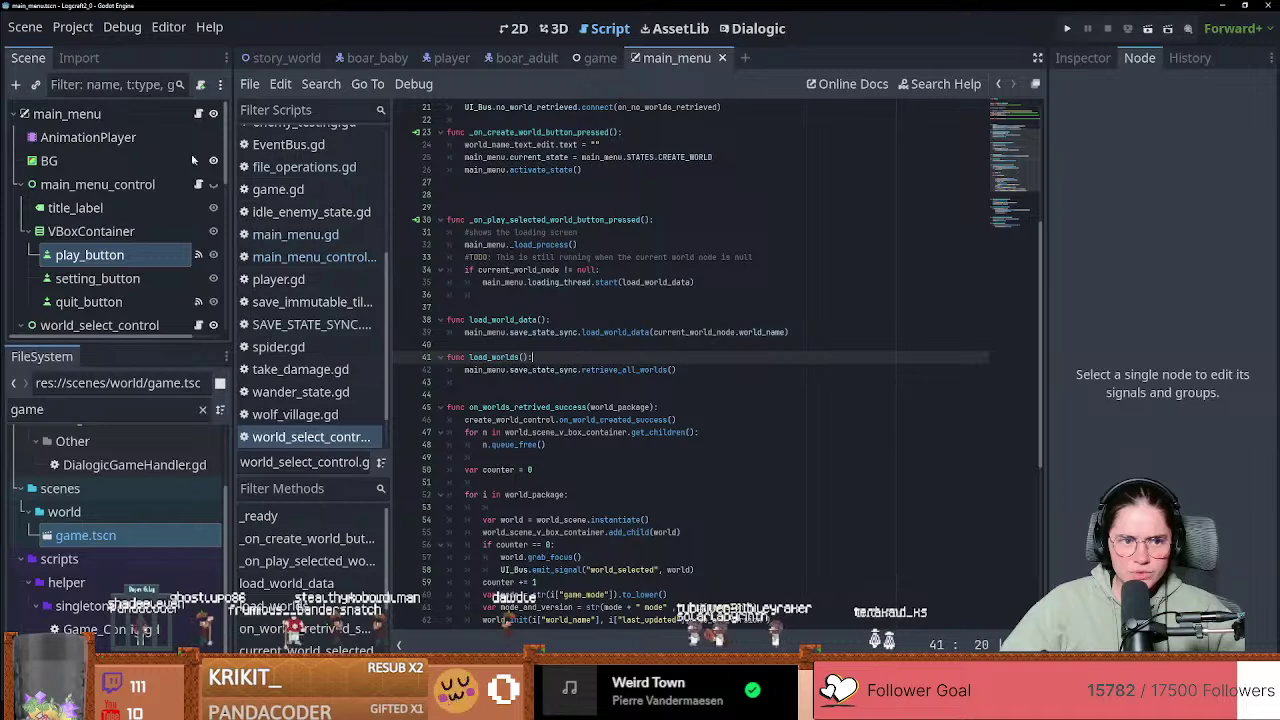
# Step: Return to the game scene, open the save_state_sync script and examine the world_package assignment in retrieve_all_worlds
pyautogui.scroll(2, 309, 190)
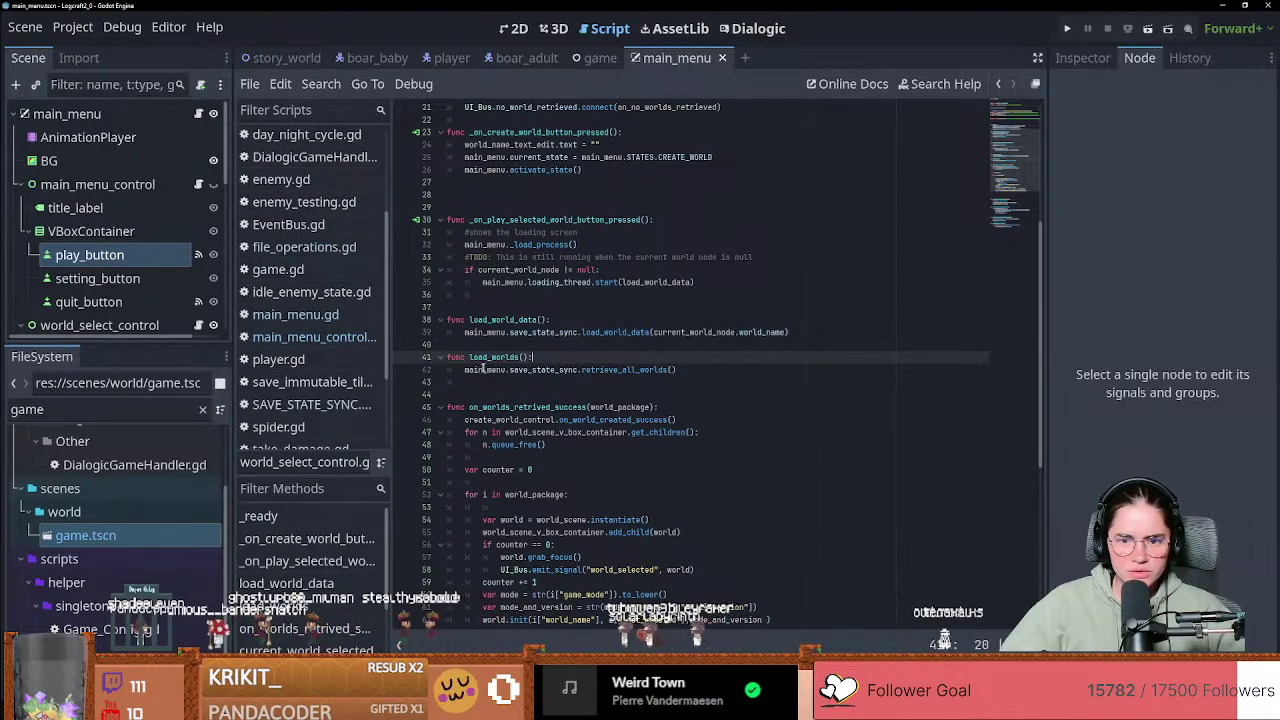
pyautogui.click(600, 57)
pyautogui.click(218, 161)
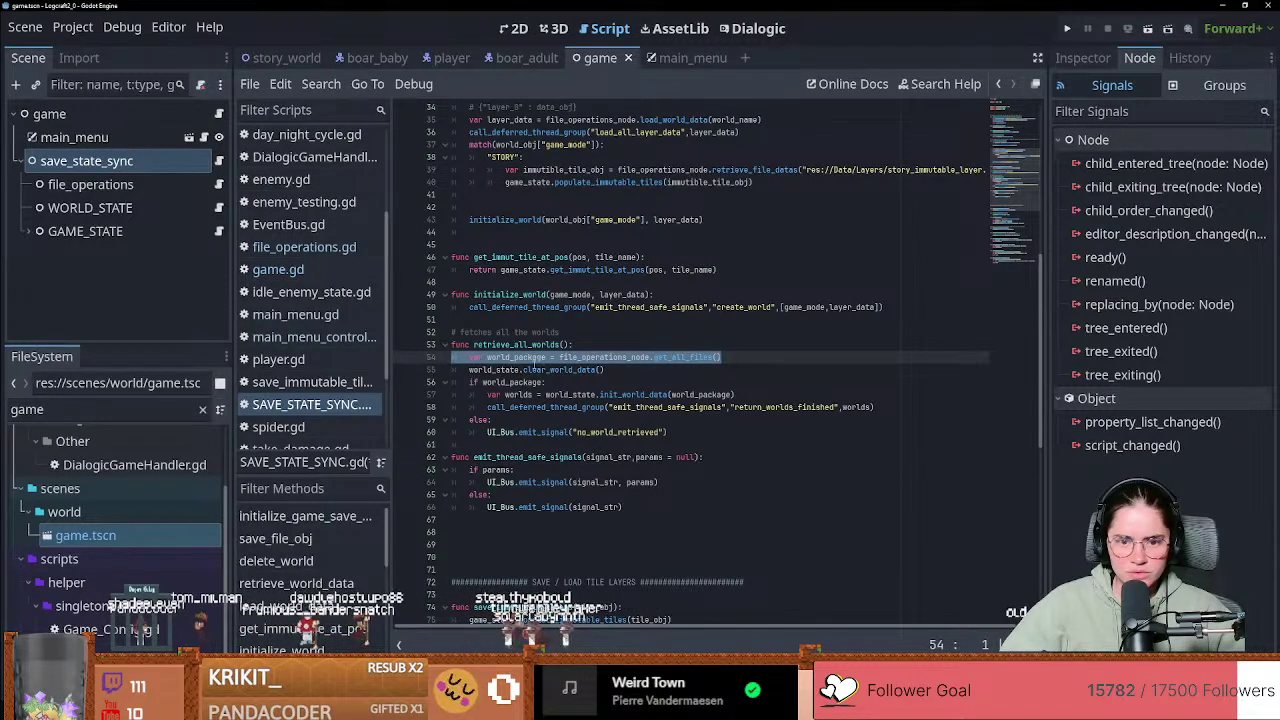
pyautogui.click(496, 357)
pyautogui.moveTo(470, 357); pyautogui.dragTo(721, 358)
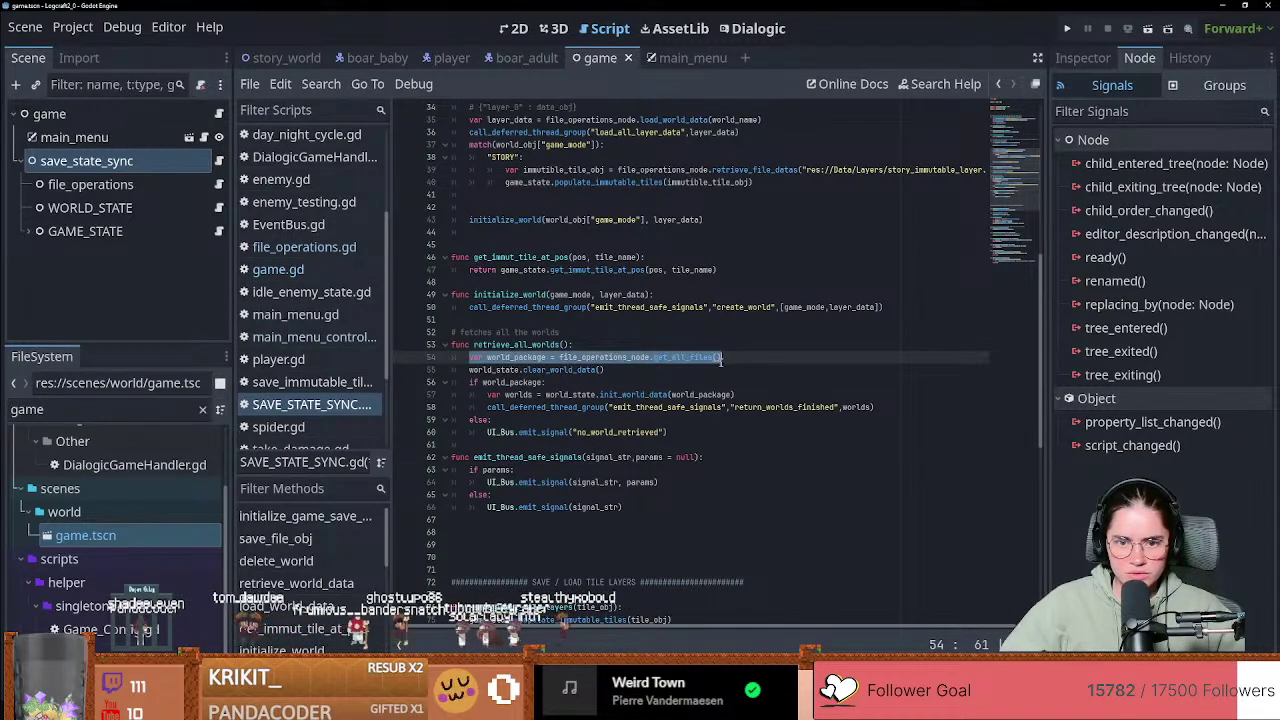
# Step: Examine the rest of retrieve_all_worlds, from the world_package check and init_world_data call to the deferred emit_thread_safe_signals call and no_world_retrieved branch
pyautogui.click(474, 382)
pyautogui.doubleClick(512, 382)
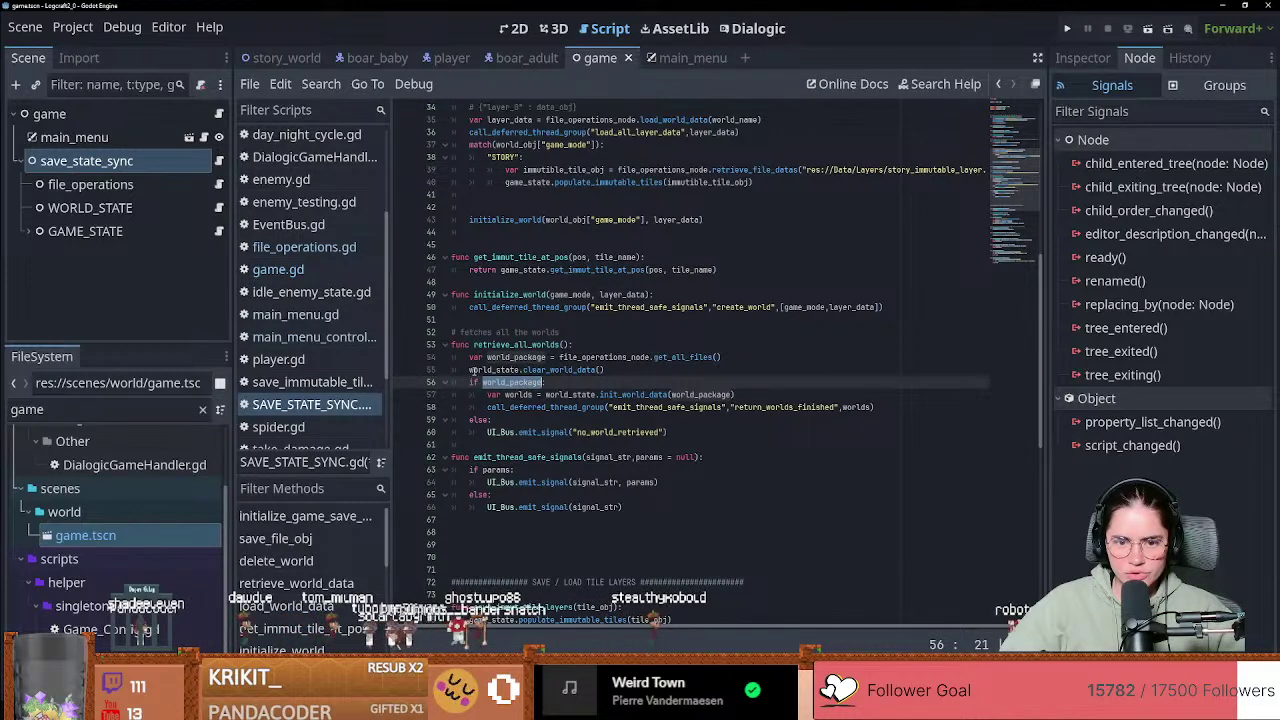
pyautogui.click(505, 395)
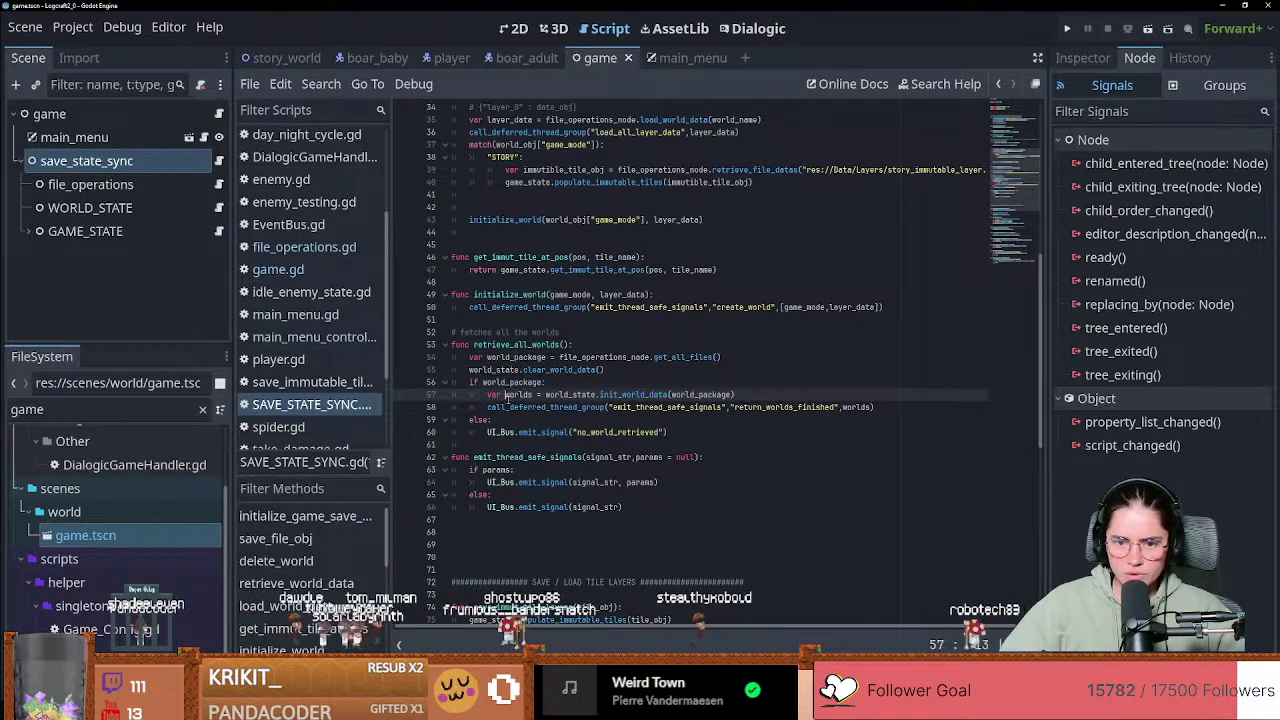
pyautogui.doubleClick(623, 395)
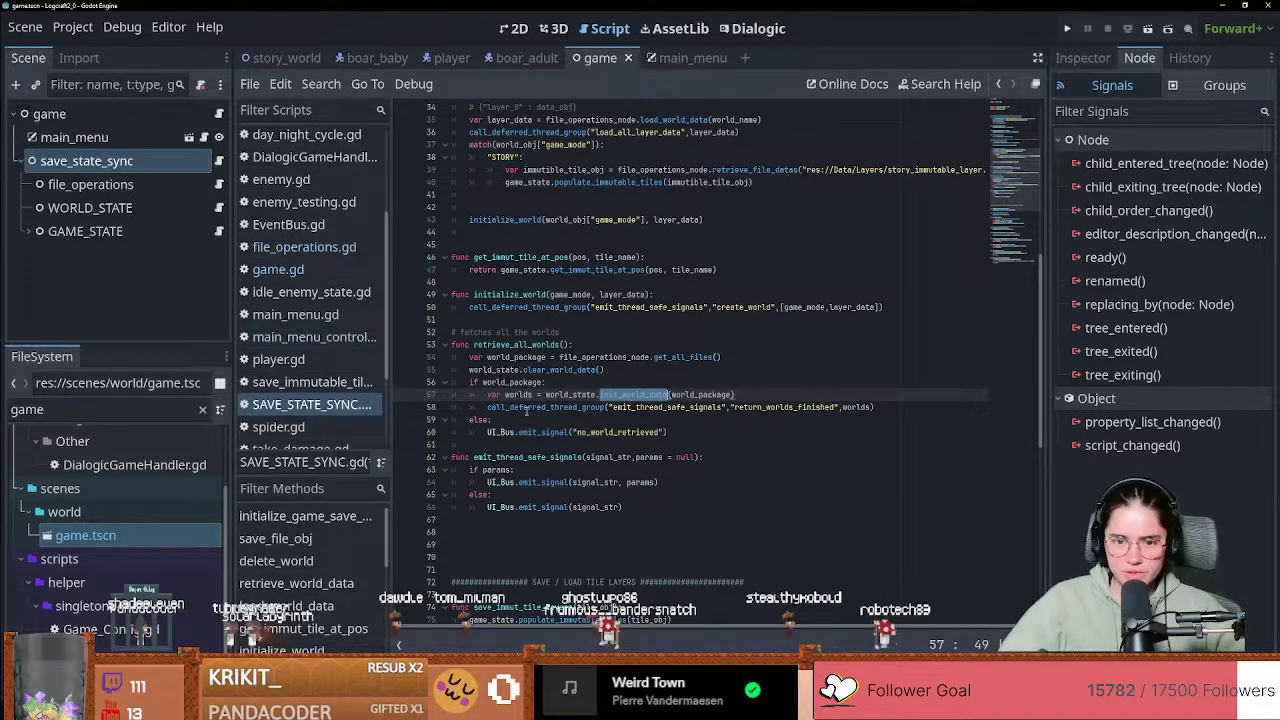
pyautogui.moveTo(487, 407); pyautogui.dragTo(838, 410)
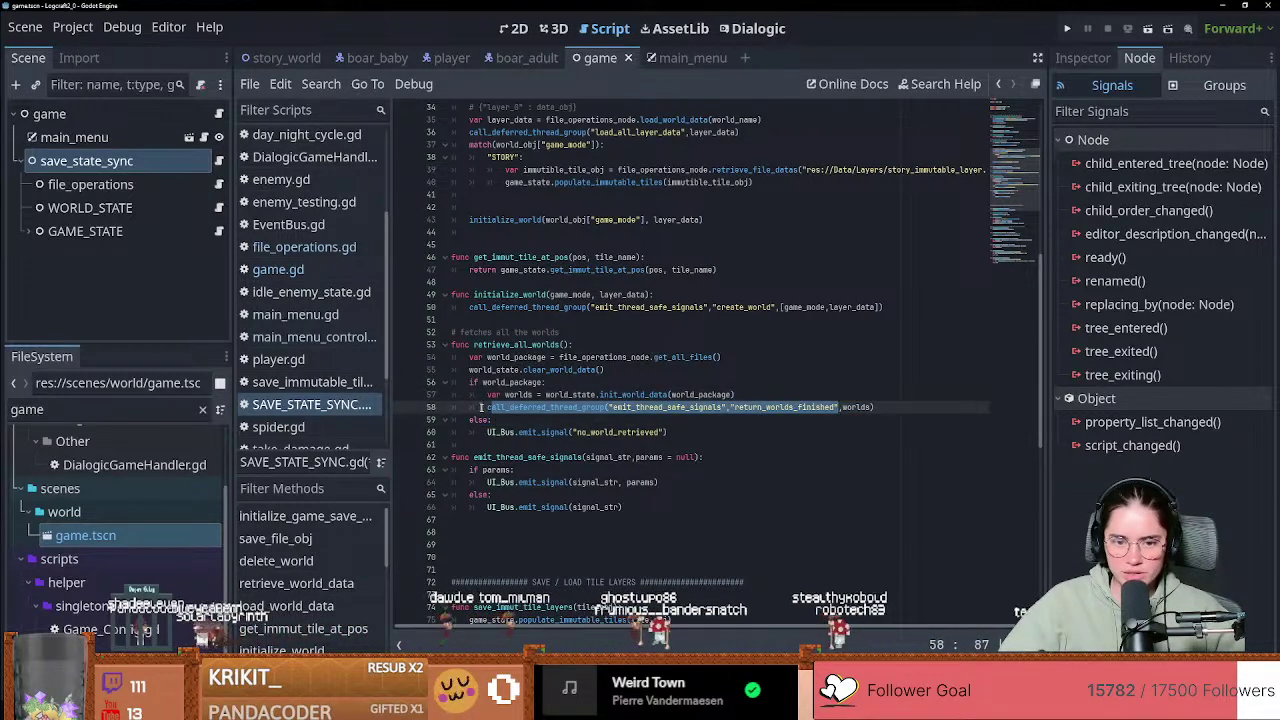
pyautogui.moveTo(500, 432); pyautogui.dragTo(634, 432)
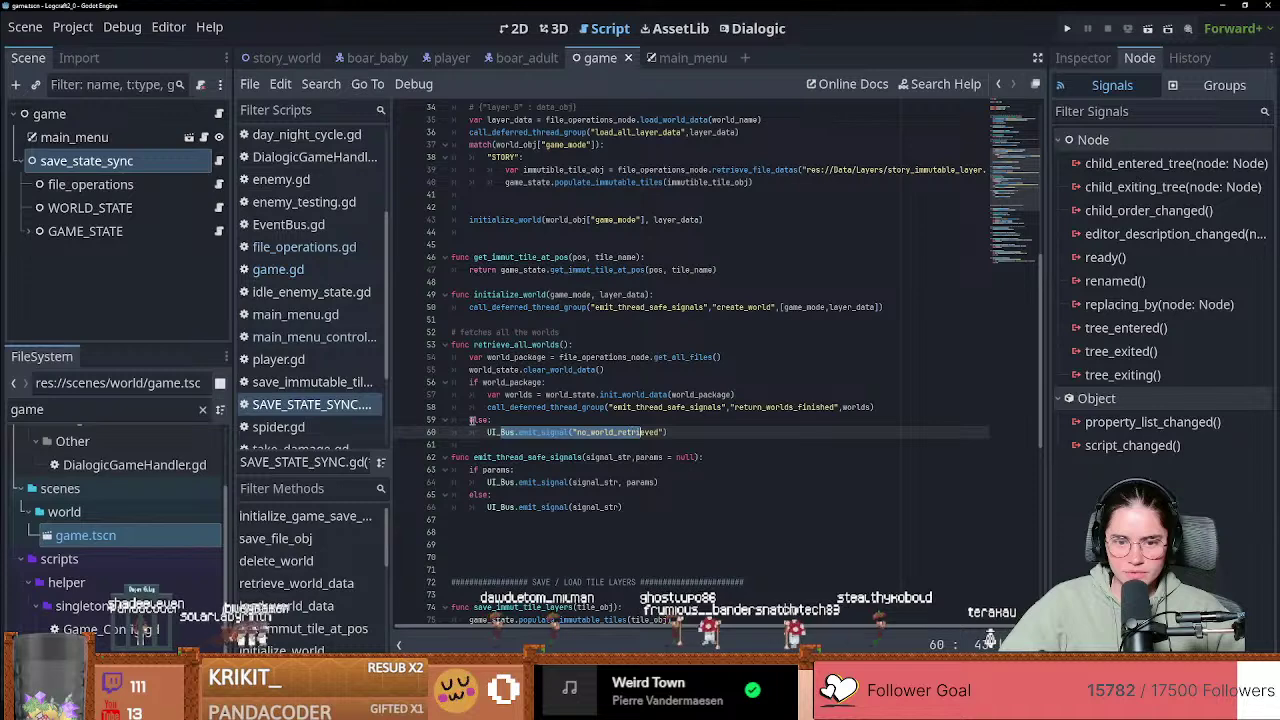
pyautogui.doubleClick(546, 408)
pyautogui.doubleClick(668, 407)
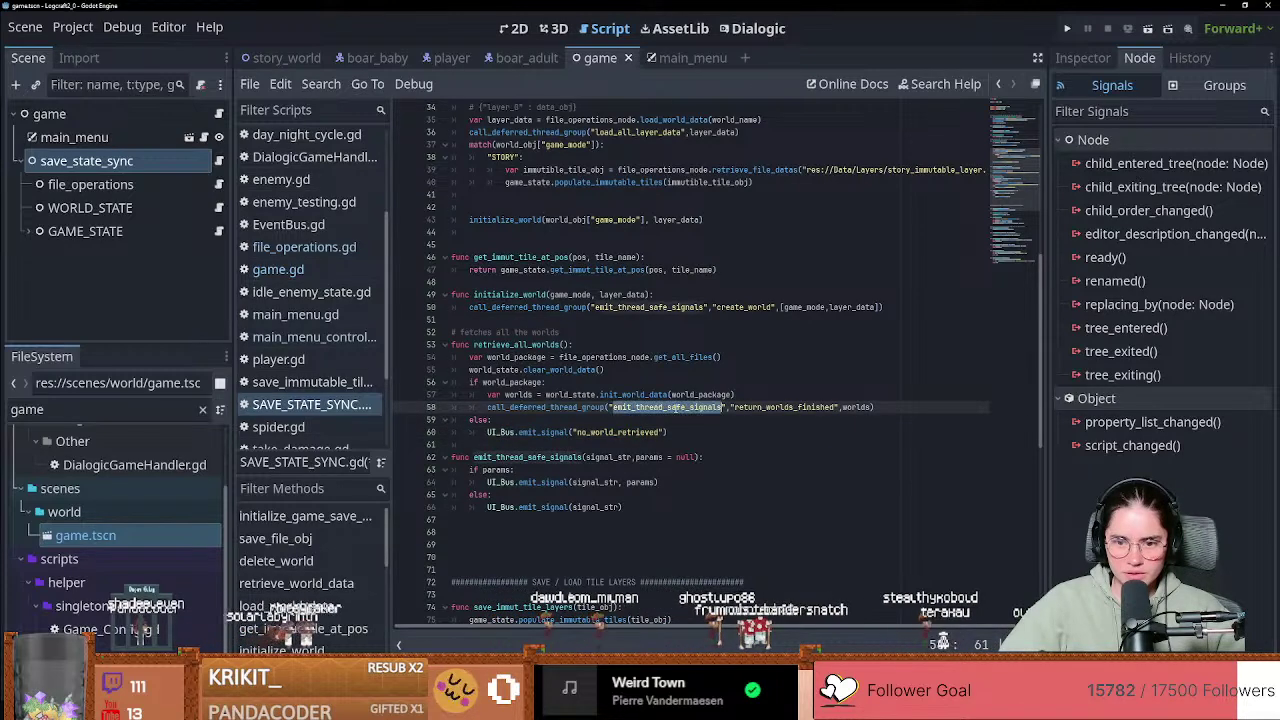
# Step: Search all project files for return_worlds_finished and follow its connection in world_select_control to the on_worlds_retrived_success function
pyautogui.doubleClick(784, 407)
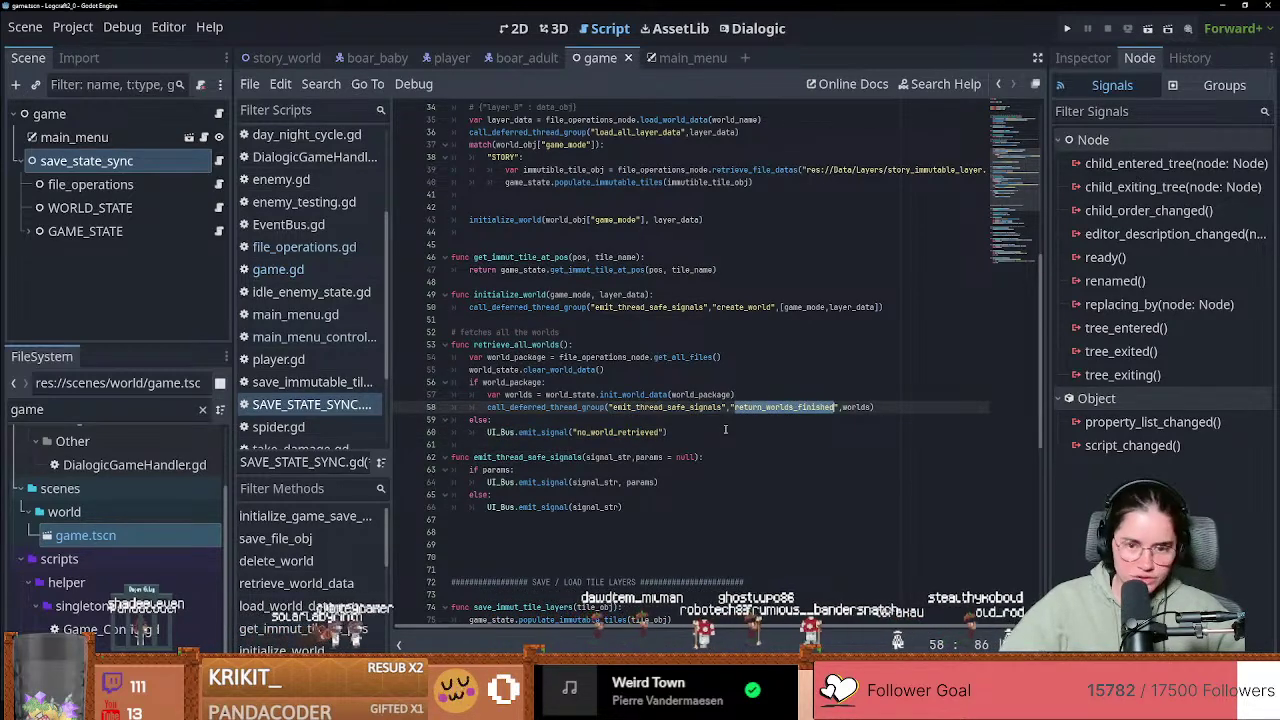
pyautogui.click(328, 86)
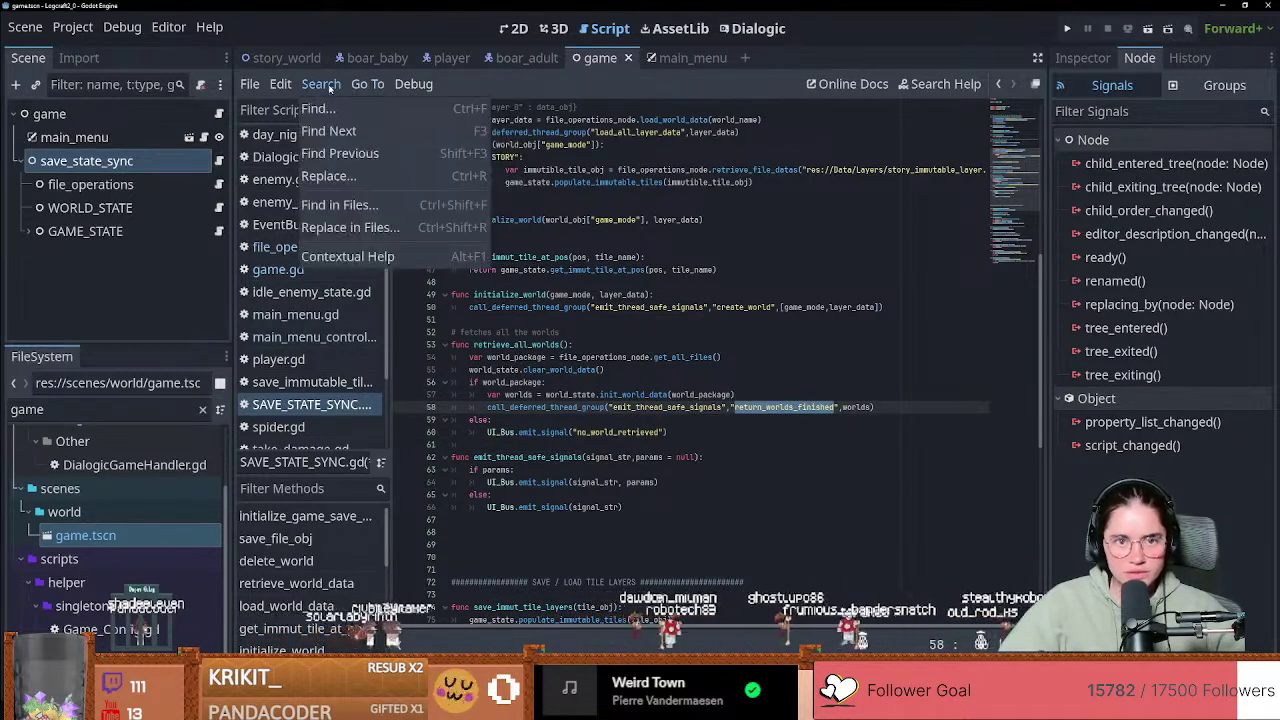
pyautogui.click(340, 204)
pyautogui.click(646, 414)
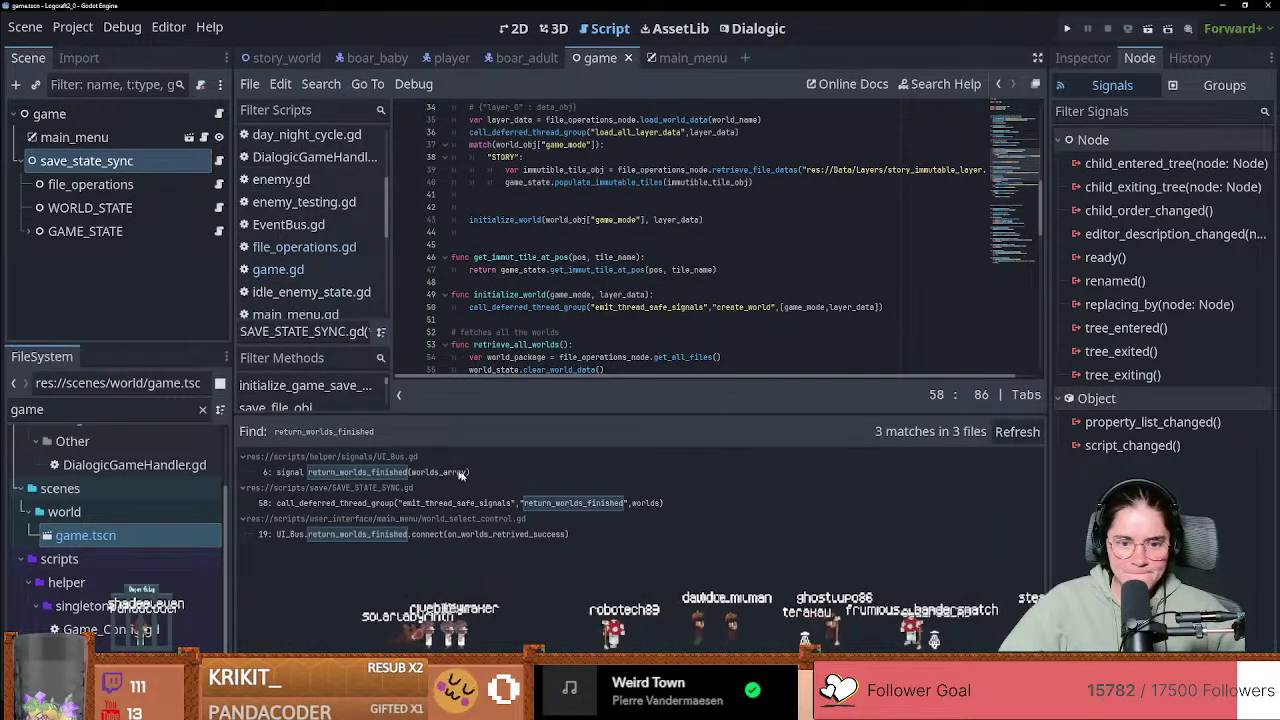
pyautogui.click(418, 535)
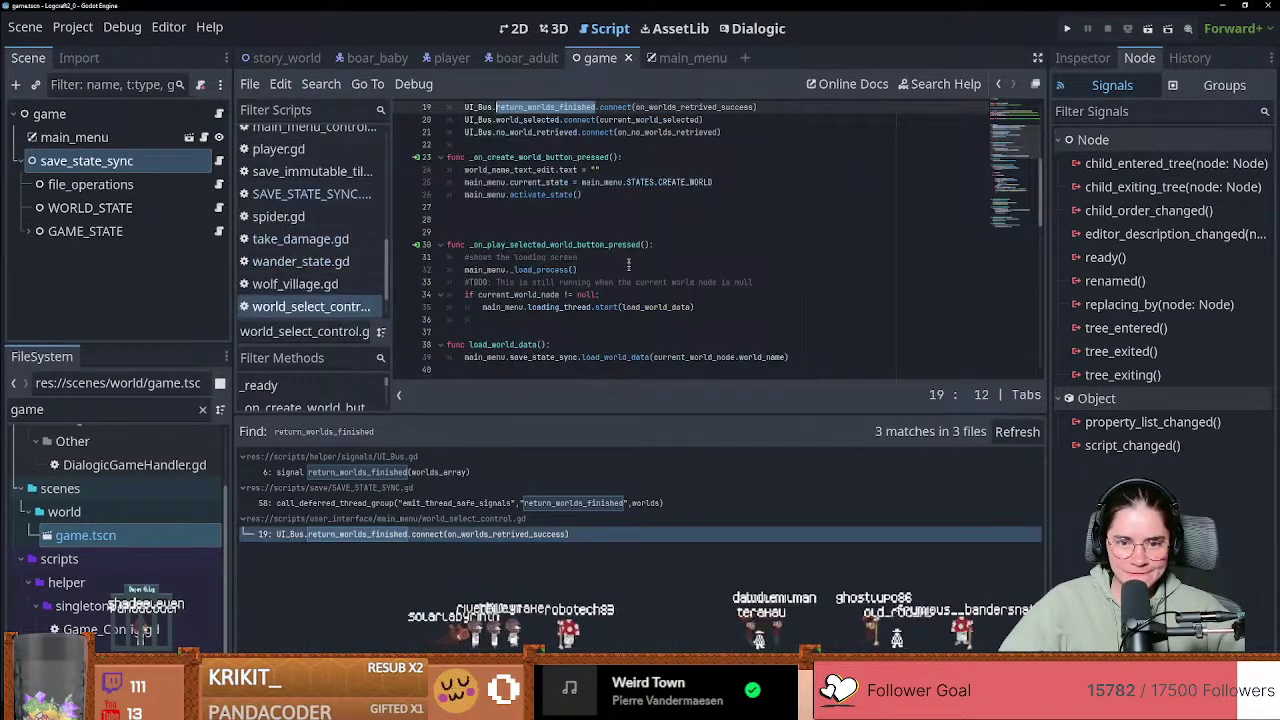
pyautogui.keyDown('ctrl'); pyautogui.click(528, 238); pyautogui.keyUp('ctrl')
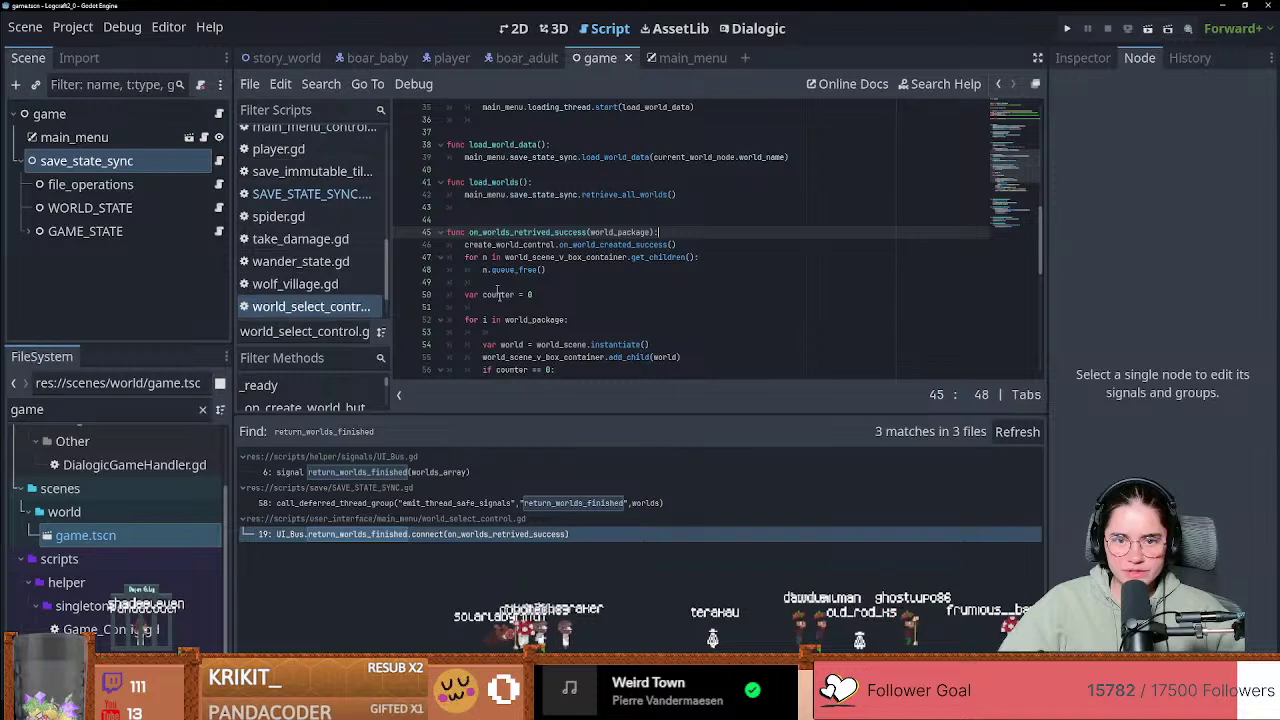
# Step: Examine how on_worlds_retrived_success loops through the children of world_scene_v_box_container and frees them before the counter declaration
pyautogui.scroll(1, 498, 293)
pyautogui.scroll(-2, 521, 326)
pyautogui.scroll(1, 520, 322)
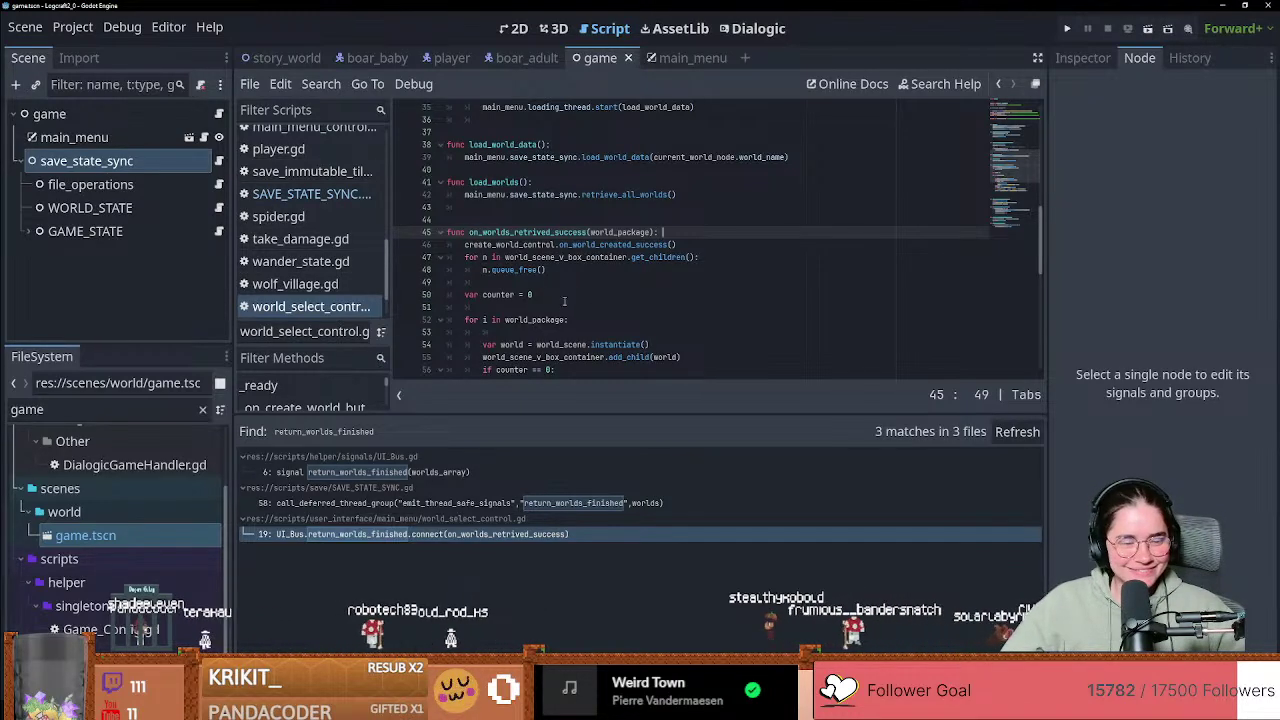
pyautogui.scroll(-1, 564, 301)
pyautogui.click(540, 257)
pyautogui.click(463, 219)
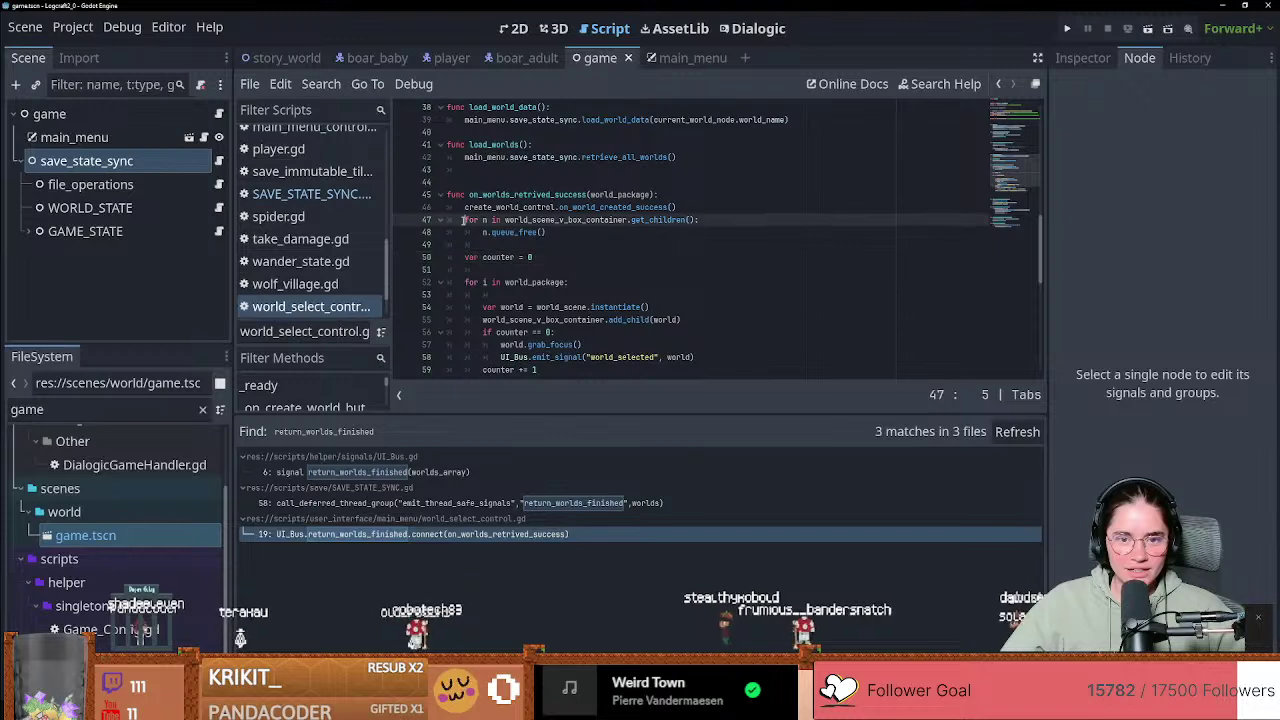
pyautogui.doubleClick(540, 219)
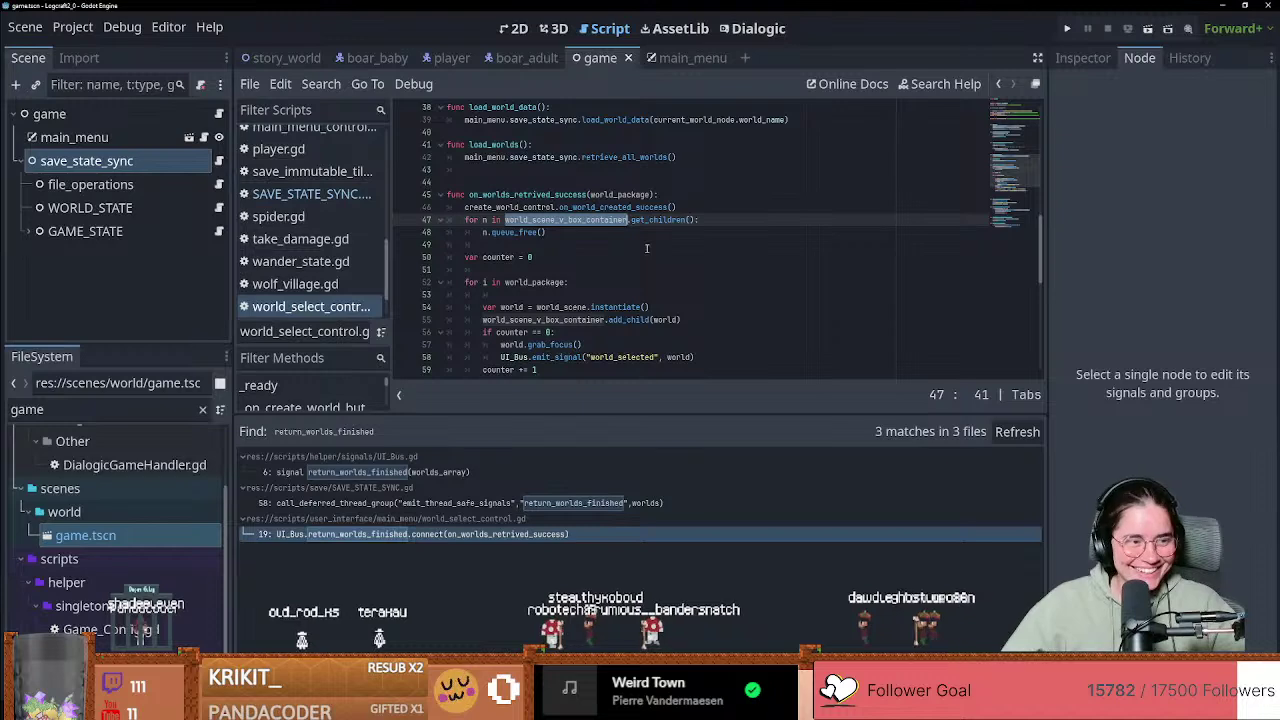
pyautogui.click(627, 254)
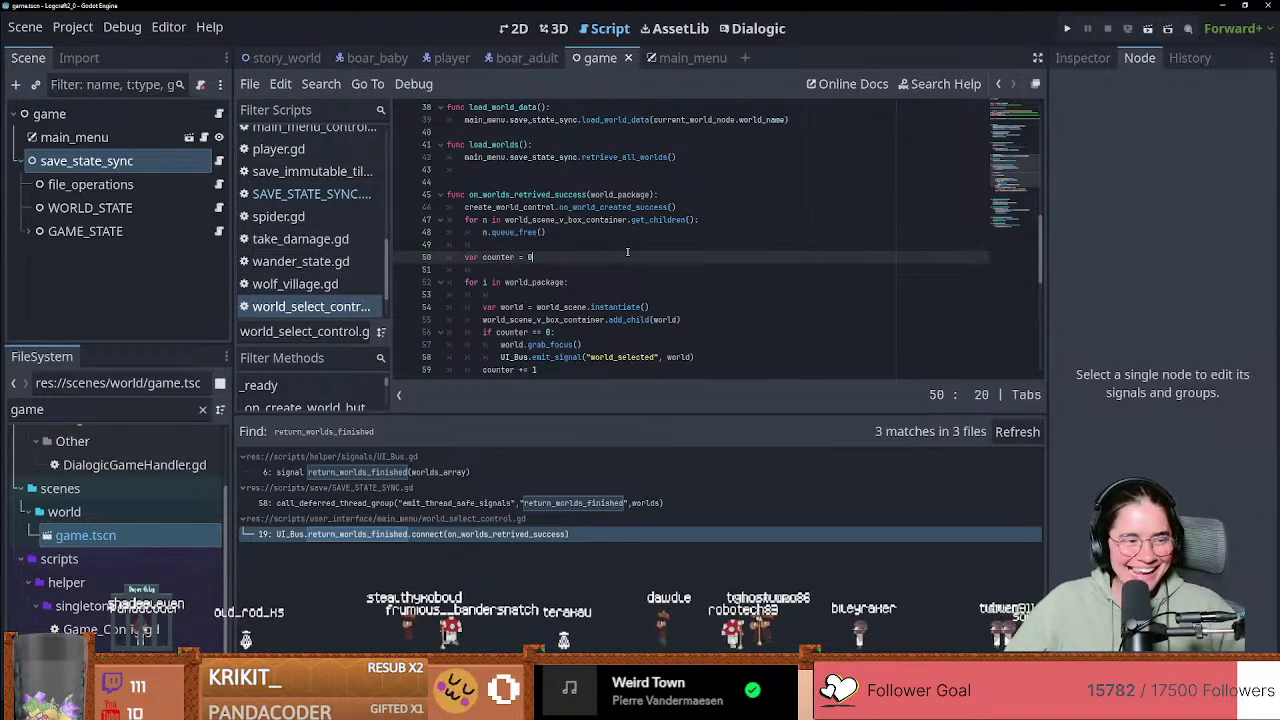
pyautogui.click(508, 245)
pyautogui.click(477, 220)
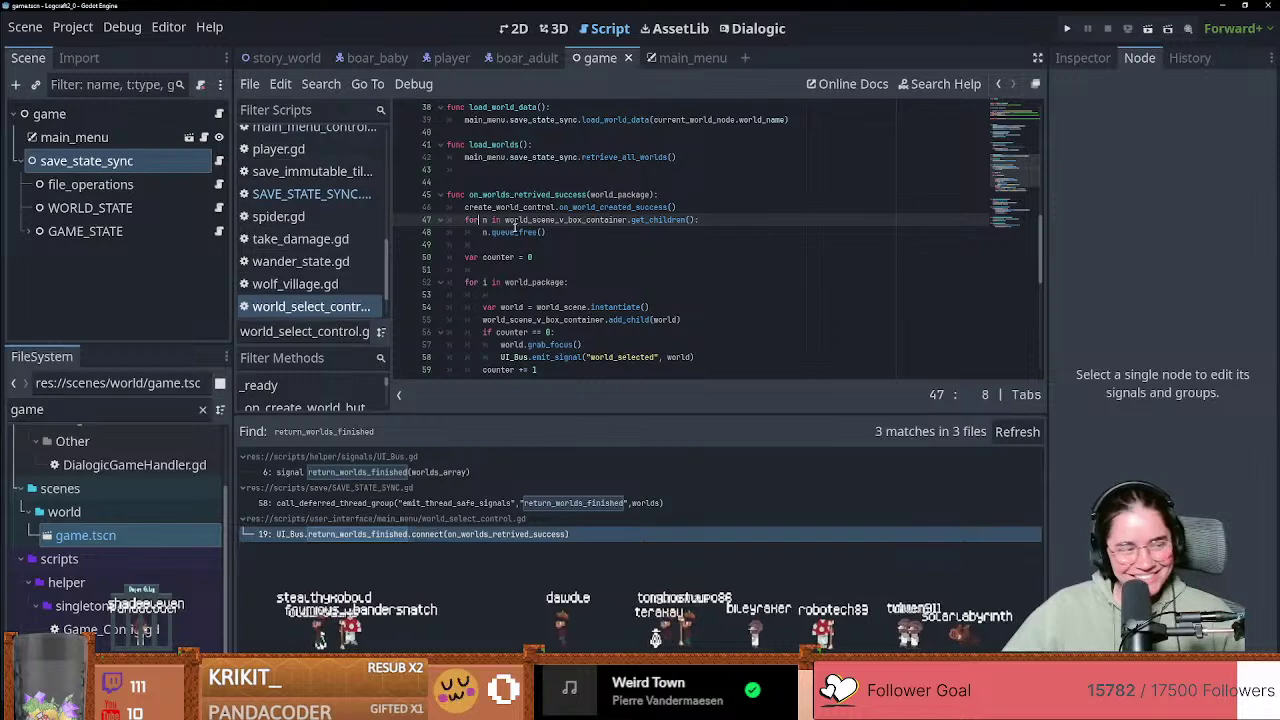
pyautogui.moveTo(562, 232); pyautogui.dragTo(589, 244)
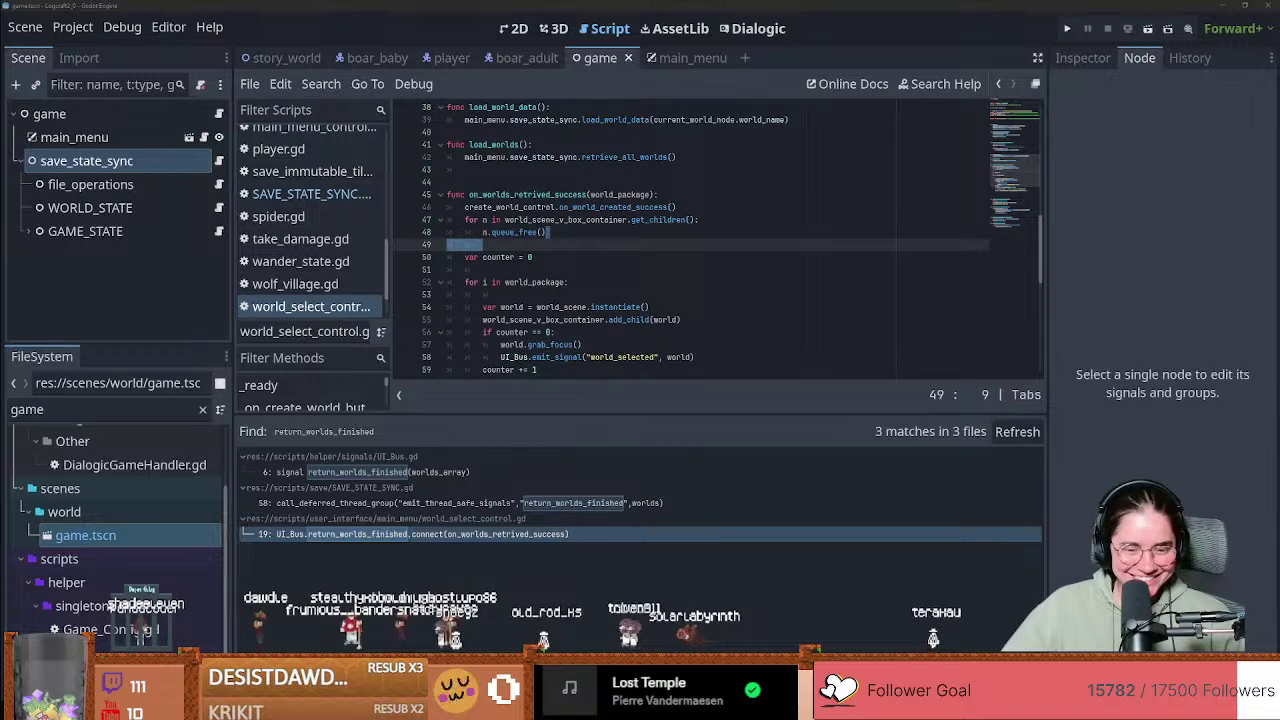
# Step: Switch to the drawing app, maximize its window and delete the pasted spine picture from the canvas
pyautogui.moveTo(0, 20); pyautogui.dragTo(634, 4)
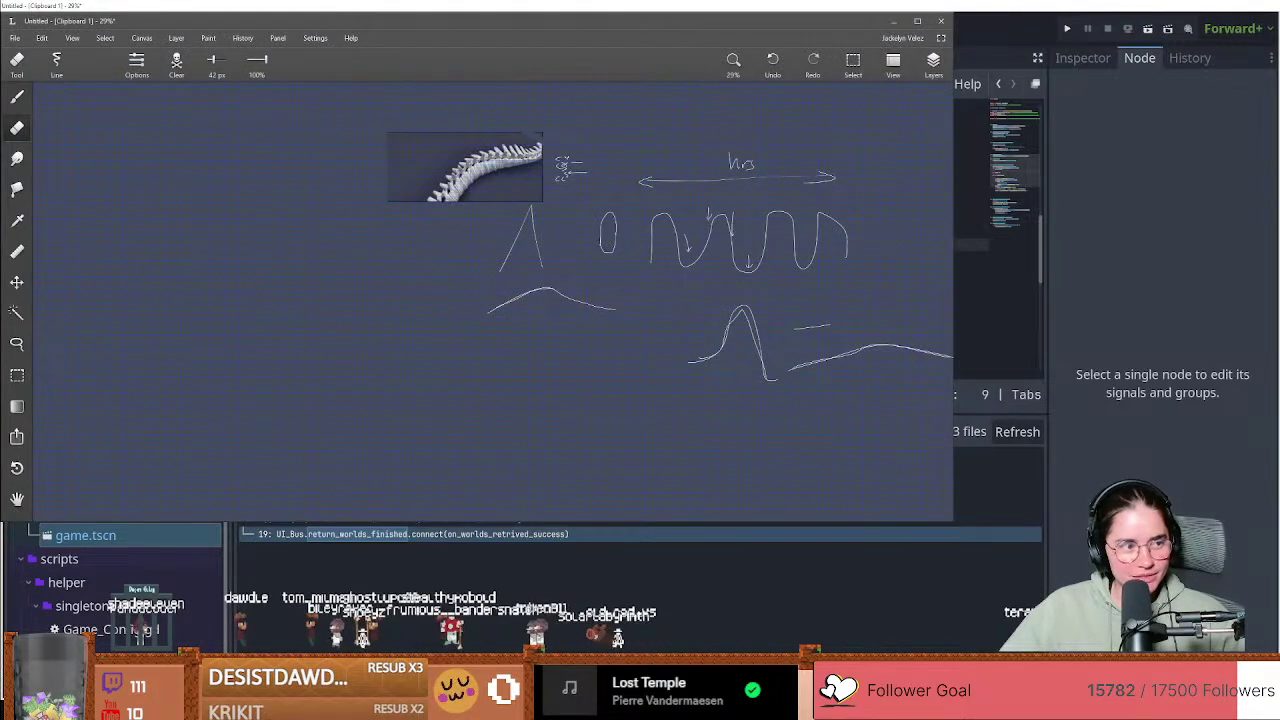
pyautogui.moveTo(329, 24); pyautogui.dragTo(567, 148)
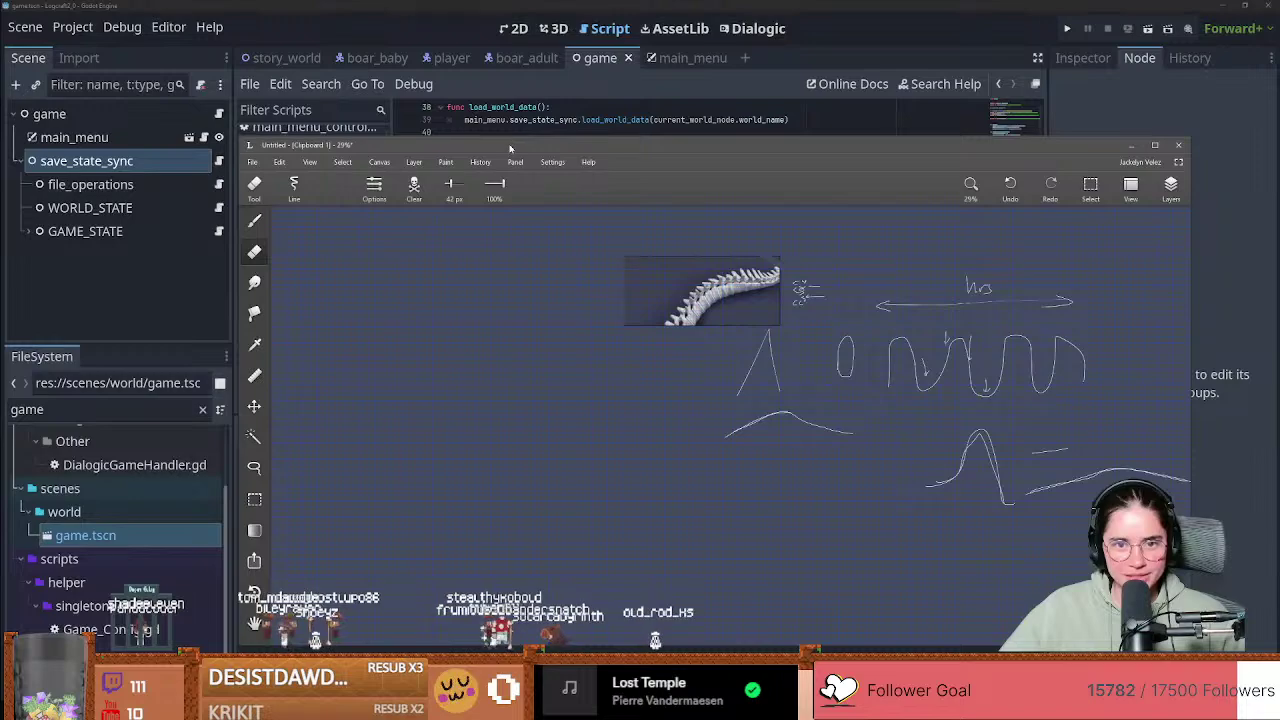
pyautogui.doubleClick(509, 148)
pyautogui.moveTo(676, 256); pyautogui.dragTo(414, 310, button='middle')
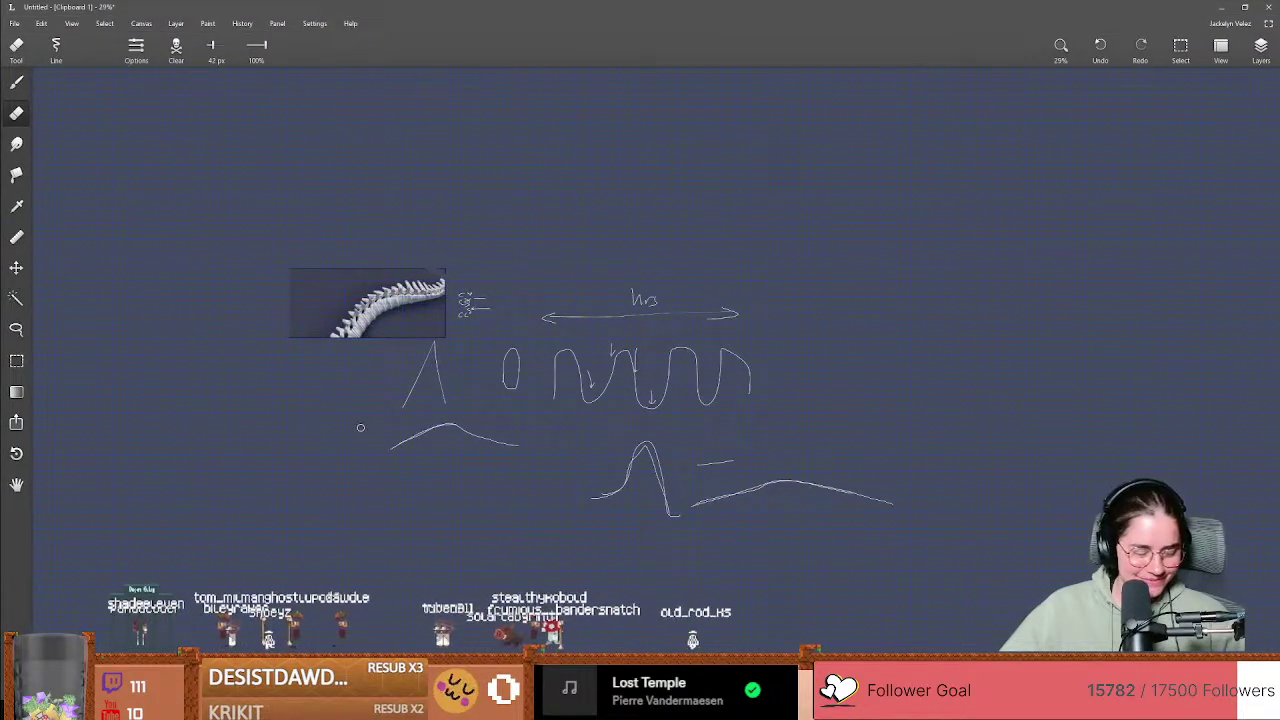
pyautogui.scroll(2, 350, 428)
pyautogui.keyDown('ctrl'); pyautogui.scroll(6, 317, 426); pyautogui.keyUp('ctrl')
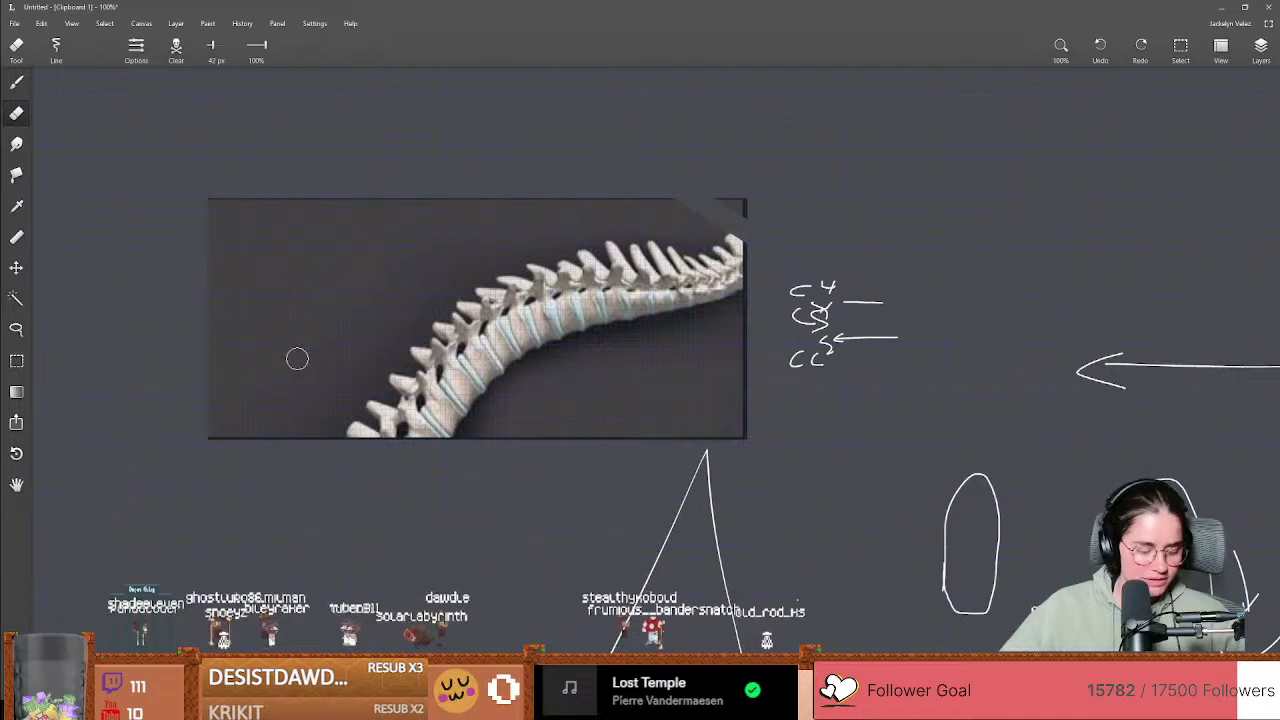
pyautogui.press('m')
pyautogui.moveTo(192, 164)
pyautogui.mouseDown()
pyautogui.moveTo(709, 440)
pyautogui.moveTo(760, 449)
pyautogui.mouseUp()
pyautogui.press('Delete')
# Step: Brush a dot with two arrows branching downward from it in an empty canvas area, and return to the Godot editor
pyautogui.moveTo(295, 332); pyautogui.dragTo(527, 375)
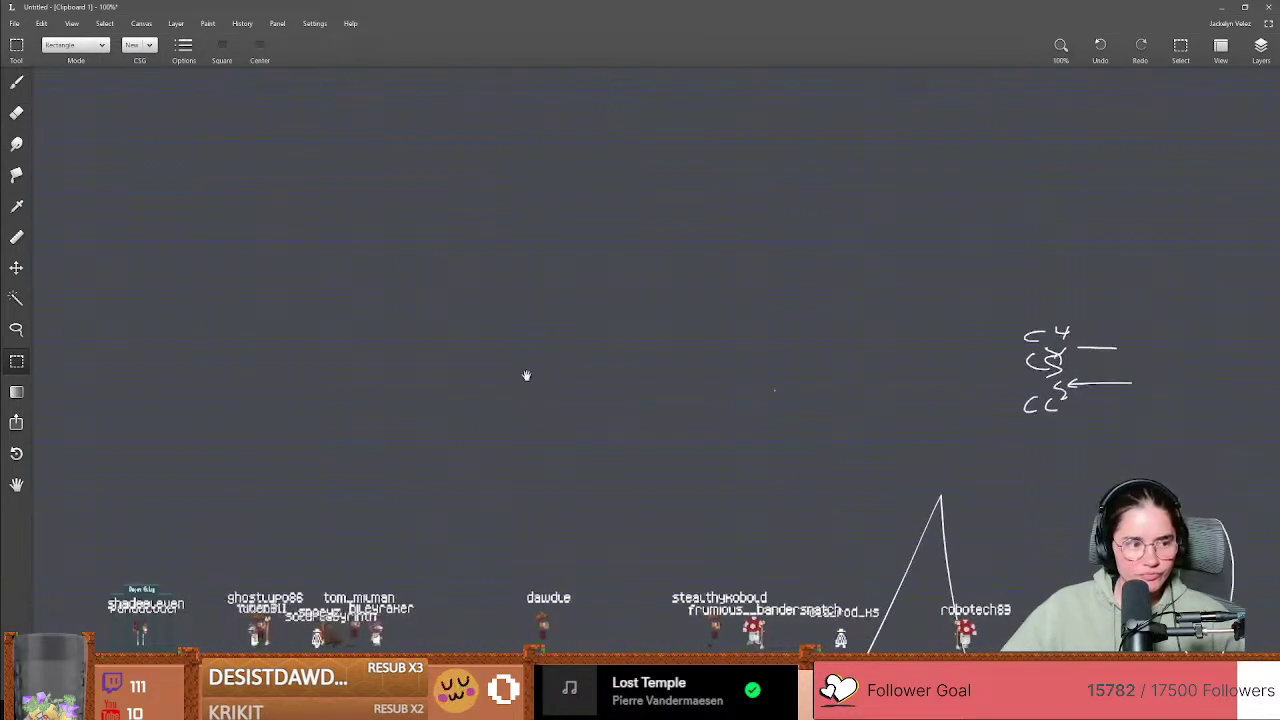
pyautogui.press('b')
pyautogui.moveTo(243, 312); pyautogui.dragTo(375, 346)
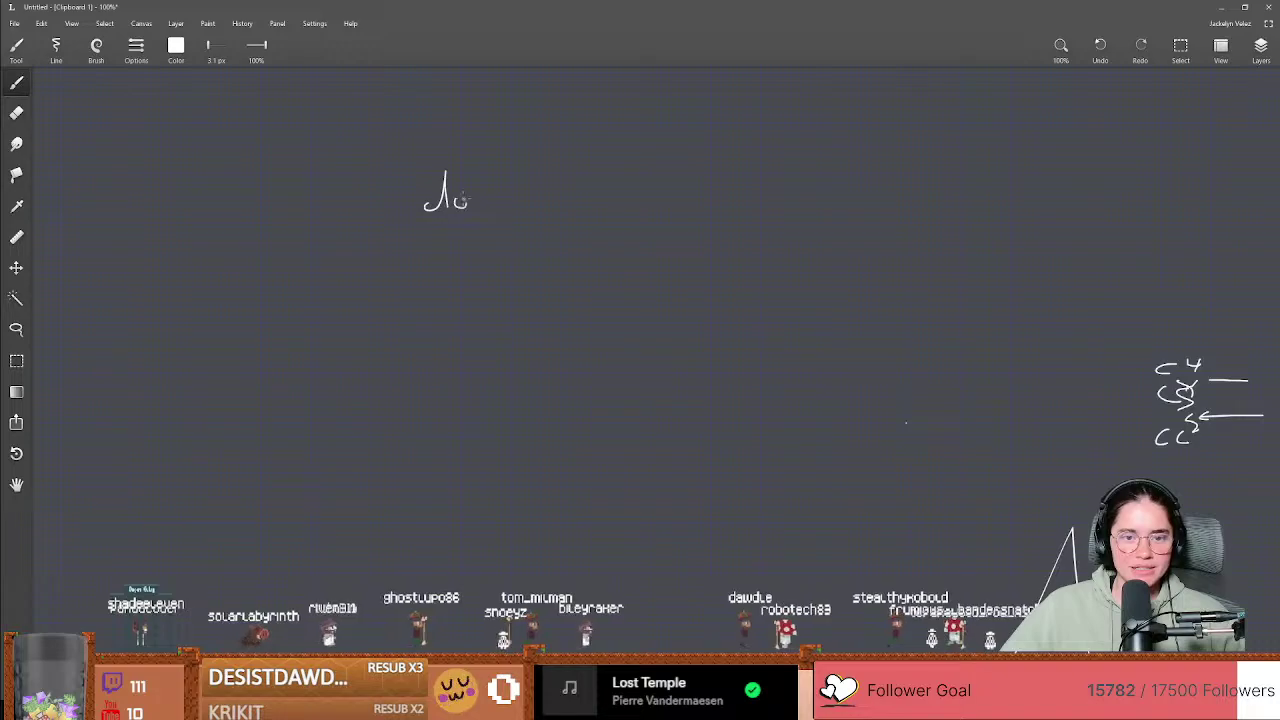
pyautogui.moveTo(488, 144); pyautogui.dragTo(363, 286)
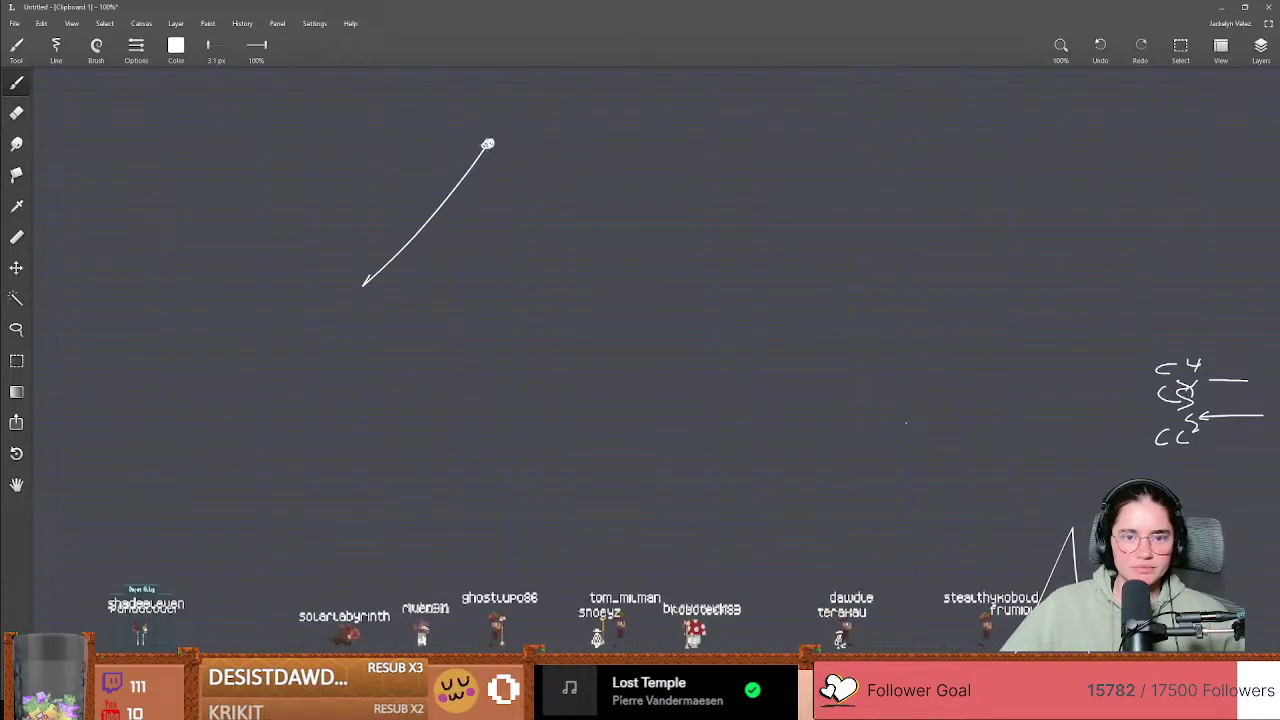
pyautogui.moveTo(488, 144)
pyautogui.mouseDown()
pyautogui.moveTo(553, 253)
pyautogui.moveTo(537, 277)
pyautogui.mouseUp()
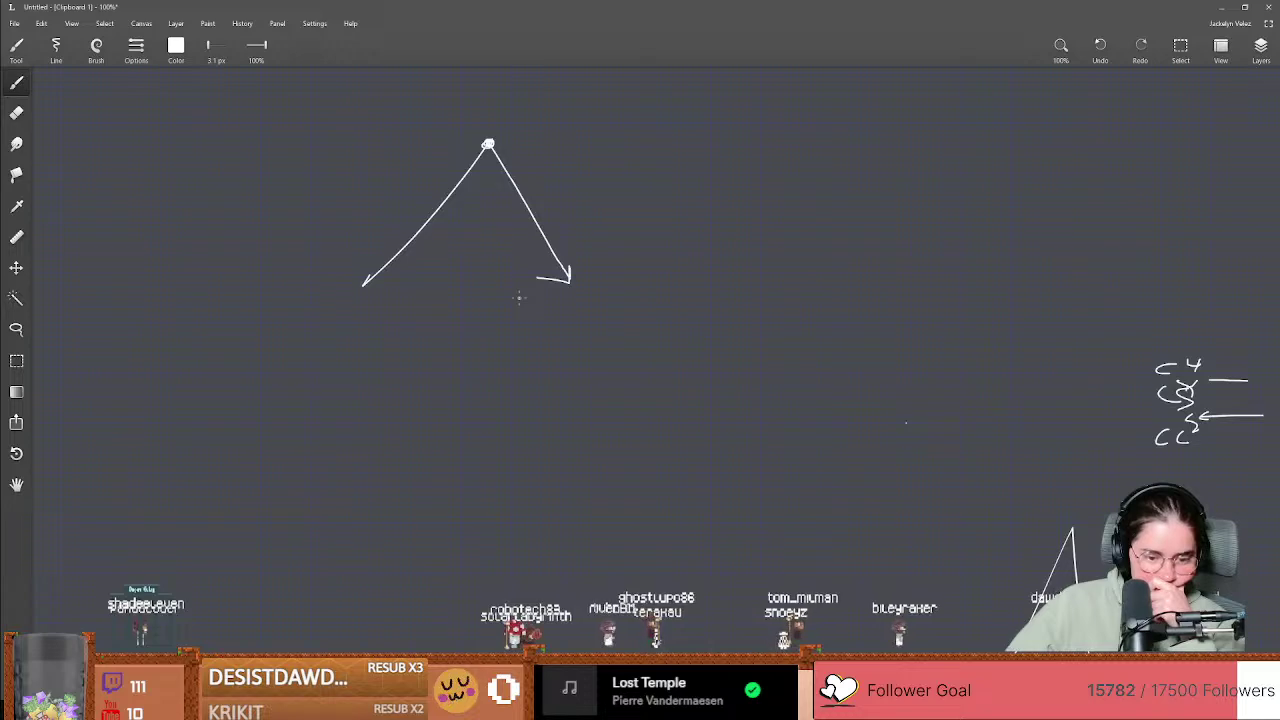
pyautogui.click(1219, 7)
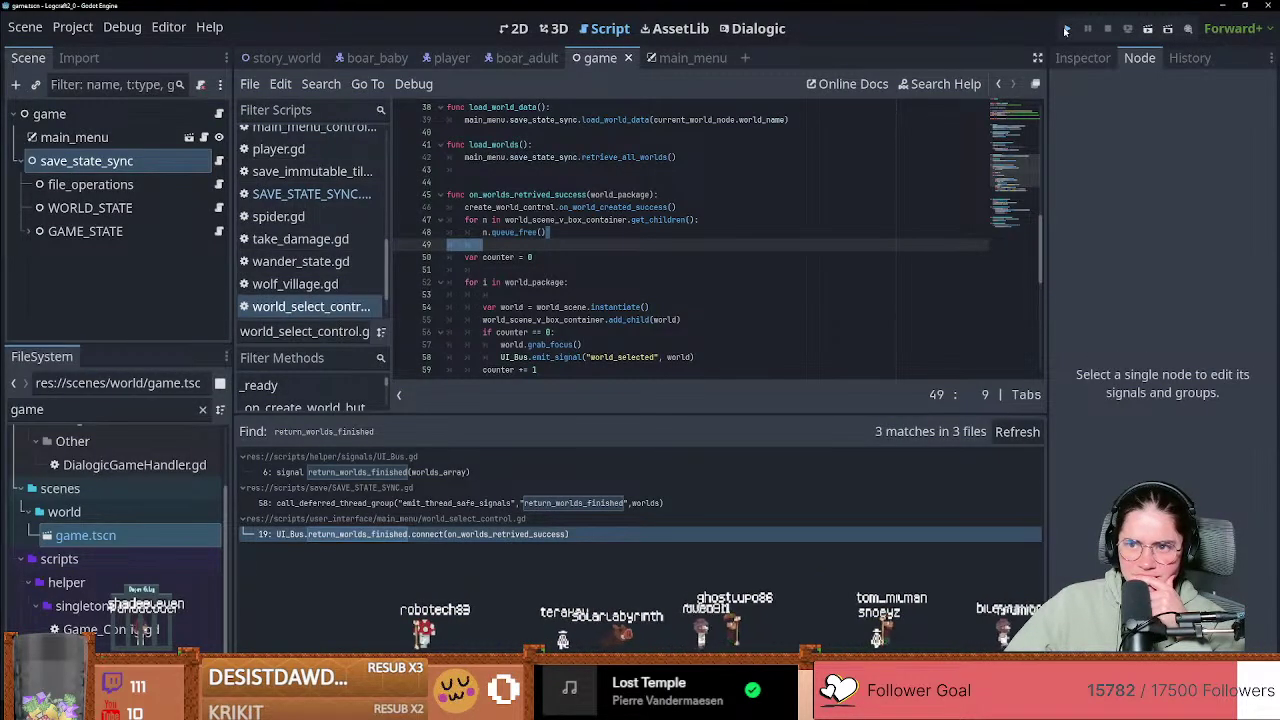
# Step: Run the project and load the selected world through the game's play menu
pyautogui.press('F5')
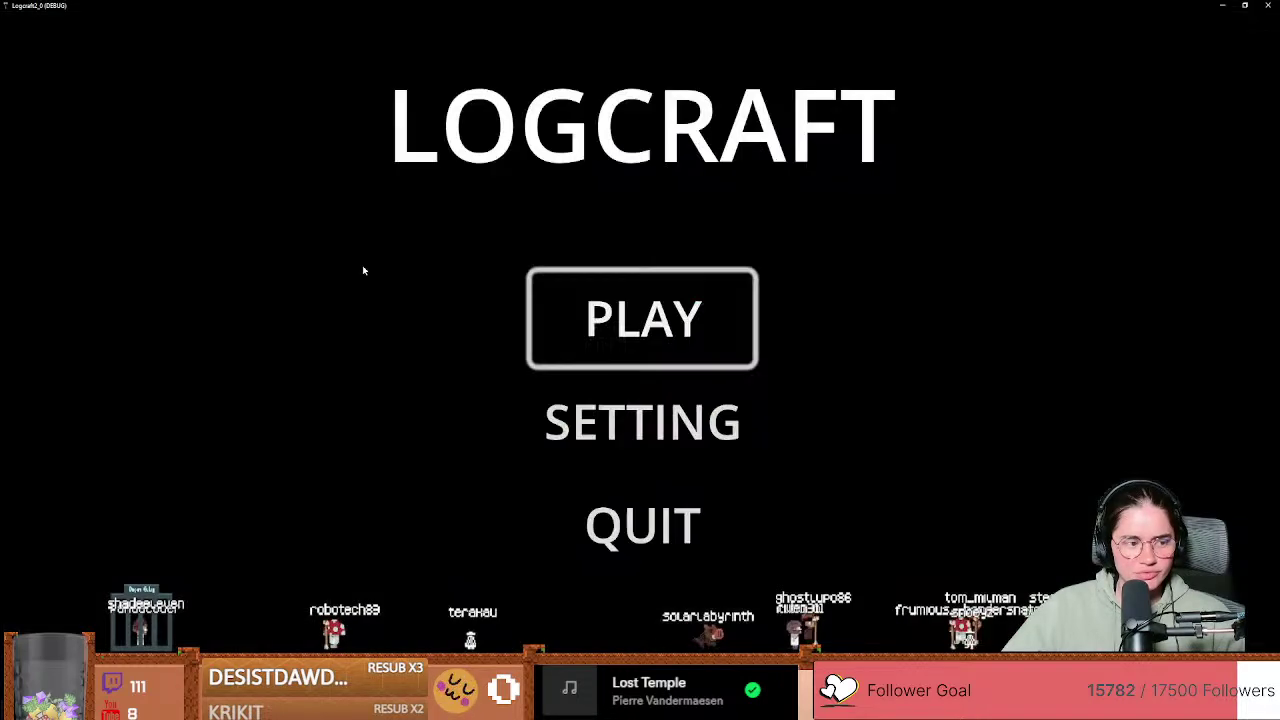
pyautogui.click(595, 315)
pyautogui.click(498, 578)
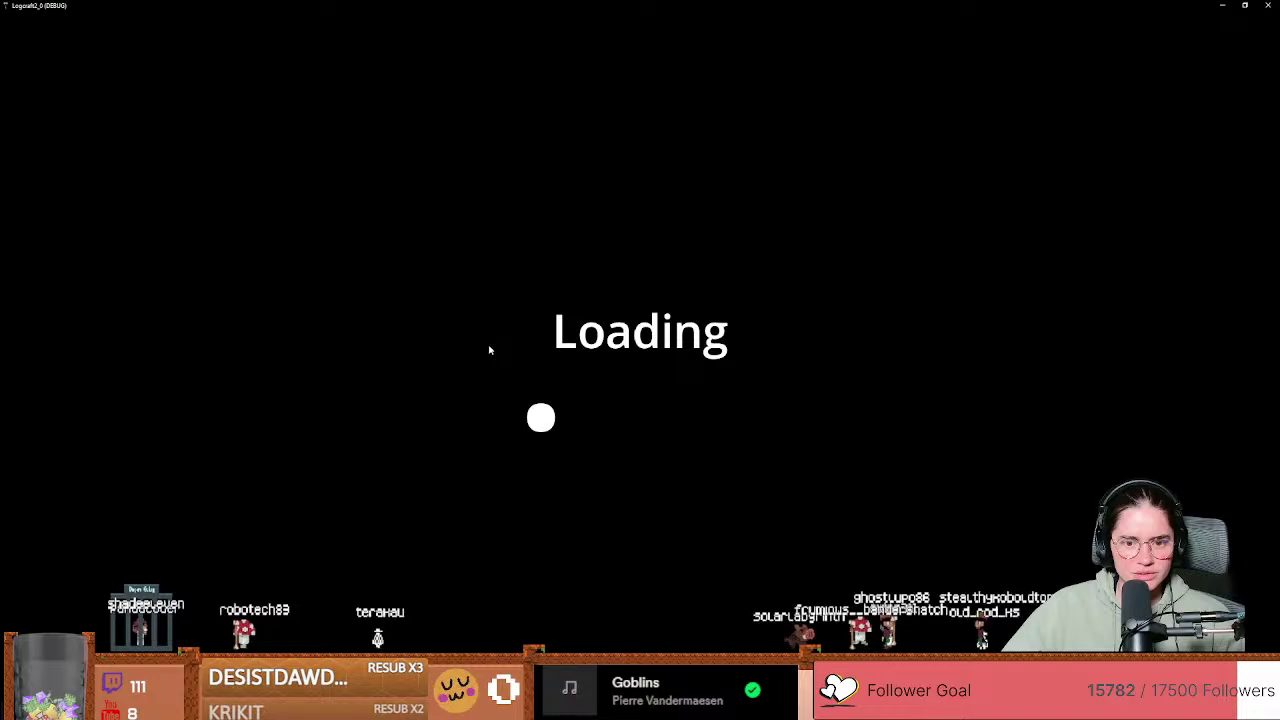
# Step: Move the character a short way, open the inventory, switch to its Settings page and close it again
pyautogui.press('s')
pyautogui.press('a')
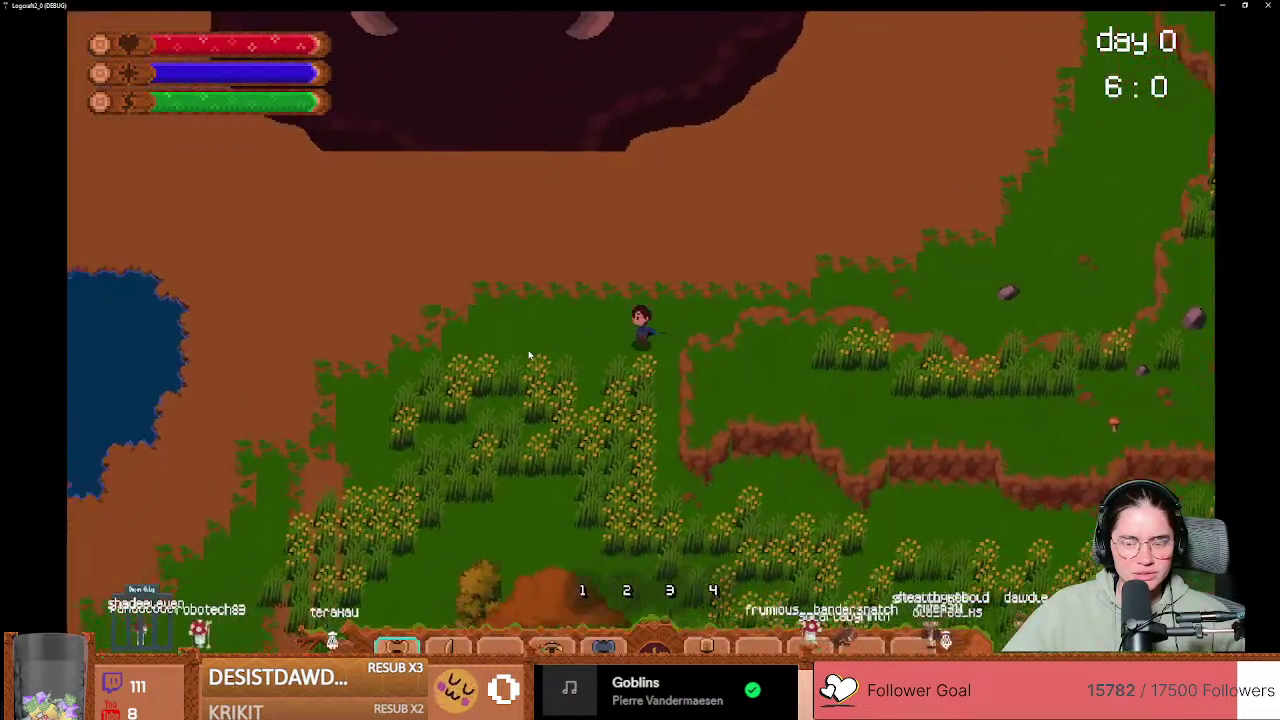
pyautogui.press('i')
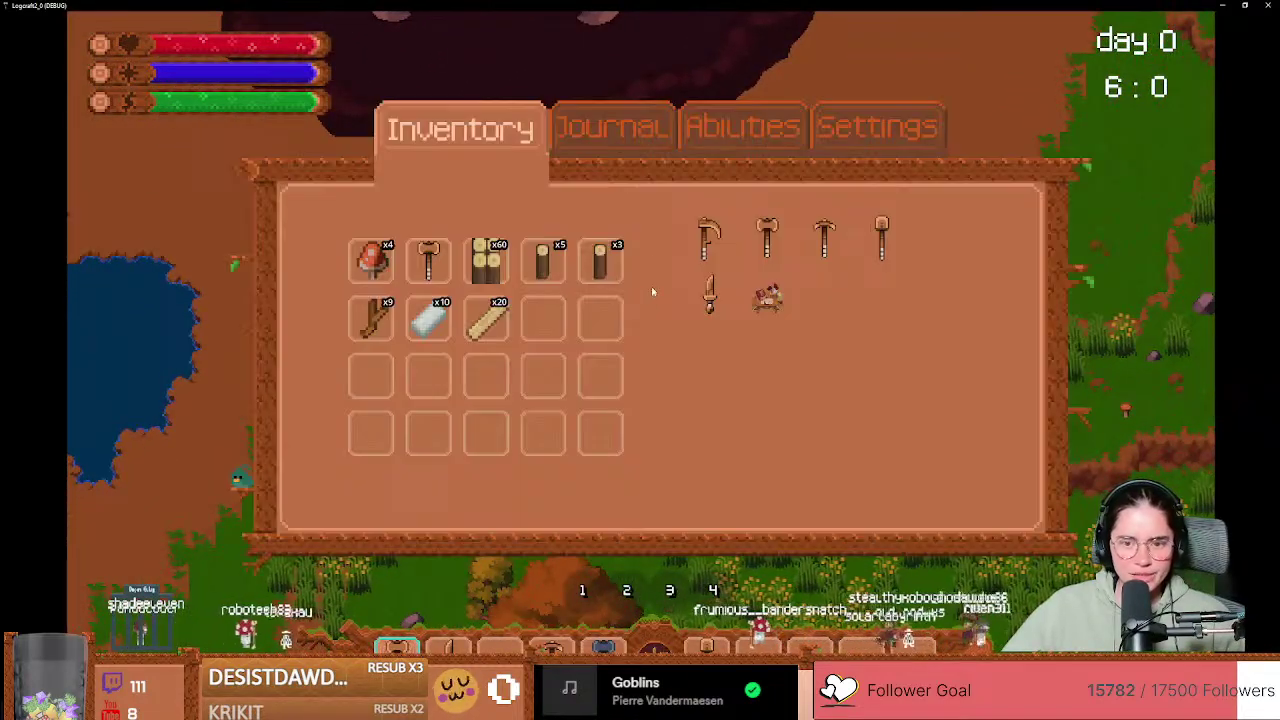
pyautogui.click(840, 140)
pyautogui.press('i')
# Step: Walk the character southwest past the trees and along the shoreline to inspect the loaded world
pyautogui.press('s')
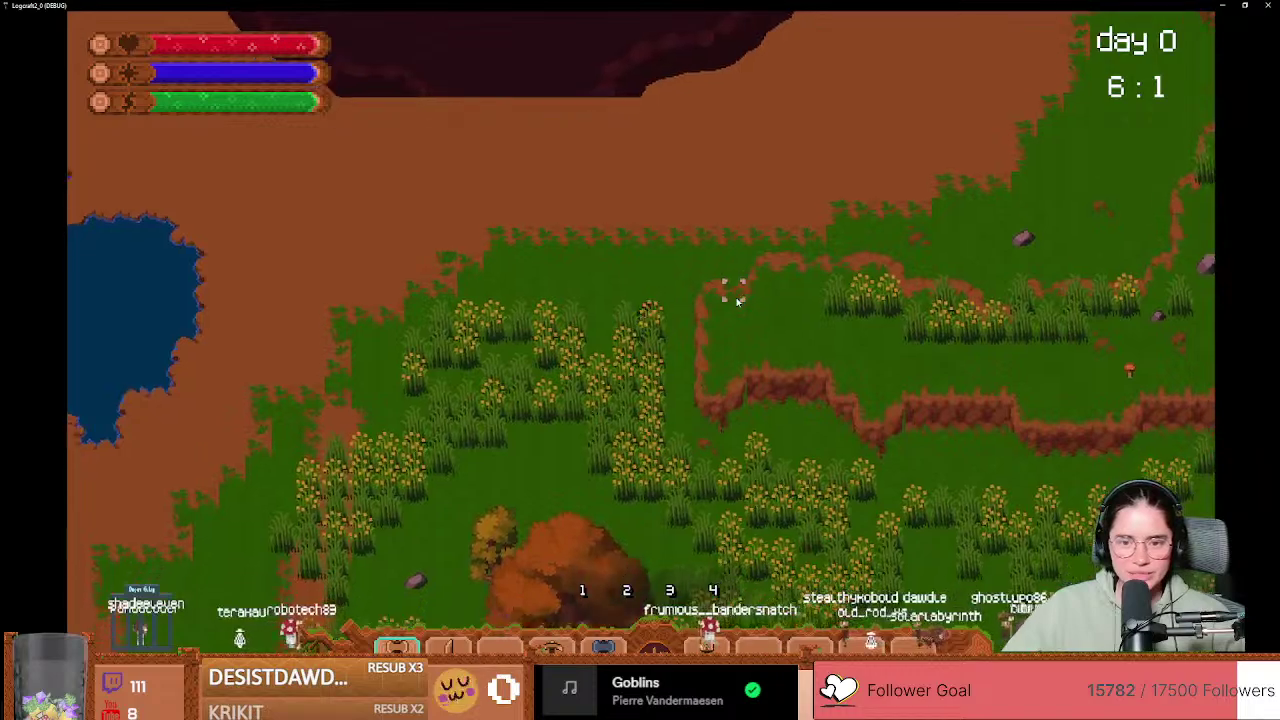
pyautogui.press('a')
pyautogui.press('a')
pyautogui.press('s')
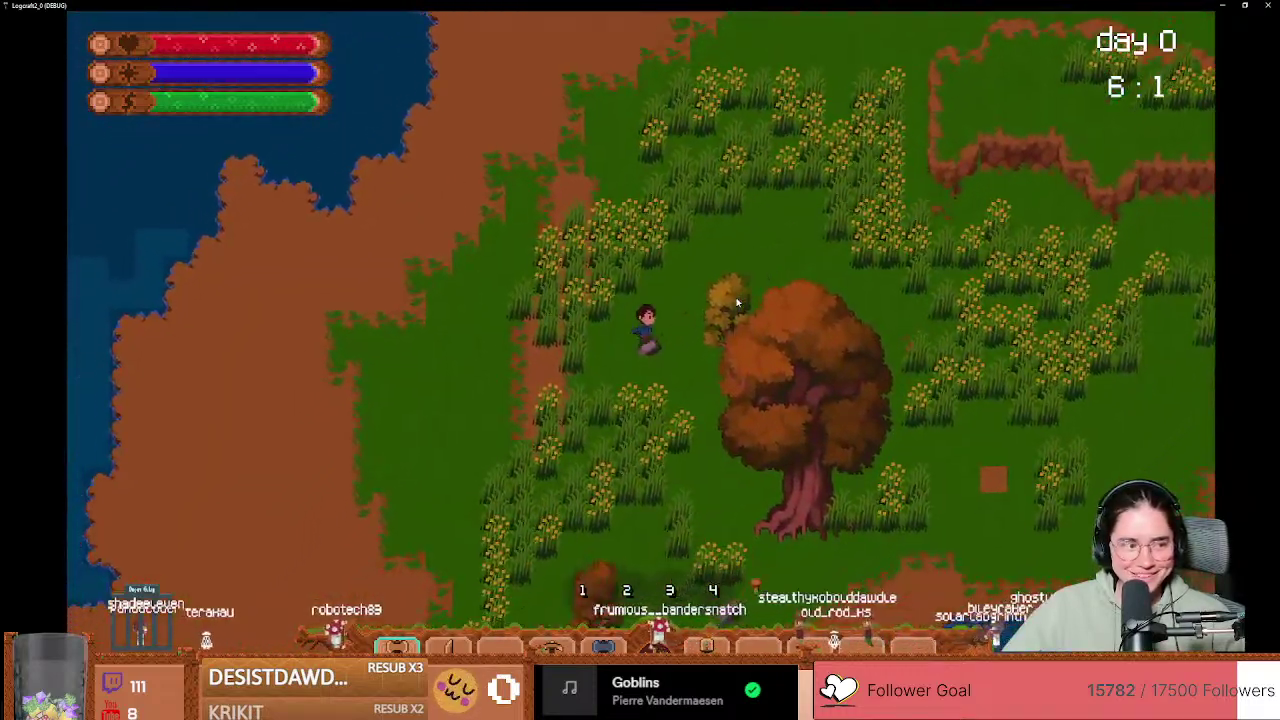
pyautogui.press('a')
pyautogui.press('s')
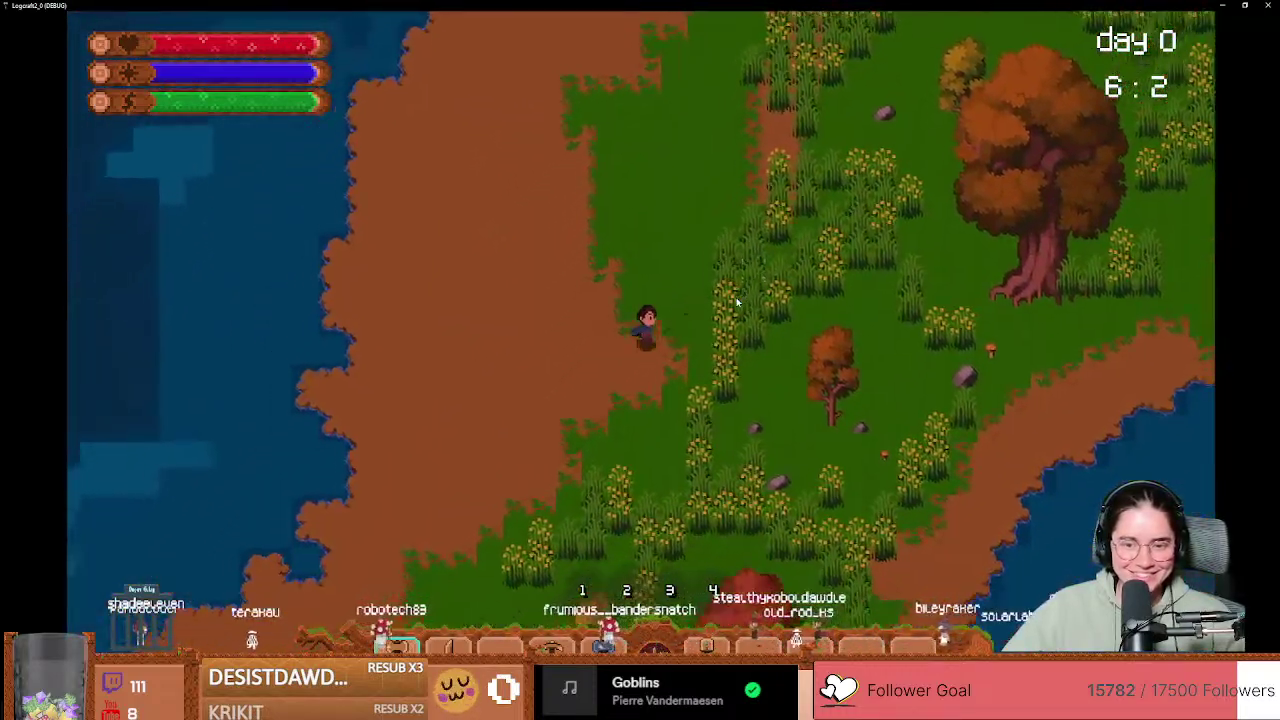
pyautogui.press('a')
pyautogui.press('s')
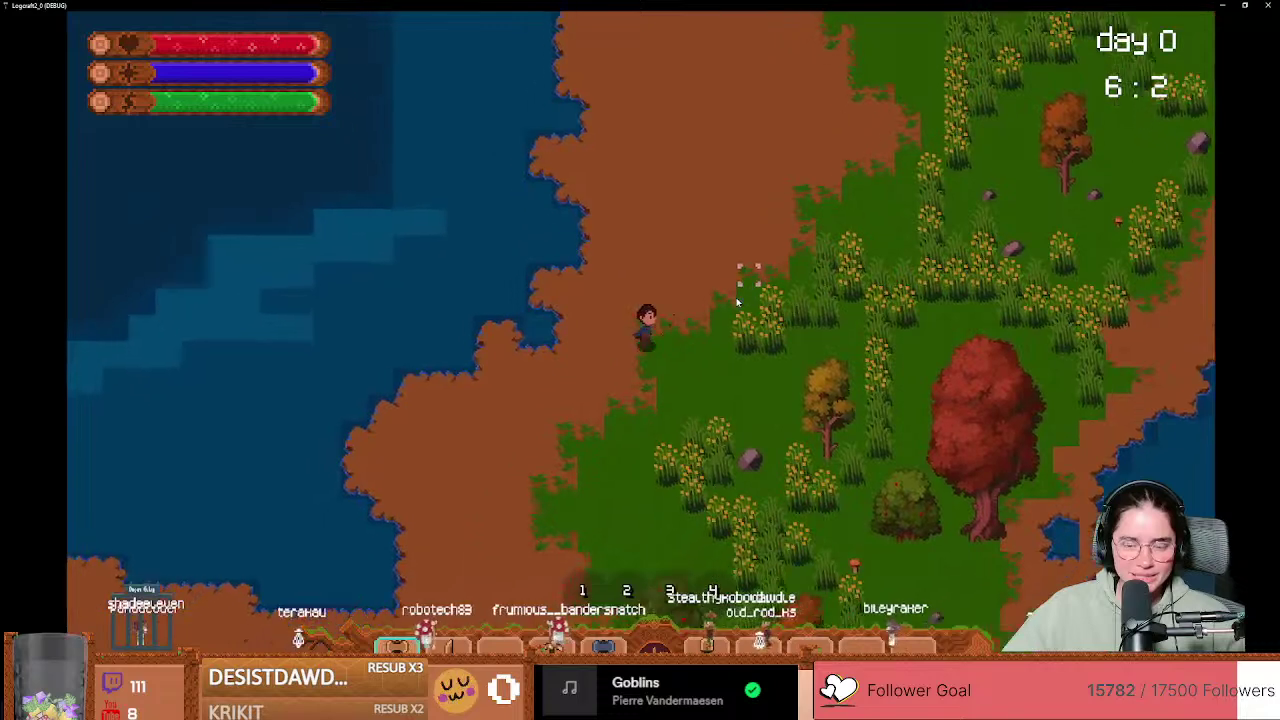
pyautogui.press('a')
pyautogui.press('s')
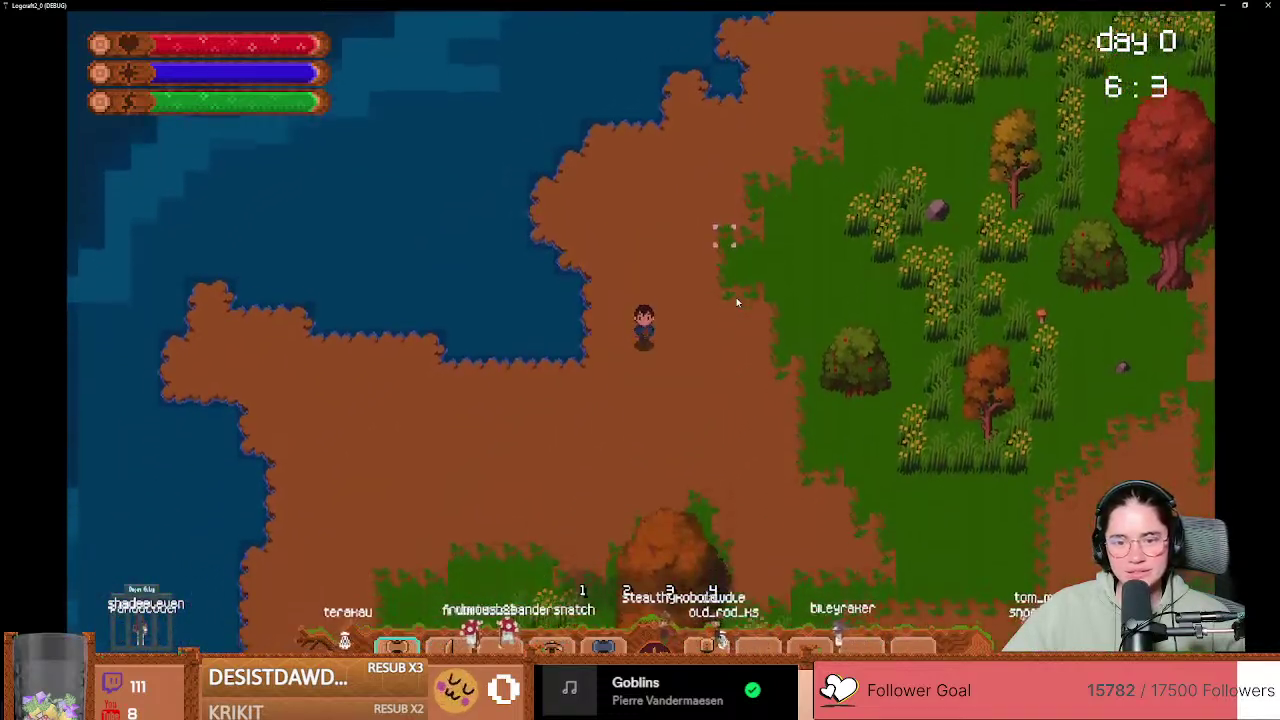
# Step: Open and close the in-game Settings page, and stop the running game
pyautogui.press('Escape')
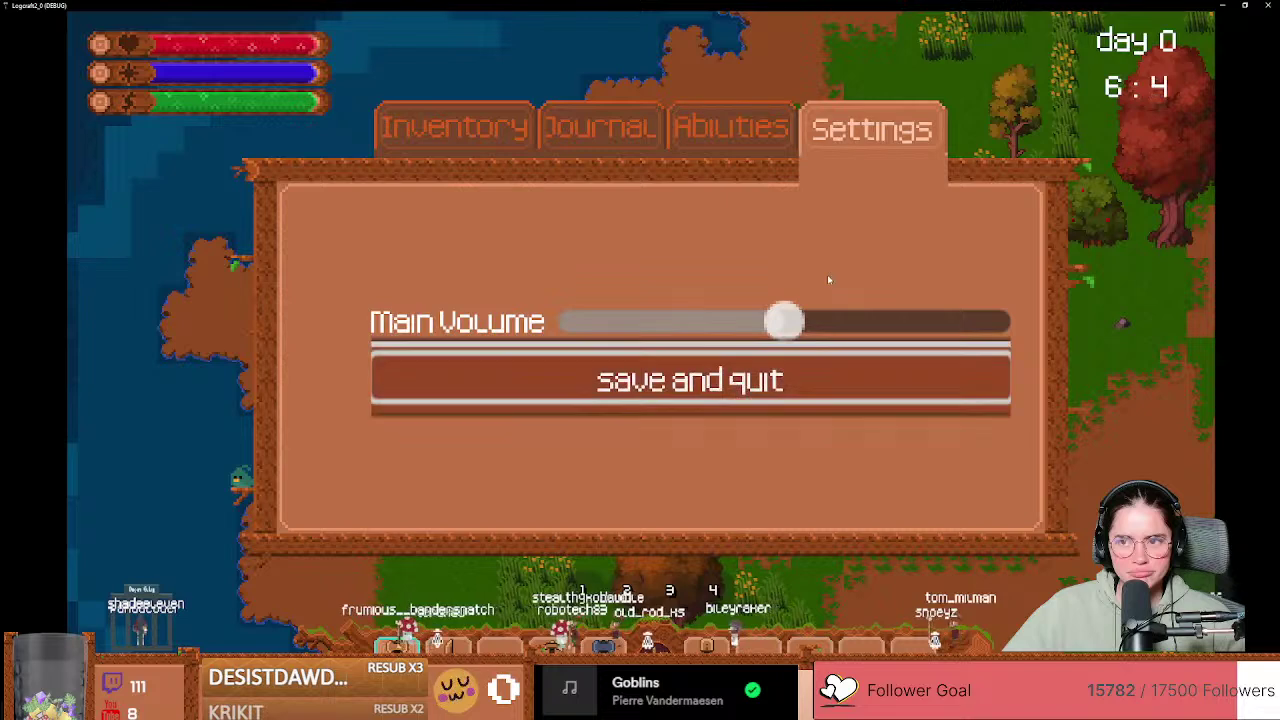
pyautogui.press('Escape')
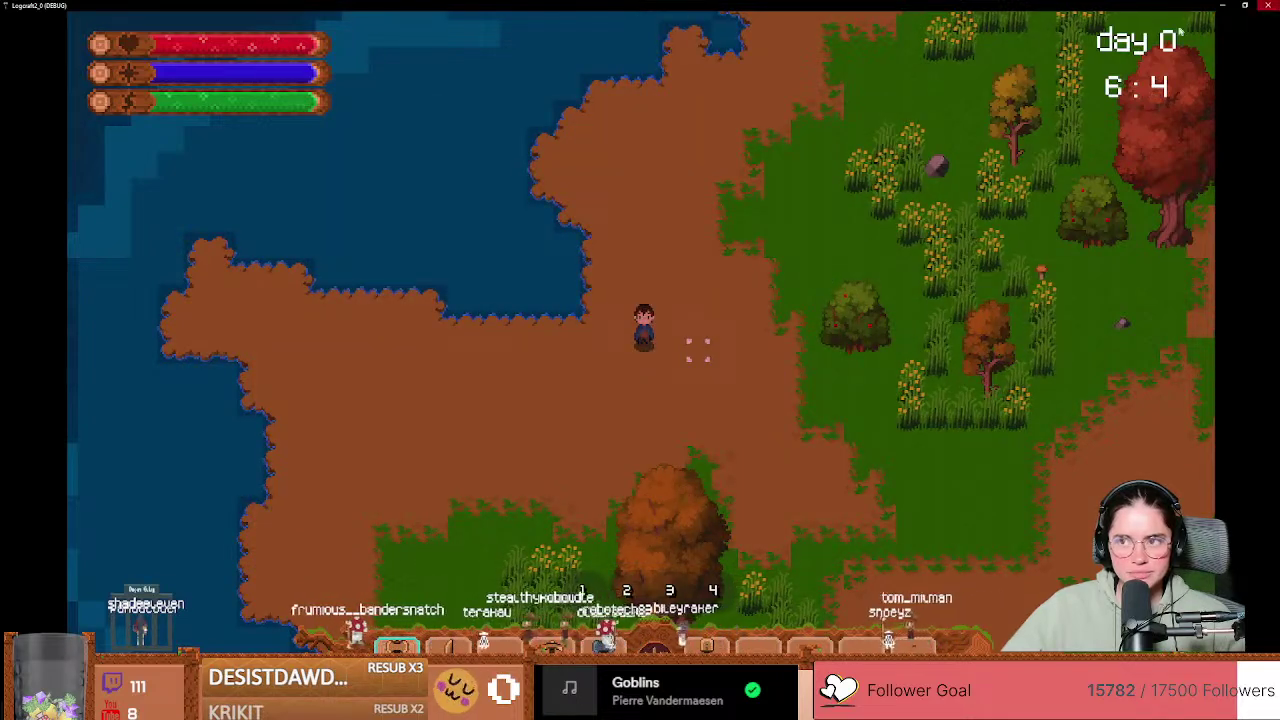
pyautogui.press('F8')
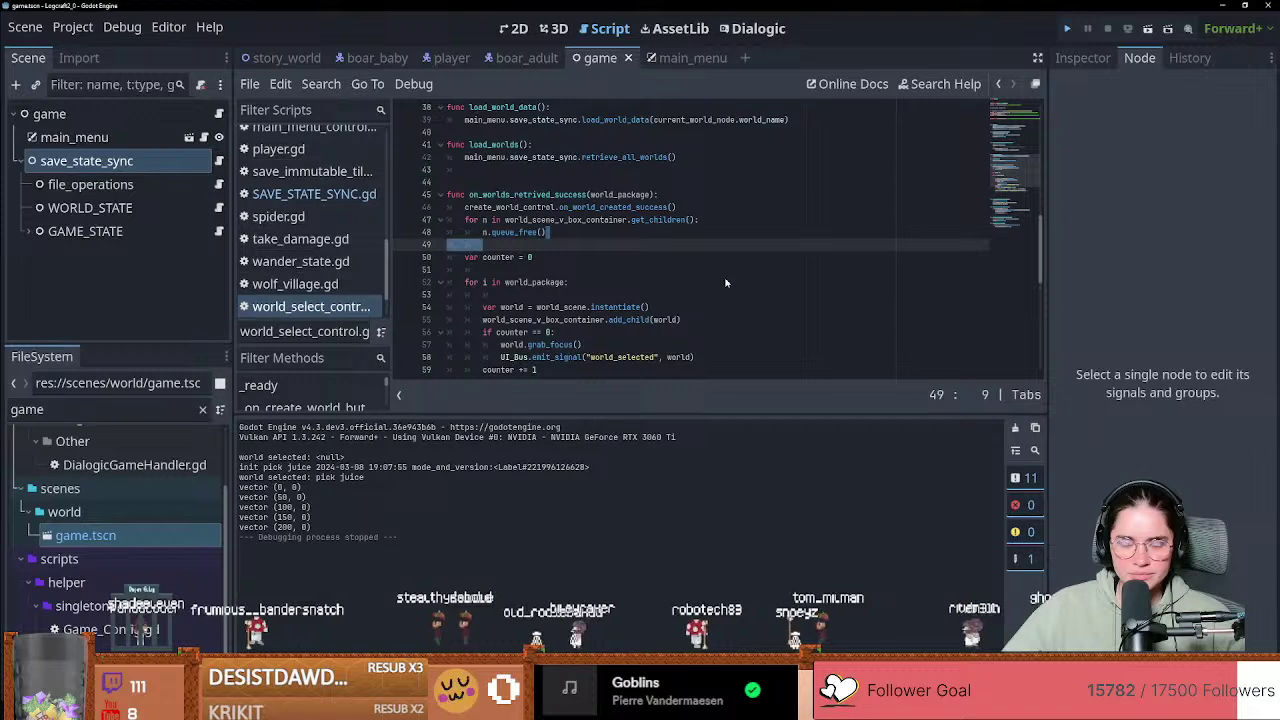
# Step: Run the project again, load the "pick juice" world from the play menu, and stop the game
pyautogui.press('F5')
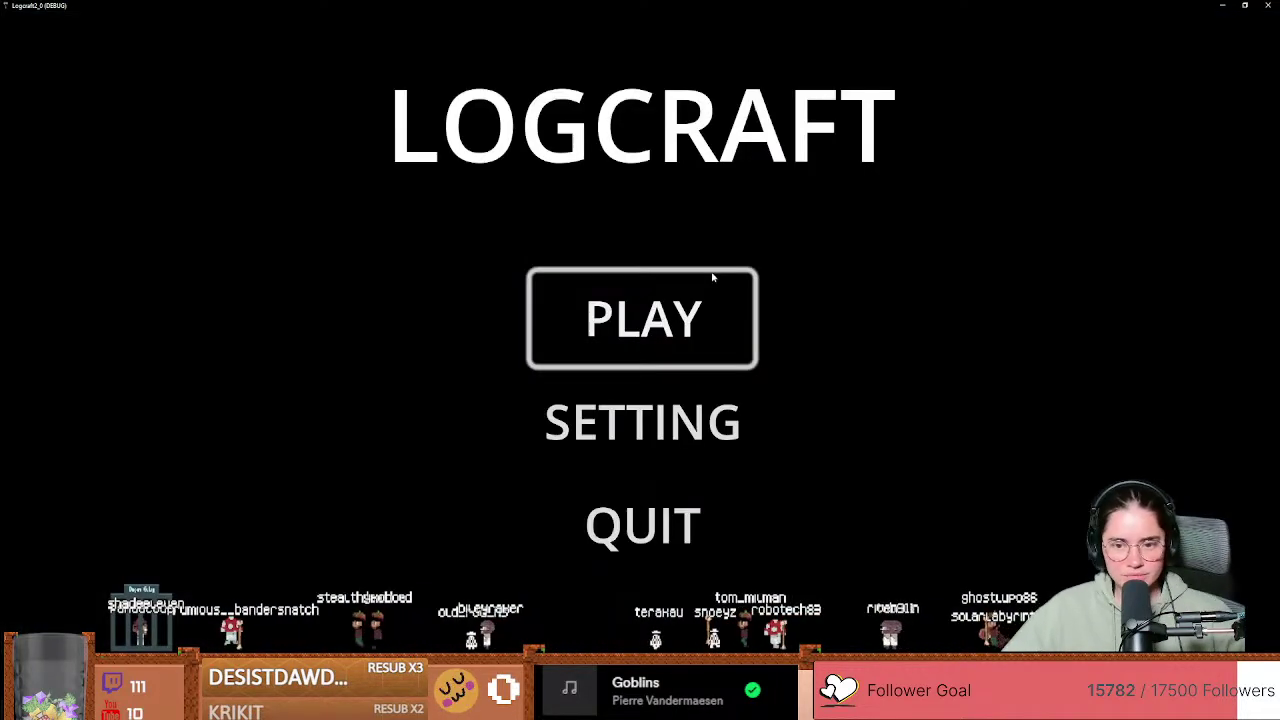
pyautogui.click(714, 276)
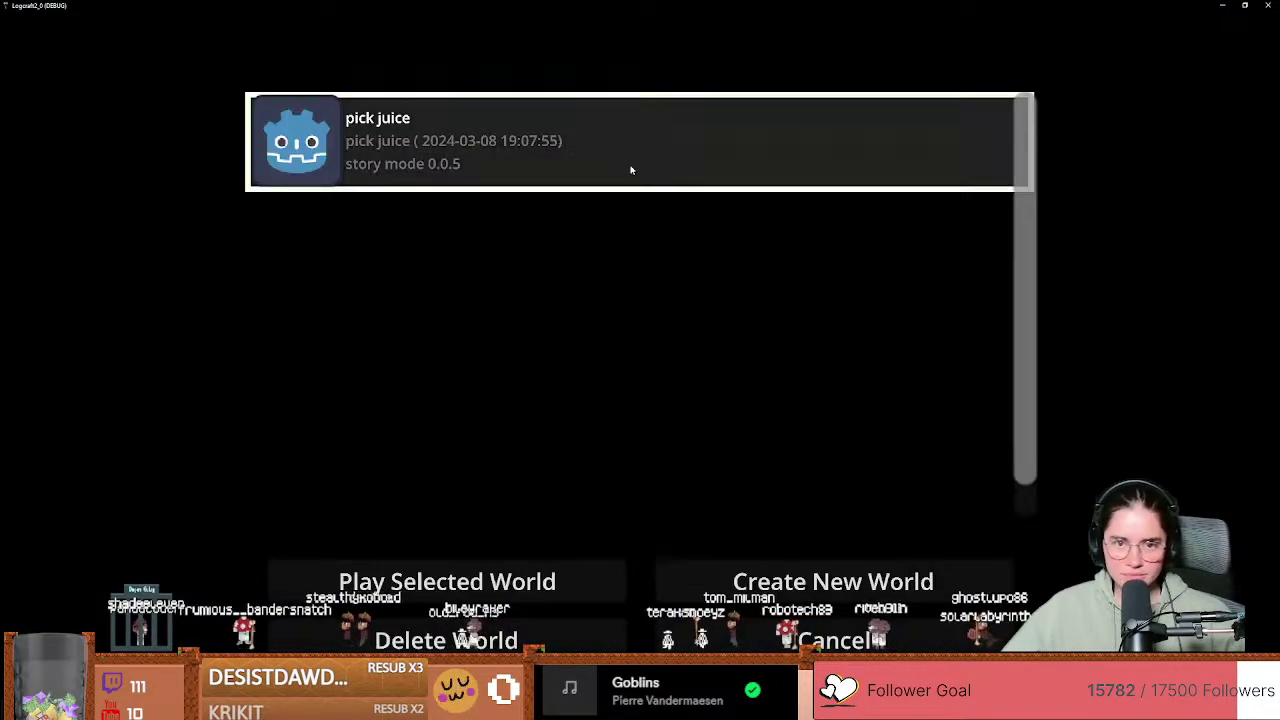
pyautogui.doubleClick(631, 170)
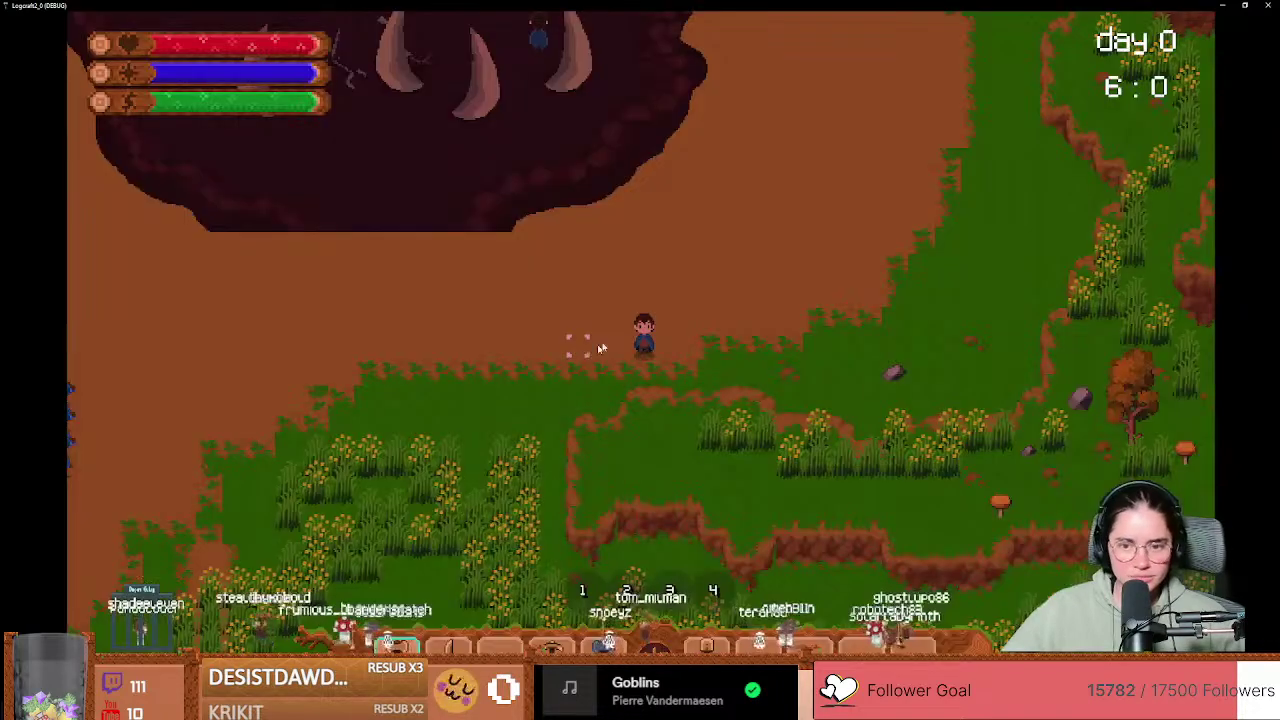
pyautogui.press('F8')
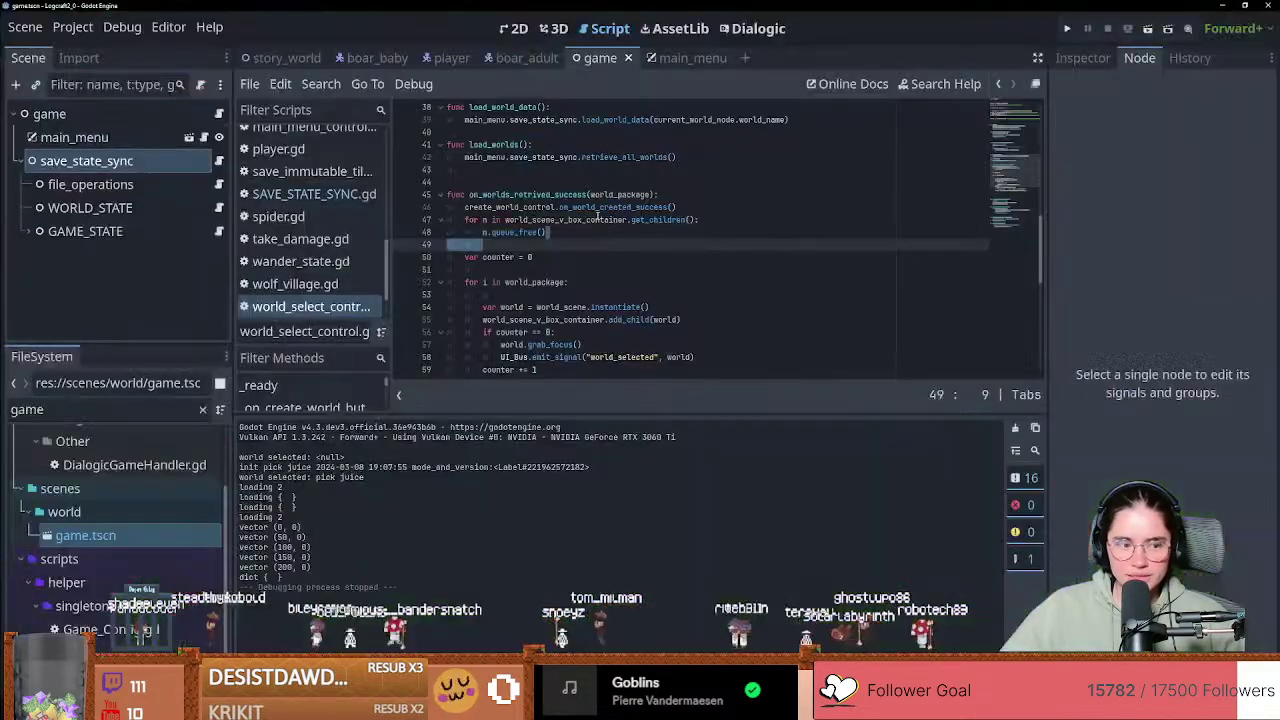
# Step: Check the main_menu scene, open the story_world scene, and enlarge the code area by shrinking the output area and script list
pyautogui.click(693, 57)
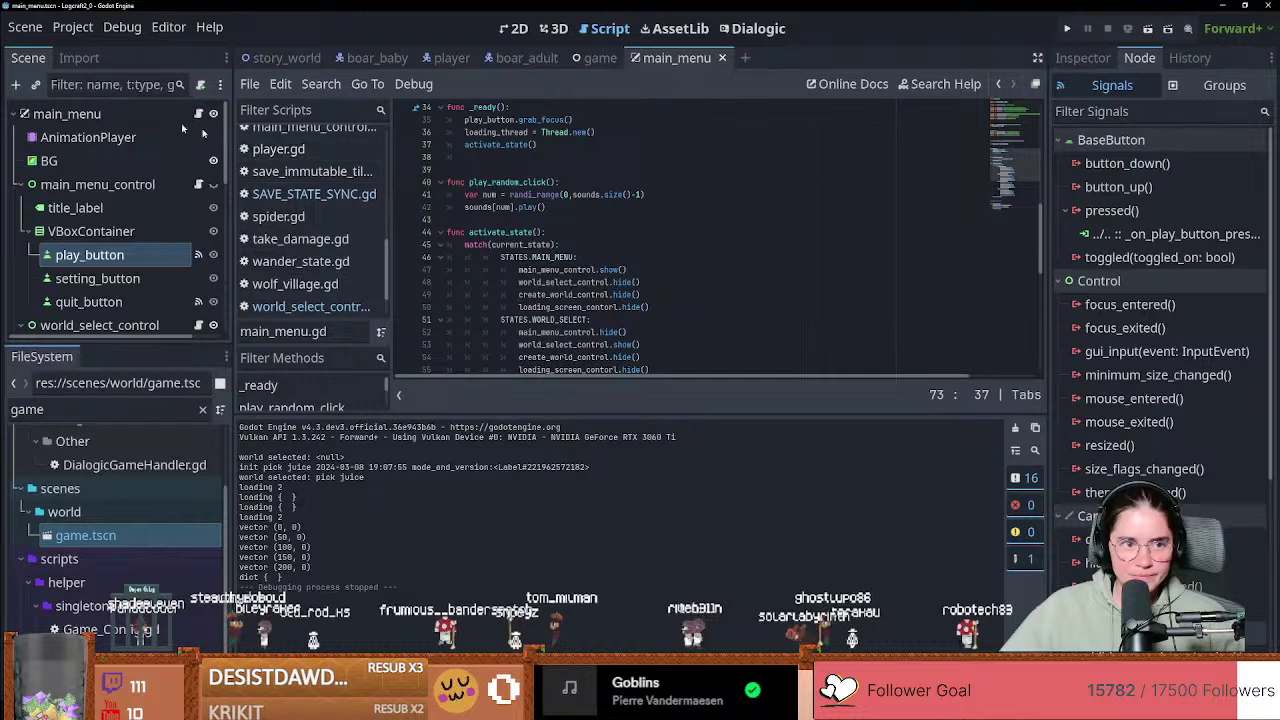
pyautogui.click(283, 57)
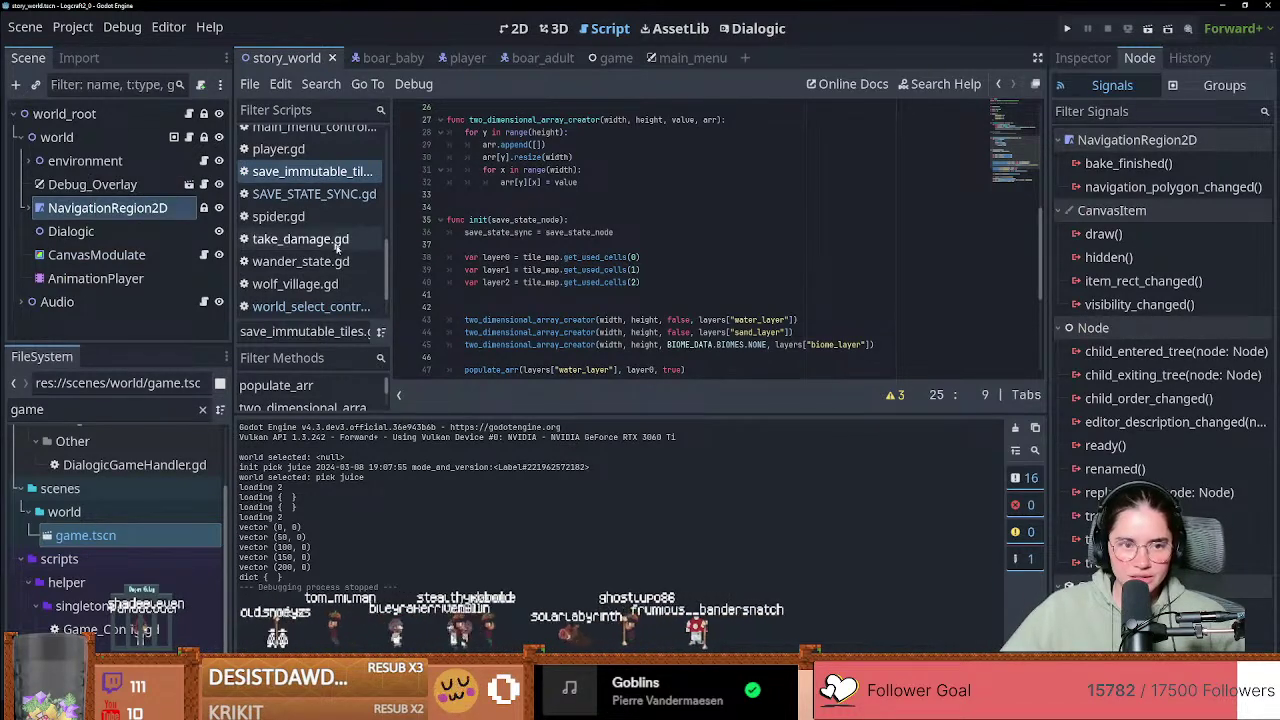
pyautogui.moveTo(467, 407); pyautogui.dragTo(467, 503)
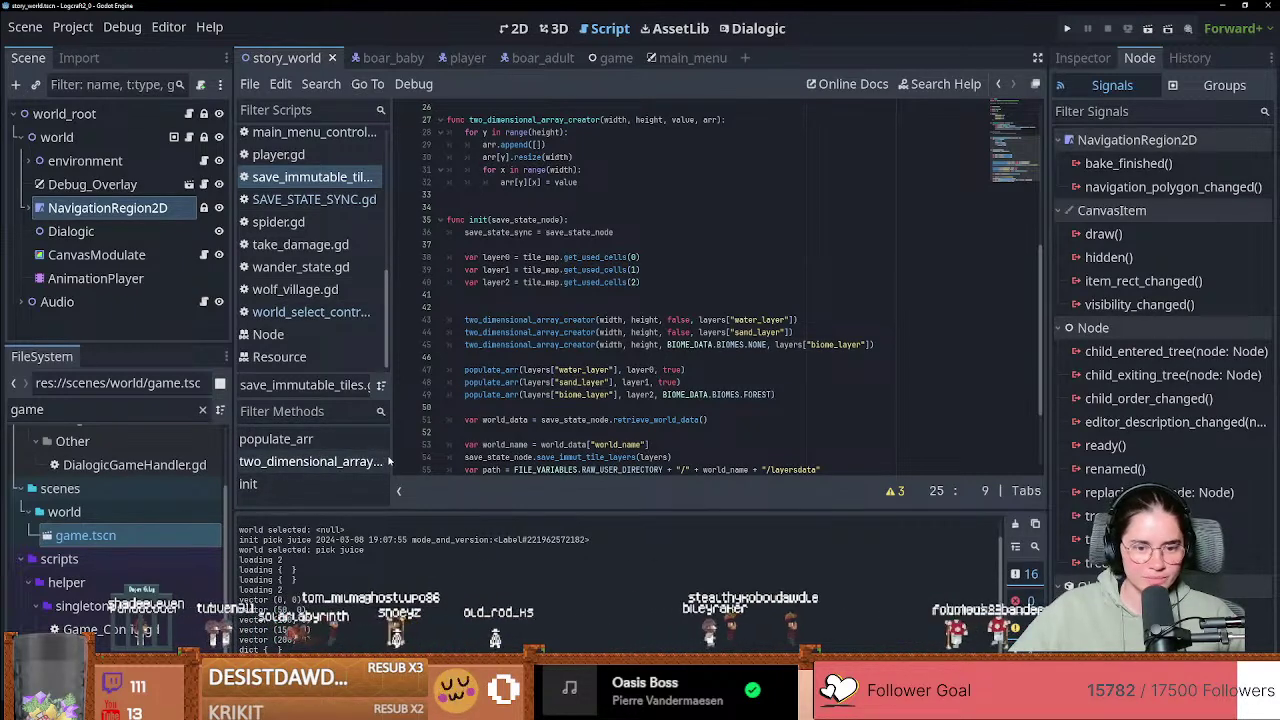
pyautogui.moveTo(390, 461); pyautogui.dragTo(370, 461)
pyautogui.moveTo(234, 458)
pyautogui.mouseDown()
pyautogui.moveTo(217, 473)
pyautogui.moveTo(238, 481)
pyautogui.mouseUp()
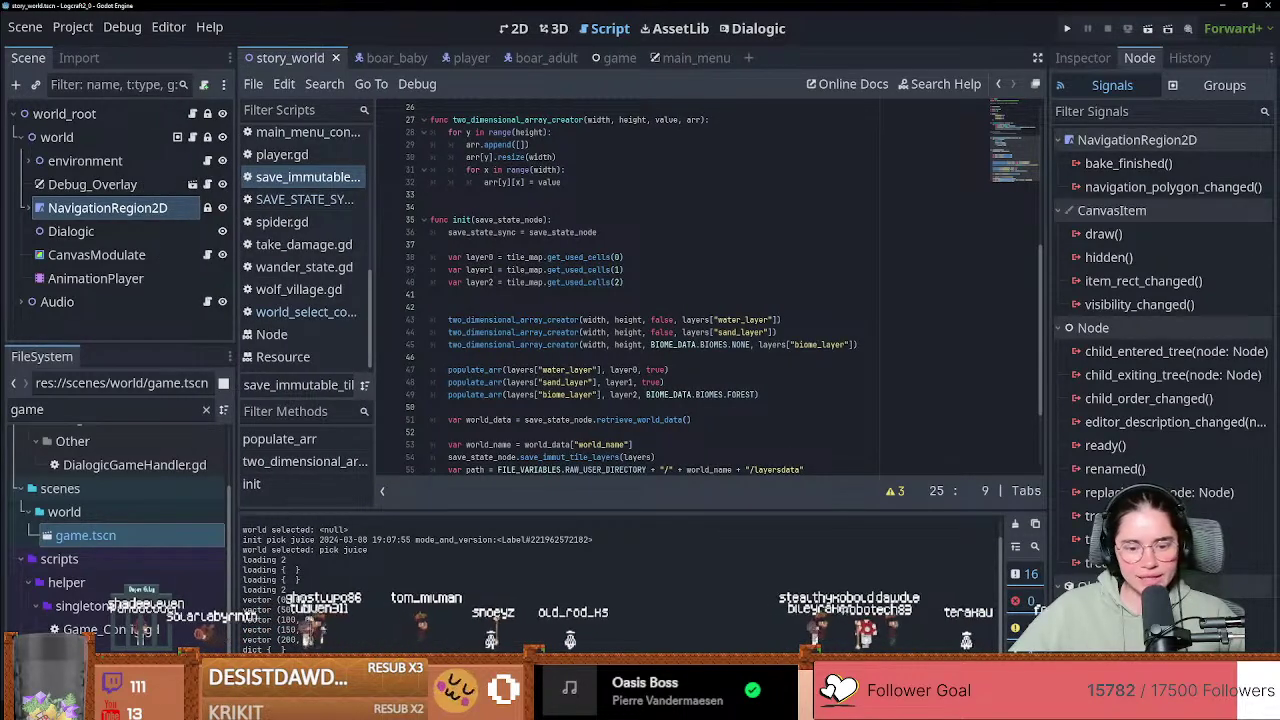
# Step: Switch to the drawing app, maximize its window, and draw a row of five small ovals below the branching arrows
pyautogui.hotkey('alt', 'Tab')
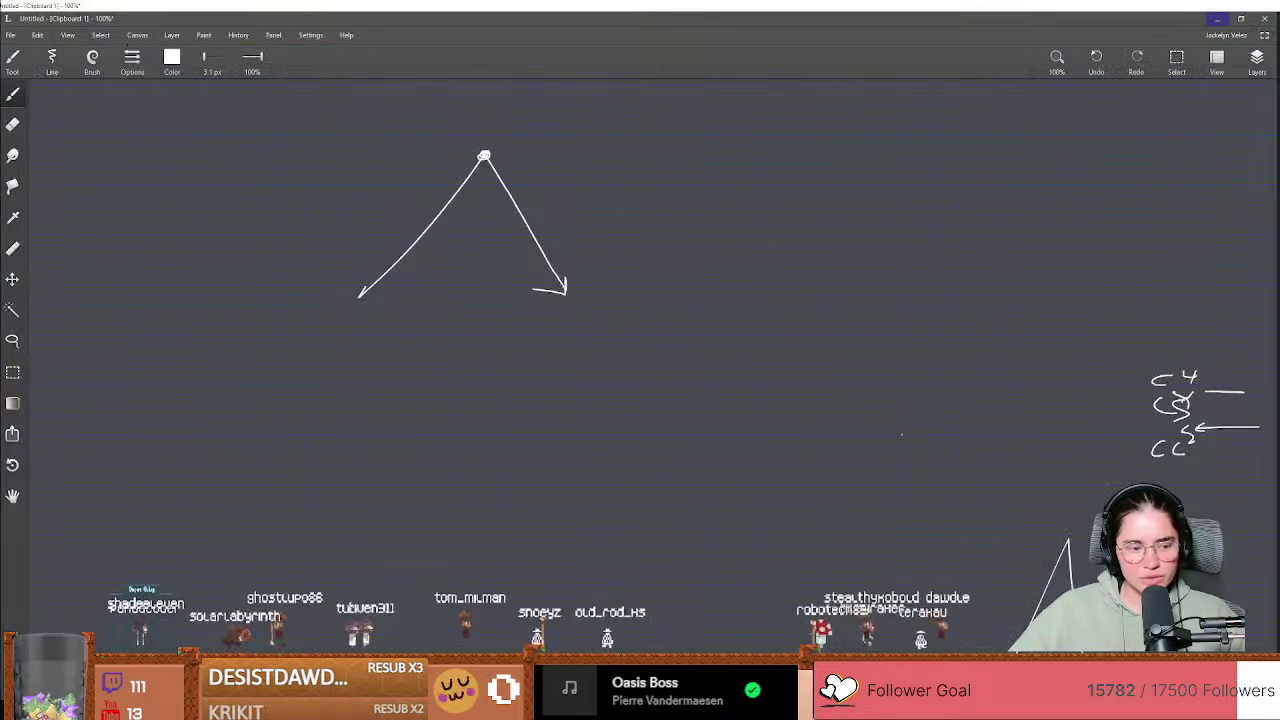
pyautogui.doubleClick(433, 18)
pyautogui.doubleClick(433, 18)
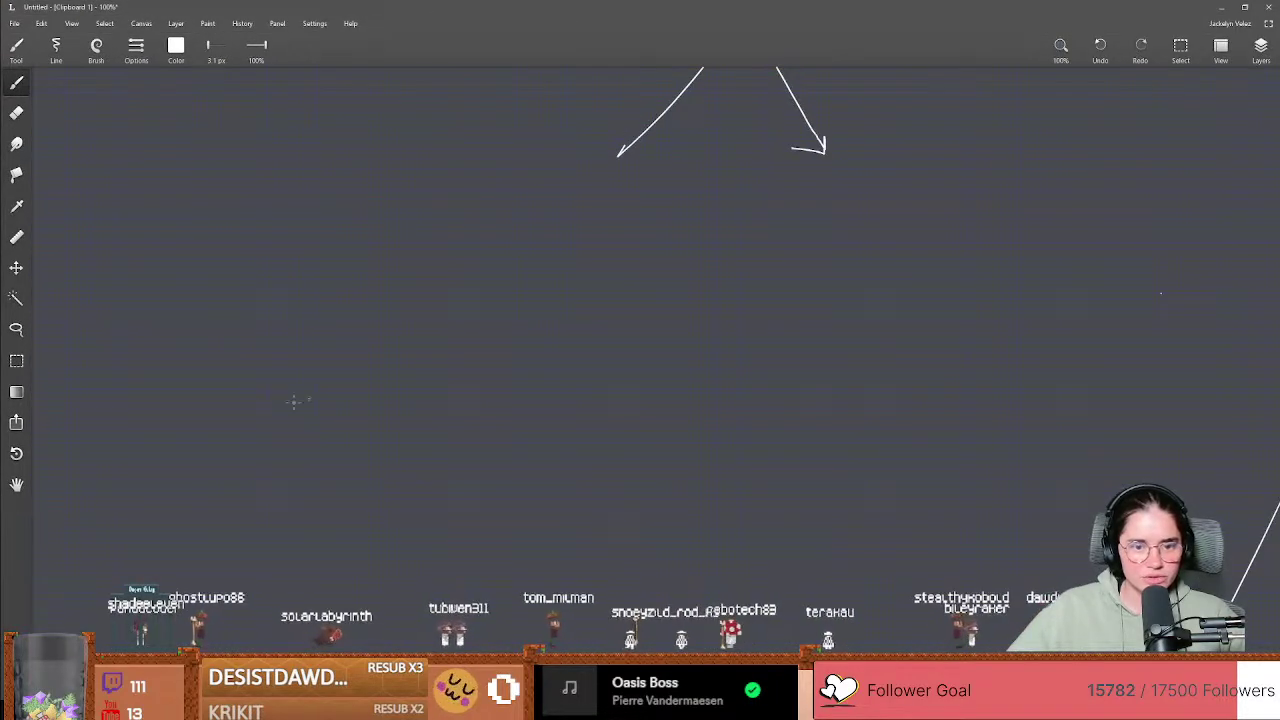
pyautogui.moveTo(249, 420); pyautogui.dragTo(265, 396)
pyautogui.moveTo(356, 399)
pyautogui.mouseDown()
pyautogui.moveTo(336, 424)
pyautogui.moveTo(357, 400)
pyautogui.moveTo(414, 414)
pyautogui.moveTo(428, 401)
pyautogui.mouseUp()
pyautogui.hotkey('ctrl', 'z')
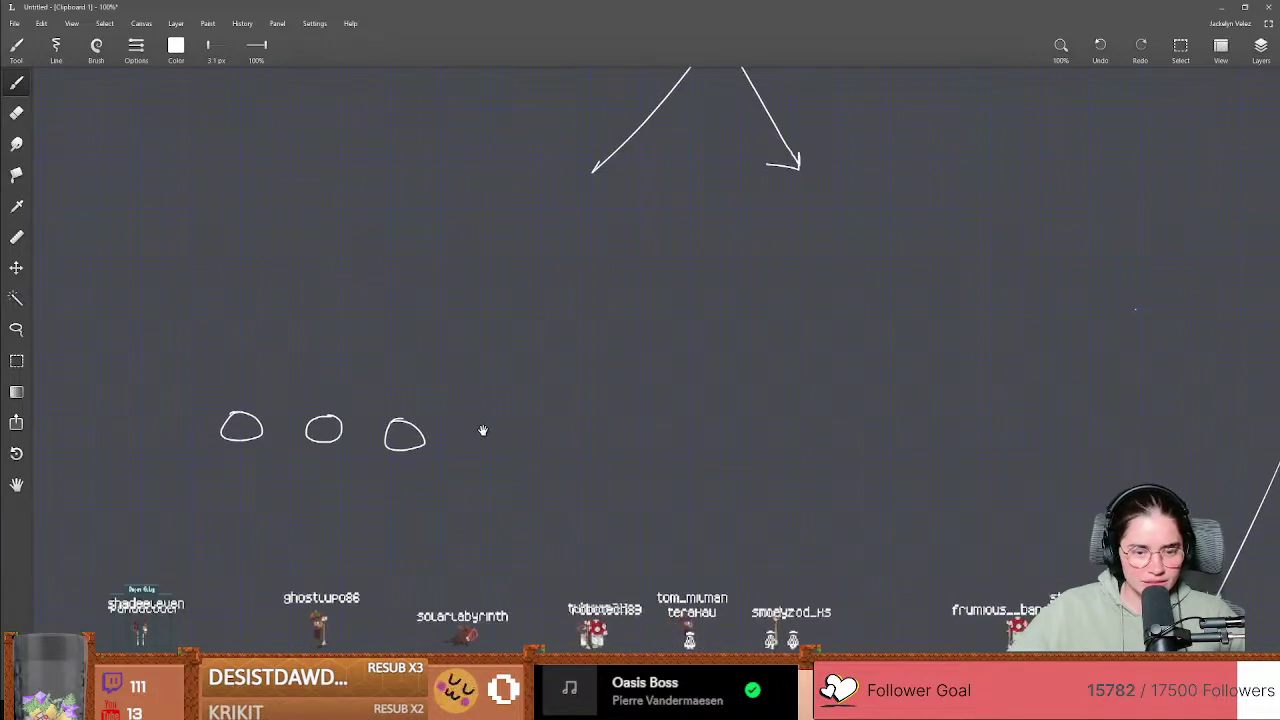
pyautogui.moveTo(506, 423)
pyautogui.mouseDown()
pyautogui.moveTo(484, 450)
pyautogui.moveTo(507, 424)
pyautogui.moveTo(558, 446)
pyautogui.moveTo(588, 423)
pyautogui.mouseUp()
# Step: Draw a short upward arrow beneath each of the first three ovals in the row
pyautogui.moveTo(585, 441); pyautogui.dragTo(749, 446, button='middle')
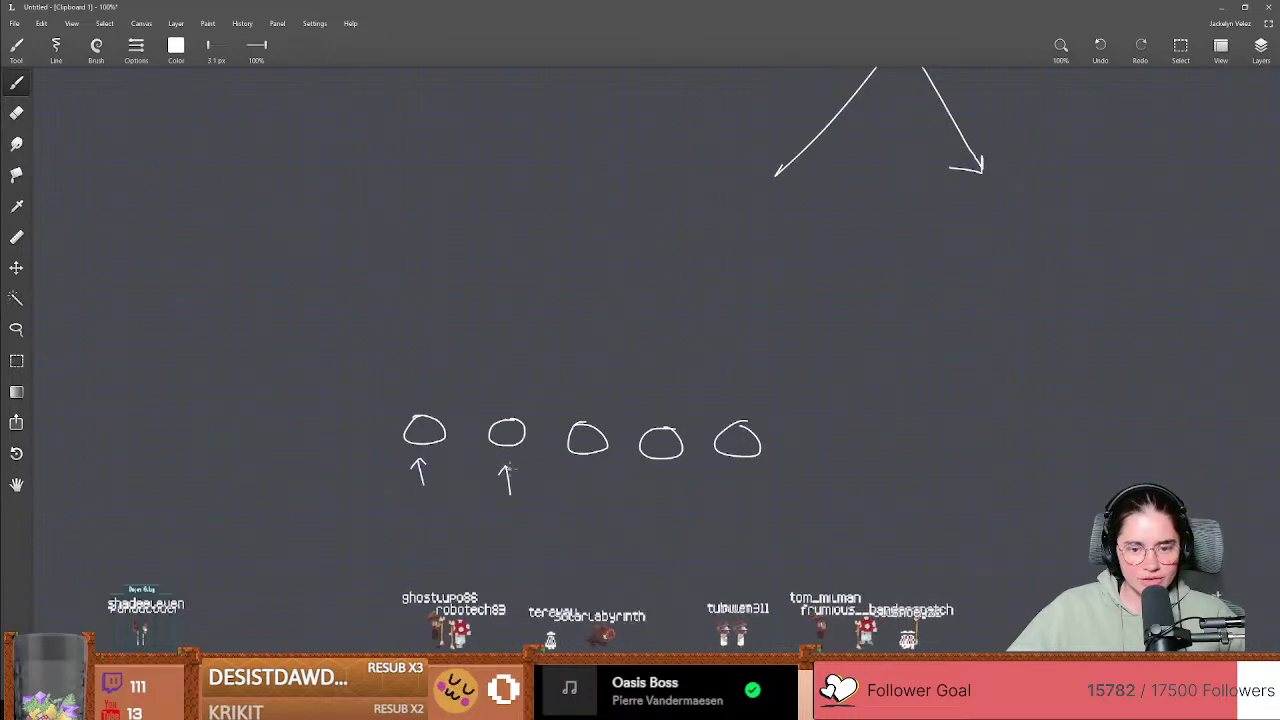
pyautogui.moveTo(544, 484); pyautogui.dragTo(502, 482, button='middle')
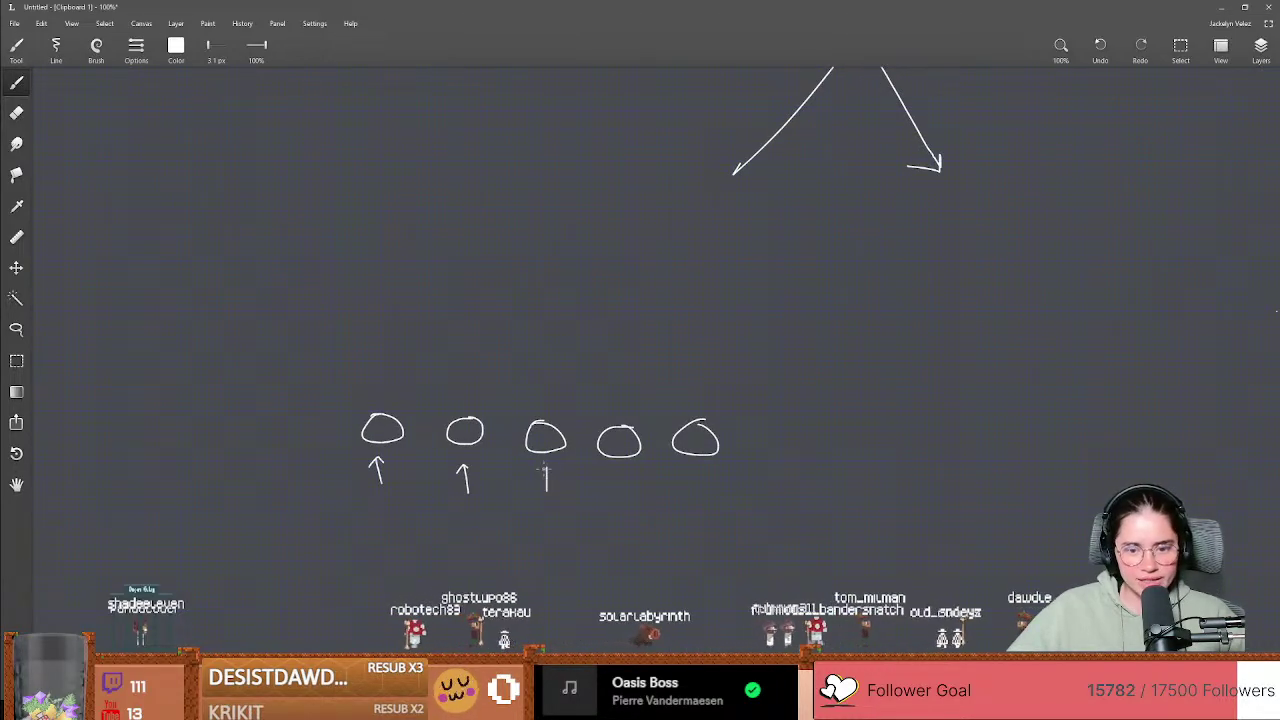
pyautogui.moveTo(565, 497); pyautogui.dragTo(510, 482)
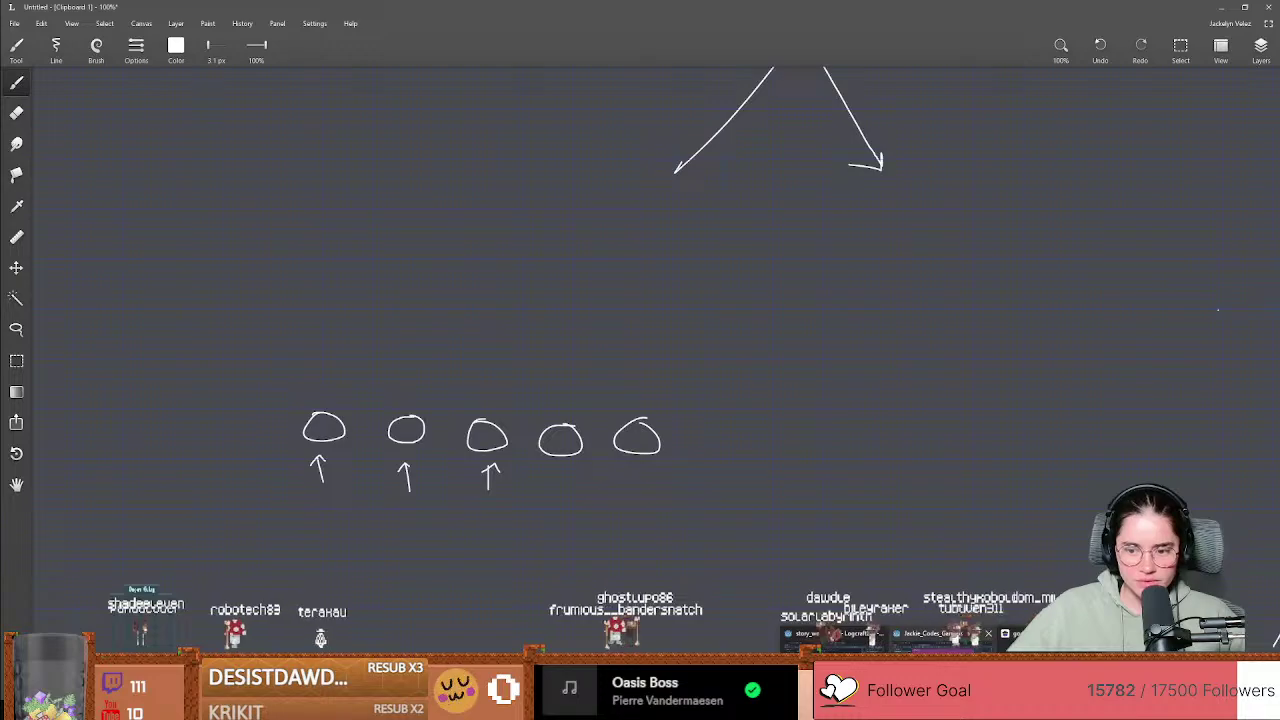
# Step: Switch to the other Godot project, dismiss its config.cfg reload dialog, and put that window away to return to the canvas
pyautogui.hotkey('alt', 'Tab')
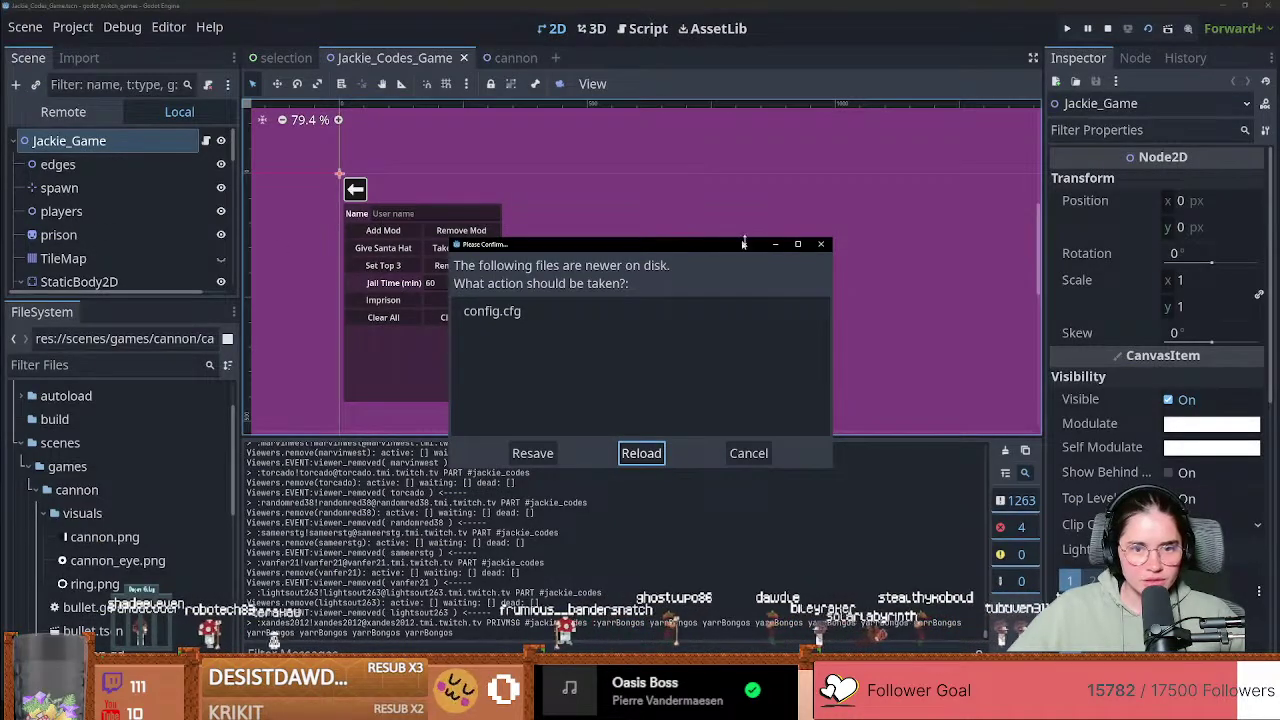
pyautogui.click(821, 244)
pyautogui.moveTo(586, 5); pyautogui.dragTo(540, 236)
pyautogui.click(801, 233)
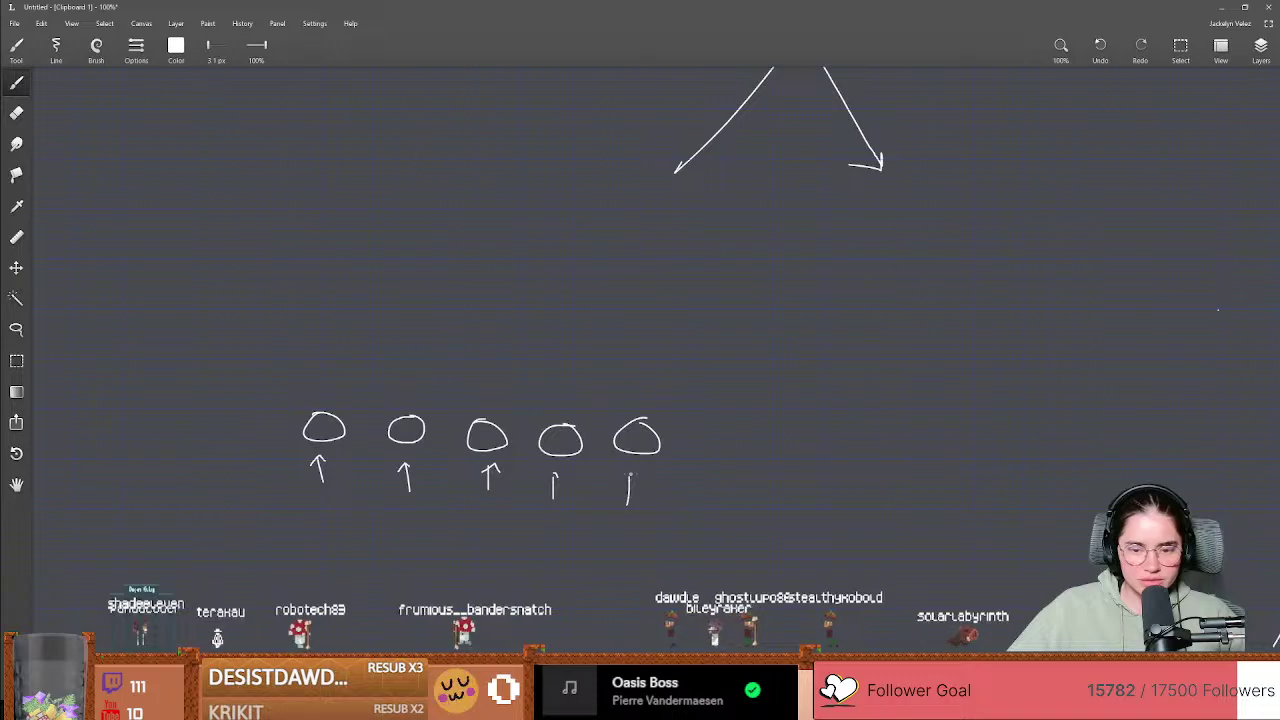
# Step: Draw a tree beside the oval row: a large circle with arrows to two smaller circles, and two more arrows below the right-hand one
pyautogui.moveTo(574, 396); pyautogui.dragTo(643, 427, button='middle')
pyautogui.moveTo(462, 388)
pyautogui.mouseDown()
pyautogui.moveTo(591, 397)
pyautogui.moveTo(500, 408)
pyautogui.mouseUp()
pyautogui.hotkey('ctrl', 'z')
pyautogui.moveTo(497, 381); pyautogui.dragTo(526, 389, button='middle')
pyautogui.moveTo(390, 355); pyautogui.dragTo(546, 390, button='middle')
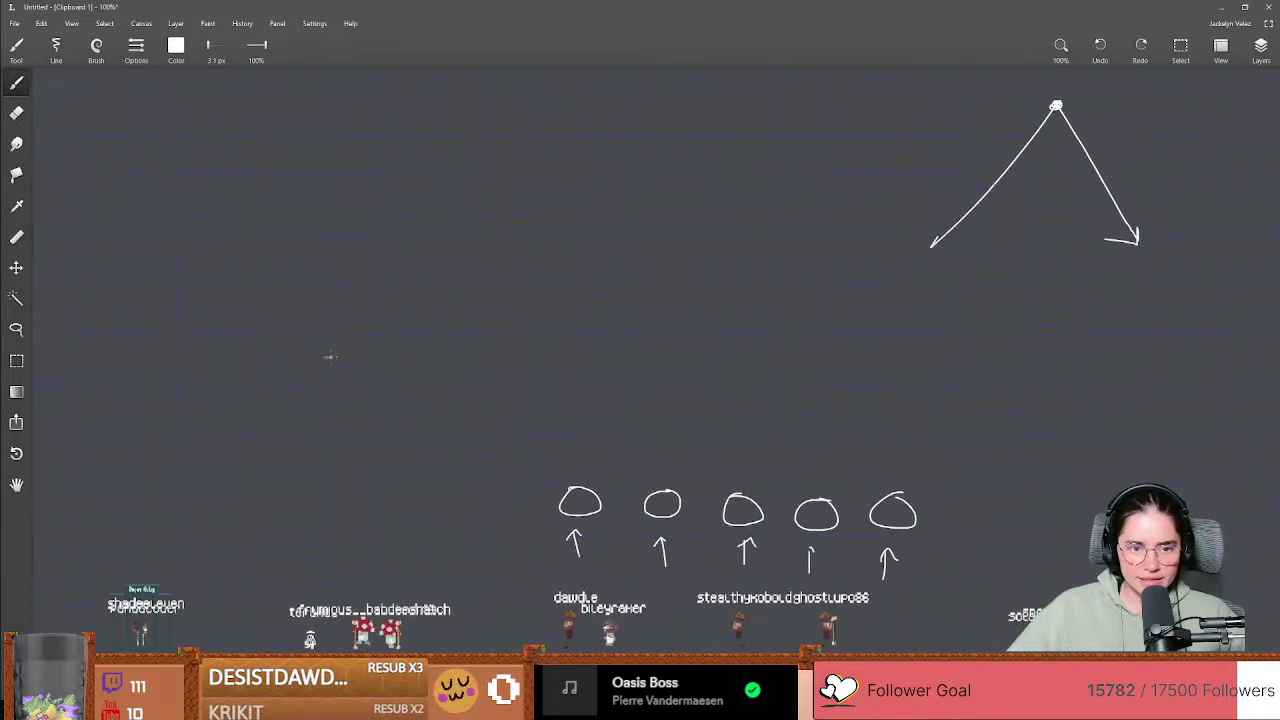
pyautogui.moveTo(318, 317); pyautogui.dragTo(343, 346)
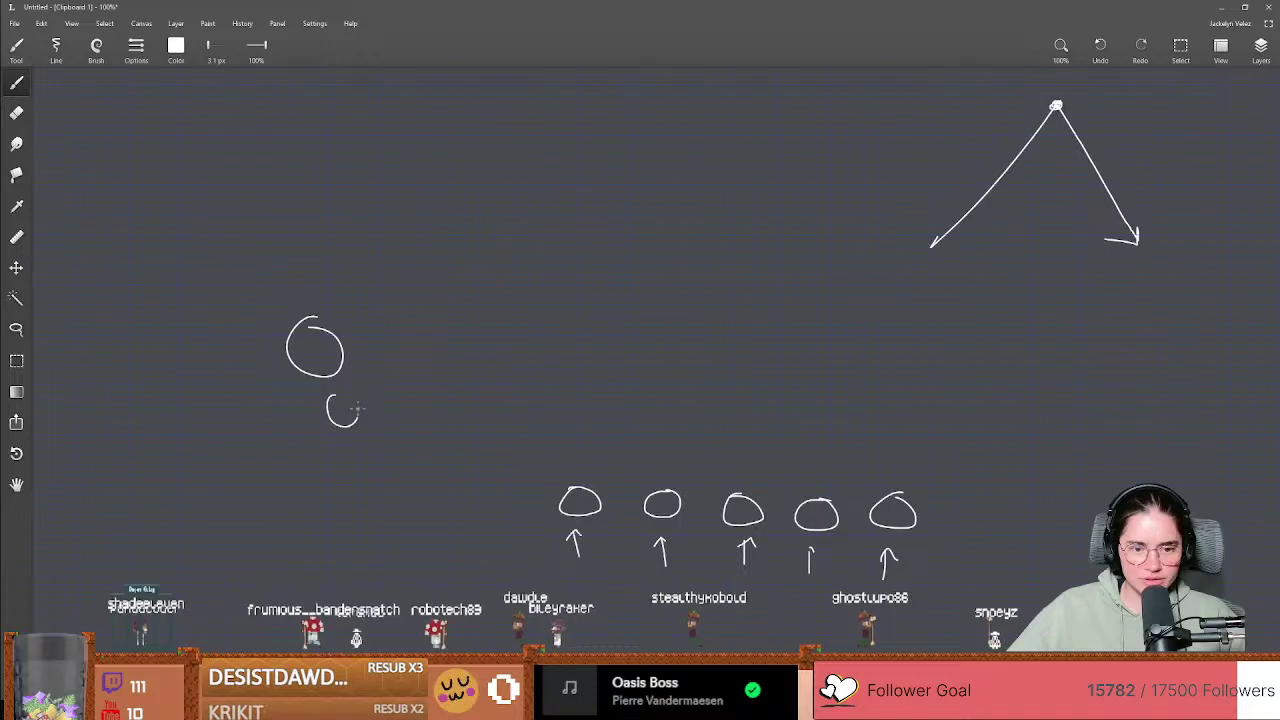
pyautogui.moveTo(272, 384); pyautogui.dragTo(284, 386)
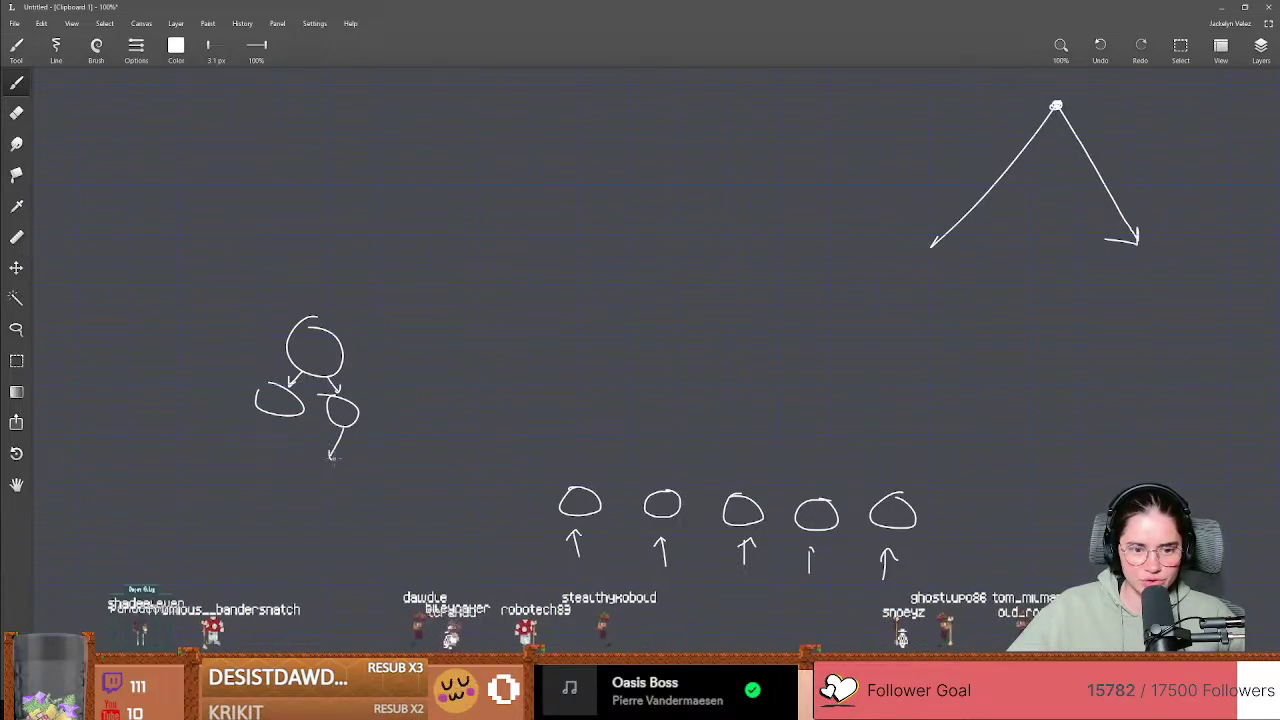
pyautogui.moveTo(357, 442); pyautogui.dragTo(362, 450)
pyautogui.moveTo(364, 438); pyautogui.dragTo(351, 445)
pyautogui.moveTo(363, 397); pyautogui.dragTo(422, 419, button='middle')
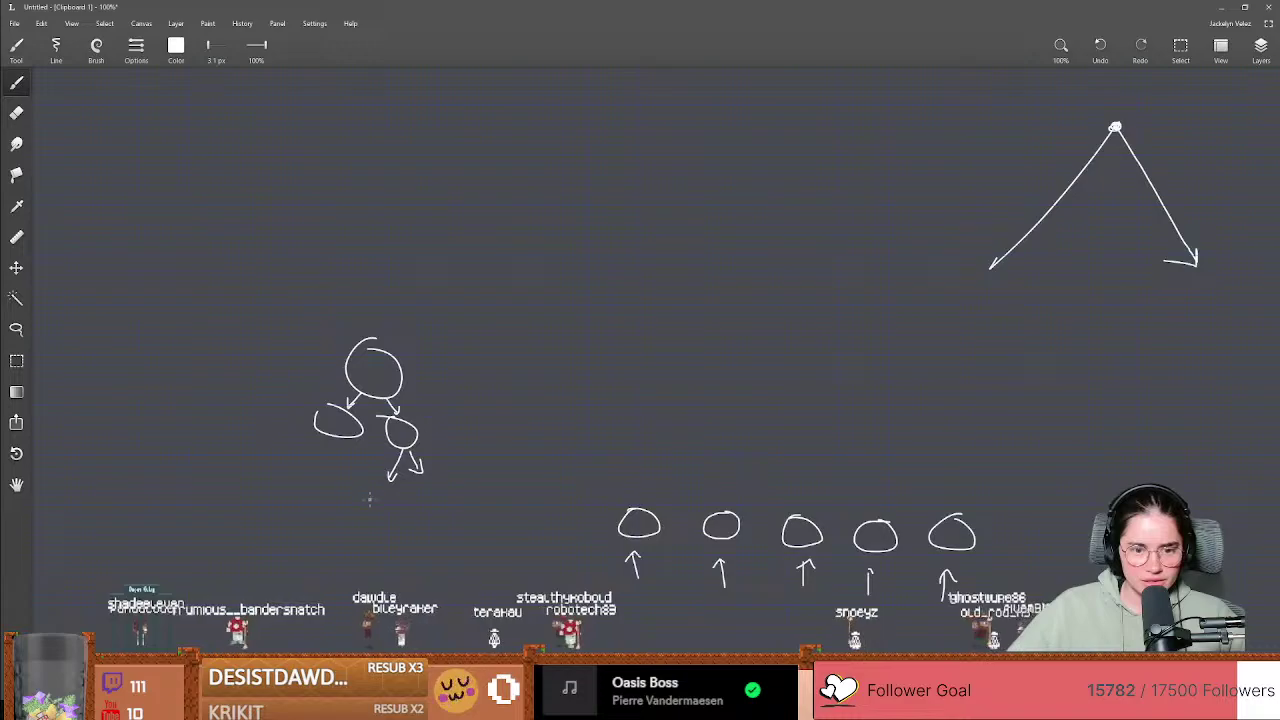
# Step: Add small circles at the ends of the tree's lower arrows and draw a large loop around the whole tree
pyautogui.moveTo(438, 484)
pyautogui.mouseDown()
pyautogui.moveTo(421, 500)
pyautogui.moveTo(440, 488)
pyautogui.mouseUp()
pyautogui.moveTo(440, 488); pyautogui.dragTo(444, 500, button='middle')
pyautogui.moveTo(484, 398)
pyautogui.mouseDown()
pyautogui.moveTo(236, 300)
pyautogui.moveTo(442, 352)
pyautogui.mouseUp()
pyautogui.moveTo(442, 352)
pyautogui.mouseDown(button='middle')
pyautogui.moveTo(349, 277)
pyautogui.moveTo(300, 404)
pyautogui.mouseUp(button='middle')
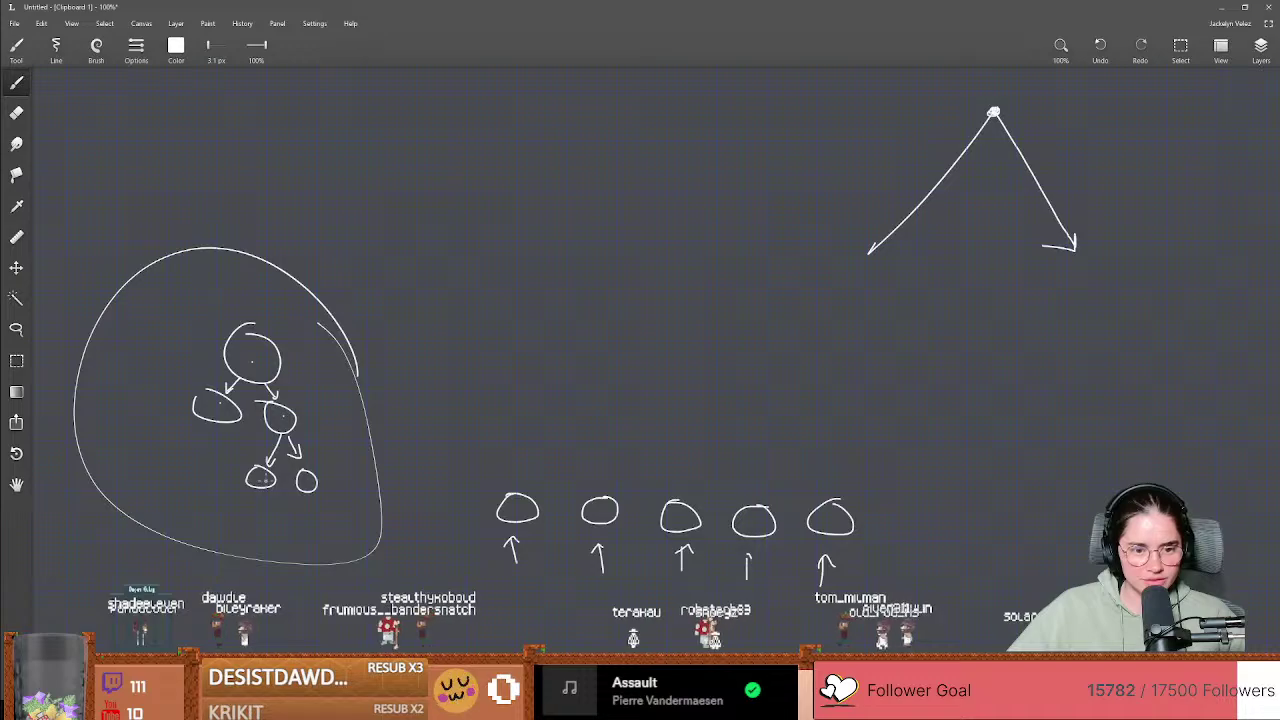
# Step: Handwrite the label "Scenes" above the large loop around the tree
pyautogui.moveTo(337, 430); pyautogui.dragTo(331, 412, button='middle')
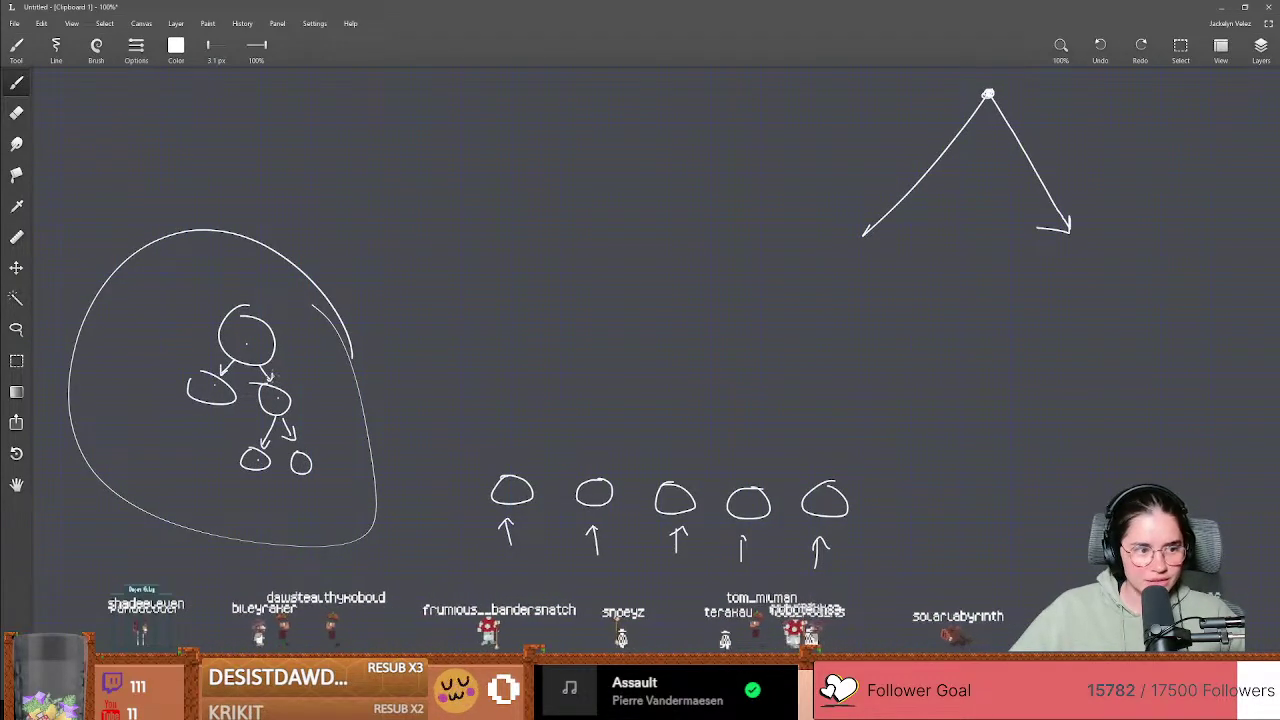
pyautogui.moveTo(295, 318)
pyautogui.mouseDown()
pyautogui.moveTo(166, 445)
pyautogui.moveTo(312, 425)
pyautogui.moveTo(316, 385)
pyautogui.mouseUp()
pyautogui.hotkey('ctrl', 'z')
pyautogui.moveTo(183, 236); pyautogui.dragTo(224, 317, button='middle')
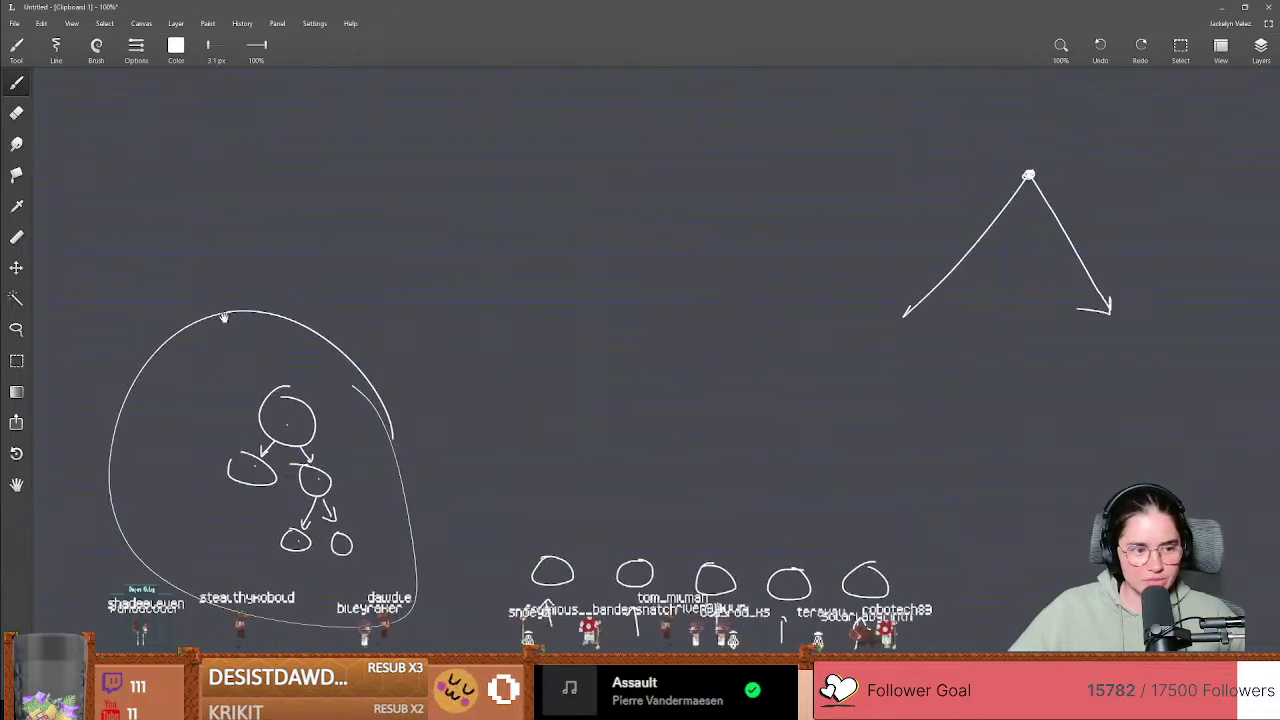
pyautogui.moveTo(181, 250)
pyautogui.mouseDown()
pyautogui.moveTo(167, 282)
pyautogui.moveTo(249, 281)
pyautogui.mouseUp()
pyautogui.moveTo(254, 272); pyautogui.dragTo(277, 282)
pyautogui.moveTo(368, 332); pyautogui.dragTo(364, 283, button='middle')
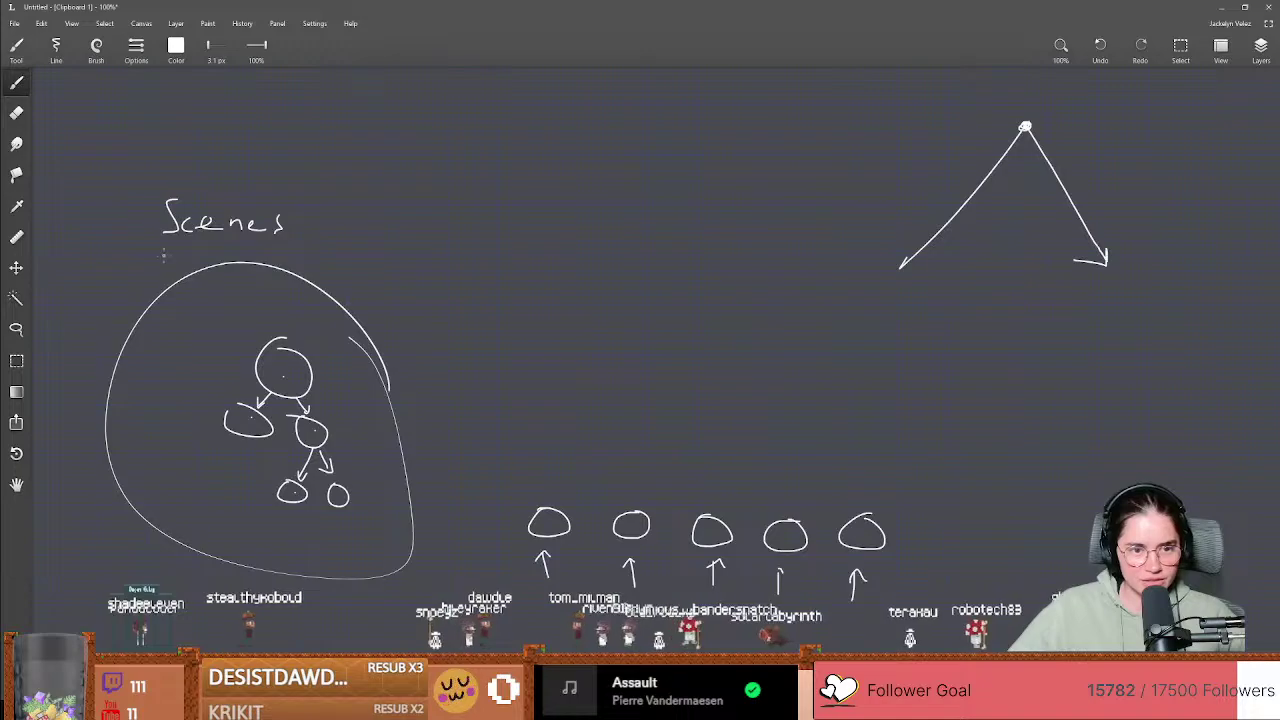
pyautogui.moveTo(163, 255); pyautogui.dragTo(300, 237)
pyautogui.hotkey('ctrl', 'z')
pyautogui.moveTo(354, 299)
pyautogui.mouseDown(button='middle')
pyautogui.moveTo(406, 363)
pyautogui.moveTo(442, 380)
pyautogui.mouseUp(button='middle')
pyautogui.moveTo(391, 255)
pyautogui.mouseDown()
pyautogui.moveTo(303, 254)
pyautogui.moveTo(280, 268)
pyautogui.mouseUp()
pyautogui.hotkey('ctrl', 'z')
pyautogui.moveTo(440, 368)
pyautogui.mouseDown()
pyautogui.moveTo(423, 394)
pyautogui.moveTo(300, 370)
pyautogui.mouseUp()
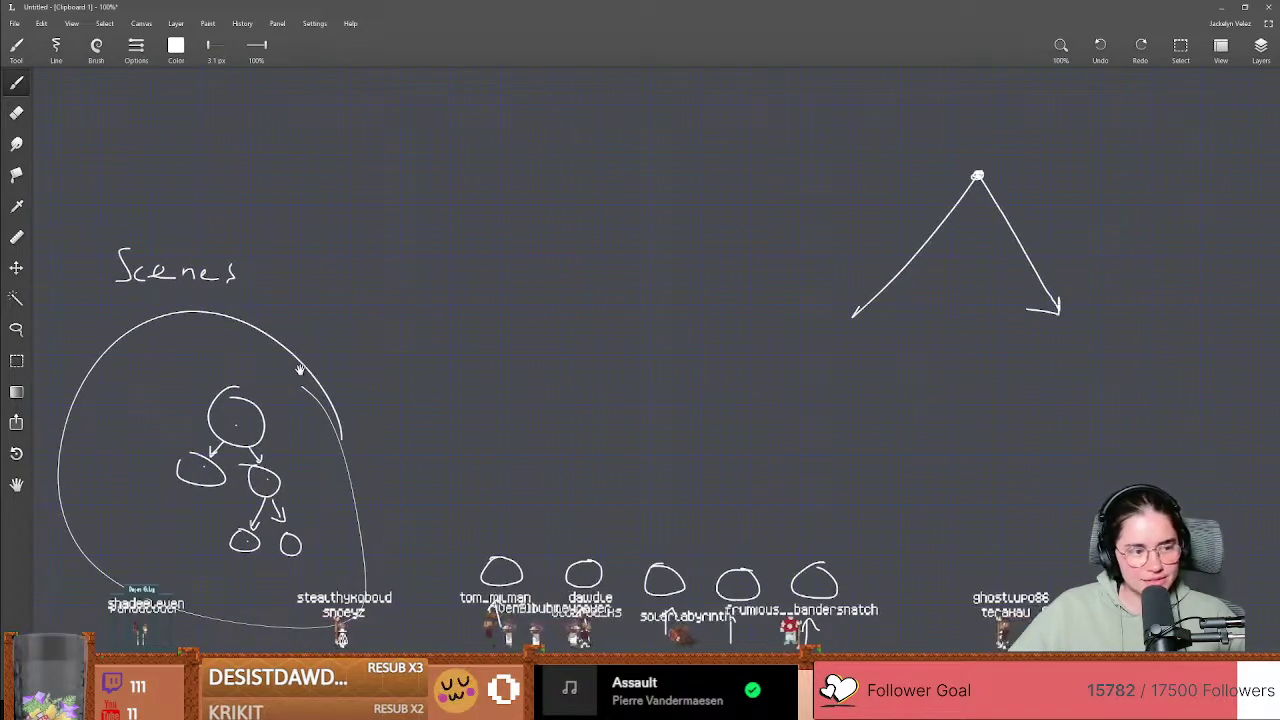
pyautogui.moveTo(231, 418); pyautogui.dragTo(338, 446)
pyautogui.moveTo(426, 486); pyautogui.dragTo(391, 534)
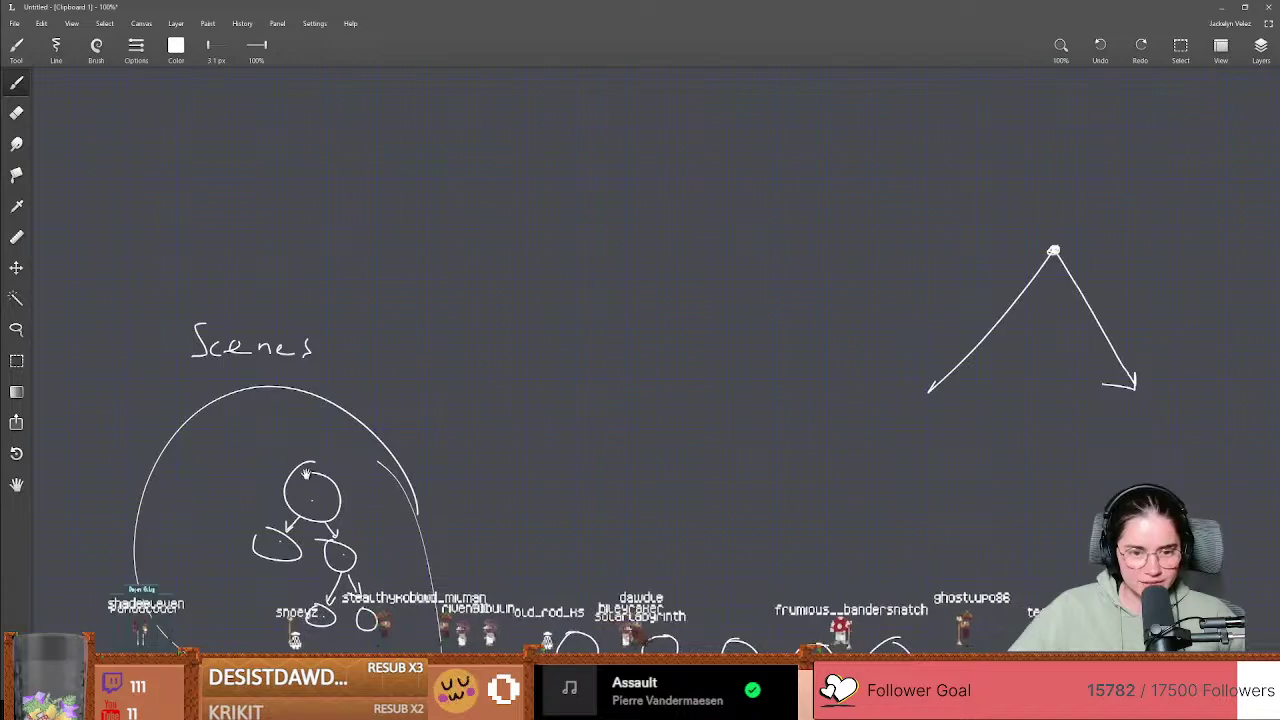
pyautogui.moveTo(284, 447)
pyautogui.mouseDown()
pyautogui.moveTo(549, 363)
pyautogui.moveTo(450, 260)
pyautogui.moveTo(402, 380)
pyautogui.mouseUp()
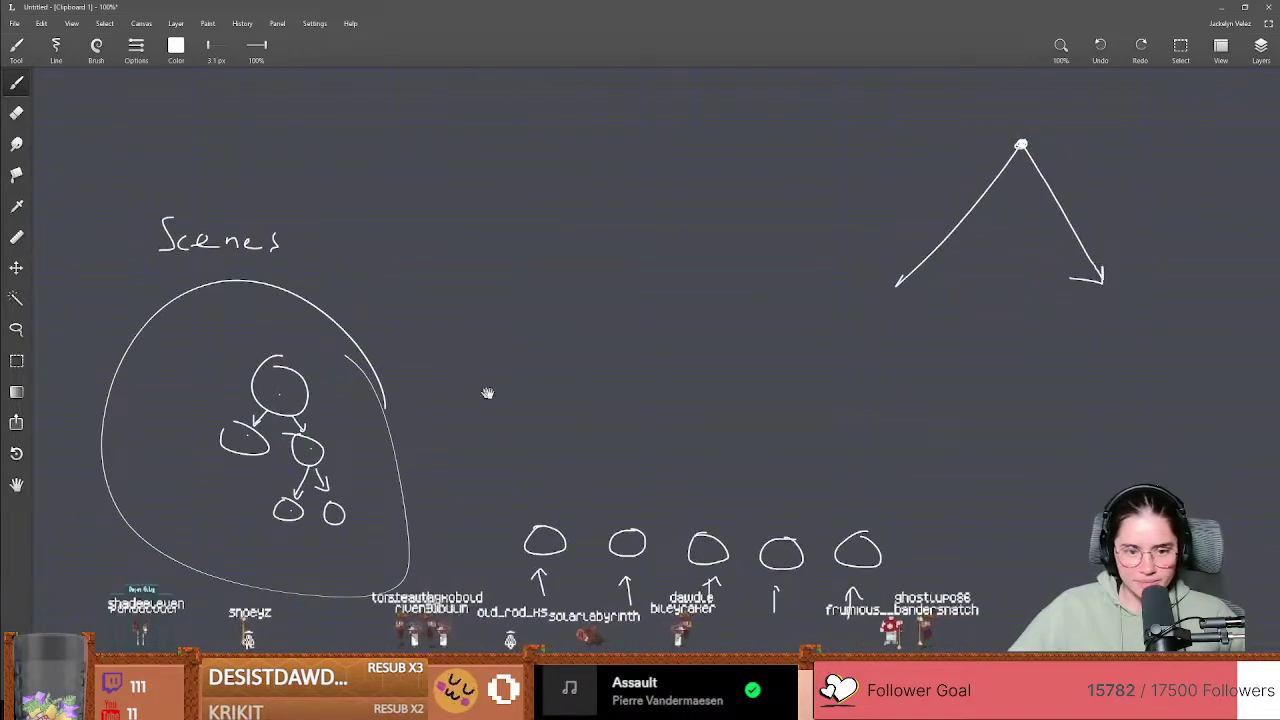
pyautogui.moveTo(487, 393)
pyautogui.mouseDown()
pyautogui.moveTo(561, 395)
pyautogui.moveTo(574, 454)
pyautogui.moveTo(609, 391)
pyautogui.moveTo(653, 384)
pyautogui.mouseUp()
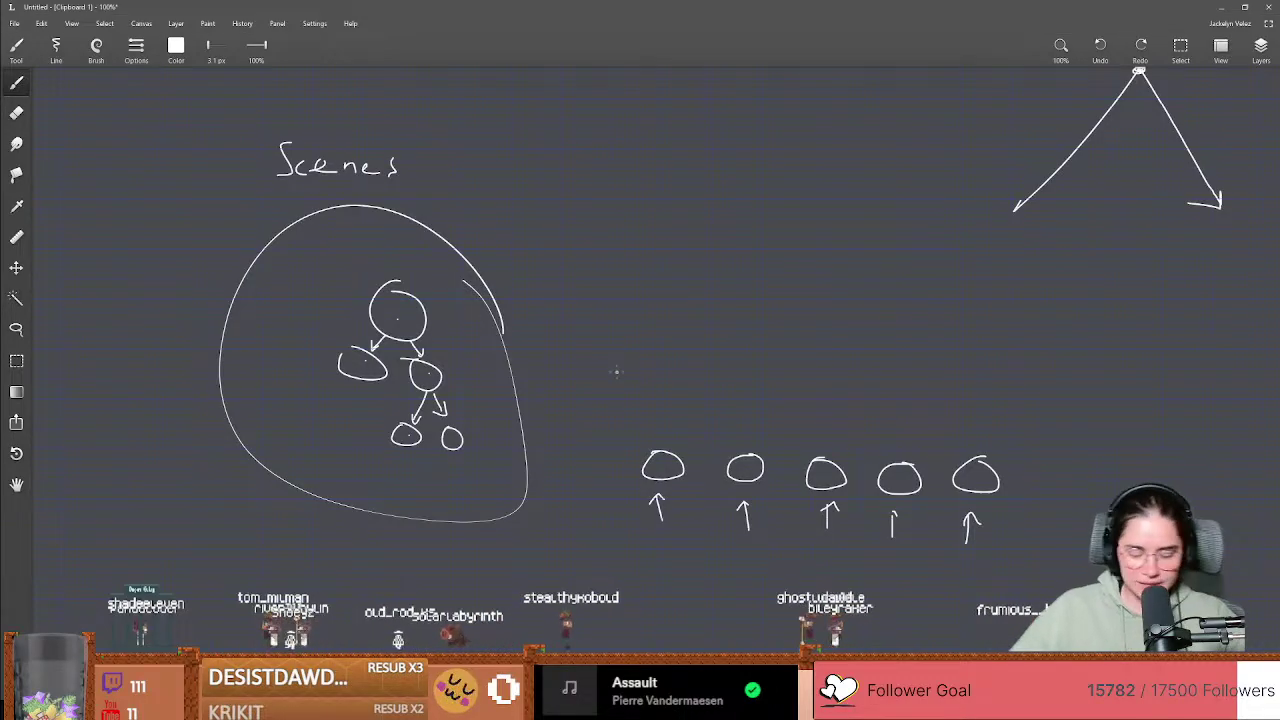
# Step: Select the tree inside the large loop with a rectangle and move it out to the empty canvas at the upper right
pyautogui.press('m')
pyautogui.moveTo(320, 270); pyautogui.dragTo(487, 480)
pyautogui.hotkey('ctrl', 't')
pyautogui.moveTo(450, 400); pyautogui.dragTo(673, 270)
pyautogui.moveTo(733, 268); pyautogui.dragTo(680, 440)
pyautogui.moveTo(606, 434)
pyautogui.mouseDown()
pyautogui.moveTo(672, 380)
pyautogui.moveTo(865, 333)
pyautogui.moveTo(811, 309)
pyautogui.moveTo(715, 303)
pyautogui.moveTo(805, 301)
pyautogui.mouseUp()
pyautogui.click(177, 46)
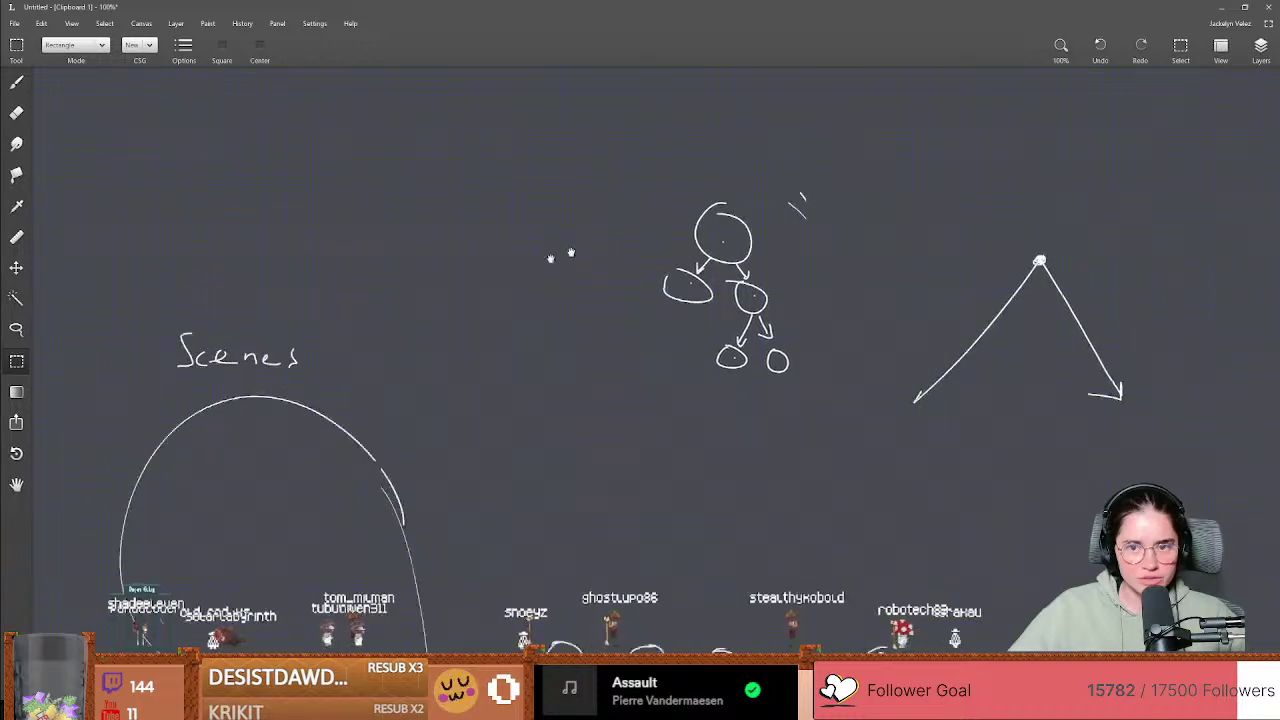
# Step: Duplicate the tree and arrange the copies as one tree above two others
pyautogui.moveTo(456, 220); pyautogui.dragTo(647, 444)
pyautogui.hotkey('ctrl', 'j')
pyautogui.moveTo(609, 392); pyautogui.dragTo(322, 194)
pyautogui.hotkey('ctrl', 'v')
pyautogui.moveTo(394, 276); pyautogui.dragTo(385, 409, button='middle')
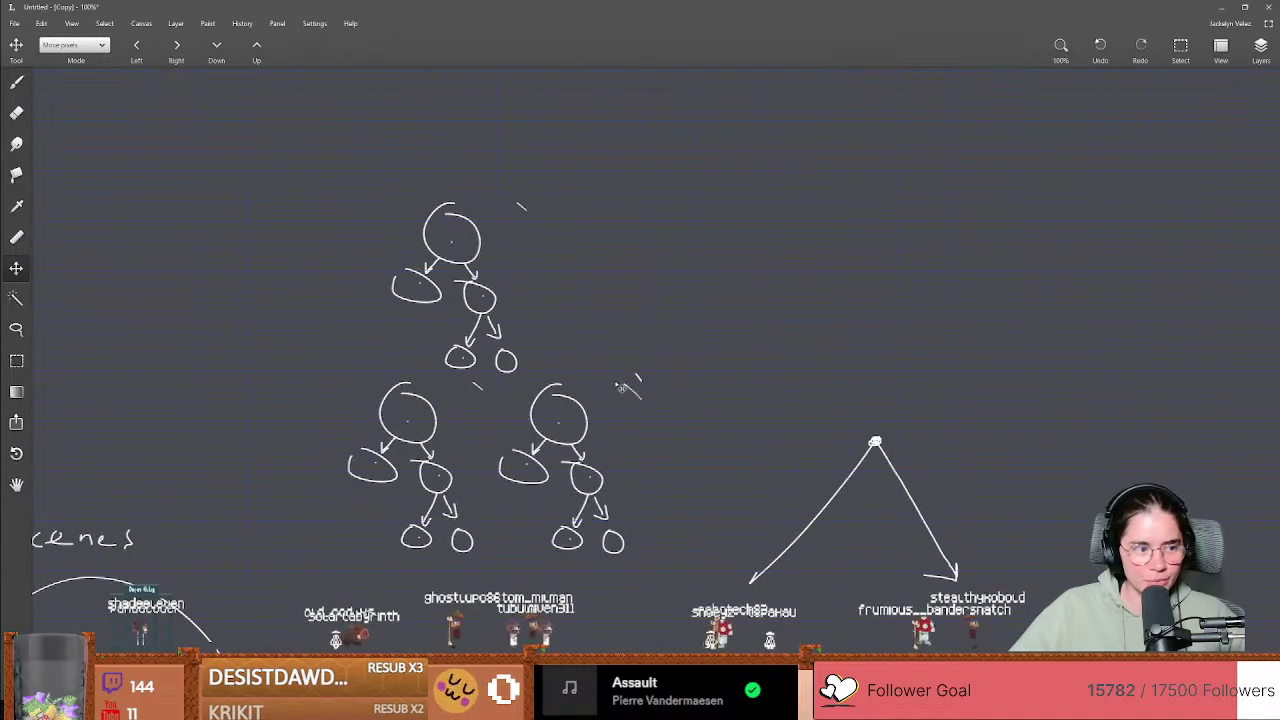
# Step: Brush a large X across the group of three trees
pyautogui.press('e')
pyautogui.moveTo(641, 401); pyautogui.dragTo(614, 343, button='middle')
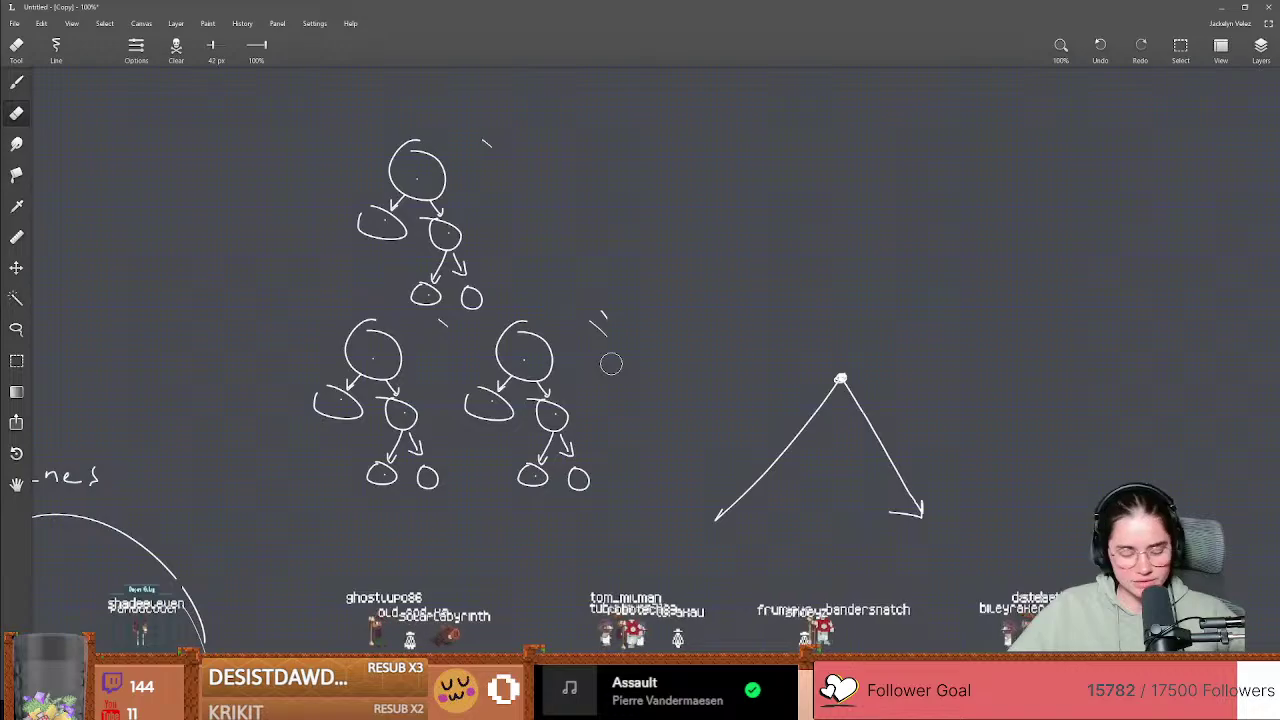
pyautogui.press('b')
pyautogui.moveTo(315, 170); pyautogui.dragTo(644, 505)
pyautogui.moveTo(390, 424); pyautogui.dragTo(584, 210)
pyautogui.moveTo(291, 539); pyautogui.dragTo(272, 561)
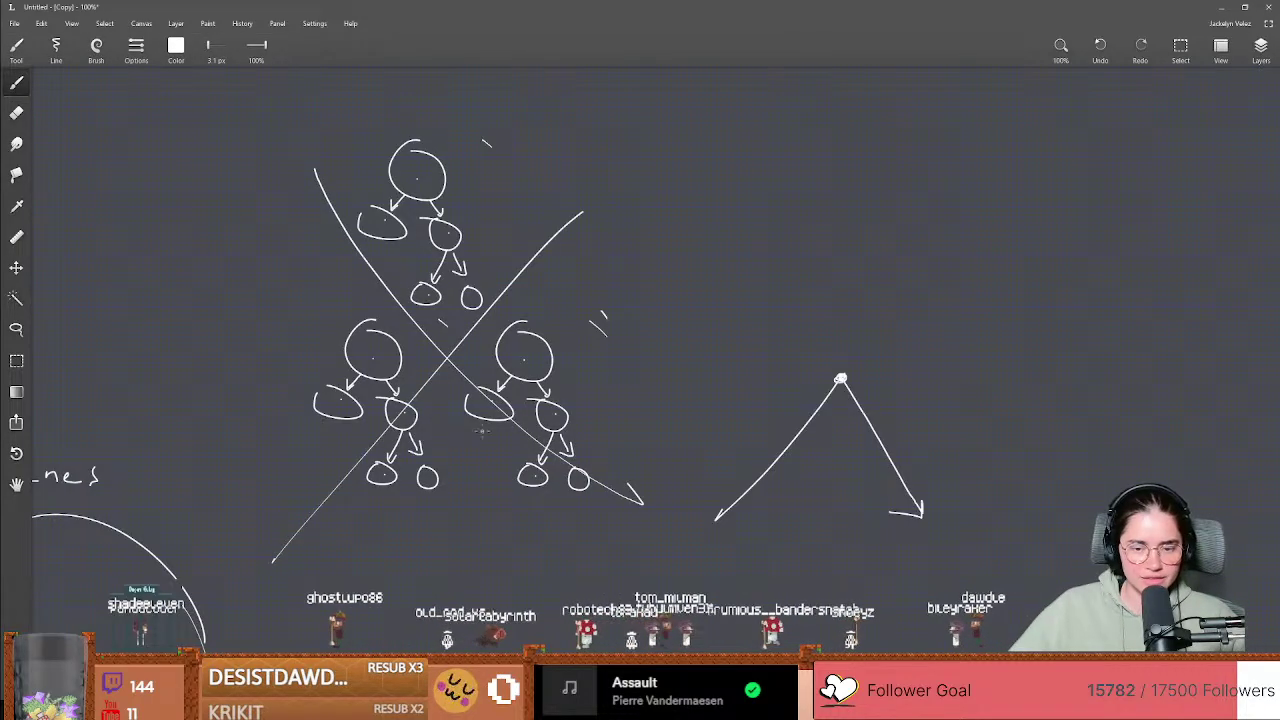
# Step: Undo the two brush strokes of the large X across the group of three trees
pyautogui.moveTo(472, 436); pyautogui.dragTo(540, 380, button='middle')
pyautogui.hotkey('ctrl', 'z')
pyautogui.hotkey('ctrl', 'z')
# Step: Handwrite the label "53 mb" on the empty canvas to the right of the trees, above the two-arrow diagram
pyautogui.moveTo(623, 410)
pyautogui.mouseDown(button='middle')
pyautogui.moveTo(566, 569)
pyautogui.moveTo(557, 557)
pyautogui.mouseUp(button='middle')
pyautogui.moveTo(626, 534); pyautogui.dragTo(537, 507, button='middle')
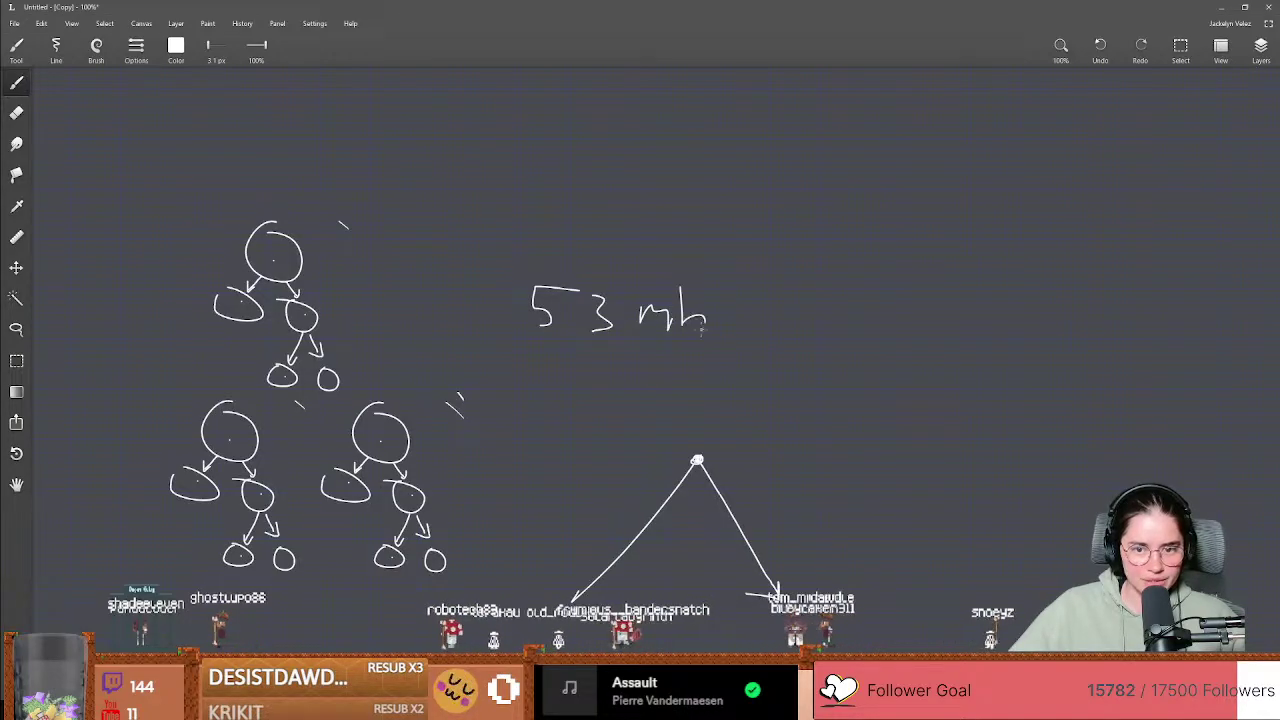
pyautogui.moveTo(701, 330); pyautogui.dragTo(683, 325)
pyautogui.moveTo(585, 373); pyautogui.dragTo(635, 309, button='middle')
pyautogui.moveTo(563, 366); pyautogui.dragTo(423, 343, button='middle')
pyautogui.moveTo(631, 406); pyautogui.dragTo(624, 482, button='middle')
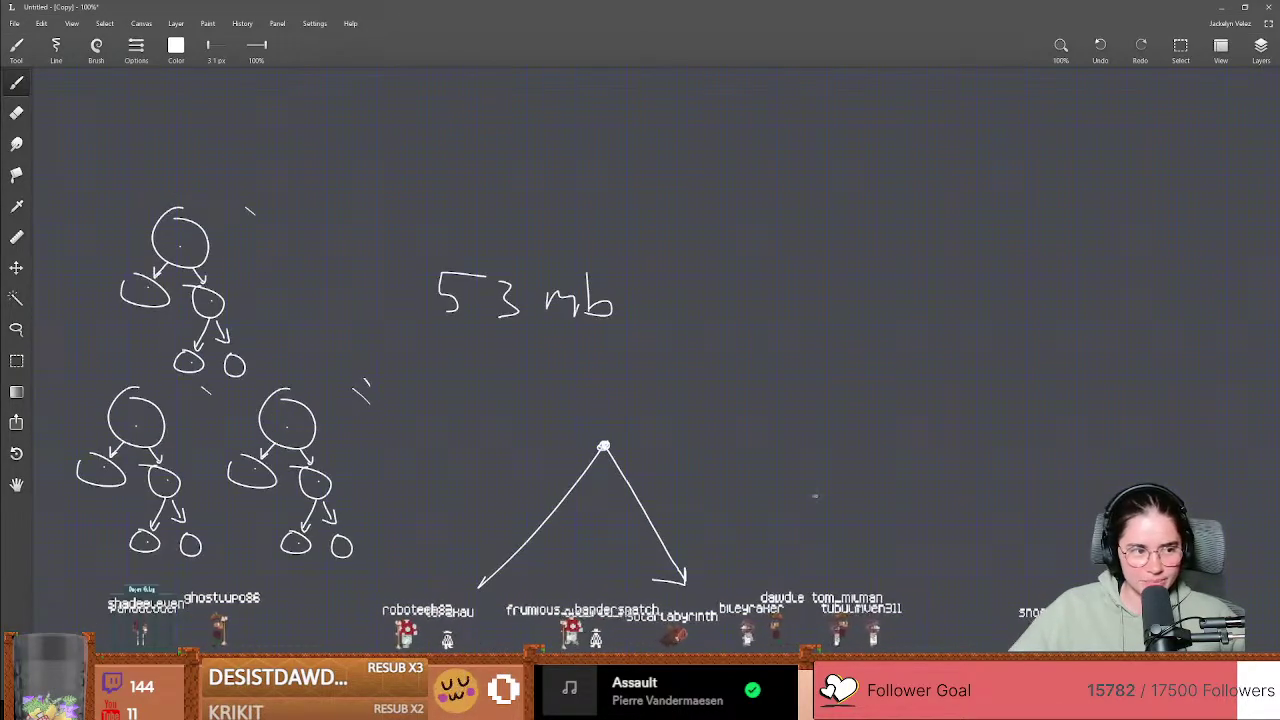
pyautogui.moveTo(430, 424); pyautogui.dragTo(501, 459, button='middle')
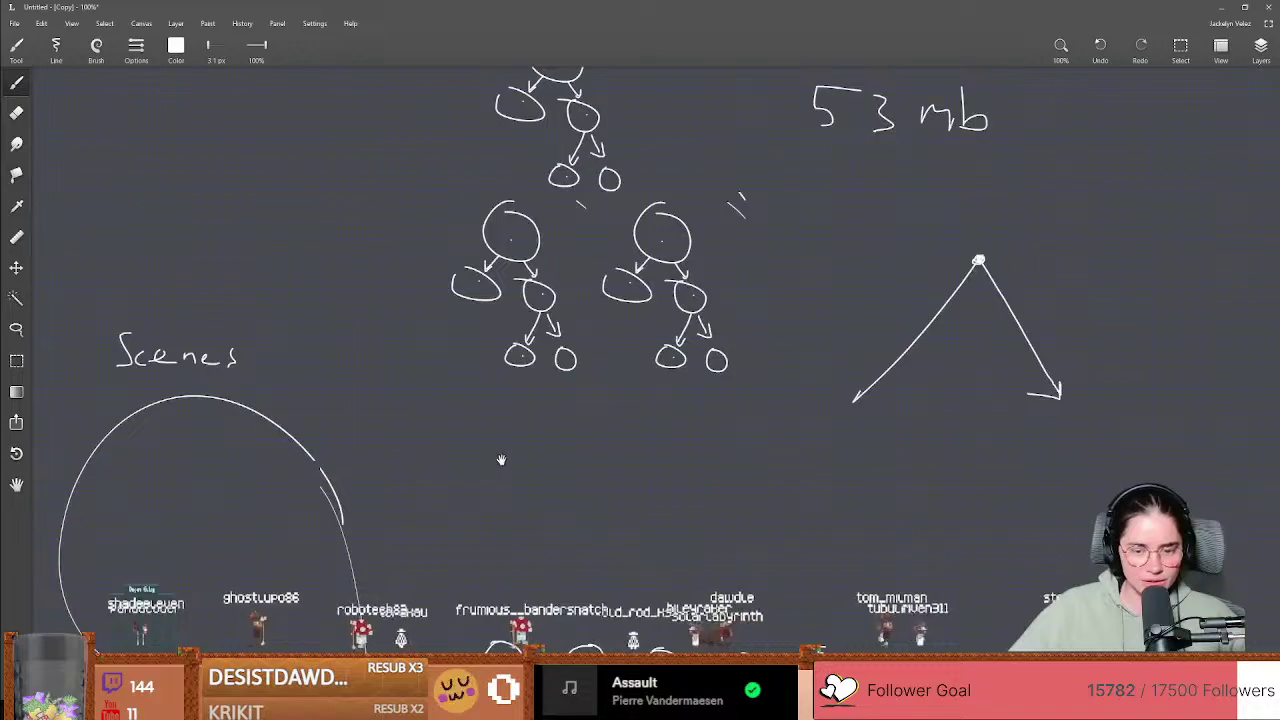
pyautogui.moveTo(614, 447); pyautogui.dragTo(500, 640, button='middle')
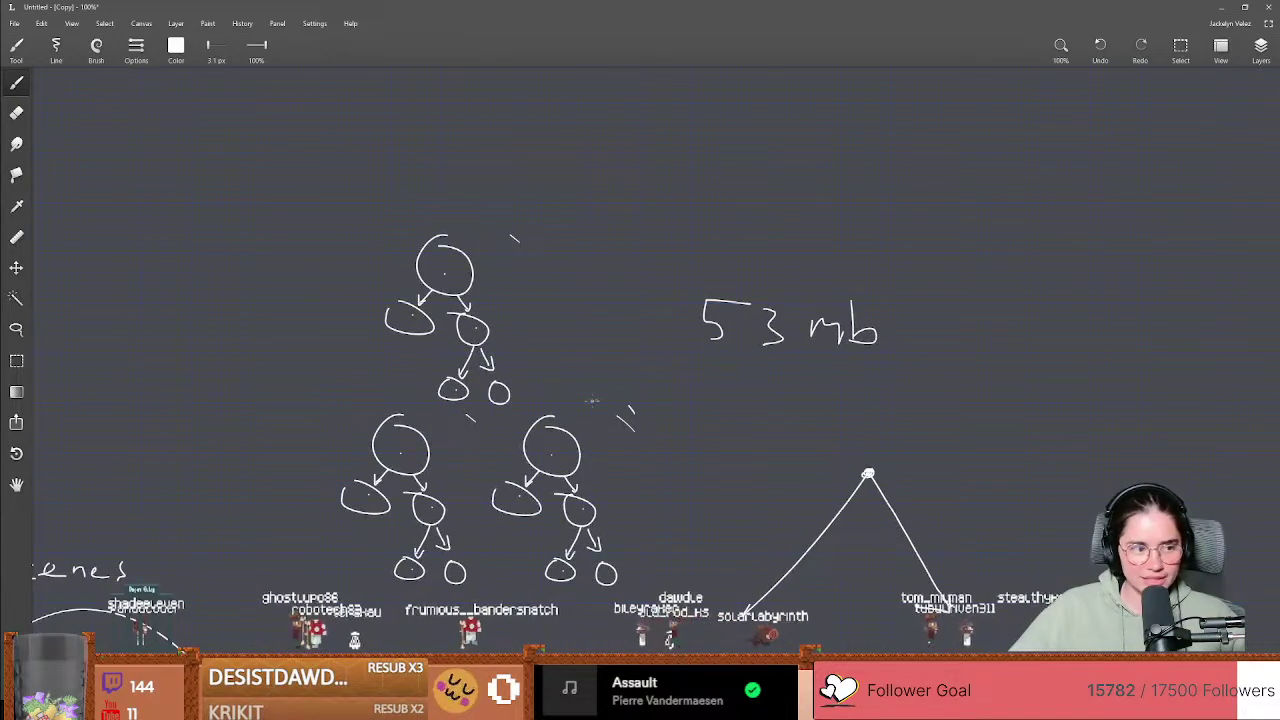
pyautogui.moveTo(550, 438); pyautogui.dragTo(552, 254, button='middle')
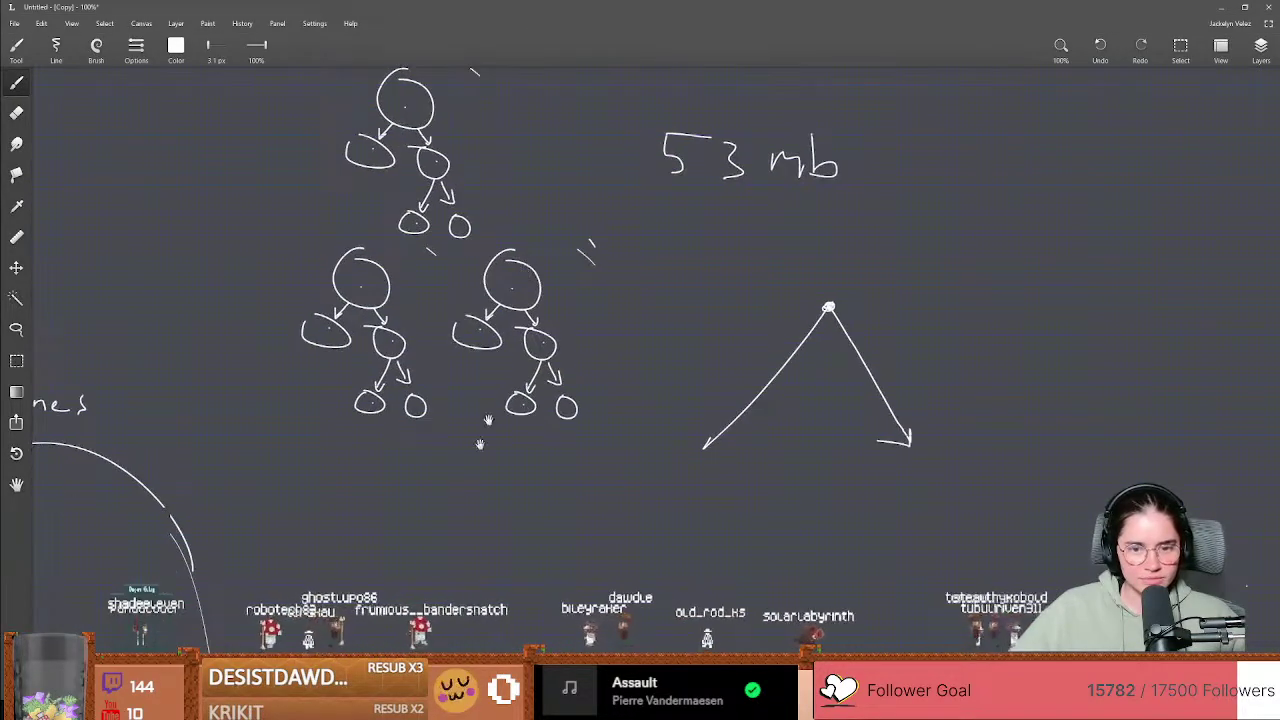
pyautogui.moveTo(420, 551)
pyautogui.mouseDown(button='middle')
pyautogui.moveTo(590, 368)
pyautogui.moveTo(743, 320)
pyautogui.moveTo(732, 421)
pyautogui.mouseUp(button='middle')
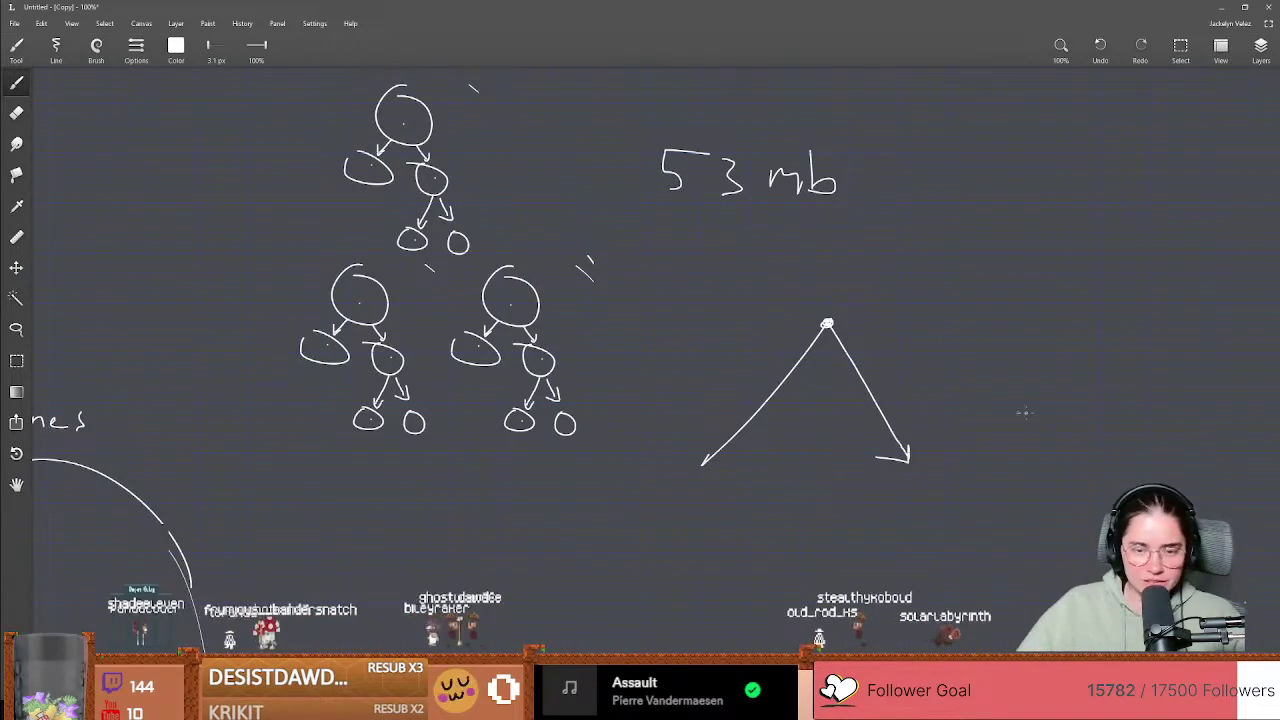
pyautogui.moveTo(545, 432)
pyautogui.mouseDown(button='middle')
pyautogui.moveTo(630, 520)
pyautogui.moveTo(695, 425)
pyautogui.mouseUp(button='middle')
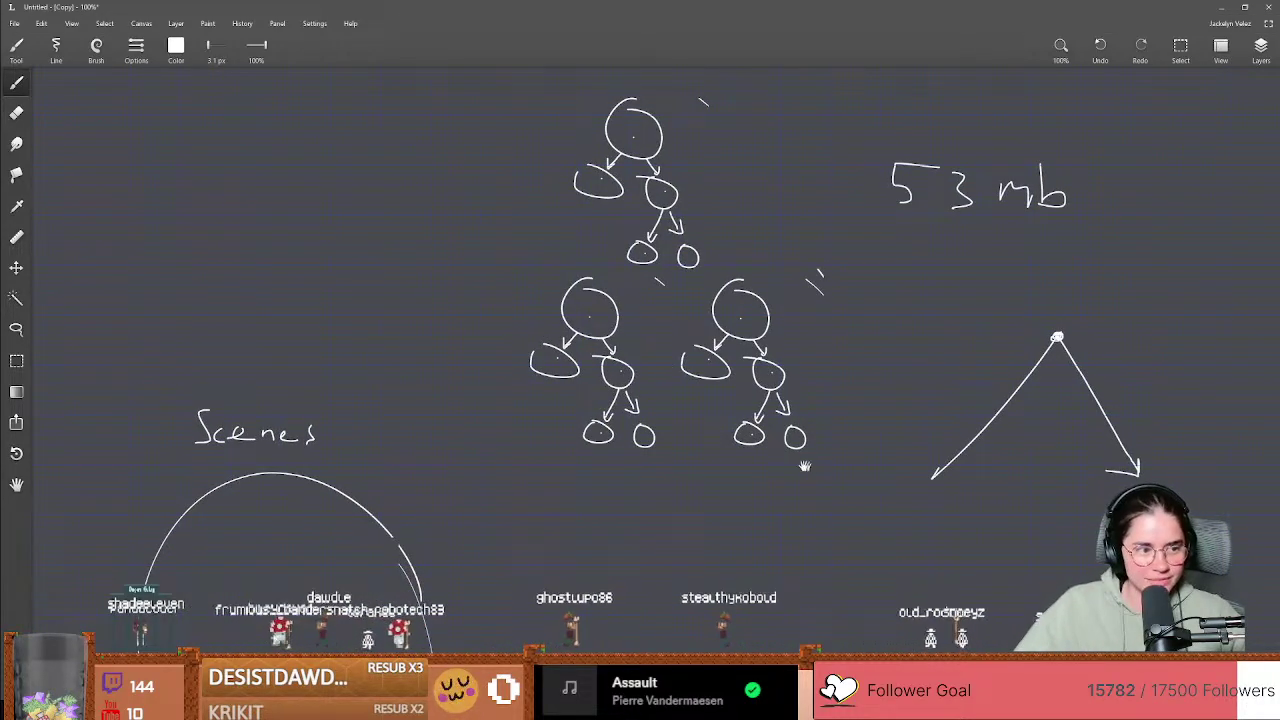
pyautogui.moveTo(804, 466)
pyautogui.mouseDown(button='middle')
pyautogui.moveTo(760, 380)
pyautogui.moveTo(768, 472)
pyautogui.mouseUp(button='middle')
pyautogui.moveTo(644, 528); pyautogui.dragTo(617, 525, button='middle')
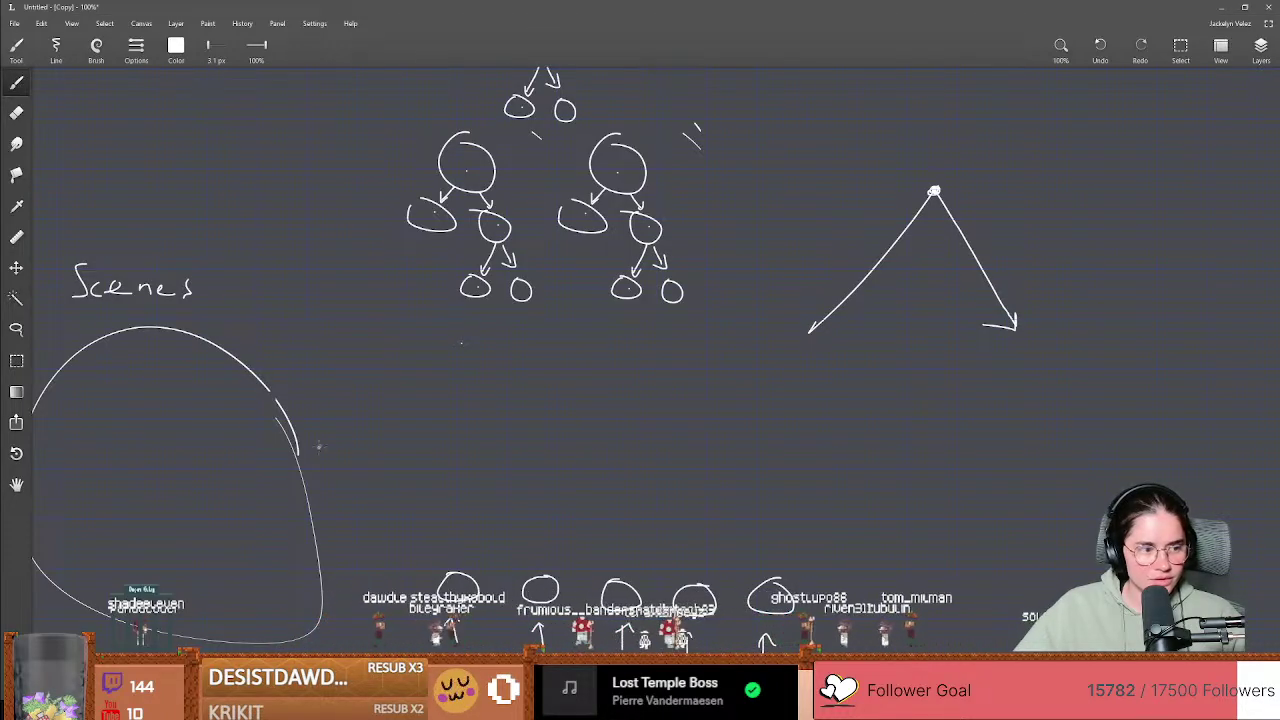
pyautogui.moveTo(364, 448); pyautogui.dragTo(371, 320, button='middle')
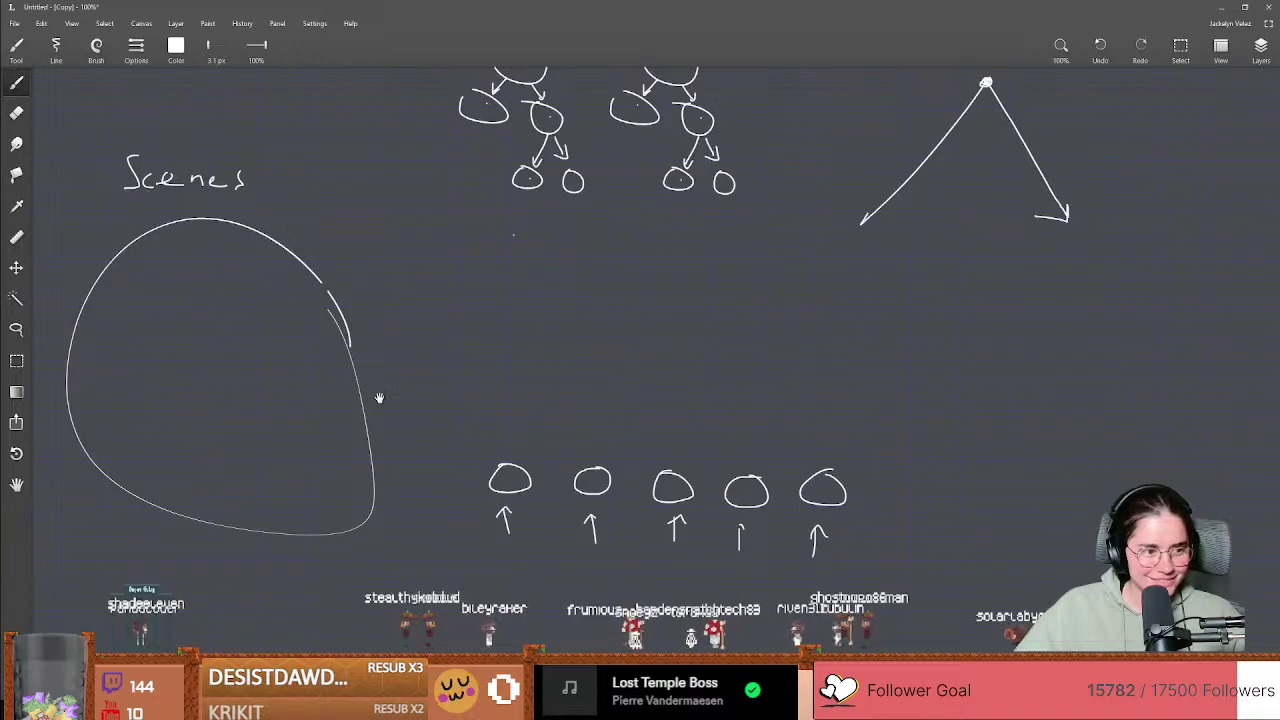
pyautogui.moveTo(520, 392); pyautogui.dragTo(528, 458, button='middle')
pyautogui.moveTo(488, 404); pyautogui.dragTo(449, 518, button='middle')
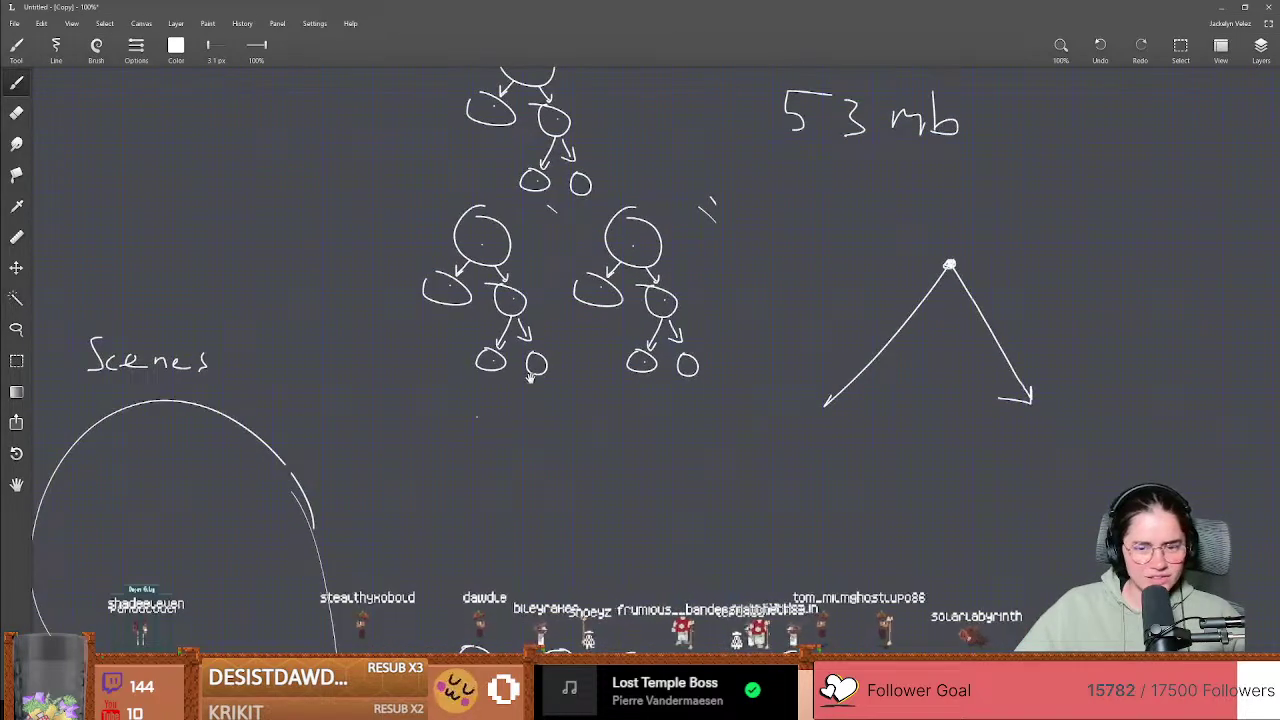
pyautogui.moveTo(529, 380); pyautogui.dragTo(503, 442, button='middle')
# Step: Switch to the Eraser and check the layer list to see which layers hold the sketches
pyautogui.click(1213, 53)
pyautogui.click(975, 162)
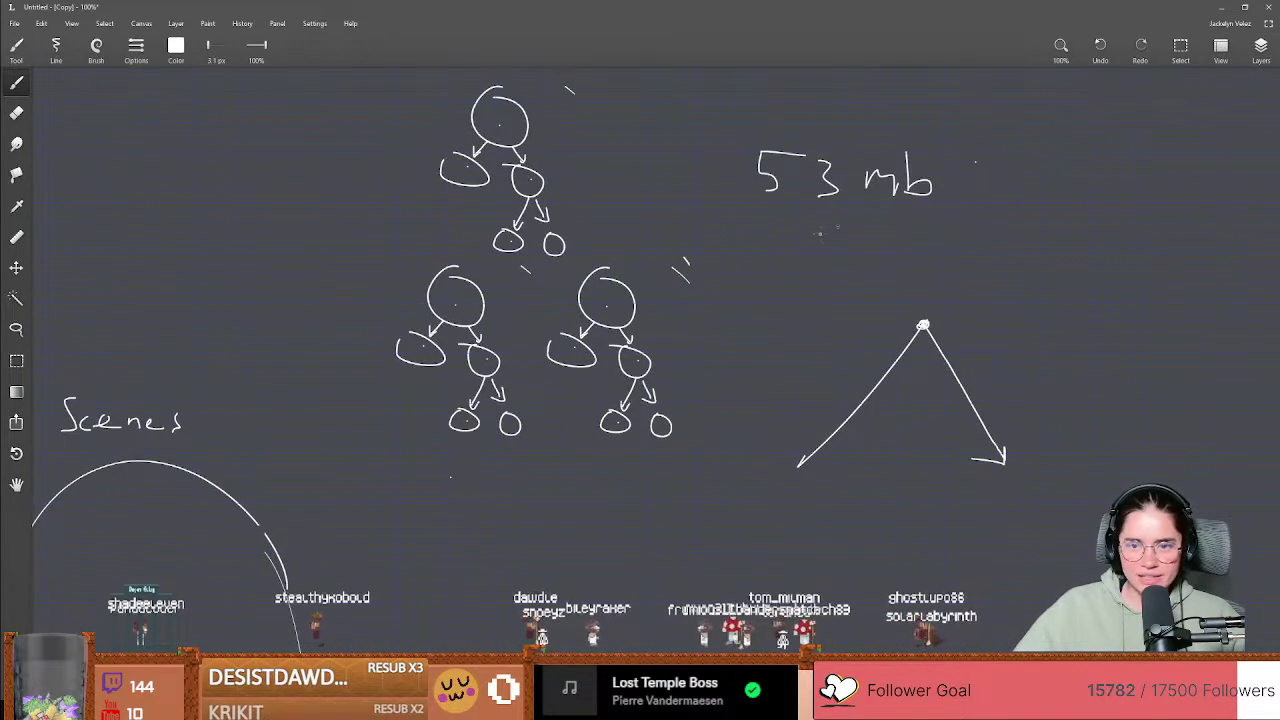
pyautogui.press('e')
pyautogui.moveTo(642, 242); pyautogui.dragTo(637, 274, button='middle')
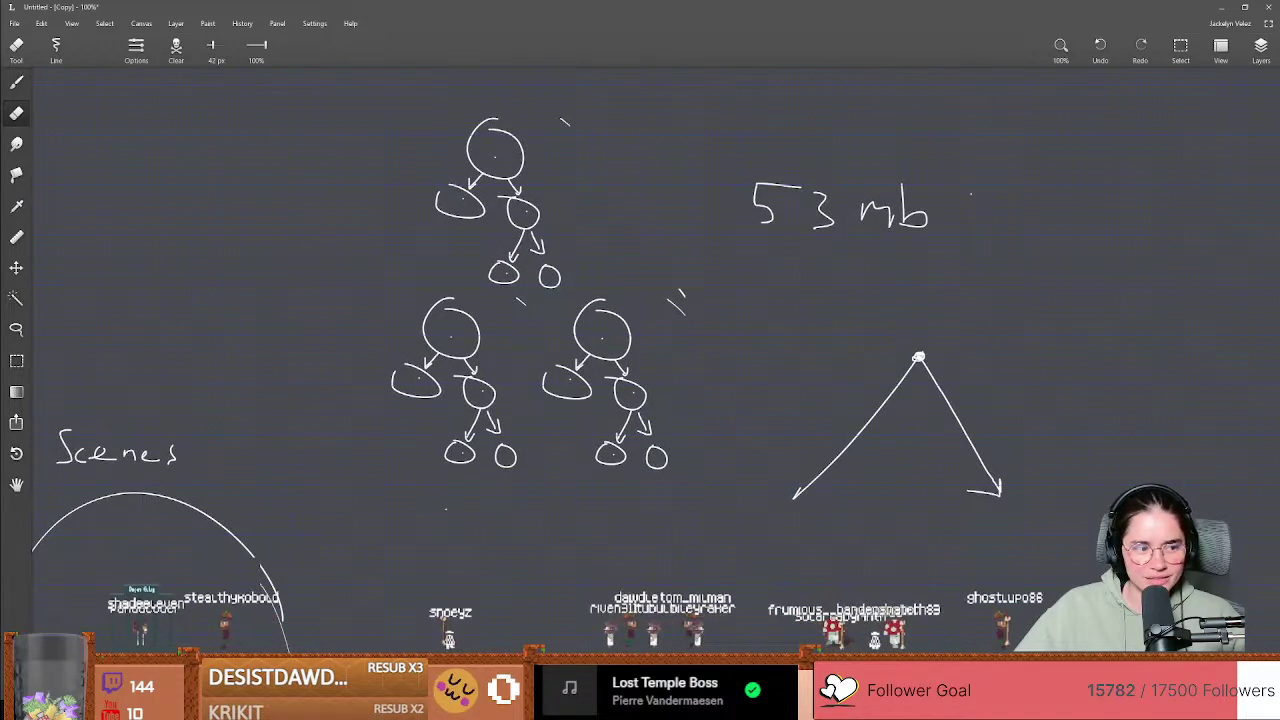
pyautogui.click(1261, 48)
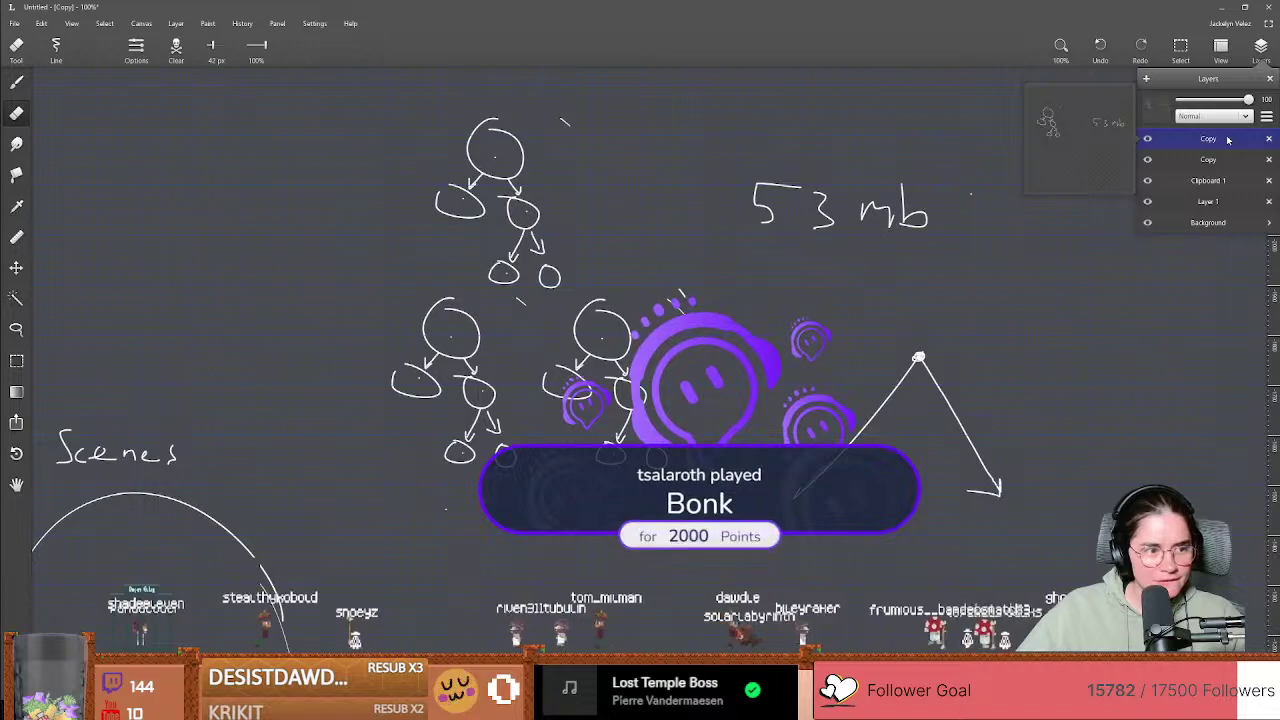
pyautogui.click(738, 312)
pyautogui.moveTo(751, 287)
pyautogui.mouseDown(button='middle')
pyautogui.moveTo(774, 251)
pyautogui.moveTo(771, 297)
pyautogui.mouseUp(button='middle')
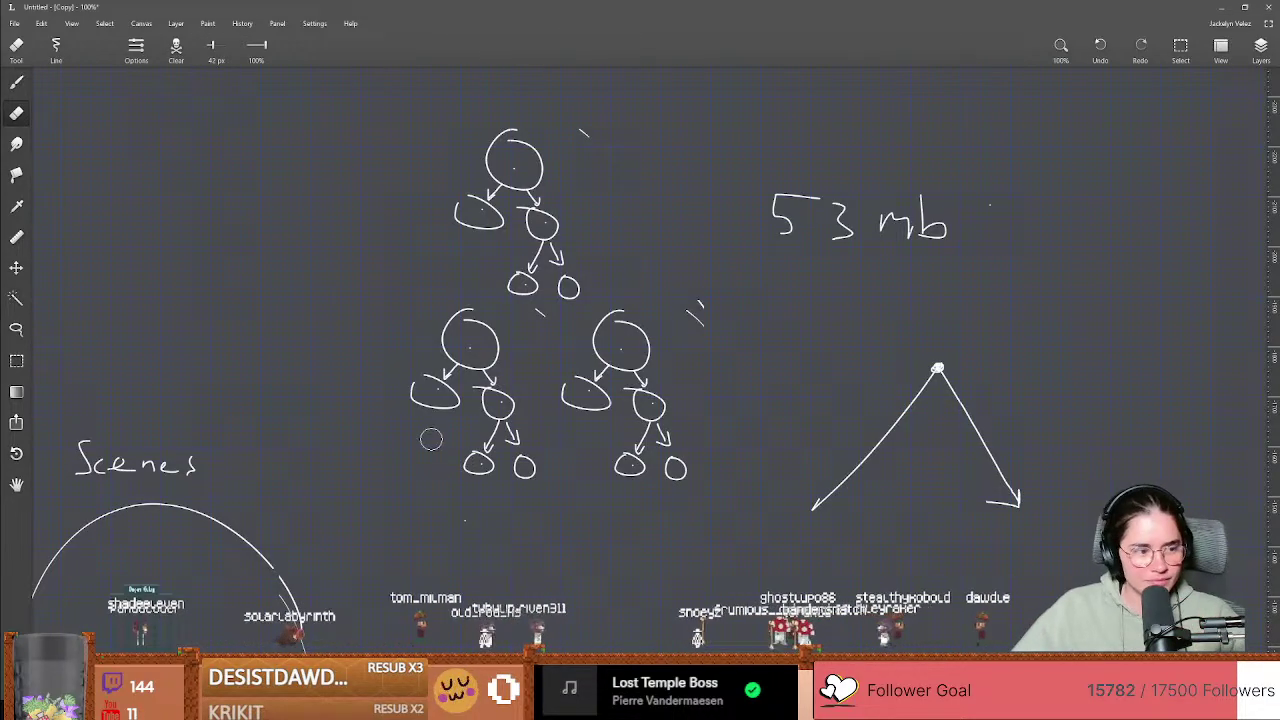
# Step: Erase the stray mark beside the top tree's root circle
pyautogui.moveTo(570, 371)
pyautogui.mouseDown(button='middle')
pyautogui.moveTo(555, 457)
pyautogui.moveTo(658, 403)
pyautogui.mouseUp(button='middle')
pyautogui.moveTo(543, 468)
pyautogui.mouseDown(button='middle')
pyautogui.moveTo(564, 431)
pyautogui.moveTo(478, 499)
pyautogui.mouseUp(button='middle')
pyautogui.press('b')
pyautogui.moveTo(507, 454); pyautogui.dragTo(619, 328, button='middle')
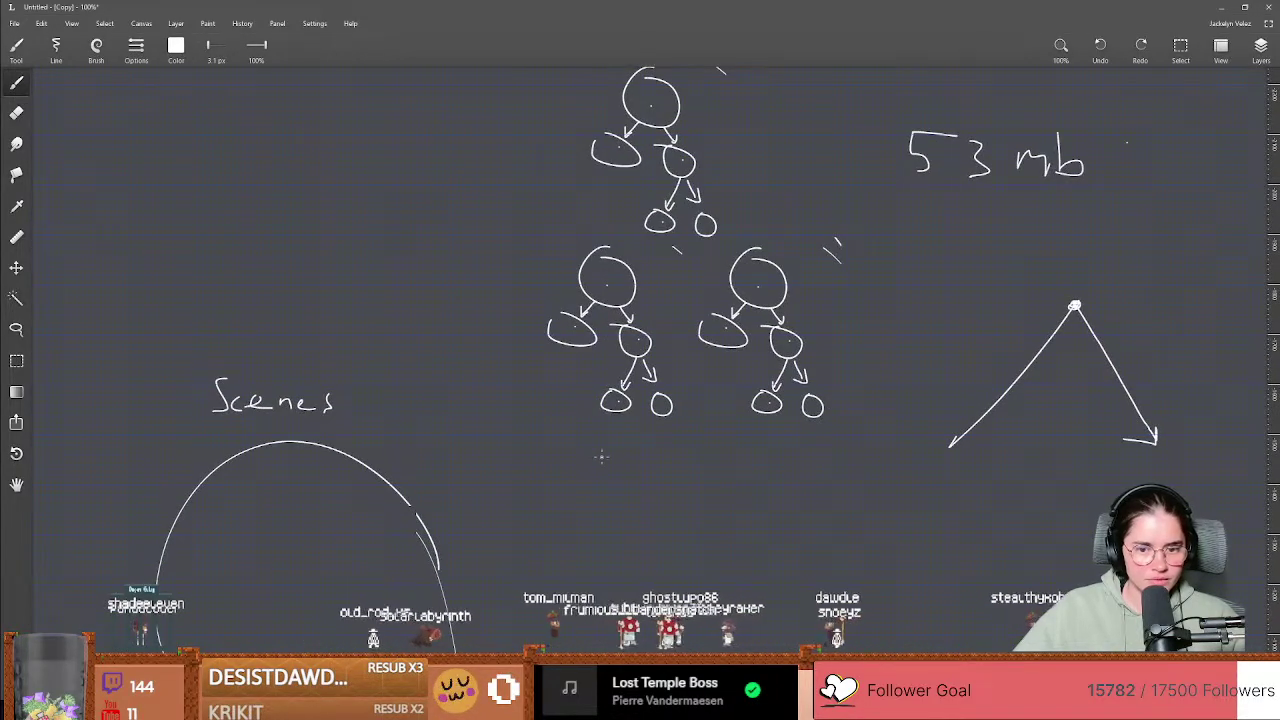
pyautogui.press('e')
pyautogui.moveTo(658, 427)
pyautogui.mouseDown(button='middle')
pyautogui.moveTo(520, 548)
pyautogui.moveTo(450, 576)
pyautogui.mouseUp(button='middle')
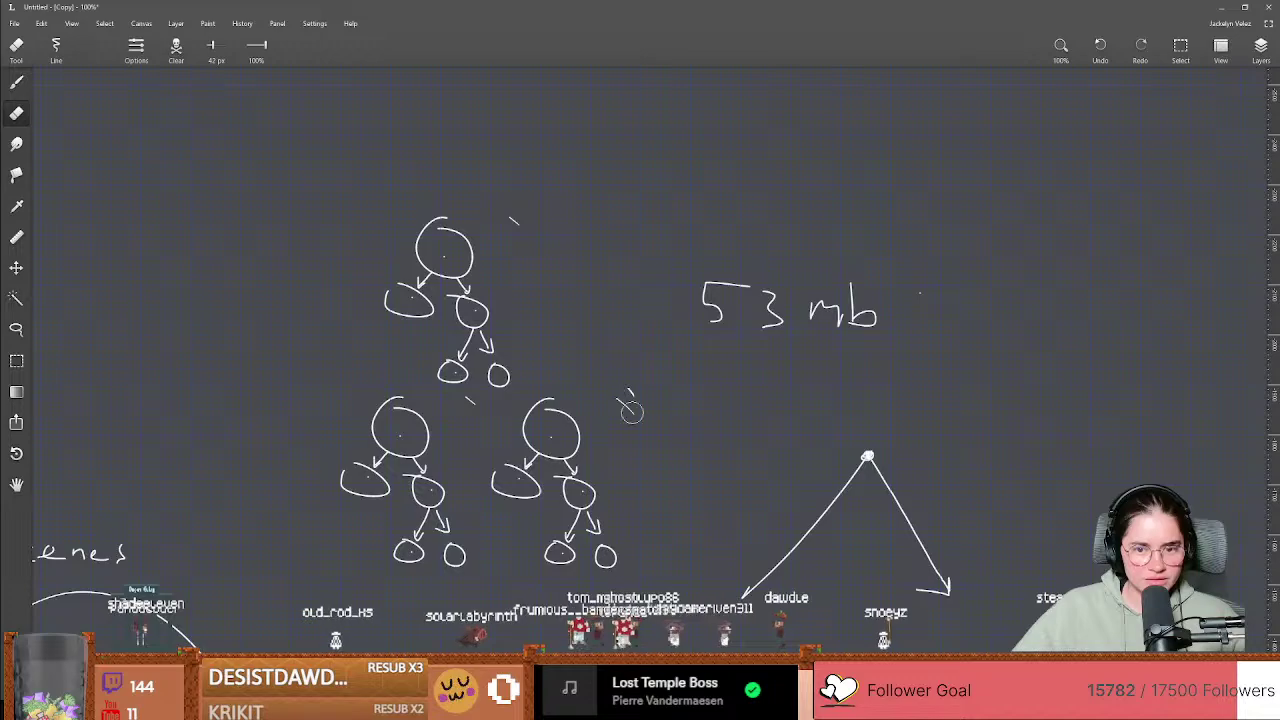
pyautogui.moveTo(589, 411); pyautogui.dragTo(571, 443)
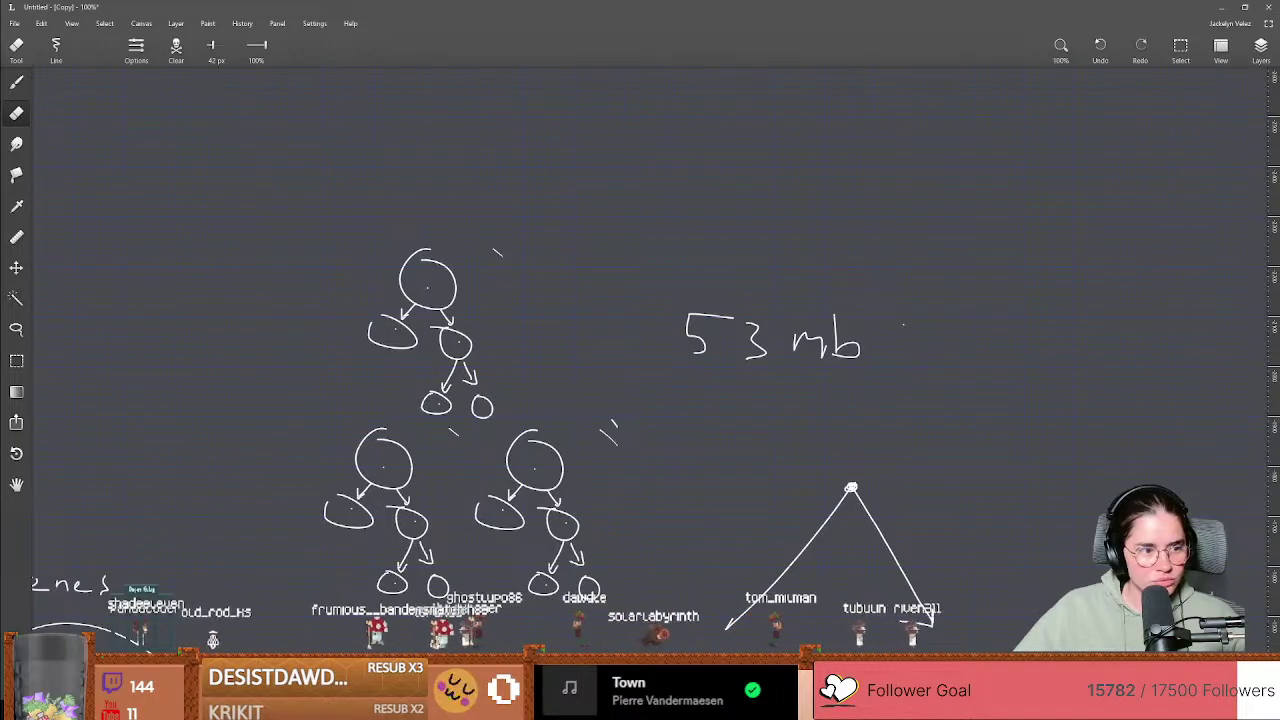
pyautogui.moveTo(557, 287); pyautogui.dragTo(551, 354, button='middle')
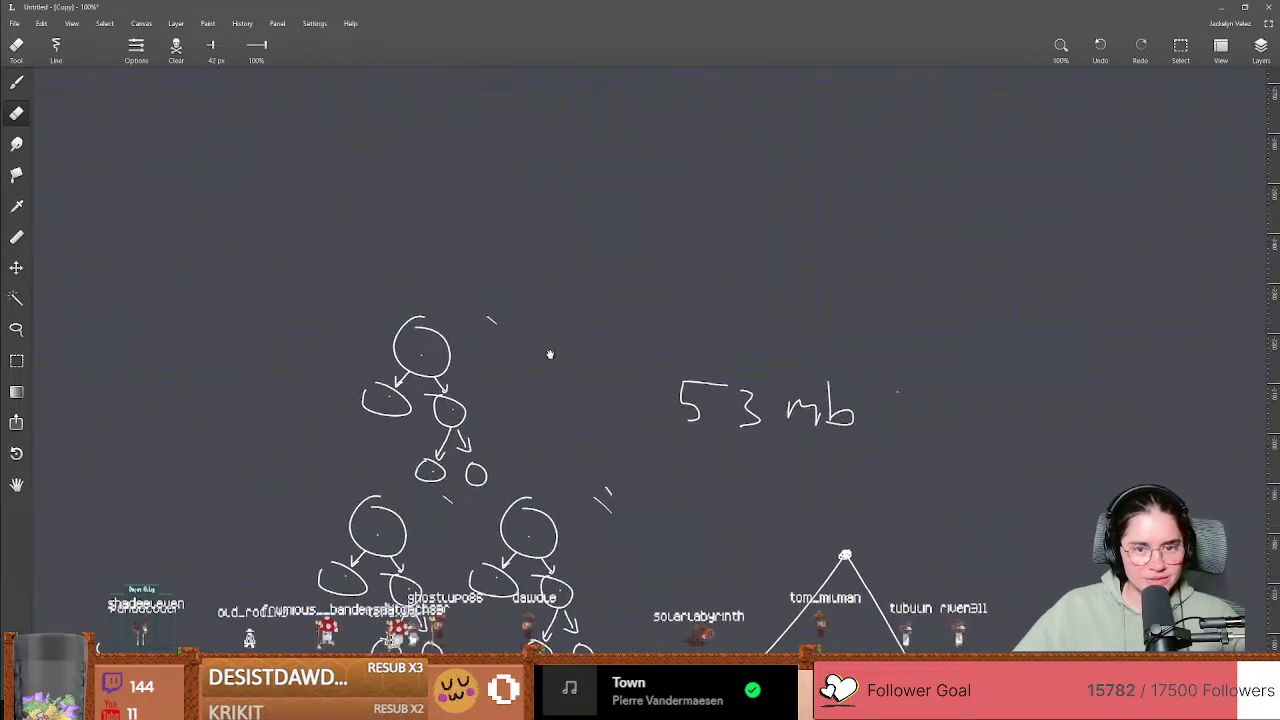
pyautogui.moveTo(499, 319); pyautogui.dragTo(494, 343)
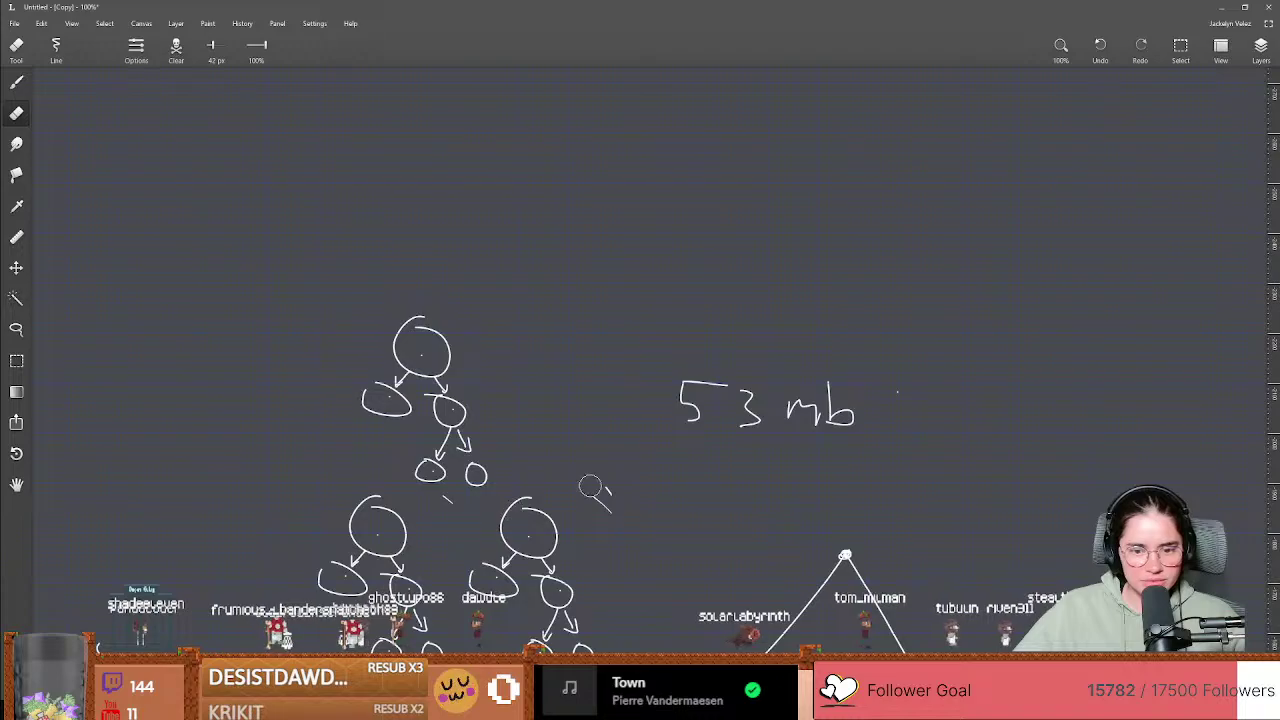
pyautogui.moveTo(277, 387); pyautogui.dragTo(388, 331, button='middle')
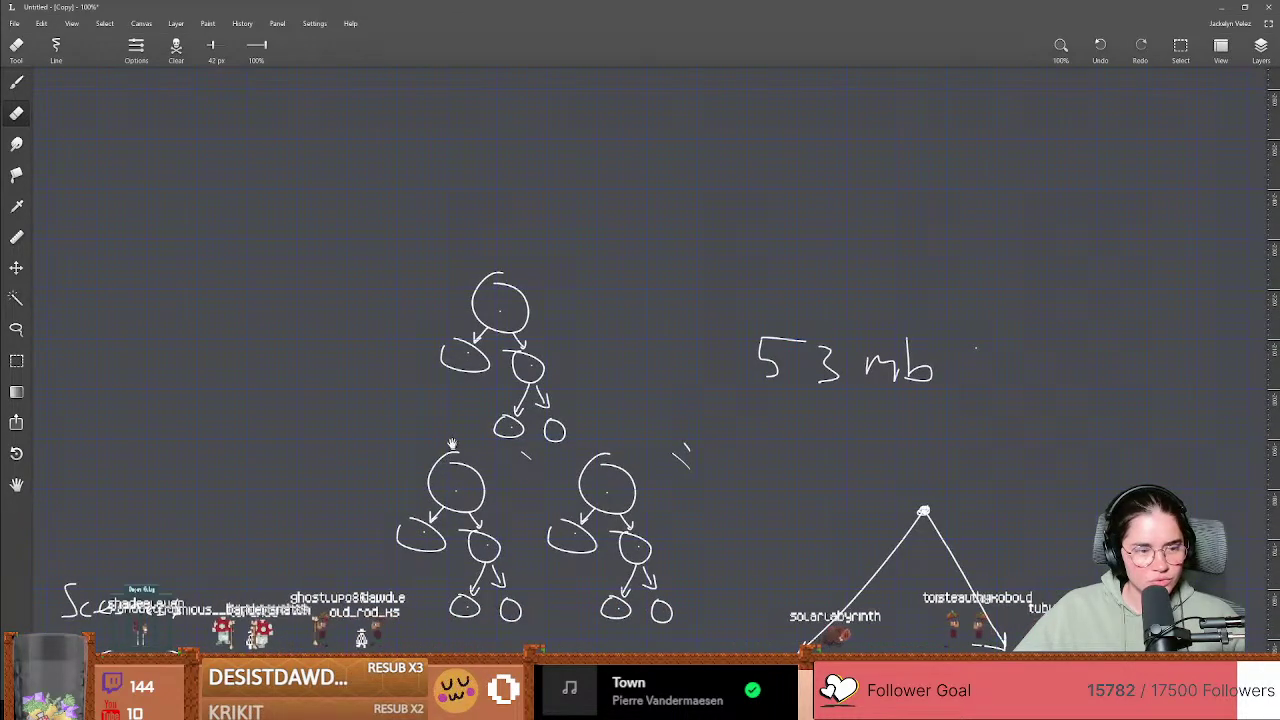
pyautogui.moveTo(452, 444); pyautogui.dragTo(459, 390, button='middle')
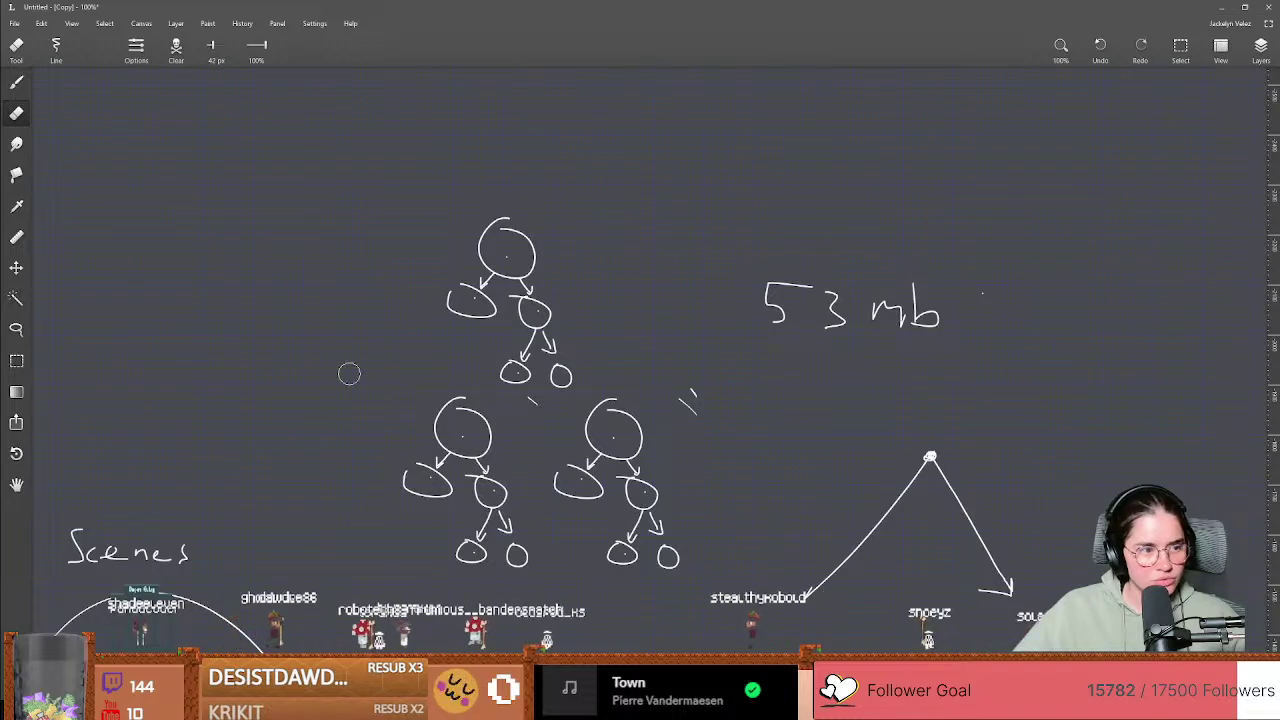
pyautogui.moveTo(309, 397); pyautogui.dragTo(303, 367, button='middle')
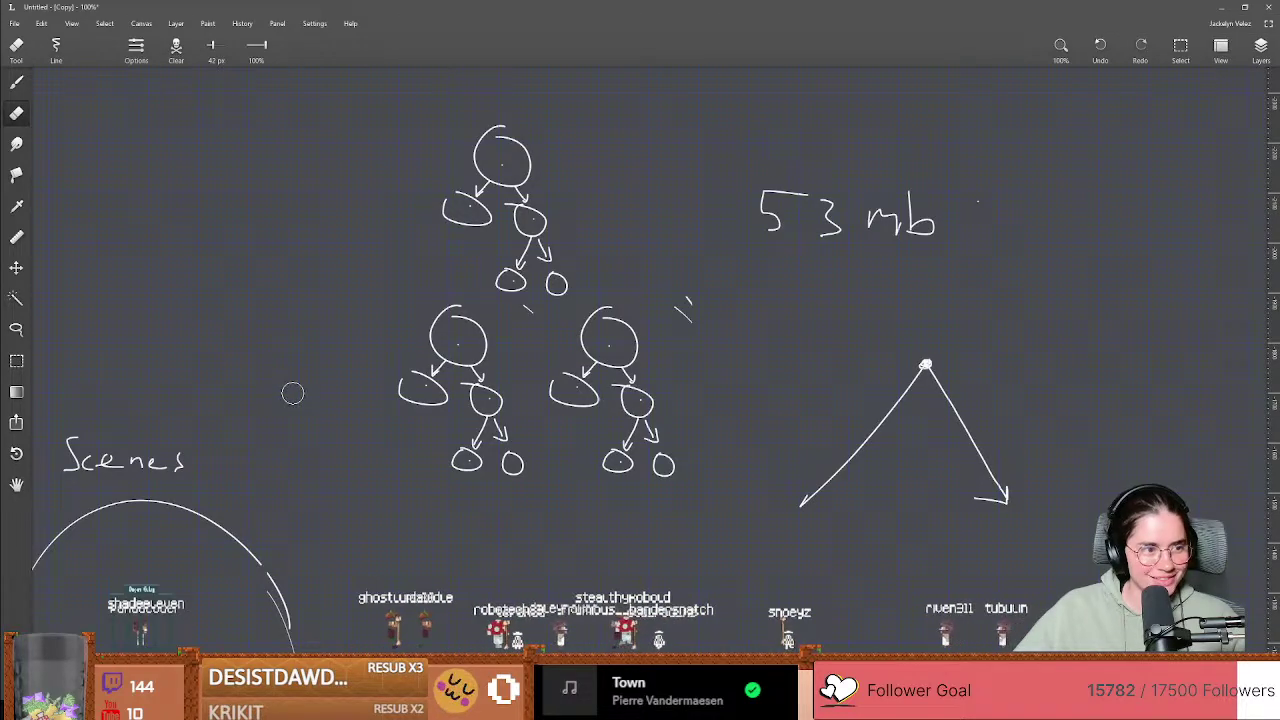
pyautogui.moveTo(311, 383); pyautogui.dragTo(393, 402, button='middle')
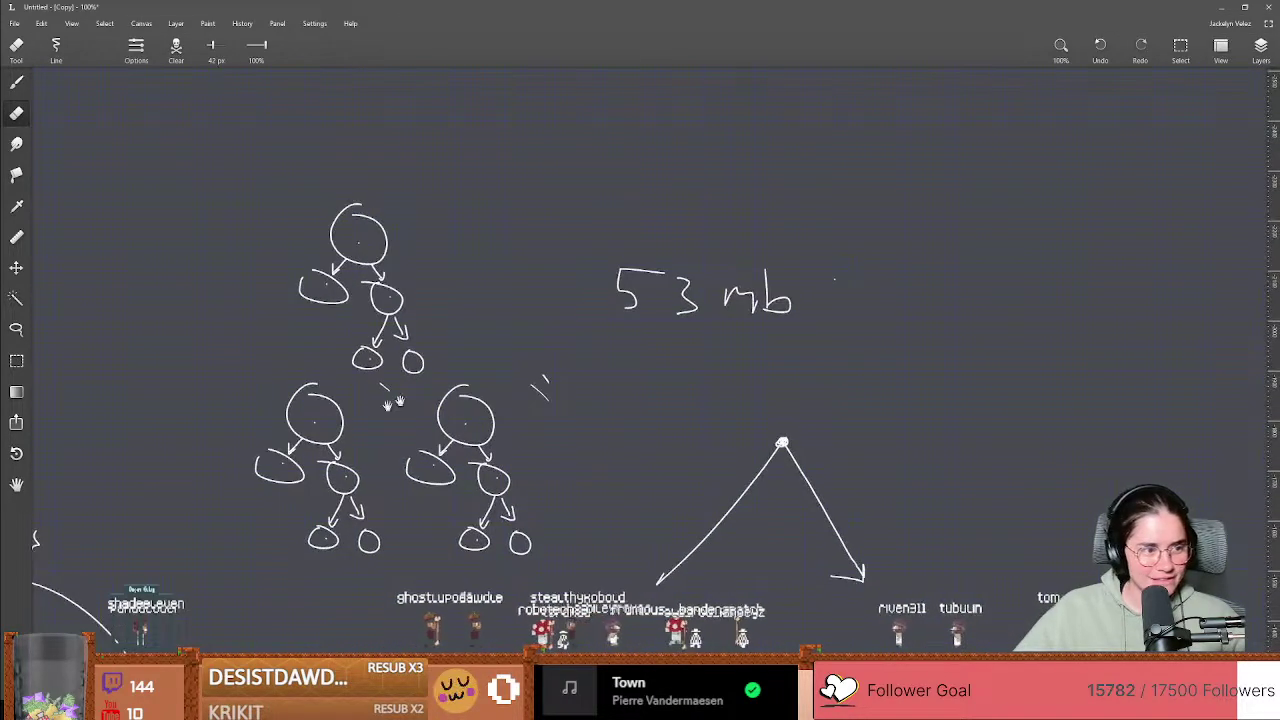
pyautogui.moveTo(123, 433); pyautogui.dragTo(181, 279, button='middle')
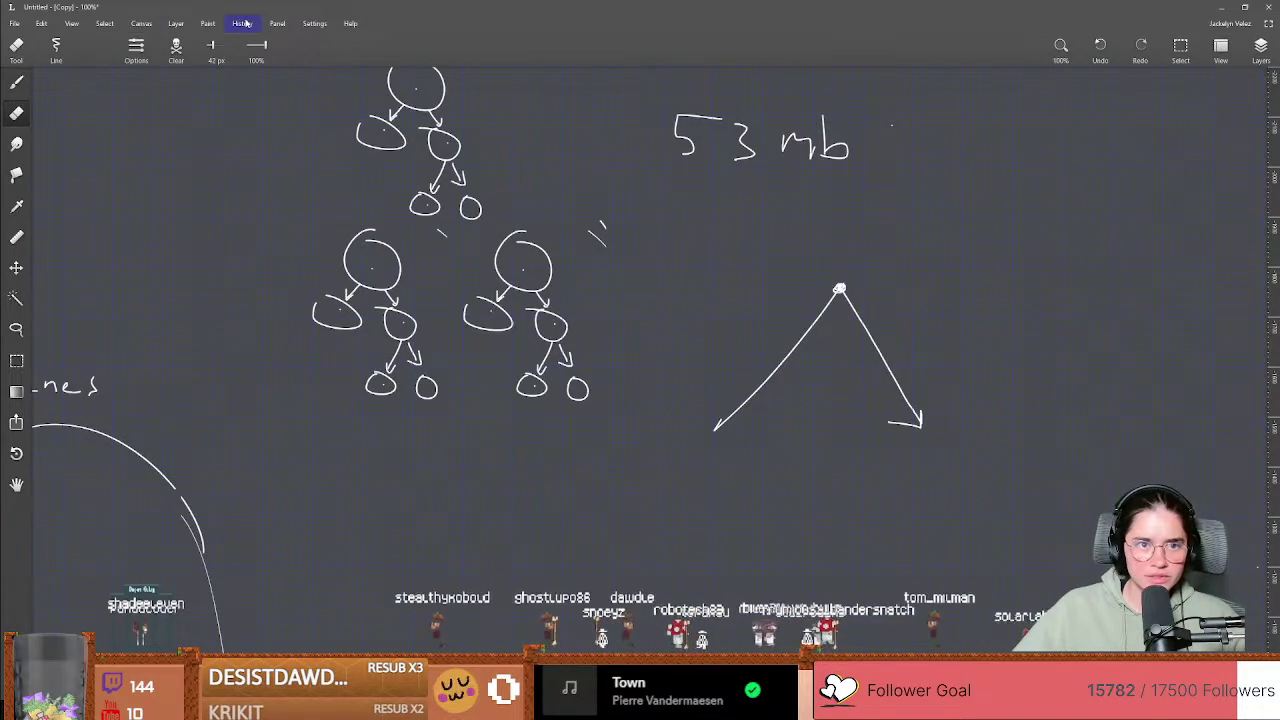
# Step: Merge the copied, clipboard and drawing layers down into the Background layer
pyautogui.click(172, 23)
pyautogui.click(166, 25)
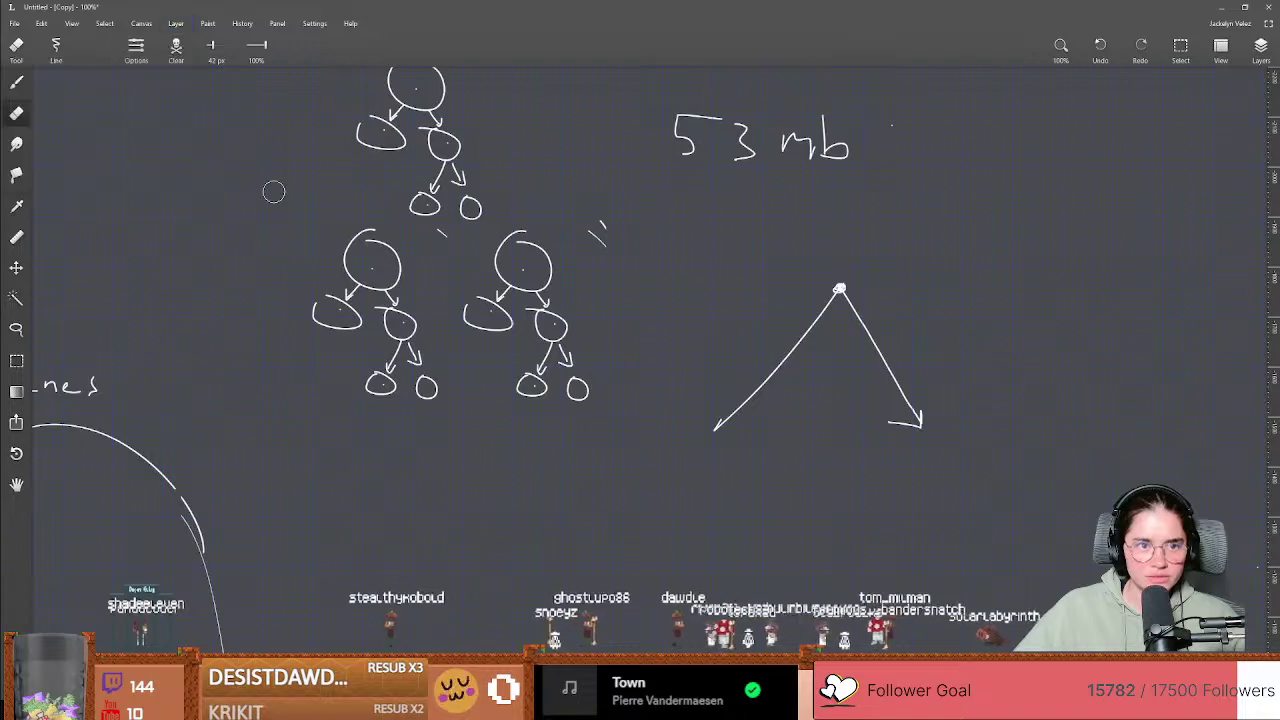
pyautogui.hotkey('ctrl', 'e')
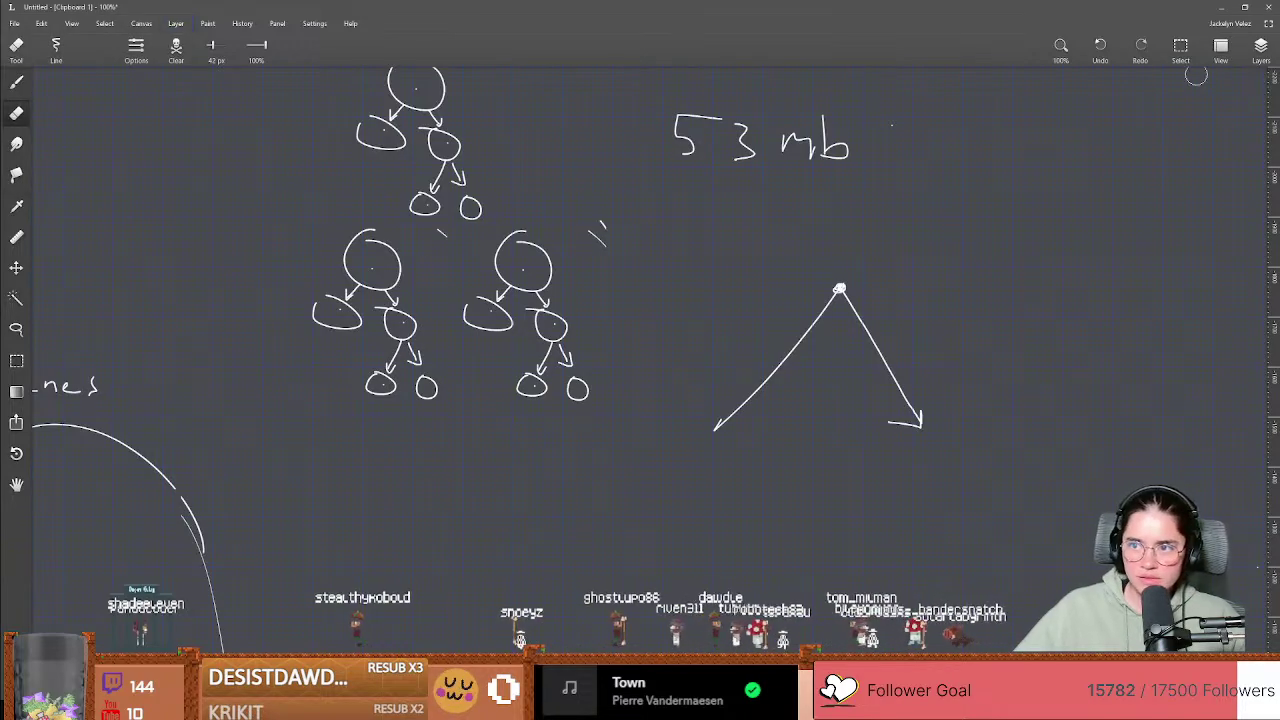
pyautogui.click(1261, 47)
pyautogui.click(1215, 117)
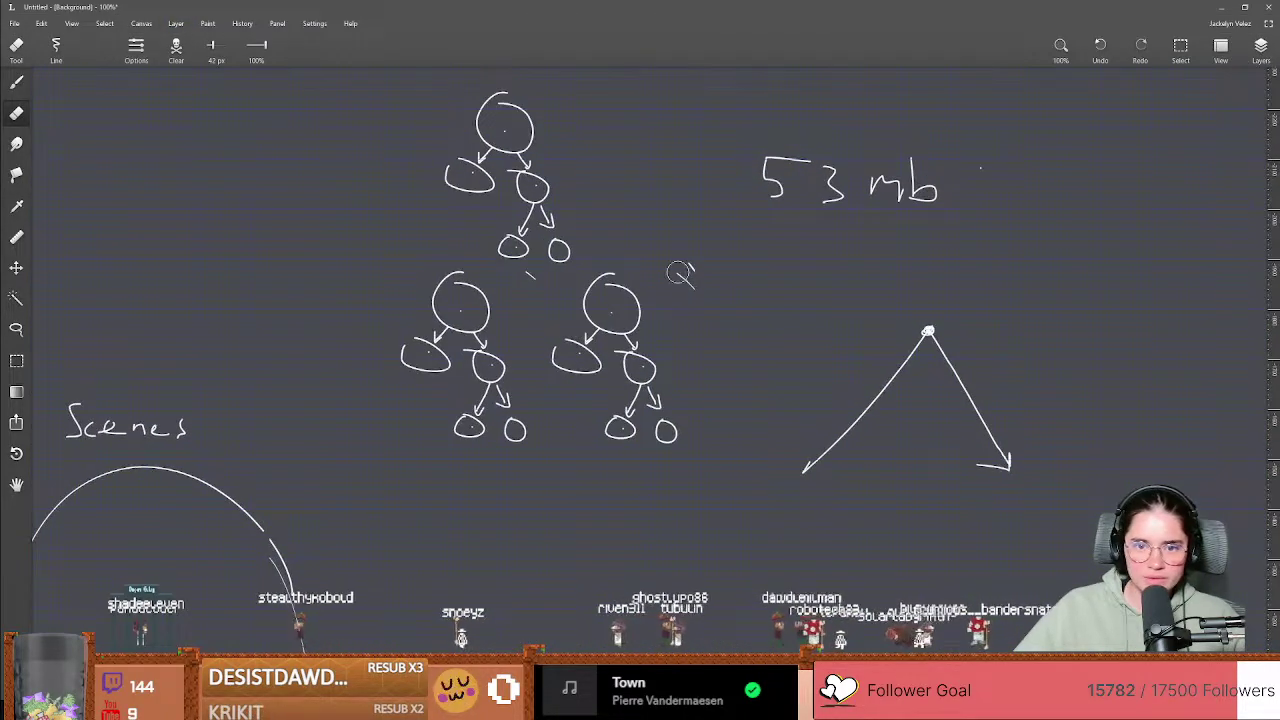
# Step: Erase the remaining stray marks beside the two lower trees and the dot after "53 mb"
pyautogui.moveTo(678, 272); pyautogui.dragTo(697, 291)
pyautogui.moveTo(521, 280); pyautogui.dragTo(530, 276)
pyautogui.moveTo(958, 183); pyautogui.dragTo(875, 217, button='middle')
pyautogui.click(895, 208)
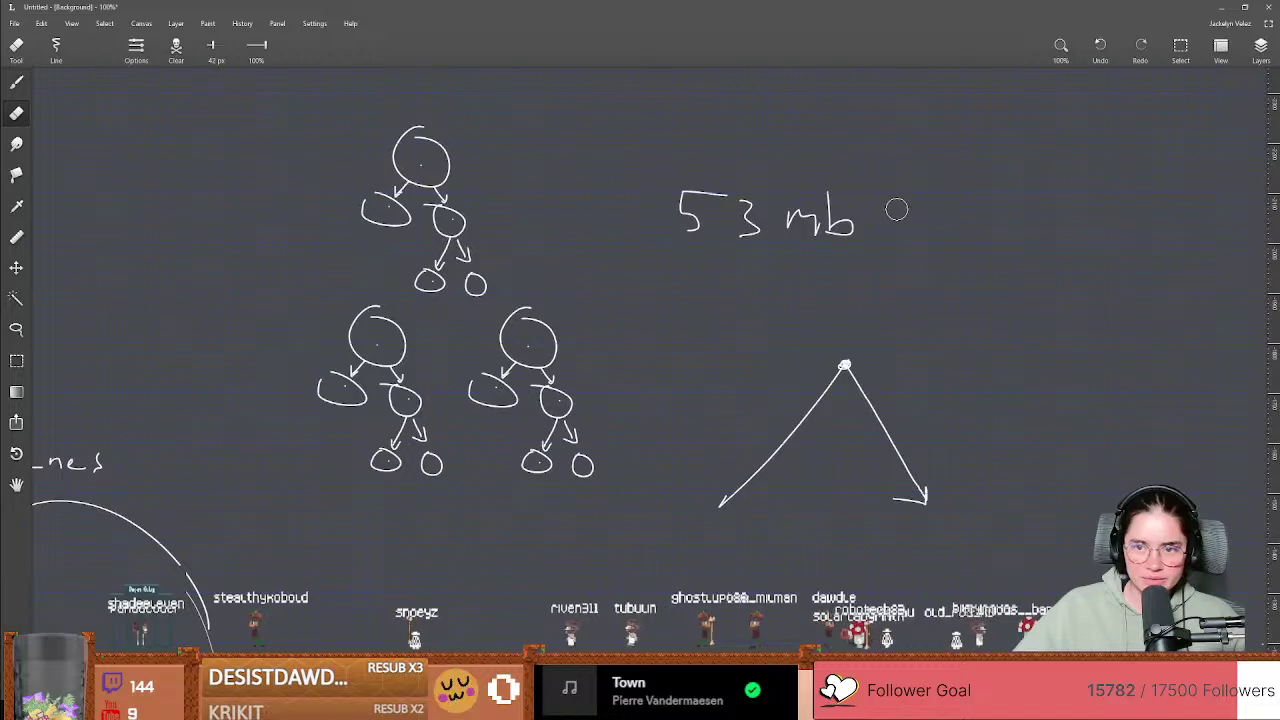
# Step: Minimize the drawing window to return to the Godot editor, and clear the "game" filter from the project files
pyautogui.press('super+Down')
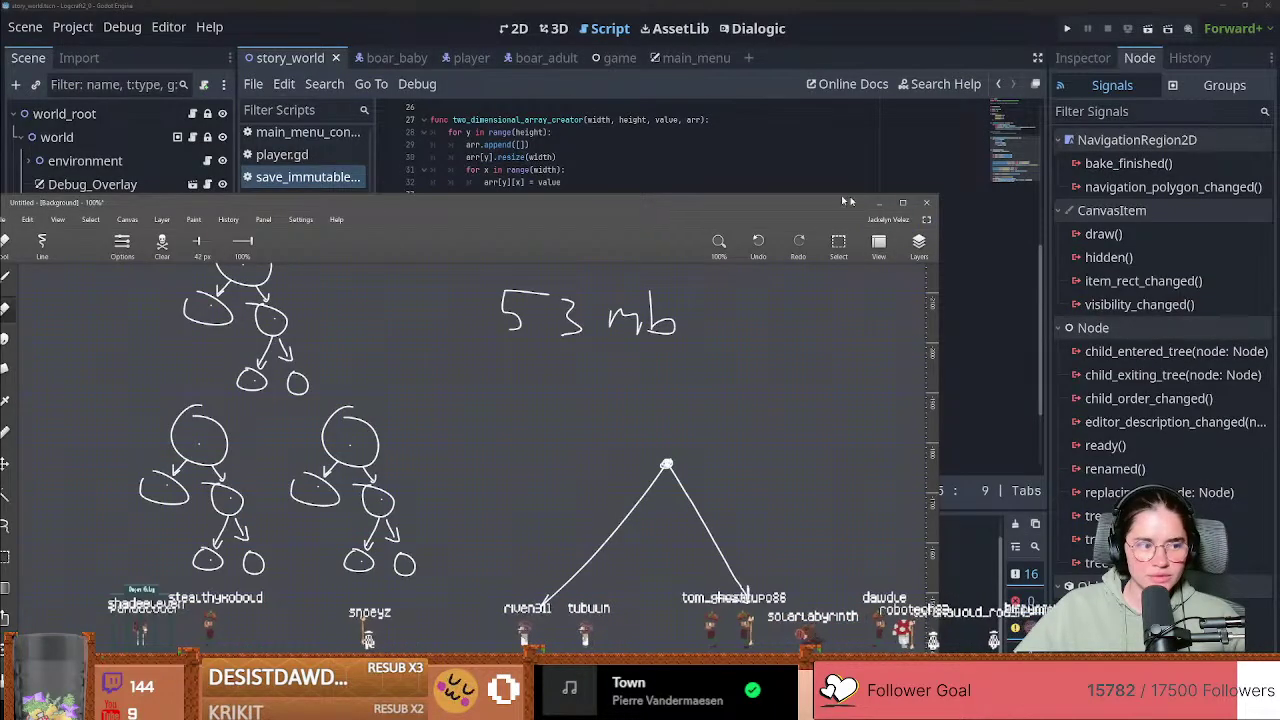
pyautogui.click(878, 202)
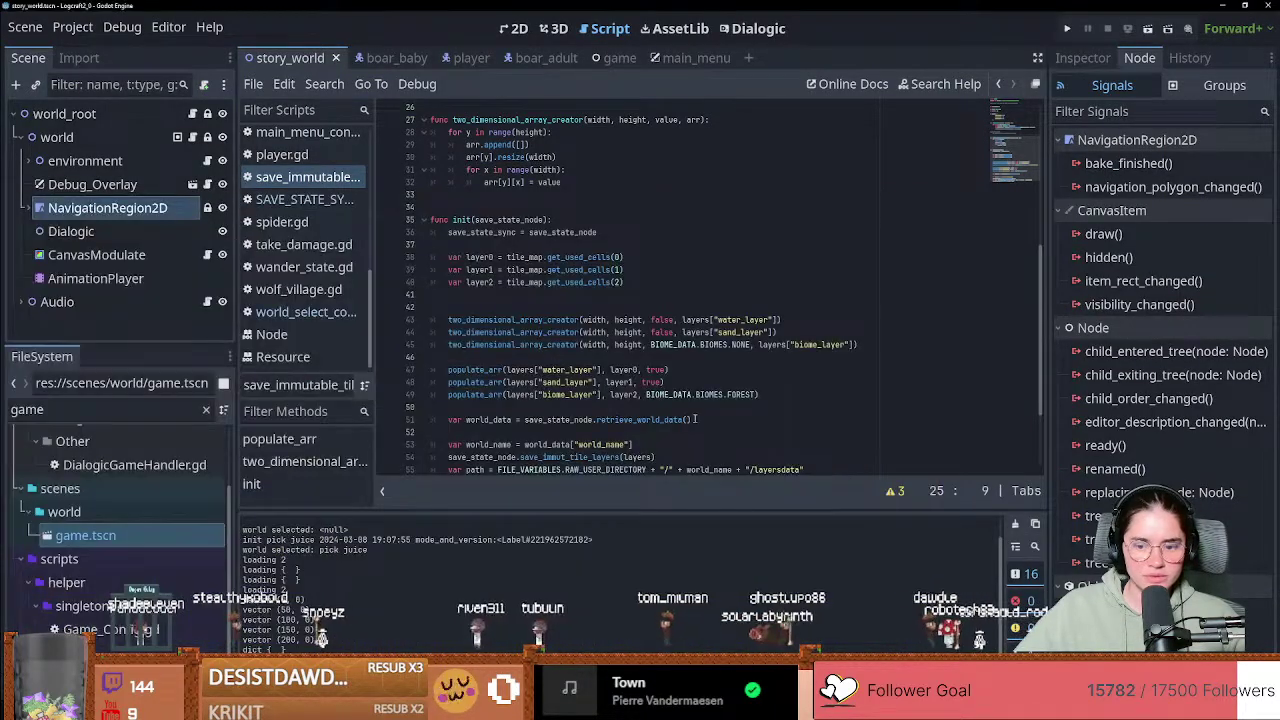
pyautogui.scroll(8, 568, 375)
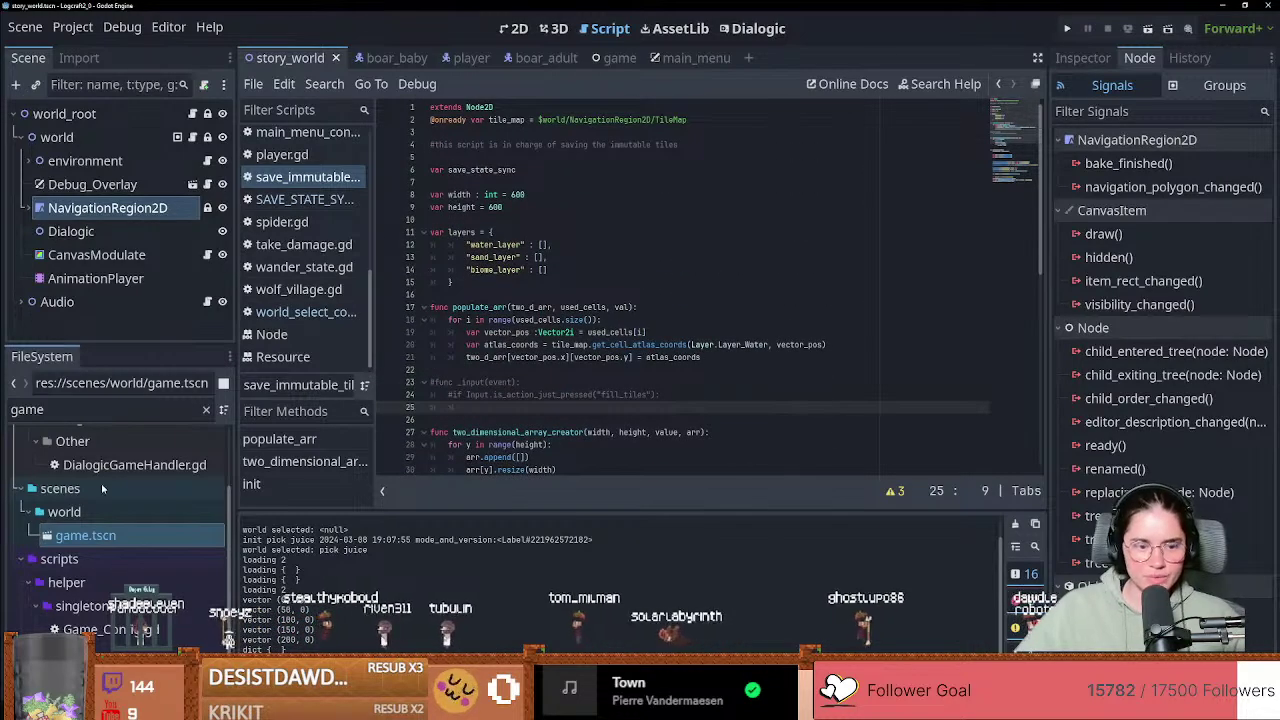
pyautogui.click(208, 409)
# Step: Switch to the player scene and enlarge the scene tree area to browse its nodes
pyautogui.click(464, 57)
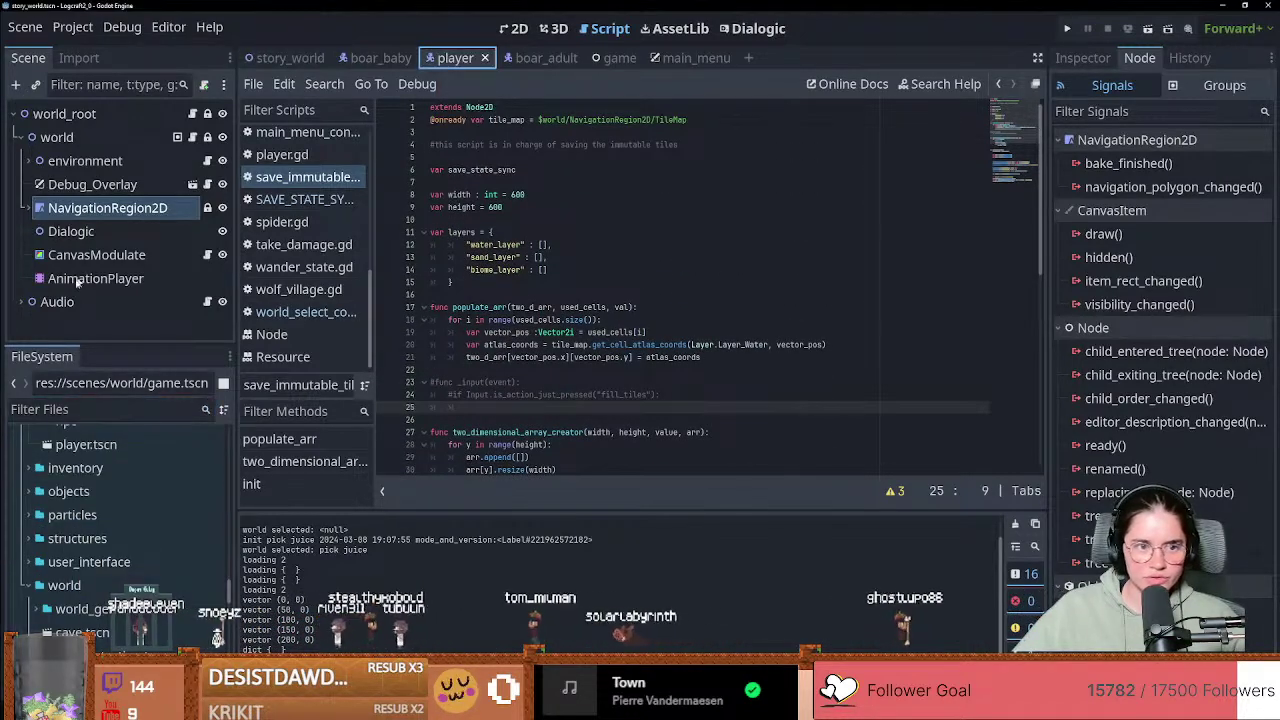
pyautogui.scroll(-2, 77, 284)
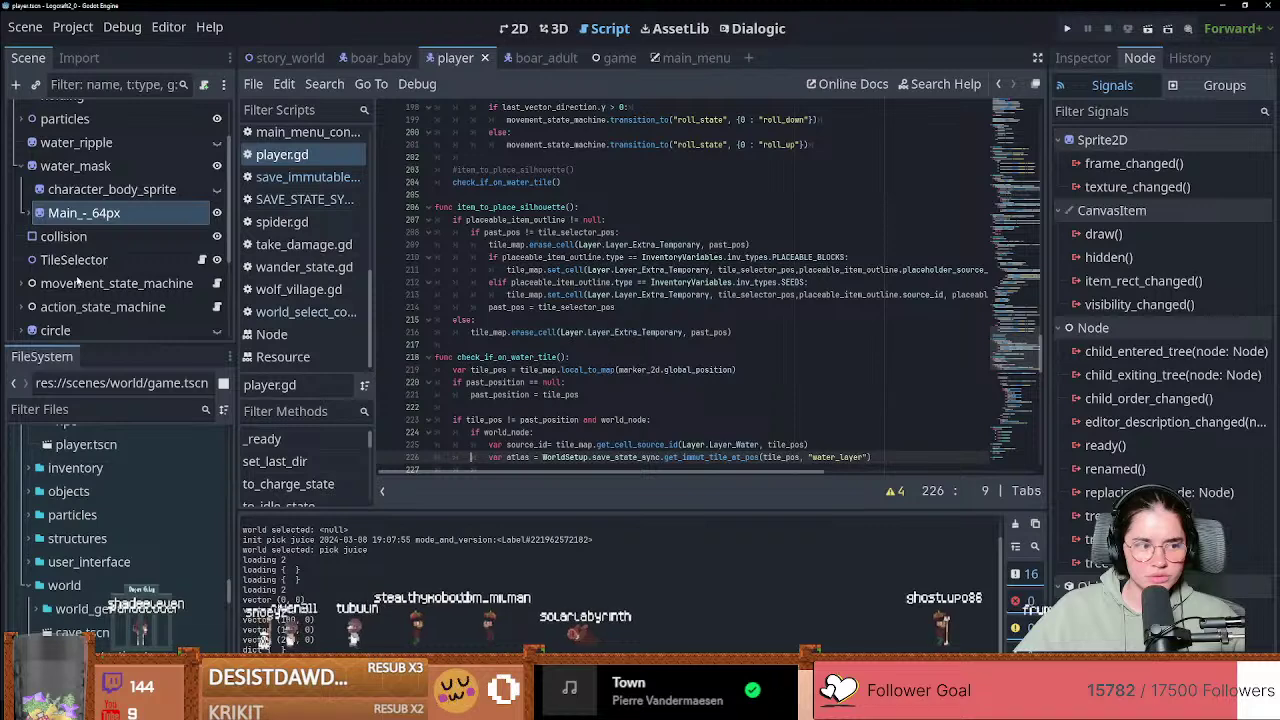
pyautogui.scroll(-2, 77, 283)
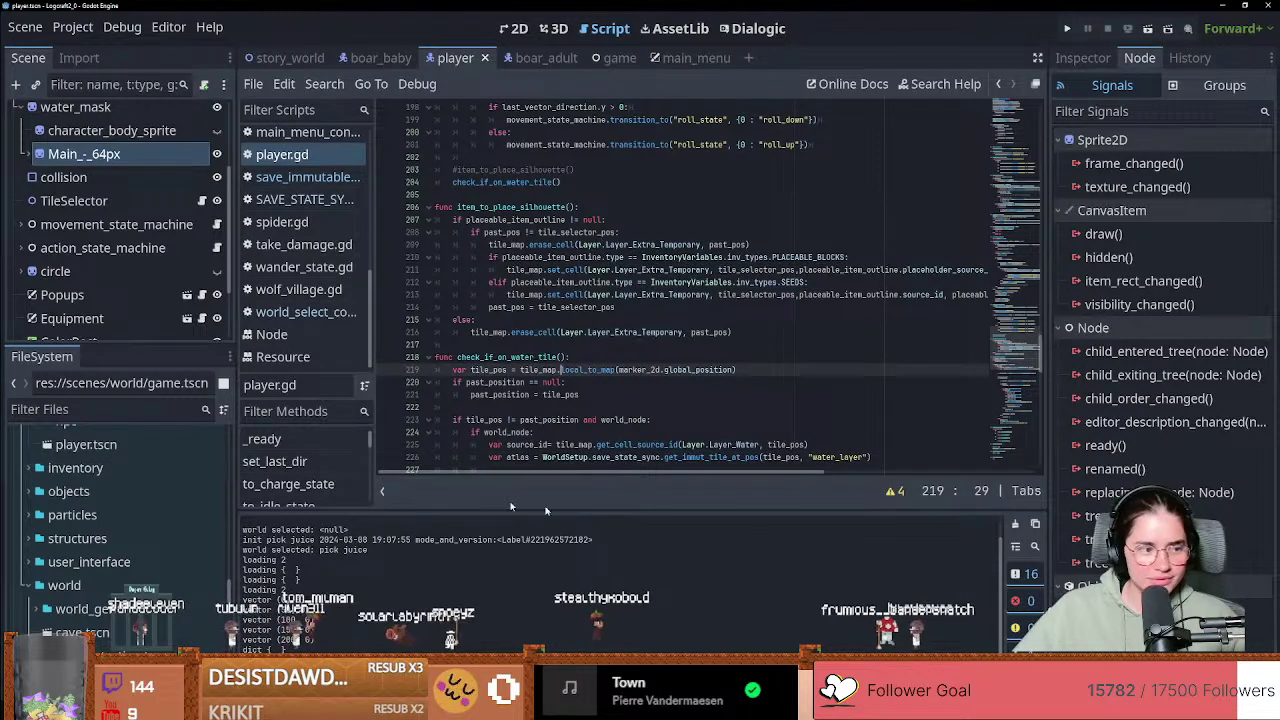
pyautogui.moveTo(136, 346); pyautogui.dragTo(131, 492)
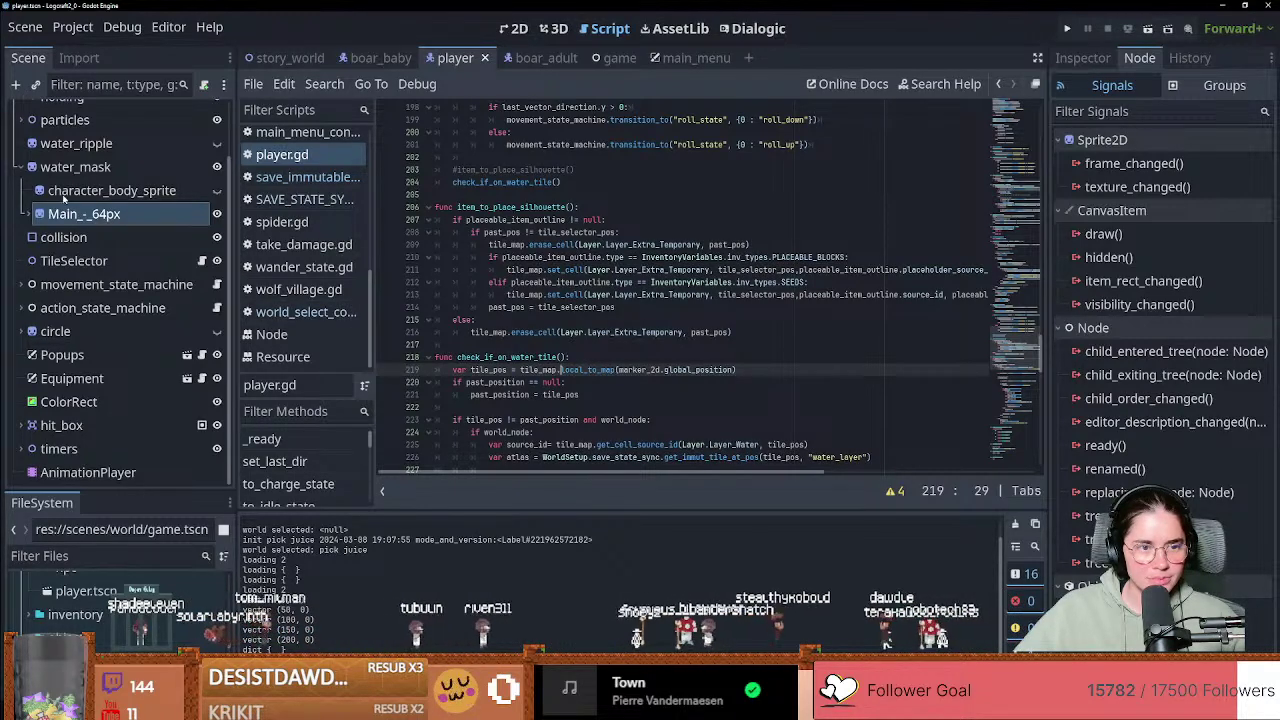
# Step: Collapse the water_mask branch in the player scene, open the Equipment scene in the 2D view and collapse its Campfire node
pyautogui.click(31, 213)
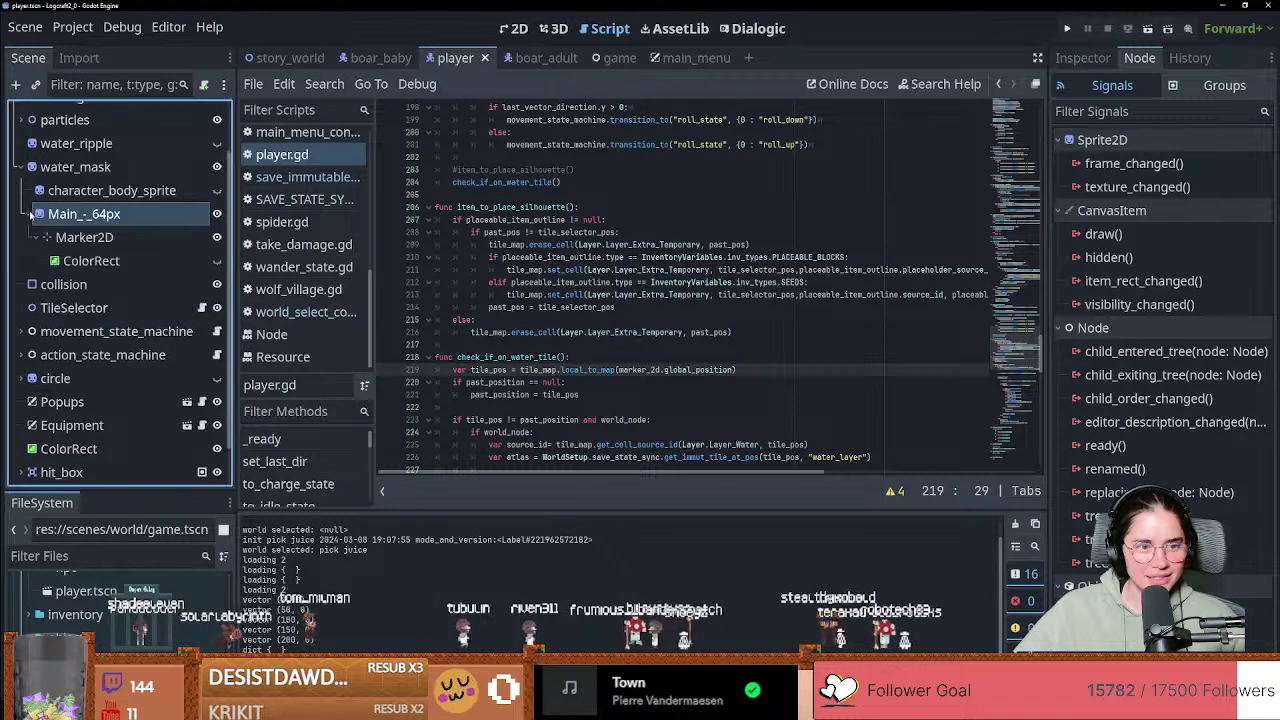
pyautogui.click(31, 213)
pyautogui.click(22, 167)
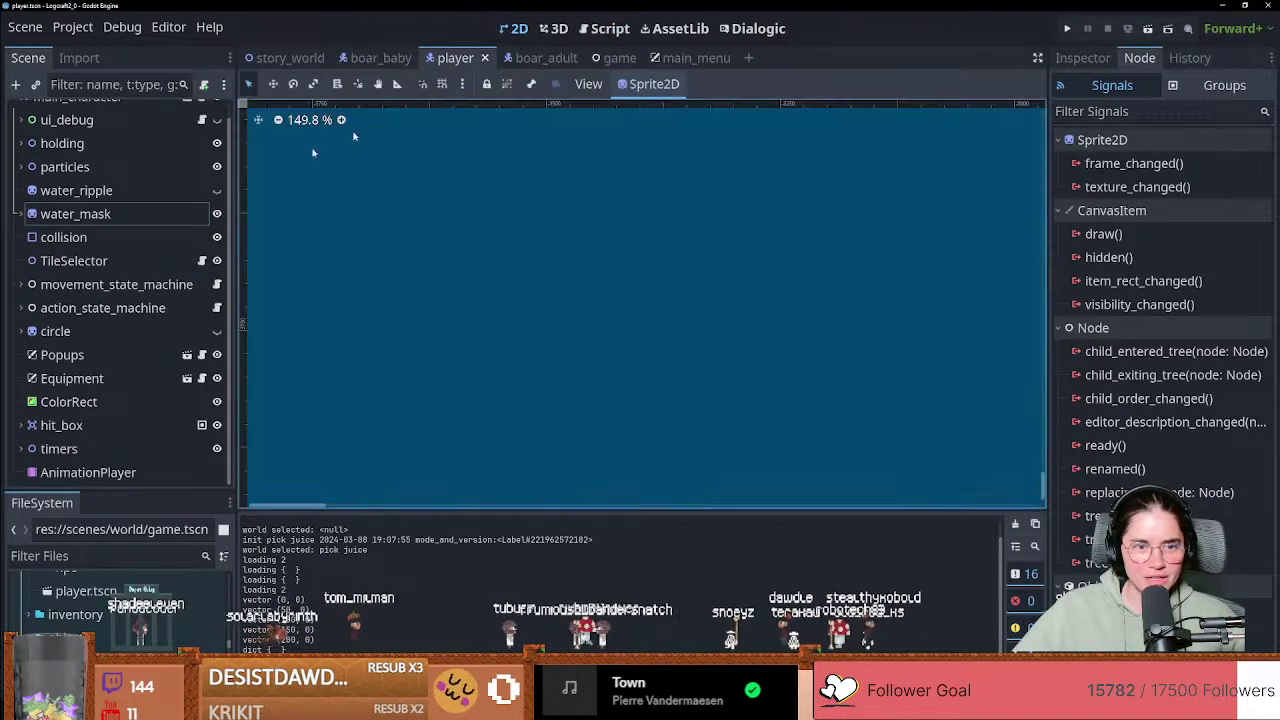
pyautogui.click(515, 30)
pyautogui.click(186, 378)
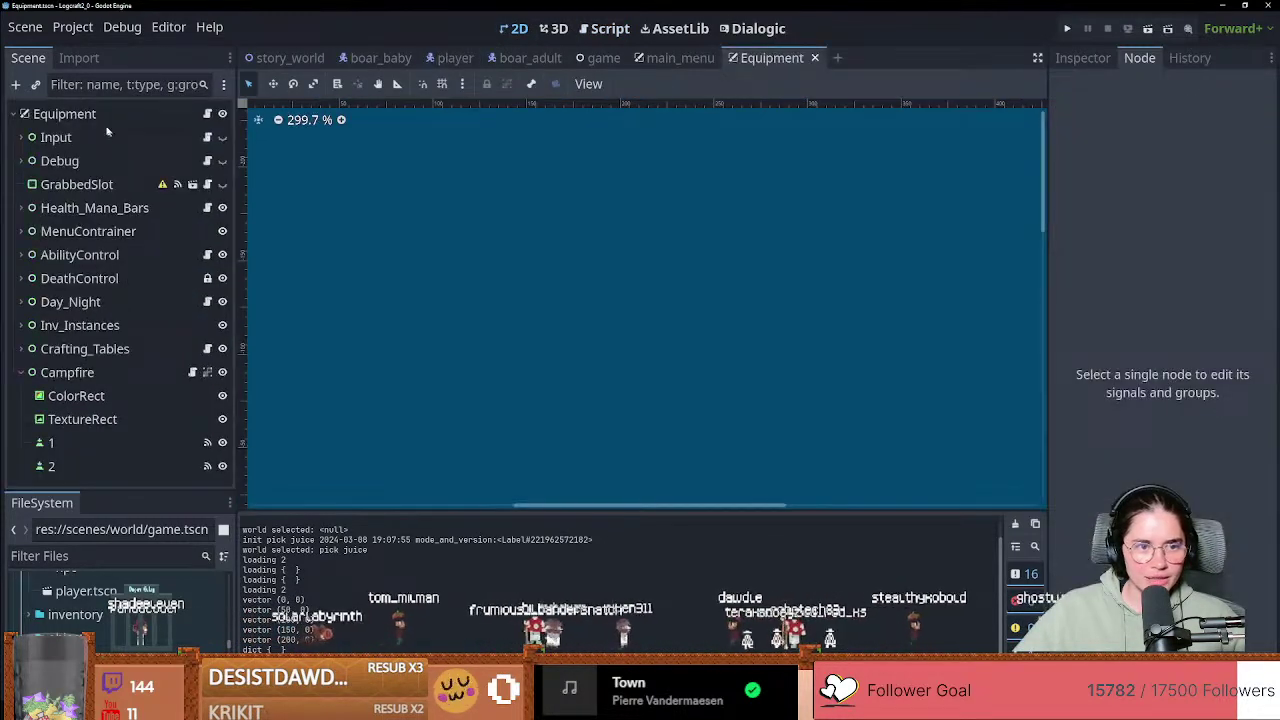
pyautogui.click(24, 373)
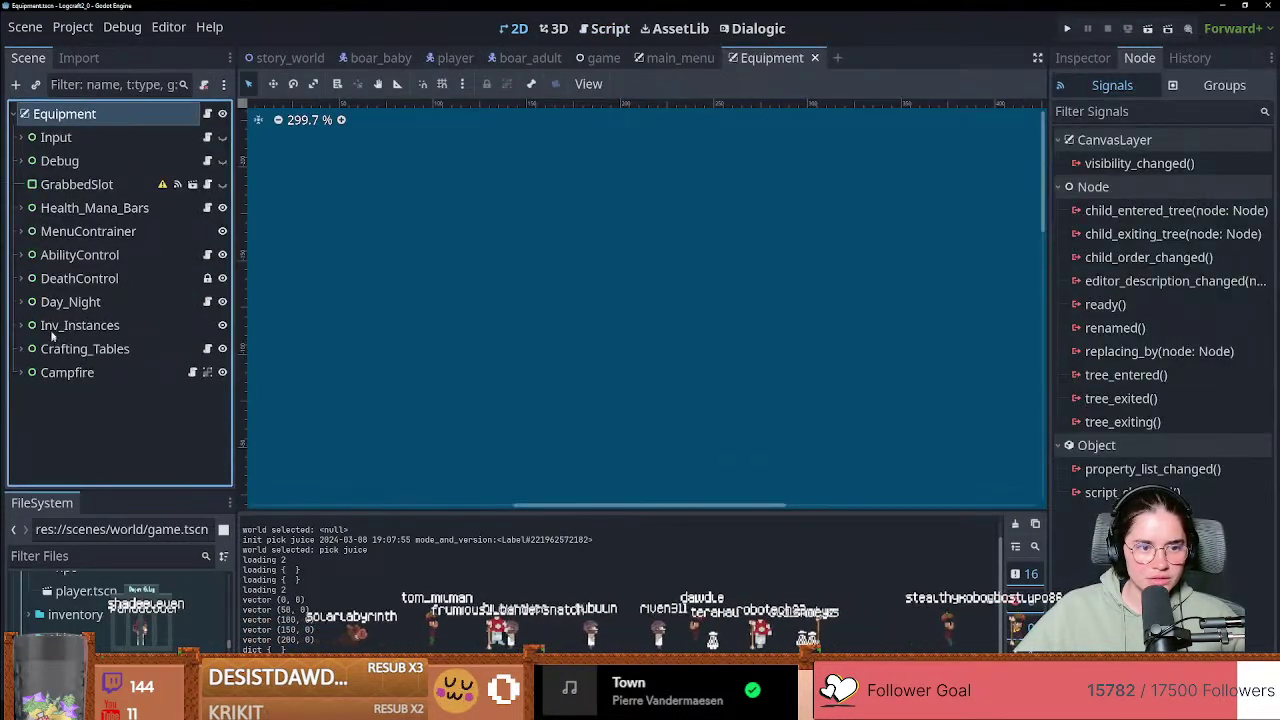
# Step: Open the handler connected to the save_world node's pressed signal and delete the blank line above its save_all_layers() call
pyautogui.click(24, 162)
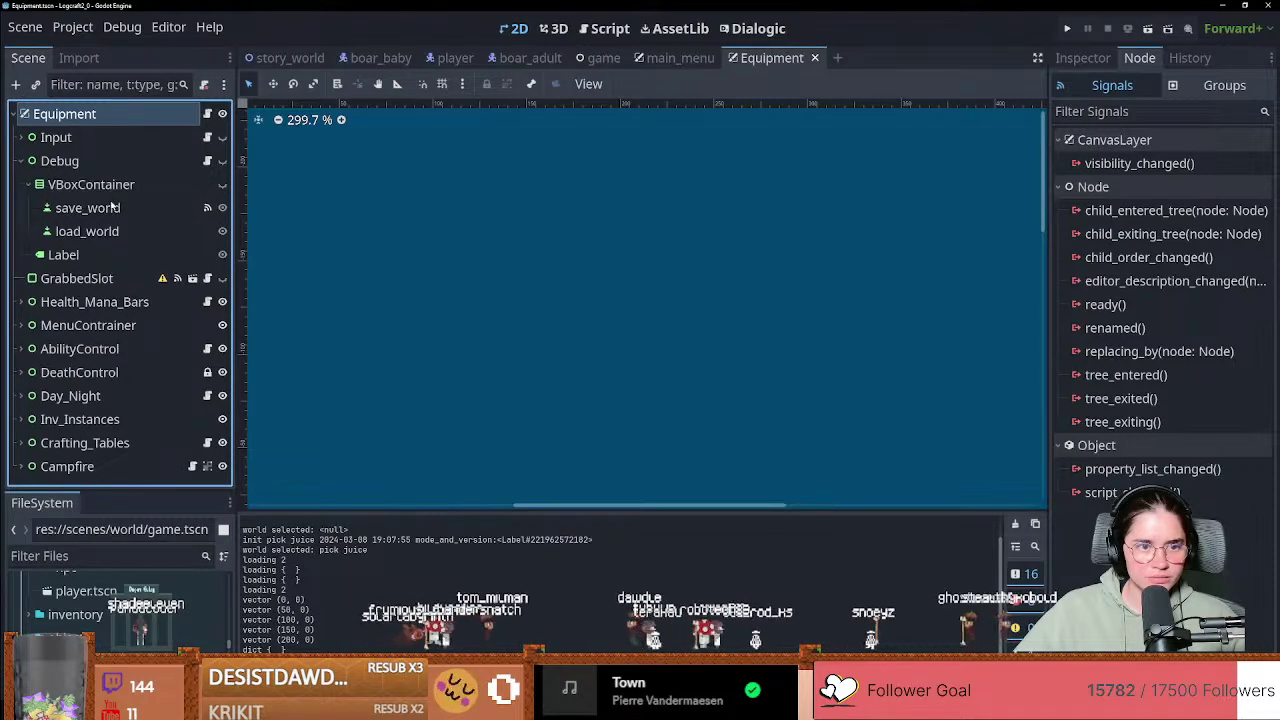
pyautogui.click(202, 209)
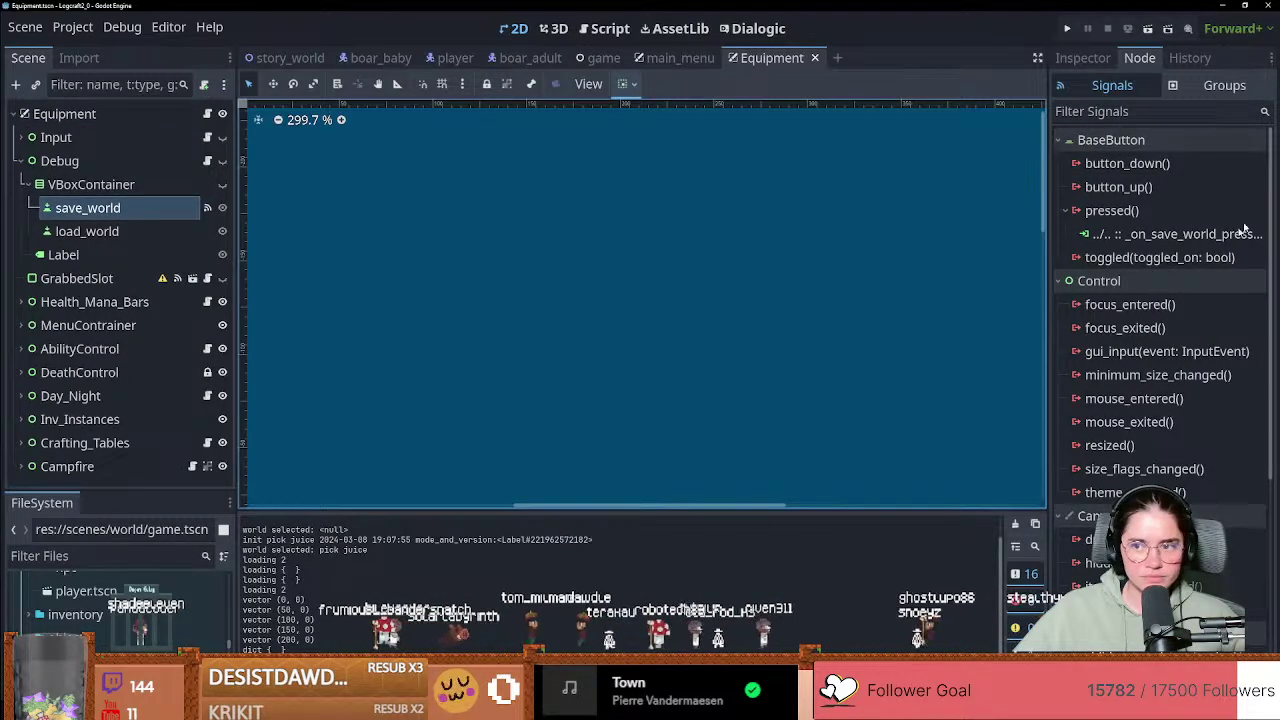
pyautogui.doubleClick(1190, 234)
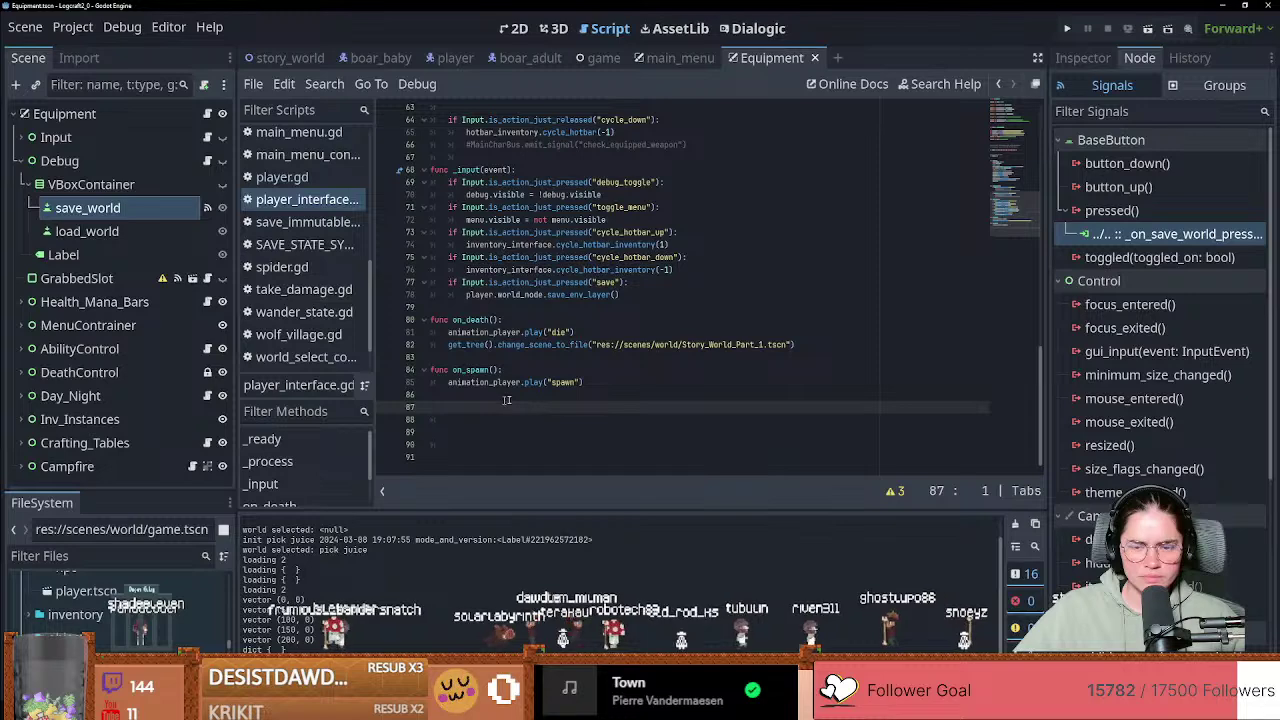
pyautogui.doubleClick(1125, 236)
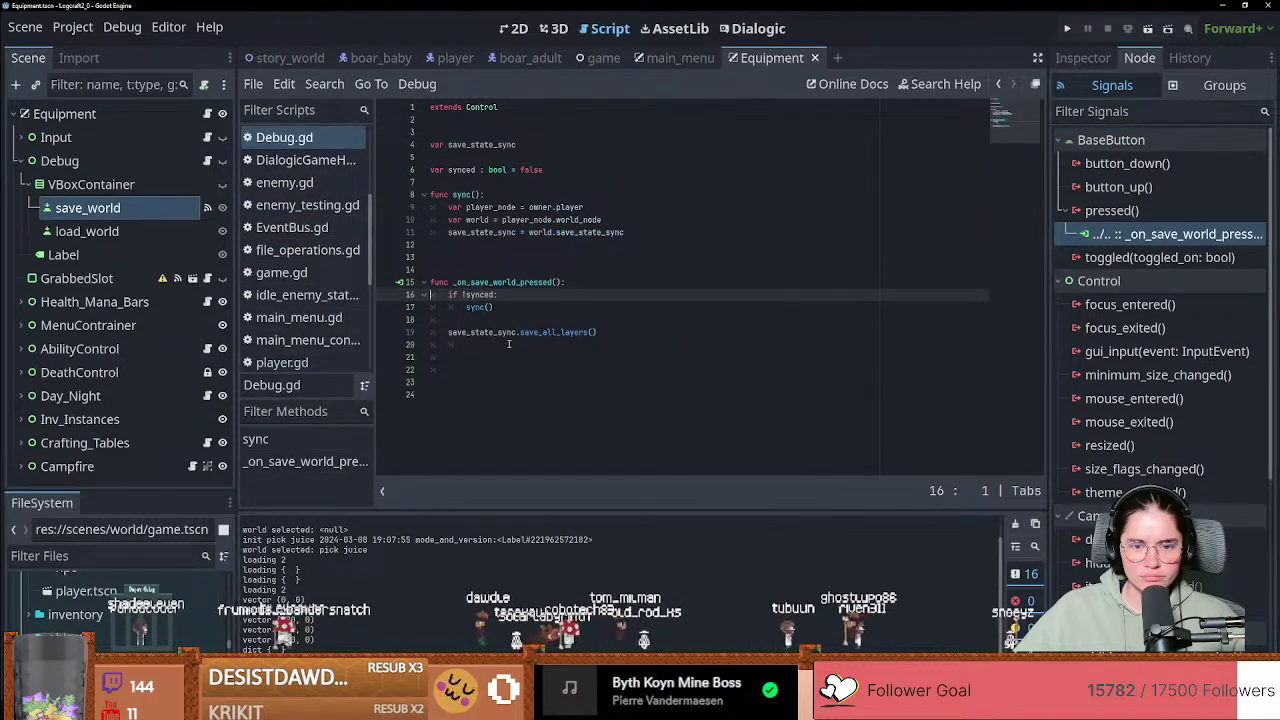
pyautogui.click(469, 319)
pyautogui.press('BackSpace')
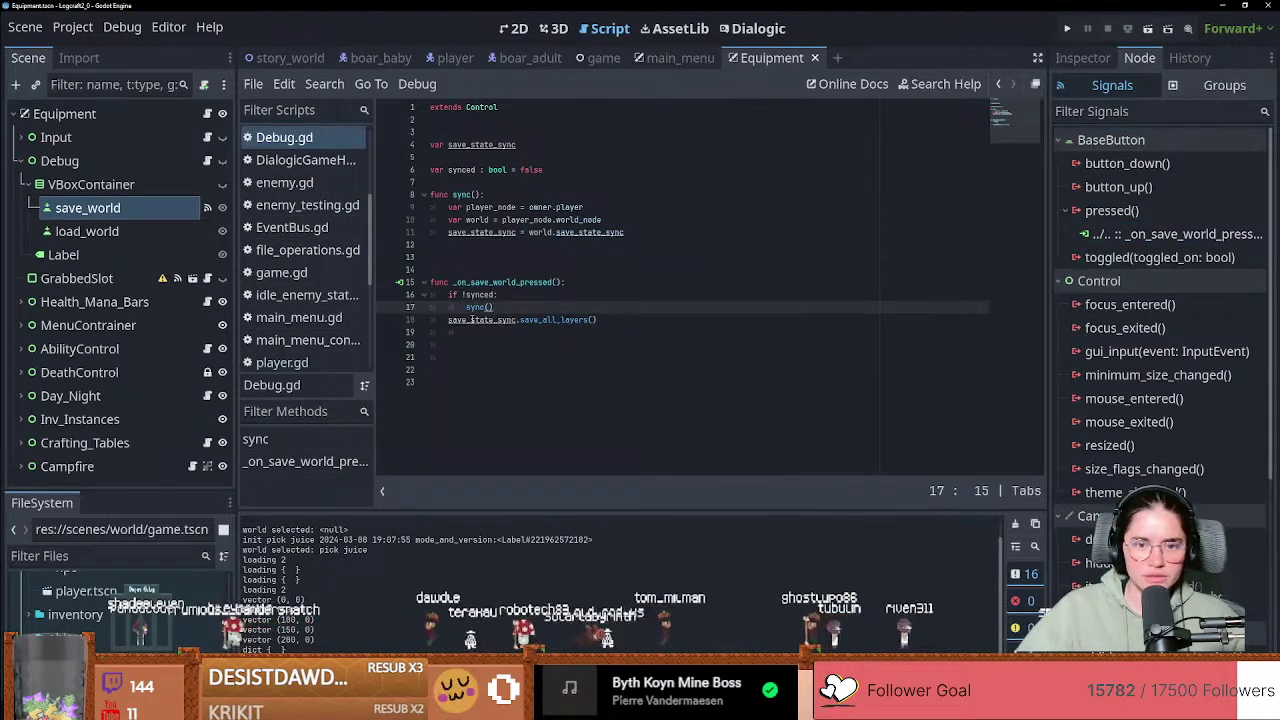
# Step: Examine how Debug.gd's sync() gets save_state_sync through the player and world nodes, and how the save handler calls save_all_layers()
pyautogui.doubleClick(472, 282)
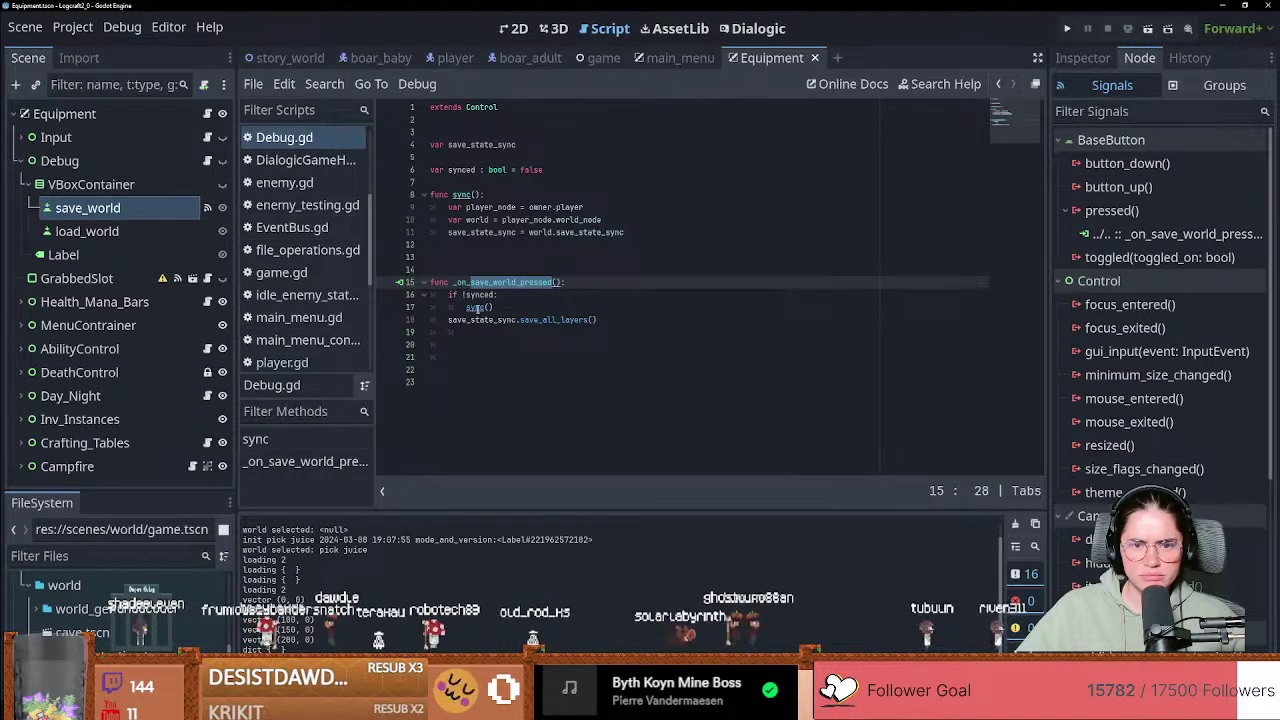
pyautogui.moveTo(466, 207); pyautogui.dragTo(593, 220)
pyautogui.click(454, 232)
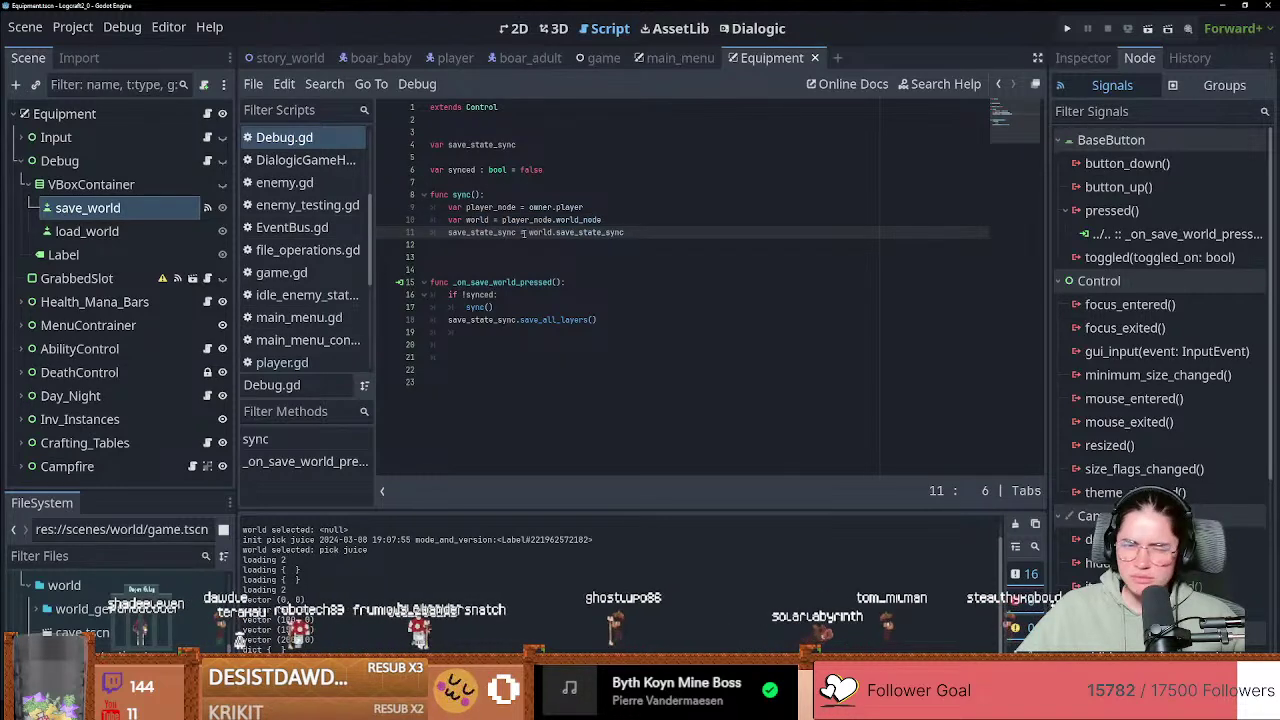
pyautogui.moveTo(462, 320); pyautogui.dragTo(598, 320)
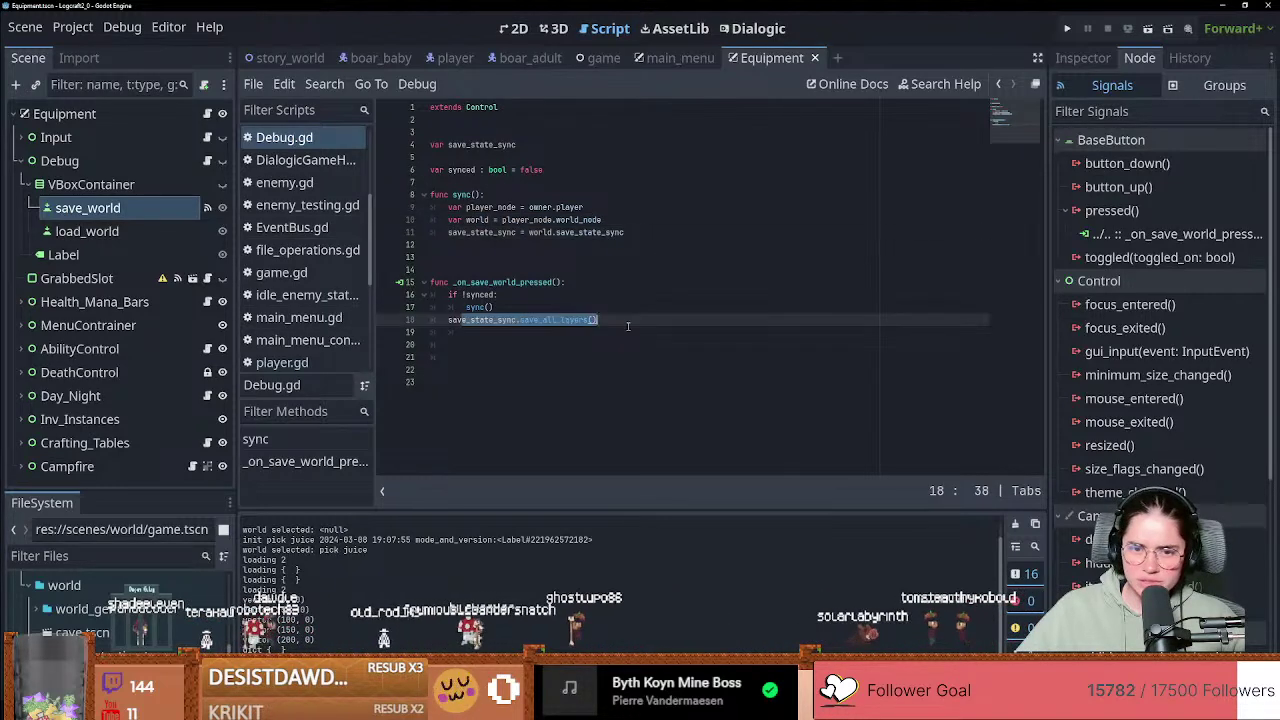
pyautogui.click(507, 319)
pyautogui.moveTo(520, 320); pyautogui.dragTo(590, 331)
pyautogui.click(565, 320)
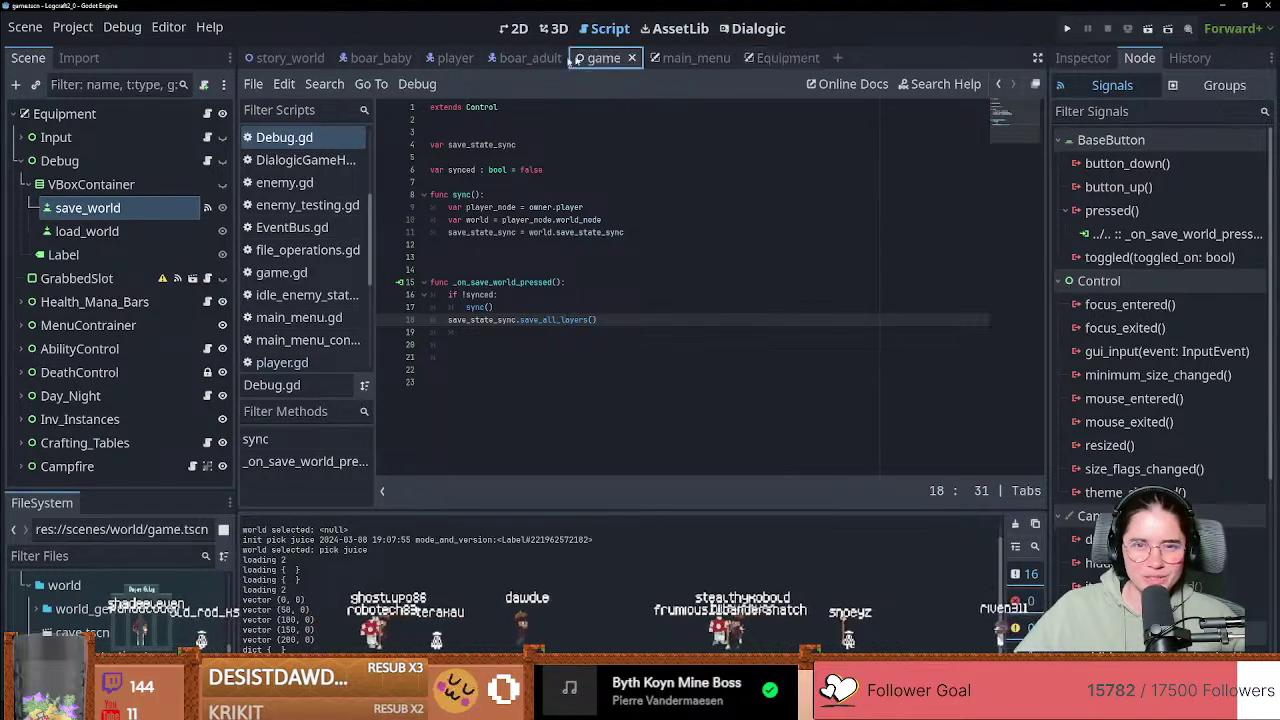
# Step: Switch to the game scene and open the save_state_sync node's script at the save_all_layers function
pyautogui.click(600, 57)
pyautogui.click(224, 167)
pyautogui.click(222, 162)
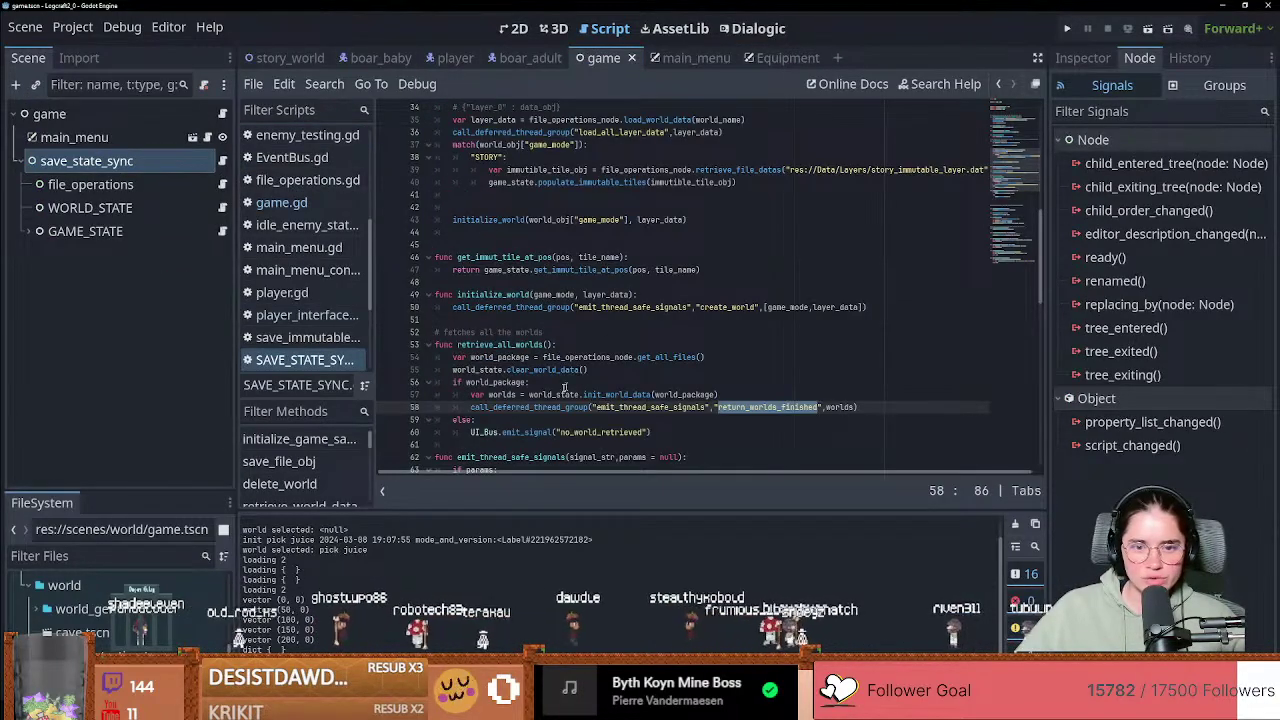
pyautogui.scroll(-5, 550, 402)
pyautogui.scroll(-5, 550, 402)
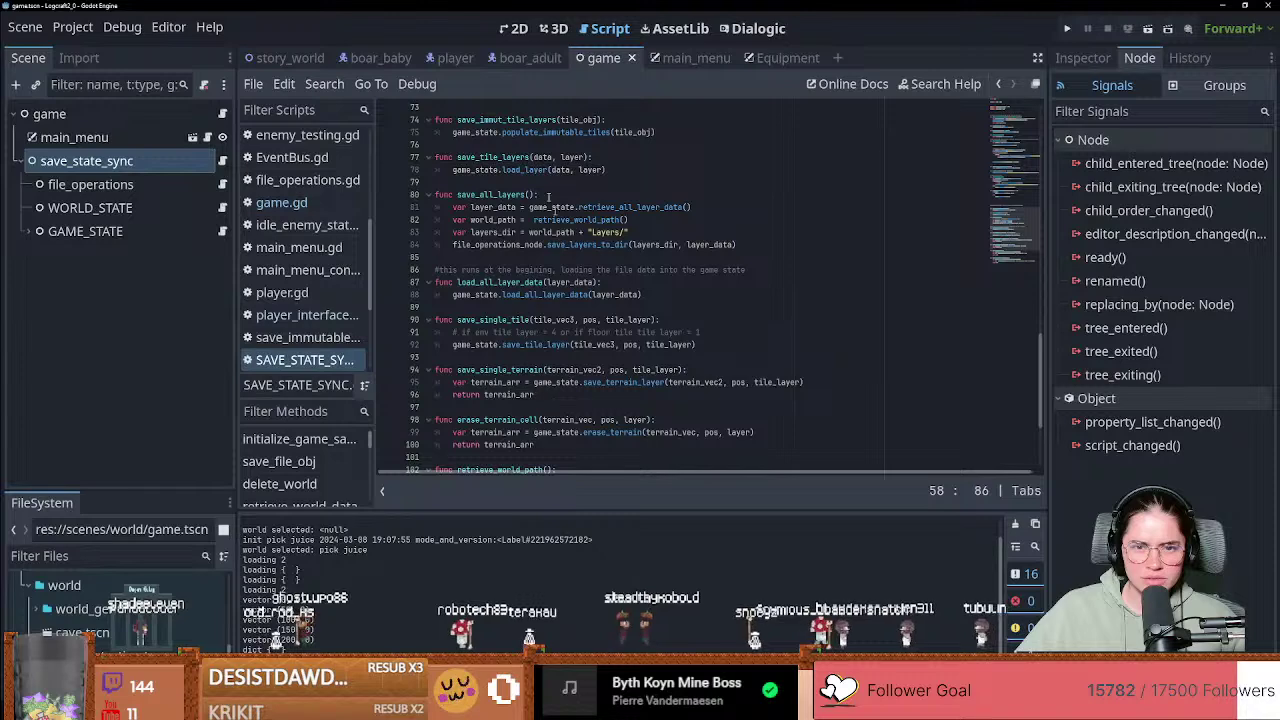
pyautogui.click(500, 207)
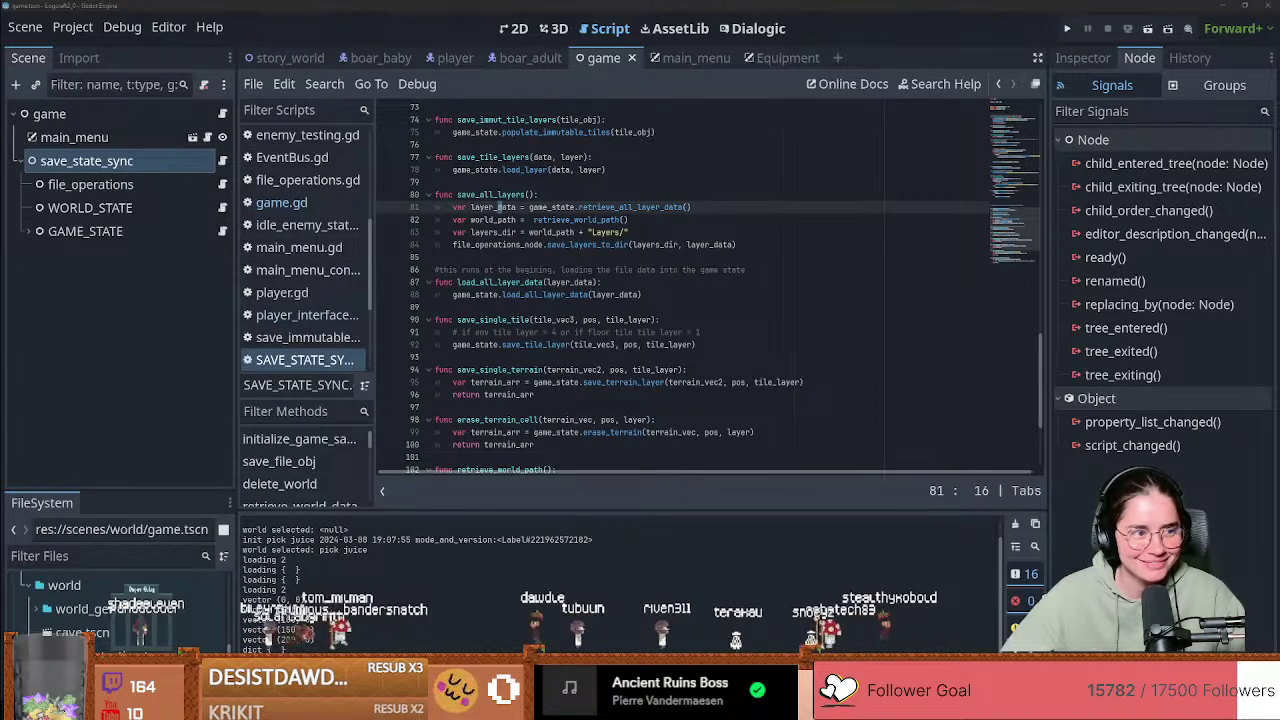
# Step: Switch to Discord, enlarge the shared master character tree diagram, close it and return to the Godot editor
pyautogui.moveTo(1279, 216); pyautogui.dragTo(334, 1)
pyautogui.click(319, 523)
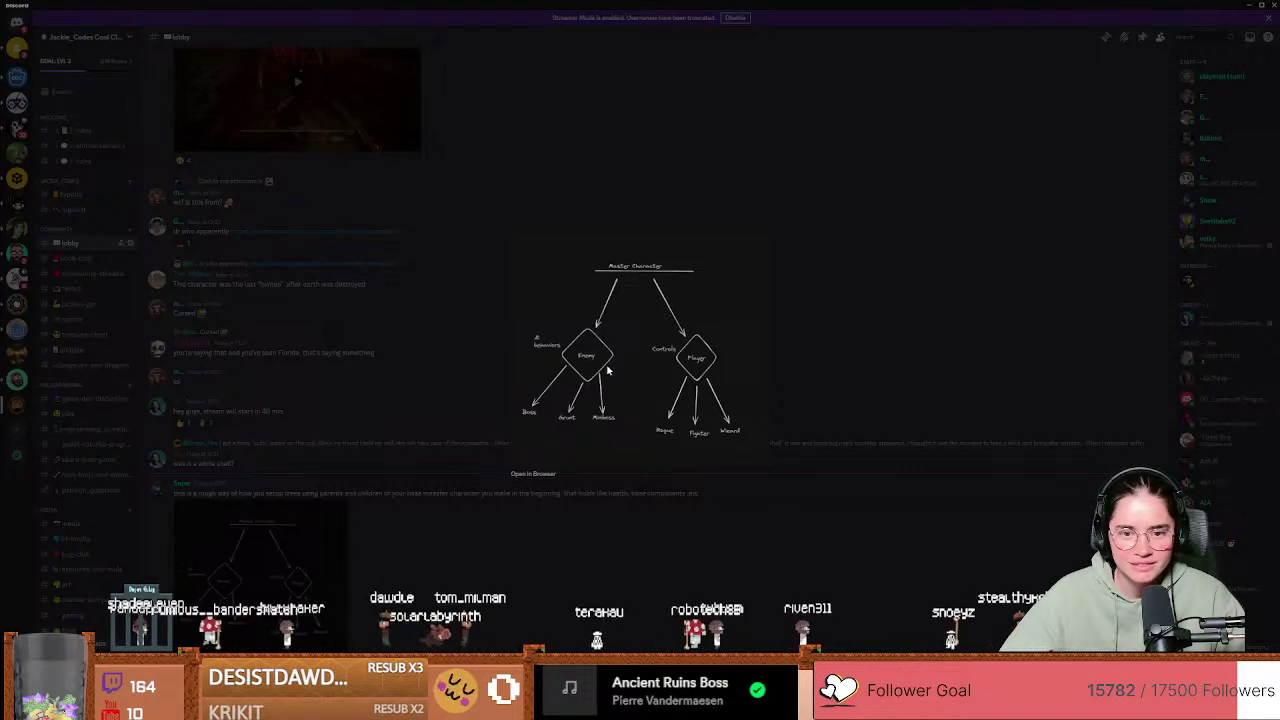
pyautogui.click(840, 358)
pyautogui.moveTo(434, 4); pyautogui.dragTo(1279, 298)
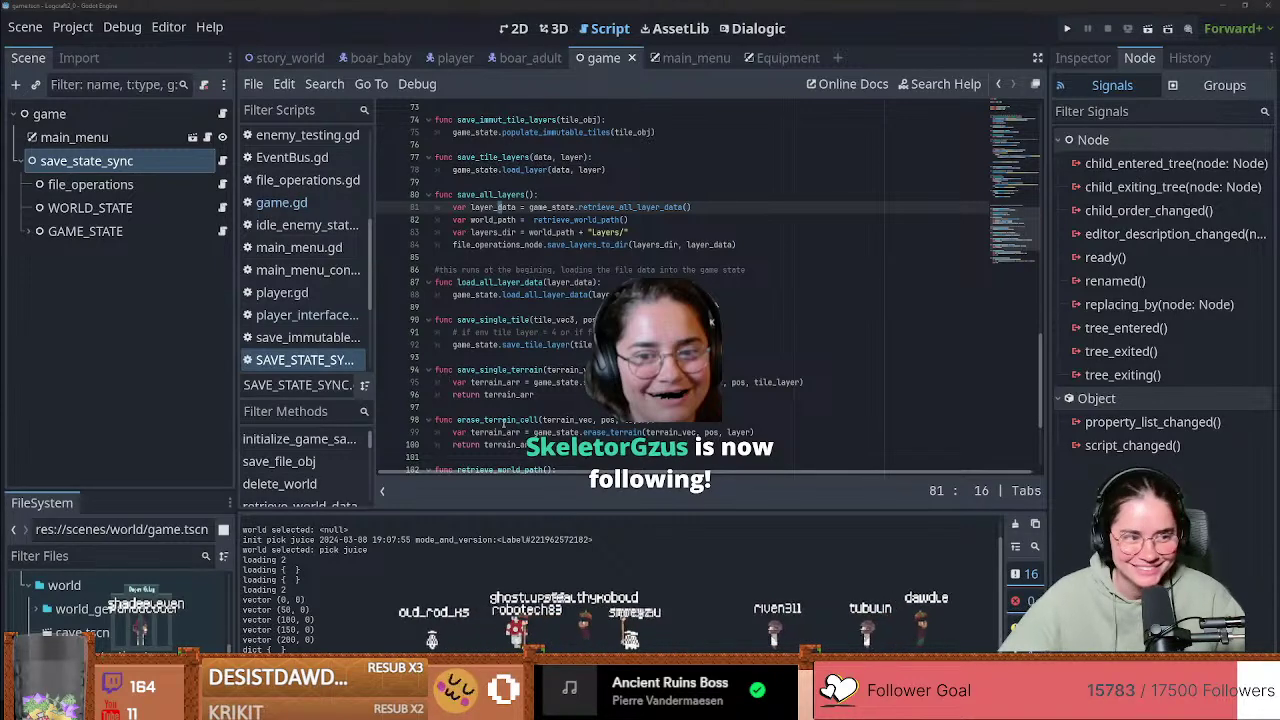
# Step: Review the save_state_sync script from its path functions up to the extends Node declaration
pyautogui.scroll(-4, 462, 428)
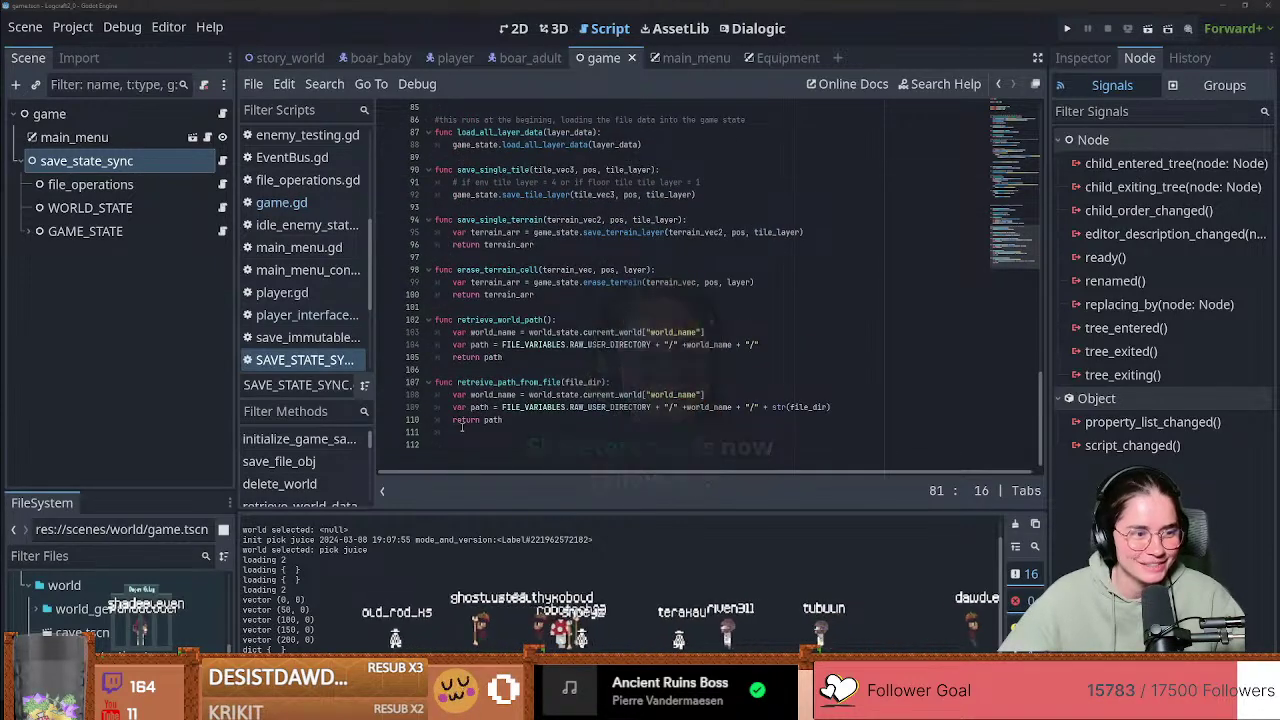
pyautogui.scroll(7, 462, 428)
pyautogui.scroll(8, 462, 428)
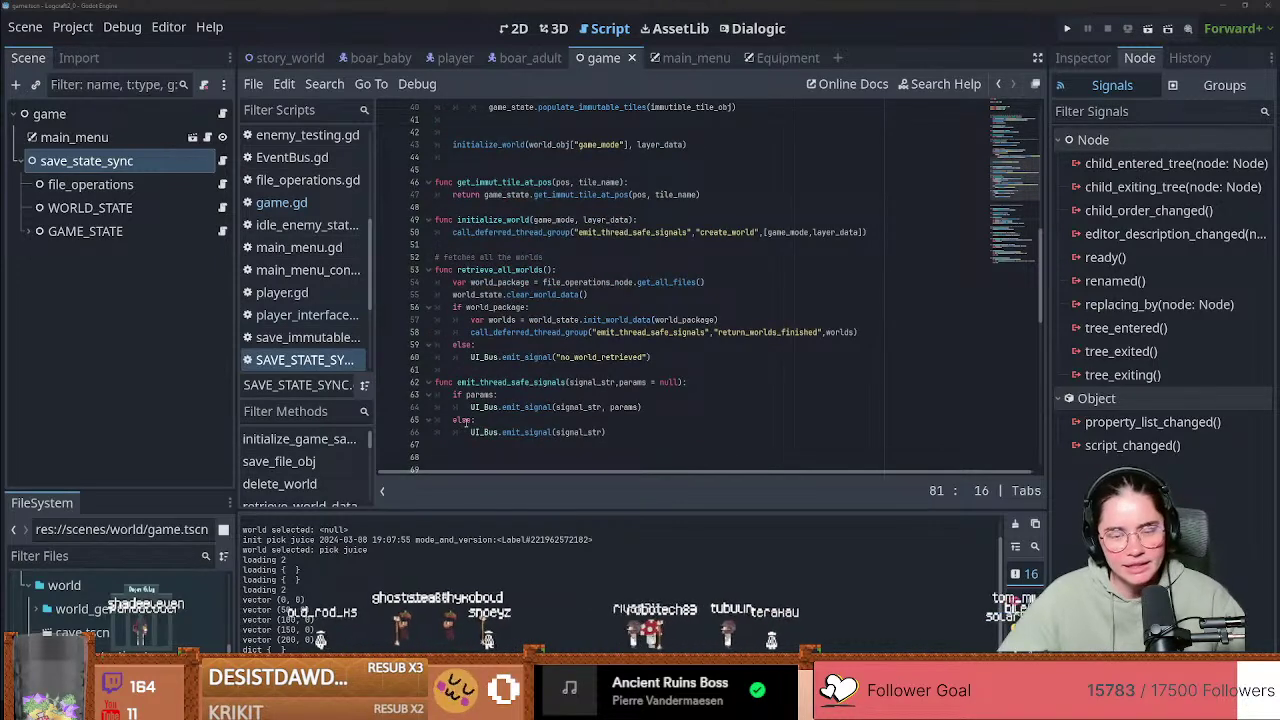
pyautogui.scroll(13, 466, 420)
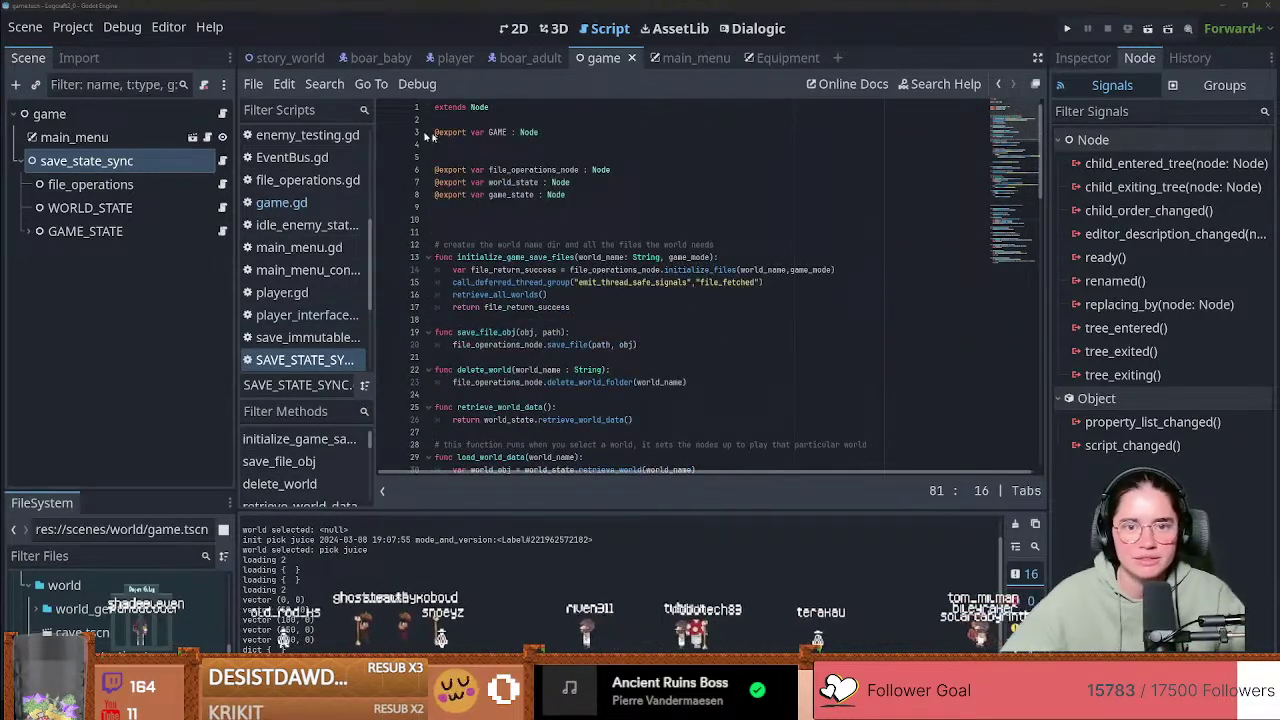
pyautogui.moveTo(491, 108); pyautogui.dragTo(430, 108)
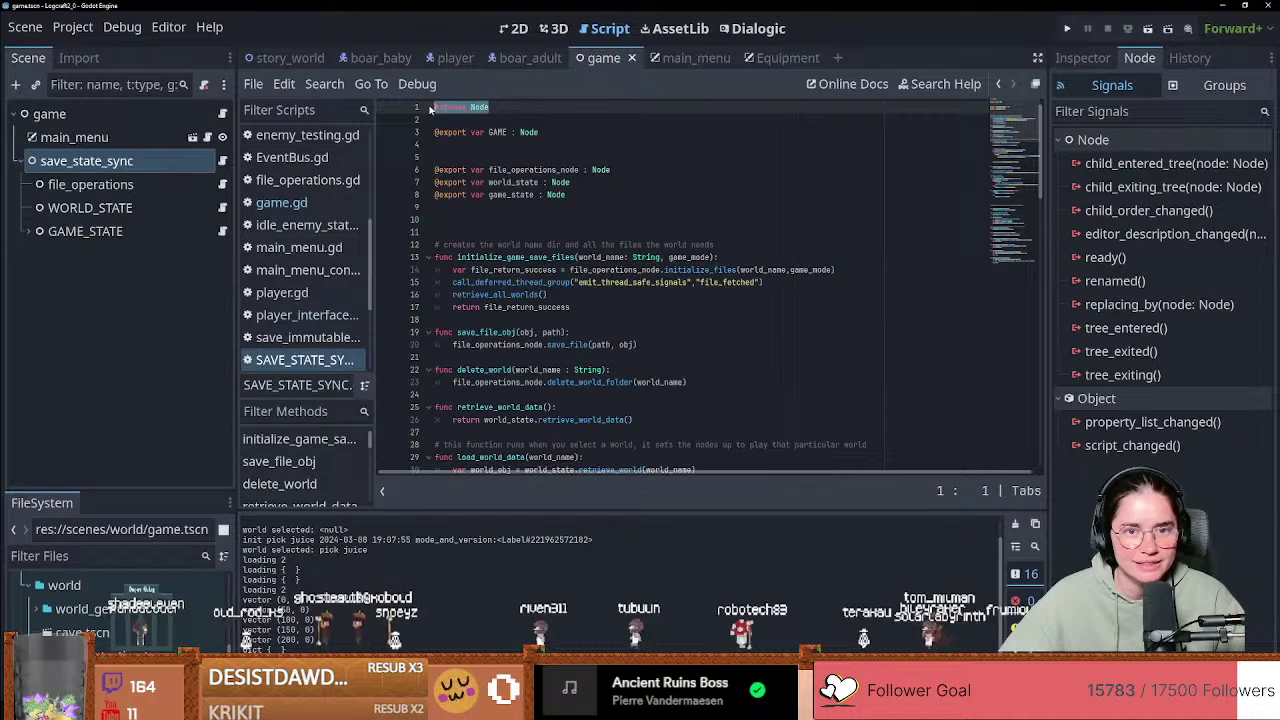
# Step: Switch to the boar_baby scene and insert a blank line below extends Enemy in its script
pyautogui.click(381, 57)
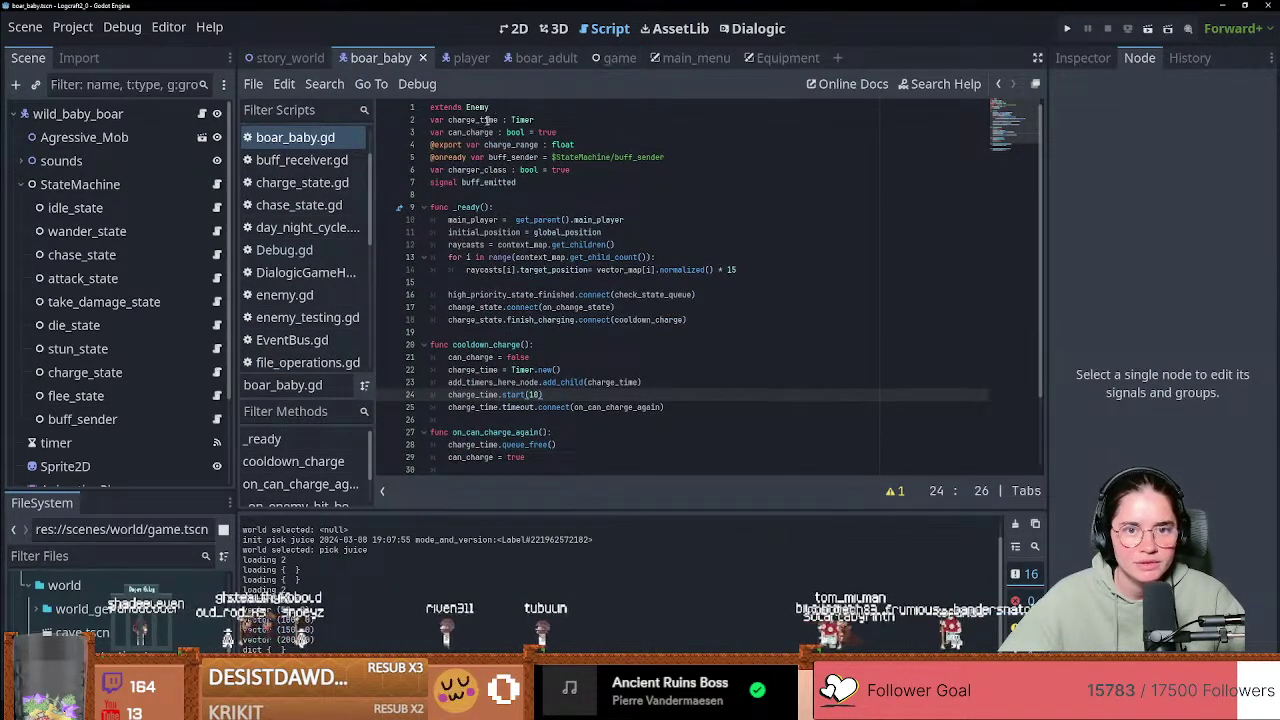
pyautogui.moveTo(489, 108); pyautogui.dragTo(402, 108)
pyautogui.click(506, 108)
pyautogui.press('Return')
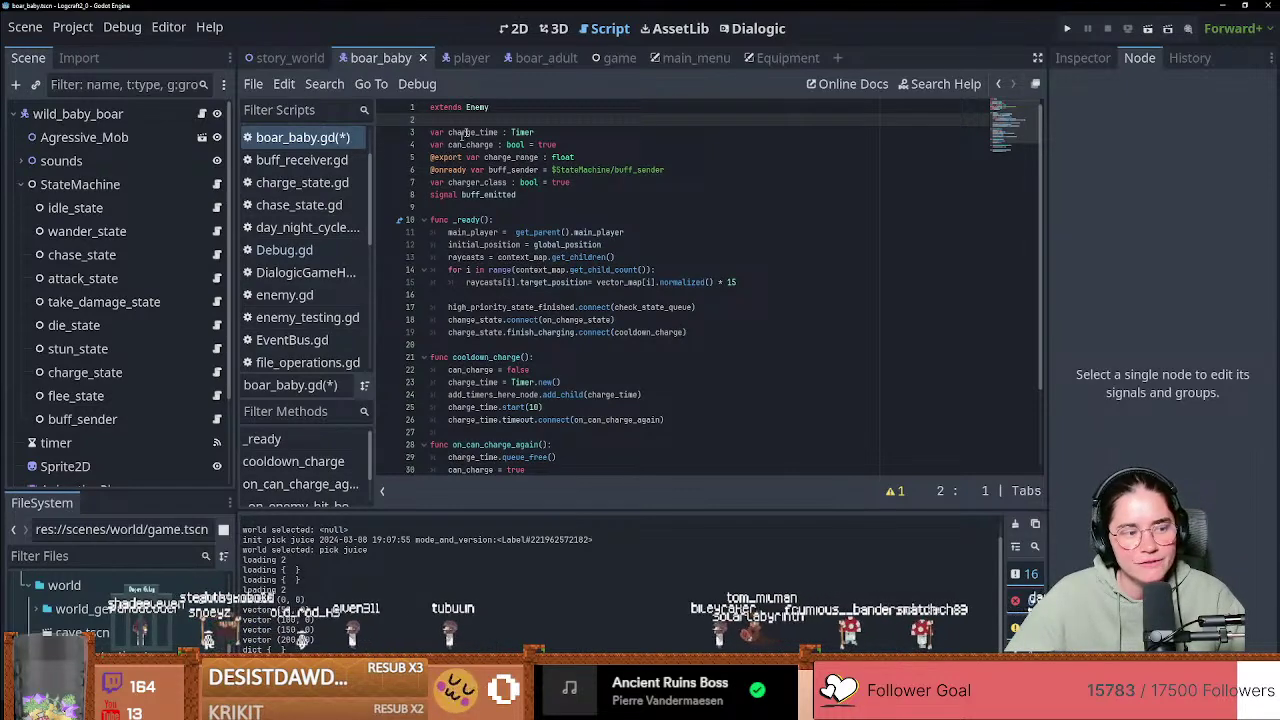
# Step: Follow the inheritance chain from the Enemy class to the Entity class definition in entity.gd
pyautogui.keyDown('ctrl'); pyautogui.click(477, 108); pyautogui.keyUp('ctrl')
pyautogui.scroll(20, 550, 153)
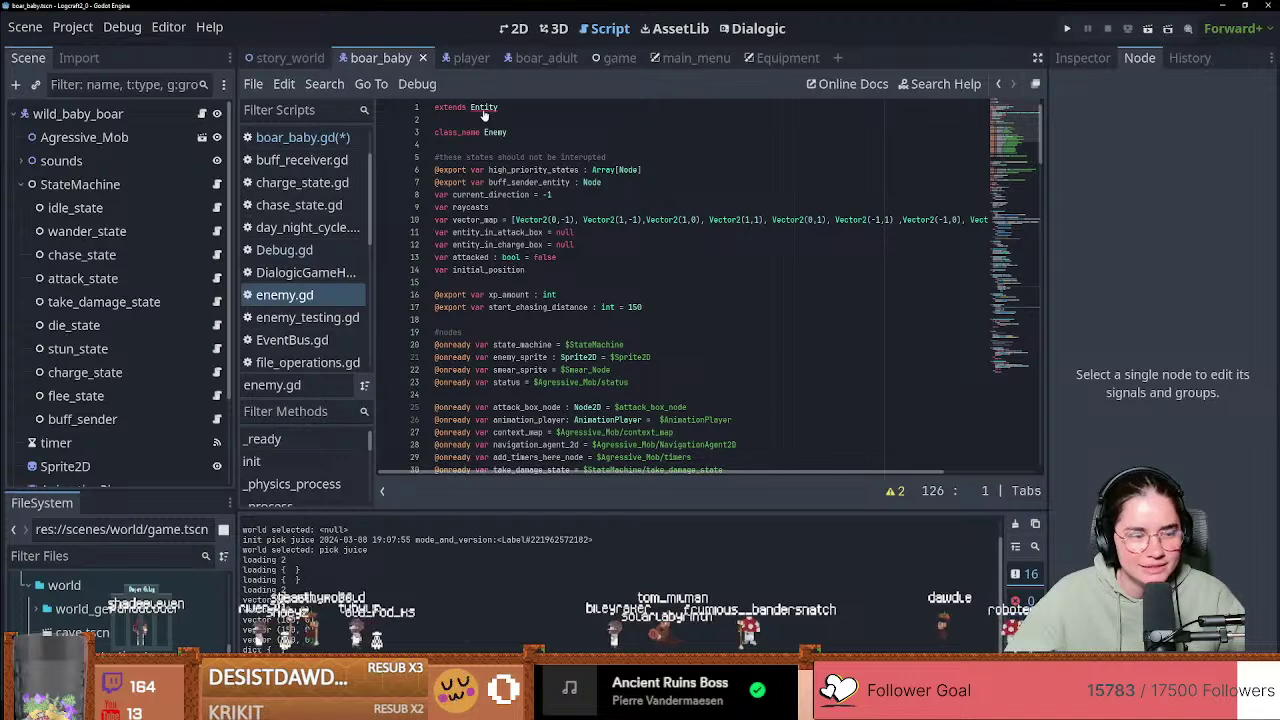
pyautogui.keyDown('ctrl'); pyautogui.click(484, 109); pyautogui.keyUp('ctrl')
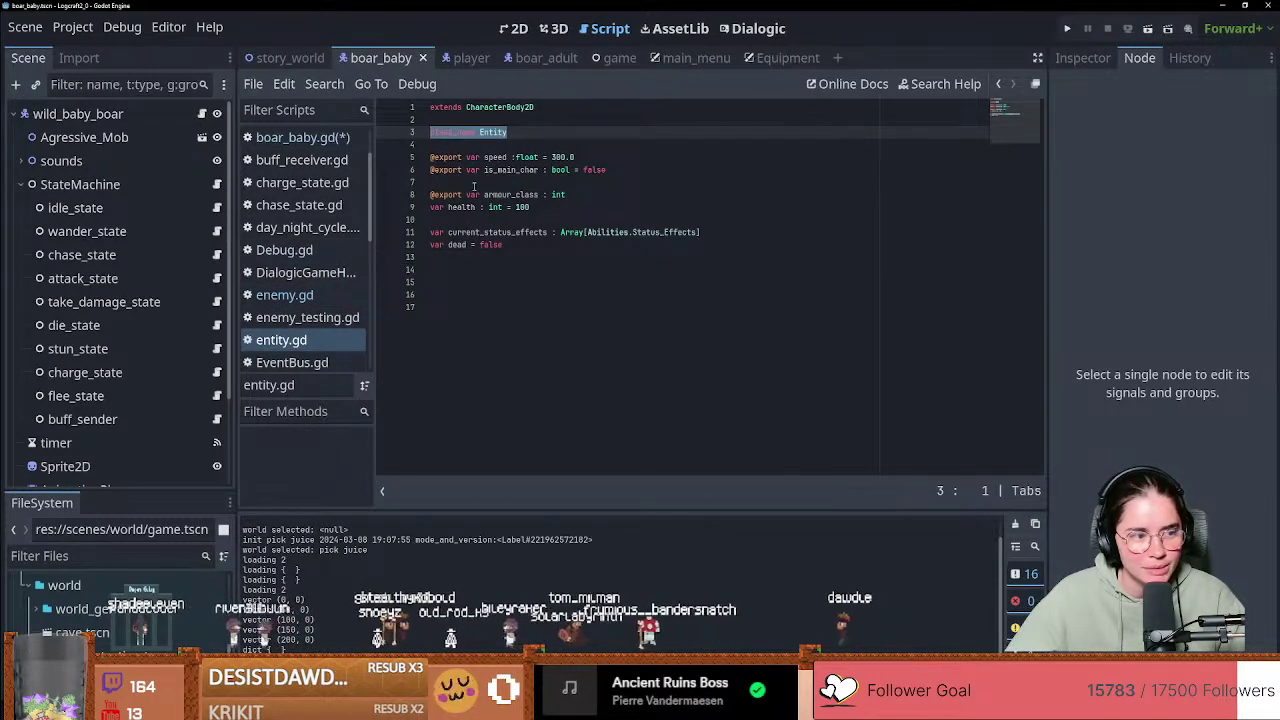
# Step: Examine the shared variables in the Entity class, from speed, is_main_char, armour_class and health to current_status_effects and dead
pyautogui.click(537, 246)
pyautogui.moveTo(533, 243); pyautogui.dragTo(346, 128)
pyautogui.click(550, 207)
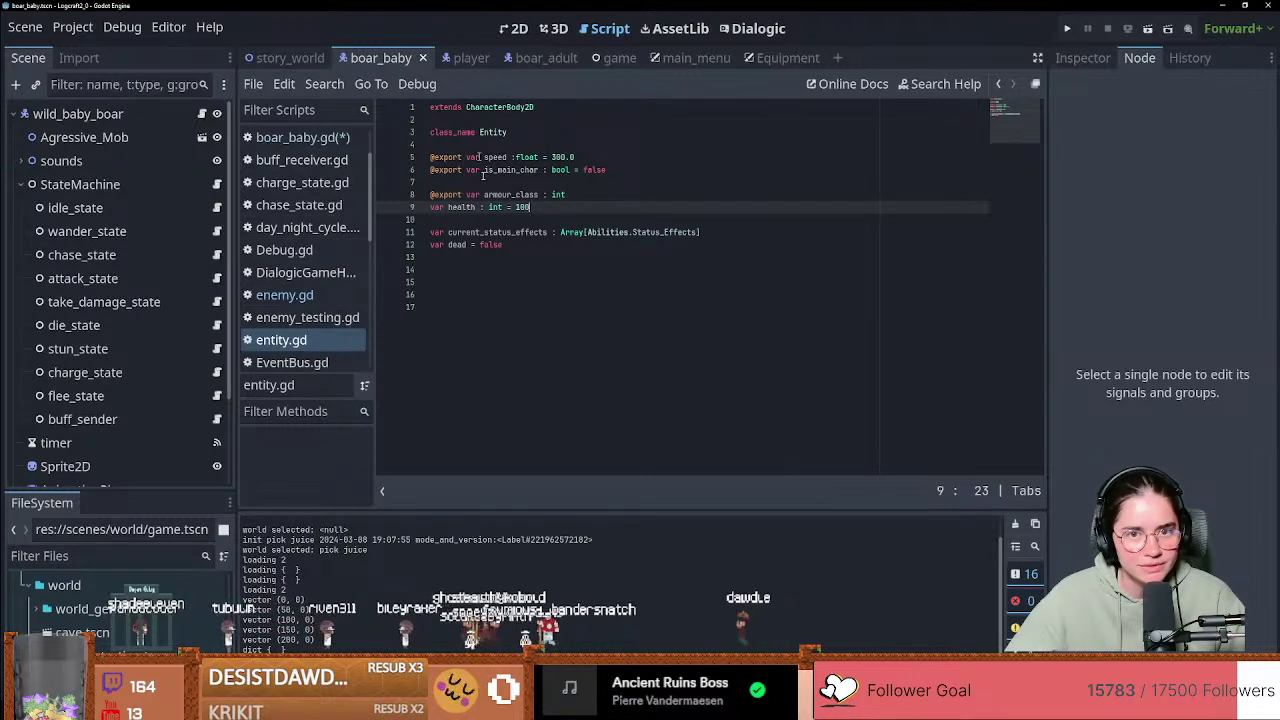
pyautogui.moveTo(566, 249); pyautogui.dragTo(403, 160)
pyautogui.click(517, 222)
pyautogui.moveTo(557, 254); pyautogui.dragTo(377, 159)
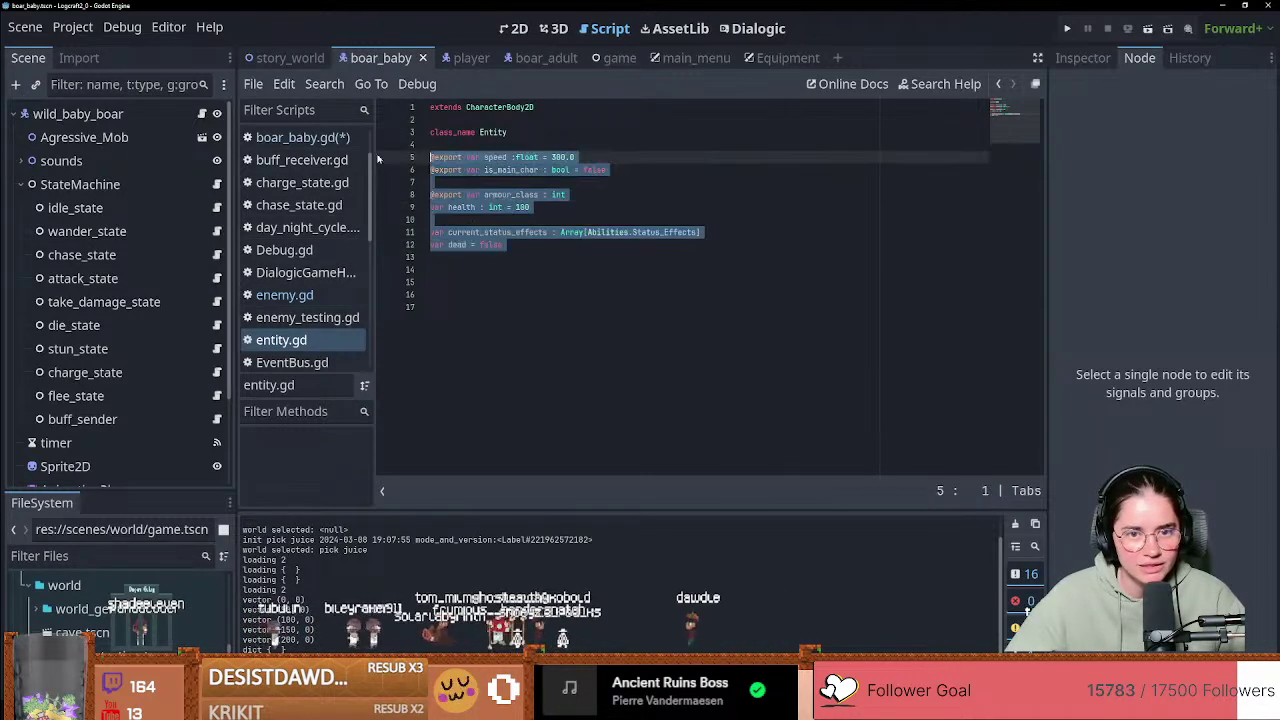
pyautogui.click(545, 194)
pyautogui.doubleClick(496, 157)
pyautogui.doubleClick(510, 170)
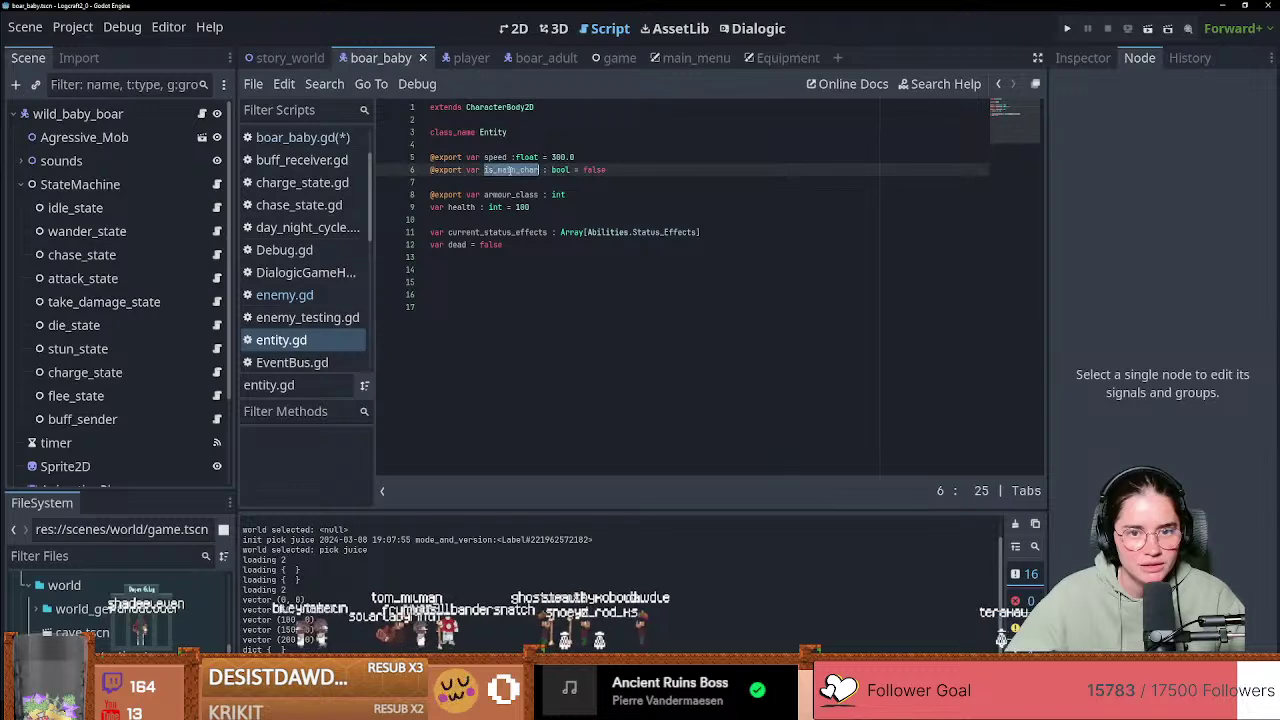
pyautogui.doubleClick(511, 195)
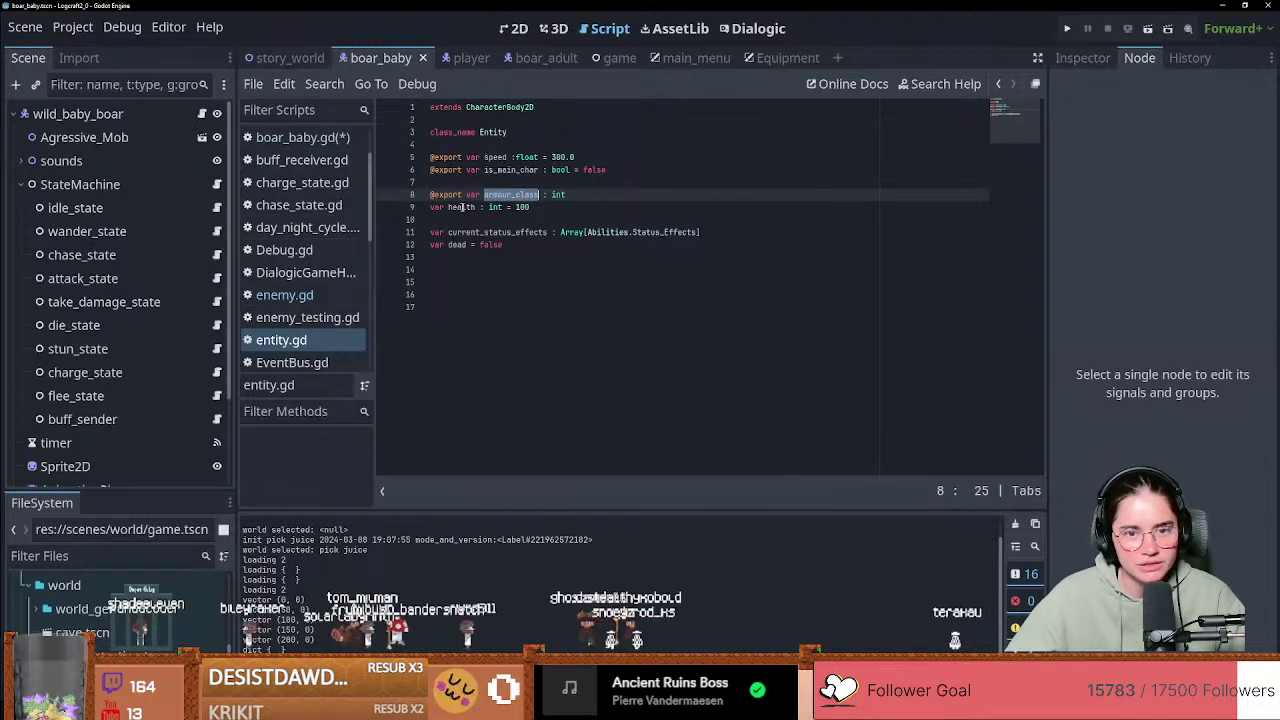
pyautogui.doubleClick(461, 207)
pyautogui.click(462, 232)
pyautogui.doubleClick(462, 232)
pyautogui.doubleClick(458, 245)
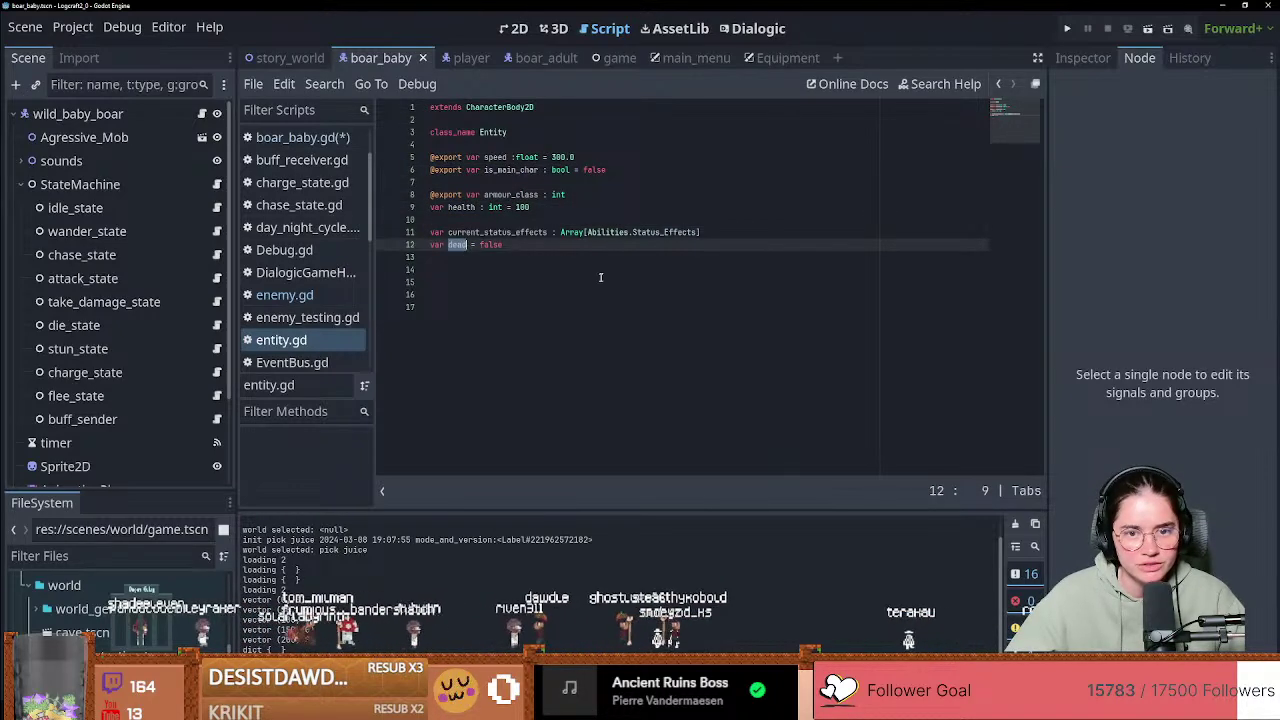
pyautogui.doubleClick(462, 234)
pyautogui.doubleClick(460, 245)
# Step: Insert a blank line between current_status_effects and dead in entity.gd, and save the changes
pyautogui.click(720, 232)
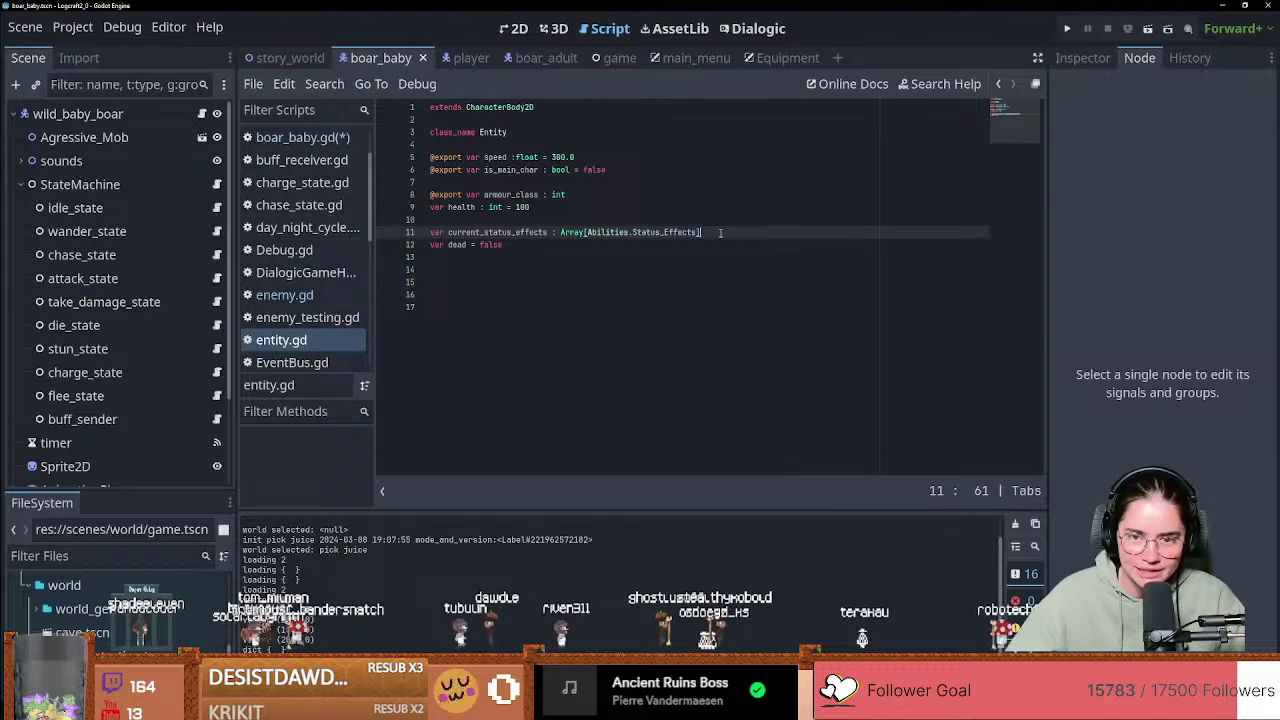
pyautogui.press('Return')
pyautogui.hotkey('ctrl', 's')
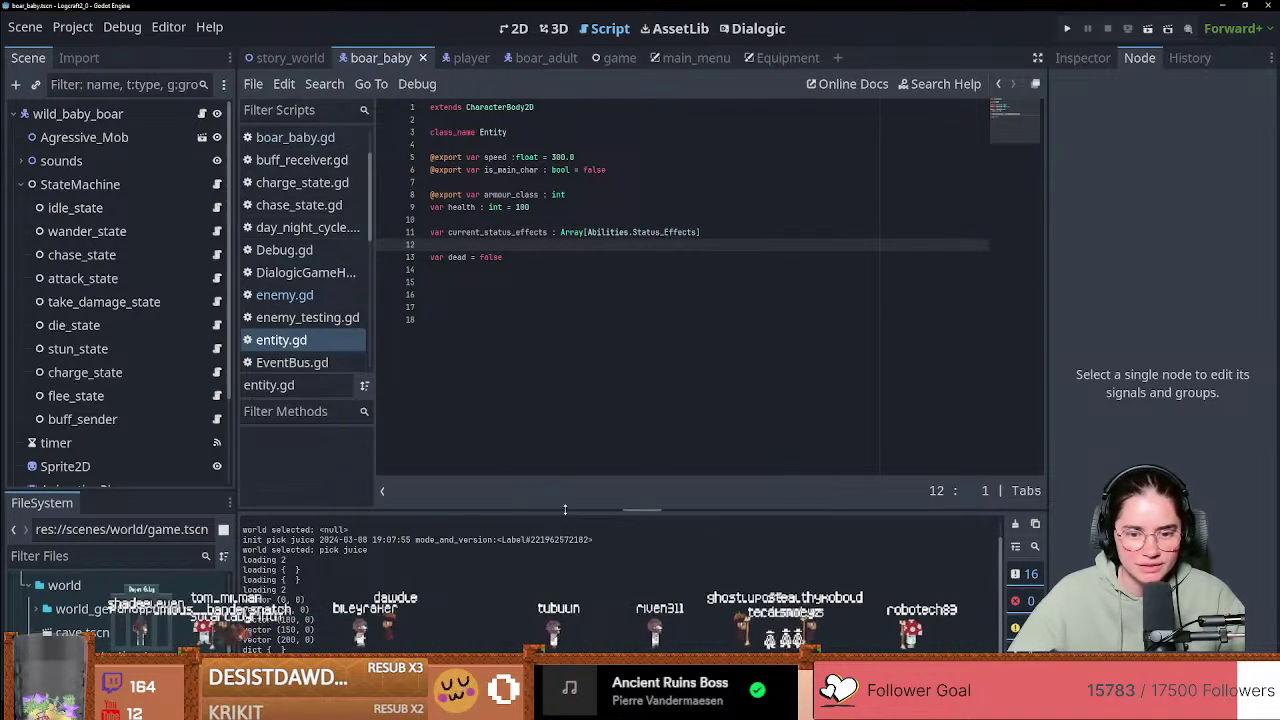
# Step: Narrow the script list slightly and collapse the StateMachine branch in the wild_baby_boar scene tree
pyautogui.moveTo(374, 449); pyautogui.dragTo(354, 443)
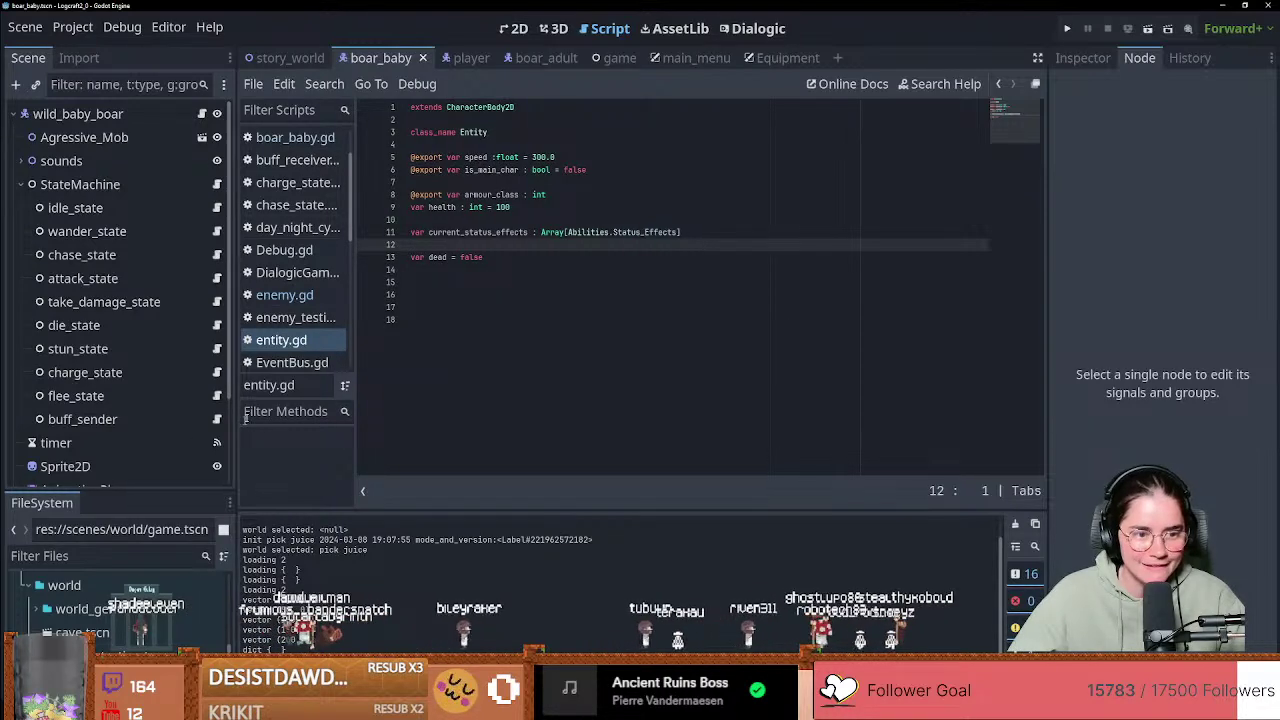
pyautogui.click(21, 184)
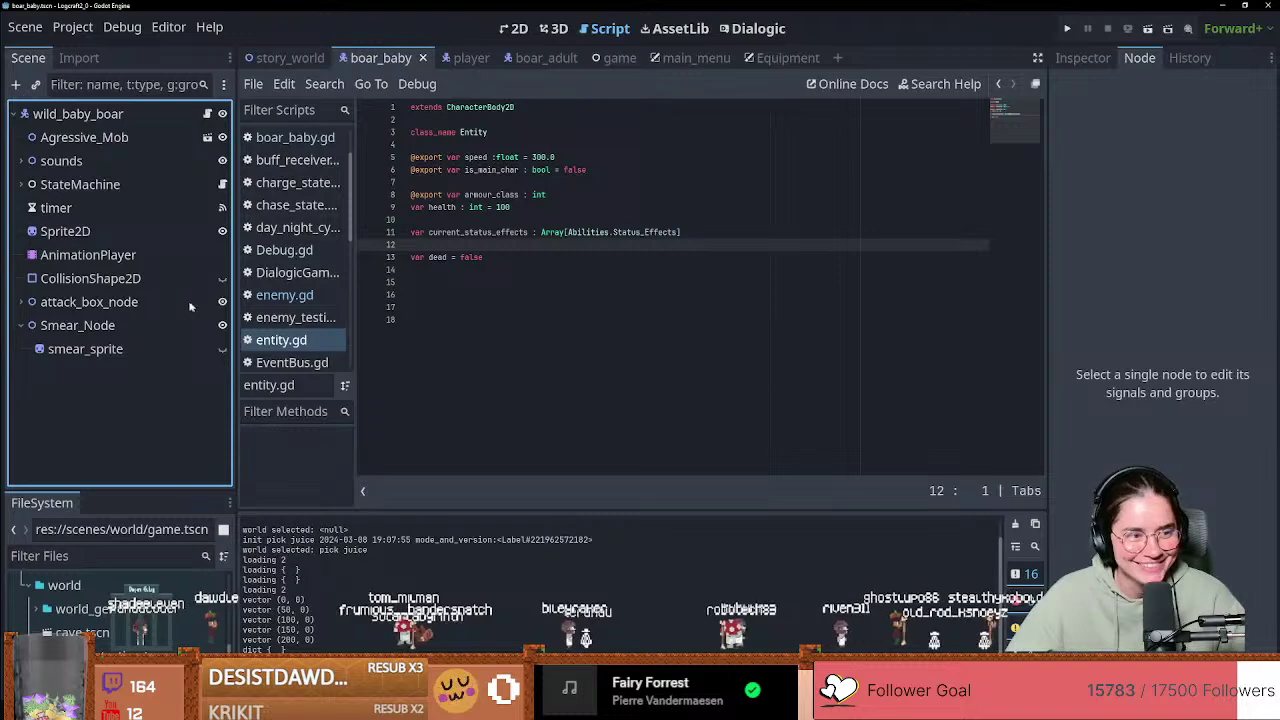
pyautogui.click(22, 322)
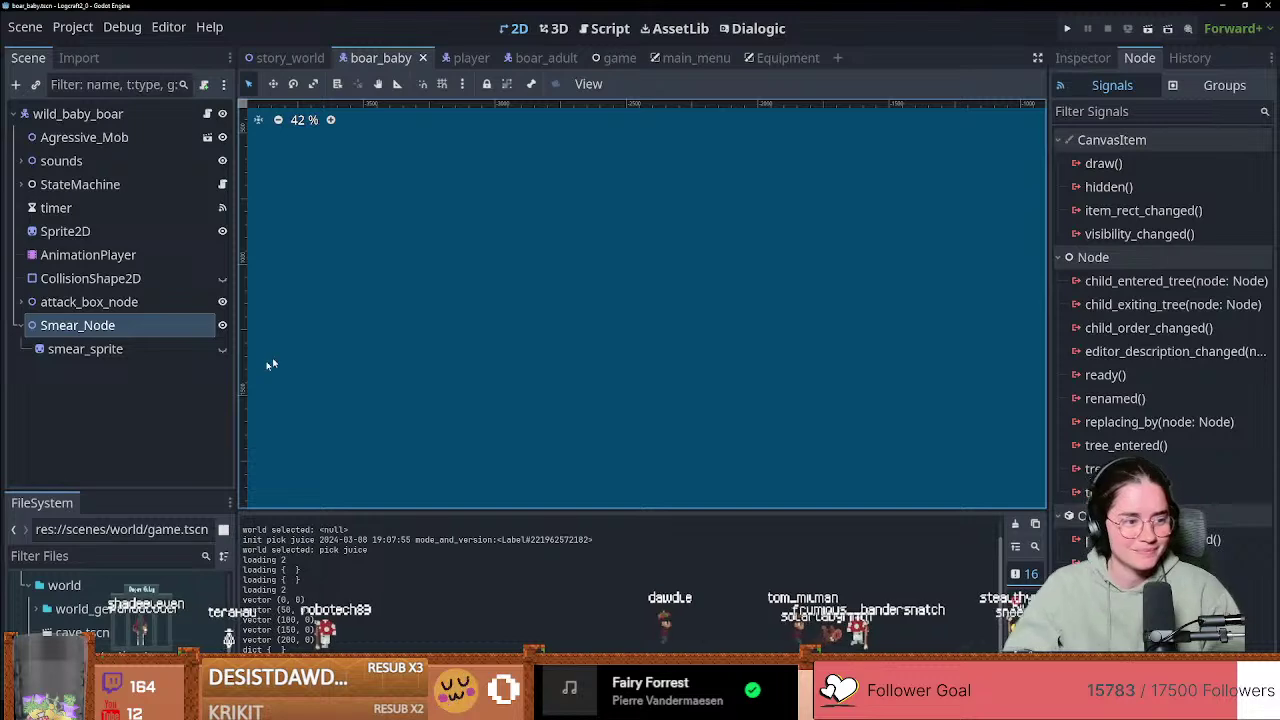
pyautogui.scroll(-2, 440, 410)
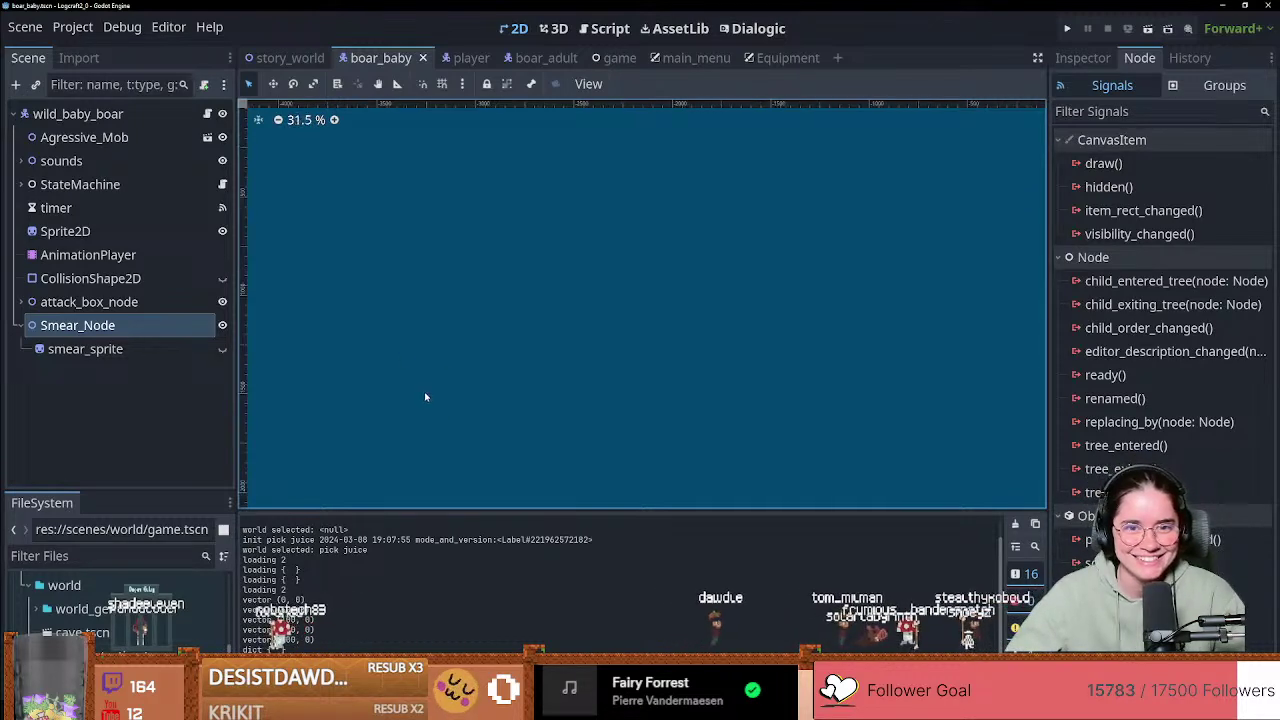
pyautogui.scroll(-5, 430, 380)
# Step: Switch to the game scene and open the script attached to its save_state_sync node
pyautogui.click(610, 58)
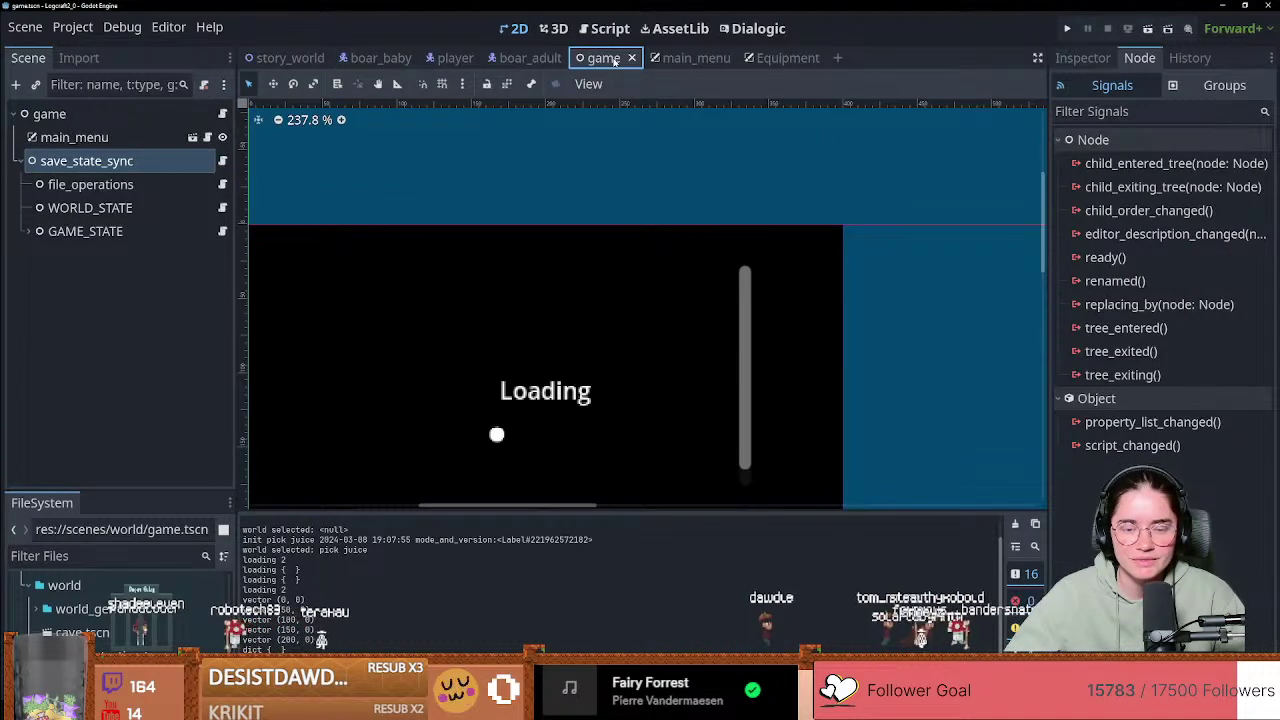
pyautogui.click(222, 161)
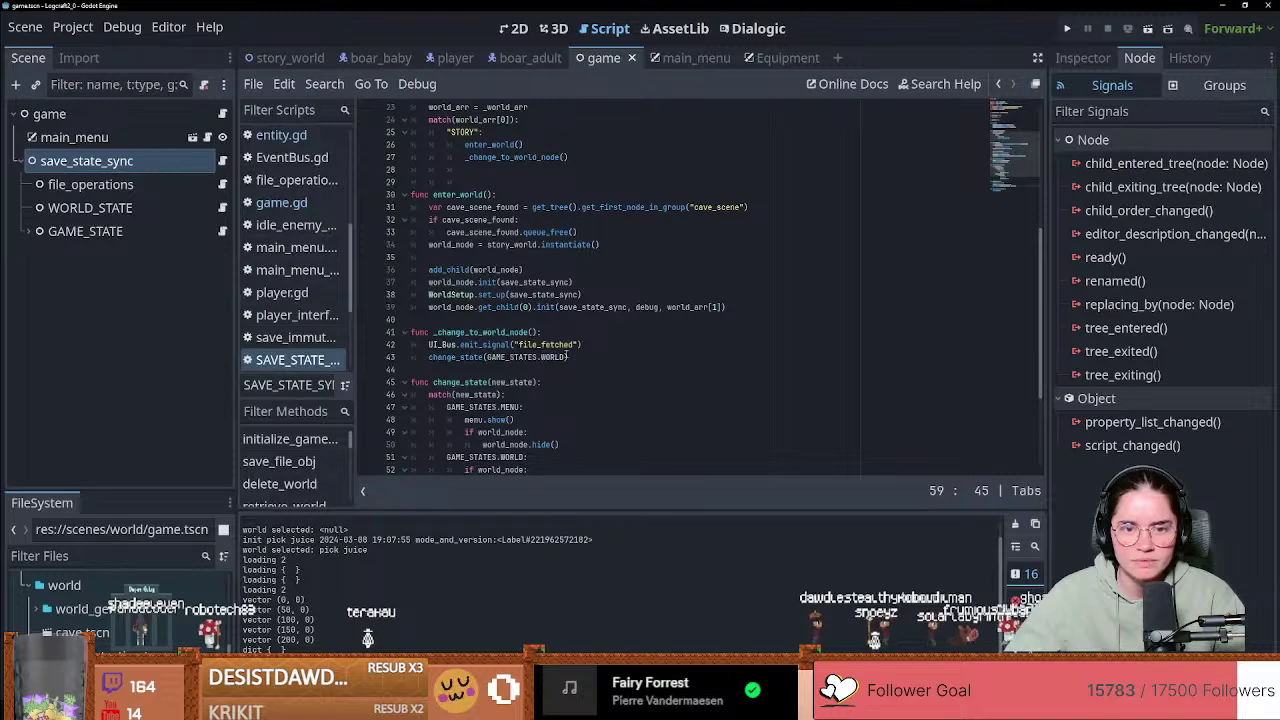
pyautogui.scroll(5, 500, 375)
pyautogui.click(281, 202)
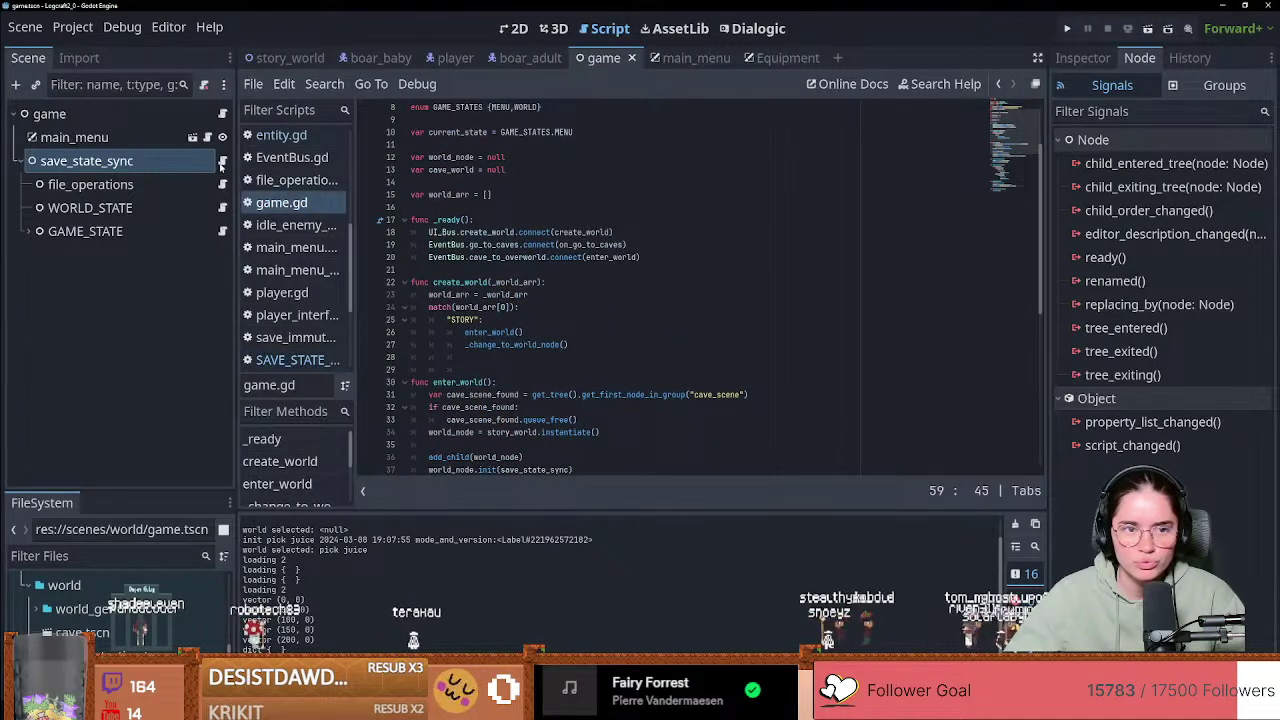
pyautogui.click(222, 161)
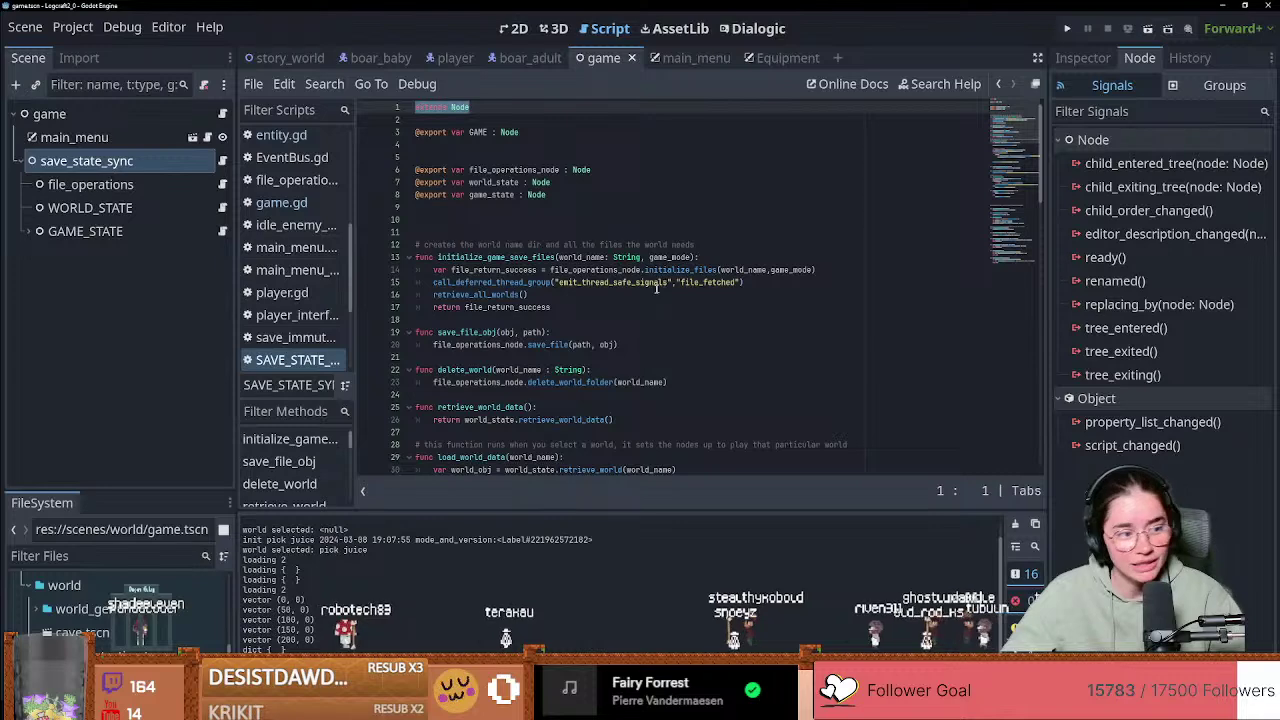
# Step: Examine the save_state_sync script's functions, from world initialisation and retrieval to the SAVE / LOAD TILE LAYERS section
pyautogui.scroll(-10, 656, 288)
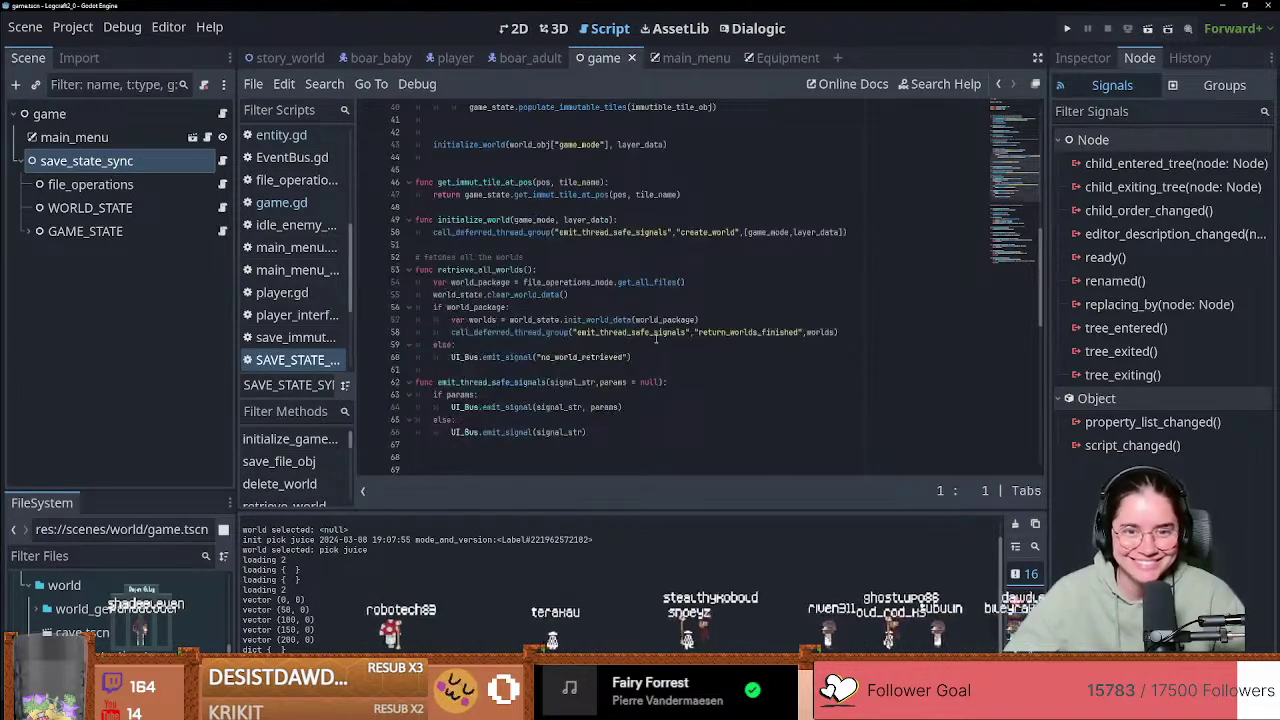
pyautogui.scroll(-6, 594, 319)
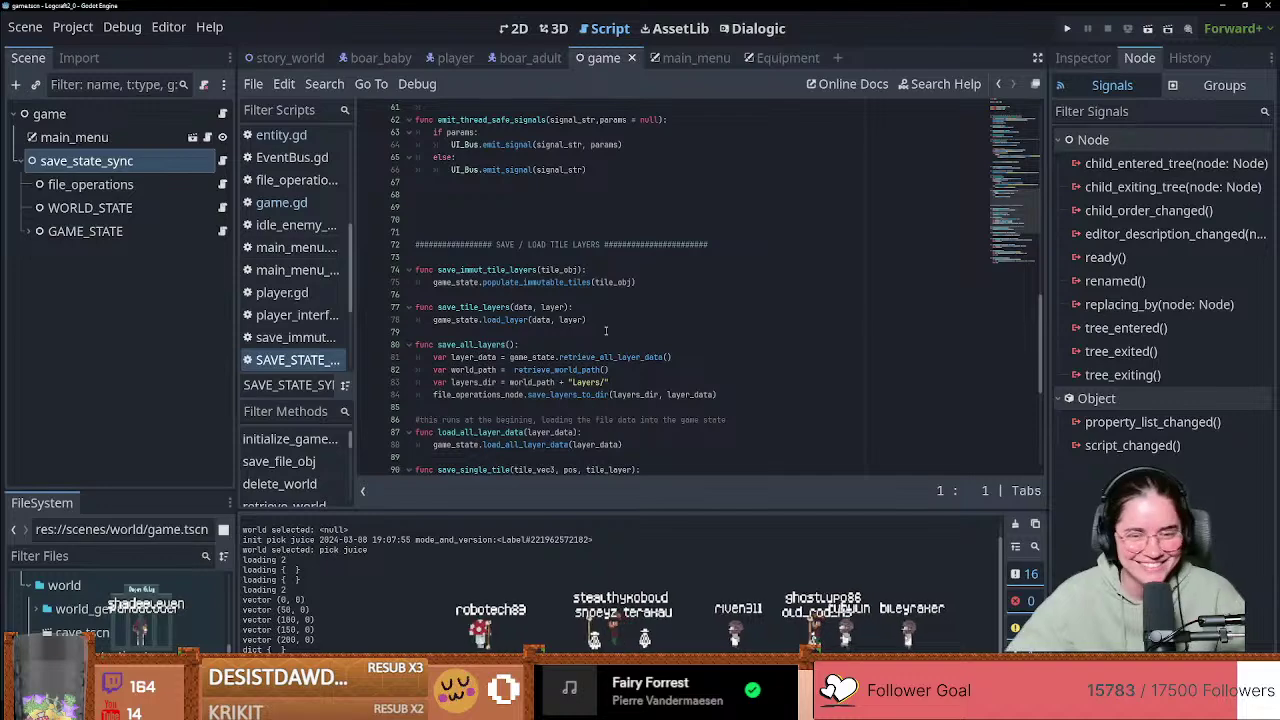
pyautogui.scroll(-7, 606, 331)
pyautogui.scroll(8, 602, 333)
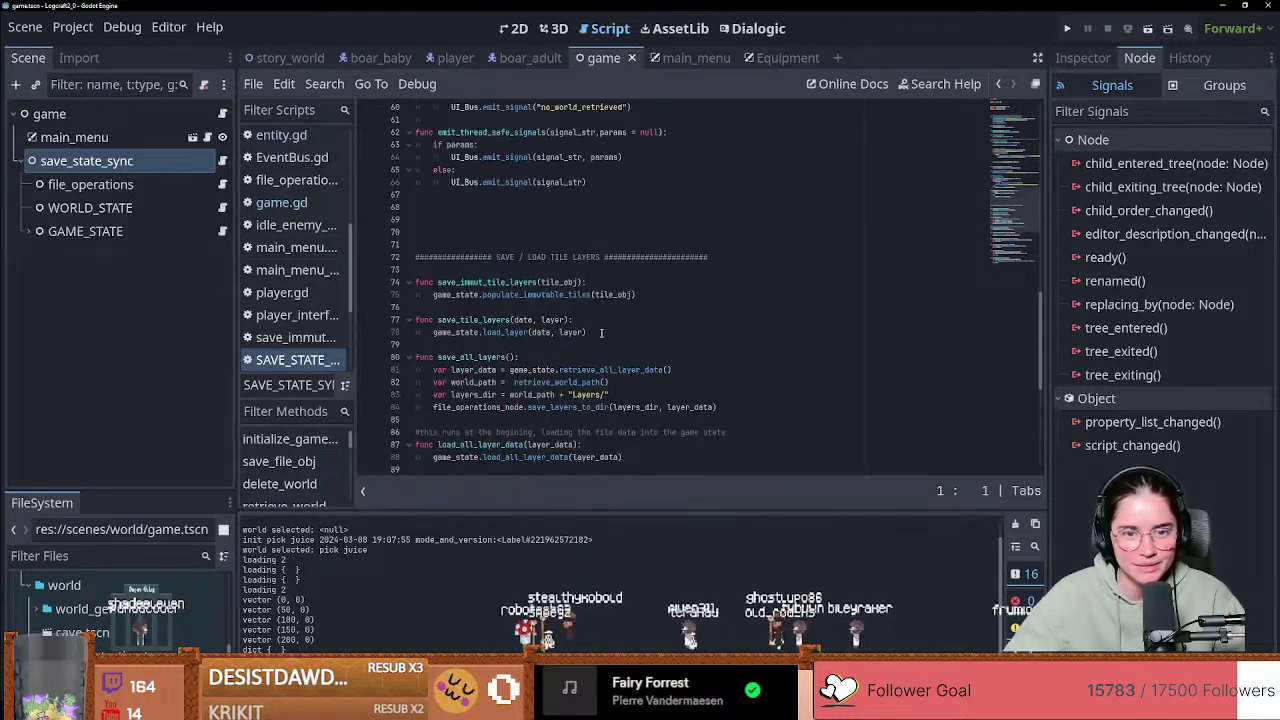
pyautogui.scroll(-2, 602, 332)
pyautogui.scroll(2, 602, 332)
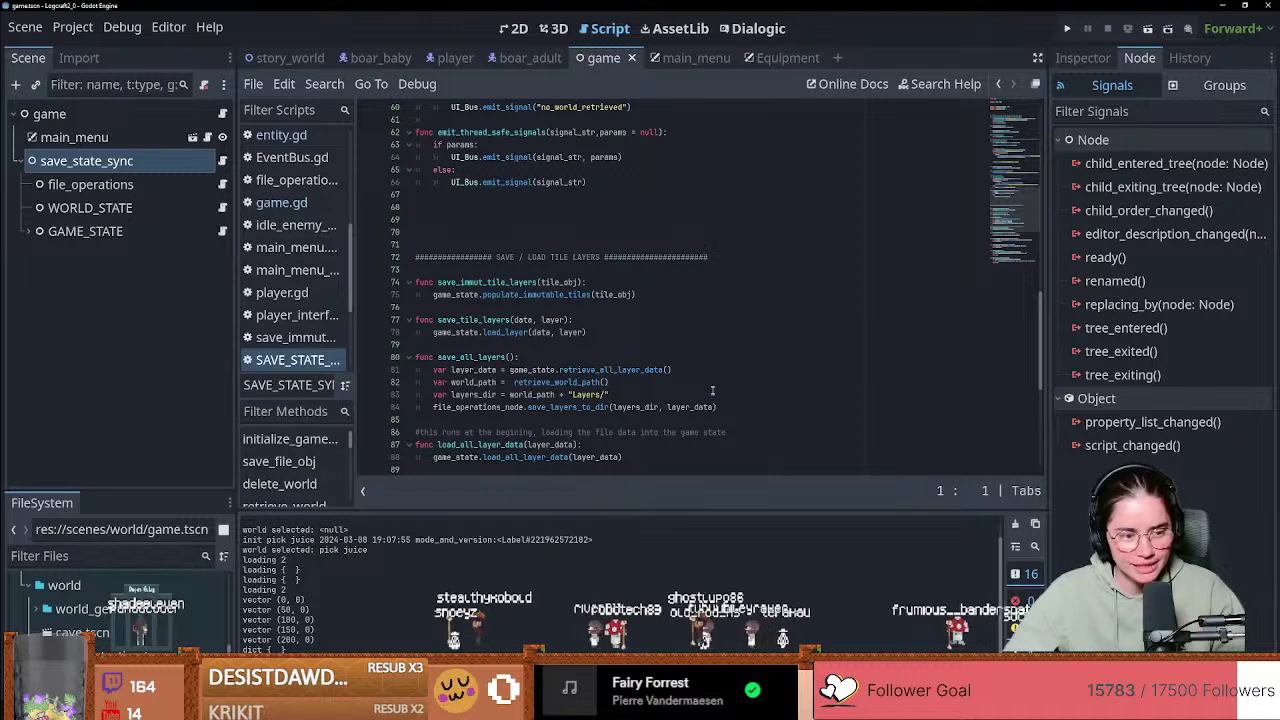
pyautogui.scroll(-2, 712, 390)
pyautogui.scroll(3, 556, 375)
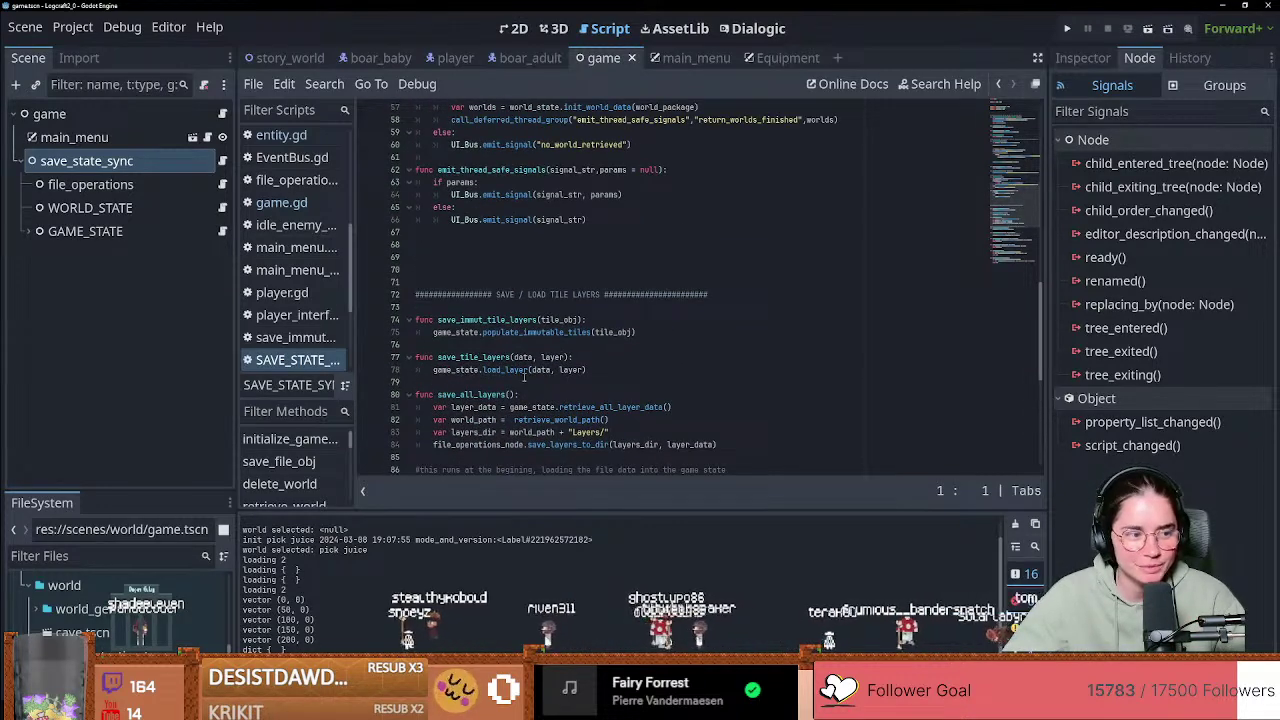
pyautogui.scroll(-3, 524, 376)
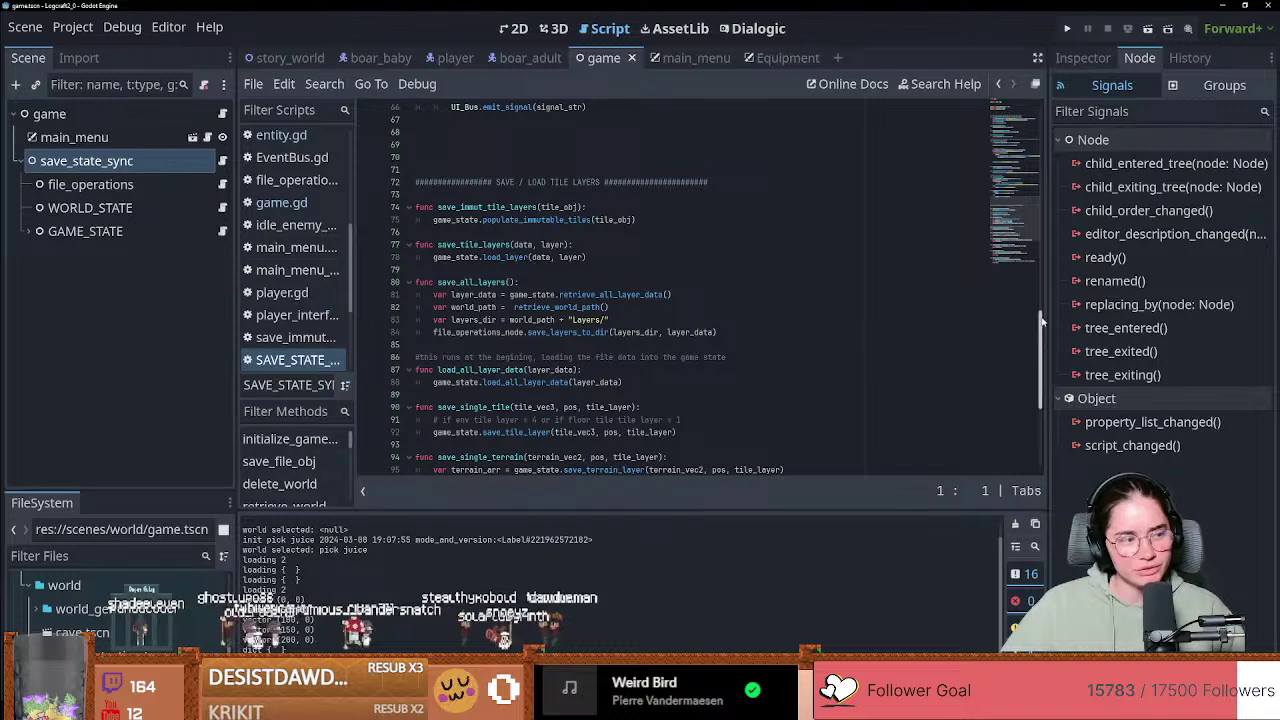
pyautogui.scroll(2, 1040, 325)
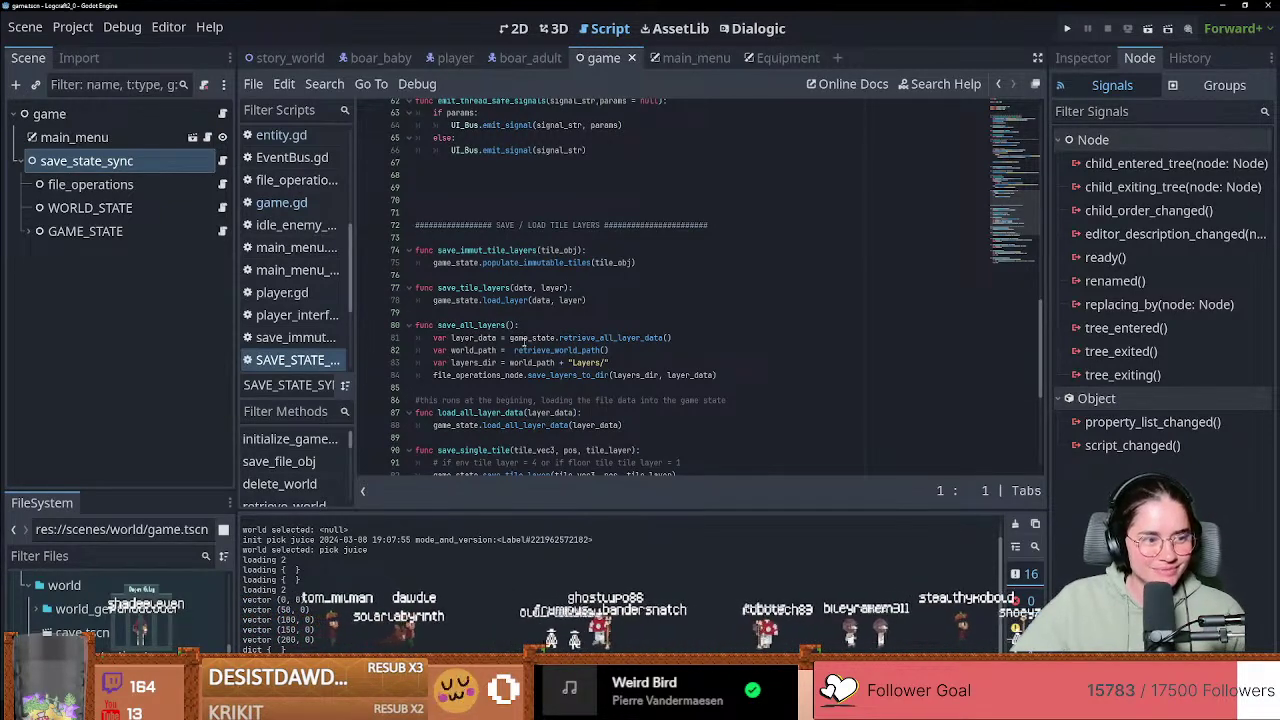
# Step: Highlight the save_all_layers function name and the retrieve_all_layer_data call on its layer_data line
pyautogui.click(523, 338)
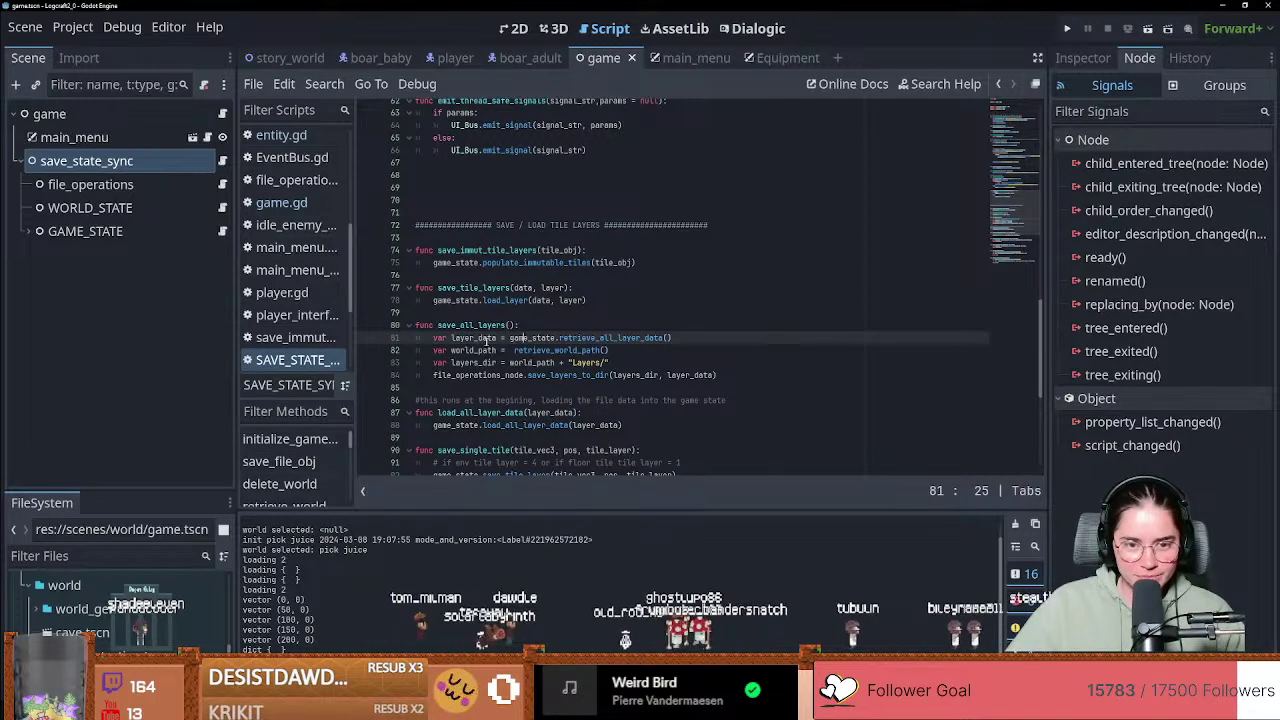
pyautogui.doubleClick(485, 325)
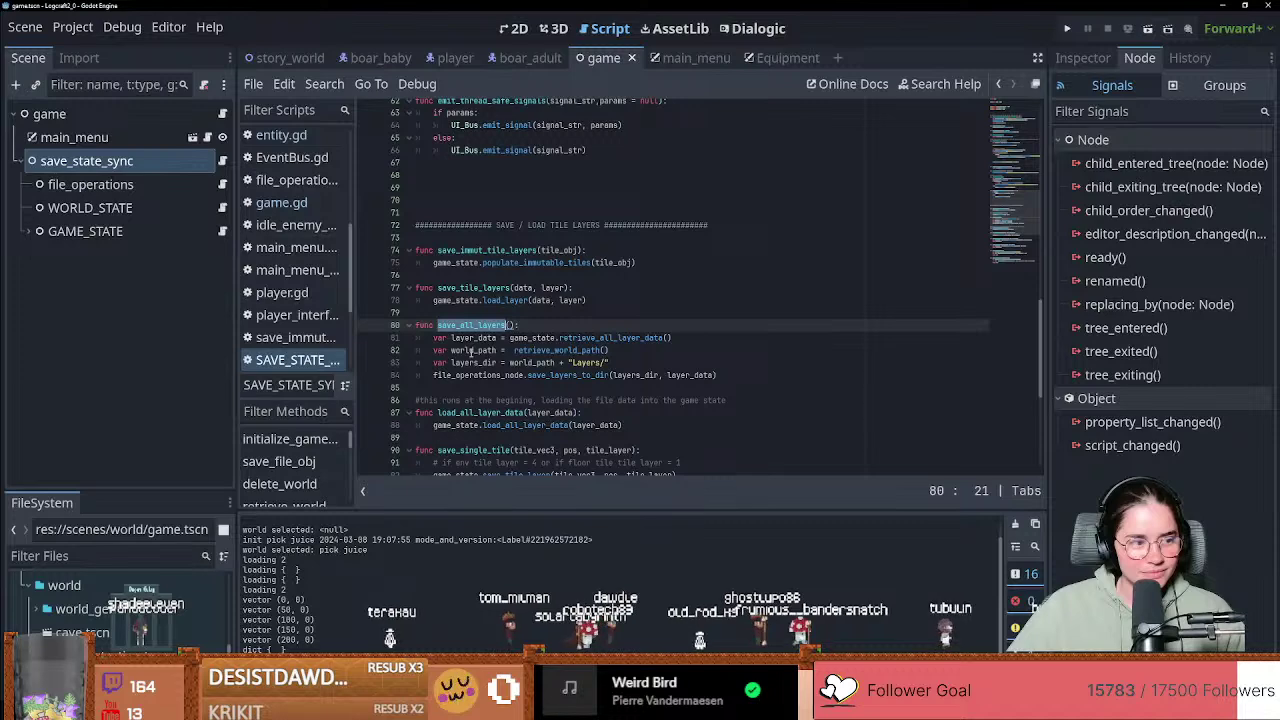
pyautogui.moveTo(452, 338); pyautogui.dragTo(673, 338)
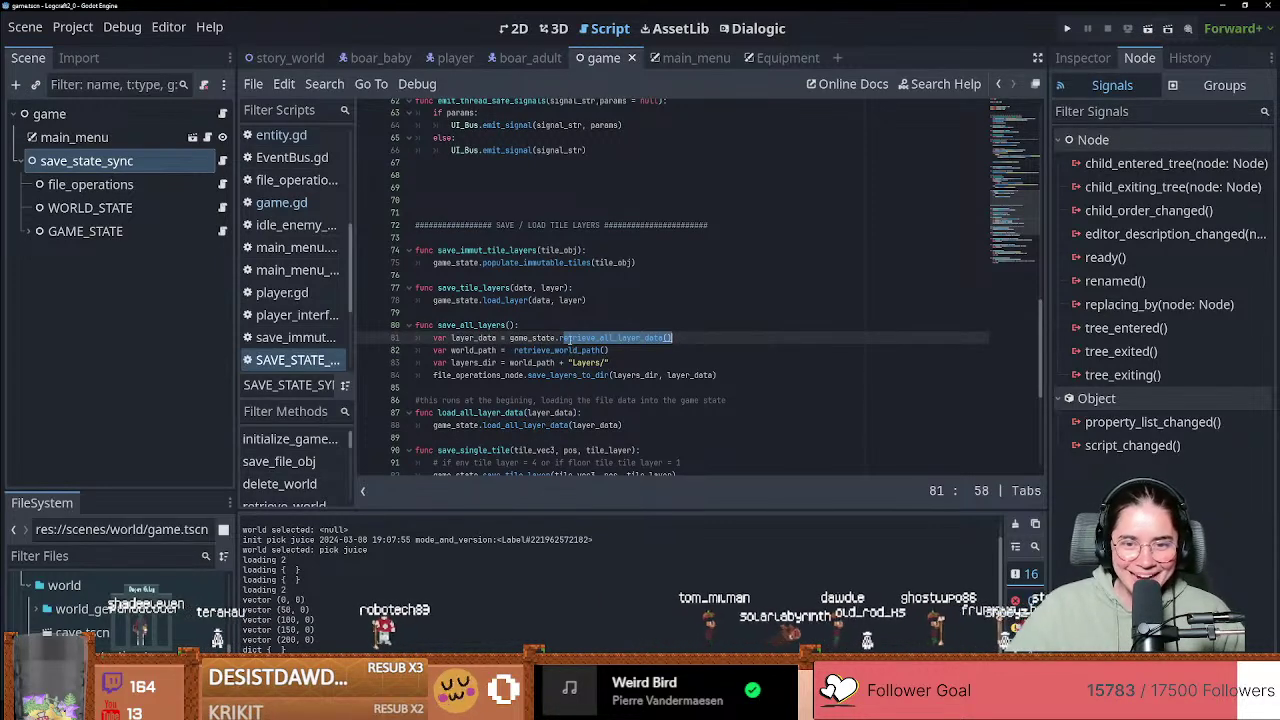
pyautogui.click(562, 338)
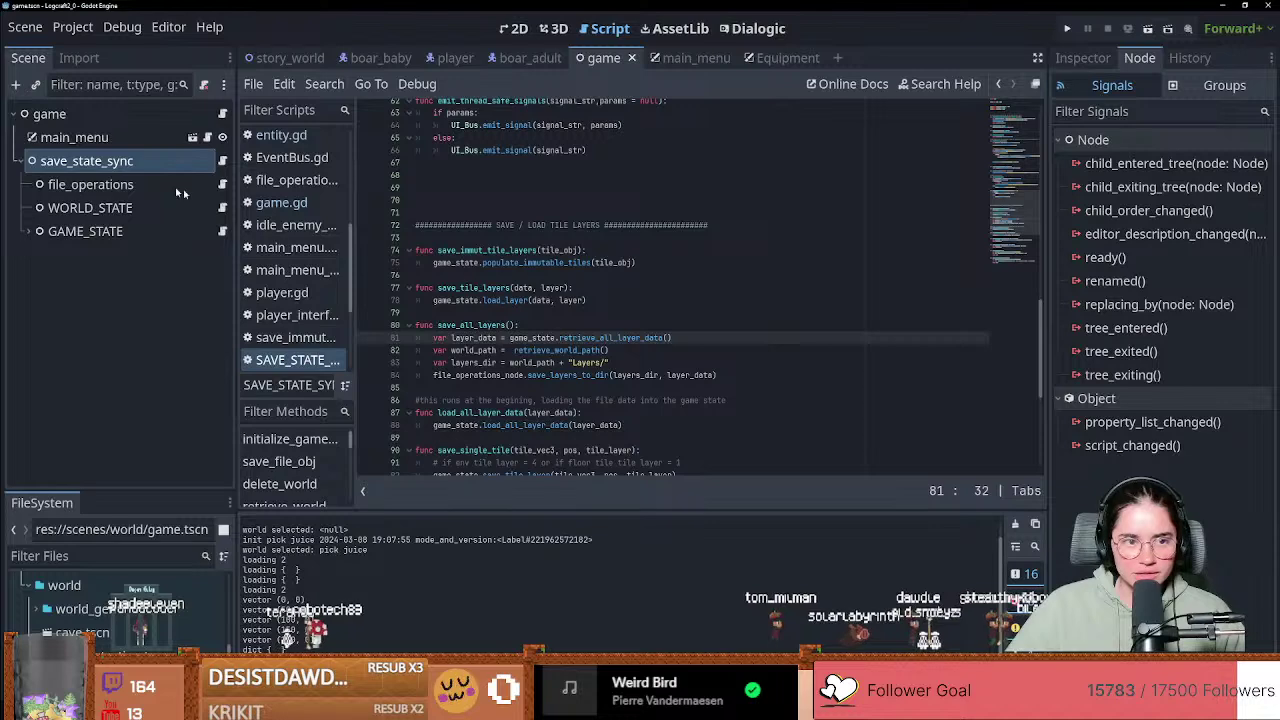
# Step: Open the GAME_STATE node's script, review its layer retrieval and loading functions, and highlight the get_immut_tile_at_pos function name
pyautogui.click(223, 231)
pyautogui.scroll(-10, 476, 281)
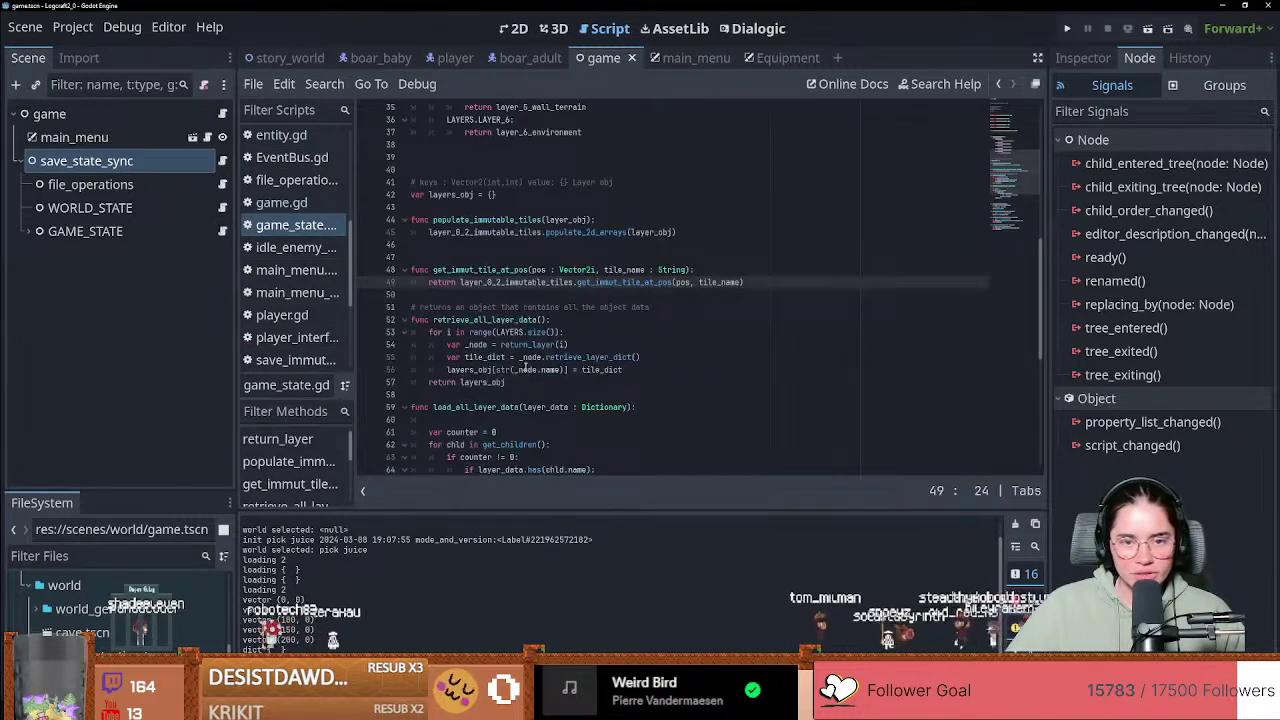
pyautogui.scroll(3, 516, 366)
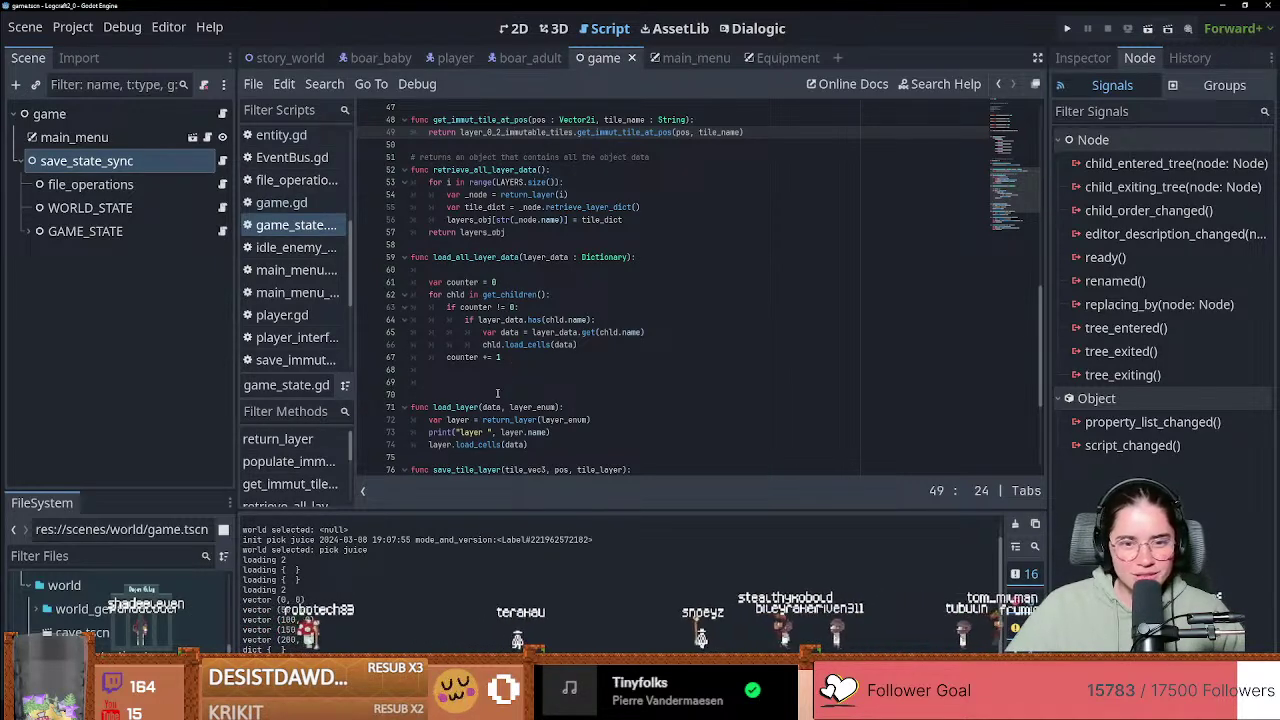
pyautogui.scroll(5, 497, 393)
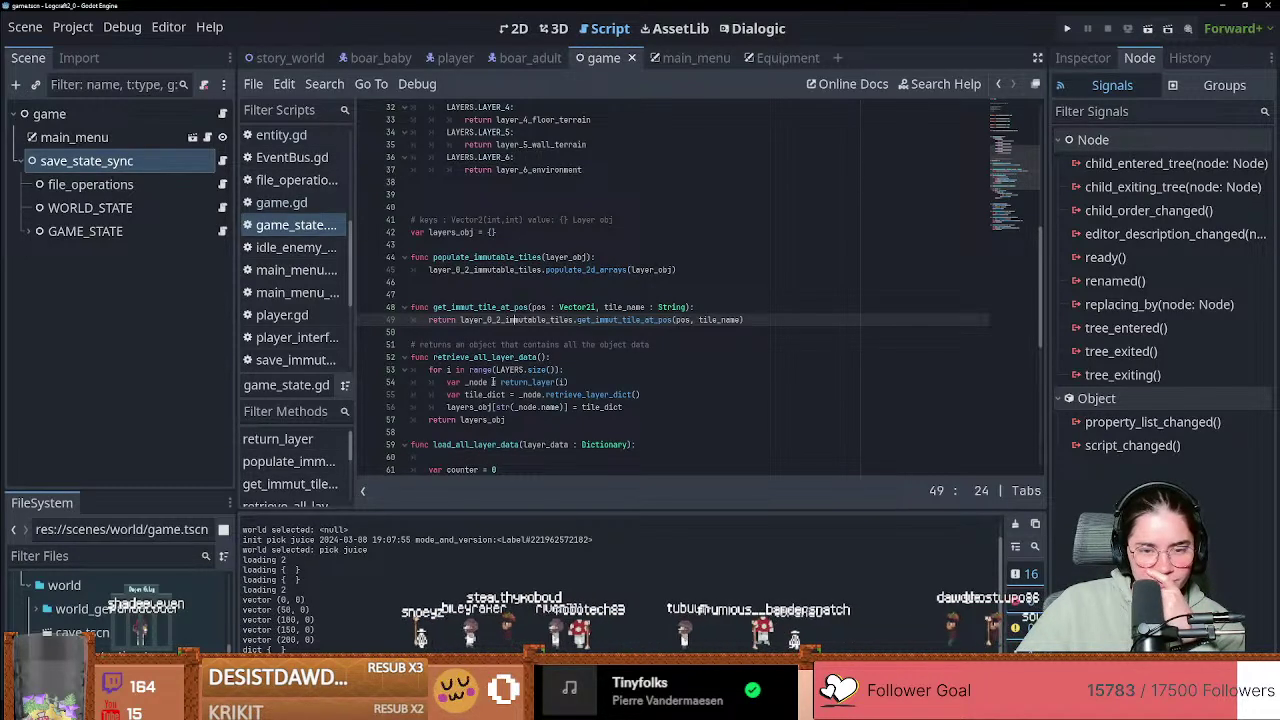
pyautogui.doubleClick(481, 309)
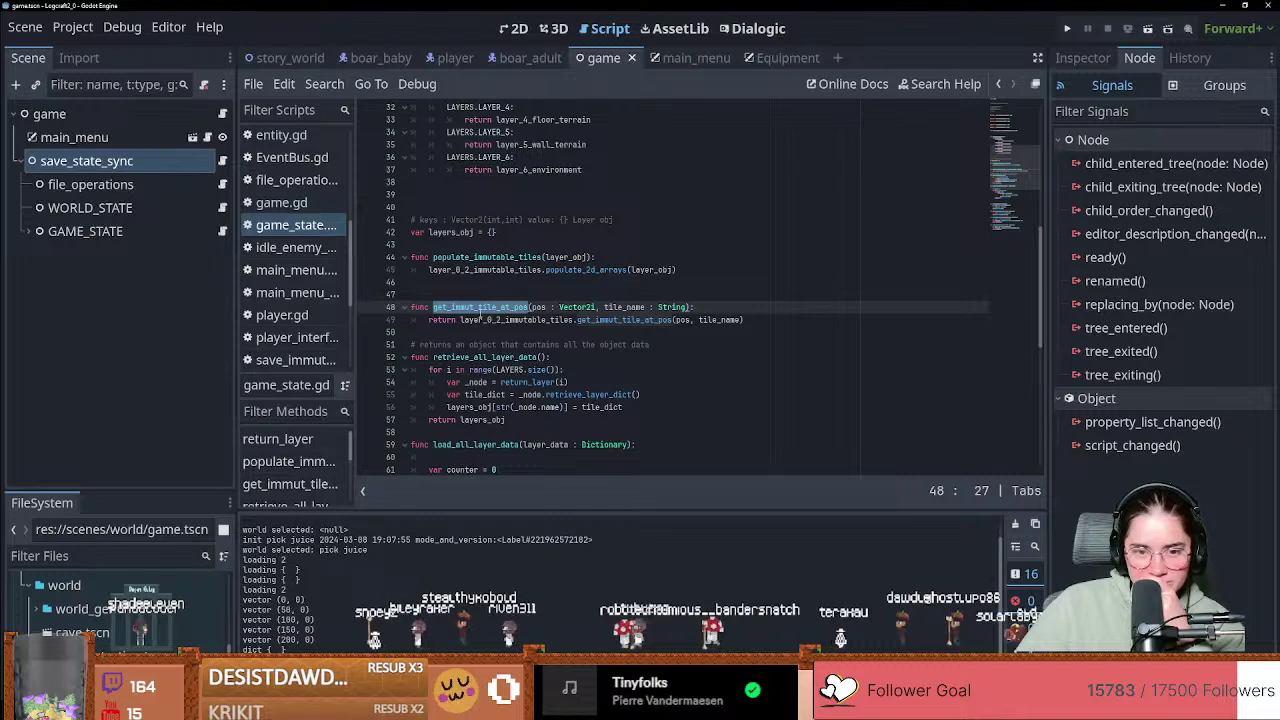
# Step: Expand the GAME_STATE branch, widen the scene tree to show full layer names, and select the Layer_3_Floor_Tiles node
pyautogui.click(30, 231)
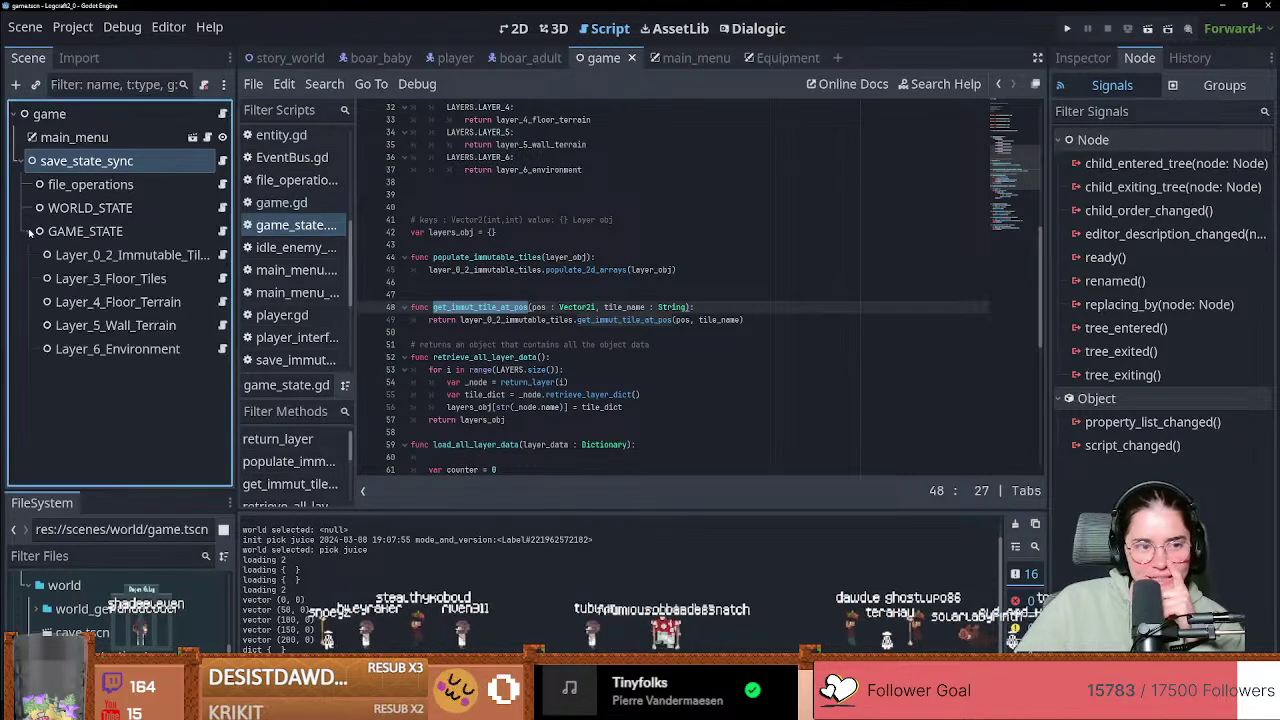
pyautogui.moveTo(236, 370); pyautogui.dragTo(292, 370)
pyautogui.click(118, 343)
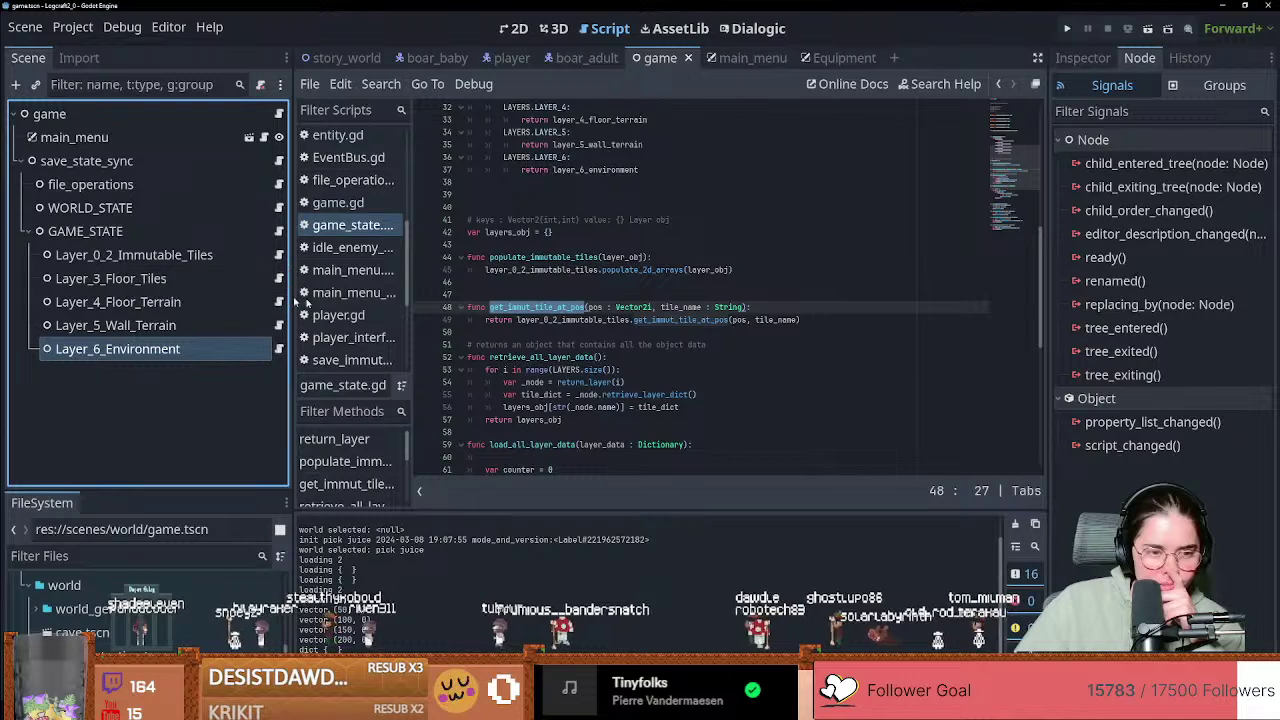
pyautogui.click(165, 285)
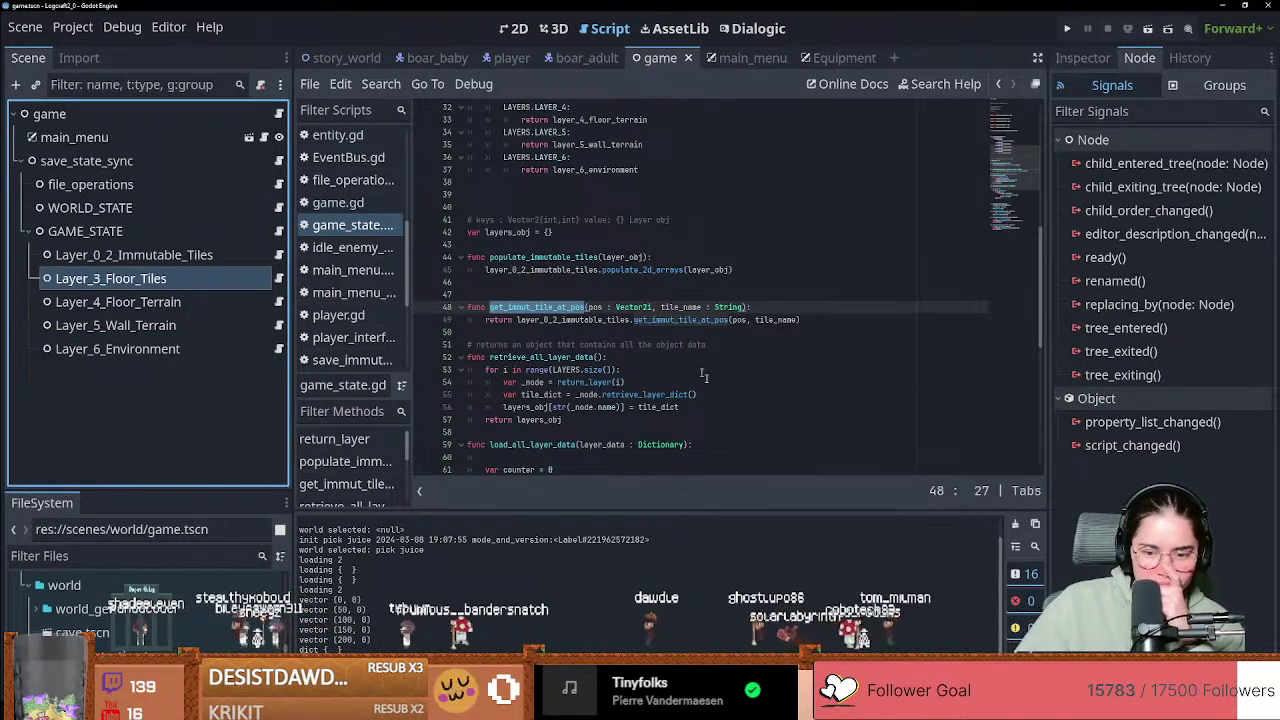
# Step: Open the story_world scene and select the TileMap node inside NavigationRegion2D
pyautogui.click(345, 57)
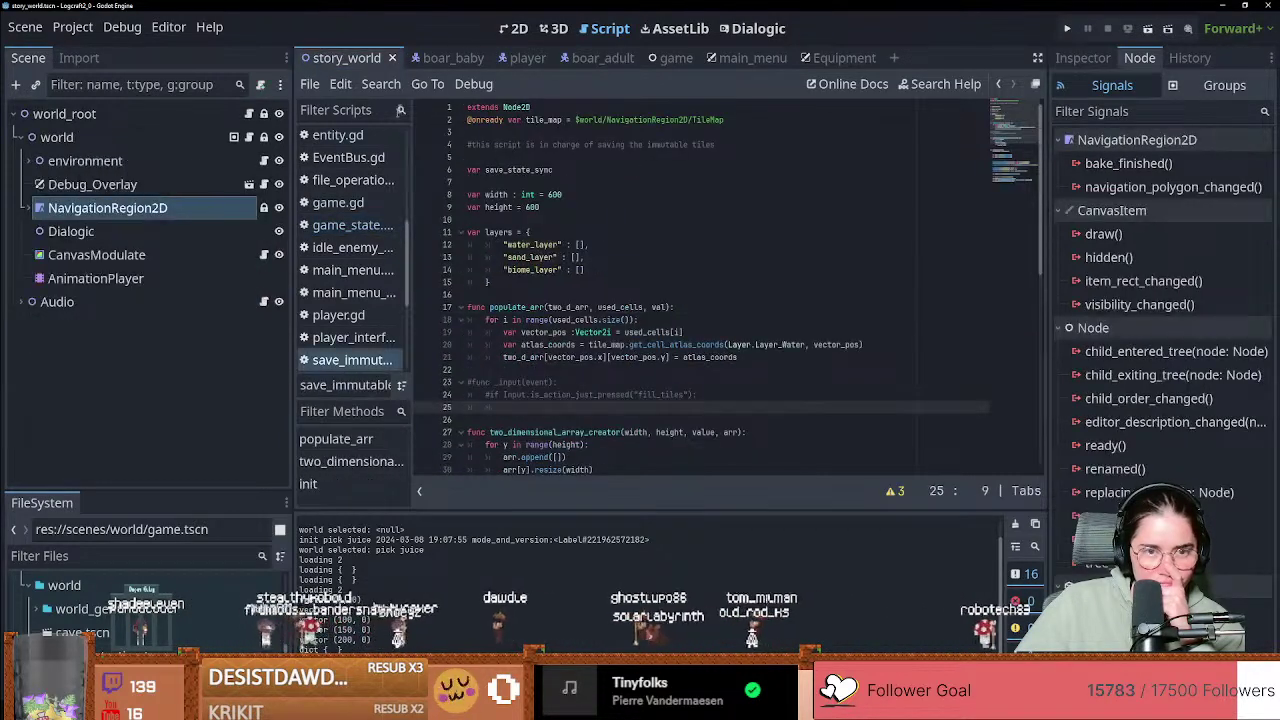
pyautogui.click(26, 208)
pyautogui.click(92, 280)
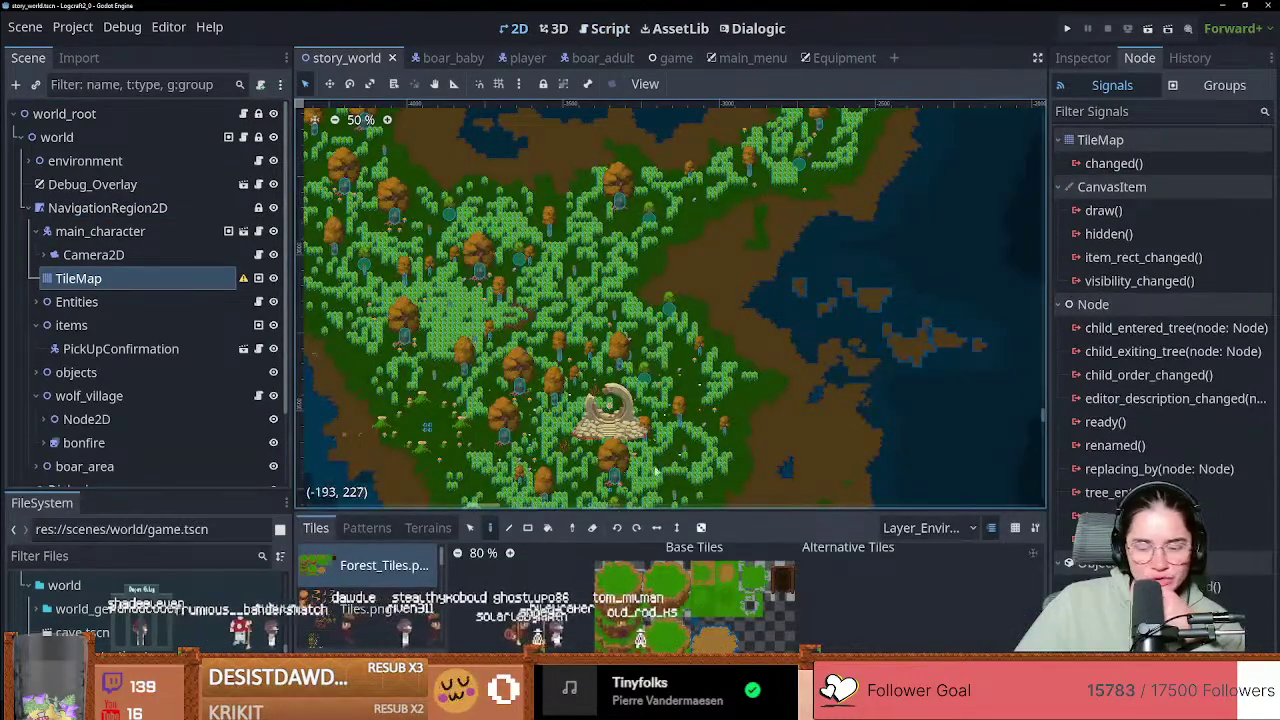
pyautogui.scroll(2, 863, 551)
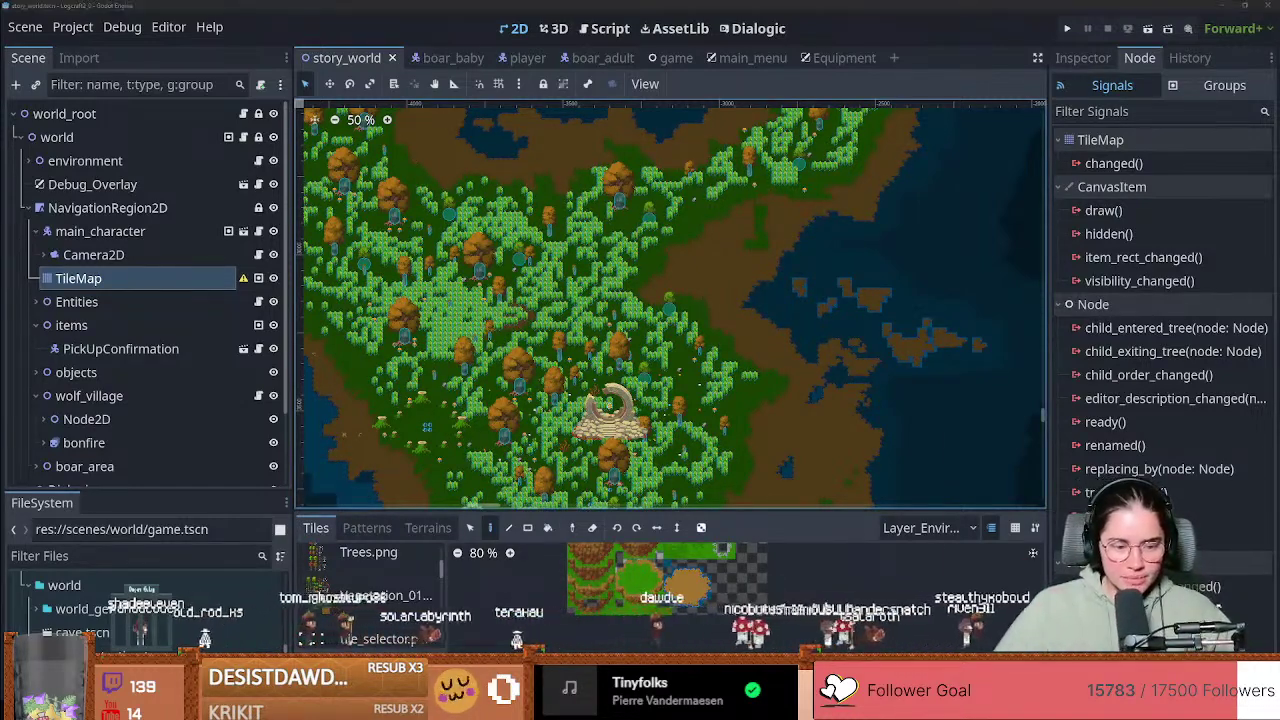
# Step: Switch to the drawing app and brush two X marks with a curved line beneath them on an empty canvas area
pyautogui.hotkey('alt', 'Tab')
pyautogui.click(903, 202)
pyautogui.moveTo(314, 334); pyautogui.dragTo(680, 303, button='middle')
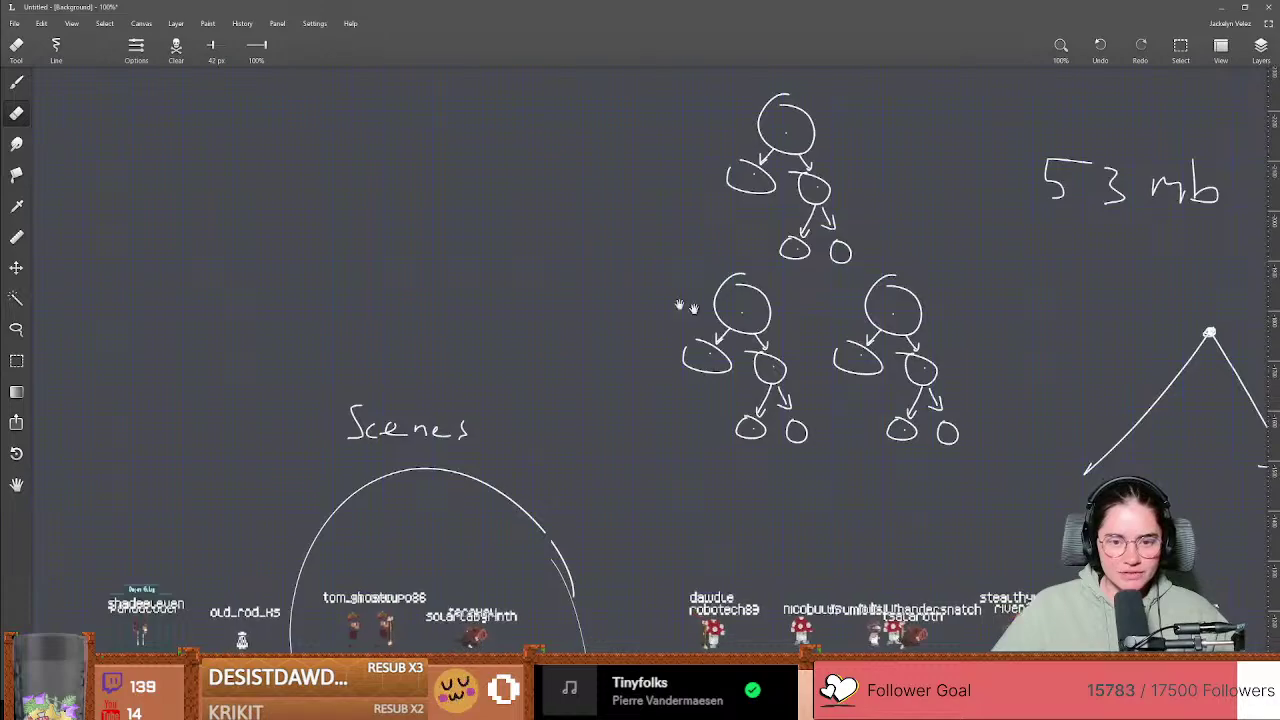
pyautogui.click(16, 83)
pyautogui.moveTo(245, 224)
pyautogui.mouseDown()
pyautogui.moveTo(636, 473)
pyautogui.moveTo(266, 470)
pyautogui.moveTo(100, 360)
pyautogui.moveTo(40, 410)
pyautogui.moveTo(190, 291)
pyautogui.mouseUp()
pyautogui.hotkey('ctrl', 'z')
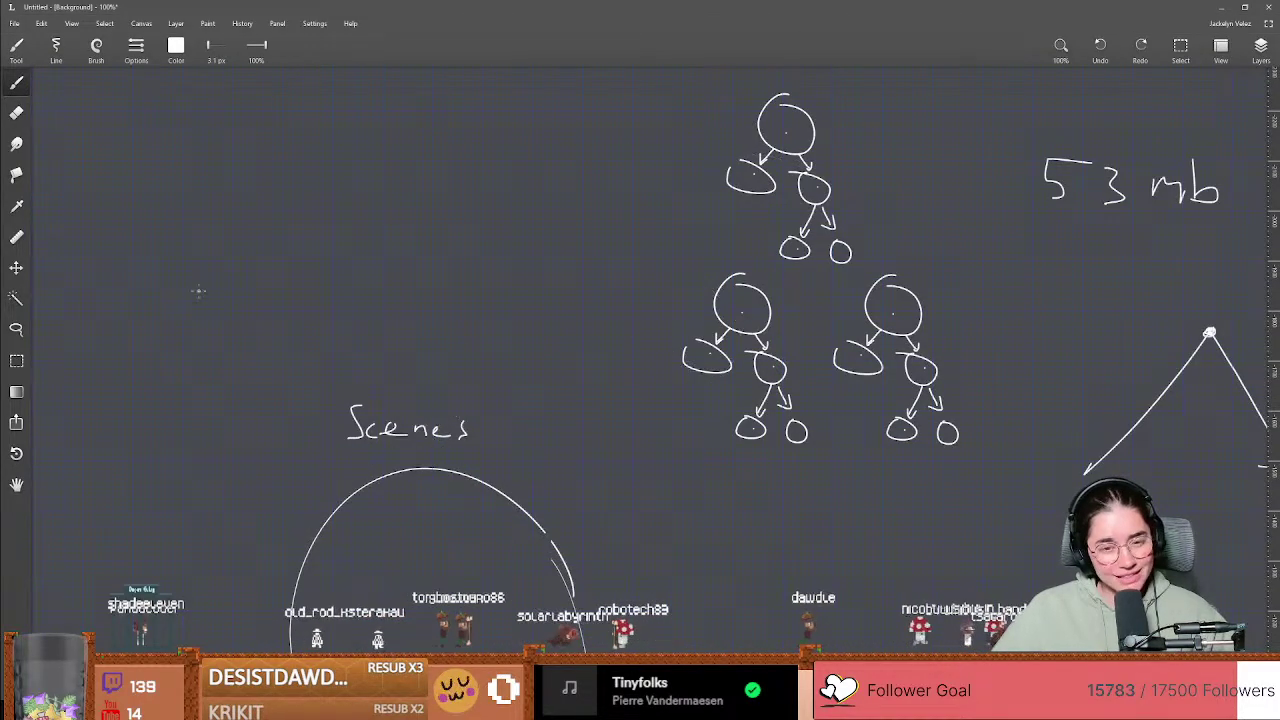
pyautogui.moveTo(60, 171); pyautogui.dragTo(431, 312, button='middle')
pyautogui.moveTo(368, 224); pyautogui.dragTo(322, 278)
pyautogui.moveTo(451, 218)
pyautogui.mouseDown()
pyautogui.moveTo(463, 246)
pyautogui.moveTo(520, 290)
pyautogui.mouseUp()
pyautogui.moveTo(502, 226); pyautogui.dragTo(454, 282)
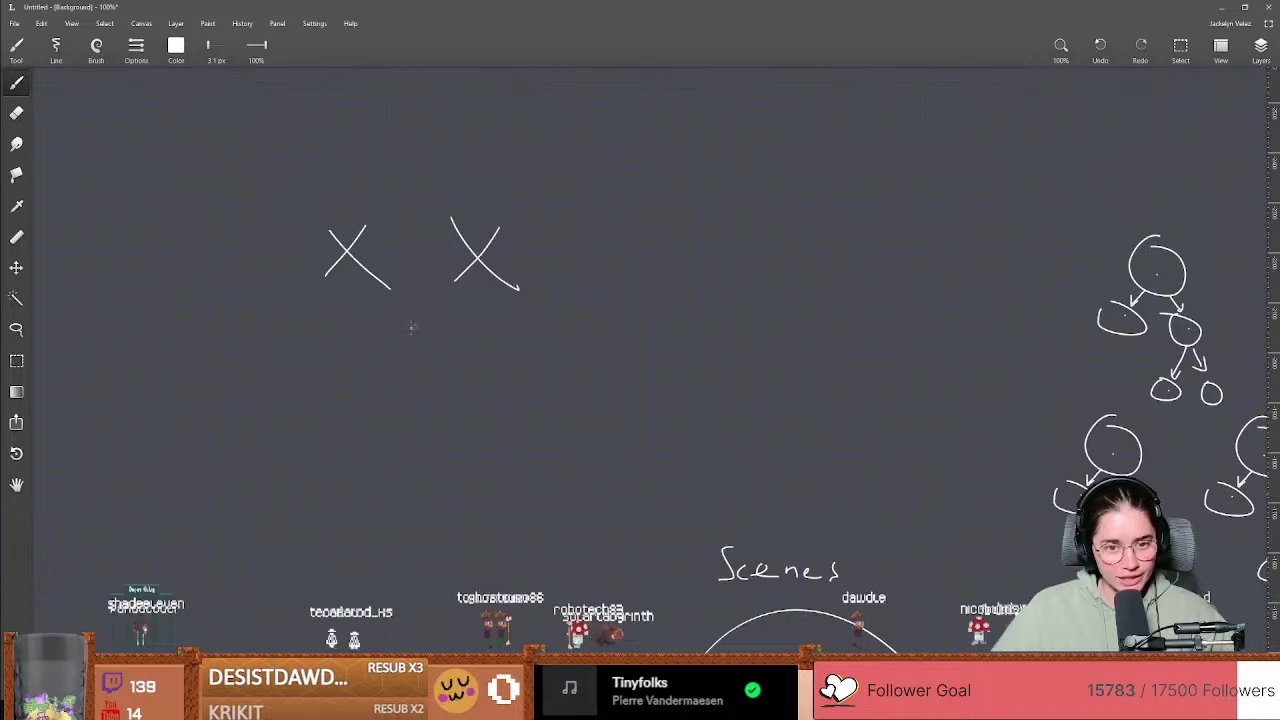
pyautogui.moveTo(324, 340); pyautogui.dragTo(476, 388)
# Step: Try handwriting "Inv" on the empty canvas beside the Scenes sketch, undo it, and return to the Godot editor
pyautogui.moveTo(576, 314)
pyautogui.mouseDown(button='middle')
pyautogui.moveTo(594, 264)
pyautogui.moveTo(684, 202)
pyautogui.mouseUp(button='middle')
pyautogui.moveTo(709, 354); pyautogui.dragTo(821, 238, button='middle')
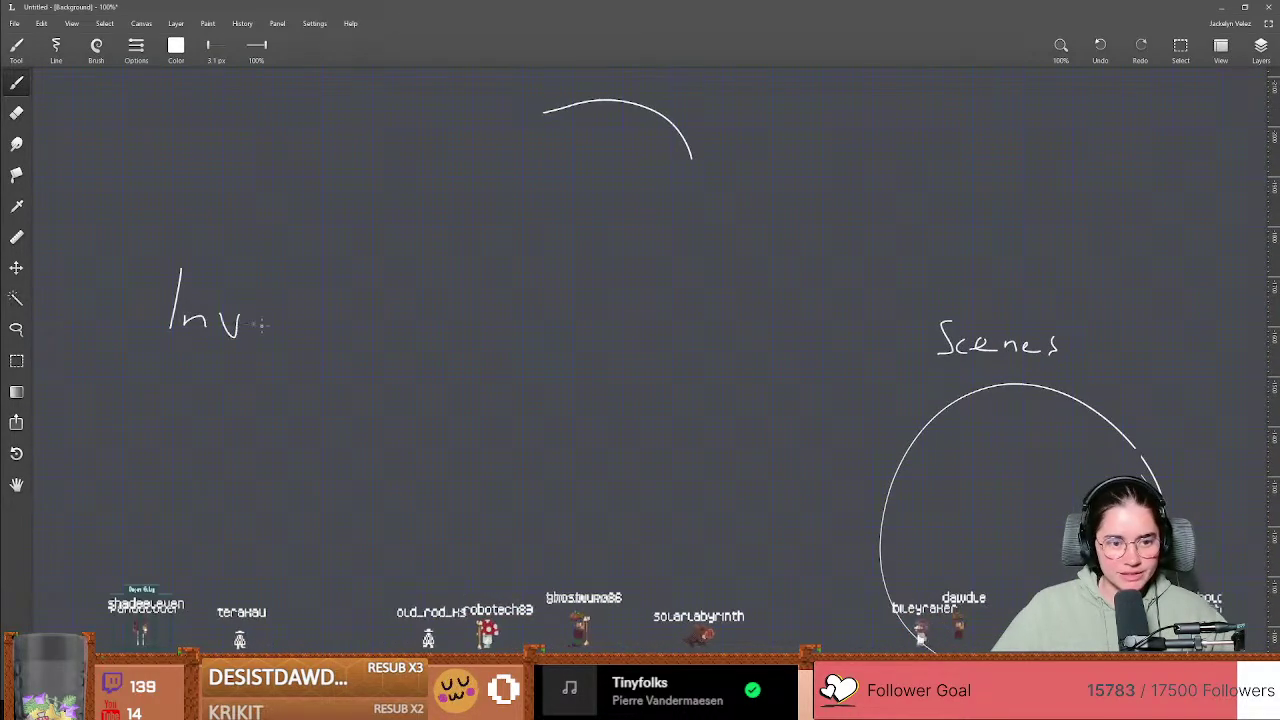
pyautogui.moveTo(454, 298); pyautogui.dragTo(426, 326, button='middle')
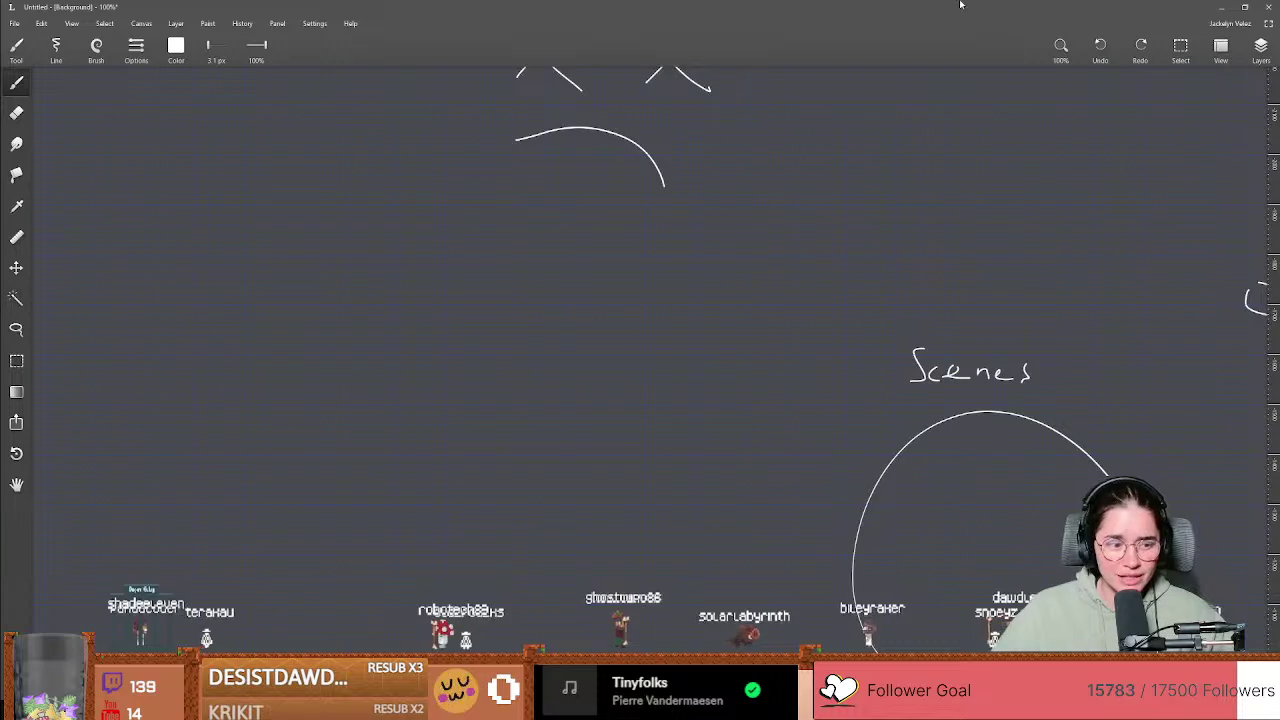
pyautogui.click(1228, 7)
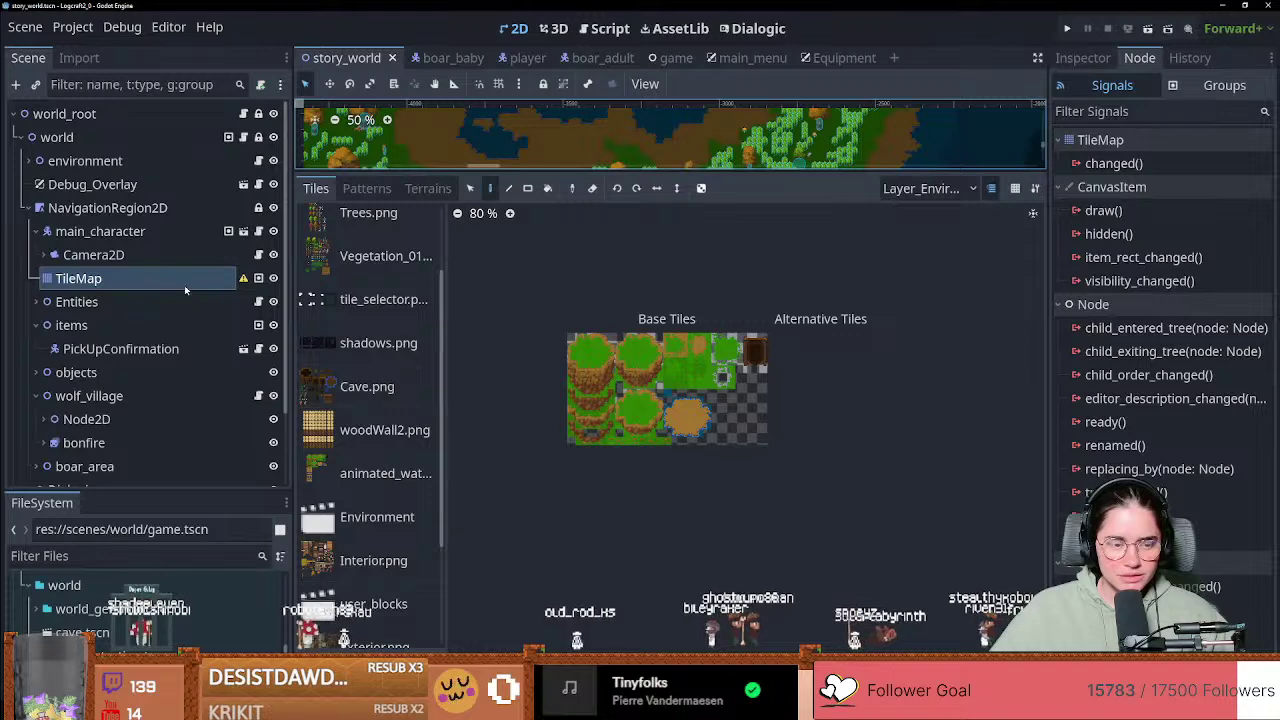
# Step: Reselect the TileMap node and examine its layer properties in a widened inspector
pyautogui.click(95, 255)
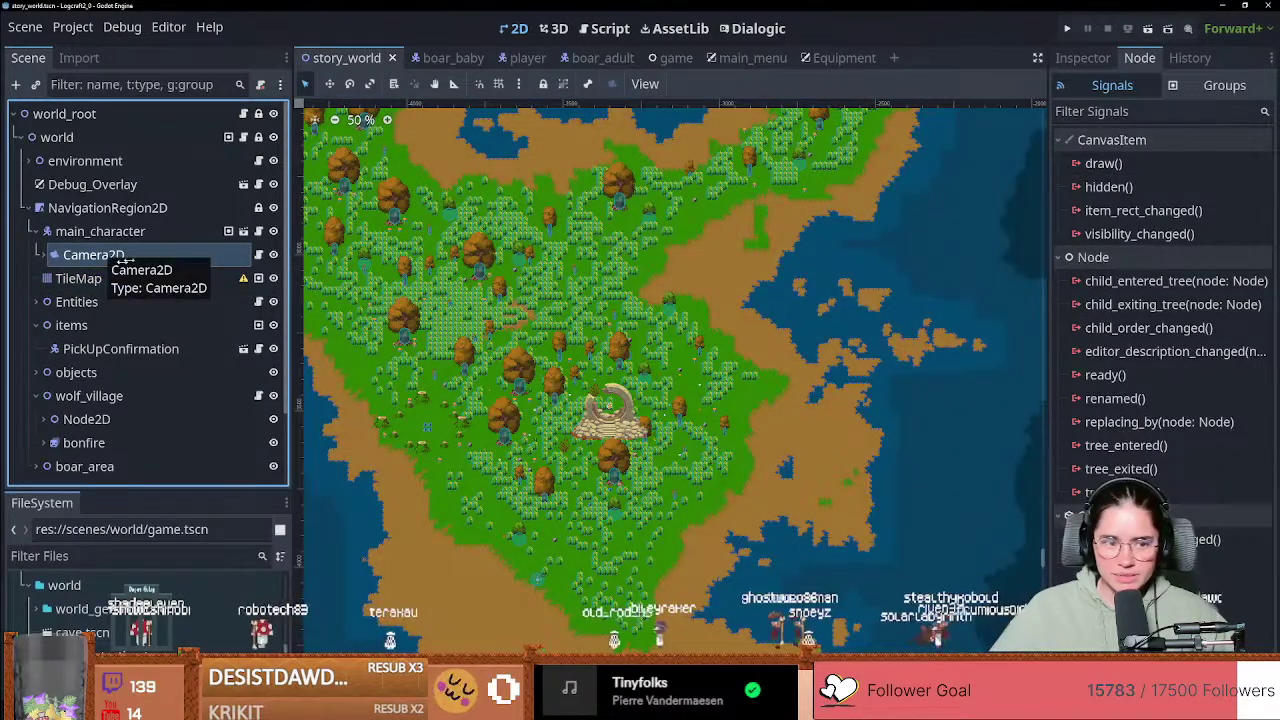
pyautogui.click(78, 278)
pyautogui.click(78, 278)
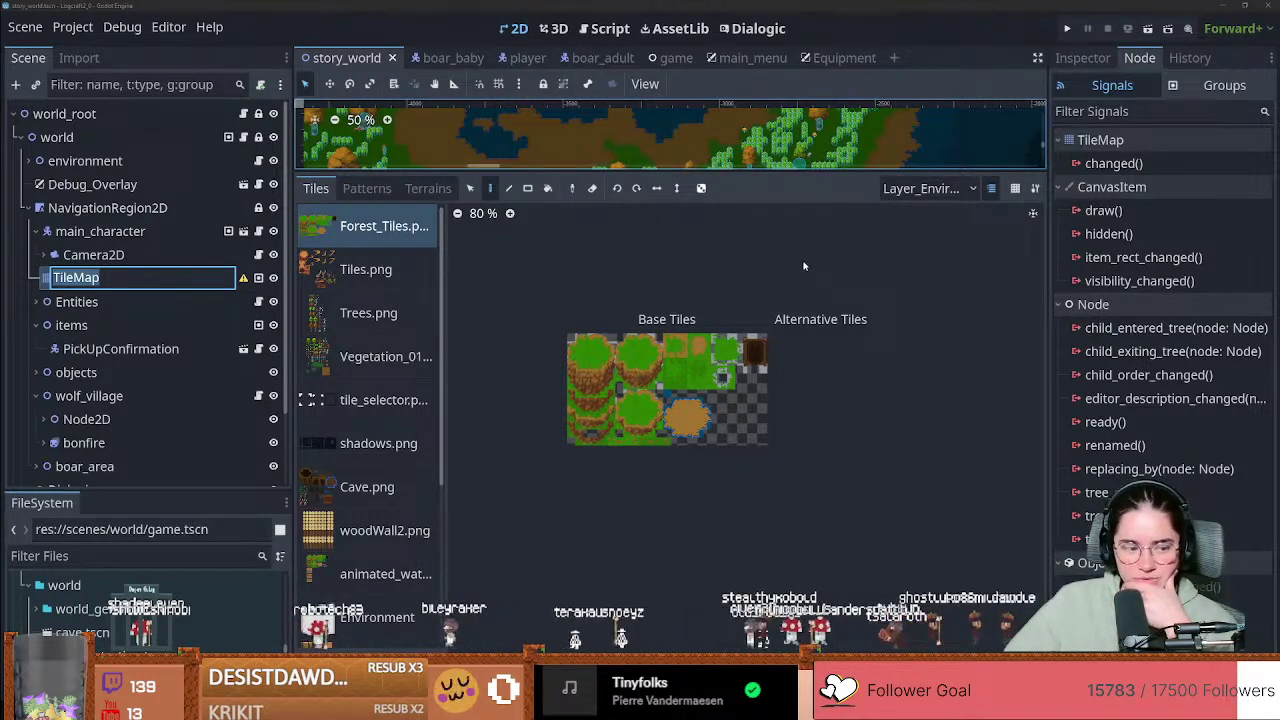
pyautogui.press('Return')
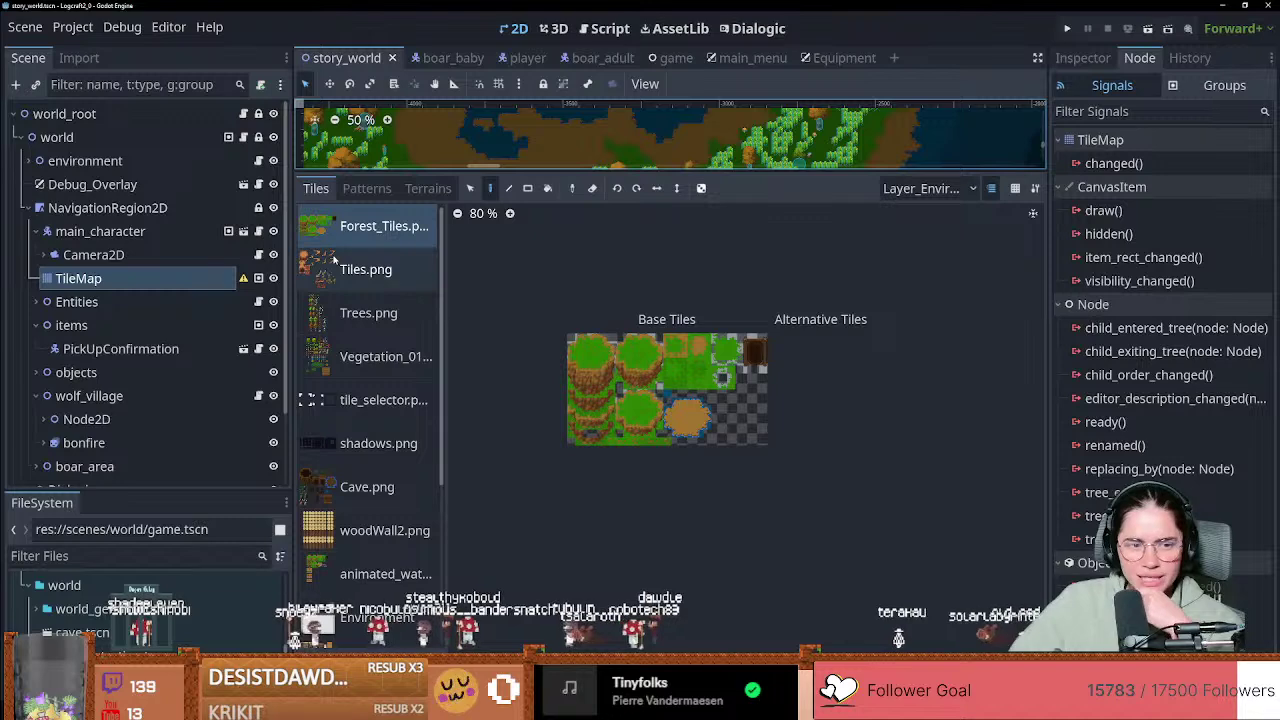
pyautogui.click(1083, 57)
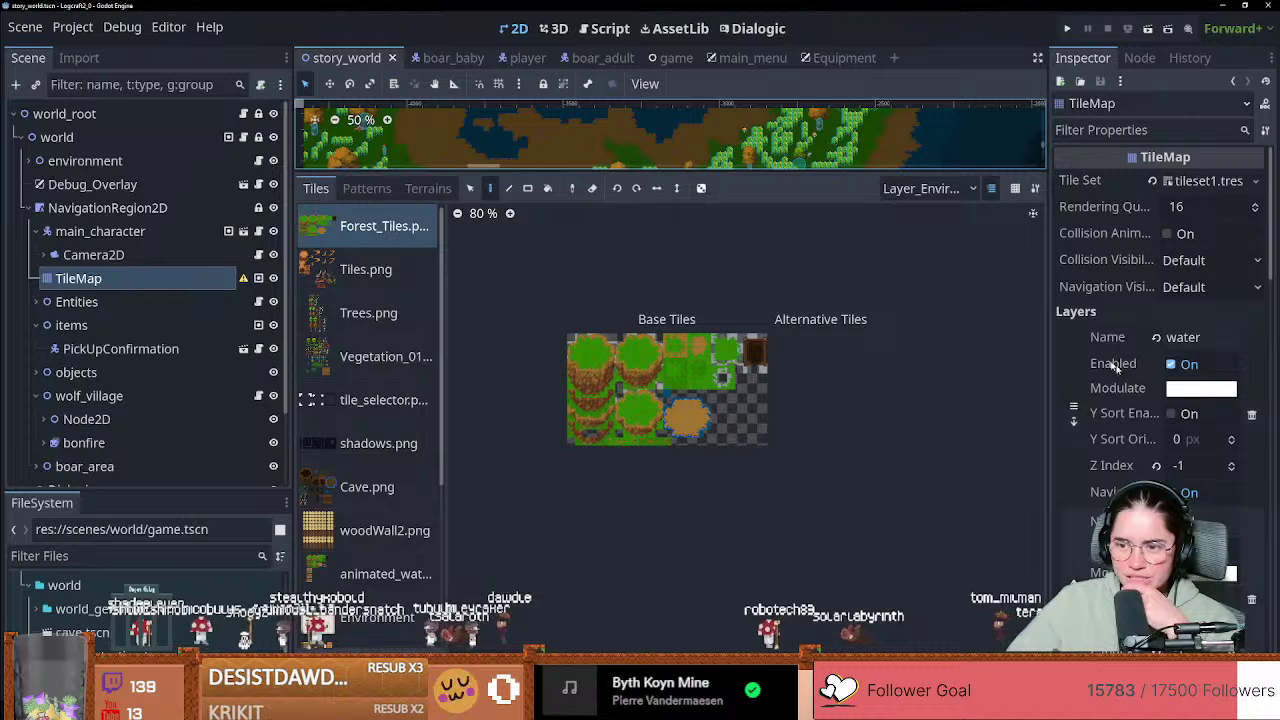
pyautogui.scroll(-5, 1113, 367)
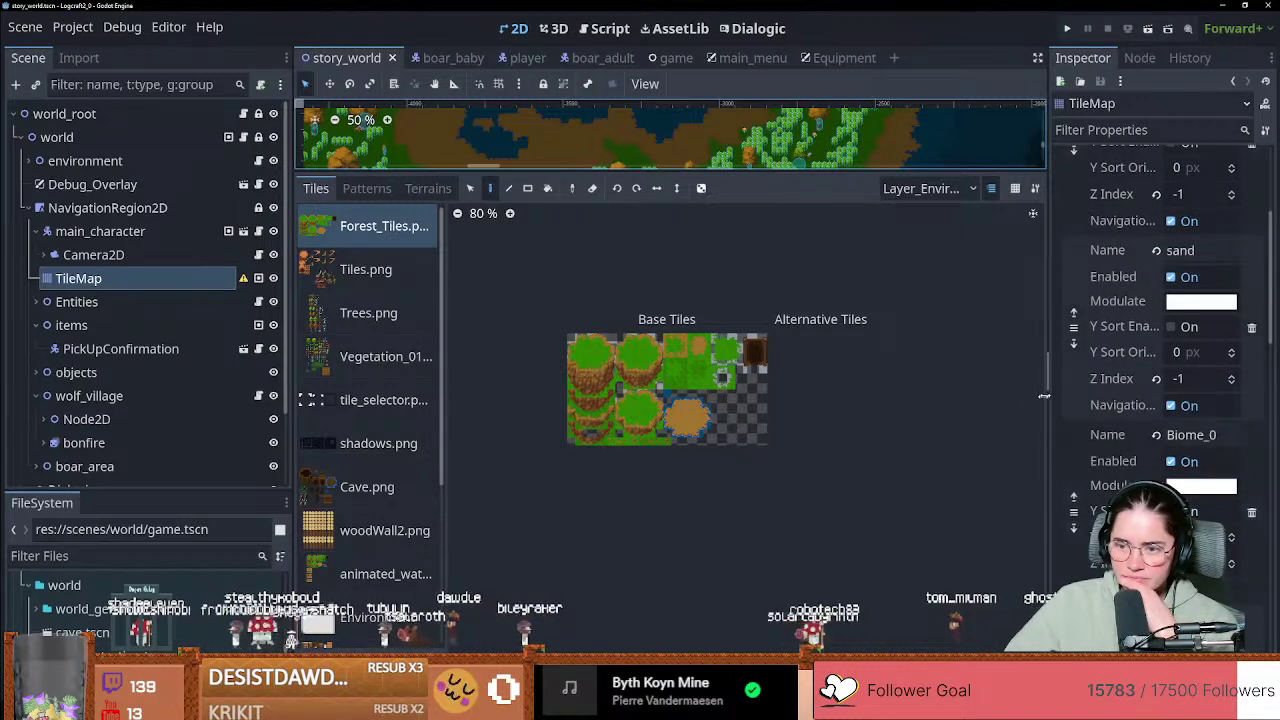
pyautogui.moveTo(1044, 396); pyautogui.dragTo(919, 394)
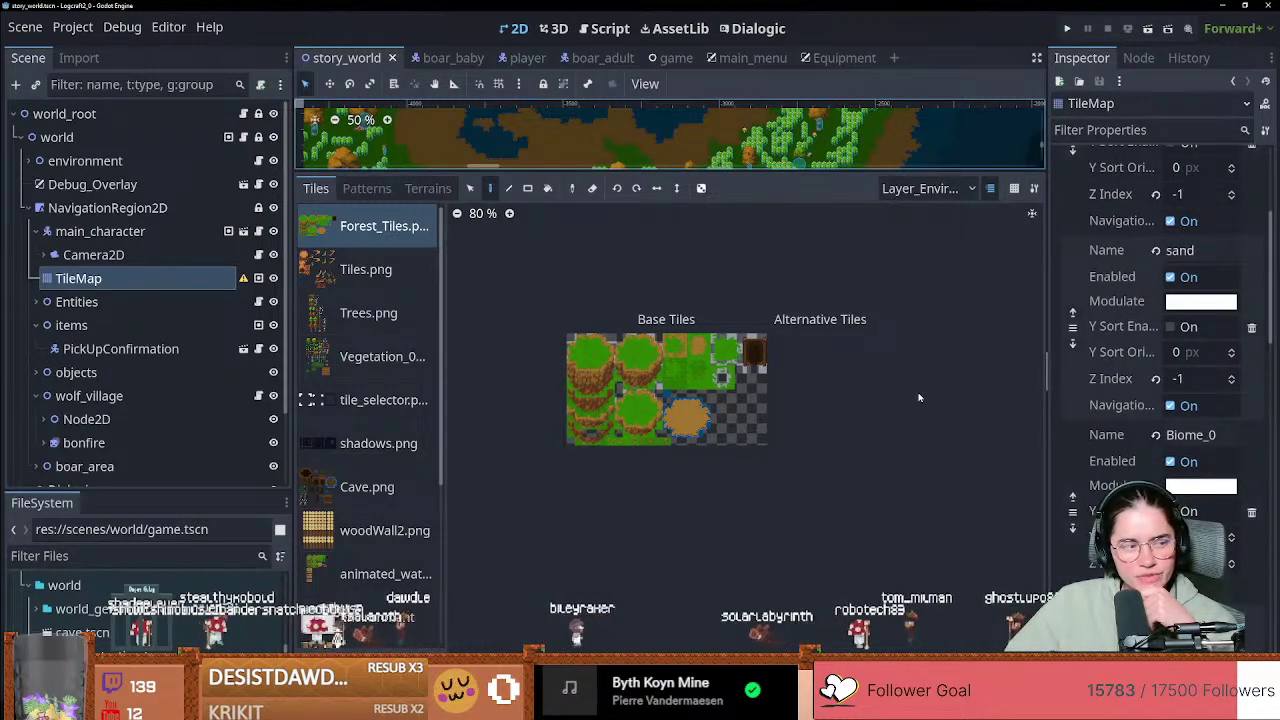
pyautogui.scroll(5, 1137, 410)
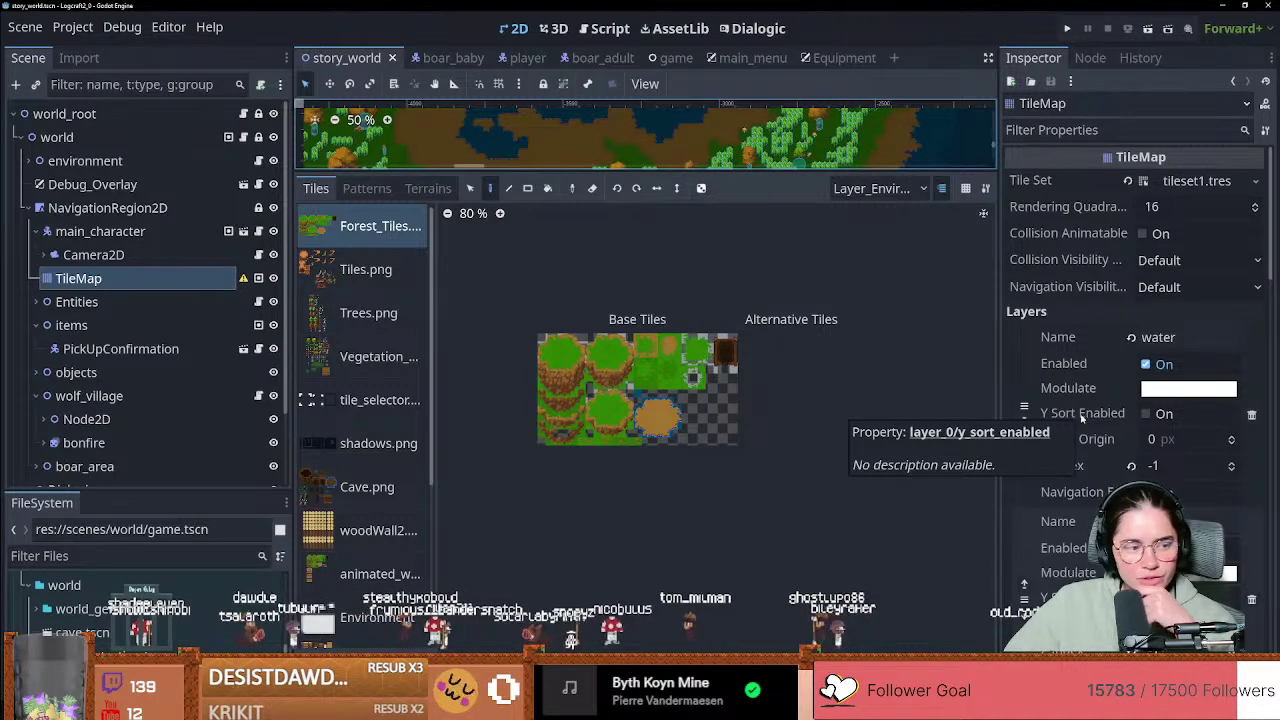
pyautogui.scroll(-2, 1138, 472)
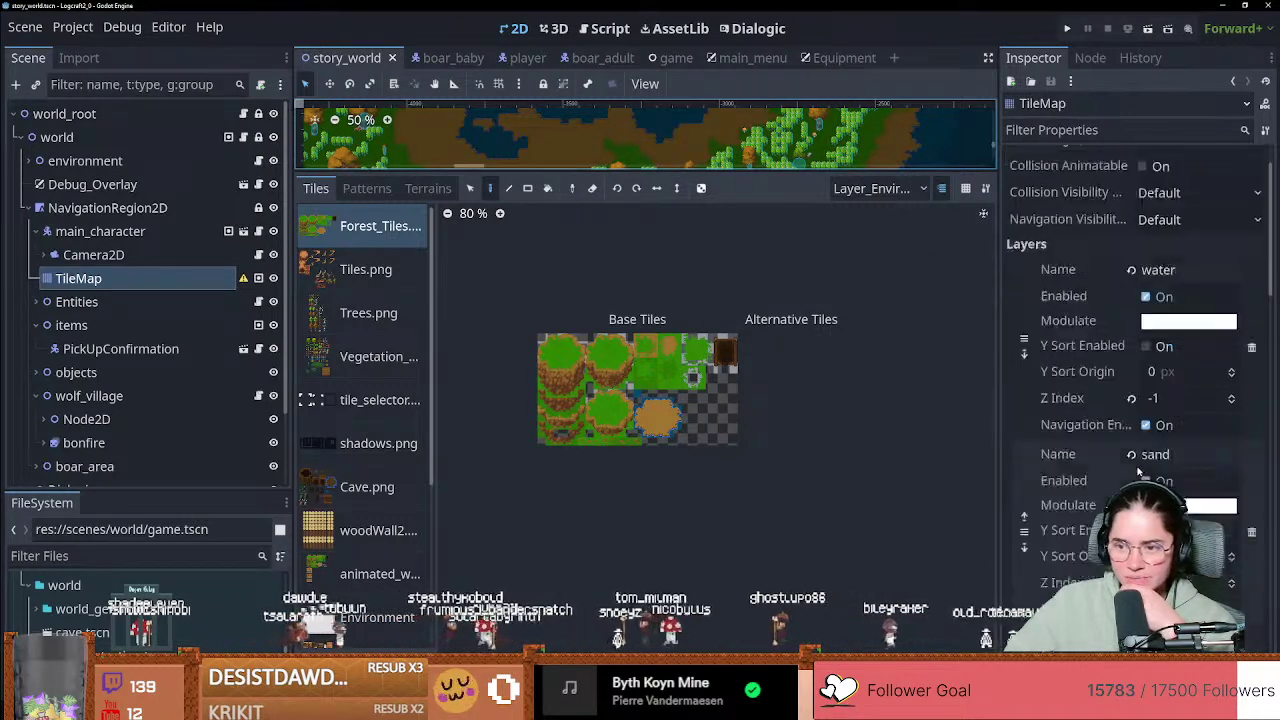
pyautogui.scroll(-4, 1138, 472)
pyautogui.scroll(6, 1138, 472)
# Step: Review the TileMap's list of paintable layers and shrink the tile palette area
pyautogui.click(888, 199)
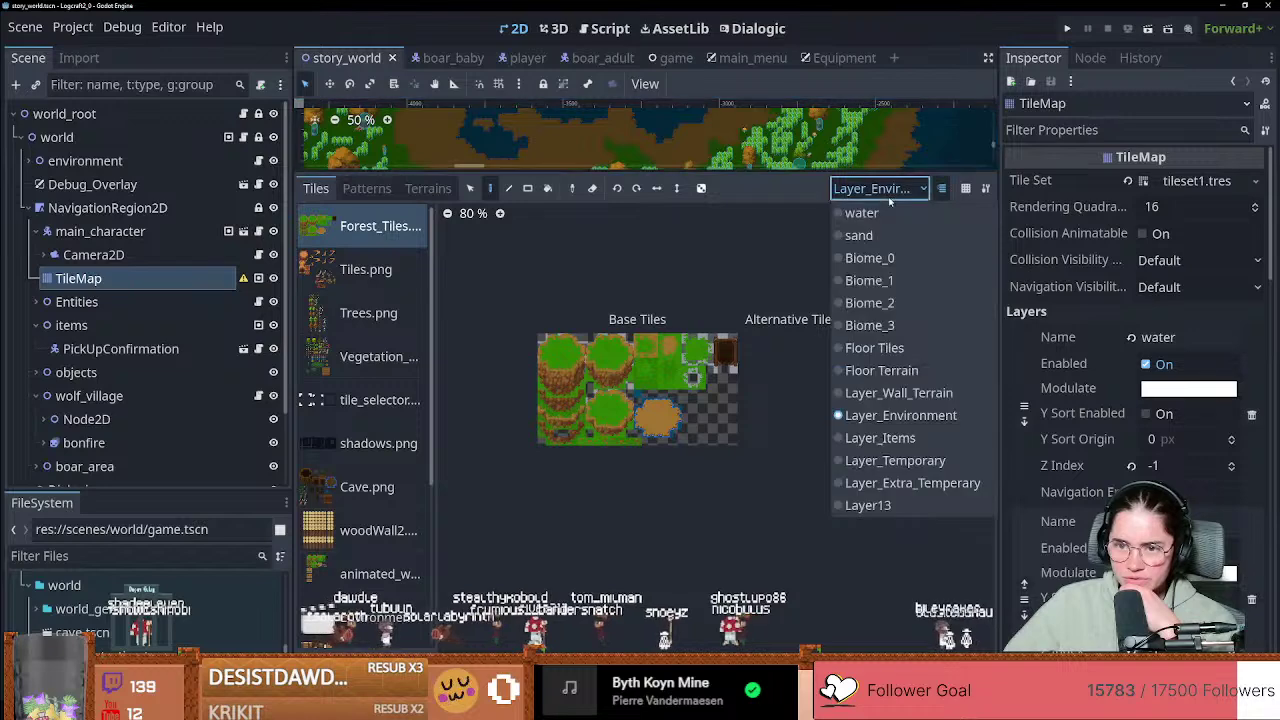
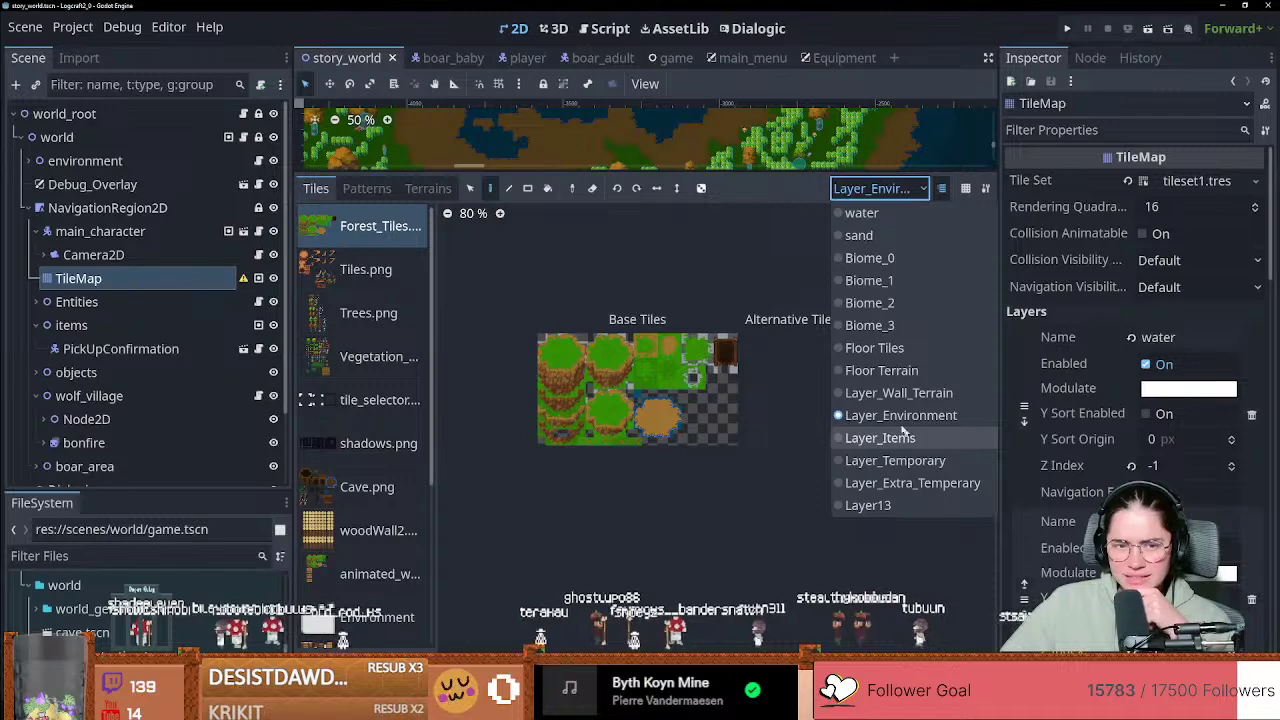
pyautogui.click(549, 169)
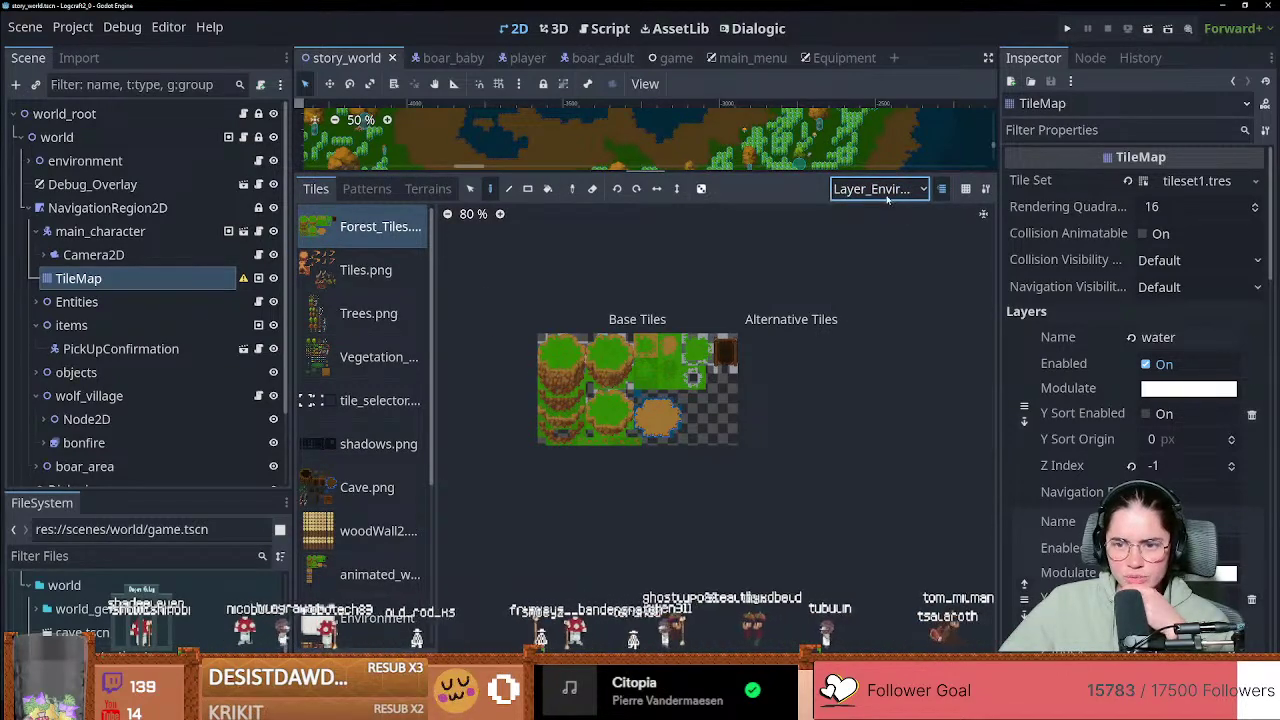
pyautogui.click(880, 397)
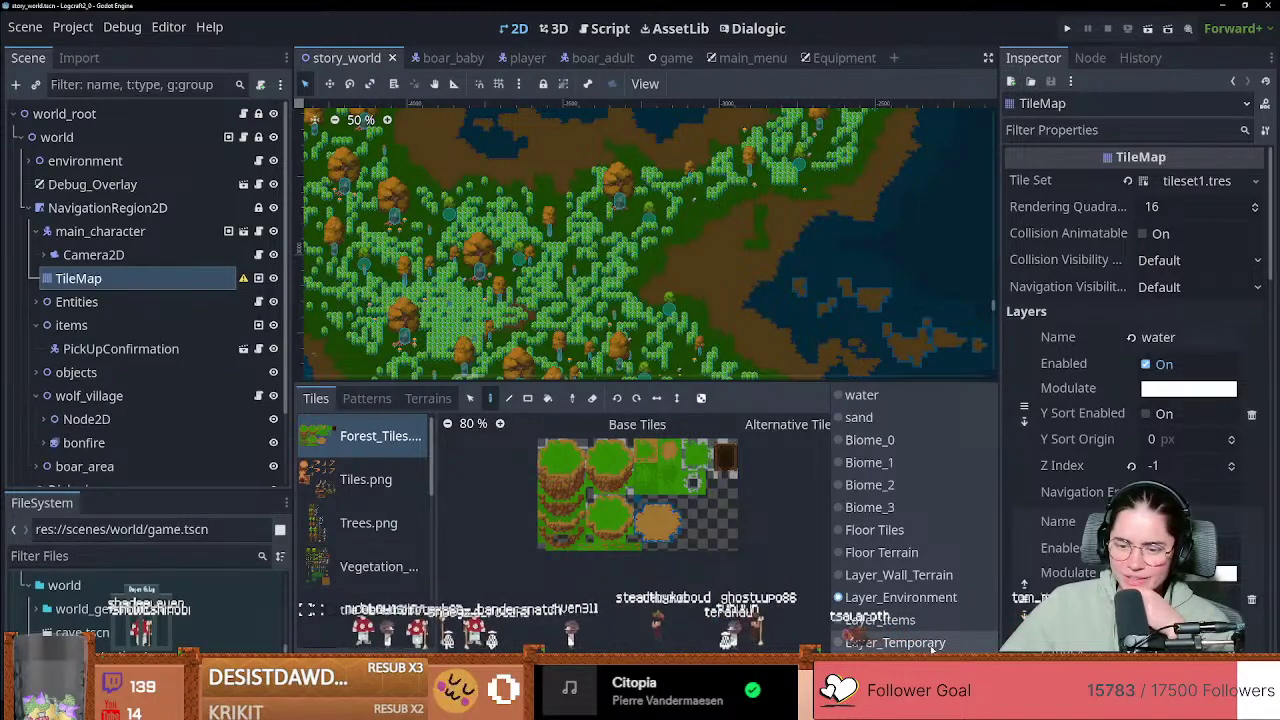
pyautogui.click(262, 424)
# Step: Open the world_root script and try filtering the open scripts by "Layer", clearing the filter again
pyautogui.click(243, 114)
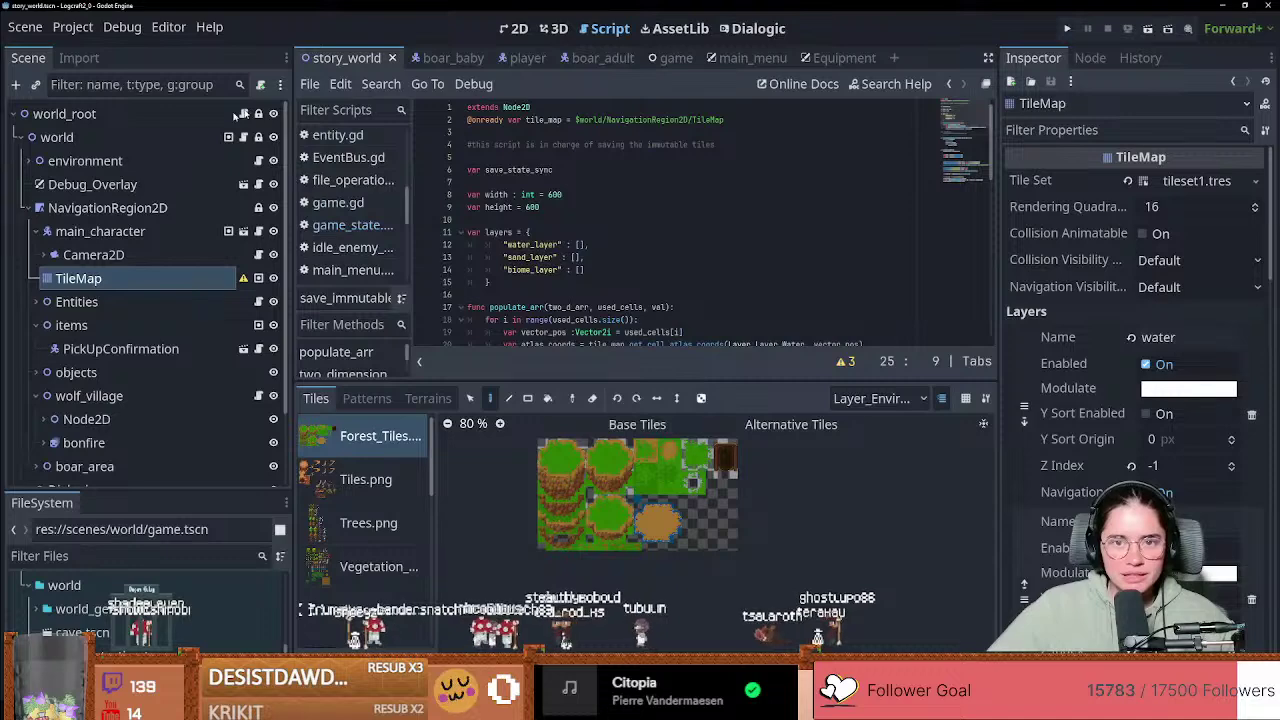
pyautogui.click(358, 115)
pyautogui.write('L')
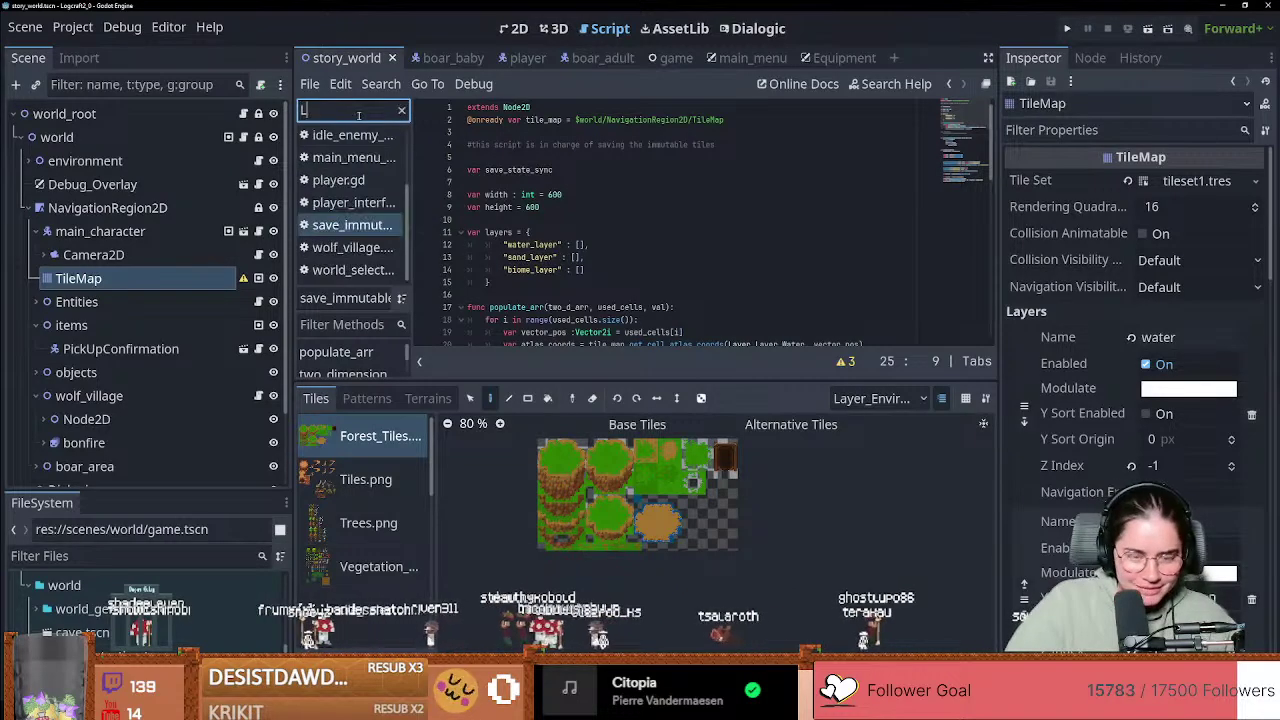
pyautogui.write('ayer')
pyautogui.press('BackSpace')
pyautogui.press('BackSpace')
pyautogui.press('BackSpace')
pyautogui.press('BackSpace')
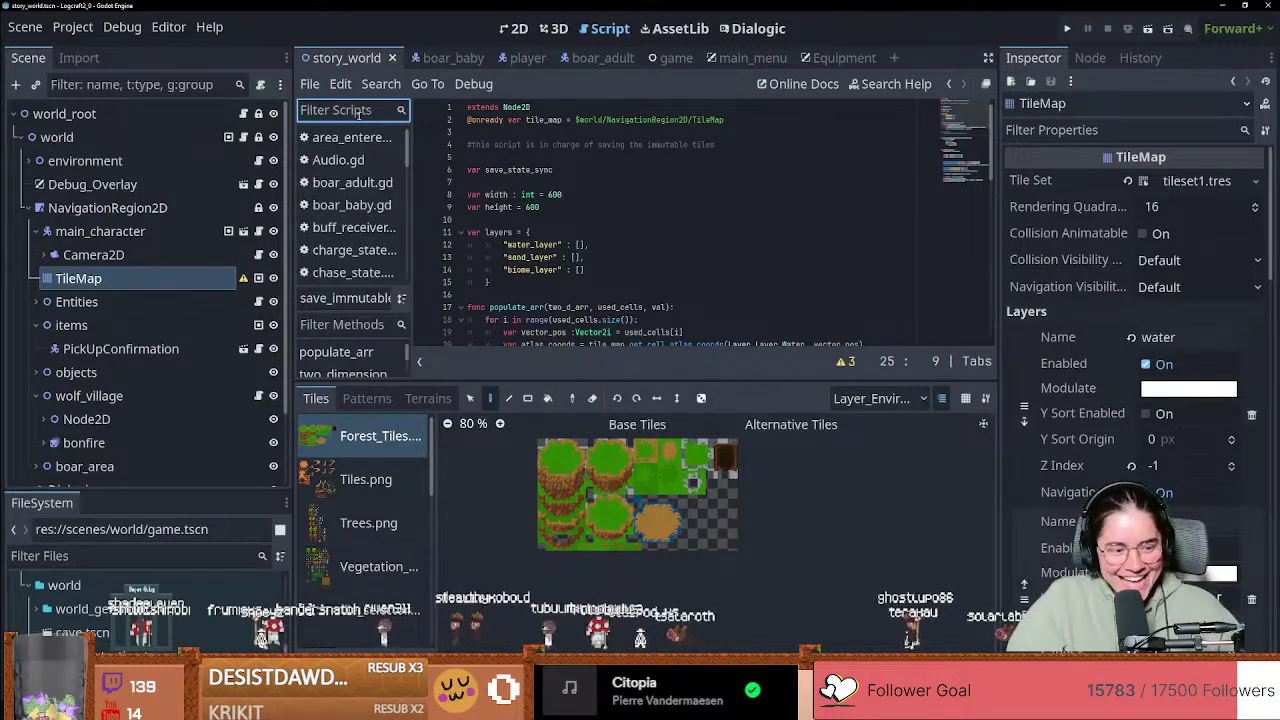
# Step: Filter the project files by "Layer" and open Layer.gd from the singletons folder
pyautogui.click(99, 557)
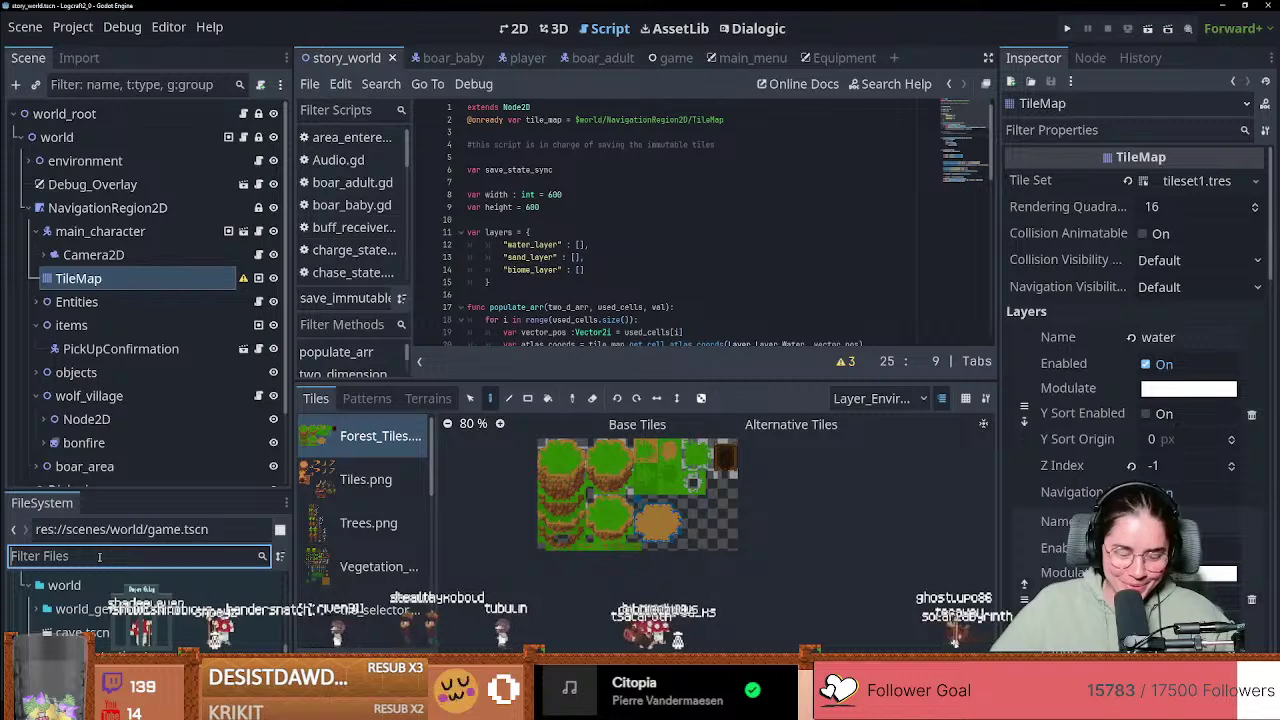
pyautogui.write('Layer')
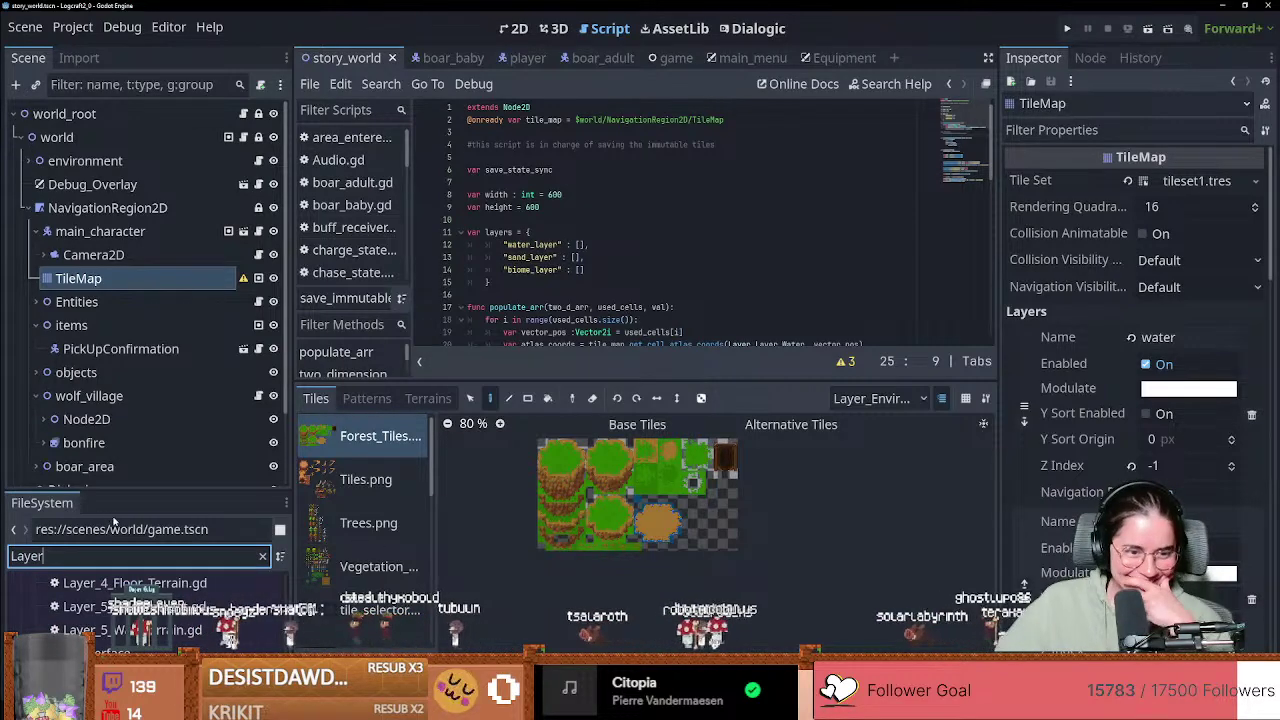
pyautogui.moveTo(131, 497); pyautogui.dragTo(142, 320)
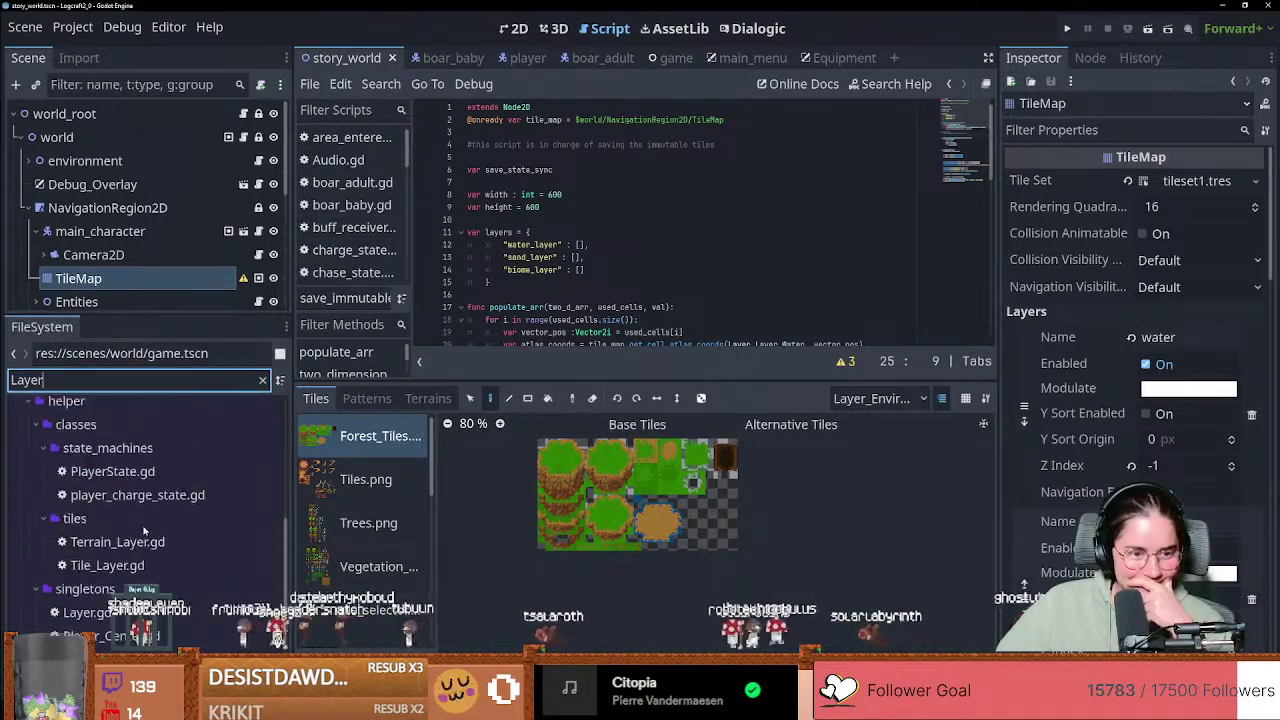
pyautogui.doubleClick(95, 615)
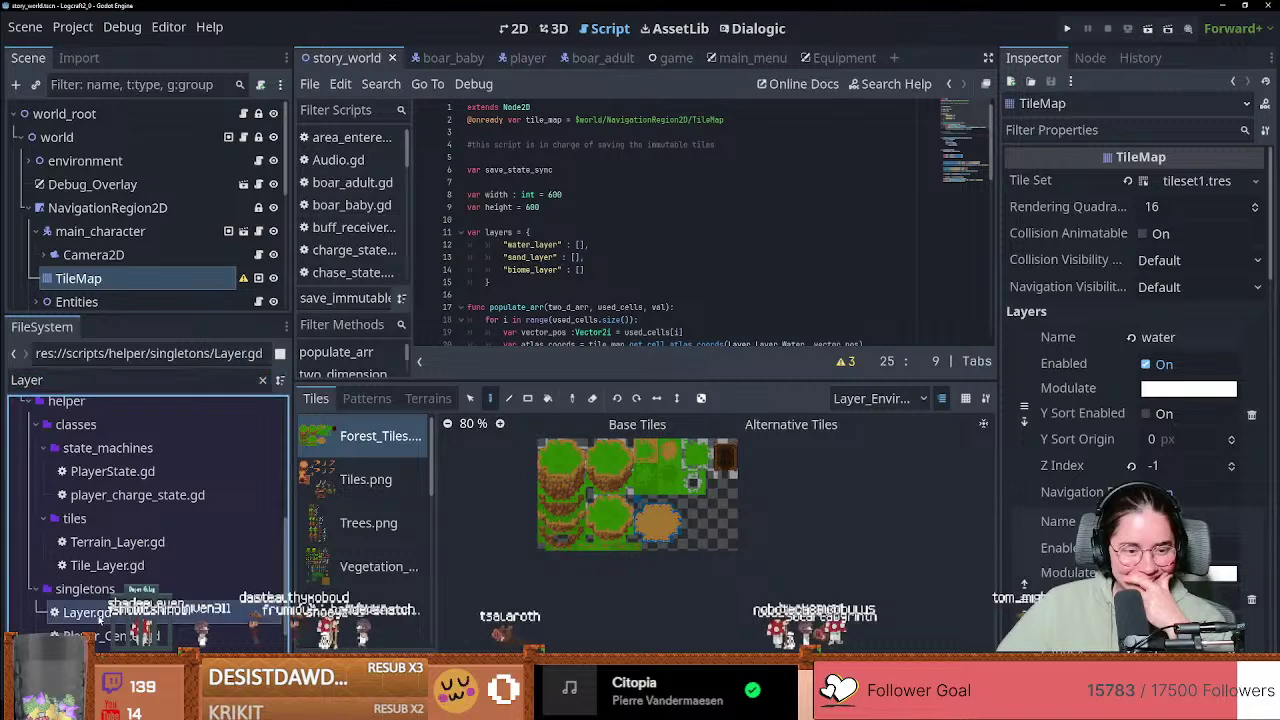
# Step: Examine the Layer_Temporary and Layer_Extra_Temporary declarations in Layer.gd, enlarging the code area
pyautogui.moveTo(615, 296); pyautogui.dragTo(489, 295)
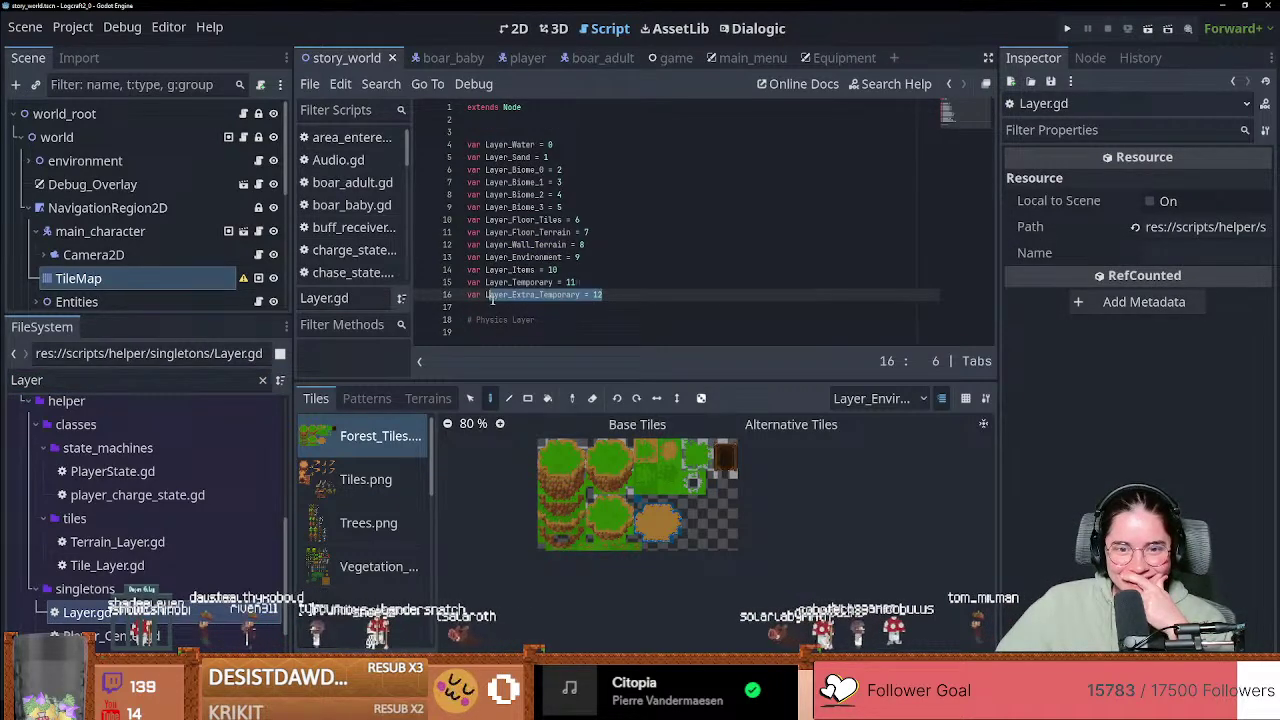
pyautogui.doubleClick(500, 295)
pyautogui.doubleClick(516, 284)
pyautogui.doubleClick(526, 294)
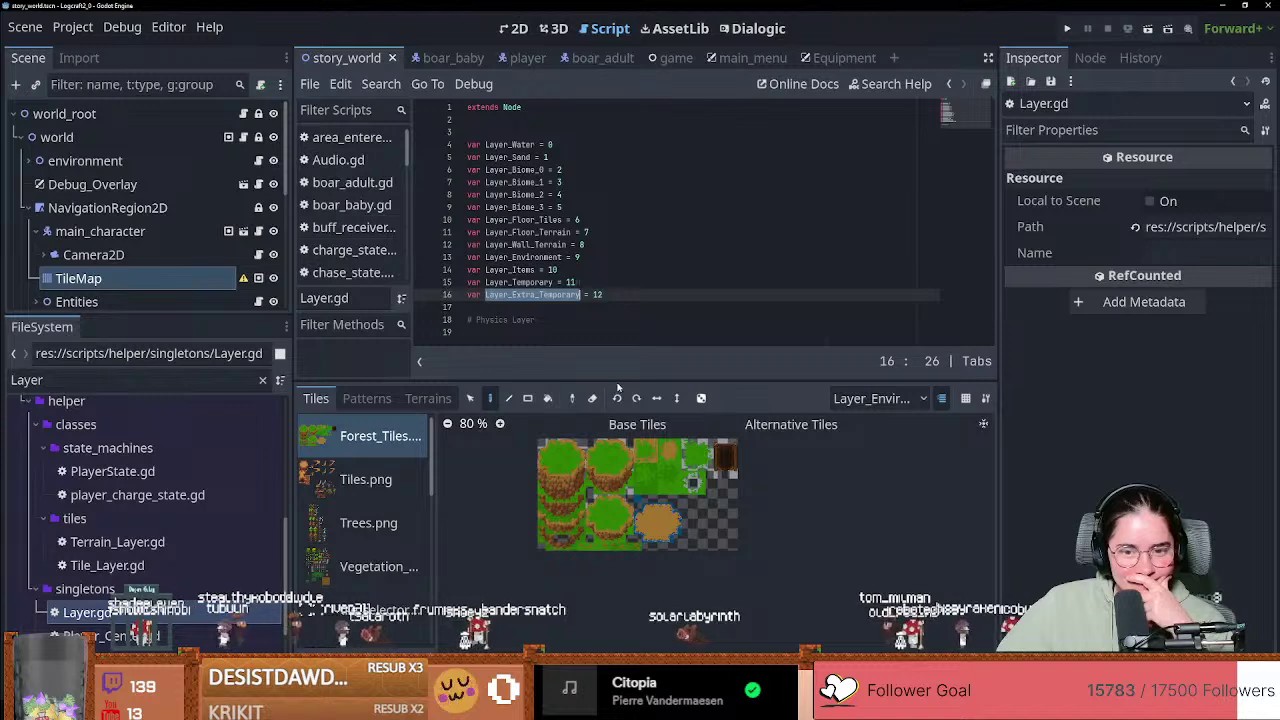
pyautogui.moveTo(619, 383); pyautogui.dragTo(610, 538)
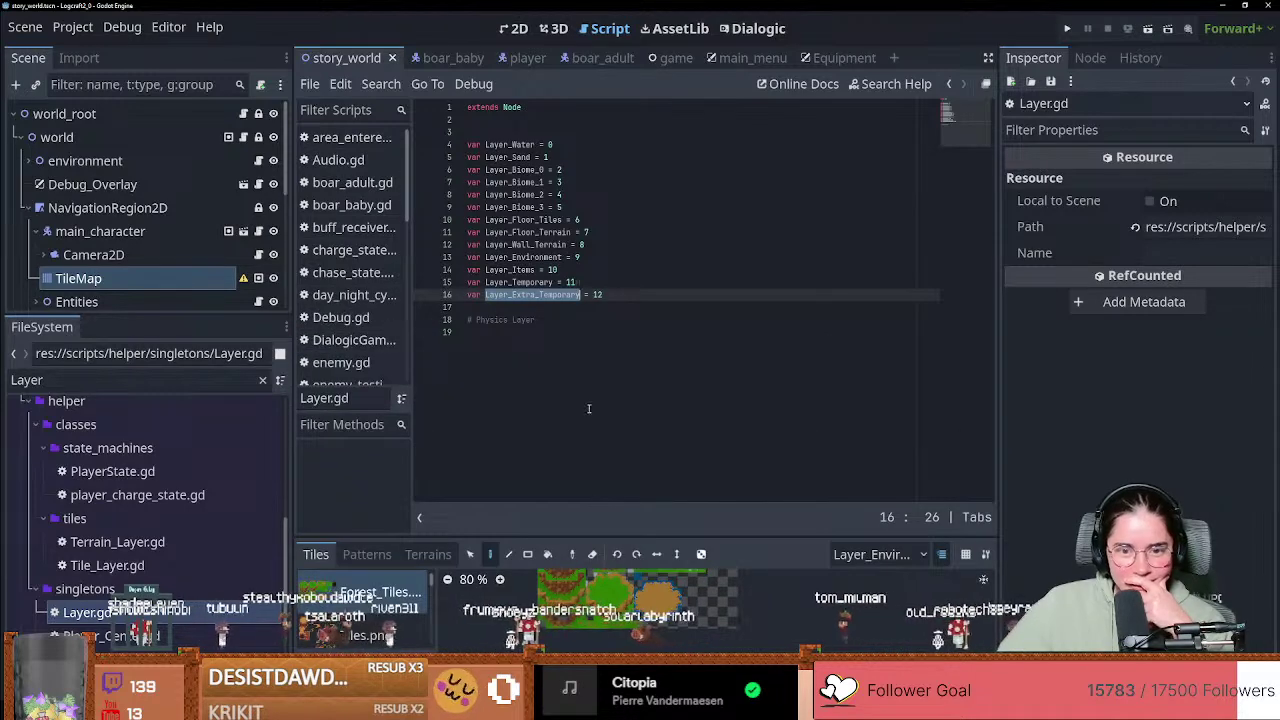
pyautogui.click(588, 282)
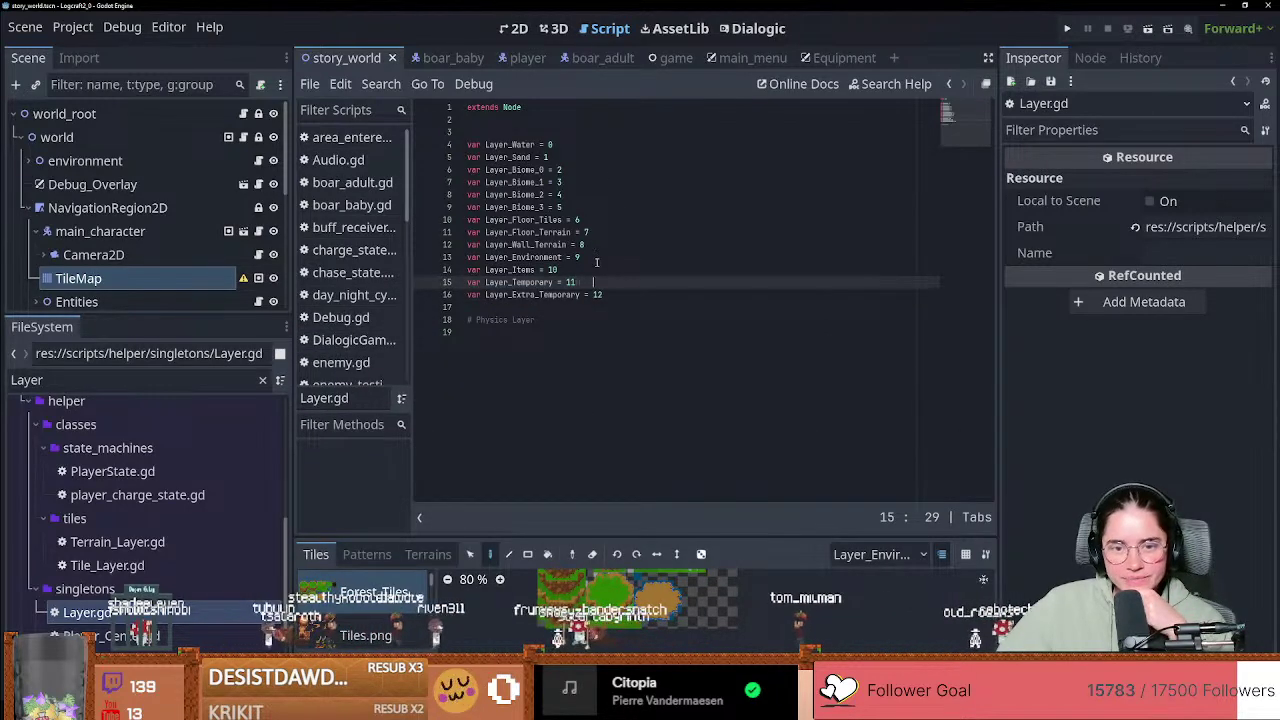
# Step: Search all project script and shader files for Layer_Extra_Temporary
pyautogui.doubleClick(558, 294)
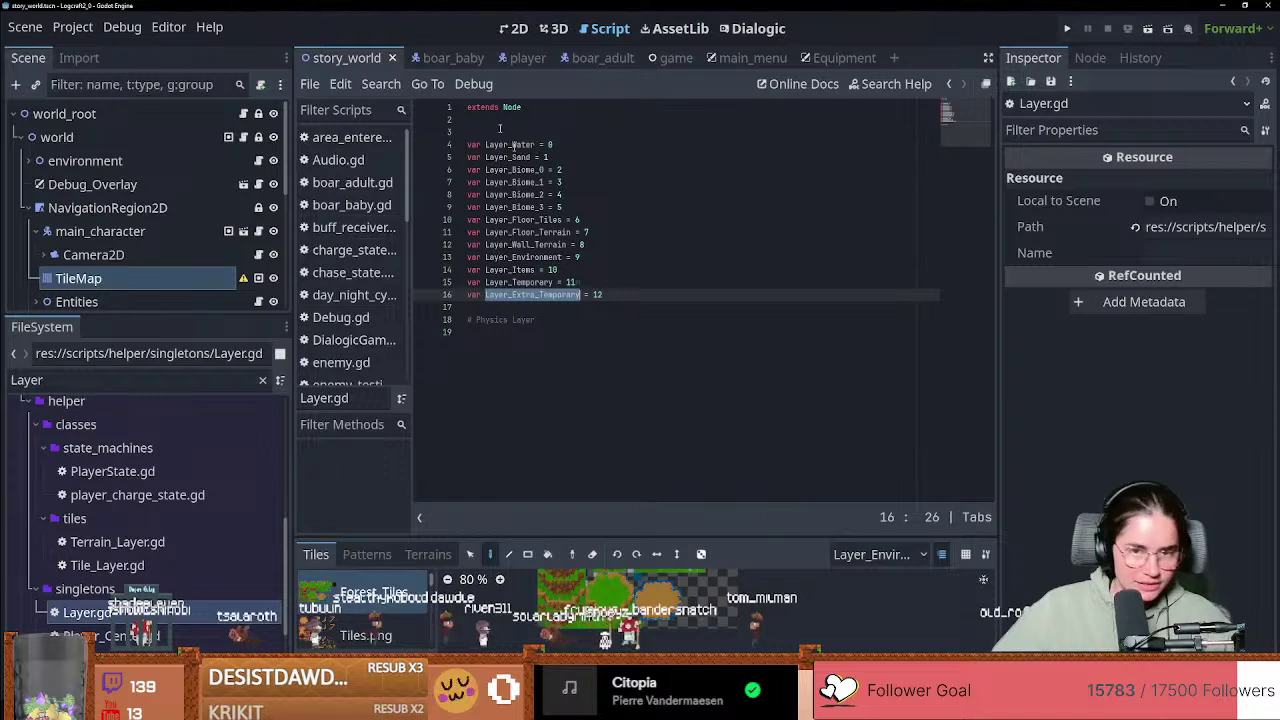
pyautogui.click(380, 84)
pyautogui.click(400, 204)
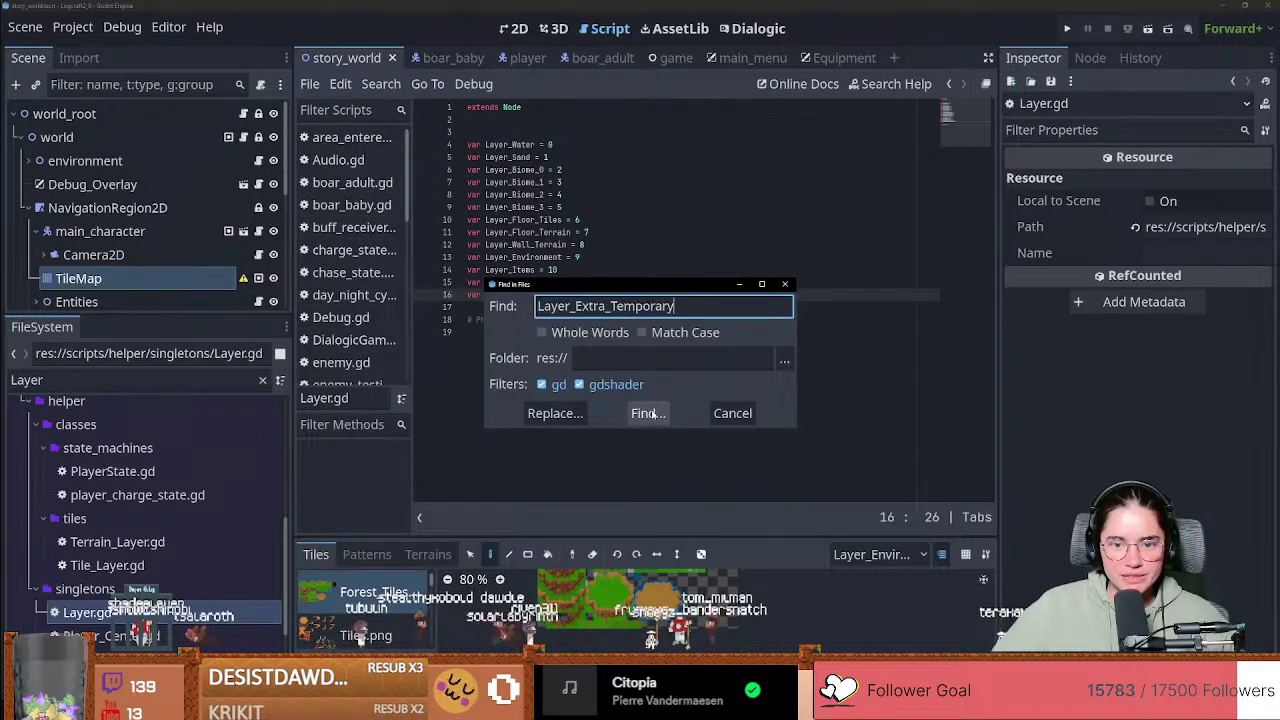
pyautogui.click(648, 412)
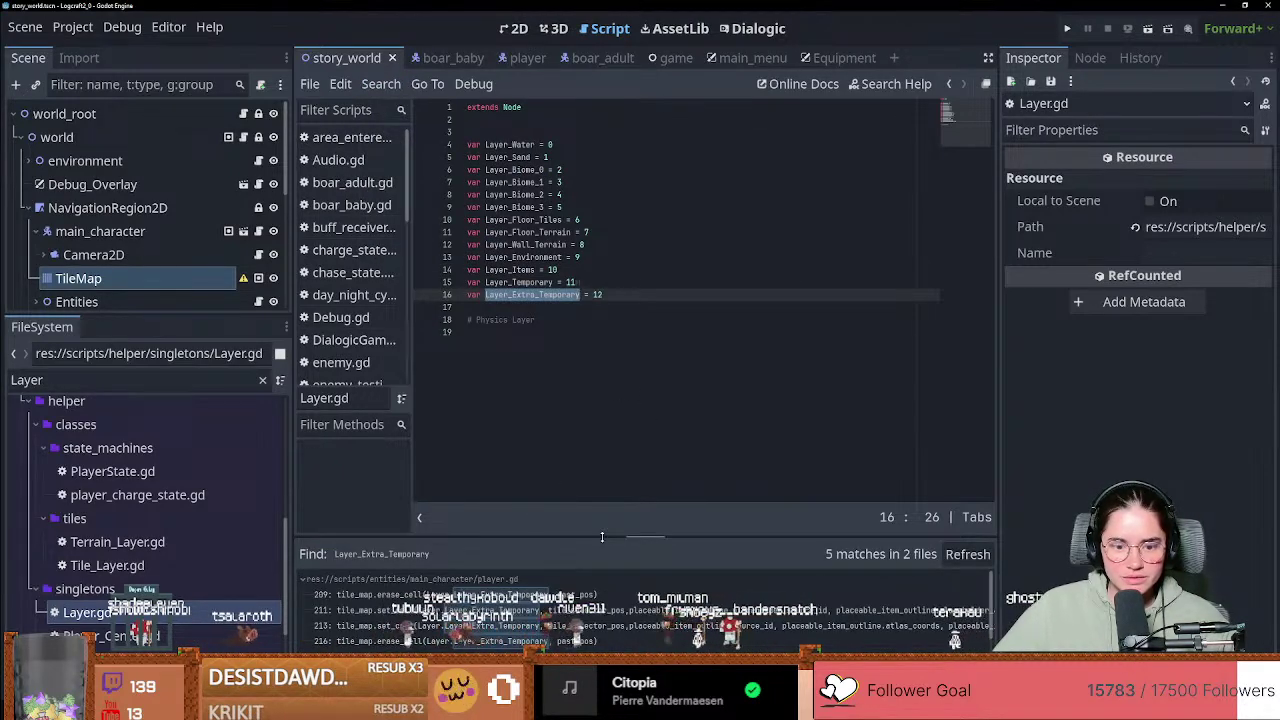
# Step: Open the line 209 match for Layer_Extra_Temporary in player.gd and examine the item_to_place_silhouette function
pyautogui.moveTo(565, 541); pyautogui.dragTo(562, 433)
pyautogui.click(420, 477)
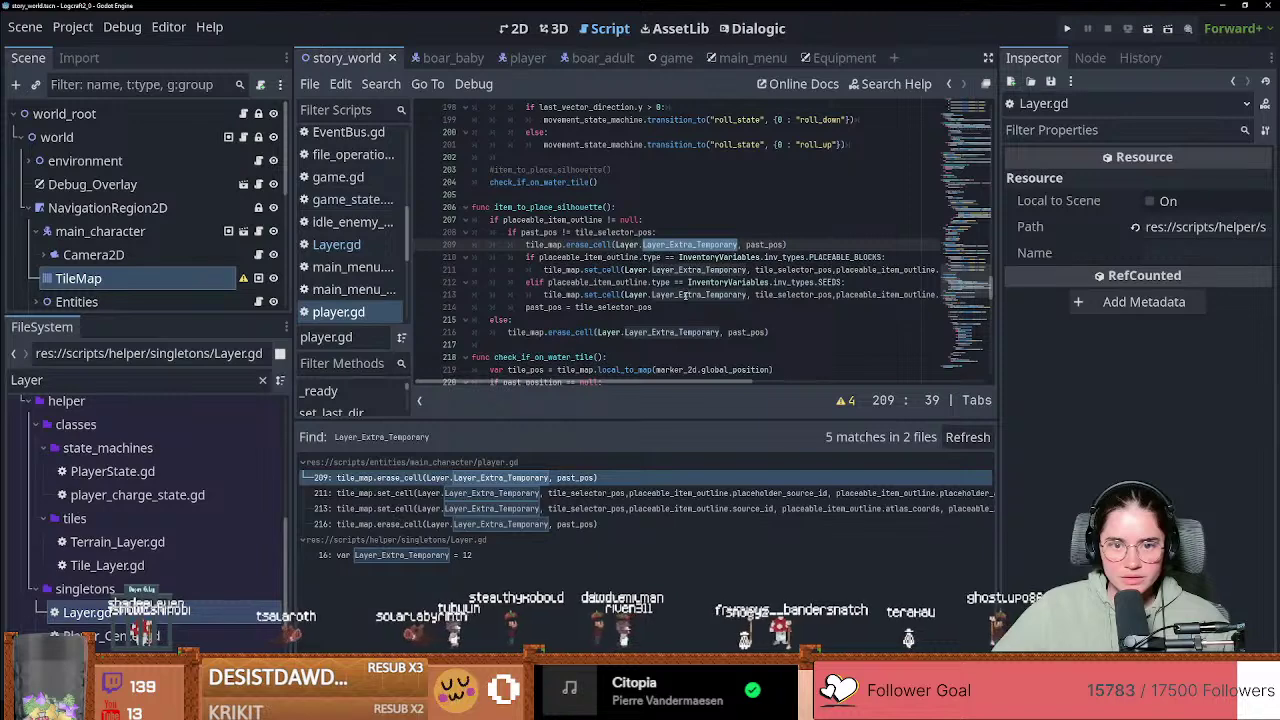
pyautogui.click(574, 244)
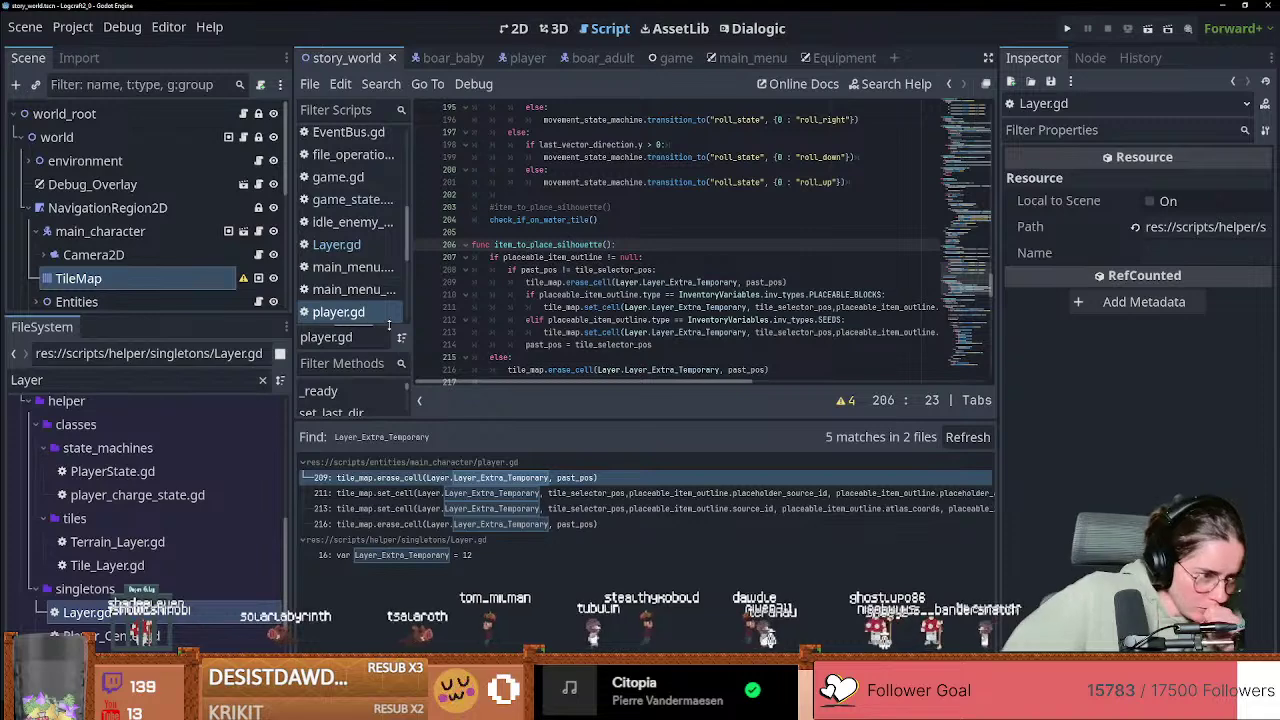
# Step: Return to Layer.gd and add the comment "# silhouette" above Layer_Extra_Temporary, separated by a blank line from Layer_Temporary
pyautogui.click(372, 252)
pyautogui.click(605, 284)
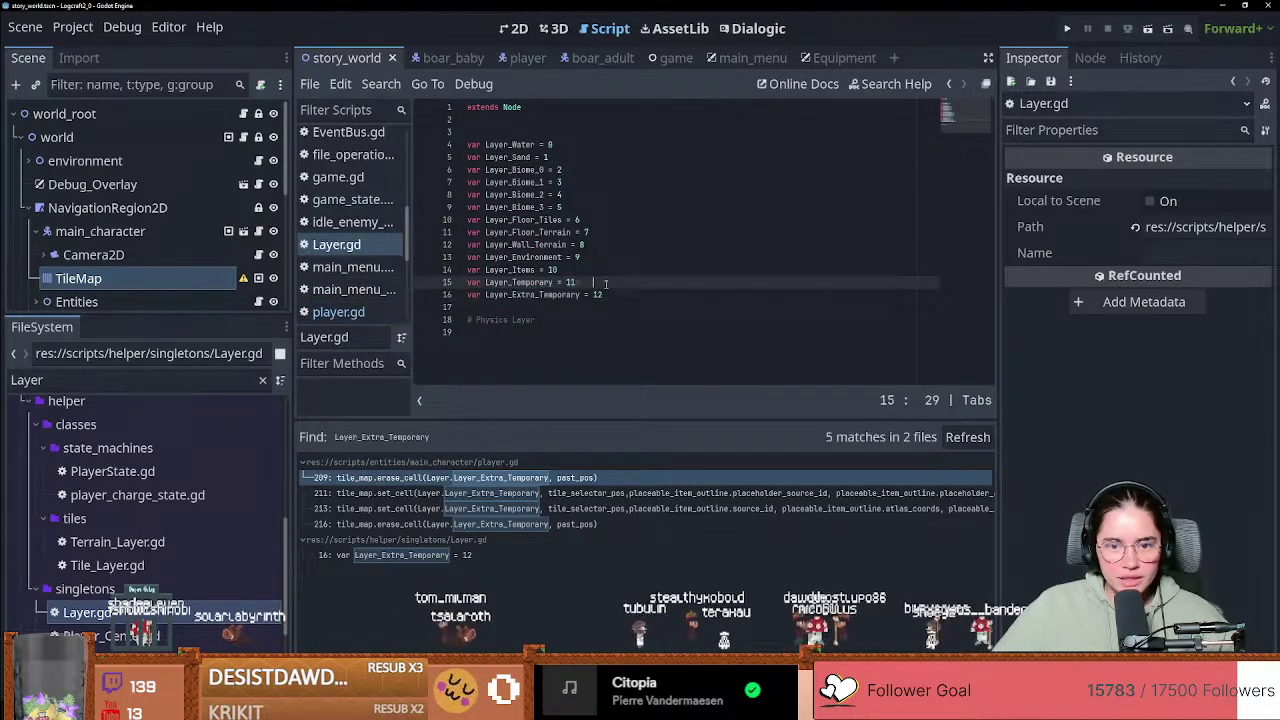
pyautogui.press('Return')
pyautogui.press('Return')
pyautogui.write('#')
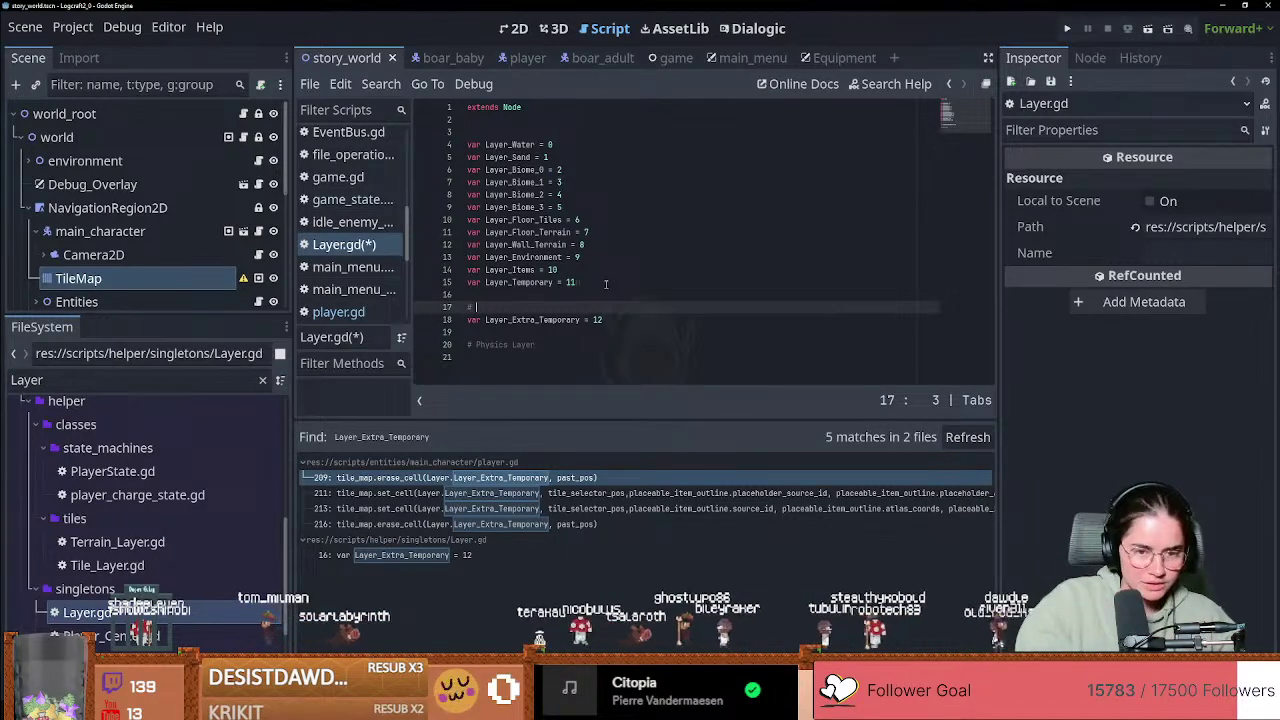
pyautogui.write(' silhou')
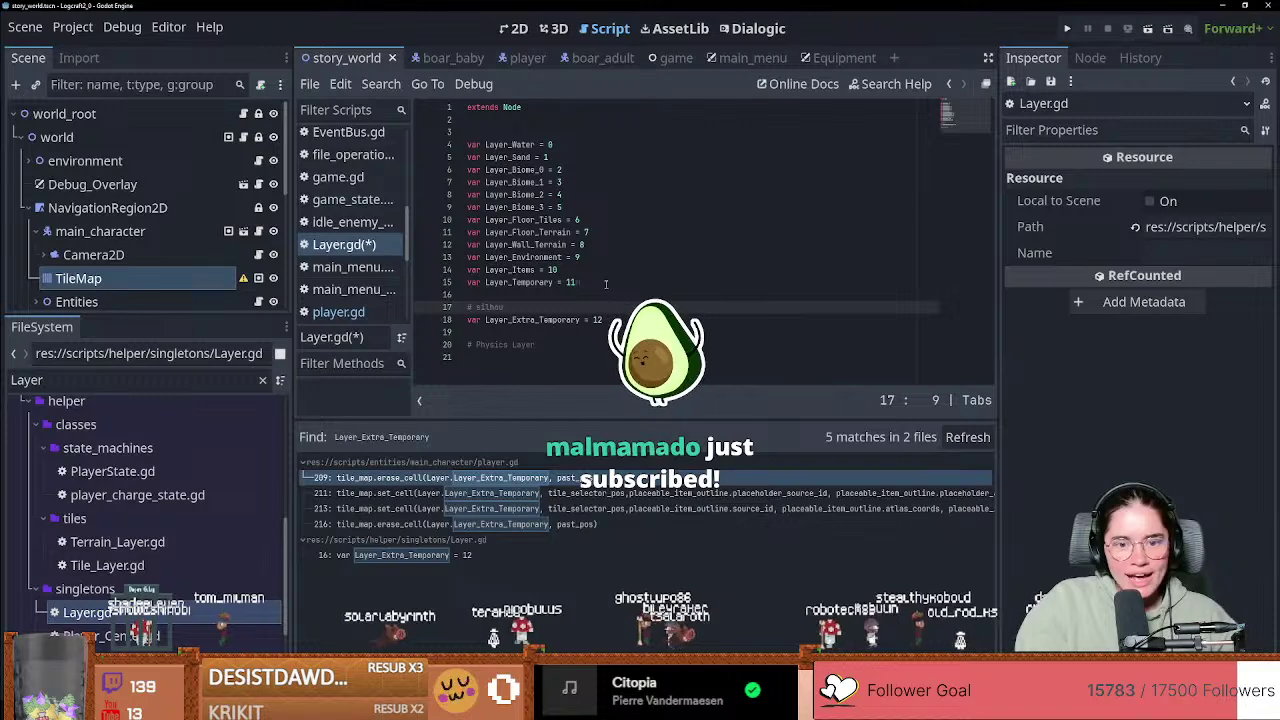
pyautogui.write('ette')
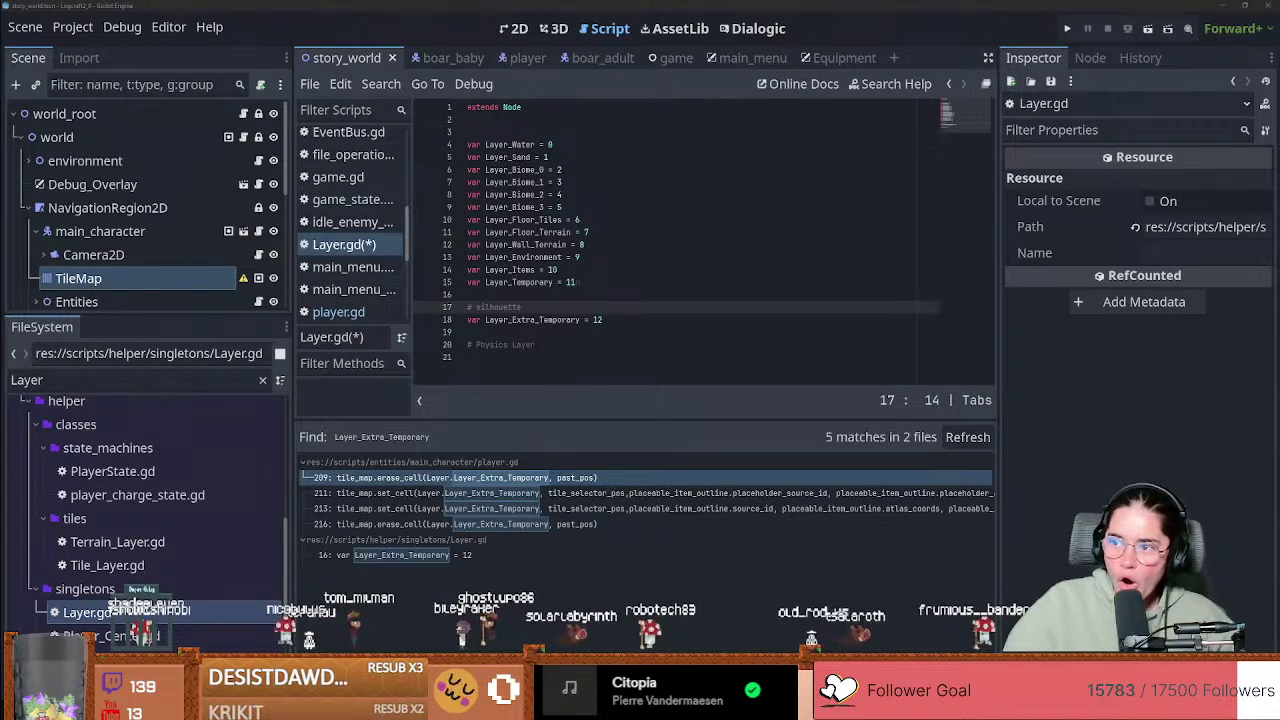
# Step: Switch to the web browser and search Google for "how to spell silhouette" to check the spelling
pyautogui.moveTo(1279, 170); pyautogui.dragTo(701, 11)
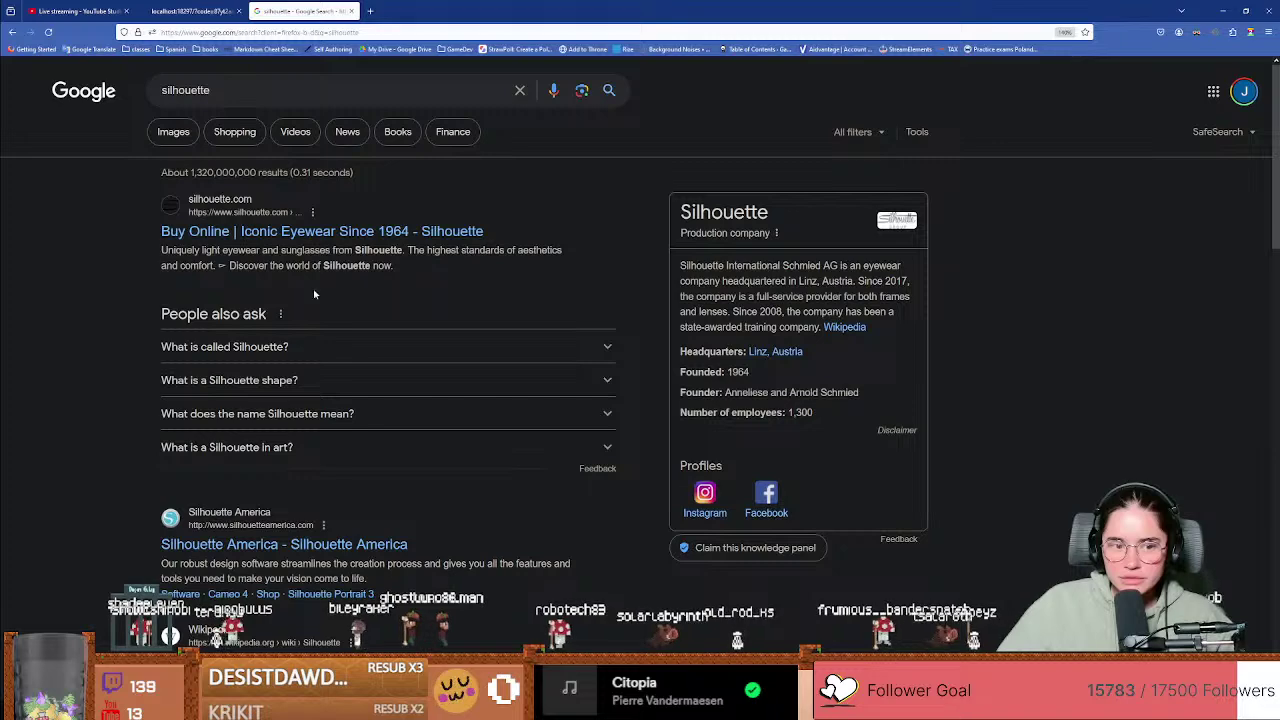
pyautogui.moveTo(293, 86); pyautogui.dragTo(150, 80)
pyautogui.click(226, 85)
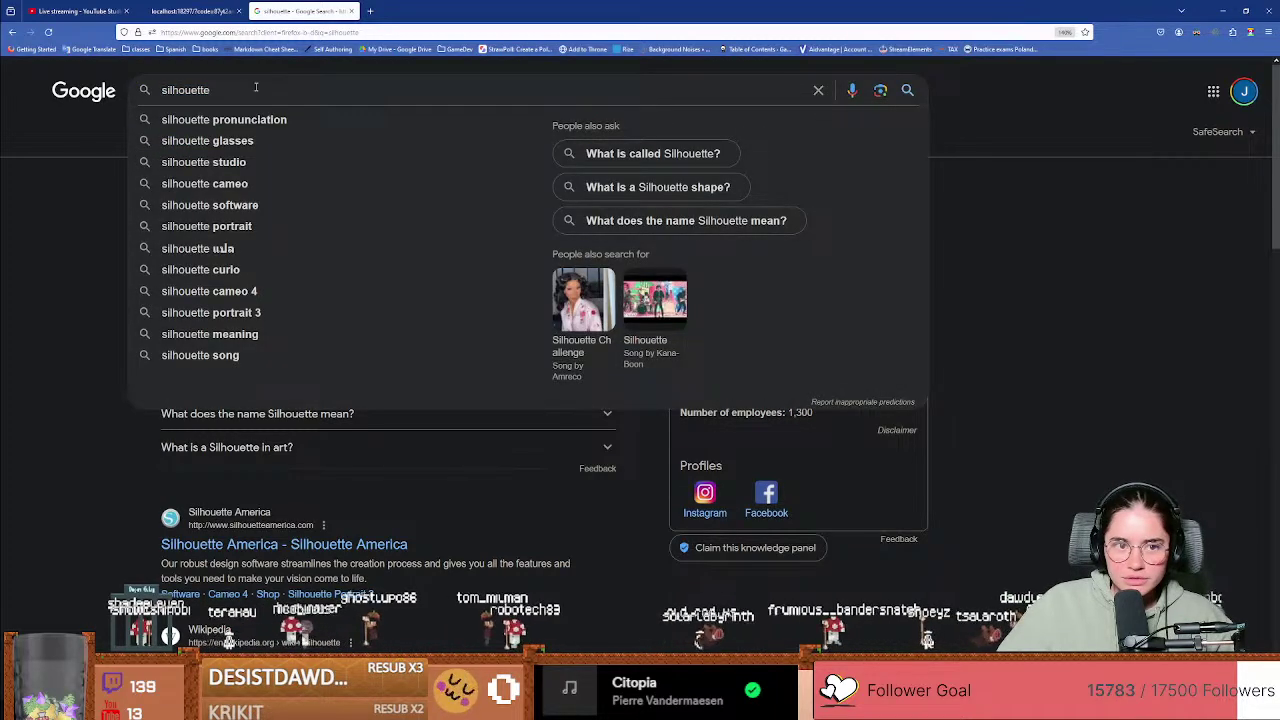
pyautogui.moveTo(256, 87); pyautogui.dragTo(98, 70)
pyautogui.write('how to s')
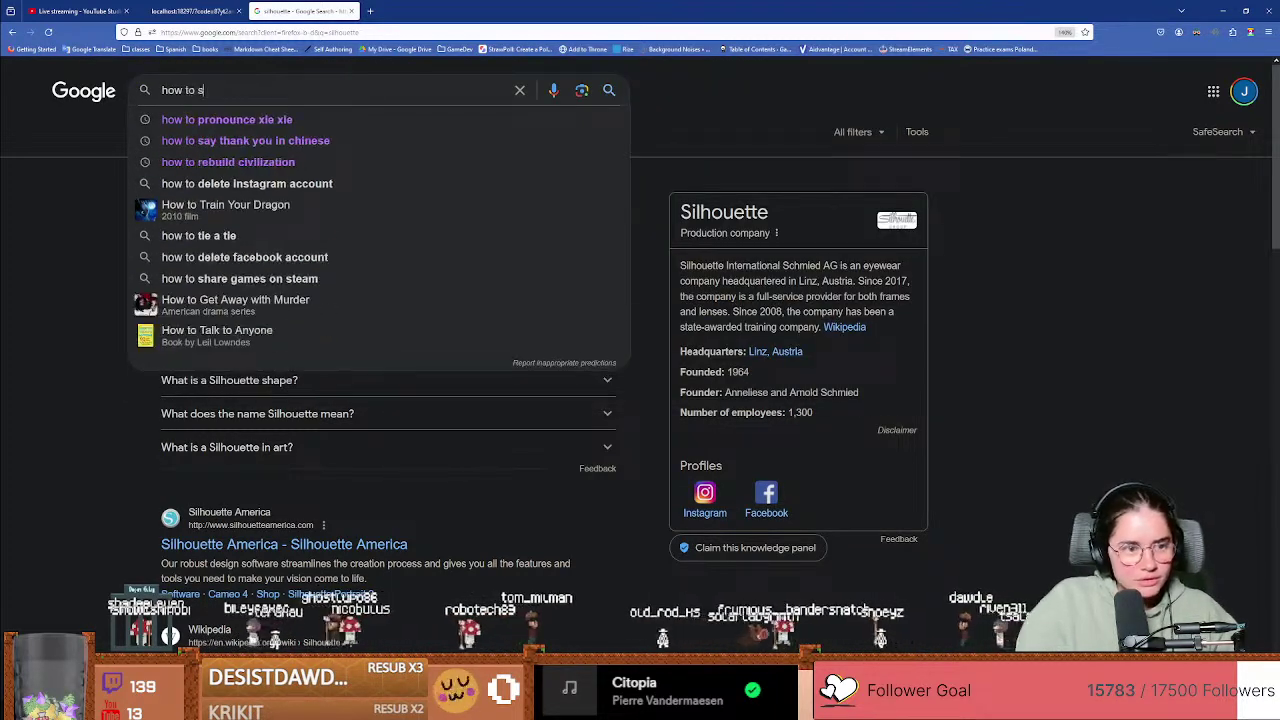
pyautogui.write('pell silhouette')
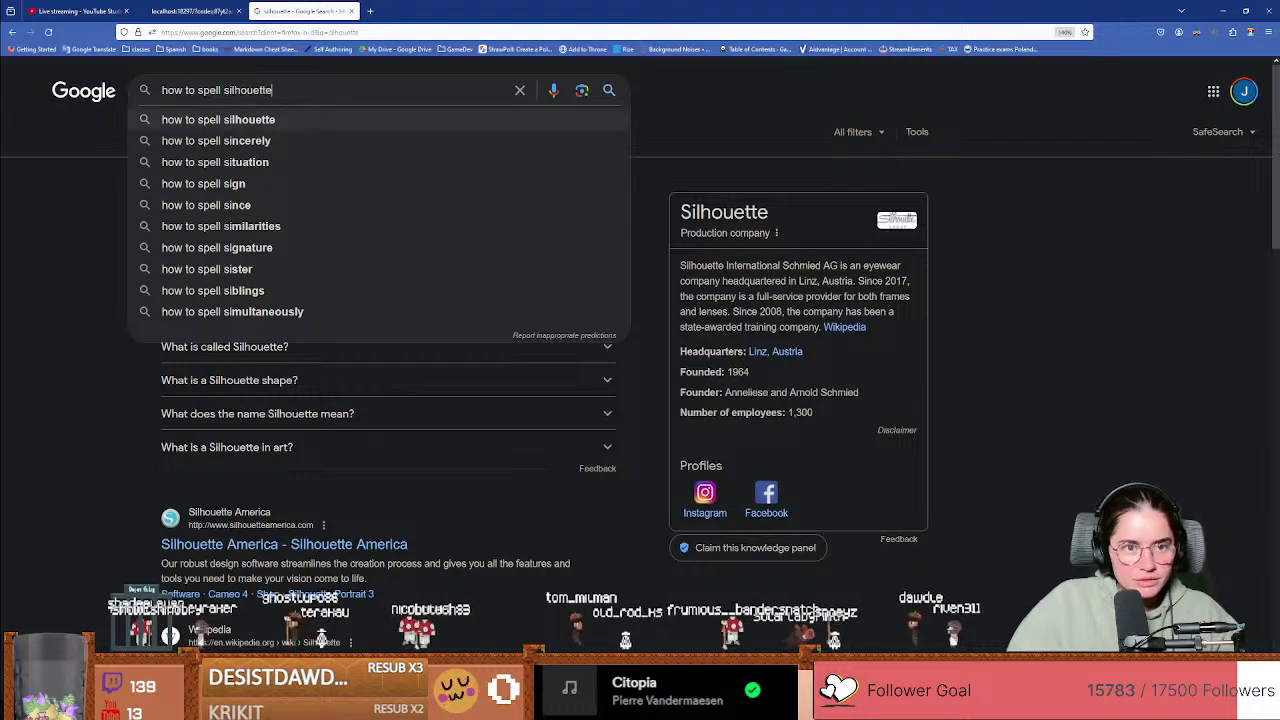
pyautogui.press('Return')
# Step: Close the spelling search page and move the browser window off the script editor
pyautogui.doubleClick(491, 5)
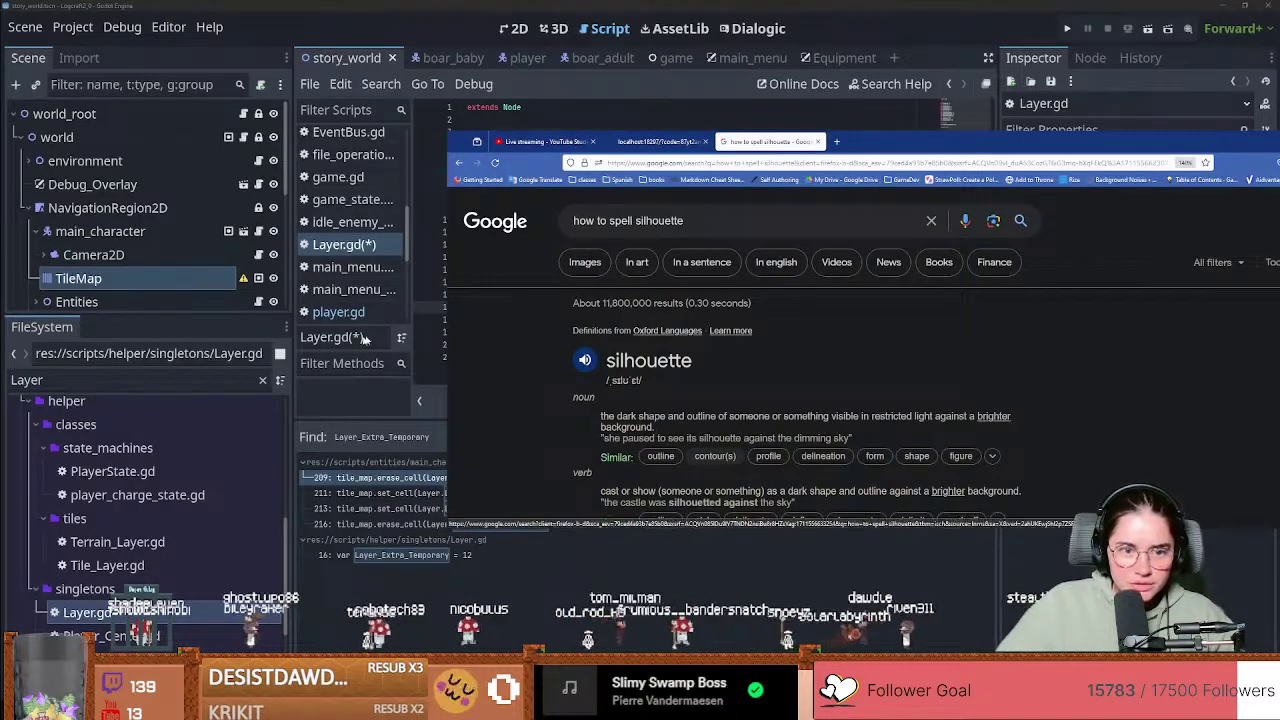
pyautogui.moveTo(1056, 174); pyautogui.dragTo(1088, 157)
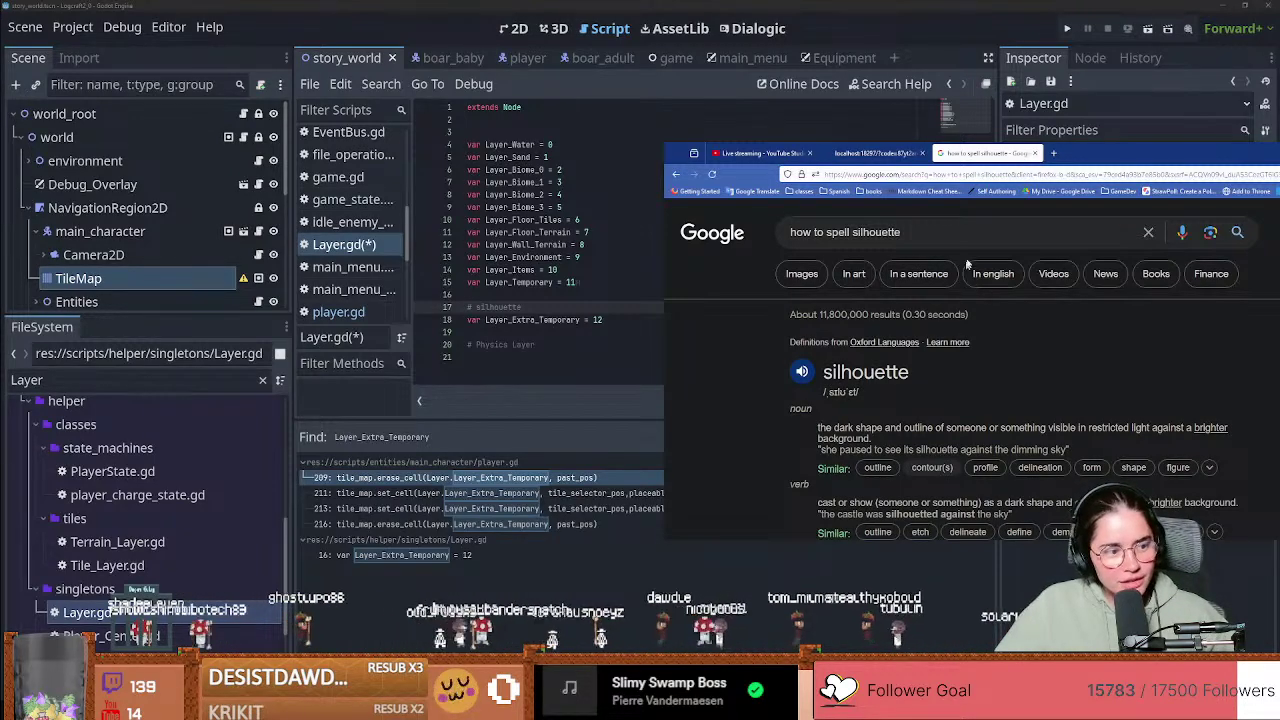
pyautogui.moveTo(1060, 155); pyautogui.dragTo(950, 246)
pyautogui.click(929, 244)
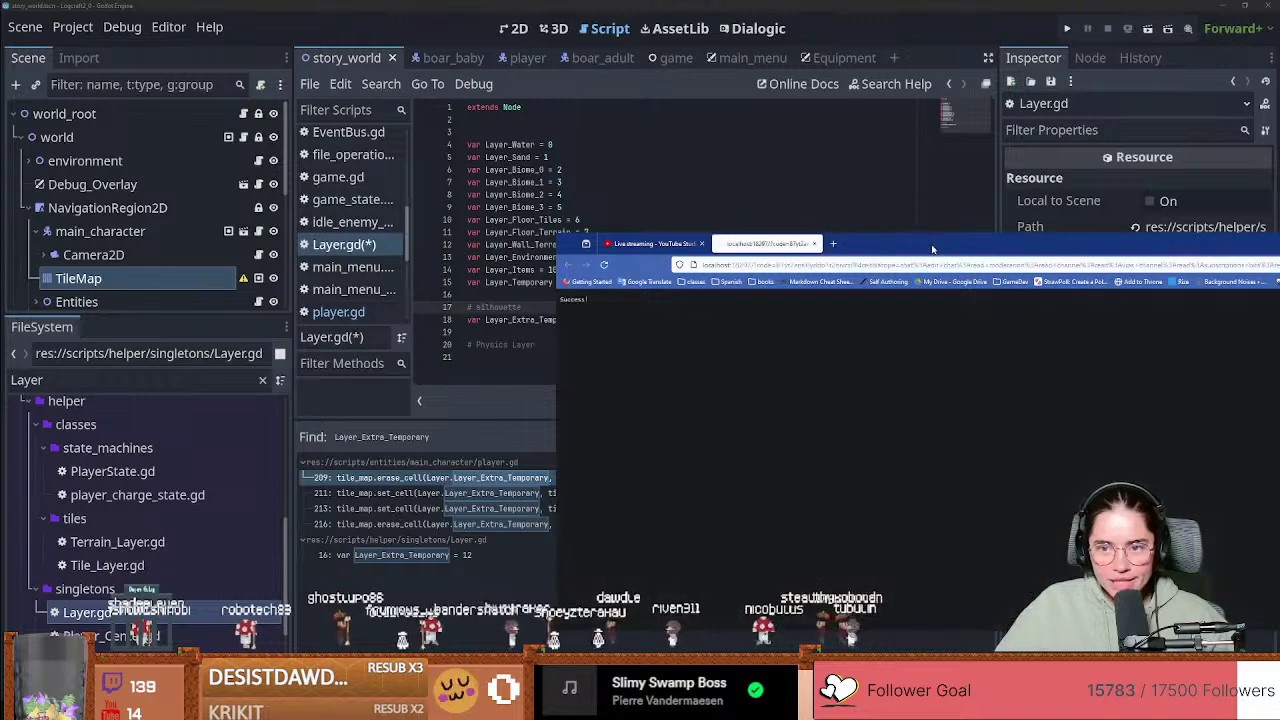
pyautogui.click(82, 272)
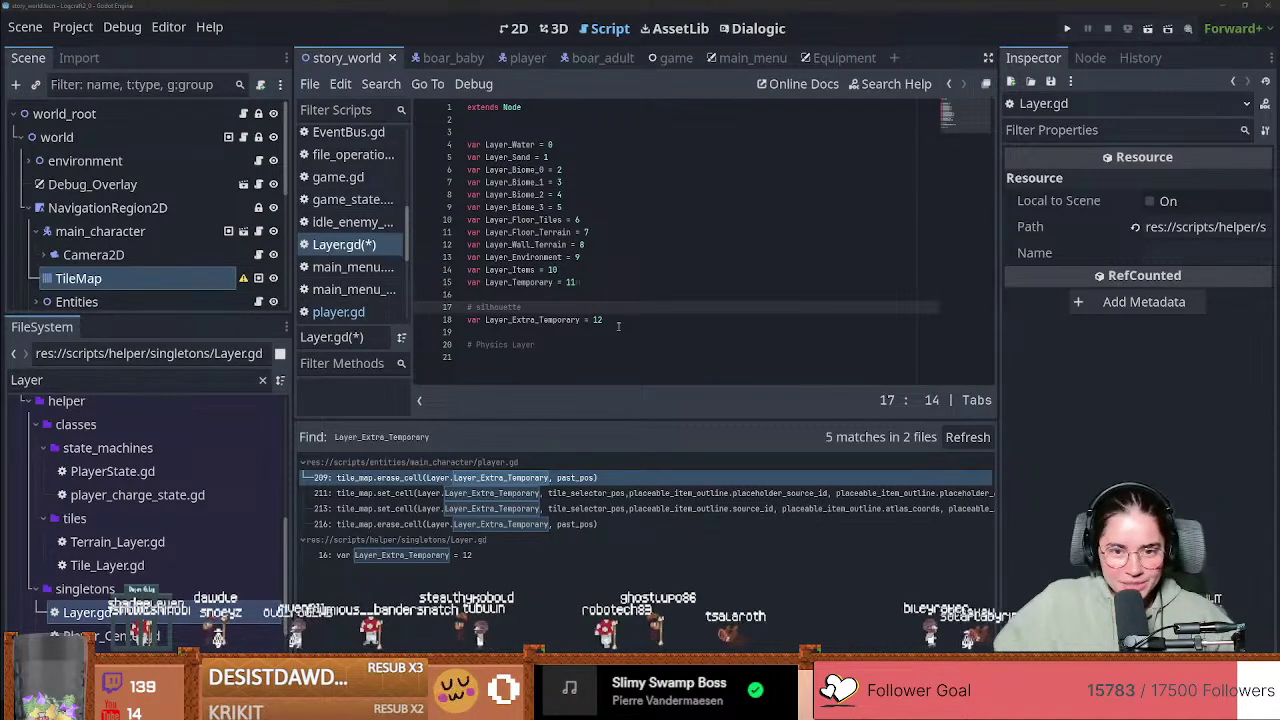
pyautogui.hotkey('ctrl', 'shift', 'Return')
pyautogui.hotkey('ctrl', 'shift', 'Return')
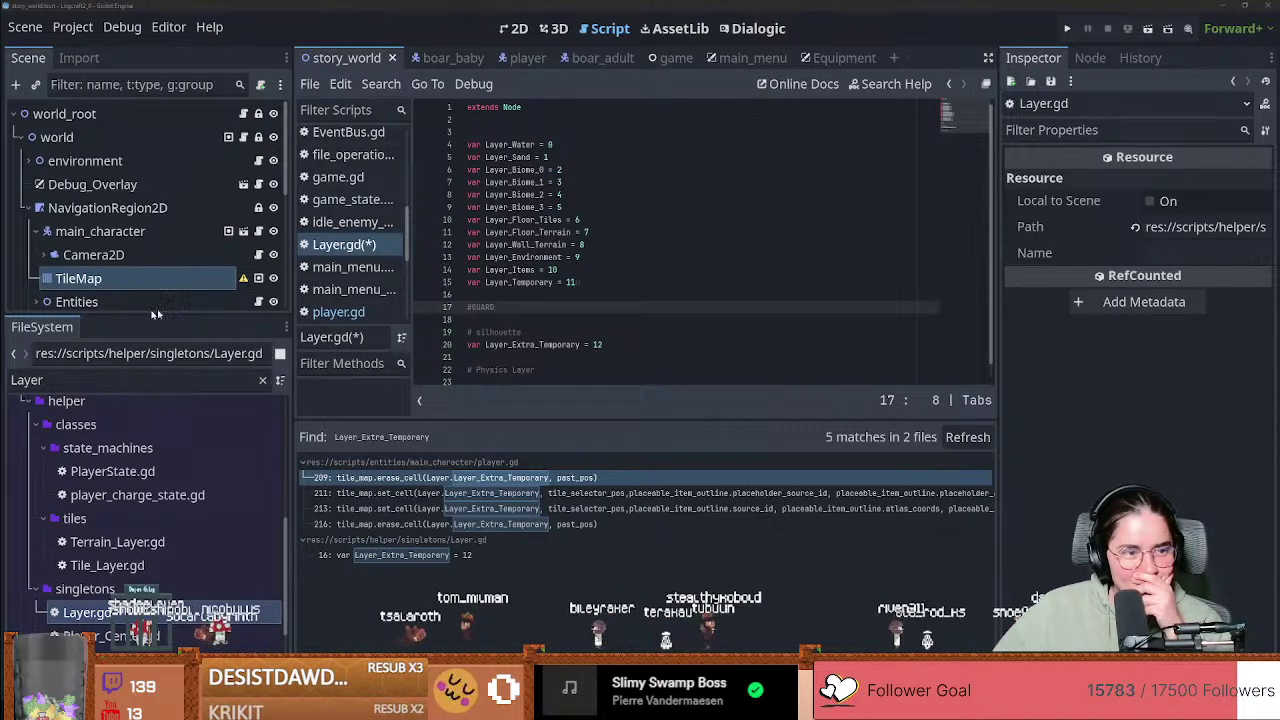
pyautogui.moveTo(508, 311); pyautogui.dragTo(436, 312)
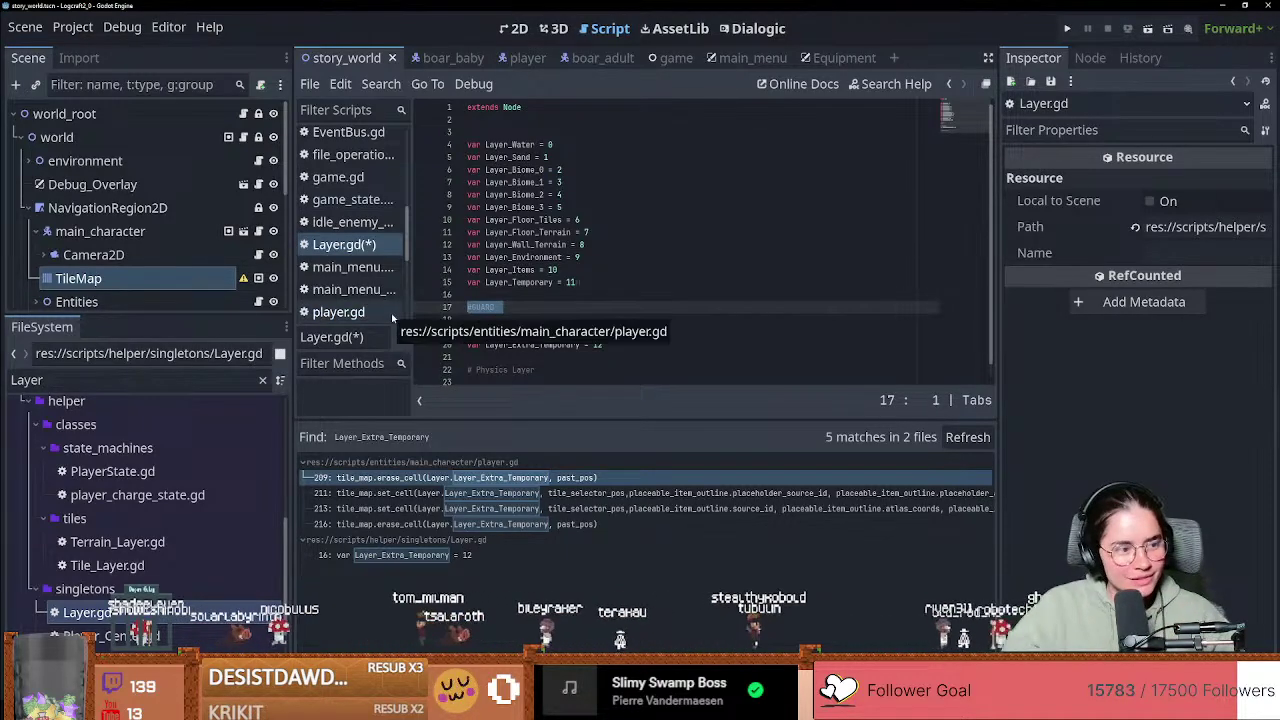
pyautogui.press('Delete')
pyautogui.press('Delete')
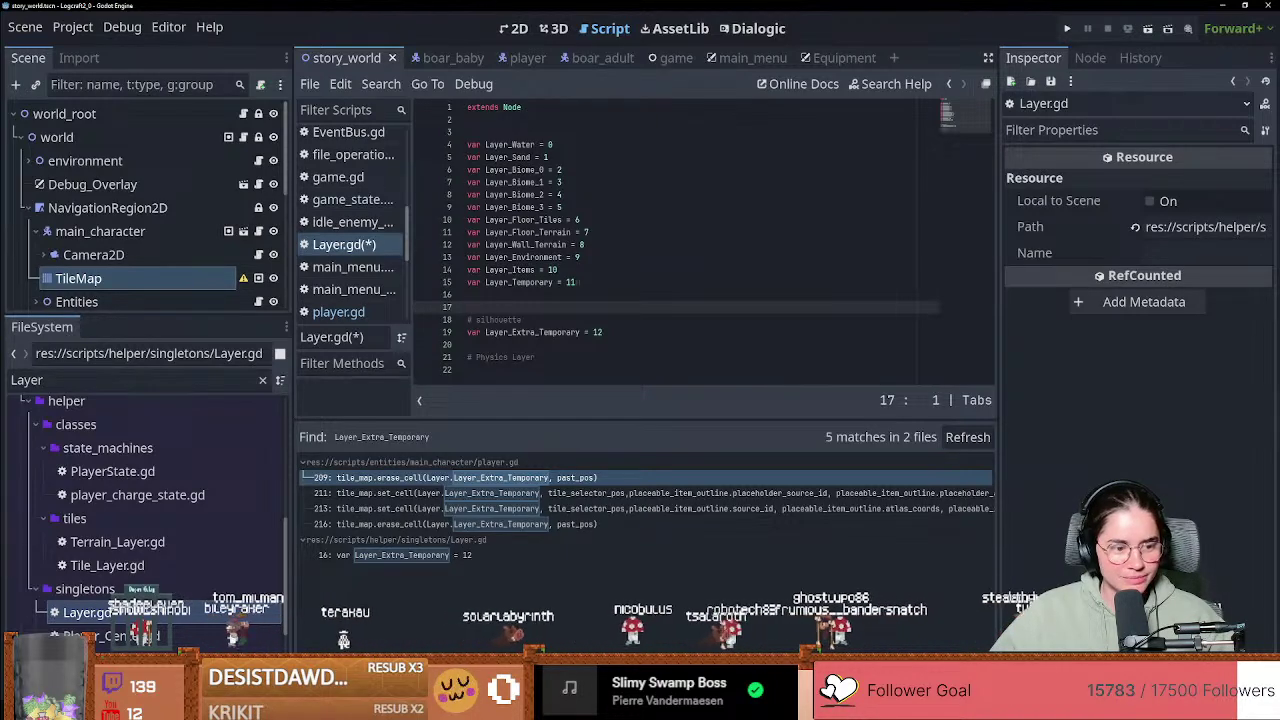
# Step: Delete the "# Physics Layer" comment and extend the silhouette comment to "# silhouette for placing items"
pyautogui.click(550, 319)
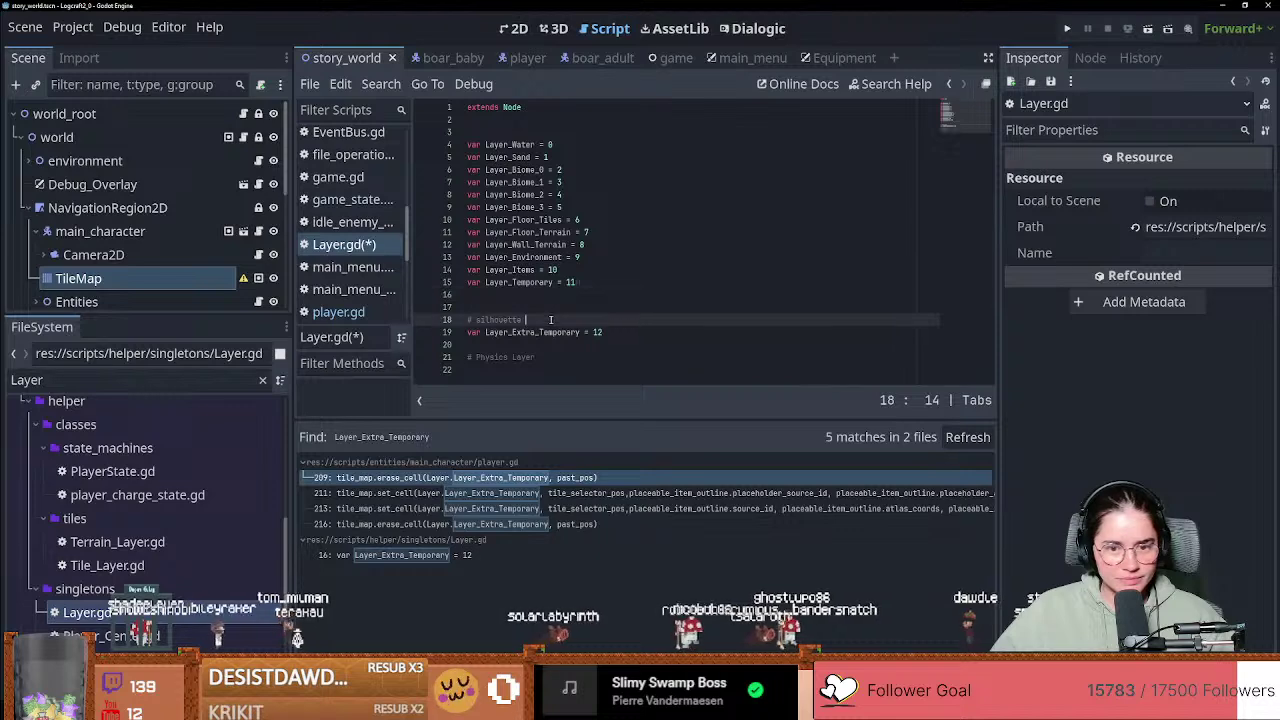
pyautogui.click(551, 362)
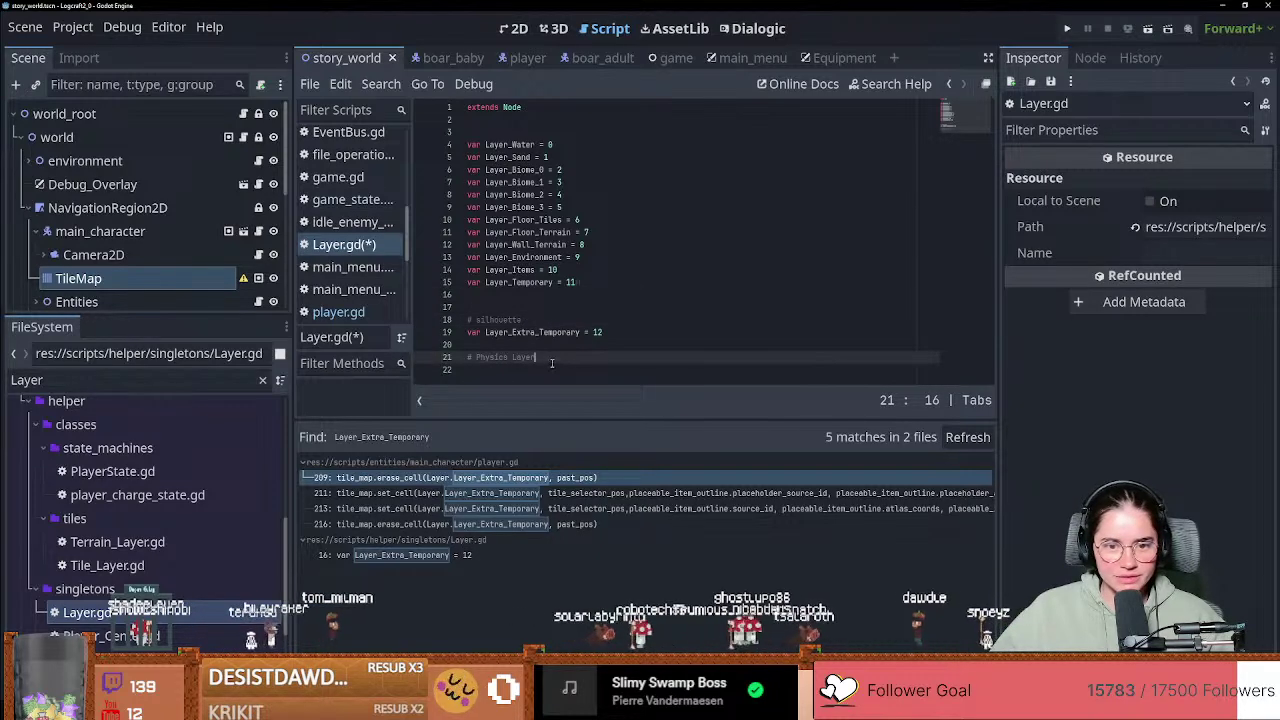
pyautogui.moveTo(551, 362); pyautogui.dragTo(407, 360)
pyautogui.press('BackSpace')
pyautogui.click(557, 320)
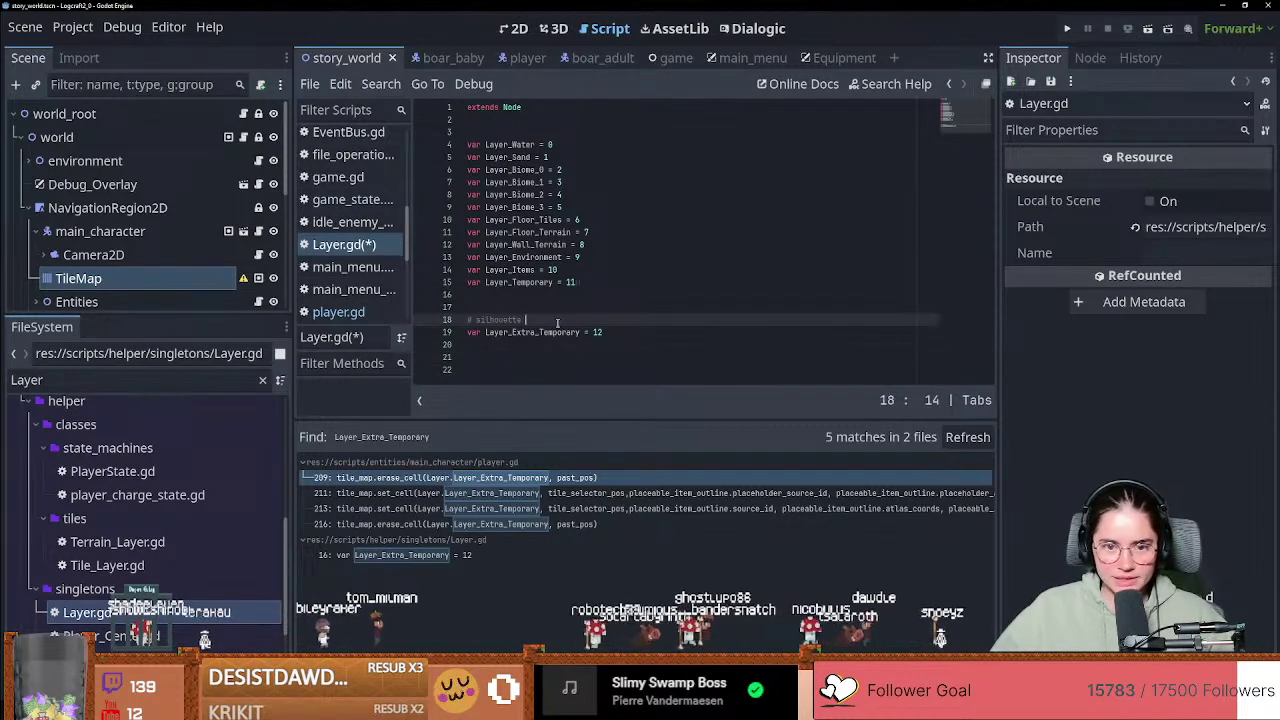
pyautogui.write('for placing items')
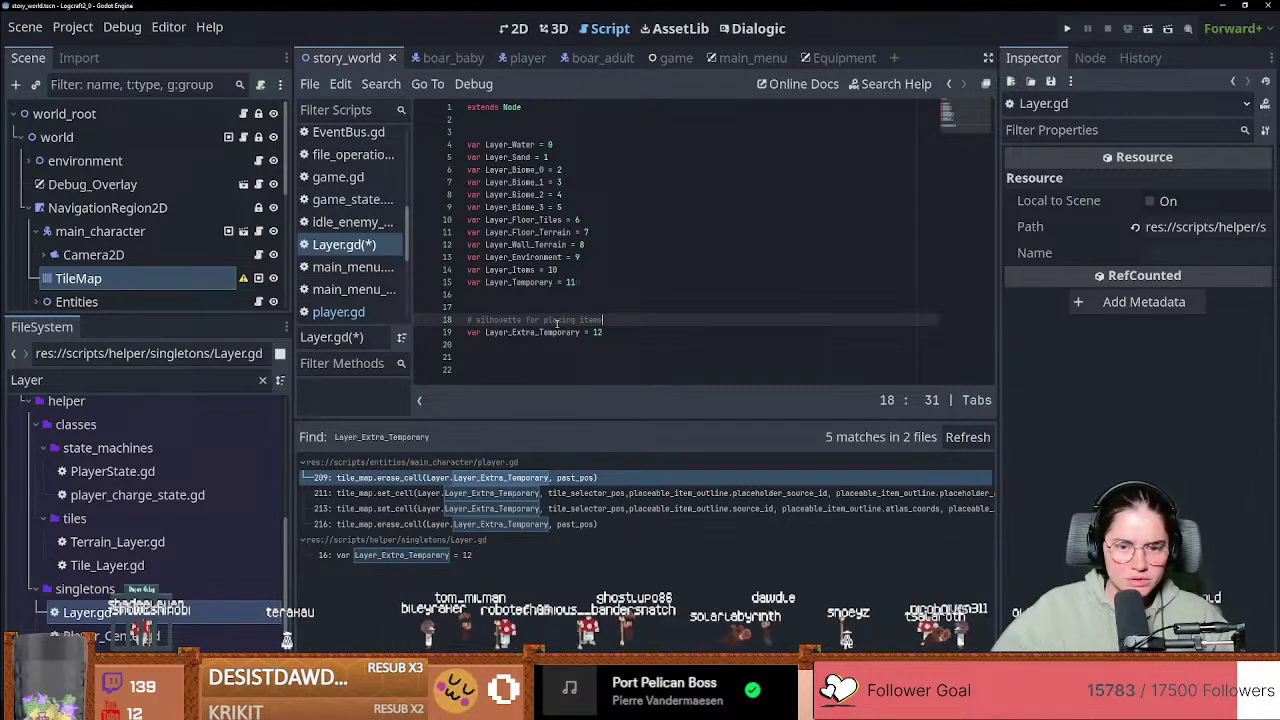
# Step: Reduce the gap between Layer_Temporary and the silhouette comment to a single blank line
pyautogui.click(557, 305)
pyautogui.press('BackSpace')
pyautogui.press('BackSpace')
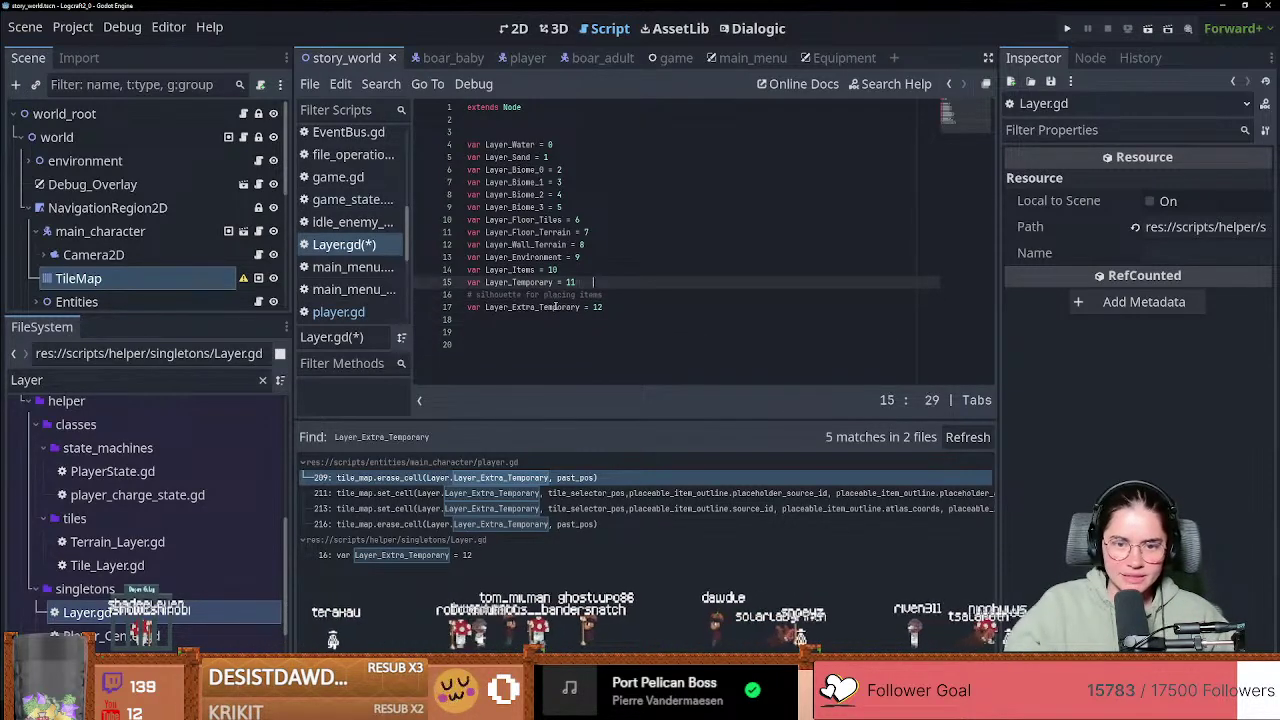
pyautogui.press('Return')
# Step: Add the comment "# cursor" above Layer_Temporary, preceded by a blank line, and save Layer.gd
pyautogui.press('Up')
pyautogui.press('Up')
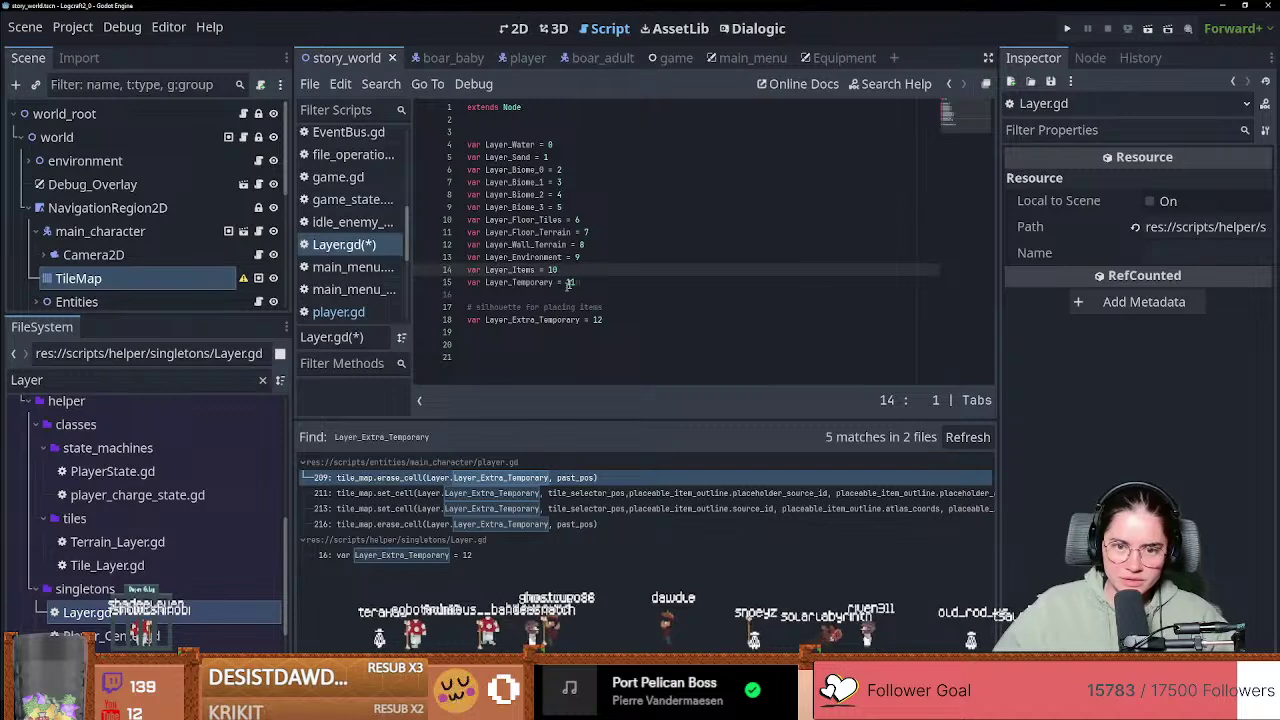
pyautogui.press('Return')
pyautogui.press('Return')
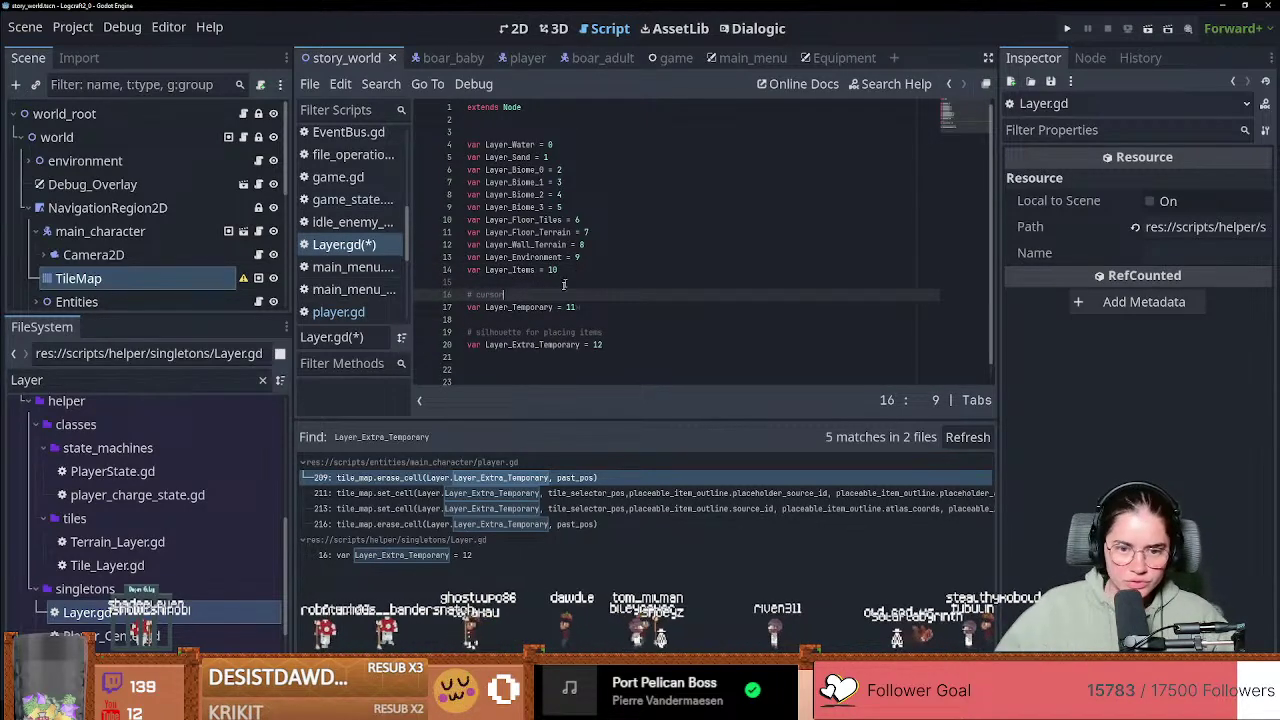
pyautogui.write('# cursor')
pyautogui.click(557, 307)
pyautogui.hotkey('ctrl', 's')
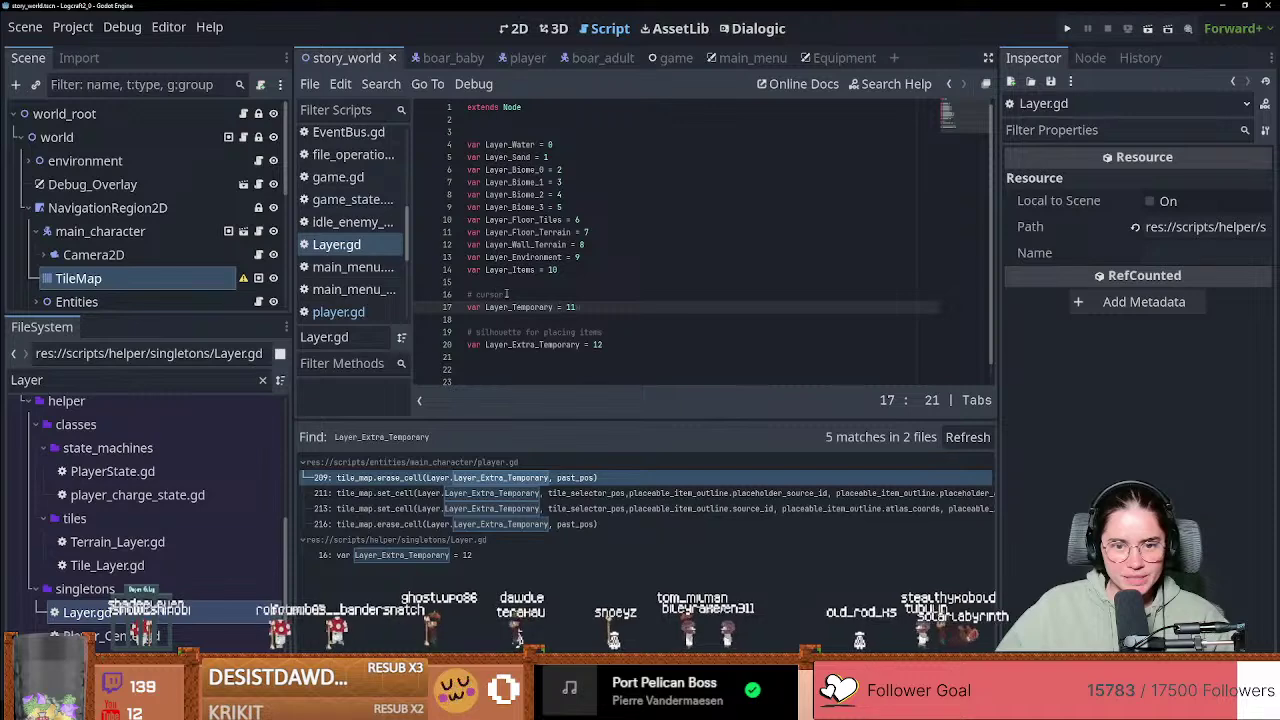
pyautogui.moveTo(507, 294); pyautogui.dragTo(467, 295)
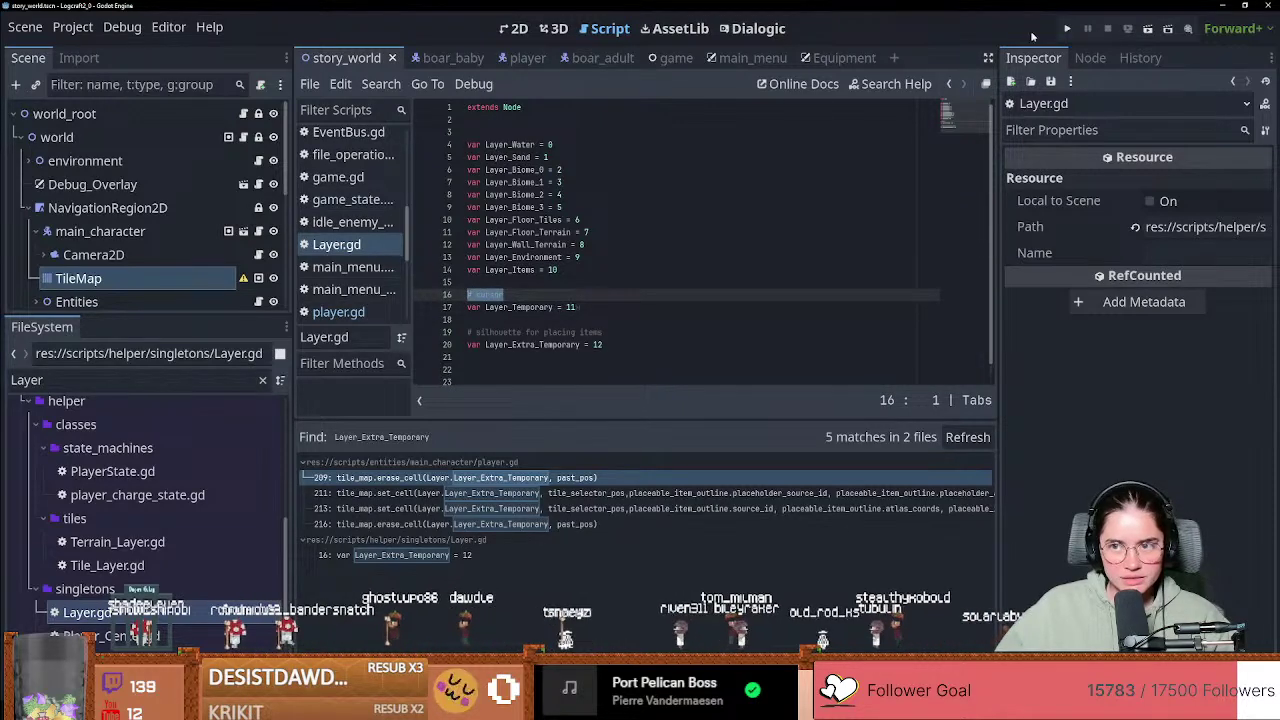
# Step: Run the project and play the existing "pick juice" world
pyautogui.click(1066, 28)
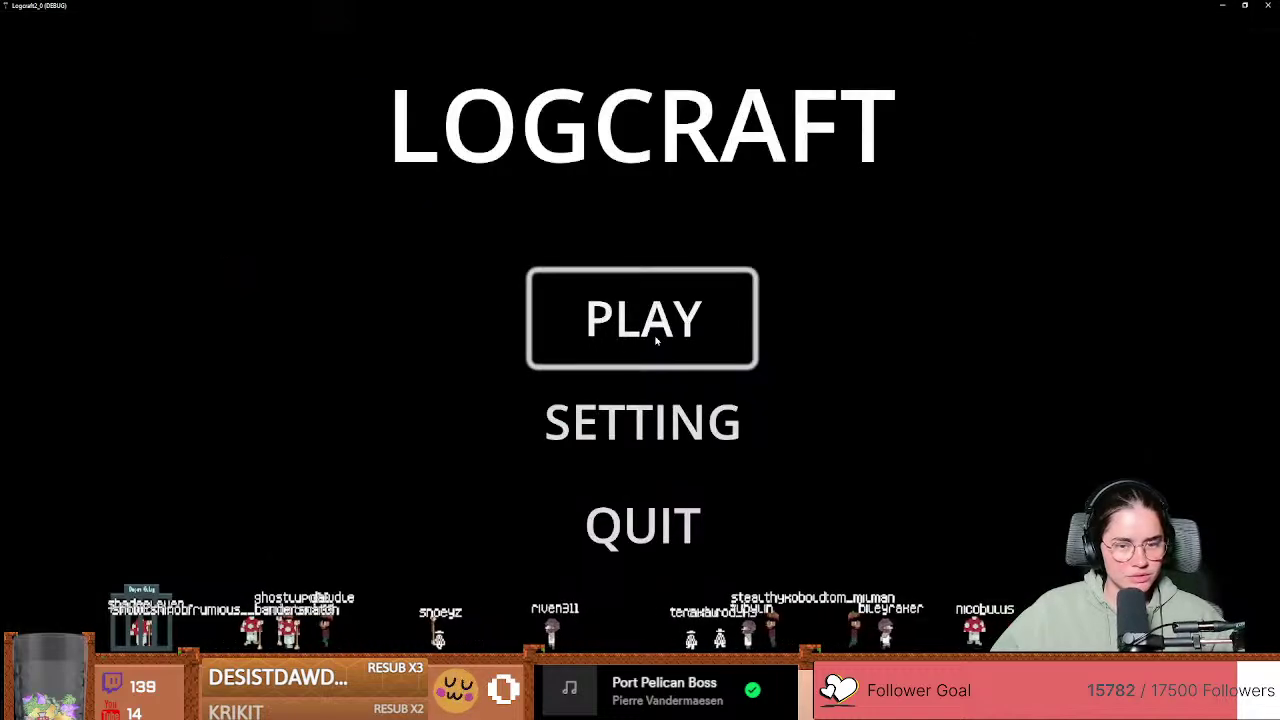
pyautogui.click(656, 341)
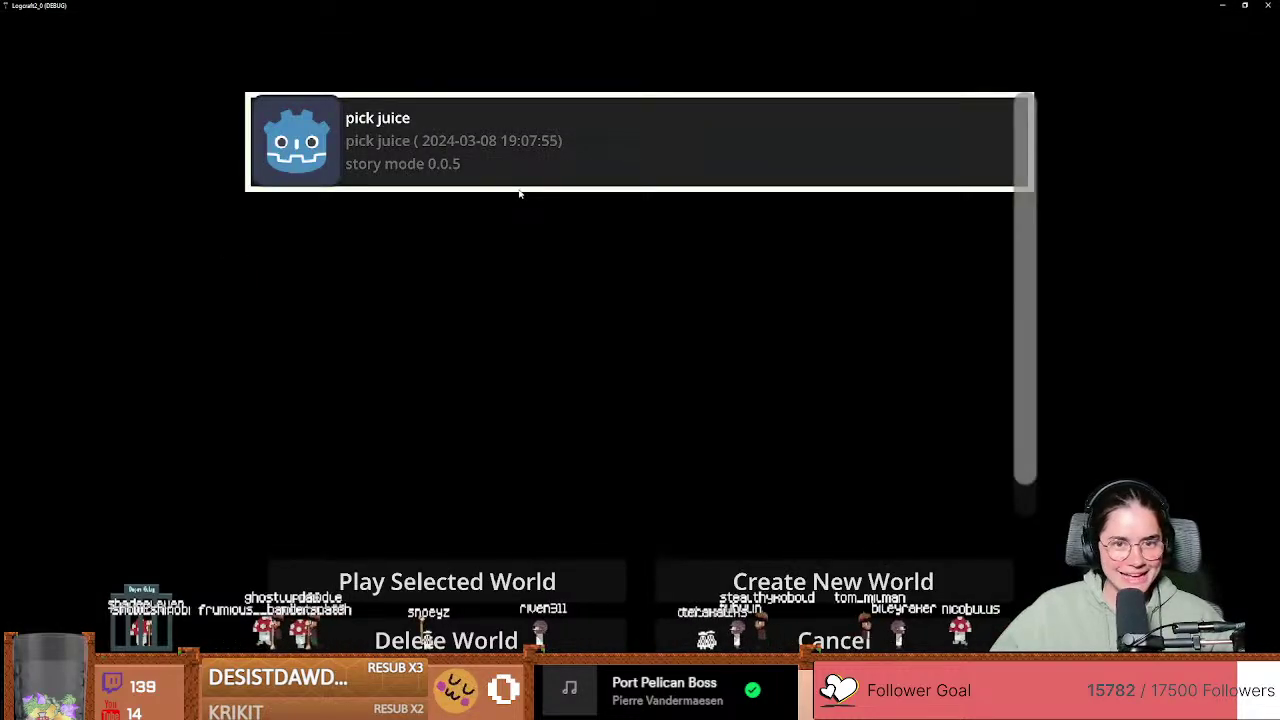
pyautogui.click(485, 572)
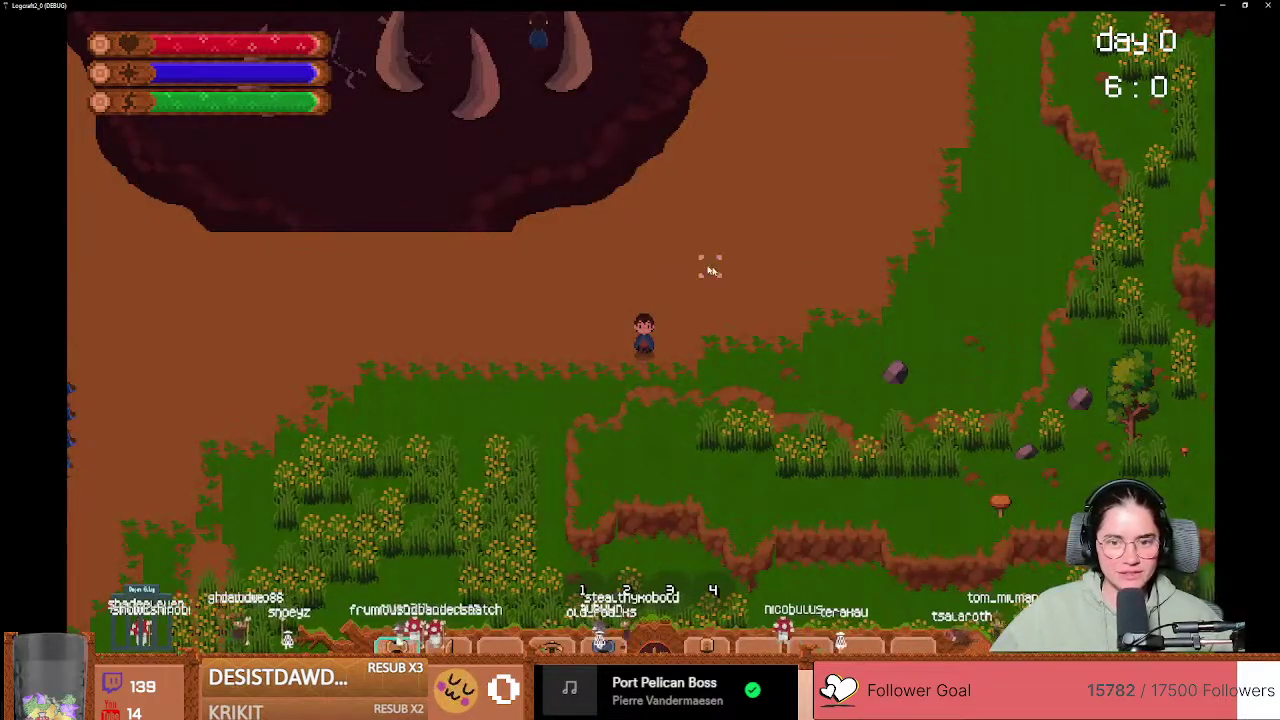
# Step: Equip the first hotbar item and walk the character southwest into the flower field, checking the cursor and placement silhouette
pyautogui.press('a')
pyautogui.press('s')
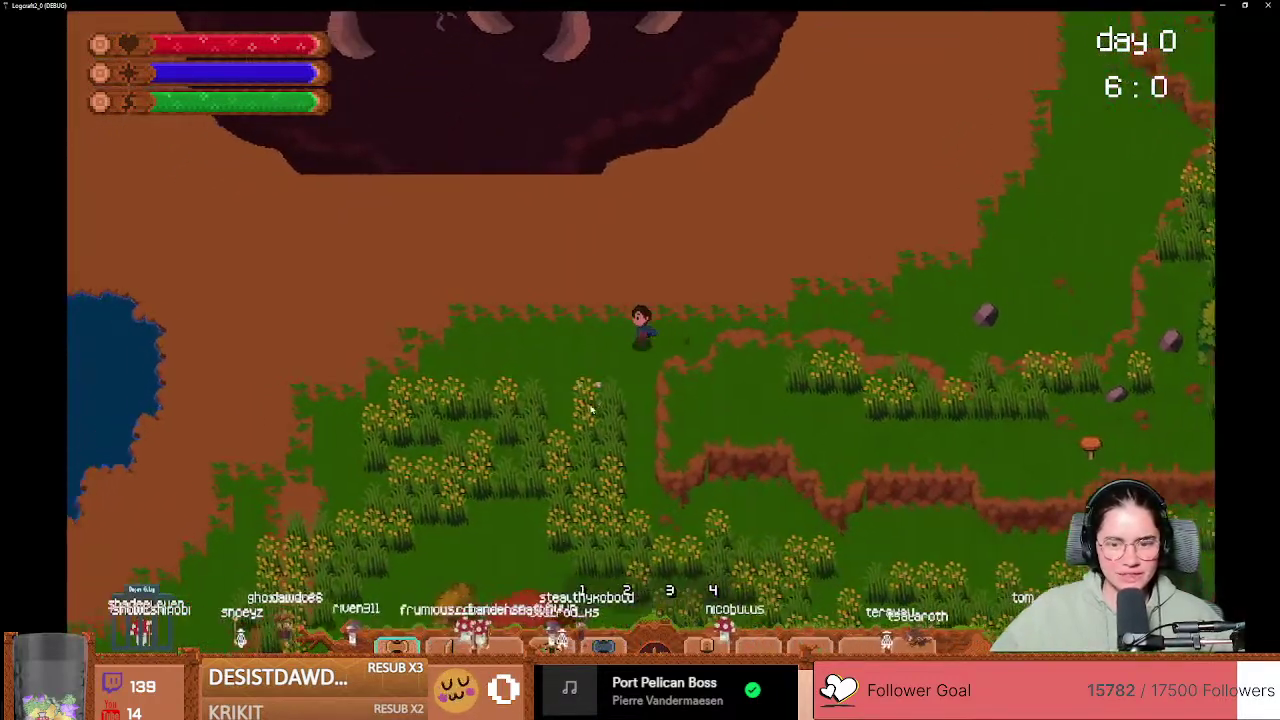
pyautogui.press('1')
pyautogui.press('w')
pyautogui.press('a')
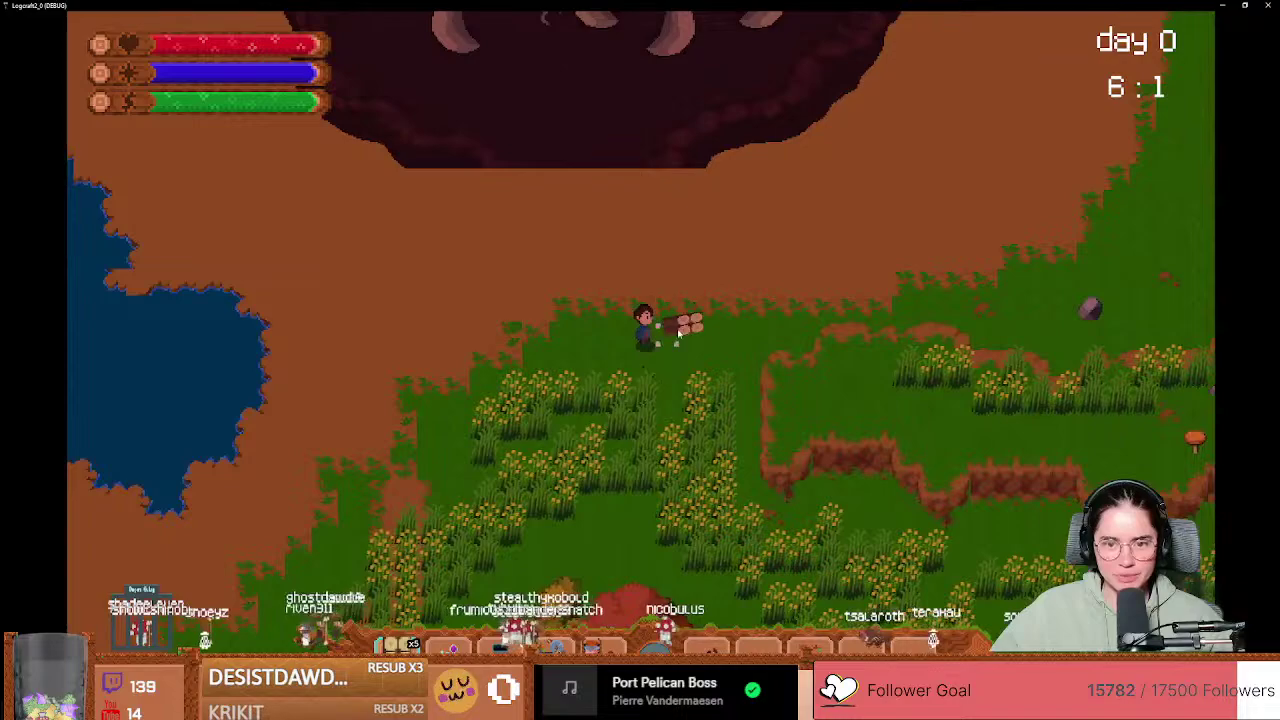
pyautogui.press('s')
pyautogui.press('a')
pyautogui.press('s')
pyautogui.press('a')
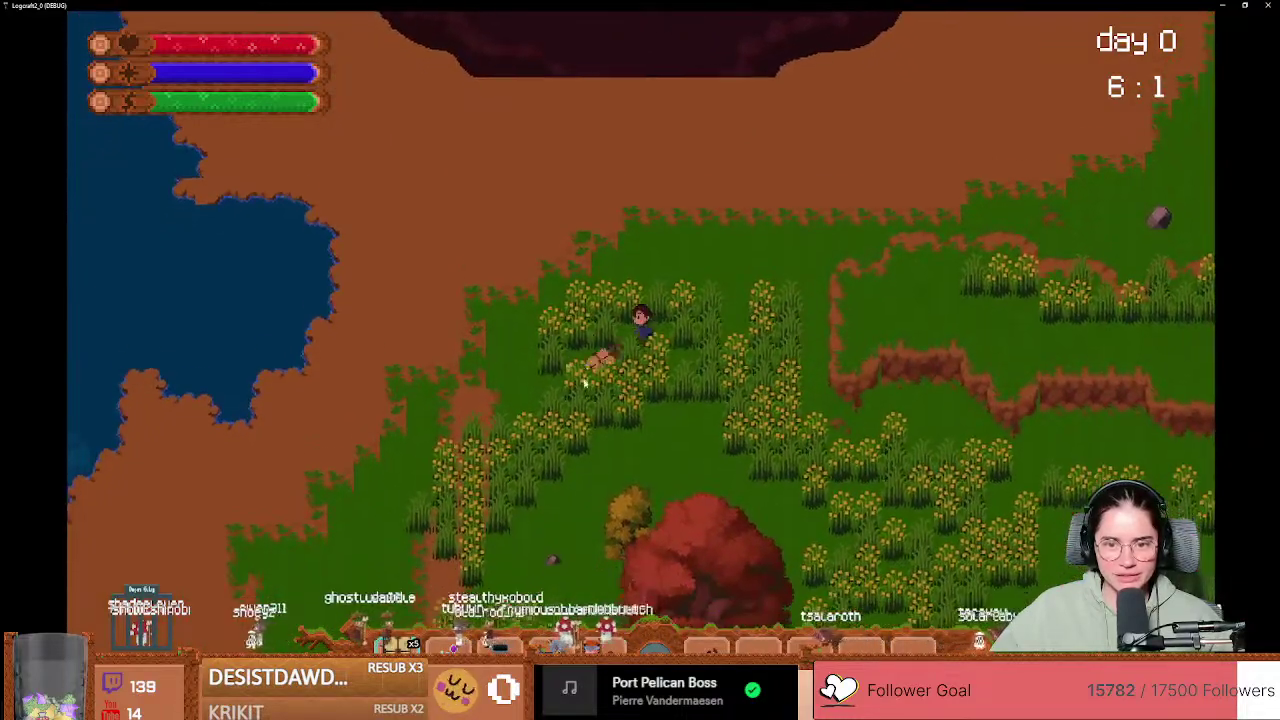
# Step: Place several wooden blocks in the grass beside the red tree to test item placement, and close the game
pyautogui.click(588, 368)
pyautogui.click(594, 344)
pyautogui.press('s')
pyautogui.click(668, 343)
pyautogui.press('a')
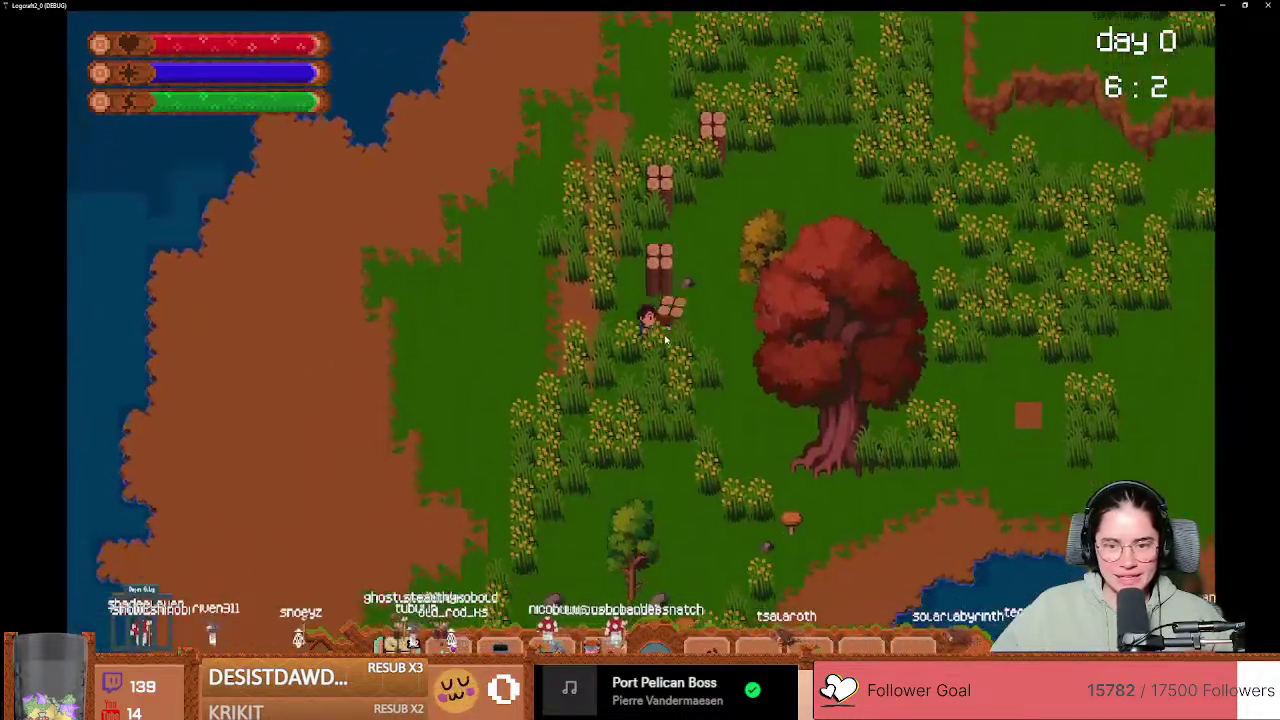
pyautogui.click(677, 344)
pyautogui.click(684, 344)
pyautogui.doubleClick(687, 5)
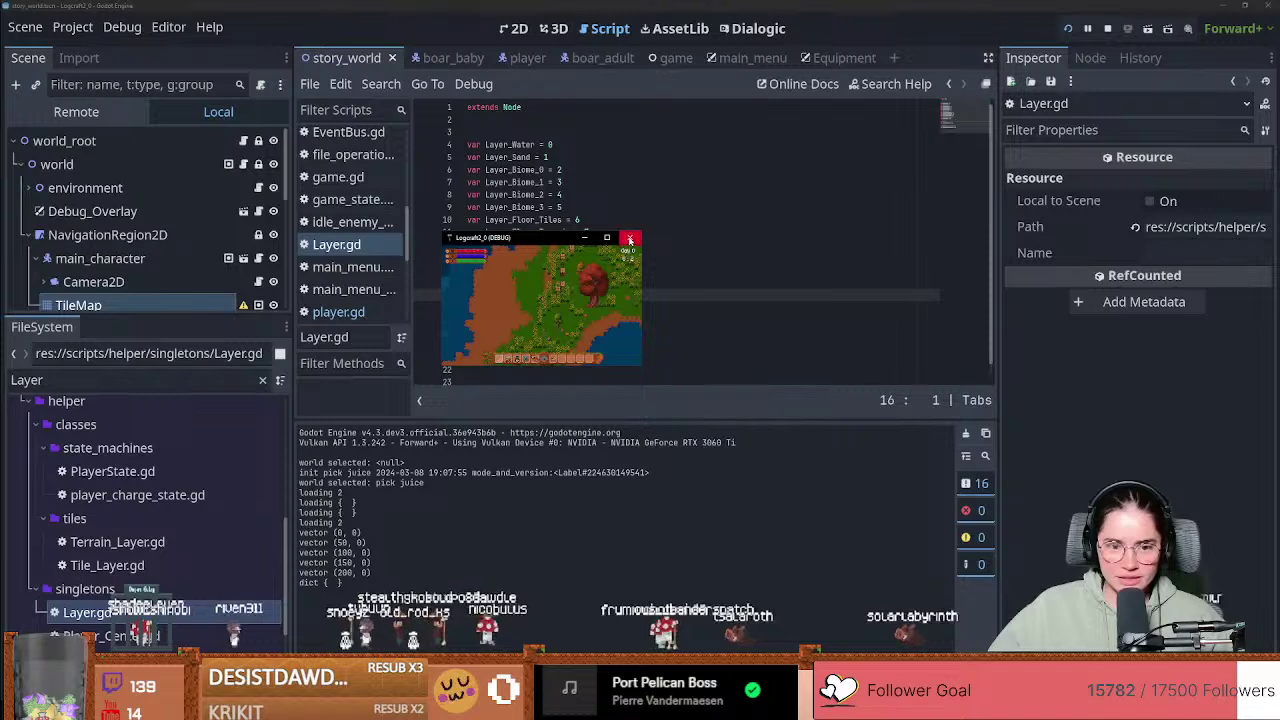
pyautogui.click(630, 237)
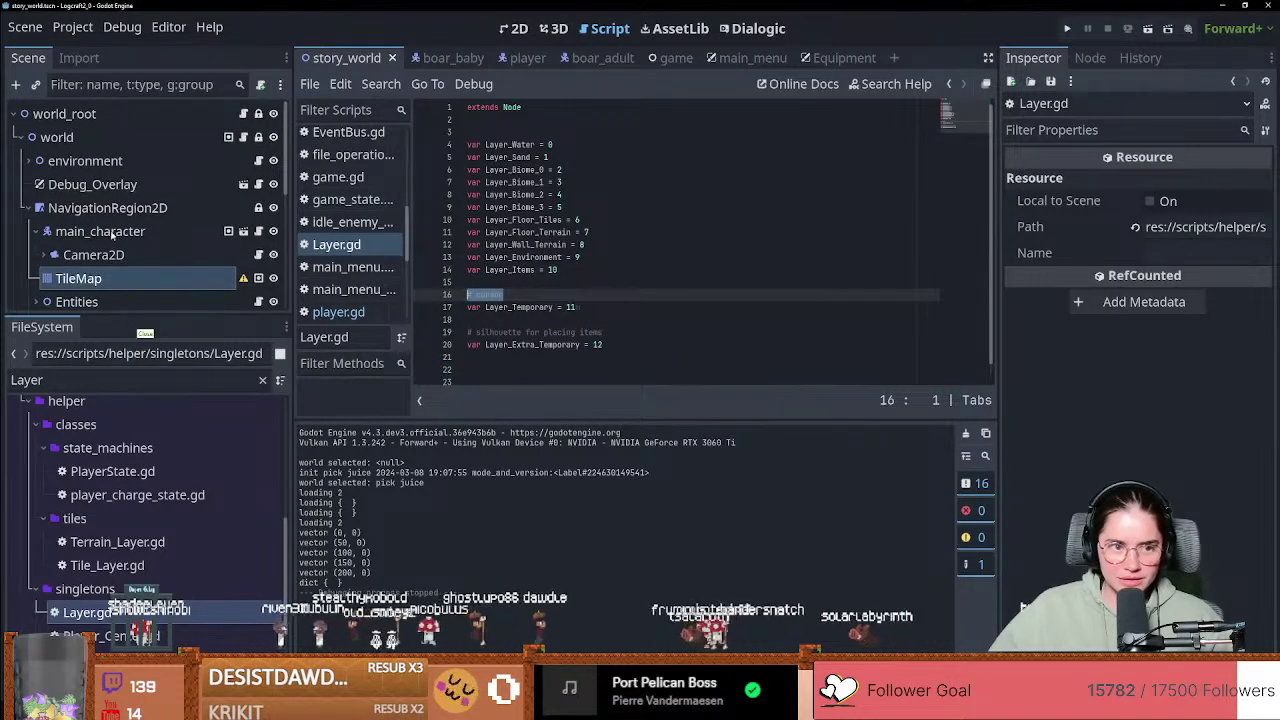
# Step: Examine the TileMap node's layer list in the 2D view through to its last page, and open the Layer13 name for editing
pyautogui.click(106, 278)
pyautogui.hotkey('ctrl', 'F1')
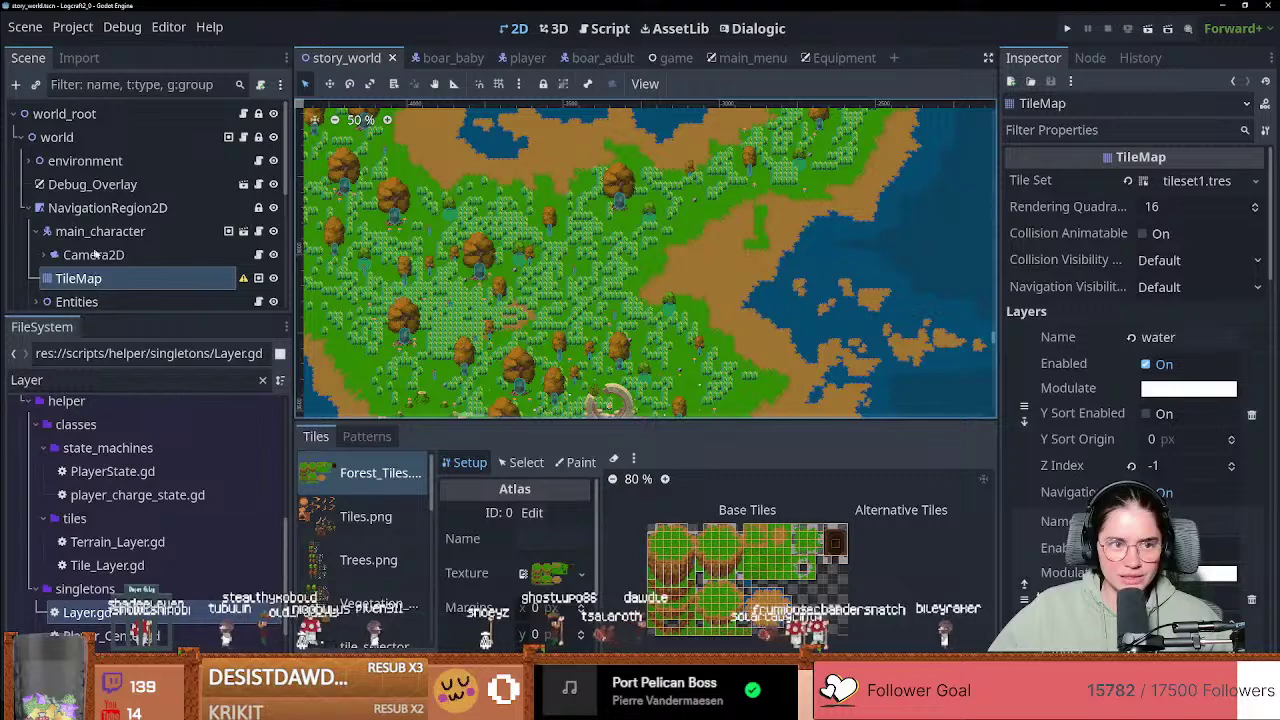
pyautogui.scroll(-1, 52, 207)
pyautogui.scroll(-10, 1100, 390)
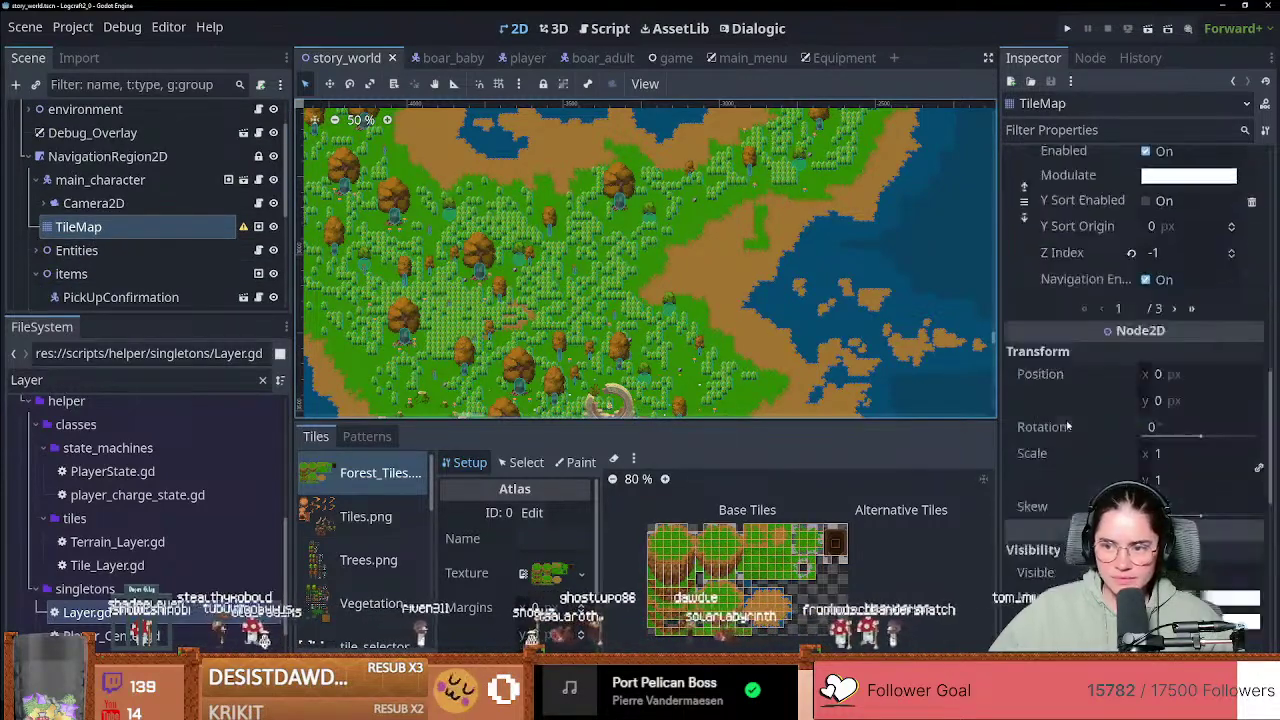
pyautogui.scroll(5, 1168, 402)
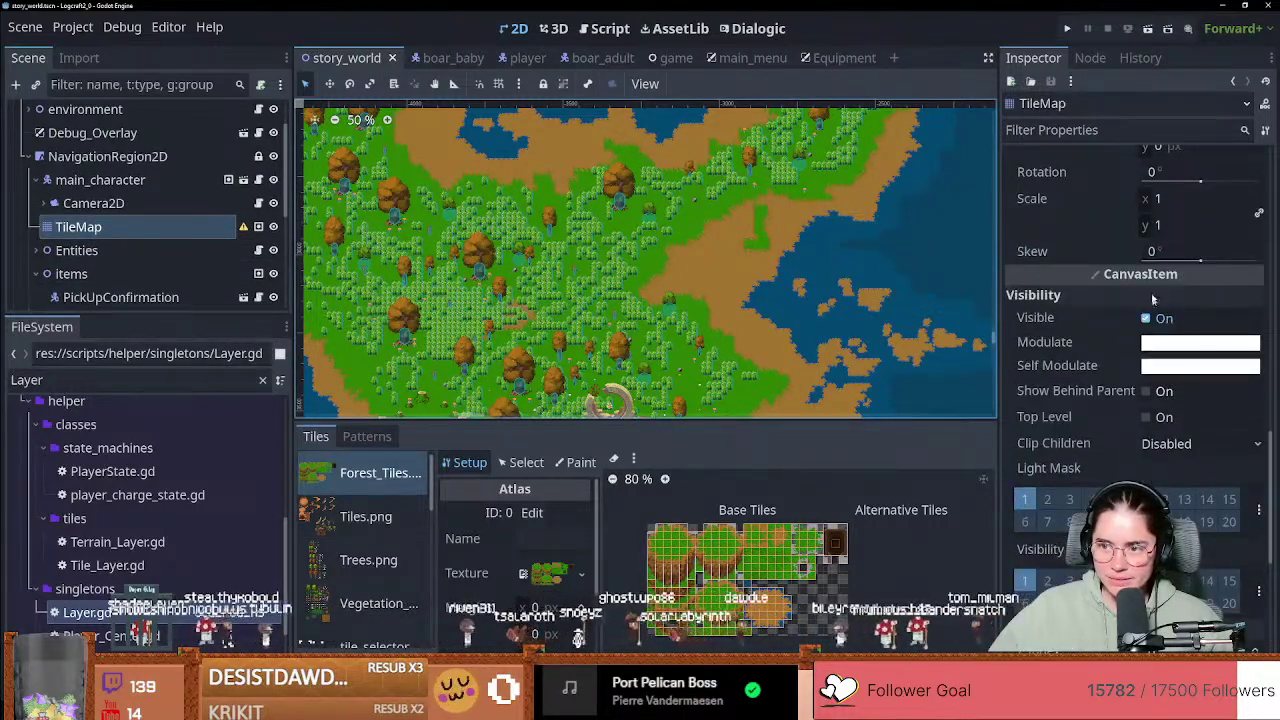
pyautogui.scroll(5, 1168, 402)
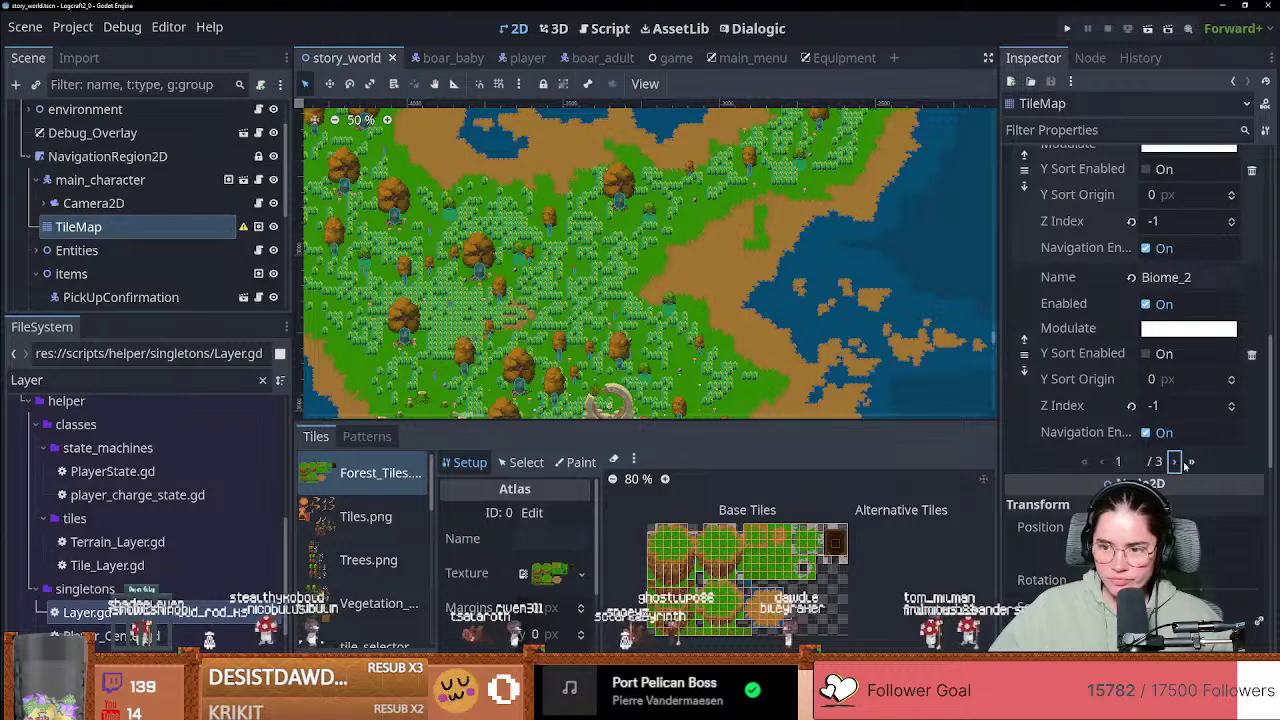
pyautogui.click(1172, 462)
pyautogui.click(1192, 462)
pyautogui.scroll(3, 1205, 415)
pyautogui.scroll(2, 1210, 403)
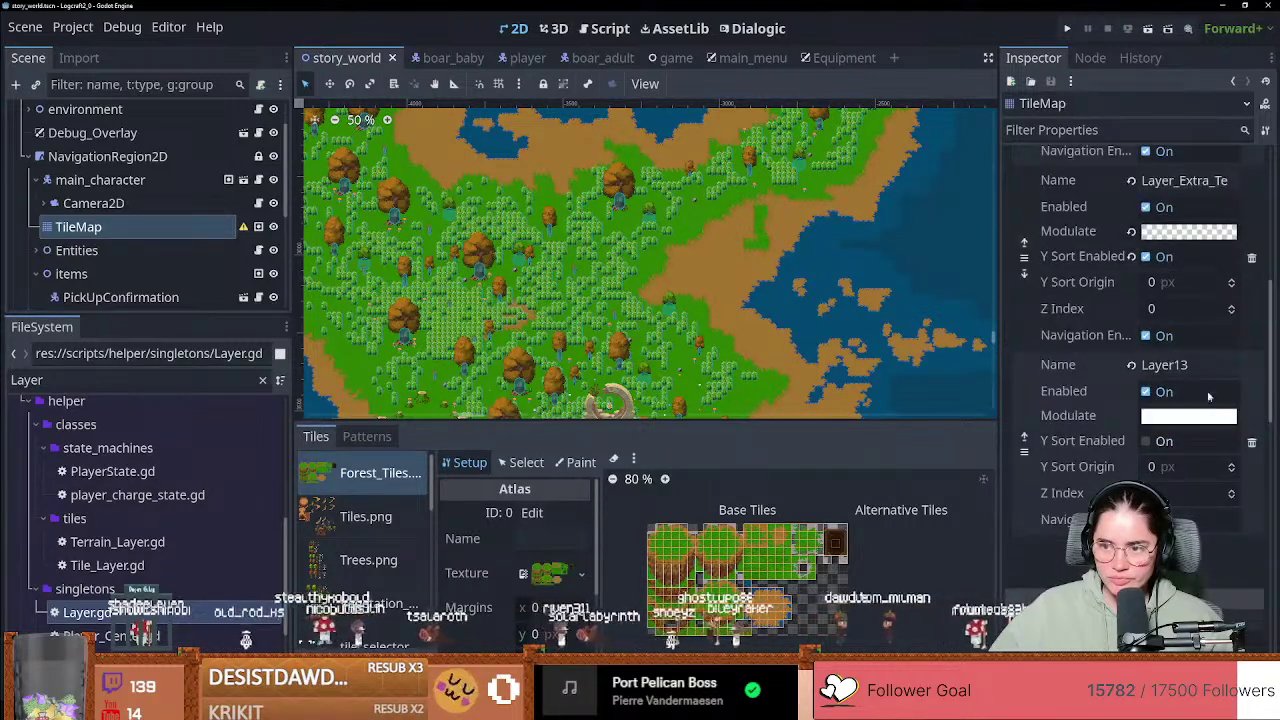
pyautogui.click(1160, 364)
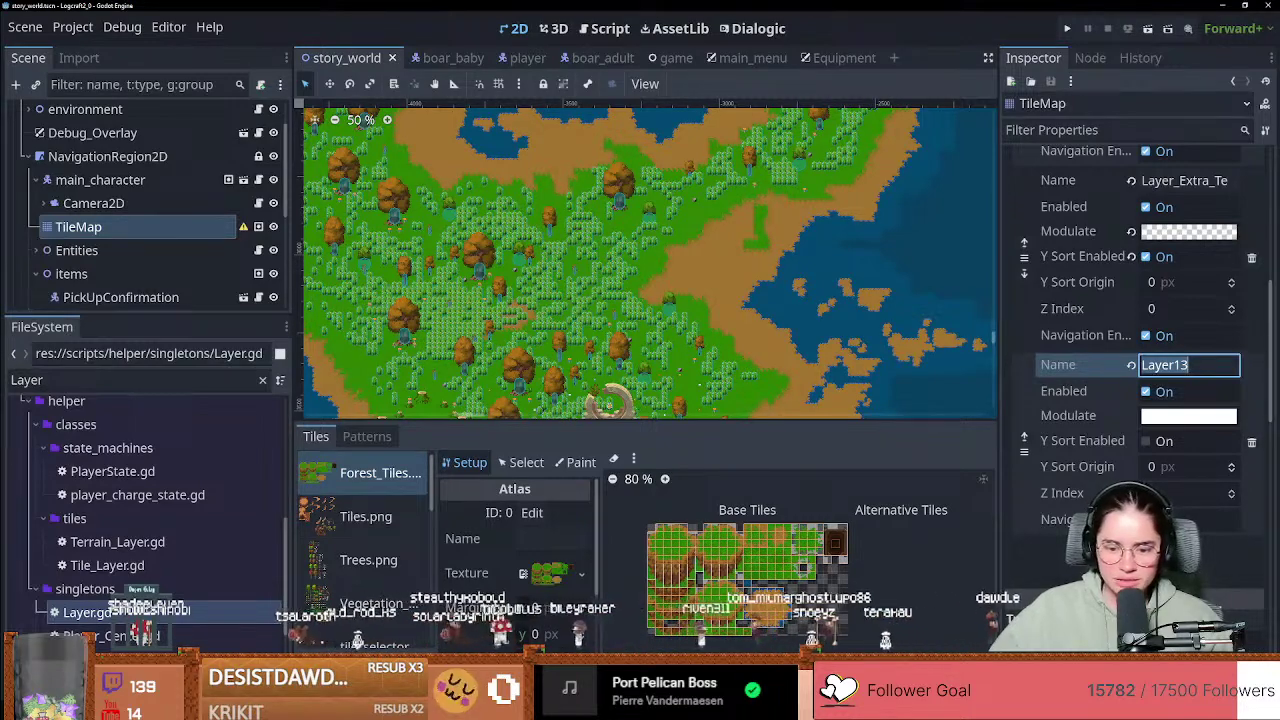
# Step: Switch to GitHub Desktop, commit all changed files to the dev branch with the summary "save code walkthru", and pull from origin
pyautogui.hotkey('alt', 'Tab')
pyautogui.press('Down')
pyautogui.press('Down')
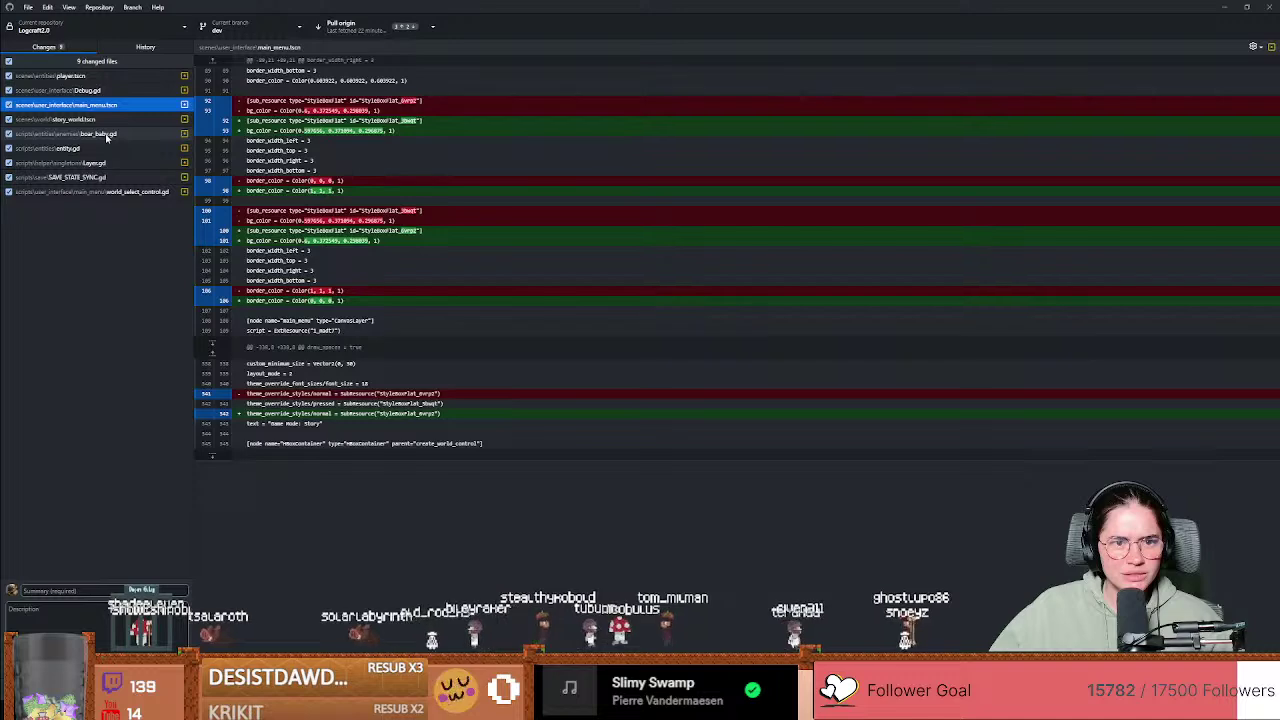
pyautogui.click(138, 588)
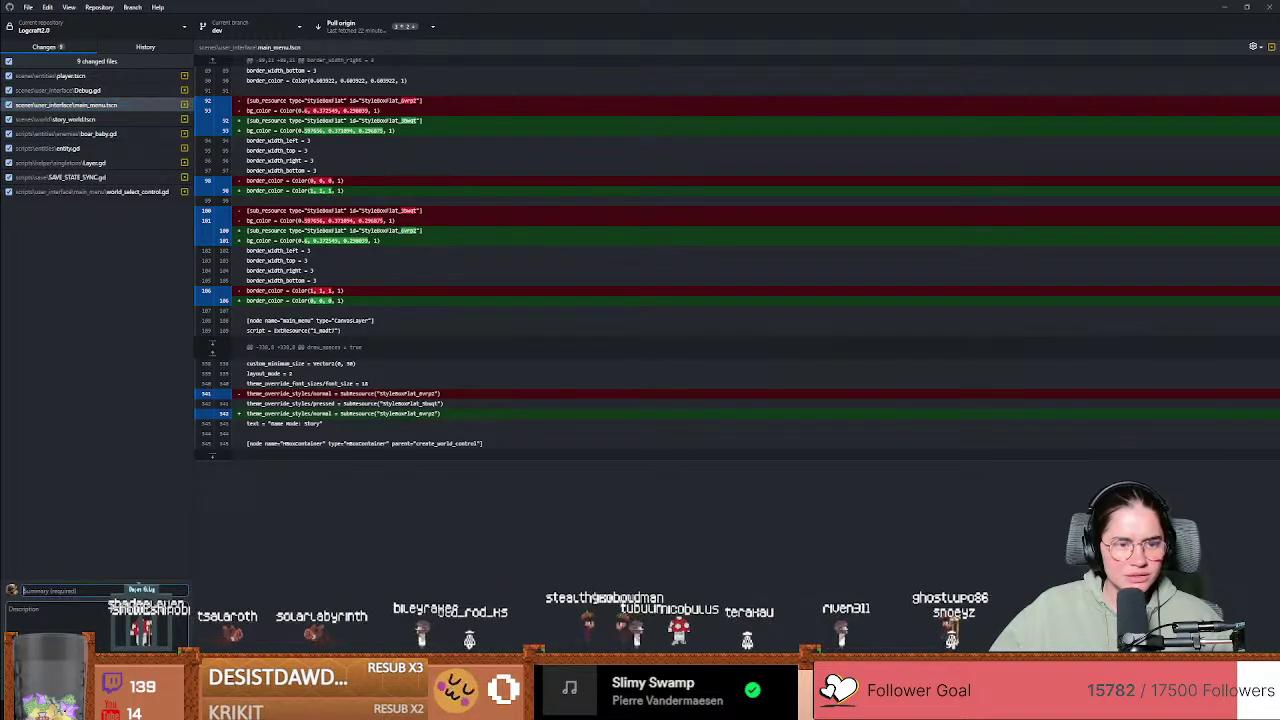
pyautogui.click(92, 180)
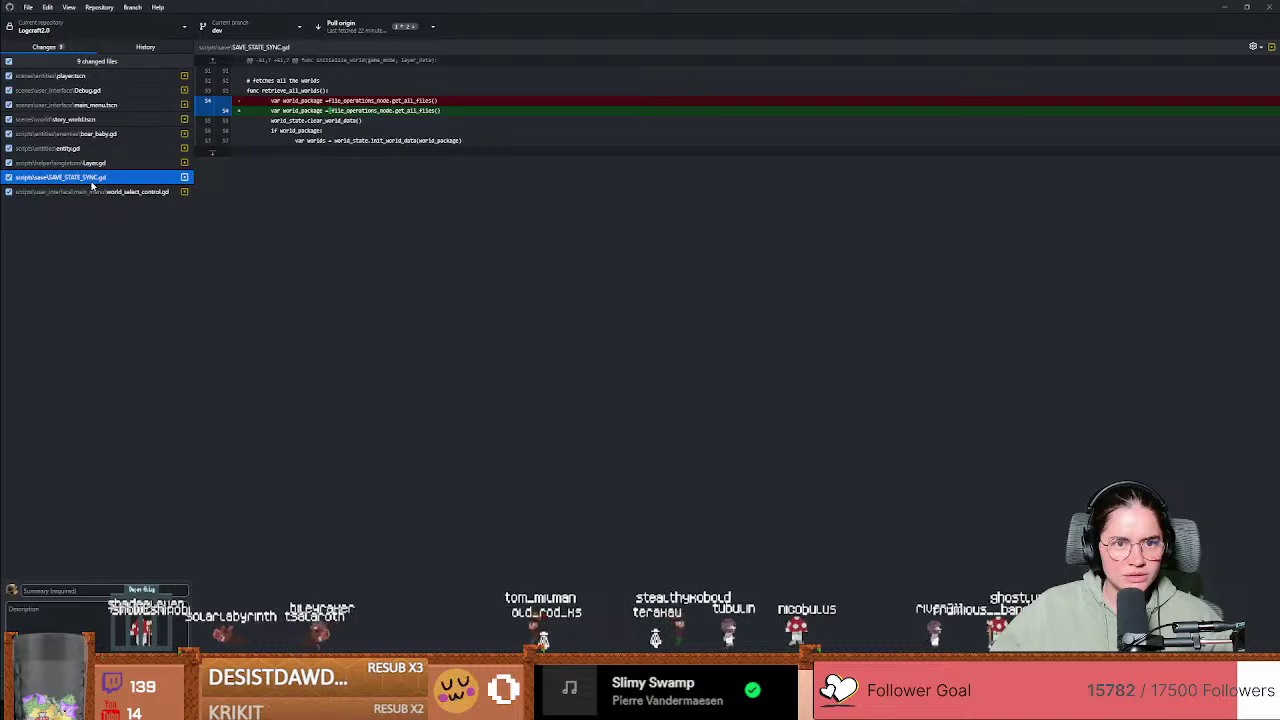
pyautogui.click(138, 590)
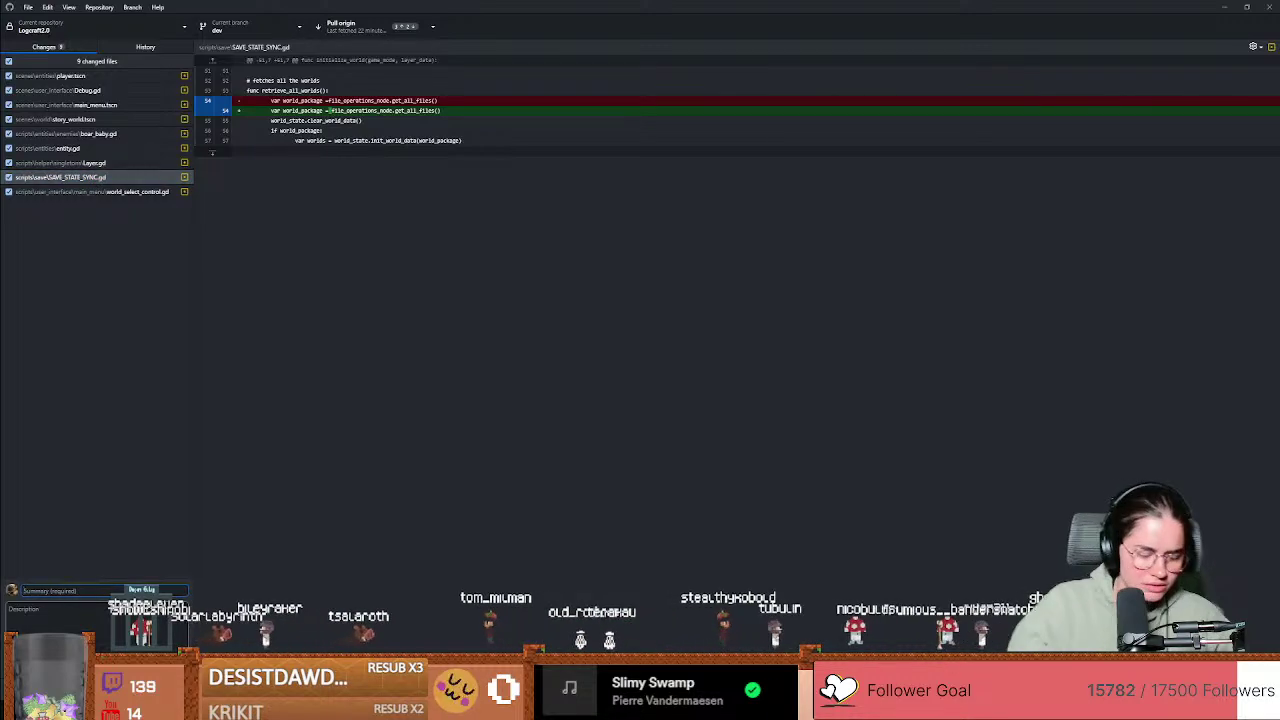
pyautogui.write('save code walkthru')
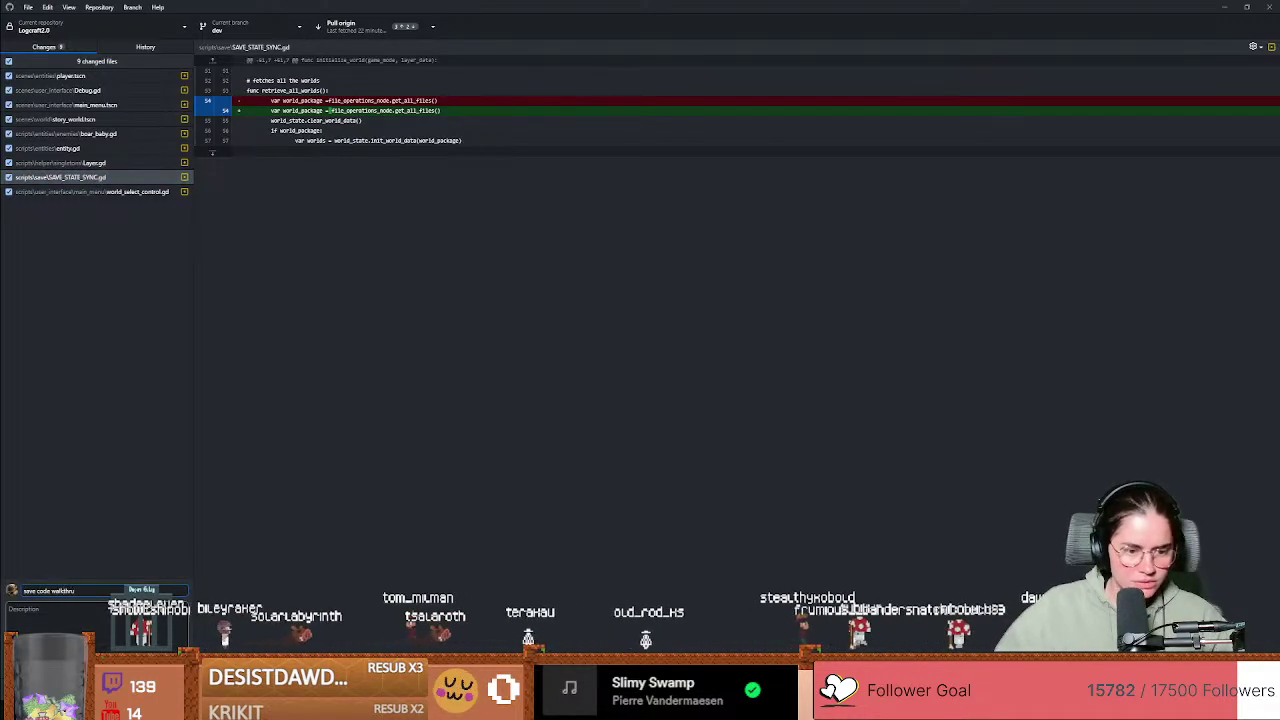
pyautogui.hotkey('ctrl', 'Return')
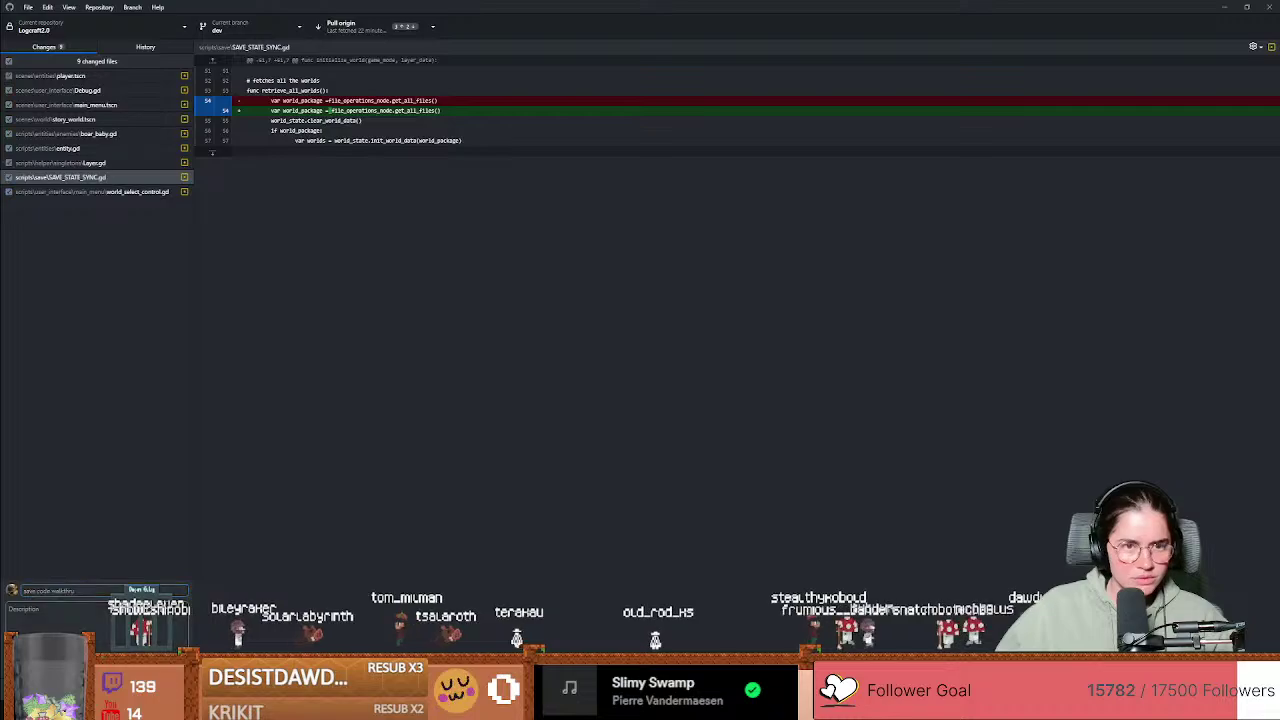
pyautogui.click(414, 27)
# Step: Return to Godot, decline reloading the files that are newer on disk, delete Layer13 from the TileMap's layers, and save the scene
pyautogui.hotkey('alt', 'Tab')
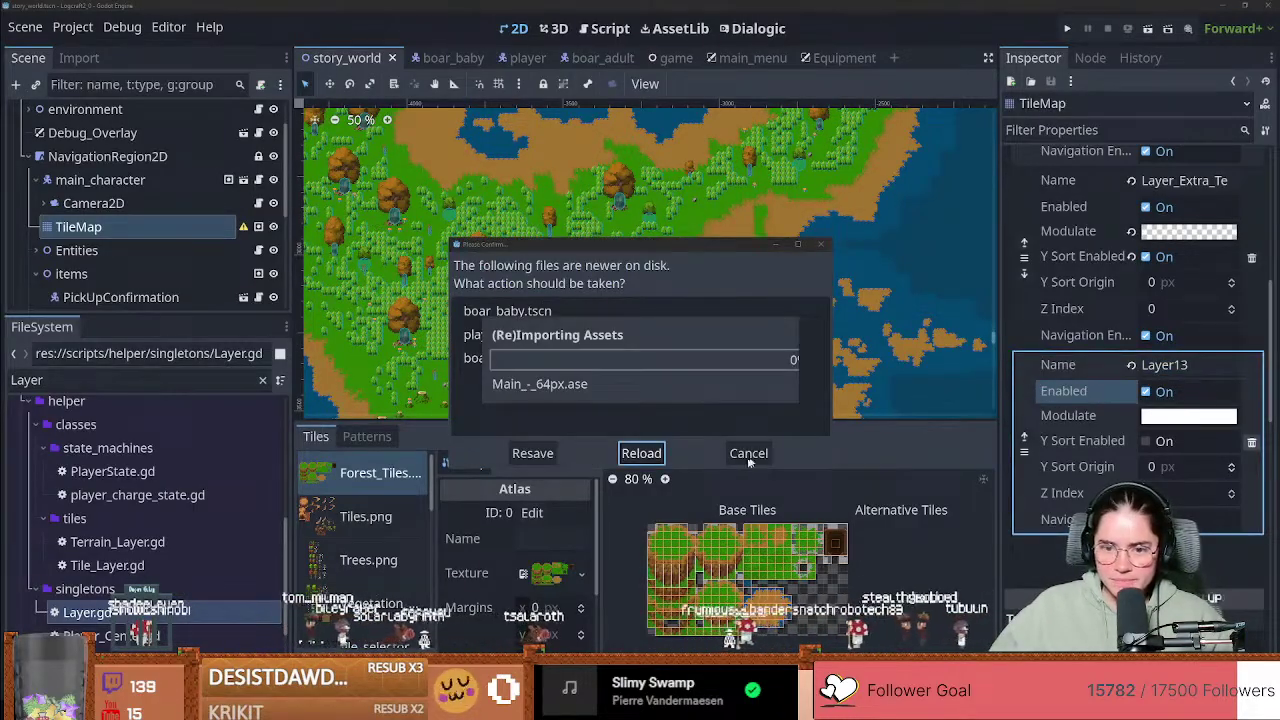
pyautogui.click(753, 453)
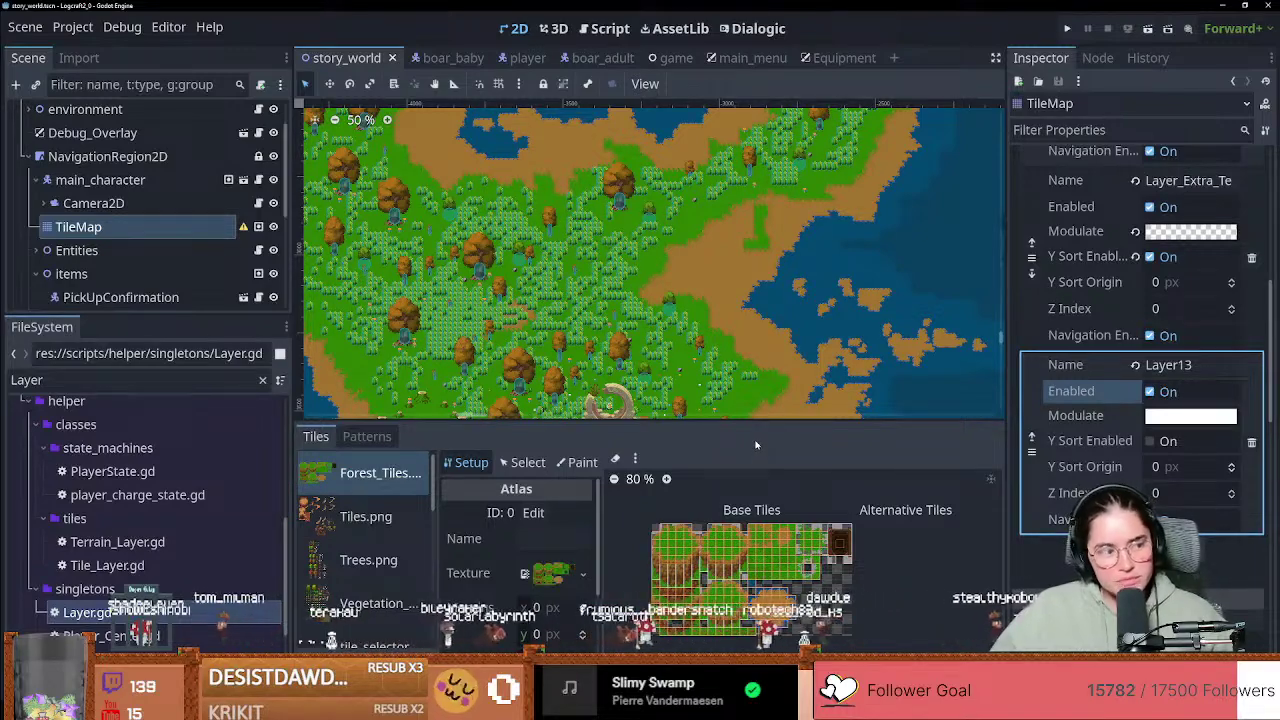
pyautogui.click(1251, 441)
pyautogui.hotkey('ctrl', 's')
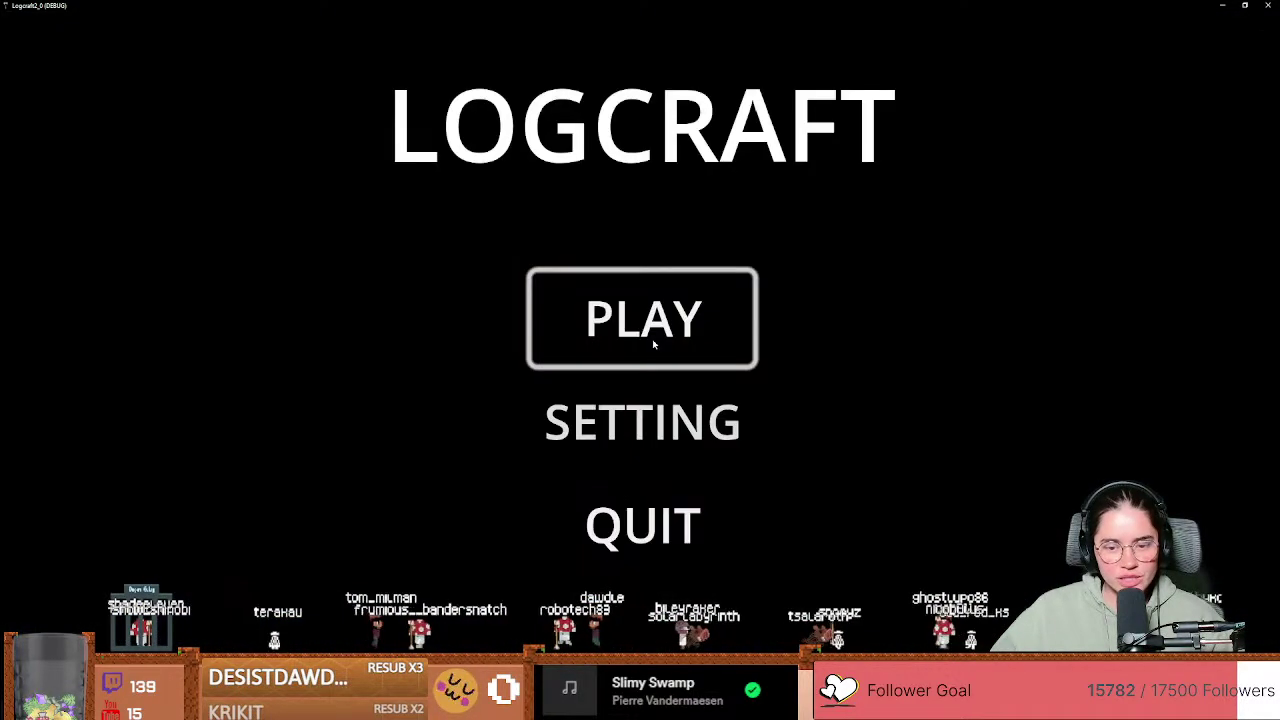
# Step: Test the "pick juice" world by walking the character southwest into the flower field to check the tile cursor, and close the game
pyautogui.click(654, 344)
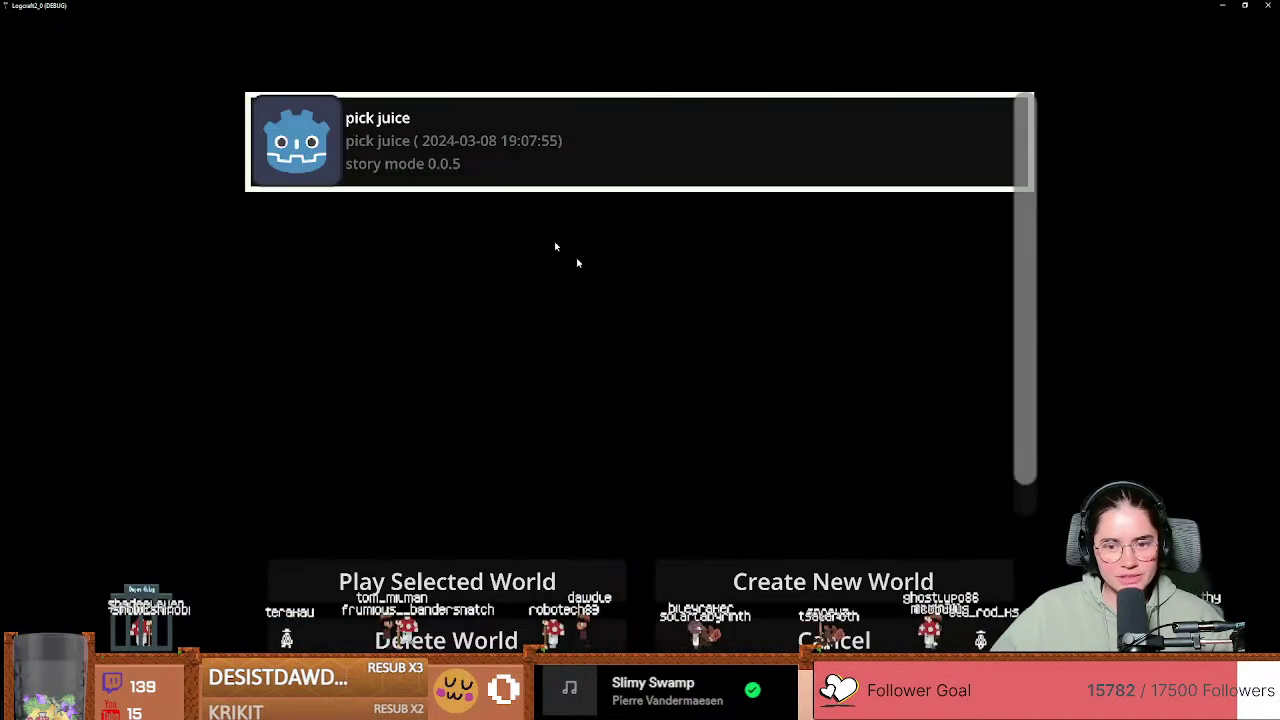
pyautogui.click(510, 556)
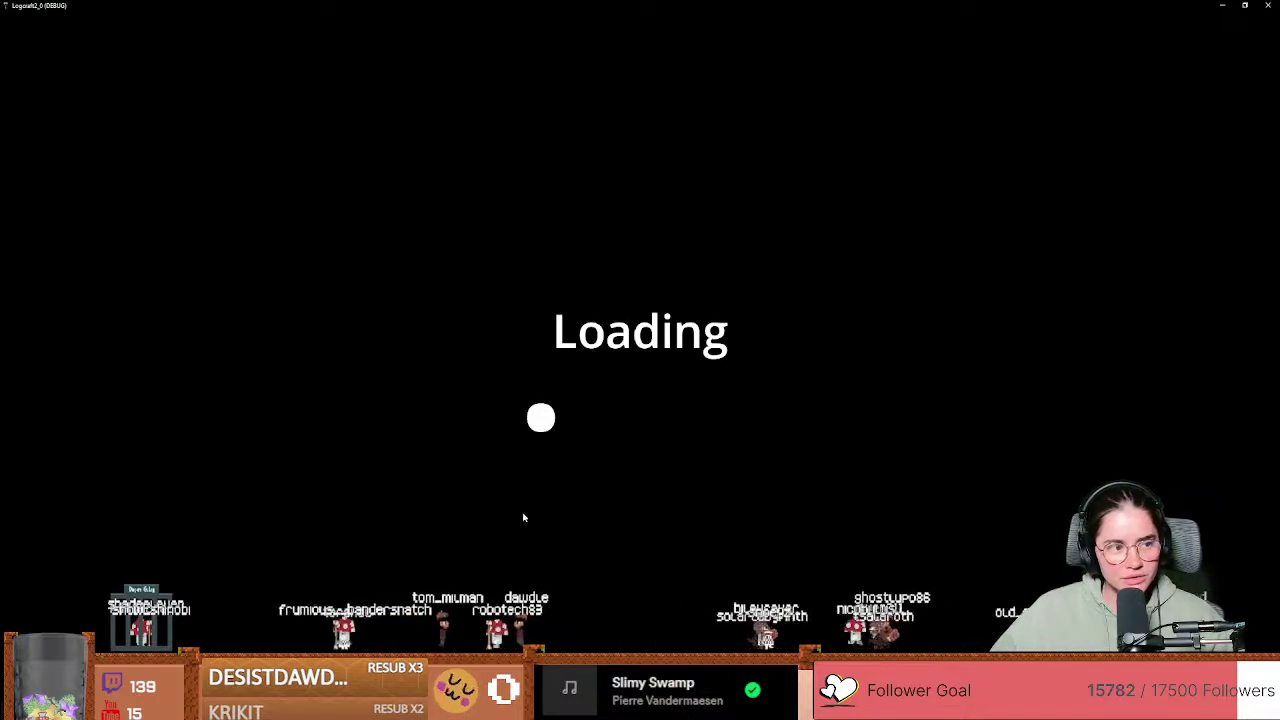
pyautogui.press('s')
pyautogui.press('a')
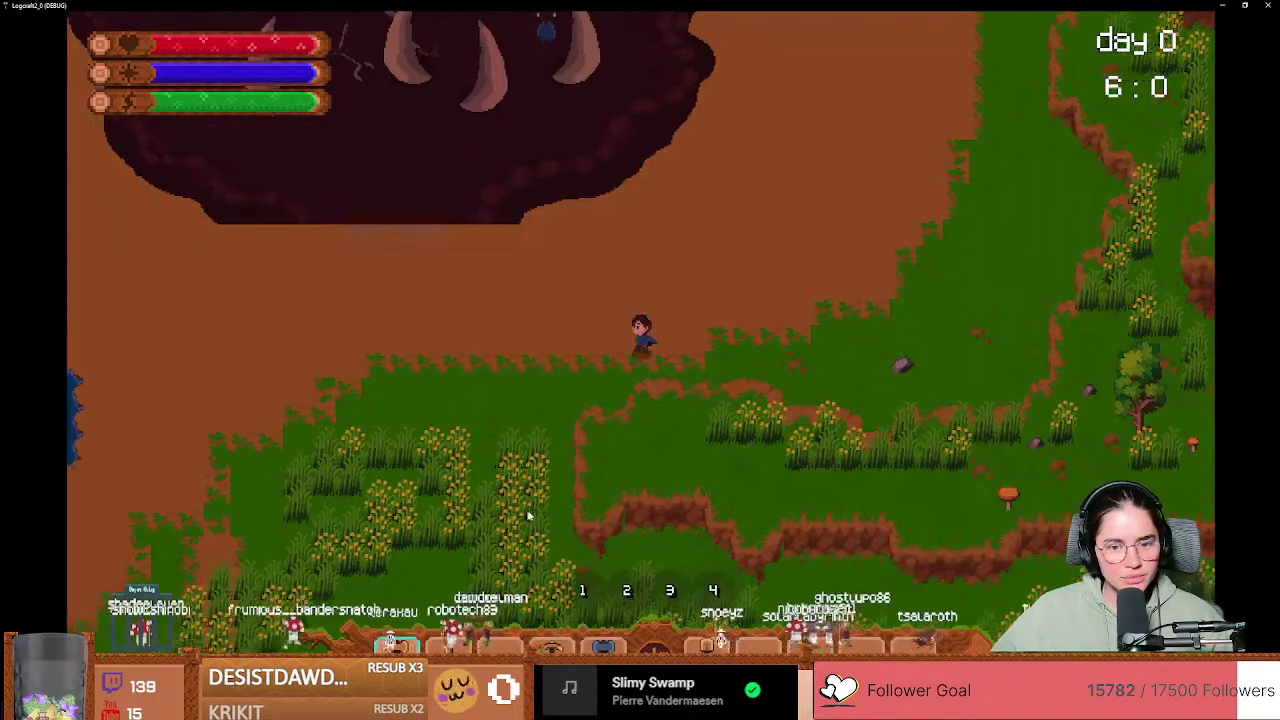
pyautogui.press('a')
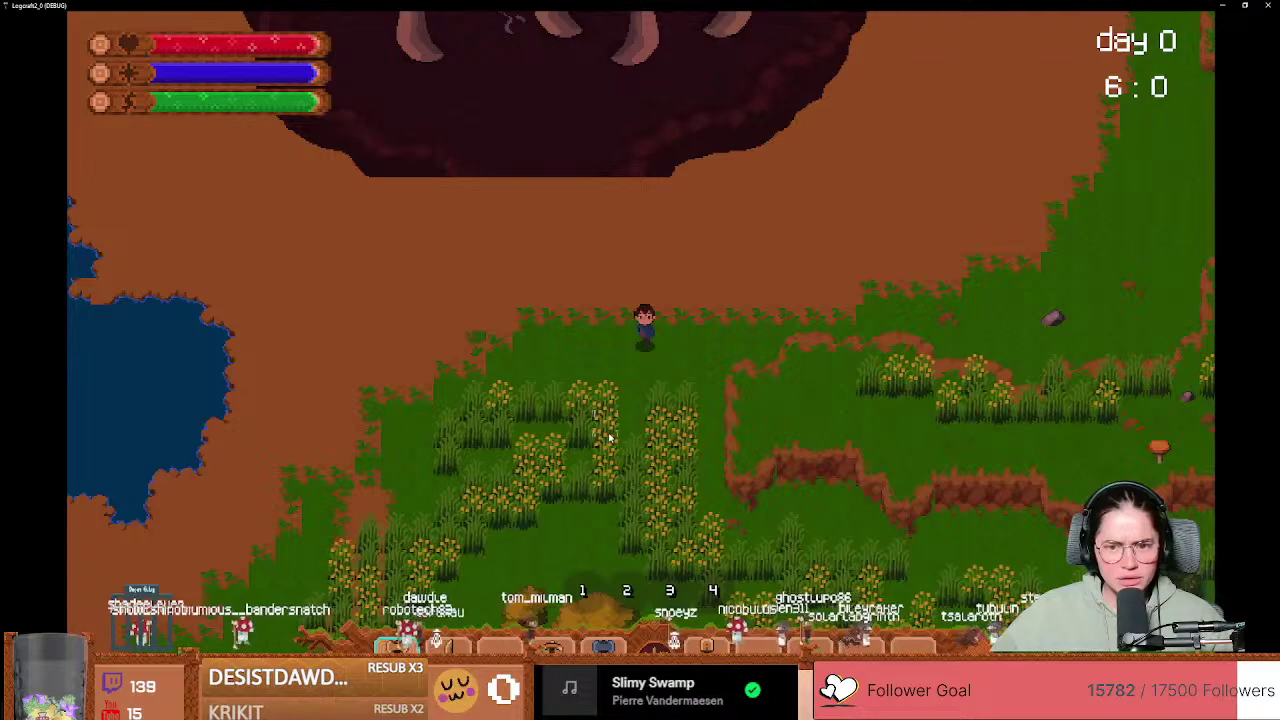
pyautogui.press('a')
pyautogui.press('s')
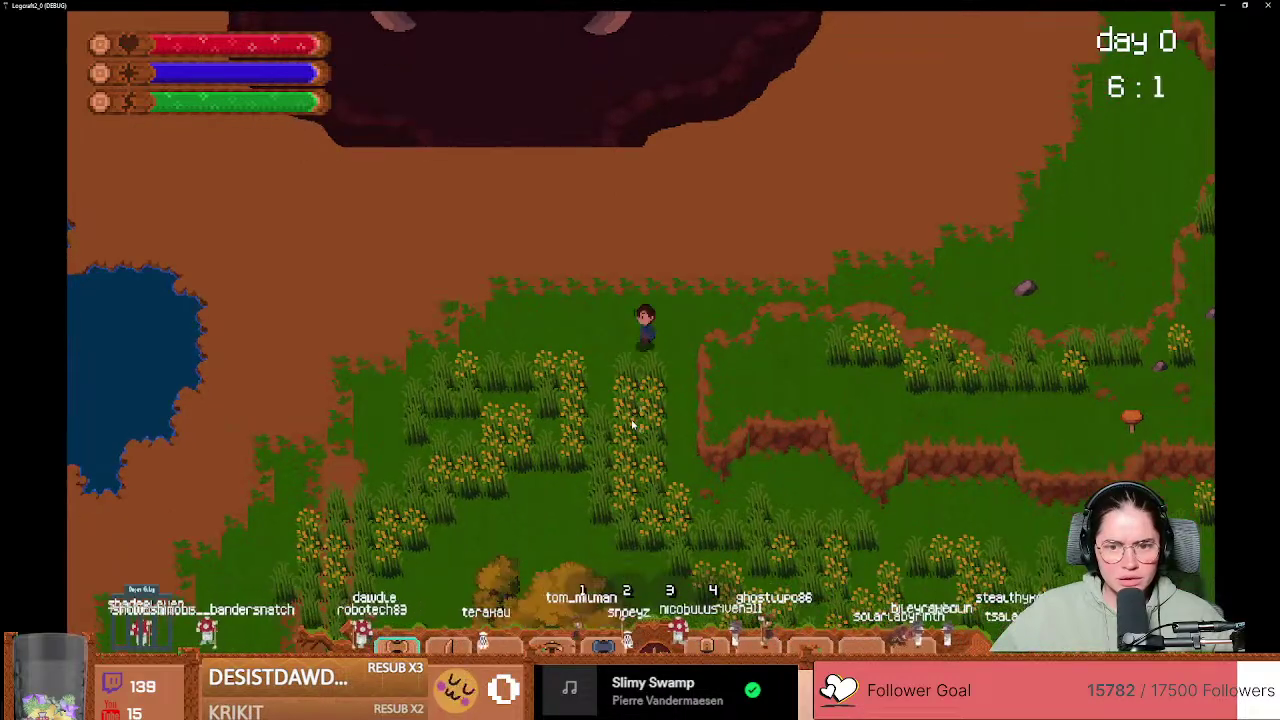
pyautogui.press('a')
pyautogui.press('s')
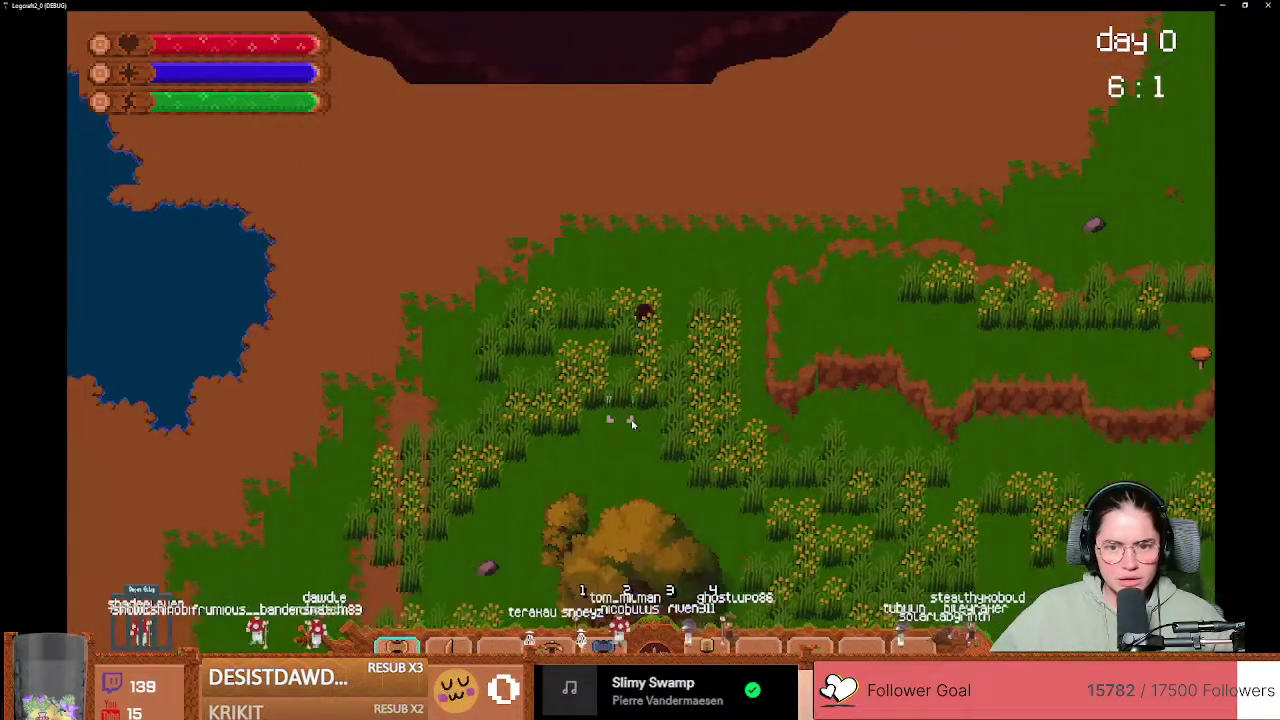
pyautogui.moveTo(780, 5); pyautogui.dragTo(505, 334)
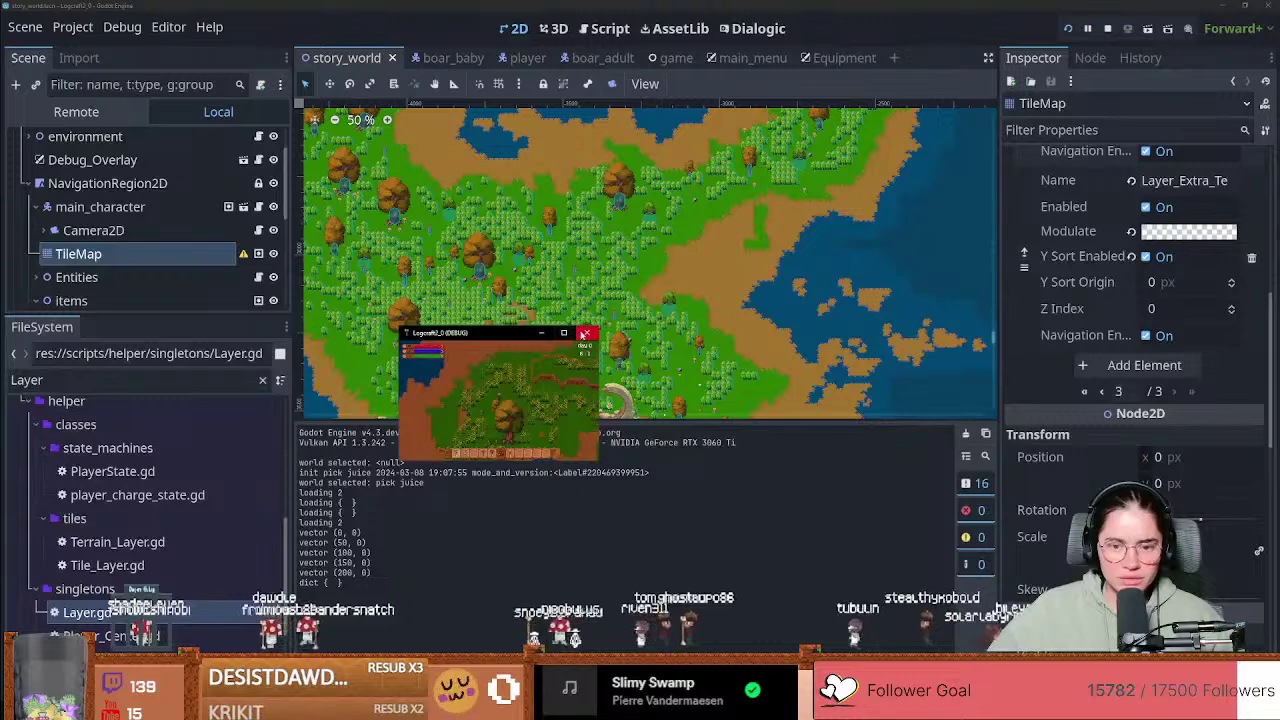
pyautogui.click(283, 556)
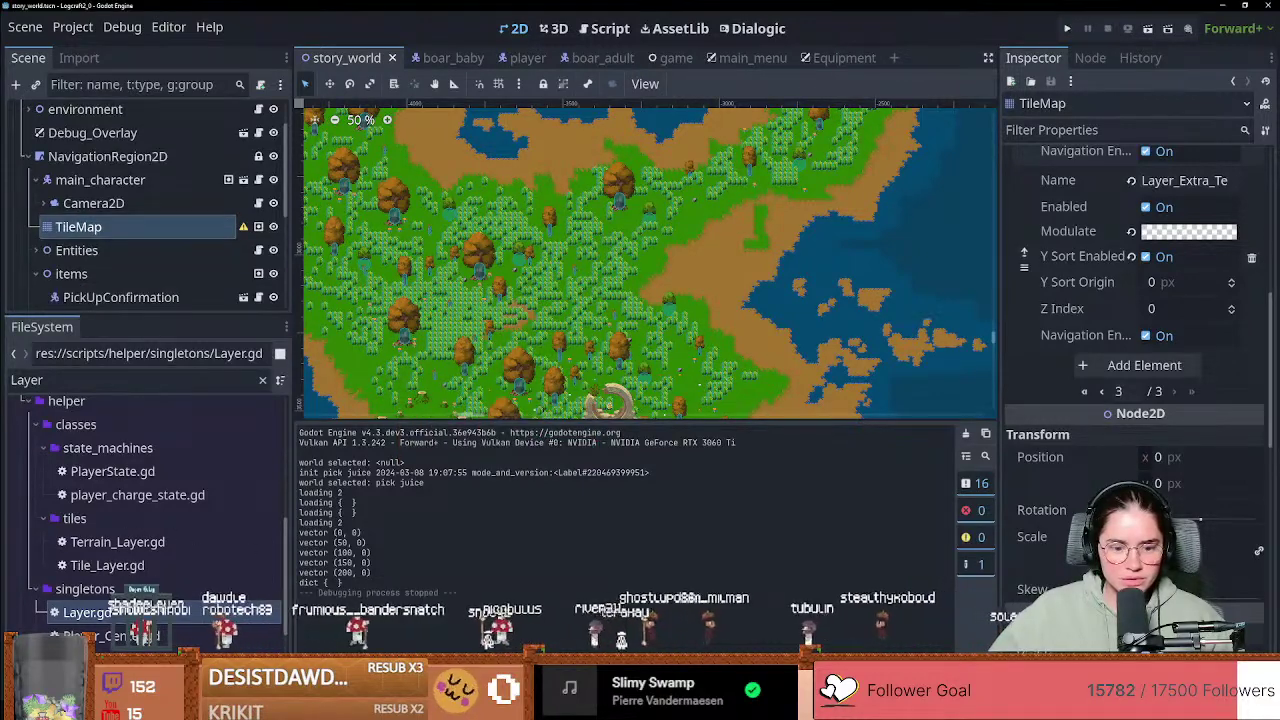
# Step: Switch to Aseprite and try to save Main_-_64px.aseprite as an ase file in the main_char folder
pyautogui.hotkey('alt', 'Tab')
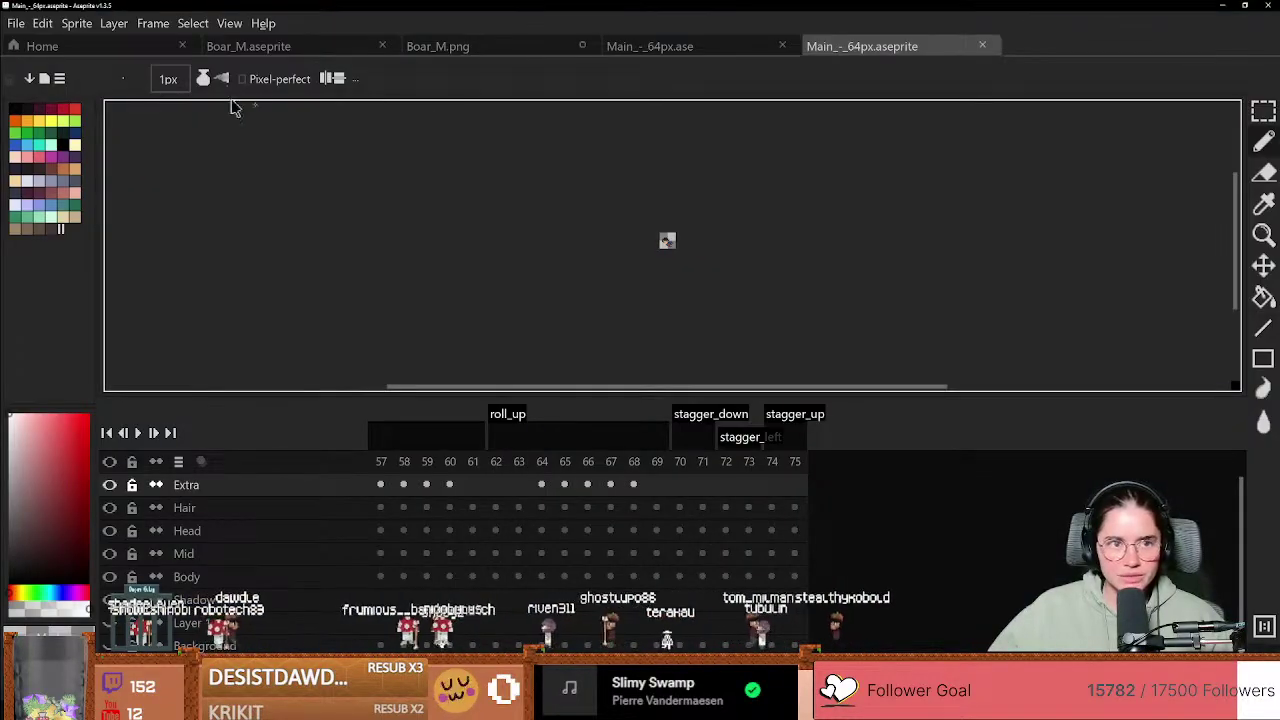
pyautogui.click(16, 23)
pyautogui.click(72, 135)
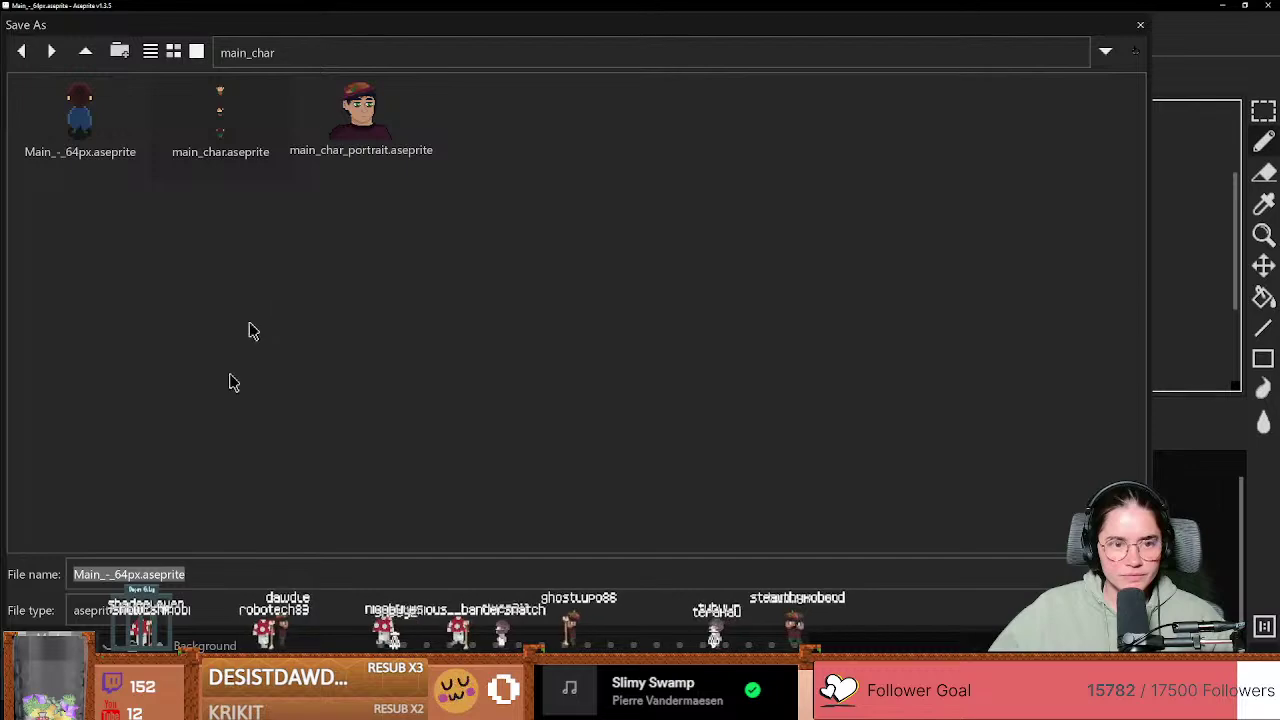
pyautogui.click(120, 610)
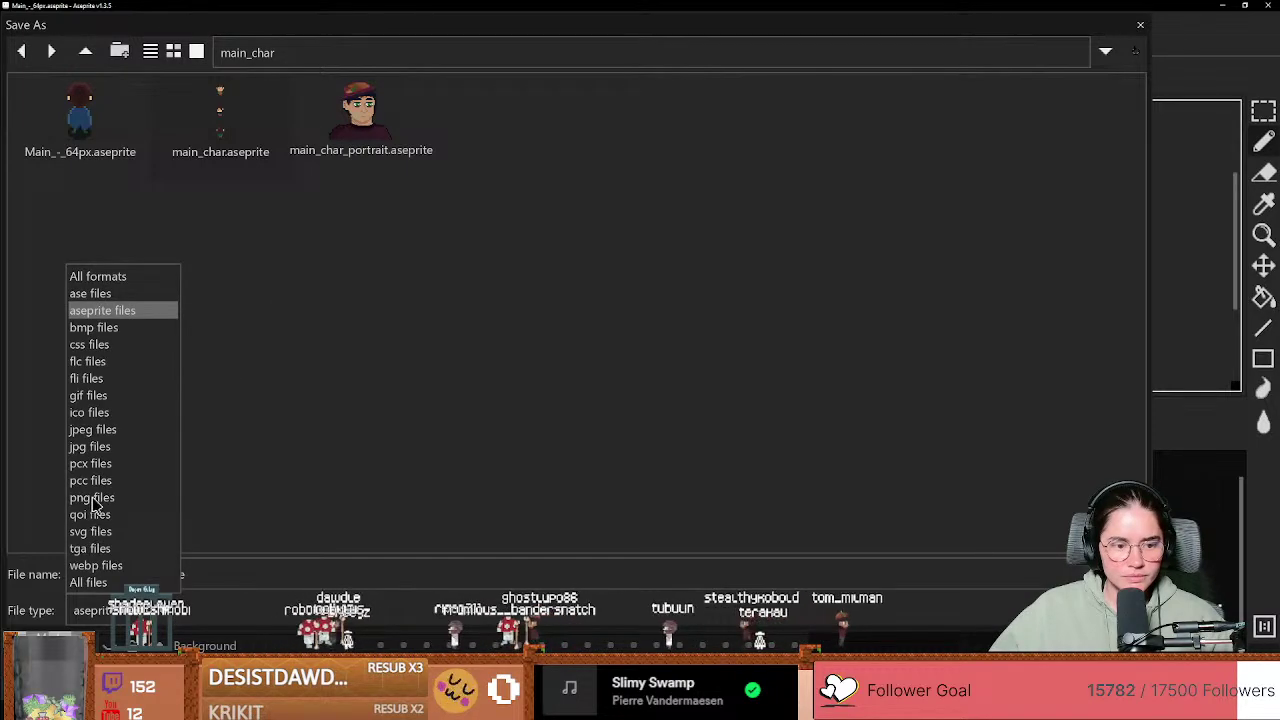
pyautogui.click(95, 498)
pyautogui.click(175, 620)
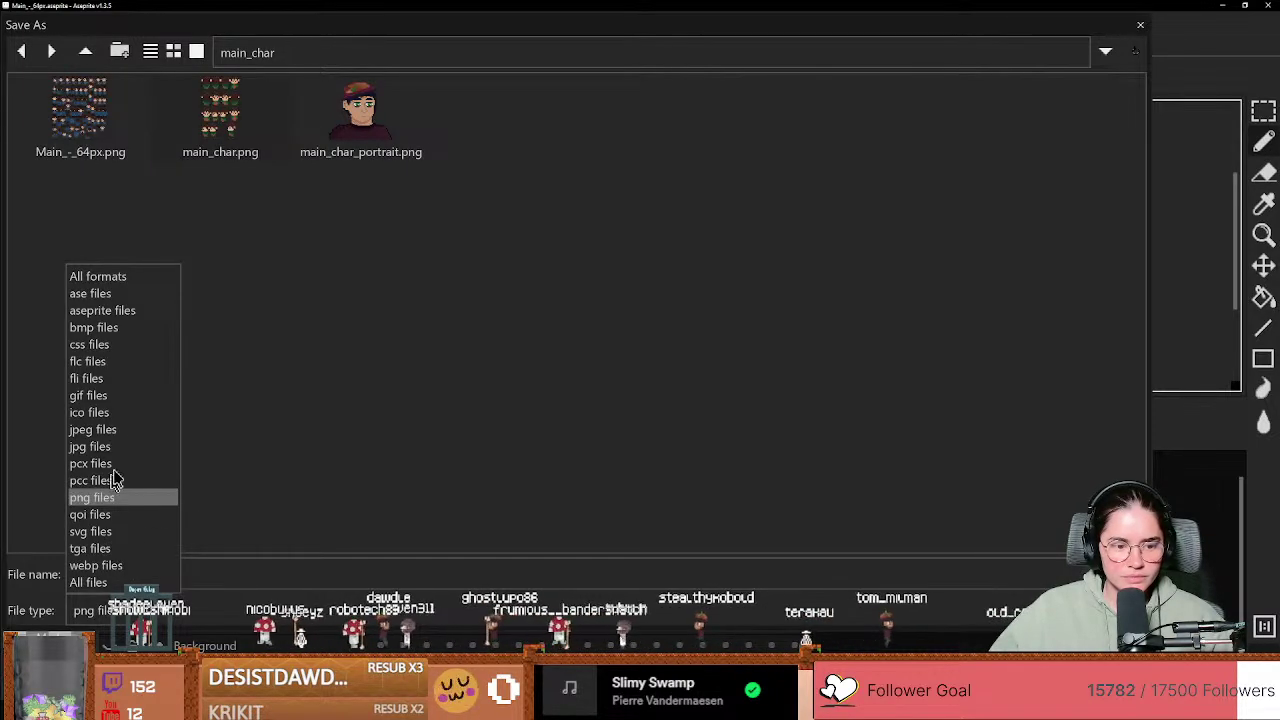
pyautogui.click(95, 293)
pyautogui.press('Return')
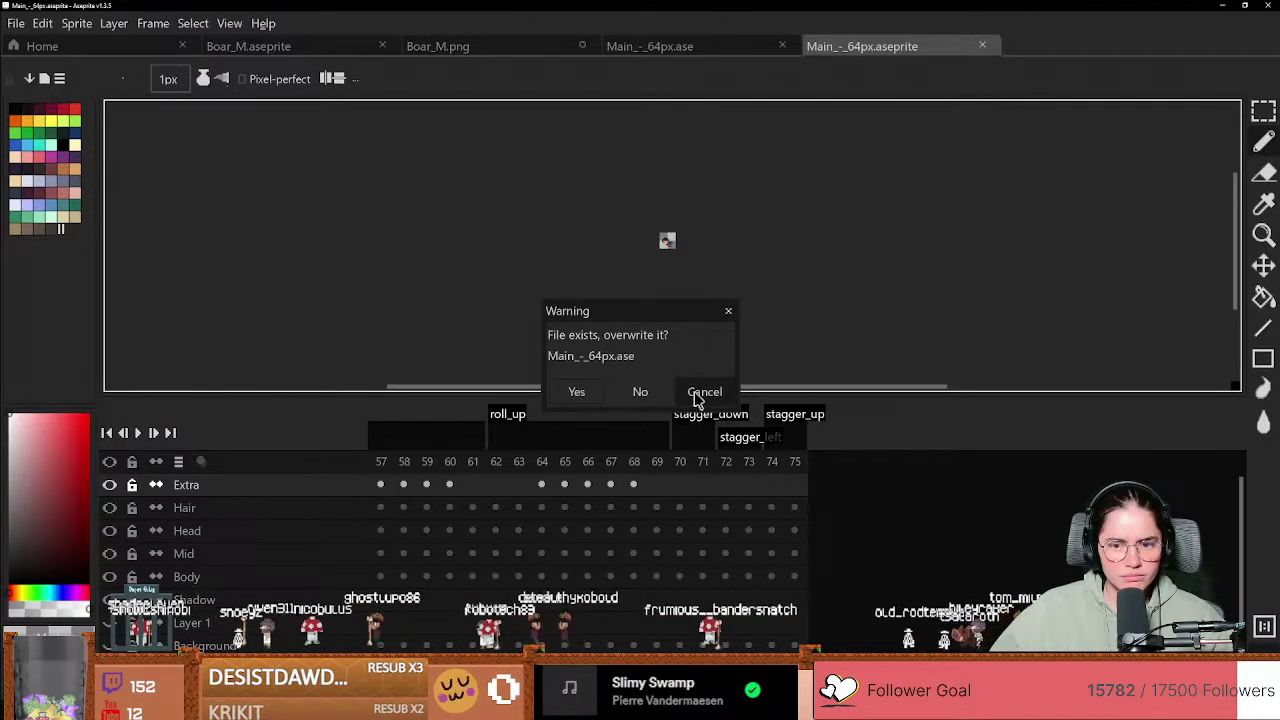
pyautogui.click(728, 311)
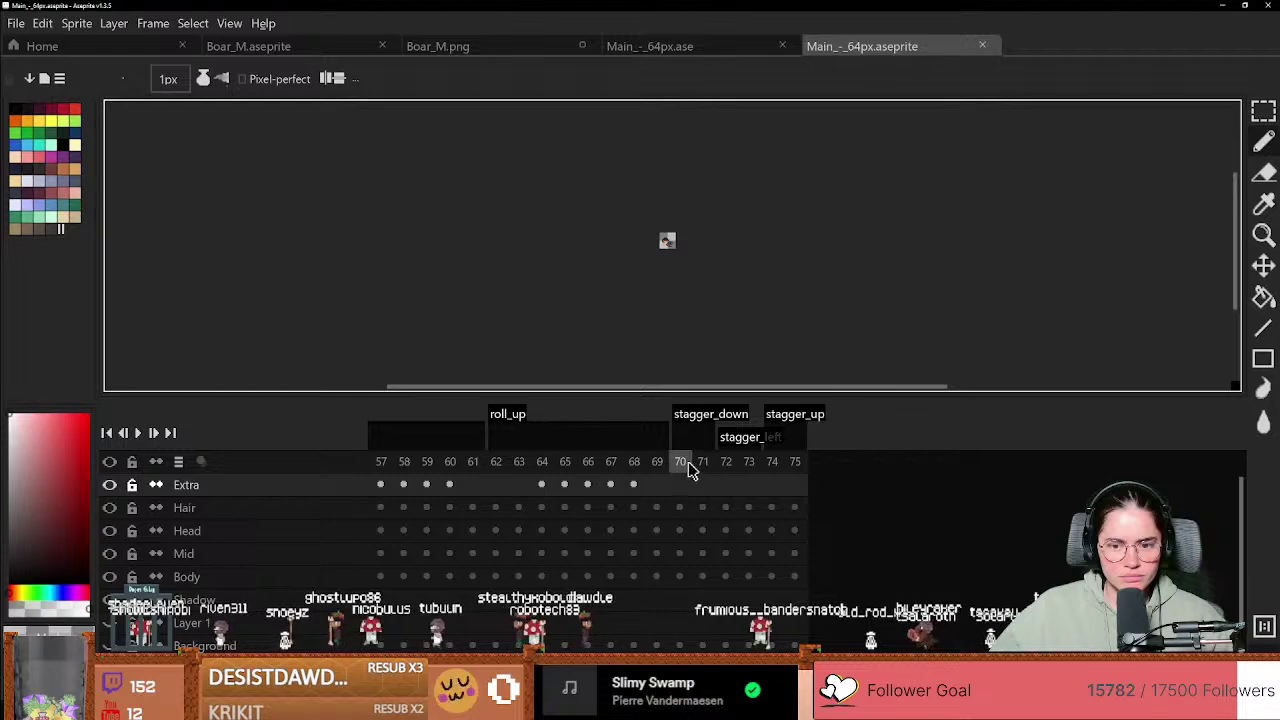
# Step: Delete frames 70 to 75, which hold the stagger animations, from Main_-_64px.aseprite
pyautogui.moveTo(680, 461); pyautogui.dragTo(812, 635)
pyautogui.rightClick(785, 574)
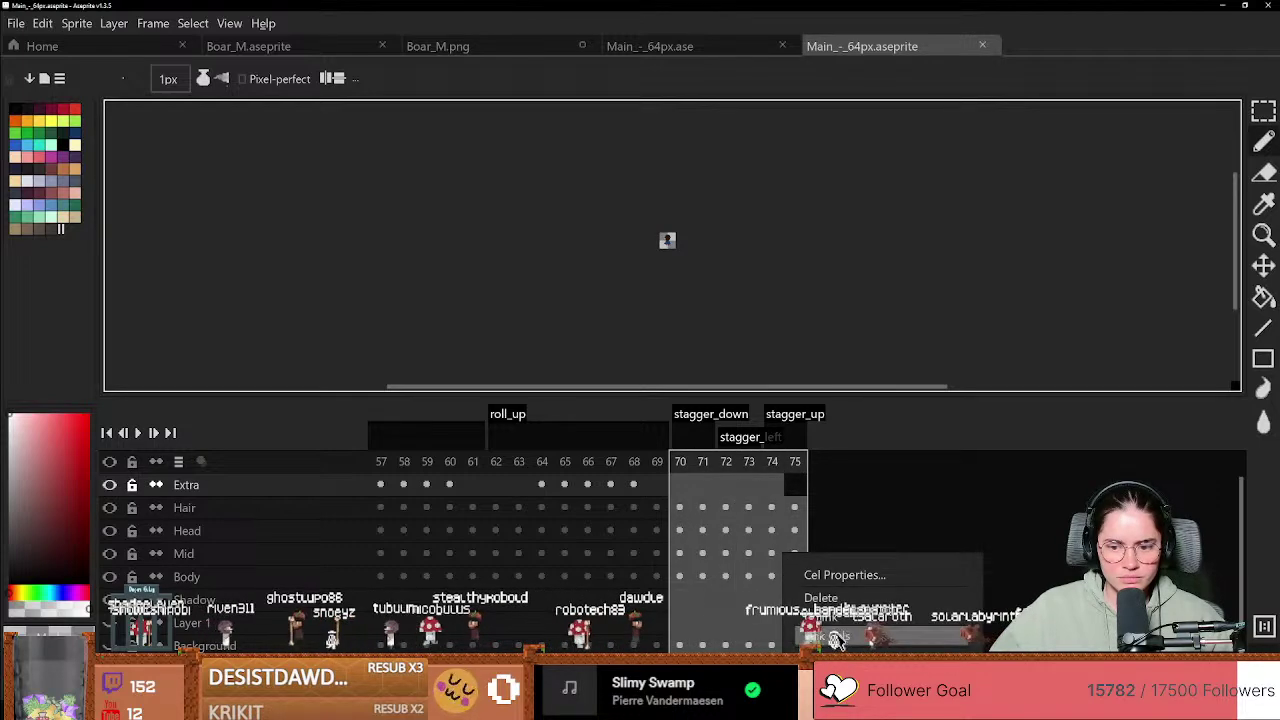
pyautogui.click(716, 463)
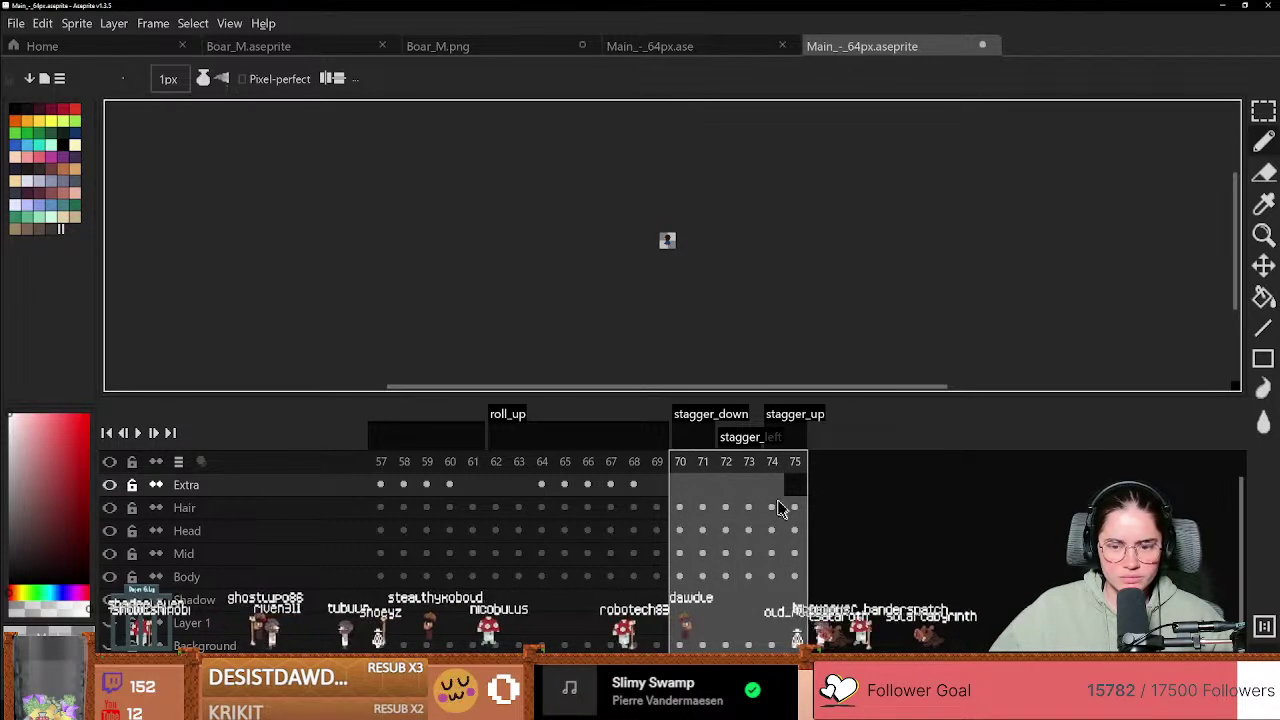
pyautogui.rightClick(703, 463)
pyautogui.click(771, 571)
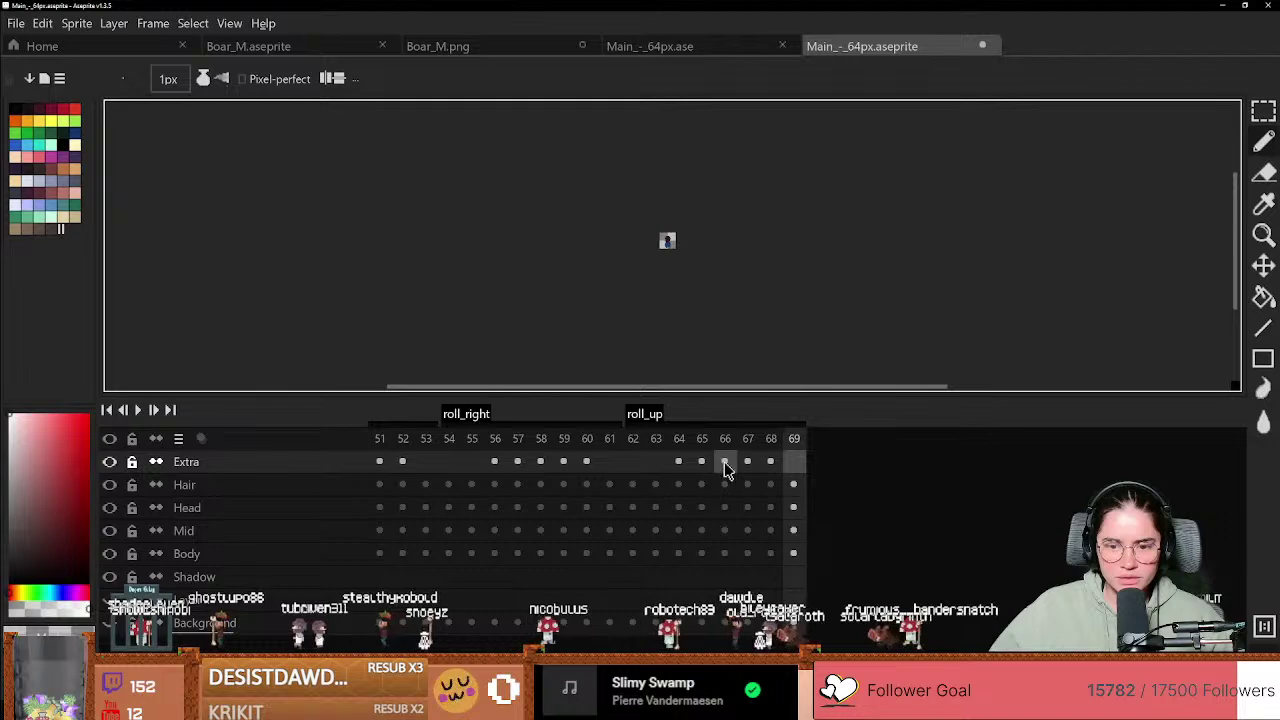
# Step: Save the shortened sprite as an ase file in the main_char folder, overwriting Main_-_64px.ase
pyautogui.click(16, 23)
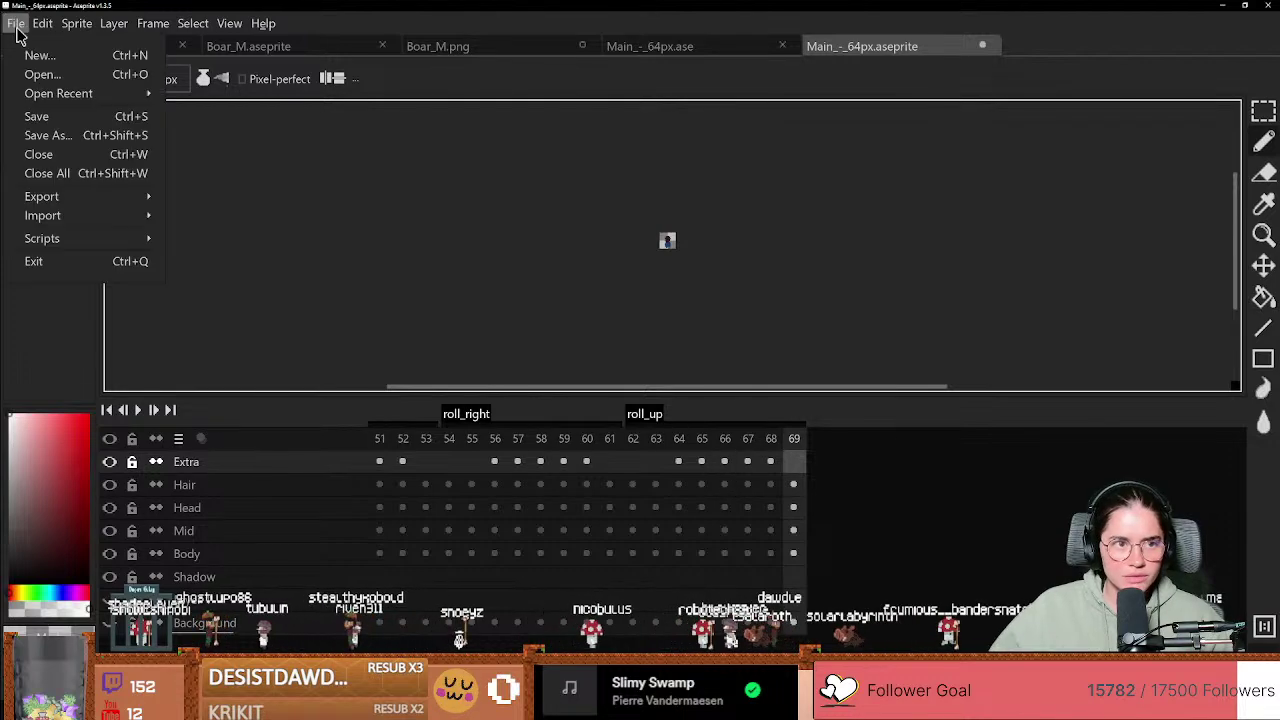
pyautogui.click(86, 134)
pyautogui.click(175, 612)
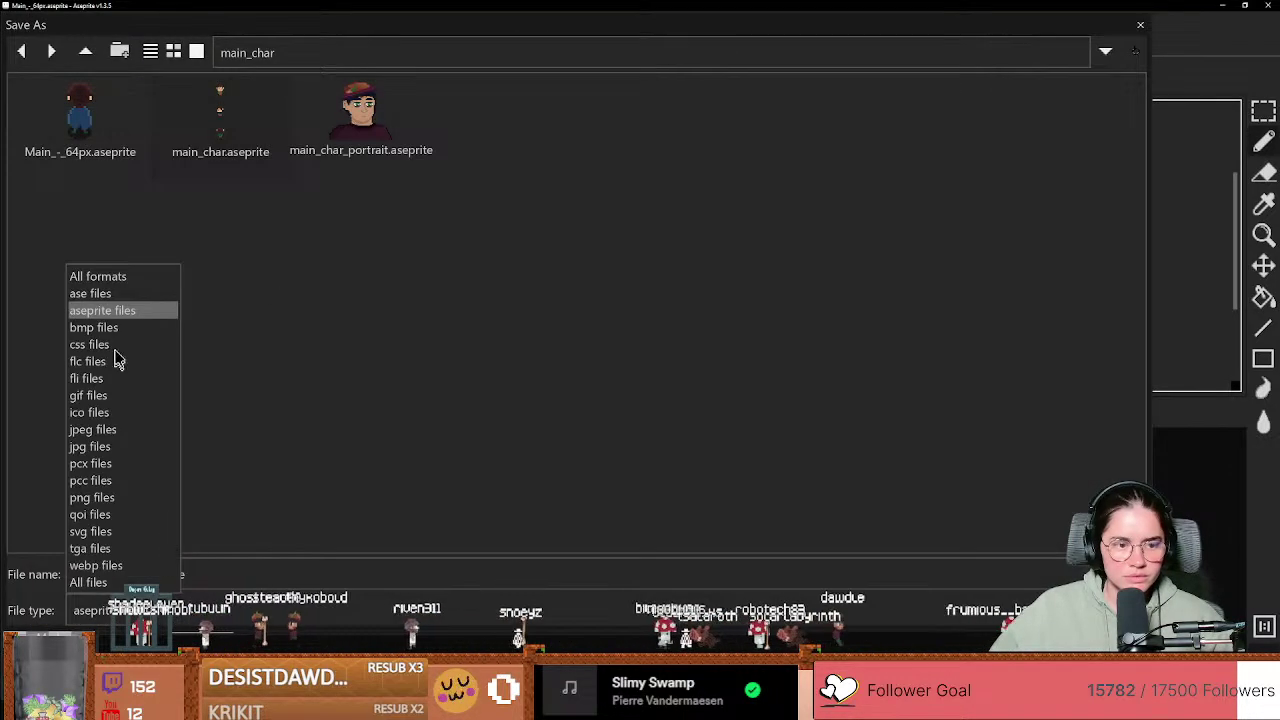
pyautogui.click(106, 295)
pyautogui.press('Return')
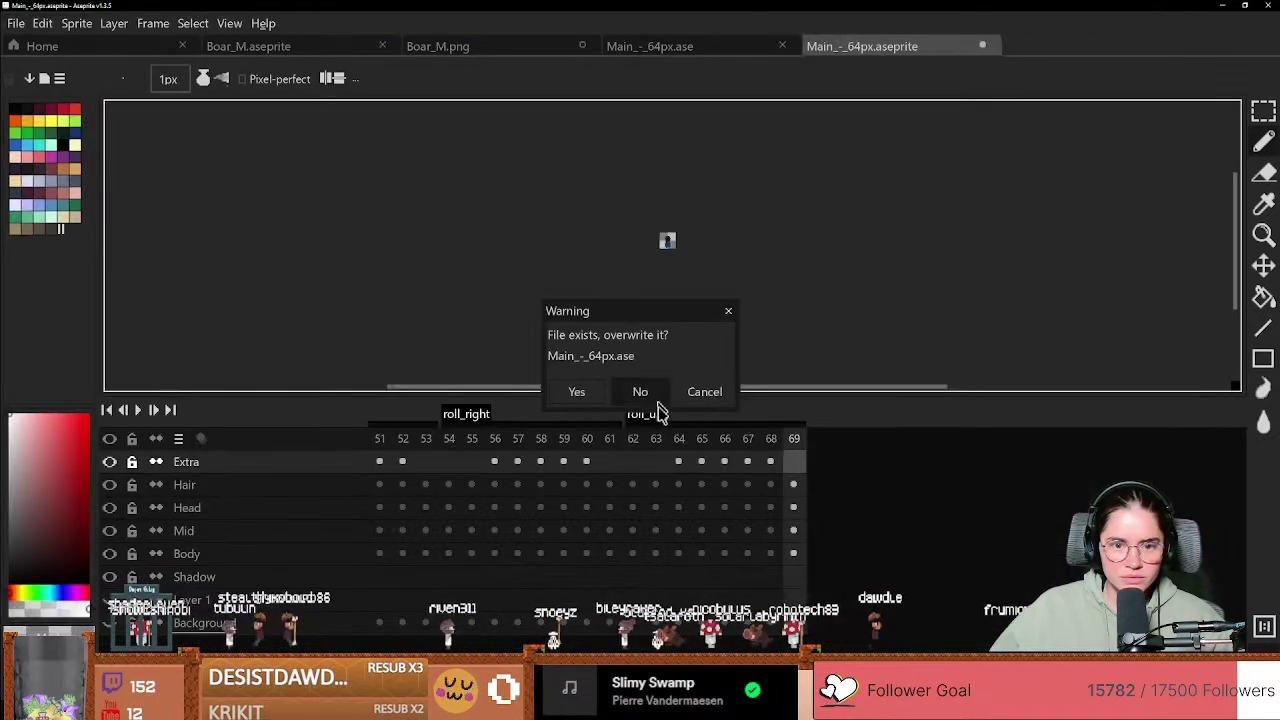
pyautogui.click(574, 400)
# Step: Undo the stagger frame deletion and save the full sprite as an aseprite file, overwriting Main_-_64px.aseprite
pyautogui.press('Escape')
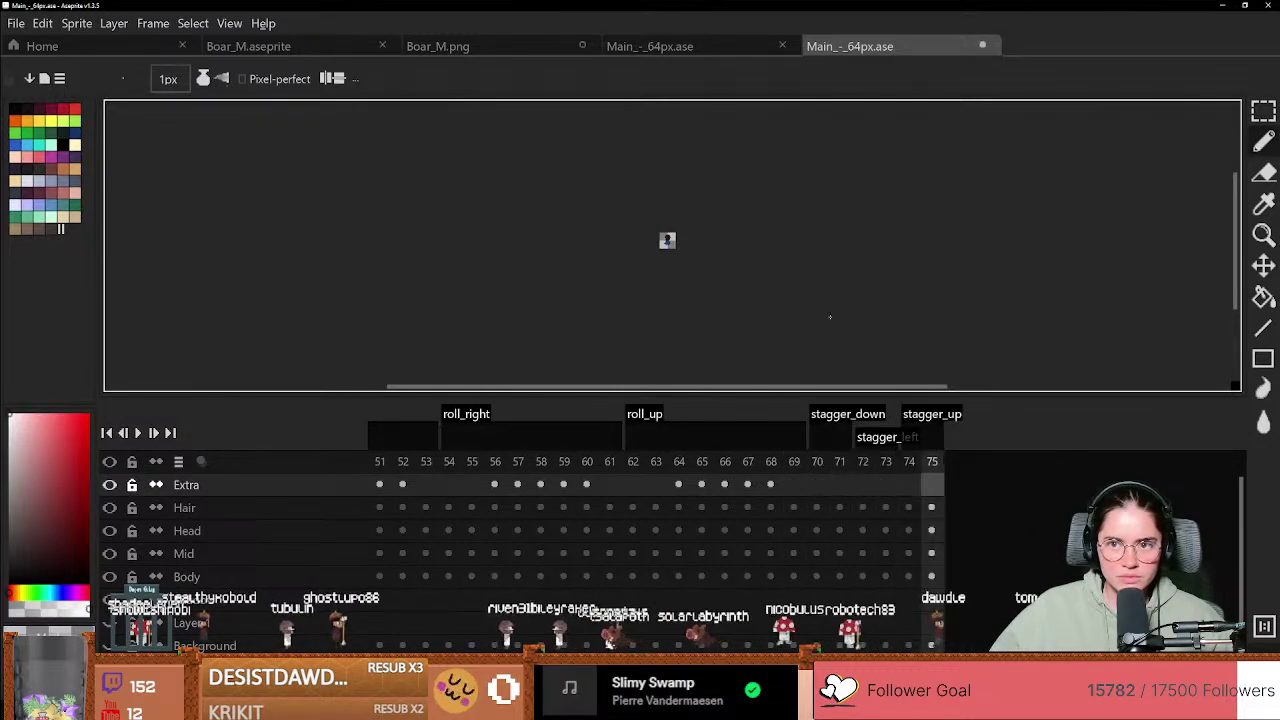
pyautogui.click(16, 23)
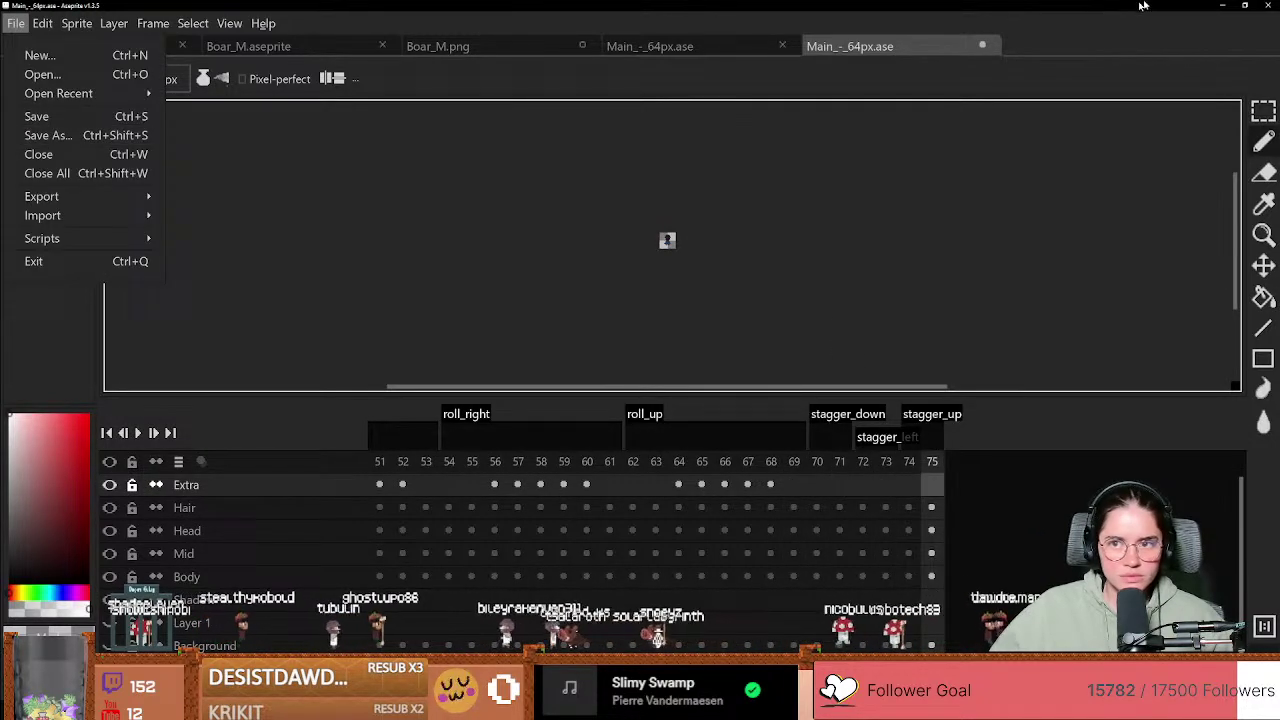
pyautogui.click(40, 135)
pyautogui.click(110, 610)
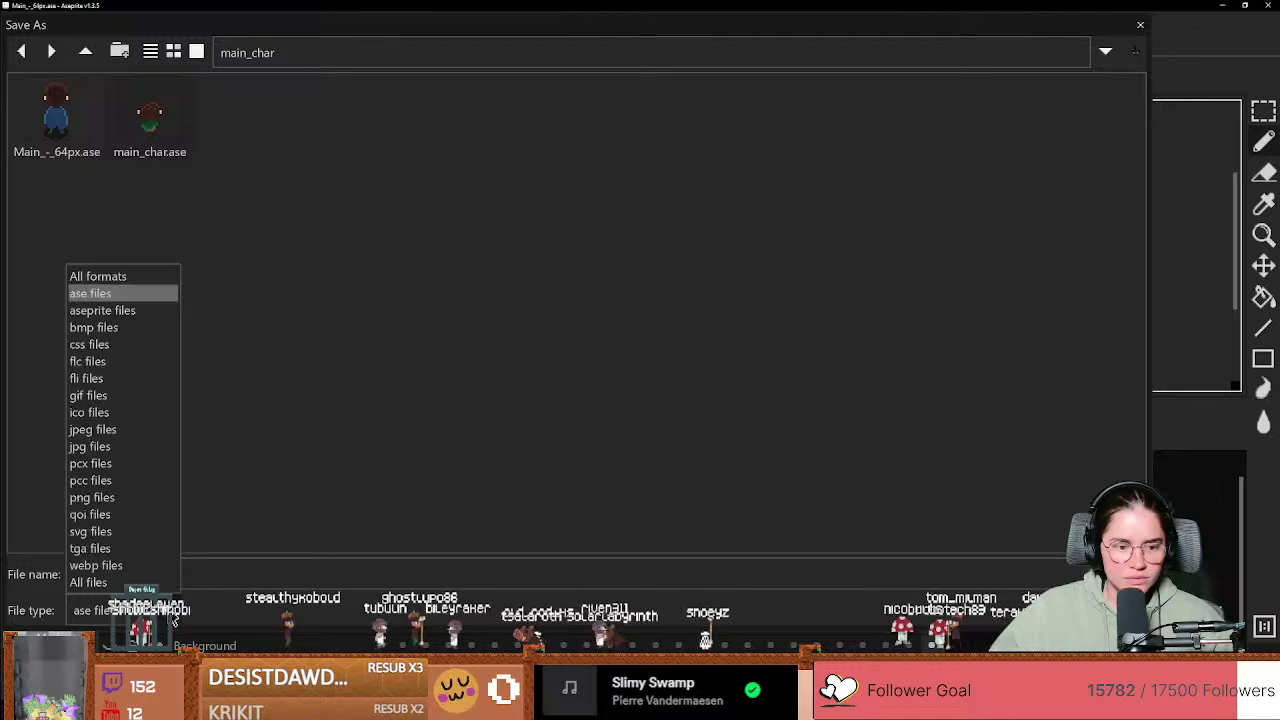
pyautogui.click(110, 310)
pyautogui.press('Return')
pyautogui.click(573, 390)
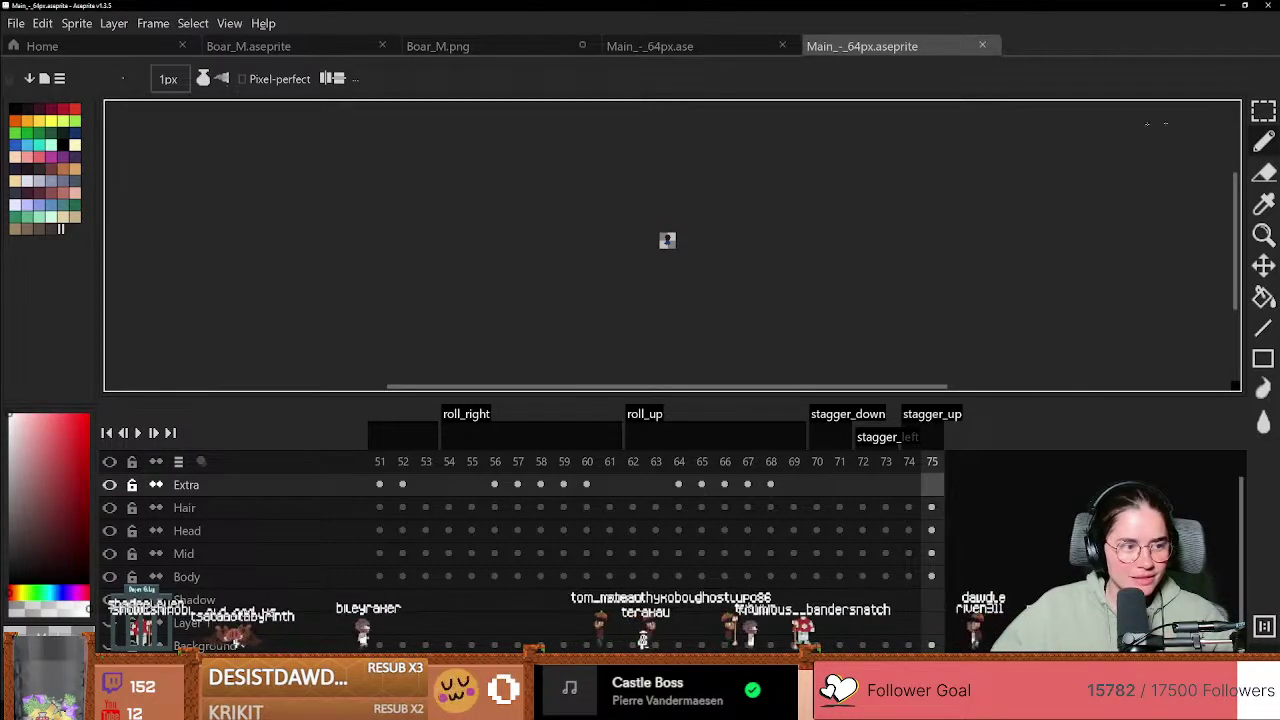
# Step: Switch to Godot so the changed sprite is reimported, and look over the forest and coast of the story_world map
pyautogui.click(1222, 5)
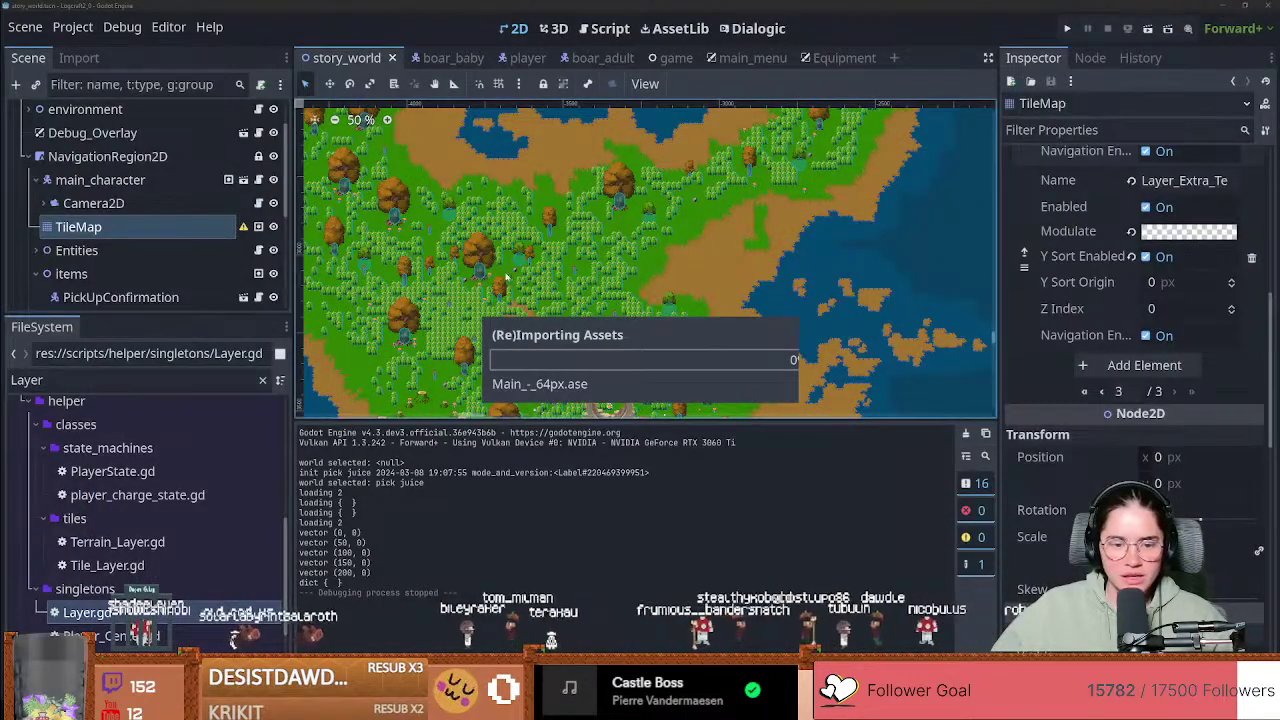
pyautogui.scroll(-2, 527, 315)
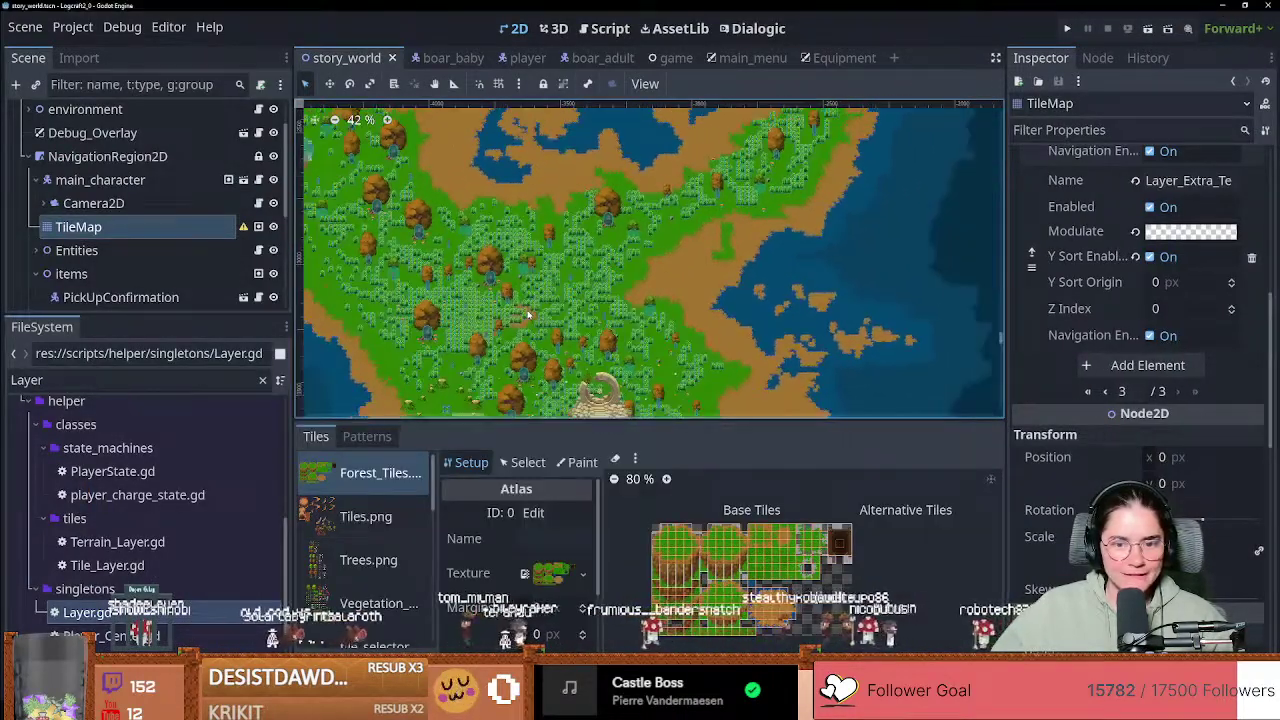
pyautogui.scroll(-6, 528, 315)
pyautogui.moveTo(619, 187); pyautogui.dragTo(535, 335, button='middle')
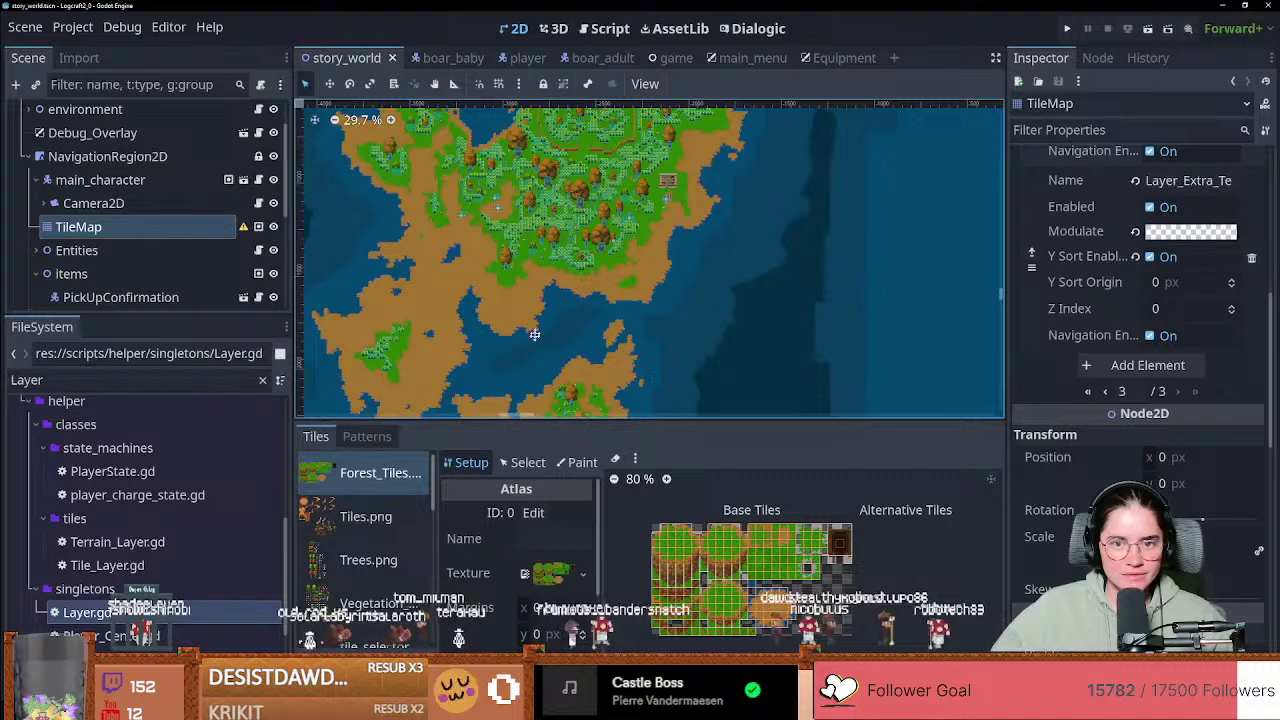
pyautogui.moveTo(544, 174); pyautogui.dragTo(506, 303, button='middle')
pyautogui.scroll(6, 507, 303)
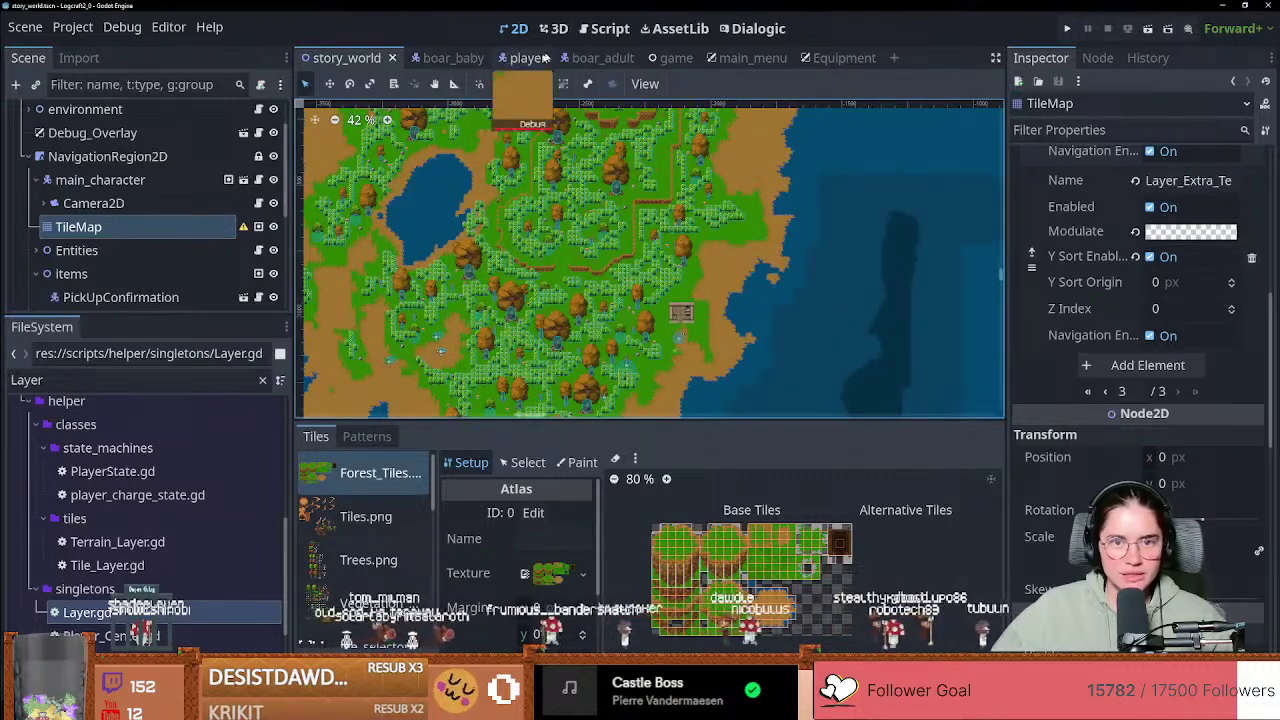
# Step: Open the player scene and examine the character around the scene's origin
pyautogui.click(540, 57)
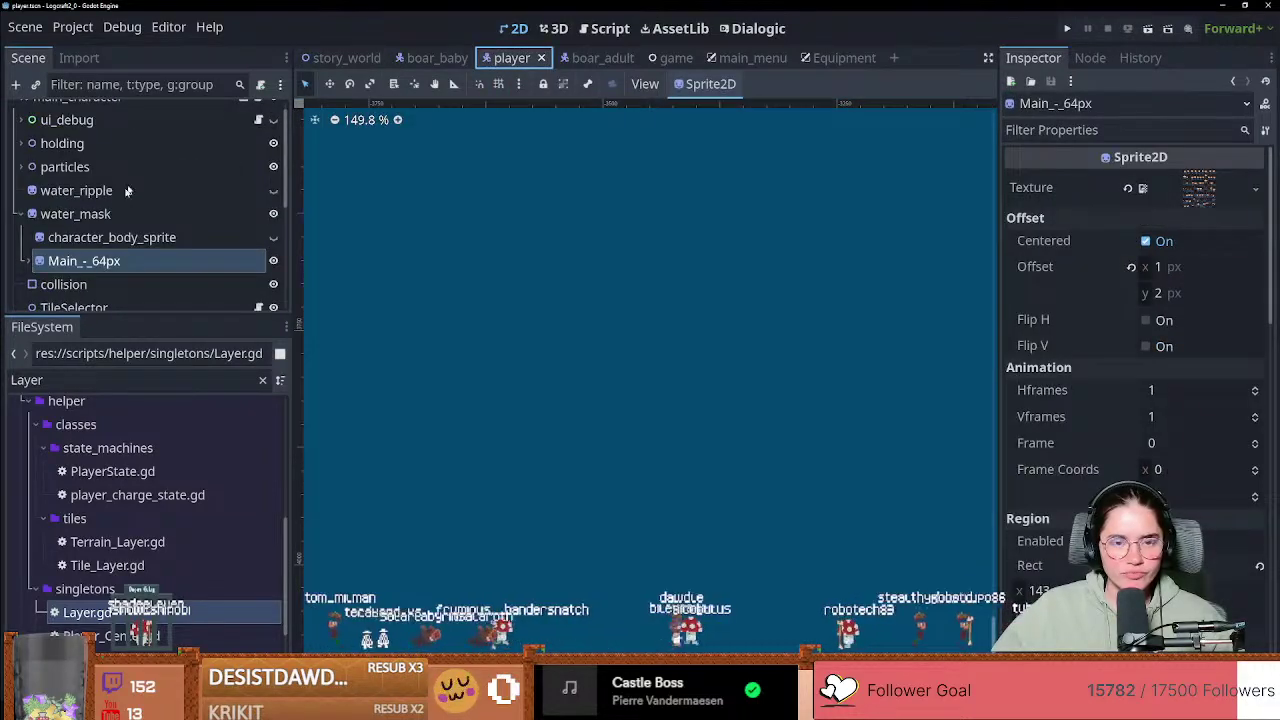
pyautogui.scroll(-15, 458, 307)
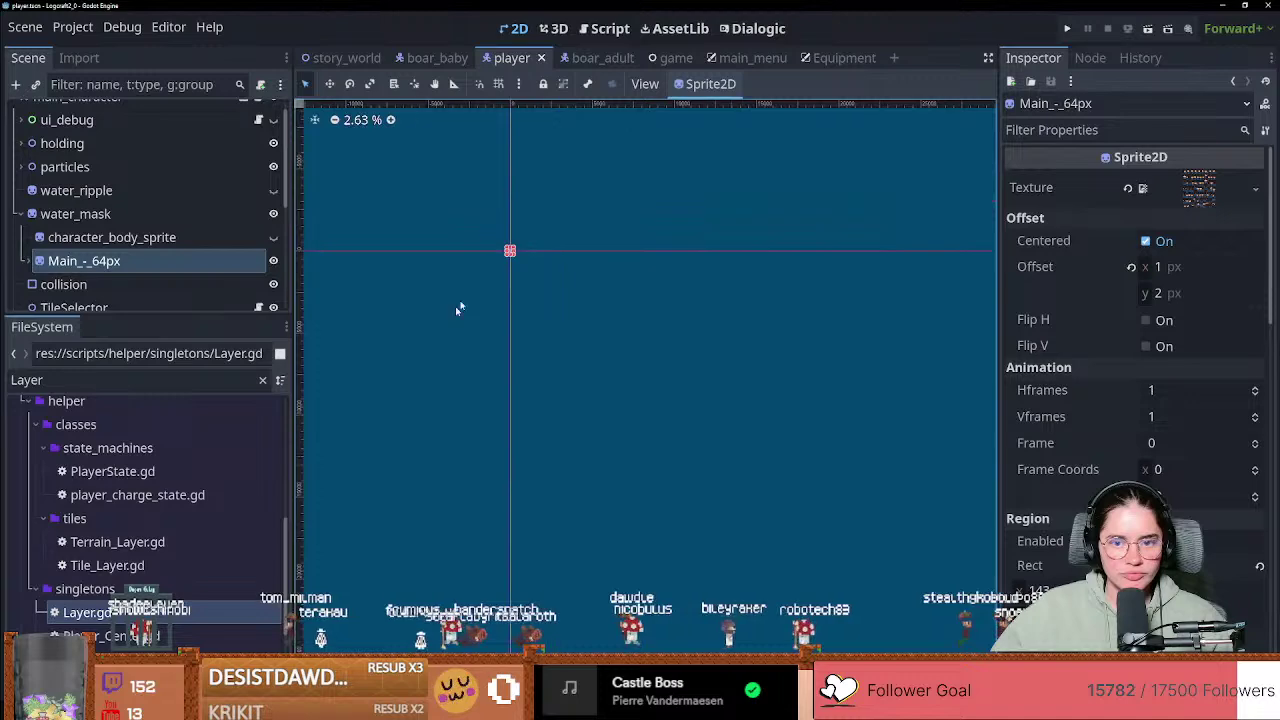
pyautogui.moveTo(505, 242); pyautogui.dragTo(497, 359, button='middle')
pyautogui.scroll(15, 497, 359)
pyautogui.rightClick(497, 388)
pyautogui.click(450, 432)
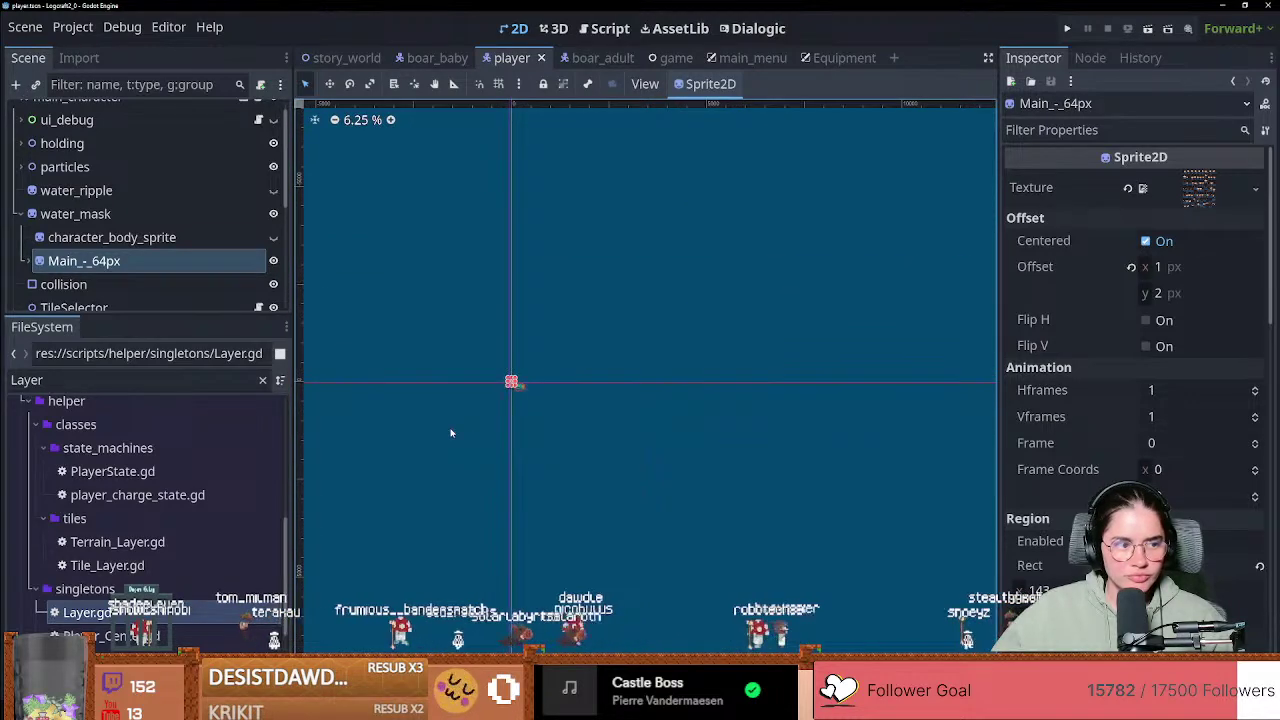
pyautogui.scroll(7, 500, 395)
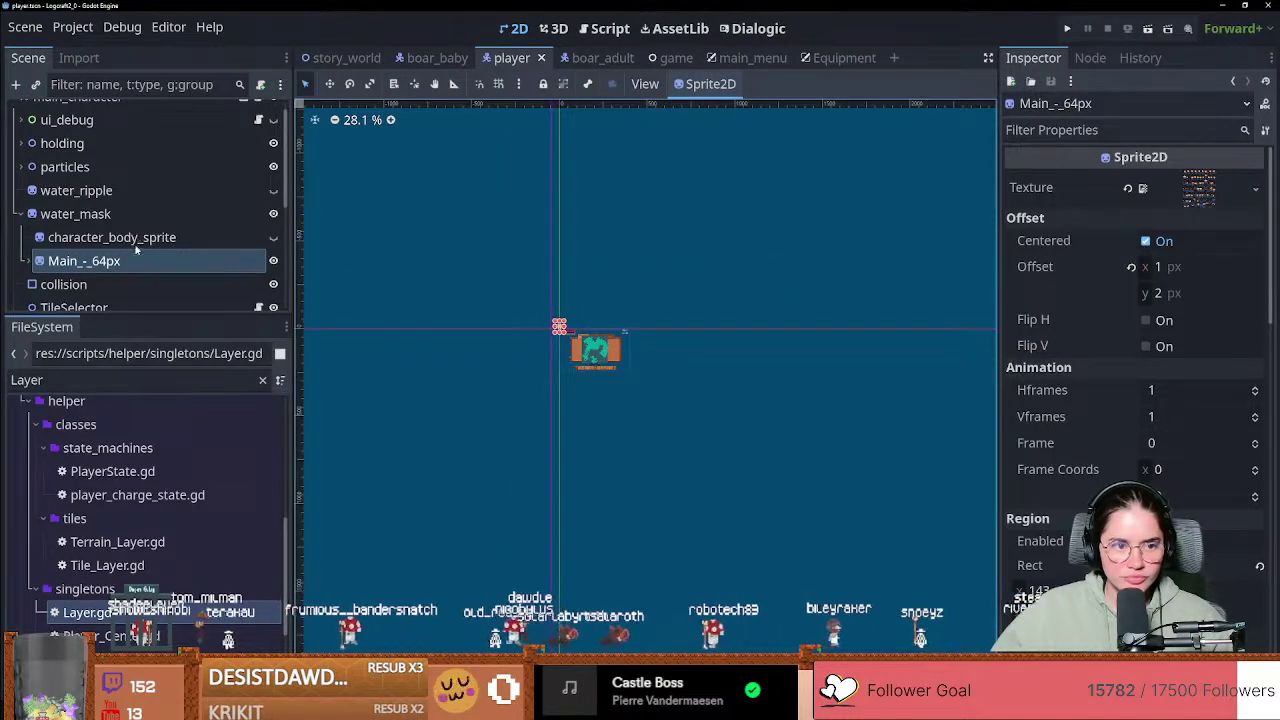
# Step: Select the AnimationPlayer, play the character's idle_right animation, and load roll_left to check its sprite frames
pyautogui.scroll(-5, 136, 252)
pyautogui.click(88, 296)
pyautogui.click(610, 437)
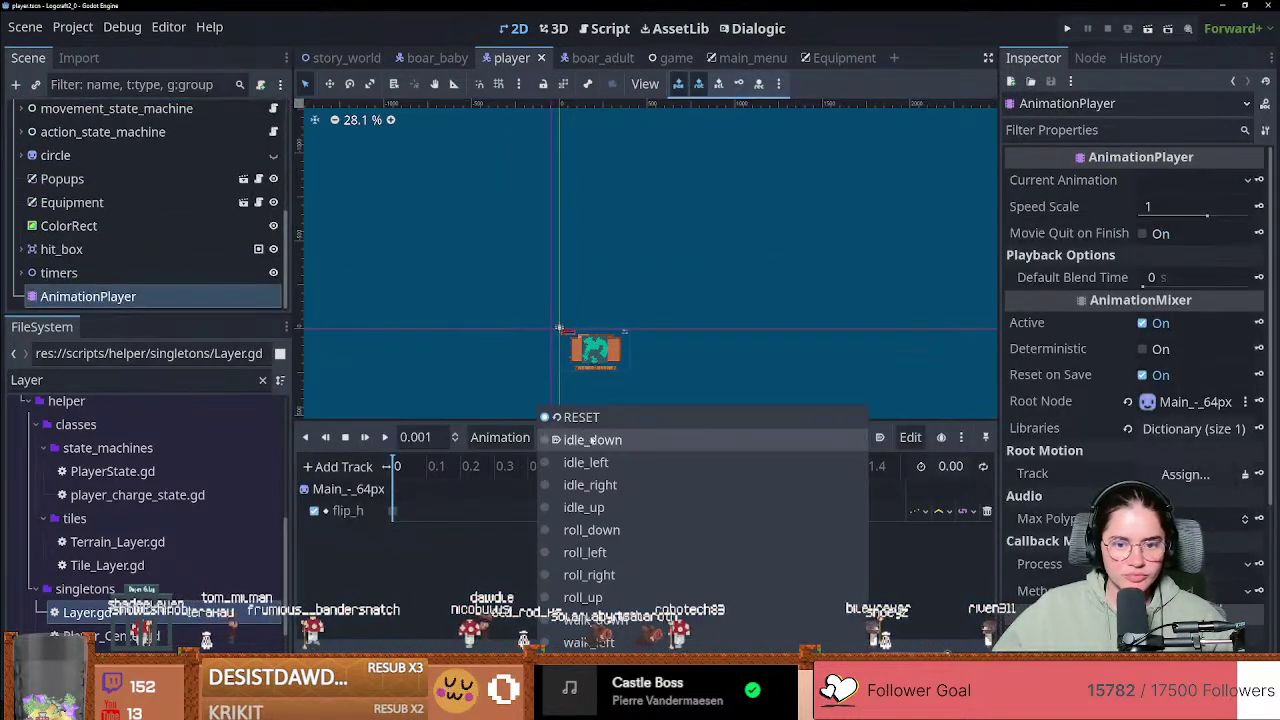
pyautogui.click(618, 487)
pyautogui.scroll(8, 550, 315)
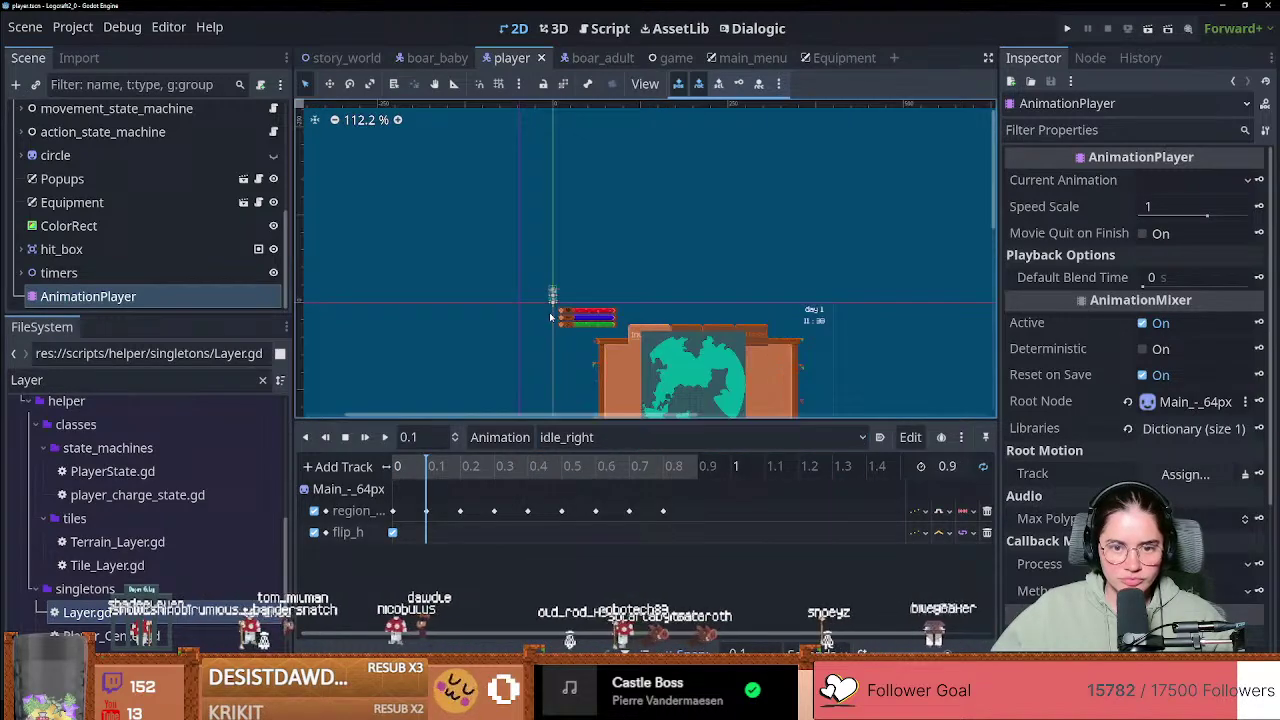
pyautogui.scroll(6, 552, 313)
pyautogui.click(385, 437)
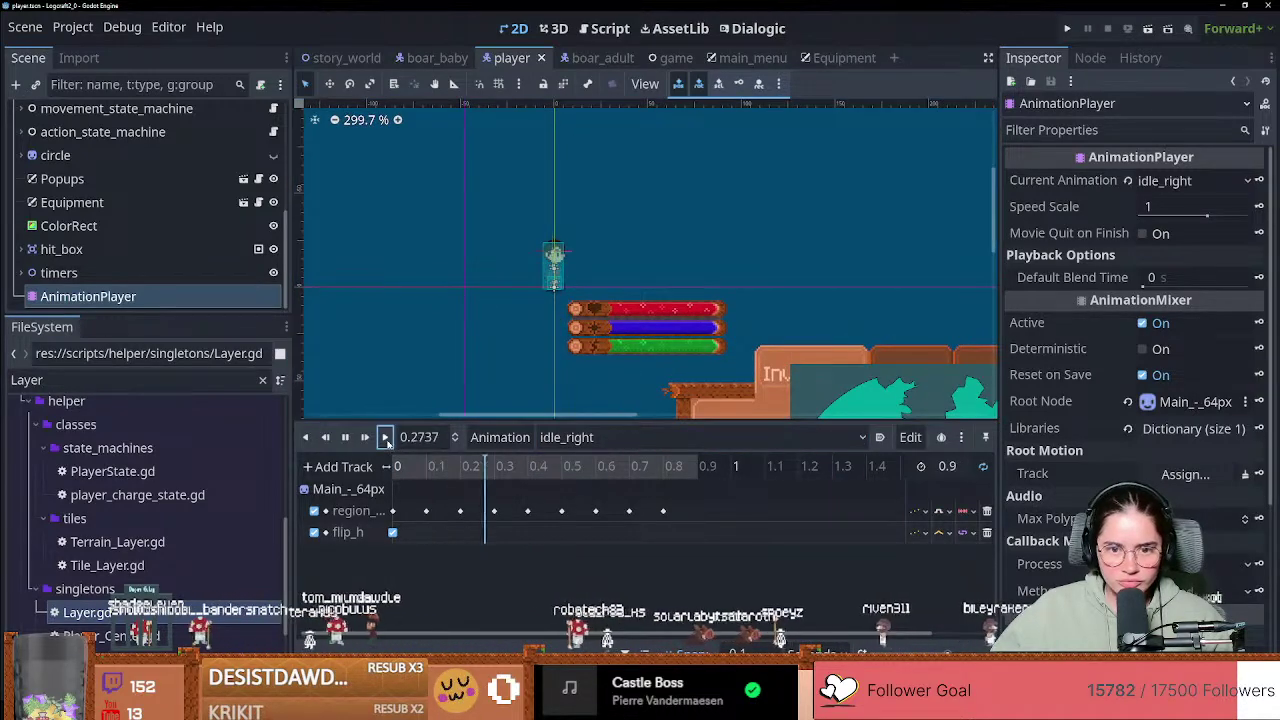
pyautogui.click(600, 437)
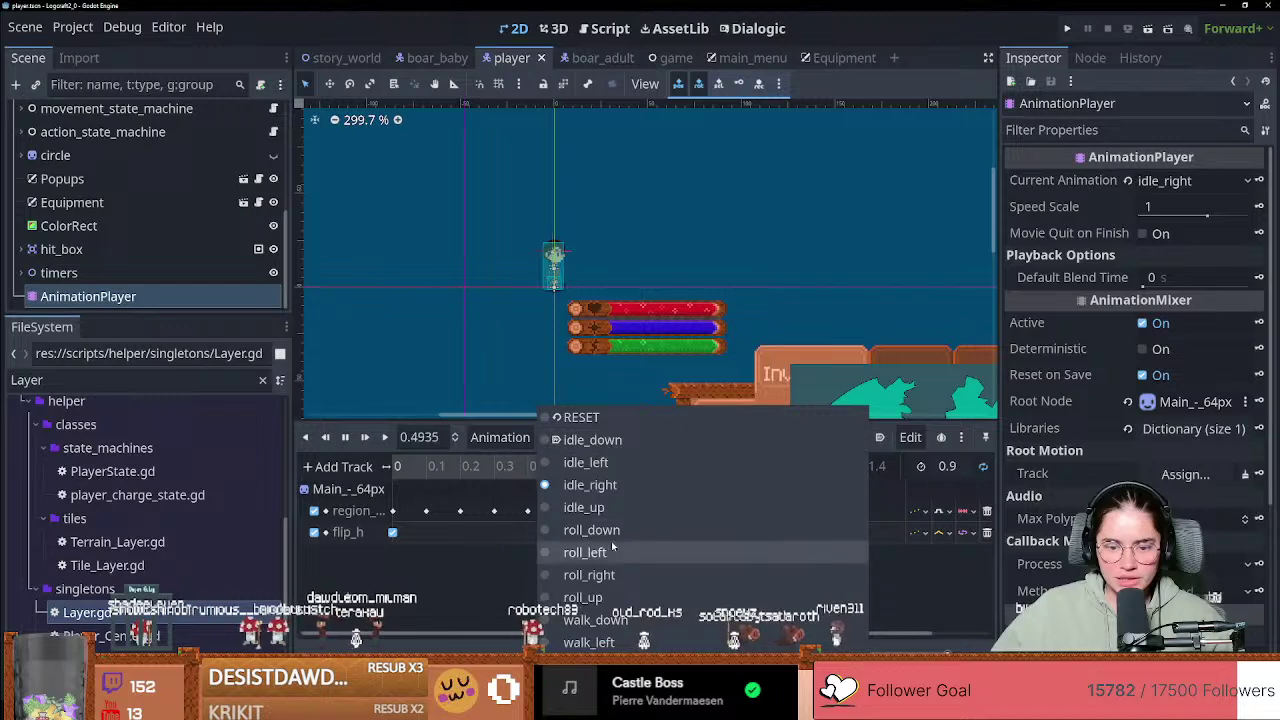
pyautogui.click(612, 550)
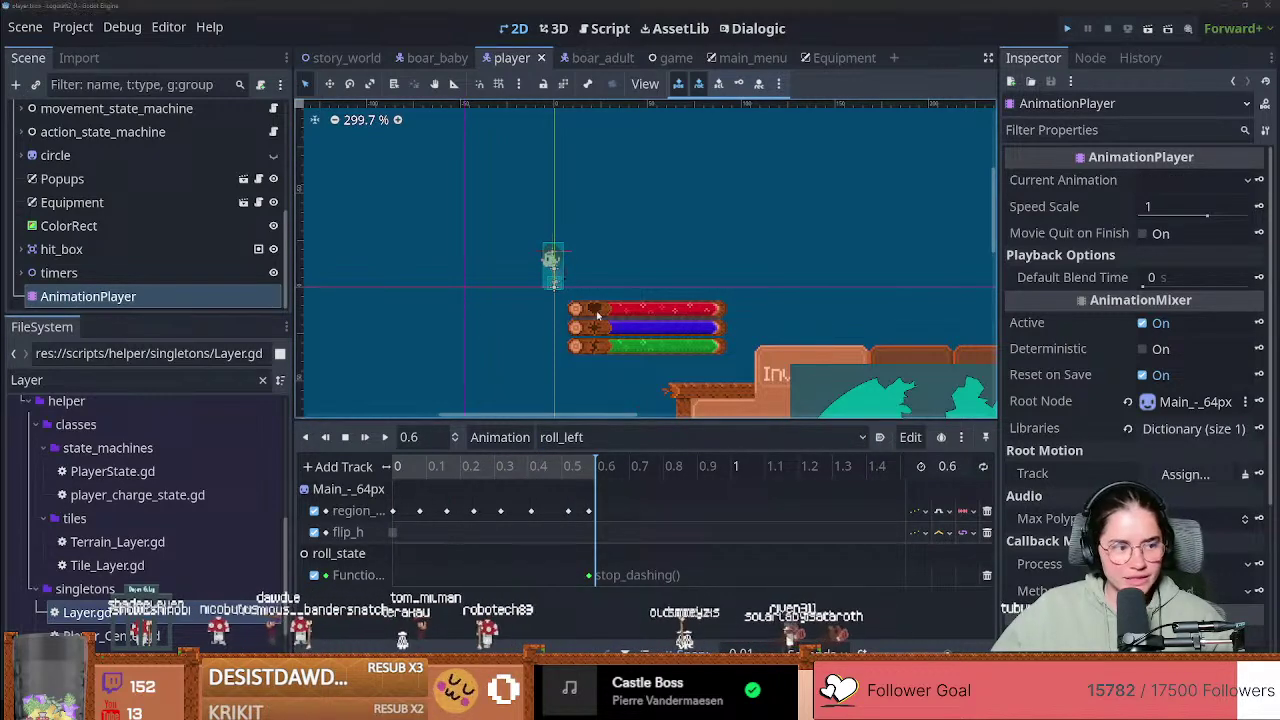
# Step: Run the game, load the "pick juice" world, walk the character south into the flower field to check its animations, and close the game
pyautogui.press('F5')
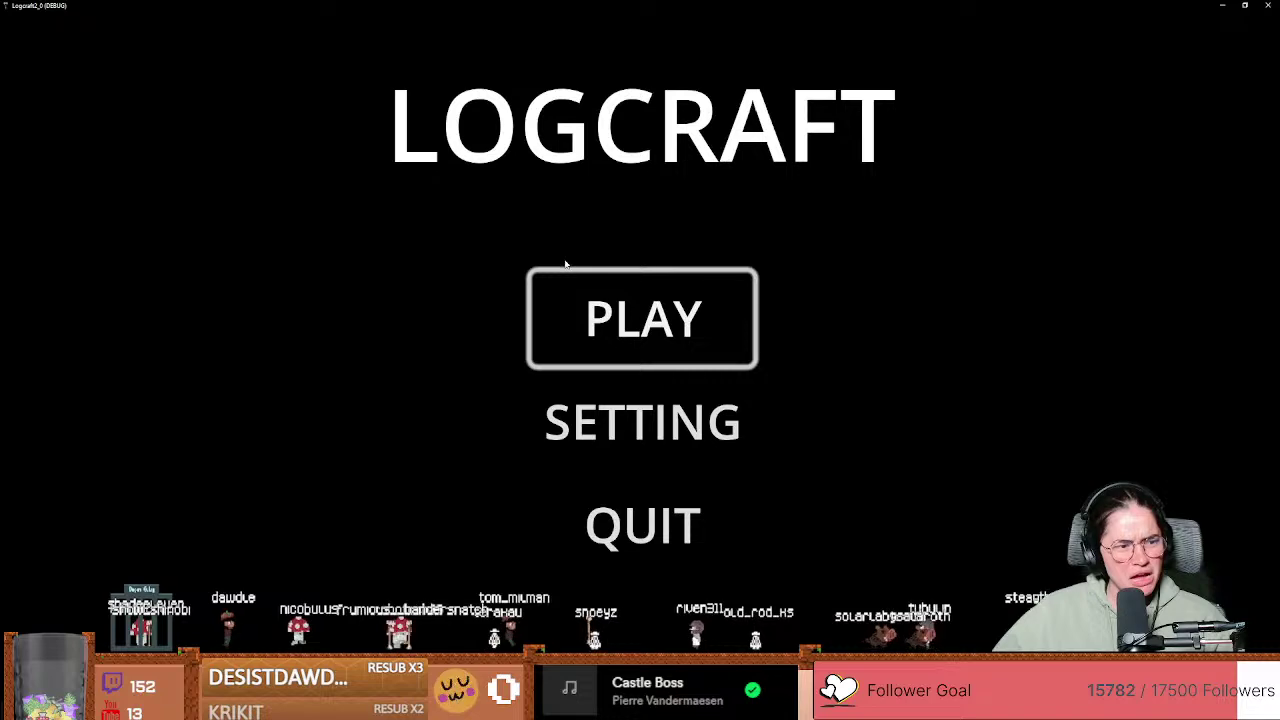
pyautogui.click(688, 349)
pyautogui.doubleClick(514, 180)
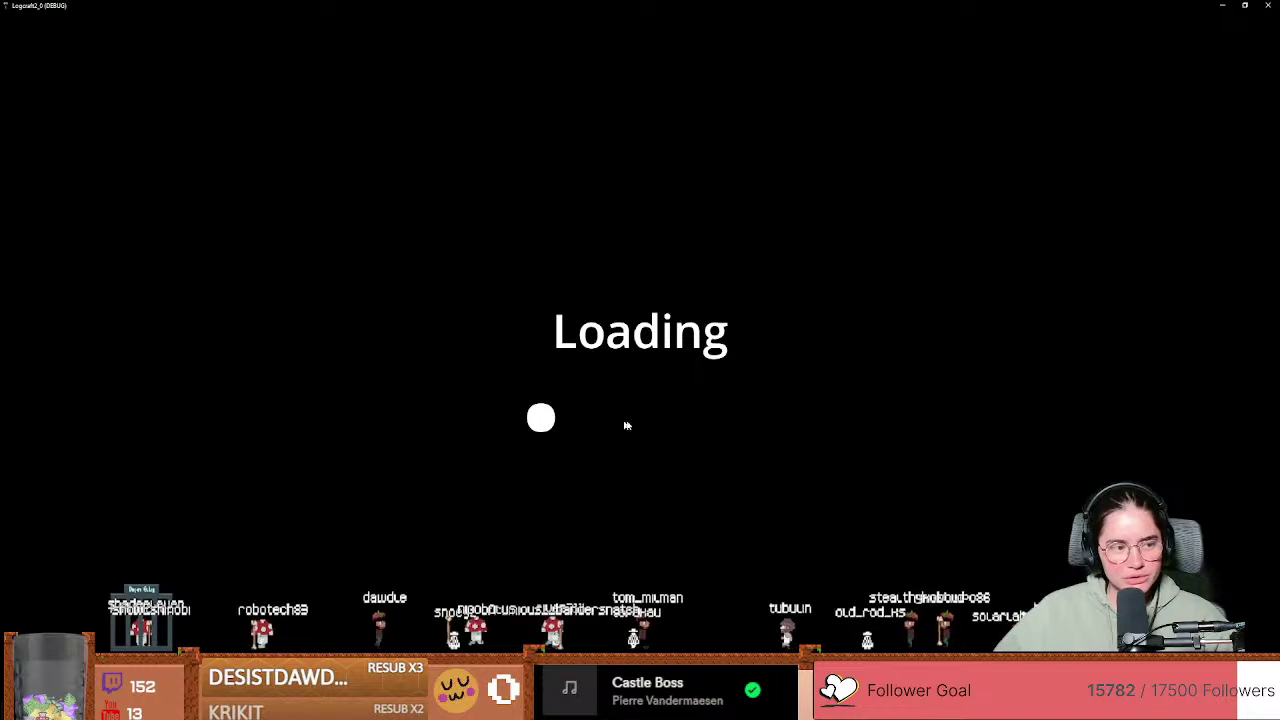
pyautogui.press('a')
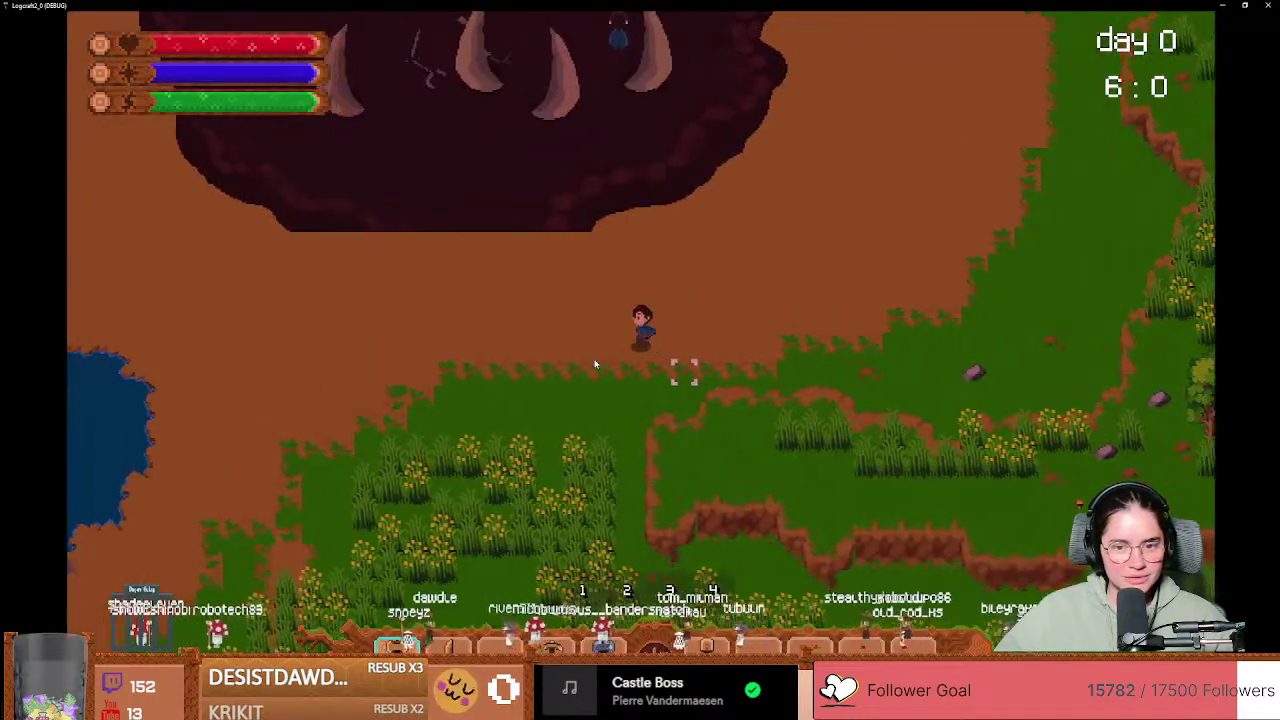
pyautogui.press('s')
pyautogui.press('s')
pyautogui.press('a')
pyautogui.press('d')
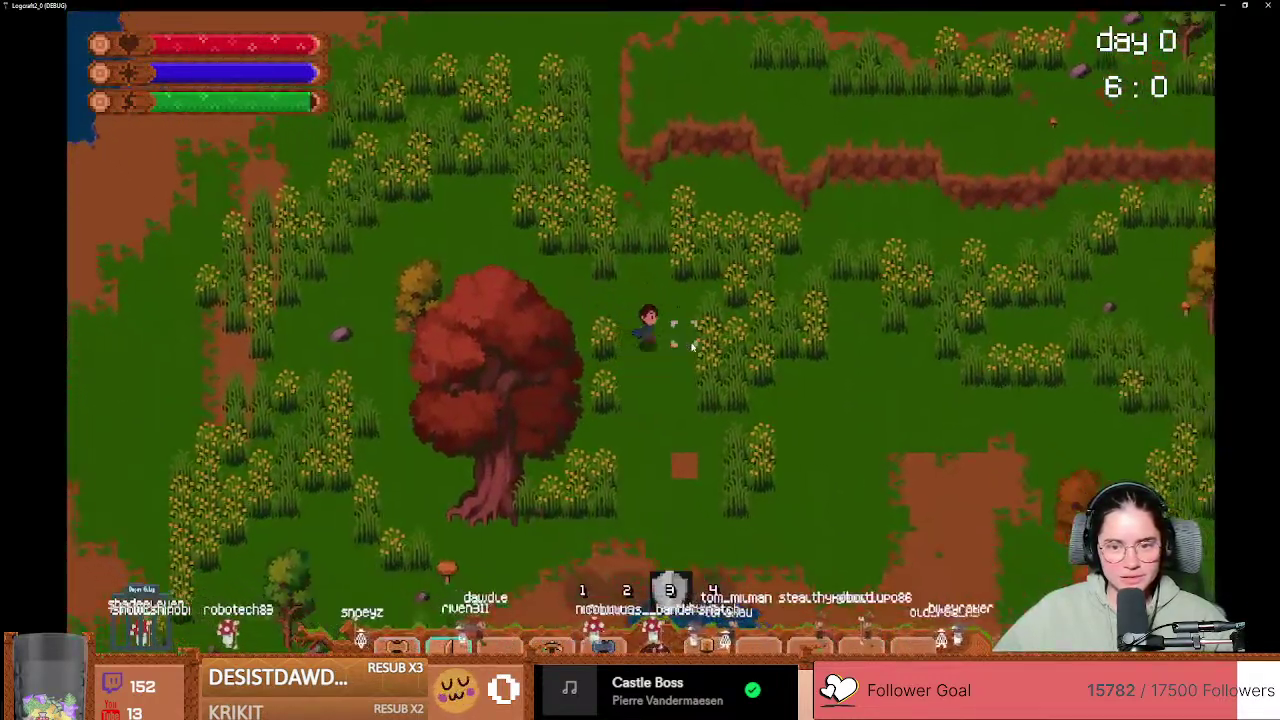
pyautogui.moveTo(681, 5); pyautogui.dragTo(673, 269)
pyautogui.click(753, 243)
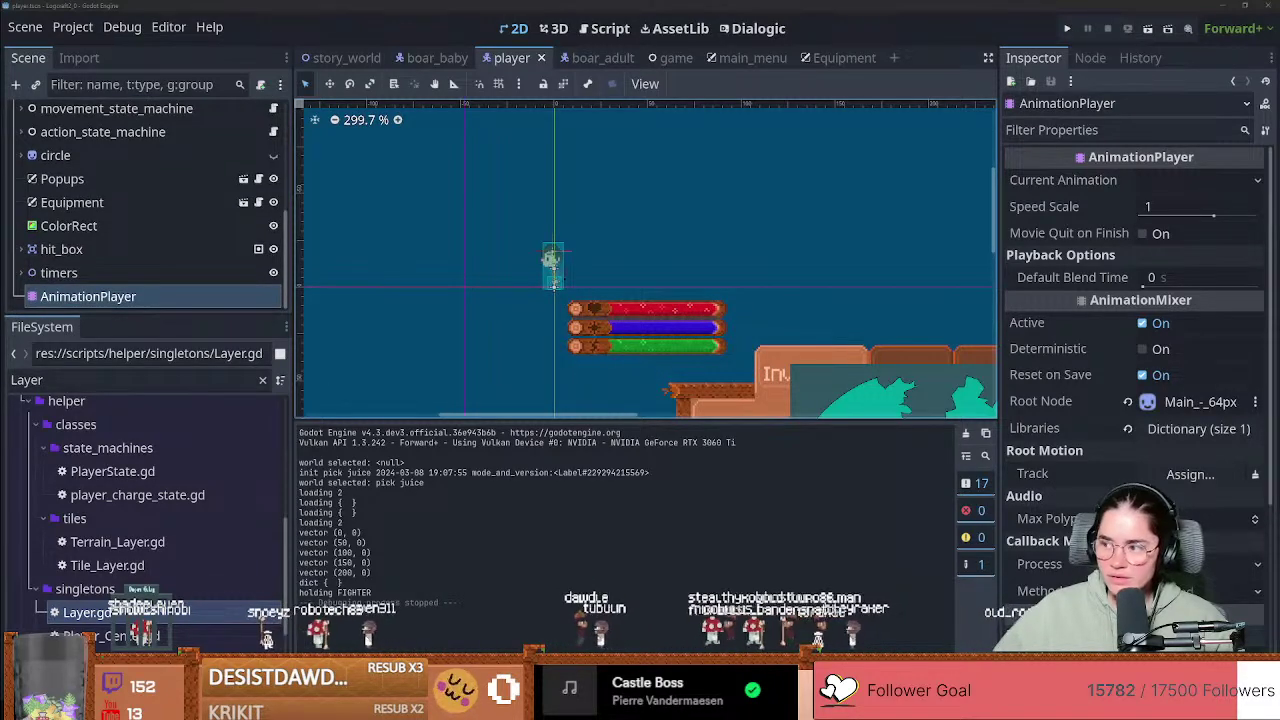
# Step: Switch to GitHub Desktop and discard the changes to the stagger, boar, player and story_world files, keeping the two Main_-_64px files
pyautogui.moveTo(1279, 270); pyautogui.dragTo(640, 2)
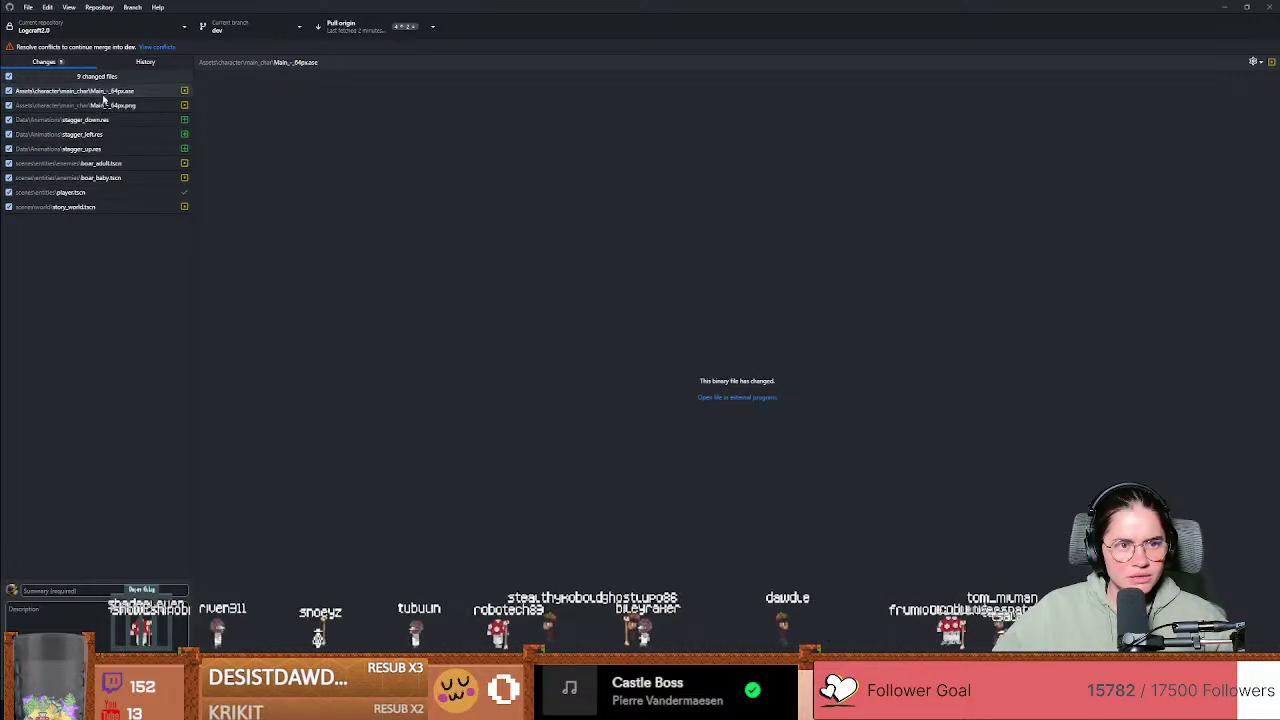
pyautogui.click(107, 91)
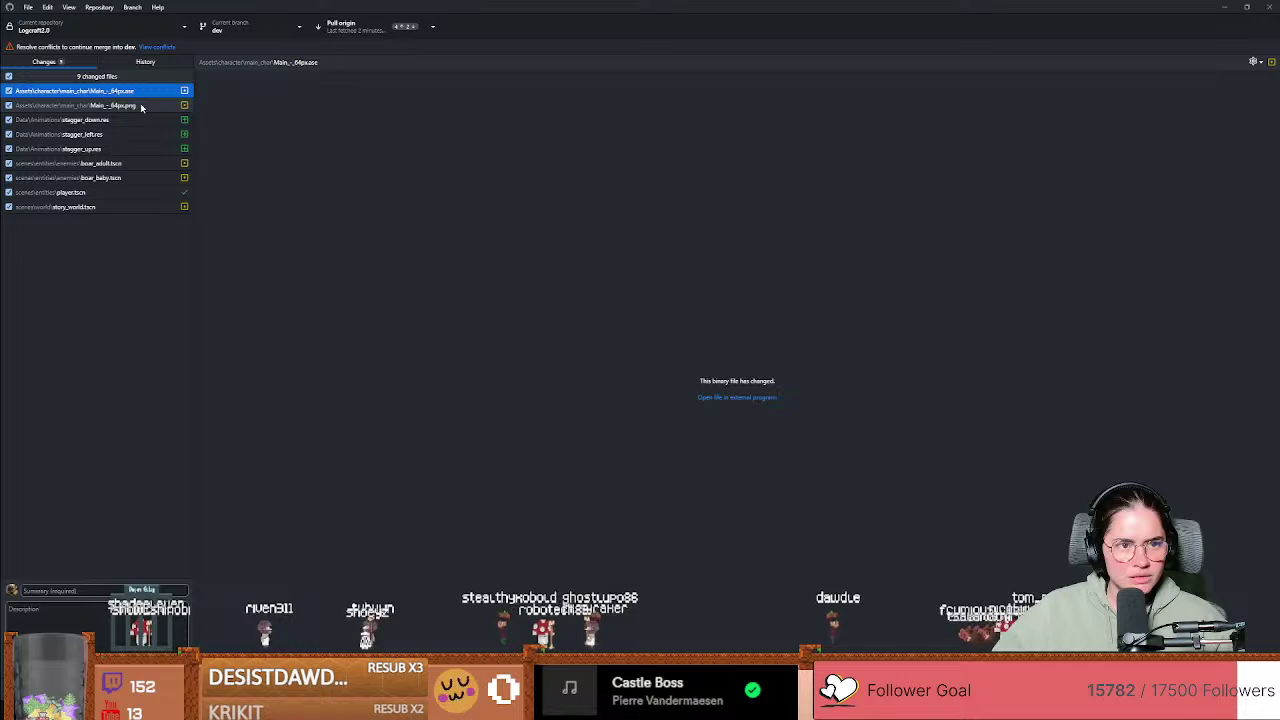
pyautogui.click(141, 106)
pyautogui.click(125, 120)
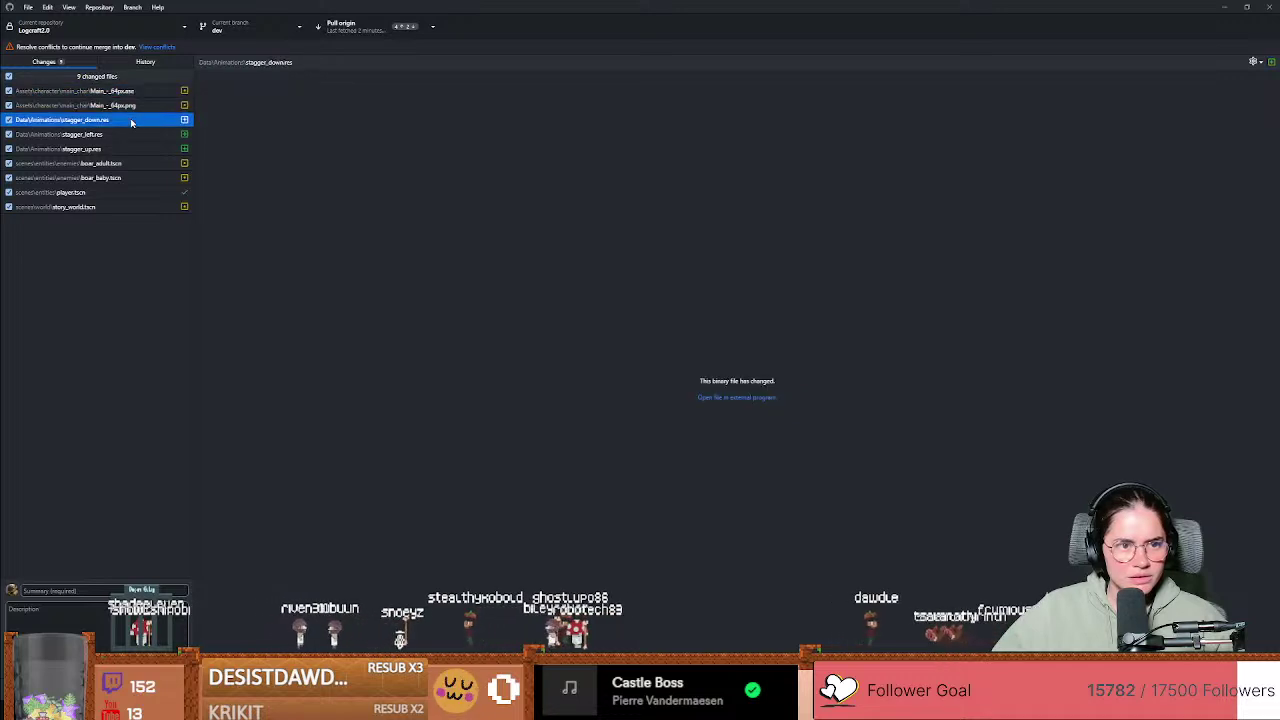
pyautogui.keyDown('shift'); pyautogui.click(112, 208); pyautogui.keyUp('shift')
pyautogui.rightClick(113, 211)
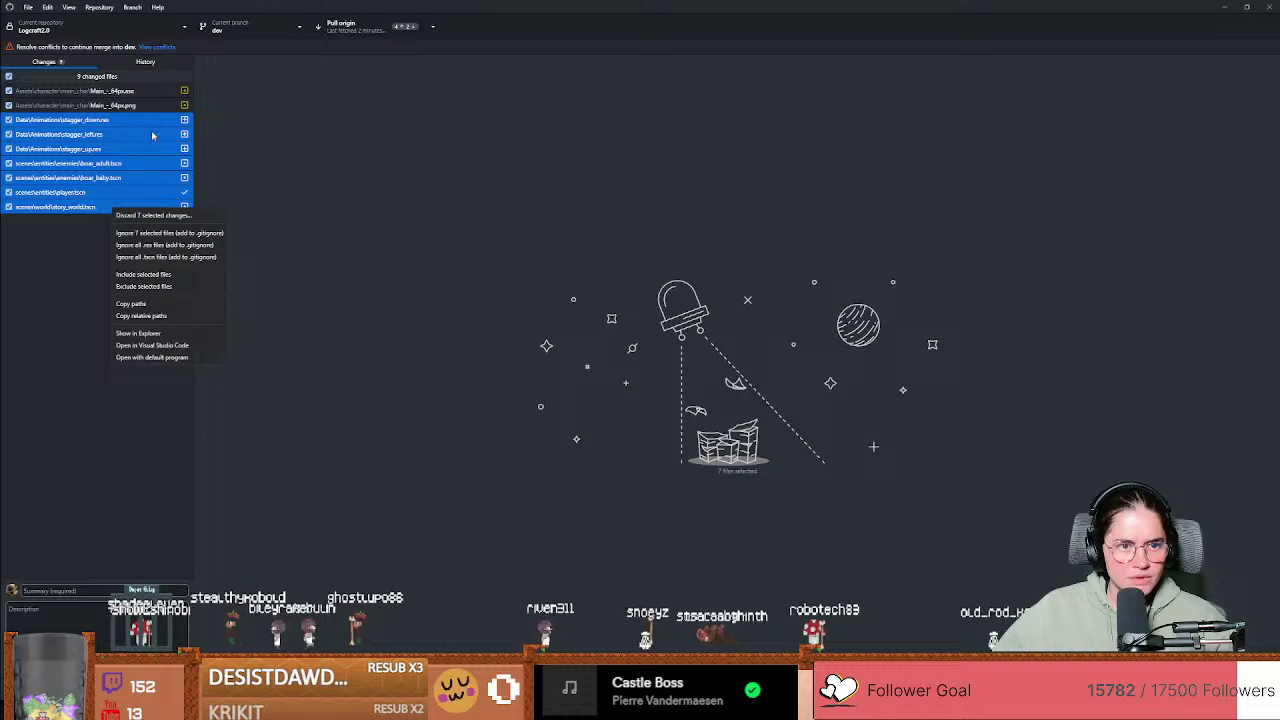
pyautogui.click(152, 215)
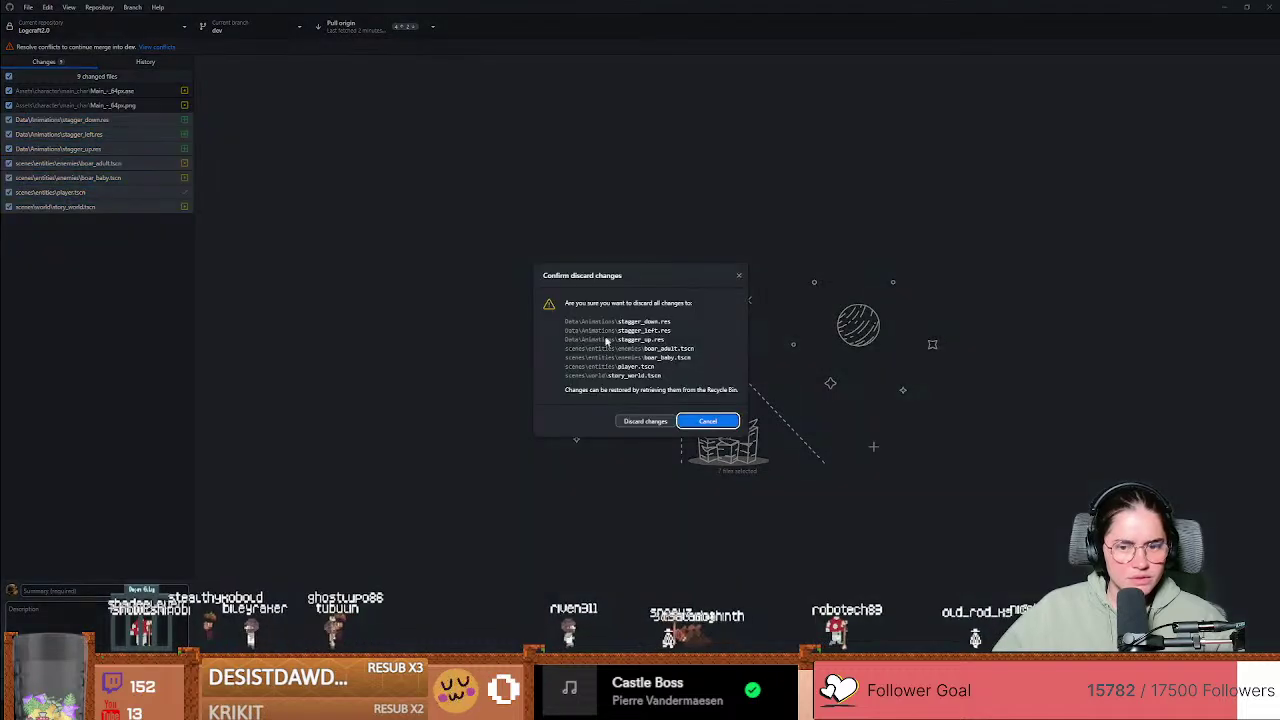
pyautogui.click(660, 421)
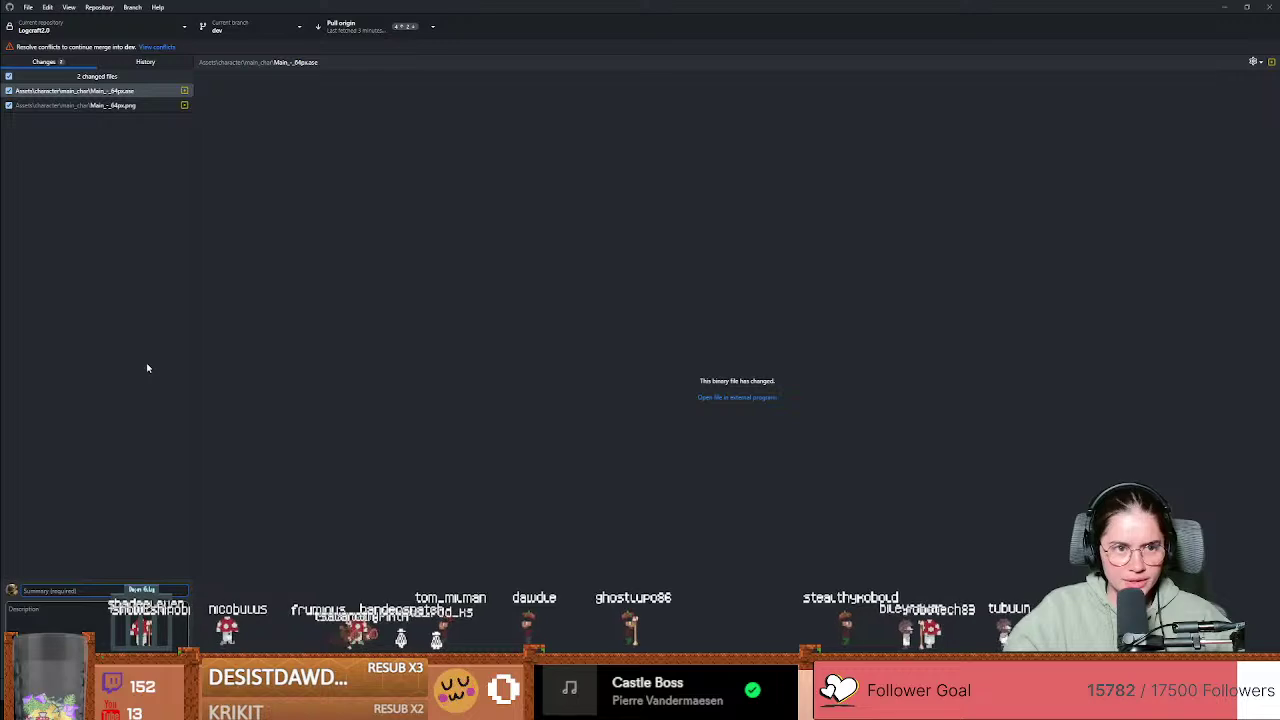
# Step: Commit the two sprite files with the summary "player animation fixed" and push the dev branch to origin
pyautogui.write('player an')
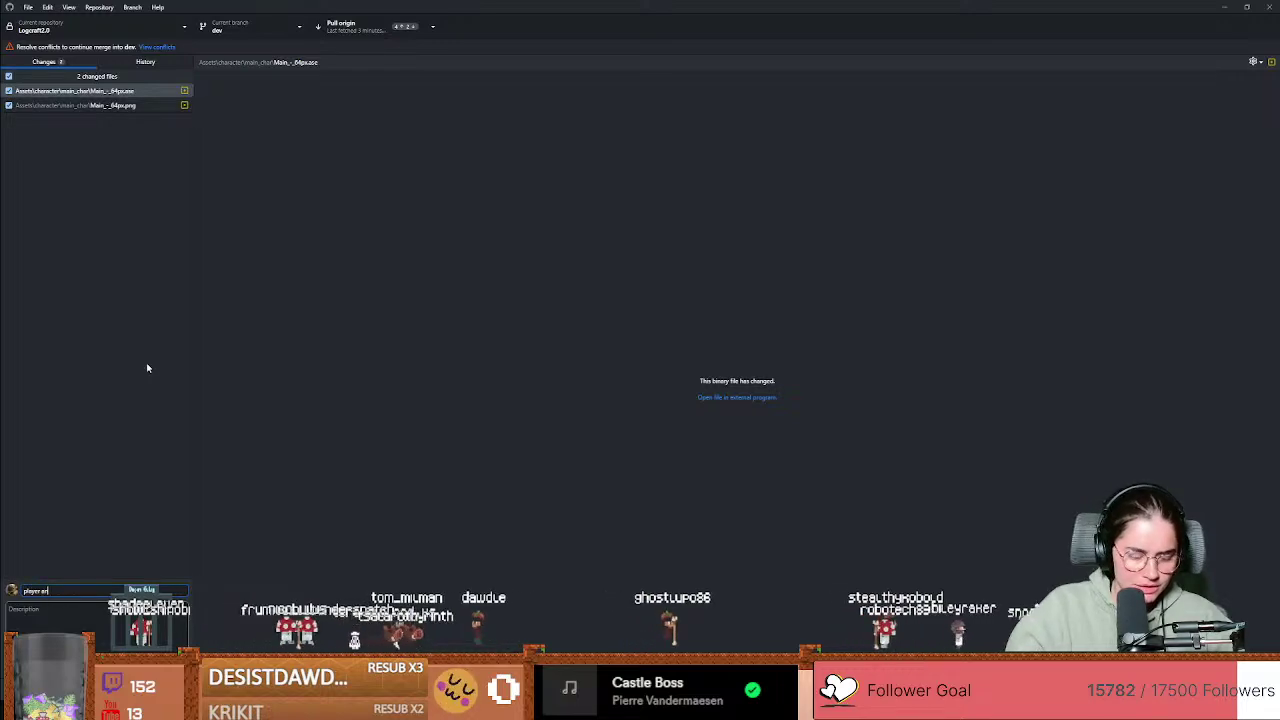
pyautogui.write('imation fixed')
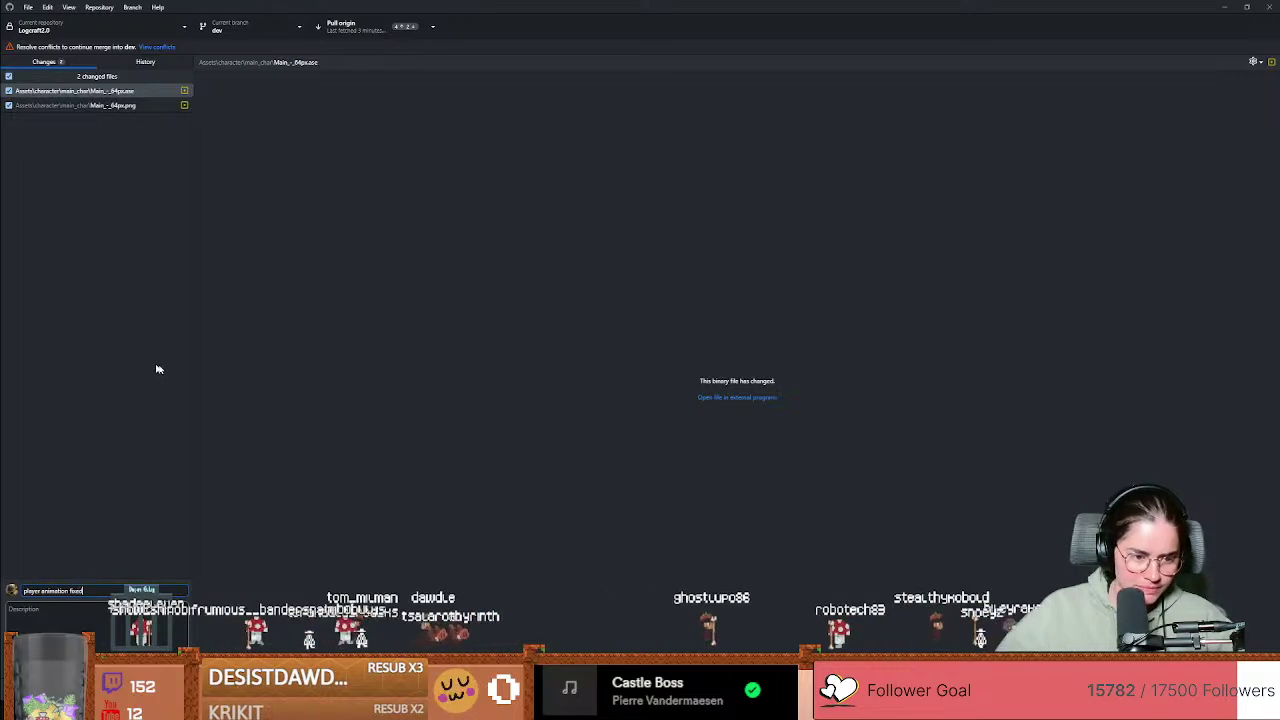
pyautogui.hotkey('ctrl', 'Return')
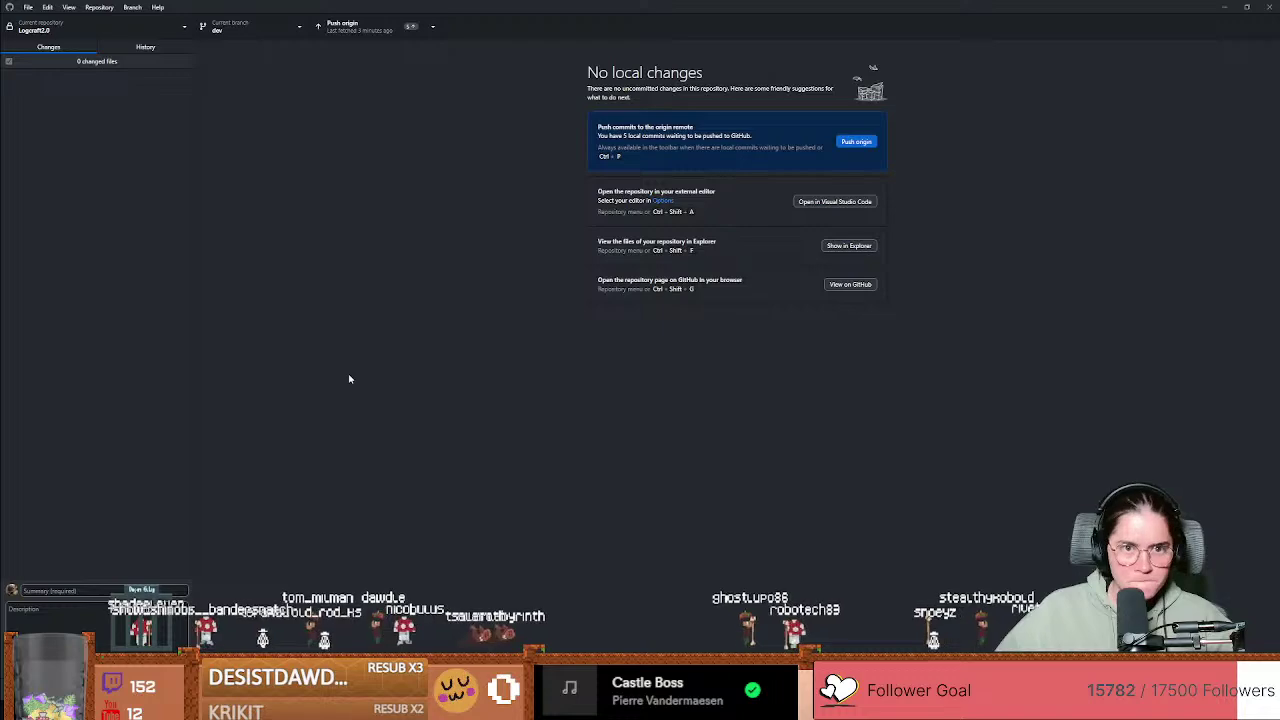
pyautogui.click(395, 28)
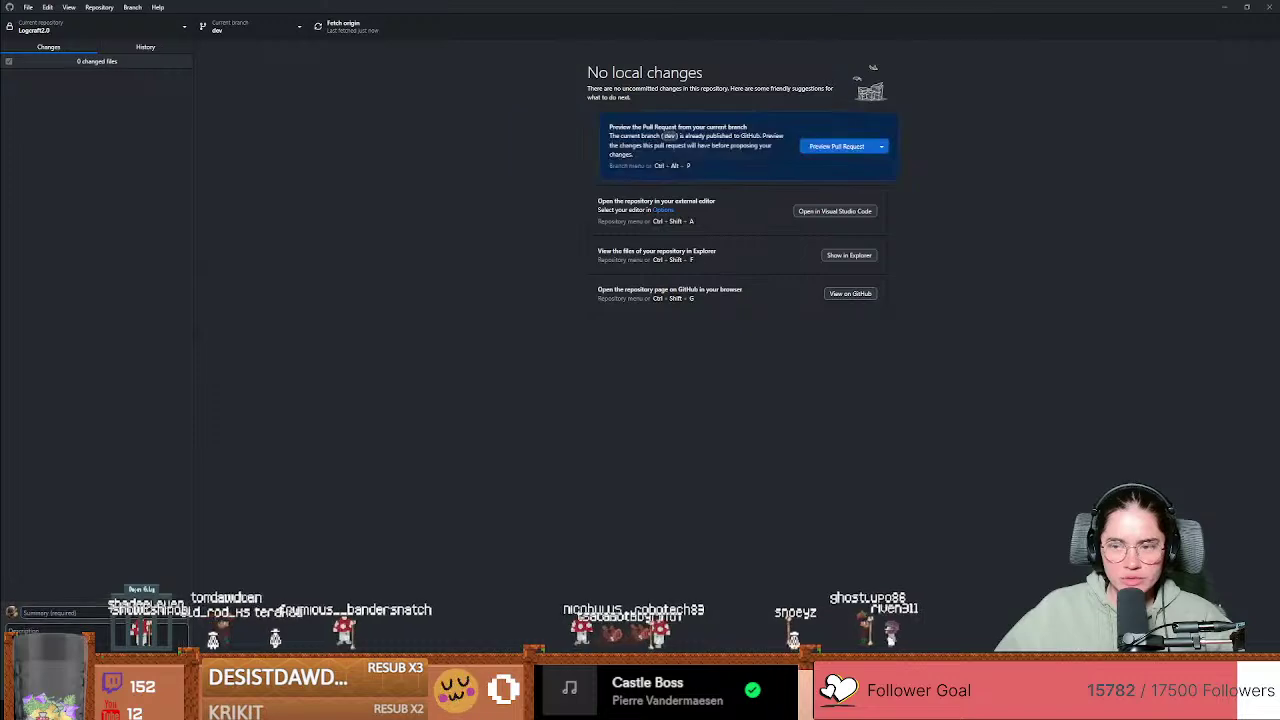
# Step: Switch to Godot, reload the story_world, boar_baby, player and boar_adult scenes from disk, and maximize the editor window again
pyautogui.hotkey('alt', 'Tab')
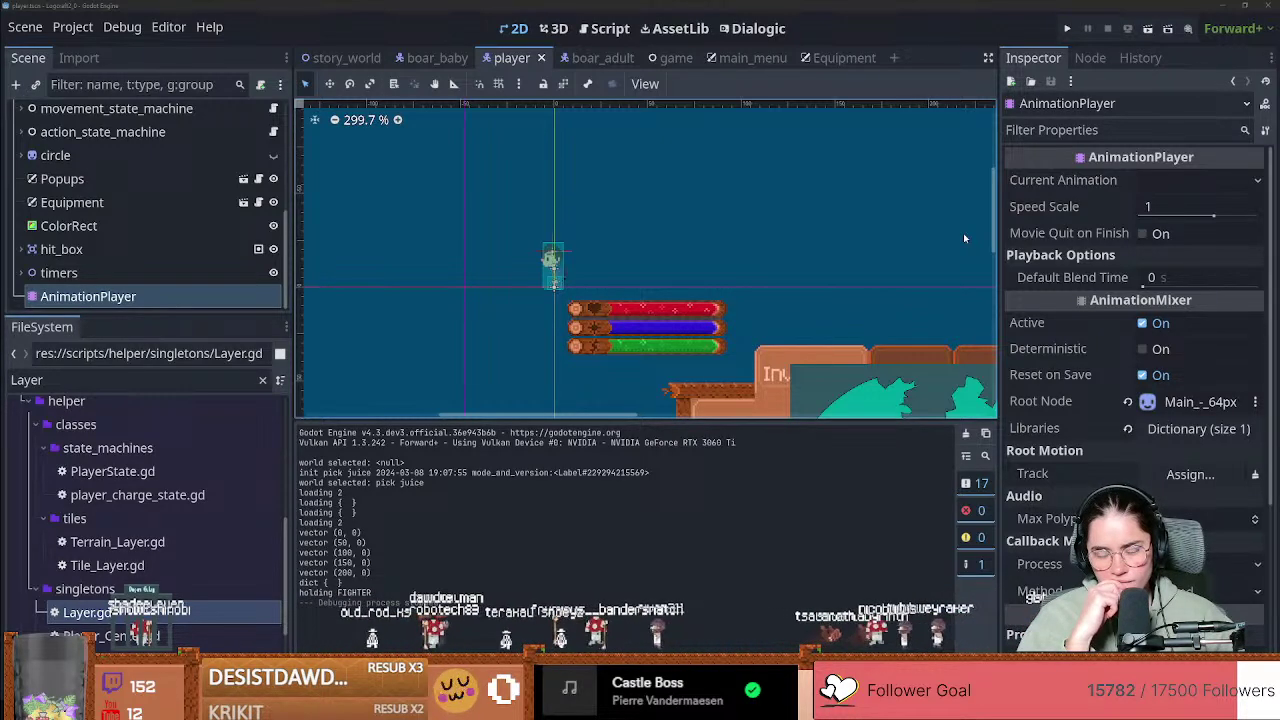
pyautogui.scroll(9, 151, 223)
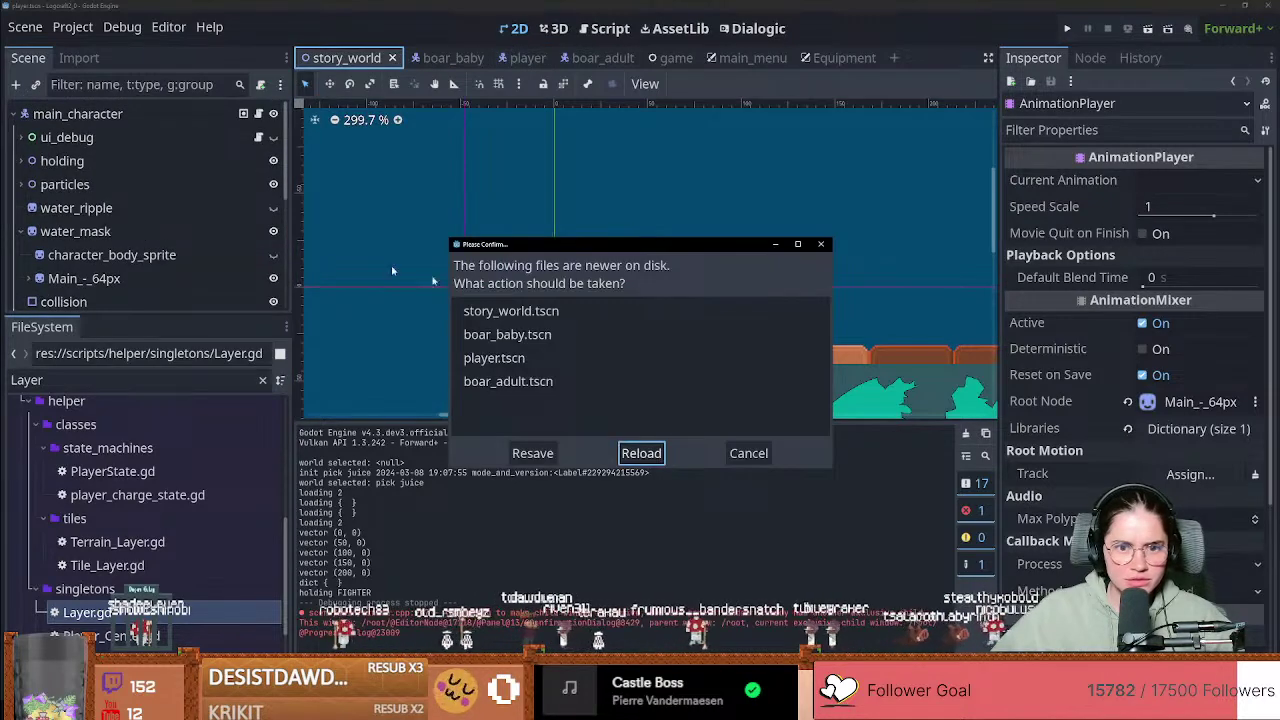
pyautogui.click(643, 453)
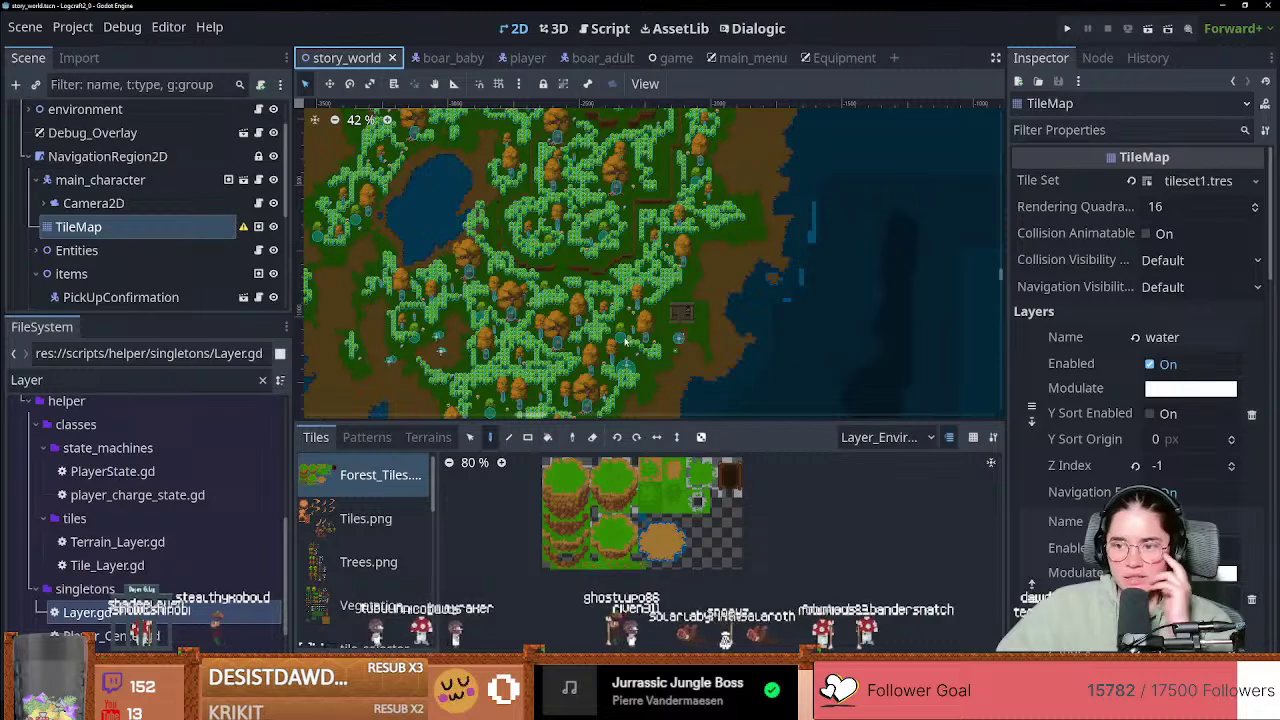
pyautogui.moveTo(829, 5); pyautogui.dragTo(737, 177)
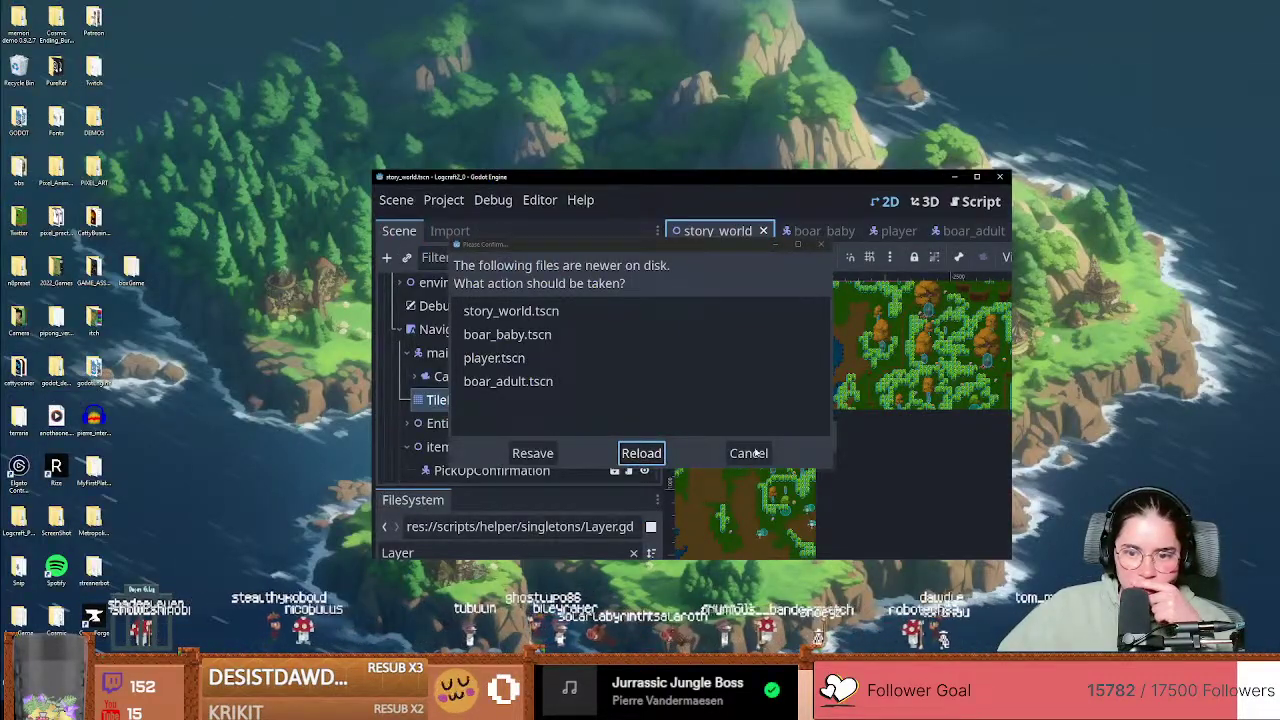
pyautogui.click(642, 454)
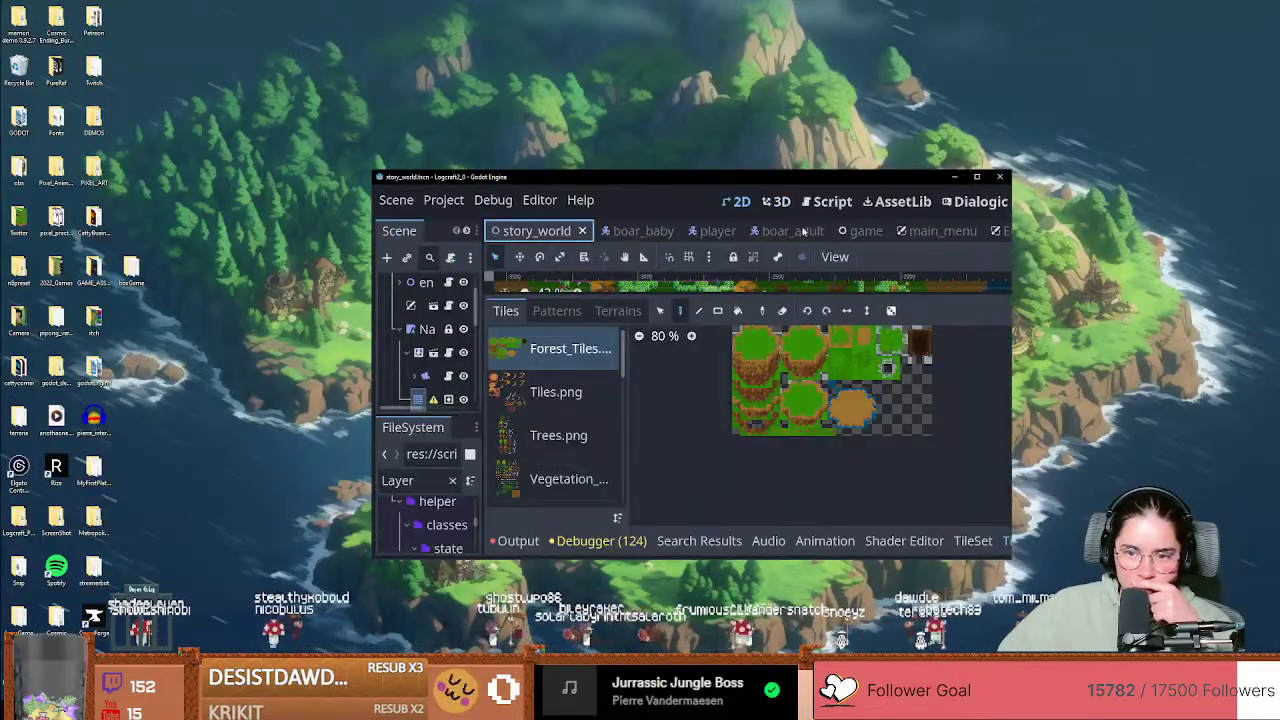
pyautogui.click(979, 178)
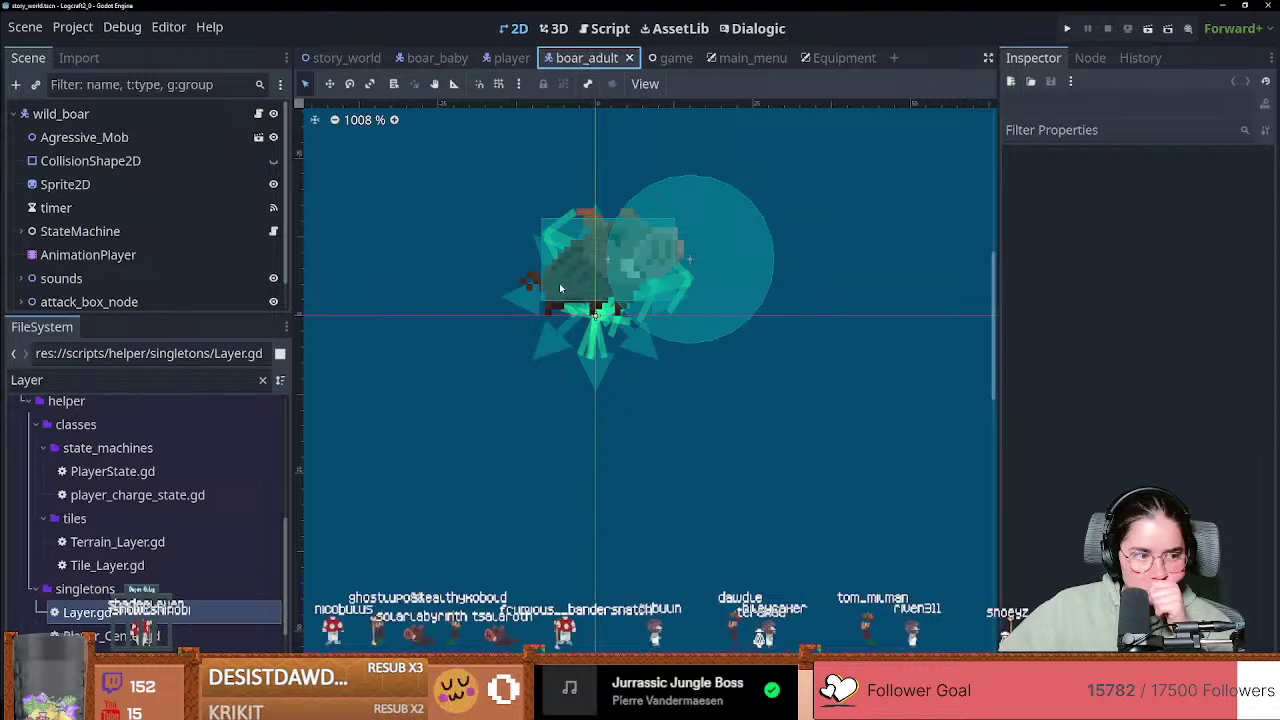
# Step: Select the TileMap in the story_world scene and make Layer_Extra its active tile layer
pyautogui.scroll(1, 556, 252)
pyautogui.click(205, 278)
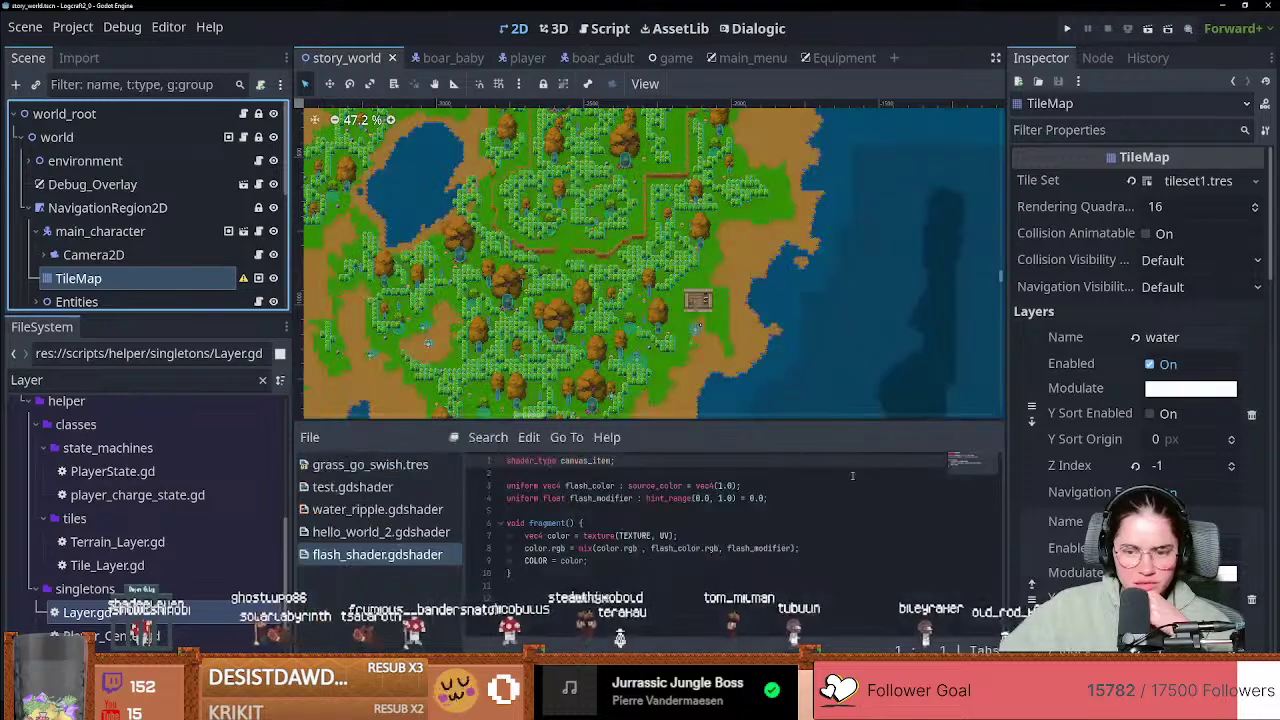
pyautogui.click(90, 256)
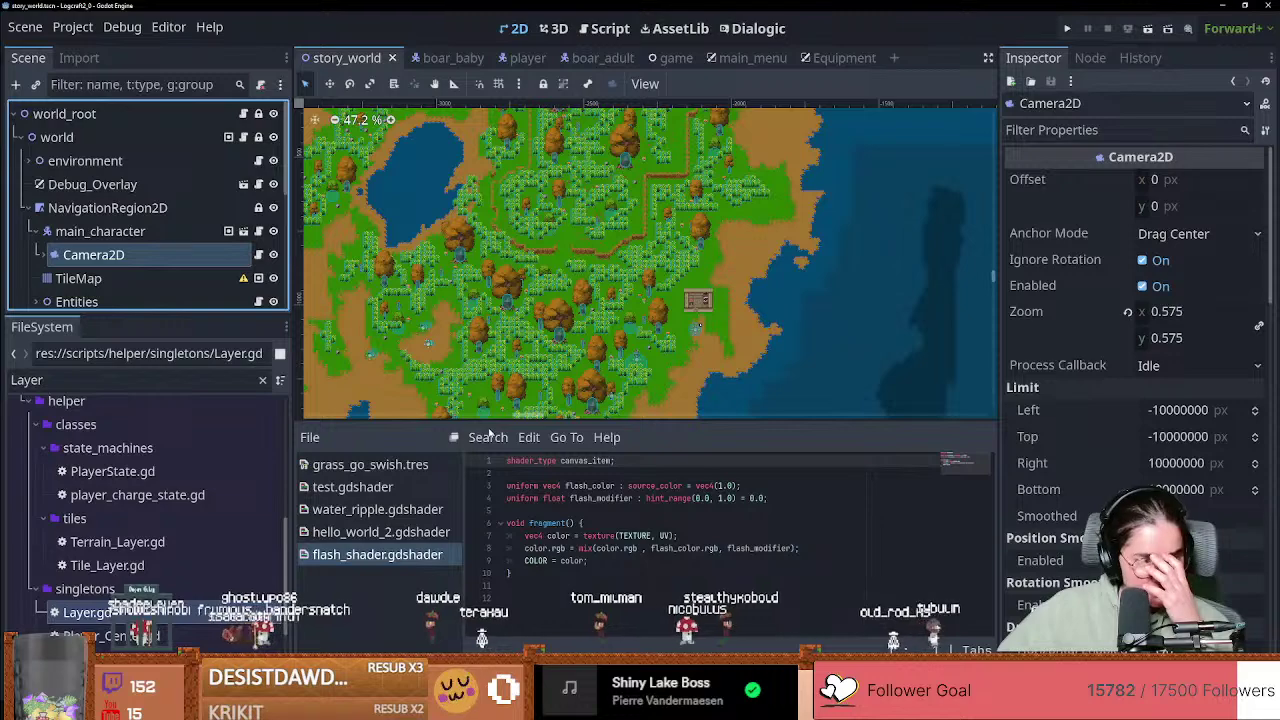
pyautogui.click(78, 278)
pyautogui.click(922, 437)
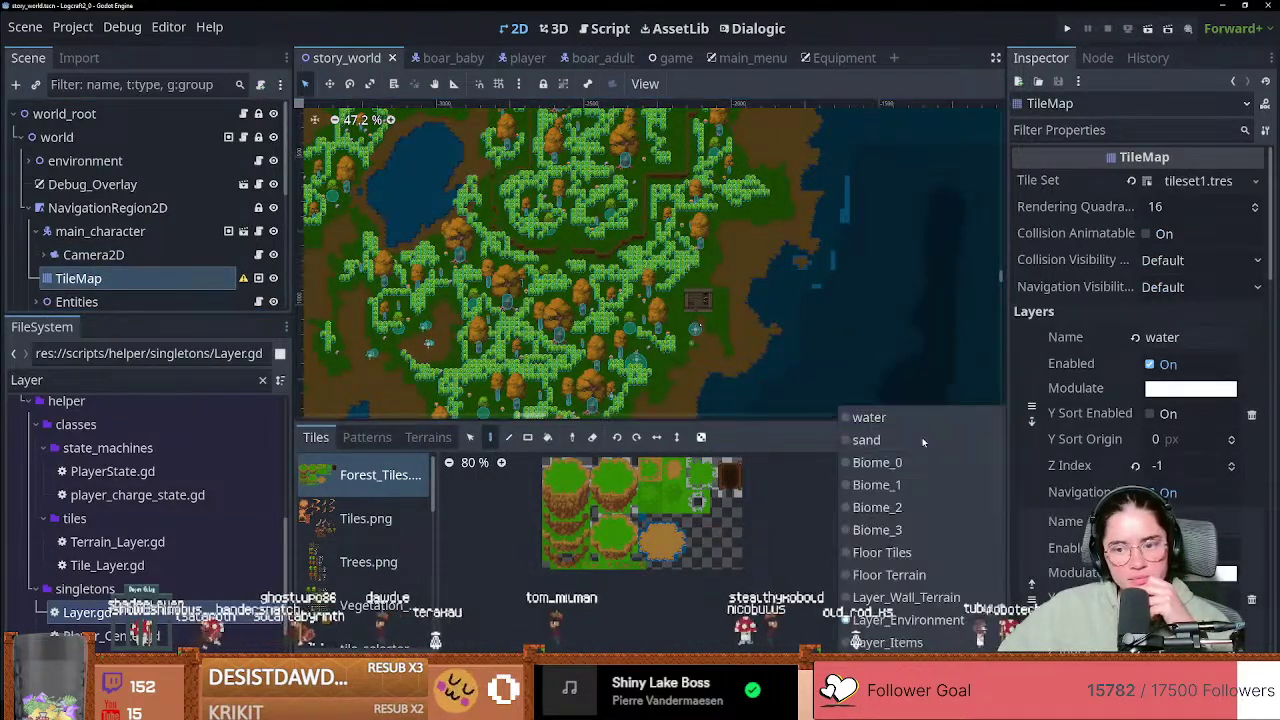
pyautogui.click(826, 551)
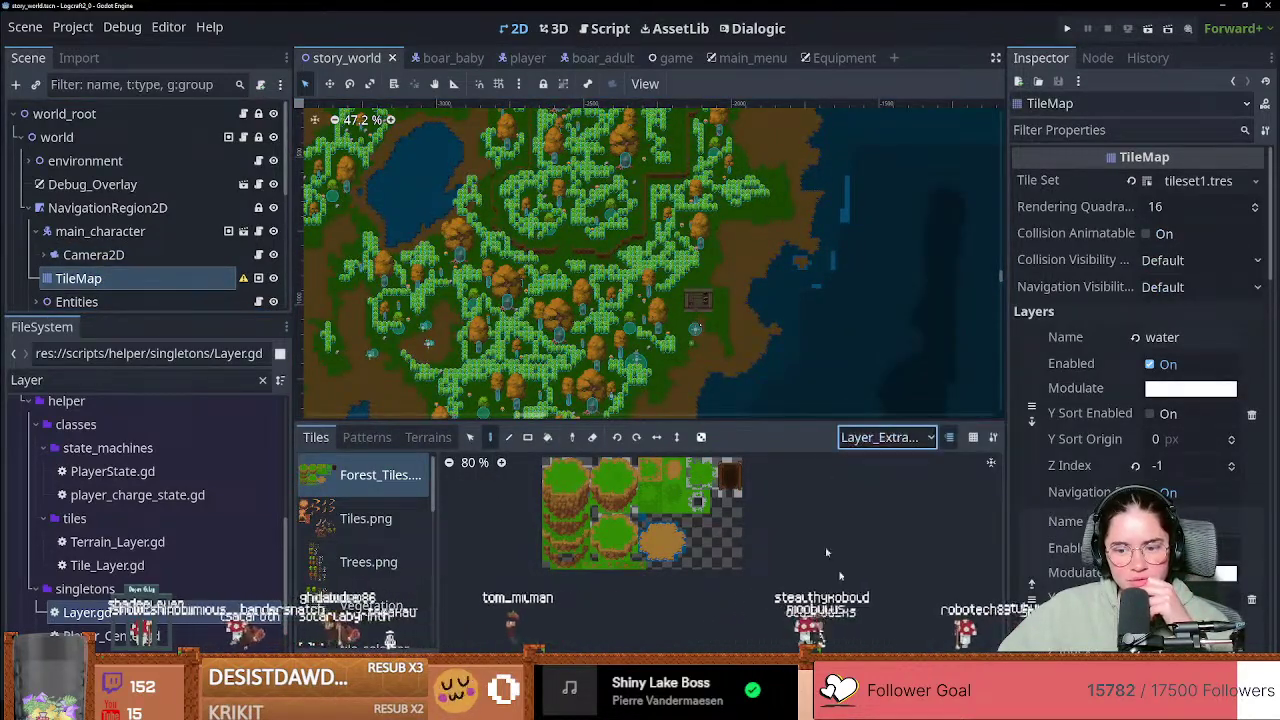
# Step: Run the game, load a world, walk the character through the flower field and swing the blade from slot 2
pyautogui.click(1067, 28)
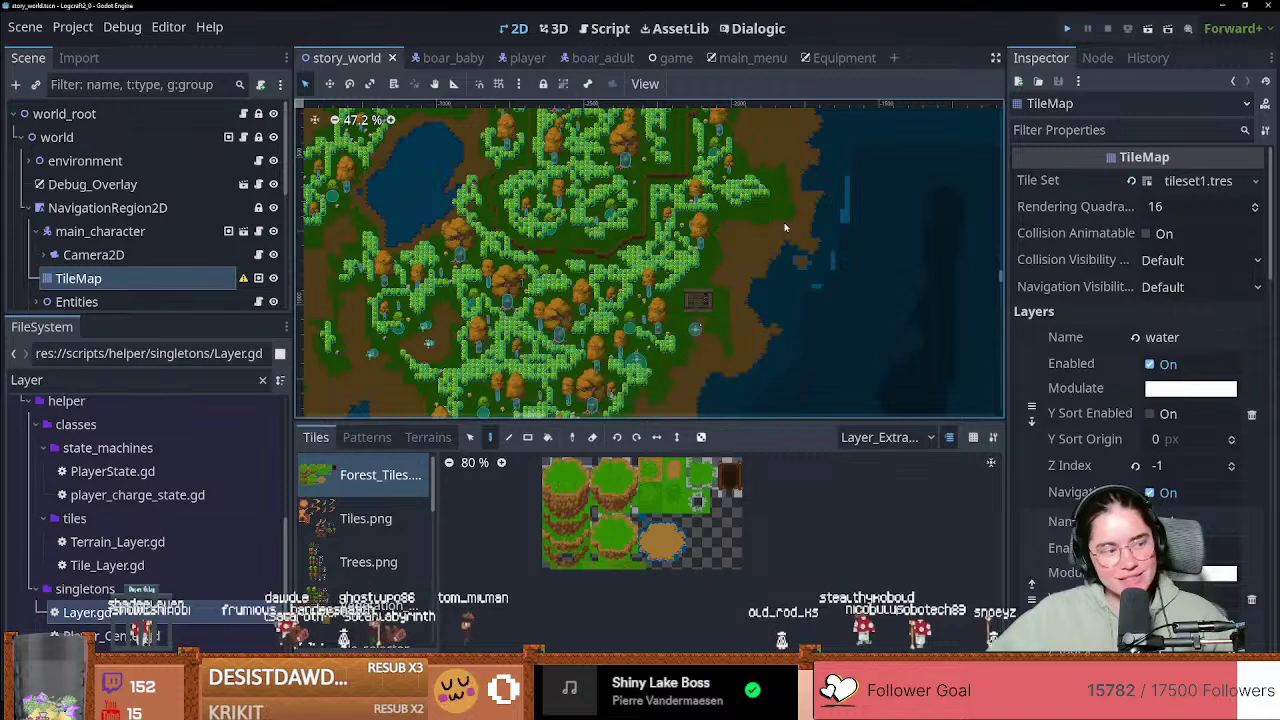
pyautogui.press('F5')
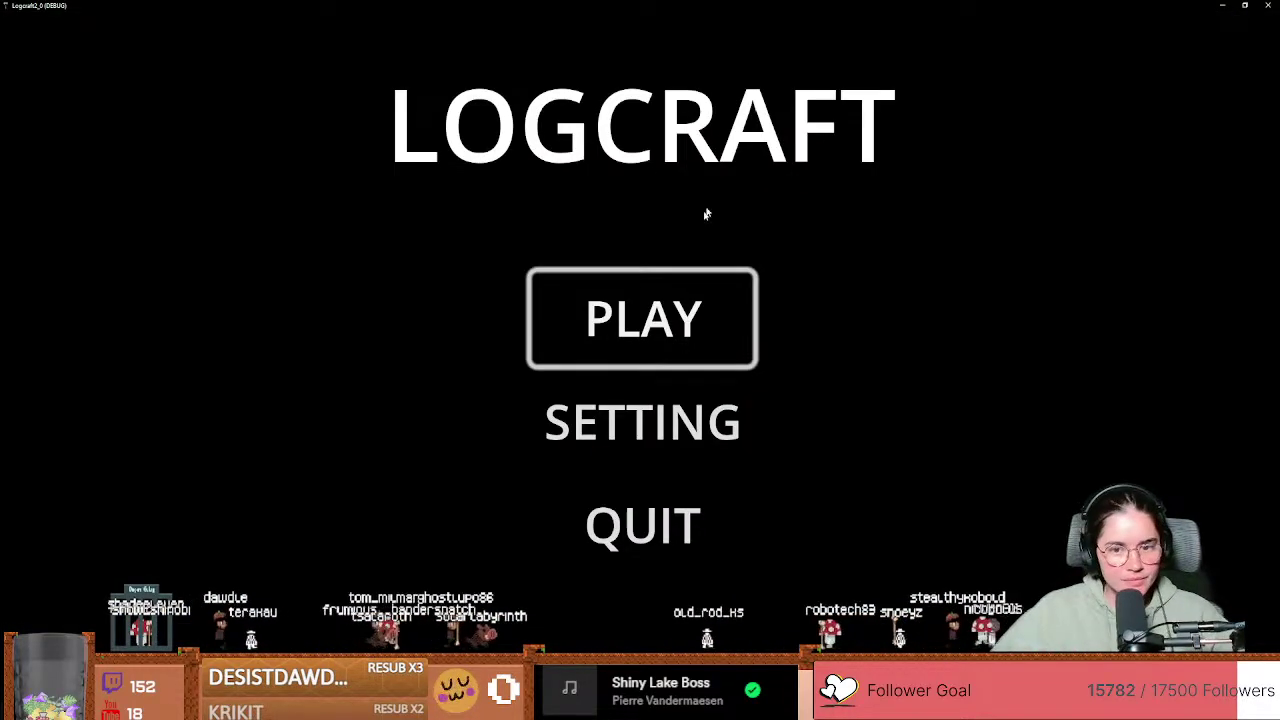
pyautogui.click(600, 318)
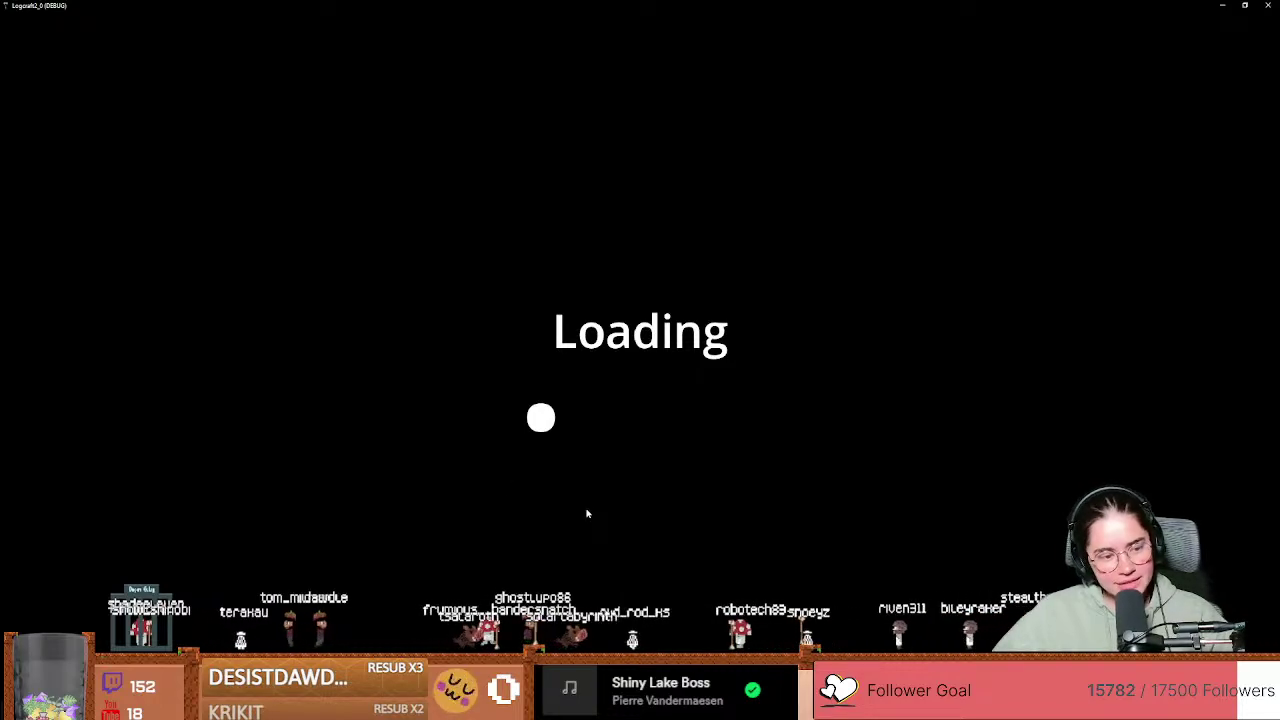
pyautogui.press('s')
pyautogui.press('a')
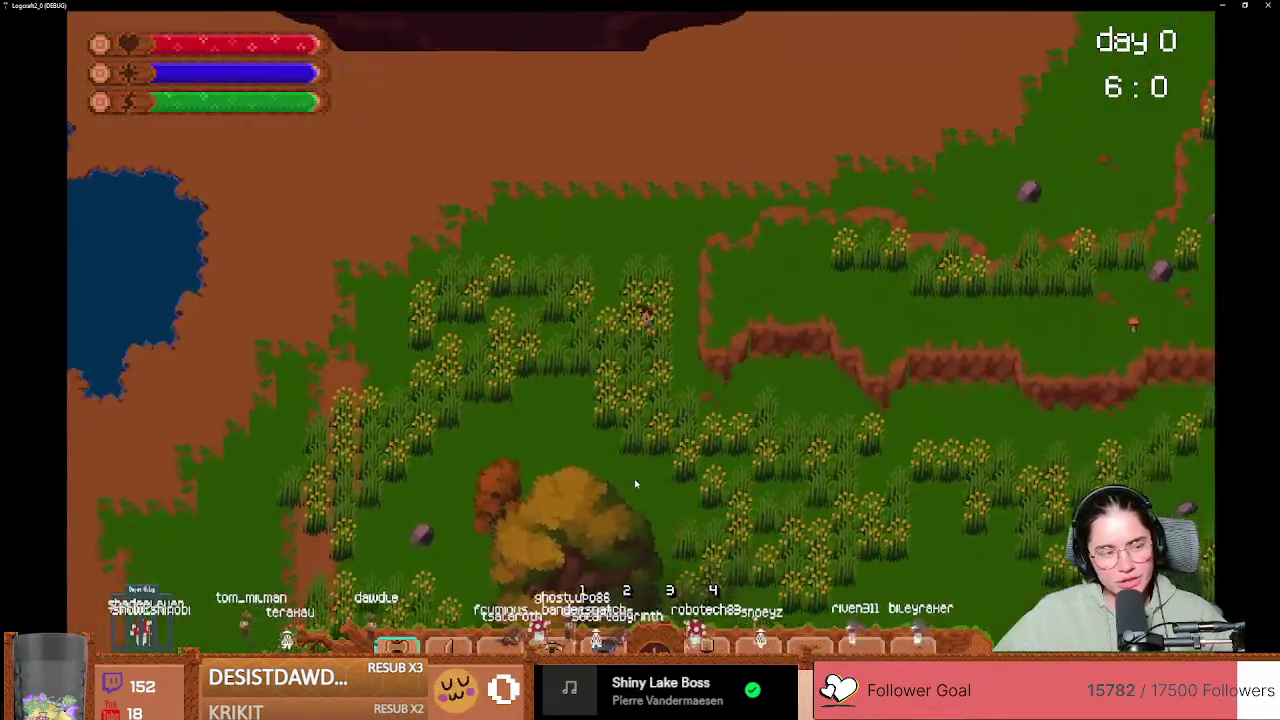
pyautogui.press('d')
pyautogui.press('2')
pyautogui.click(722, 405)
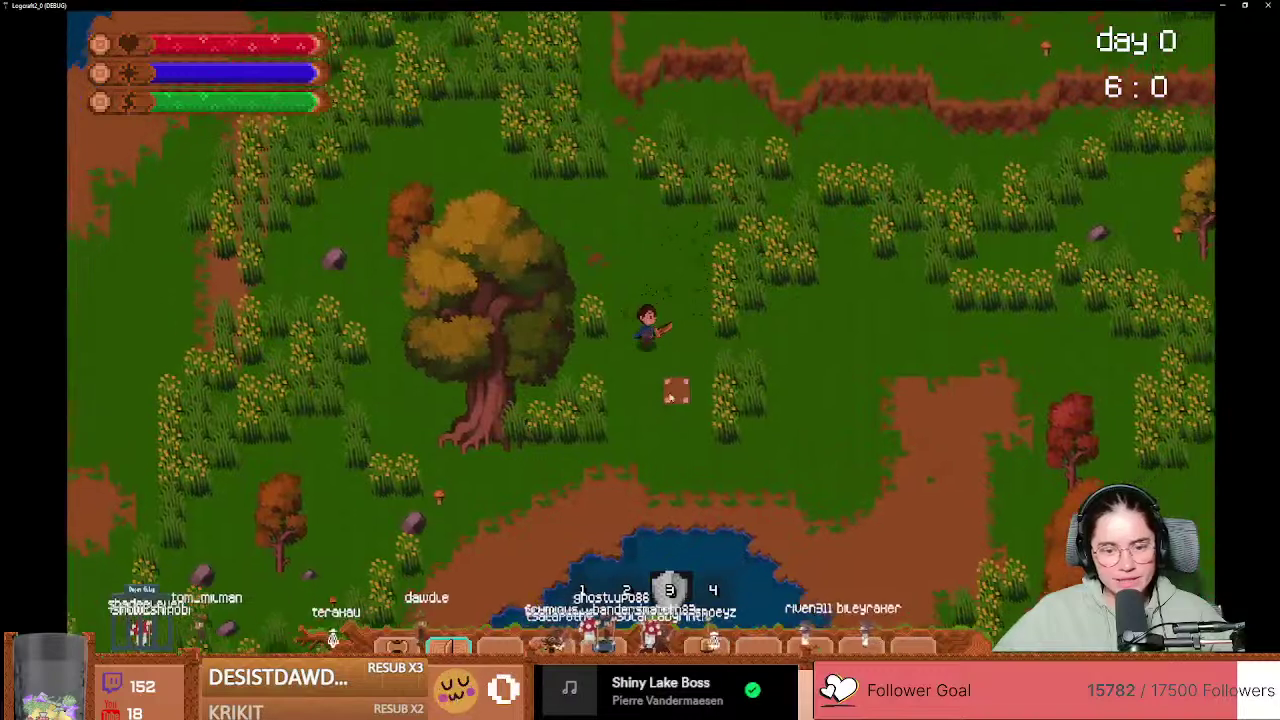
# Step: Walk the character southwest across the meadow, open and close the inventory, and continue along the shore
pyautogui.press('a')
pyautogui.press('s')
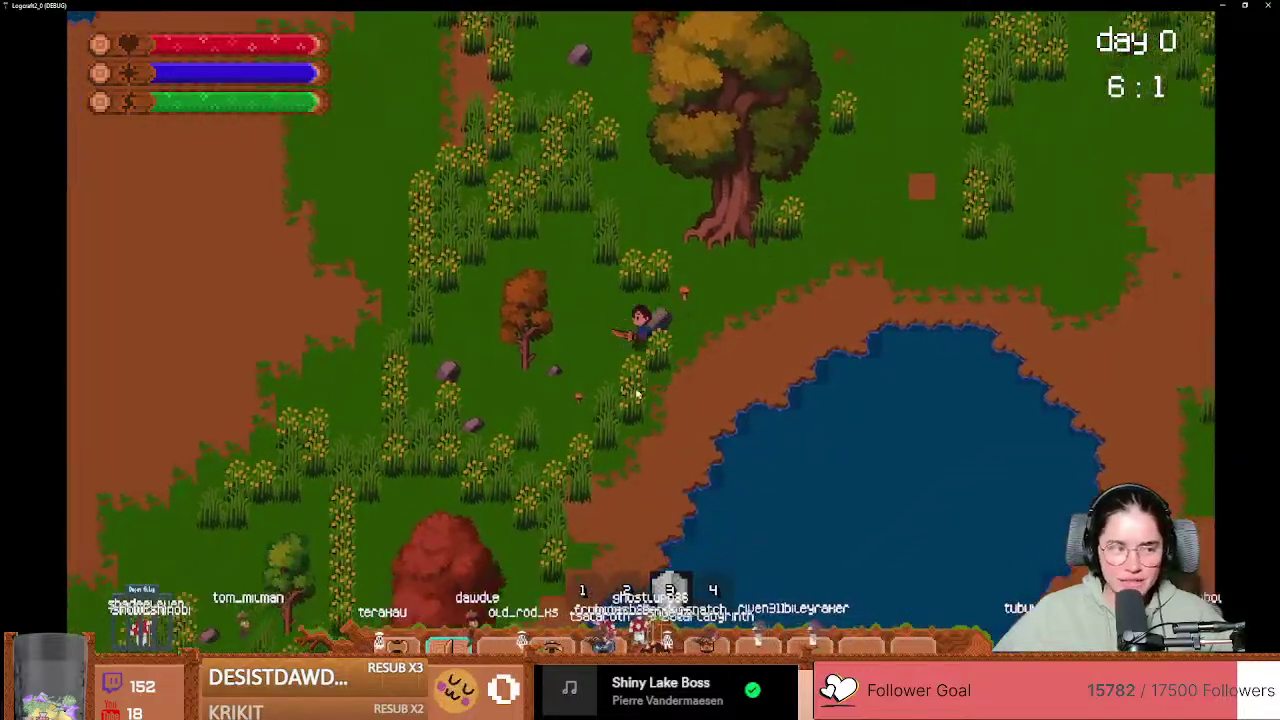
pyautogui.press('a')
pyautogui.press('s')
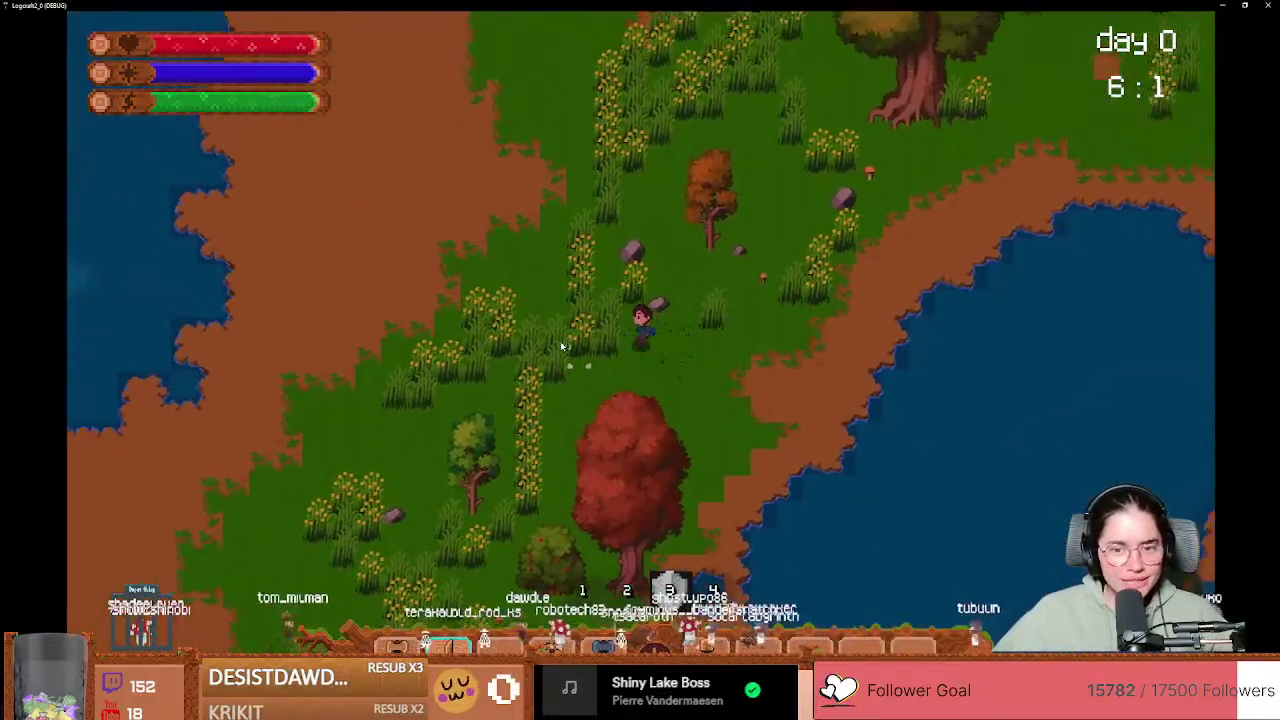
pyautogui.press('a')
pyautogui.press('e')
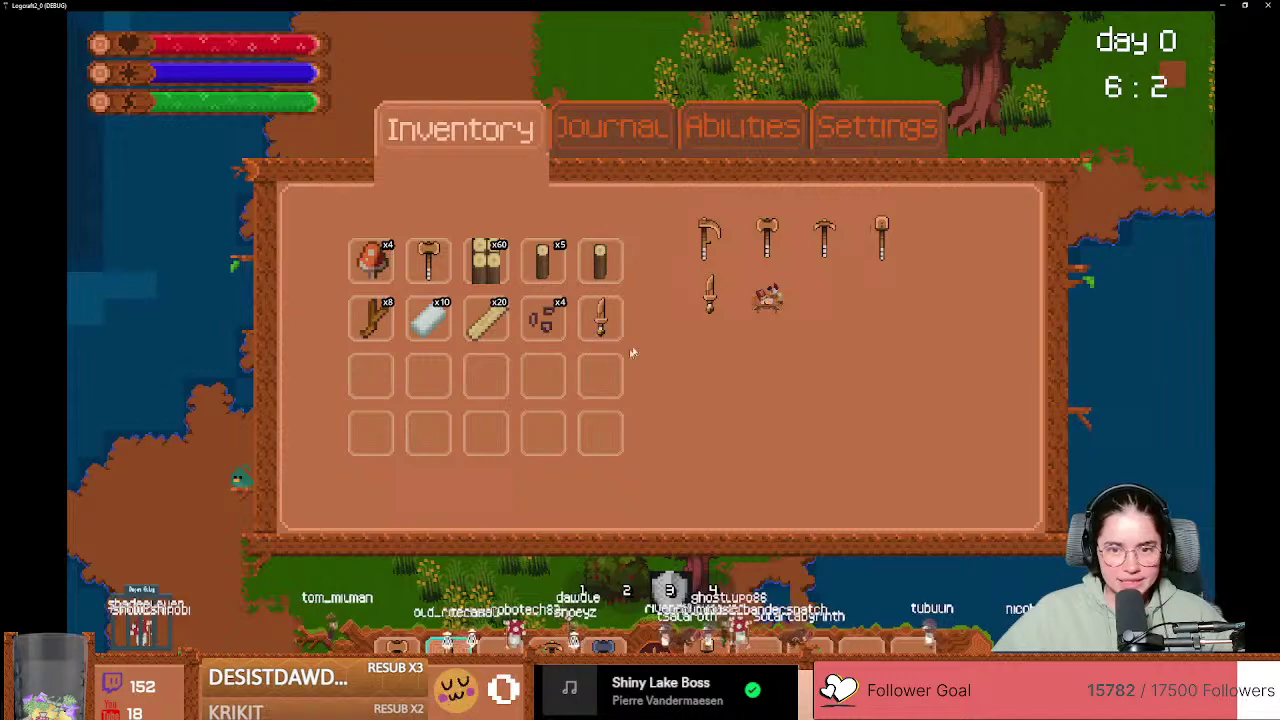
pyautogui.press('i')
pyautogui.press('a')
pyautogui.press('s')
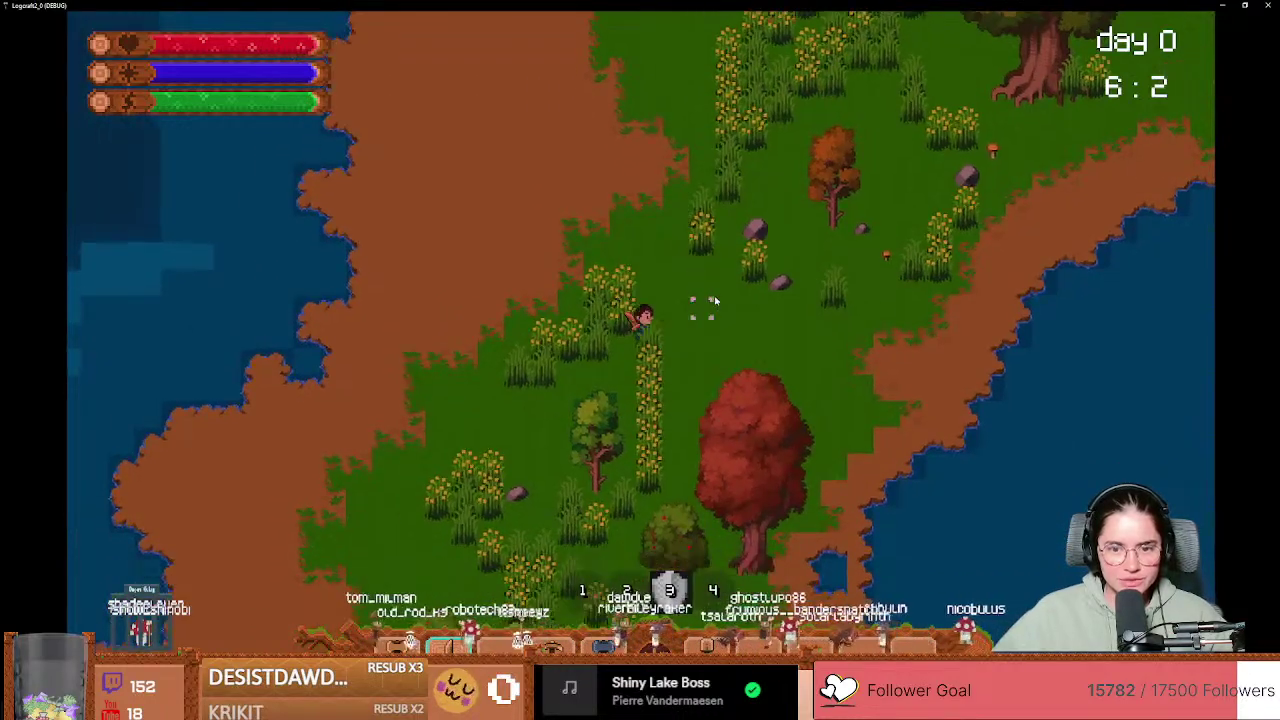
# Step: Walk the character south with the axe and chop down the small orange tree to test the swing animation
pyautogui.press('s')
pyautogui.click(661, 300)
pyautogui.press('d')
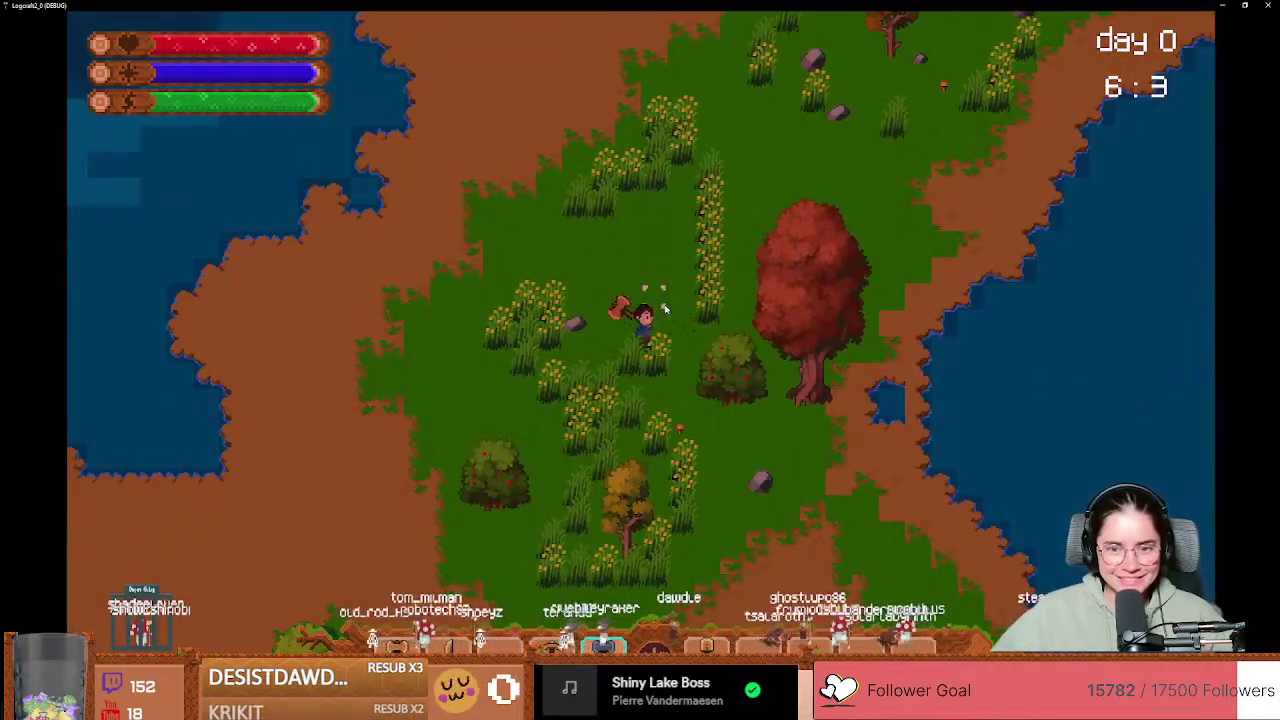
pyautogui.press('s')
pyautogui.press('d')
pyautogui.press('a')
pyautogui.press('s')
pyautogui.click(643, 337)
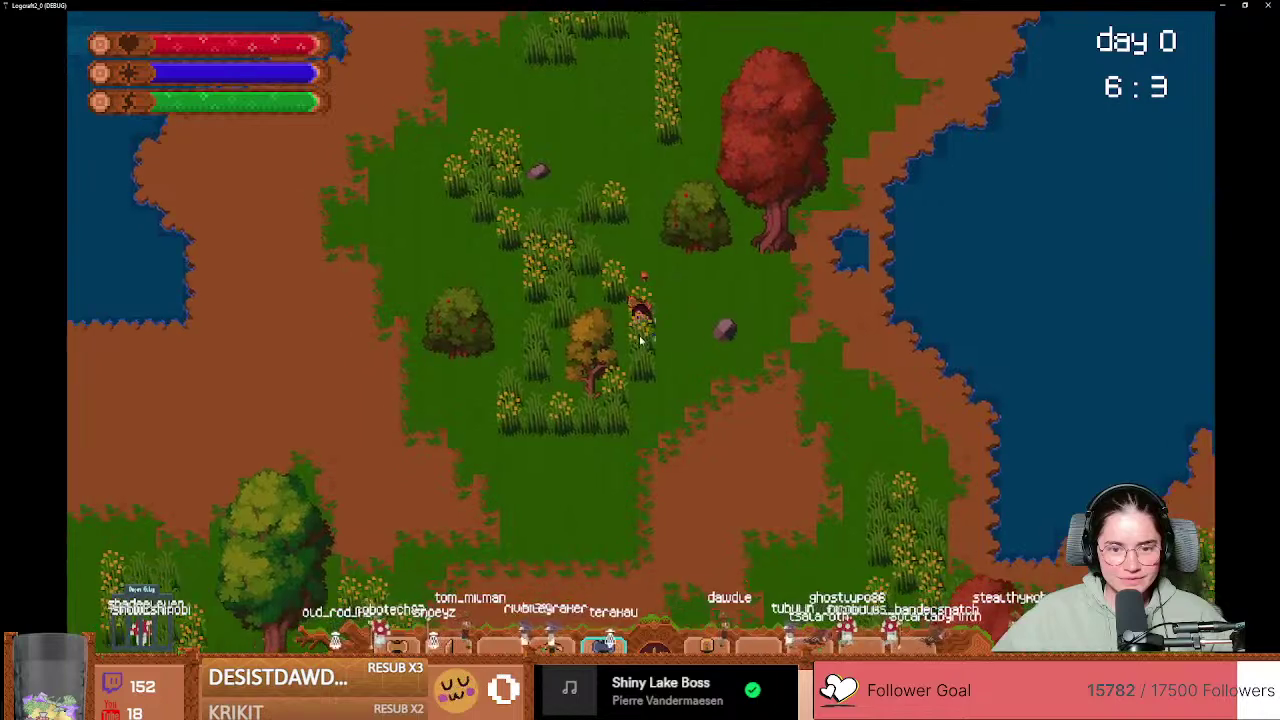
pyautogui.click(606, 317)
pyautogui.click(614, 304)
pyautogui.click(614, 306)
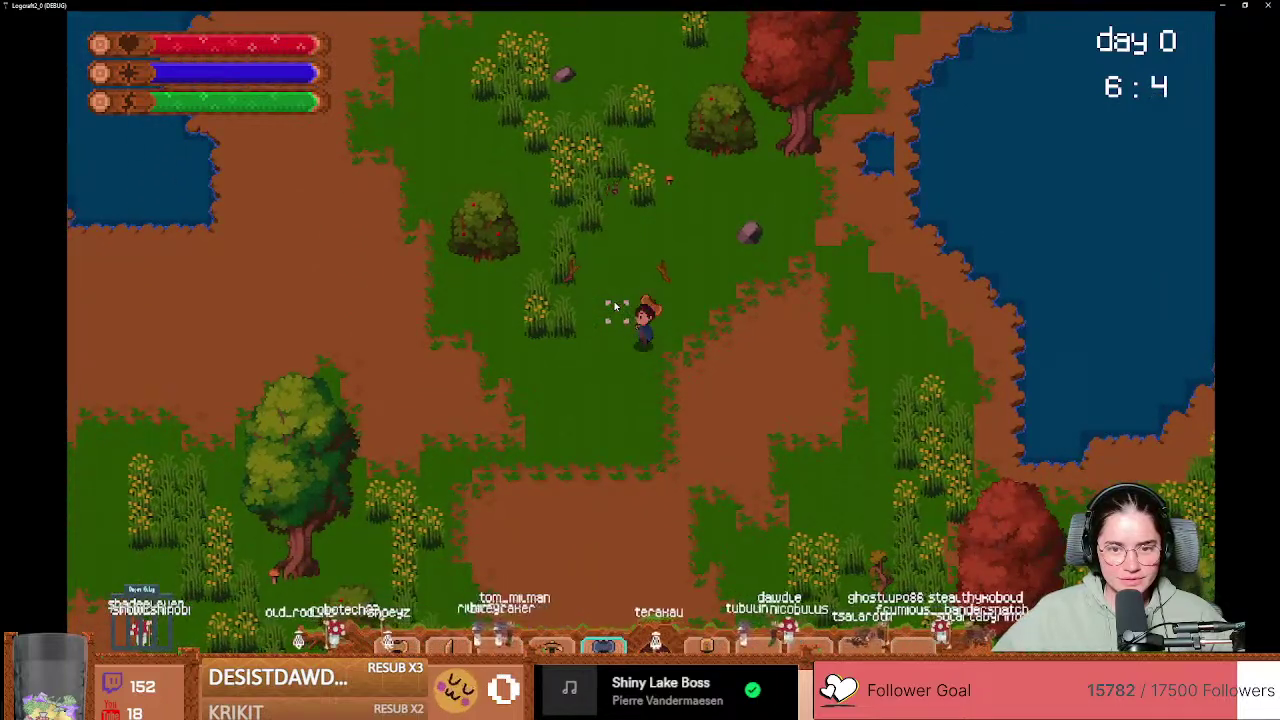
# Step: Circle the character around the felled tree's drops, then run south onto the dirt clearing to check the walk animations
pyautogui.press('a')
pyautogui.press('w')
pyautogui.press('d')
pyautogui.press('d')
pyautogui.press('s')
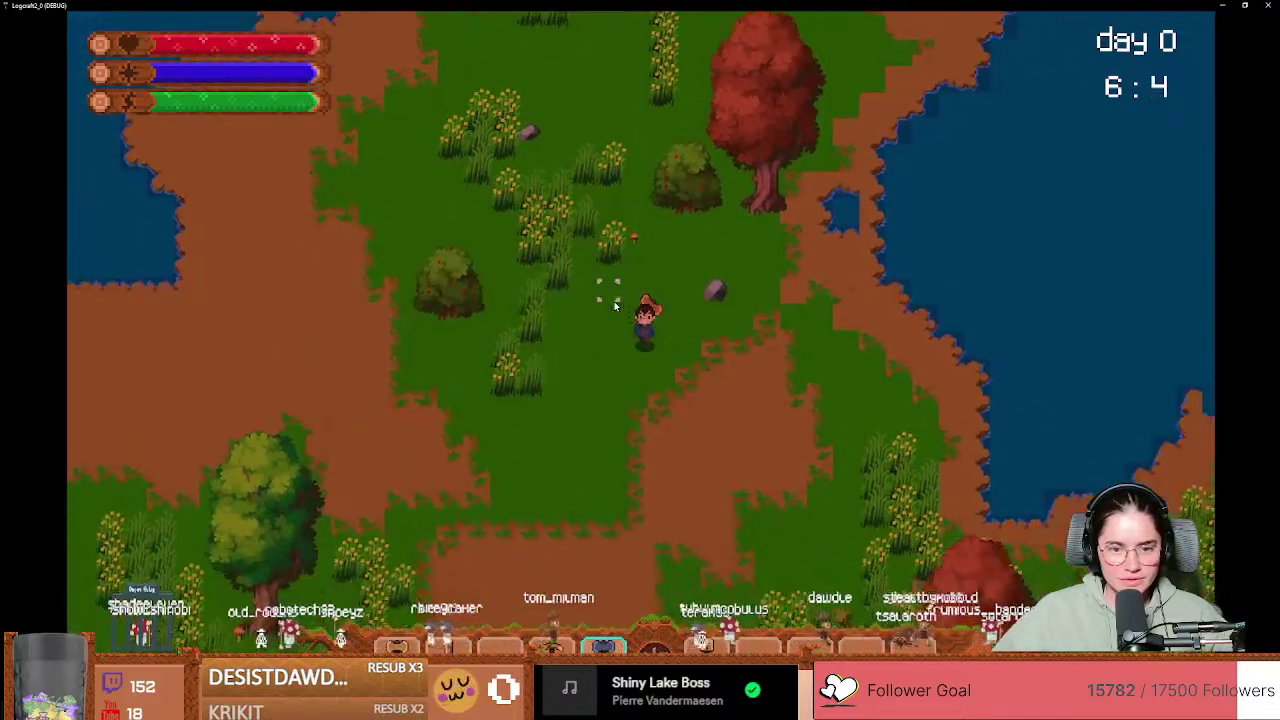
pyautogui.press('a')
pyautogui.press('s')
pyautogui.press('d')
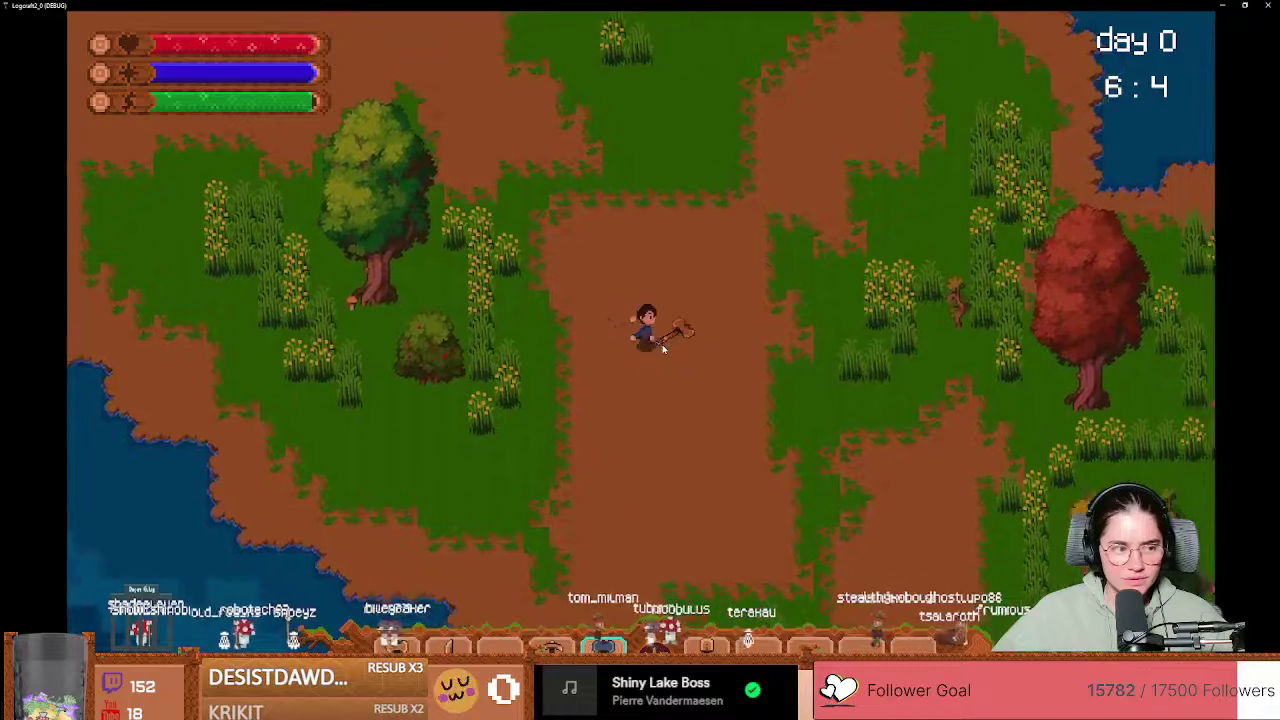
# Step: Lead the character east toward the boars and test the axe against them
pyautogui.press('w')
pyautogui.press('d')
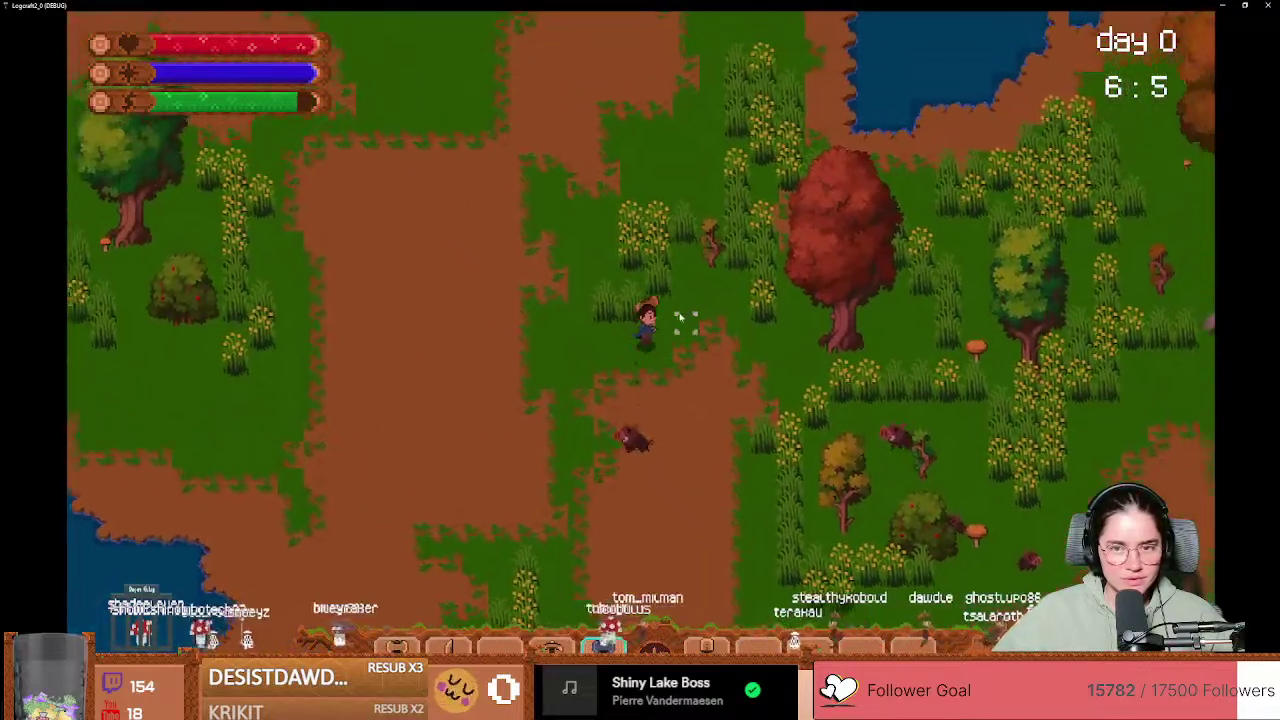
pyautogui.press('w')
pyautogui.press('a')
pyautogui.press('s')
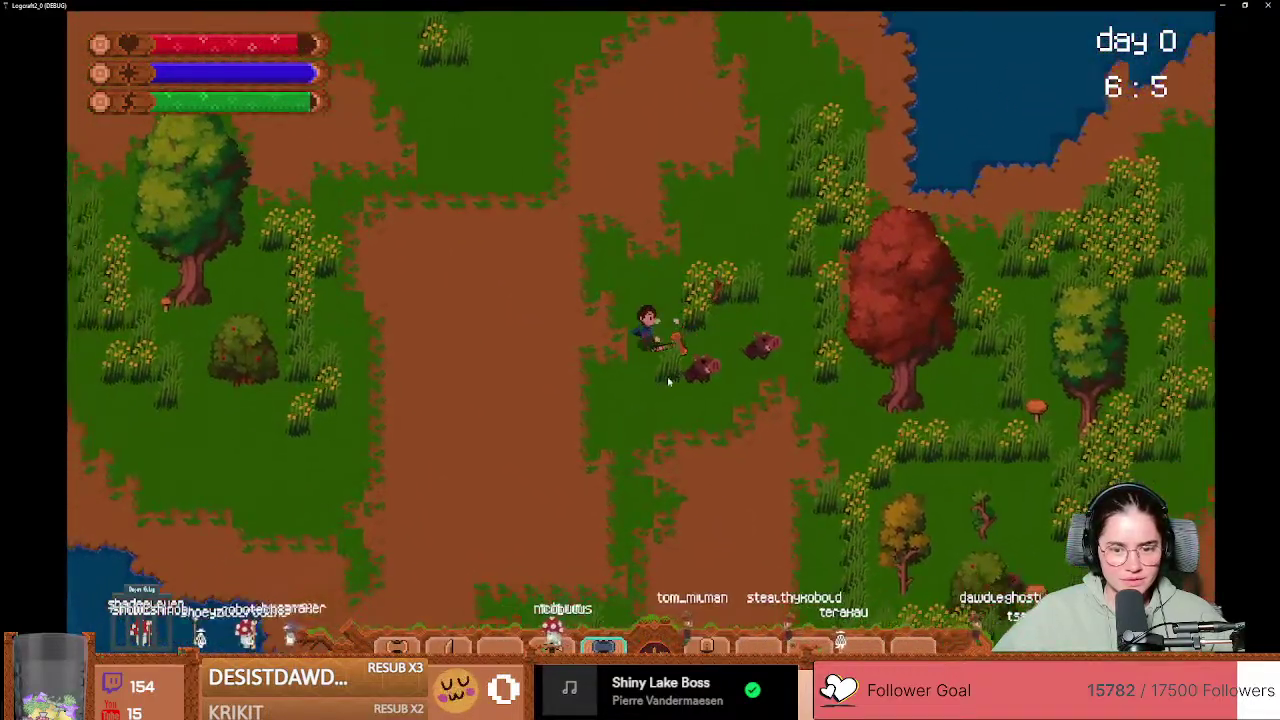
# Step: Equip the blade from slot 2 and fight the two boars while moving in all directions to test the attack animations
pyautogui.press('d')
pyautogui.press('2')
pyautogui.press('w')
pyautogui.click(657, 344)
pyautogui.press('s')
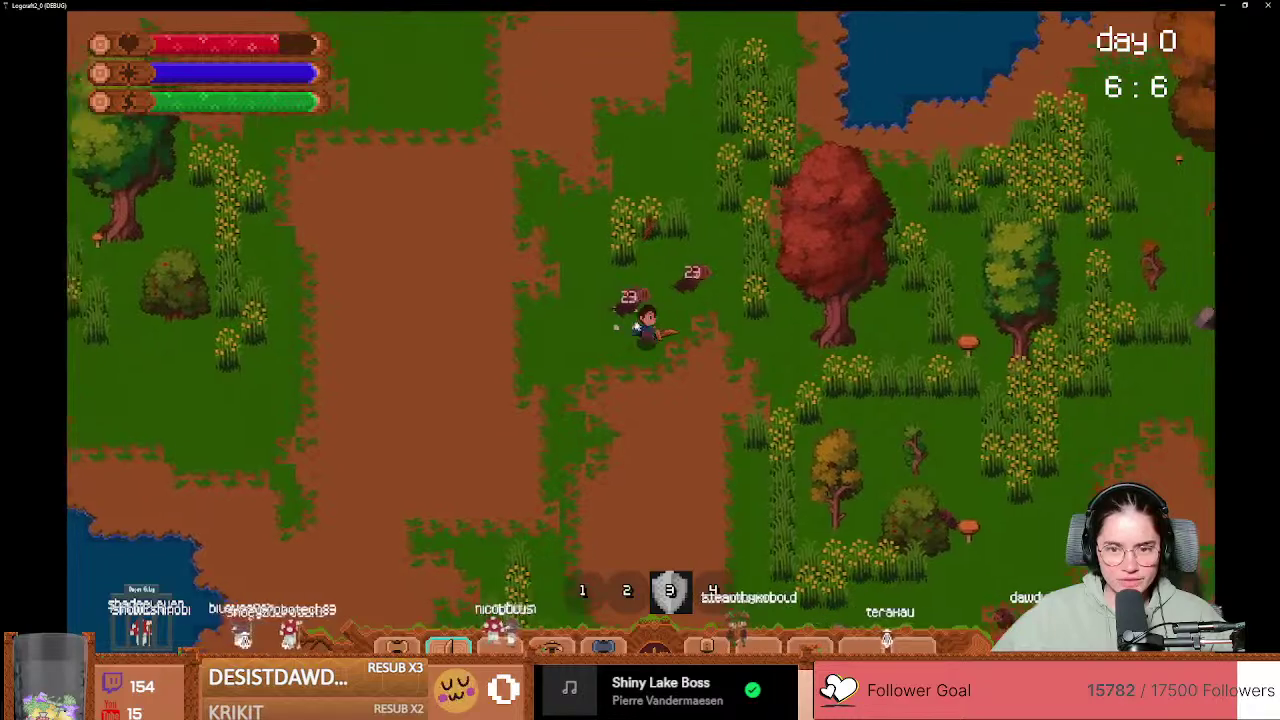
pyautogui.press('d')
pyautogui.press('w')
pyautogui.click(646, 338)
pyautogui.press('a')
pyautogui.press('s')
pyautogui.press('w')
pyautogui.press('d')
pyautogui.click(650, 342)
pyautogui.press('a')
pyautogui.click(652, 350)
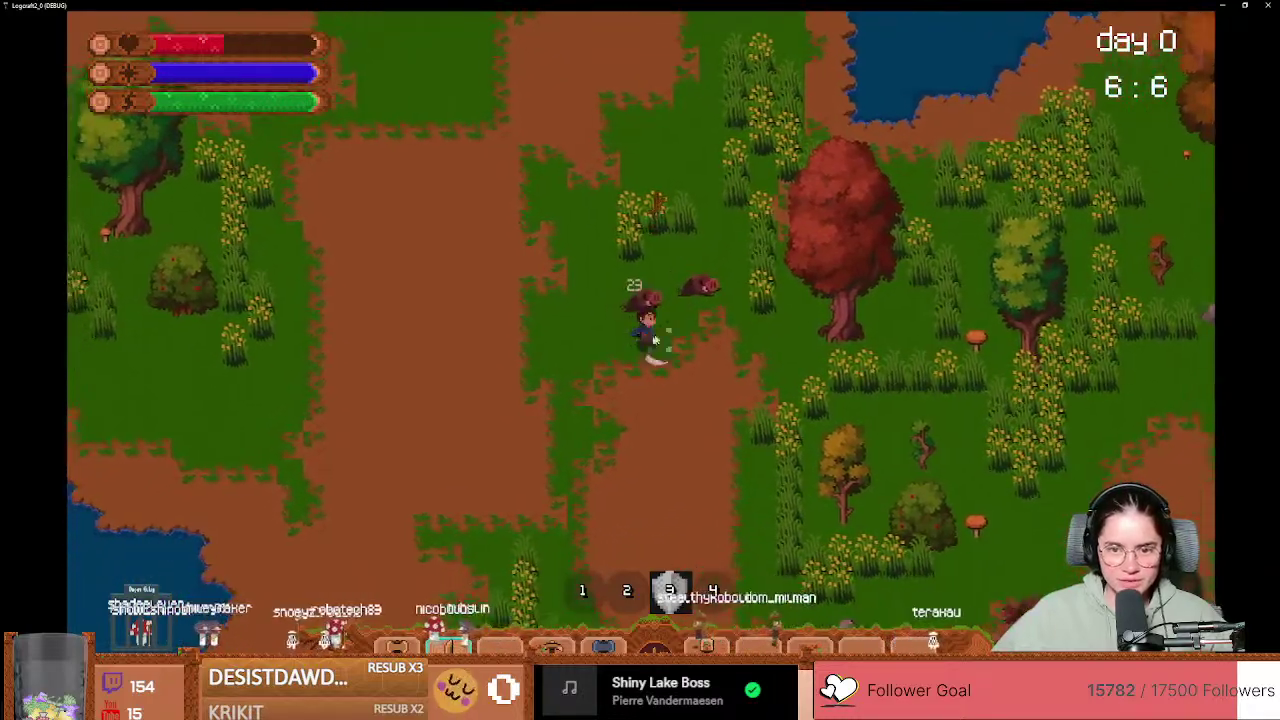
# Step: Move away from the boars and place the alchemy table at the edge of the dirt clearing
pyautogui.press('s')
pyautogui.press('d')
pyautogui.press('w')
pyautogui.press('a')
pyautogui.press('s')
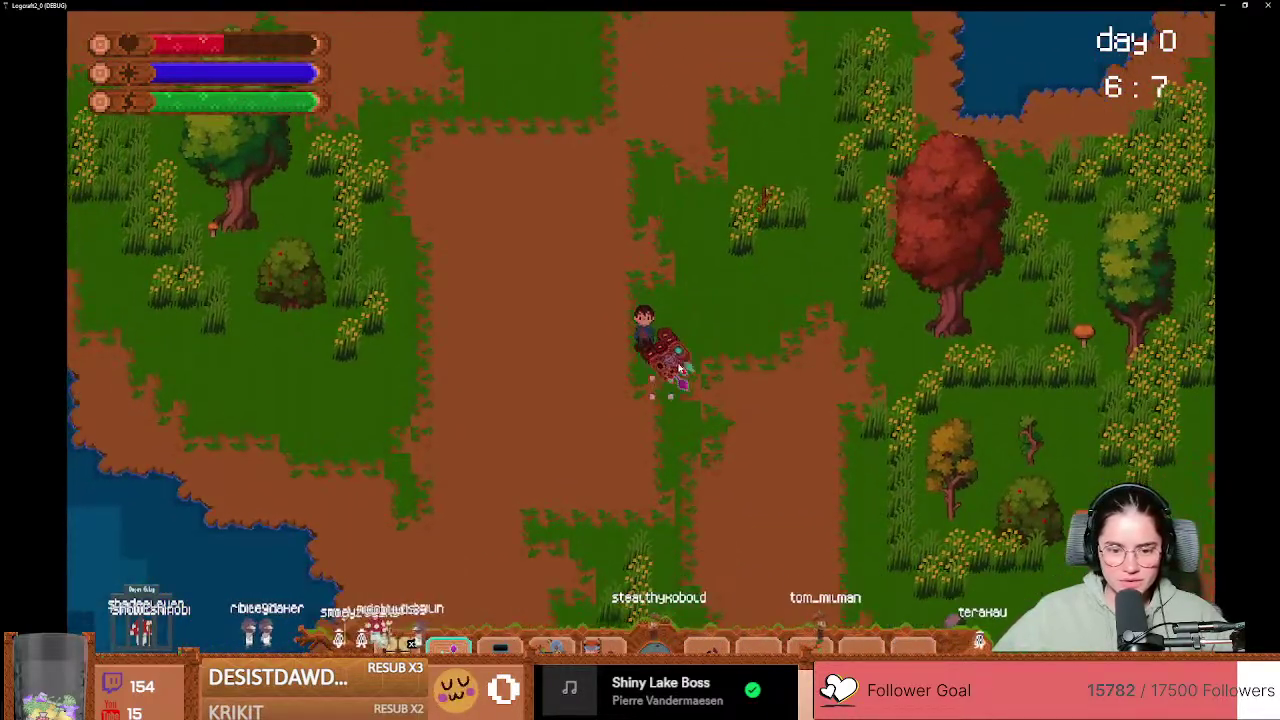
pyautogui.press('a')
pyautogui.press('w')
# Step: Equip the logs from slot 1 and place two log walls beside the alchemy table
pyautogui.press('1')
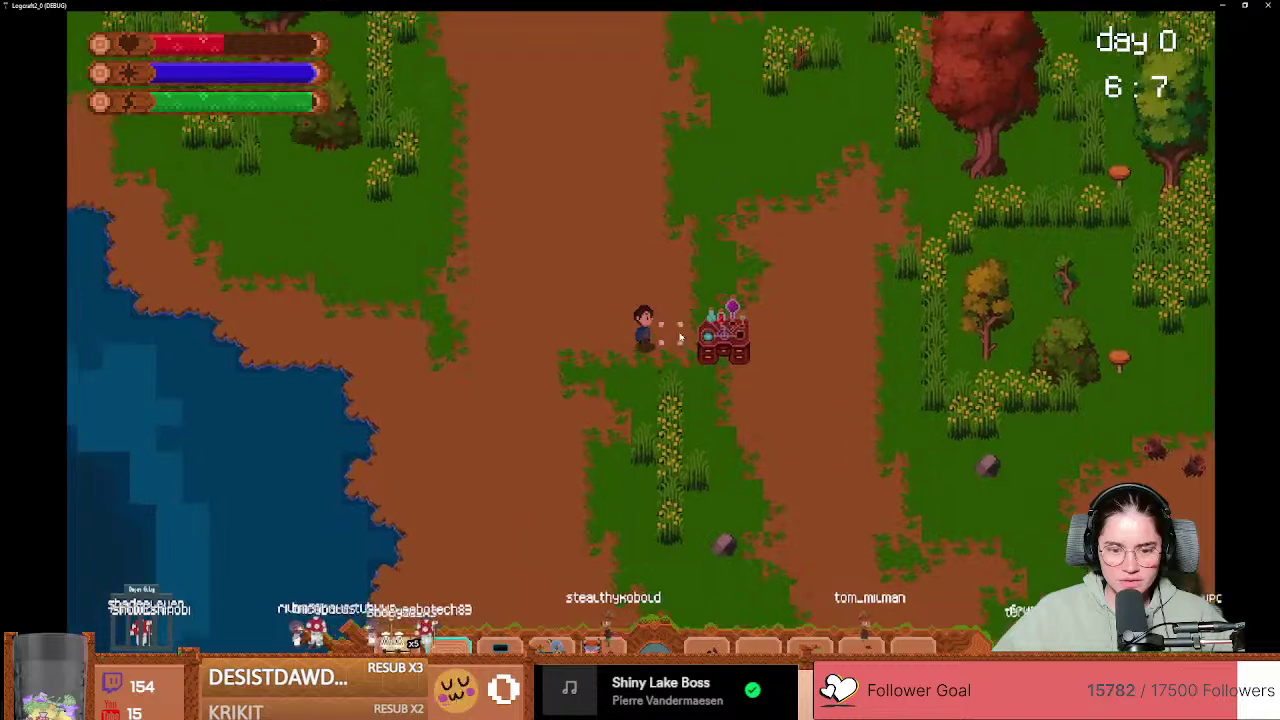
pyautogui.click(681, 285)
pyautogui.press('s')
pyautogui.click(684, 290)
pyautogui.click(689, 313)
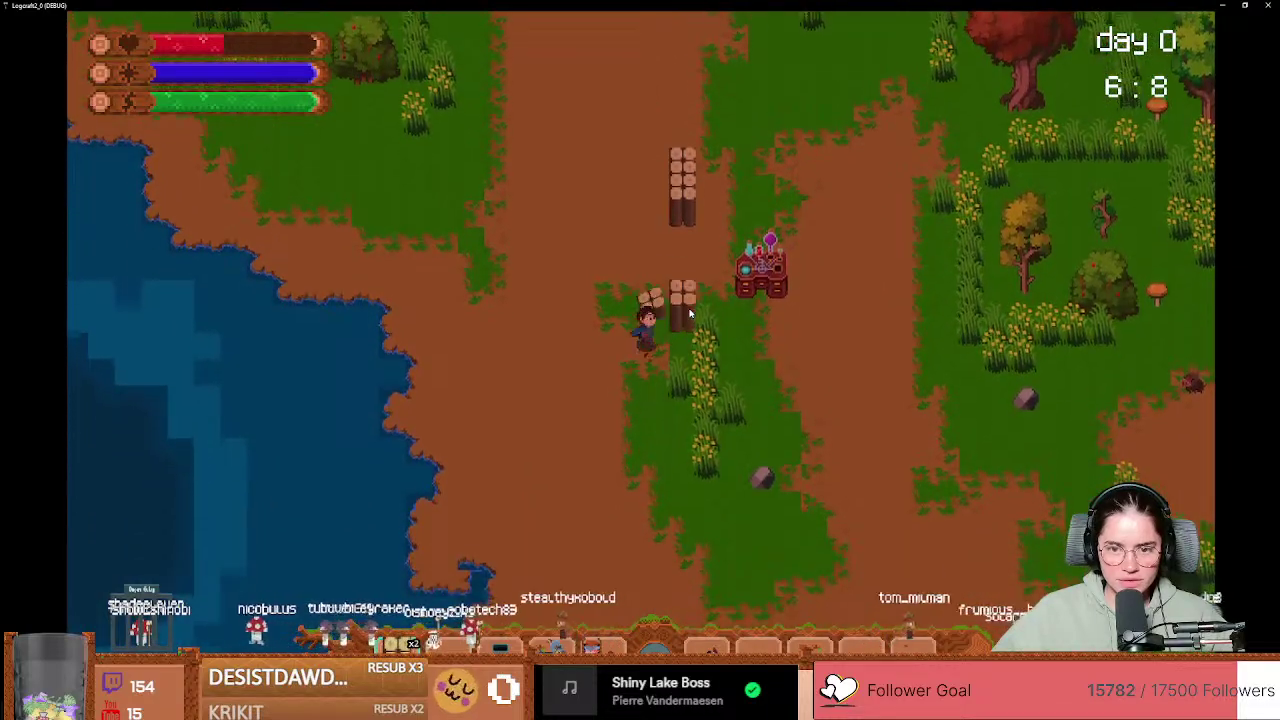
# Step: Walk the character past the alchemy table, open and close the crafting window, and head back northwest
pyautogui.press('Tab')
pyautogui.press('Tab')
pyautogui.press('d')
pyautogui.press('s')
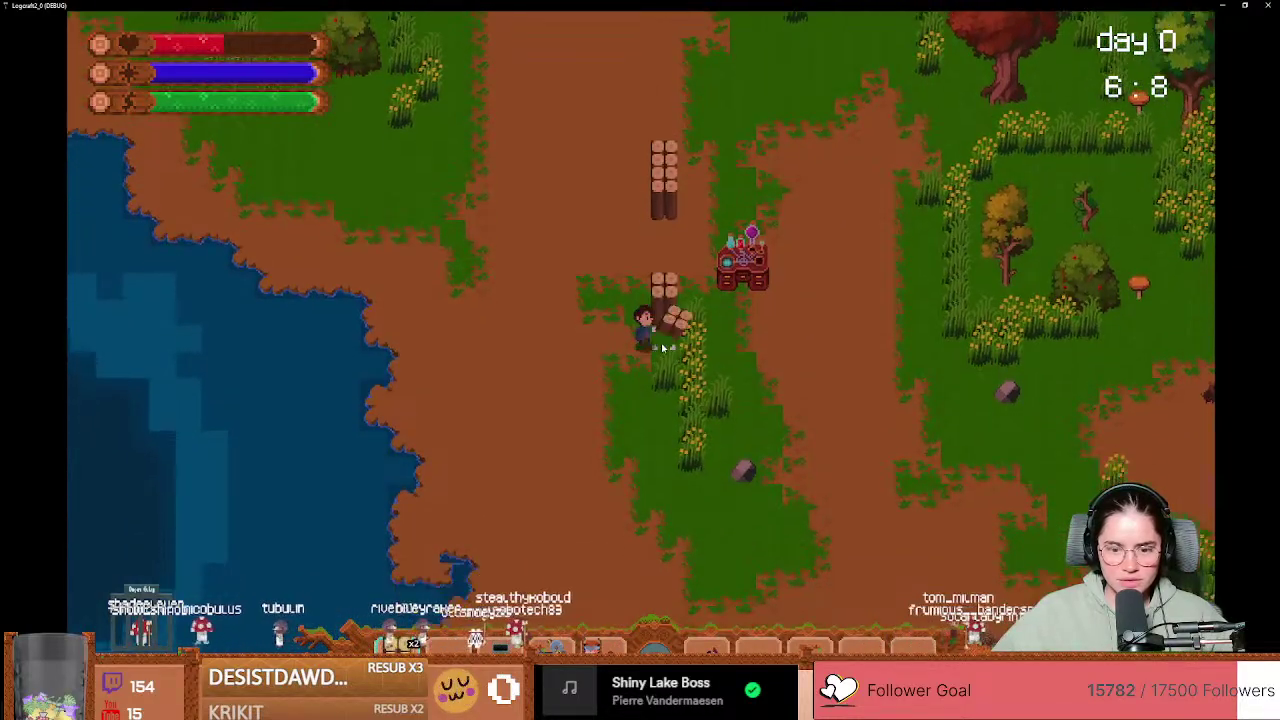
pyautogui.press('d')
pyautogui.press('s')
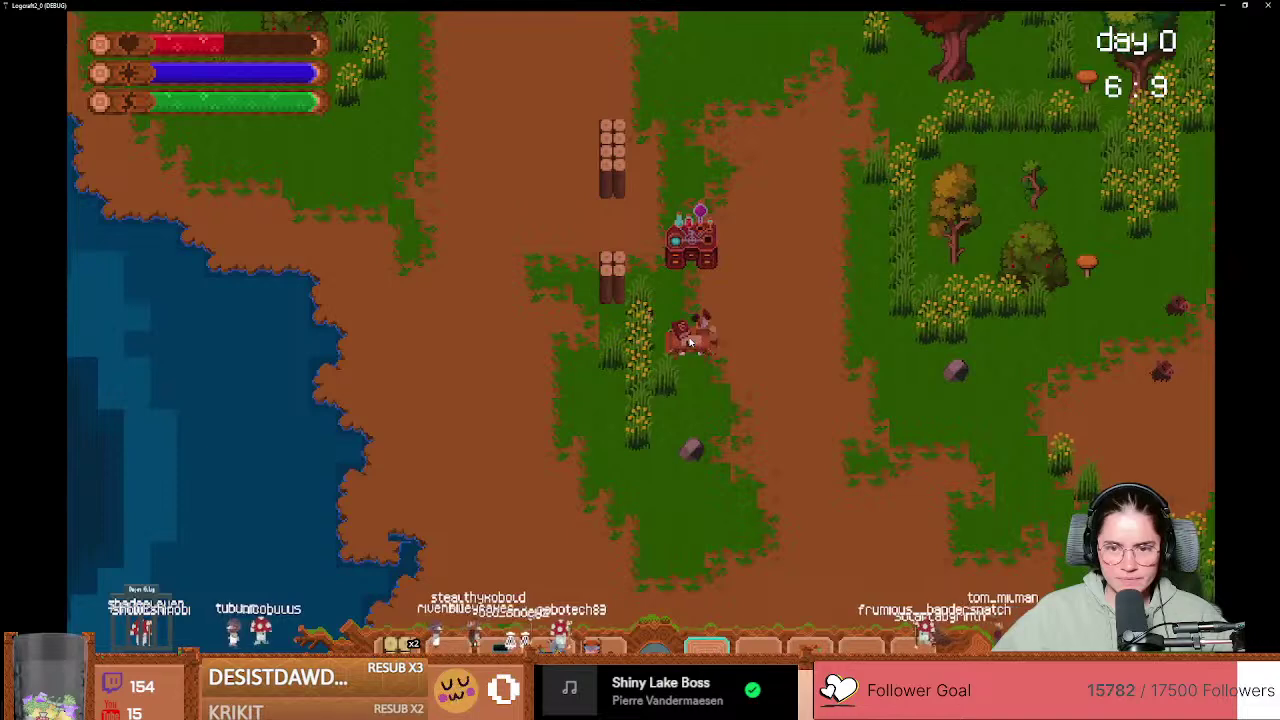
pyautogui.press('d')
pyautogui.press('s')
pyautogui.press('e')
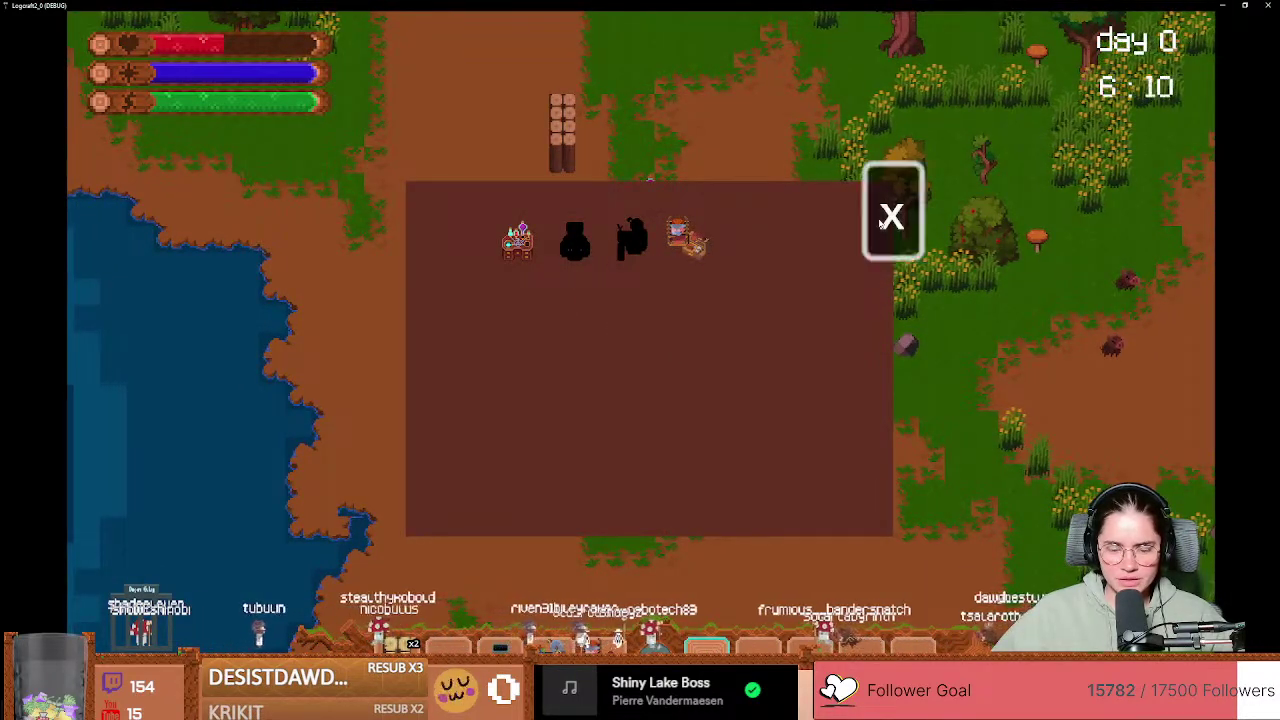
pyautogui.click(884, 220)
pyautogui.press('w')
pyautogui.press('a')
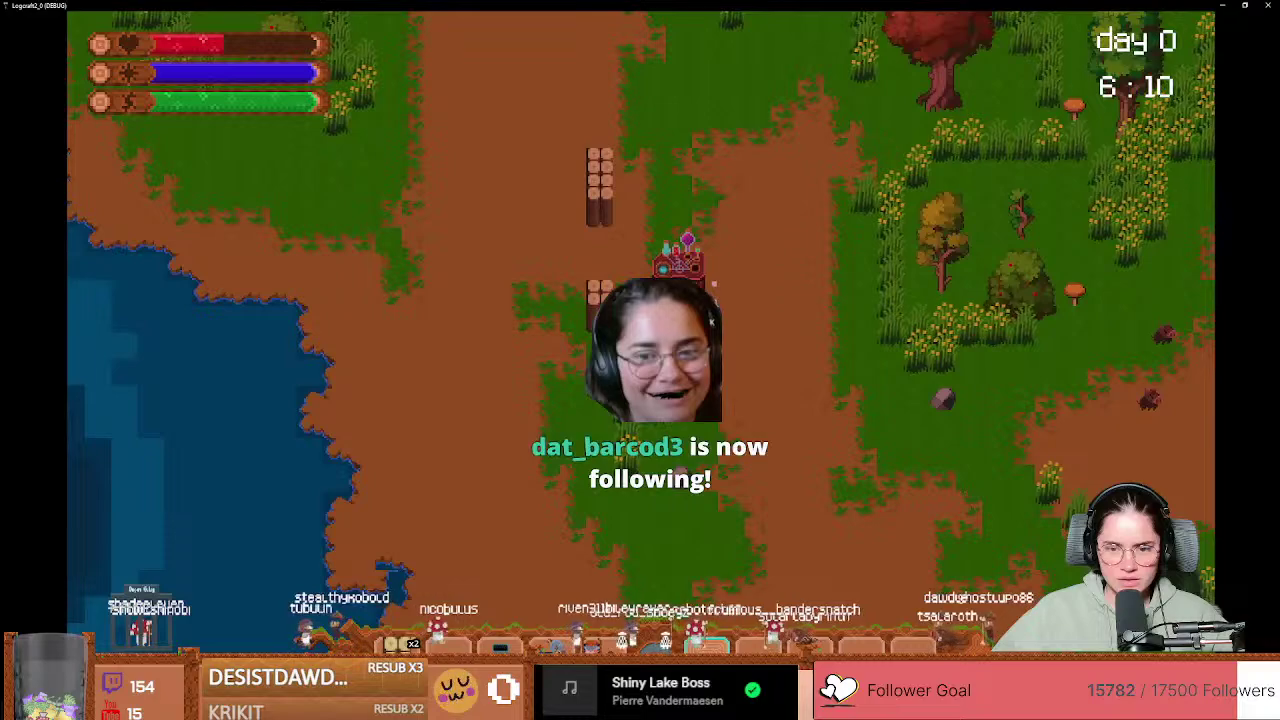
# Step: Walk to the crafting bench below the alchemy table, open and close its crafting window, and head southeast
pyautogui.press('s')
pyautogui.press('a')
pyautogui.press('d')
pyautogui.press('e')
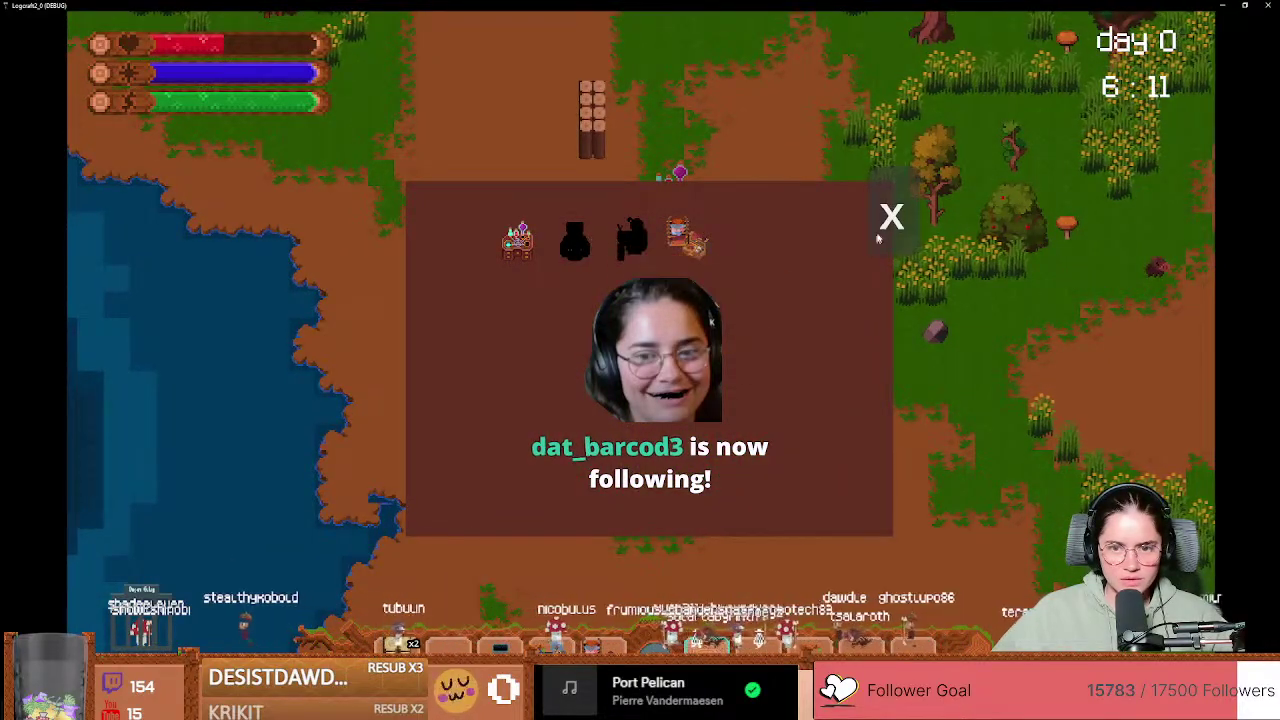
pyautogui.press('e')
pyautogui.press('s')
pyautogui.press('d')
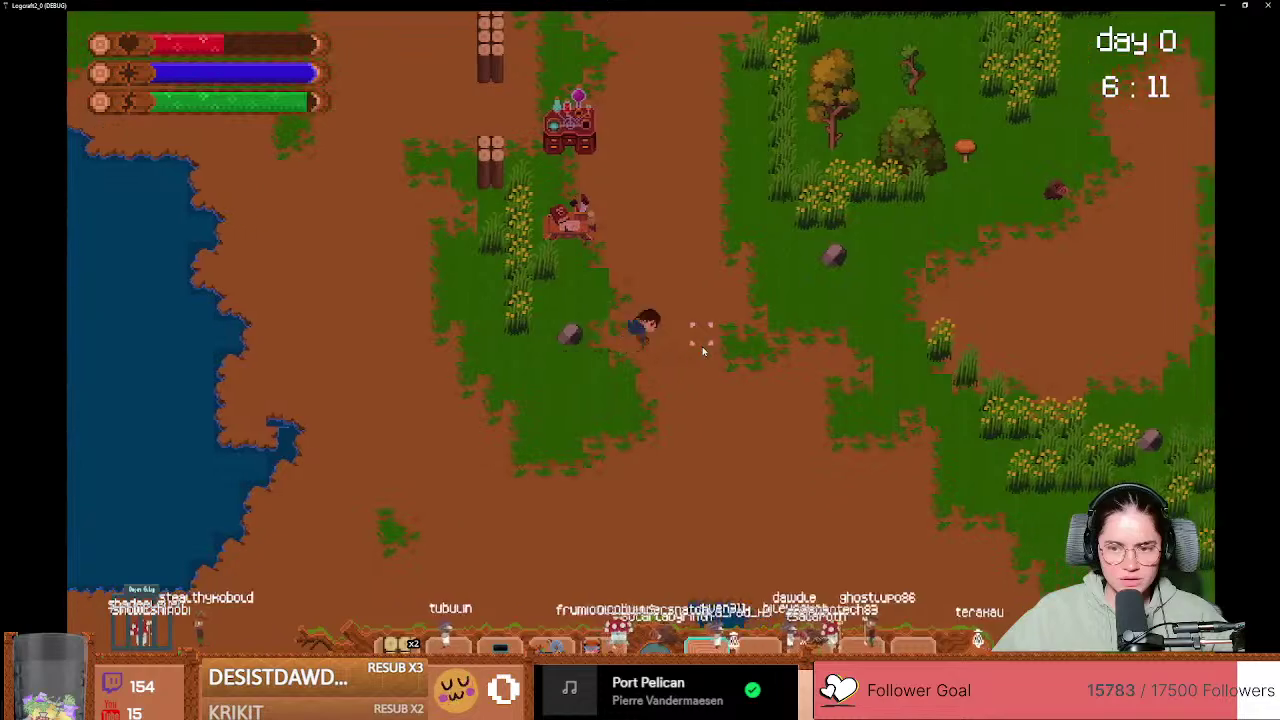
# Step: Walk to the two boars beside the berry bush and attack them with the blade while backing south
pyautogui.press('w')
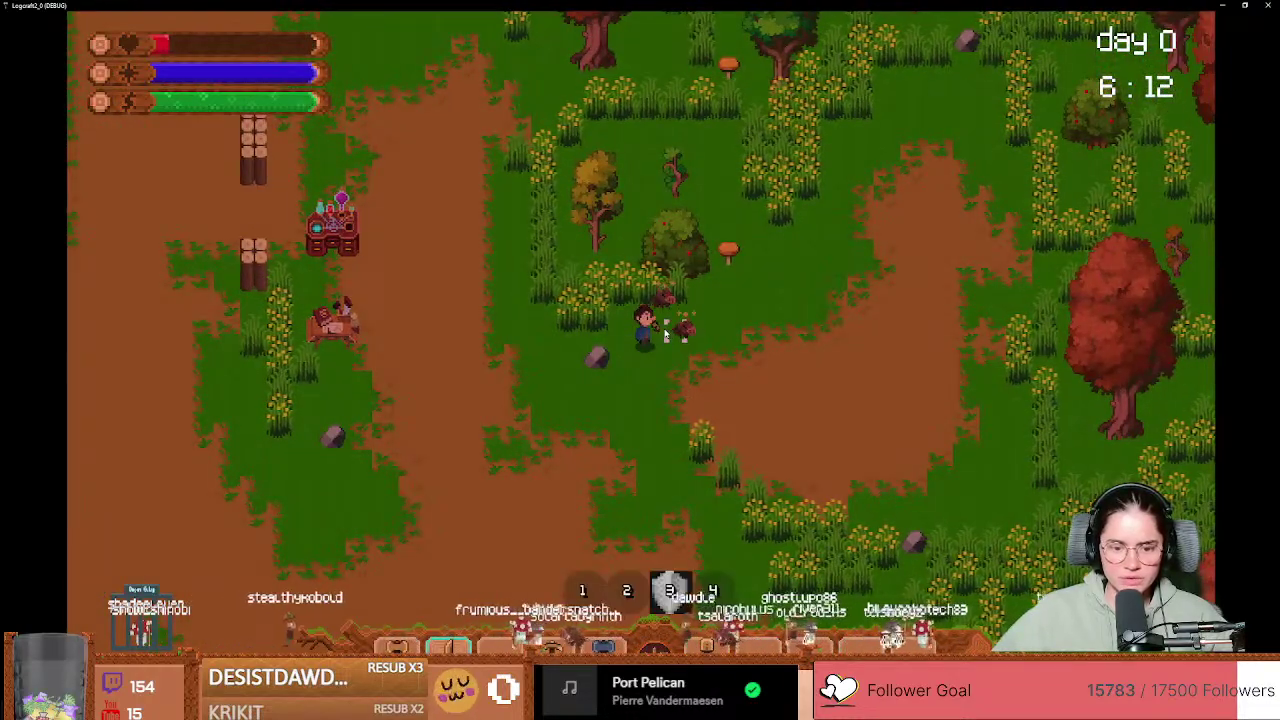
pyautogui.press('w')
pyautogui.click(665, 330)
pyautogui.press('s')
pyautogui.click(657, 322)
pyautogui.press('s')
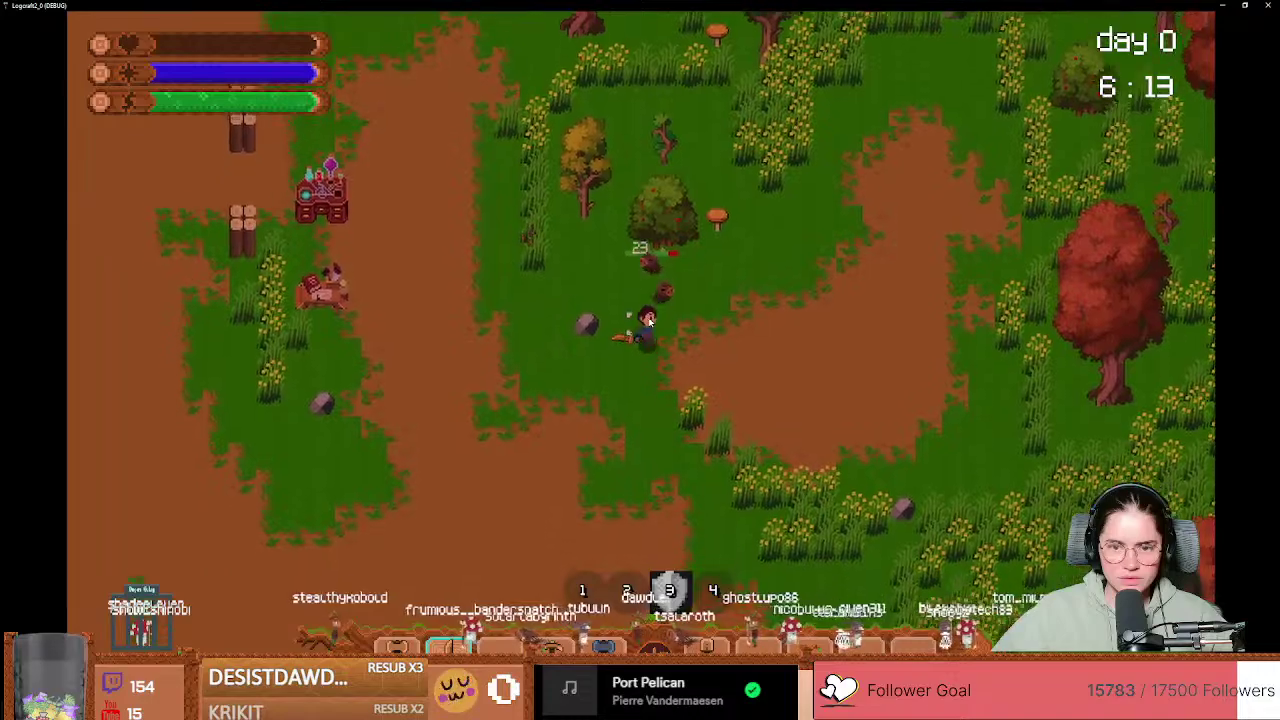
# Step: Dodge around the boars in all directions and run northwest to the grass north of the alchemy table
pyautogui.press('s')
pyautogui.press('d')
pyautogui.press('w')
pyautogui.press('s')
pyautogui.press('a')
pyautogui.press('w')
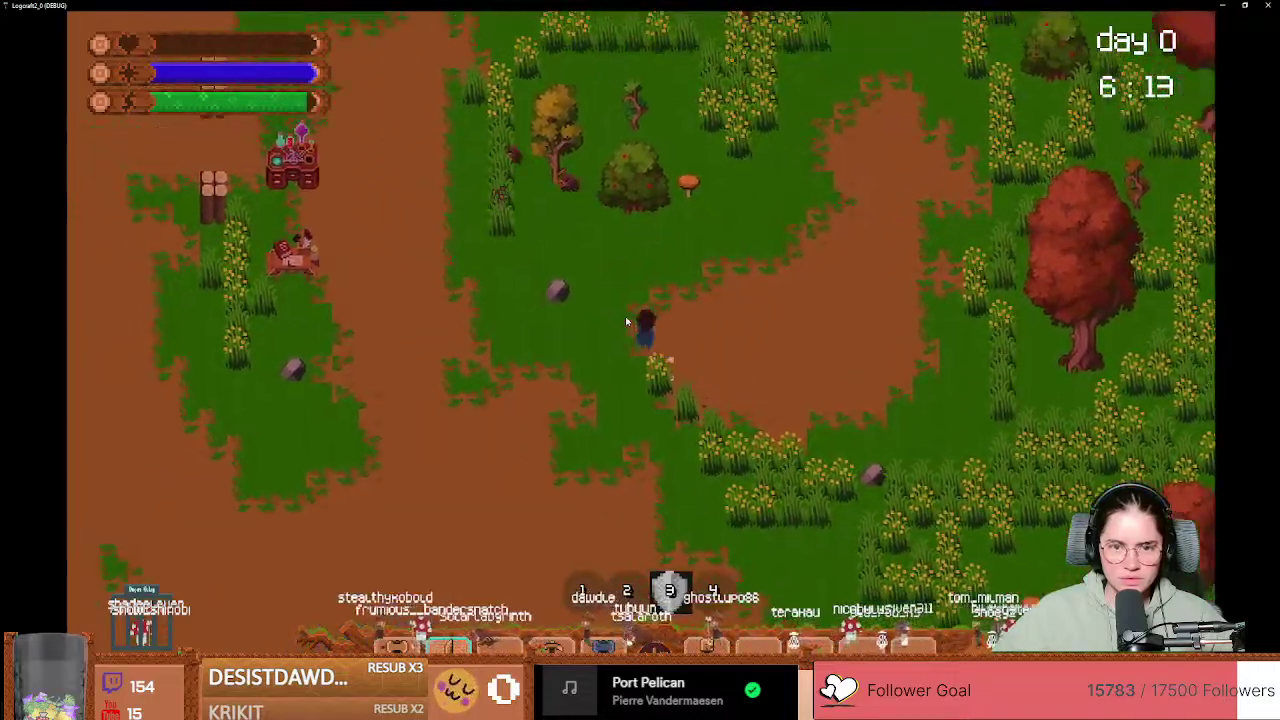
pyautogui.press('w')
pyautogui.press('a')
pyautogui.press('d')
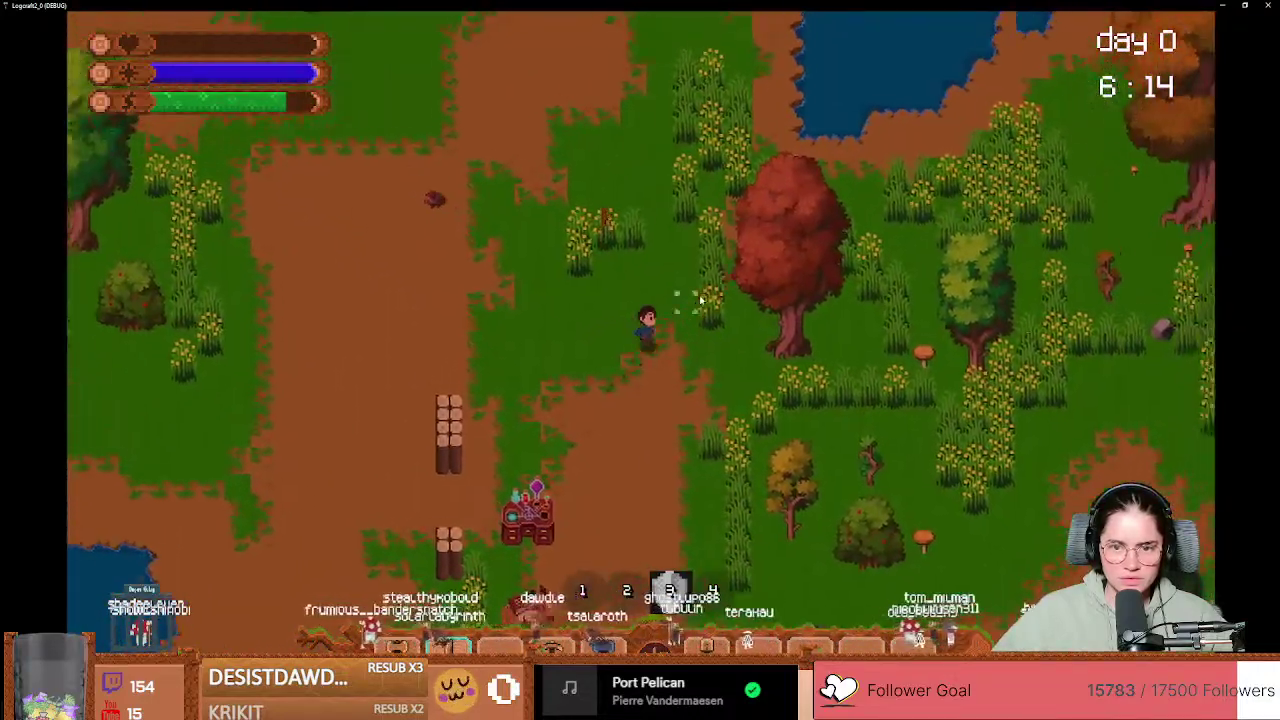
# Step: Run northeast to the lake shore and fight the boar by the water, swinging the blade in different directions
pyautogui.press('w')
pyautogui.press('d')
pyautogui.click(680, 300)
pyautogui.press('s')
pyautogui.press('a')
pyautogui.click(632, 304)
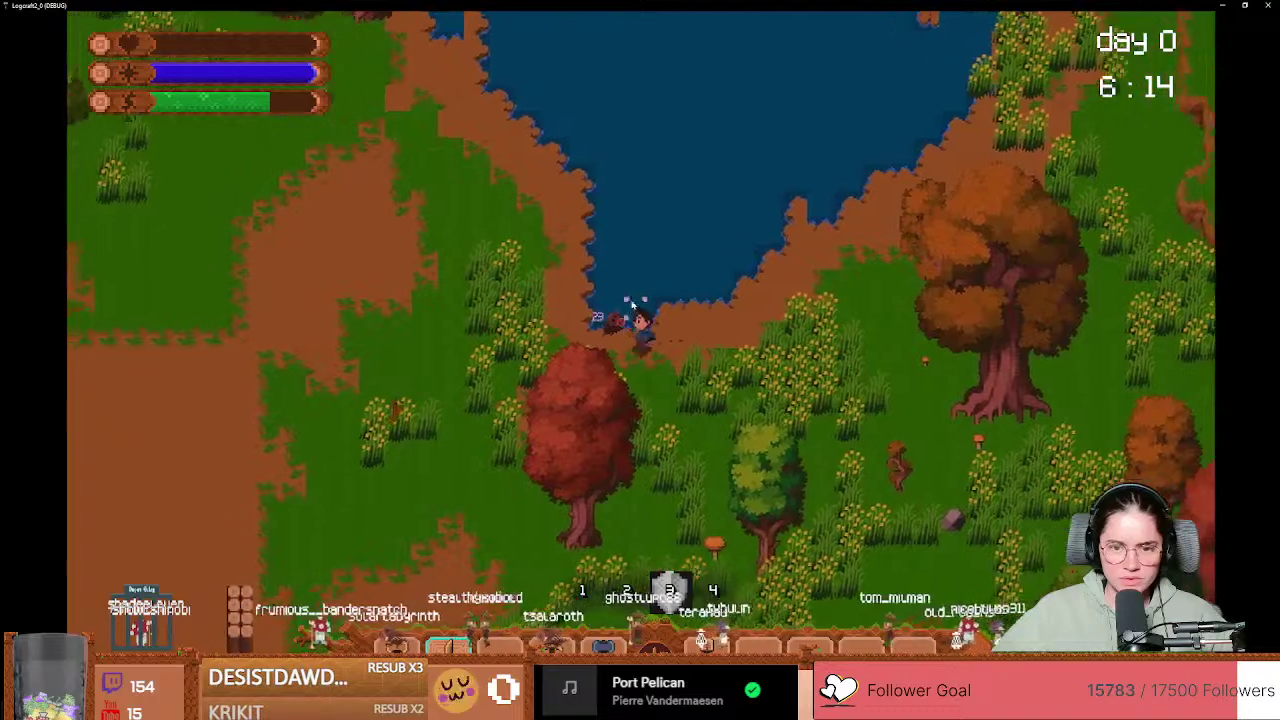
pyautogui.press('s')
pyautogui.press('a')
pyautogui.press('d')
pyautogui.press('w')
pyautogui.click(632, 298)
pyautogui.press('a')
pyautogui.click(619, 304)
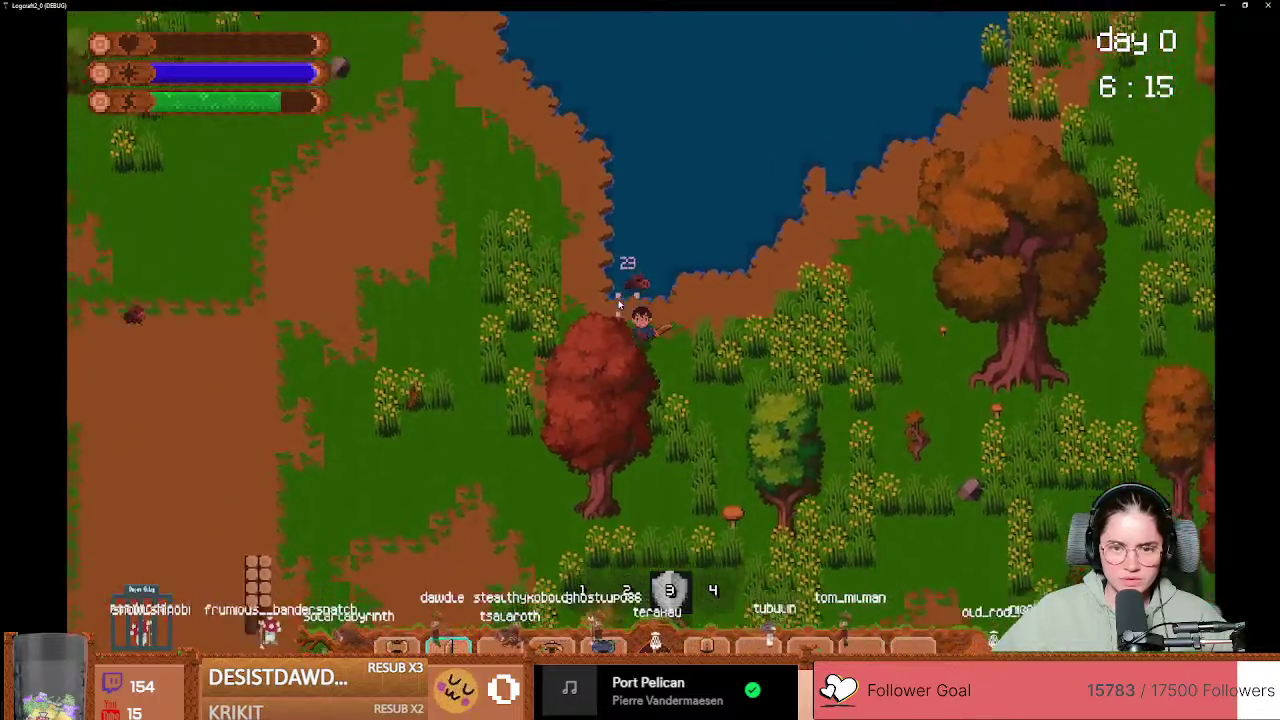
# Step: Run from the lake back south past the berry bush and crafting stations toward the large orange tree
pyautogui.press('s')
pyautogui.press('d')
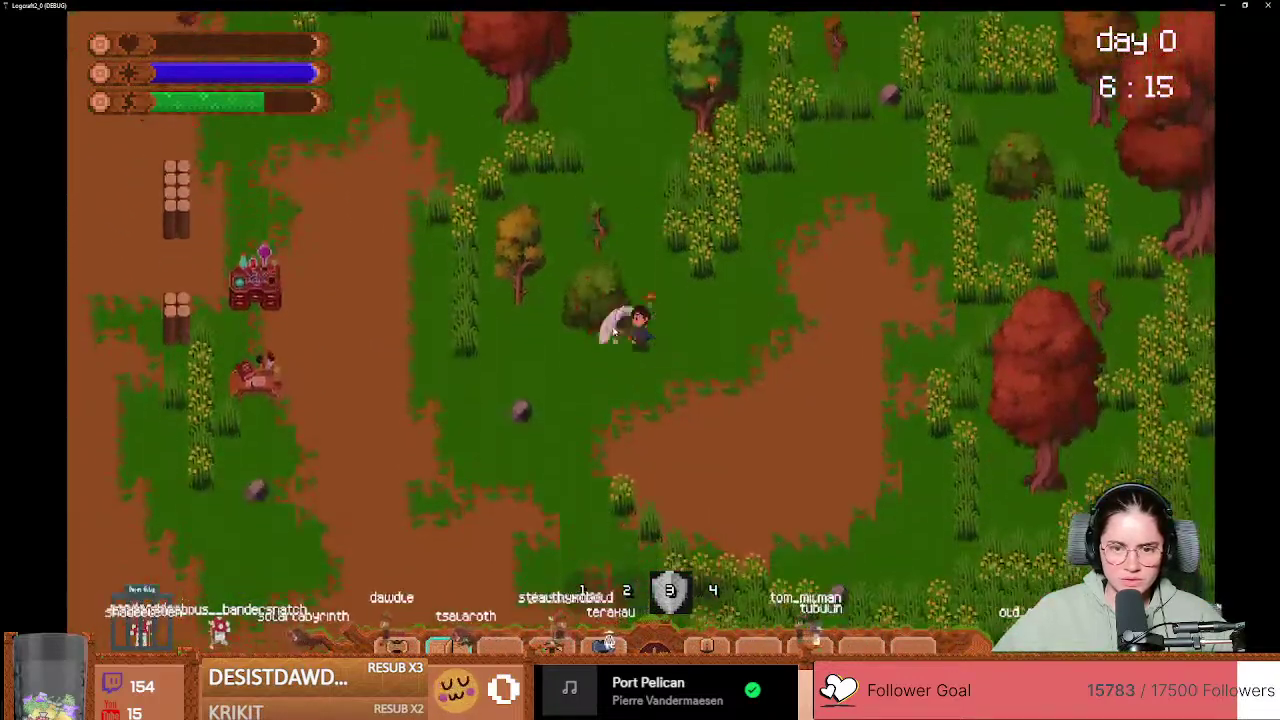
pyautogui.press('s')
pyautogui.press('a')
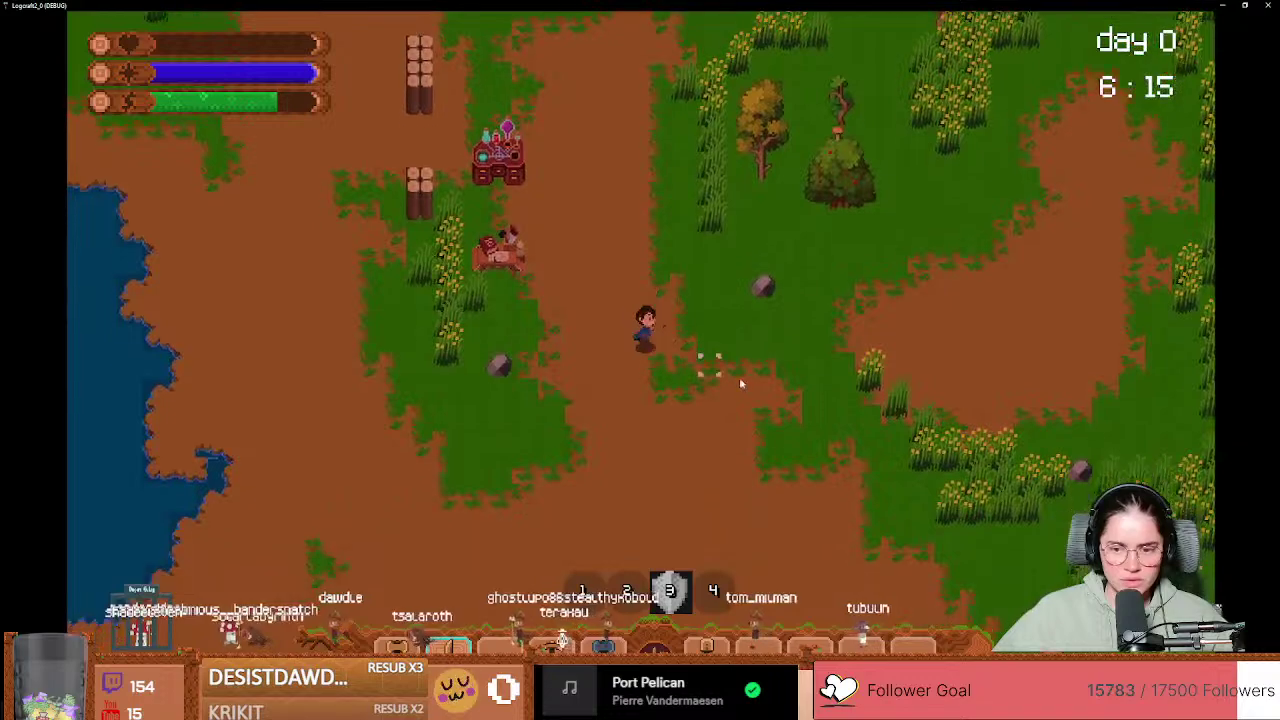
pyautogui.press('s')
pyautogui.press('d')
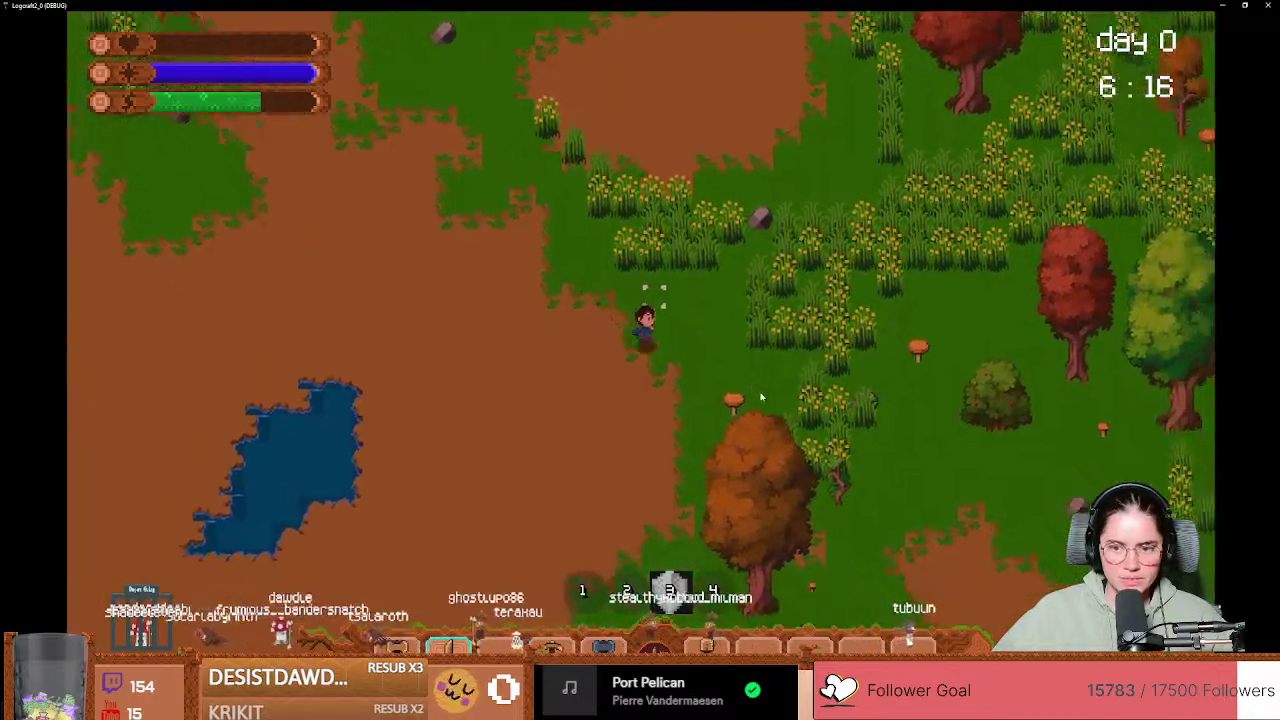
# Step: Walk east past the orange tree, equip the pickaxe from slot 4, and carry it through the tall grass and south onto the dirt
pyautogui.press('d')
pyautogui.press('s')
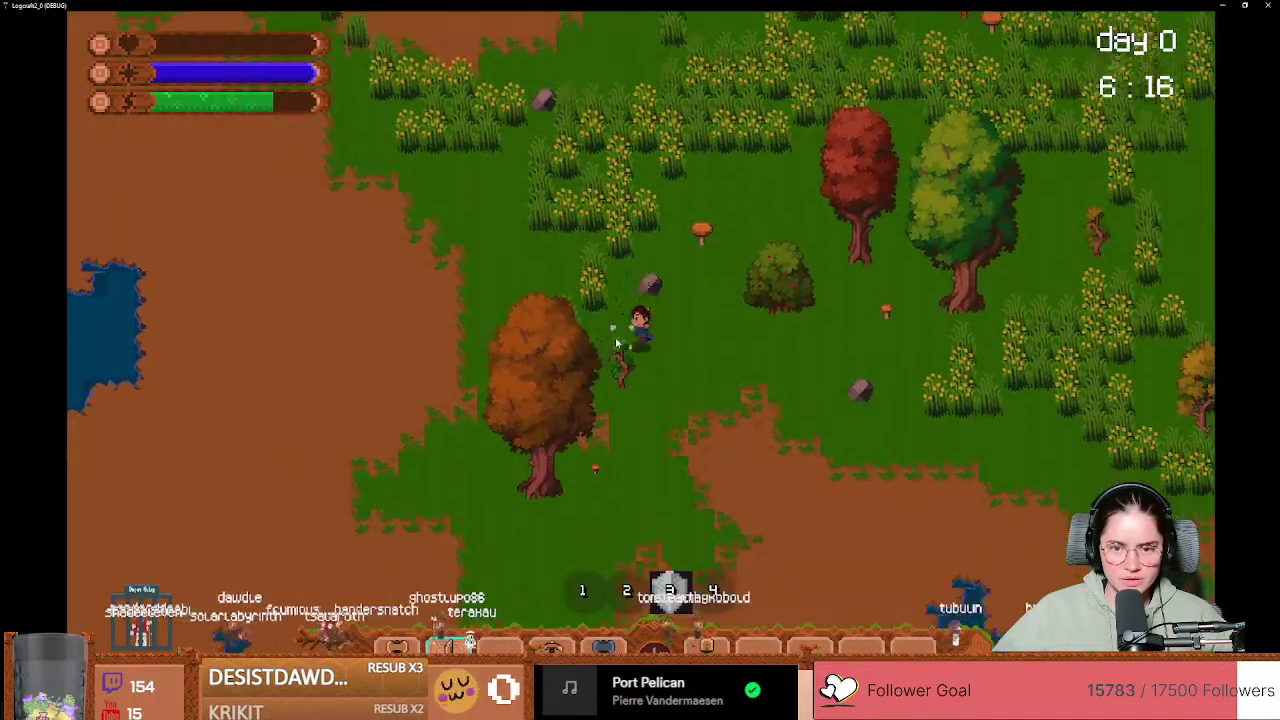
pyautogui.press('d')
pyautogui.press('w')
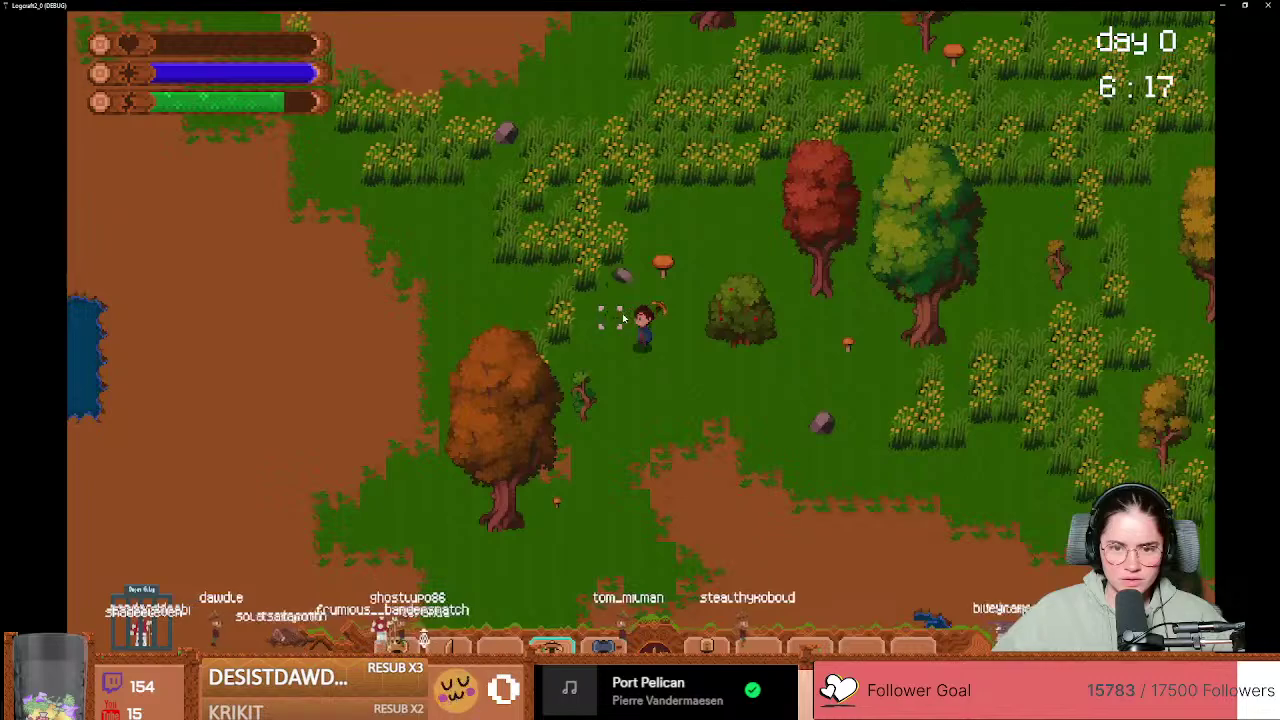
pyautogui.press('d')
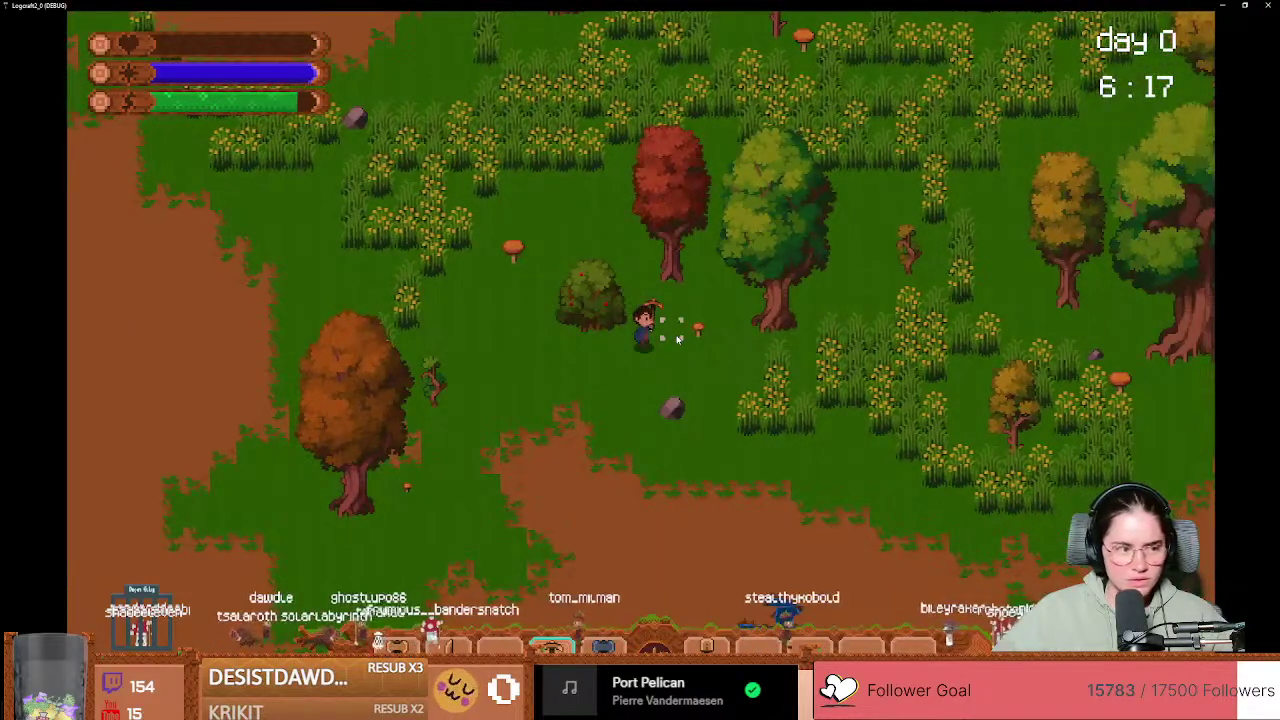
pyautogui.press('d')
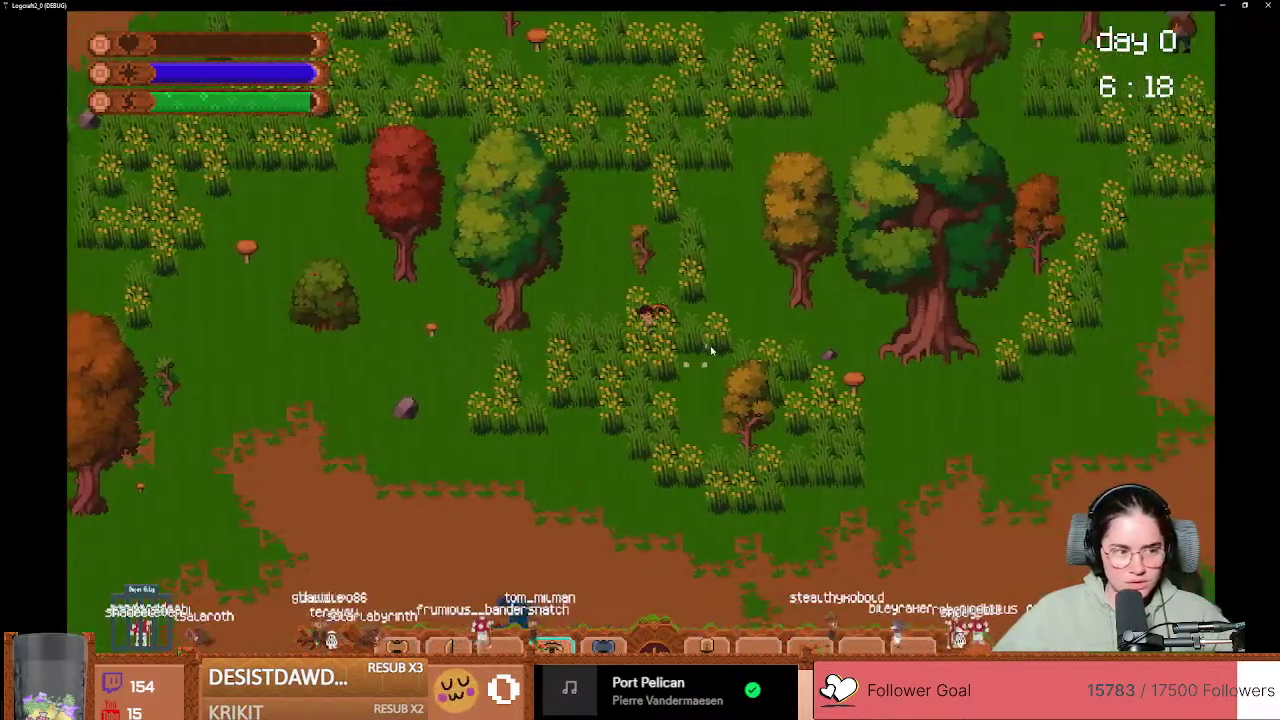
pyautogui.press('s')
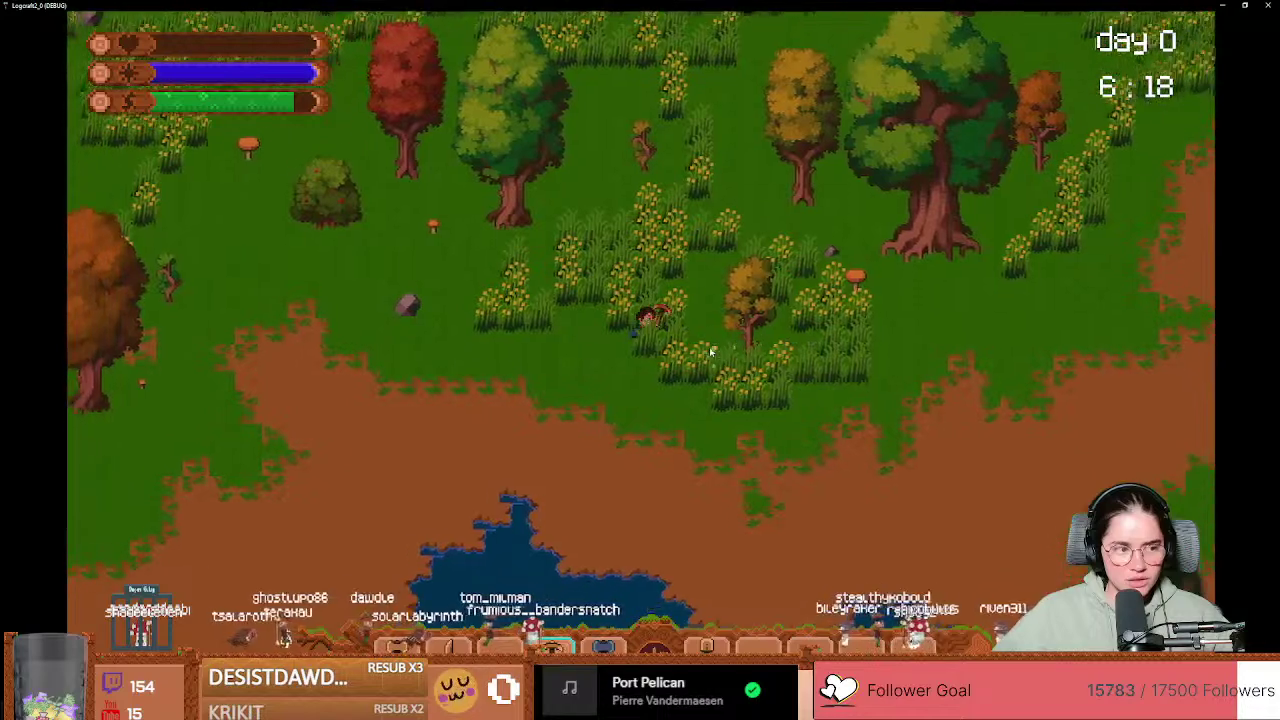
pyautogui.press('s')
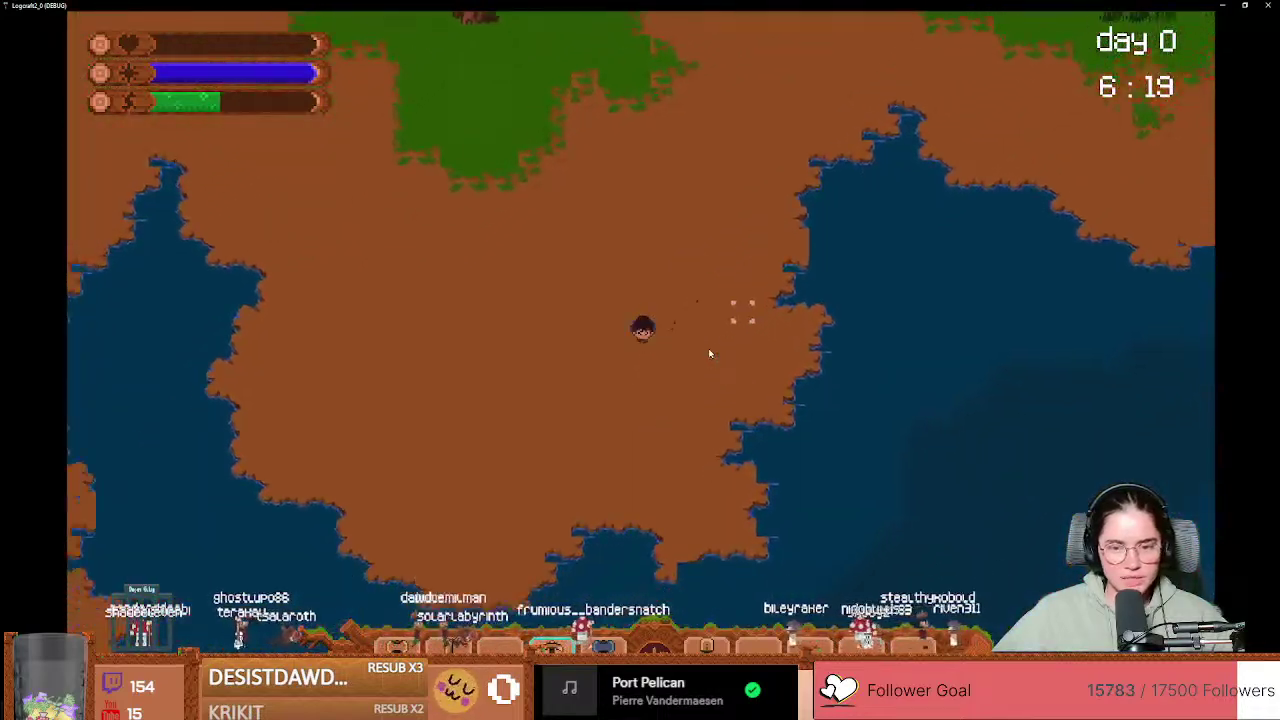
# Step: Cross the water heading southwest and switch from the pickaxe to the tool in slot 5 while moving
pyautogui.press('s')
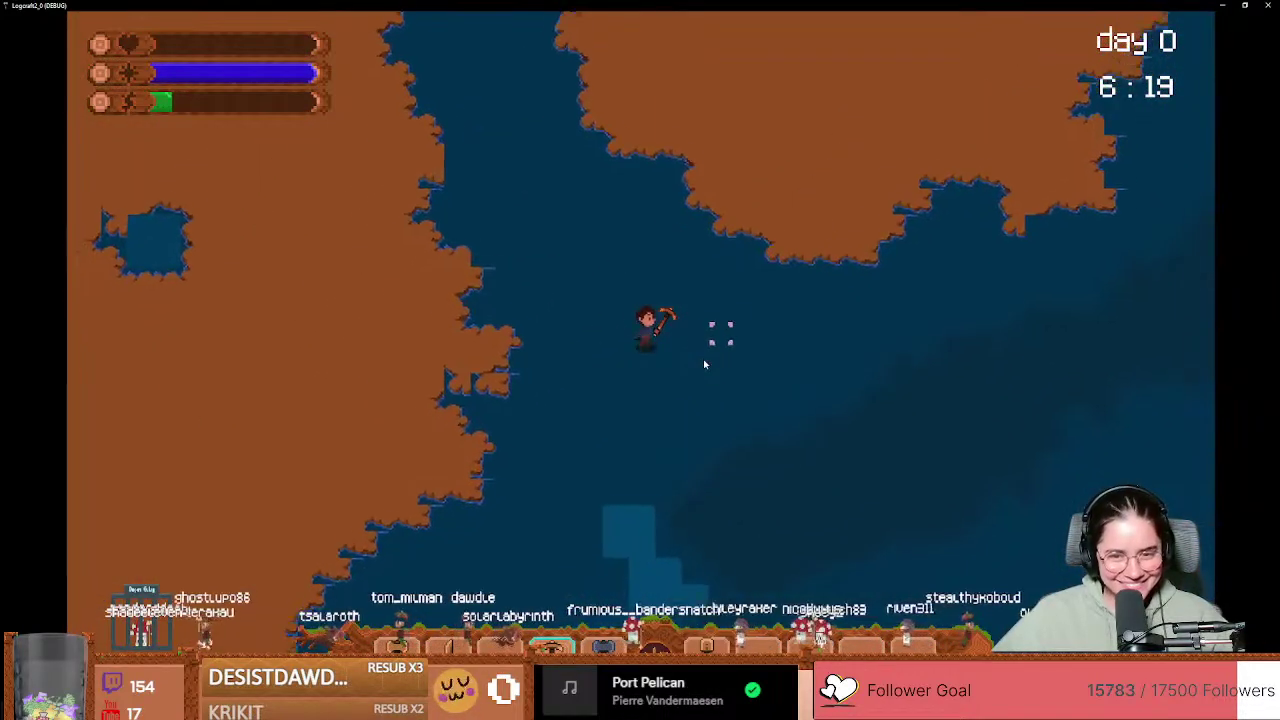
pyautogui.press('s')
pyautogui.press('a')
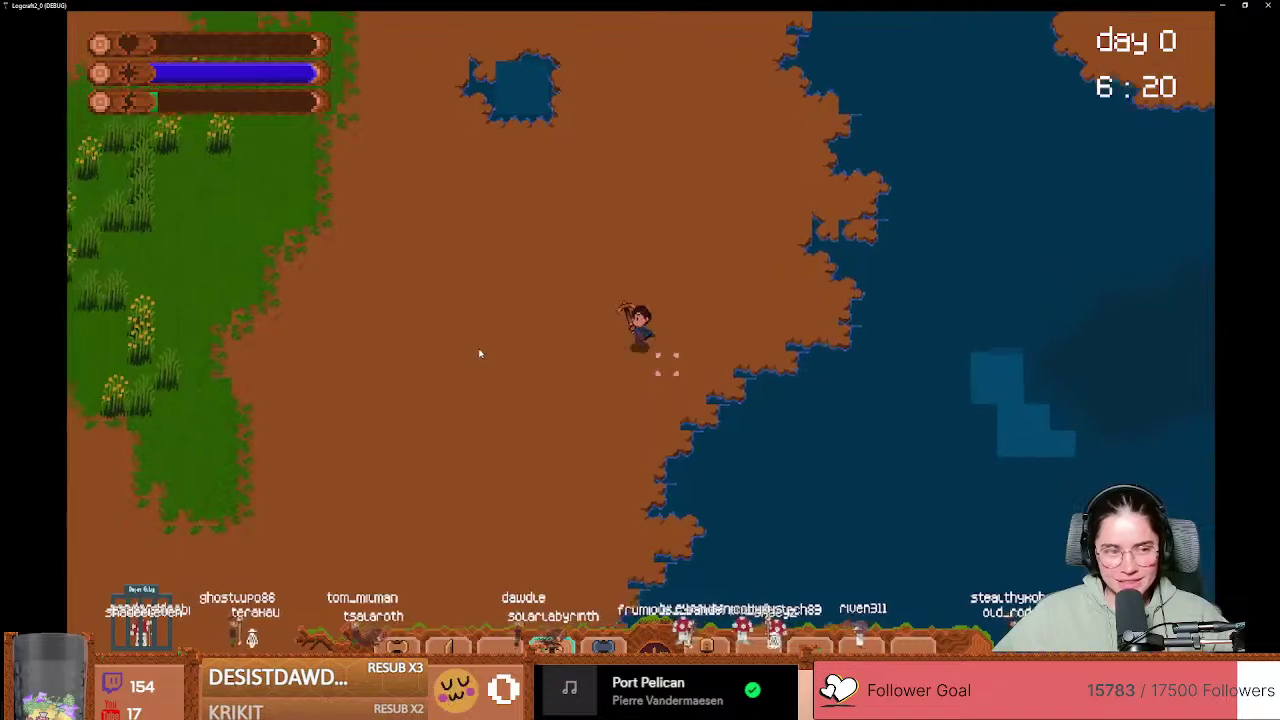
pyautogui.press('s')
pyautogui.press('a')
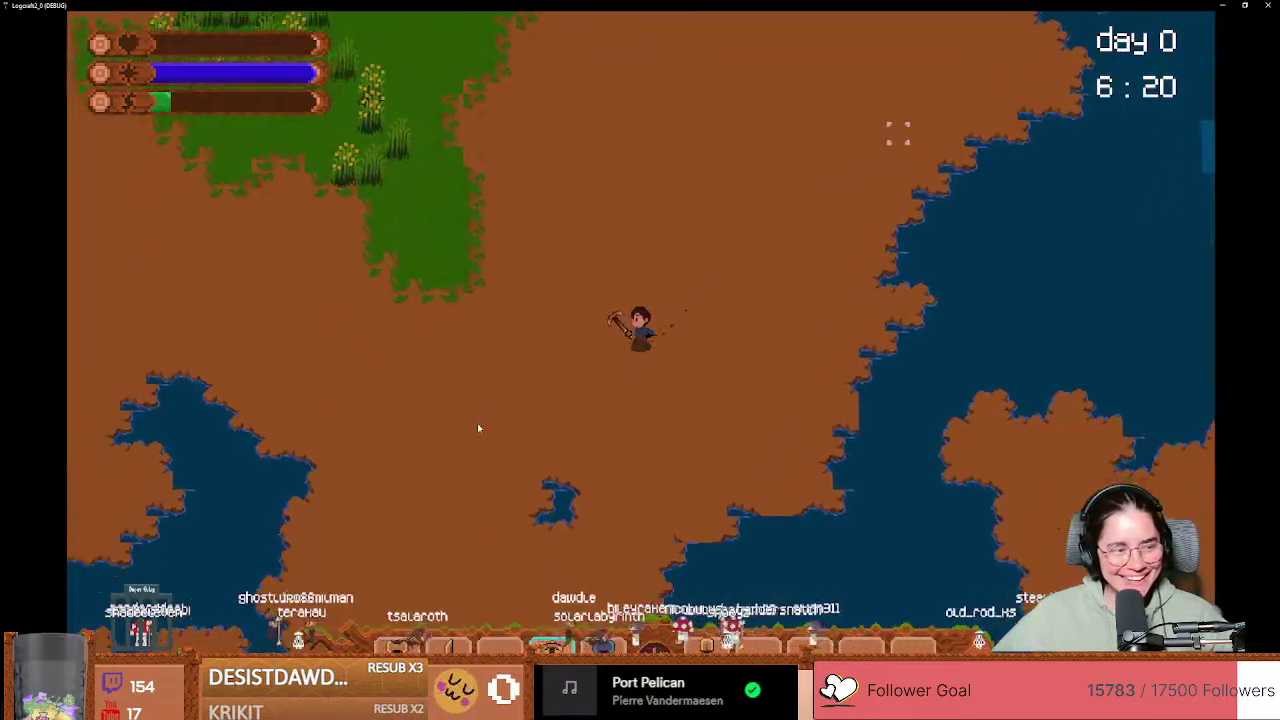
pyautogui.press('s')
pyautogui.press('a')
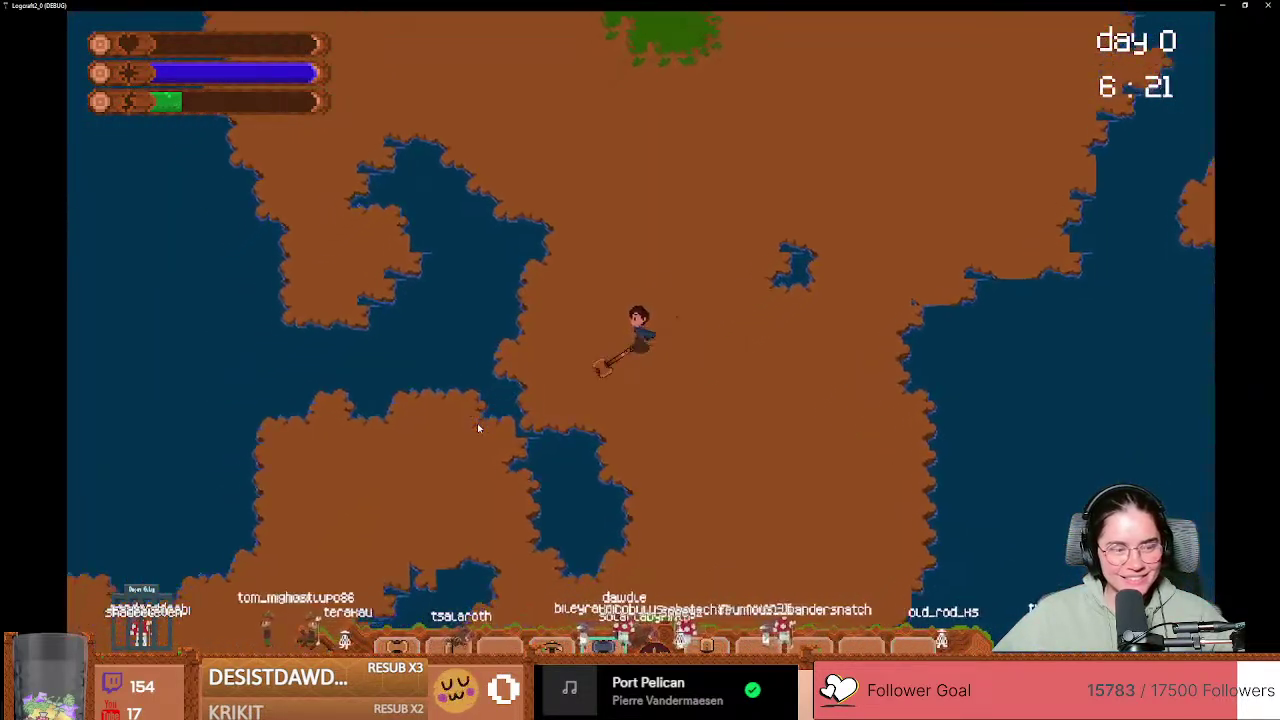
pyautogui.press('s')
pyautogui.press('a')
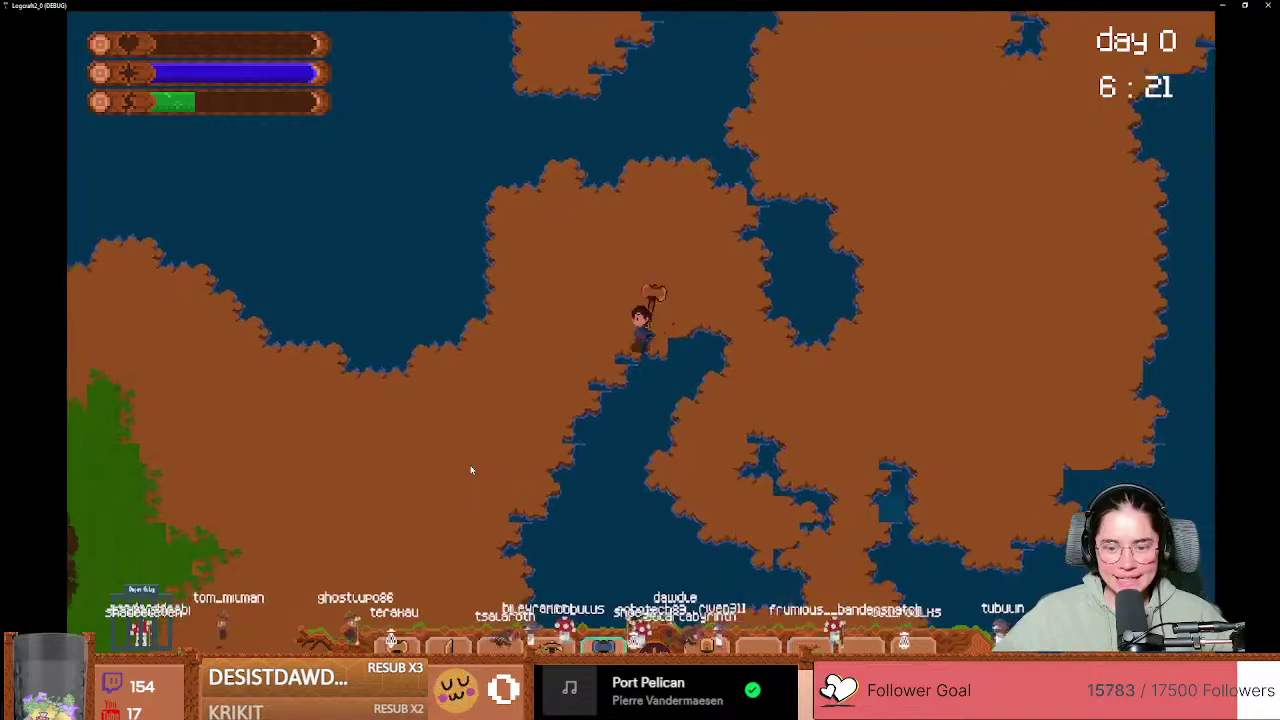
# Step: Run southwest into the forest, equip the stacked item from slot 1, and approach the wooden house
pyautogui.press('s')
pyautogui.press('a')
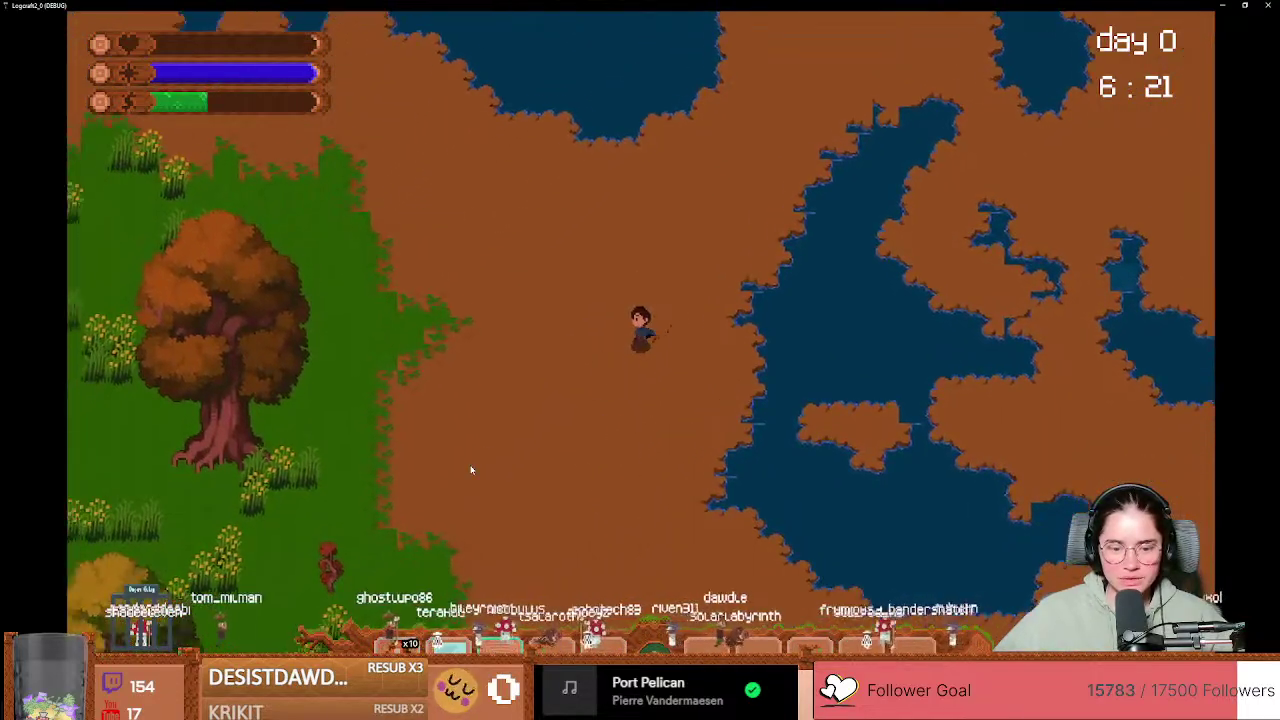
pyautogui.press('s')
pyautogui.press('a')
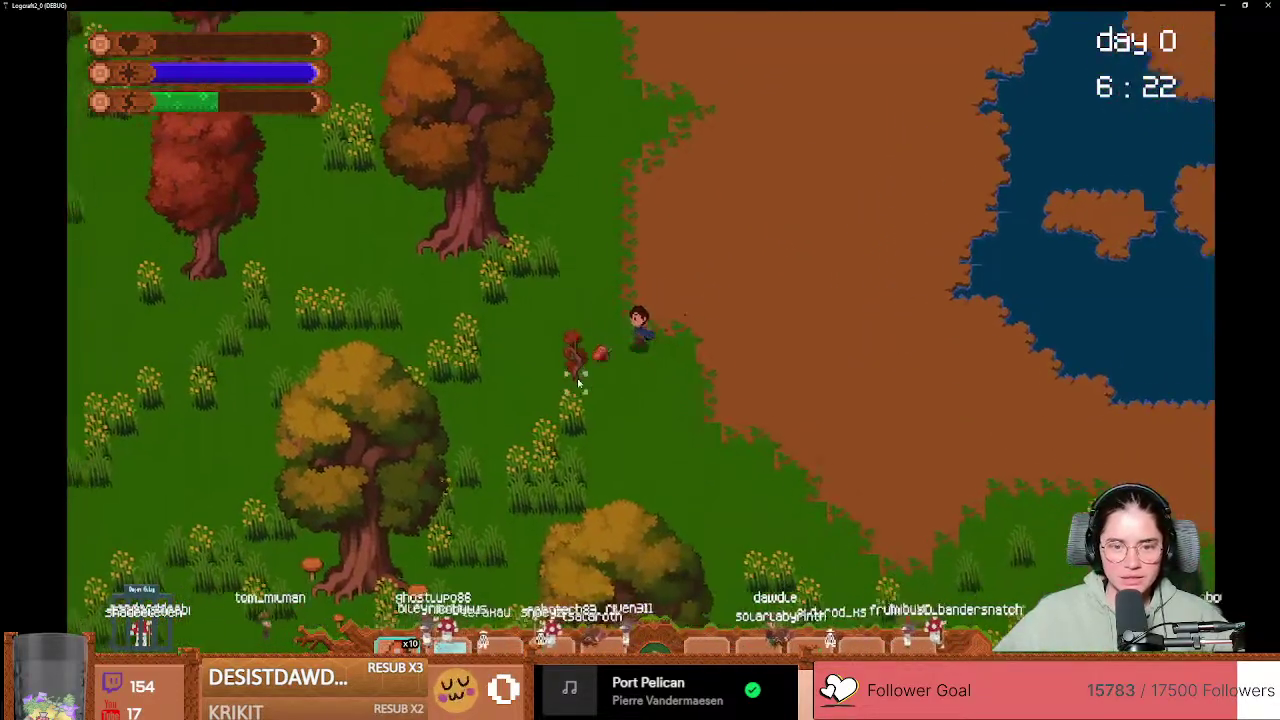
pyautogui.press('s')
pyautogui.press('a')
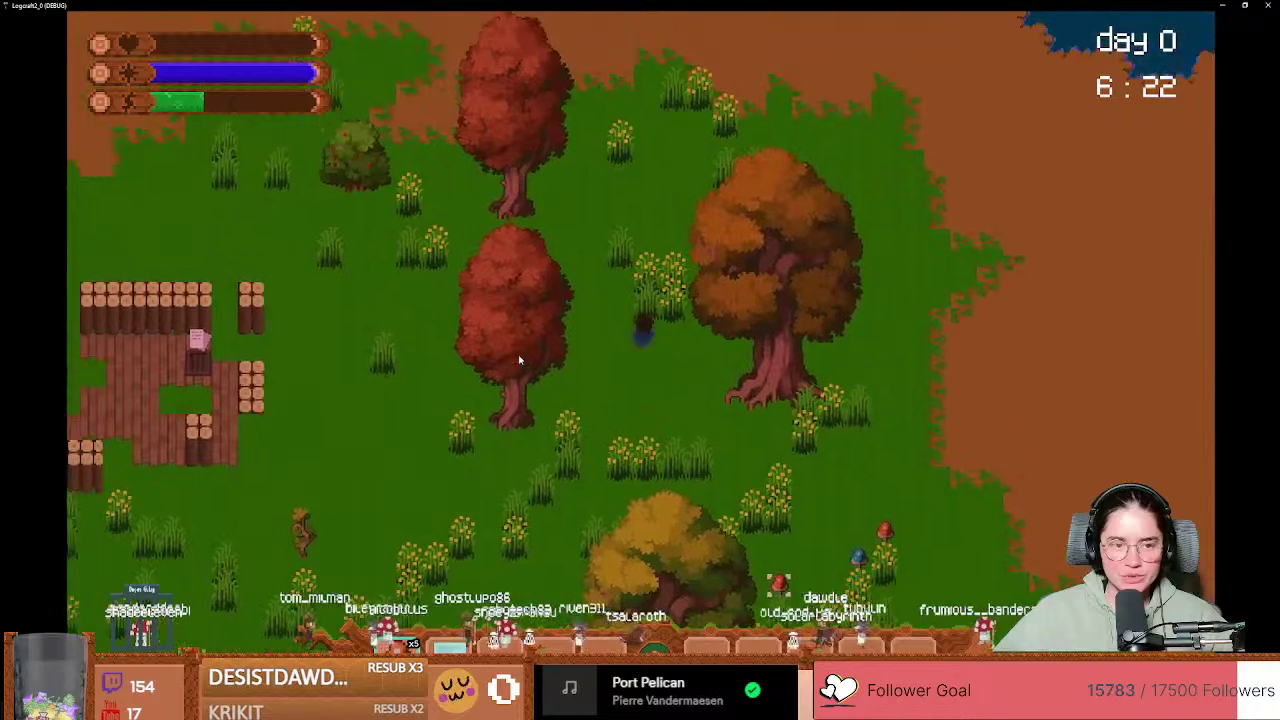
pyautogui.press('s')
pyautogui.press('a')
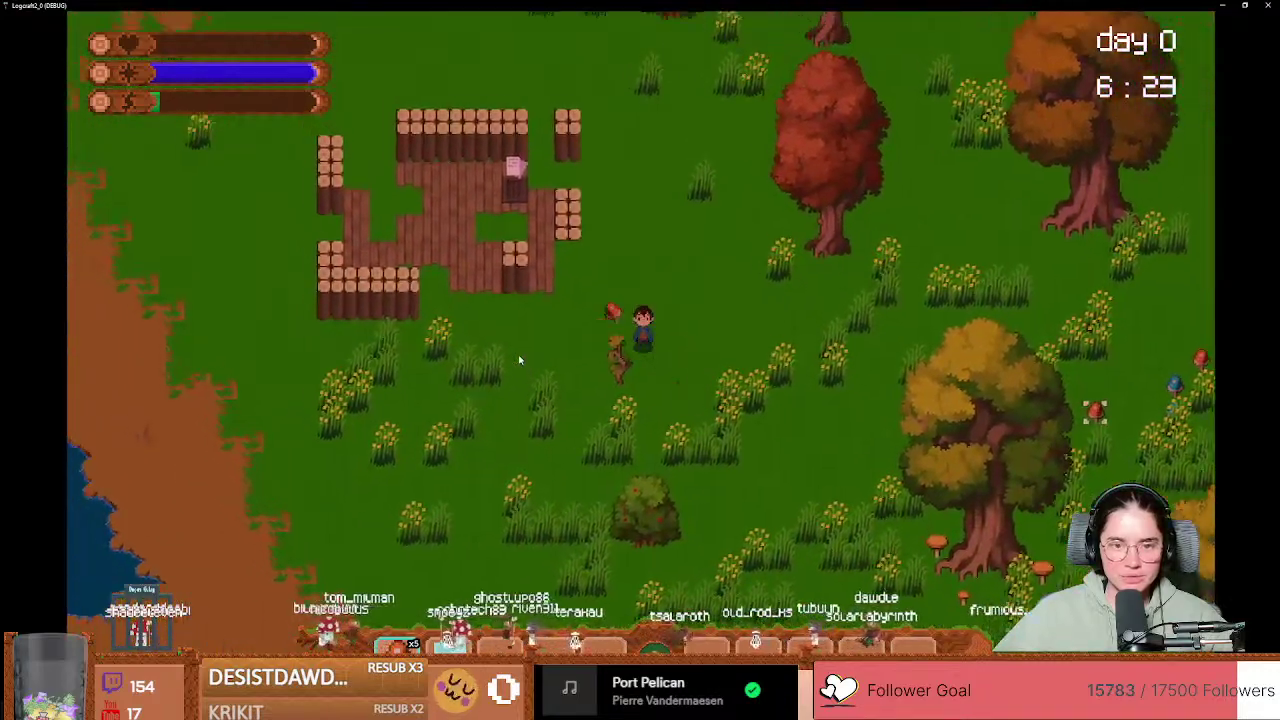
# Step: Enter the wooden house and pick up the note lying on the furniture inside
pyautogui.press('w')
pyautogui.press('a')
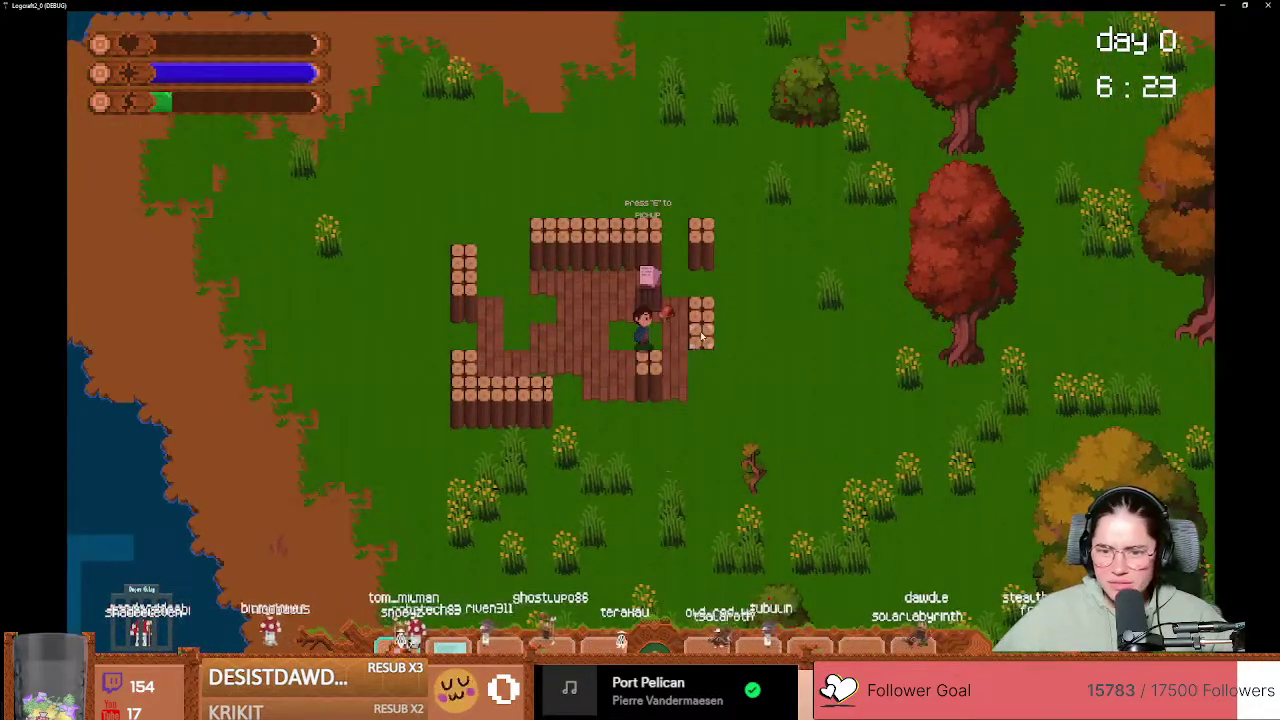
pyautogui.press('w')
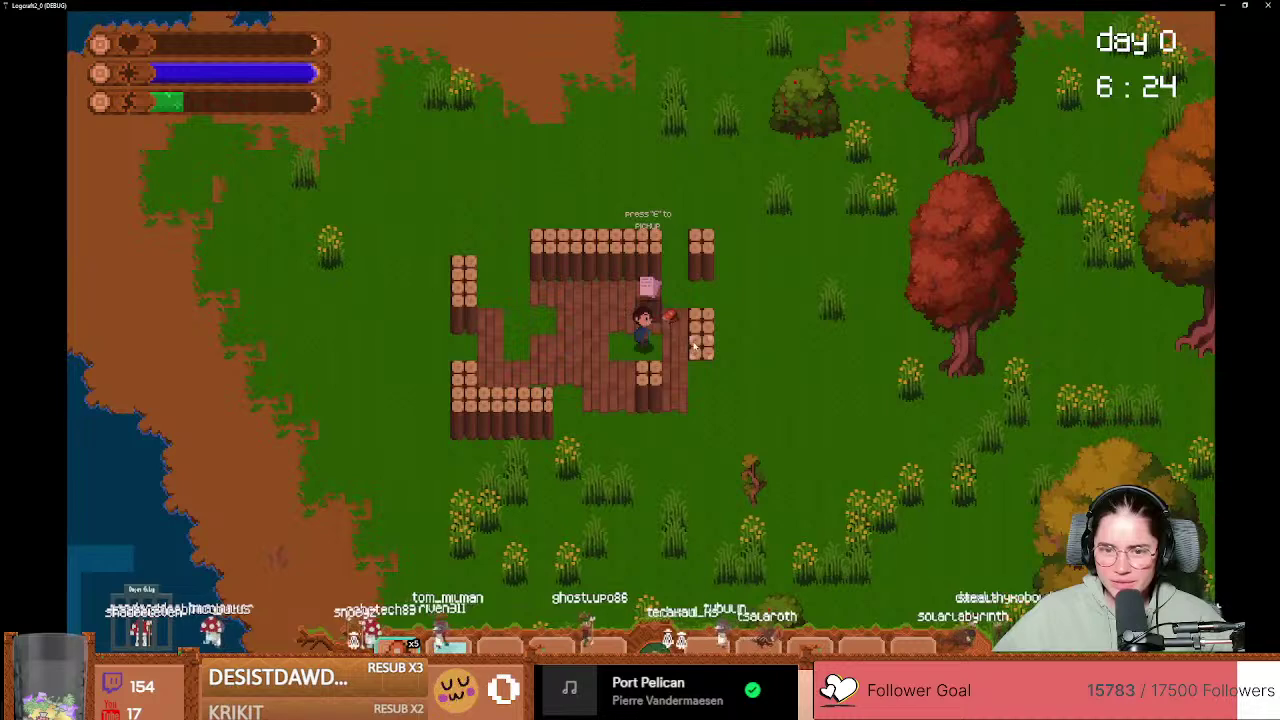
pyautogui.press('e')
pyautogui.press('d')
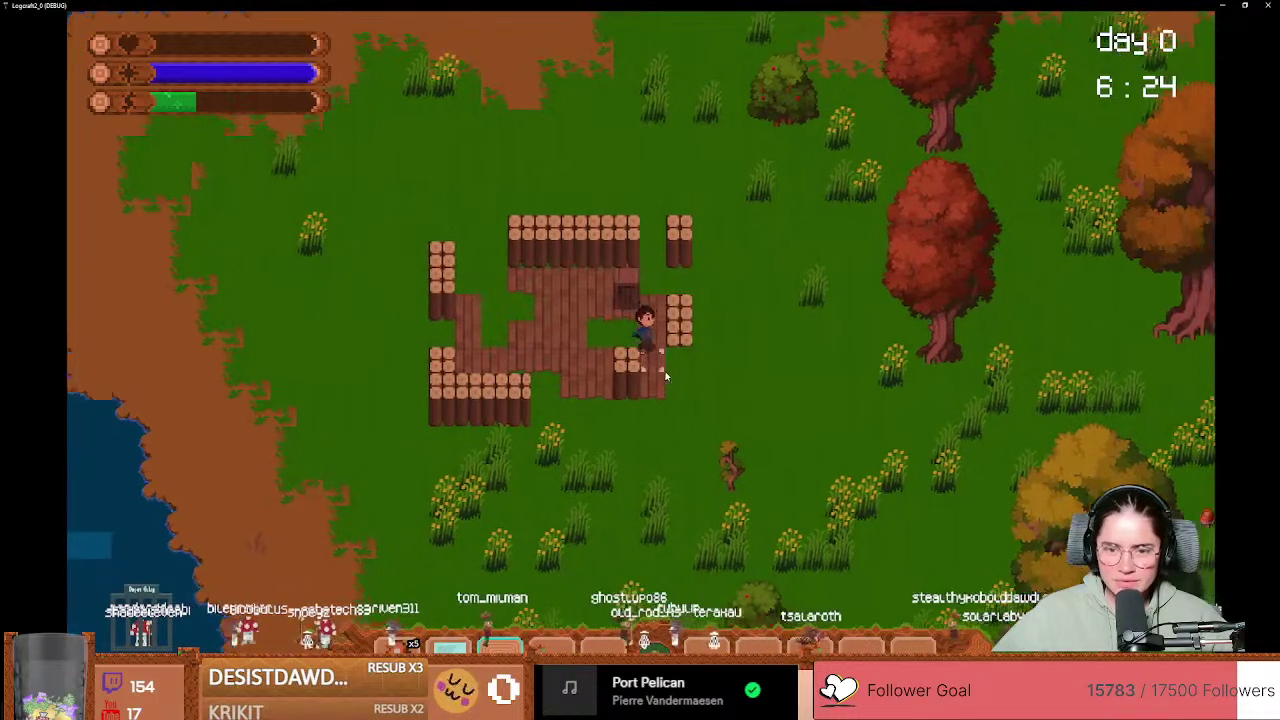
# Step: Open the collected note in the journal to check its text, and close the note
pyautogui.press('i')
pyautogui.click(610, 127)
pyautogui.click(359, 257)
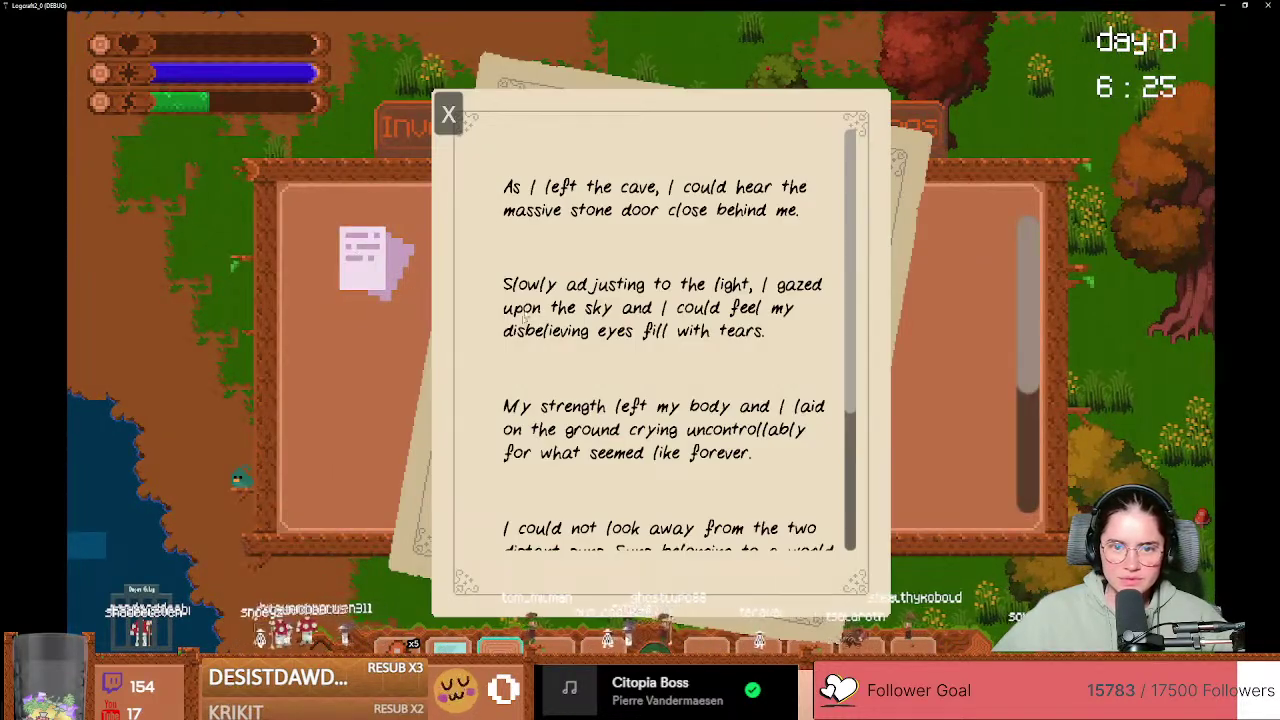
pyautogui.click(448, 114)
# Step: Choose the Warrior path in the abilities, unlock Charge Attack, Bleeding Strike and Pommel Strike, and close the menu
pyautogui.click(737, 128)
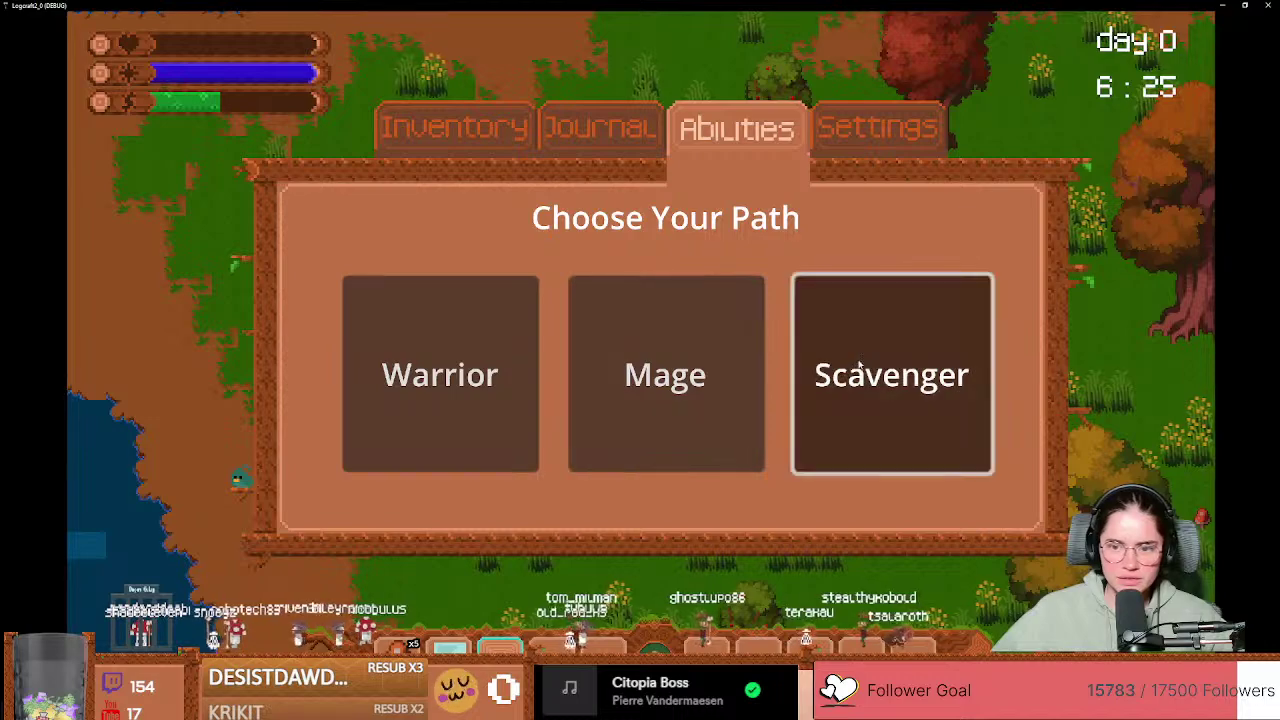
pyautogui.click(505, 306)
pyautogui.click(407, 406)
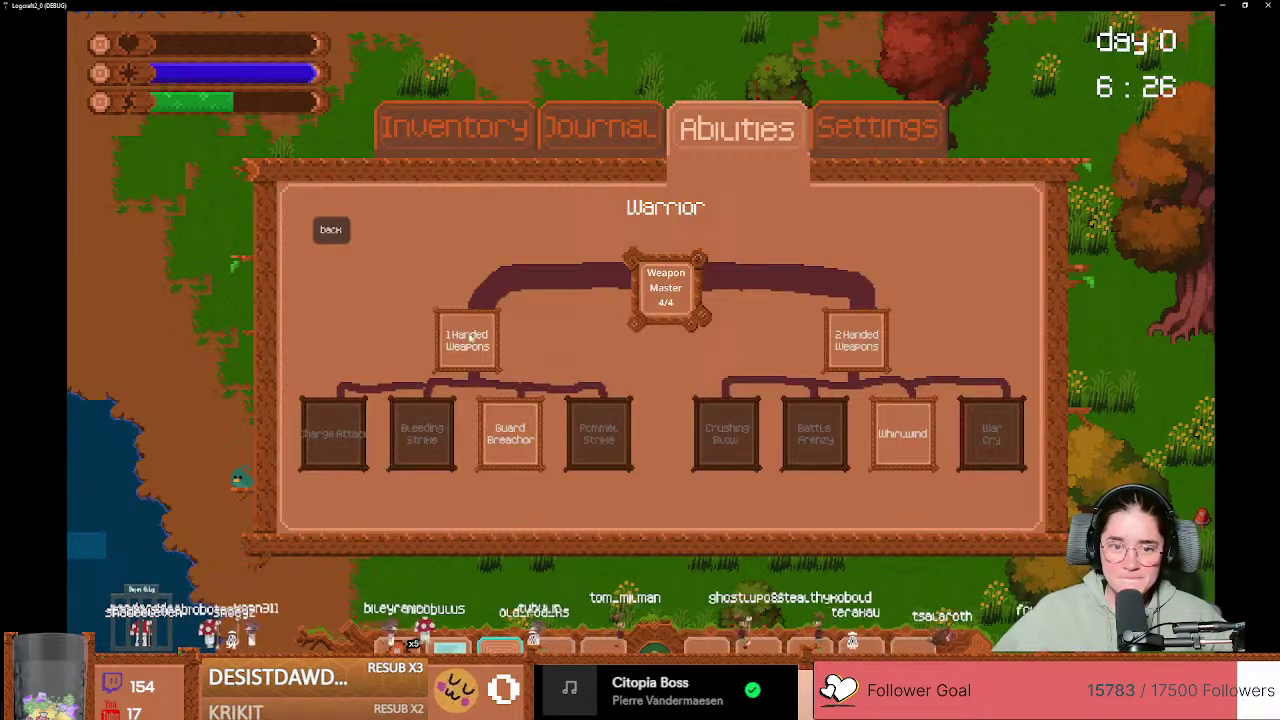
pyautogui.click(601, 447)
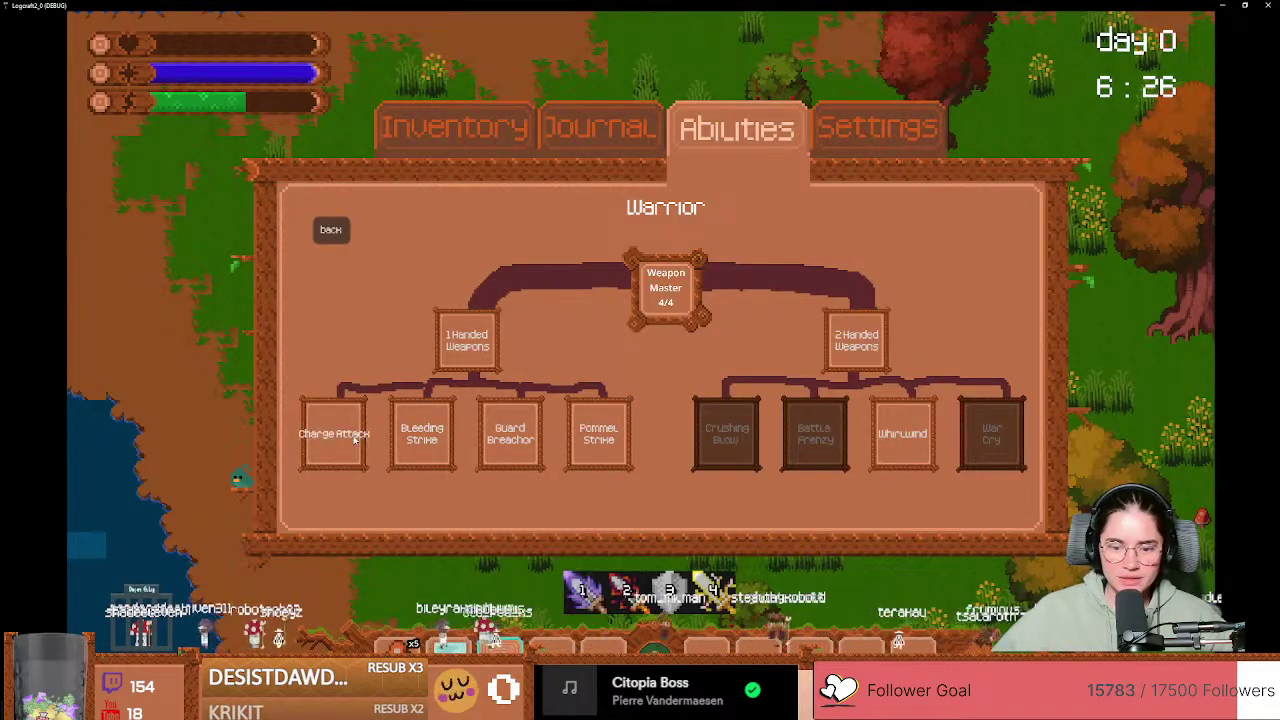
pyautogui.press('Escape')
# Step: Walk the character out of the wooden house and south across the grass beside the shore
pyautogui.press('d')
pyautogui.press('s')
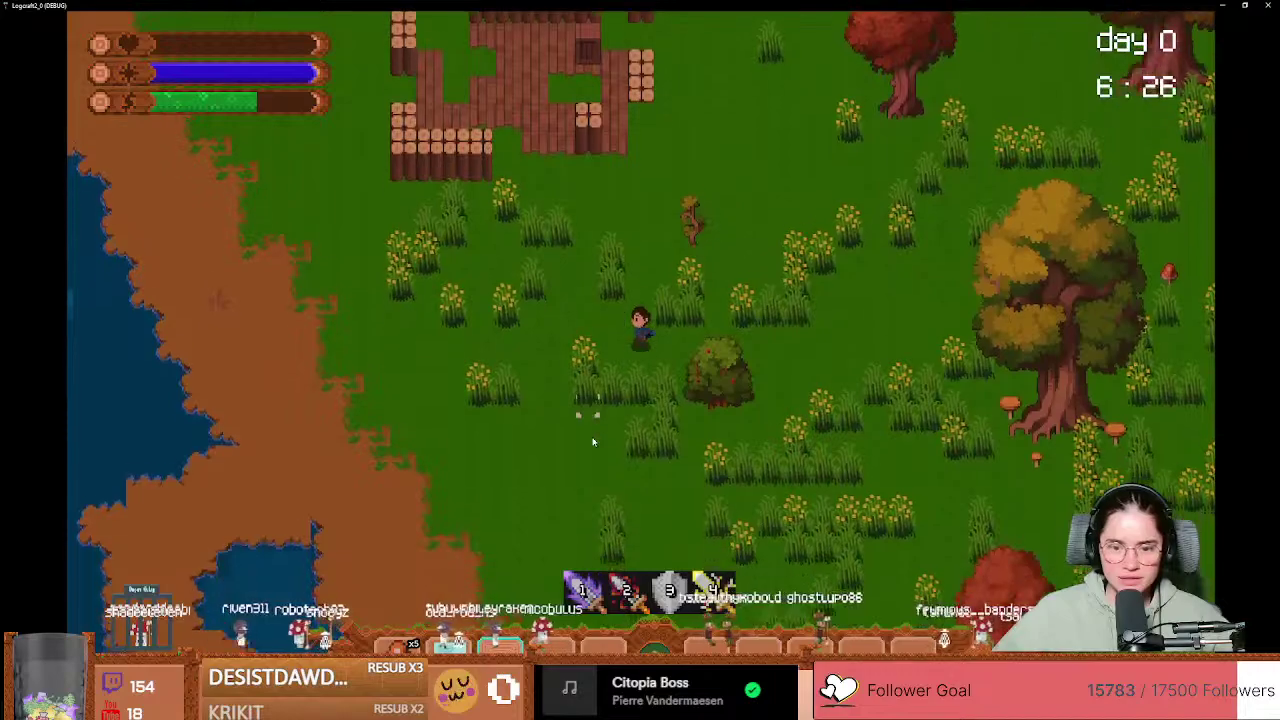
pyautogui.press('s')
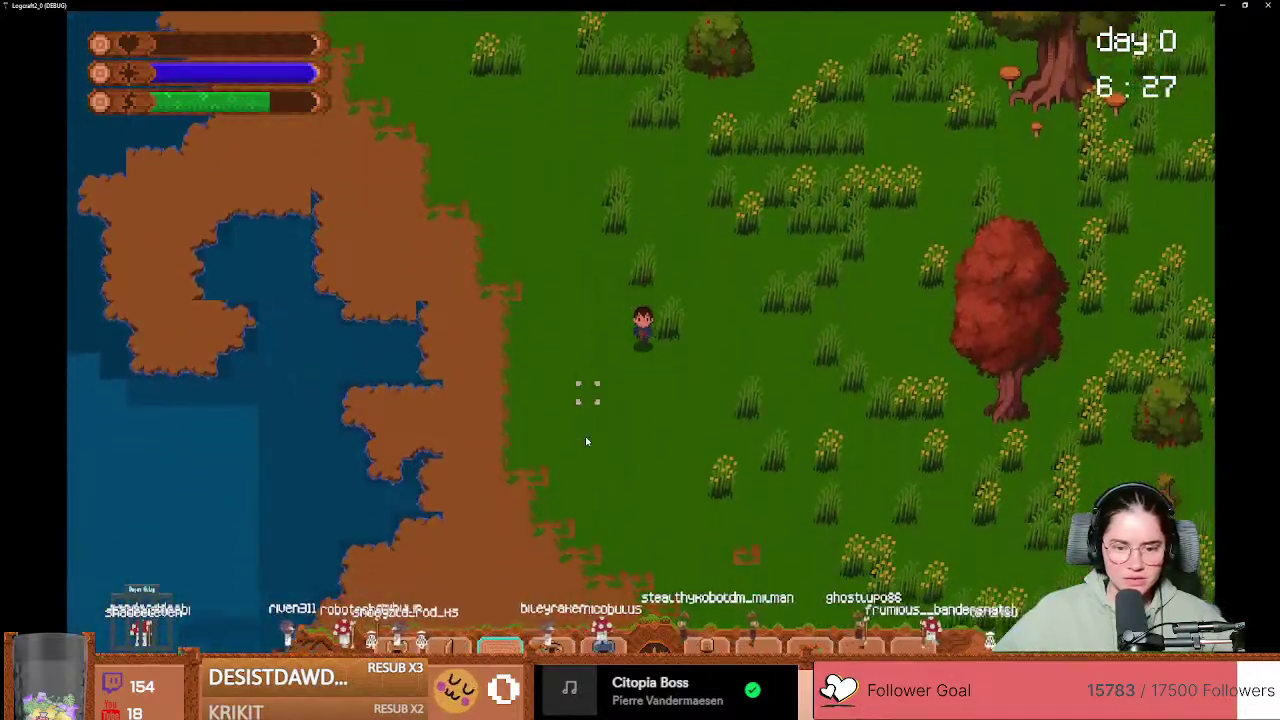
# Step: Walk the character southeast along the shore to the ring of tree stumps, testing sword swings and abilities on the way
pyautogui.press('s')
pyautogui.scroll(1, 586, 437)
pyautogui.click(588, 437)
pyautogui.click(637, 416)
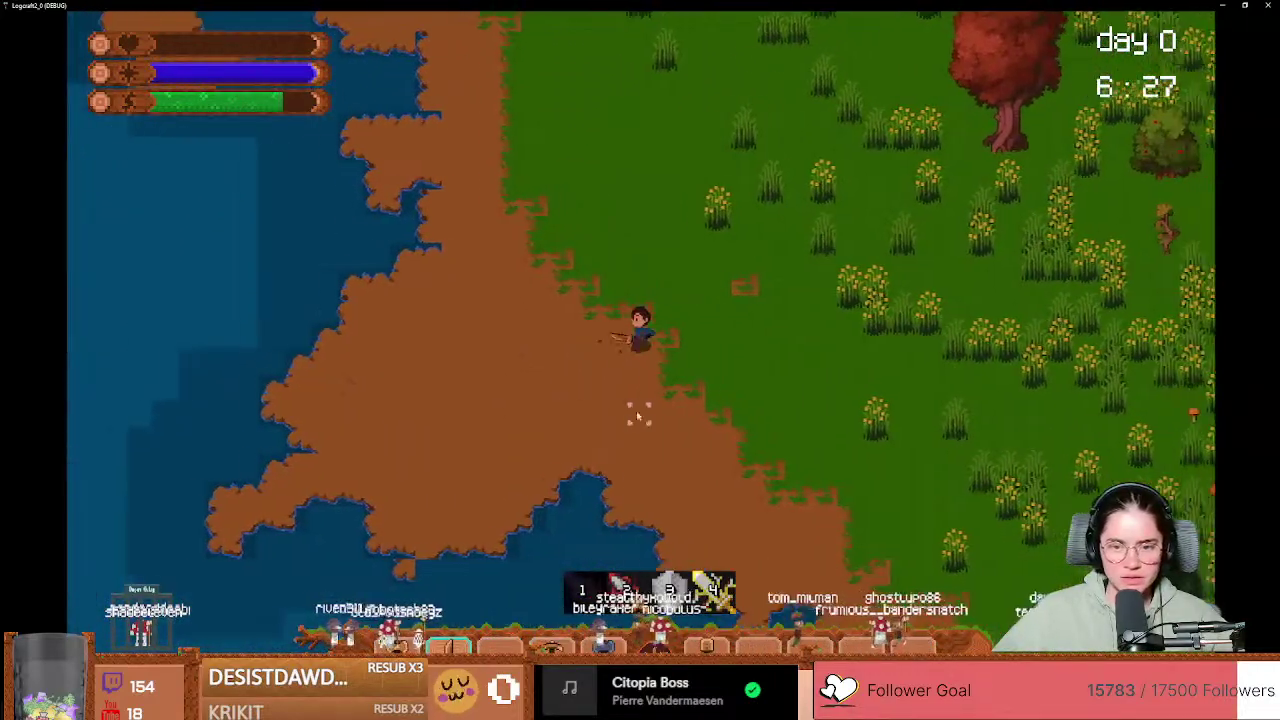
pyautogui.press('d')
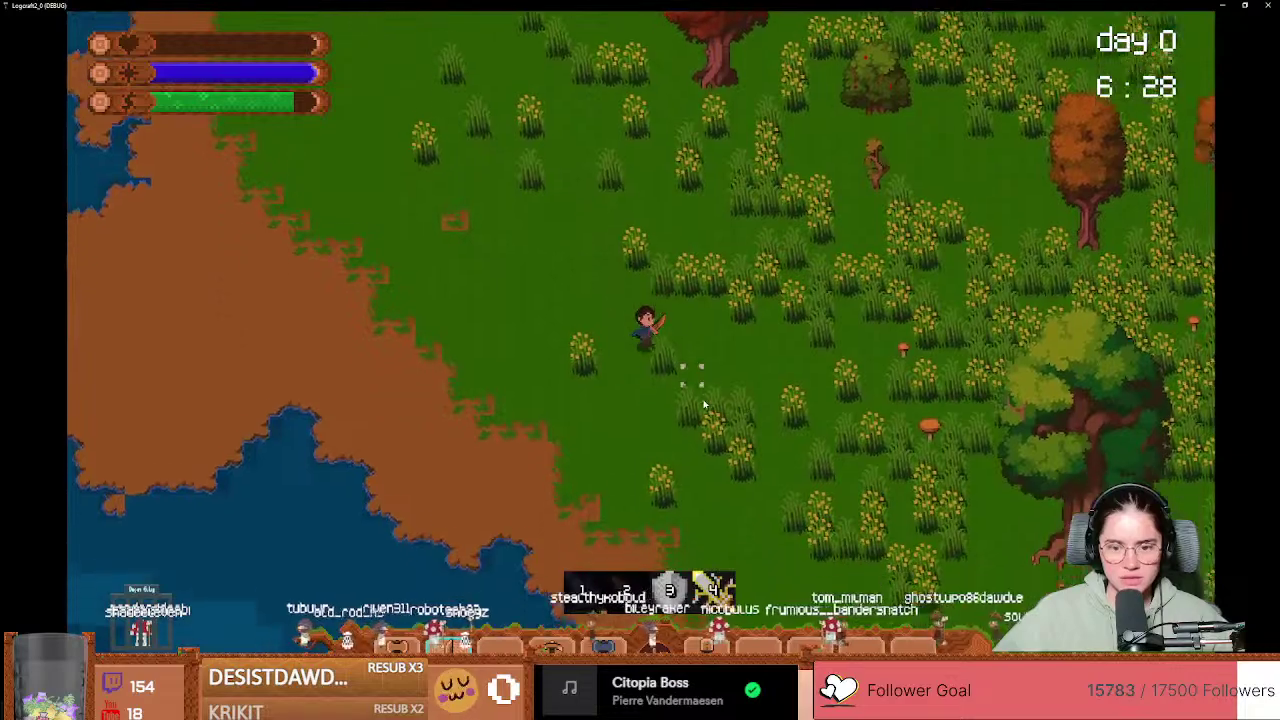
pyautogui.press('s')
pyautogui.press('d')
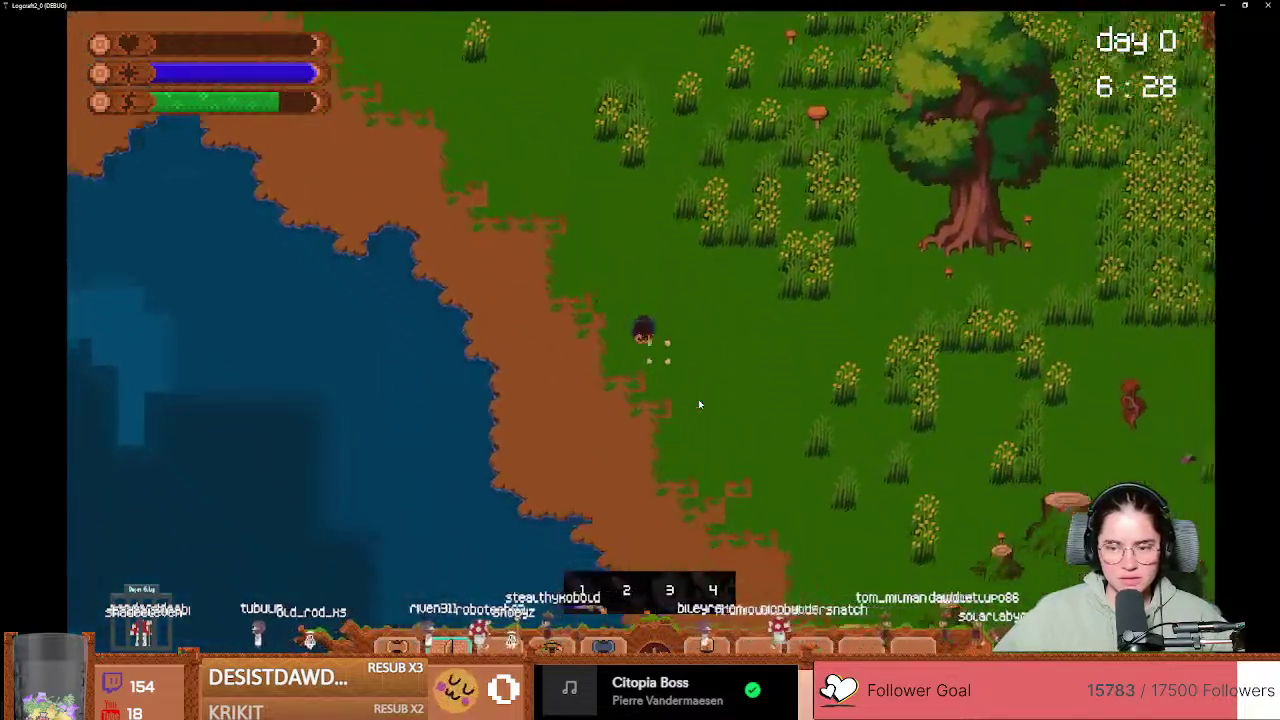
pyautogui.press('s')
pyautogui.press('d')
pyautogui.click(698, 400)
pyautogui.click(698, 400)
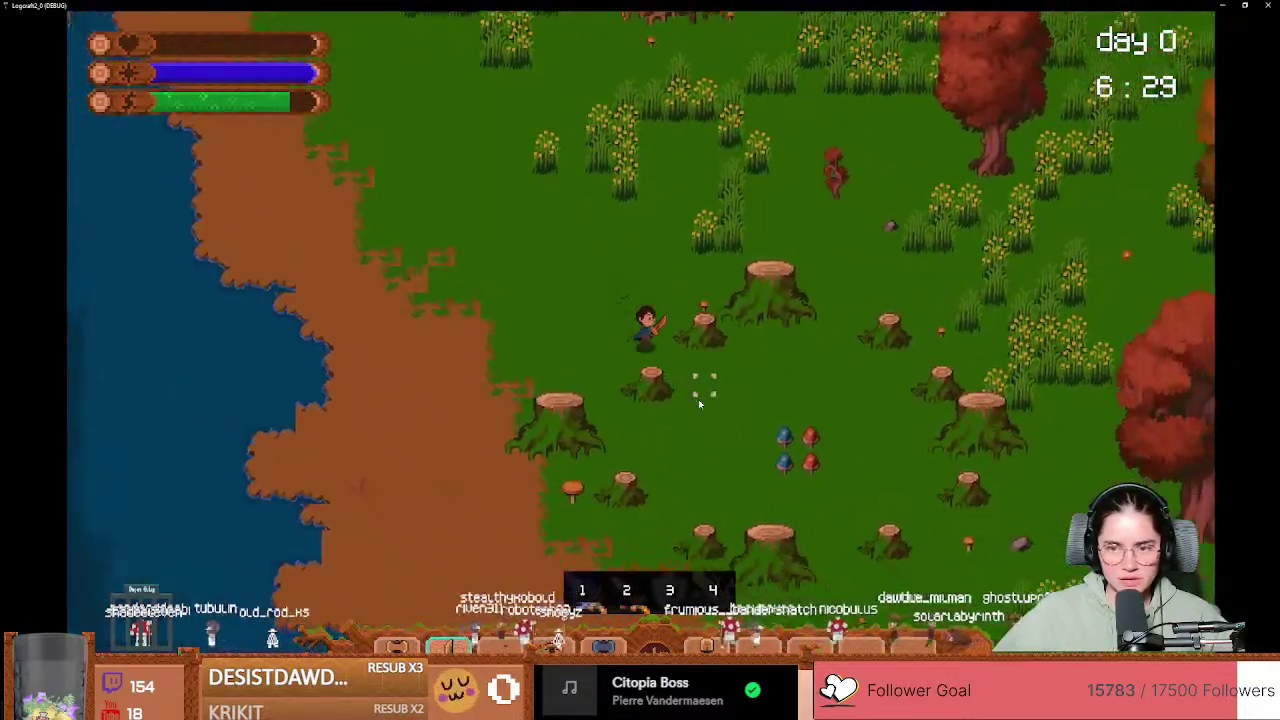
# Step: Cross the ring of stumps to the grass beside the large red tree and test the pickaxe there
pyautogui.press('s')
pyautogui.press('d')
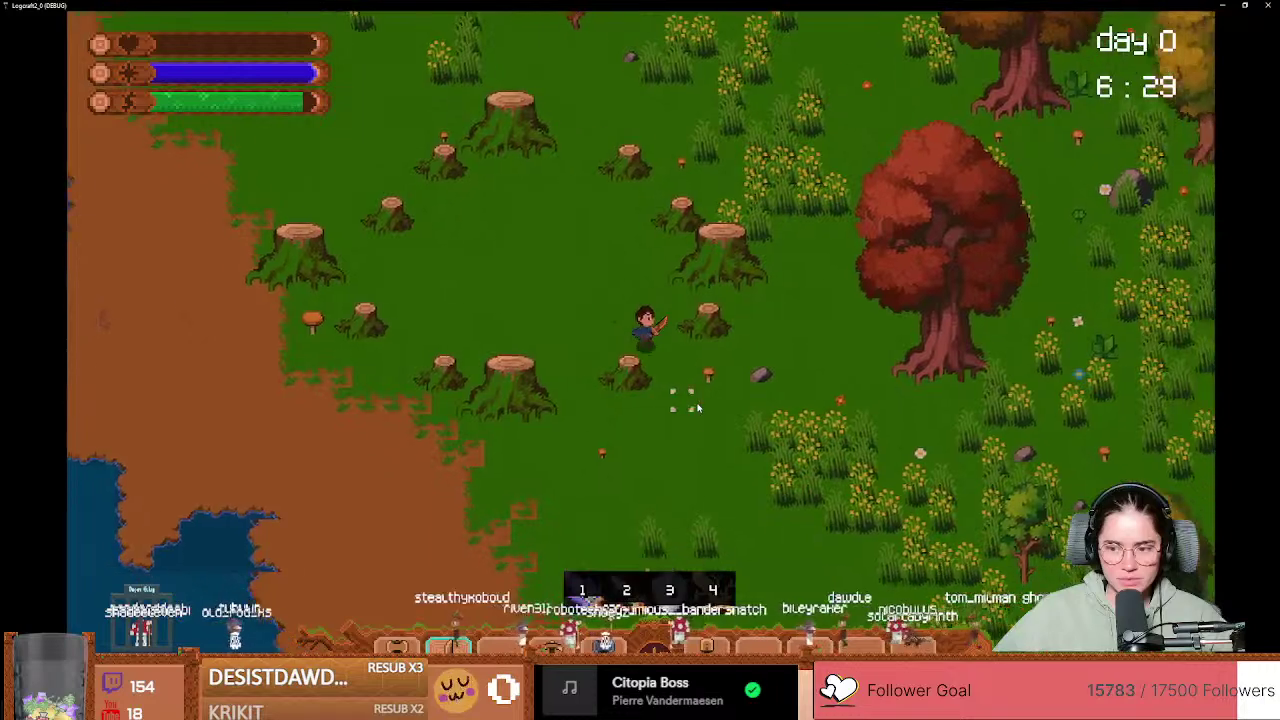
pyautogui.press('s')
pyautogui.press('d')
pyautogui.click(695, 405)
pyautogui.click(695, 407)
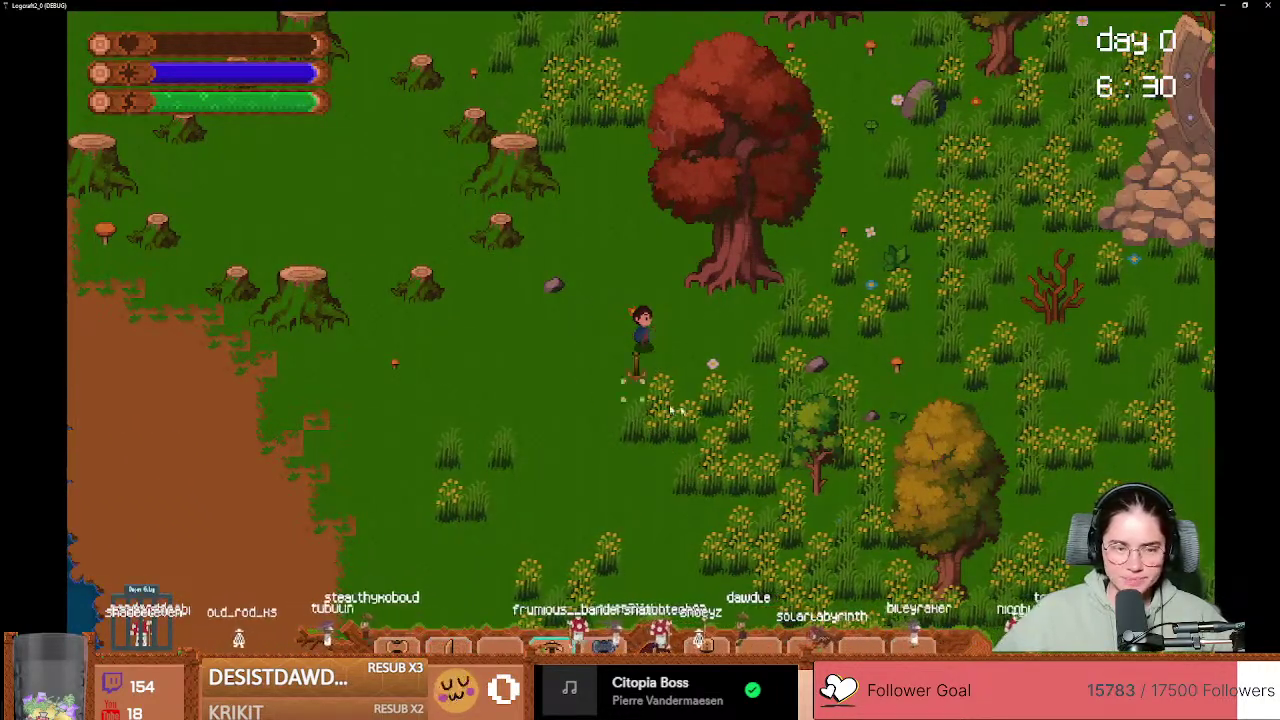
pyautogui.click(292, 341)
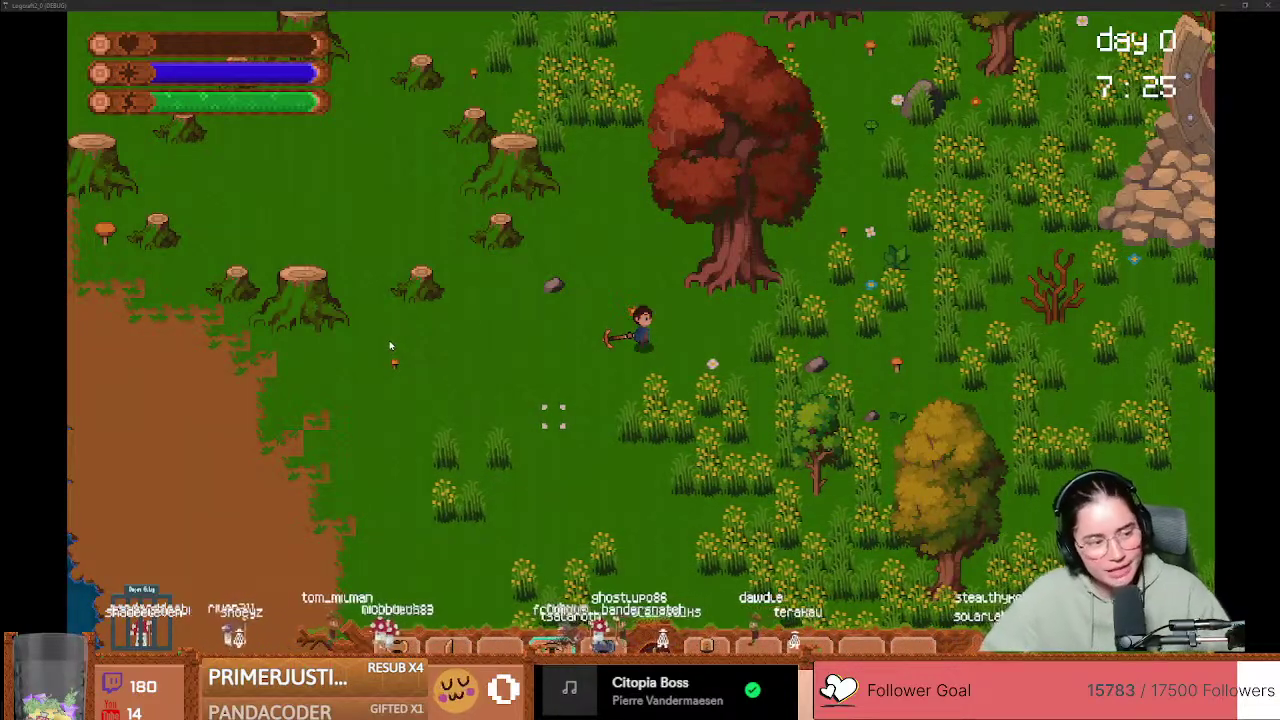
# Step: Walk the character with the pickaxe southeast to the small green tree and around behind its foliage
pyautogui.press('w')
pyautogui.press('d')
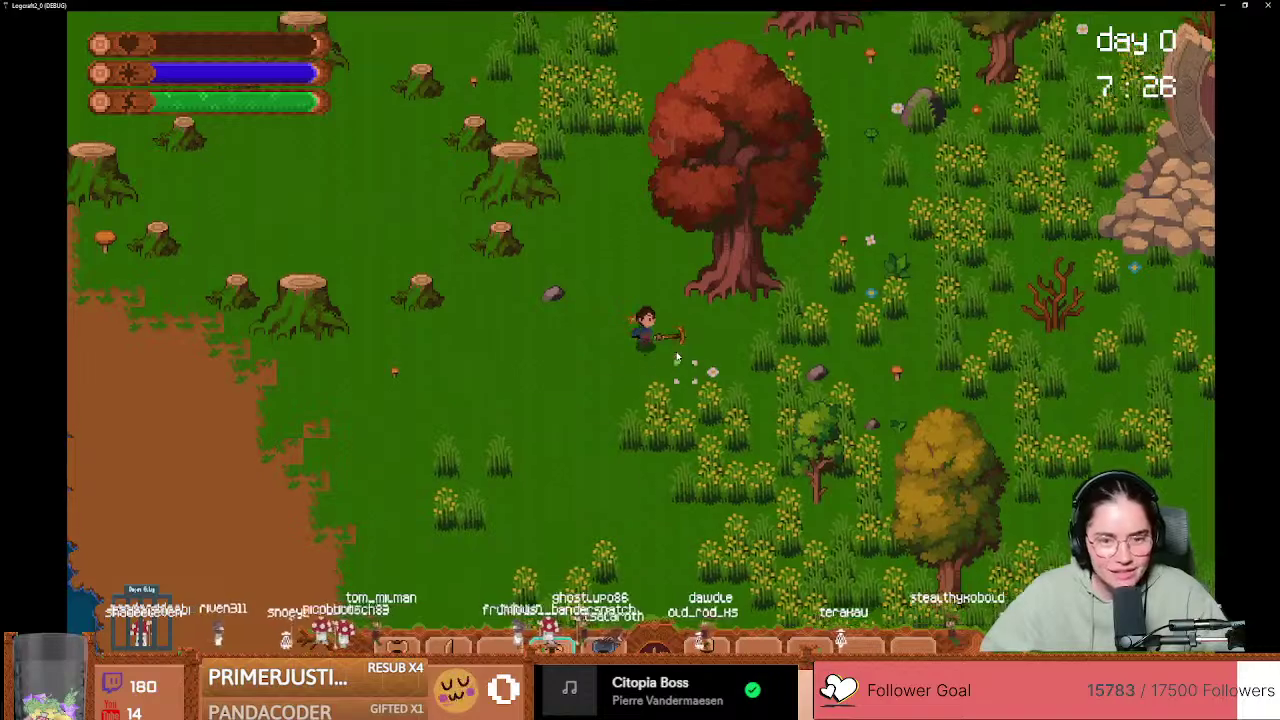
pyautogui.press('s')
pyautogui.press('d')
pyautogui.press('s')
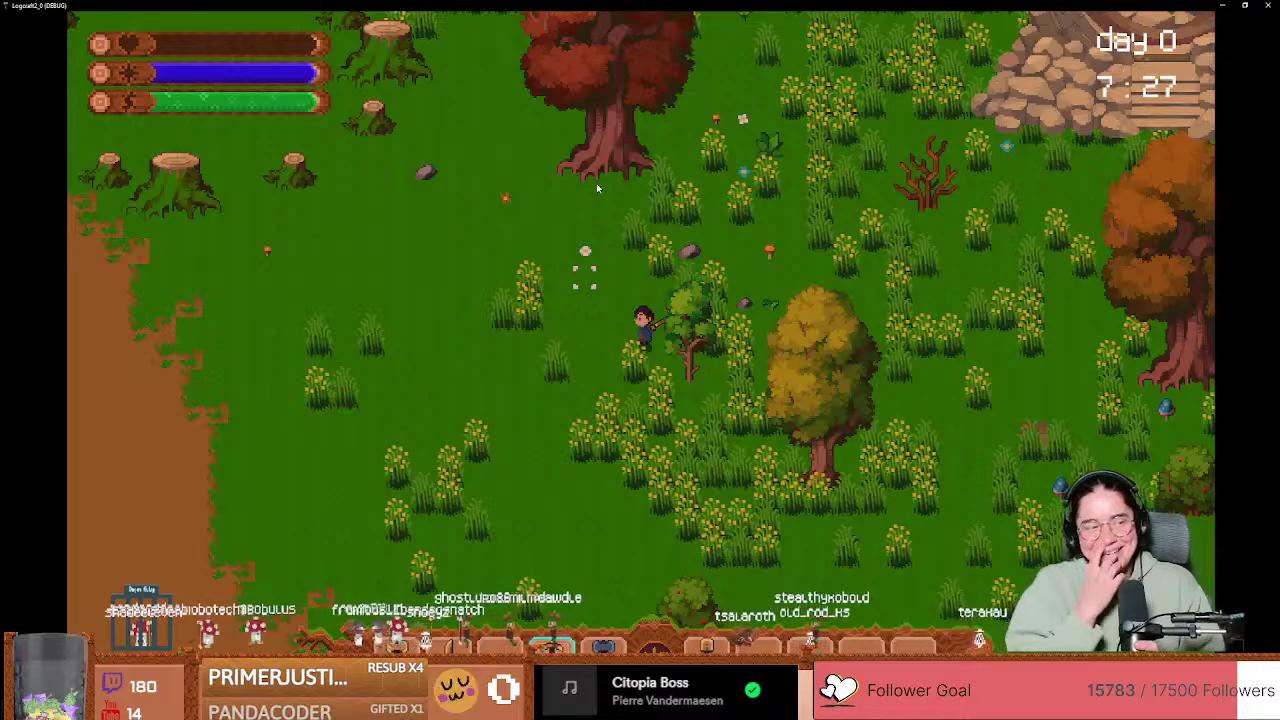
pyautogui.press('w')
pyautogui.press('d')
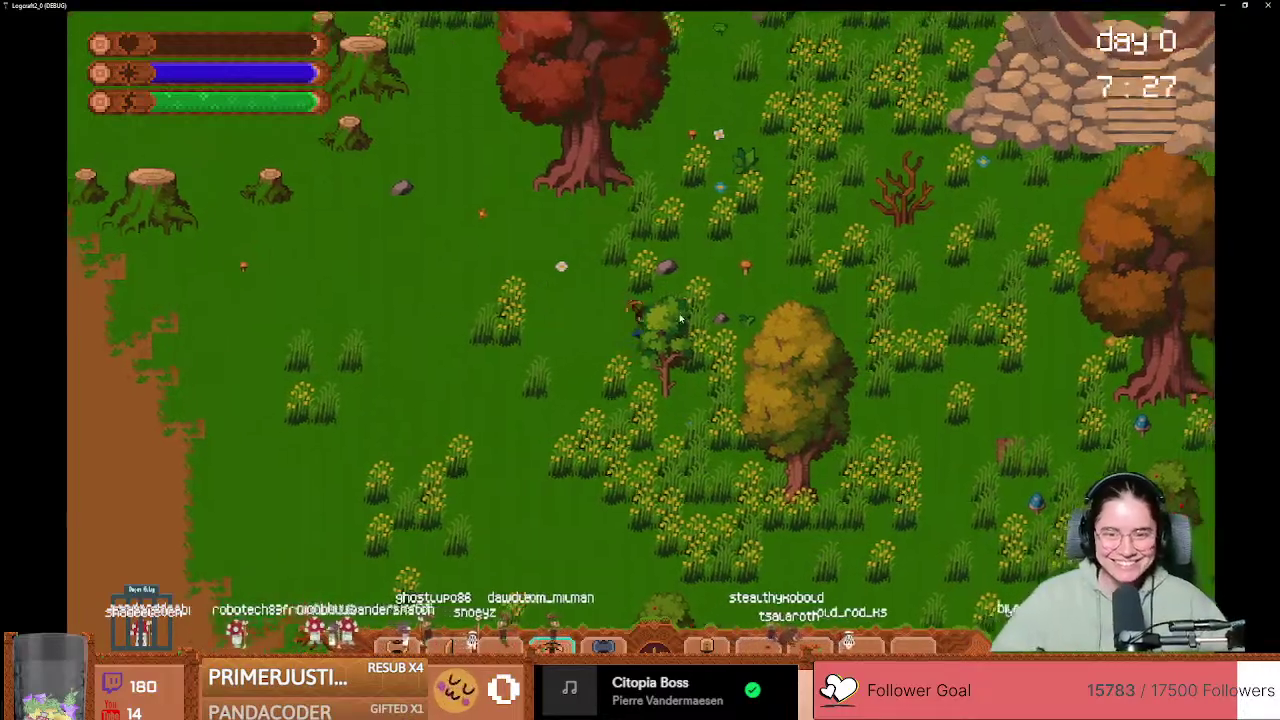
# Step: Walk the character northeast past the ruined stone arch to the grass north of it
pyautogui.press('w')
pyautogui.press('d')
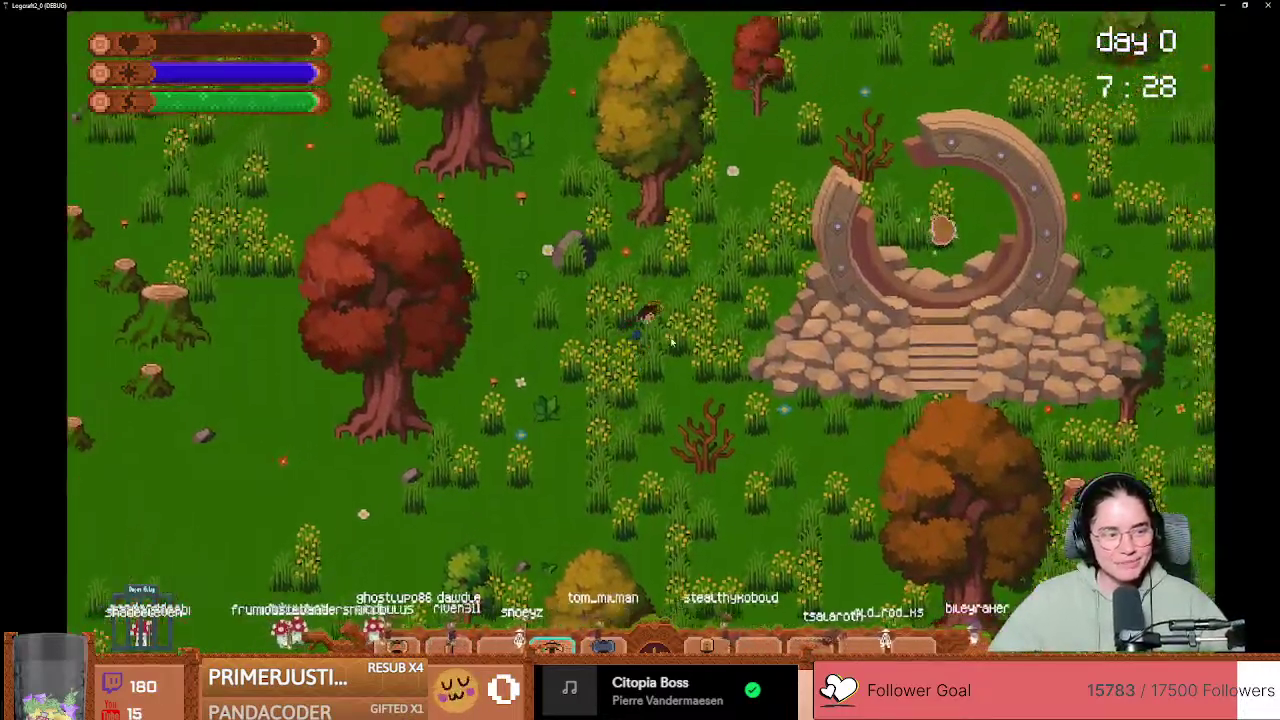
pyautogui.press('w')
pyautogui.press('d')
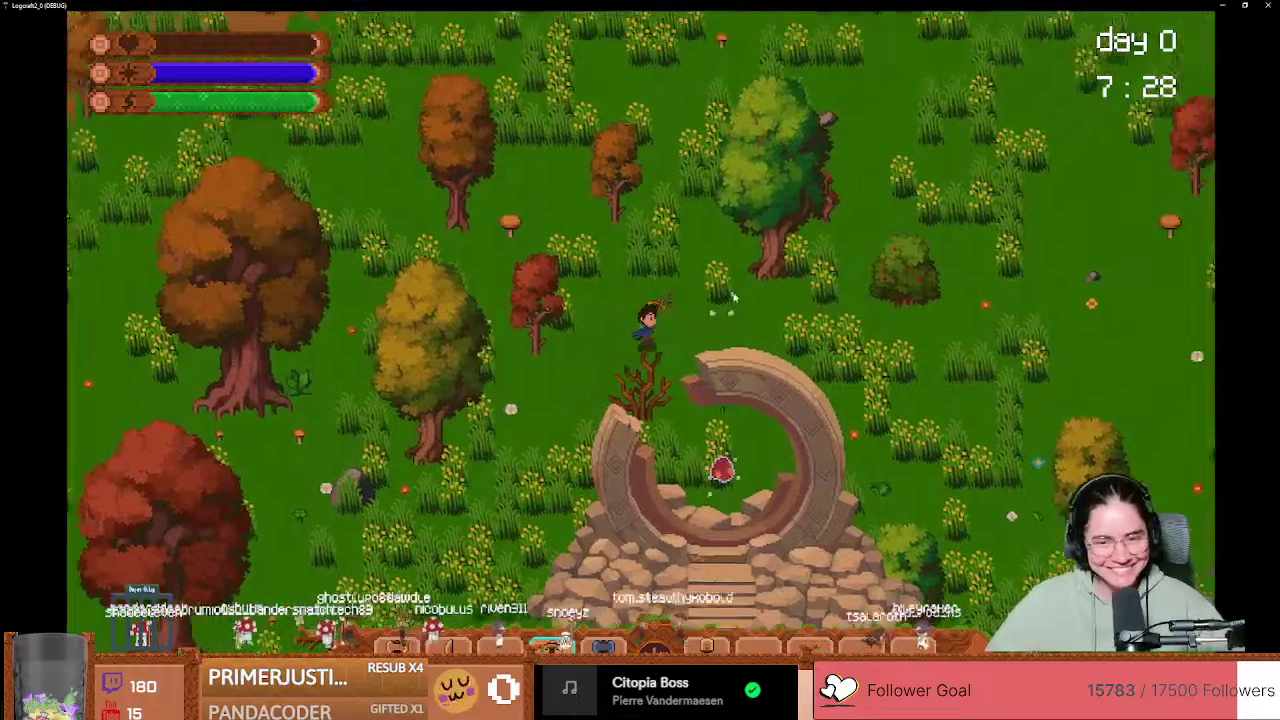
pyautogui.press('w')
pyautogui.press('d')
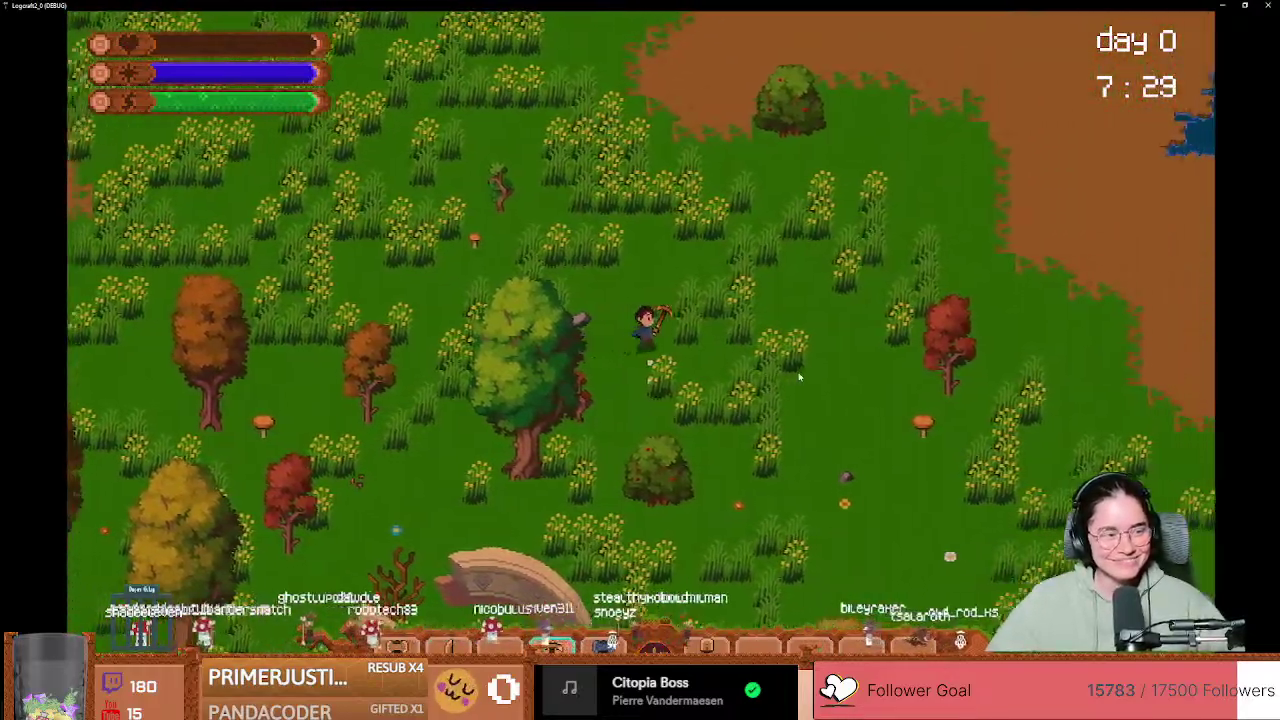
# Step: Switch to the axe and walk north through the flowering grass to the clearing near the large red tree
pyautogui.press('w')
pyautogui.press('a')
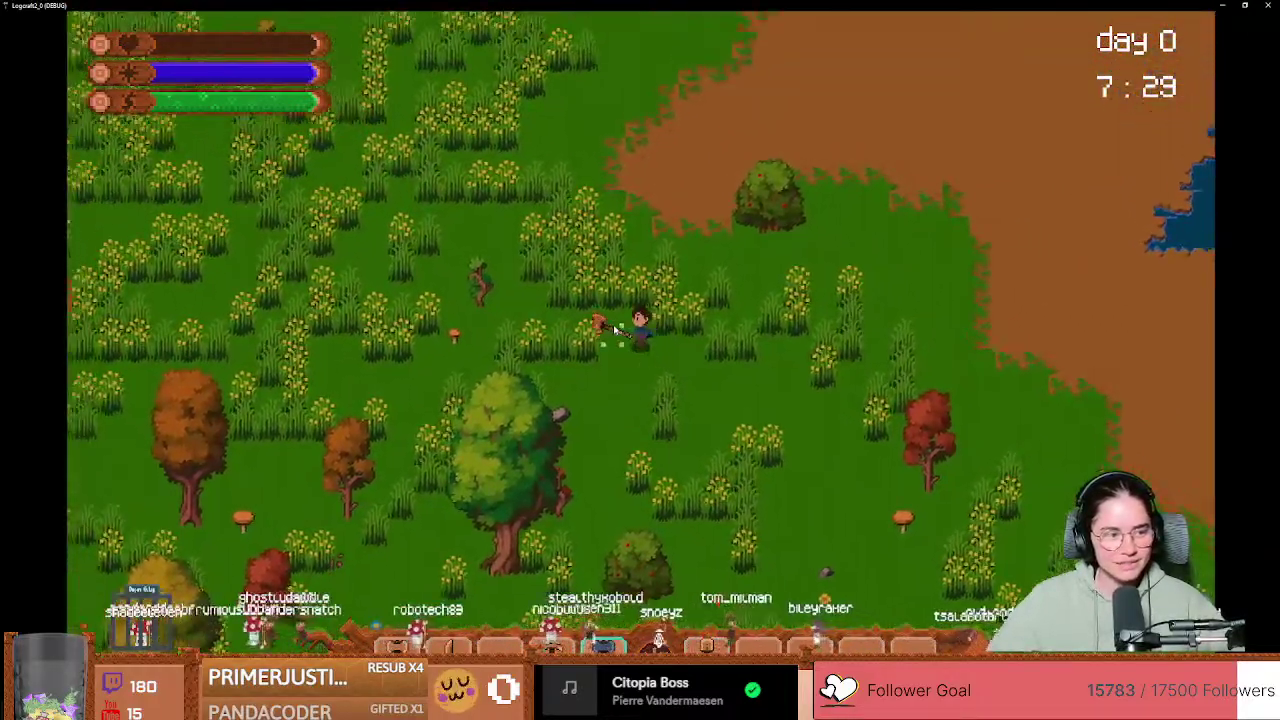
pyautogui.press('w')
pyautogui.press('a')
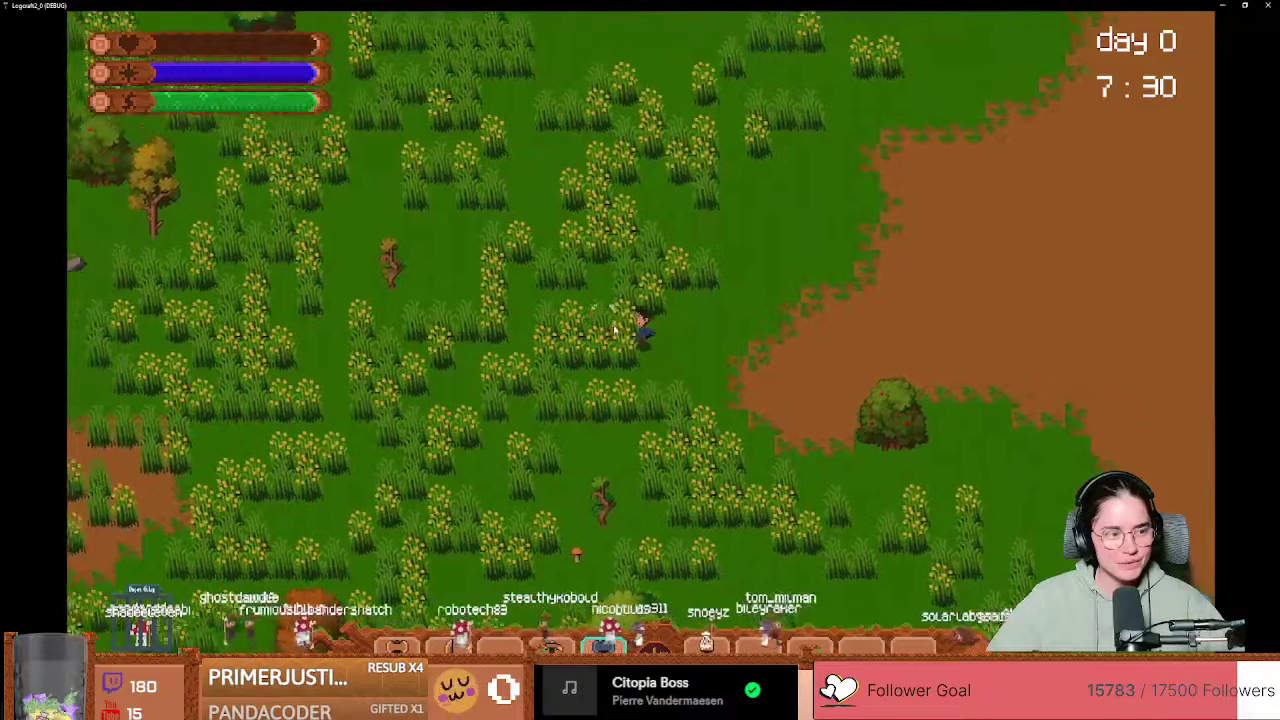
pyautogui.press('w')
pyautogui.press('a')
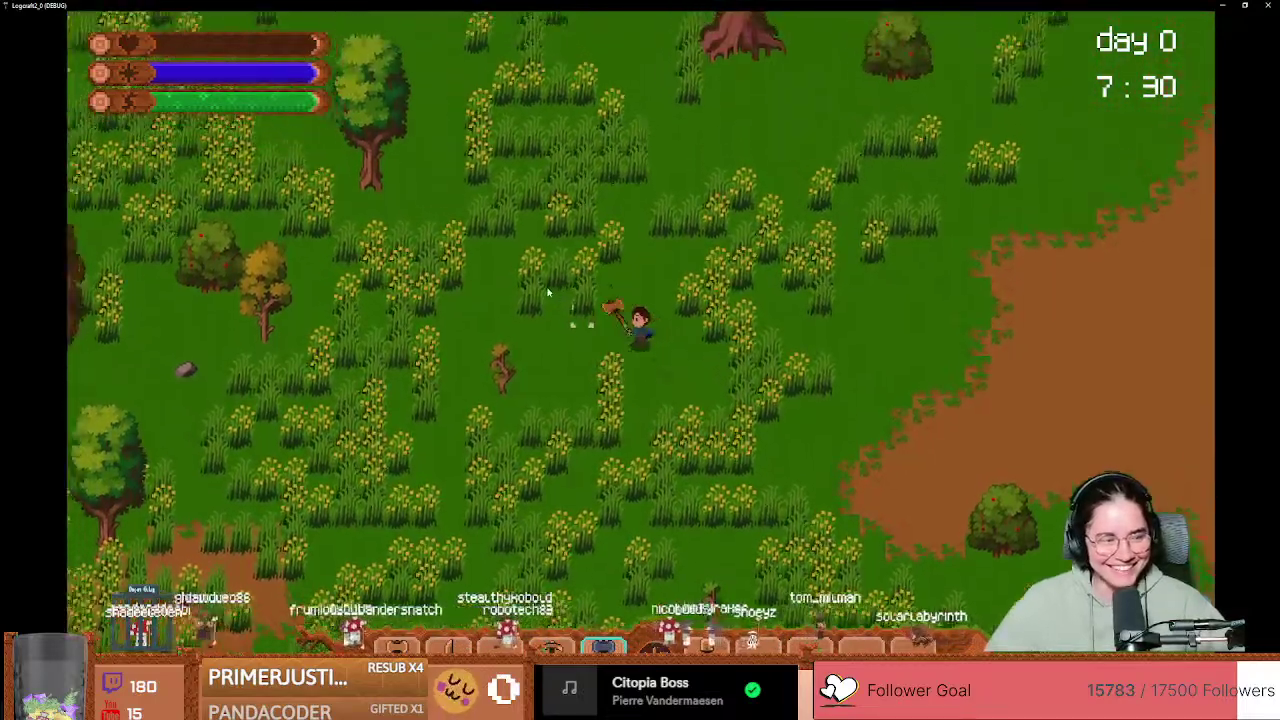
pyautogui.press('w')
pyautogui.press('d')
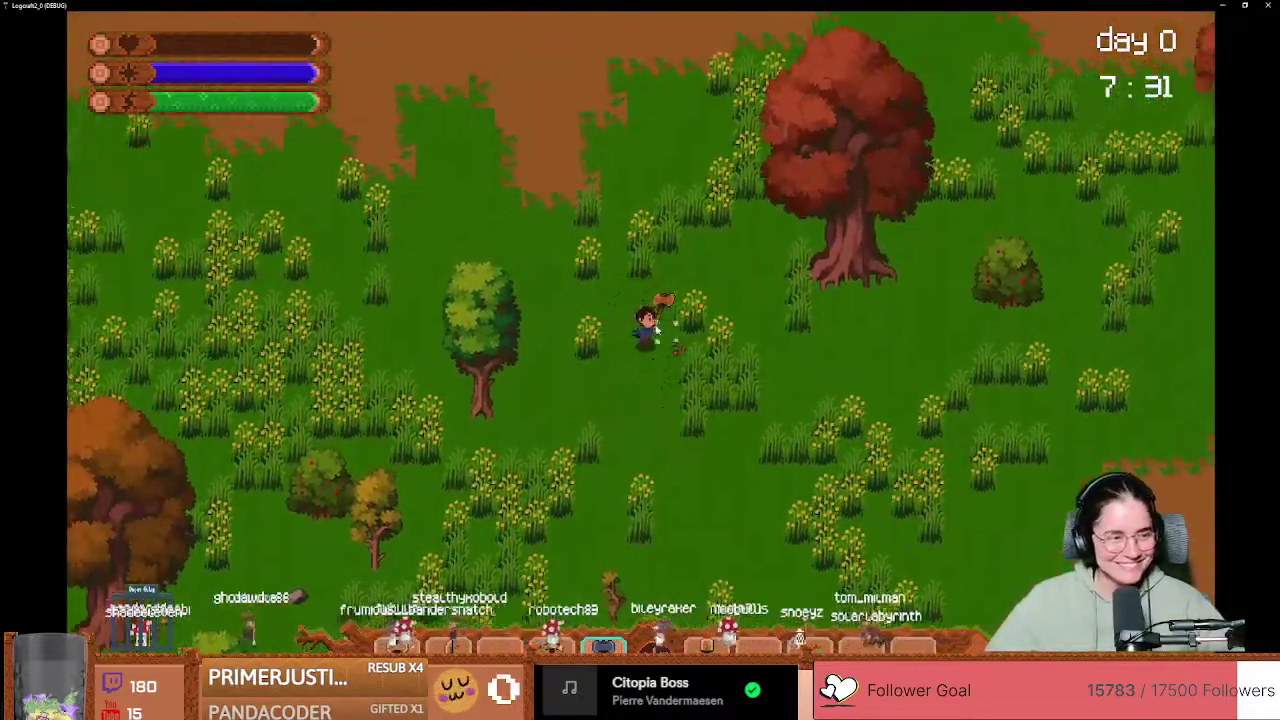
# Step: Restore the game from full size and close it to return to the story_world scene in the Godot editor
pyautogui.moveTo(652, 5); pyautogui.dragTo(514, 330)
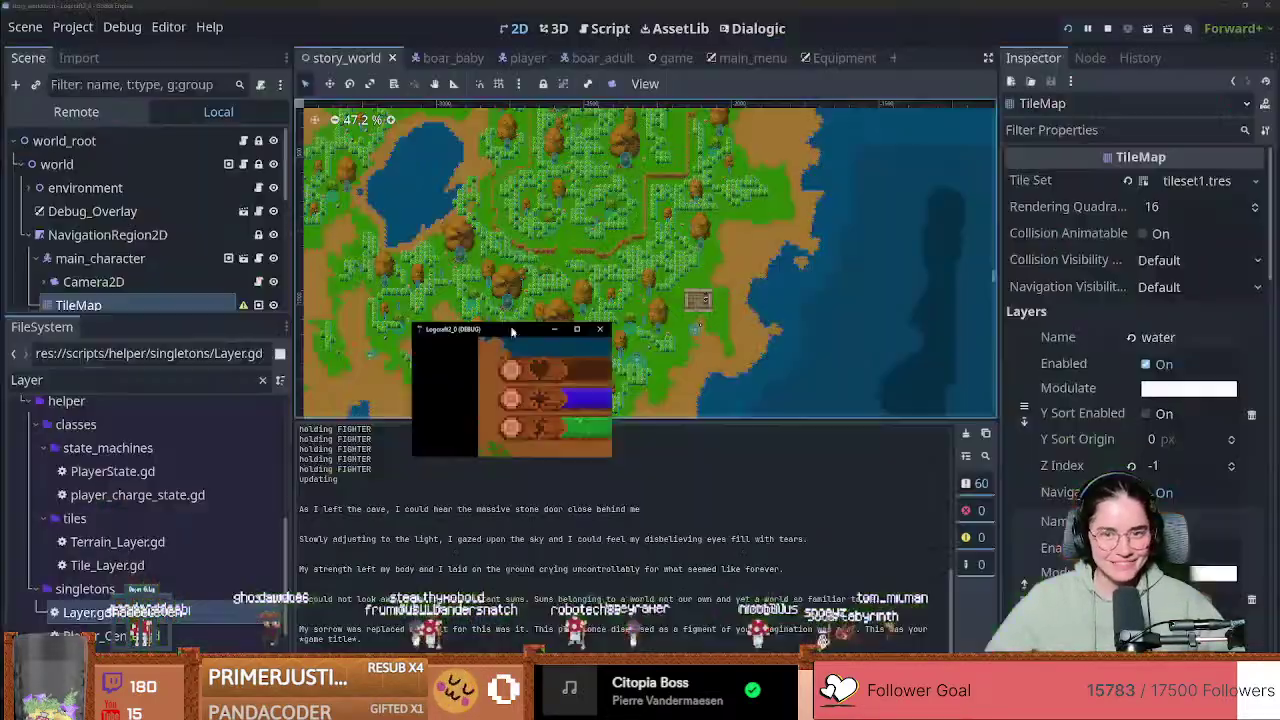
pyautogui.click(603, 331)
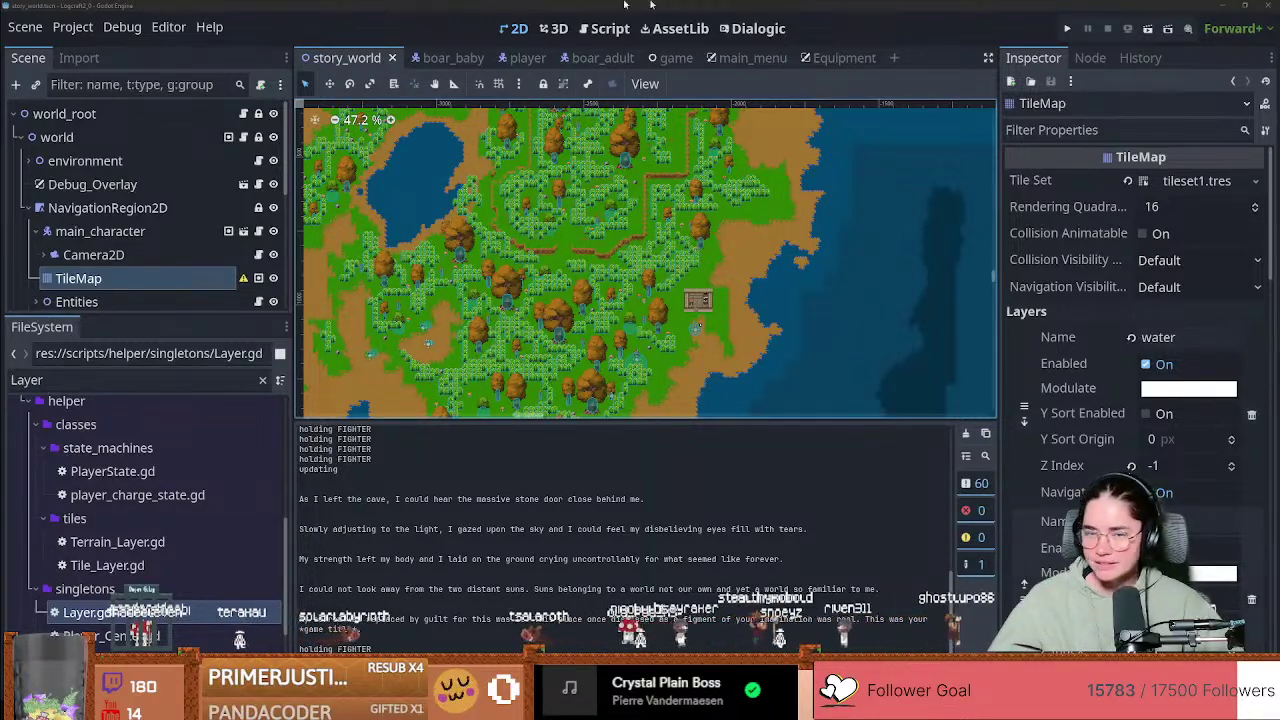
pyautogui.hotkey('alt', 'Tab')
pyautogui.hotkey('alt', 'Tab')
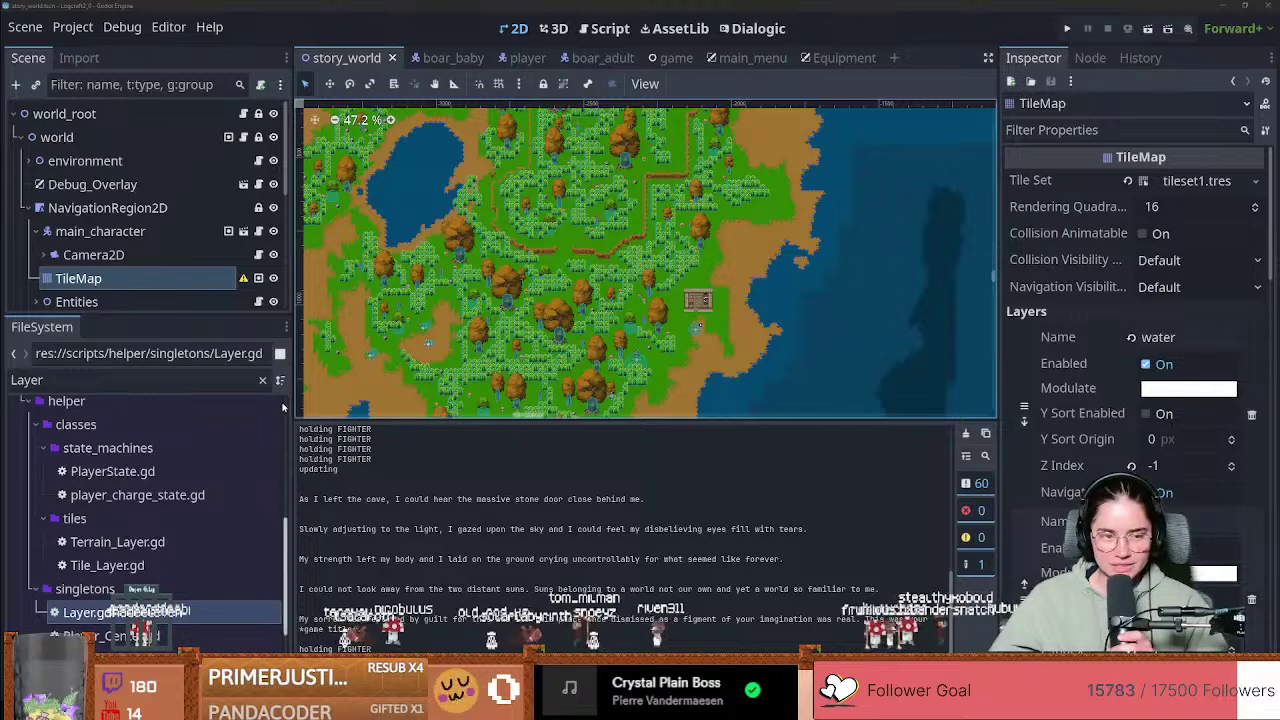
# Step: Enlarge the Scene dock and collapse the main_character, items and wolf_village branches of the node tree
pyautogui.moveTo(186, 320); pyautogui.dragTo(178, 449)
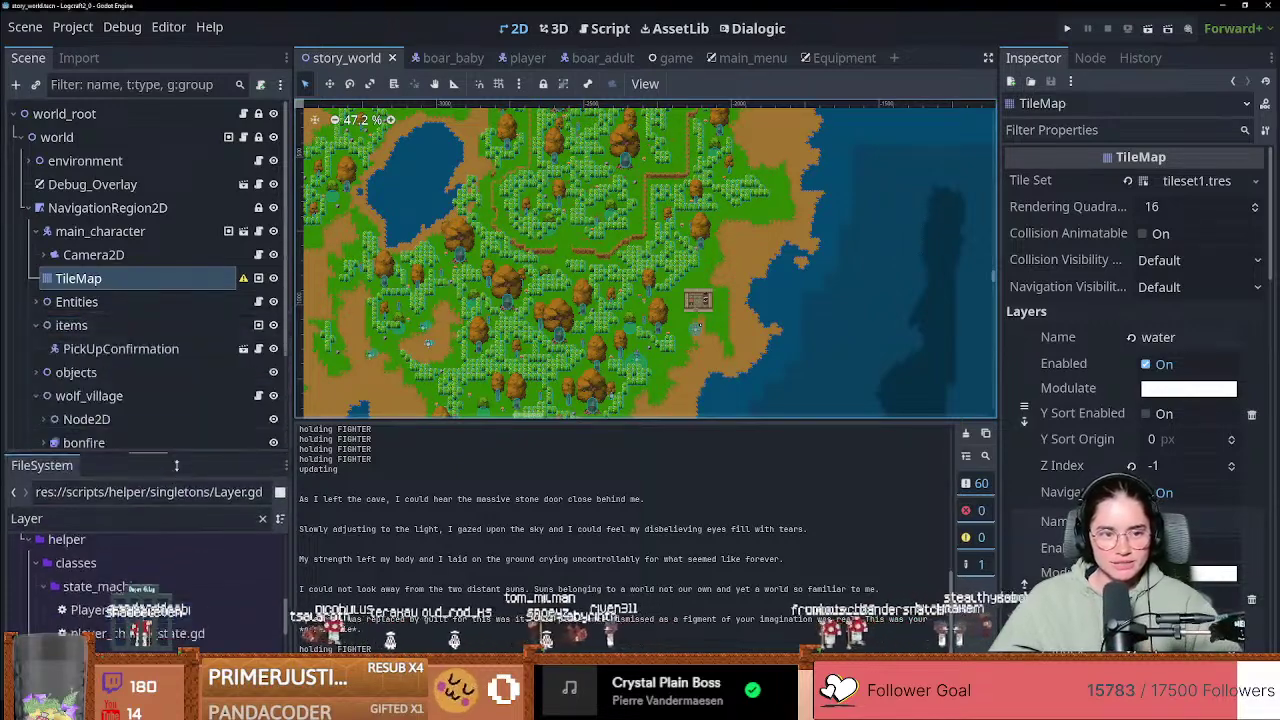
pyautogui.click(35, 231)
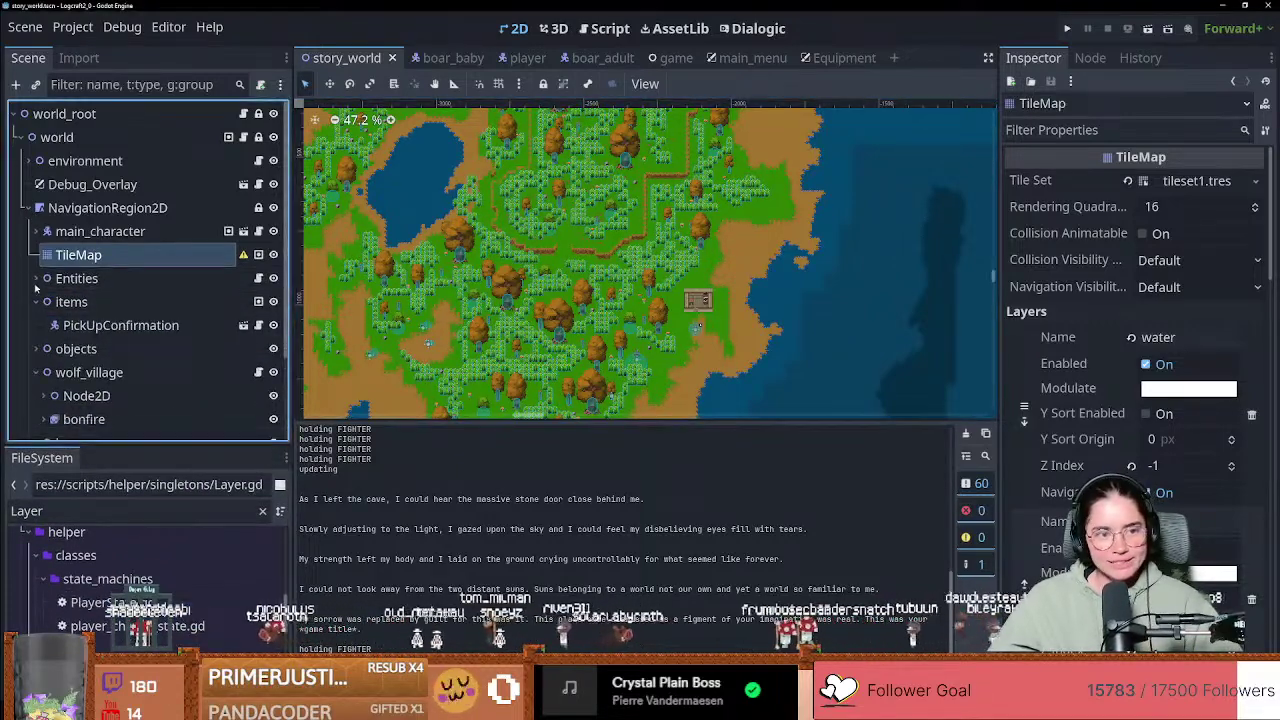
pyautogui.click(35, 301)
pyautogui.click(36, 348)
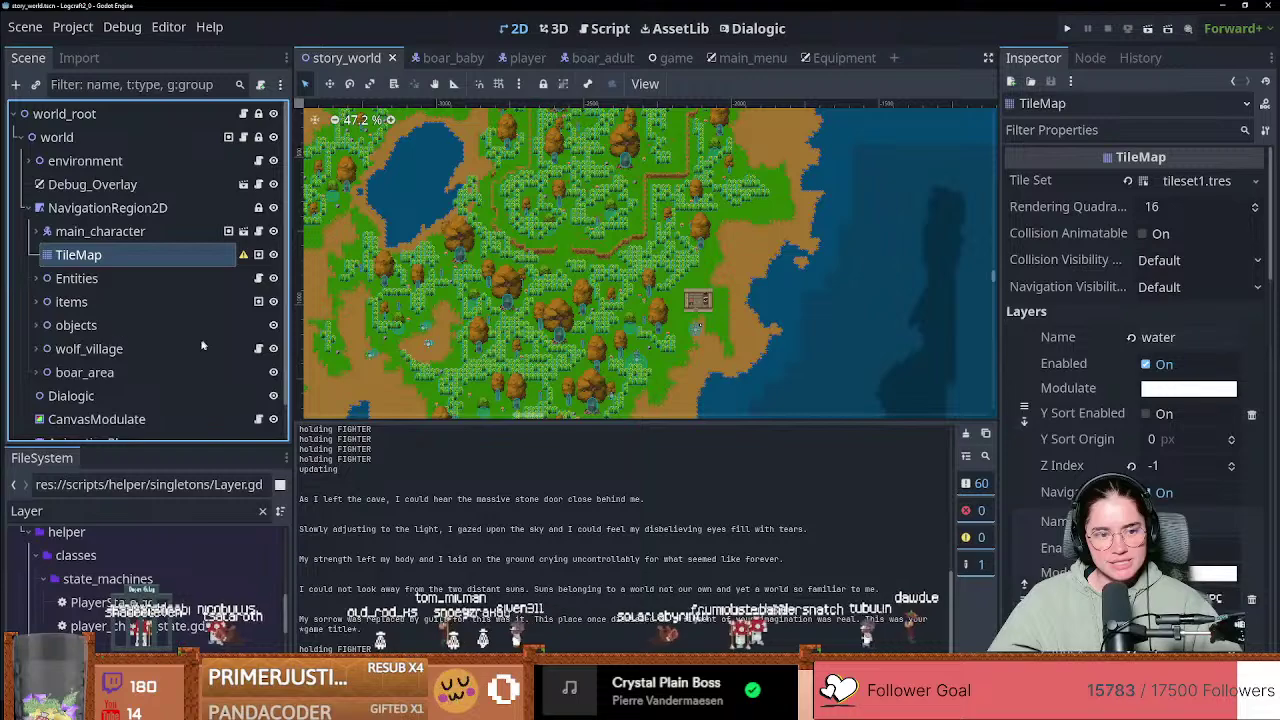
pyautogui.scroll(-1, 33, 401)
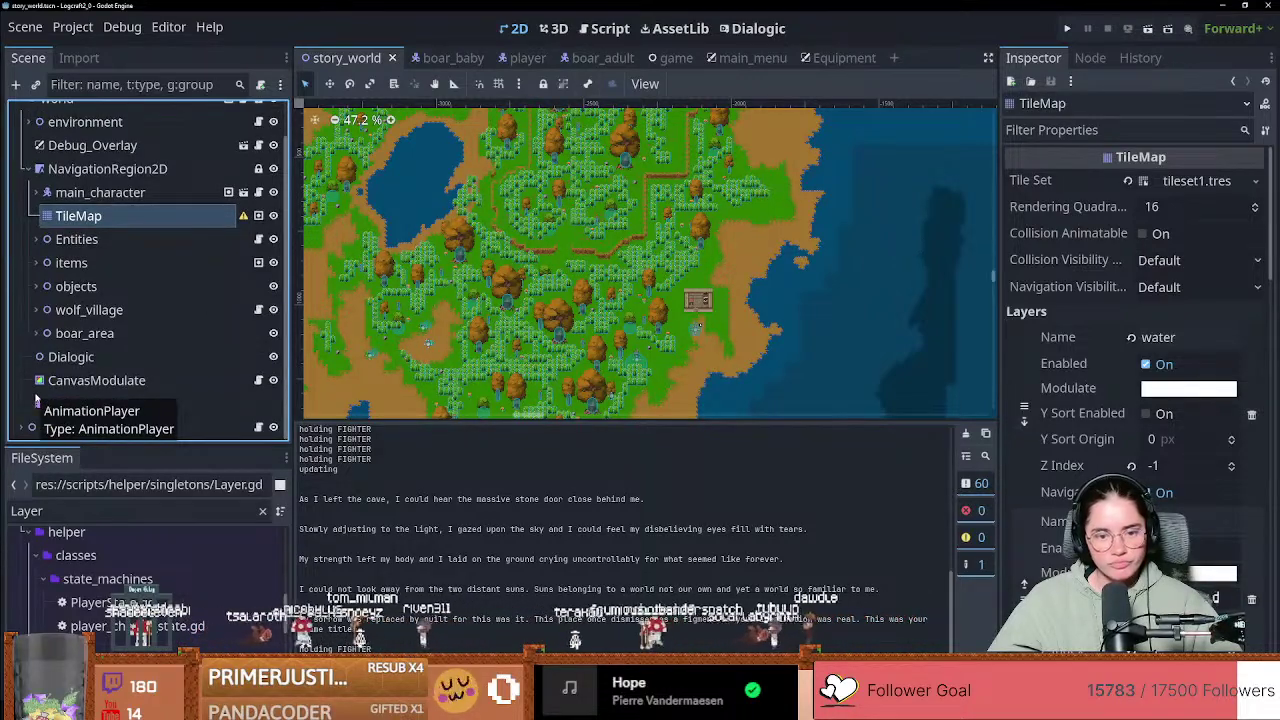
# Step: Run the project and start playing in the pick juice world
pyautogui.click(1066, 28)
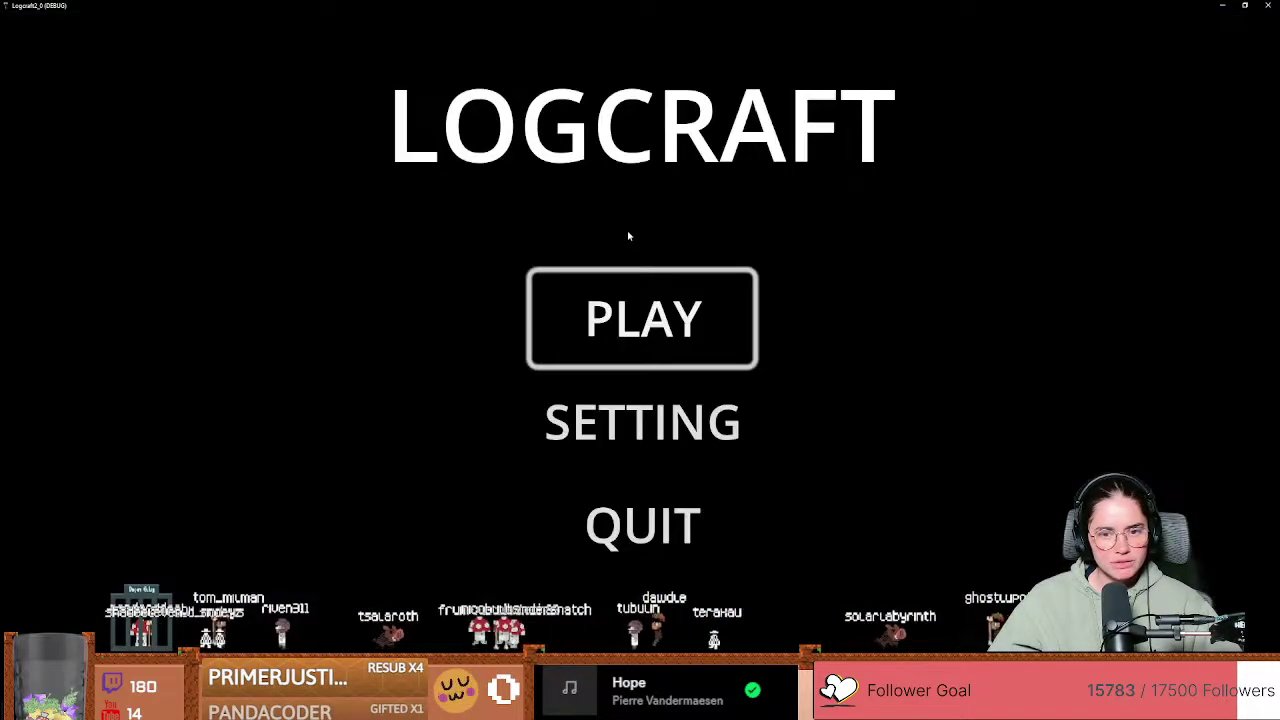
pyautogui.click(640, 315)
pyautogui.click(560, 578)
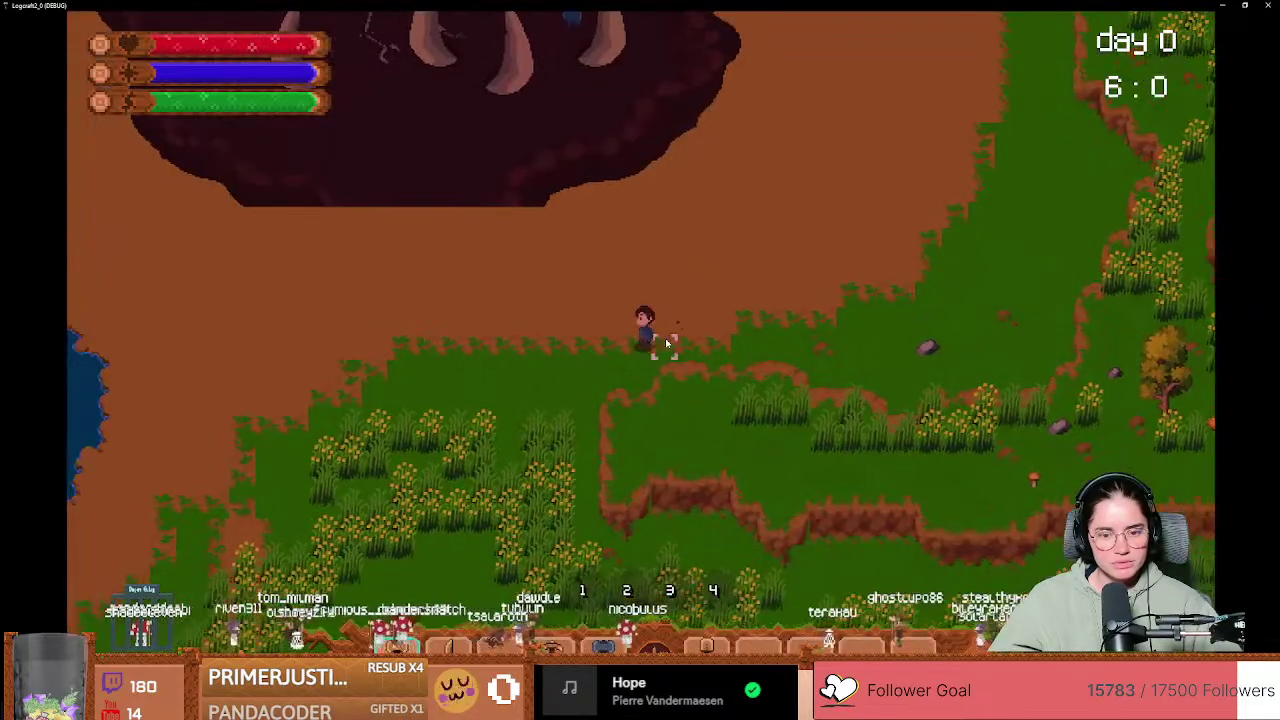
# Step: Test moving the stack of three logs out of its inventory slot and back, and close the inventory
pyautogui.press('i')
pyautogui.click(602, 266)
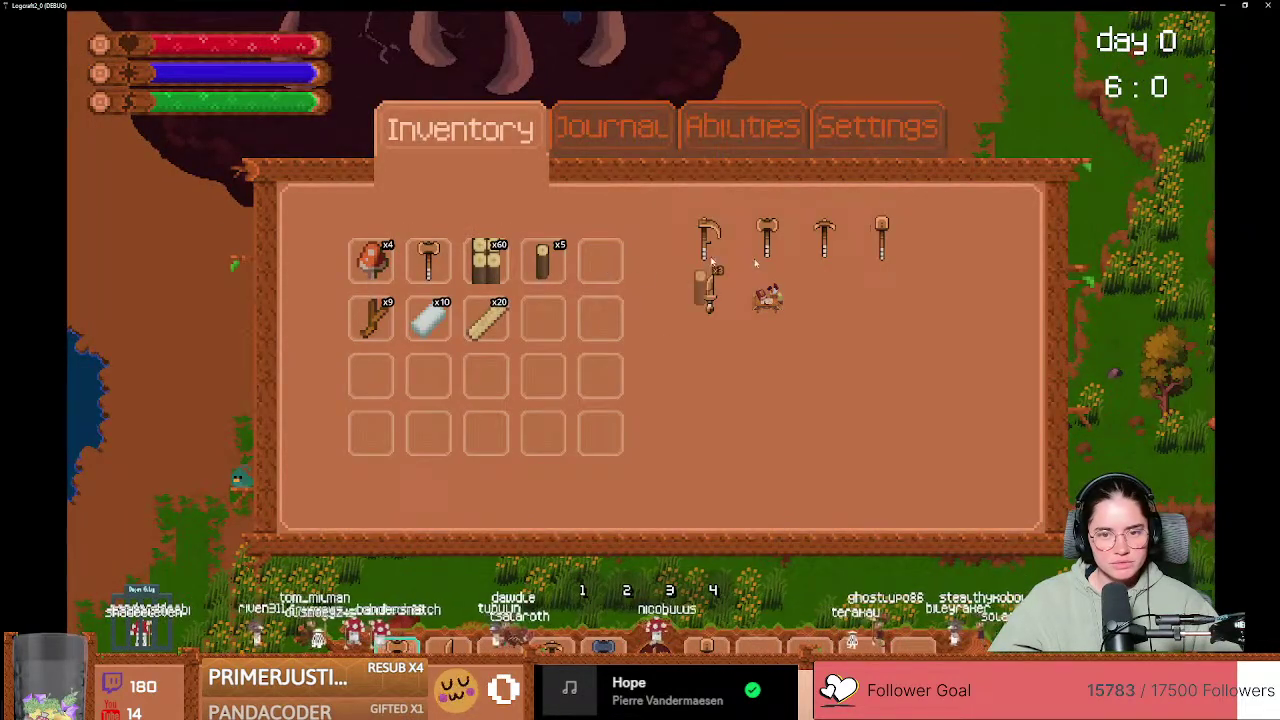
pyautogui.click(592, 263)
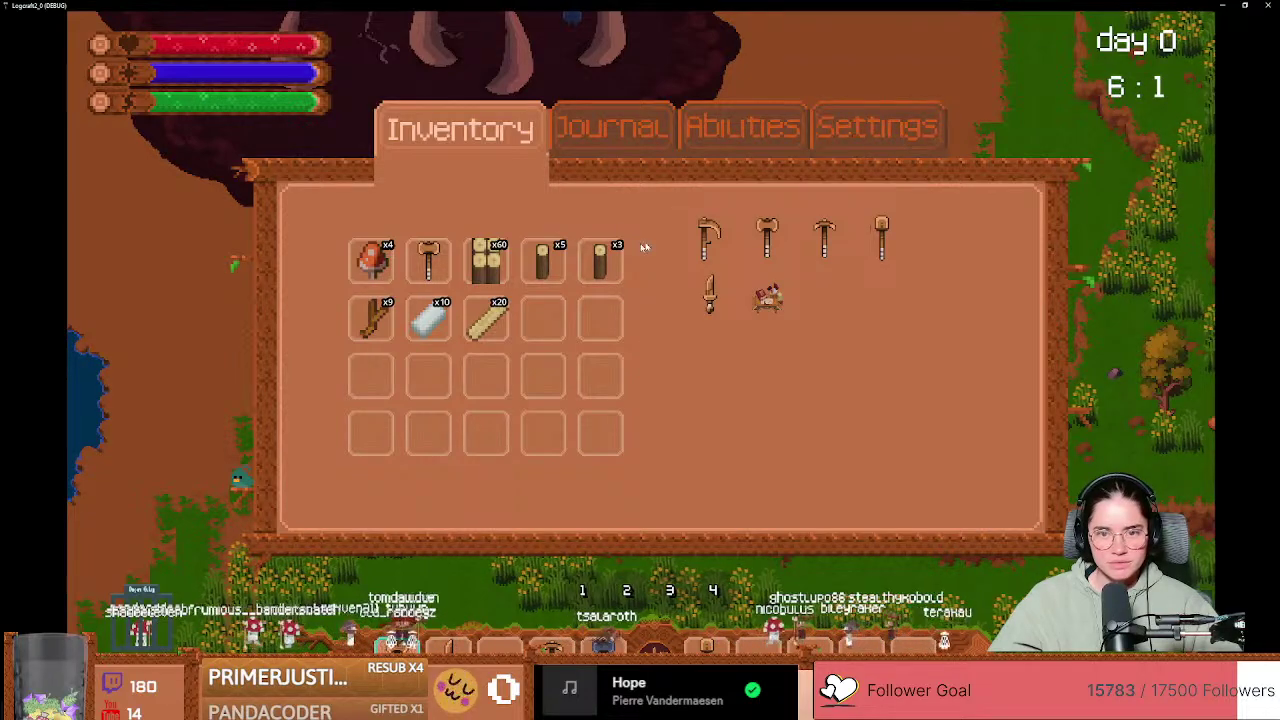
pyautogui.press('i')
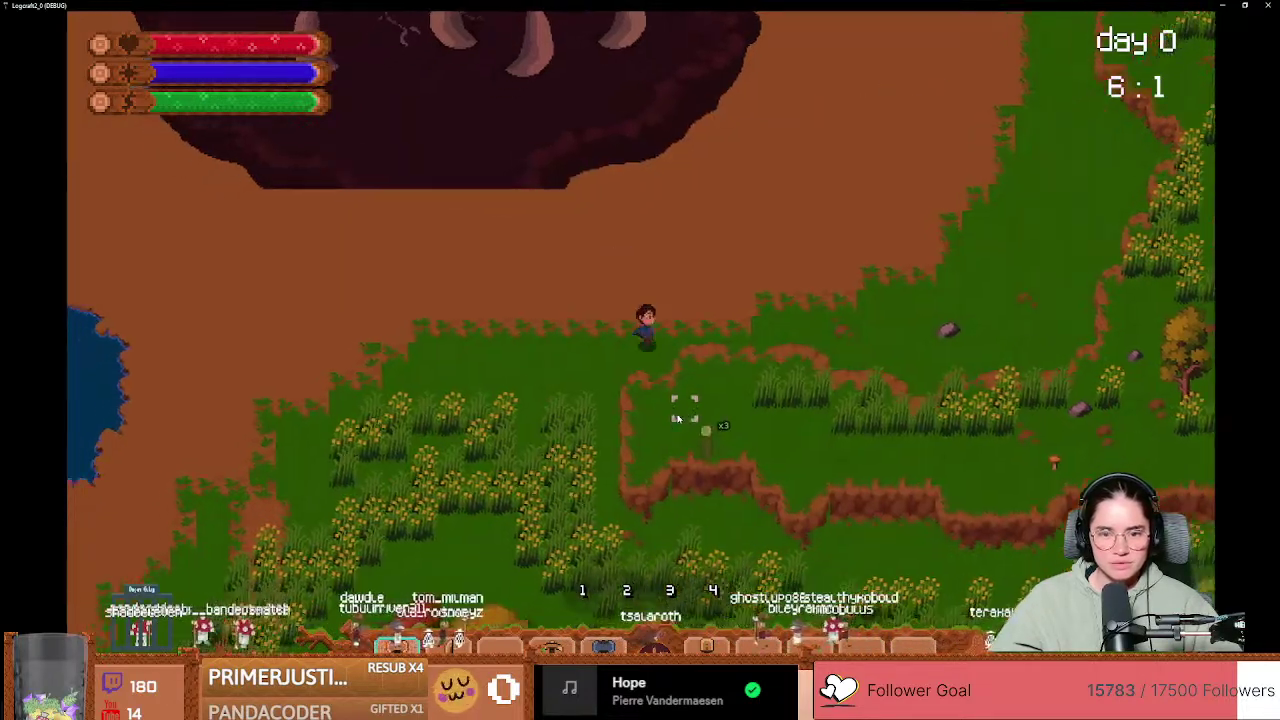
# Step: Test the sword and the third ability while walking southwest through the flowering grass, and end the playtest
pyautogui.press('a')
pyautogui.press('s')
pyautogui.press('3')
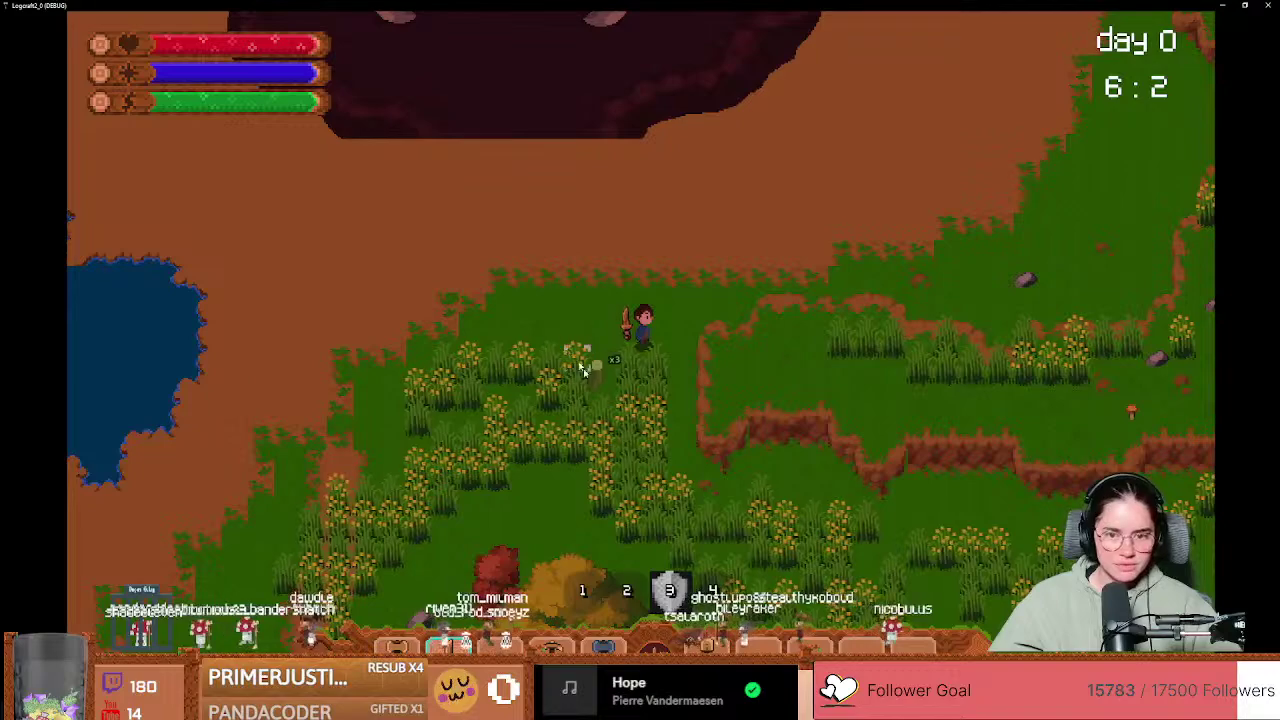
pyautogui.press('a')
pyautogui.press('s')
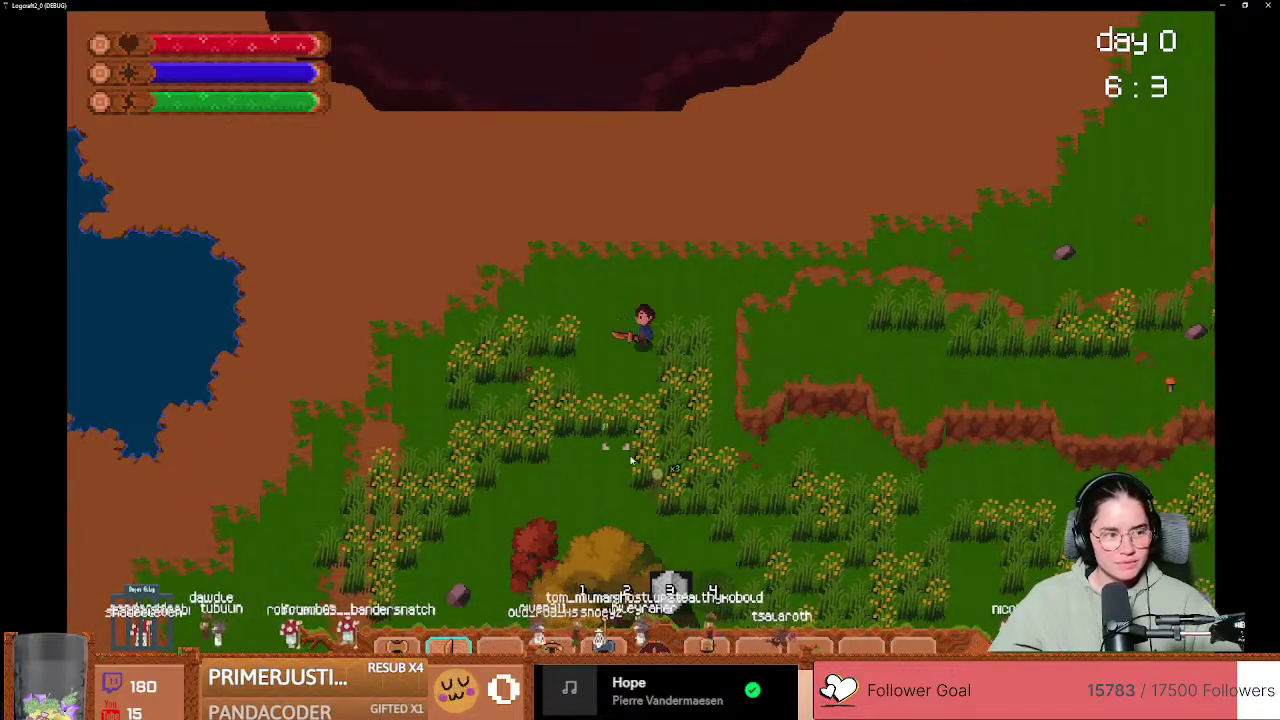
pyautogui.moveTo(1172, 5); pyautogui.dragTo(922, 193)
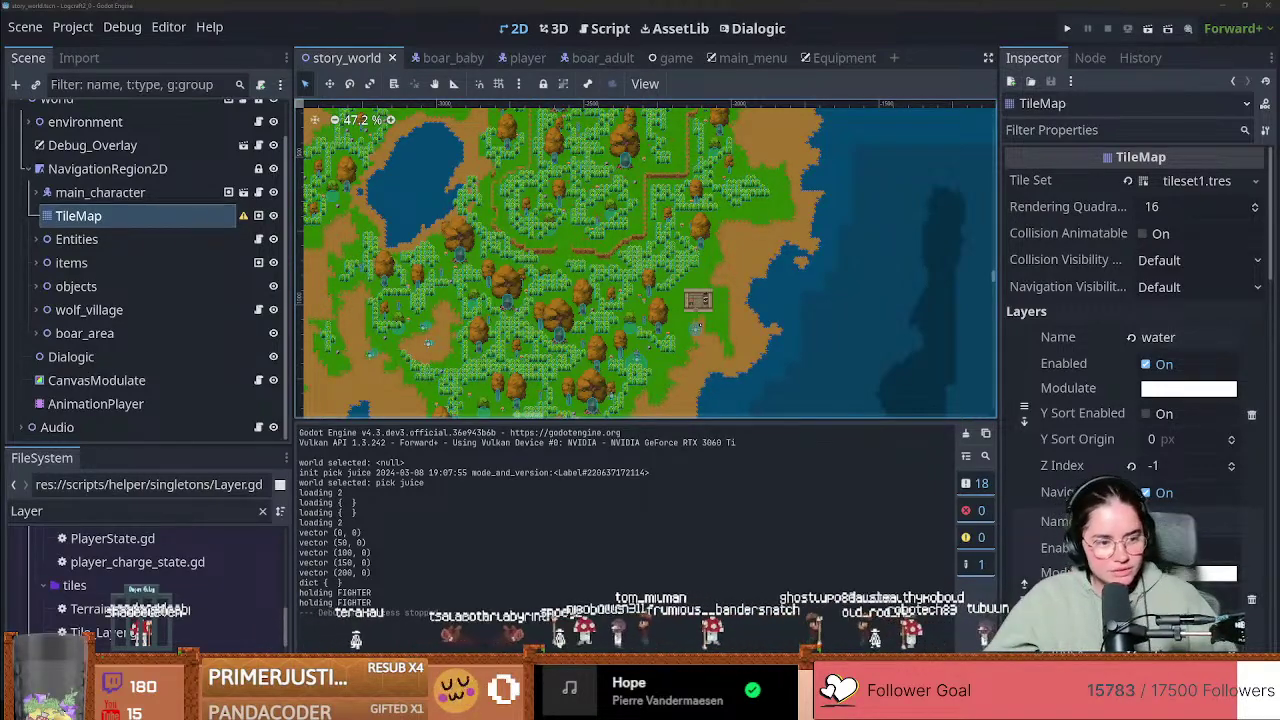
# Step: Enlarge the FileSystem dock and look through the Layer search results around the helper and singletons folders
pyautogui.scroll(1, 522, 362)
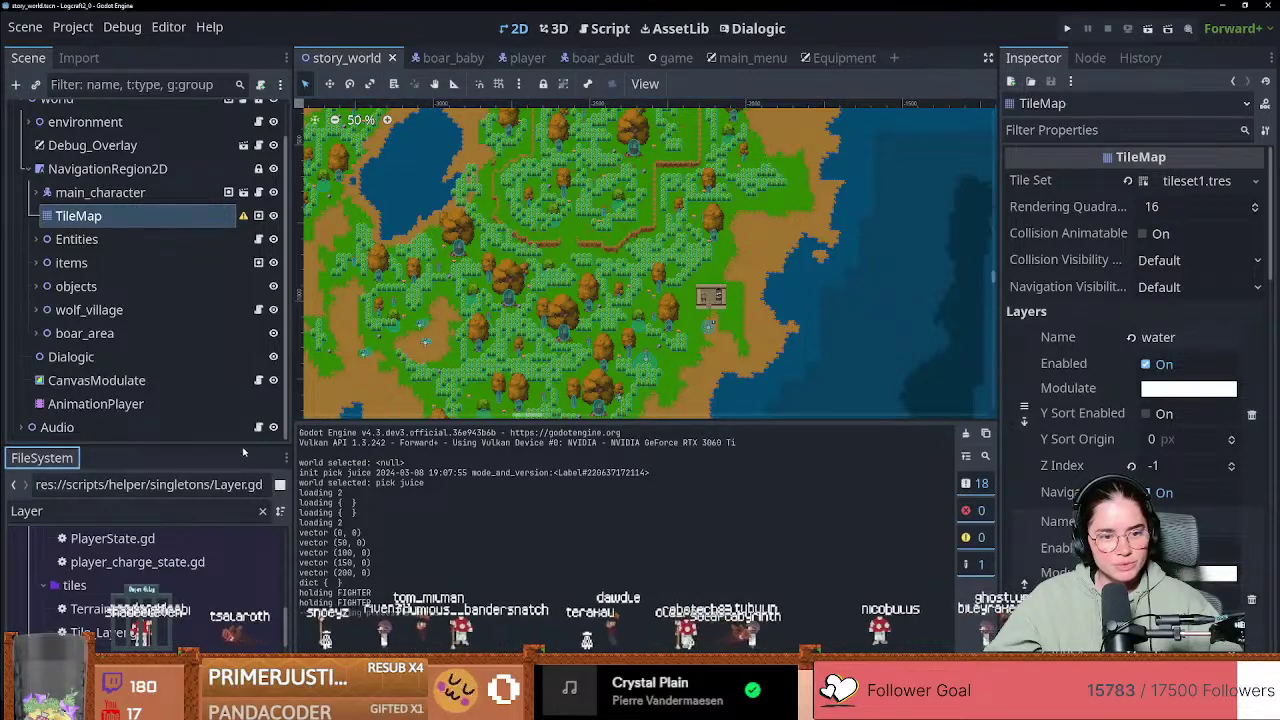
pyautogui.moveTo(243, 444); pyautogui.dragTo(243, 299)
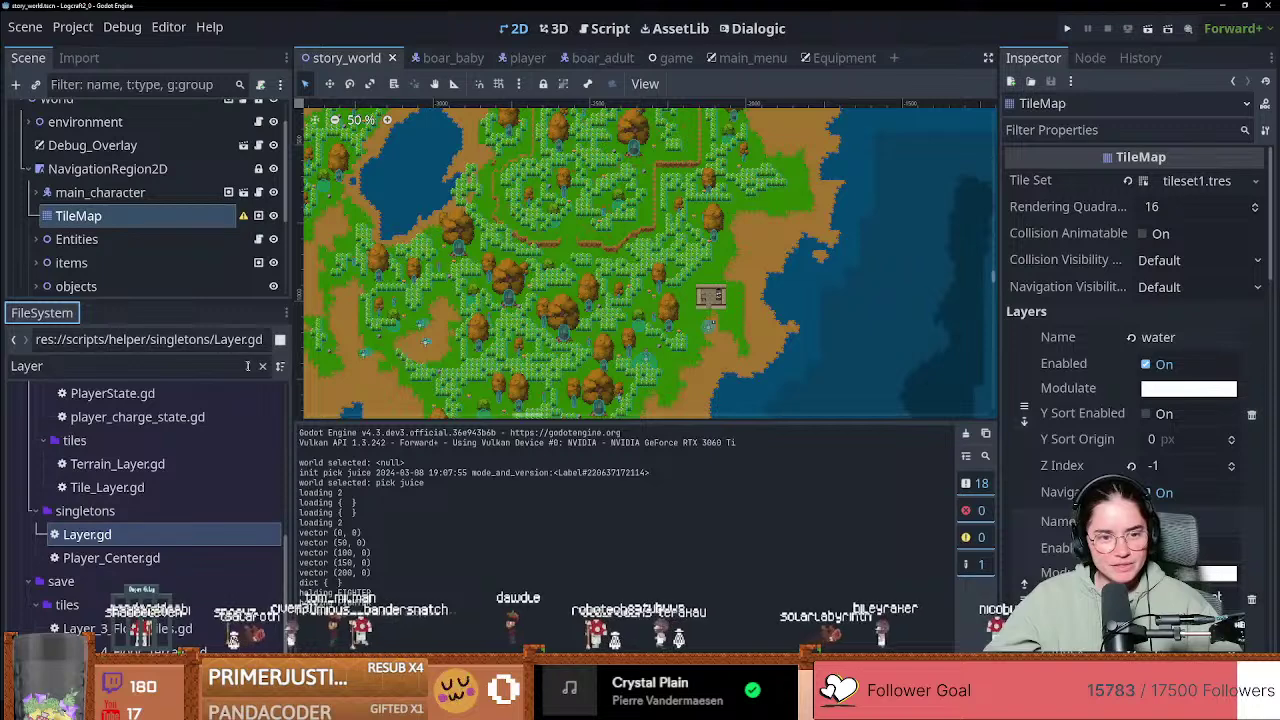
pyautogui.scroll(3, 222, 540)
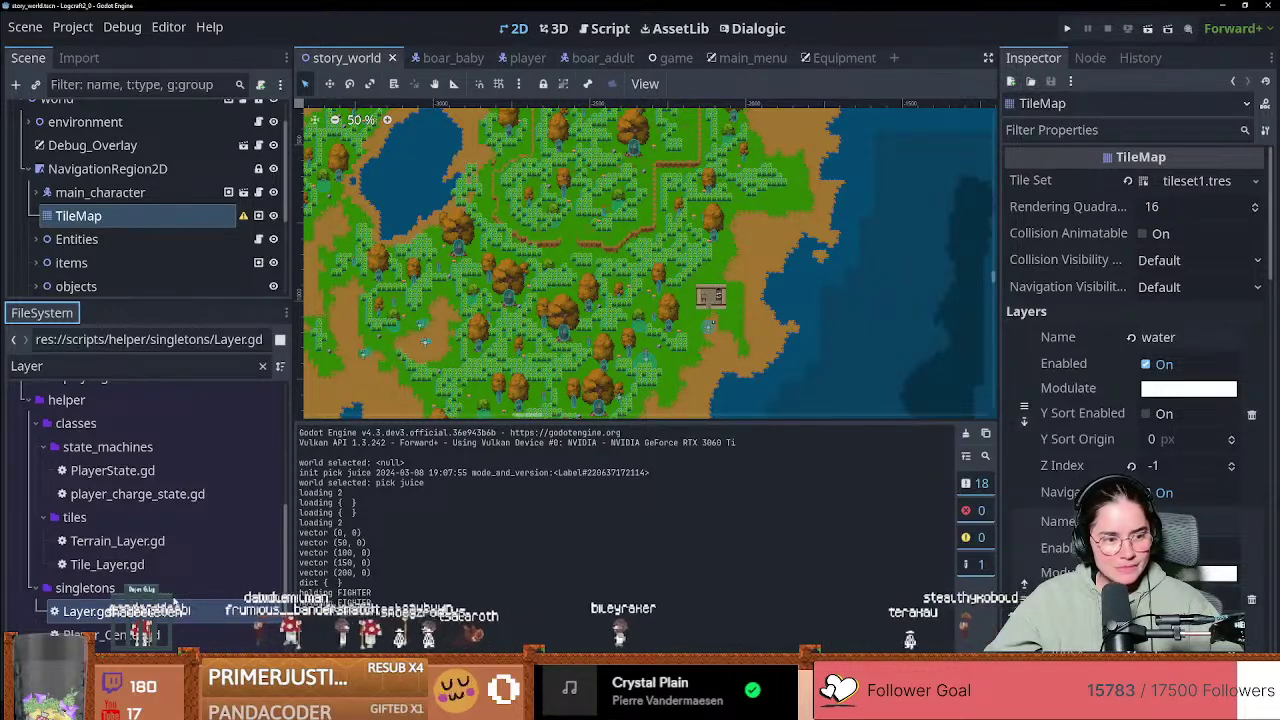
# Step: Replace the file filter with EventB and open the EventBus.gd script from the signals folder
pyautogui.click(262, 366)
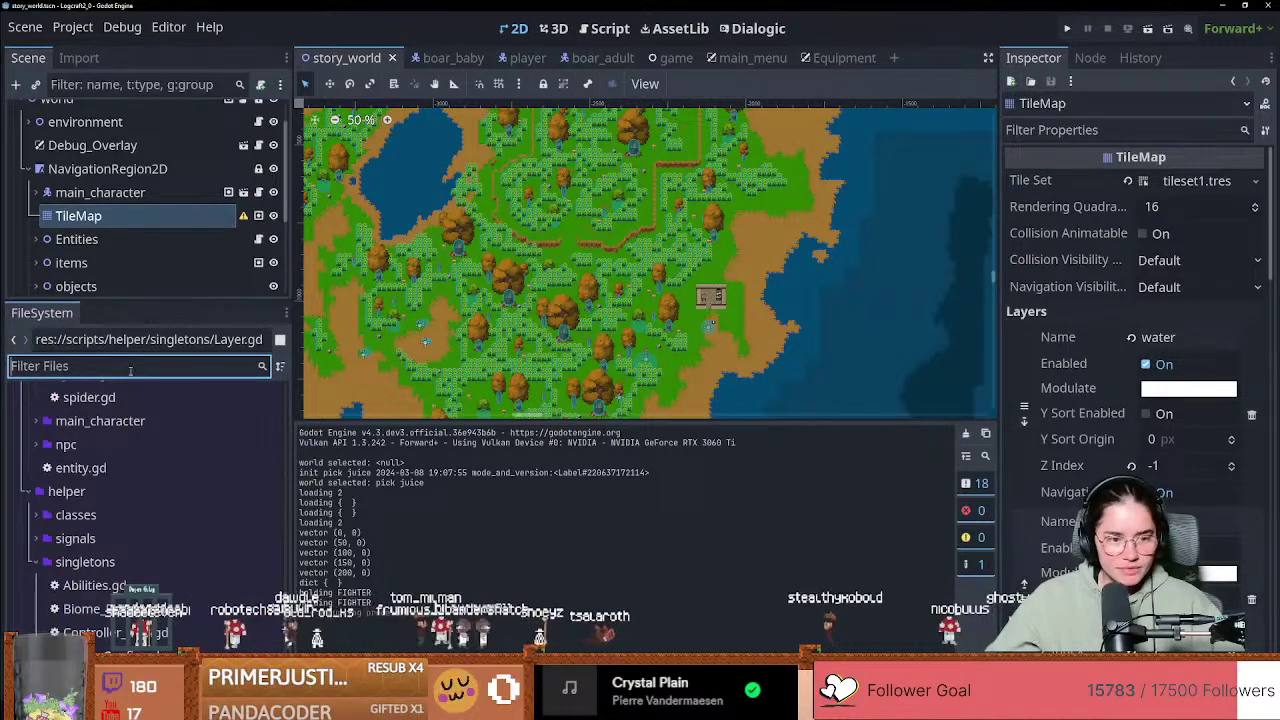
pyautogui.write('Ev')
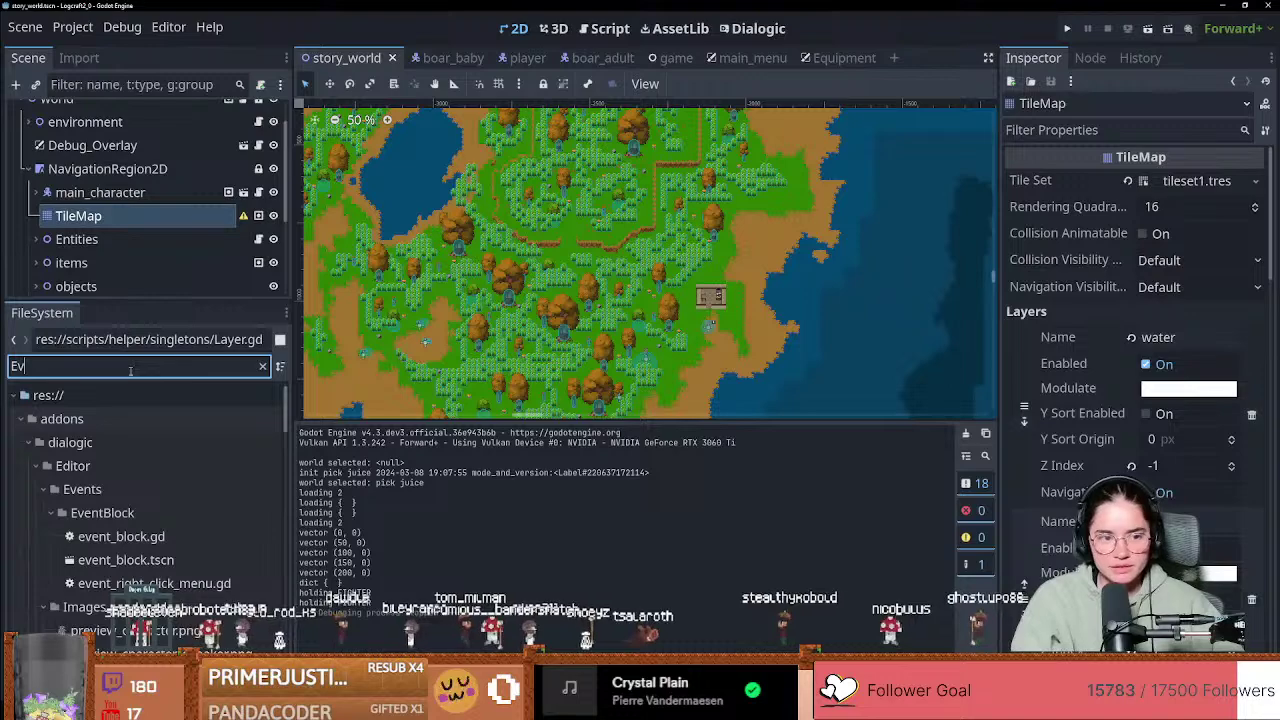
pyautogui.write('en')
pyautogui.scroll(-5, 113, 585)
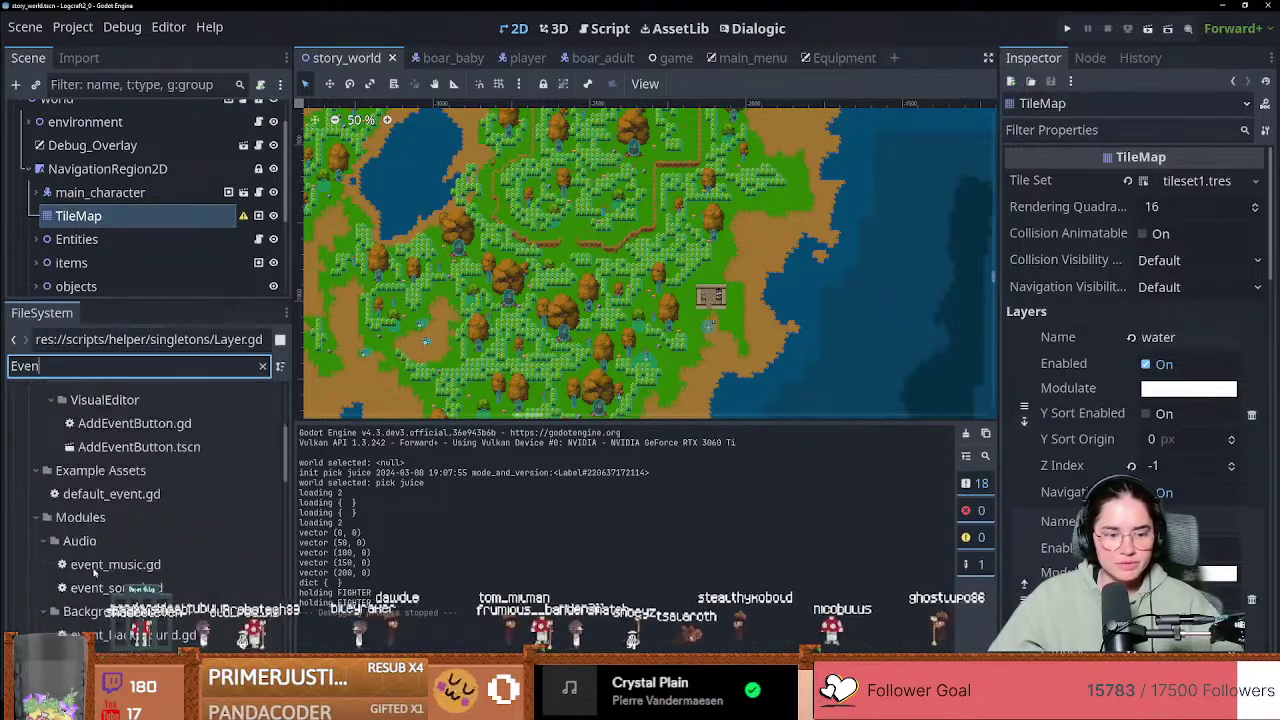
pyautogui.scroll(-5, 113, 585)
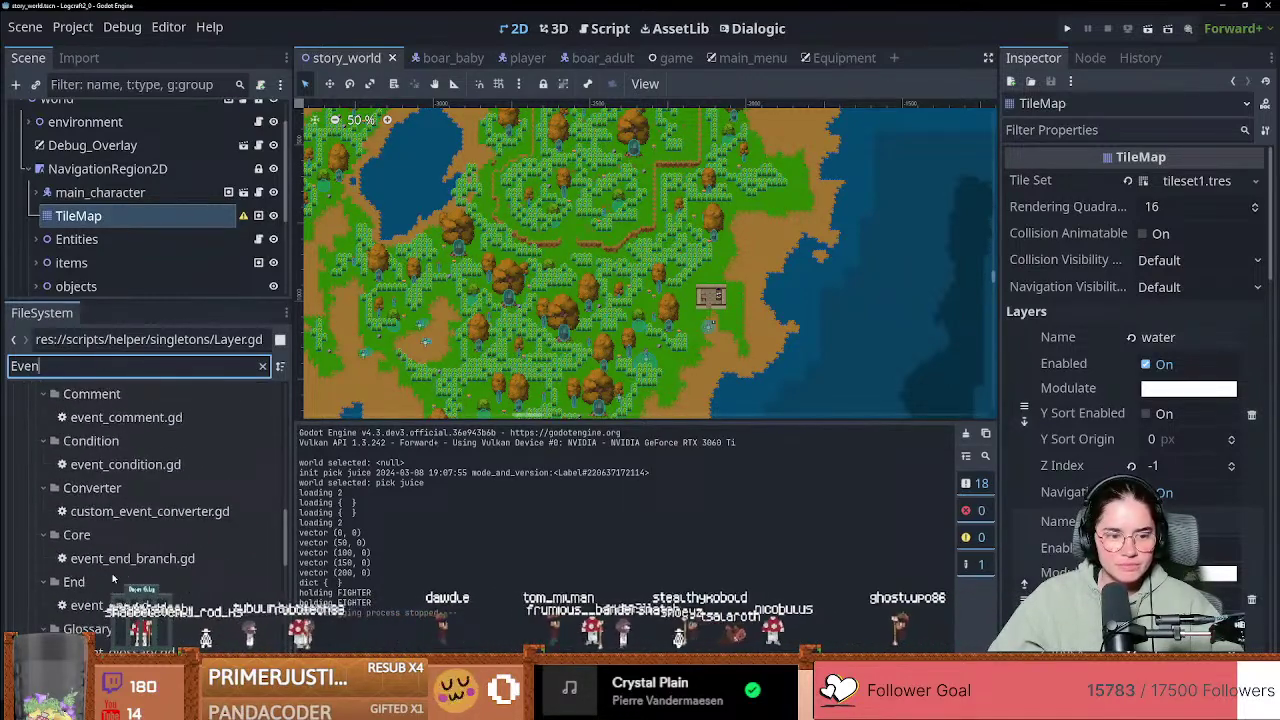
pyautogui.scroll(-5, 113, 578)
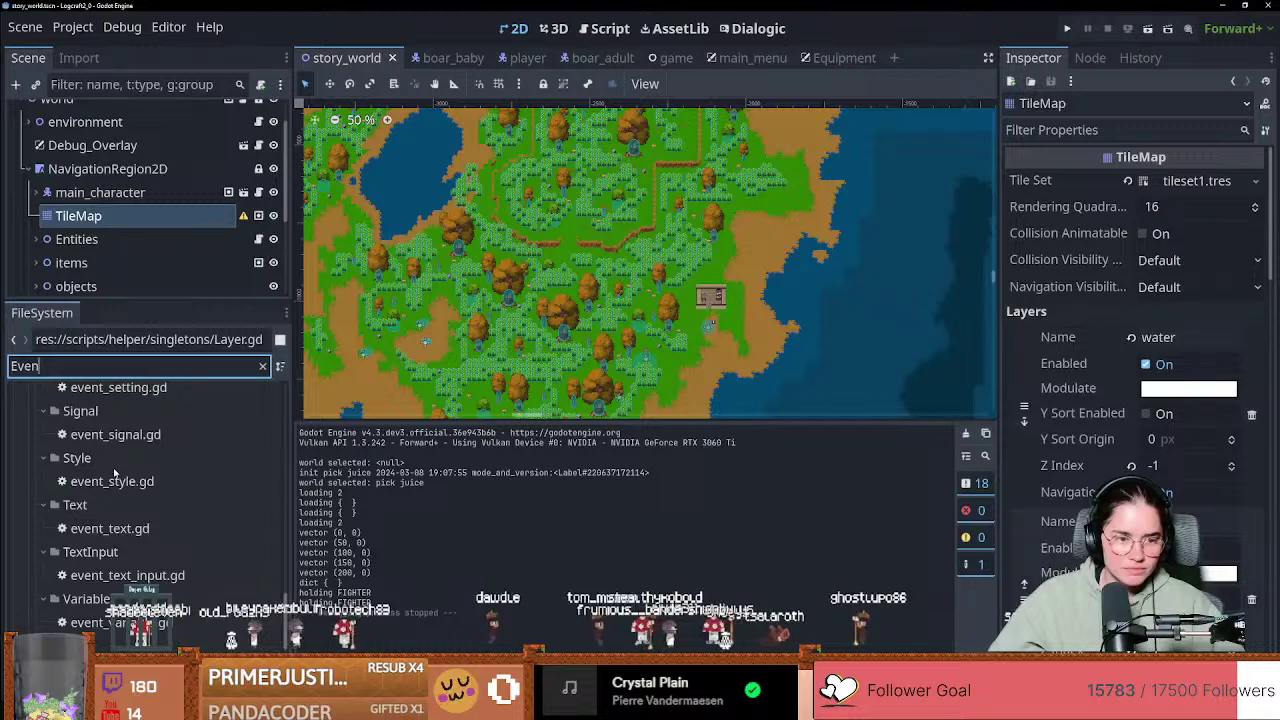
pyautogui.write('tB')
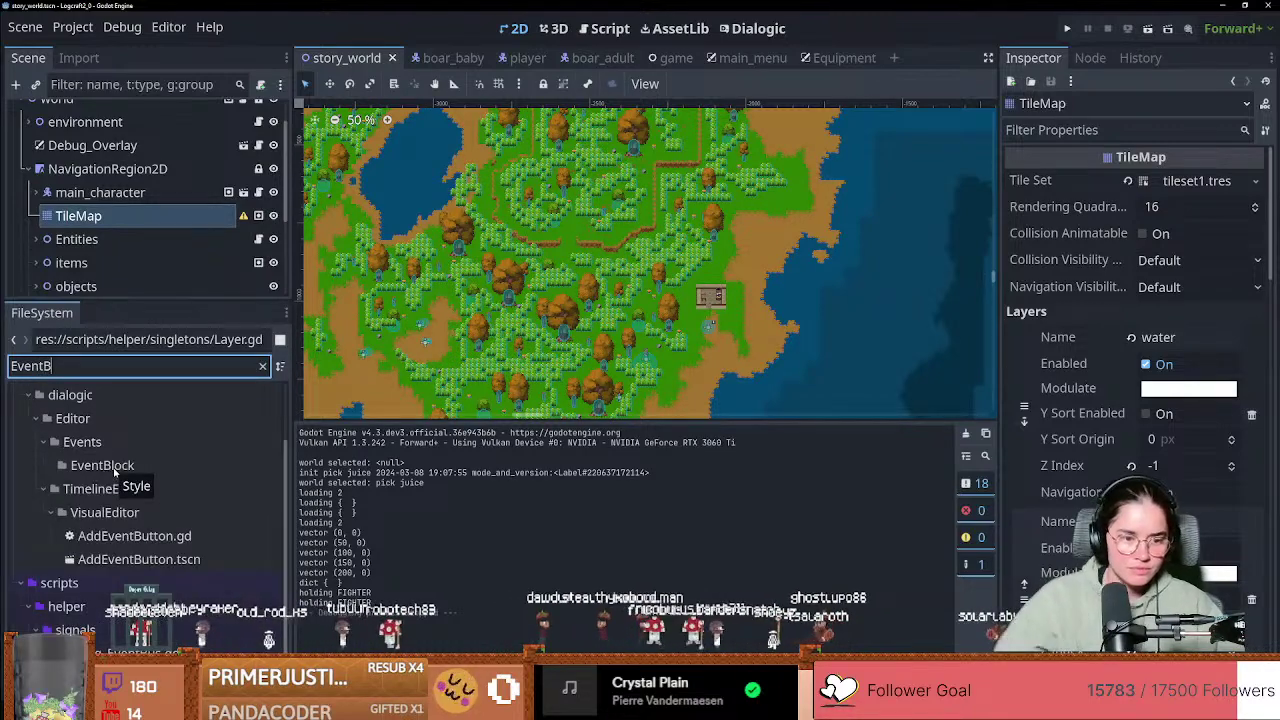
pyautogui.doubleClick(130, 652)
# Step: Look through the signal declarations in EventBus.gd, from the day-night cycle signals up to place_item
pyautogui.scroll(-1, 580, 291)
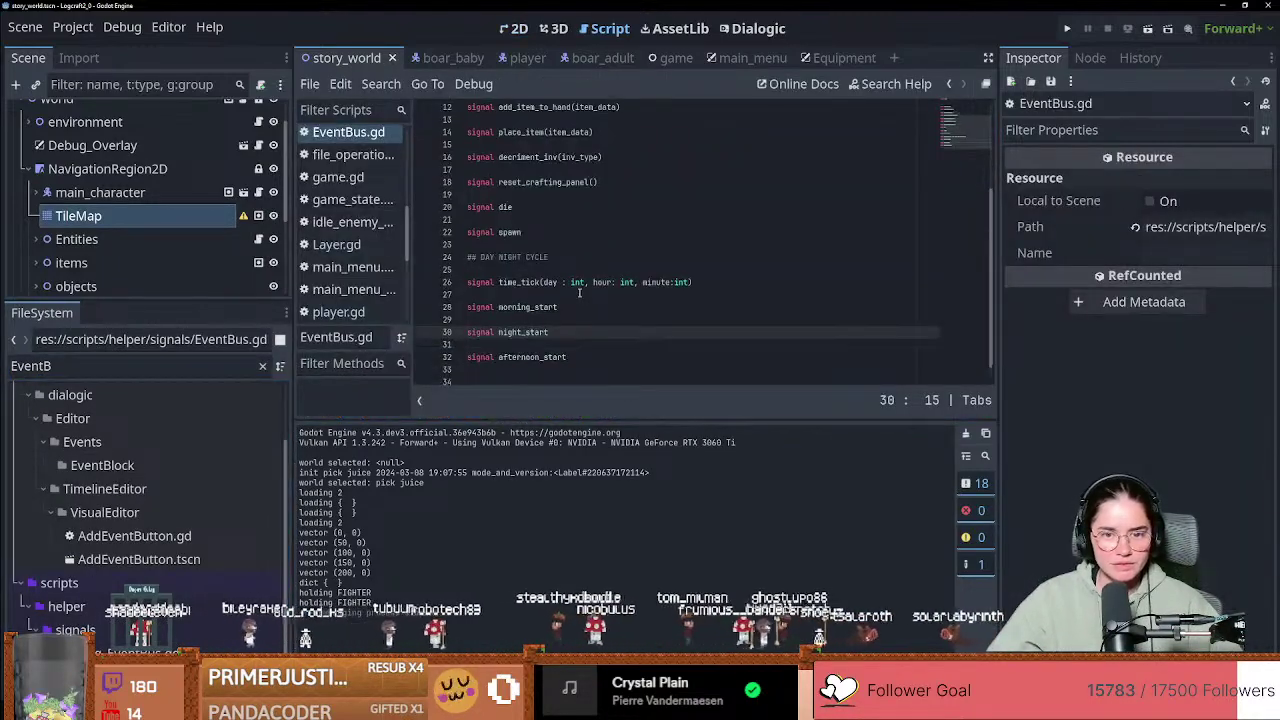
pyautogui.scroll(4, 583, 298)
pyautogui.moveTo(604, 298); pyautogui.dragTo(607, 288)
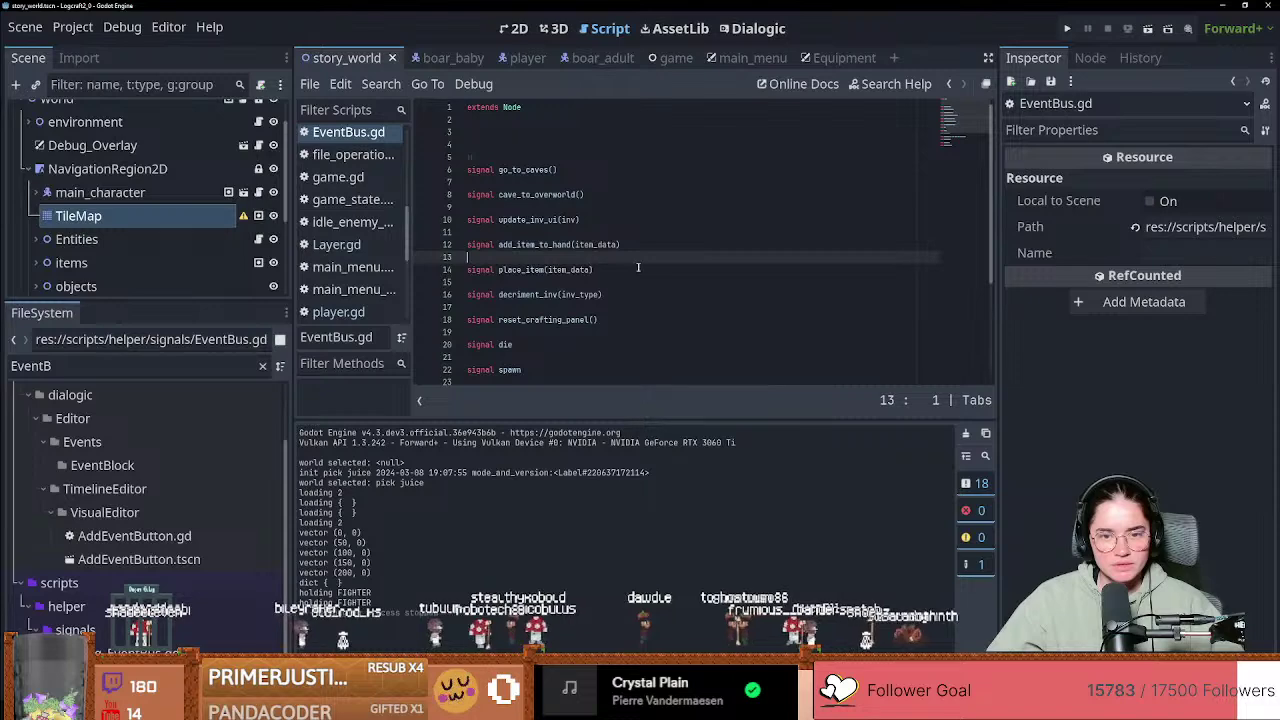
pyautogui.click(479, 270)
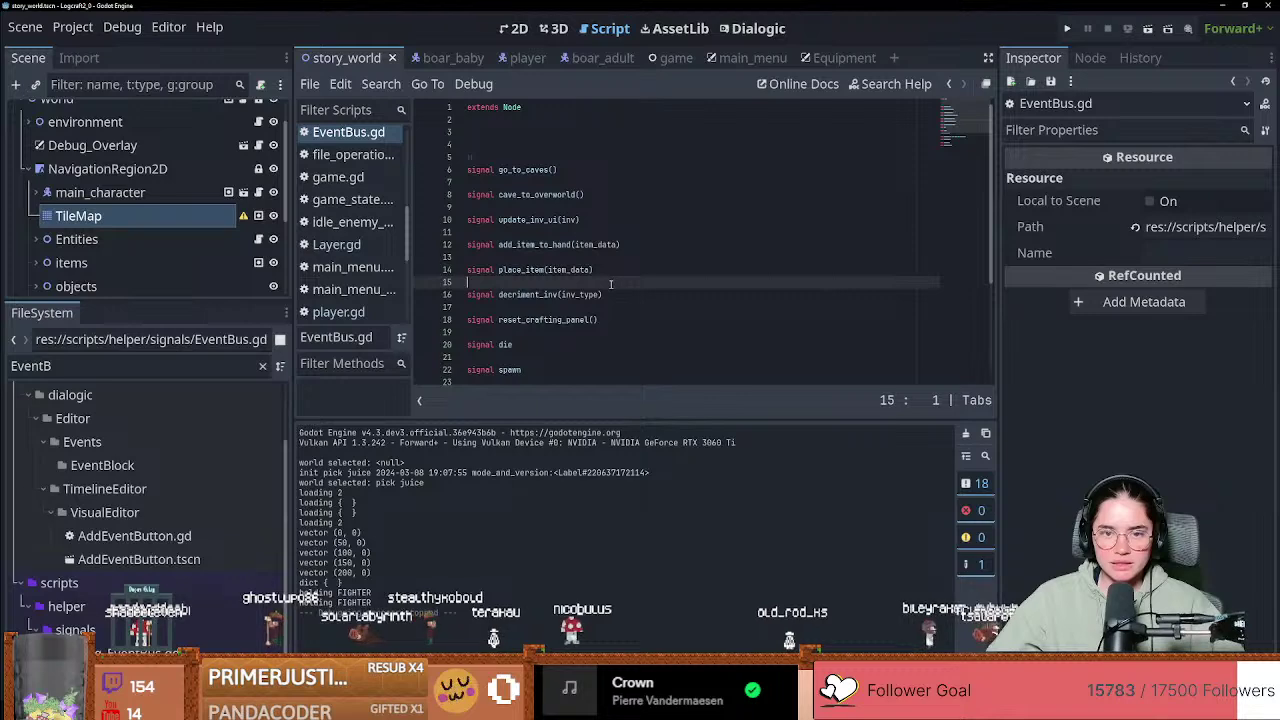
# Step: Collapse NavigationRegion2D and the world branch in the story_world scene tree, and look briefly at the boar_baby scene
pyautogui.scroll(2, 28, 210)
pyautogui.click(28, 208)
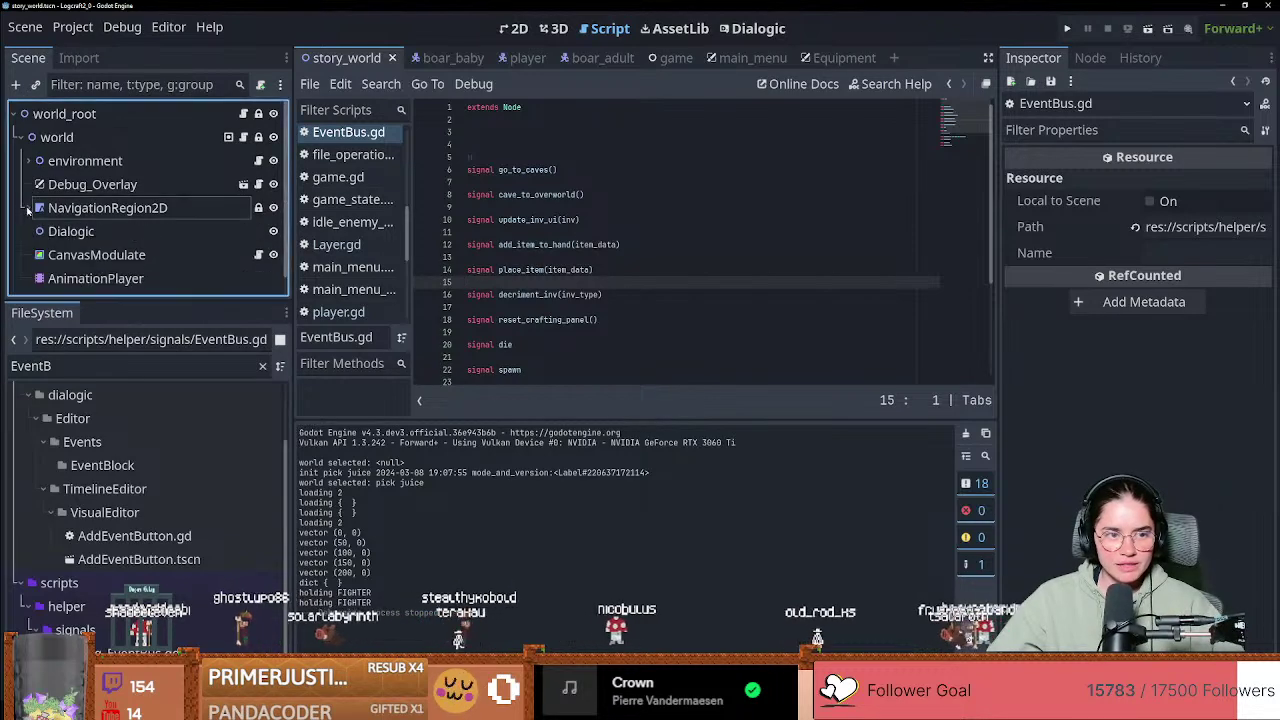
pyautogui.click(30, 137)
pyautogui.click(22, 137)
pyautogui.click(437, 57)
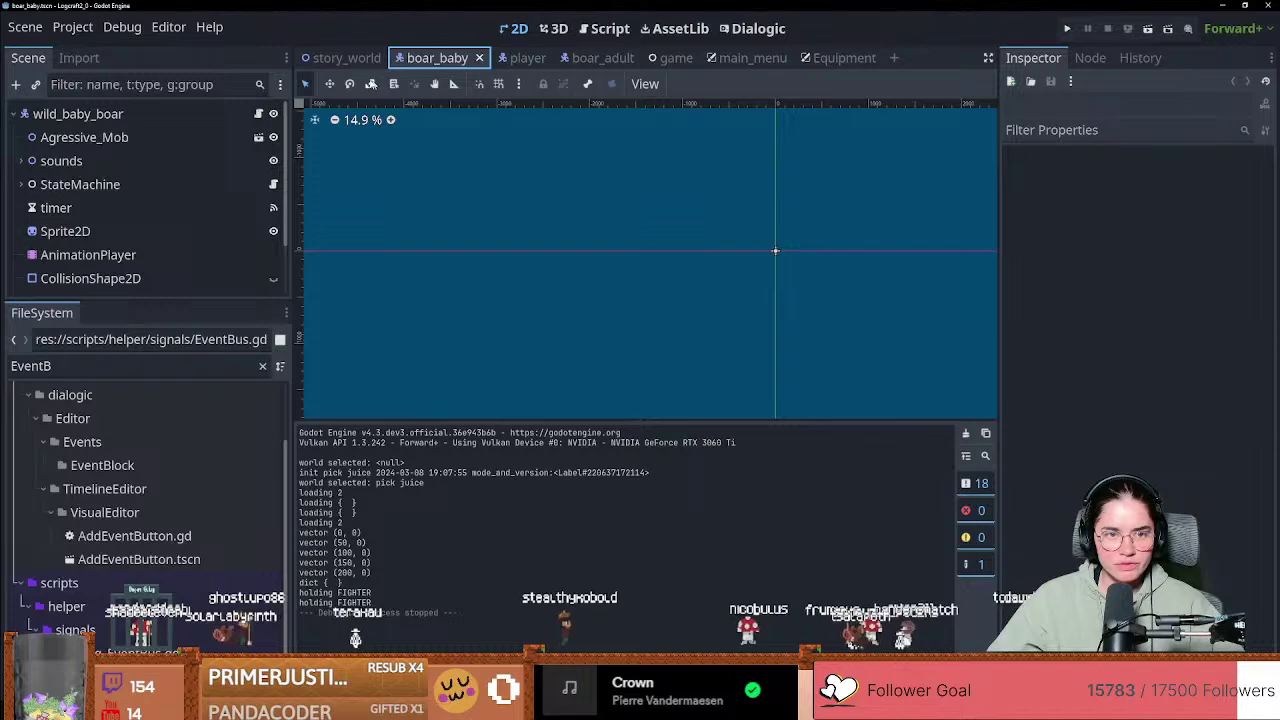
pyautogui.click(340, 57)
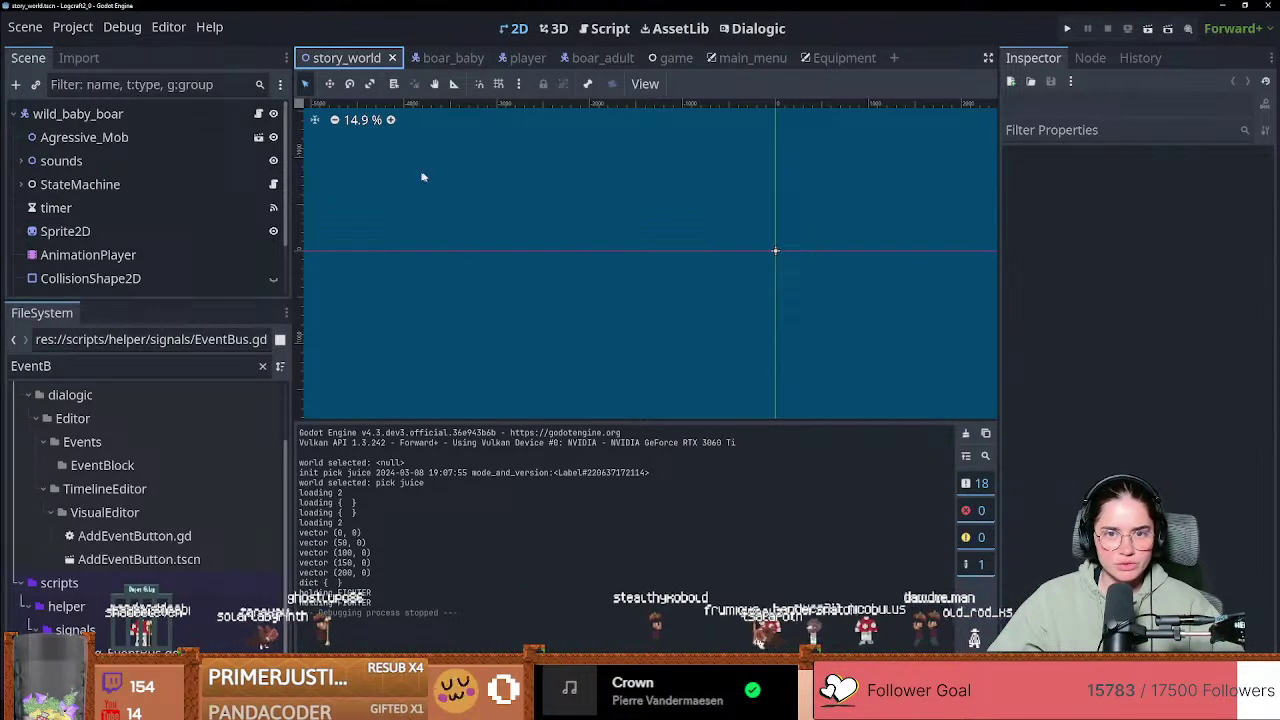
# Step: Open the player scene and enlarge the Scene dock to look over its node tree
pyautogui.click(510, 57)
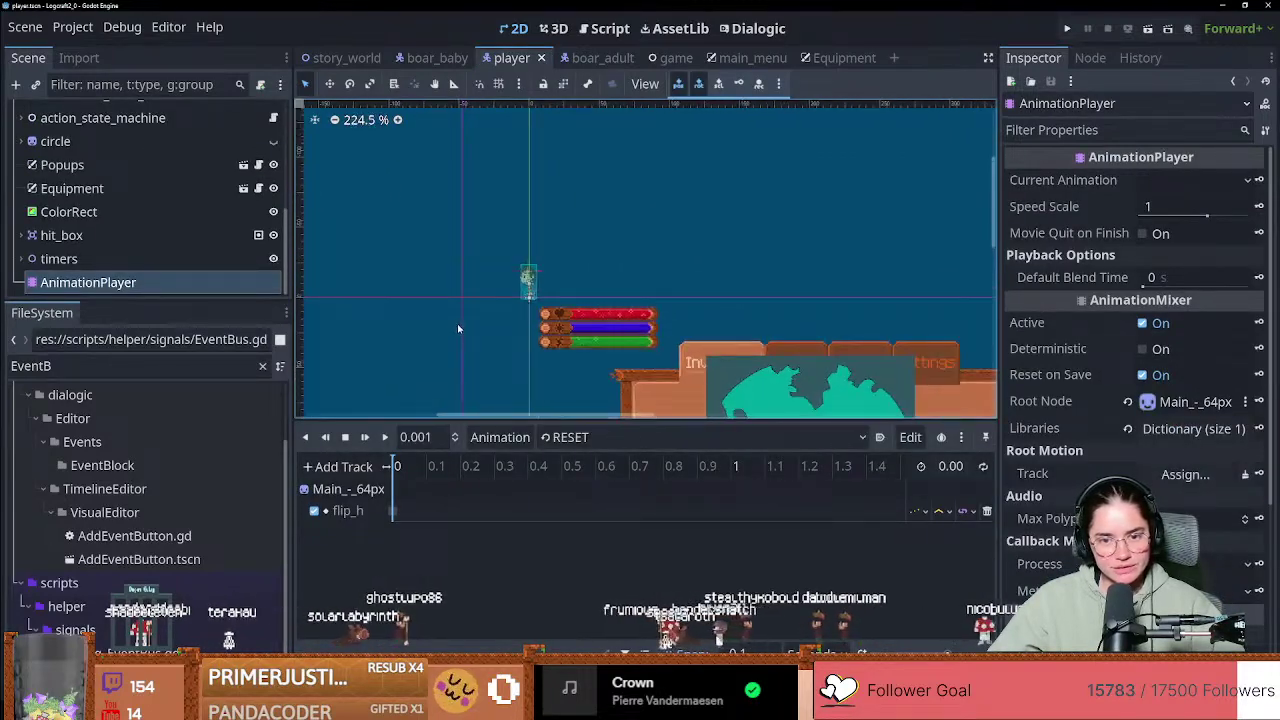
pyautogui.scroll(1, 458, 328)
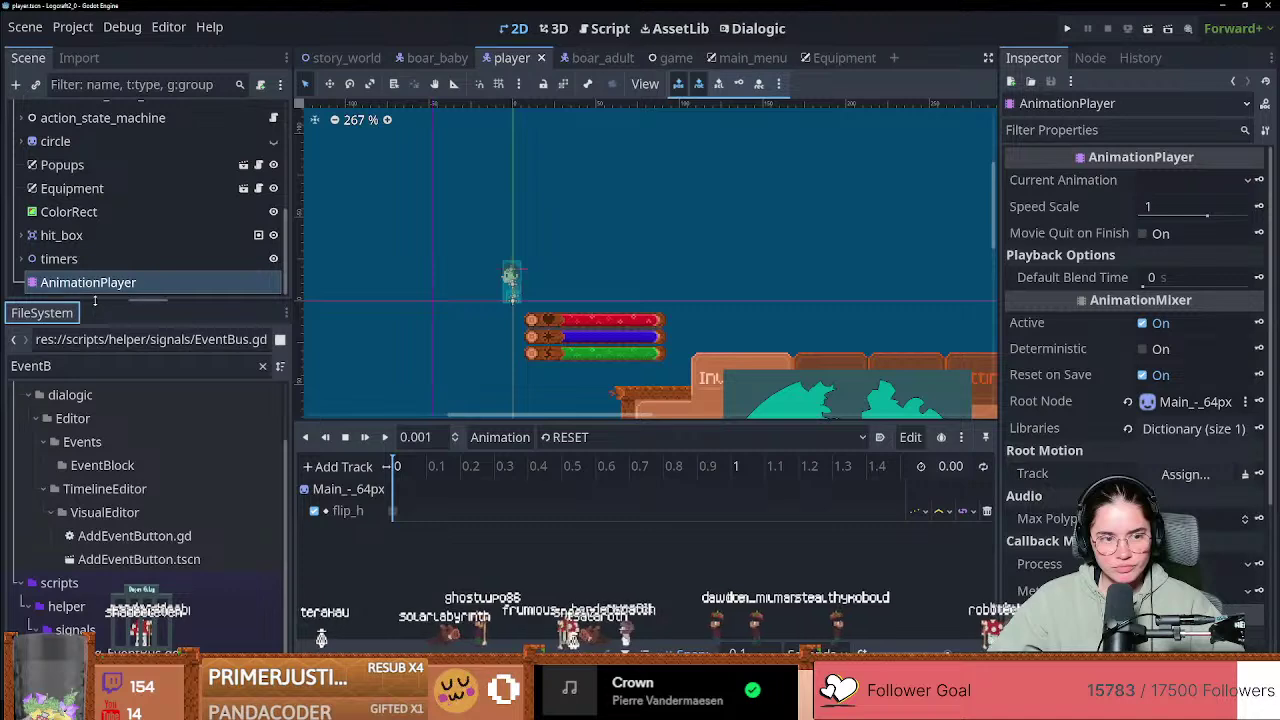
pyautogui.moveTo(95, 300); pyautogui.dragTo(95, 504)
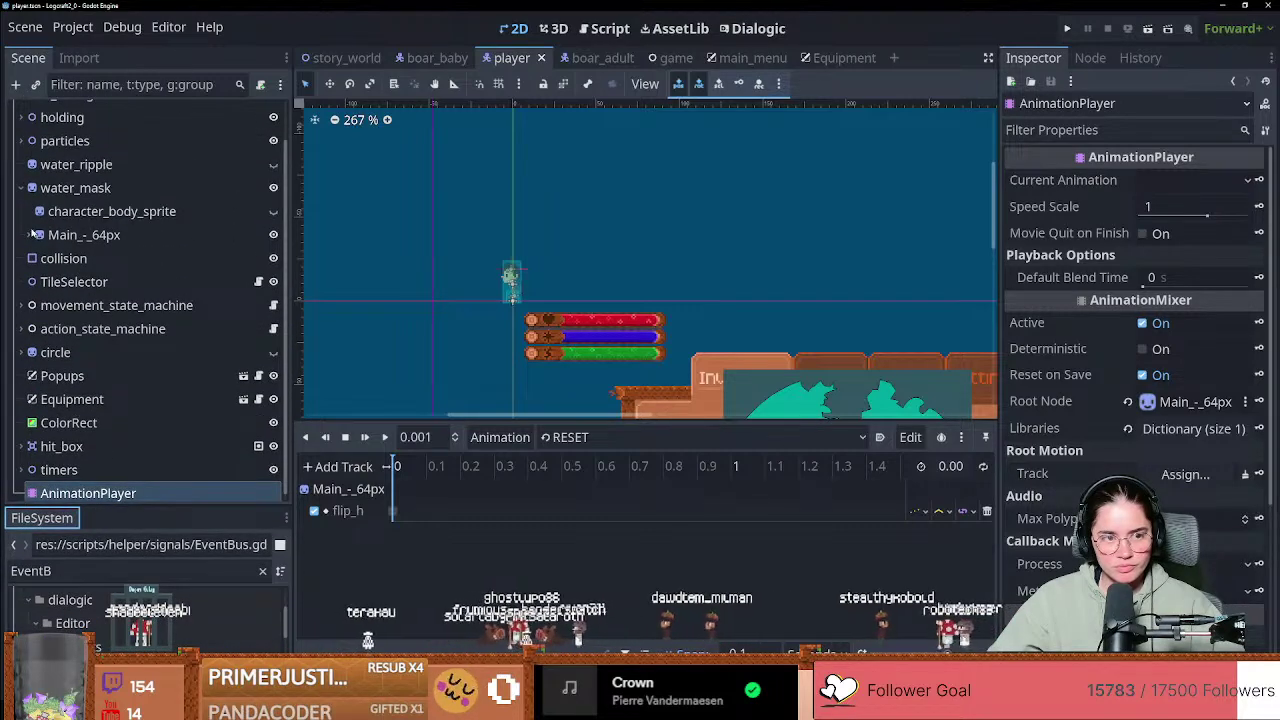
pyautogui.scroll(1, 30, 230)
# Step: Open the game scene's root script and read through its world-creation and state-change functions
pyautogui.click(345, 58)
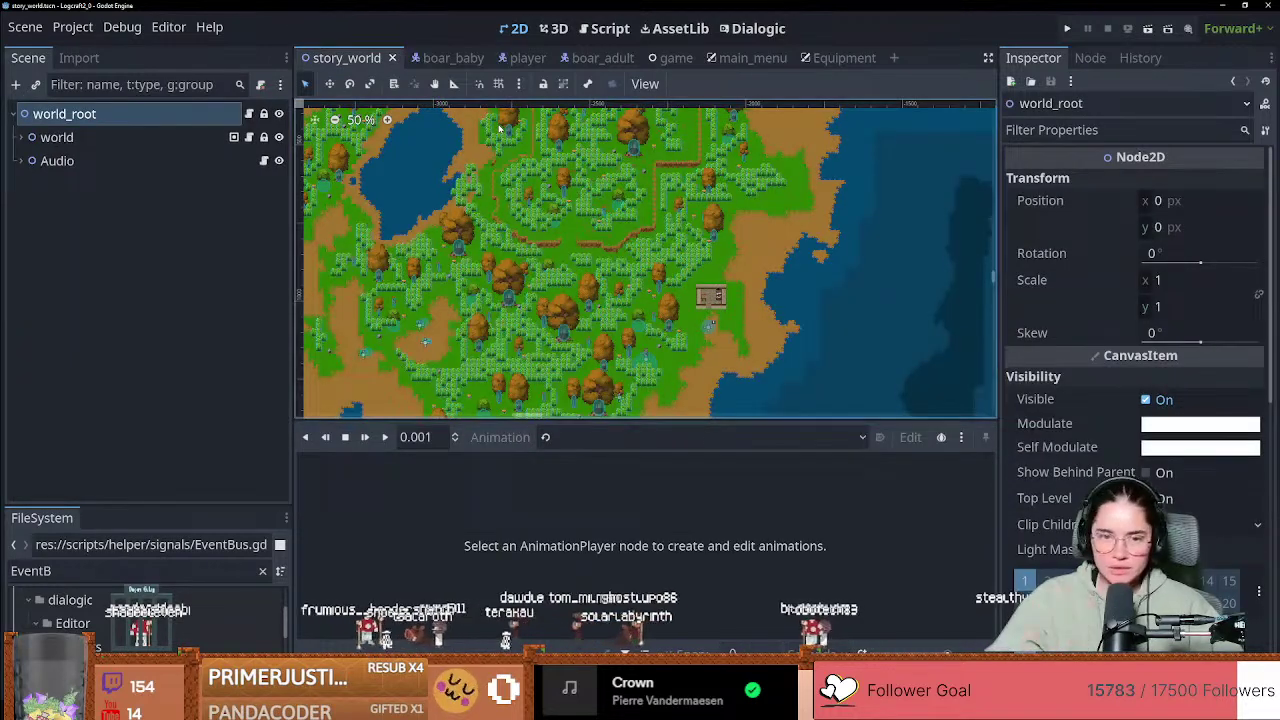
pyautogui.click(668, 57)
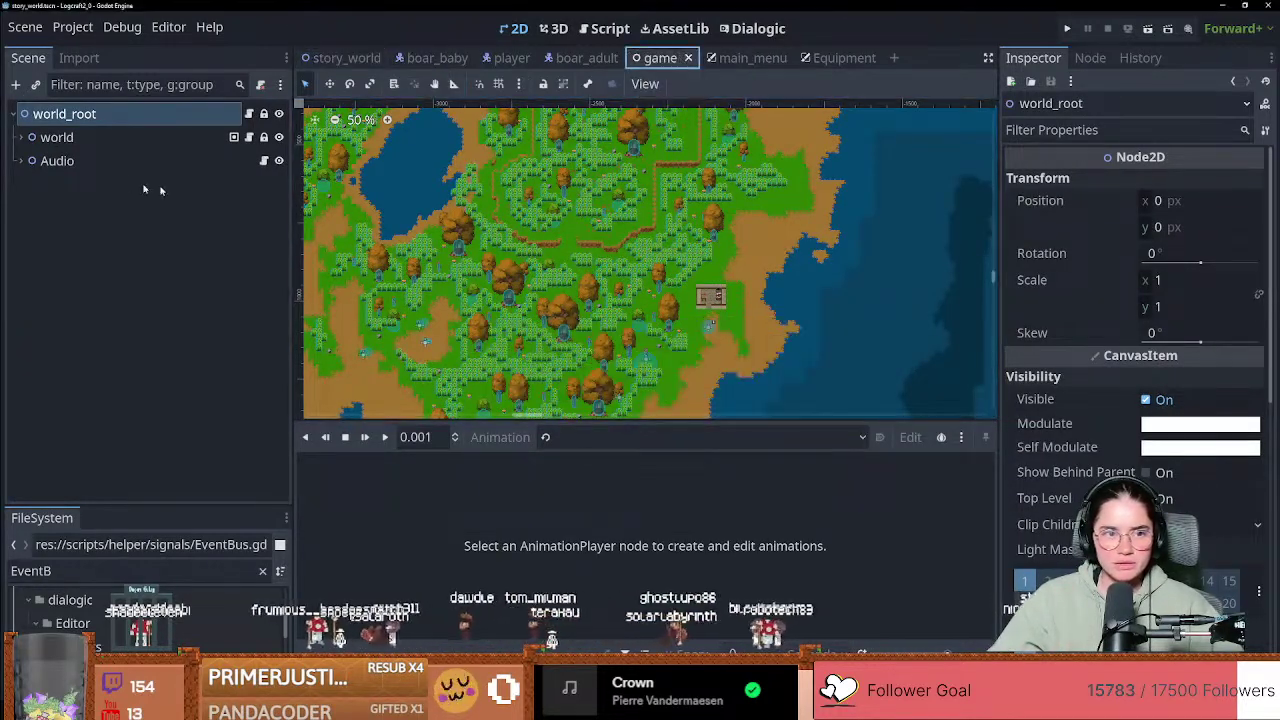
pyautogui.click(279, 161)
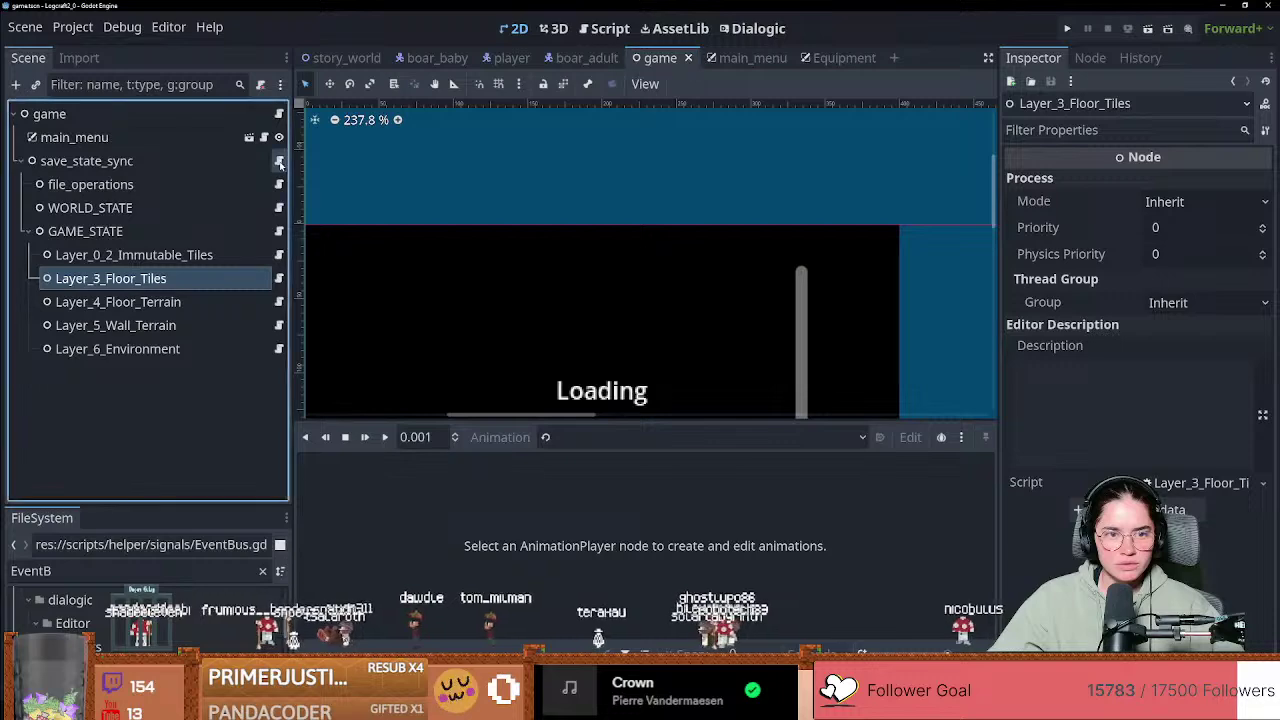
pyautogui.scroll(-1, 597, 324)
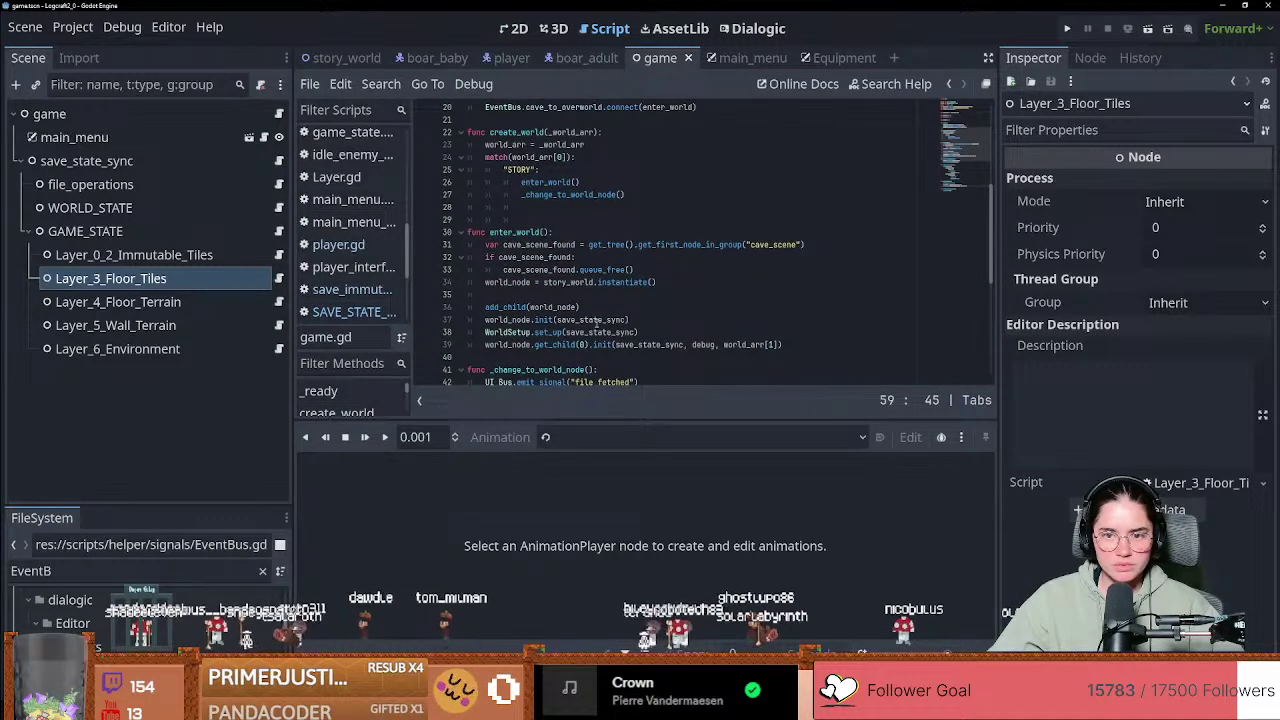
pyautogui.scroll(-3, 597, 324)
pyautogui.scroll(-2, 597, 324)
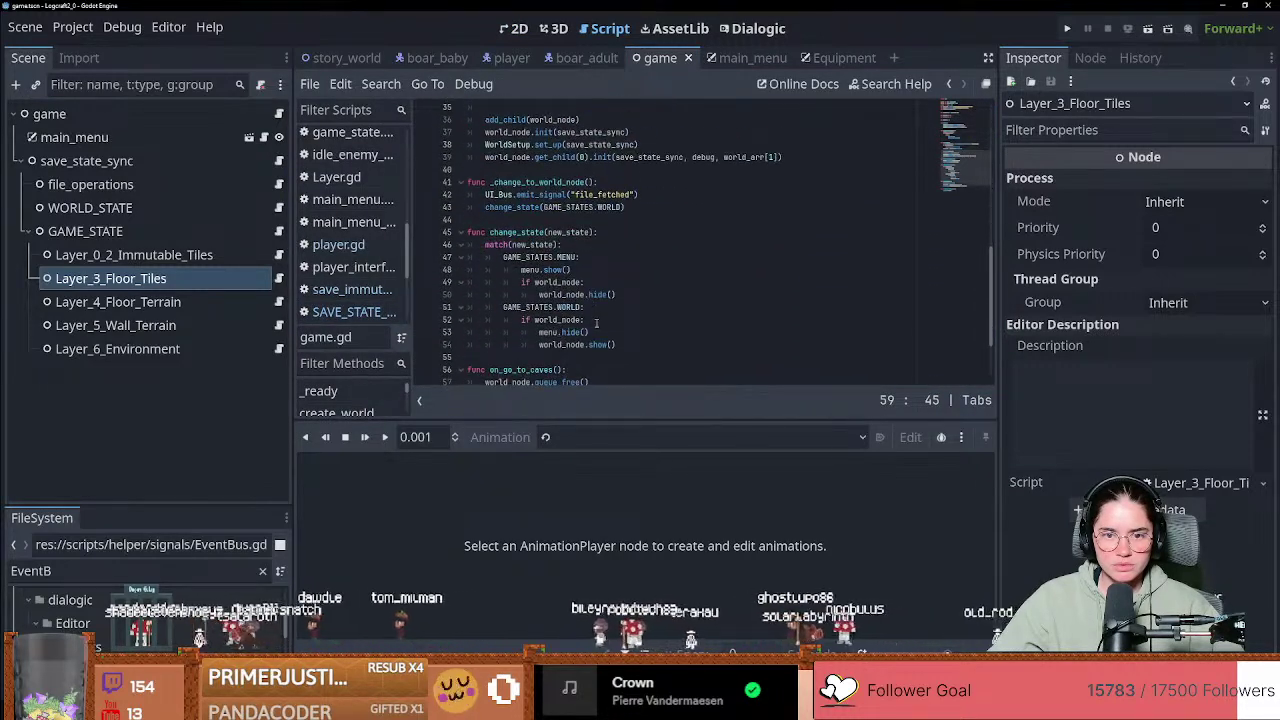
# Step: Open the save_state_sync node's script and find the load_world_data function above the tile layer section
pyautogui.click(279, 161)
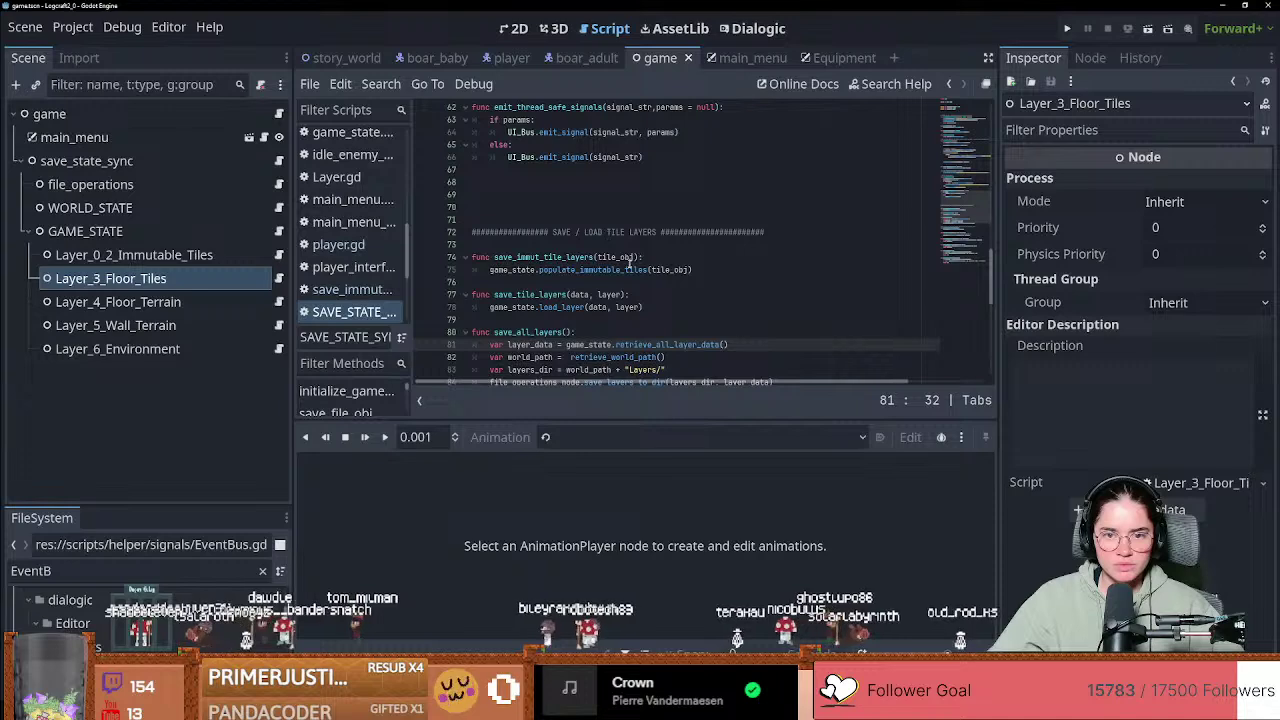
pyautogui.click(692, 231)
pyautogui.scroll(3, 688, 264)
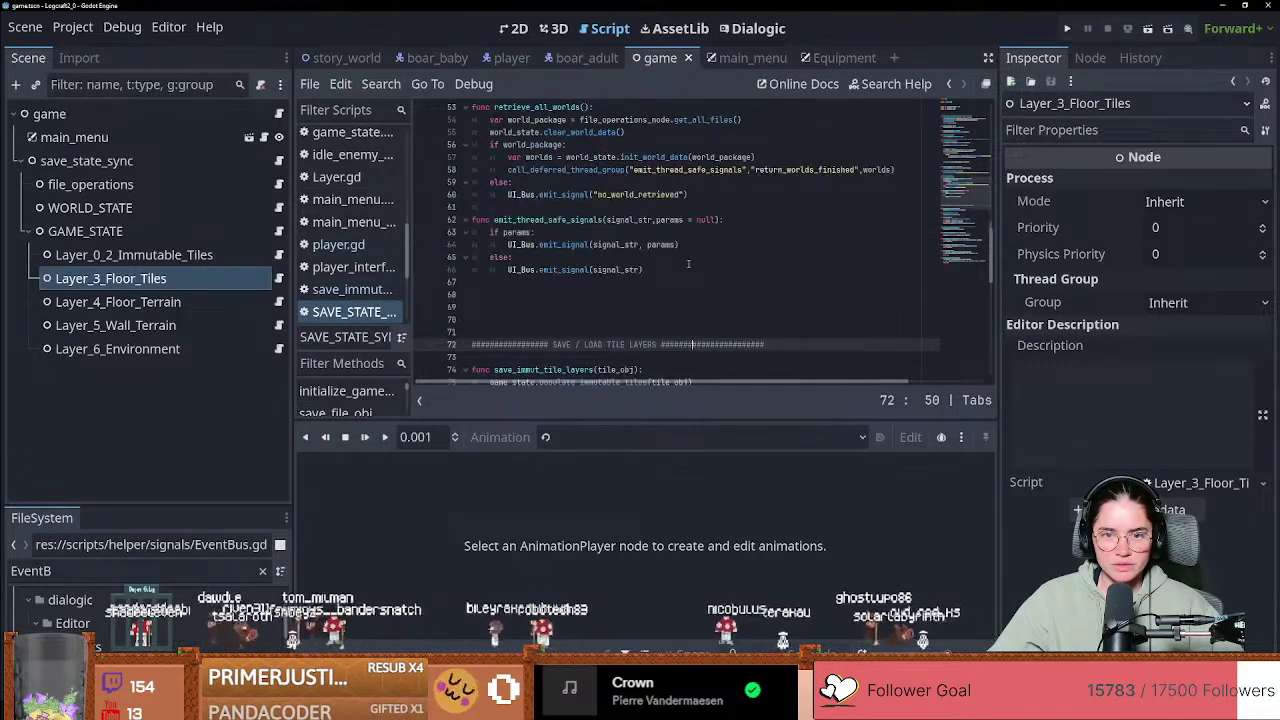
pyautogui.scroll(7, 688, 264)
pyautogui.scroll(4, 688, 264)
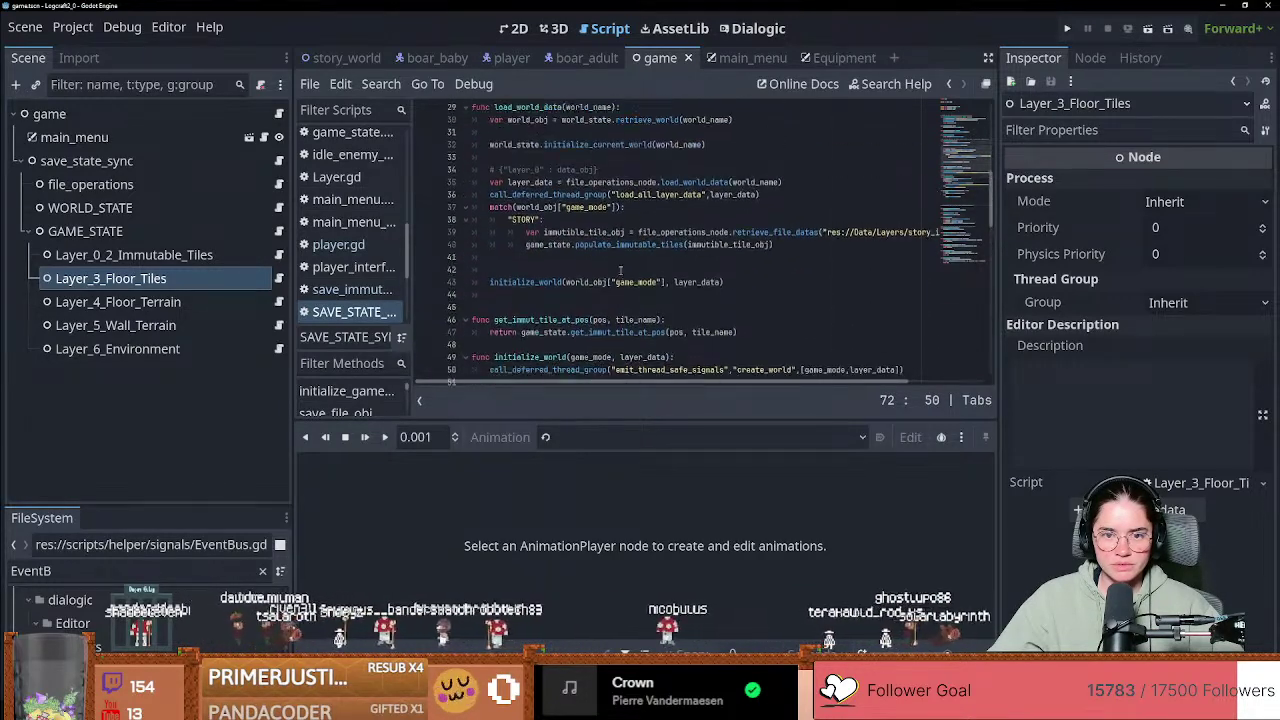
# Step: Examine the load_world_data function's name and the comment above it explaining when it runs
pyautogui.doubleClick(527, 220)
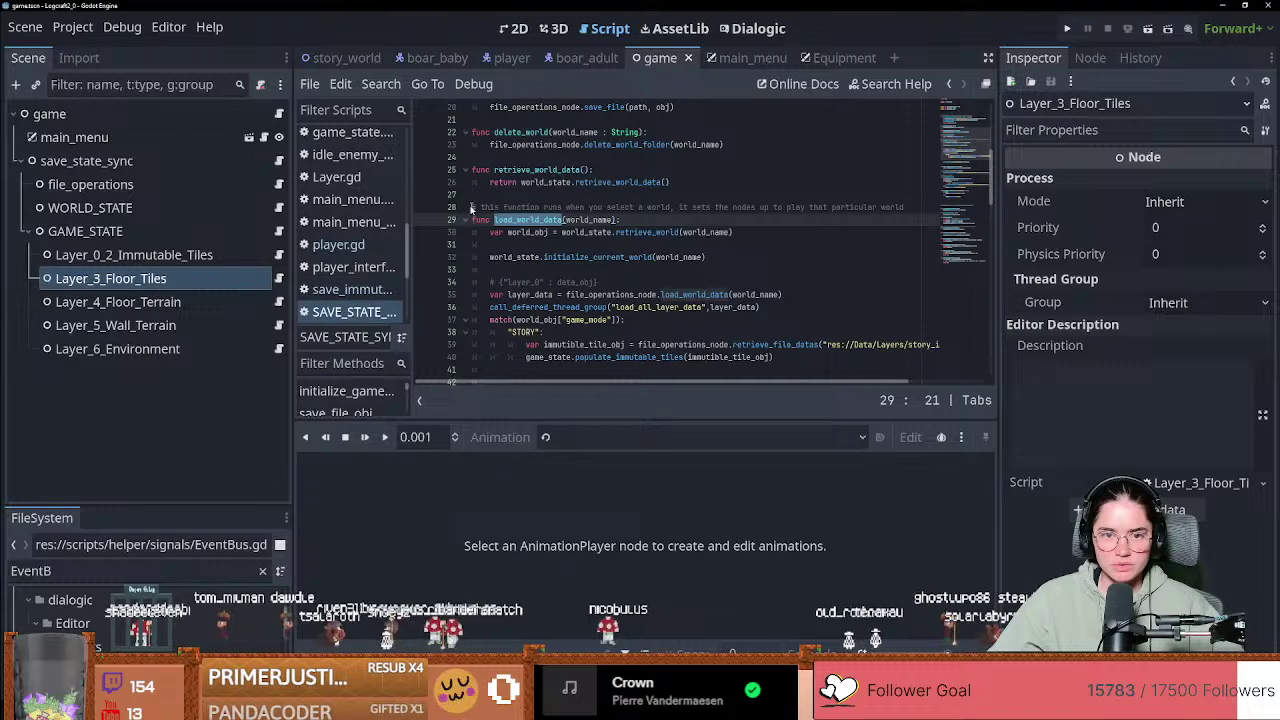
pyautogui.moveTo(480, 207); pyautogui.dragTo(794, 216)
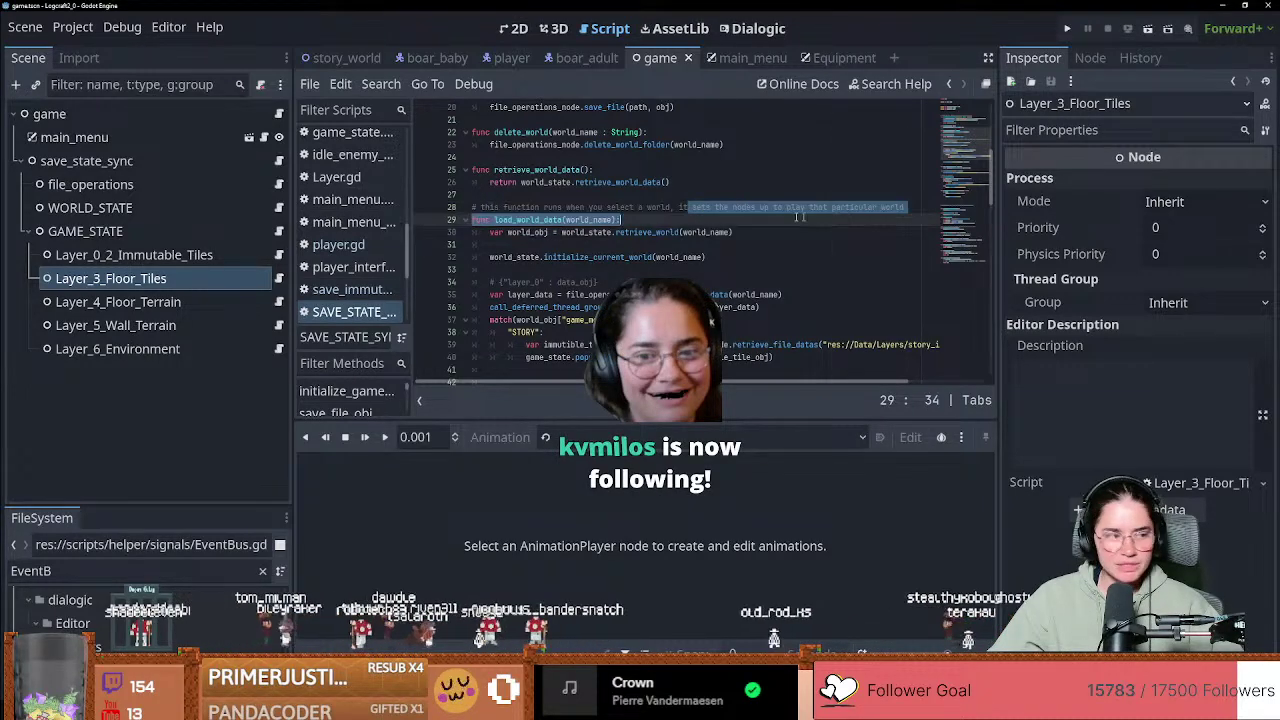
pyautogui.click(863, 208)
pyautogui.moveTo(910, 206); pyautogui.dragTo(620, 207)
pyautogui.scroll(-1, 543, 288)
pyautogui.scroll(1, 530, 260)
pyautogui.click(492, 232)
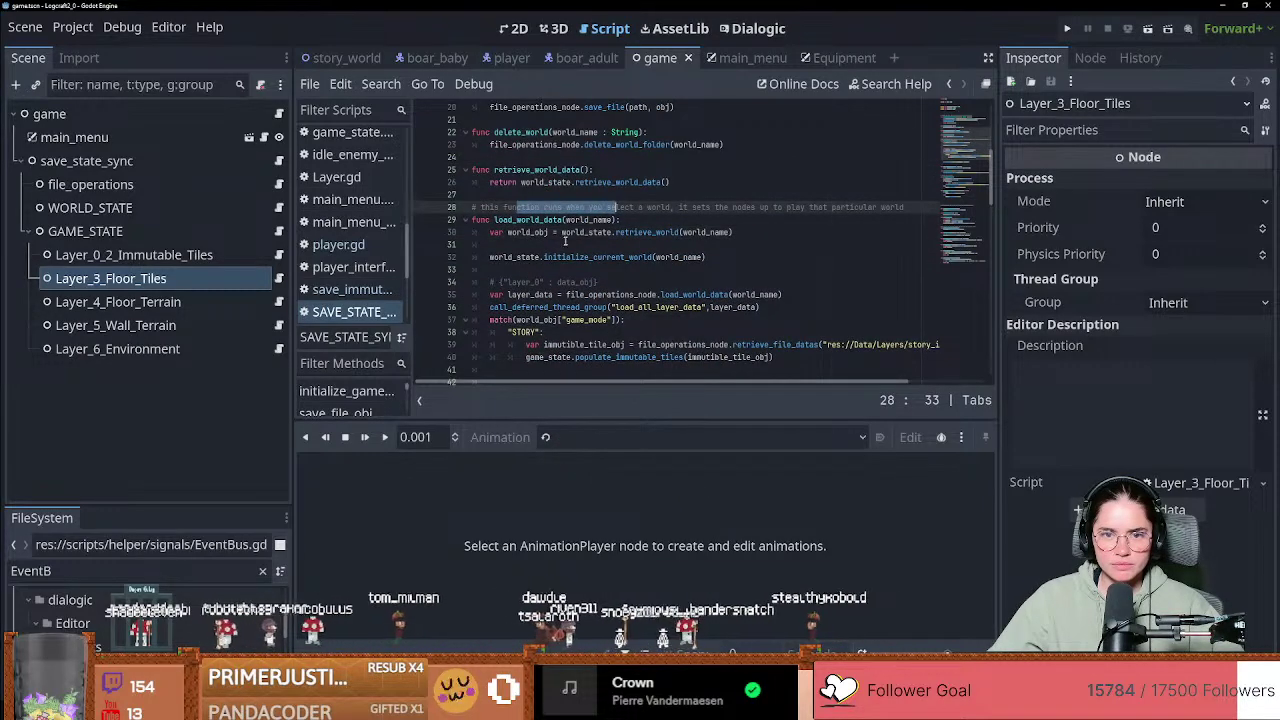
pyautogui.scroll(-1, 565, 245)
pyautogui.scroll(-1, 564, 247)
pyautogui.scroll(1, 564, 247)
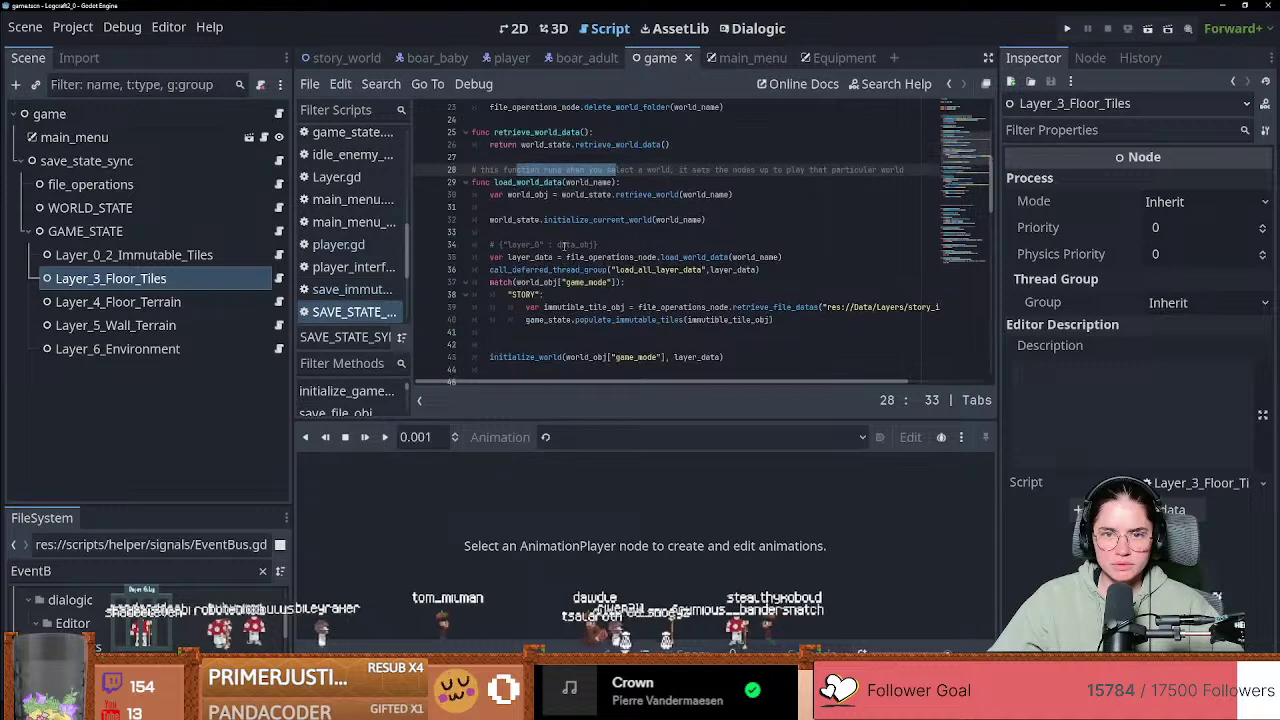
pyautogui.doubleClick(535, 182)
pyautogui.scroll(-1, 574, 273)
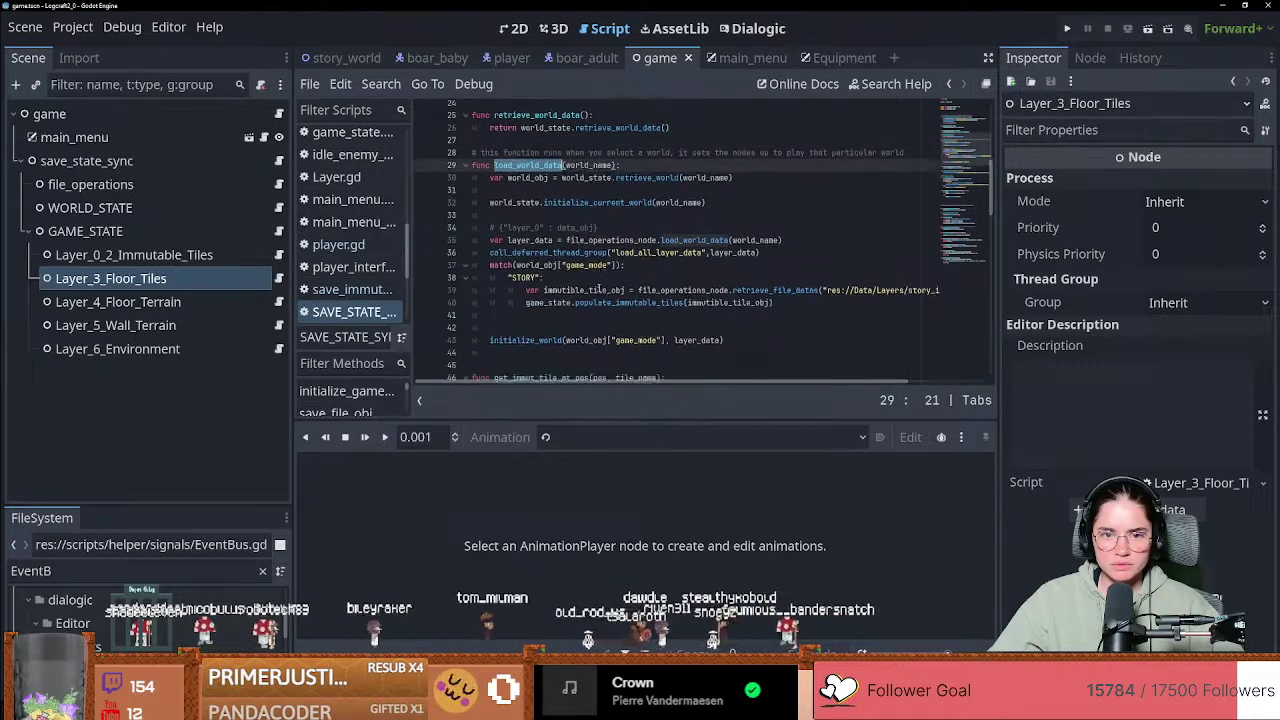
# Step: Examine how load_world_data loads the layer data, matches the game mode and retrieves the story's immutable tile file
pyautogui.moveTo(520, 219); pyautogui.dragTo(566, 219)
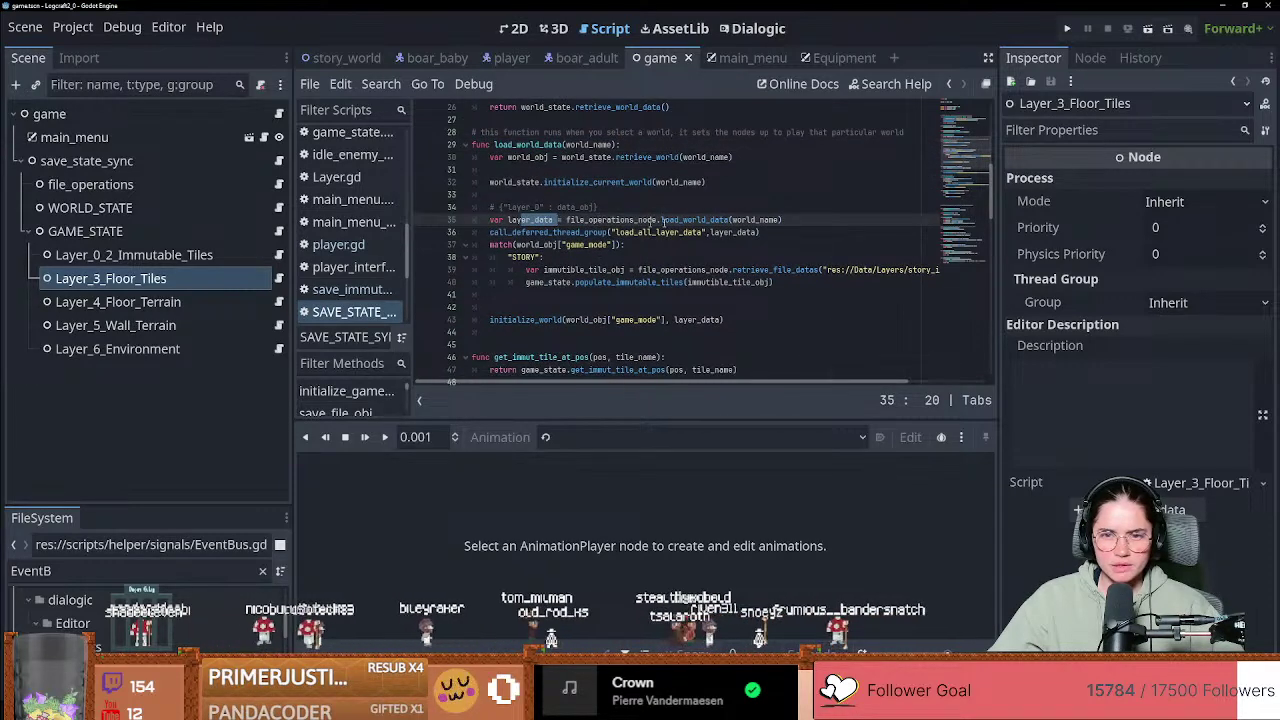
pyautogui.moveTo(706, 219); pyautogui.dragTo(736, 220)
pyautogui.doubleClick(762, 219)
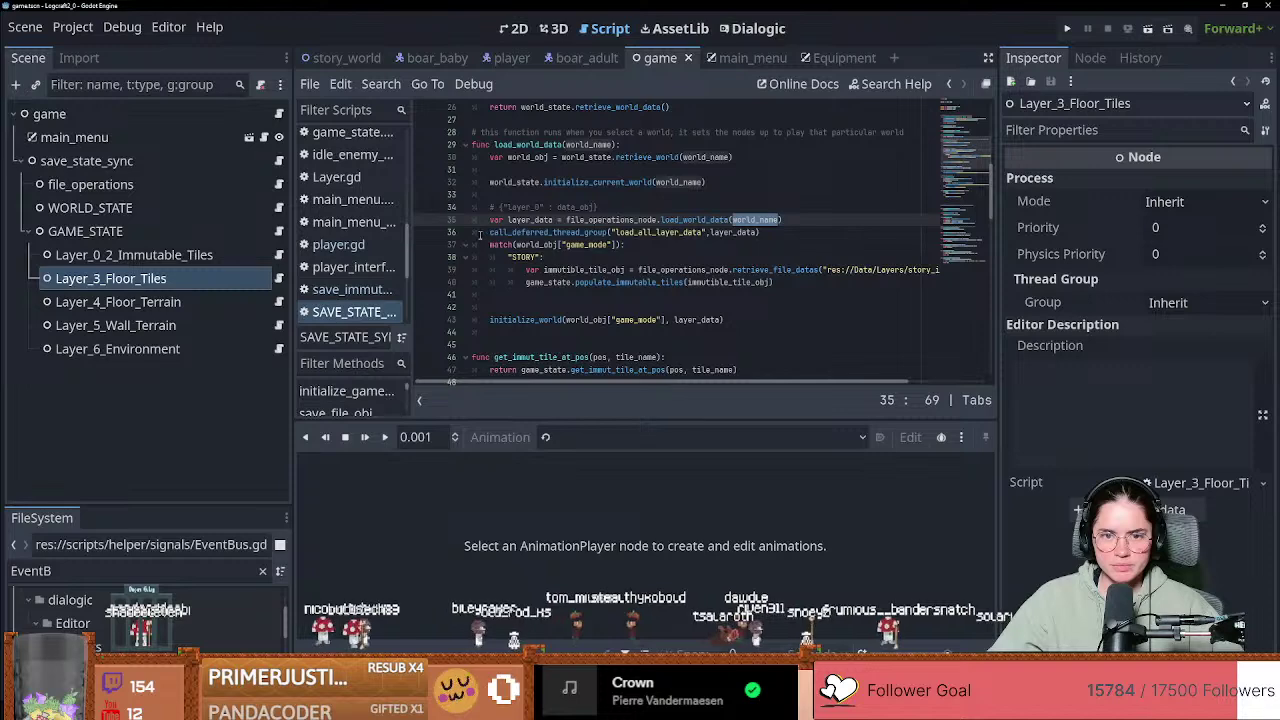
pyautogui.moveTo(480, 236); pyautogui.dragTo(608, 232)
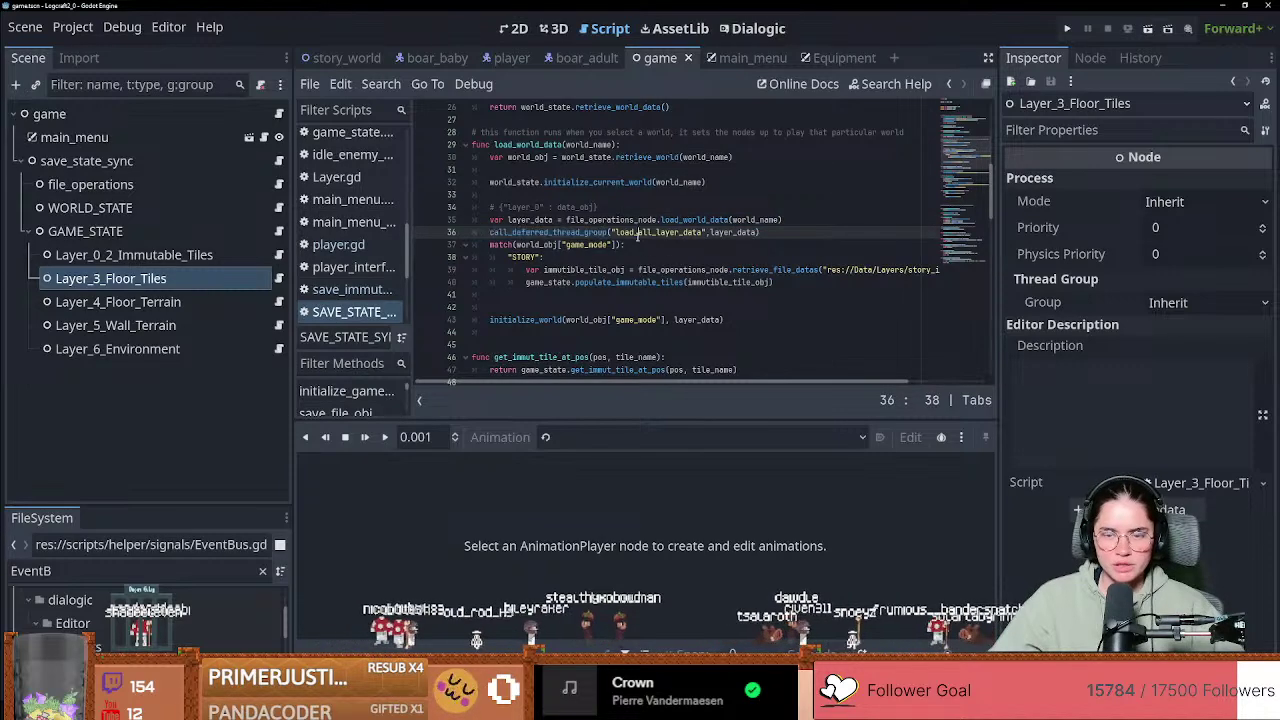
pyautogui.doubleClick(632, 233)
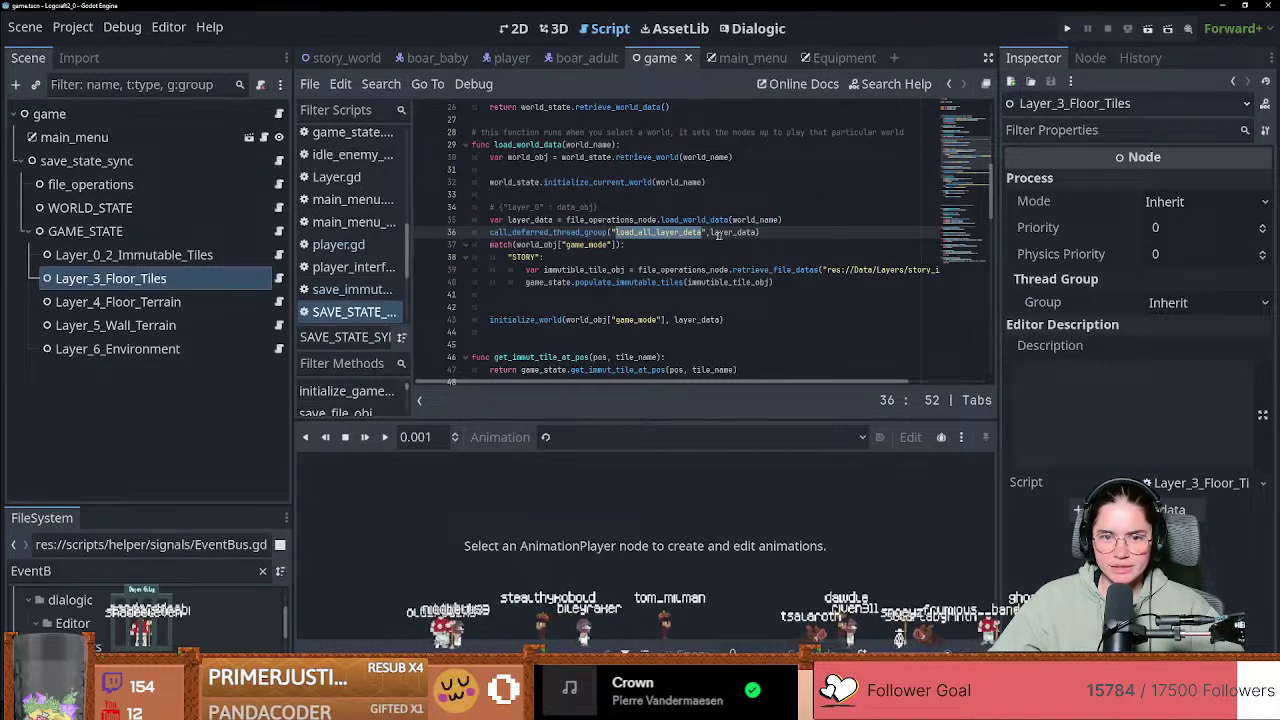
pyautogui.doubleClick(499, 245)
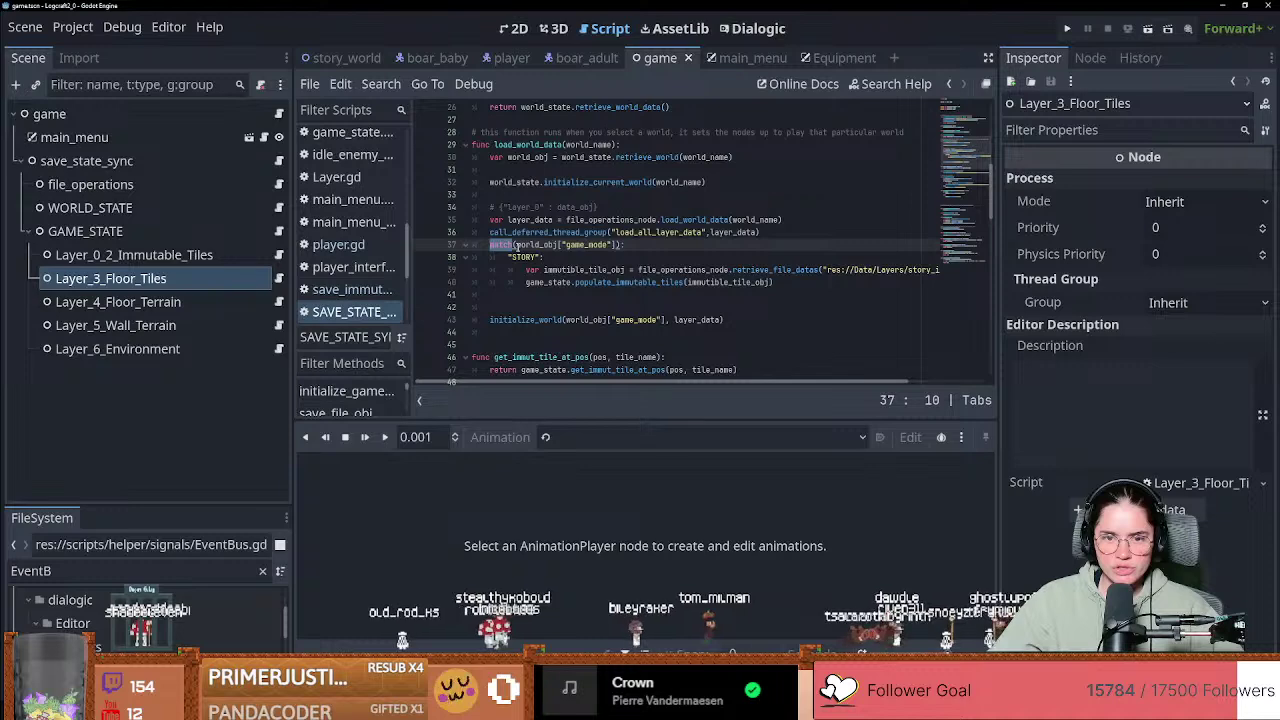
pyautogui.moveTo(507, 257); pyautogui.dragTo(630, 271)
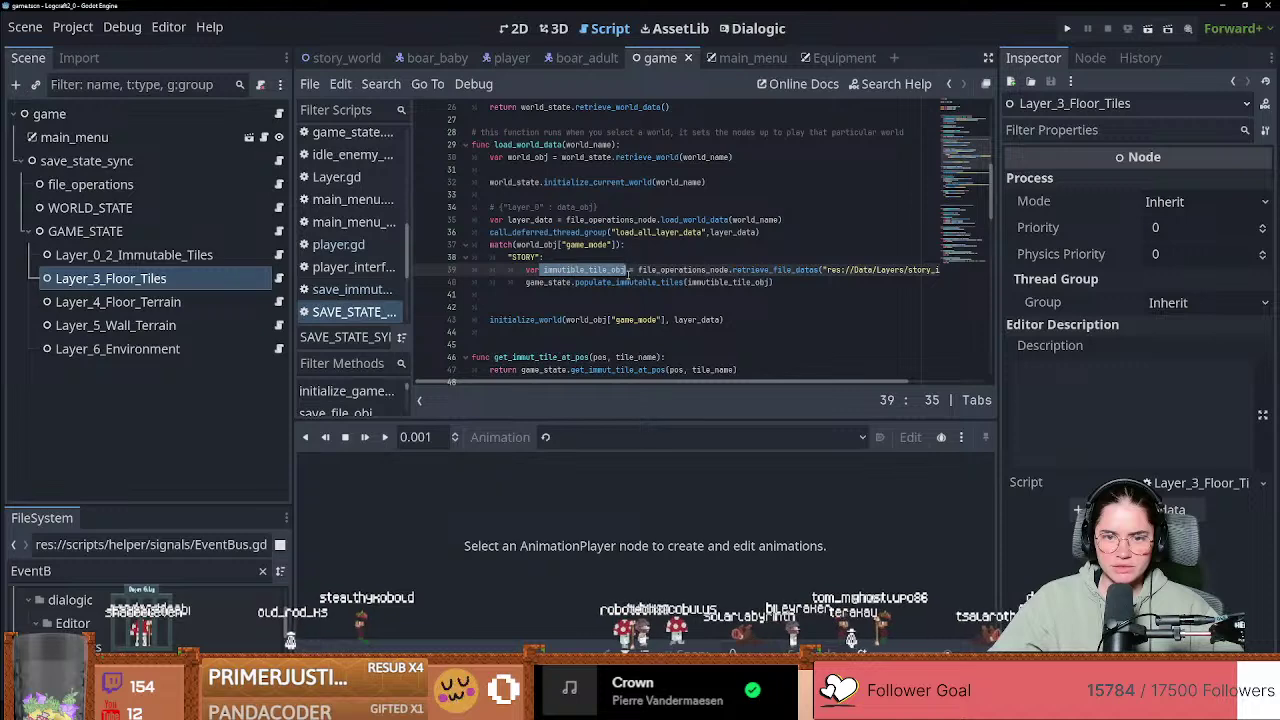
pyautogui.hscroll(3, 676, 311)
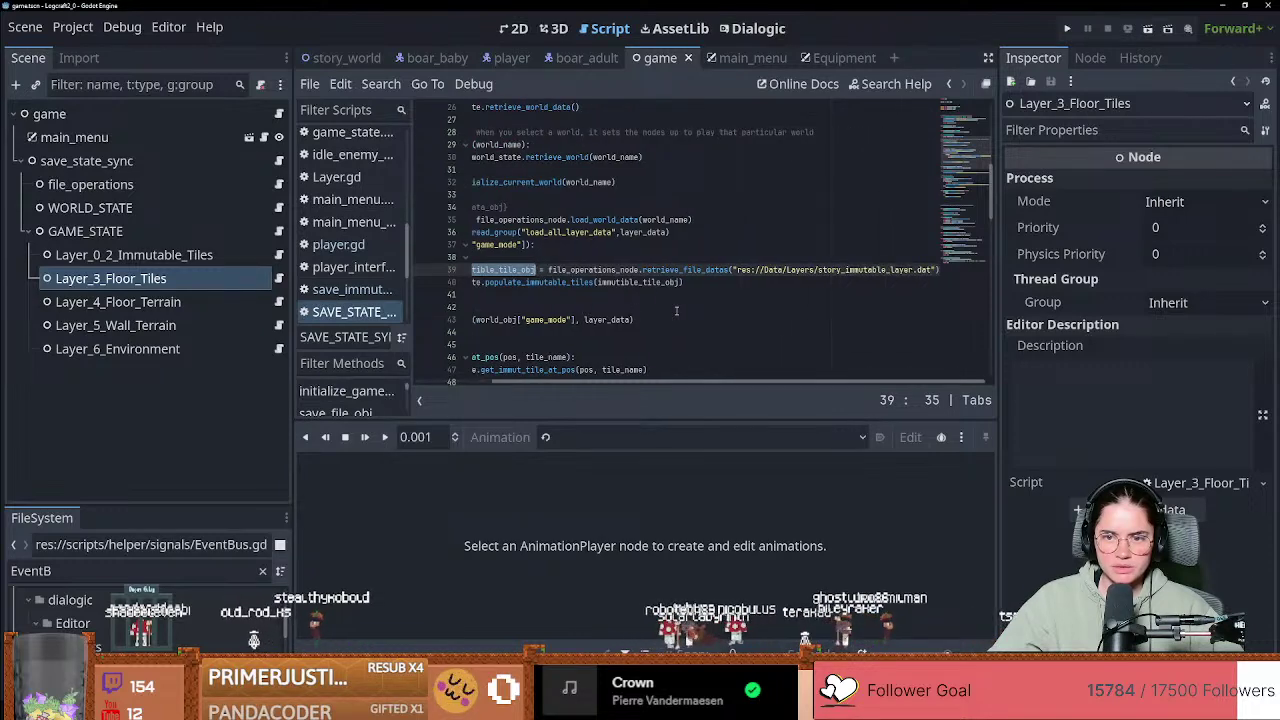
# Step: Examine the full statement in load_world_data that retrieves the immutable tile object from story_immutable_layer.dat
pyautogui.hscroll(-3, 676, 311)
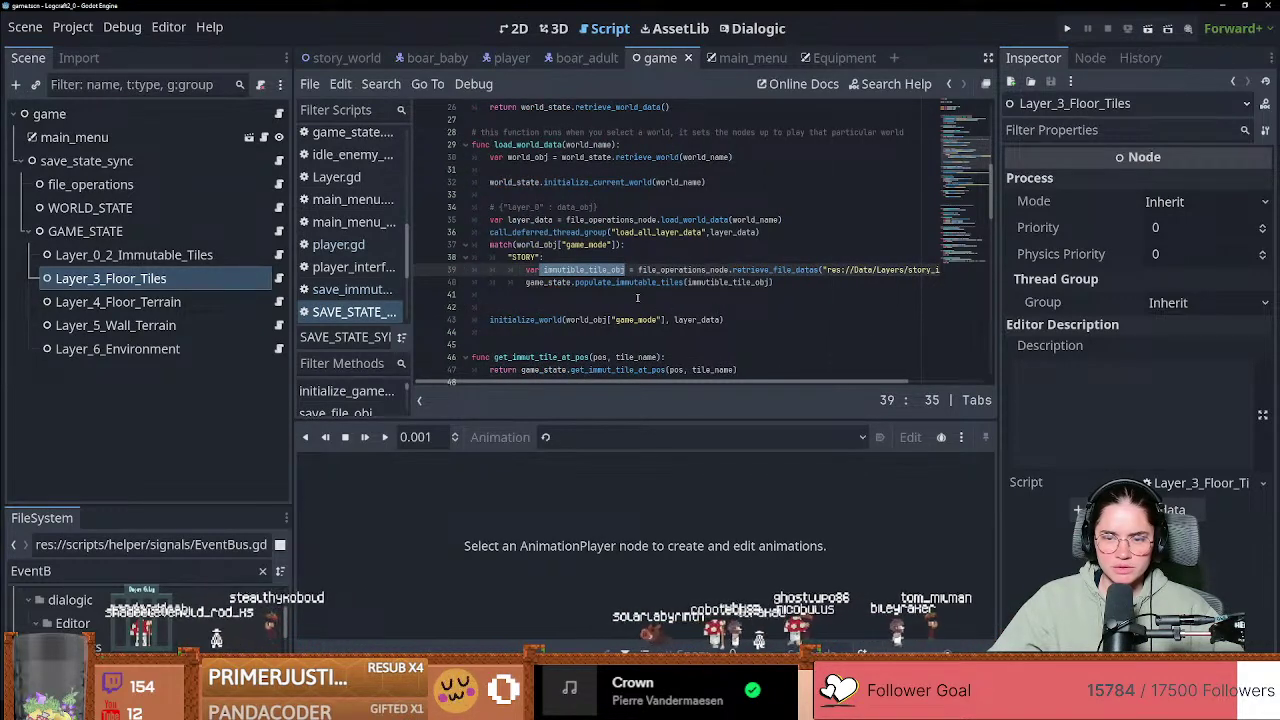
pyautogui.moveTo(543, 270); pyautogui.dragTo(965, 272)
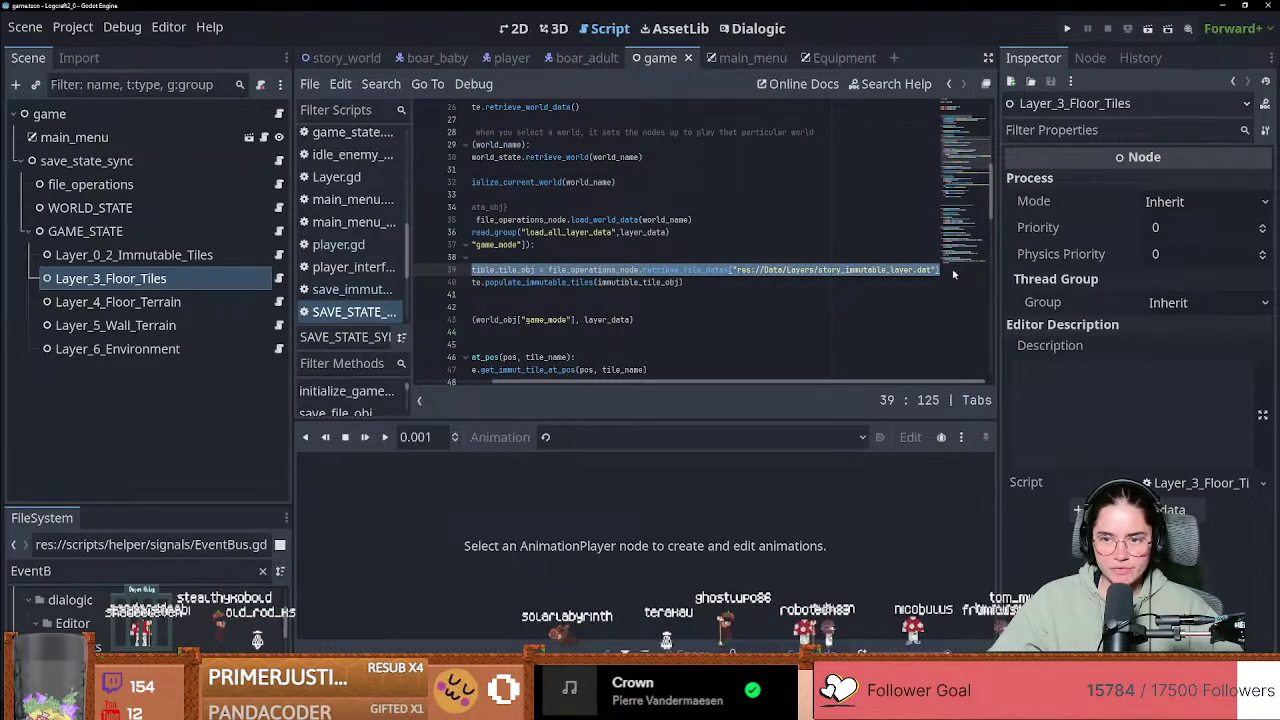
pyautogui.hscroll(-3, 667, 328)
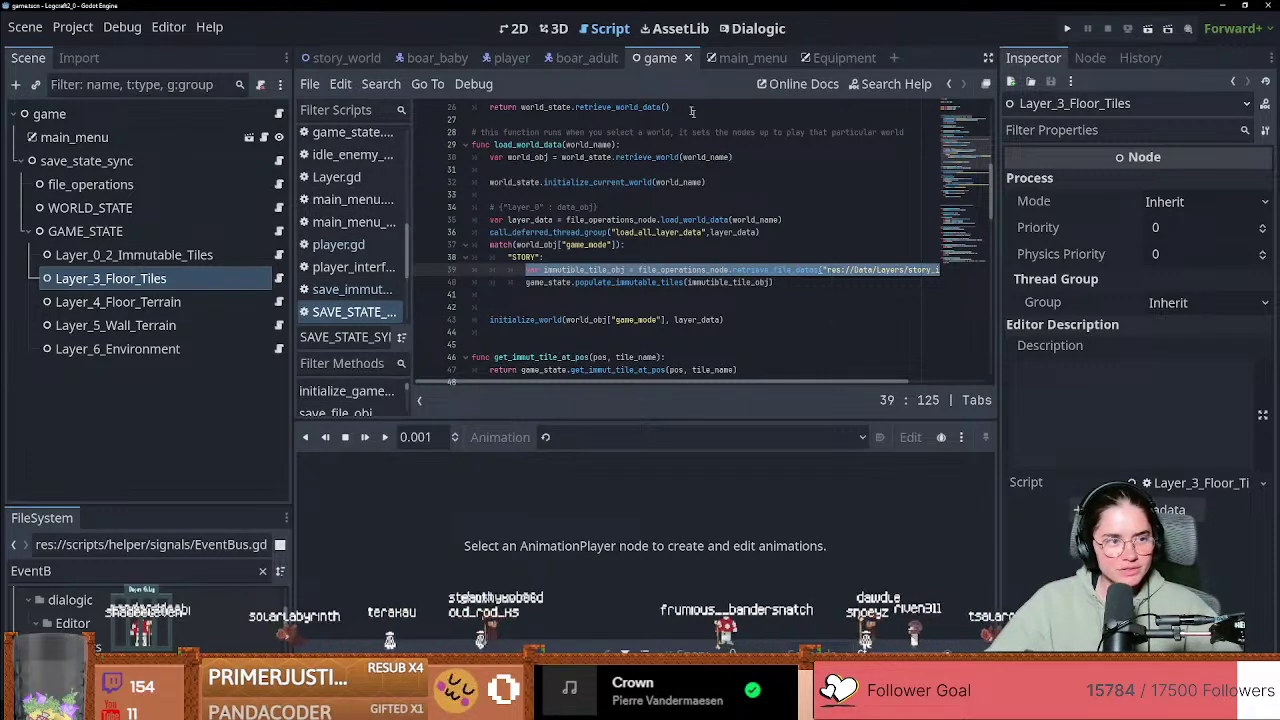
# Step: Open the story_world scene in the 2D view and survey the whole northern landmass out to the world's curved edge
pyautogui.click(340, 66)
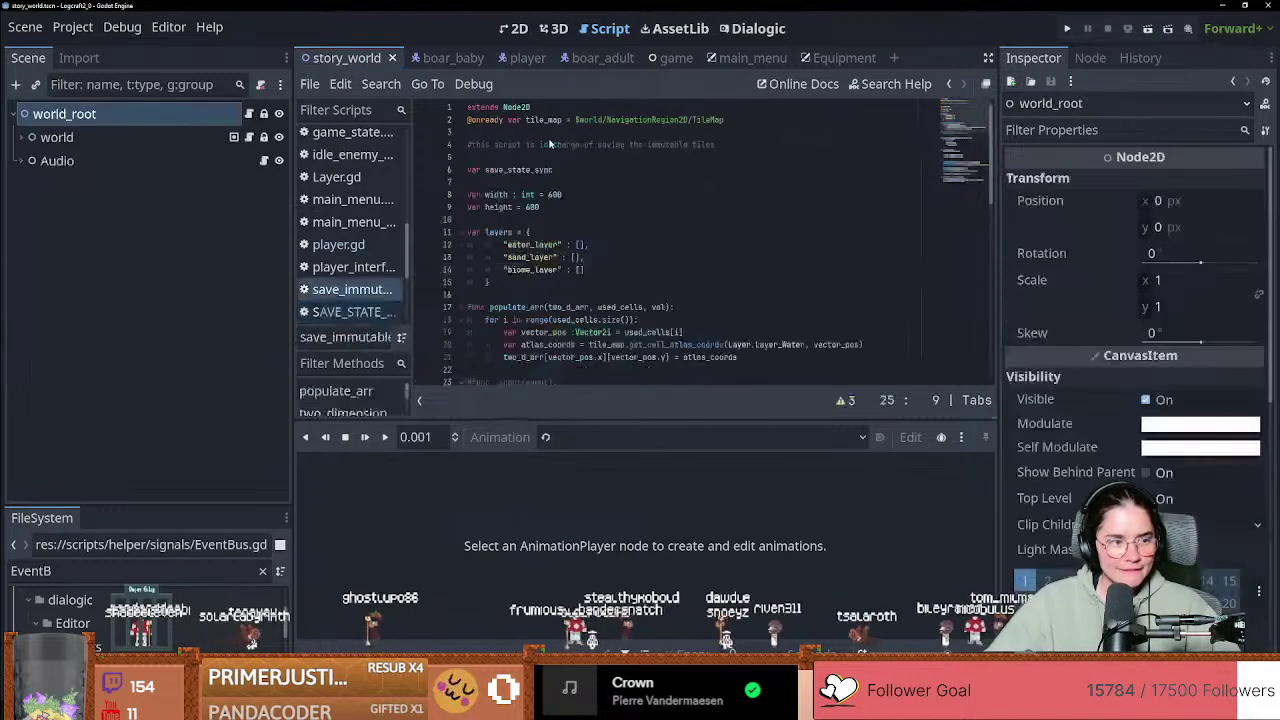
pyautogui.hotkey('ctrl', 'F1')
pyautogui.scroll(-4, 631, 323)
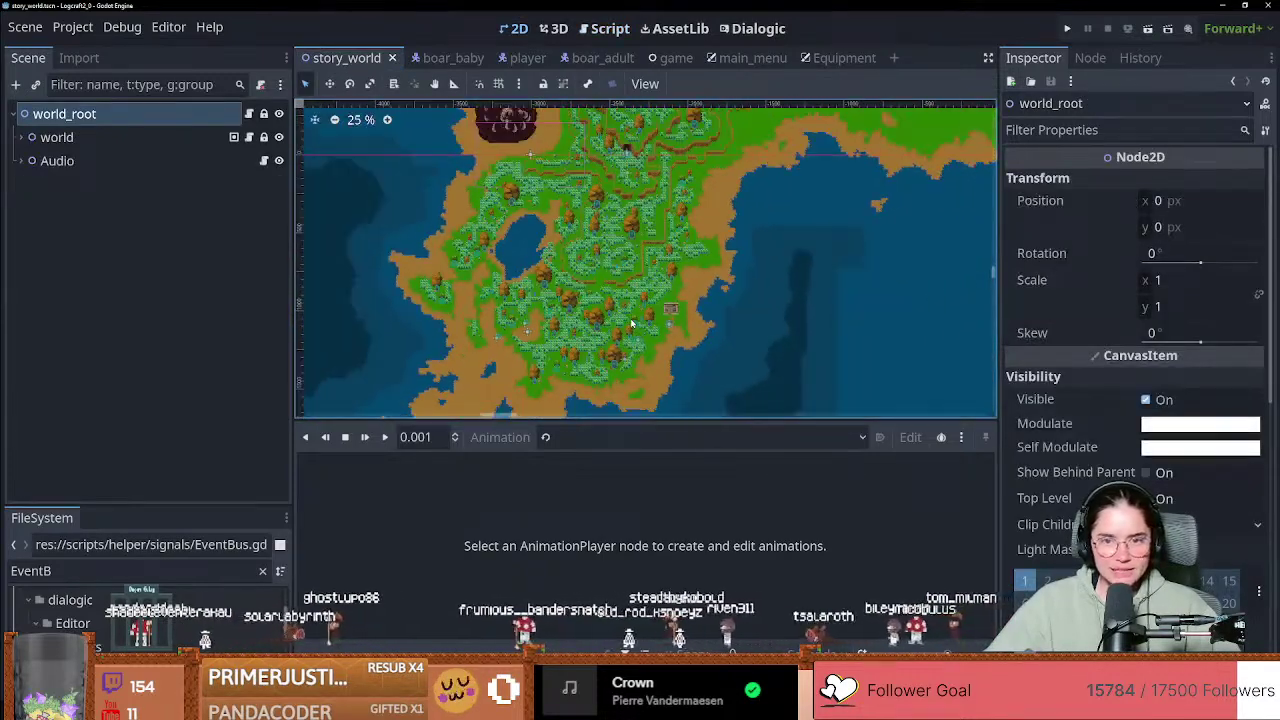
pyautogui.scroll(-3, 631, 323)
pyautogui.scroll(-7, 631, 323)
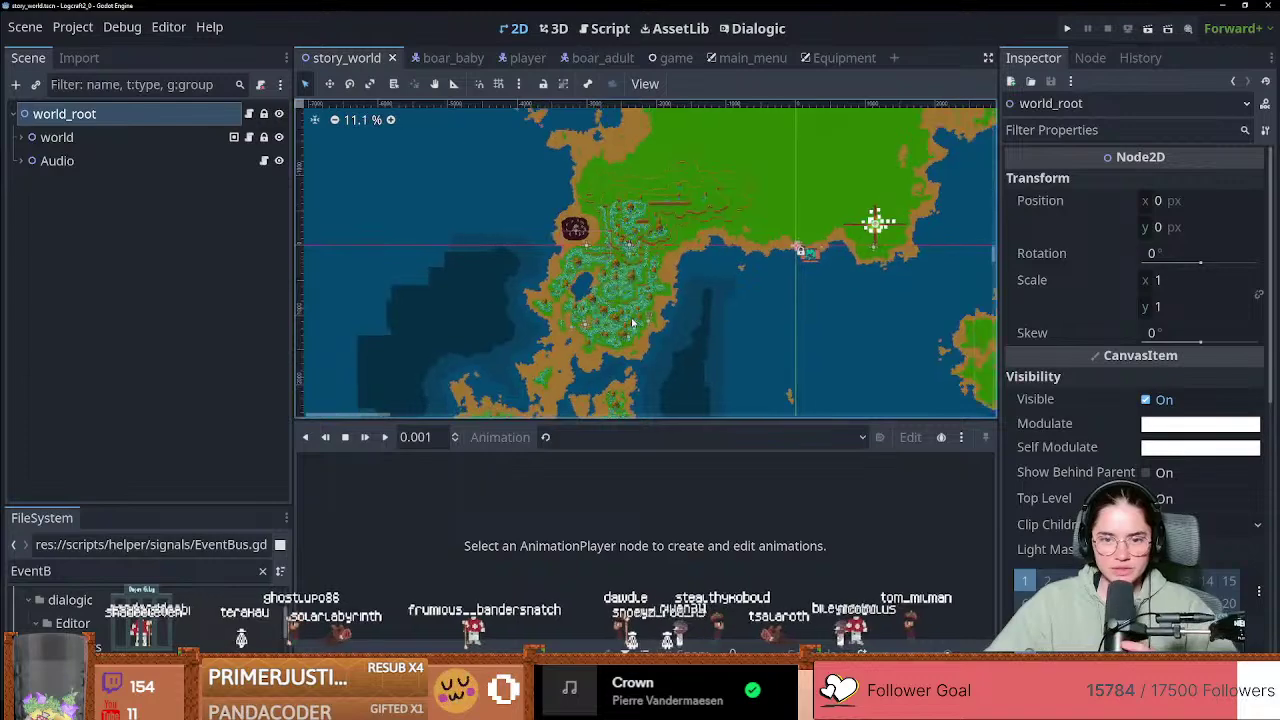
pyautogui.moveTo(770, 319); pyautogui.dragTo(553, 343, button='middle')
pyautogui.scroll(-1, 553, 343)
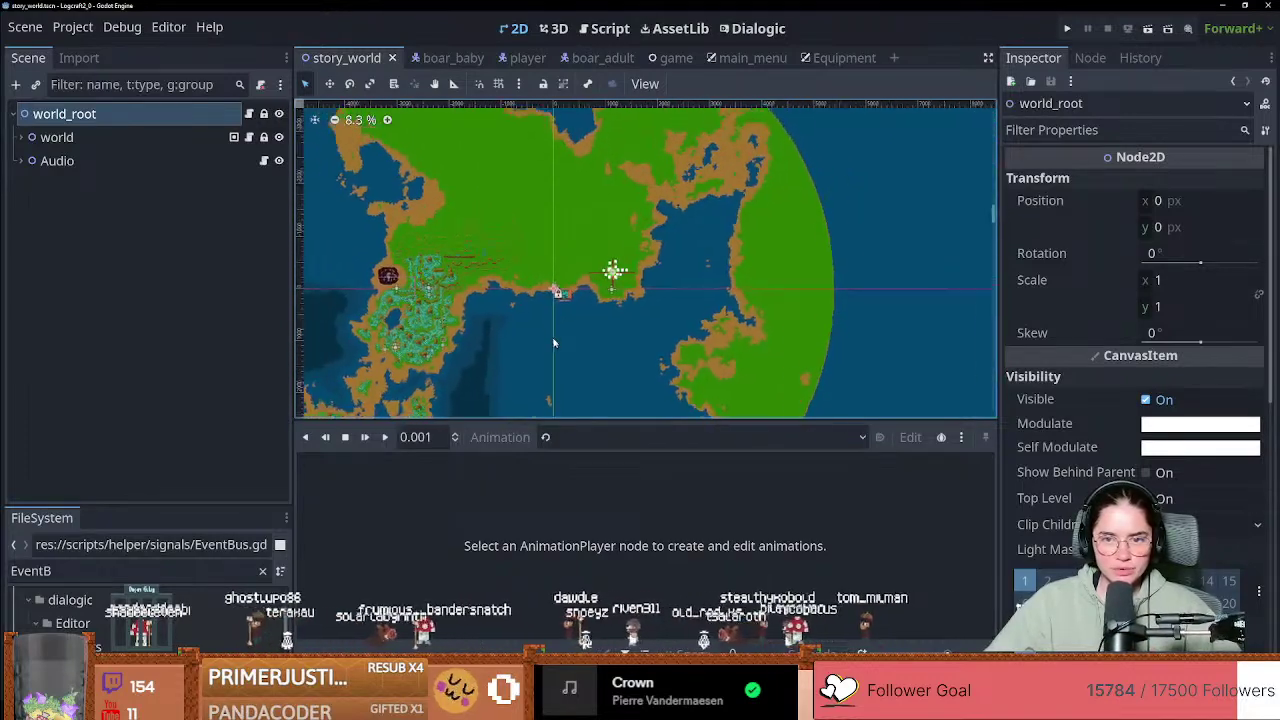
pyautogui.keyDown('shift'); pyautogui.hscroll(-2, 553, 343); pyautogui.keyUp('shift')
pyautogui.keyDown('shift'); pyautogui.hscroll(1, 552, 354); pyautogui.keyUp('shift')
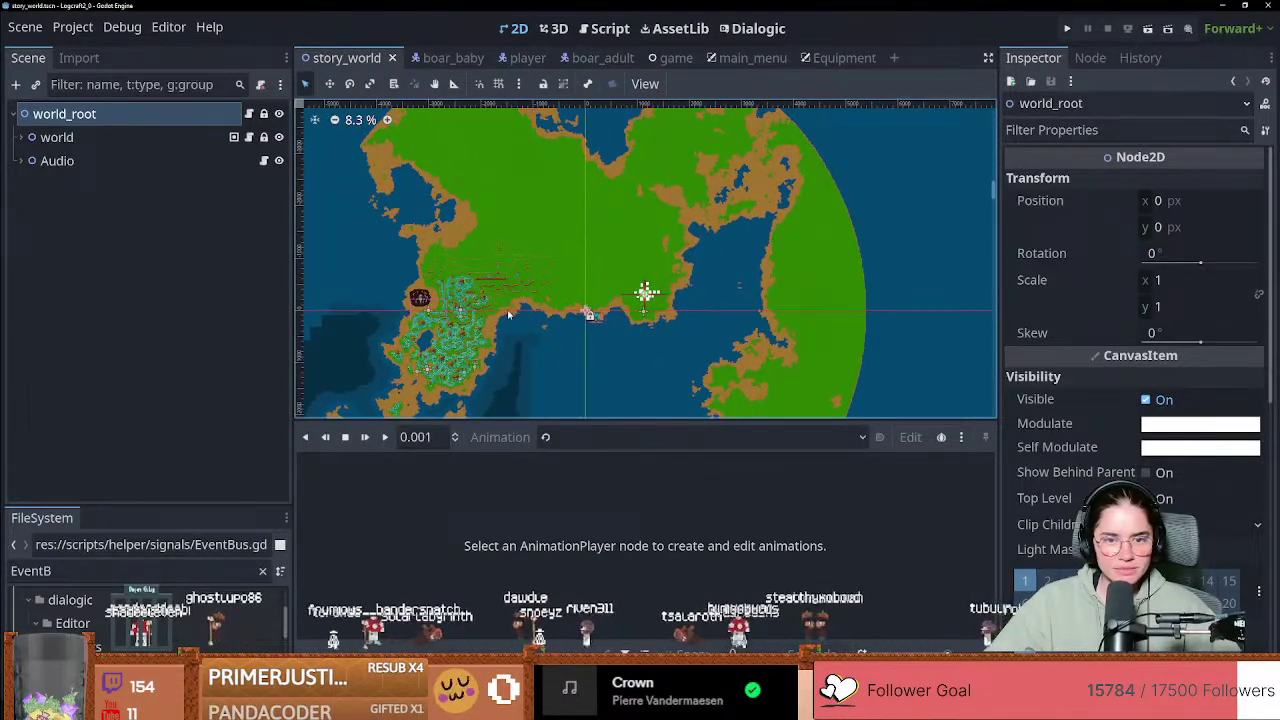
pyautogui.scroll(1, 510, 315)
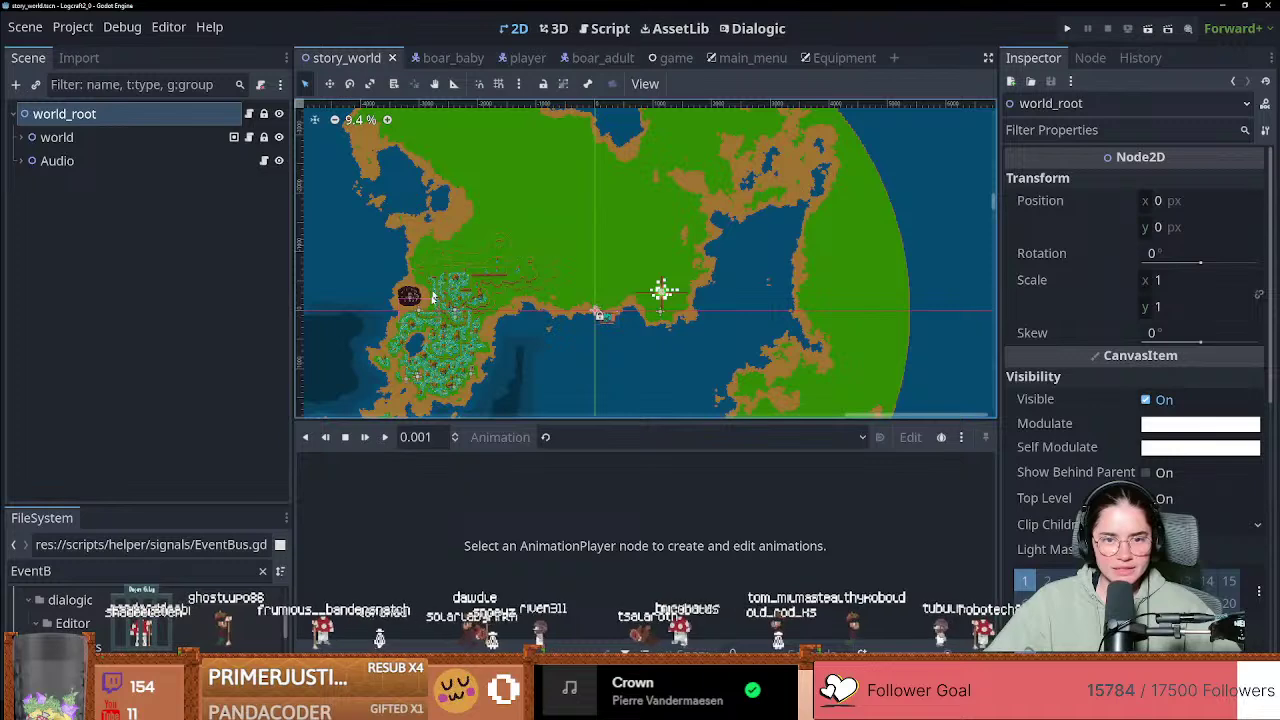
pyautogui.scroll(-1, 510, 274)
pyautogui.scroll(-1, 505, 256)
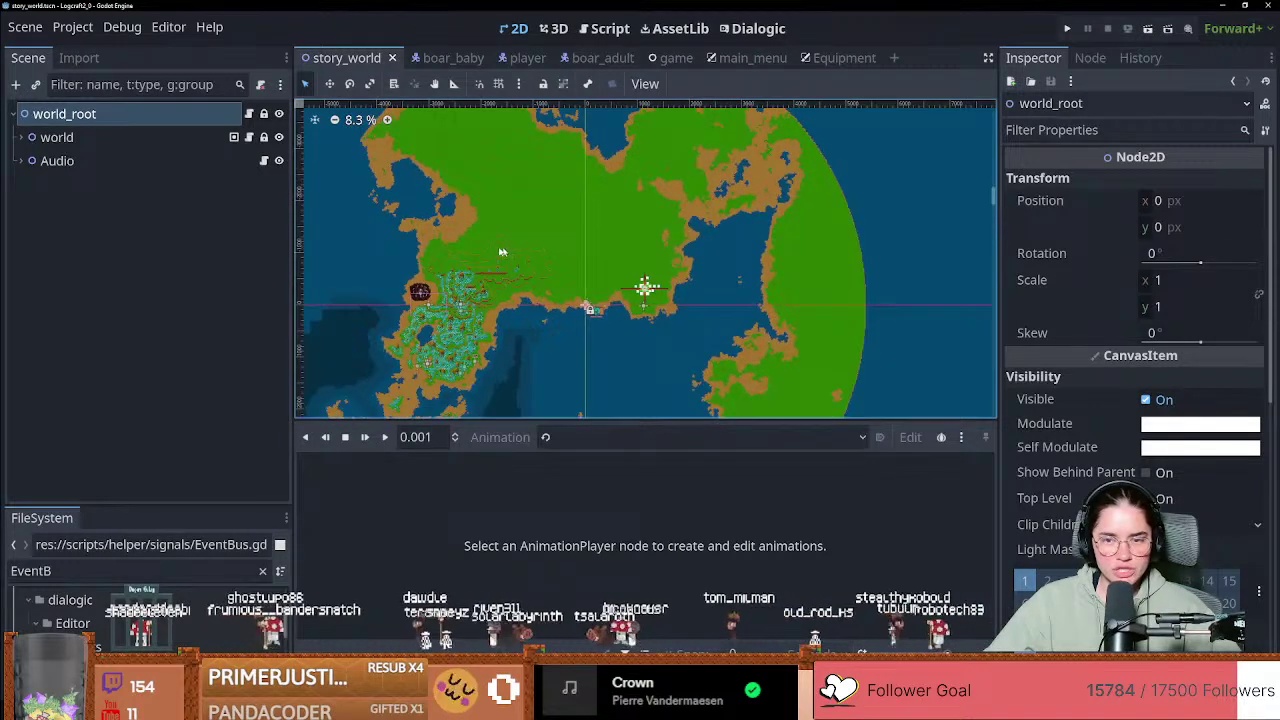
# Step: Survey the story world's southern islands and the sea around them
pyautogui.moveTo(523, 238); pyautogui.dragTo(610, 186, button='middle')
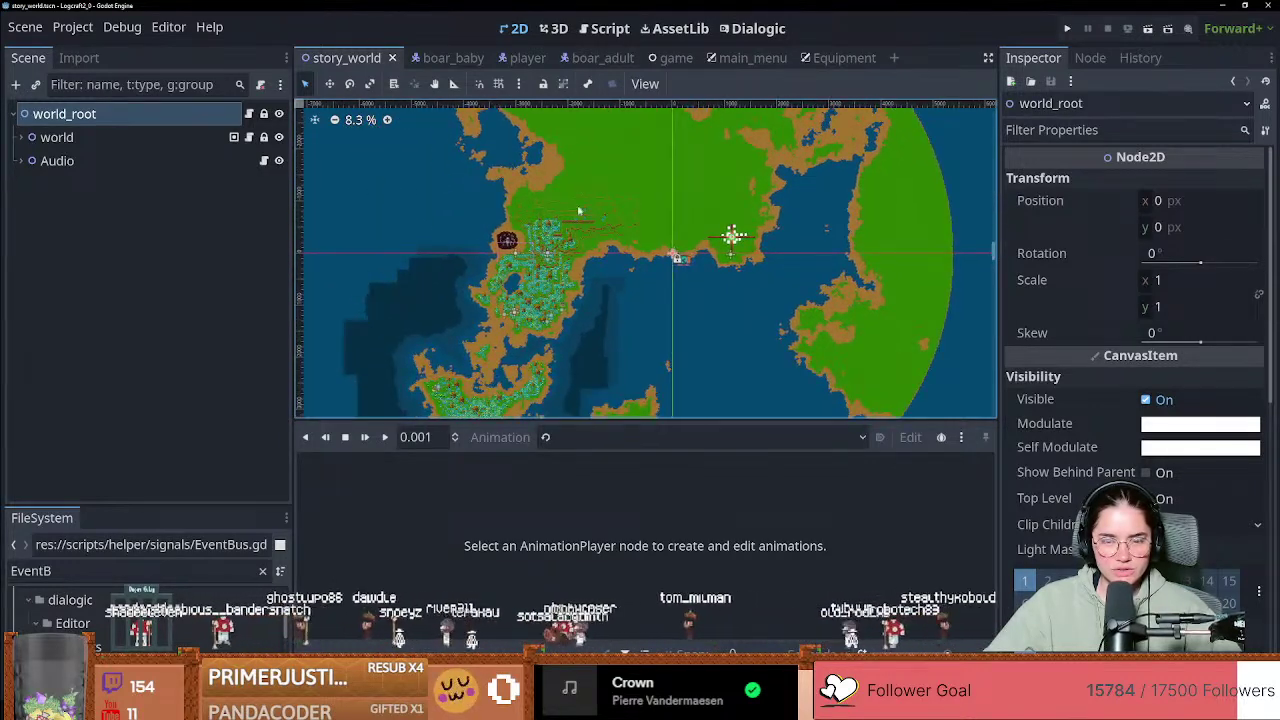
pyautogui.scroll(-1, 556, 234)
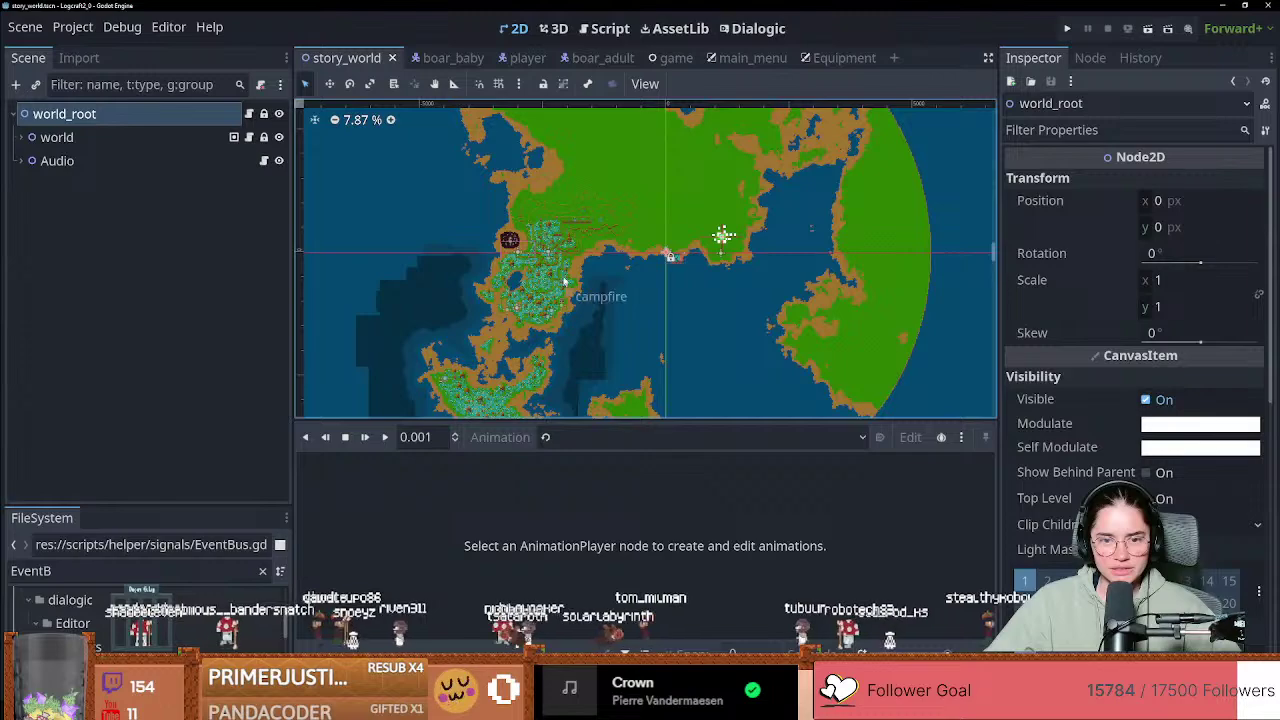
pyautogui.moveTo(565, 284); pyautogui.dragTo(590, 251, button='middle')
pyautogui.moveTo(671, 256); pyautogui.dragTo(699, 182, button='middle')
pyautogui.scroll(1, 656, 289)
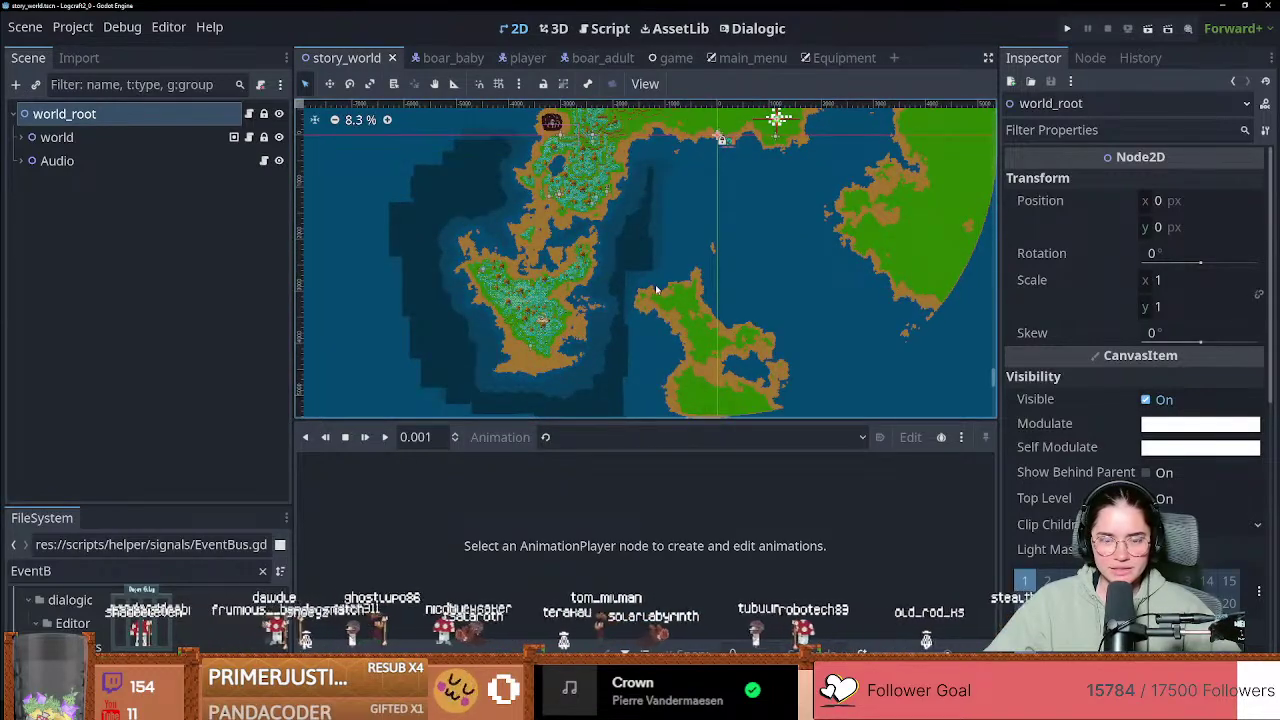
pyautogui.scroll(8, 640, 290)
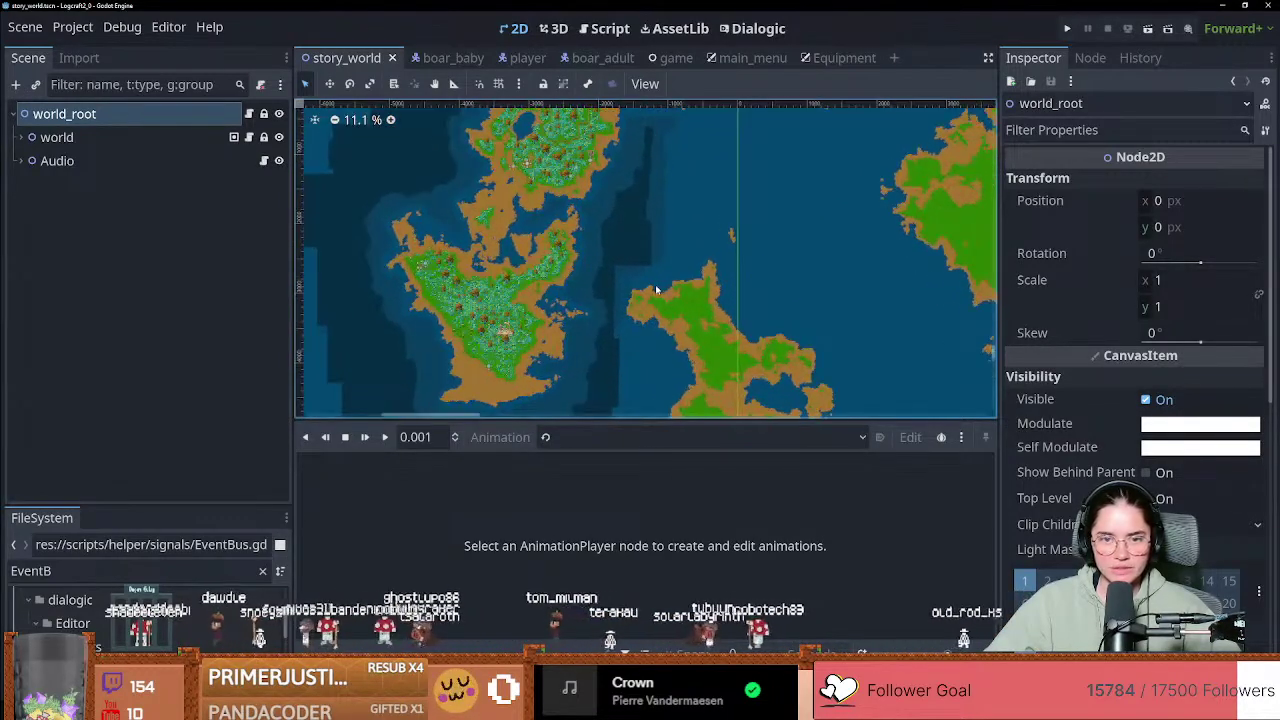
# Step: Inspect the forested peninsula up close around the cliffs and the cave entrance
pyautogui.moveTo(620, 291); pyautogui.dragTo(594, 416, button='middle')
pyautogui.scroll(1, 577, 237)
pyautogui.moveTo(577, 237); pyautogui.dragTo(595, 319, button='middle')
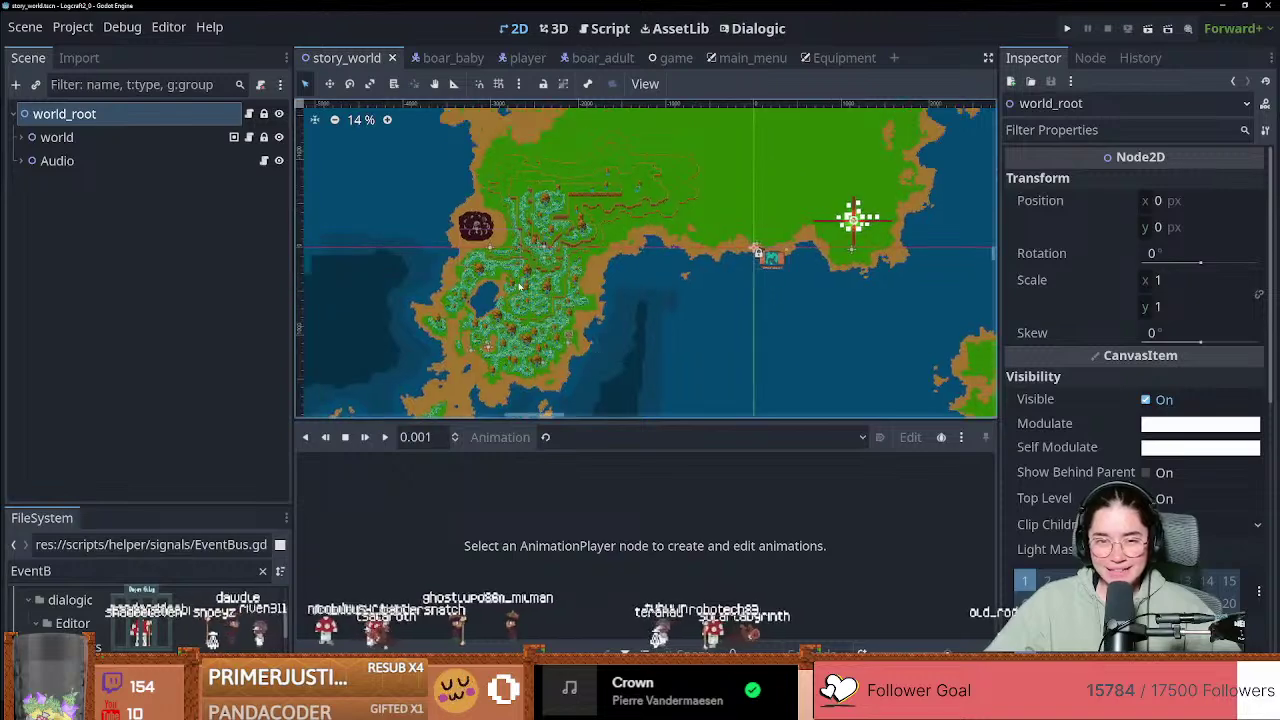
pyautogui.scroll(4, 520, 287)
pyautogui.scroll(7, 520, 287)
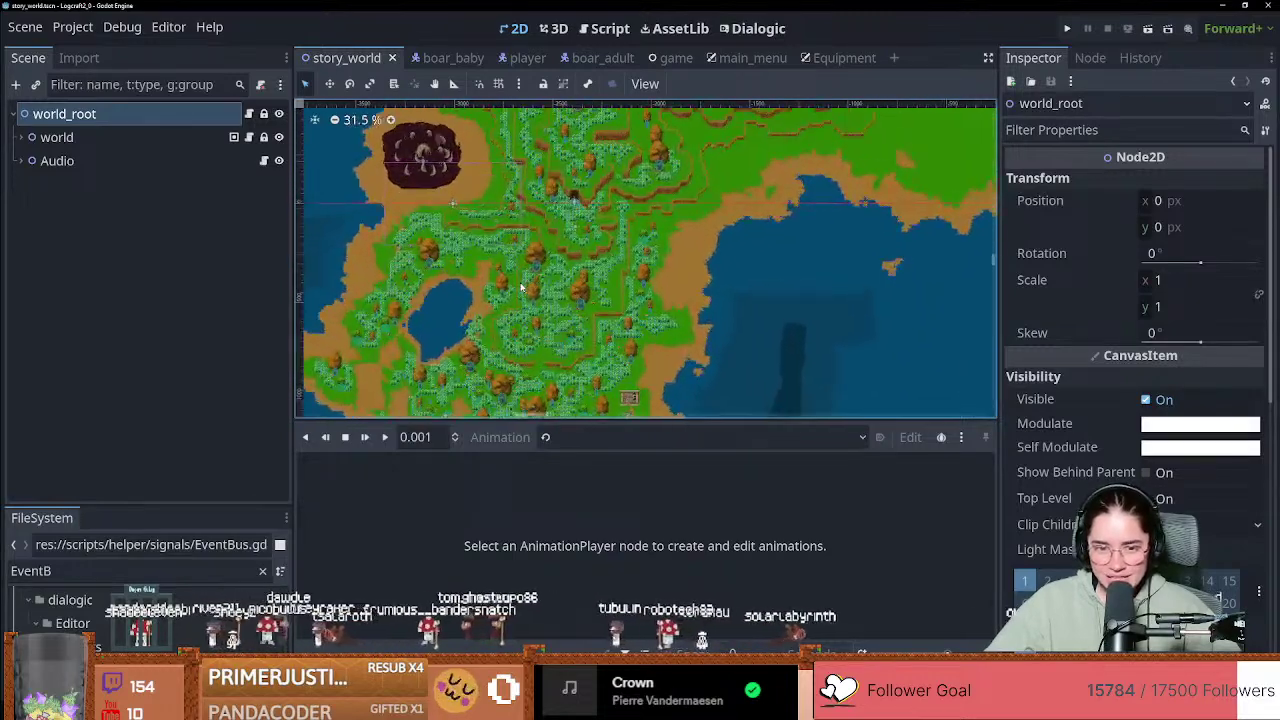
pyautogui.scroll(4, 560, 287)
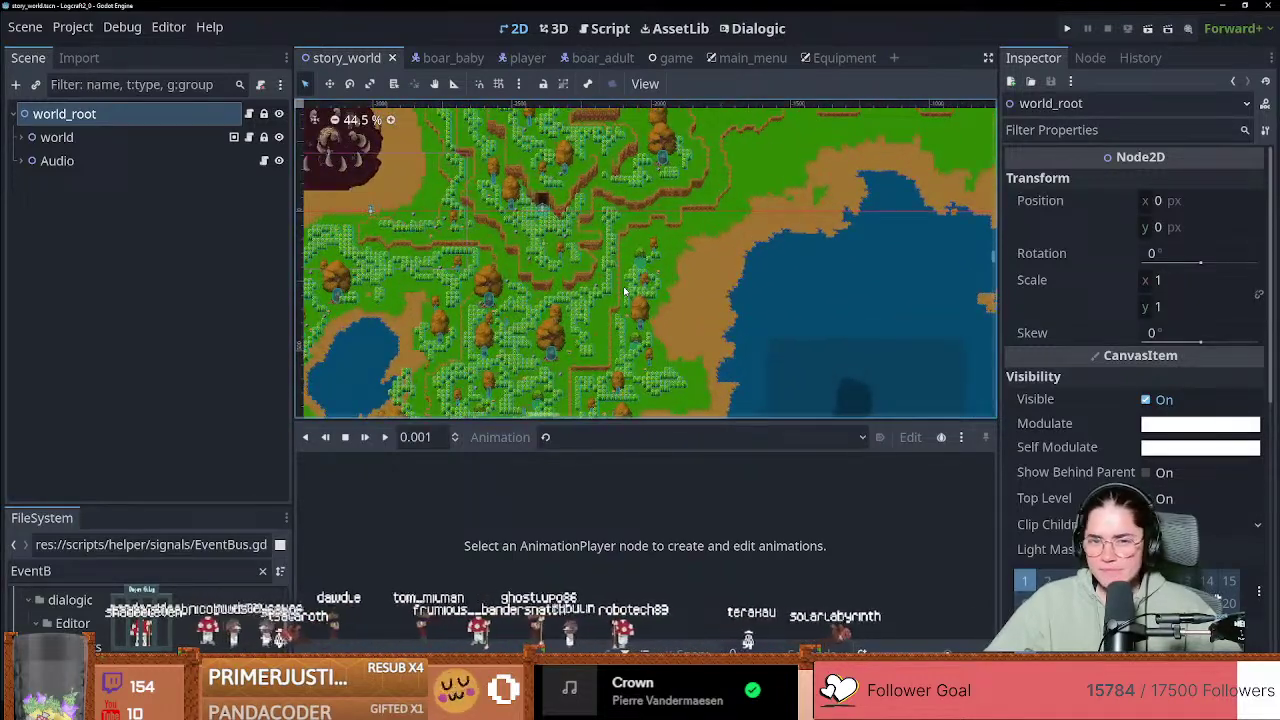
pyautogui.click(560, 286)
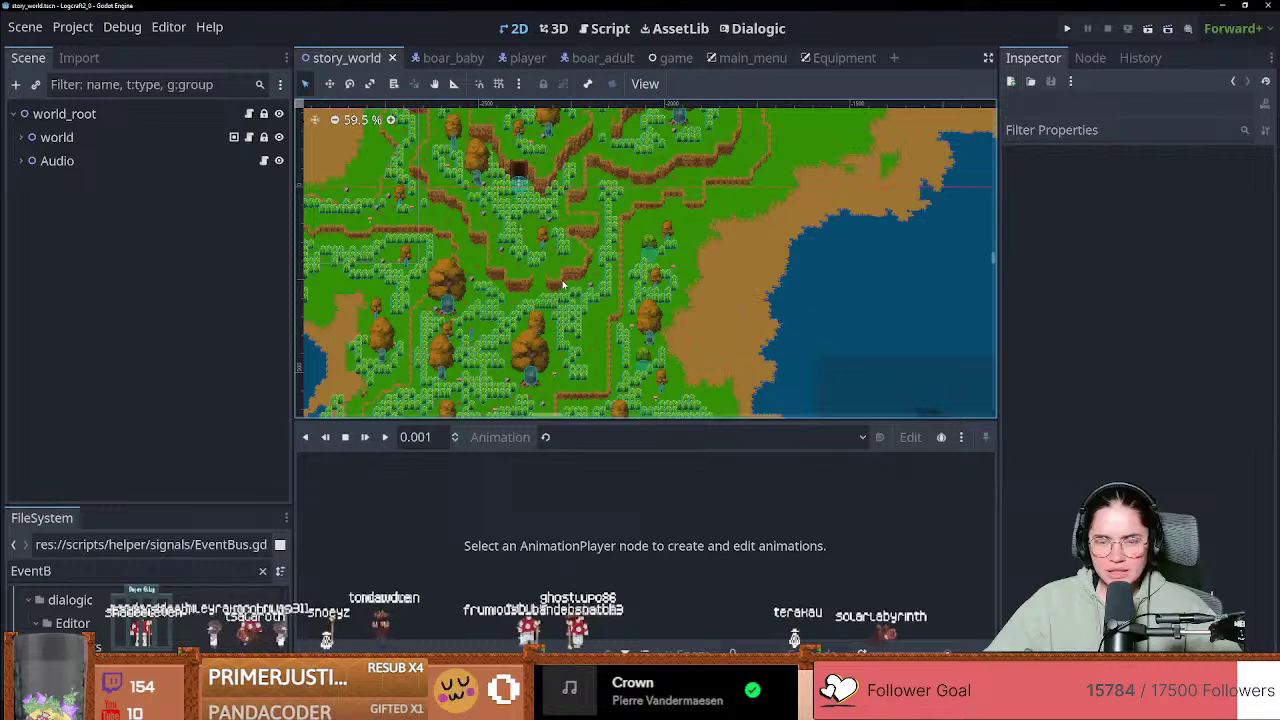
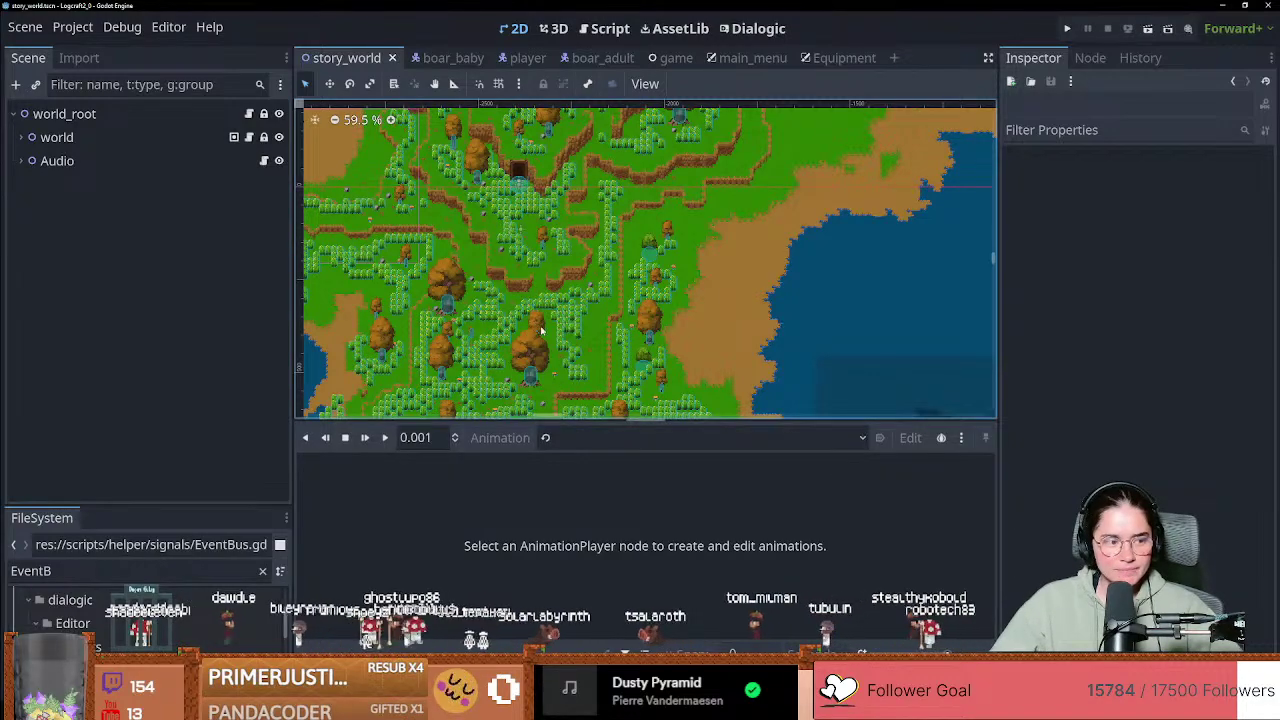
# Step: Examine the forest between the lake, the small hut and the peninsula's south coast
pyautogui.scroll(-1, 549, 289)
pyautogui.moveTo(598, 271); pyautogui.dragTo(699, 234, button='middle')
pyautogui.scroll(-1, 594, 329)
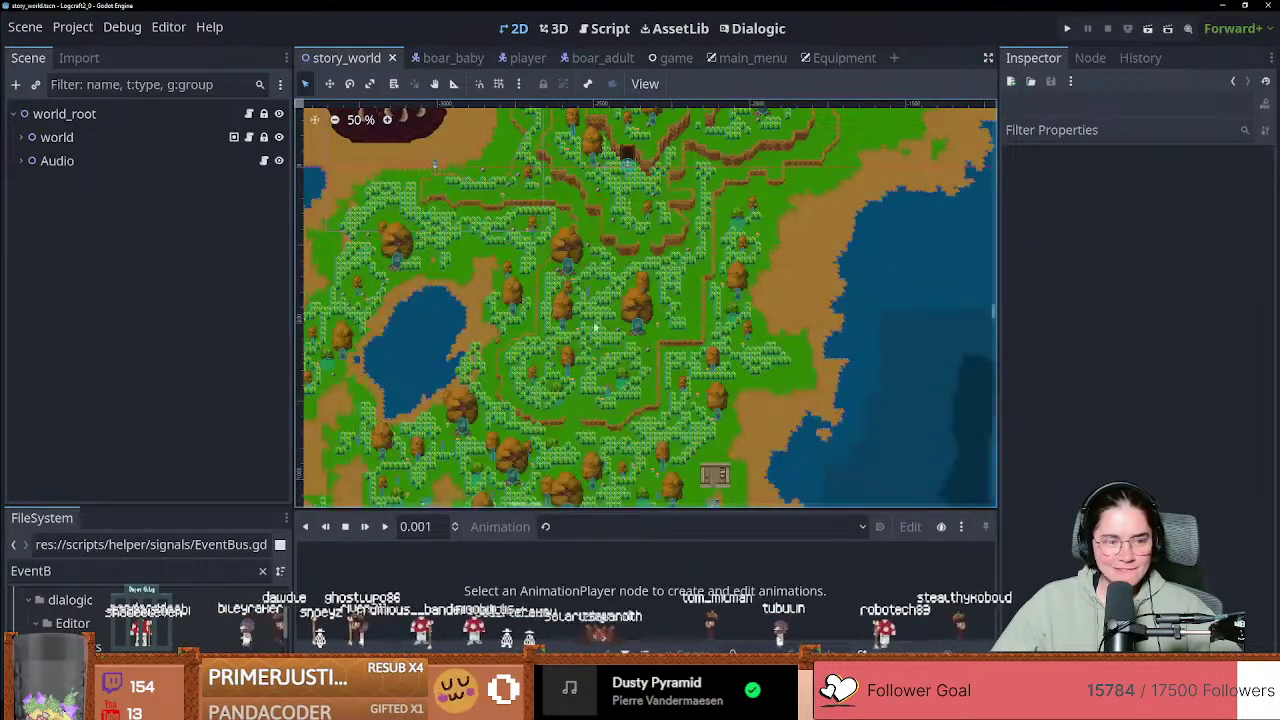
pyautogui.moveTo(594, 329); pyautogui.dragTo(701, 238, button='middle')
pyautogui.moveTo(720, 334); pyautogui.dragTo(647, 360, button='middle')
pyautogui.scroll(4, 694, 255)
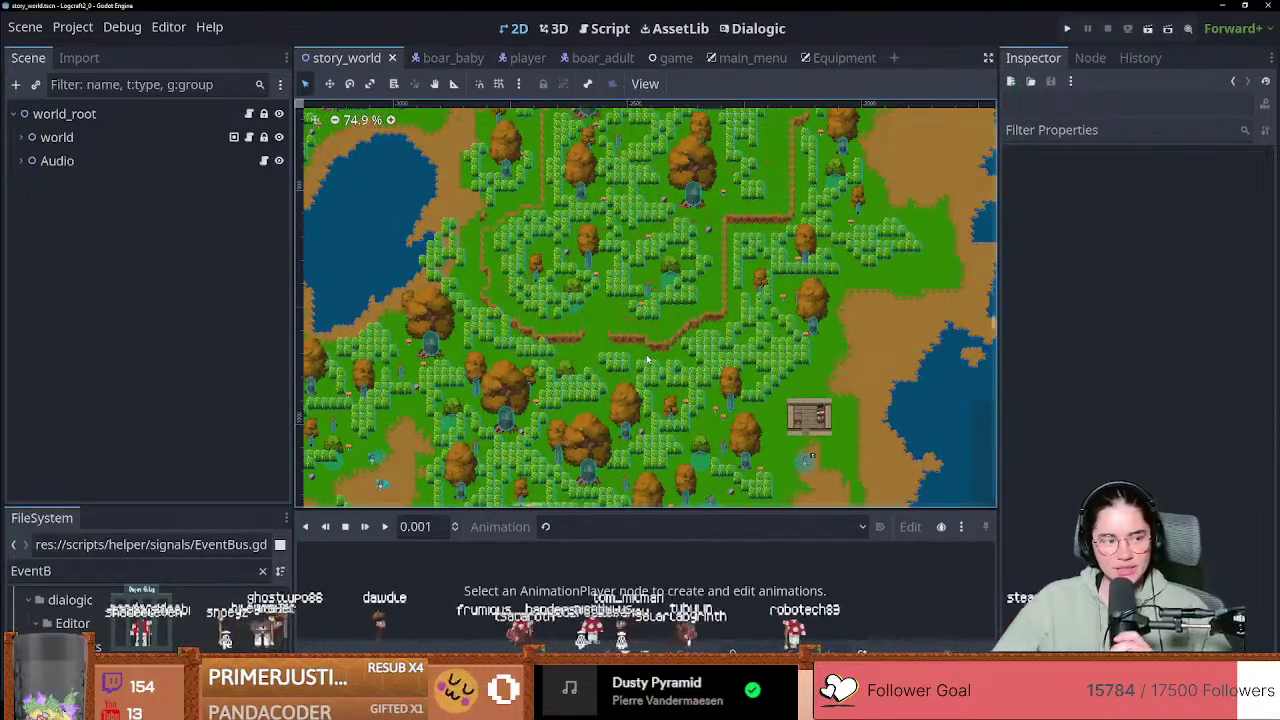
pyautogui.scroll(2, 644, 352)
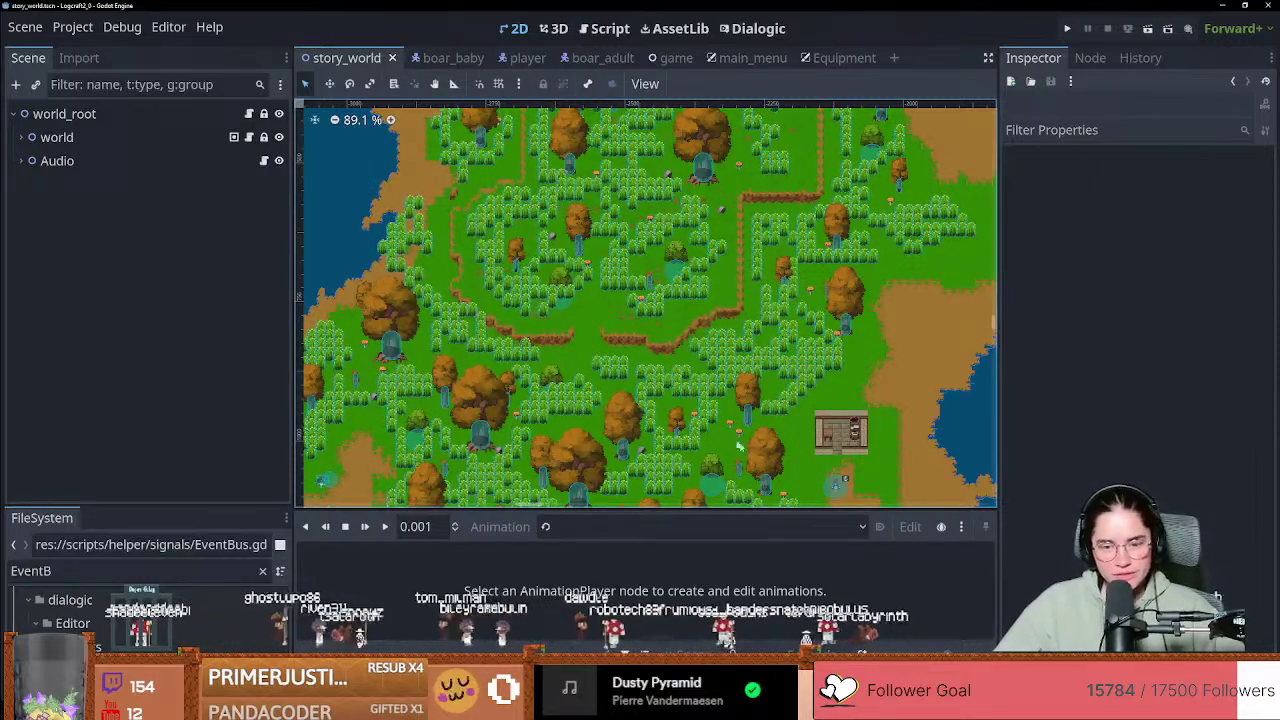
pyautogui.scroll(-4, 628, 427)
pyautogui.moveTo(628, 427); pyautogui.dragTo(636, 224, button='middle')
pyautogui.scroll(-1, 711, 298)
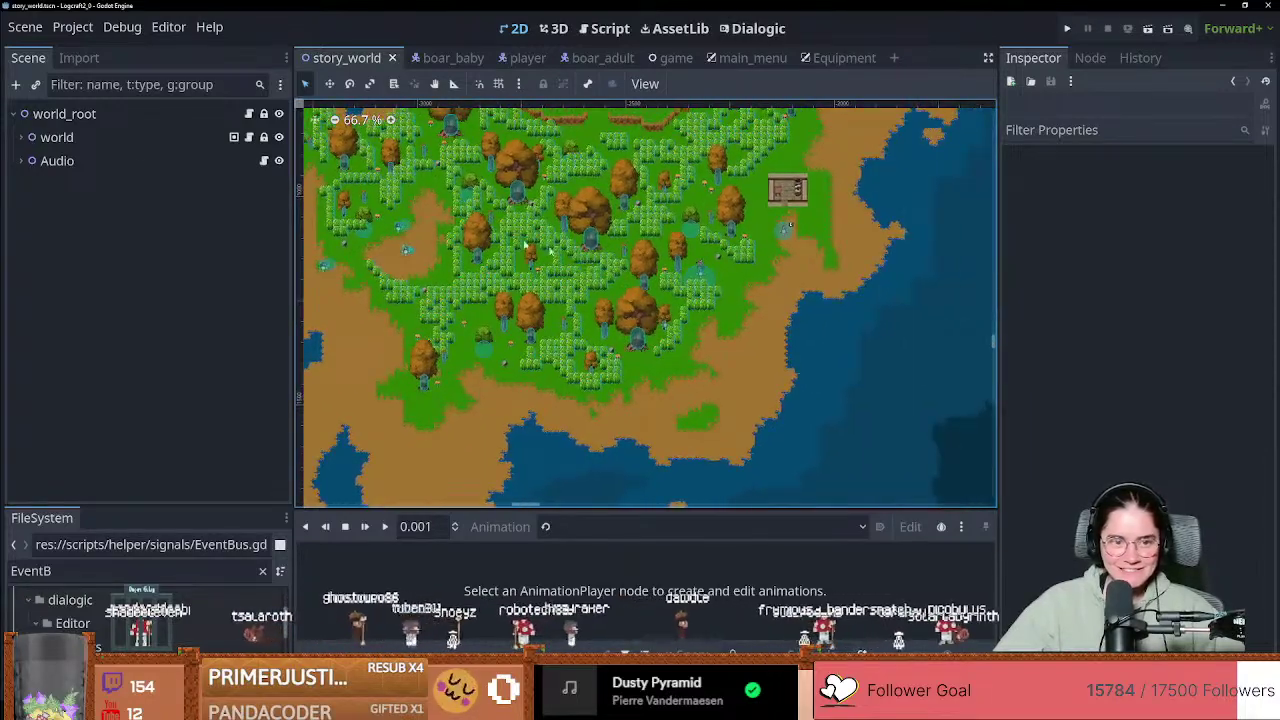
# Step: Expand the Audio and world nodes in the scene tree to see their children
pyautogui.click(20, 162)
pyautogui.click(20, 162)
pyautogui.click(21, 137)
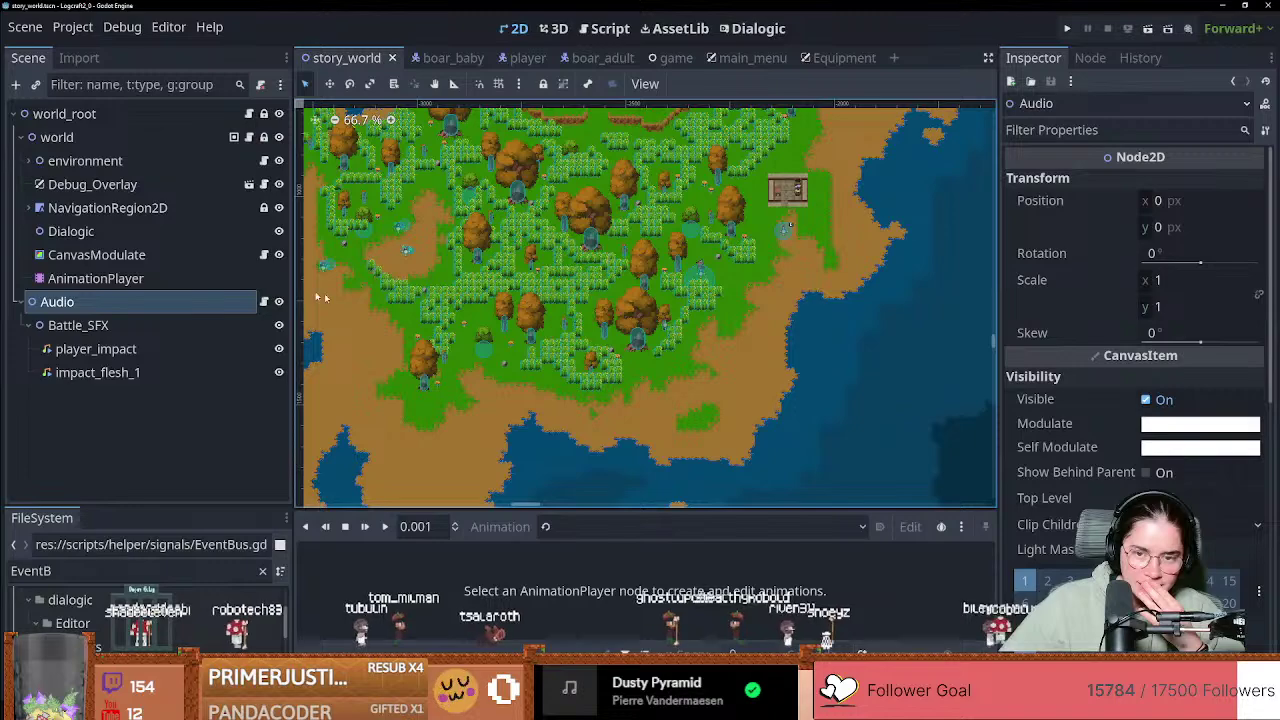
# Step: Look over the peninsula's terrain and coastline again with the scene tree expanded
pyautogui.scroll(-8, 320, 296)
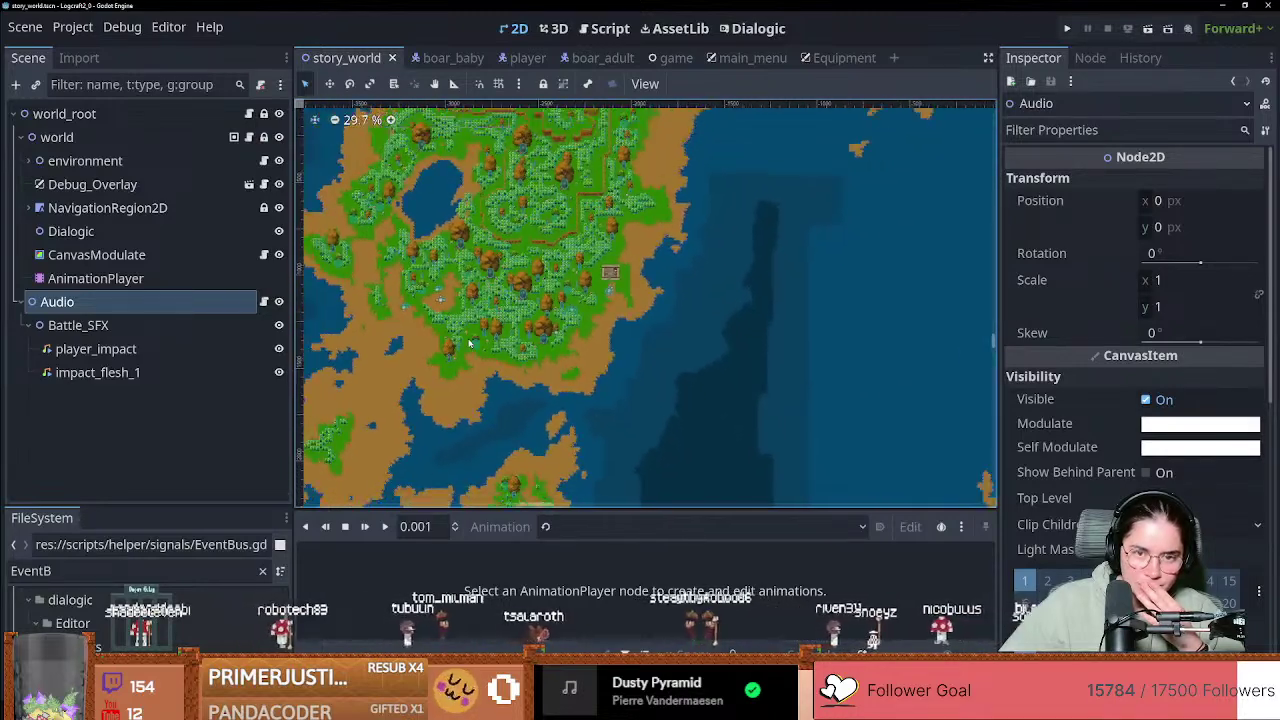
pyautogui.moveTo(469, 343); pyautogui.dragTo(466, 380, button='middle')
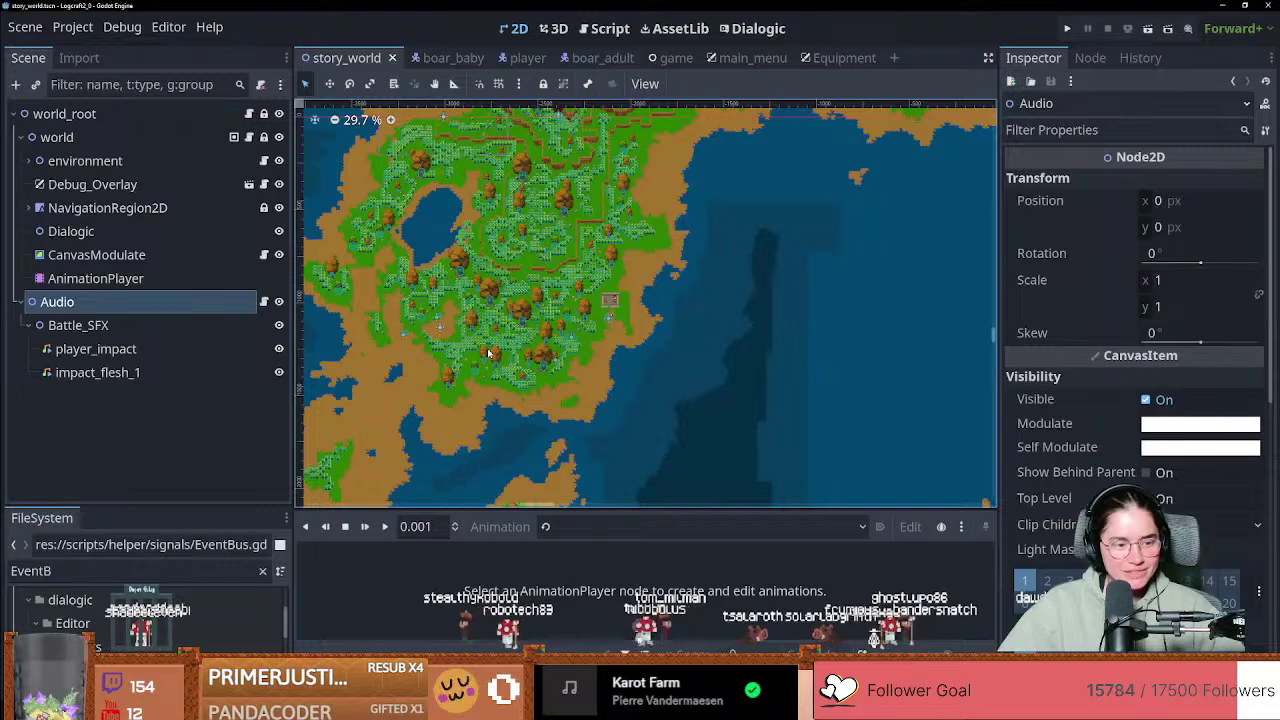
pyautogui.scroll(2, 569, 206)
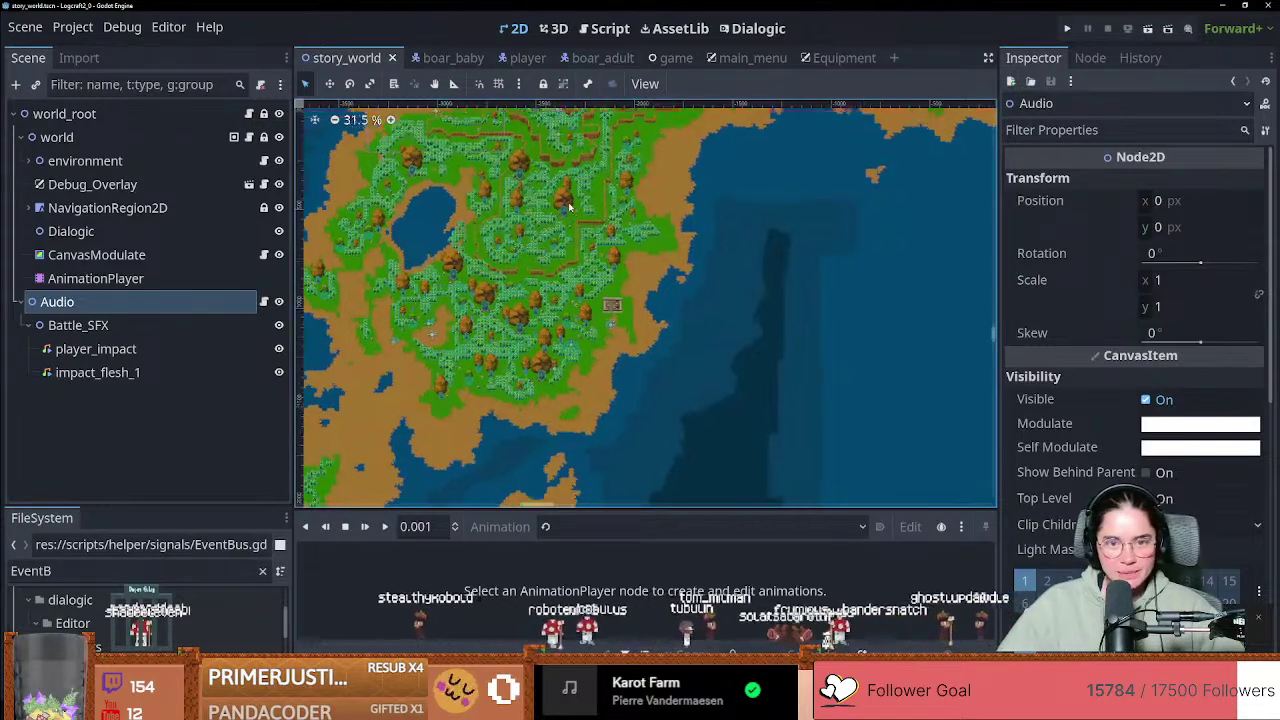
pyautogui.moveTo(569, 206); pyautogui.dragTo(563, 230, button='middle')
pyautogui.scroll(-2, 632, 192)
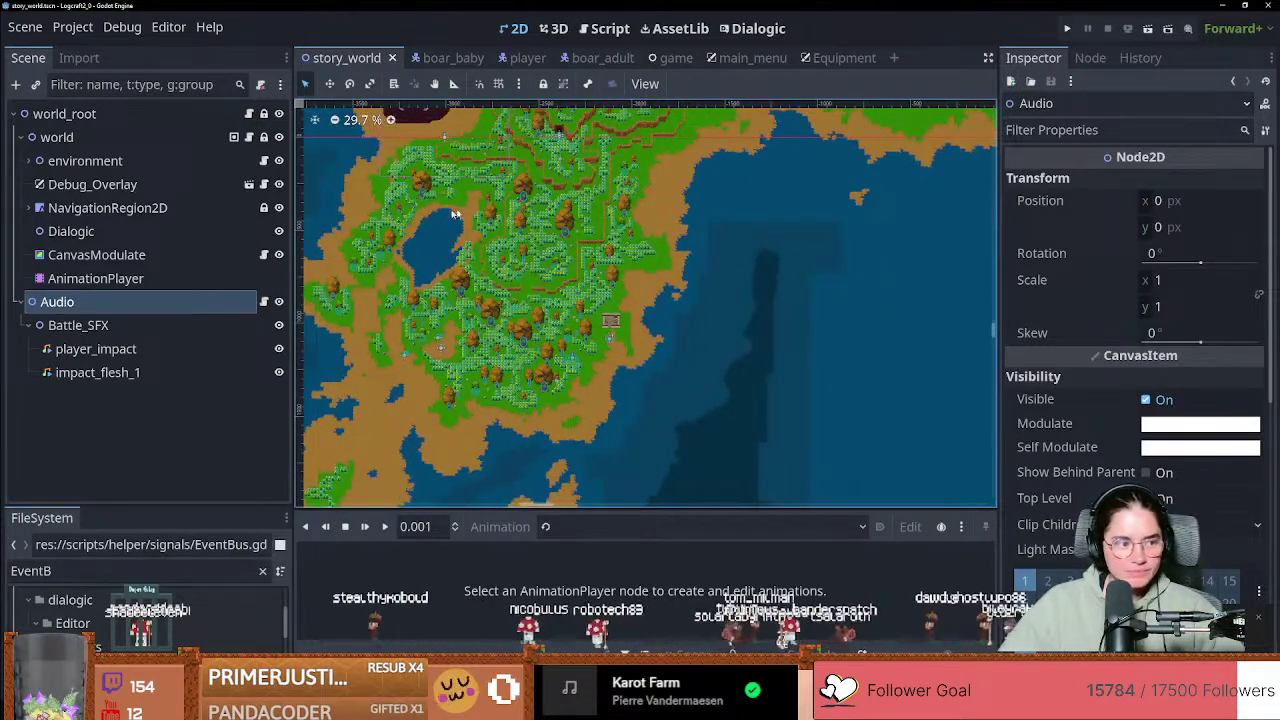
pyautogui.moveTo(428, 268); pyautogui.dragTo(499, 210, button='middle')
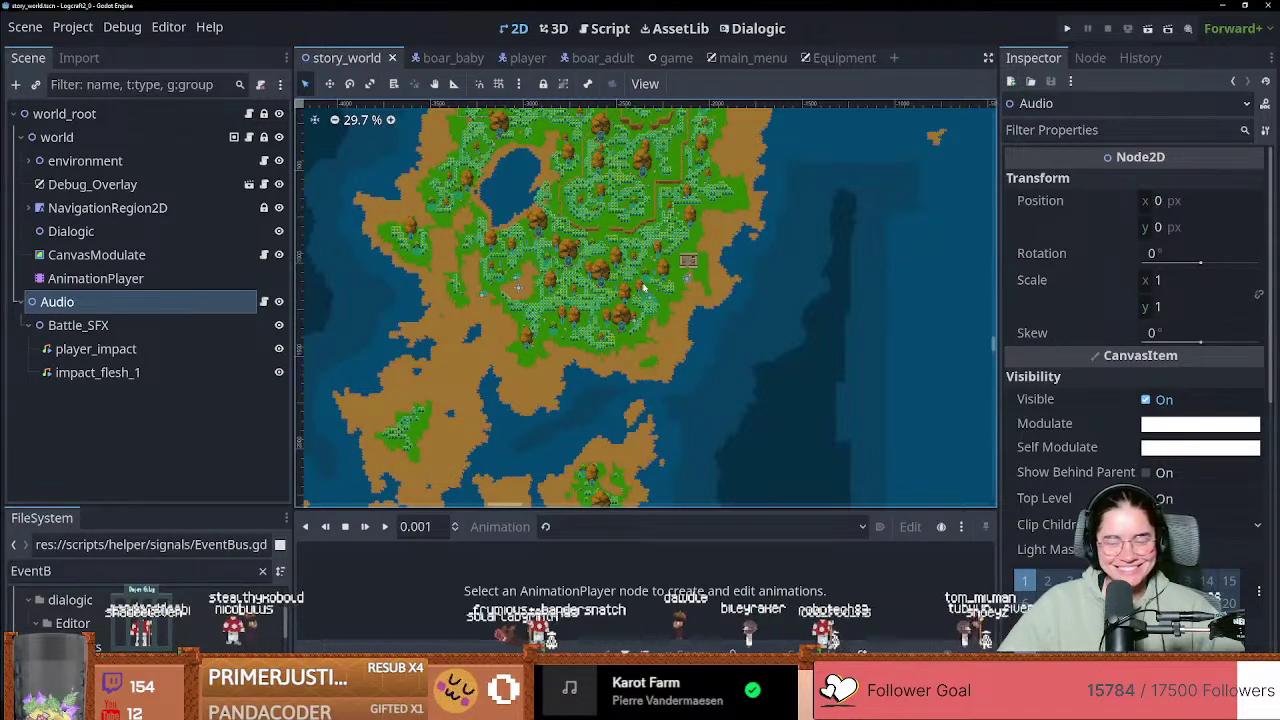
pyautogui.scroll(3, 644, 288)
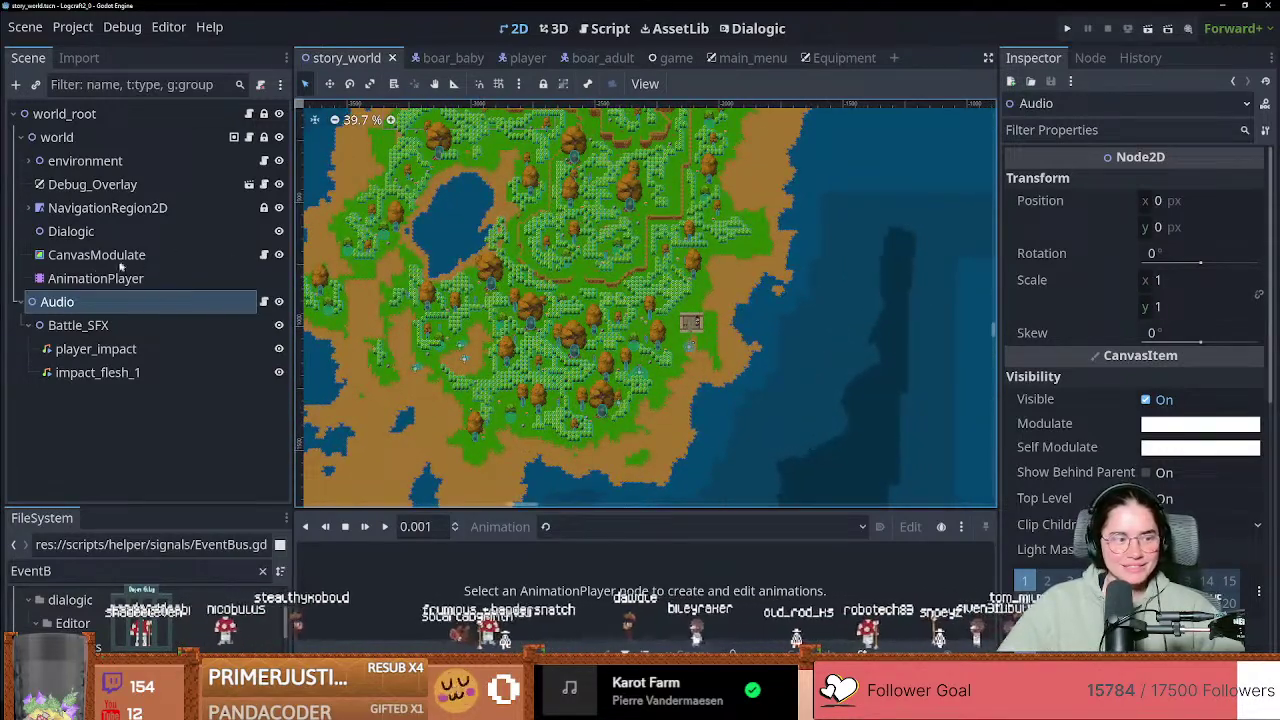
pyautogui.scroll(5, 369, 353)
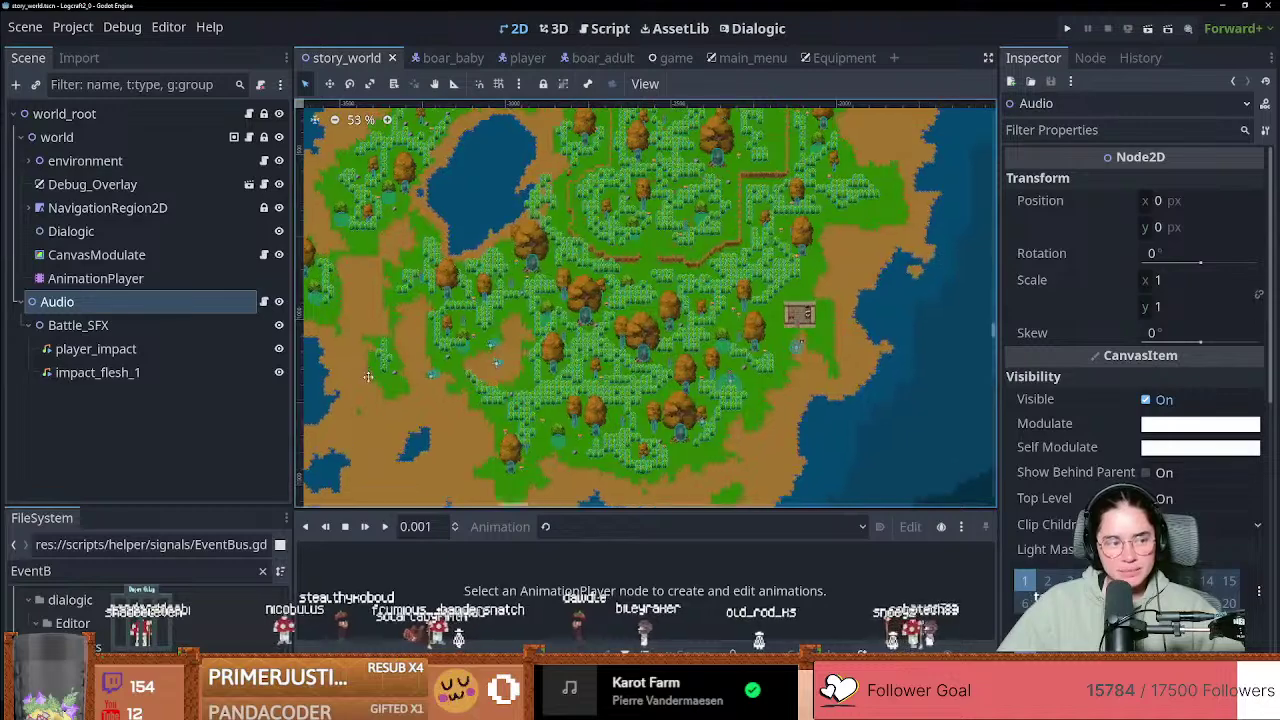
pyautogui.scroll(-2, 470, 330)
pyautogui.moveTo(499, 295); pyautogui.dragTo(482, 325, button='middle')
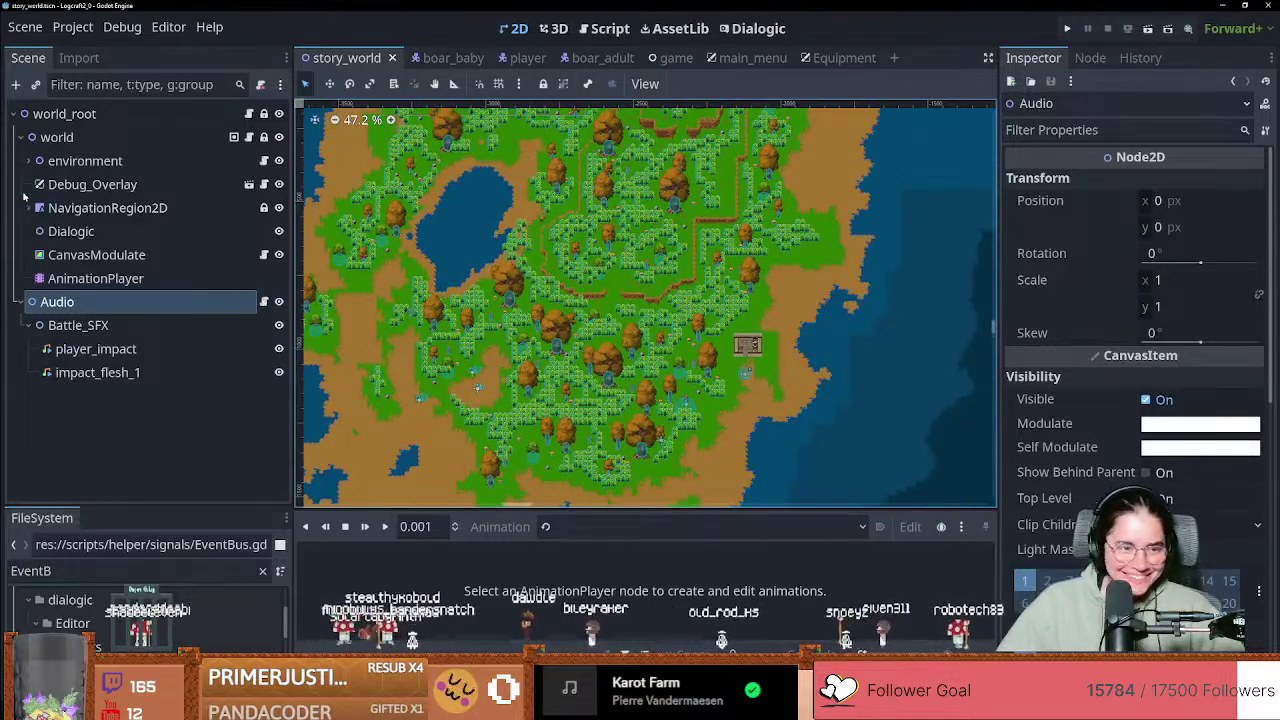
# Step: Check the environment node's children, collapse it again and switch to the drawing app with the Scenes diagram
pyautogui.click(25, 161)
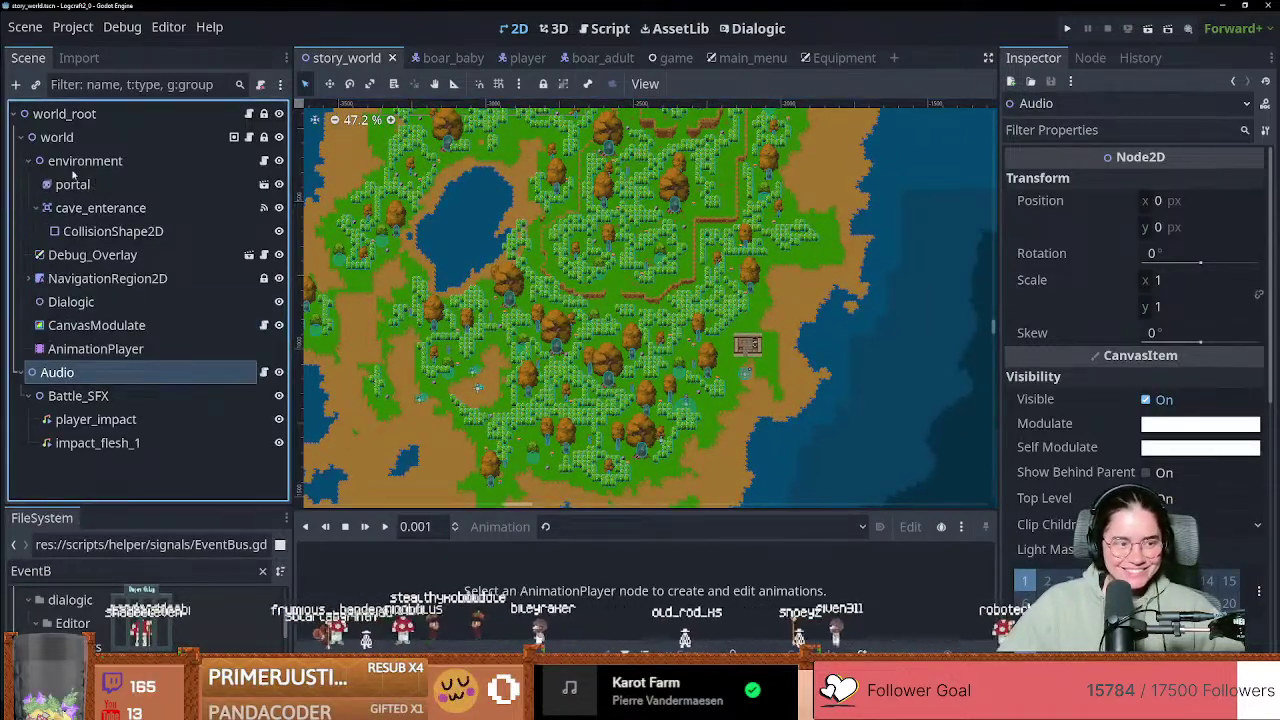
pyautogui.click(28, 162)
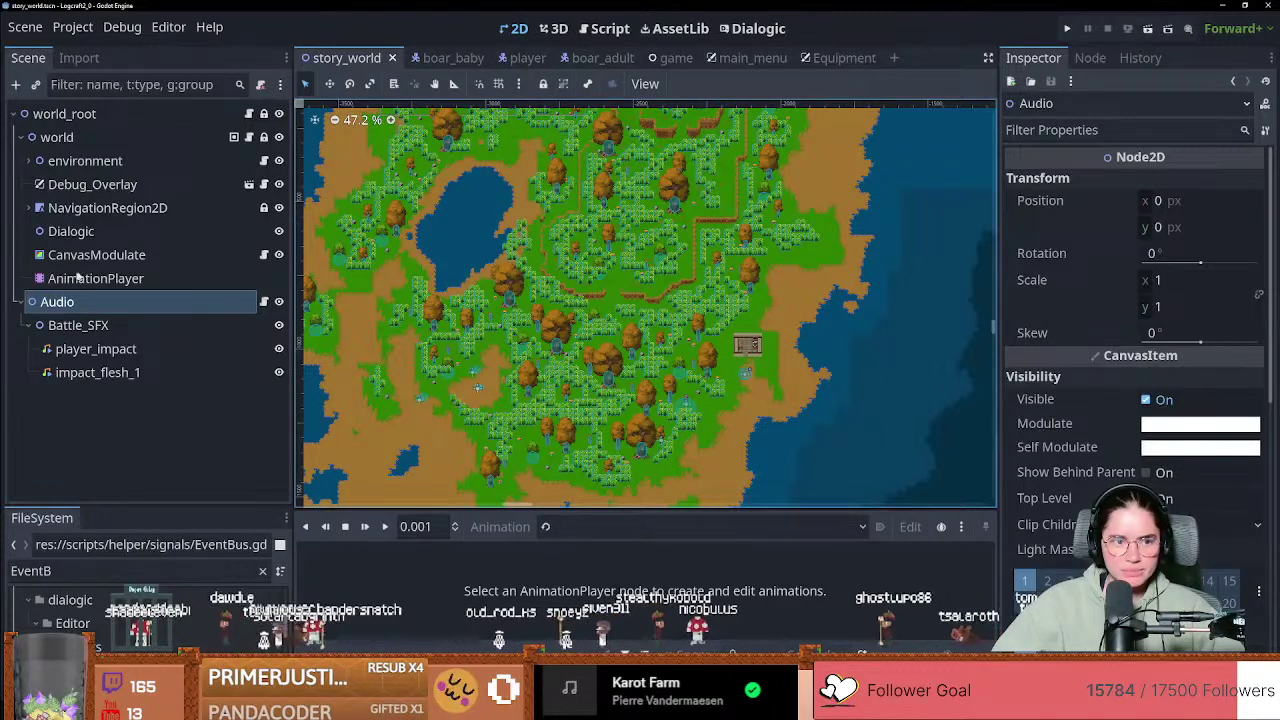
pyautogui.hotkey('alt', 'Tab')
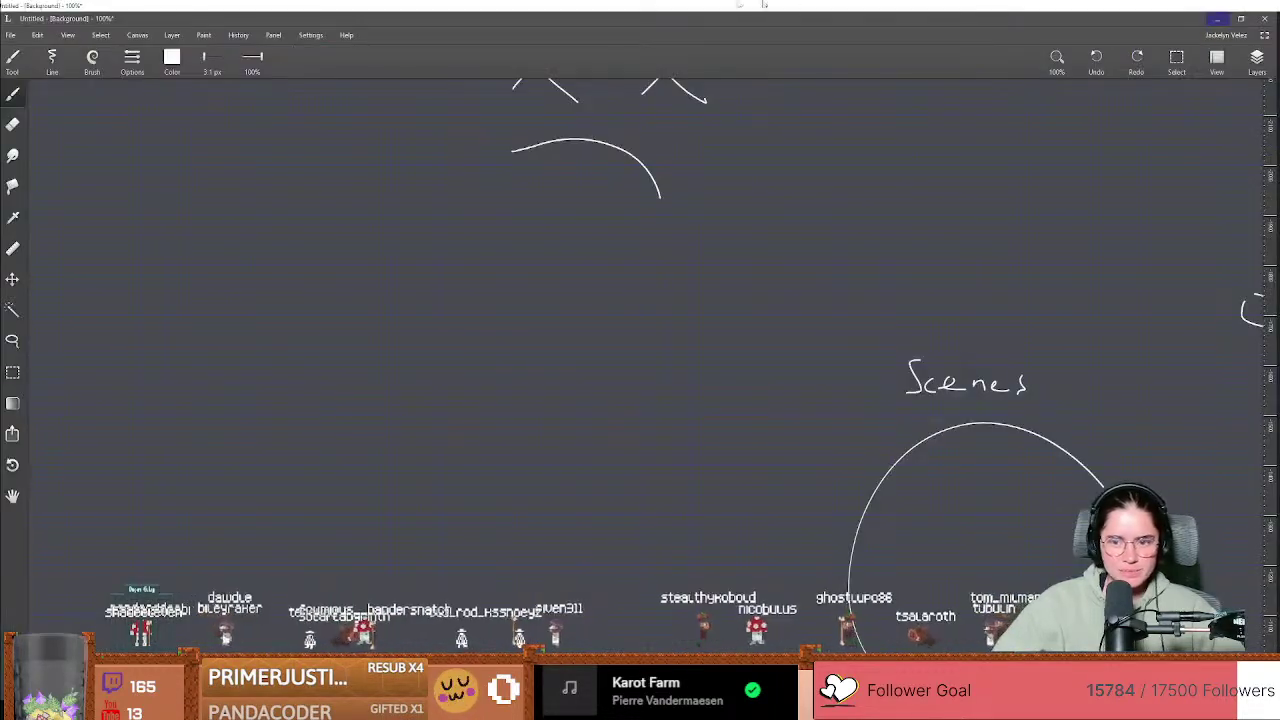
# Step: Bring all the sketches into view in the maximized drawing window and hide the canvas grid
pyautogui.moveTo(652, 5); pyautogui.dragTo(545, 174)
pyautogui.scroll(-6, 675, 372)
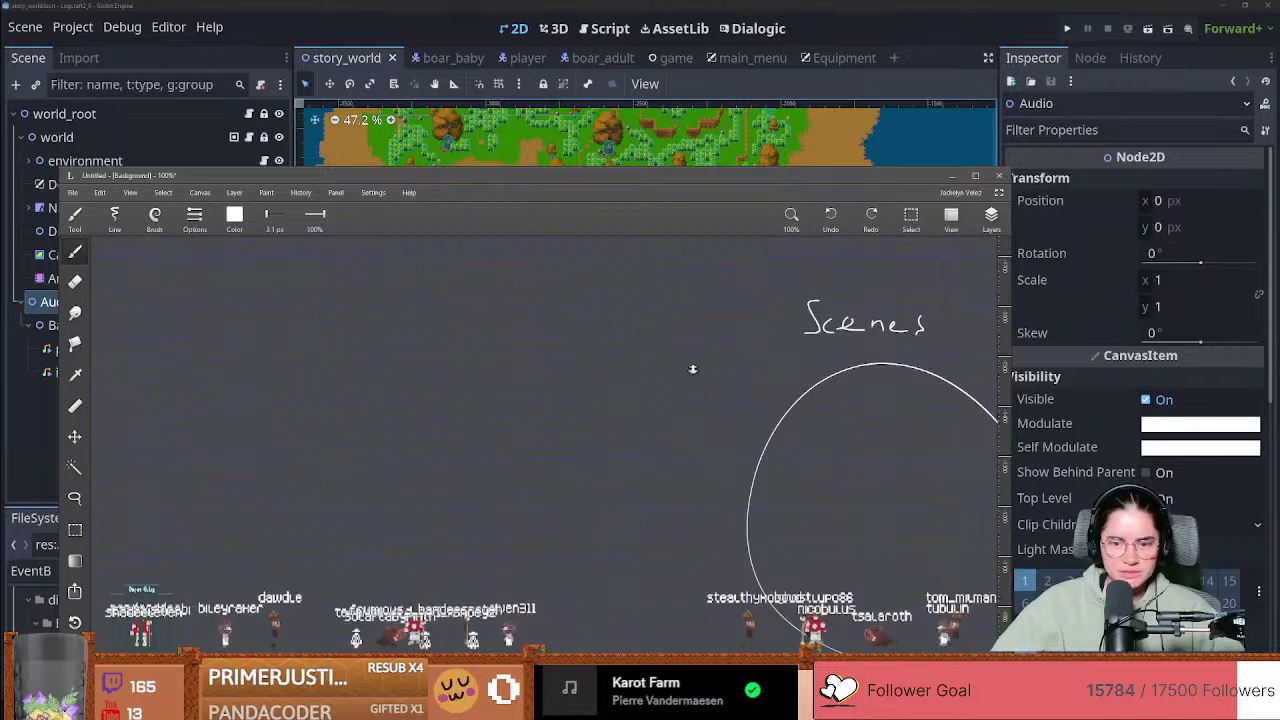
pyautogui.moveTo(770, 500); pyautogui.dragTo(541, 472, button='middle')
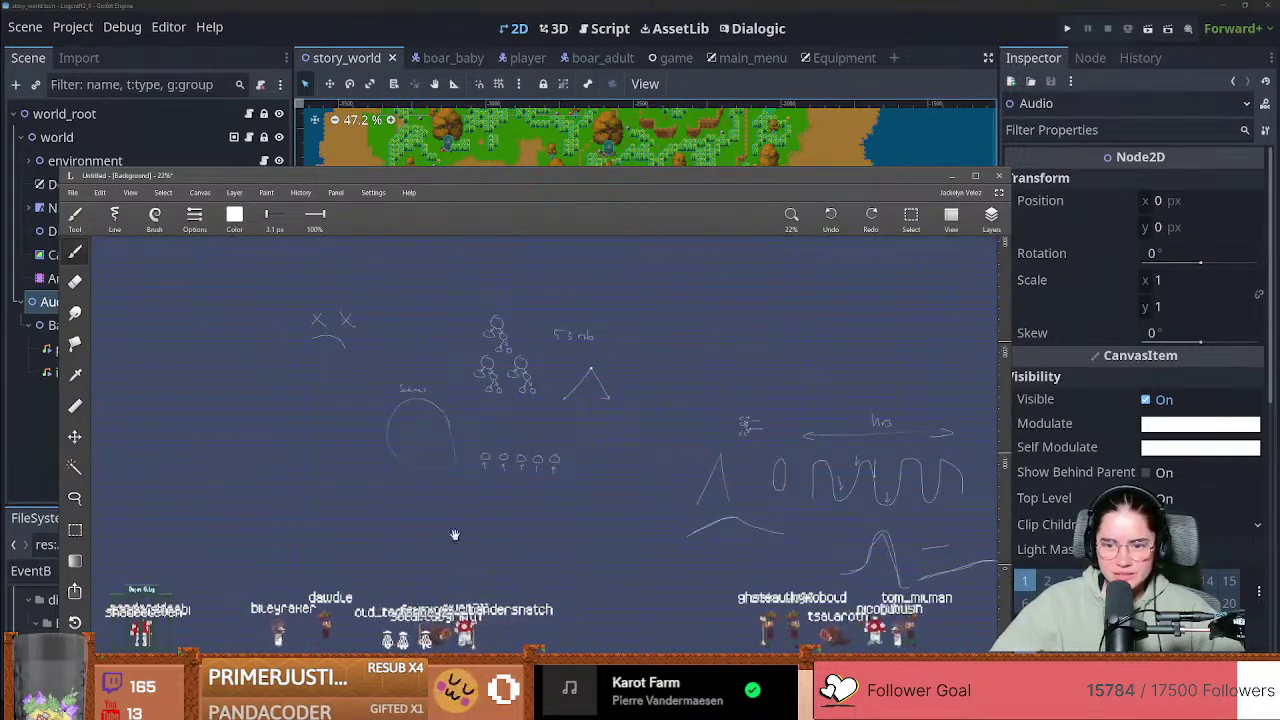
pyautogui.click(975, 175)
pyautogui.click(41, 23)
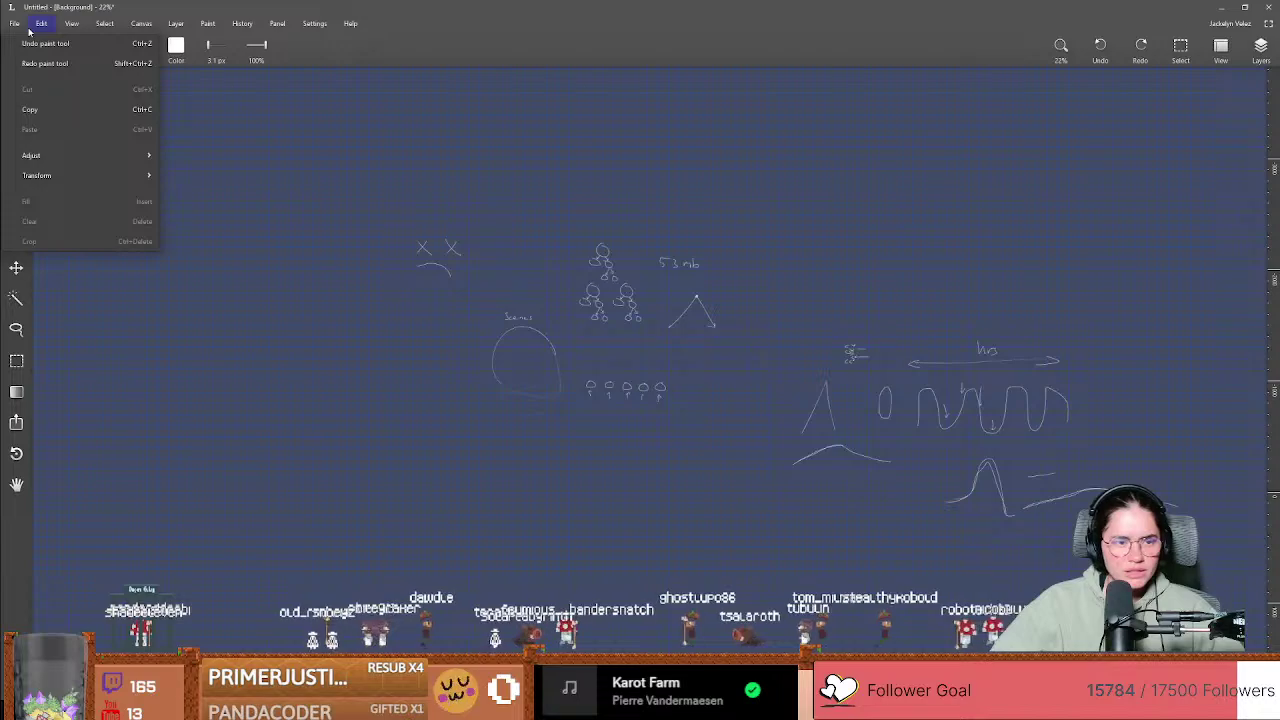
pyautogui.click(205, 170)
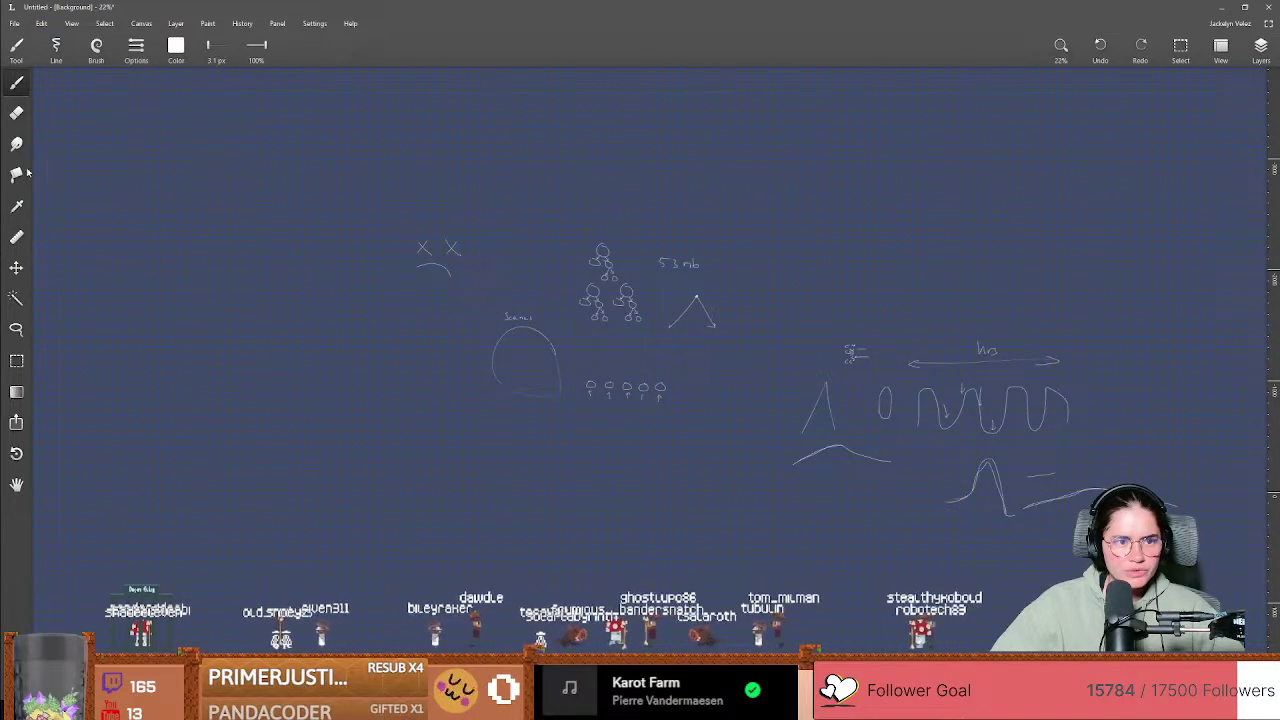
pyautogui.click(134, 56)
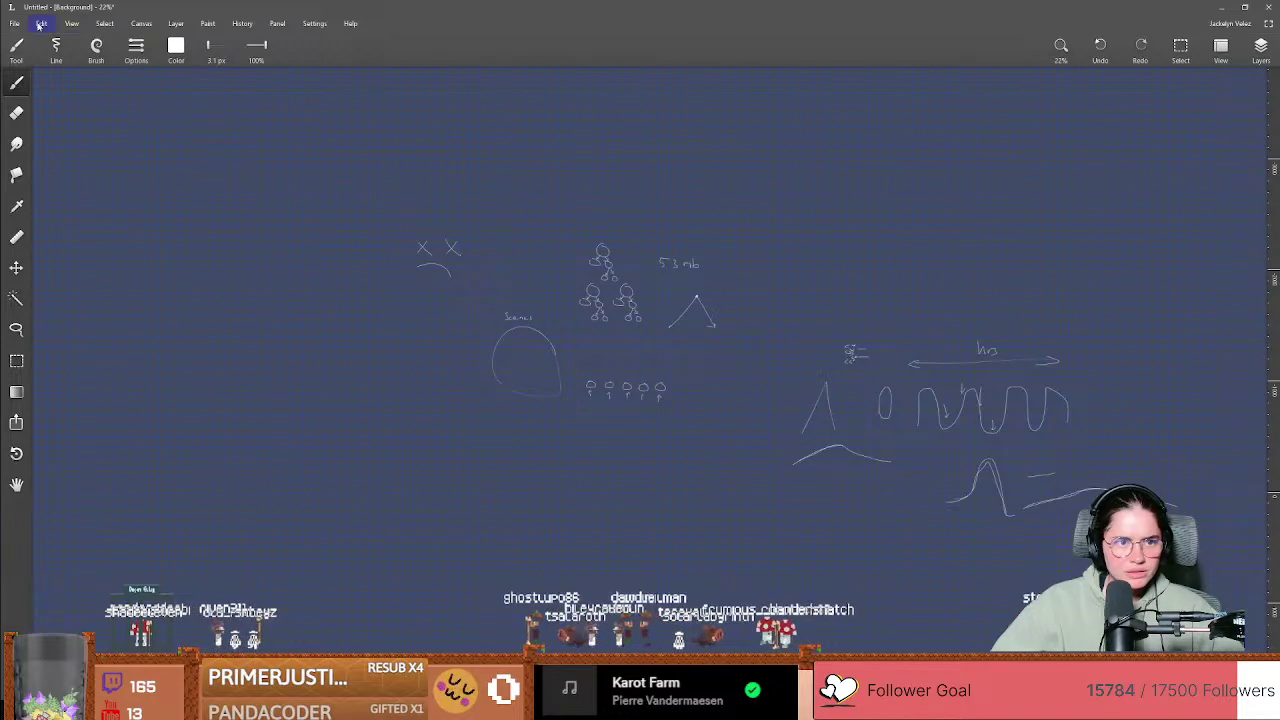
pyautogui.click(72, 23)
pyautogui.click(61, 45)
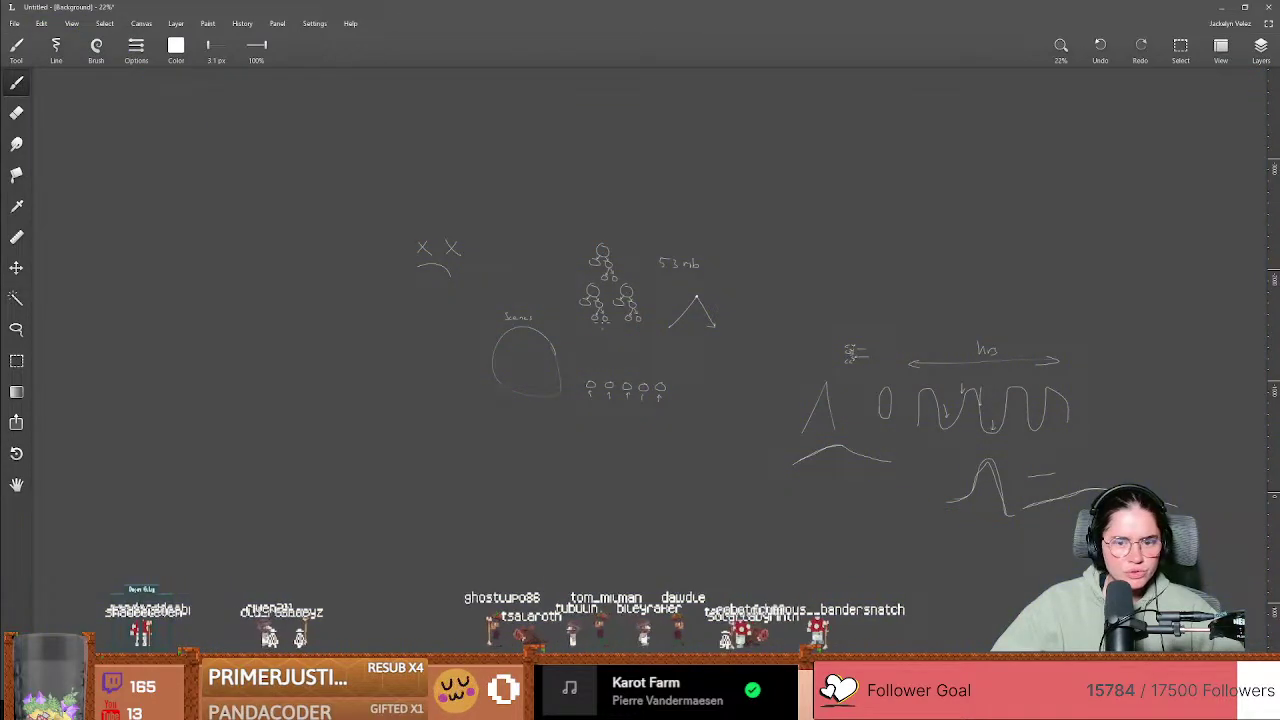
# Step: Erase all sketches from the canvas with a 1000 px eraser and switch back to Godot
pyautogui.press('e')
pyautogui.keyDown('shift'); pyautogui.moveTo(628, 391); pyautogui.dragTo(978, 334); pyautogui.keyUp('shift')
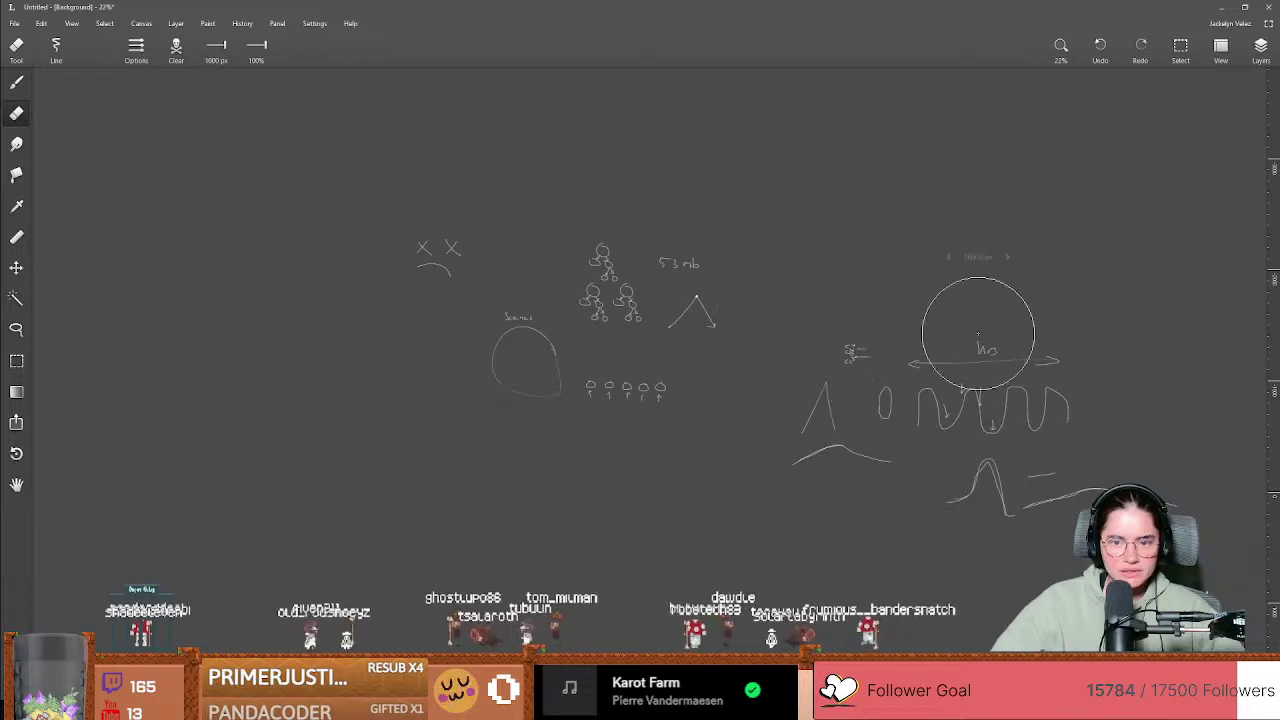
pyautogui.moveTo(958, 276)
pyautogui.mouseDown()
pyautogui.moveTo(950, 440)
pyautogui.moveTo(1112, 453)
pyautogui.moveTo(794, 380)
pyautogui.moveTo(511, 243)
pyautogui.mouseUp()
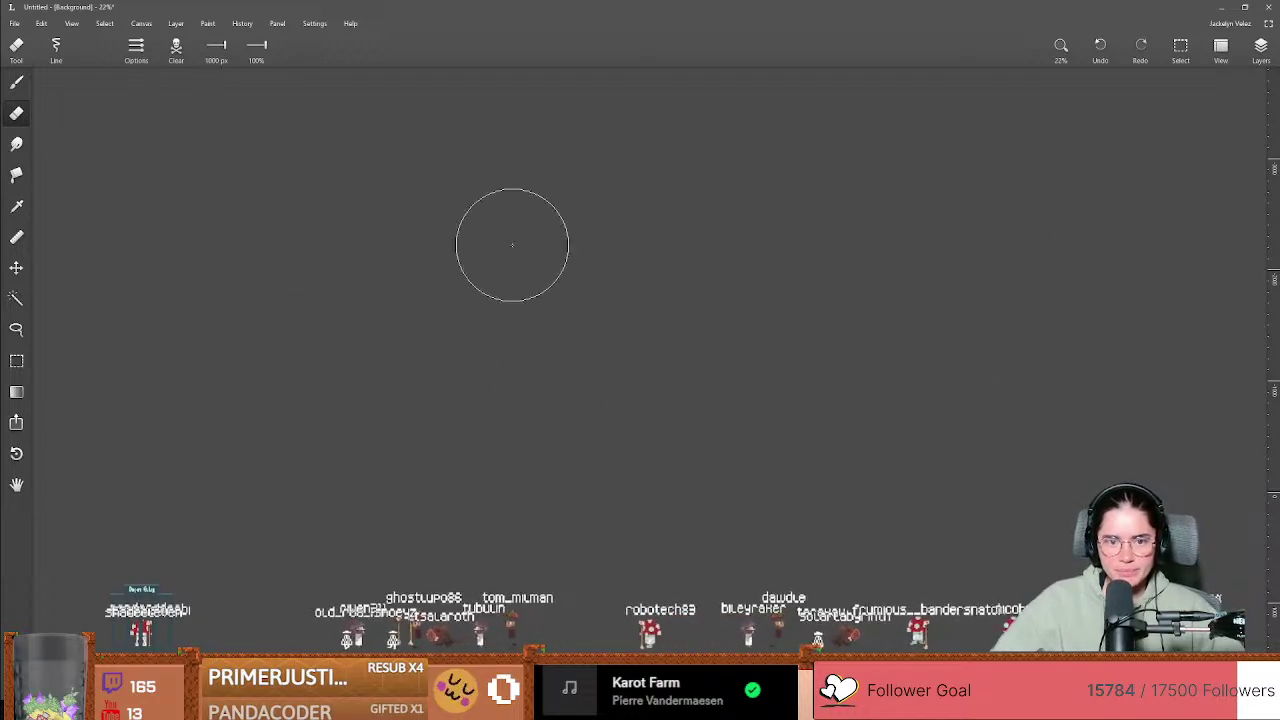
pyautogui.click(1223, 7)
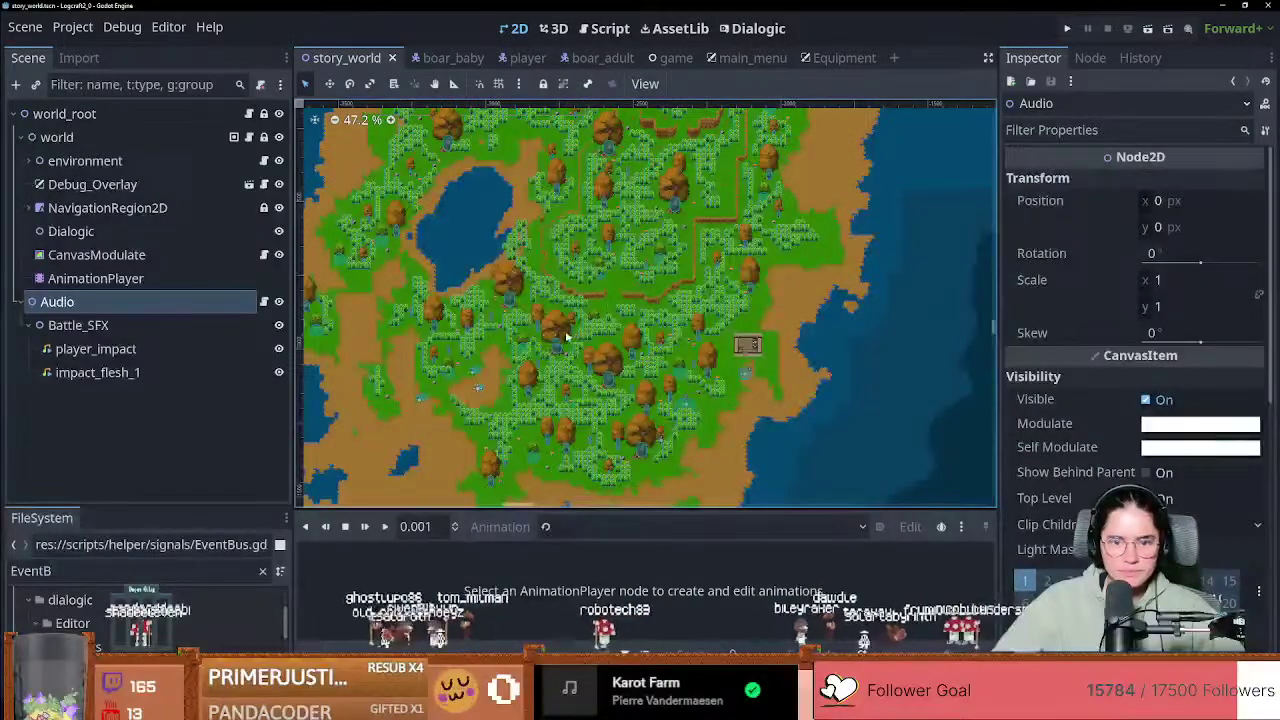
# Step: Select the TileMap under NavigationRegion2D, make sand its active layer and close the blank sticky note
pyautogui.click(29, 208)
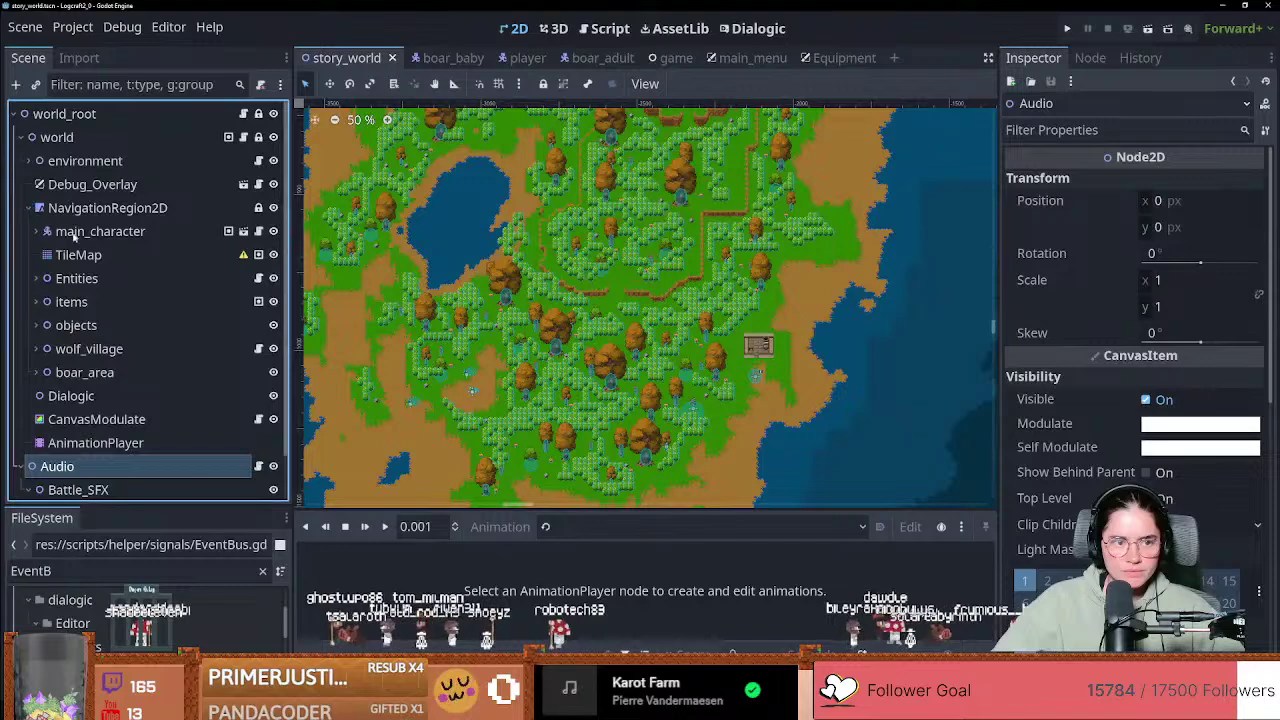
pyautogui.click(558, 395)
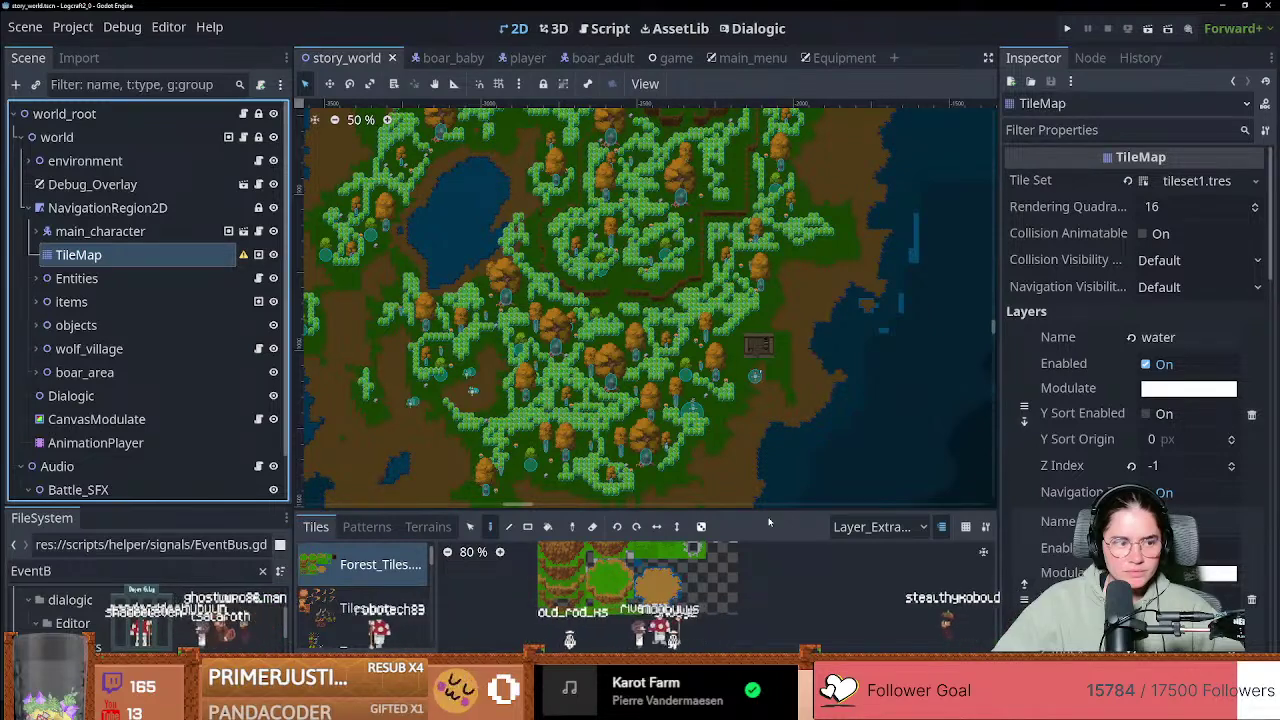
pyautogui.click(880, 526)
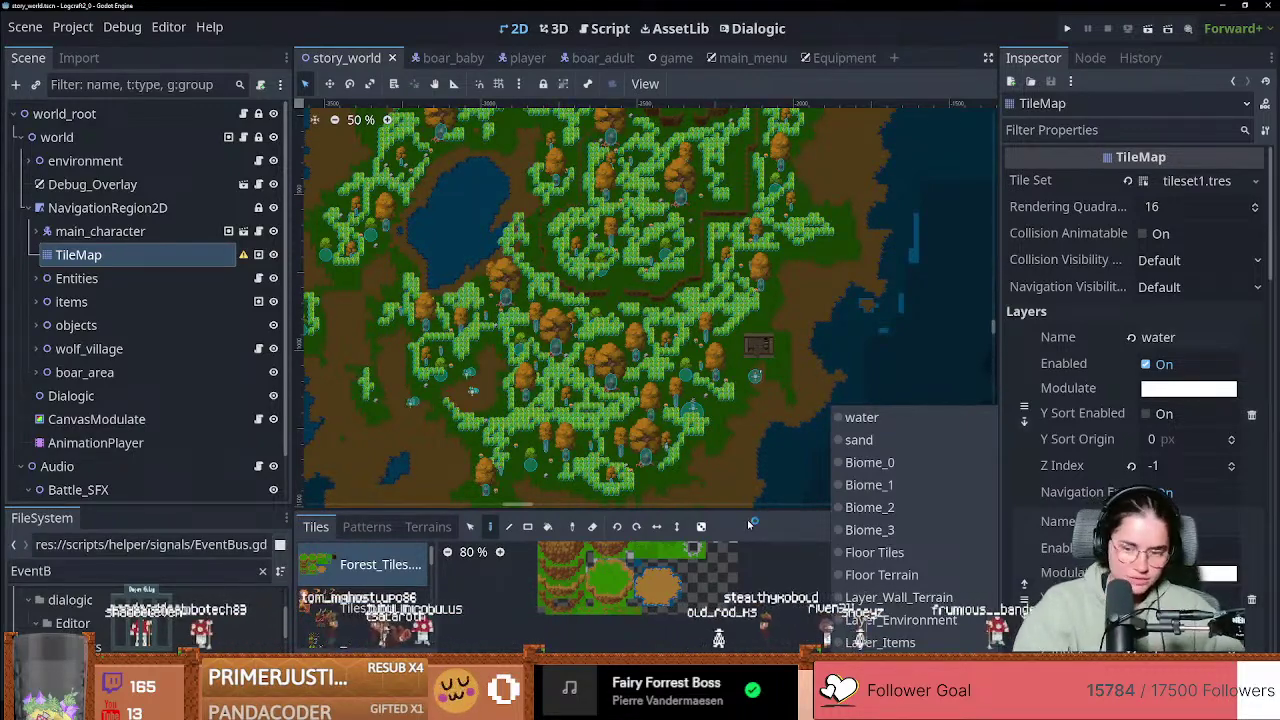
pyautogui.press('Down')
pyautogui.press('Down')
pyautogui.press('Return')
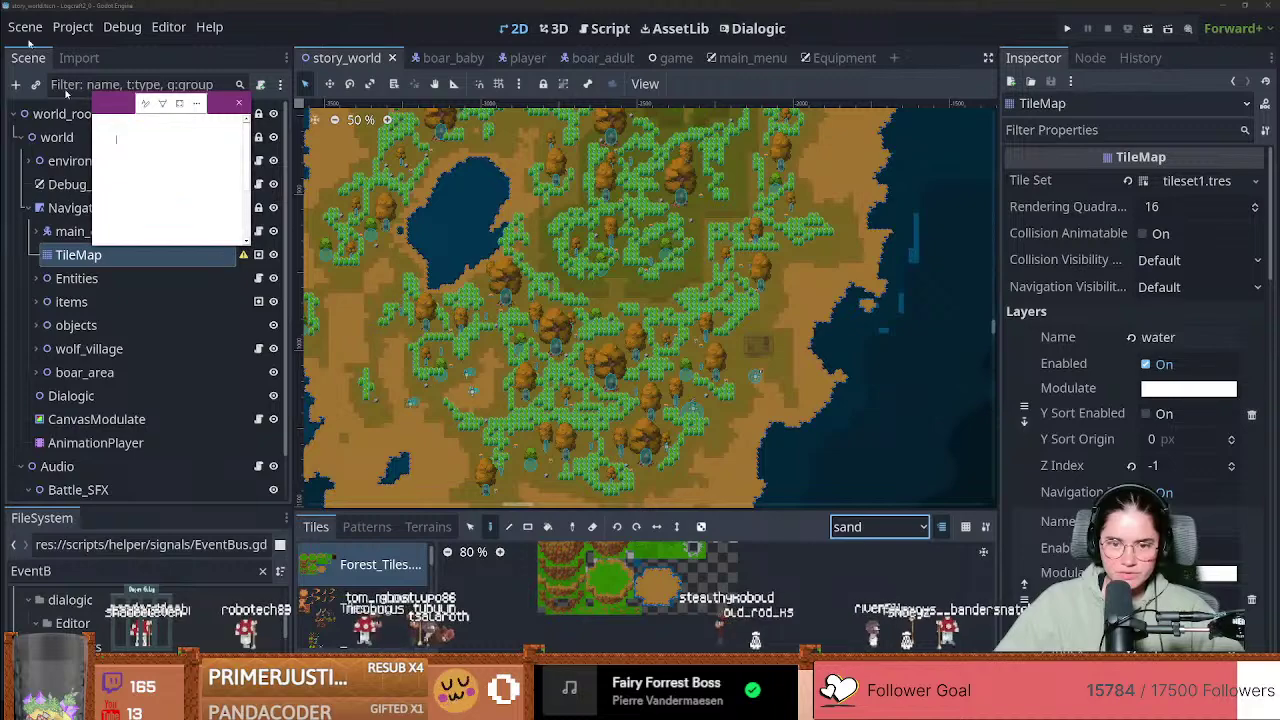
pyautogui.click(237, 99)
pyautogui.click(238, 98)
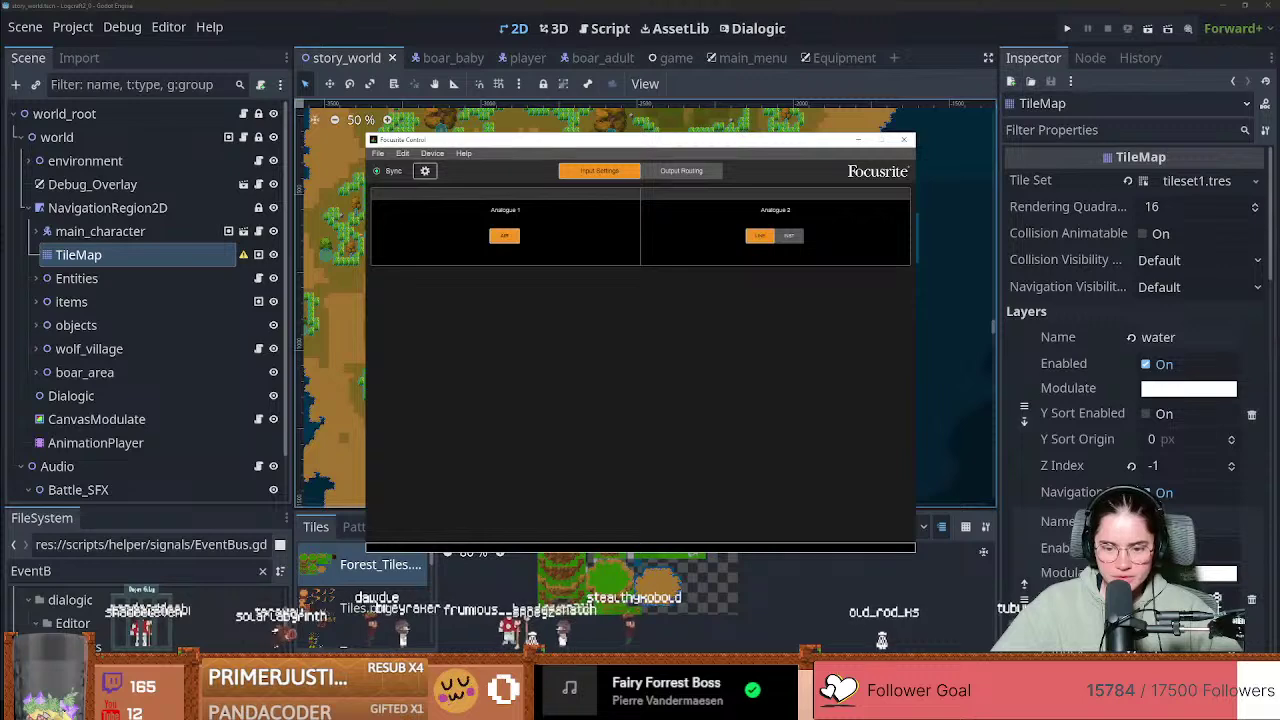
pyautogui.click(427, 172)
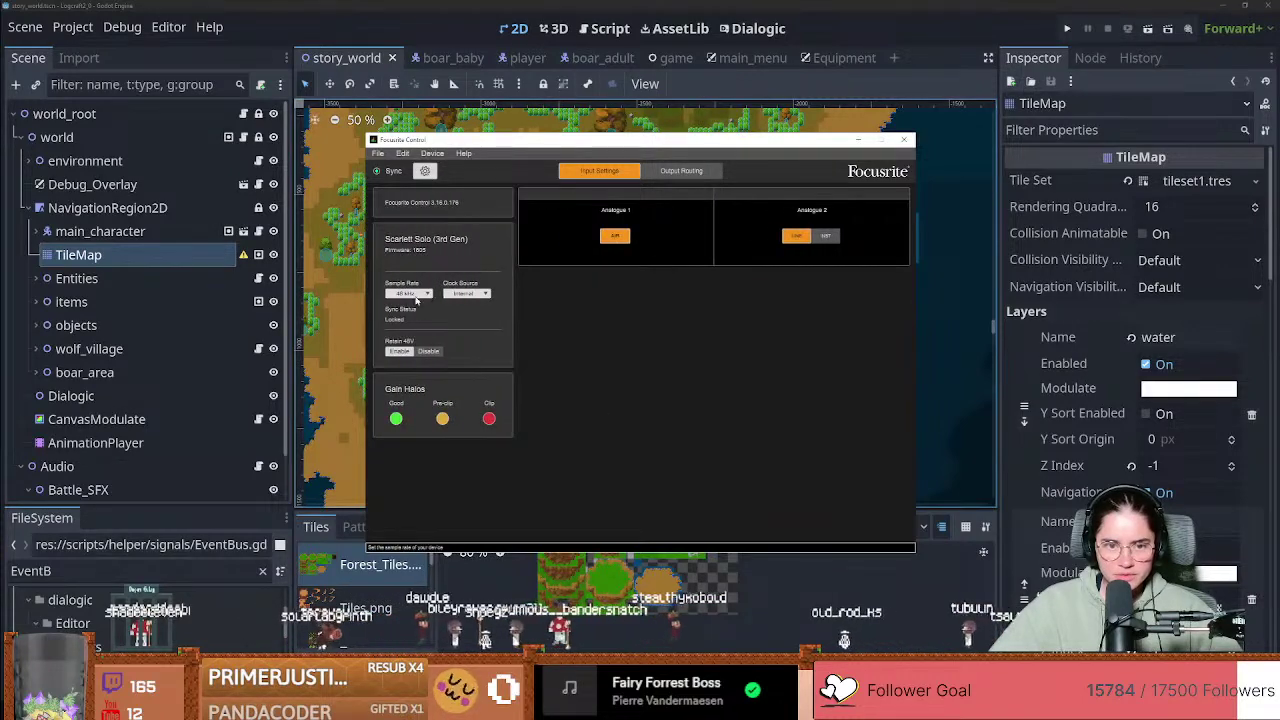
pyautogui.click(409, 293)
pyautogui.click(409, 318)
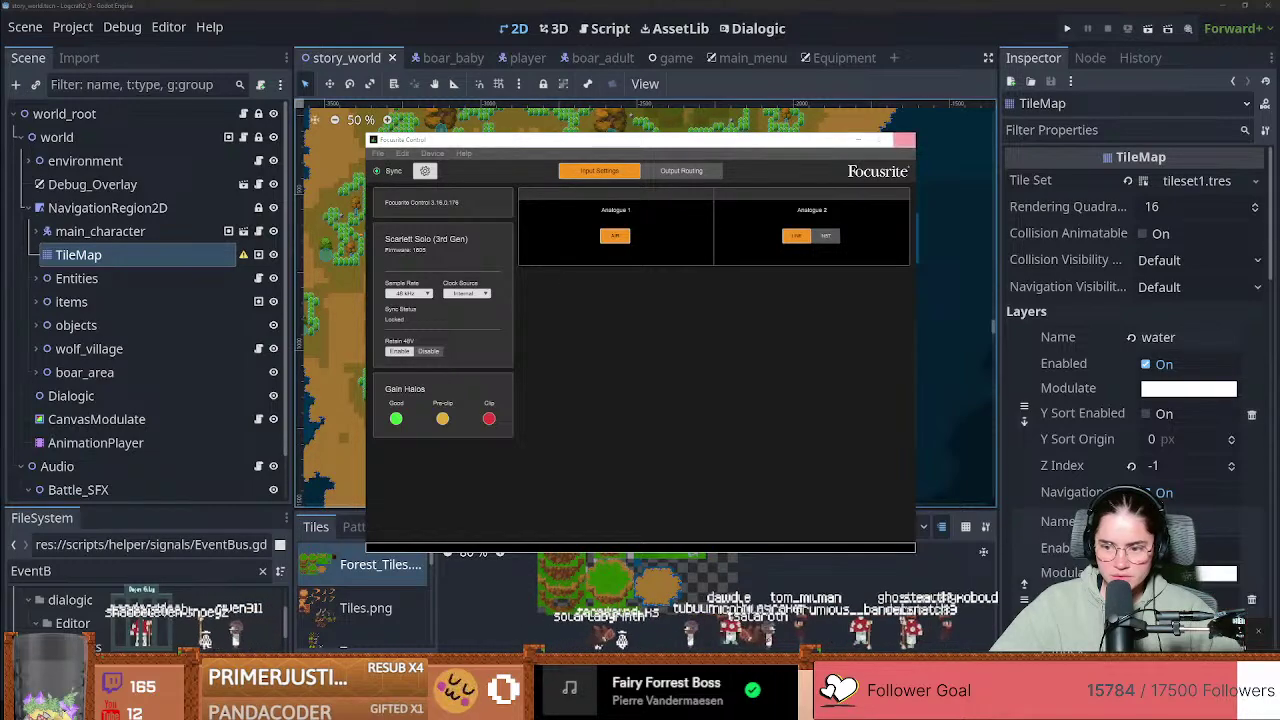
pyautogui.click(904, 140)
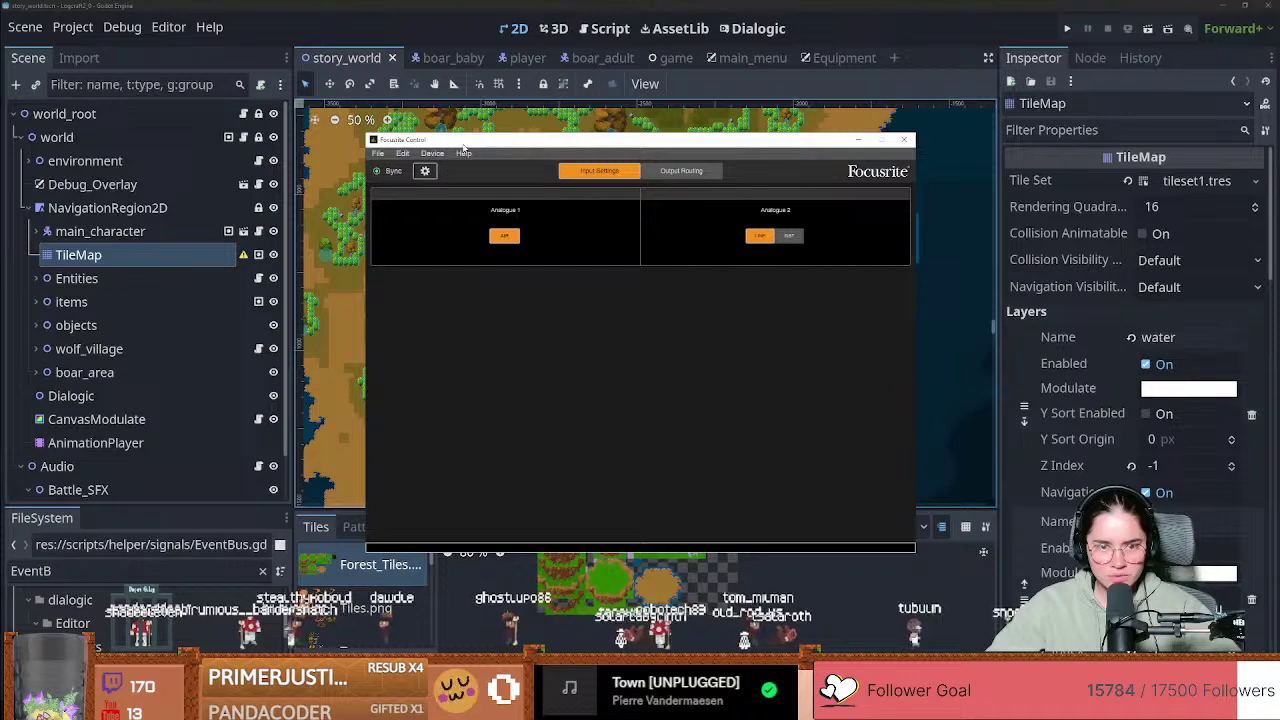
pyautogui.click(858, 139)
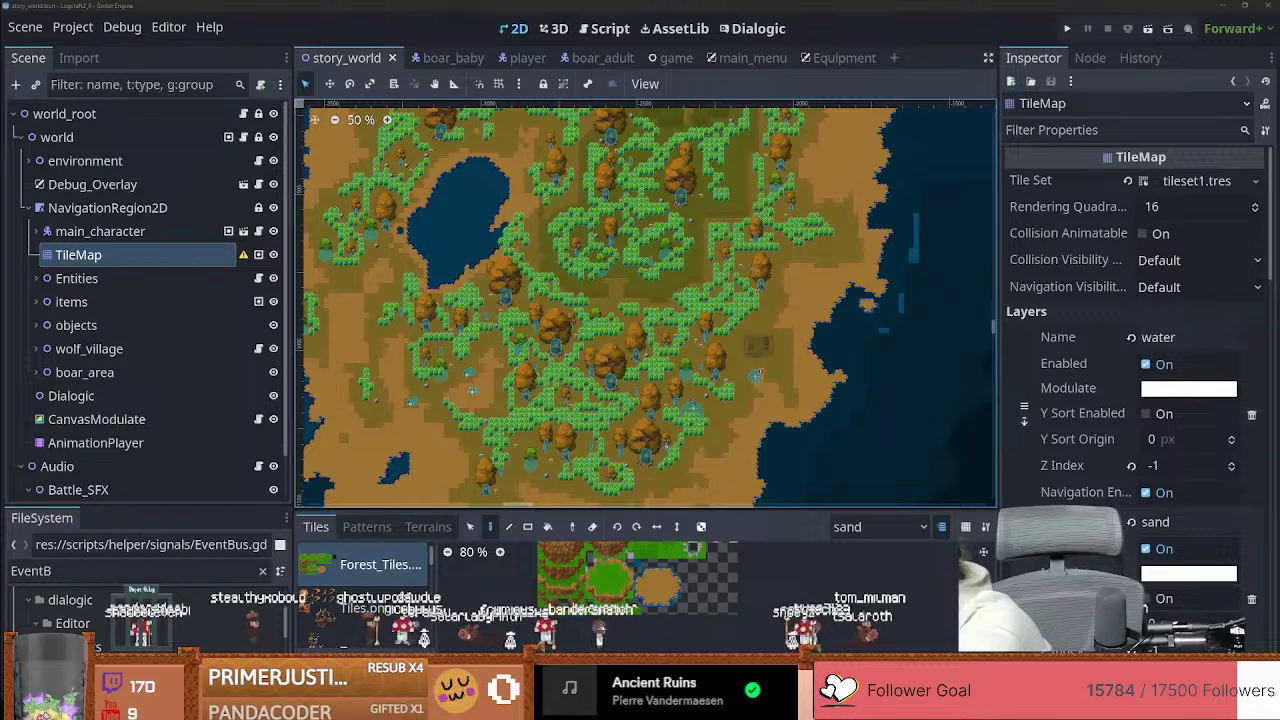
# Step: Switch to Audacity, try to record a test track, send the error report and close the program
pyautogui.press('alt')
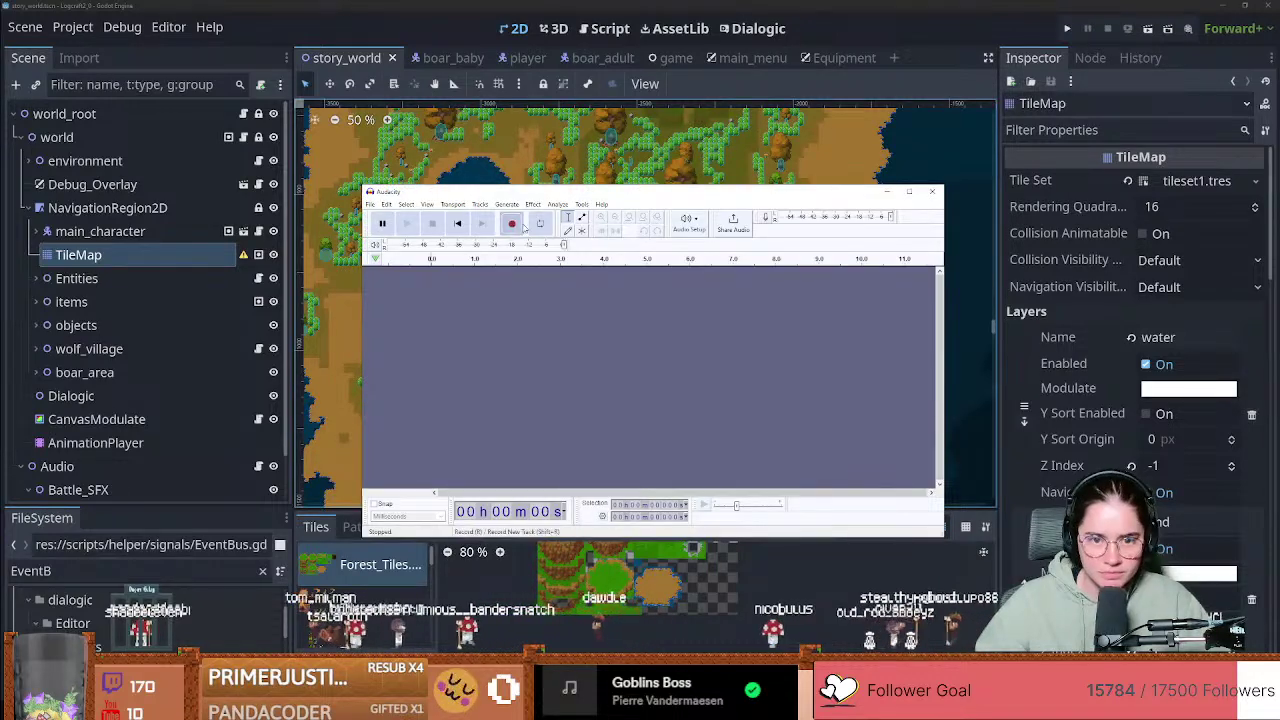
pyautogui.click(512, 226)
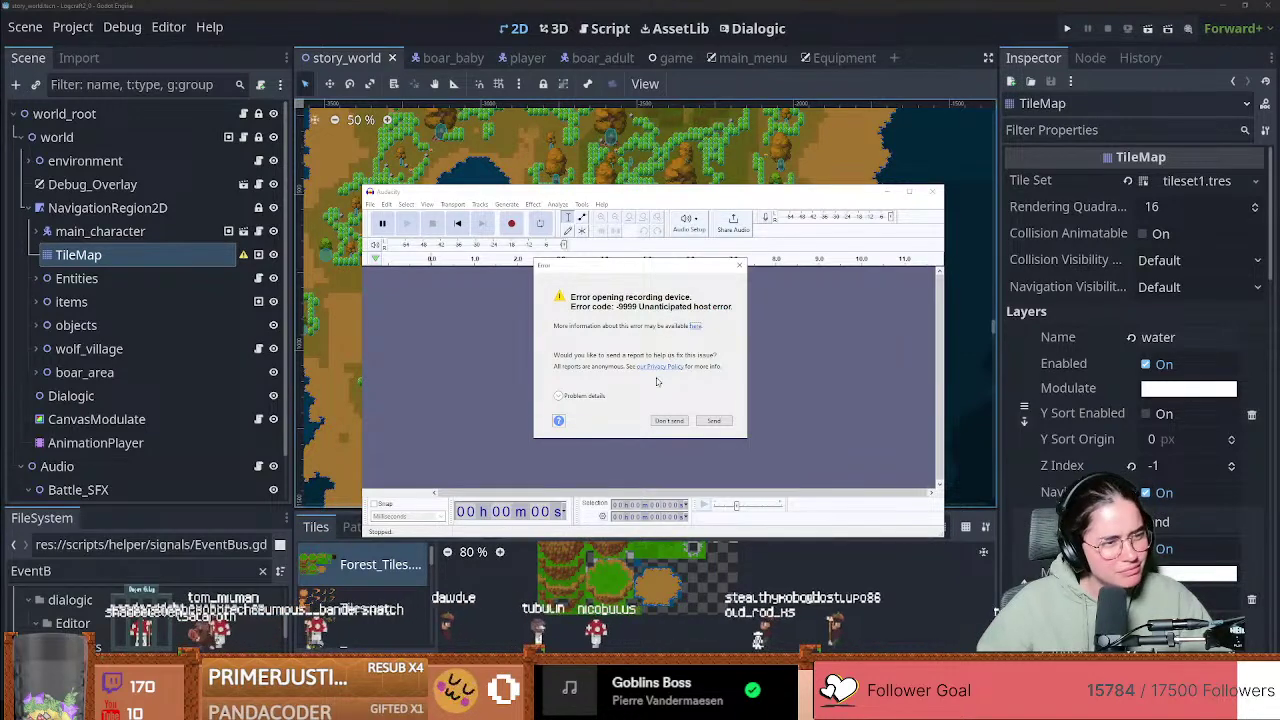
pyautogui.click(713, 421)
pyautogui.click(933, 191)
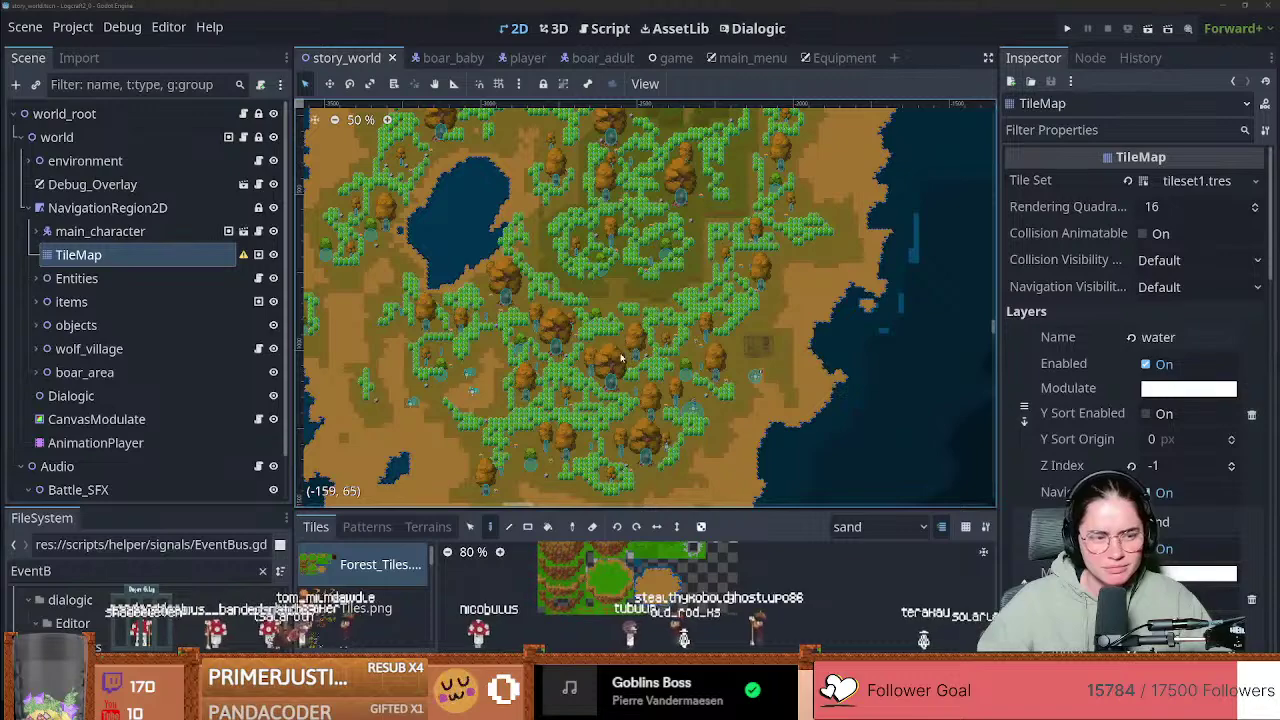